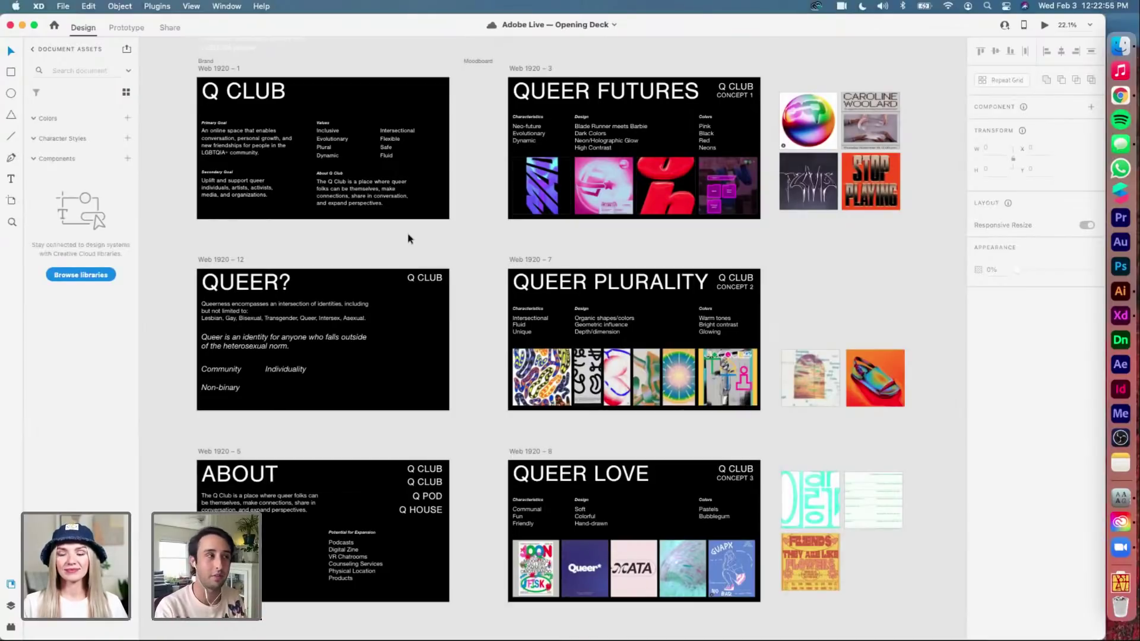
Look over the Q CLUB brand artboard in the opening deck and switch to the Logo Exploration file in Illustrator
scroll(407, 239, up, 3)
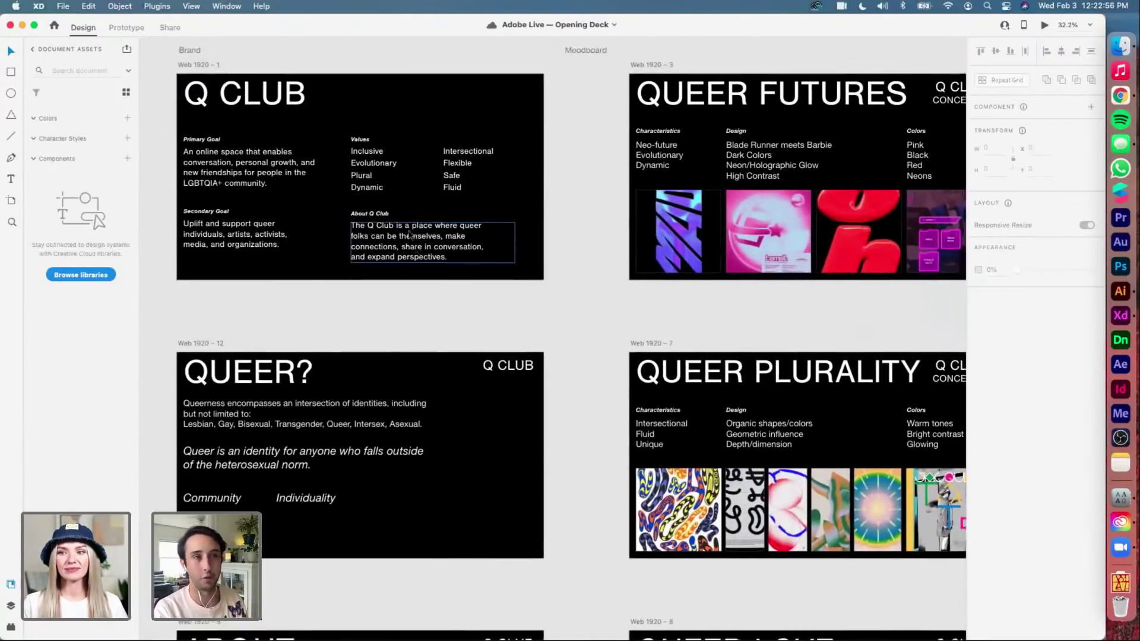
scroll(409, 234, up, 2)
scroll(408, 235, up, 3)
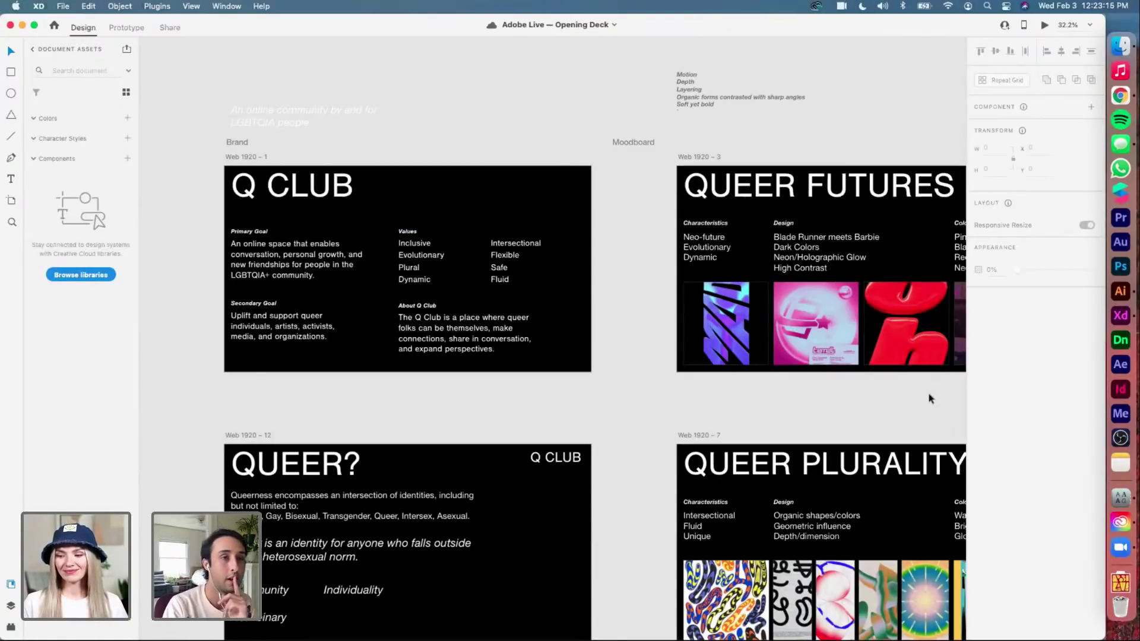
click(1122, 292)
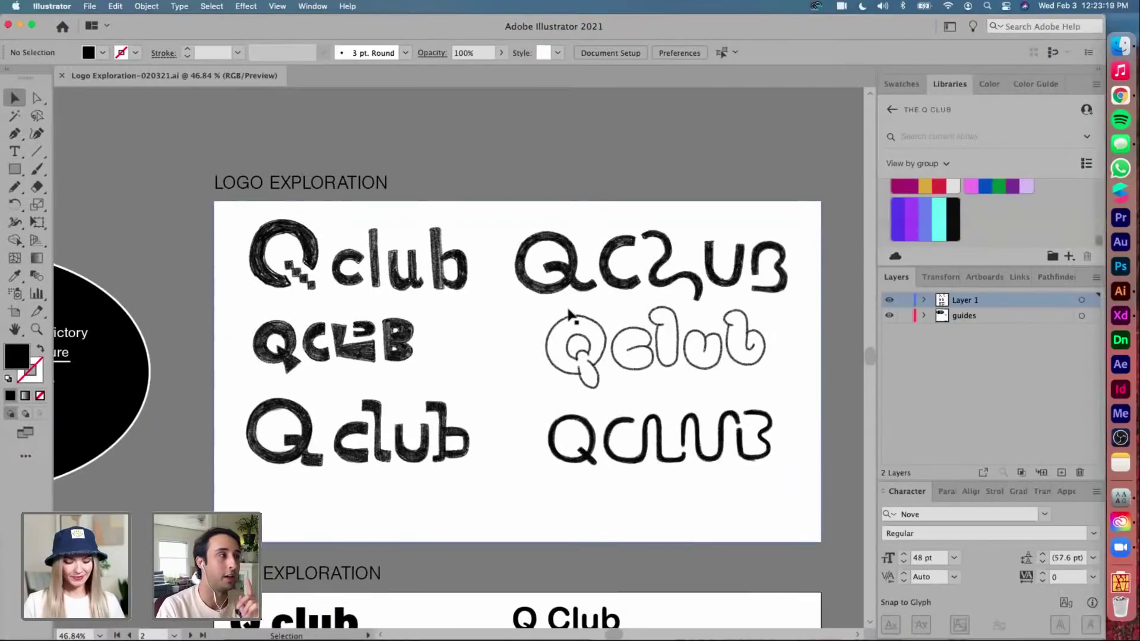
Examine the hand-drawn logo sketches, the type exploration artboards and the Venn diagram of brand values and design attributes
scroll(569, 313, right, 3)
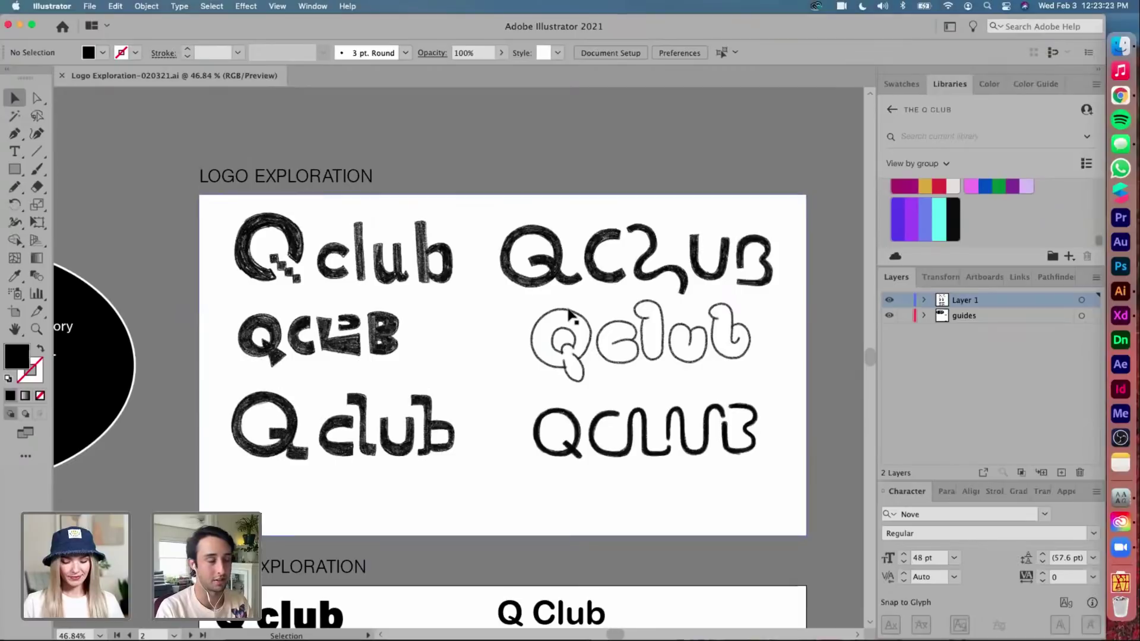
scroll(568, 313, down, 2)
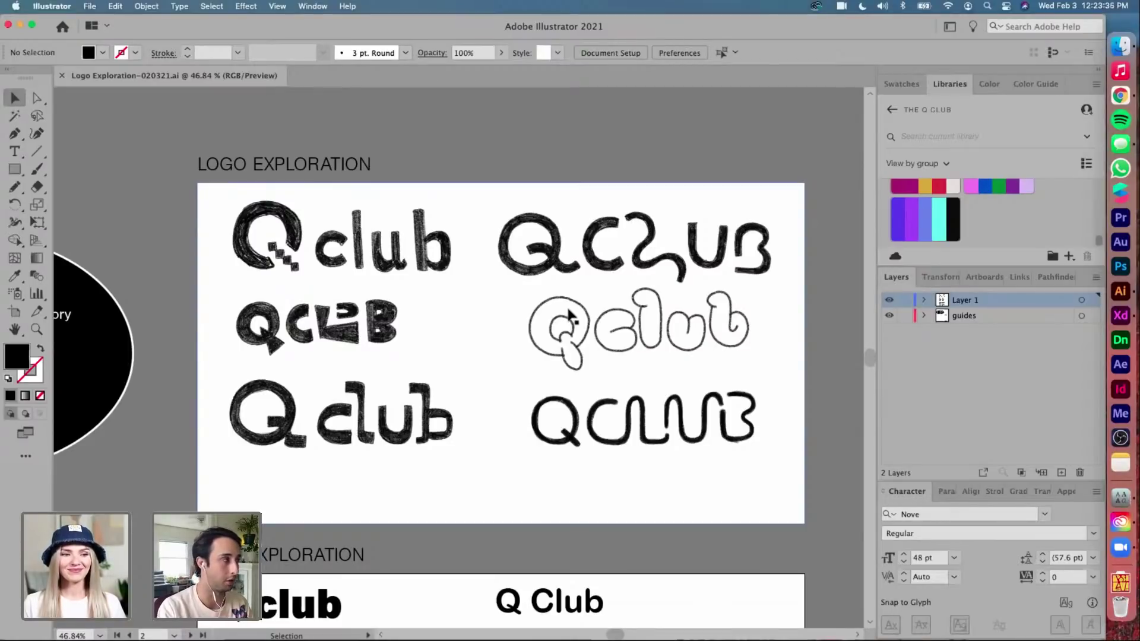
scroll(570, 314, down, 5)
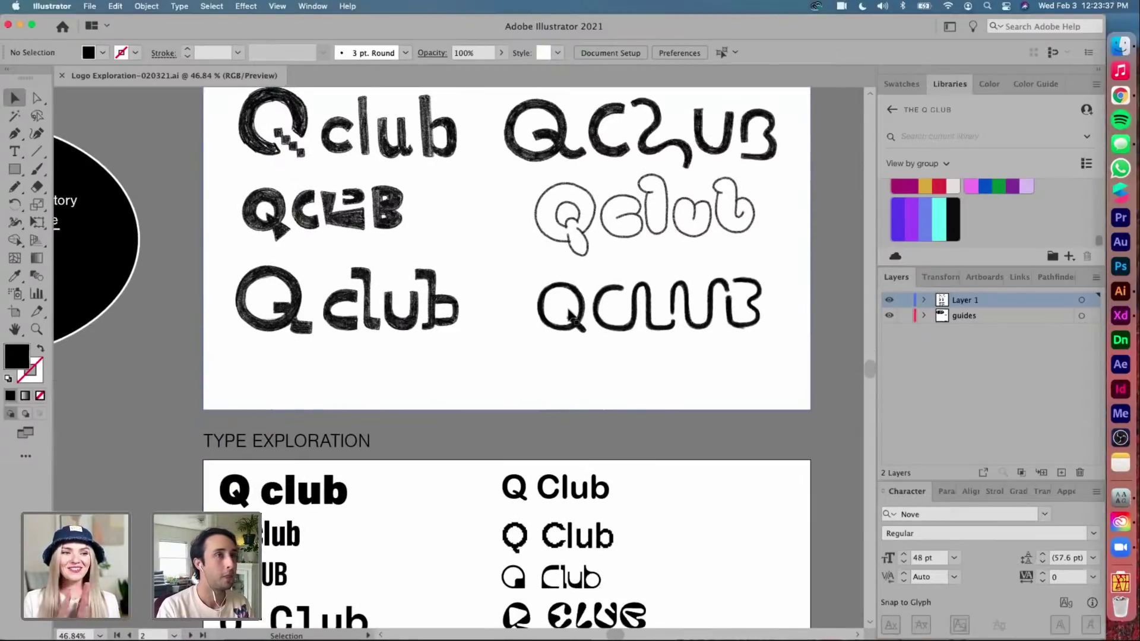
scroll(570, 313, down, 8)
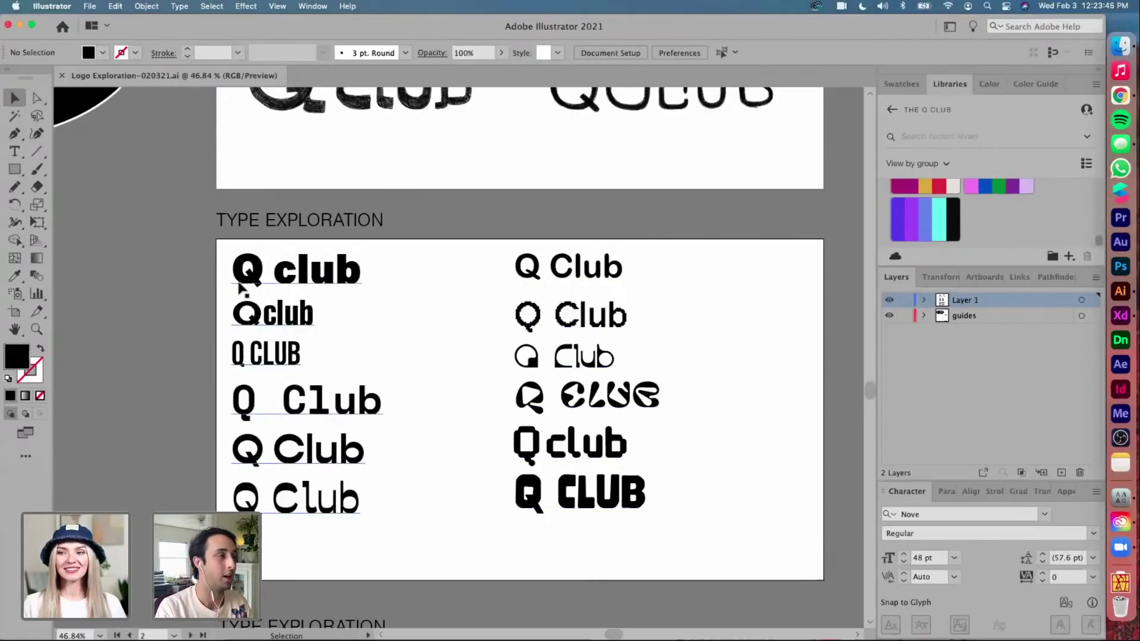
scroll(299, 275, down, 2)
scroll(298, 274, down, 3)
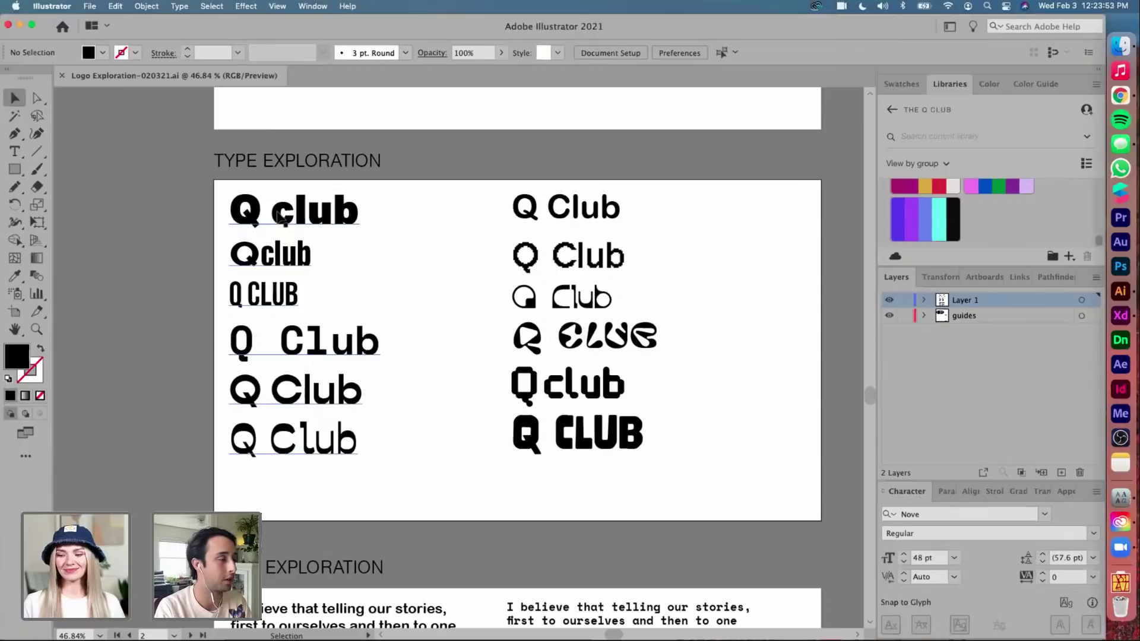
scroll(282, 218, down, 20)
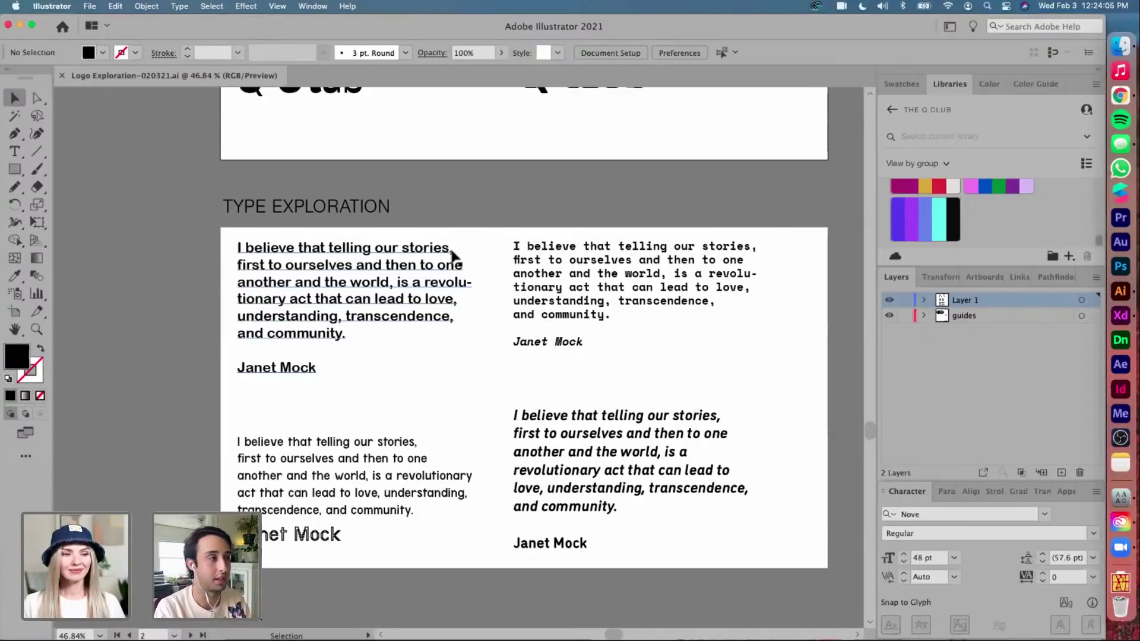
scroll(453, 257, down, 2)
scroll(452, 256, up, 15)
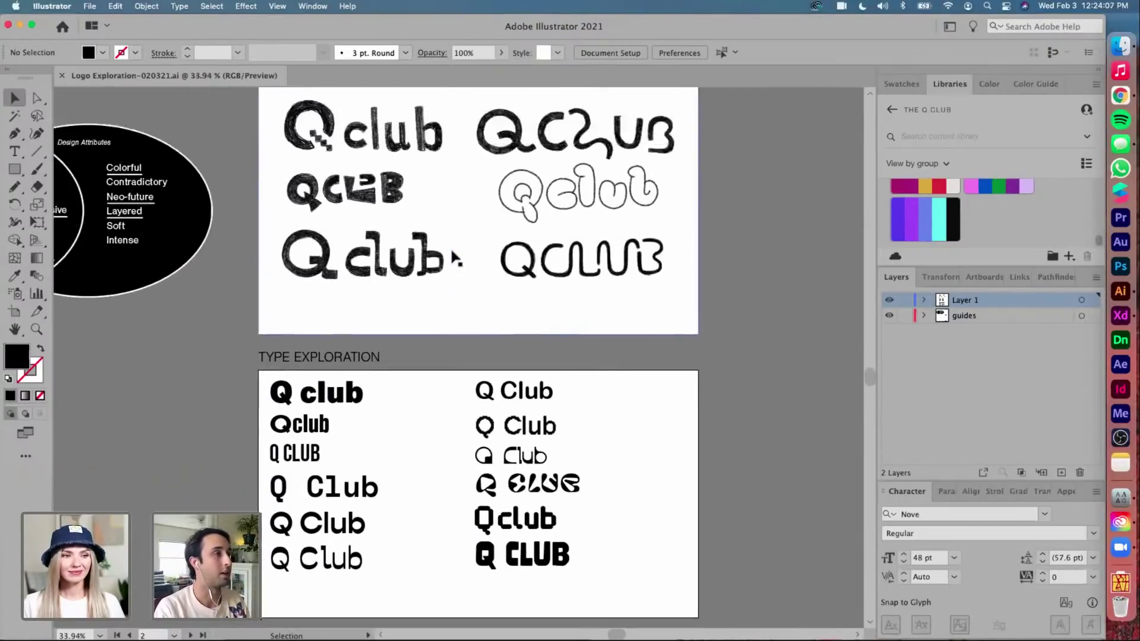
scroll(453, 257, up, 3)
scroll(452, 256, left, 10)
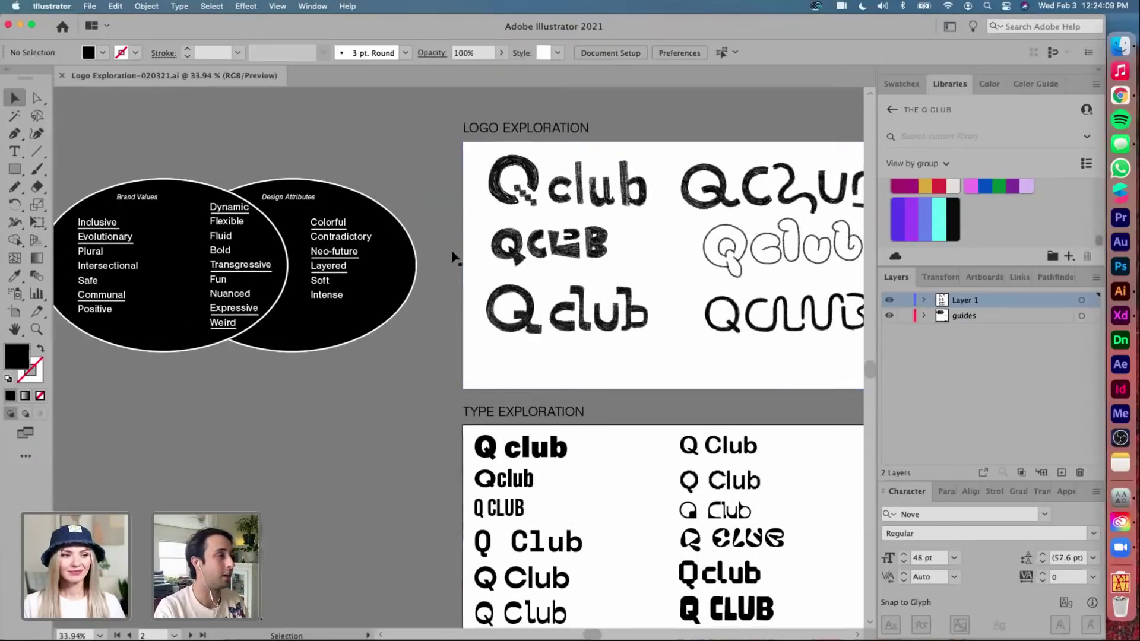
scroll(347, 308, right, 7)
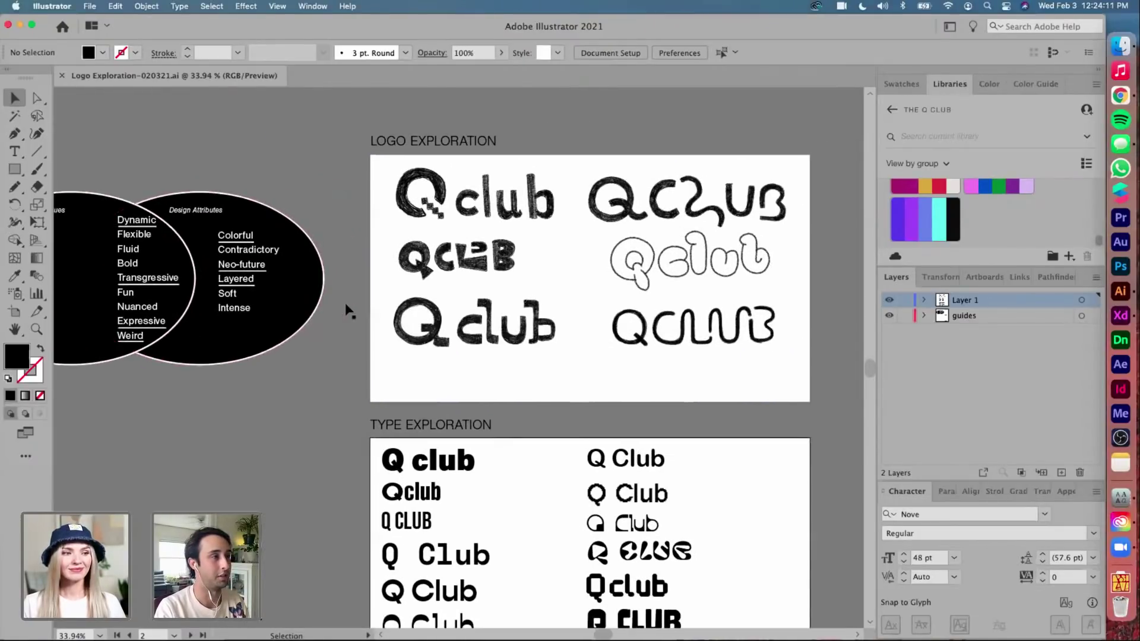
click(415, 315)
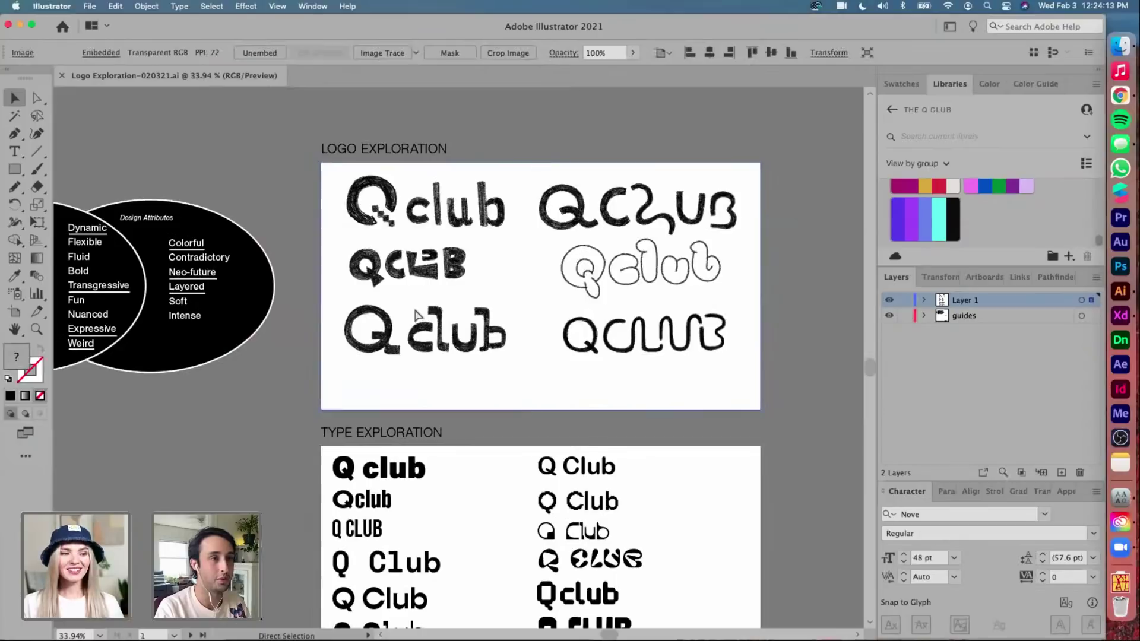
key(super+shift+a)
scroll(636, 406, down, 8)
scroll(636, 404, up, 10)
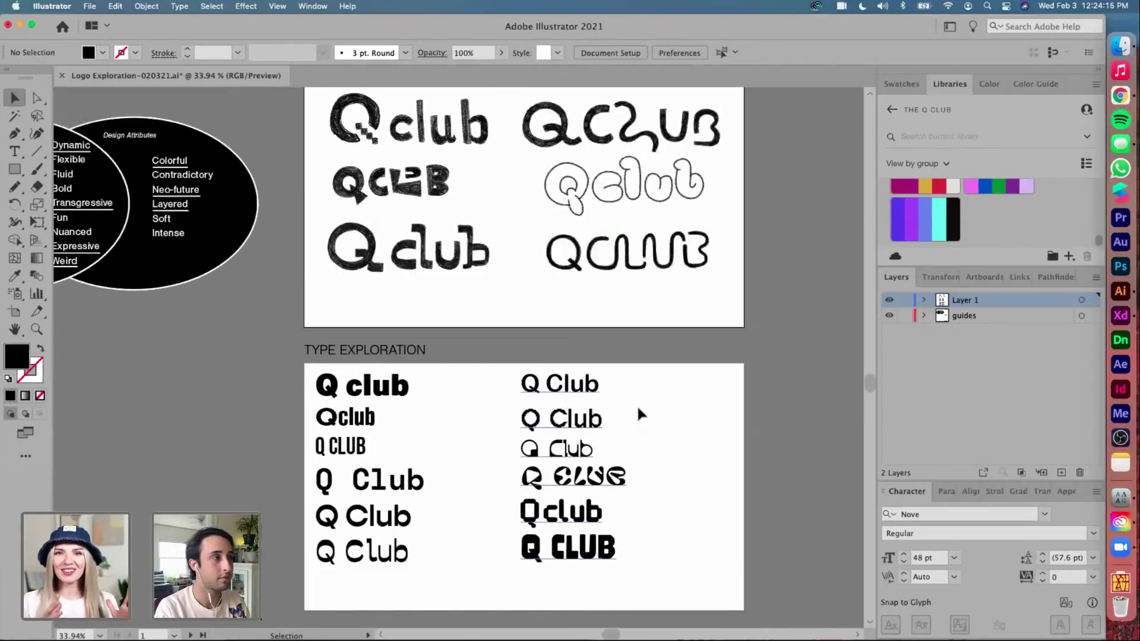
Move the Brand Values and Design Attributes Venn diagram above and to the right of the LOGO EXPLORATION artboard
scroll(636, 405, down, 2)
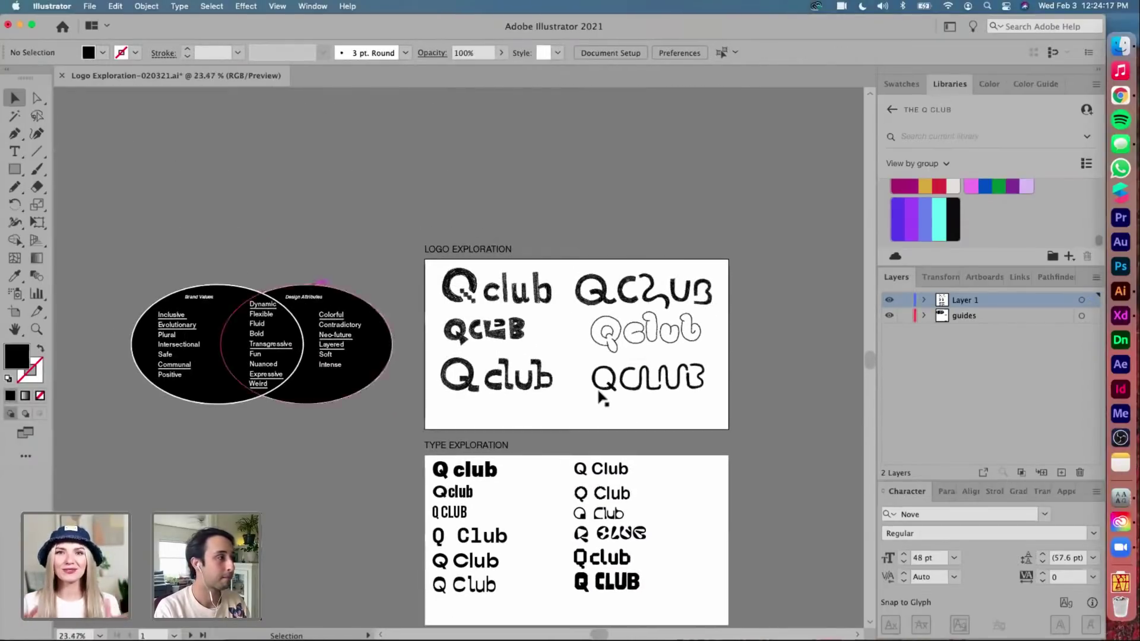
click(339, 400)
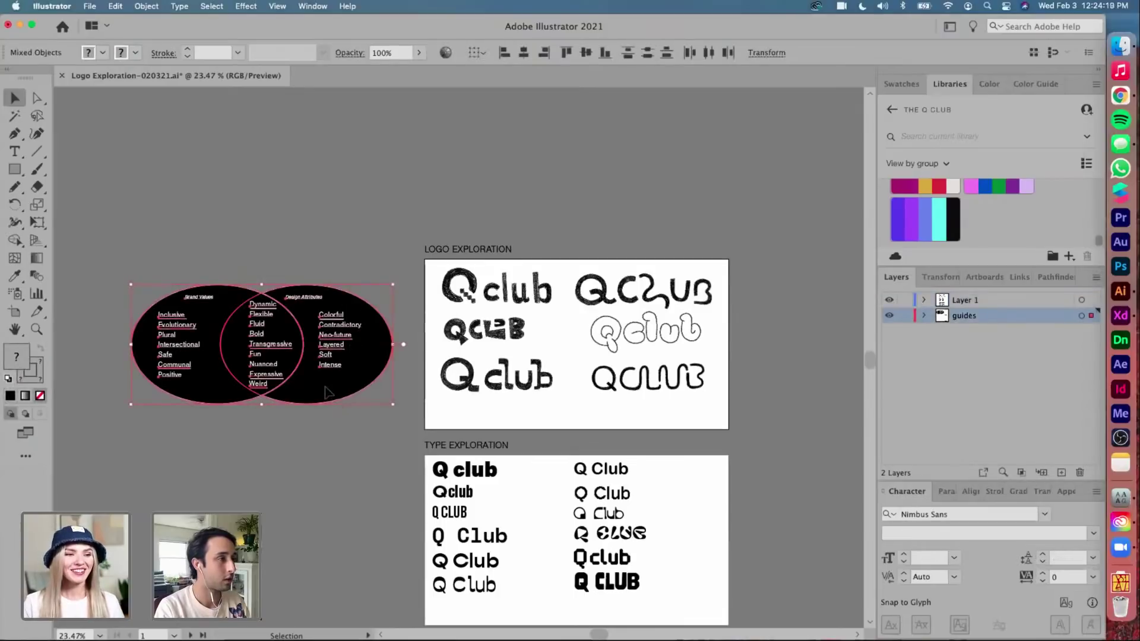
drag(327, 394, 789, 224)
scroll(794, 224, right, 5)
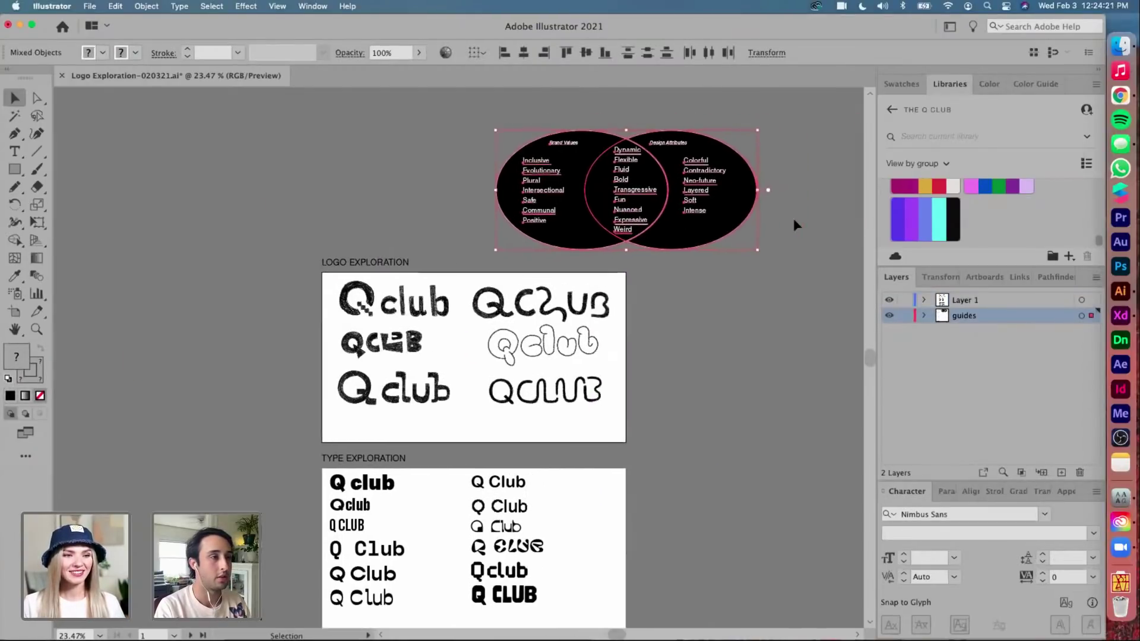
drag(607, 222, 759, 228)
scroll(762, 232, right, 4)
scroll(762, 232, right, 1)
drag(659, 244, 677, 245)
Lock the guides layer and add a new layer above Layer 1
click(904, 315)
click(1002, 300)
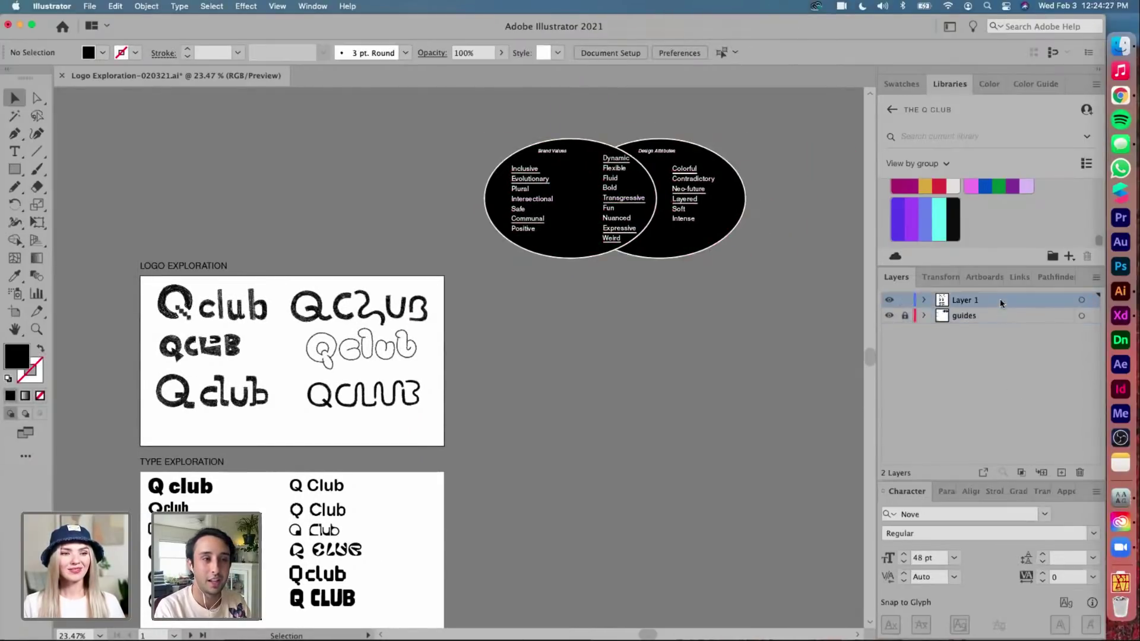
click(1061, 472)
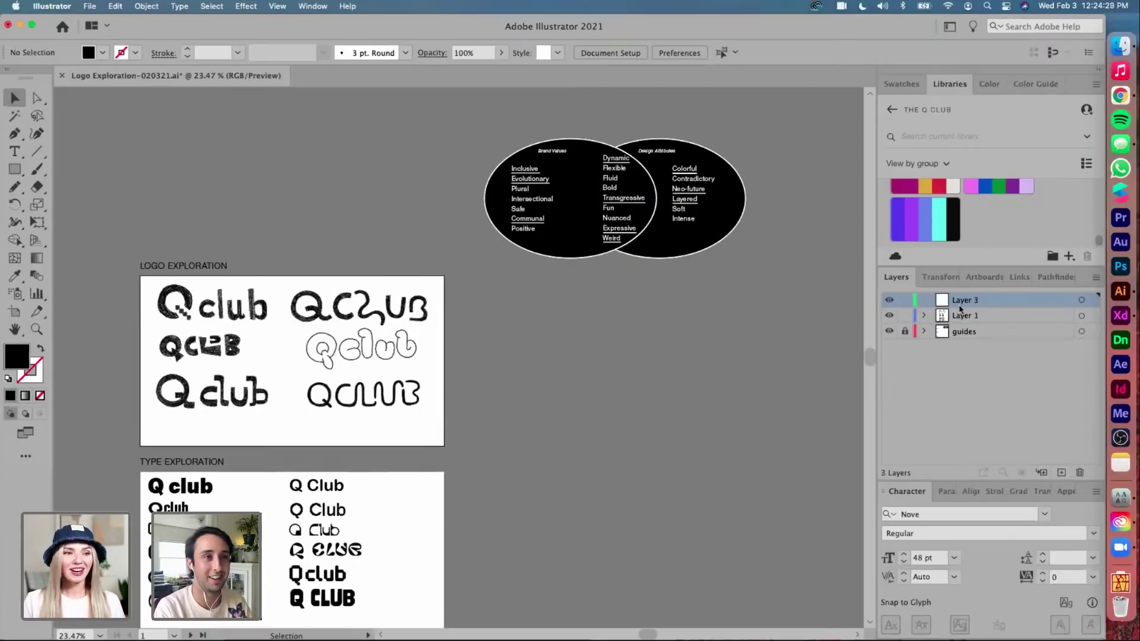
scroll(546, 319, up, 1)
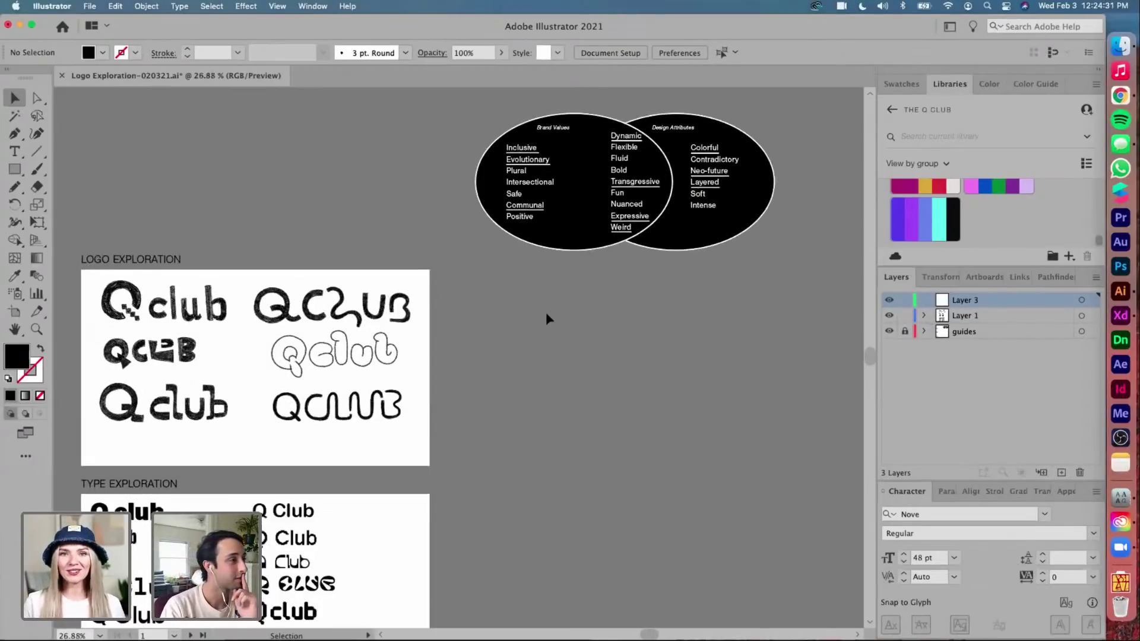
scroll(546, 319, up, 1)
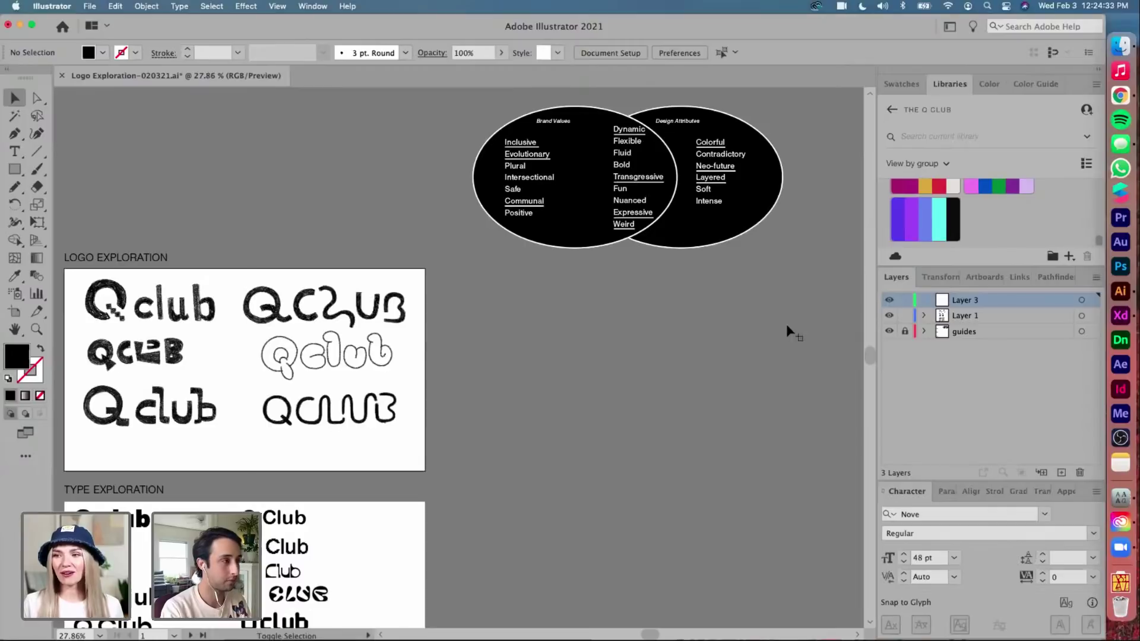
key(shift+o)
drag(104, 273, 296, 260)
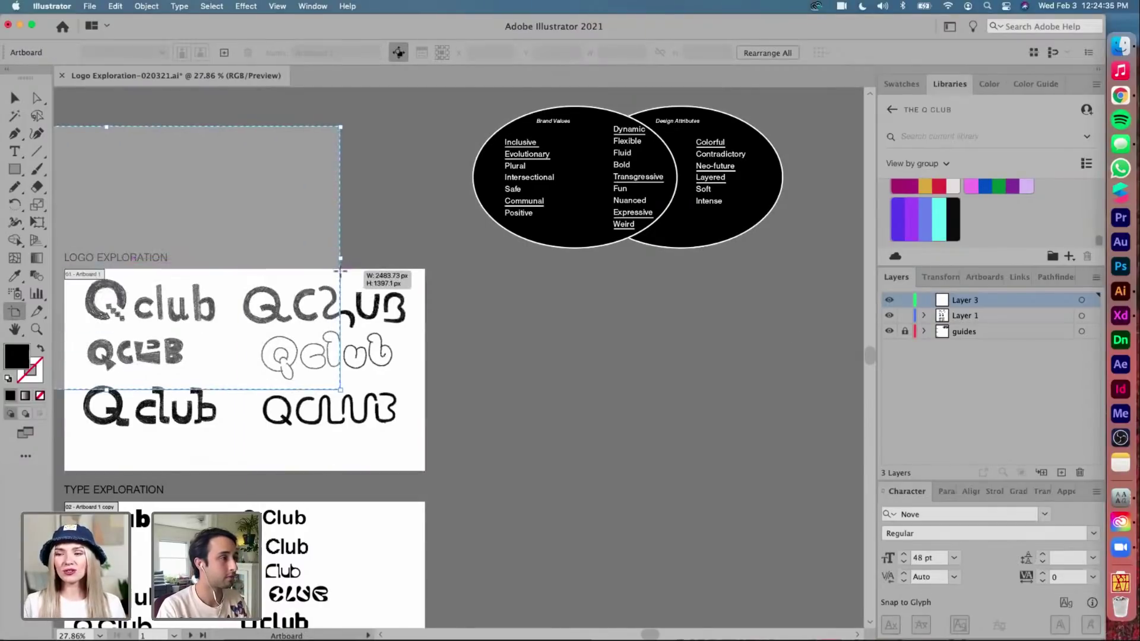
key(Escape)
Try to duplicate the LOGO EXPLORATION artboard into the empty space beside it with Layer 1 active, and undo the attempts
click(975, 315)
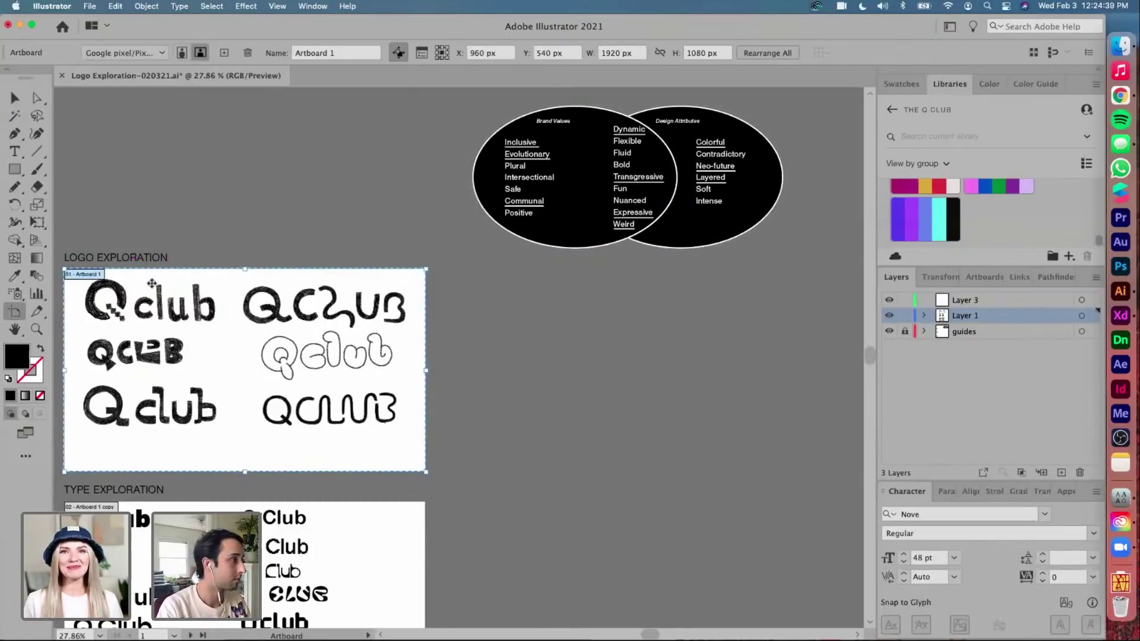
drag(153, 285, 566, 292)
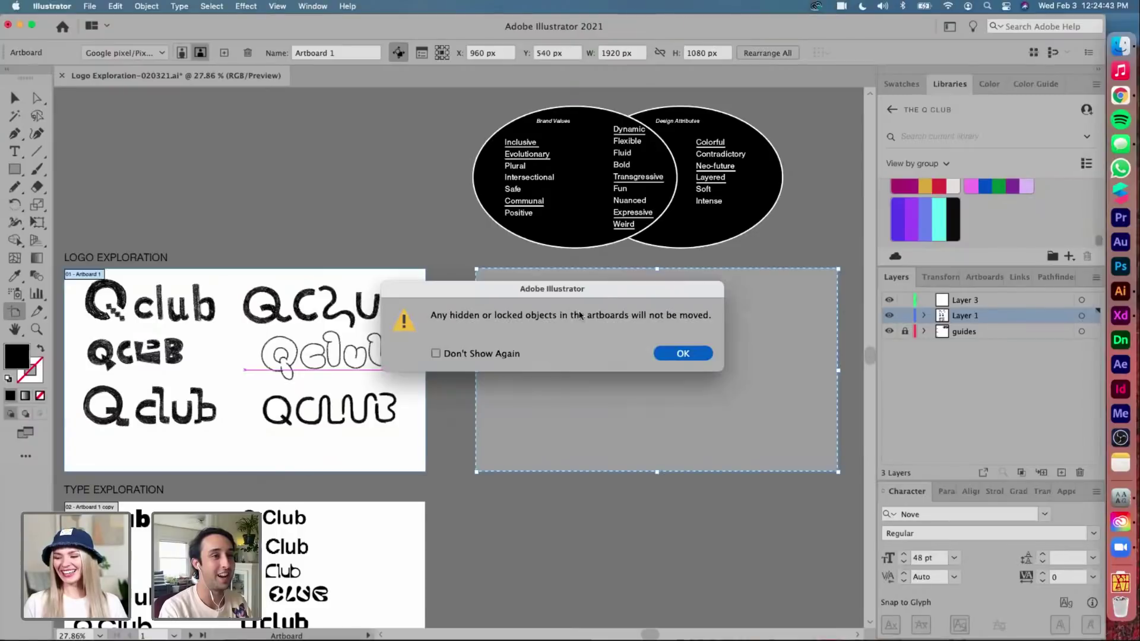
key(Return)
key(super+z)
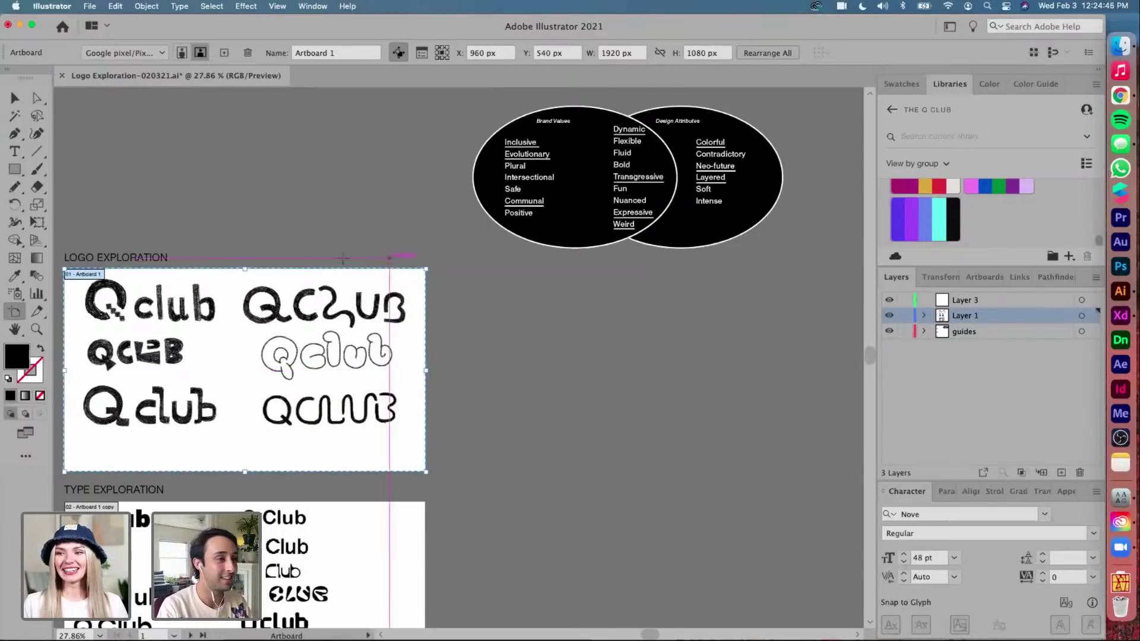
drag(285, 281, 715, 301)
key(Return)
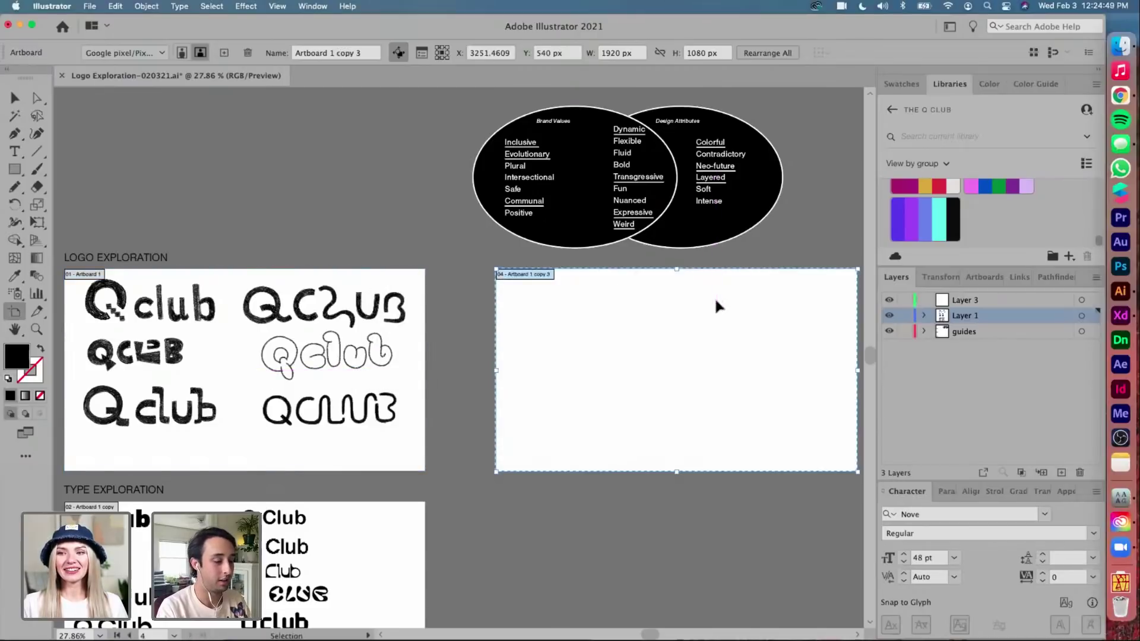
key(super+z)
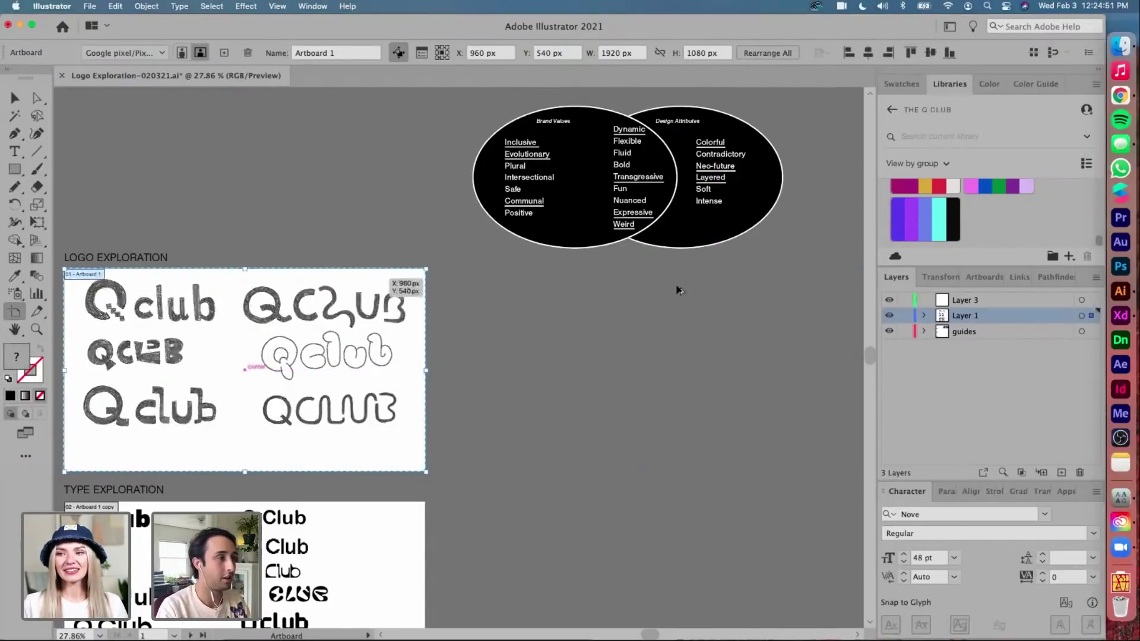
Duplicate the LOGO EXPLORATION artboard together with its sketches into the empty space below the Venn diagram
drag(368, 293, 790, 293)
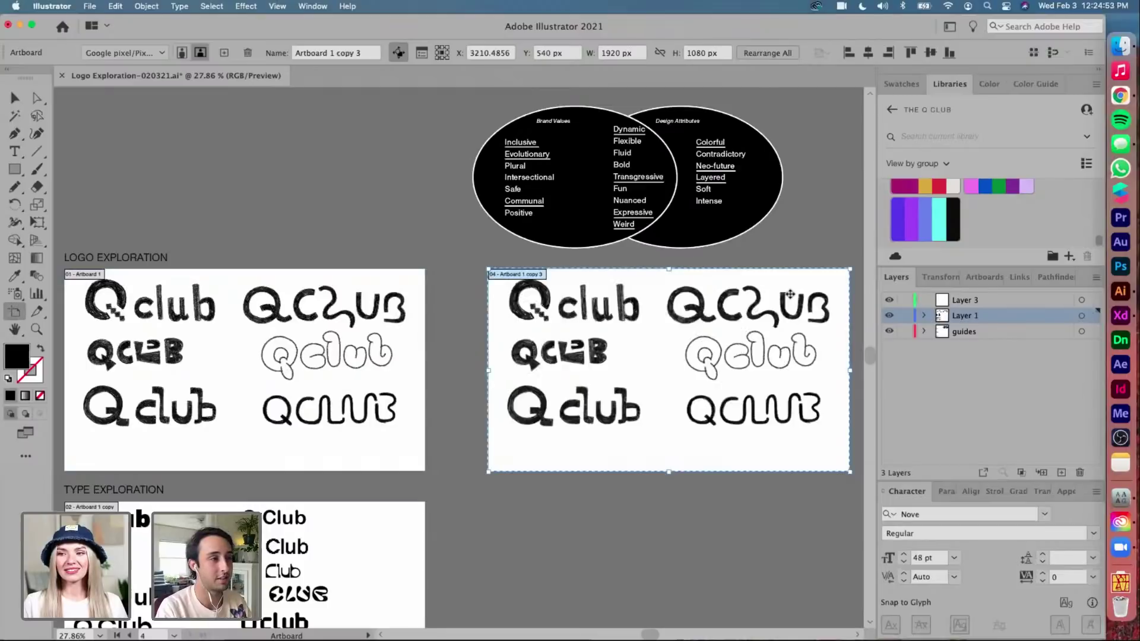
scroll(790, 293, up, 5)
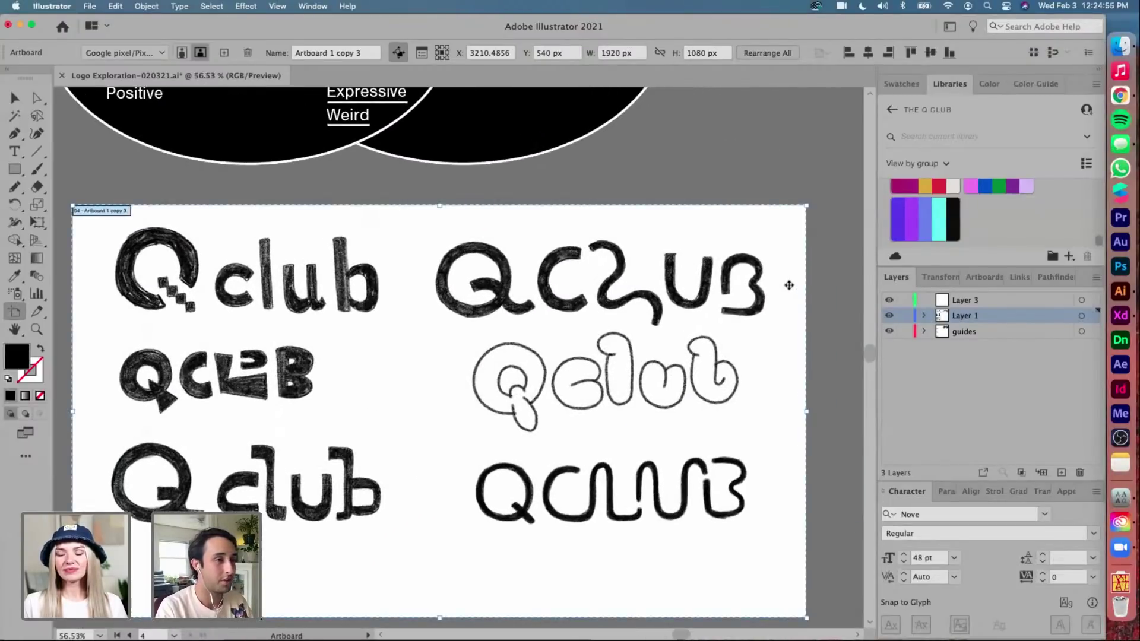
scroll(789, 285, left, 2)
Fade the duplicated sketch image to 21% opacity and lock Layer 1
key(v)
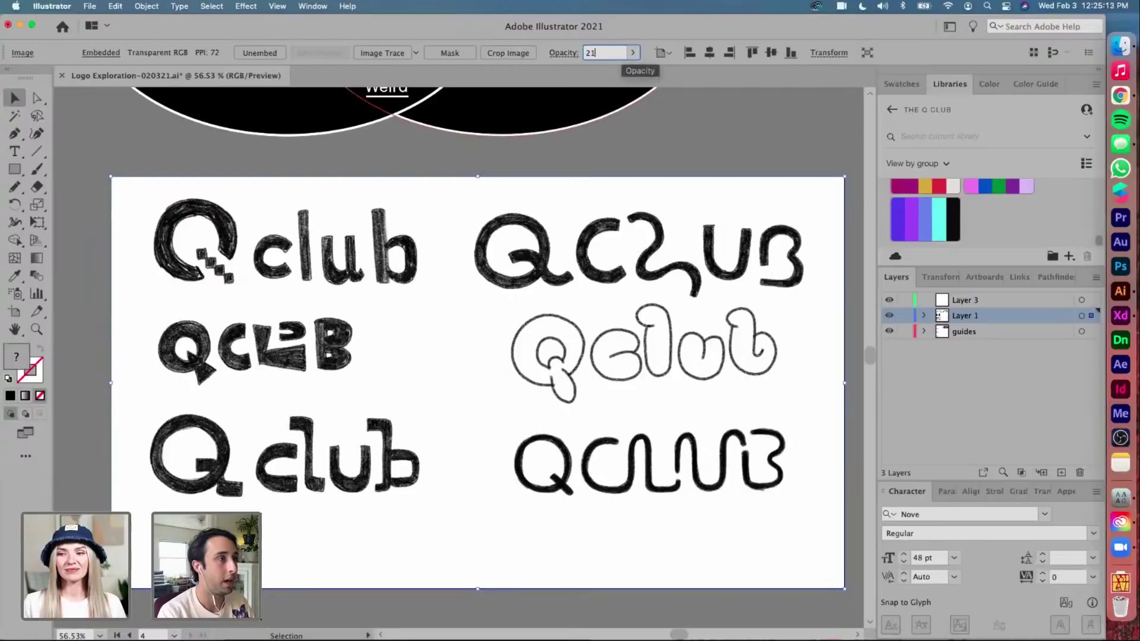
key(Return)
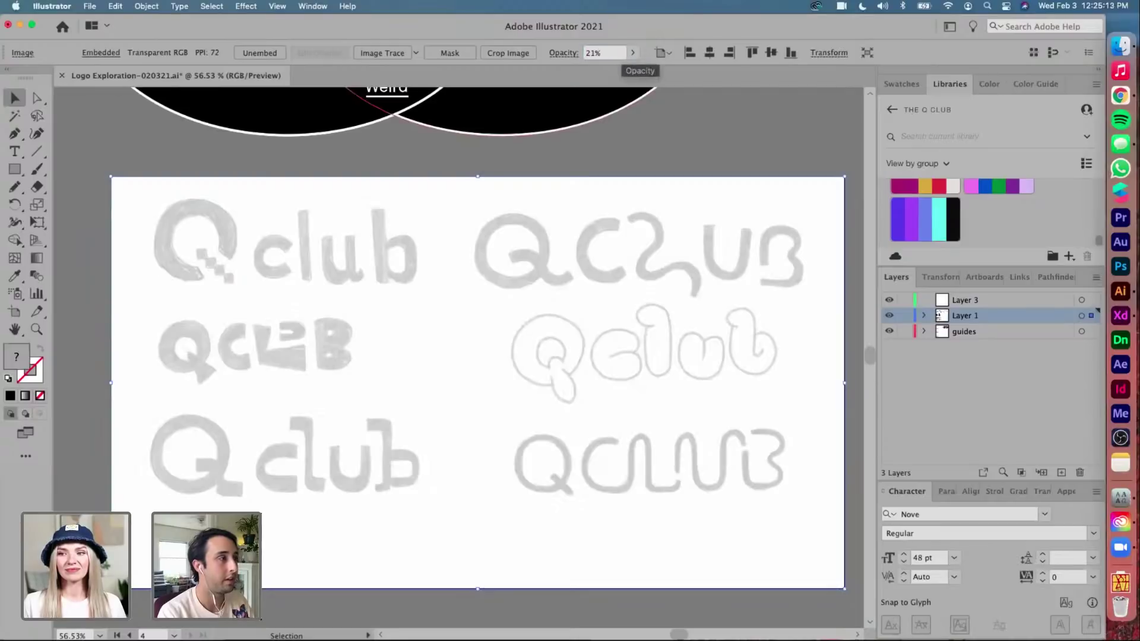
click(904, 315)
Rename the new empty layer above Layer 1 as LOGO SKETCHES
scroll(197, 231, up, 5)
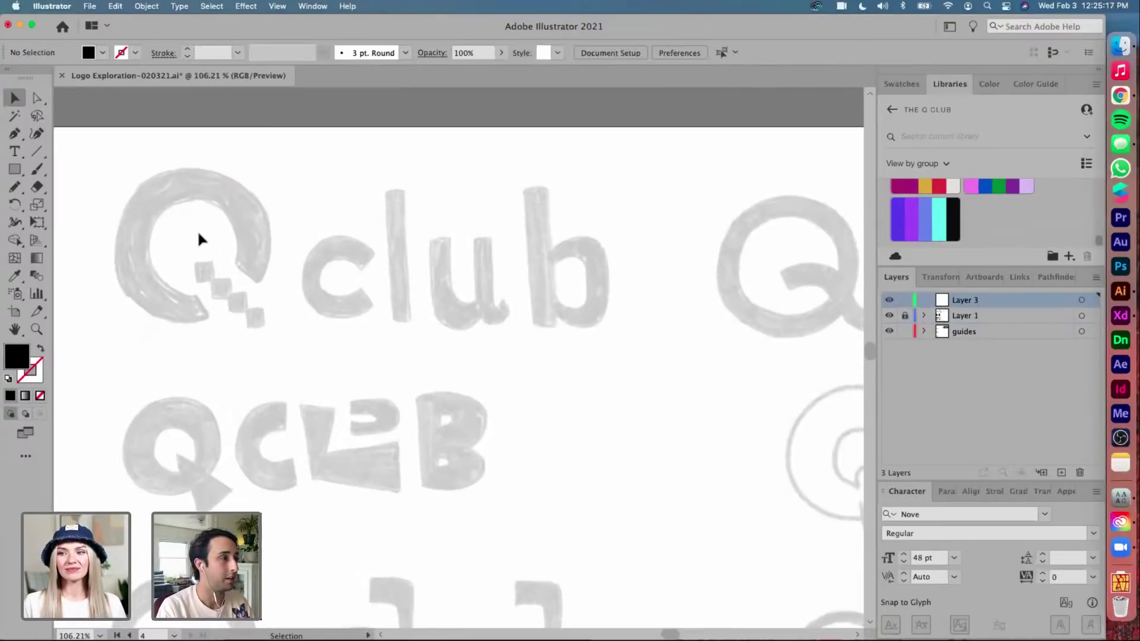
double_click(969, 301)
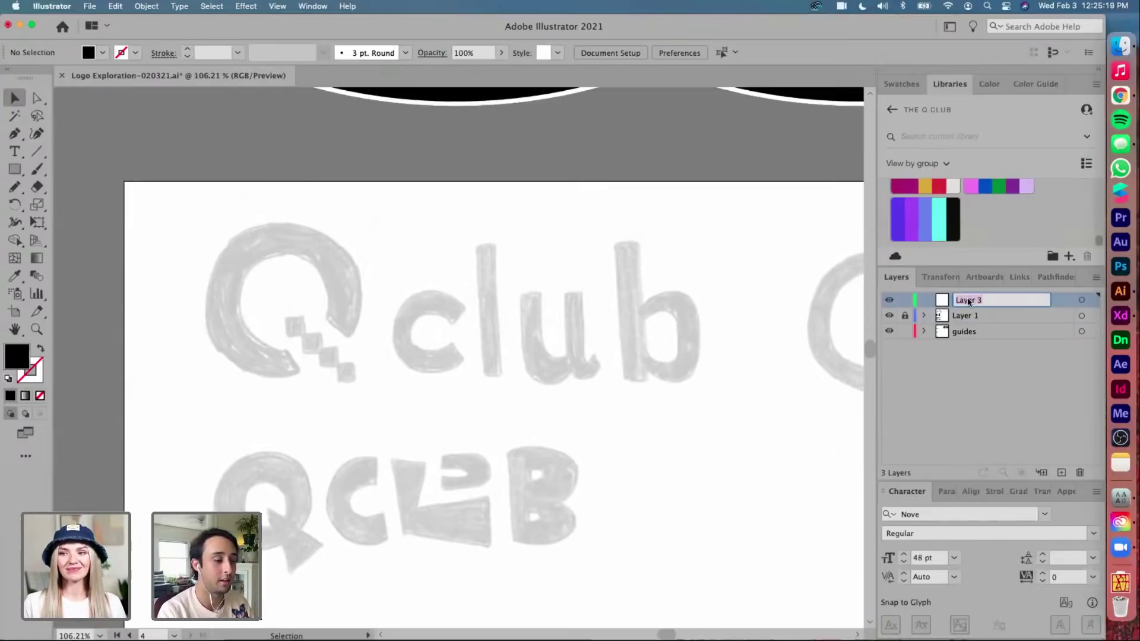
text(LOGO SKETCH)
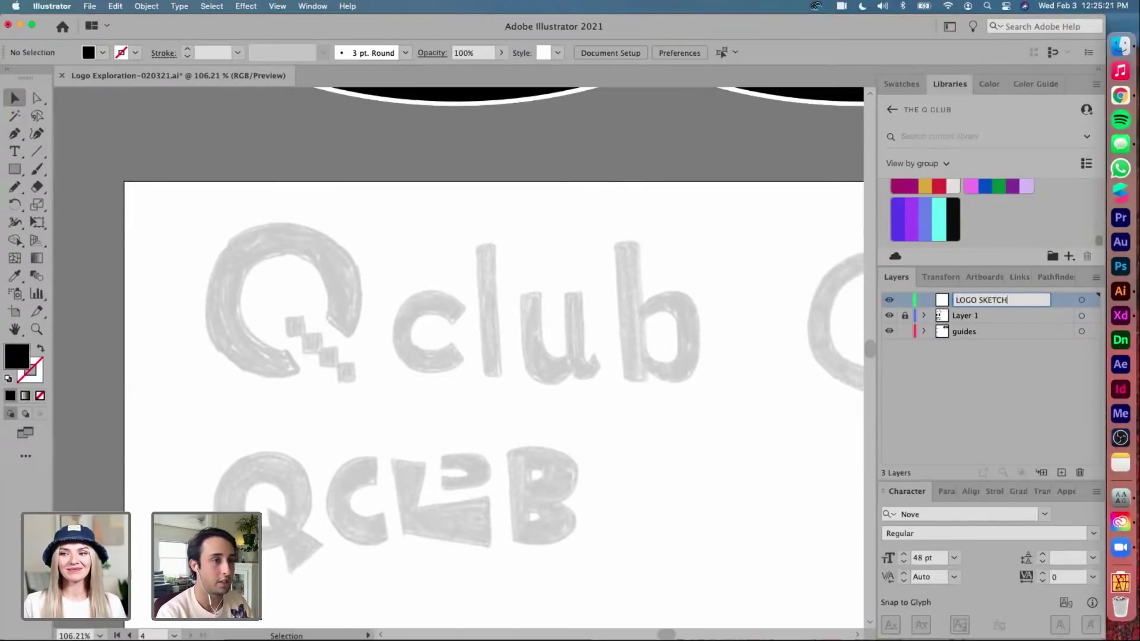
text(ES)
key(Return)
scroll(292, 303, up, 1)
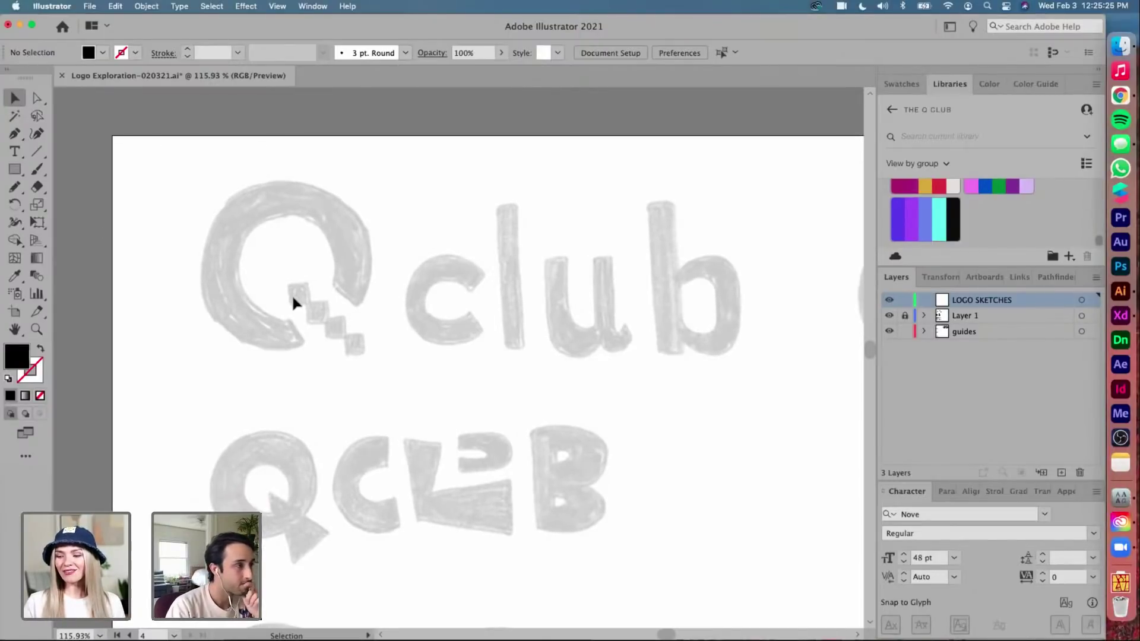
Draw a circle centred on the first sketched Q, giving it a black stroke and no fill
key(l)
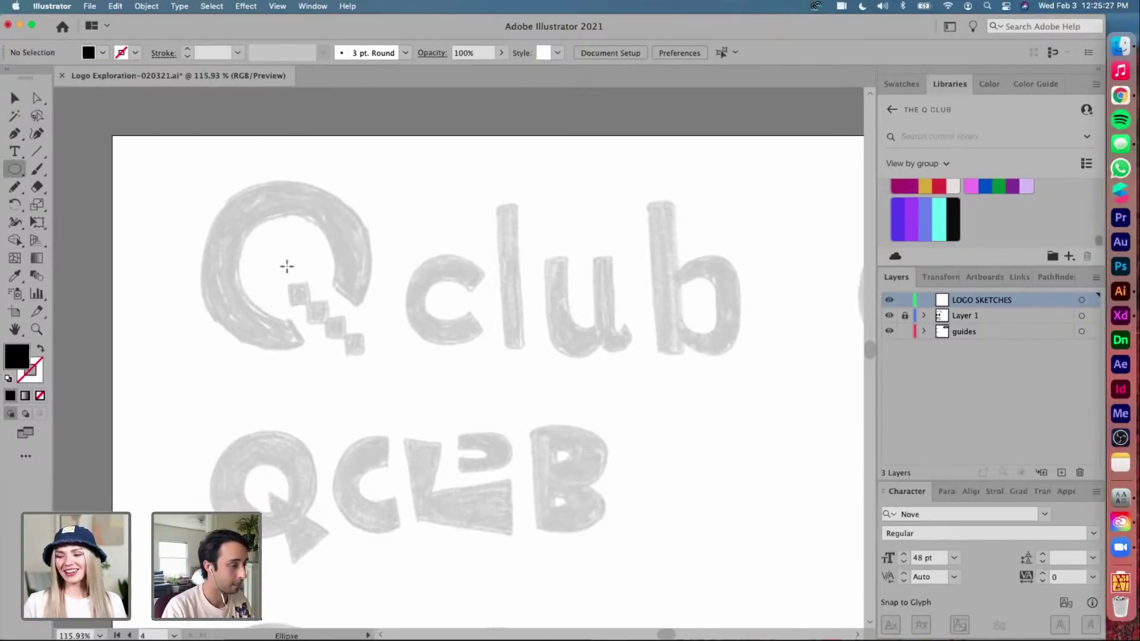
drag(287, 266, 211, 180)
click(40, 351)
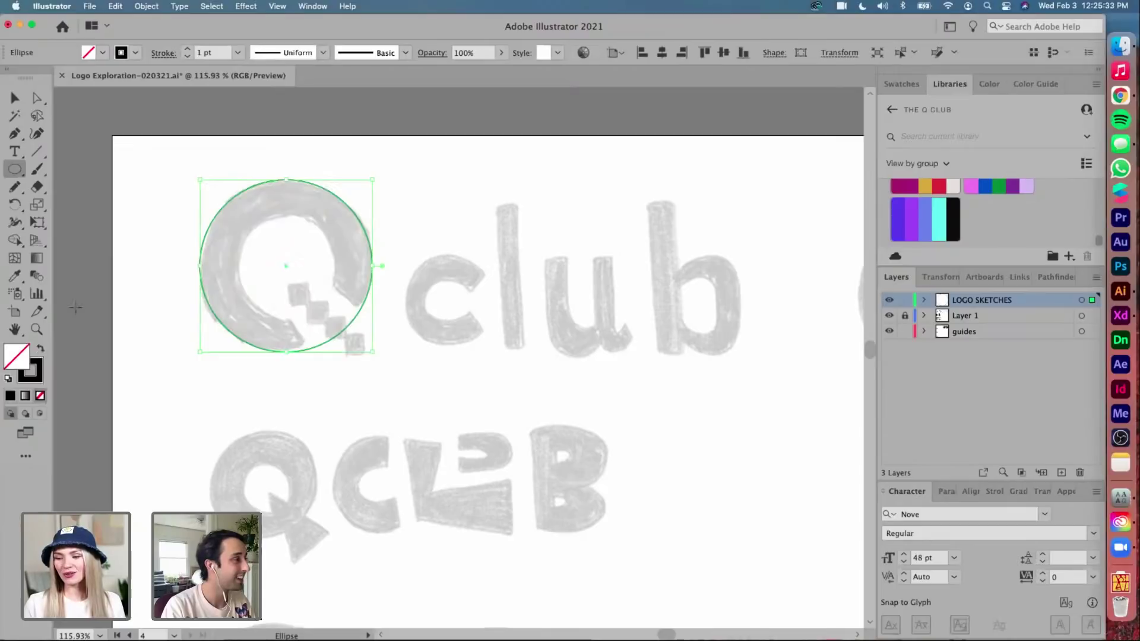
Thicken the circle's stroke to 35 pt and shrink the circle from its centre so the ring matches the sketched Q
drag(190, 52, 189, 53)
key(v)
drag(286, 178, 285, 188)
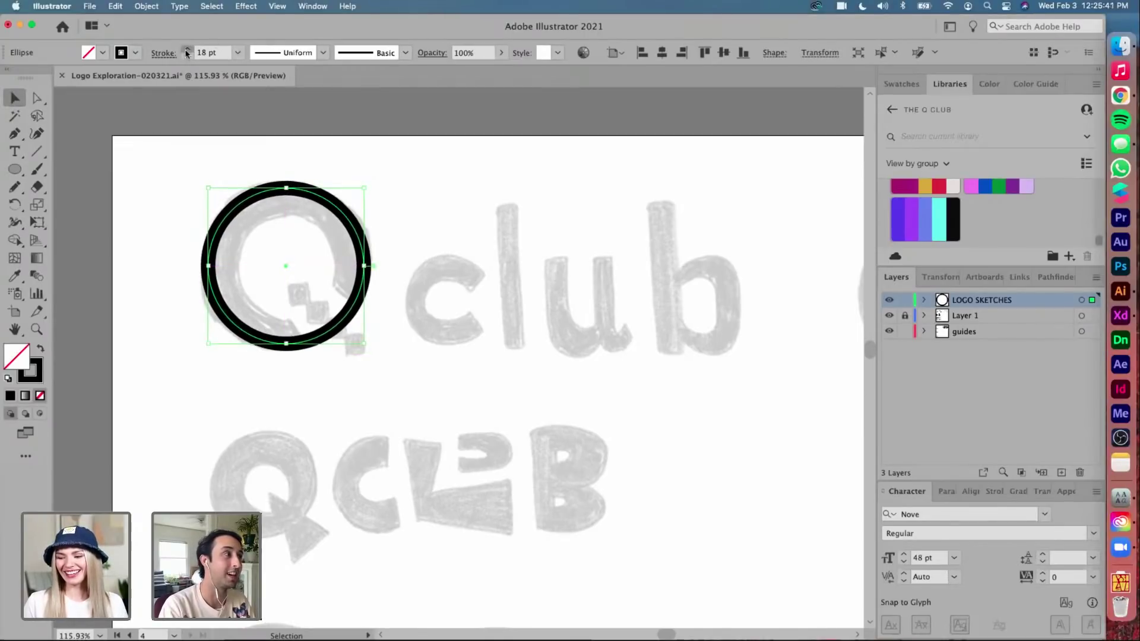
drag(187, 53, 186, 52)
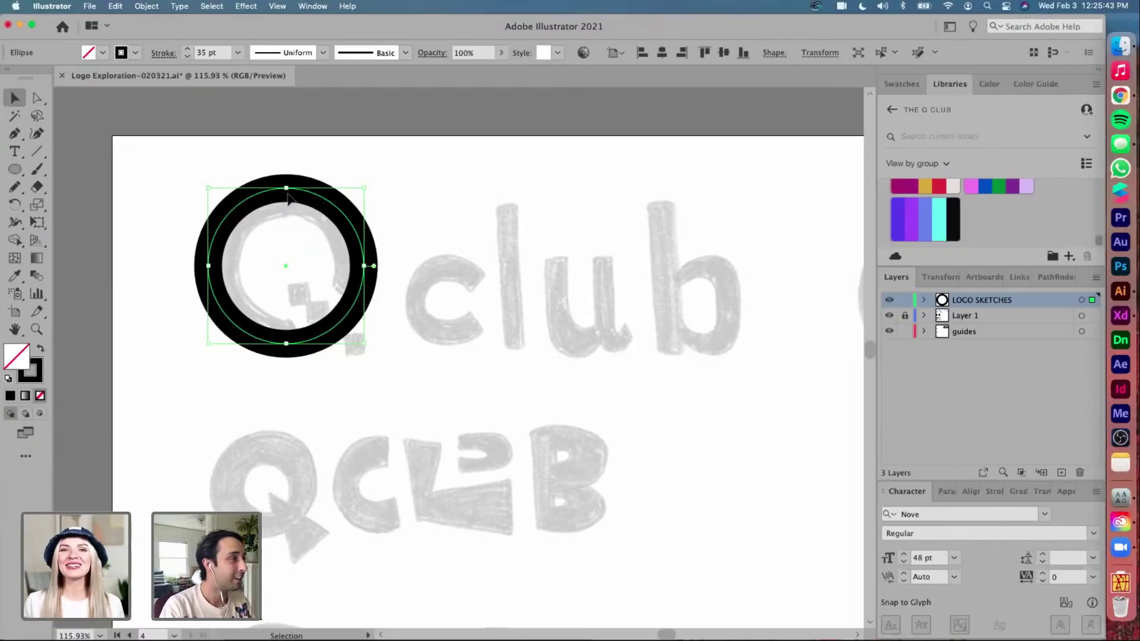
drag(286, 189, 288, 195)
click(402, 159)
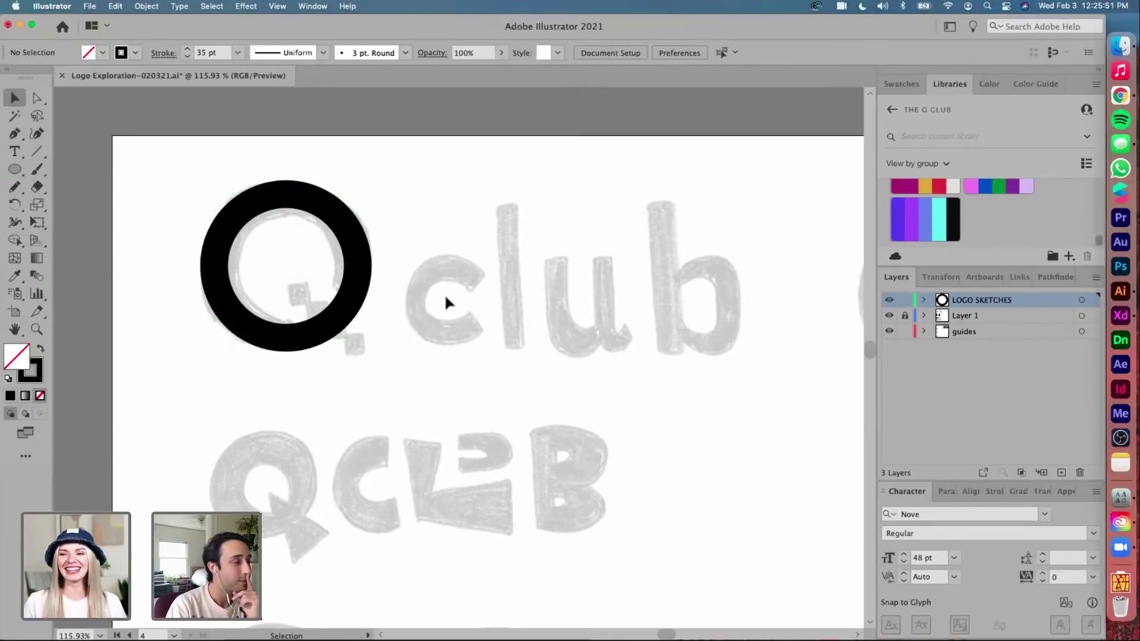
Unlock Layer 1 and copy the word "club" from the Aktiv Grotesk Black sample on the TYPE EXPLORATION artboard
scroll(444, 293, down, 3)
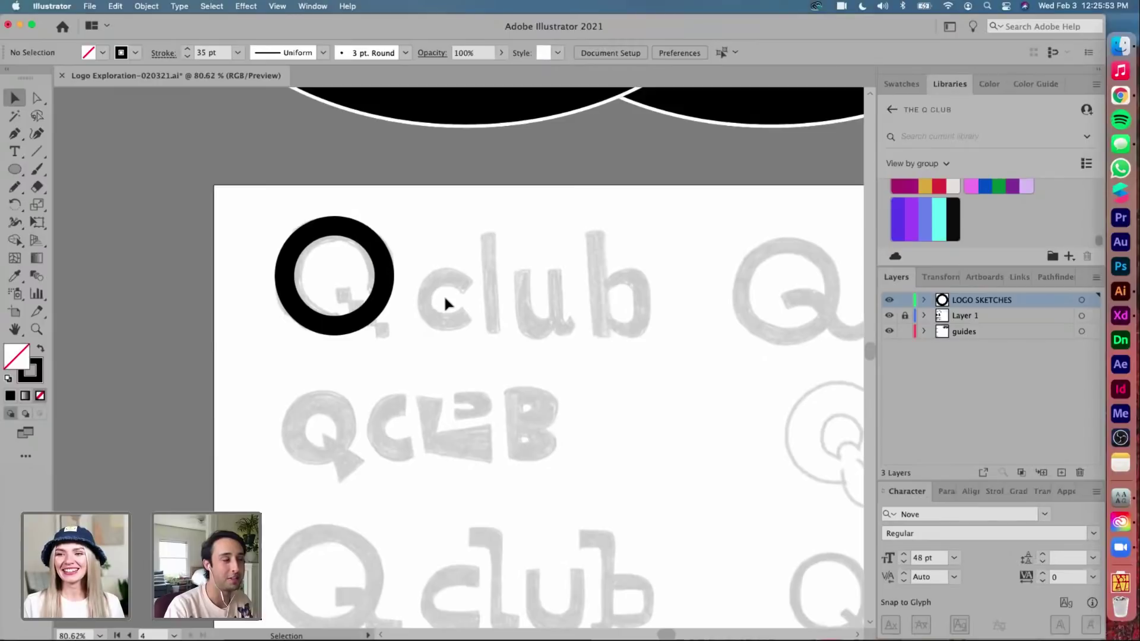
scroll(445, 304, down, 4)
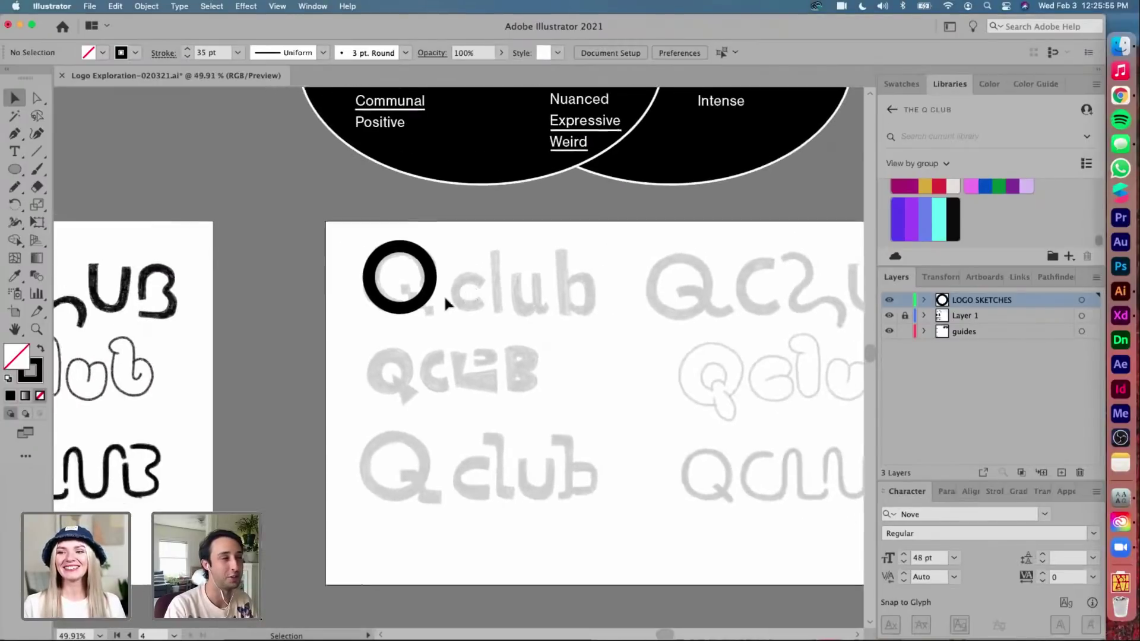
scroll(445, 304, down, 2)
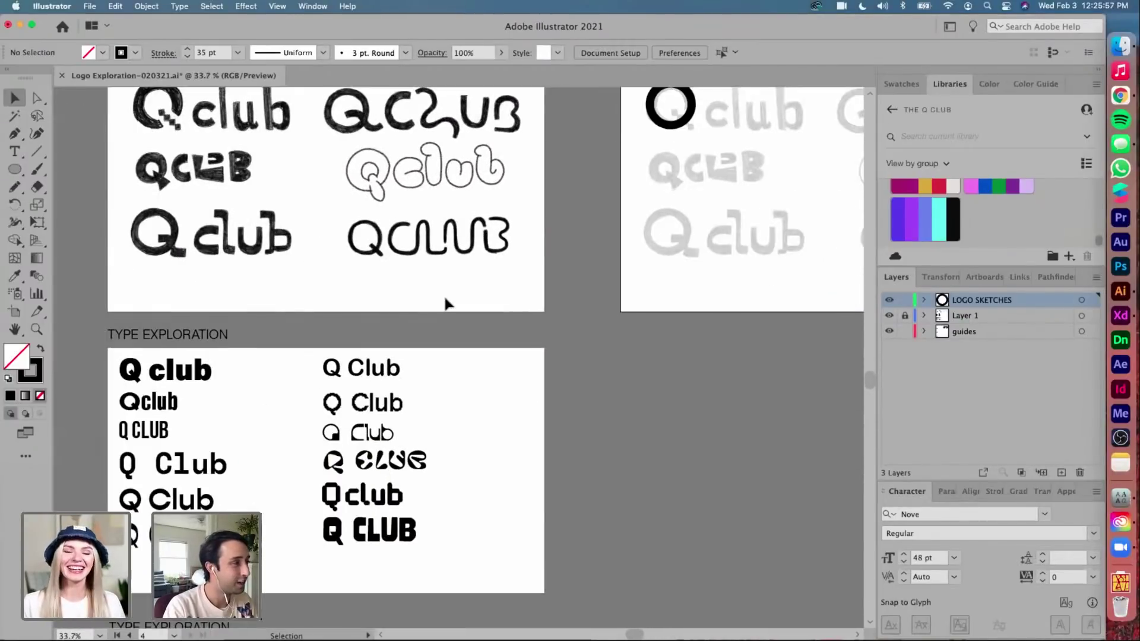
scroll(276, 454, left, 2)
scroll(276, 454, down, 1)
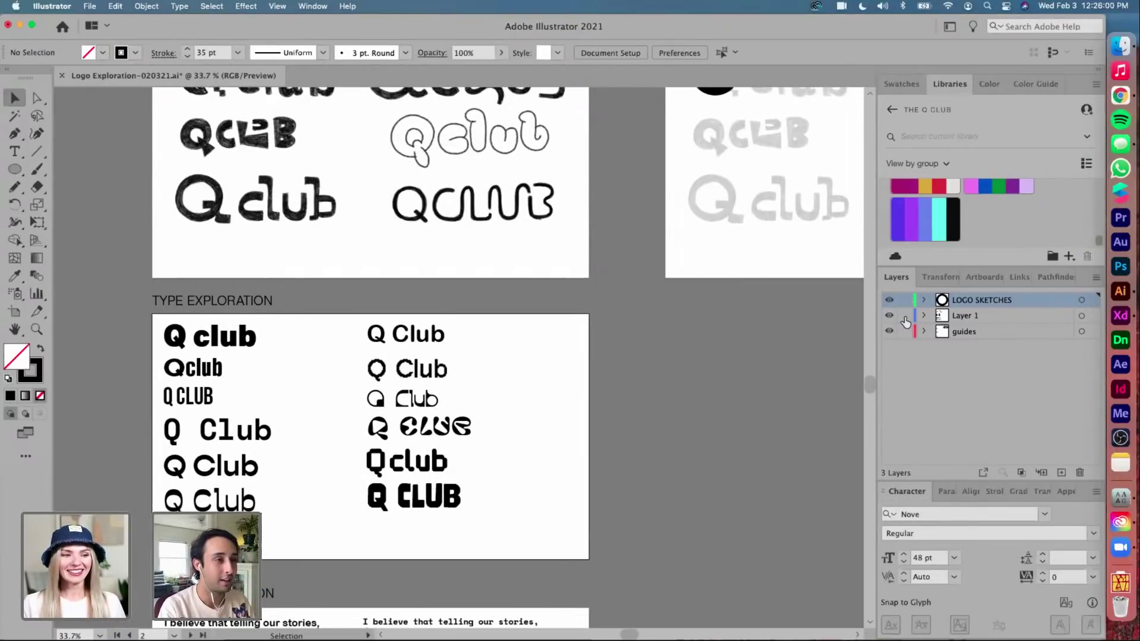
click(254, 344)
key(t)
drag(257, 338, 193, 339)
key(cmd+c)
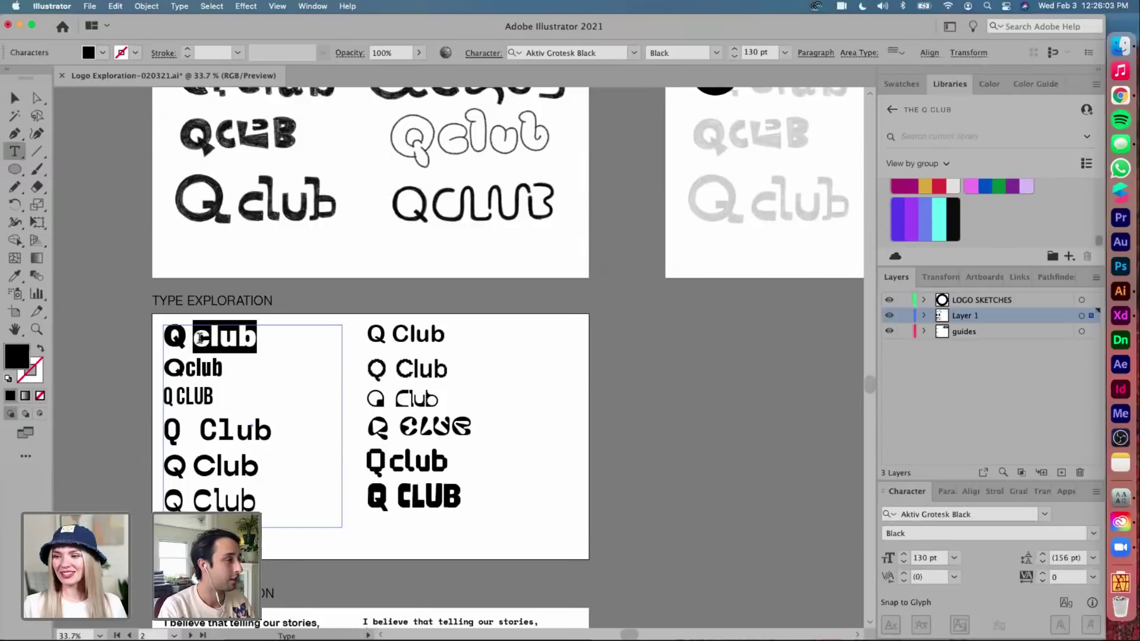
key(Escape)
click(638, 352)
Paste "club" beside the ring on the faded sketch artboard and convert the text to outlines
scroll(640, 344, up, 5)
scroll(640, 344, right, 6)
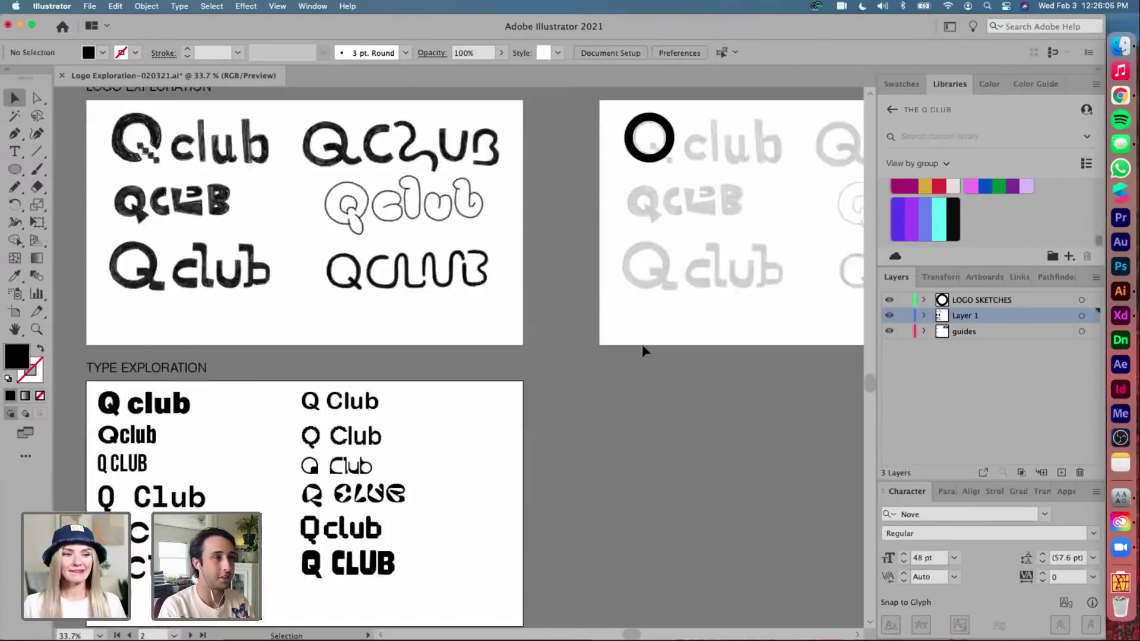
scroll(582, 282, up, 10)
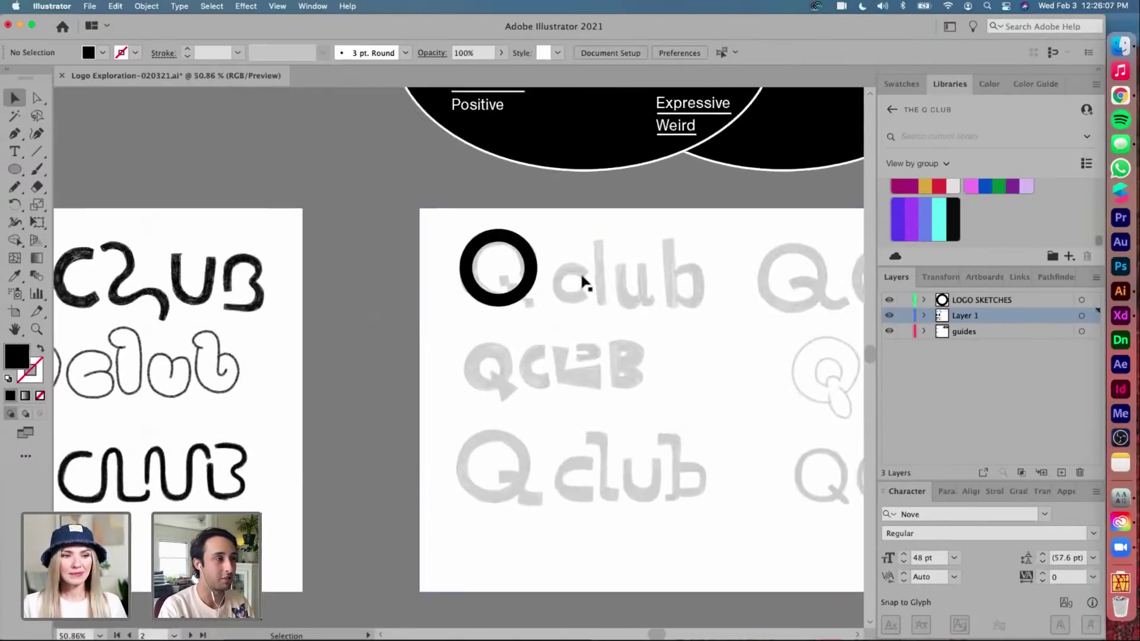
key(cmd+v)
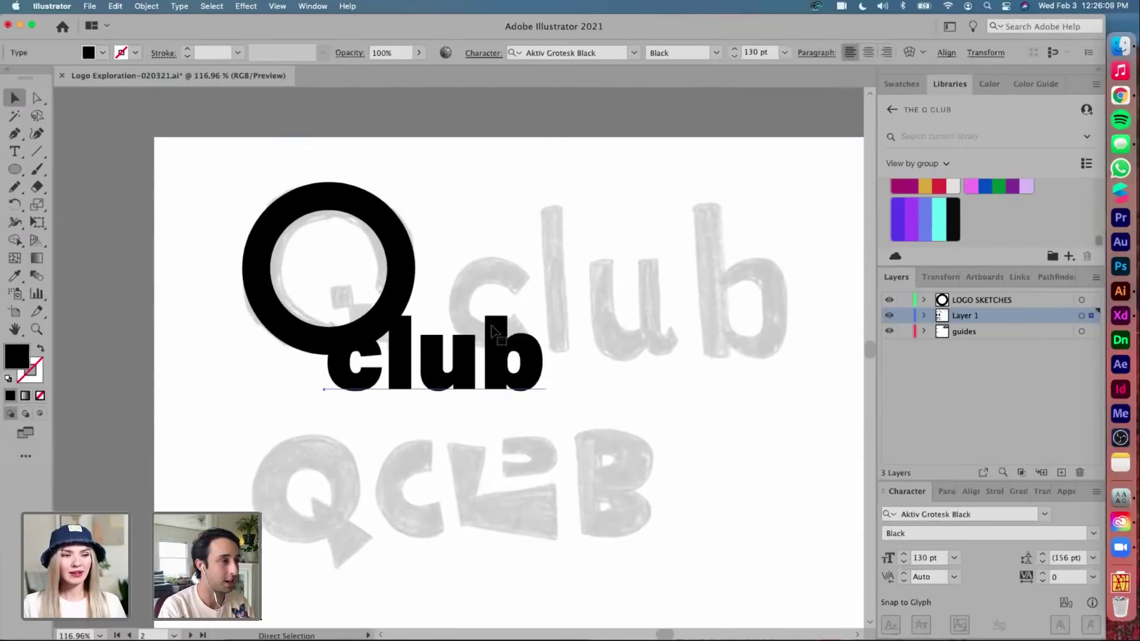
drag(415, 379, 517, 322)
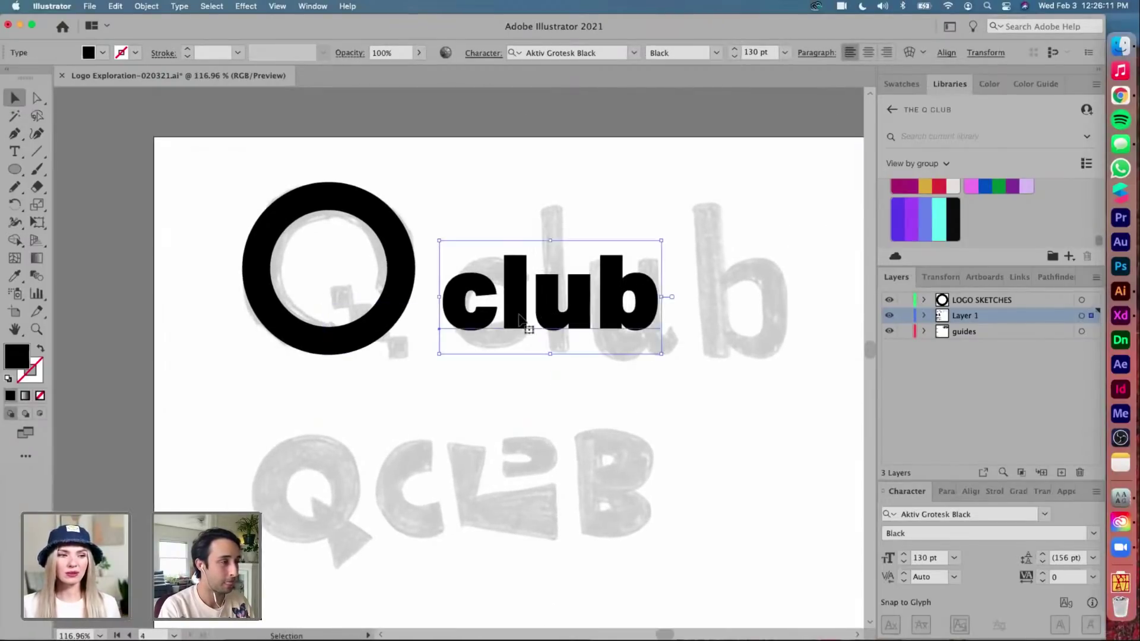
key(cmd+shift+o)
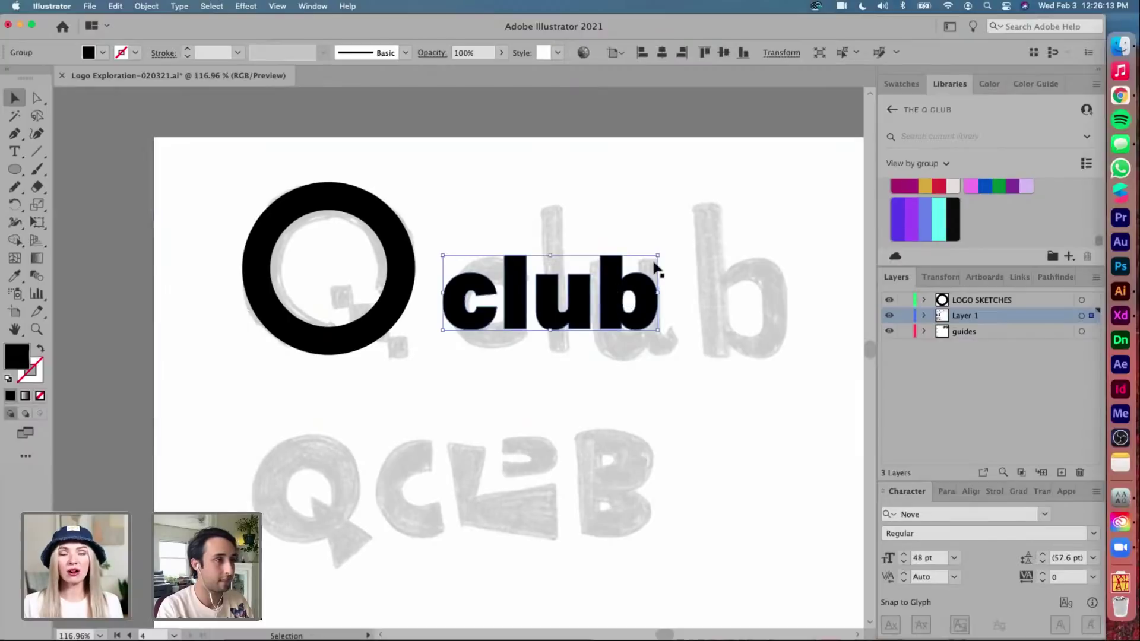
Enlarge the outlined "club" and position it over the sketched word next to the ring
drag(658, 256, 782, 165)
drag(709, 239, 698, 249)
drag(772, 219, 784, 214)
drag(706, 233, 706, 243)
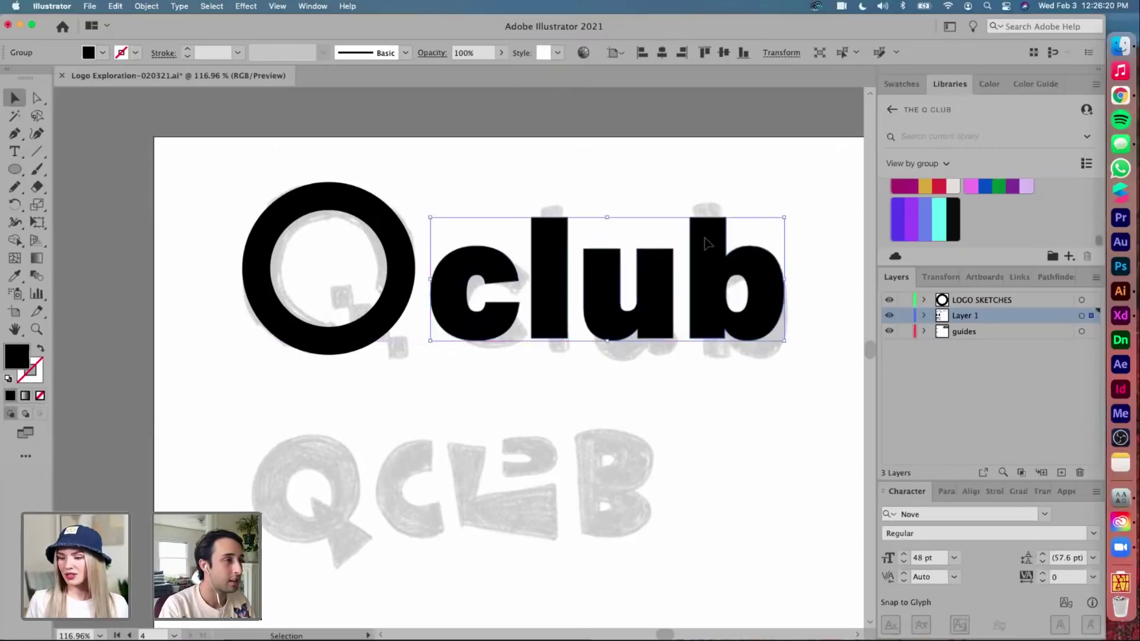
click(461, 168)
key(super+shift+a)
Increase the Q ring's stroke to 41 pt and move the ring slightly upward
scroll(386, 330, up, 2)
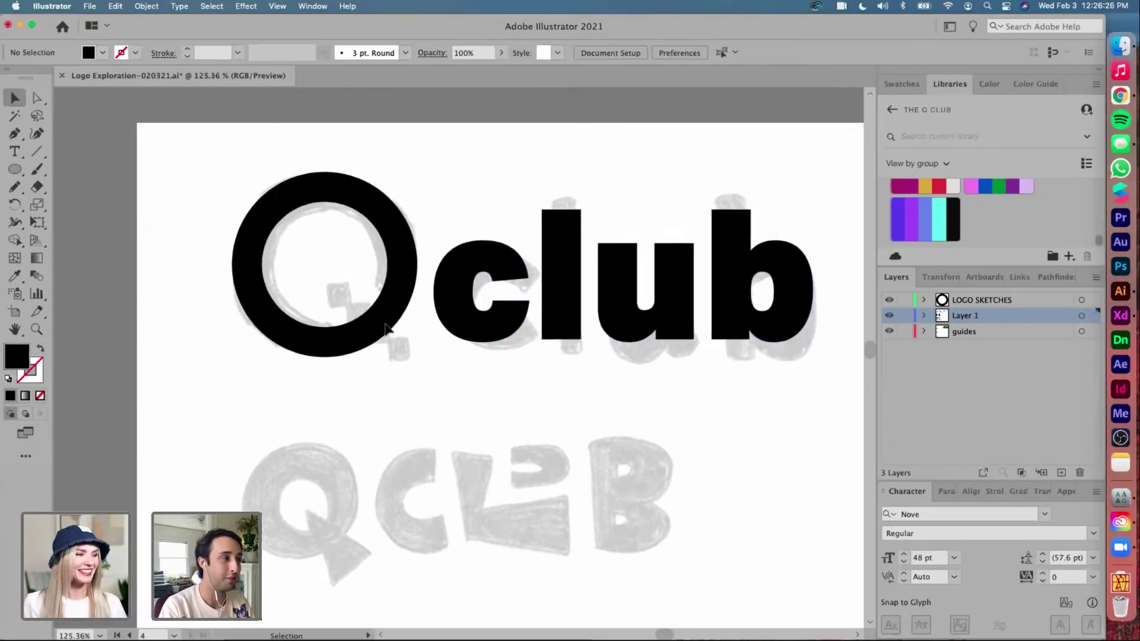
click(384, 329)
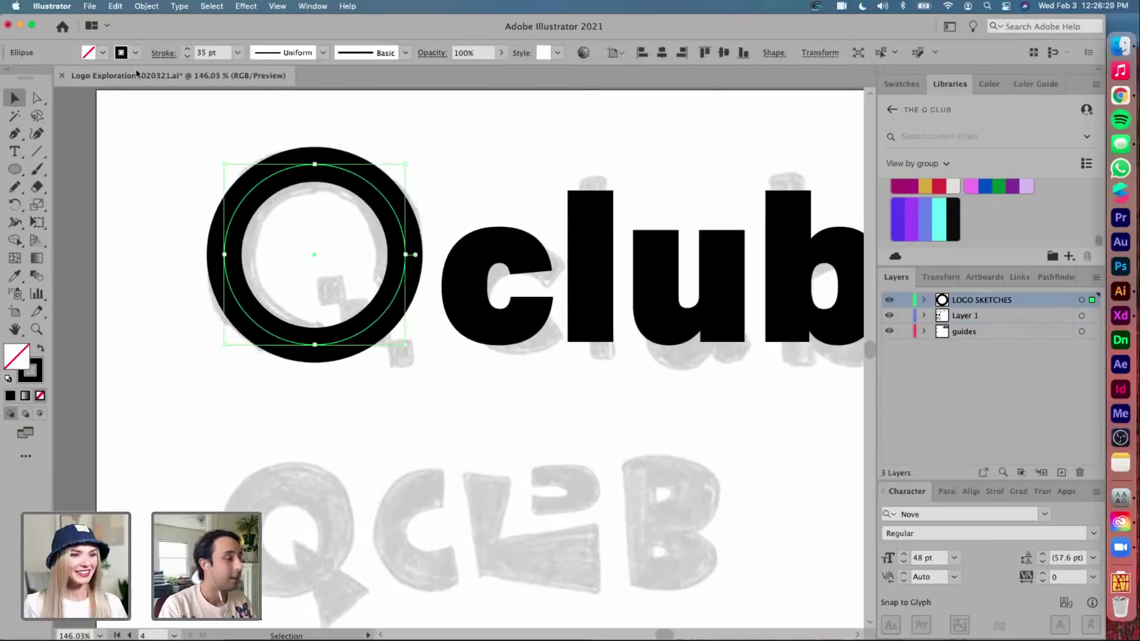
click(188, 50)
click(189, 51)
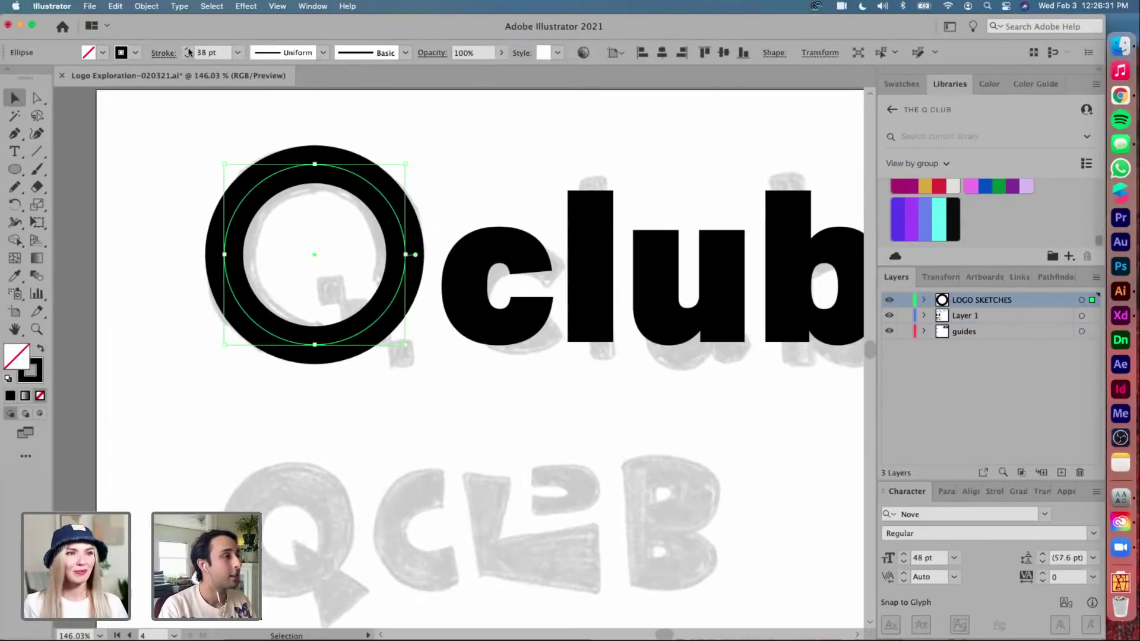
click(189, 51)
click(189, 51)
click(188, 51)
click(188, 51)
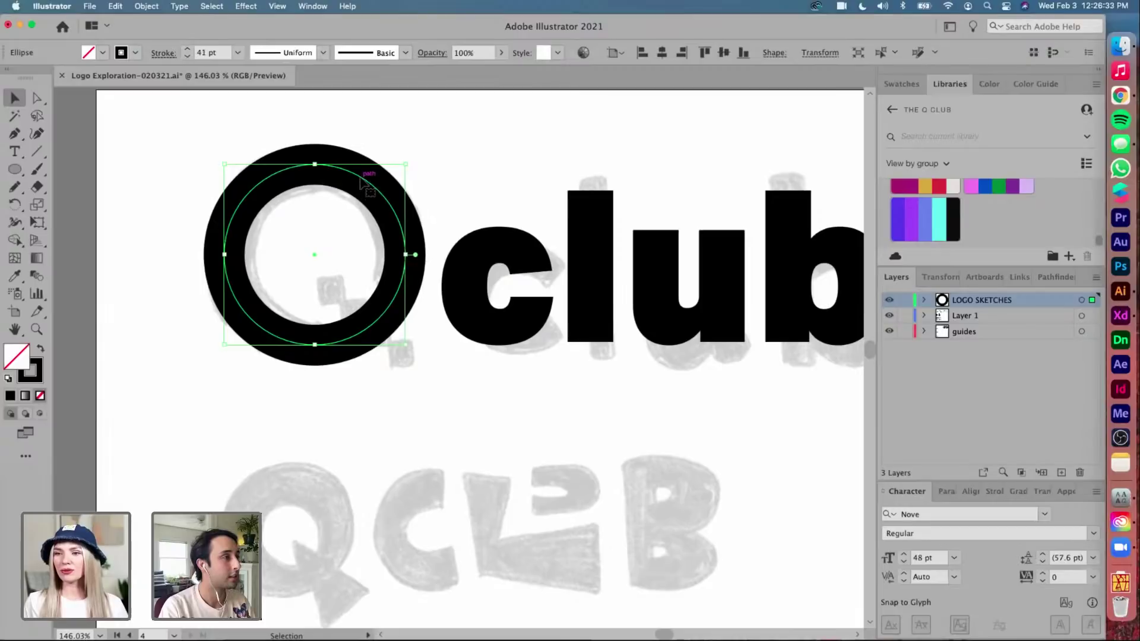
drag(364, 184, 363, 181)
Expand the ring's stroke into a filled shape
click(115, 6)
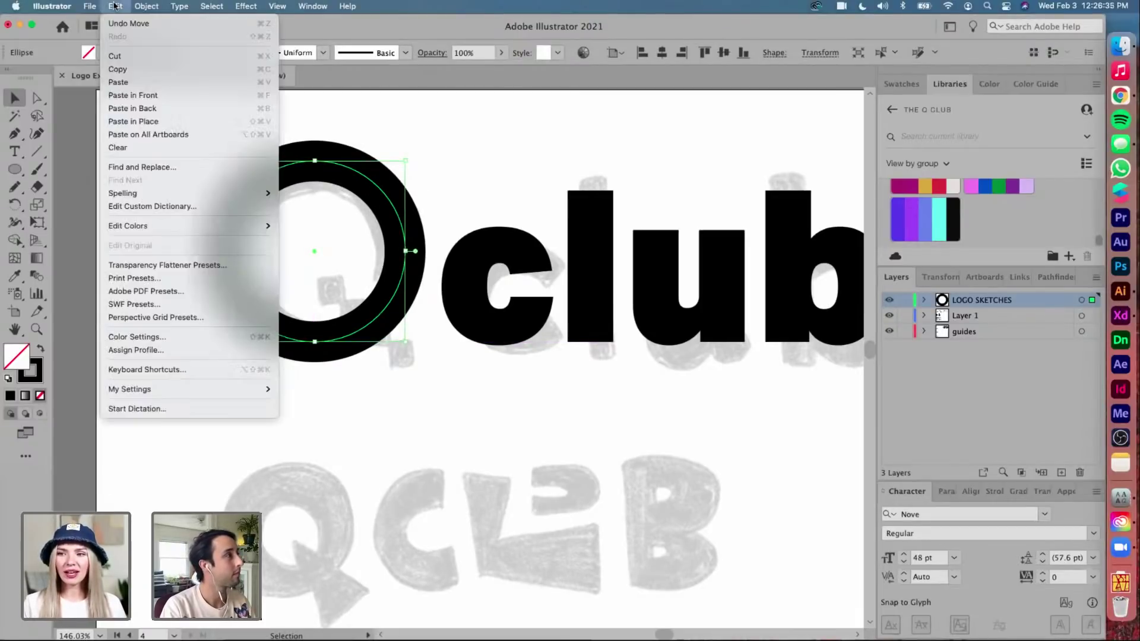
mouse_move(146, 6)
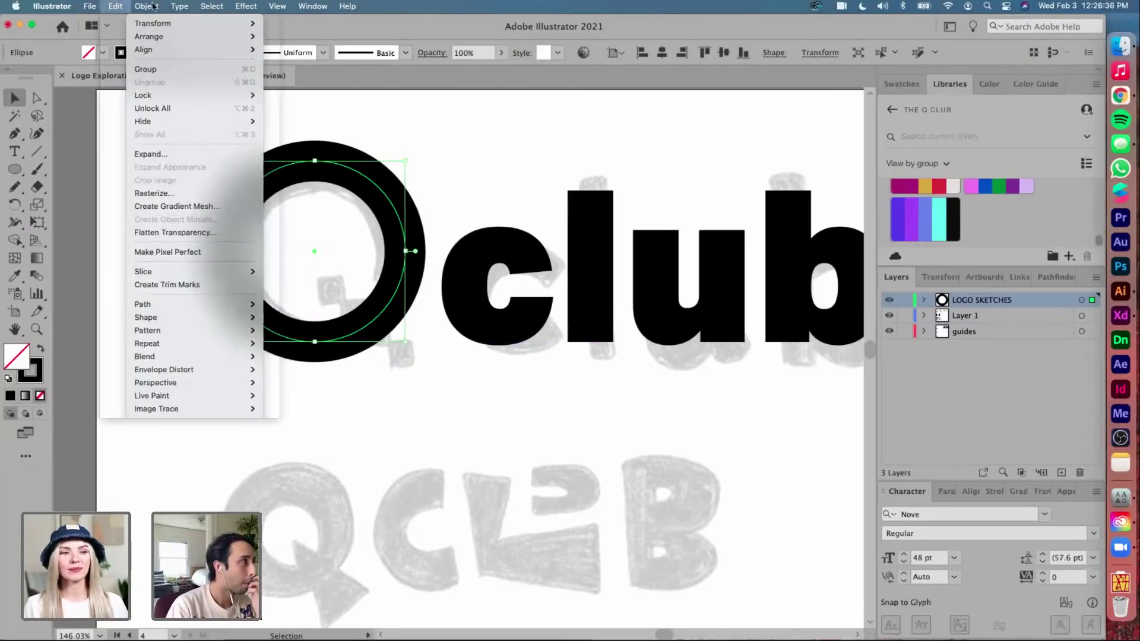
click(159, 154)
key(Return)
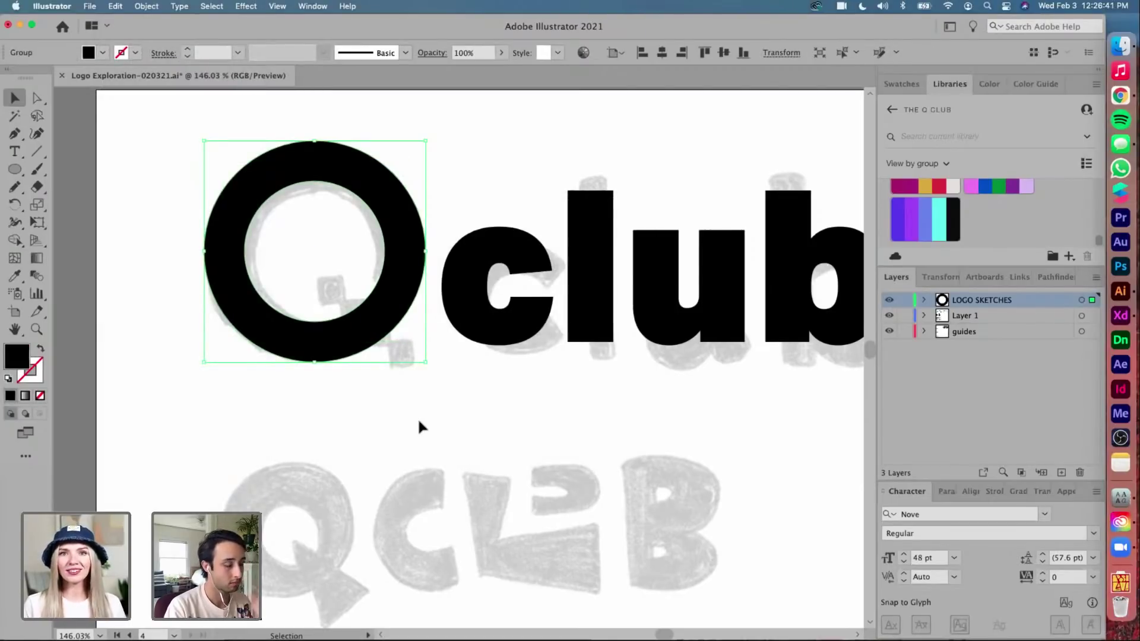
Draw a black square over the Q tail's uppermost pixel and duplicate it diagonally to the tail's lower end outside the ring
scroll(418, 422, up, 3)
key(m)
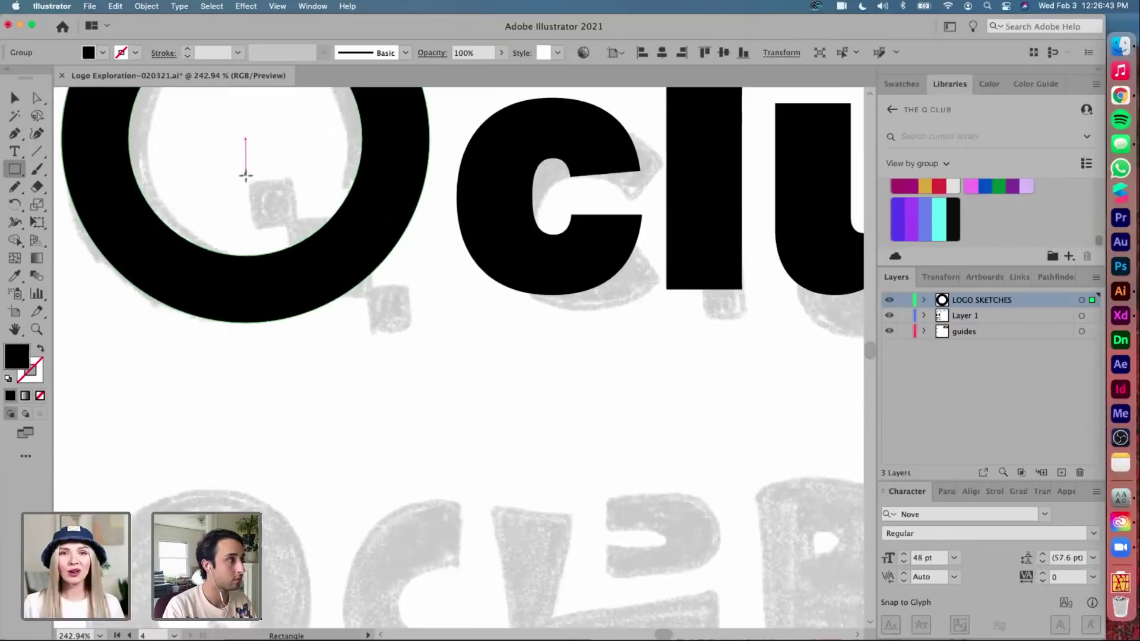
mouse_move(252, 184)
mouse_down()
mouse_move(298, 228)
mouse_move(250, 169)
mouse_up()
key(v)
alt+drag(308, 225, 386, 301)
click(468, 336)
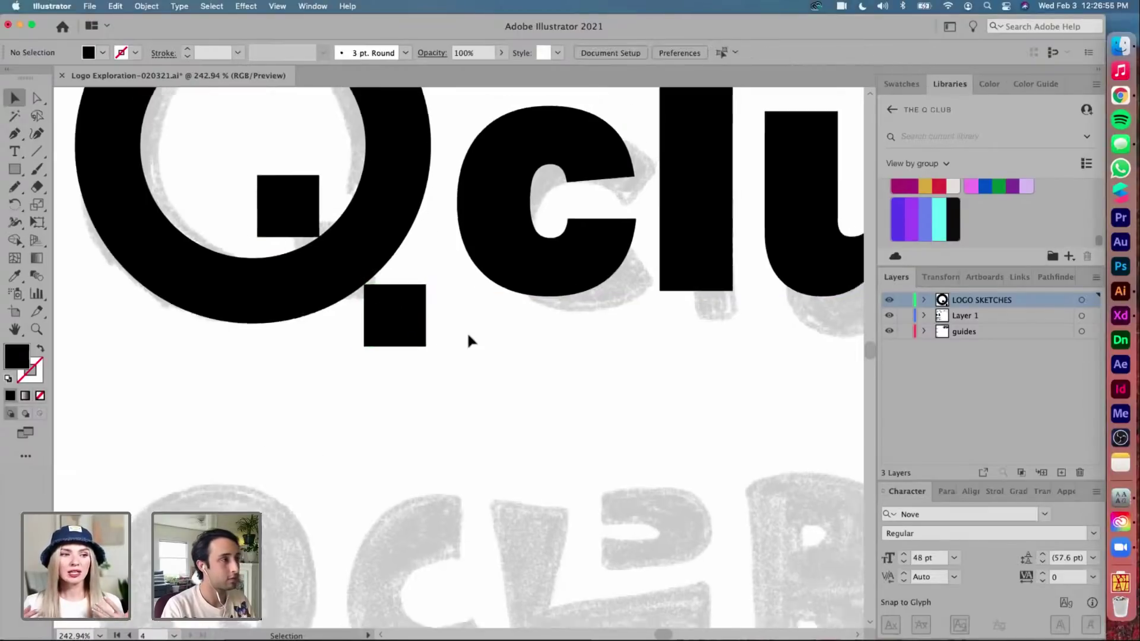
Shift the letters "lub" slightly towards the c, and move the whole word "club" a little closer to the Q
scroll(468, 336, down, 5)
scroll(467, 336, up, 1)
scroll(468, 338, up, 1)
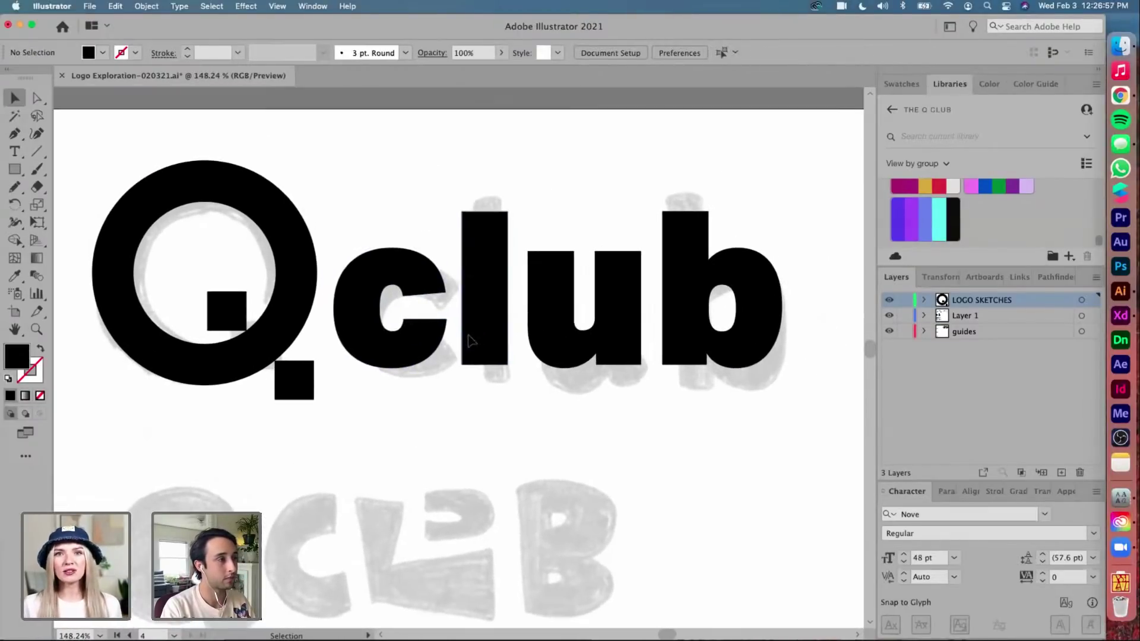
key(a)
drag(453, 181, 804, 387)
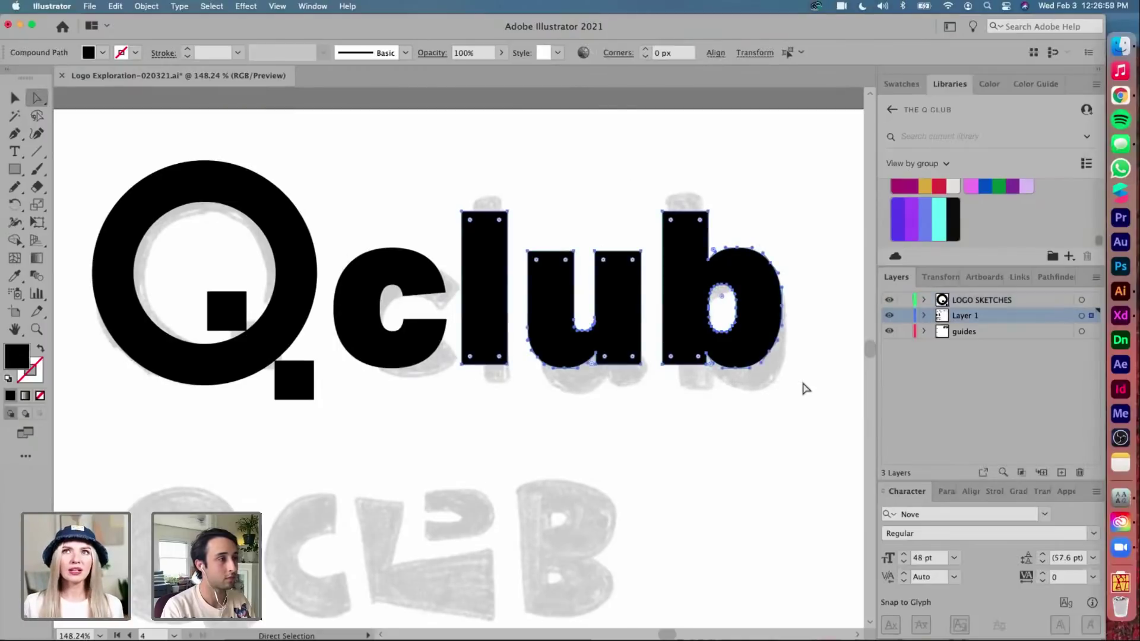
key(v)
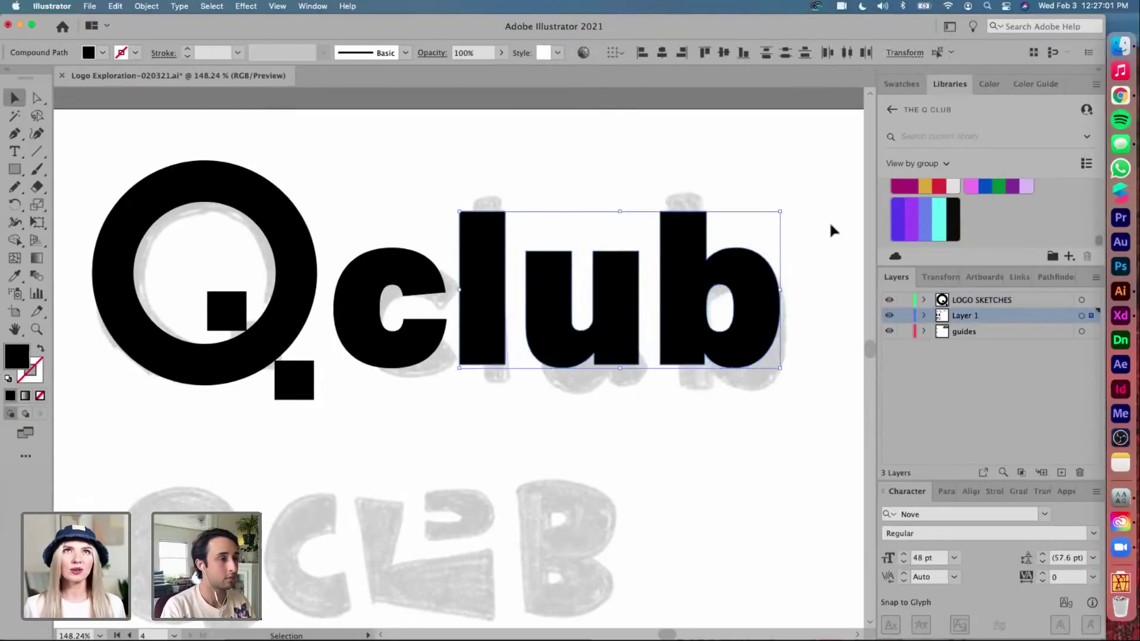
shift+click(407, 338)
key(super+g)
drag(407, 340, 406, 344)
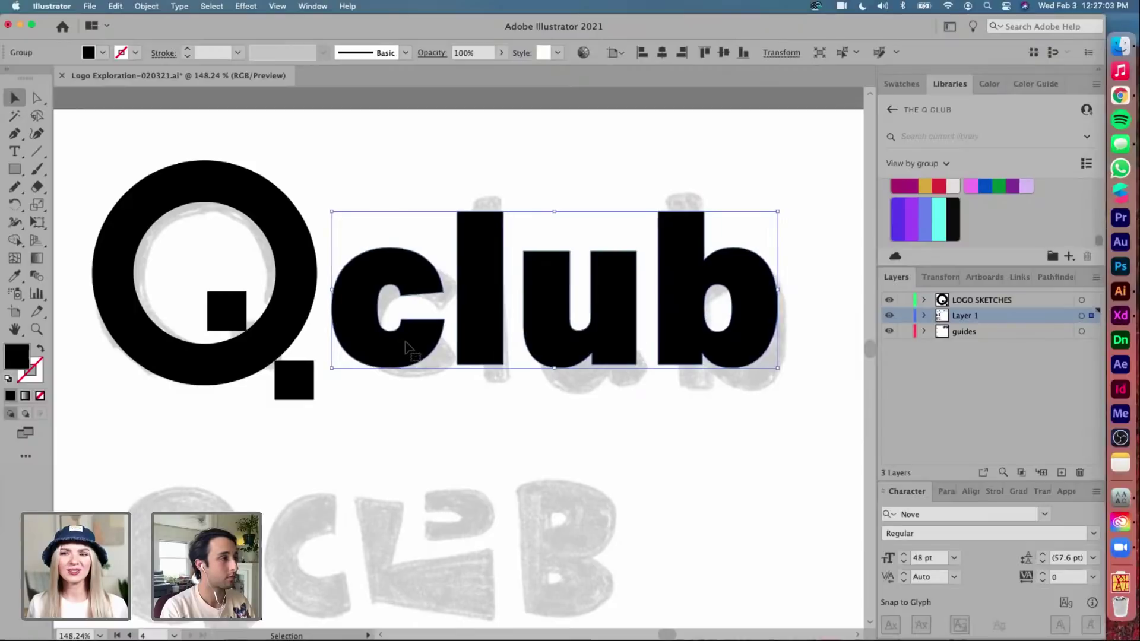
click(396, 428)
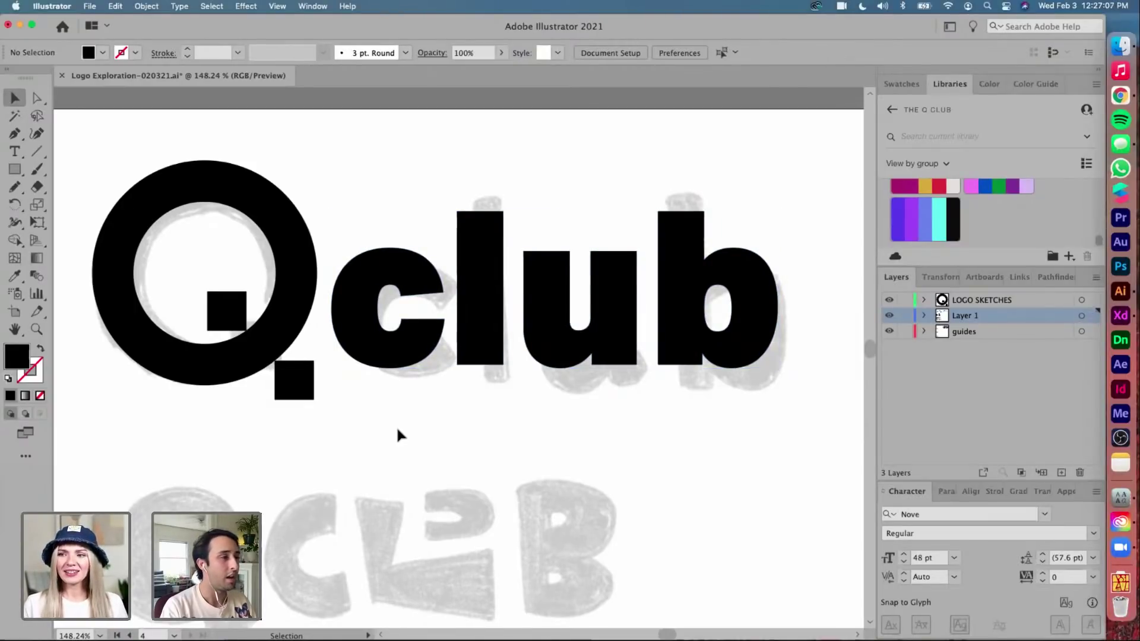
Nudge the letter b slightly closer to the u
scroll(397, 425, right, 2)
scroll(397, 425, down, 1)
scroll(397, 425, left, 1)
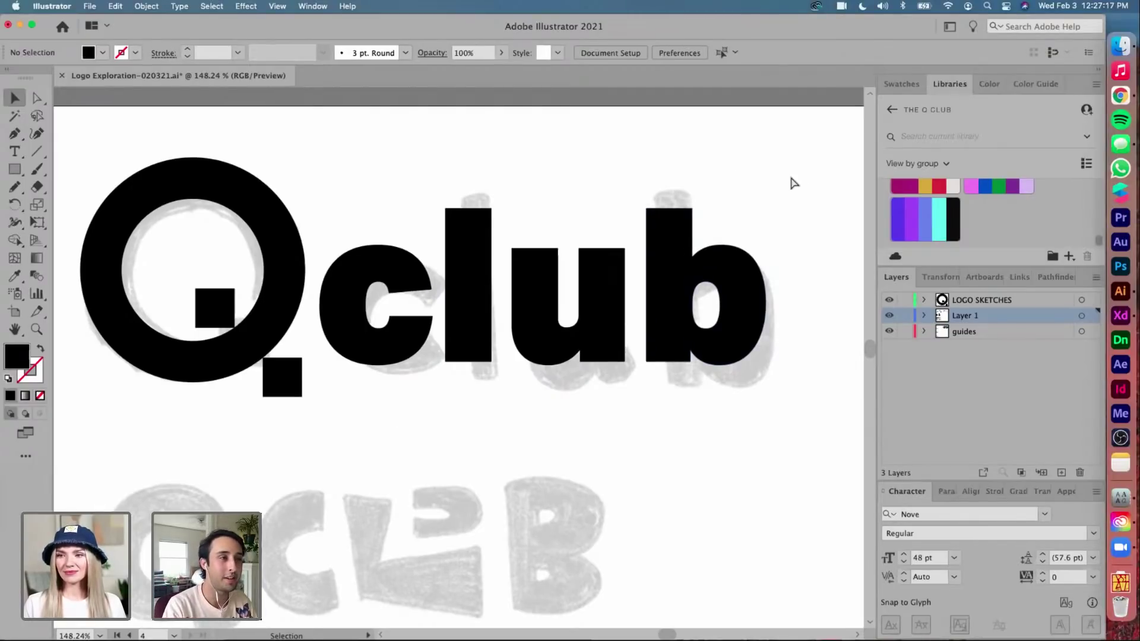
key(a)
drag(796, 175, 639, 376)
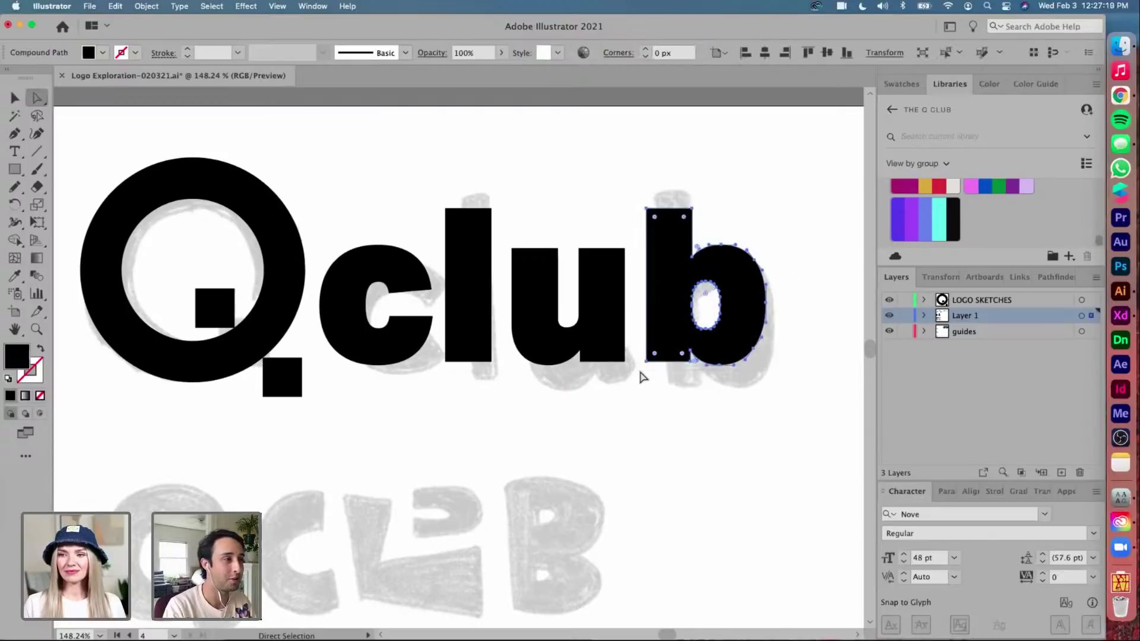
key(v)
click(787, 224)
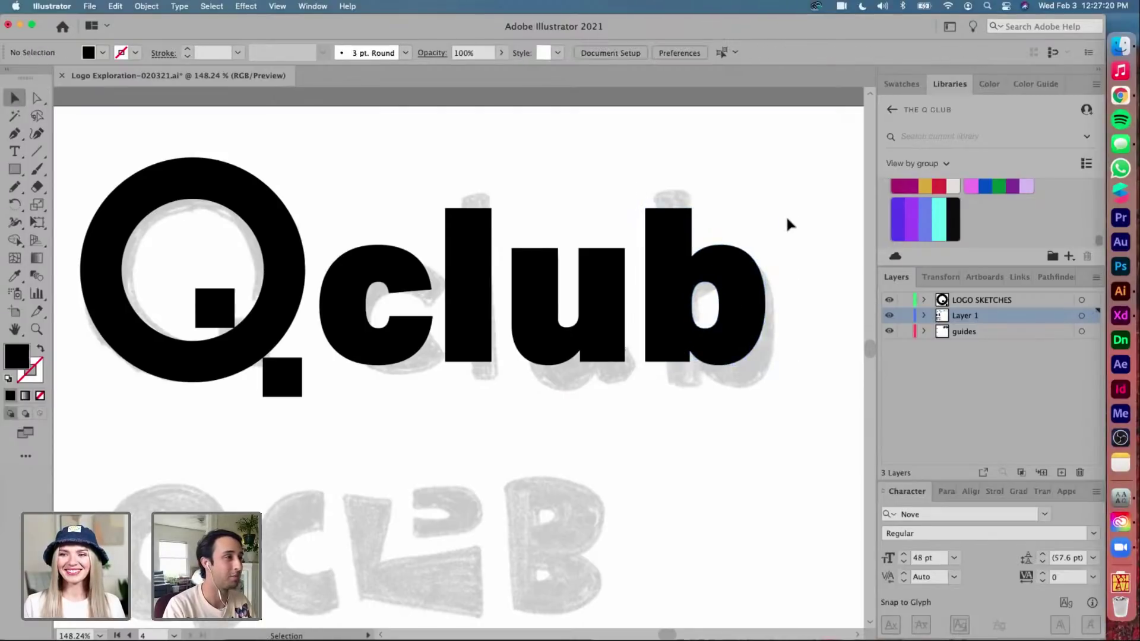
Raise the u's lower notch anchor straight up to about Y 237 px and straighten its curve handle to be nearly vertical
scroll(646, 407, up, 5)
key(a)
click(633, 406)
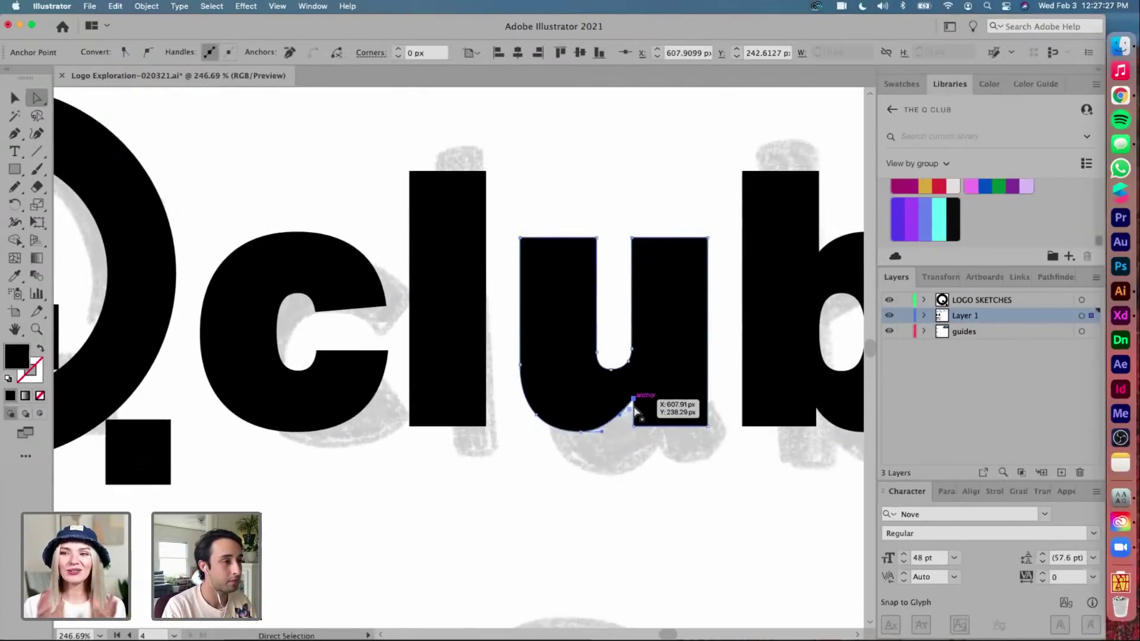
drag(634, 406, 633, 396)
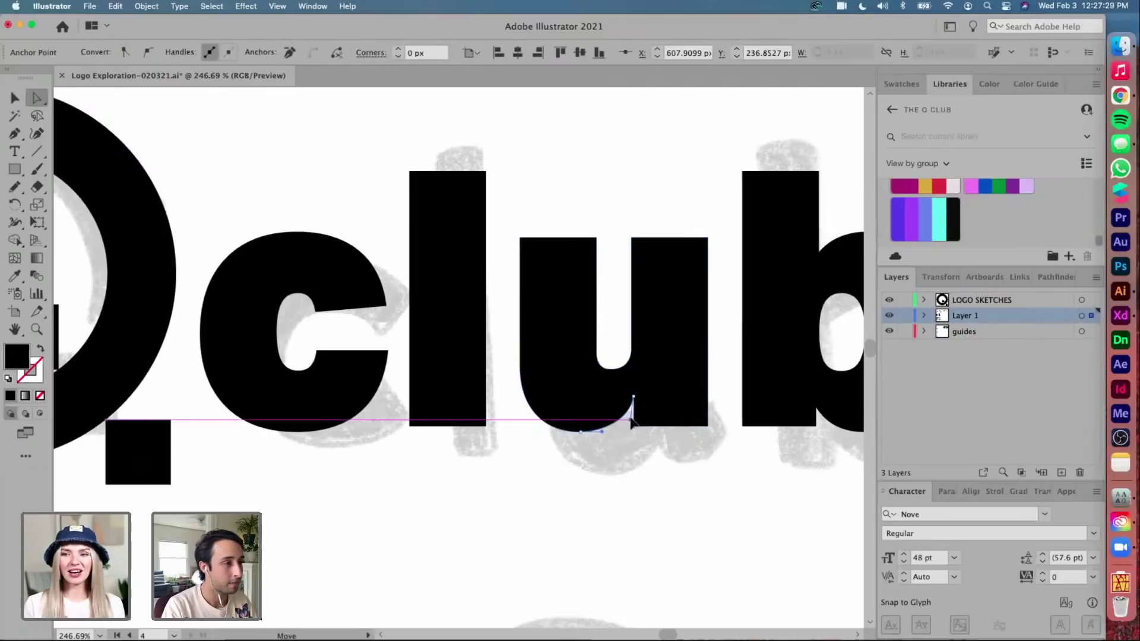
click(584, 474)
key(v)
scroll(582, 467, down, 2)
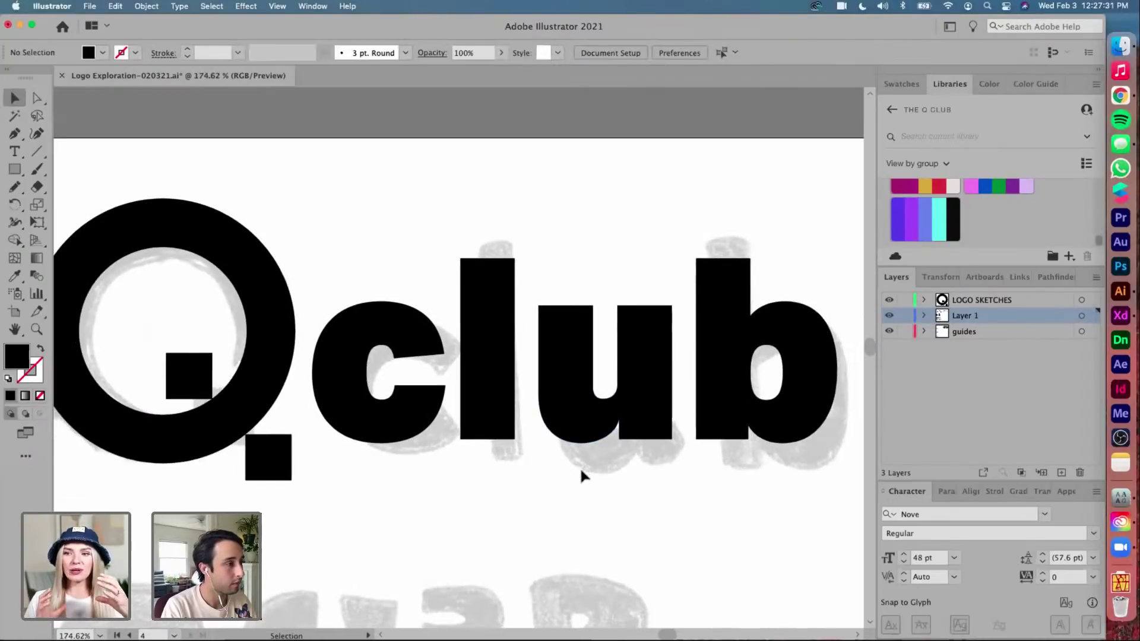
Shrink the ring's inner circle slightly about its centre and move the inner square about 3 px up and left
scroll(488, 458, down, 1)
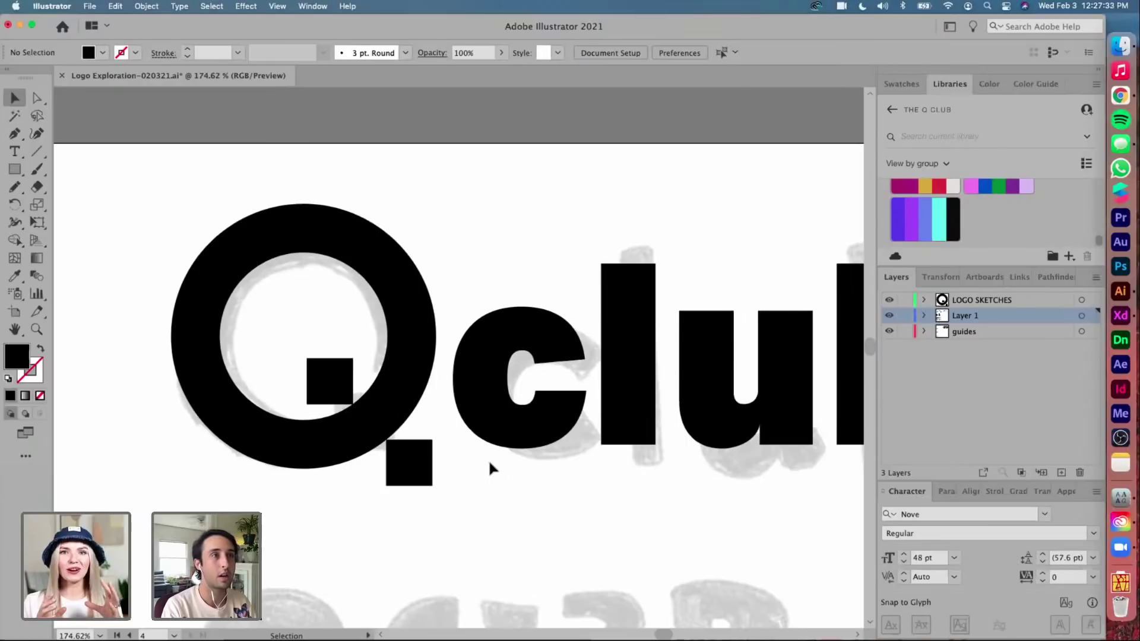
scroll(487, 458, down, 1)
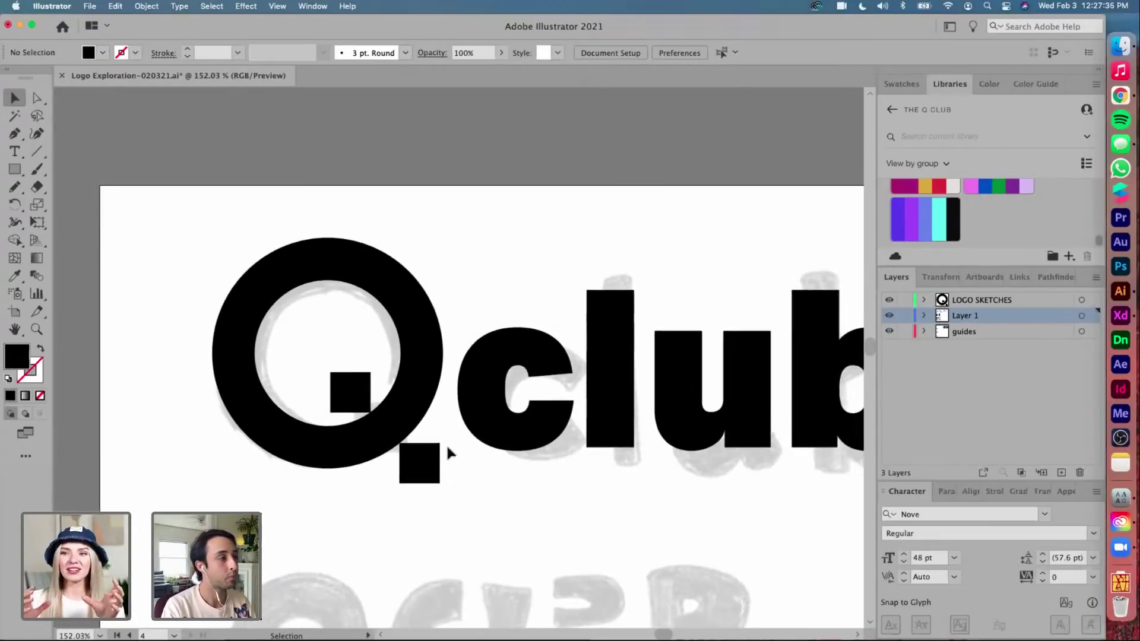
click(405, 416)
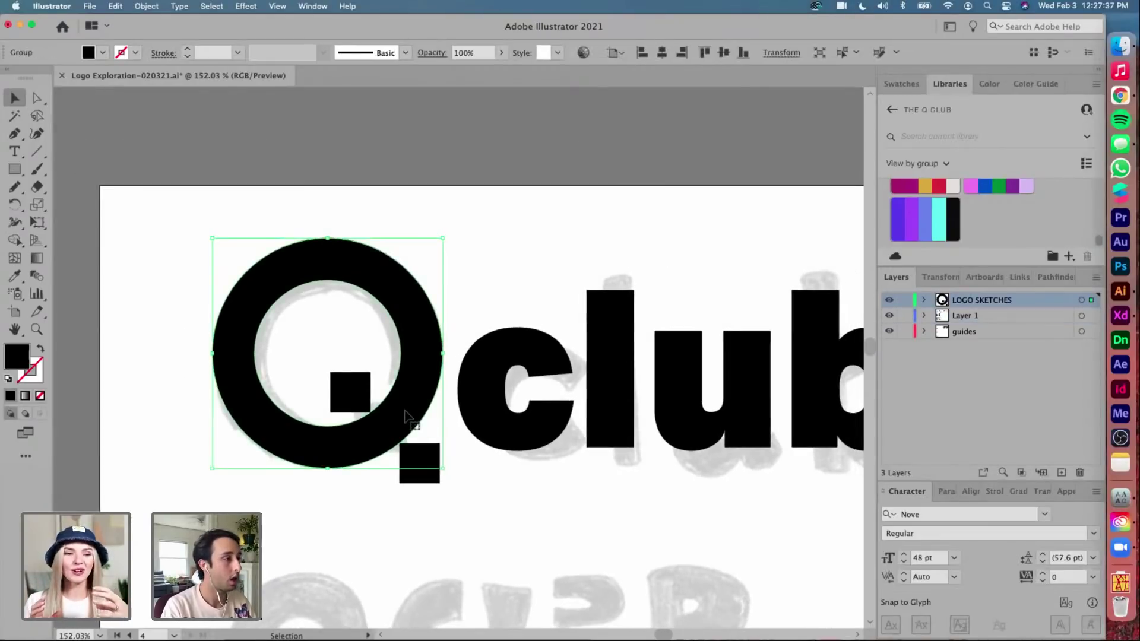
key(a)
click(327, 280)
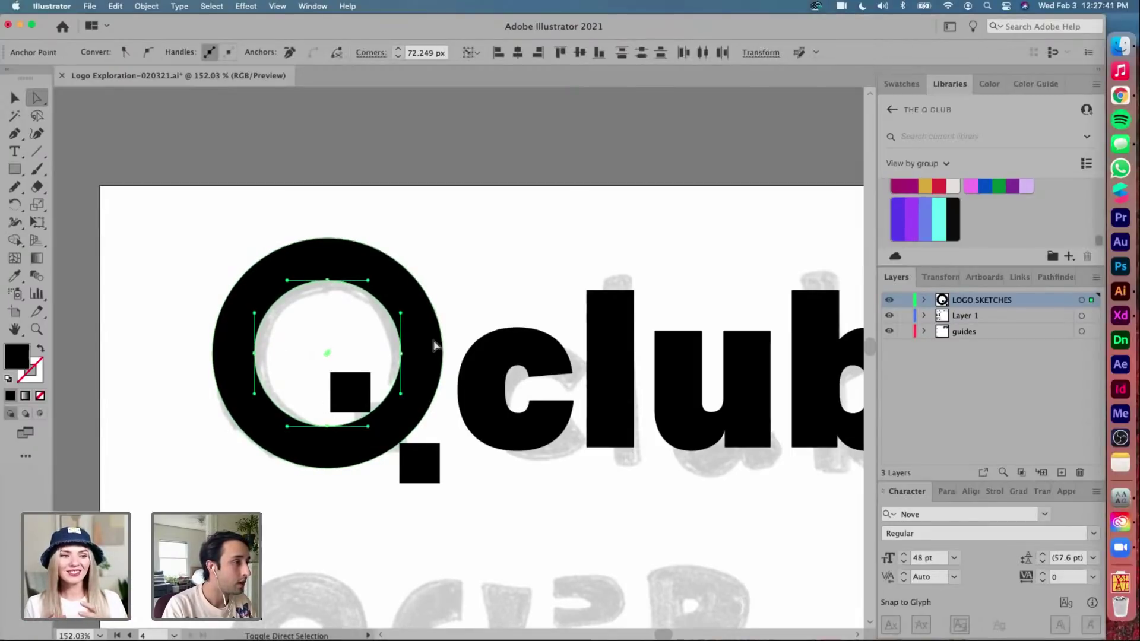
click(404, 358)
key(v)
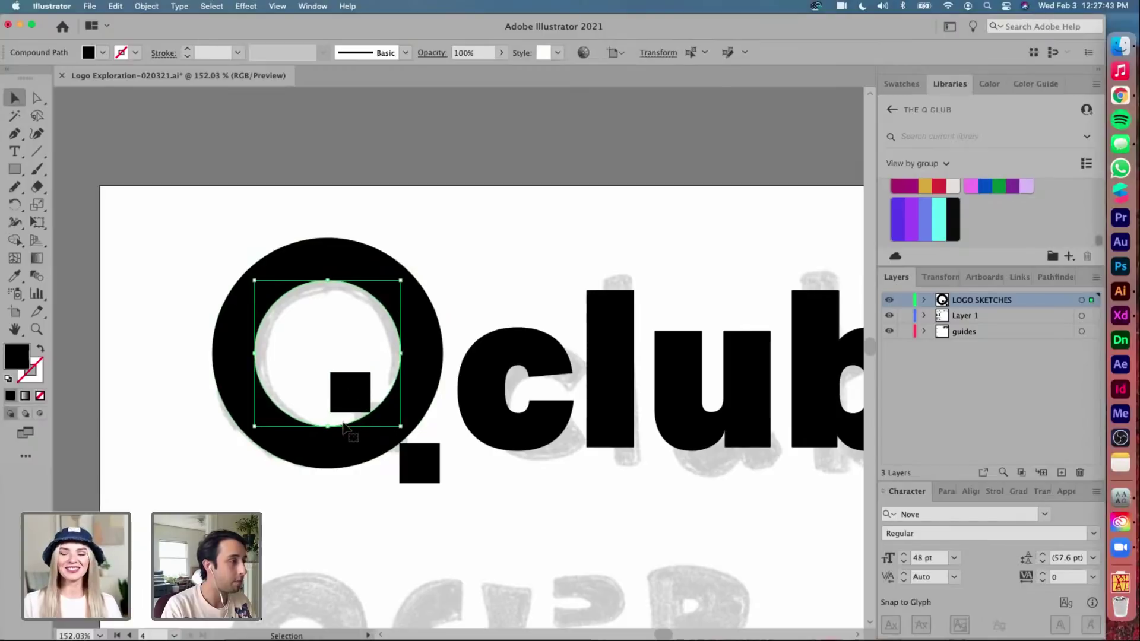
drag(330, 428, 349, 388)
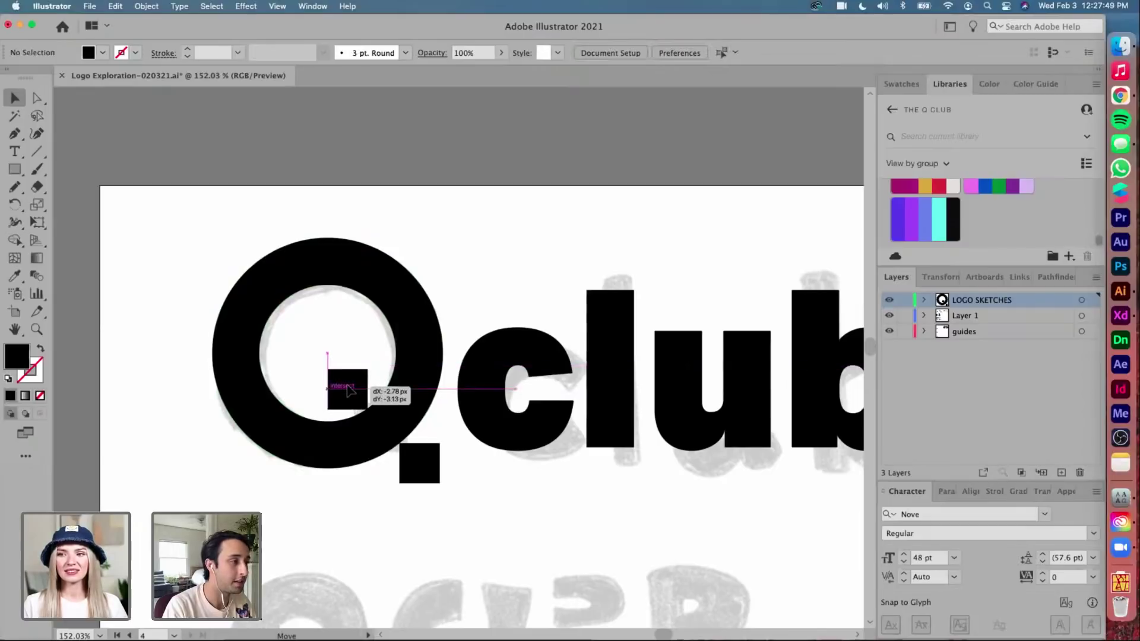
Compare the vector logo with the neighbouring sketches and inspect the Q's inner square up close
scroll(468, 276, down, 3)
scroll(468, 276, right, 2)
scroll(467, 284, right, 2)
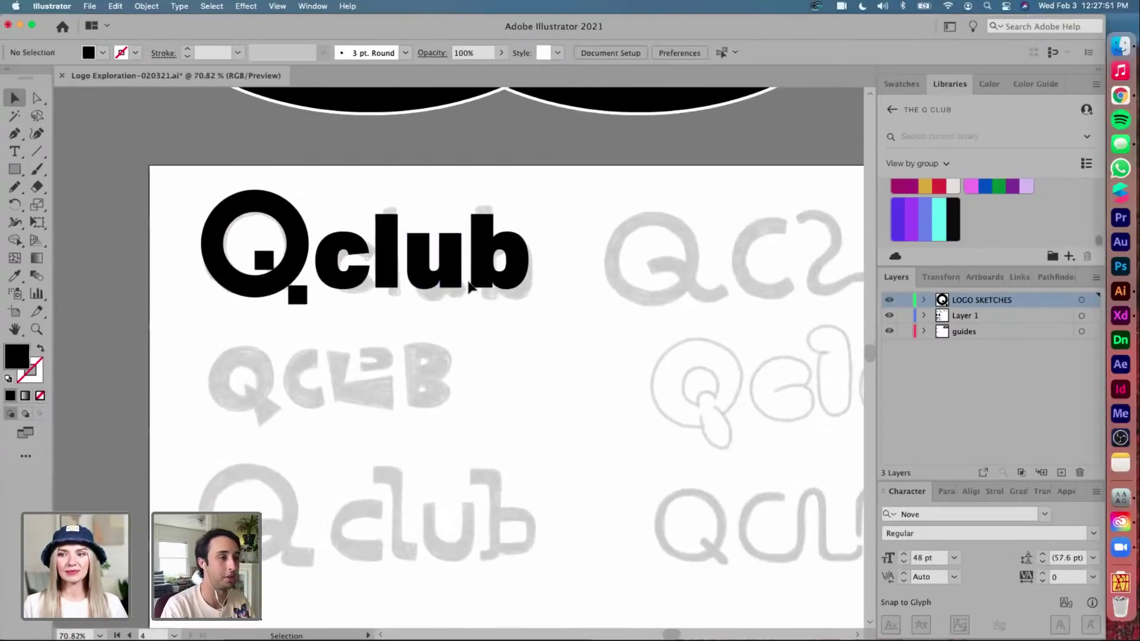
scroll(468, 284, down, 1)
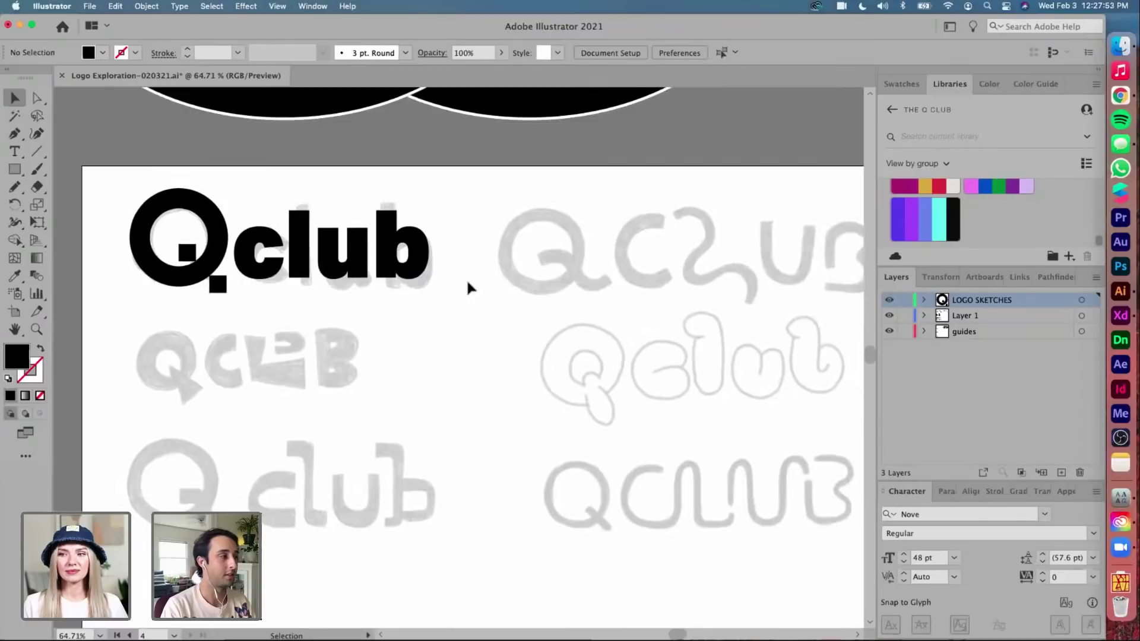
scroll(467, 285, right, 2)
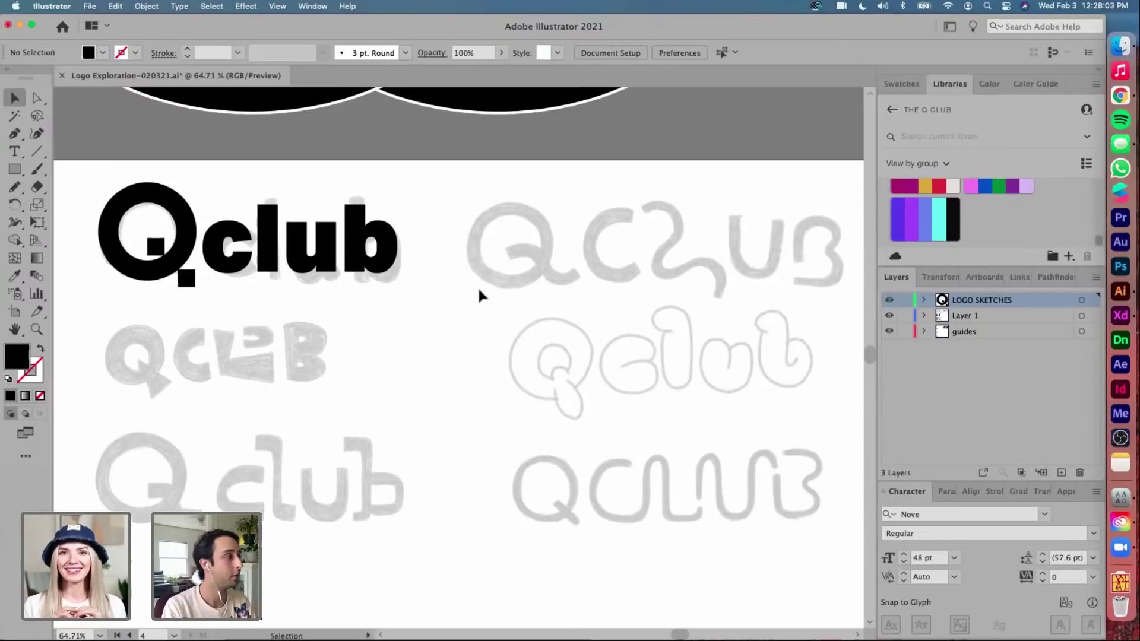
scroll(477, 286, left, 5)
scroll(326, 310, up, 5)
scroll(327, 310, up, 3)
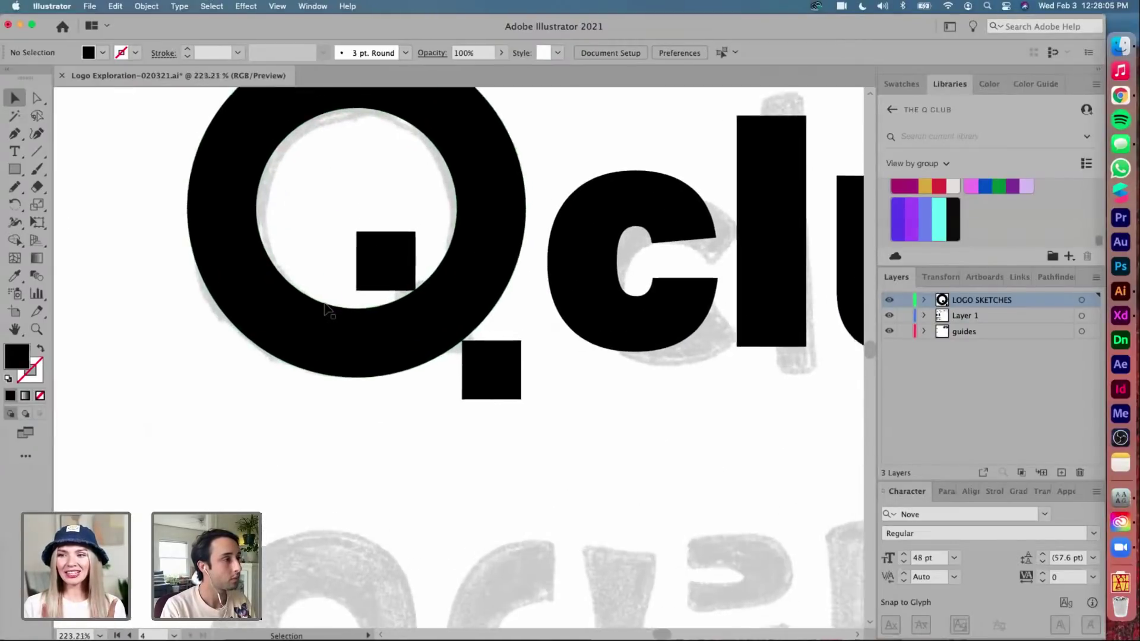
drag(344, 297, 348, 297)
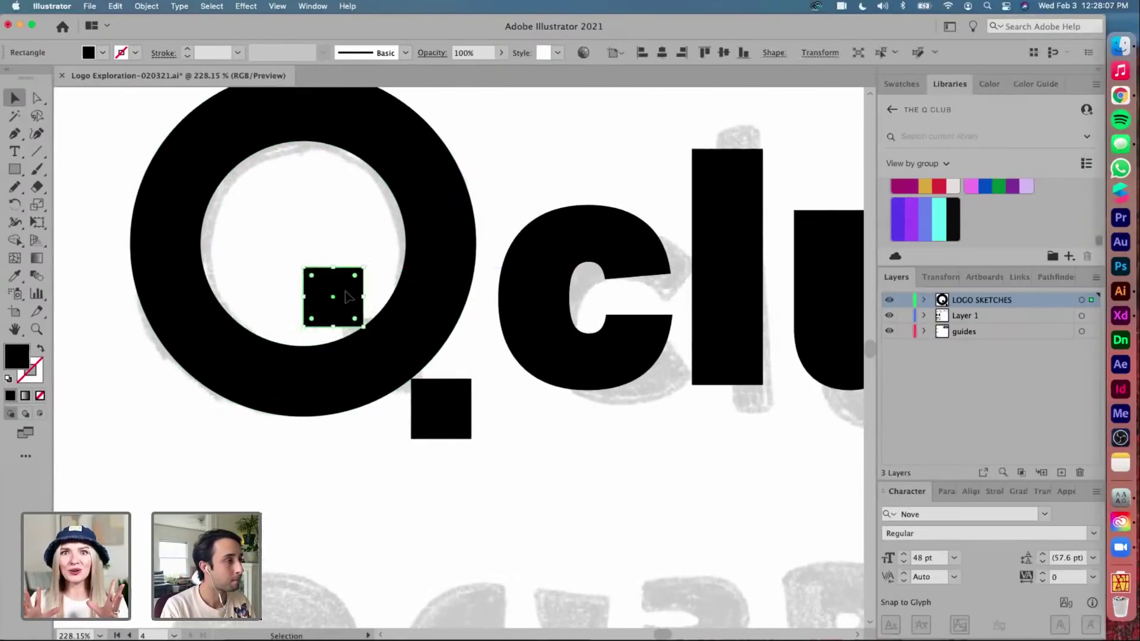
Raise the u's lower notch anchor further to about Y 231 px and adjust its handle to smooth the bowl's curve
scroll(347, 297, right, 10)
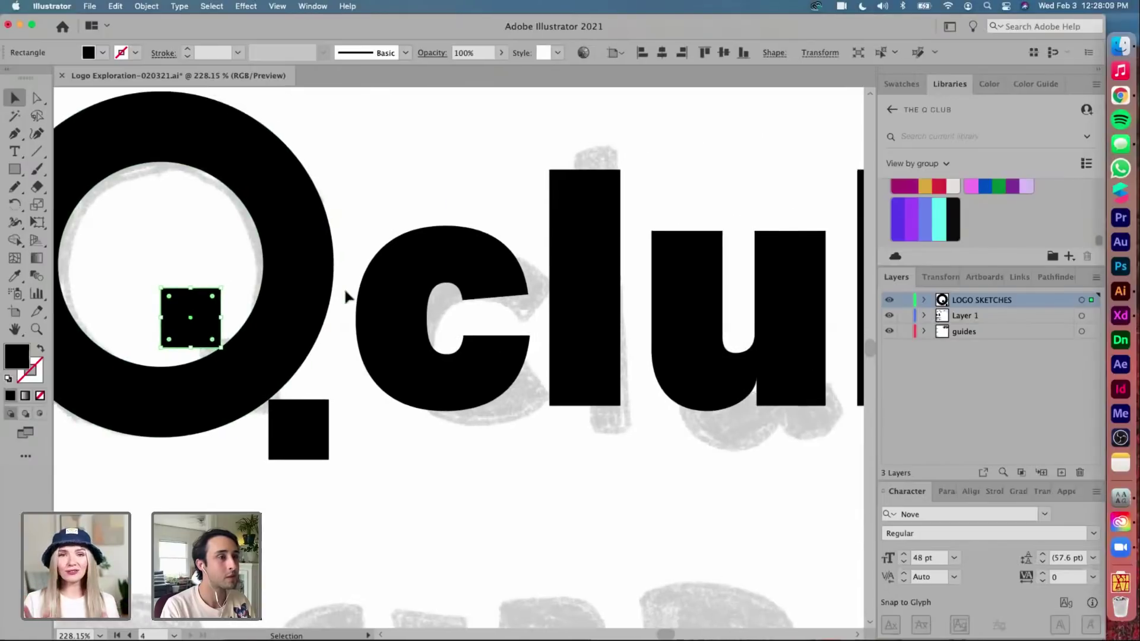
key(a)
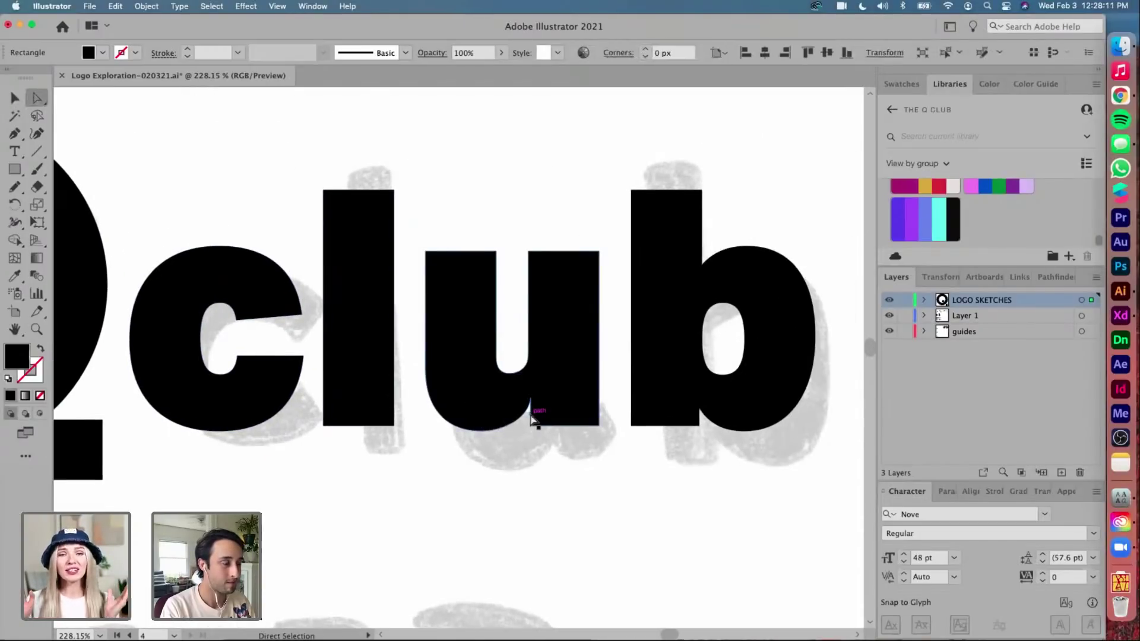
scroll(528, 410, up, 5)
drag(531, 385, 533, 366)
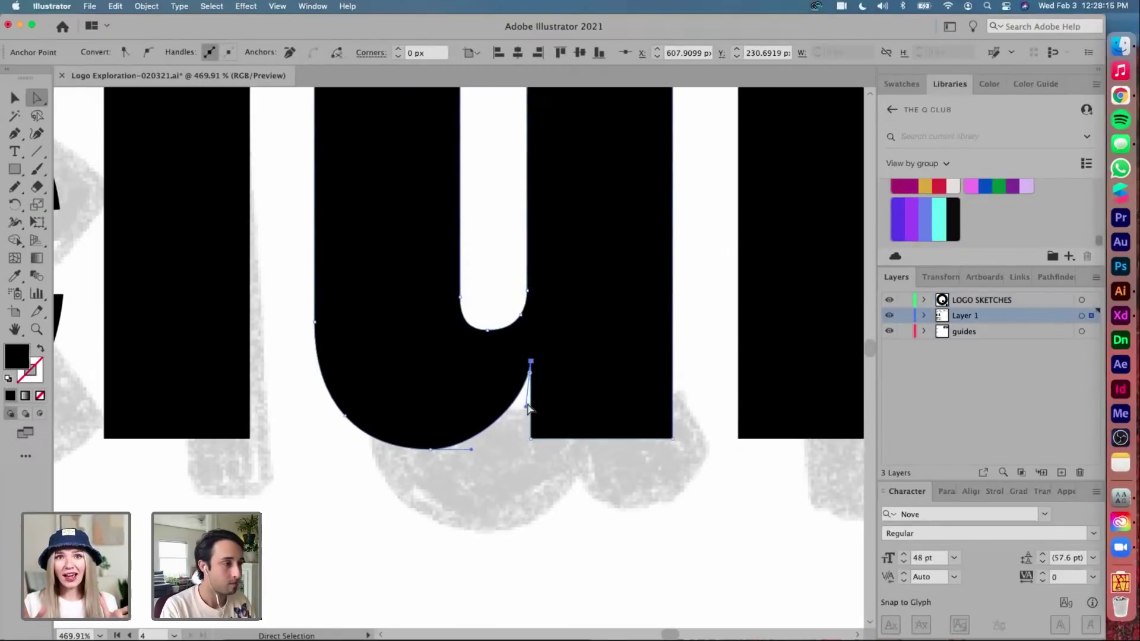
scroll(529, 415, down, 5)
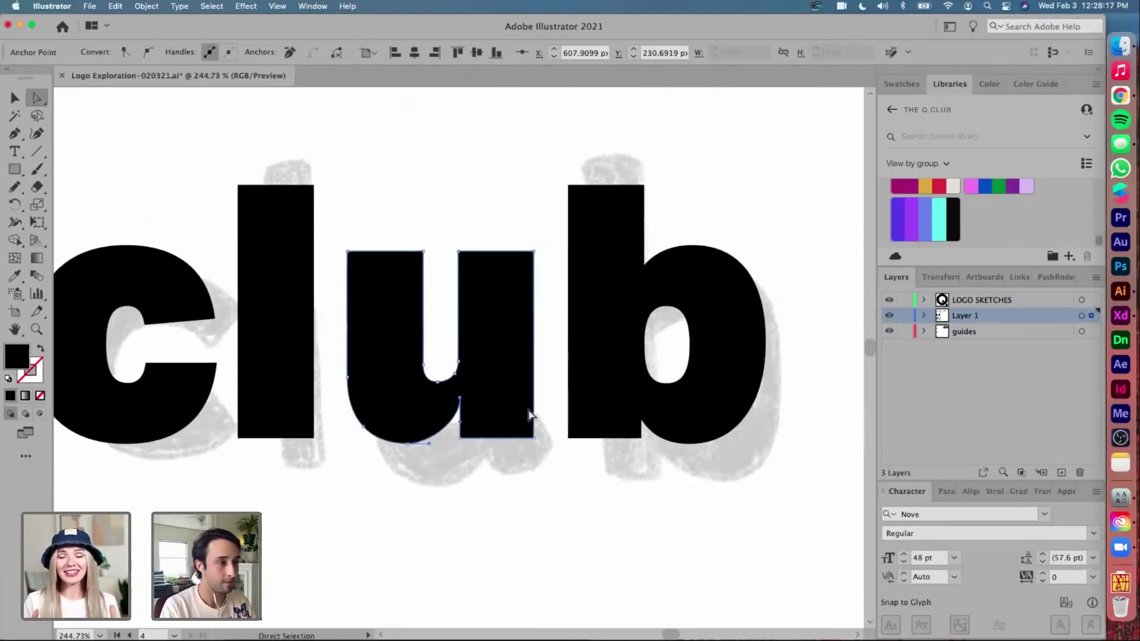
Deepen both notches of the b, moving the lower one up about 11 px and the upper one down to about Y 163 px, with near-vertical handles
click(627, 408)
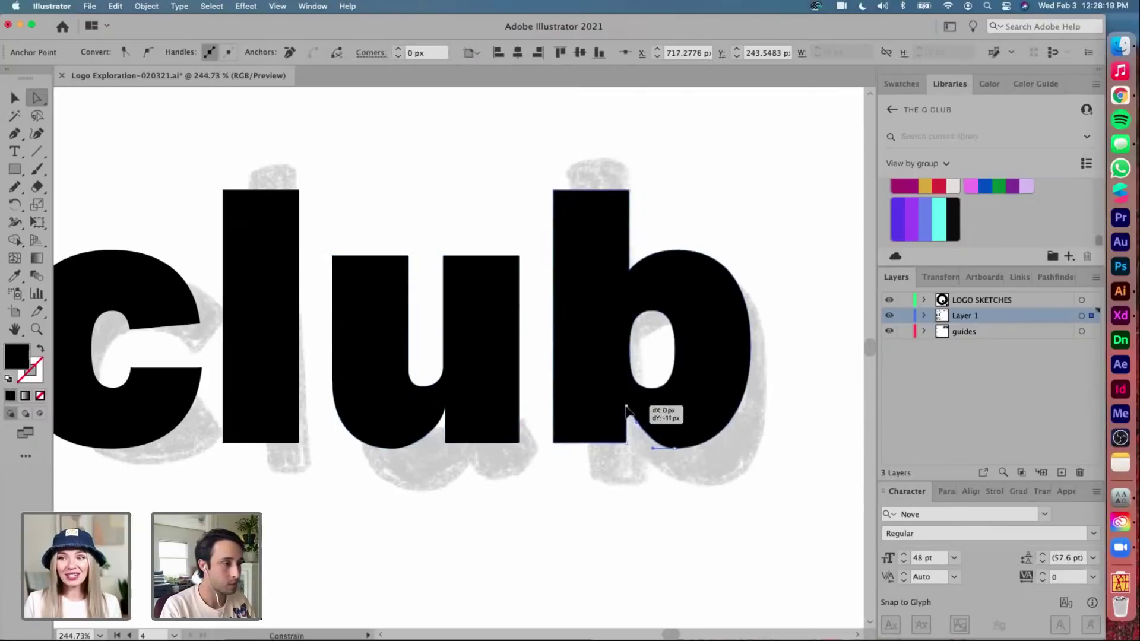
click(635, 423)
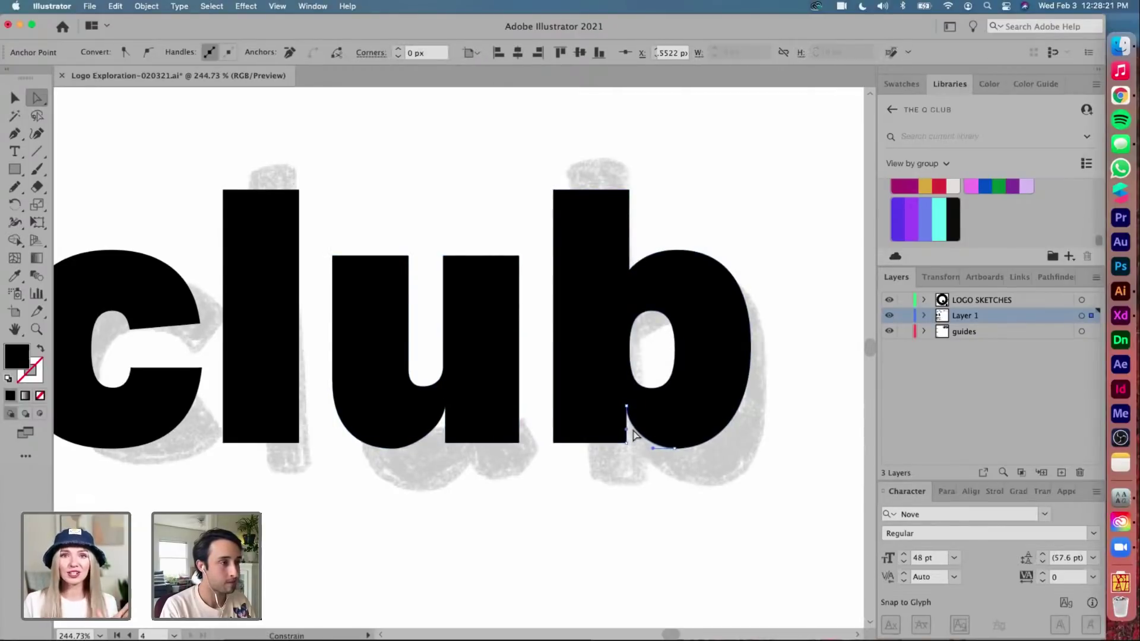
click(630, 280)
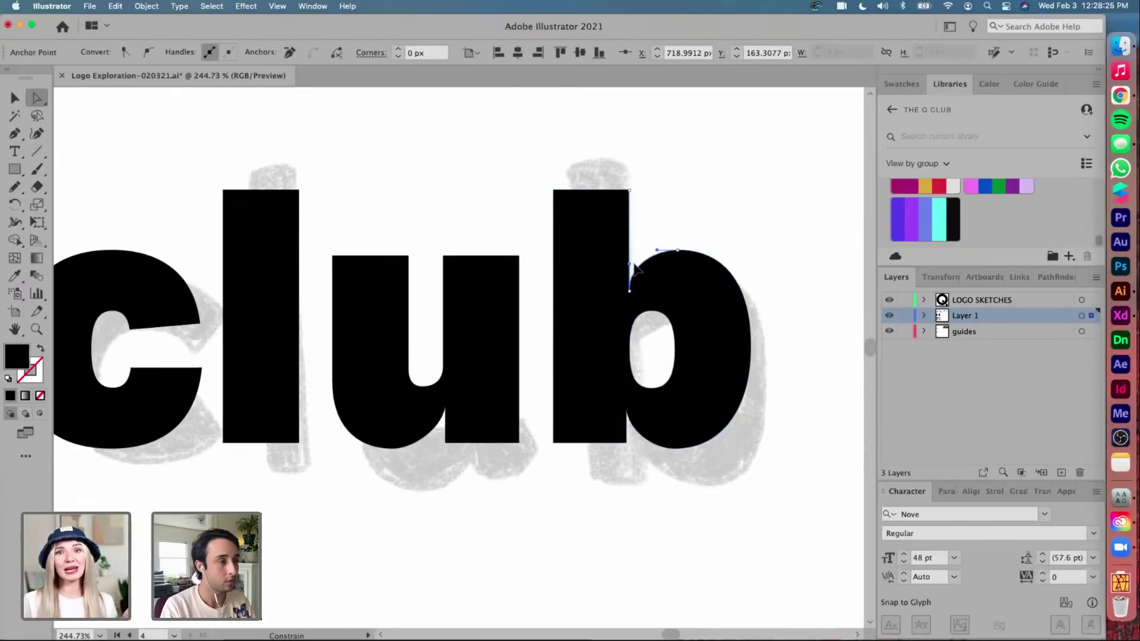
click(634, 267)
key(v)
click(663, 229)
scroll(664, 229, down, 4)
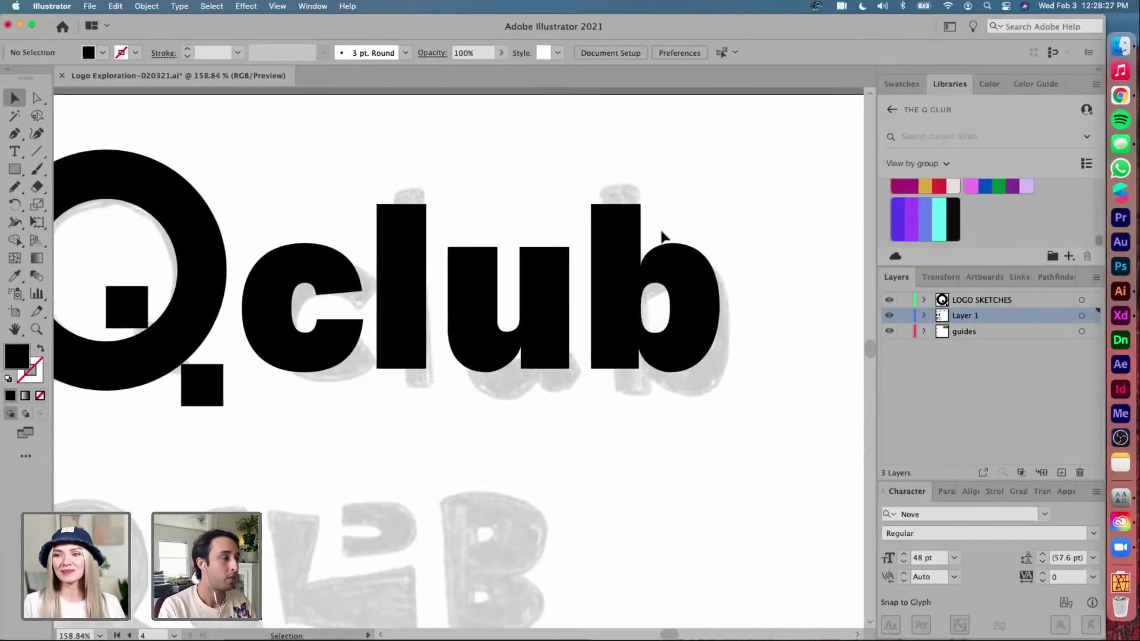
scroll(664, 236, left, 2)
scroll(664, 236, left, 2)
scroll(664, 236, up, 1)
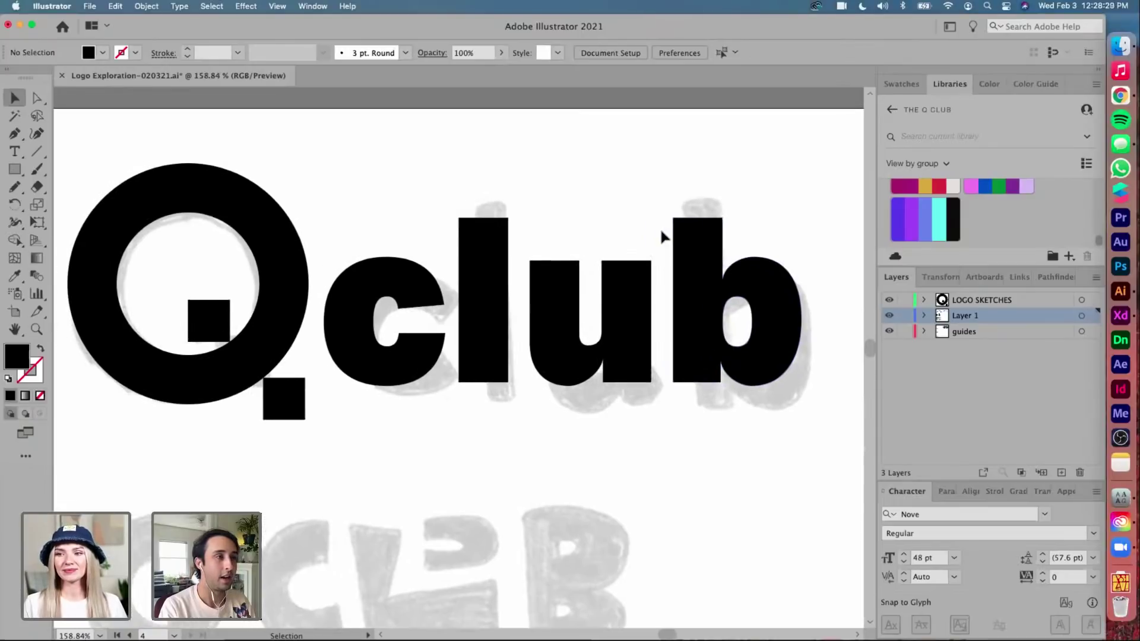
scroll(660, 228, down, 2)
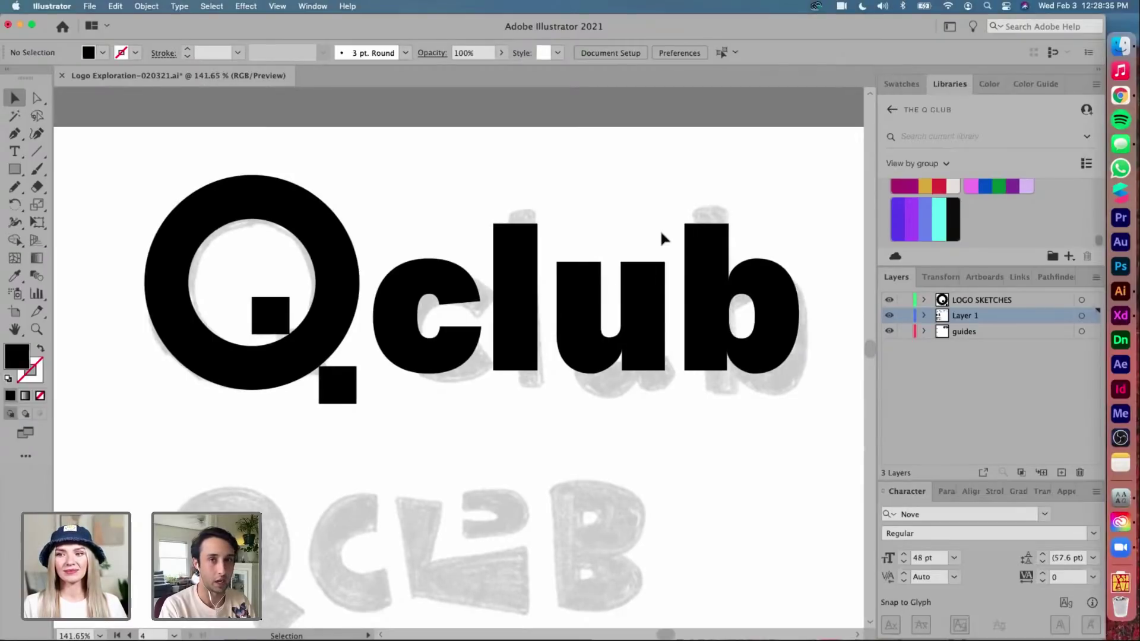
Add an anchor near the top of the b's left stem edge and pull the top-left corner outwards to about X 666 px
click(705, 251)
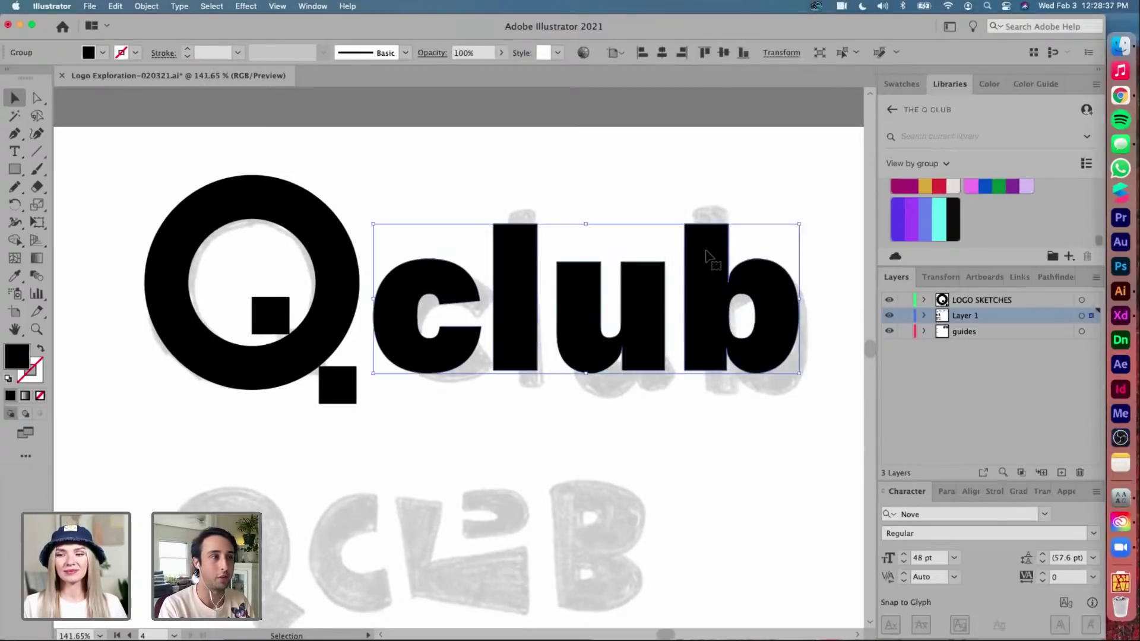
key(a)
click(739, 220)
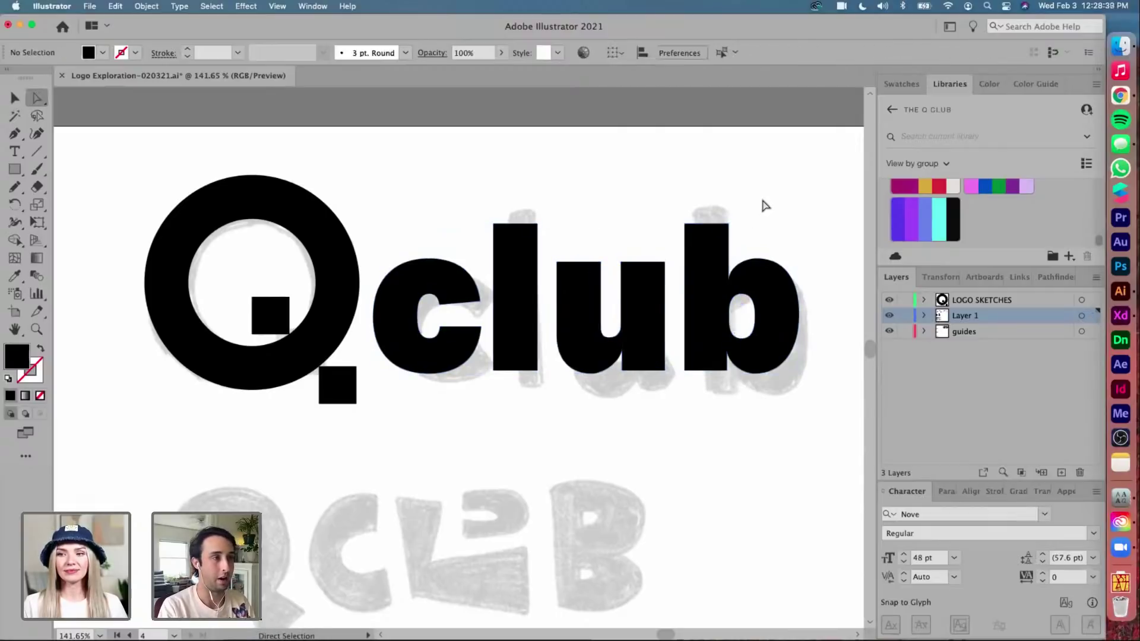
drag(680, 219, 692, 240)
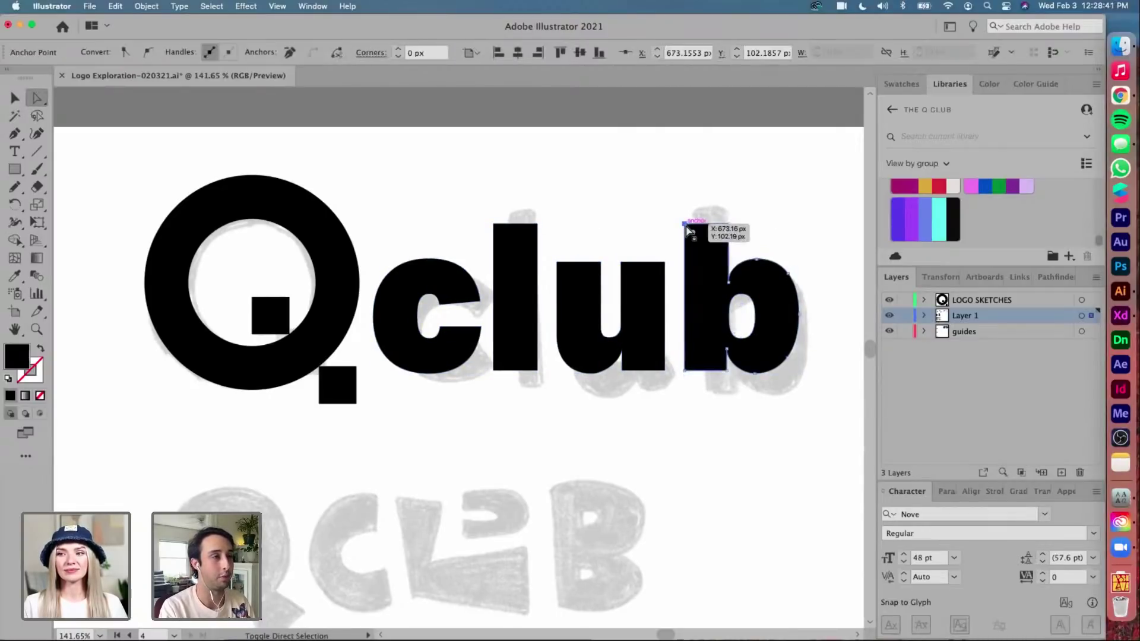
scroll(693, 240, up, 5)
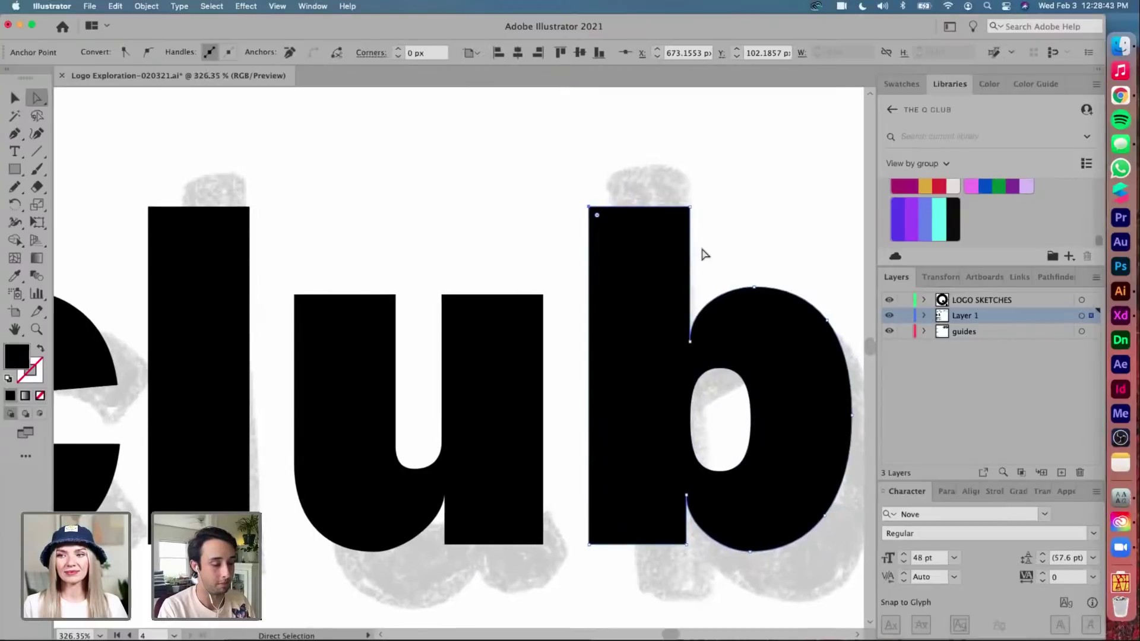
key(p)
click(588, 254)
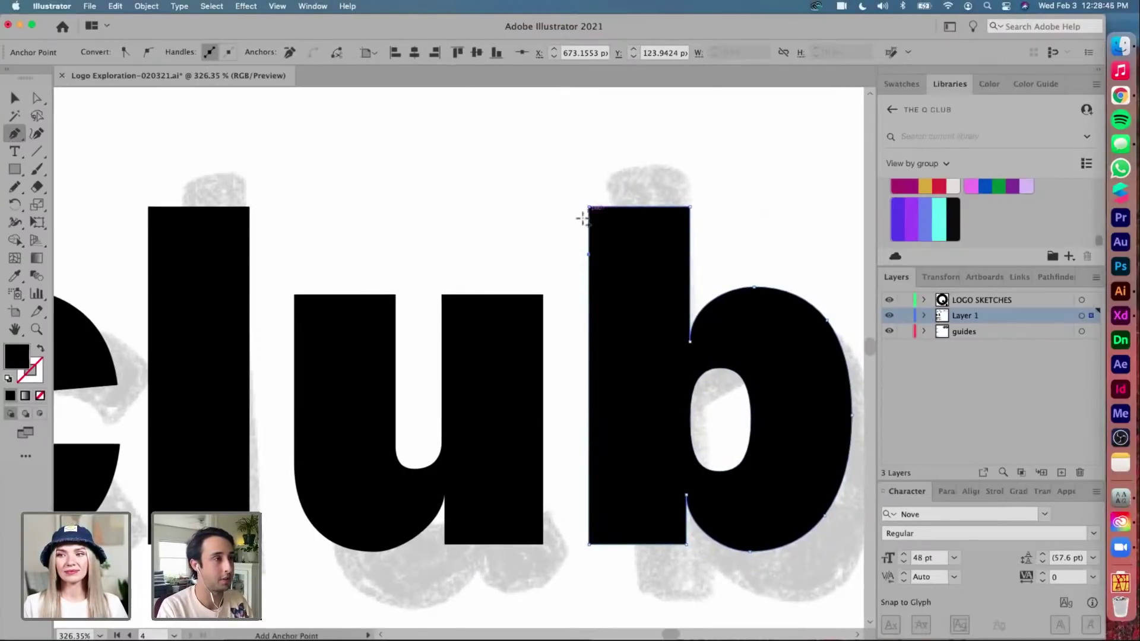
click(587, 206)
key(super+z)
key(a)
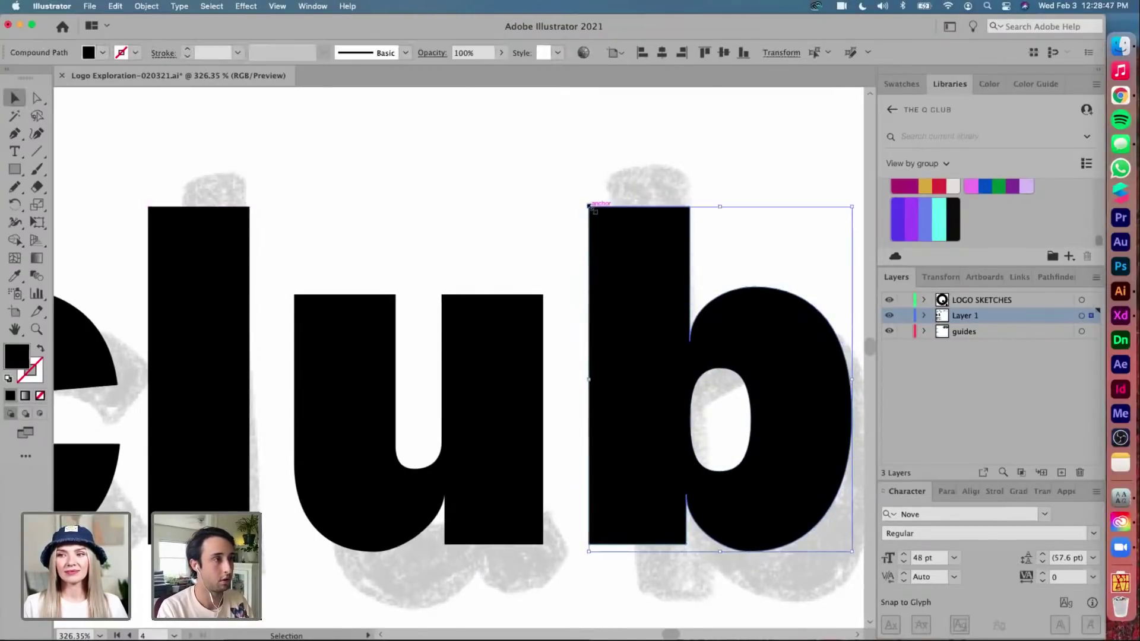
drag(589, 208, 573, 207)
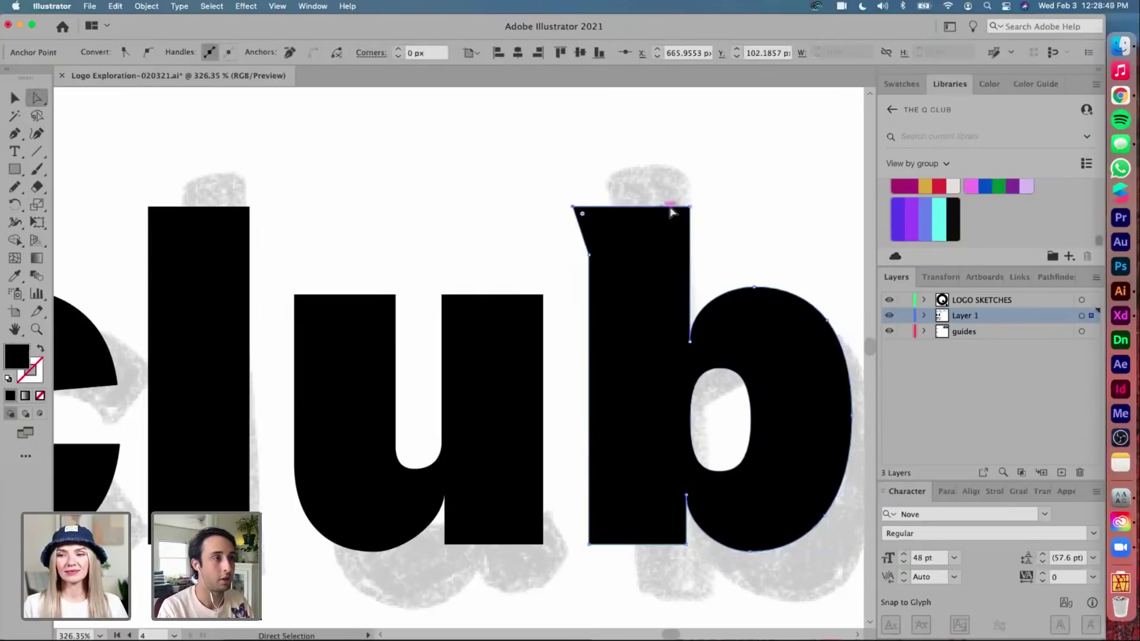
Add an anchor near the foot of the b's left stem edge and shift the bottom-left corner outwards as a matching flare
key(p)
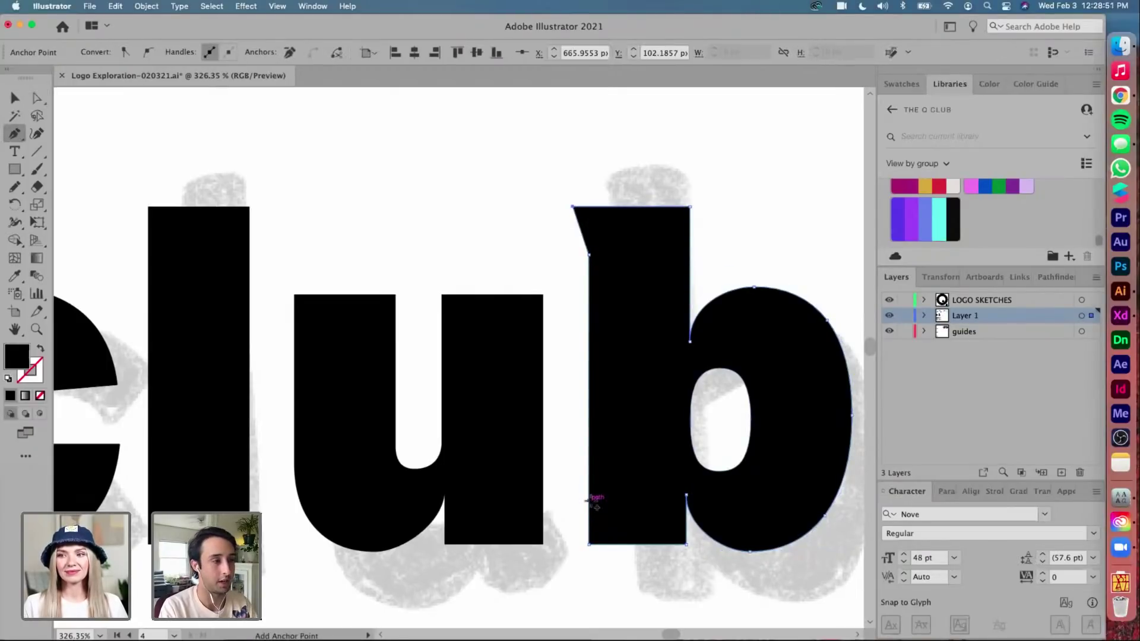
click(588, 497)
key(a)
click(588, 546)
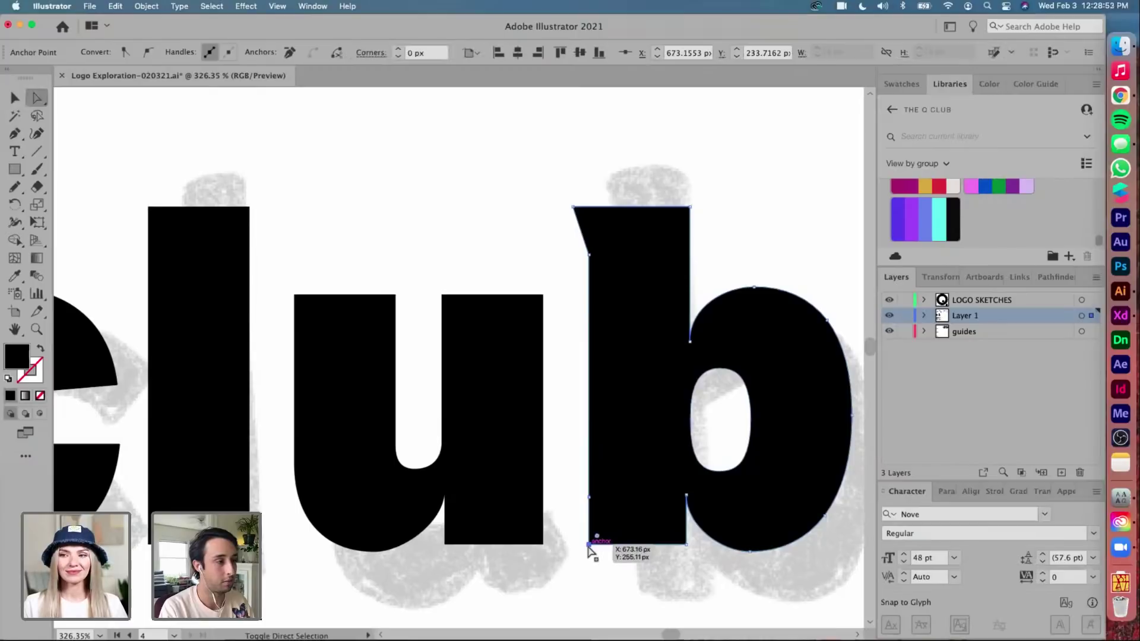
key(shift+Left)
click(582, 576)
key(v)
scroll(581, 575, down, 6)
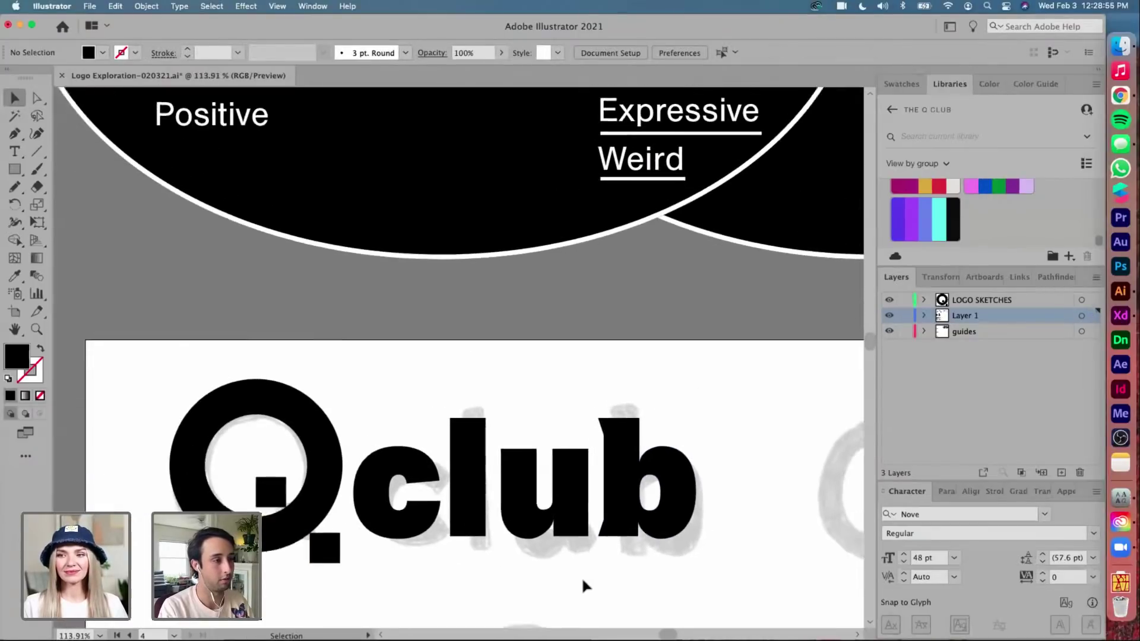
Select the b's left stem anchors and nudge the flared edge inwards to narrow the stem
scroll(675, 441, up, 3)
key(a)
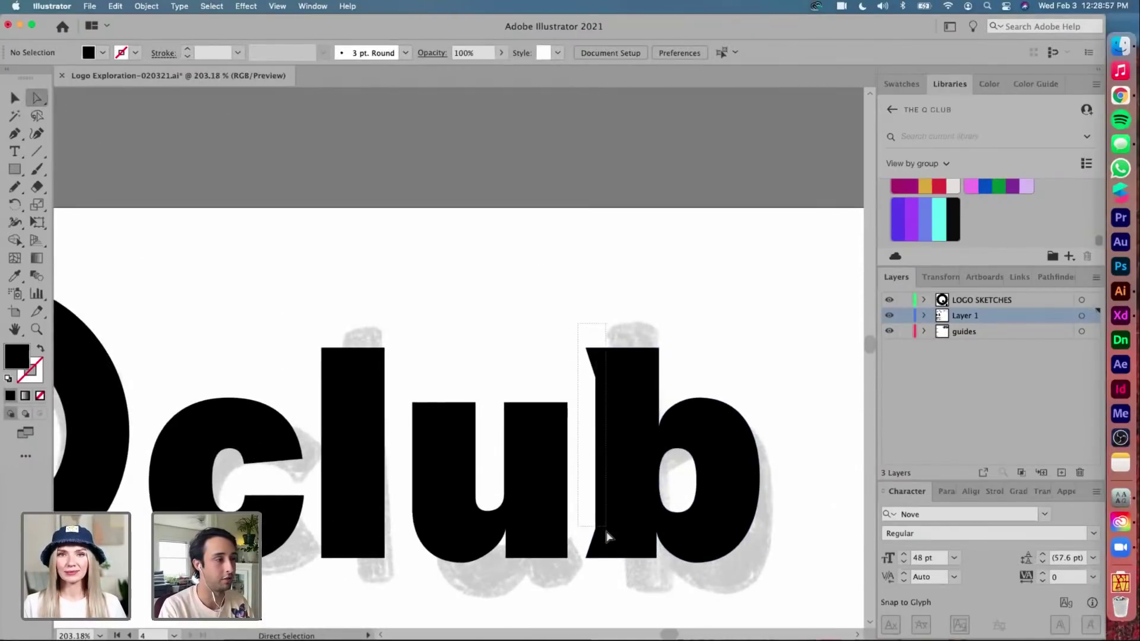
drag(609, 588, 610, 588)
key(shift+Right)
key(Right)
key(Right)
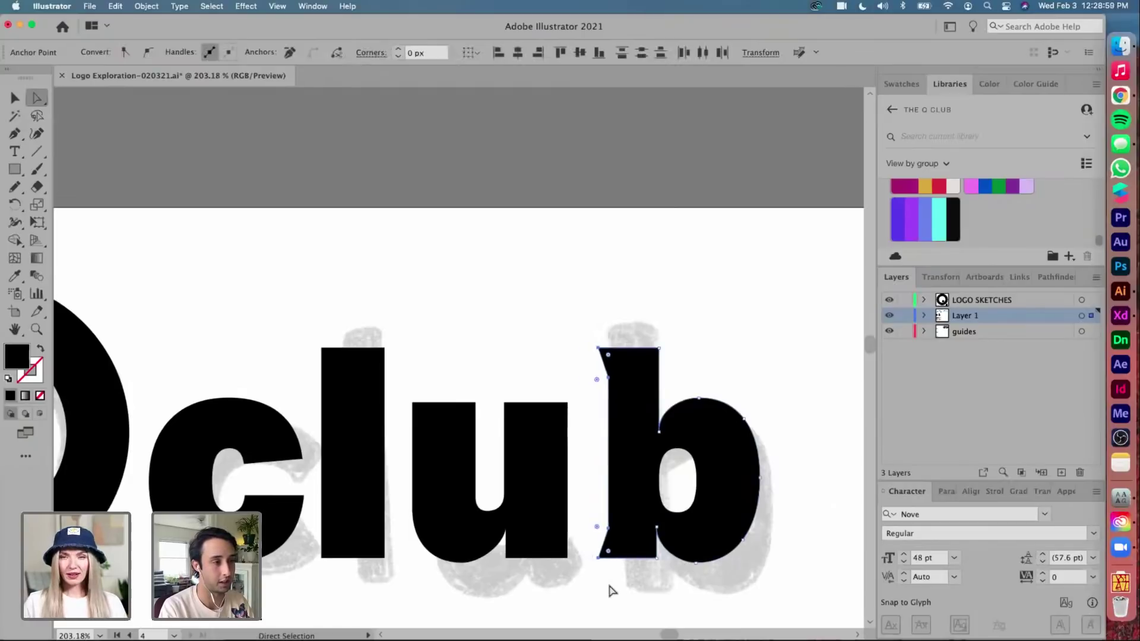
key(v)
click(831, 442)
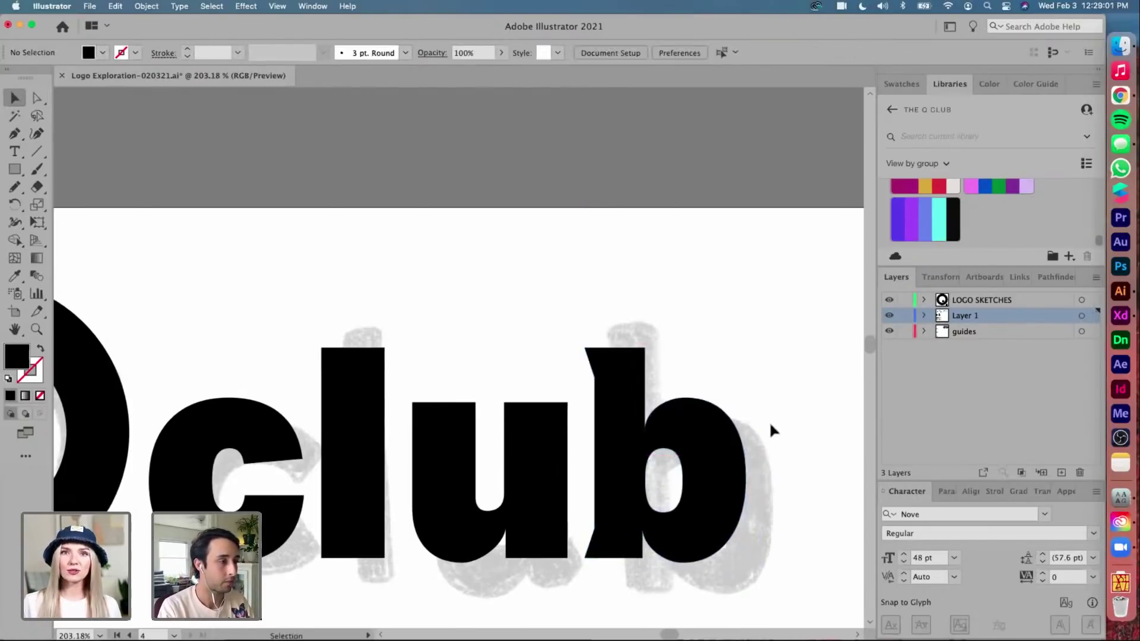
Undo the latest stem edits and both flares on the b, restoring its straight left edge
scroll(768, 421, down, 4)
scroll(768, 421, up, 2)
key(a)
key(super+z)
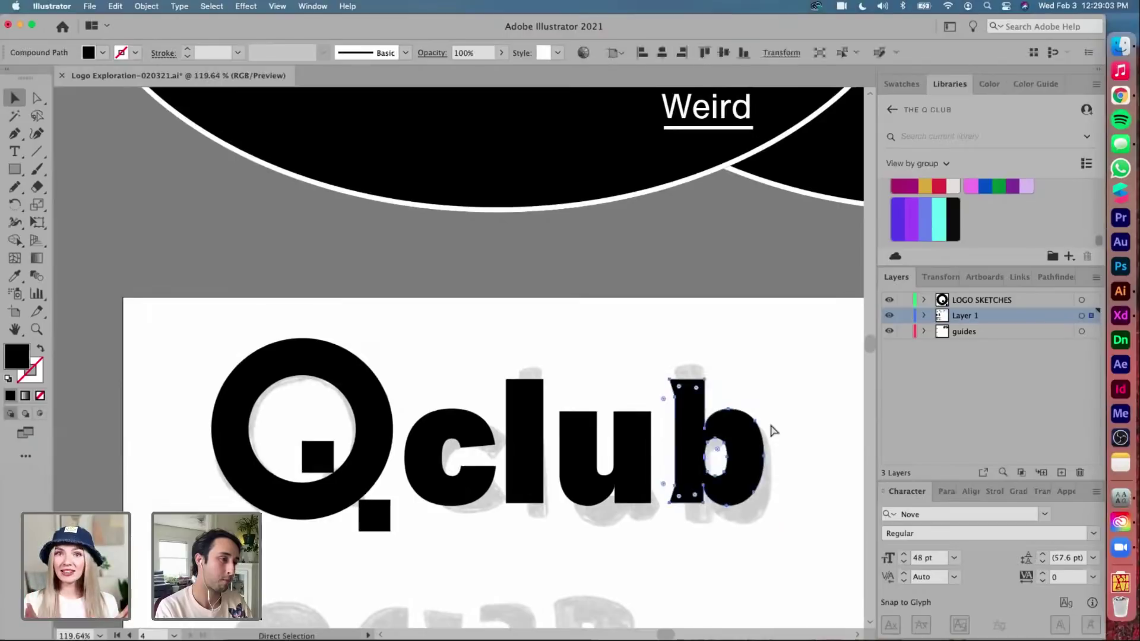
key(super+z)
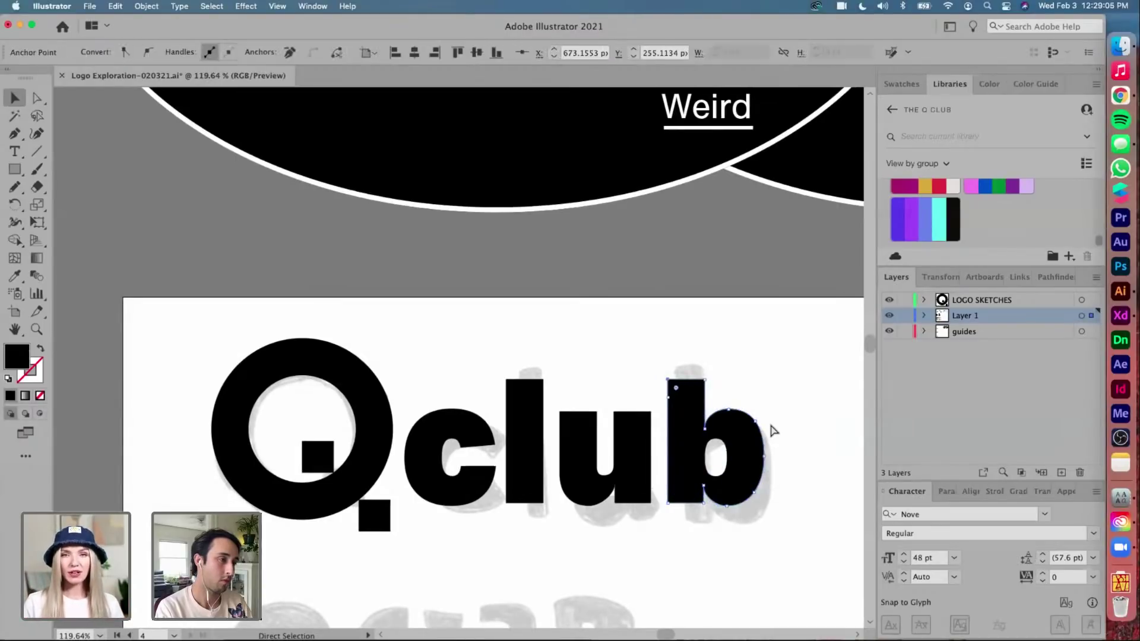
click(768, 421)
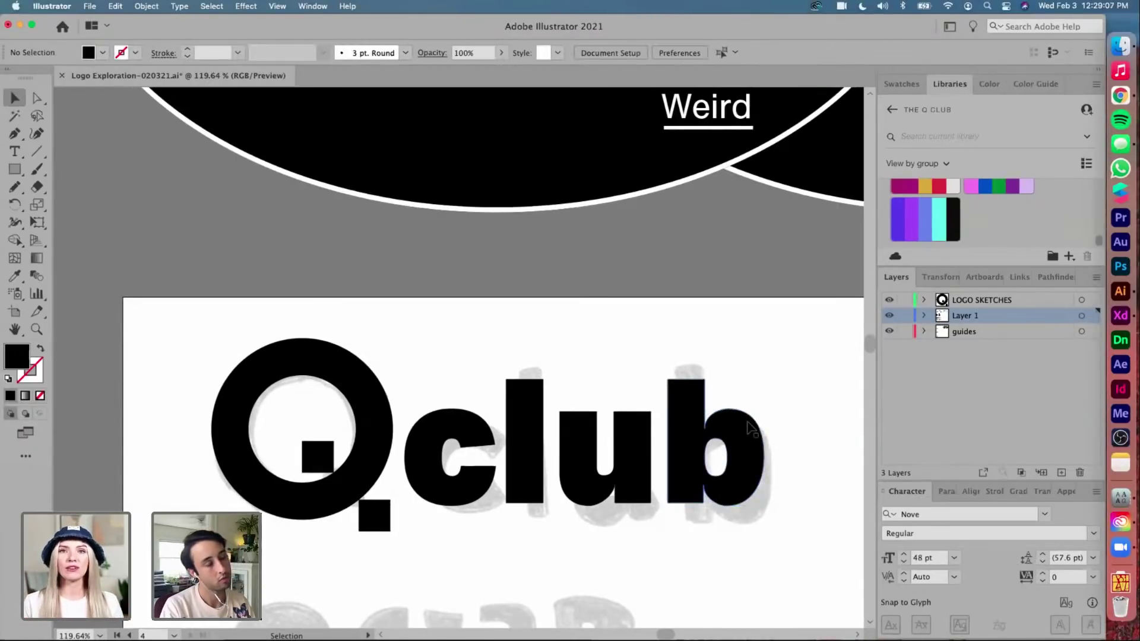
Lower the outer corner of the c's upper terminal to about Y 186 px to level its sloped edge
scroll(749, 422, up, 3)
scroll(749, 426, left, 5)
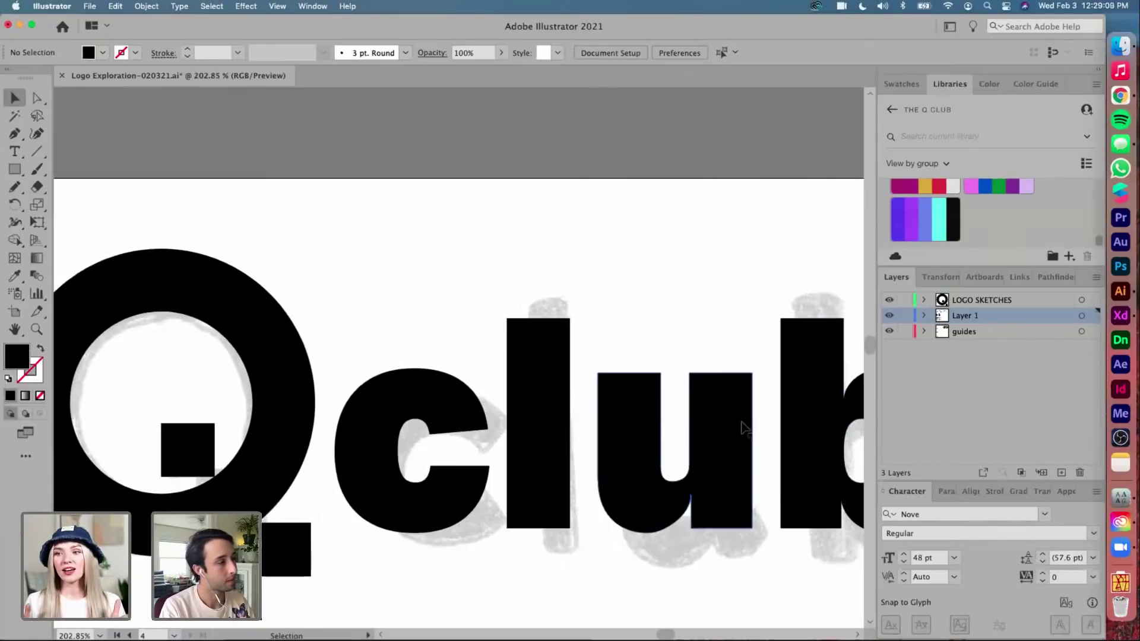
scroll(452, 456, up, 4)
key(a)
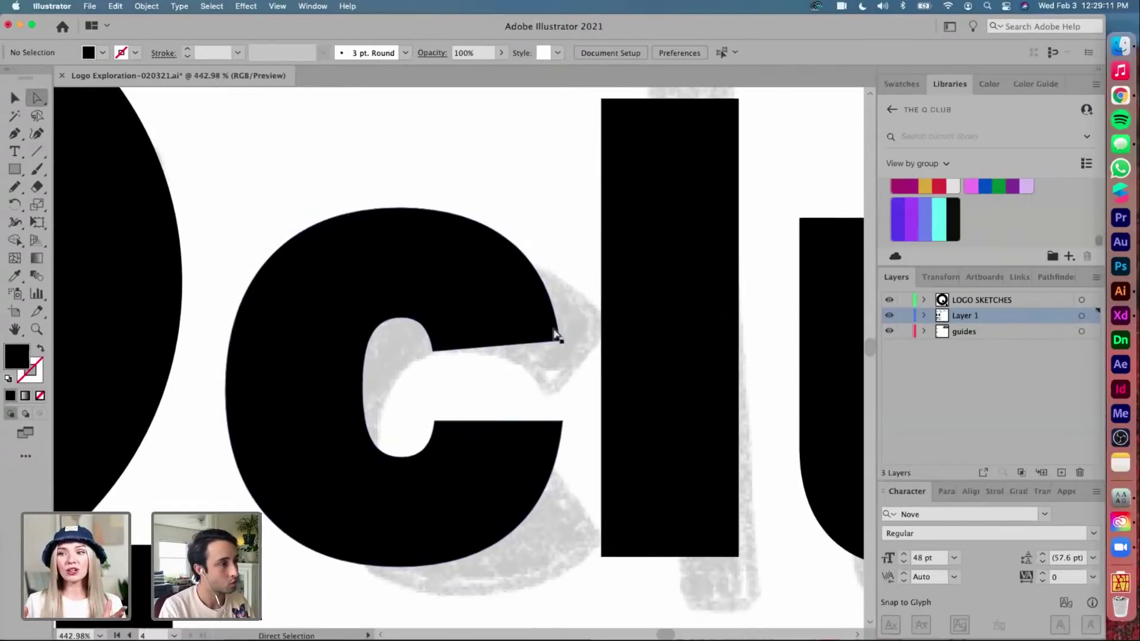
click(558, 341)
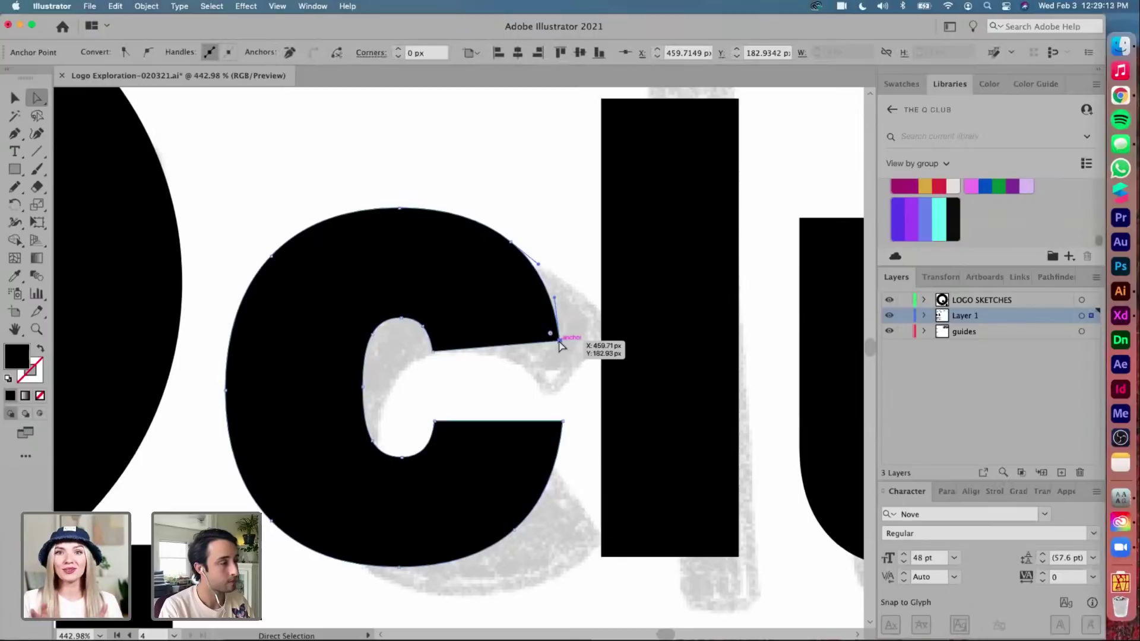
drag(559, 343, 559, 351)
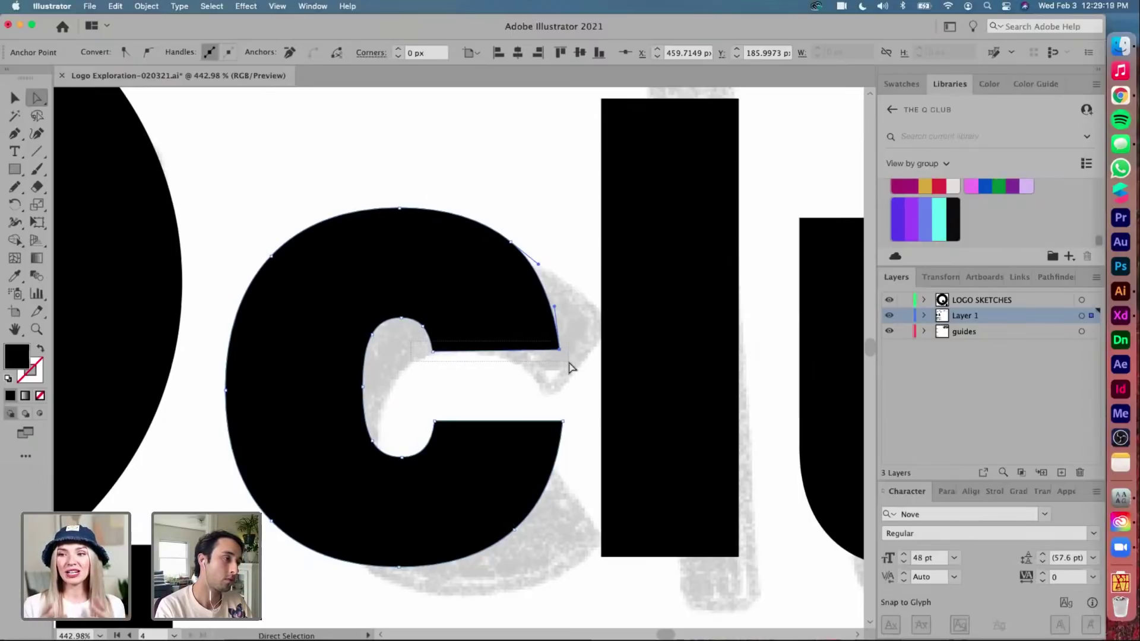
click(404, 359)
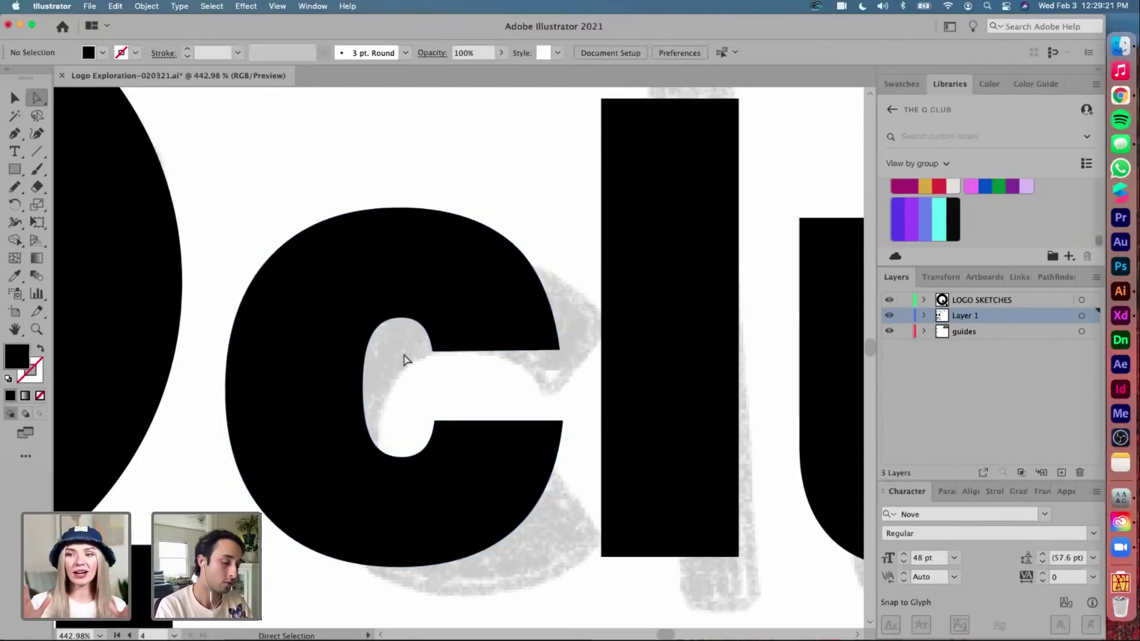
Add two anchors on the c's upper terminal edge and pull them down beneath its corners, to about Y 192 px at the outer end
click(500, 328)
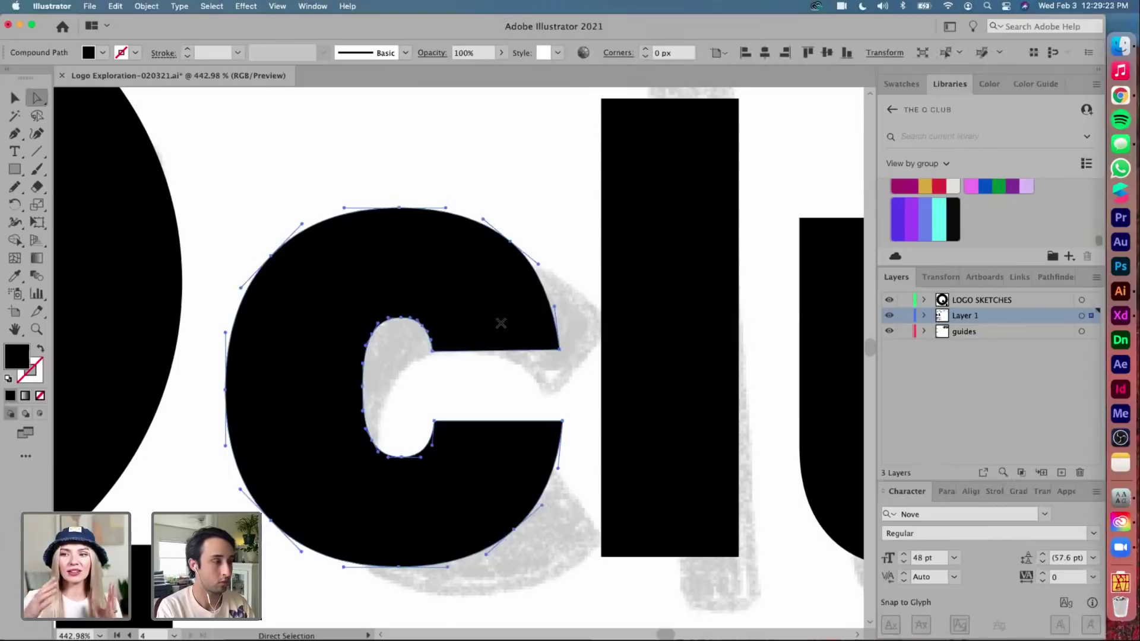
key(p)
click(476, 351)
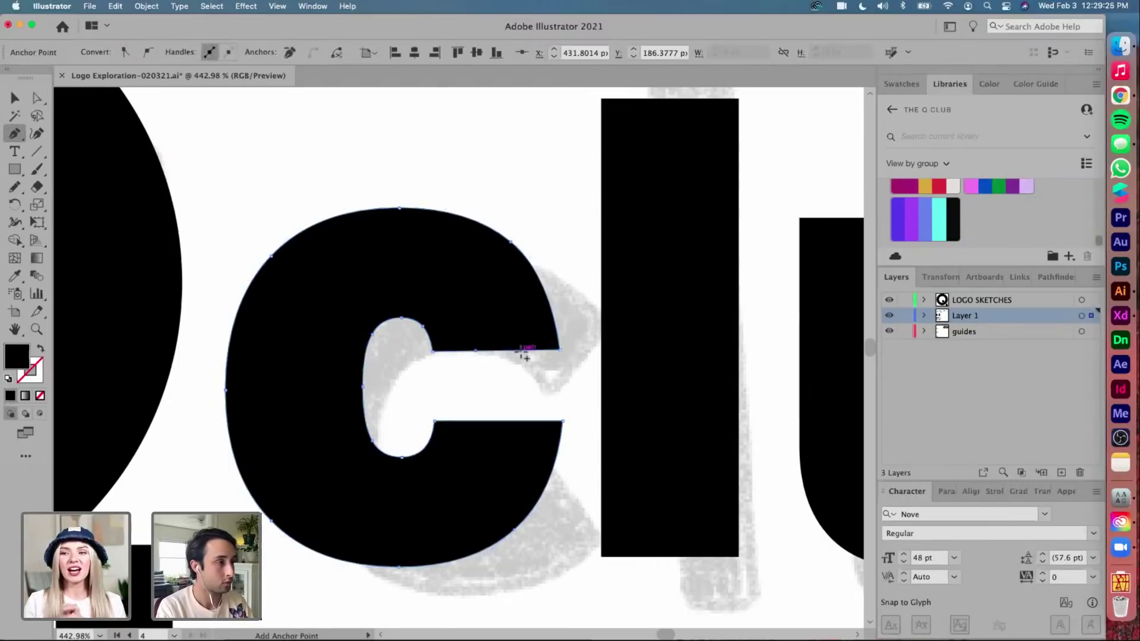
key(a)
drag(477, 352, 435, 372)
drag(520, 350, 562, 372)
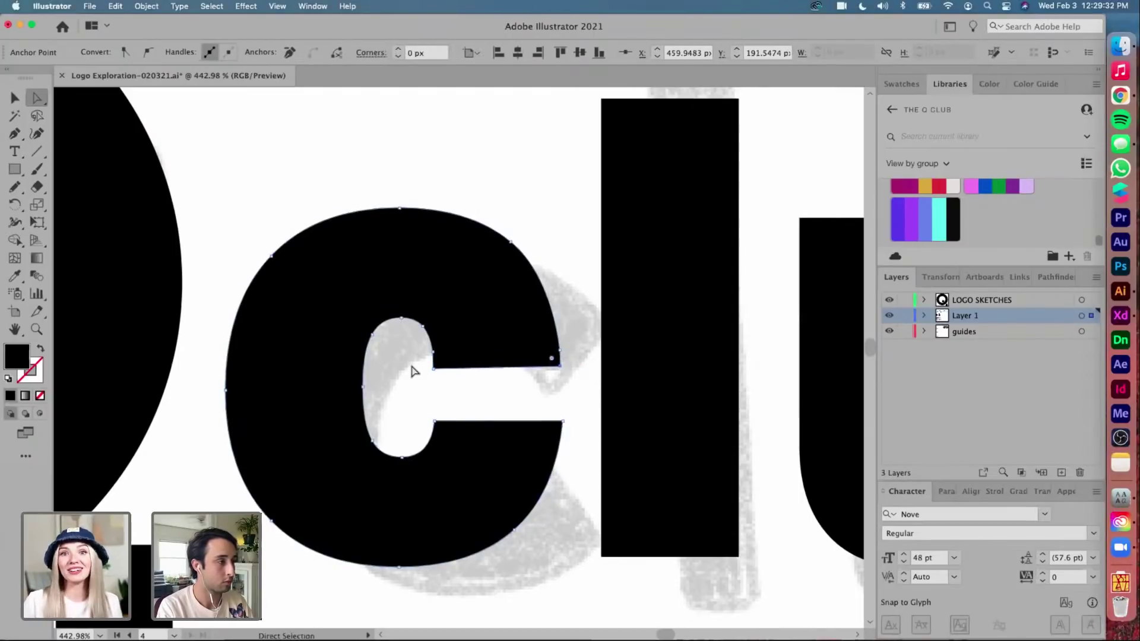
key(v)
click(578, 389)
scroll(578, 389, up, 2)
scroll(579, 396, up, 2)
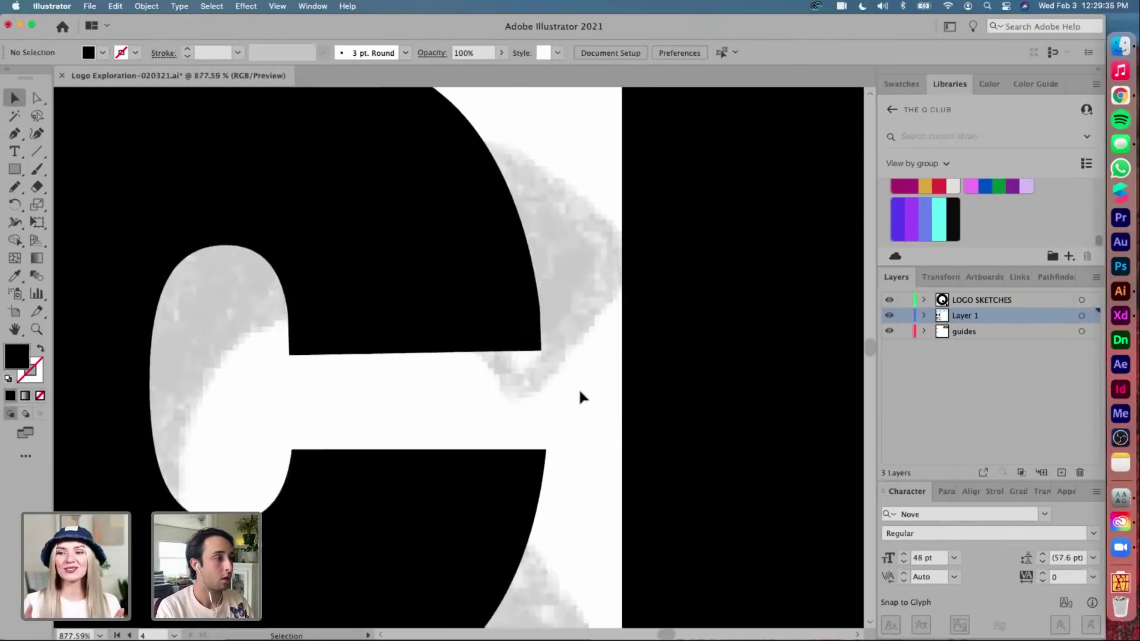
Add two anchors on the c's lower terminal edge and pull them up above its corners to narrow the opening
scroll(579, 396, down, 3)
key(a)
click(480, 396)
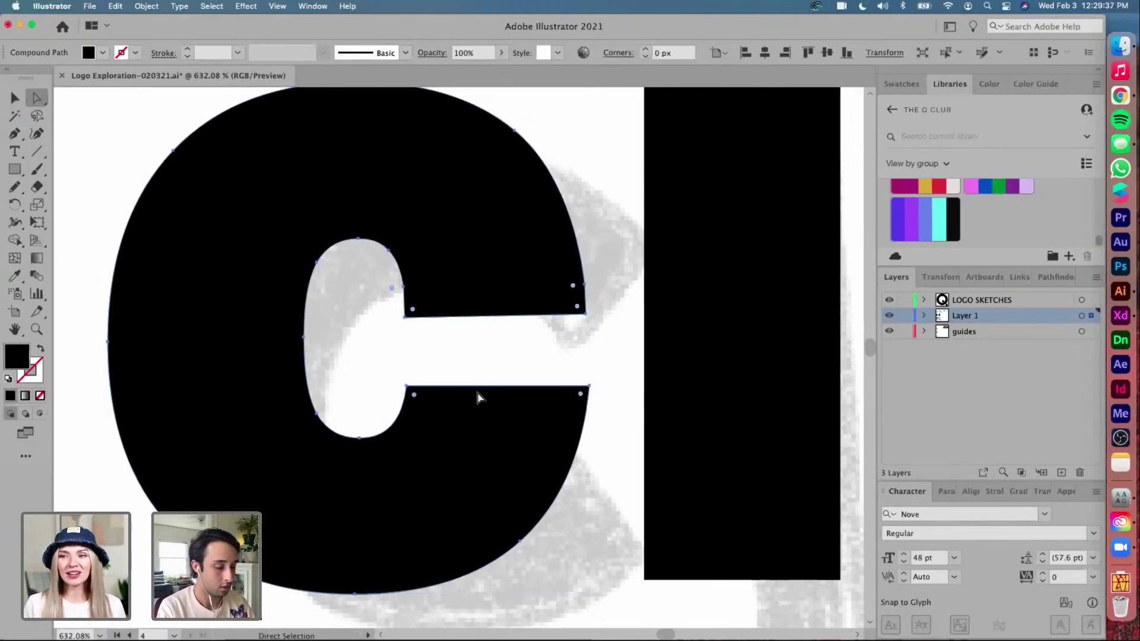
key(p)
click(456, 385)
key(a)
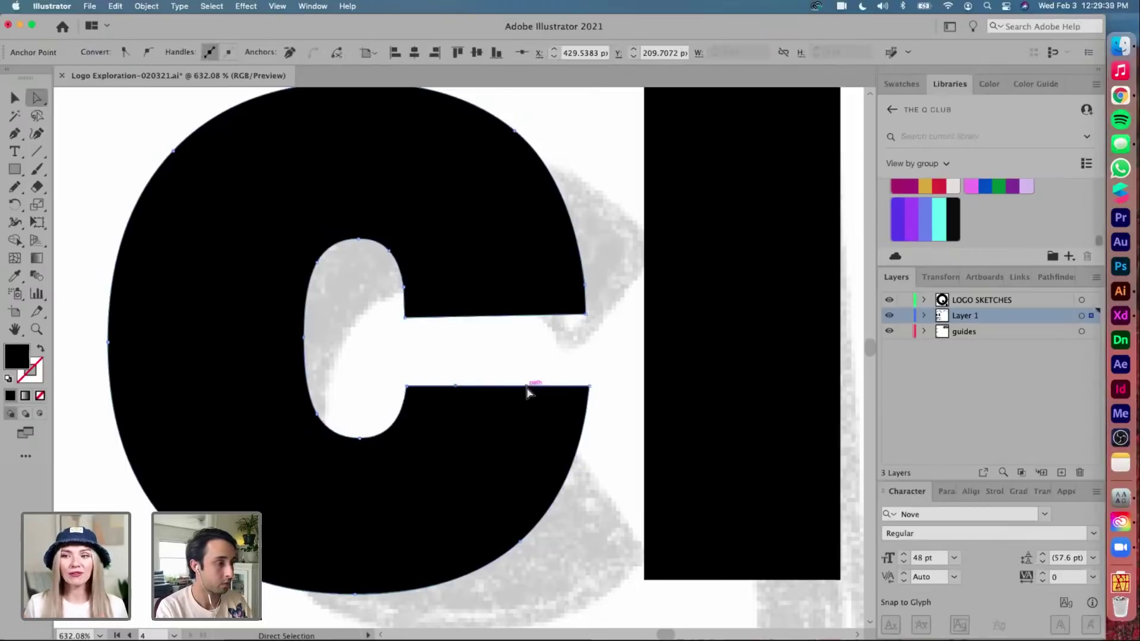
key(p)
click(525, 386)
key(a)
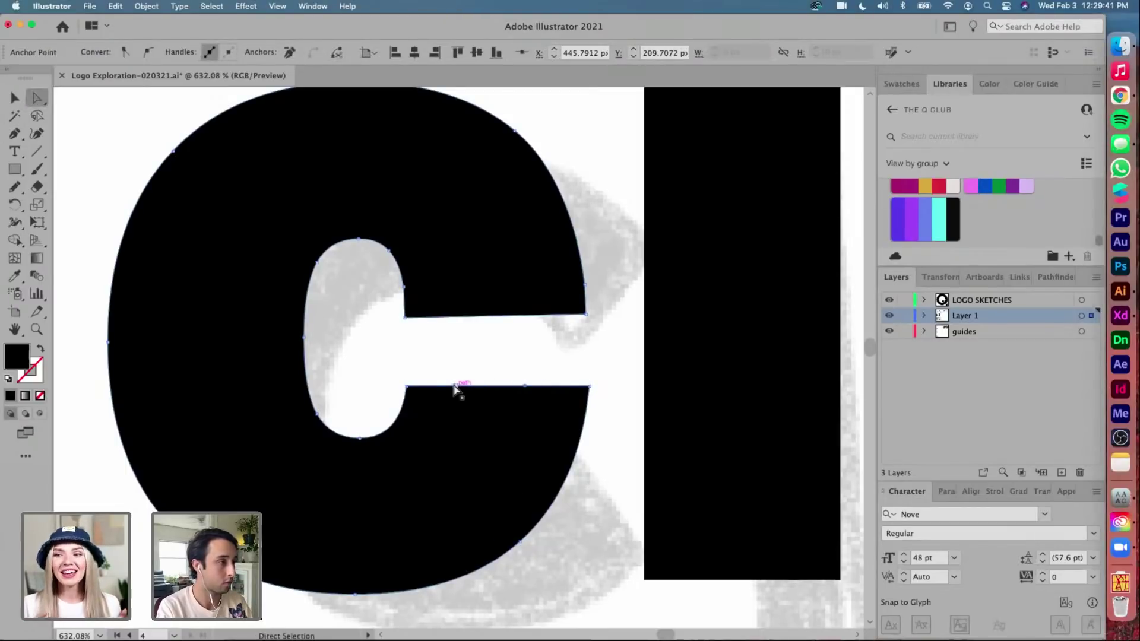
drag(455, 386, 407, 365)
drag(521, 386, 590, 365)
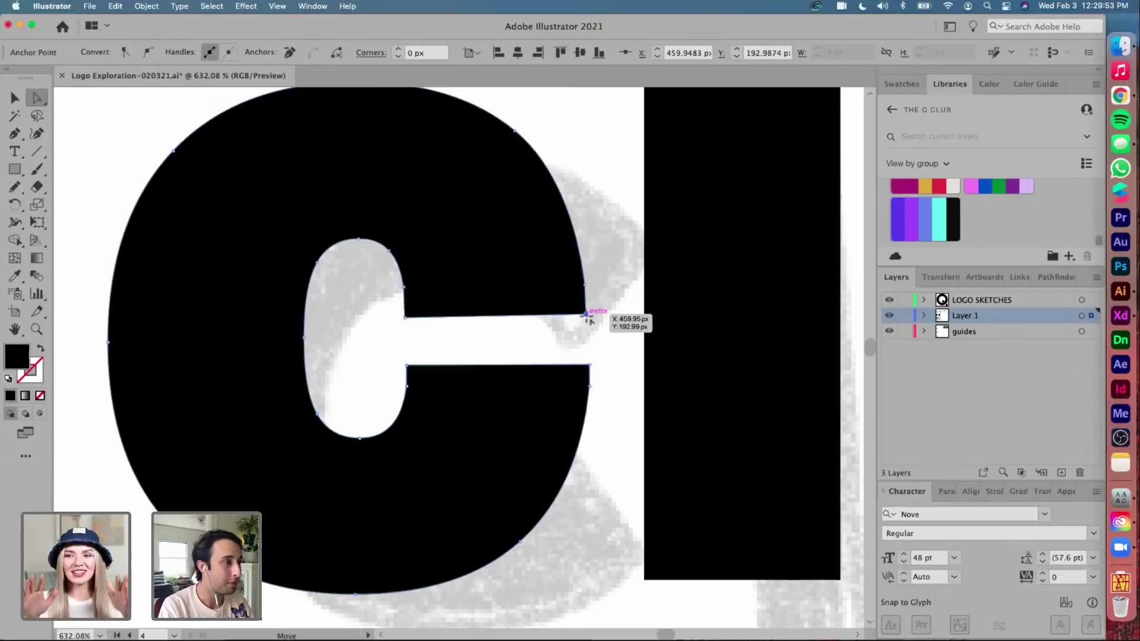
Lower the outer corner of the c's upper terminal slightly to make the edge horizontal, and deselect the letter
drag(586, 315, 587, 321)
key(v)
click(610, 318)
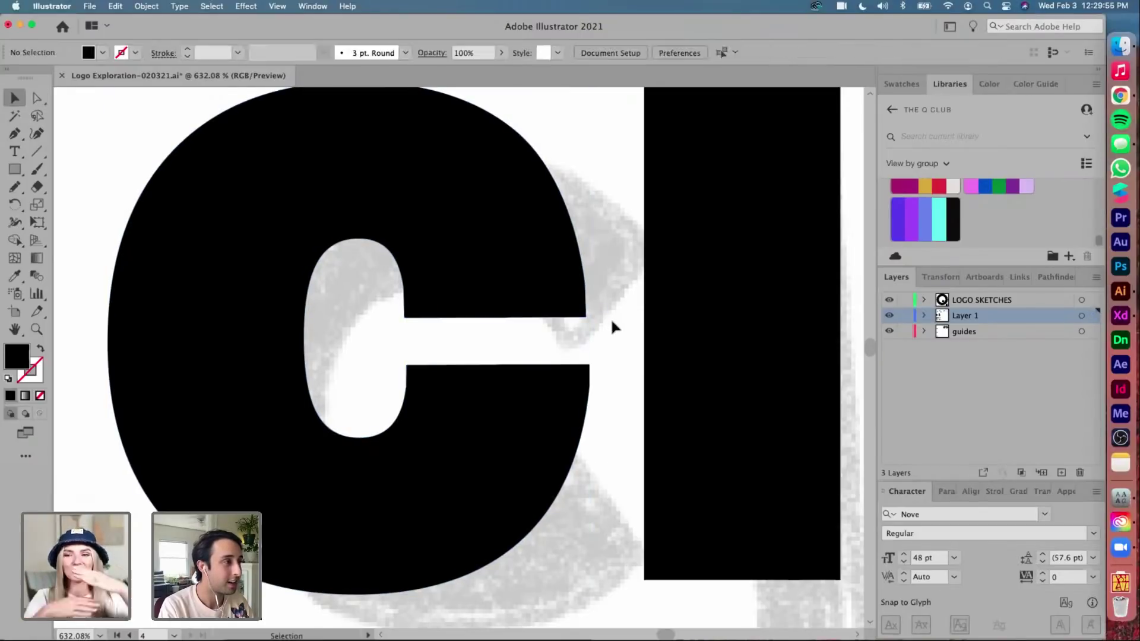
Shift the u and b together slightly to the left to tighten the gap after the l
scroll(610, 318, down, 5)
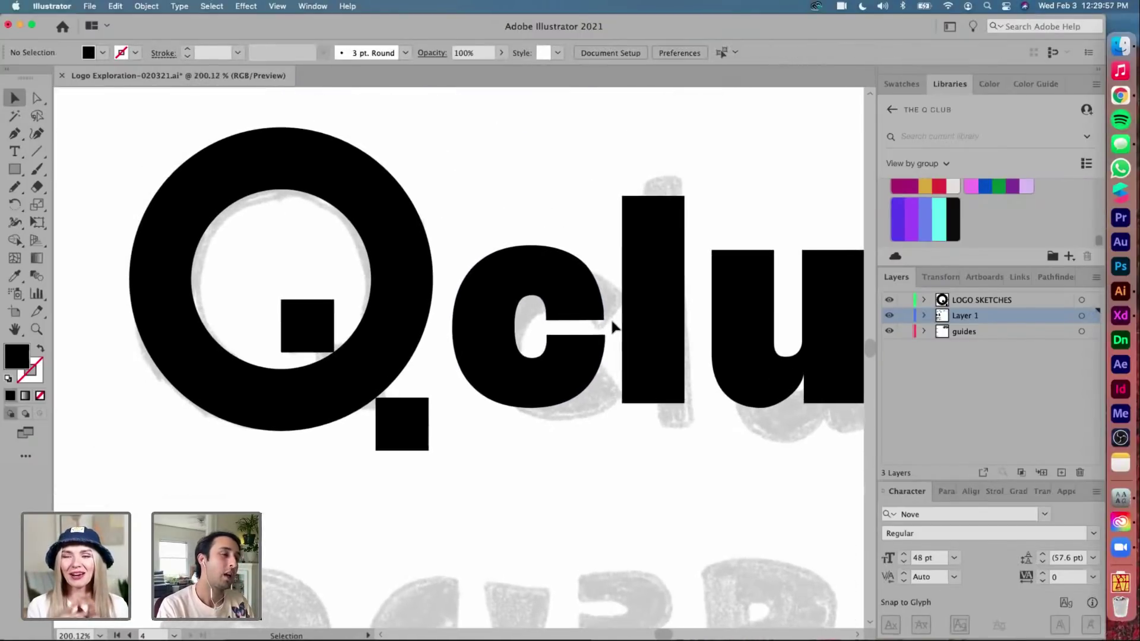
scroll(611, 325, down, 3)
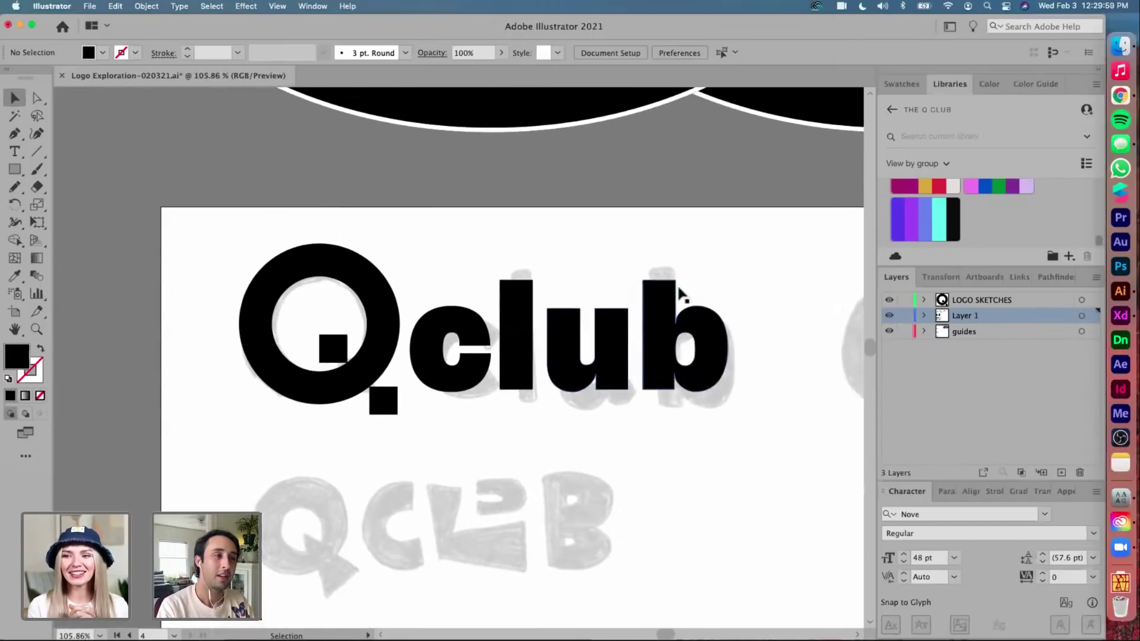
click(552, 377)
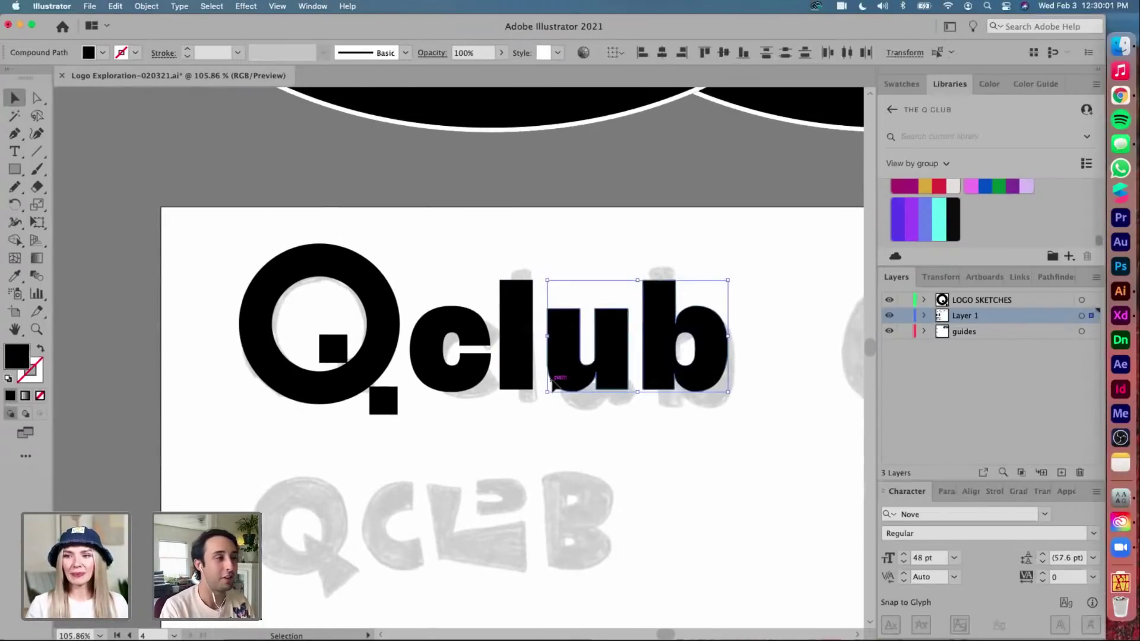
drag(553, 380, 548, 381)
click(558, 438)
scroll(529, 394, up, 2)
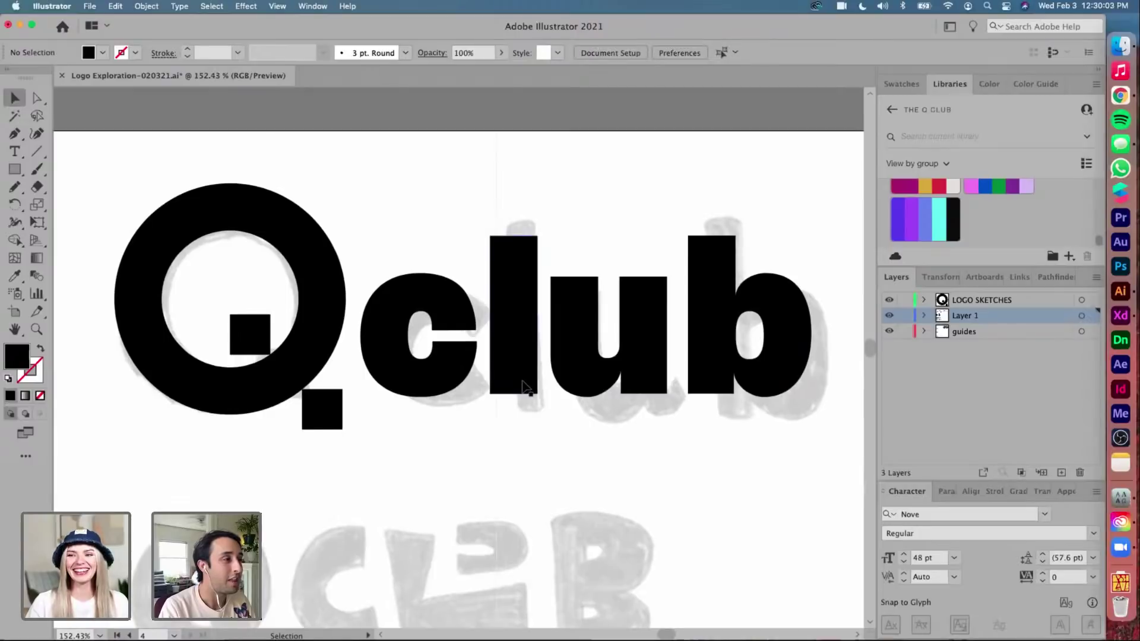
Nudge the b left in small increments to tighten its spacing with the u, and deselect it
scroll(522, 386, up, 3)
scroll(523, 386, down, 3)
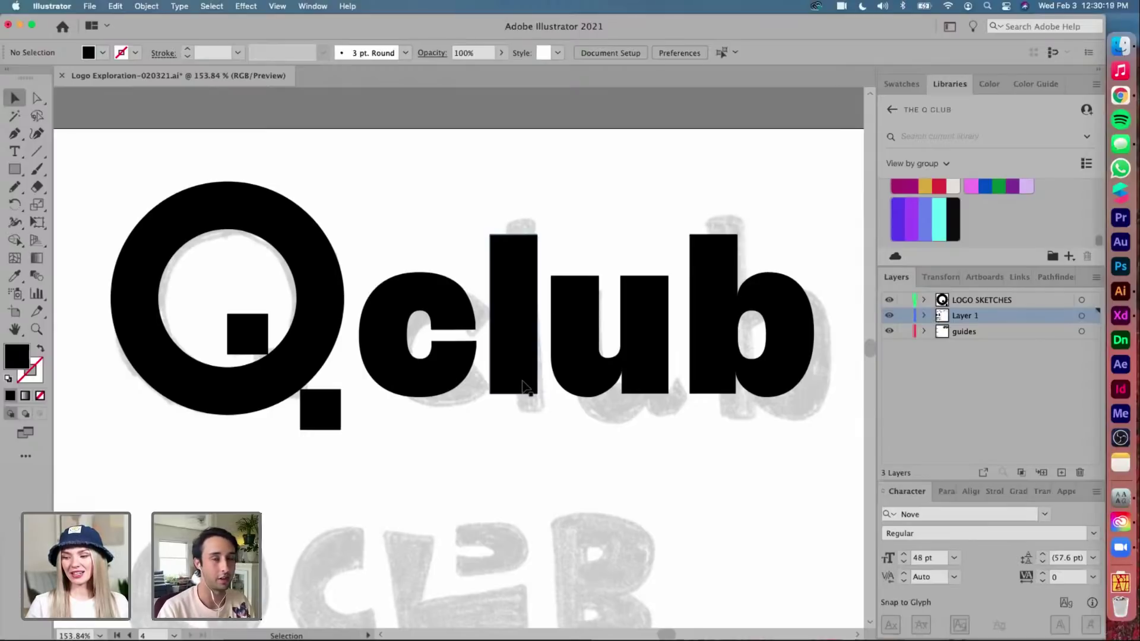
scroll(523, 382, up, 5)
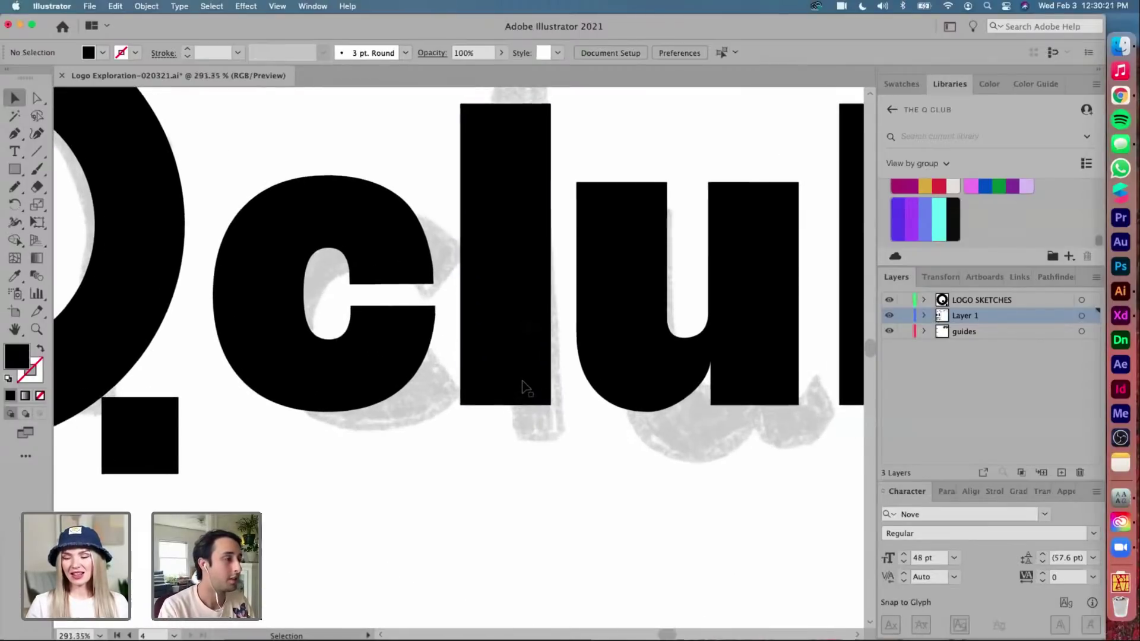
scroll(522, 385, right, 5)
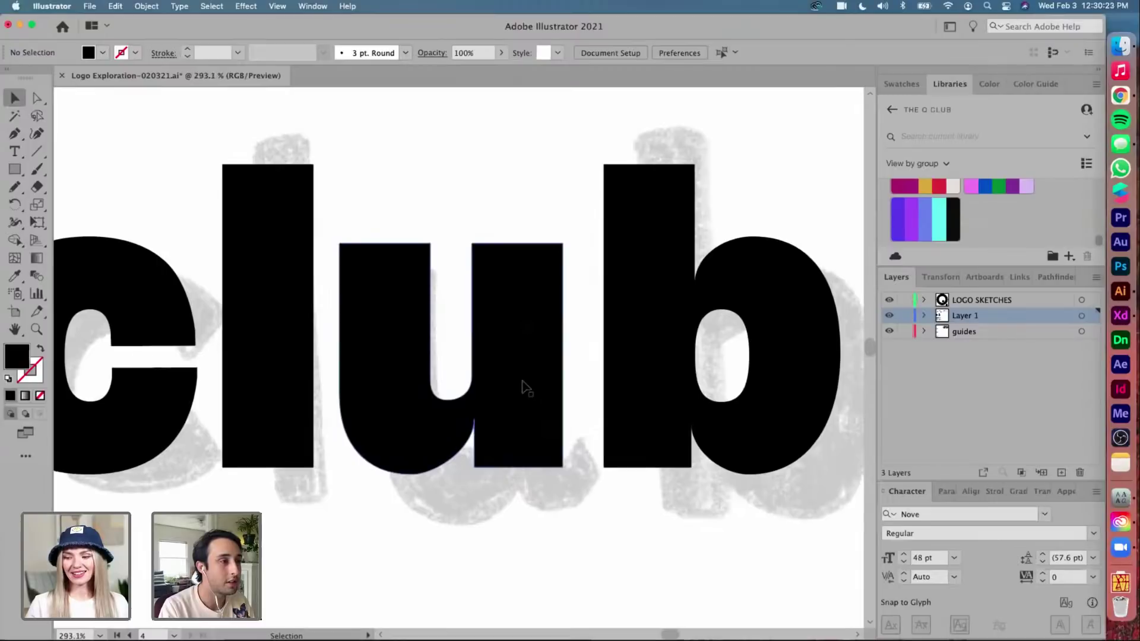
click(615, 360)
key(Left)
key(Left)
key(Left)
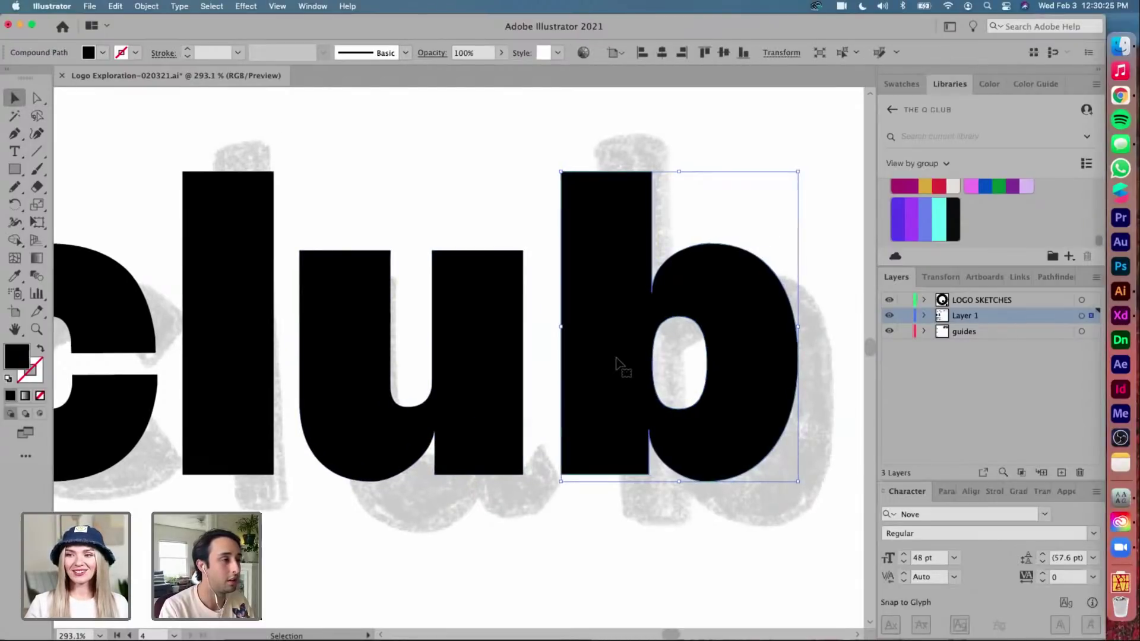
key(Left)
key(Left)
key(Left)
key(Left)
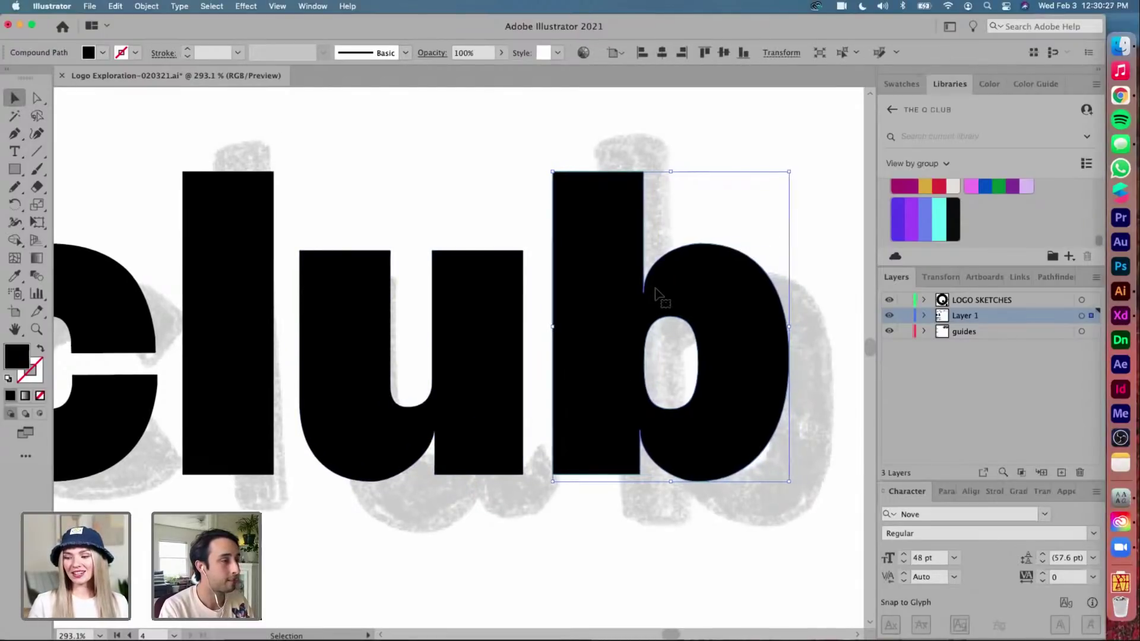
click(425, 166)
Draw a circle over the Q of the second sketch and swap its fill and stroke to leave a 1 pt black outline
scroll(425, 165, down, 5)
scroll(425, 166, left, 5)
scroll(425, 167, up, 2)
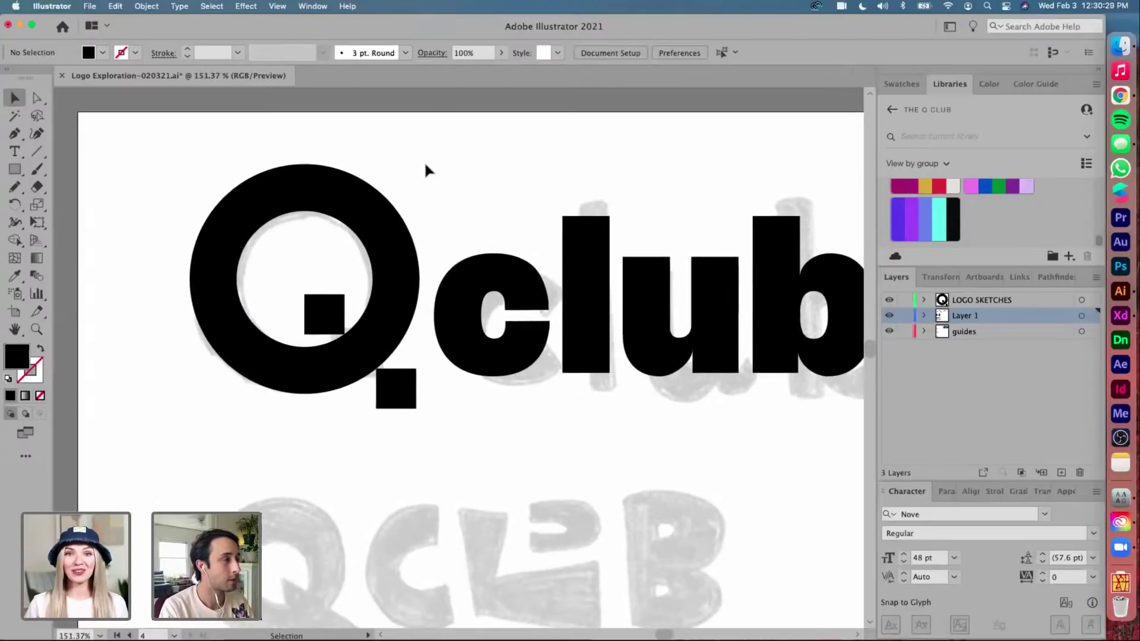
scroll(425, 165, down, 5)
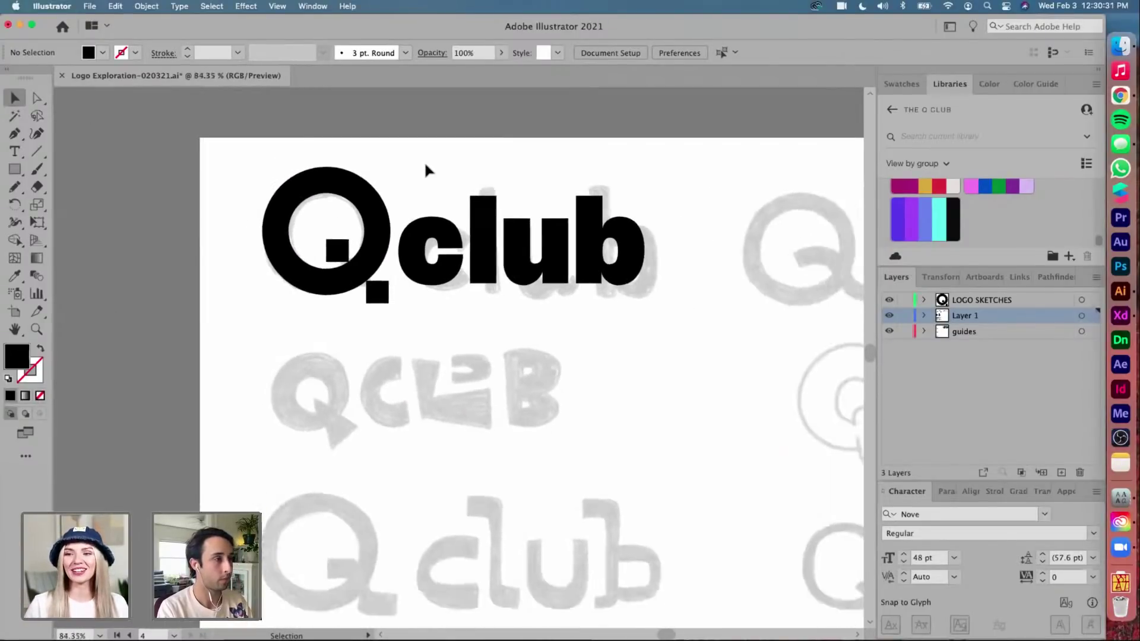
scroll(362, 360, up, 6)
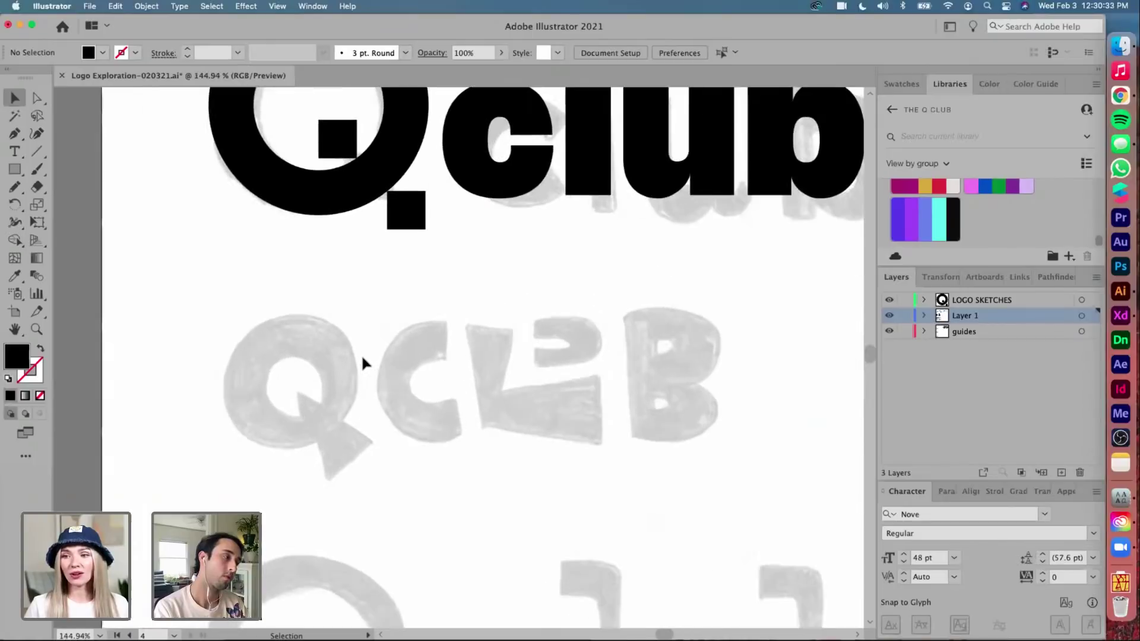
scroll(362, 360, up, 1)
scroll(362, 360, left, 1)
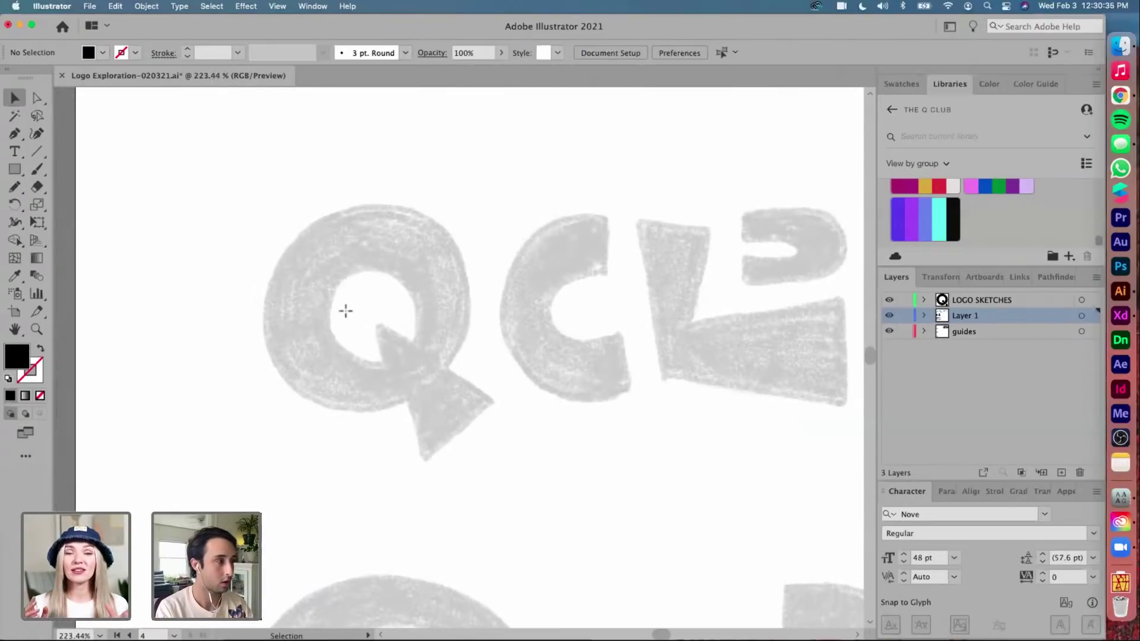
key(l)
drag(368, 300, 275, 192)
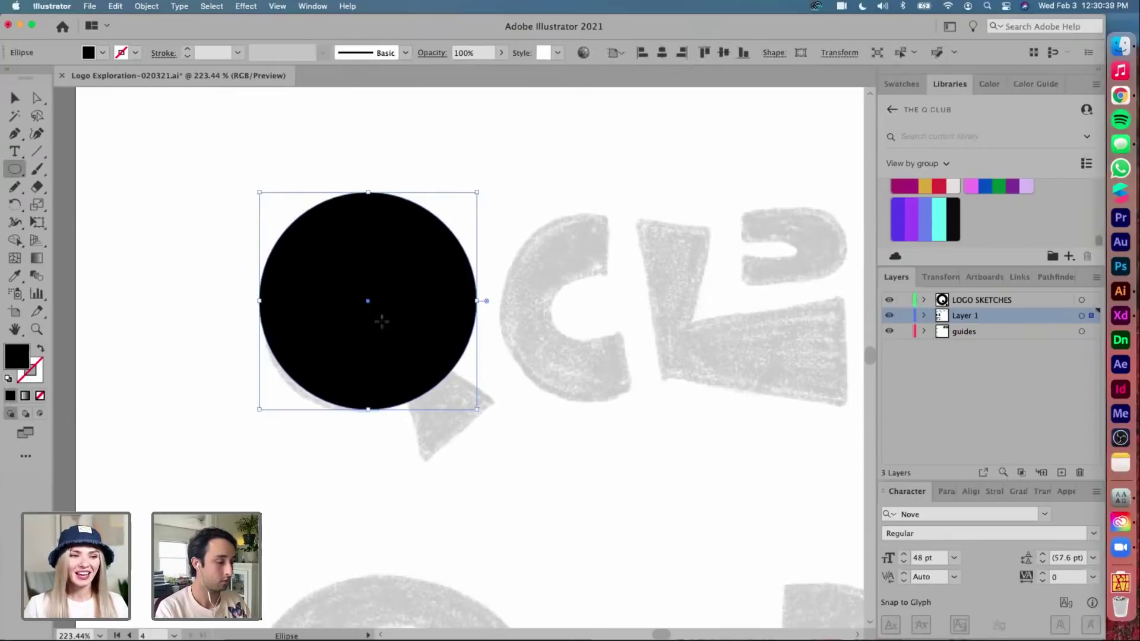
click(41, 351)
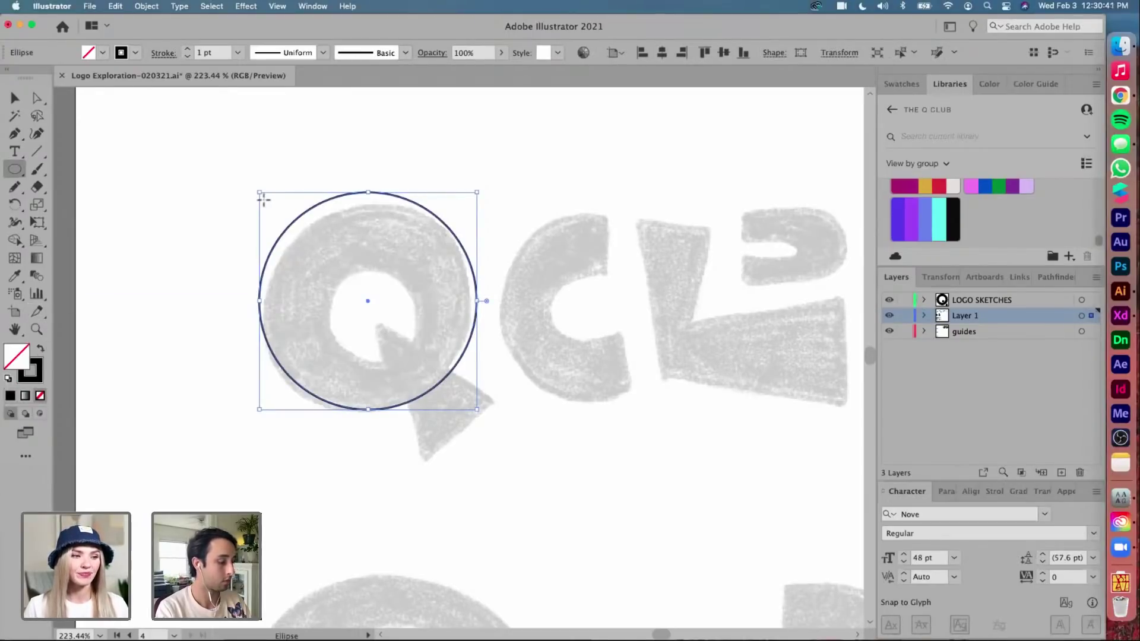
Scale the circle down about its centre, set its stroke weight to 34 pt, and reposition it slightly over the sketched Q
key(v)
drag(261, 194, 295, 228)
drag(185, 48, 186, 47)
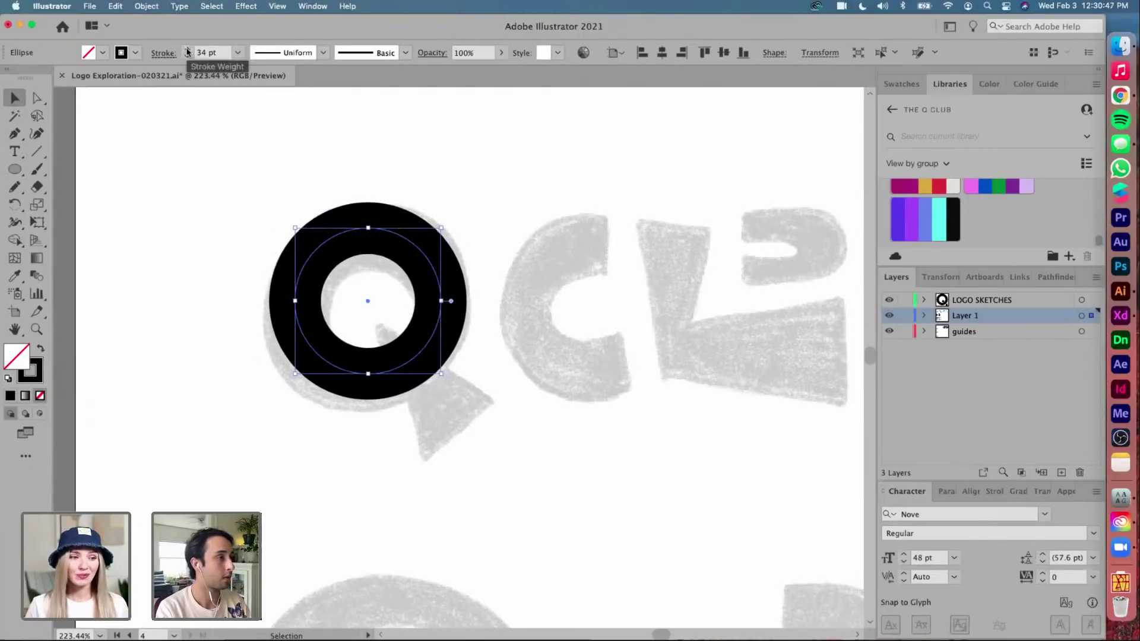
drag(403, 238, 401, 244)
Expand the ring's fill and stroke into an outlined shape and deselect it
click(146, 6)
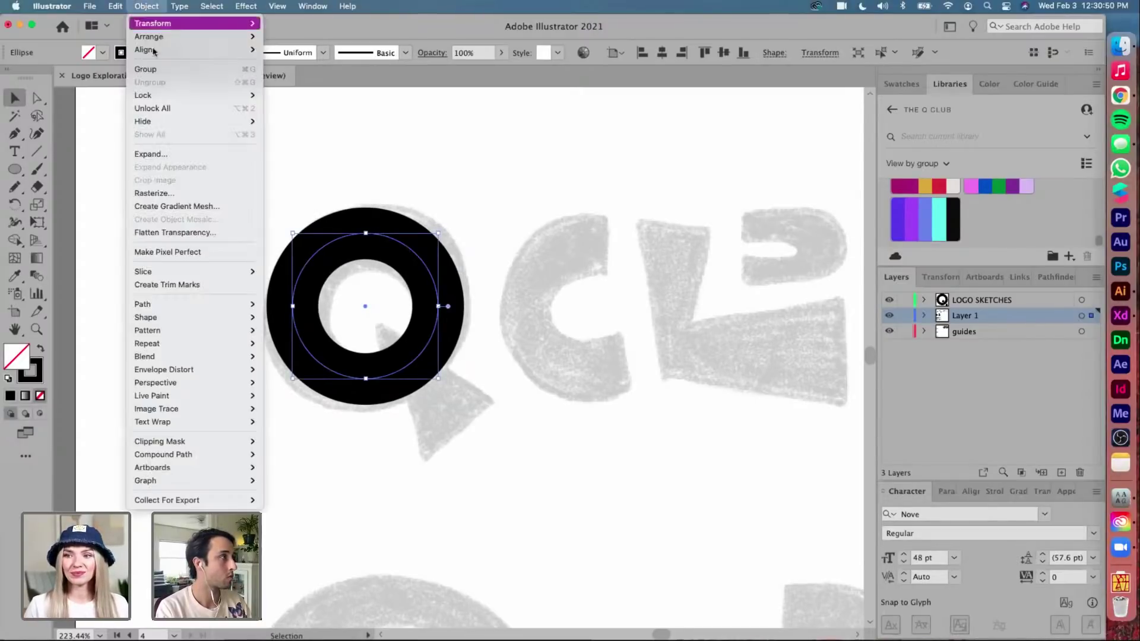
click(148, 154)
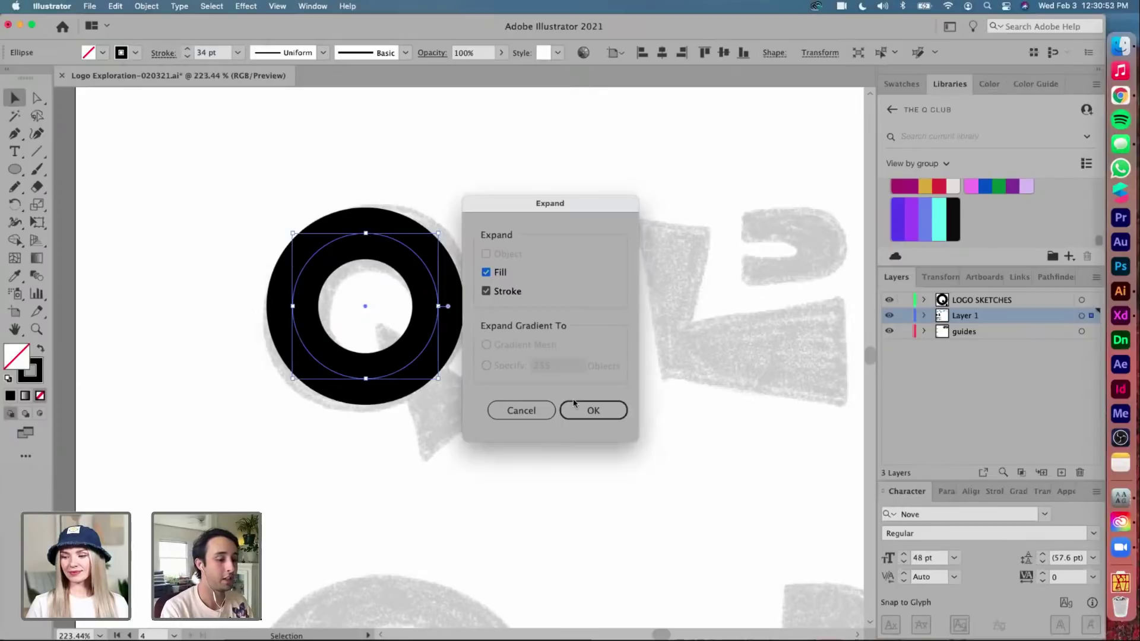
click(573, 406)
click(476, 308)
Draw the Q's wedge-shaped tail with the Pen tool as a closed four-cornered black shape following the sketch
scroll(476, 308, up, 5)
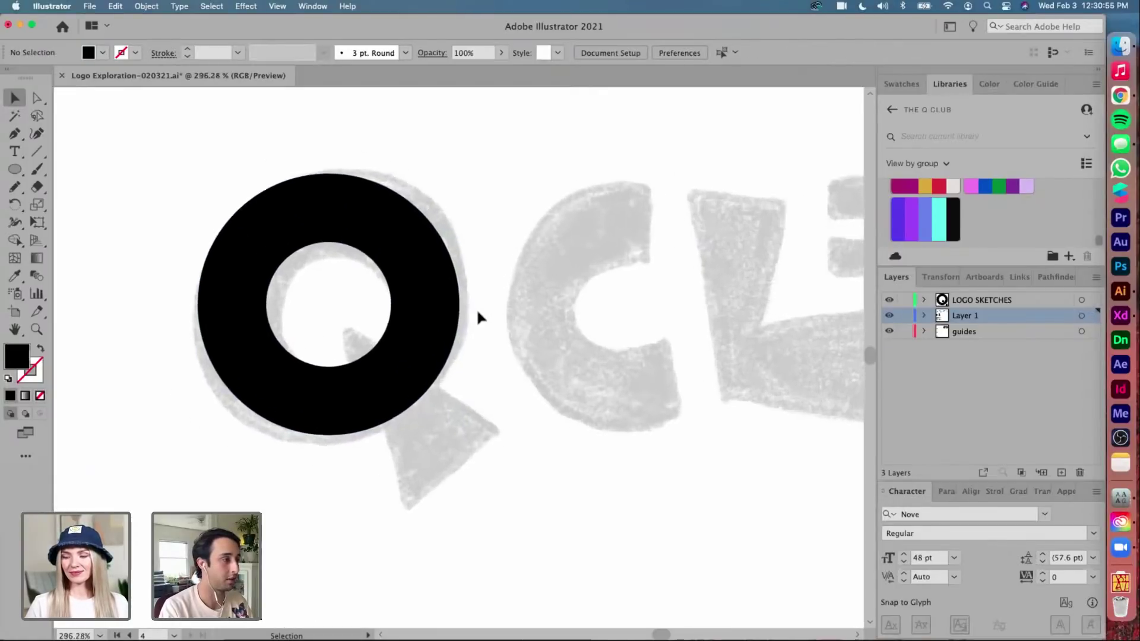
key(p)
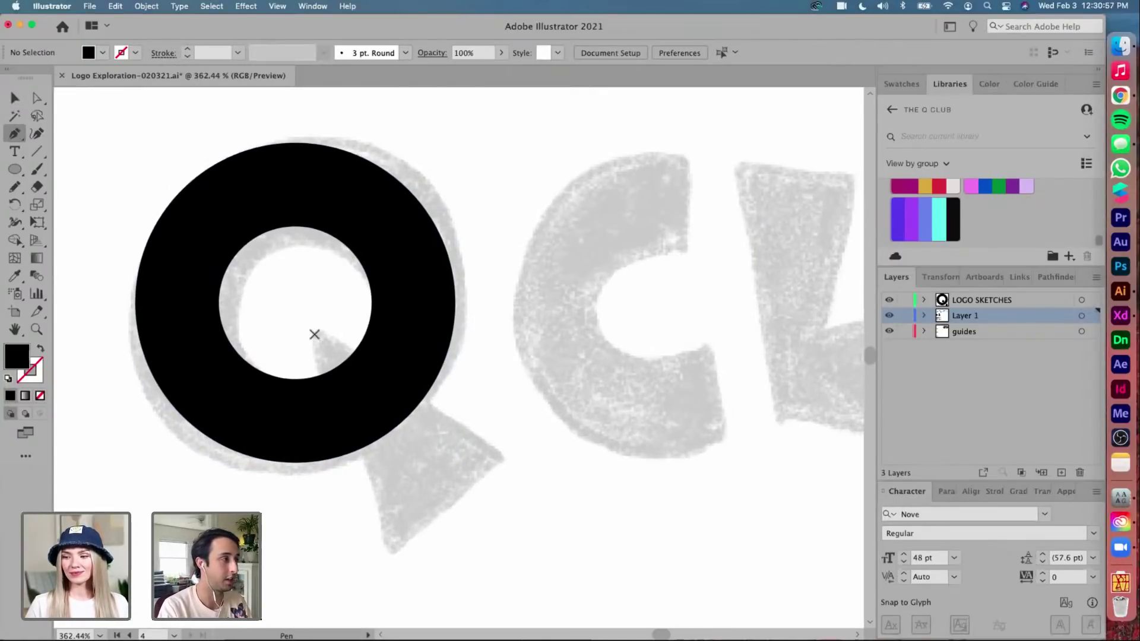
click(314, 333)
click(389, 552)
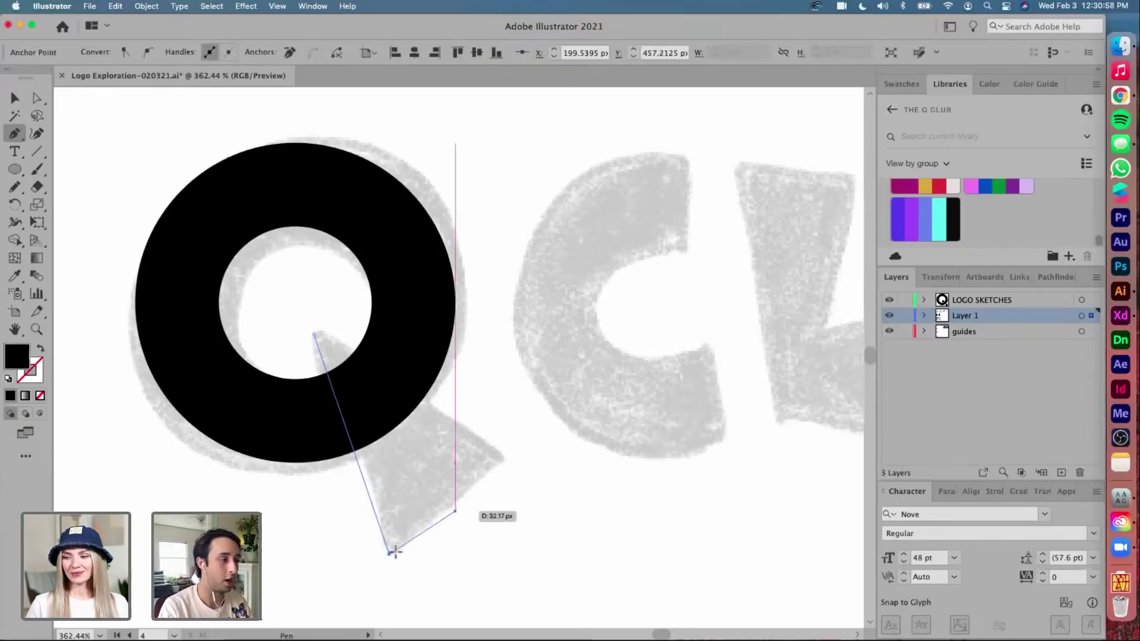
click(510, 457)
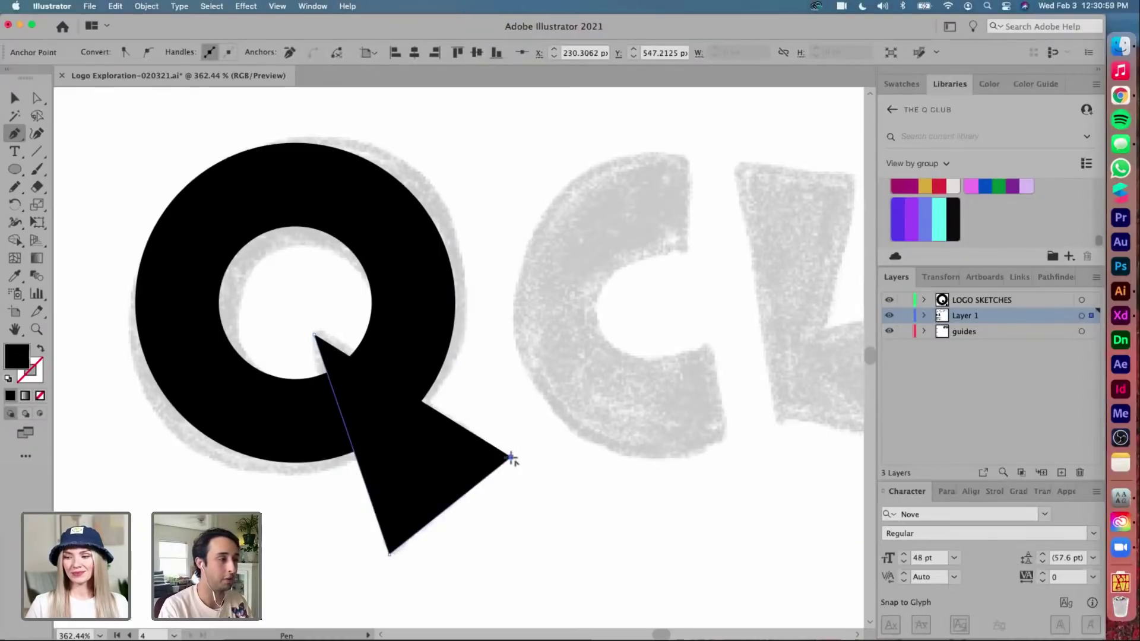
click(326, 323)
click(313, 333)
Move the tip's left corner outward horizontally to widen the Q's tail, and shift the whole tail slightly up and left
key(a)
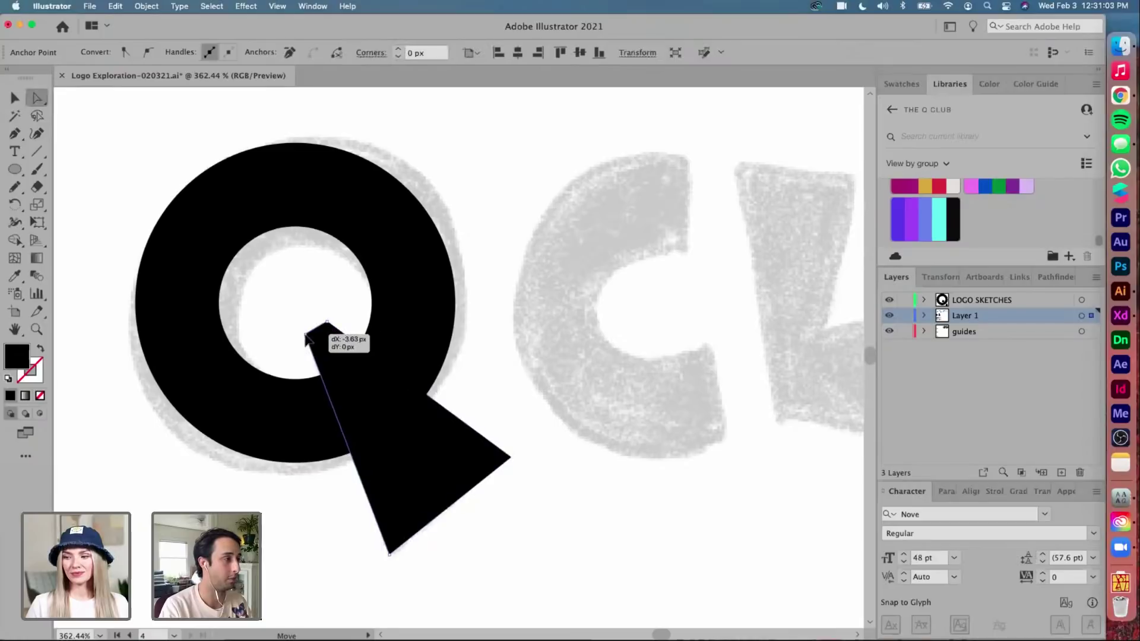
key(v)
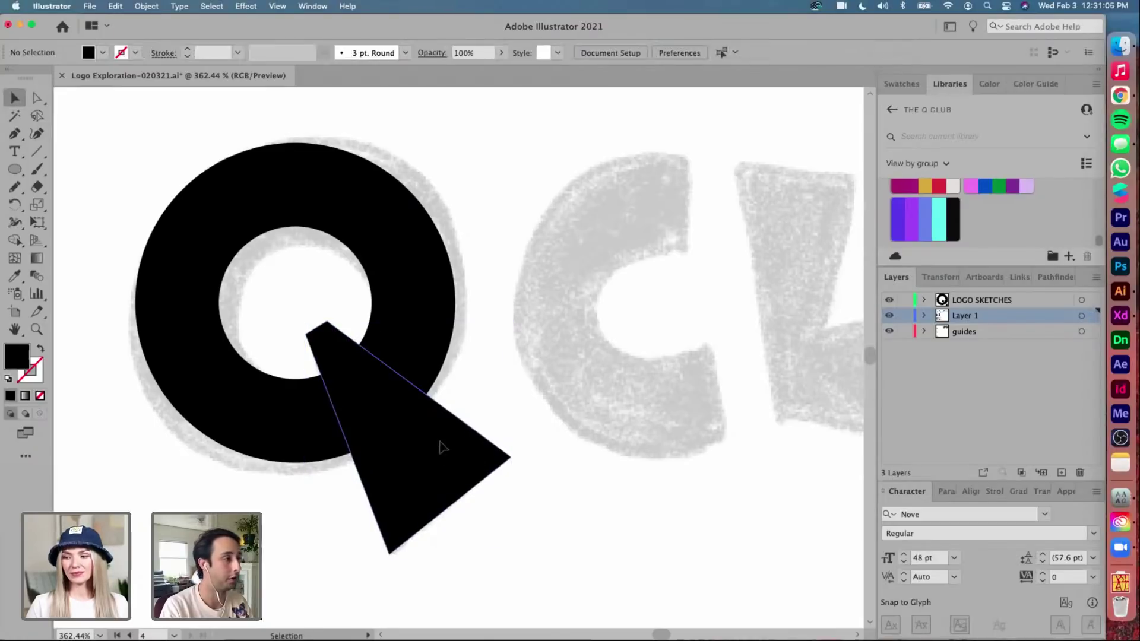
drag(449, 454, 441, 444)
Pull the outer corners of the Q's tail inward to shorten it, and deselect the shape
key(a)
click(503, 448)
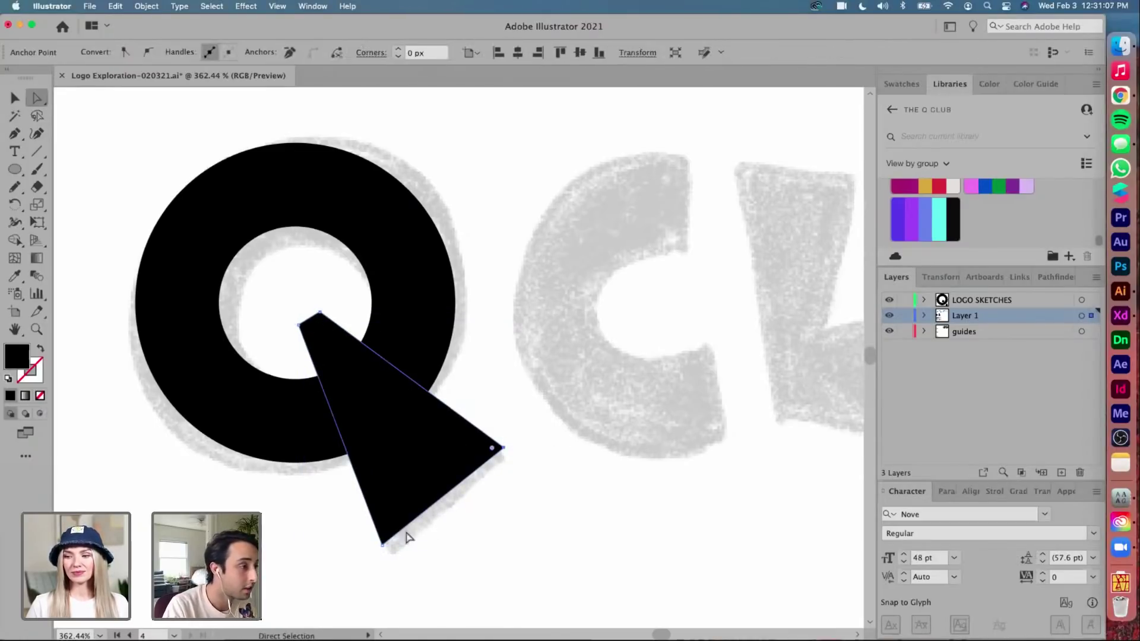
drag(382, 546, 372, 526)
key(v)
click(480, 526)
Draw the upper half of the sketched C with the Pen tool as a closed curved shape, and deselect it
scroll(480, 526, down, 3)
scroll(479, 526, right, 3)
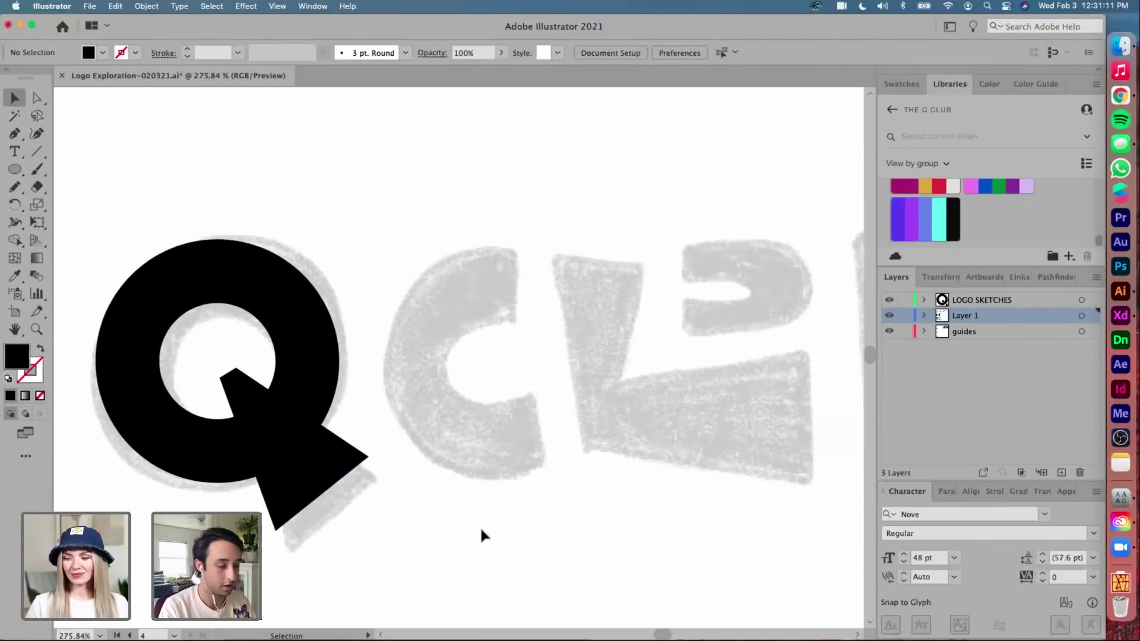
key(p)
click(515, 247)
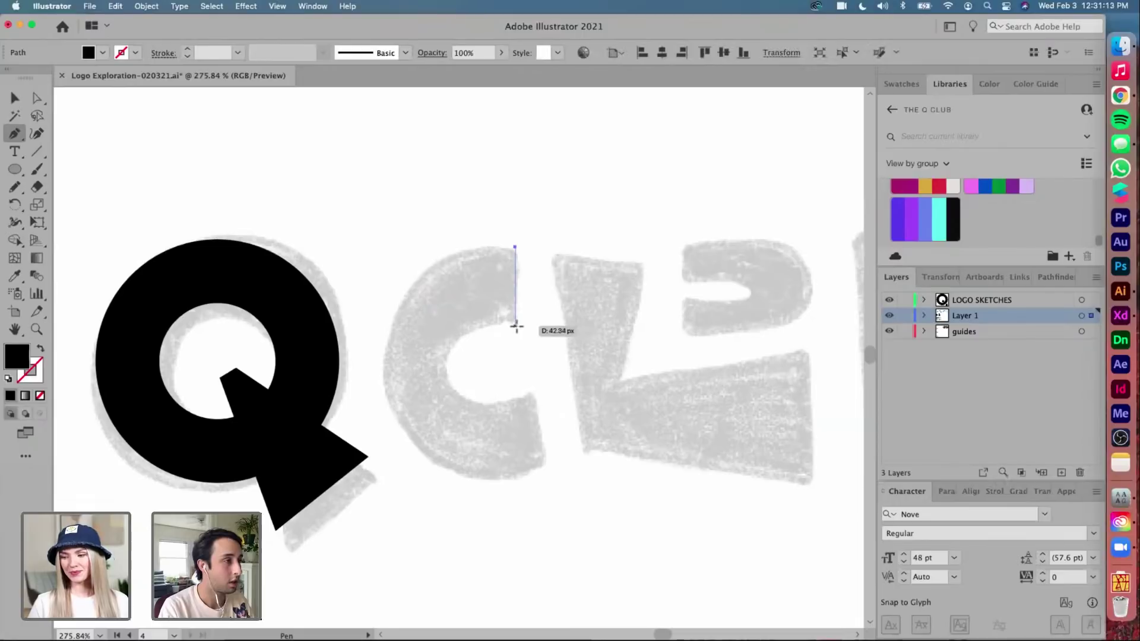
click(515, 324)
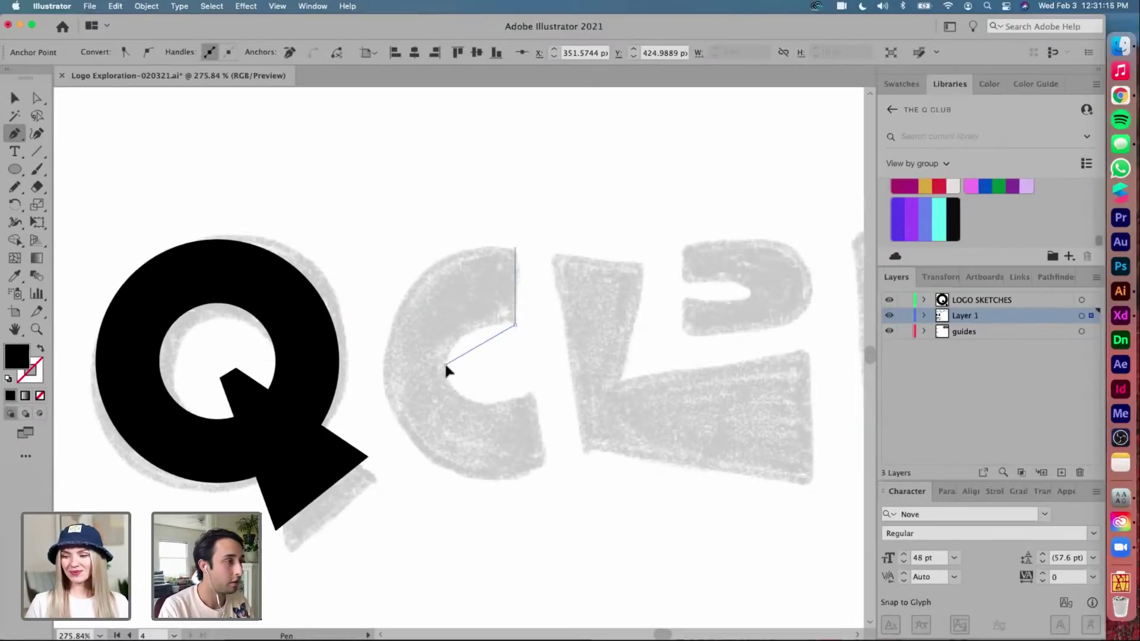
drag(445, 409, 446, 412)
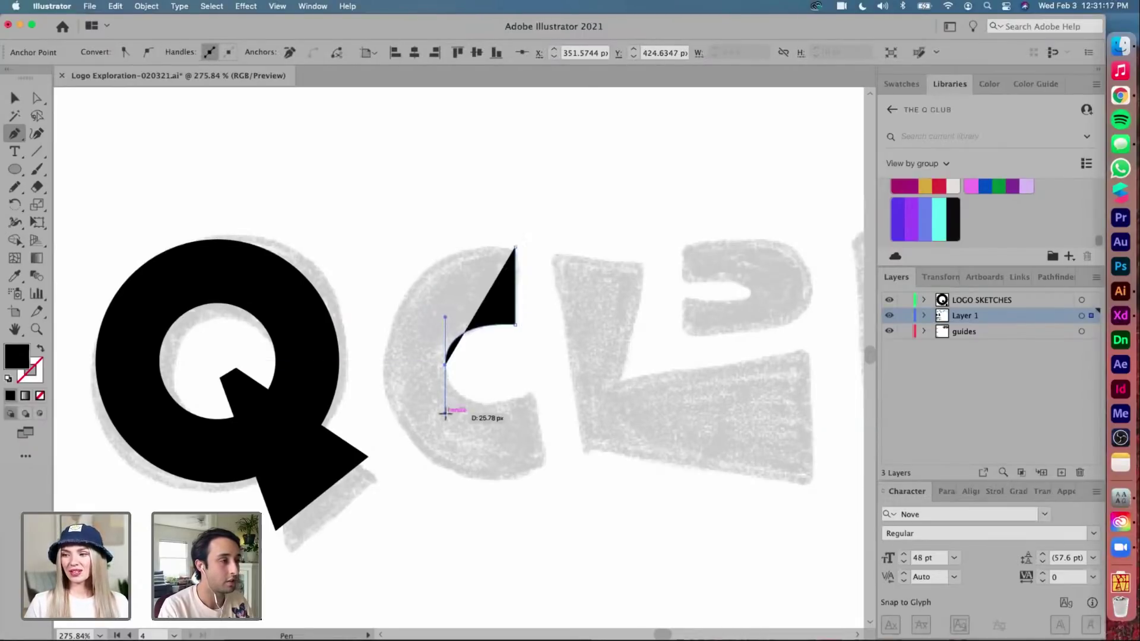
click(383, 366)
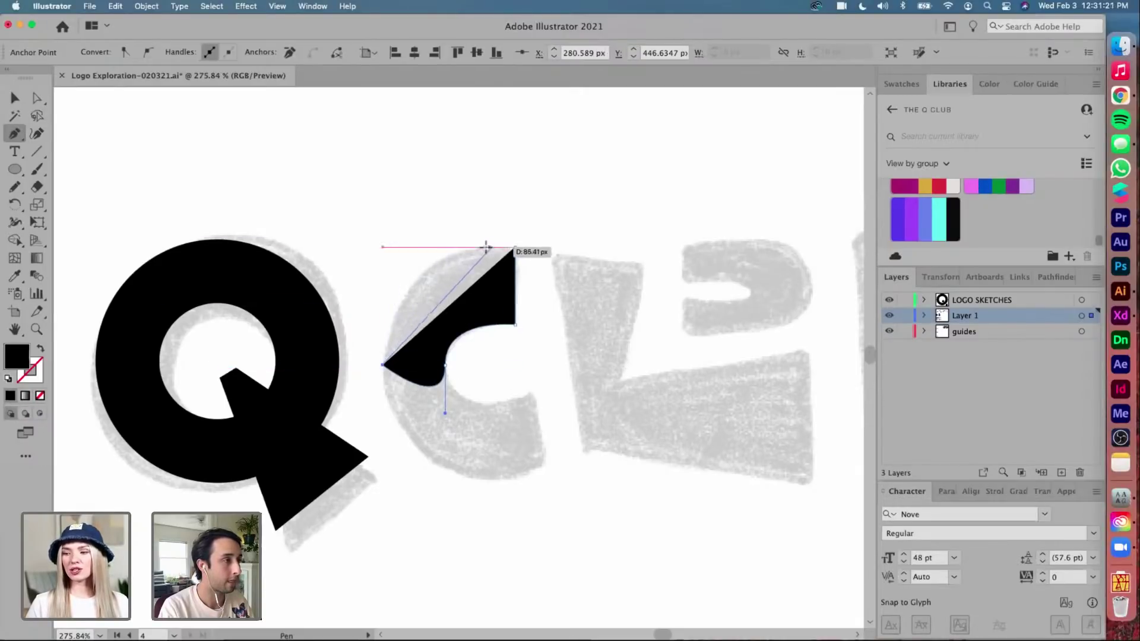
drag(432, 264, 479, 245)
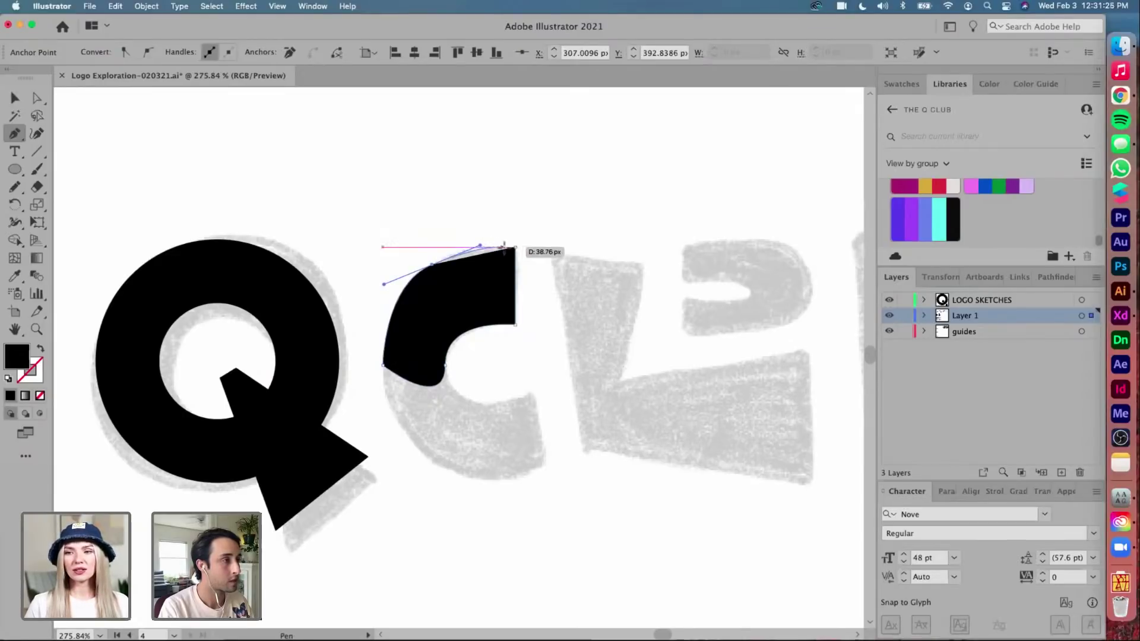
click(514, 250)
super+click(573, 216)
Deepen both notches between the first logo's b stem and bowl by raising the lower anchor and lowering the upper one
scroll(573, 218, down, 6)
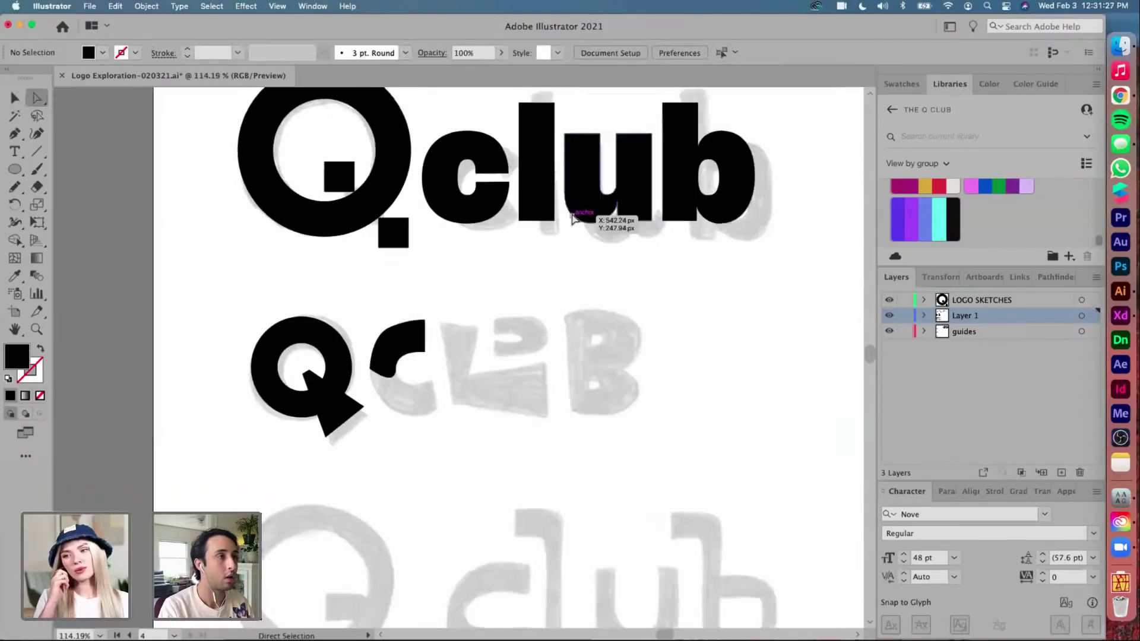
scroll(615, 261, up, 6)
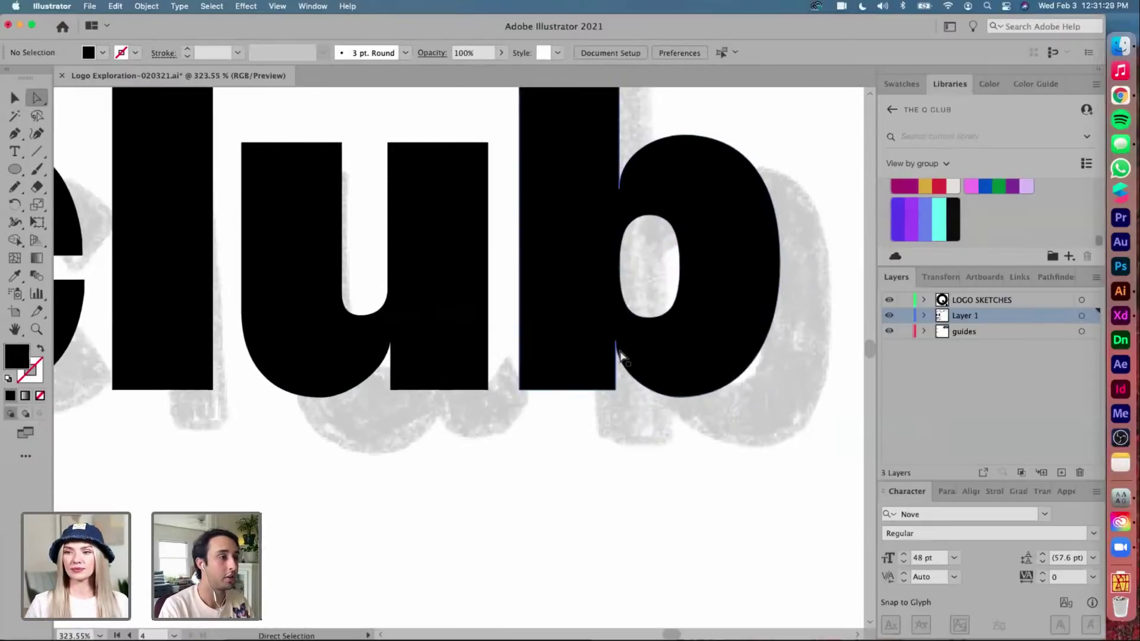
scroll(620, 356, up, 2)
click(605, 402)
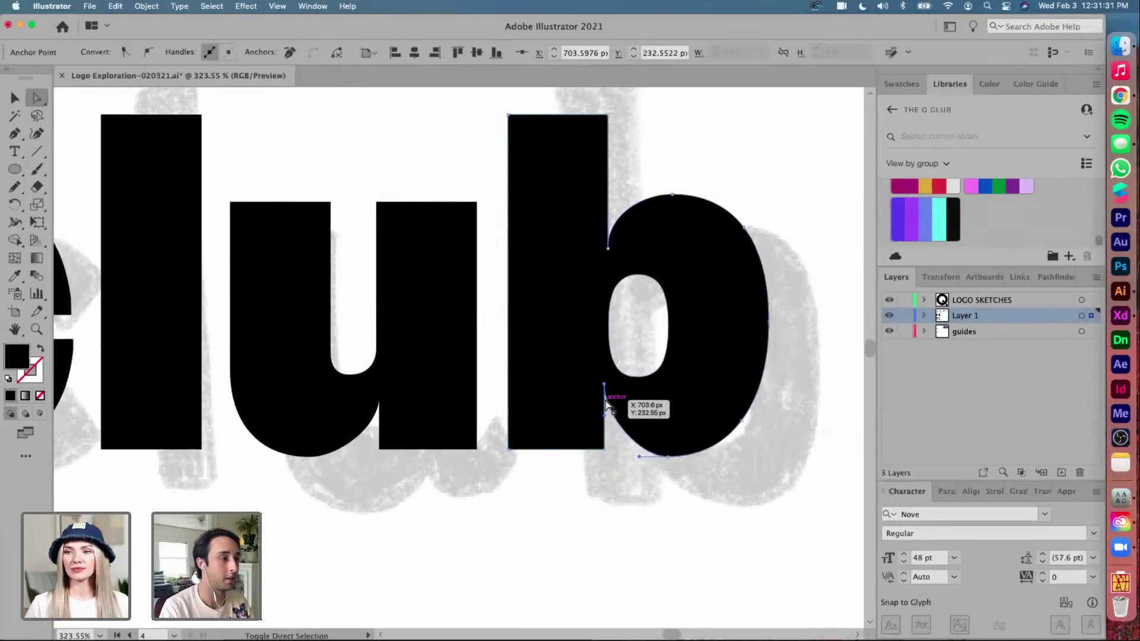
key(Up)
click(608, 248)
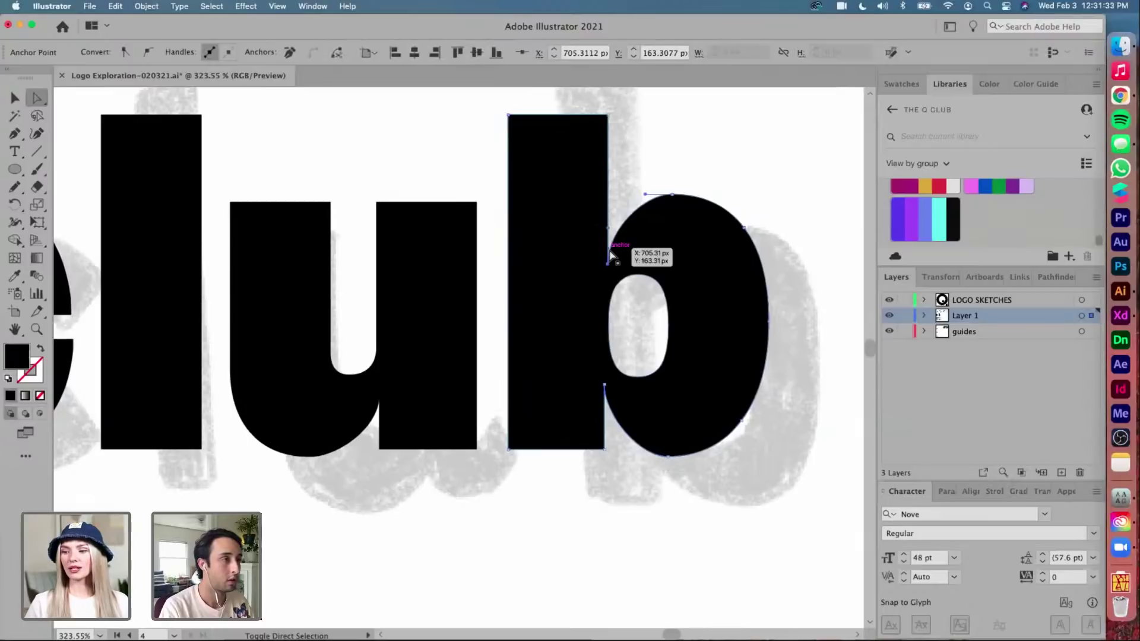
key(Down)
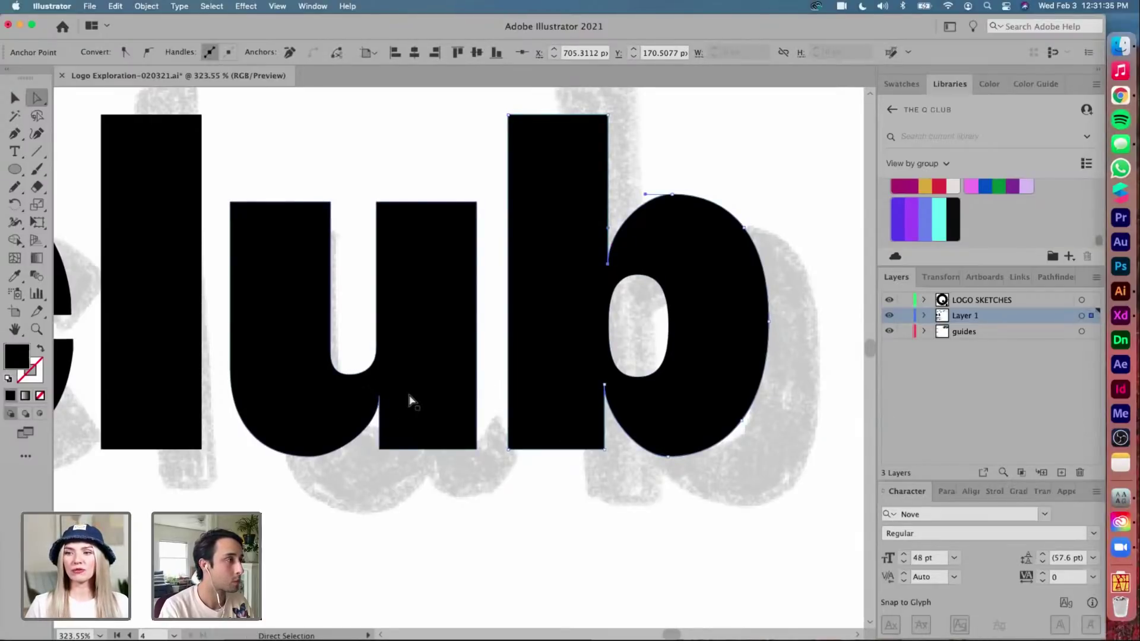
scroll(408, 400, down, 2)
key(v)
click(365, 479)
Steepen the outer curve's handle on the C's upper half and remove the inner anchor's lower handle to straighten the bottom edge
scroll(366, 479, down, 1)
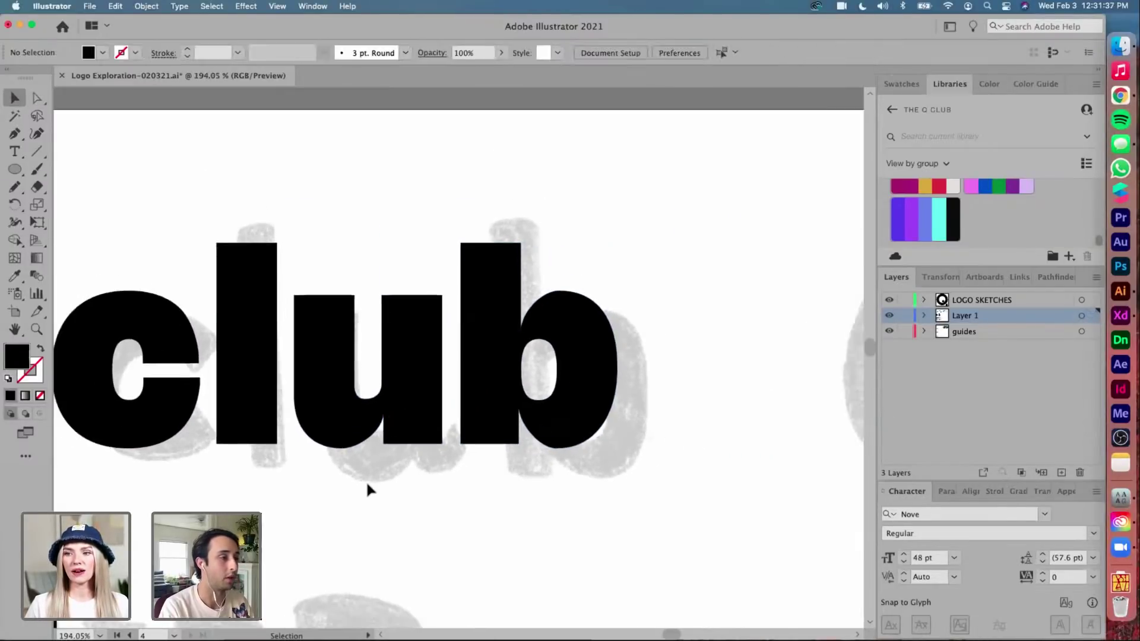
scroll(366, 479, down, 5)
scroll(366, 479, left, 2)
scroll(366, 478, up, 3)
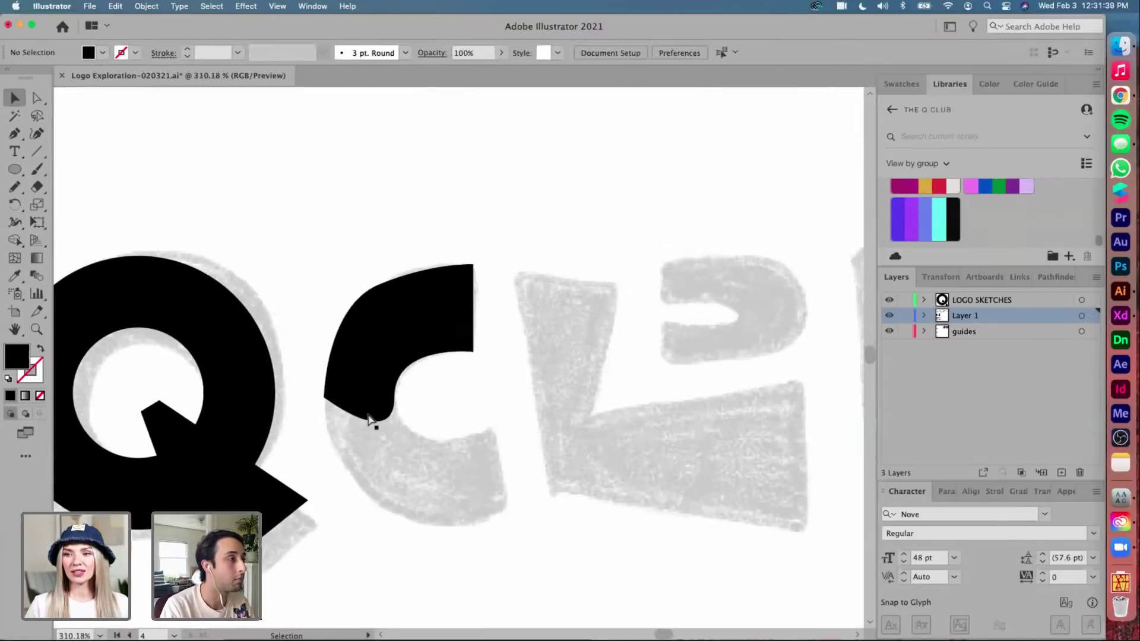
key(a)
click(376, 348)
scroll(377, 348, up, 3)
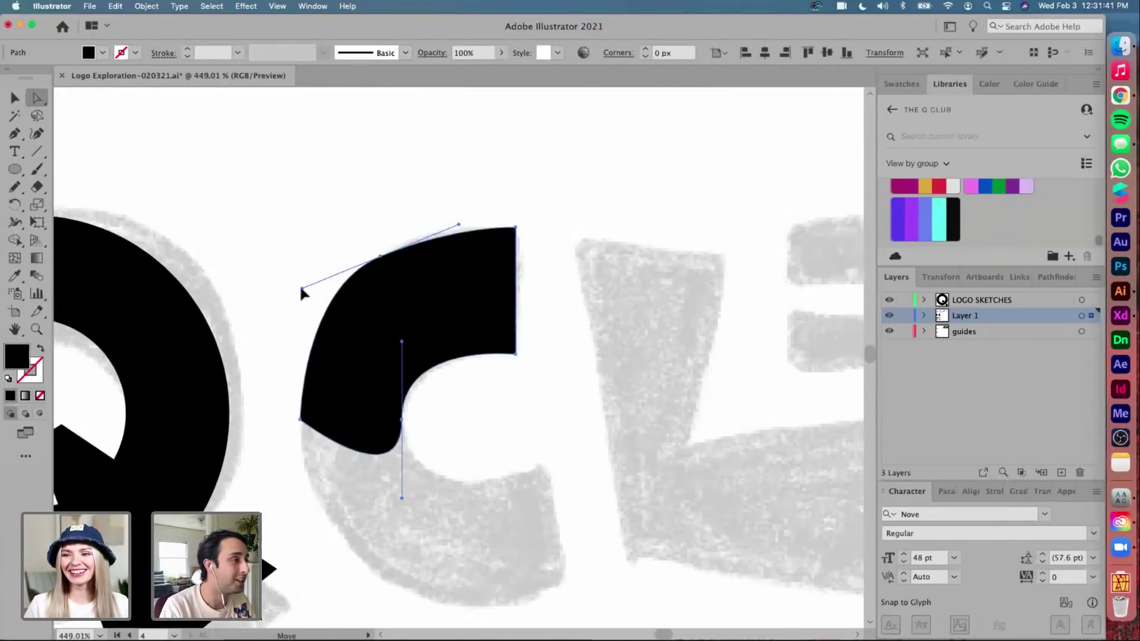
drag(302, 289, 299, 302)
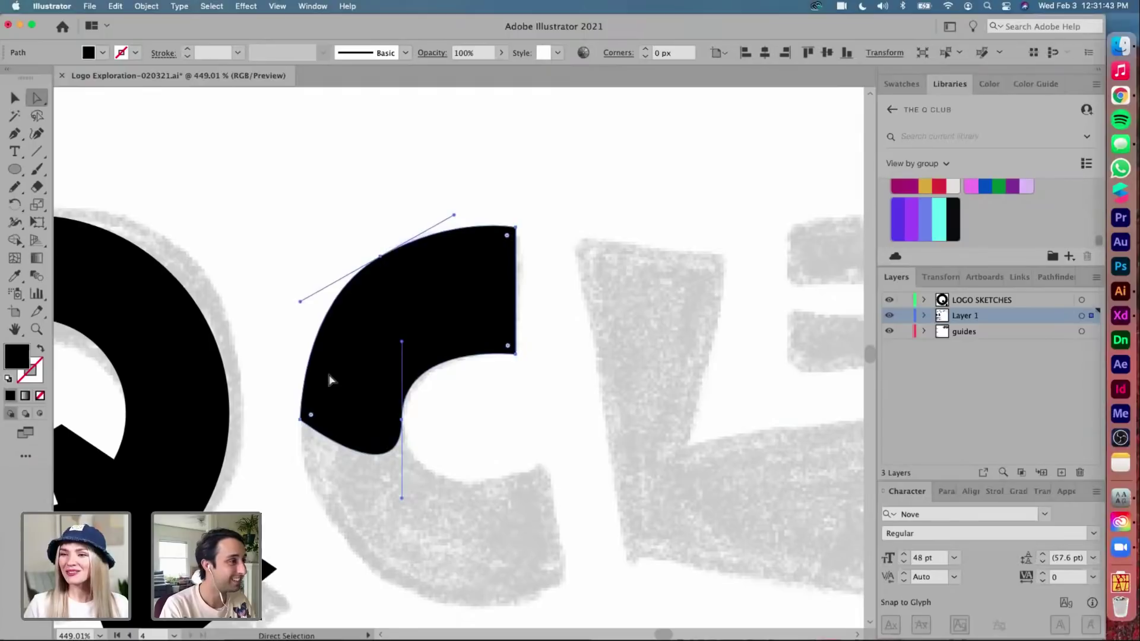
key(shift+c)
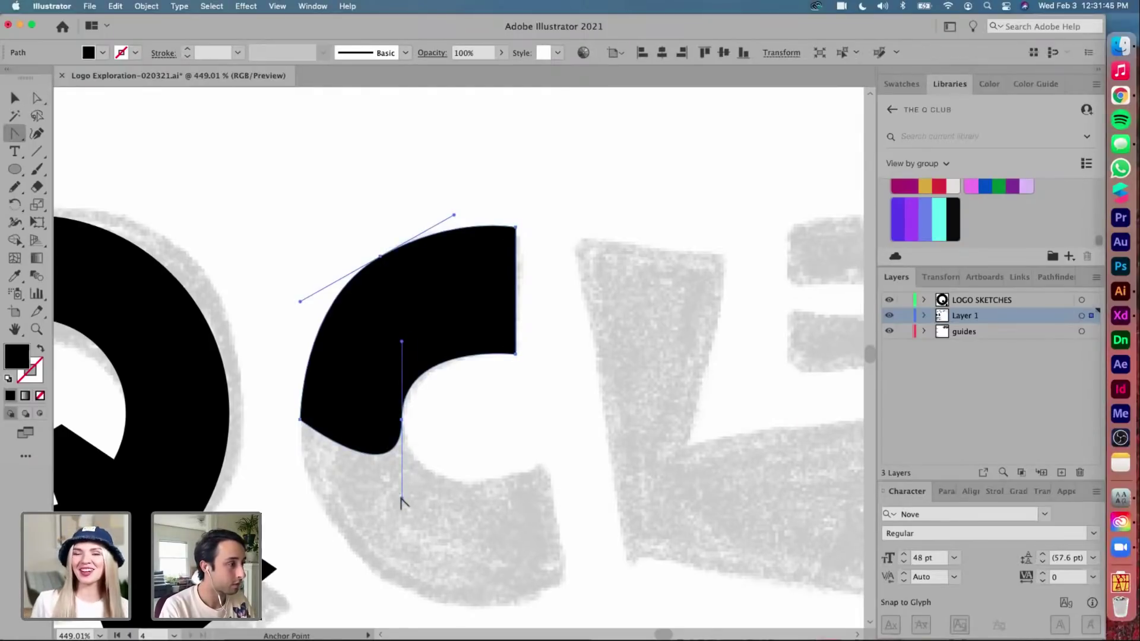
click(402, 499)
Complete the C with a duplicate of its upper half, reflected across the horizontal axis and aligned beneath the original
key(v)
click(417, 328)
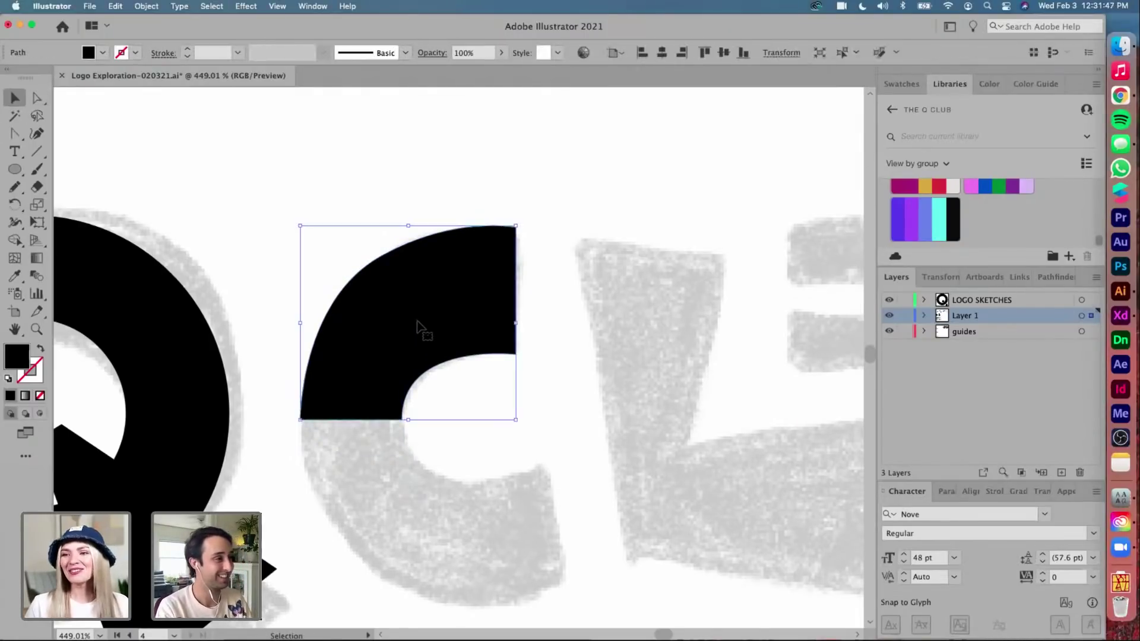
drag(417, 327, 417, 467)
click(148, 7)
mouse_move(154, 24)
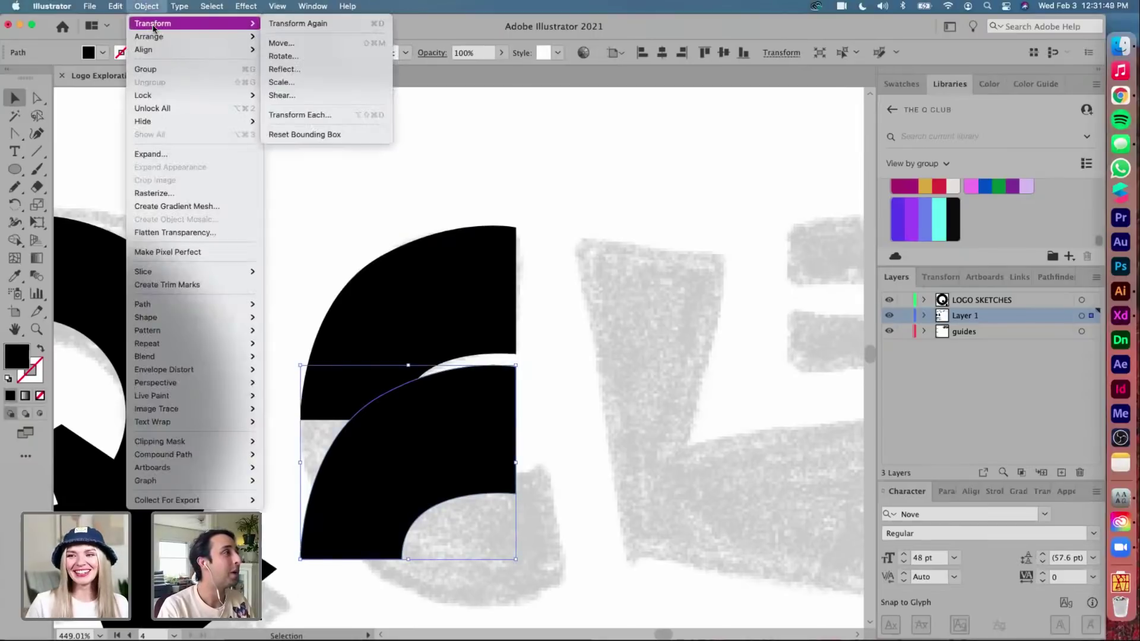
click(330, 70)
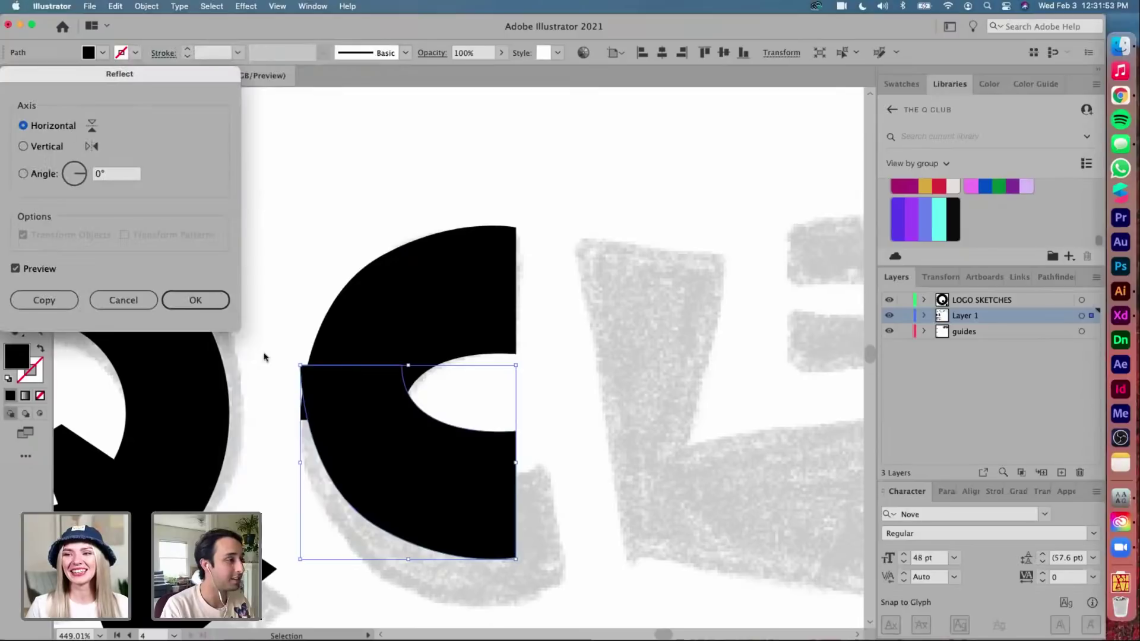
key(Return)
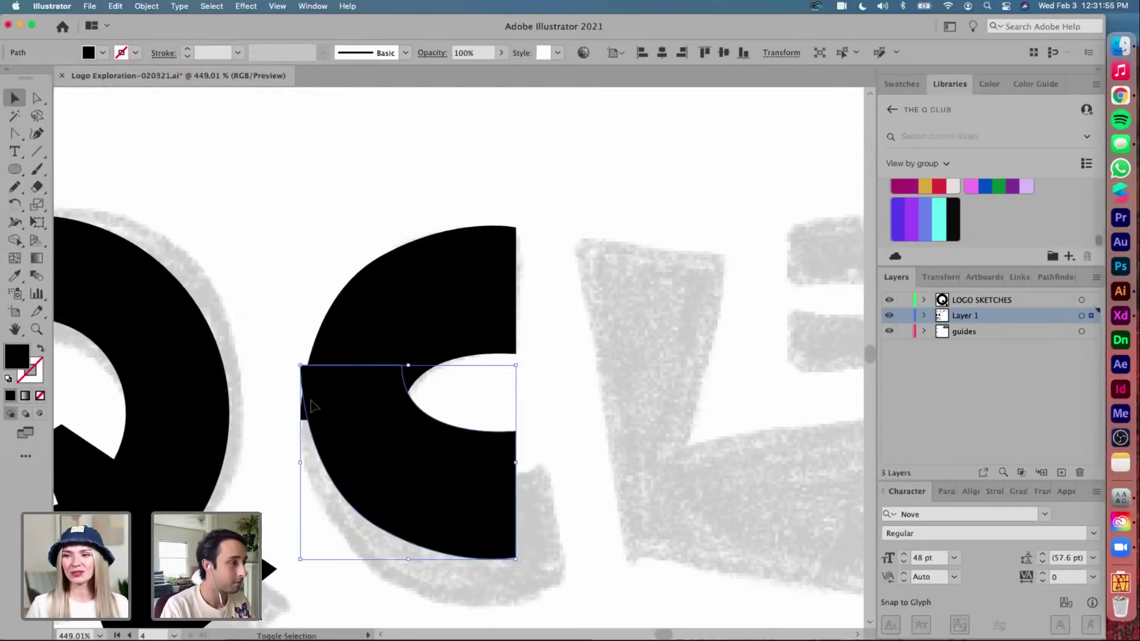
drag(316, 406, 356, 464)
click(562, 423)
Draw the sketched L with the Pen tool as a closed straight-sided shape with a flat top and slanted foot
scroll(561, 422, right, 3)
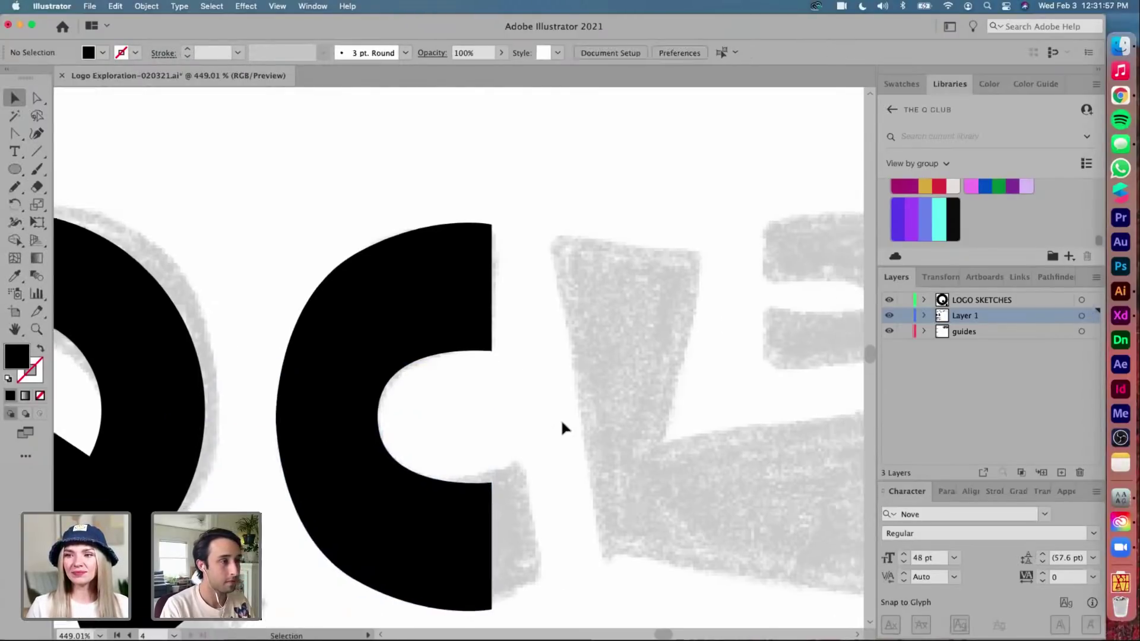
scroll(562, 422, down, 5)
key(p)
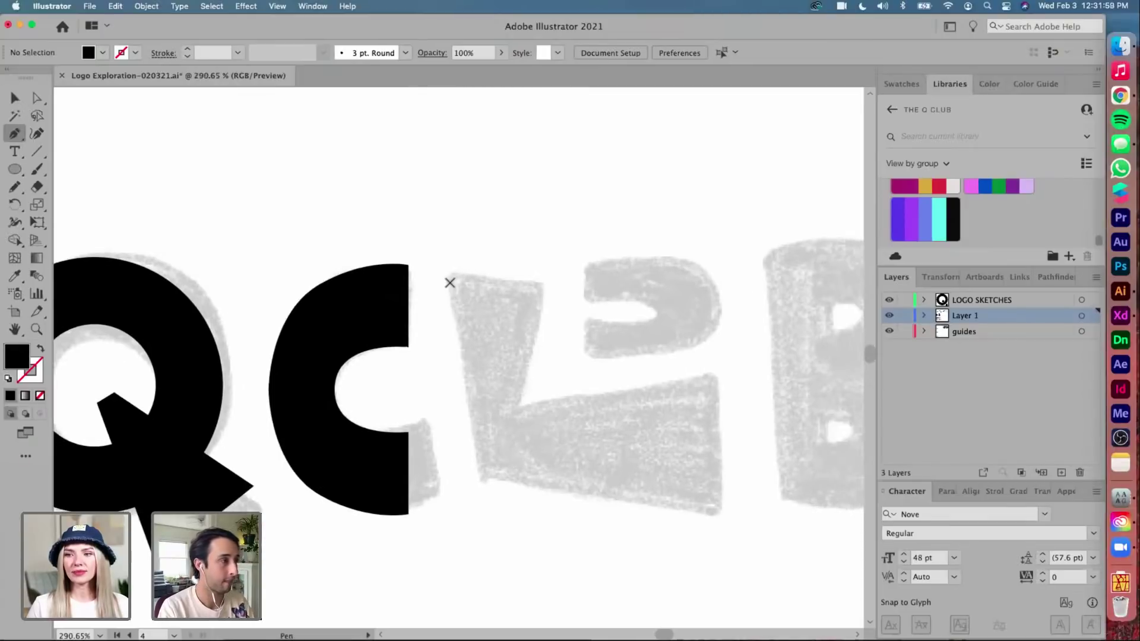
click(441, 263)
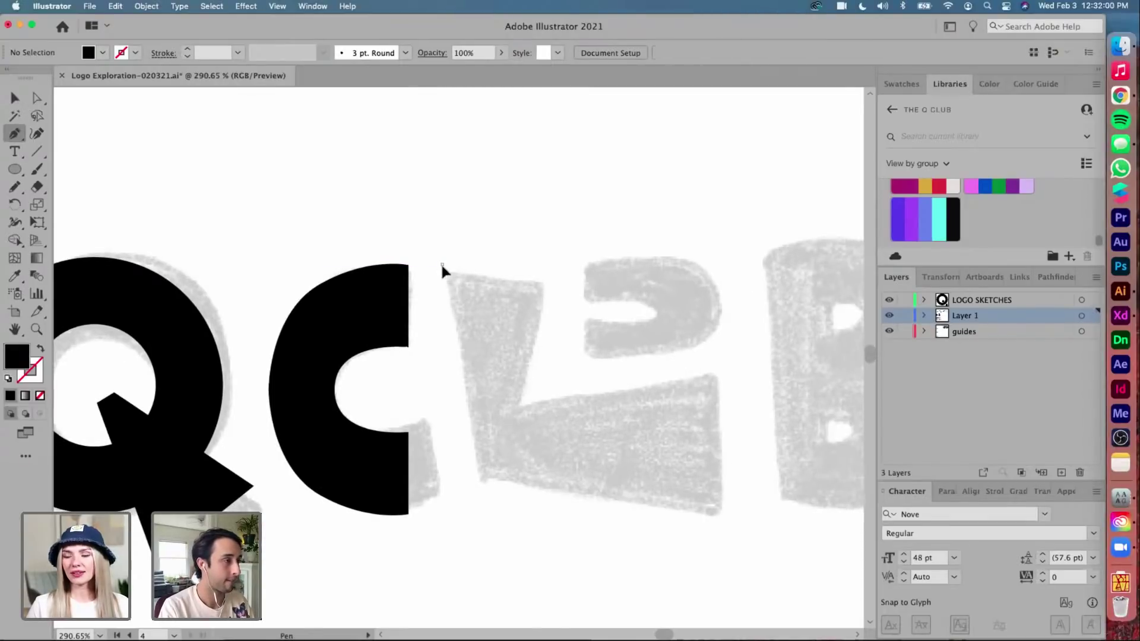
click(472, 506)
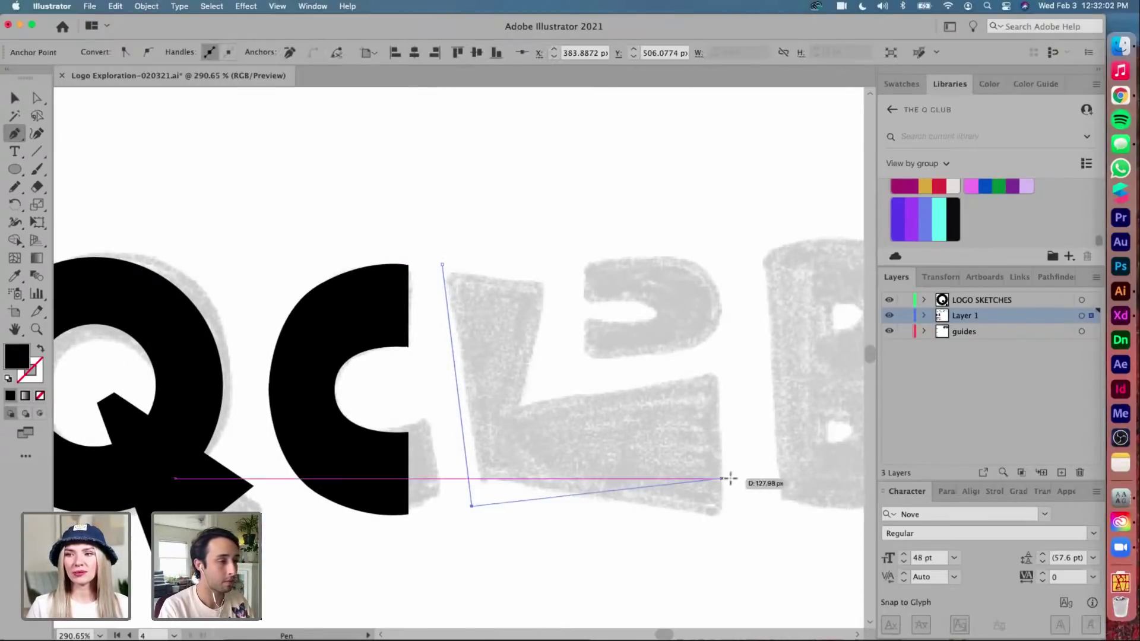
click(717, 513)
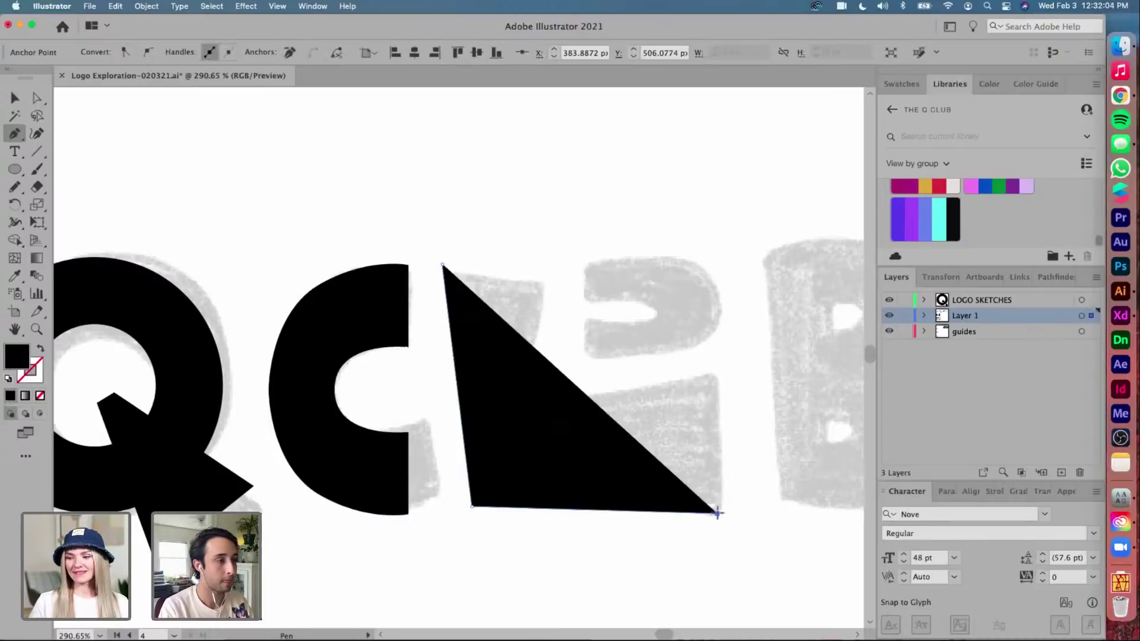
click(717, 377)
click(535, 438)
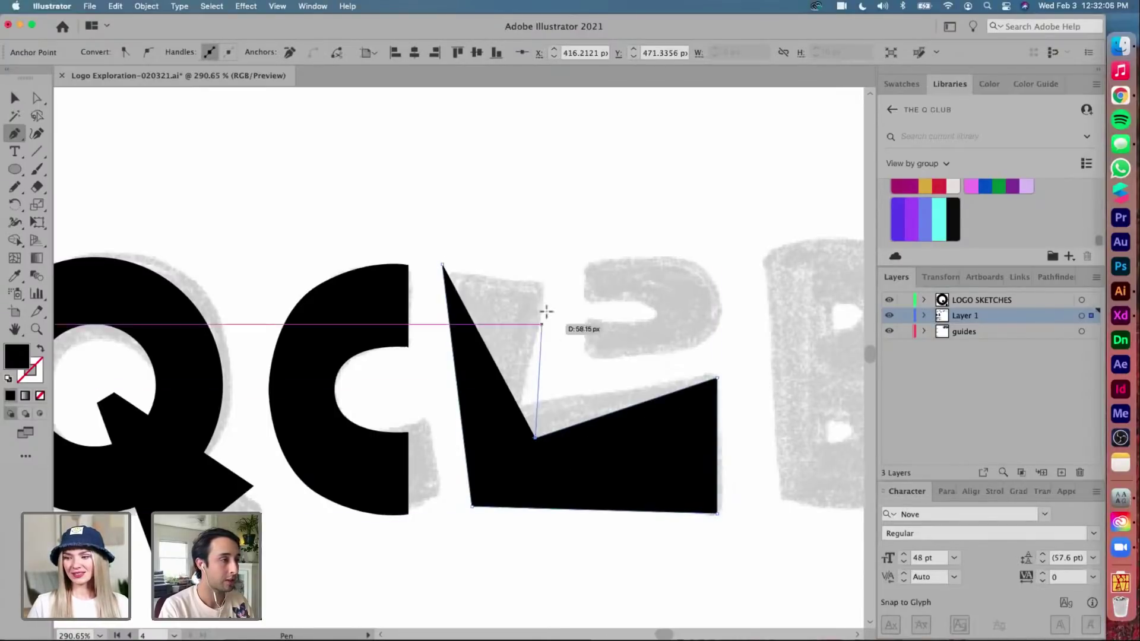
click(551, 264)
click(443, 263)
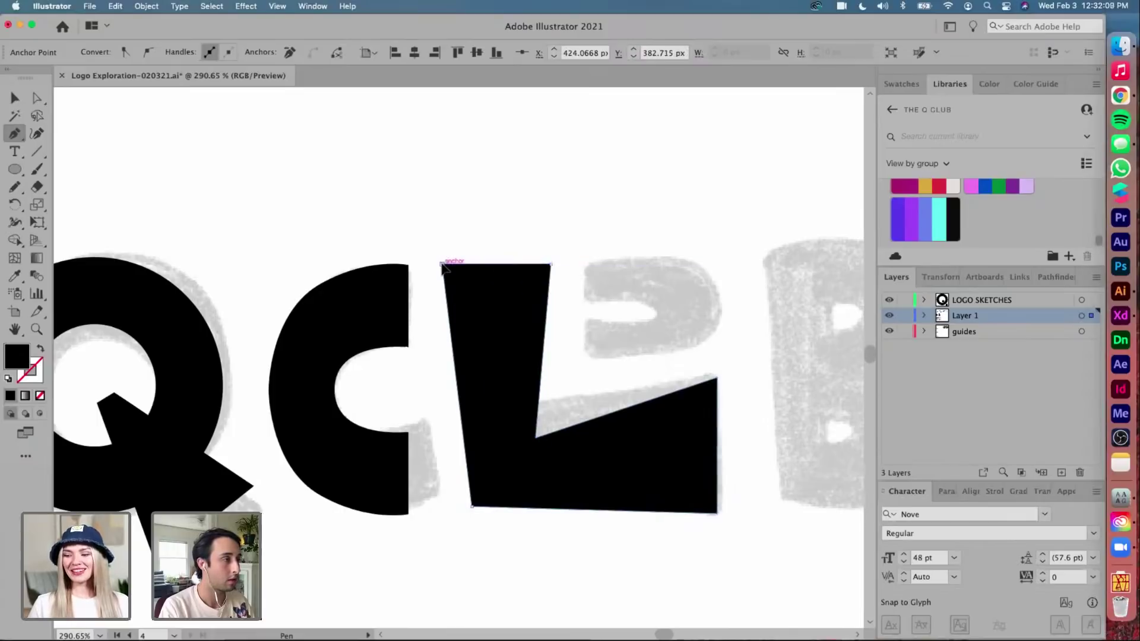
Move the L closer to the C and adjust the corner anchors at its stem's top and its foot's upper end
key(v)
drag(497, 302, 486, 303)
key(a)
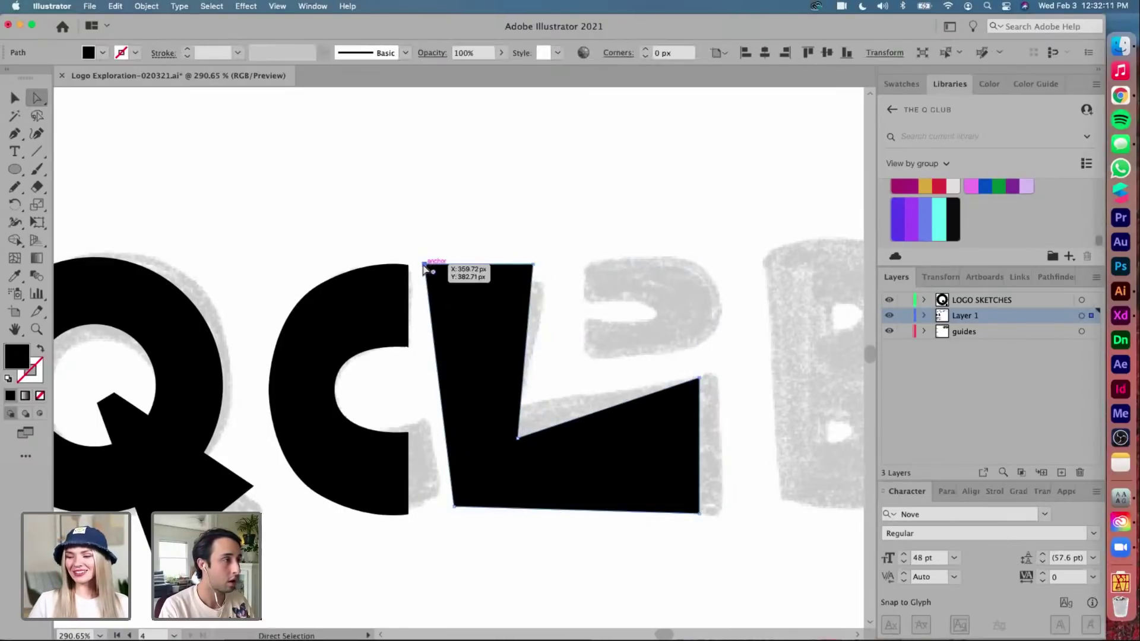
drag(423, 264, 435, 265)
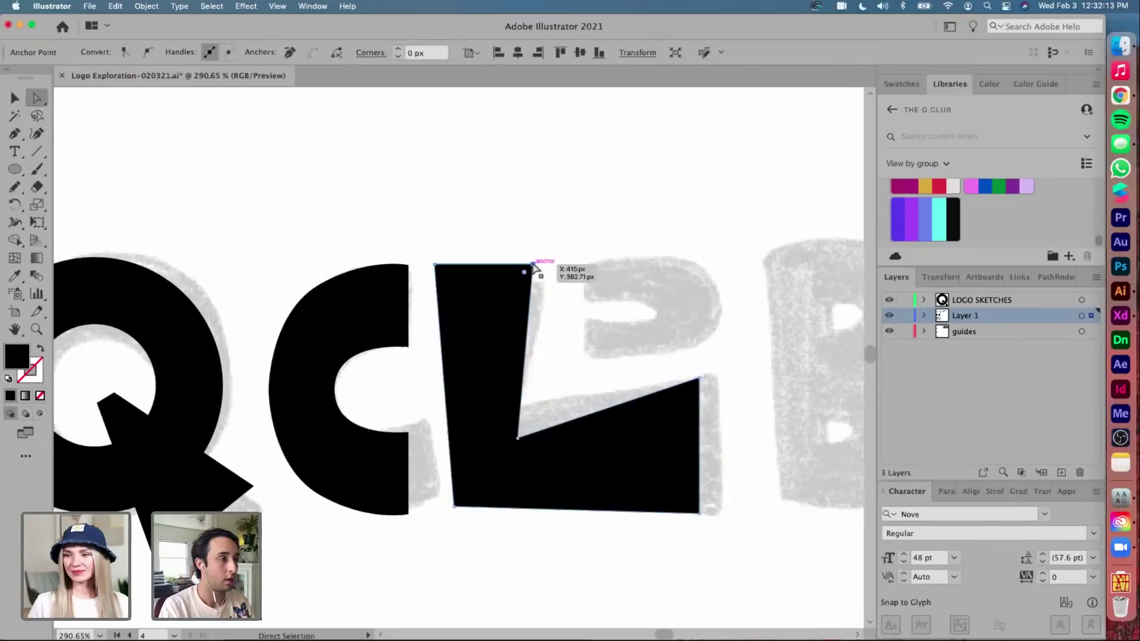
drag(532, 265, 538, 264)
drag(699, 378, 701, 387)
key(v)
click(707, 360)
Start the sideways U above the L's foot with the Pen tool, tracing its upper end edge and rounded inner slot
scroll(708, 358, up, 4)
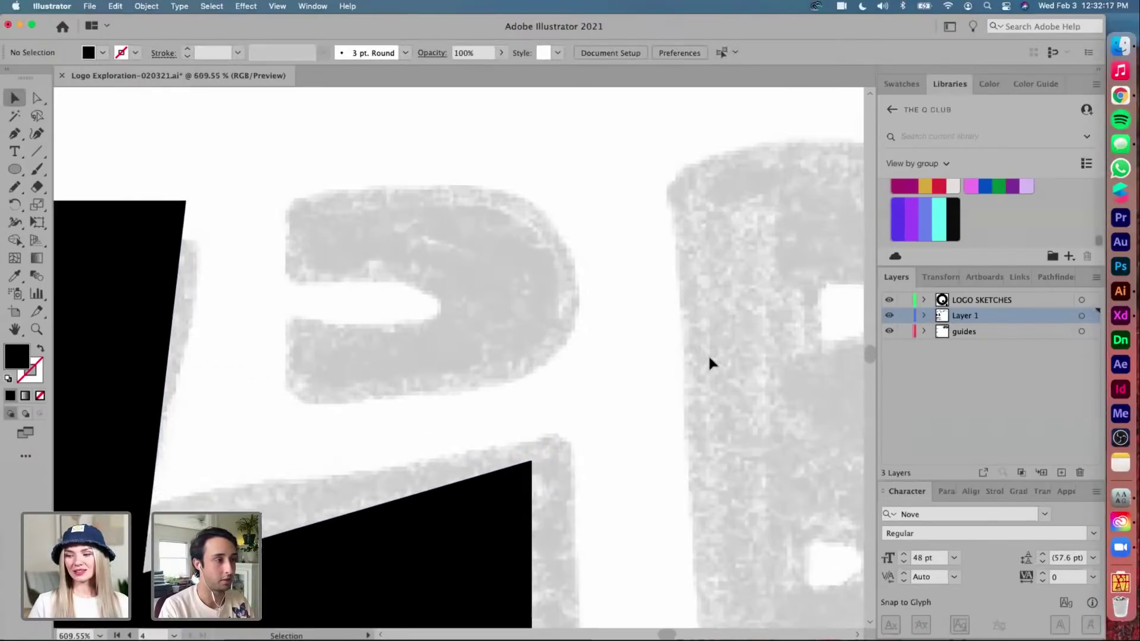
scroll(707, 353, up, 1)
key(p)
click(278, 197)
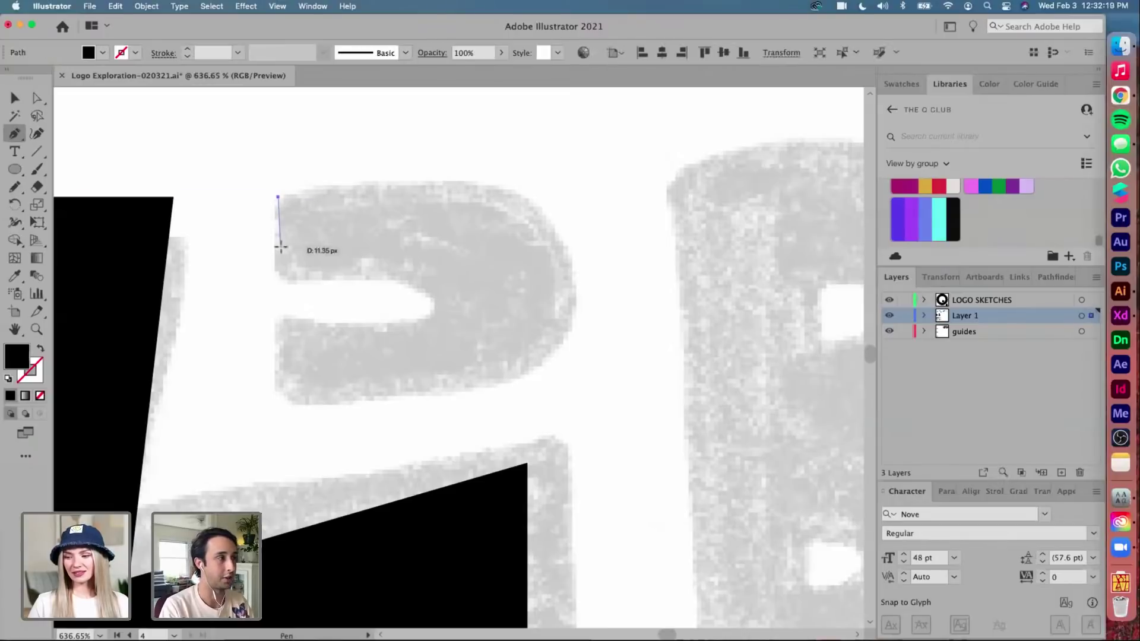
click(277, 274)
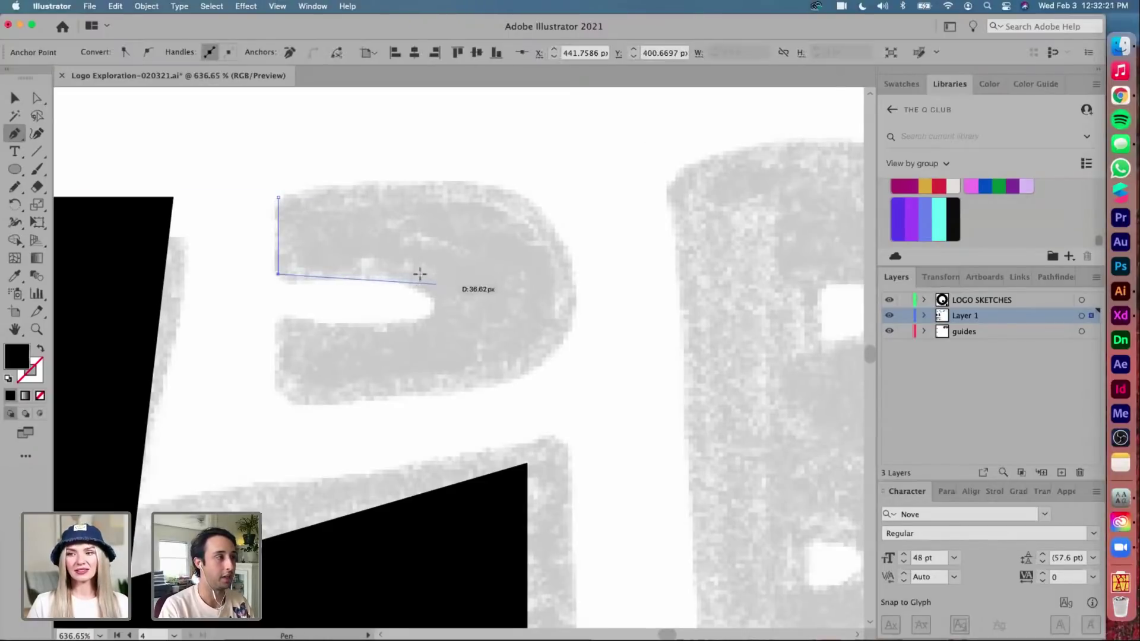
click(374, 275)
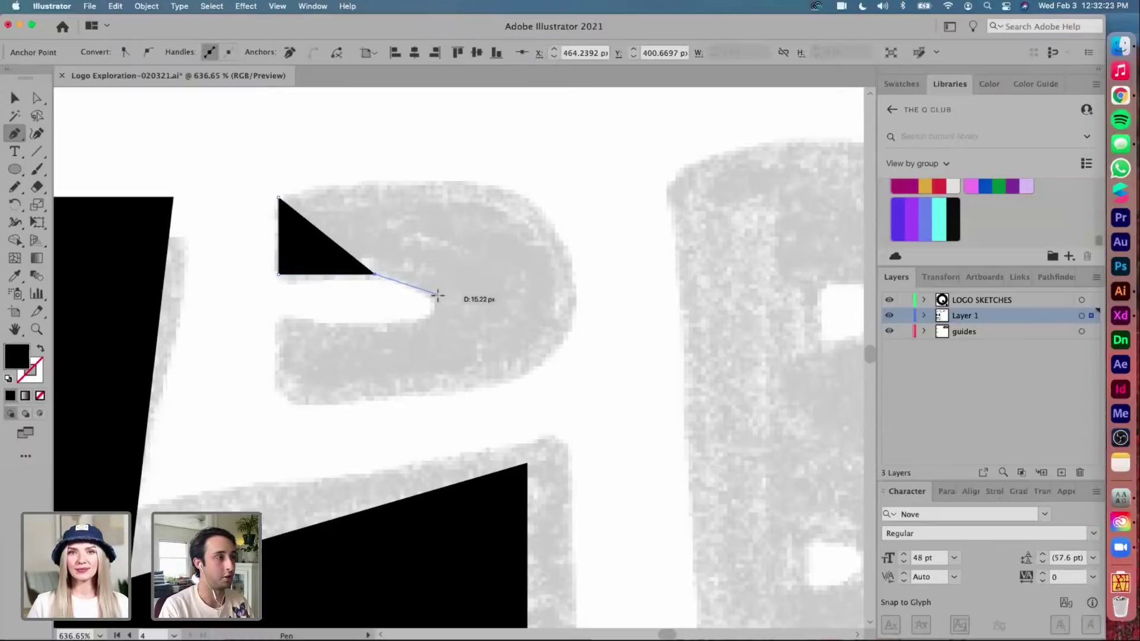
drag(435, 307, 435, 320)
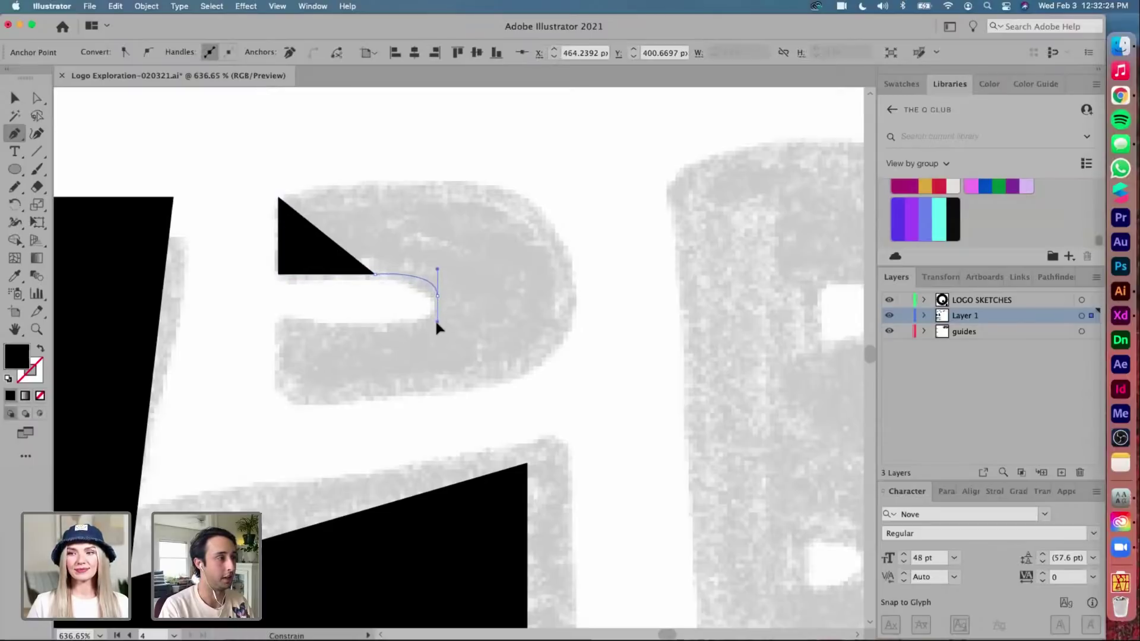
click(376, 317)
click(277, 319)
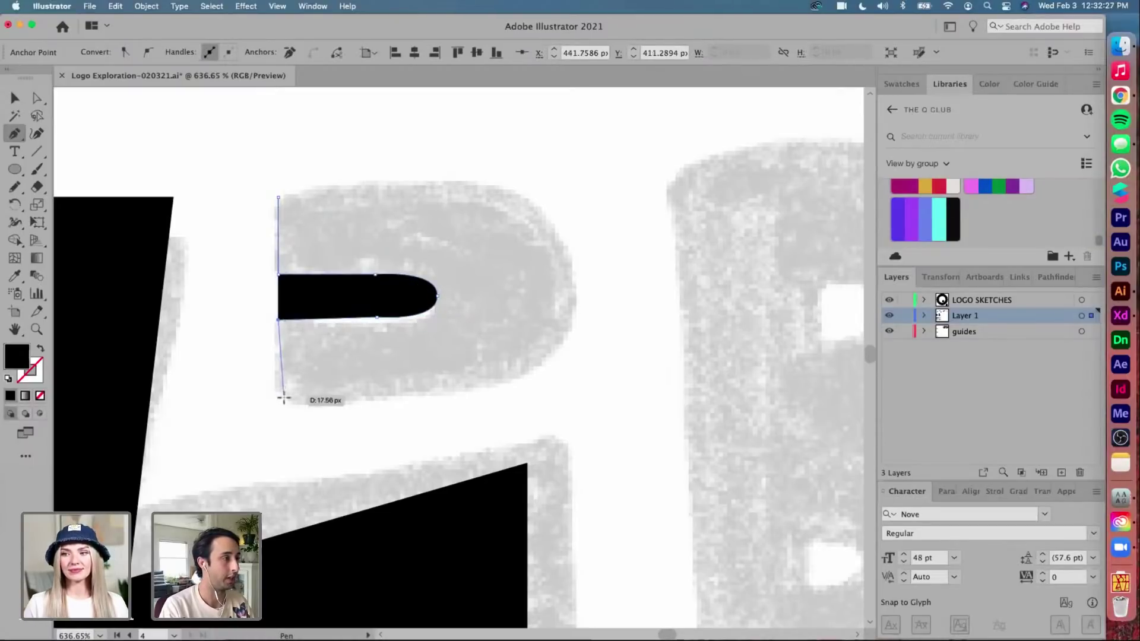
Close the sideways U's outline with a straight bottom edge, a rounded outer curve and a nearly straight top edge
click(279, 403)
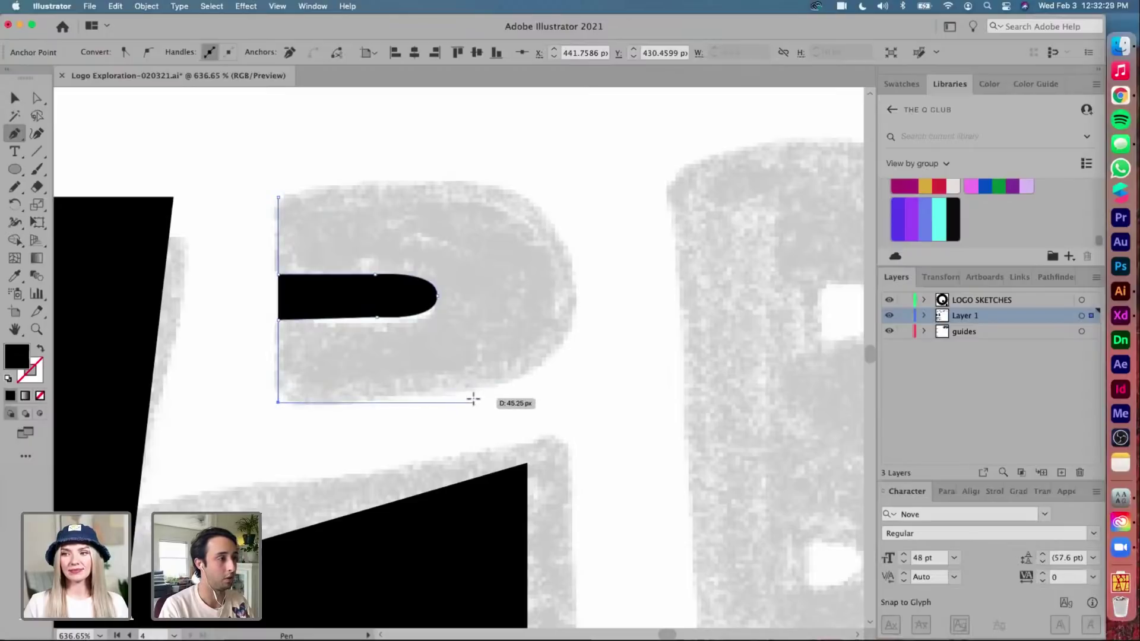
click(492, 402)
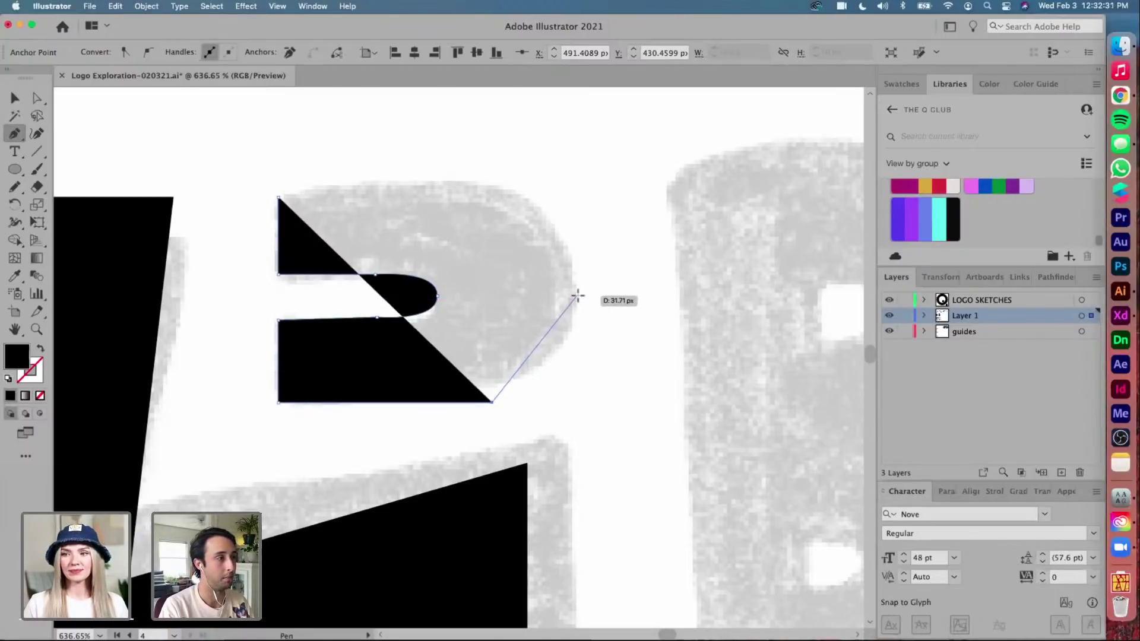
drag(577, 295, 578, 214)
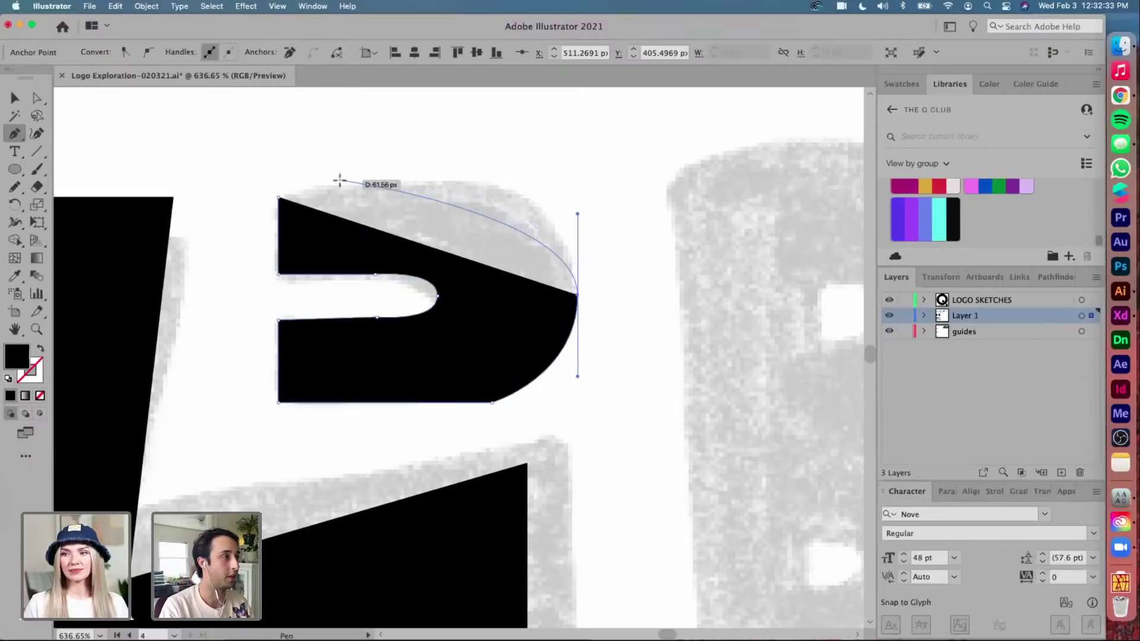
drag(484, 184, 445, 184)
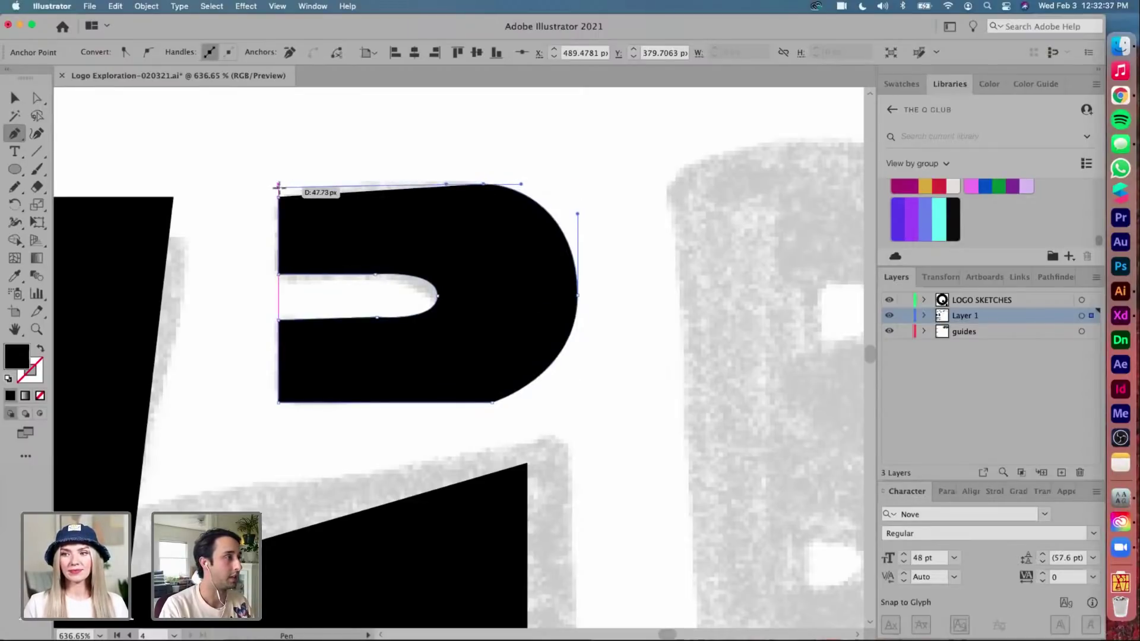
click(278, 185)
key(v)
click(328, 149)
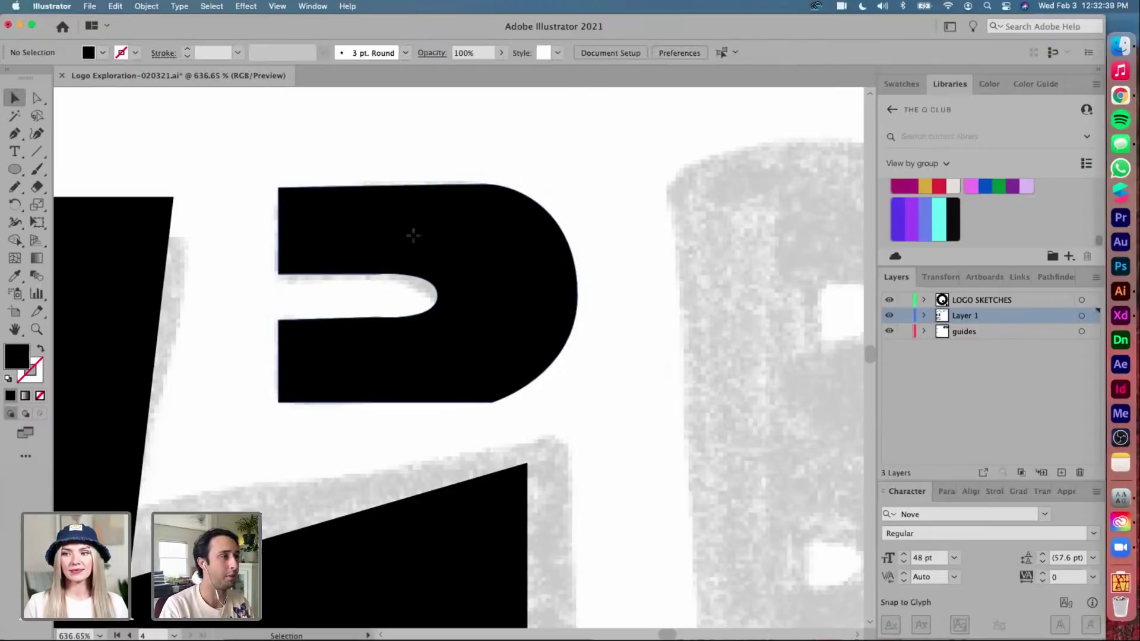
Convert the U's lower outer anchor to smooth with level handles, and pull the outermost curve anchor slightly inward
key(a)
click(454, 340)
click(492, 403)
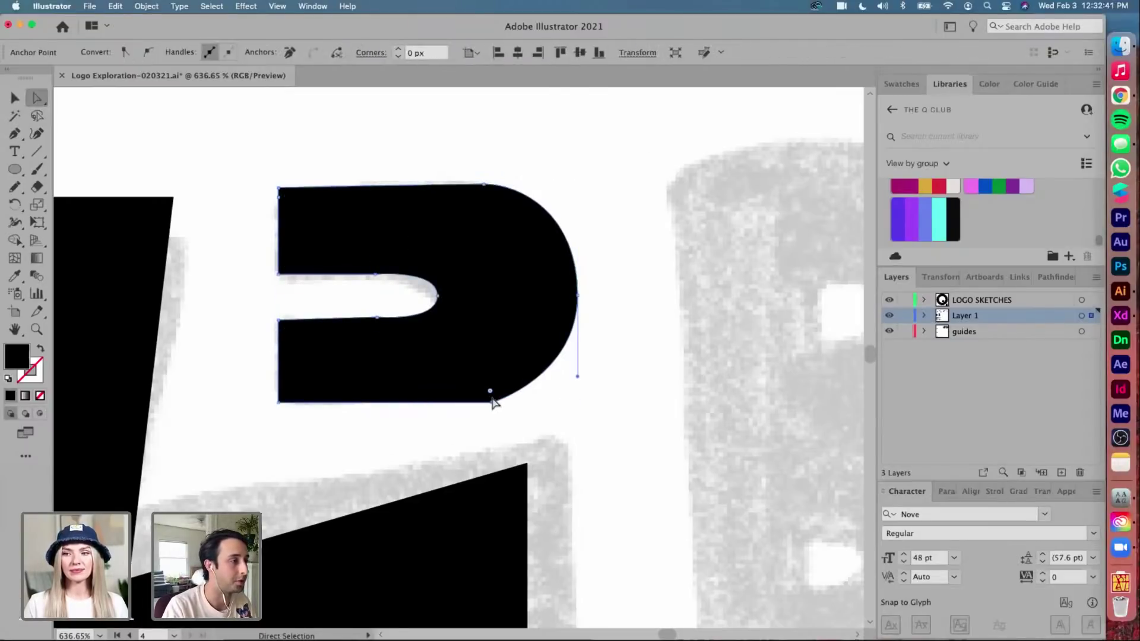
click(146, 53)
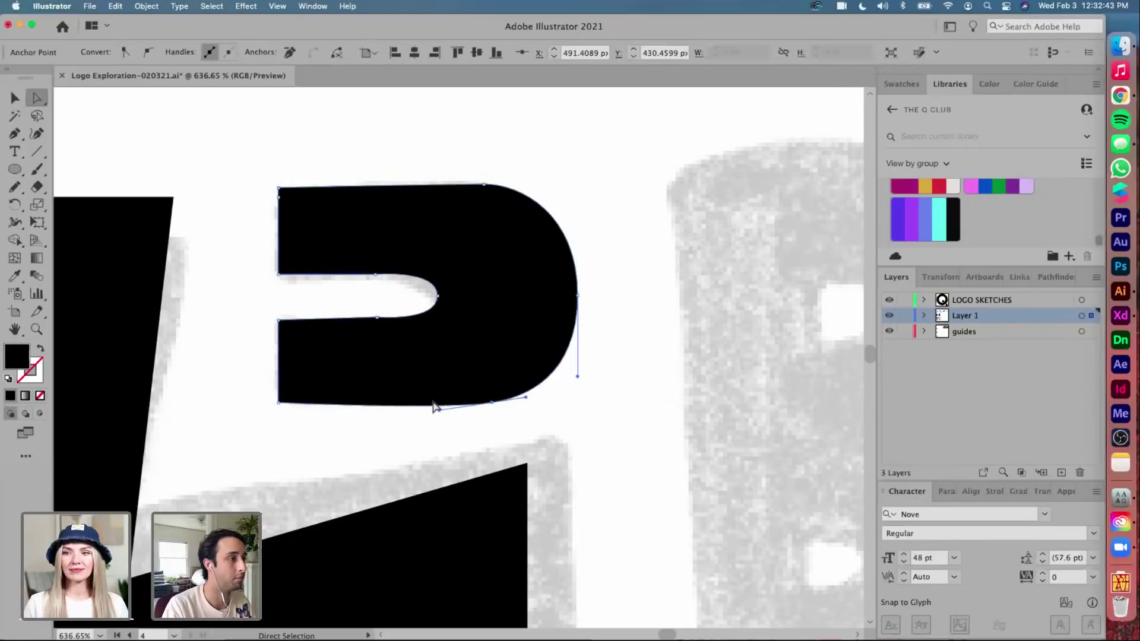
drag(440, 414, 488, 408)
drag(577, 295, 572, 296)
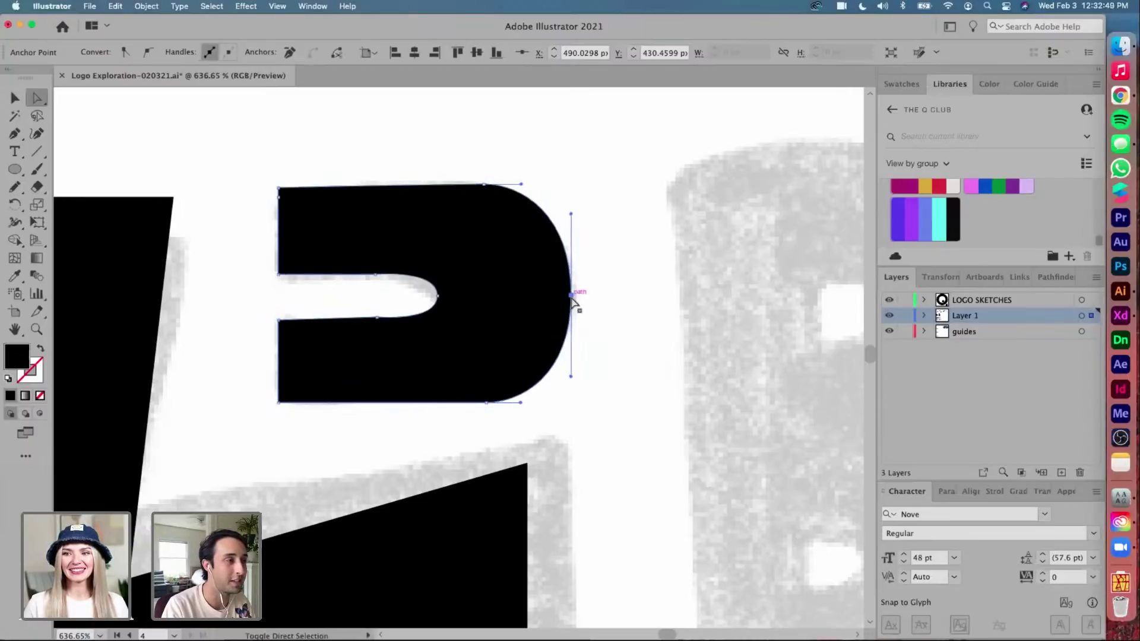
click(613, 296)
scroll(614, 296, down, 3)
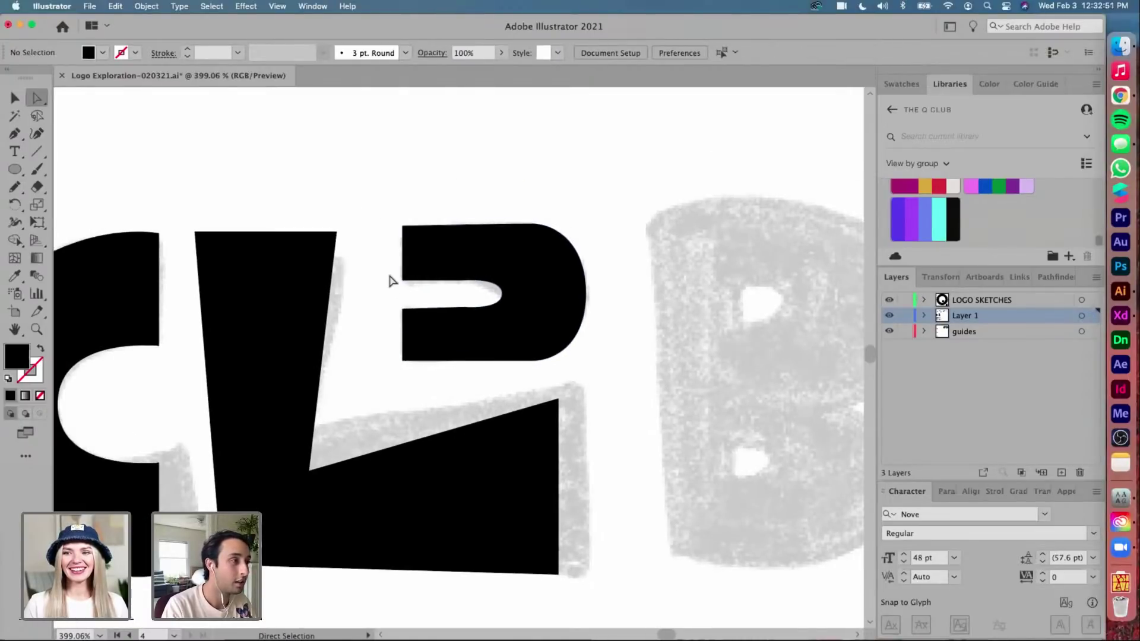
key(super+z)
key(super+z)
key(super+z)
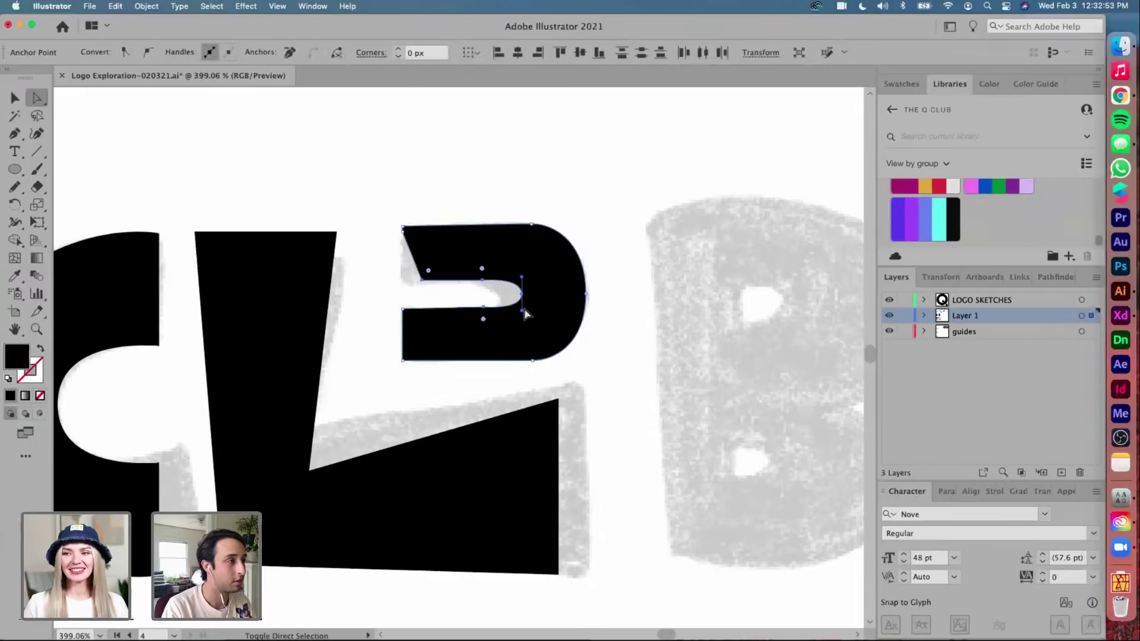
drag(526, 313, 512, 285)
Deepen the U's inner slot by shifting its three rounded-end anchors toward the outer curve, and deselect the shape
shift+click(462, 302)
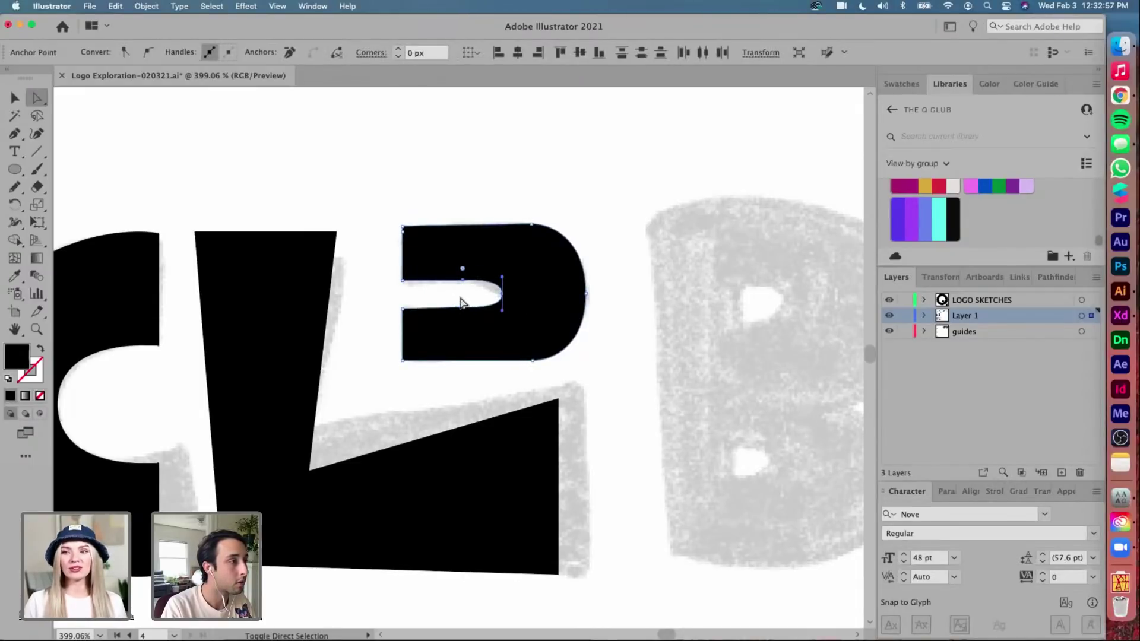
key(shift+Right)
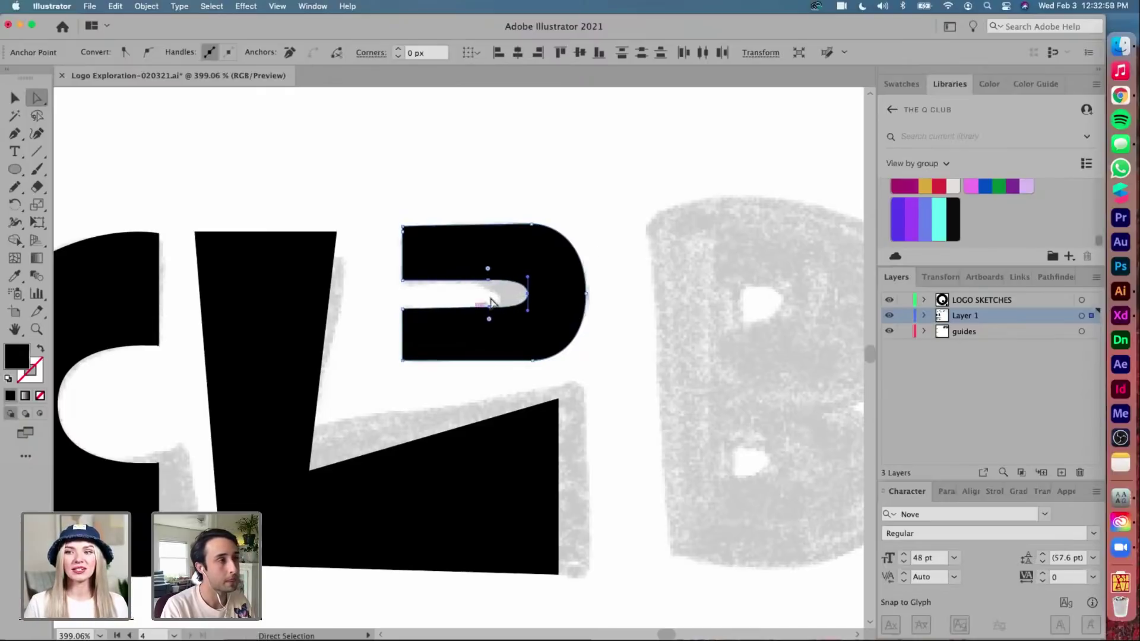
click(618, 242)
Draw the B's straight stem, flat base and both curved bowls with the Pen tool, slightly narrower than the sketched B
scroll(617, 240, down, 3)
key(p)
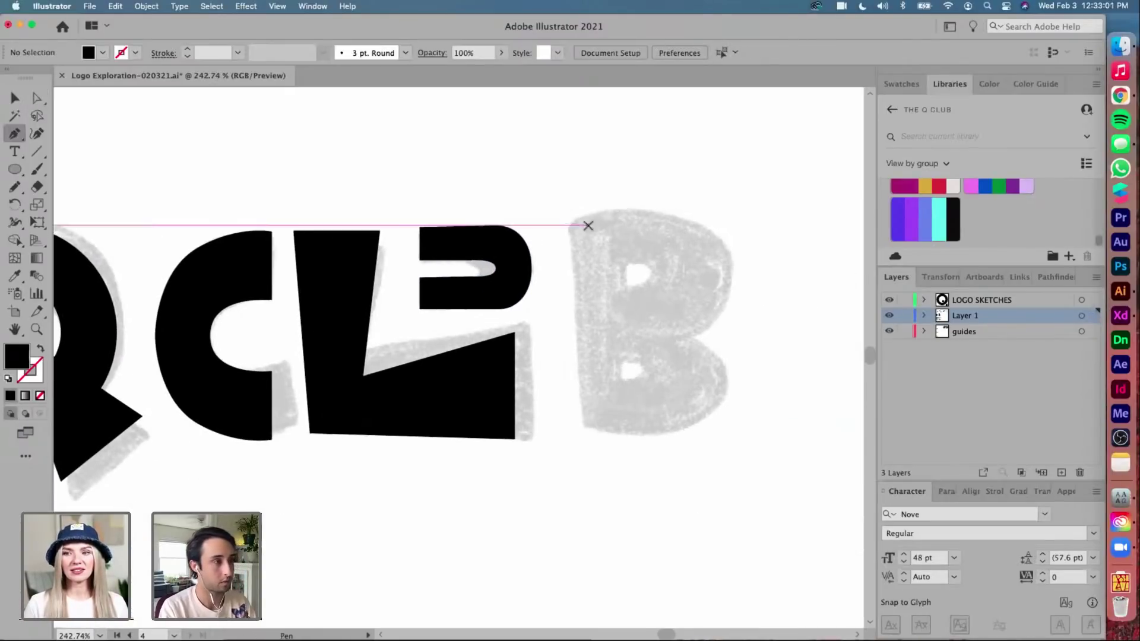
click(550, 225)
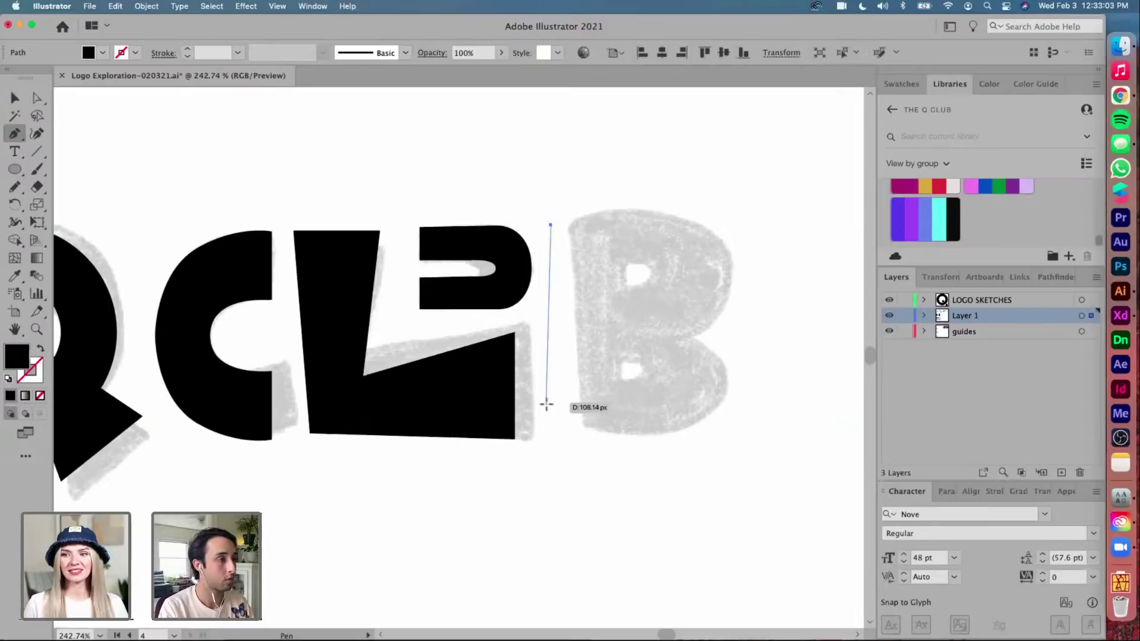
click(550, 438)
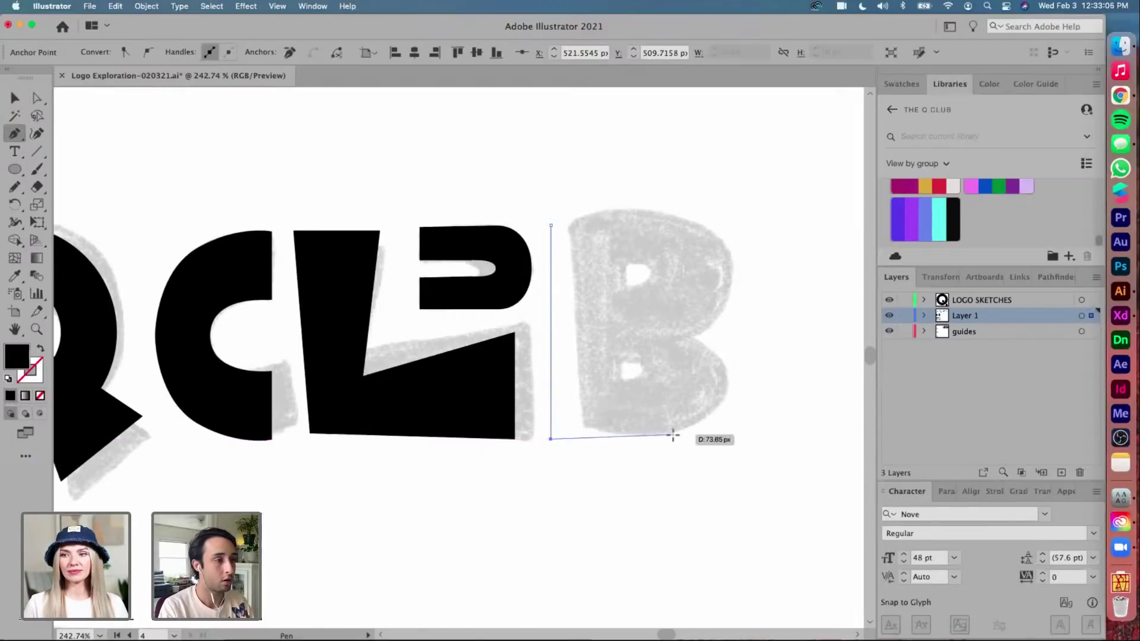
click(634, 439)
drag(643, 437, 609, 346)
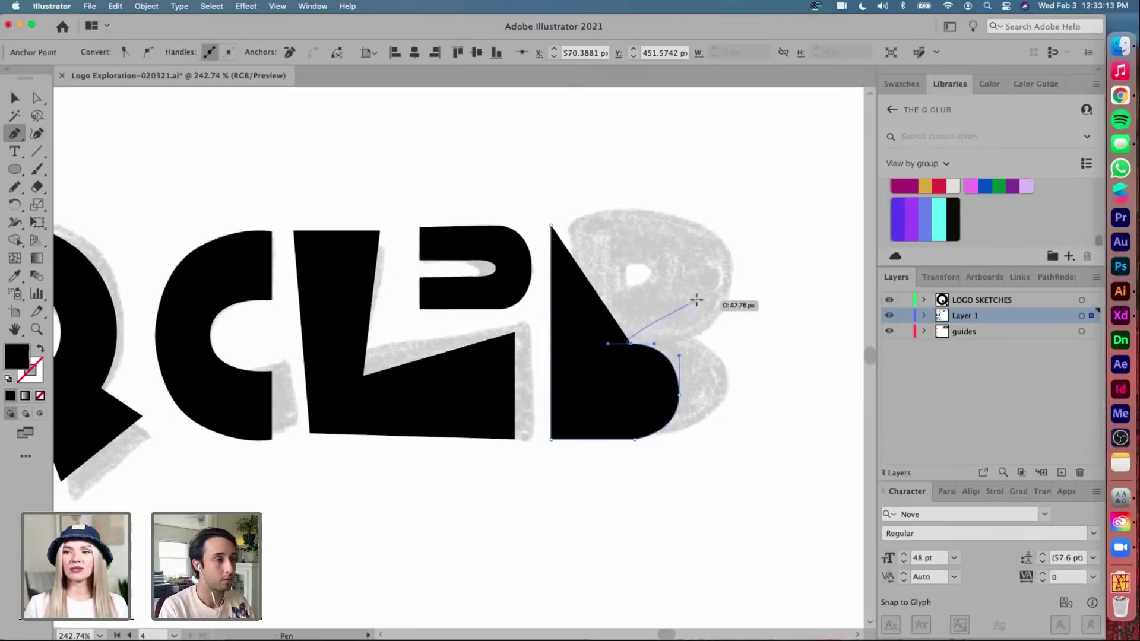
drag(696, 298, 696, 262)
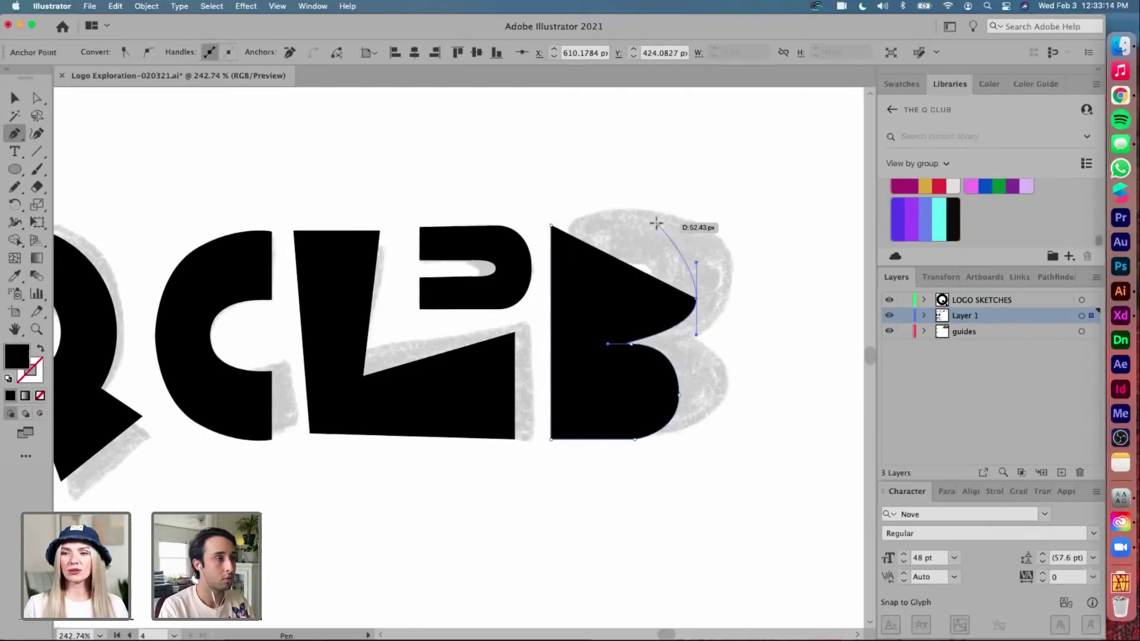
mouse_move(626, 230)
mouse_down()
mouse_move(614, 220)
mouse_move(600, 230)
mouse_move(635, 234)
mouse_move(626, 228)
mouse_up()
Remove the outgoing handle from the B's upper end anchor and close the outline with a straight top edge
key(a)
click(625, 230)
scroll(625, 229, up, 3)
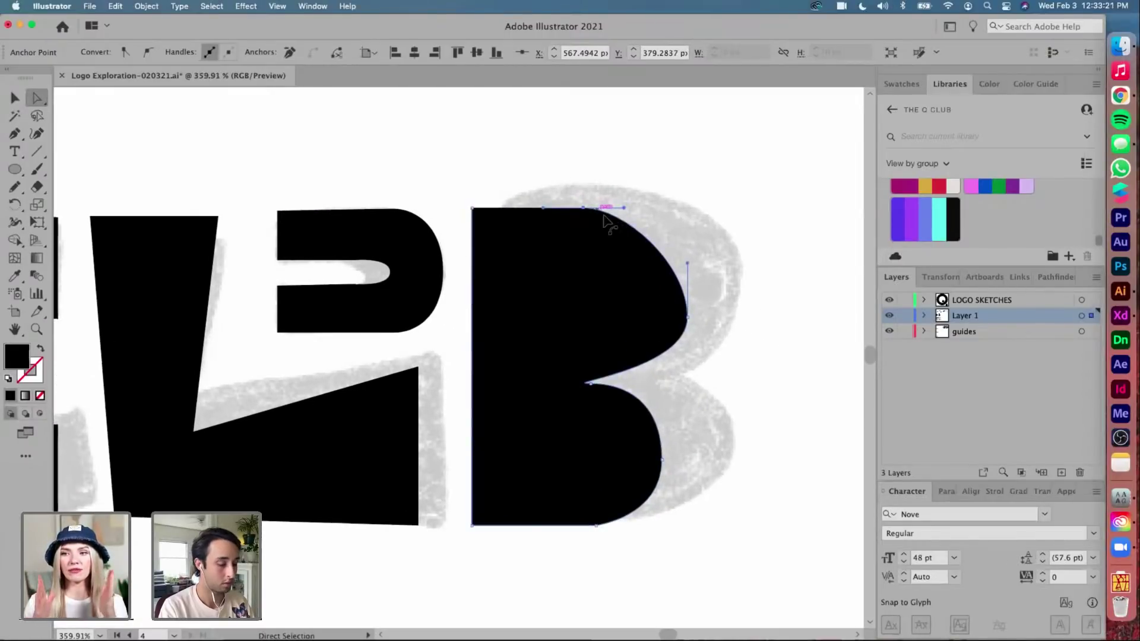
key(p)
click(584, 208)
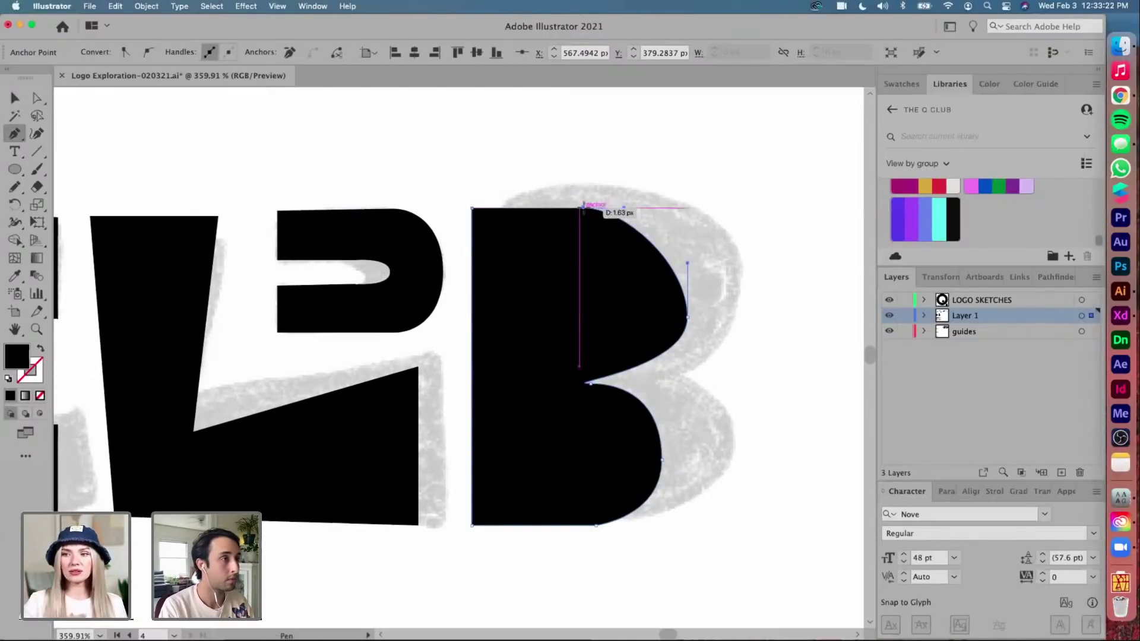
click(472, 208)
scroll(595, 303, up, 3)
key(a)
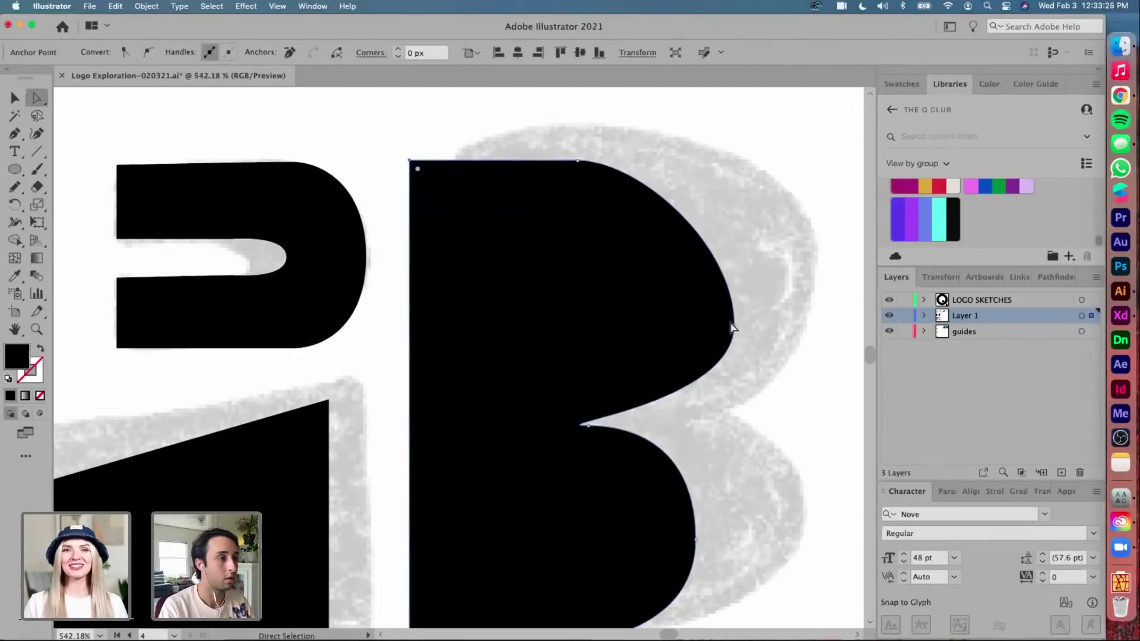
Raise the outermost anchor of the B's upper bowl and lengthen both its vertical handles to round the bowl
drag(734, 324, 736, 282)
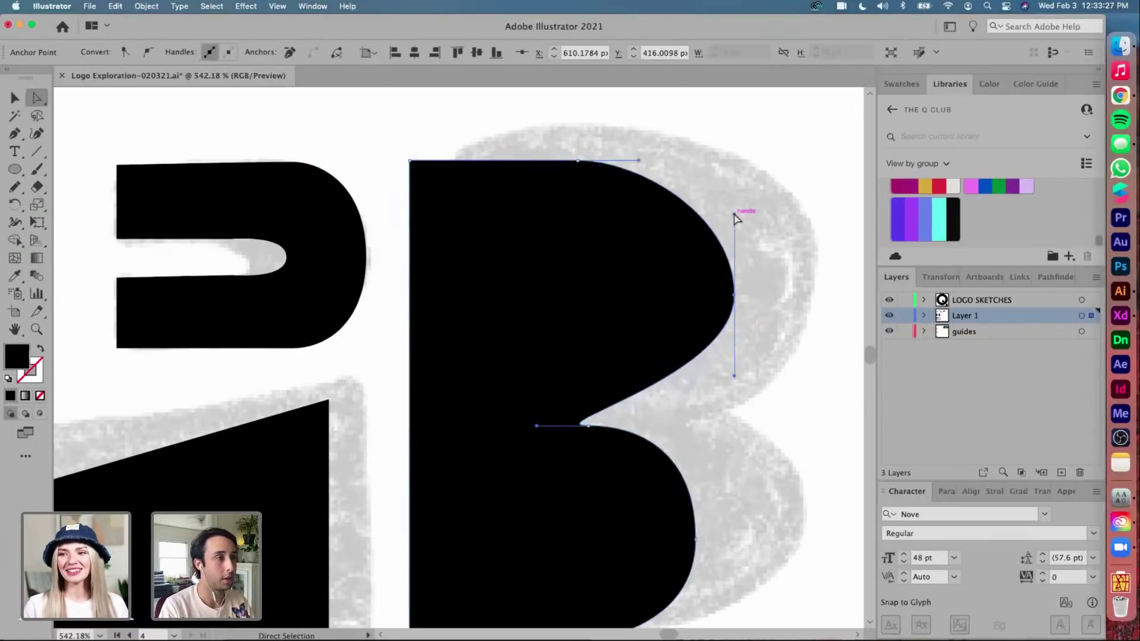
drag(734, 214, 734, 184)
drag(734, 375, 734, 432)
Convert the notch anchor between the B's bowls to a corner, with both handles pointing level outward toward the bowls
click(587, 426)
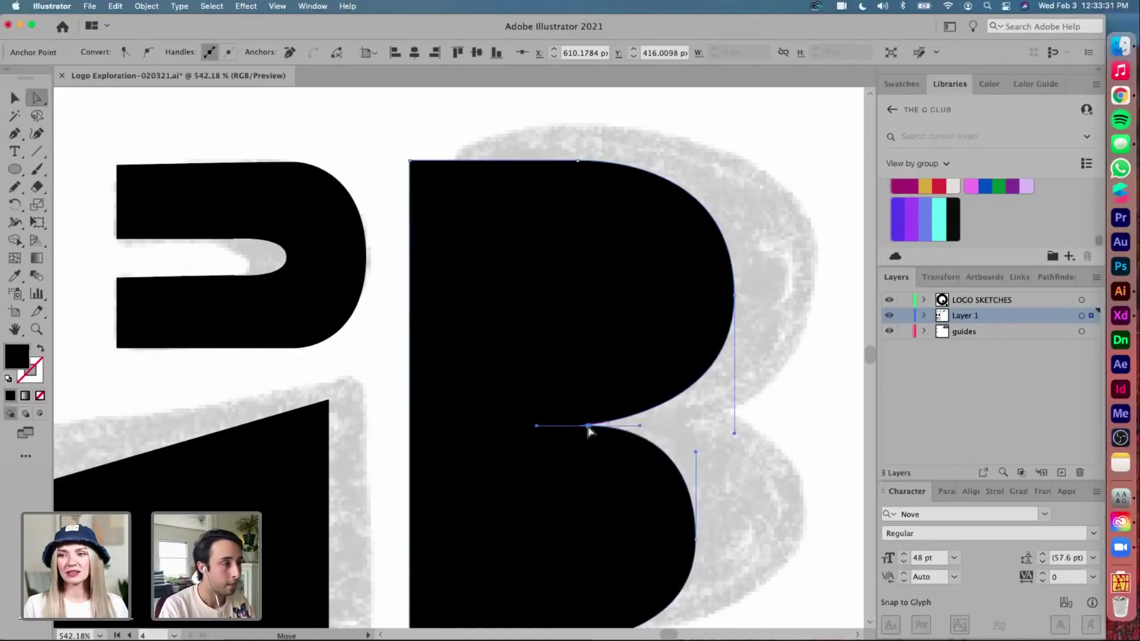
scroll(588, 432, down, 3)
scroll(588, 431, right, 1)
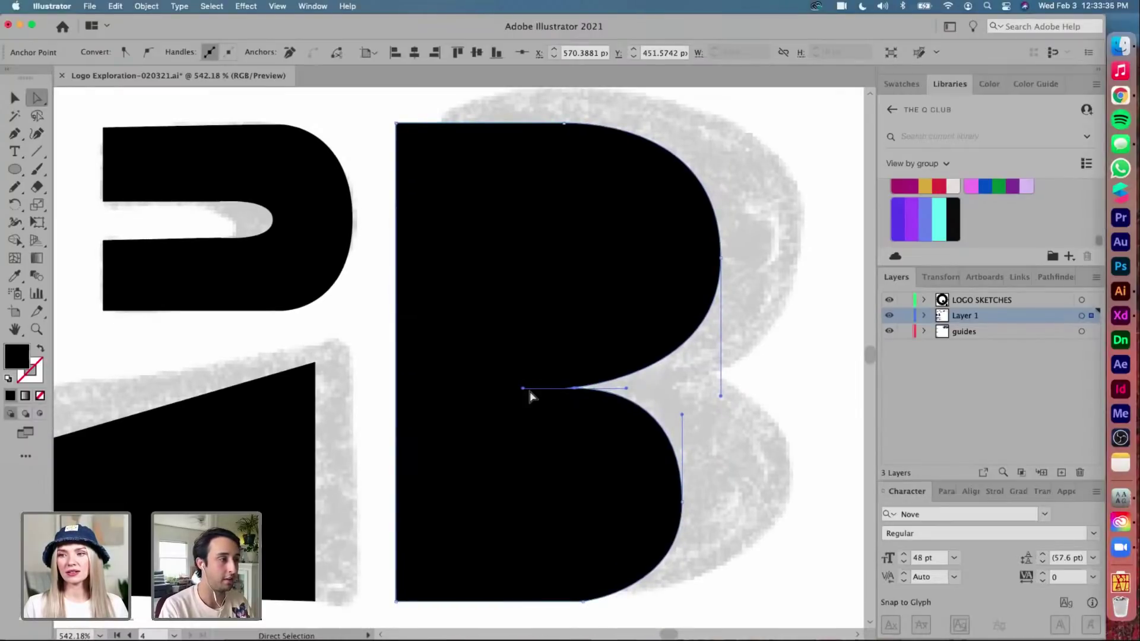
drag(574, 391, 671, 388)
key(shift+c)
super+click(574, 390)
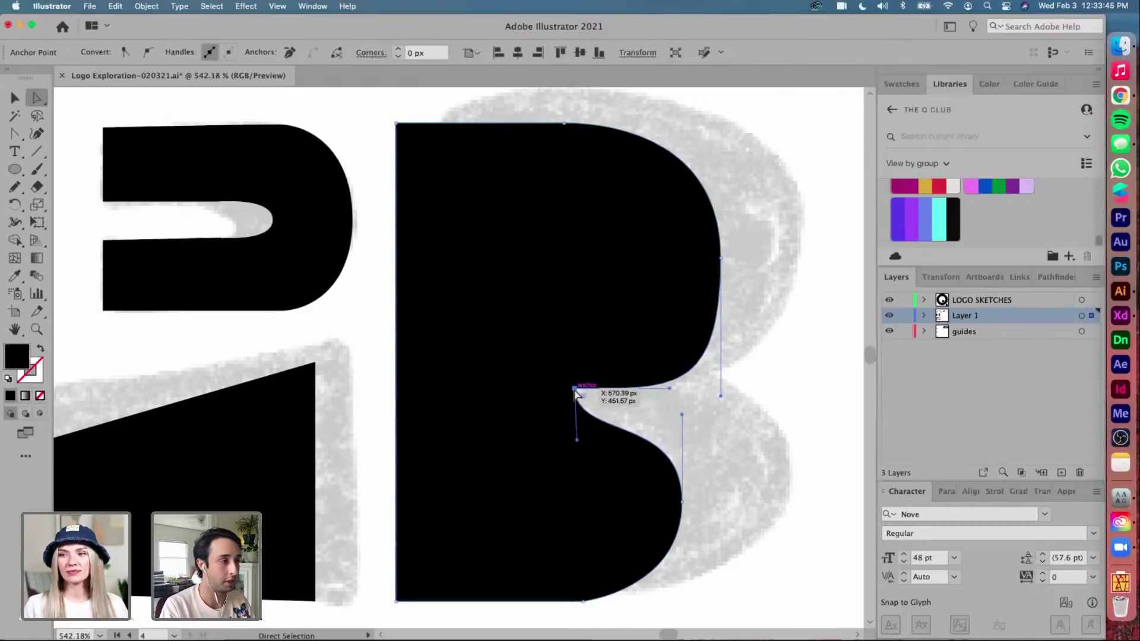
drag(577, 443, 700, 390)
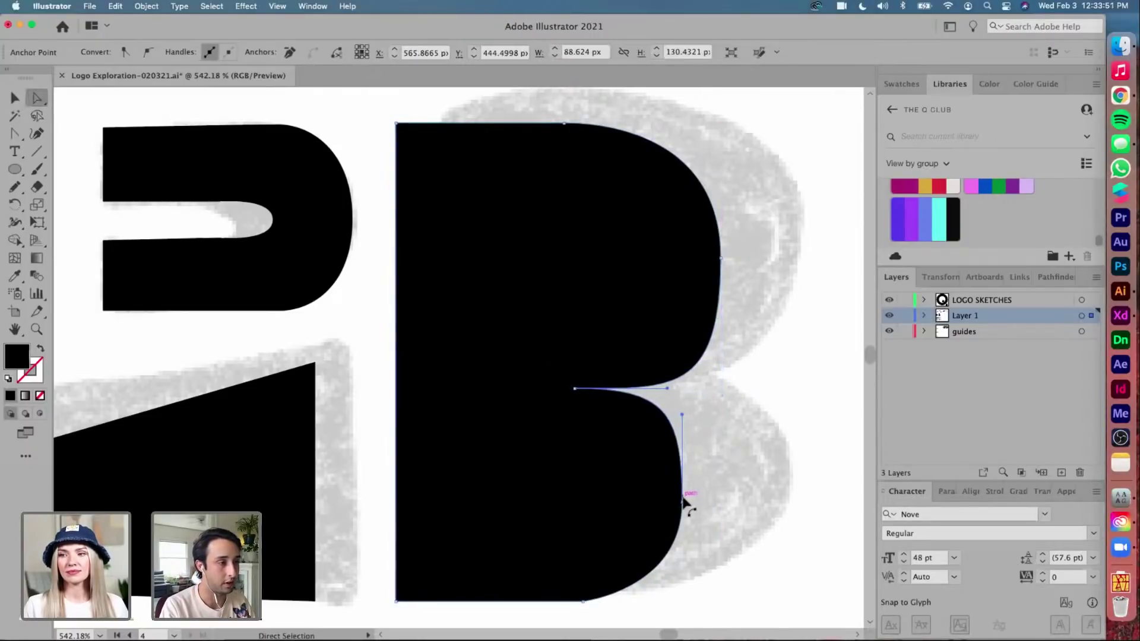
Round the B's lower bowl by moving its outermost anchor slightly outward, adjusting its handles and giving the base anchor level handles
drag(682, 501, 690, 507)
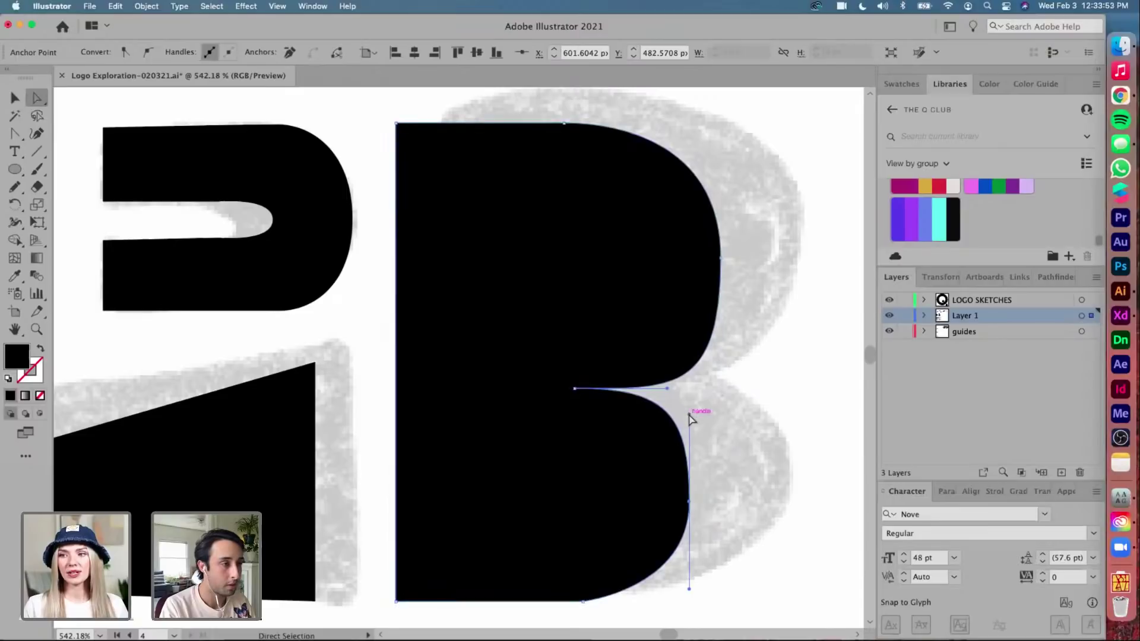
drag(689, 415, 689, 440)
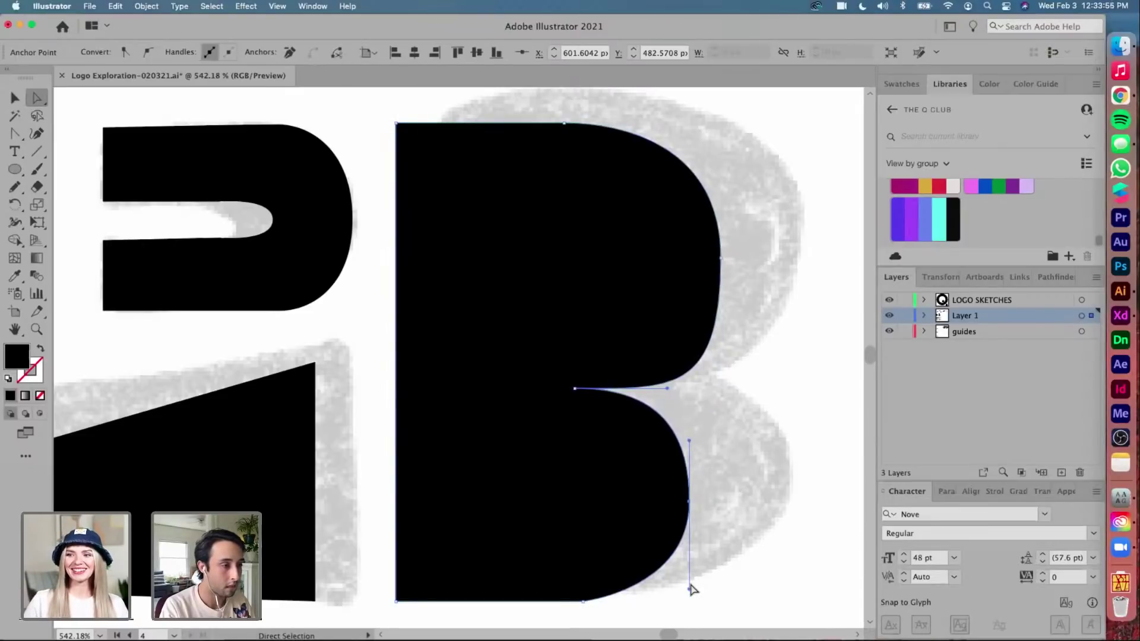
drag(689, 589, 687, 592)
key(shift+c)
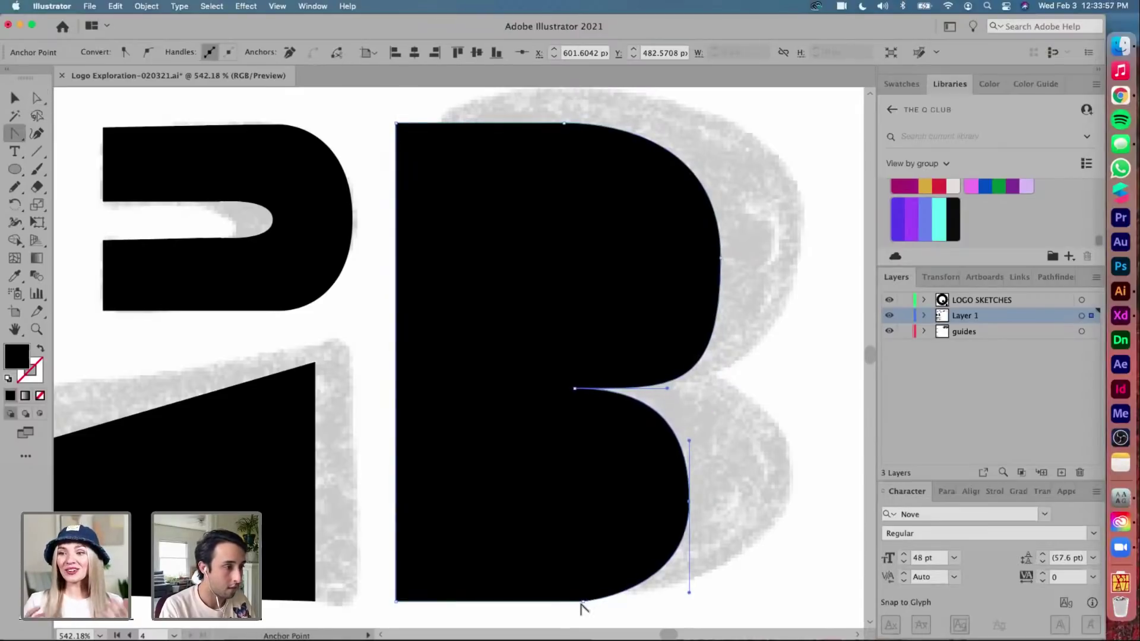
drag(582, 601, 635, 602)
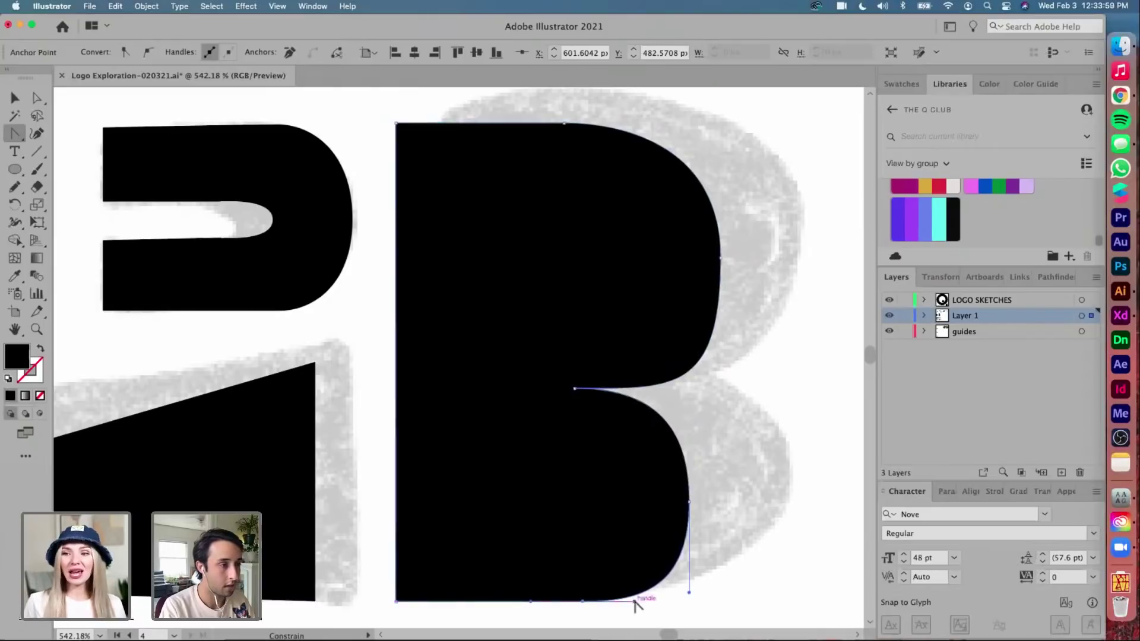
key(a)
Raise the outermost anchors of both B bowls slightly, shorten the upper bowl's vertical handles, and deselect the shape
drag(689, 501, 690, 491)
drag(721, 257, 720, 250)
drag(721, 389, 720, 362)
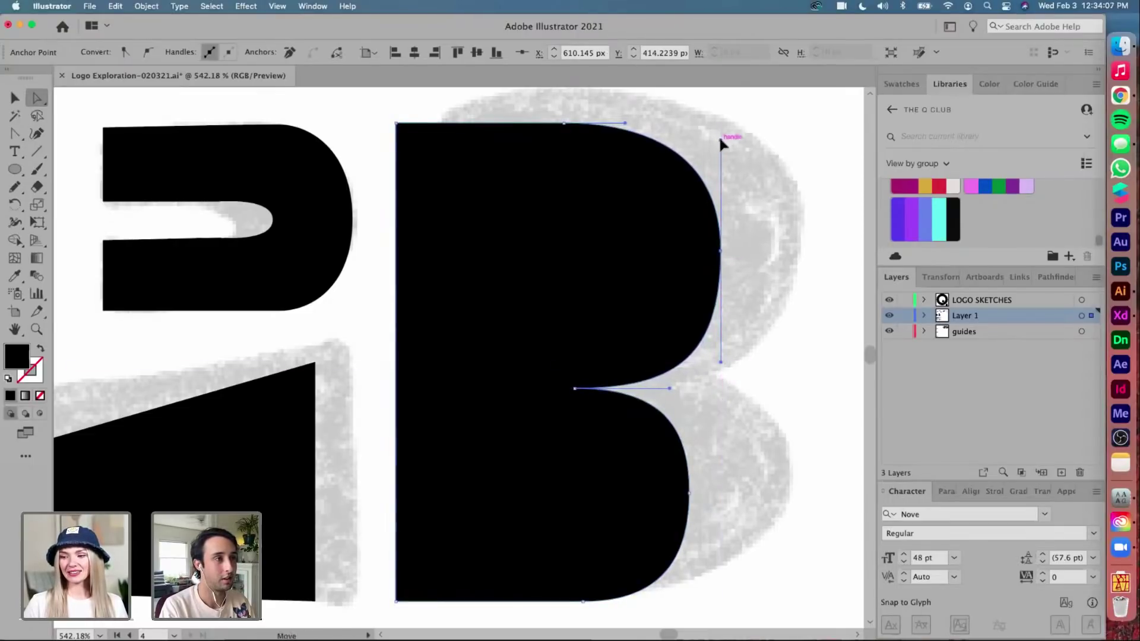
drag(719, 140, 720, 161)
click(752, 199)
scroll(749, 213, down, 3)
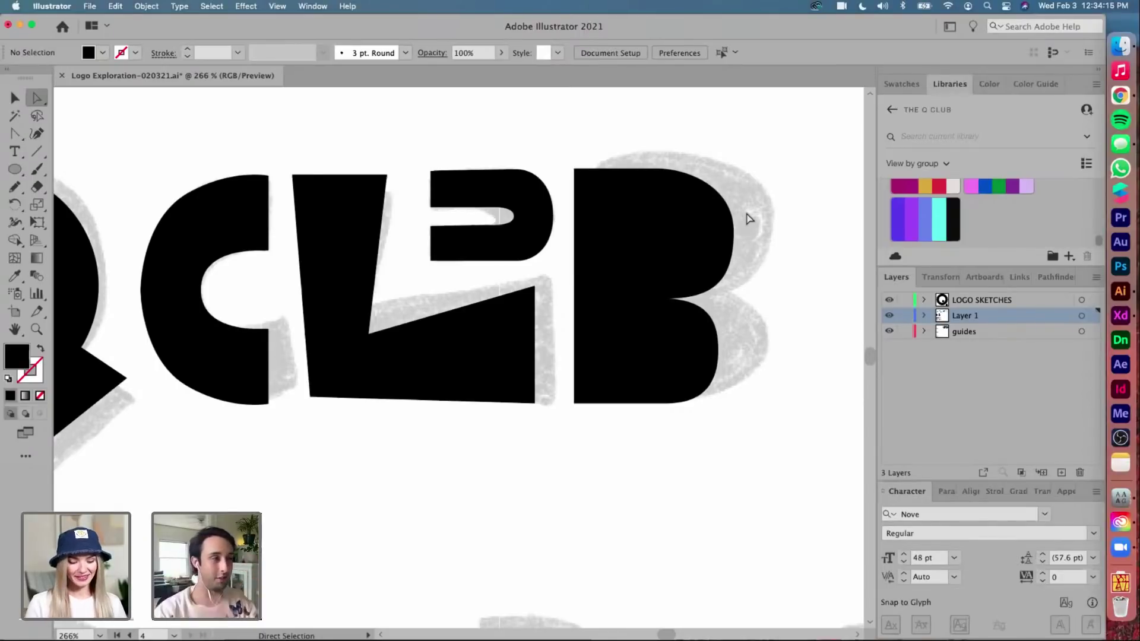
Draw a closed D-shaped counter with a straight side about 27 px tall inside the B's upper bowl with the Pen tool
key(p)
scroll(664, 243, up, 3)
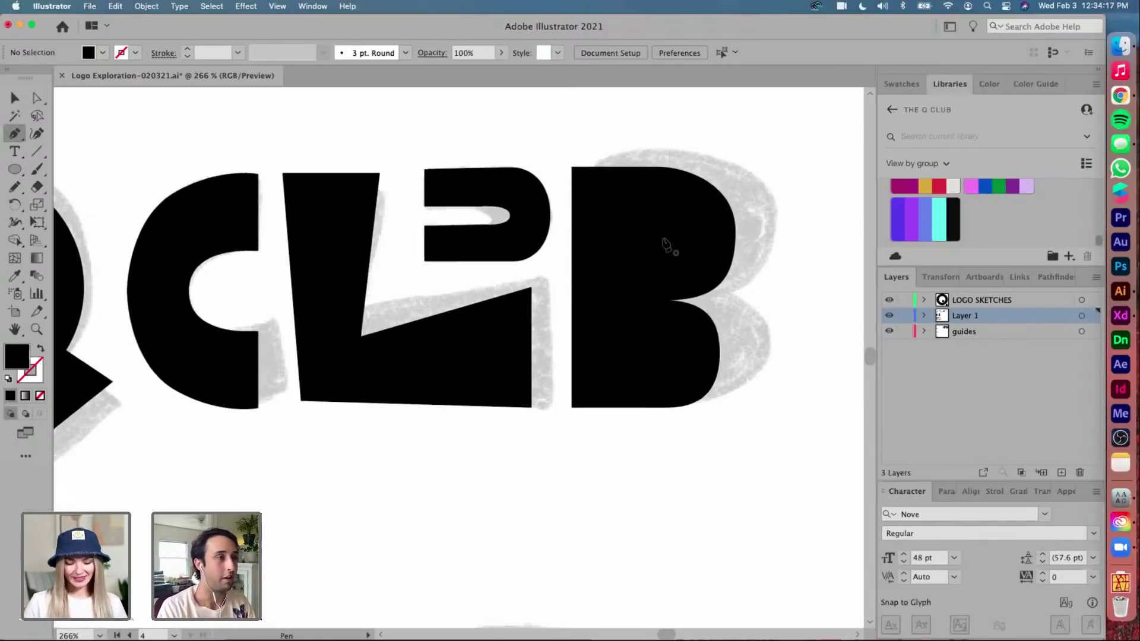
click(598, 192)
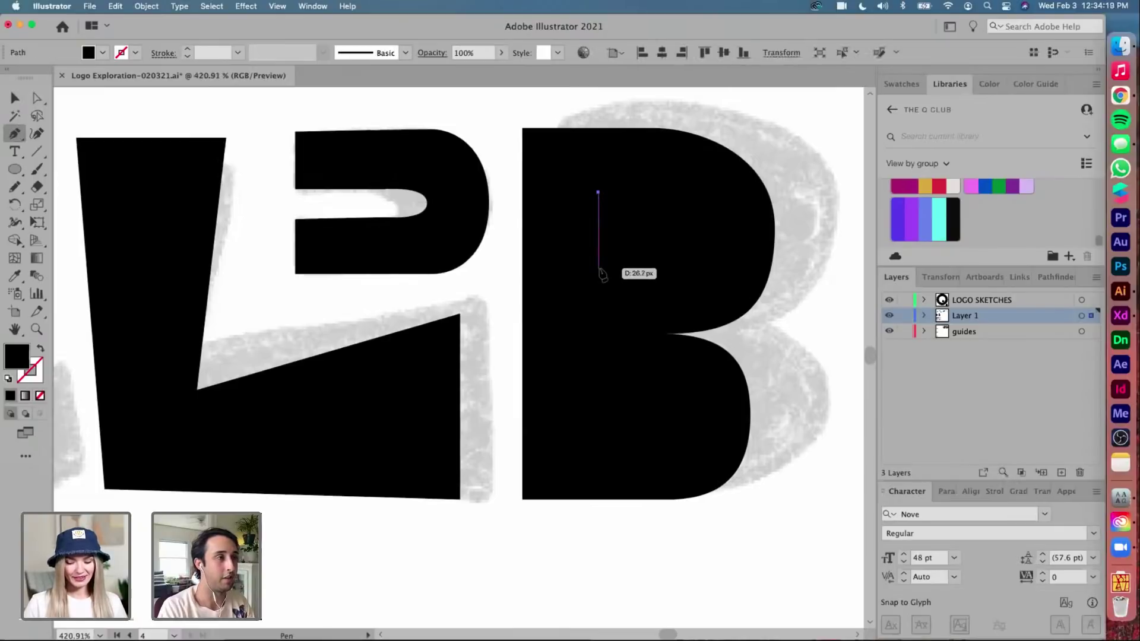
click(598, 268)
drag(681, 235, 682, 209)
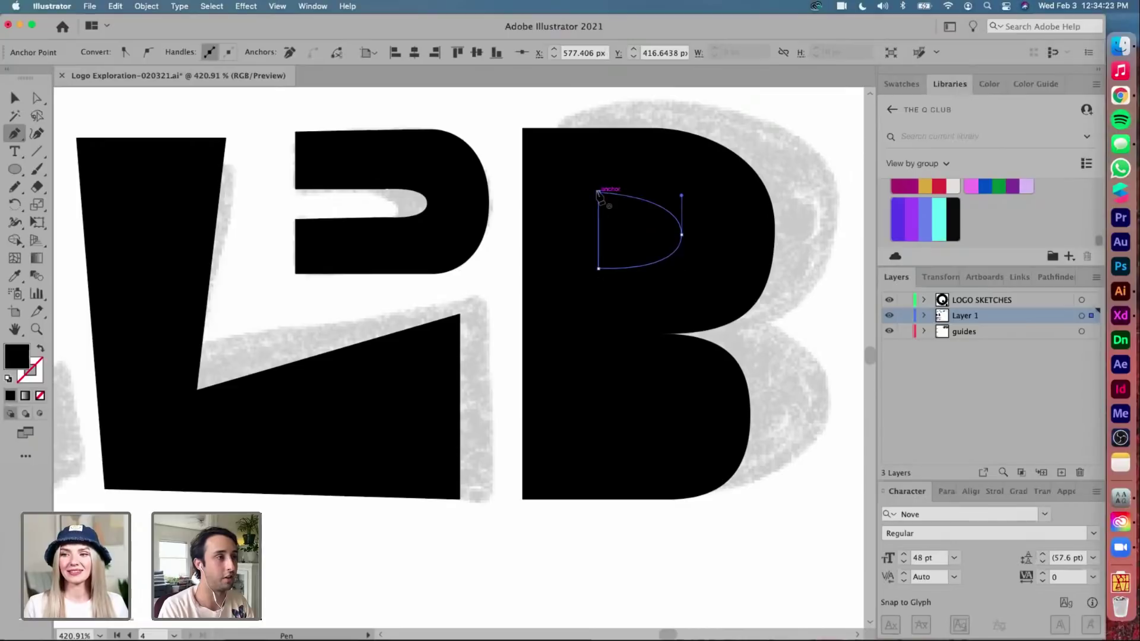
drag(680, 234, 683, 233)
scroll(681, 231, right, 3)
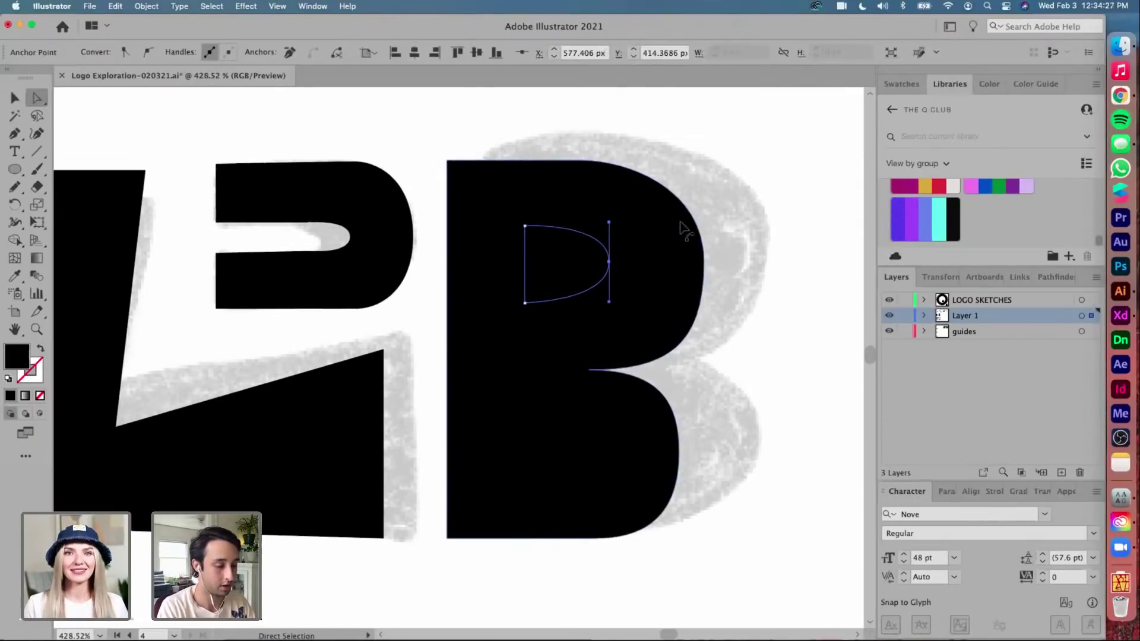
Fill the B's upper counter with white sampled from the artboard and set its opacity to 100%
key(i)
click(450, 107)
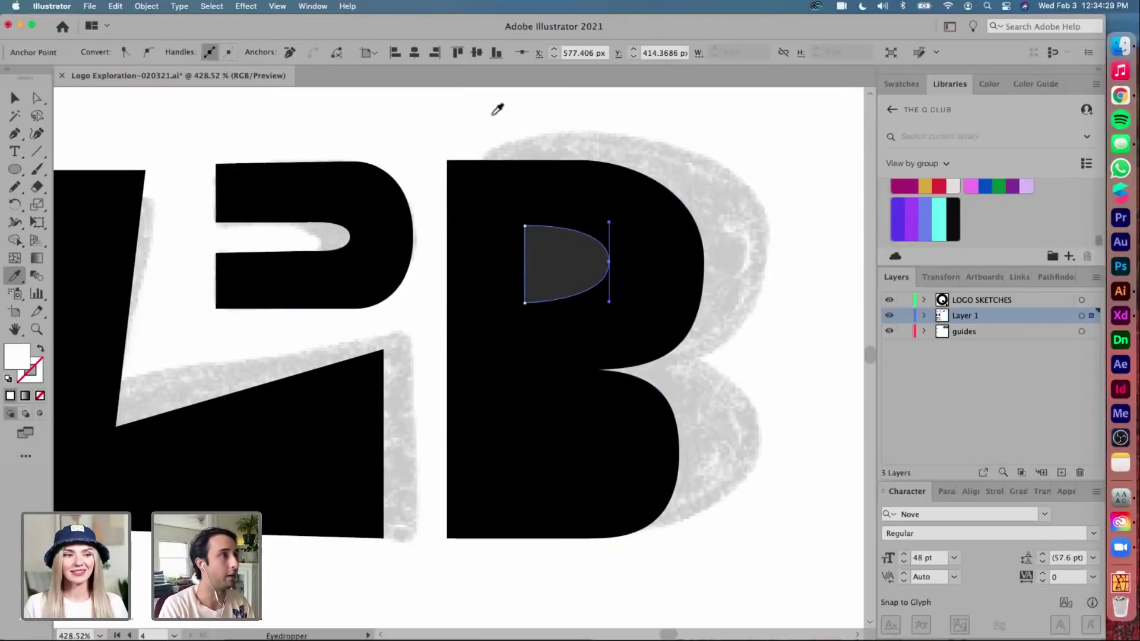
key(v)
click(745, 162)
click(567, 258)
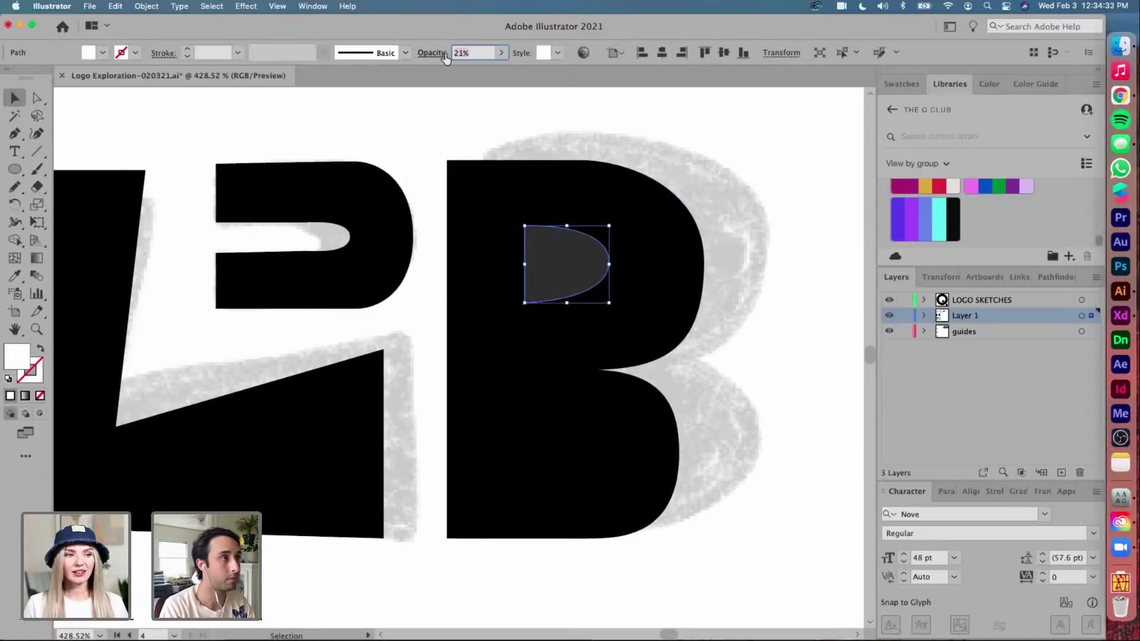
text(100)
key(Return)
click(712, 247)
Duplicate the white counter down into the B's lower bowl and deselect it
drag(578, 257, 594, 449)
click(717, 419)
key(super+0)
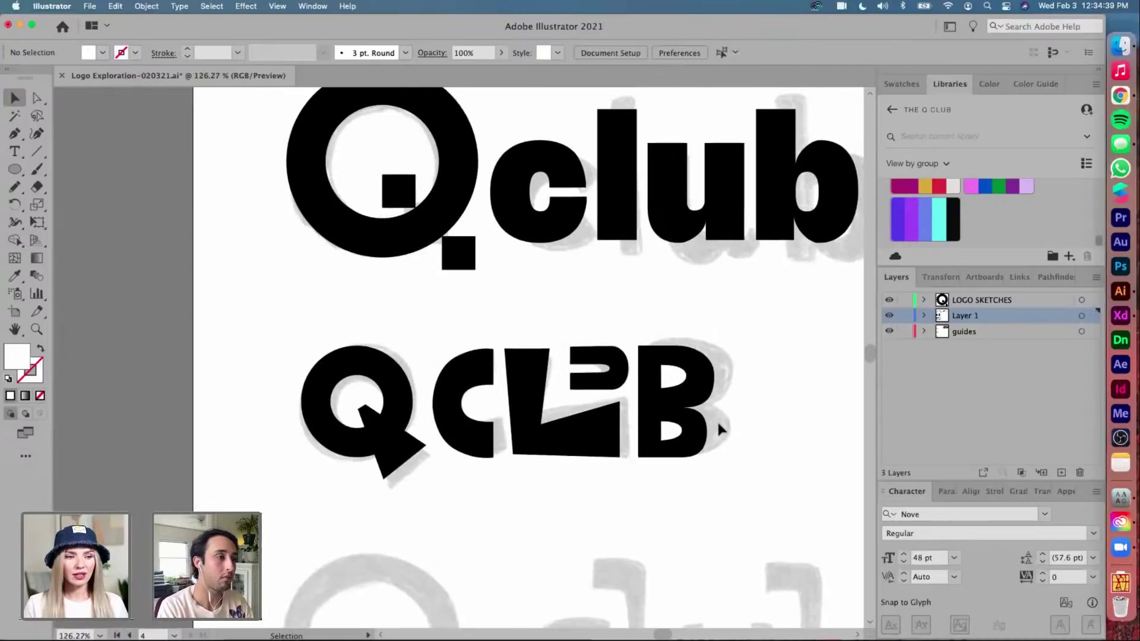
Subtract the upper and lower white counters from the B's body with Minus Front, making real holes in the letter
scroll(717, 420, up, 3)
click(657, 363)
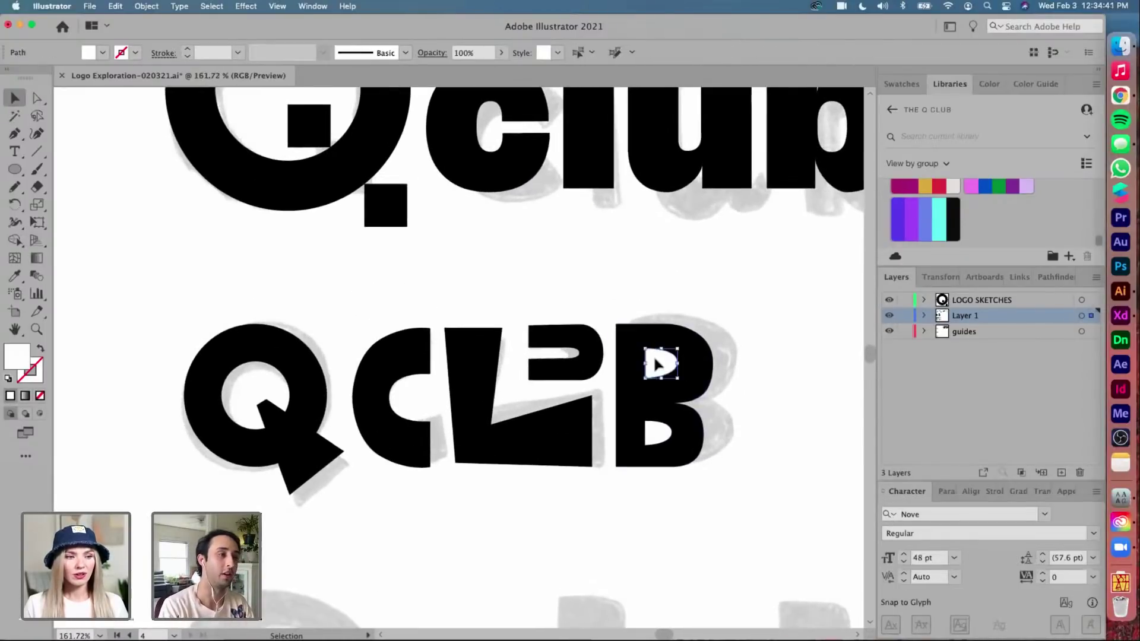
drag(657, 442, 719, 373)
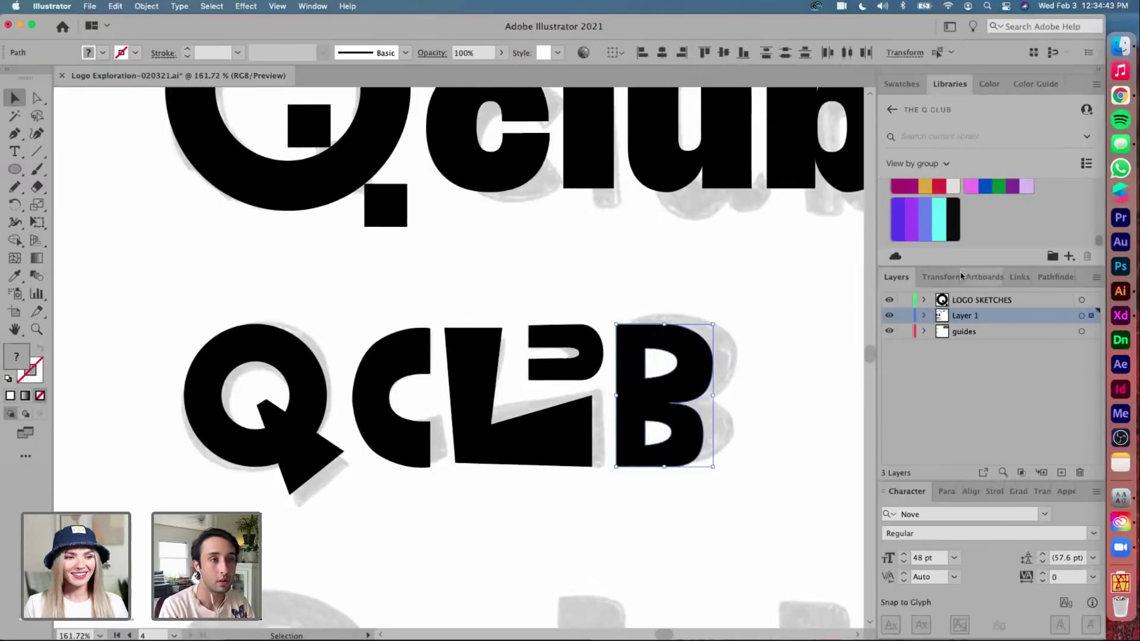
click(1056, 277)
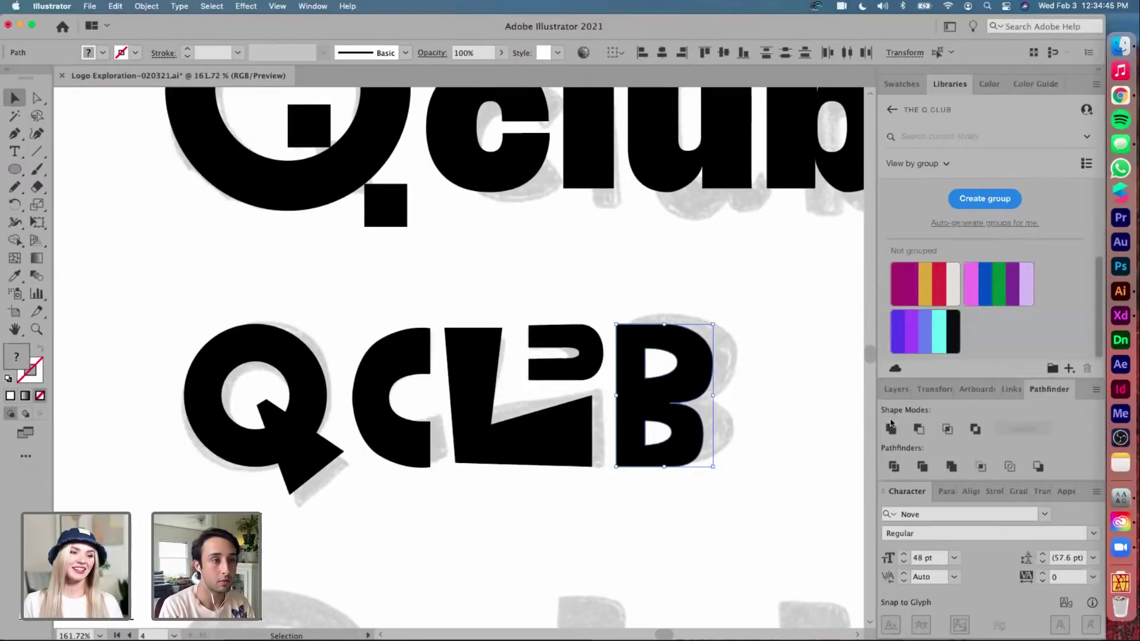
click(746, 358)
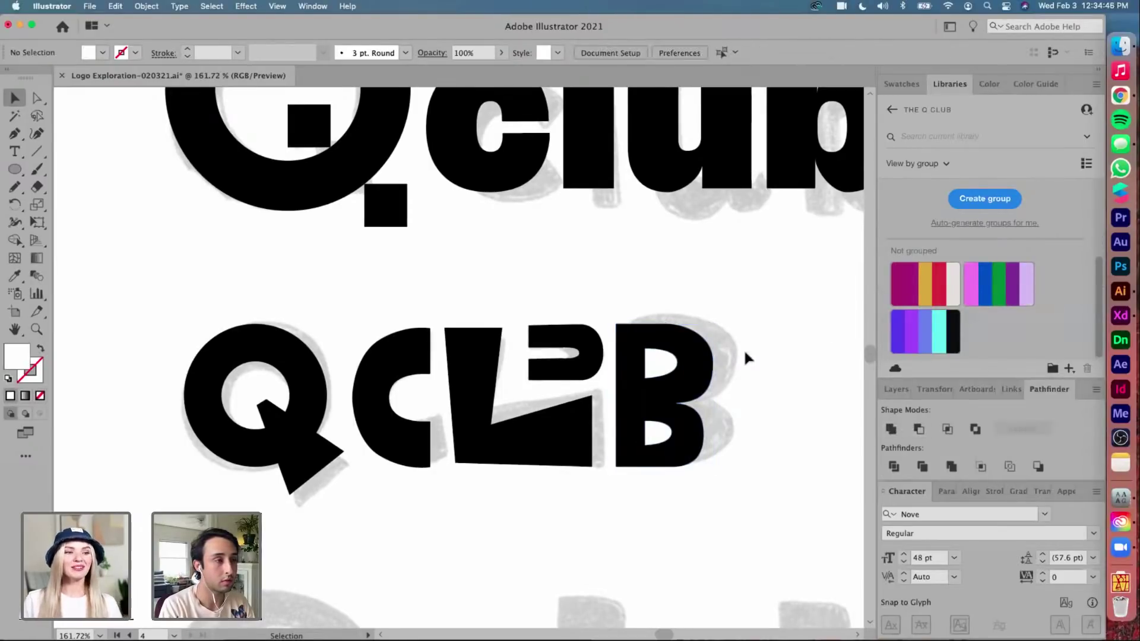
click(659, 374)
click(916, 427)
click(745, 410)
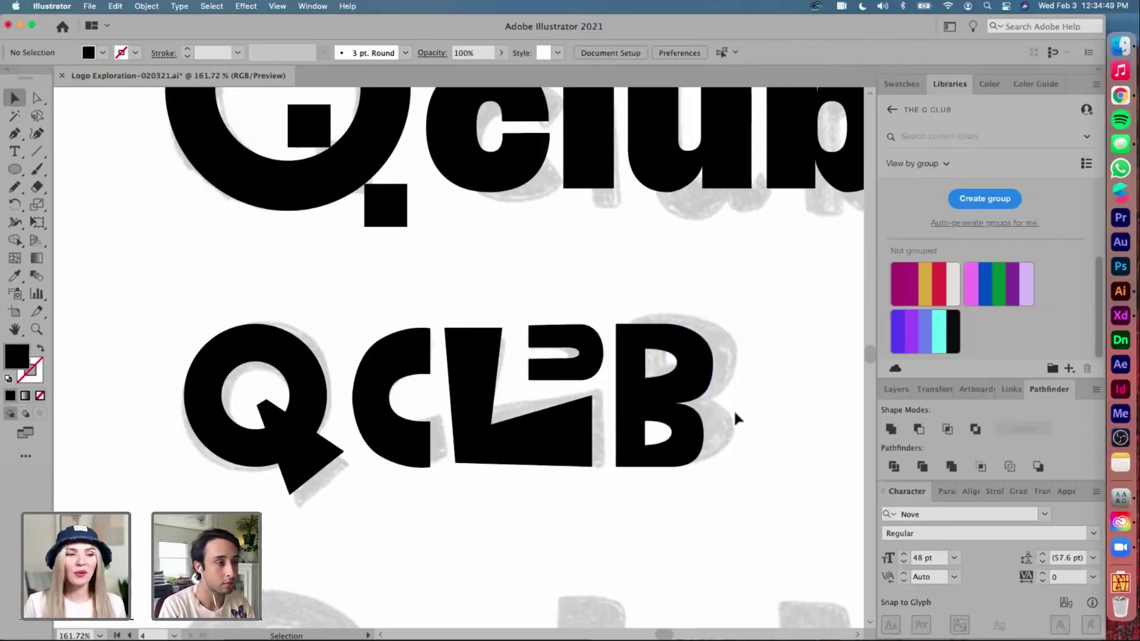
drag(735, 418, 664, 439)
click(919, 428)
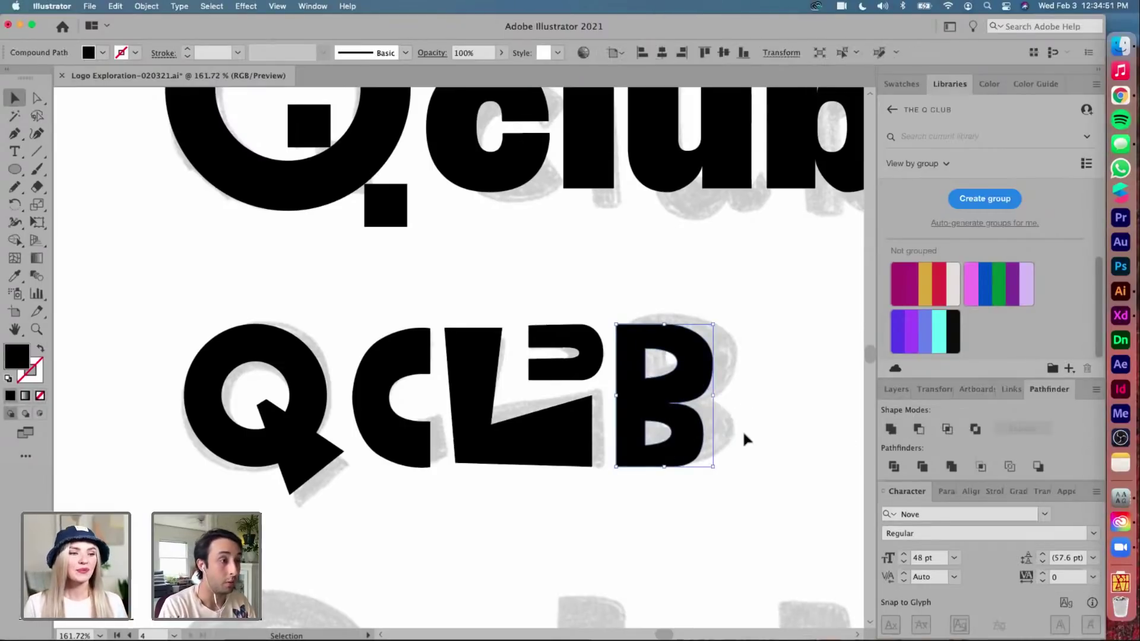
click(743, 431)
Copy the "Q Club" text line set in Gopher Bold from the type exploration artboard
scroll(743, 431, down, 4)
scroll(677, 377, down, 6)
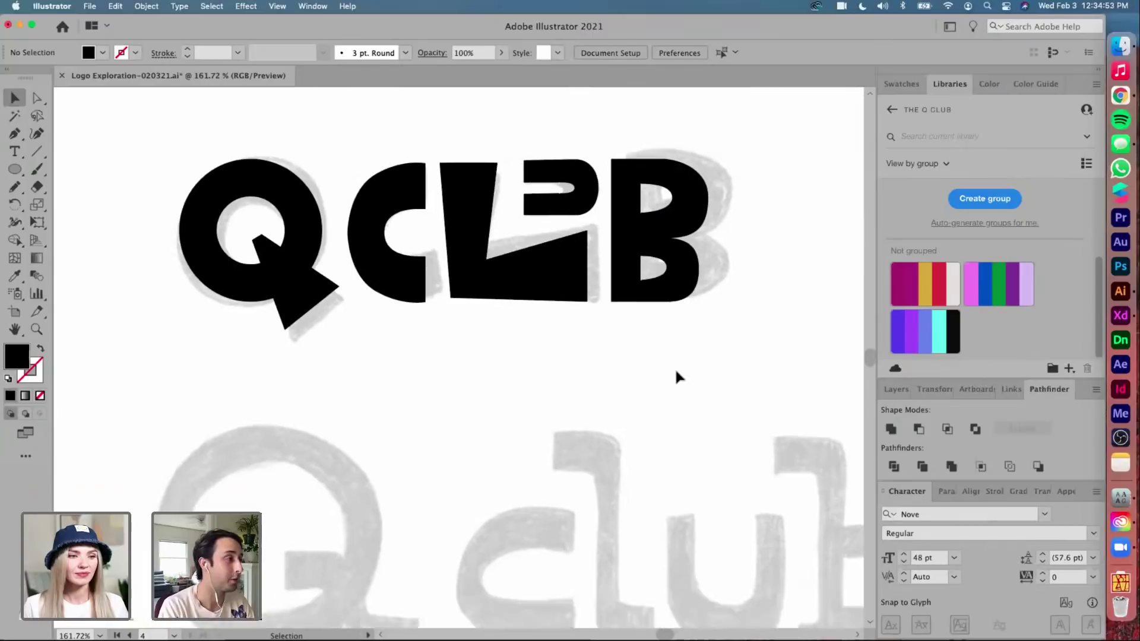
scroll(674, 368, down, 6)
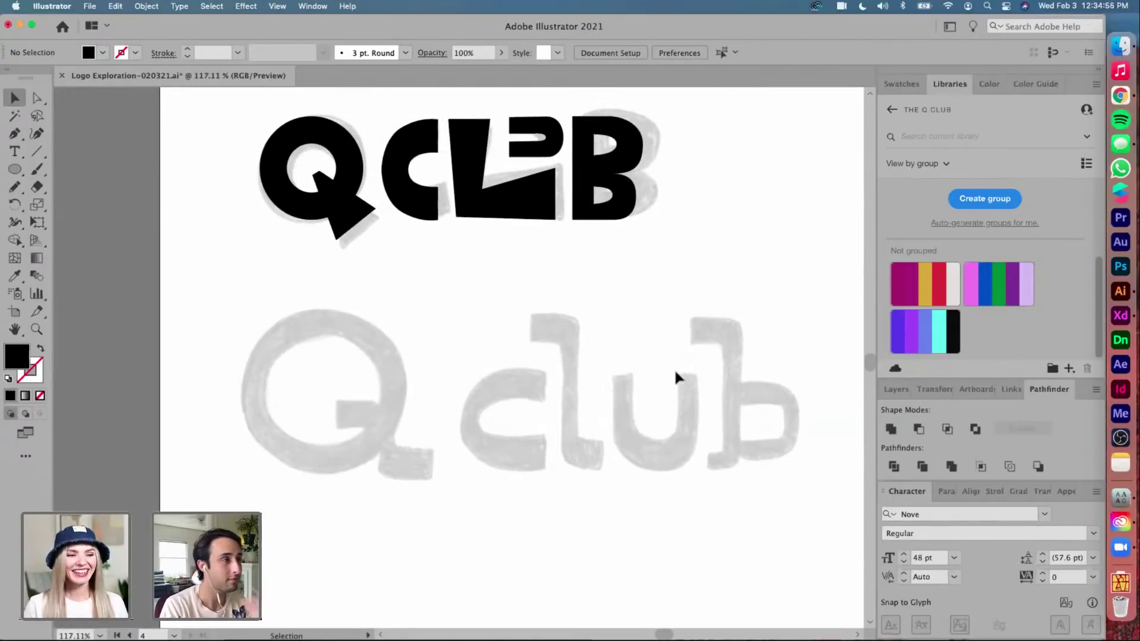
scroll(675, 368, up, 1)
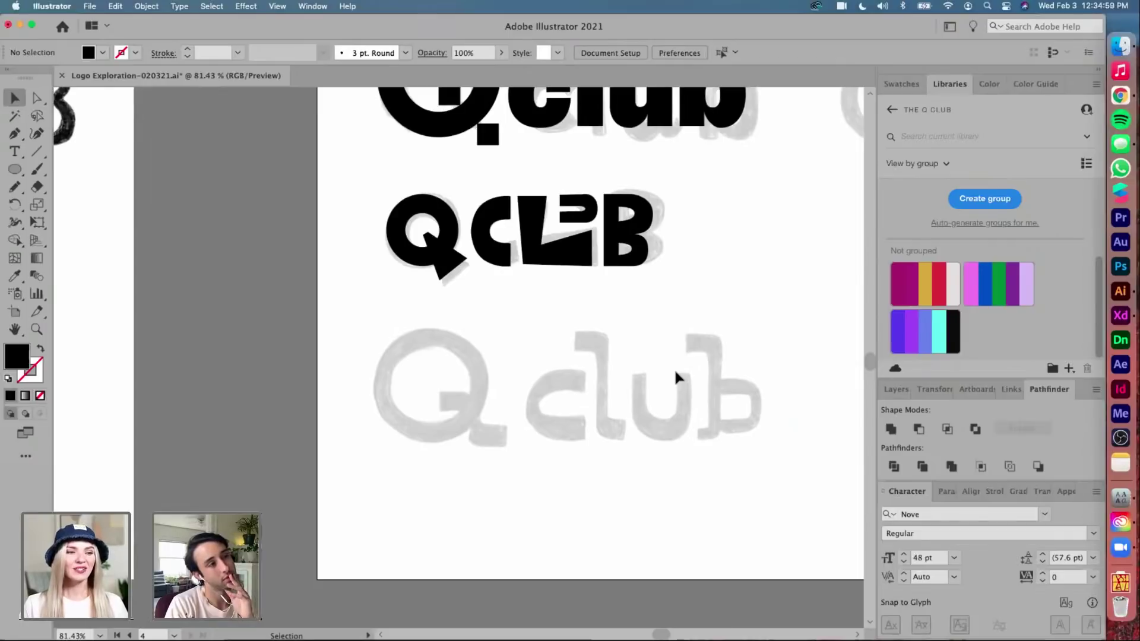
scroll(674, 368, down, 5)
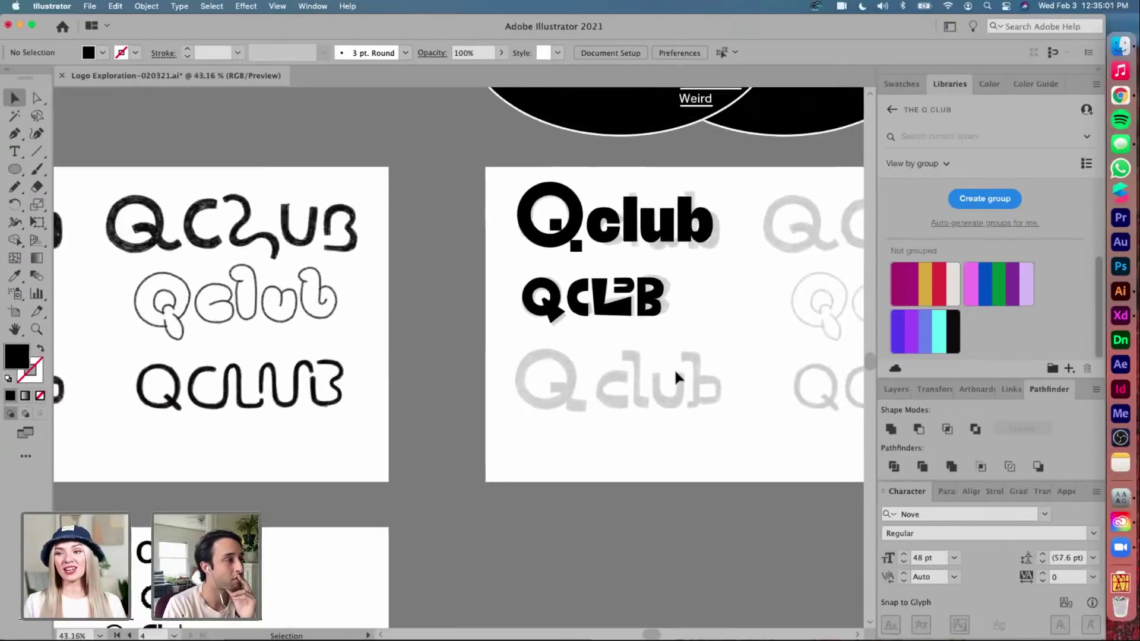
scroll(675, 368, down, 5)
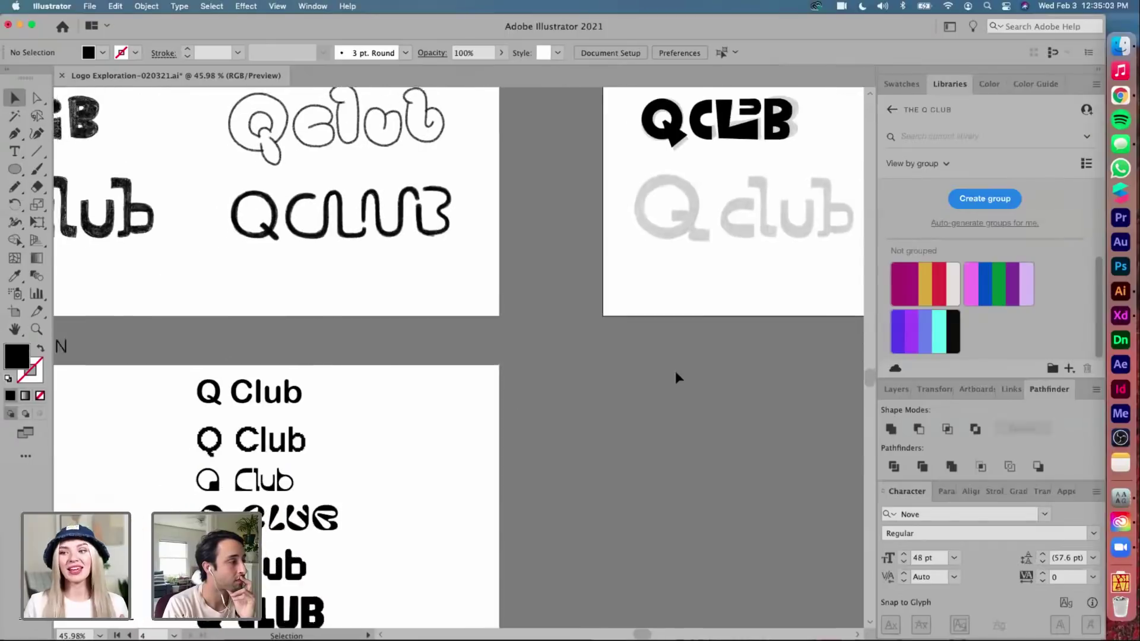
scroll(674, 368, left, 2)
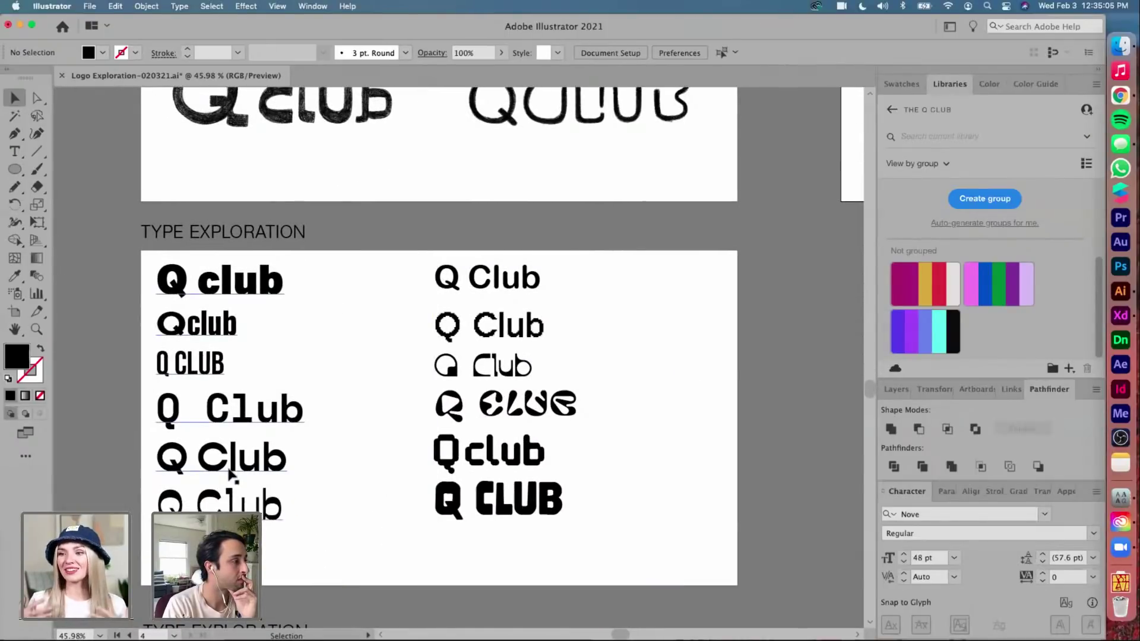
click(230, 475)
scroll(230, 474, up, 3)
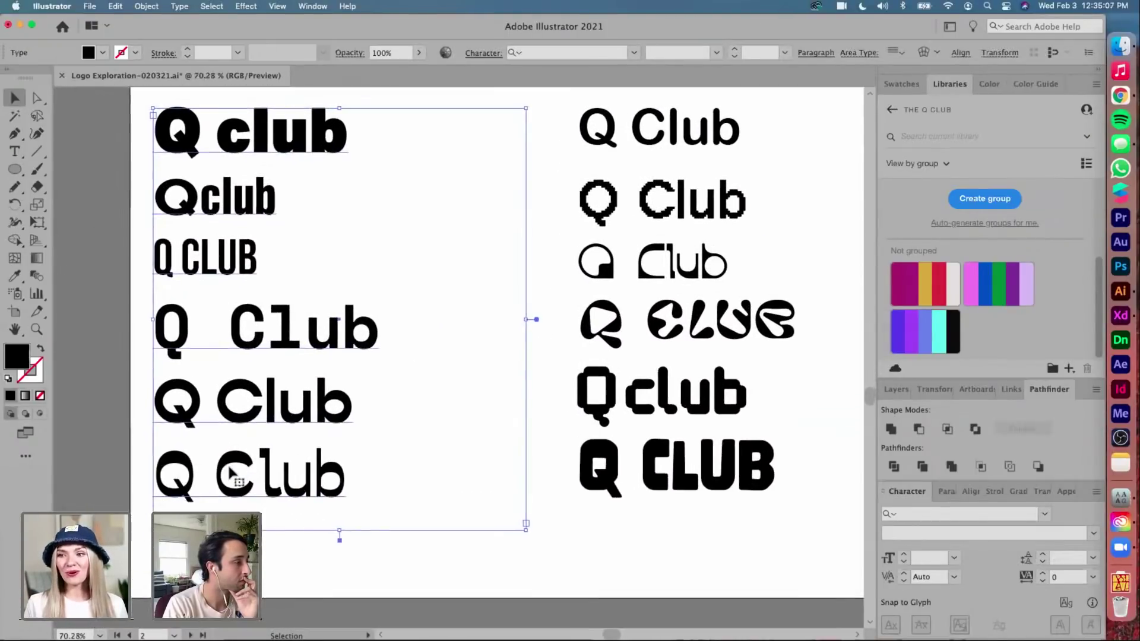
scroll(232, 473, up, 5)
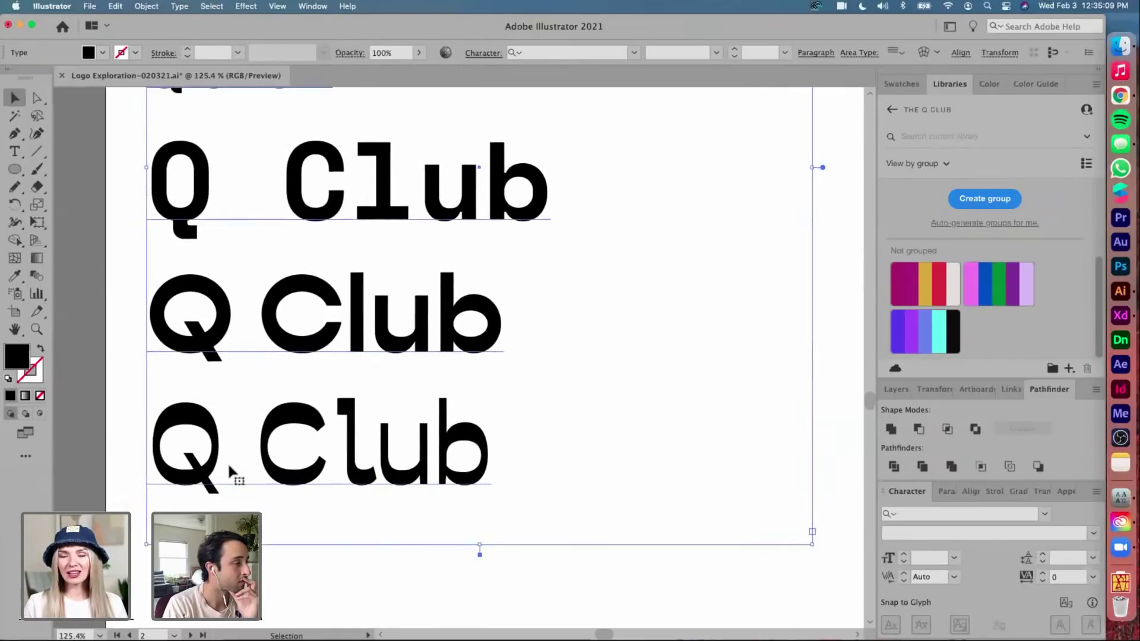
double_click(333, 343)
drag(501, 308, 143, 297)
key(super+c)
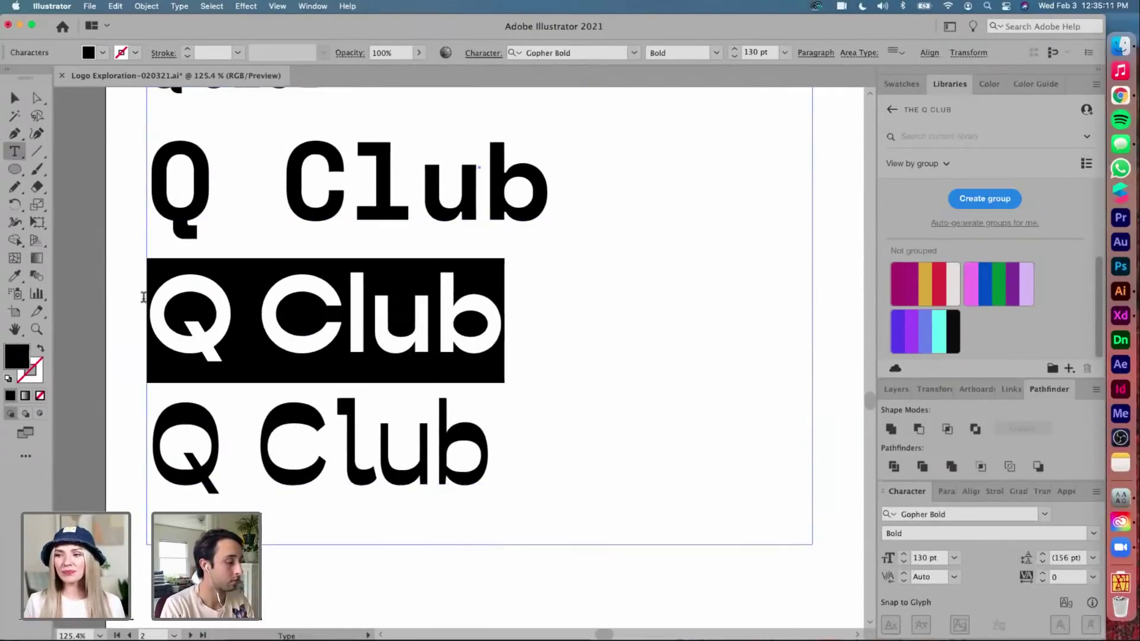
key(Escape)
Paste the copied Gopher Bold "Q Club" over the third logo sketch and scale it to about 237 pt to cover the sketch
scroll(99, 315, down, 5)
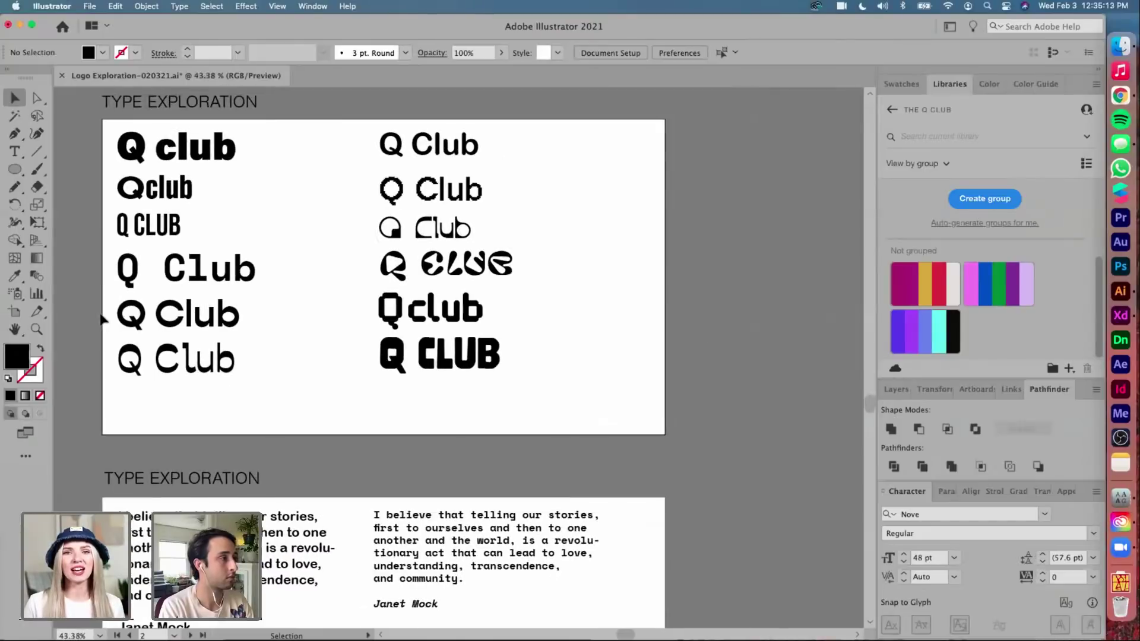
scroll(100, 316, up, 2)
scroll(552, 300, right, 3)
scroll(552, 300, up, 2)
scroll(552, 305, up, 3)
scroll(551, 305, right, 3)
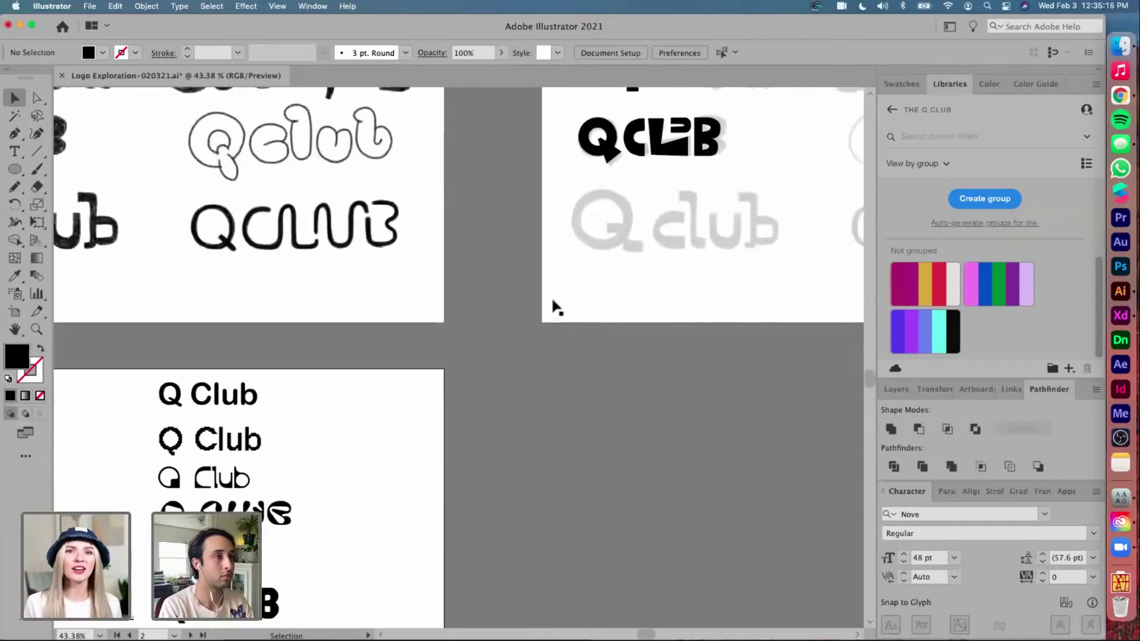
scroll(478, 340, right, 3)
scroll(478, 340, up, 2)
scroll(479, 333, up, 5)
scroll(478, 341, up, 1)
scroll(479, 340, right, 1)
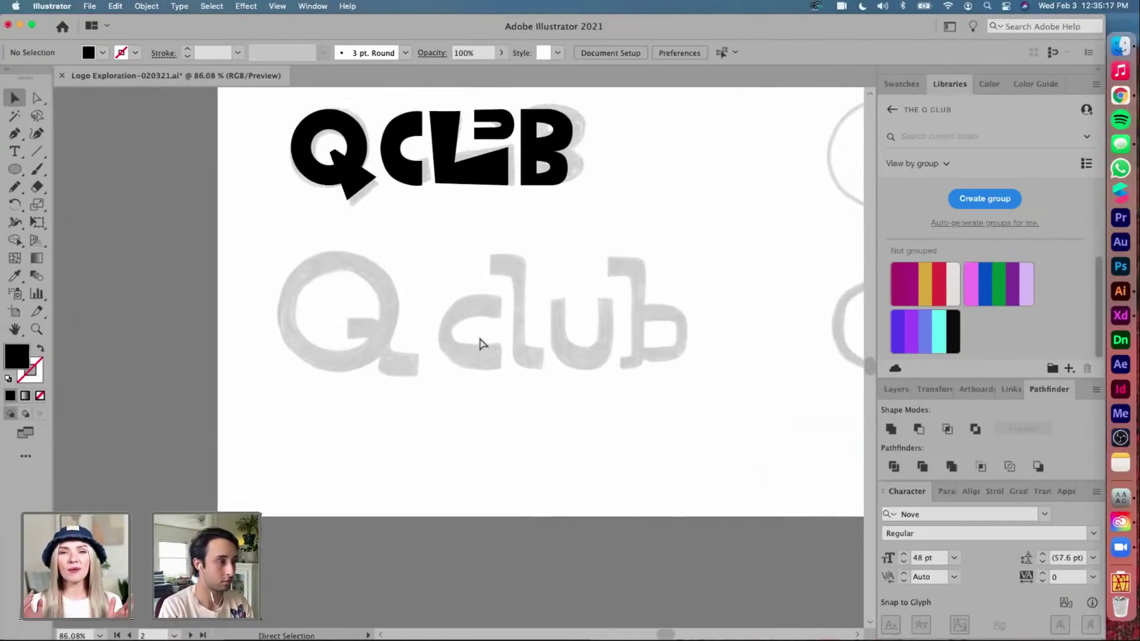
key(super+v)
mouse_move(440, 361)
mouse_down()
mouse_move(542, 340)
mouse_move(484, 349)
mouse_up()
drag(605, 303, 758, 229)
drag(706, 304, 667, 306)
Replace the capital C in the pasted text with a lowercase c so it reads "Q club"
double_click(501, 331)
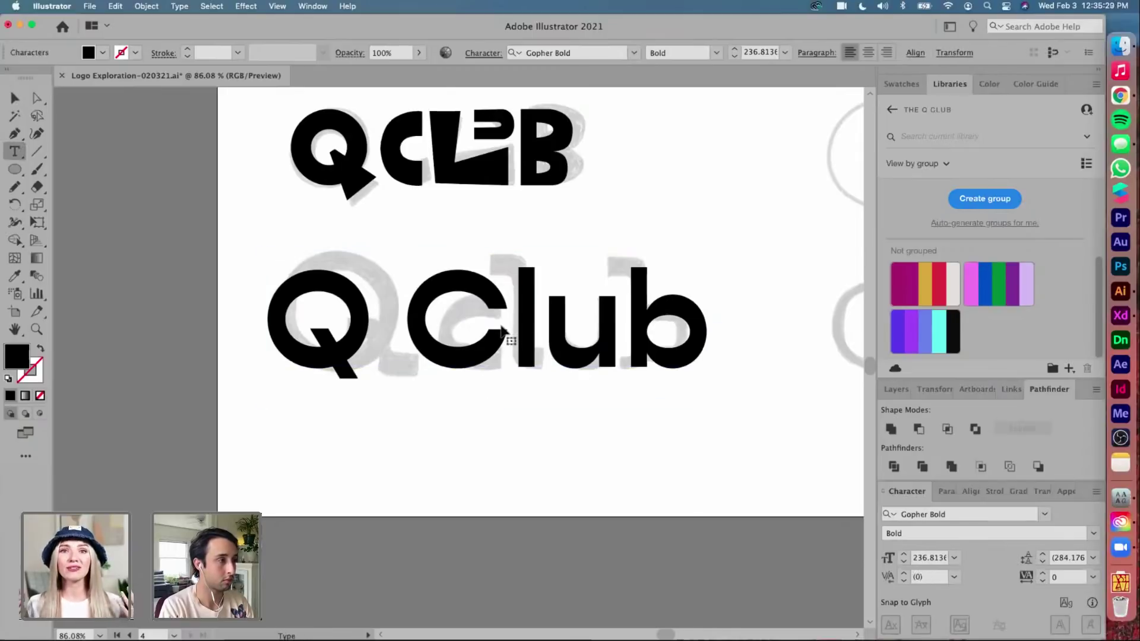
key(shift+Left)
text(c)
key(Escape)
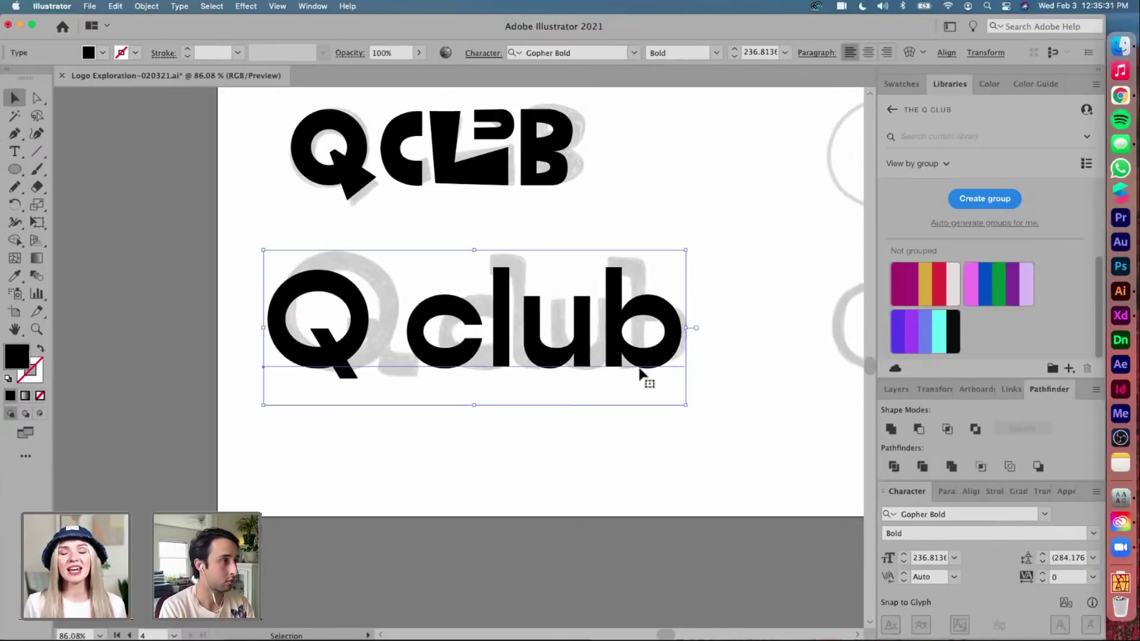
Nudge the "Q club" text right so its letters sit closer over the sketched lettering
key(shift+Right)
key(shift+Right)
key(shift+Right)
key(shift+Right)
key(shift+Right)
key(shift+Right)
key(shift+Left)
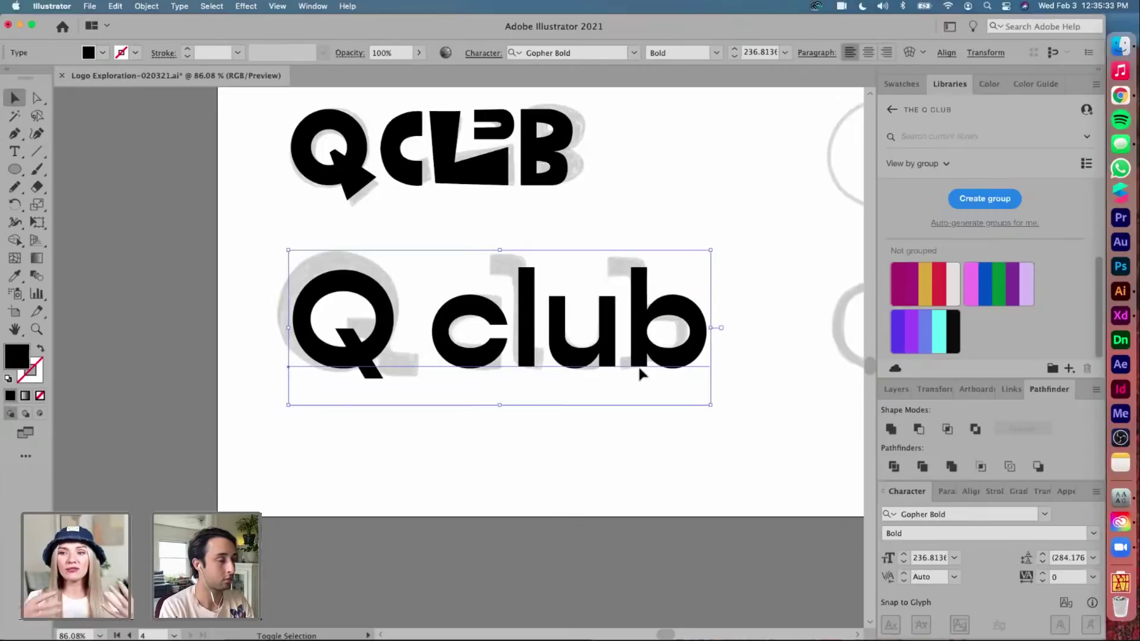
Tighten the kerning between the letters of "club" to -20 and deselect the text
double_click(522, 347)
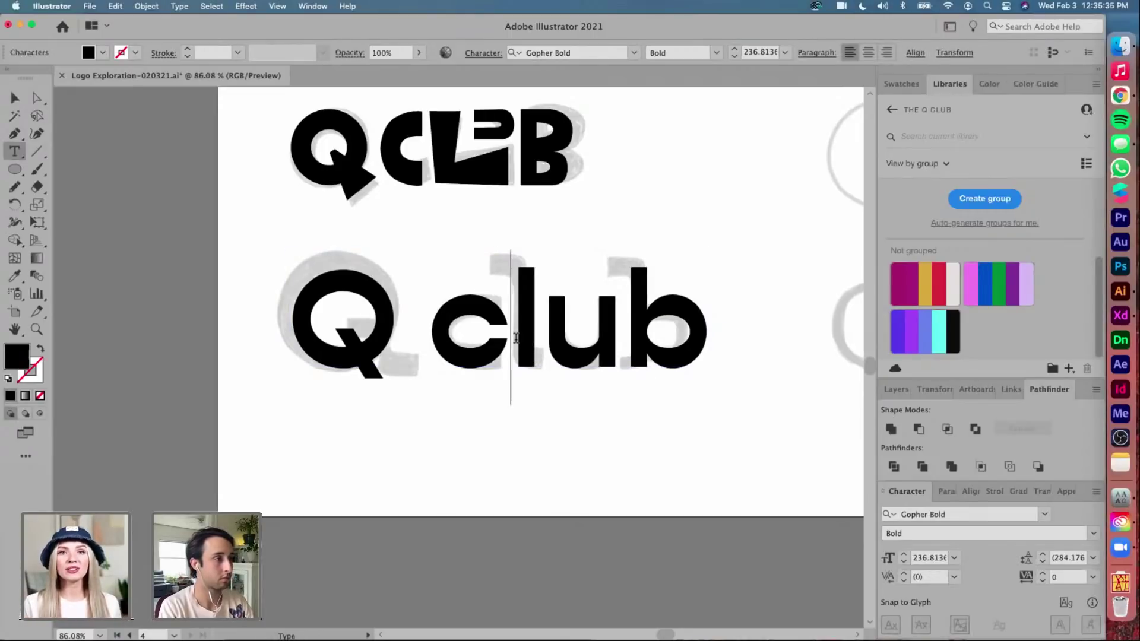
key(alt+Left)
key(Right)
key(alt+Left)
key(alt+Left)
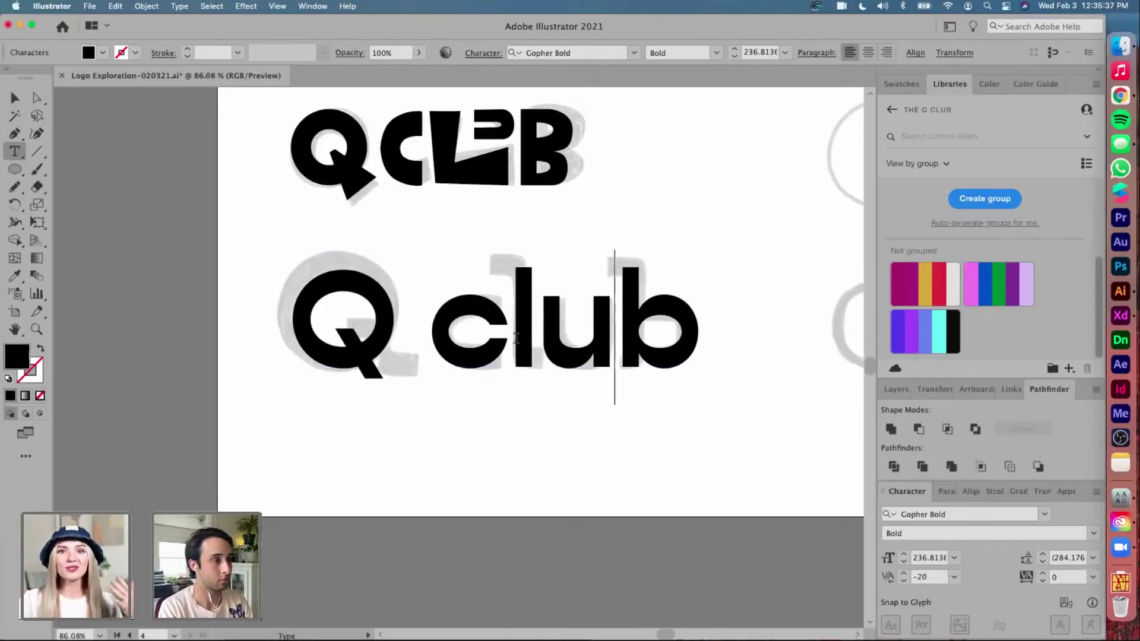
key(Escape)
click(698, 238)
Convert the "Q club" text to outlines and deselect it
scroll(696, 234, up, 3)
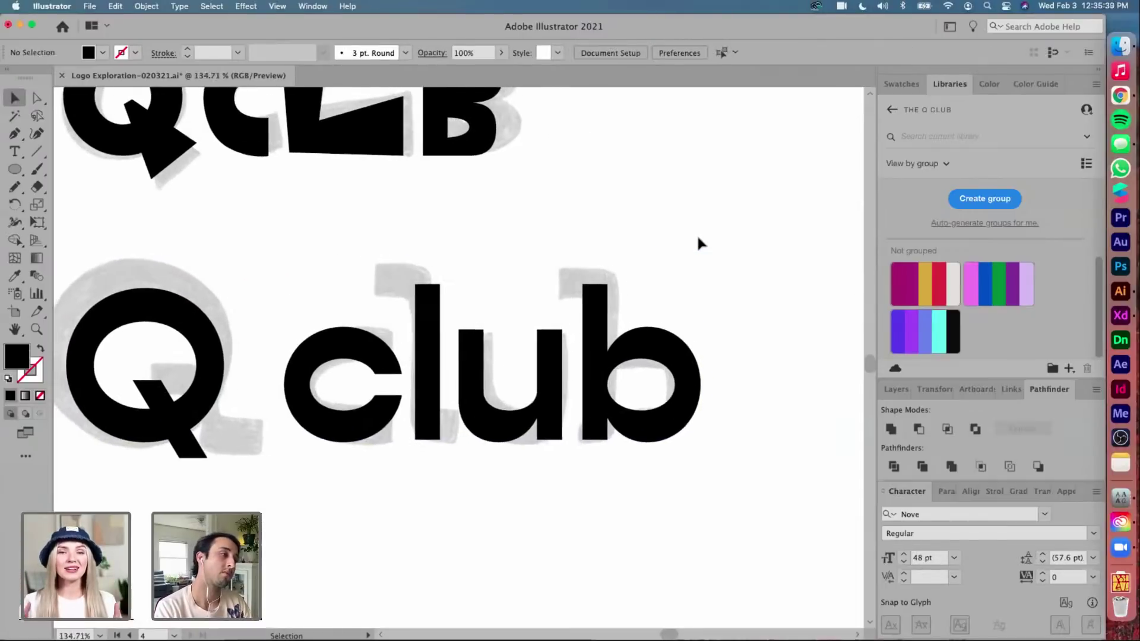
scroll(696, 238, left, 2)
click(543, 321)
key(shift+super+o)
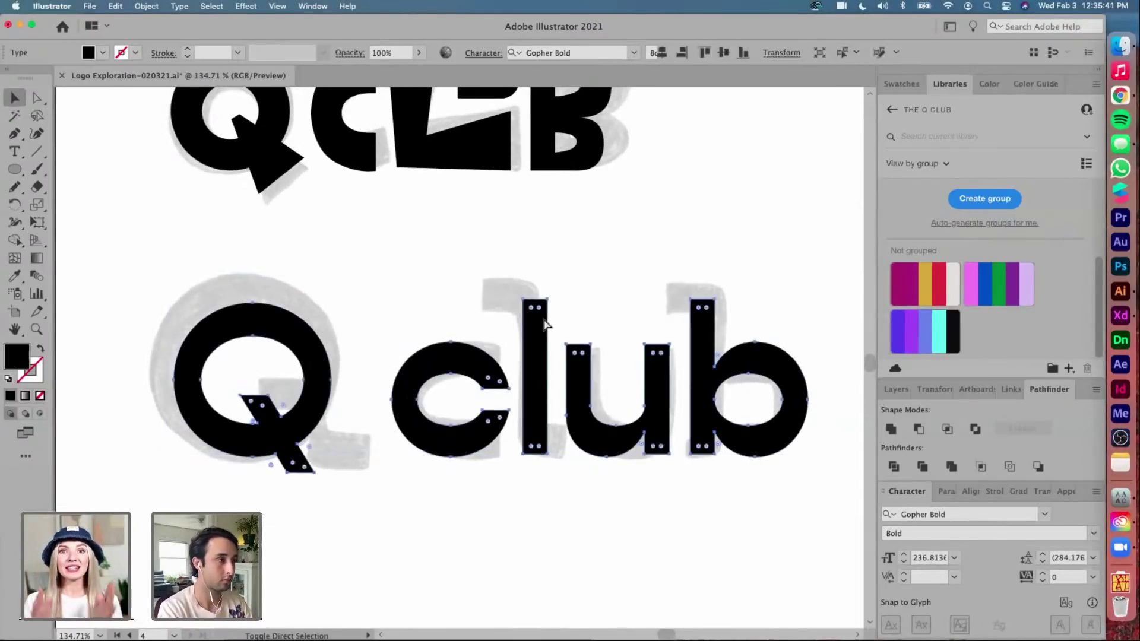
click(602, 279)
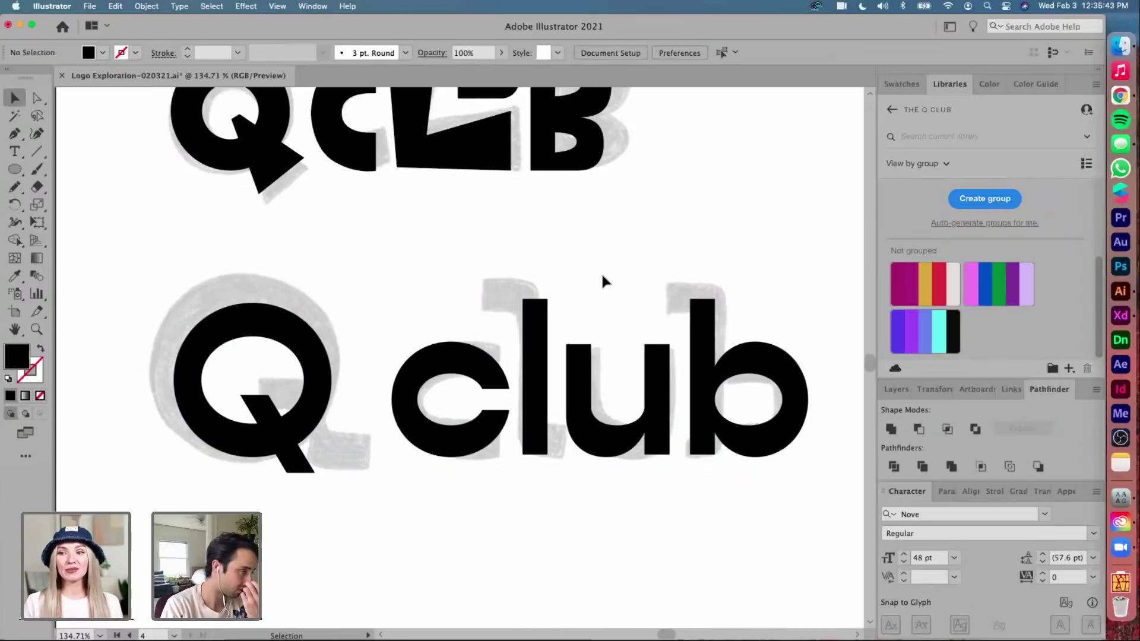
Ungroup the outlined letters so each one can be edited on its own
scroll(551, 356, up, 3)
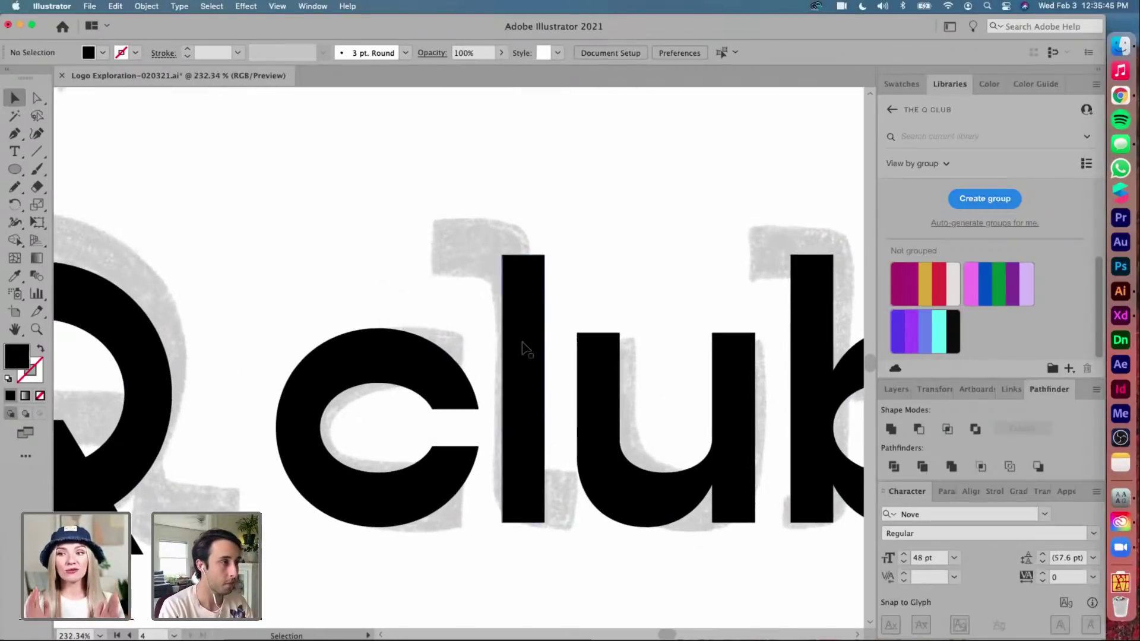
click(522, 349)
scroll(522, 349, up, 2)
key(shift+super+g)
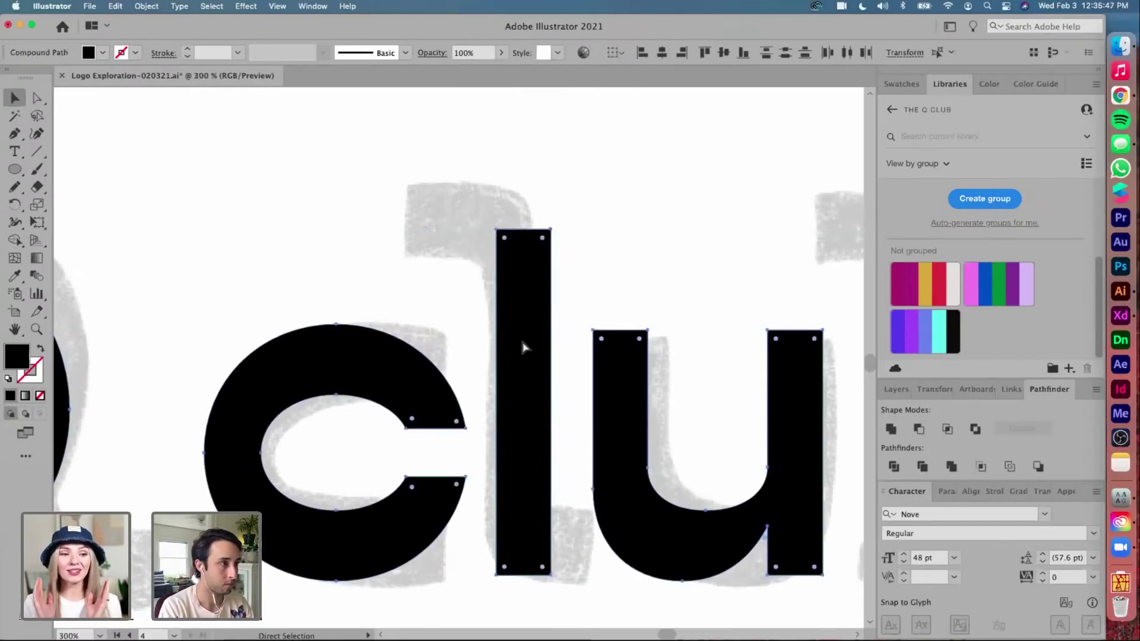
click(574, 231)
Raise the top edge of the l's stem to the height of the sketched l
click(533, 252)
key(a)
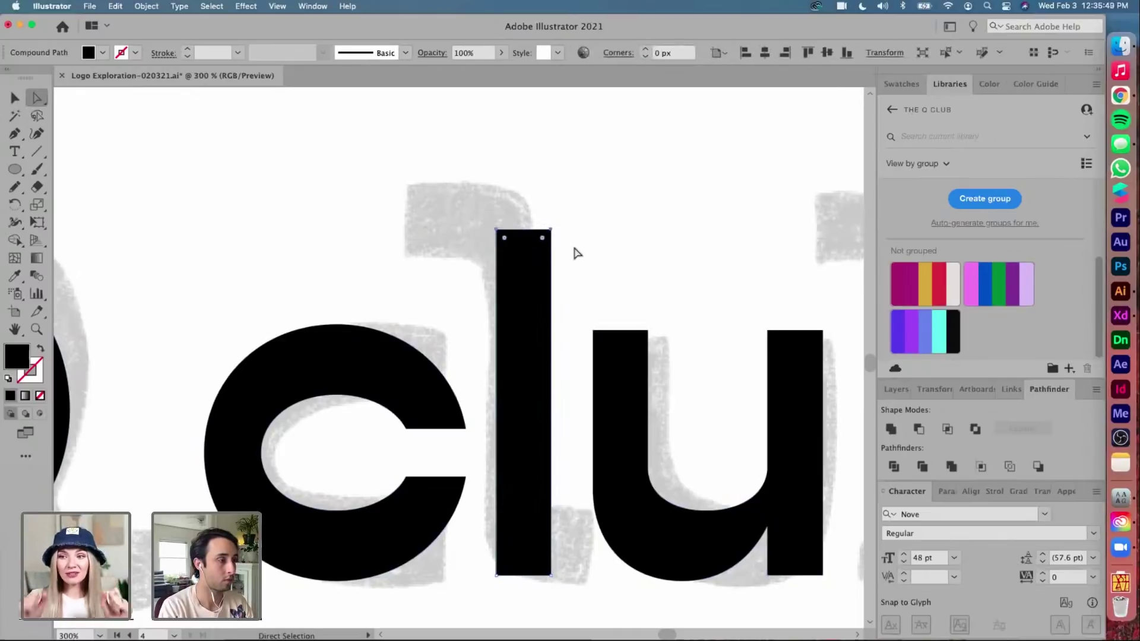
click(531, 235)
drag(498, 231, 499, 186)
Add anchor points on the l's left edge and pull them out into a squared flag matching the sketch, with a level underside
key(p)
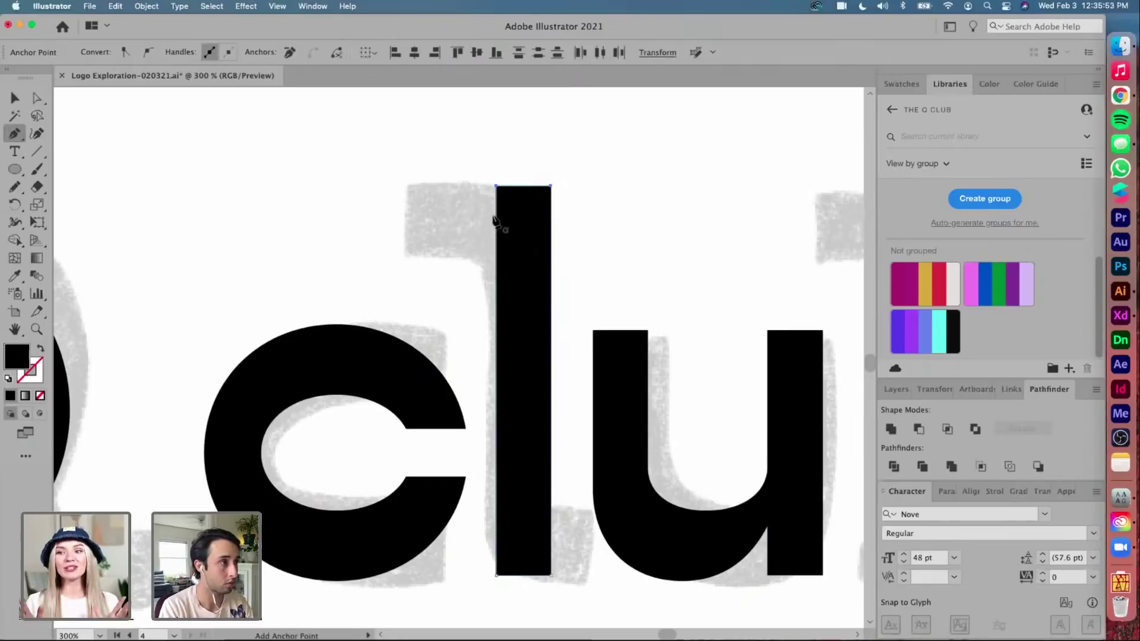
click(496, 250)
key(a)
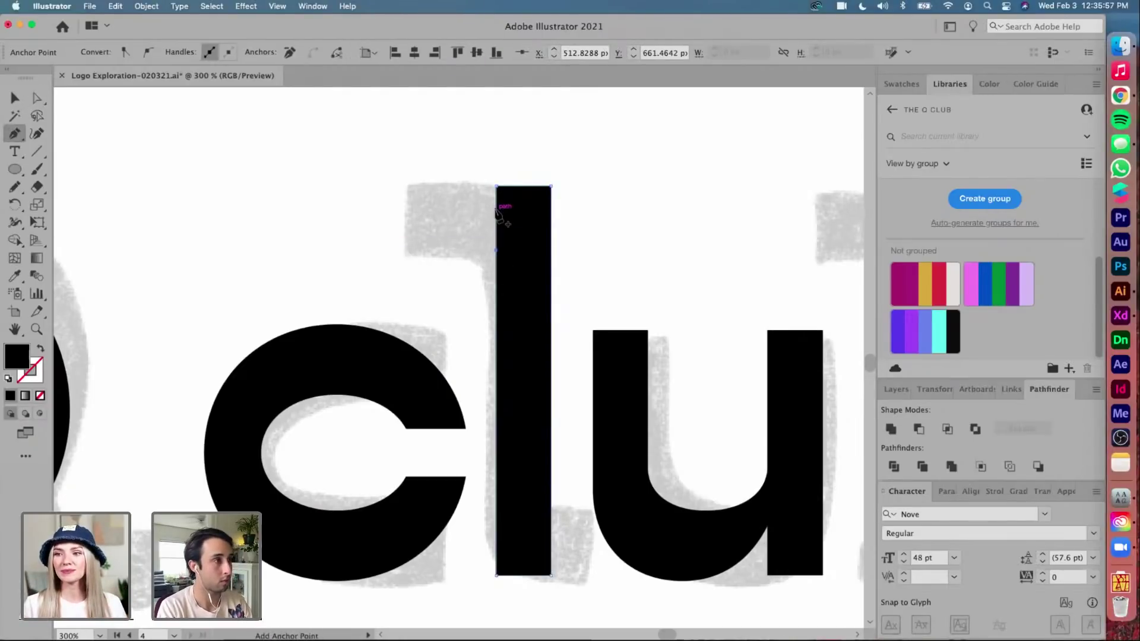
drag(496, 213, 406, 186)
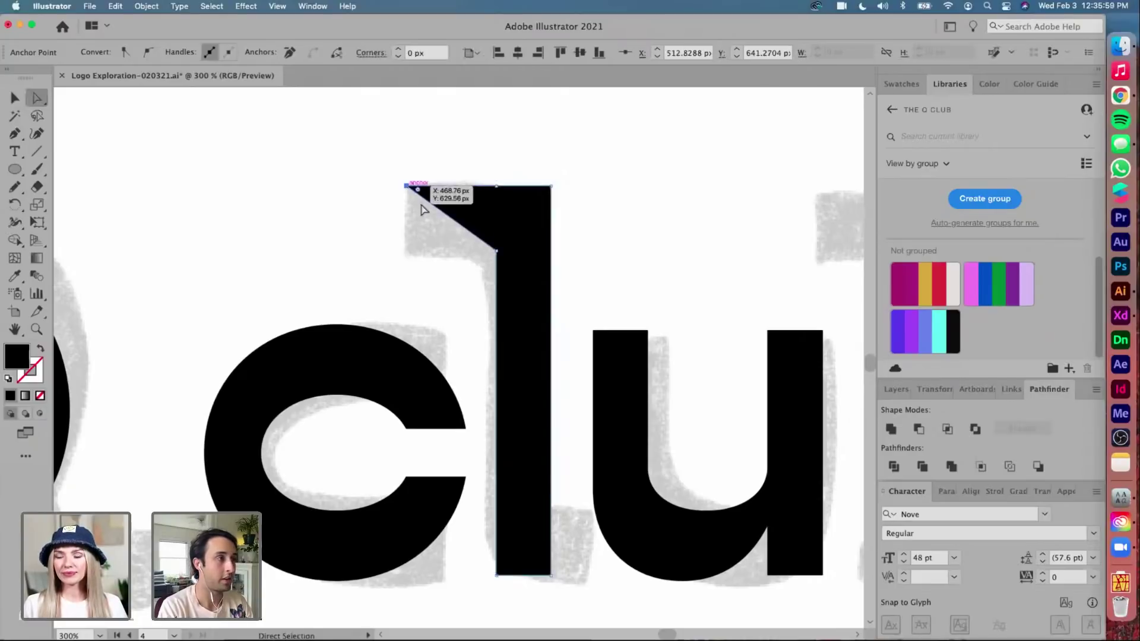
key(p)
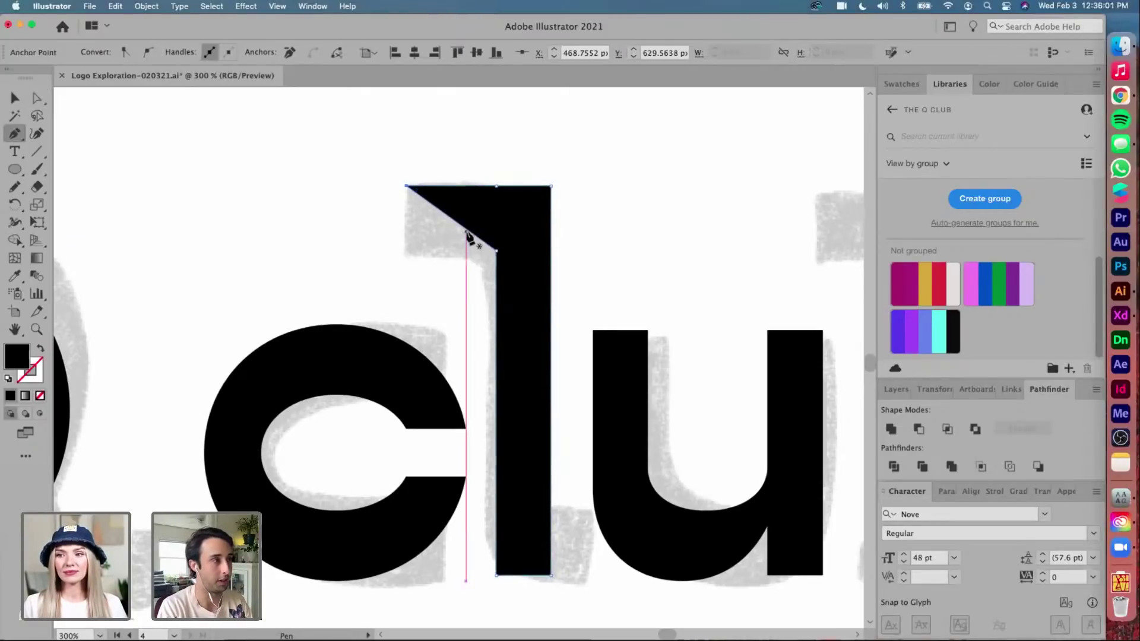
click(467, 228)
key(a)
drag(466, 228, 407, 254)
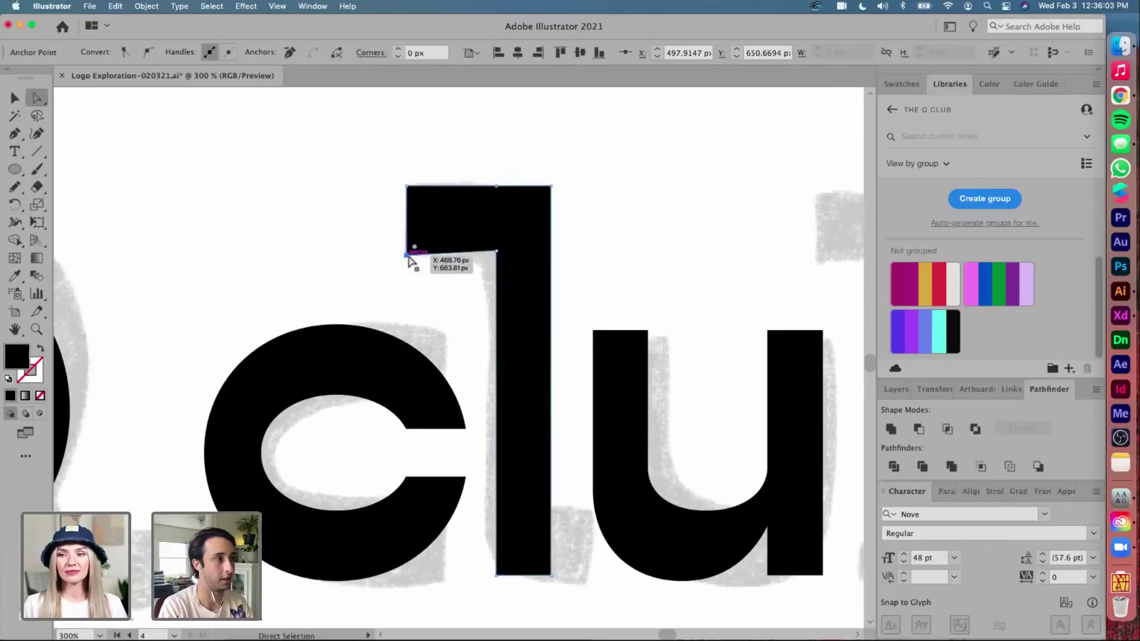
drag(498, 257, 498, 257)
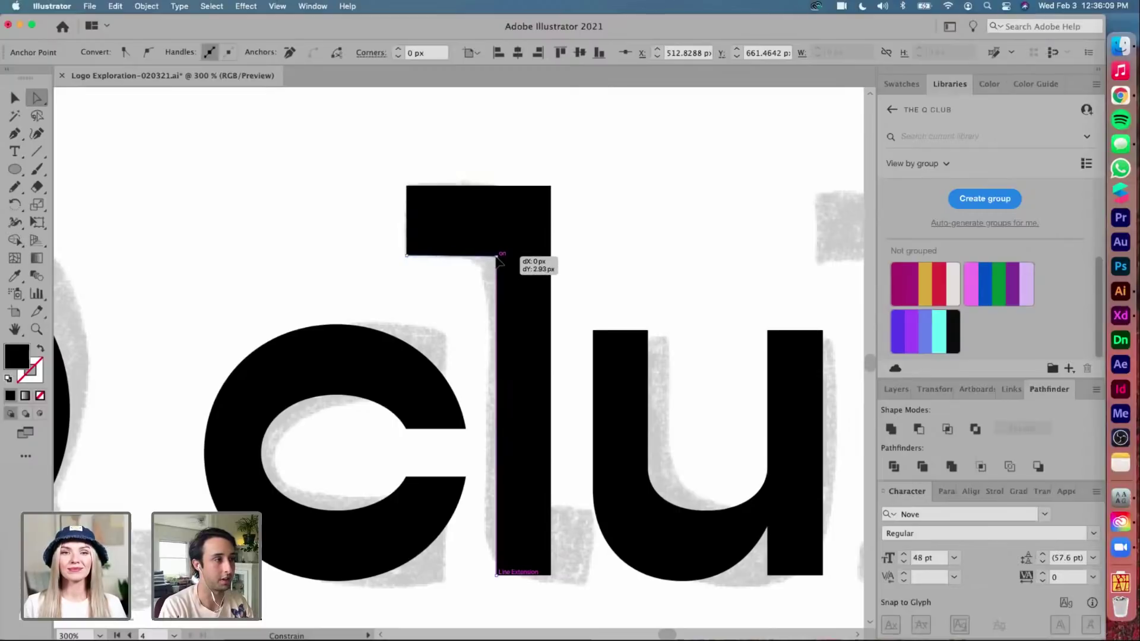
Round the inner corner where the l's flag meets its stem into a wide curve
drag(496, 257, 358, 367)
scroll(497, 257, up, 4)
key(v)
mouse_move(362, 178)
mouse_down()
mouse_move(584, 177)
mouse_move(380, 163)
mouse_move(348, 178)
mouse_move(360, 176)
mouse_up()
scroll(516, 265, down, 3)
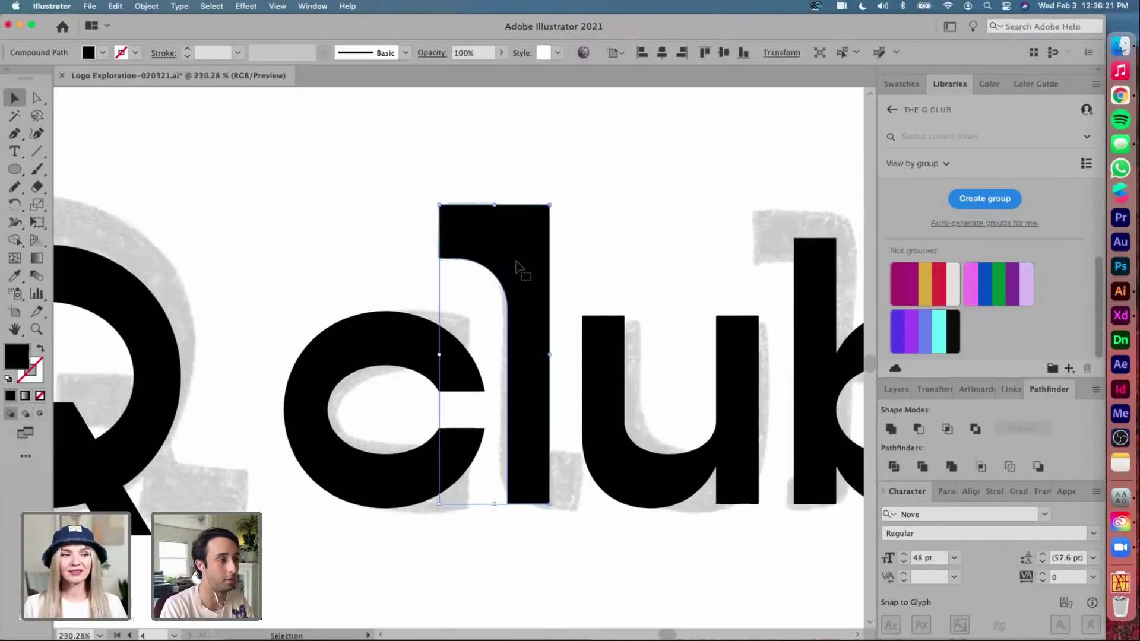
Round the l's outer upper-right corner to follow the sketch and deselect the letter
scroll(515, 262, up, 2)
key(a)
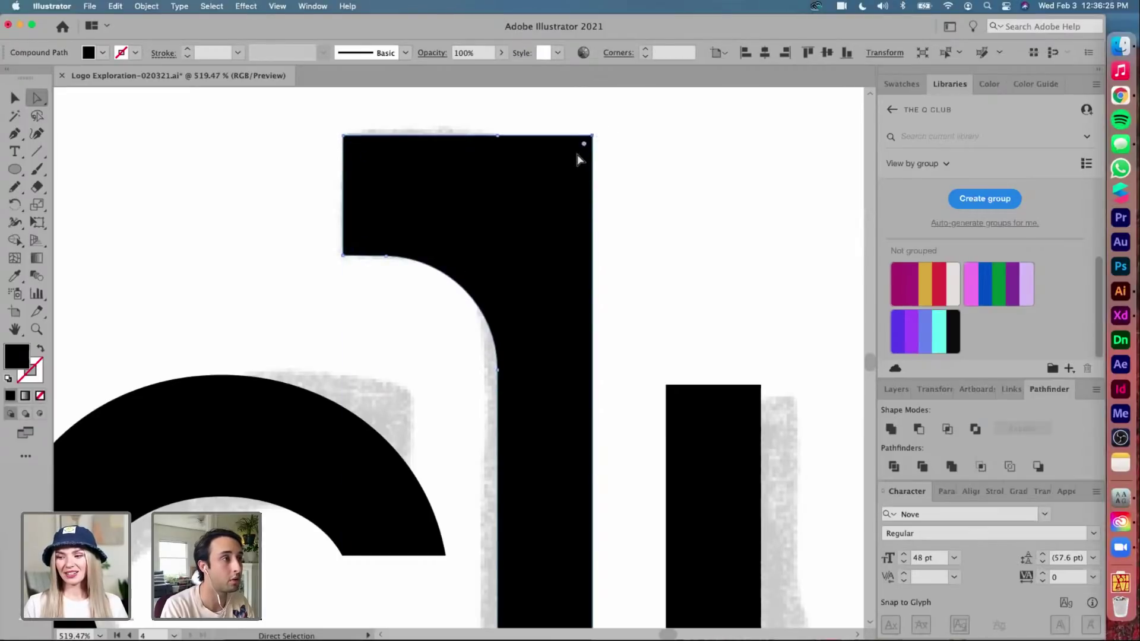
drag(584, 145, 445, 261)
super+click(667, 215)
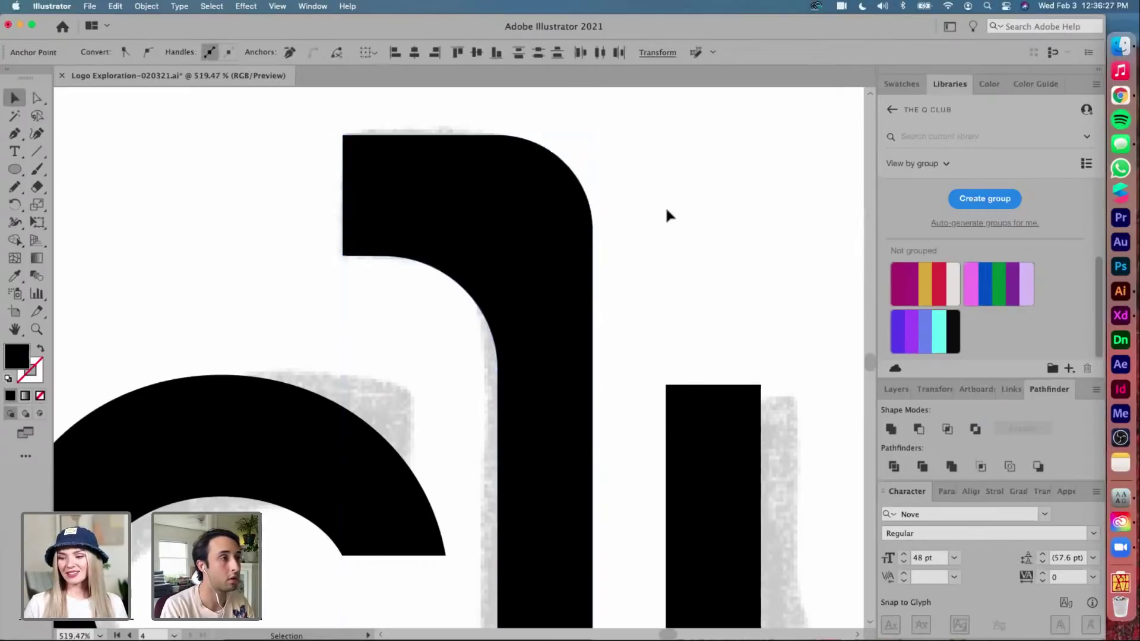
Try reducing the corner radii with the whole l selected, and undo the change
scroll(668, 215, down, 5)
scroll(667, 214, right, 2)
key(a)
click(541, 220)
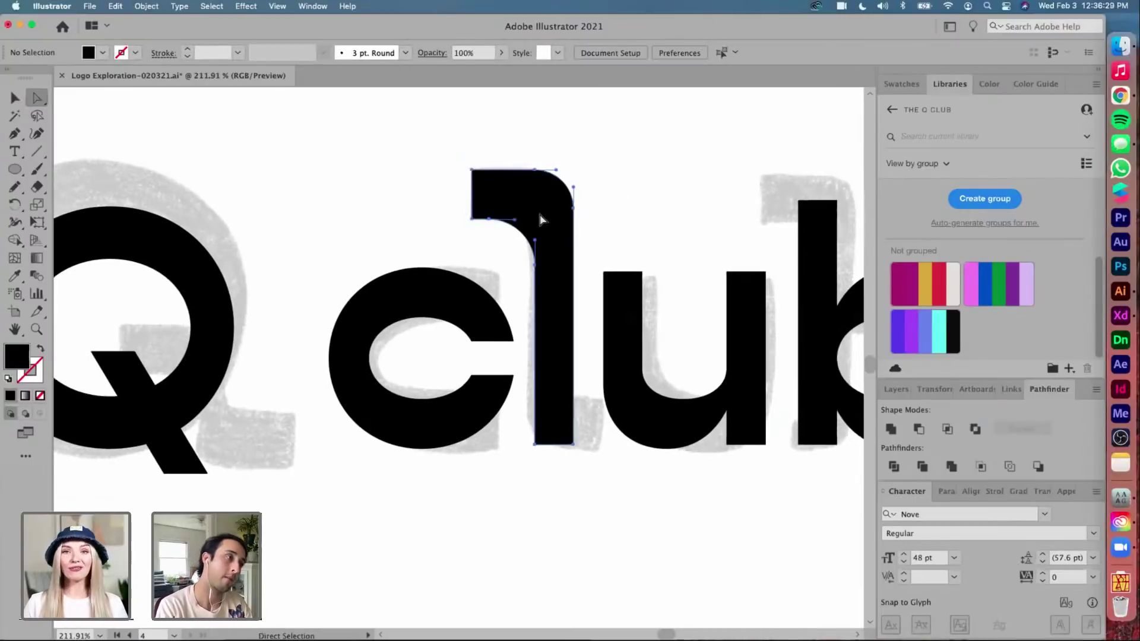
click(542, 220)
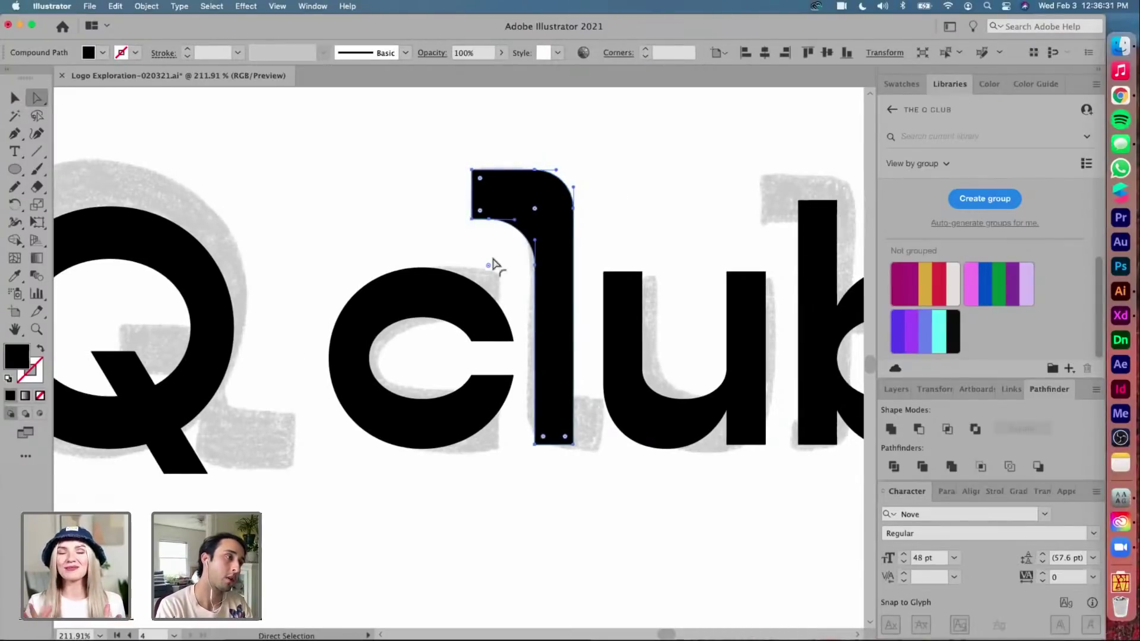
drag(493, 265, 511, 246)
key(super+z)
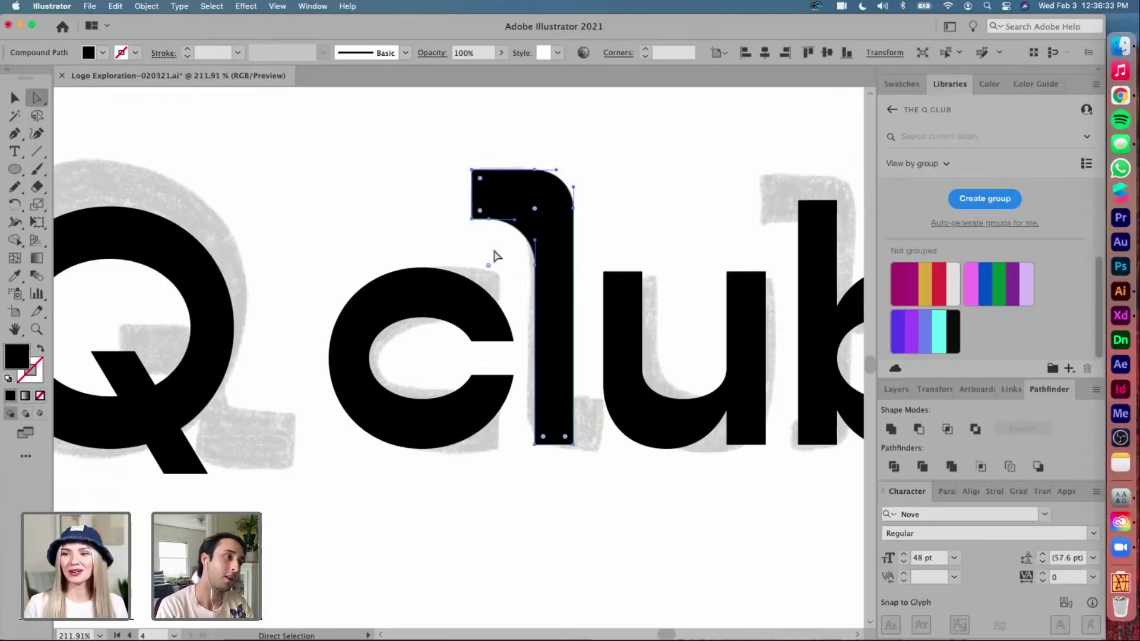
Select only the two anchor points of the l's inner curve, tighten that curve to a smaller radius, and deselect
click(489, 217)
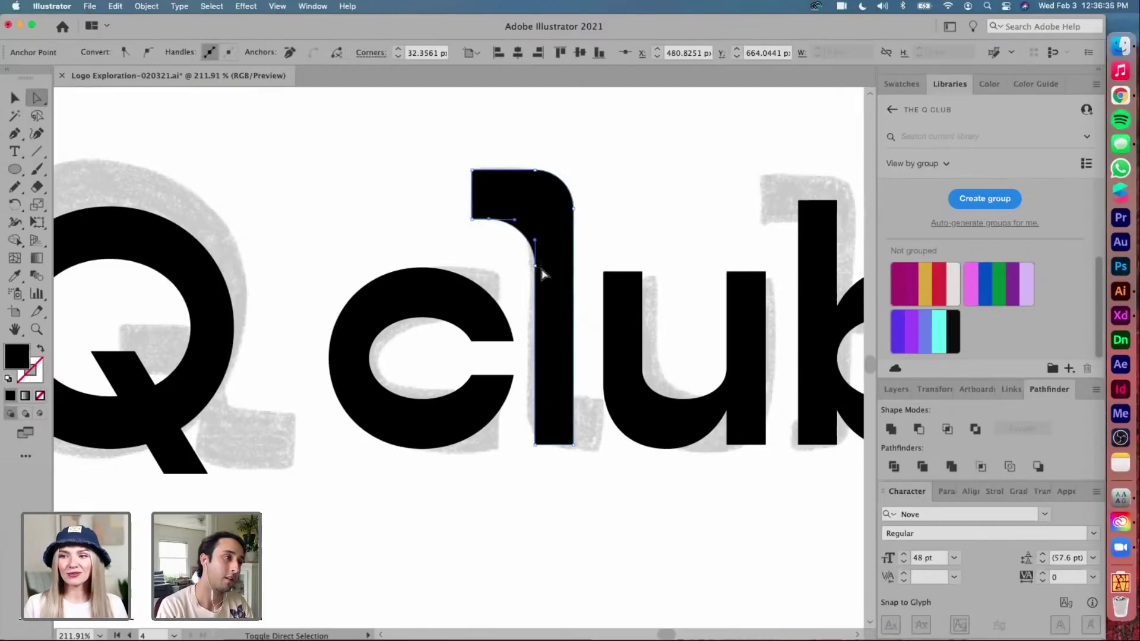
shift+click(536, 267)
drag(488, 267, 516, 247)
key(super+z)
key(v)
click(618, 199)
Move the u and b together to the right to open space after the l, and deselect them
scroll(617, 191, down, 2)
scroll(618, 191, up, 4)
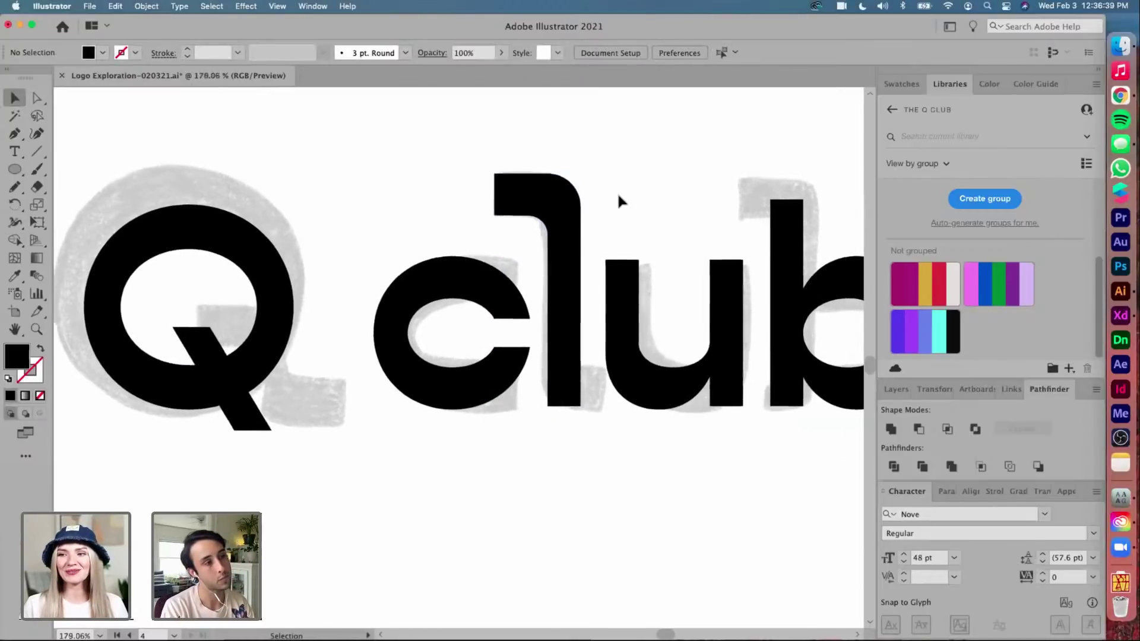
scroll(617, 191, right, 5)
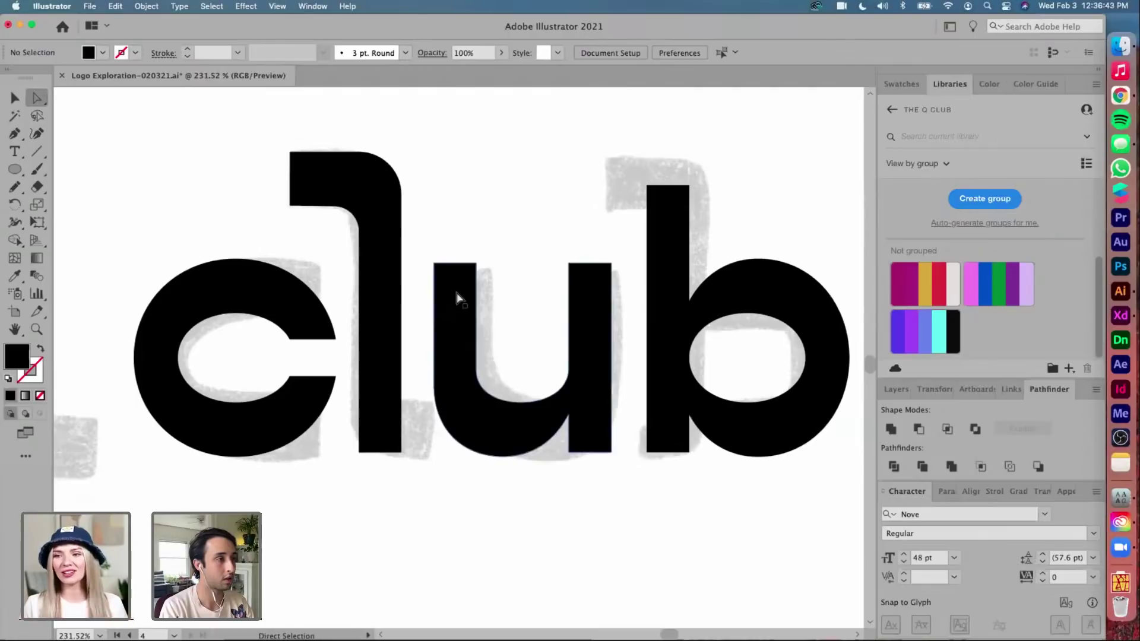
click(458, 297)
shift+click(655, 262)
drag(591, 295, 684, 295)
click(435, 300)
Check which fonts the last two Q Club samples in the first column of the type exploration artboard use, and deselect the text
scroll(436, 301, down, 1)
scroll(436, 300, down, 5)
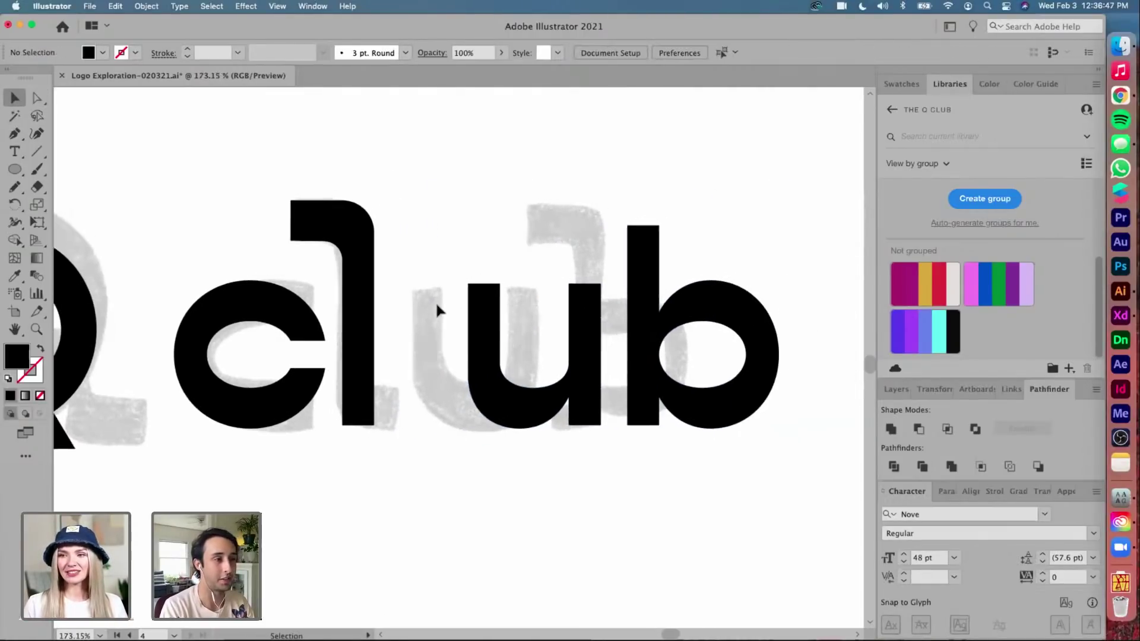
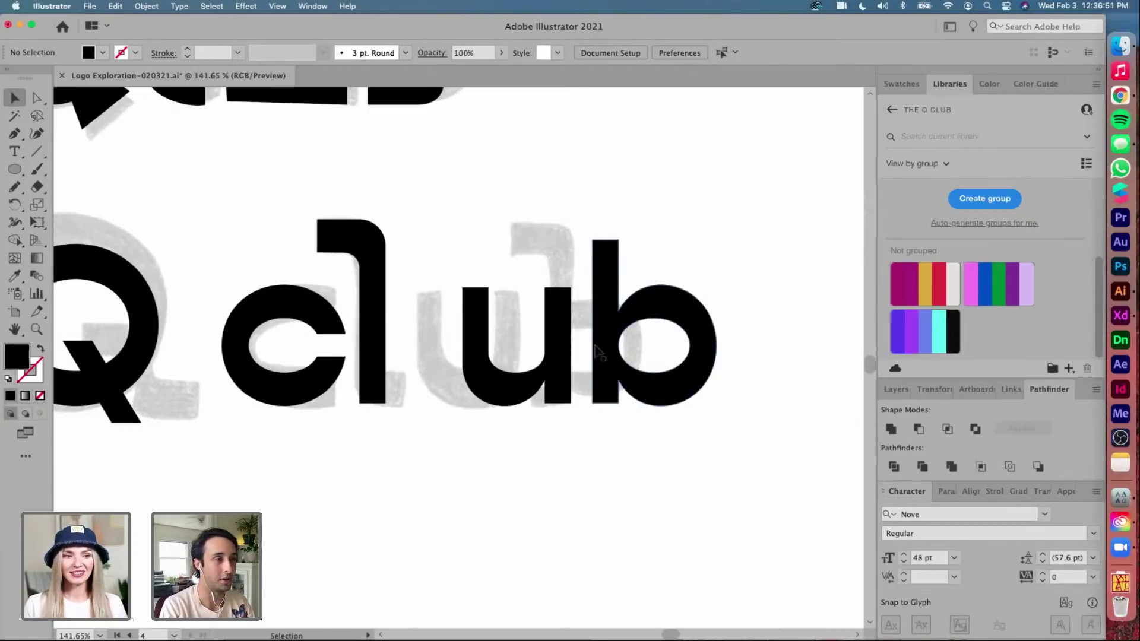
scroll(655, 317, down, 5)
scroll(655, 317, down, 10)
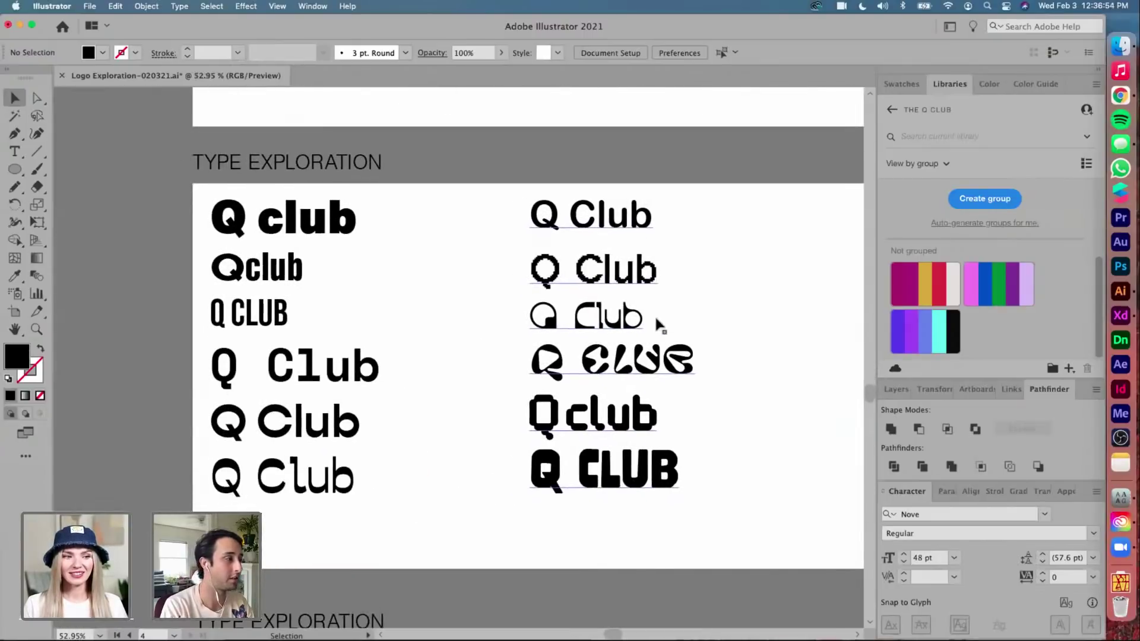
double_click(335, 435)
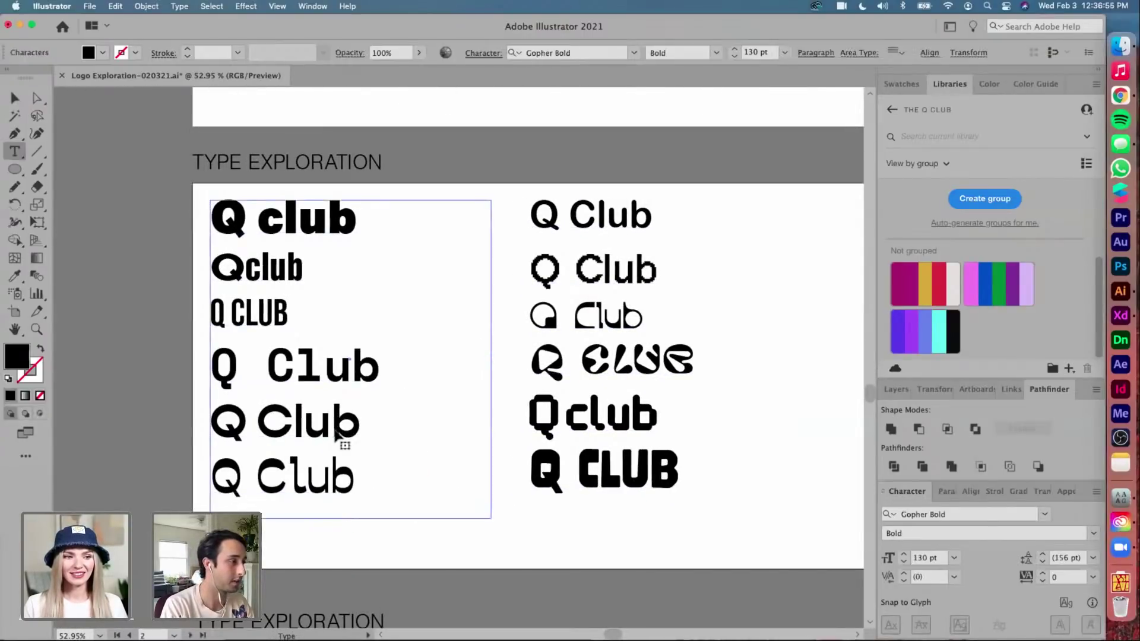
scroll(362, 423, up, 3)
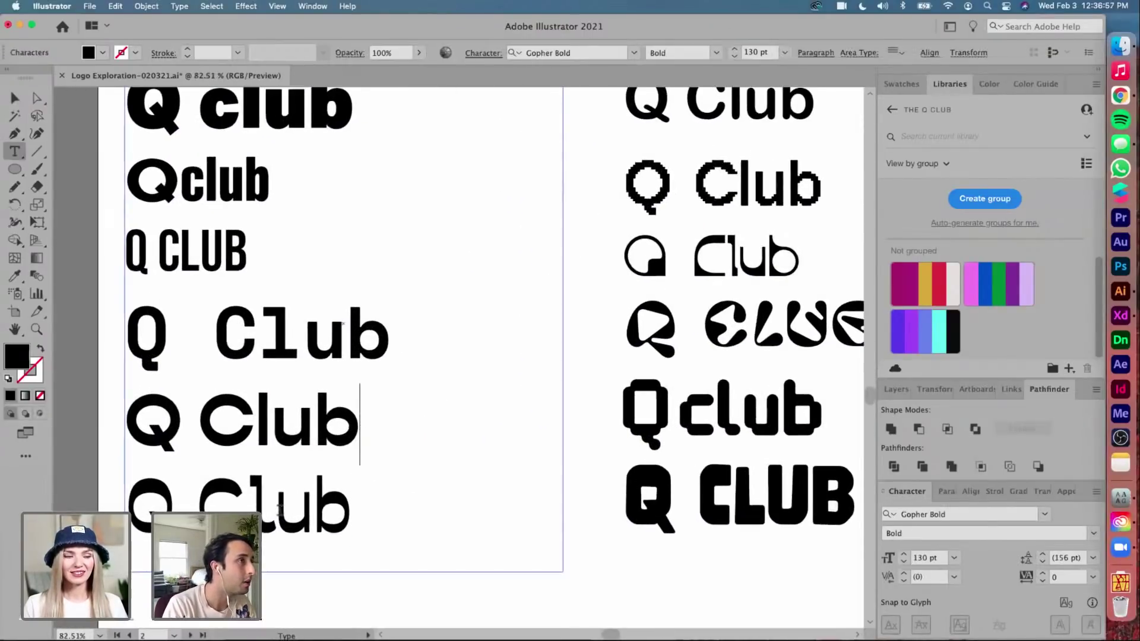
drag(349, 506, 124, 505)
scroll(124, 505, left, 2)
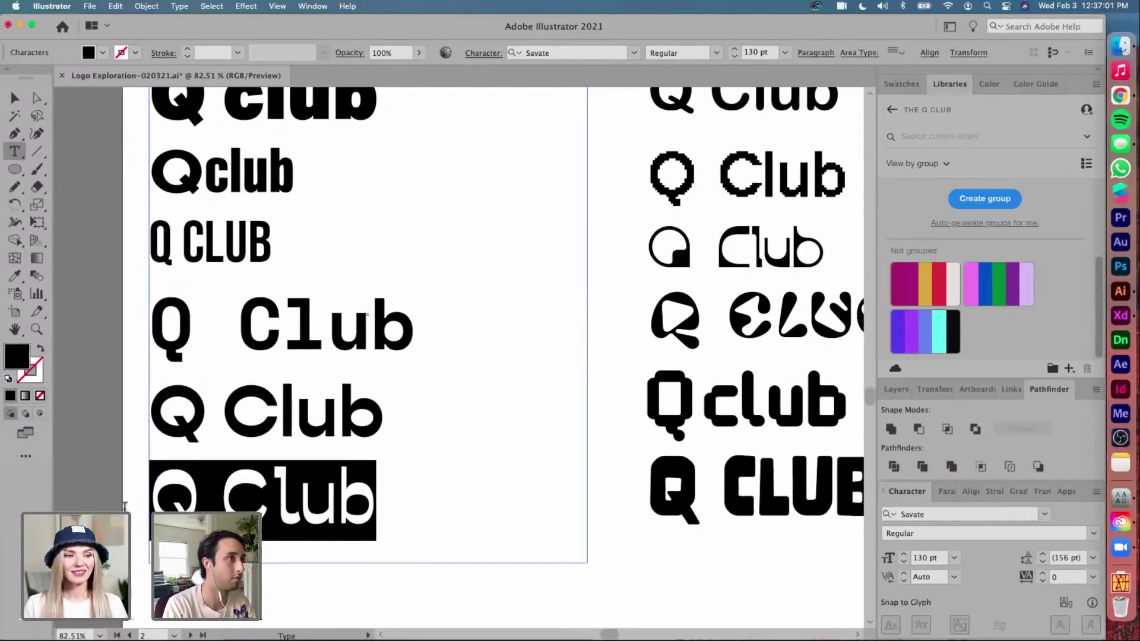
scroll(523, 200, down, 1)
click(386, 491)
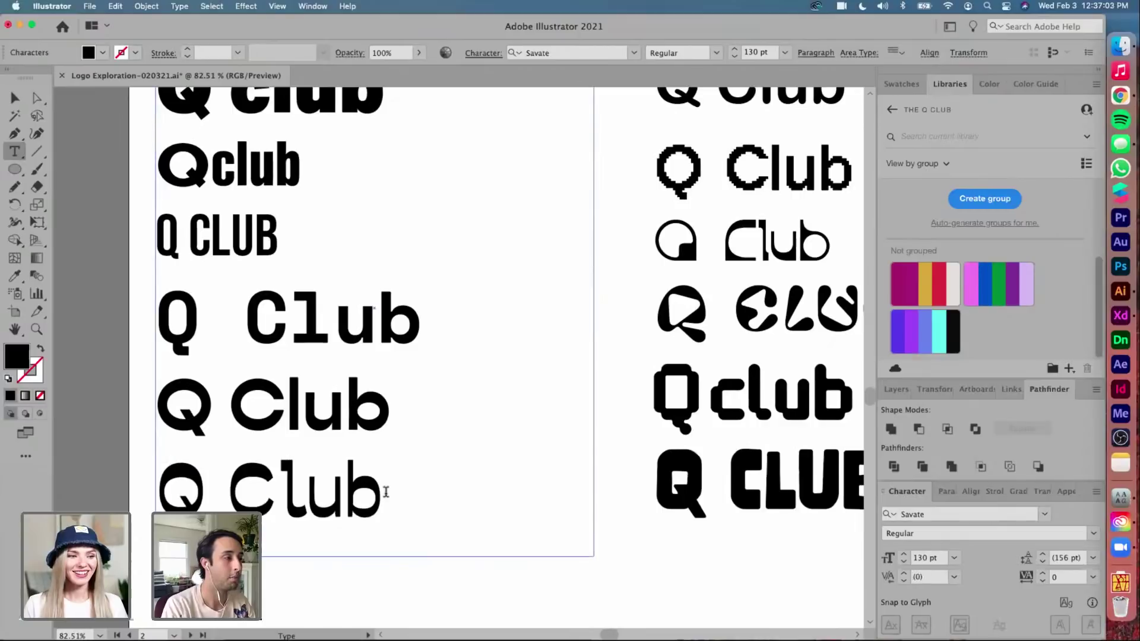
drag(372, 493, 172, 490)
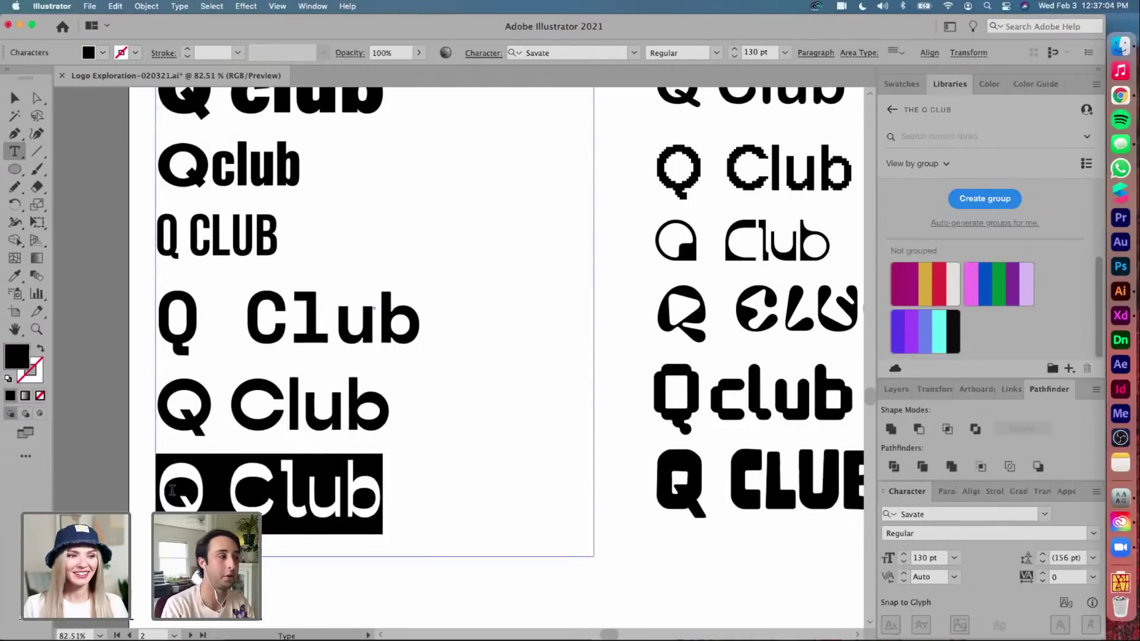
triple_click(388, 403)
drag(388, 480, 153, 480)
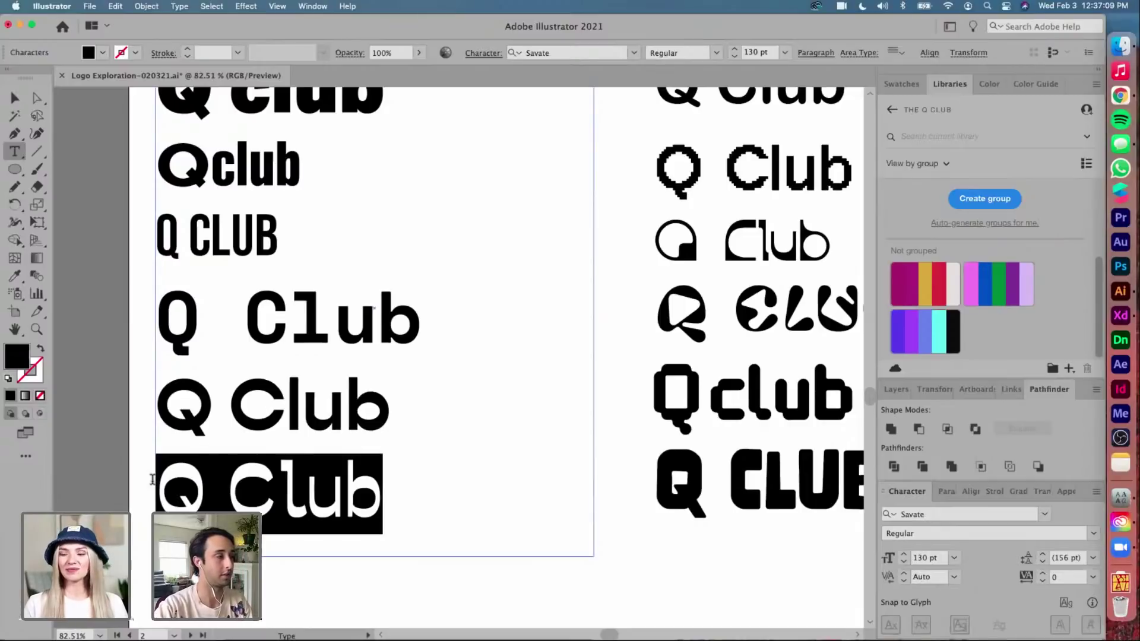
key(Escape)
click(112, 484)
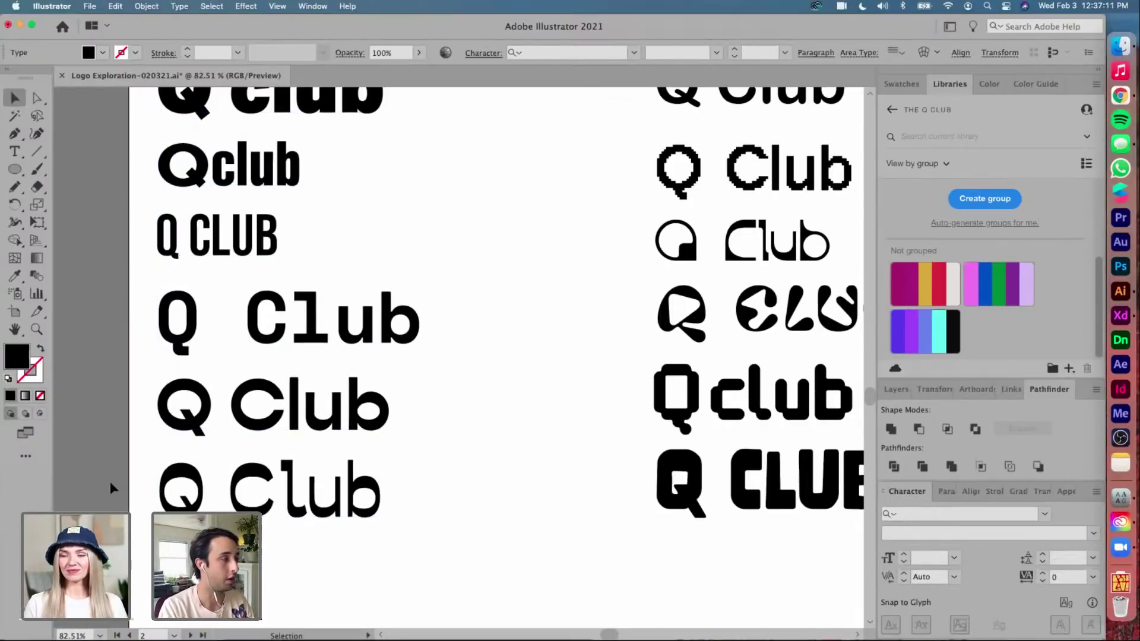
Switch to Chrome and open the Velvetyne type foundry site, velvetyne.fr, in a new tab
click(1124, 98)
key(super+t)
text(ve)
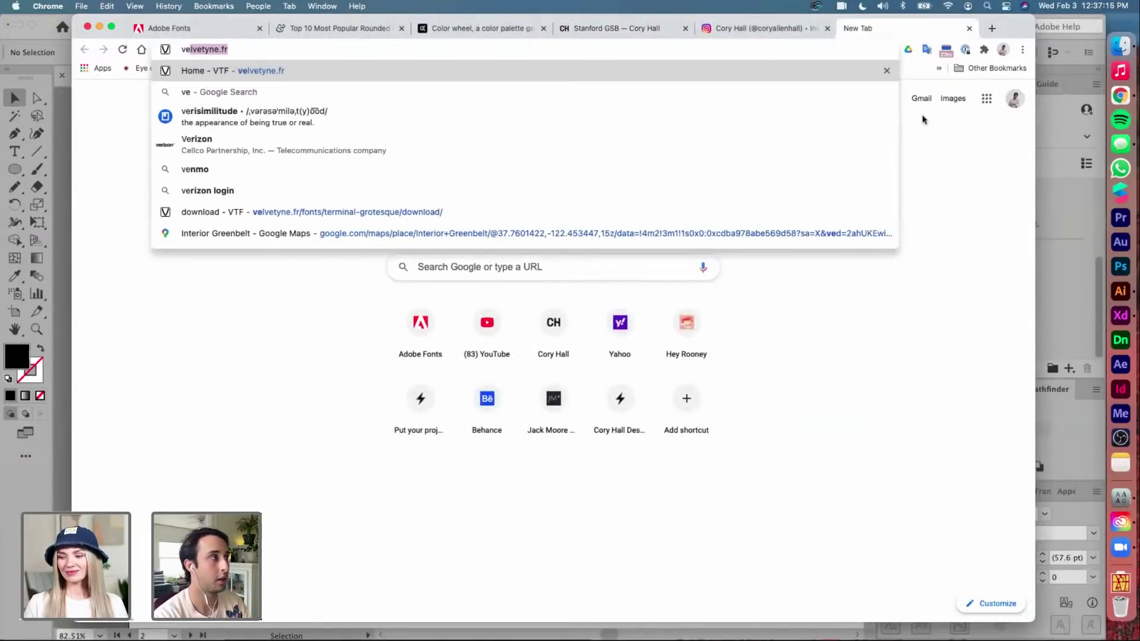
key(Return)
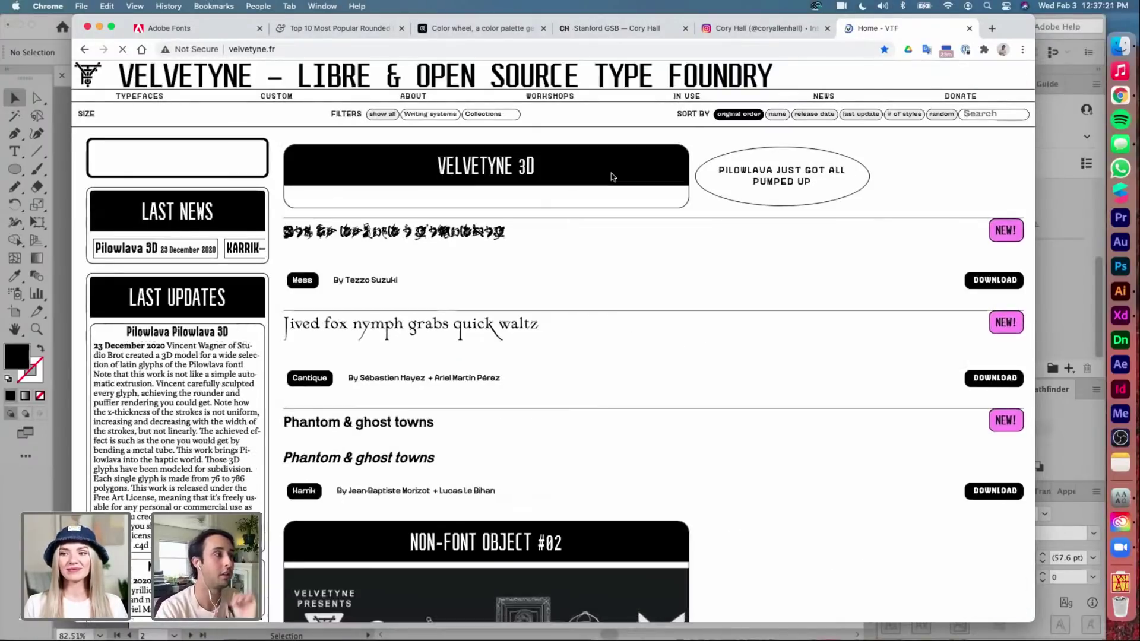
Browse the open-source typefaces in the Velvetyne catalogue, from the newest releases down past Trickster
scroll(651, 391, down, 8)
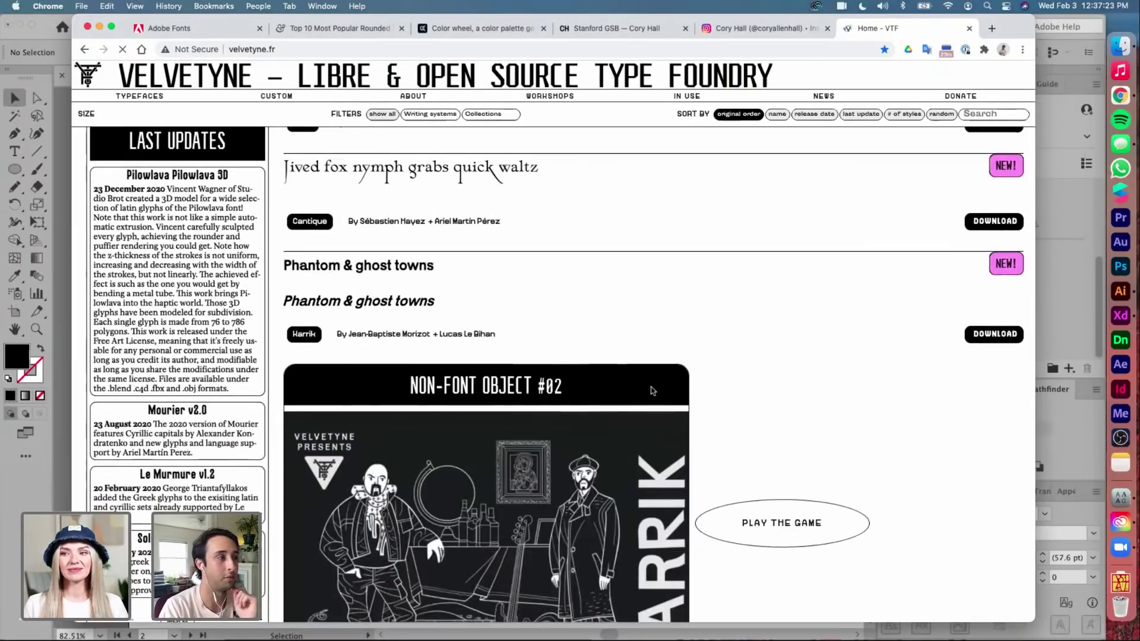
scroll(651, 391, down, 10)
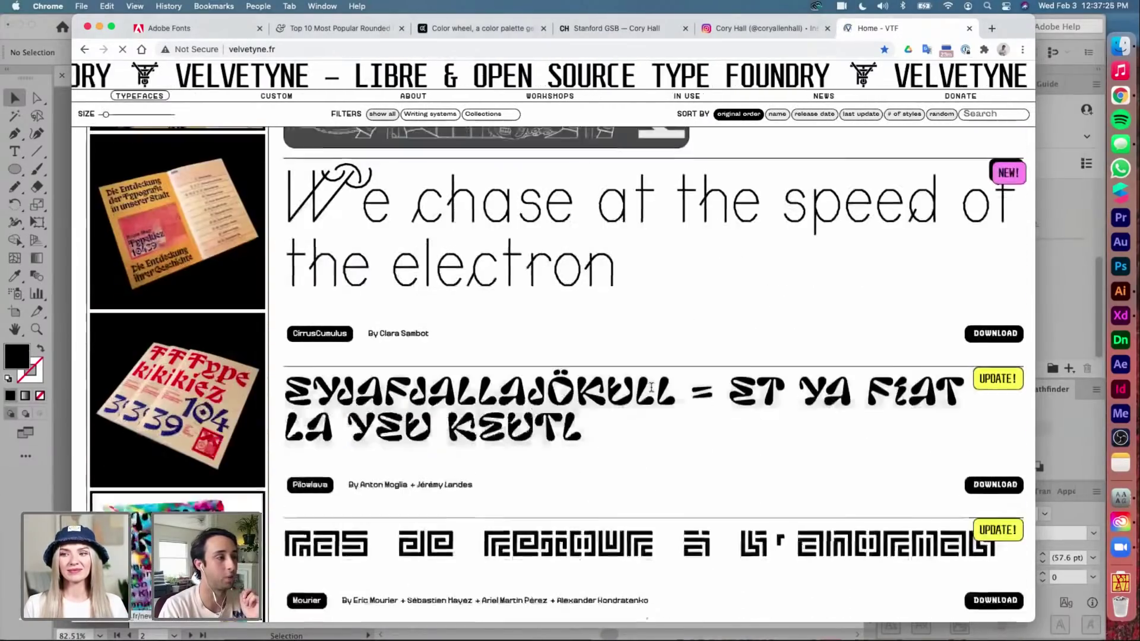
scroll(651, 389, down, 2)
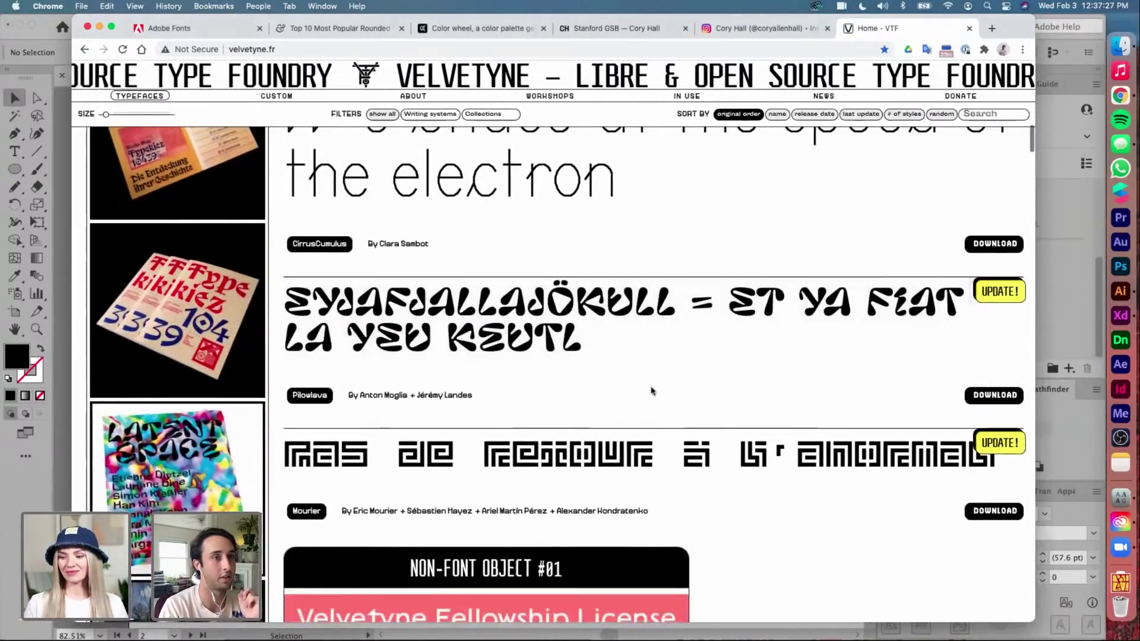
scroll(651, 392, down, 14)
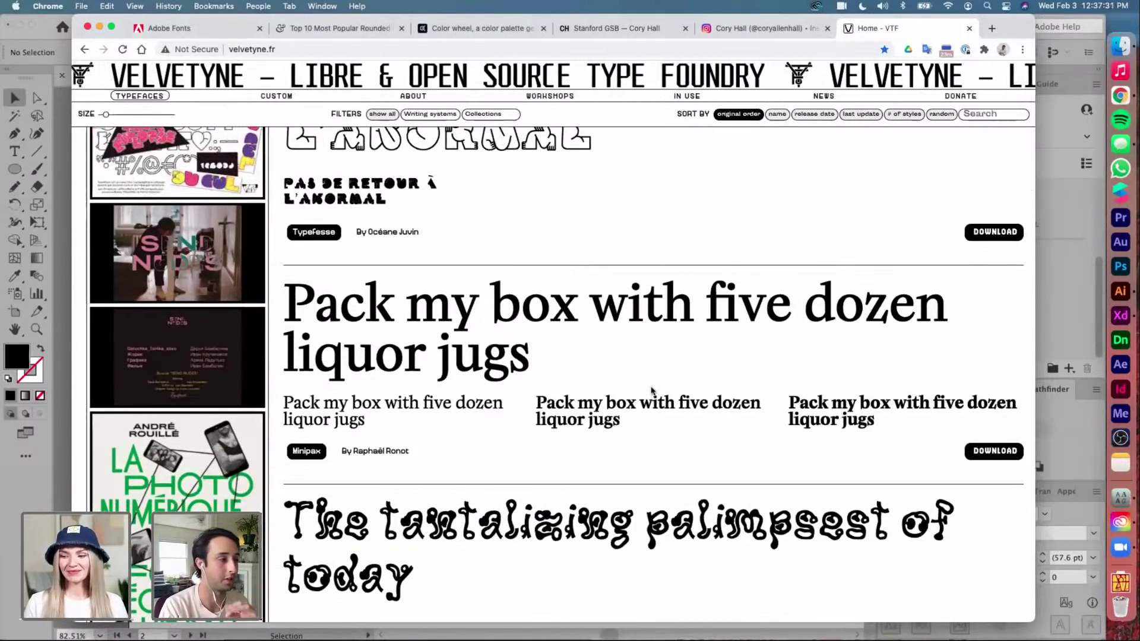
scroll(651, 391, down, 10)
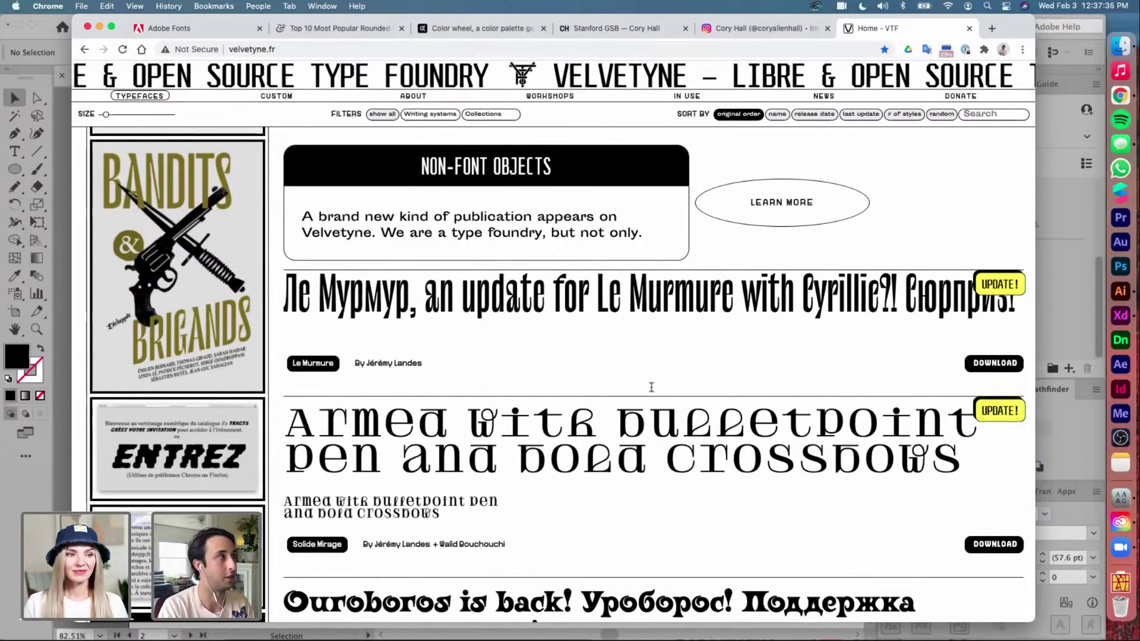
scroll(650, 380, down, 3)
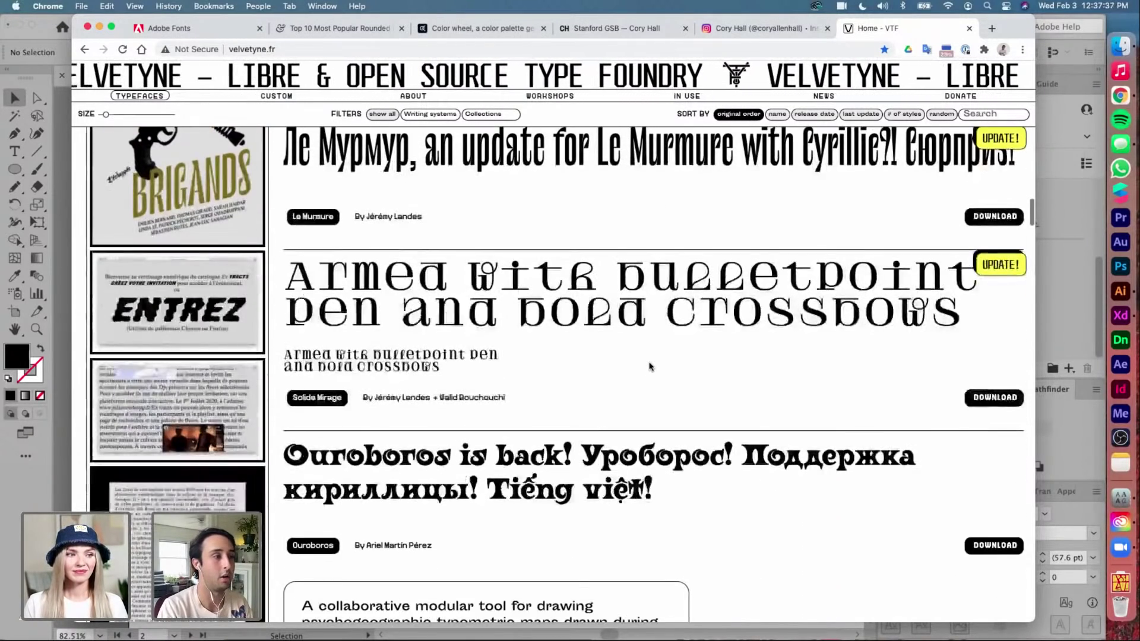
scroll(649, 366, down, 15)
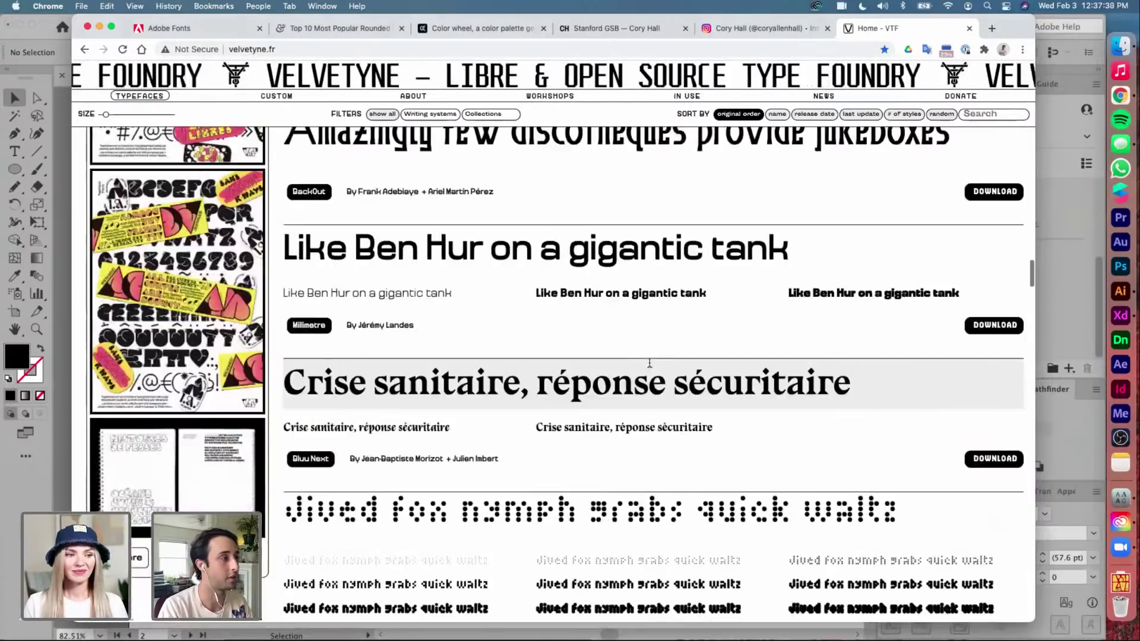
scroll(649, 363, down, 15)
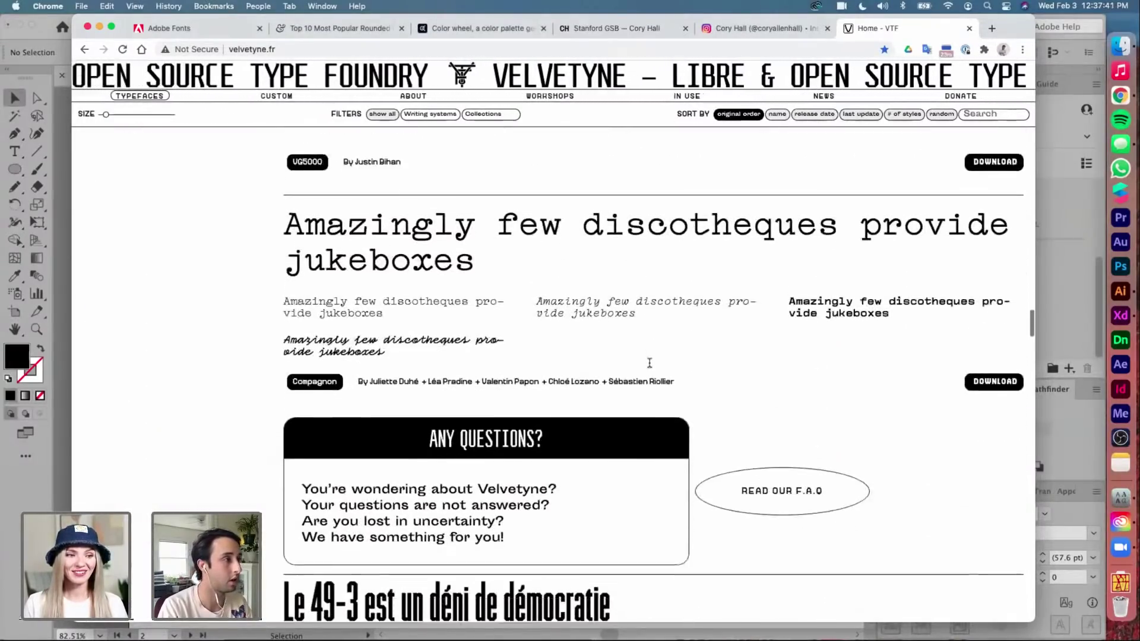
scroll(650, 363, down, 8)
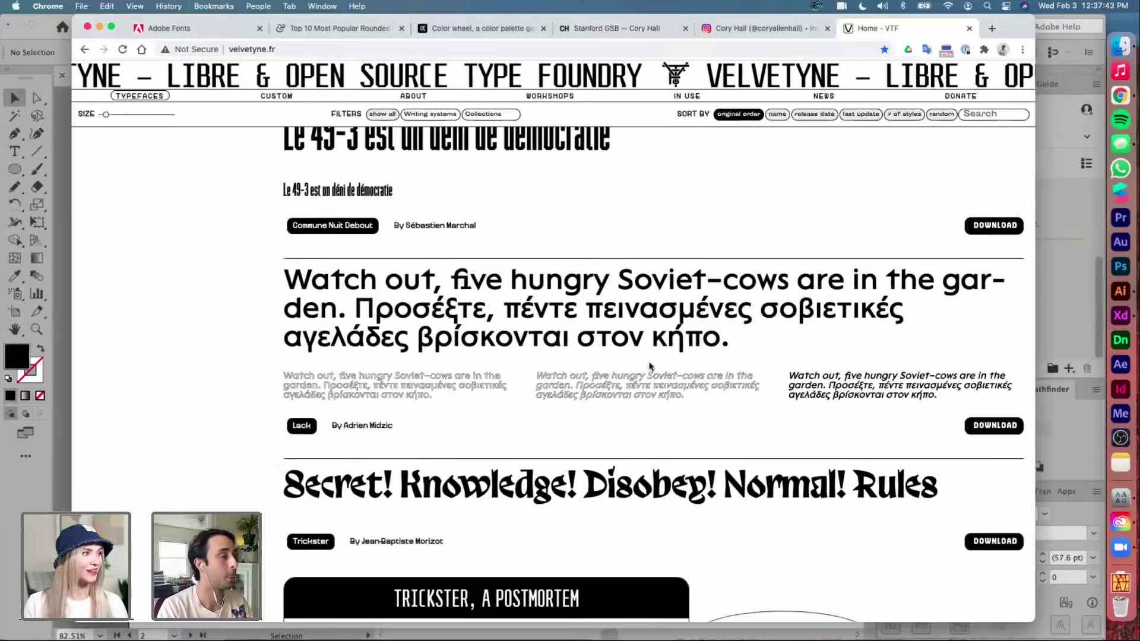
scroll(649, 366, down, 5)
scroll(649, 366, up, 1)
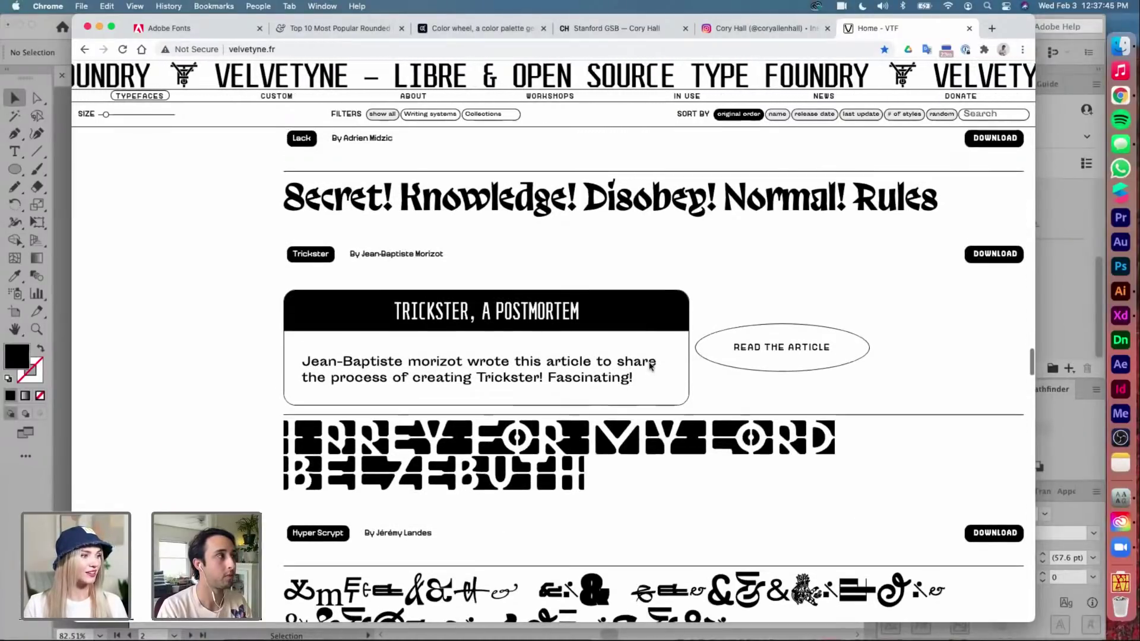
Look over the curated Font Packs on Adobe Fonts, and return to the Velvetyne page
key(ctrl+Tab)
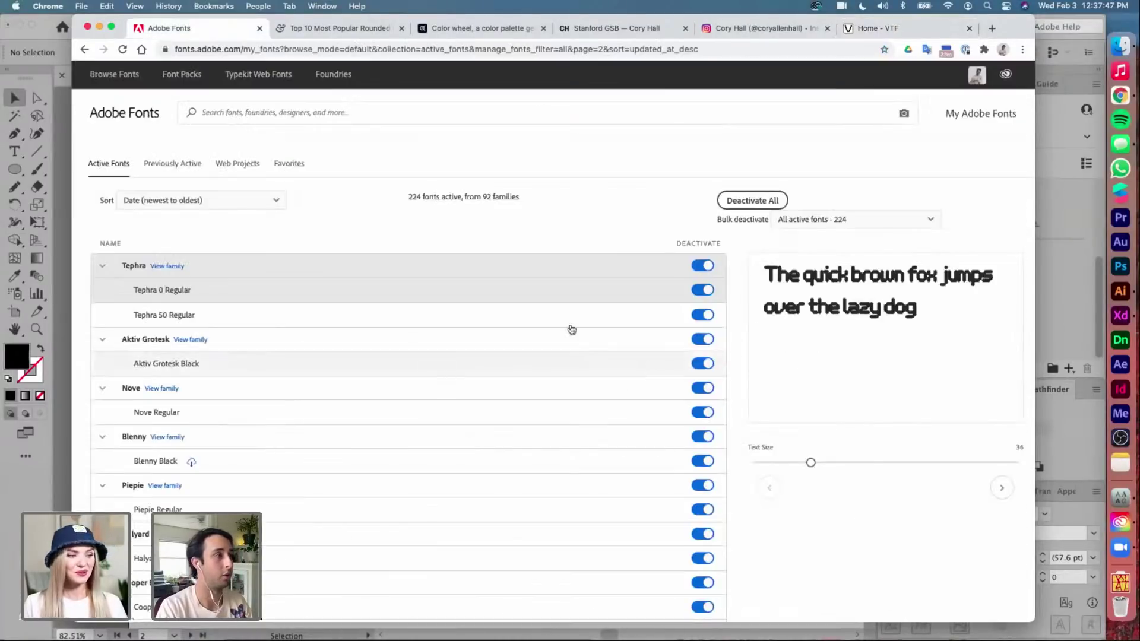
click(192, 78)
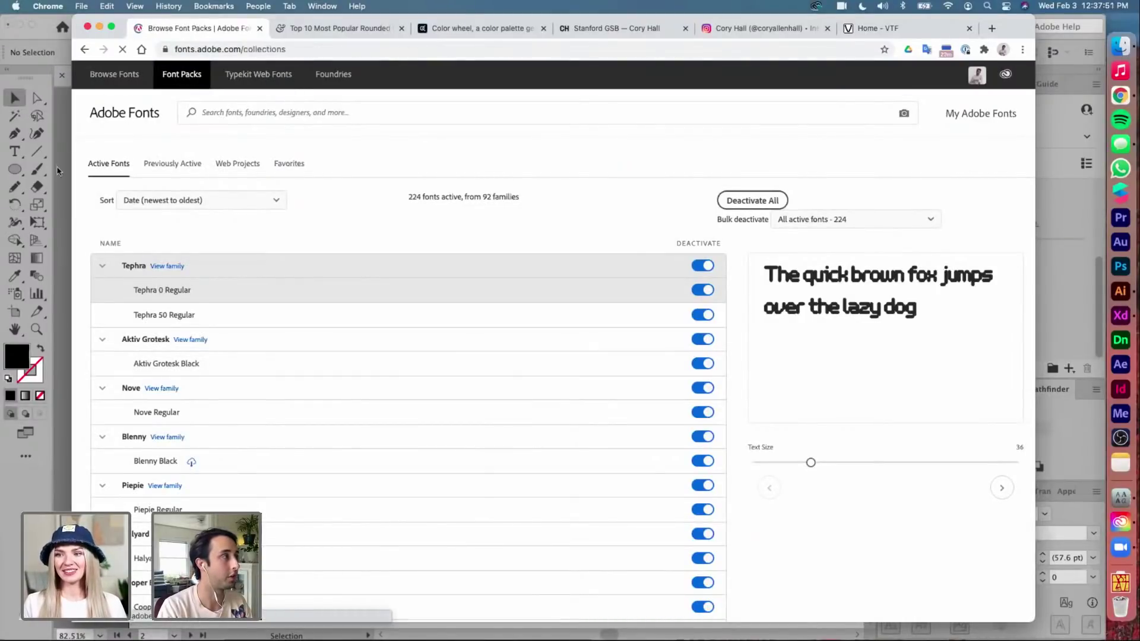
scroll(382, 394, down, 4)
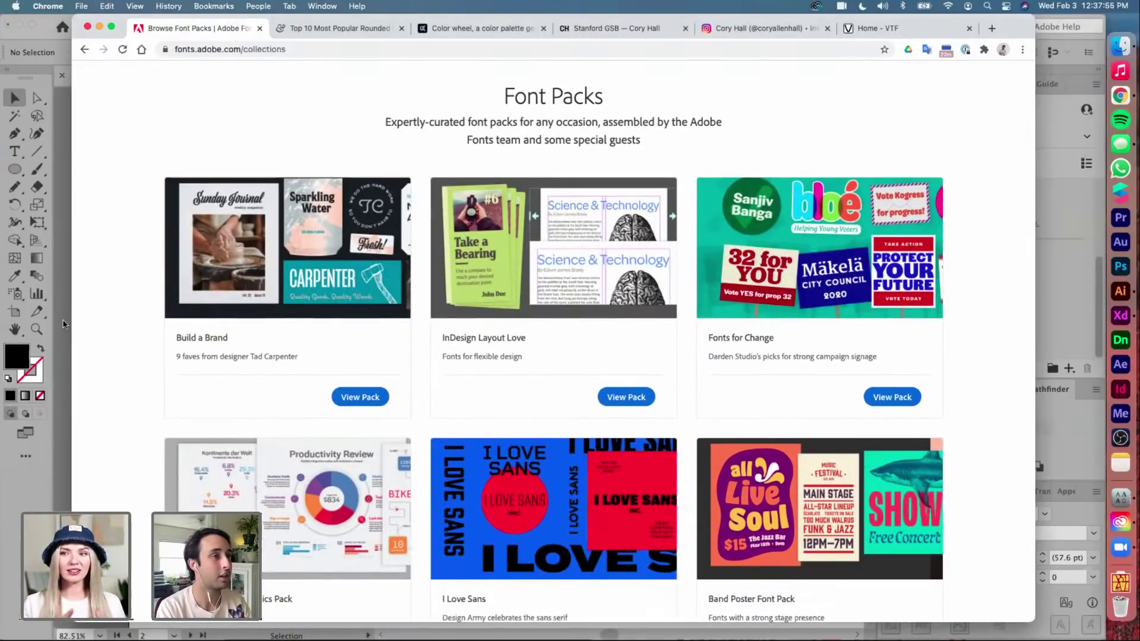
key(super+9)
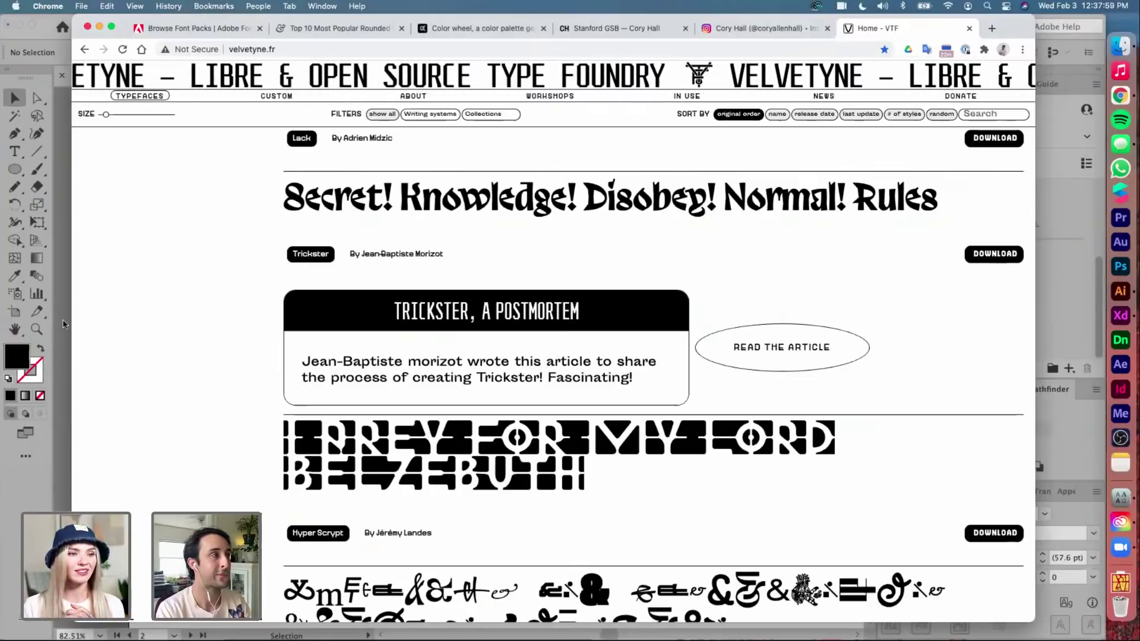
Switch back to Illustrator, check the font of the fourth Q Club sample in the second column, and deselect the text
click(63, 324)
scroll(567, 233, right, 4)
scroll(567, 233, up, 3)
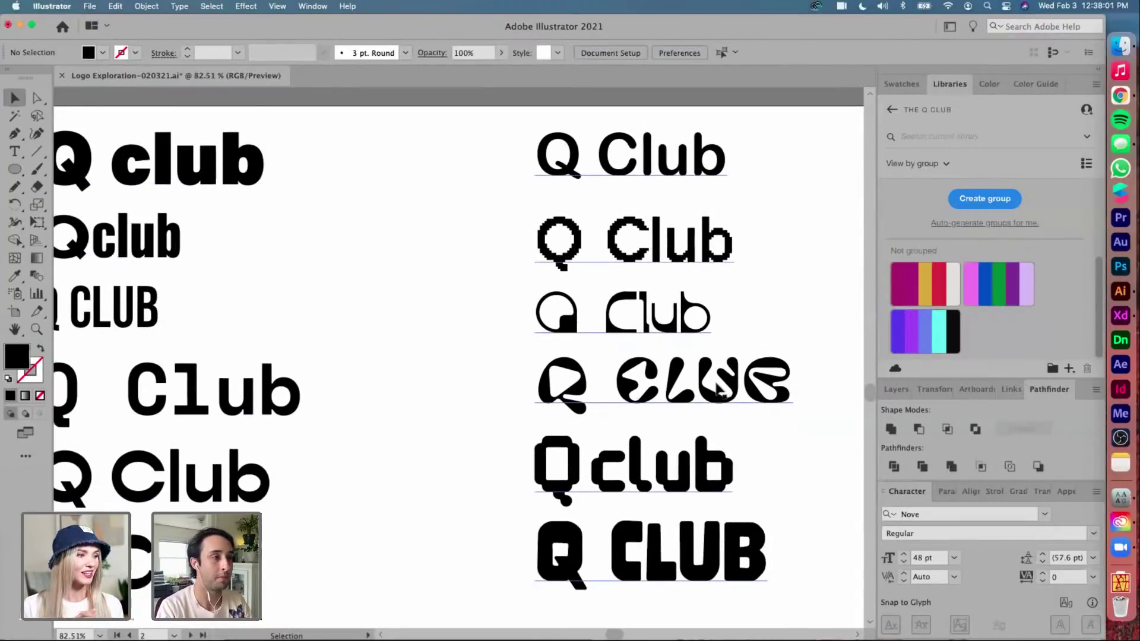
double_click(737, 369)
drag(800, 374, 501, 374)
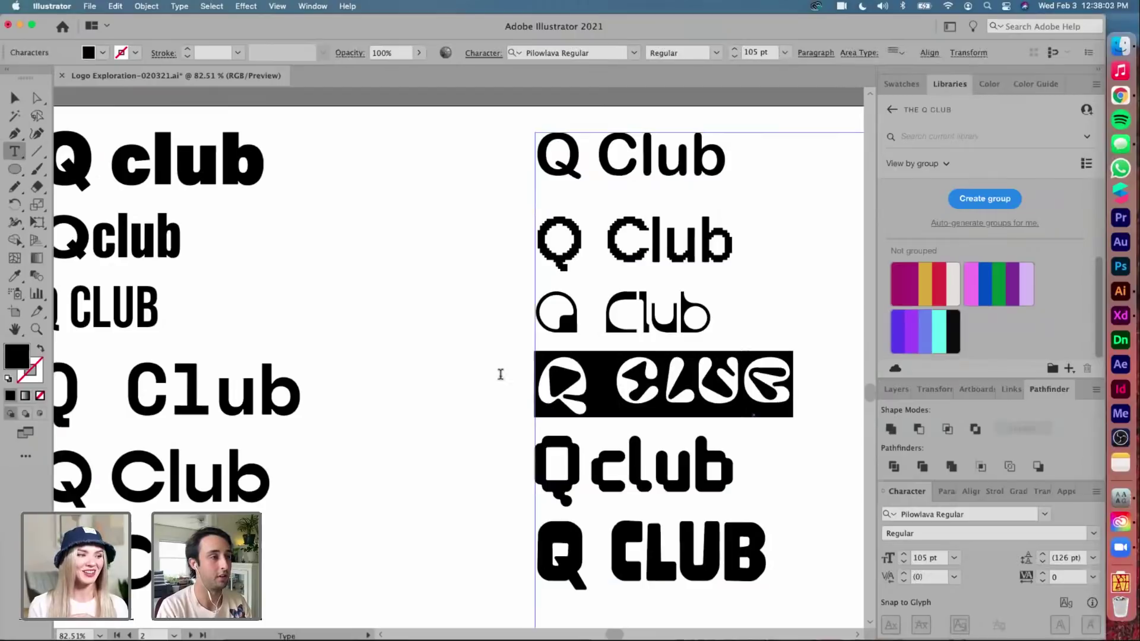
scroll(498, 373, right, 3)
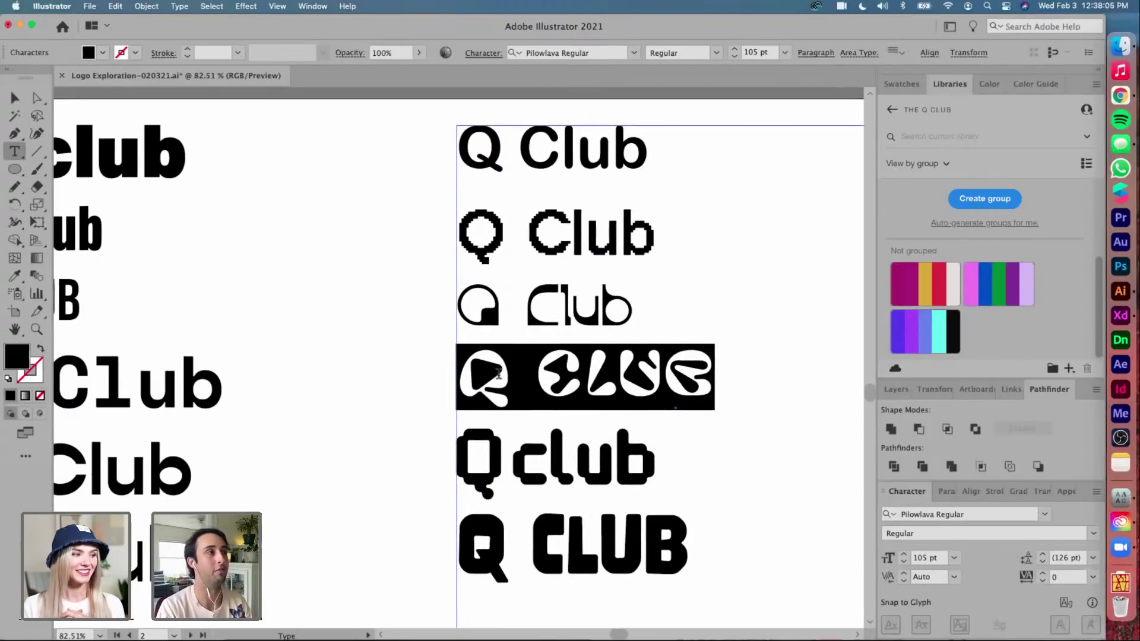
scroll(498, 373, right, 2)
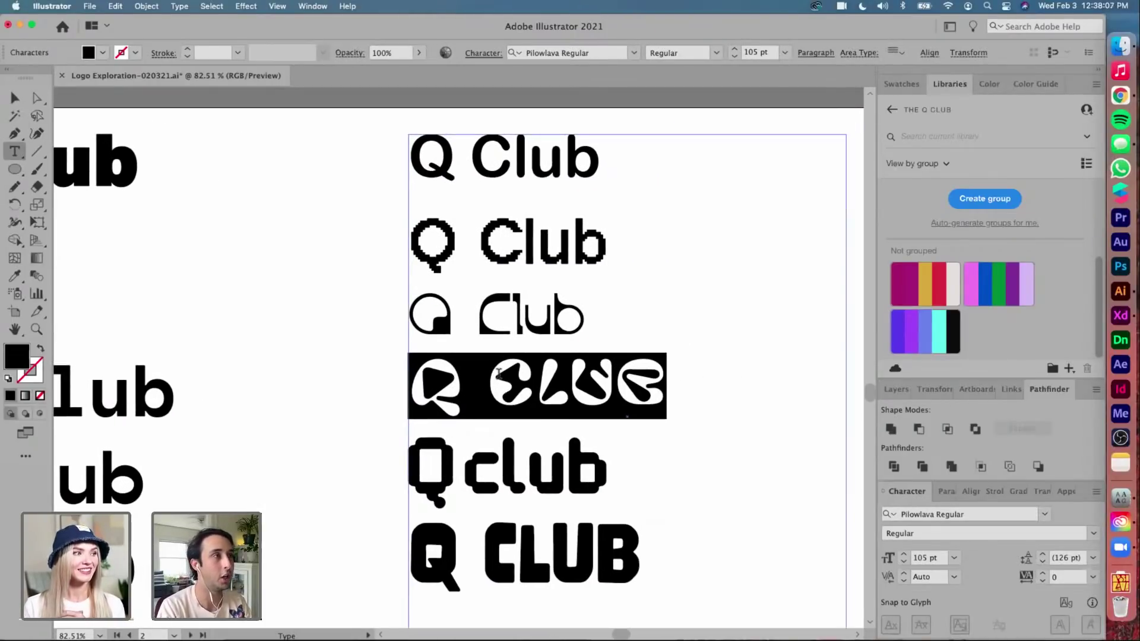
scroll(499, 373, right, 2)
key(Escape)
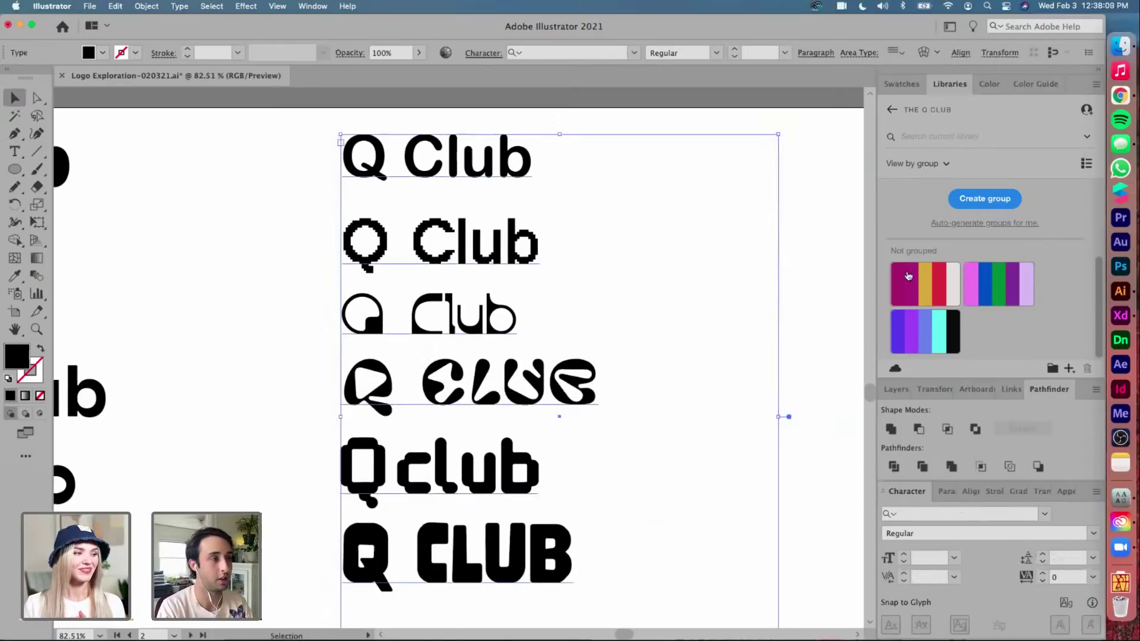
click(830, 294)
Return to the club lettering over the third sketch and add anchor points low on the right edge of the l's stem
scroll(829, 291, down, 3)
scroll(831, 290, down, 2)
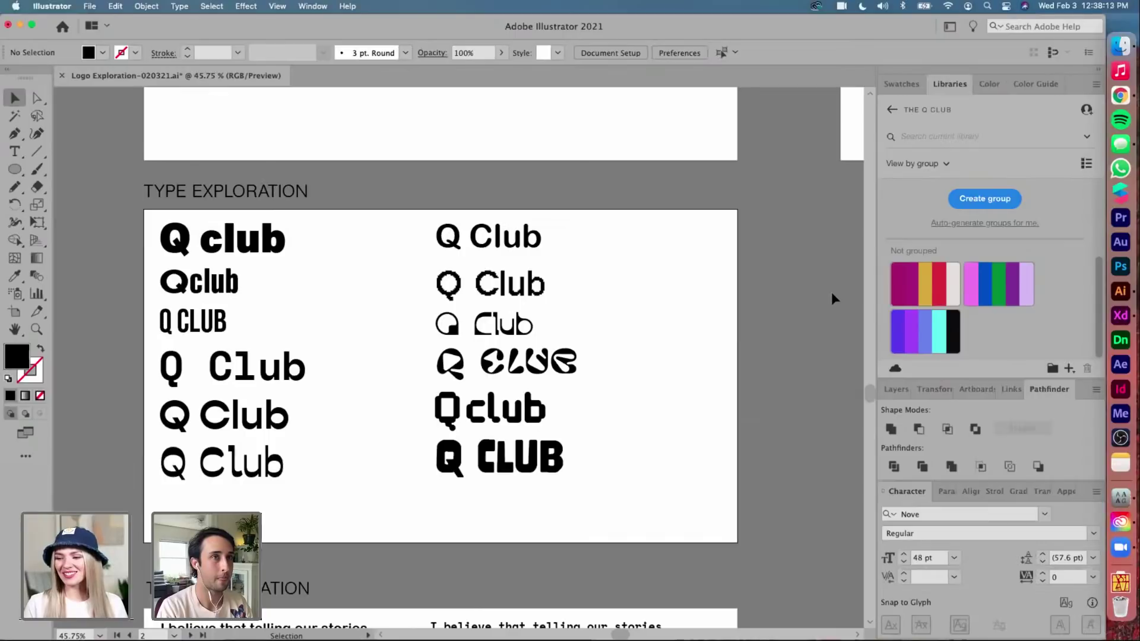
scroll(843, 217, up, 3)
scroll(843, 216, right, 3)
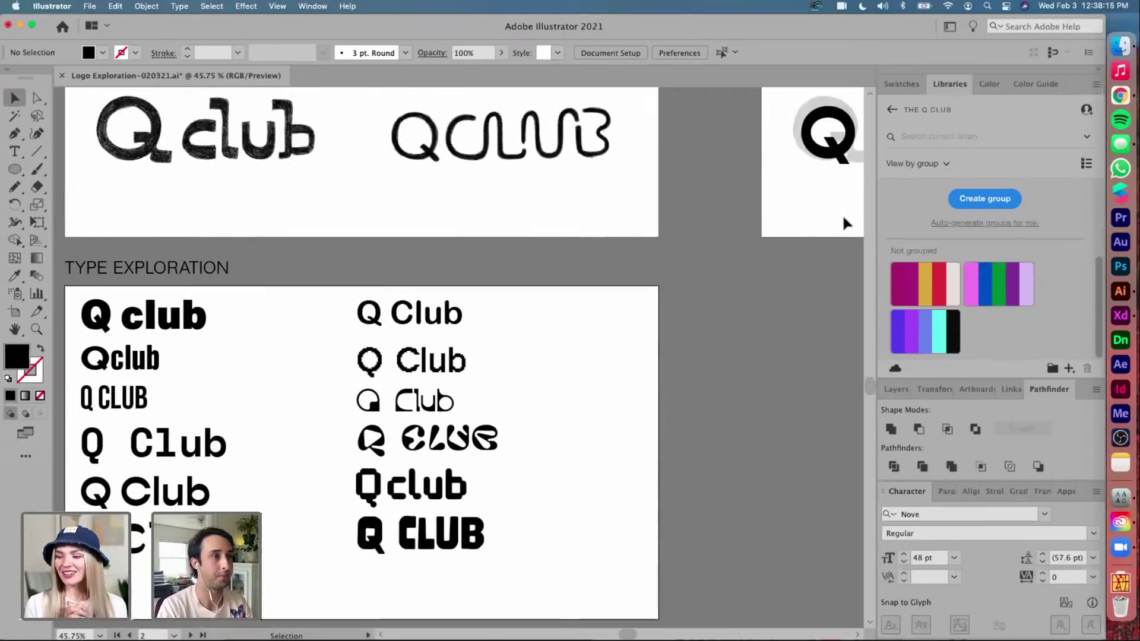
scroll(843, 216, up, 3)
scroll(843, 219, right, 2)
scroll(617, 349, up, 4)
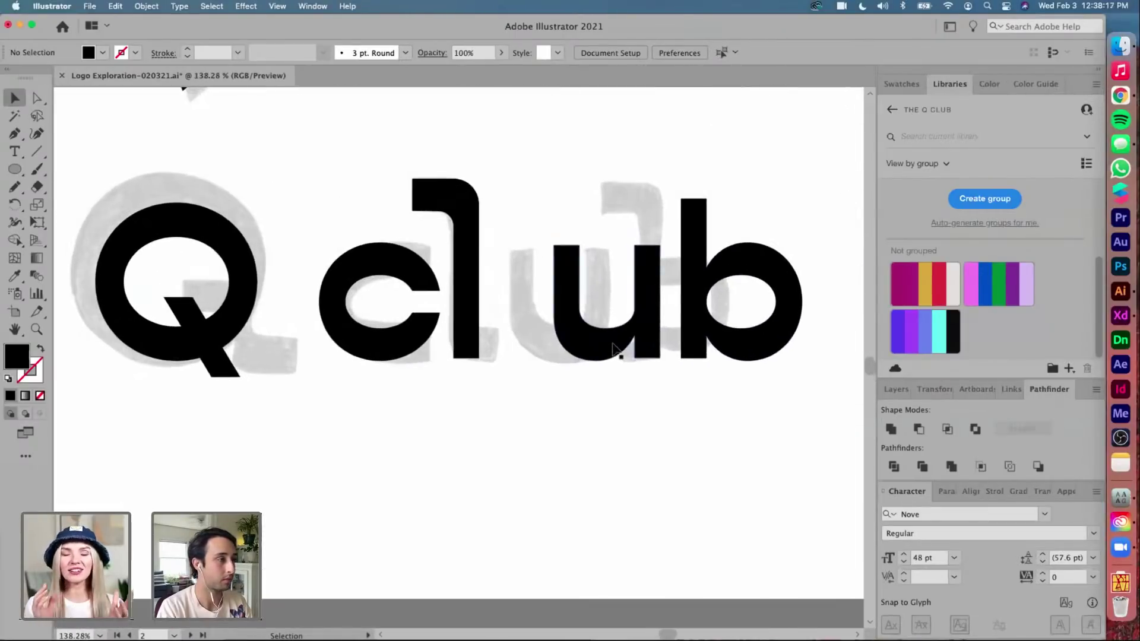
scroll(613, 349, up, 2)
click(376, 325)
scroll(374, 323, up, 1)
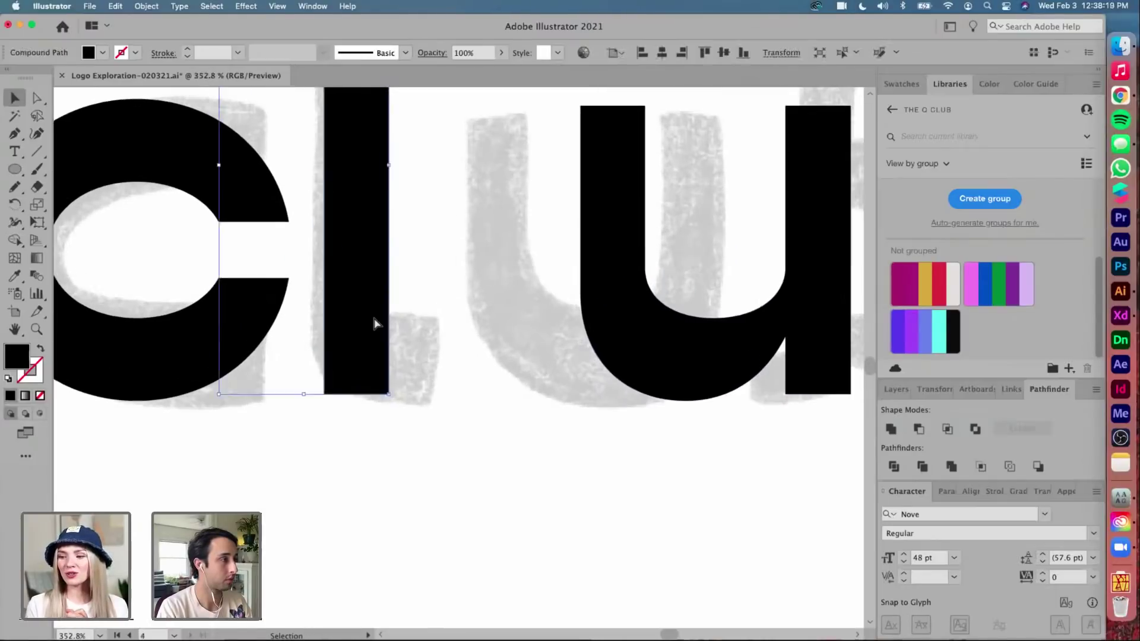
key(a)
scroll(374, 324, up, 2)
scroll(400, 343, up, 2)
key(p)
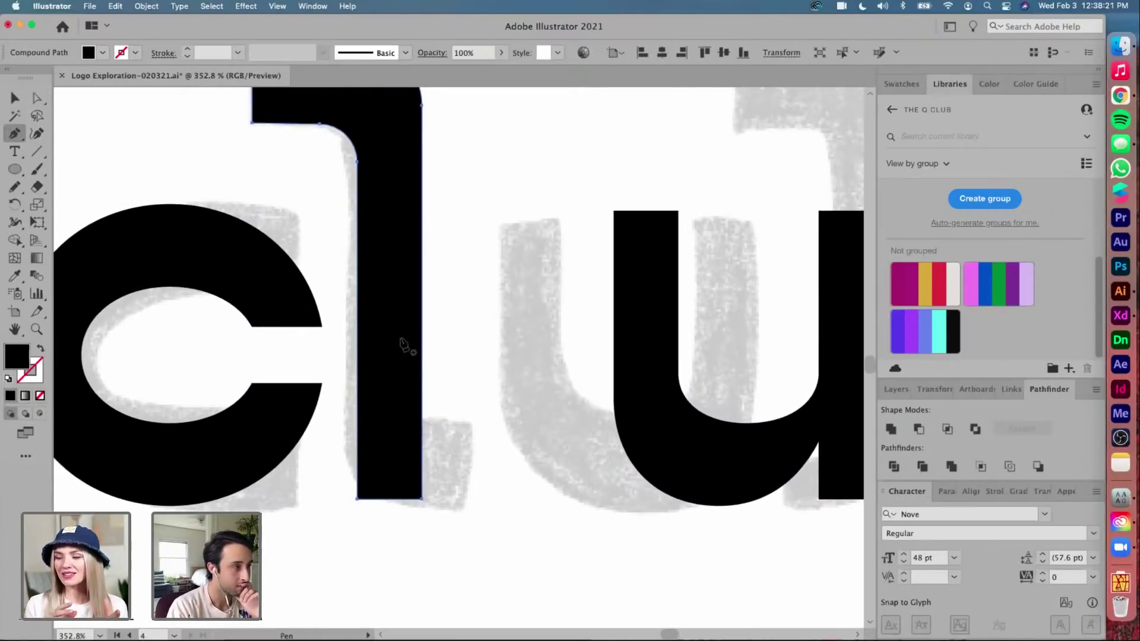
click(422, 394)
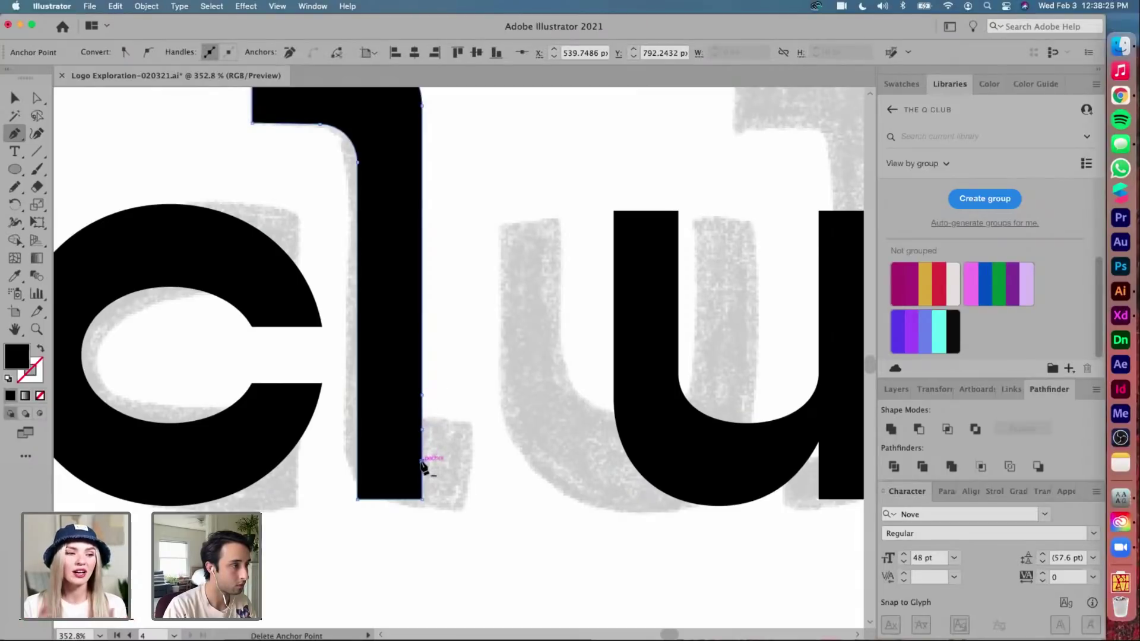
Pull the lower right anchor points of the l outward to form a square foot extending toward the u
key(a)
drag(422, 499, 465, 498)
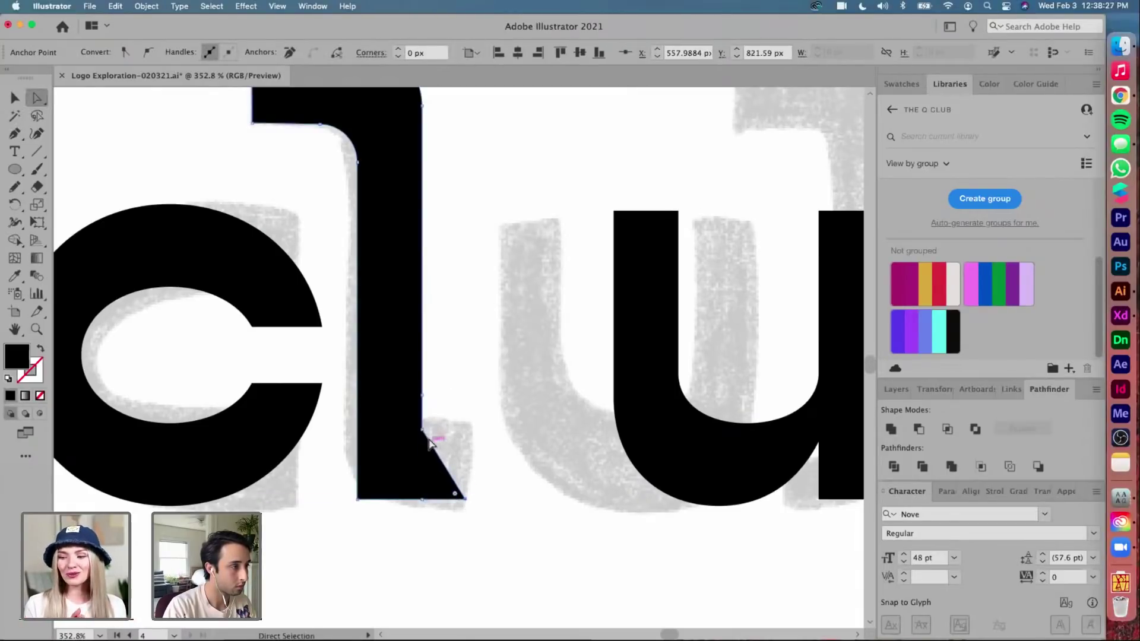
drag(423, 430, 467, 402)
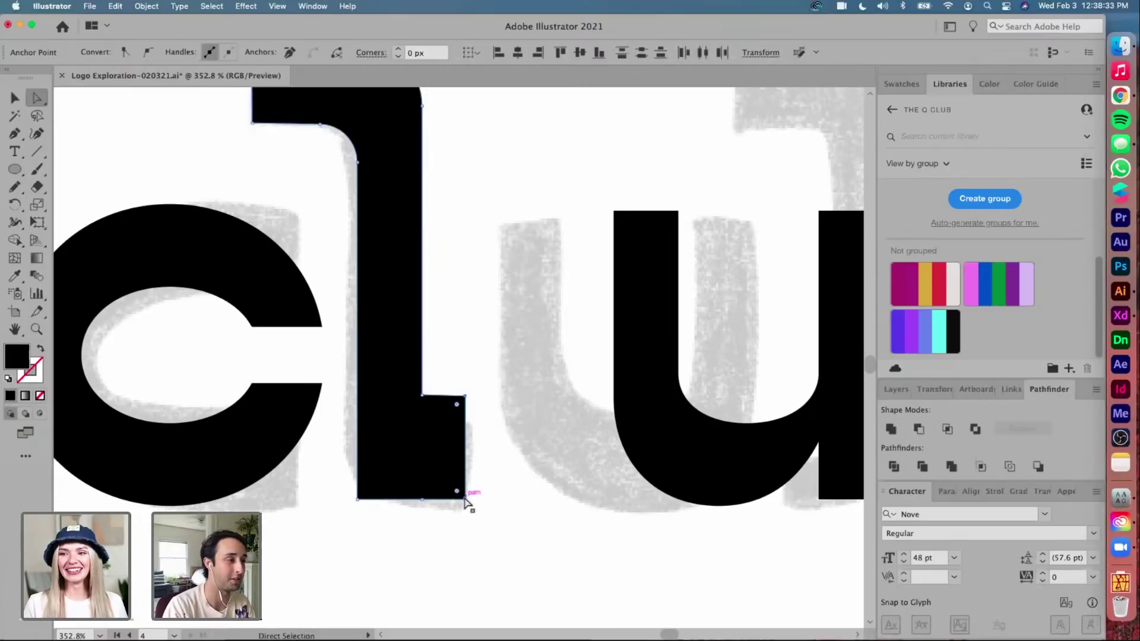
drag(465, 501, 490, 493)
click(512, 492)
scroll(514, 495, down, 2)
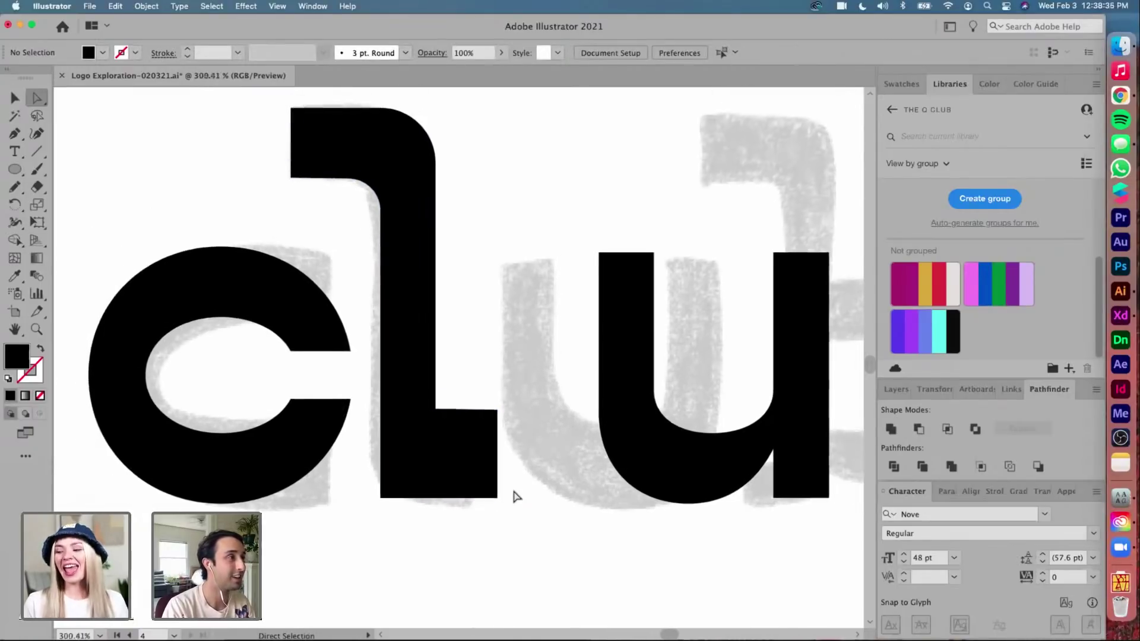
Lower the top edge of the l's foot and round the inner corner above it to about 25 px
scroll(515, 496, up, 2)
click(471, 483)
scroll(468, 476, up, 4)
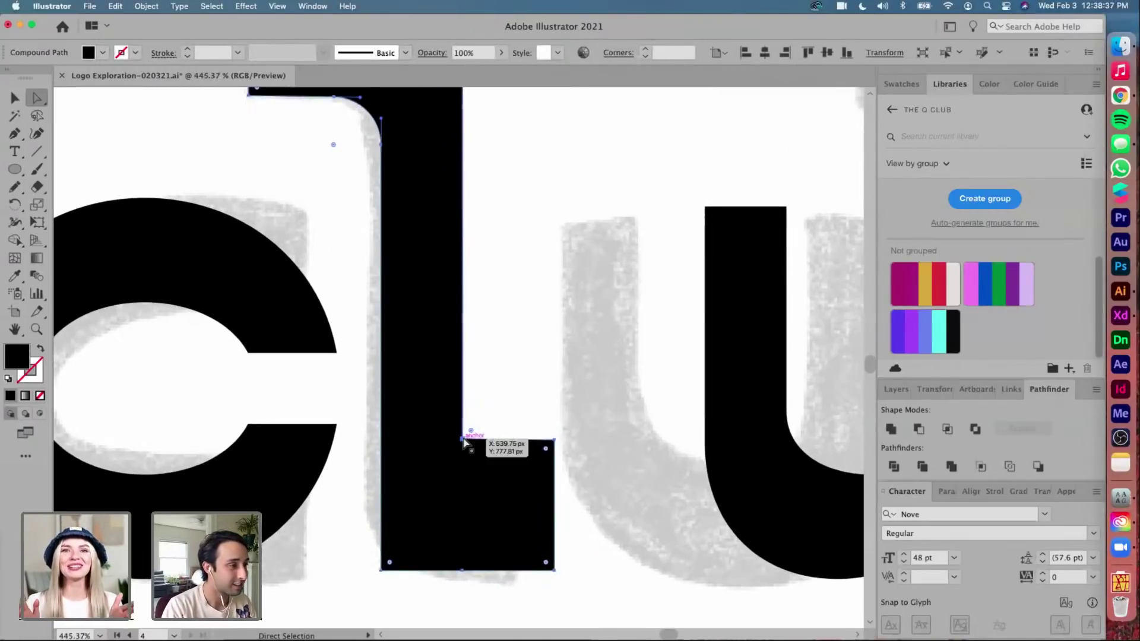
drag(453, 469, 452, 467)
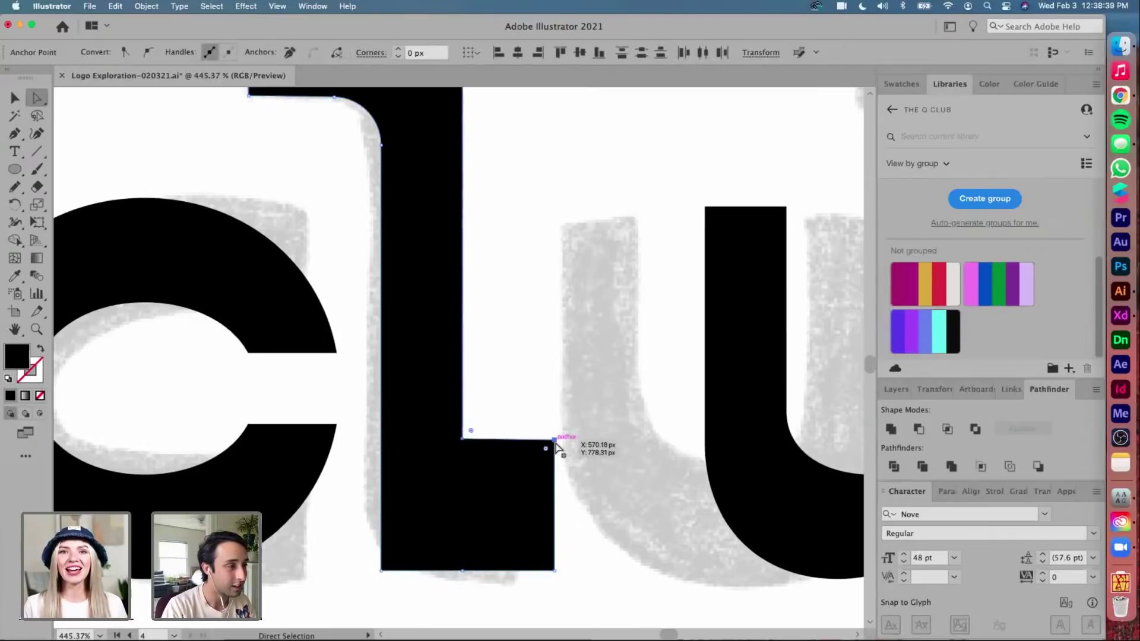
drag(555, 441, 554, 468)
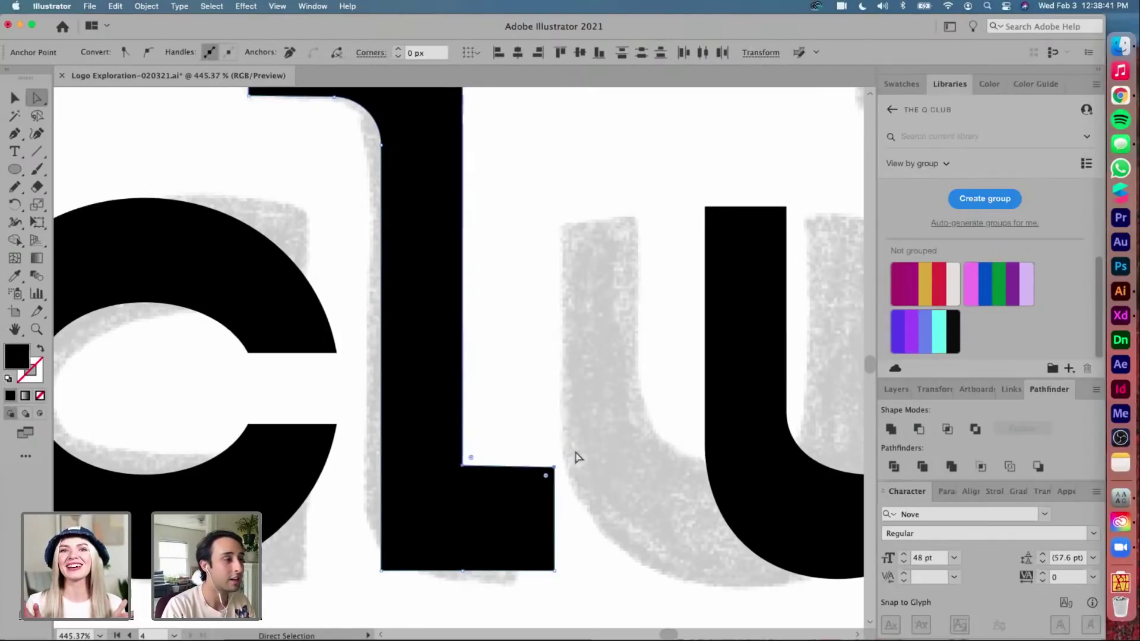
drag(447, 479, 531, 390)
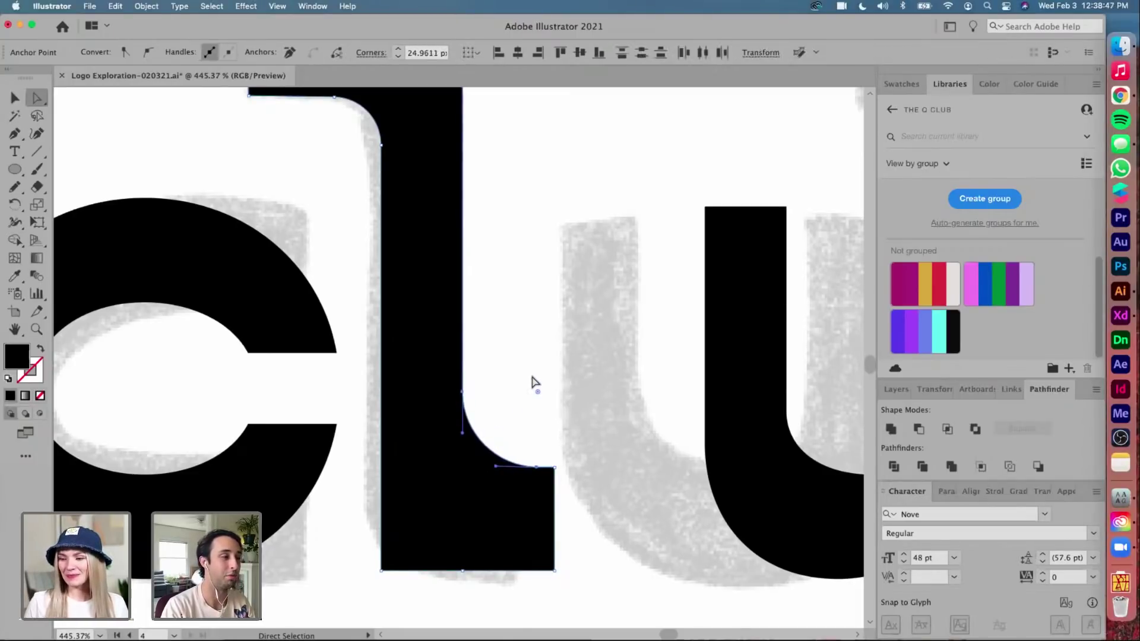
click(532, 383)
Round the outer lower-left corner of the l so its base curves smoothly into the foot
click(468, 509)
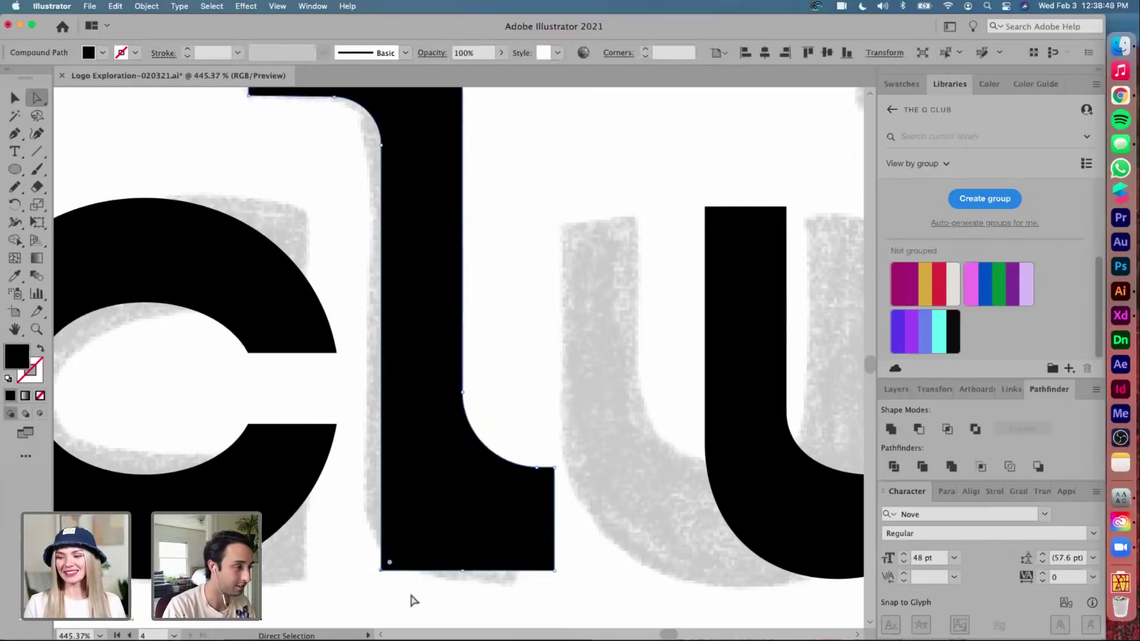
click(380, 570)
drag(394, 555, 466, 498)
click(552, 376)
key(v)
scroll(550, 373, down, 5)
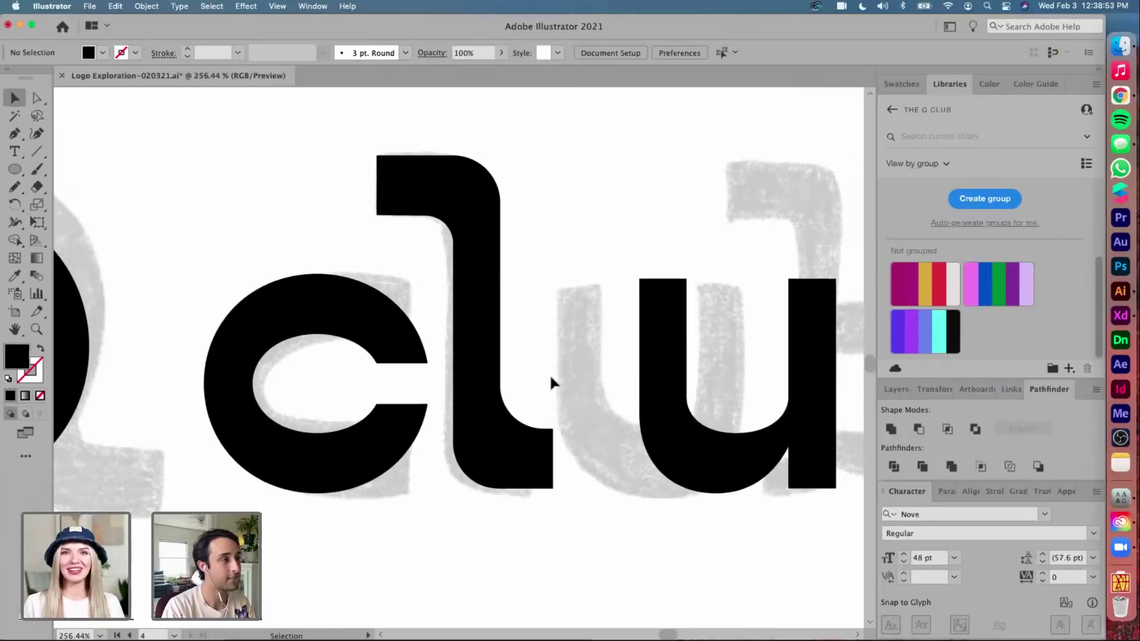
Select the right-side anchor points of the l, including its upper curve and foot, and nudge them left to thin the stem
key(a)
click(473, 281)
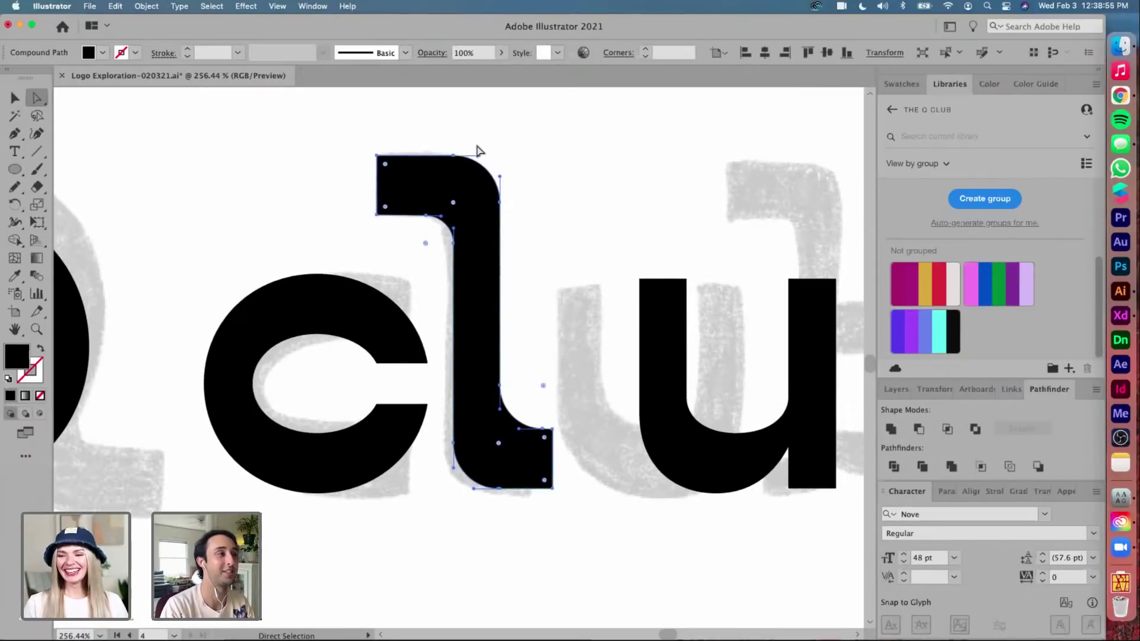
drag(518, 217, 518, 218)
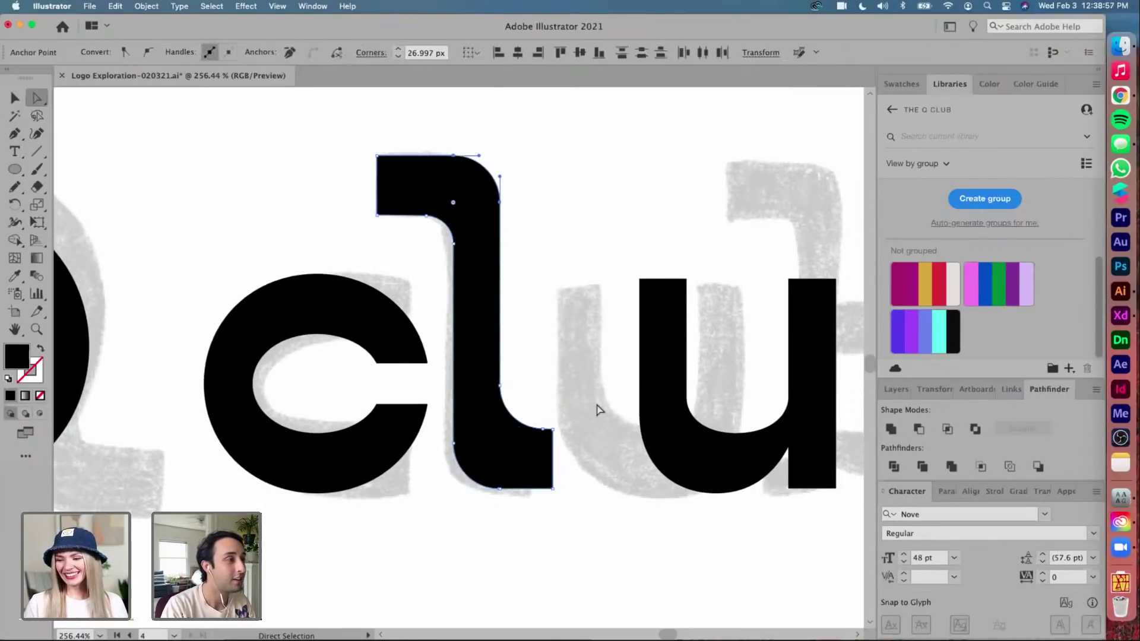
drag(490, 516, 487, 520)
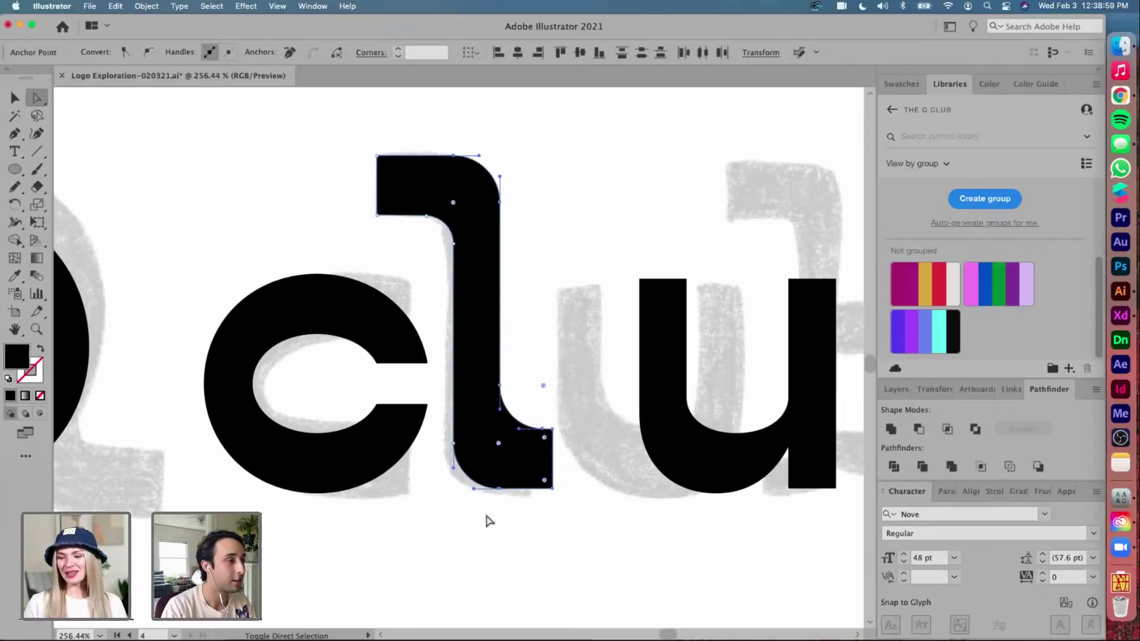
key(Left)
key(Left)
key(Left)
key(Left)
key(Left)
key(Left)
key(Left)
key(Left)
key(Left)
key(Left)
key(Left)
key(Left)
key(Left)
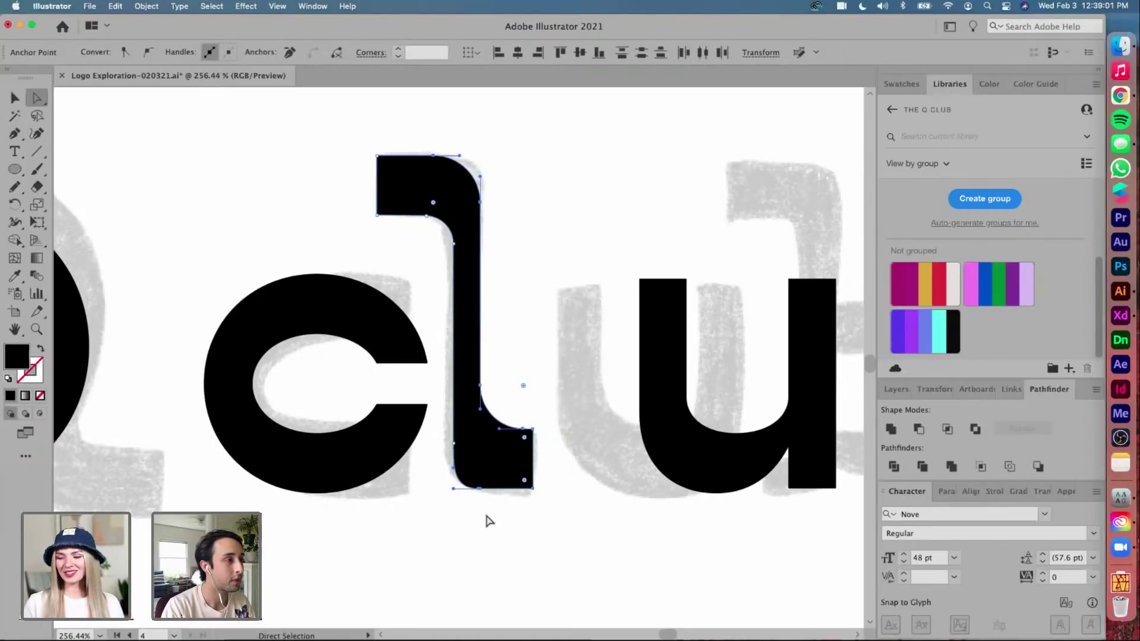
key(Right)
key(Right)
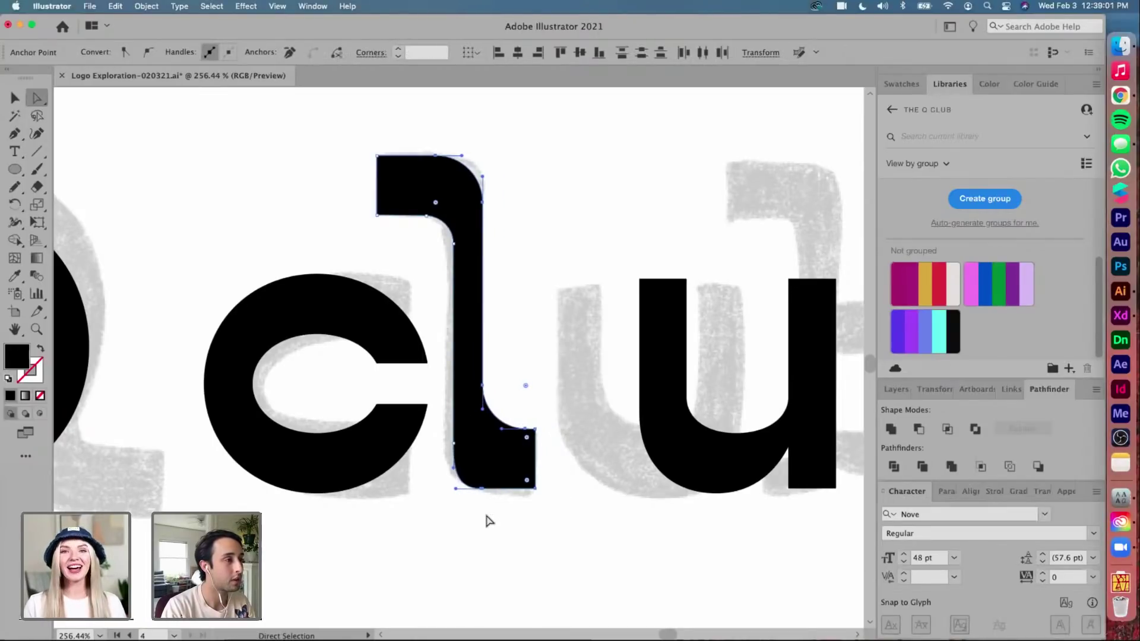
key(v)
click(563, 400)
Shift the l slightly left, and move the u and b together left over their sketched counterparts
drag(472, 365, 469, 366)
scroll(603, 374, right, 10)
click(614, 373)
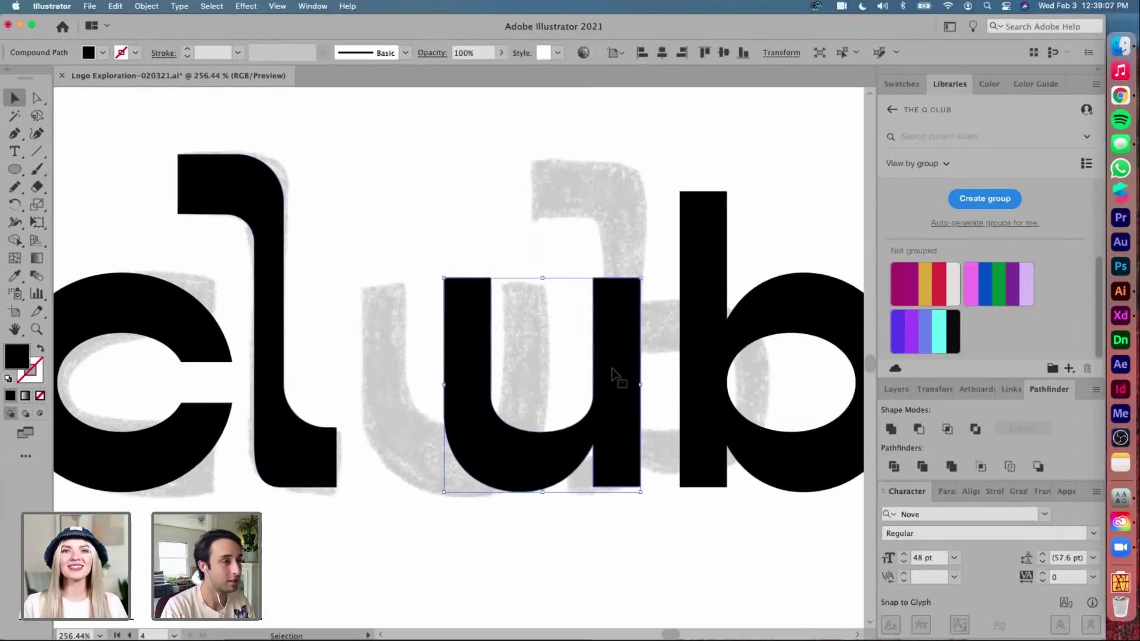
shift+click(688, 359)
drag(616, 359, 530, 358)
click(470, 536)
Raise the anchor point where the u's bowl meets its right stem and reshape the curve running into it
scroll(470, 536, up, 5)
key(a)
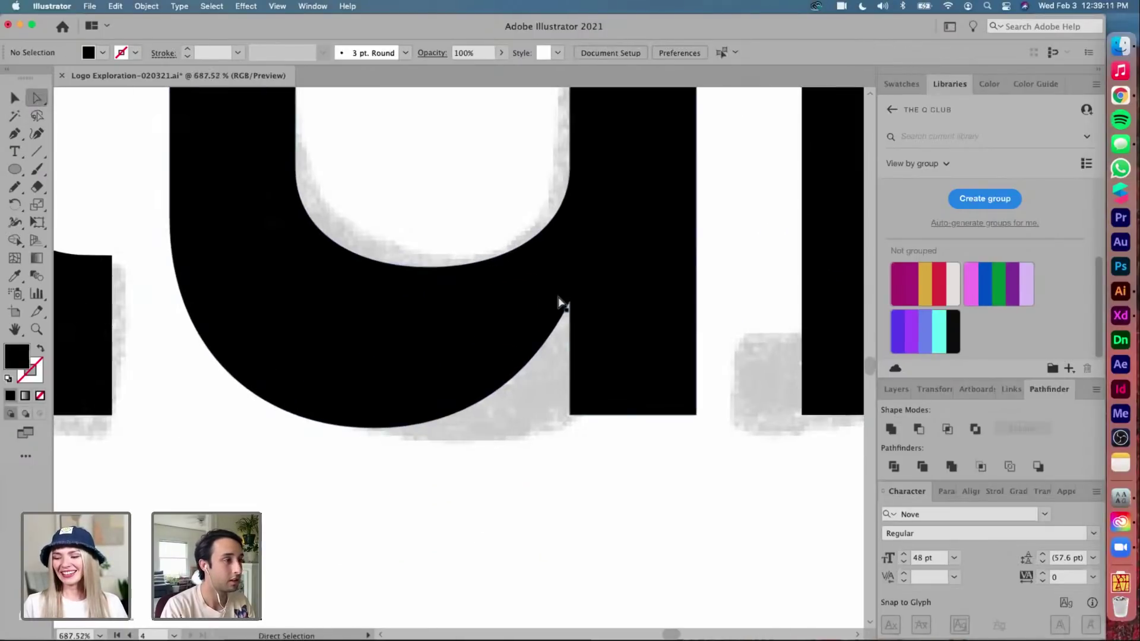
drag(569, 306, 573, 263)
drag(527, 342, 565, 363)
click(570, 260)
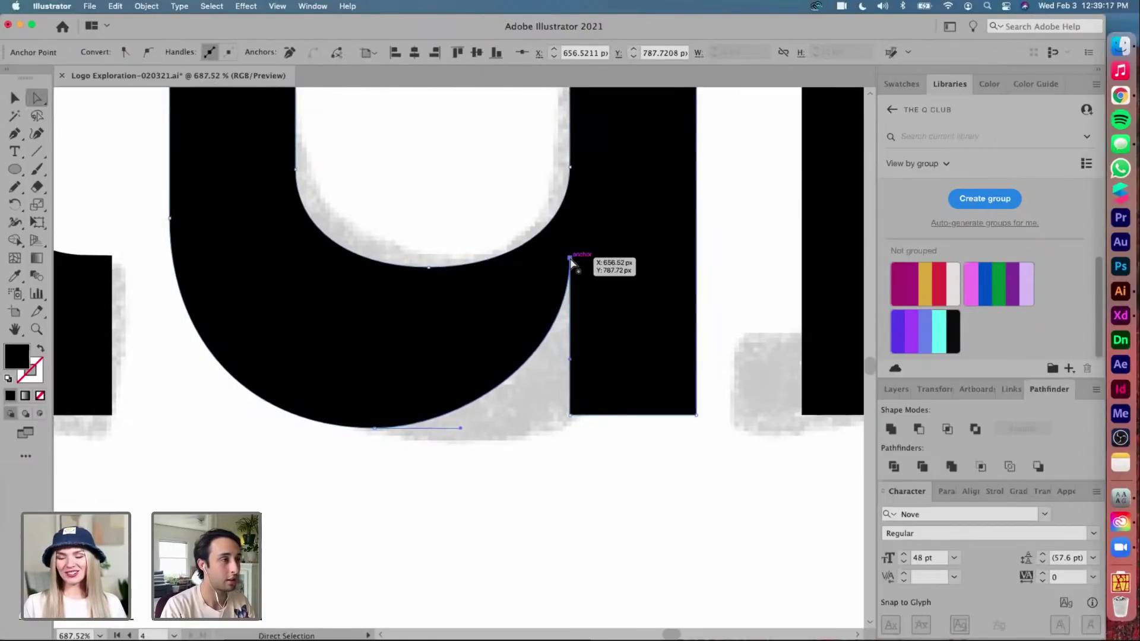
click(520, 190)
key(v)
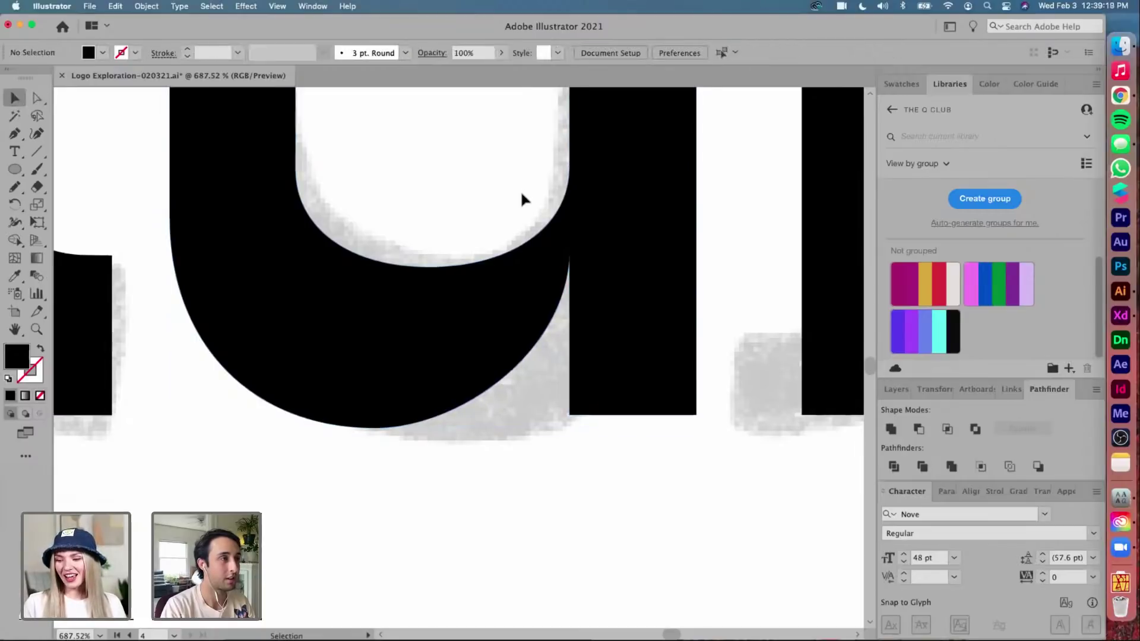
Raise the top of the b's stem to match the height of the l
scroll(519, 190, down, 4)
scroll(521, 196, up, 5)
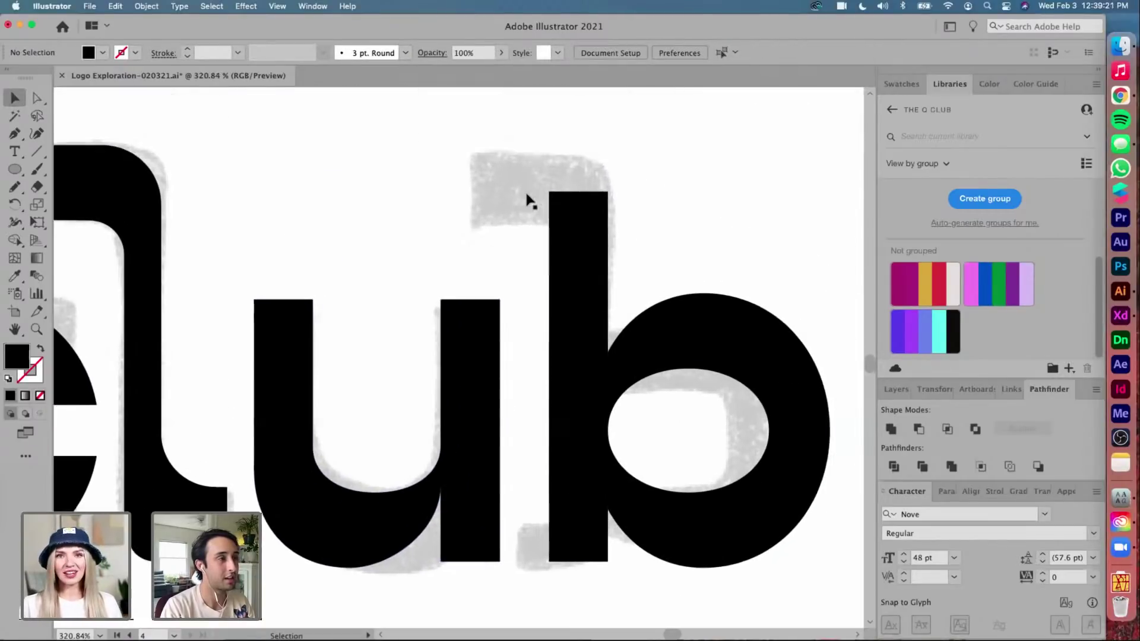
key(a)
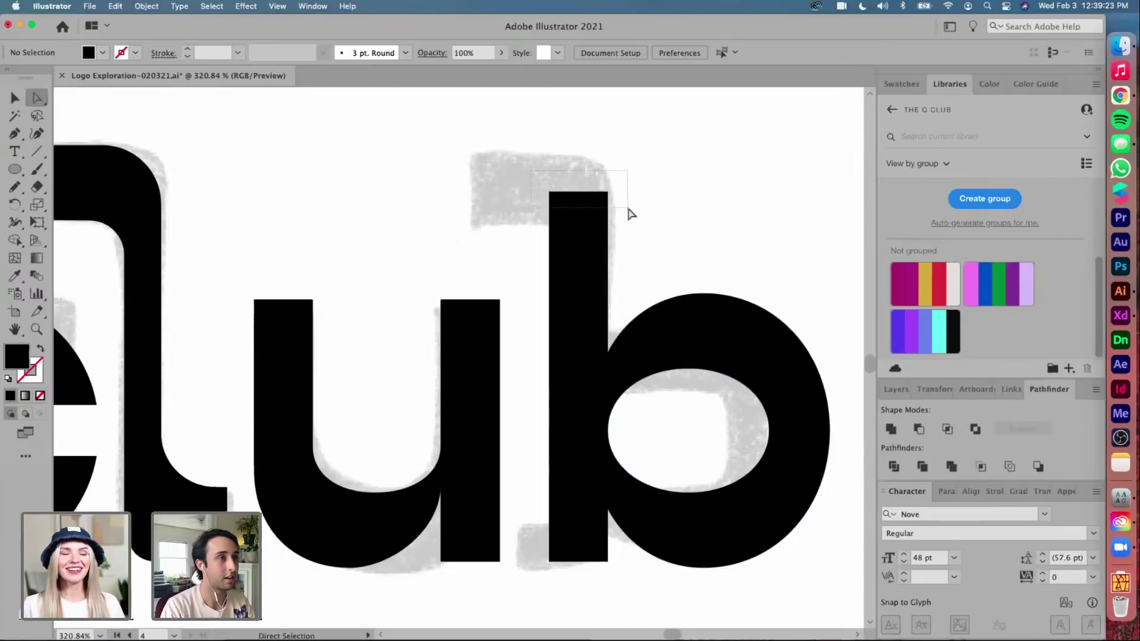
drag(607, 193, 605, 146)
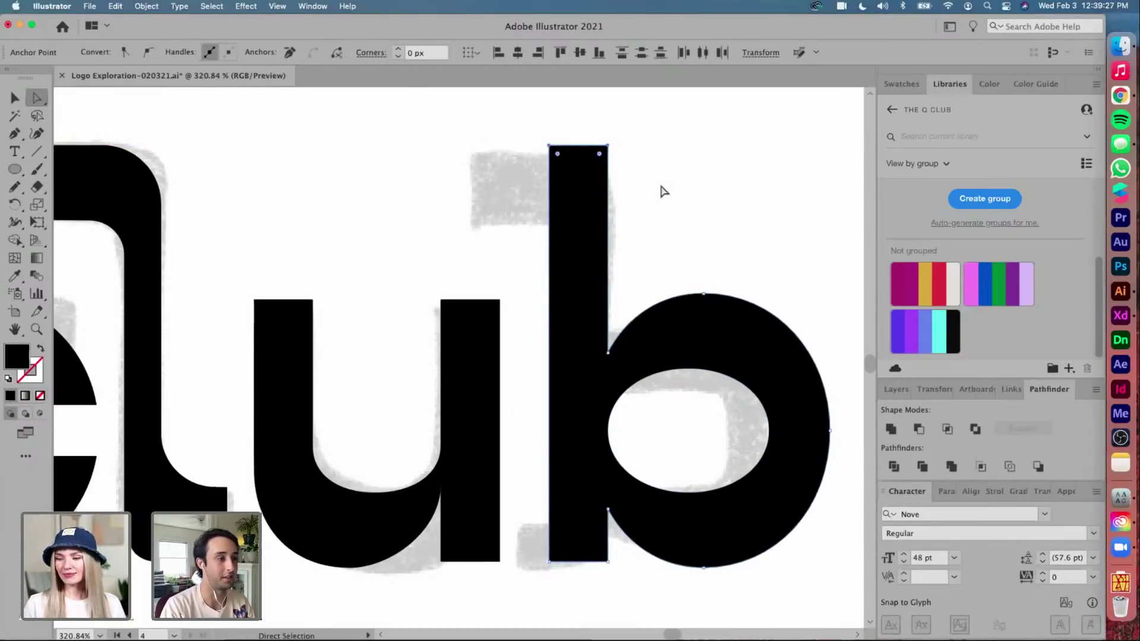
click(662, 191)
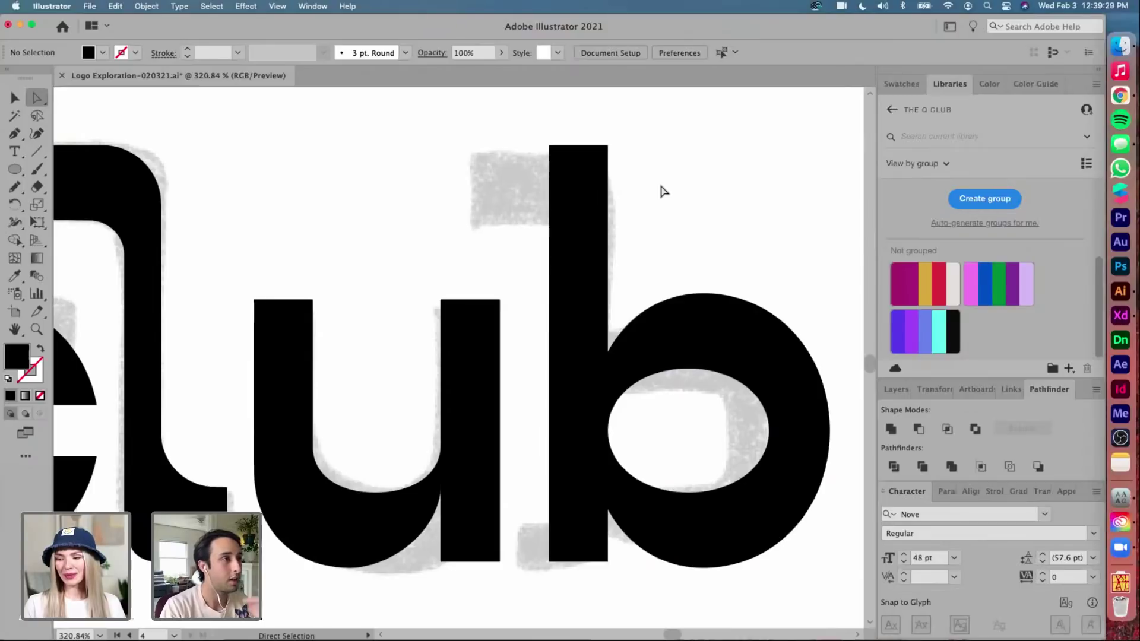
Add anchor points near the top of the b's left edge and pull them left to form a square arm over the sketch
scroll(663, 190, left, 5)
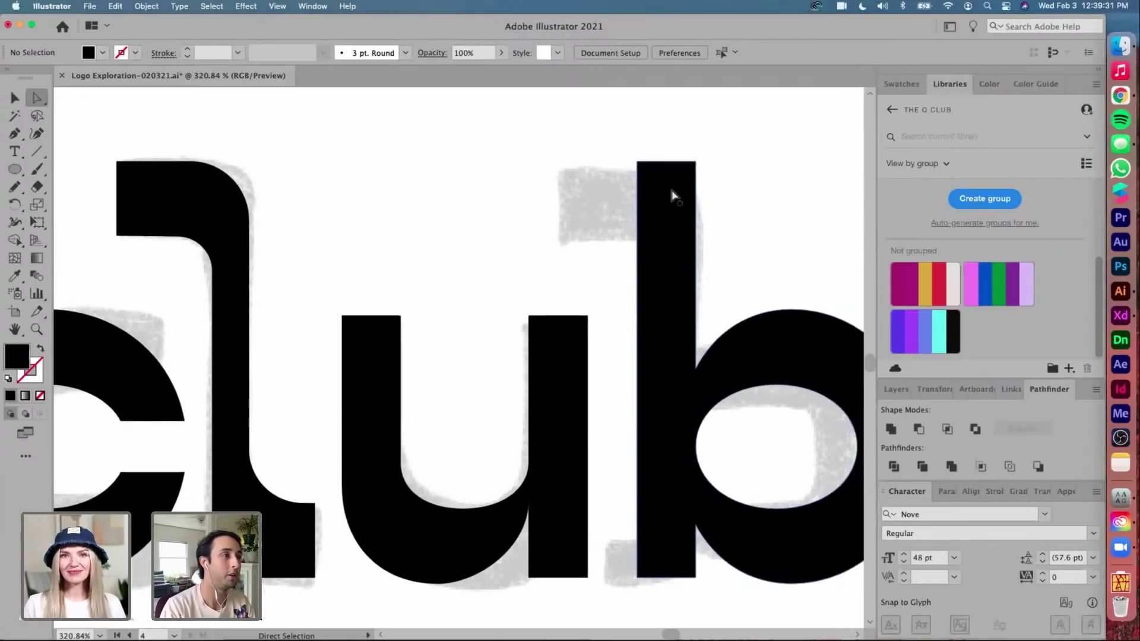
click(672, 195)
key(p)
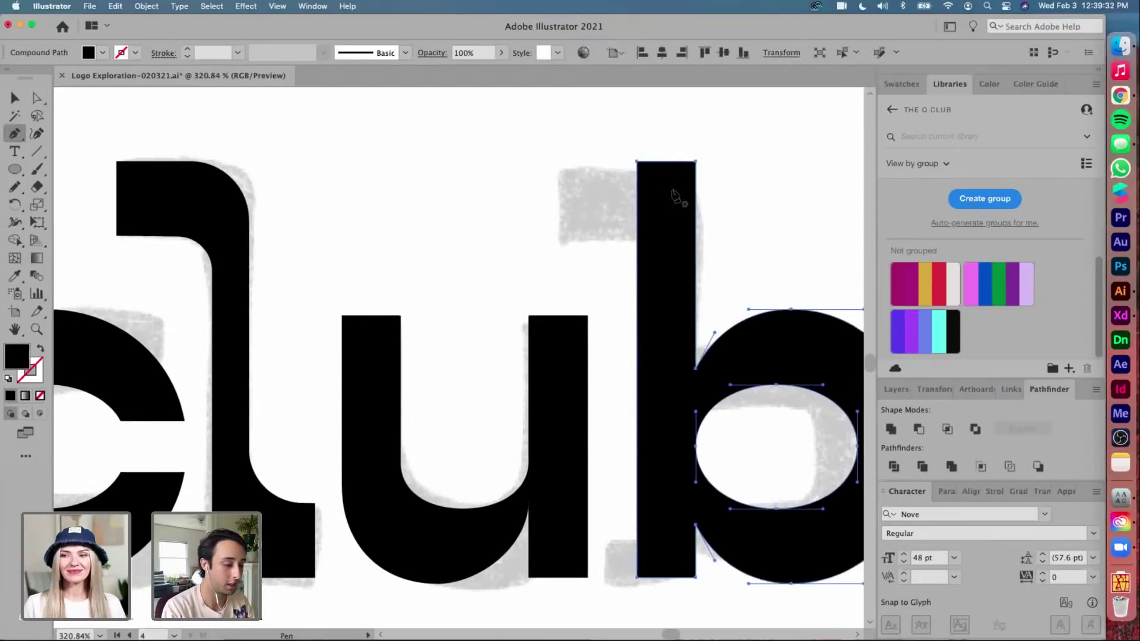
click(636, 196)
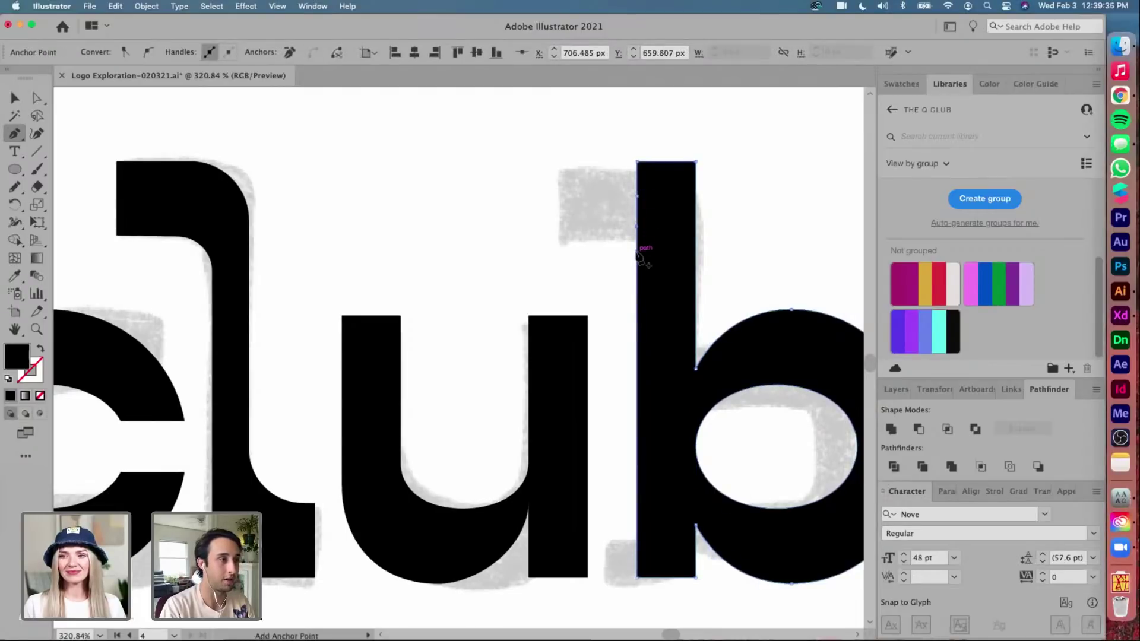
key(a)
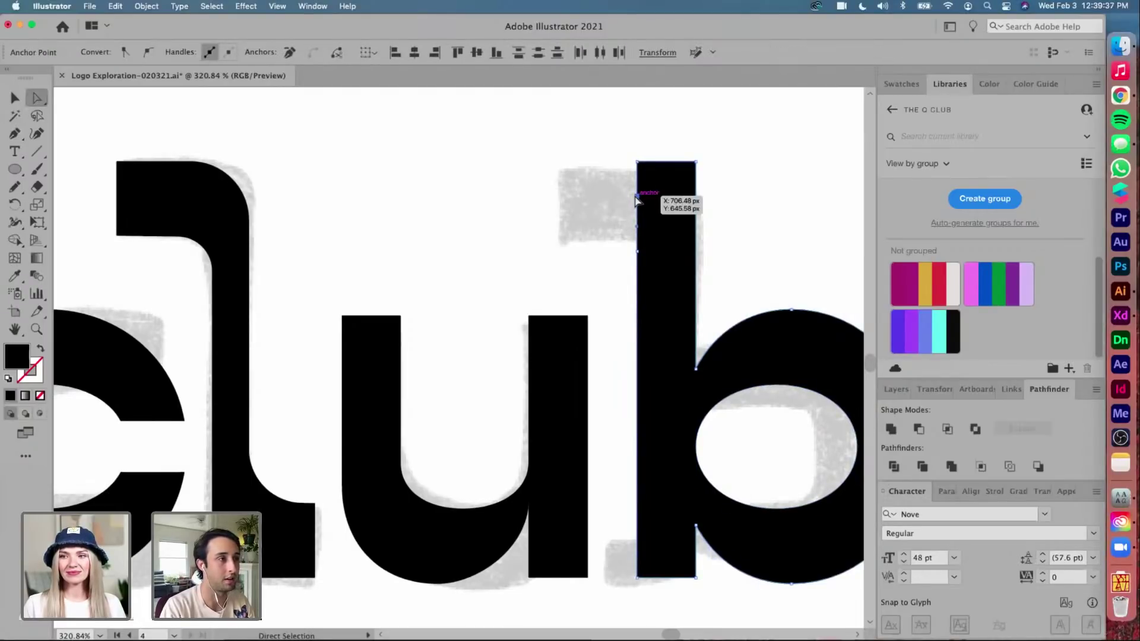
drag(636, 196, 574, 271)
click(553, 196)
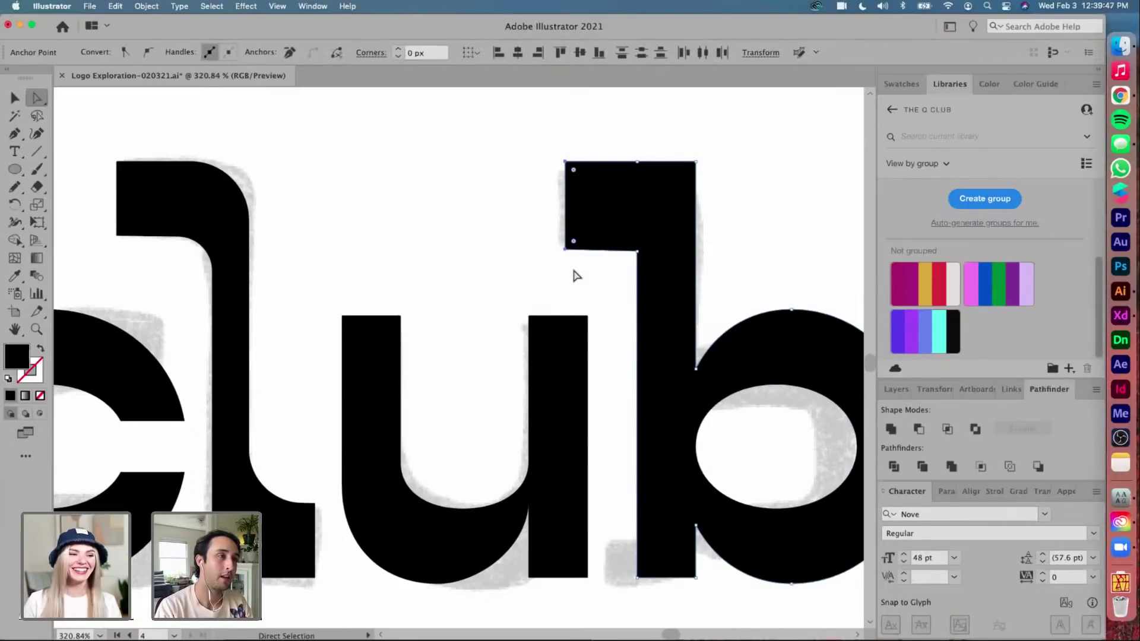
Round the inner corner where the b's upper arm meets its stem, echoing the curve of the l
click(574, 274)
scroll(611, 261, up, 3)
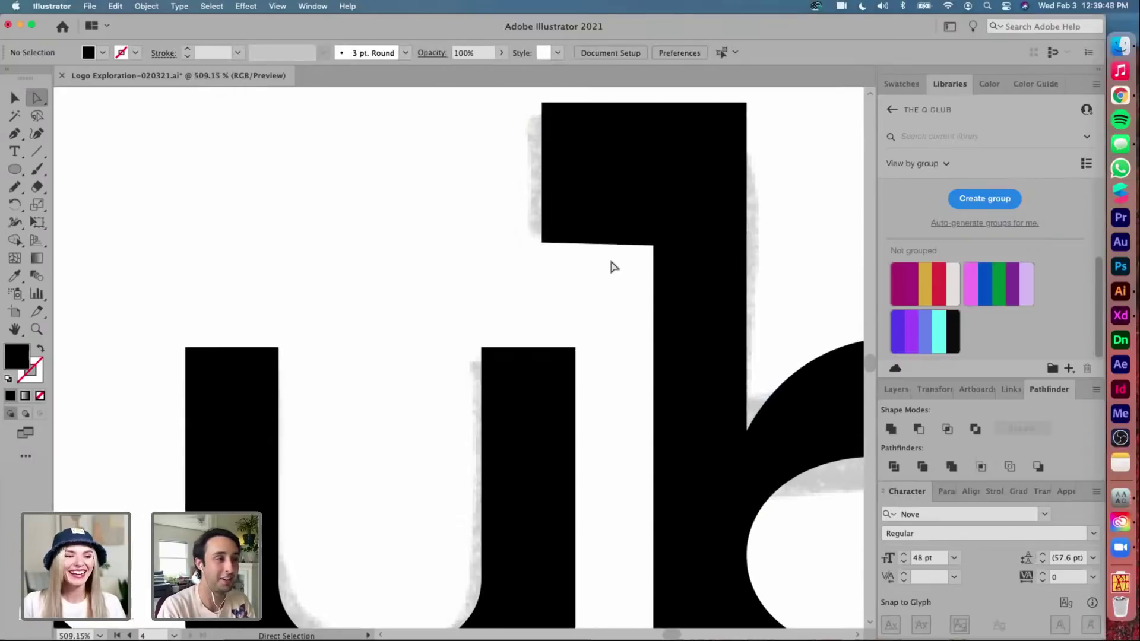
click(654, 245)
drag(644, 254, 552, 315)
click(552, 315)
scroll(552, 315, down, 3)
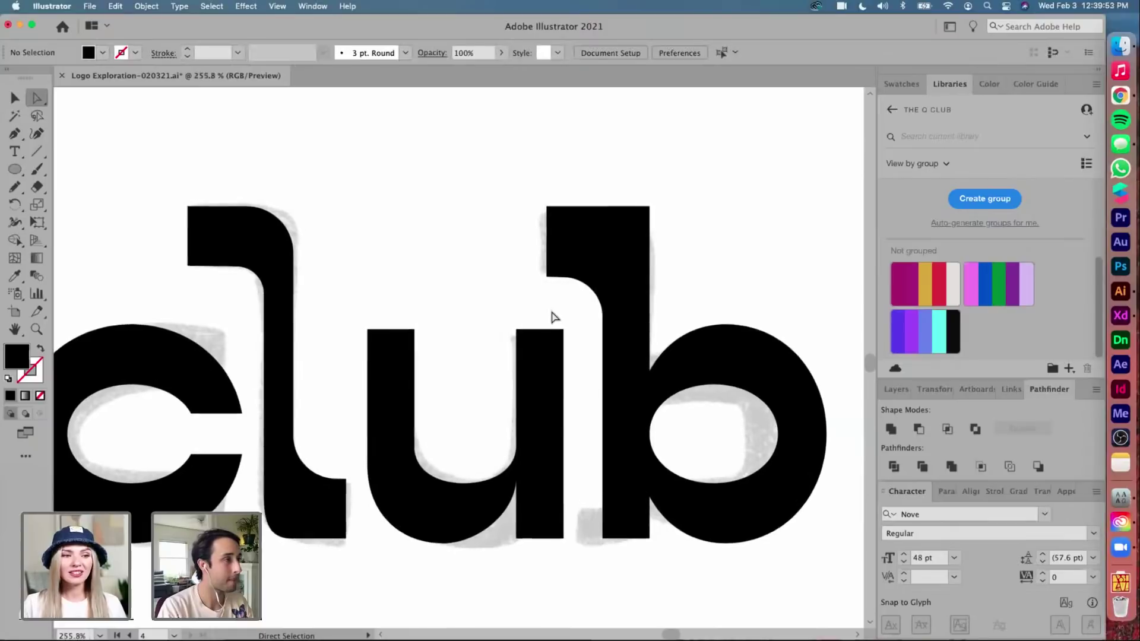
Tighten the rounded inner corner where the b's upper arm meets its stem to a smaller radius
click(589, 292)
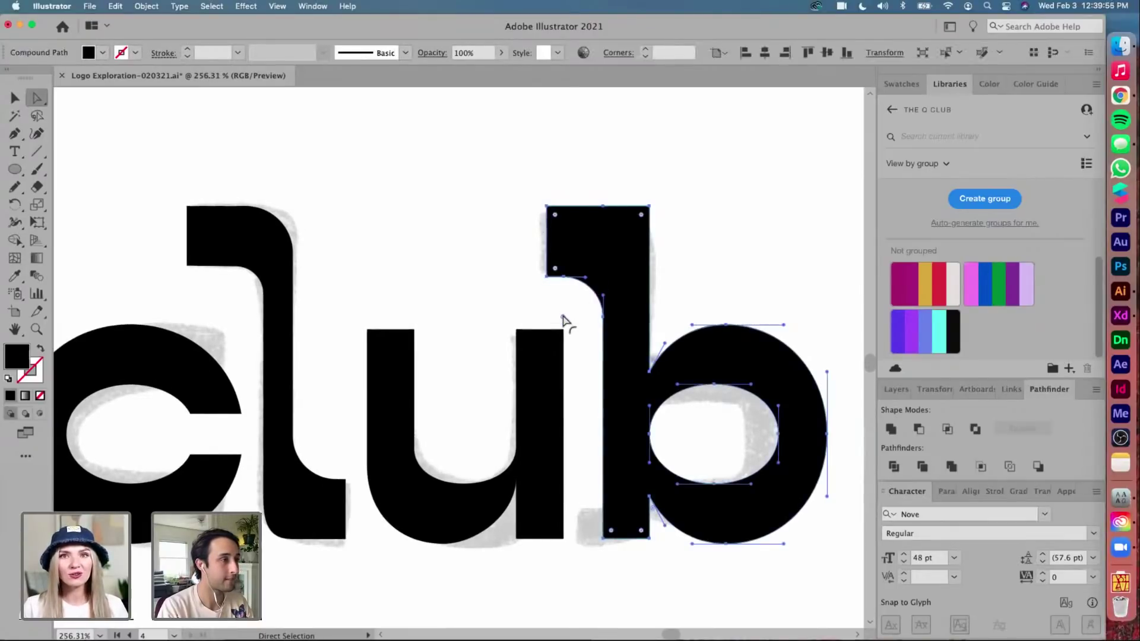
drag(564, 323, 582, 301)
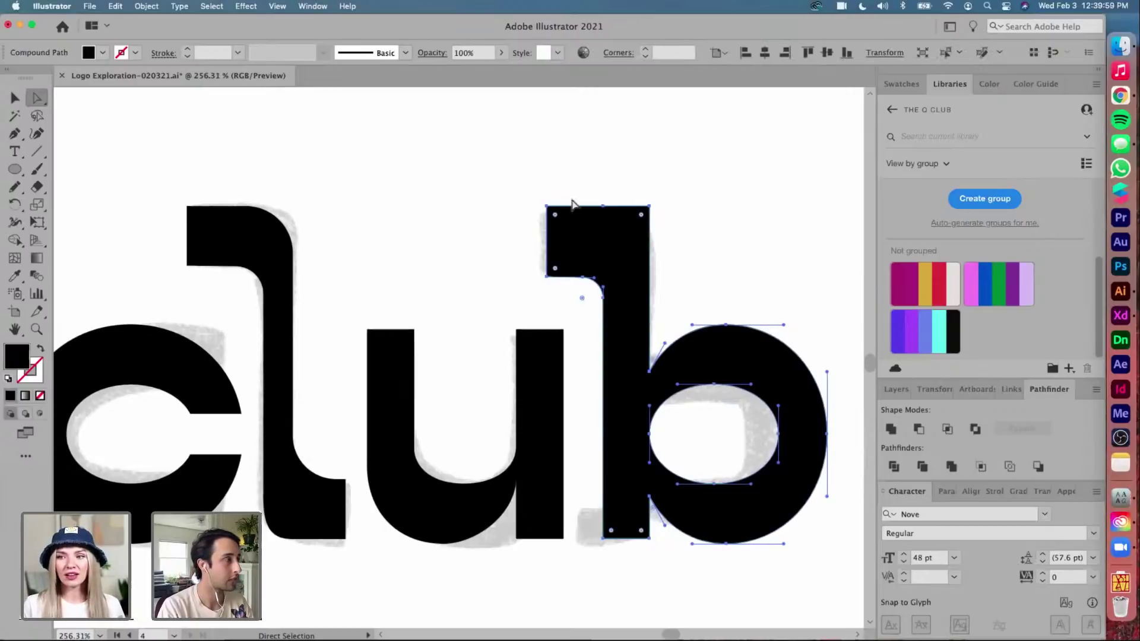
Show the rulers and place a horizontal guide along the underside of the l's upper arm
key(v)
key(ctrl+r)
drag(323, 94, 256, 266)
Raise the anchor points along the underside of the b's upper arm, including its inner curve, to the horizontal guide
scroll(590, 290, up, 5)
key(a)
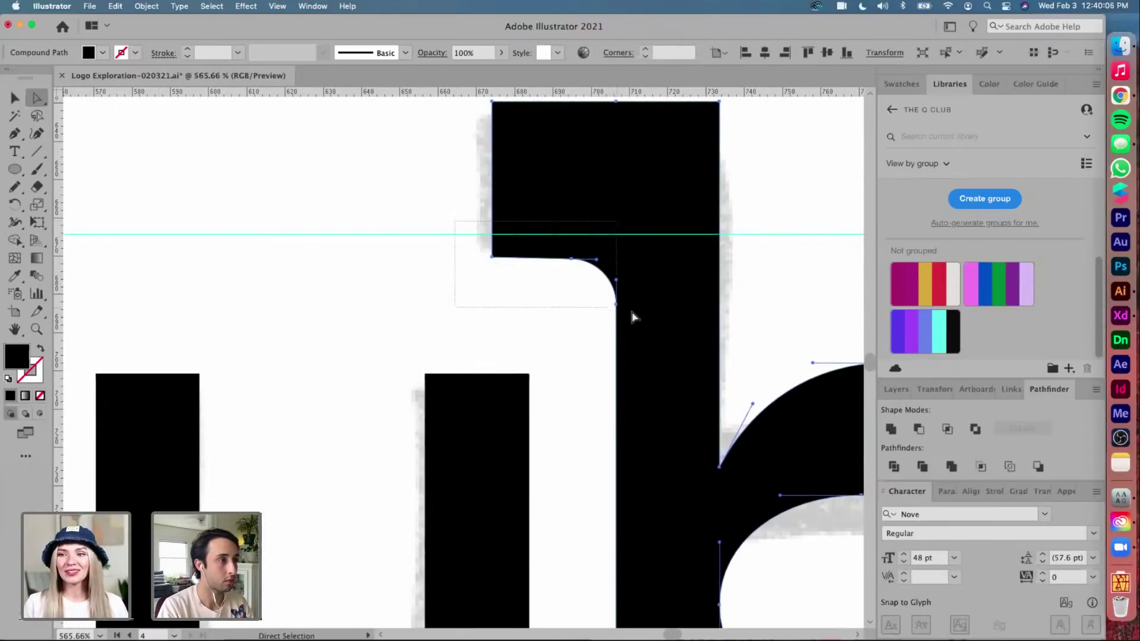
drag(632, 316, 640, 321)
key(Up)
key(Up)
key(Up)
key(Up)
key(Up)
key(Up)
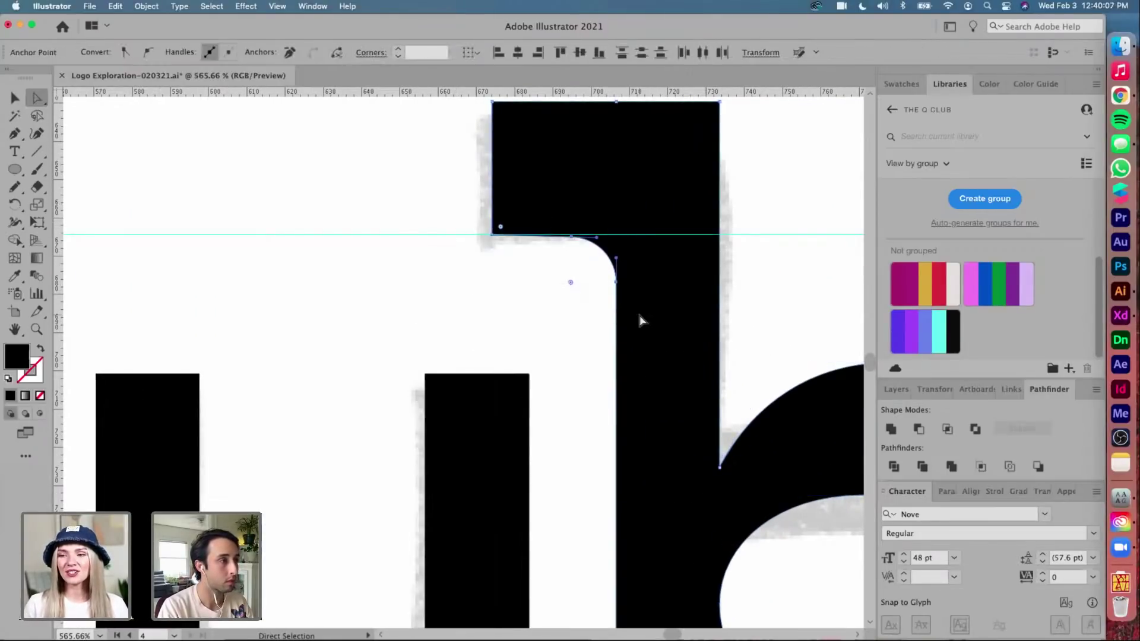
key(Up)
click(780, 192)
Round the outer upper corner of the b's stem to echo the curve at the top of the l
scroll(778, 191, up, 3)
scroll(778, 191, right, 4)
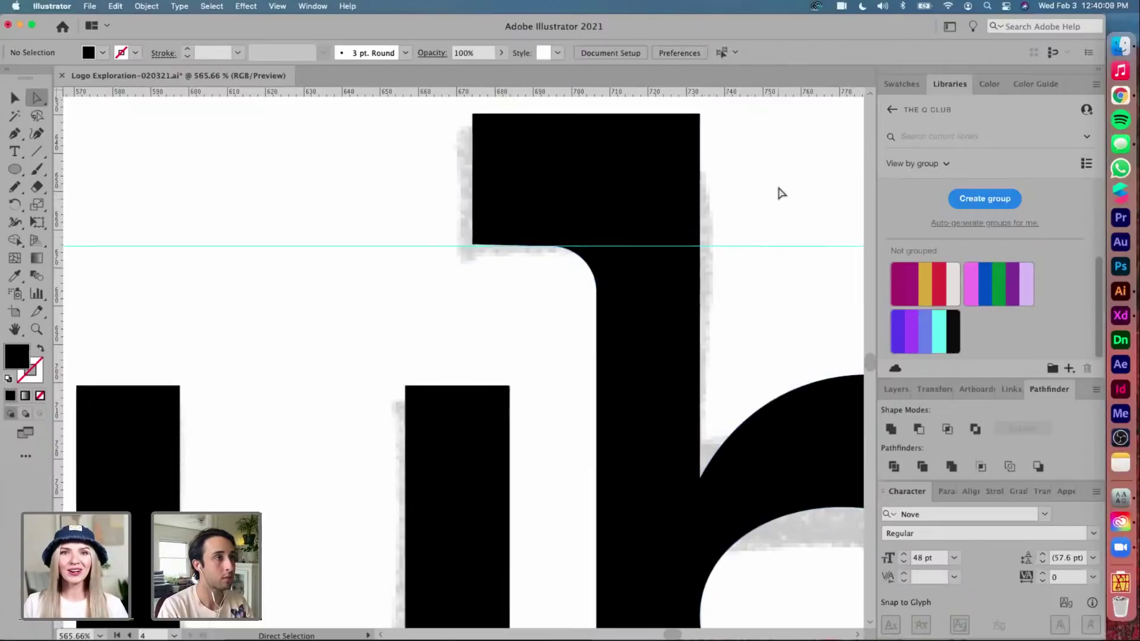
drag(668, 157, 493, 302)
click(511, 188)
scroll(511, 189, down, 5)
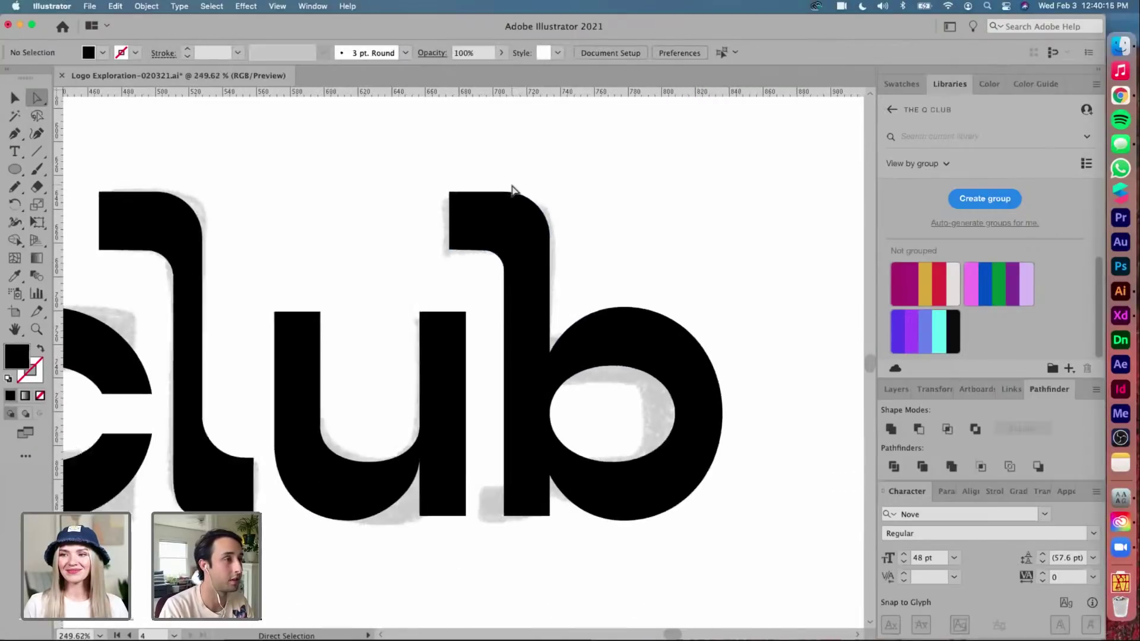
scroll(511, 188, up, 1)
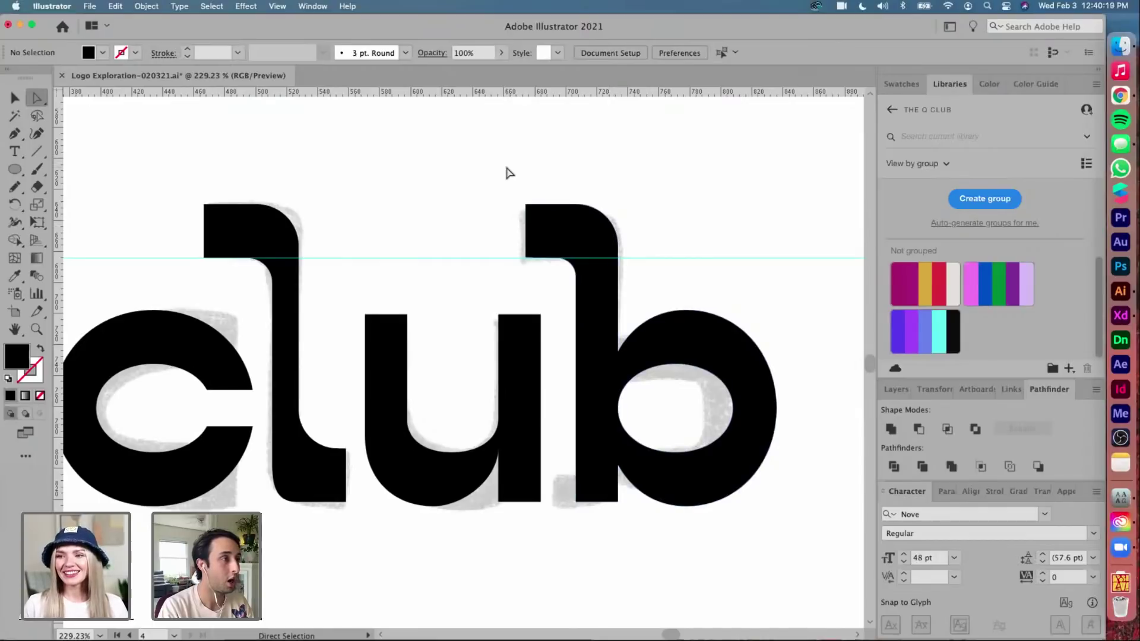
drag(584, 289, 570, 318)
scroll(549, 262, up, 2)
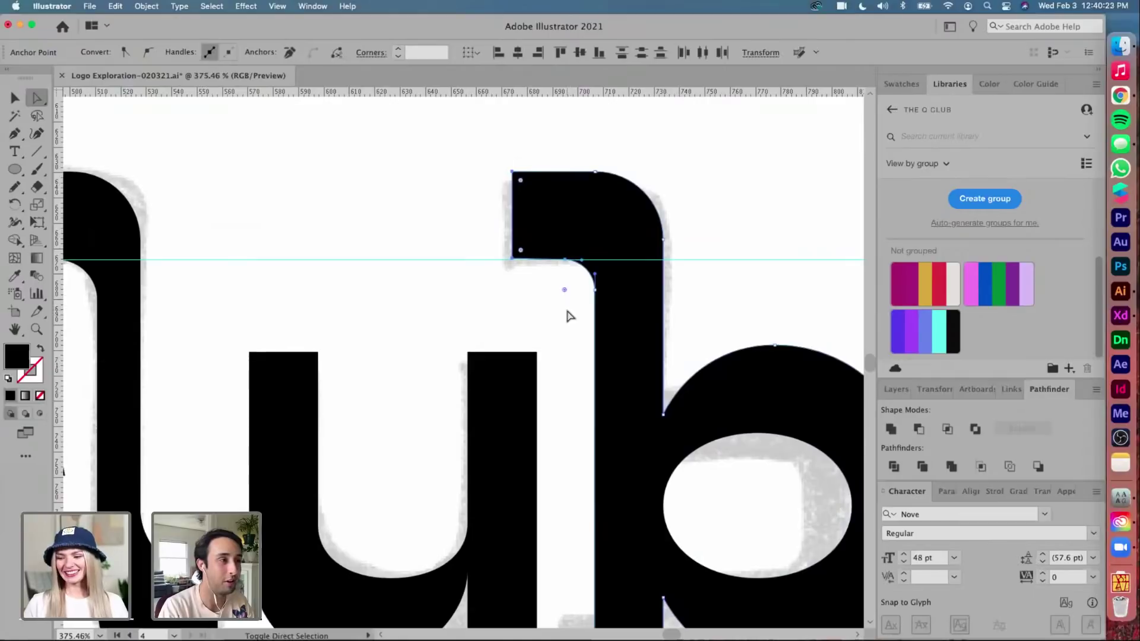
scroll(610, 285, down, 5)
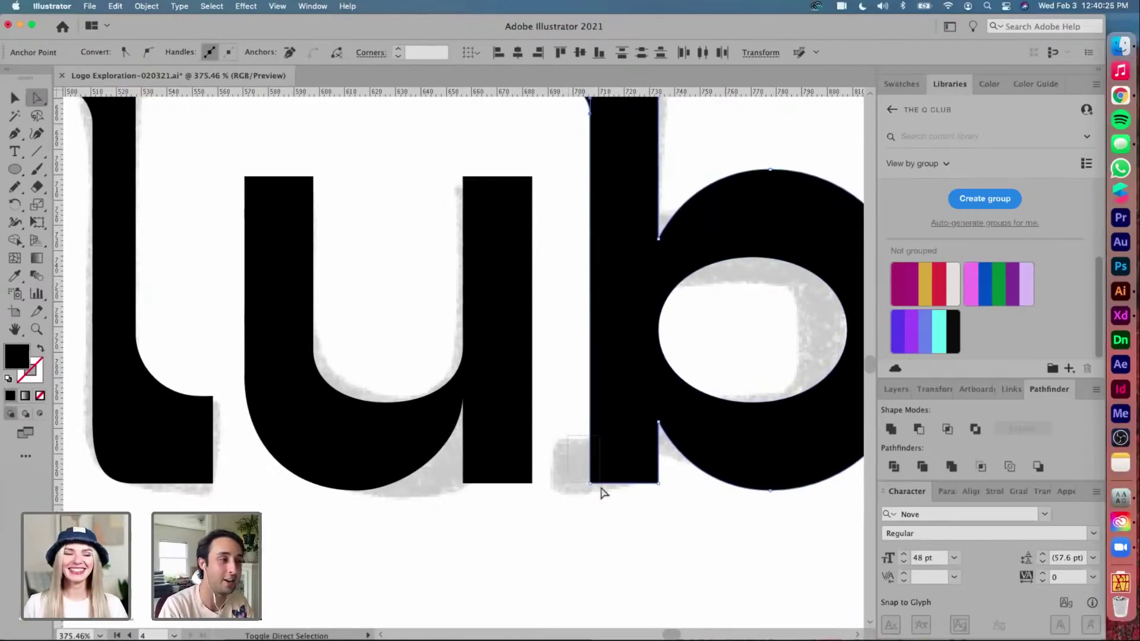
scroll(593, 503, up, 3)
scroll(593, 503, down, 2)
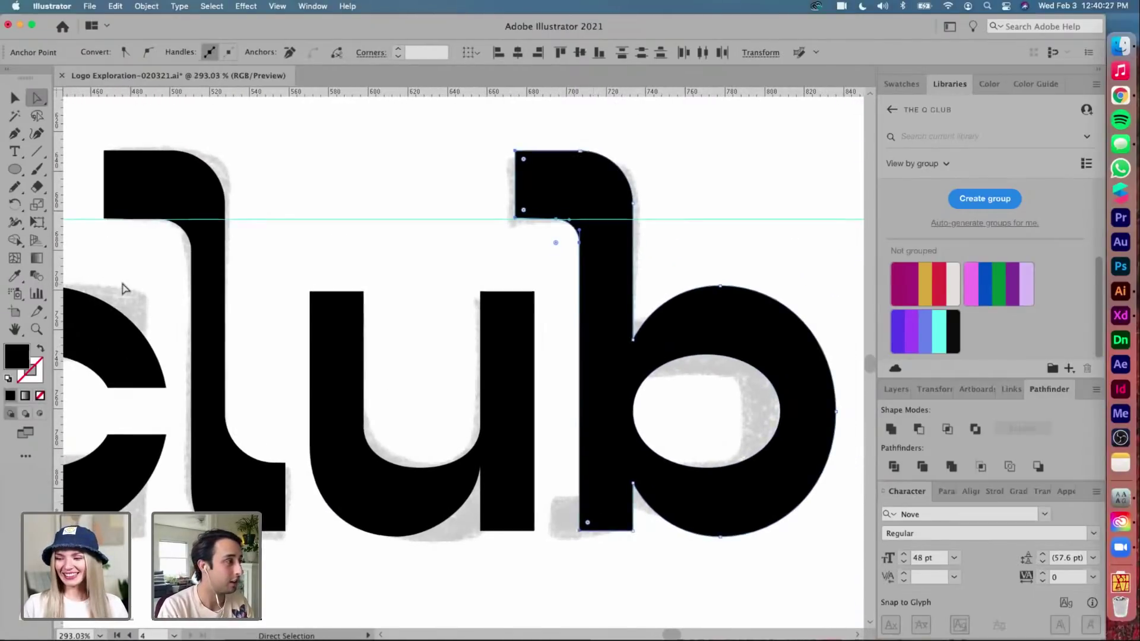
Draw a measuring square as wide as the l's stem, place it at the b stem's right edge and fill it magenta
key(m)
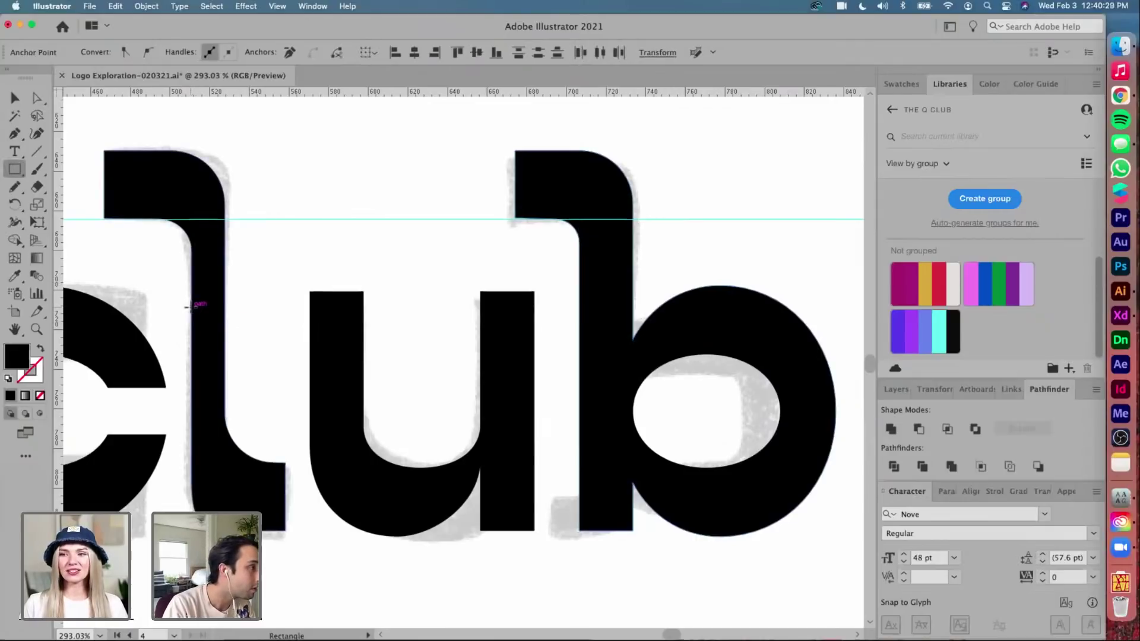
drag(192, 307, 615, 325)
key(v)
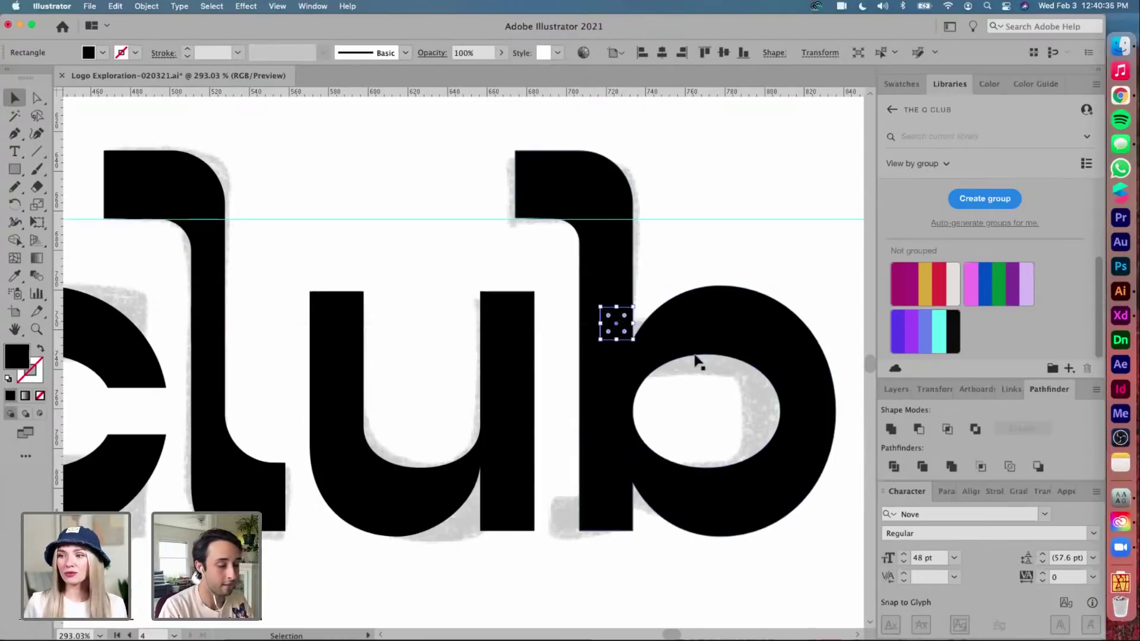
key(i)
click(902, 282)
key(v)
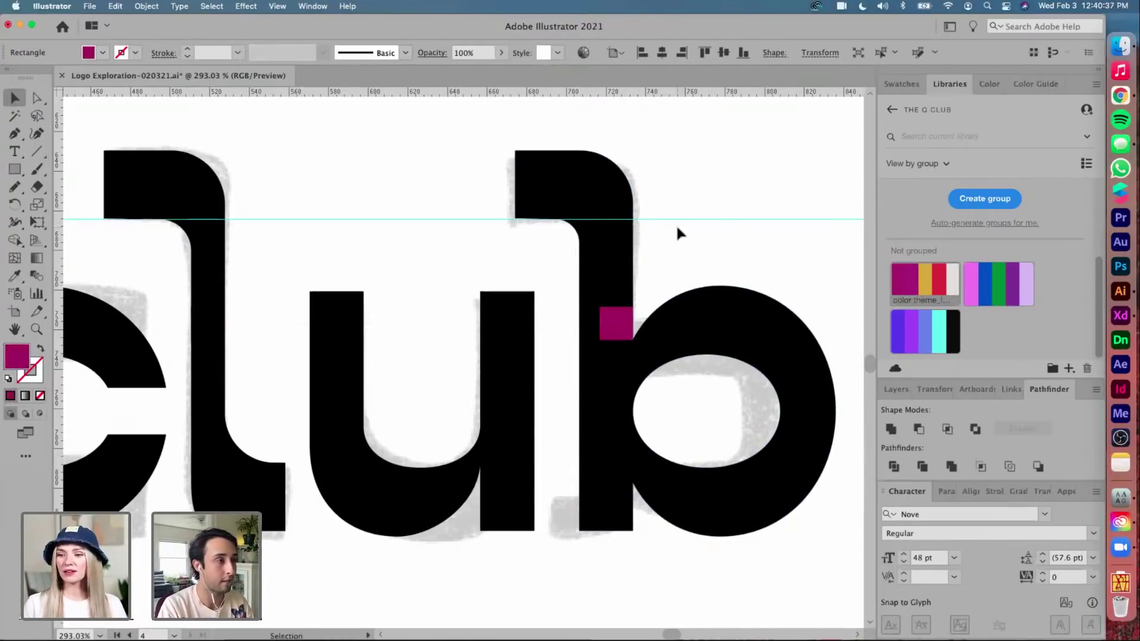
click(675, 224)
Place a vertical guide along the magenta square's left edge, and hide the guides
scroll(676, 223, up, 5)
scroll(676, 230, down, 3)
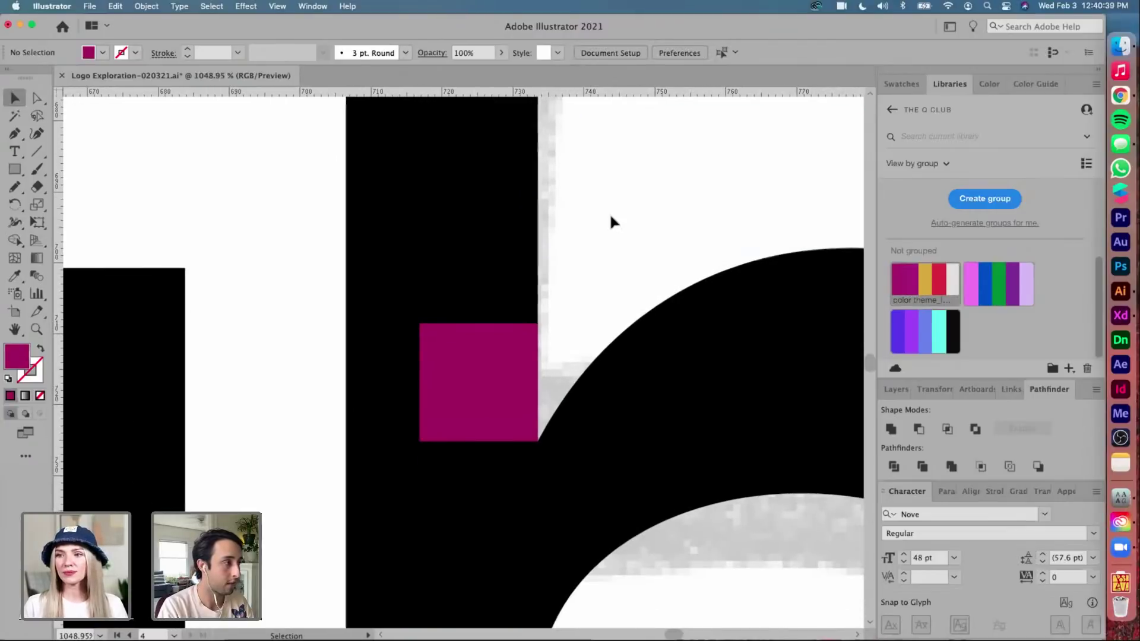
drag(410, 340, 420, 332)
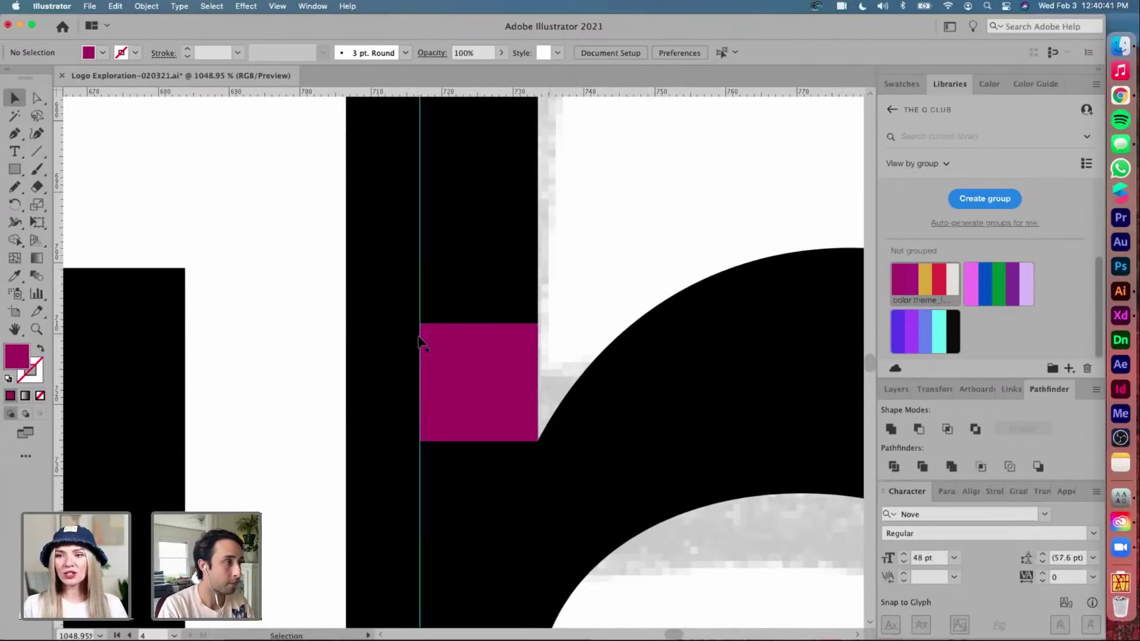
scroll(605, 246, down, 5)
scroll(605, 240, down, 2)
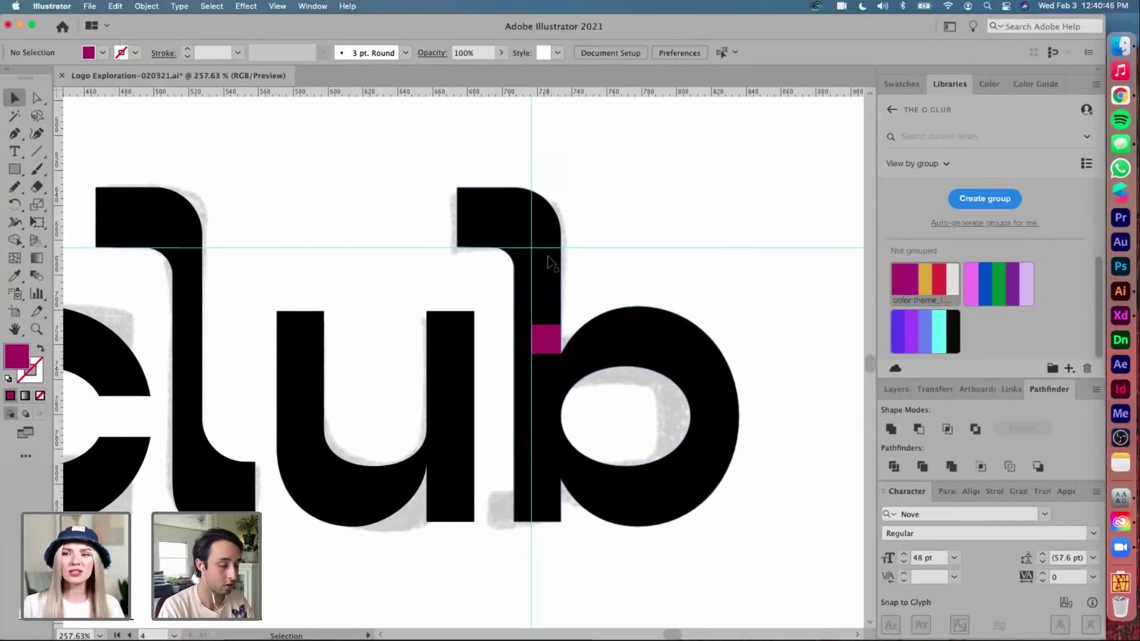
key(super+semicolon)
Thin the b's stem to the magenta square's width by nudging its left-side anchor points to the right
key(a)
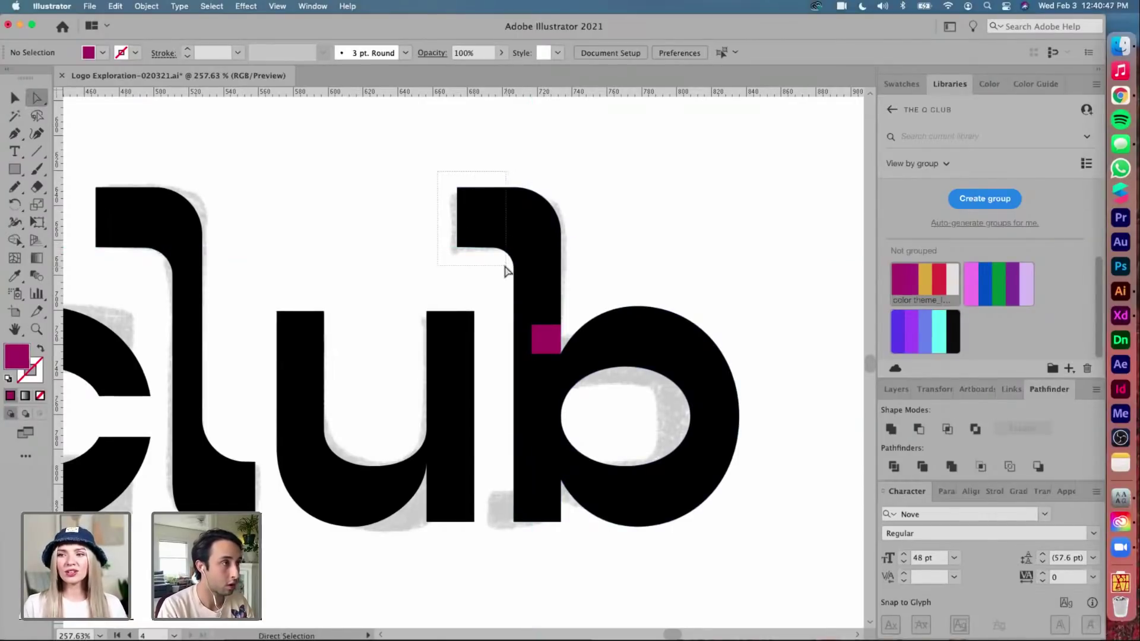
drag(504, 267, 498, 268)
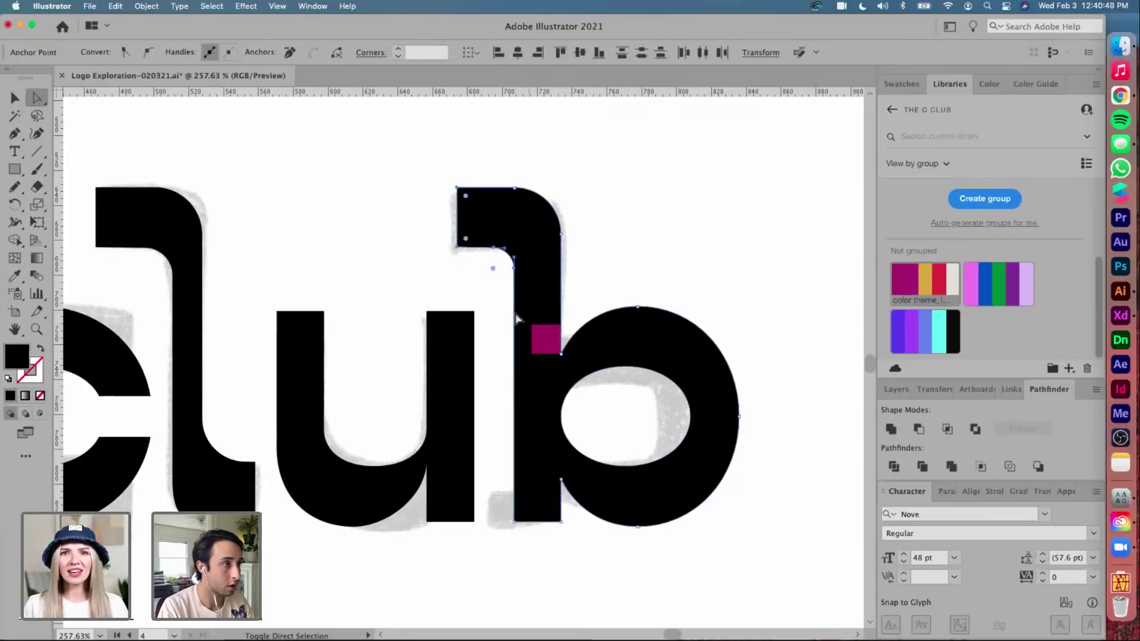
key(Right)
key(Right)
key(Right)
key(Right)
key(Right)
key(Right)
key(Right)
key(Right)
key(Right)
key(Right)
key(Right)
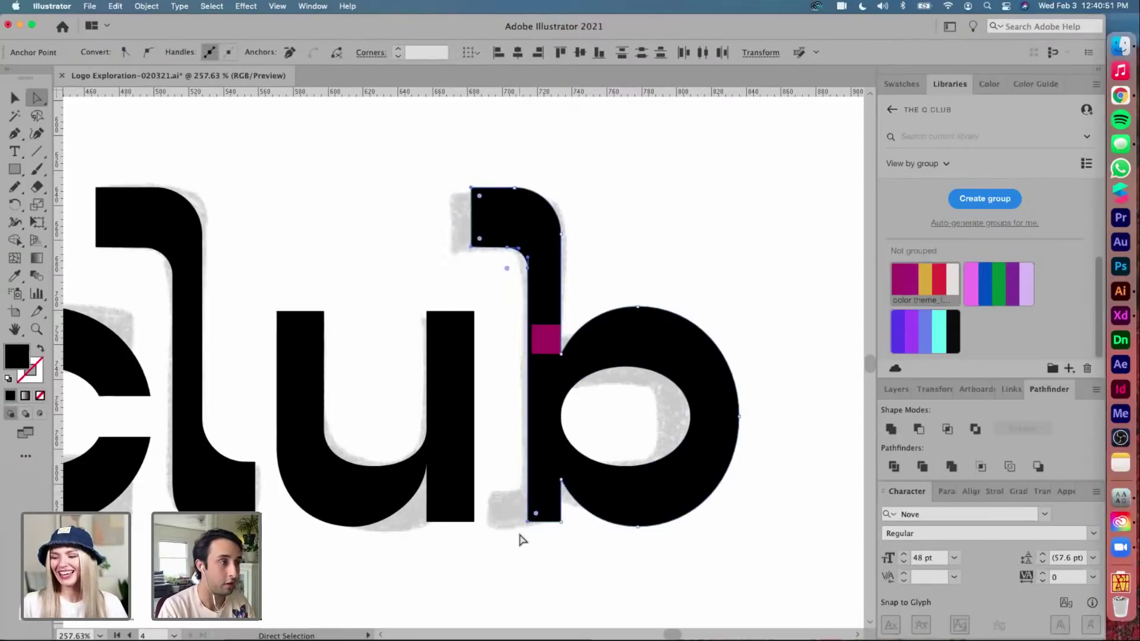
click(497, 402)
key(v)
Try nudging the b together with the magenta square left, closer to the u
scroll(497, 403, down, 3)
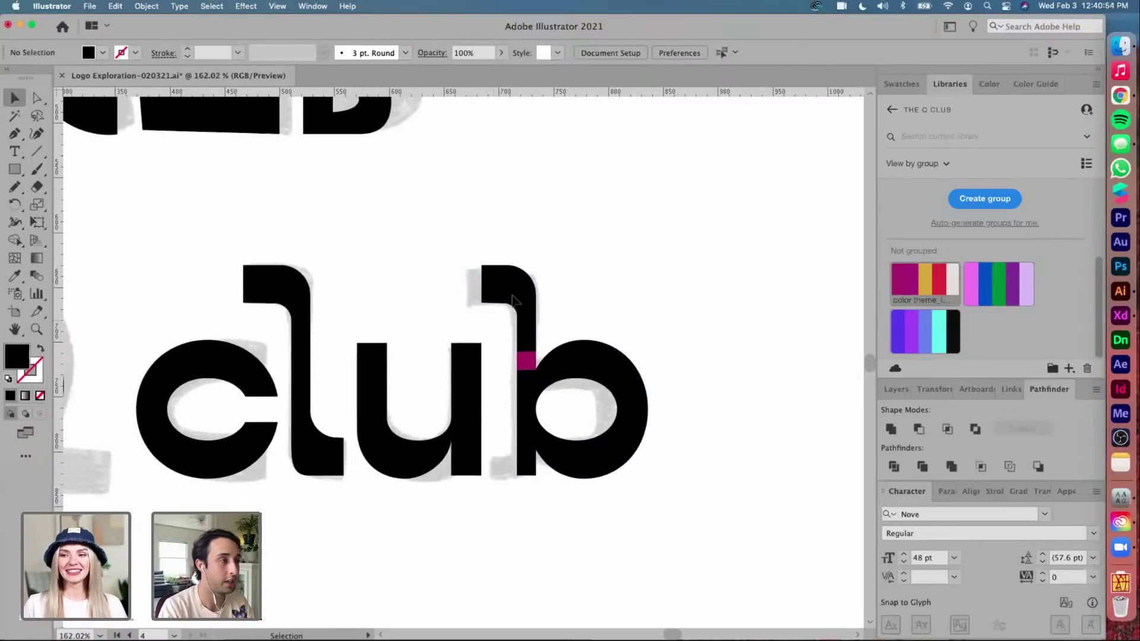
click(551, 411)
key(Left)
key(Left)
key(Left)
key(Left)
key(Left)
key(Left)
key(Left)
key(Left)
key(Left)
key(Left)
key(Left)
key(Left)
key(Left)
key(Left)
key(Left)
key(Left)
key(Left)
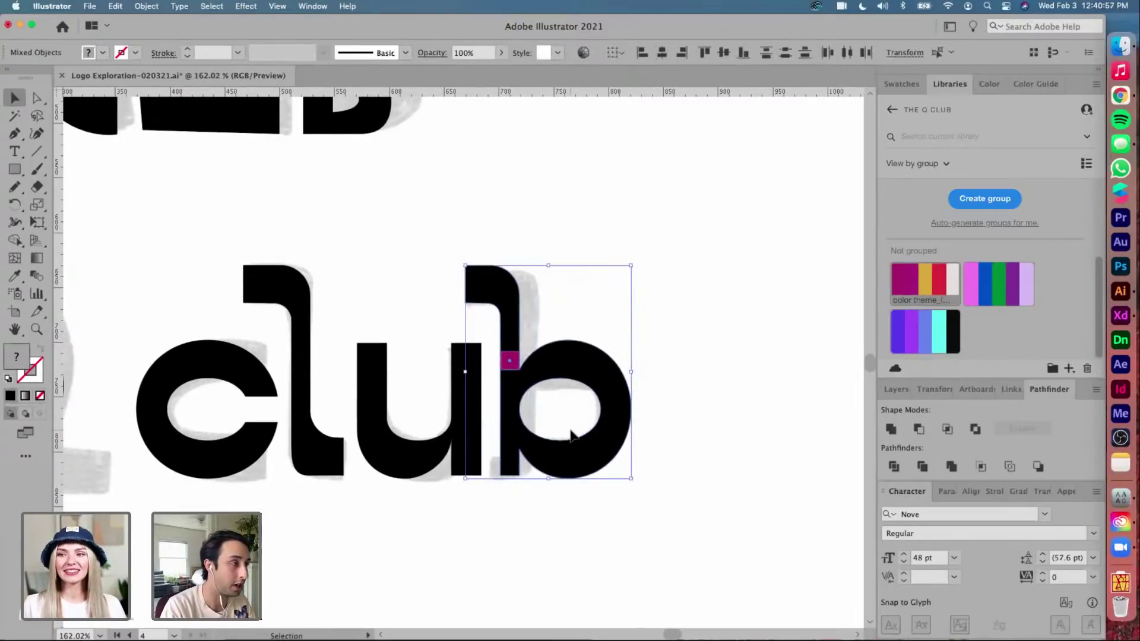
click(570, 431)
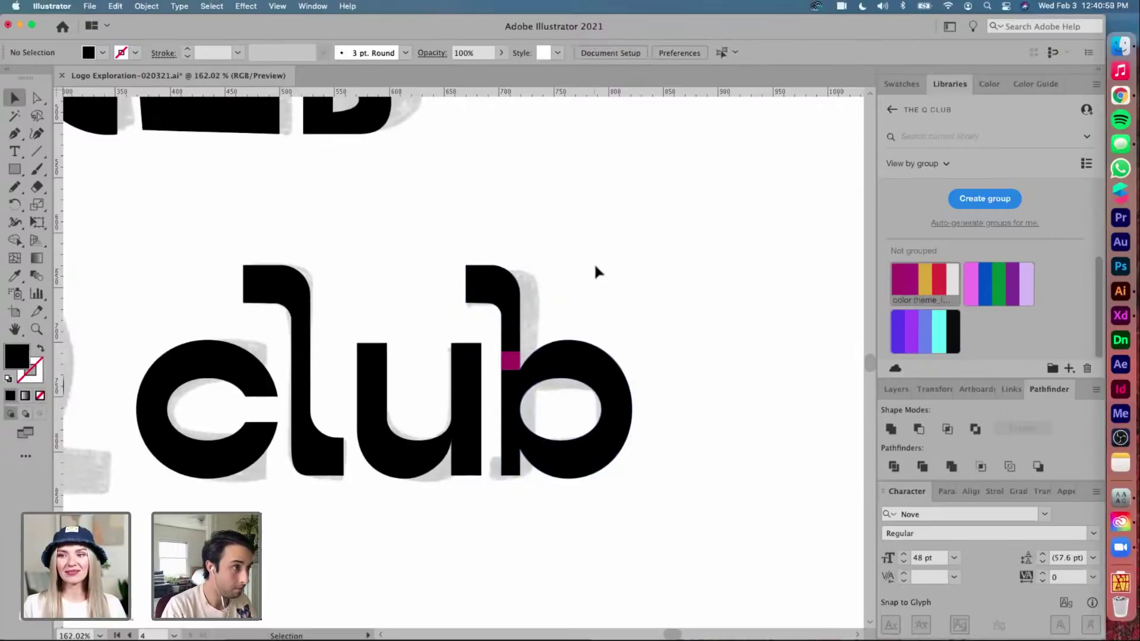
Nudge the b and the magenta square back right to their previous distance from the u
click(513, 397)
key(Right)
key(Right)
key(Right)
key(Right)
key(Right)
key(Right)
key(Right)
key(Right)
key(Right)
key(Right)
key(Right)
key(Right)
key(Right)
key(Right)
key(Right)
key(Right)
key(Right)
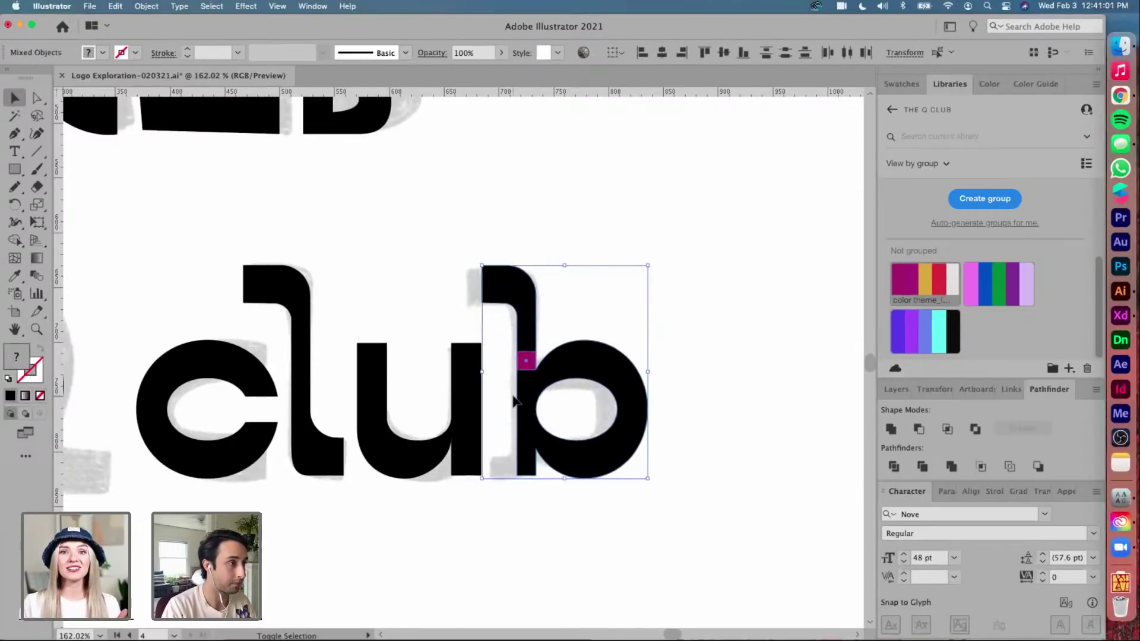
Delete the magenta measuring square from the b's stem
click(502, 400)
scroll(501, 398, up, 5)
click(530, 358)
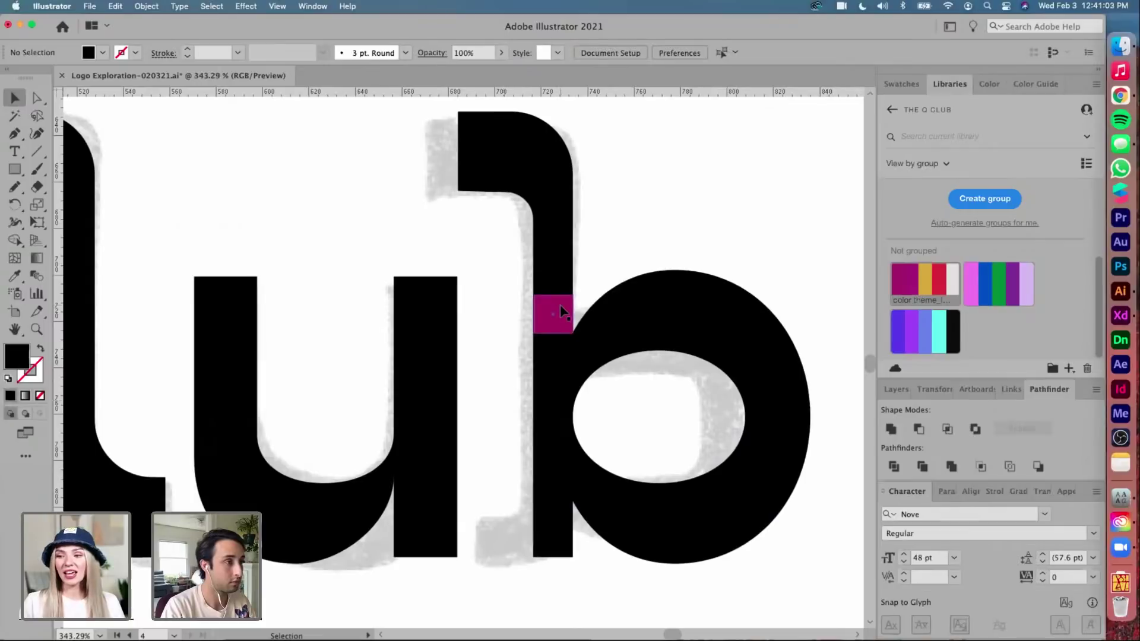
key(Delete)
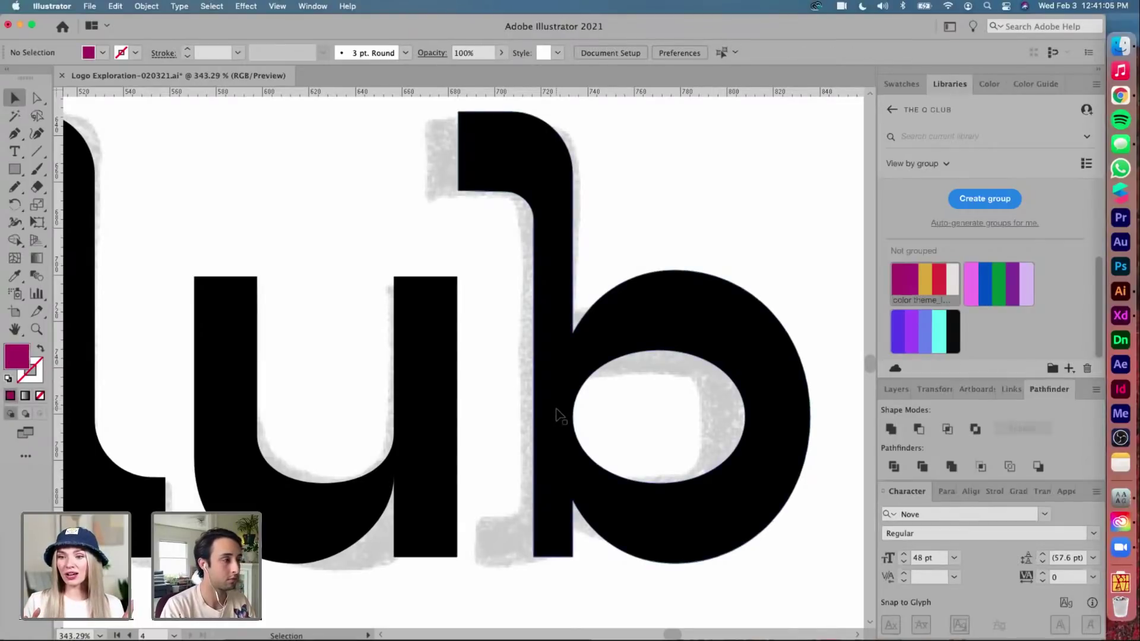
Add anchor points low on the b stem's left edge and pull the base out into a squared foot about 19 px wide
scroll(557, 413, up, 5)
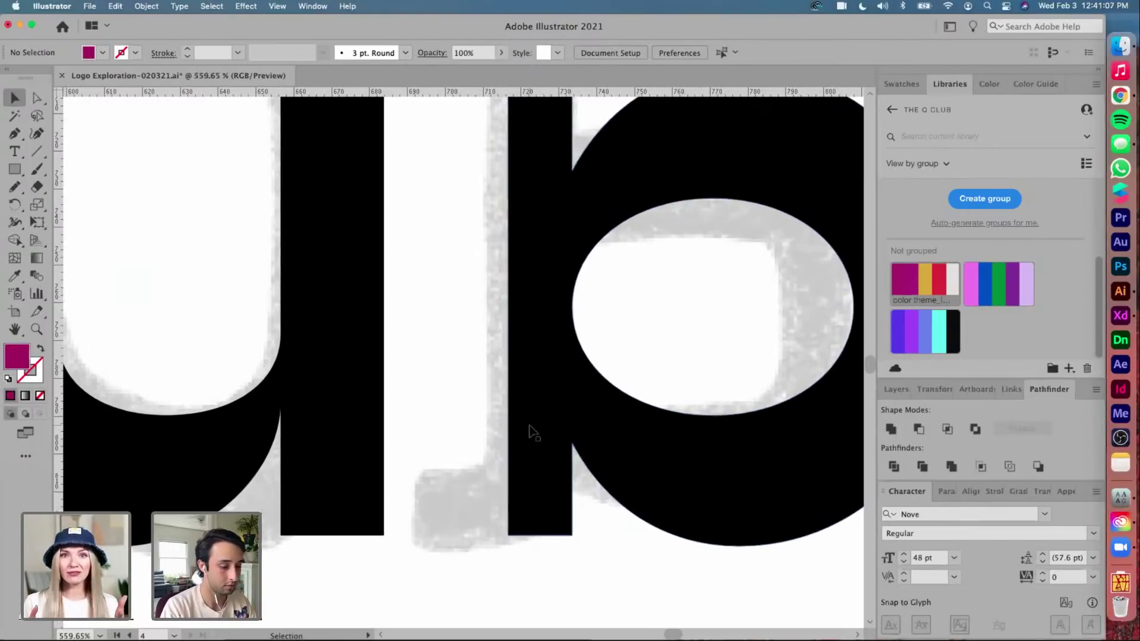
click(513, 452)
key(p)
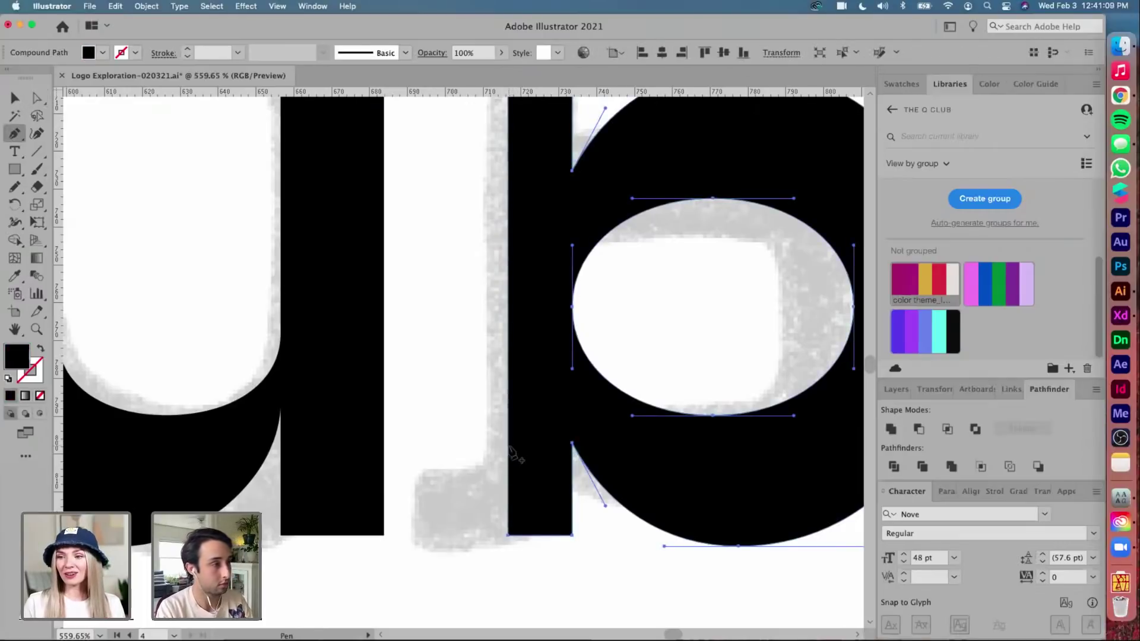
click(508, 445)
key(a)
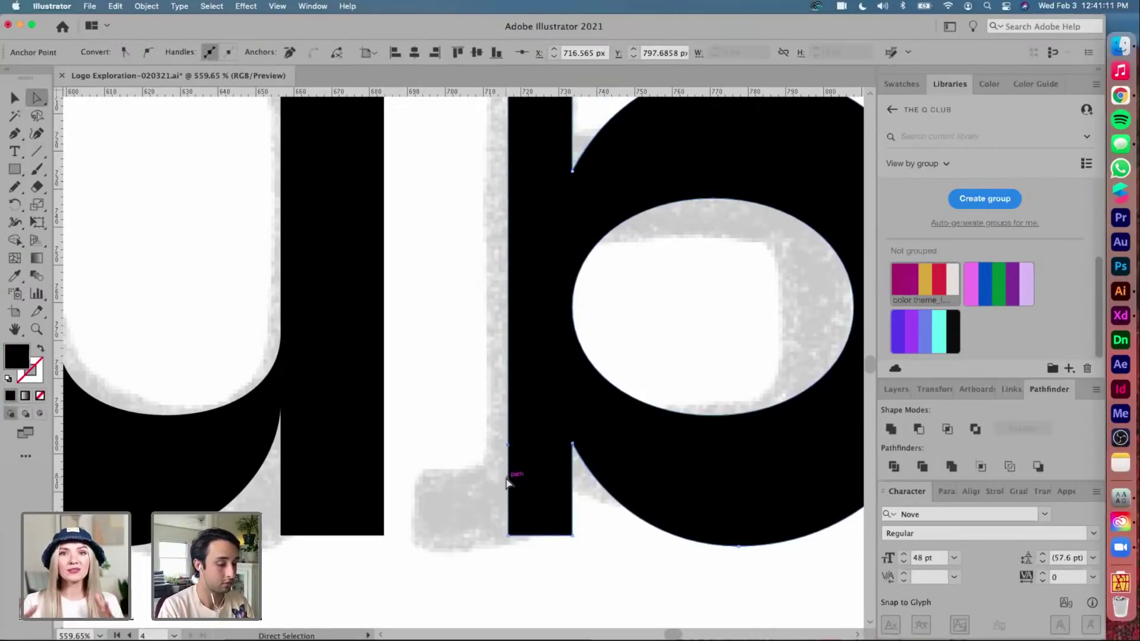
drag(504, 476, 437, 444)
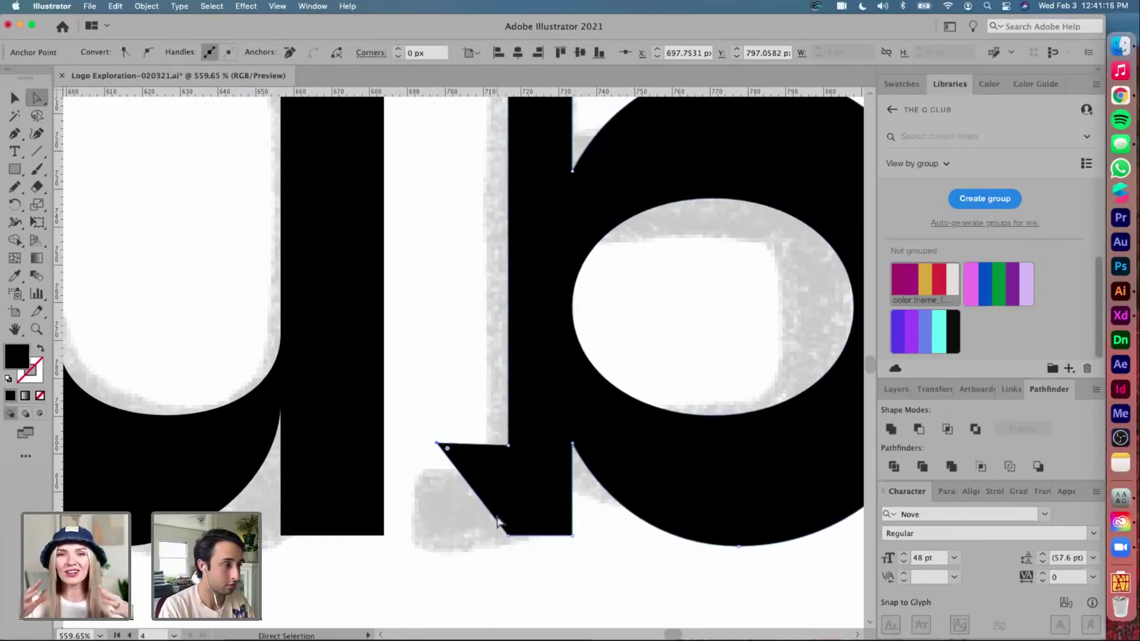
drag(507, 536, 439, 534)
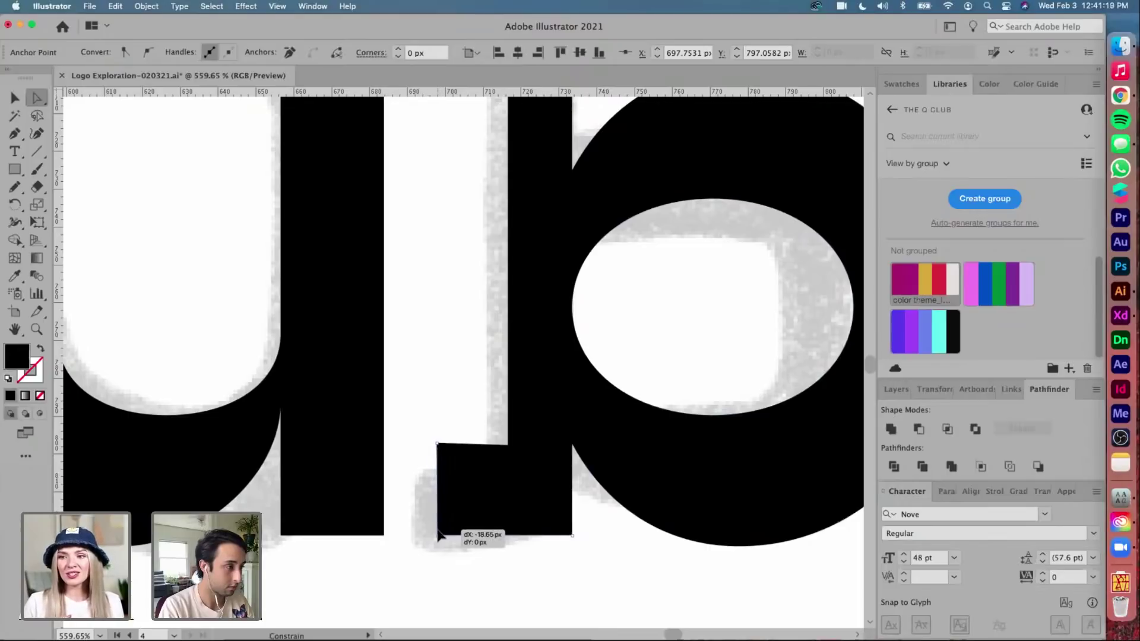
drag(437, 536, 438, 531)
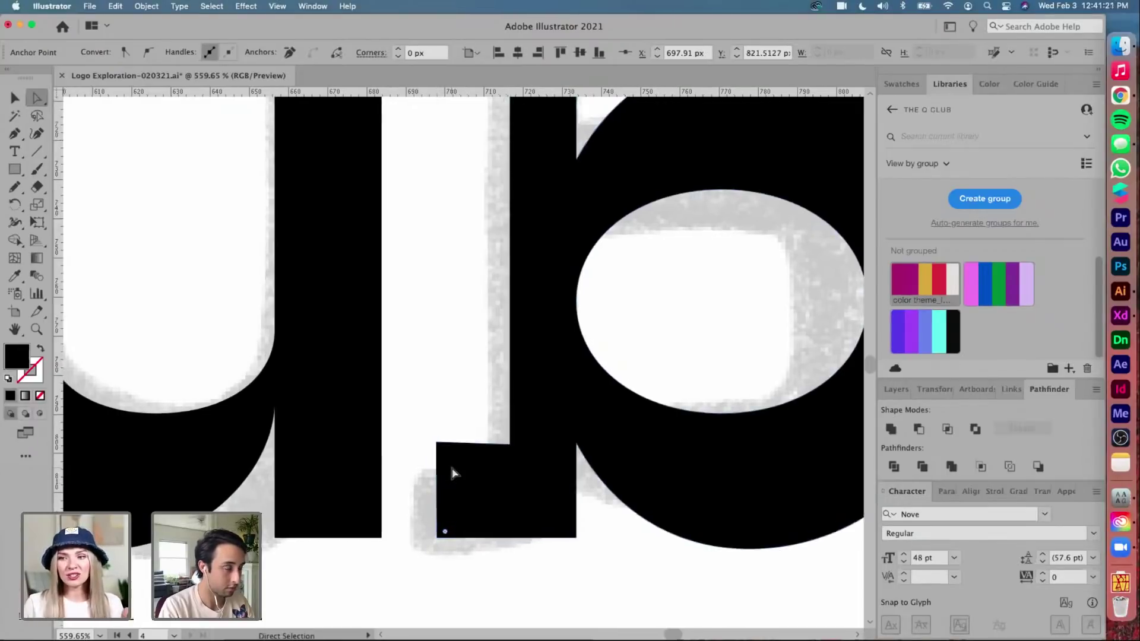
Place a horizontal guide at the foot's inner corner and snap the foot's upper-left anchor point to it to level the edge
scroll(453, 473, up, 5)
drag(414, 403, 411, 406)
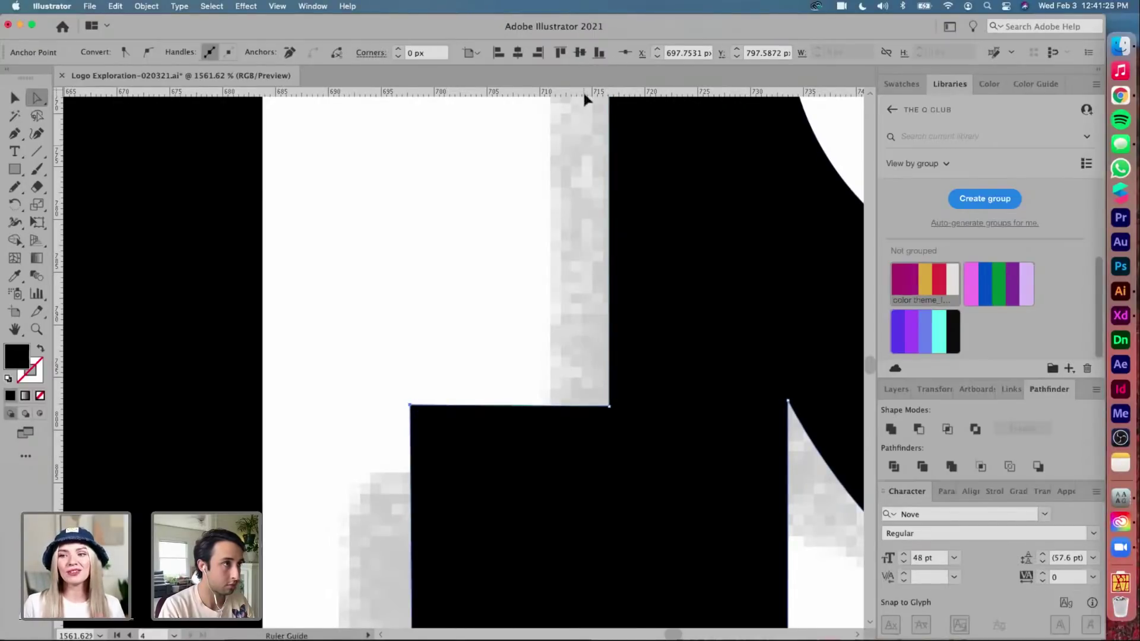
drag(584, 95, 611, 406)
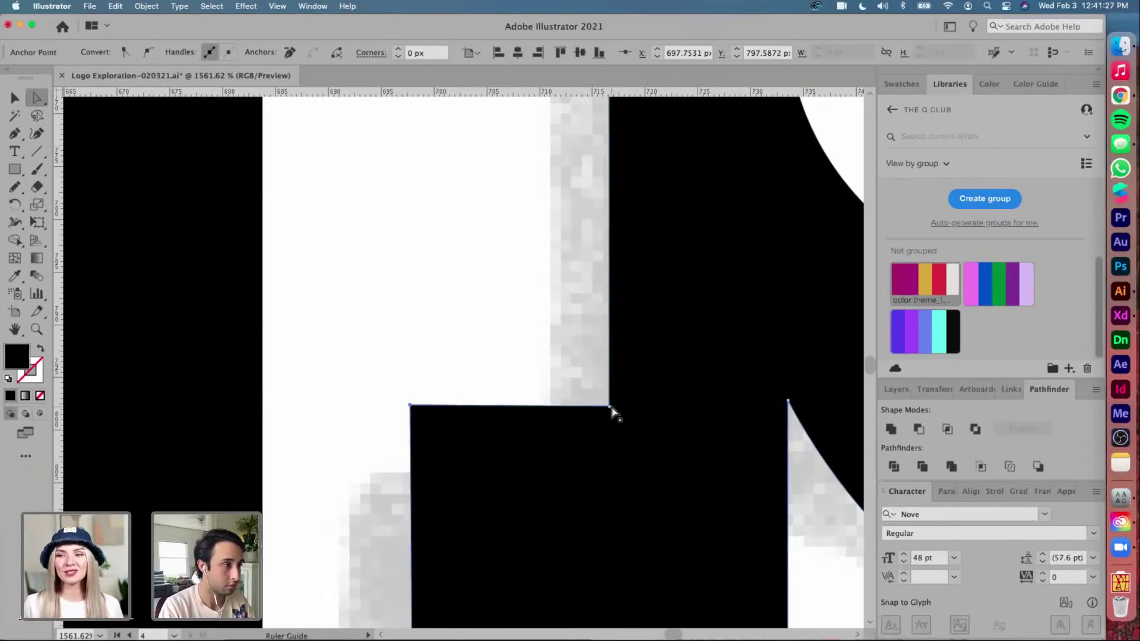
scroll(450, 409, up, 6)
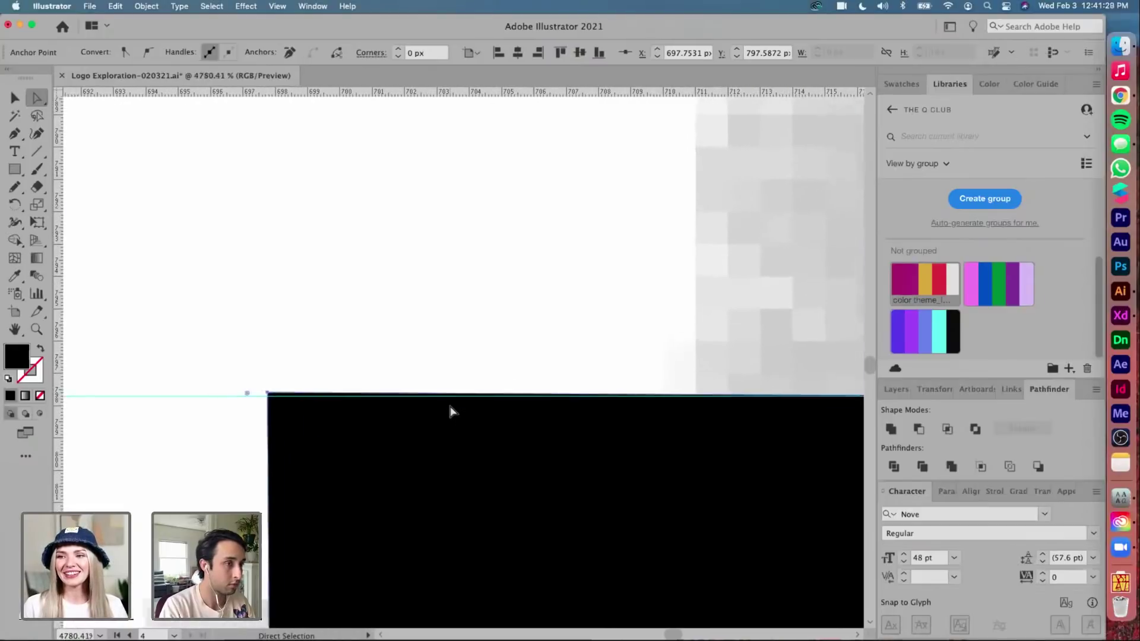
scroll(451, 409, right, 2)
drag(197, 378, 201, 381)
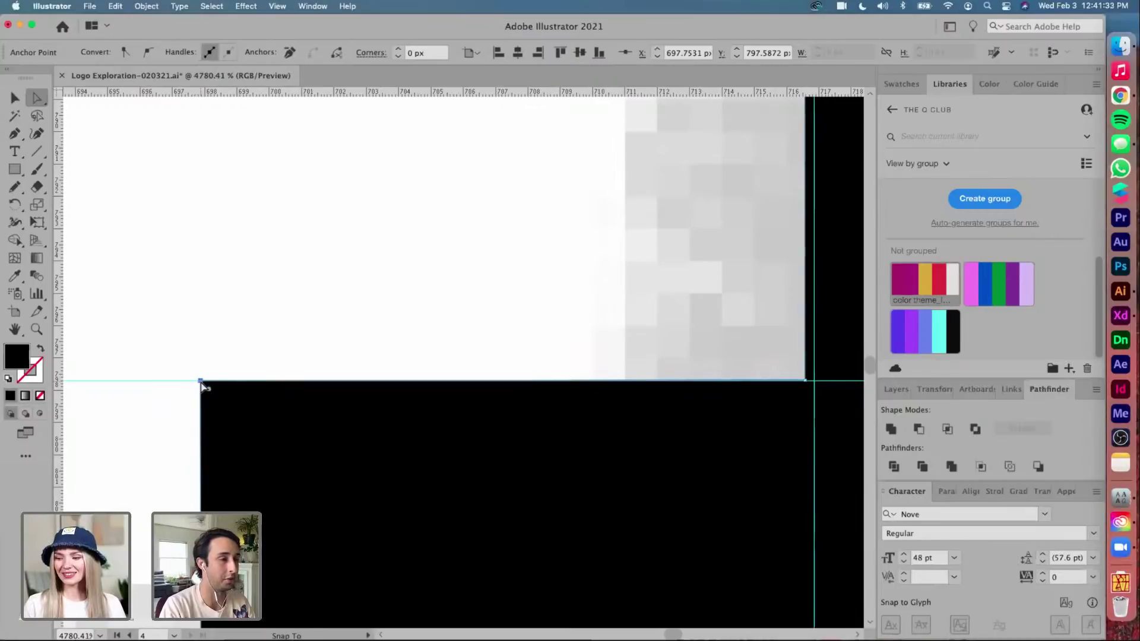
click(300, 306)
scroll(301, 306, down, 8)
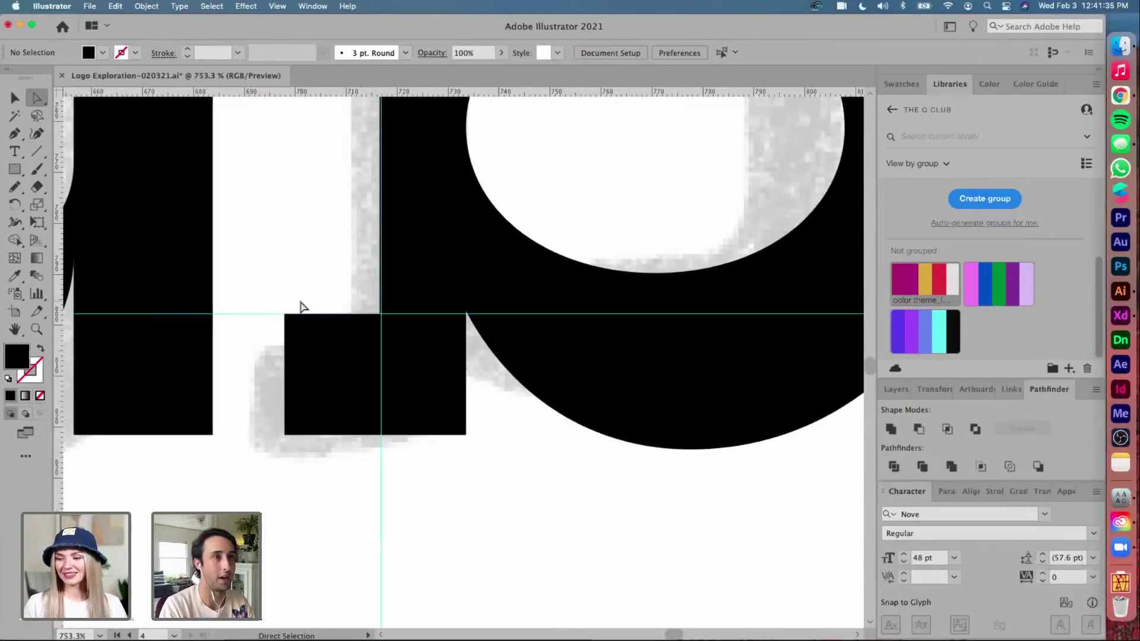
scroll(301, 306, down, 4)
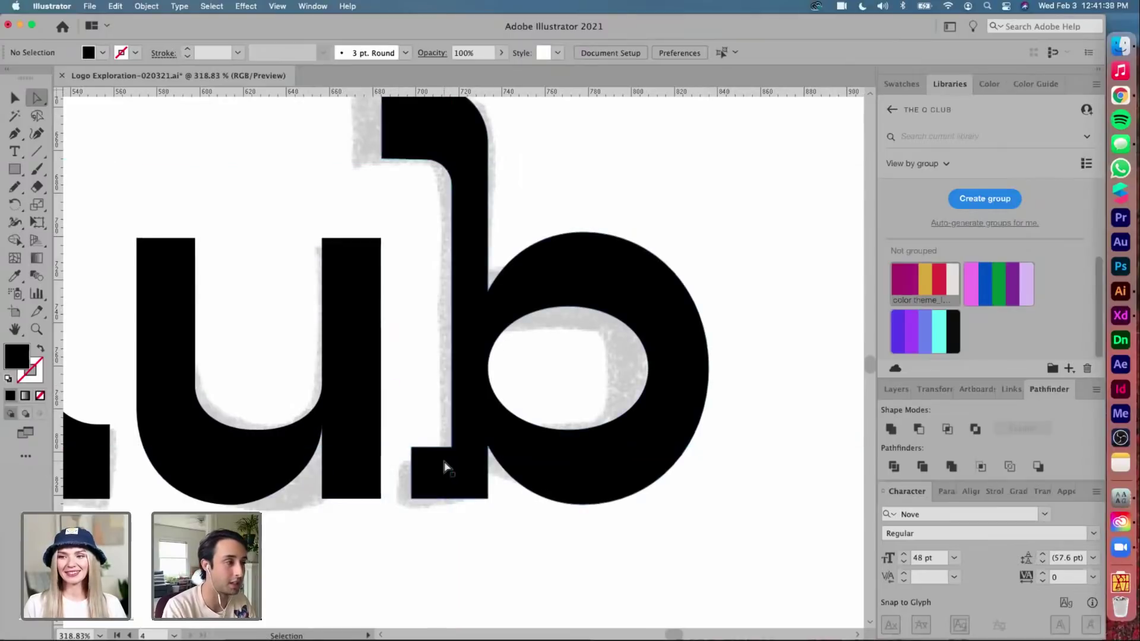
Round the inner corner where the b's stem meets its foot to a radius of about 12.7 px
click(463, 462)
scroll(463, 462, up, 4)
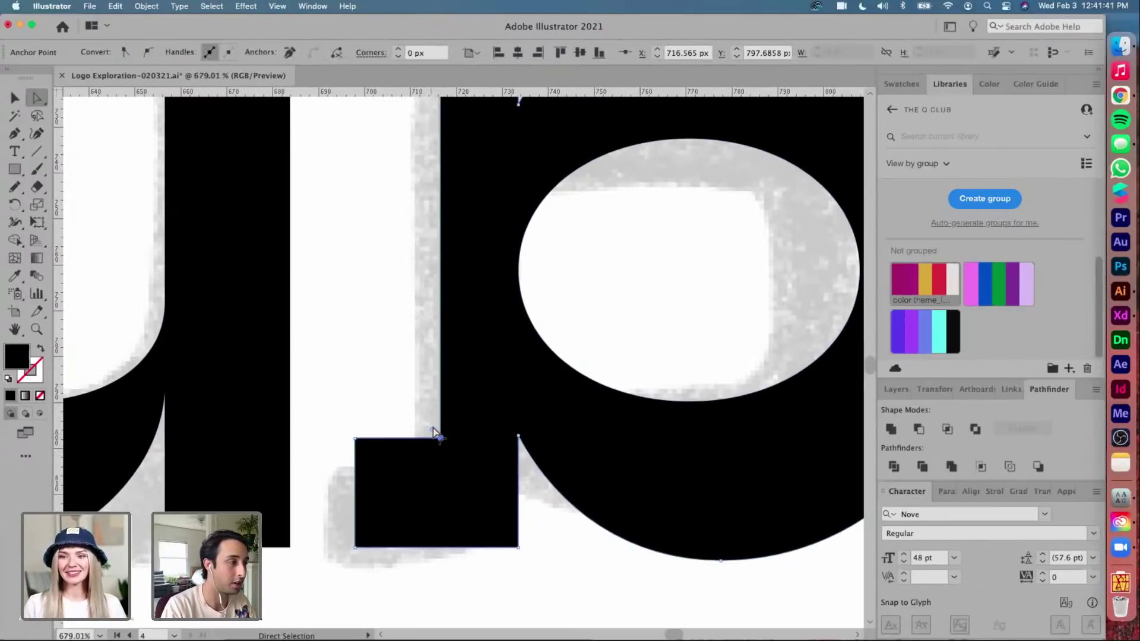
drag(437, 433, 385, 381)
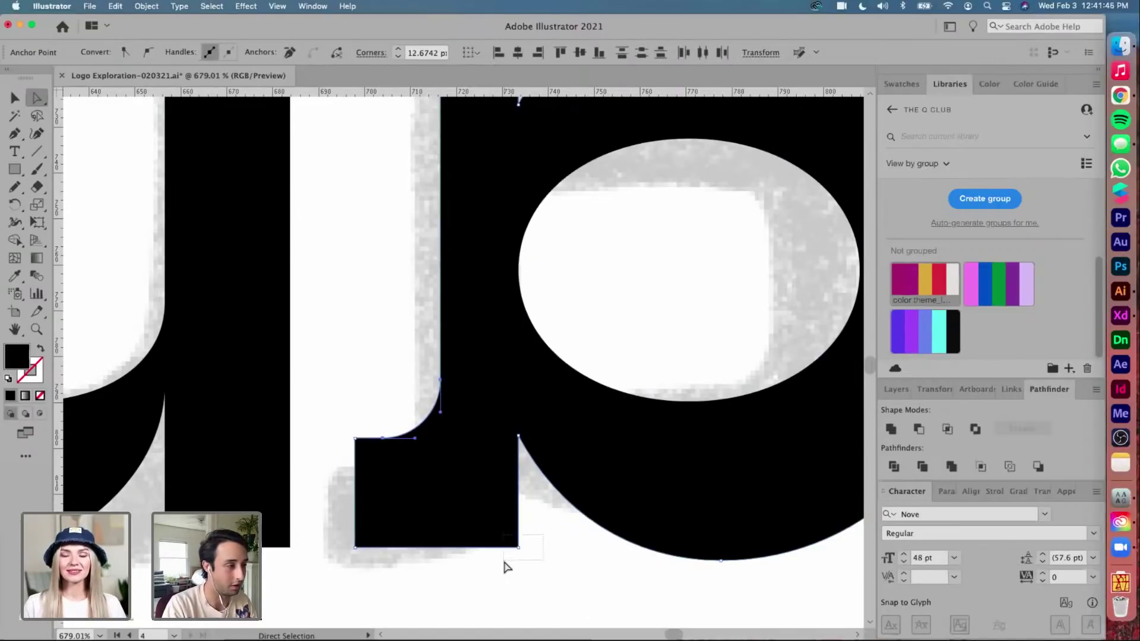
Round the lower-right corner at the base of the b's stem
click(515, 546)
drag(512, 543, 442, 467)
key(v)
click(544, 540)
scroll(543, 540, down, 3)
scroll(544, 539, down, 10)
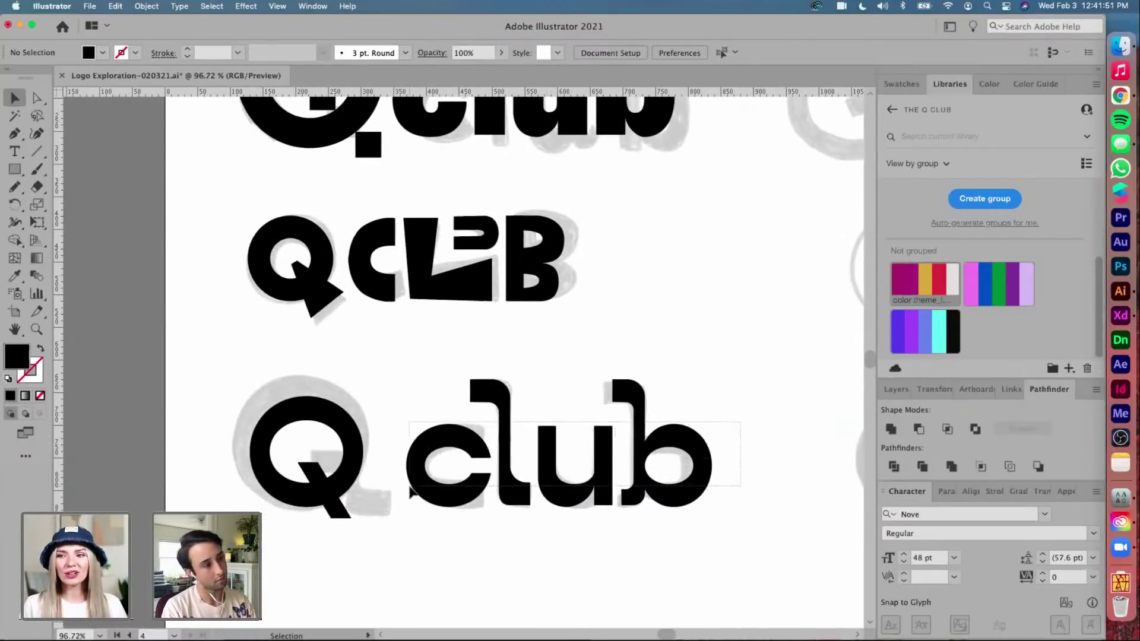
Move the whole word "club" left, closer to the Q, and deselect it
drag(424, 490, 409, 491)
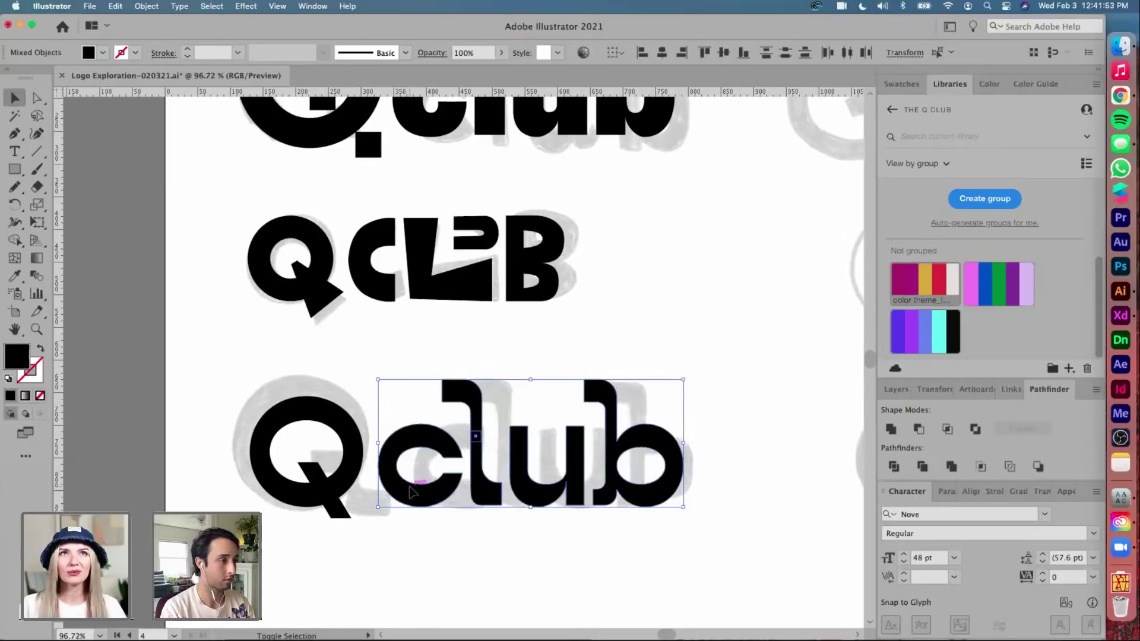
key(super+shift+a)
scroll(494, 410, up, 5)
key(a)
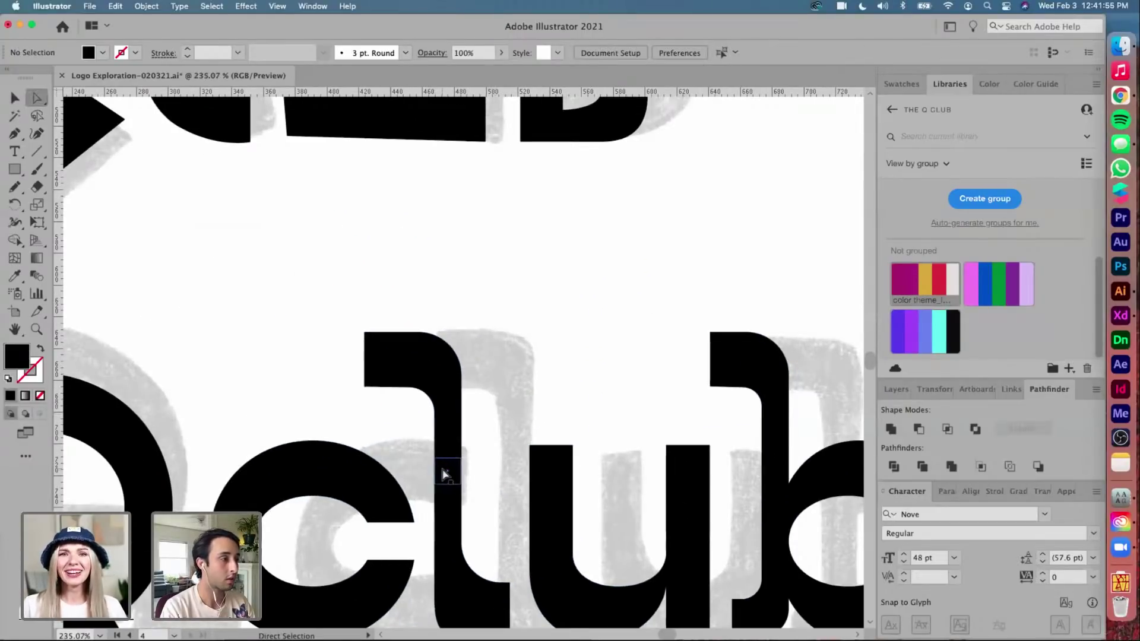
Delete the small stray square shape lying over the stem of the l
key(v)
click(445, 473)
key(Delete)
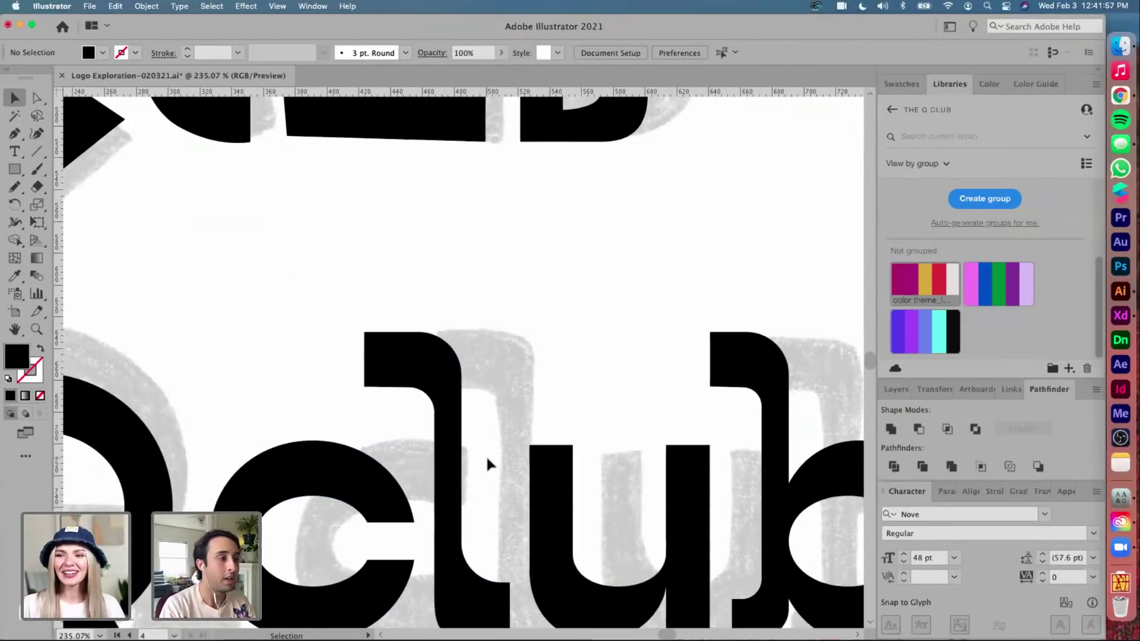
Select all the letters of "club", nudge them one large increment left towards the Q, and deselect them
scroll(485, 456, down, 2)
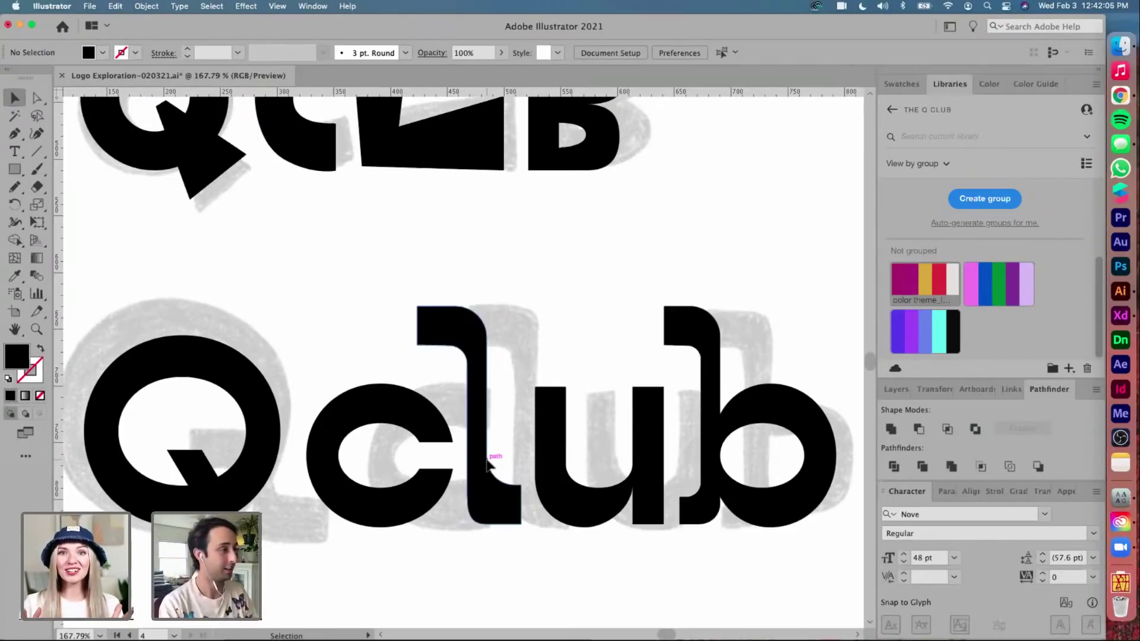
drag(383, 277, 779, 558)
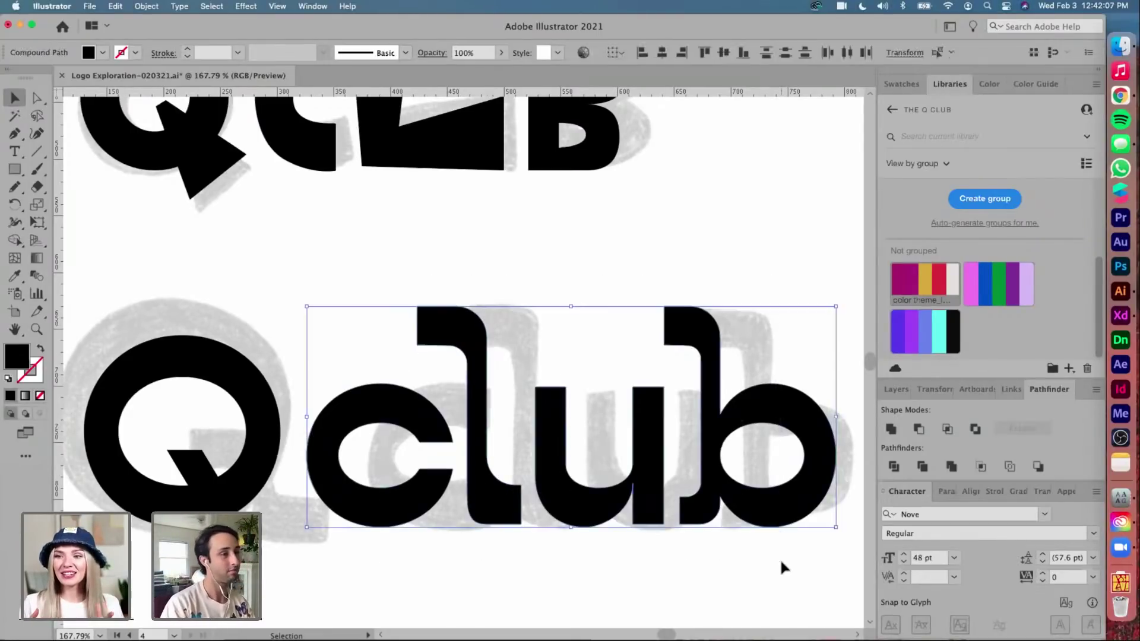
key(shift+Left)
click(591, 300)
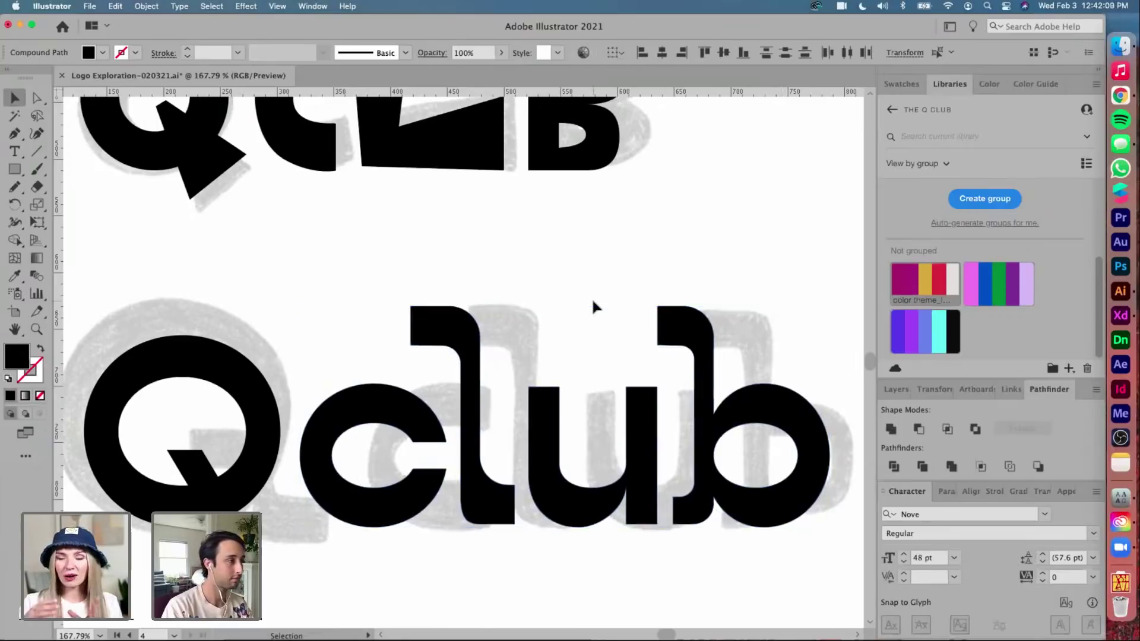
Move the whole word "club" right, away from the Q, so its letters sit closer to the sketched ones
scroll(501, 320, left, 5)
scroll(501, 320, down, 2)
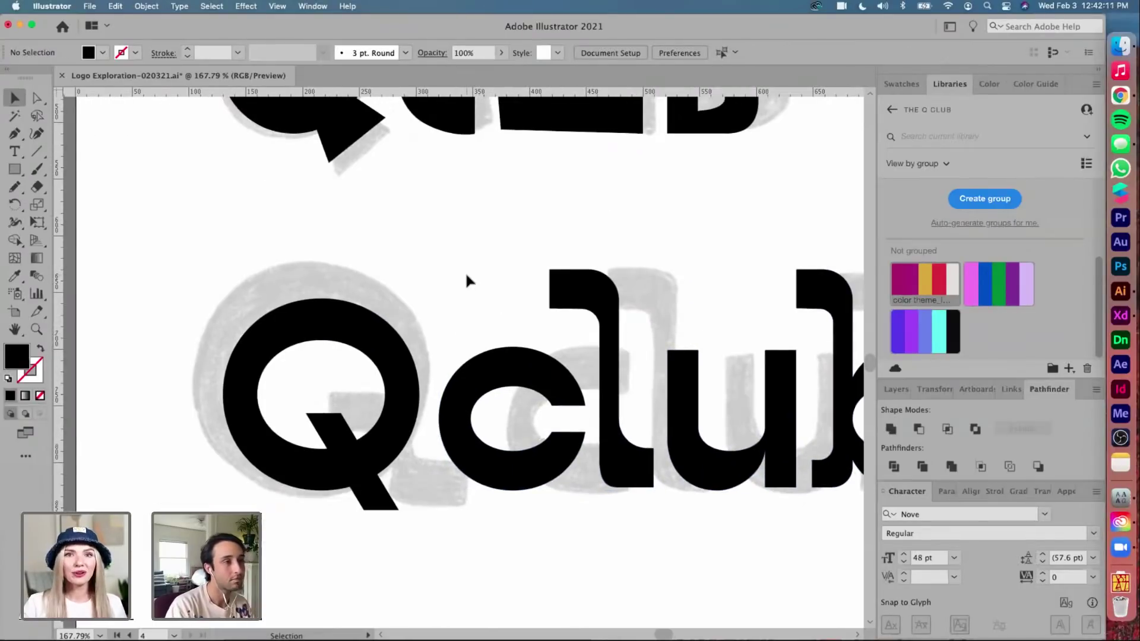
scroll(464, 272, down, 3)
scroll(465, 271, right, 2)
click(784, 426)
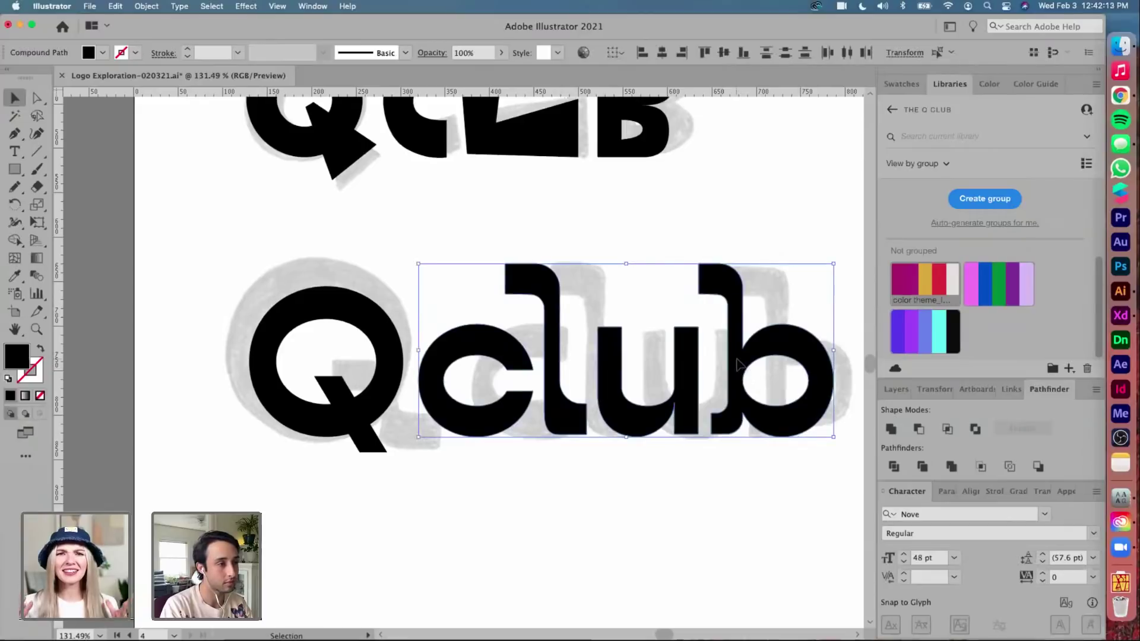
drag(784, 426, 823, 426)
Delete the anchor points of the Q's diagonal tail, both below the bowl and inside the counter
key(a)
click(393, 421)
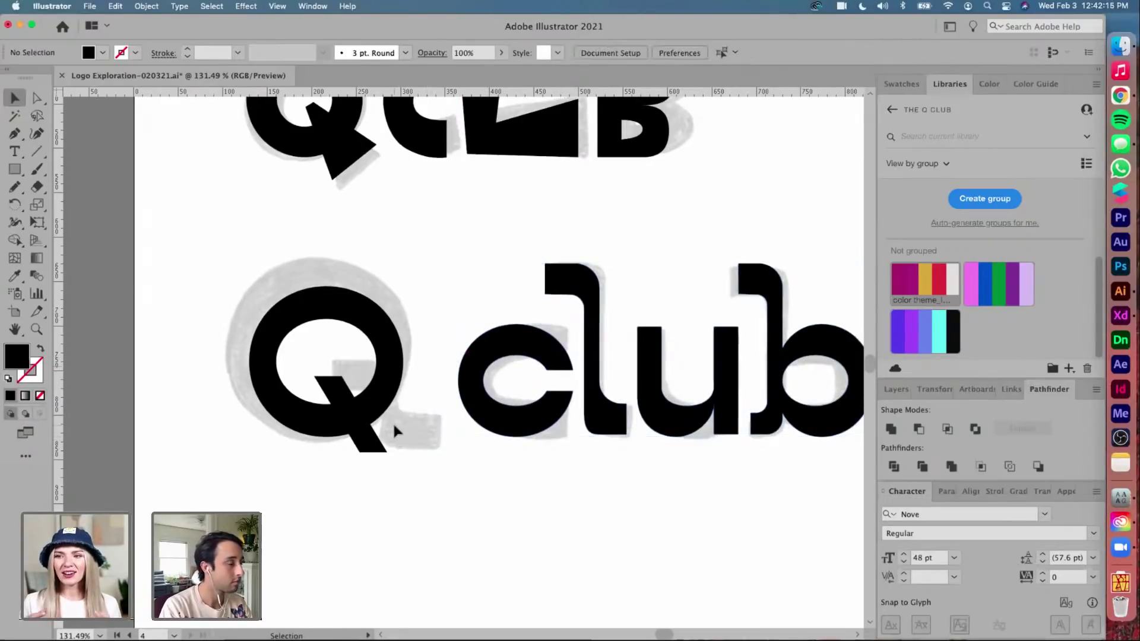
scroll(392, 422, up, 6)
drag(507, 504, 394, 522)
key(backslash)
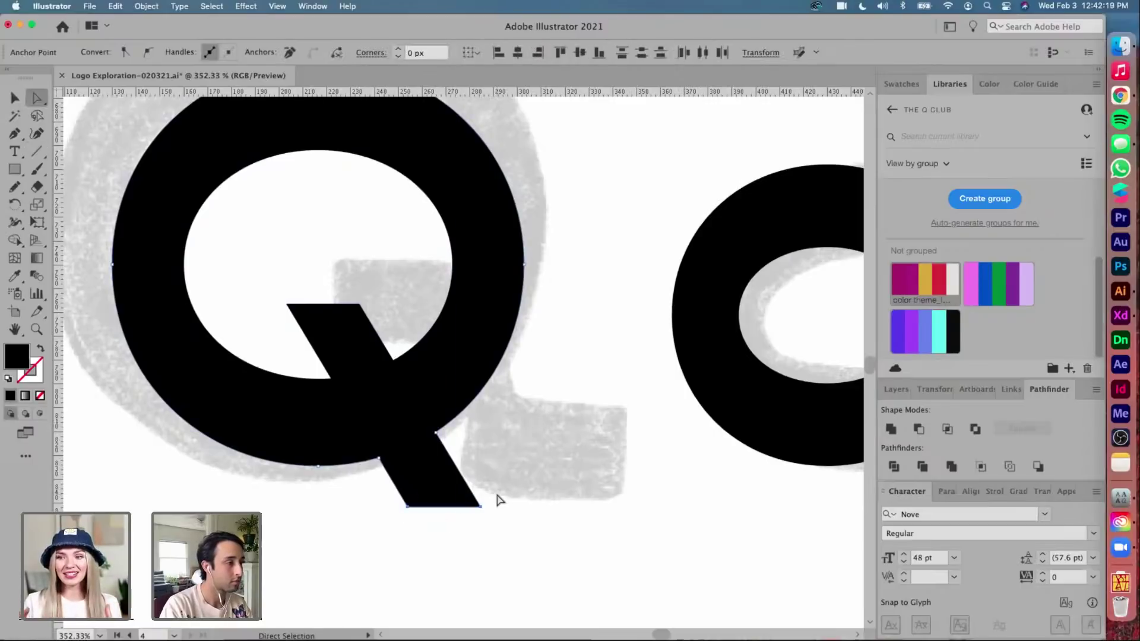
key(Delete)
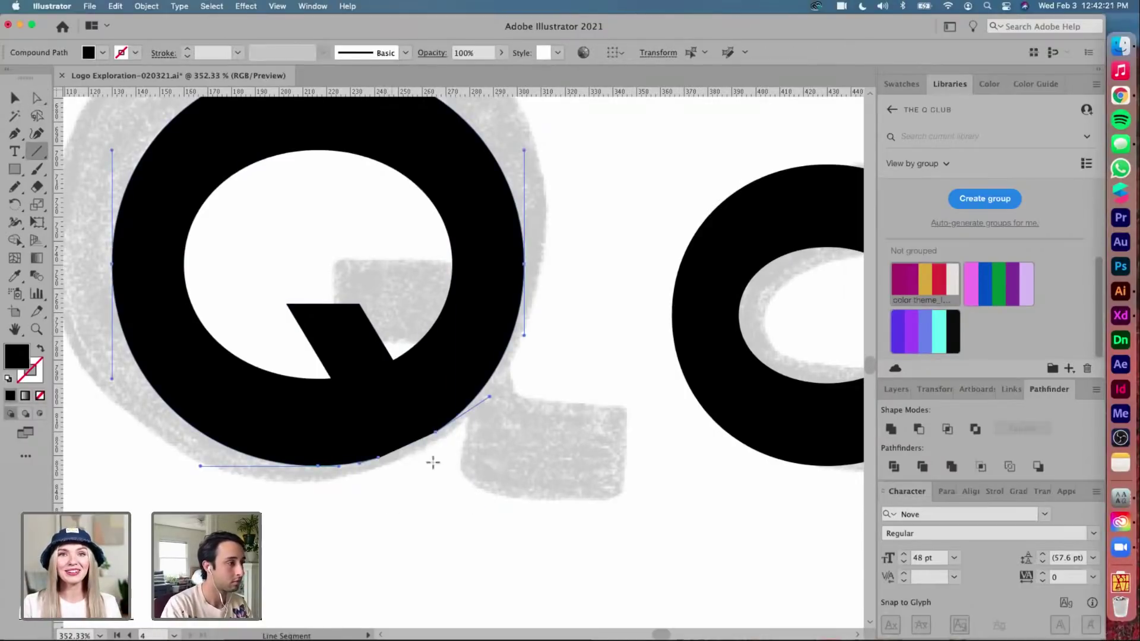
key(a)
drag(272, 297, 399, 332)
key(Delete)
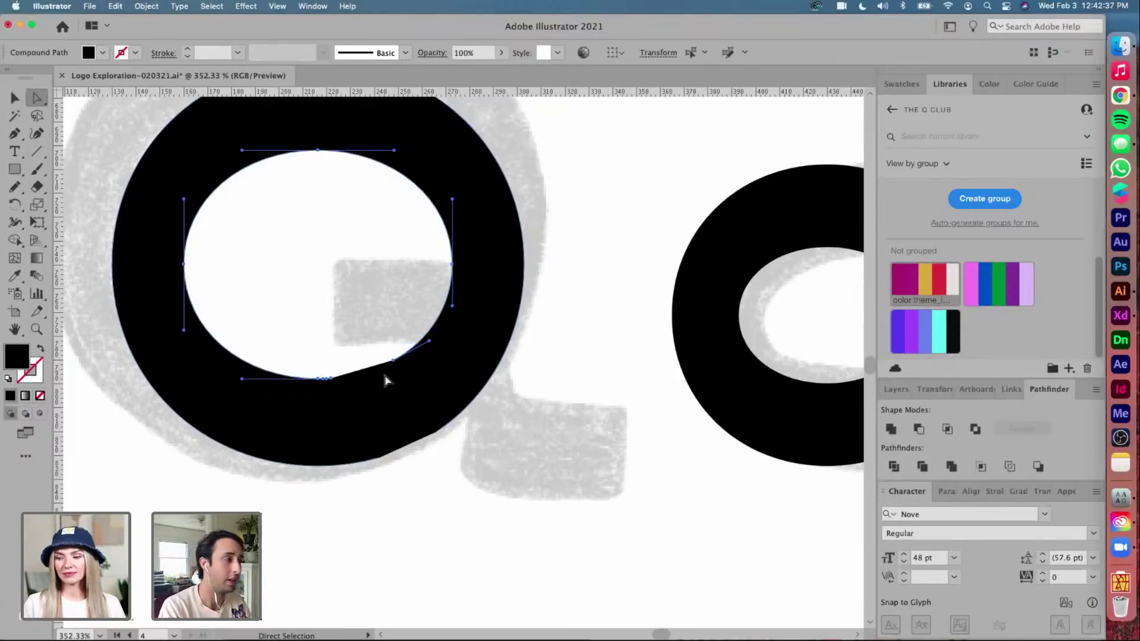
Delete the leftover anchor points on the Q's counter and outer contour where the tail crossed the bowl
click(390, 360)
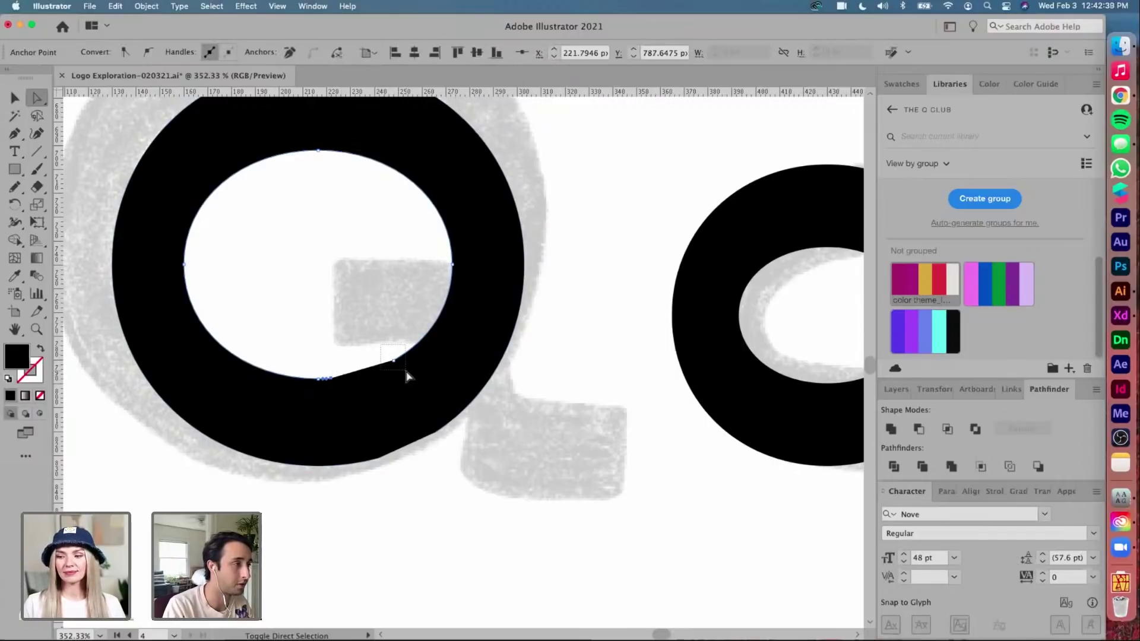
click(407, 376)
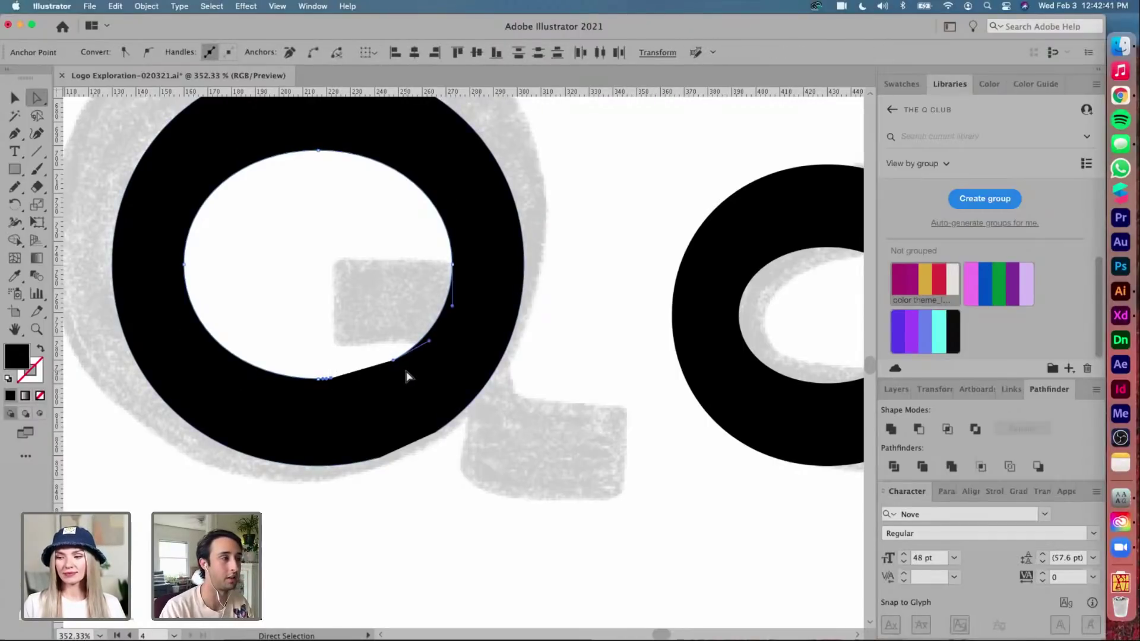
key(Delete)
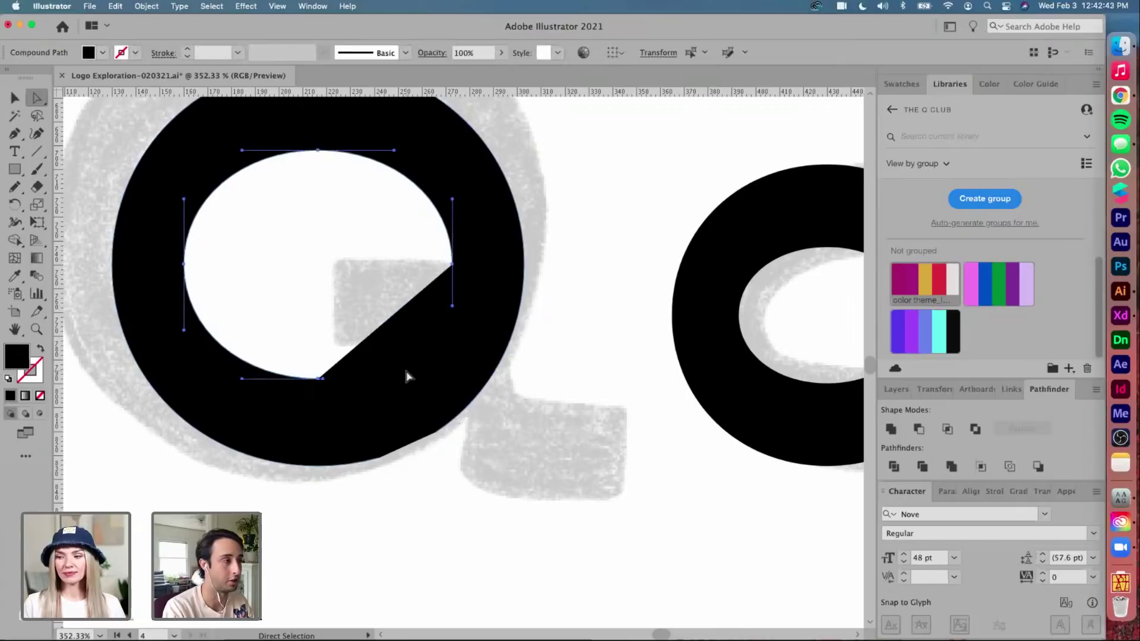
click(436, 432)
shift+click(378, 458)
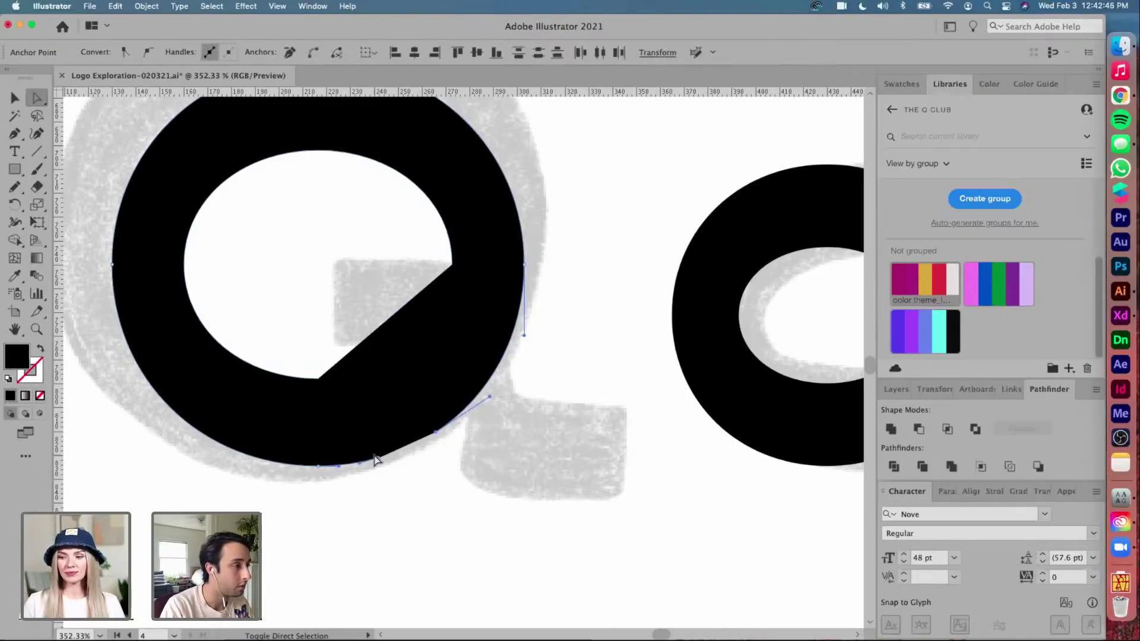
key(Delete)
scroll(449, 363, down, 3)
scroll(448, 364, up, 3)
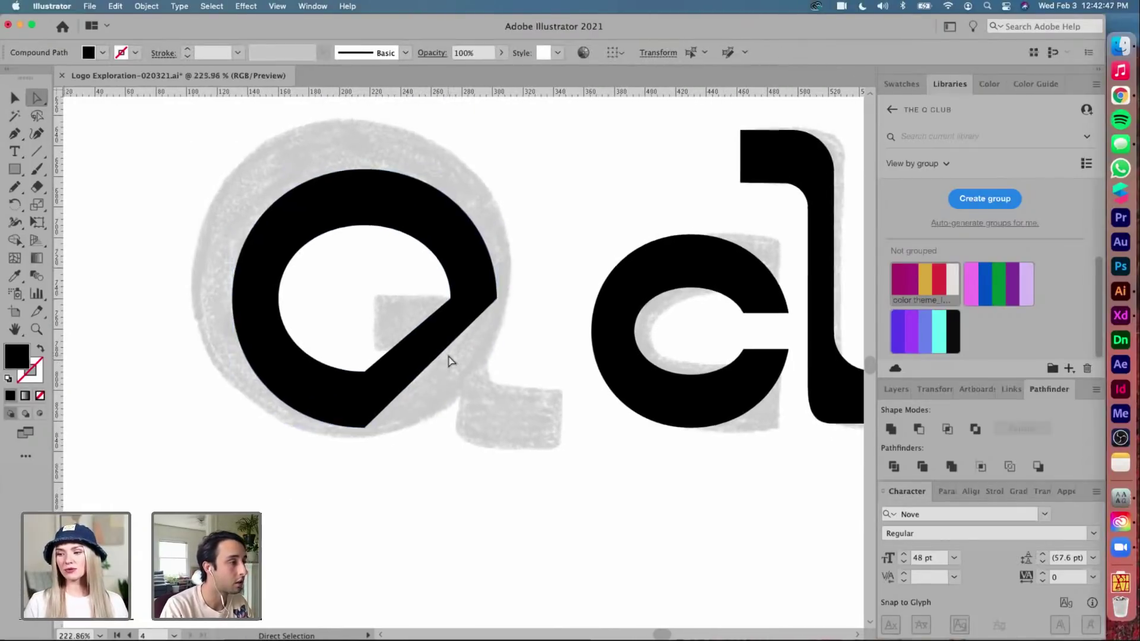
key(p)
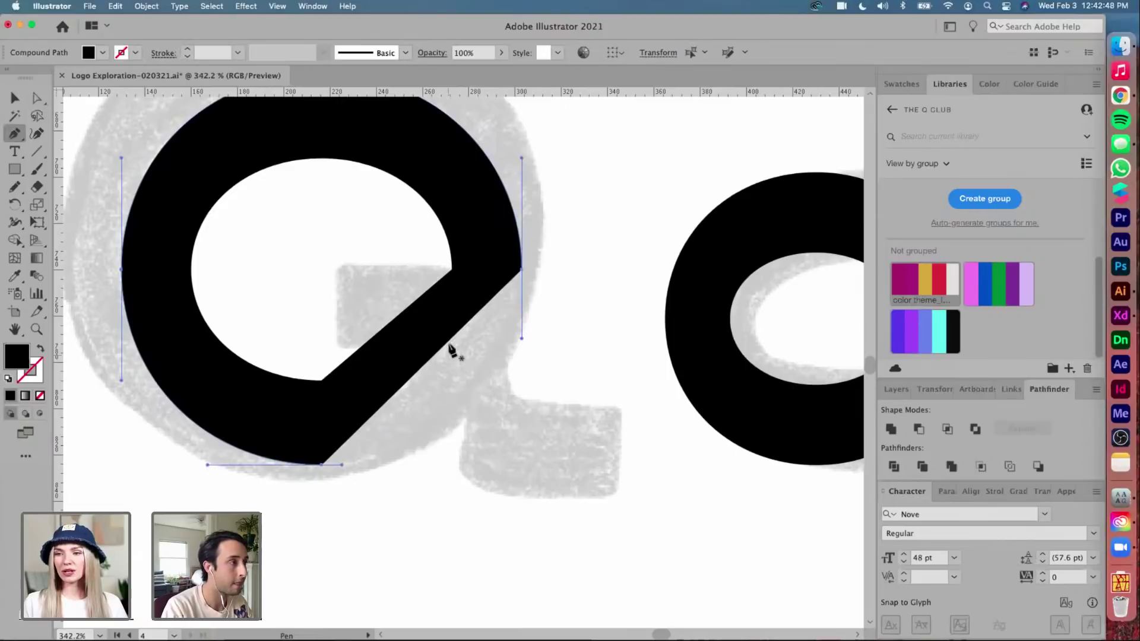
click(453, 270)
drag(321, 380, 325, 385)
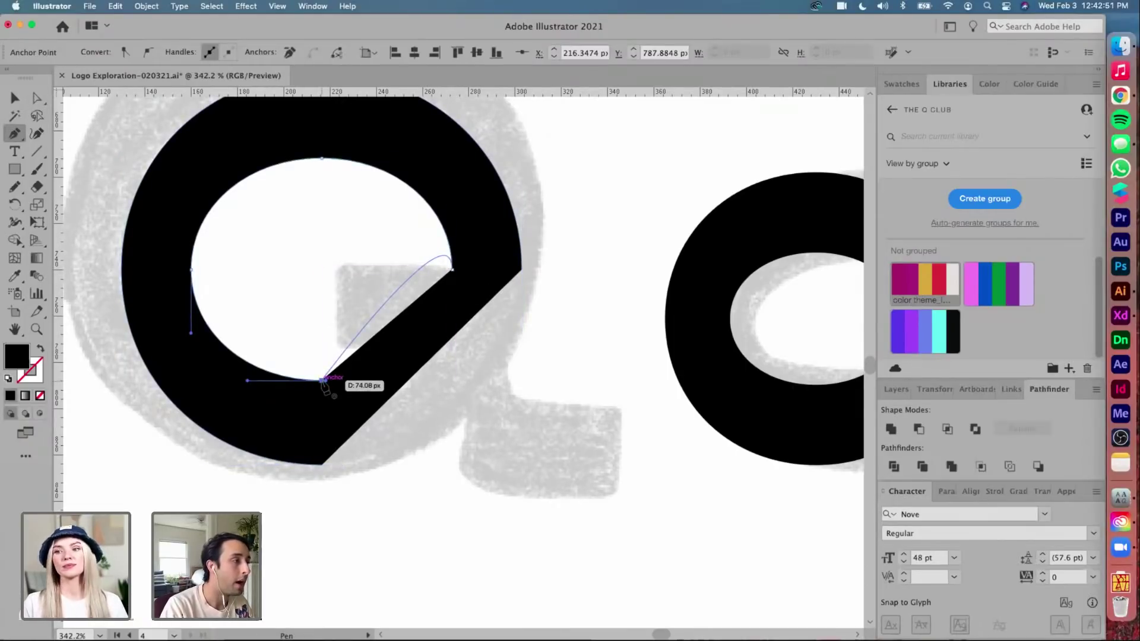
key(super+z)
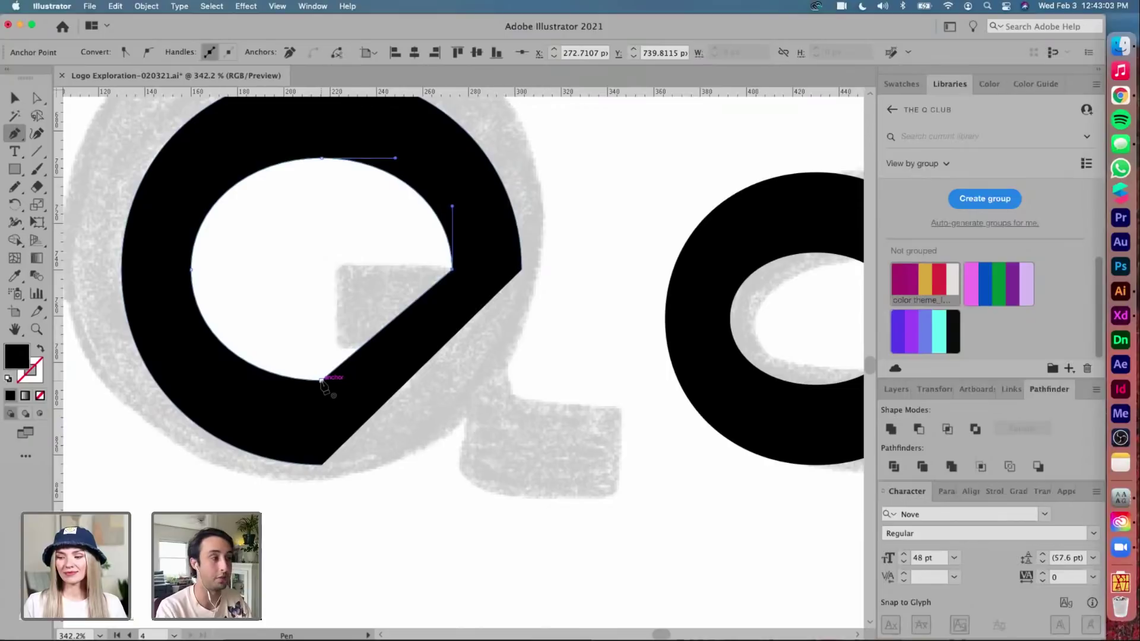
Pull smooth handles from the right and bottom anchor points of the Q's counter to round its cut corner, and deselect
scroll(376, 353, up, 2)
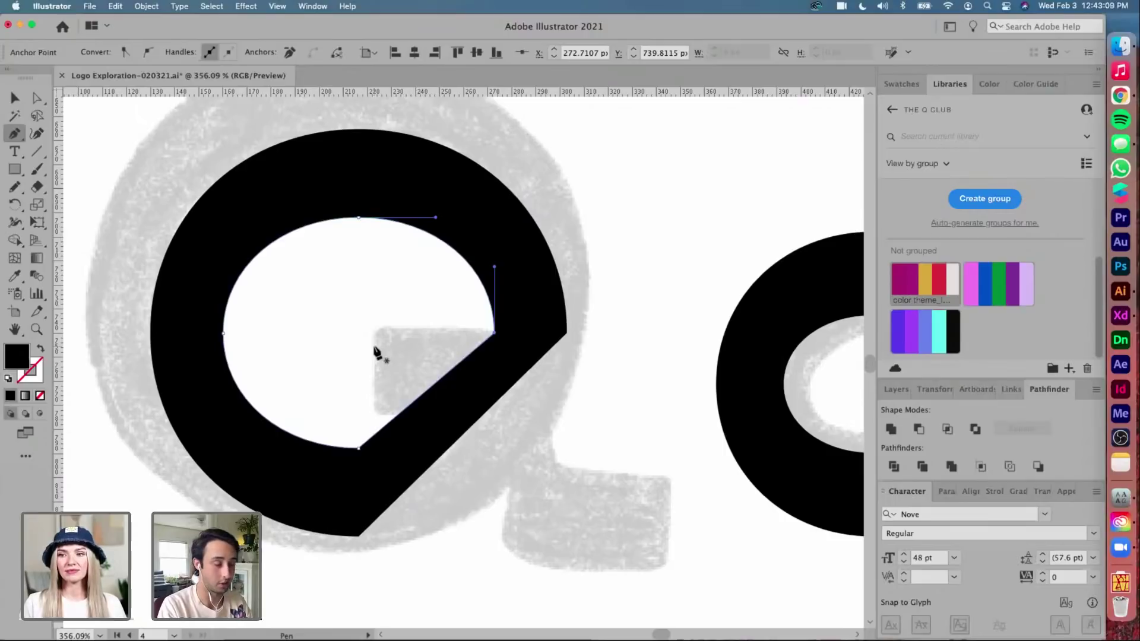
alt+click(495, 333)
drag(495, 332, 500, 254)
drag(359, 448, 452, 447)
key(a)
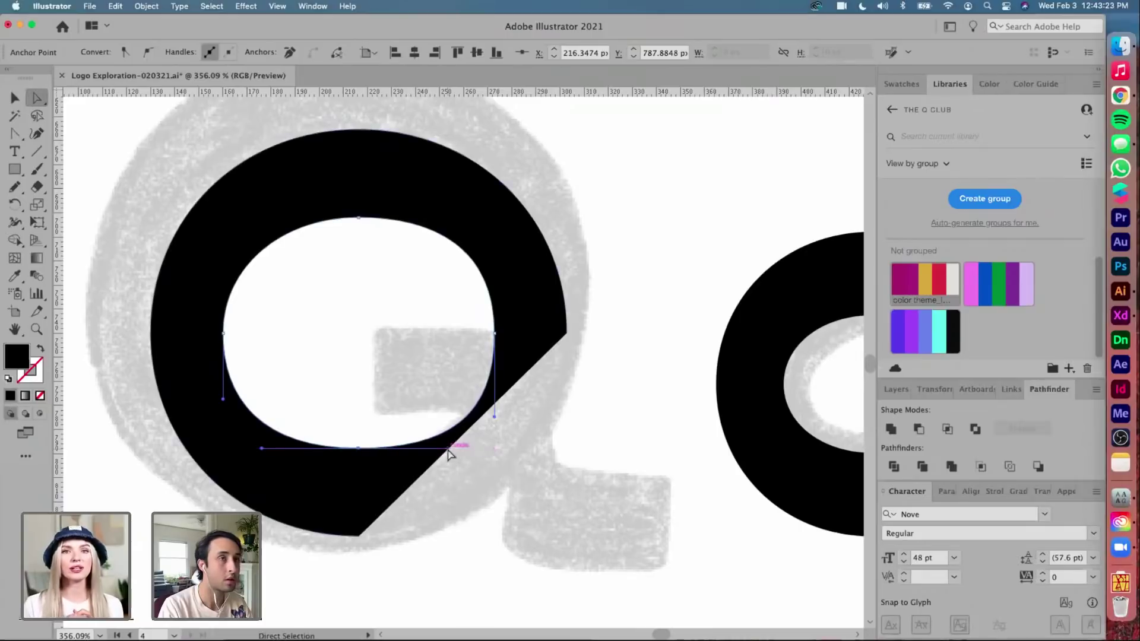
key(super+shift+a)
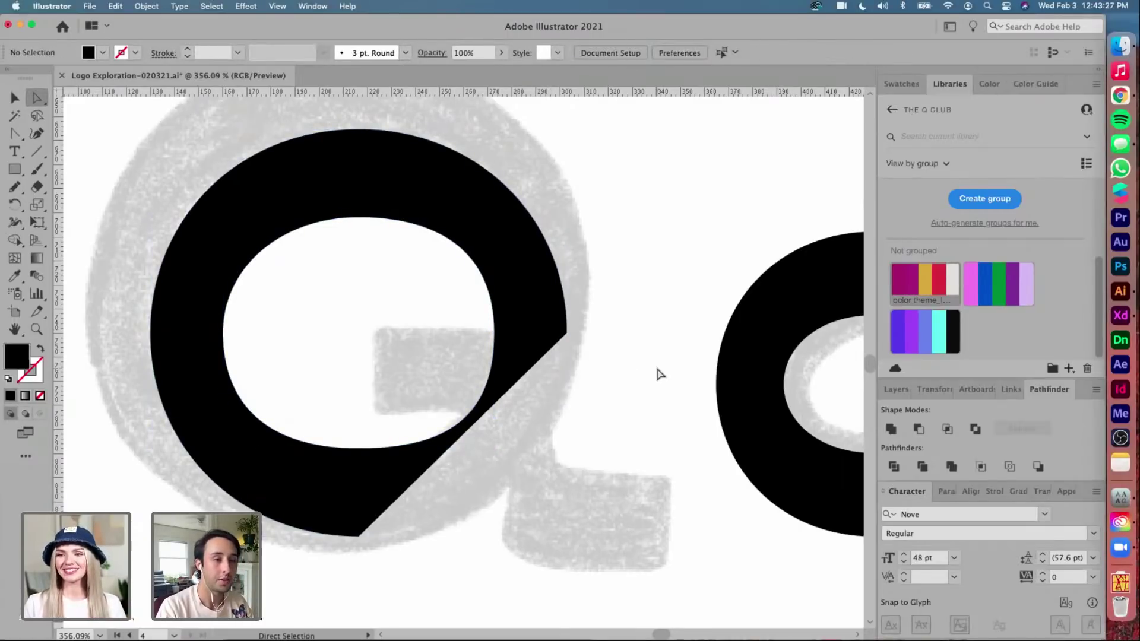
Switch to Font Book, show all fonts to look through the list, and close its window again
click(1123, 499)
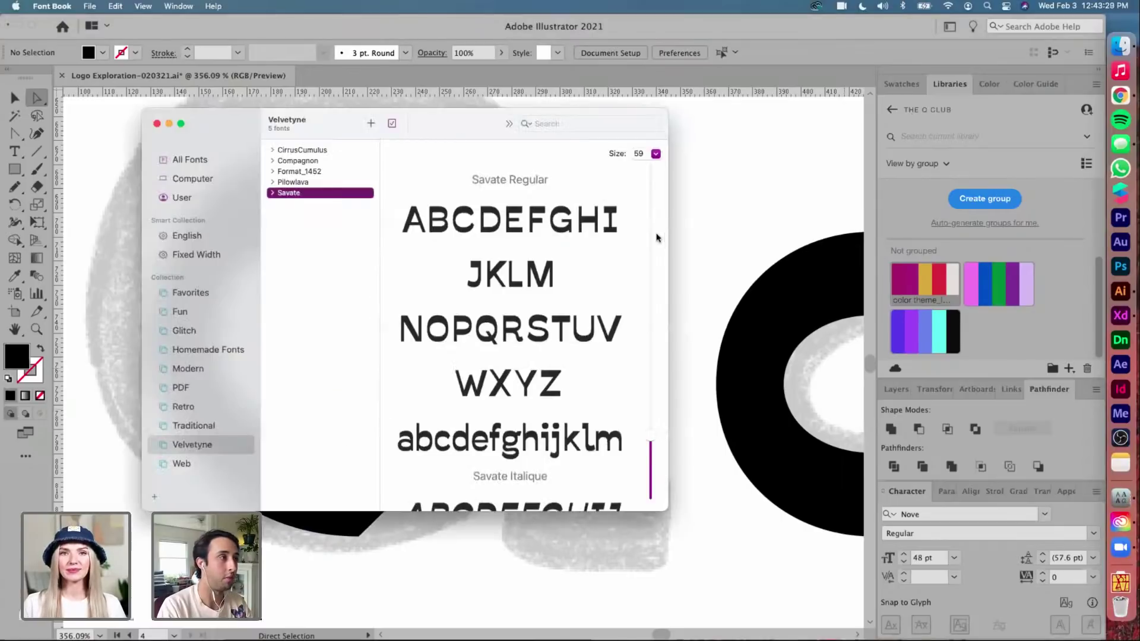
drag(452, 131, 476, 155)
click(227, 184)
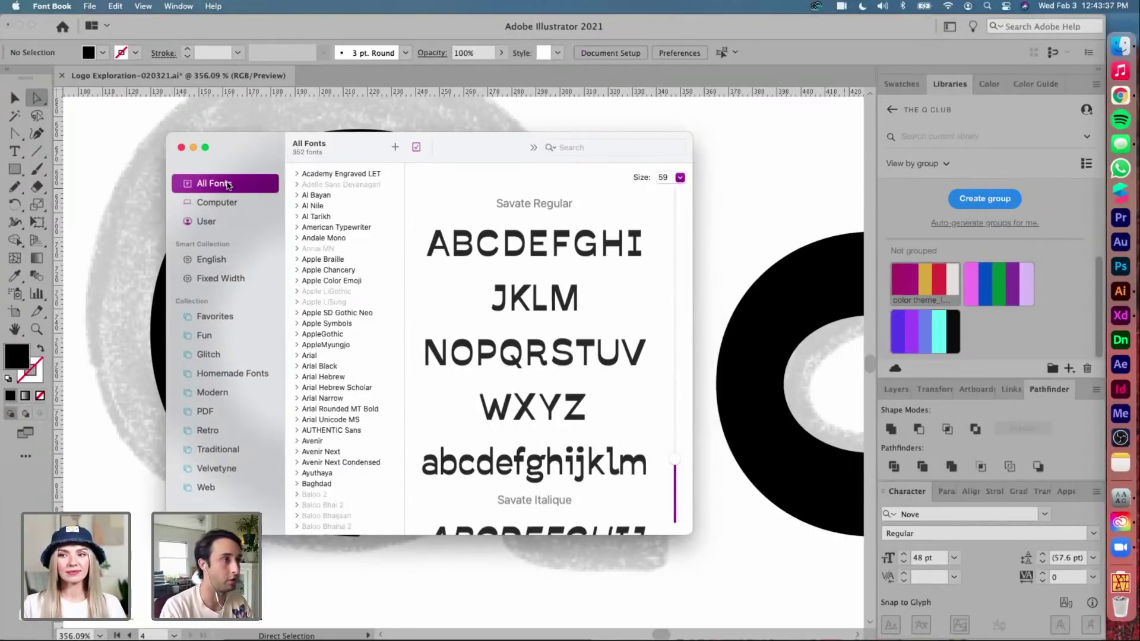
drag(249, 148, 219, 139)
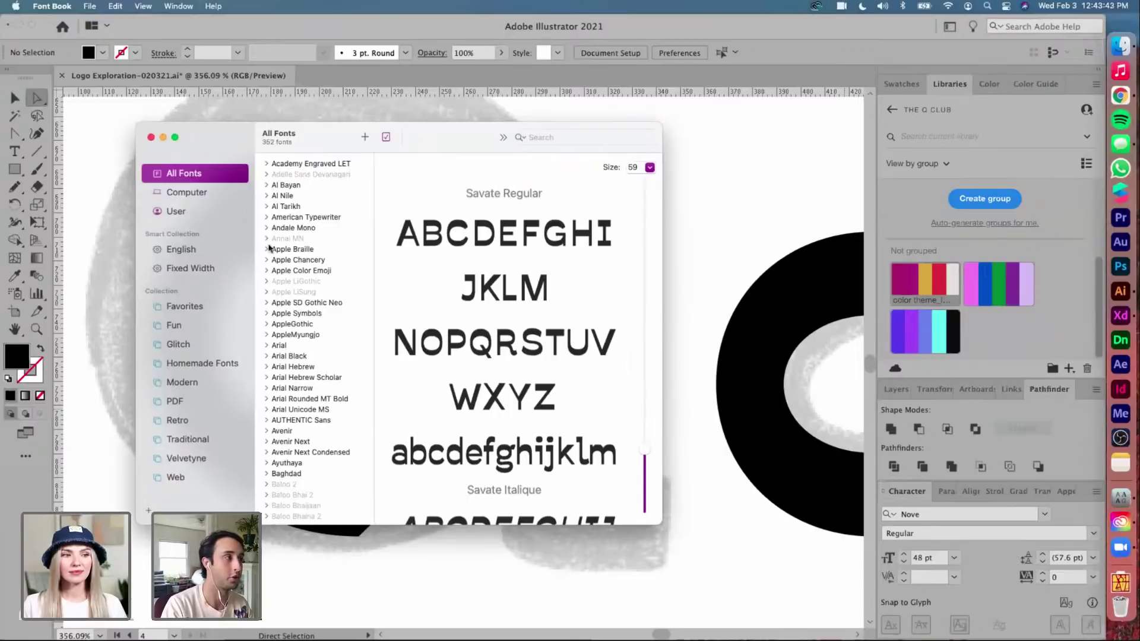
click(150, 137)
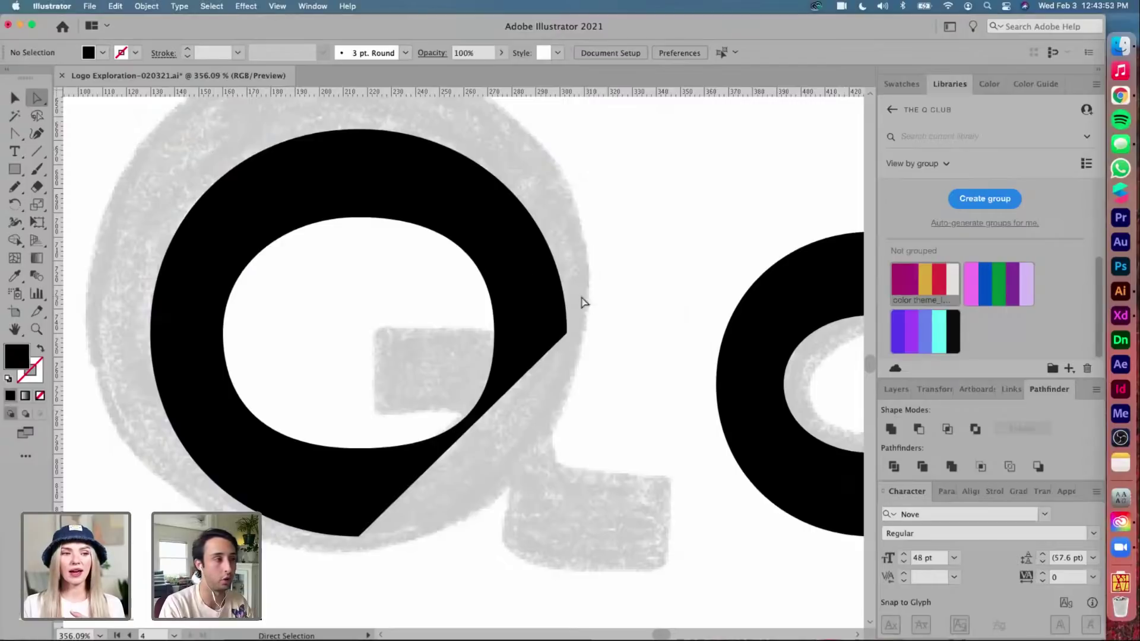
Pull vertical smooth handles from the right anchor point of the Q's outer contour to curve its cut lower-right side
click(546, 326)
key(p)
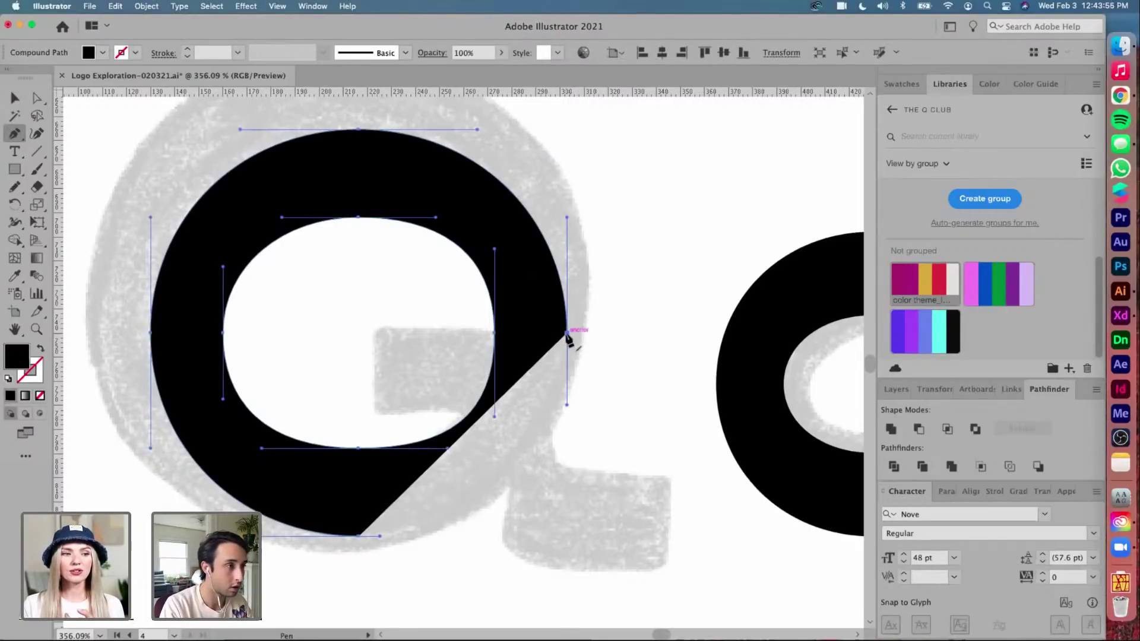
drag(567, 333, 364, 539)
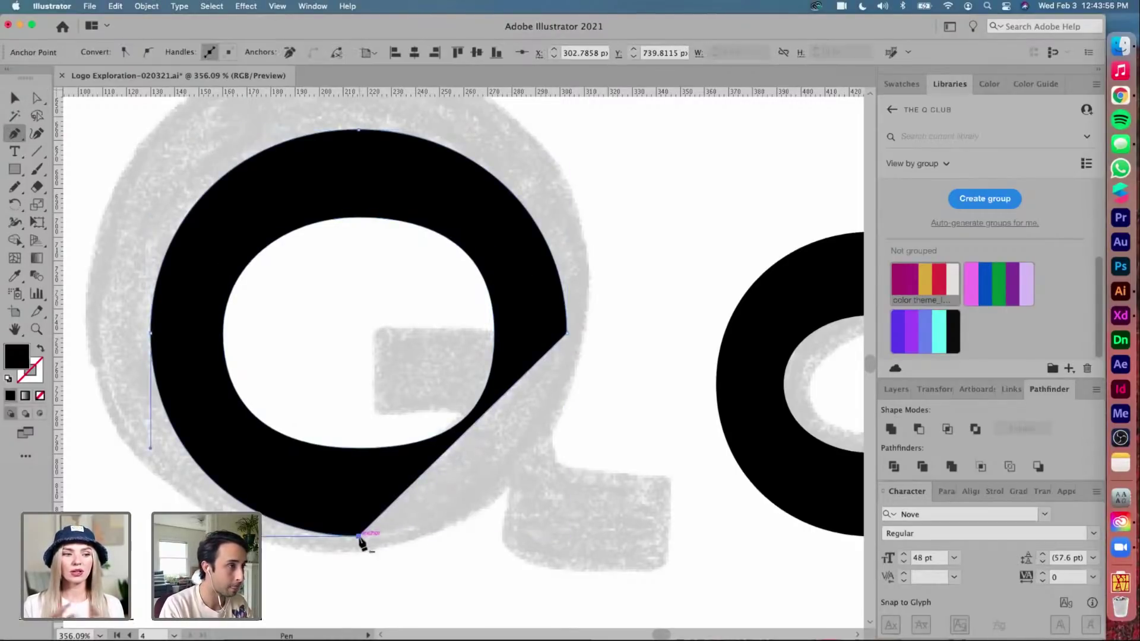
key(shift+c)
drag(567, 333, 567, 493)
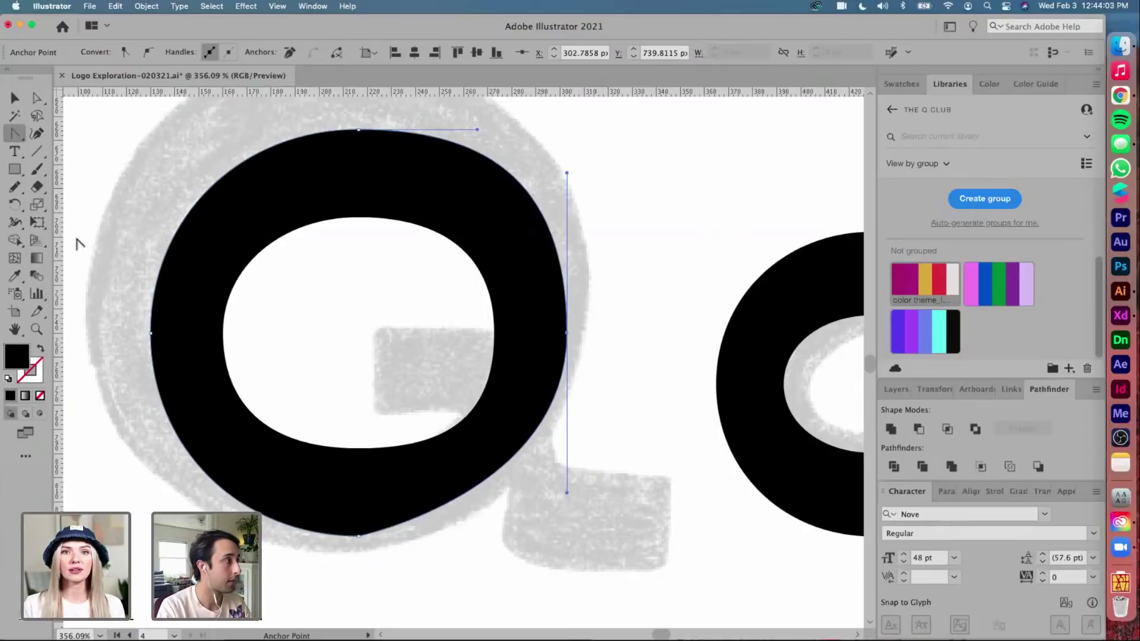
Show the guides and delete the two horizontal guides crossing the Q
key(super+semicolon)
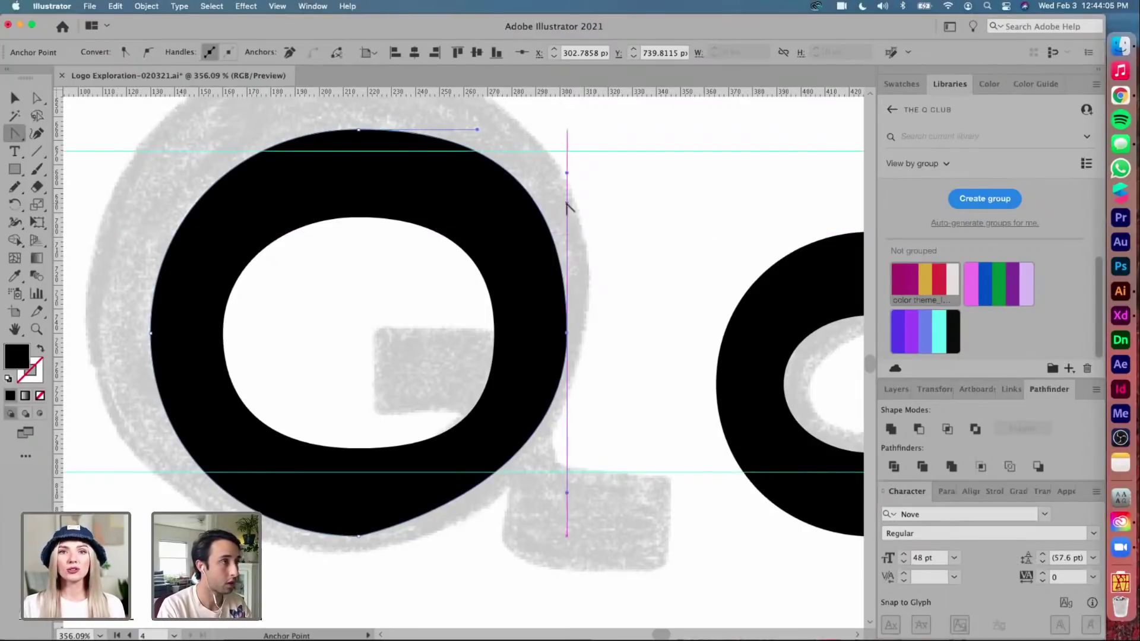
key(v)
click(637, 152)
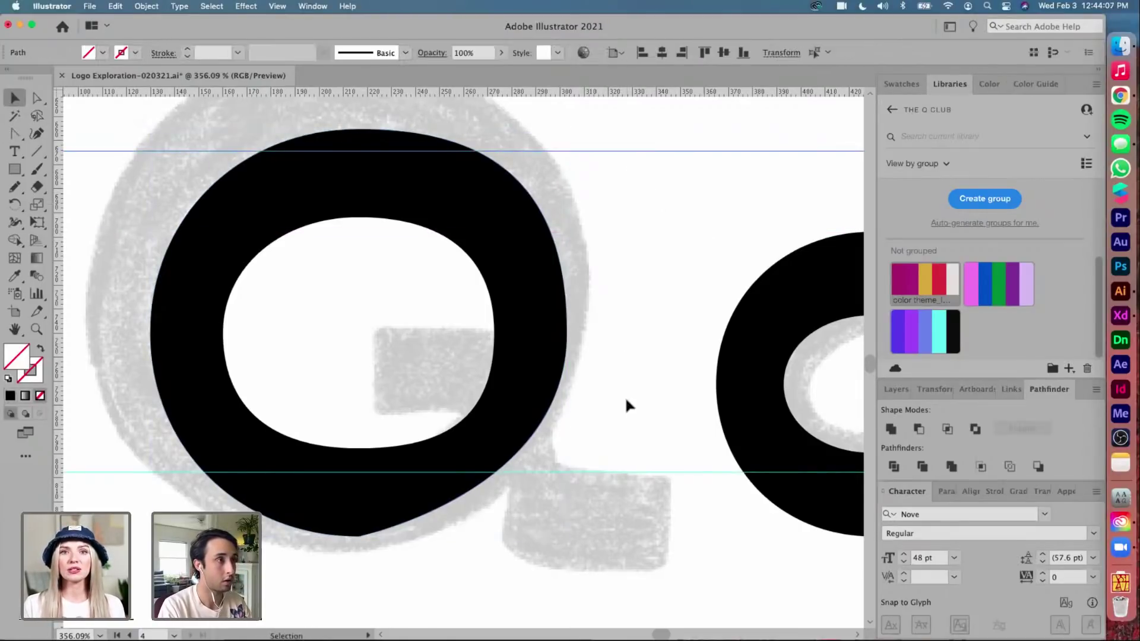
shift+click(626, 471)
key(Delete)
Place vertical guides at the ends of both handles of the top anchor point on the Q's outer contour
key(a)
click(361, 163)
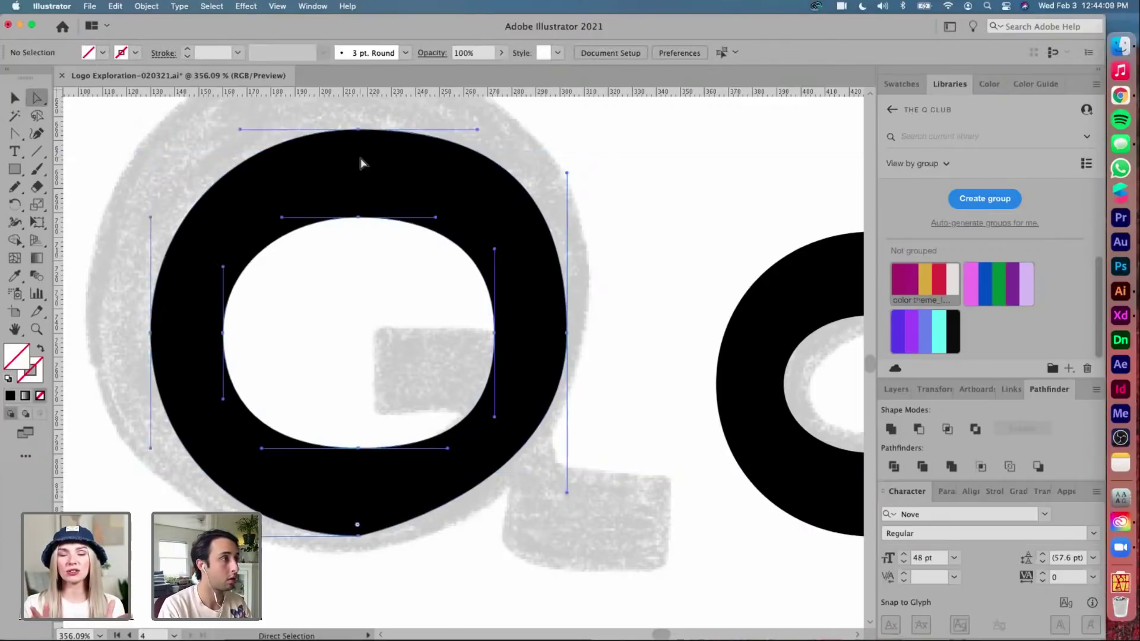
click(358, 132)
drag(58, 198, 477, 132)
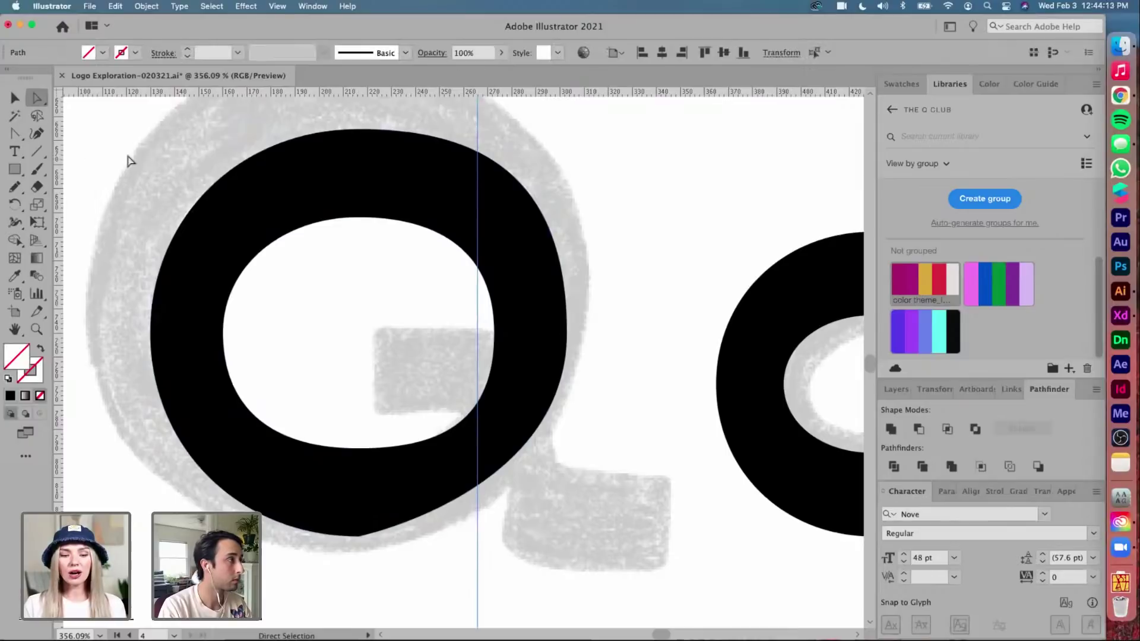
click(353, 162)
click(358, 129)
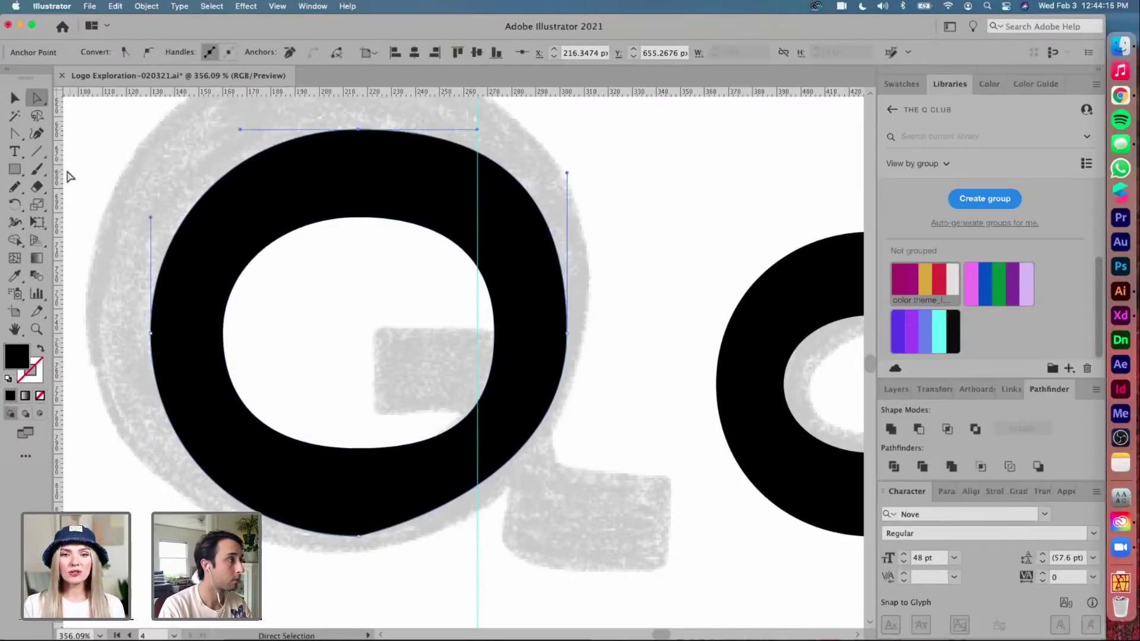
drag(230, 136, 240, 127)
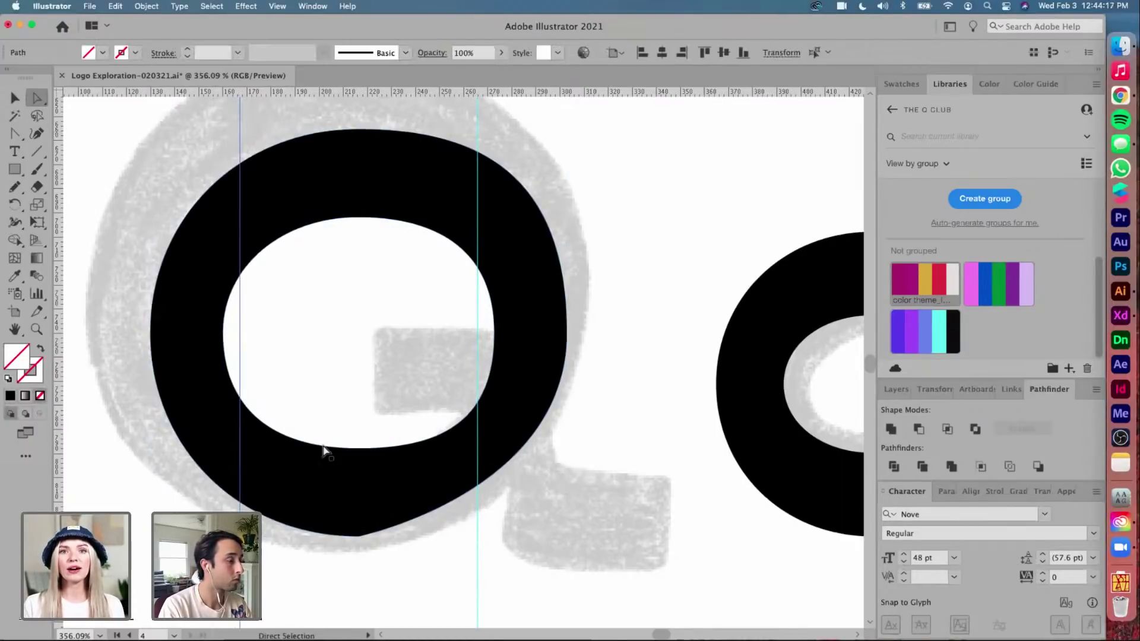
Pull a horizontal handle from the bottom anchor point of the Q's outer contour out to the right-hand vertical guide
click(358, 538)
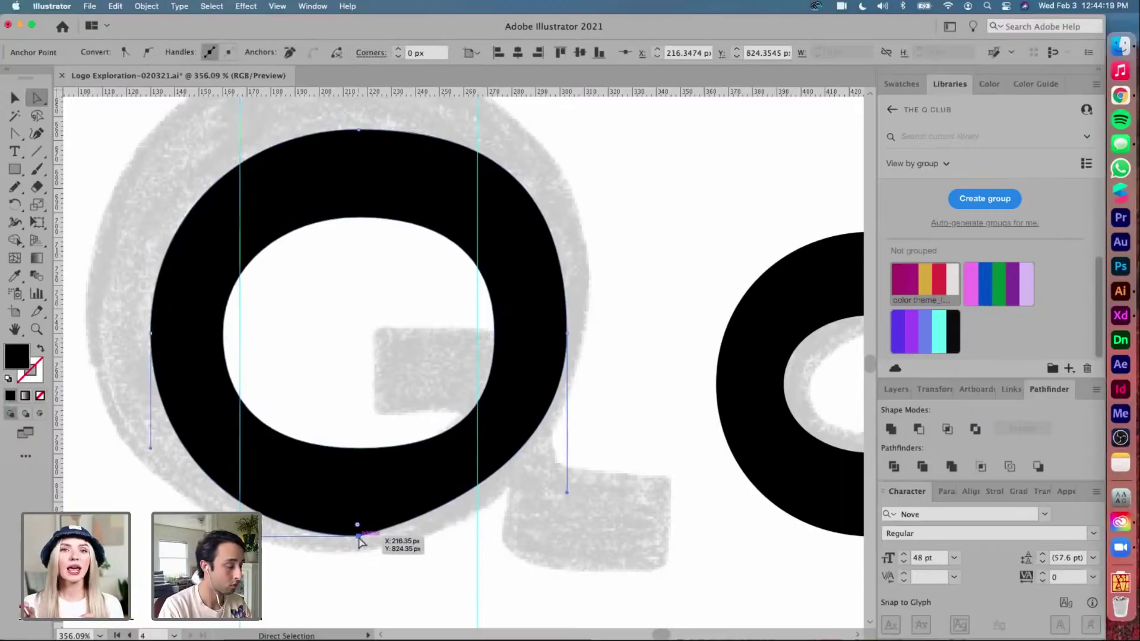
drag(359, 537, 476, 536)
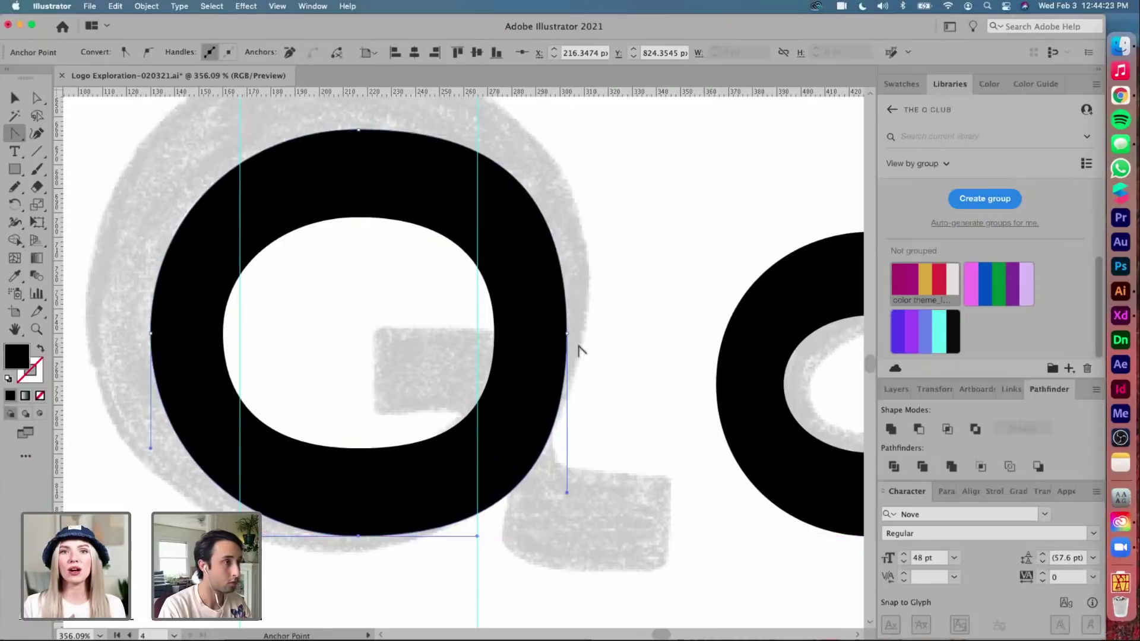
key(a)
Place horizontal guides at the ends of both handles of the left anchor point on the Q's outer contour
click(500, 280)
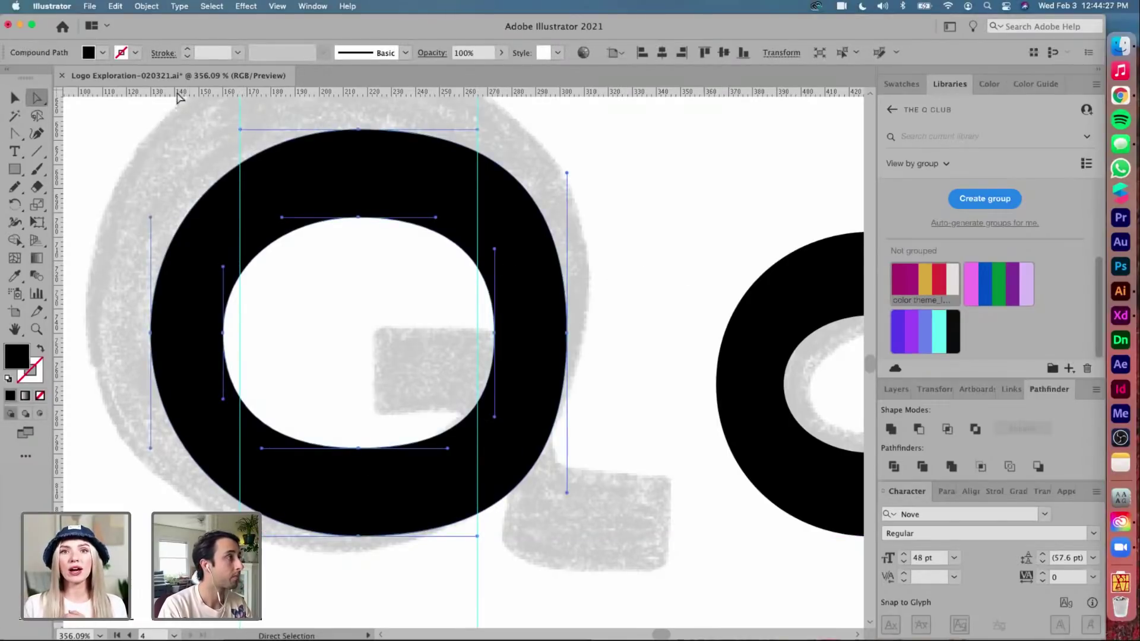
drag(161, 95, 154, 217)
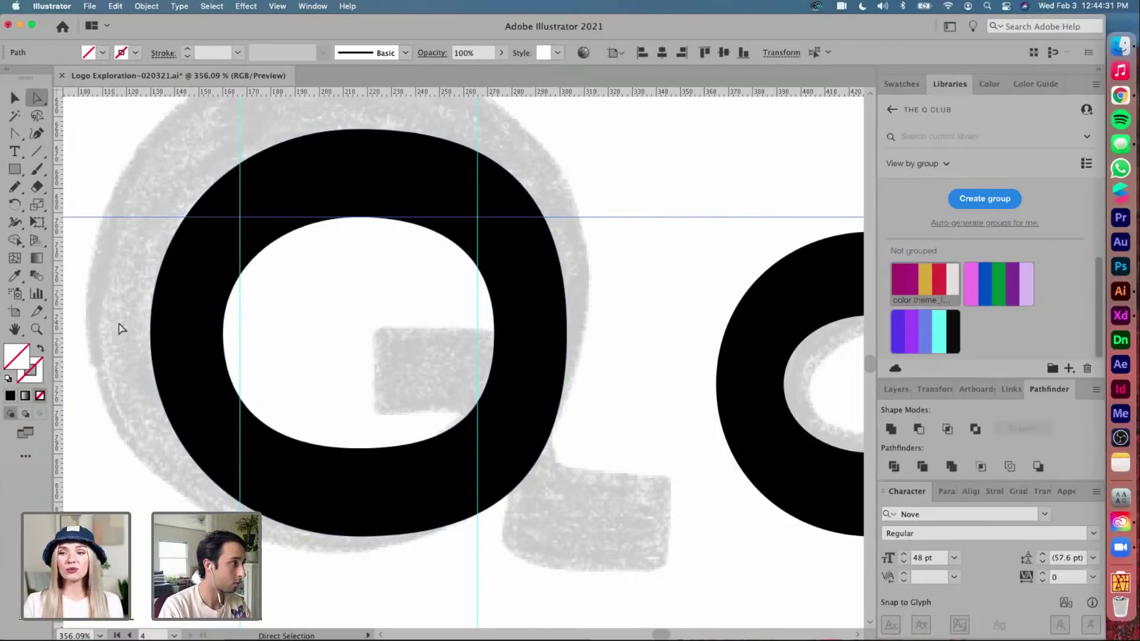
drag(119, 326, 178, 348)
drag(170, 95, 151, 448)
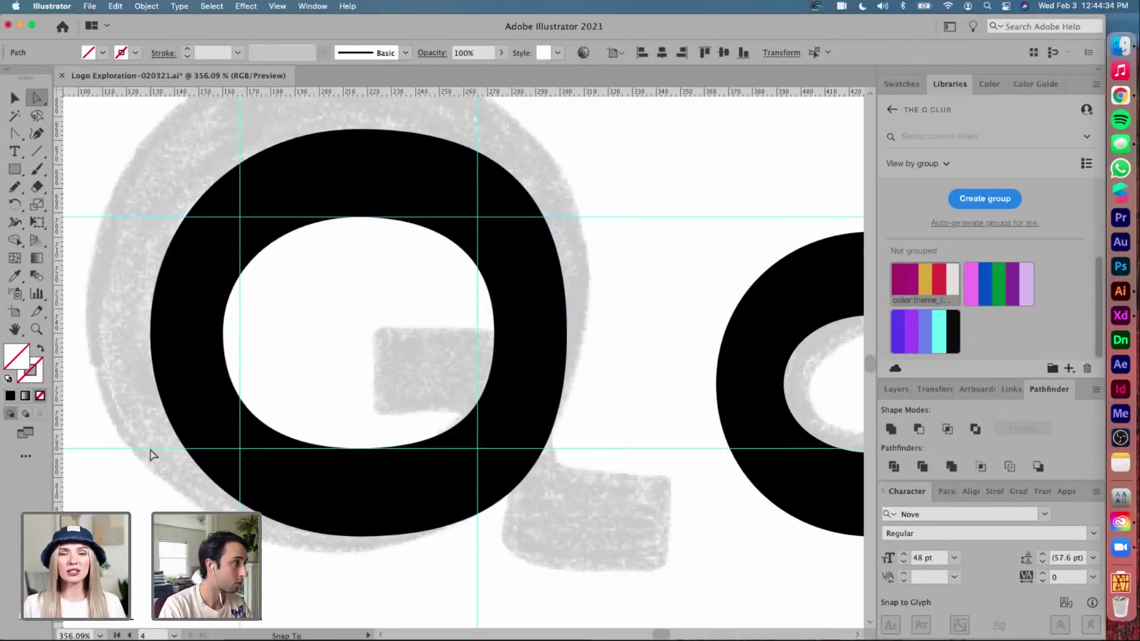
Shorten both handles of the right anchor point on the Q's outer contour to meet the two horizontal guides
click(175, 344)
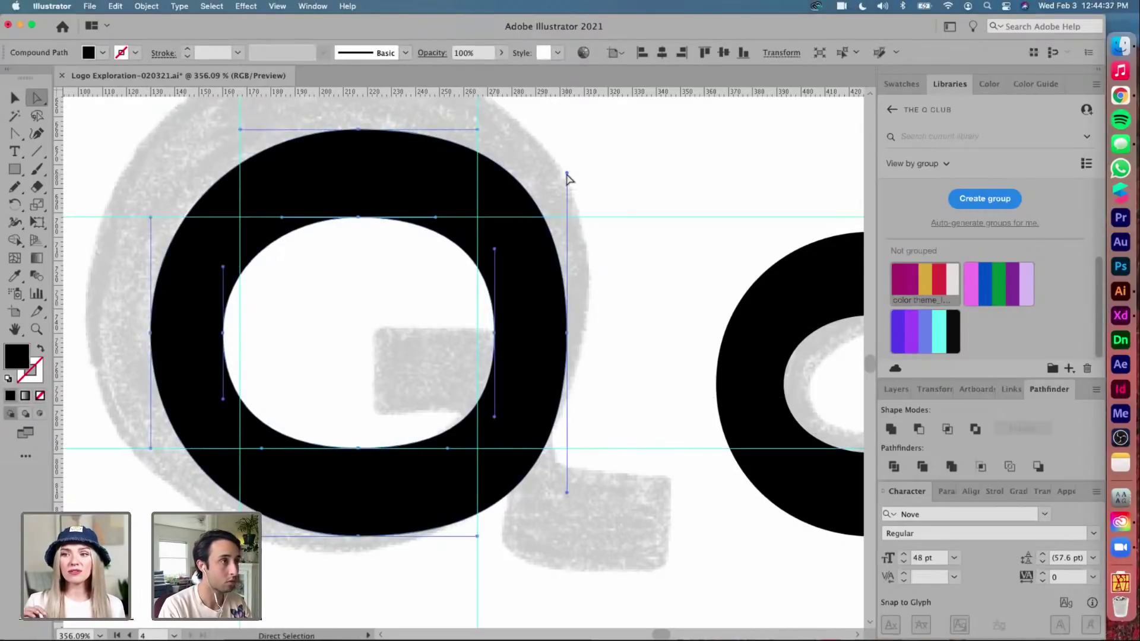
drag(567, 173, 567, 217)
click(572, 255)
drag(566, 493, 566, 449)
click(596, 419)
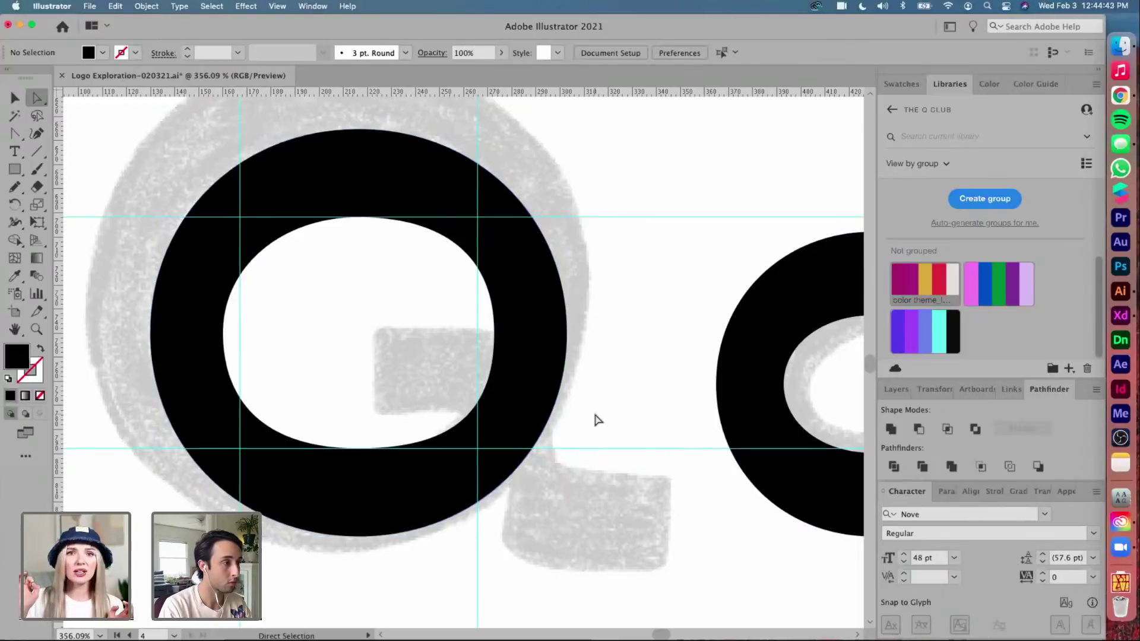
Check the Q with guides hidden, then show them and place horizontal guides at the inner contour's left anchor handle ends
key(super+semicolon)
scroll(596, 419, down, 5)
scroll(596, 419, up, 6)
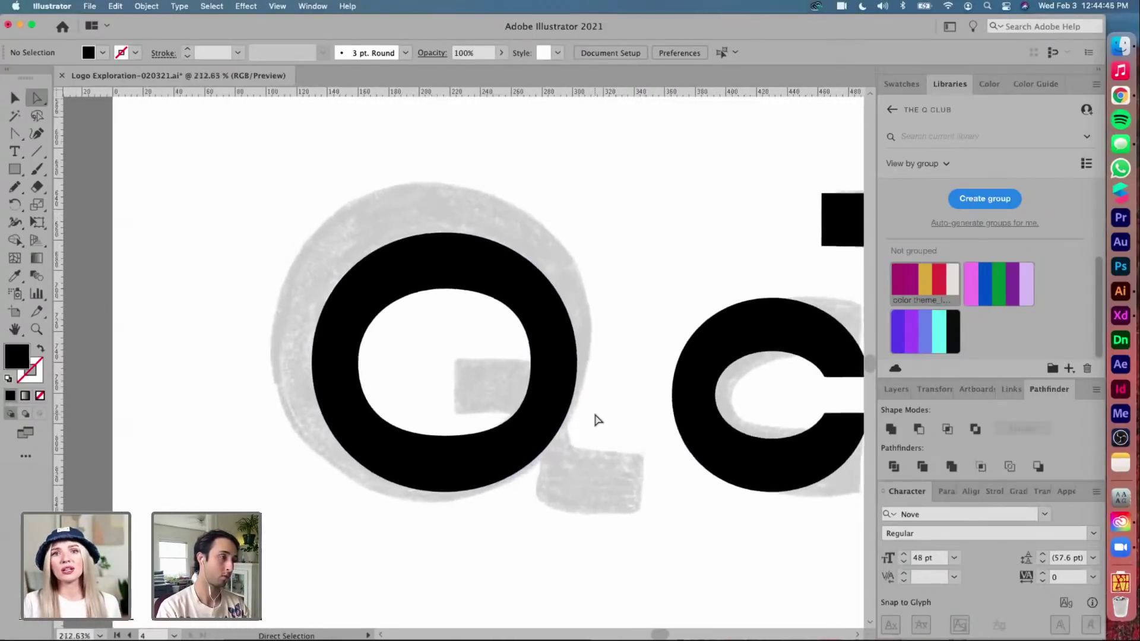
click(394, 475)
scroll(394, 476, up, 1)
scroll(392, 473, up, 1)
scroll(392, 473, left, 2)
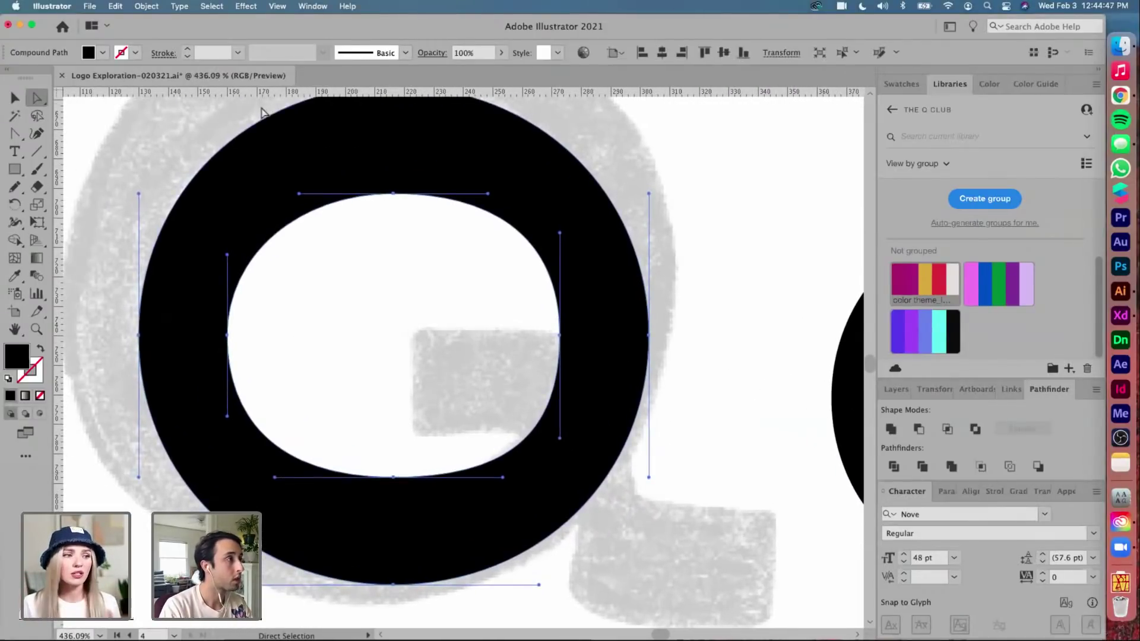
drag(253, 93, 224, 254)
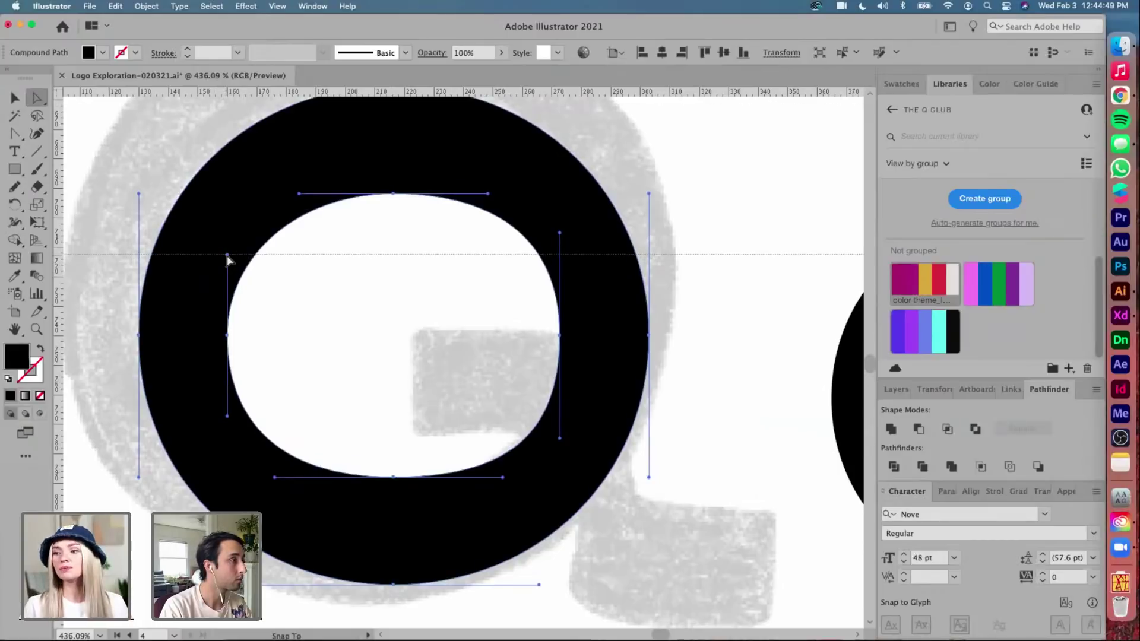
key(super+semicolon)
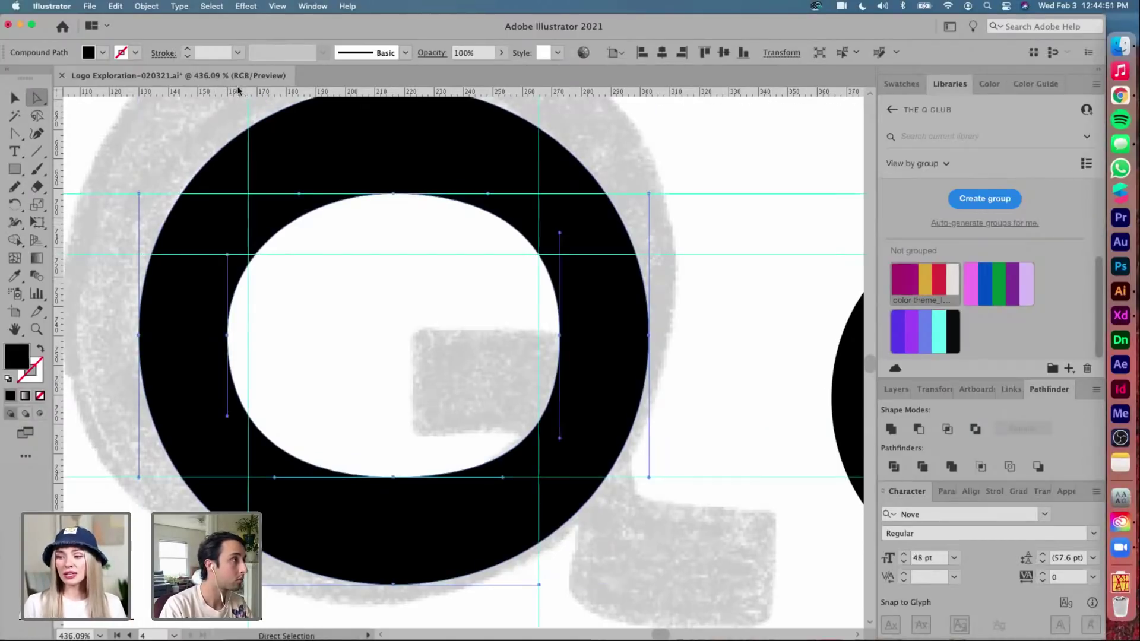
drag(269, 101, 228, 417)
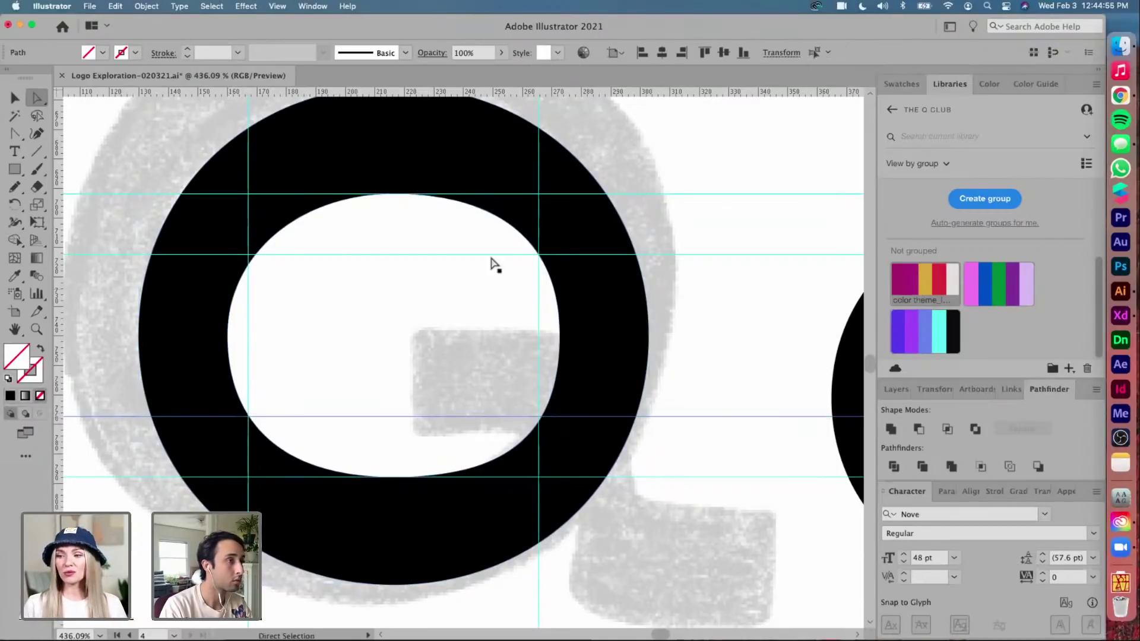
Shorten both handles of the right anchor point on the Q's inner contour to the new horizontal guides and deselect the shape
click(599, 326)
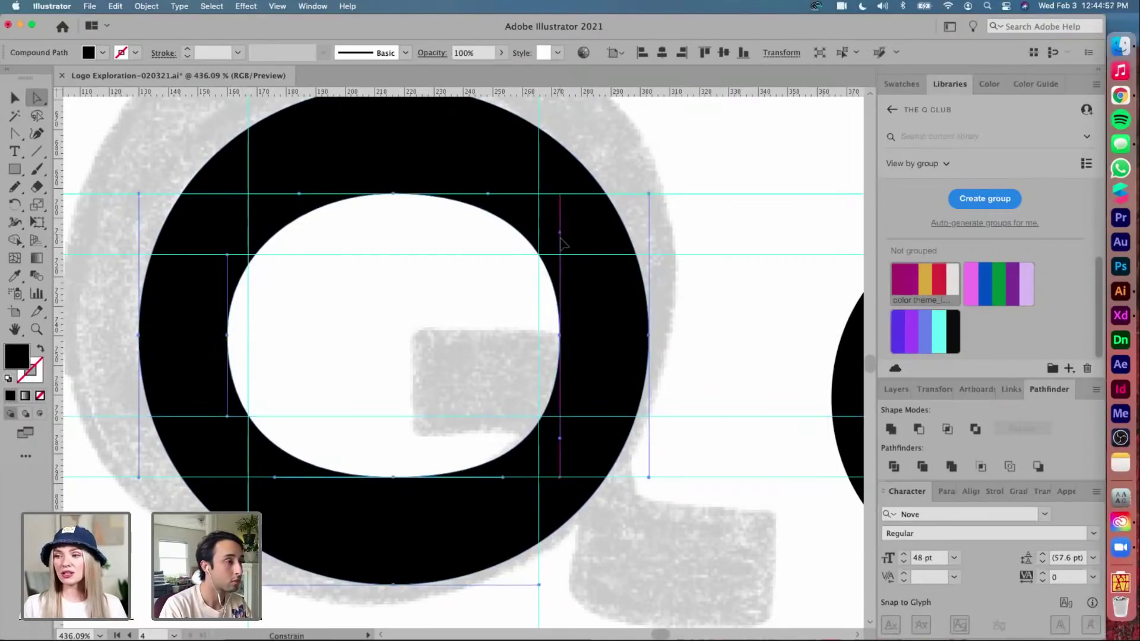
drag(560, 233, 561, 254)
key(super+shift+a)
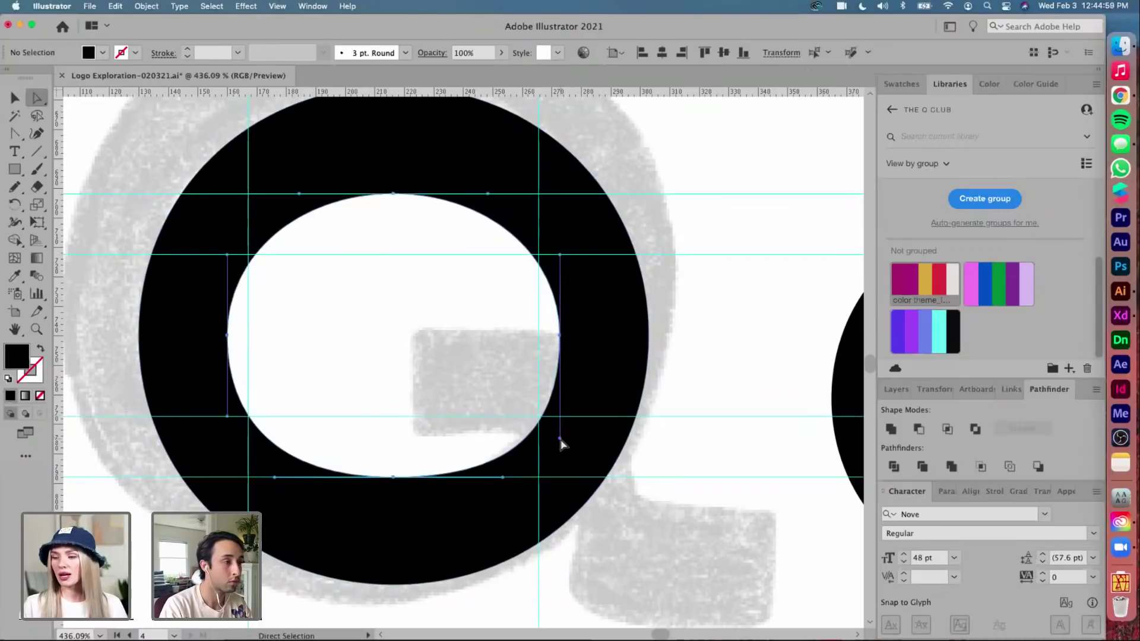
drag(559, 437, 561, 416)
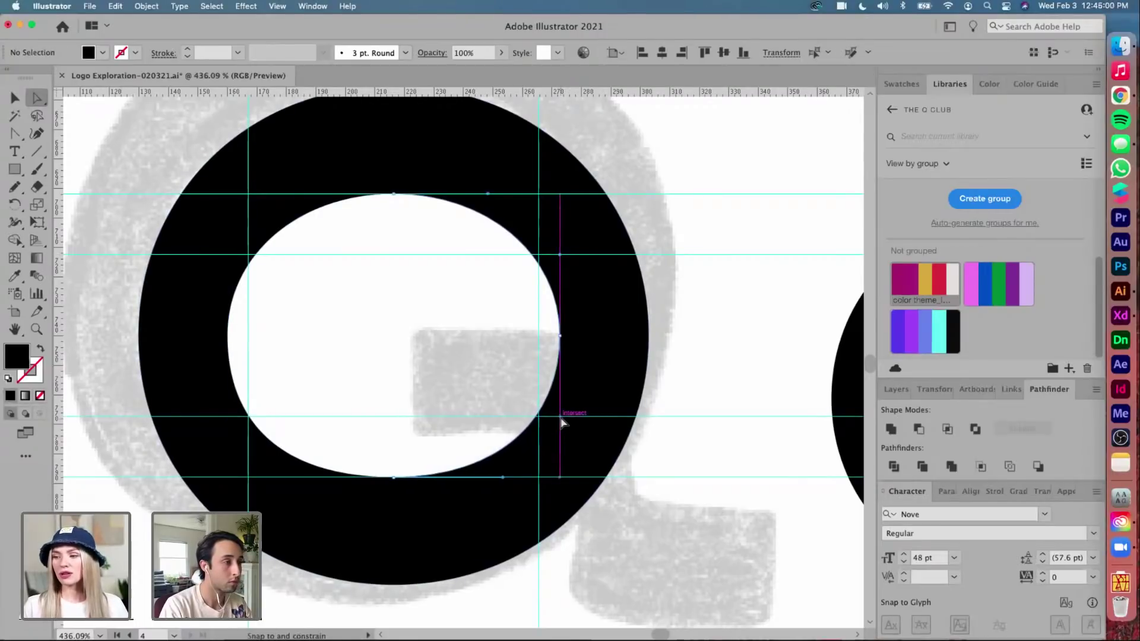
click(649, 335)
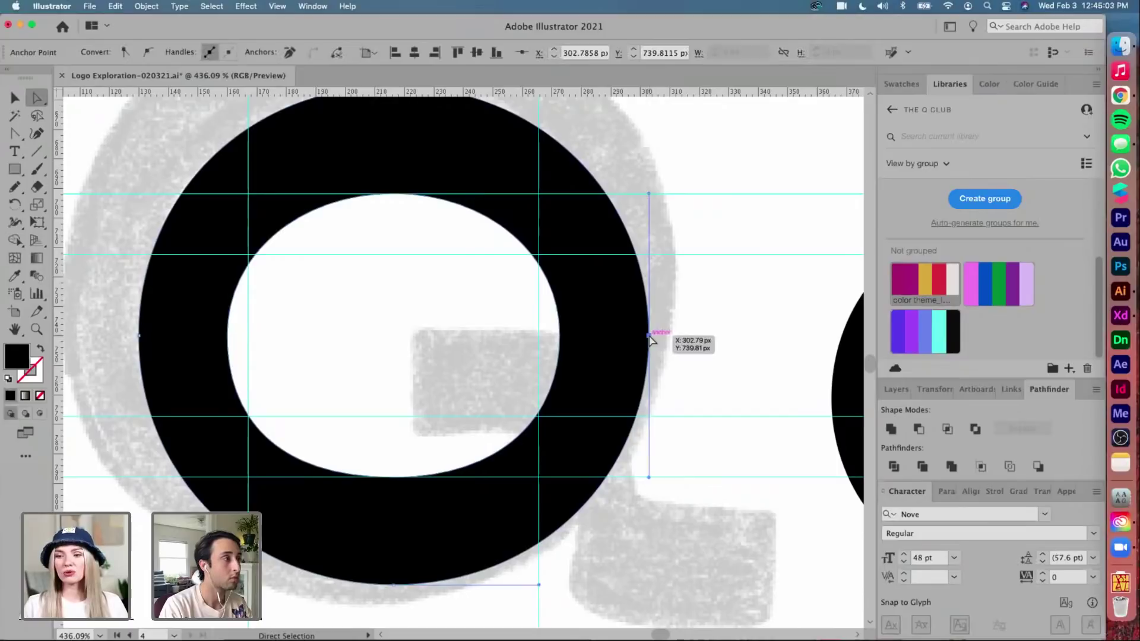
key(super+shift+a)
key(v)
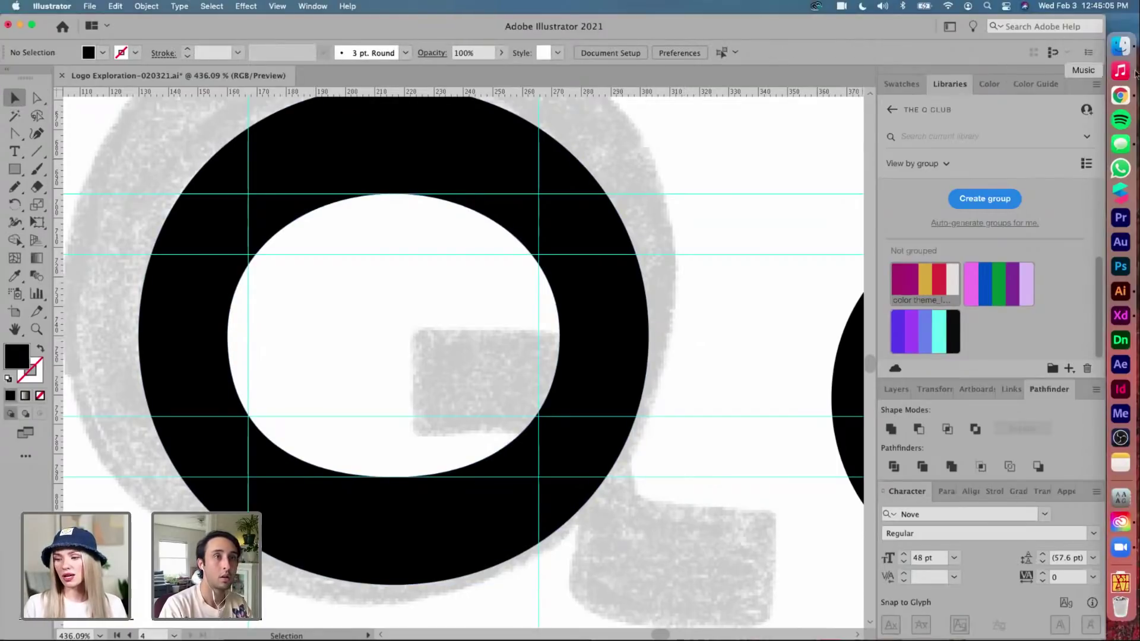
Switch to Chrome, look through the Adobe Fonts font packs including Fonts for Change, and return to Illustrator
click(1120, 95)
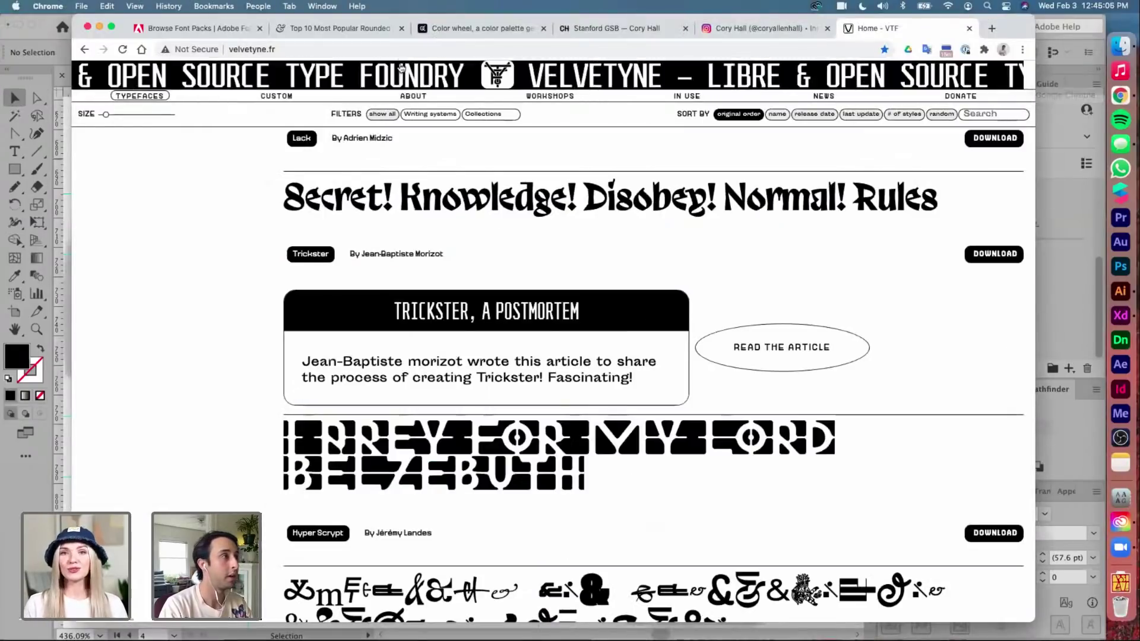
click(296, 29)
click(229, 29)
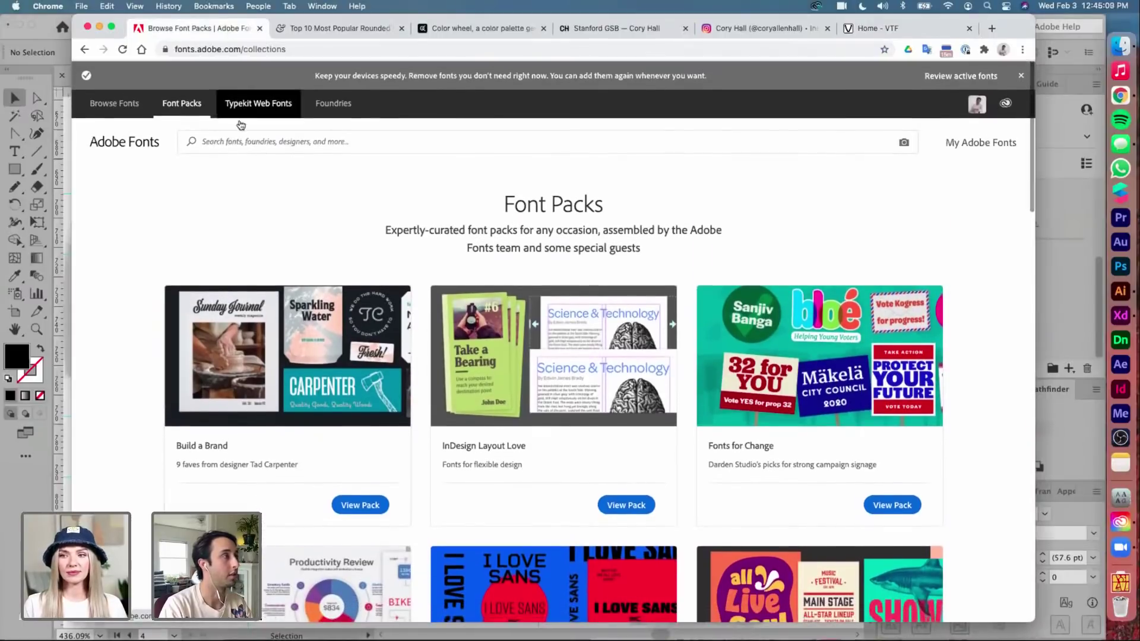
click(194, 110)
scroll(535, 238, down, 2)
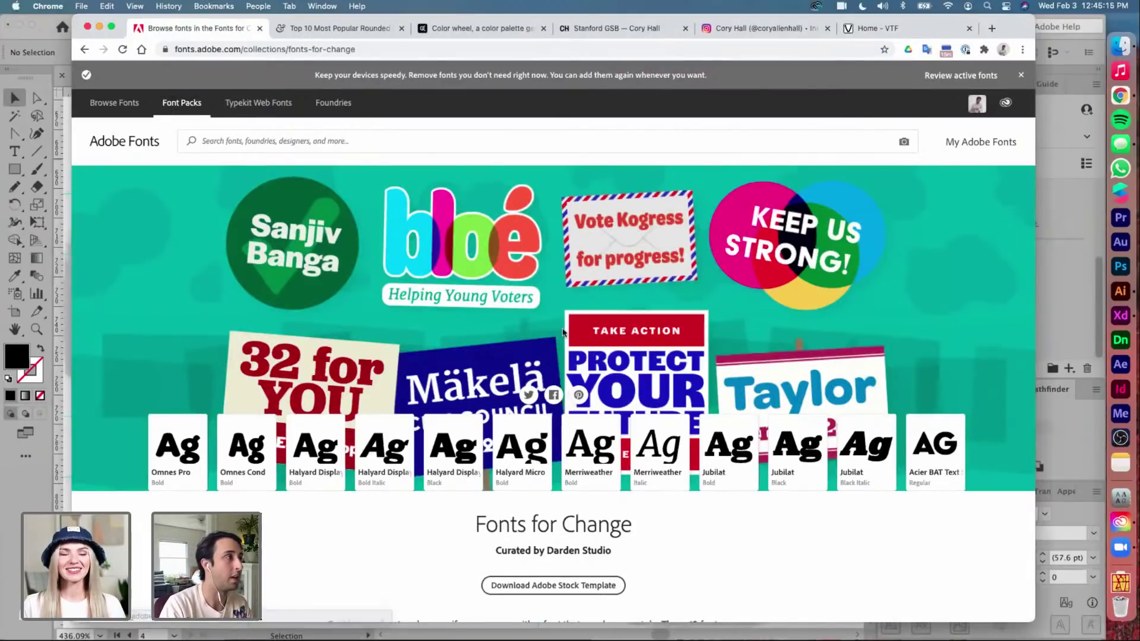
scroll(563, 332, left, 5)
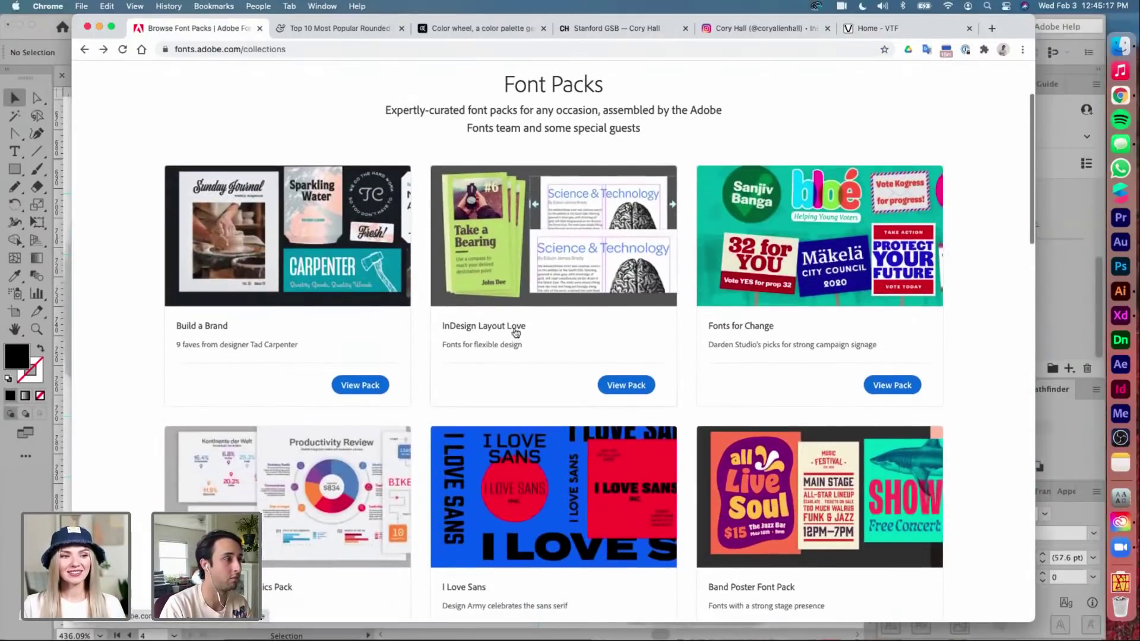
scroll(499, 330, down, 3)
scroll(239, 498, down, 3)
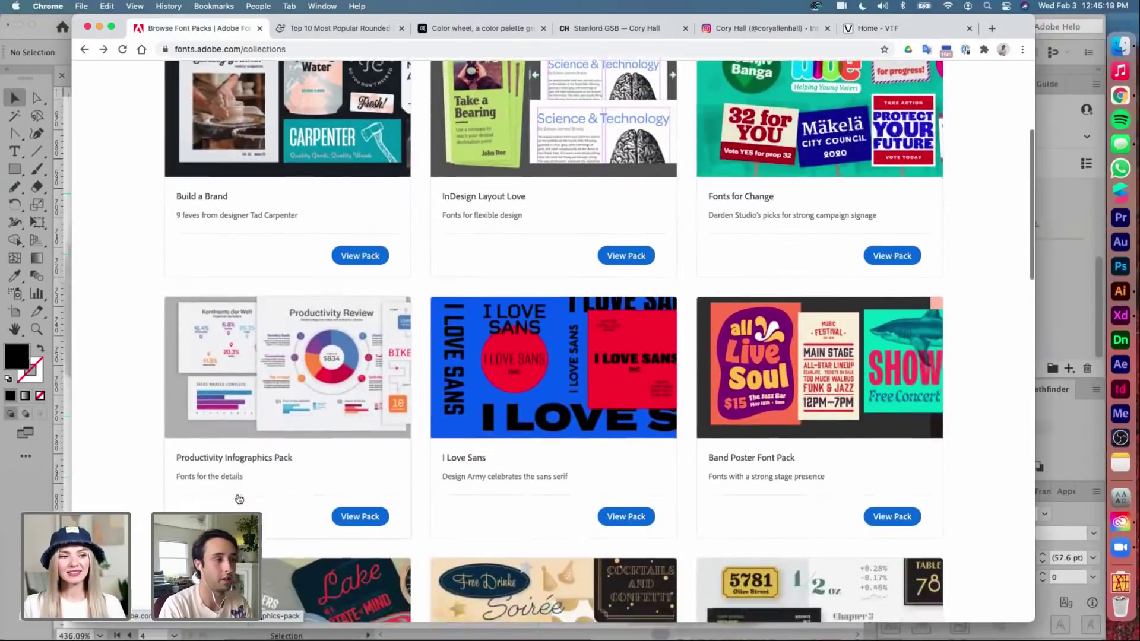
scroll(530, 334, down, 2)
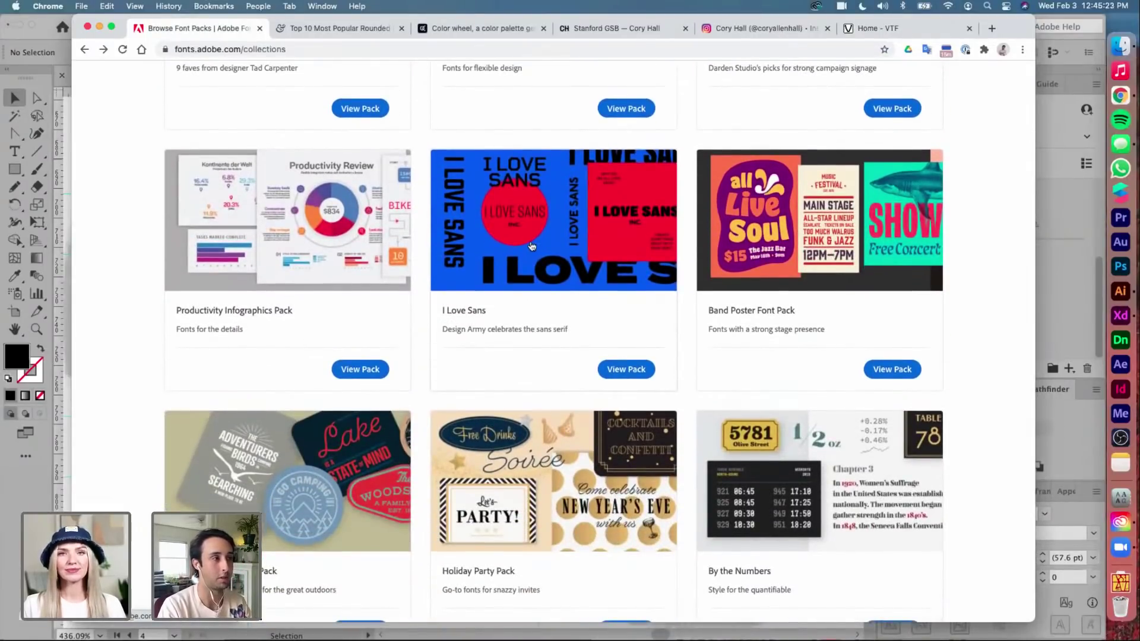
key(super+Tab)
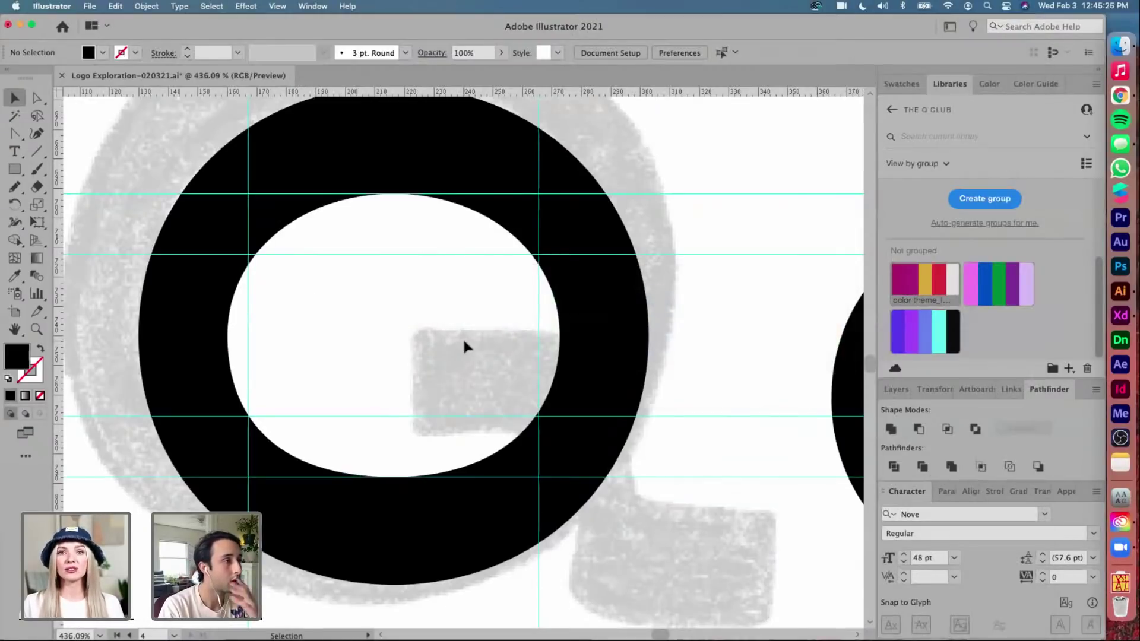
Examine the handles of the right, bottom and top anchor points on the Q's inner contour
scroll(465, 346, up, 1)
key(a)
click(619, 325)
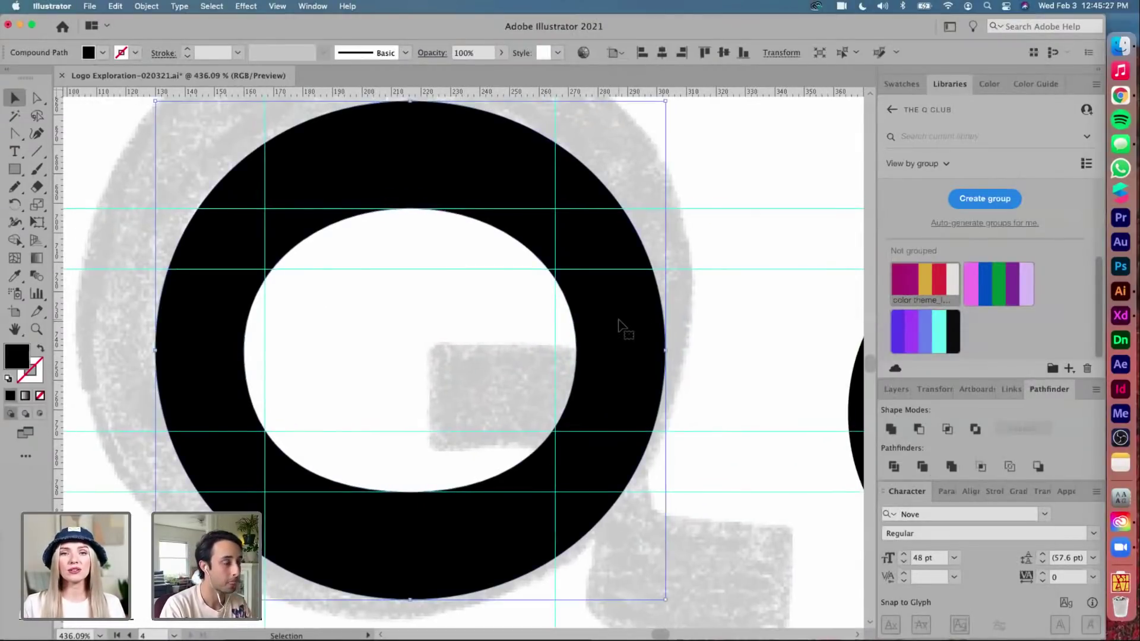
click(576, 351)
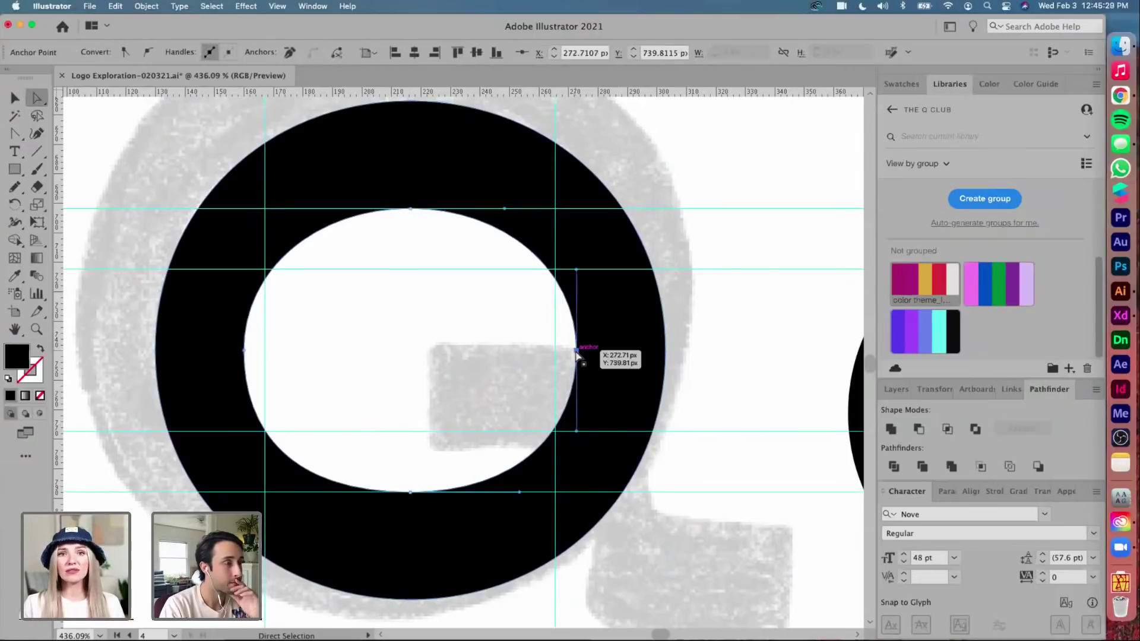
click(410, 491)
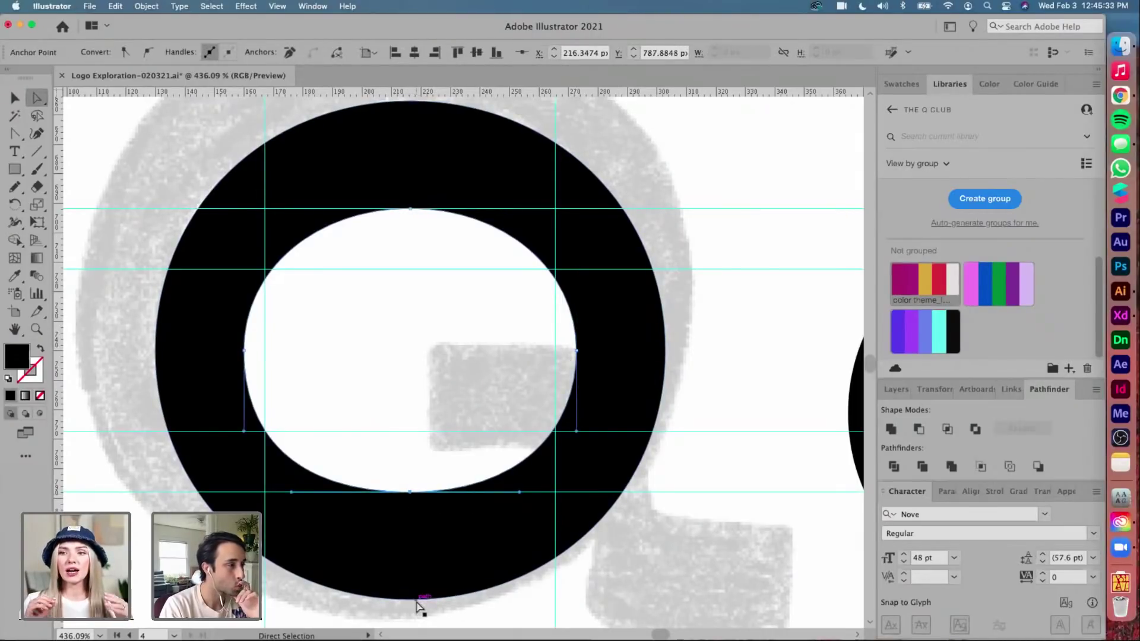
click(410, 209)
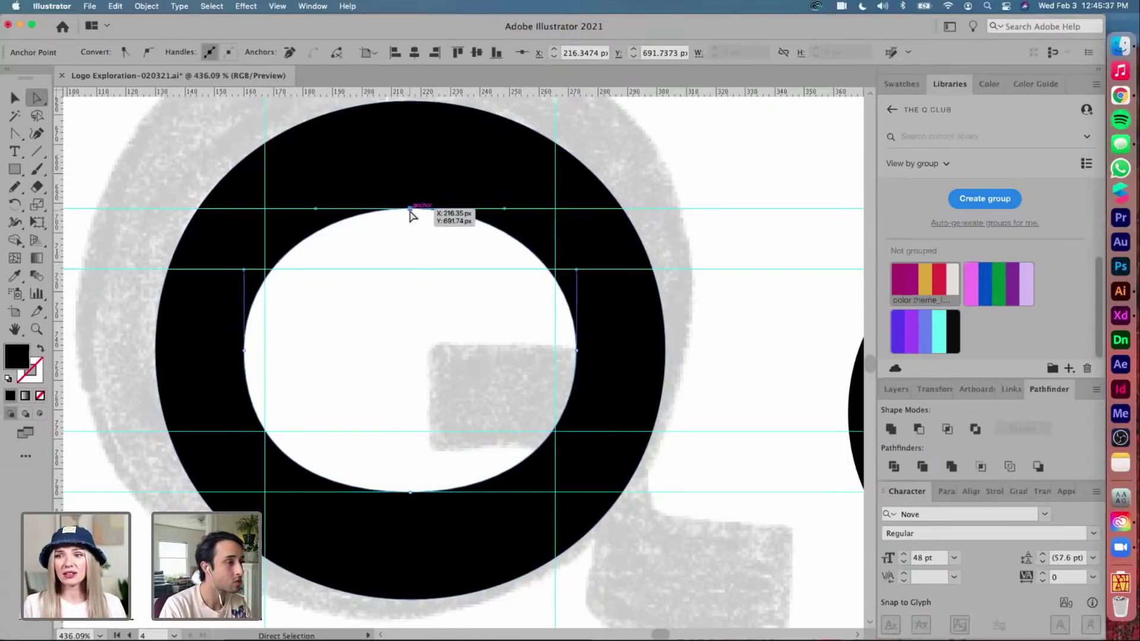
scroll(453, 241, up, 5)
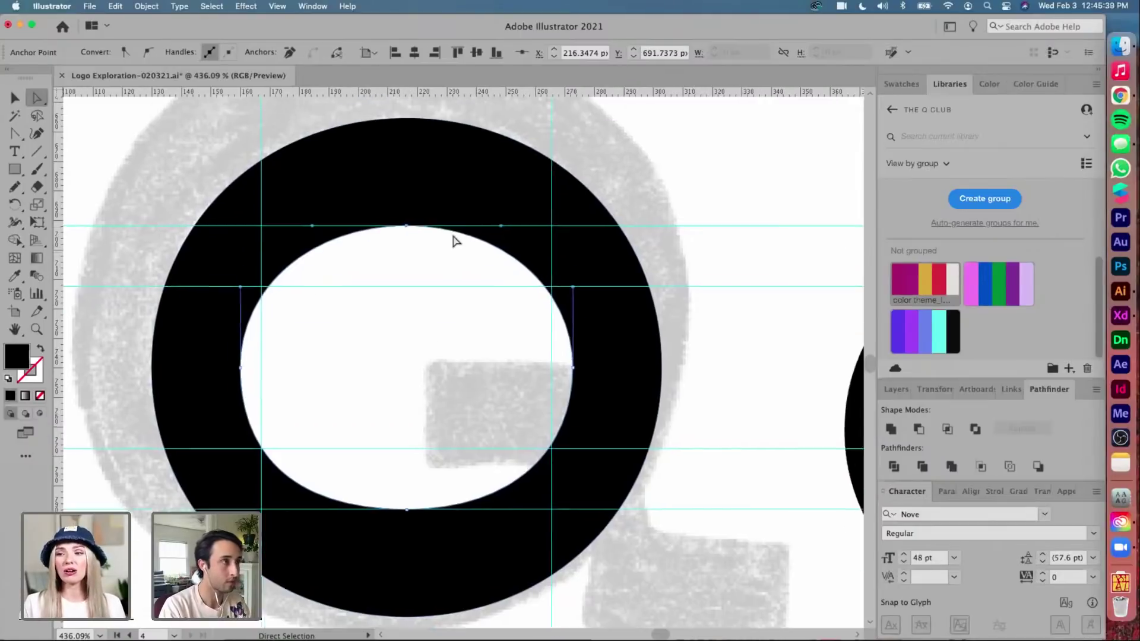
Delete the two vertical guides crossing the Q
click(536, 166)
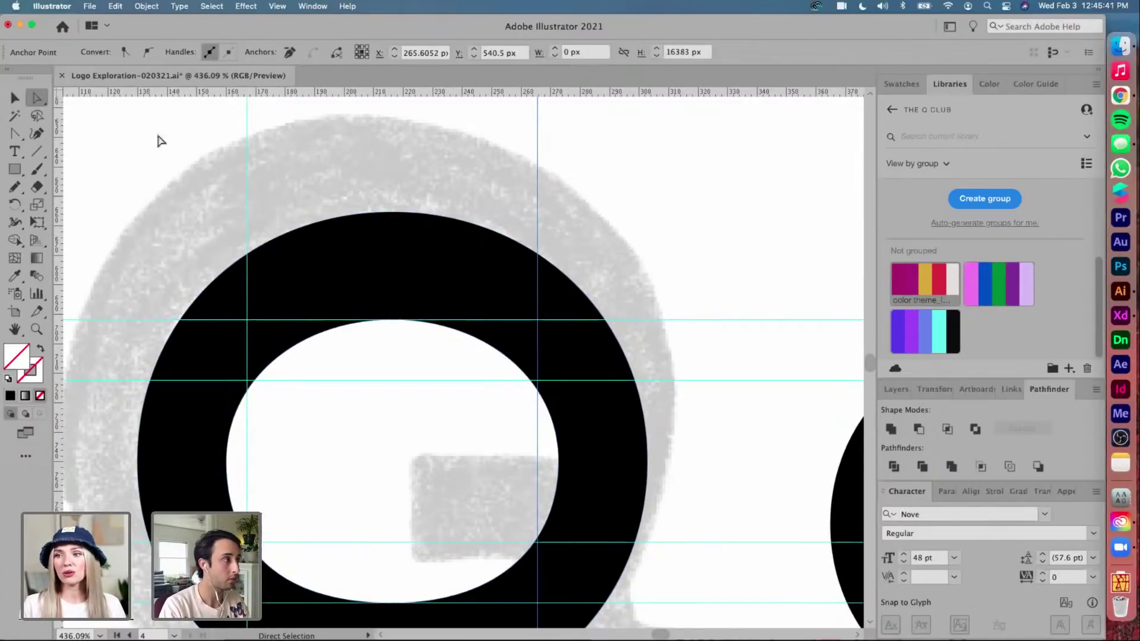
drag(270, 176, 280, 178)
key(Delete)
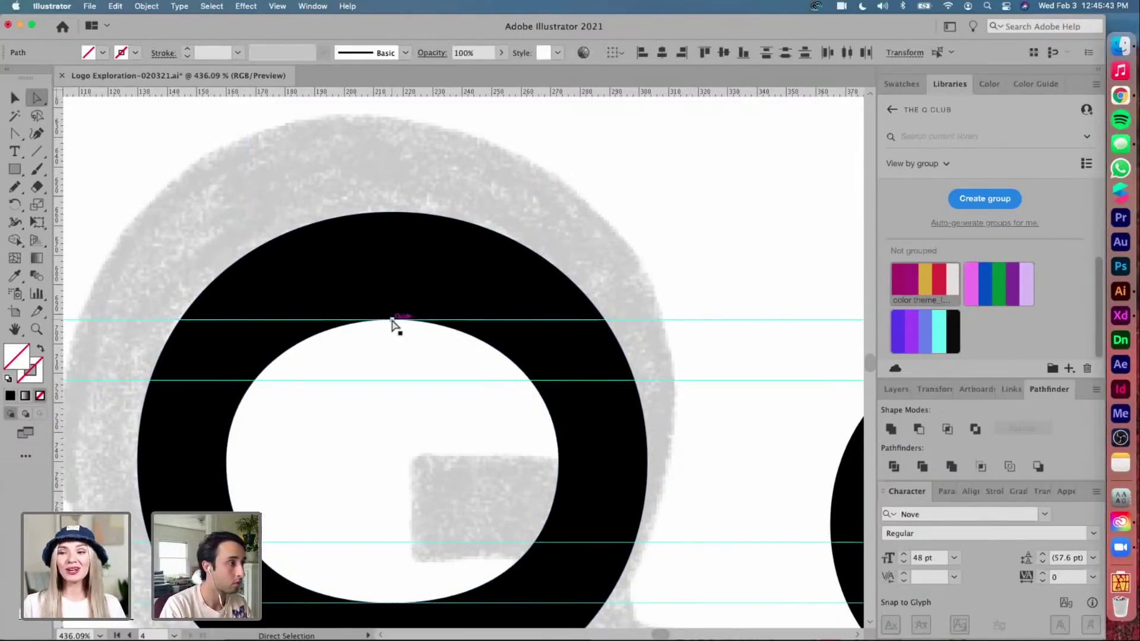
Place vertical guides at the ends of both handles of the top anchor point on the Q's inner contour
click(392, 320)
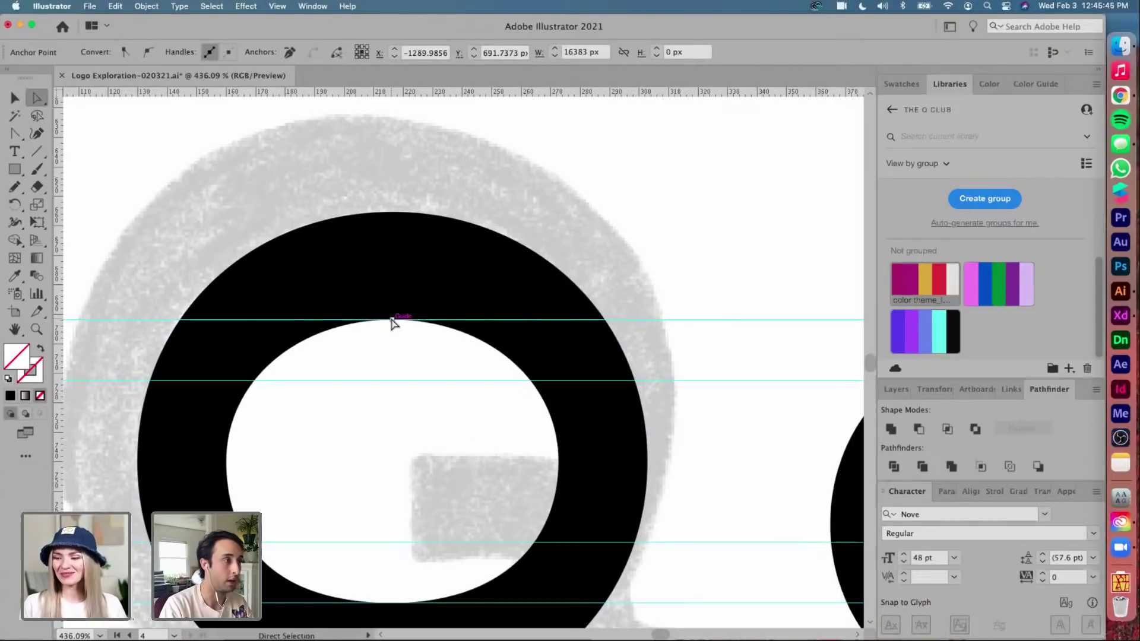
click(392, 340)
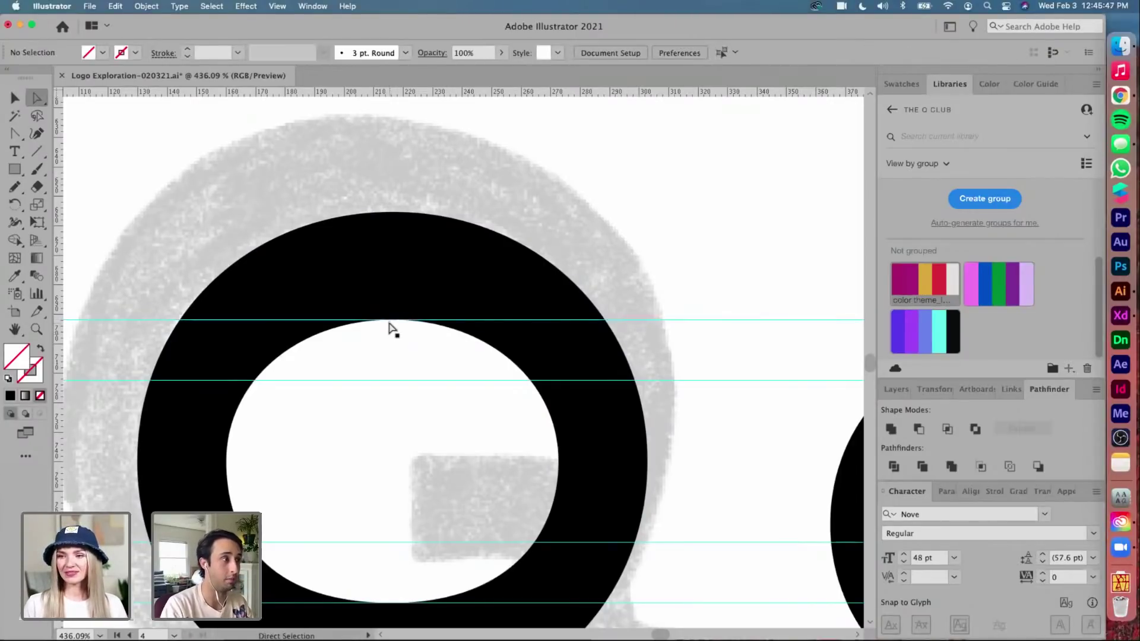
click(393, 321)
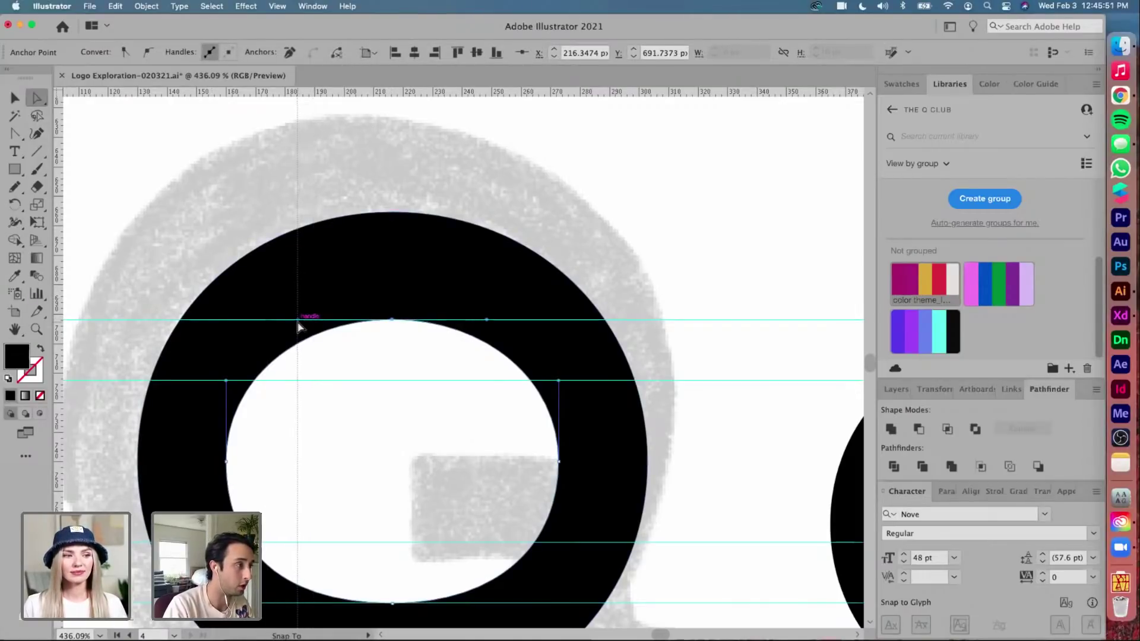
drag(59, 330, 486, 322)
scroll(437, 375, down, 5)
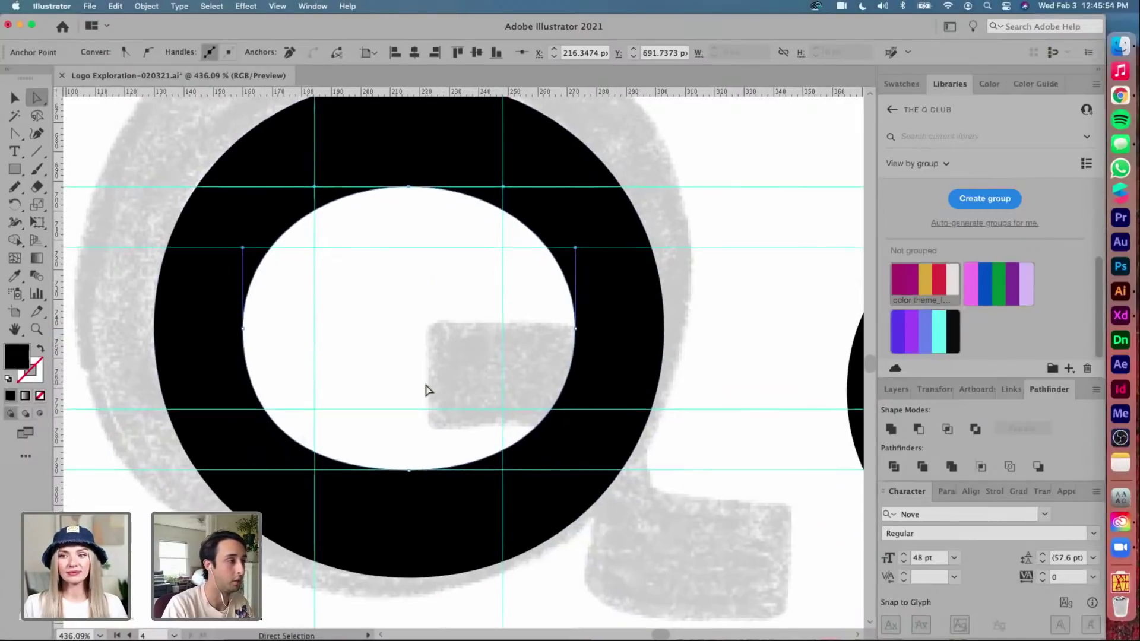
Adjust both handles of the bottom anchor point on the Q's inner contour to end at the vertical guides, then deselect
scroll(411, 451, up, 2)
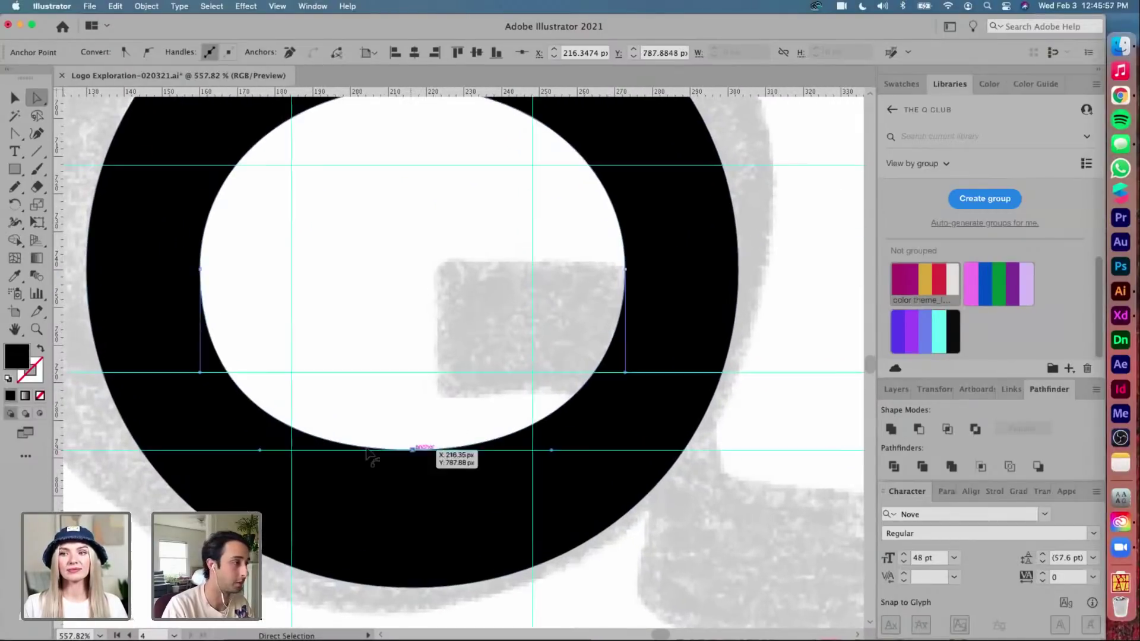
drag(260, 452, 291, 450)
drag(552, 452, 533, 452)
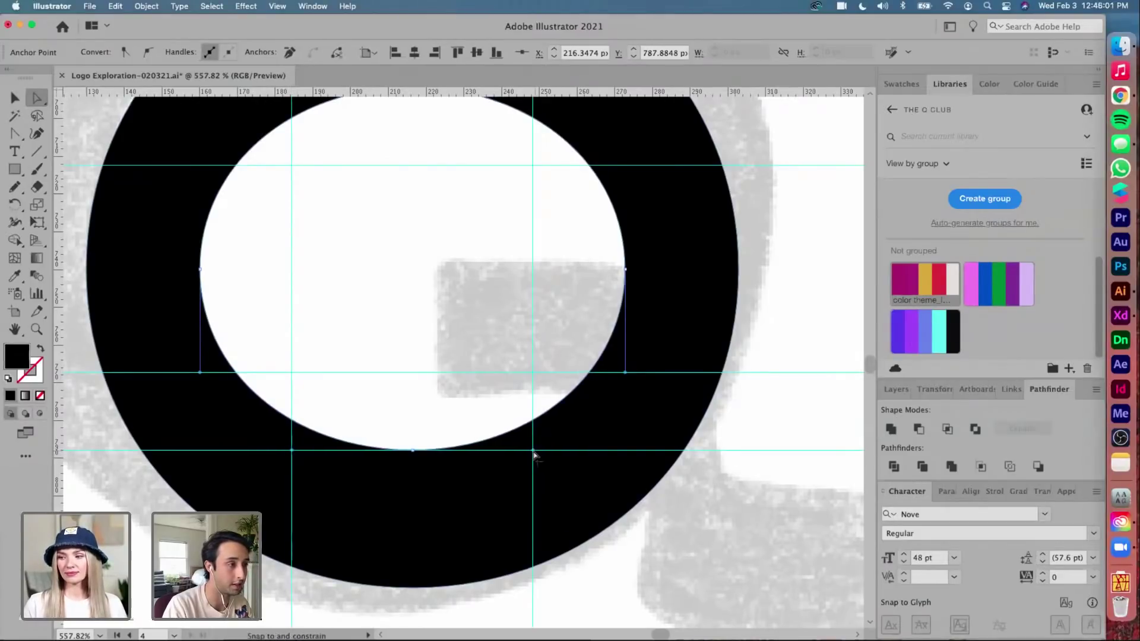
click(450, 400)
scroll(450, 404, down, 4)
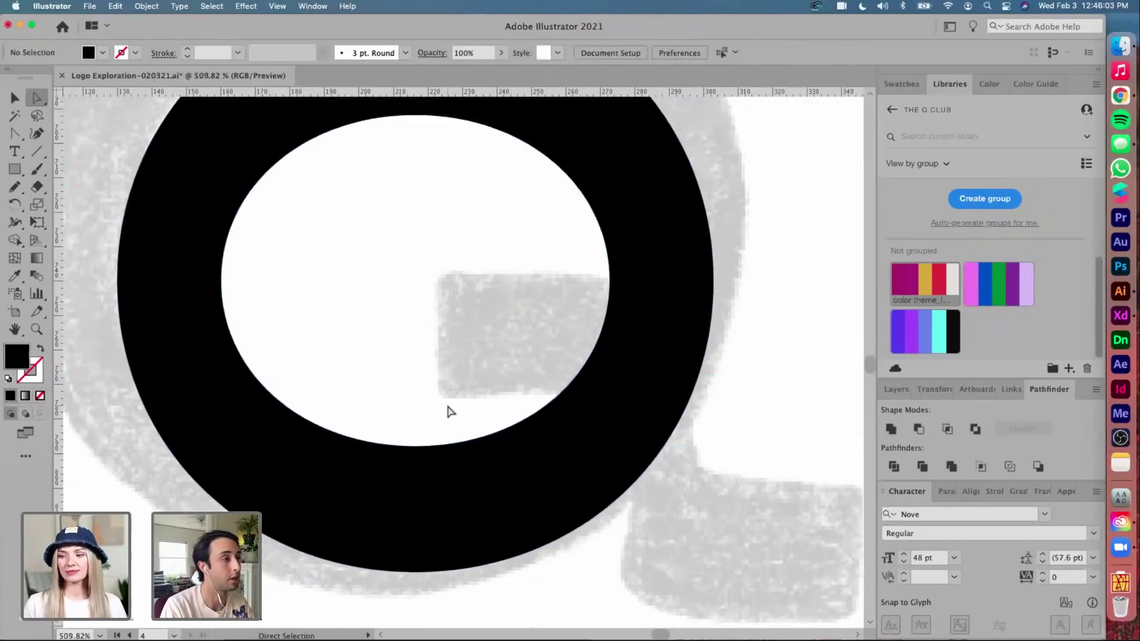
scroll(449, 411, down, 4)
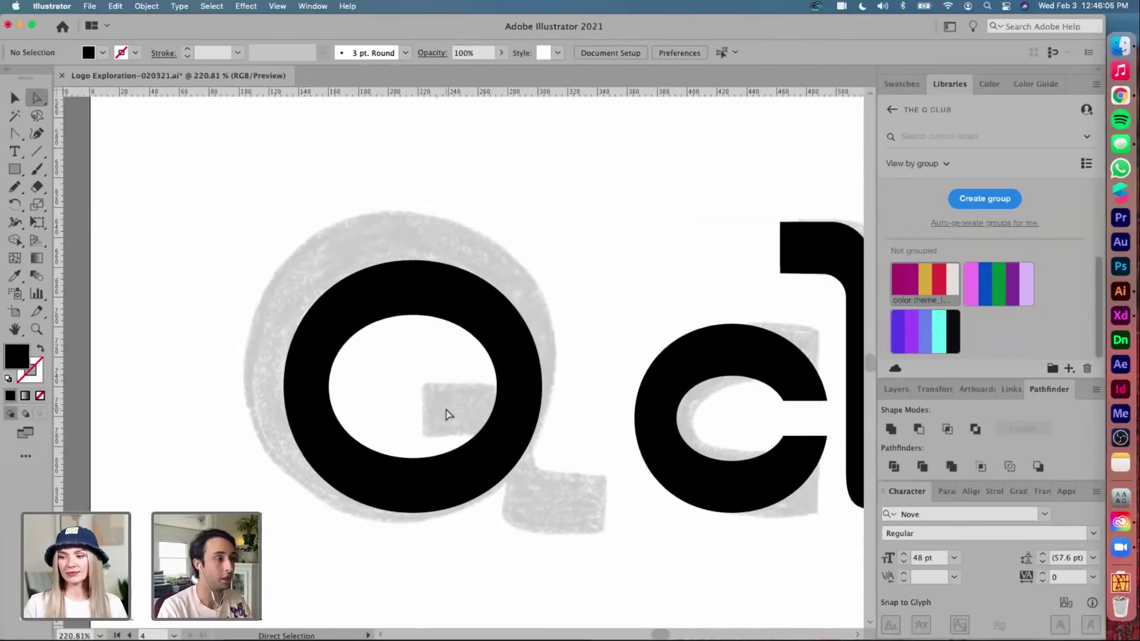
key(p)
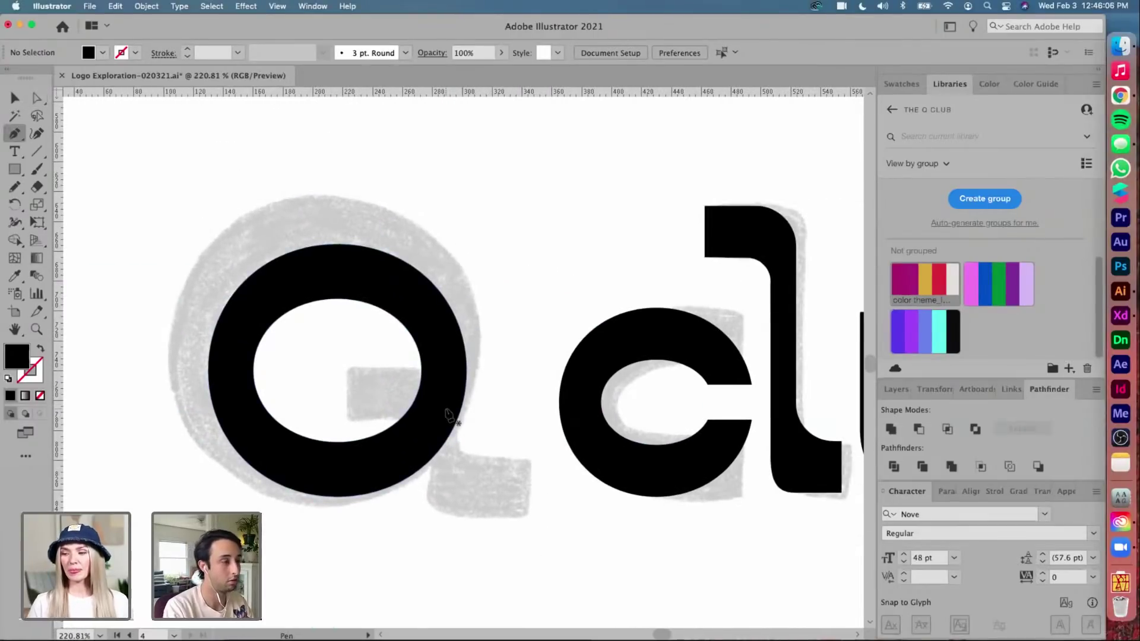
click(344, 366)
click(346, 420)
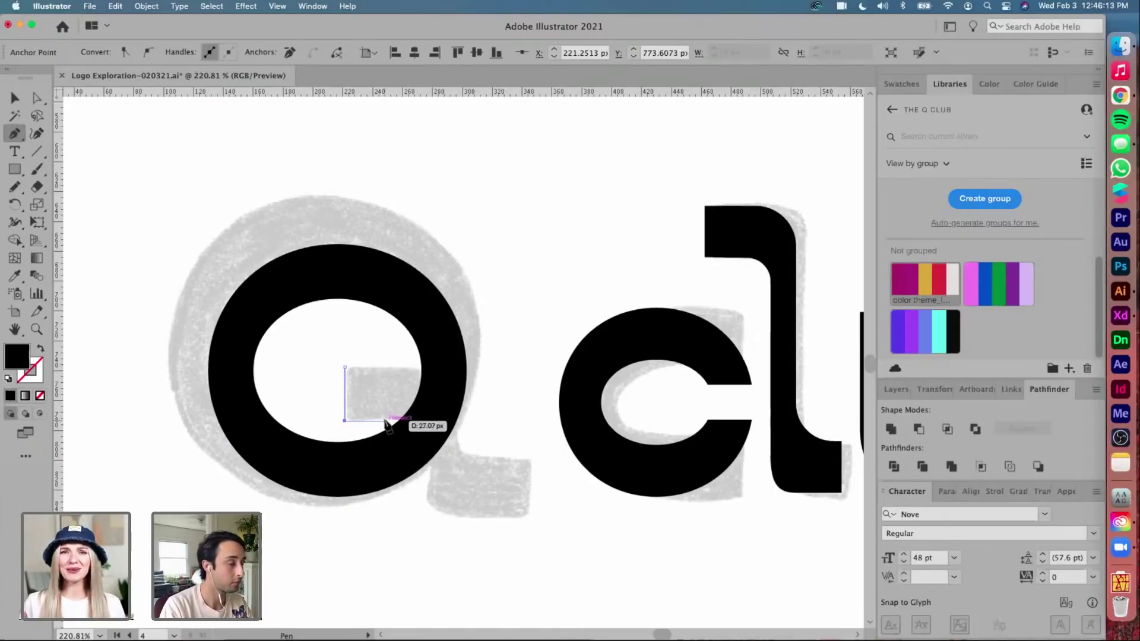
click(385, 420)
key(v)
click(461, 413)
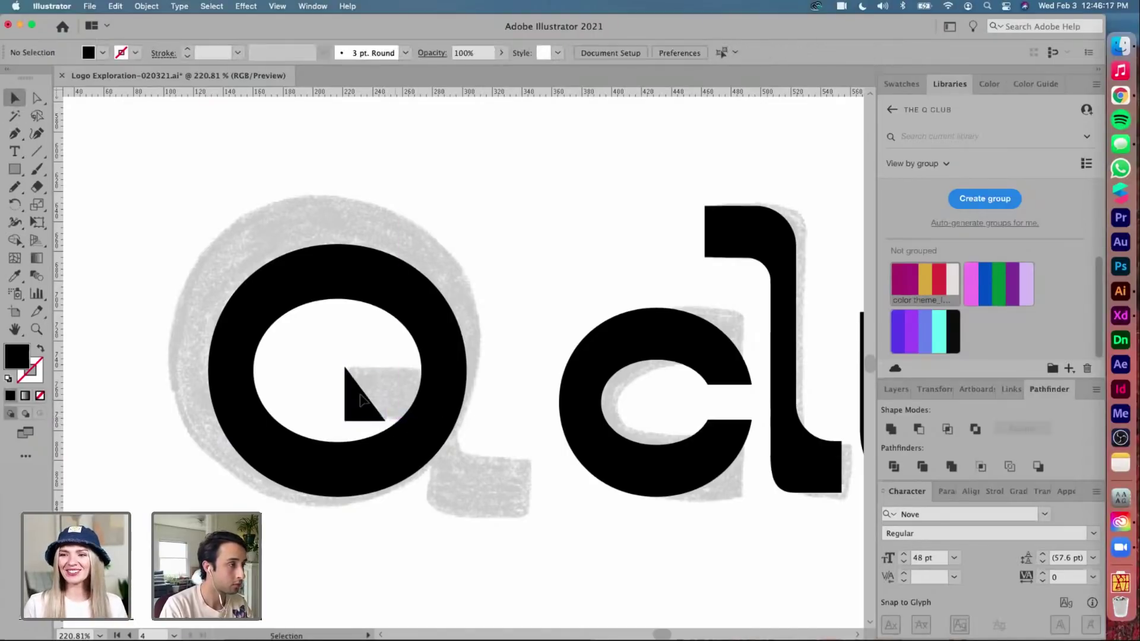
click(356, 406)
key(Delete)
Set the opacity of the Q's ring shape to 30%
click(435, 341)
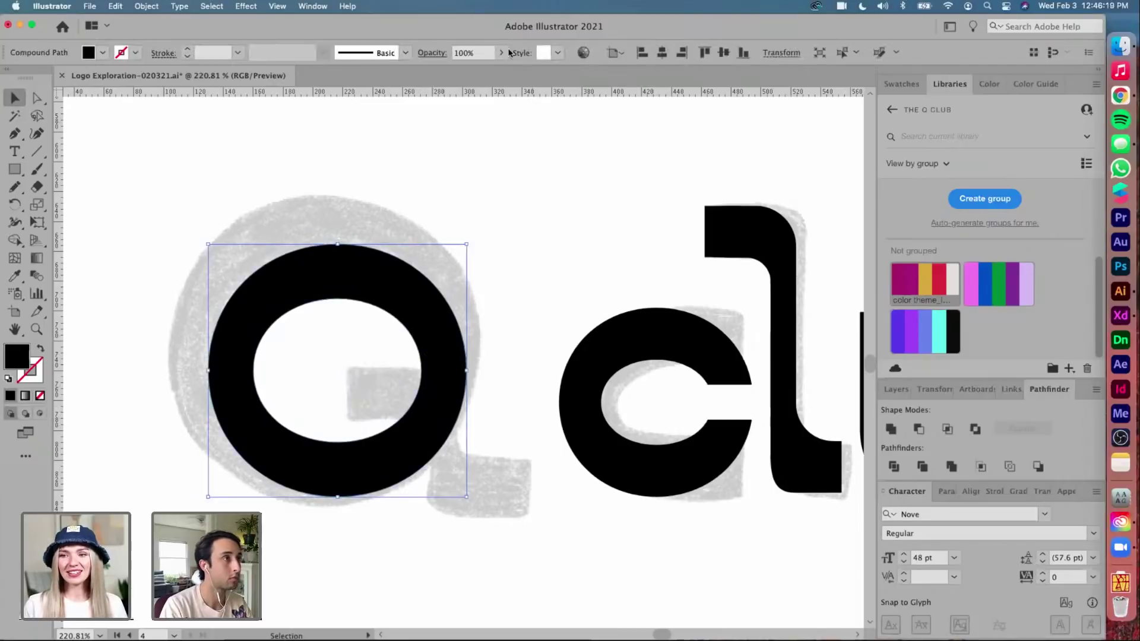
text(30)
key(Return)
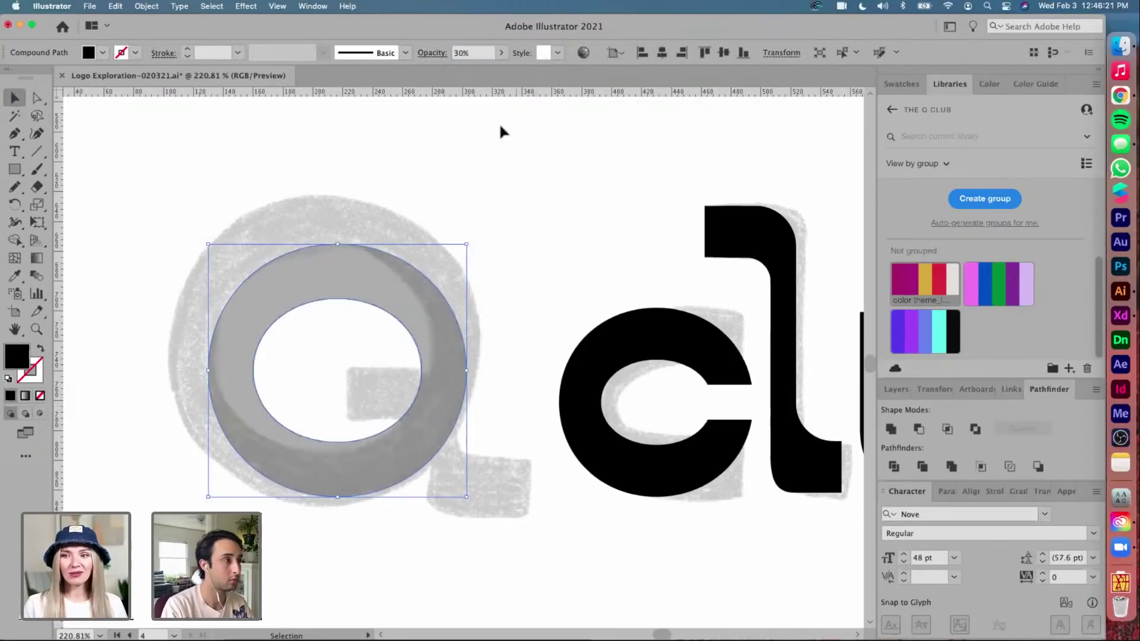
click(536, 228)
Start a Pen path over the sketched Q tail, tracing the left and lower edges of its upper block
scroll(437, 303, up, 3)
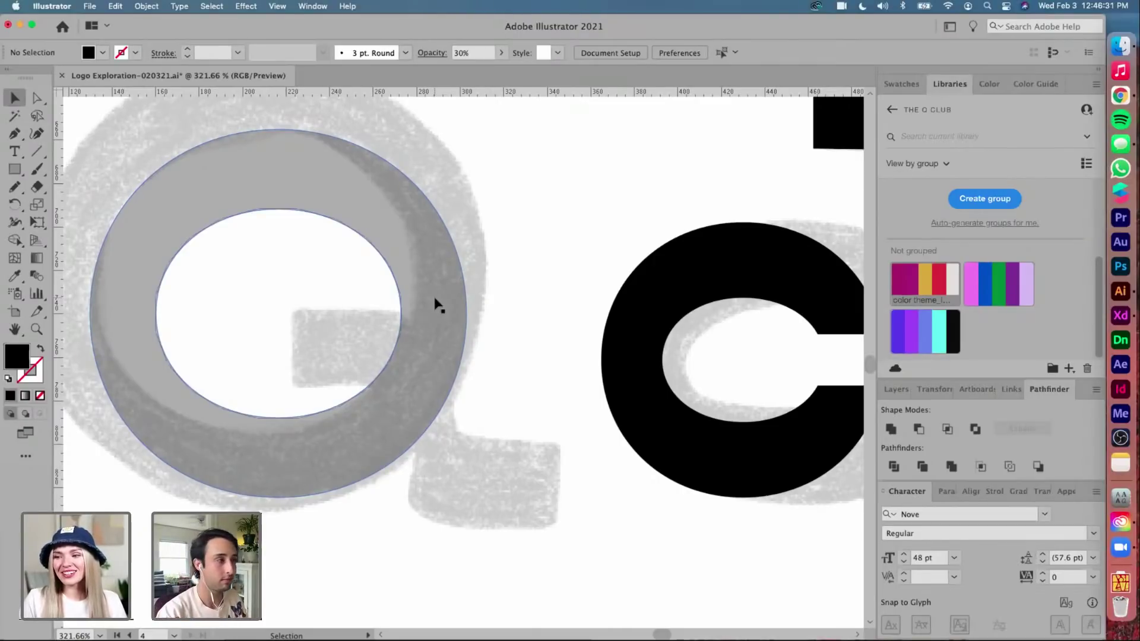
key(p)
drag(292, 313, 307, 313)
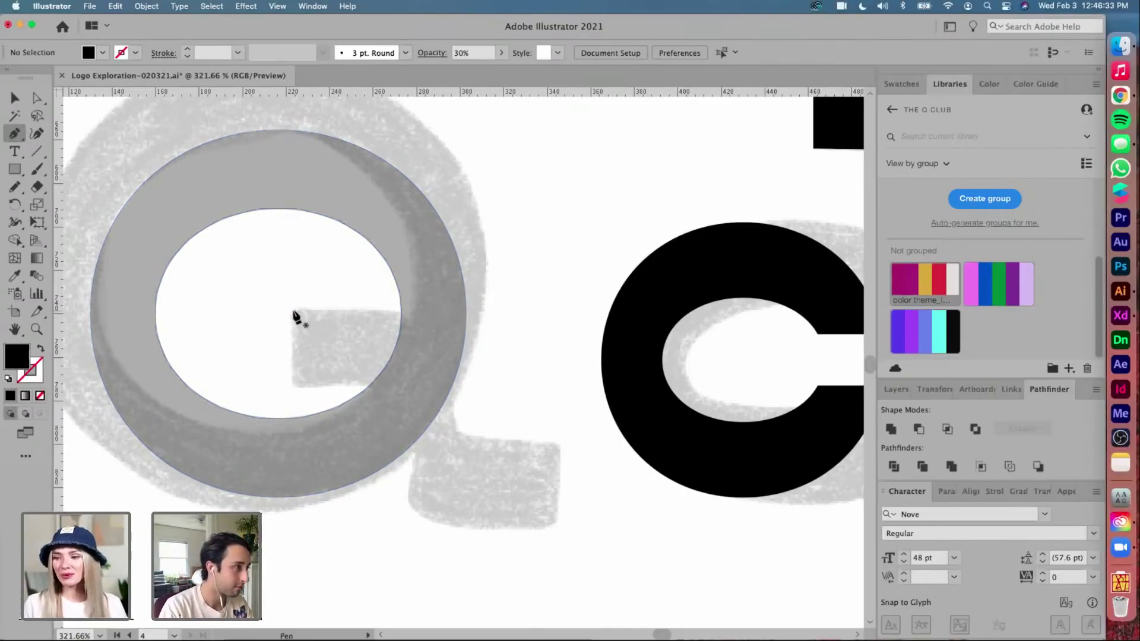
click(293, 311)
drag(292, 383, 383, 386)
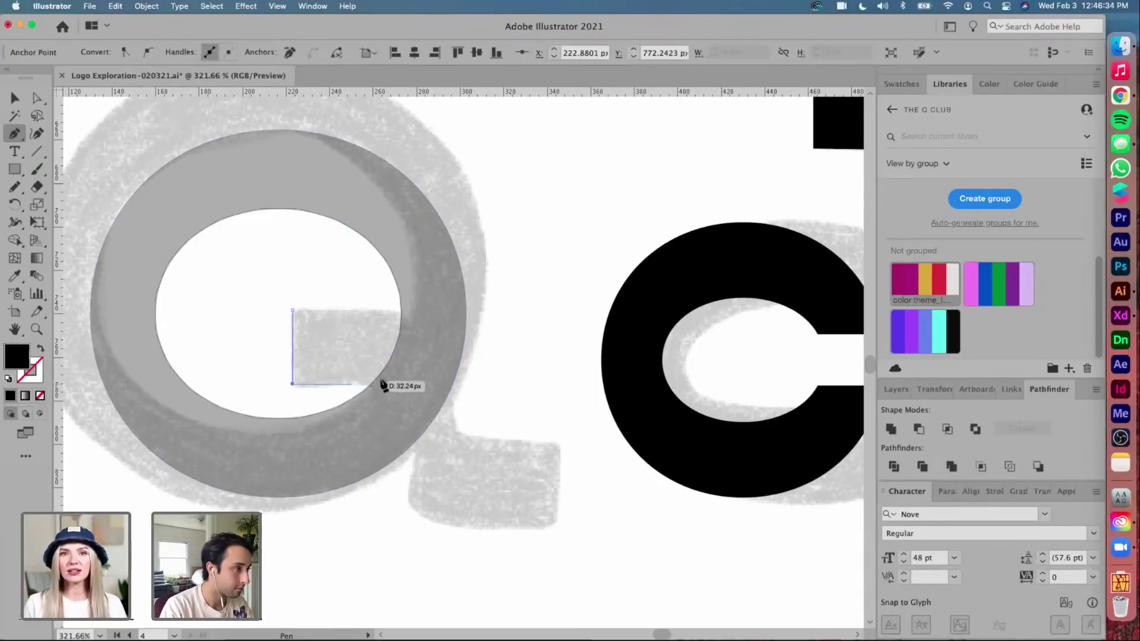
click(351, 384)
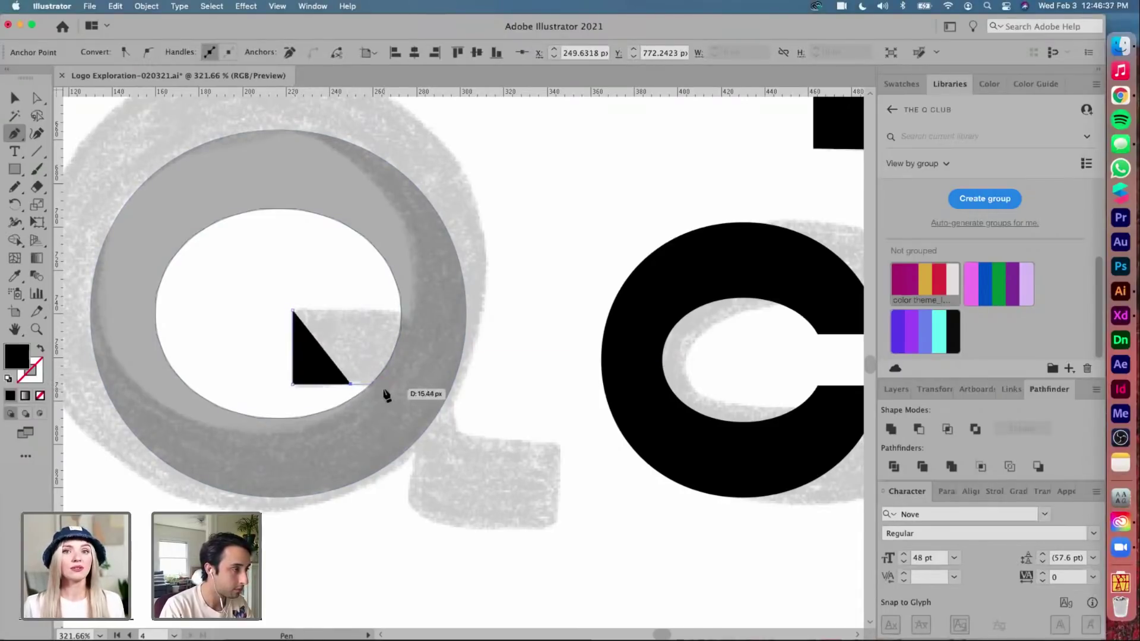
click(380, 385)
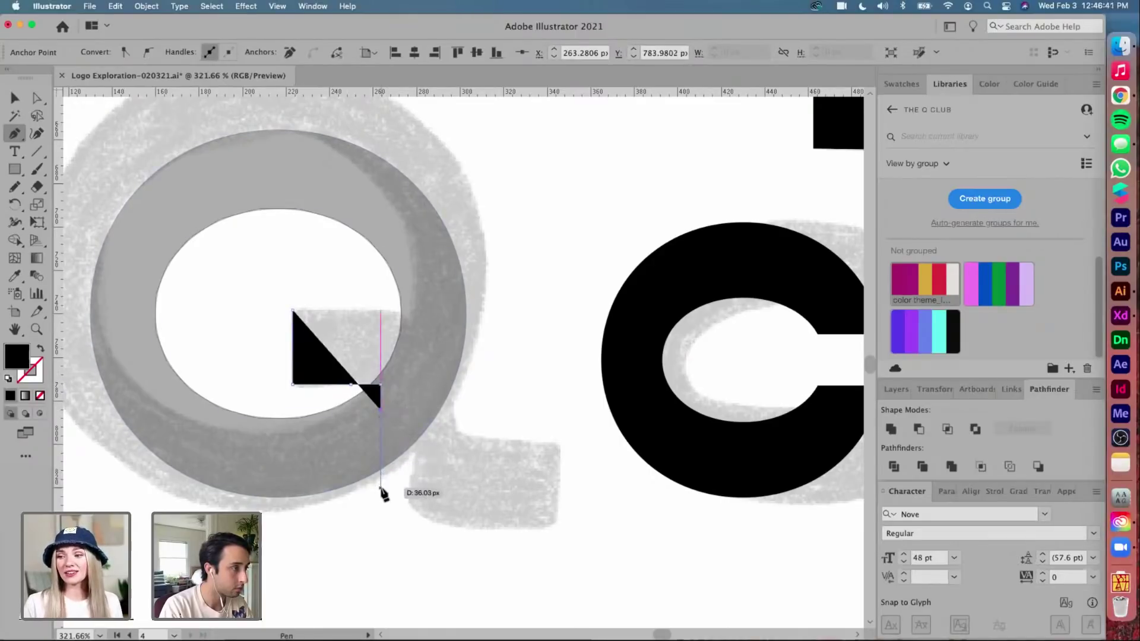
Continue the tail path down and around its rectangular foot, and back up through the Q's ring to the upper block's height
click(380, 524)
click(552, 524)
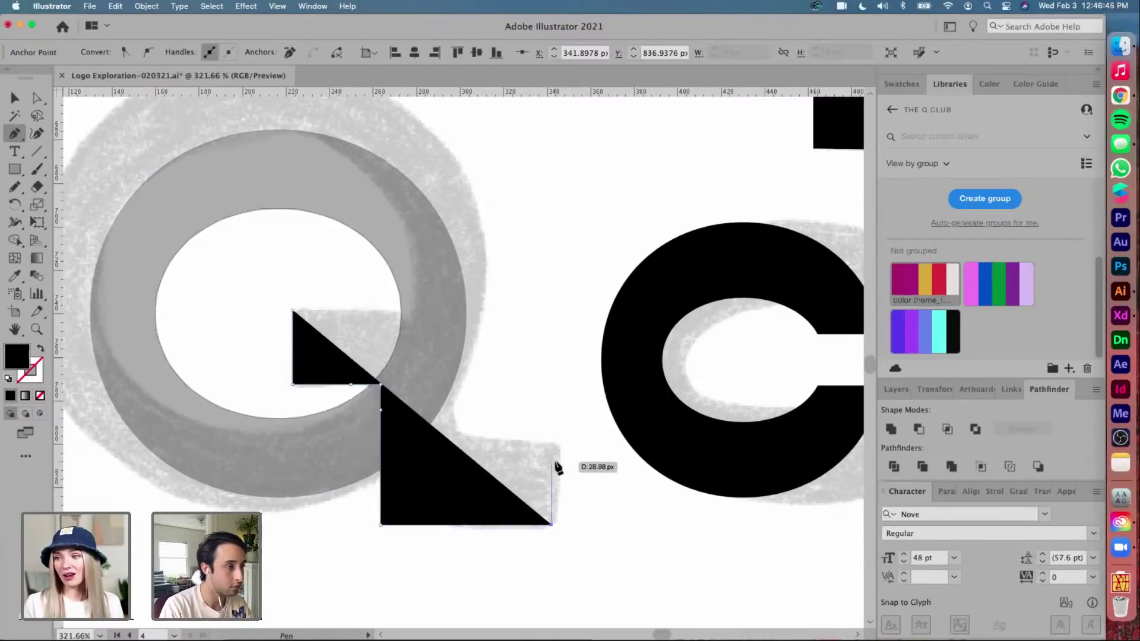
click(552, 447)
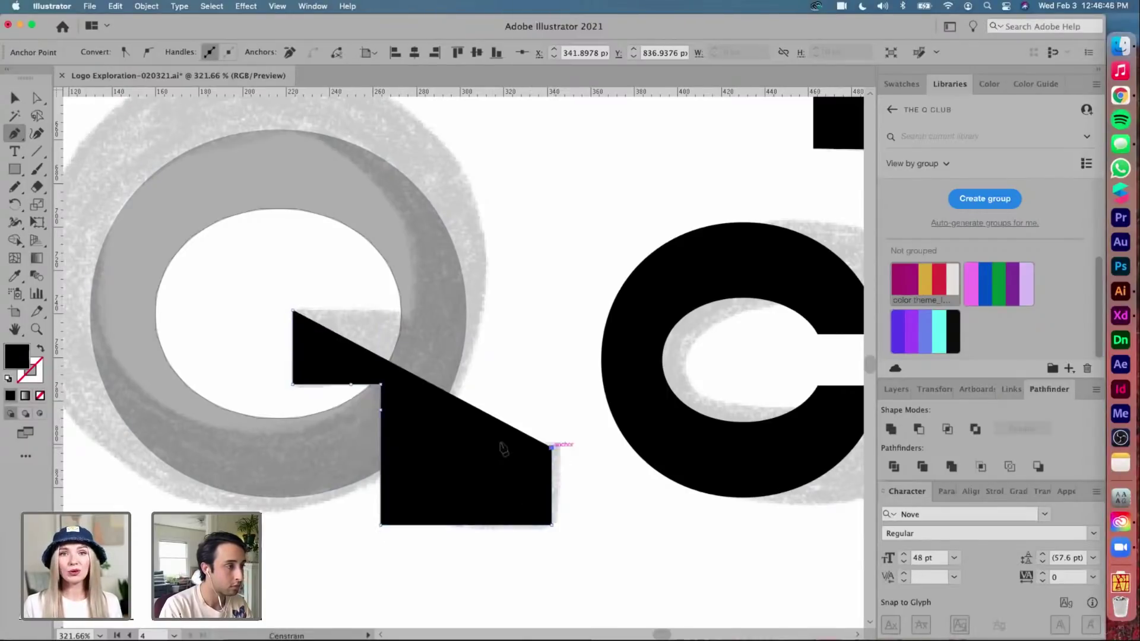
click(418, 447)
click(418, 313)
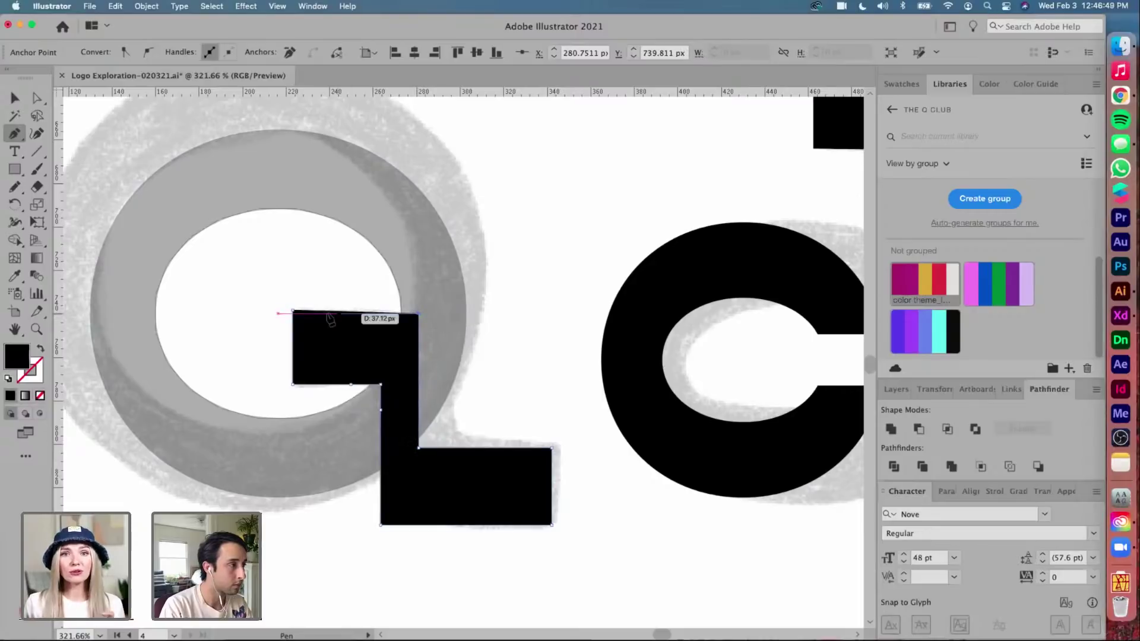
Undo the tail's last corner point, place it again level with the starting point, and close the path
scroll(425, 312, up, 5)
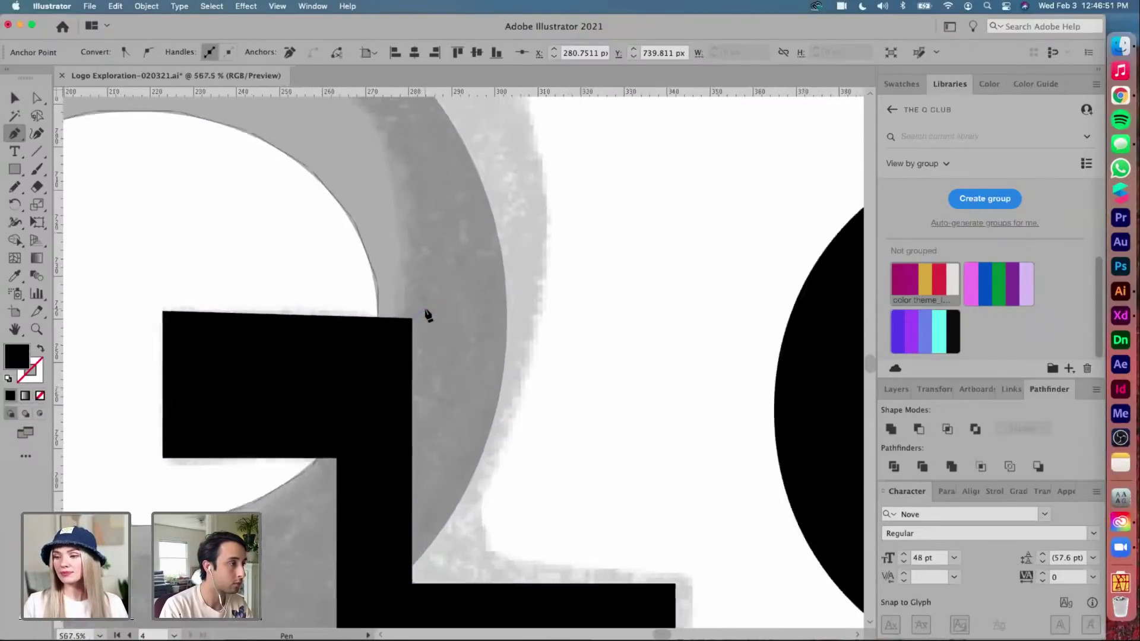
scroll(427, 313, left, 3)
key(super+z)
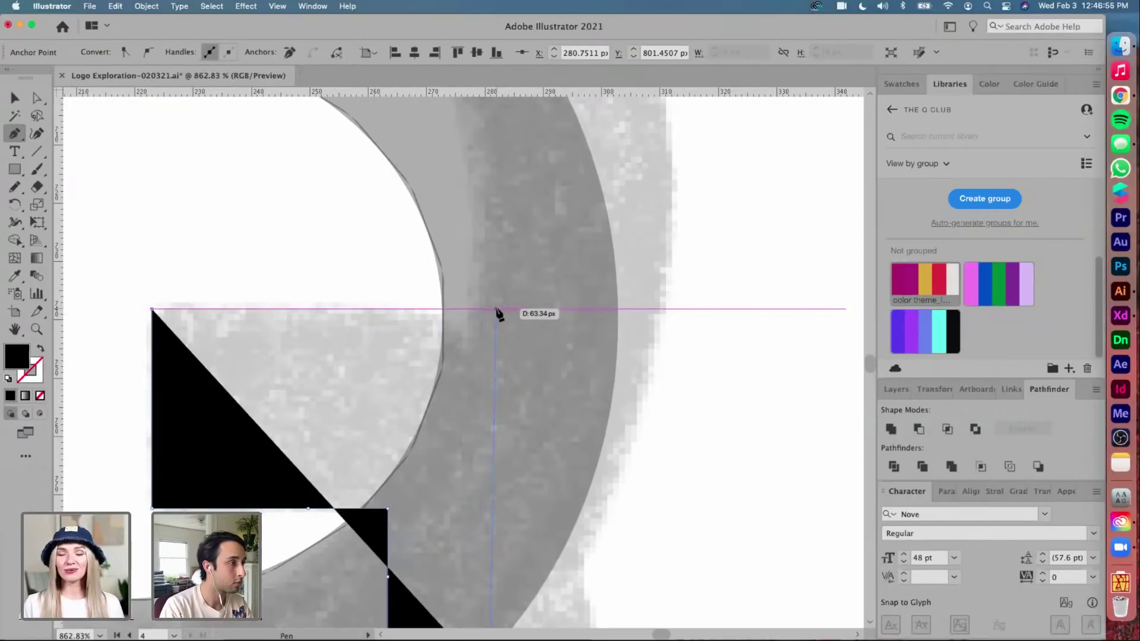
click(499, 308)
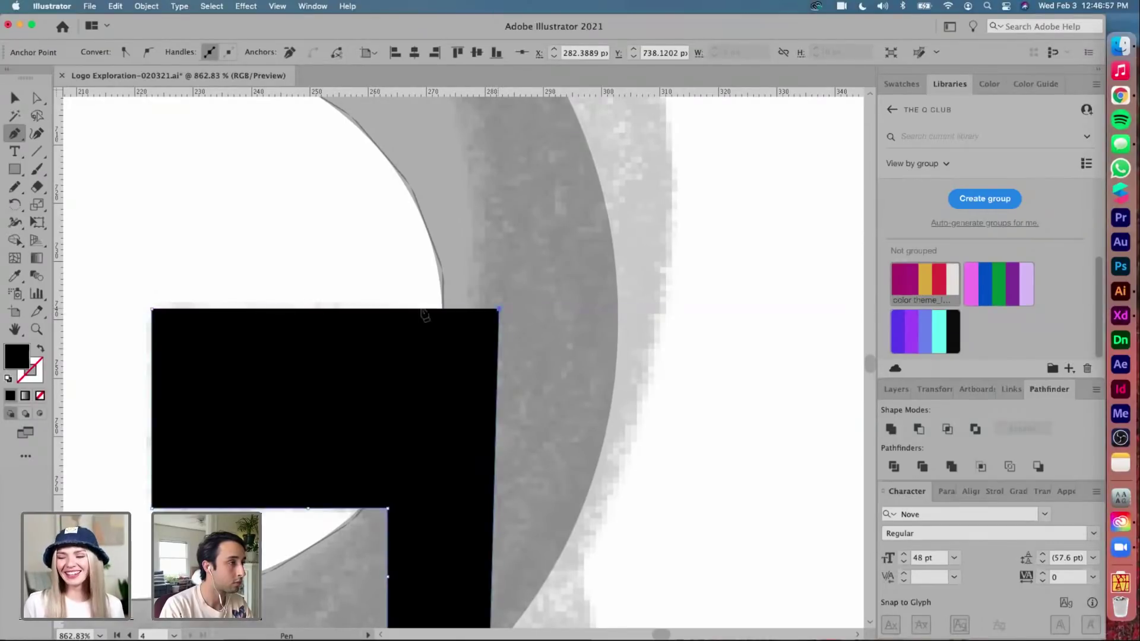
click(154, 310)
scroll(336, 373, down, 5)
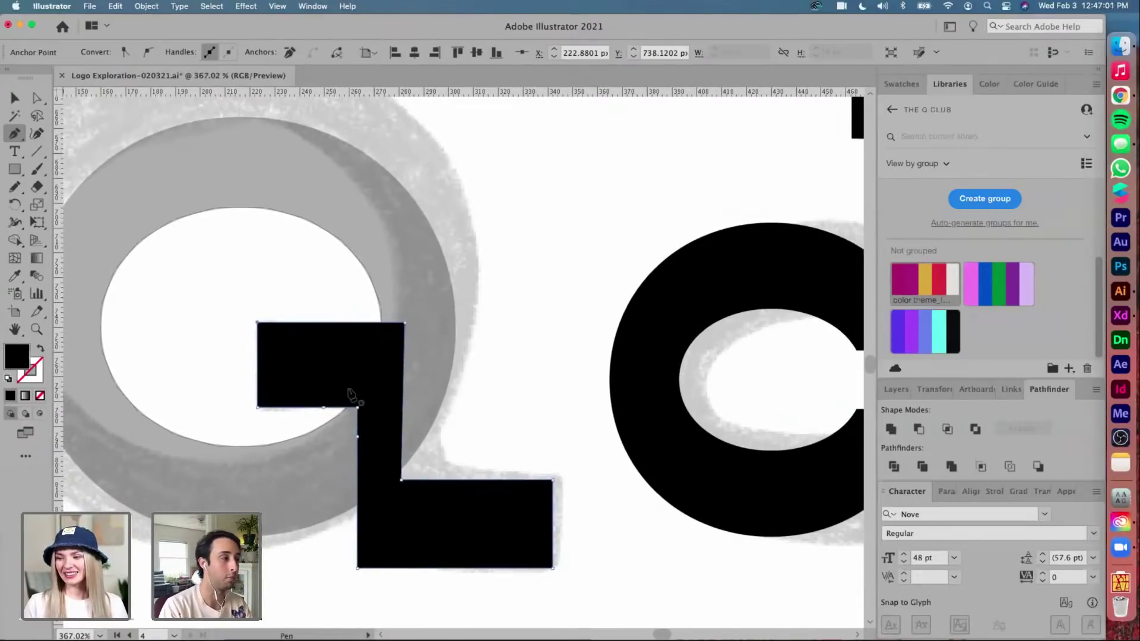
Remove the two redundant anchor points on the tail's straight edges and select the lower-left corner point
key(a)
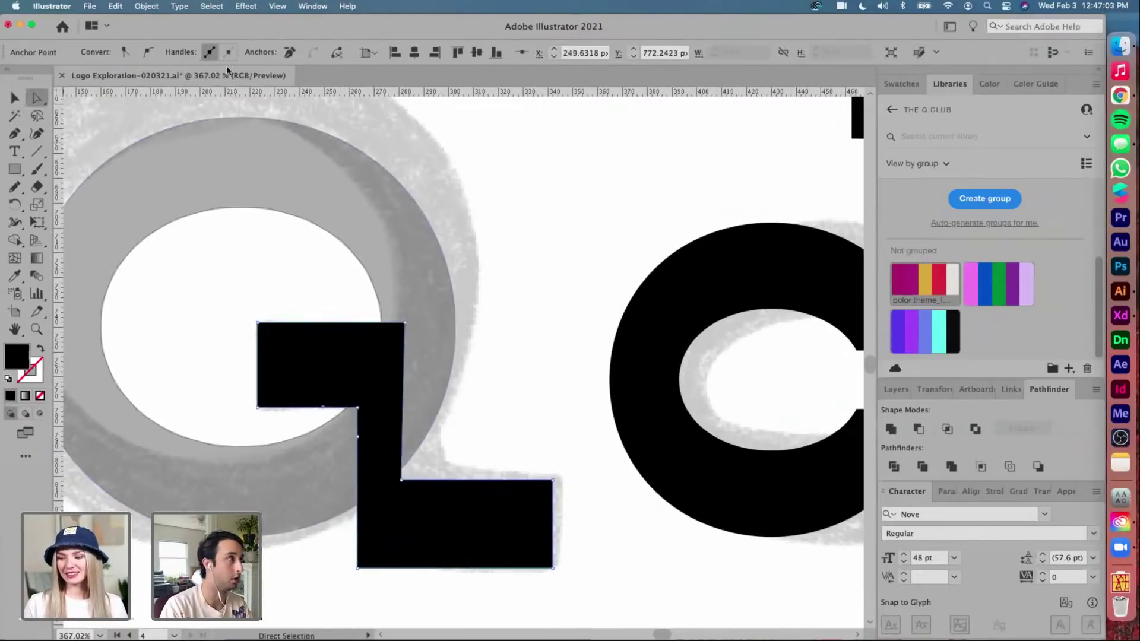
click(358, 436)
click(358, 567)
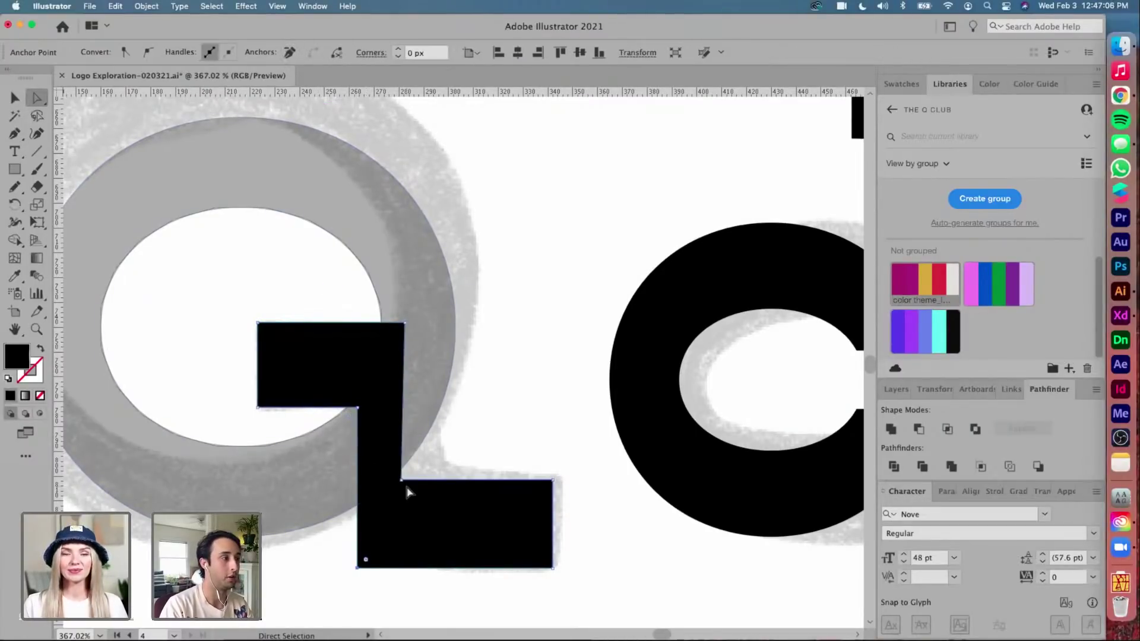
Hide all panels and toolbars and bring them back
scroll(407, 491, down, 2)
scroll(408, 491, up, 3)
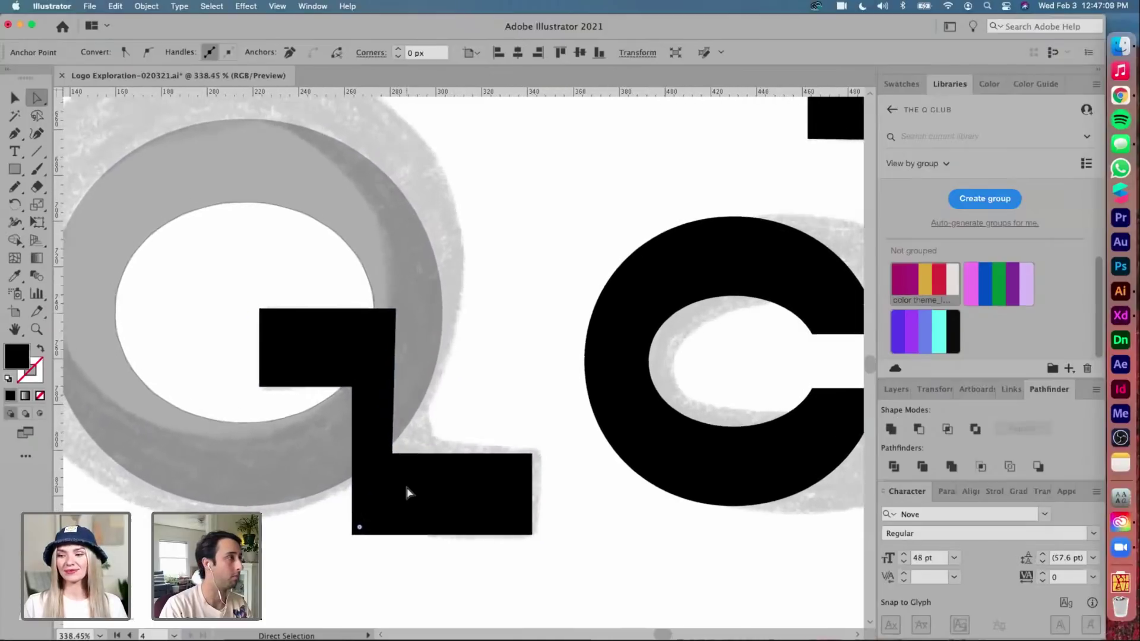
scroll(407, 491, down, 1)
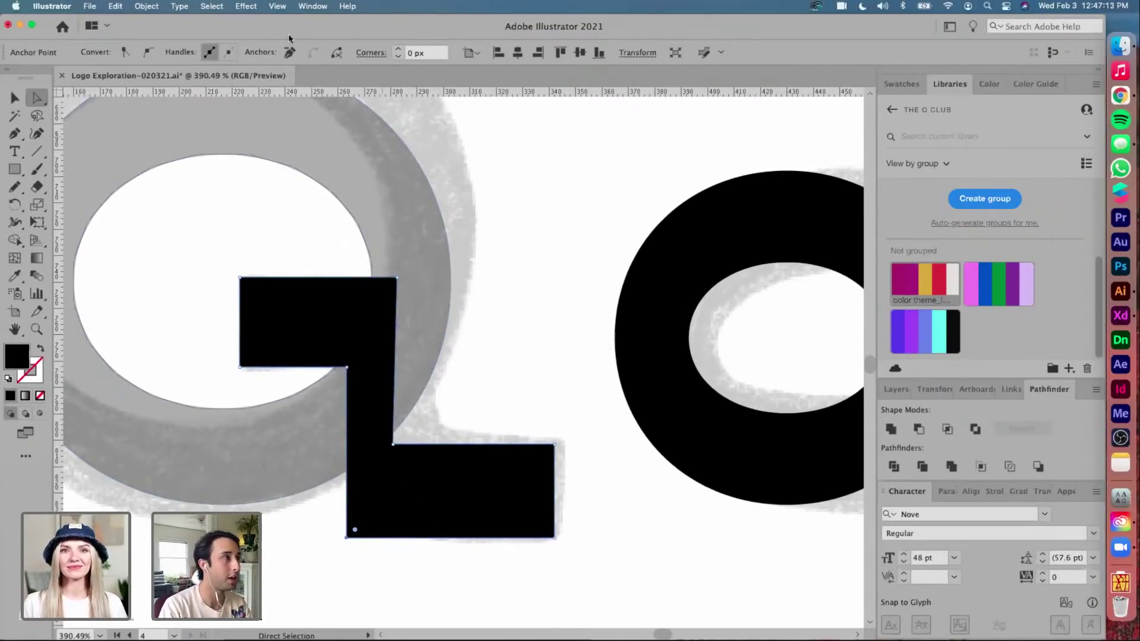
key(Tab)
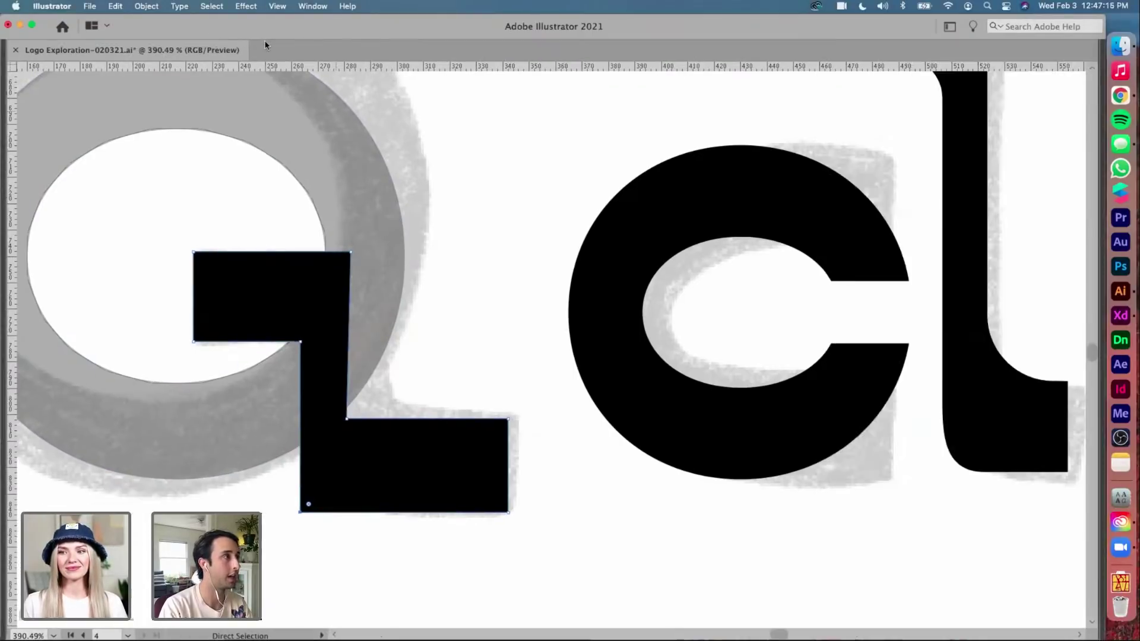
key(Tab)
key(Tab)
key(Tab)
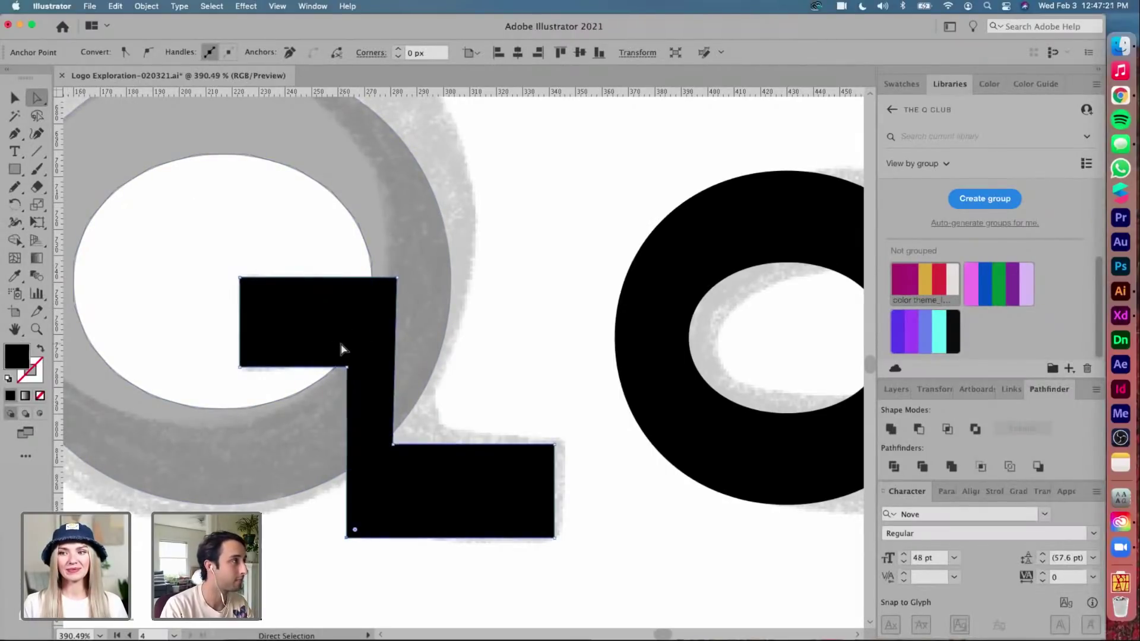
key(Tab)
key(Tab)
Round the tail's inner bend below the upper block to about 12.7 px, and round the block's upper-right outer corner
key(super+equal)
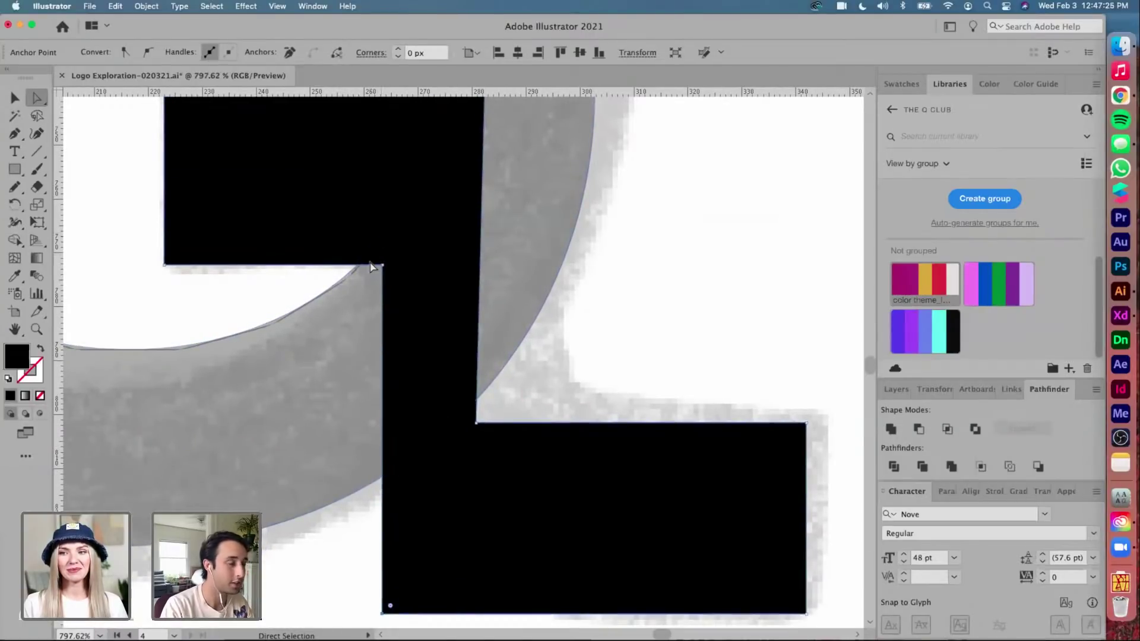
drag(383, 267, 323, 341)
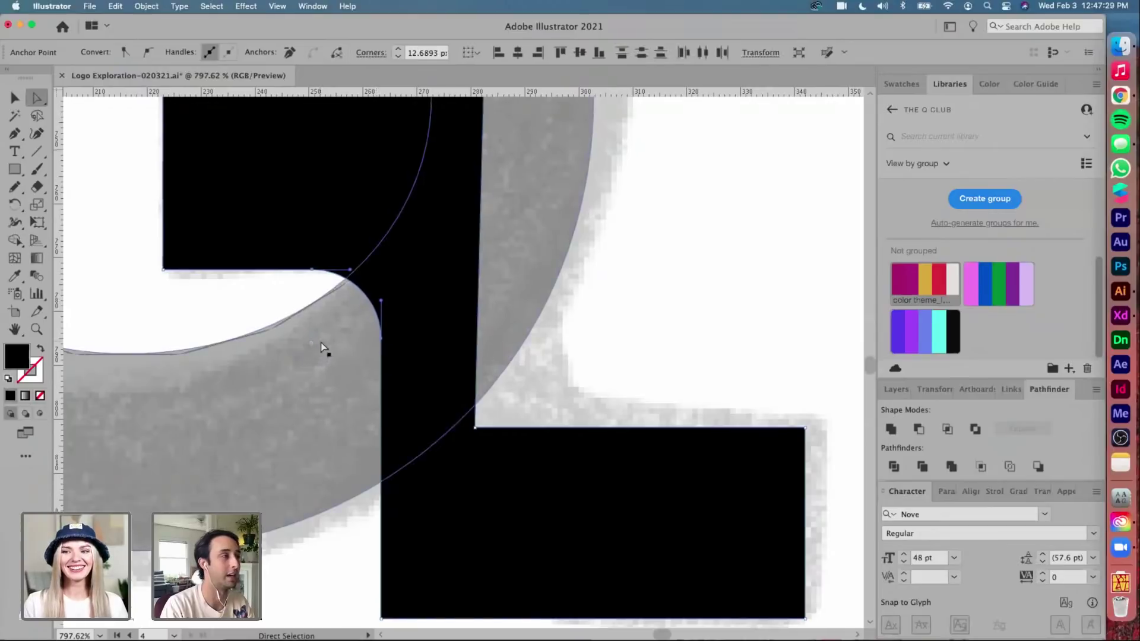
scroll(496, 184, up, 5)
click(475, 233)
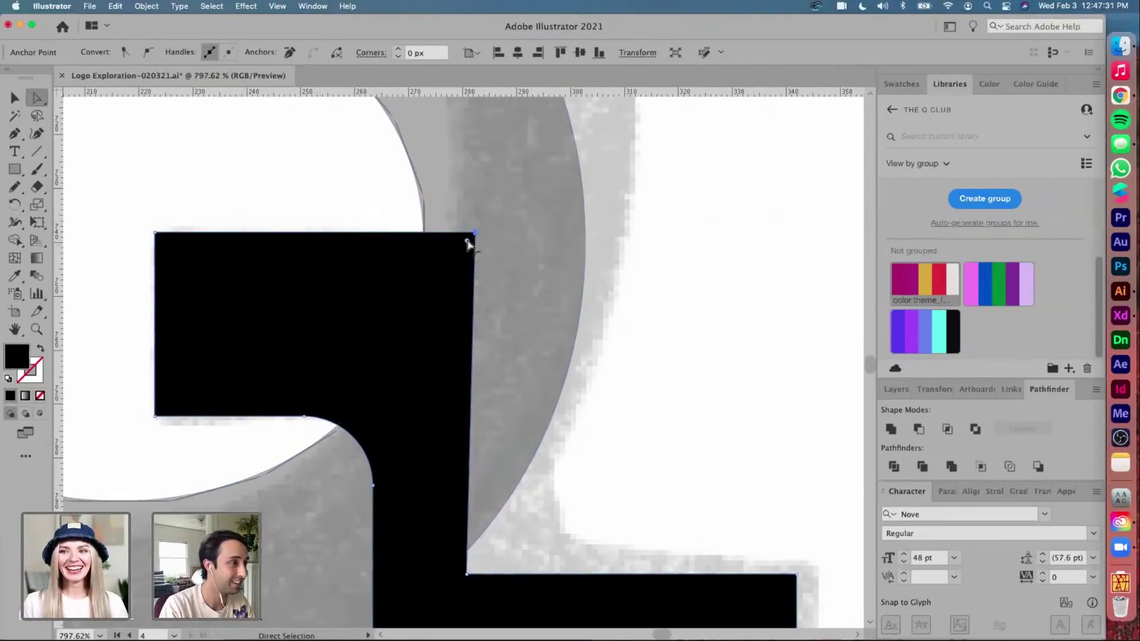
drag(466, 240, 387, 324)
Round the tail's lower-left outer corner to about 17.3 px and the inner corner above its foot, then deselect
scroll(386, 327, down, 7)
click(346, 552)
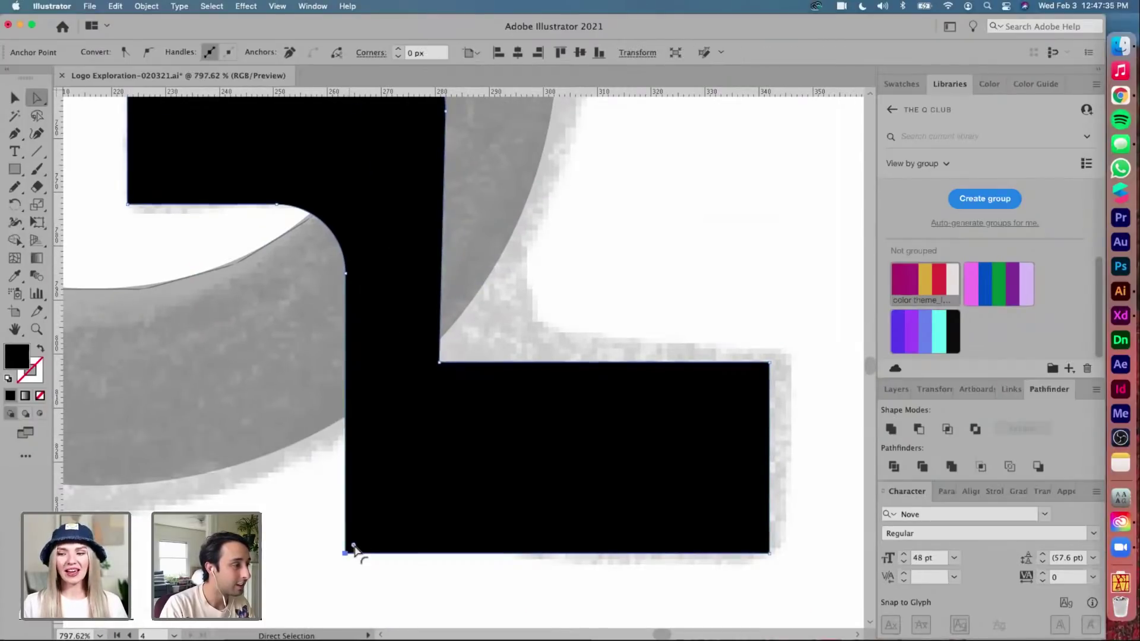
drag(354, 546, 435, 461)
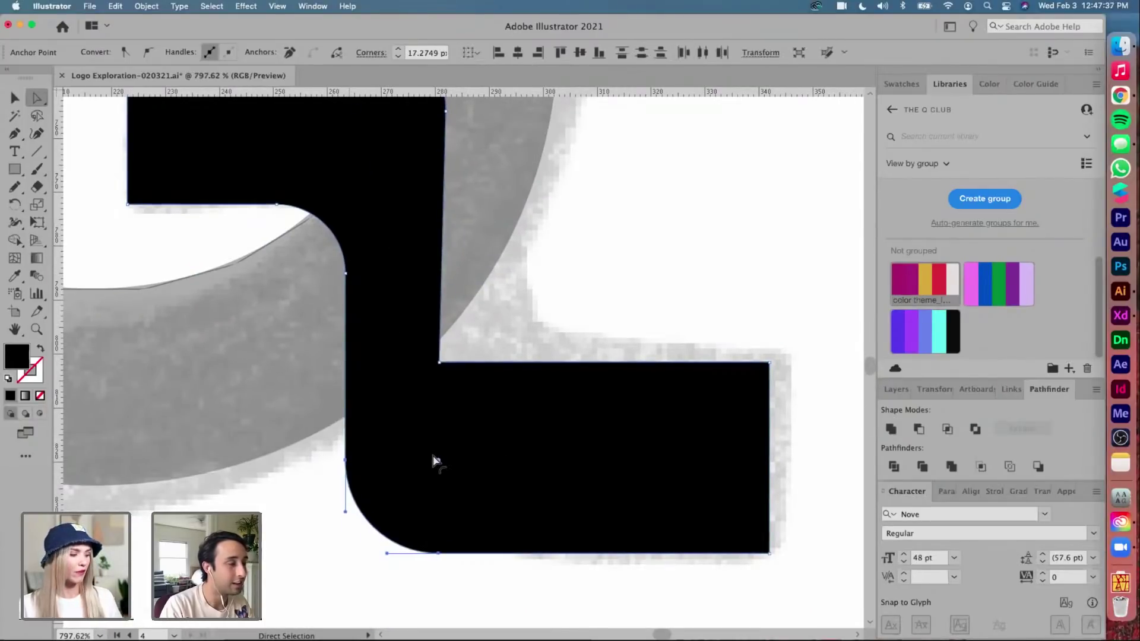
click(440, 361)
scroll(438, 453, up, 5)
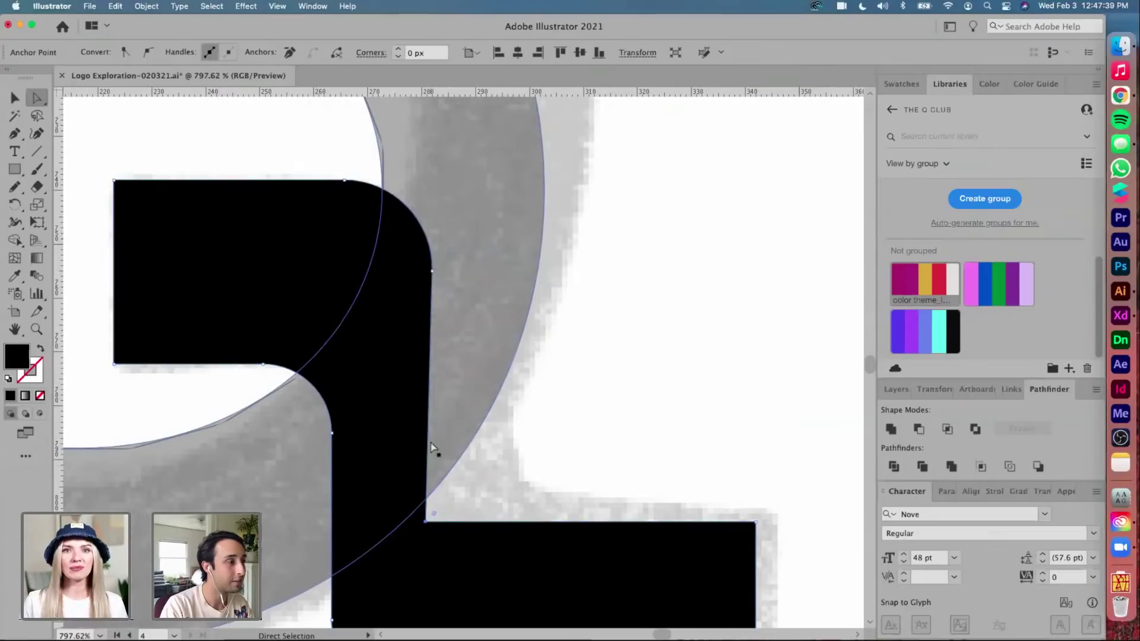
drag(433, 514, 488, 459)
key(v)
key(super+shift+a)
alt+scroll(560, 438, down, 10)
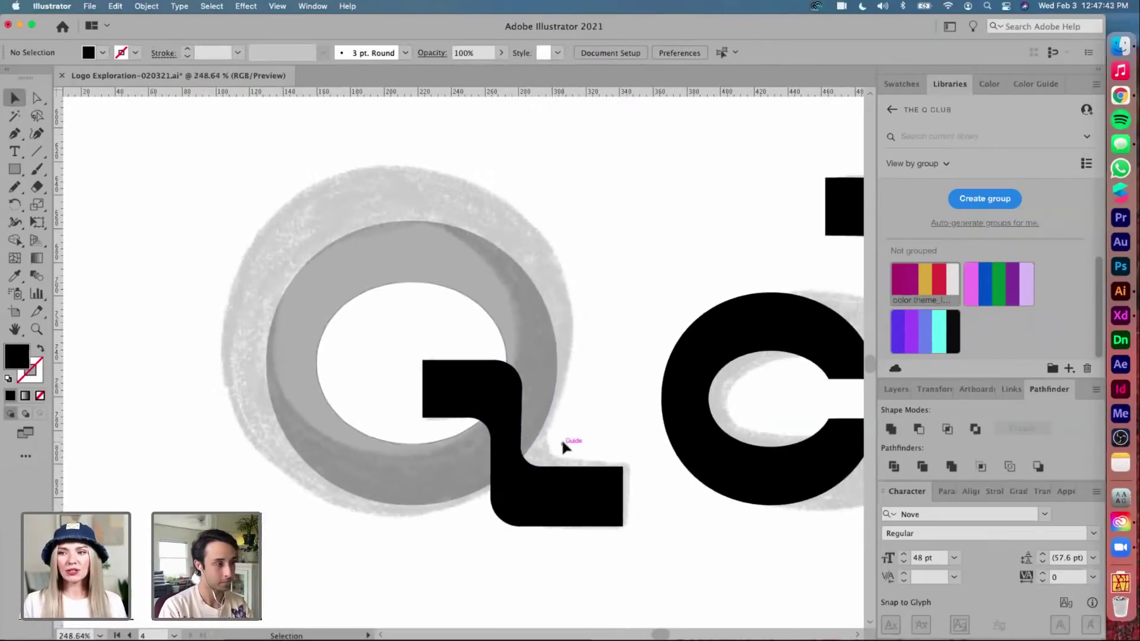
Narrow the Q tail's stem by selecting its right-hand anchor points, including the bends and the foot's end, and shifting them left
key(a)
click(582, 474)
alt+scroll(583, 473, up, 4)
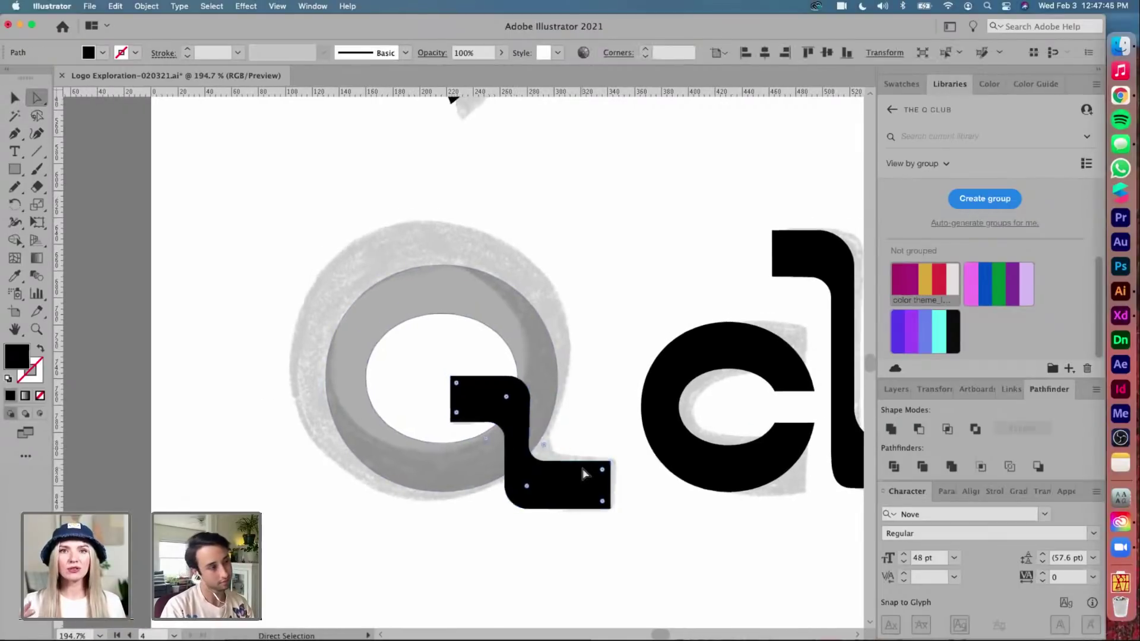
key(v)
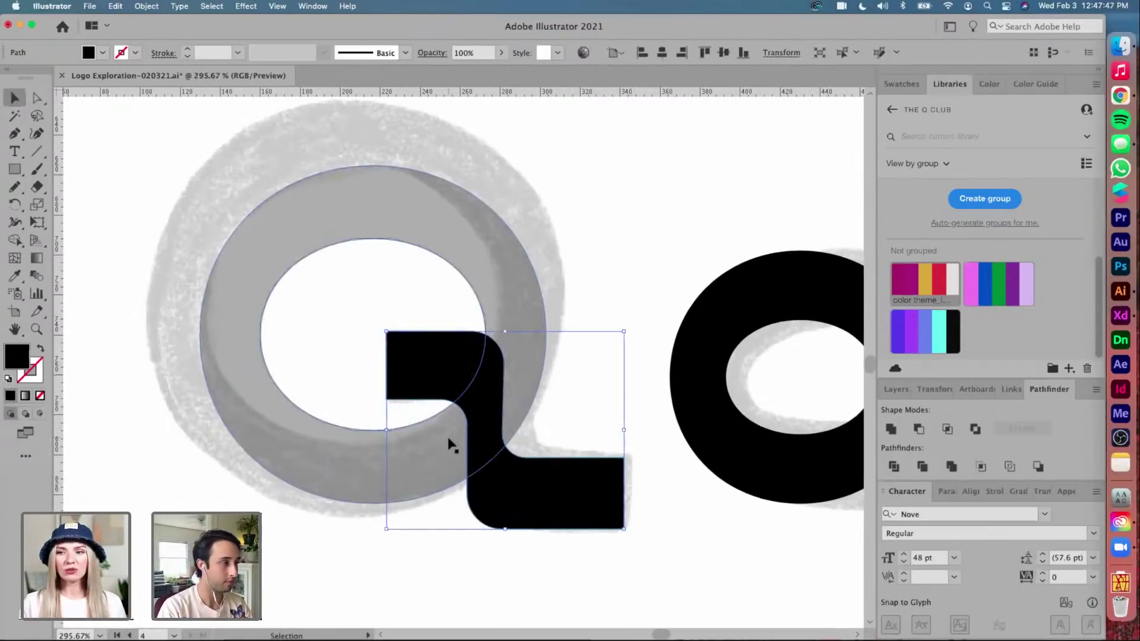
key(super+shift+a)
key(a)
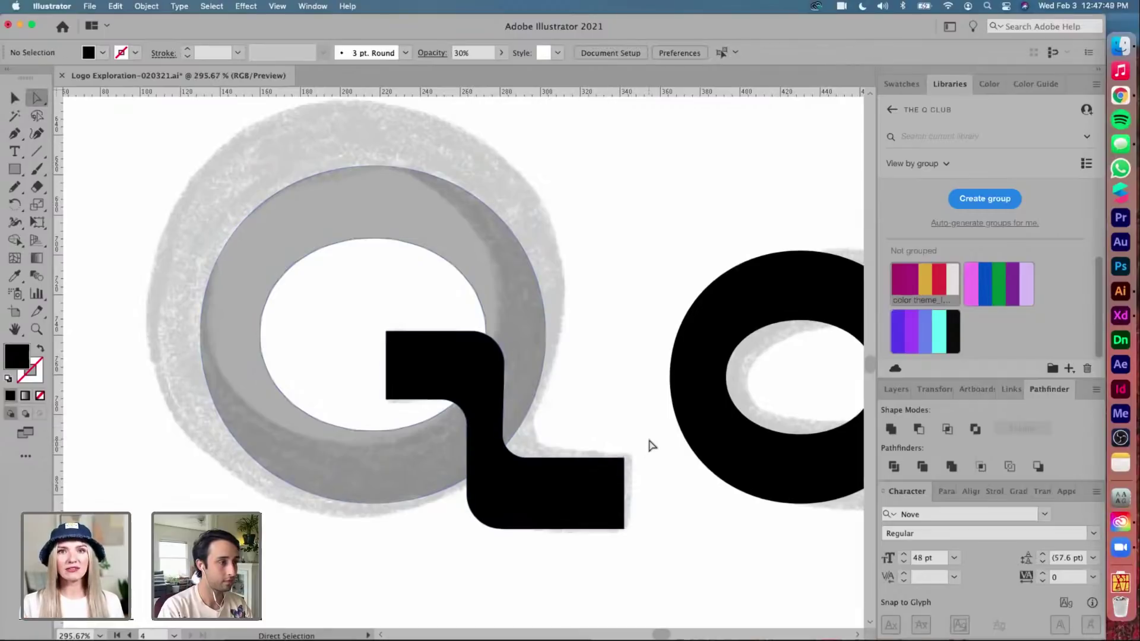
drag(600, 546, 600, 545)
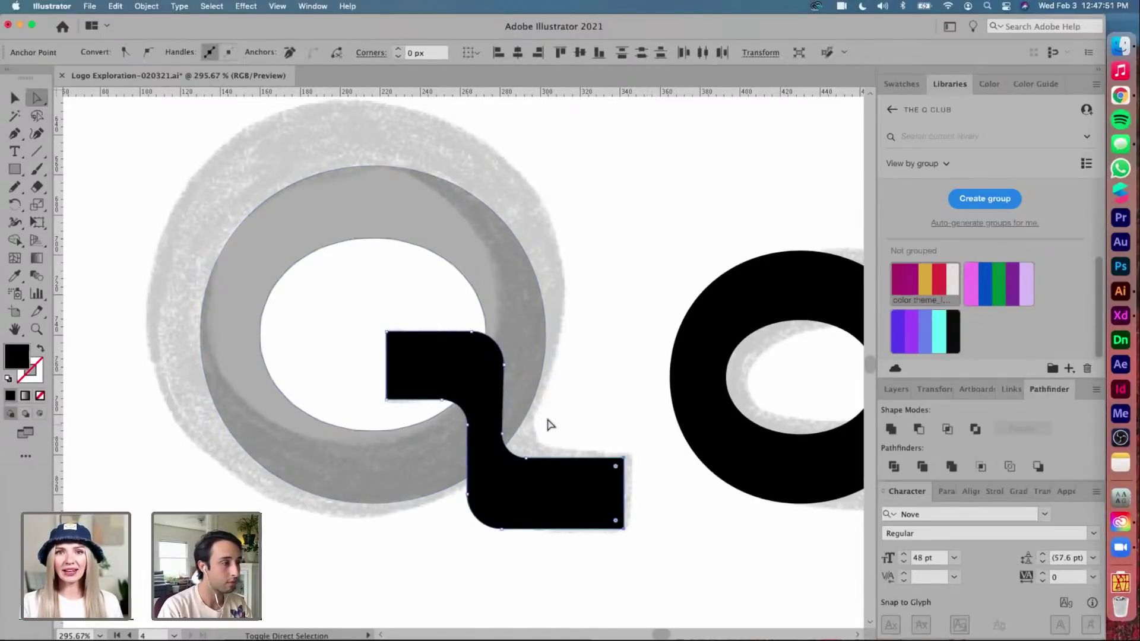
shift+click(508, 456)
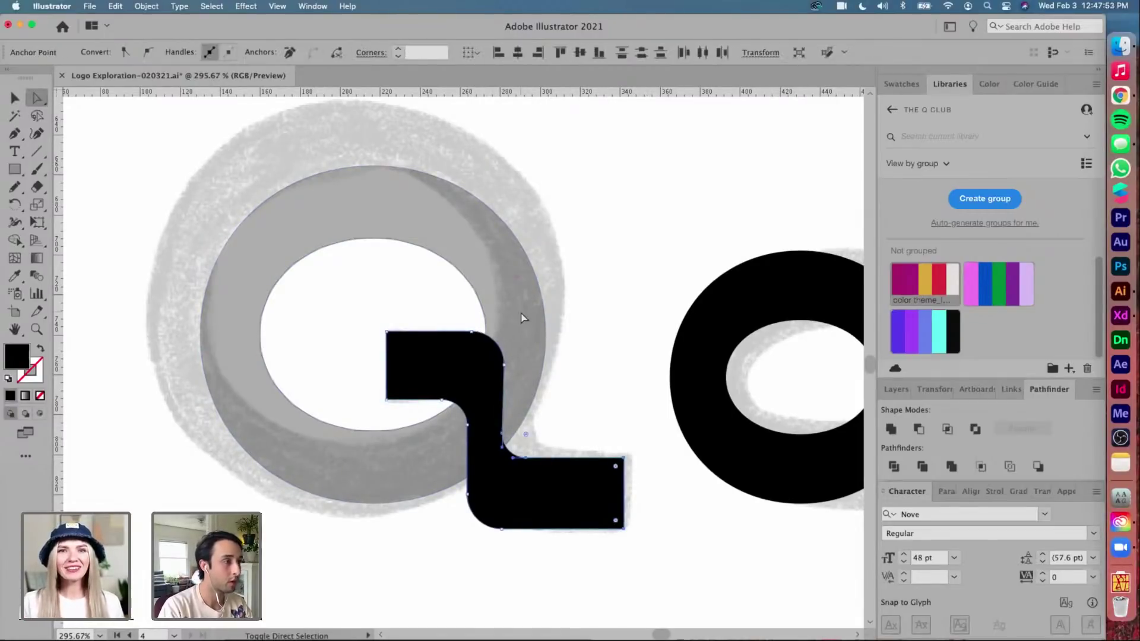
key(Left)
key(Left)
key(Left)
key(Left)
key(Left)
key(Left)
key(Left)
key(Left)
key(Left)
key(Left)
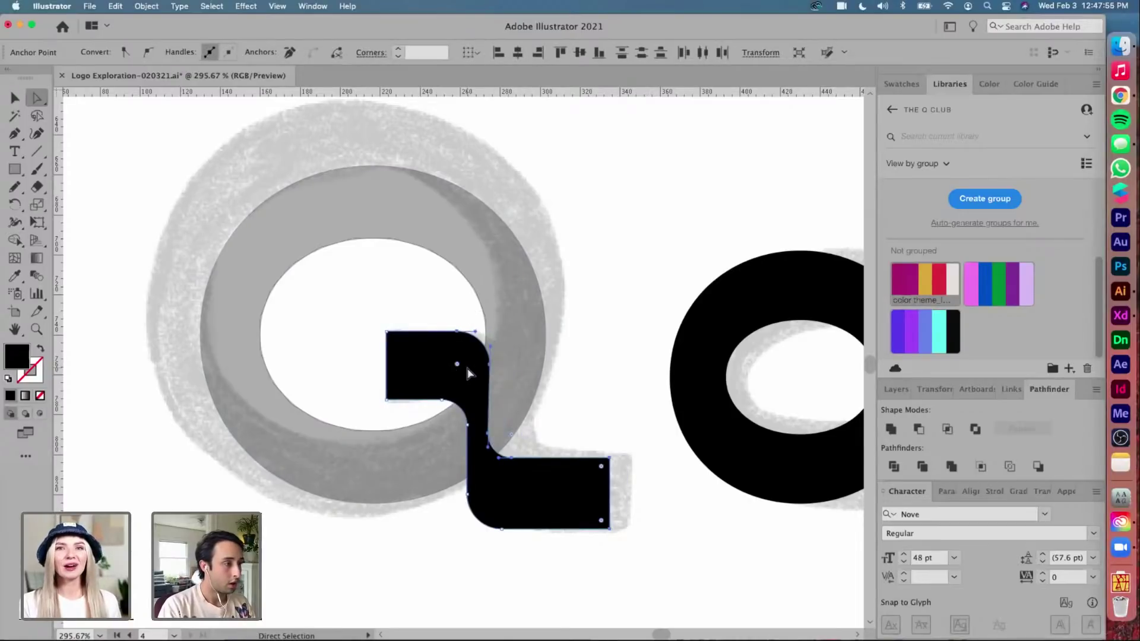
Shift the whole tail slightly left within the Q's ring and deselect it
key(v)
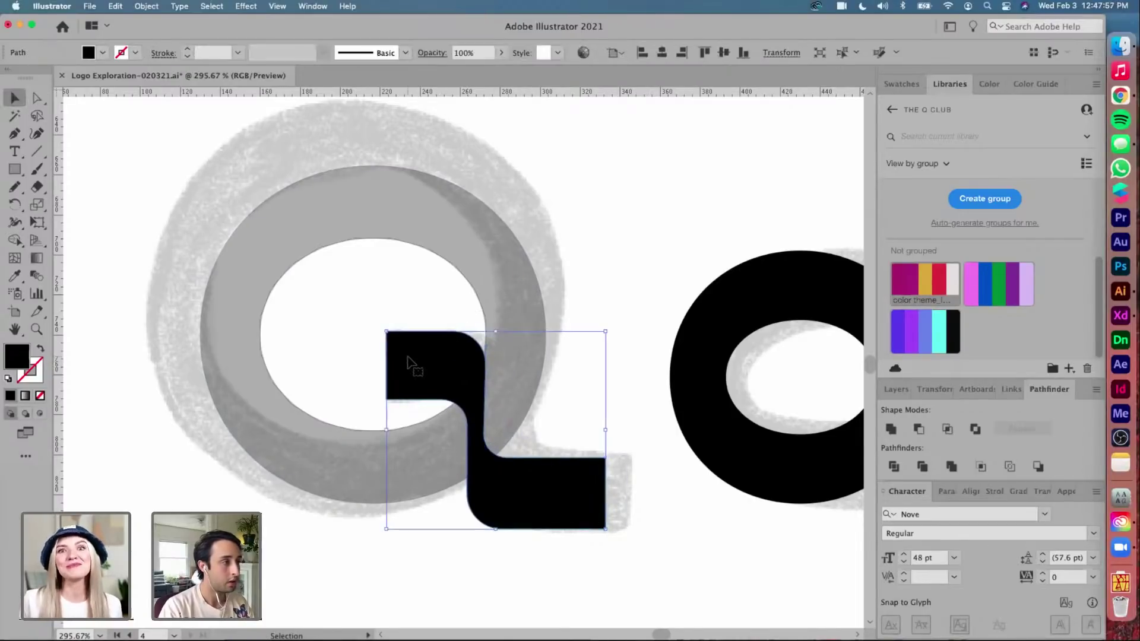
key(shift+Left)
key(Right)
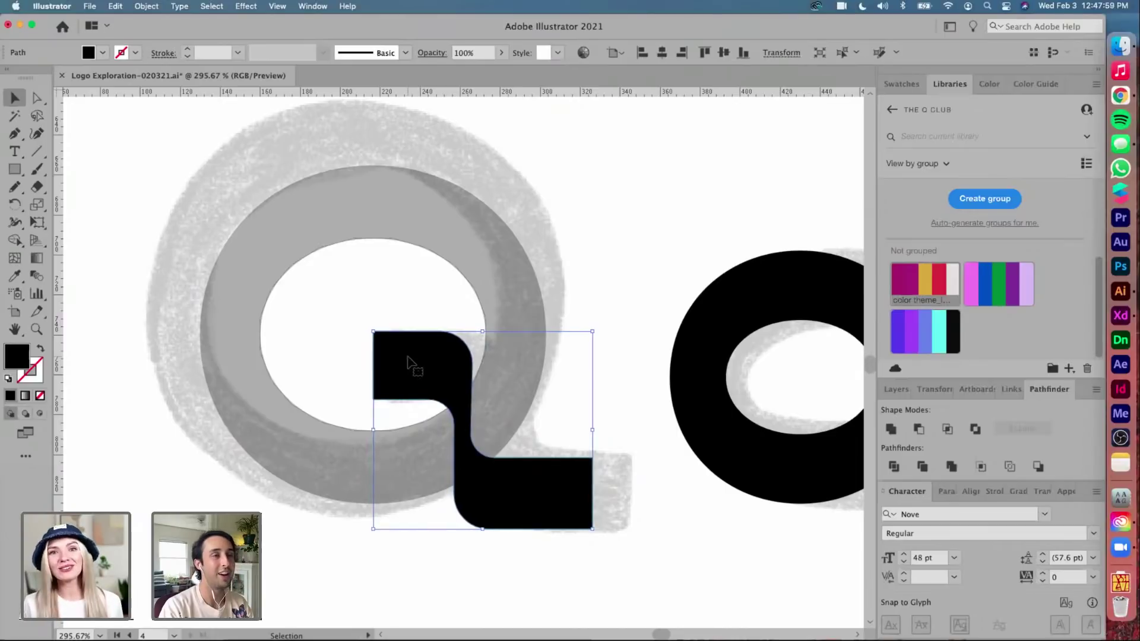
click(486, 288)
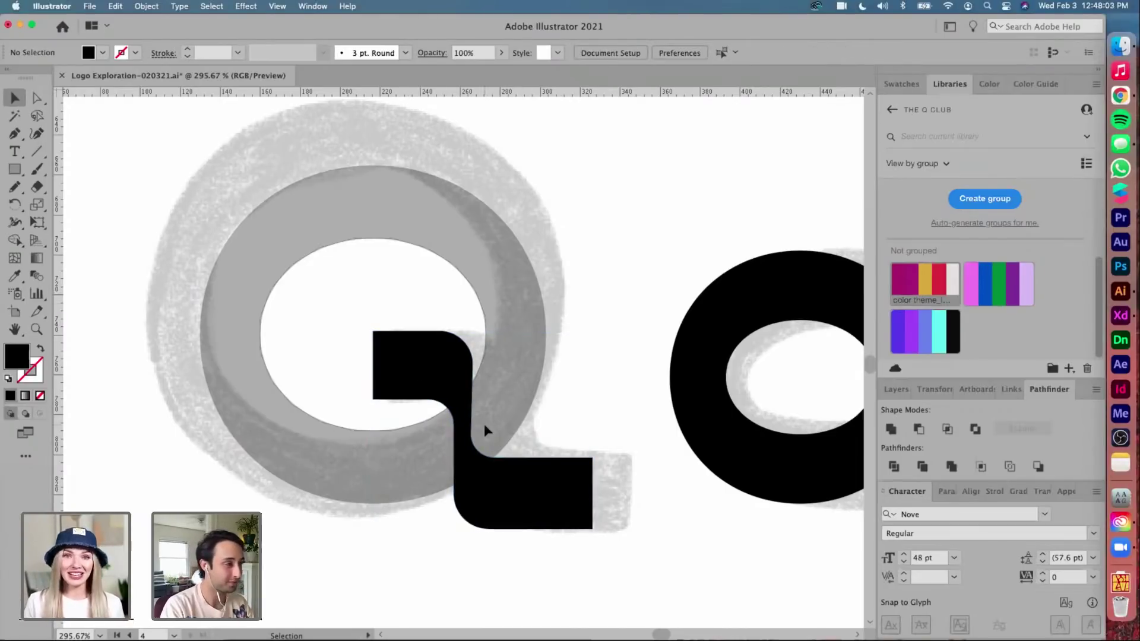
Extend both curve handles of the tail's inner bend above the foot to tighten the curve, then deselect
scroll(483, 424, up, 4)
key(a)
click(437, 415)
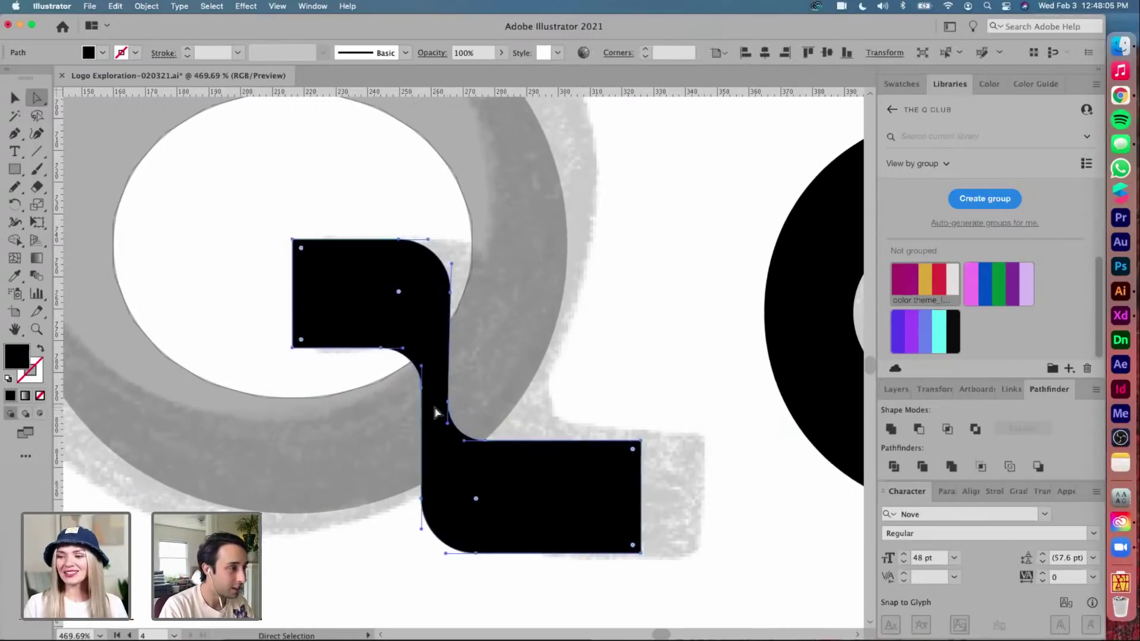
scroll(435, 412, up, 2)
click(452, 403)
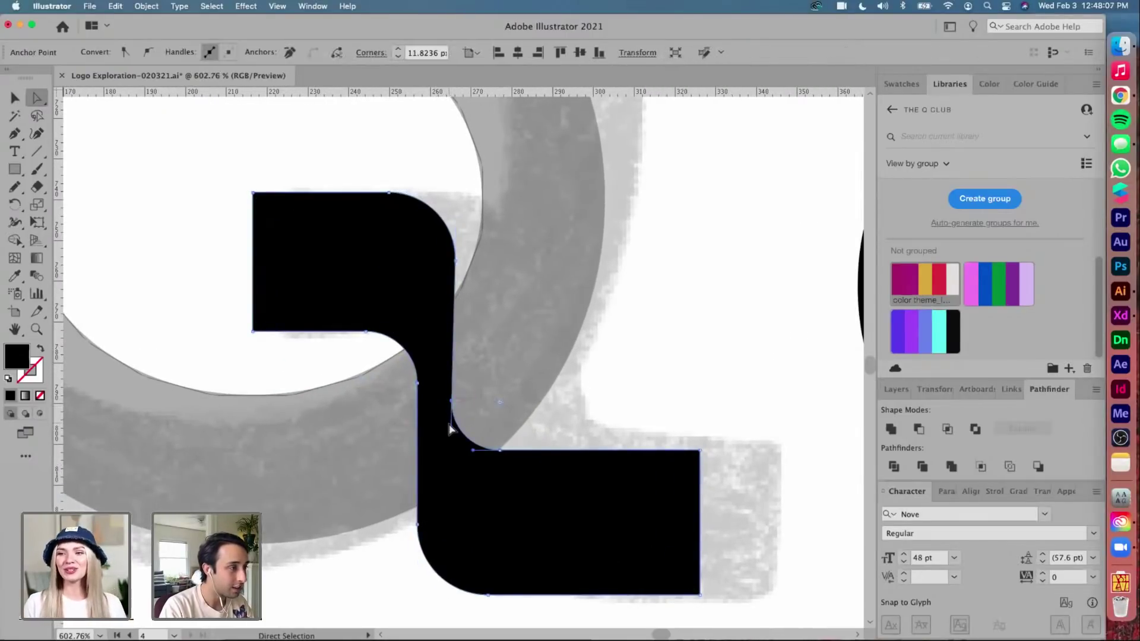
drag(451, 429, 452, 438)
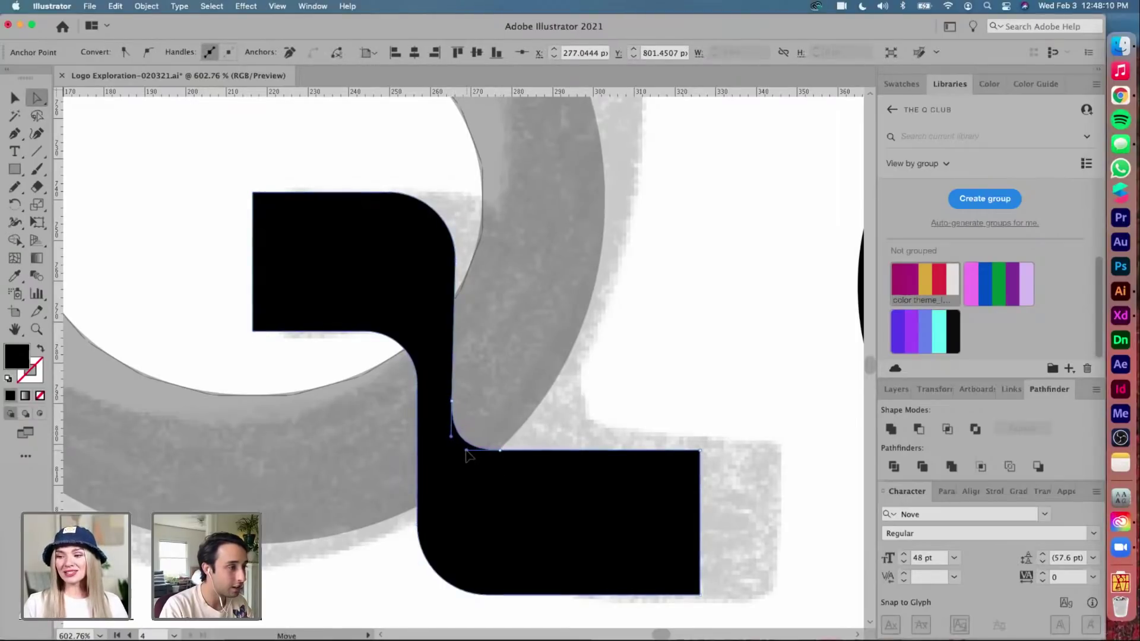
click(568, 424)
scroll(569, 426, down, 2)
scroll(568, 426, down, 1)
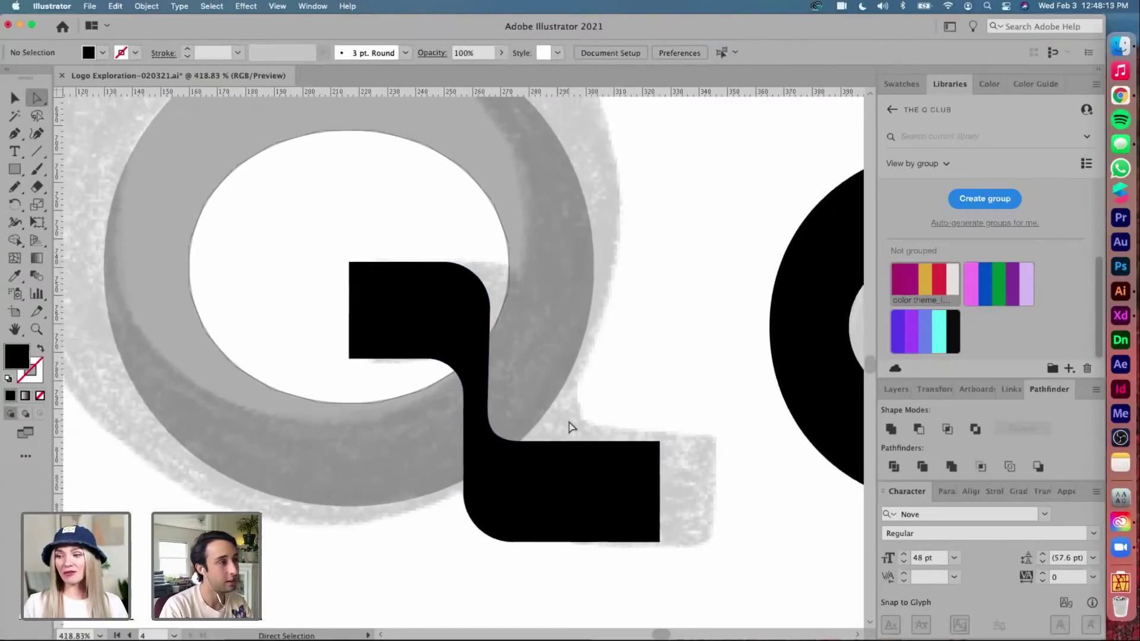
Extend both curve handles of the tail's upper-right outer corner to make the bend fuller, then deselect
click(475, 334)
scroll(475, 342, up, 3)
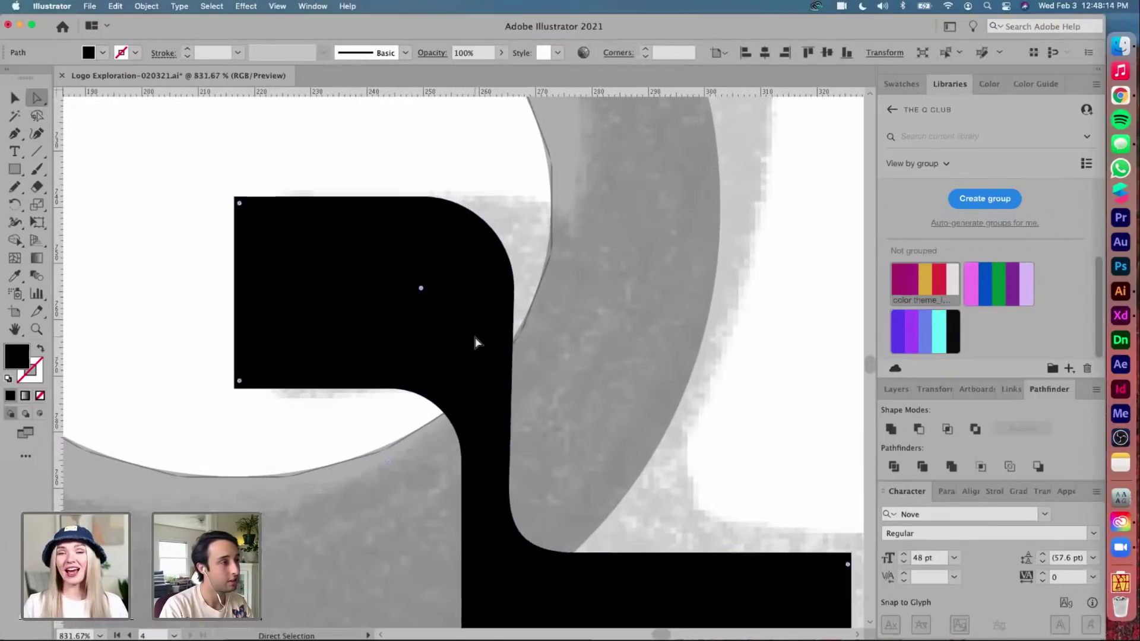
click(514, 292)
drag(514, 239, 514, 233)
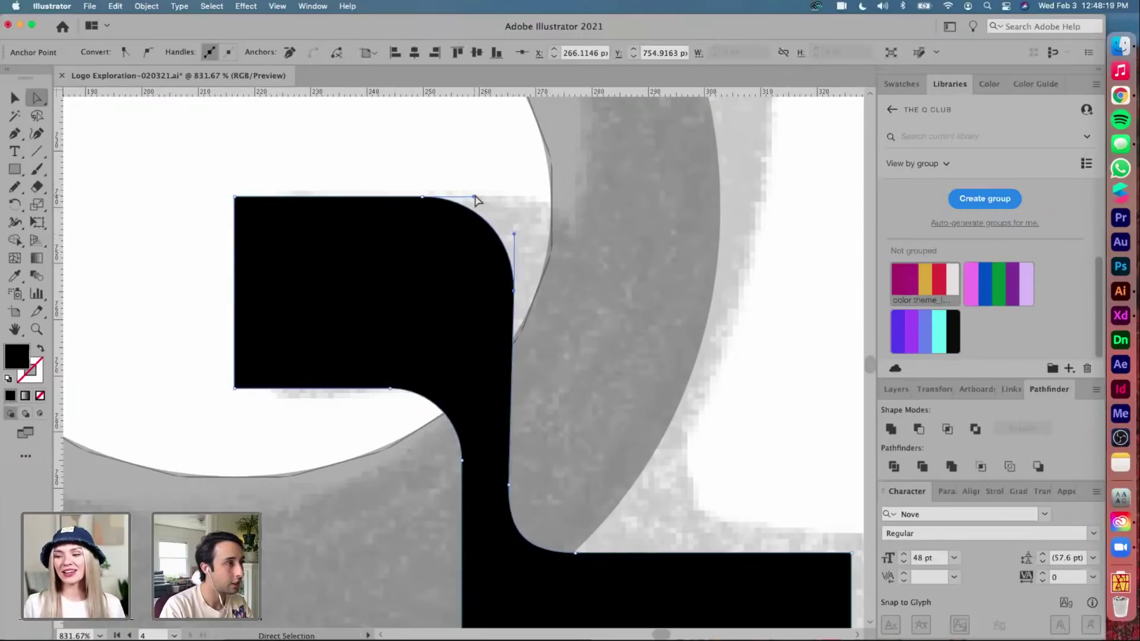
click(422, 197)
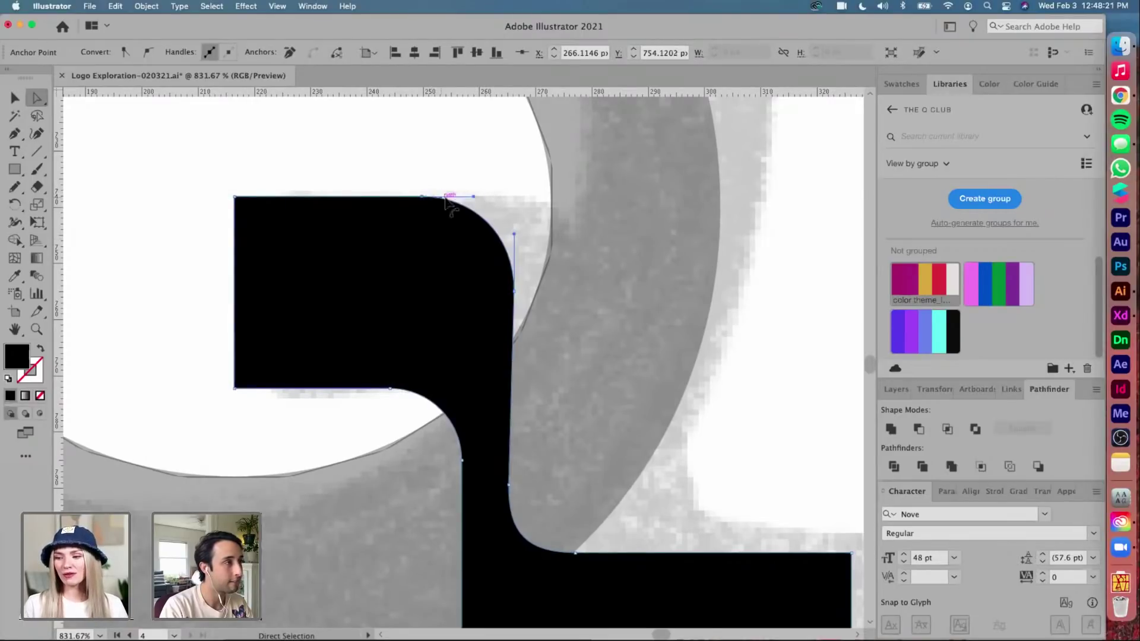
drag(474, 196, 487, 197)
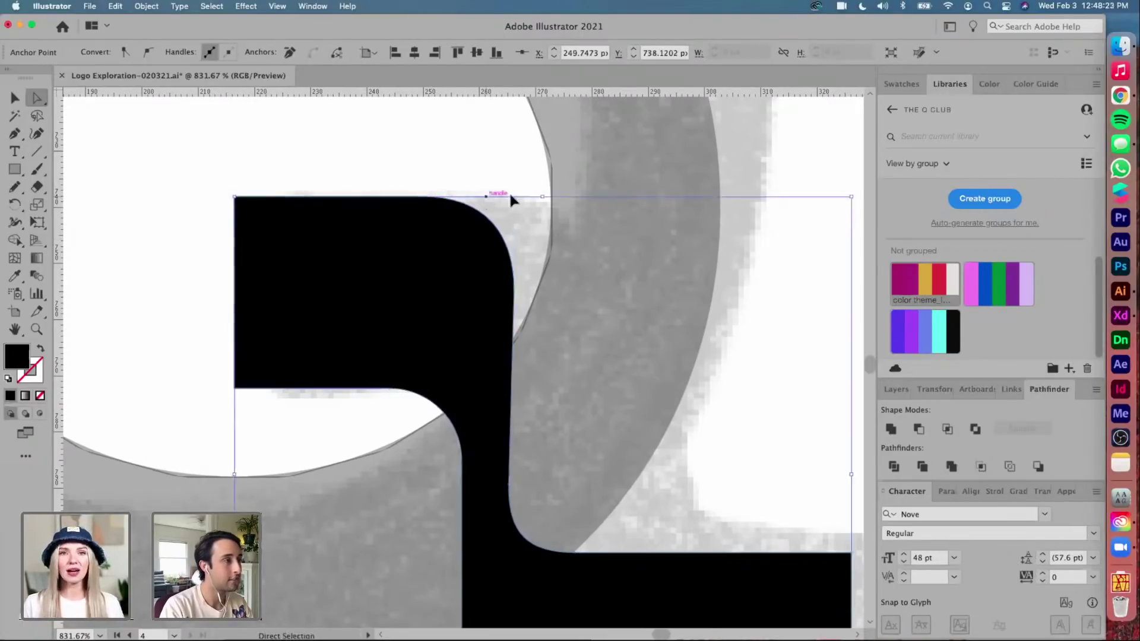
key(v)
scroll(536, 191, down, 6)
click(633, 189)
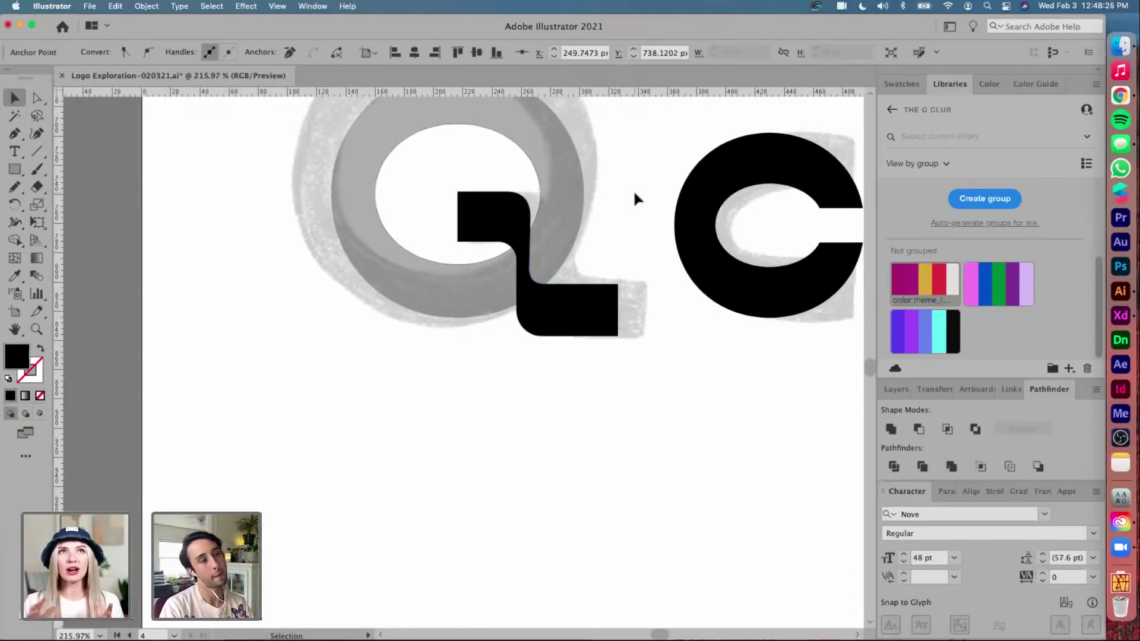
Set the Q ring's opacity to 100%
scroll(634, 193, down, 2)
scroll(621, 209, down, 3)
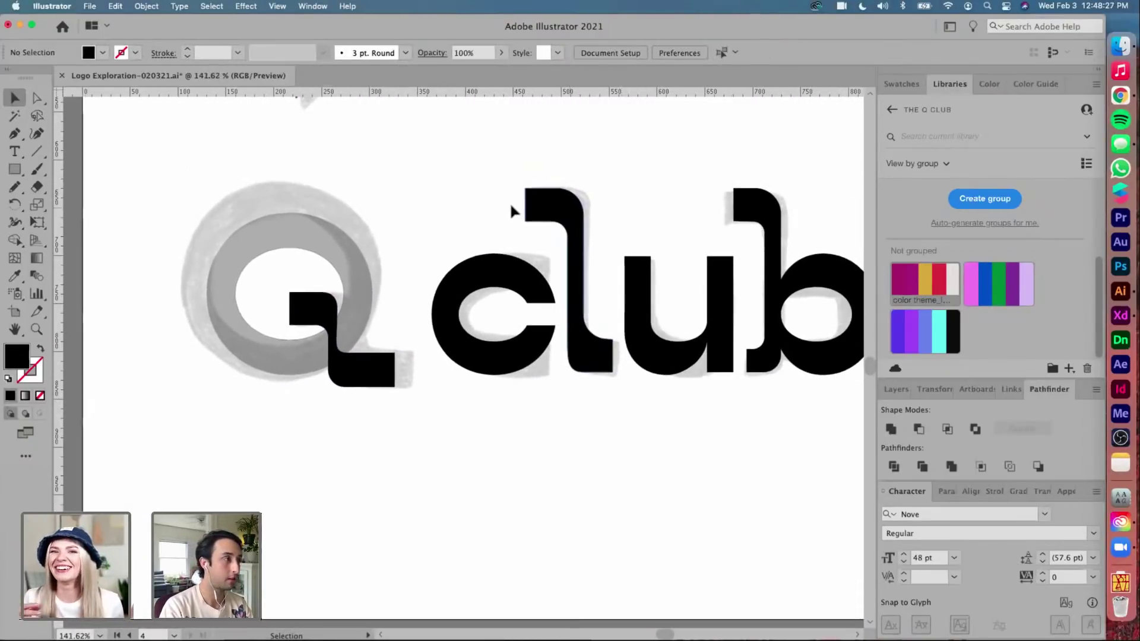
click(348, 235)
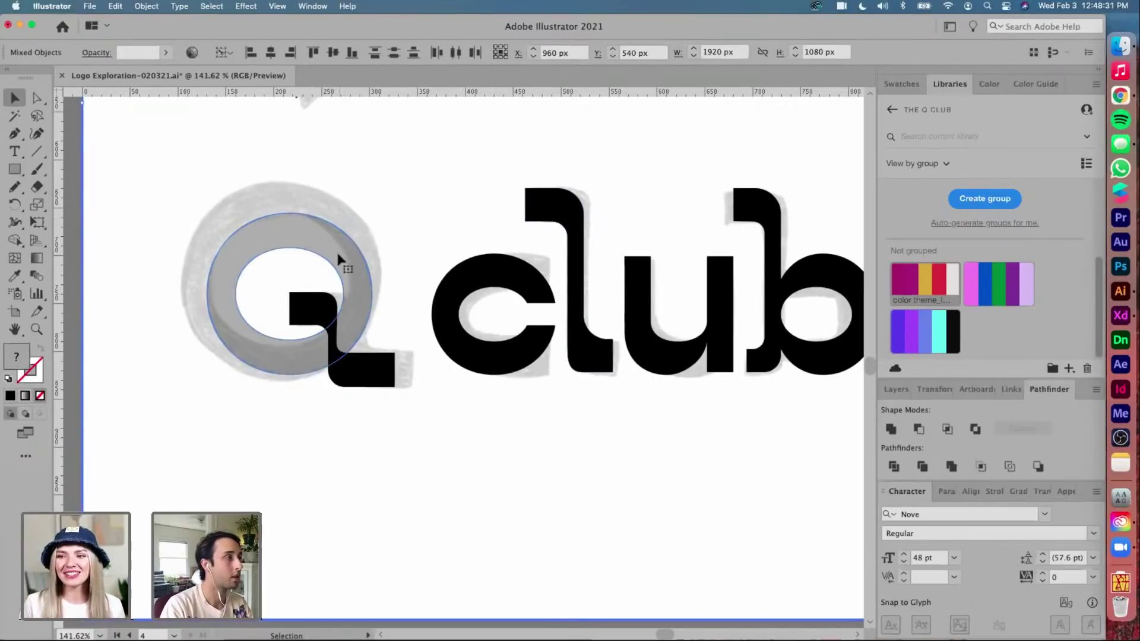
click(83, 261)
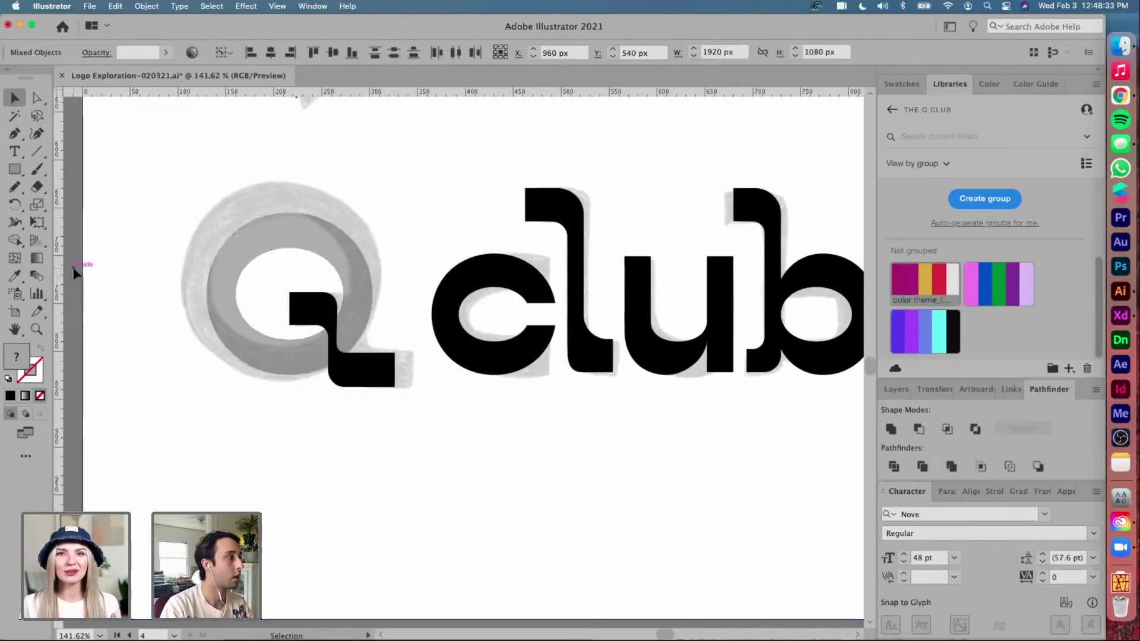
click(290, 243)
click(488, 53)
text(100)
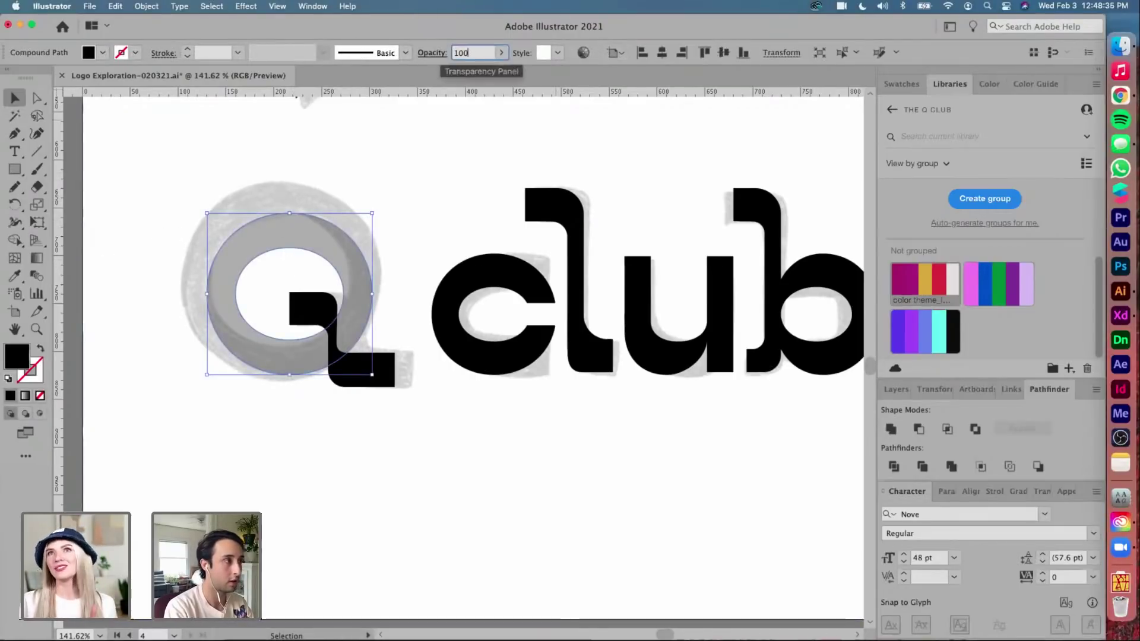
key(Return)
Move the Q's ring and tail right, close to the "c", and shift the whole bottom wordmark left
shift+click(294, 302)
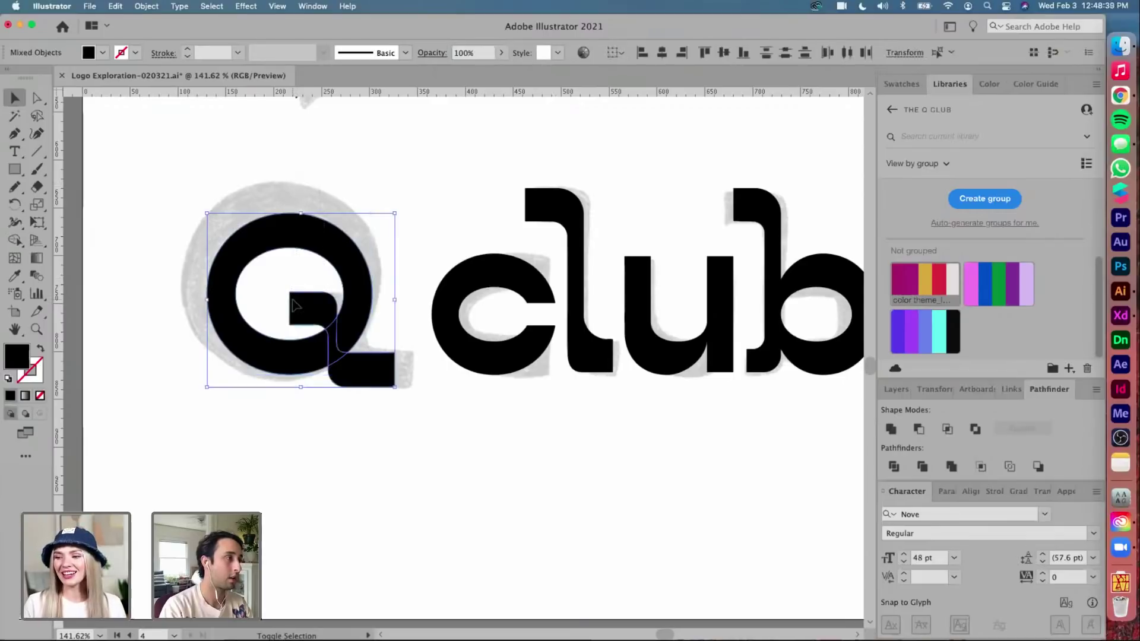
key(shift+Right)
key(shift+Right)
key(shift+Right)
key(shift+Right)
key(shift+Right)
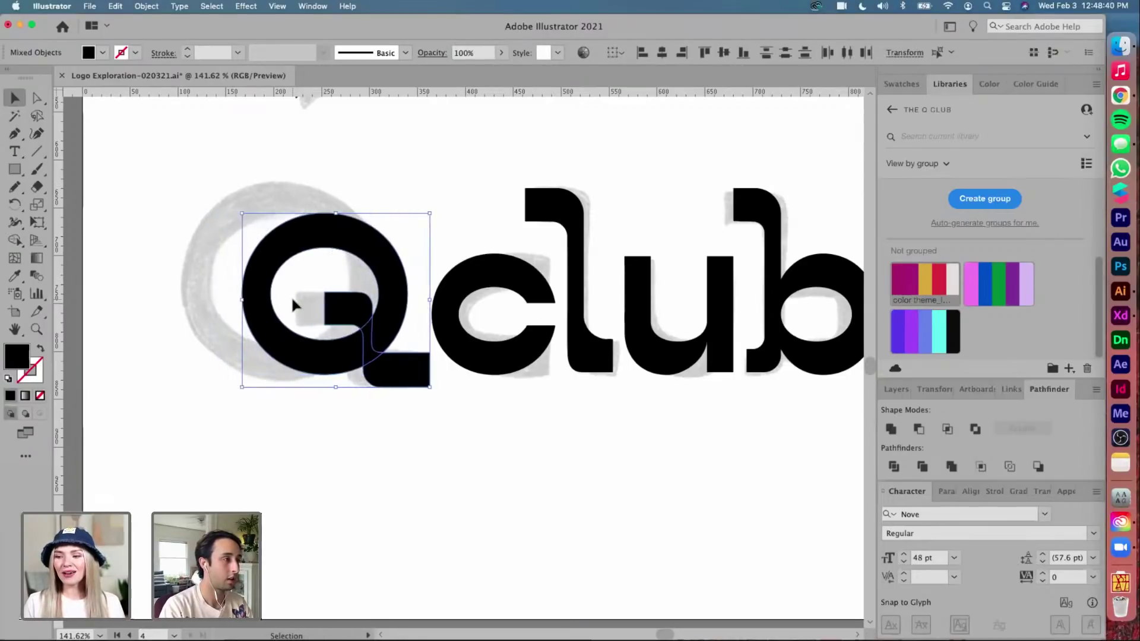
click(383, 169)
key(super+0)
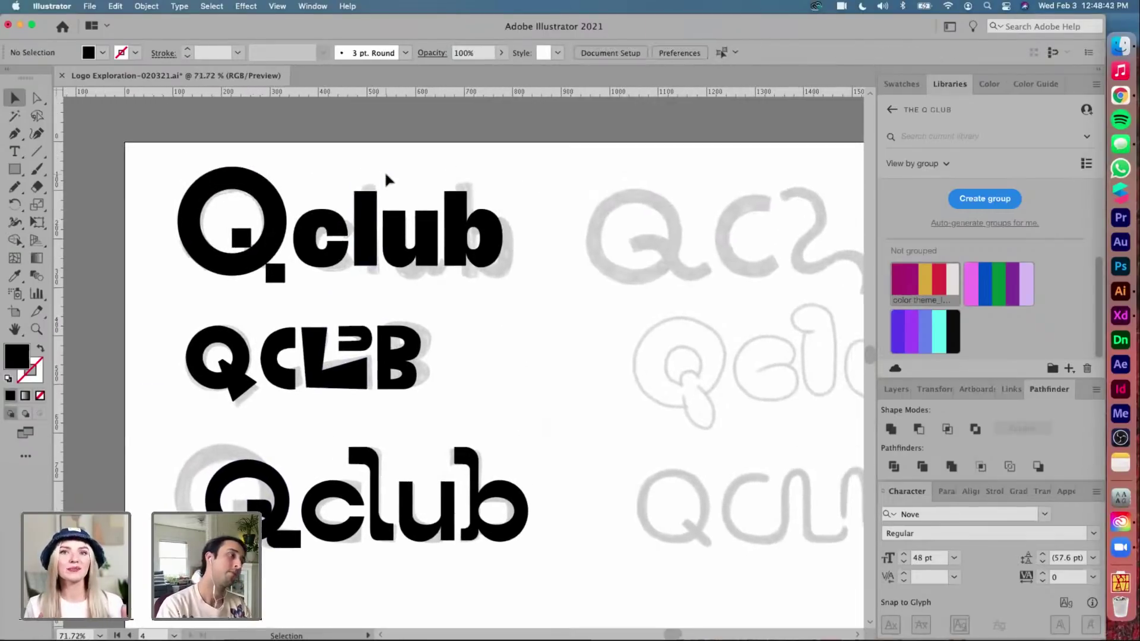
drag(186, 446, 490, 509)
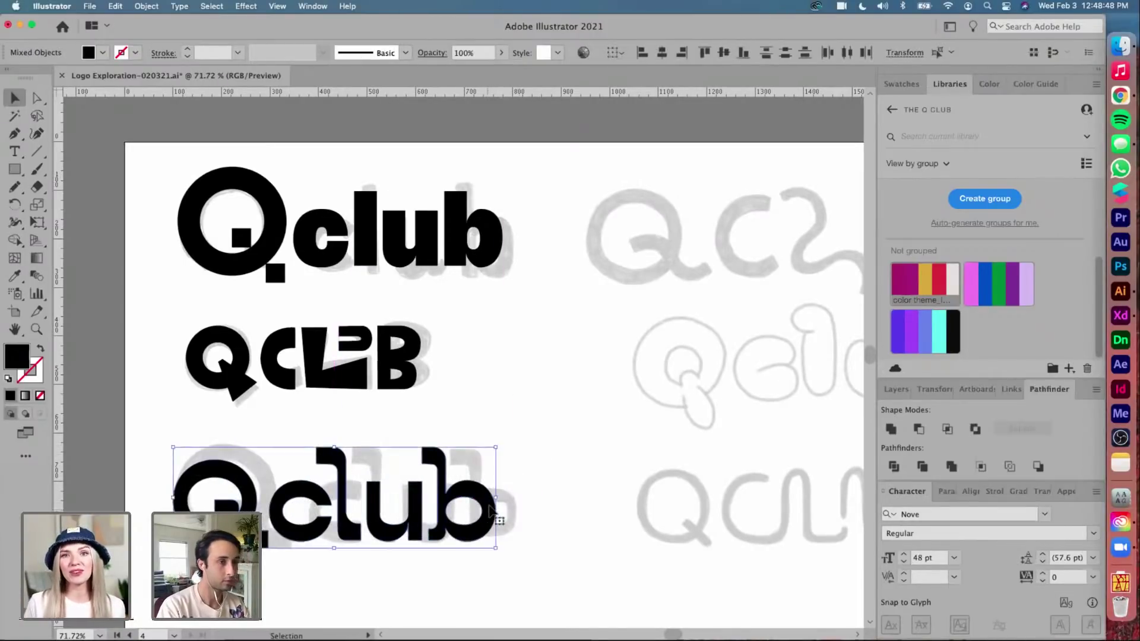
Transfer the middle and bottom logos from Layer 1 to the LOGO SKETCHES layer, keeping their positions
click(896, 390)
click(890, 315)
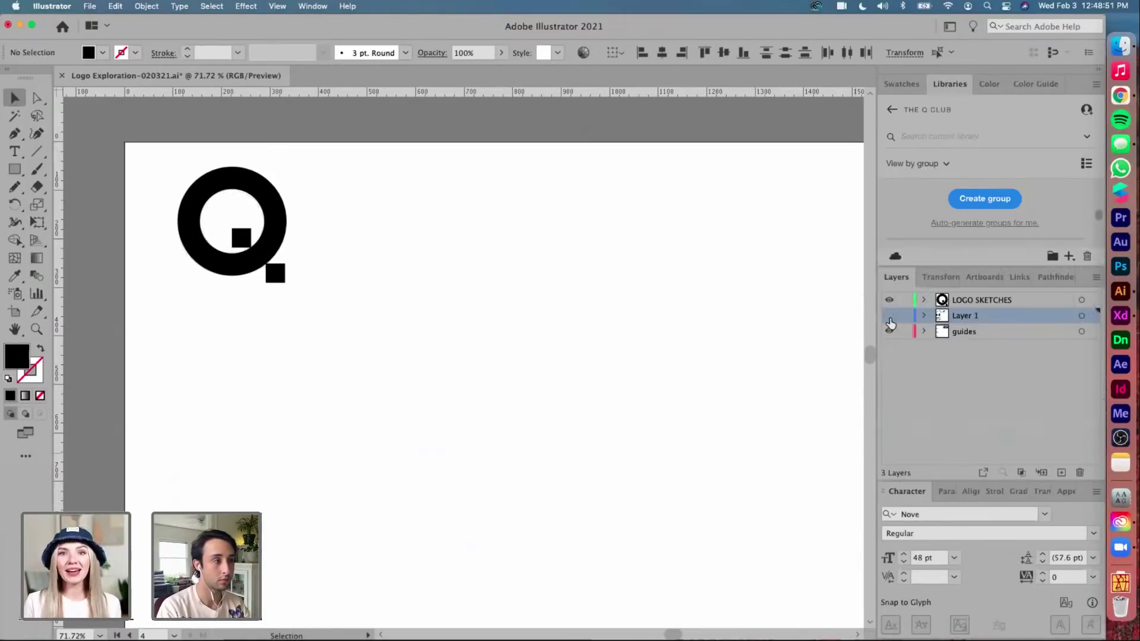
click(889, 316)
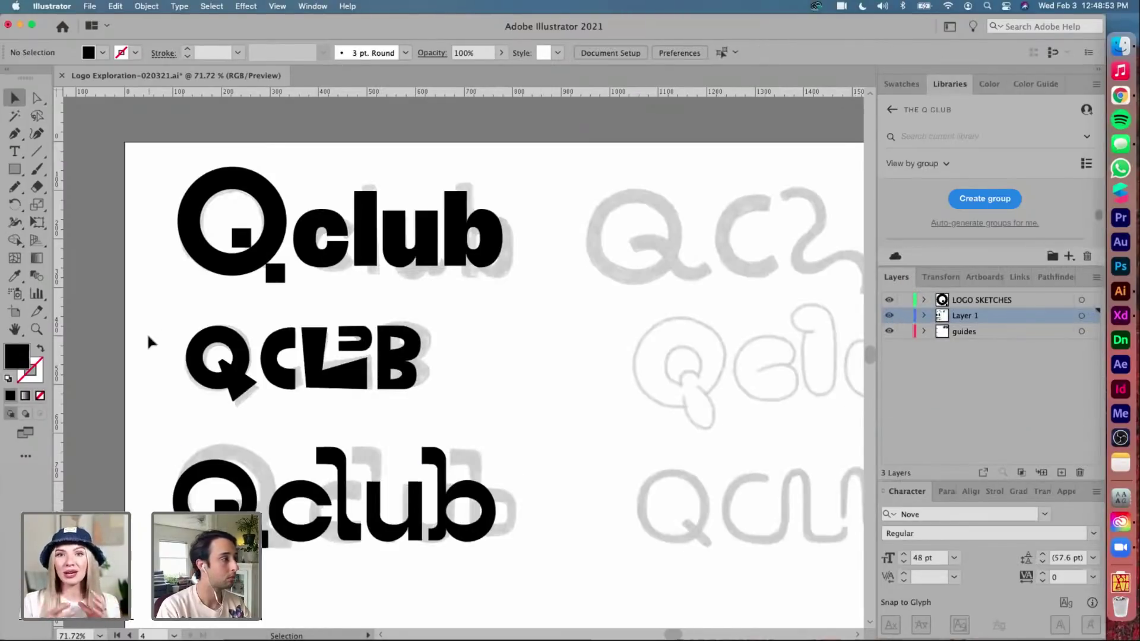
mouse_move(148, 337)
mouse_down()
mouse_move(422, 539)
mouse_move(534, 549)
mouse_up()
key(Delete)
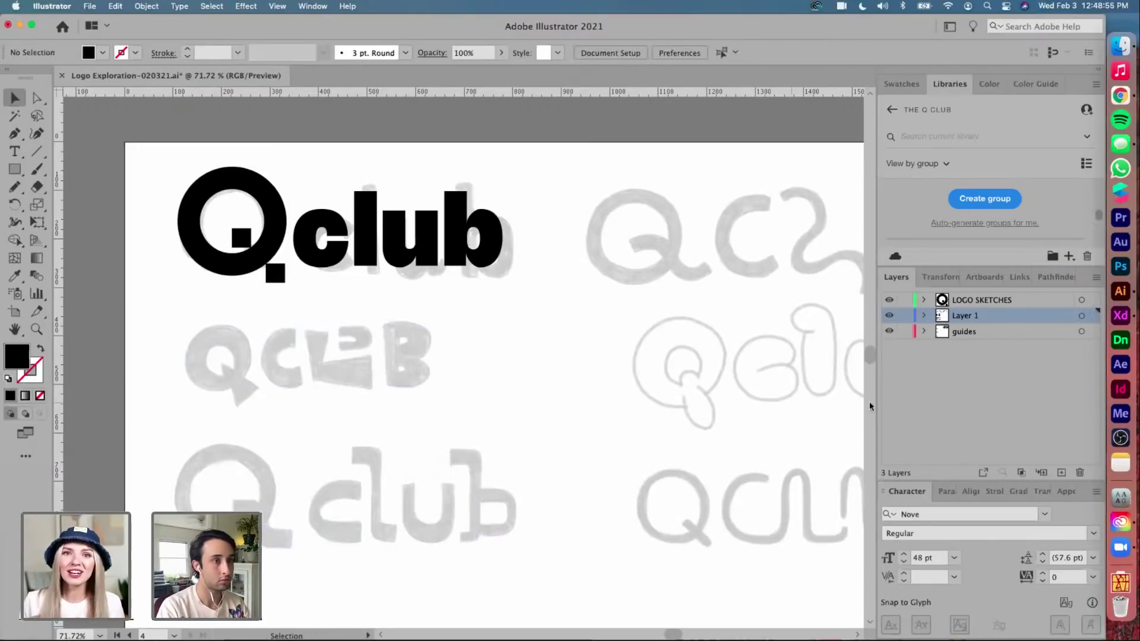
click(981, 303)
key(cmd+z)
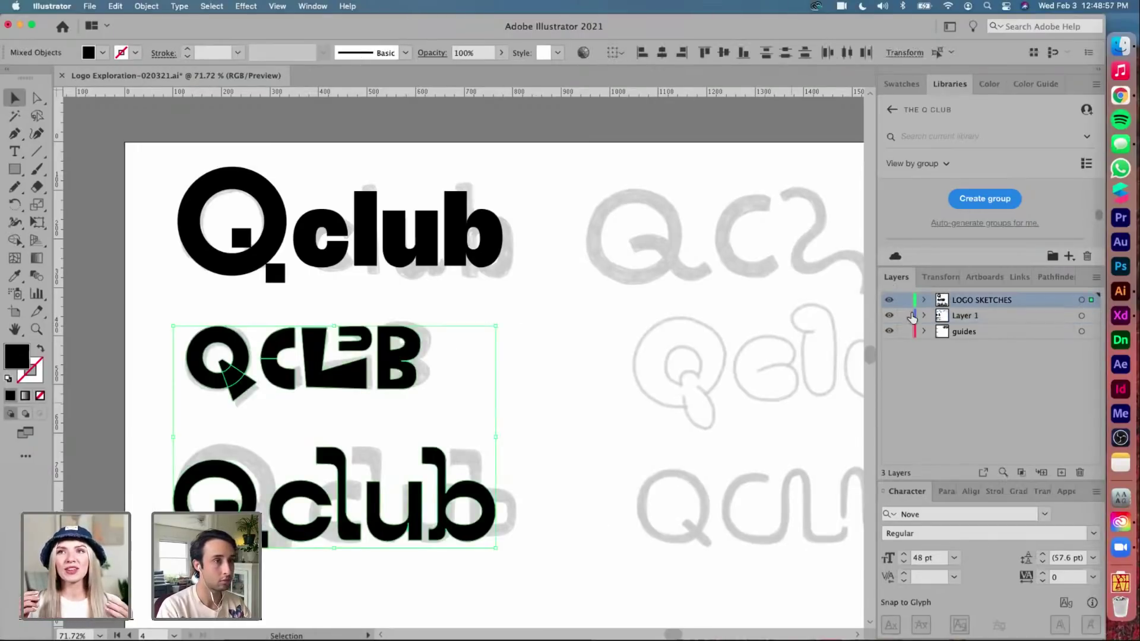
Lock and hide Layer 1 and deselect the logos
click(889, 316)
click(544, 407)
scroll(544, 407, up, 5)
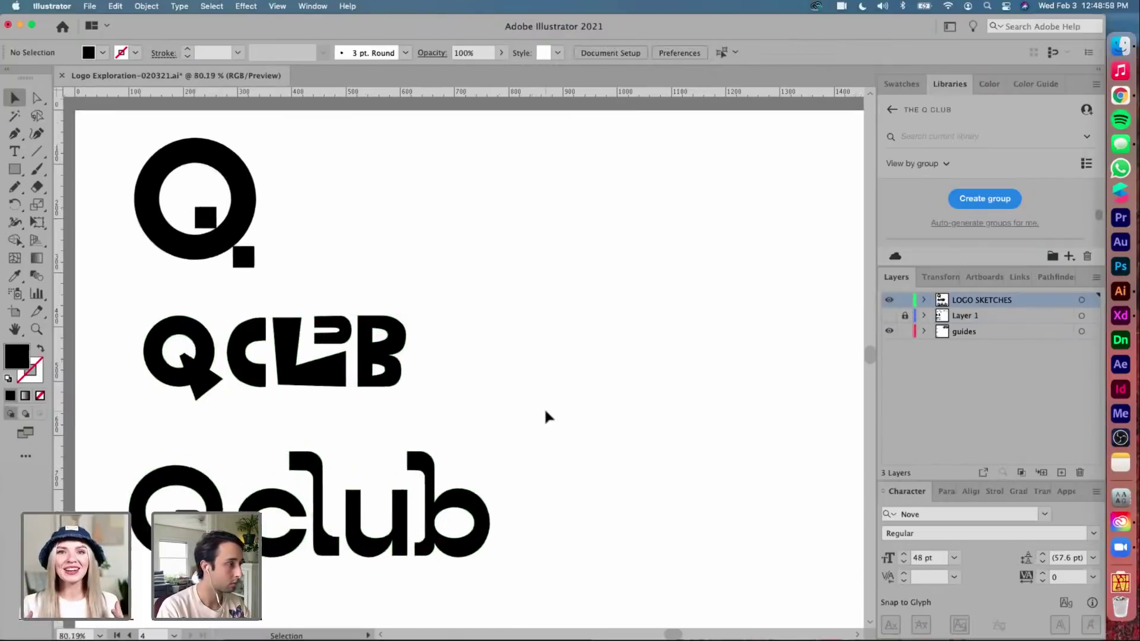
Place a horizontal guide along the upper edge of the "b" stem's foot in the bottom wordmark
scroll(545, 410, down, 2)
scroll(545, 412, up, 5)
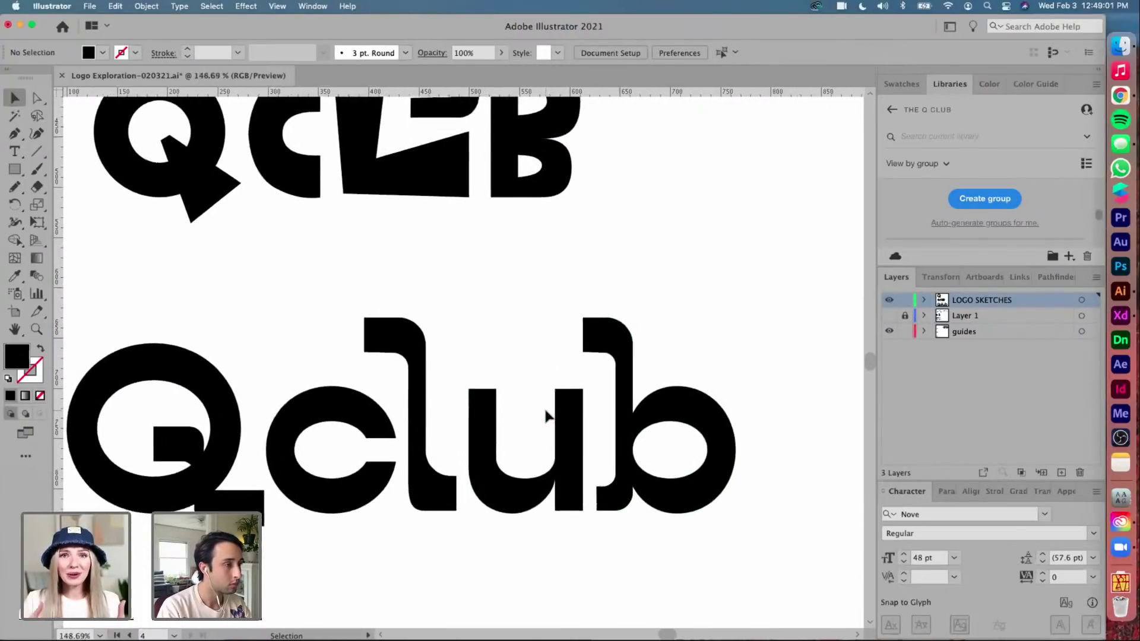
scroll(545, 414, up, 2)
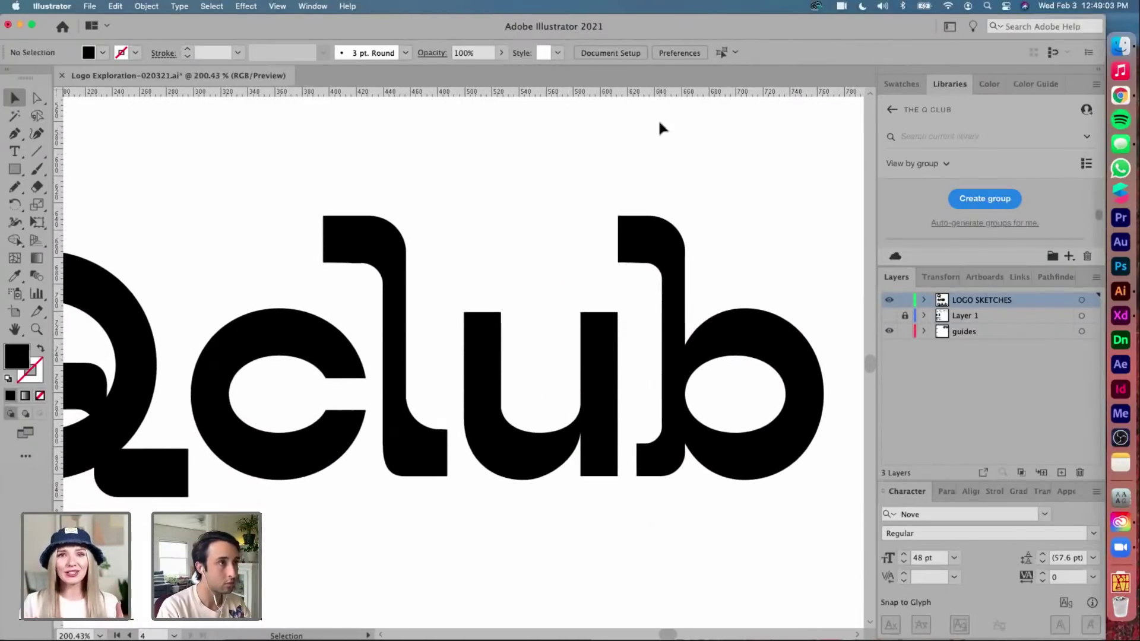
drag(658, 104, 630, 446)
scroll(545, 426, up, 10)
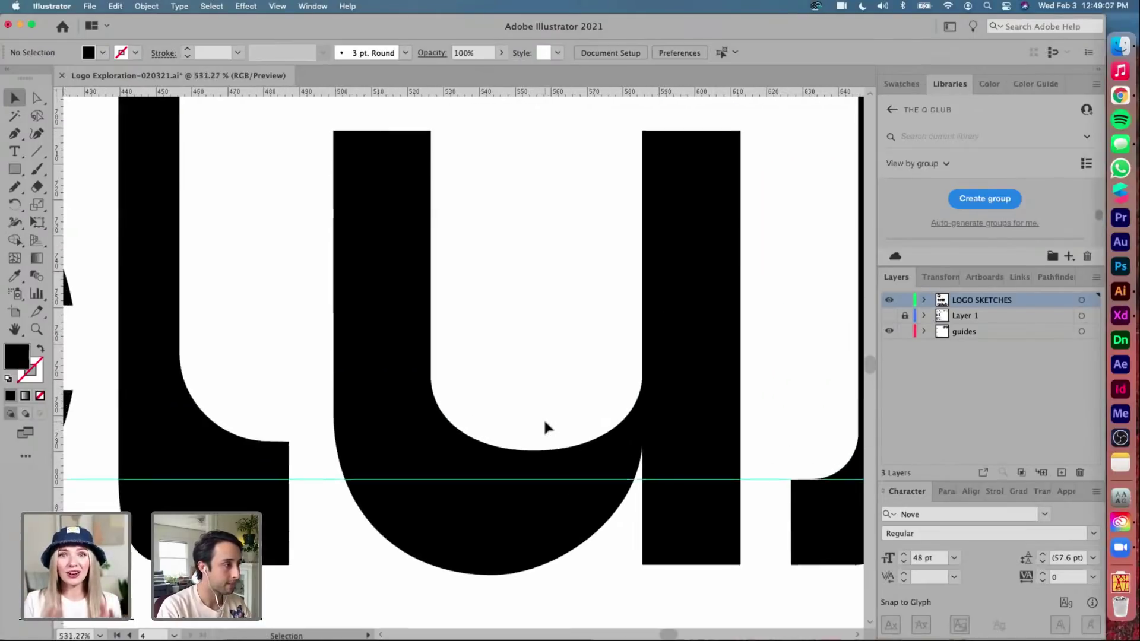
Lower the upper edge of the "l" foot in the bottom wordmark to the horizontal guide
scroll(505, 357, left, 5)
scroll(504, 356, down, 2)
key(a)
drag(461, 239, 308, 409)
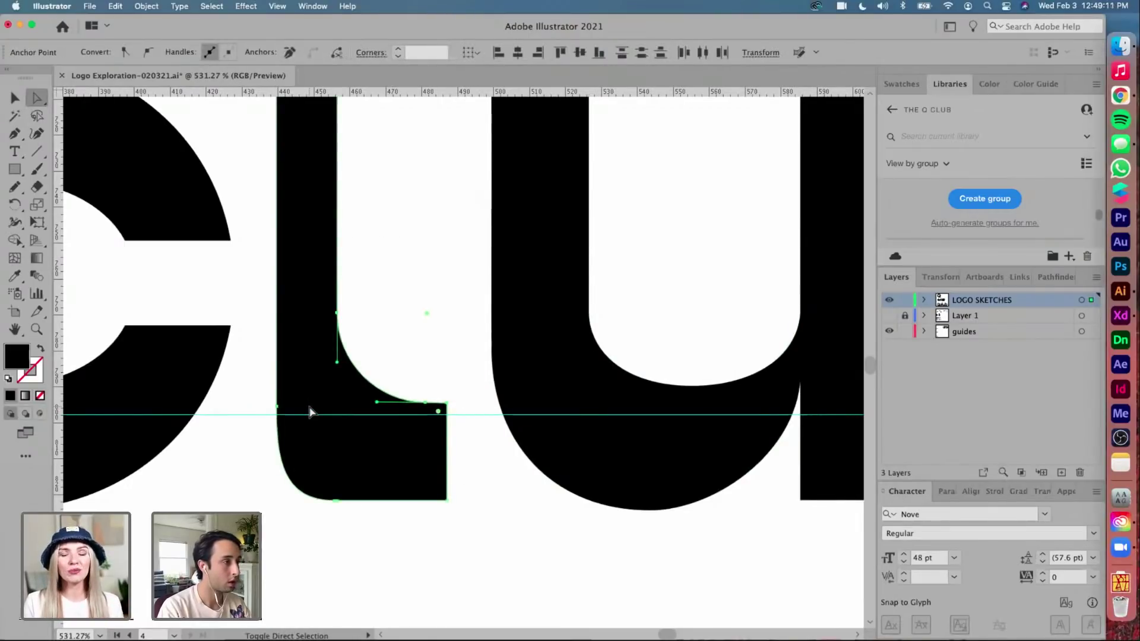
key(Down)
key(Down)
key(Down)
key(Down)
key(v)
click(409, 291)
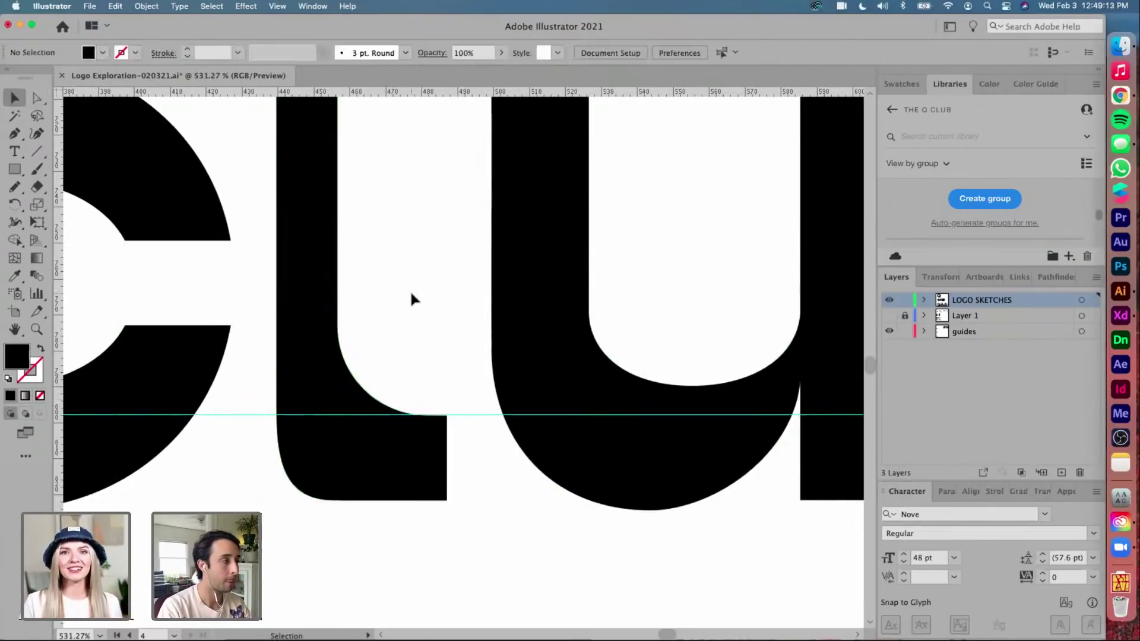
Tighten the inner corner radius where the "l" stem meets its foot, approximating the matching corner of the "b"
alt+scroll(410, 289, down, 5)
key(a)
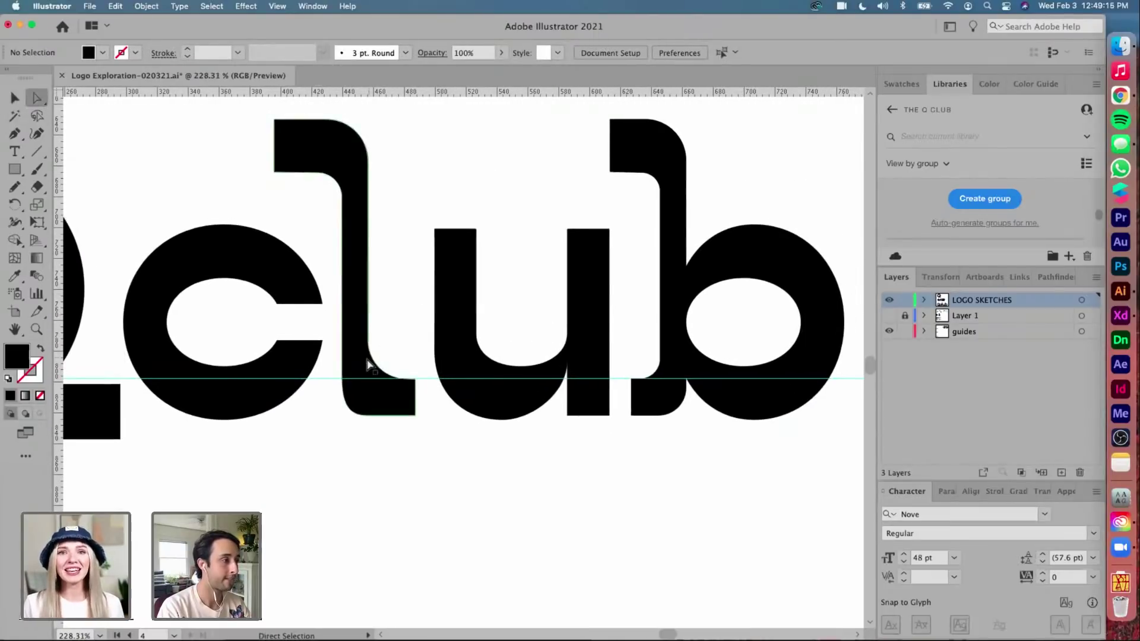
click(364, 361)
drag(395, 356, 369, 386)
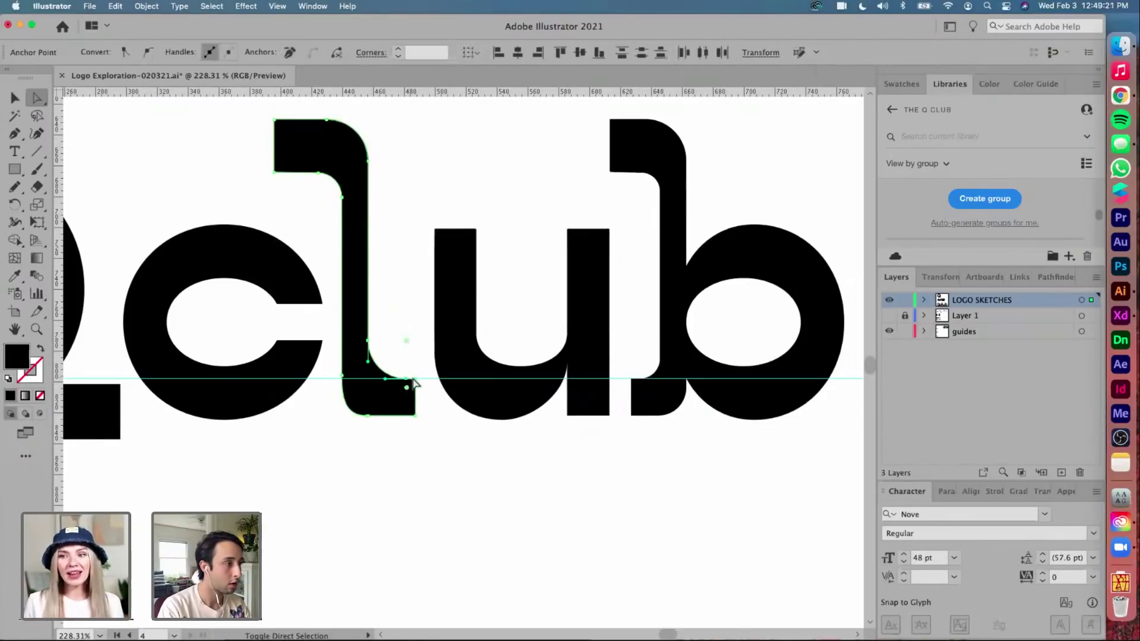
drag(407, 341, 387, 361)
key(v)
click(394, 332)
scroll(393, 334, down, 5)
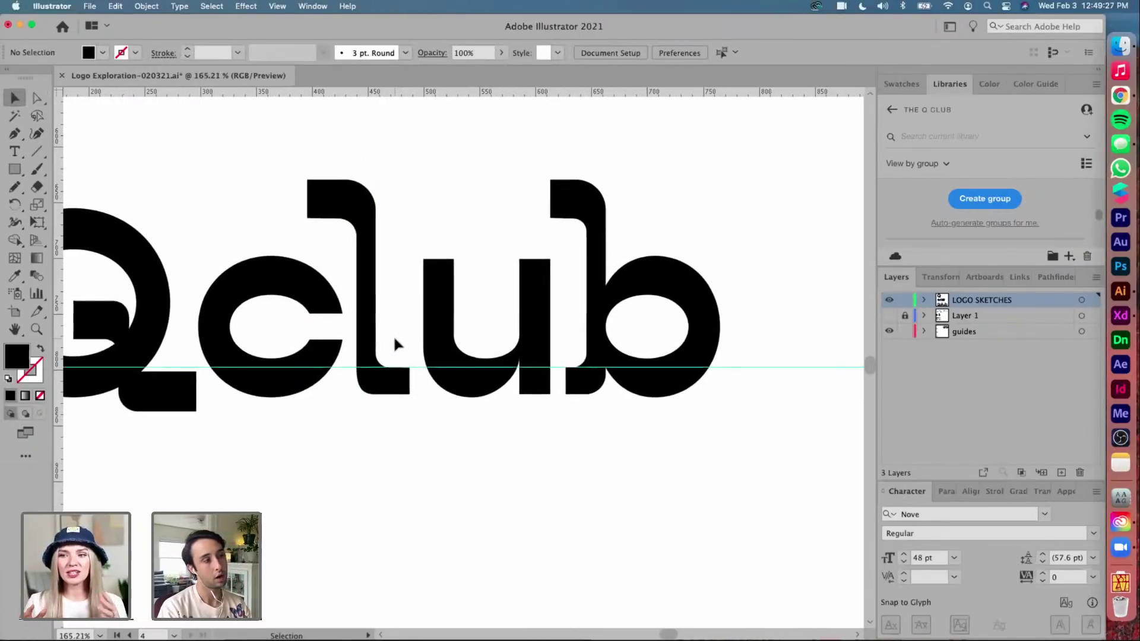
Nudge the "u" and "b" of the bottom wordmark slightly left, closer to the "l"
scroll(394, 338, up, 3)
scroll(394, 338, left, 4)
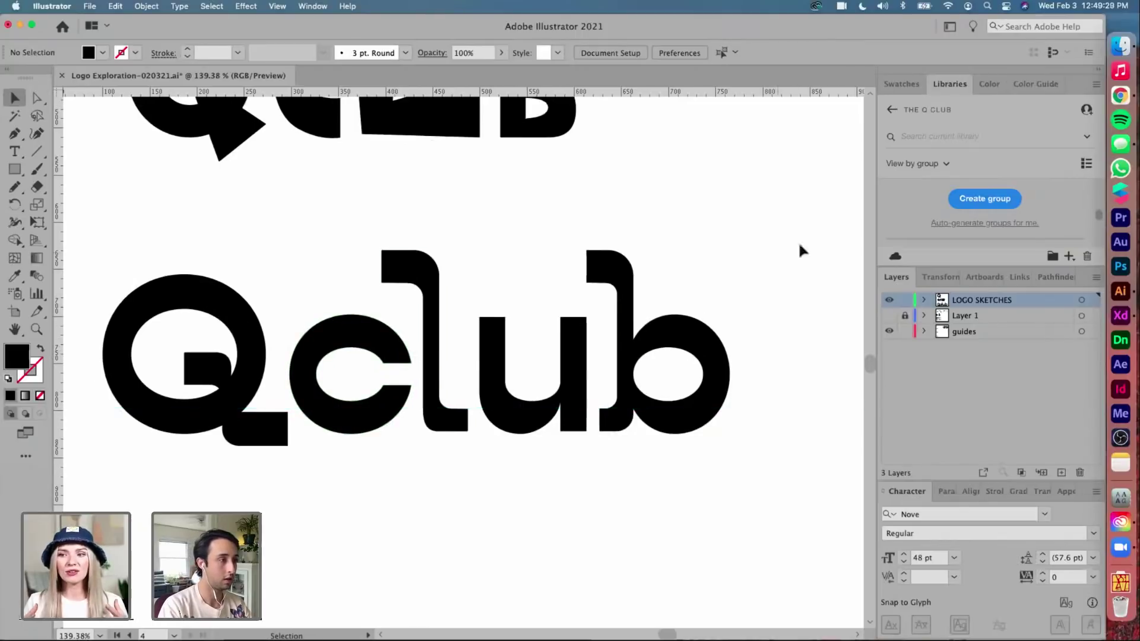
drag(814, 235, 546, 439)
key(Left)
key(Left)
key(Left)
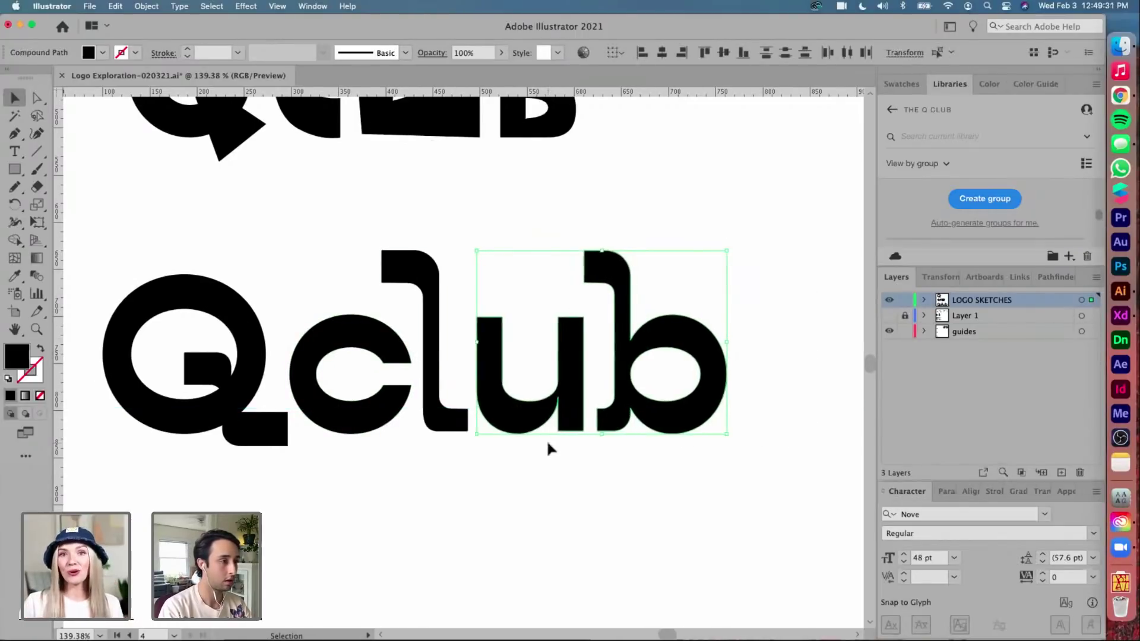
click(608, 454)
Deepen both notches where the "b" bowl joins its stem, moving the upper anchor and handle down and the lower anchor up
key(a)
scroll(606, 444, up, 5)
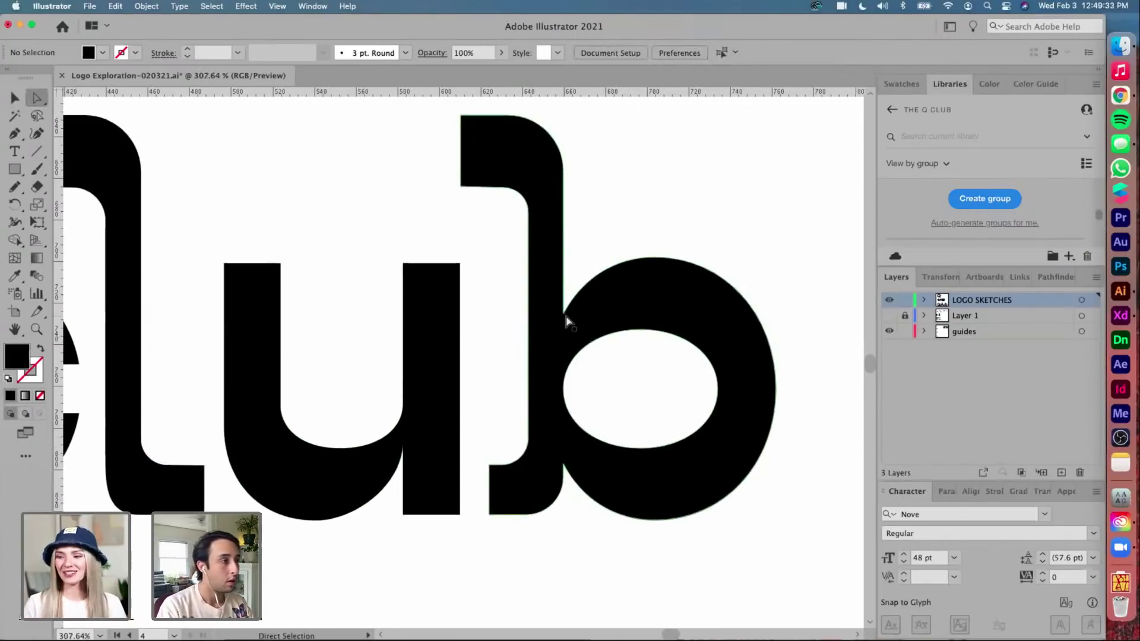
click(564, 315)
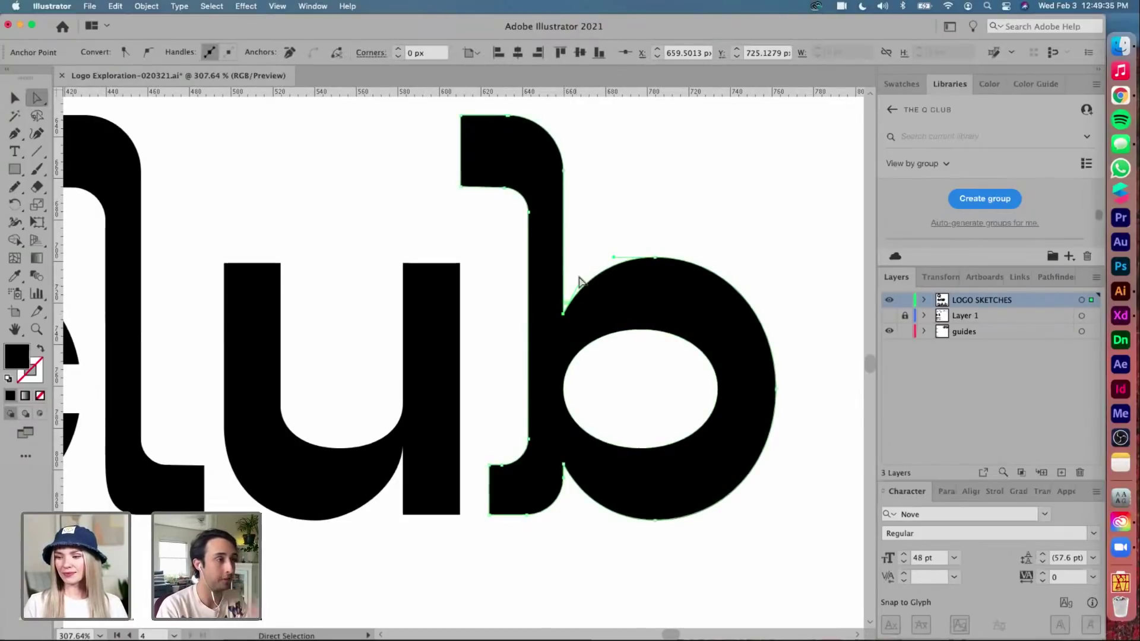
drag(582, 283, 564, 343)
click(563, 464)
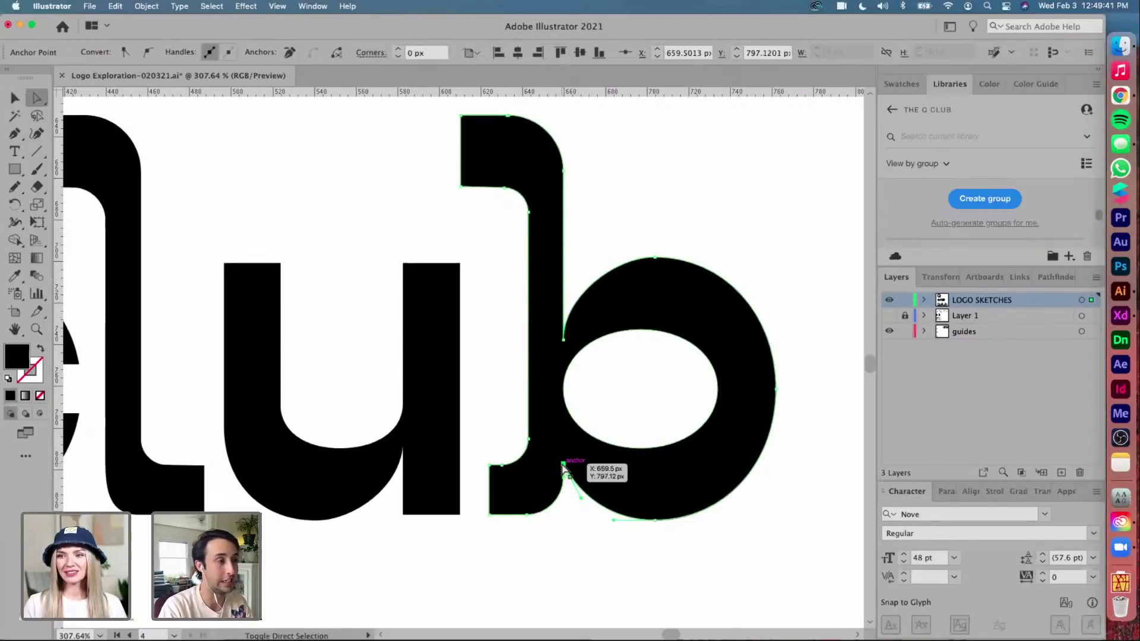
key(shift+Up)
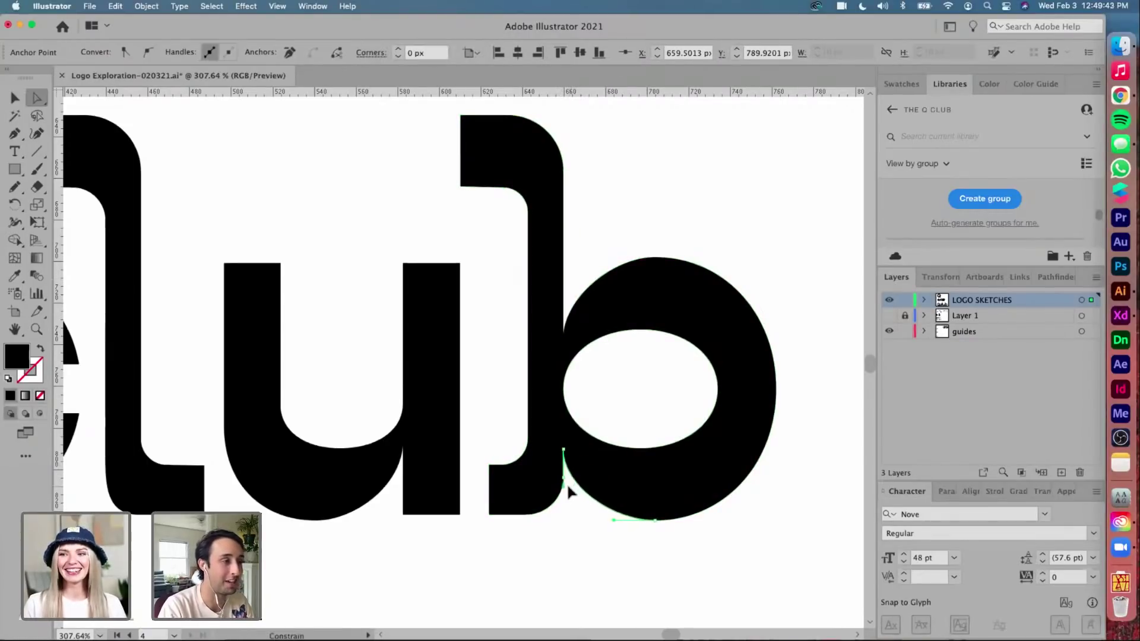
key(Up)
key(Up)
key(v)
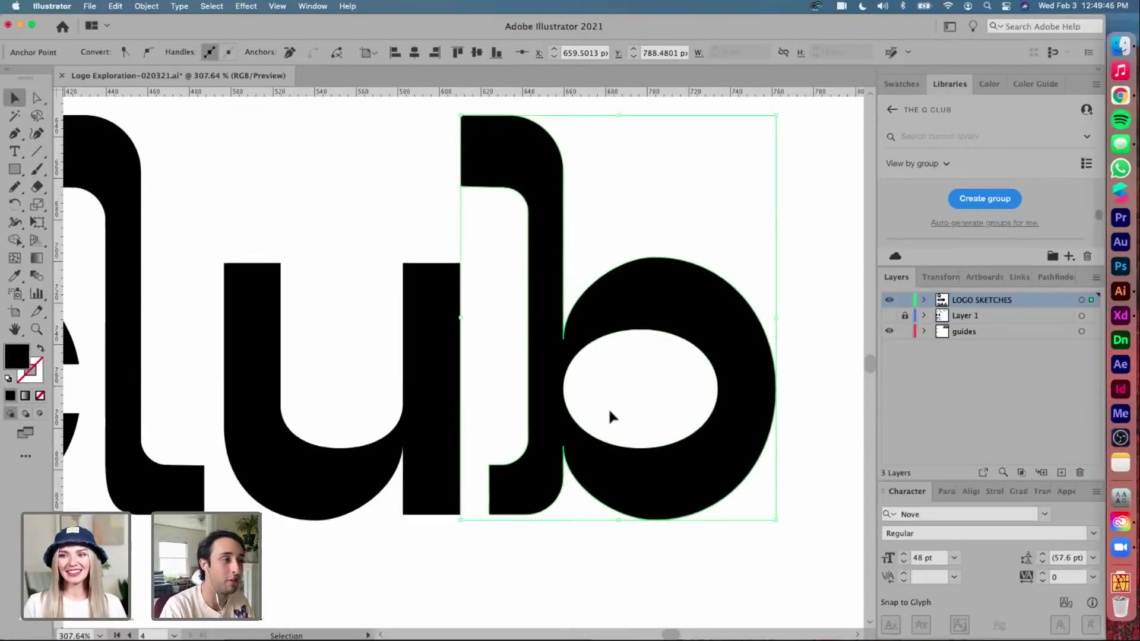
click(609, 415)
Make Layer 1 visible again and rename it "sketches"
scroll(609, 415, down, 8)
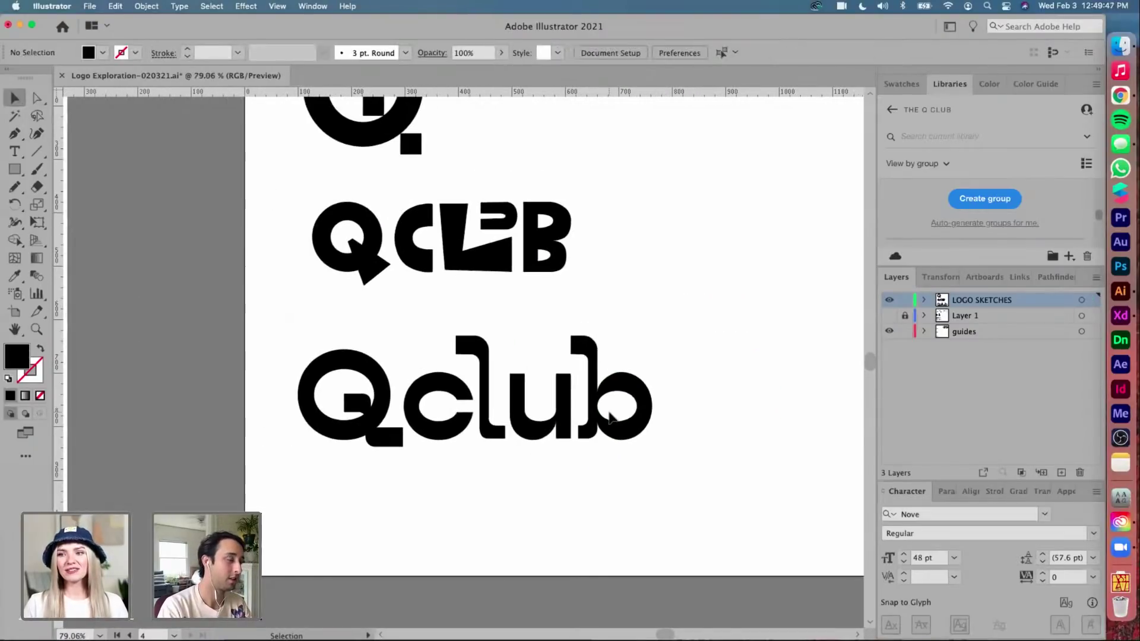
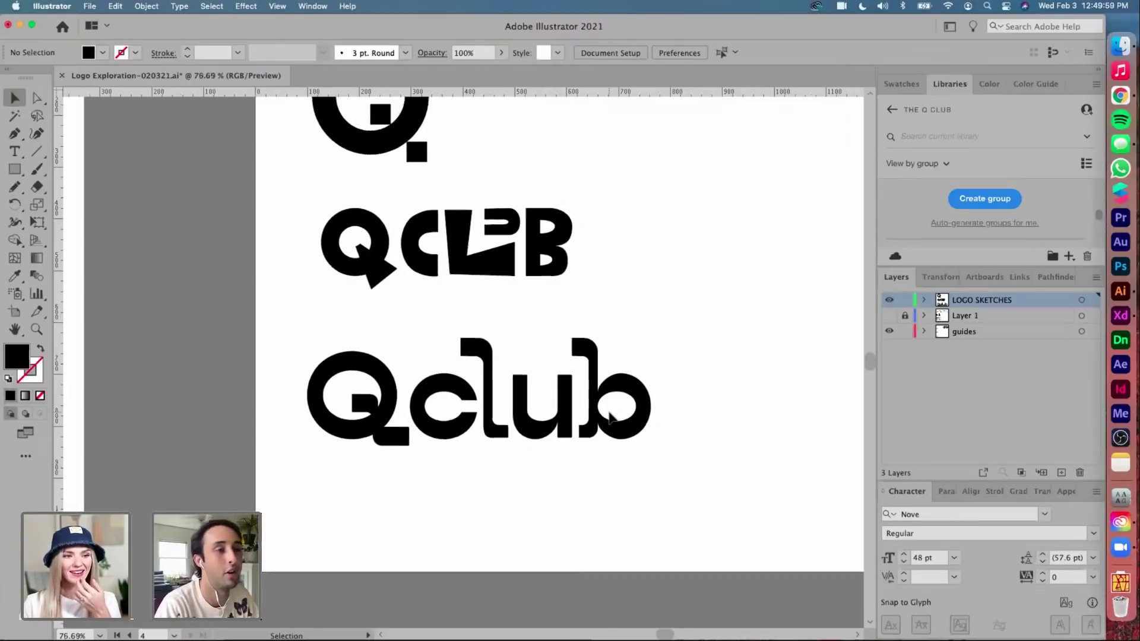
scroll(611, 417, down, 5)
click(890, 317)
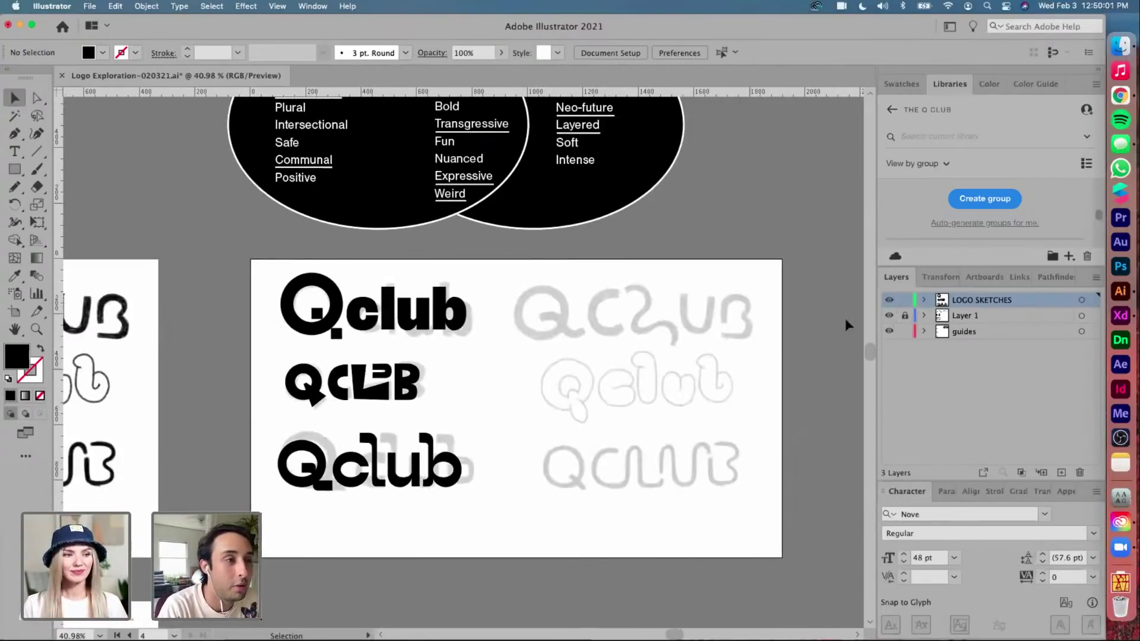
scroll(641, 360, up, 6)
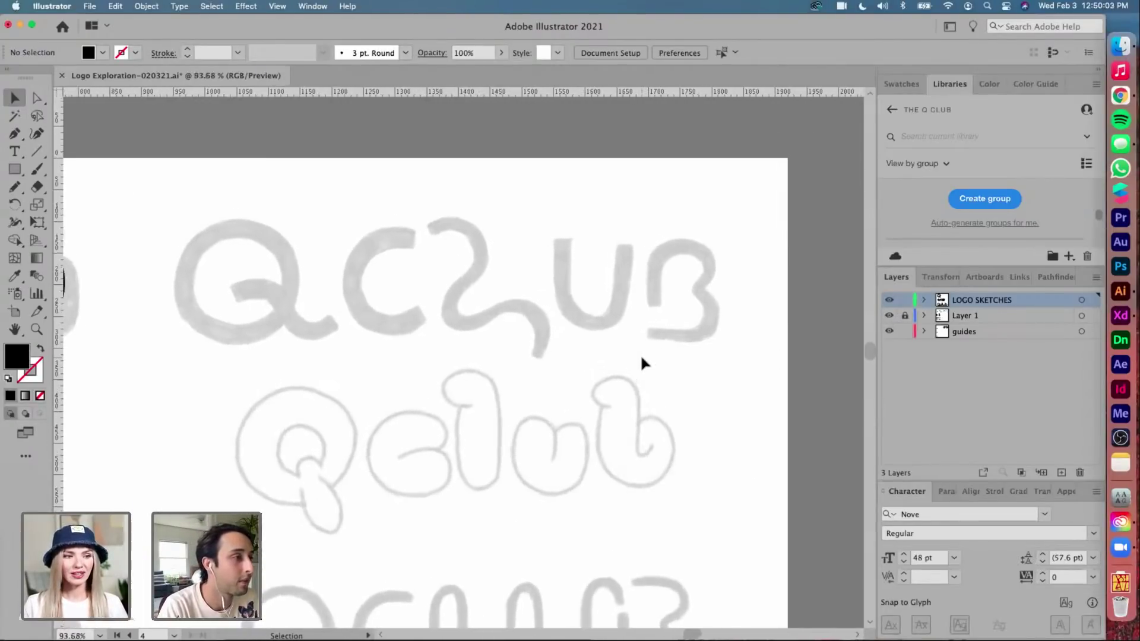
scroll(279, 277, left, 2)
scroll(280, 278, up, 1)
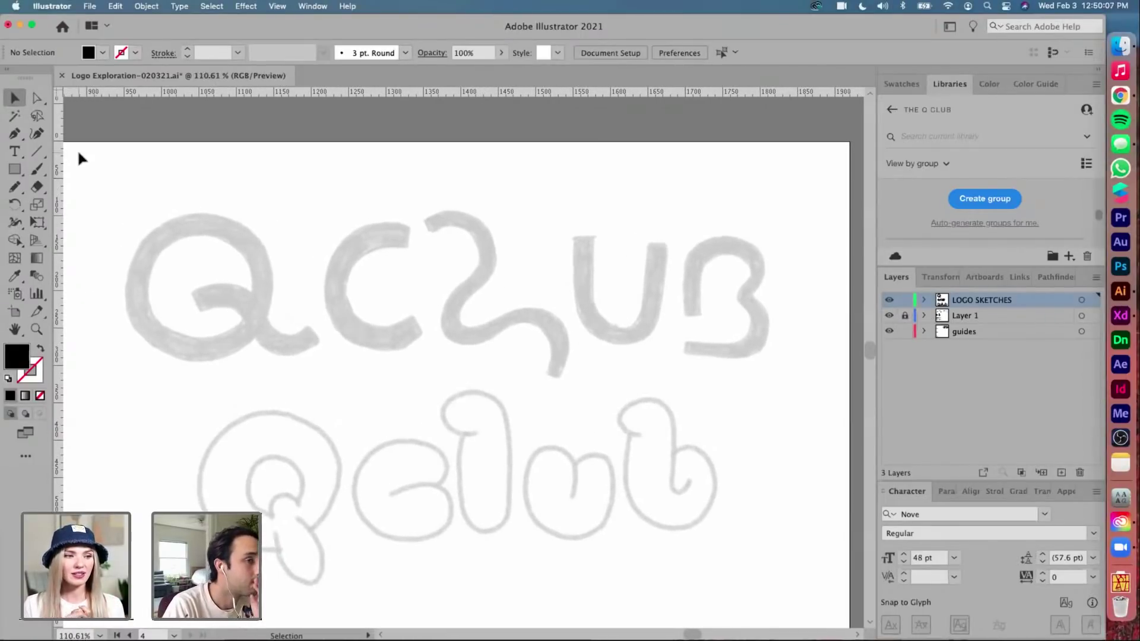
double_click(963, 316)
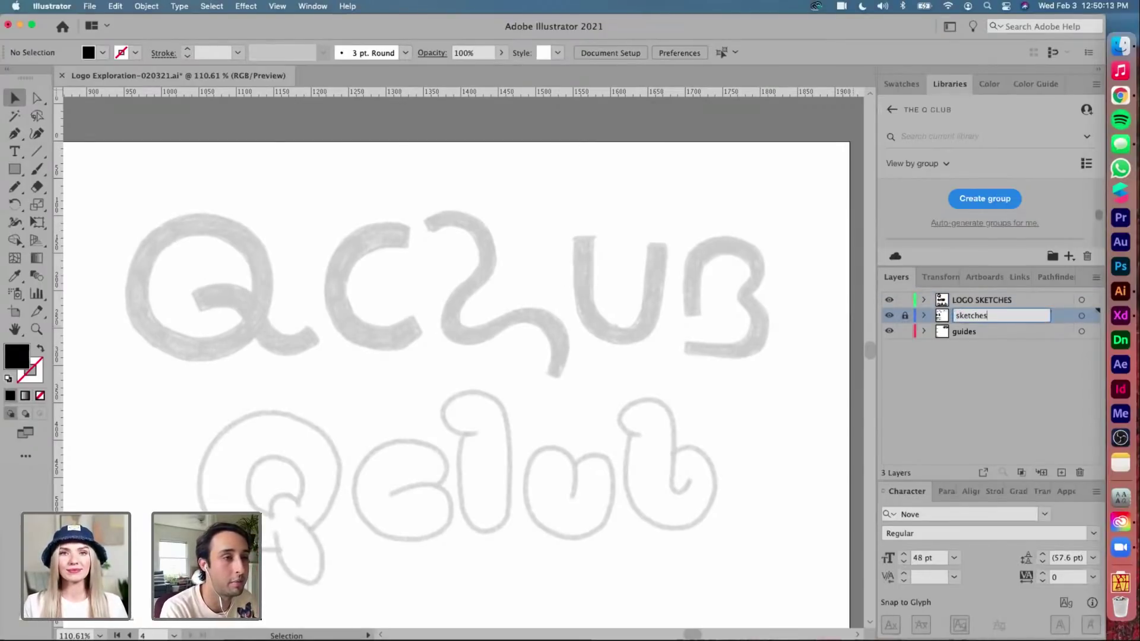
key(Return)
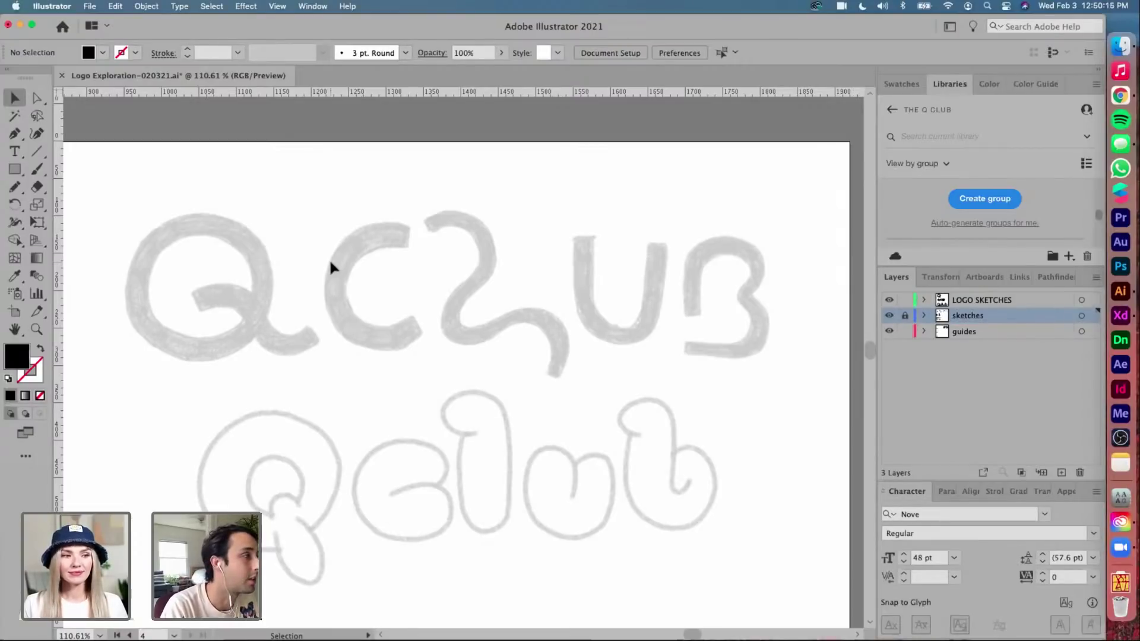
On the LOGO SKETCHES layer, draw an unfilled circle with a 28 pt black stroke over the topmost sketch's Q ring
scroll(331, 260, up, 3)
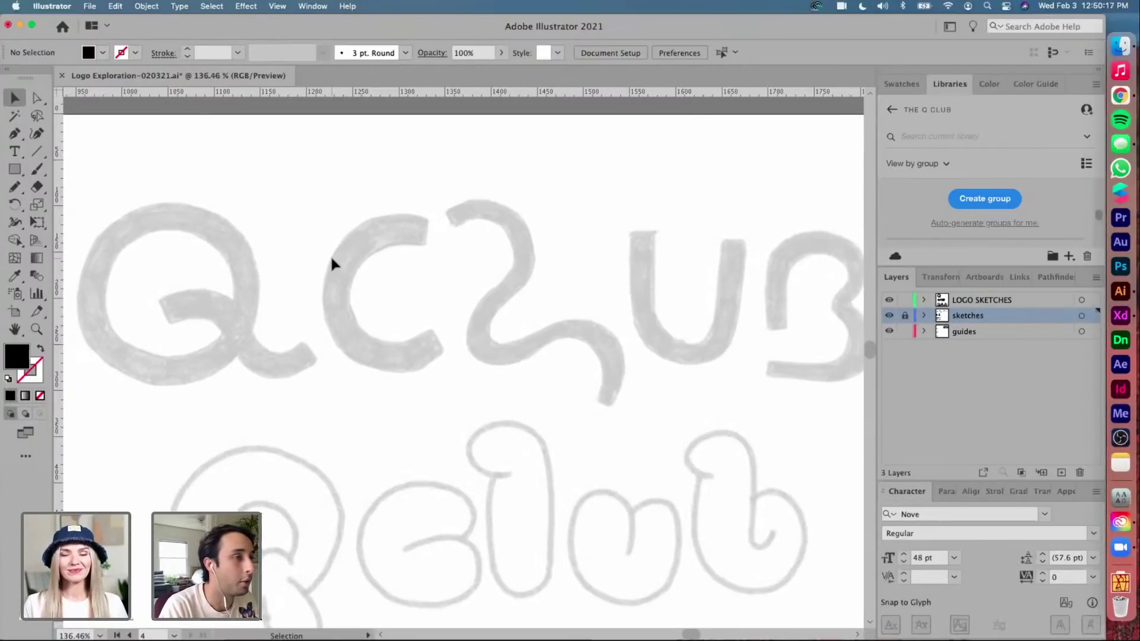
scroll(333, 265, down, 2)
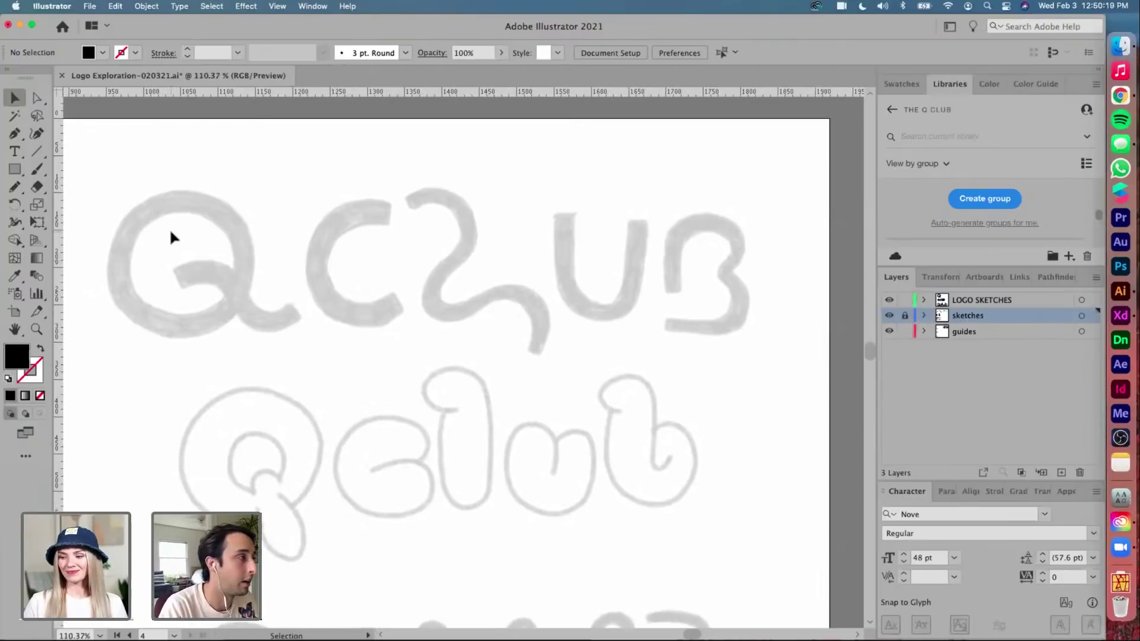
key(l)
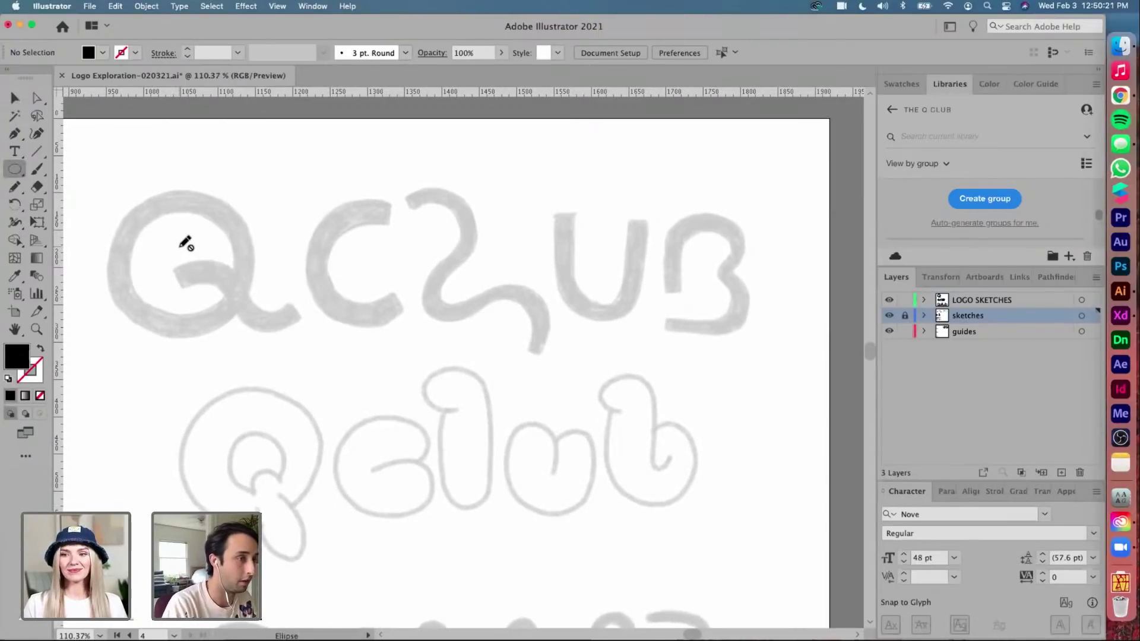
click(958, 298)
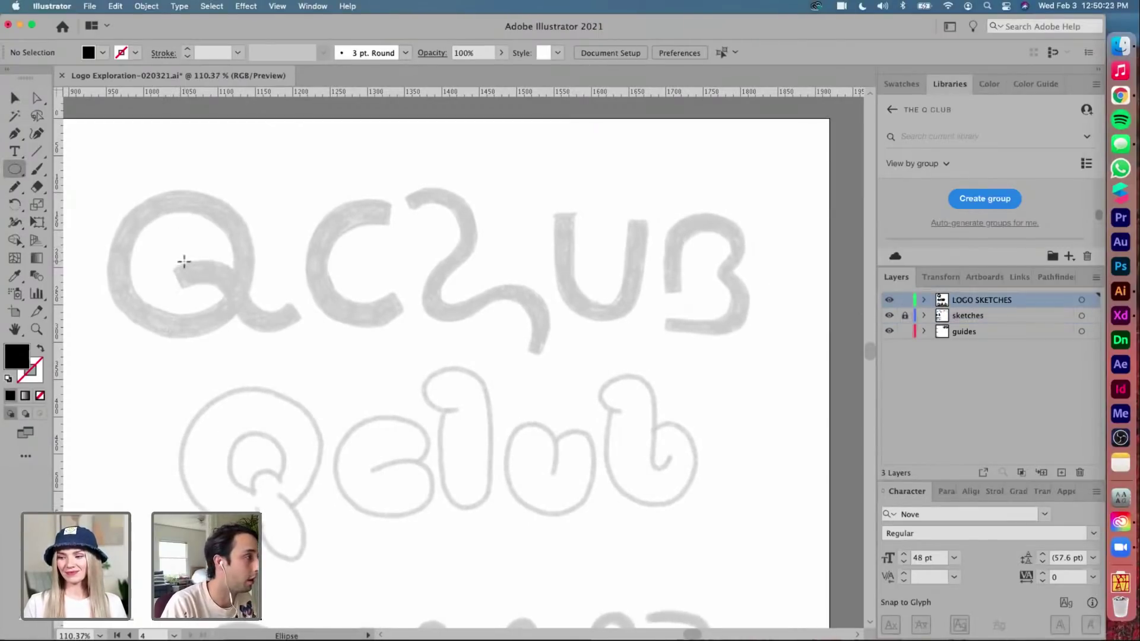
drag(183, 260, 107, 212)
click(40, 349)
key(v)
drag(183, 185, 183, 202)
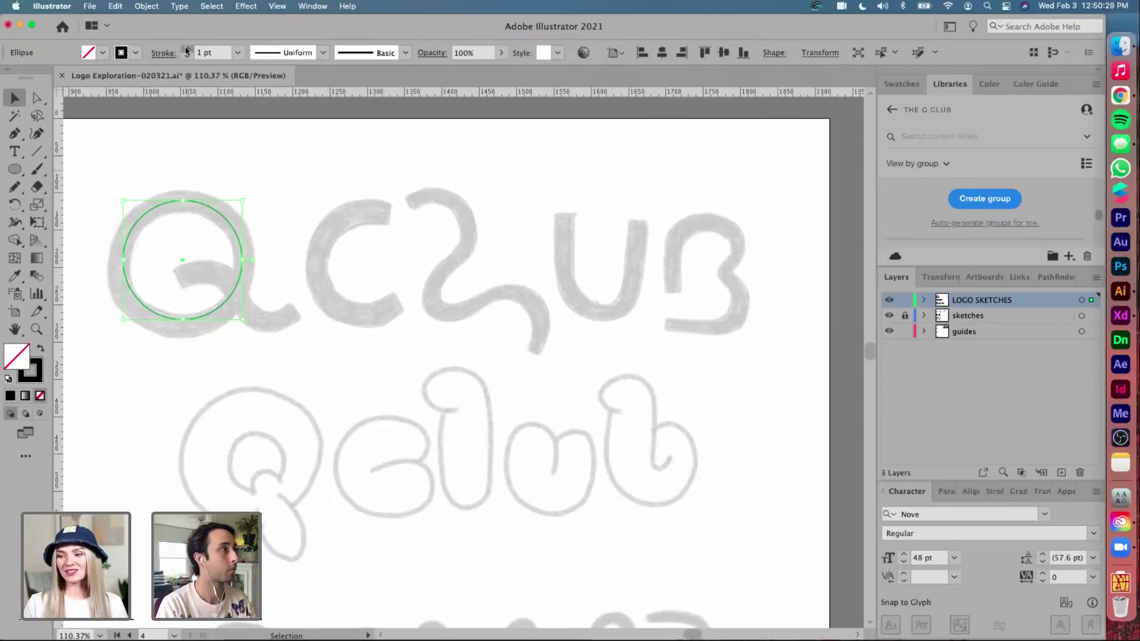
drag(187, 51, 186, 50)
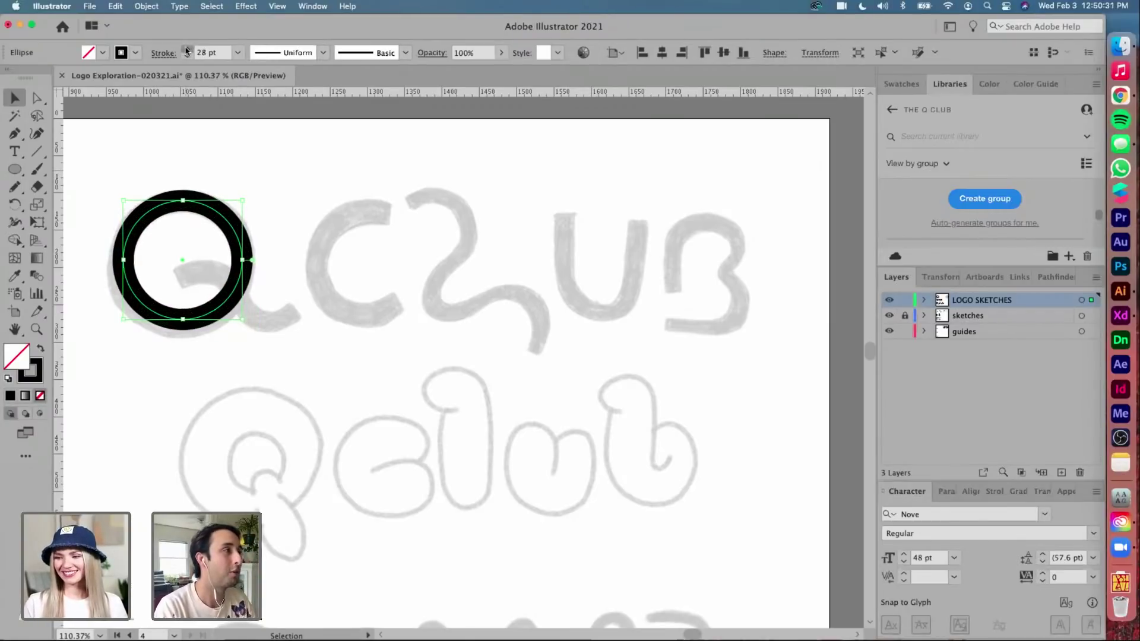
click(290, 230)
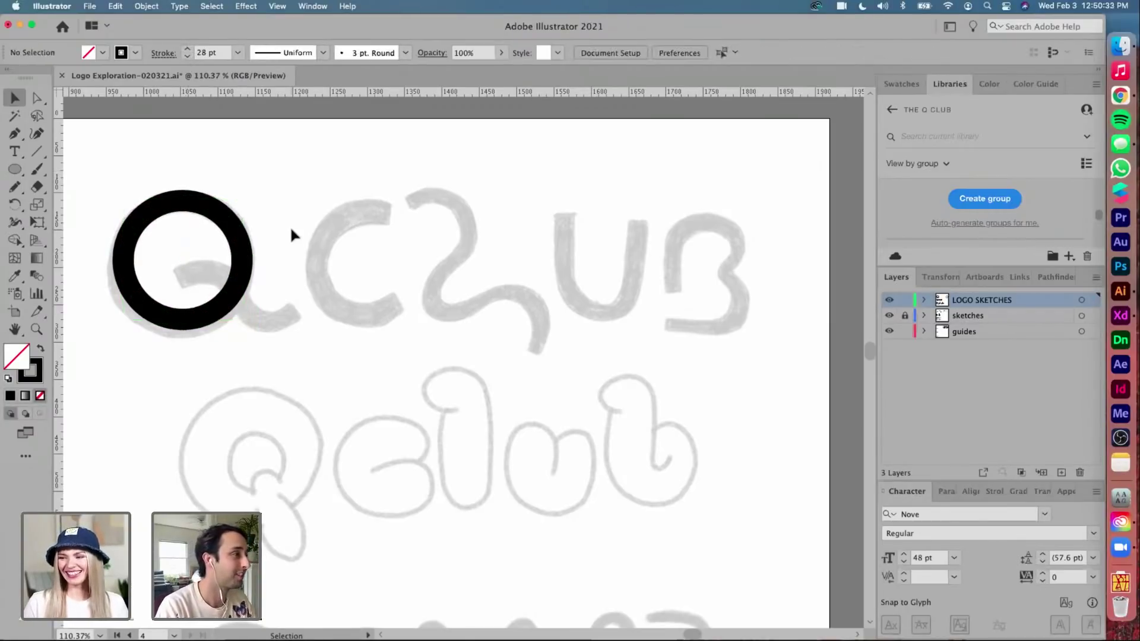
Trace the Q's wavy tail over the sketch with the Pen tool, using the same unfilled 28 pt stroke
scroll(290, 232, up, 5)
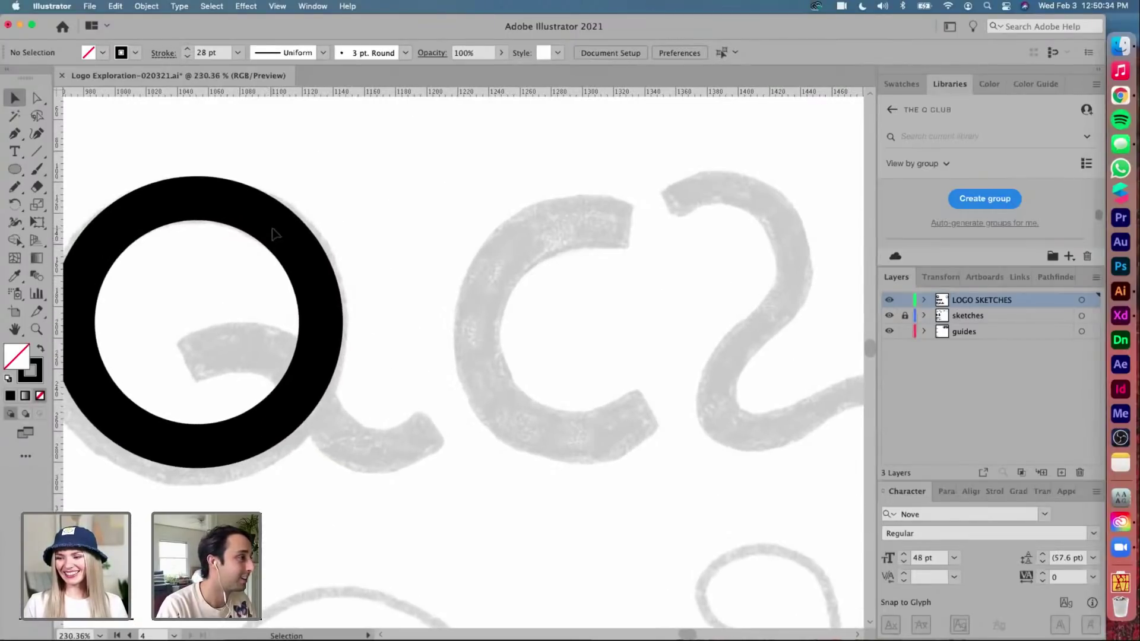
click(273, 222)
scroll(273, 222, up, 2)
click(512, 259)
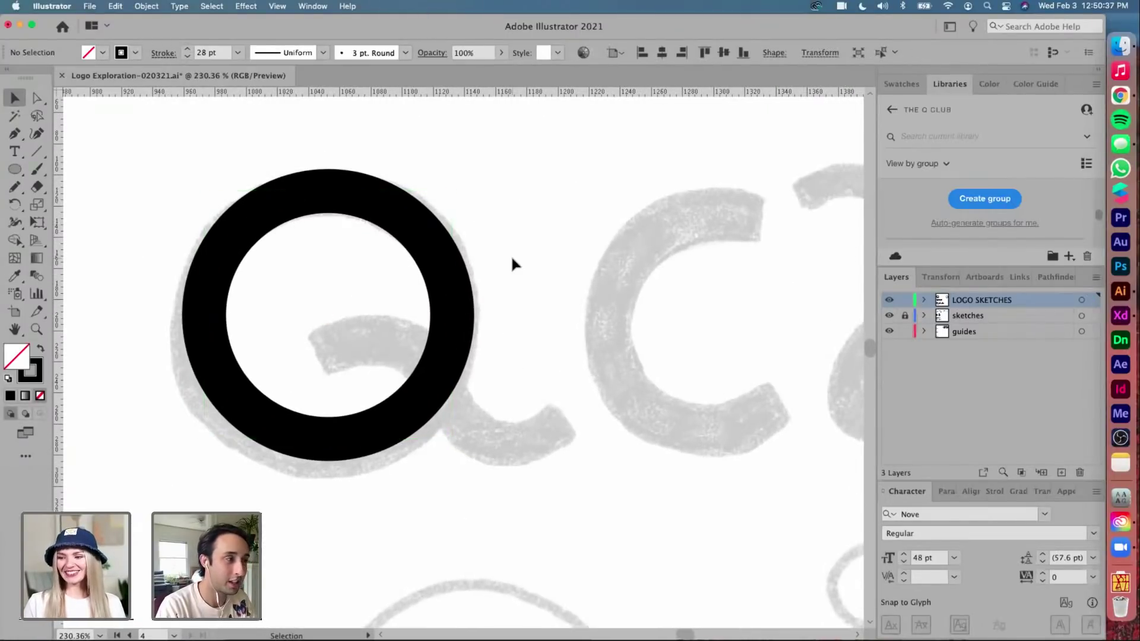
key(p)
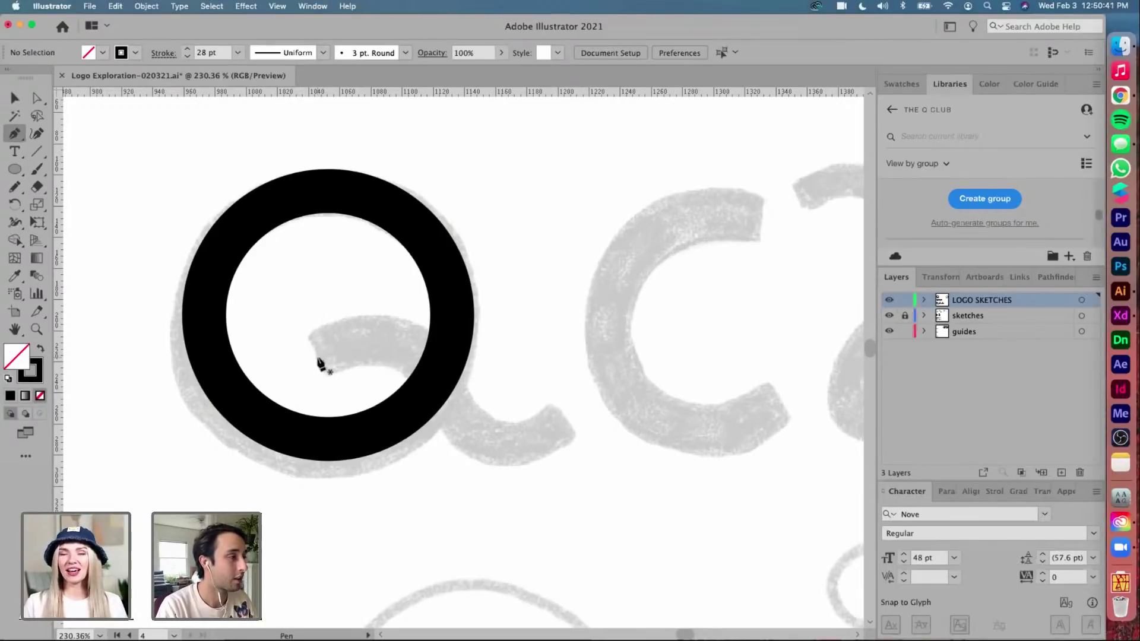
drag(340, 346, 422, 343)
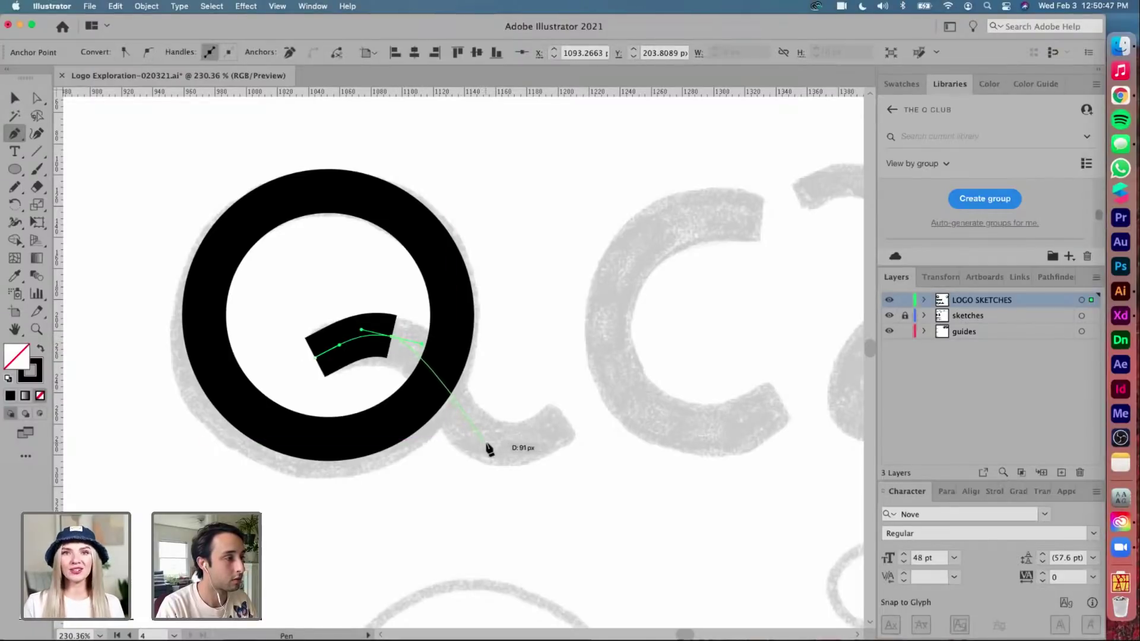
drag(485, 442, 527, 443)
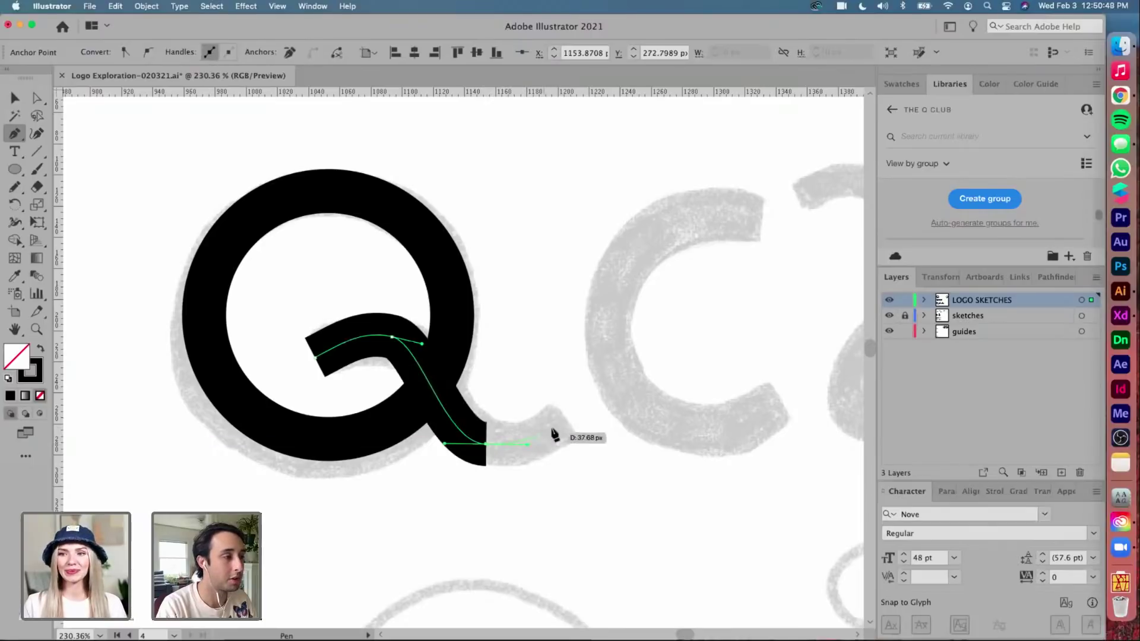
click(561, 423)
key(v)
click(546, 351)
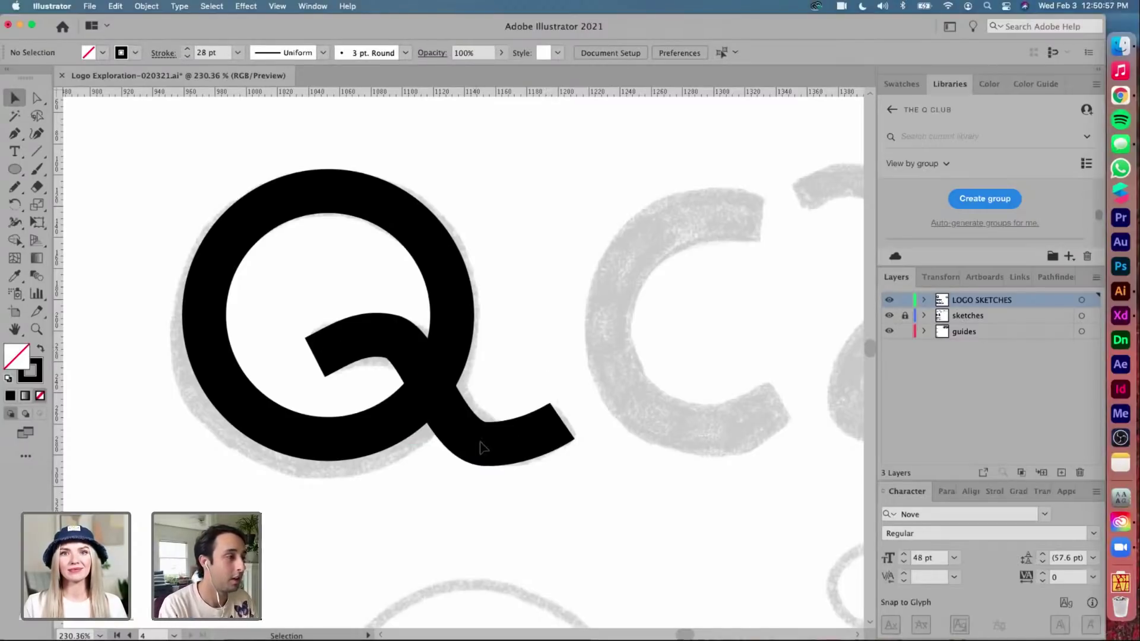
Refine the Q tail's S-curve by shifting its lower anchor up and left and adjusting the upper anchor and its handles
key(a)
mouse_move(485, 443)
mouse_down()
mouse_move(521, 455)
mouse_move(534, 445)
mouse_move(509, 458)
mouse_move(472, 437)
mouse_up()
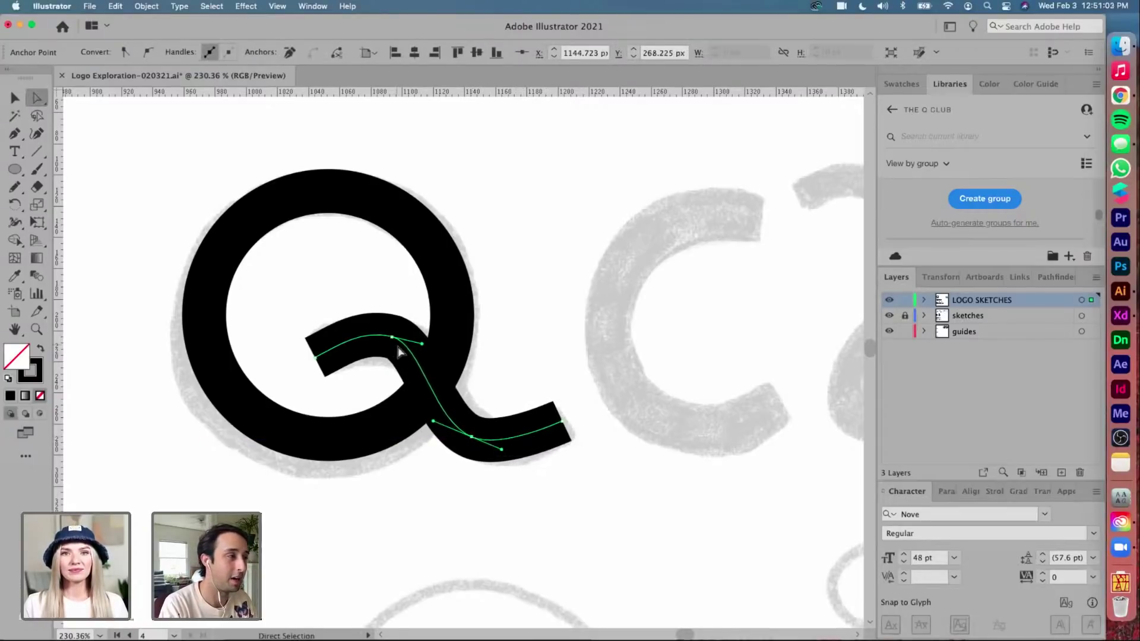
click(423, 345)
drag(423, 346, 438, 356)
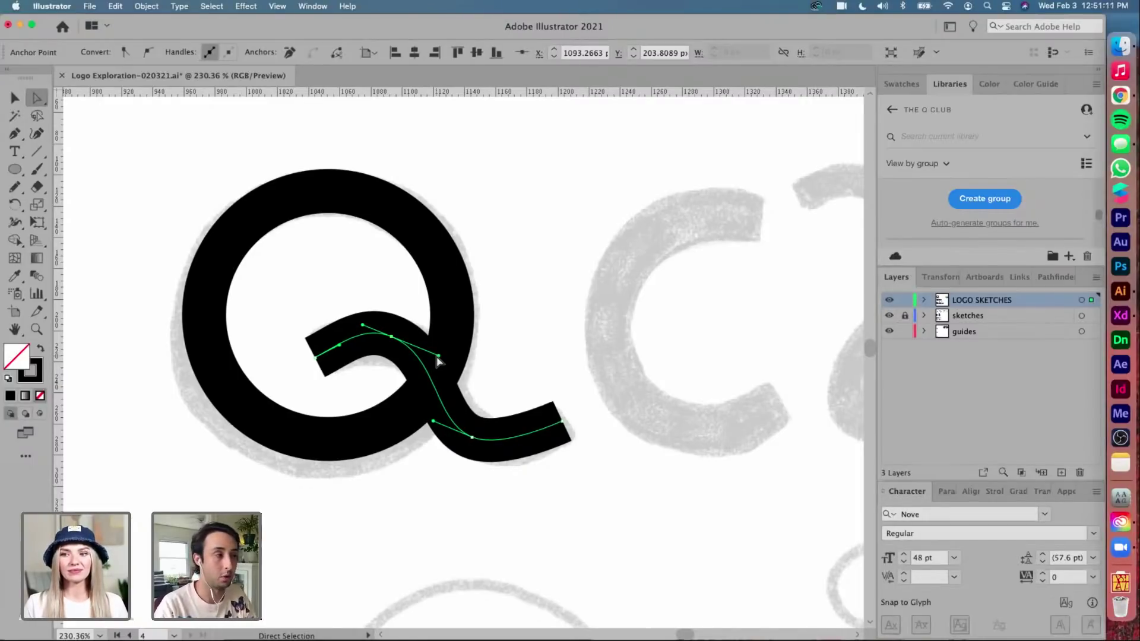
drag(383, 334, 370, 327)
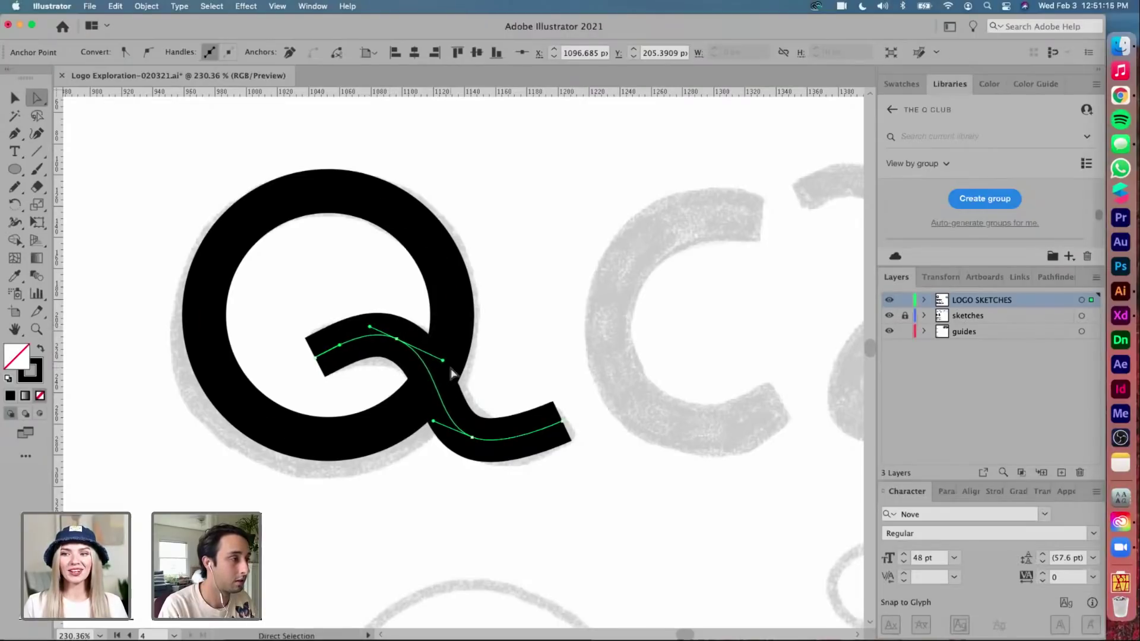
Reshape the lower bend of the Q's tail by shifting its anchor left, steepening its handles and curving the outer end upward
drag(443, 360, 443, 363)
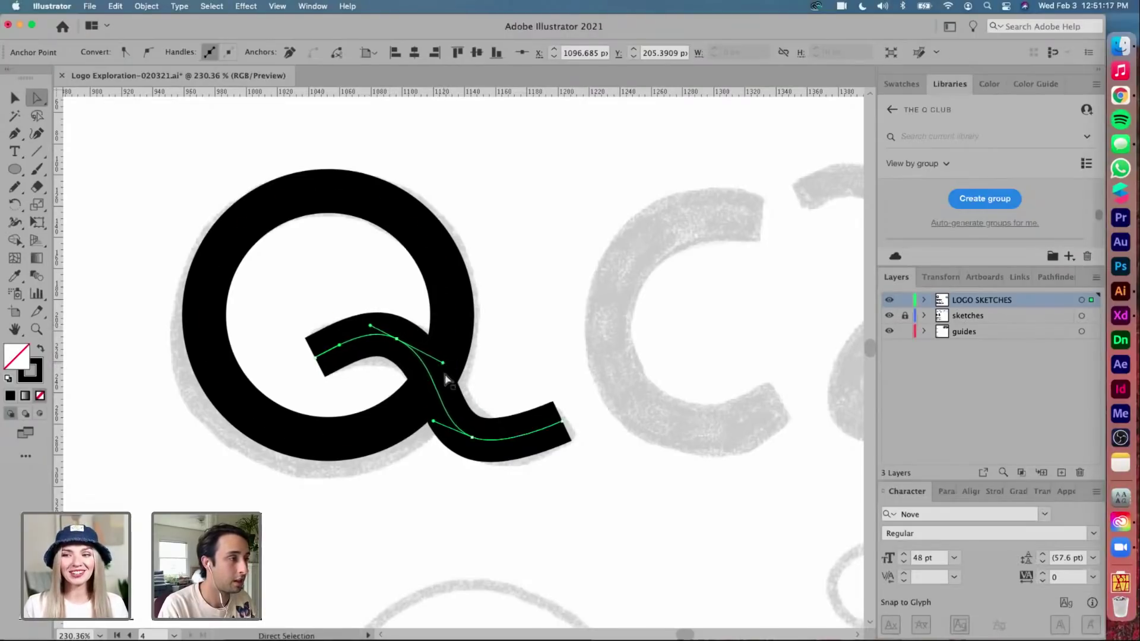
drag(472, 439, 416, 414)
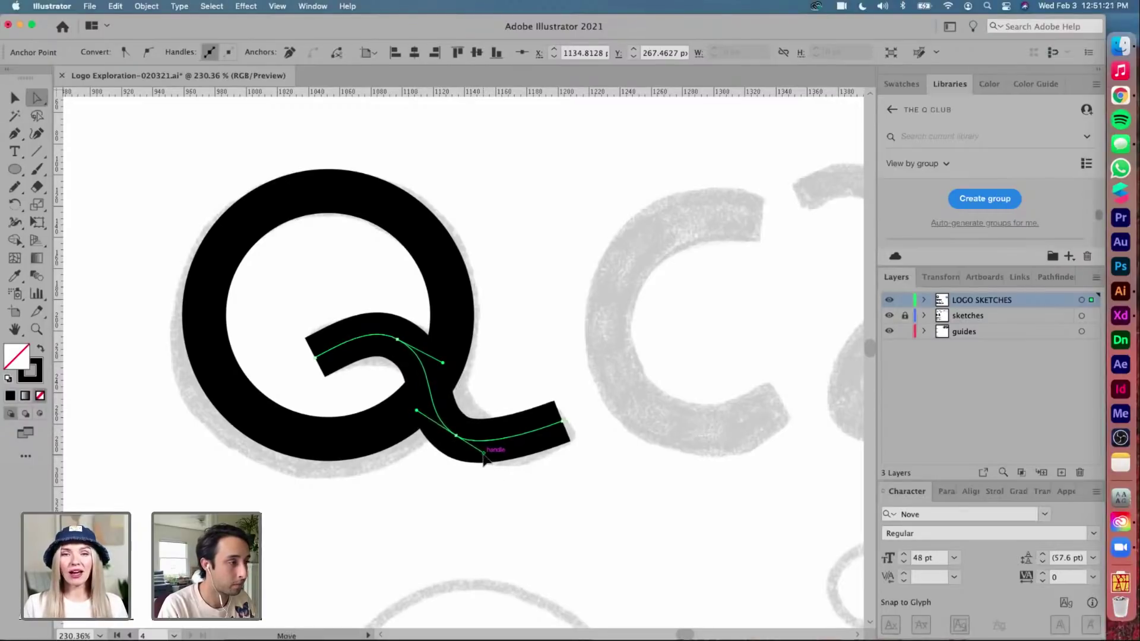
drag(484, 452, 486, 460)
mouse_move(563, 420)
mouse_down()
mouse_move(550, 399)
mouse_move(579, 379)
mouse_move(571, 368)
mouse_move(546, 409)
mouse_up()
key(shift+c)
key(a)
drag(465, 433, 462, 436)
Steepen the upper bend of the Q's tail, curl its inner end downward, and nudge the whole tail slightly left
drag(399, 334, 369, 315)
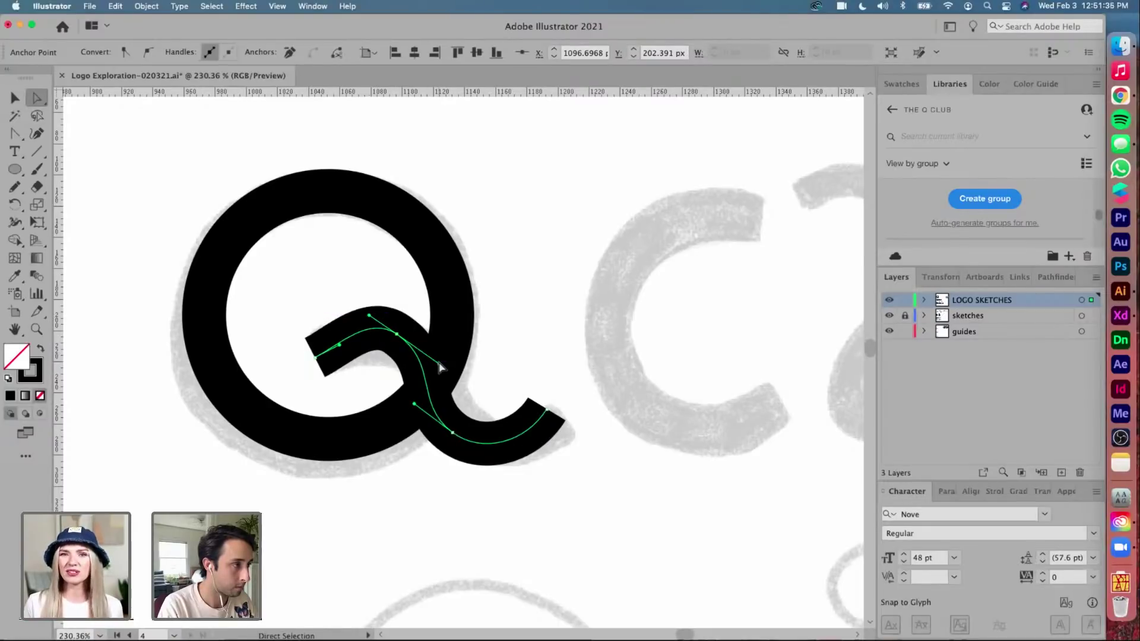
drag(442, 370, 451, 380)
drag(315, 357, 332, 339)
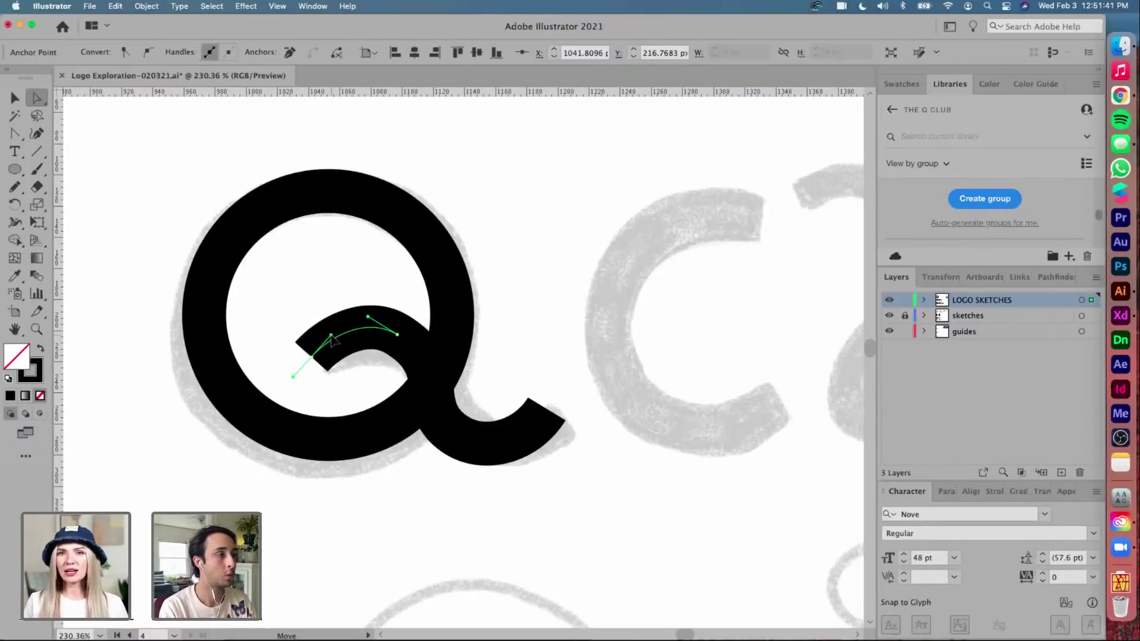
key(v)
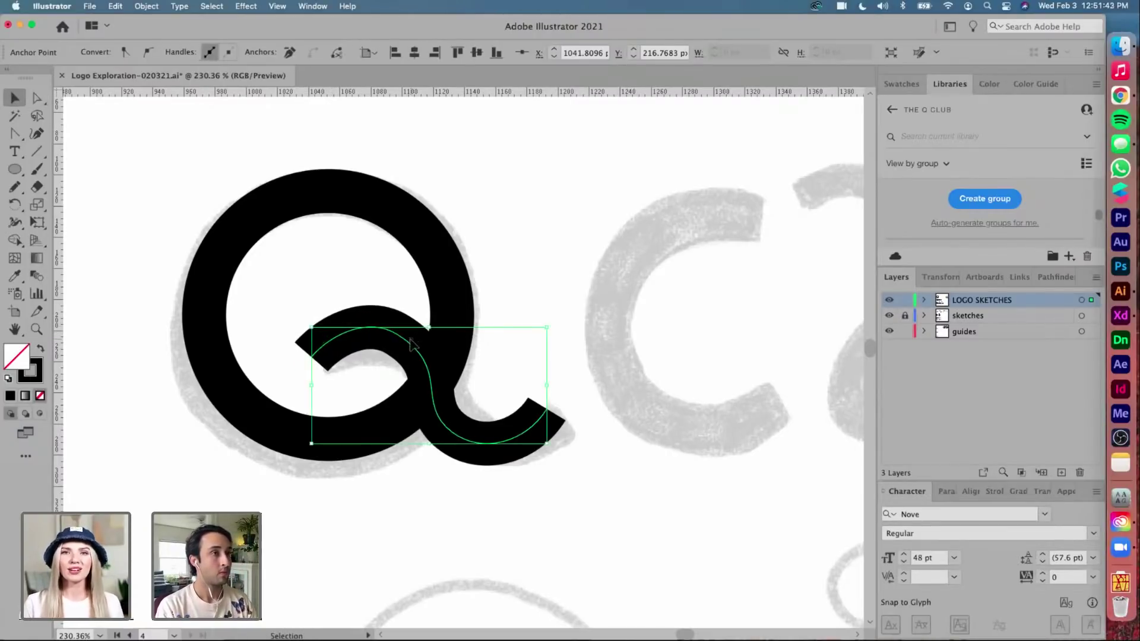
drag(407, 346, 401, 349)
click(543, 307)
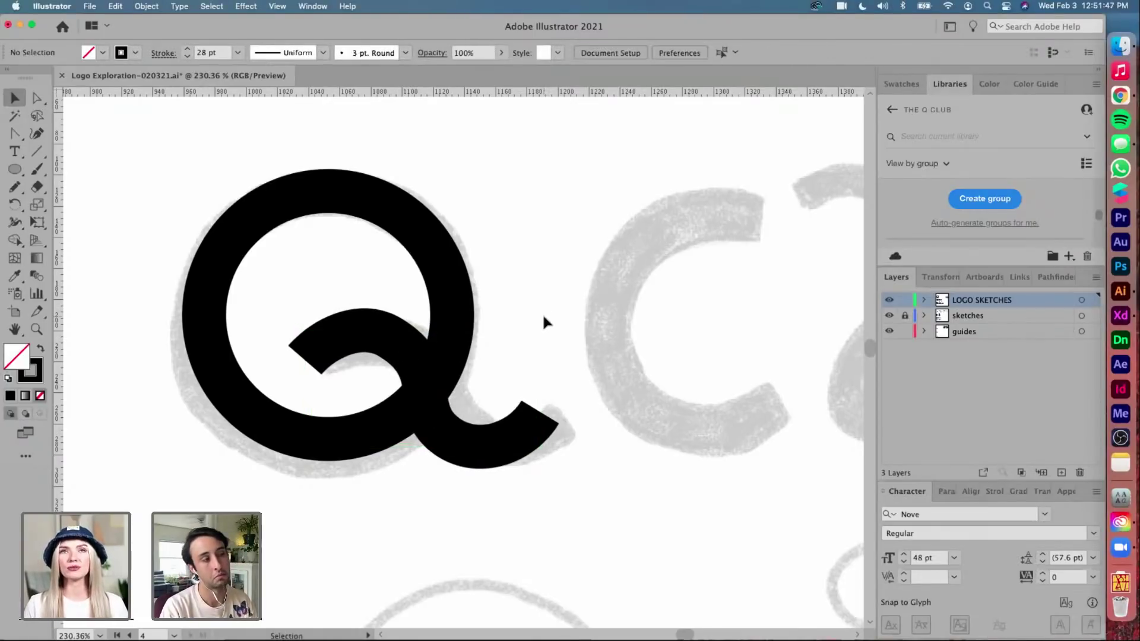
Trace the upper half of the sketched C with the Pen tool and adjust its end to round the top
scroll(543, 312, down, 2)
scroll(543, 312, down, 1)
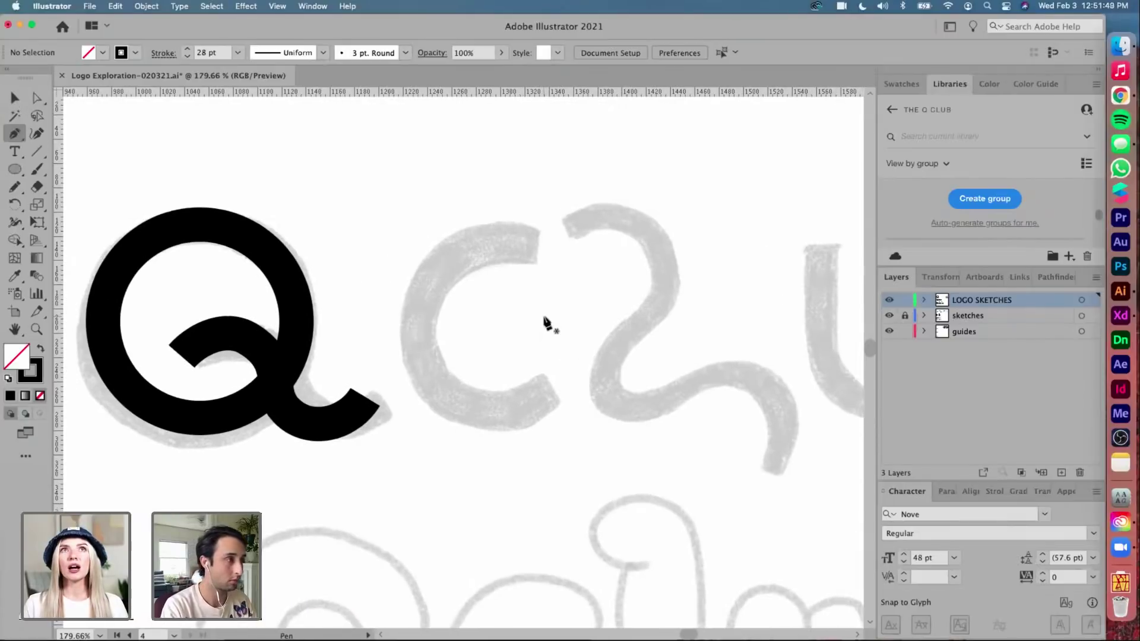
key(p)
drag(522, 245, 520, 242)
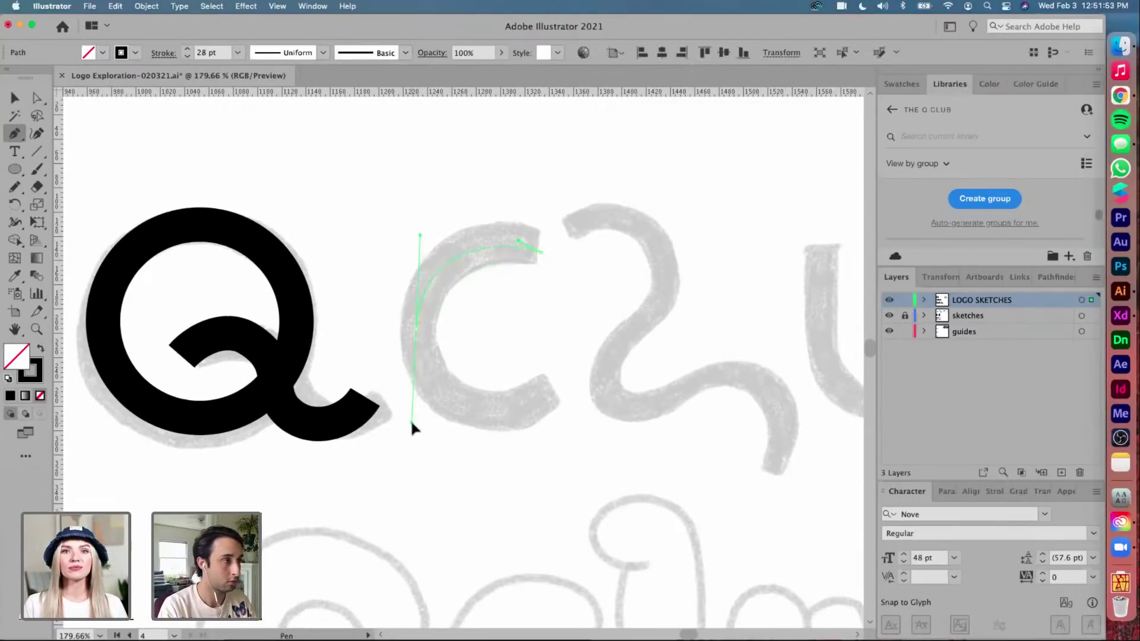
drag(411, 418, 410, 418)
key(a)
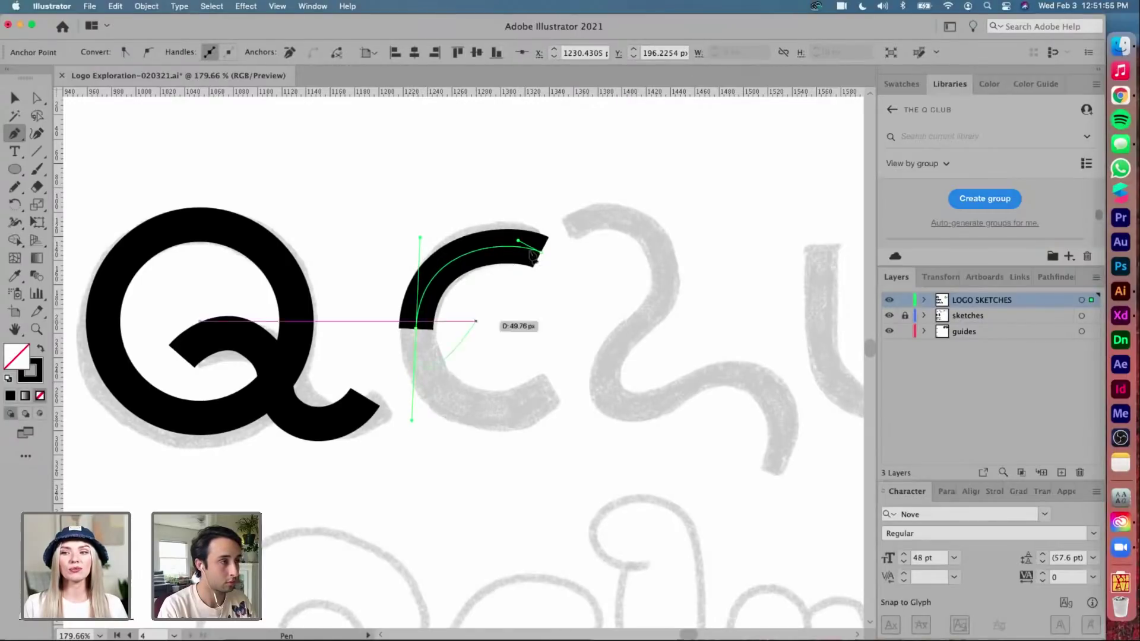
mouse_move(515, 246)
mouse_down()
mouse_move(513, 235)
mouse_move(537, 256)
mouse_up()
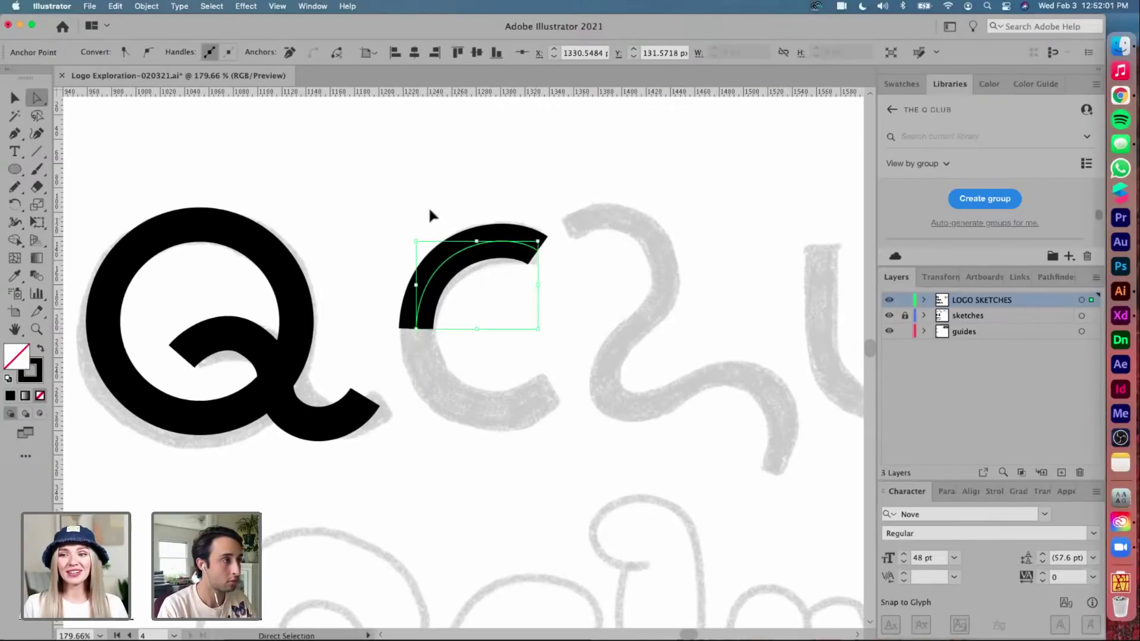
Duplicate the C's upper arc below it, reflect the copy across the horizontal axis, and move it up to meet the original
key(v)
drag(458, 258, 458, 353)
click(140, 7)
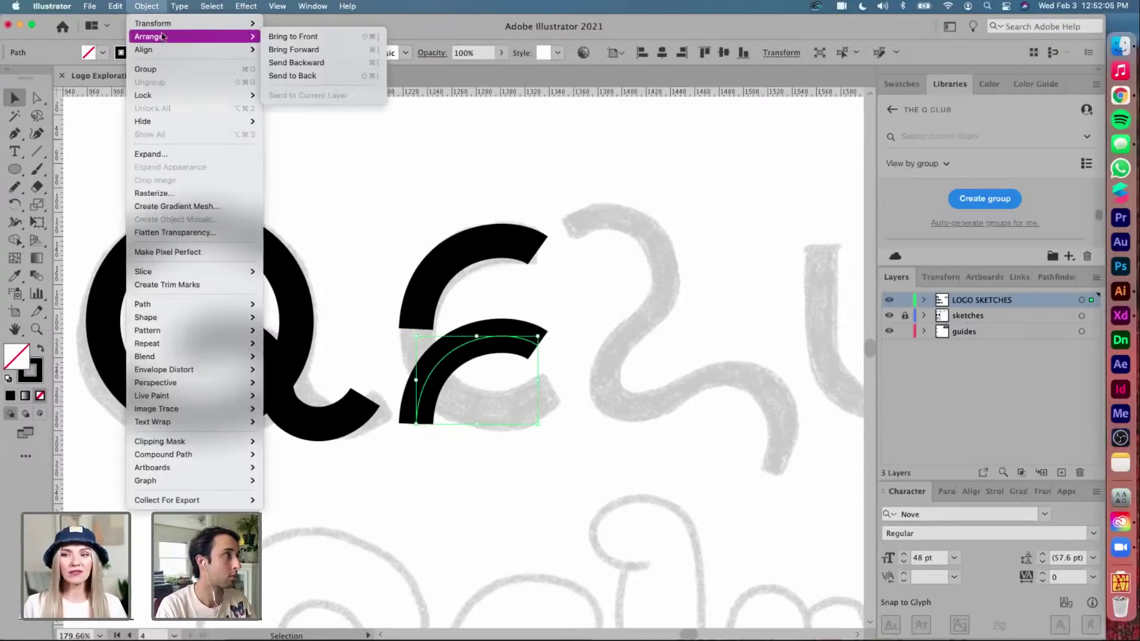
mouse_move(196, 23)
click(284, 70)
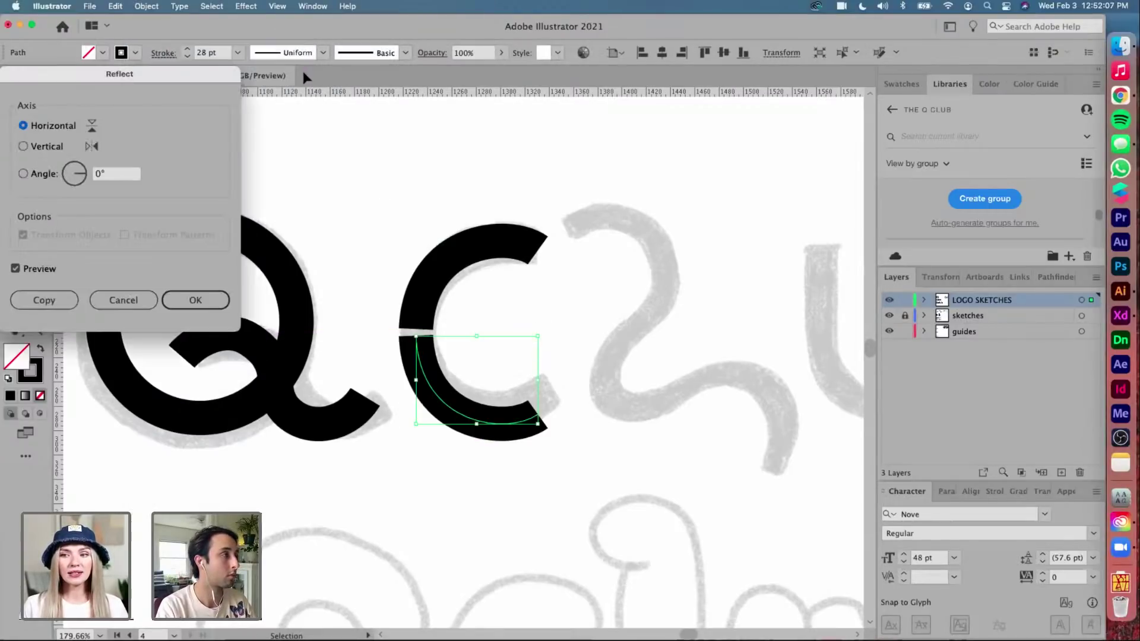
key(Return)
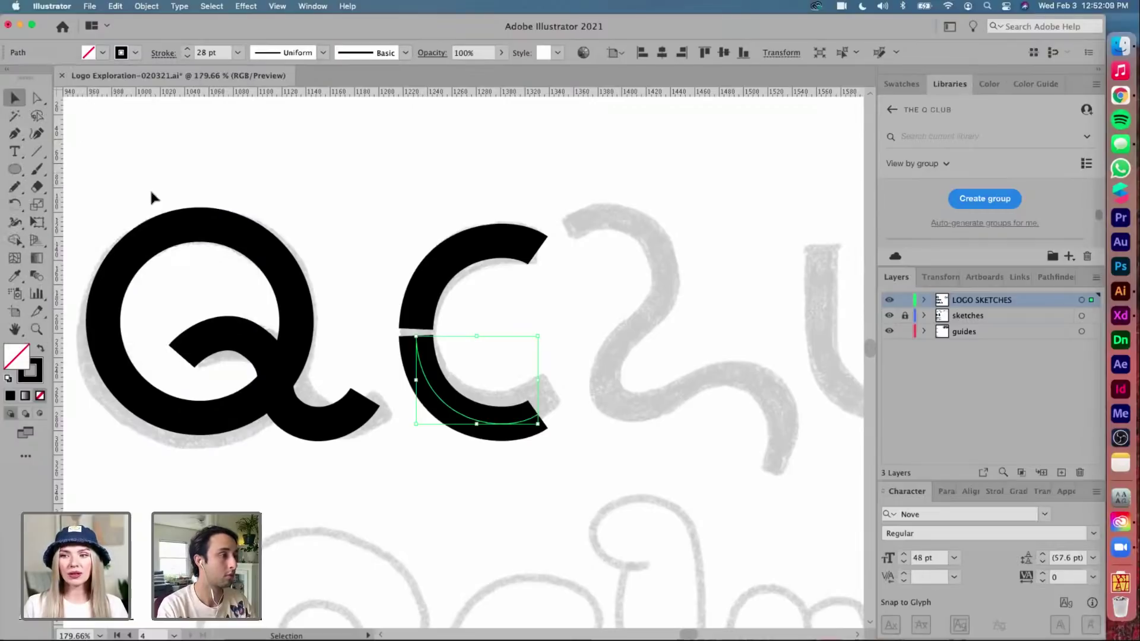
drag(432, 380, 436, 372)
click(484, 355)
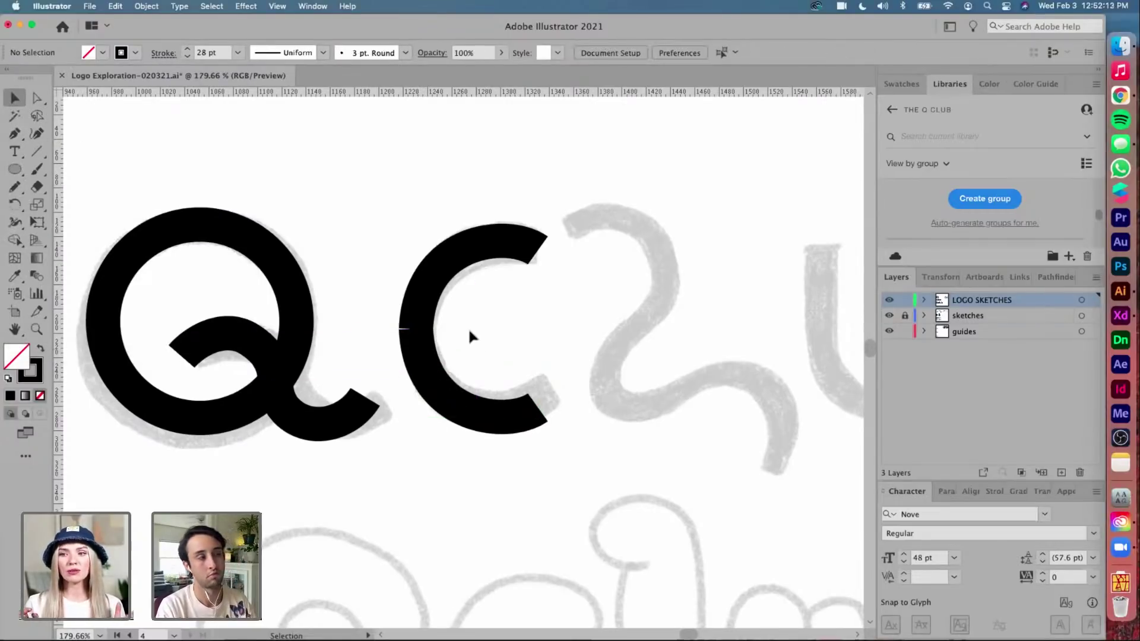
Join the two C halves at their meeting endpoints and convert the joined anchor to a smooth point
key(a)
click(402, 330)
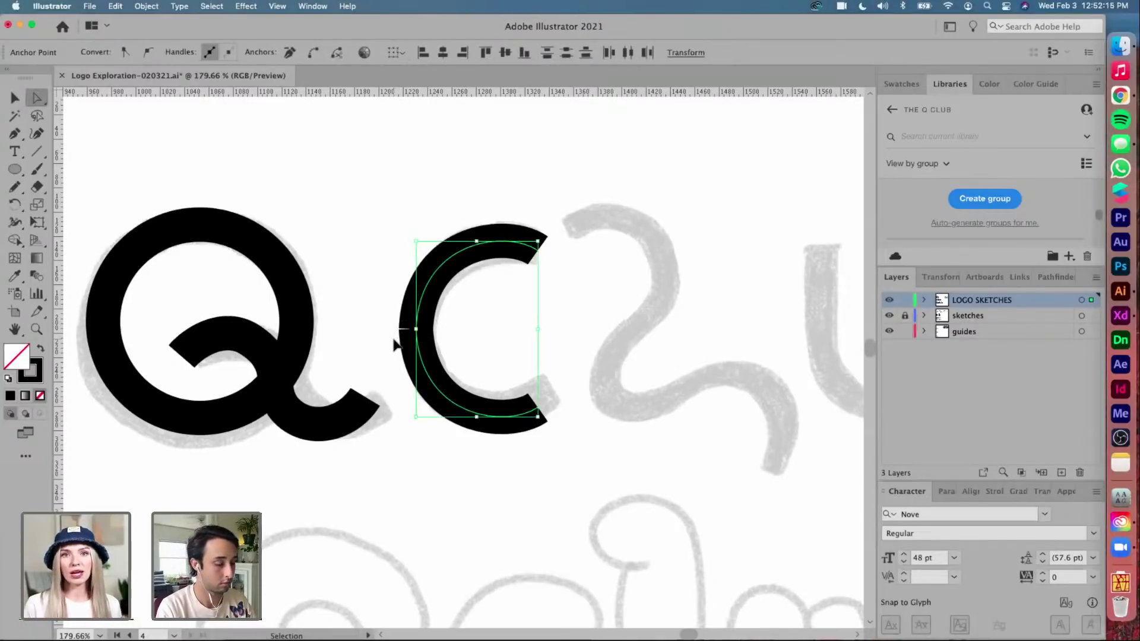
click(416, 328)
scroll(440, 338, up, 5)
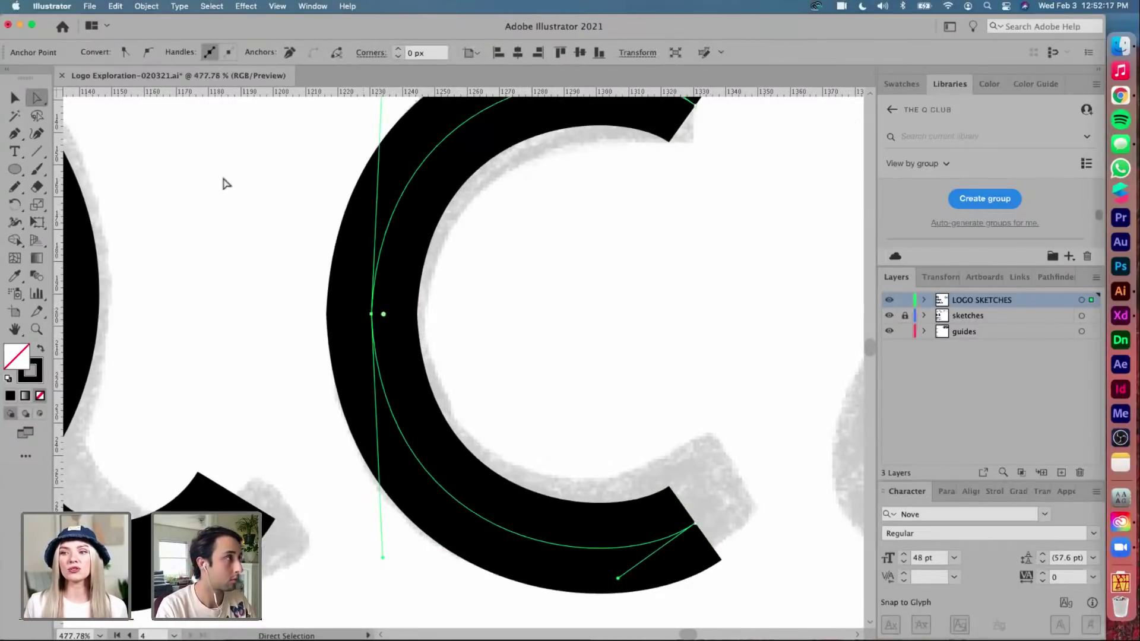
click(148, 52)
scroll(507, 369, down, 3)
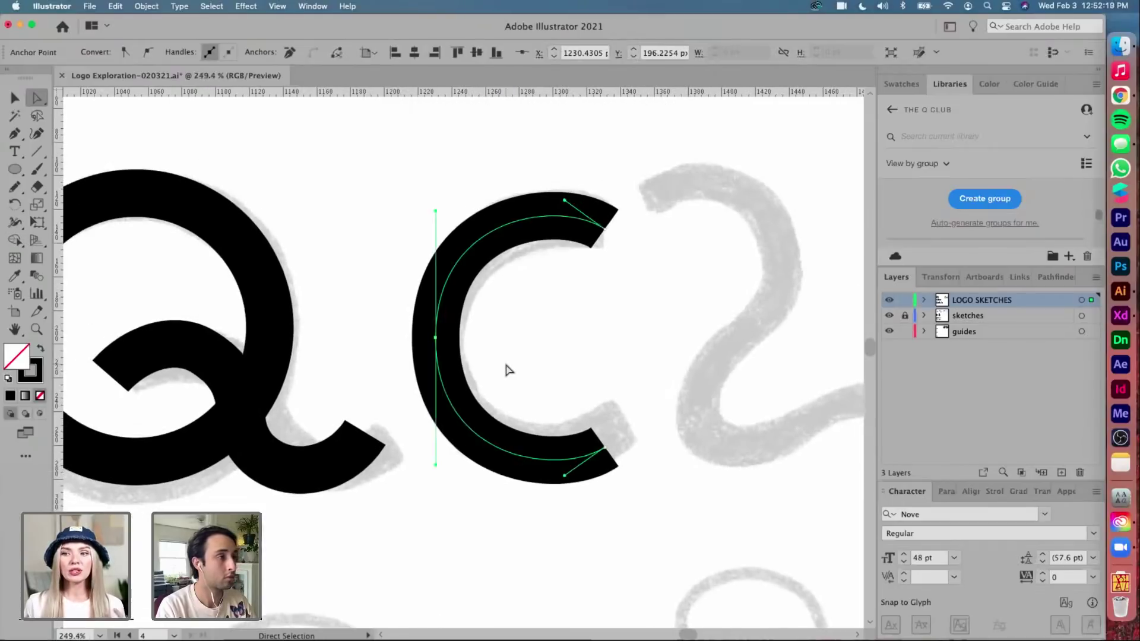
key(v)
click(546, 344)
Widen the C by nudging both of its open end anchors five increments to the right
scroll(546, 344, down, 1)
scroll(546, 344, right, 3)
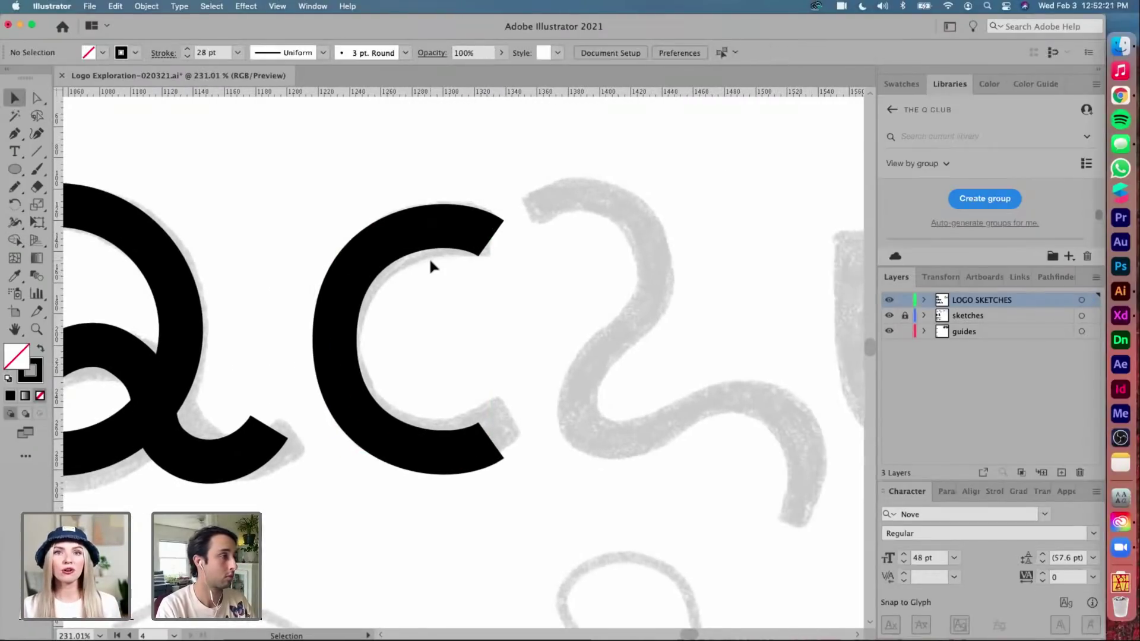
key(a)
click(440, 227)
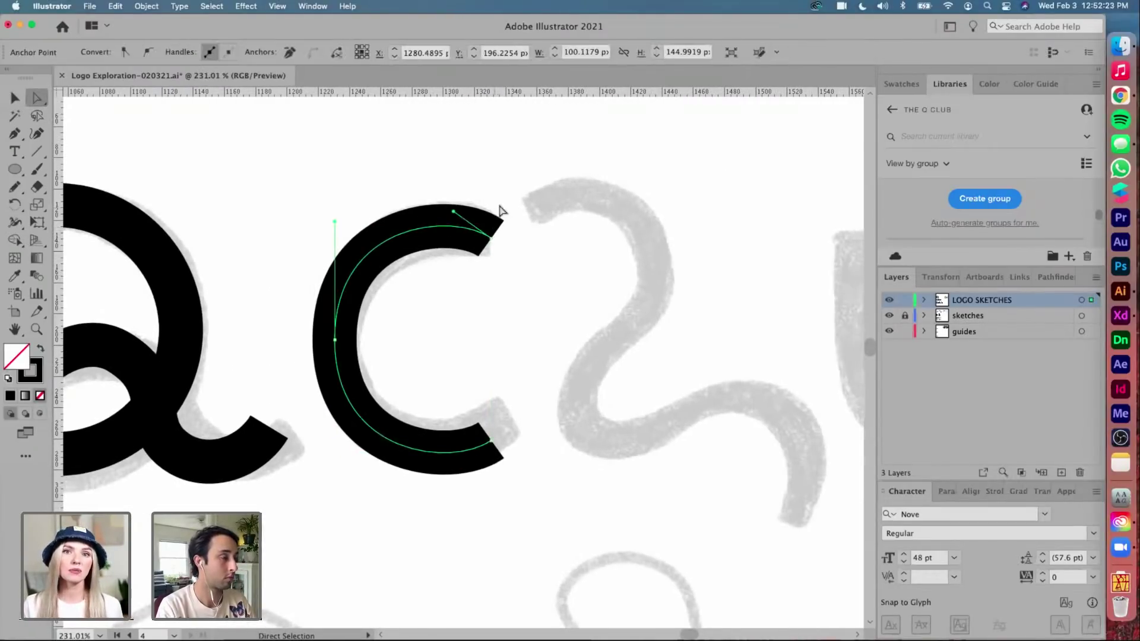
drag(527, 215, 453, 475)
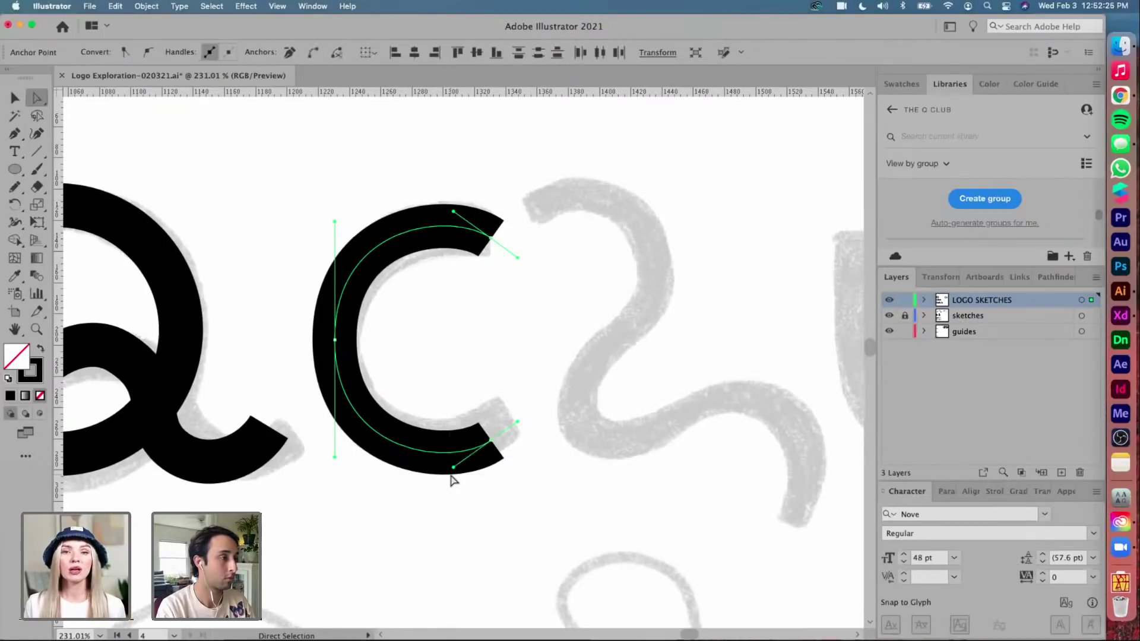
key(Right)
key(Right)
key(Right)
key(Right)
key(Right)
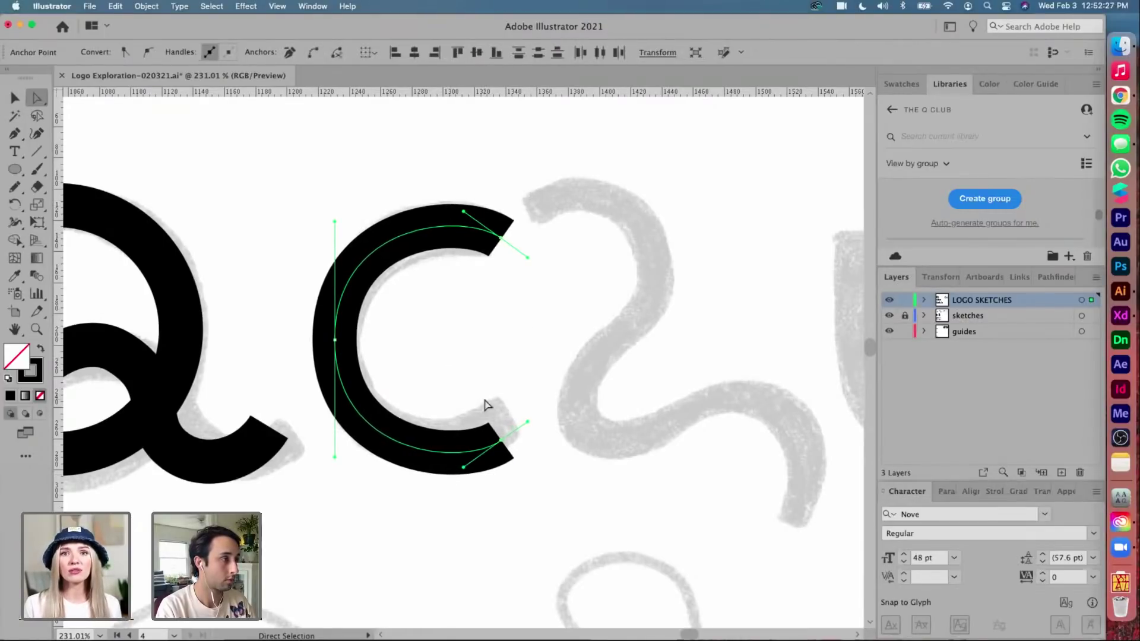
click(487, 389)
Move the whole C slightly left, closer to the Q
scroll(488, 389, down, 3)
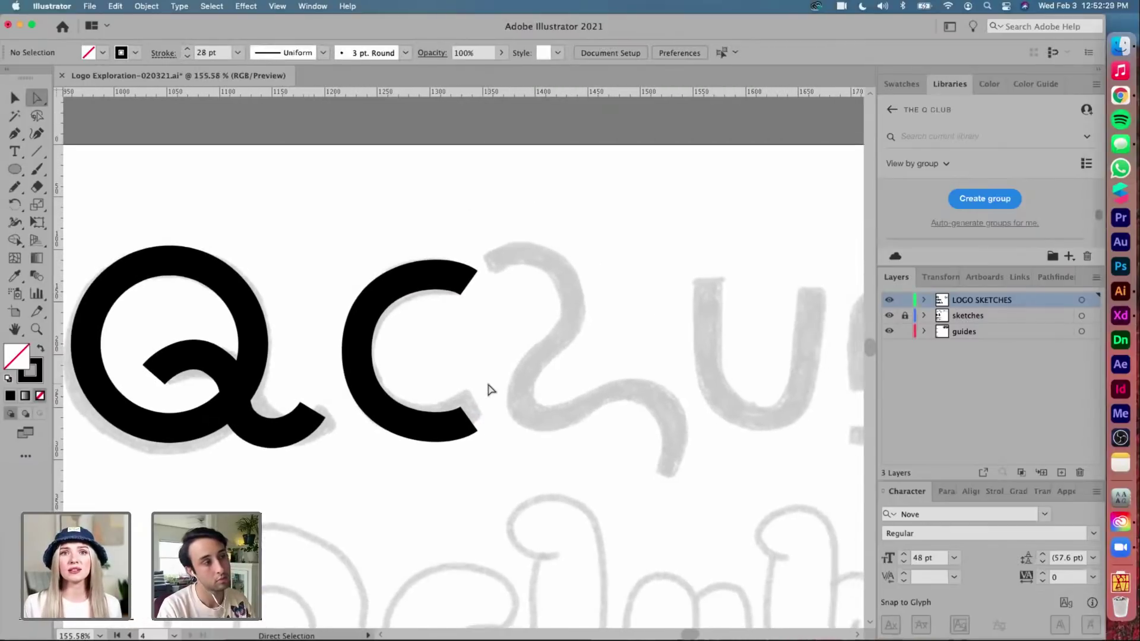
key(v)
drag(443, 283, 428, 282)
click(494, 328)
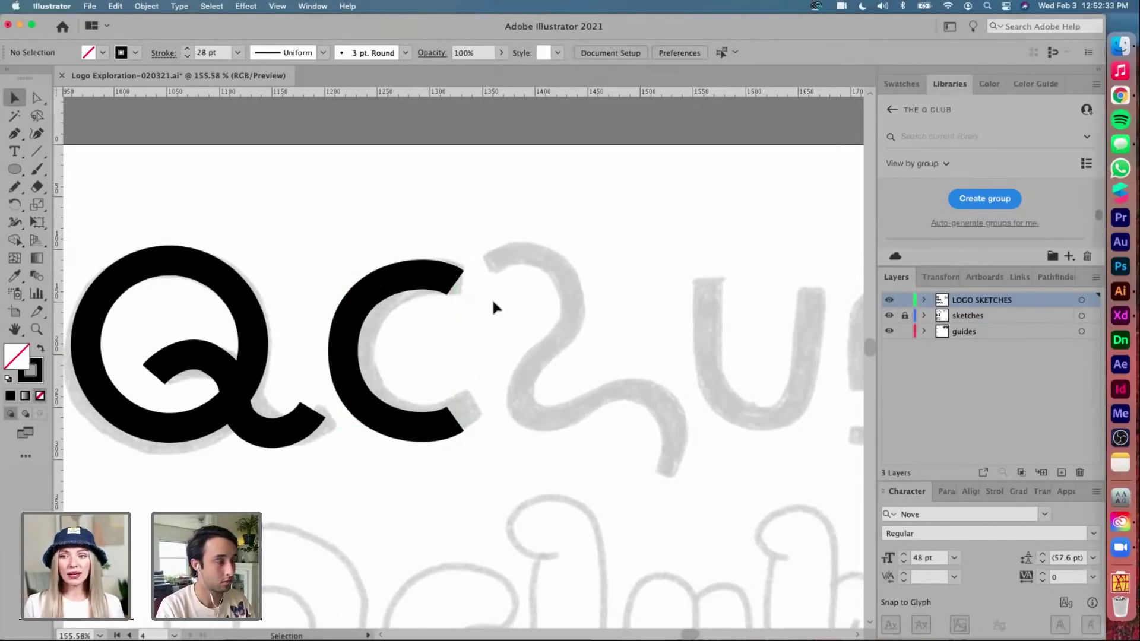
Trace the sketch's curvy L in one stroke with the Pencil tool, using the unfilled 28 pt black stroke
scroll(492, 298, up, 2)
scroll(492, 298, right, 5)
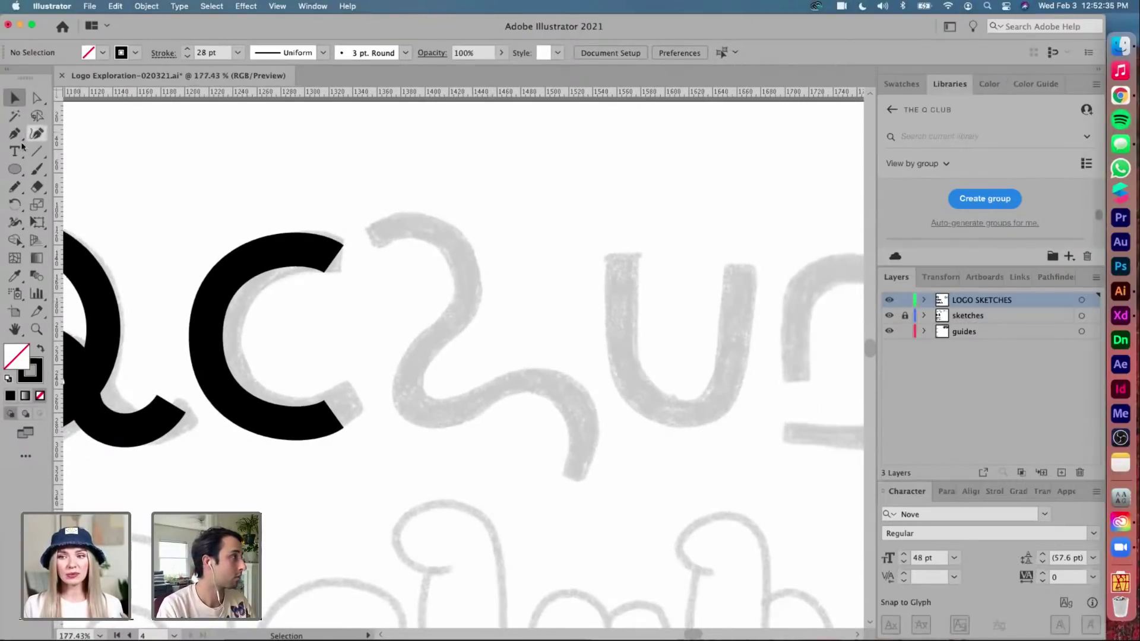
click(15, 187)
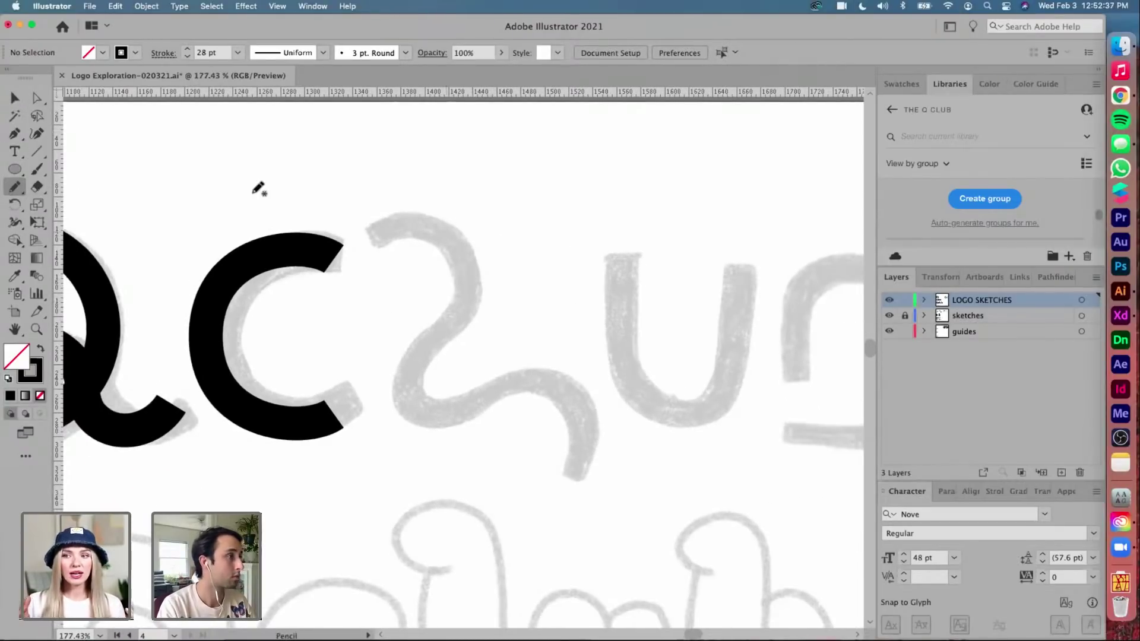
mouse_move(374, 235)
mouse_down()
mouse_move(387, 224)
mouse_move(437, 229)
mouse_move(461, 251)
mouse_move(460, 292)
mouse_move(421, 341)
mouse_move(411, 396)
mouse_move(456, 410)
mouse_move(489, 397)
mouse_move(565, 409)
mouse_move(571, 473)
mouse_up()
key(v)
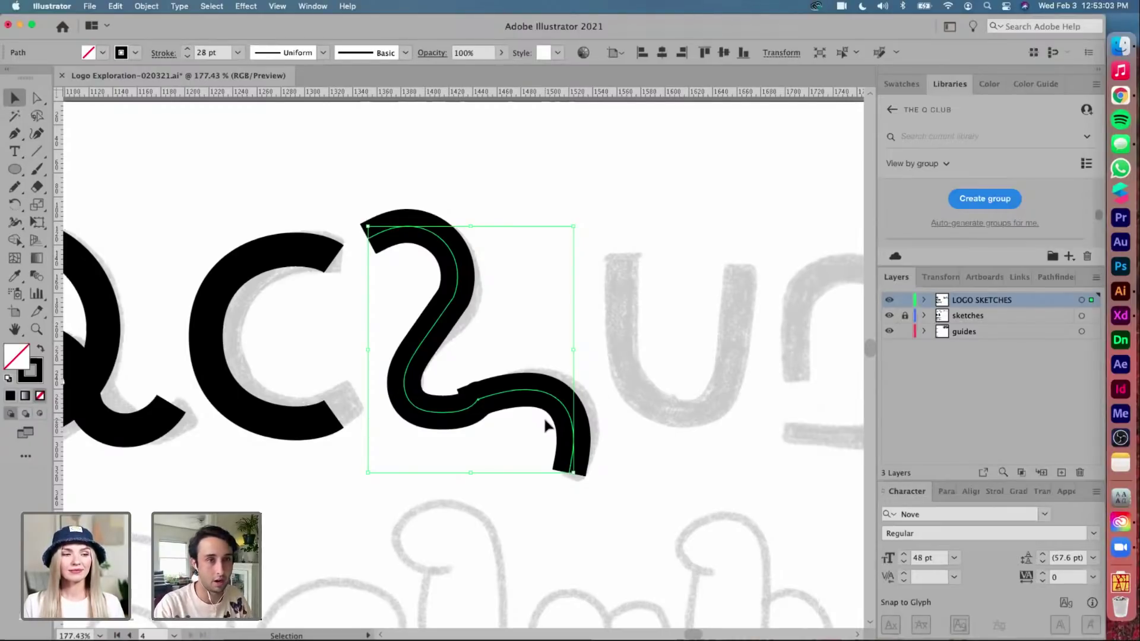
Smooth the L's upper curve by repositioning its bend anchor, removing the extra anchor near the start, and lengthening the bend's handles
scroll(501, 363, up, 4)
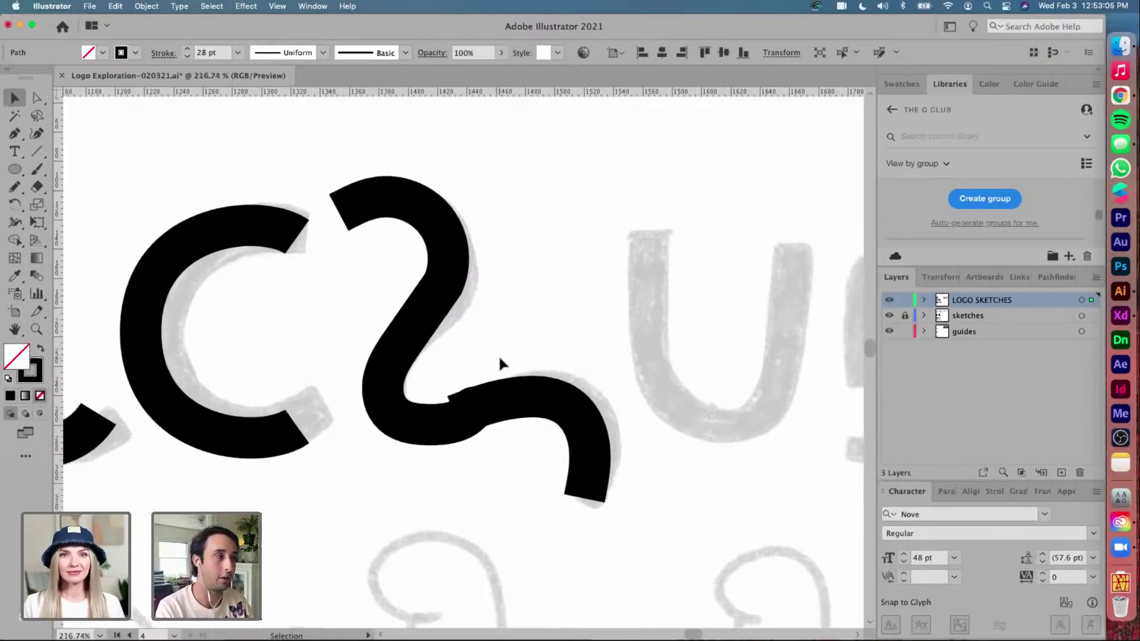
key(a)
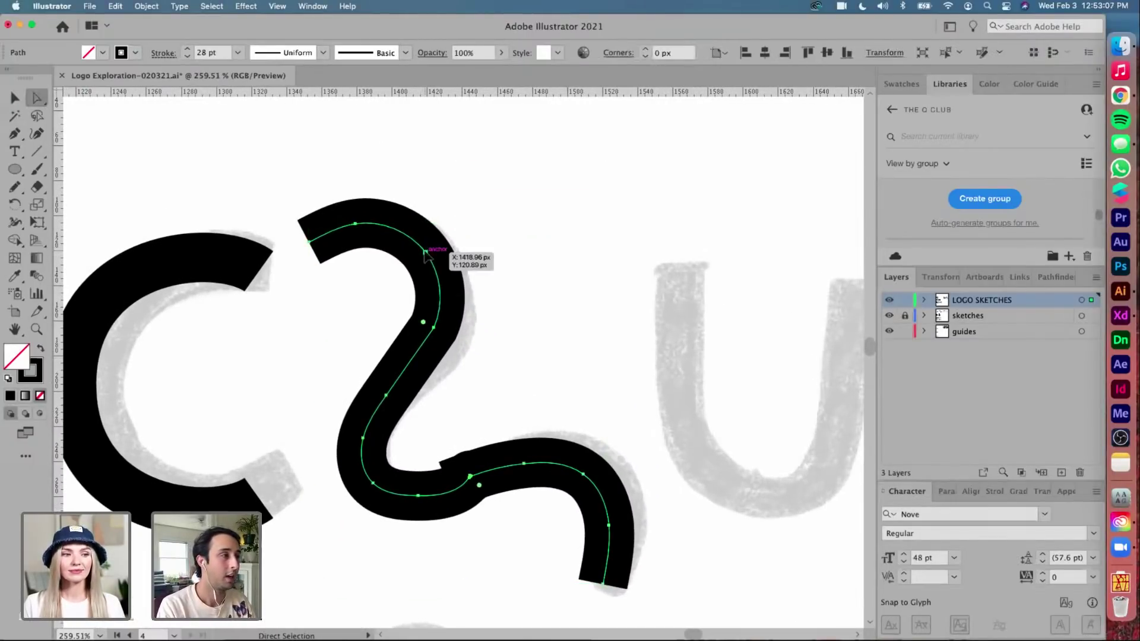
drag(423, 254, 453, 273)
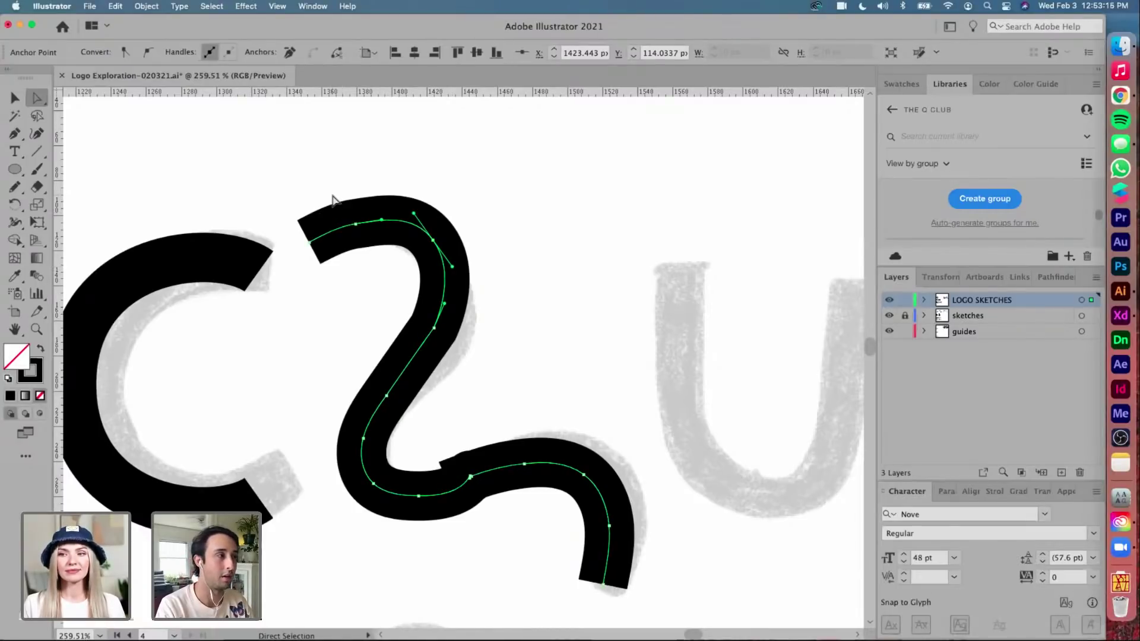
click(366, 243)
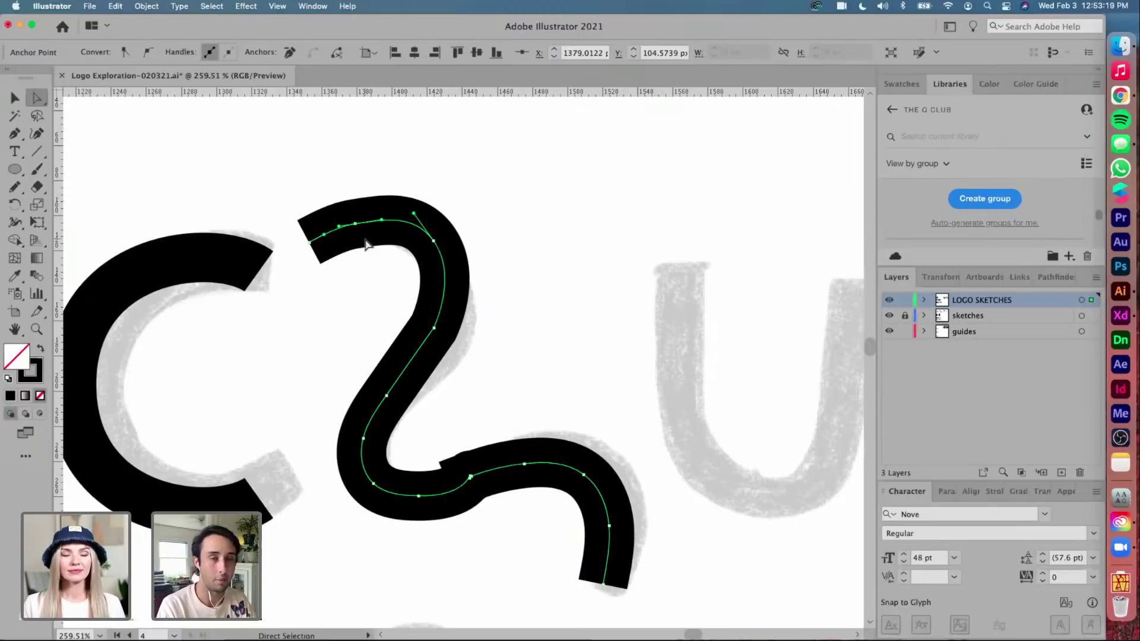
click(289, 52)
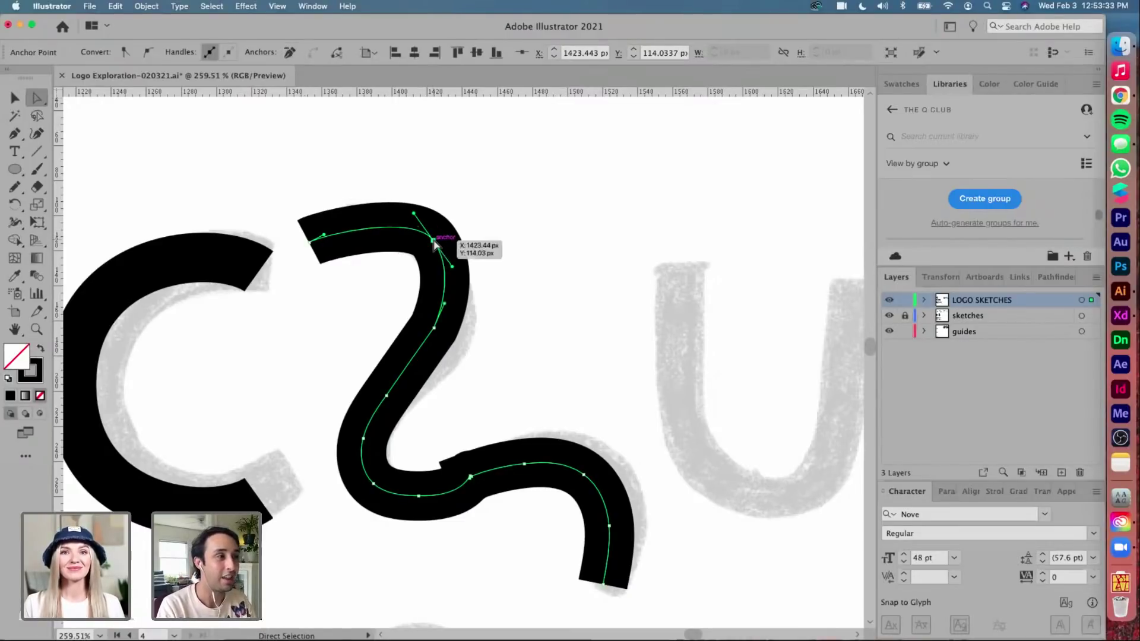
drag(414, 217, 392, 193)
drag(455, 265, 438, 237)
Remove the extra anchors along the L's diagonal stem and extend the lower-left bend's upper handle up and to the left
click(433, 331)
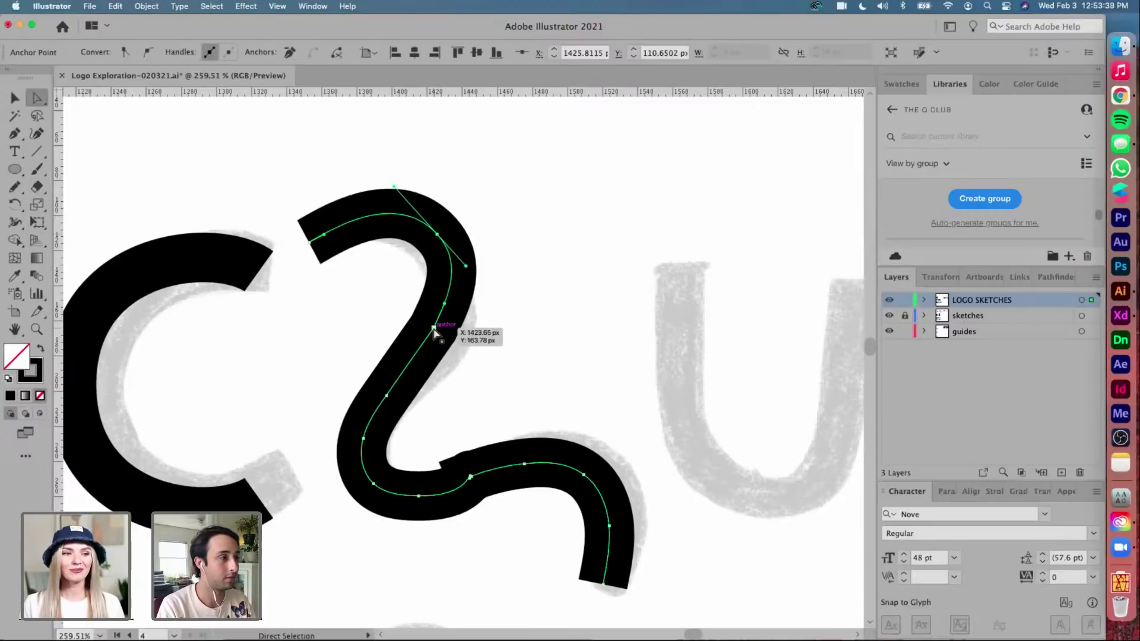
click(290, 52)
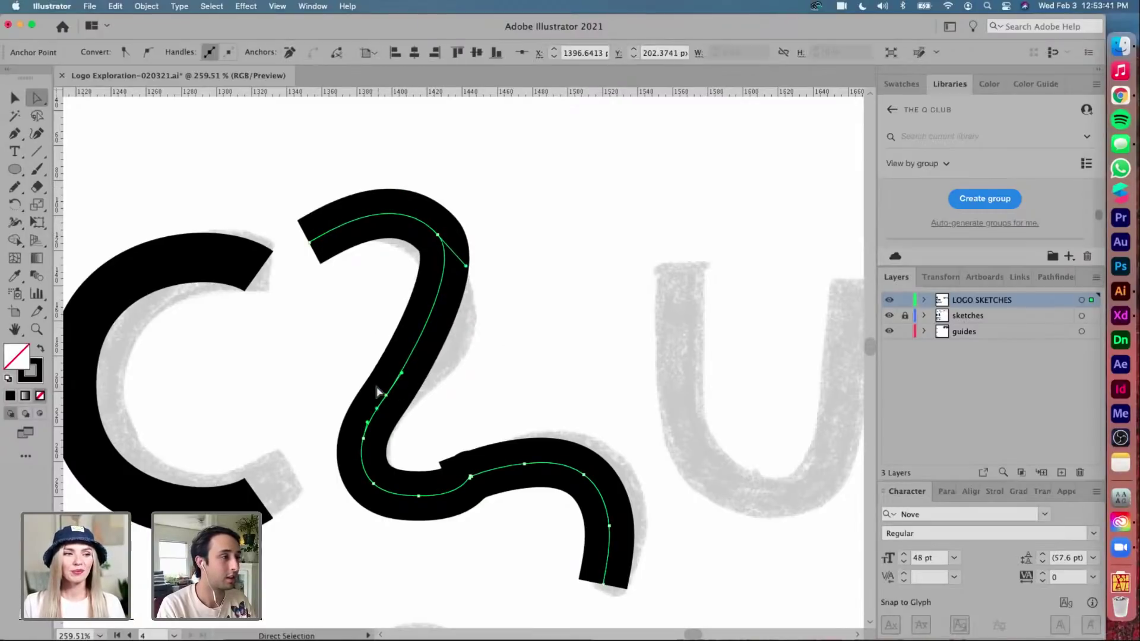
click(289, 52)
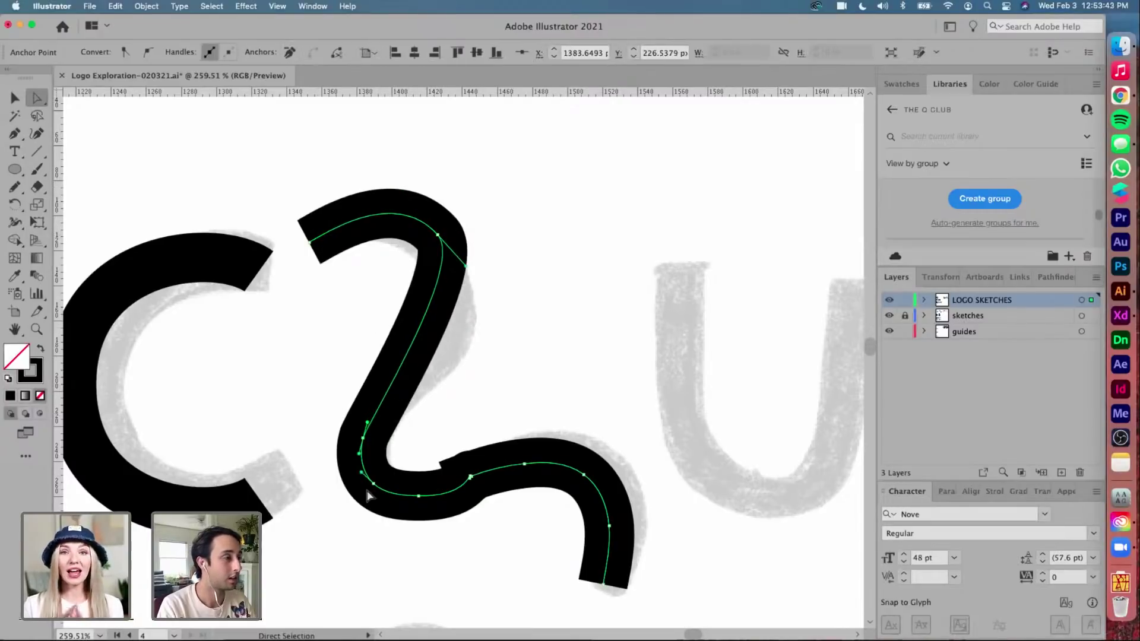
drag(343, 419, 380, 458)
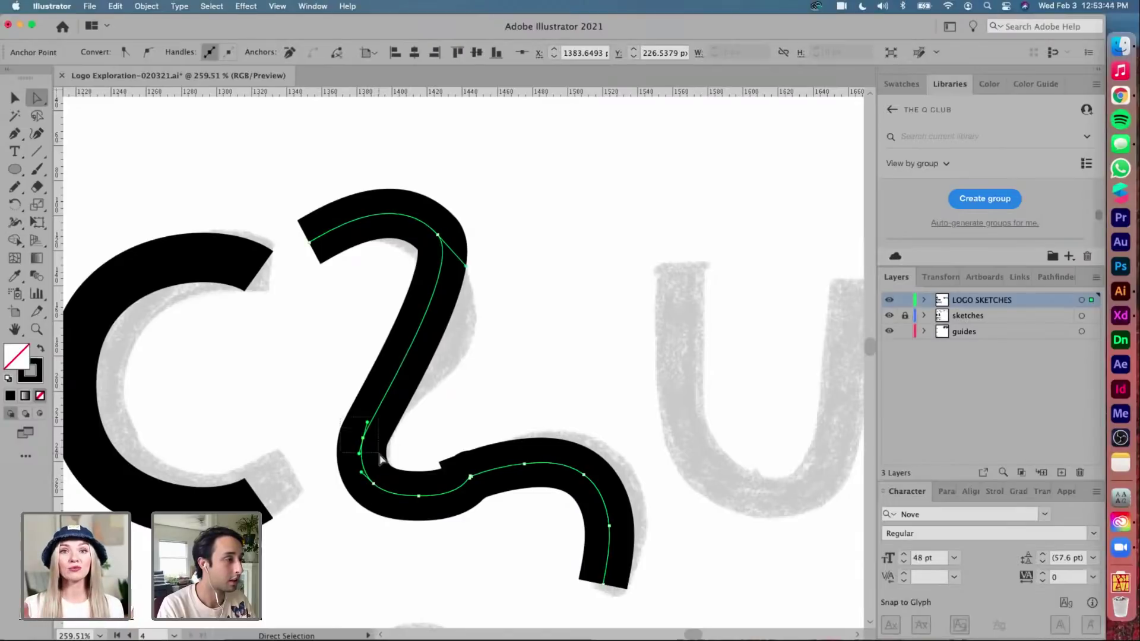
click(290, 52)
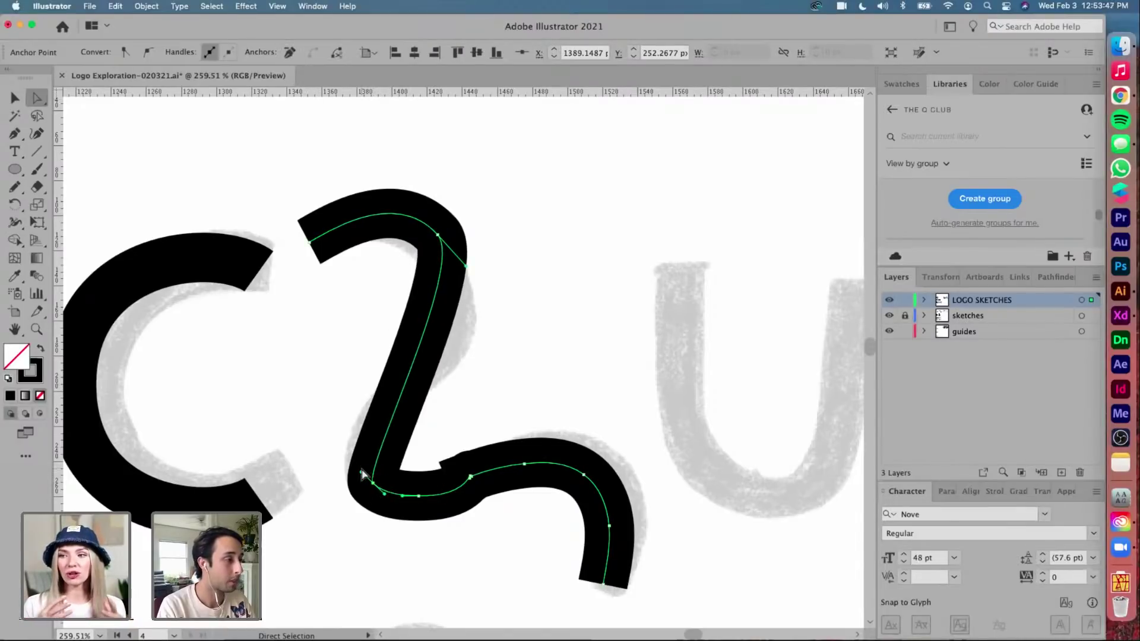
drag(361, 471, 328, 411)
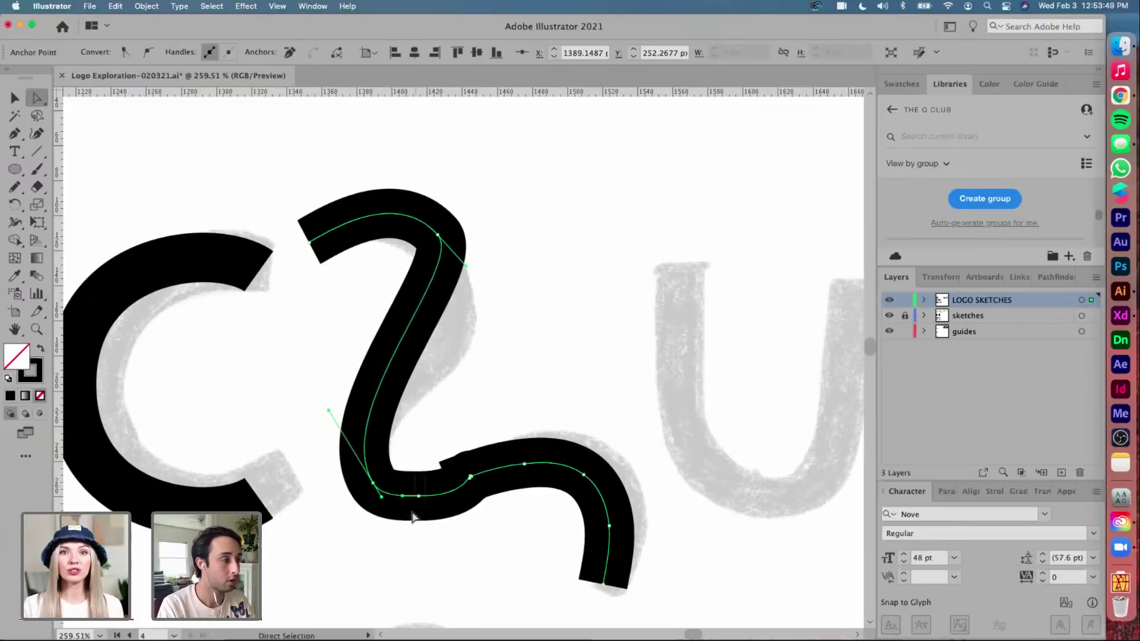
Remove the extra anchors along the L's foot and tail, keeping only the right bend anchor and the tail end
drag(465, 452, 486, 509)
click(290, 52)
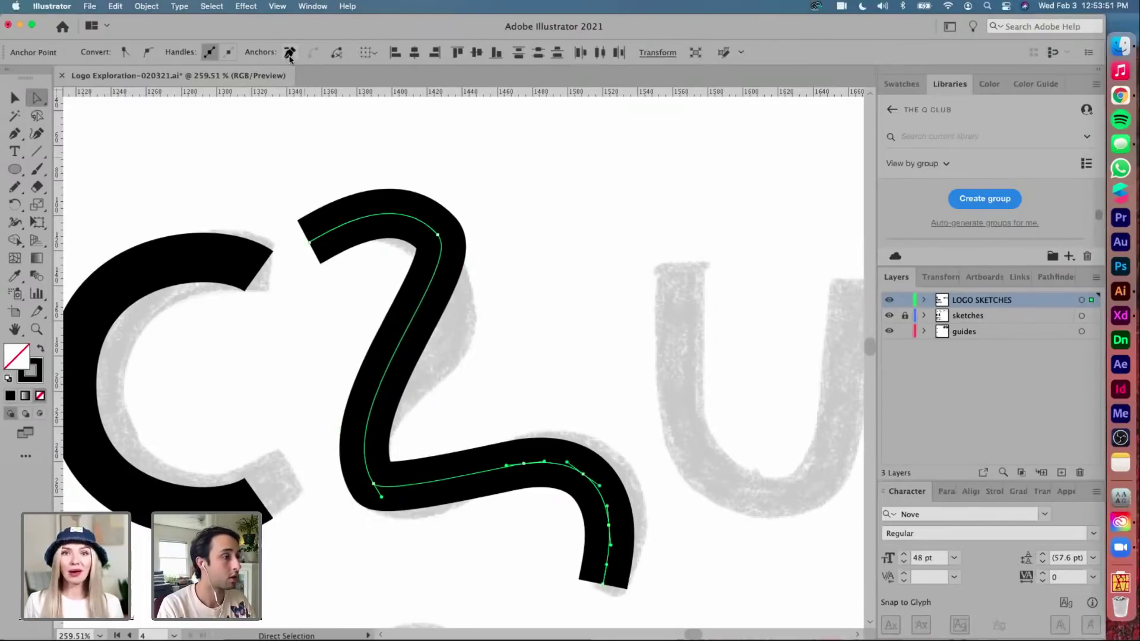
click(534, 486)
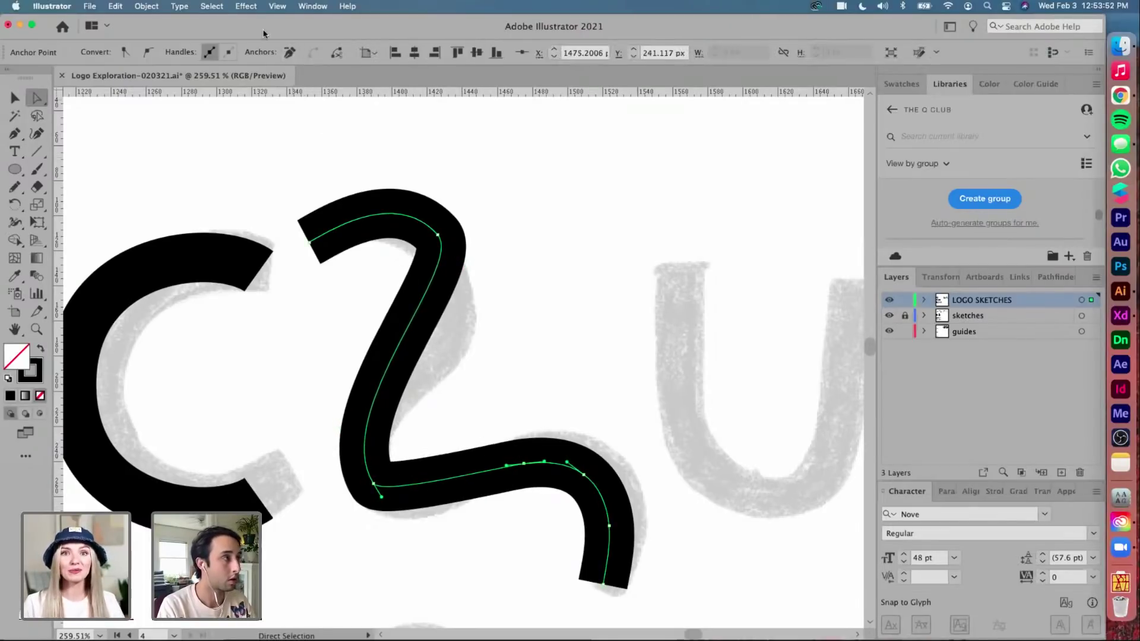
click(290, 52)
drag(588, 534, 584, 537)
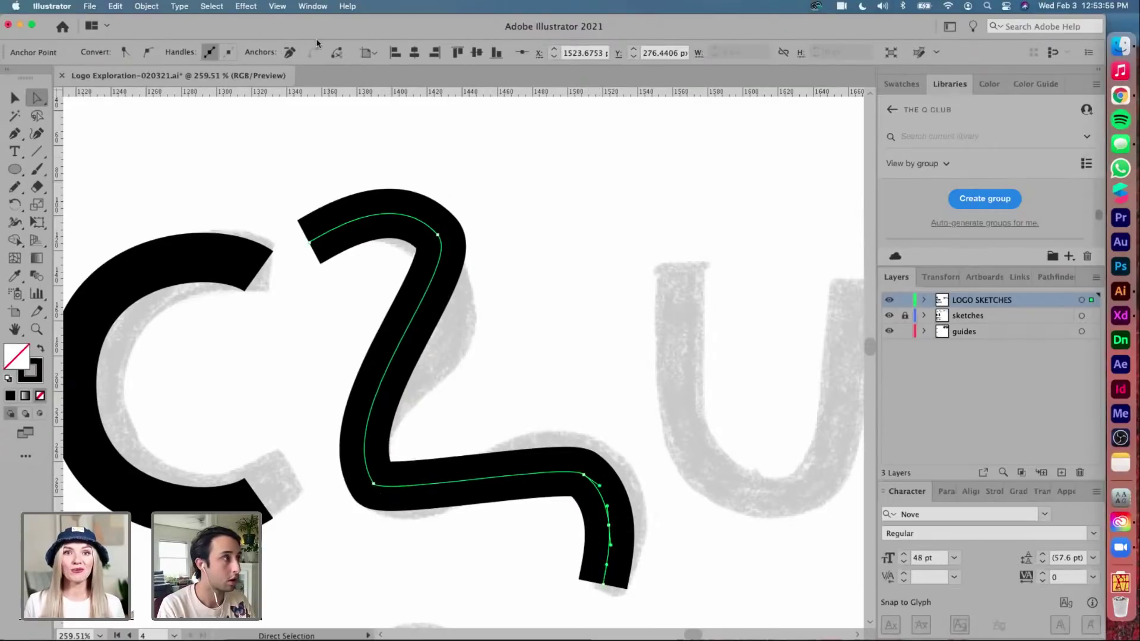
click(290, 53)
drag(589, 481, 610, 408)
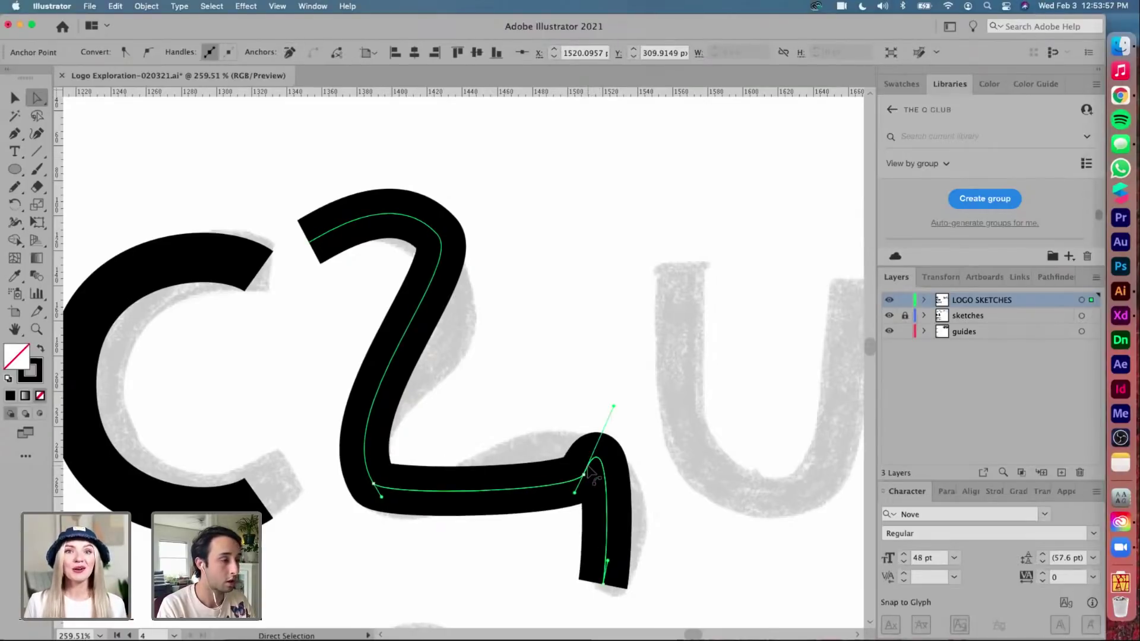
key(z)
key(ctrl+z)
Round the L's right bend by raising its anchor and lengthening both handles, and swing the tail end's handle slightly outward
click(586, 475)
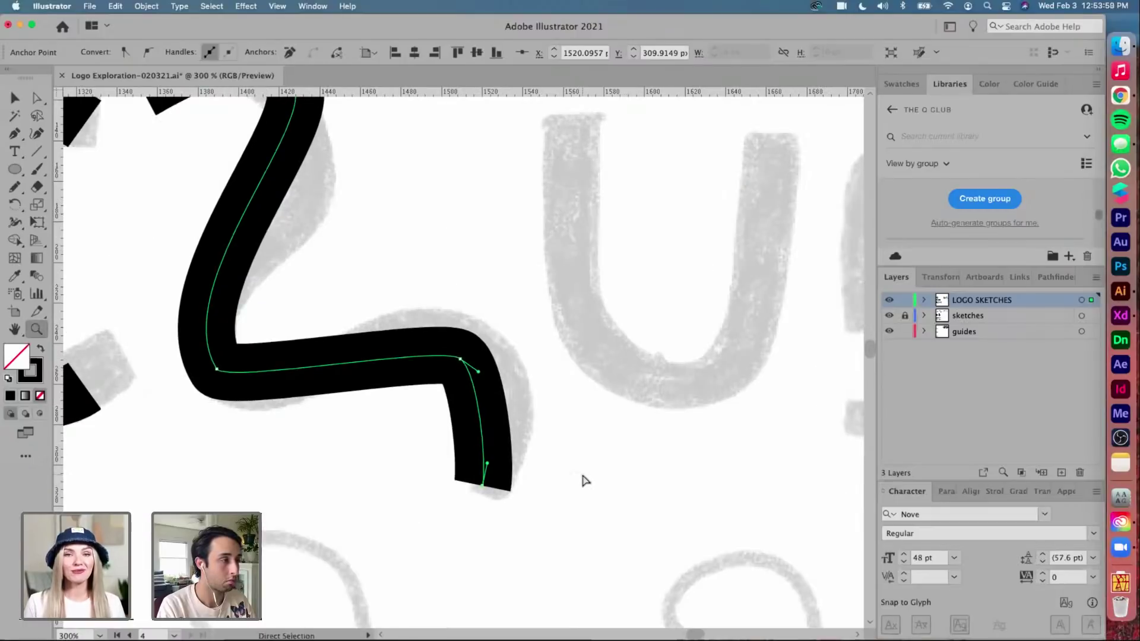
key(a)
click(460, 360)
scroll(469, 377, up, 4)
scroll(469, 376, left, 4)
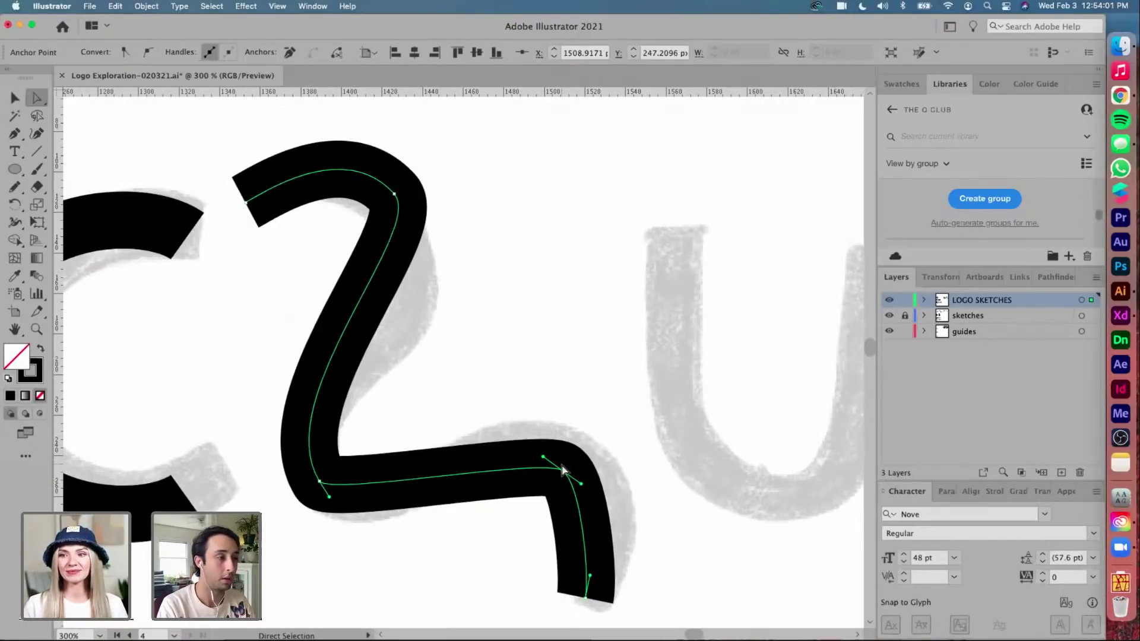
mouse_move(562, 469)
mouse_down()
mouse_move(564, 447)
mouse_move(521, 402)
mouse_up()
drag(583, 464, 635, 517)
drag(590, 575, 608, 576)
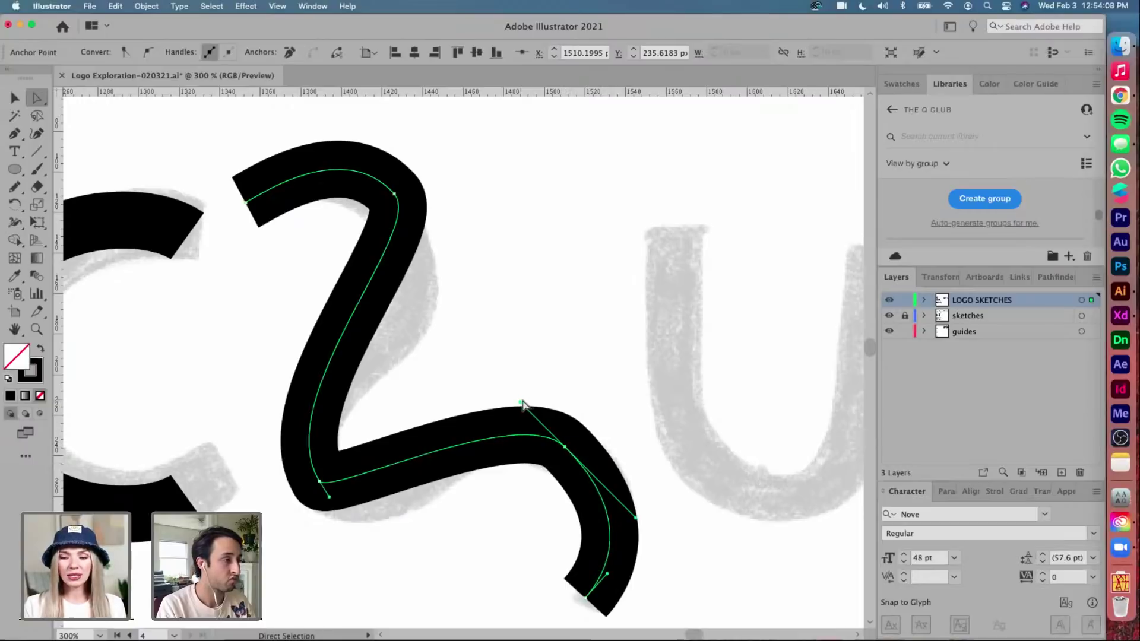
key(super+shift+a)
click(563, 450)
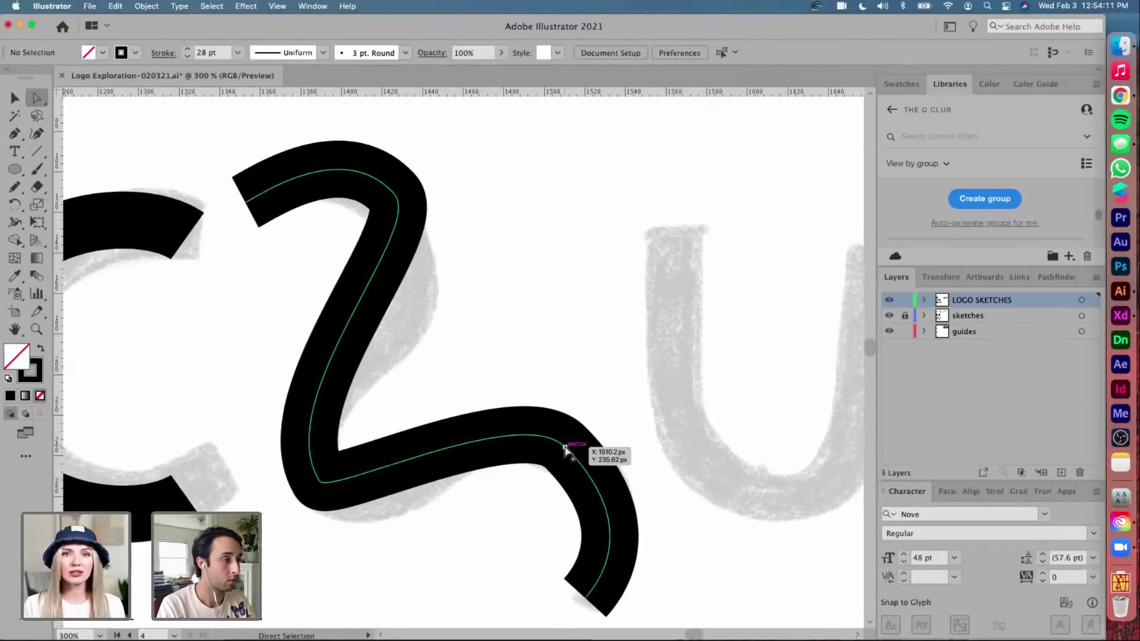
drag(520, 405, 521, 407)
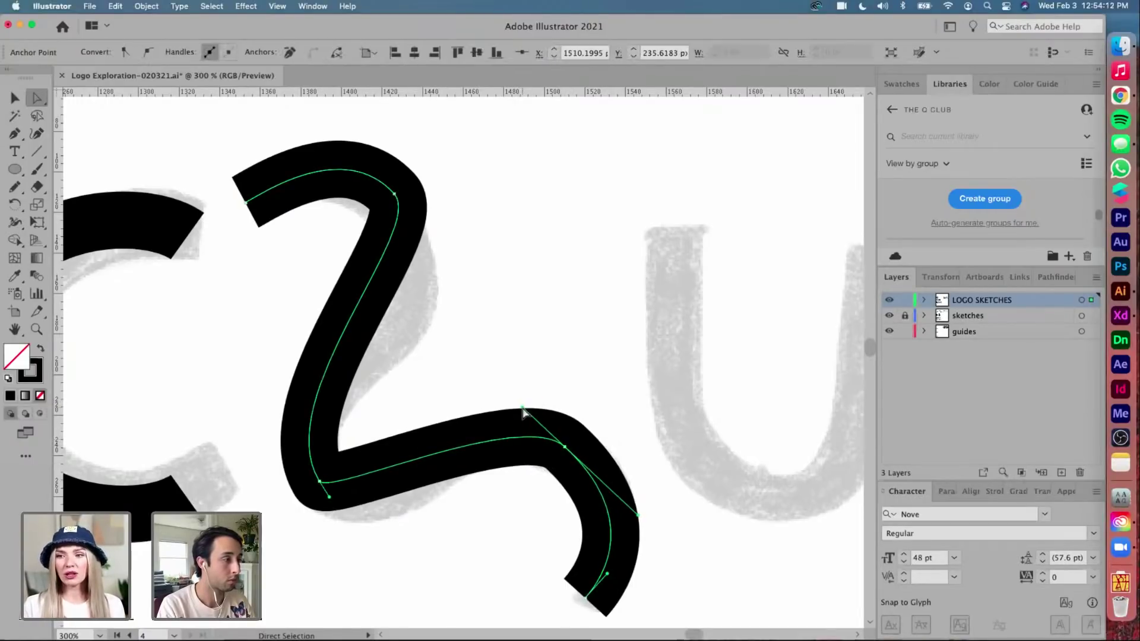
Round the L's lower-left bend with long handles, and shift the right bend and tail end together slightly down and right
click(320, 482)
drag(331, 503, 416, 582)
drag(529, 375, 633, 611)
mouse_move(563, 452)
mouse_down()
mouse_move(589, 464)
mouse_move(578, 466)
mouse_up()
Move the L's start anchor slightly up and left, shift the upper bend anchor down, and lengthen its handles to follow the sketch
click(368, 229)
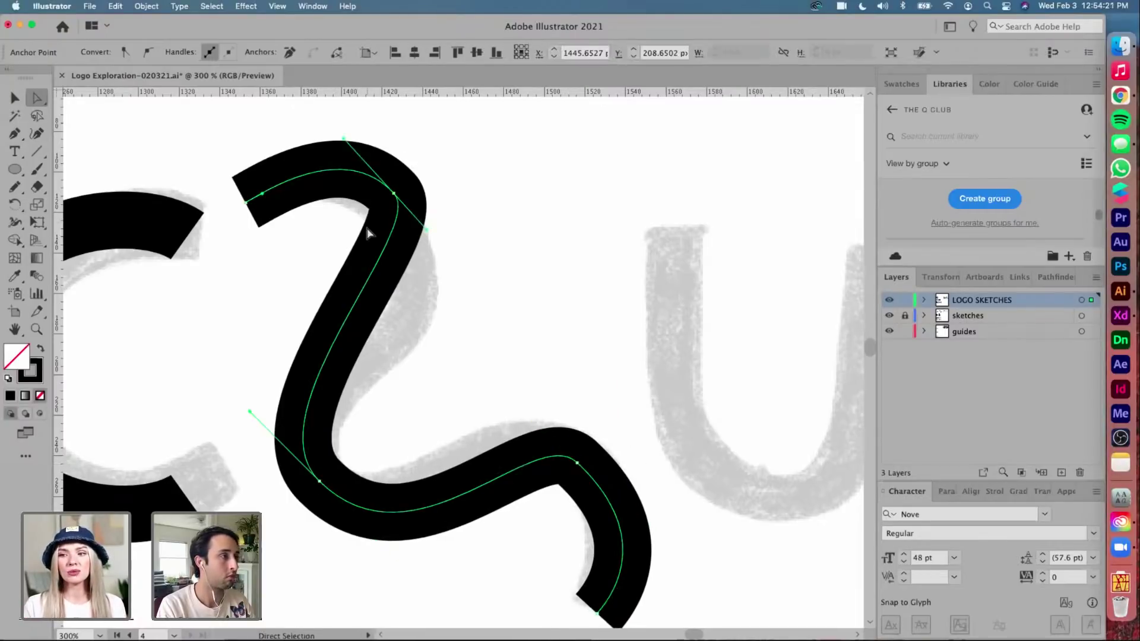
drag(349, 145, 331, 123)
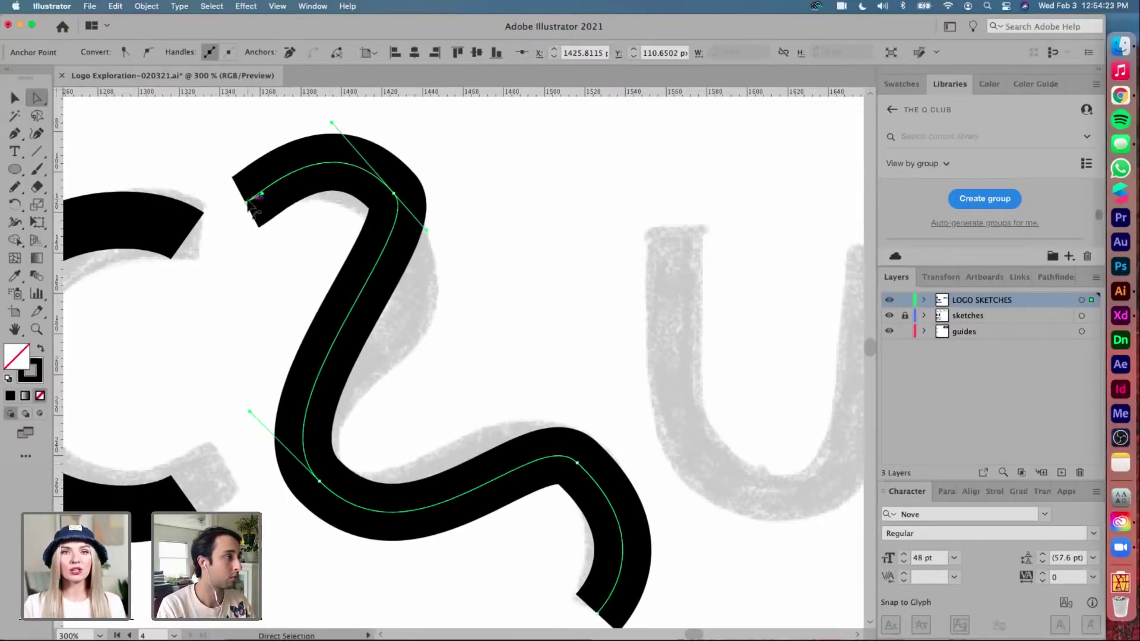
drag(246, 202, 238, 194)
mouse_move(393, 200)
mouse_down()
mouse_move(410, 217)
mouse_move(400, 220)
mouse_up()
drag(341, 145, 343, 138)
drag(433, 253, 454, 308)
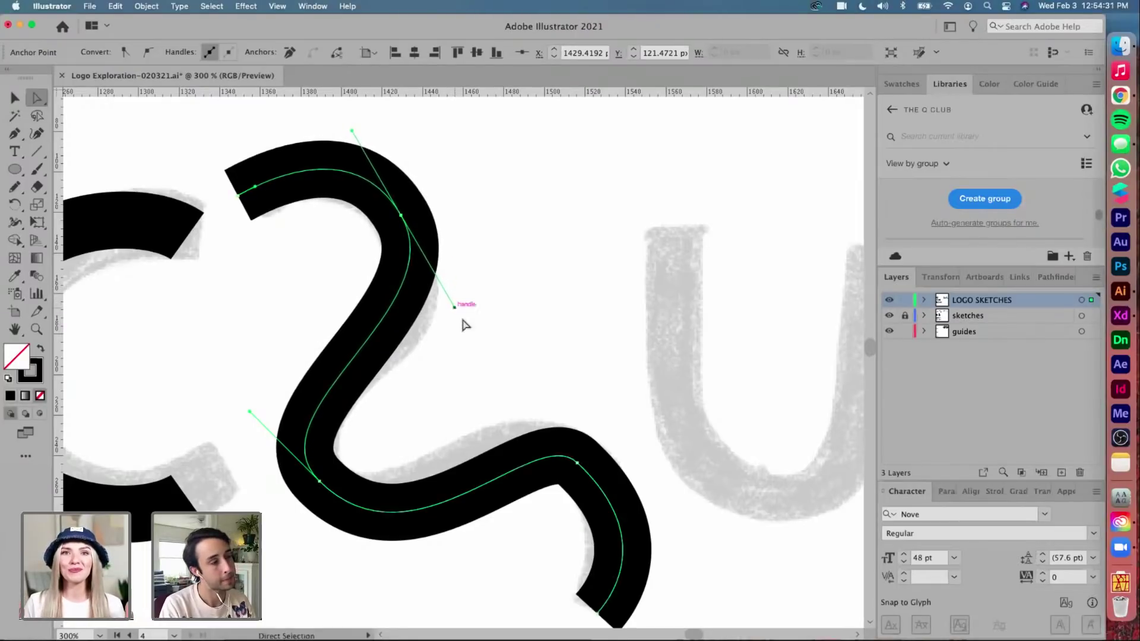
Reshape the L's tail by lengthening the right bend's handle toward the foot and moving the tail end up and left
click(577, 463)
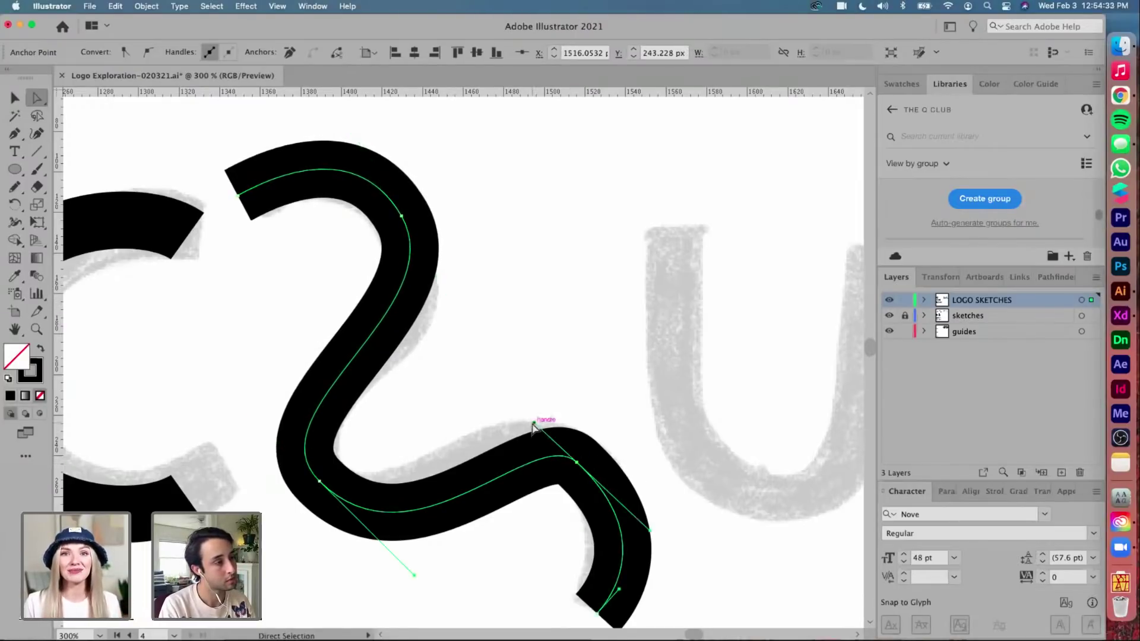
drag(534, 423, 526, 414)
scroll(613, 604, down, 2)
scroll(614, 604, right, 1)
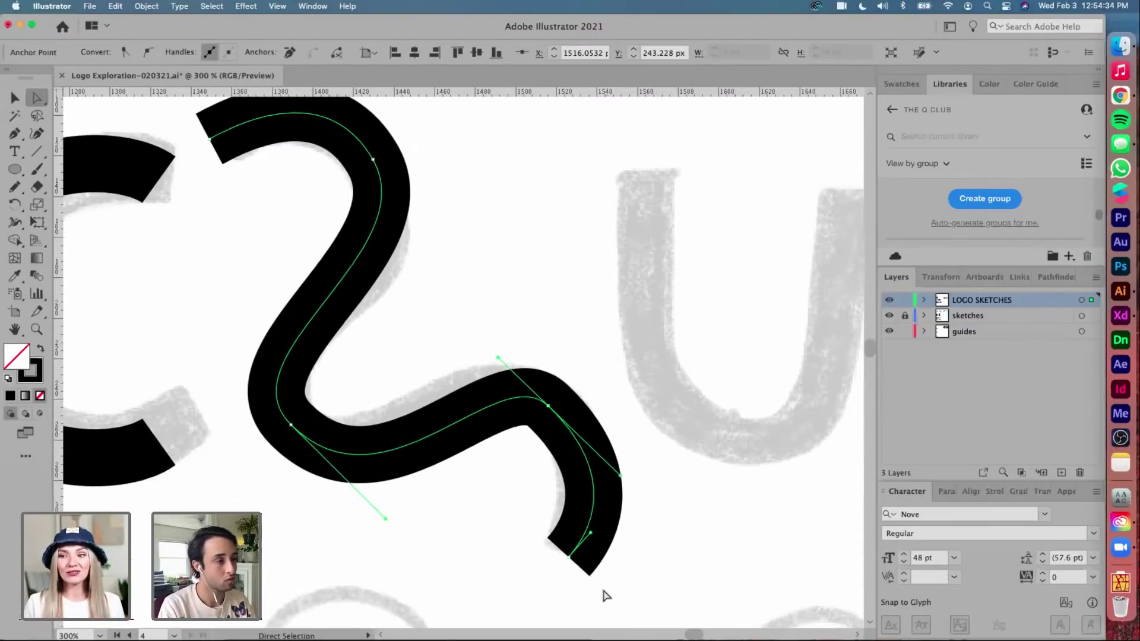
click(567, 561)
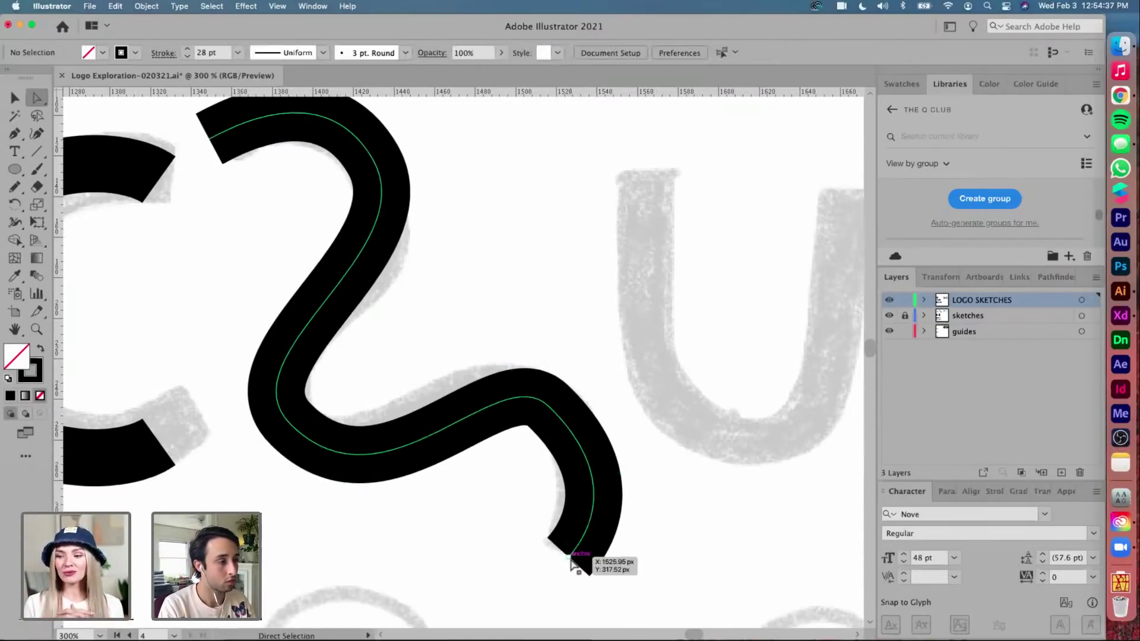
drag(568, 561, 537, 547)
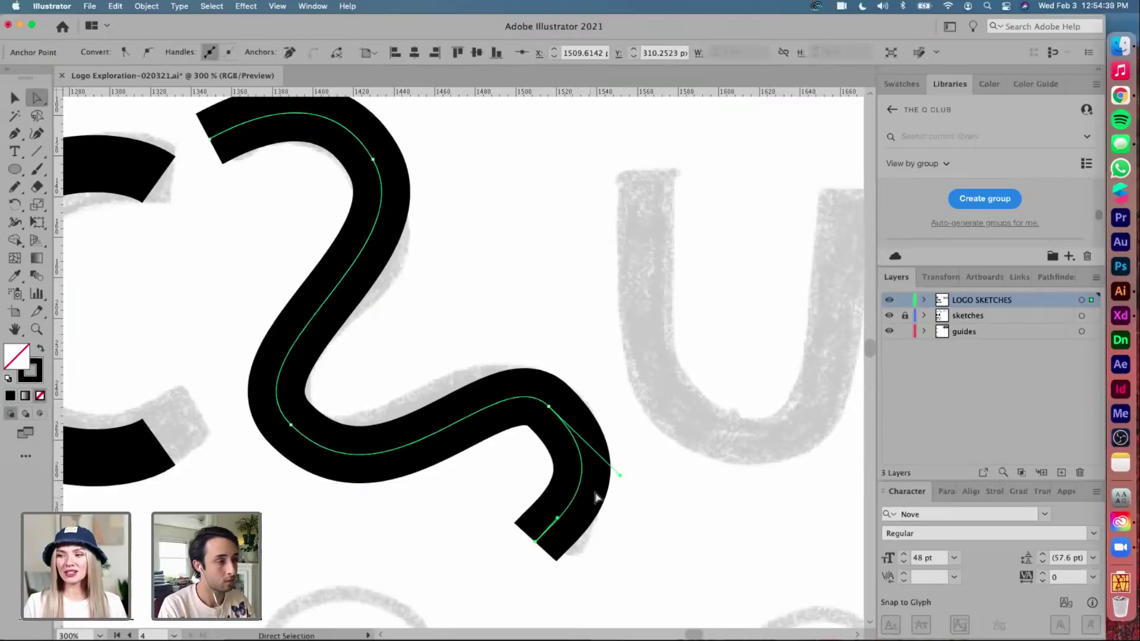
mouse_move(620, 475)
mouse_down()
mouse_move(624, 486)
mouse_move(620, 476)
mouse_up()
drag(548, 406, 552, 402)
drag(537, 541, 555, 515)
Fine-tune both handles of the L's right bend for a smoother curve, and deselect the path
click(552, 403)
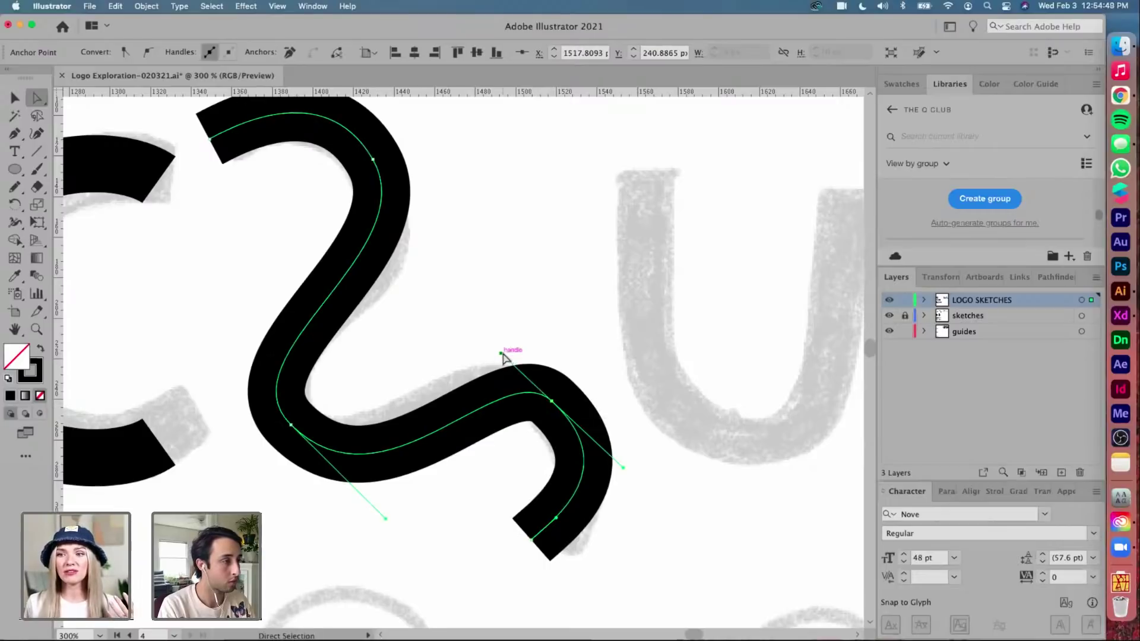
drag(501, 353, 501, 348)
drag(619, 473, 621, 464)
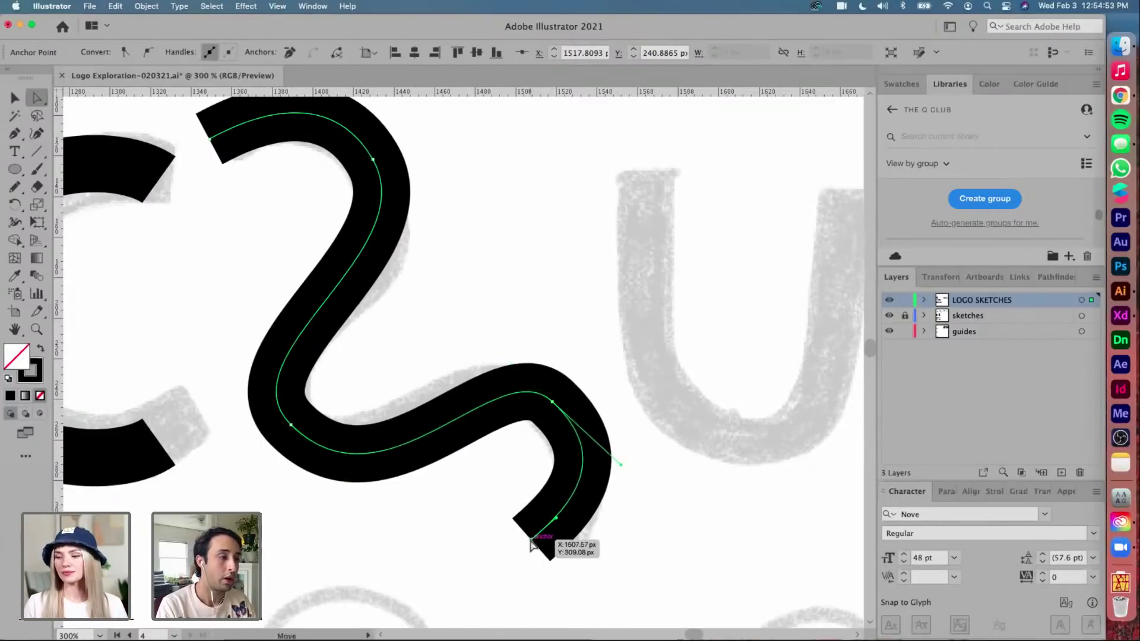
key(v)
click(596, 517)
Move the L's tail end slightly down and right, and lengthen the right bend's upper handle
scroll(596, 522, down, 3)
scroll(596, 522, down, 1)
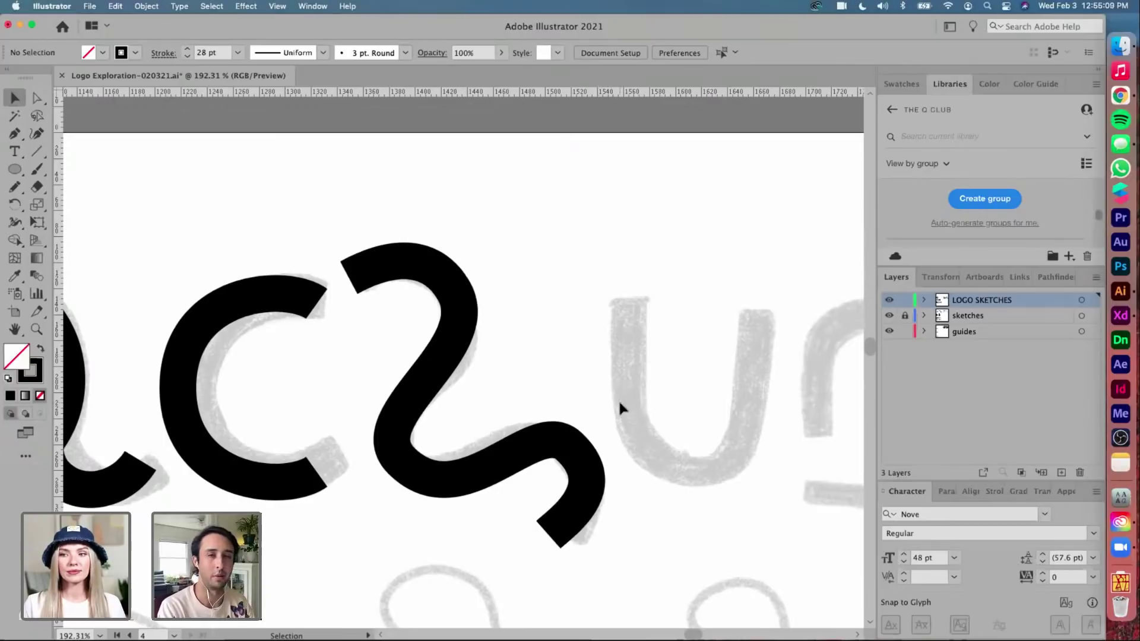
scroll(619, 403, down, 2)
key(a)
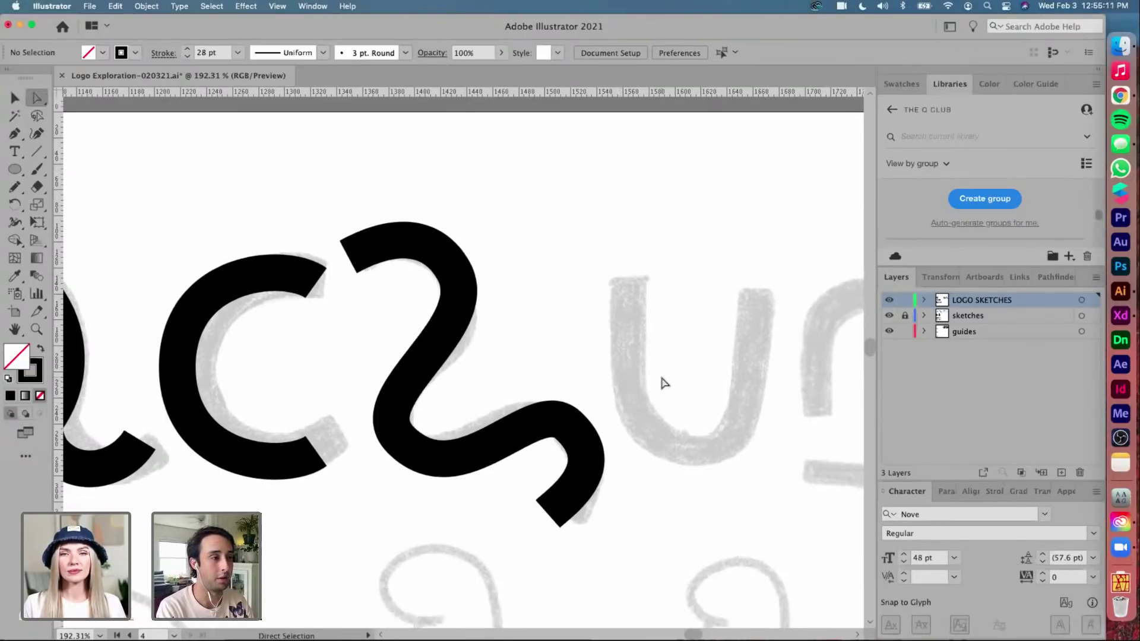
drag(661, 377, 506, 532)
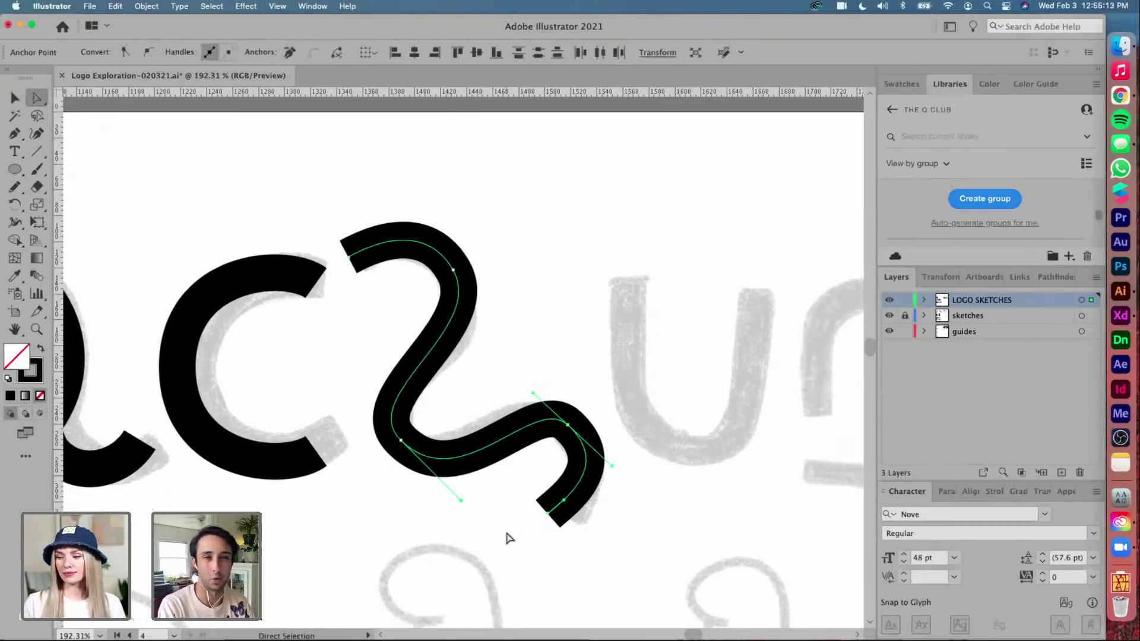
scroll(508, 537, up, 3)
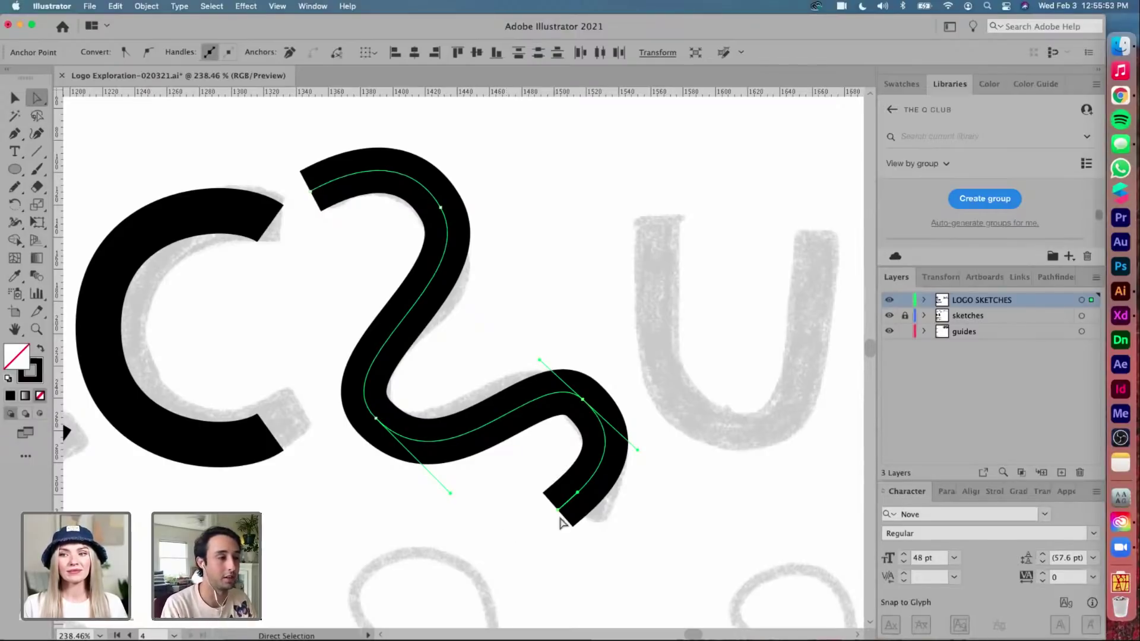
drag(614, 538, 573, 518)
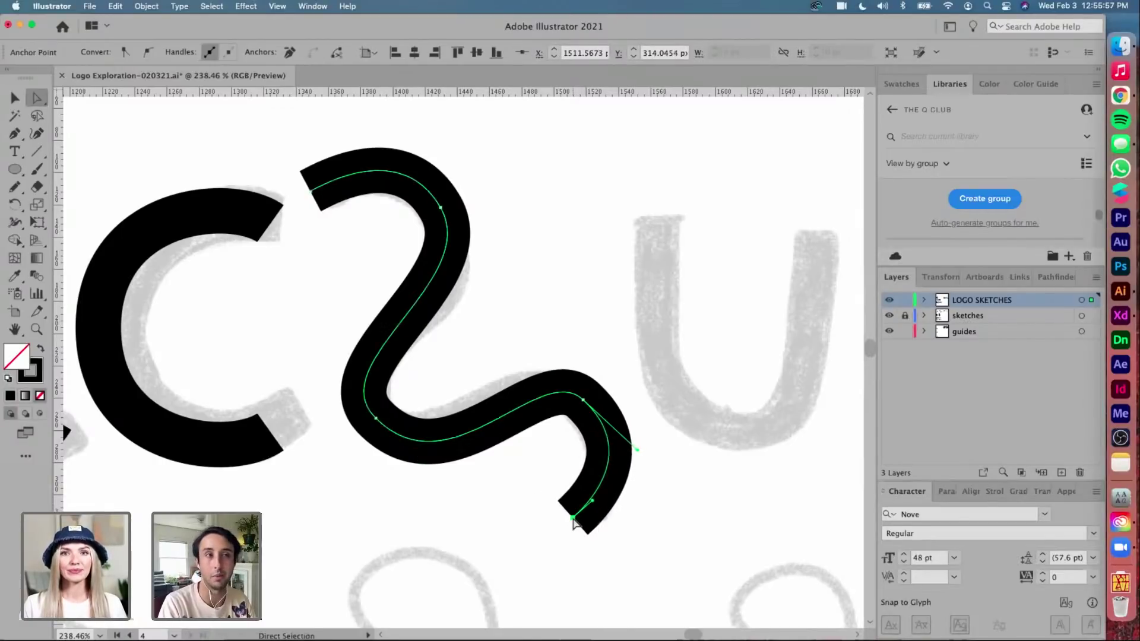
click(584, 399)
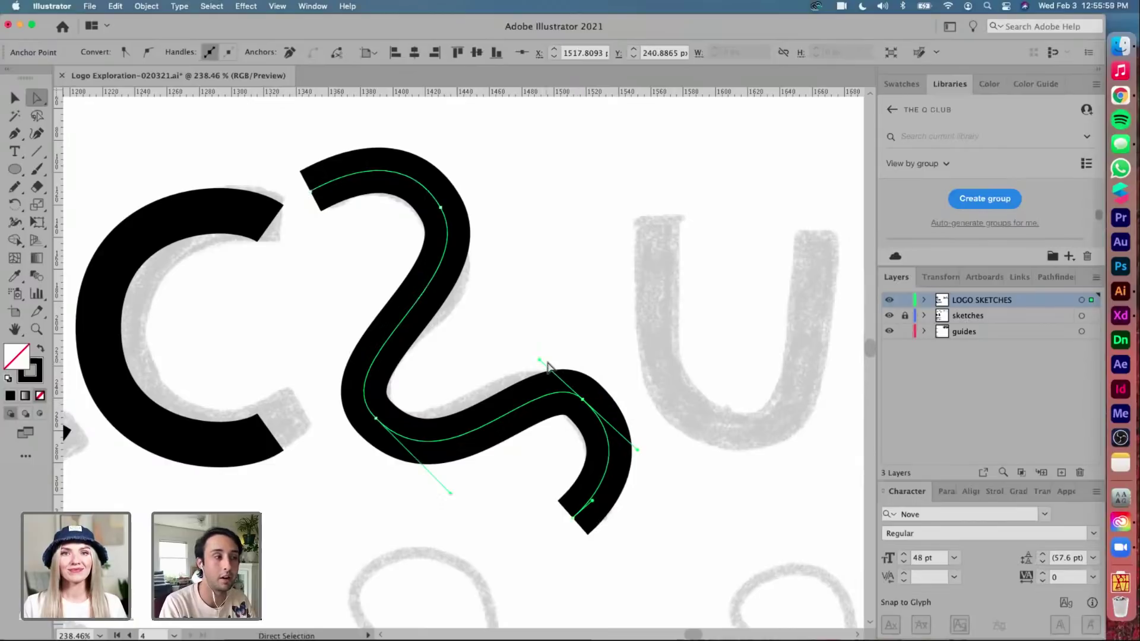
drag(539, 359, 532, 353)
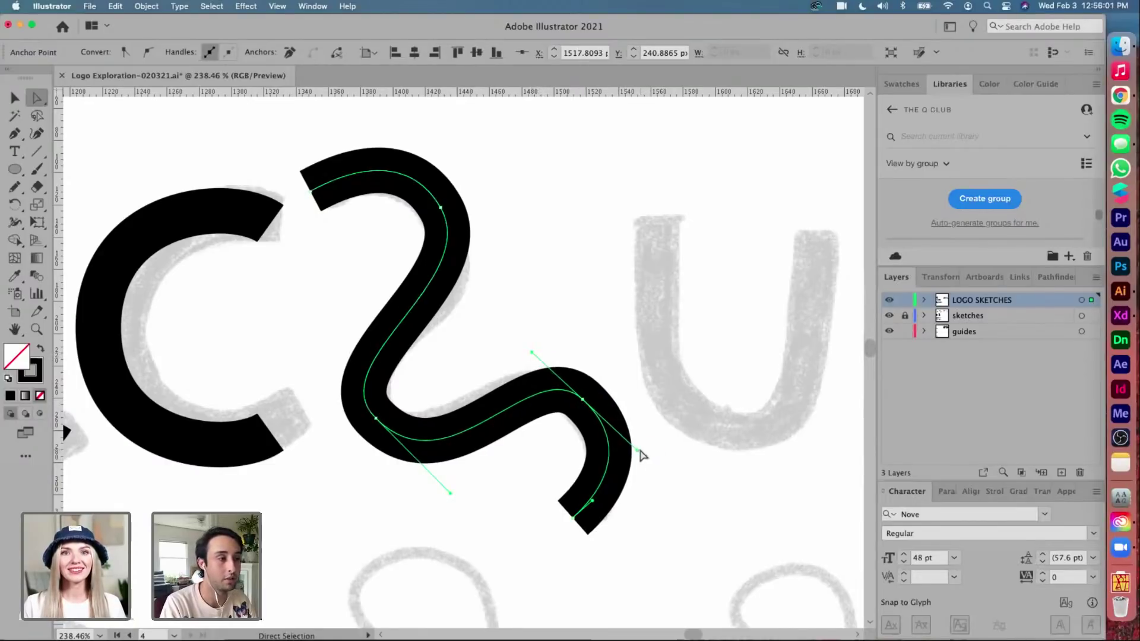
Nudge the anchors of the L's upper and lower-left bends up and left, shortening the upper handle and steepening the lower-left handles
drag(440, 207, 436, 201)
drag(397, 134, 391, 142)
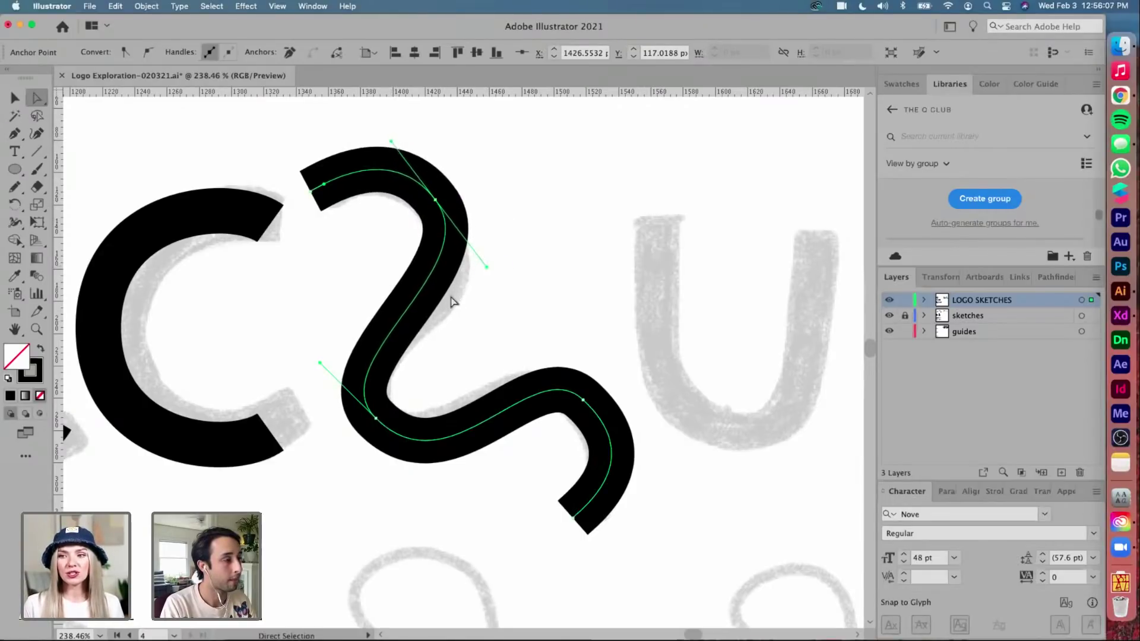
click(321, 351)
click(375, 417)
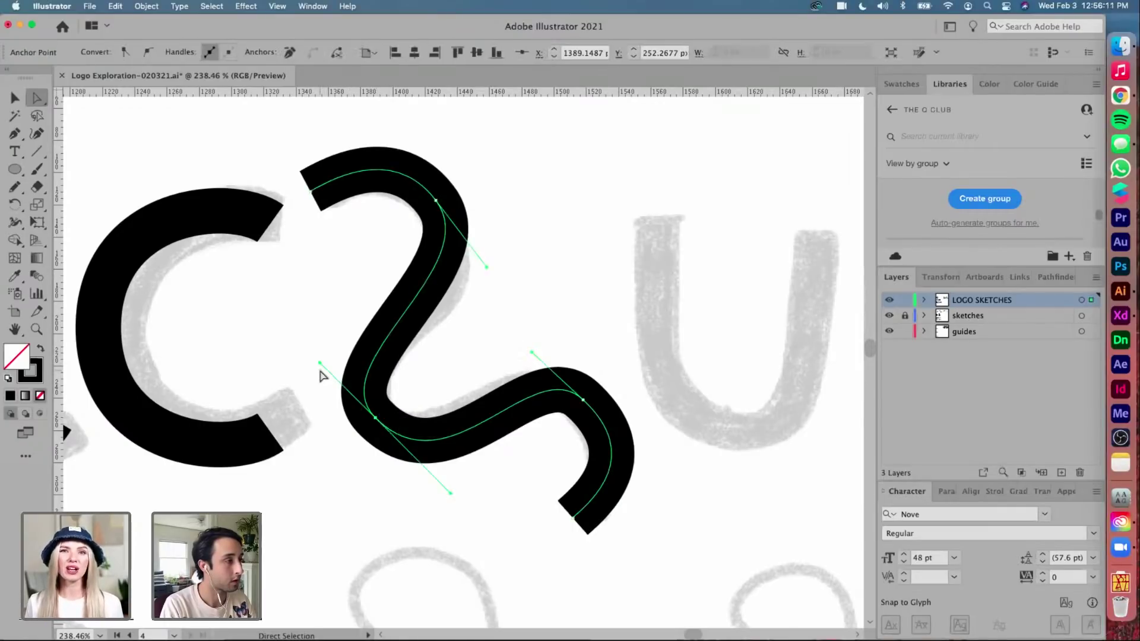
drag(319, 361, 313, 335)
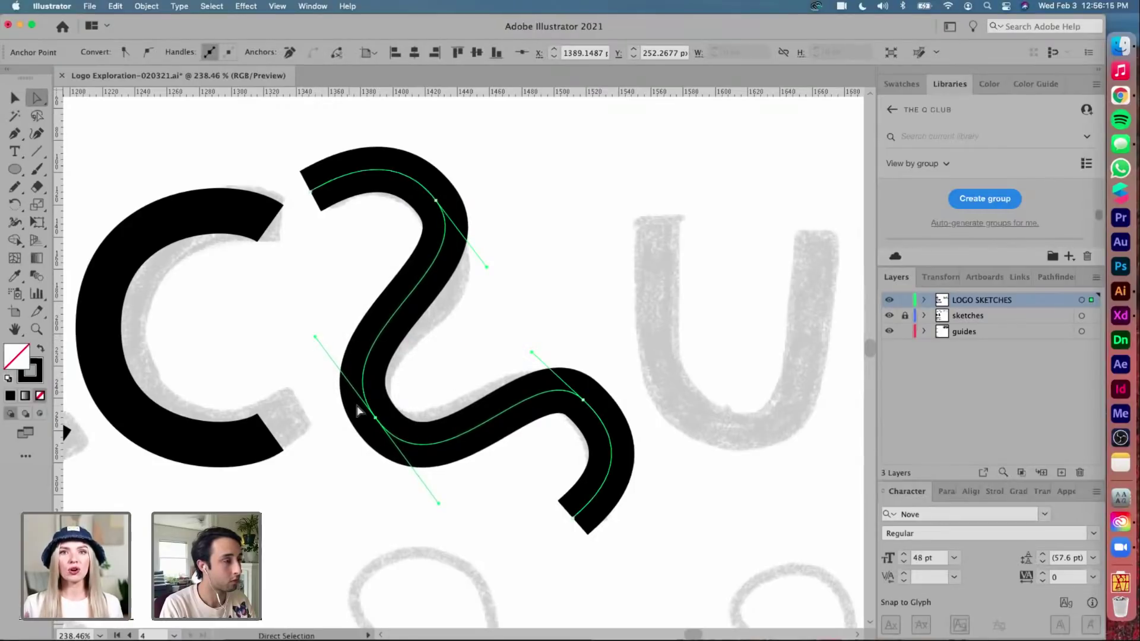
drag(375, 417, 371, 412)
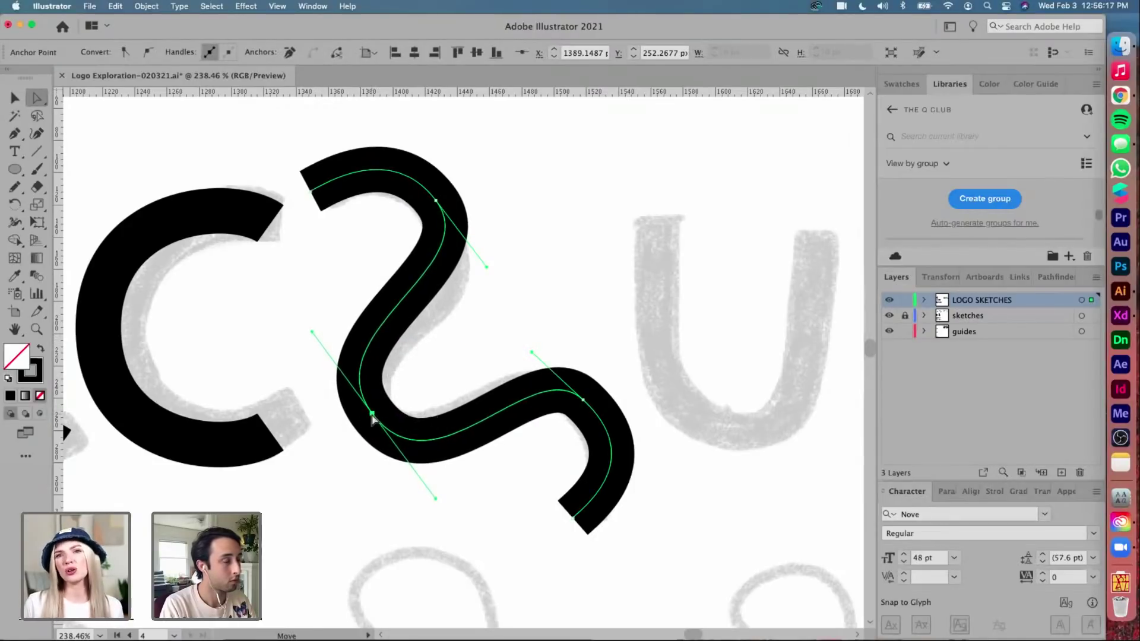
Move the L's upper bend anchor up and left, and adjust both of its handles to keep the curve smooth
drag(436, 201, 427, 188)
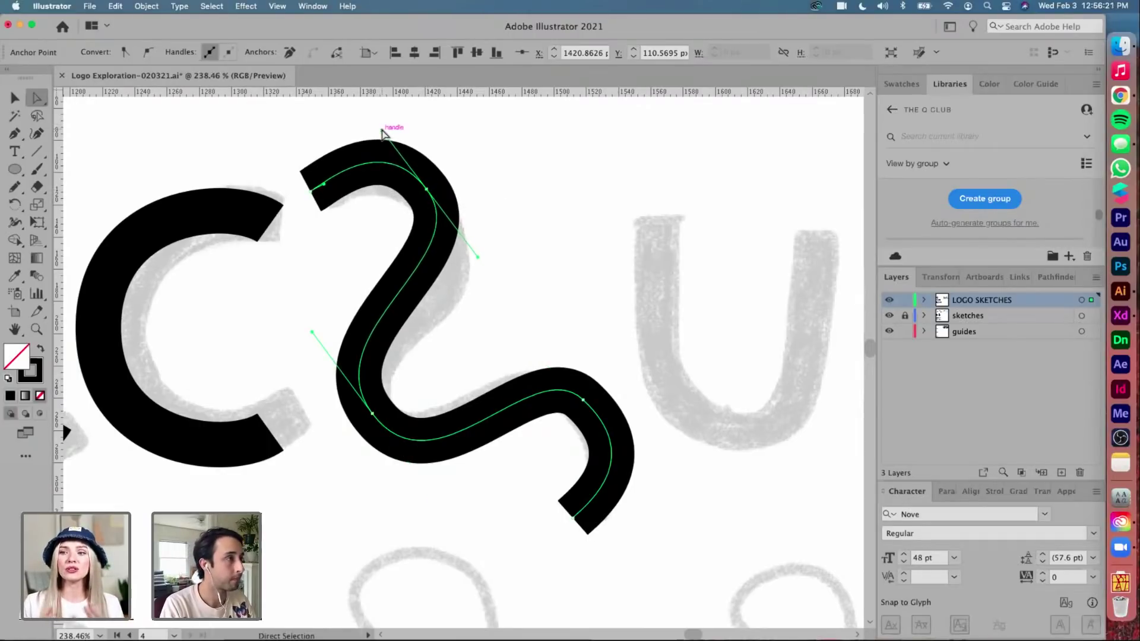
drag(386, 141, 389, 144)
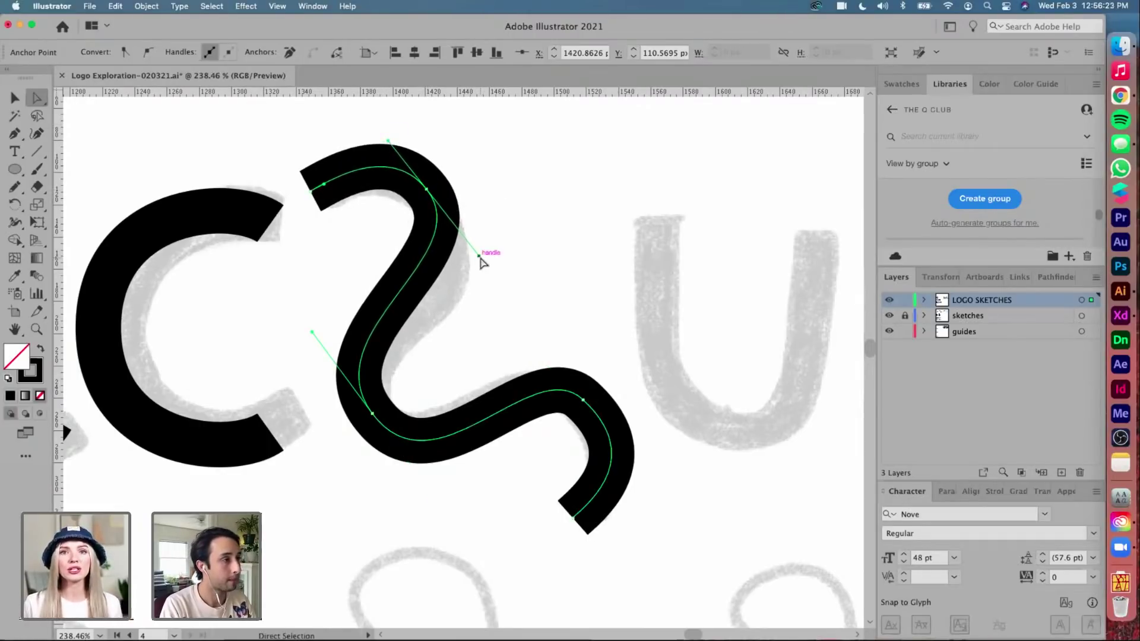
drag(480, 258, 480, 269)
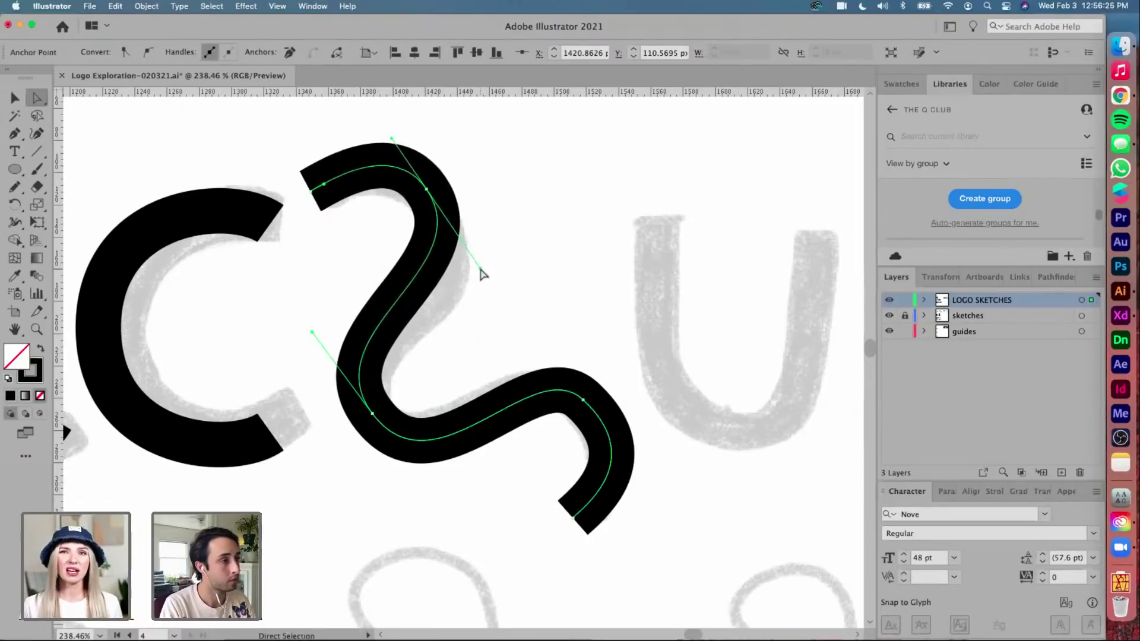
Shift the L's tail end left and slightly up, refine the right bend's handles for a smoother curve, and deselect the path
click(583, 399)
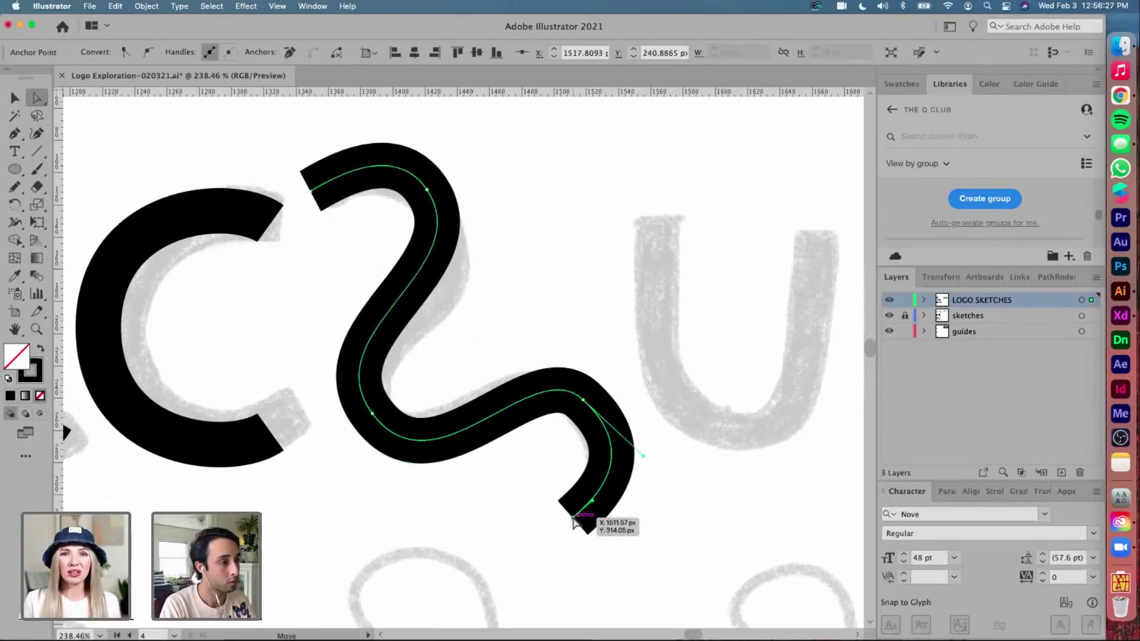
drag(573, 522, 556, 521)
click(583, 400)
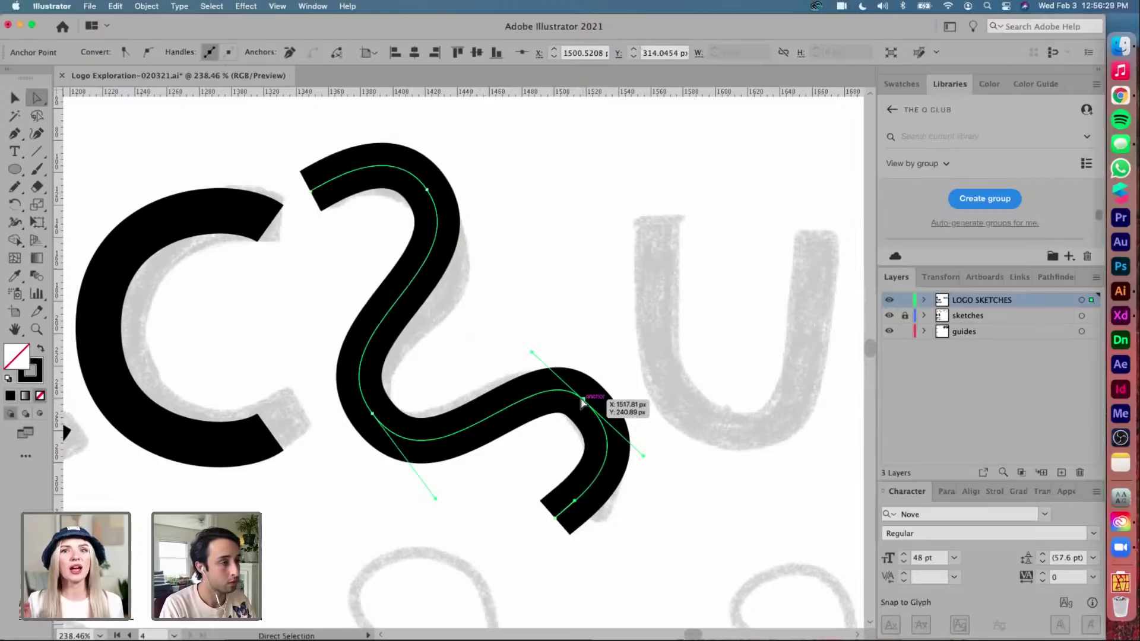
drag(533, 352, 535, 348)
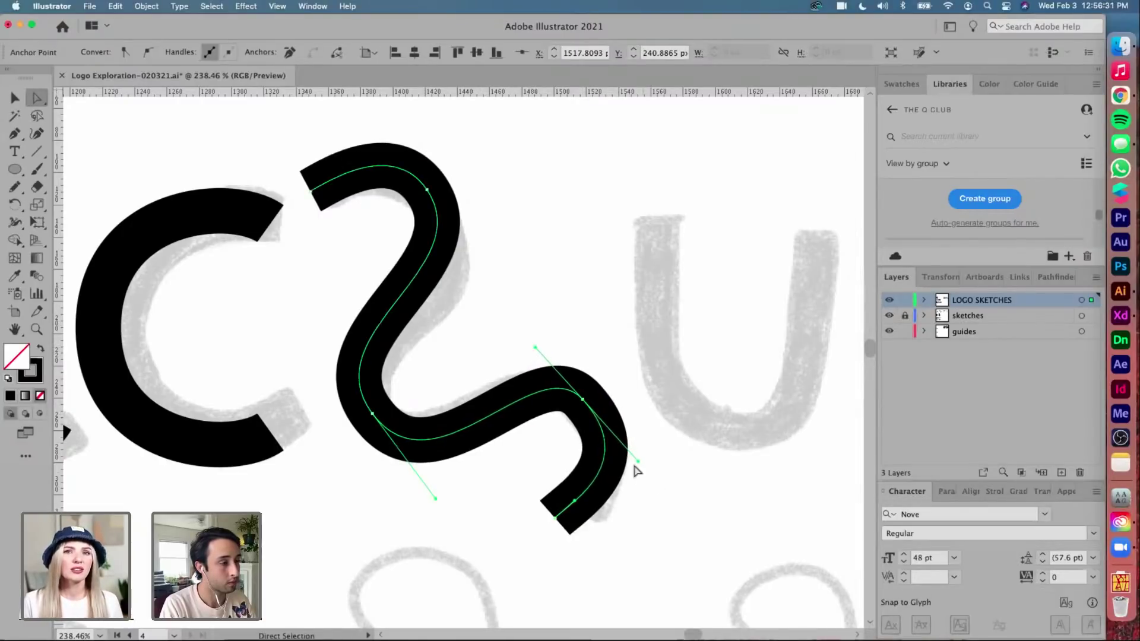
drag(633, 454, 635, 450)
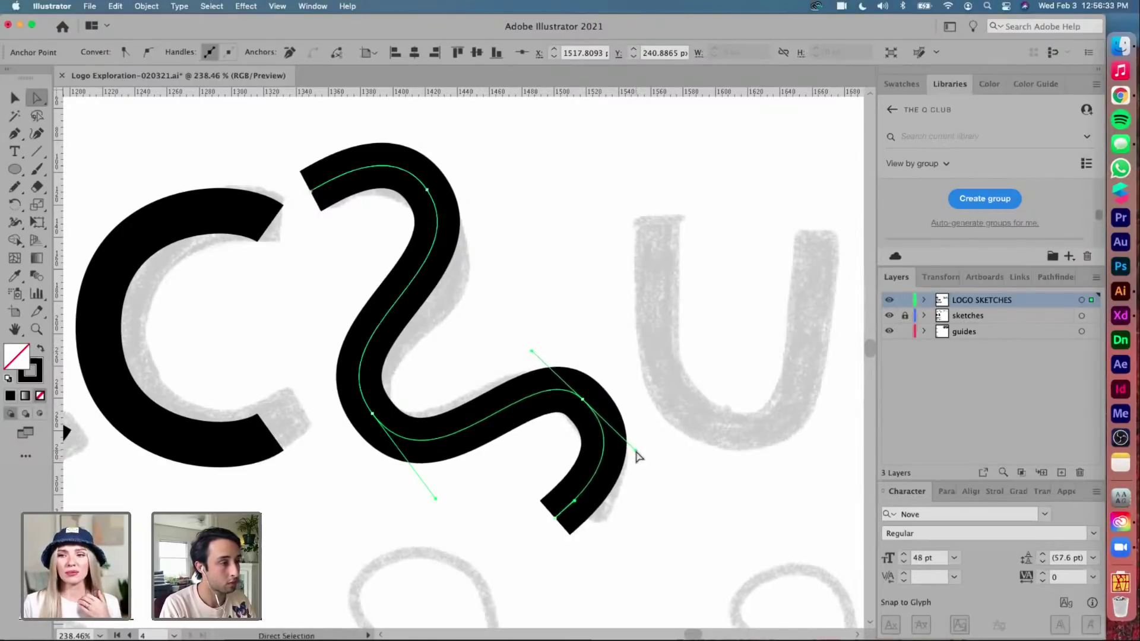
click(557, 520)
drag(557, 520, 548, 512)
key(v)
click(637, 325)
scroll(636, 325, down, 5)
scroll(635, 325, up, 5)
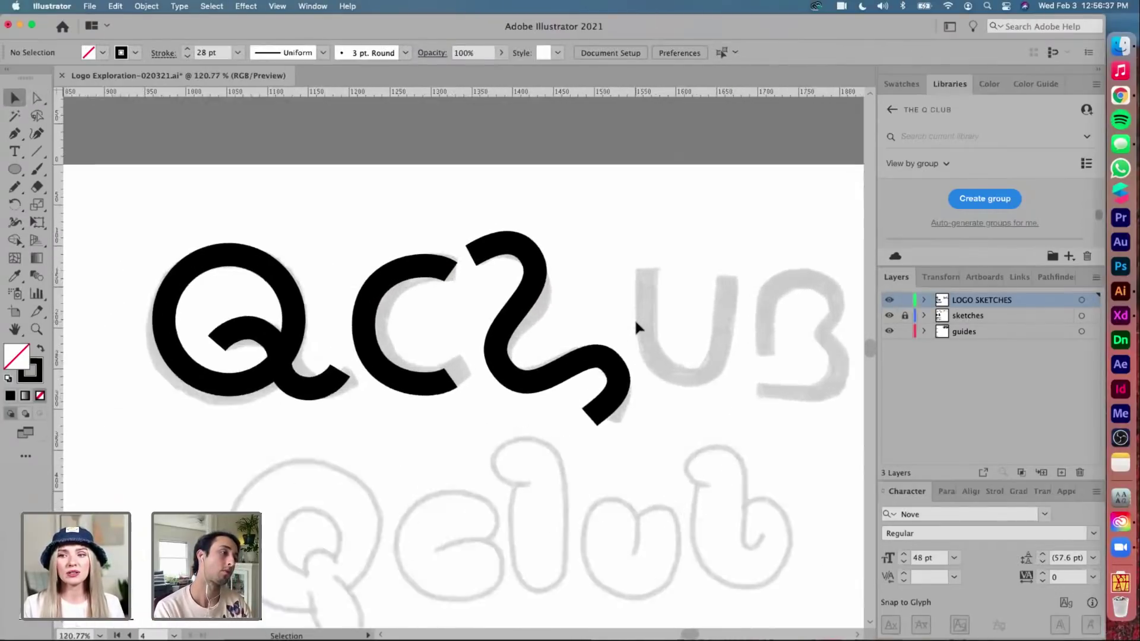
Add a horizontal ruler guide near the top of the letters Q and C
key(p)
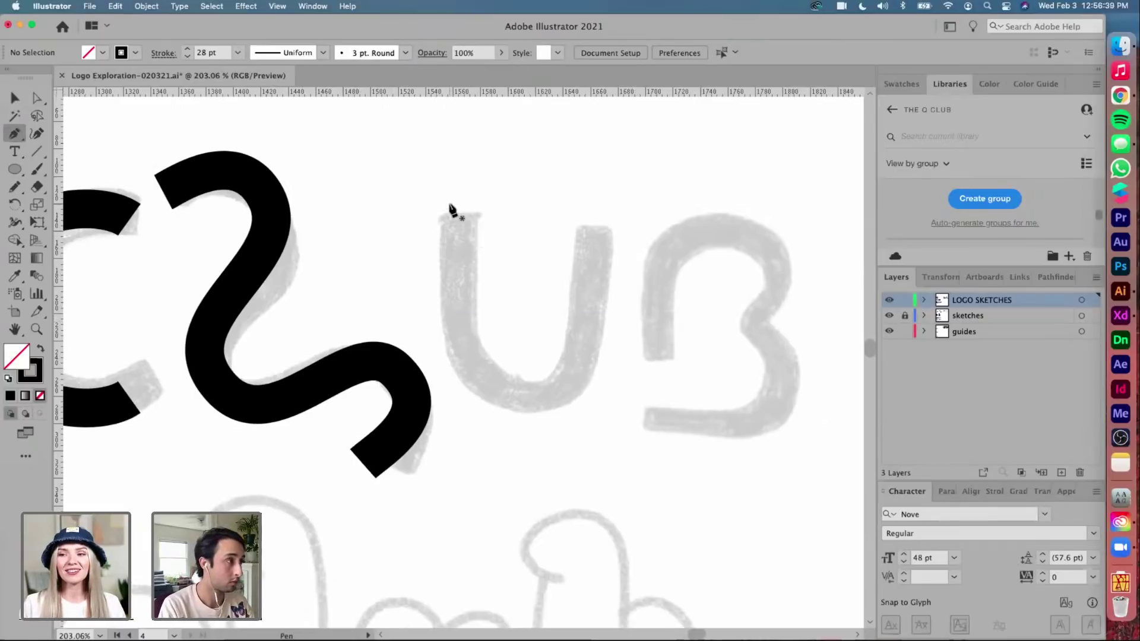
scroll(452, 197, left, 4)
key(v)
drag(473, 94, 201, 204)
scroll(198, 208, left, 12)
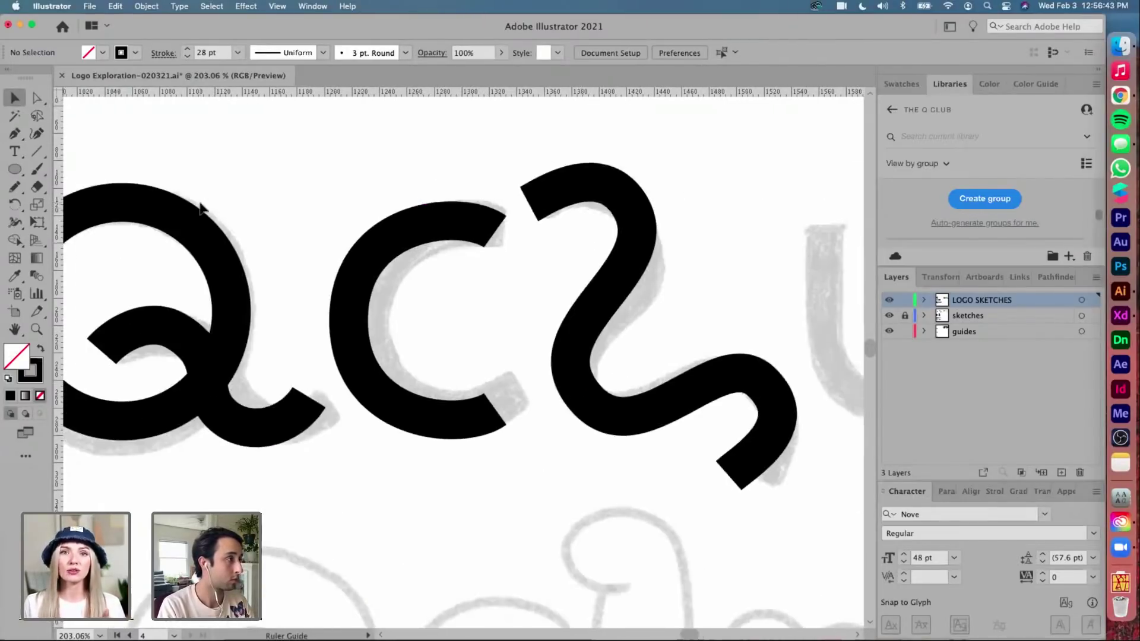
Scale the Q's ring down slightly from its top edge, keeping its base in place and bringing its top closer to the guide
scroll(272, 205, left, 4)
click(290, 215)
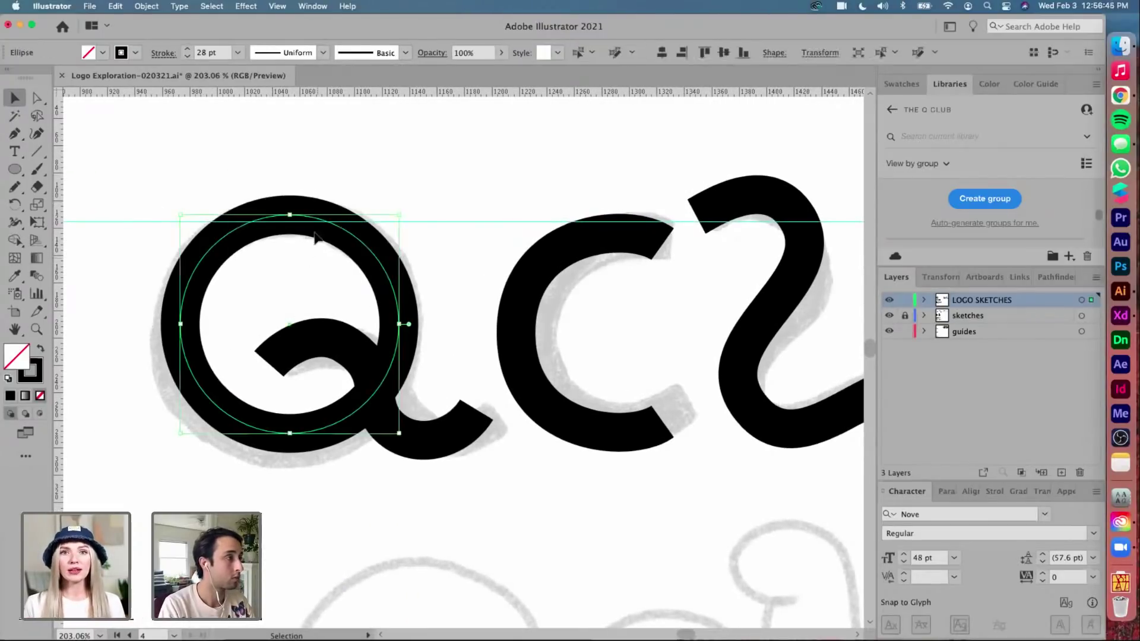
drag(290, 215, 287, 231)
click(425, 176)
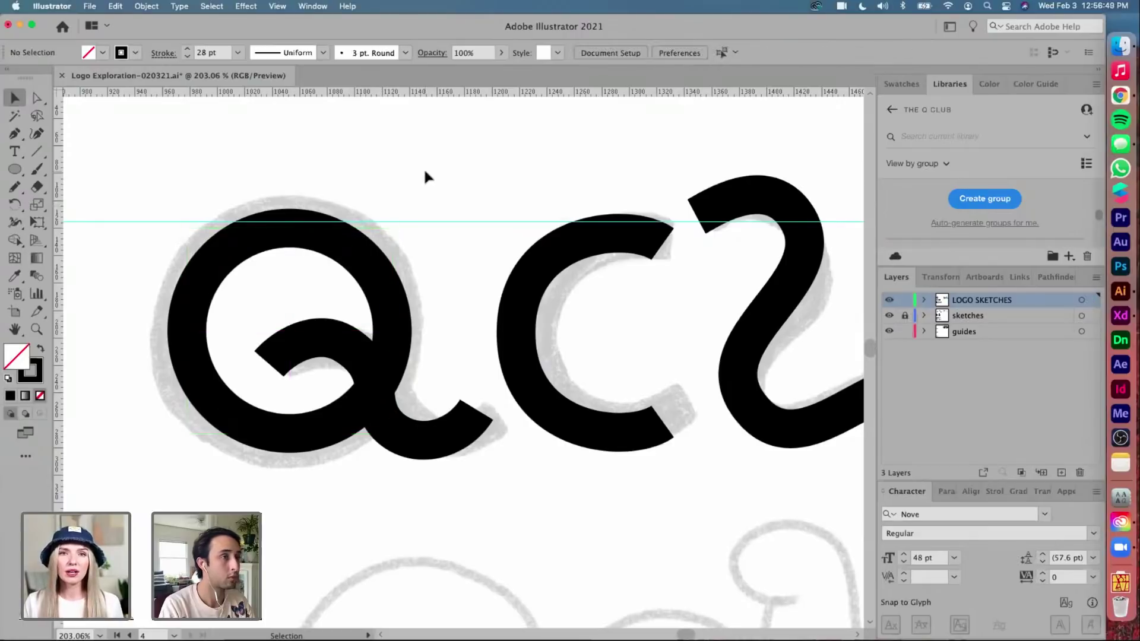
Draw the U's left half with the Pen tool: a straight stem down from the guide, curving into a base anchor at about X 1604, Y 258 px
scroll(425, 176, right, 15)
scroll(513, 235, up, 5)
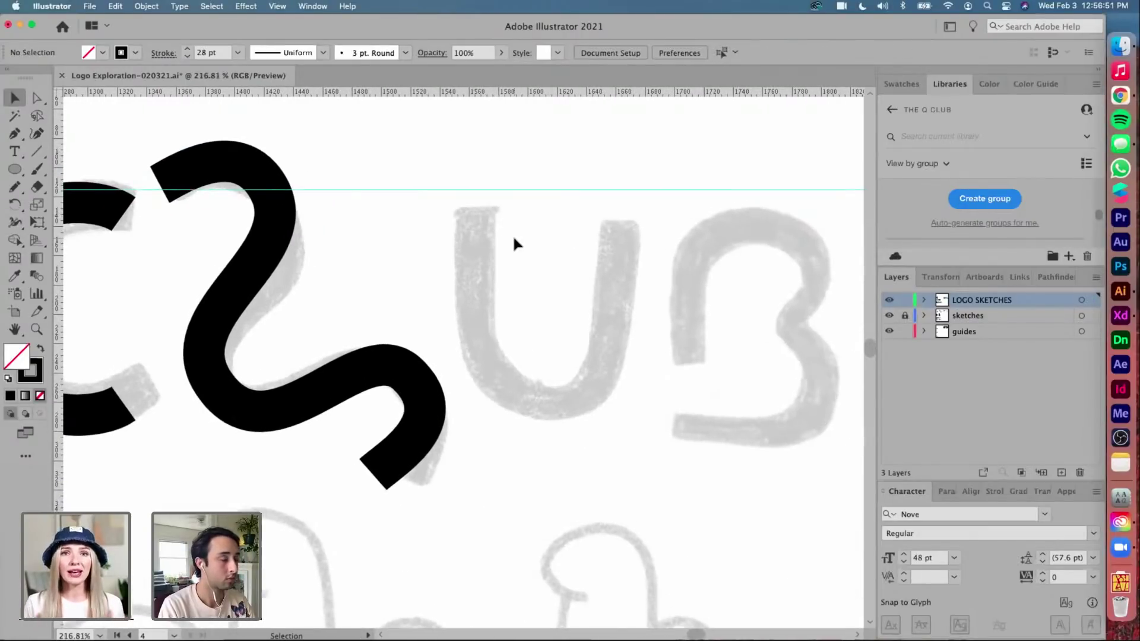
scroll(513, 234, up, 2)
scroll(512, 234, down, 1)
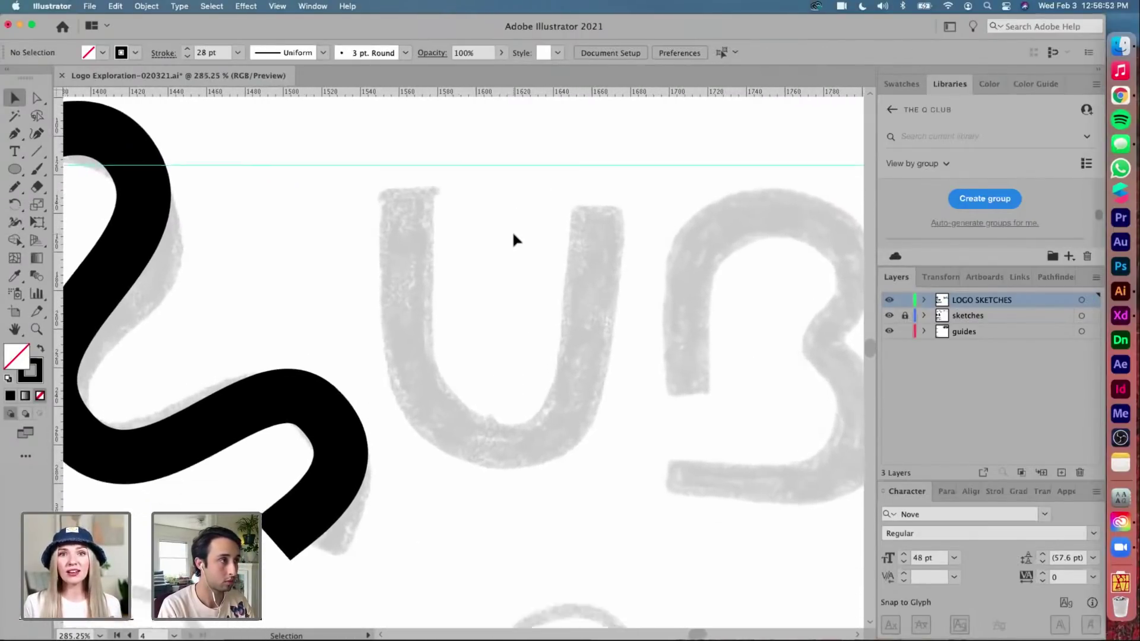
key(p)
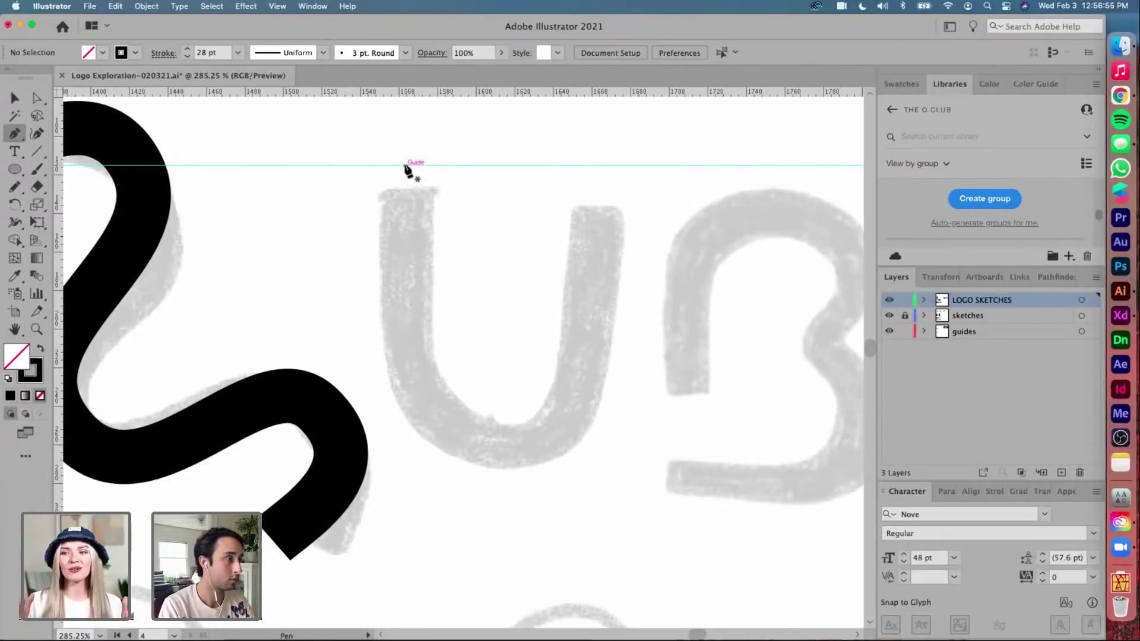
click(404, 166)
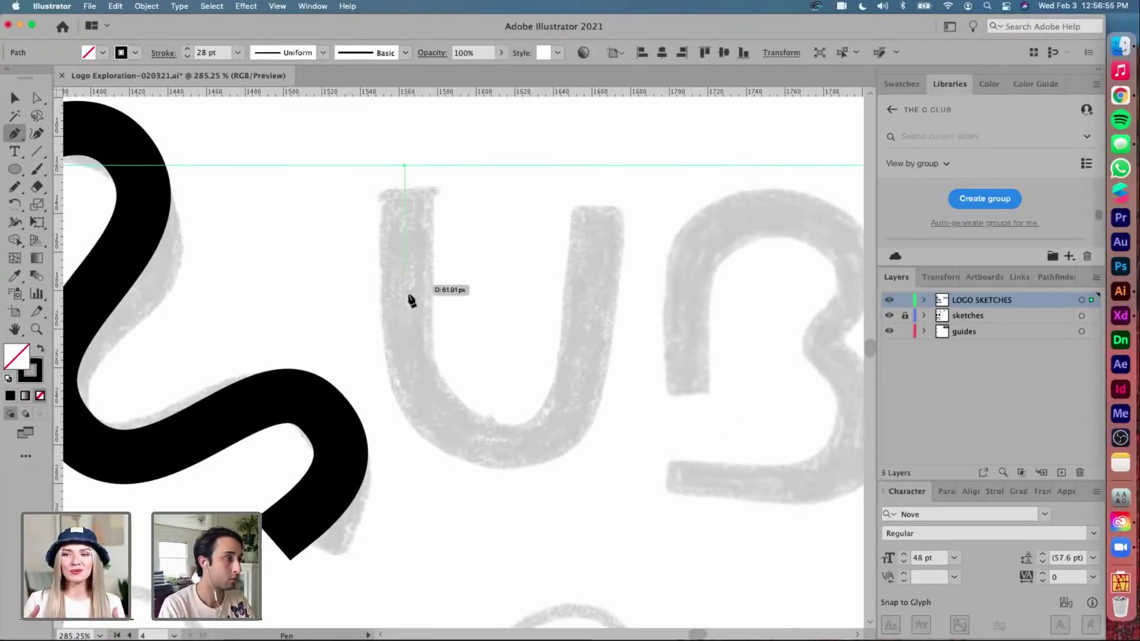
click(405, 347)
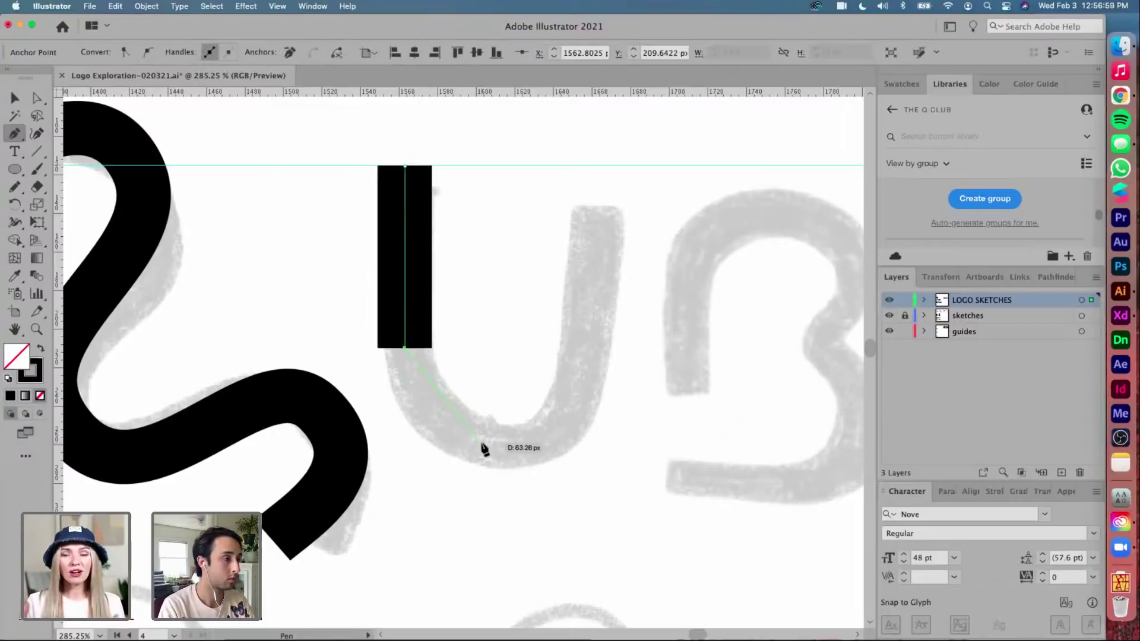
drag(483, 441, 568, 439)
key(v)
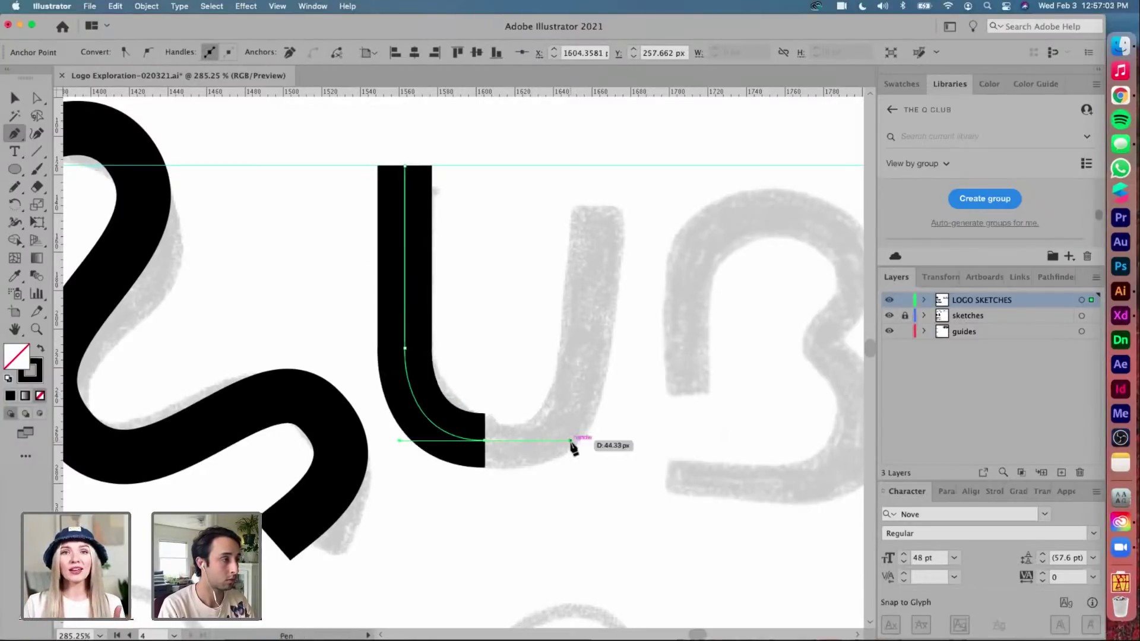
key(a)
click(484, 441)
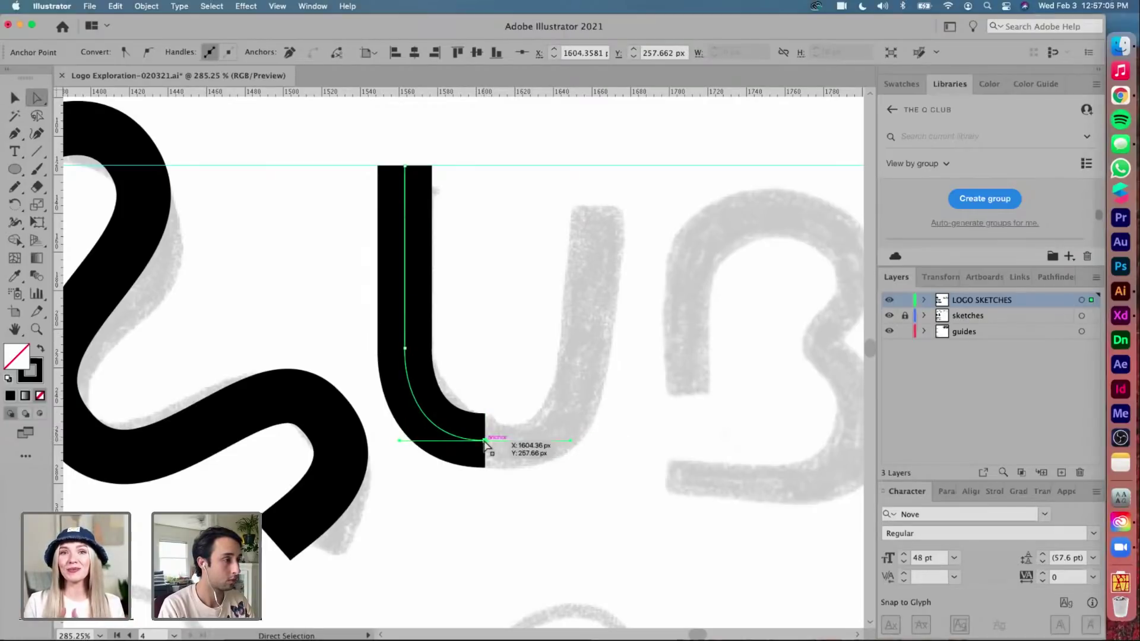
Duplicate the U half to the right, reflect the copy across the vertical axis, and space the two base ends about 21 px apart
key(v)
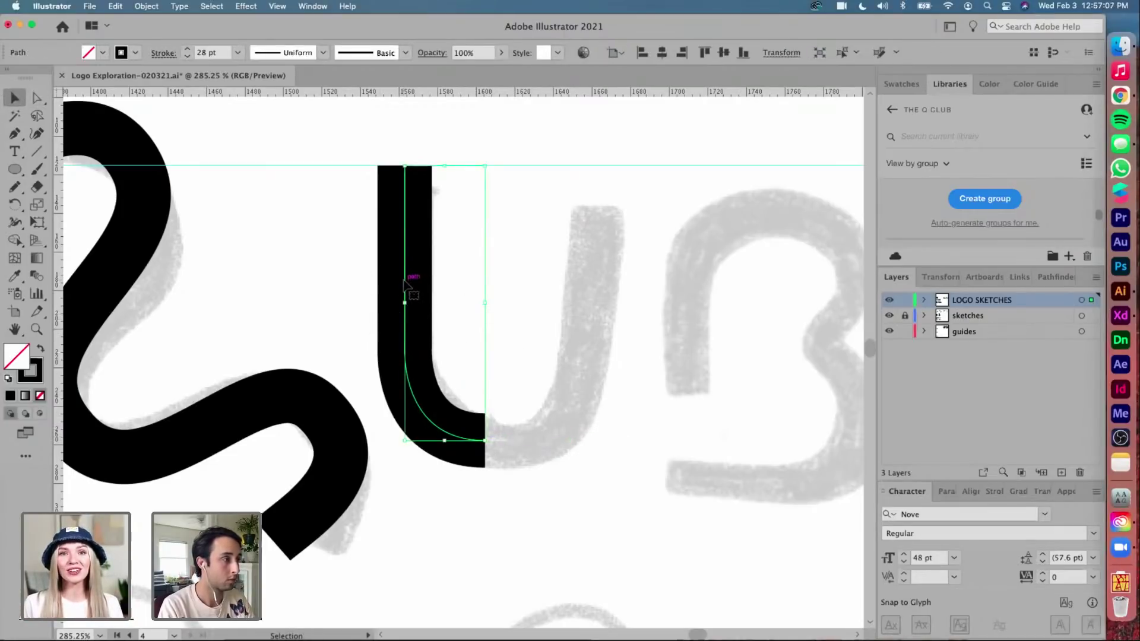
drag(450, 285, 595, 284)
click(153, 6)
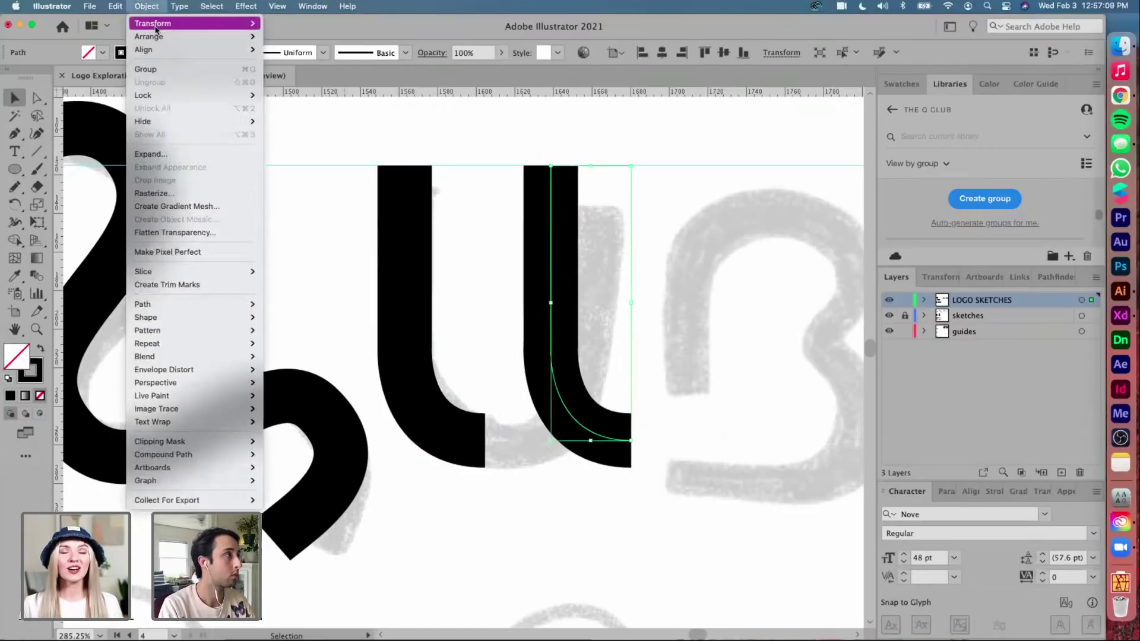
mouse_move(196, 25)
click(311, 73)
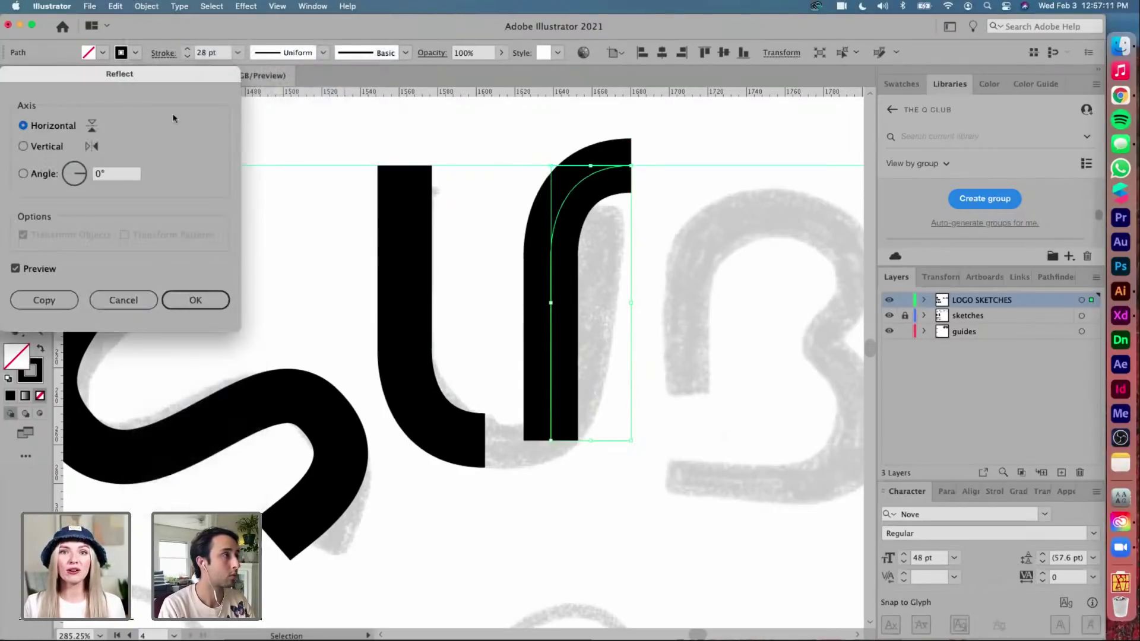
click(51, 146)
key(Return)
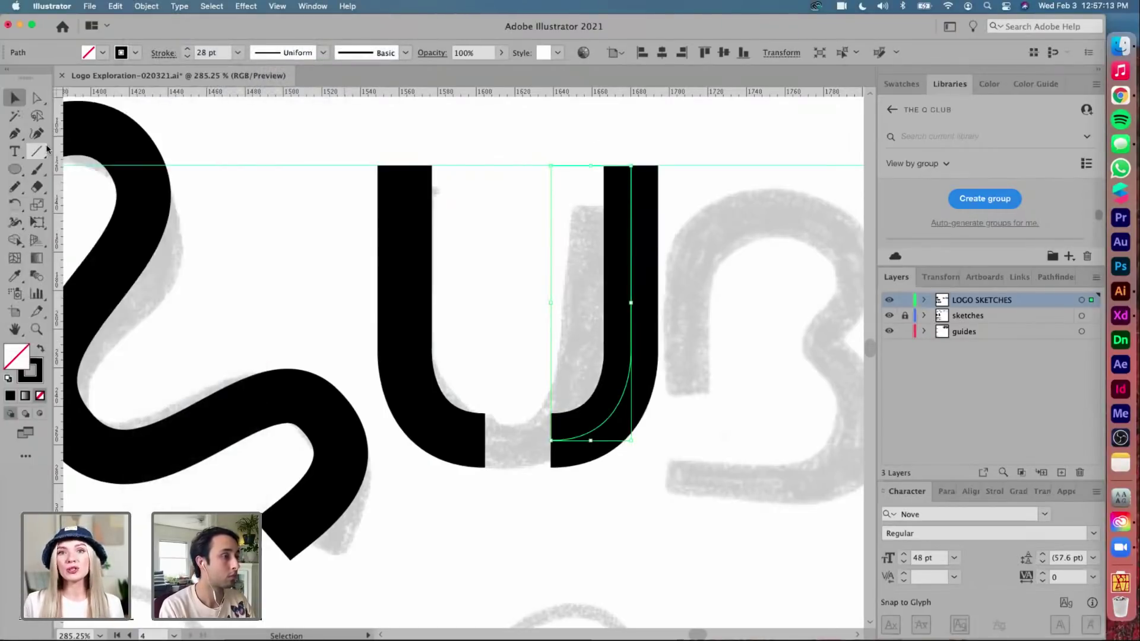
drag(634, 246, 568, 247)
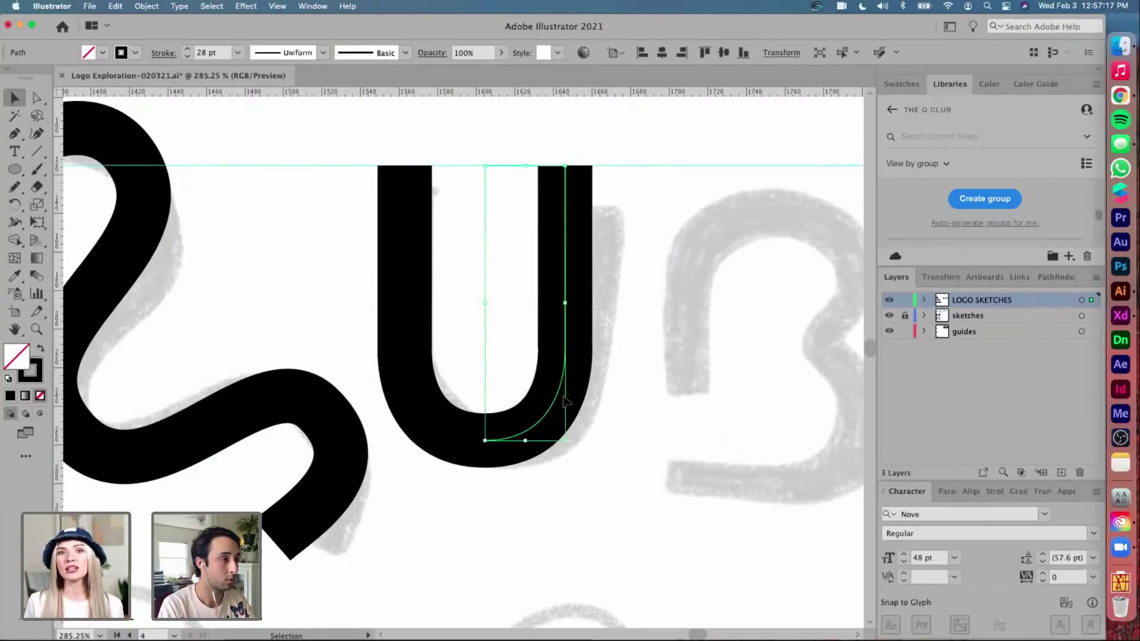
drag(559, 403, 599, 399)
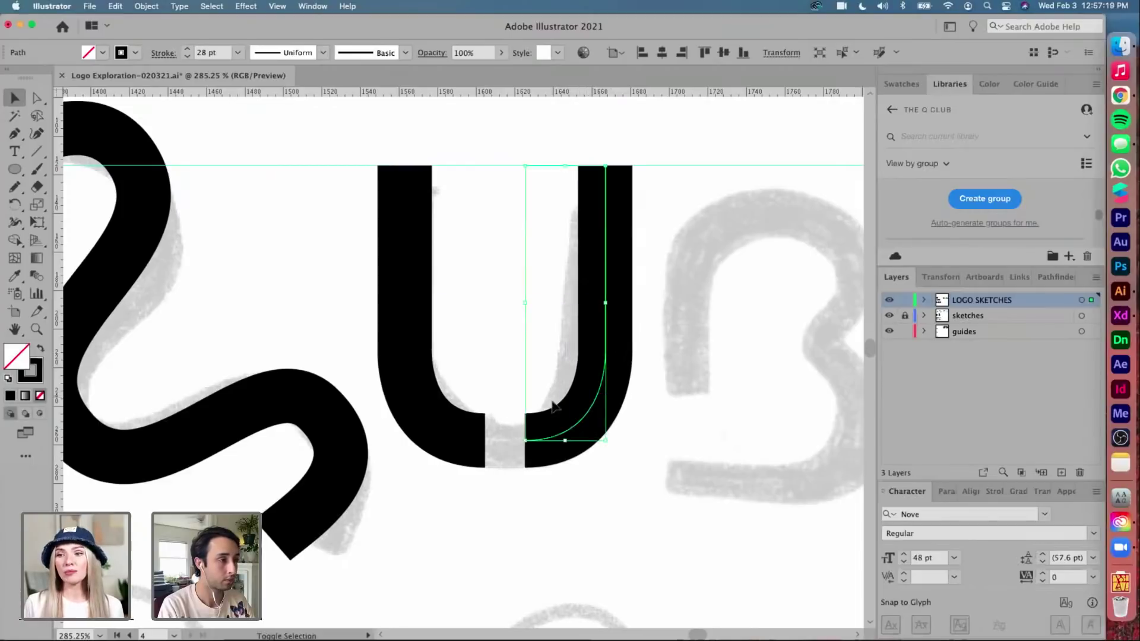
Join the two base ends of the U with a straight Pen segment in outline view, and return to preview
scroll(504, 414, up, 5)
scroll(503, 412, down, 5)
scroll(503, 413, right, 2)
key(super+y)
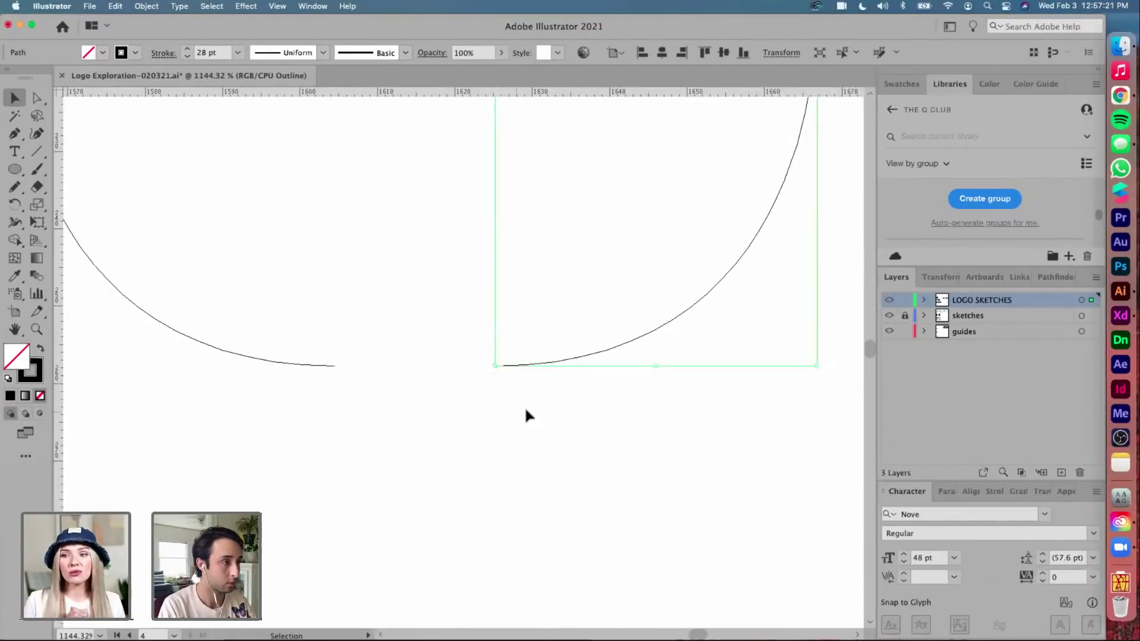
key(p)
click(495, 366)
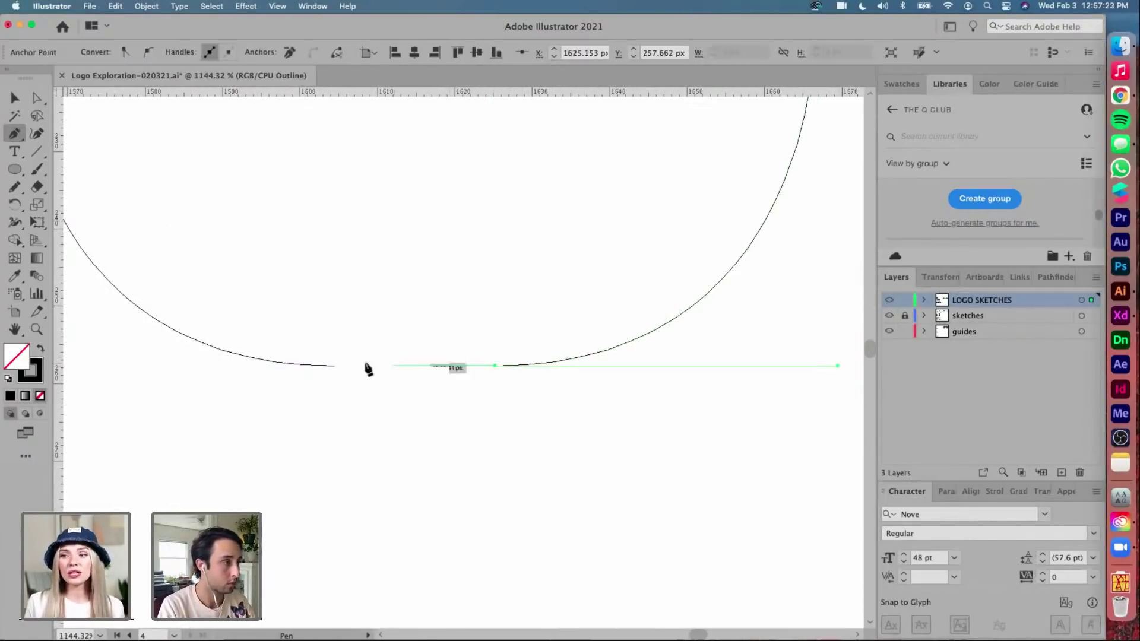
click(336, 366)
key(v)
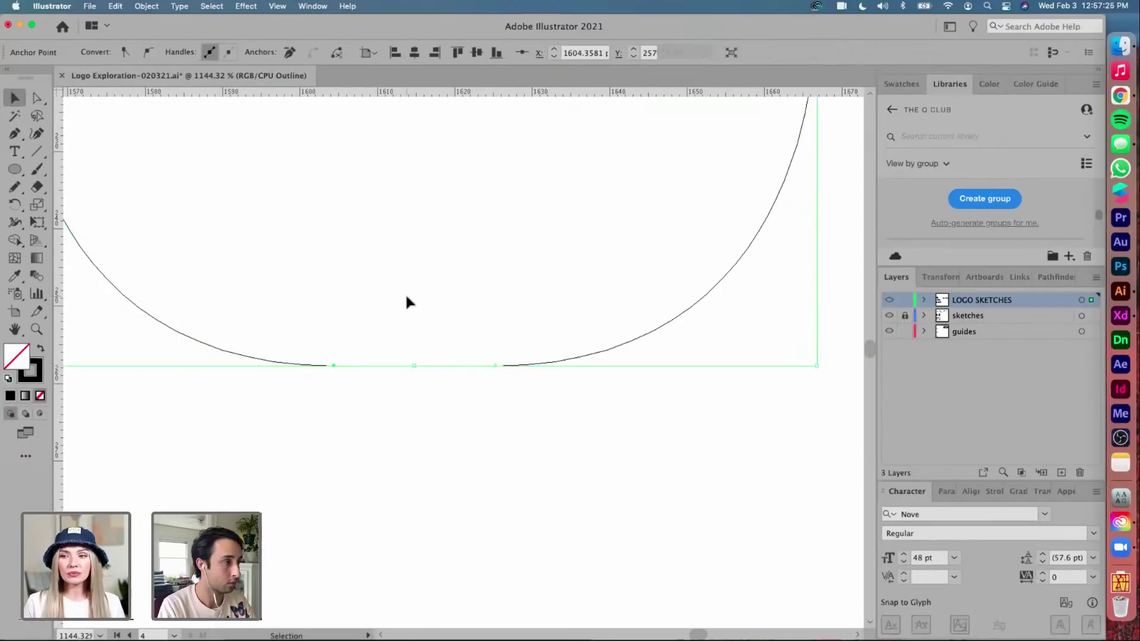
click(404, 294)
scroll(399, 316, down, 4)
key(super+y)
scroll(397, 316, up, 2)
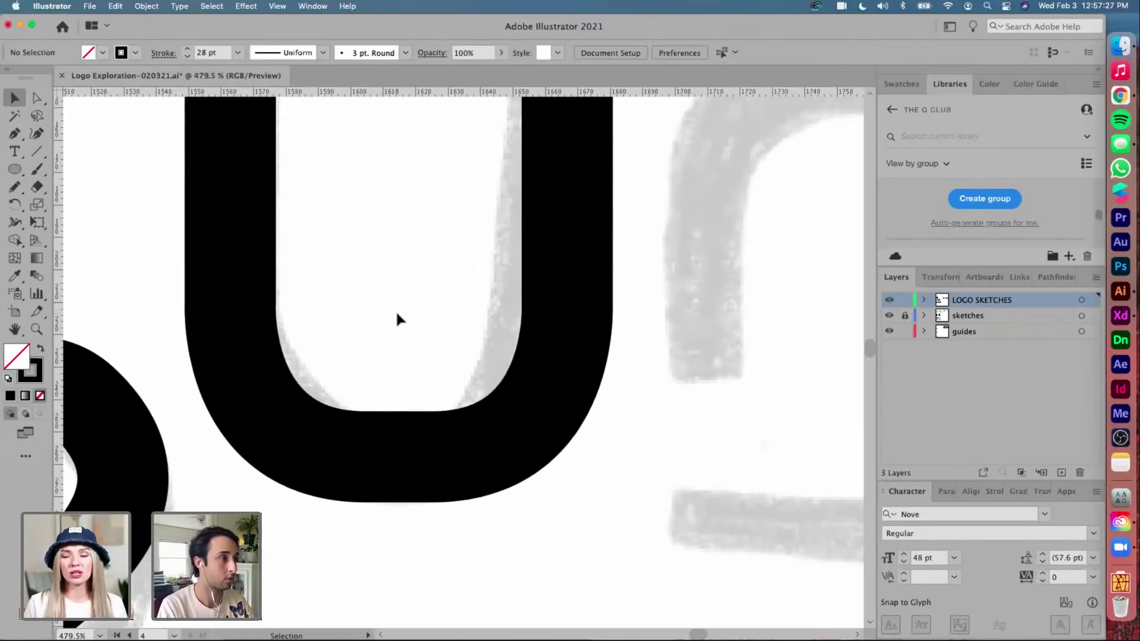
Narrow the U by nudging its right-hand stem and base anchors left together, and deselect the path
scroll(397, 316, down, 3)
key(a)
drag(551, 202, 419, 516)
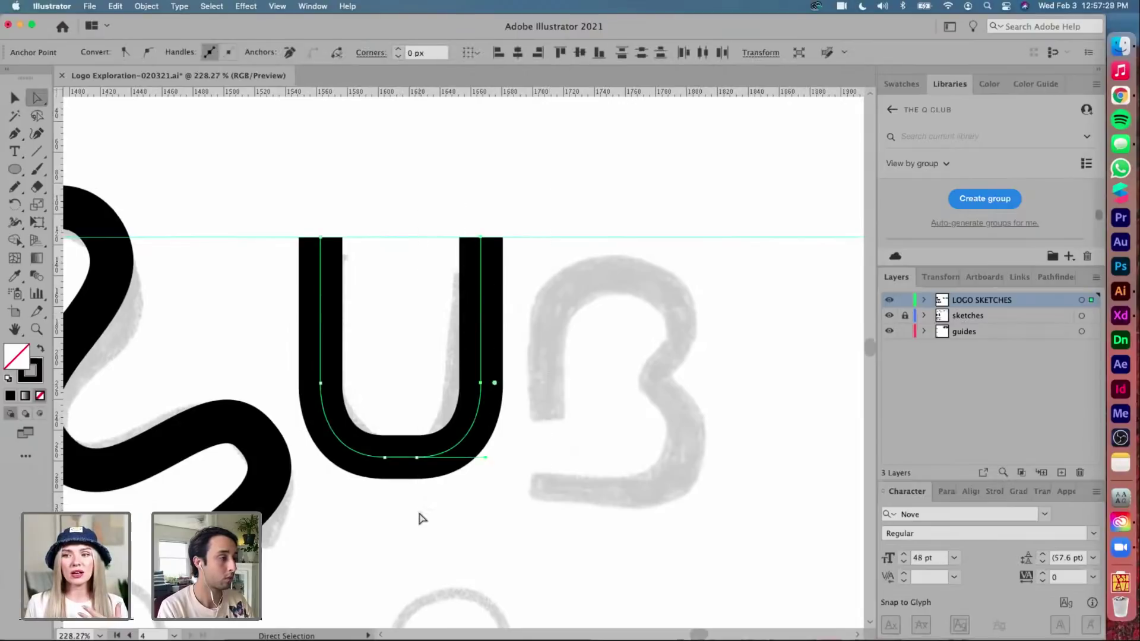
key(Left)
key(Left)
key(Left)
key(Right)
key(Right)
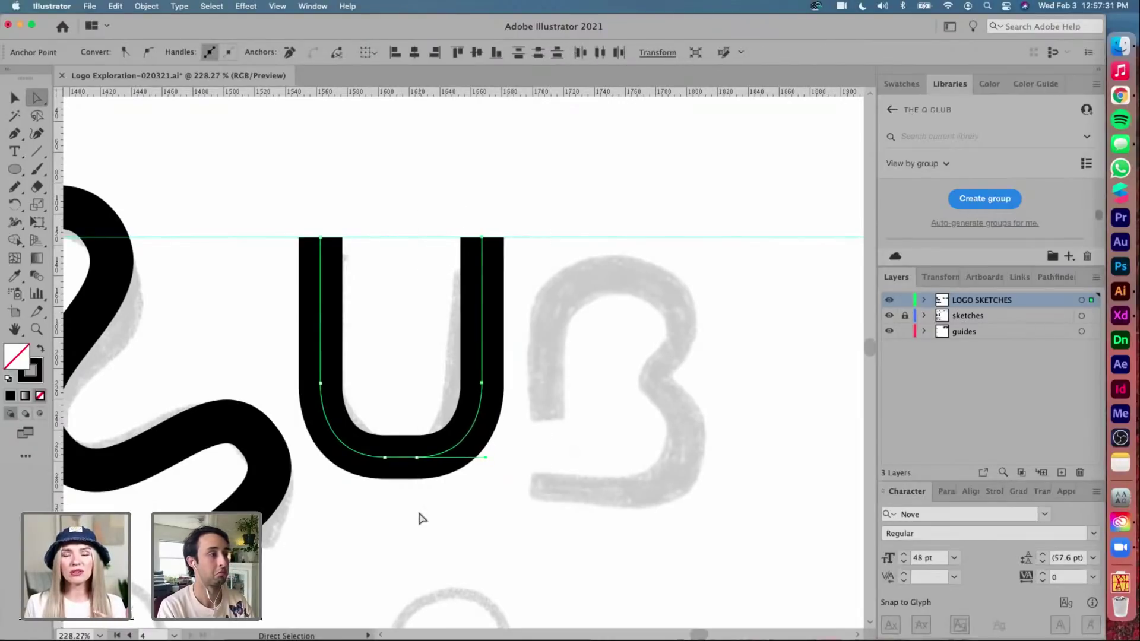
drag(561, 206, 400, 519)
key(Left)
key(Left)
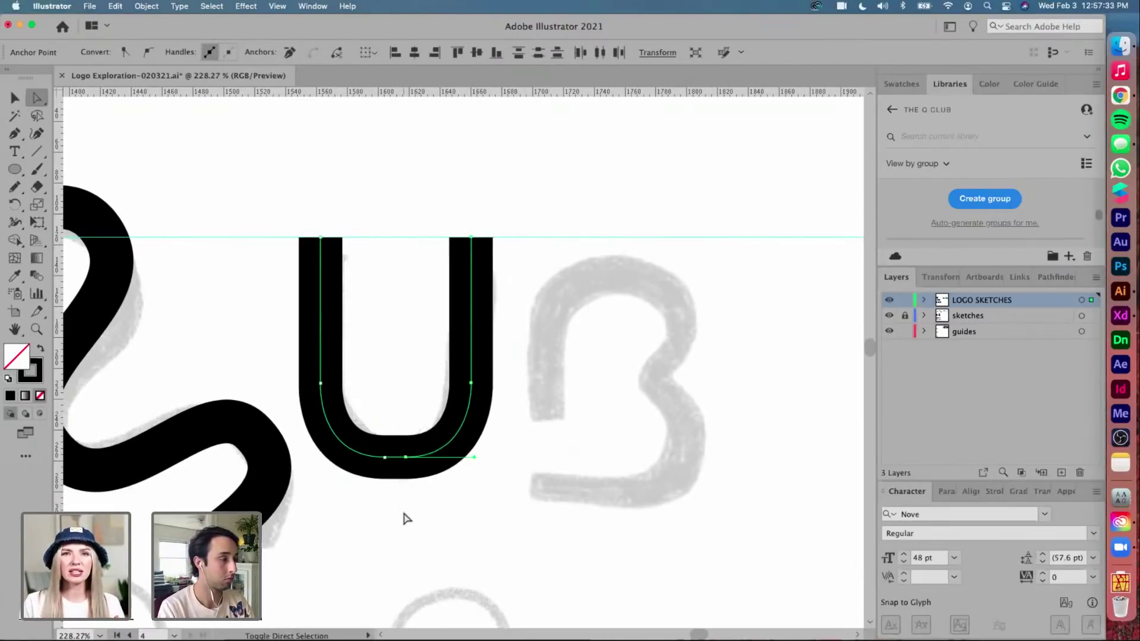
key(v)
click(601, 370)
scroll(601, 370, down, 5)
scroll(601, 371, left, 2)
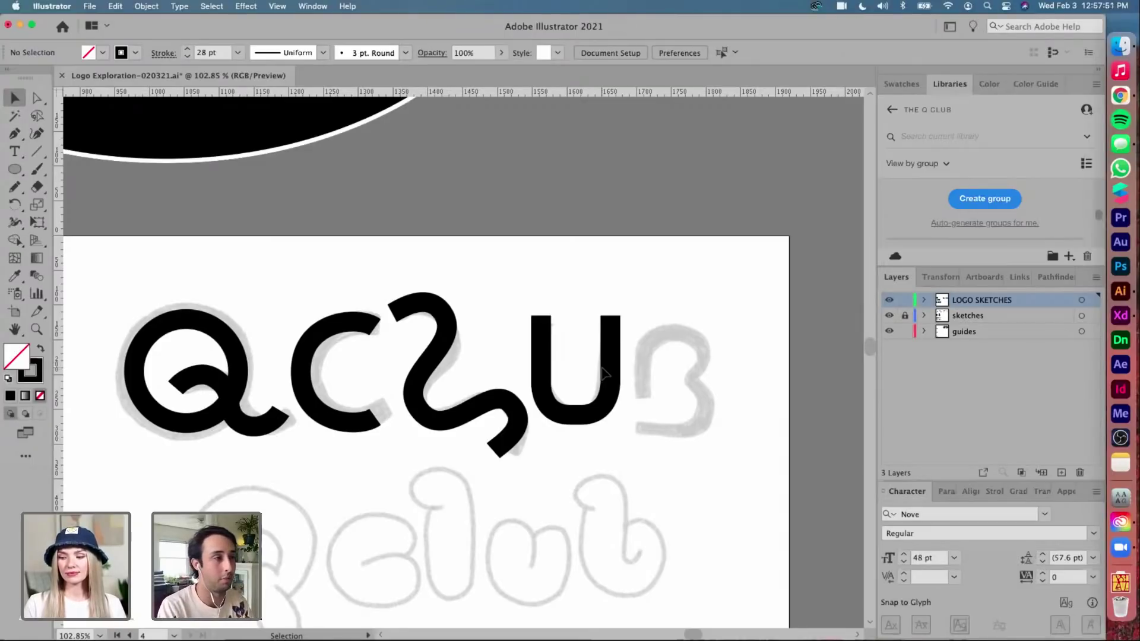
scroll(602, 372, up, 3)
scroll(603, 373, up, 2)
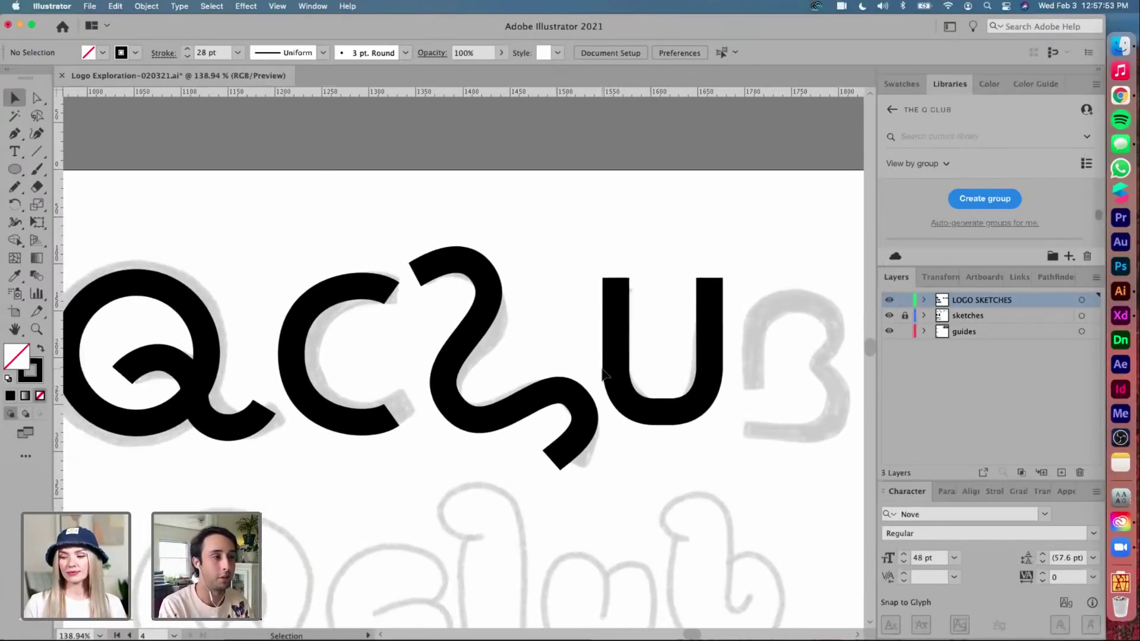
scroll(602, 373, down, 2)
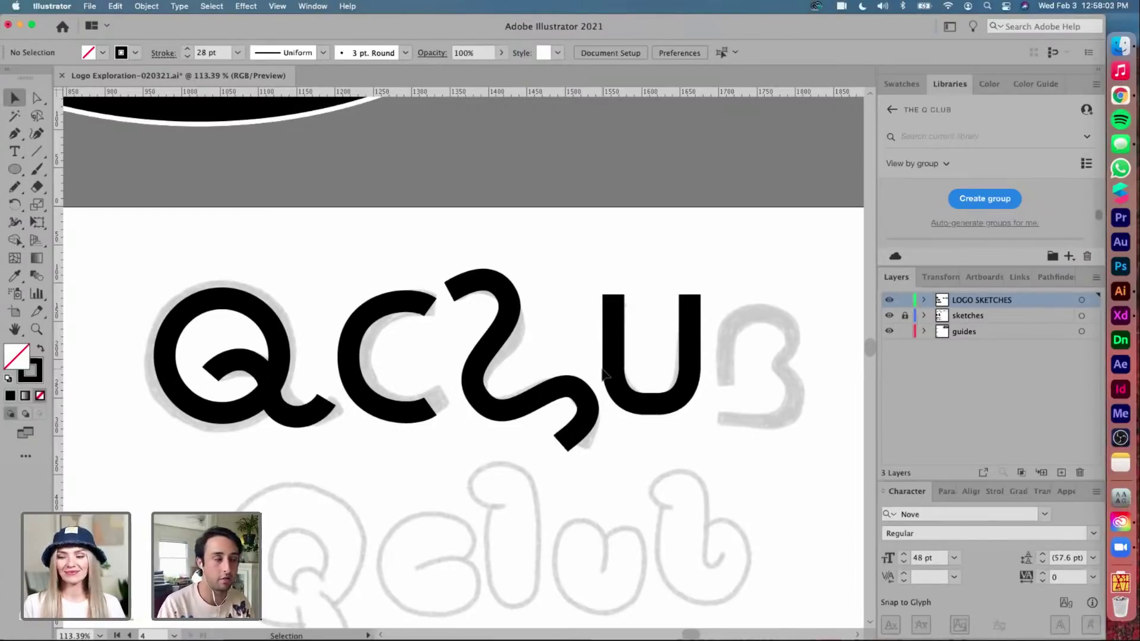
Place a horizontal guide along the bottom edge of the U
scroll(604, 373, right, 2)
scroll(603, 373, down, 1)
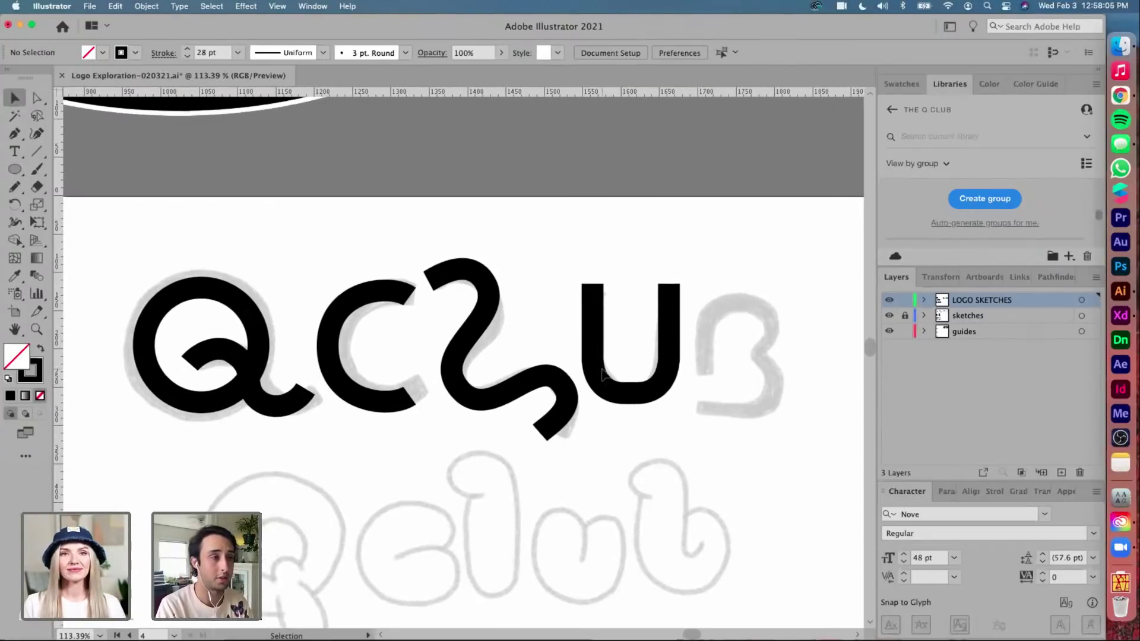
key(a)
scroll(617, 362, left, 1)
scroll(618, 362, down, 1)
drag(707, 262, 644, 426)
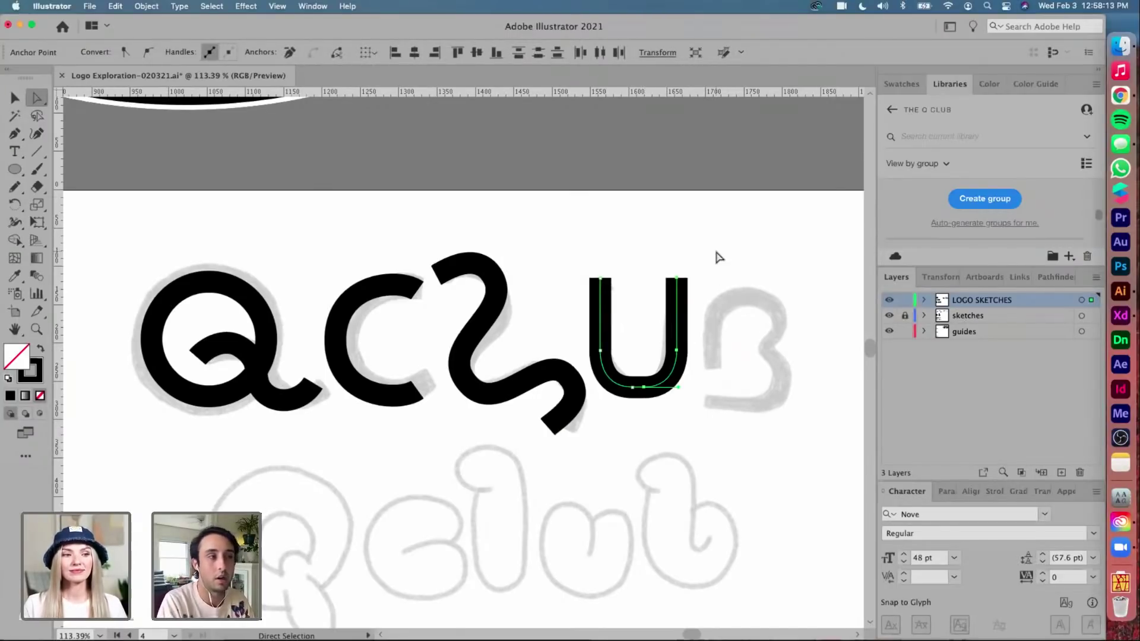
scroll(718, 257, up, 5)
scroll(718, 253, right, 3)
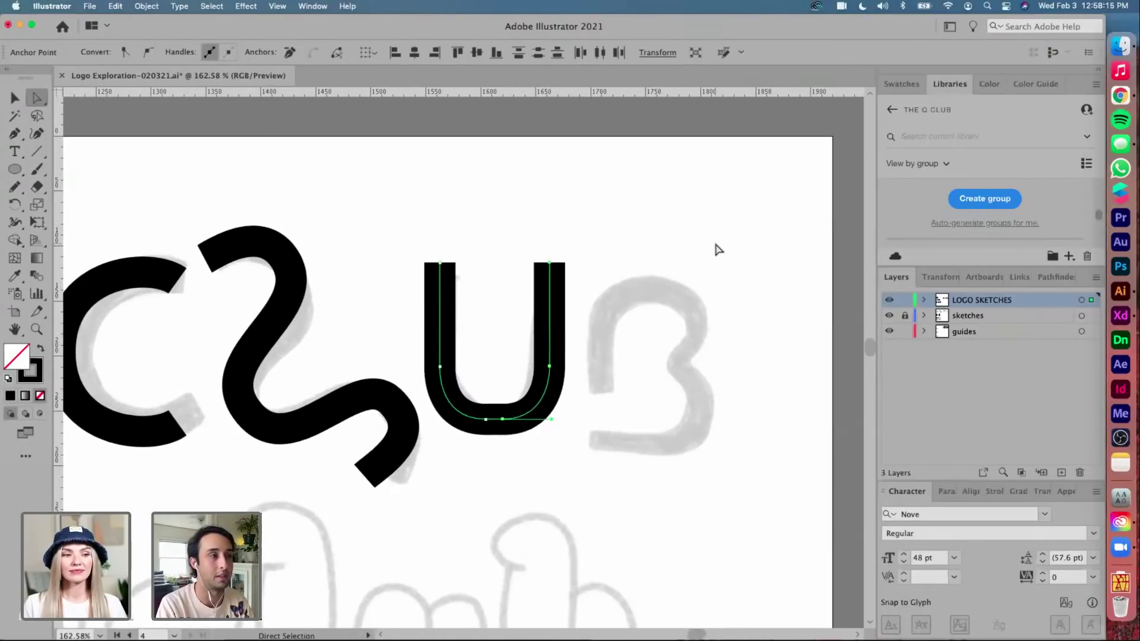
scroll(715, 244, up, 2)
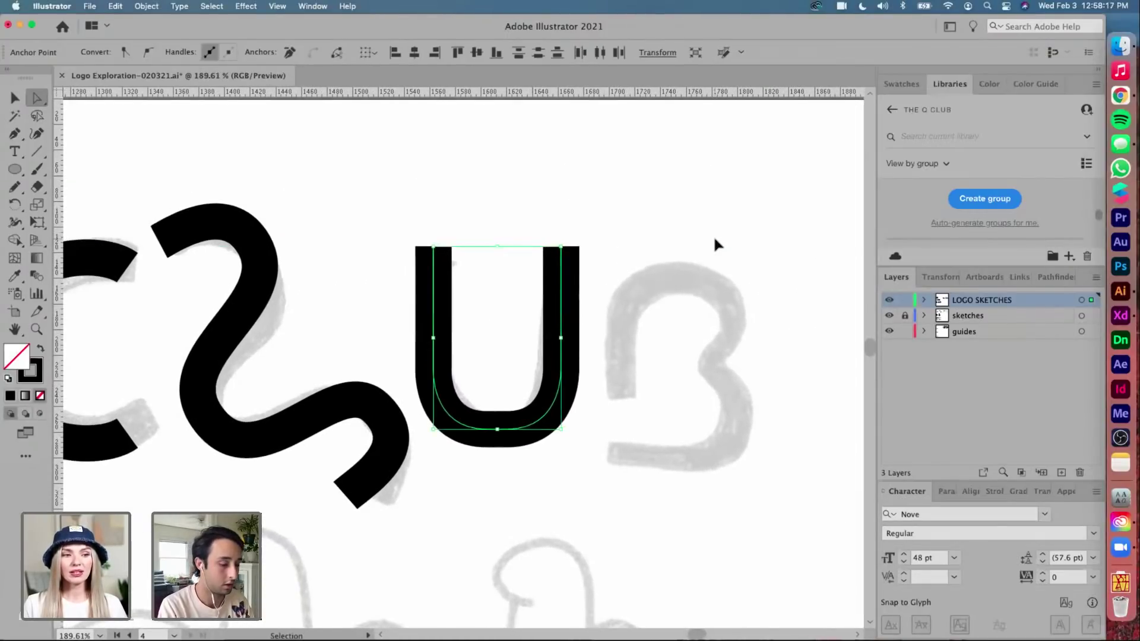
key(v)
drag(590, 94, 498, 452)
click(635, 392)
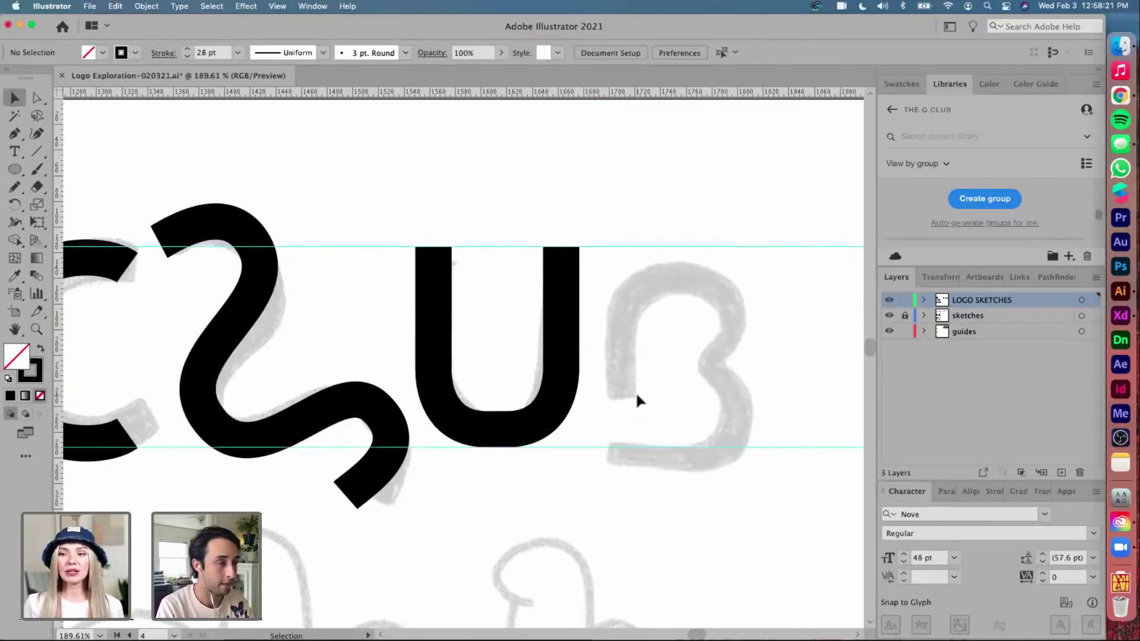
Start the B's left stem with the Pen tool at about X 1704, Y 218 px, and undo the trial curve above it
scroll(635, 390, up, 3)
key(p)
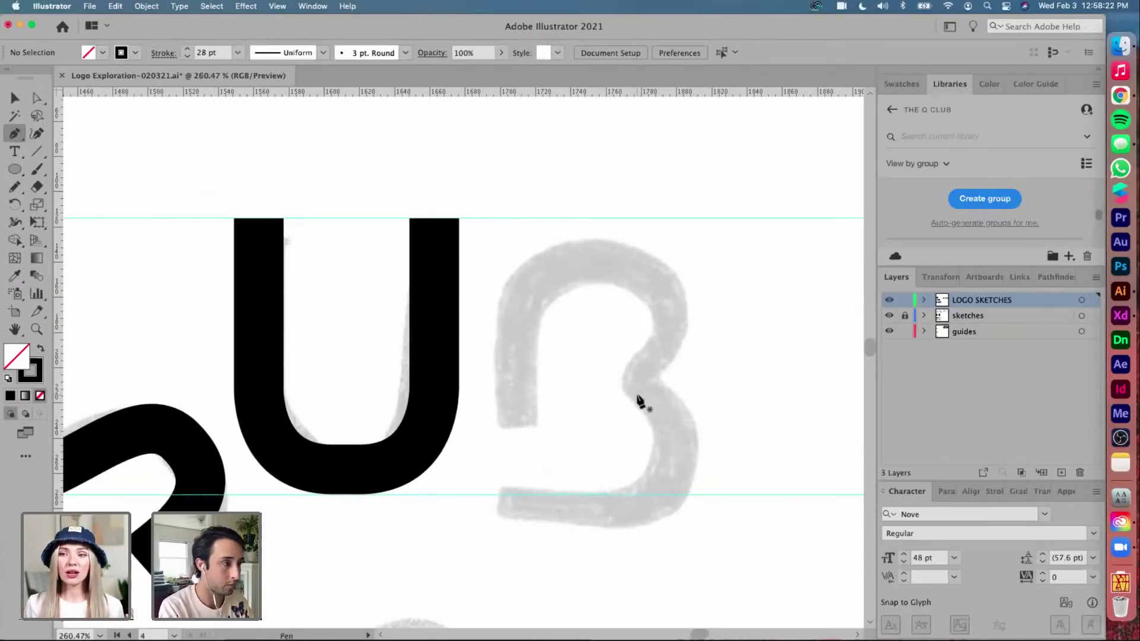
click(508, 399)
click(508, 276)
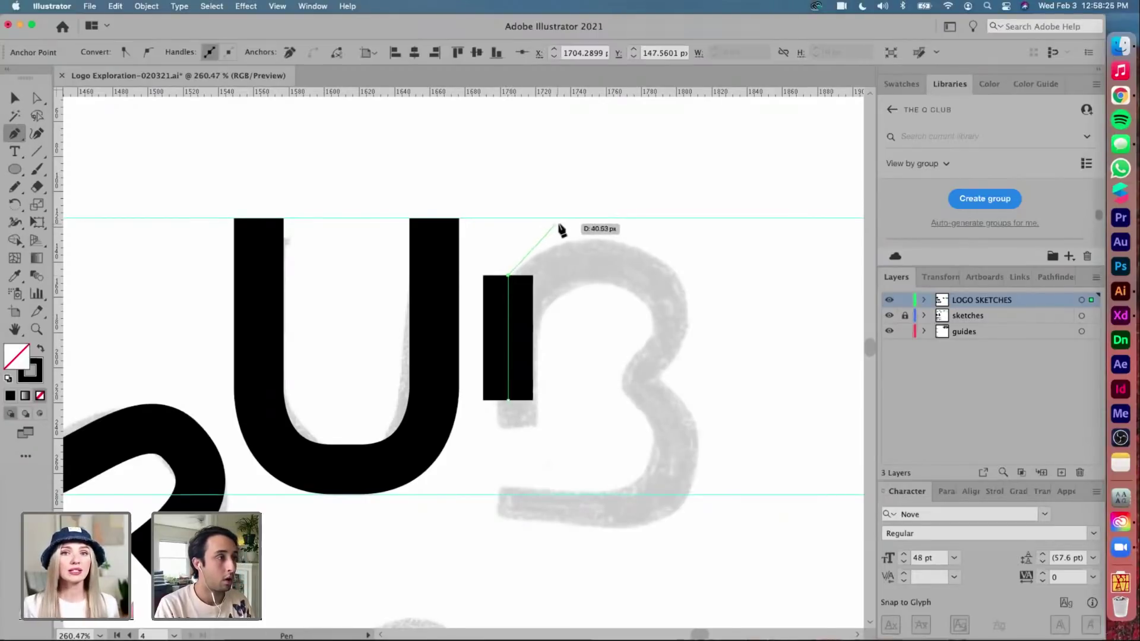
drag(561, 218, 622, 219)
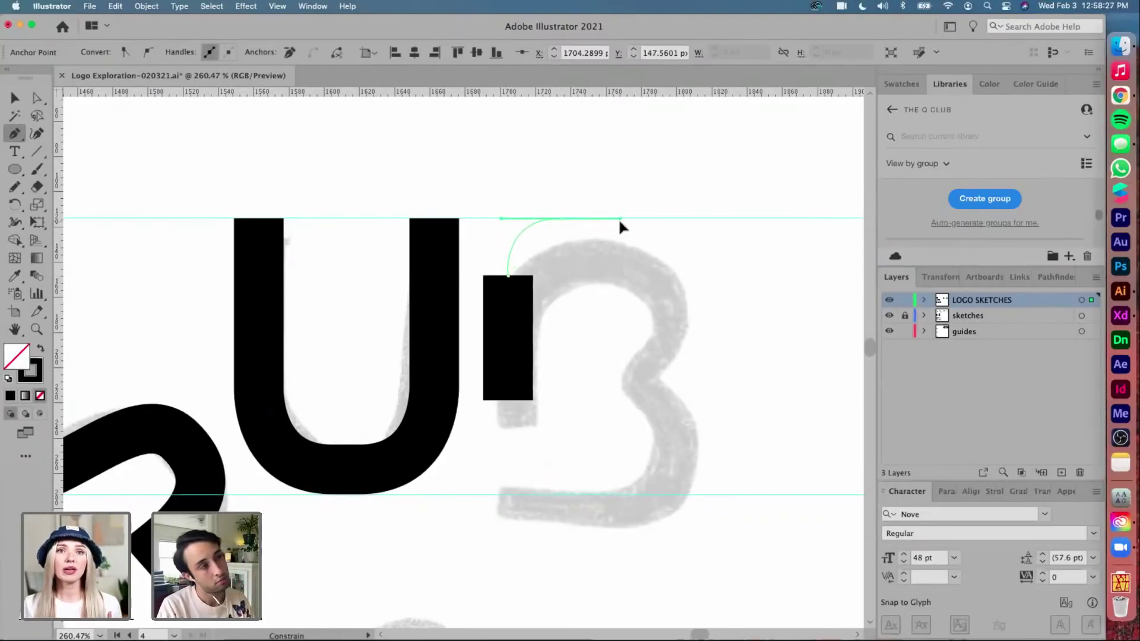
key(super+z)
Draw the rest of the B as a square-cornered path between the guides, about 93 px wide at the top, stepping inward at the waist
click(509, 219)
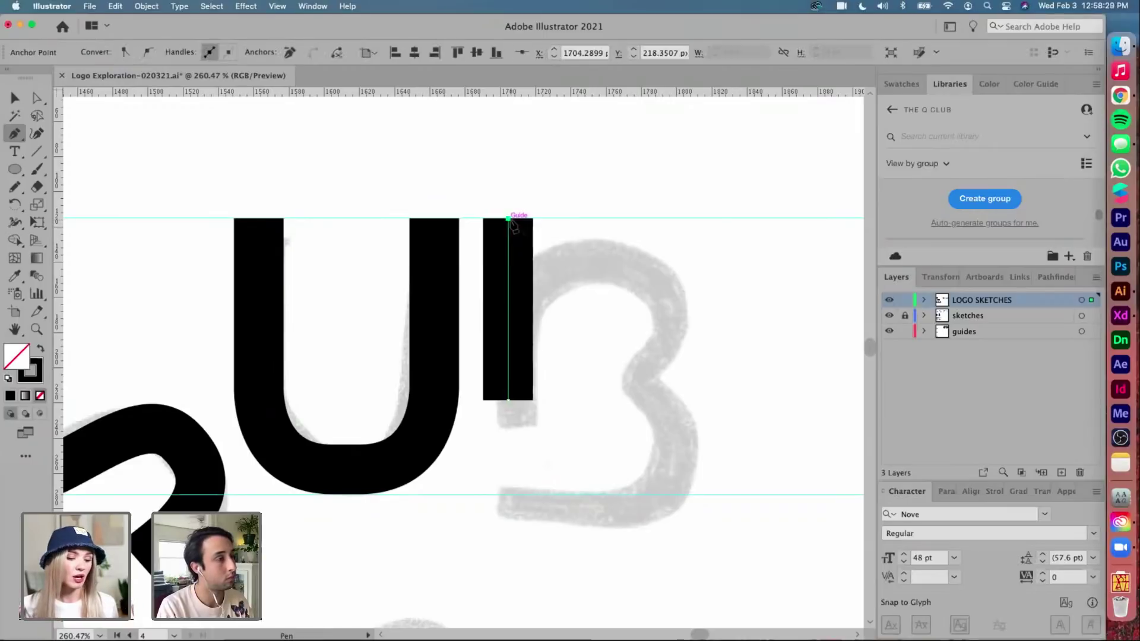
click(671, 219)
click(671, 342)
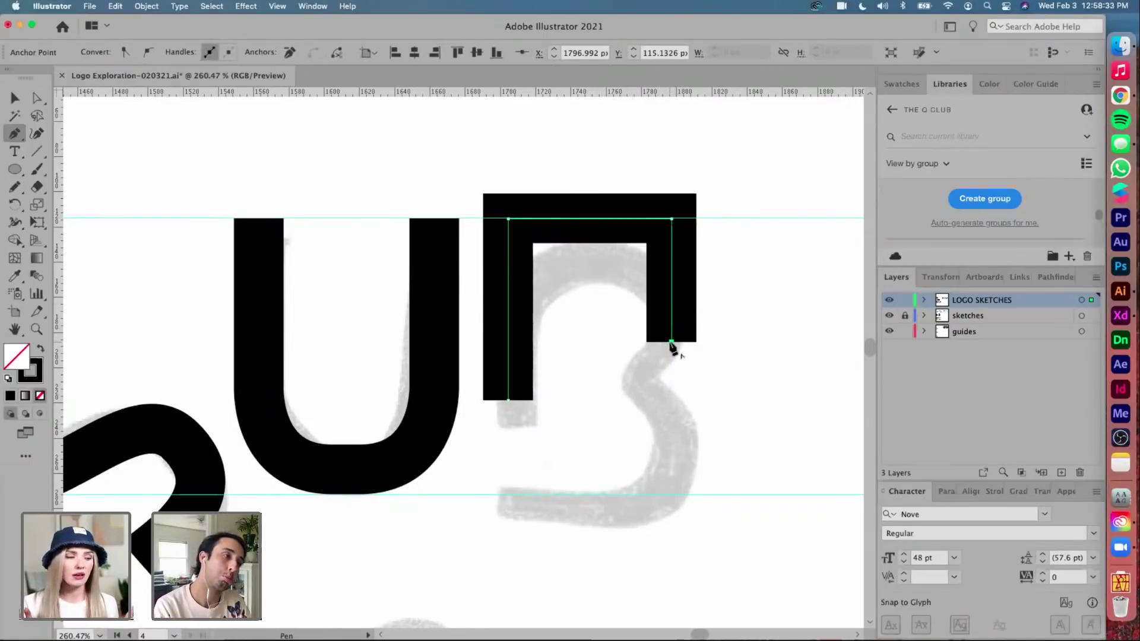
click(611, 342)
click(612, 392)
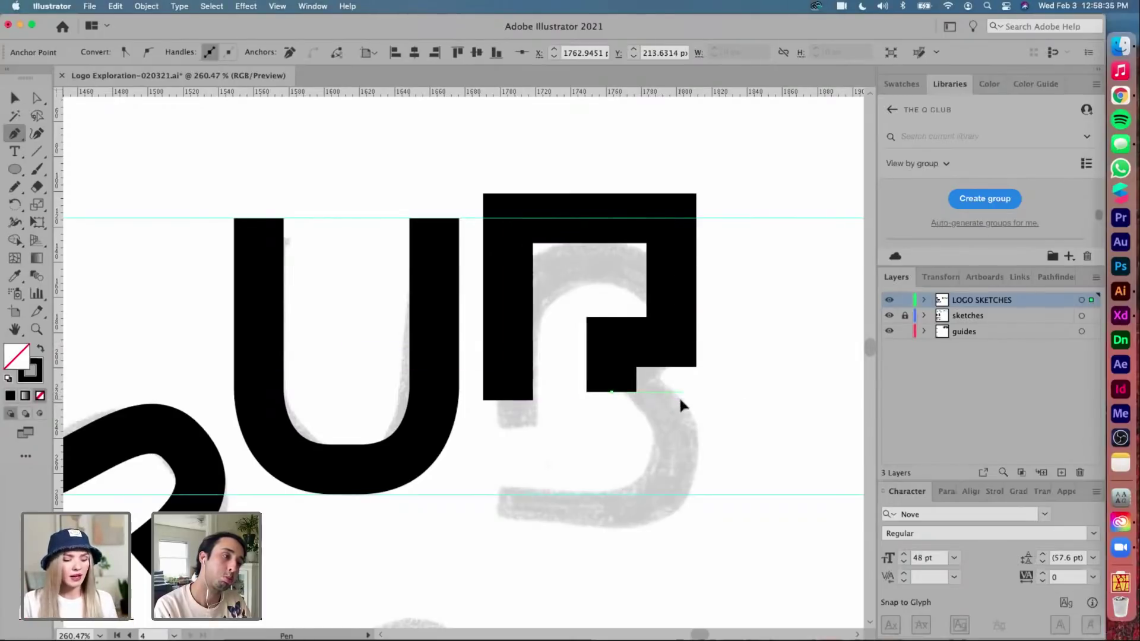
click(679, 391)
click(680, 494)
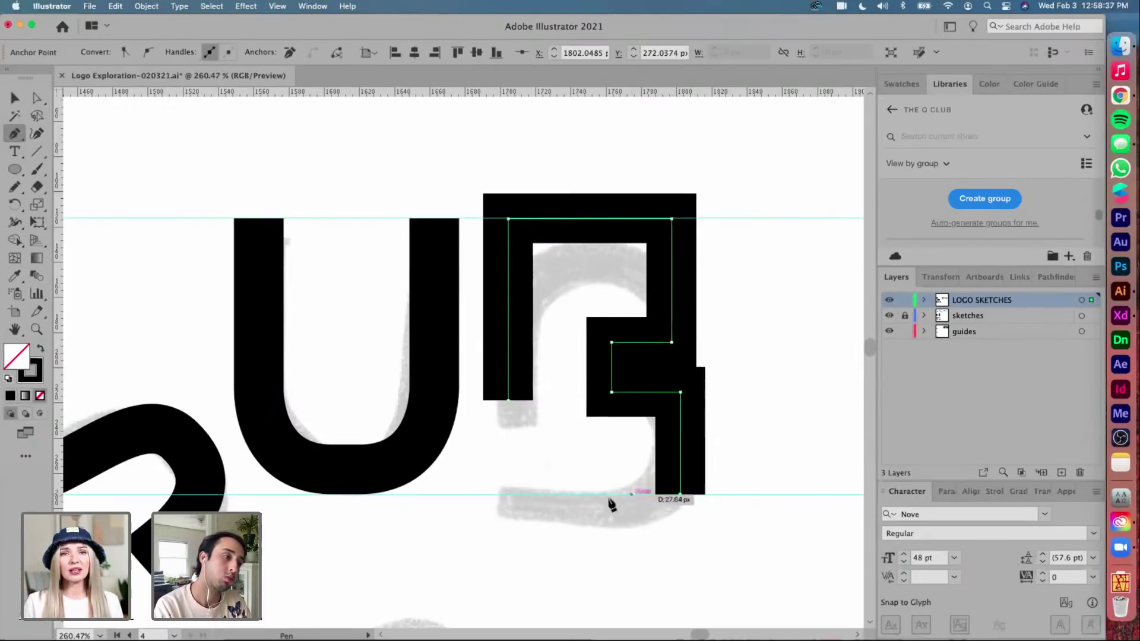
click(503, 494)
Round the B's upper bowl corners, with radii of about 40 px at the top right and 26 px at the lower right
key(a)
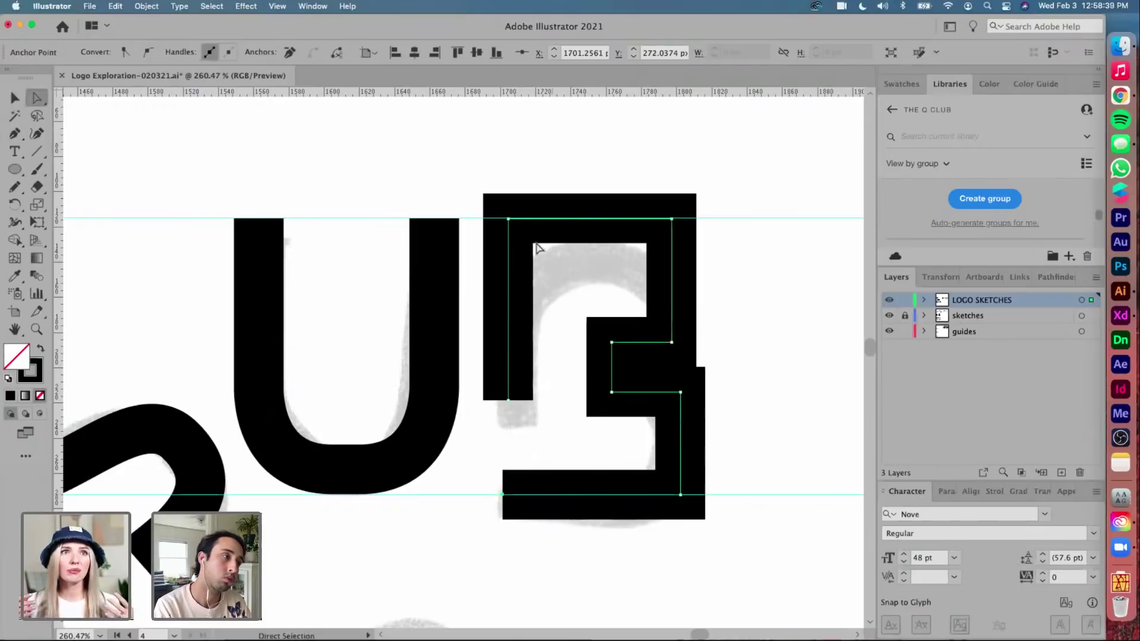
drag(516, 227, 584, 297)
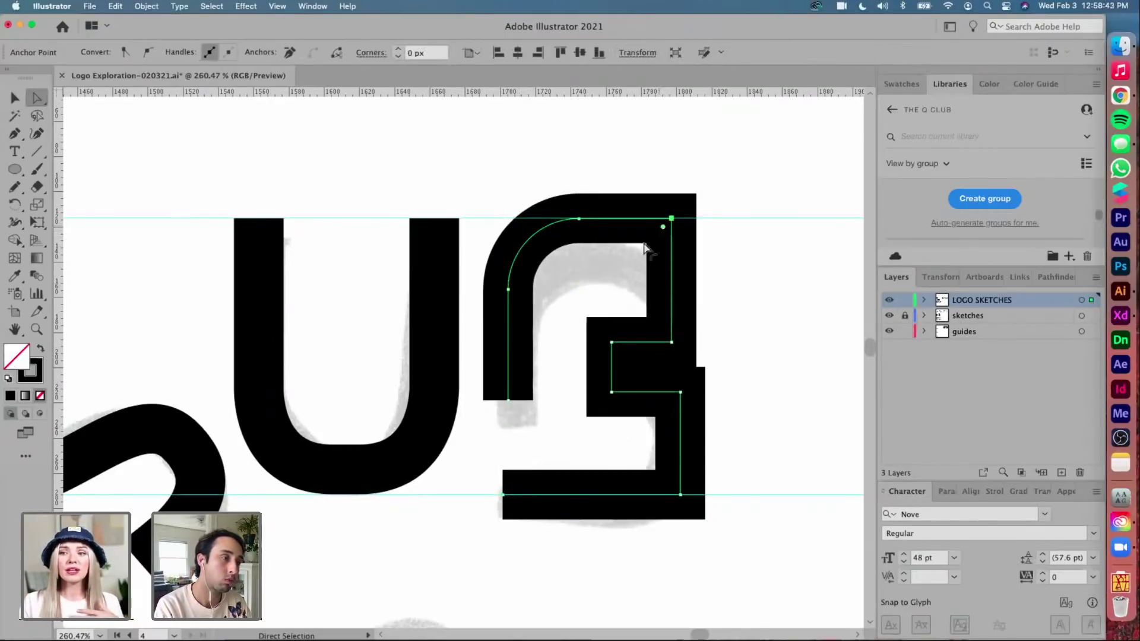
drag(662, 226, 598, 288)
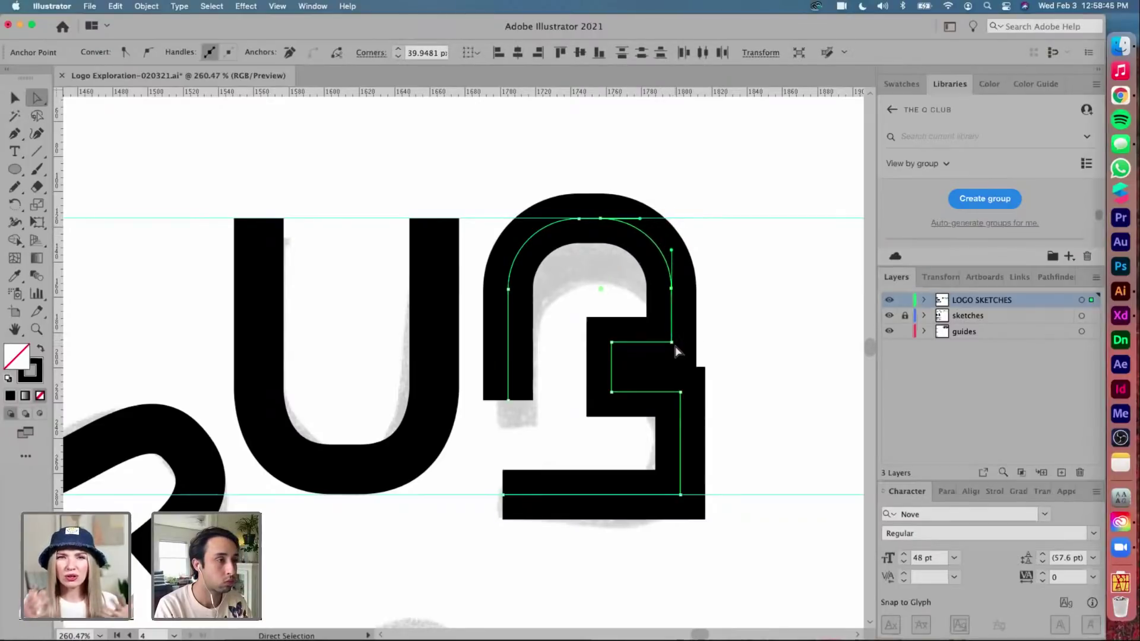
drag(664, 332, 625, 304)
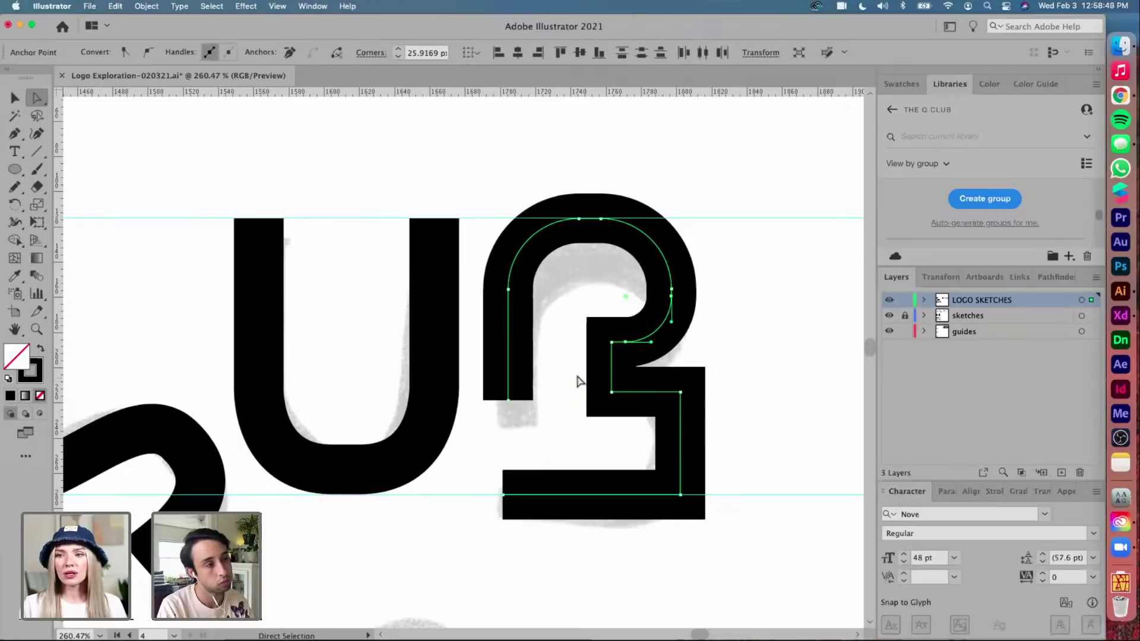
drag(621, 412, 620, 413)
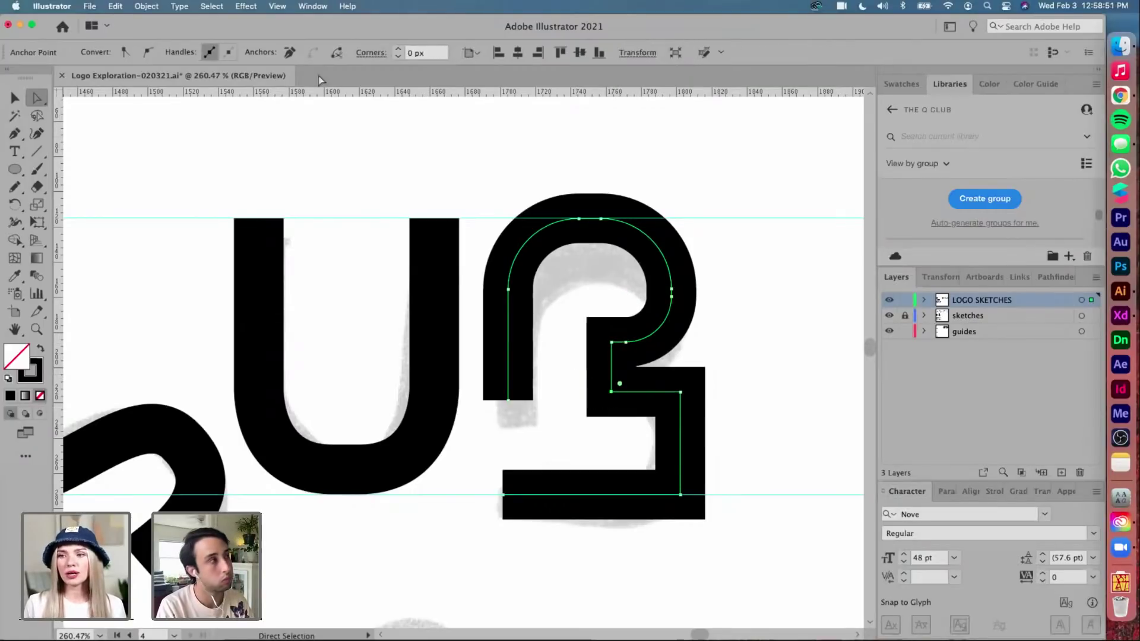
click(294, 53)
click(681, 397)
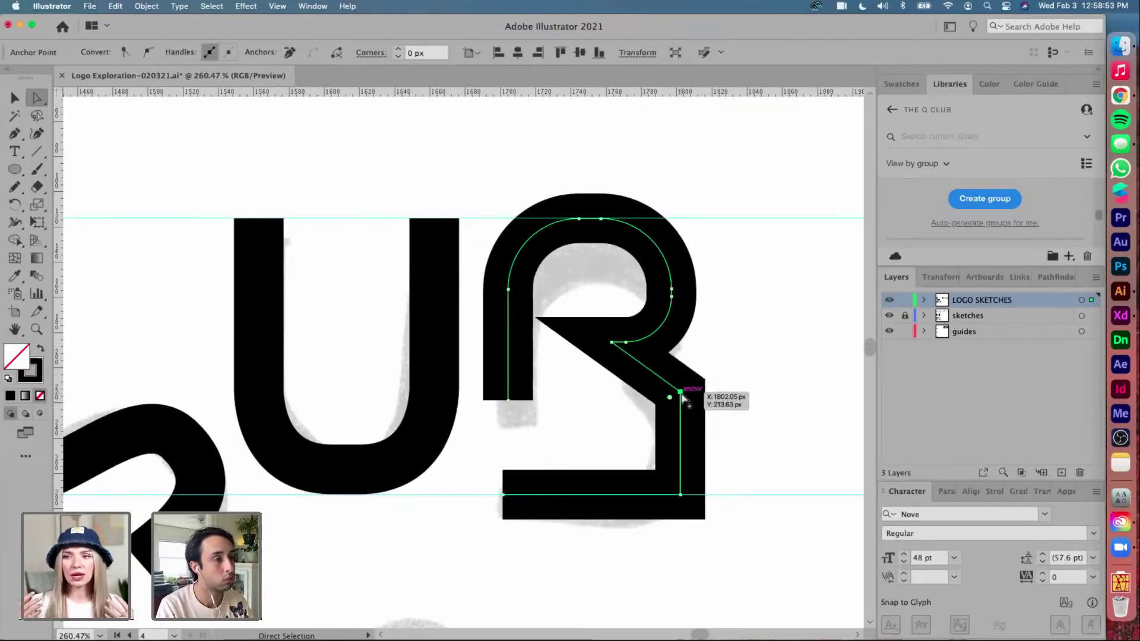
drag(681, 396, 681, 386)
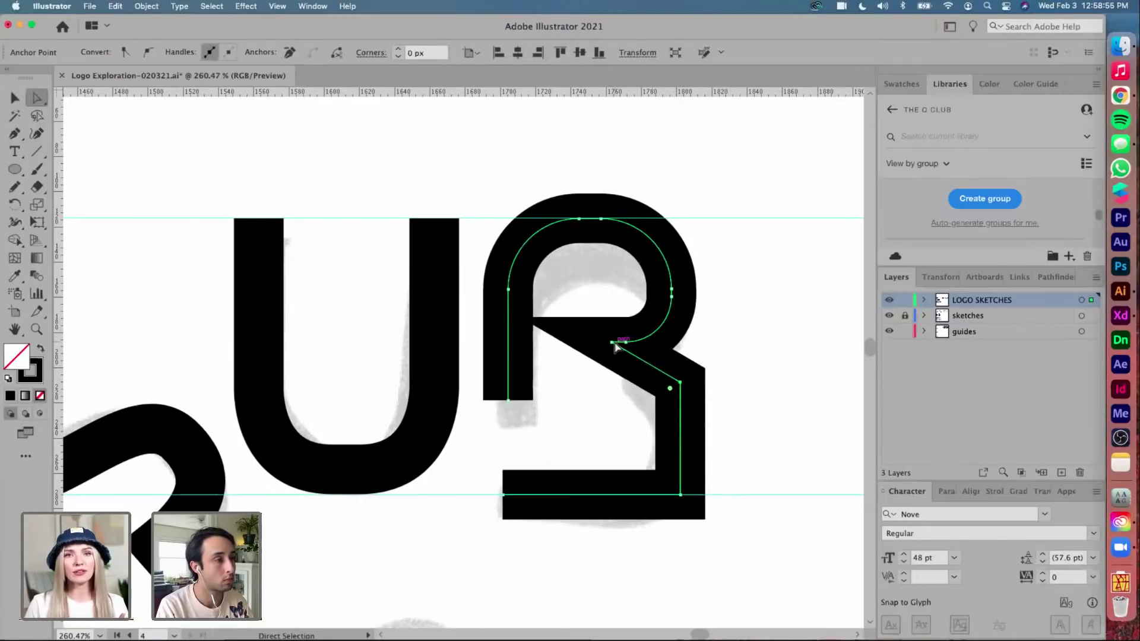
click(615, 346)
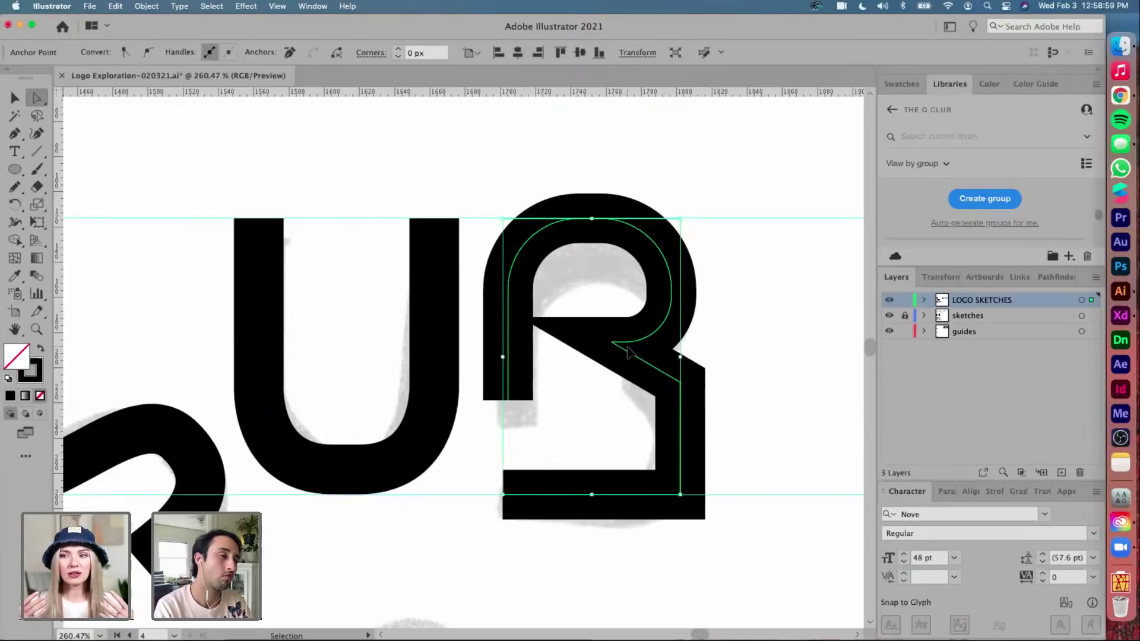
key(super+z)
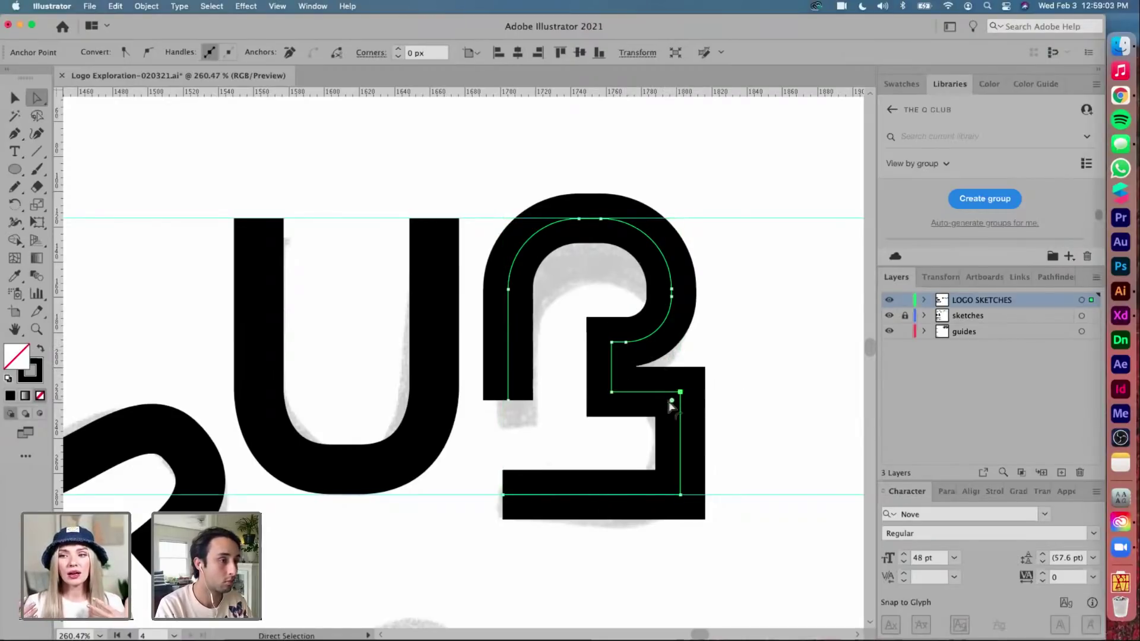
Round both outer corners of the B's lower bowl, the upper one to about 25 px, and try to join the path
drag(672, 402, 639, 441)
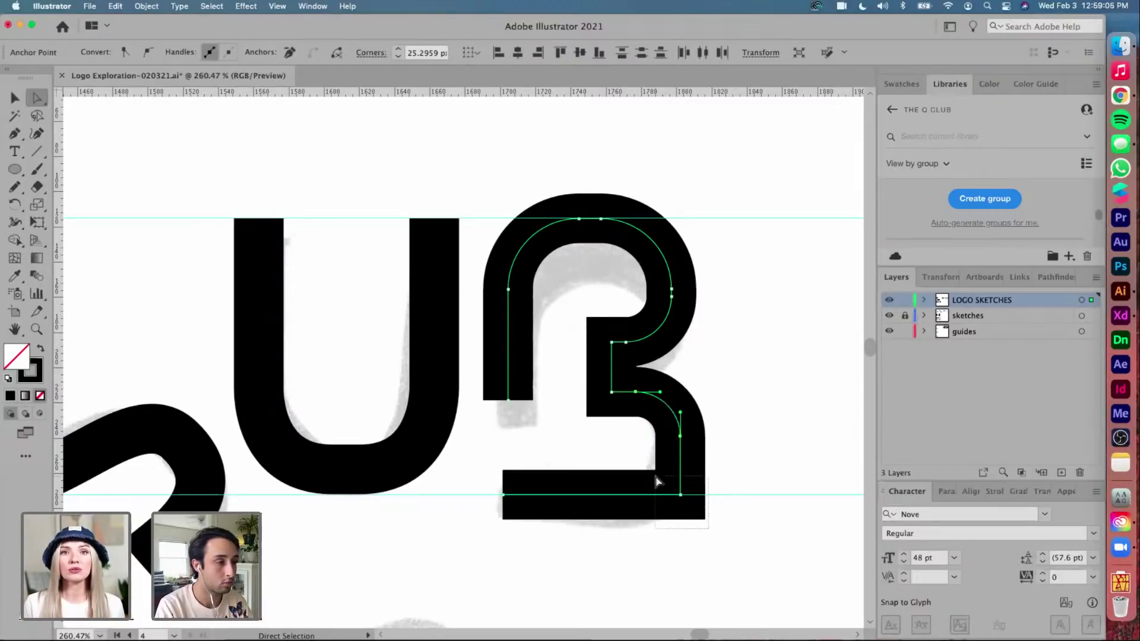
drag(667, 483, 620, 439)
key(super+j)
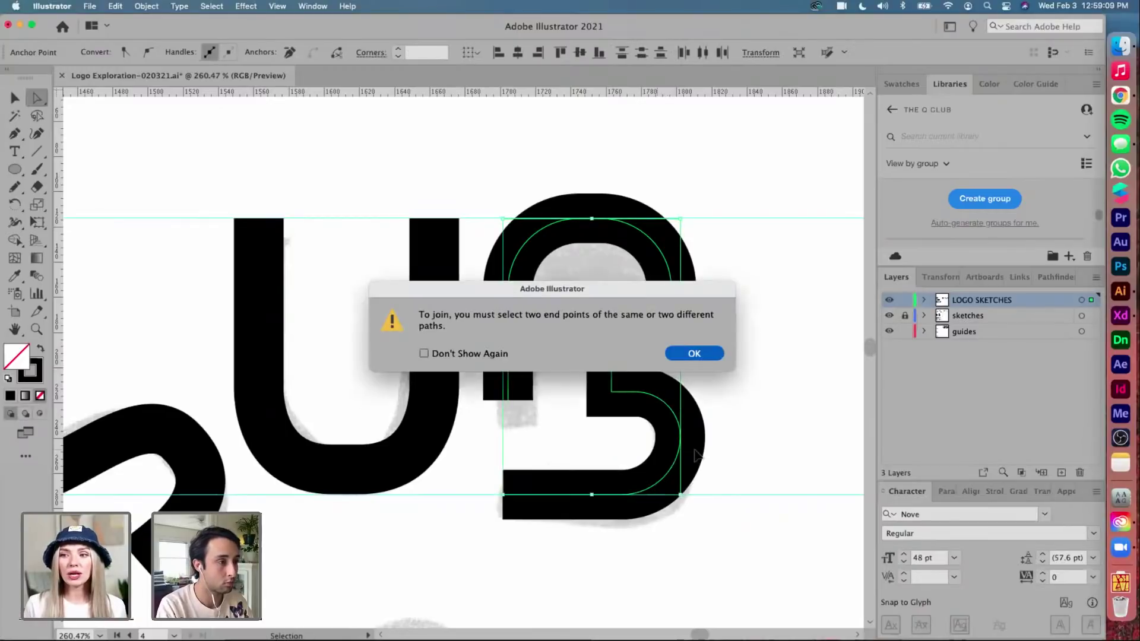
click(688, 354)
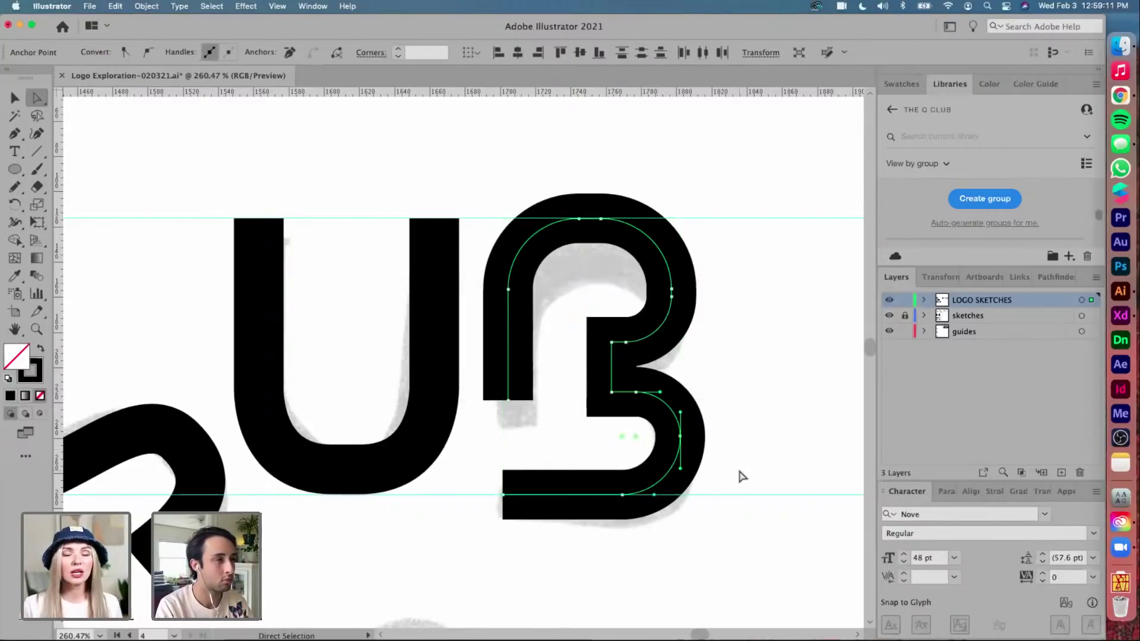
Extend the B's bottom bar left to the stem's outer edge, scale the letter down slightly, and deselect it
scroll(739, 475, up, 3)
scroll(721, 458, down, 2)
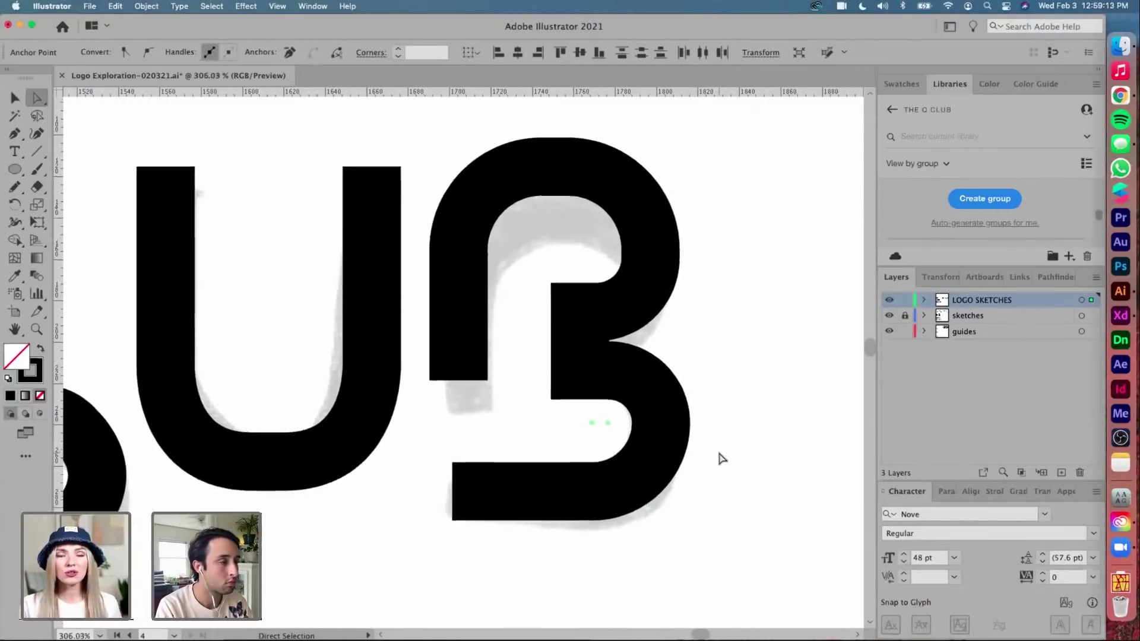
drag(450, 492, 428, 496)
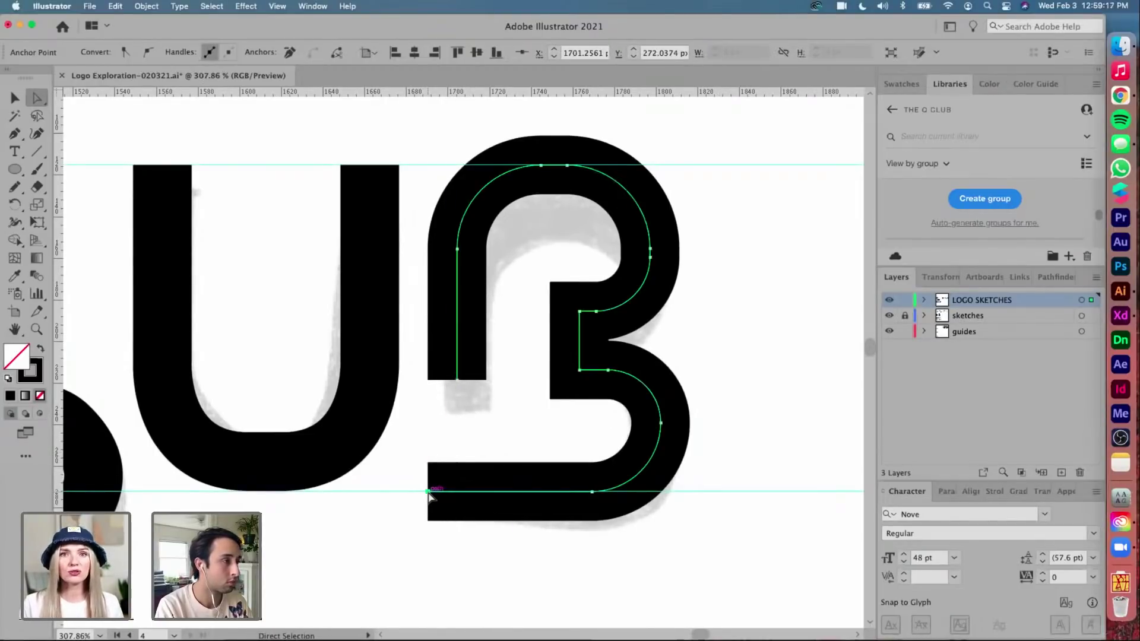
key(v)
mouse_move(545, 165)
mouse_down()
mouse_move(538, 196)
mouse_move(542, 186)
mouse_up()
click(714, 219)
Hide the guides and the sketches layer, leaving the traced QCLUB lettering unobstructed
scroll(714, 219, down, 5)
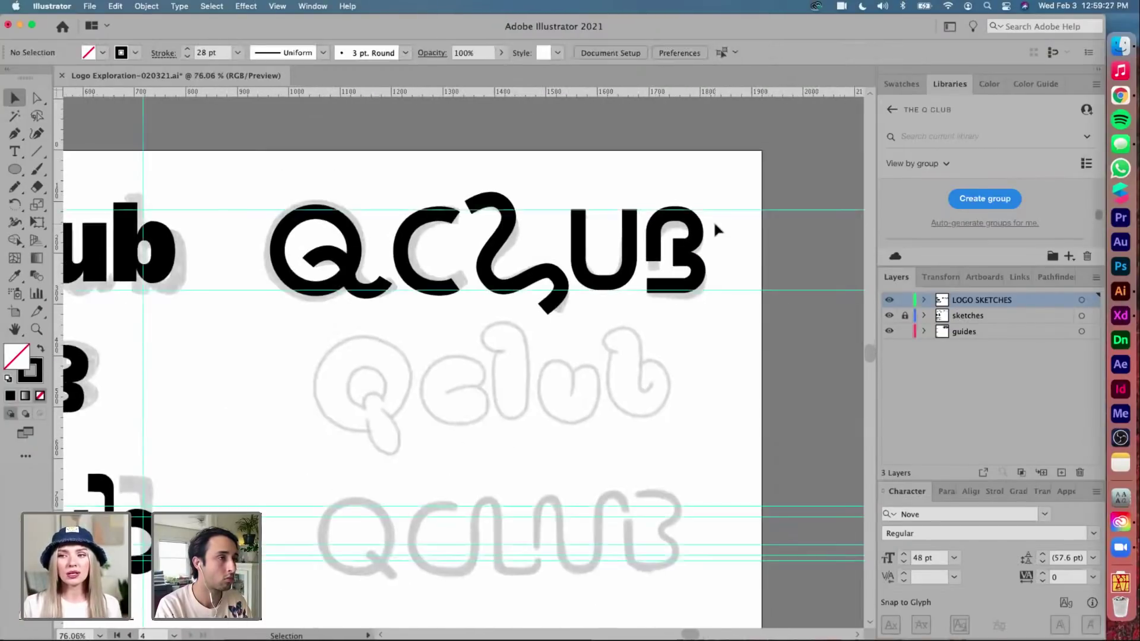
scroll(713, 220, up, 2)
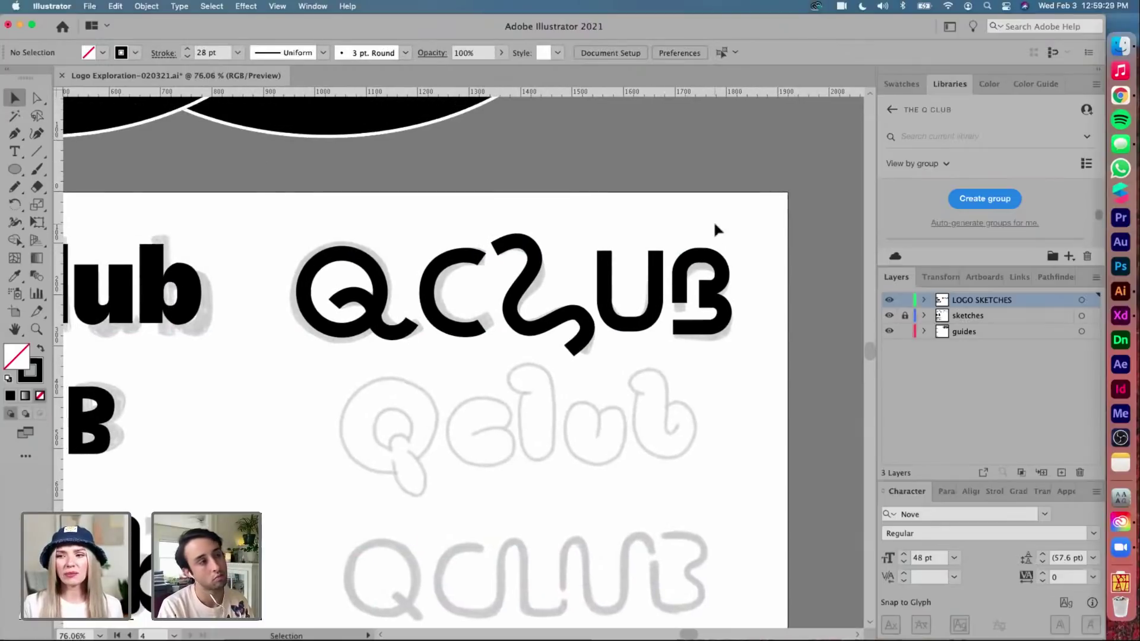
click(889, 316)
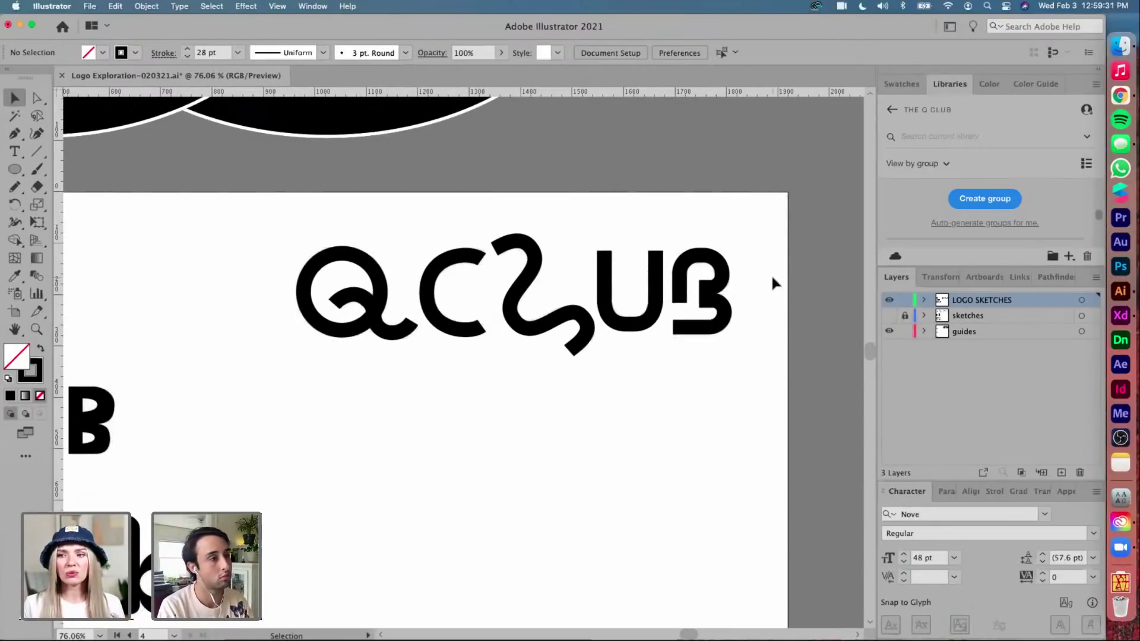
Shift the L, U and B letters slightly closer to the C, and tighten the U and B toward the L
scroll(770, 271, up, 2)
scroll(766, 220, left, 3)
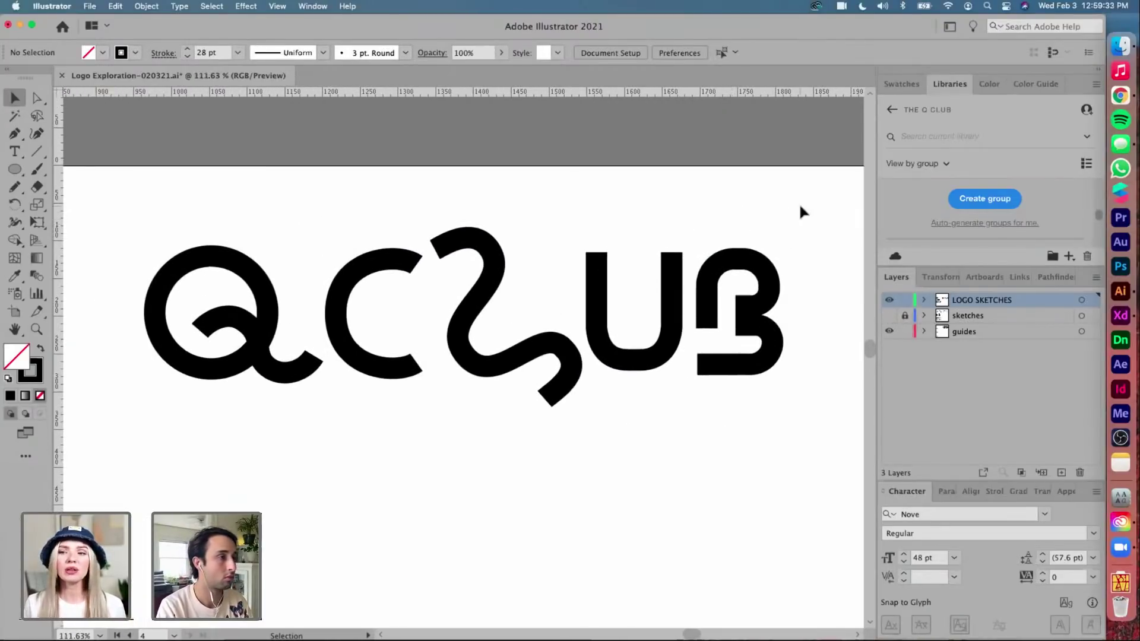
drag(799, 202, 473, 419)
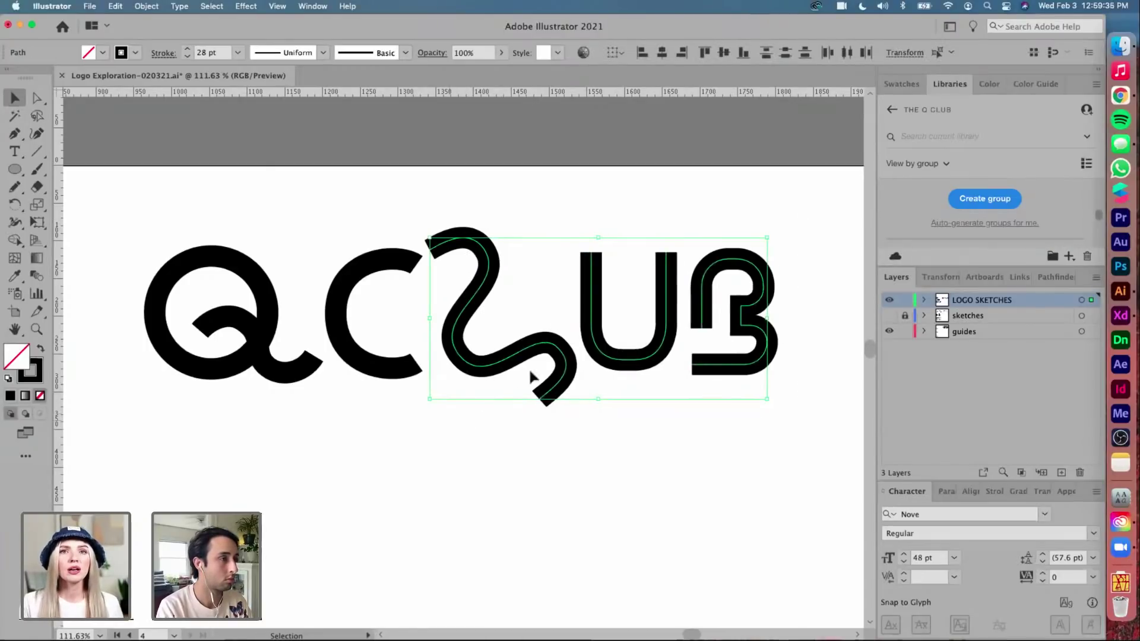
drag(616, 390, 616, 390)
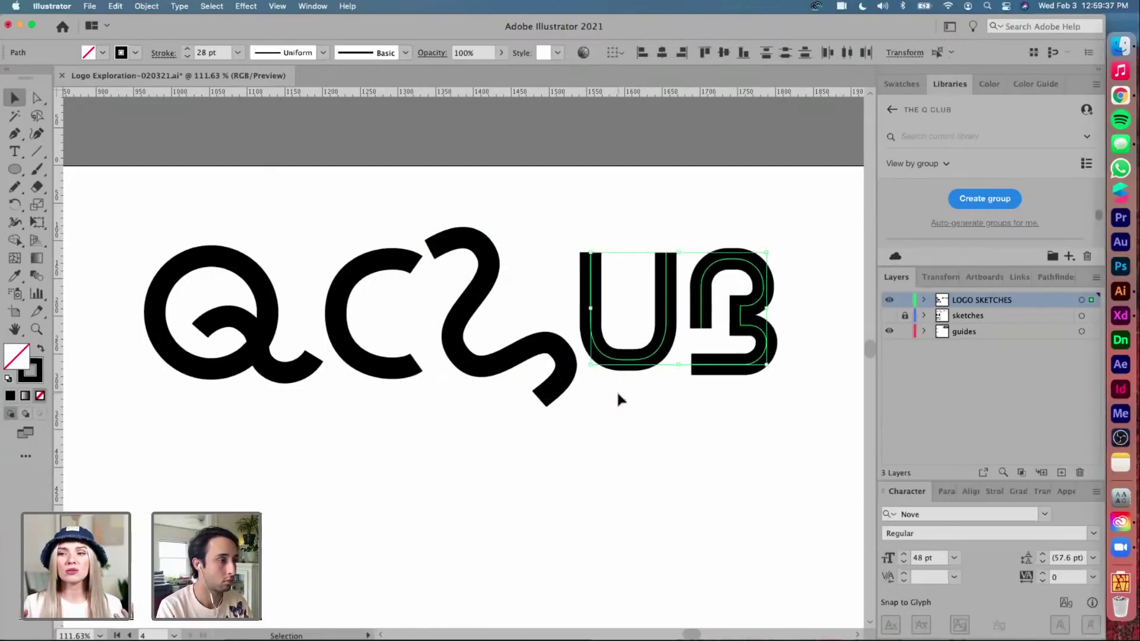
click(505, 418)
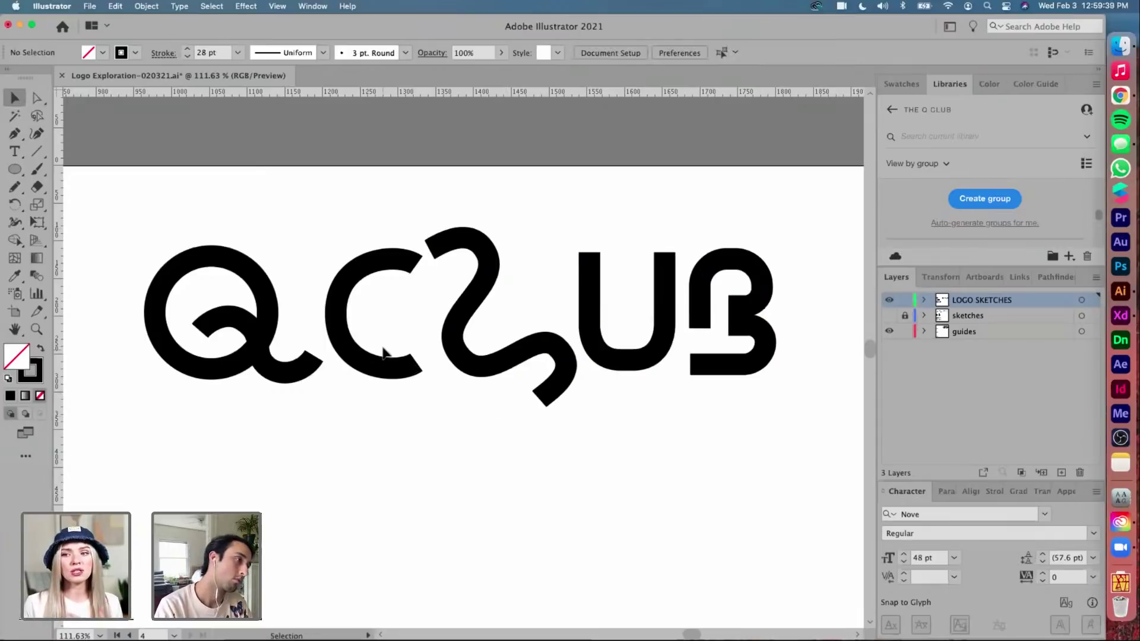
Shorten the upper and lower handles of the C's leftmost anchor point to refine its curve
scroll(381, 338, up, 5)
key(a)
scroll(414, 315, up, 5)
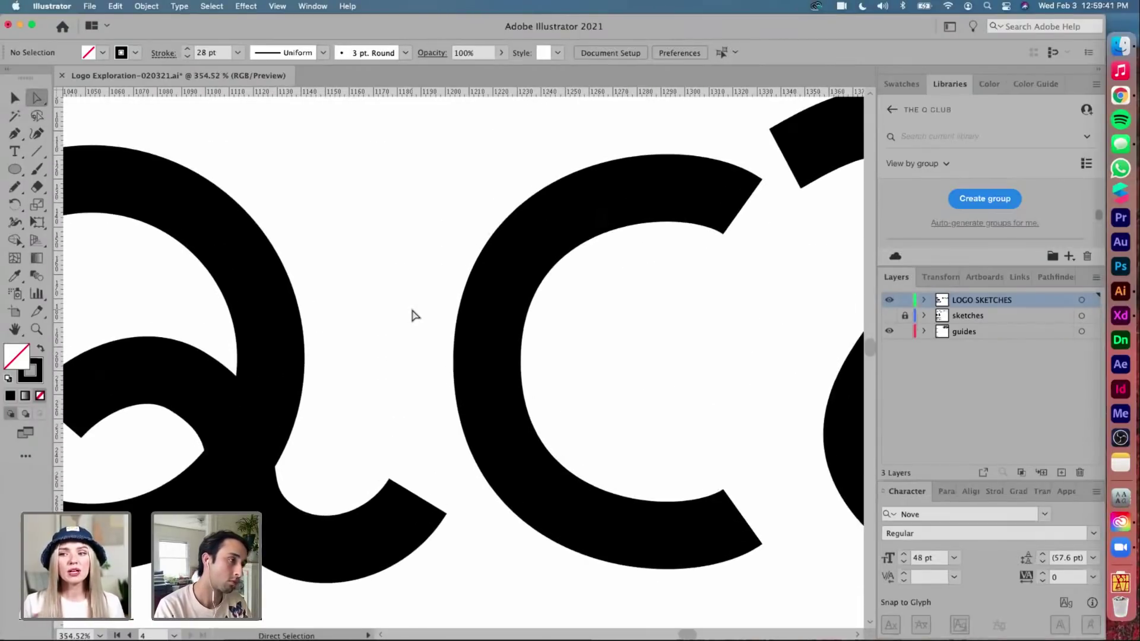
click(525, 356)
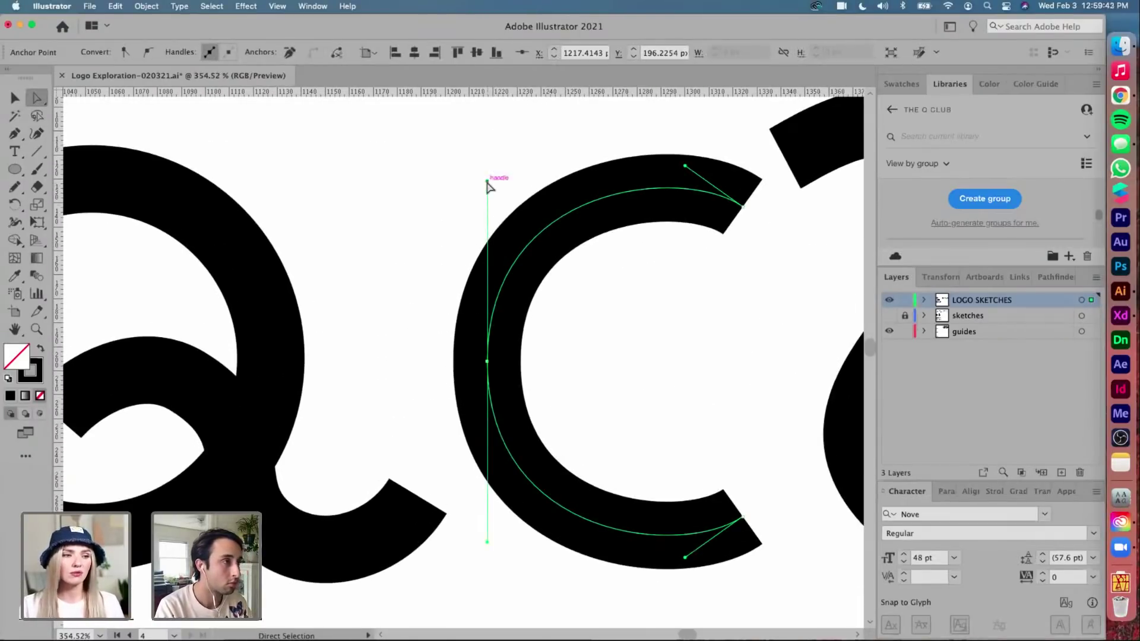
drag(486, 181, 487, 188)
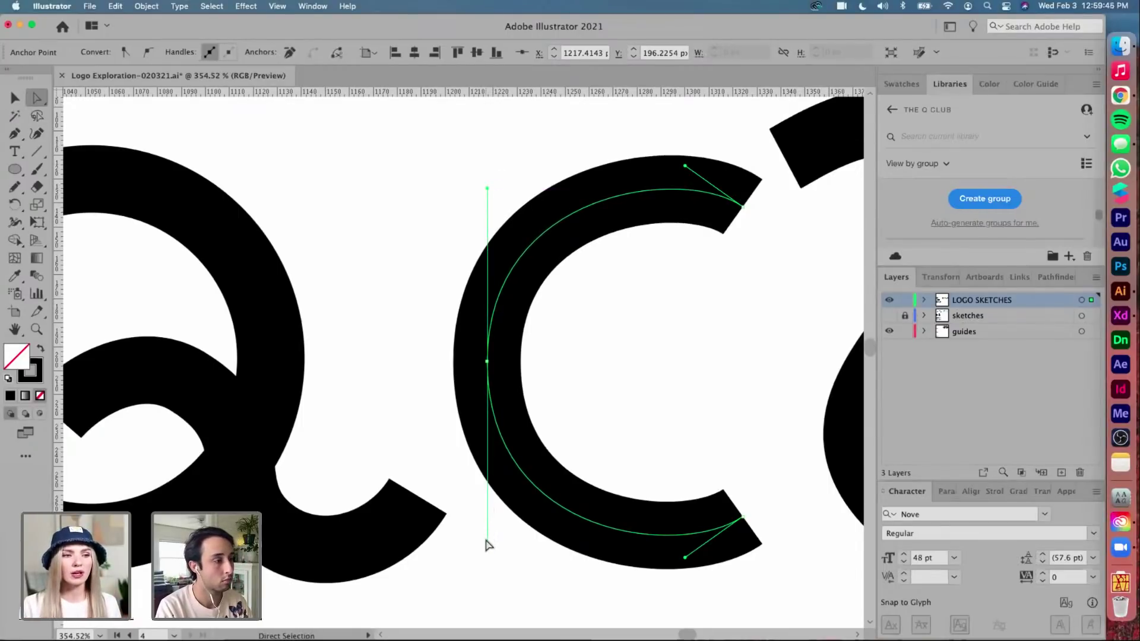
drag(486, 540, 485, 534)
click(677, 331)
scroll(677, 331, down, 4)
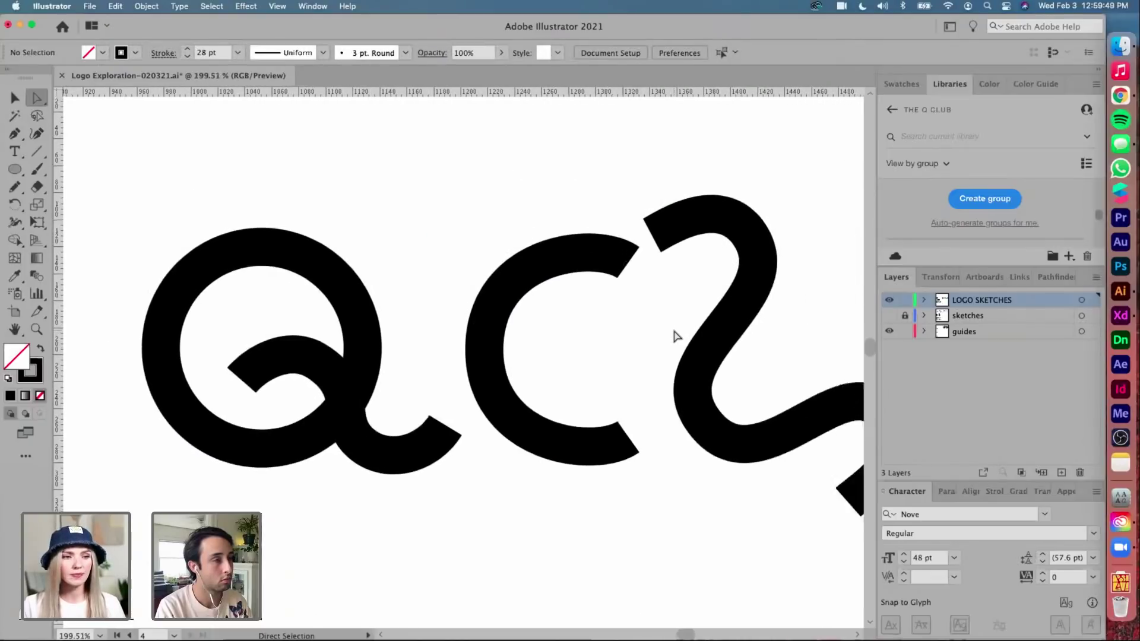
Nudge the C and L together slightly left, closer to the tail of the Q
scroll(675, 336, down, 3)
key(v)
drag(629, 236, 449, 396)
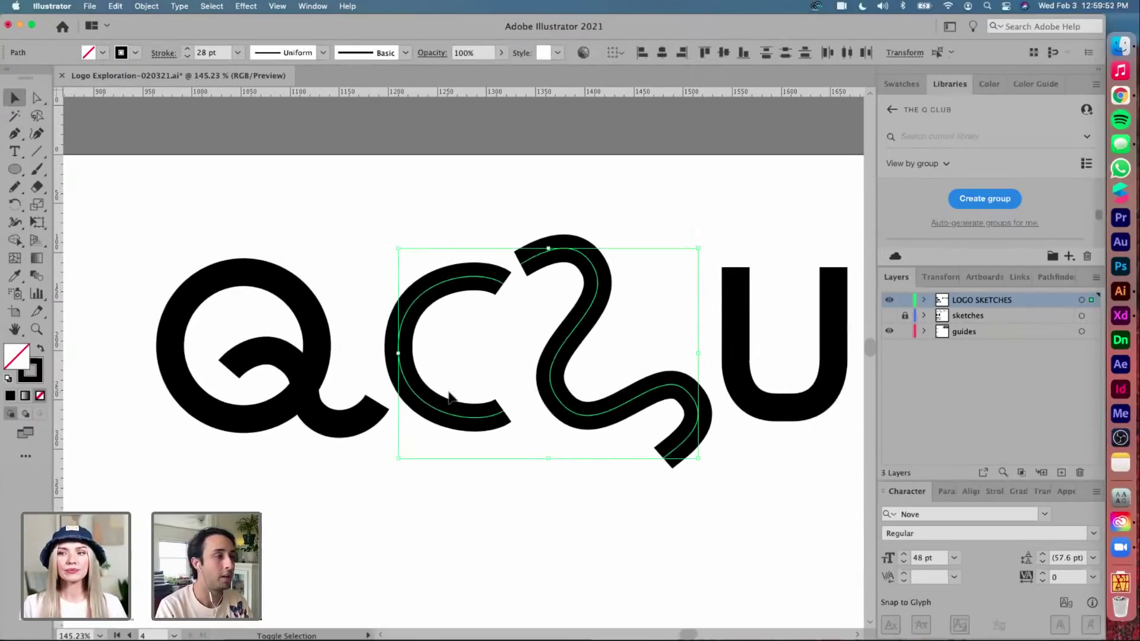
click(638, 307)
Nudge the U and B together slightly left to close the gap after the L
scroll(637, 306, right, 10)
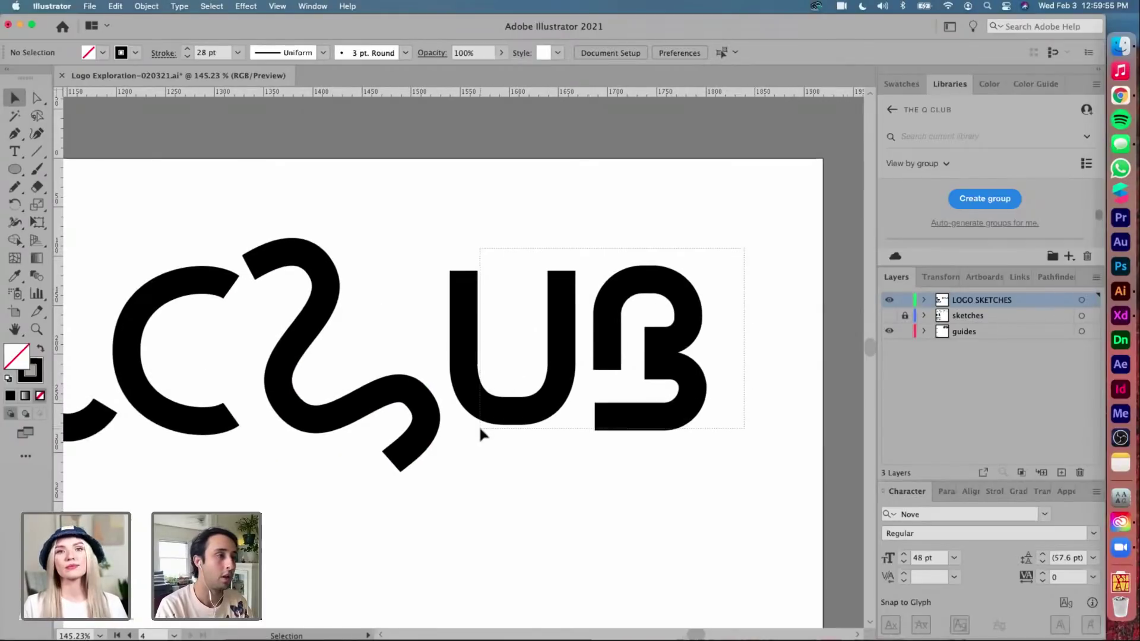
drag(480, 429, 479, 428)
key(shift+Left)
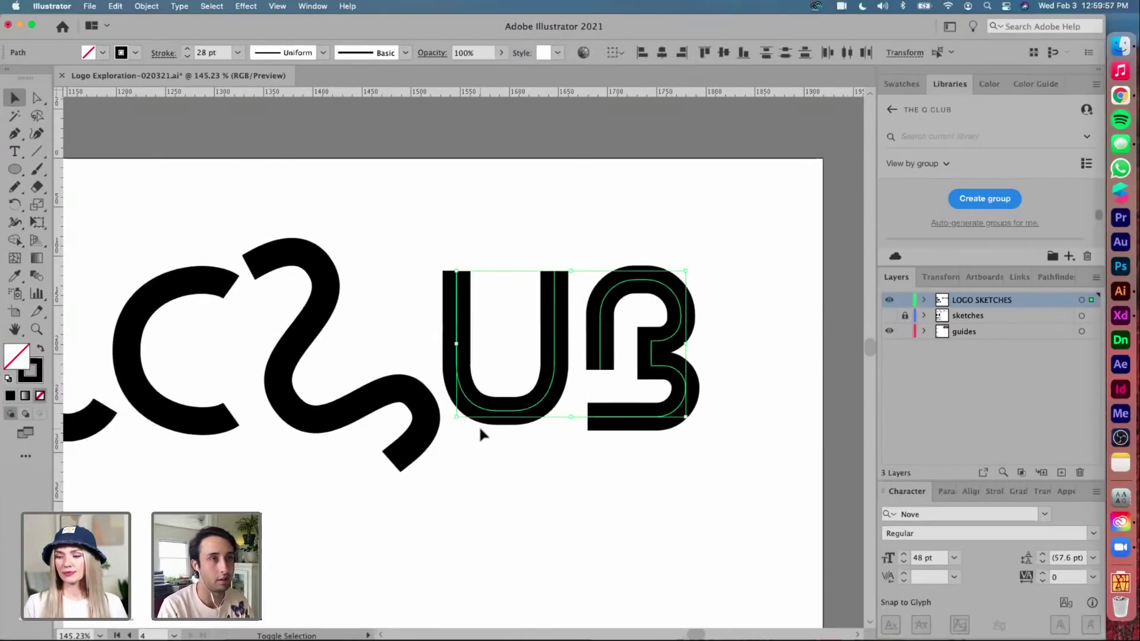
click(478, 451)
Shorten both direction handles of the anchor point on the L's upper curve to tighten that bend
scroll(478, 451, left, 5)
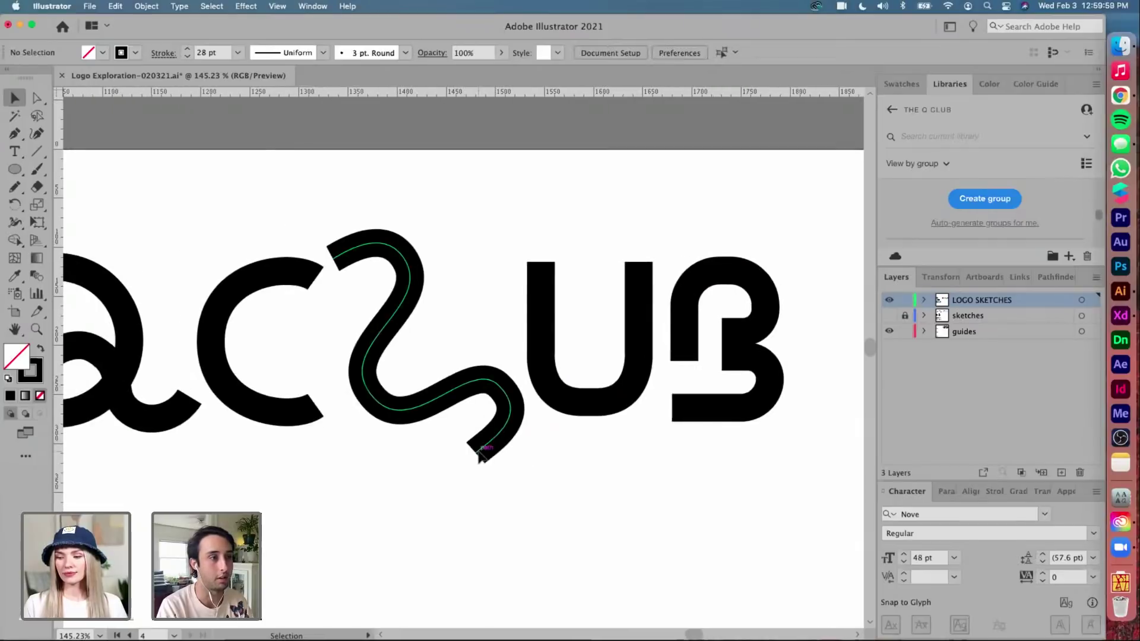
scroll(478, 451, left, 3)
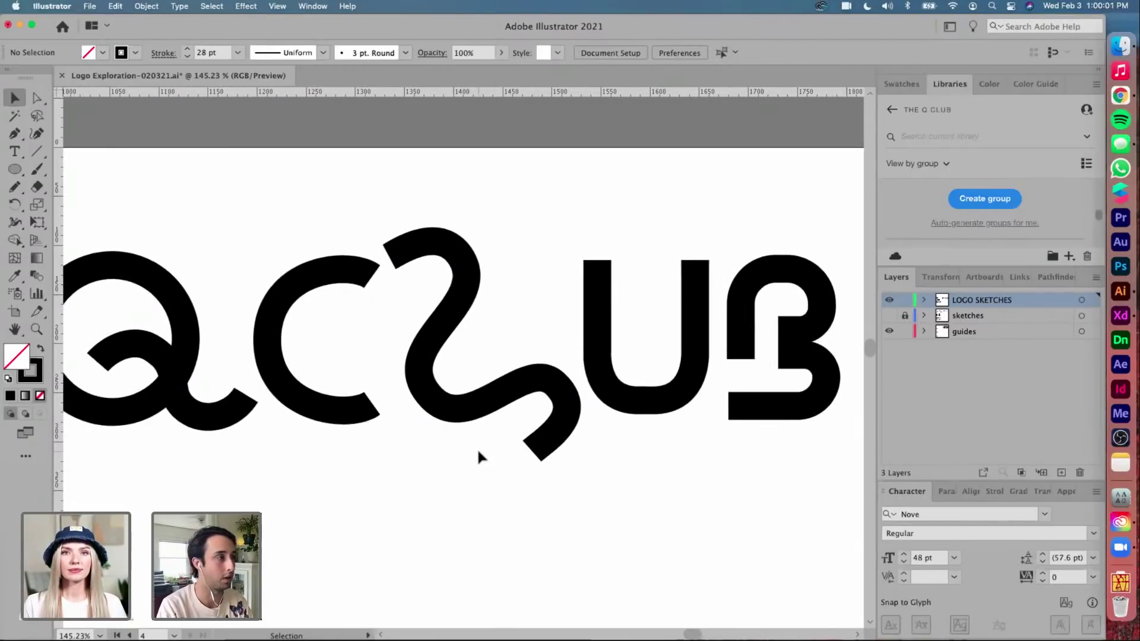
key(a)
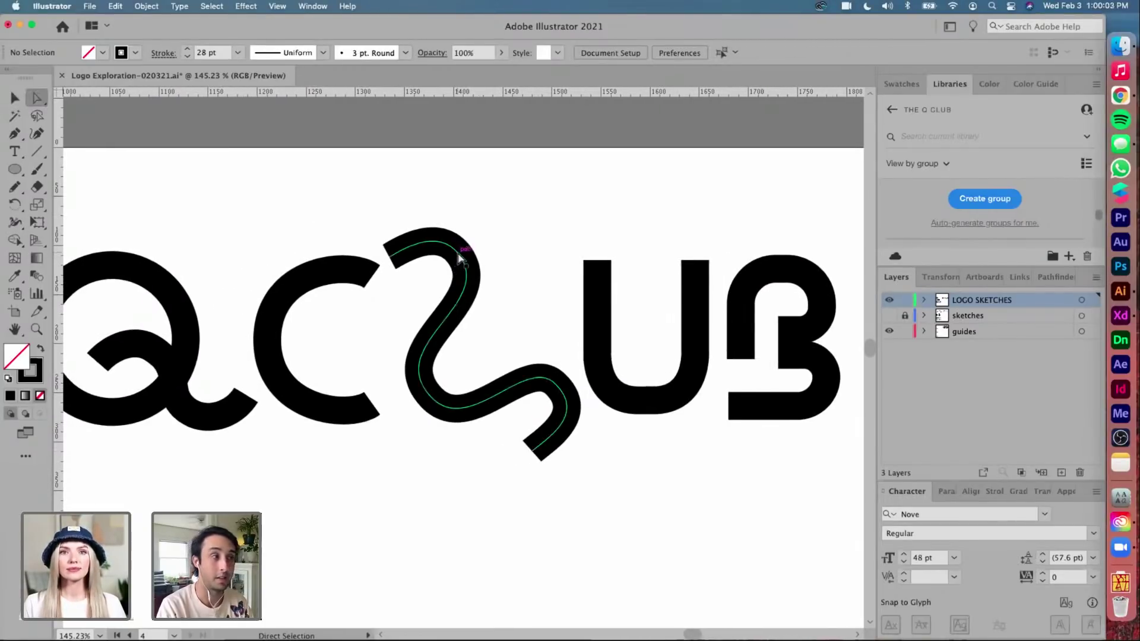
click(460, 255)
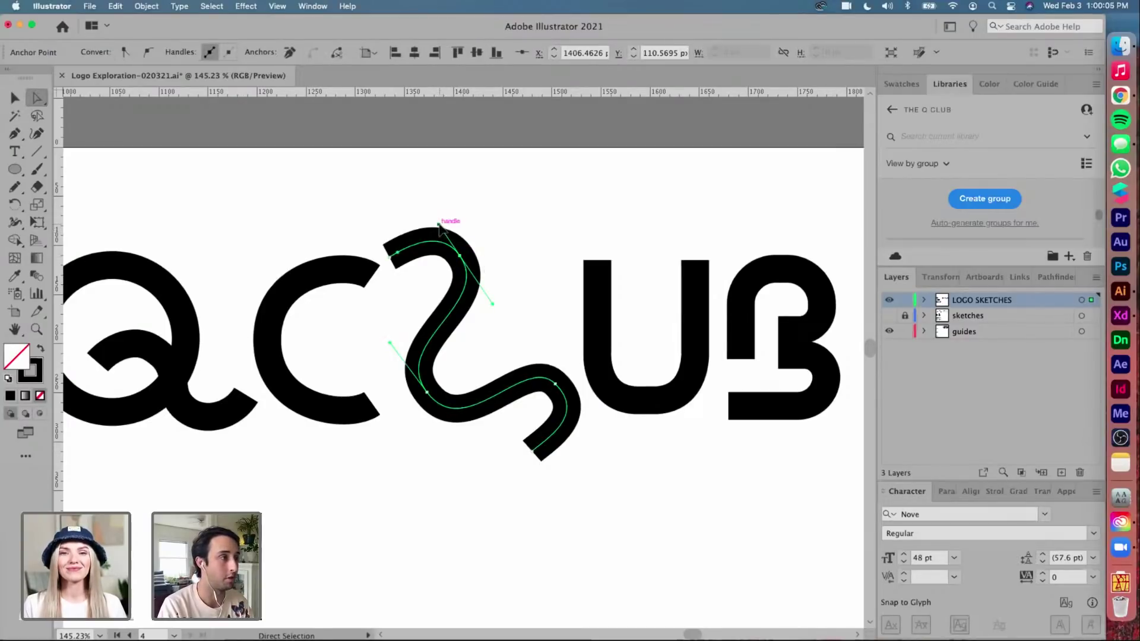
drag(439, 224, 446, 228)
drag(488, 306, 486, 302)
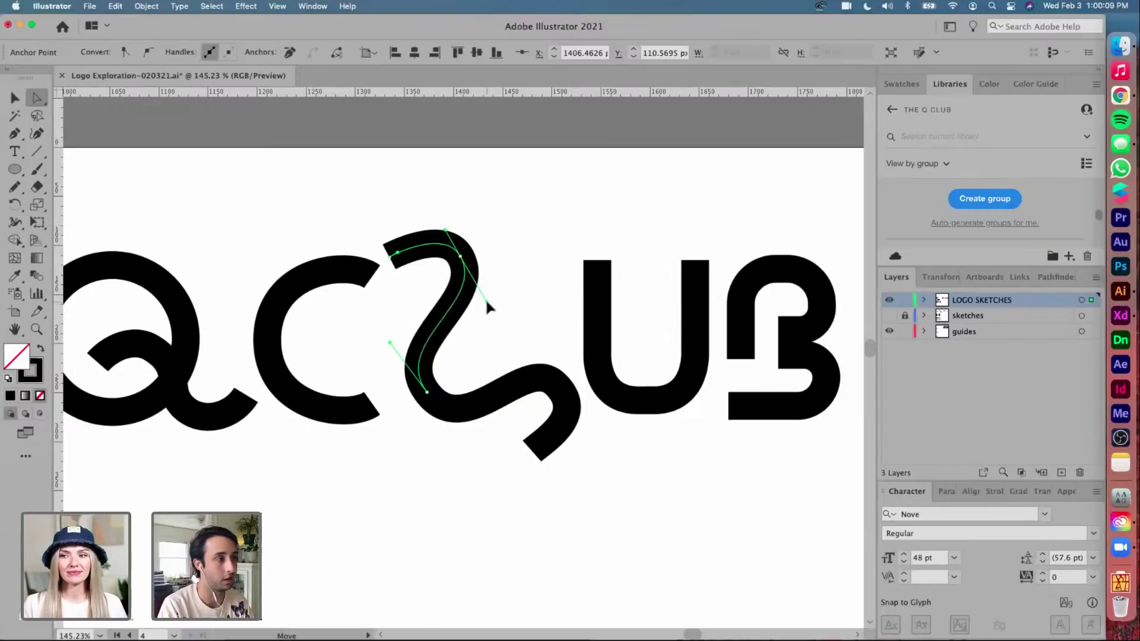
Show the guides and raise the anchor point at the L's lower-left bend slightly
click(428, 393)
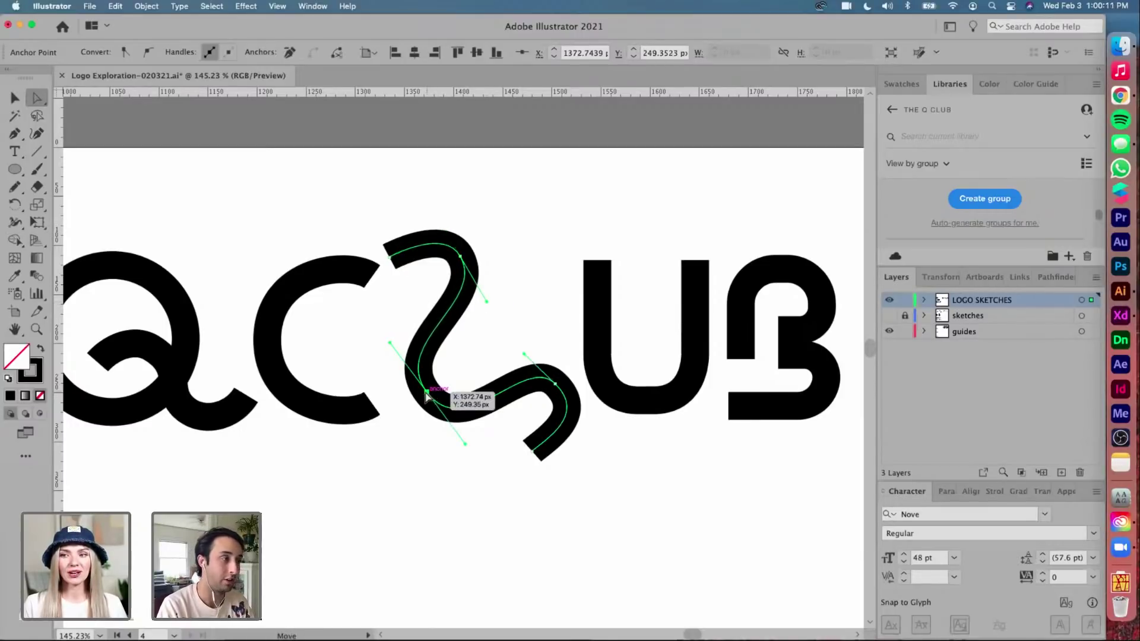
drag(427, 396, 427, 395)
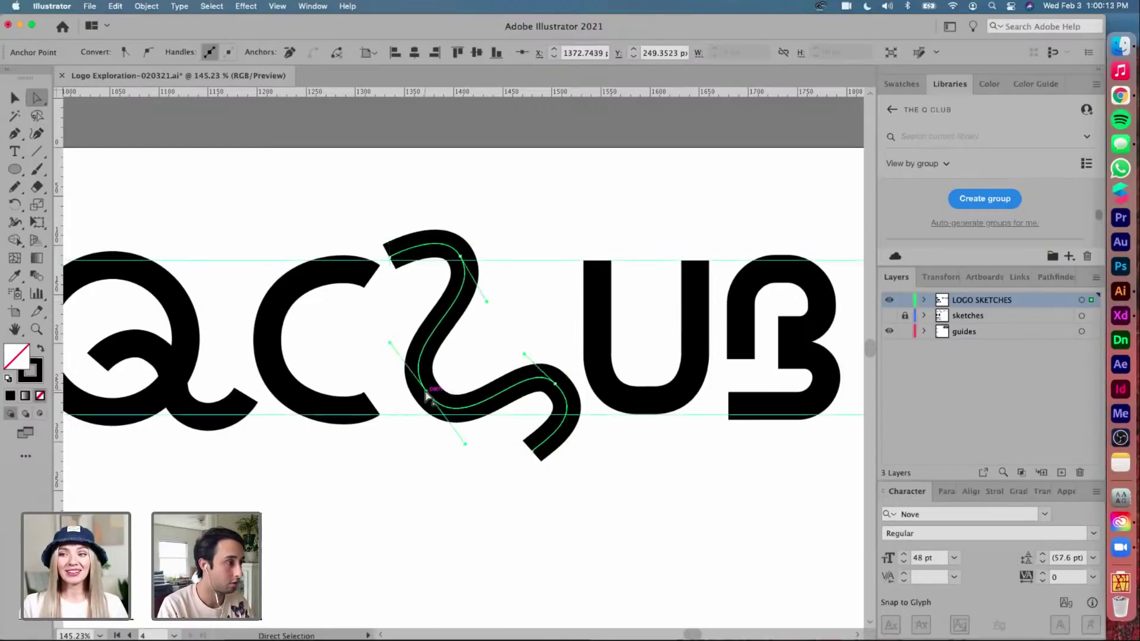
scroll(428, 396, up, 3)
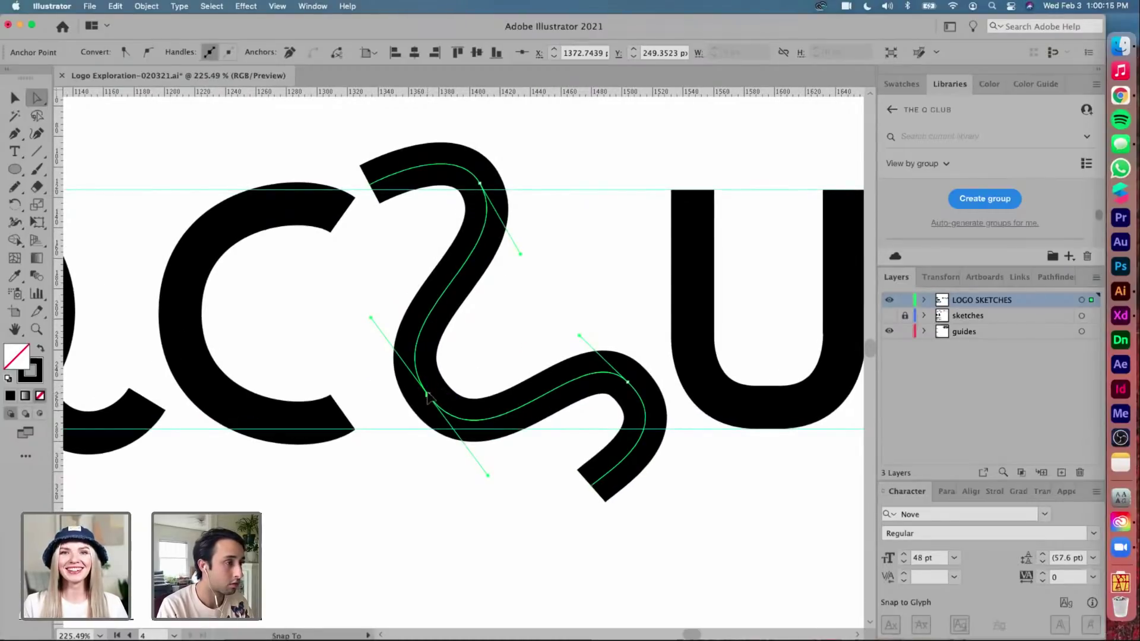
drag(427, 396, 427, 391)
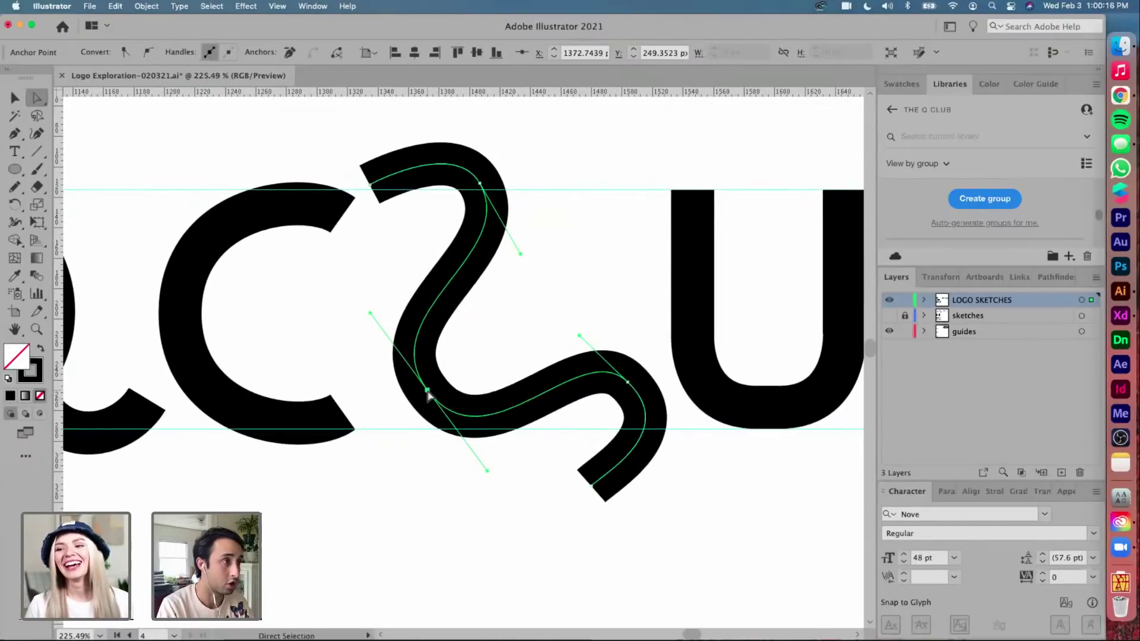
Adjust the lower handle of the L's right-hand bend and shift the bottom end of its stroke slightly down and right
click(627, 383)
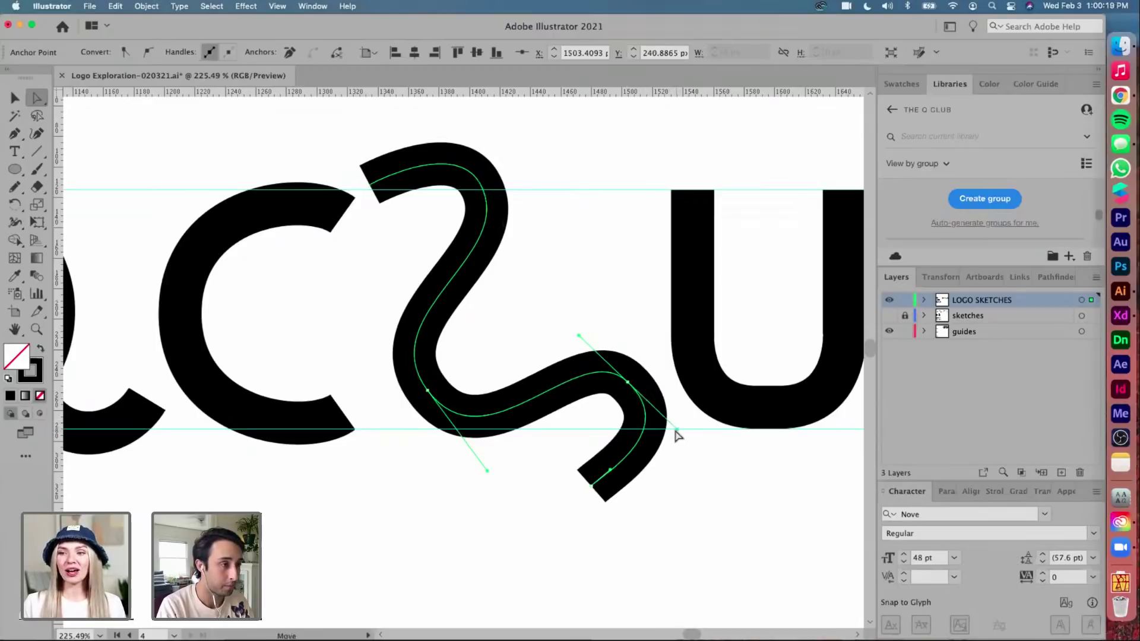
drag(677, 429, 673, 431)
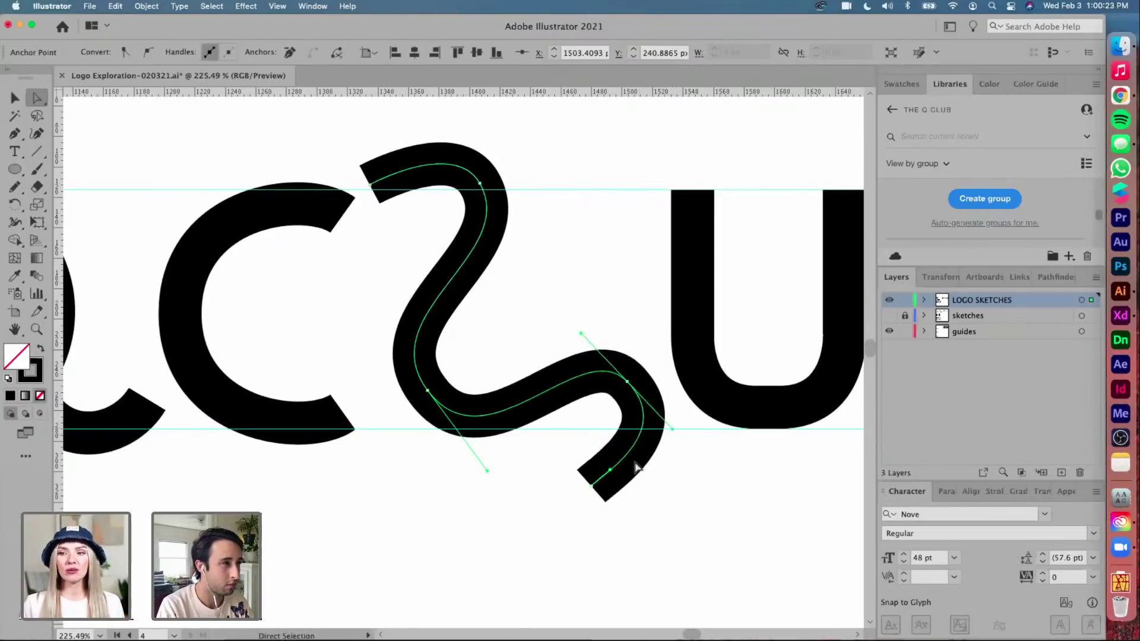
drag(592, 491, 616, 481)
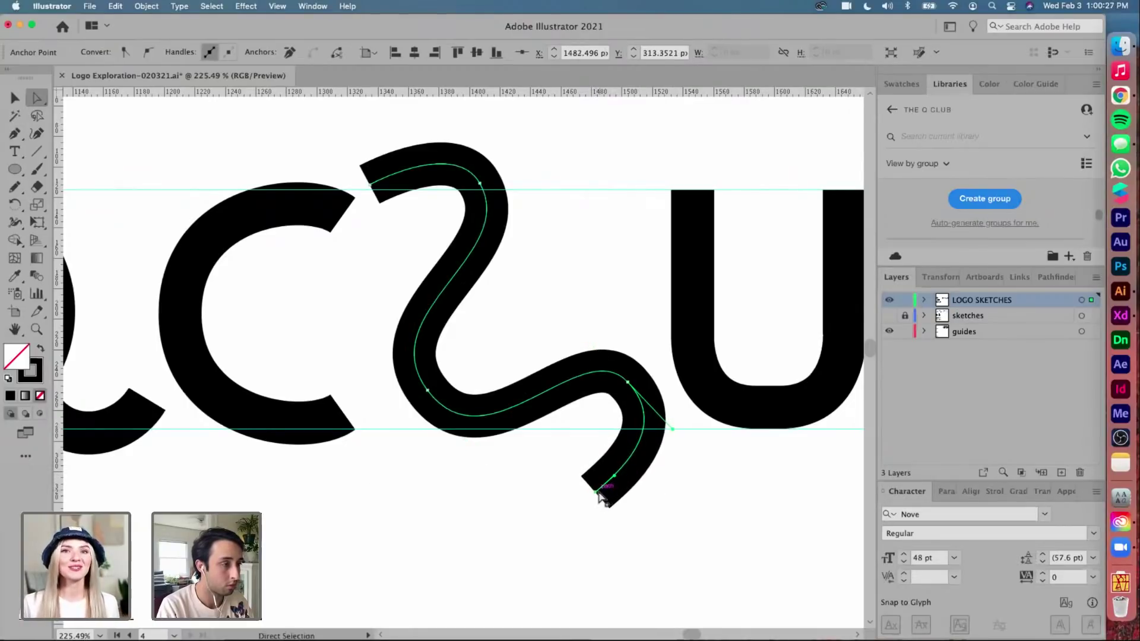
key(v)
click(663, 491)
scroll(664, 492, down, 3)
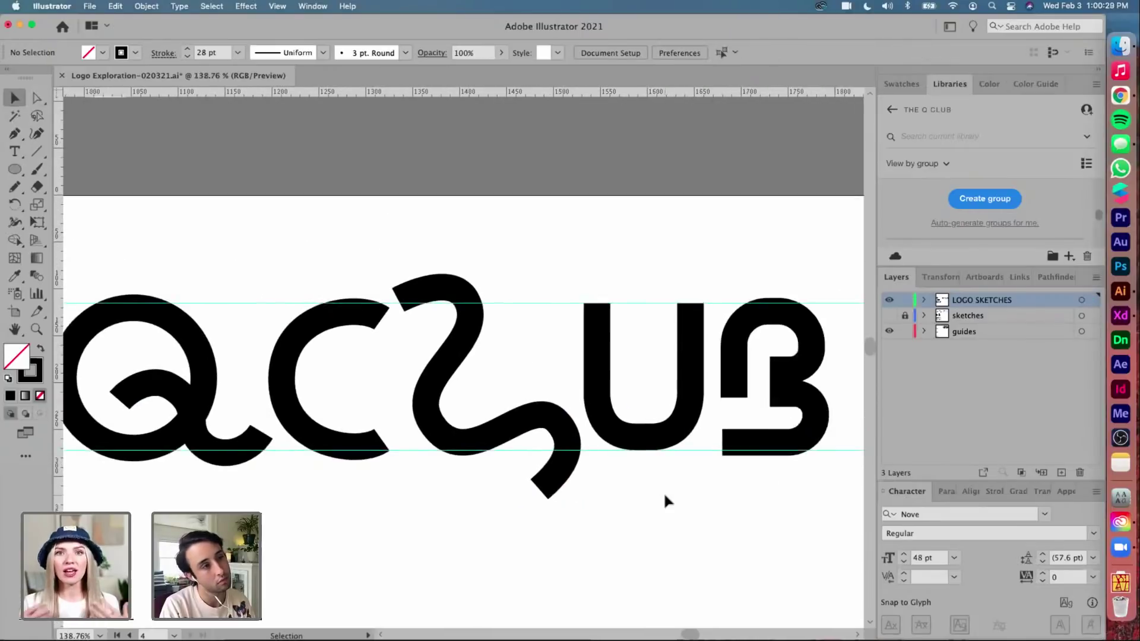
Show the sketches layer and move the existing B beyond the artboard's right edge to uncover the sketched letter
scroll(664, 491, right, 5)
click(698, 363)
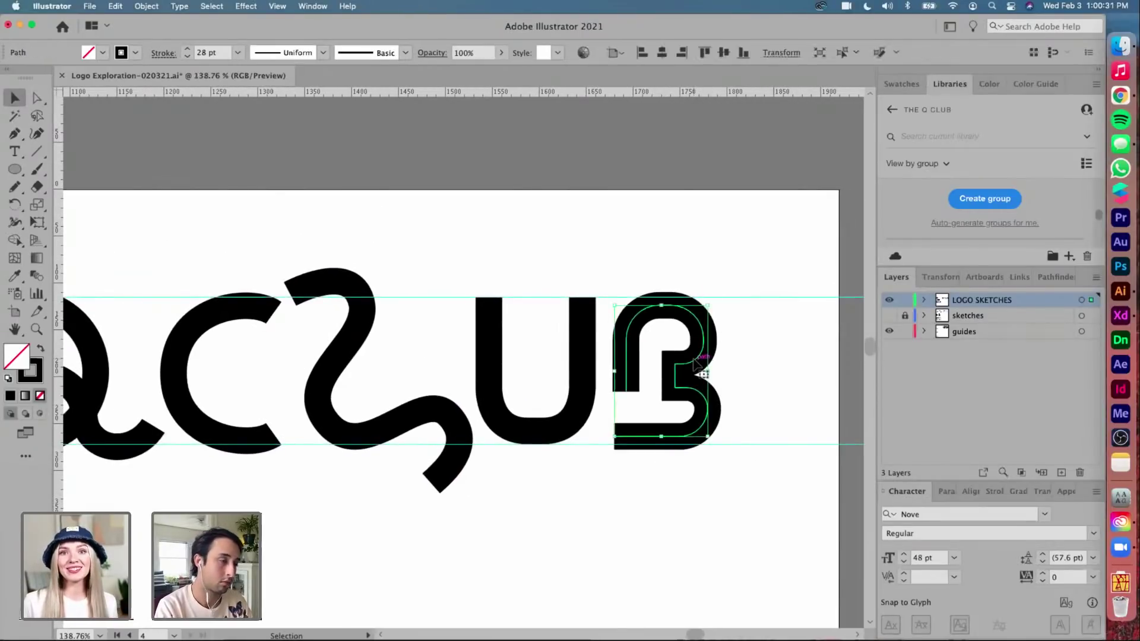
scroll(677, 344, right, 6)
scroll(596, 336, up, 3)
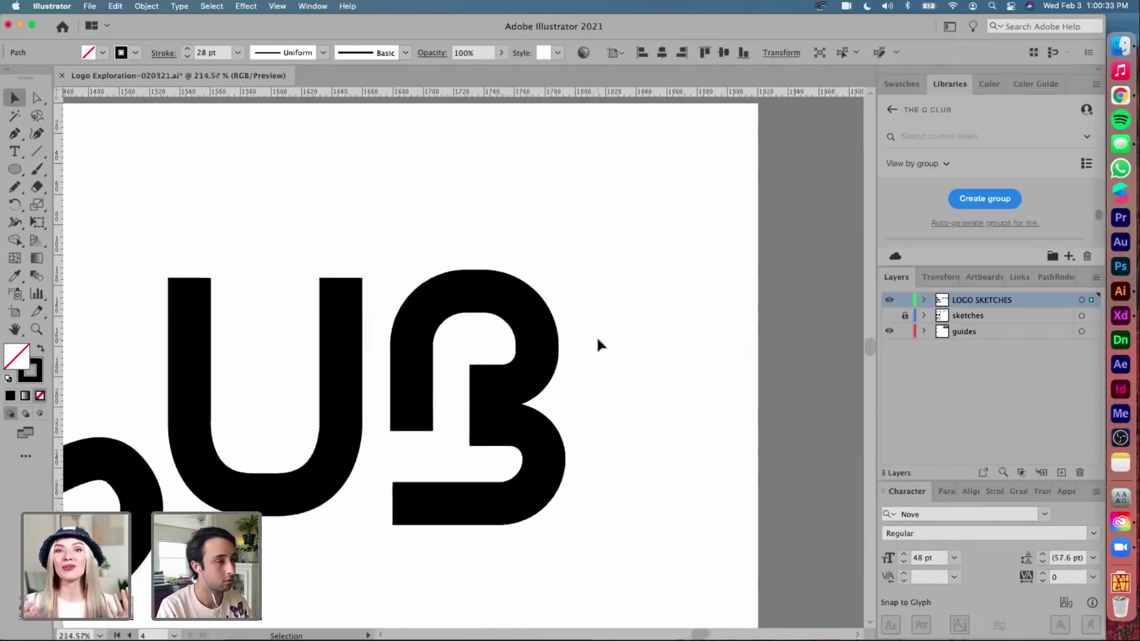
click(889, 316)
scroll(543, 334, down, 1)
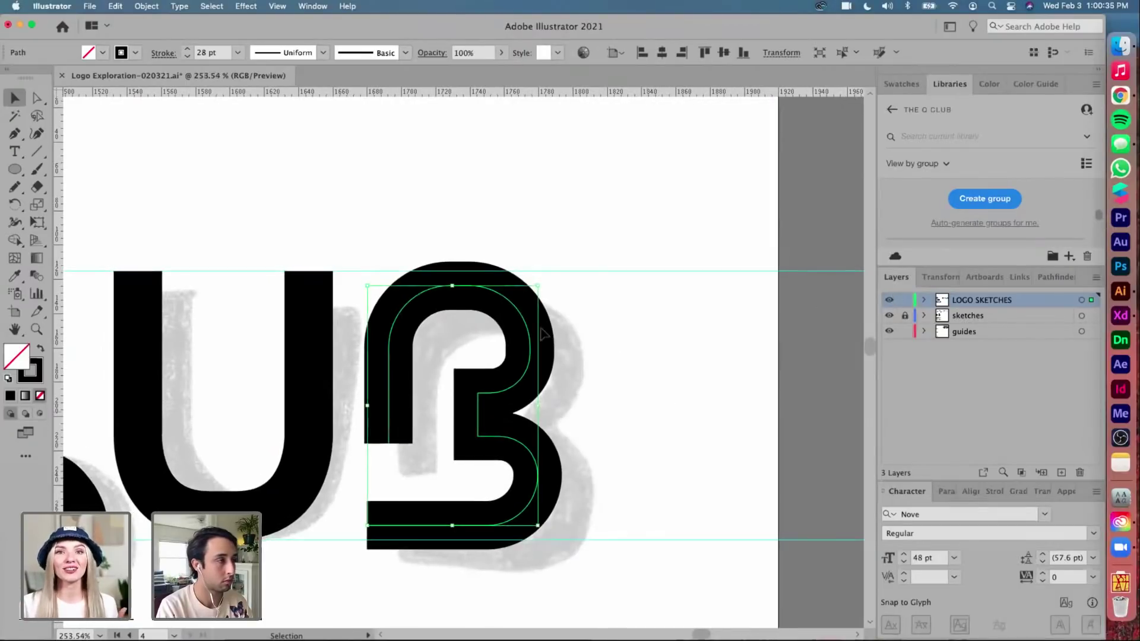
mouse_move(483, 291)
mouse_down()
mouse_move(652, 299)
mouse_move(797, 329)
mouse_up()
click(630, 356)
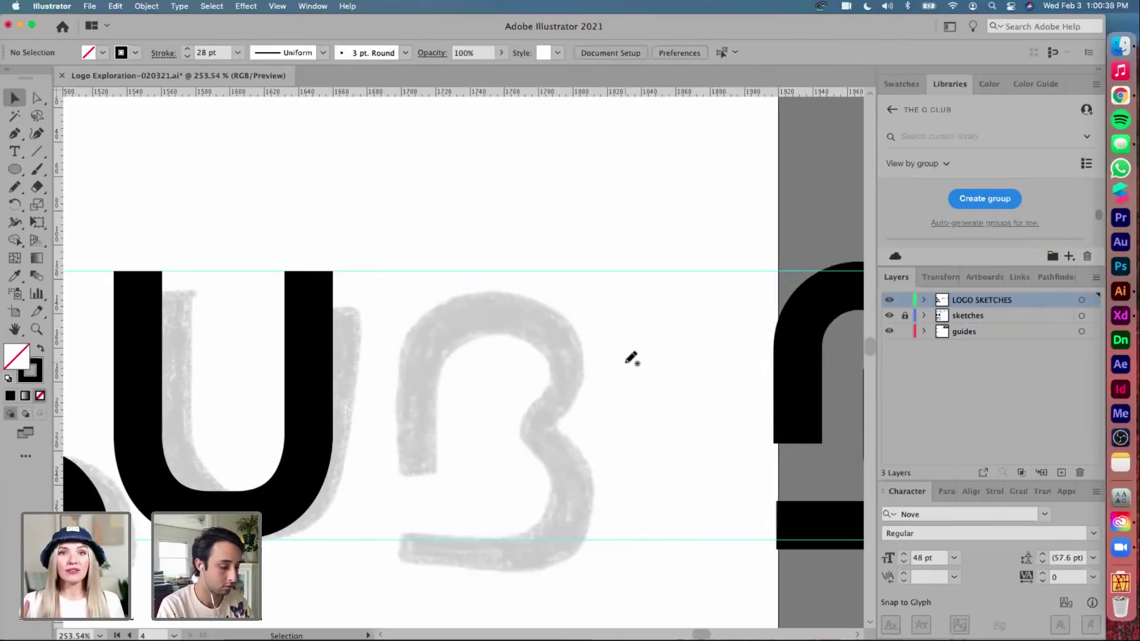
Draw a new B over the sketched letter with the Pencil tool, as one continuous stroke
key(n)
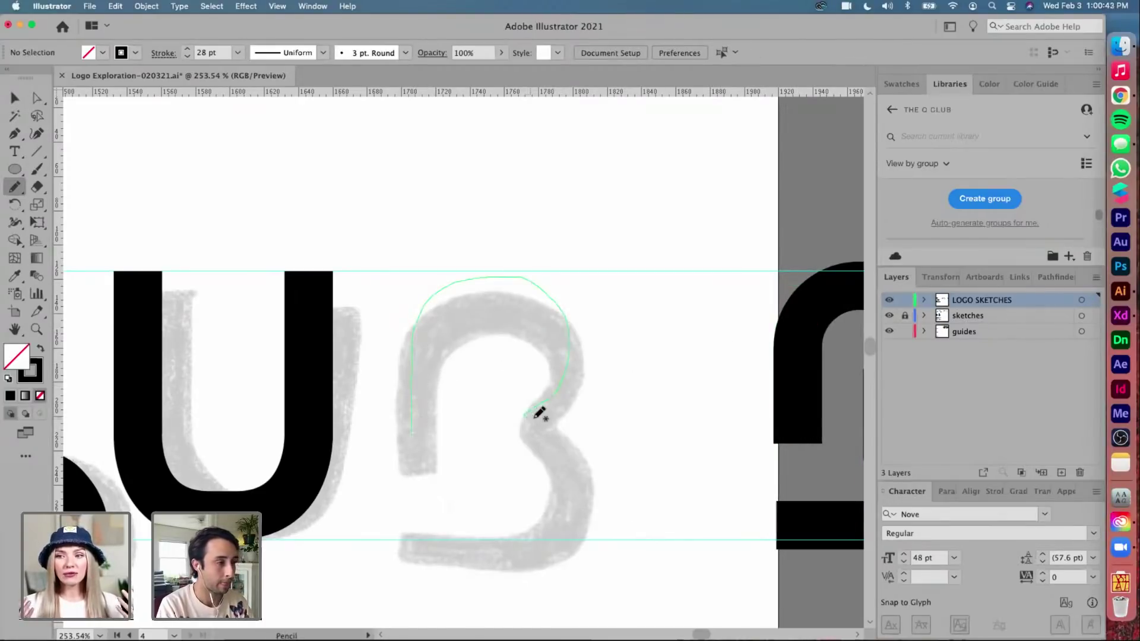
drag(462, 541, 413, 538)
key(v)
click(701, 447)
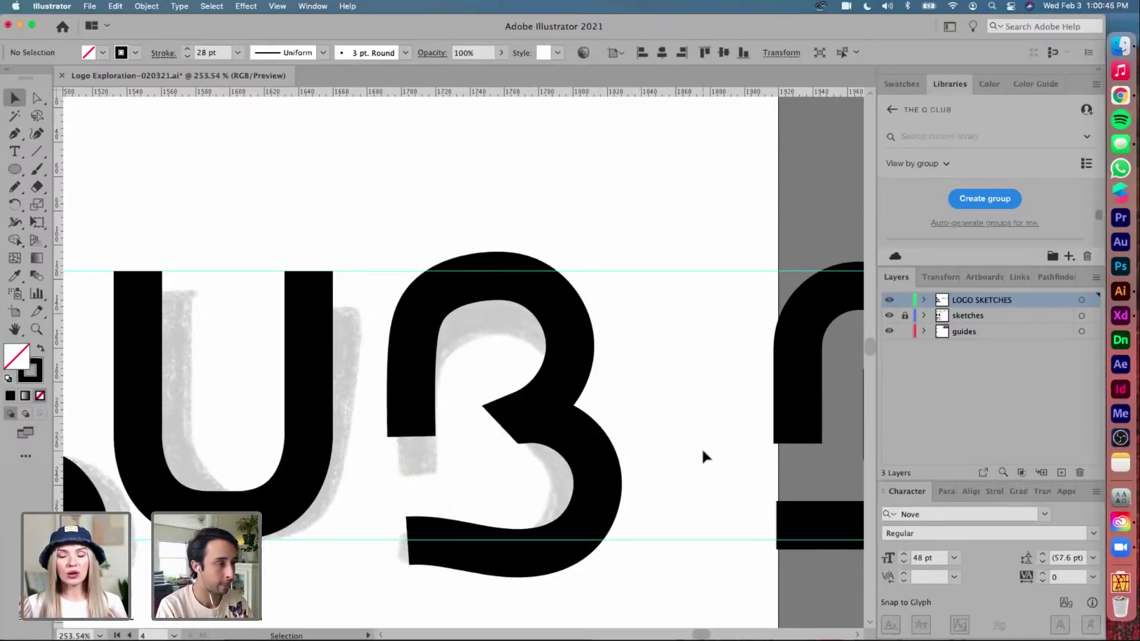
Remove the extra anchor point beside the inner notch of the new B
scroll(588, 423, up, 1)
scroll(588, 422, up, 1)
key(a)
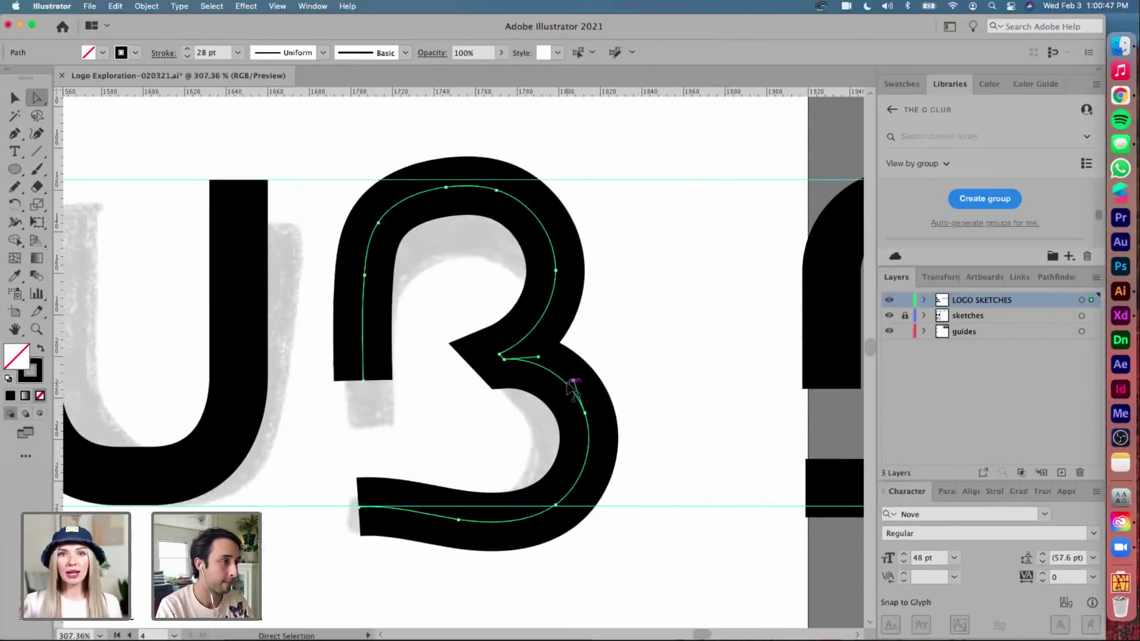
drag(565, 377, 503, 363)
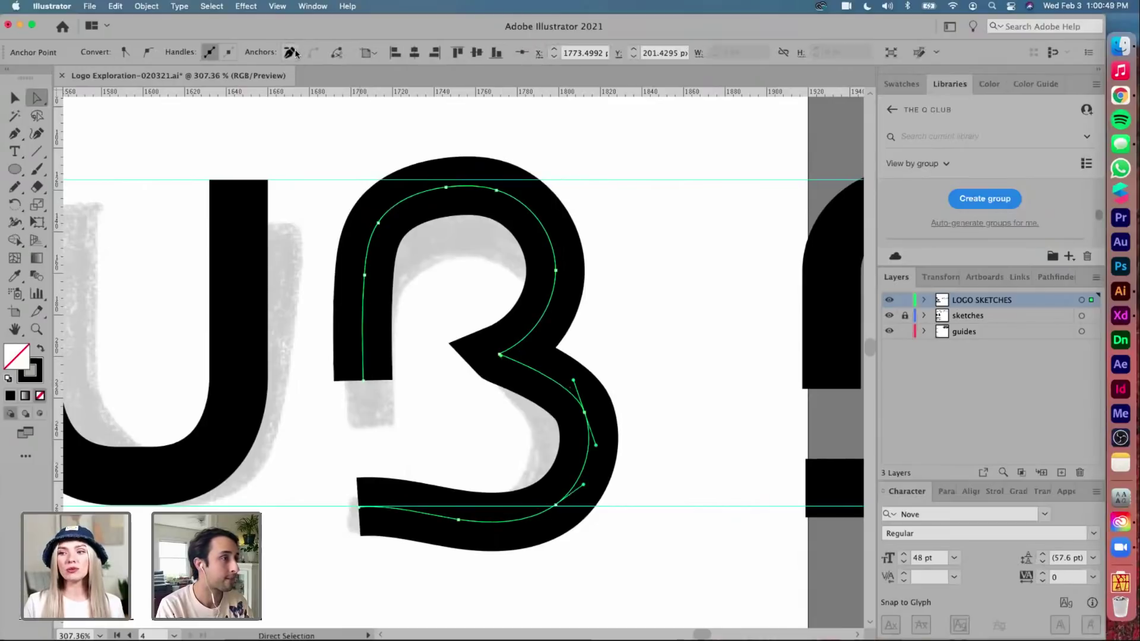
Convert the corner anchor point at the new B's inner notch to a smooth point
scroll(502, 359, up, 5)
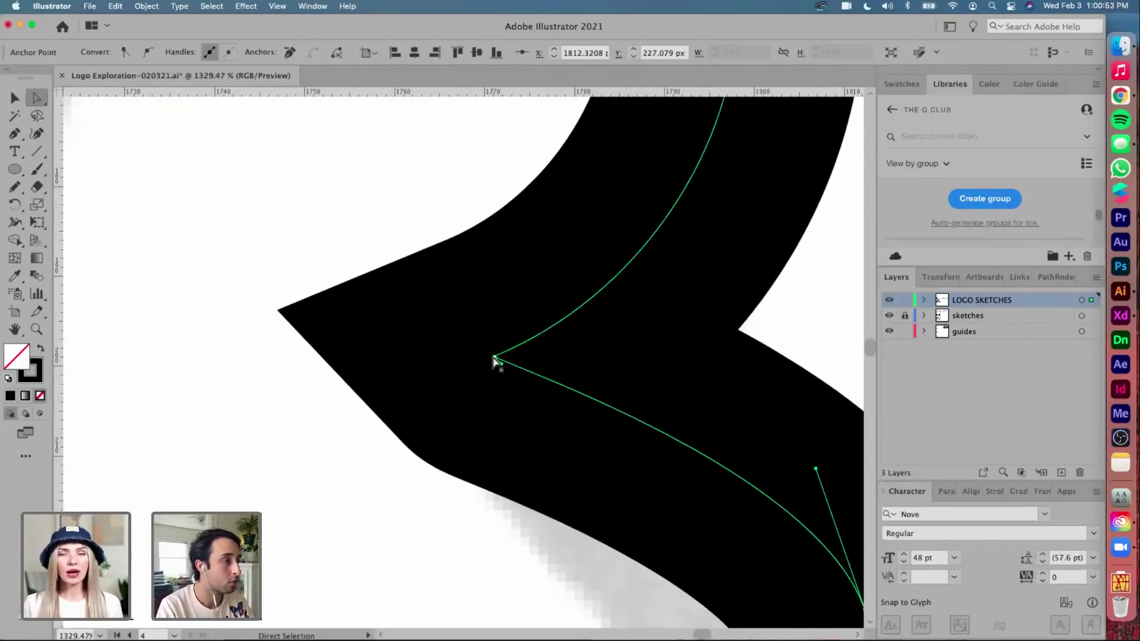
click(494, 360)
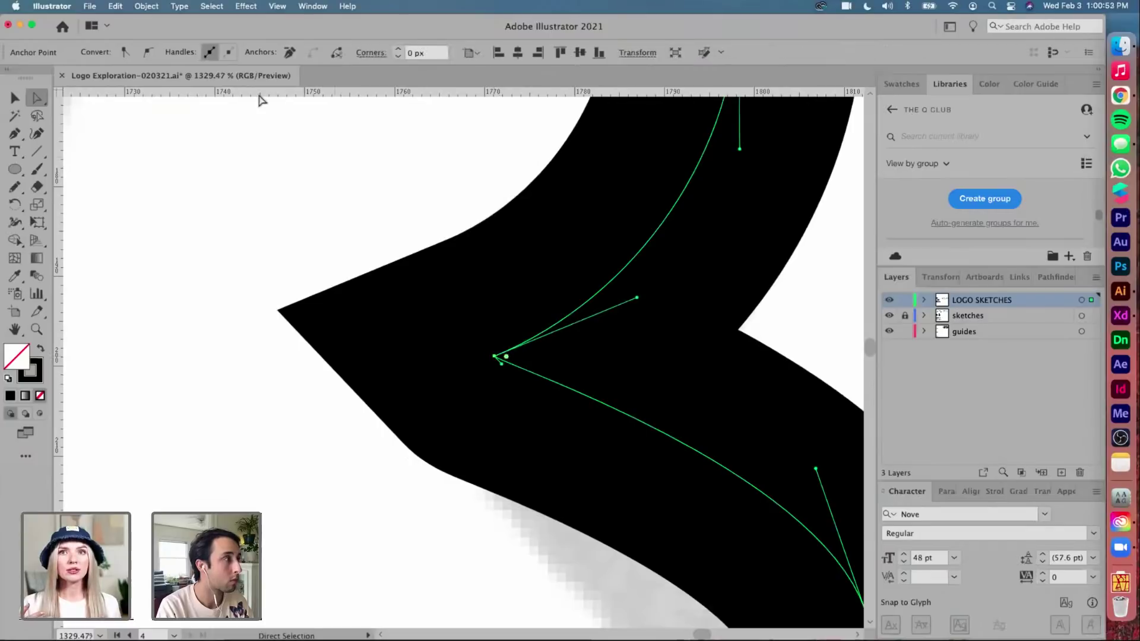
click(148, 52)
scroll(199, 236, down, 5)
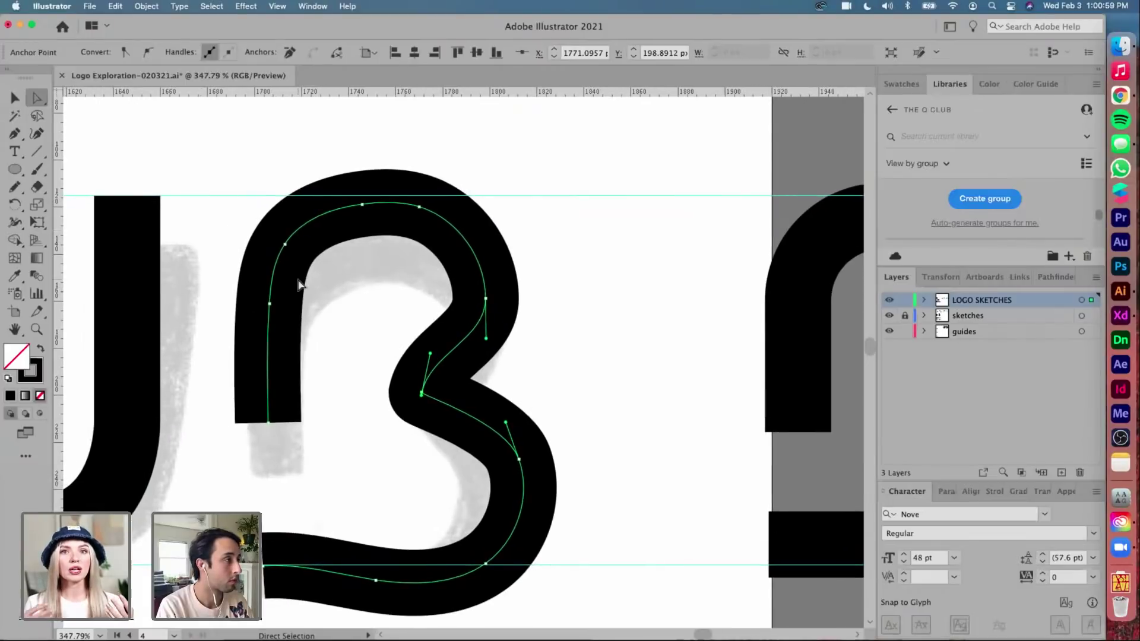
Remove the anchor point at the new B's upper-left shoulder and lengthen the top anchor's handle to round the curve
click(286, 244)
click(289, 54)
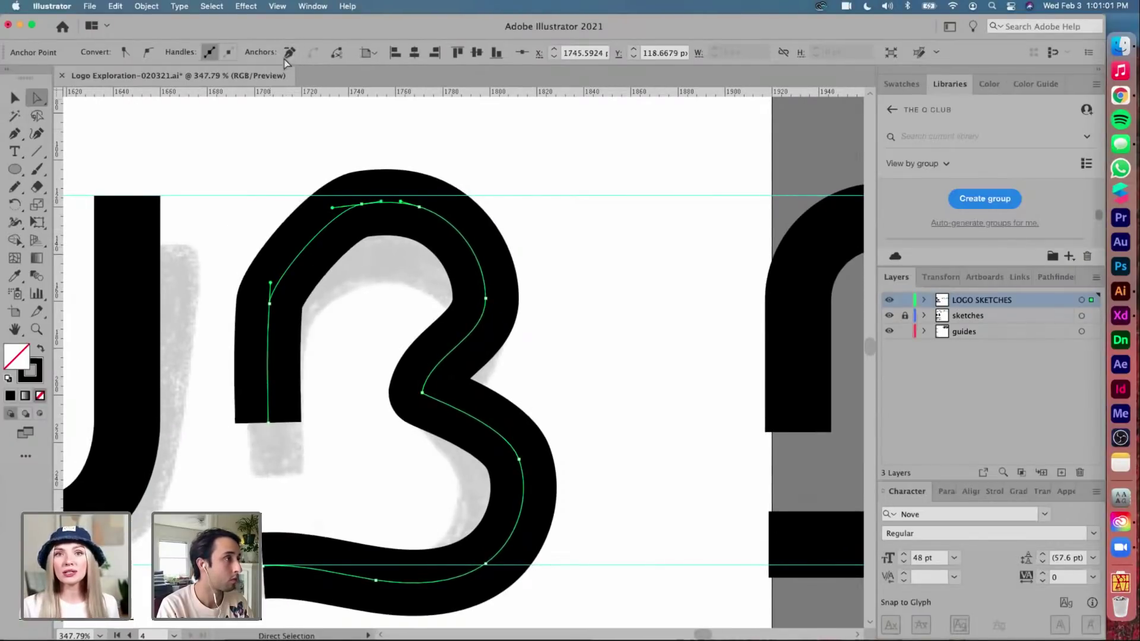
click(361, 204)
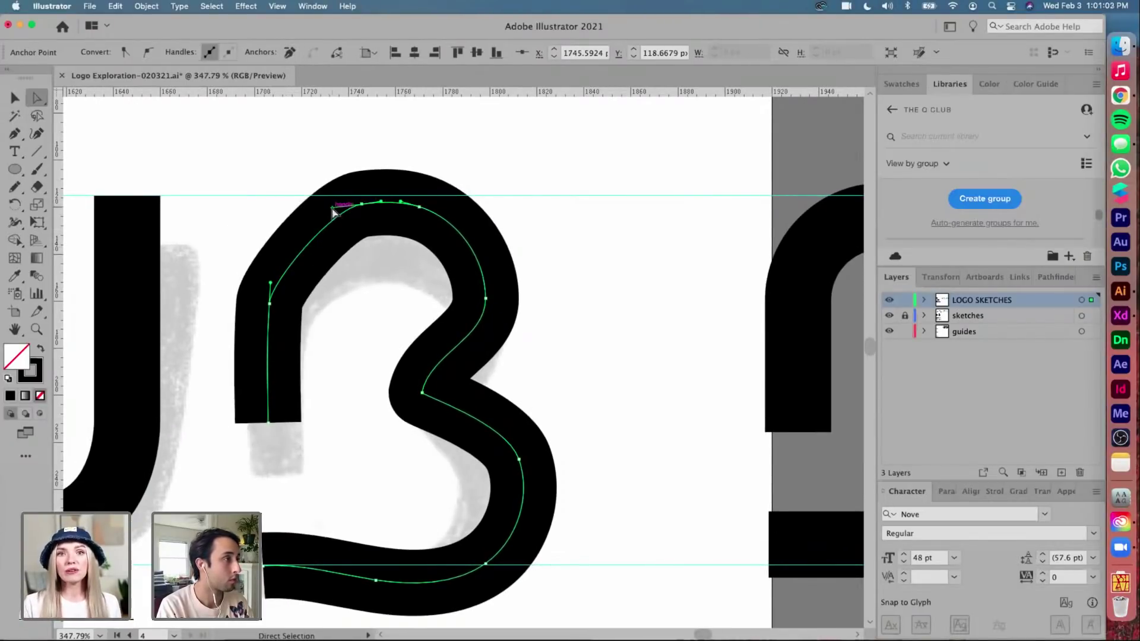
drag(331, 207, 266, 204)
Shift the bottom end anchor of the B's stem slightly right to bring the stem closer to vertical
click(270, 304)
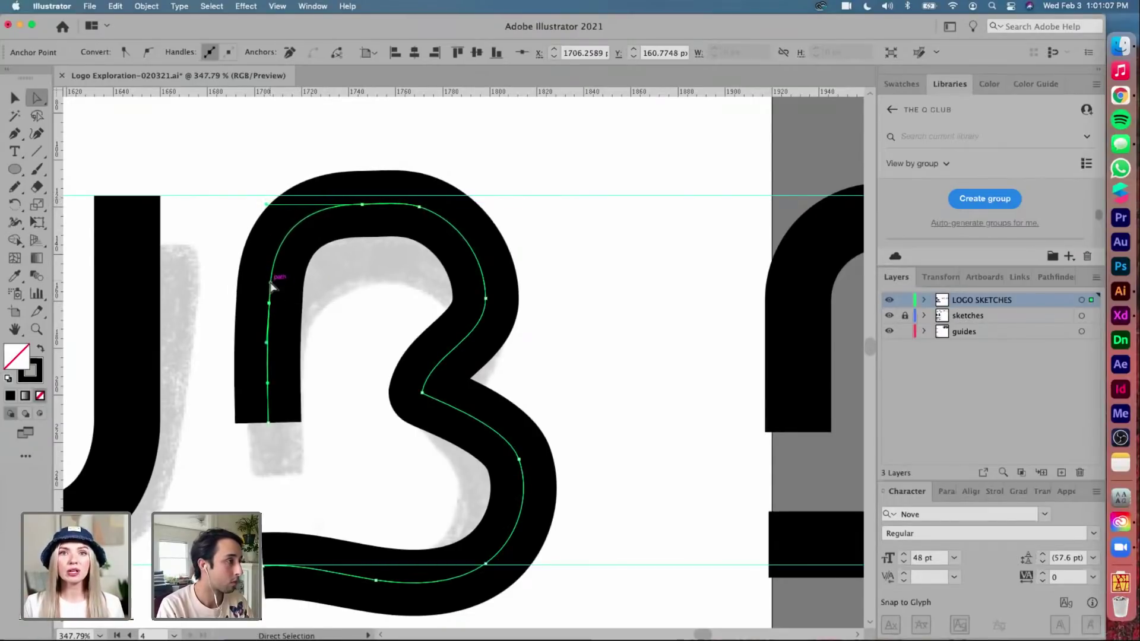
scroll(270, 279, up, 3)
scroll(270, 277, down, 5)
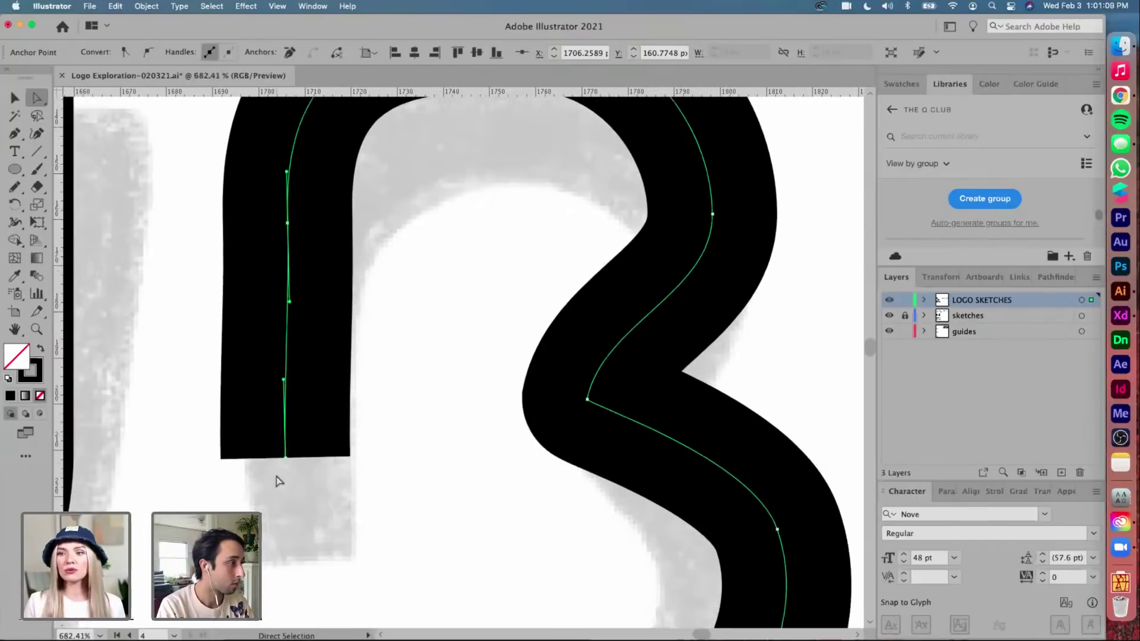
drag(284, 457, 291, 457)
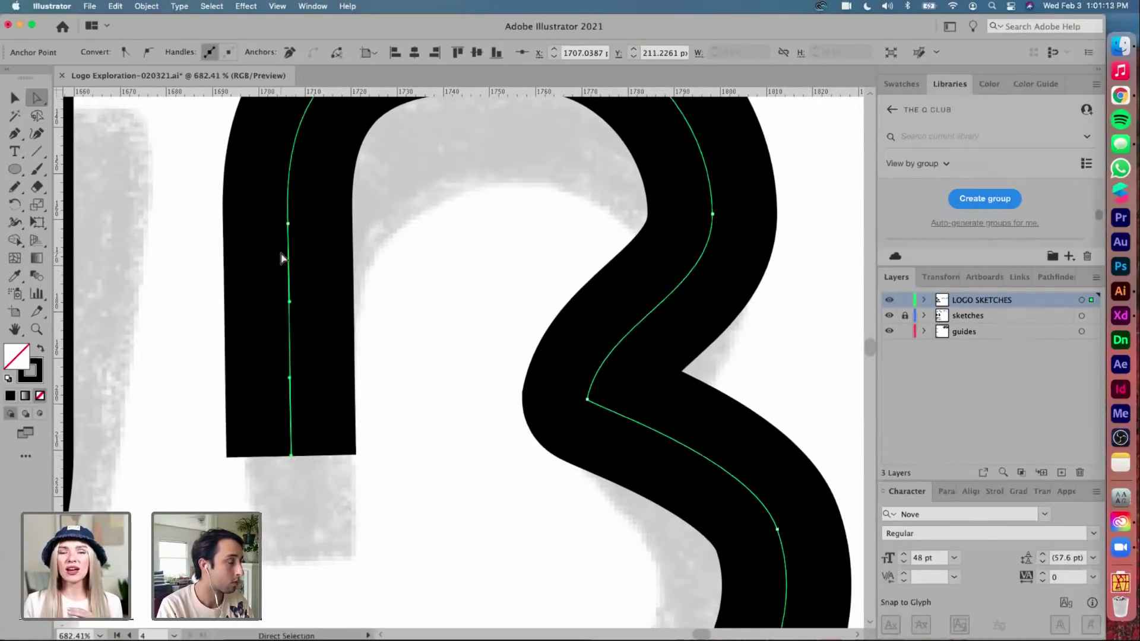
Retract the direction handles along the B's lower stem so that segment is straight
scroll(281, 258, up, 3)
key(shift+c)
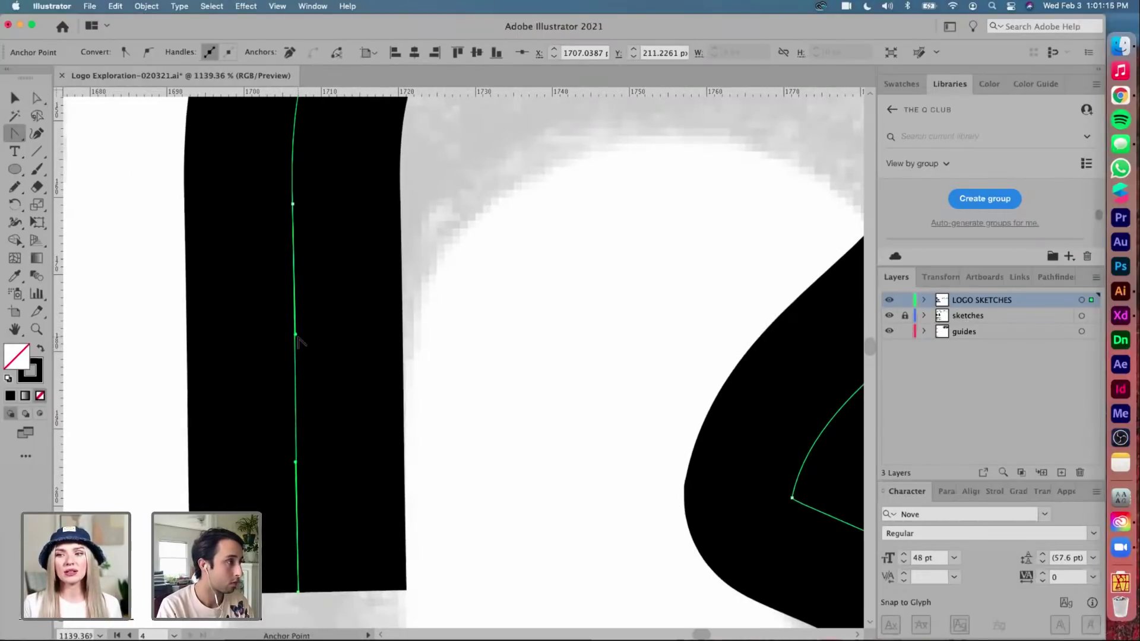
drag(296, 336, 297, 482)
key(cmd+z)
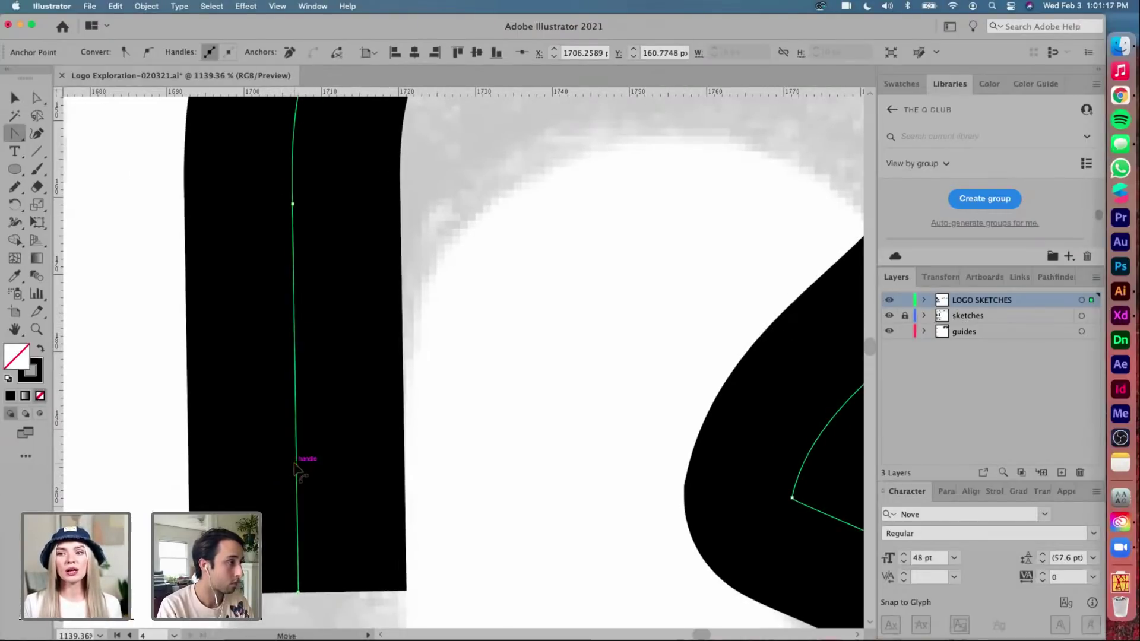
Switch to outline view and place a vertical guide through the bottom end anchor of the B's stem
key(a)
key(cmd+y)
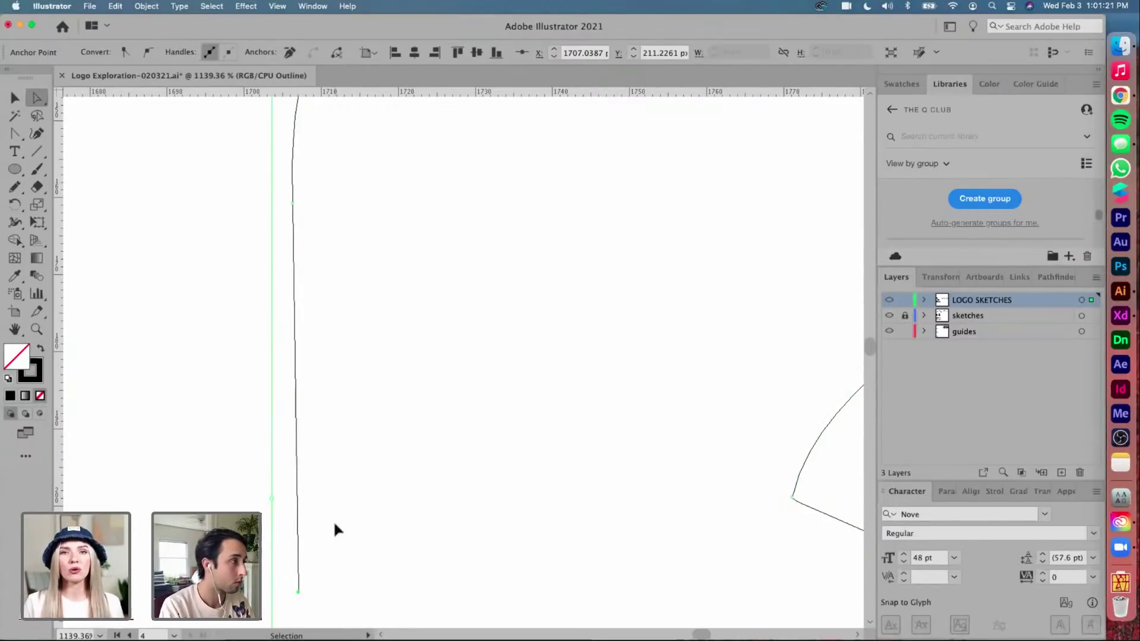
key(cmd+;)
drag(59, 435, 298, 592)
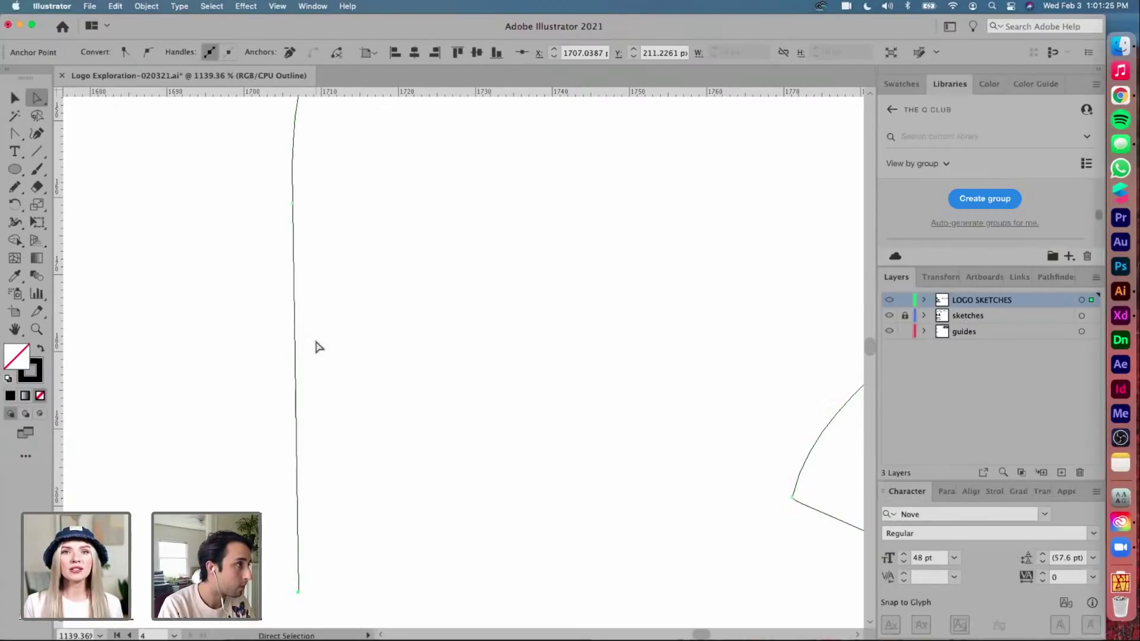
Align the upper stem anchor to the vertical guide at X 1707.04 px and return to preview mode
scroll(298, 209, up, 3)
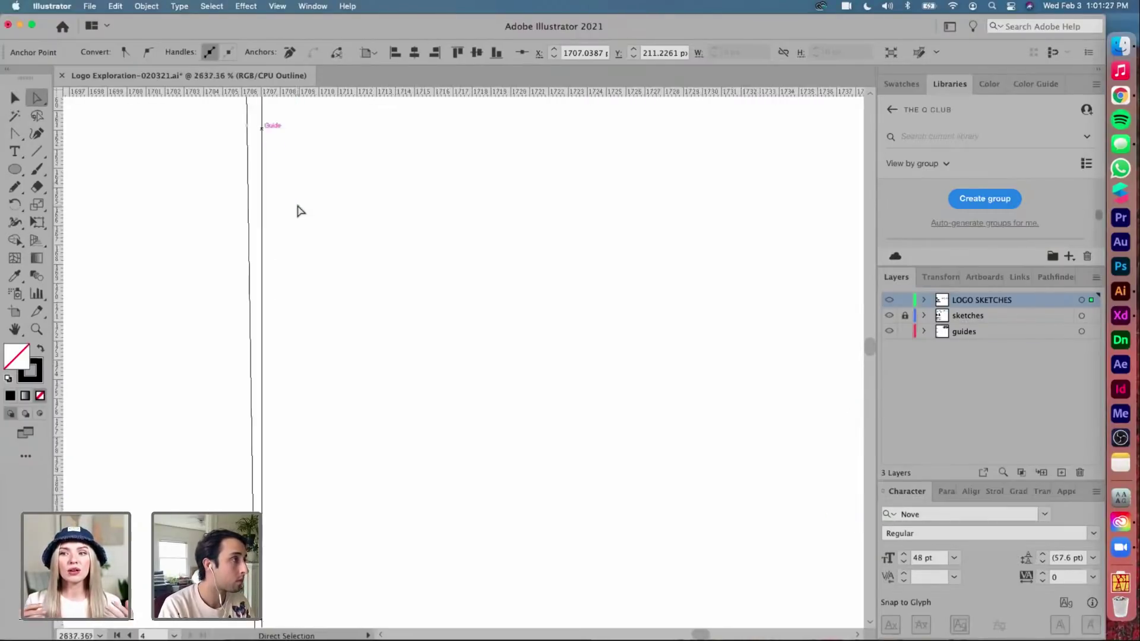
scroll(241, 129, up, 2)
drag(253, 276, 268, 277)
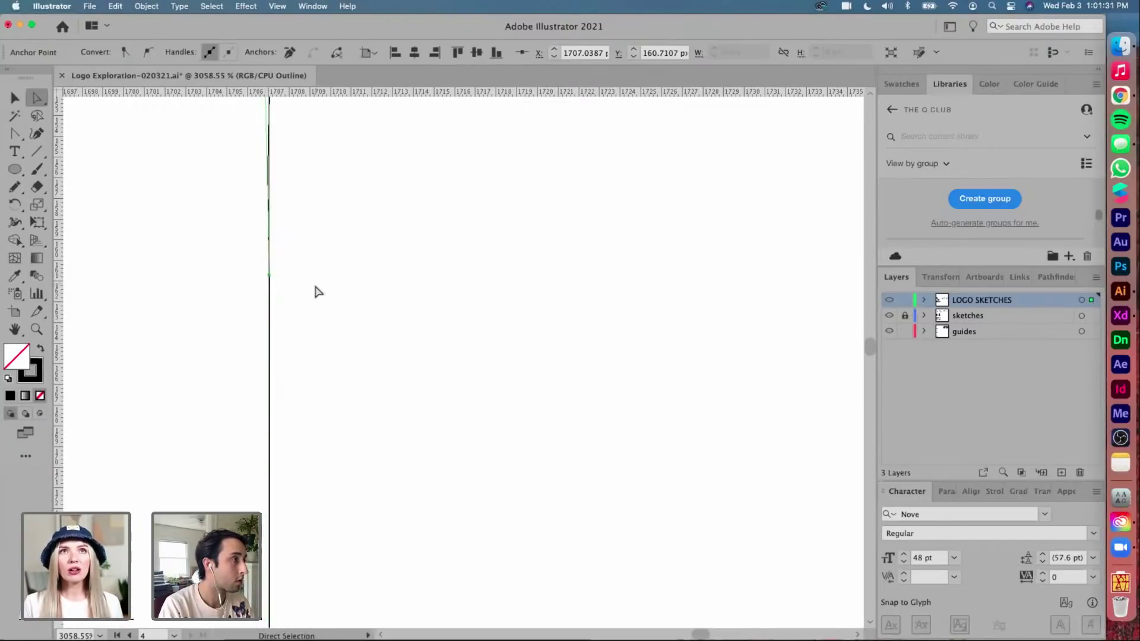
scroll(315, 292, down, 5)
scroll(313, 298, down, 3)
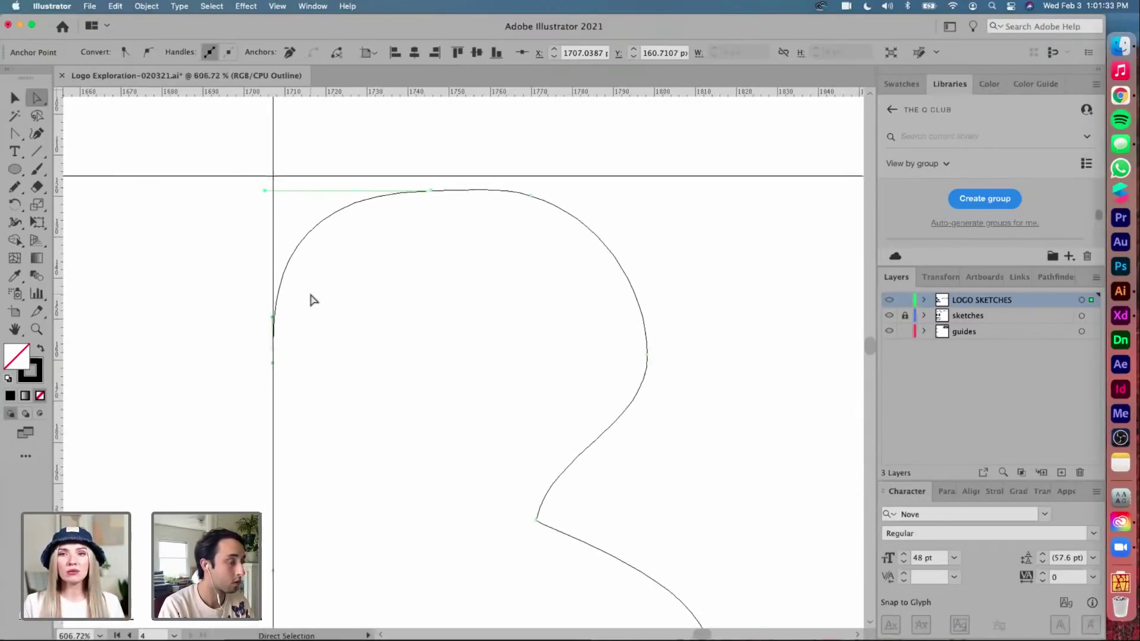
key(super+y)
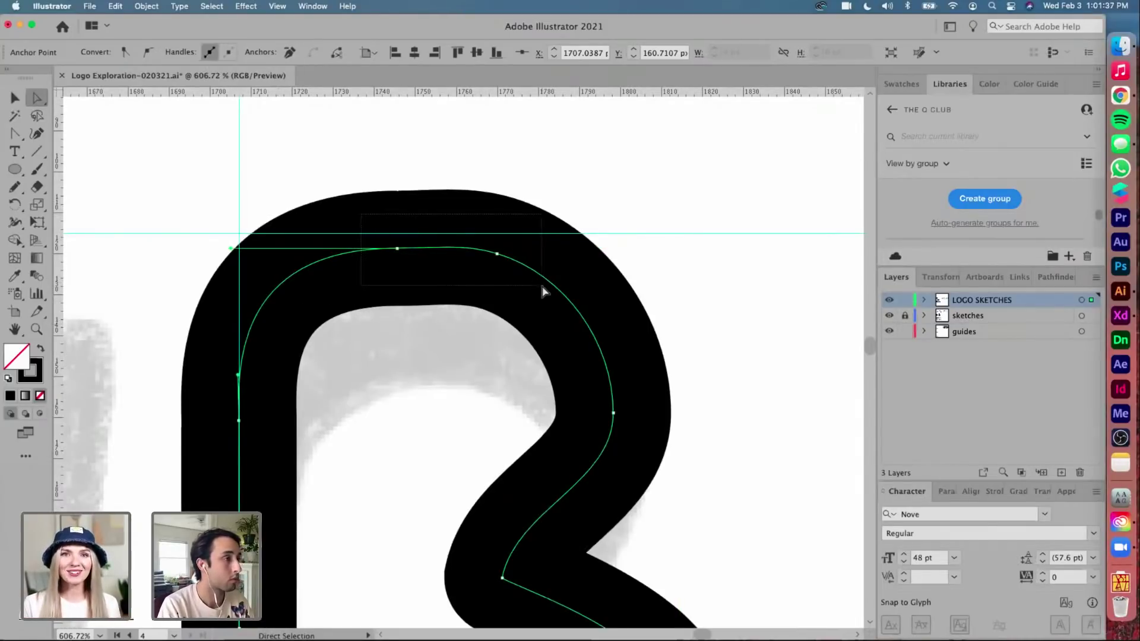
Extend the open end of the B's bottom stroke left to X 1693.86 px, on the lower horizontal guide
click(497, 255)
scroll(497, 258, down, 5)
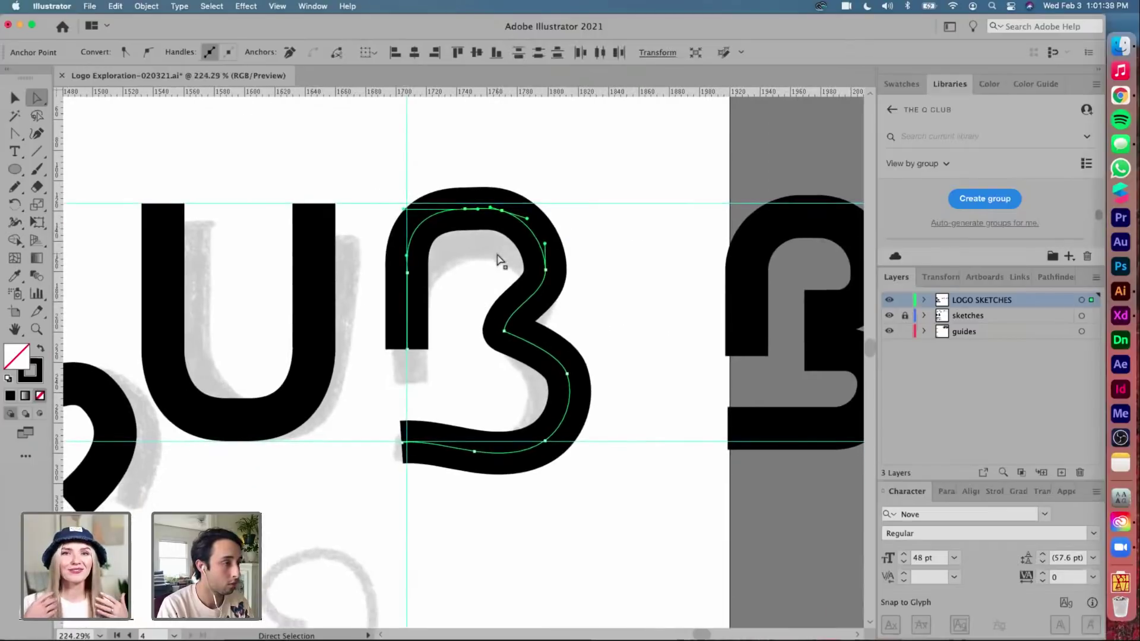
scroll(448, 500, up, 4)
drag(353, 384, 325, 385)
key(shift+c)
key(a)
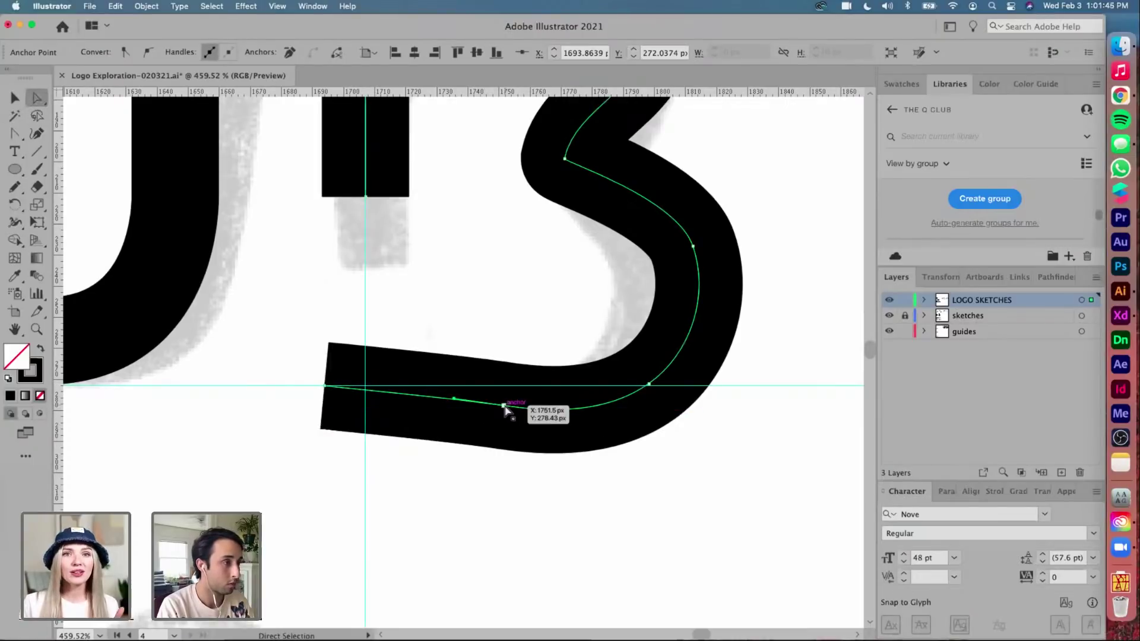
Raise the bottom stroke's middle anchor onto the lower guide and level its handle so the stroke runs flat
mouse_move(504, 406)
mouse_down()
mouse_move(503, 387)
mouse_move(484, 387)
mouse_move(548, 399)
mouse_move(556, 387)
mouse_up()
key(shift+c)
key(a)
click(504, 386)
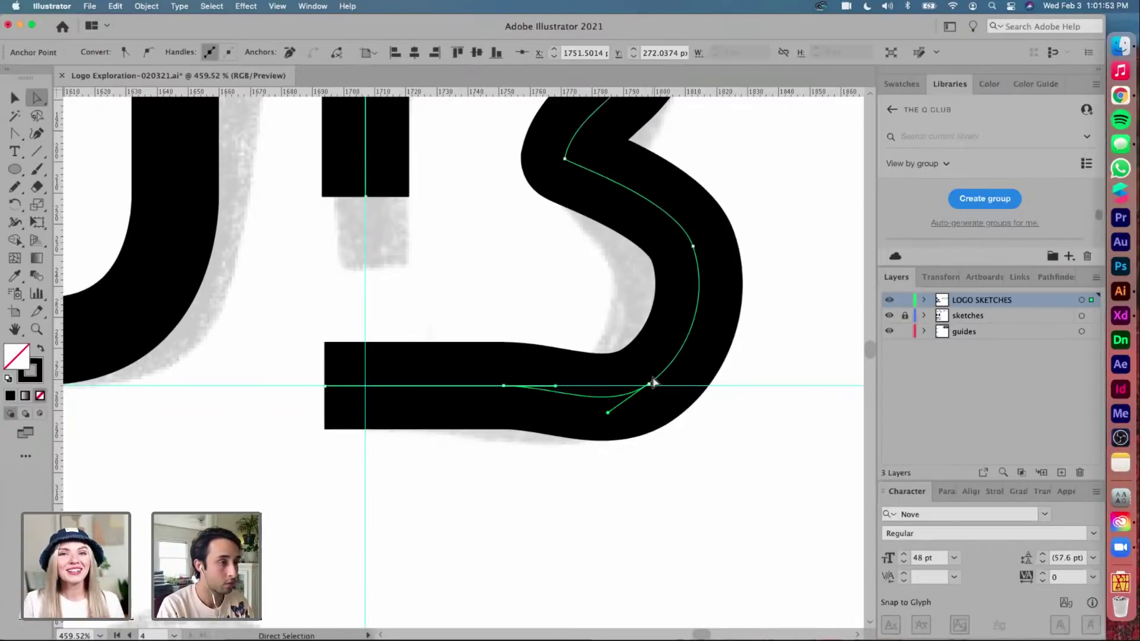
Raise the lower bowl's bottom-right anchor and set the bowl's outermost anchor handles vertical
drag(648, 385, 649, 368)
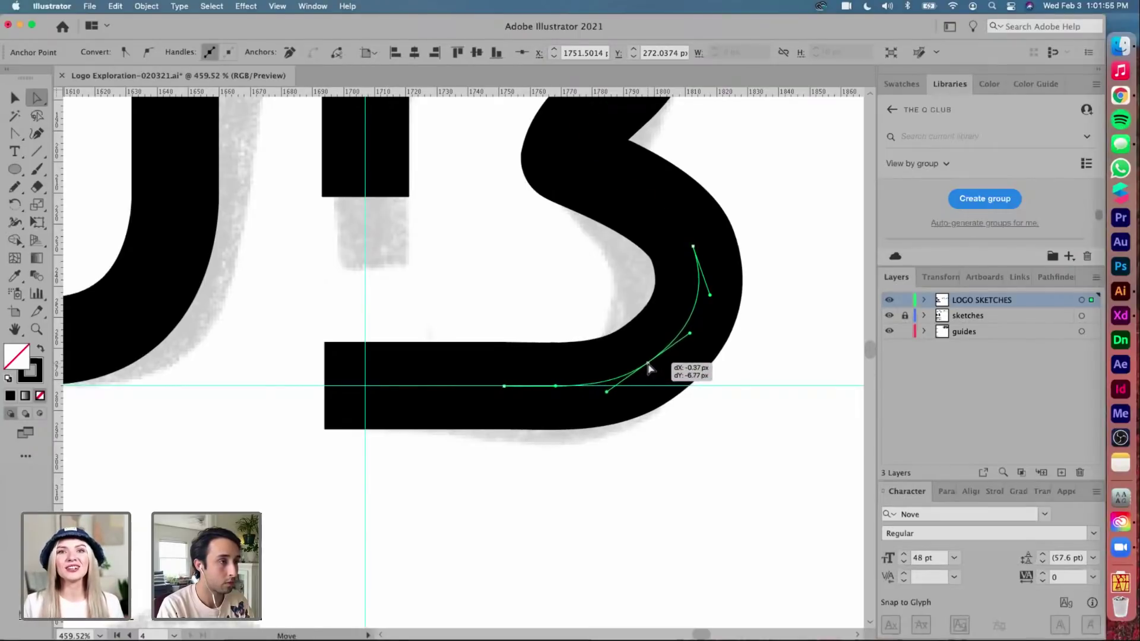
click(692, 246)
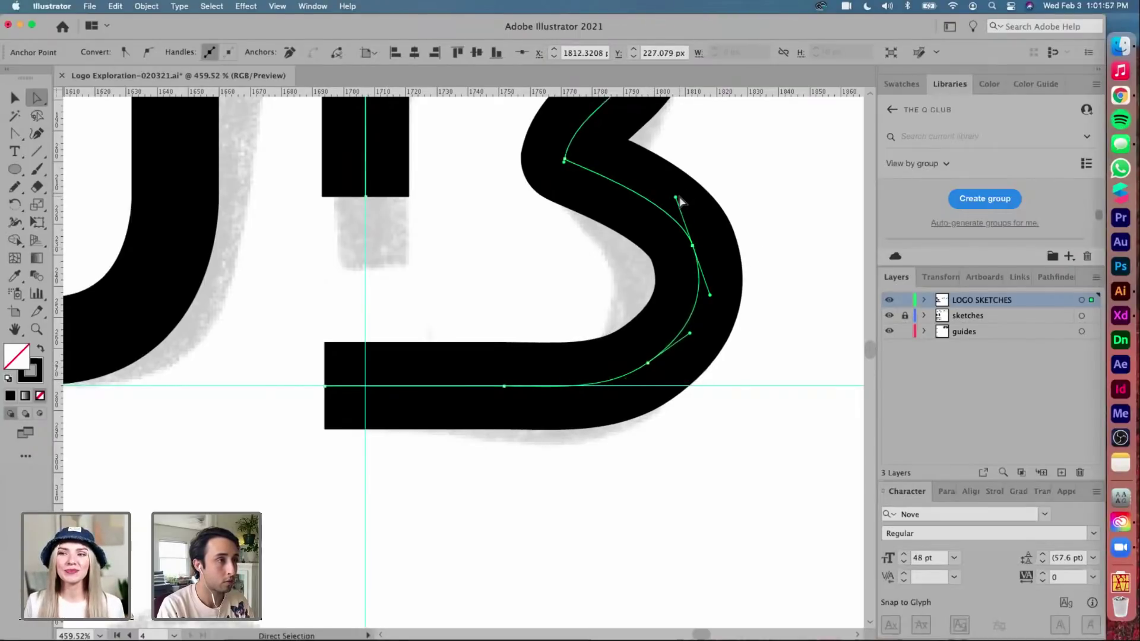
drag(677, 196, 690, 195)
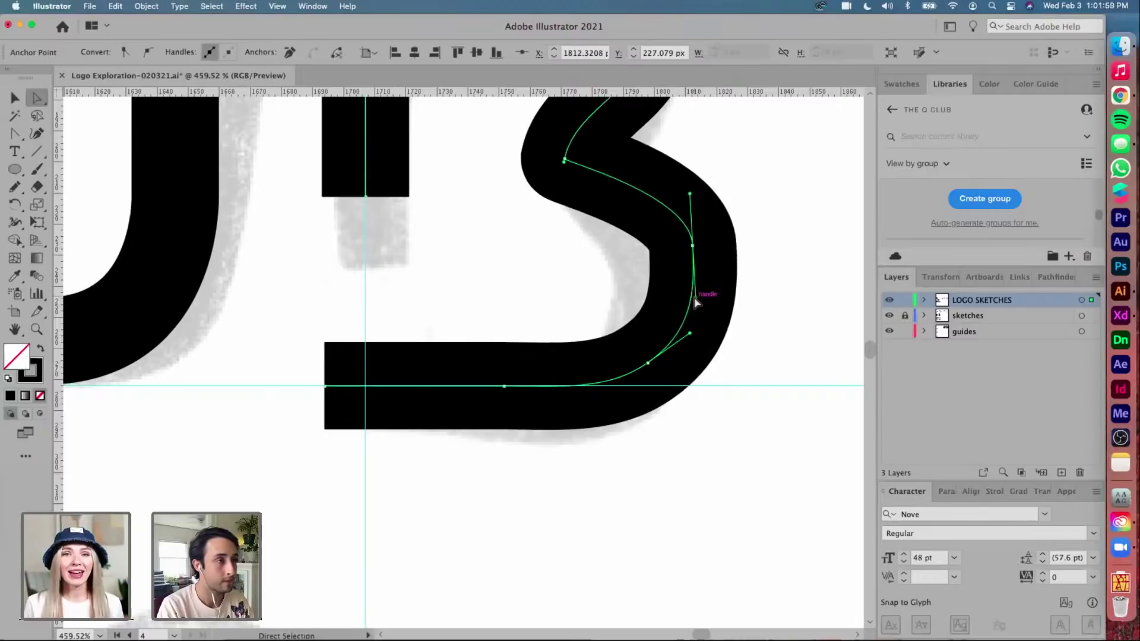
drag(698, 301, 692, 334)
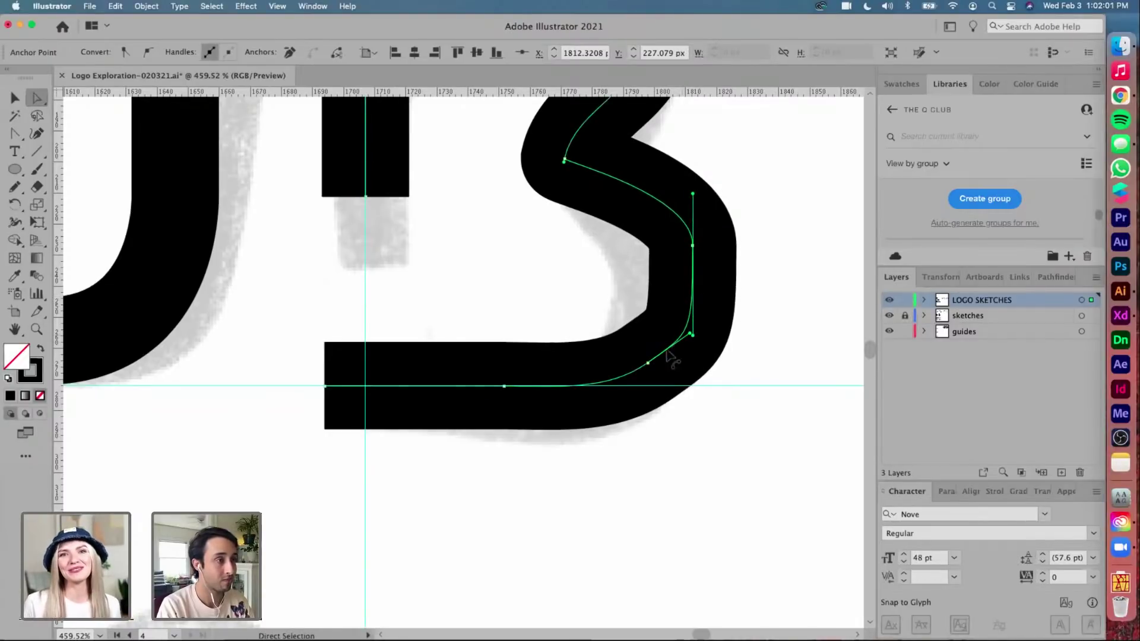
Remove the lower bowl's bottom-right anchor, then lower the outermost anchor to Y 237.89 px and lengthen its vertical handles
click(649, 366)
click(290, 52)
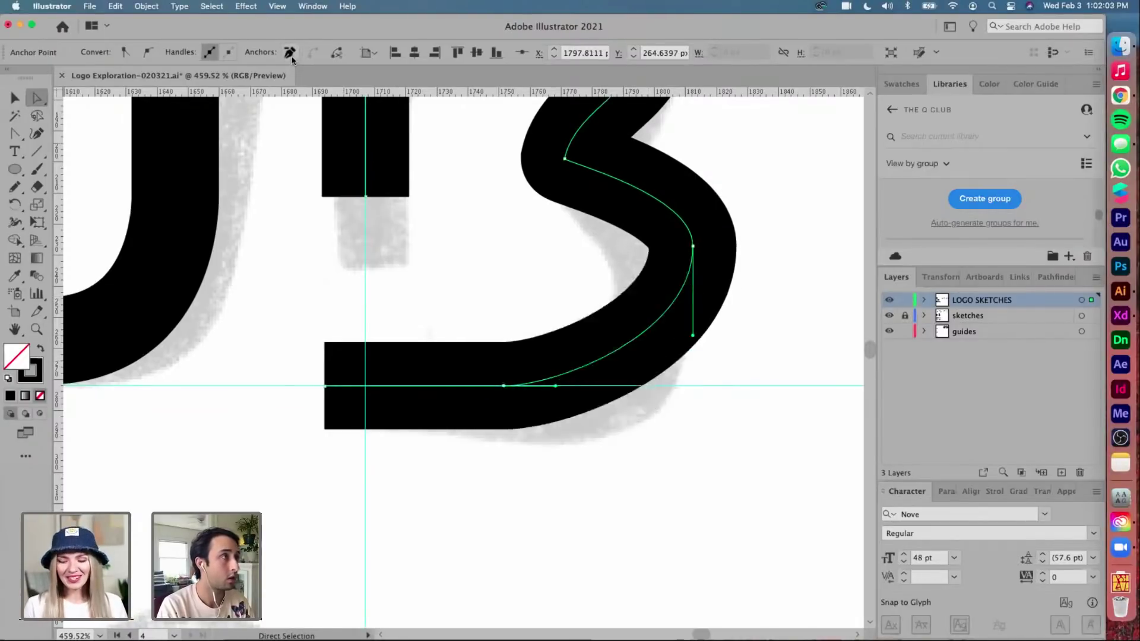
drag(694, 247, 693, 279)
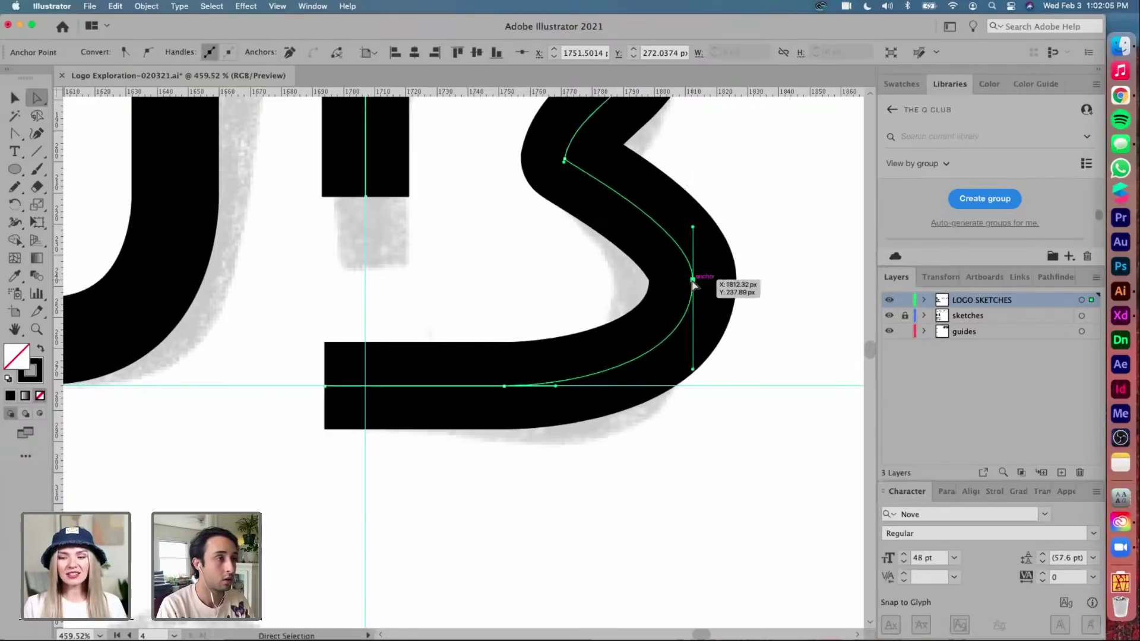
drag(694, 227, 693, 170)
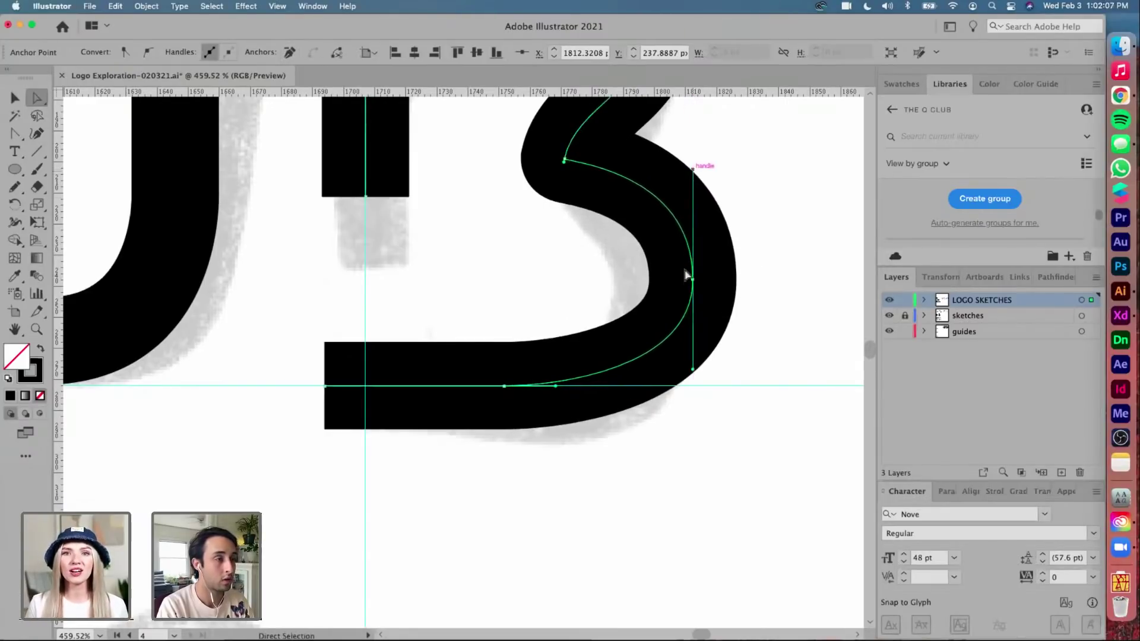
drag(694, 367, 693, 385)
Scale the new B down slightly and move it closer to the U, with its top edge on the upper guide
key(v)
scroll(768, 311, down, 5)
scroll(667, 271, up, 2)
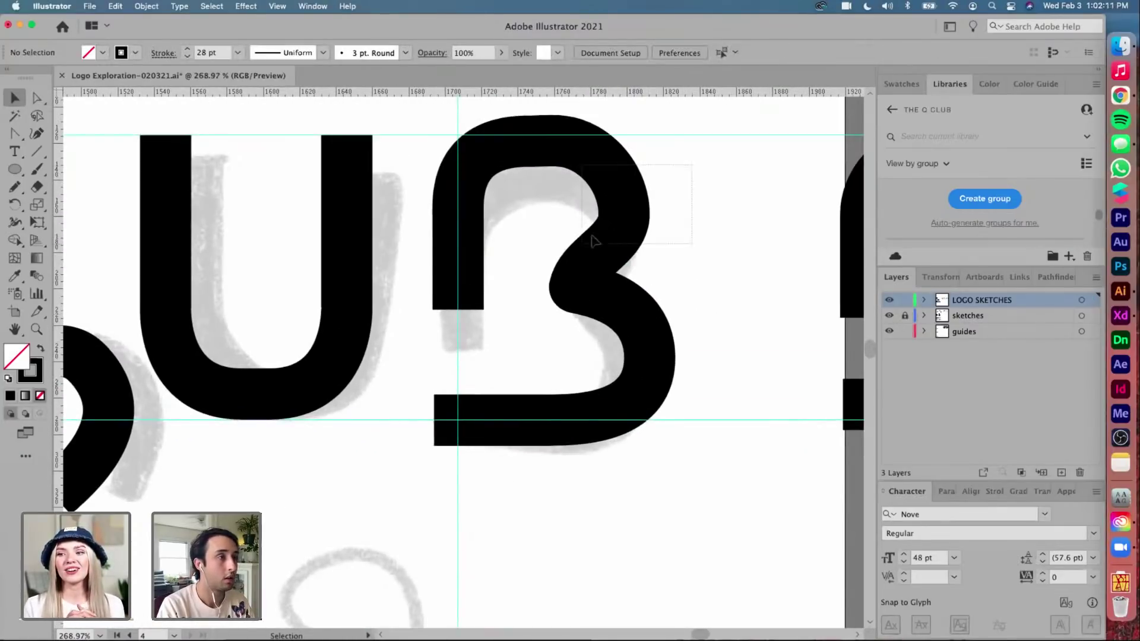
drag(542, 140, 557, 172)
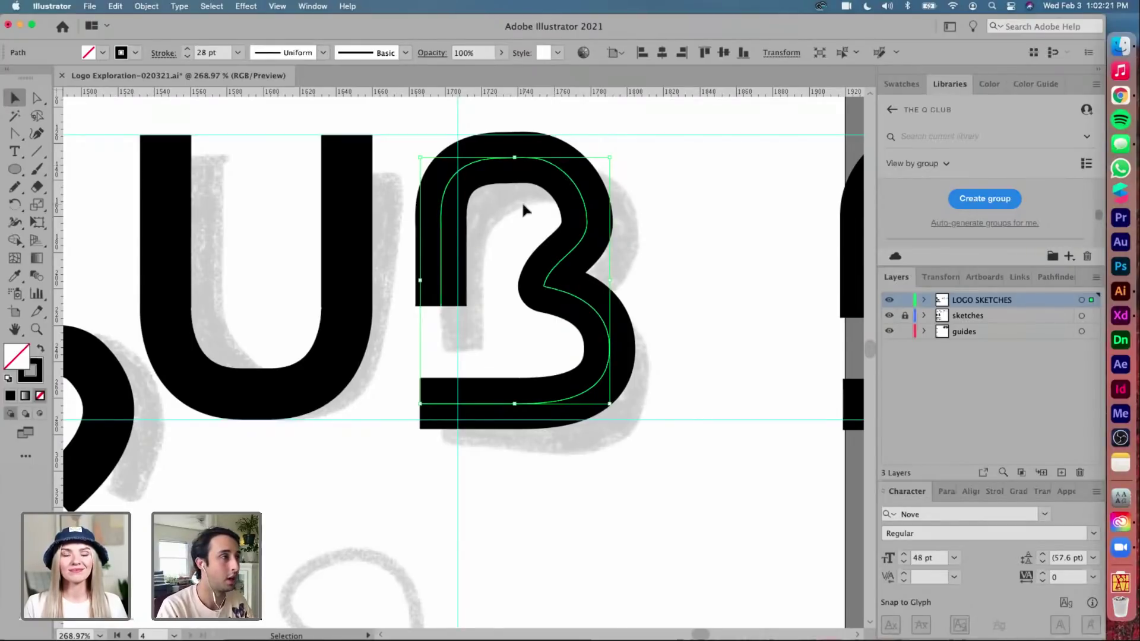
scroll(522, 201, up, 3)
drag(482, 195, 484, 199)
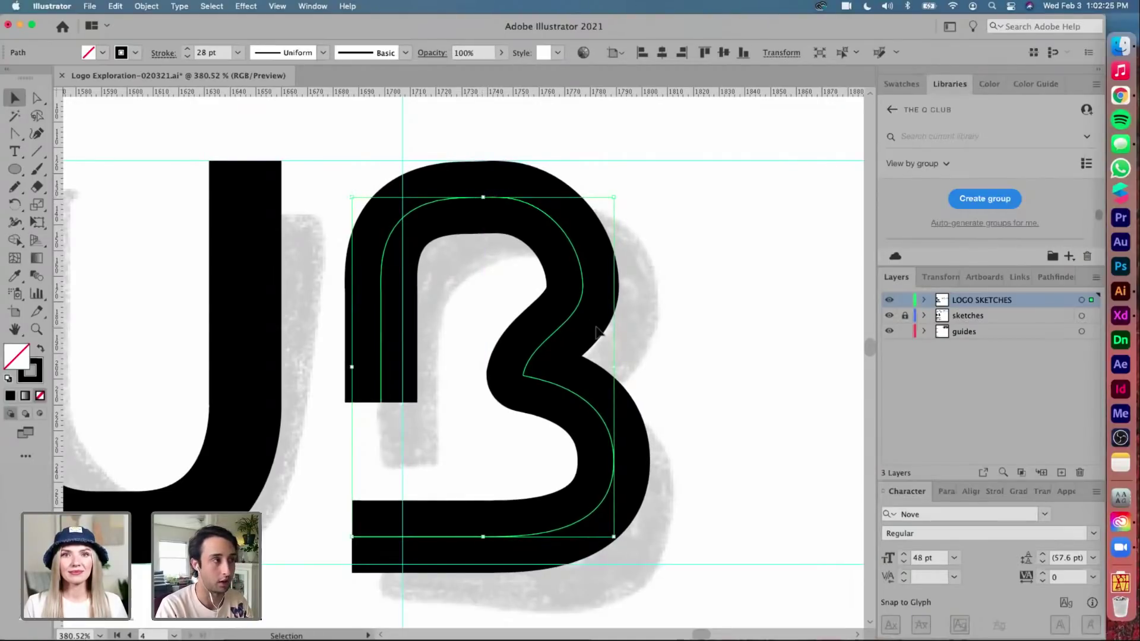
Turn the B's inner notch anchor into a sharp corner by angling its two handles separately toward the upper and lower bowls
key(a)
click(522, 376)
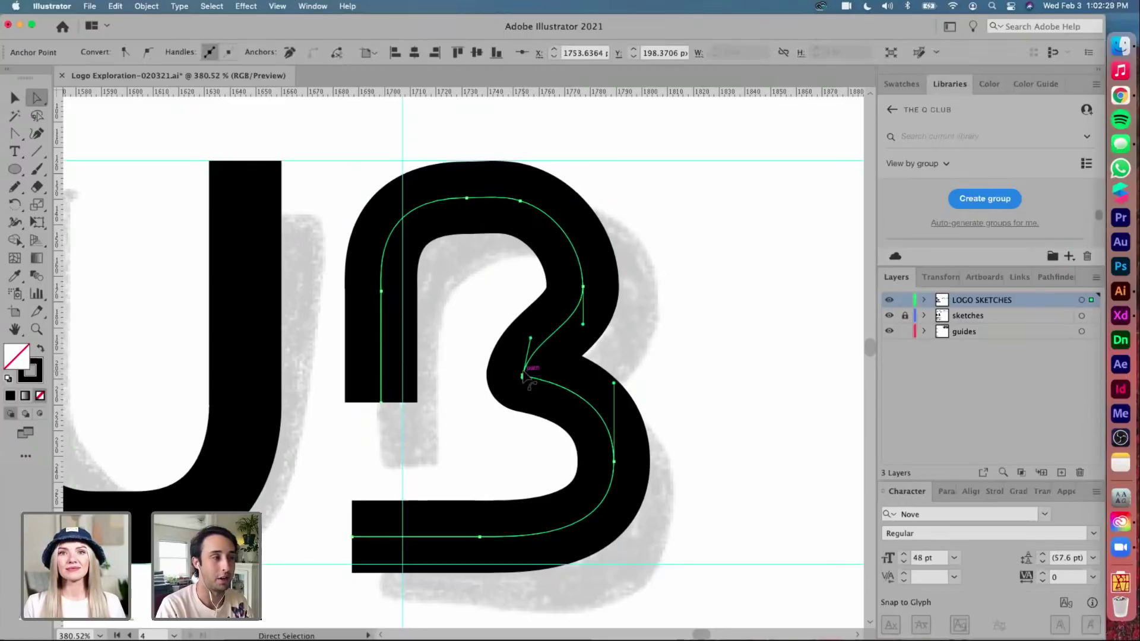
scroll(525, 375, up, 6)
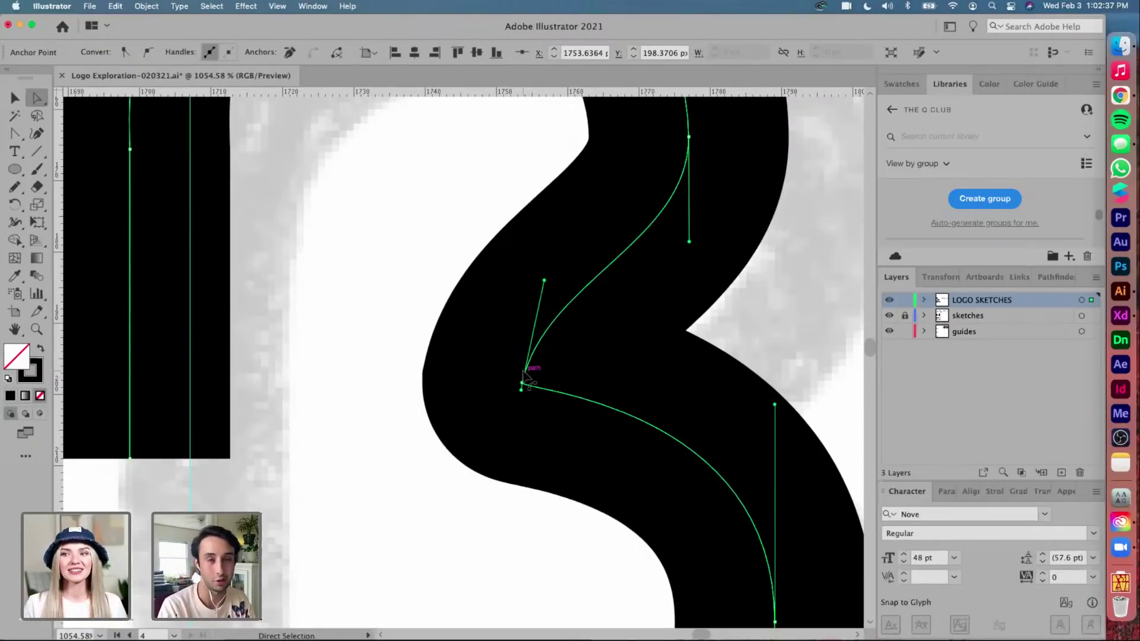
key(shift+c)
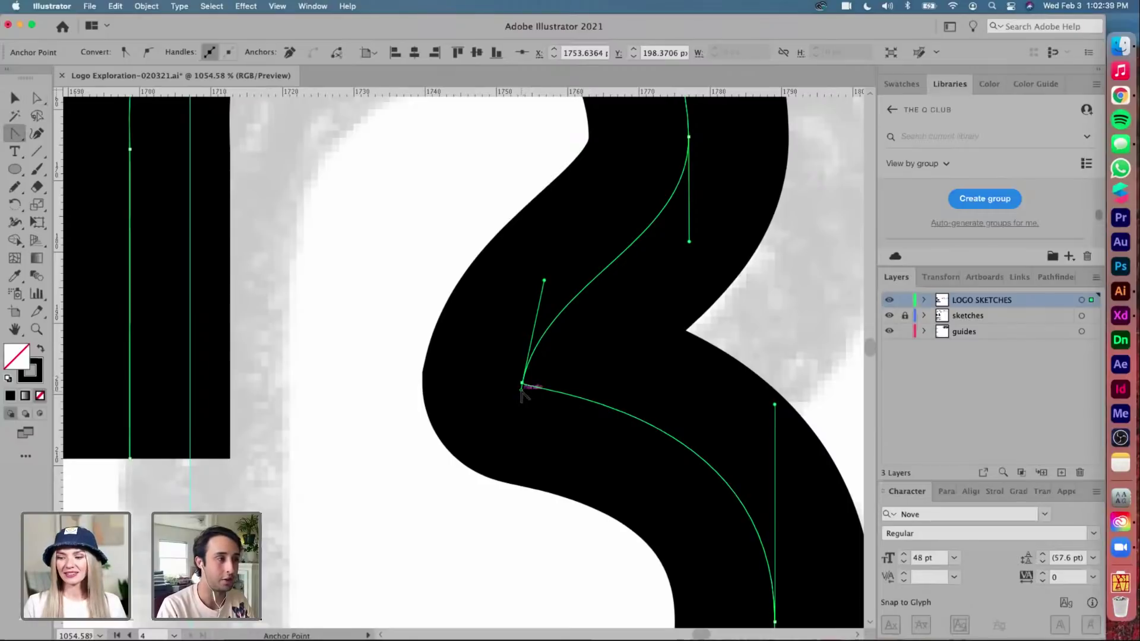
drag(524, 387, 587, 406)
key(a)
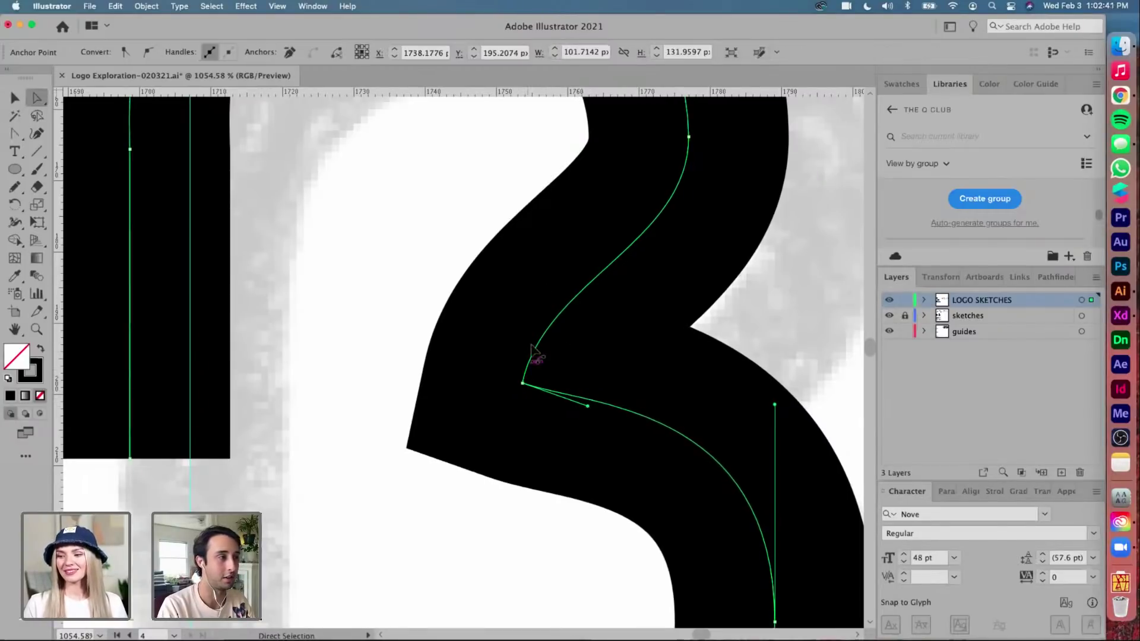
click(522, 384)
mouse_move(544, 280)
mouse_down()
mouse_move(555, 314)
mouse_move(584, 317)
mouse_move(596, 341)
mouse_up()
drag(444, 263, 552, 435)
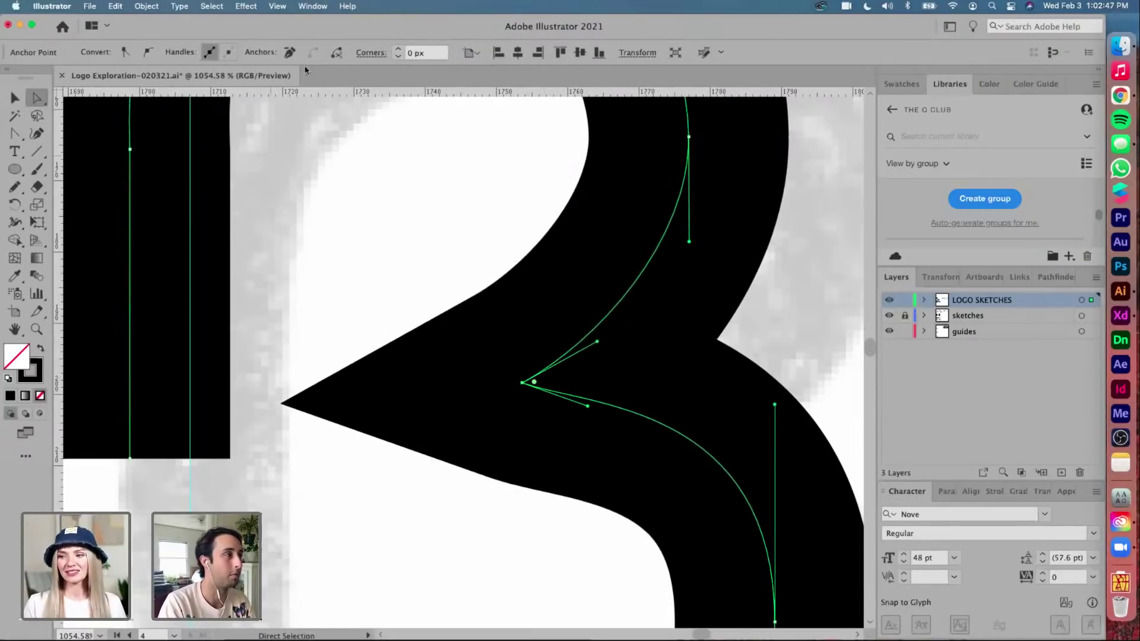
Try a round cap on the new B's stroke and undo it
key(v)
drag(483, 216, 585, 468)
click(163, 52)
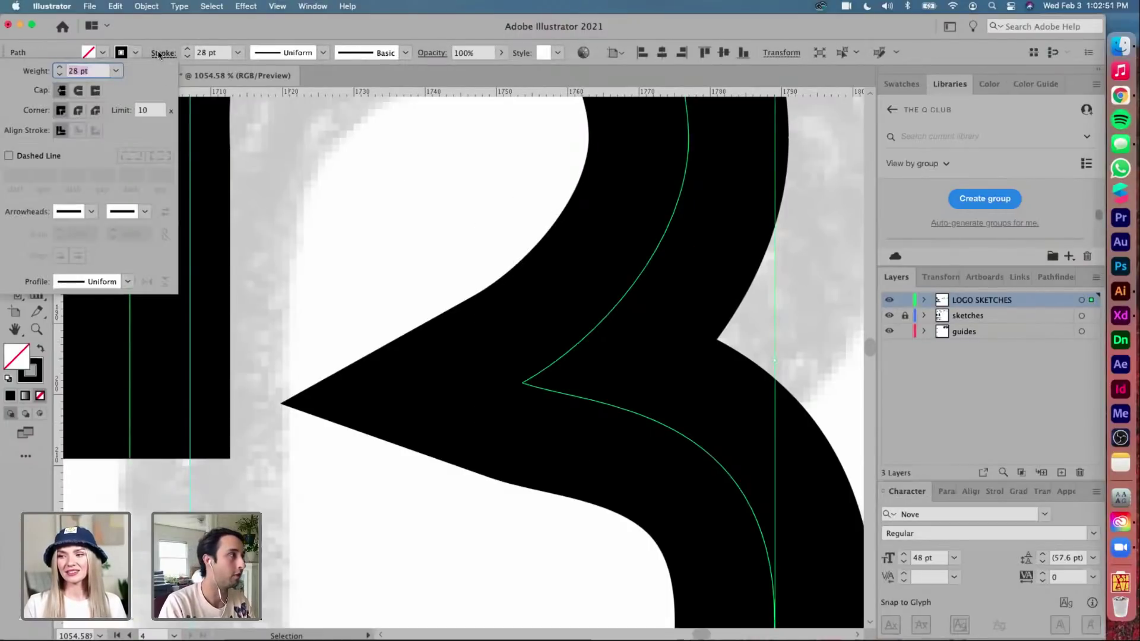
click(78, 91)
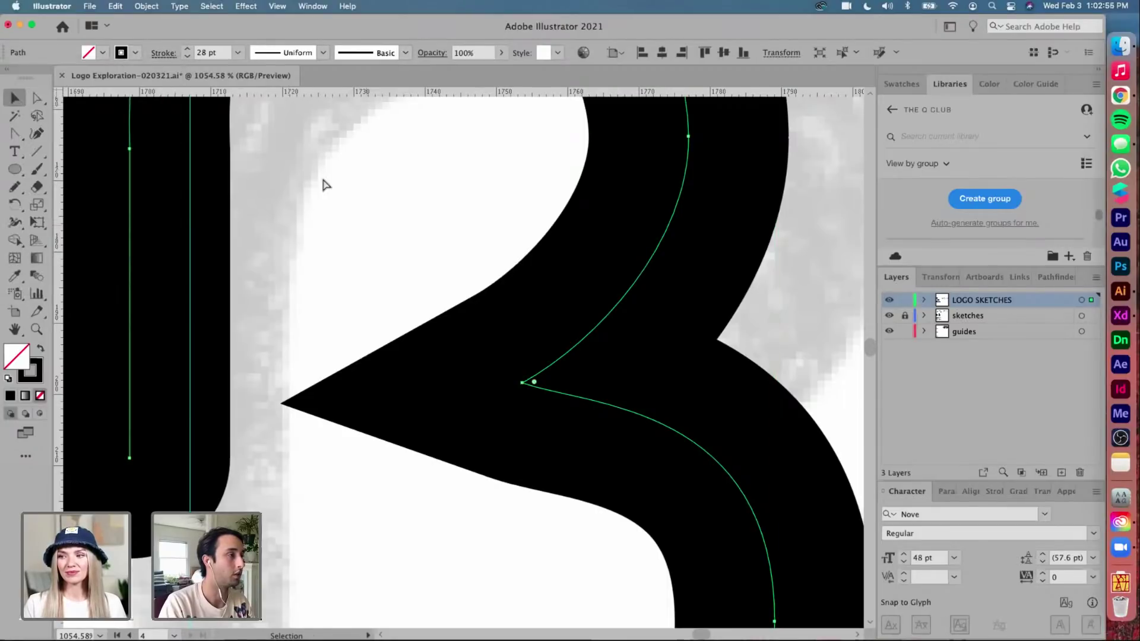
key(cmd+z)
Set the new B's stroke corners to a bevel join
click(163, 53)
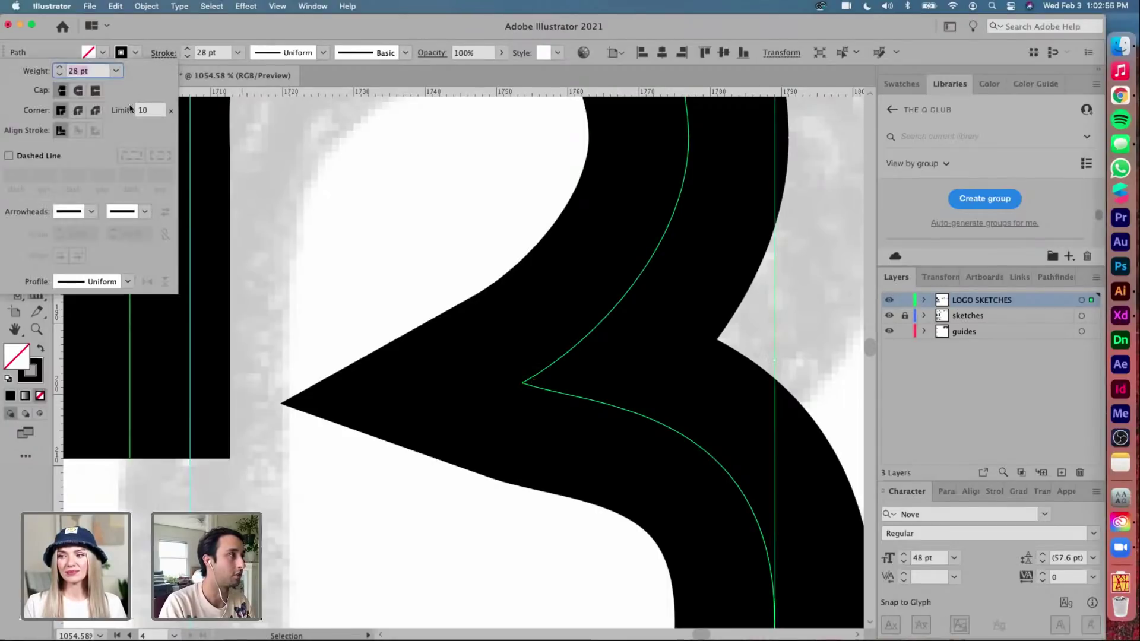
click(95, 110)
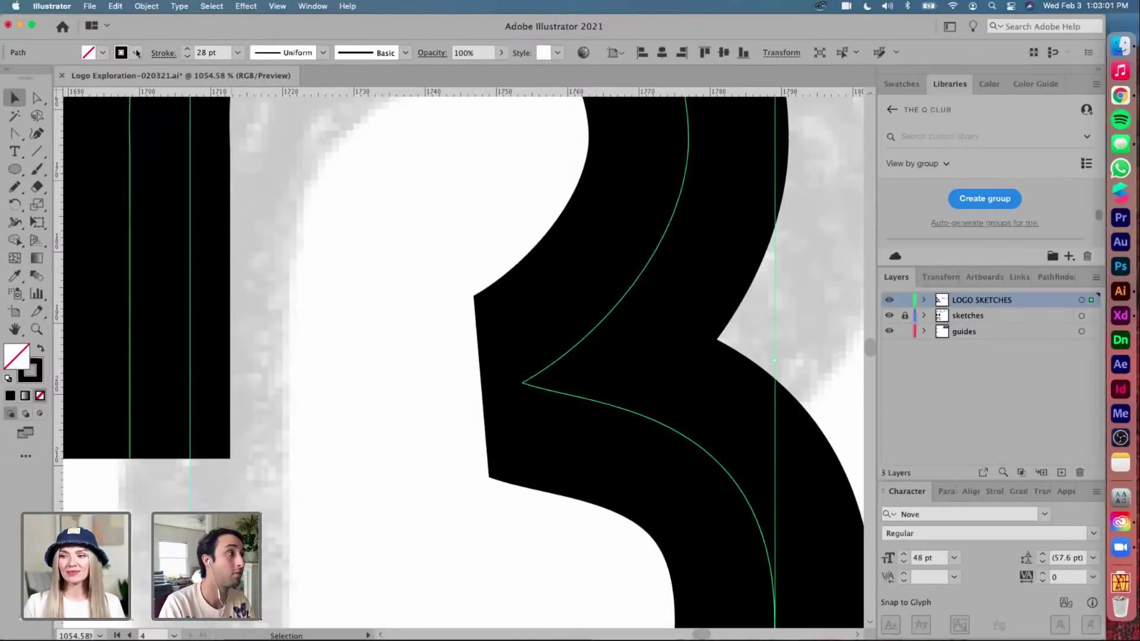
Set the new B's stroke corners to a round join and deselect it
click(163, 54)
click(78, 111)
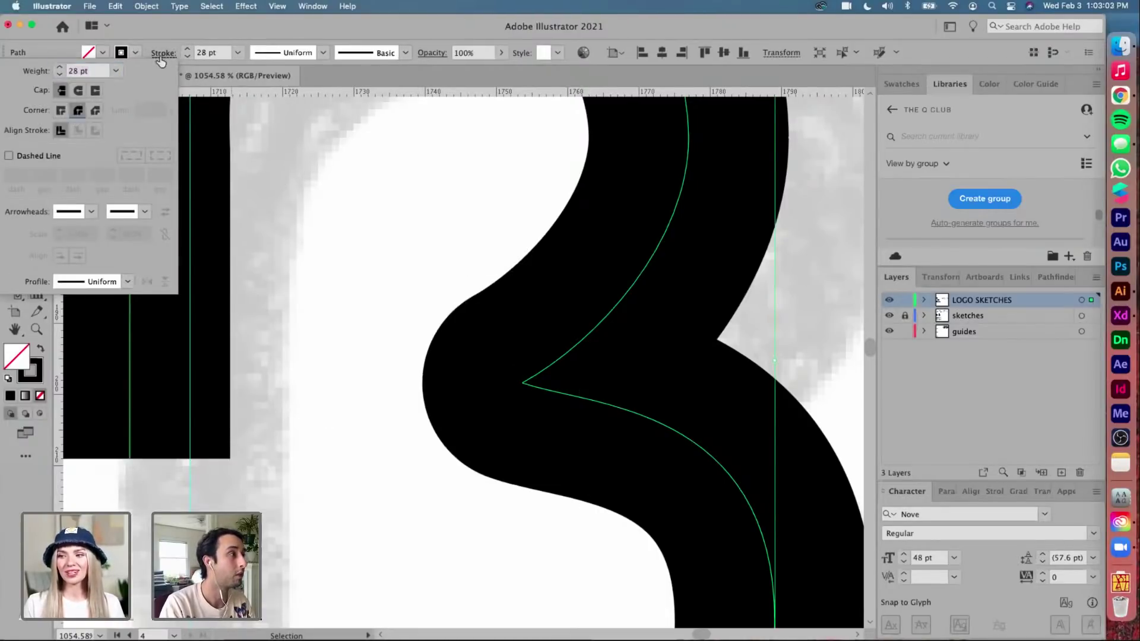
click(397, 264)
scroll(398, 264, down, 5)
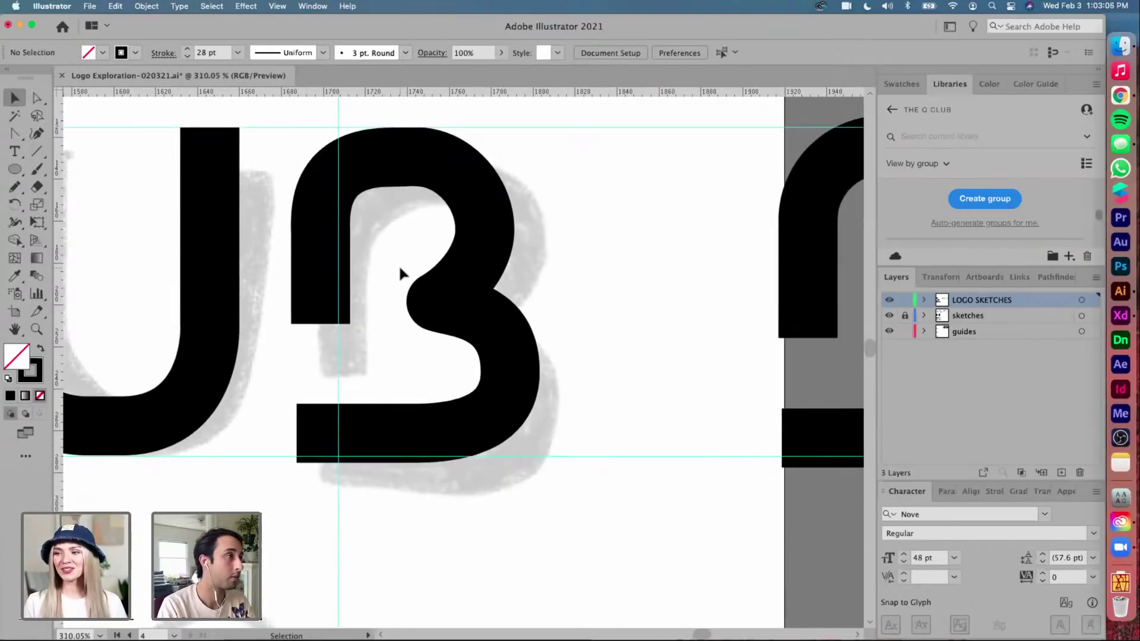
Remove the extra anchor between the top and the outer side of the new B's upper bowl
scroll(397, 265, up, 3)
key(a)
click(401, 223)
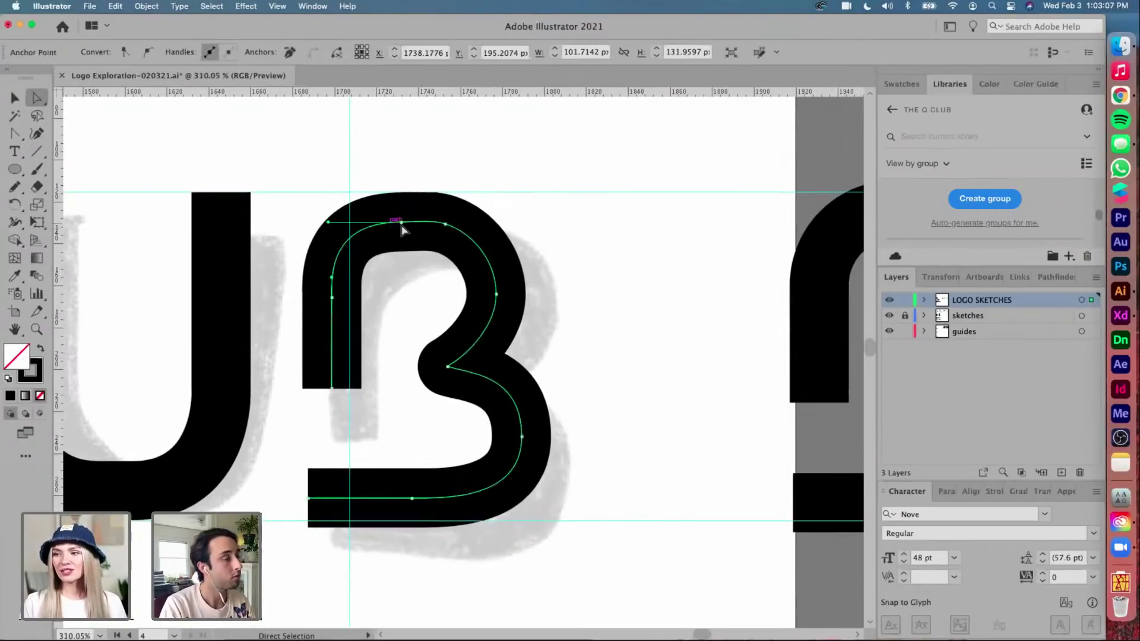
scroll(438, 234, up, 2)
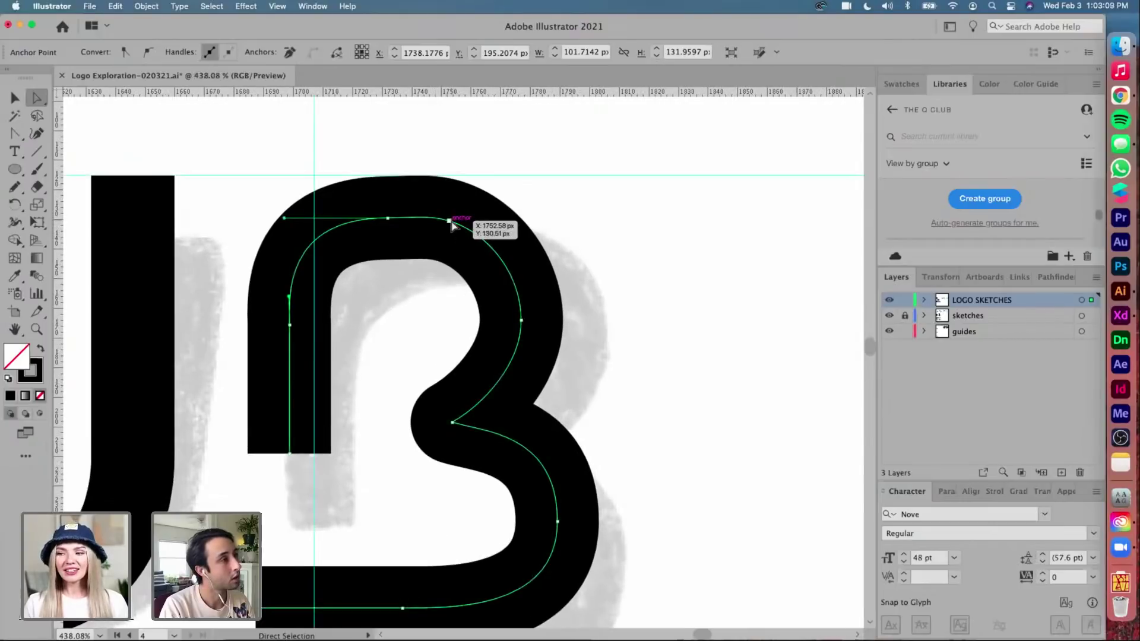
click(448, 221)
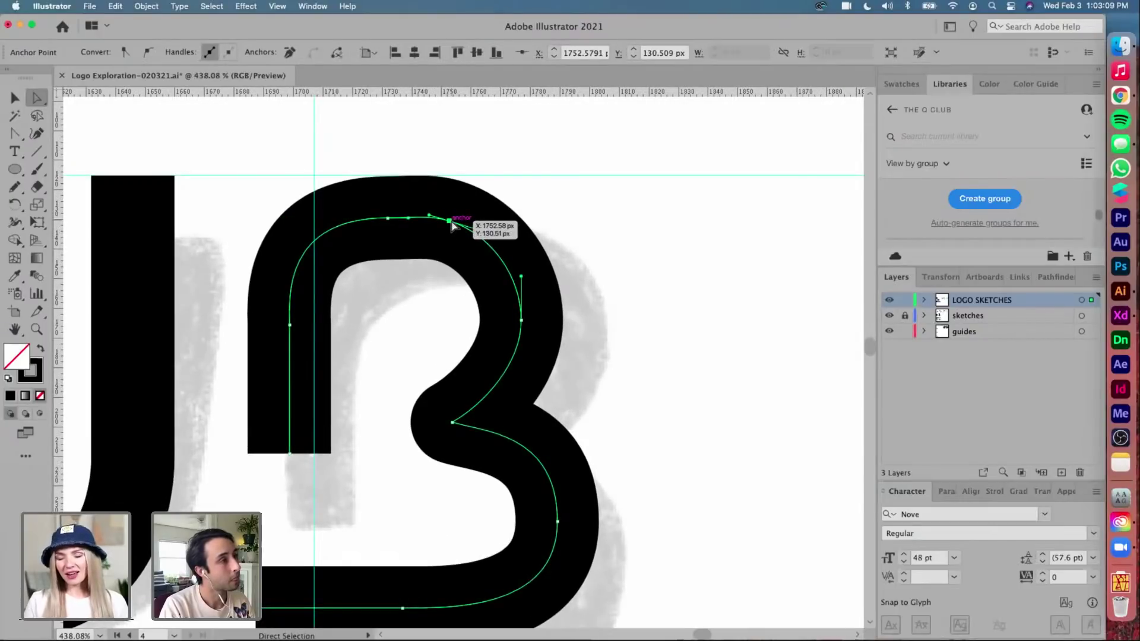
click(290, 52)
Raise the upper bowl's outer side anchor slightly and lengthen both its vertical handles to round out the curve
click(522, 319)
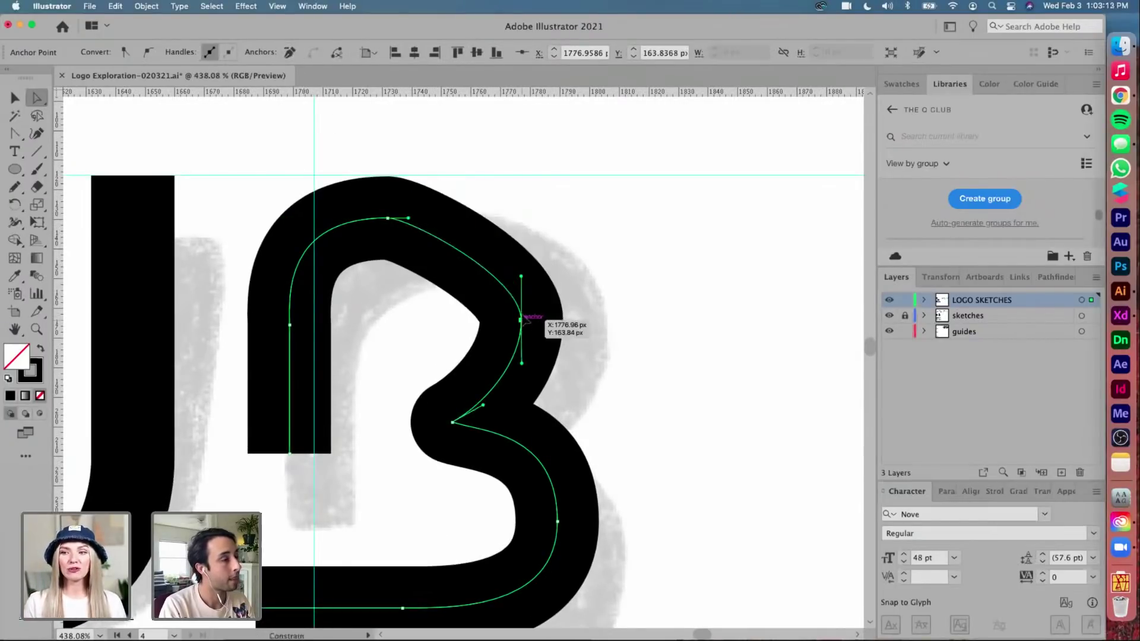
drag(521, 319, 522, 313)
drag(522, 273, 487, 215)
click(388, 218)
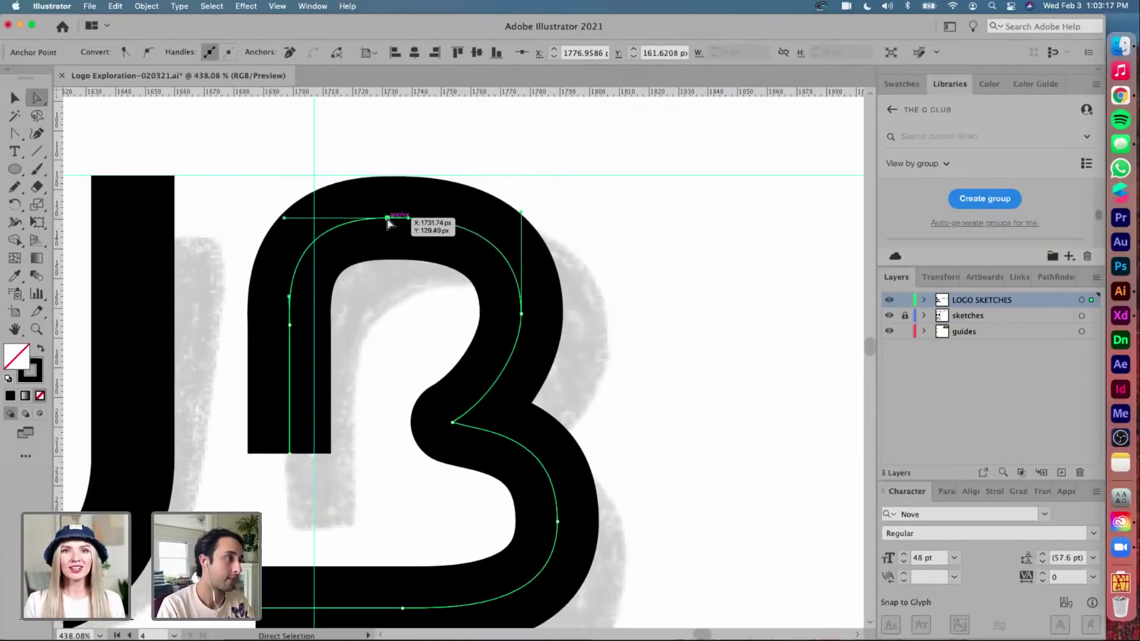
click(521, 314)
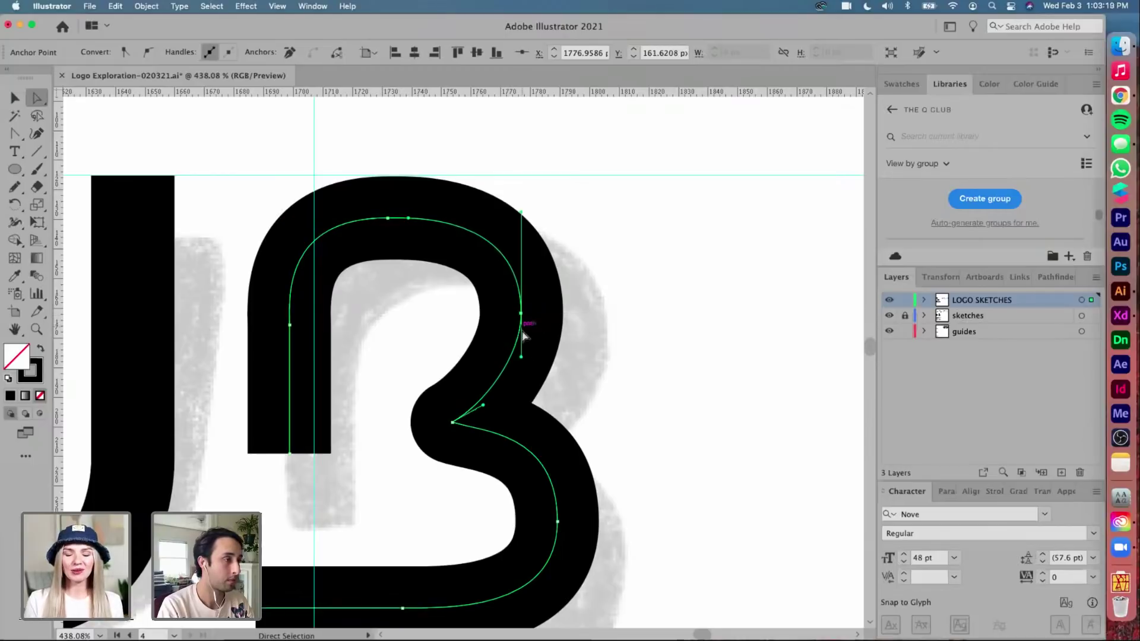
drag(521, 331, 522, 376)
Adjust the lower bowl's outer side anchor and its upper vertical handle to smooth the curve
scroll(542, 476, down, 3)
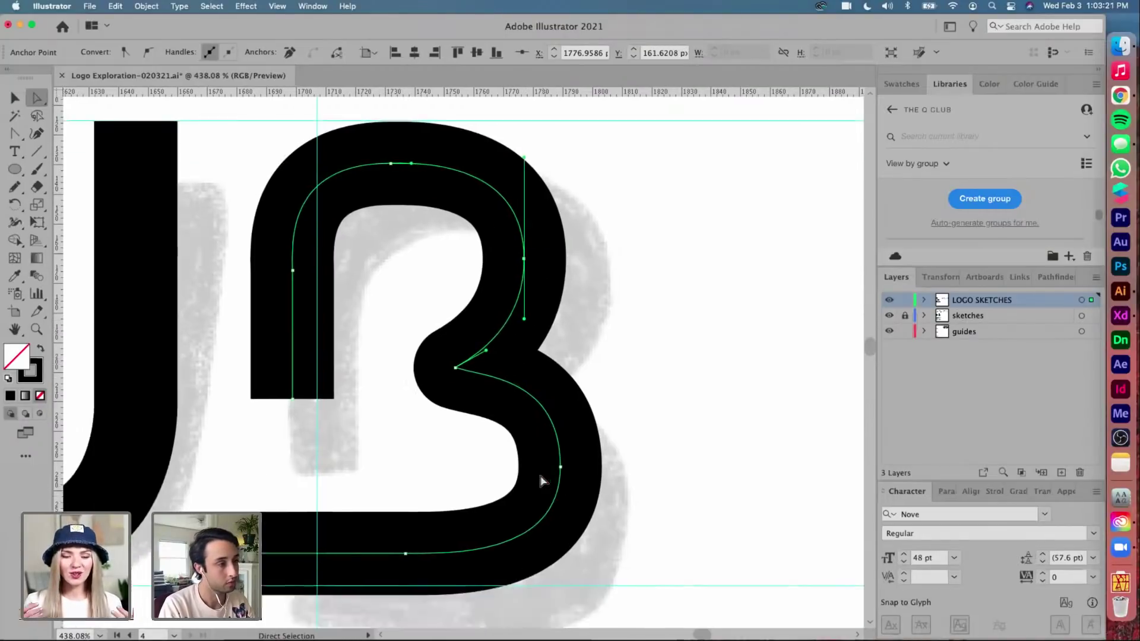
click(564, 436)
drag(563, 435, 564, 439)
drag(563, 349, 562, 360)
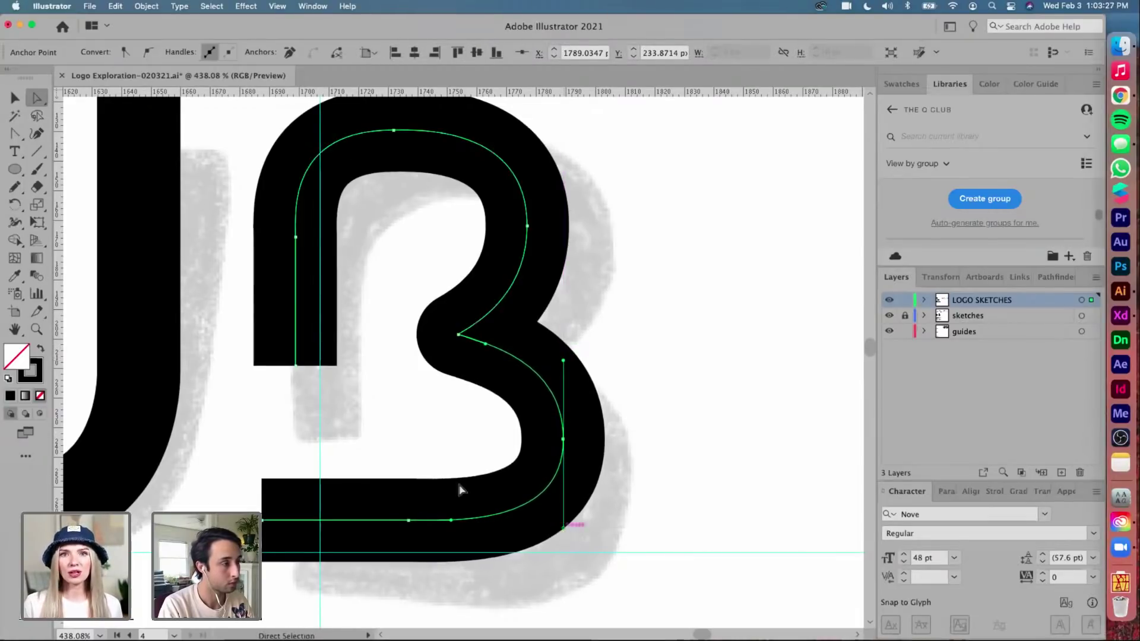
Nudge the B's bottom bar up to sit on the lower guide and raise the lower bowl's side anchor to match
drag(247, 468, 448, 569)
key(Up)
key(Up)
key(Up)
key(Up)
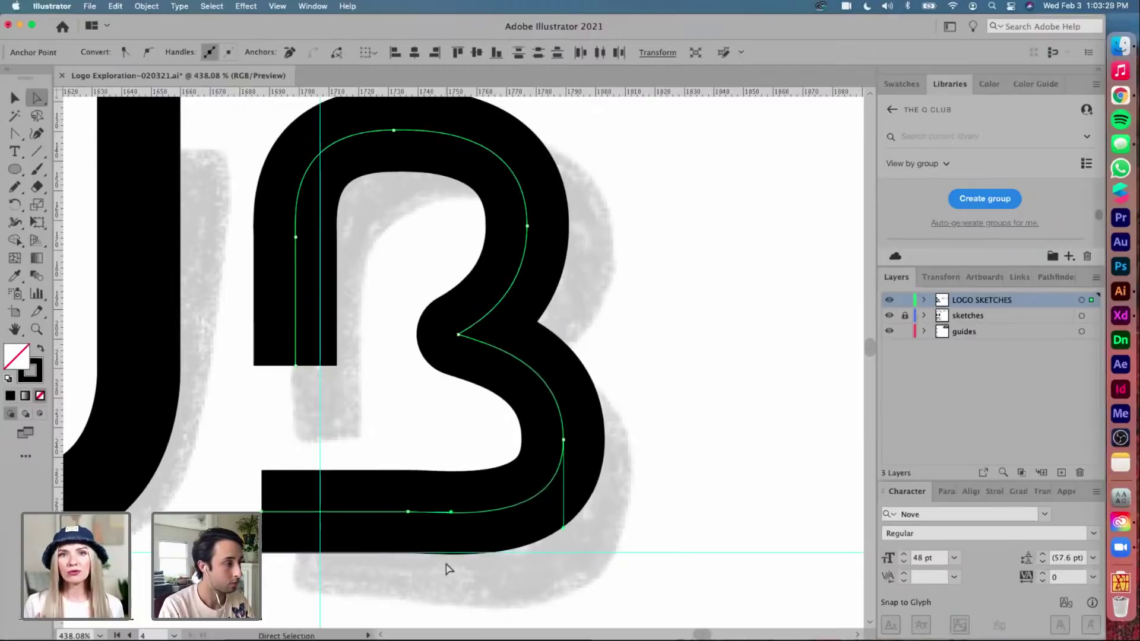
drag(562, 439, 560, 427)
key(super+shift+a)
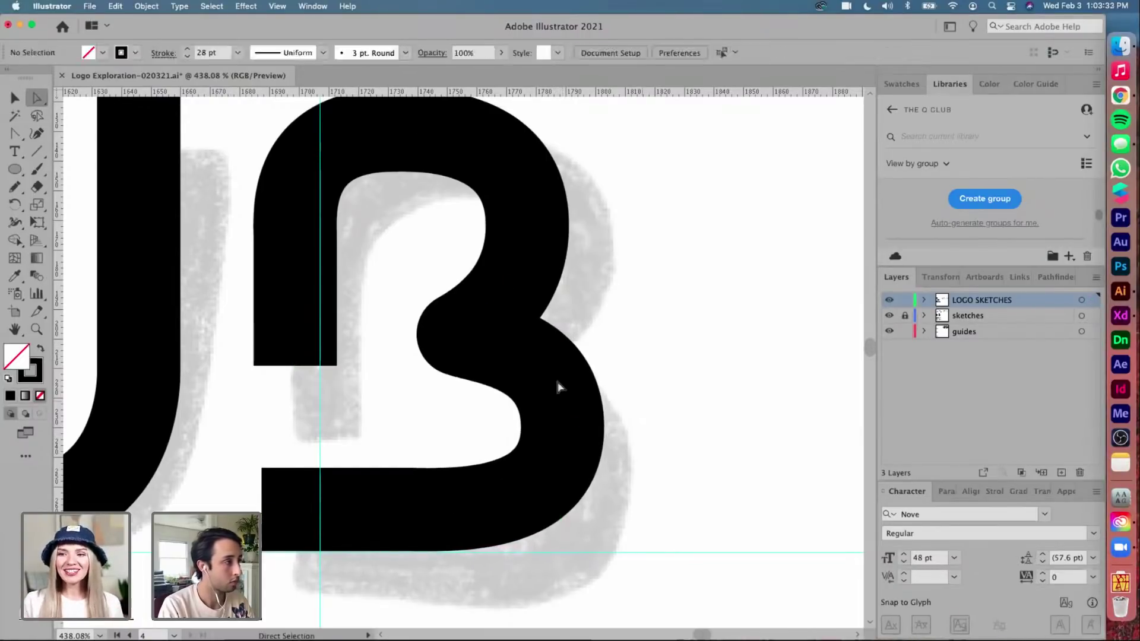
Extend the lower end of the new B's stem downward, closer to the bottom bar
click(295, 366)
key(Down)
key(Down)
key(Down)
key(Down)
key(Down)
key(Down)
key(Down)
key(Down)
key(Down)
key(Down)
key(Down)
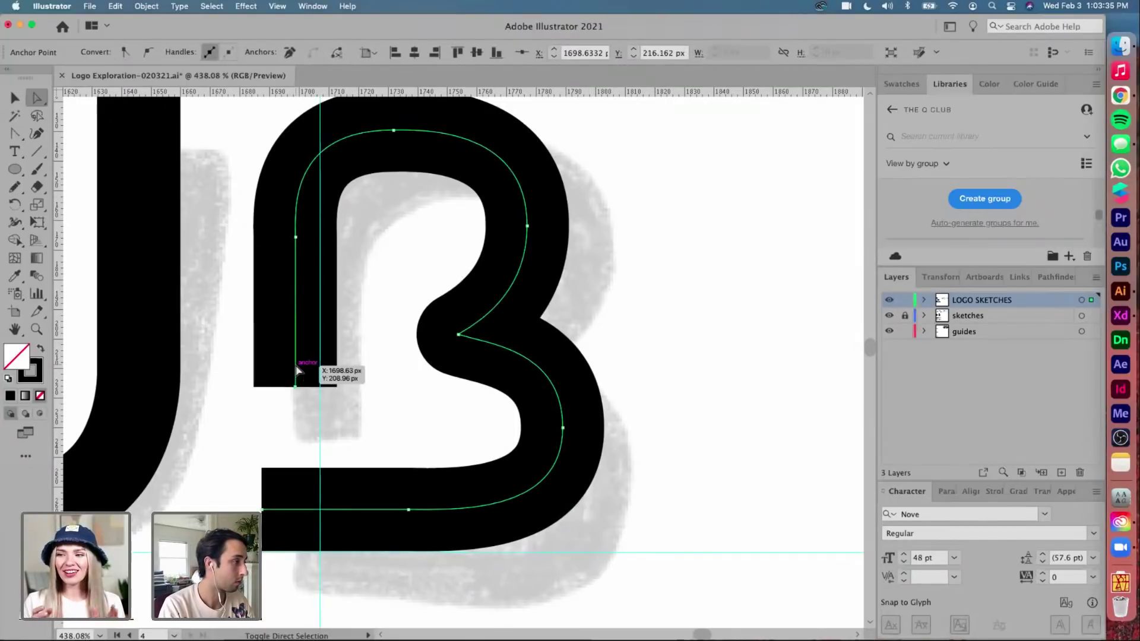
key(super+shift+a)
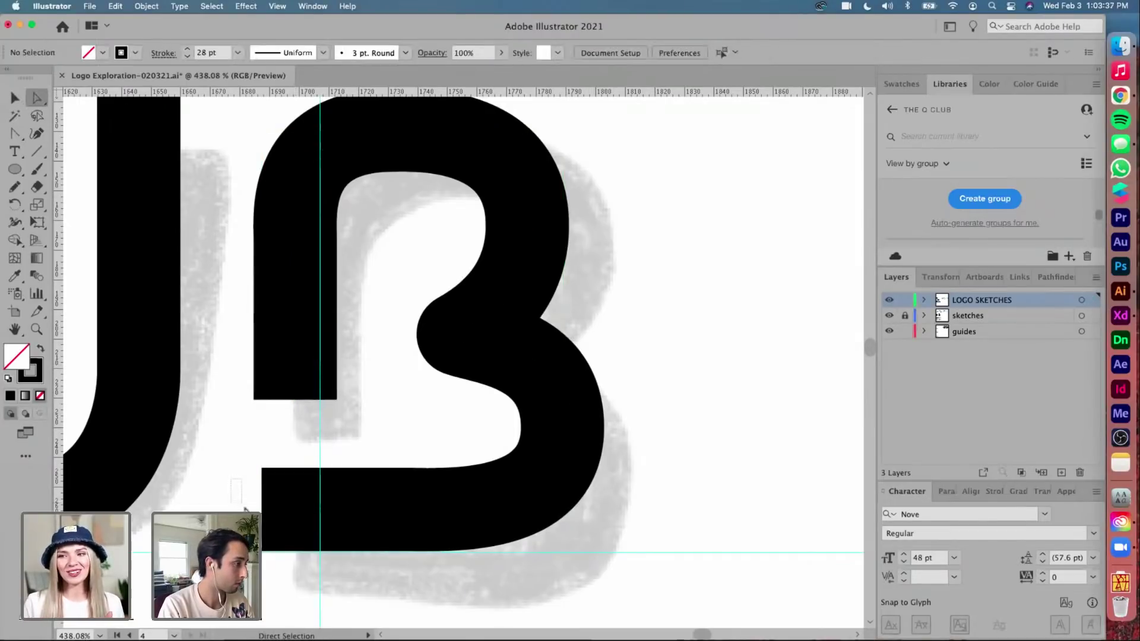
Extend the open end of the B's bottom bar left to align with the stem's outer edge
drag(249, 493, 267, 534)
key(Left)
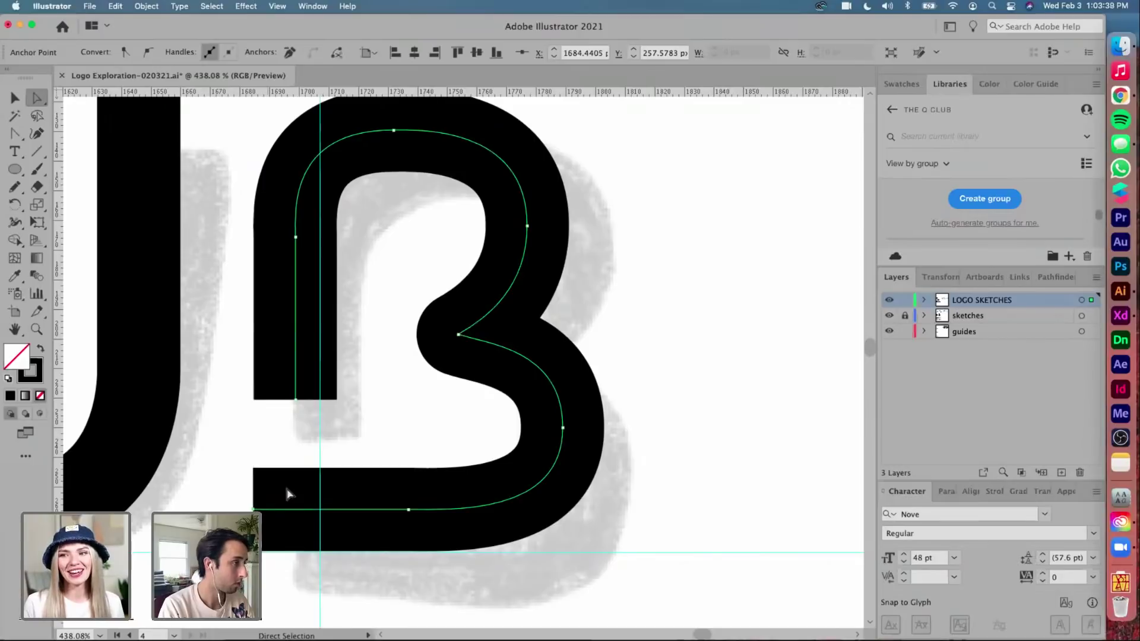
key(v)
key(super+shift+a)
Move the spare B from the artboard's edge closer to the Q CLUB lettering
scroll(376, 407, down, 6)
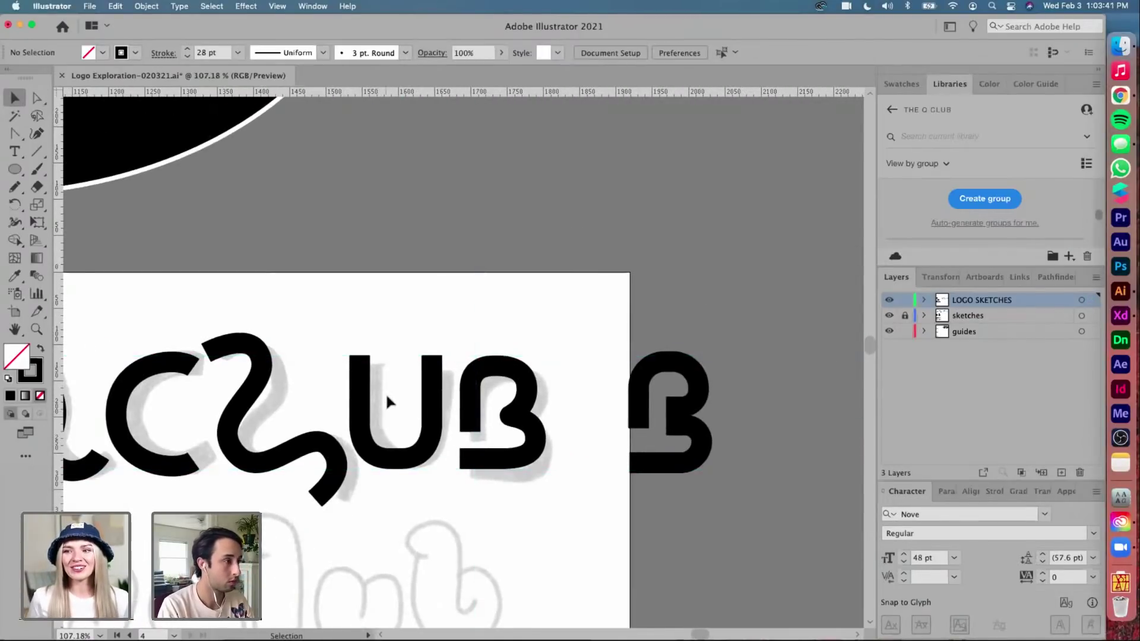
scroll(390, 382, down, 5)
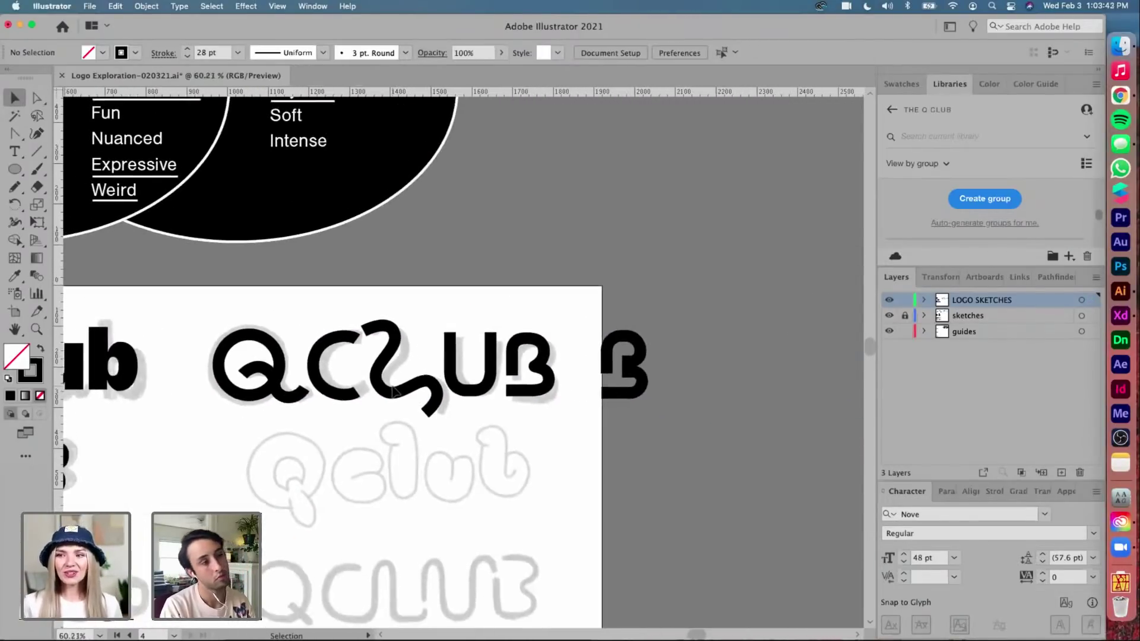
scroll(392, 390, down, 2)
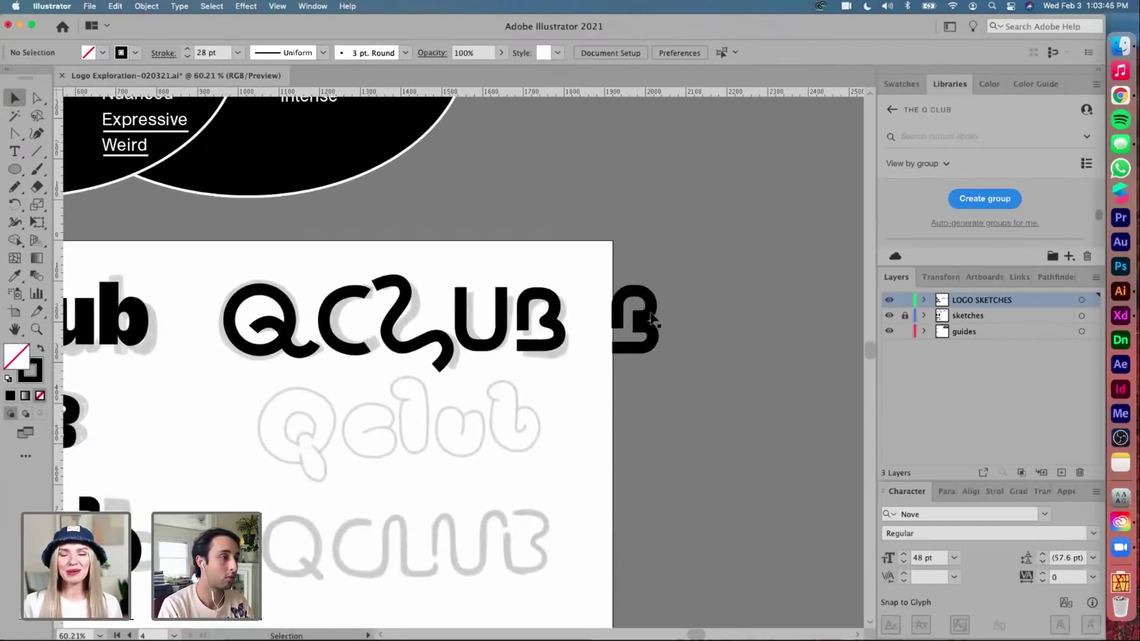
drag(651, 318, 624, 318)
click(675, 314)
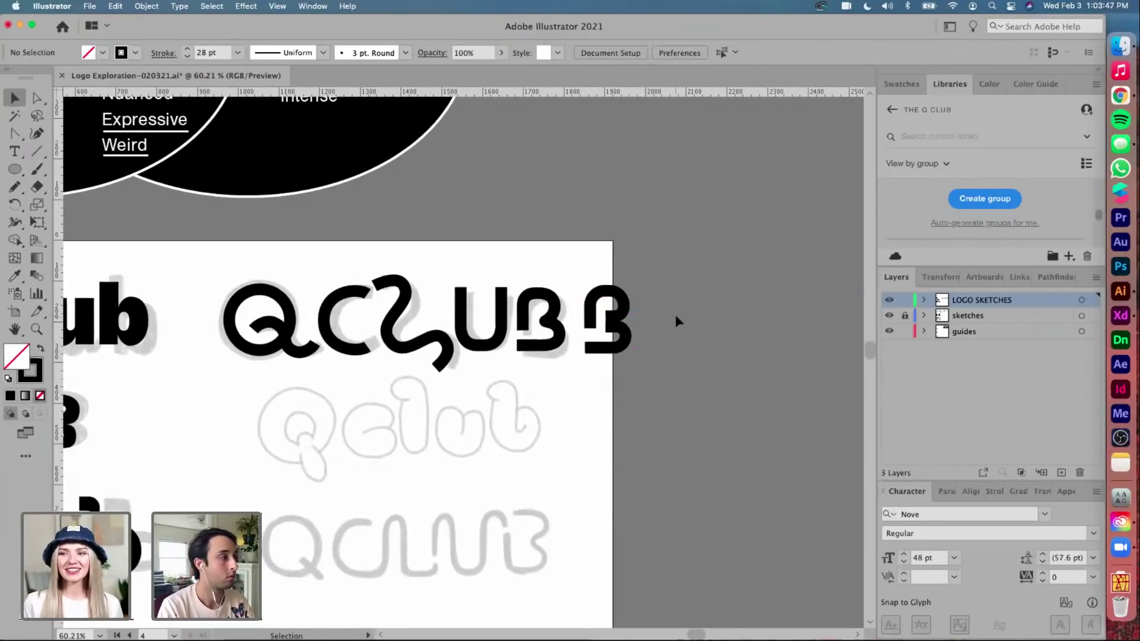
scroll(675, 315, up, 3)
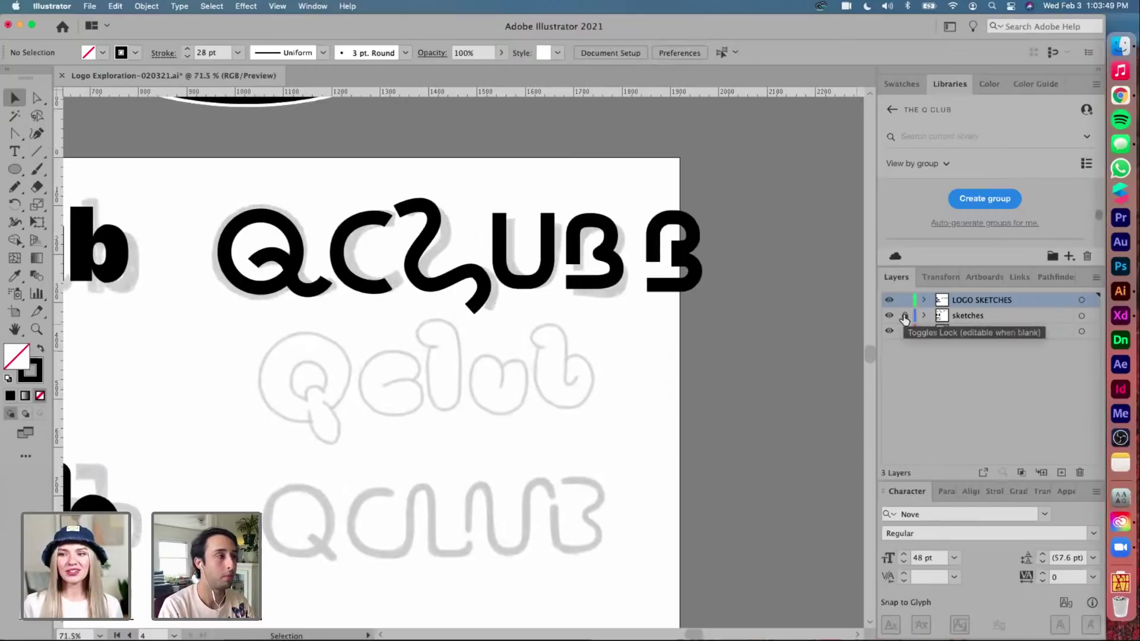
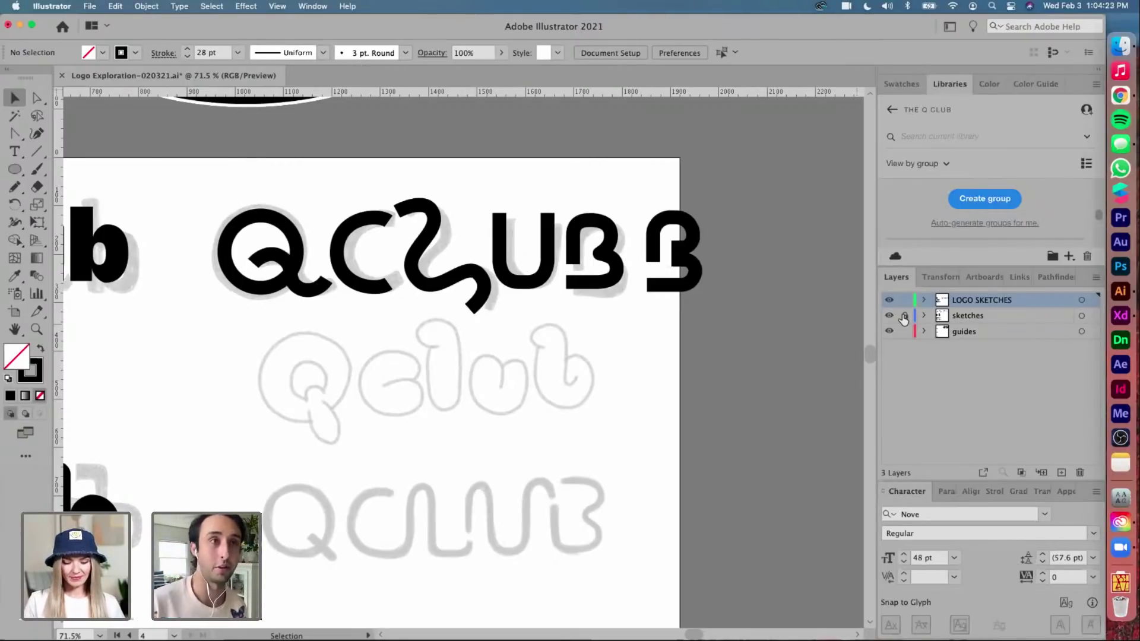
Keep the sketches layer locked and nudge the L, U and both Bs slightly right, away from the C
click(904, 316)
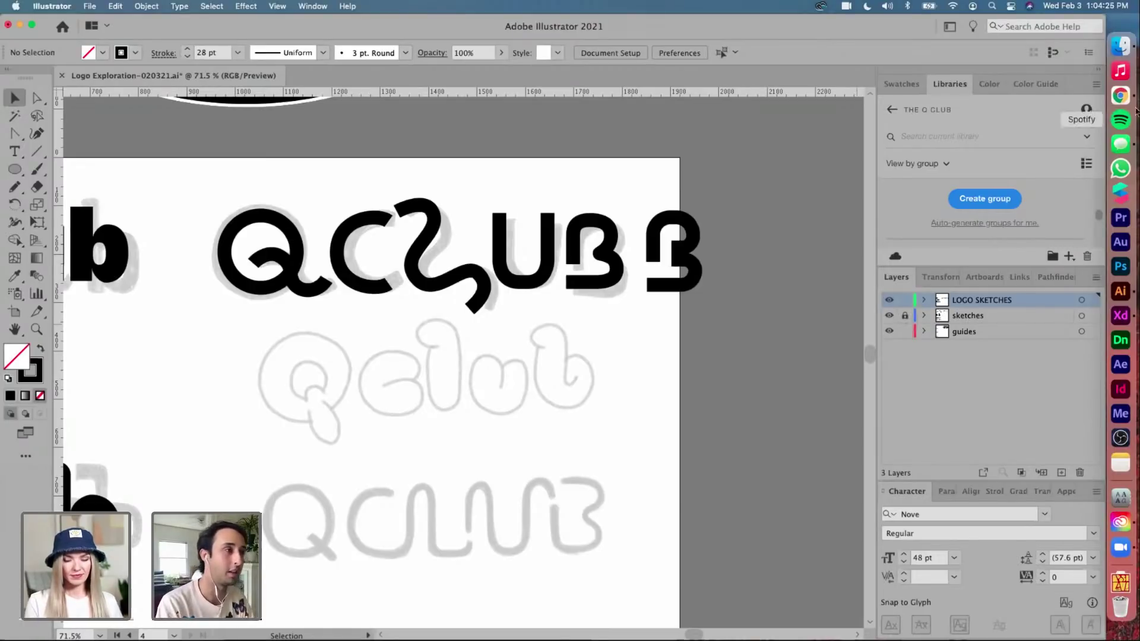
scroll(534, 185, up, 5)
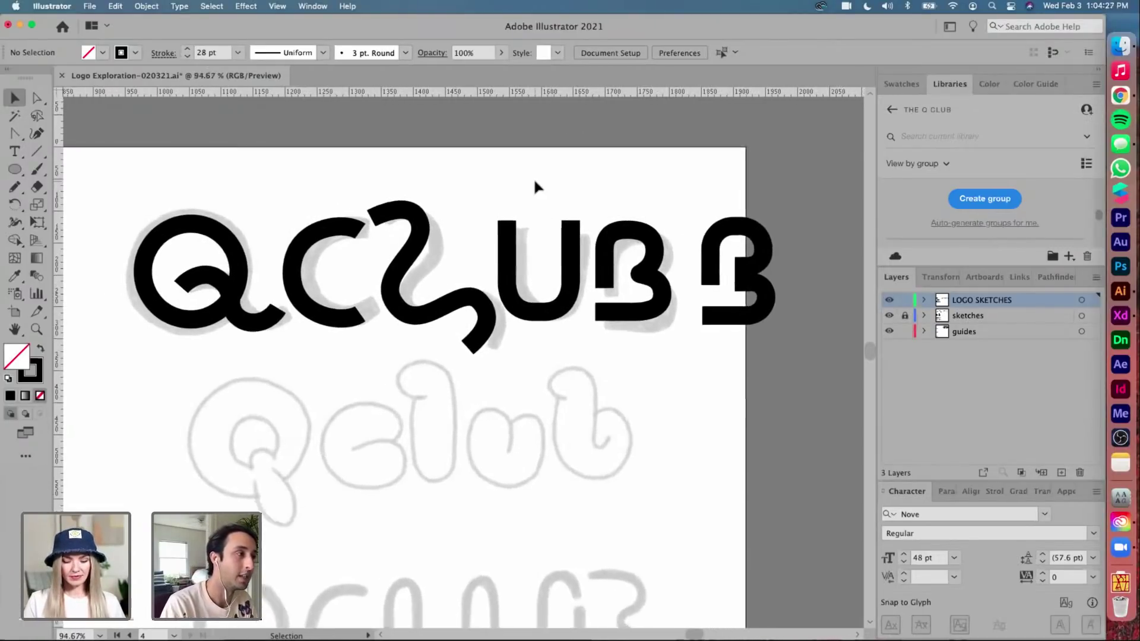
drag(439, 191, 783, 350)
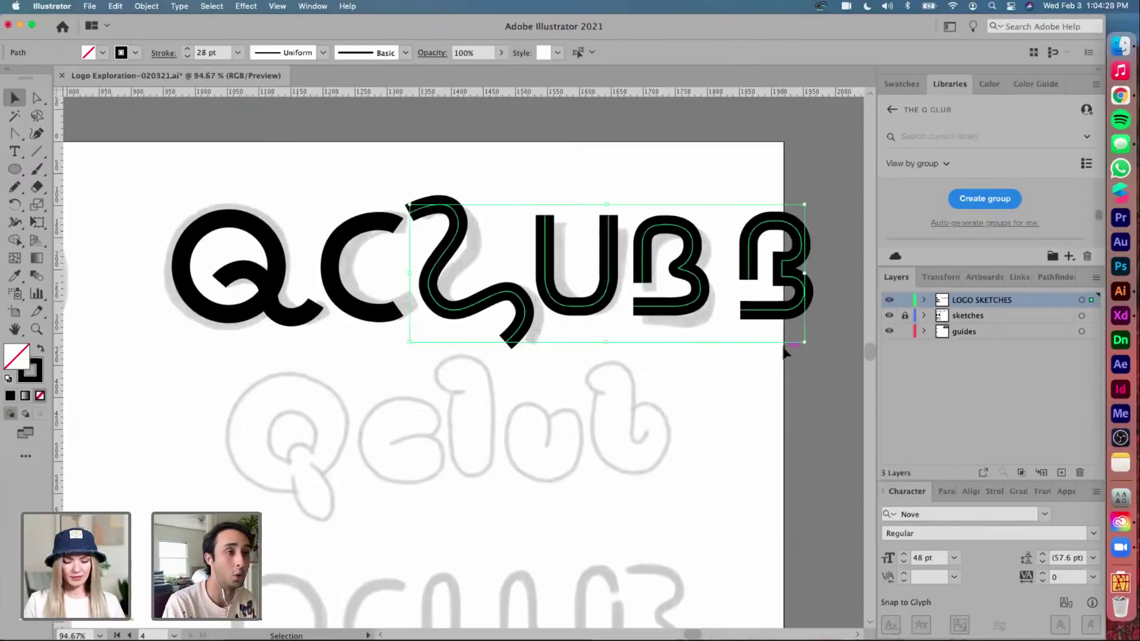
key(shift+Right)
click(697, 351)
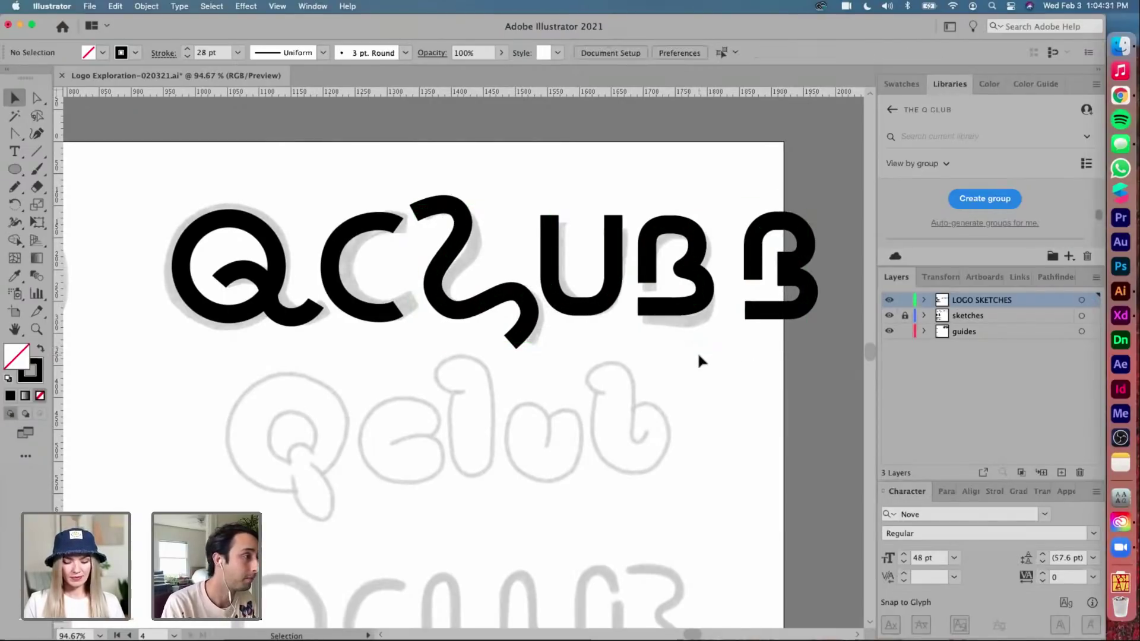
Trace the bubble-letter Q sketch with the Pencil tool, drawing its outer contour in two strokes and its inner counter
scroll(694, 352, down, 1)
scroll(694, 352, left, 1)
scroll(427, 417, up, 8)
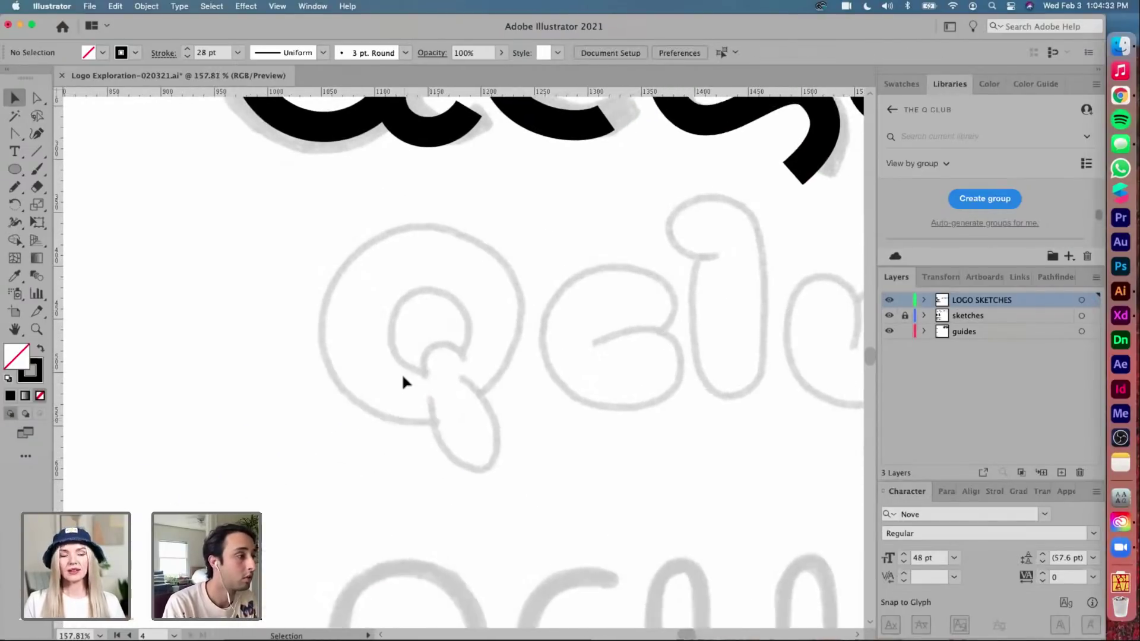
scroll(401, 372, up, 1)
scroll(401, 371, right, 1)
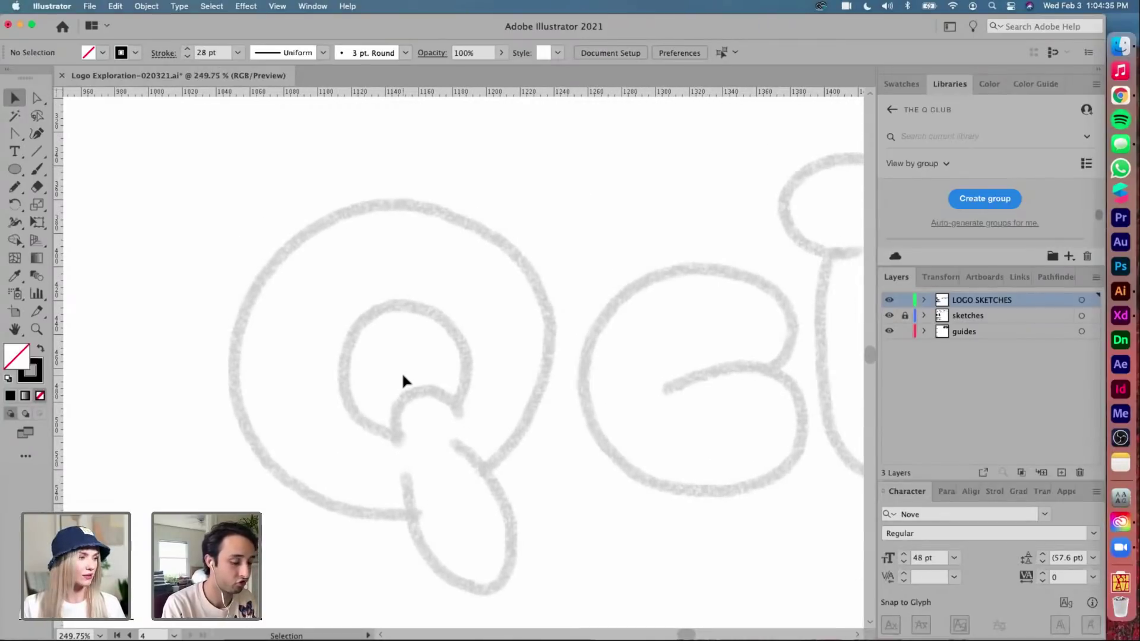
key(n)
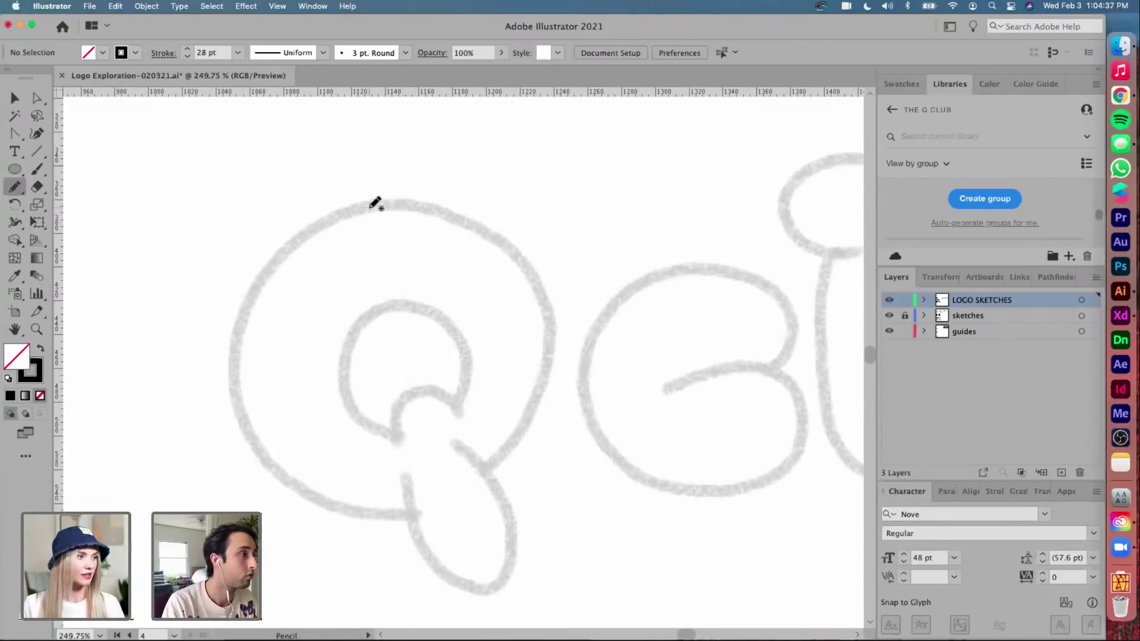
mouse_move(376, 204)
mouse_down()
mouse_move(275, 267)
mouse_move(244, 317)
mouse_move(238, 389)
mouse_move(268, 465)
mouse_move(353, 505)
mouse_move(406, 502)
mouse_up()
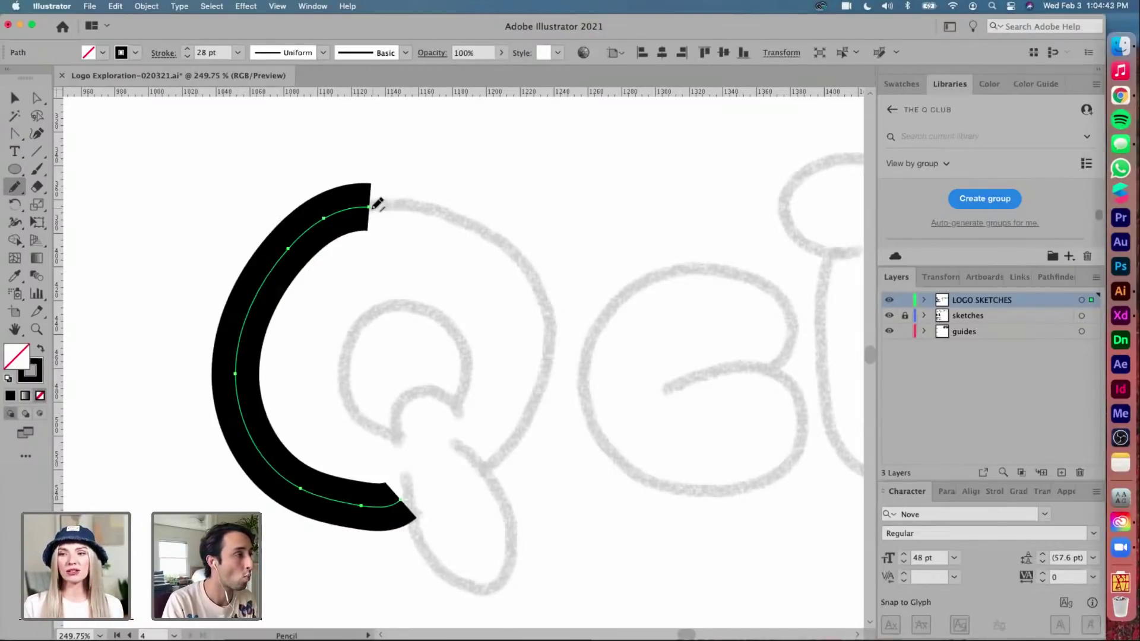
mouse_move(371, 207)
mouse_down()
mouse_move(402, 204)
mouse_move(480, 231)
mouse_move(531, 290)
mouse_move(523, 399)
mouse_move(488, 458)
mouse_up()
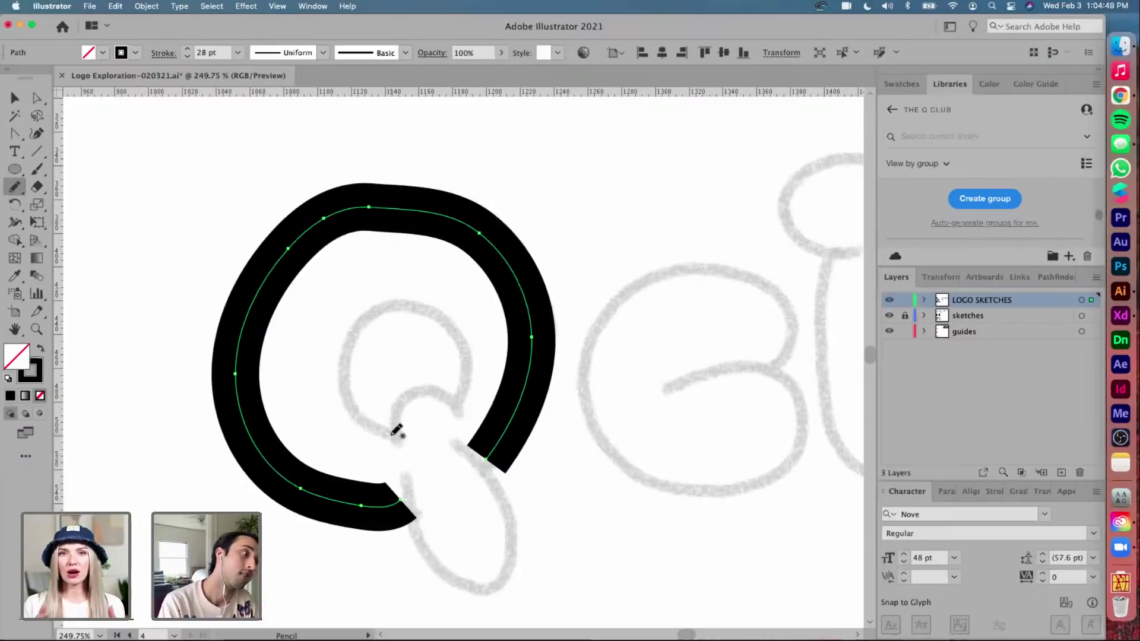
mouse_move(393, 433)
mouse_down()
mouse_move(335, 380)
mouse_move(334, 342)
mouse_move(374, 309)
mouse_move(424, 309)
mouse_move(459, 362)
mouse_move(464, 399)
mouse_up()
Reduce the stroke weight of the traced bubble Q's outer contour and inner counter to 12 pt
scroll(445, 393, down, 3)
alt+scroll(445, 392, down, 6)
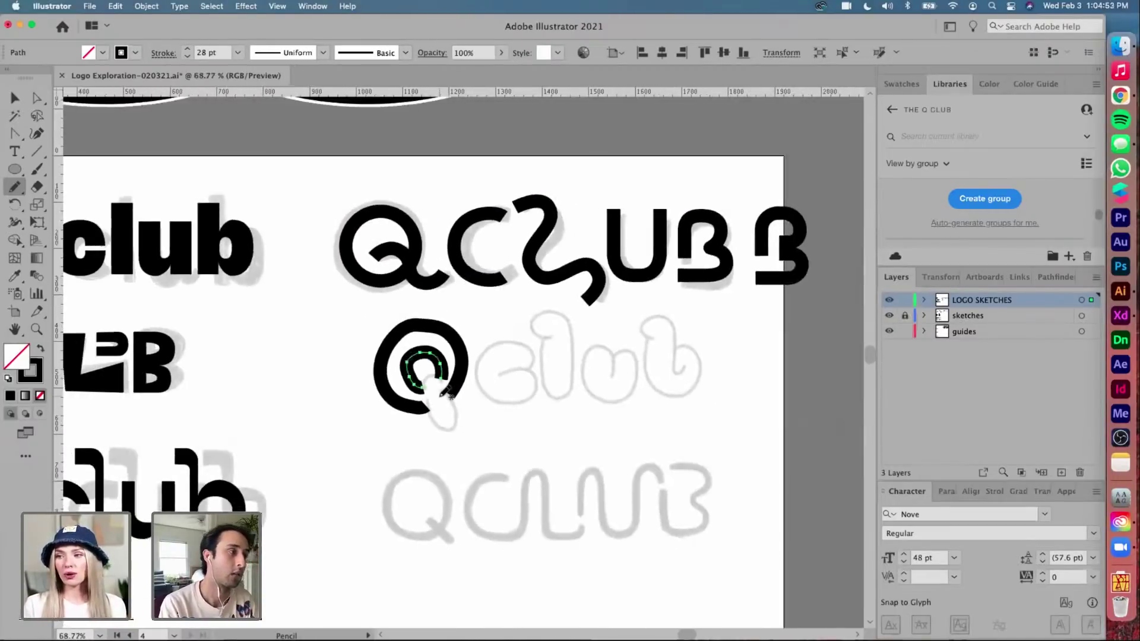
key(v)
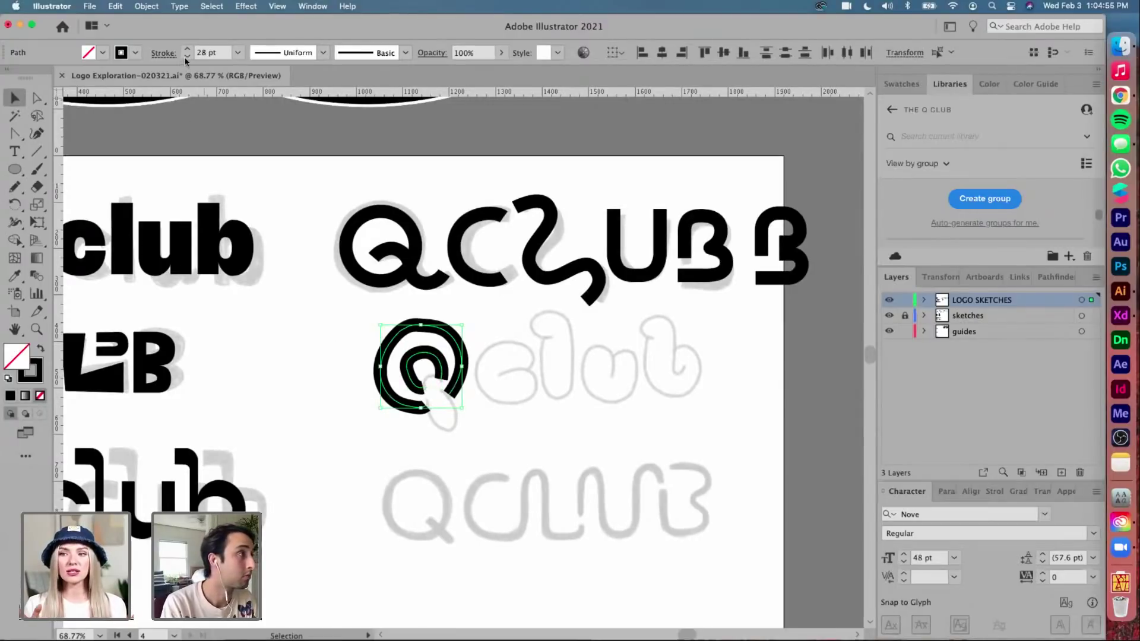
click(186, 57)
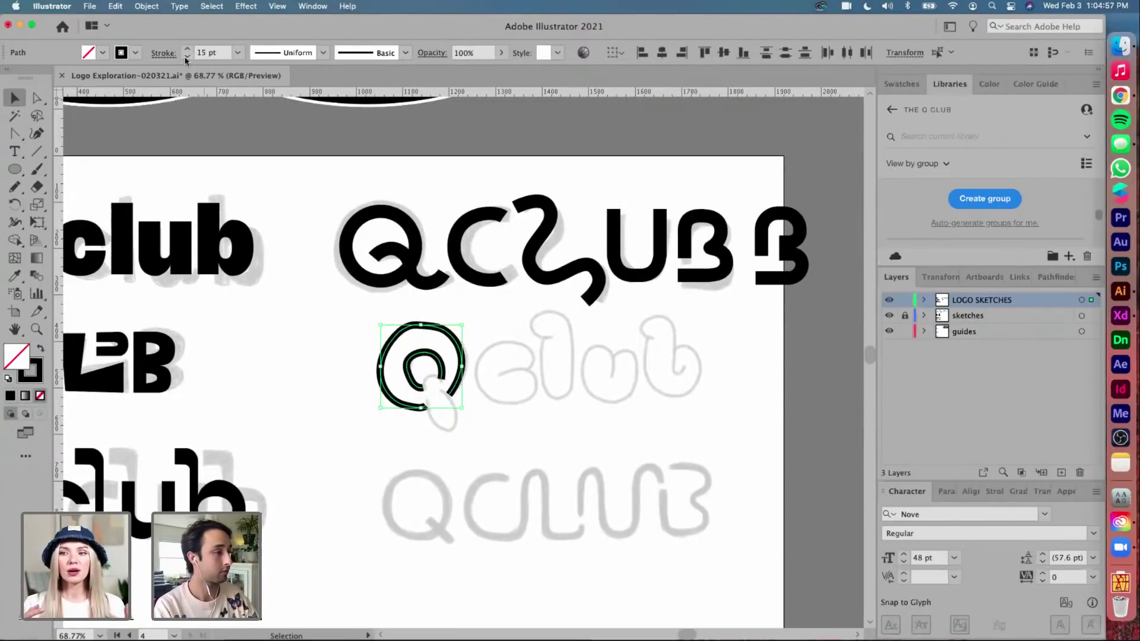
click(186, 58)
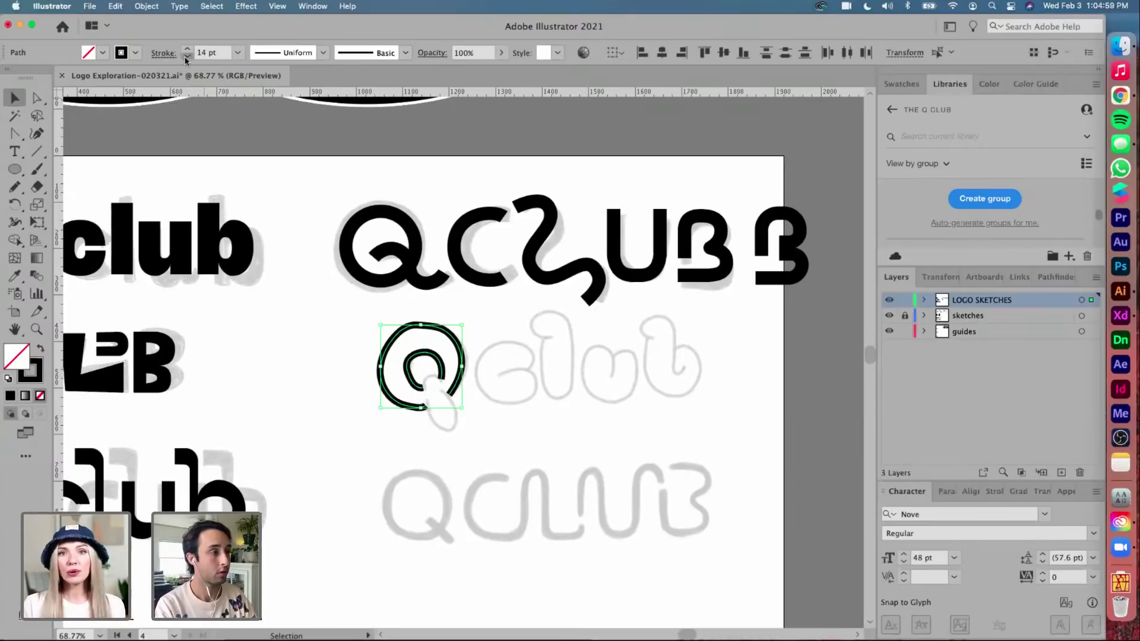
click(186, 58)
click(185, 58)
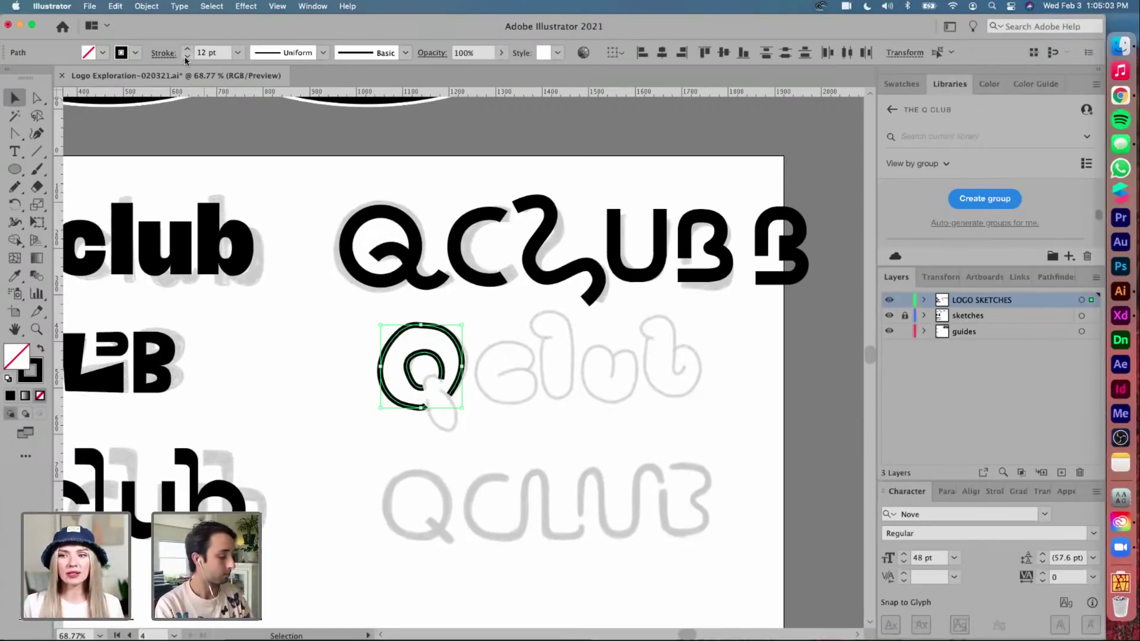
Enlarge the bubble Q's outer contour and inner counter slightly to fit the sketch
click(489, 421)
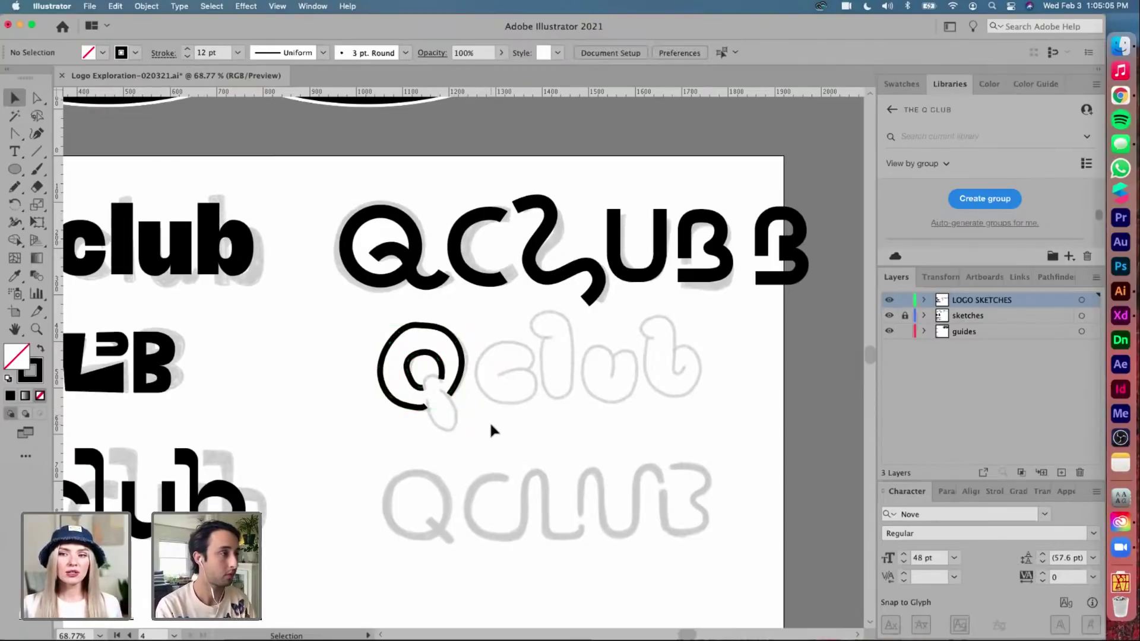
scroll(489, 421, up, 3)
scroll(489, 421, up, 1)
drag(230, 221, 368, 291)
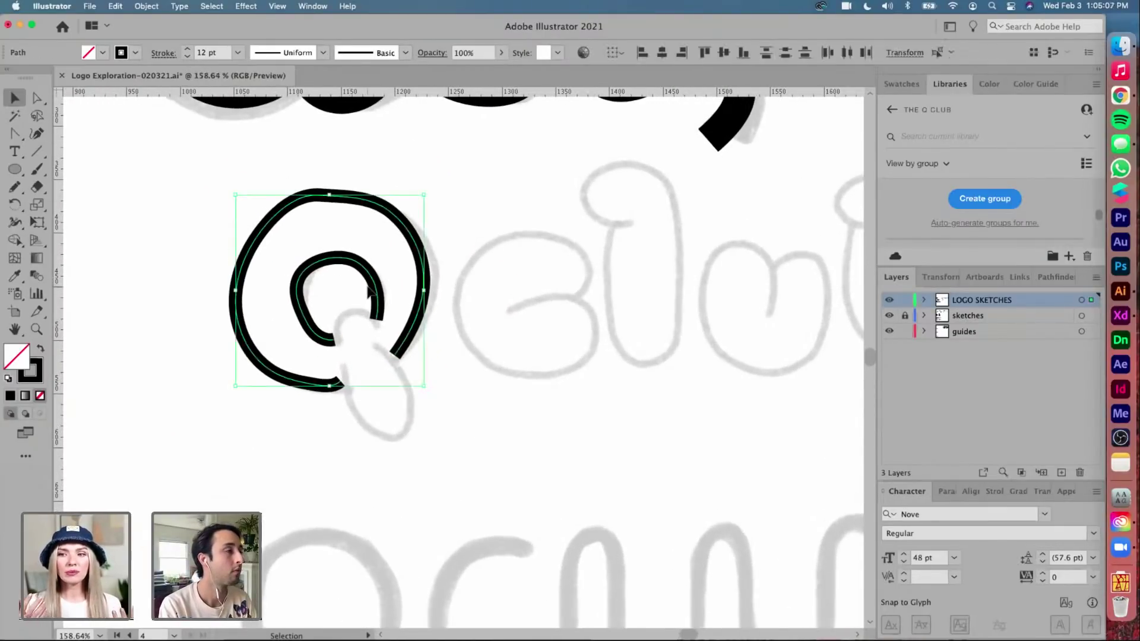
drag(330, 385, 334, 400)
click(450, 394)
Adjust the anchor points along the left side of the bubble Q's inner counter
scroll(450, 402, up, 2)
key(a)
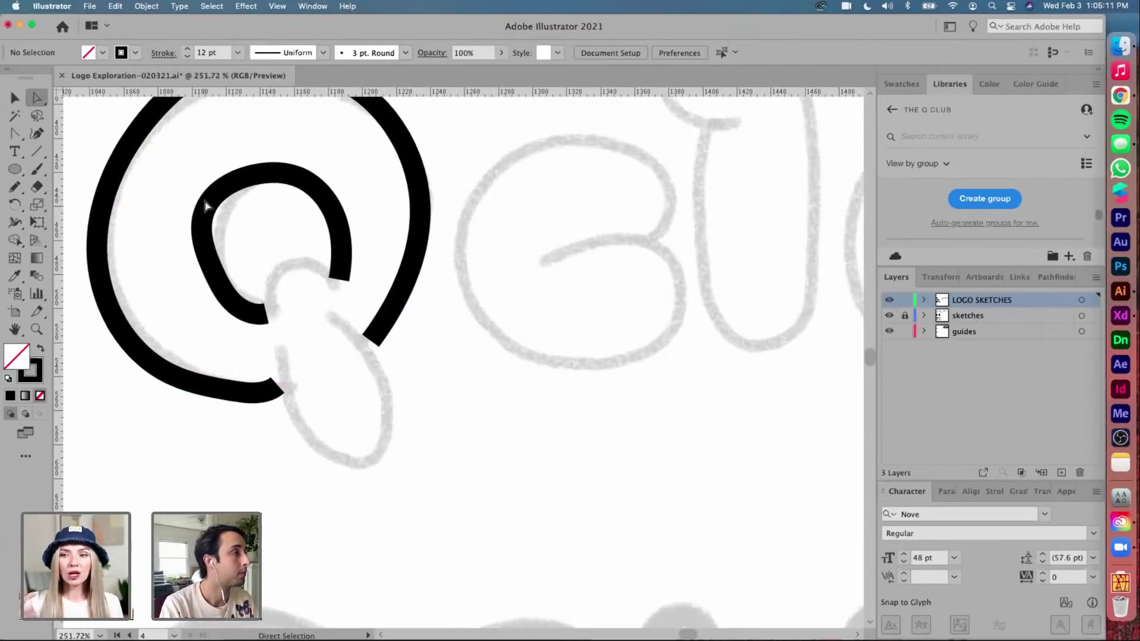
click(216, 208)
drag(204, 211, 207, 214)
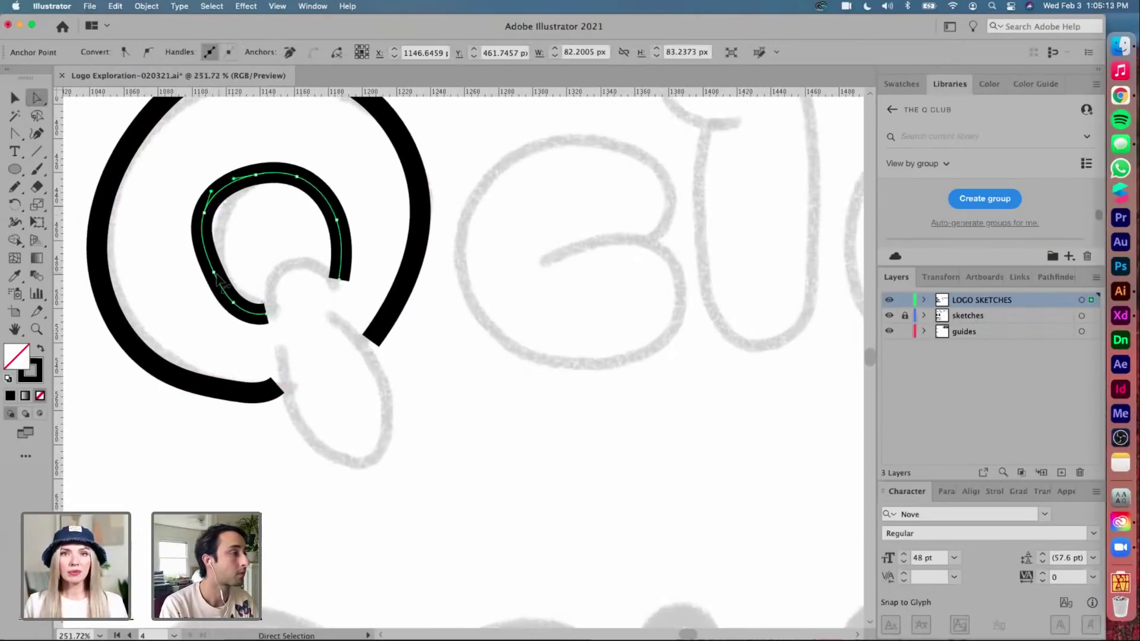
click(223, 294)
scroll(217, 242, down, 3)
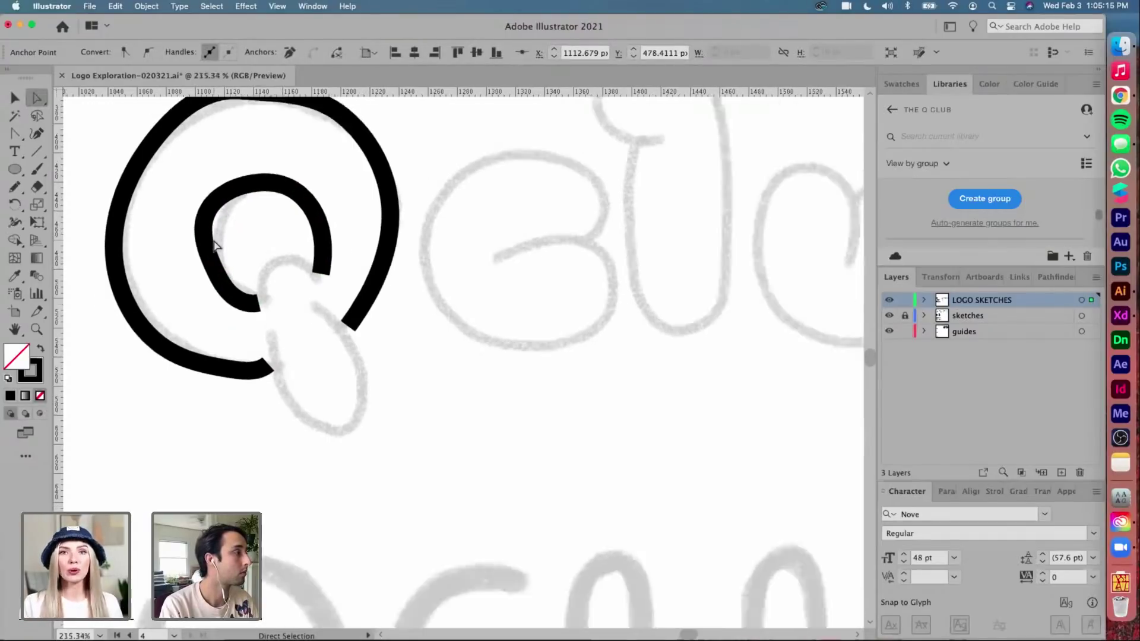
scroll(178, 226, up, 2)
Review the Pencil tool's fidelity and path-editing options and accept them
key(v)
key(n)
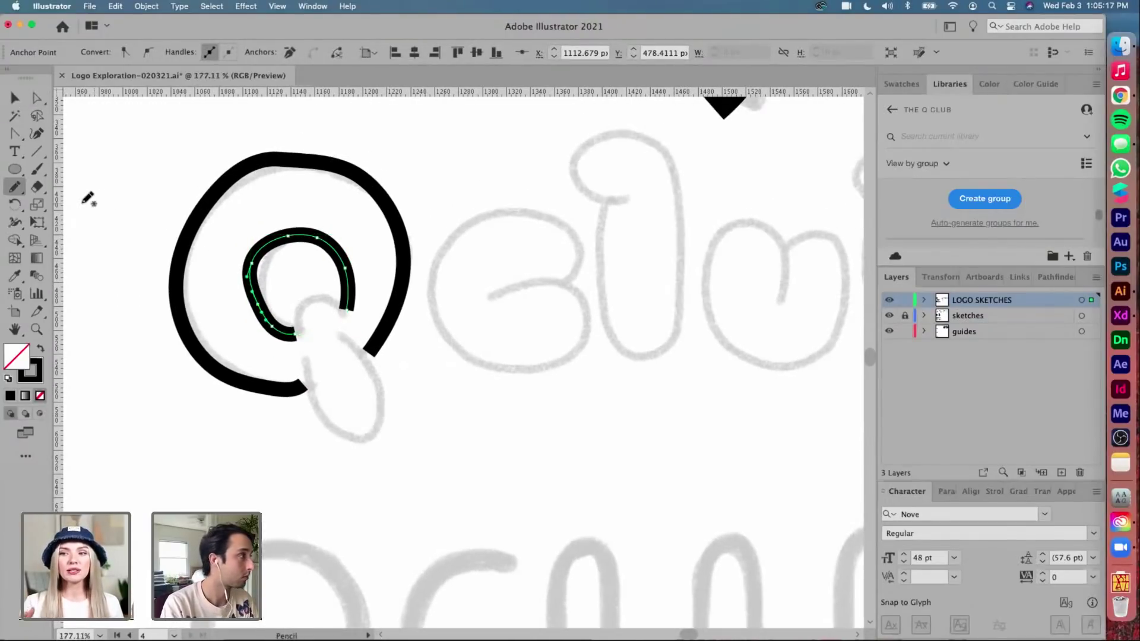
double_click(16, 187)
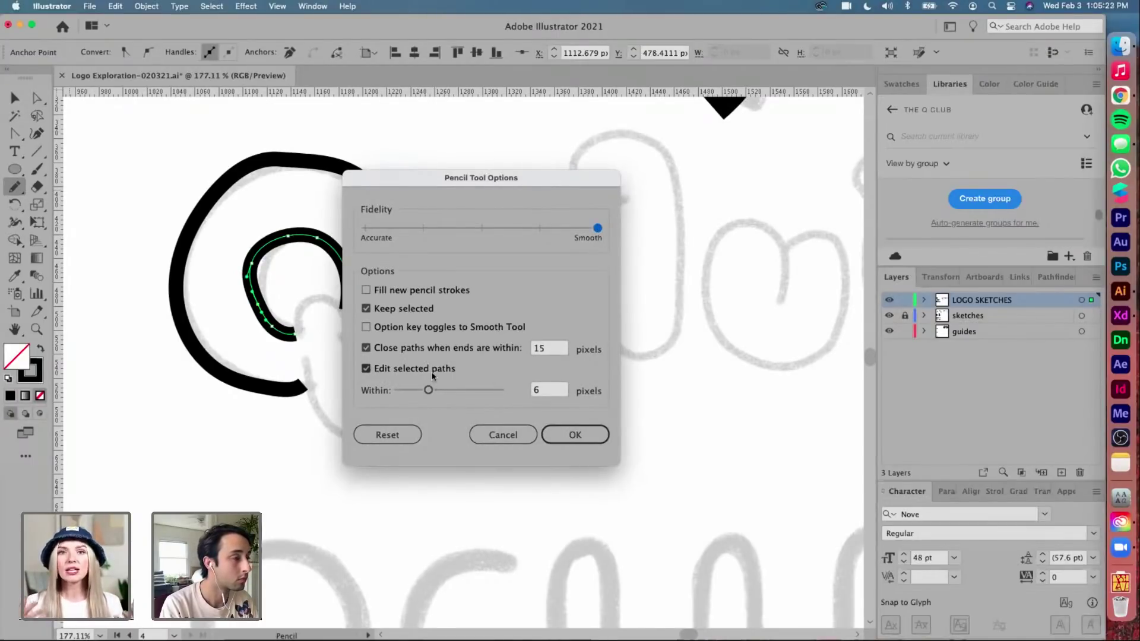
click(574, 434)
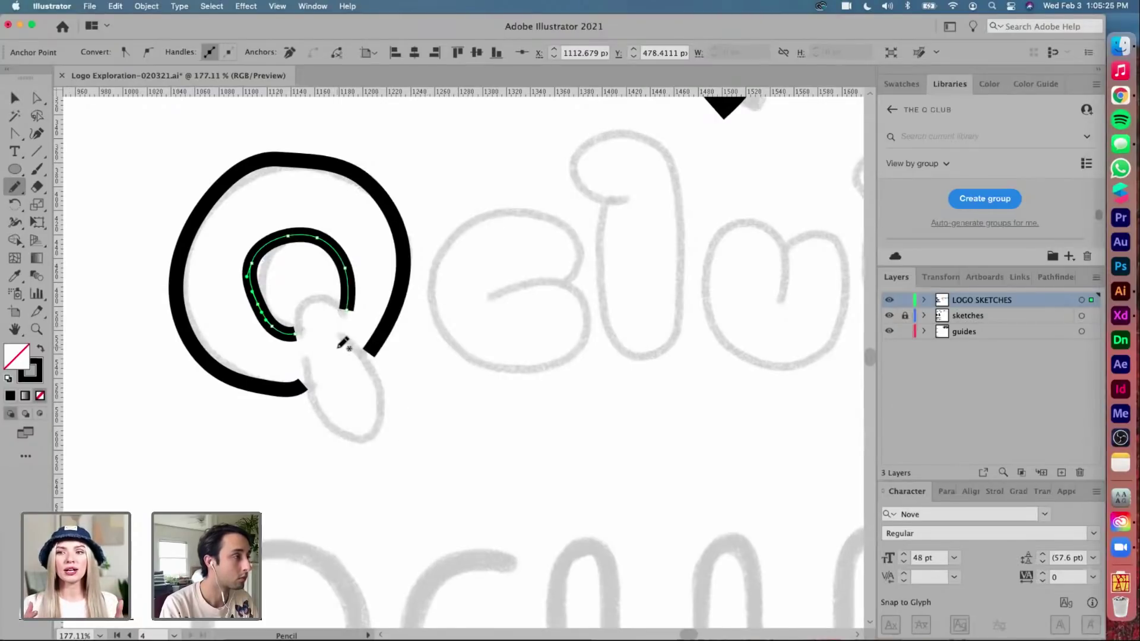
Trace the bubble Q's tail with the Pencil tool as two strokes, a small cap inside the counter and a lower loop
scroll(348, 339, up, 3)
key(super+shift+a)
scroll(339, 345, left, 2)
scroll(339, 345, up, 1)
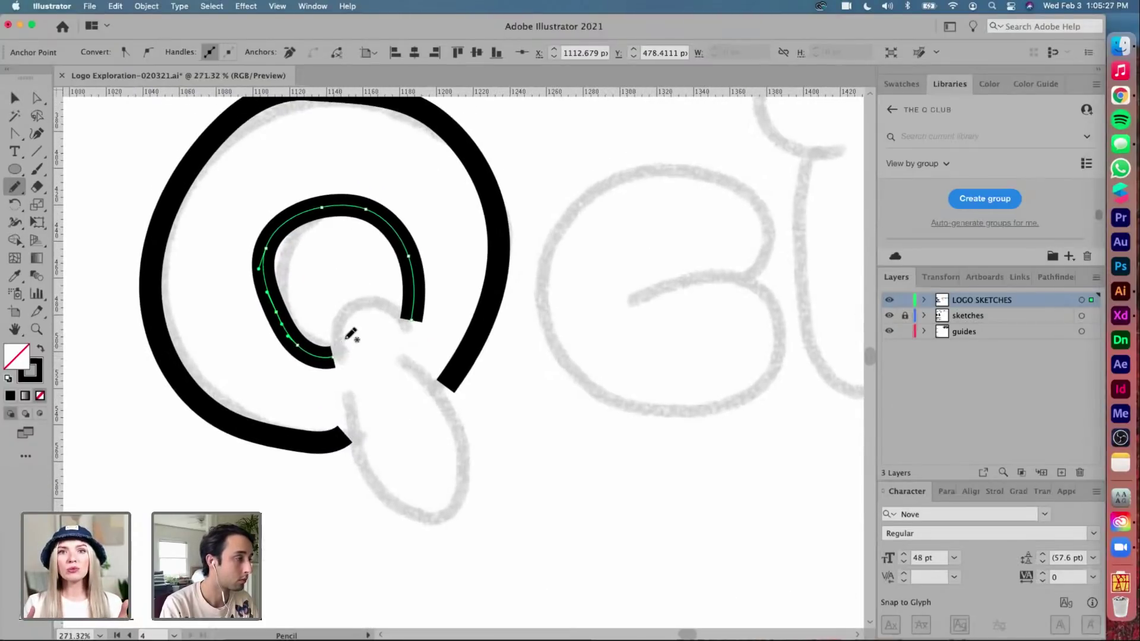
mouse_move(337, 343)
mouse_down()
mouse_move(322, 299)
mouse_move(382, 297)
mouse_move(410, 317)
mouse_up()
key(super+z)
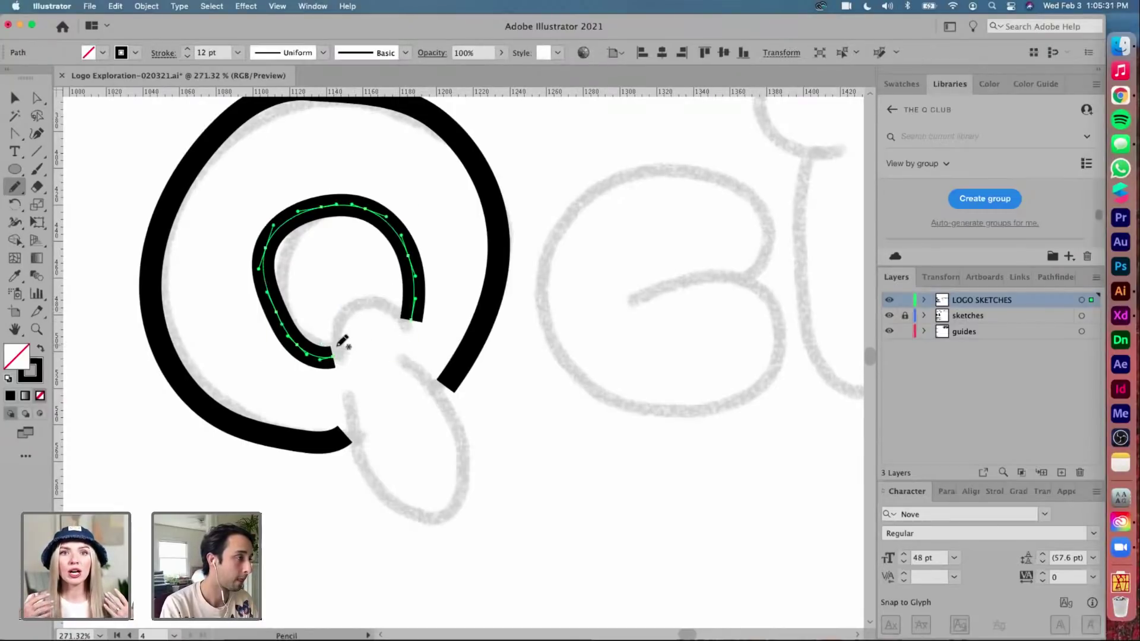
mouse_move(334, 344)
mouse_down()
mouse_move(325, 306)
mouse_move(349, 292)
mouse_move(373, 292)
mouse_move(404, 324)
mouse_up()
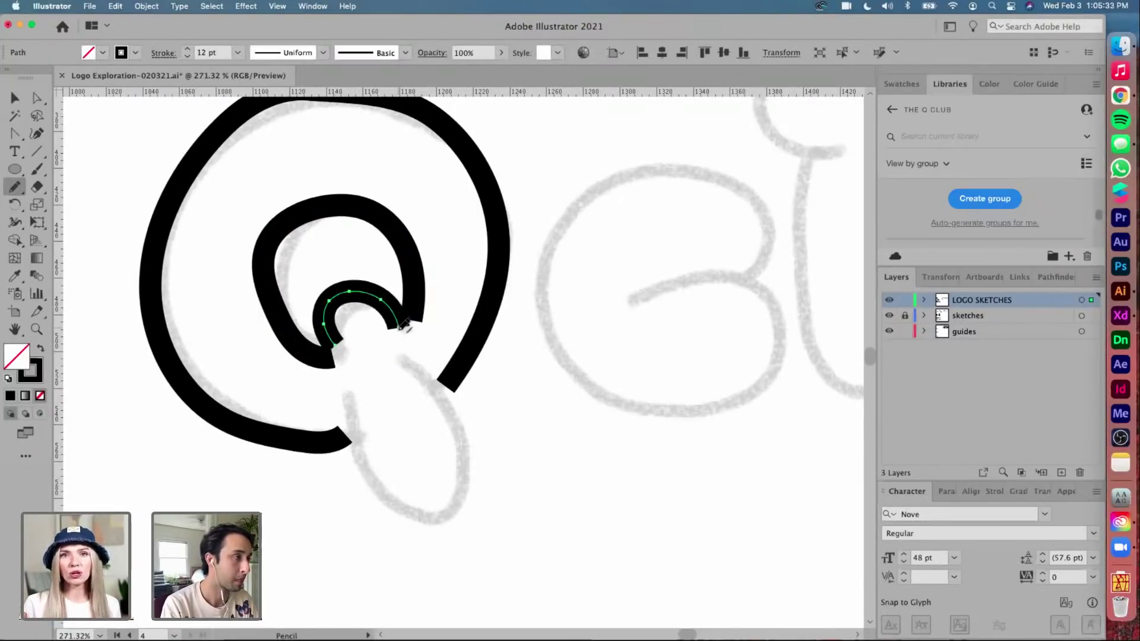
mouse_move(344, 400)
mouse_down()
mouse_move(369, 484)
mouse_move(412, 517)
mouse_move(448, 517)
mouse_move(472, 477)
mouse_move(471, 441)
mouse_move(431, 374)
mouse_move(406, 358)
mouse_up()
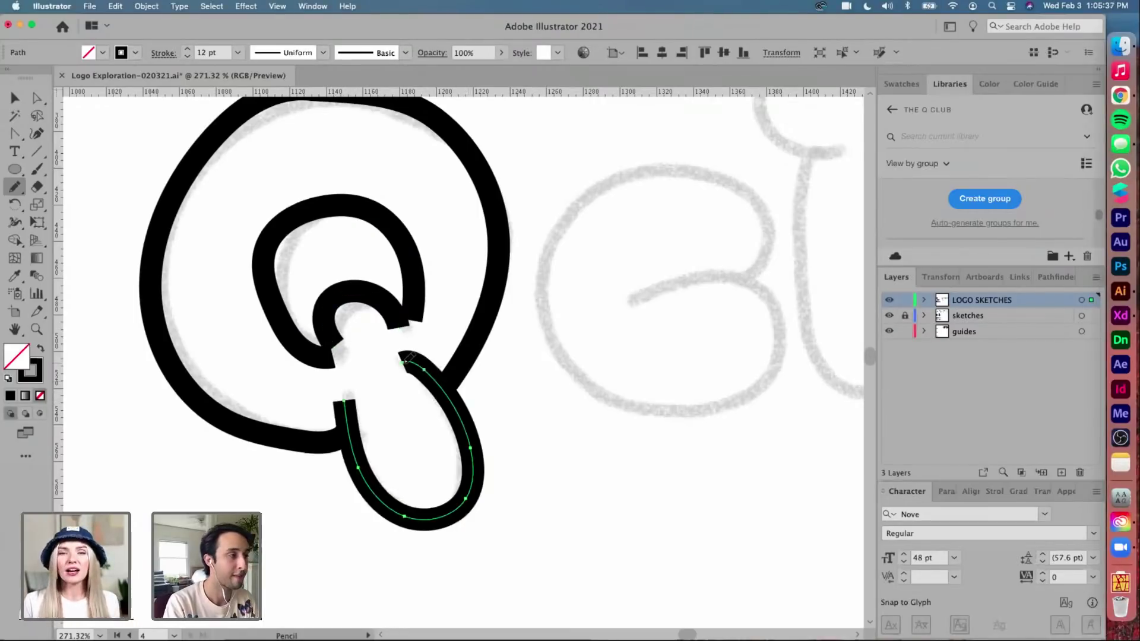
Trace the bubble c sketch with the Pencil tool in one stroke from its inner end around the outline
key(super+shift+a)
scroll(524, 402, right, 10)
scroll(524, 402, up, 3)
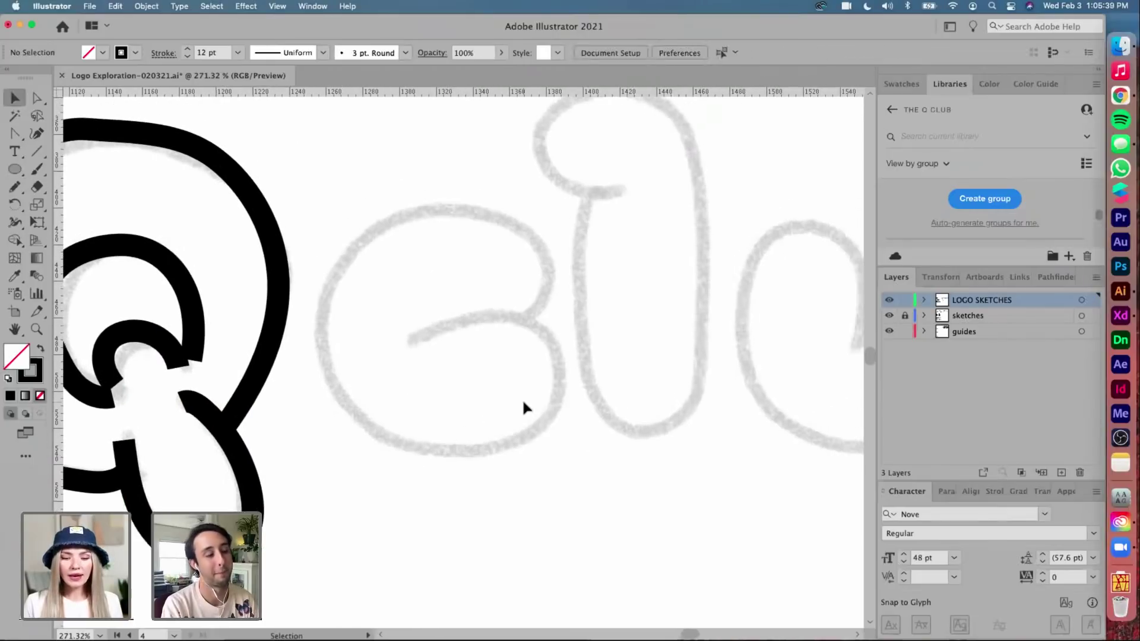
scroll(451, 331, left, 5)
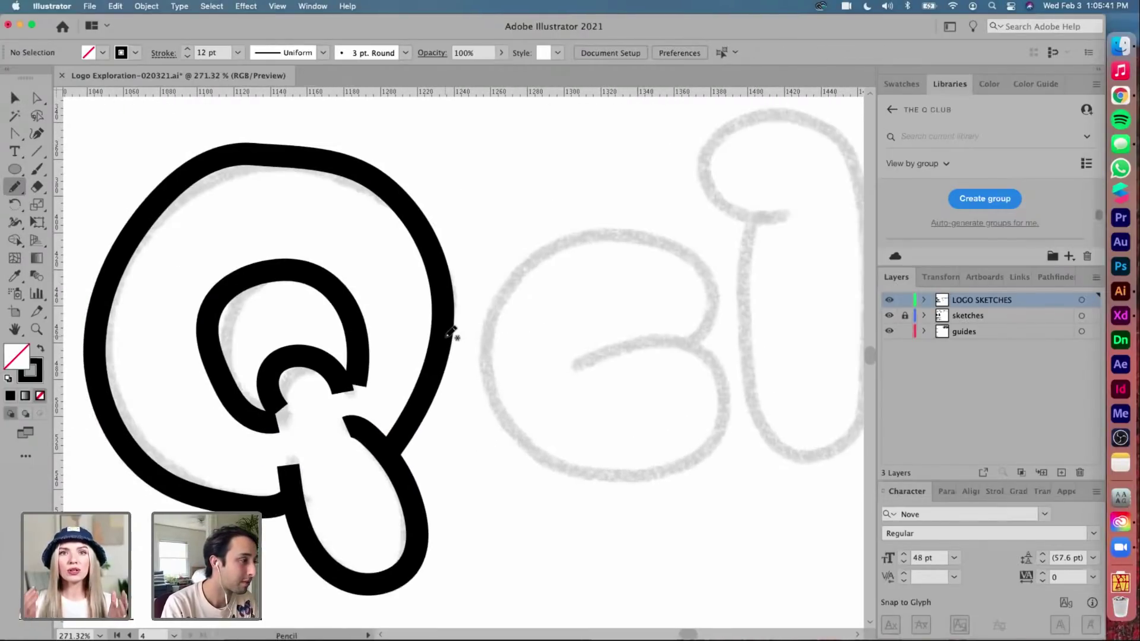
scroll(454, 327, right, 2)
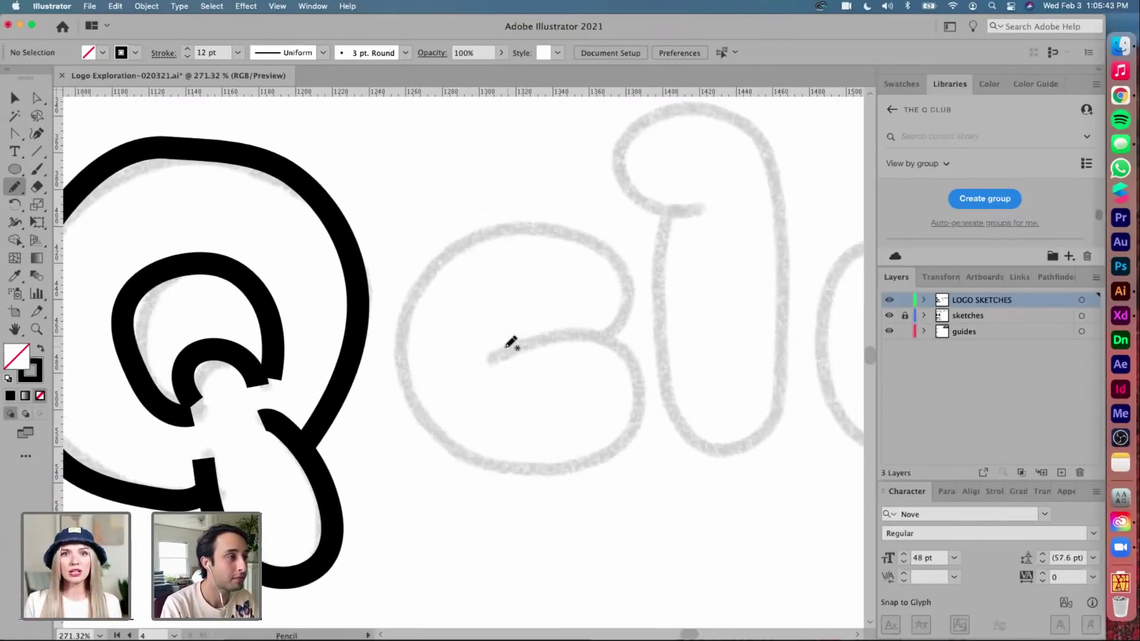
scroll(503, 344, down, 8)
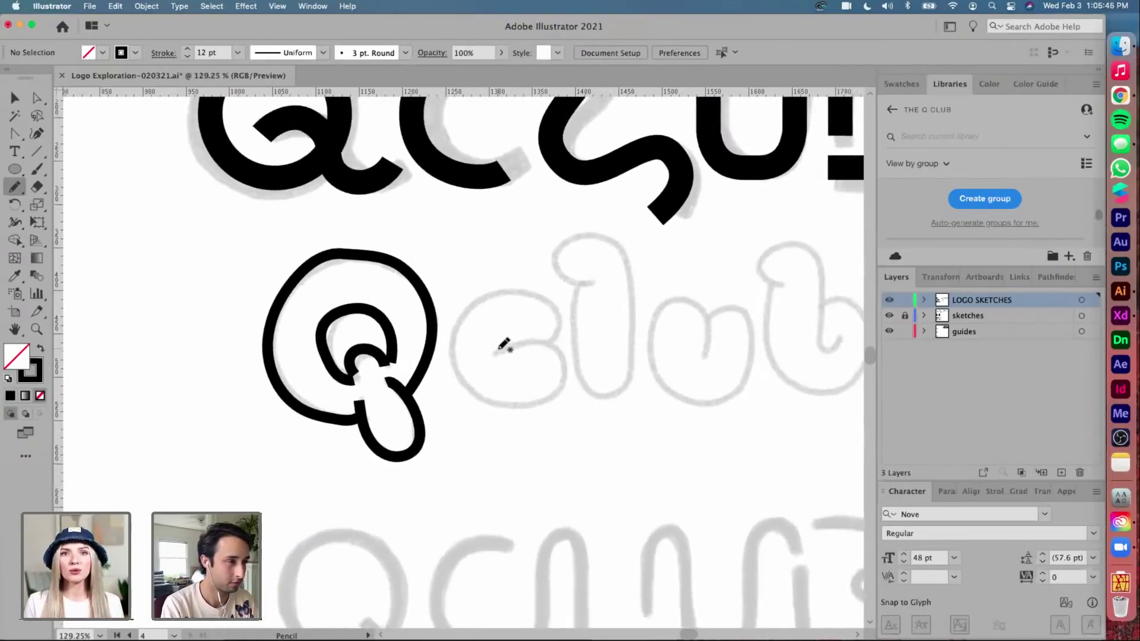
scroll(504, 343, down, 2)
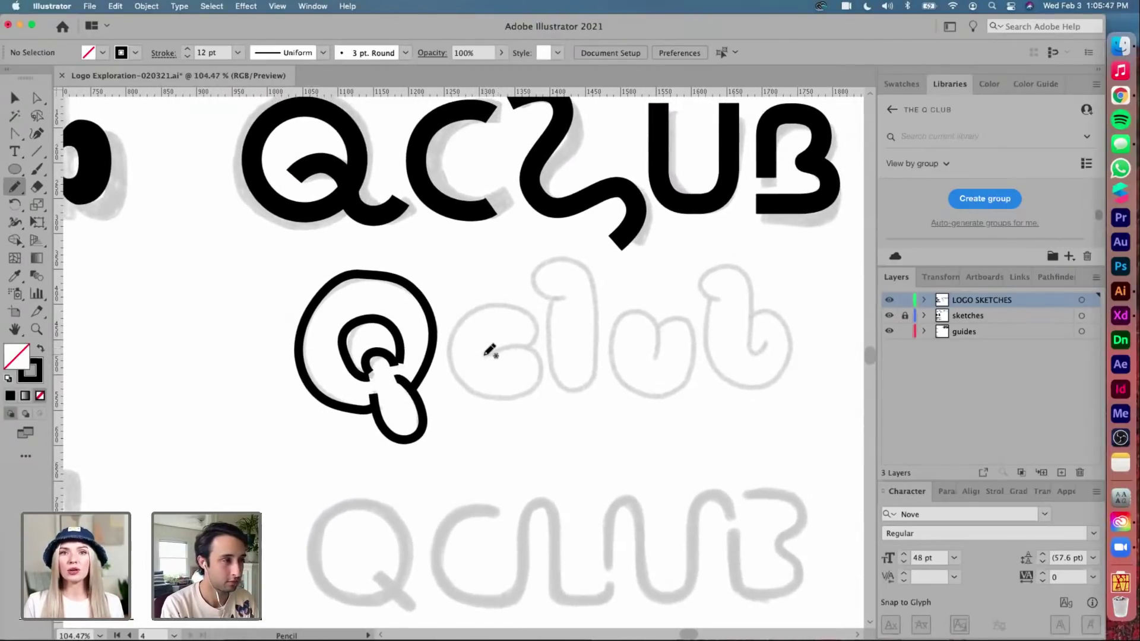
mouse_move(494, 352)
mouse_down()
mouse_move(541, 355)
mouse_move(545, 374)
mouse_move(526, 391)
mouse_move(492, 394)
mouse_move(456, 371)
mouse_move(455, 331)
mouse_move(473, 310)
mouse_move(514, 304)
mouse_move(531, 347)
mouse_up()
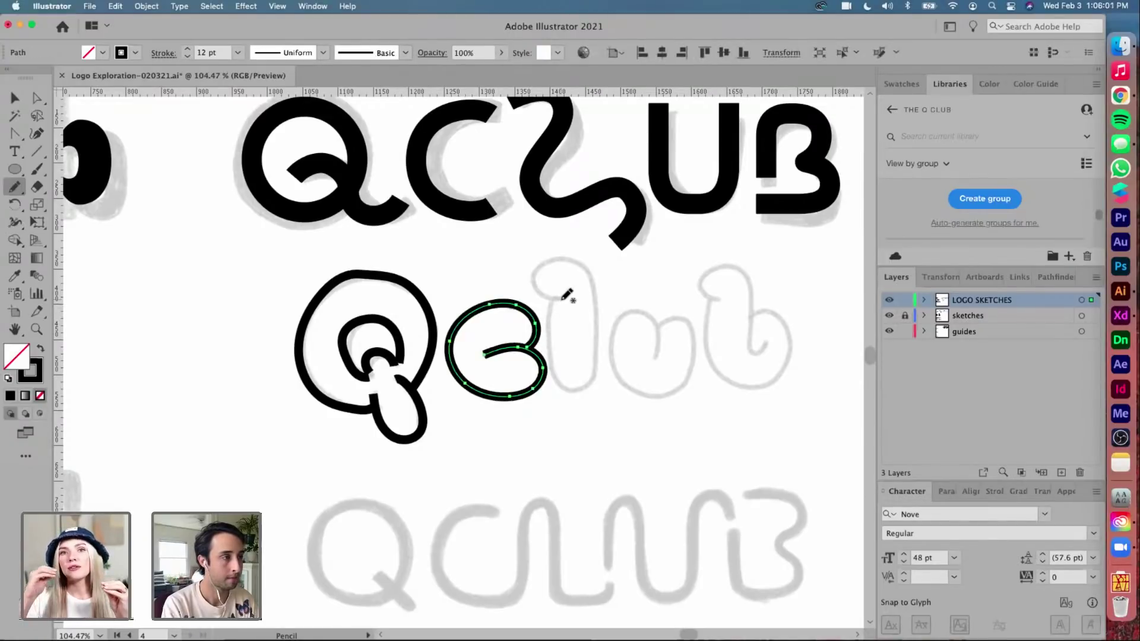
Trace the bubble l sketch with the Pencil tool, drawing its curled top and body outline
scroll(570, 294, right, 2)
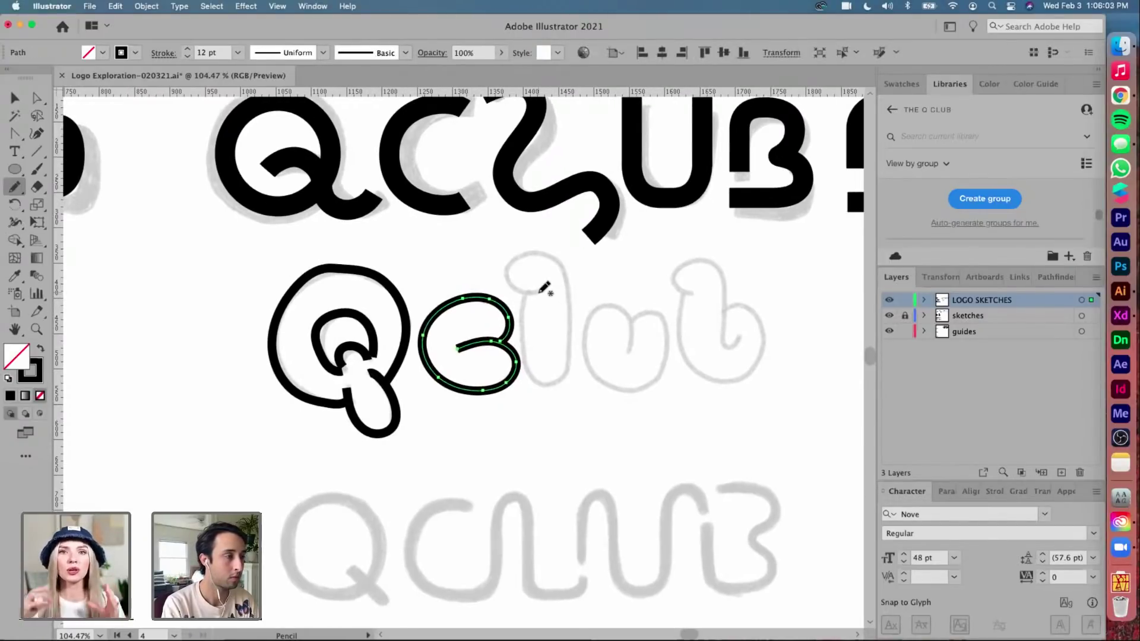
mouse_move(539, 292)
mouse_down()
mouse_move(511, 274)
mouse_move(530, 254)
mouse_move(564, 264)
mouse_move(567, 364)
mouse_up()
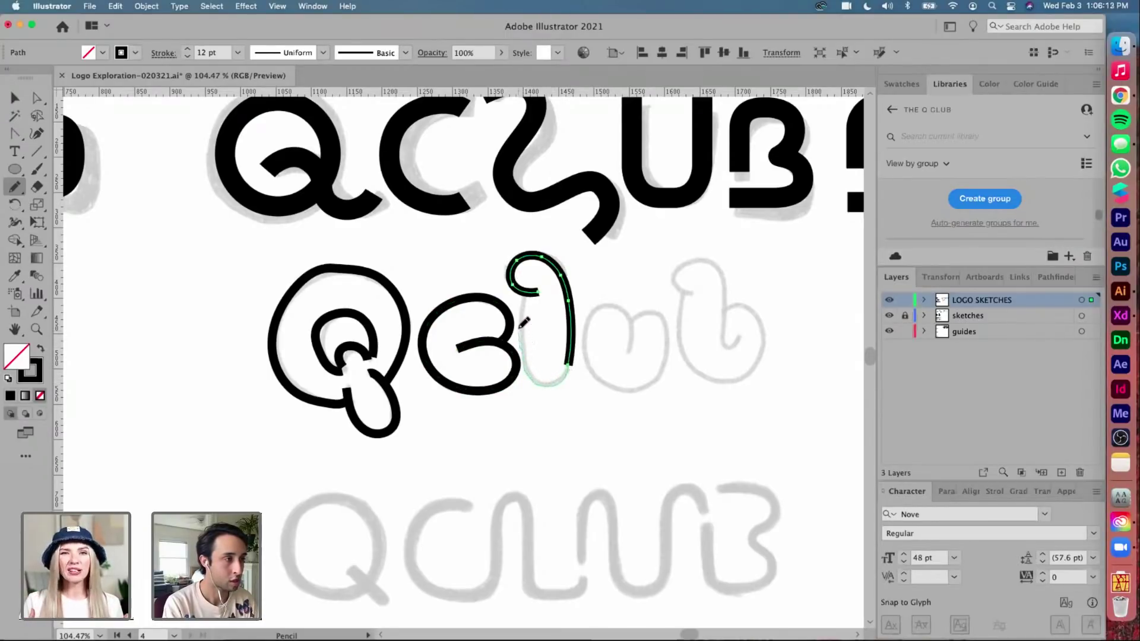
drag(526, 295, 568, 293)
key(v)
key(n)
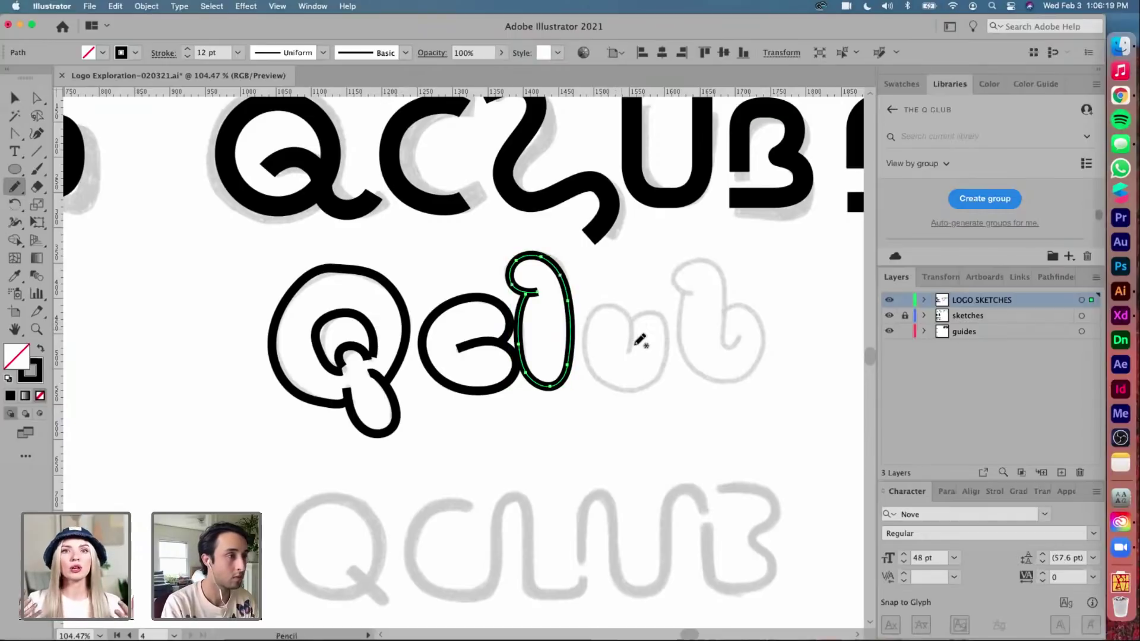
Trace the bubble u outline and the b's curled top and inner stem with the Pencil tool
scroll(635, 344, up, 5)
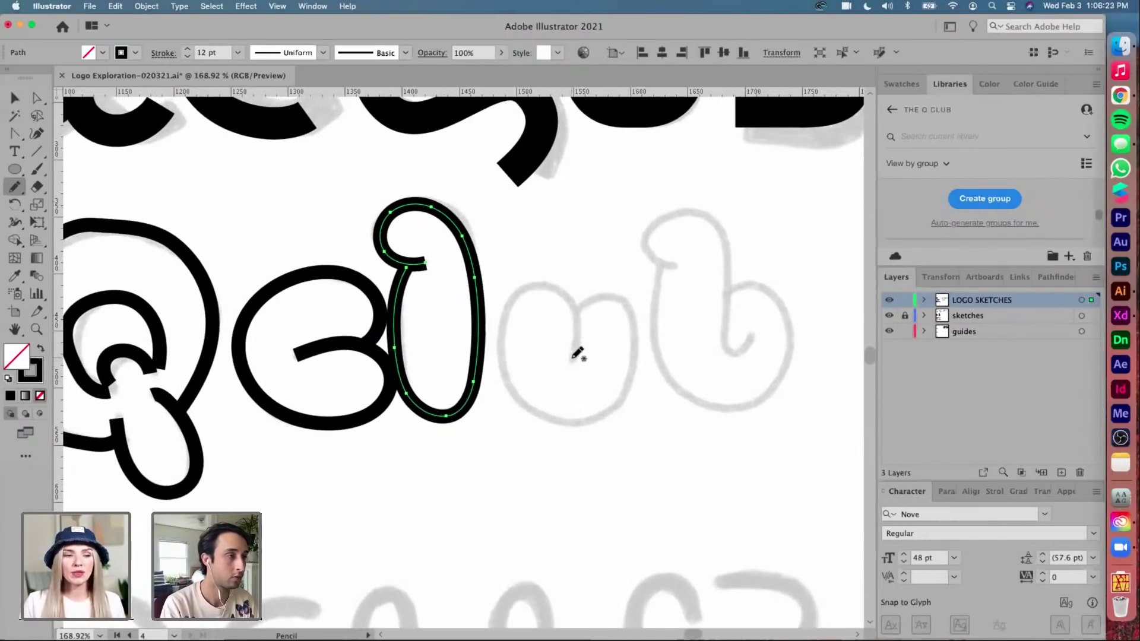
mouse_move(574, 357)
mouse_down()
mouse_move(571, 304)
mouse_move(553, 289)
mouse_move(527, 289)
mouse_move(504, 316)
mouse_move(499, 349)
mouse_move(518, 394)
mouse_move(569, 417)
mouse_move(599, 409)
mouse_move(628, 371)
mouse_move(631, 307)
mouse_move(572, 321)
mouse_up()
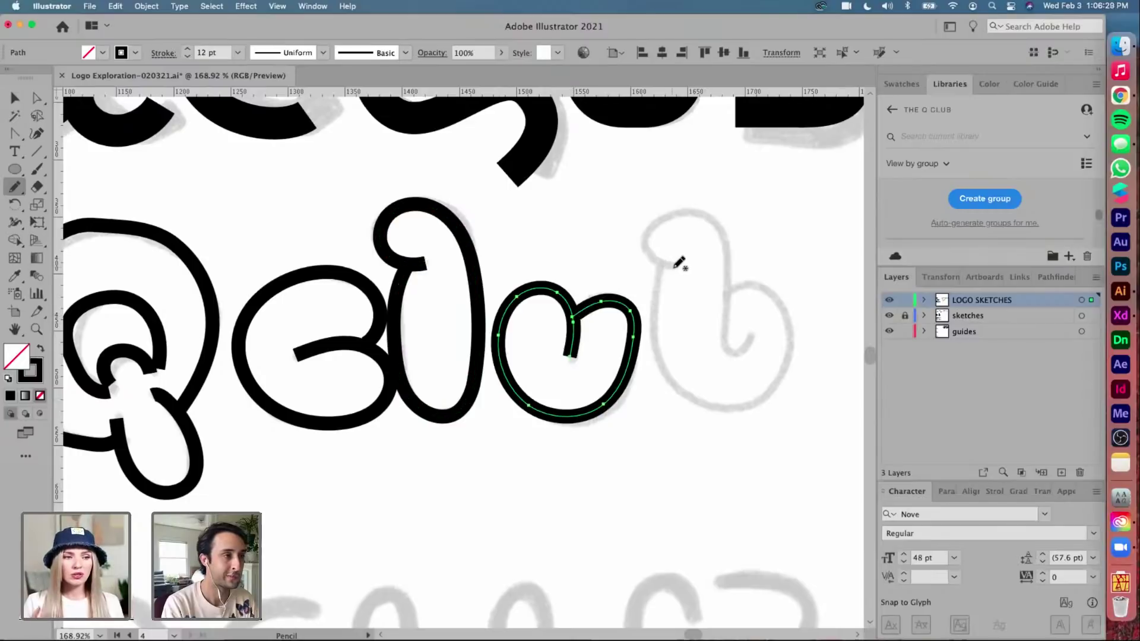
scroll(682, 265, right, 5)
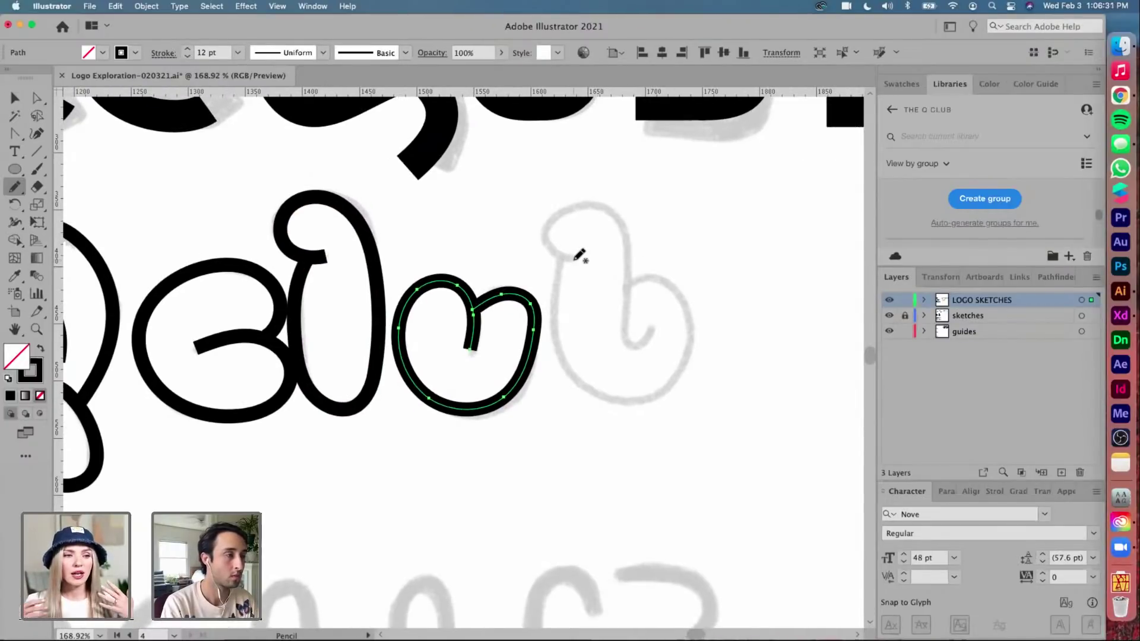
mouse_move(574, 259)
mouse_down()
mouse_move(544, 237)
mouse_move(550, 213)
mouse_move(573, 201)
mouse_move(614, 213)
mouse_move(621, 329)
mouse_move(632, 346)
mouse_move(651, 326)
mouse_up()
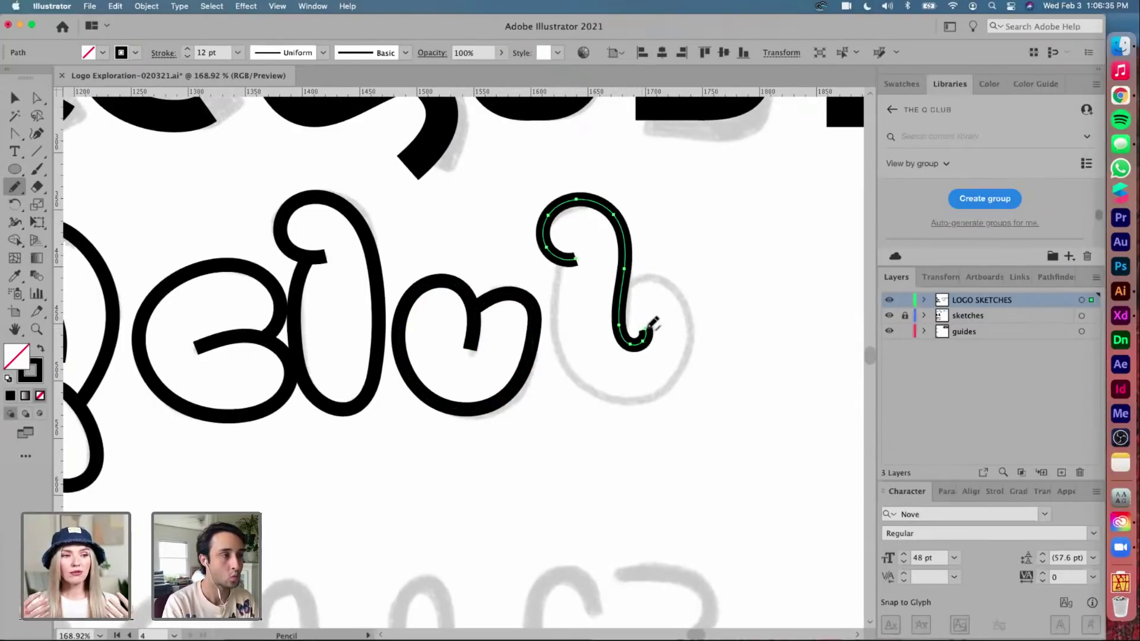
mouse_move(663, 276)
mouse_down()
mouse_move(691, 297)
mouse_move(700, 340)
mouse_move(678, 386)
mouse_move(651, 402)
mouse_up()
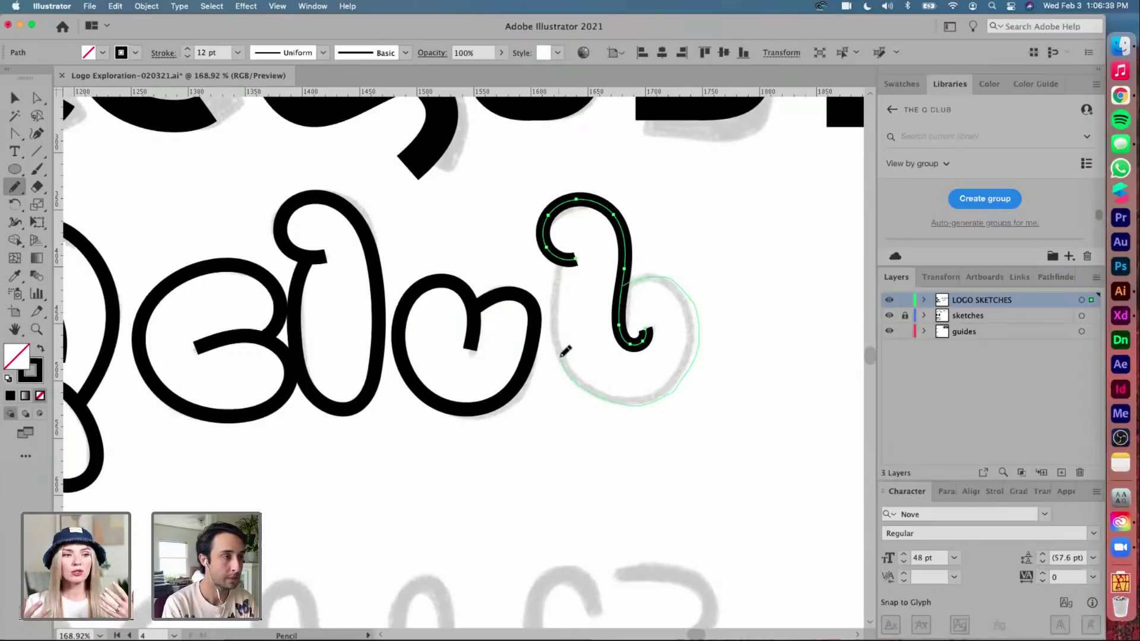
drag(559, 303, 571, 258)
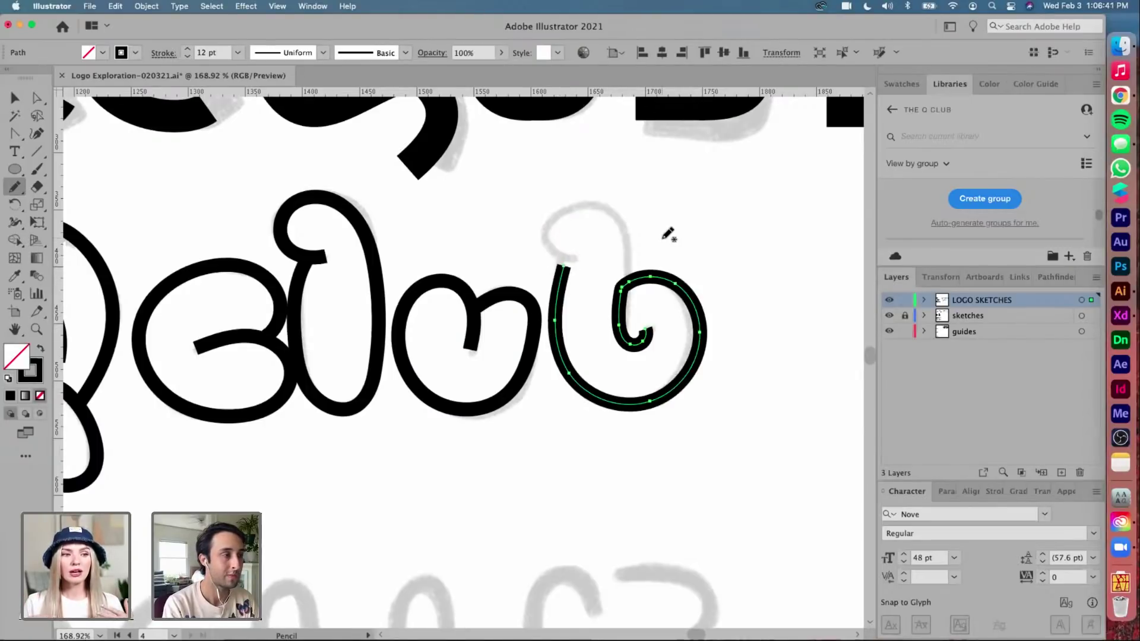
key(super+z)
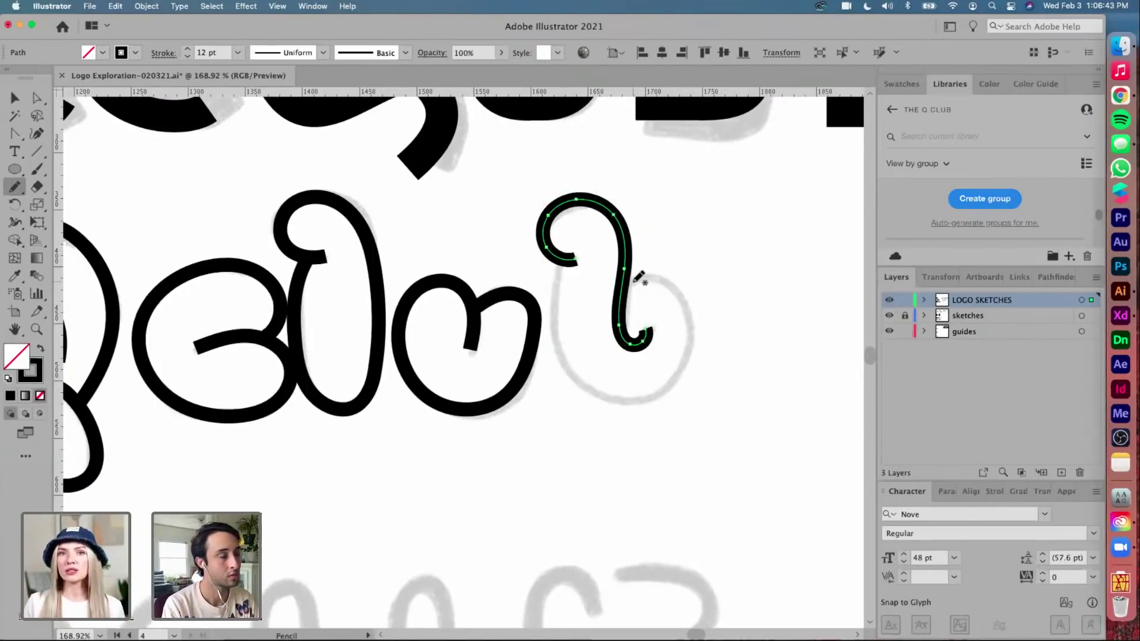
Trace the b's outer bowl as a separate Pencil stroke and move its ends to meet the curled top and stem
mouse_move(635, 280)
mouse_down()
mouse_move(671, 279)
mouse_move(694, 311)
mouse_move(694, 345)
mouse_move(667, 381)
mouse_move(645, 388)
mouse_move(605, 388)
mouse_move(583, 373)
mouse_move(560, 336)
mouse_move(560, 271)
mouse_up()
key(super)
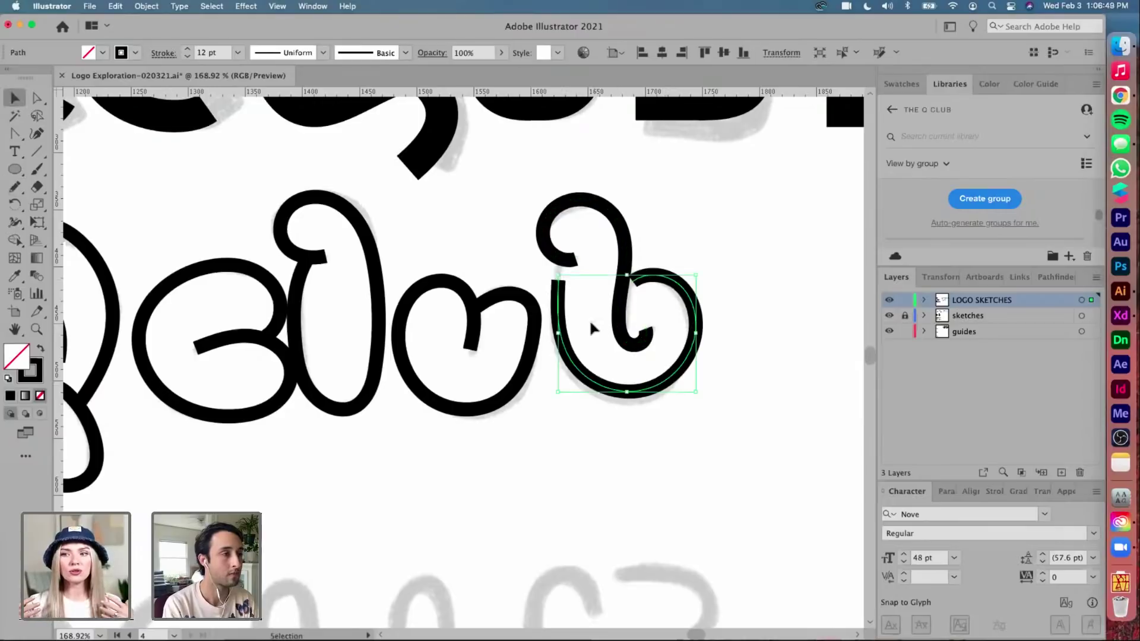
scroll(588, 318, up, 2)
key(a)
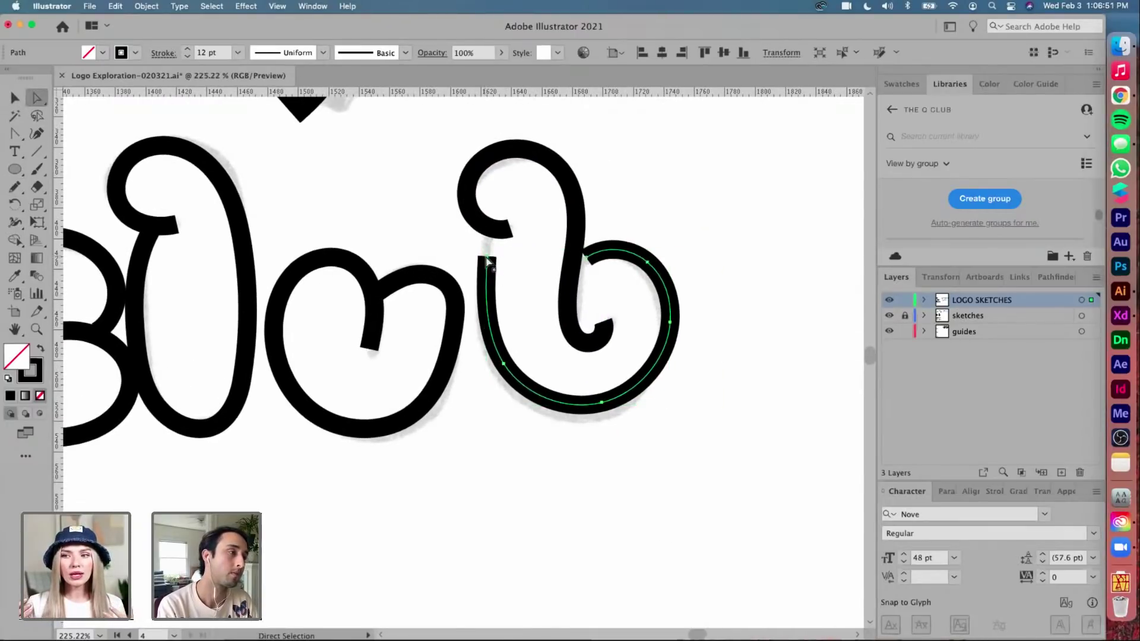
click(486, 258)
drag(487, 258, 488, 232)
drag(485, 394, 516, 346)
mouse_move(586, 259)
mouse_down()
mouse_move(599, 255)
mouse_move(576, 257)
mouse_up()
click(600, 213)
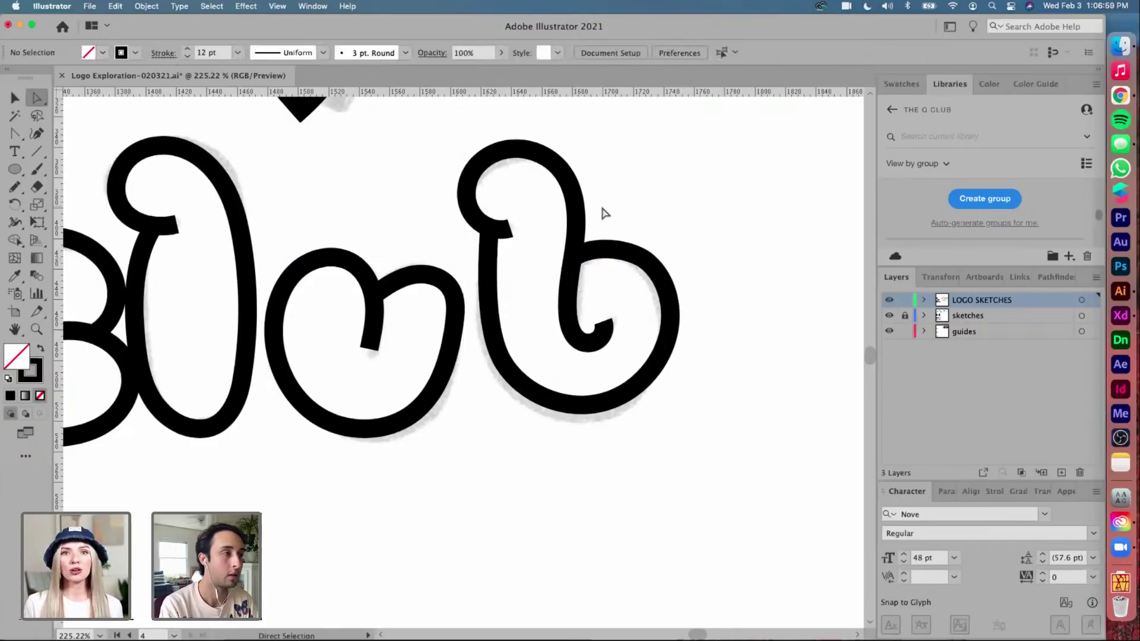
Shift the bubble l, u and b slightly right, away from the c
scroll(602, 213, down, 10)
key(v)
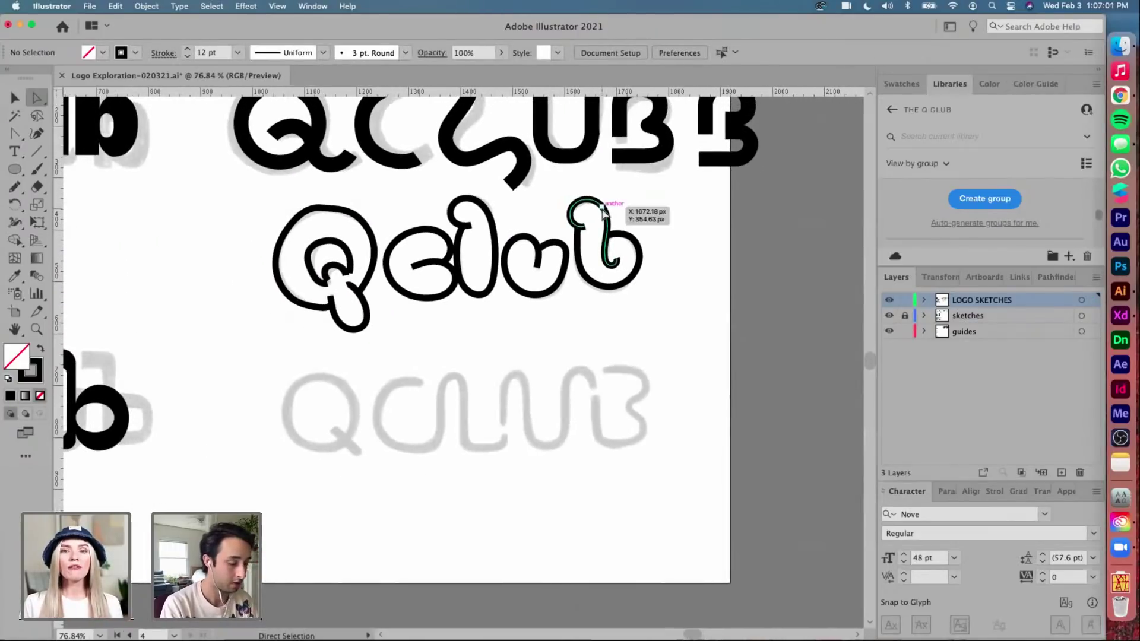
drag(658, 208, 471, 297)
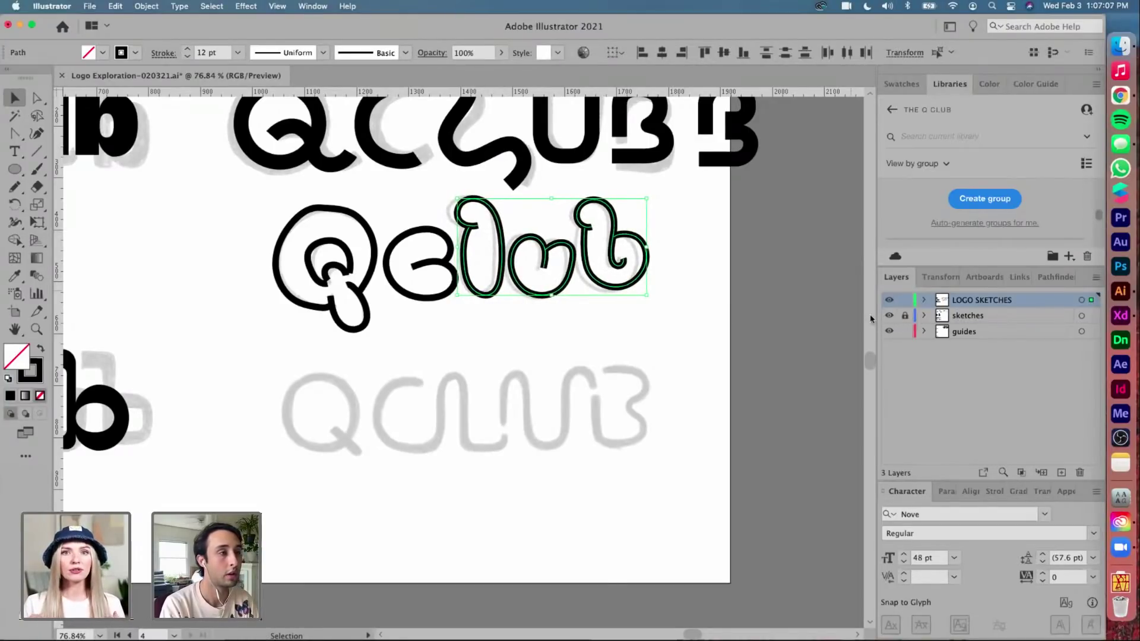
Hide the sketches layer and shift the bubble u and b slightly right, spacing the b a little further from the u
click(888, 315)
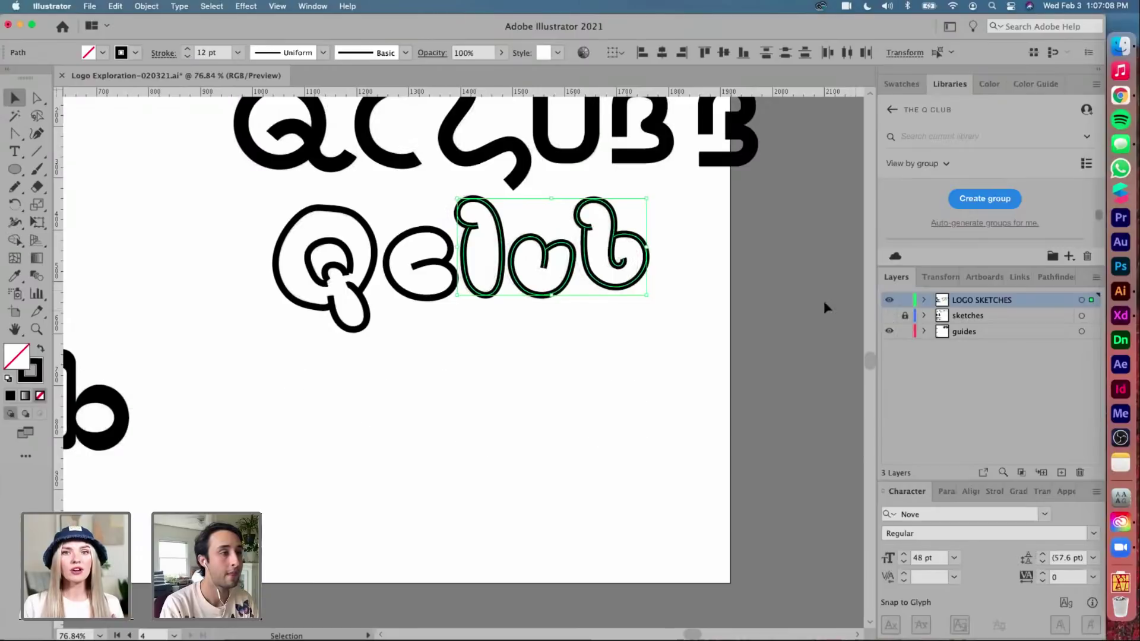
click(712, 290)
click(537, 296)
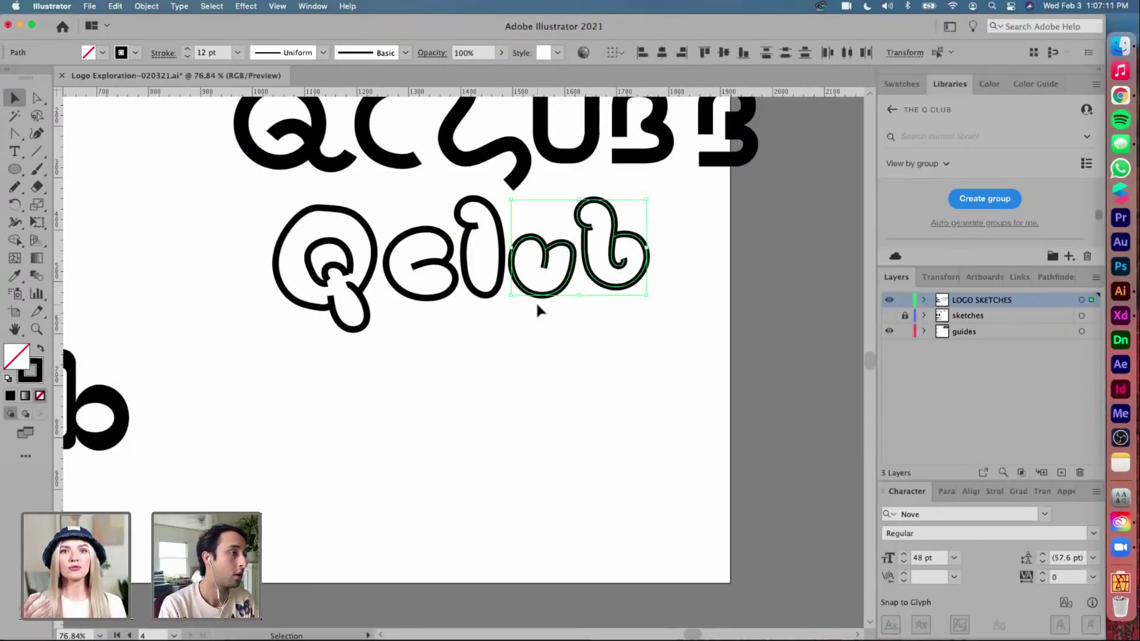
click(586, 294)
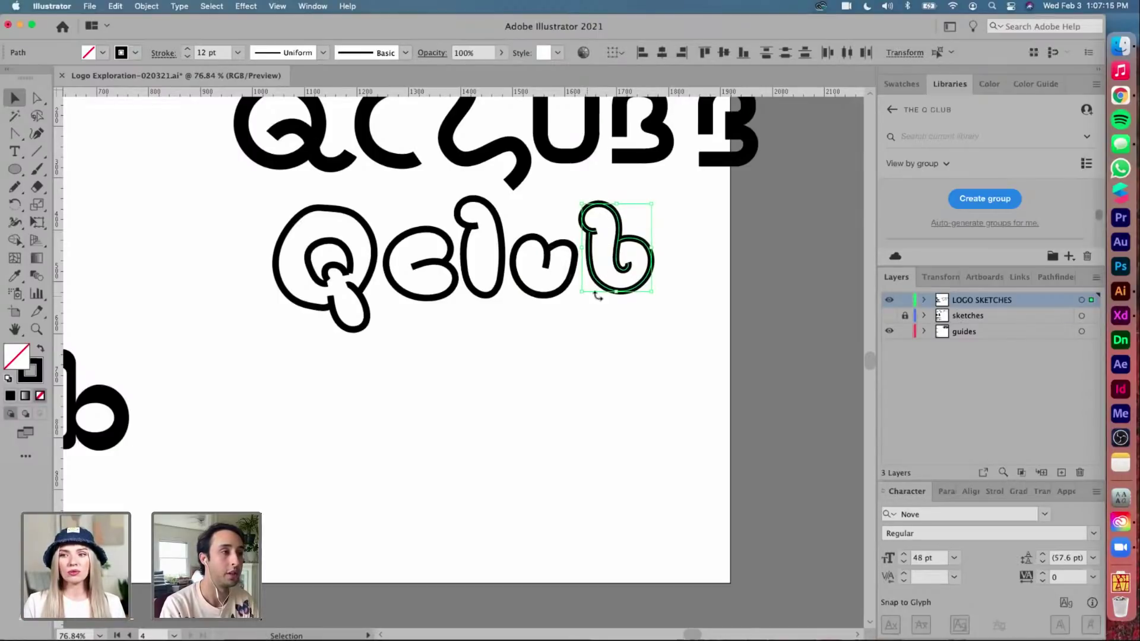
click(682, 284)
scroll(685, 288, right, 2)
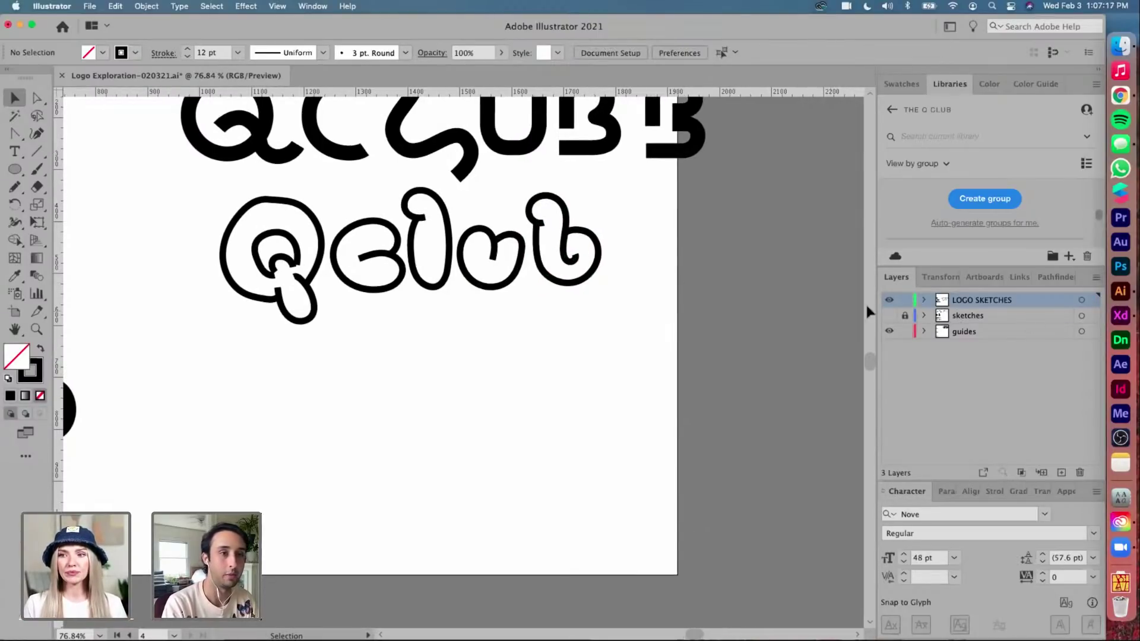
Switch to the Opening Deck in Adobe XD and review the Q CLUB goals and values beside the moodboard concepts
click(1120, 315)
scroll(485, 226, down, 2)
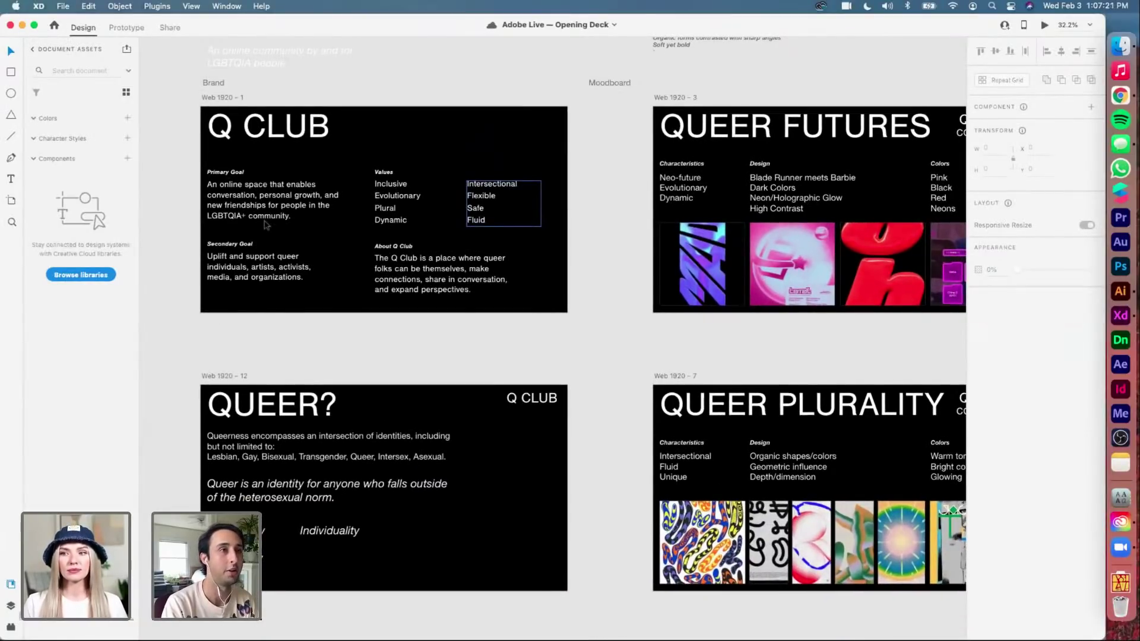
scroll(250, 304, down, 3)
scroll(251, 303, up, 1)
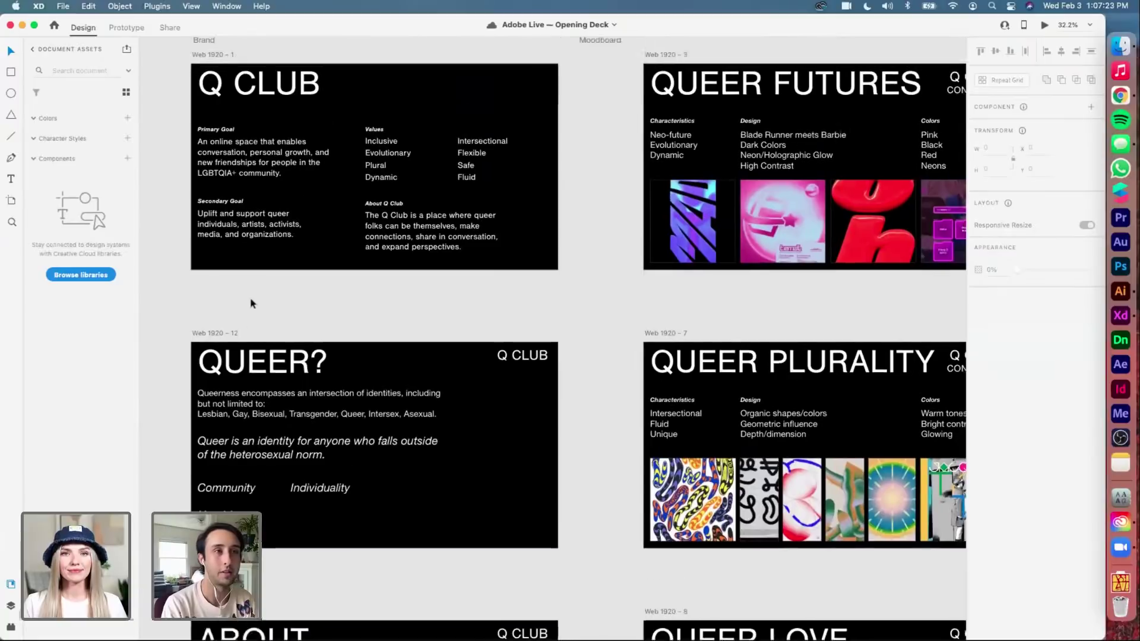
scroll(250, 303, up, 2)
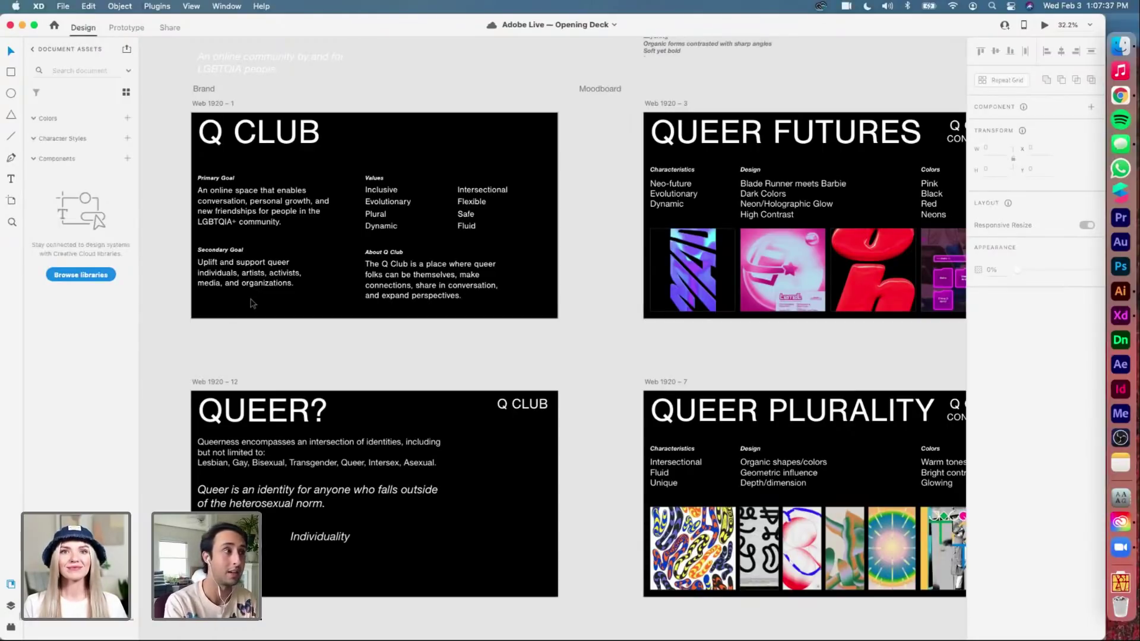
scroll(252, 303, up, 5)
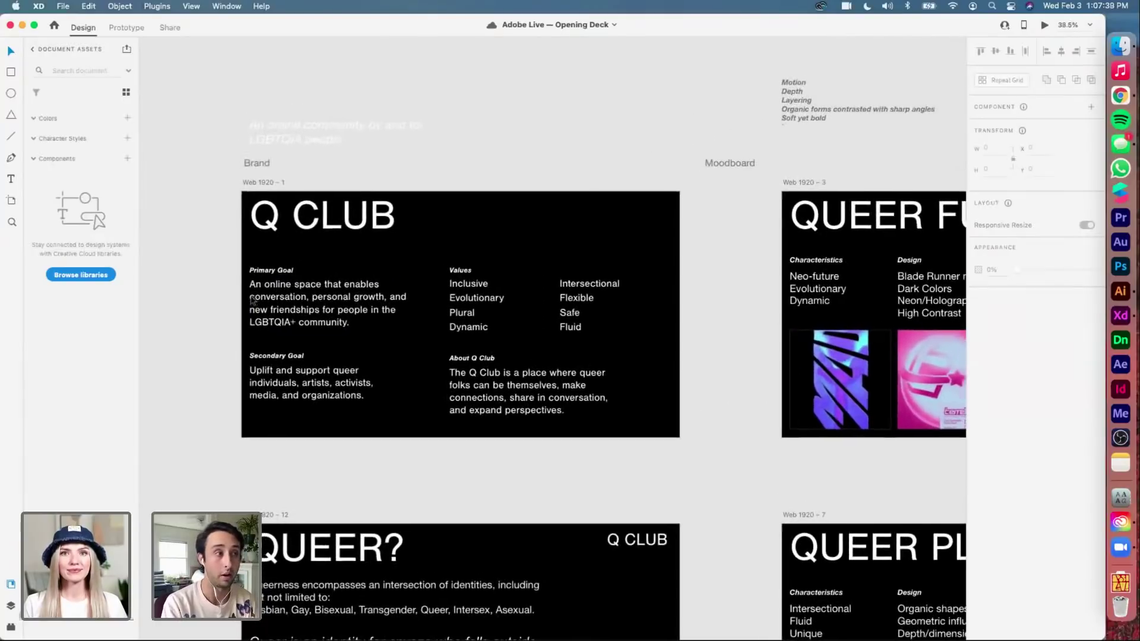
scroll(253, 302, left, 3)
scroll(528, 335, right, 2)
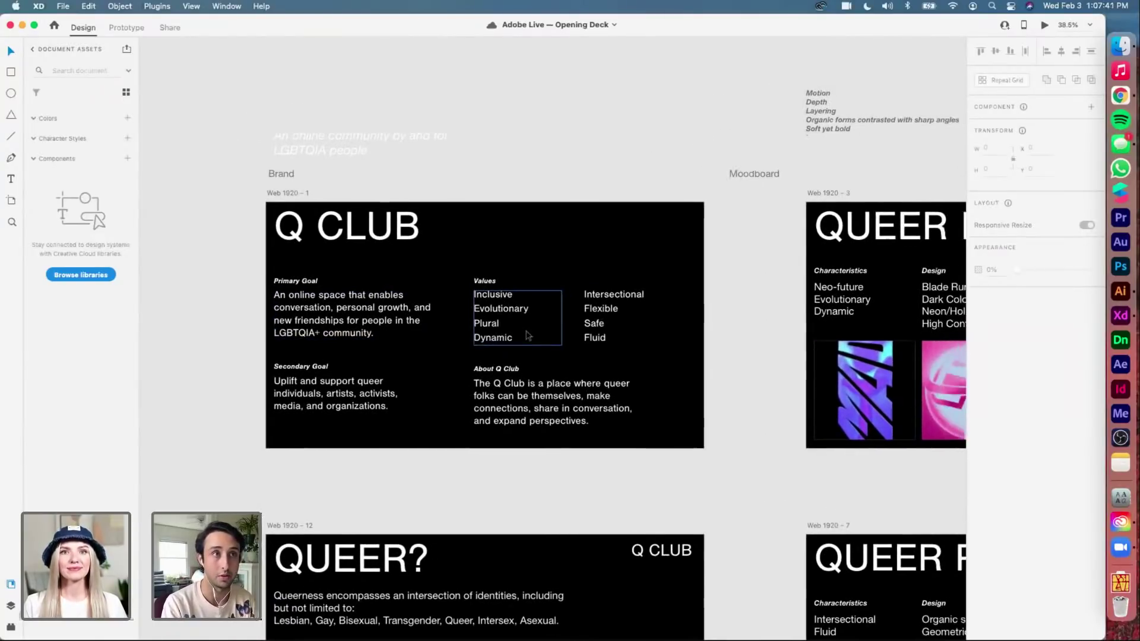
scroll(529, 336, right, 1)
scroll(528, 334, up, 5)
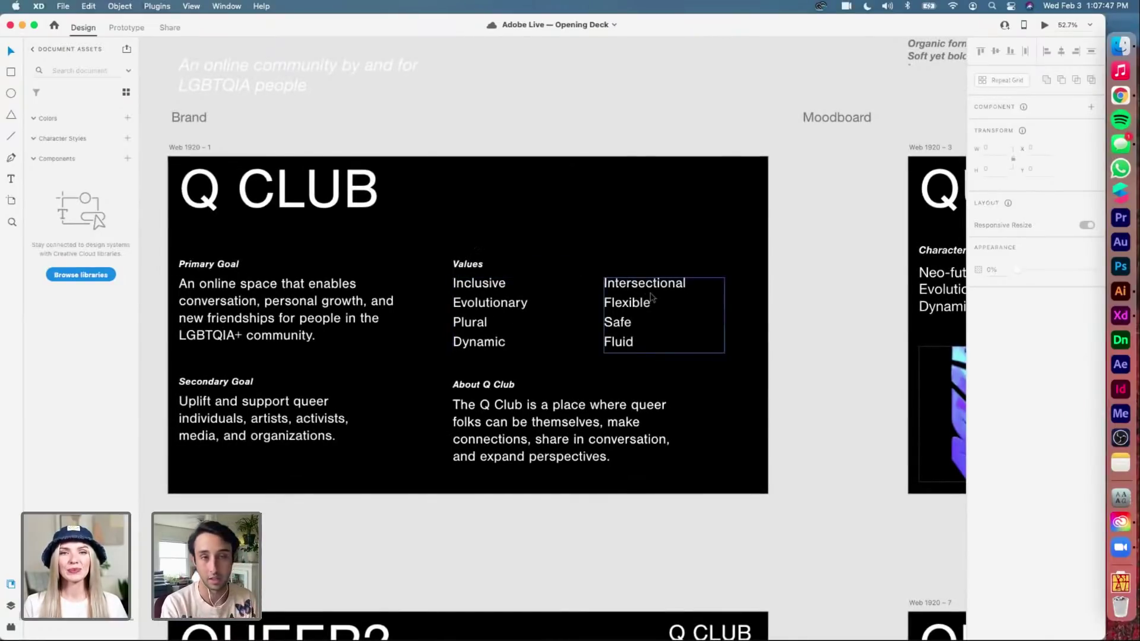
scroll(651, 297, down, 5)
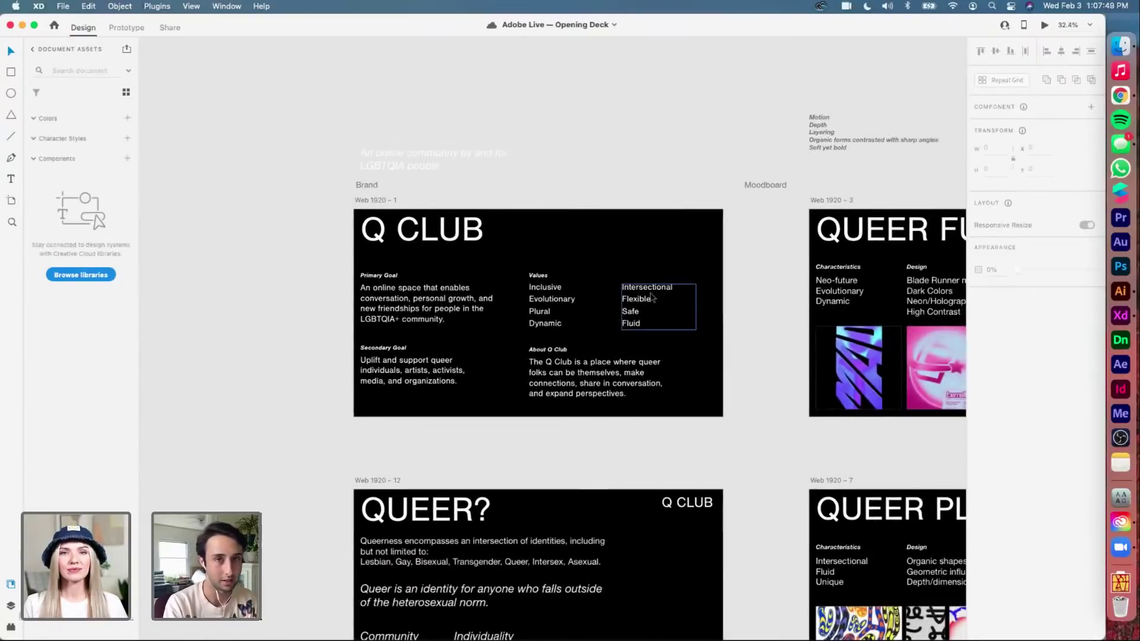
scroll(651, 297, right, 5)
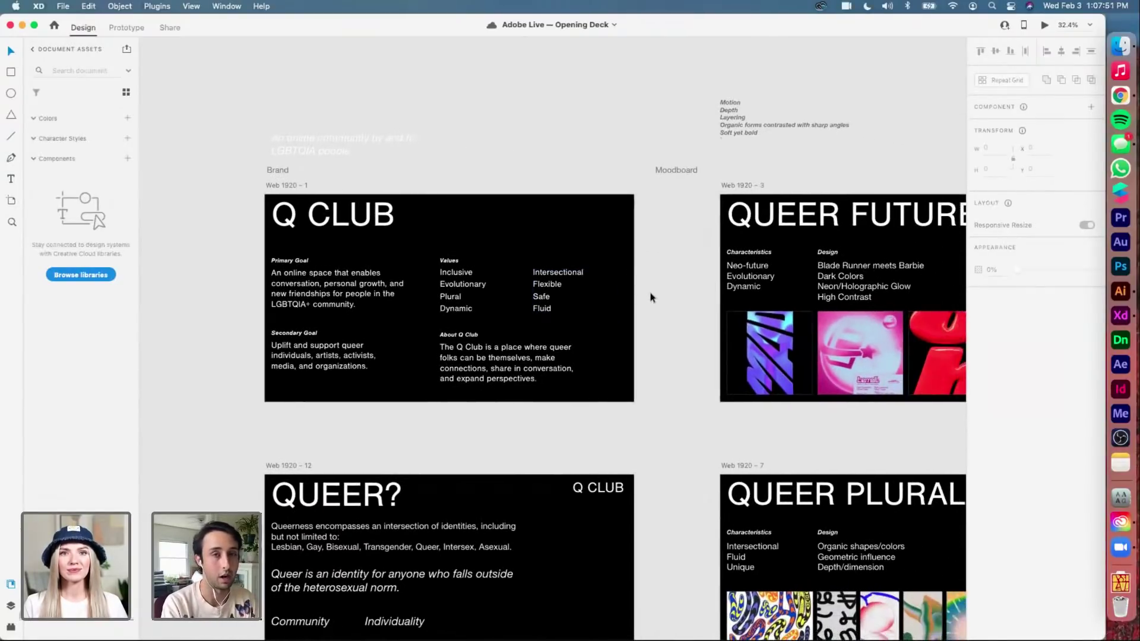
scroll(651, 297, right, 6)
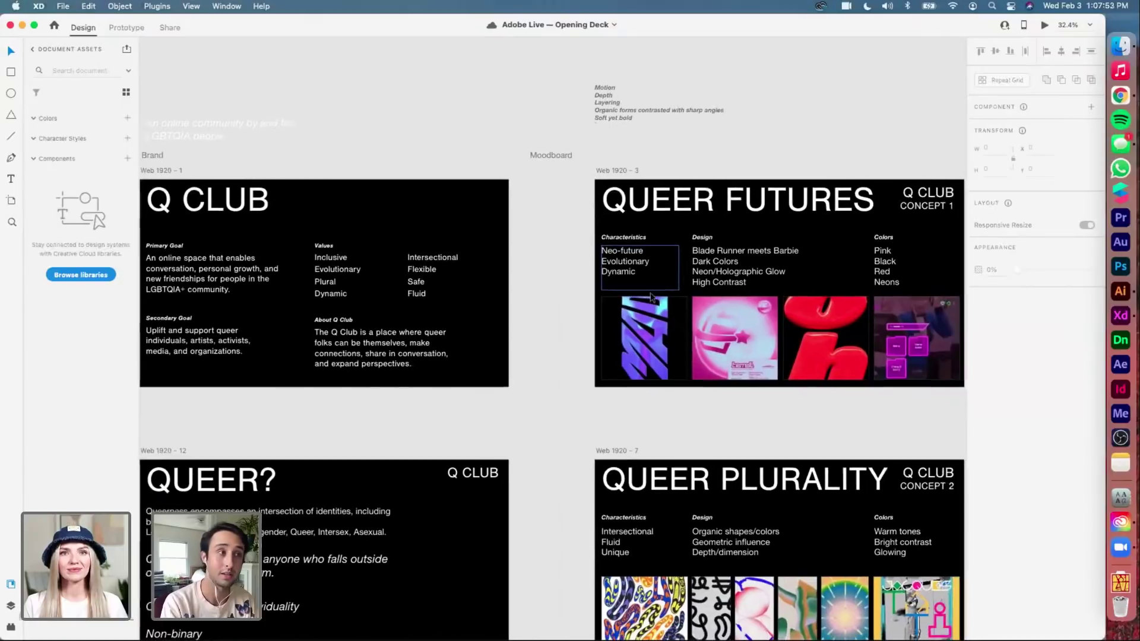
scroll(651, 297, down, 2)
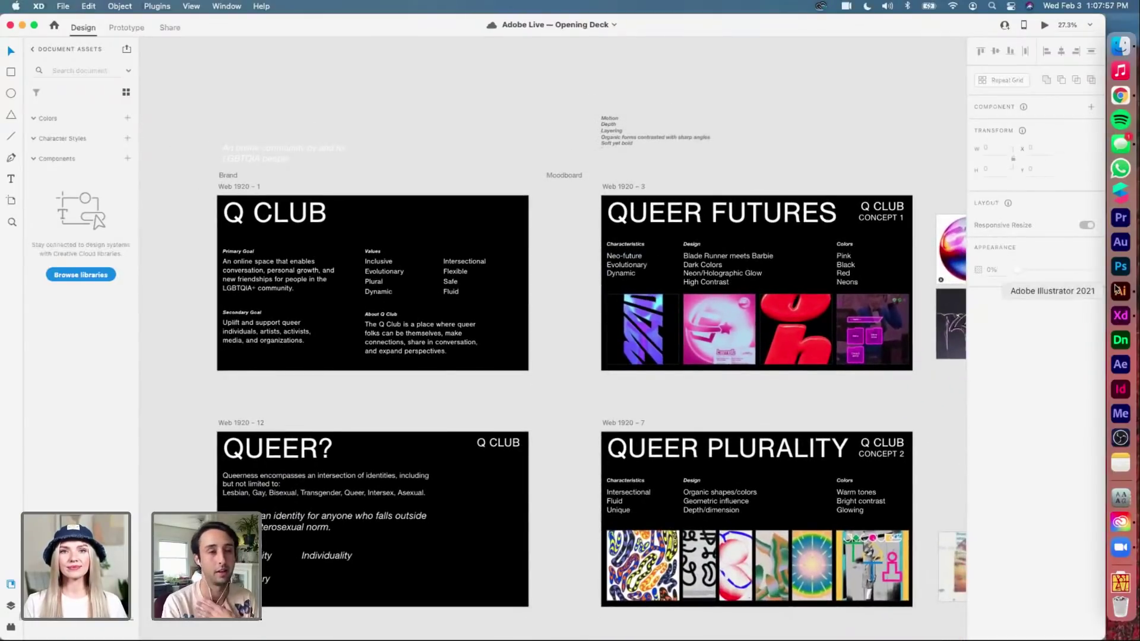
Switch back to Illustrator and bring the bubble b slightly closer to the u
click(1118, 290)
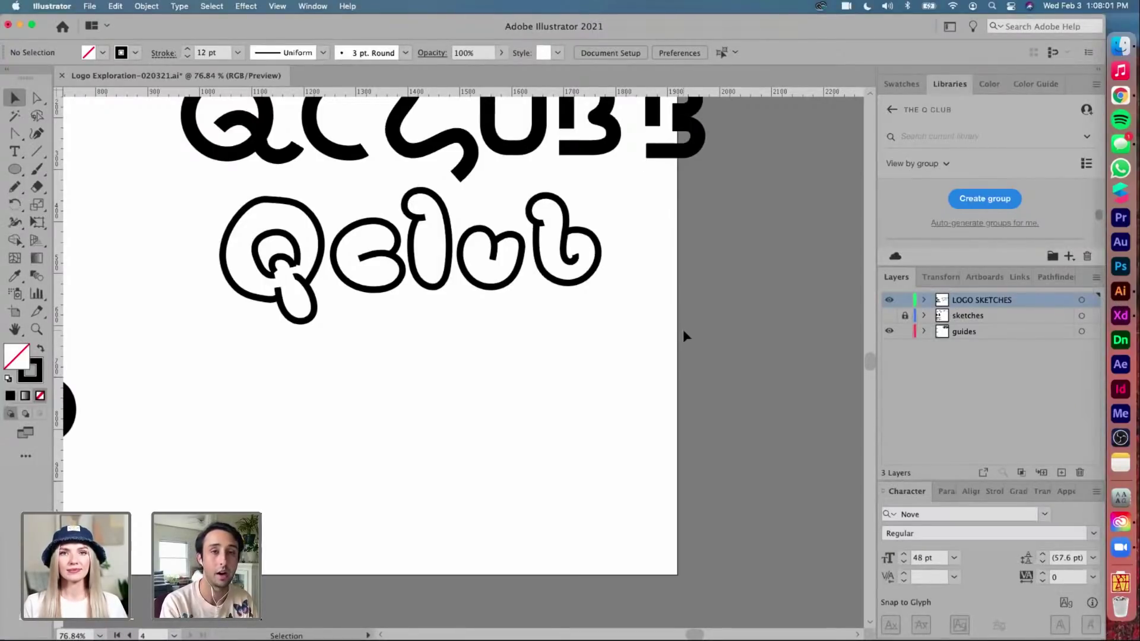
scroll(684, 336, up, 3)
scroll(684, 336, left, 3)
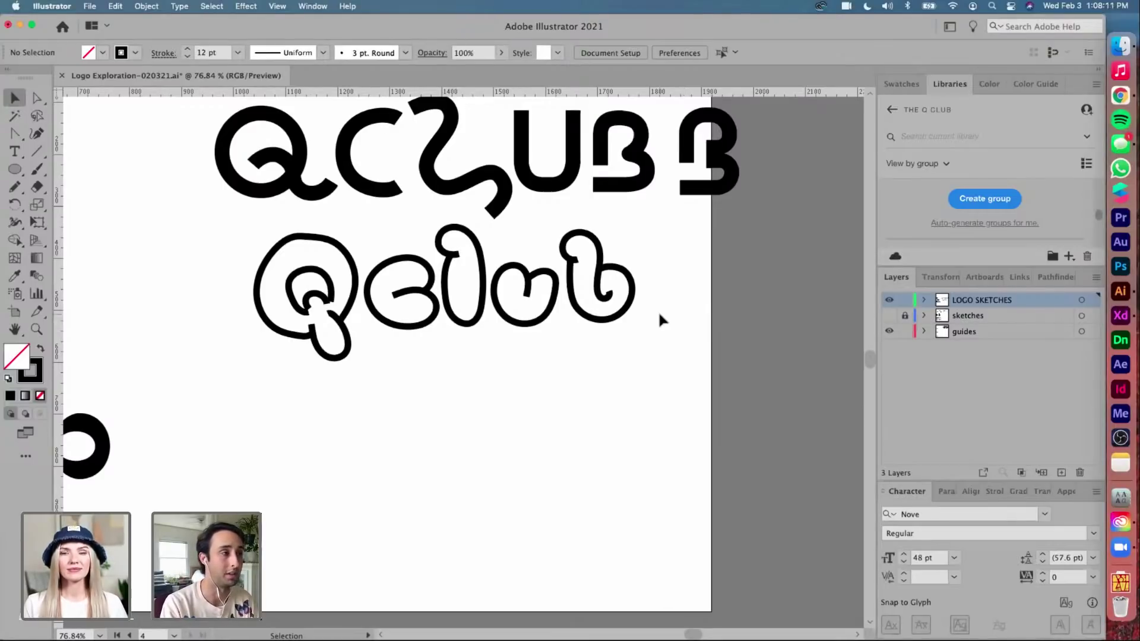
scroll(657, 311, down, 3)
scroll(658, 311, up, 3)
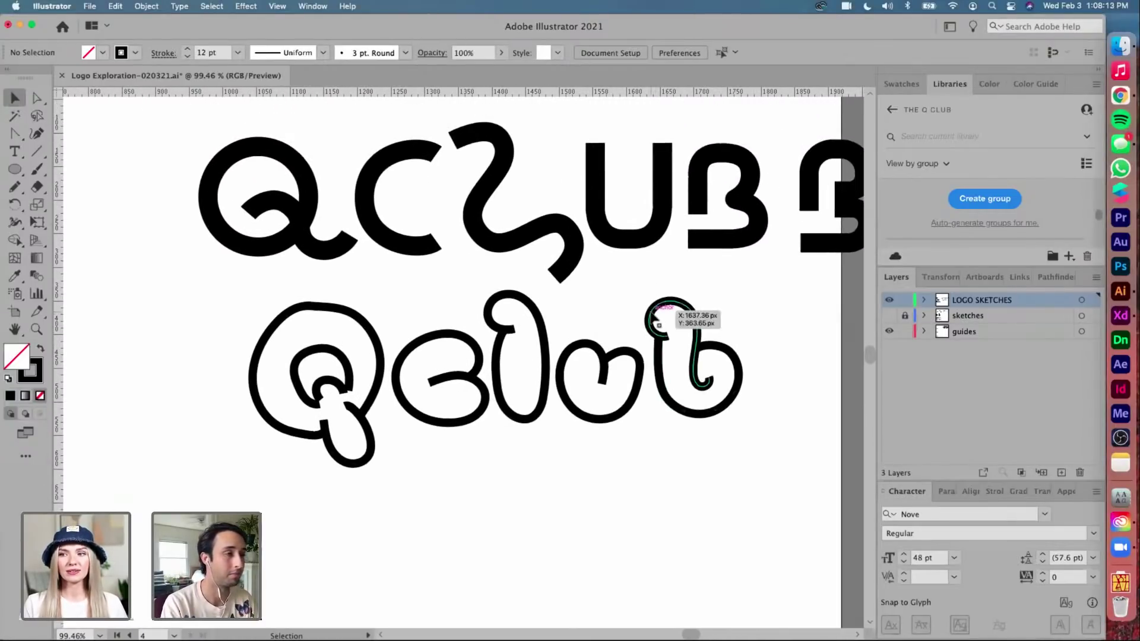
scroll(658, 323, up, 2)
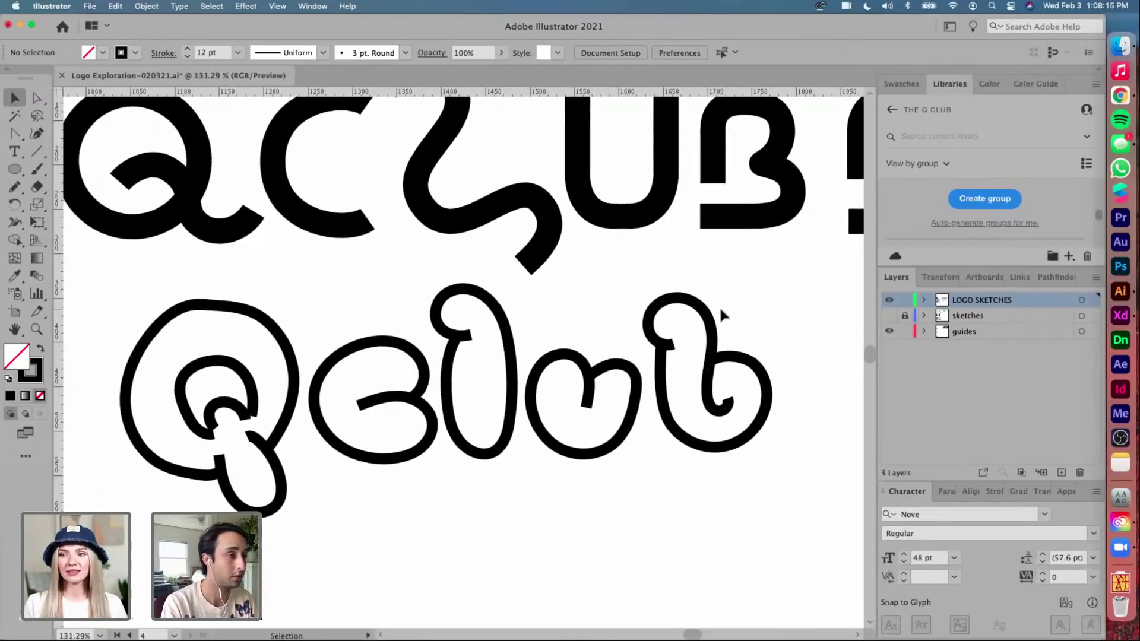
click(700, 454)
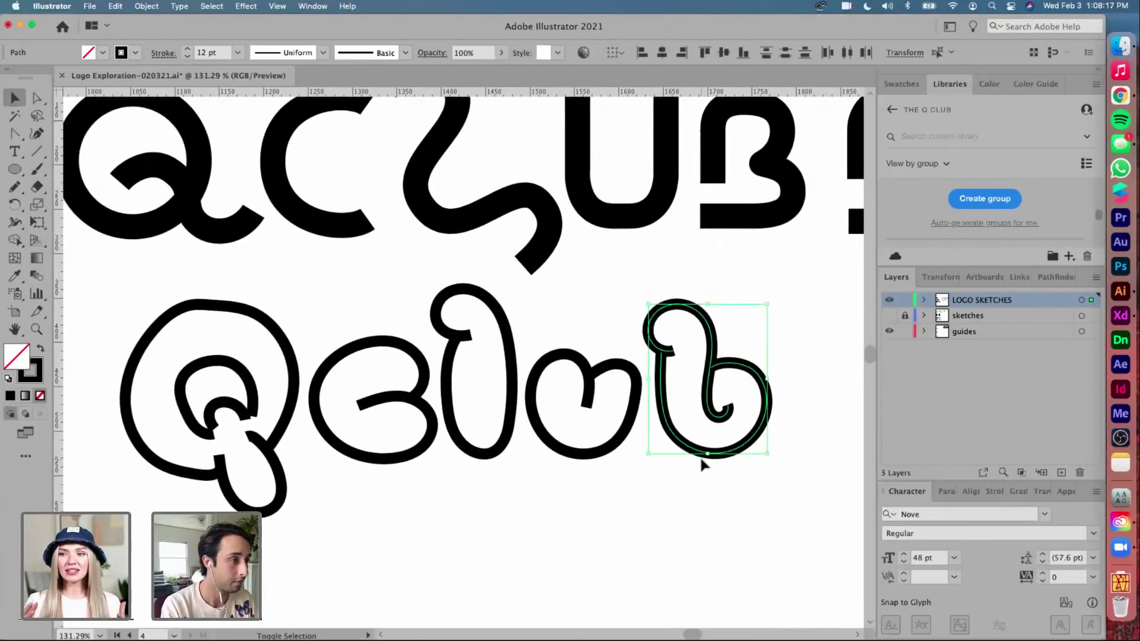
key(ctrl+z)
click(785, 351)
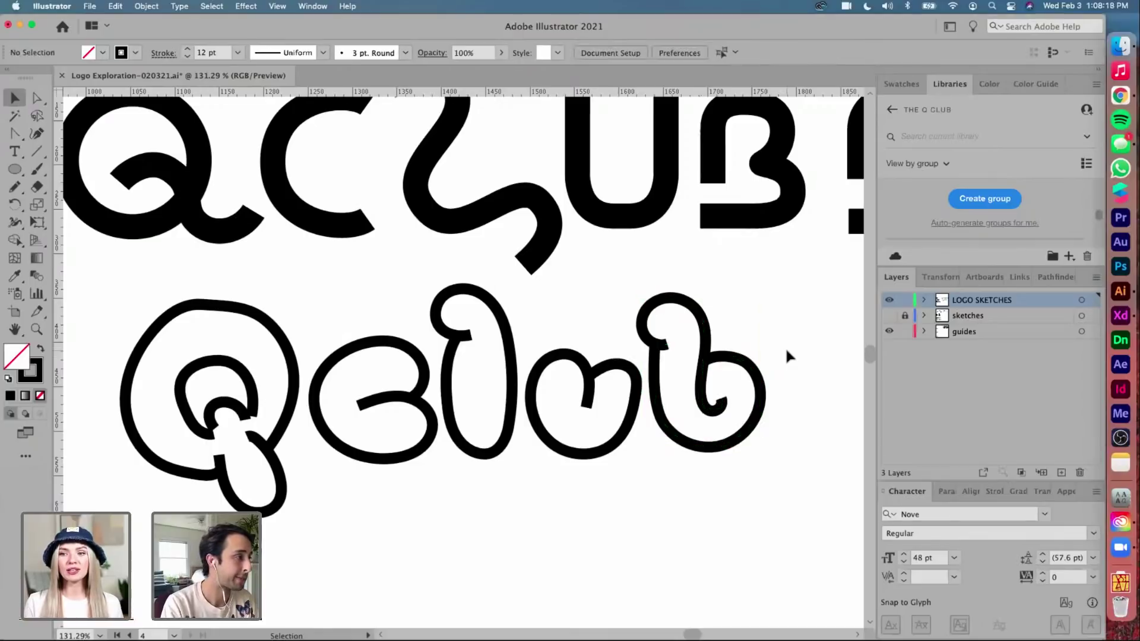
Remove the surplus anchor points along the top and upper-left curve of the bubble Q's outer outline
scroll(347, 357, left, 2)
scroll(347, 354, up, 2)
scroll(296, 285, left, 2)
key(a)
click(312, 255)
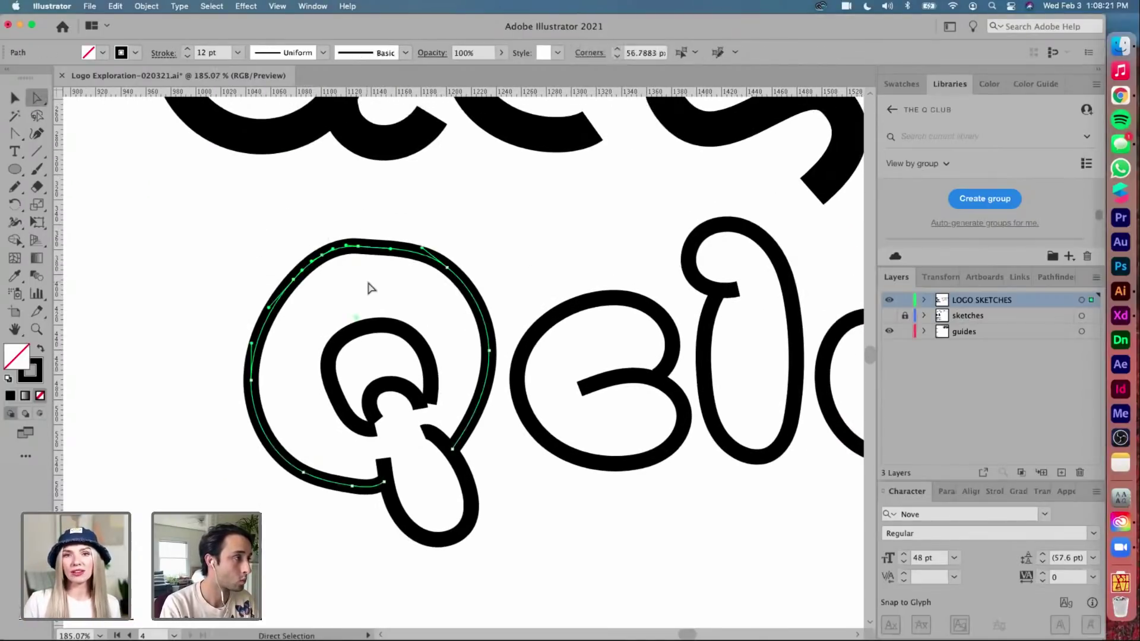
click(364, 248)
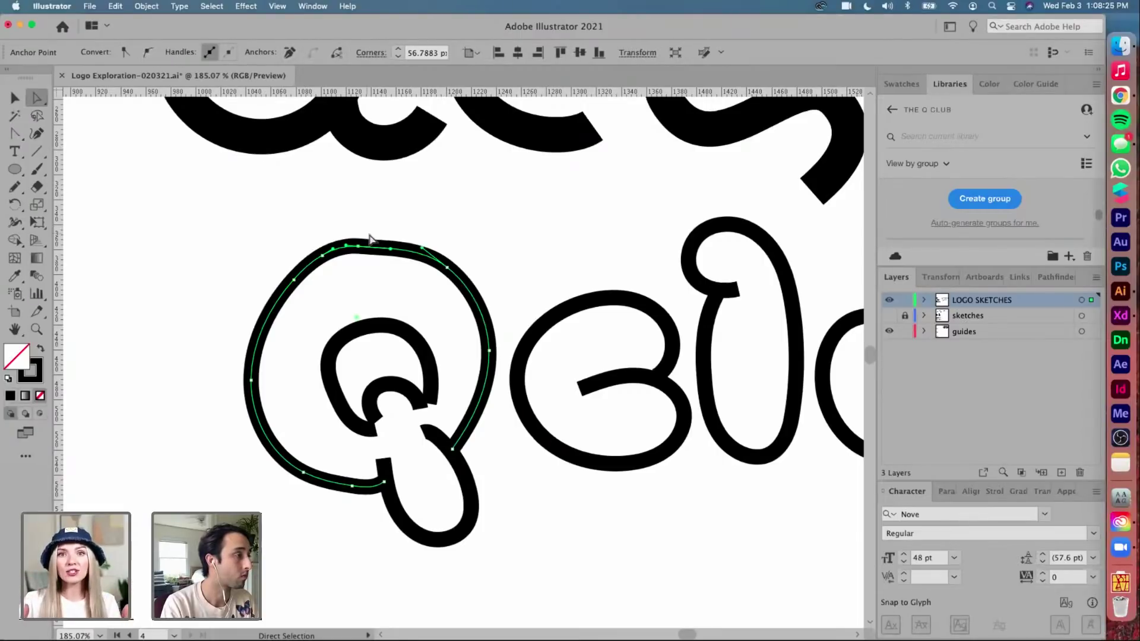
click(290, 52)
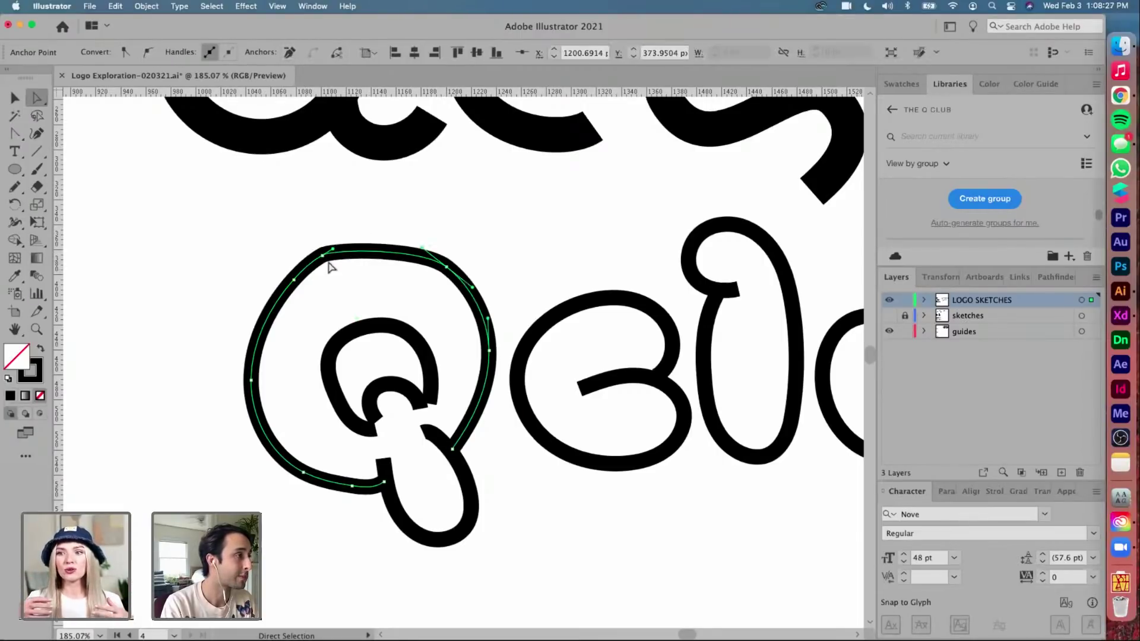
drag(310, 241, 343, 280)
drag(251, 264, 320, 302)
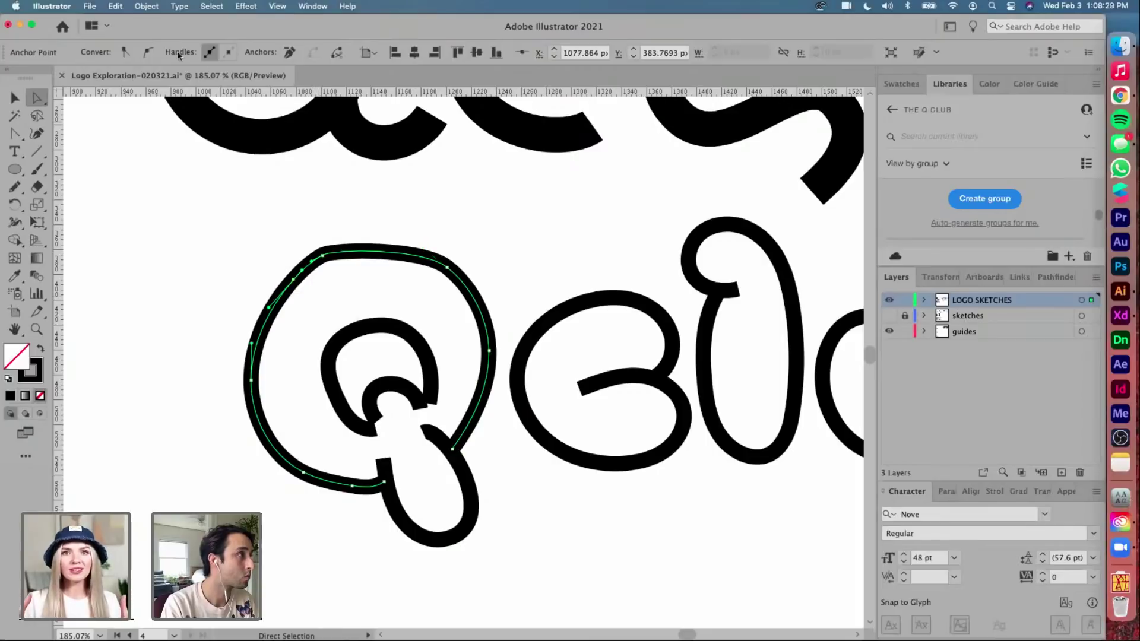
click(293, 53)
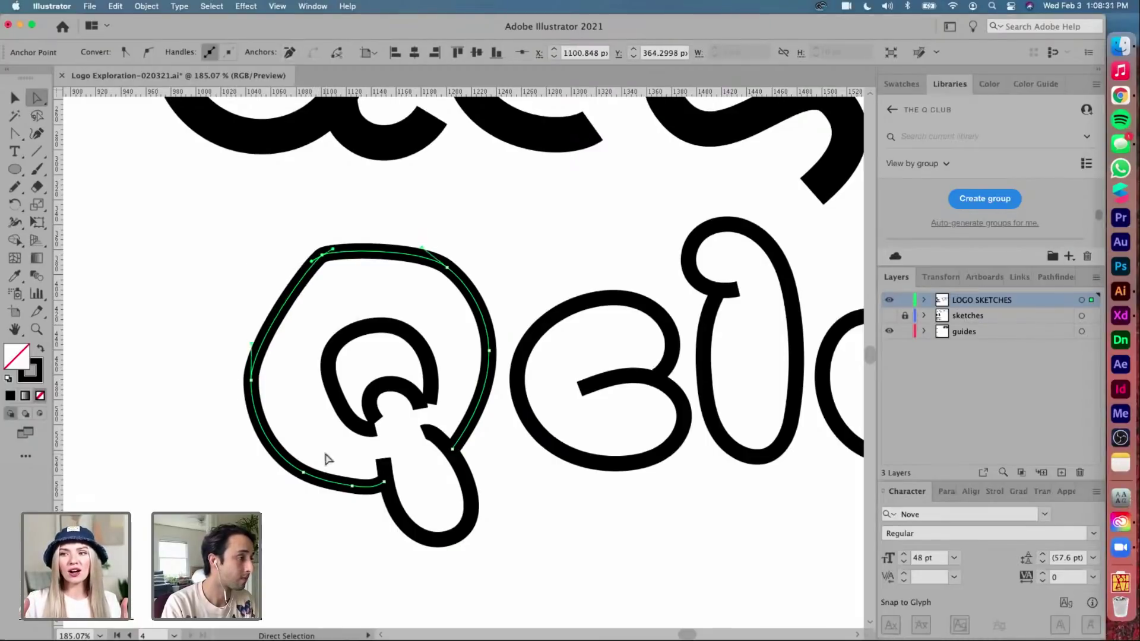
Remove the surplus anchor points along the bottom and lower-left curve of the bubble Q's outer outline
click(343, 502)
click(351, 491)
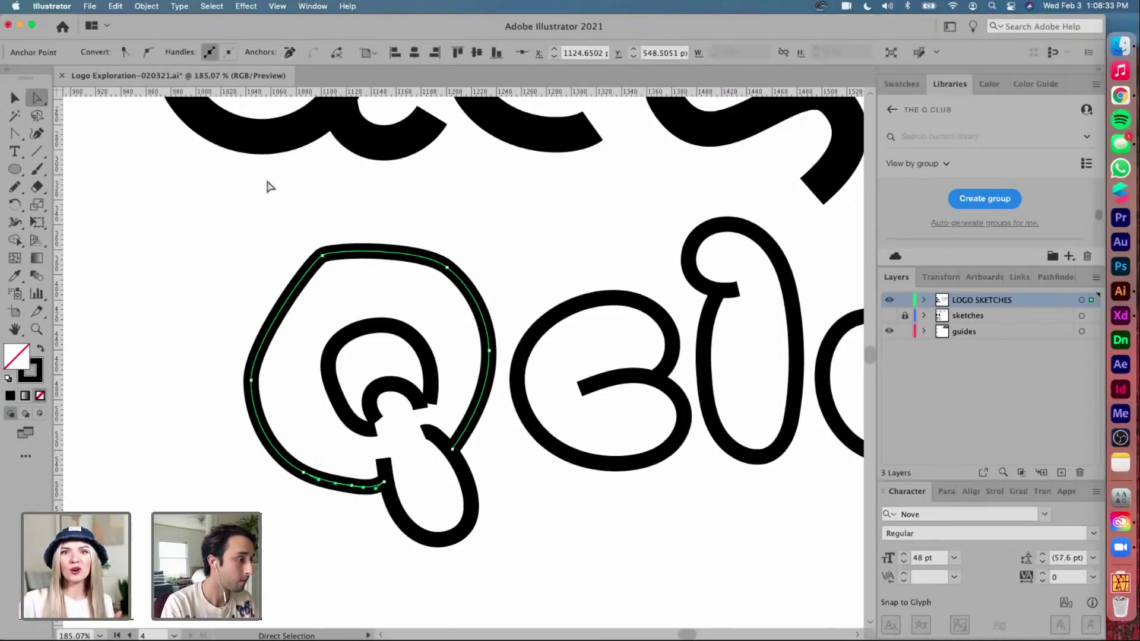
click(289, 52)
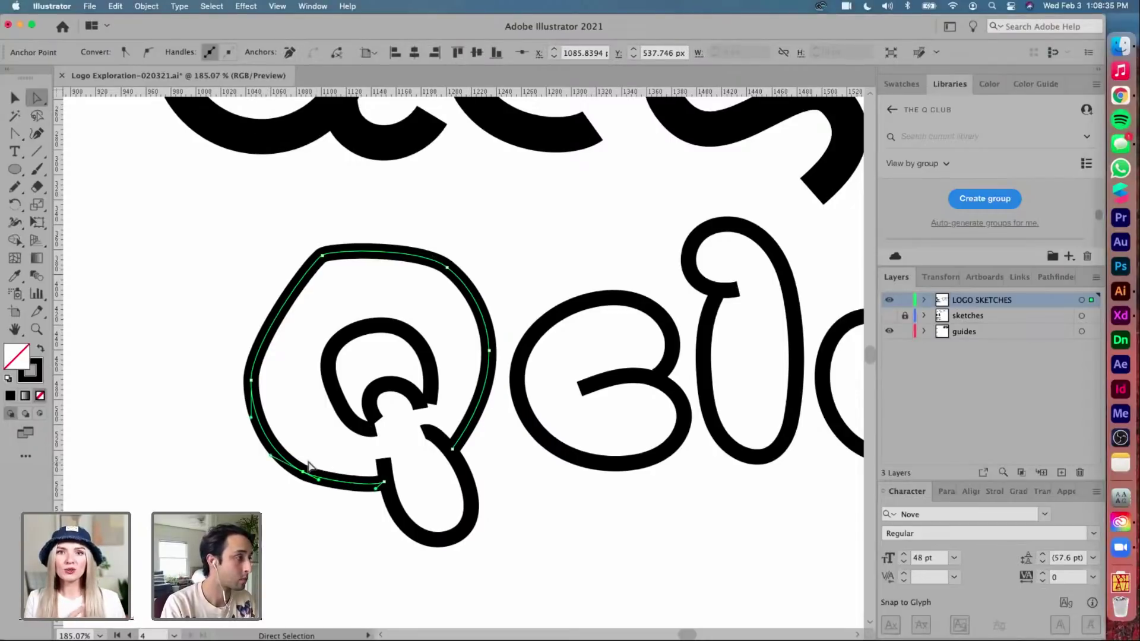
click(288, 52)
Lengthen both vertical handles of the Q outline's leftmost anchor point to round the whole left side
drag(229, 361, 263, 388)
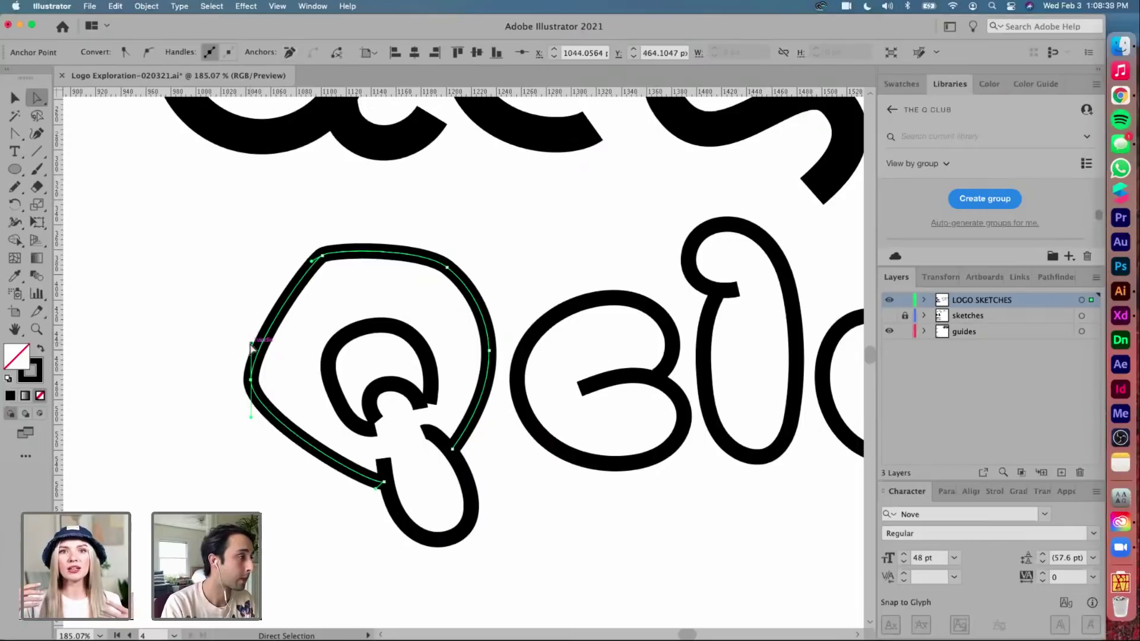
drag(250, 344, 251, 279)
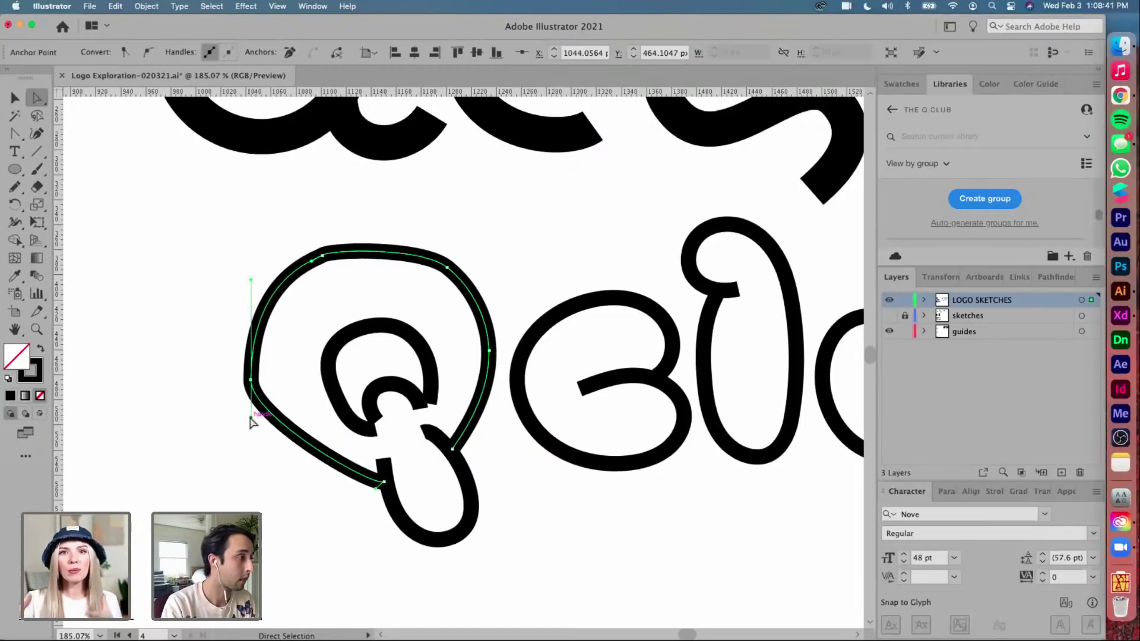
drag(251, 419, 250, 540)
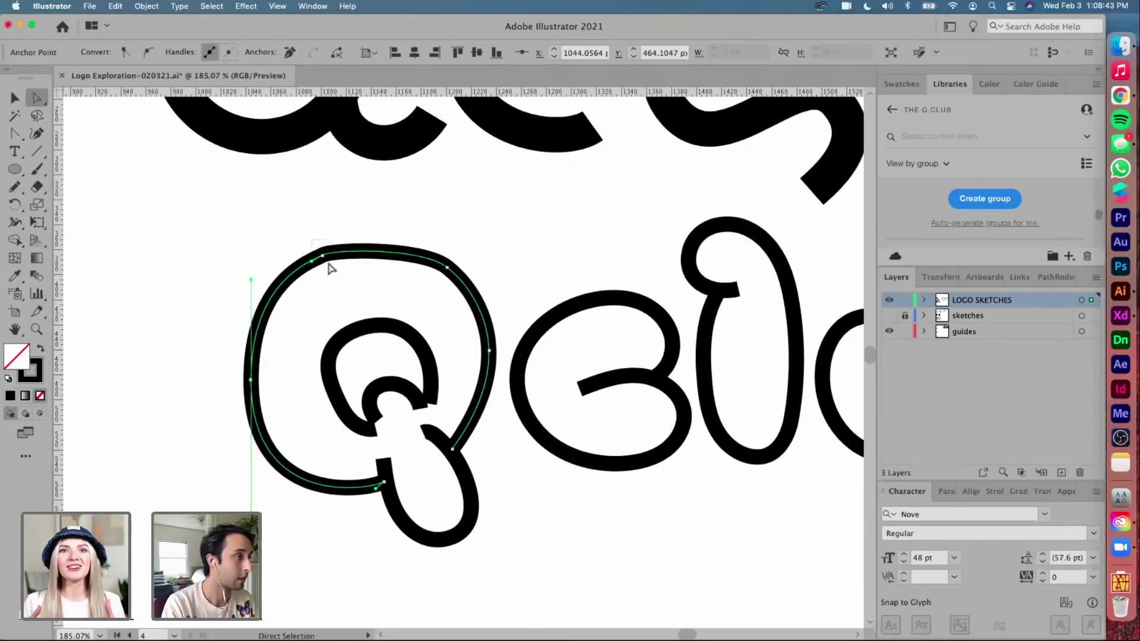
Extend the handles of the Q outline's upper-left anchor and nudge that anchor slightly to smooth the top curve
click(308, 263)
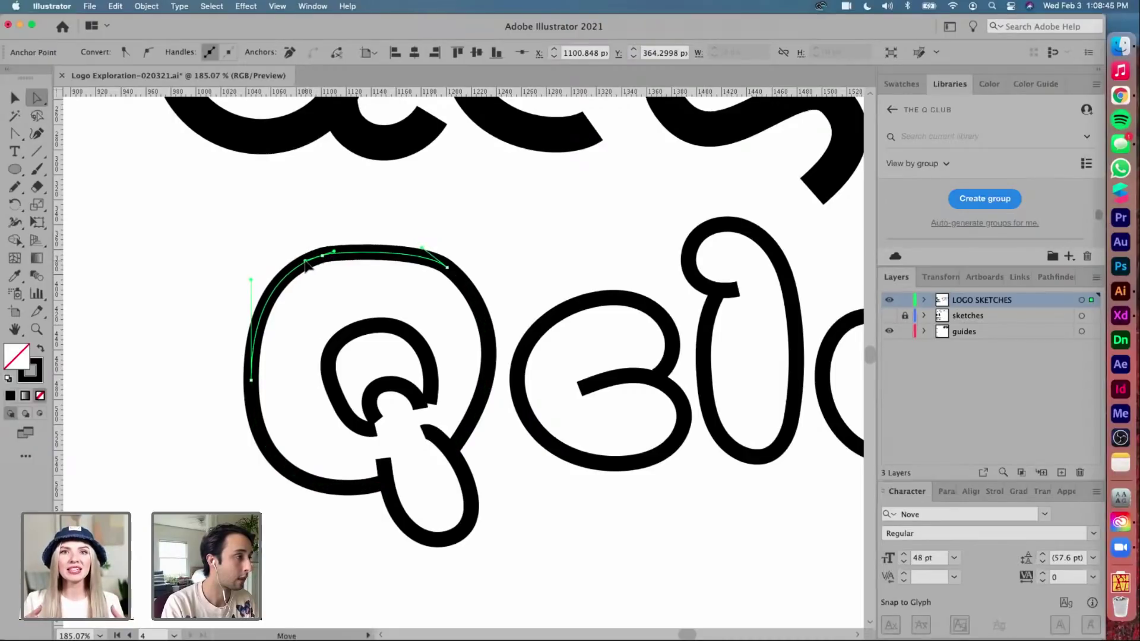
drag(335, 252, 391, 231)
scroll(321, 254, up, 5)
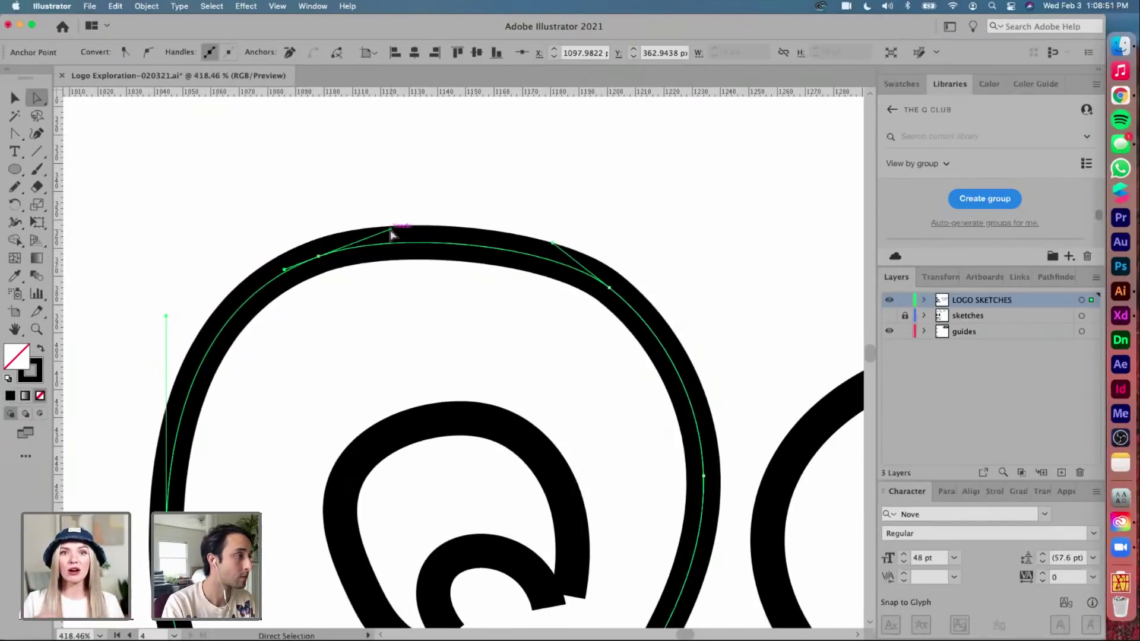
drag(283, 269, 269, 284)
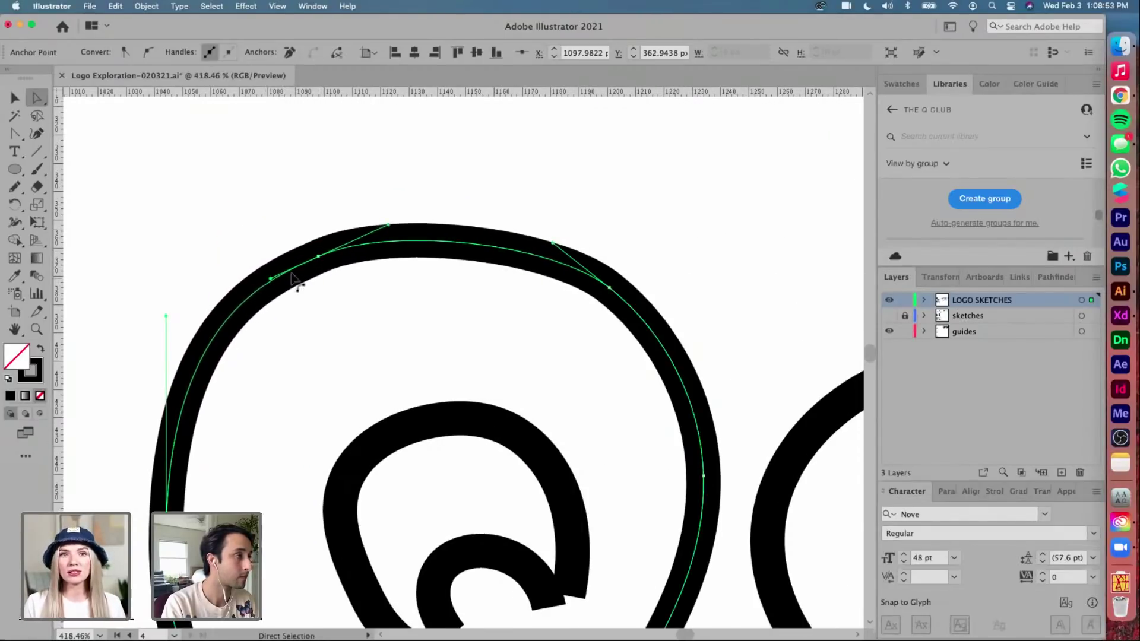
drag(319, 257, 327, 256)
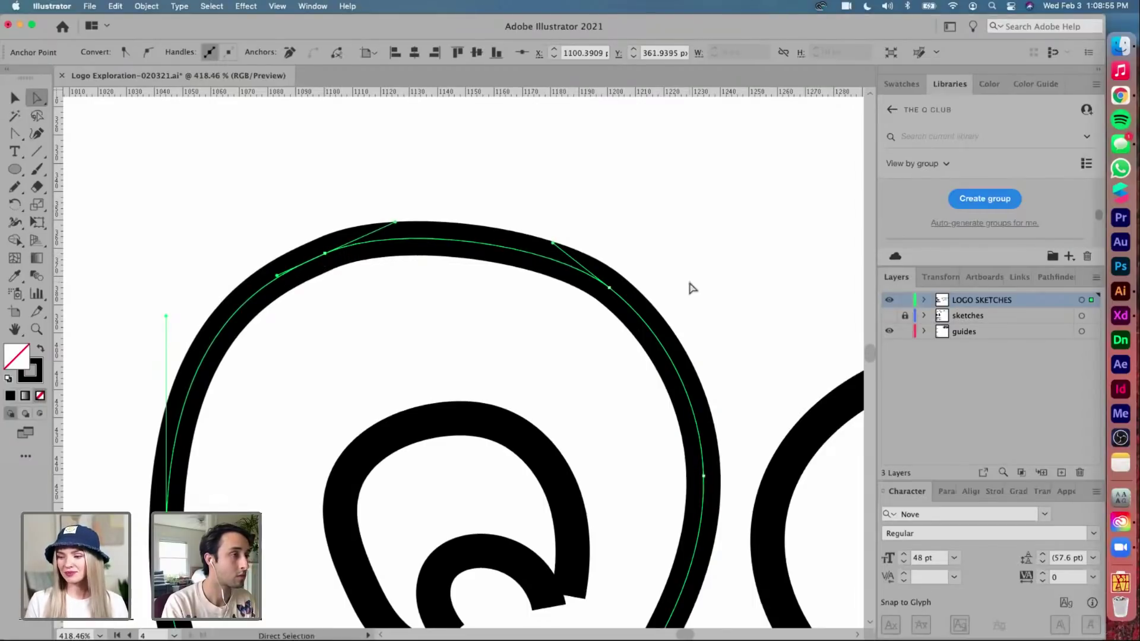
scroll(590, 330, down, 5)
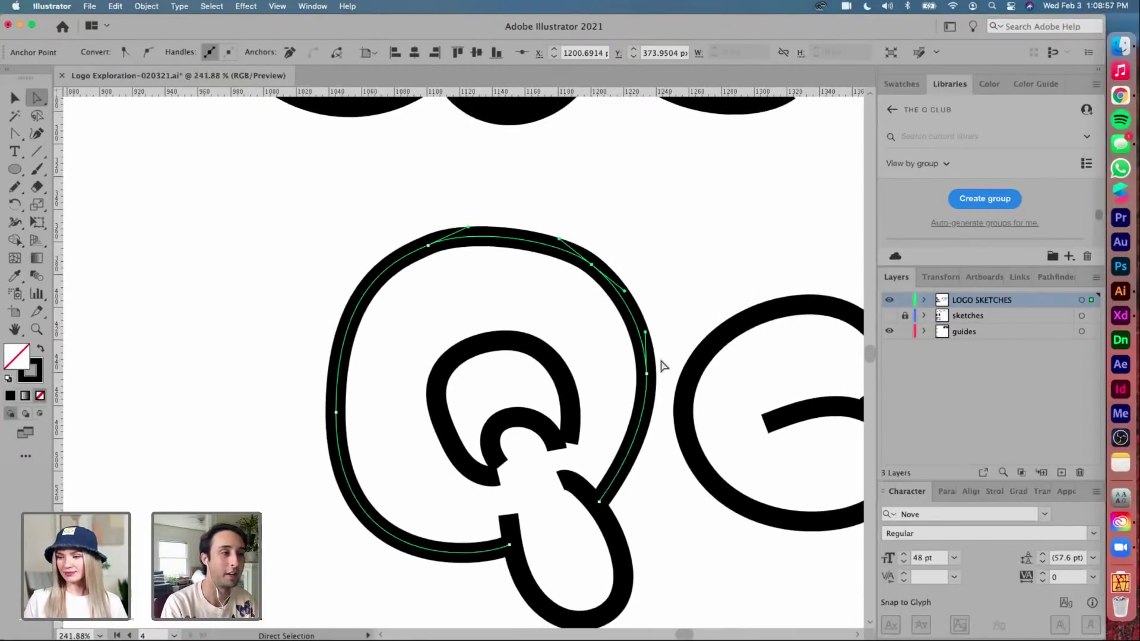
Move the rightmost anchor of the Q's outer outline slightly down and remove the surplus upper-right anchor
drag(646, 373, 647, 384)
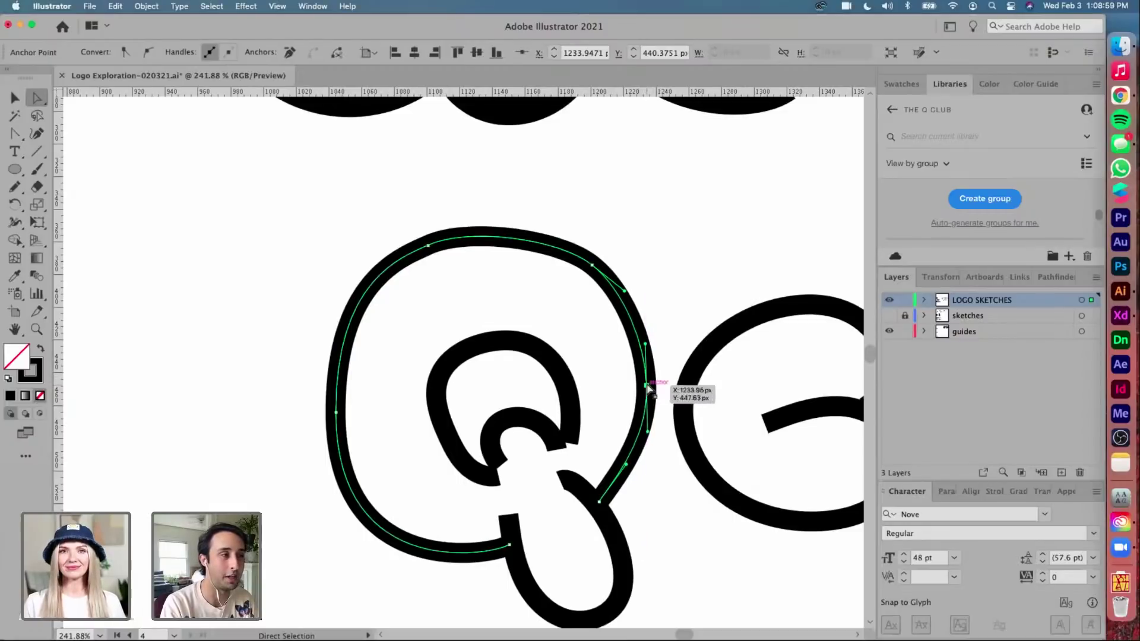
drag(632, 230, 583, 293)
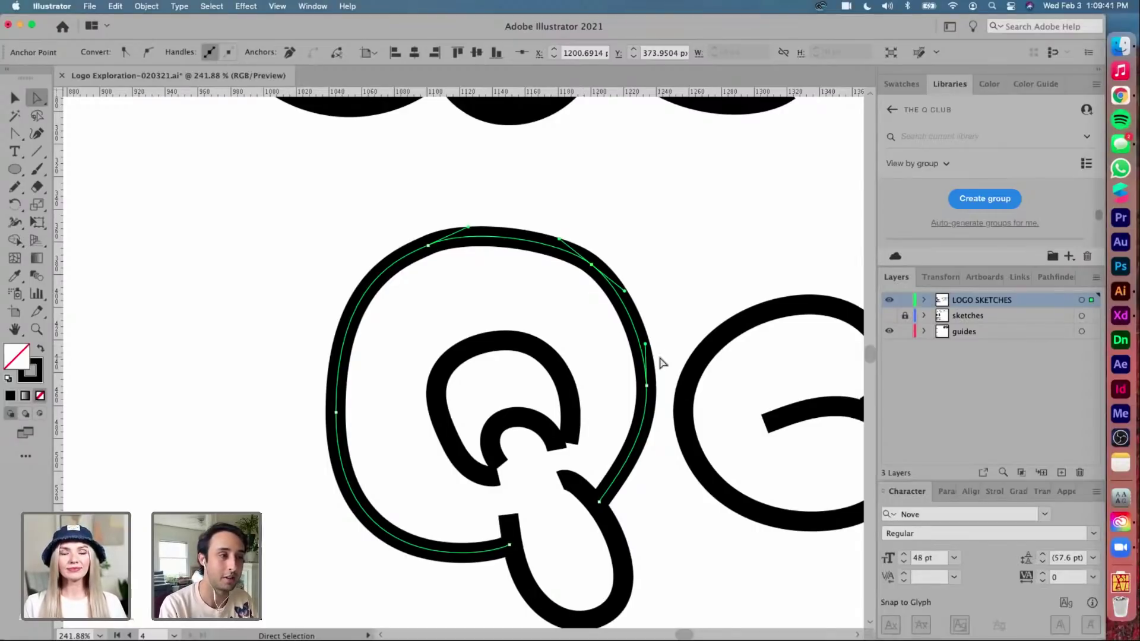
scroll(636, 414, down, 2)
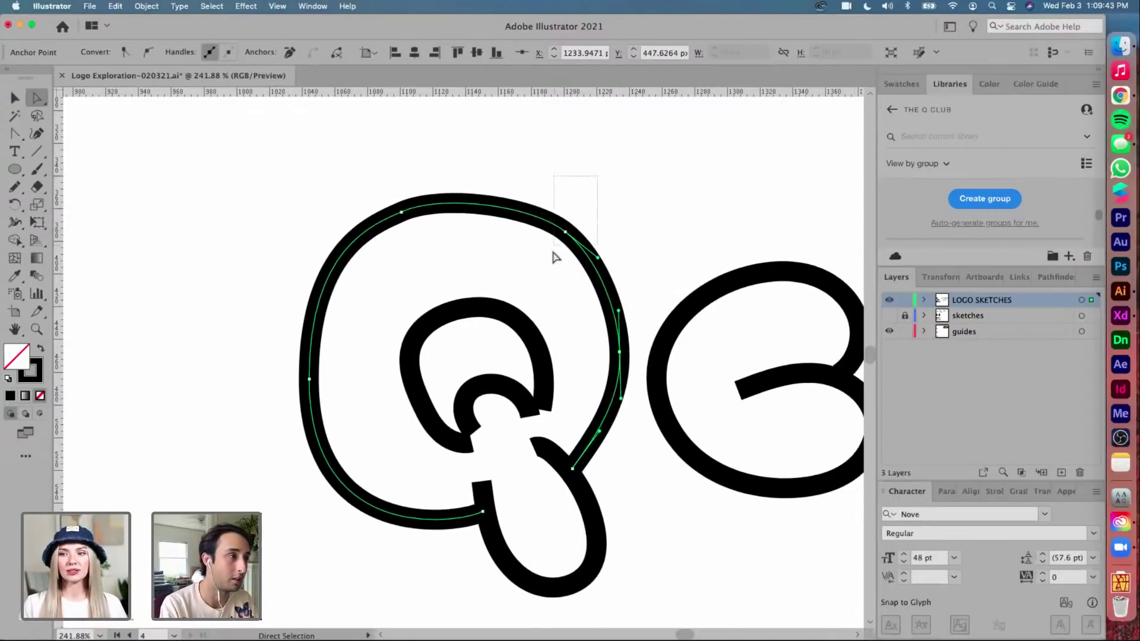
click(291, 53)
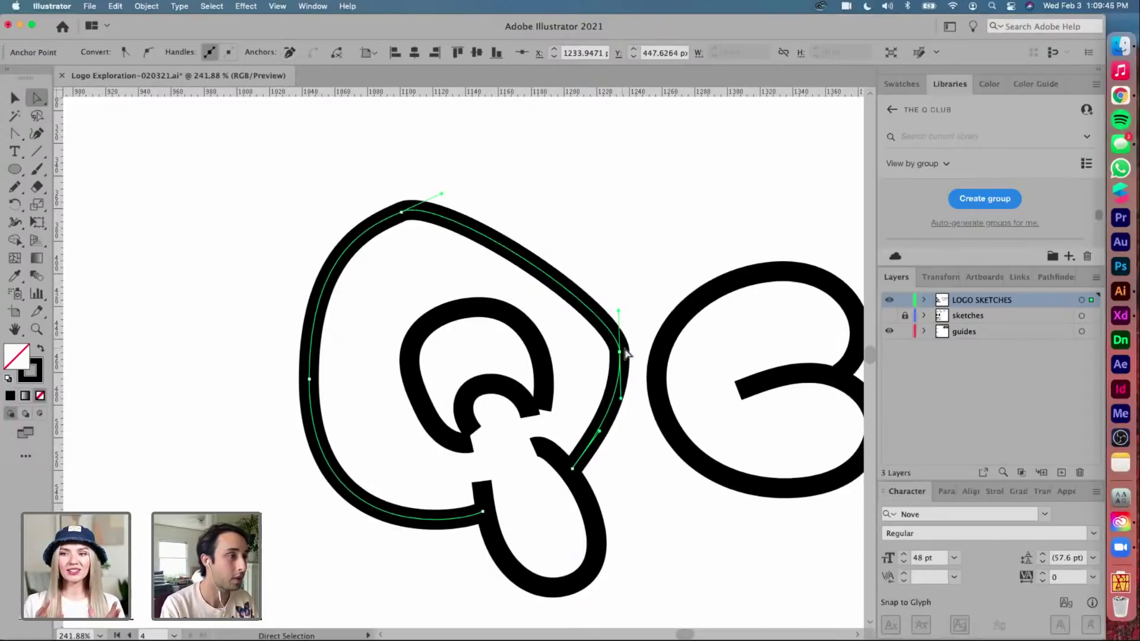
Extend the rightmost anchor's upper handle far upward and nudge the upper-left anchor right to round the Q outline's top curve
drag(618, 310, 620, 193)
click(402, 212)
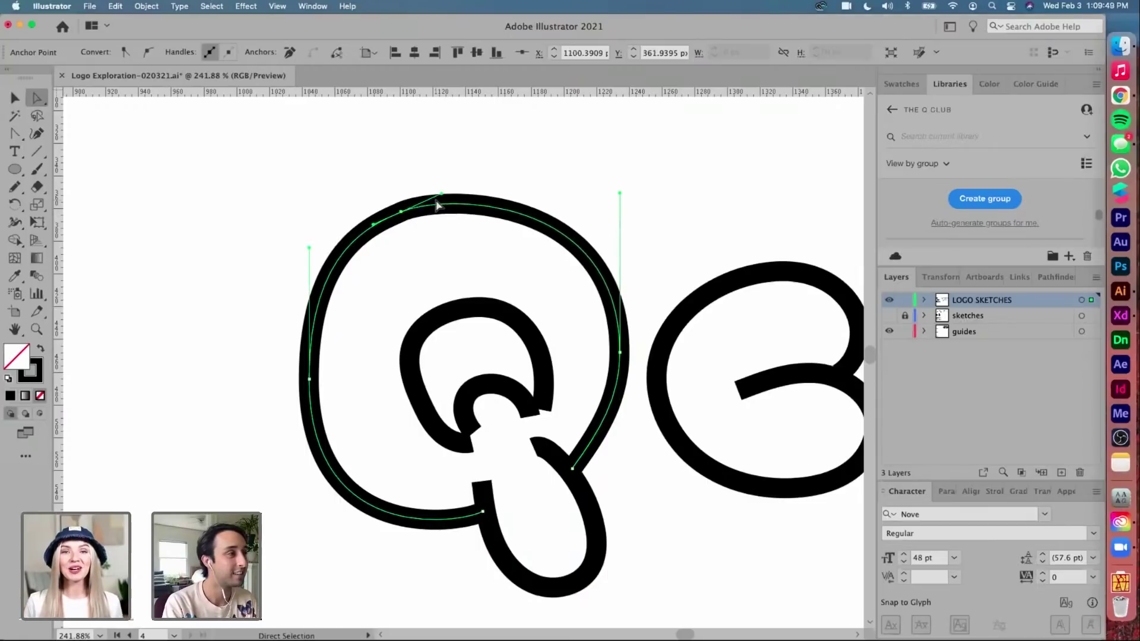
drag(442, 199, 411, 213)
Adjust the handles along the Q outline's lower-right curve so it bulges outward above the tail, and nudge the rightmost anchor up
click(620, 352)
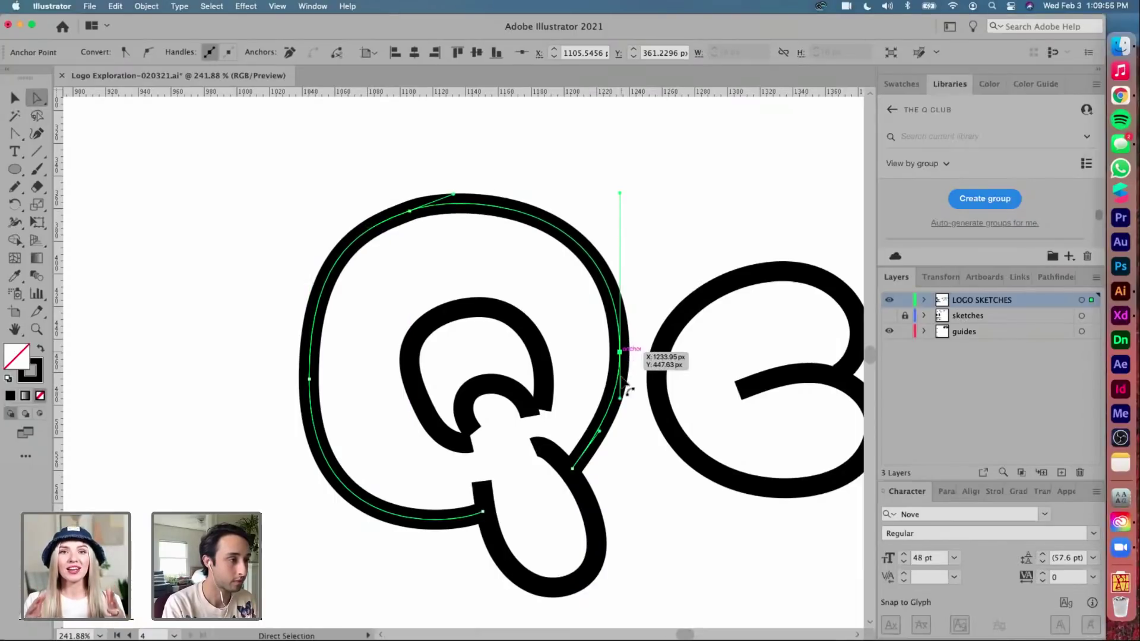
mouse_move(620, 383)
mouse_down()
mouse_move(606, 445)
mouse_move(619, 404)
mouse_up()
click(572, 468)
click(620, 352)
drag(619, 352, 620, 348)
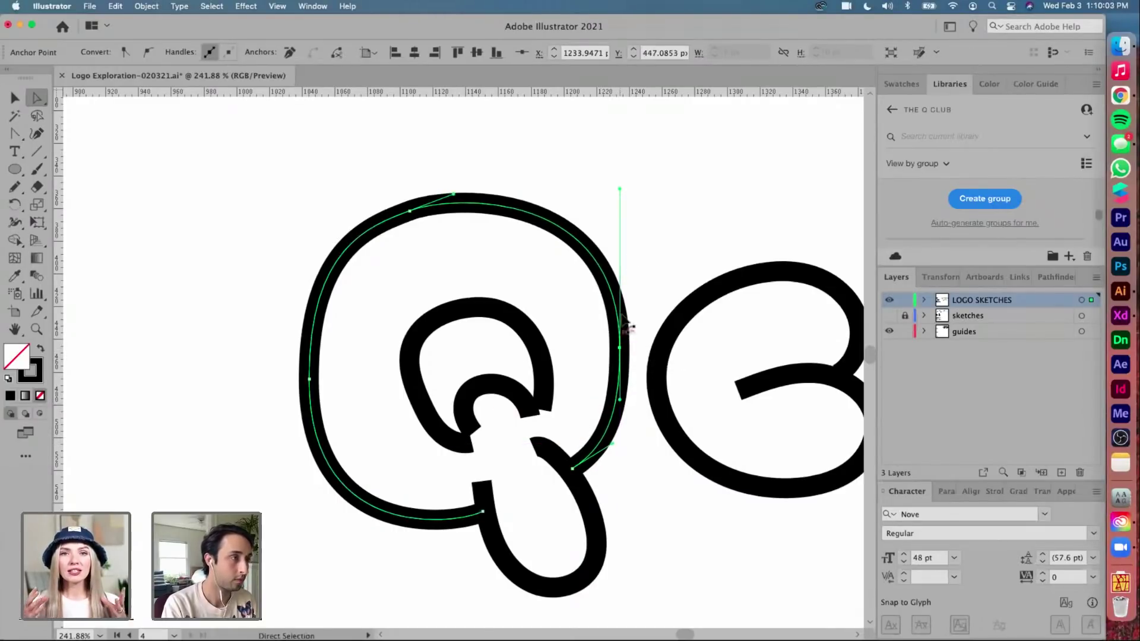
Raise the rightmost anchor with a shorter upper handle, and move the upper-left anchor right with longer handles to even the outline's top
drag(619, 189, 618, 203)
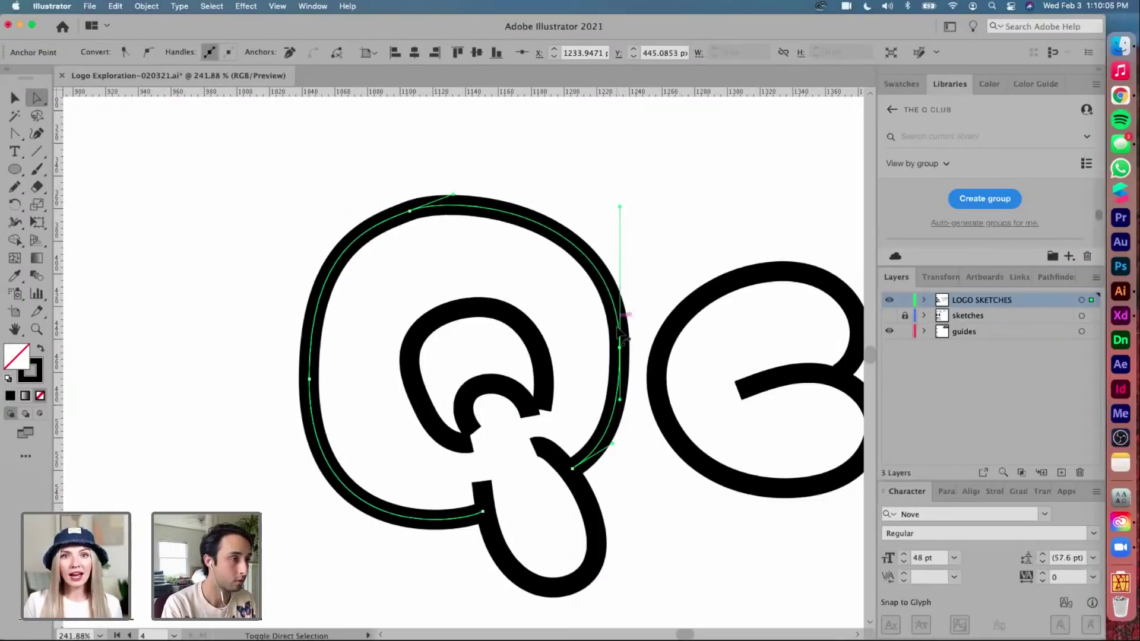
drag(619, 347, 619, 332)
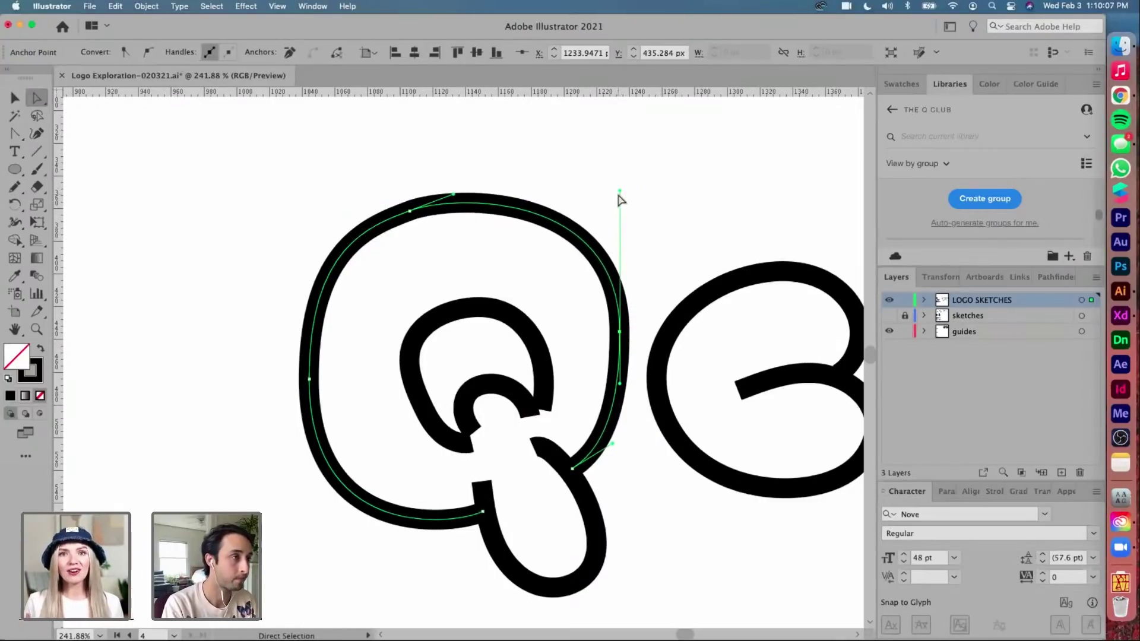
drag(619, 190, 620, 212)
click(411, 211)
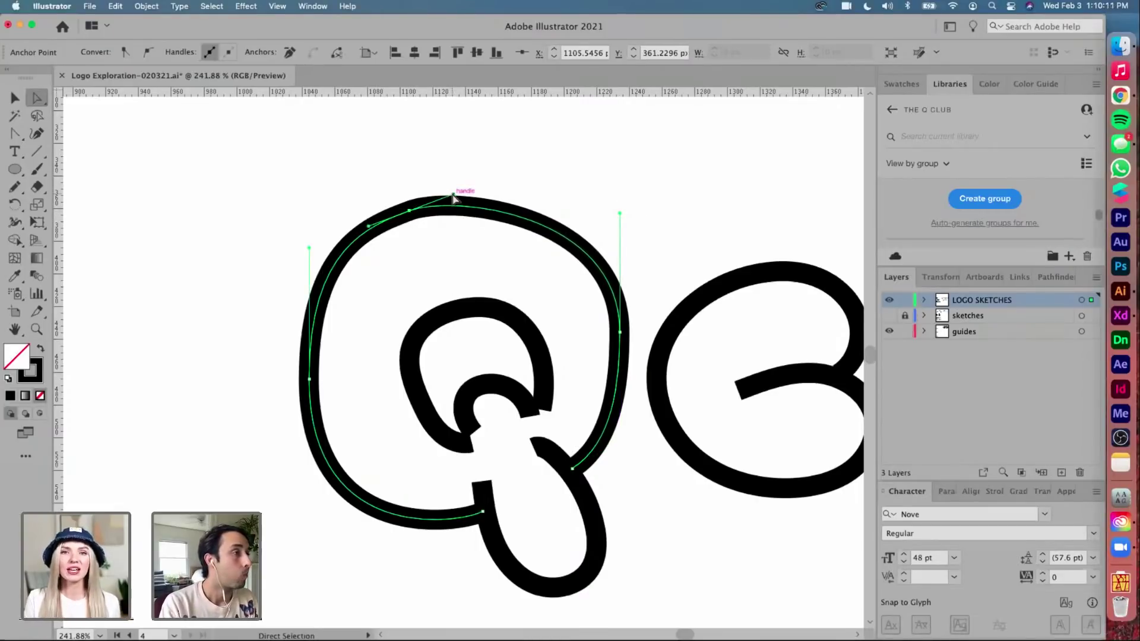
drag(453, 193, 419, 215)
Remove the surplus anchors along the top and left of the Q's inner counter and extend its bottom end handle horizontally
scroll(487, 394, up, 1)
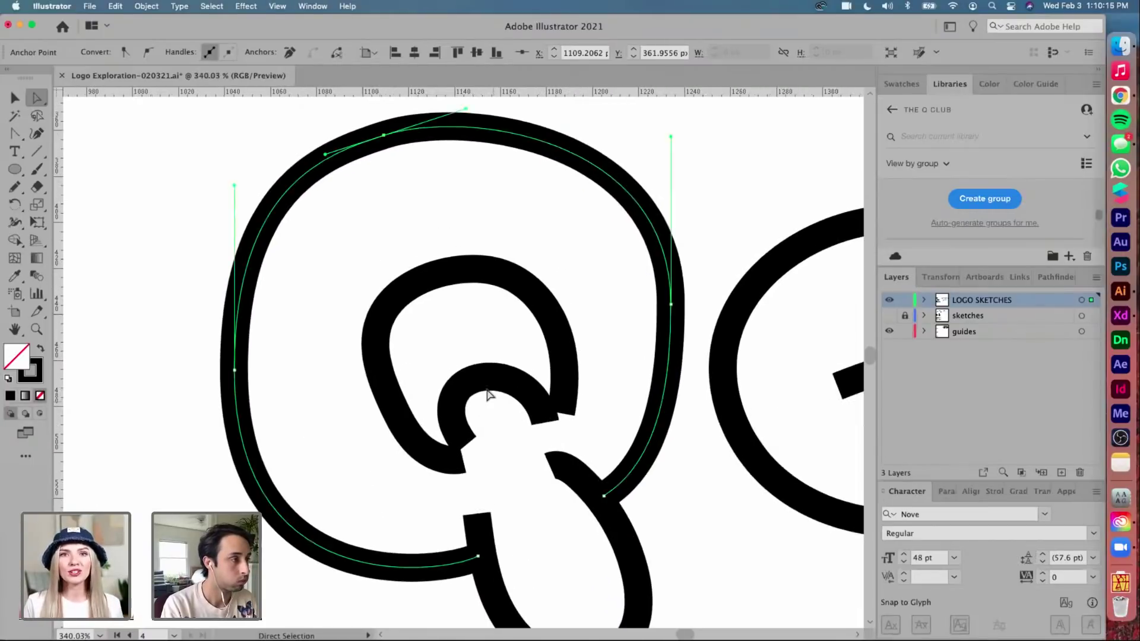
click(428, 272)
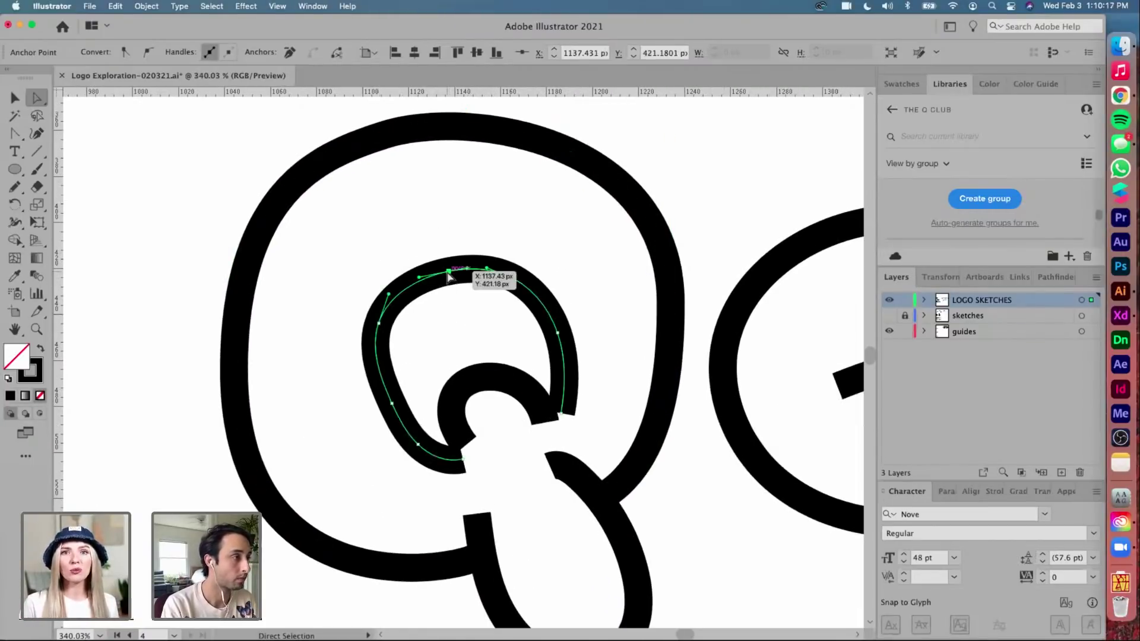
click(483, 272)
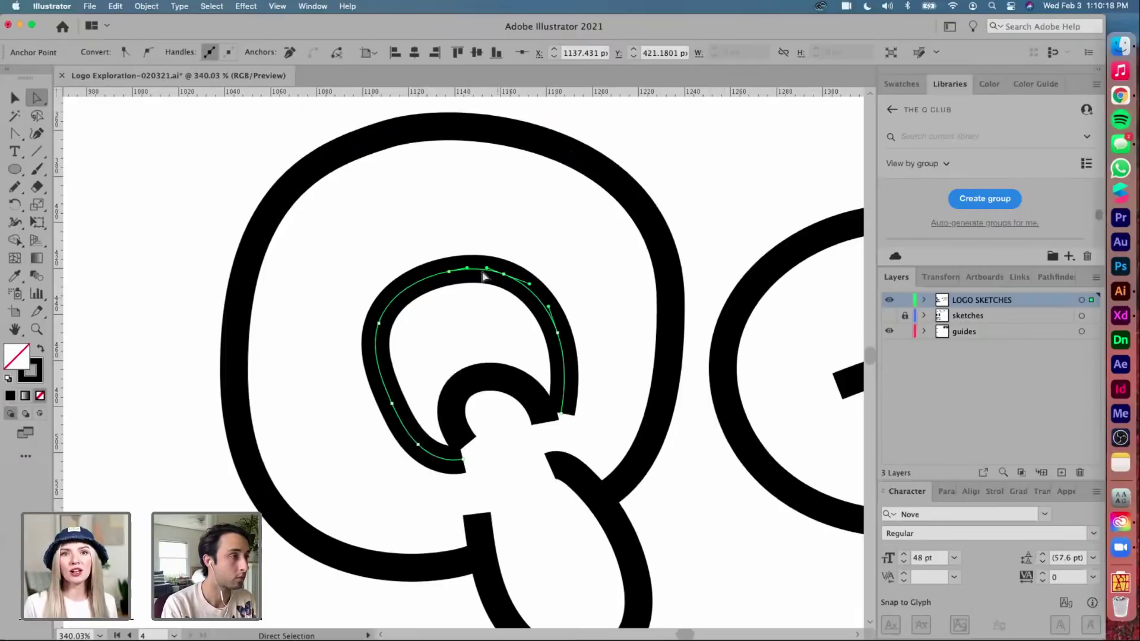
click(288, 51)
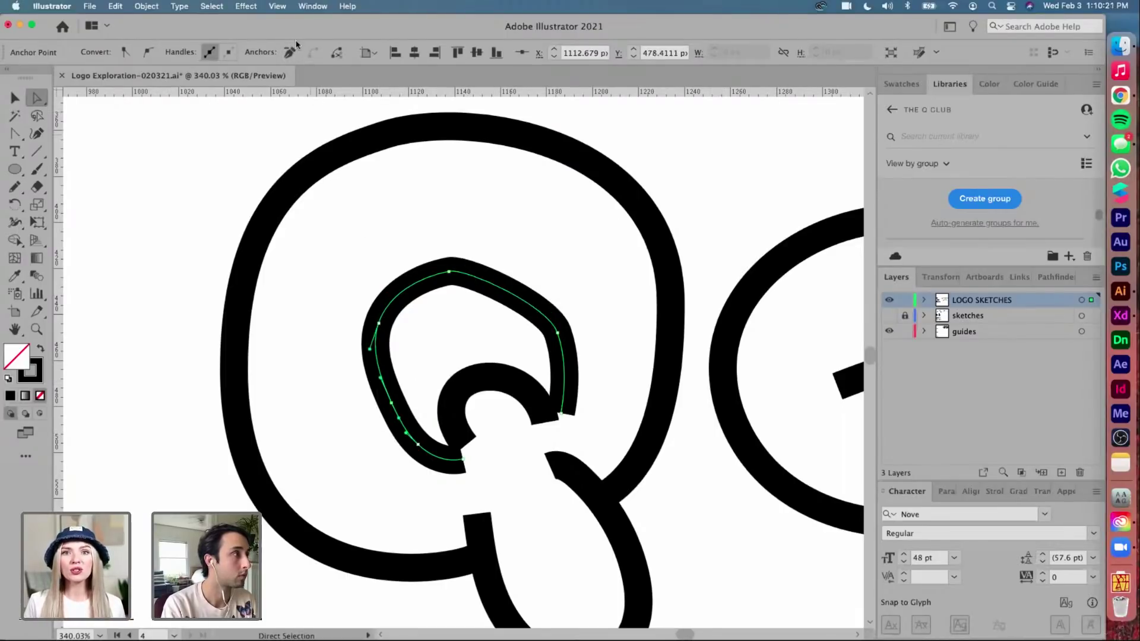
click(291, 51)
drag(425, 427, 362, 461)
click(290, 56)
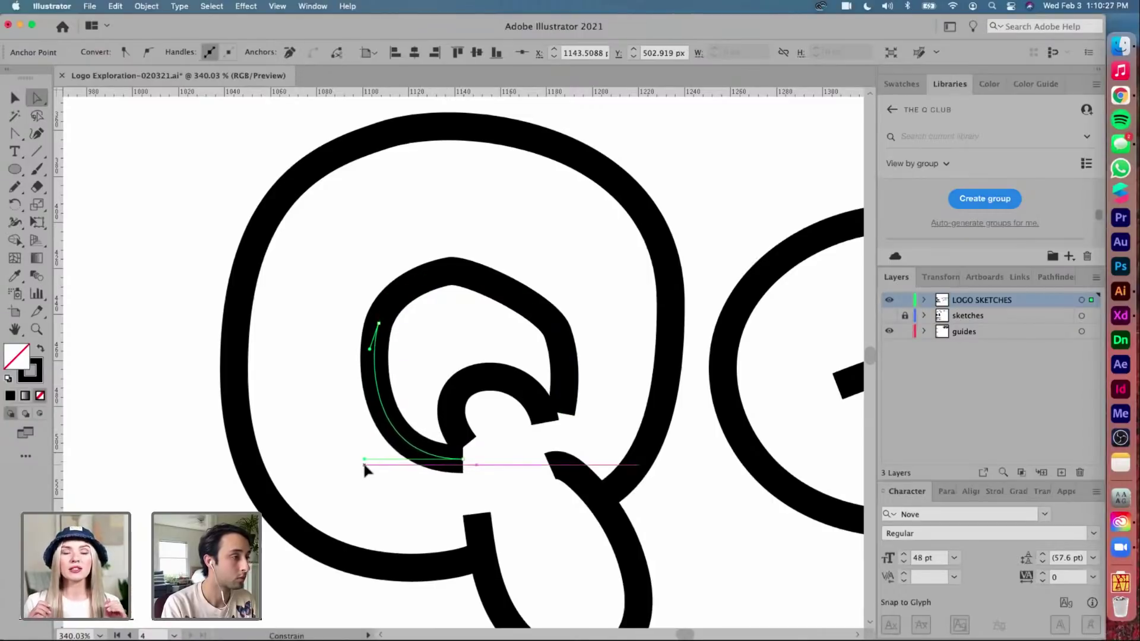
Move the counter's left anchor outward and down with a vertical handle, and shift its top anchor right with horizontal handles
drag(379, 325, 370, 361)
click(373, 367)
click(463, 288)
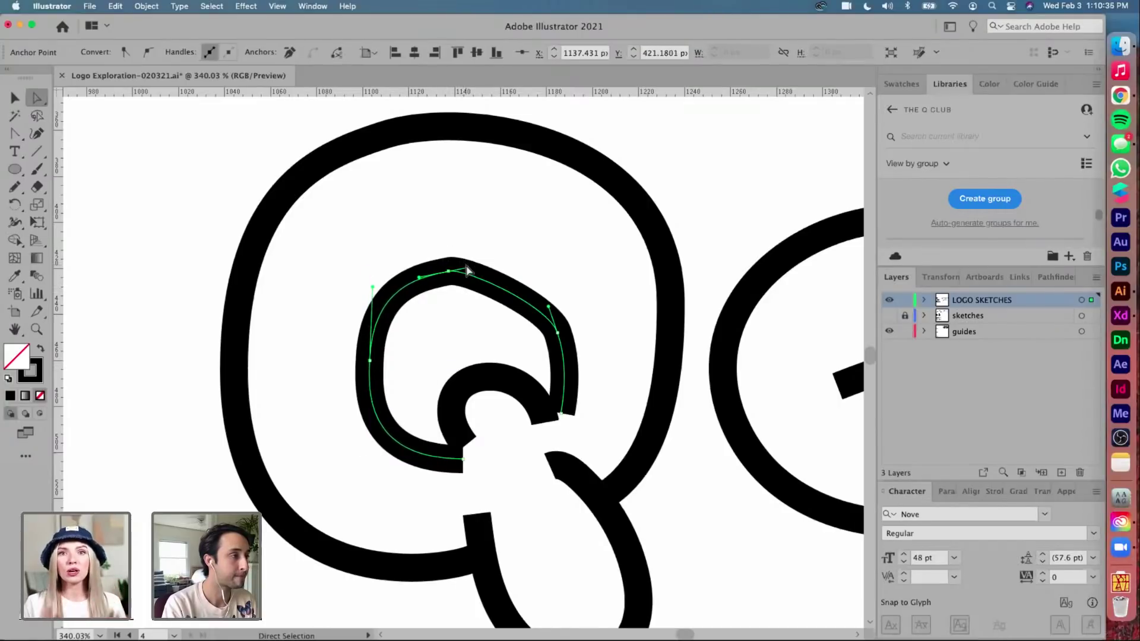
drag(466, 270, 497, 271)
Move the counter's right anchor outward, realign its handles and shift the lower-right end anchor inward to round that side
click(557, 332)
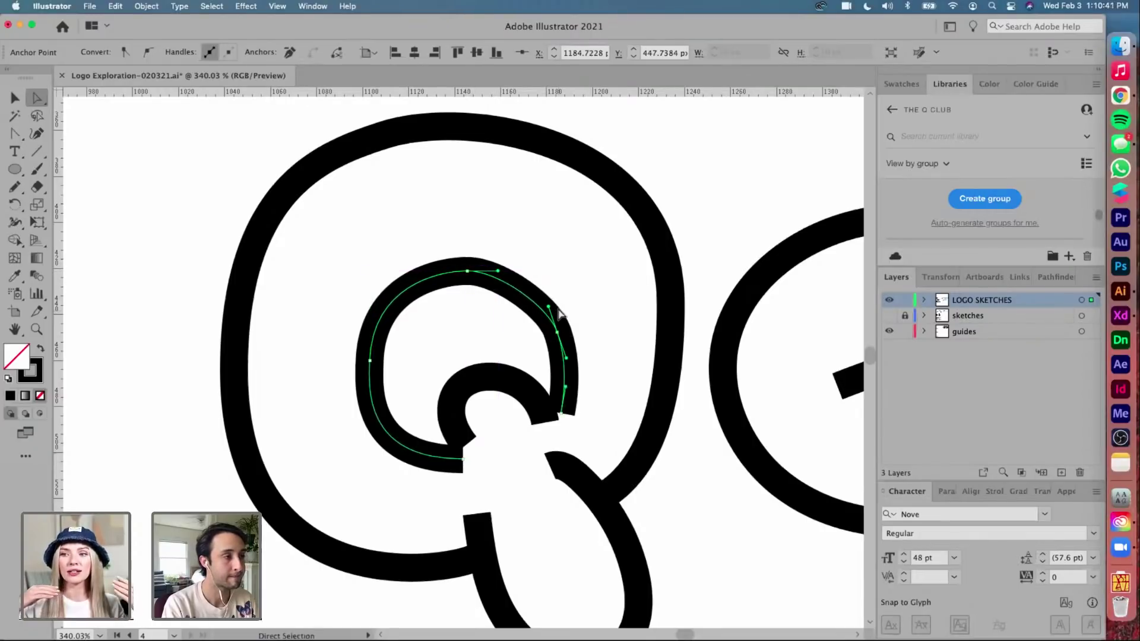
drag(550, 307, 571, 365)
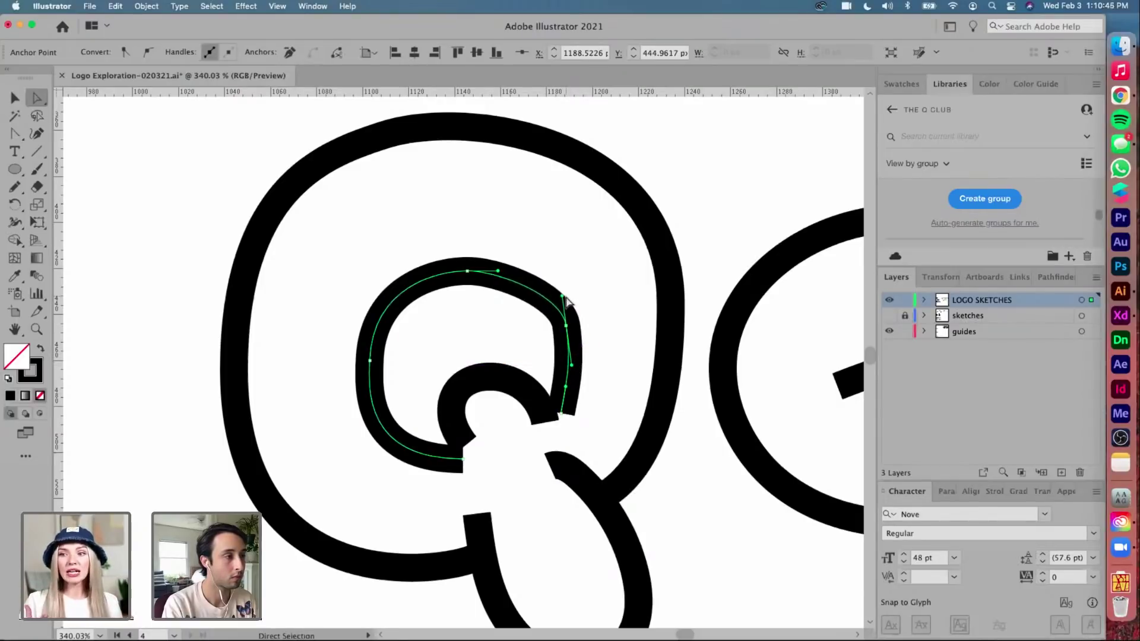
mouse_move(560, 414)
mouse_down()
mouse_move(564, 390)
mouse_move(545, 418)
mouse_up()
Simplify the small arch inside the Q by removing surplus anchors, raising its top anchor and joining its left end to the counter
click(451, 436)
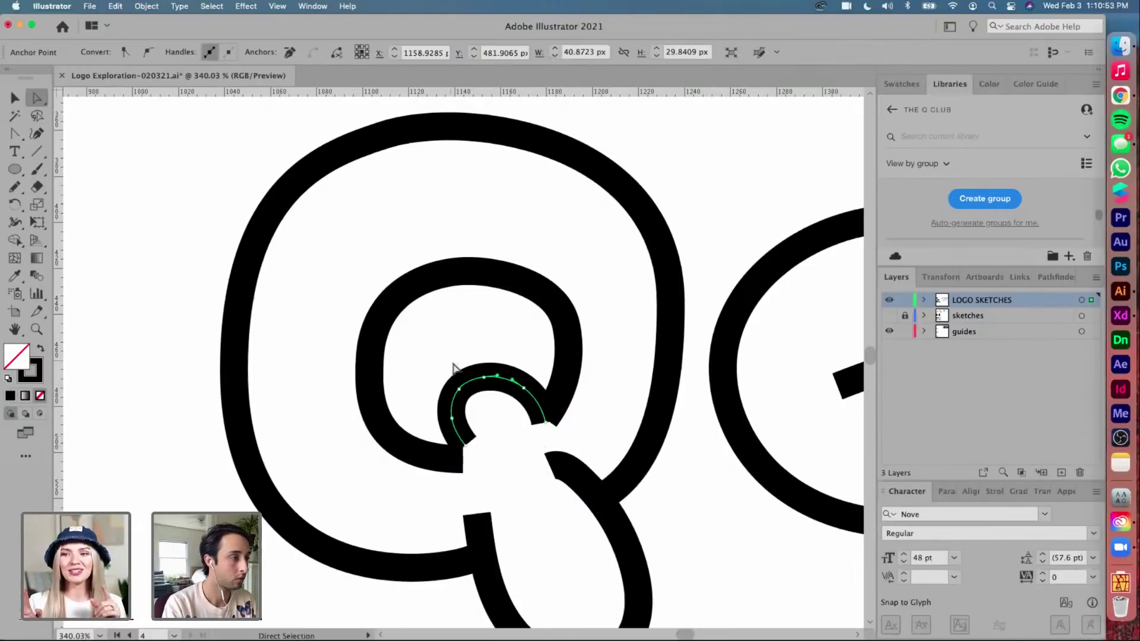
drag(459, 390, 461, 424)
click(289, 53)
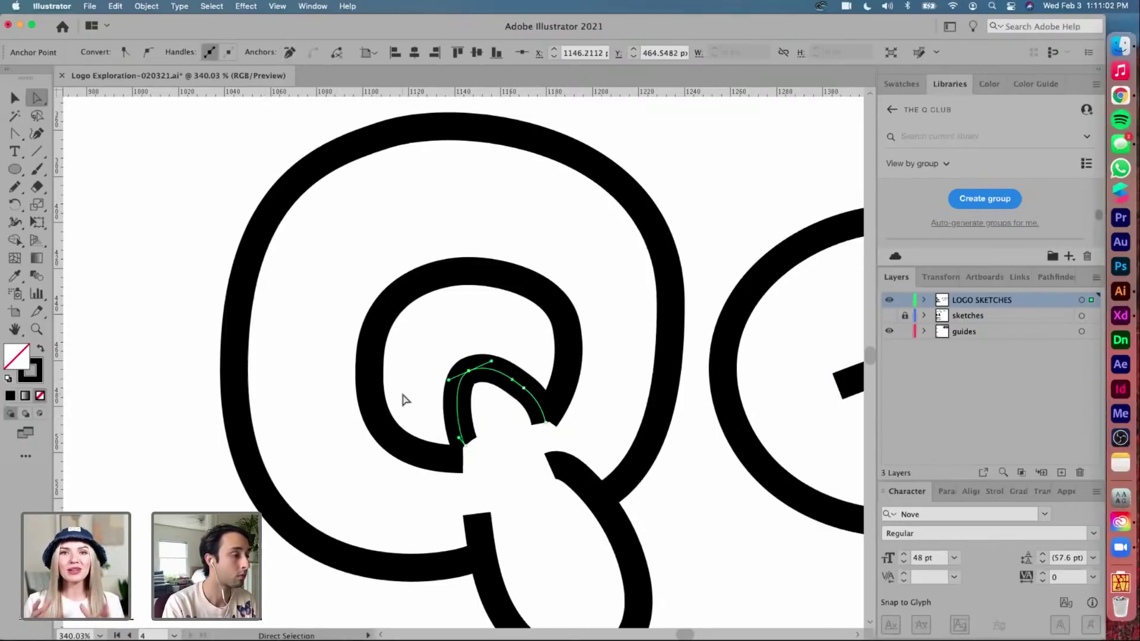
click(462, 440)
mouse_move(461, 440)
mouse_down()
mouse_move(469, 454)
mouse_move(458, 458)
mouse_move(476, 463)
mouse_move(466, 459)
mouse_up()
click(489, 366)
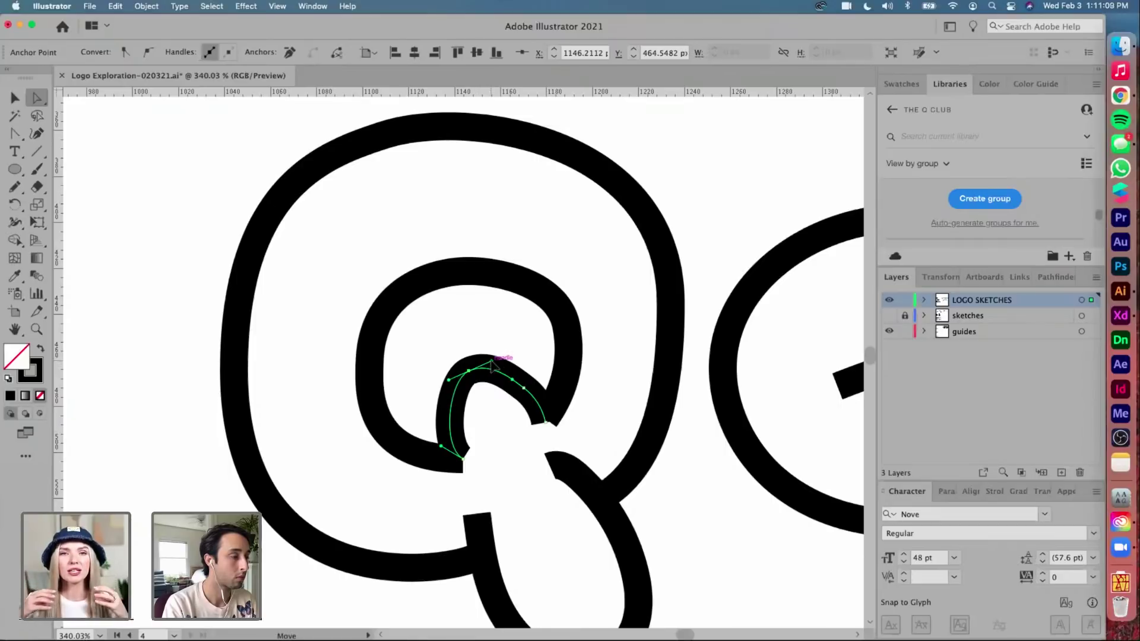
drag(491, 362, 497, 358)
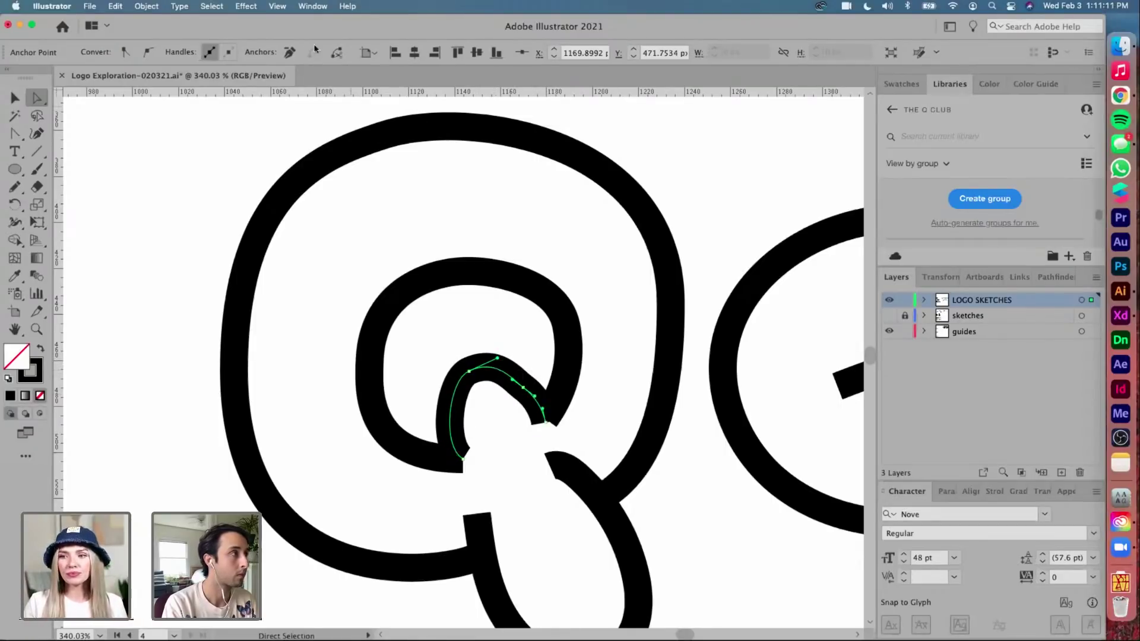
drag(526, 407, 536, 408)
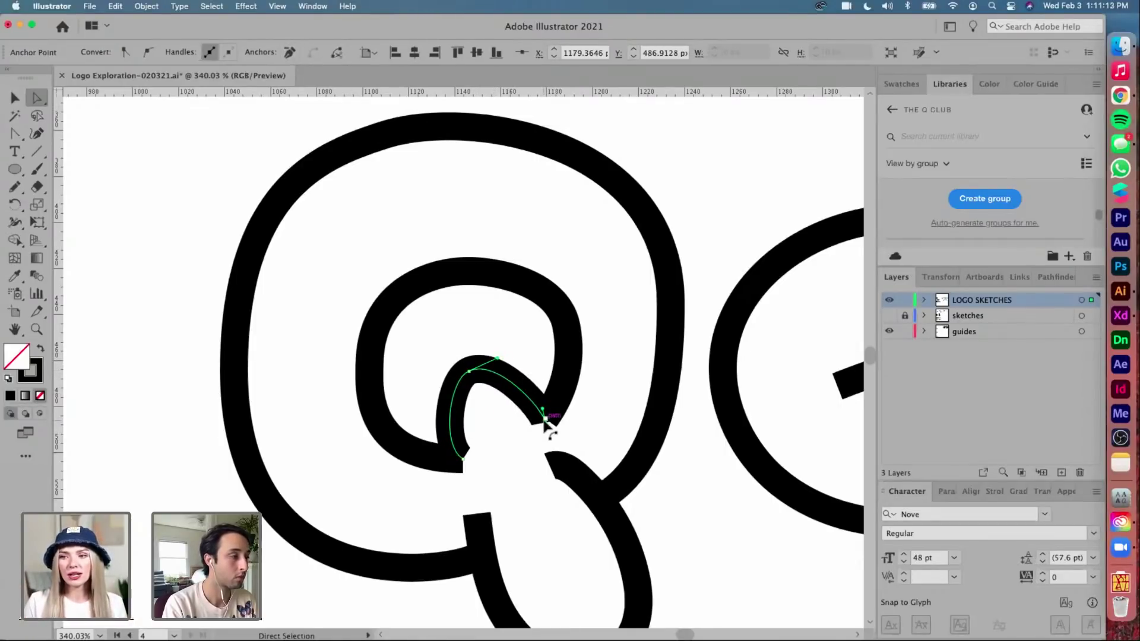
Lengthen the handles of the arch's right end and top anchor, and raise that top anchor to make the arch rounder
scroll(545, 420, up, 5)
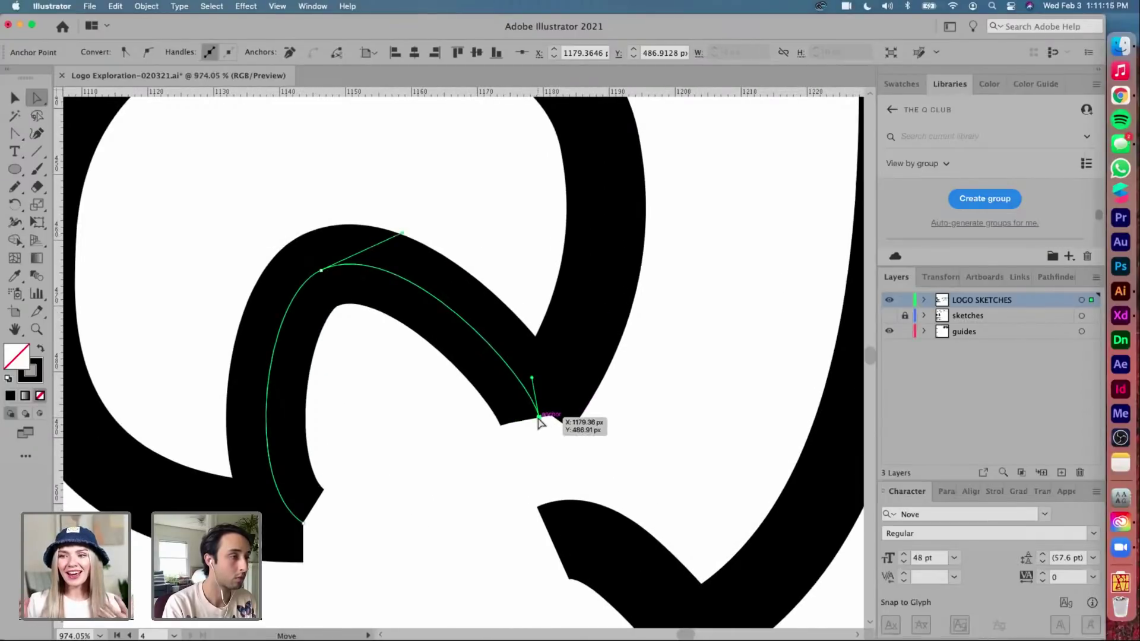
drag(532, 378, 528, 301)
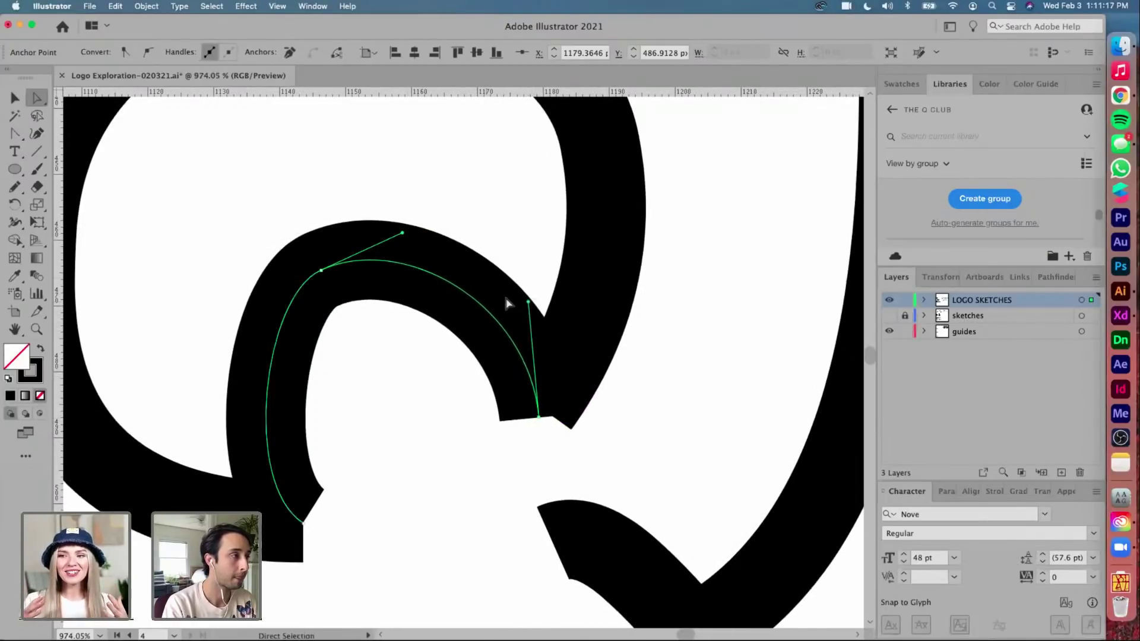
drag(322, 272, 322, 254)
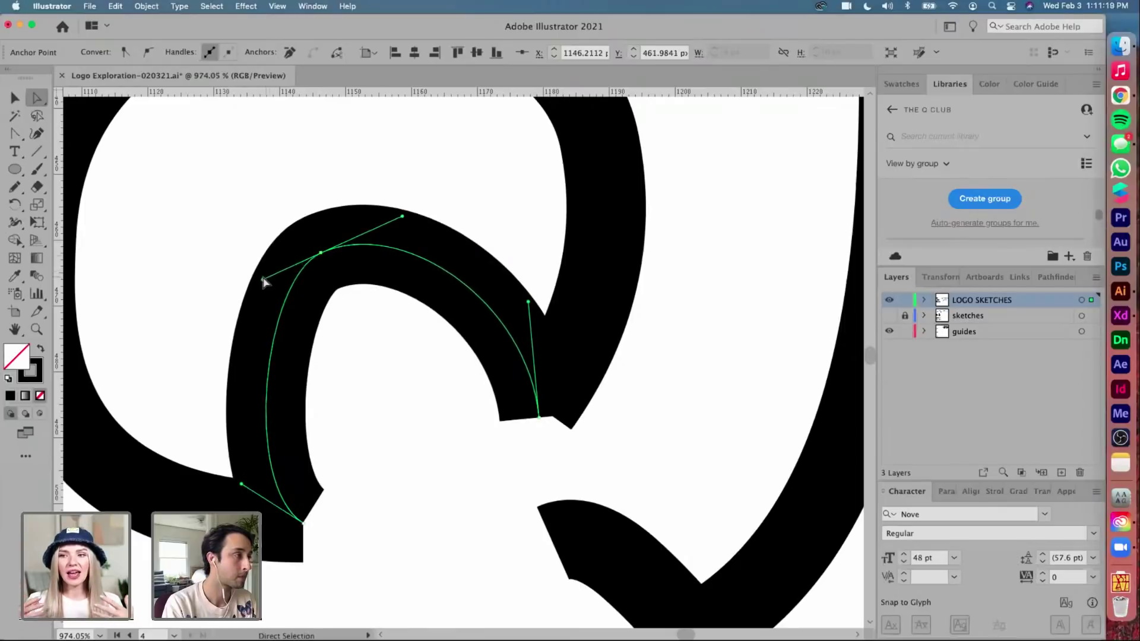
drag(261, 278, 237, 292)
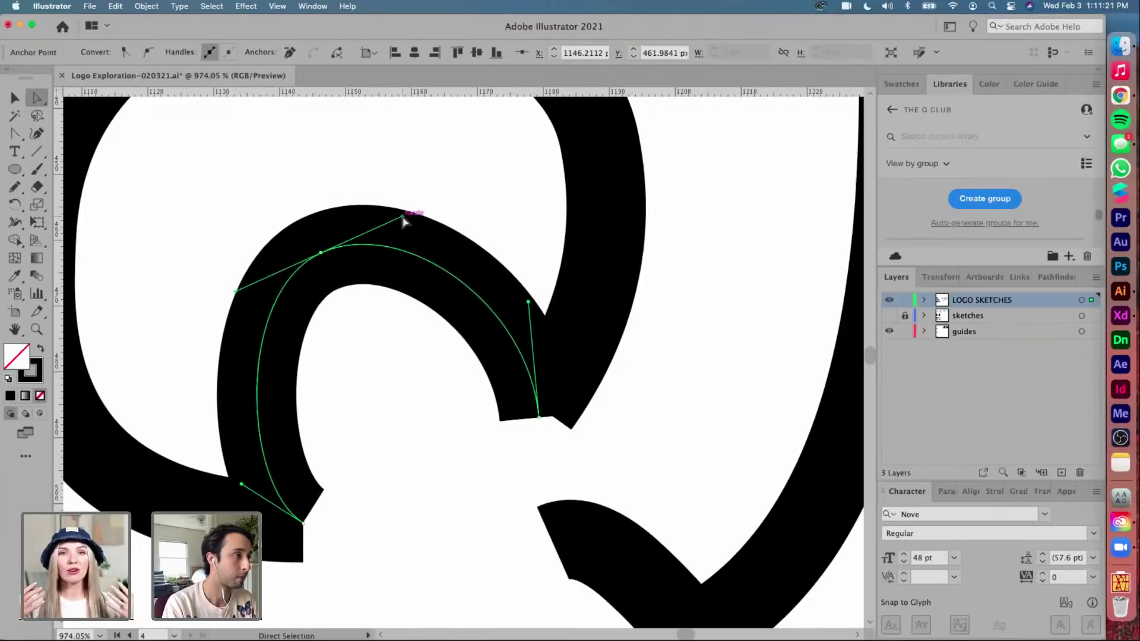
drag(403, 216, 414, 208)
Fine-tune the handle and position of the arch's lower-left end anchor where it meets the counter
mouse_move(304, 524)
mouse_down()
mouse_move(320, 519)
mouse_move(300, 526)
mouse_up()
drag(237, 487, 240, 474)
click(215, 491)
drag(303, 524, 338, 521)
click(374, 514)
scroll(374, 514, down, 5)
click(368, 450)
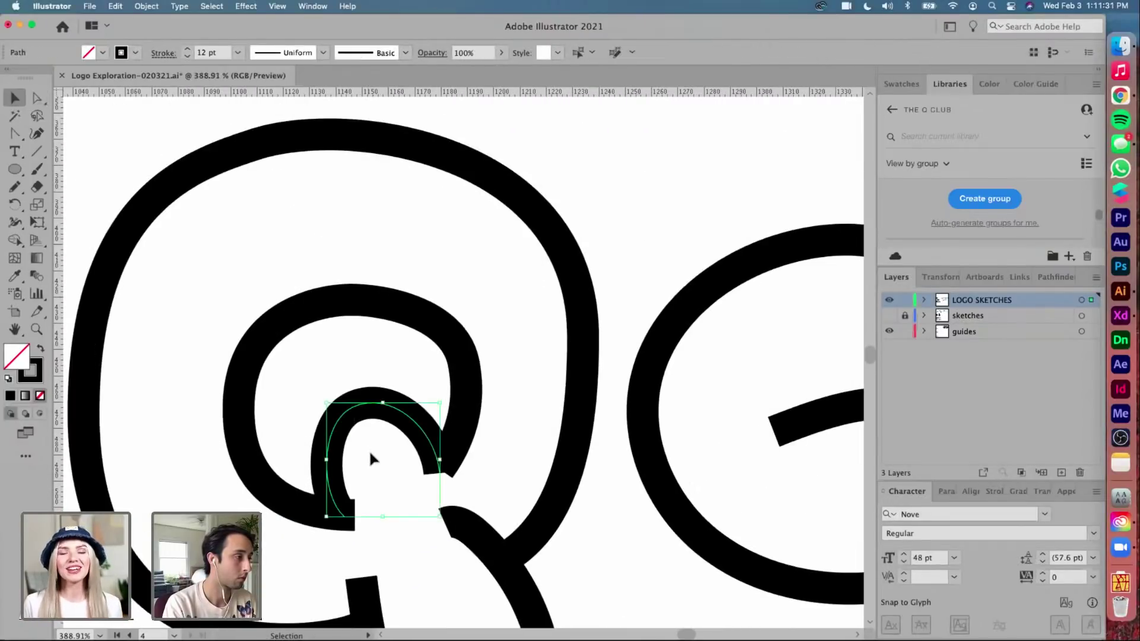
drag(211, 347, 309, 427)
scroll(356, 439, down, 4)
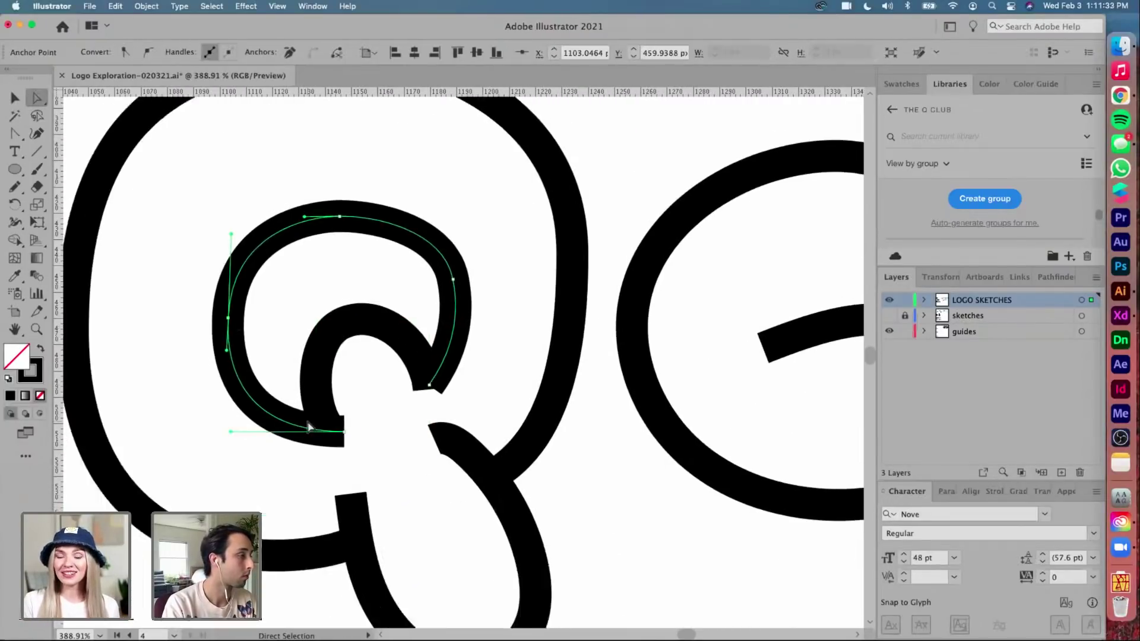
click(382, 457)
scroll(382, 457, up, 3)
scroll(383, 456, down, 3)
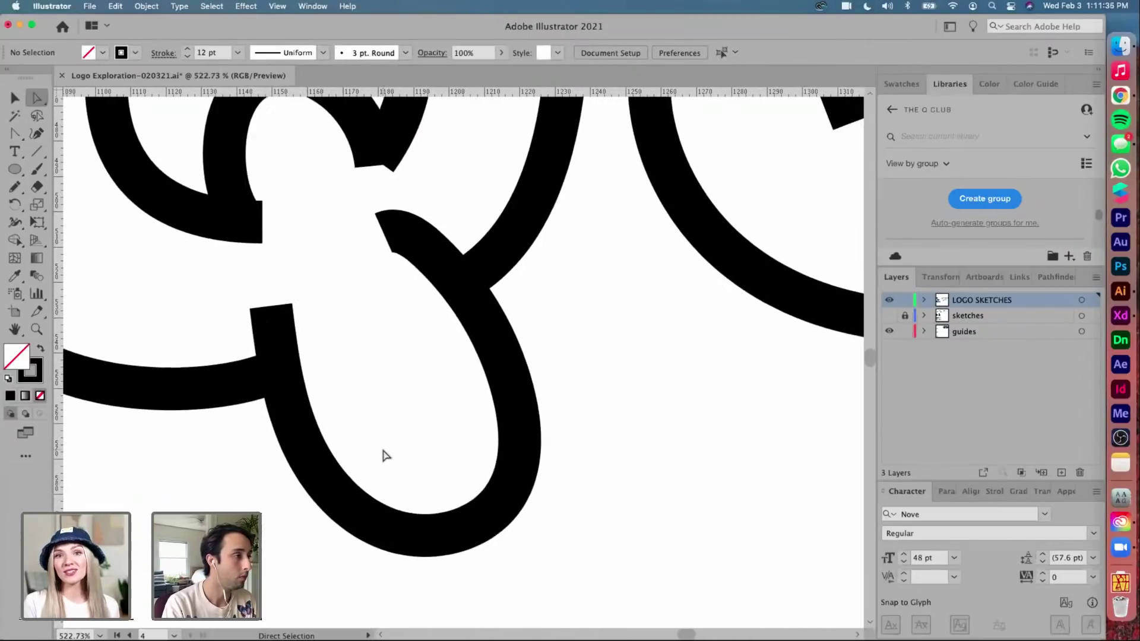
Remove the surplus anchor near the upper end of the Q's tail and move the tail's upper end anchor to the right
click(382, 301)
drag(382, 301, 385, 307)
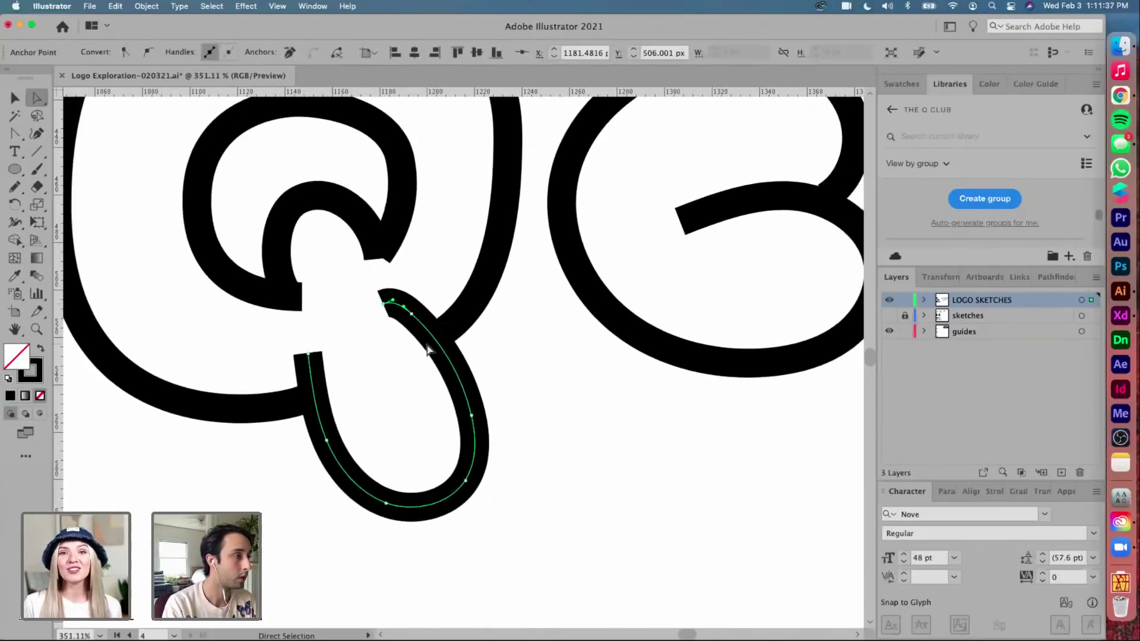
scroll(427, 282, up, 1)
click(409, 309)
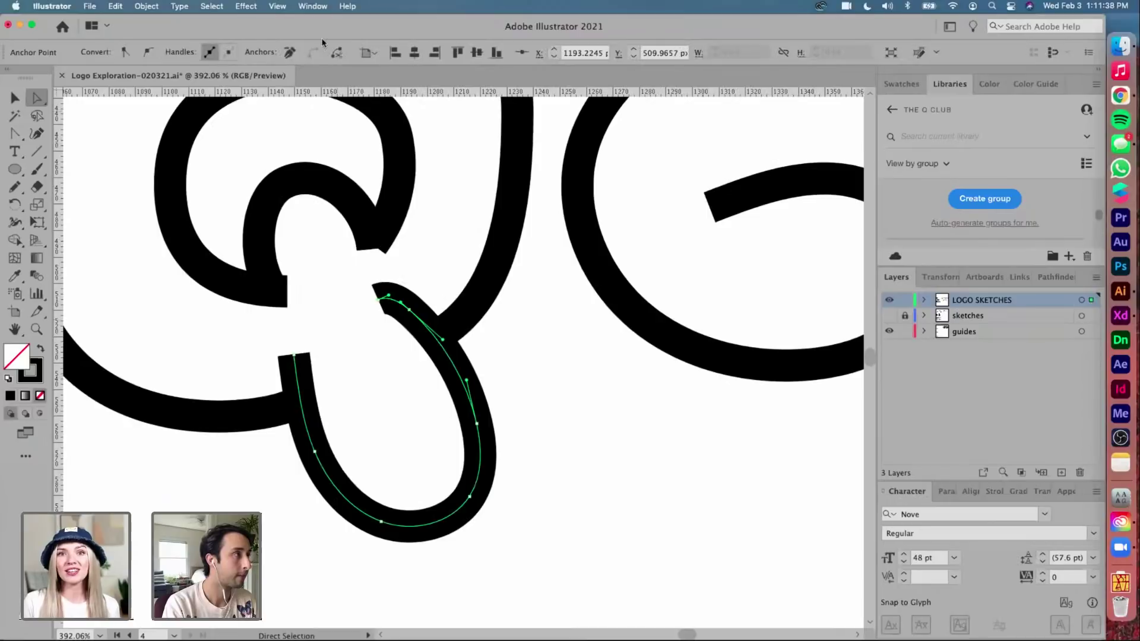
click(290, 51)
mouse_move(382, 297)
mouse_down()
mouse_move(408, 319)
mouse_move(386, 301)
mouse_move(415, 301)
mouse_move(401, 305)
mouse_up()
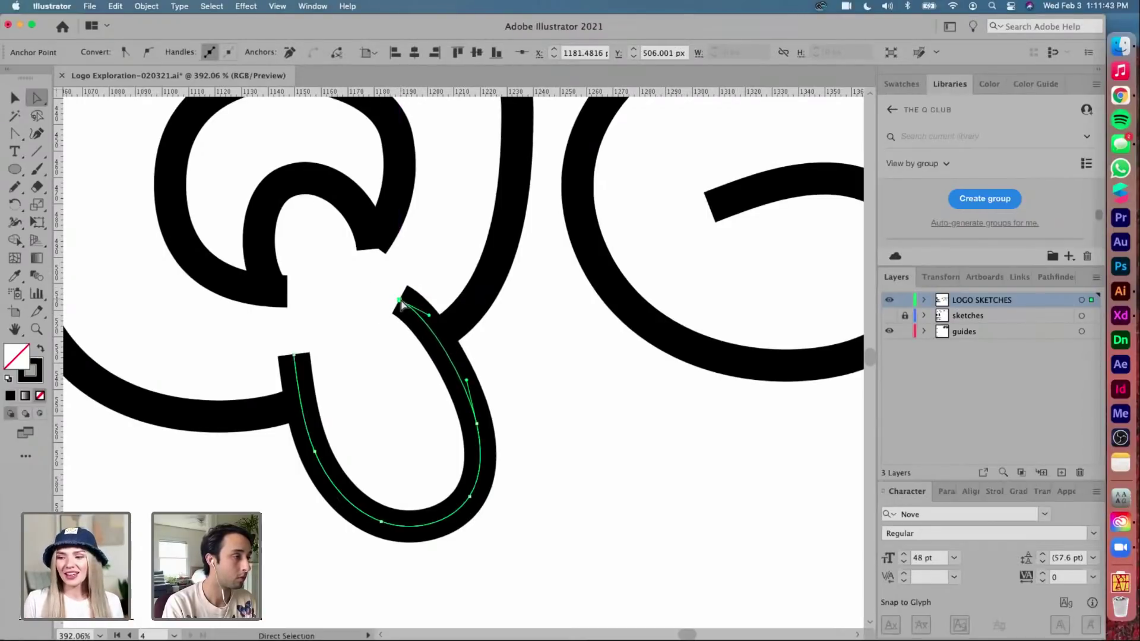
Remove the surplus anchor on the lower right of the Q's tail, shift the bottom anchor right and lengthen its handle to round the curve
drag(478, 432, 475, 492)
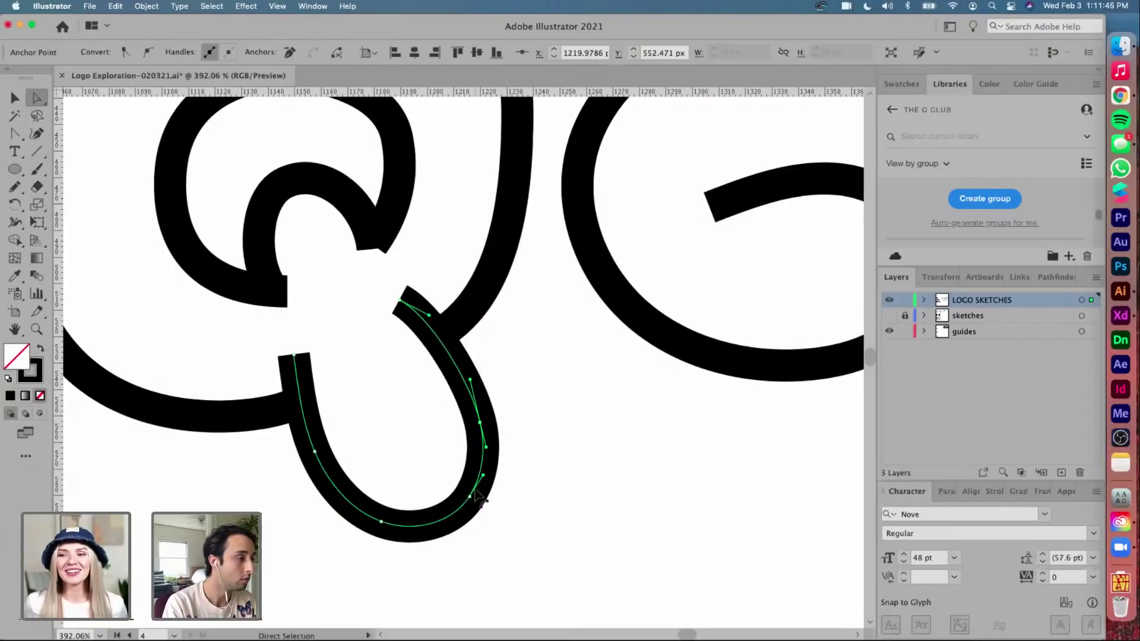
drag(382, 498, 368, 545)
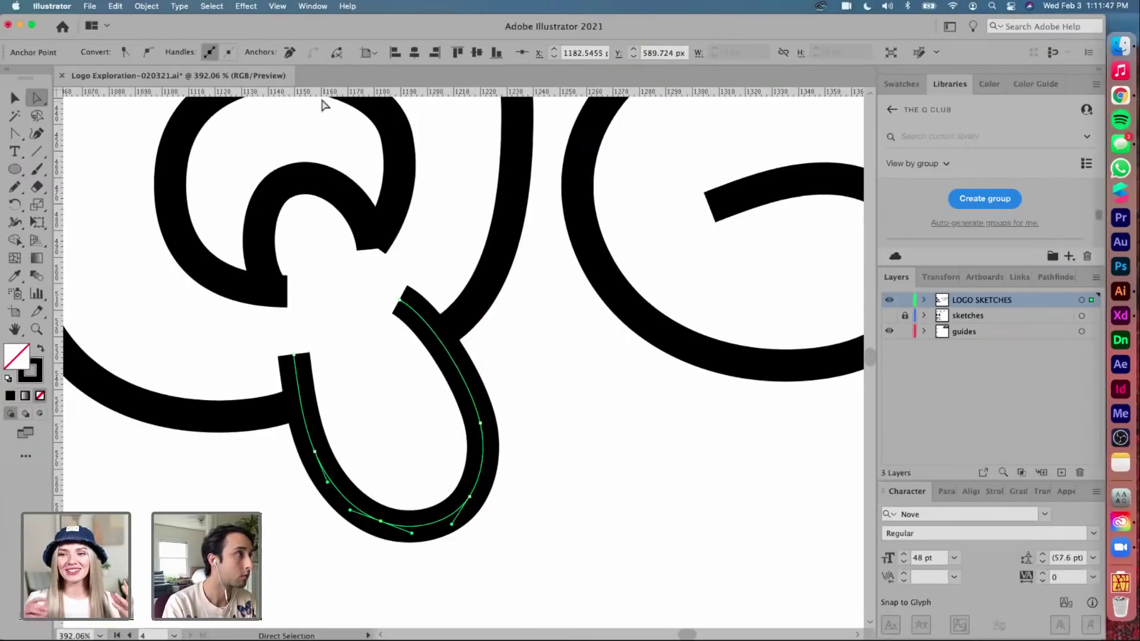
click(289, 53)
mouse_move(471, 501)
mouse_down()
mouse_move(458, 516)
mouse_move(456, 503)
mouse_move(485, 499)
mouse_up()
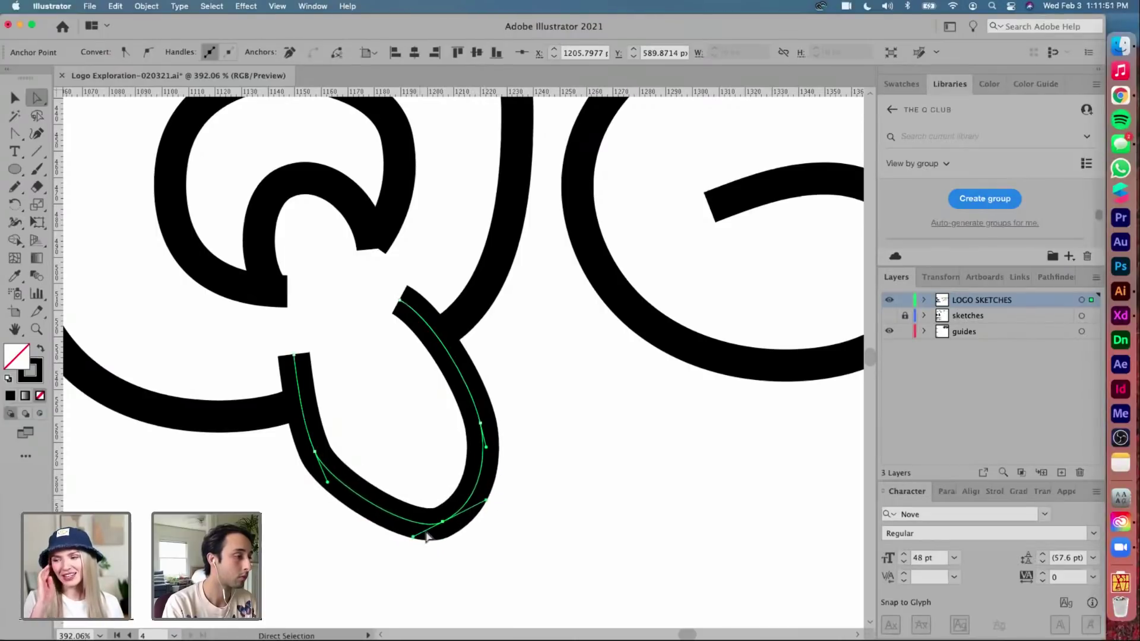
drag(412, 536, 389, 543)
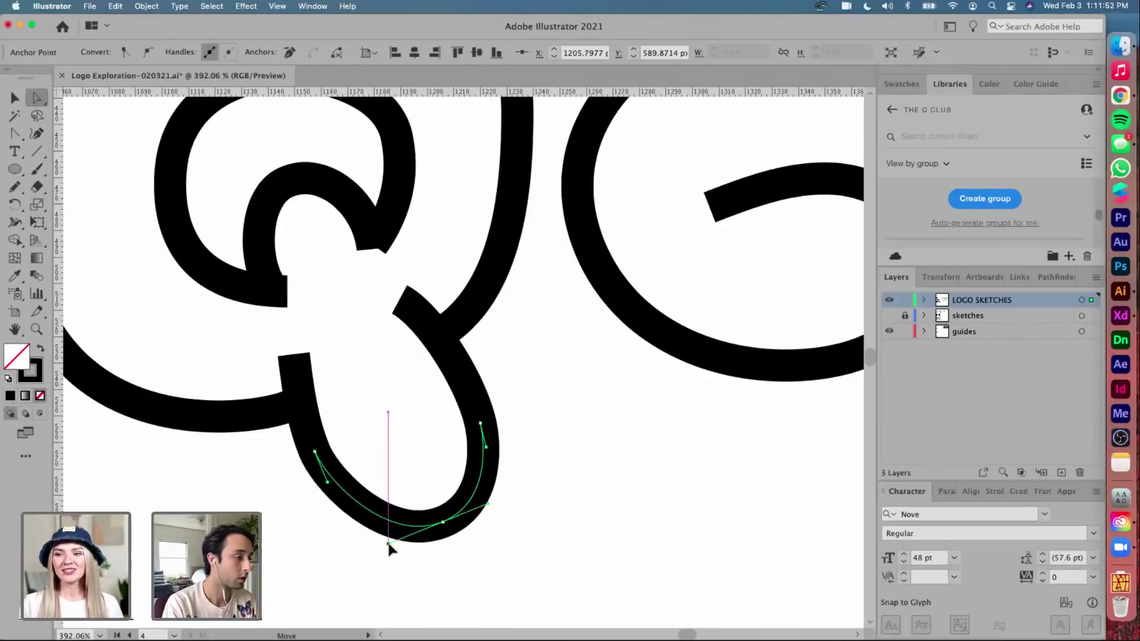
Adjust the handle of the tail's upper-right end anchor and raise both open ends of the tail slightly
click(315, 452)
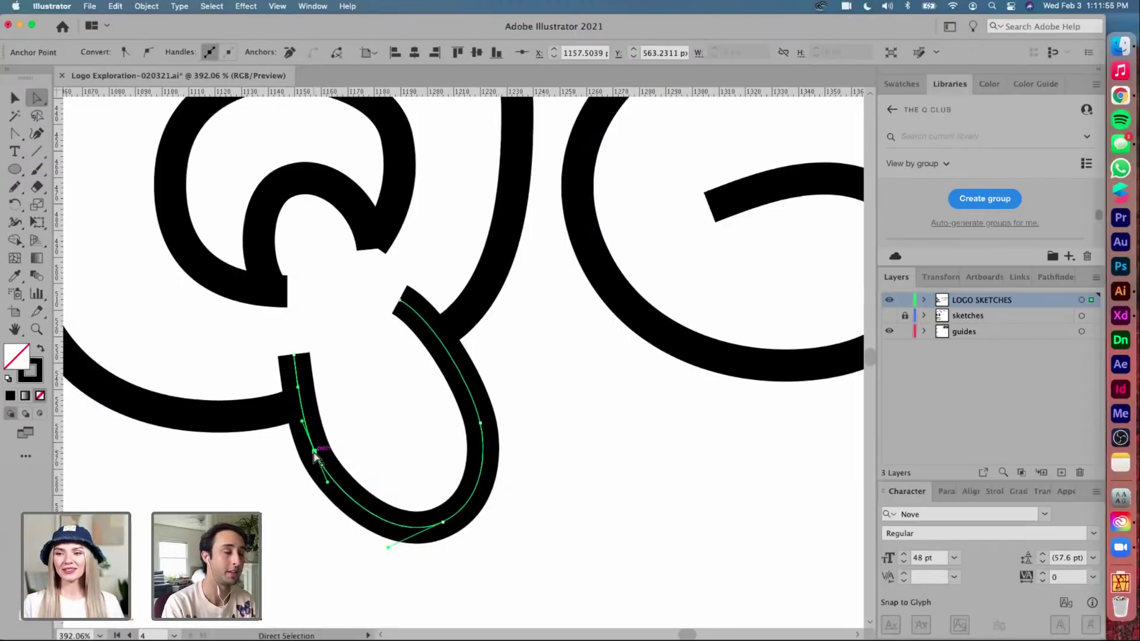
key(v)
key(a)
click(436, 323)
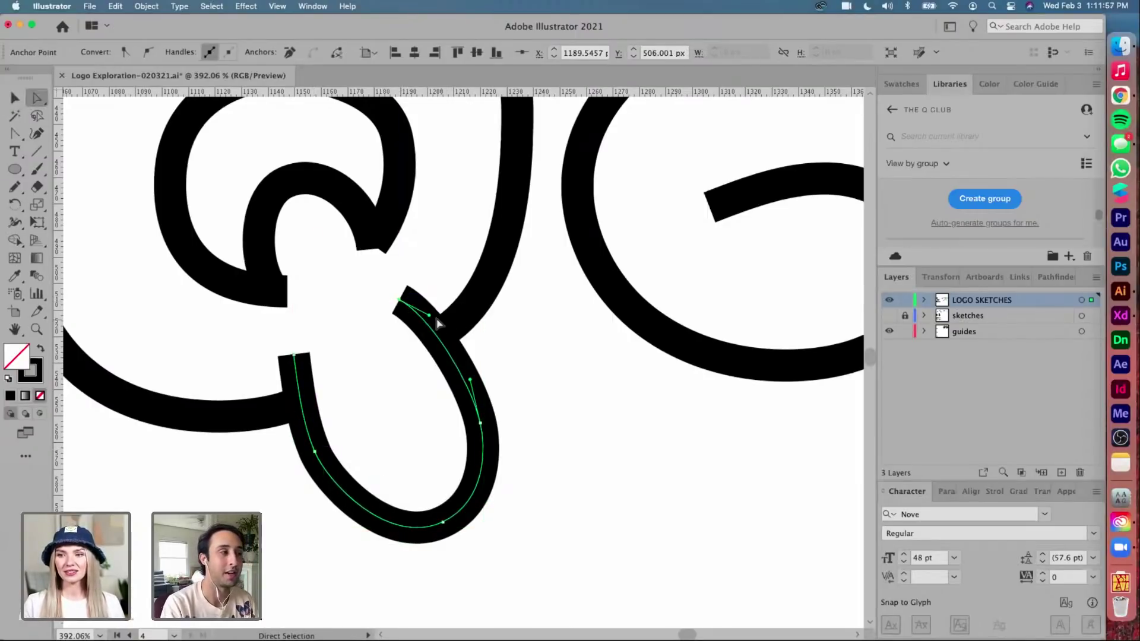
click(431, 321)
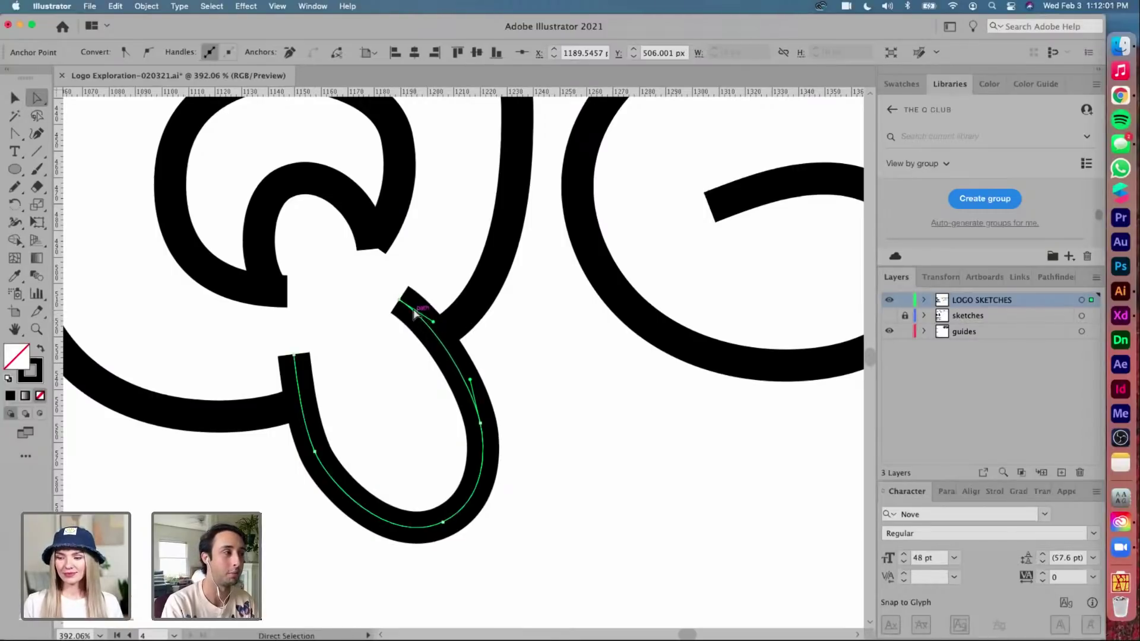
drag(401, 301, 401, 292)
drag(297, 354, 294, 347)
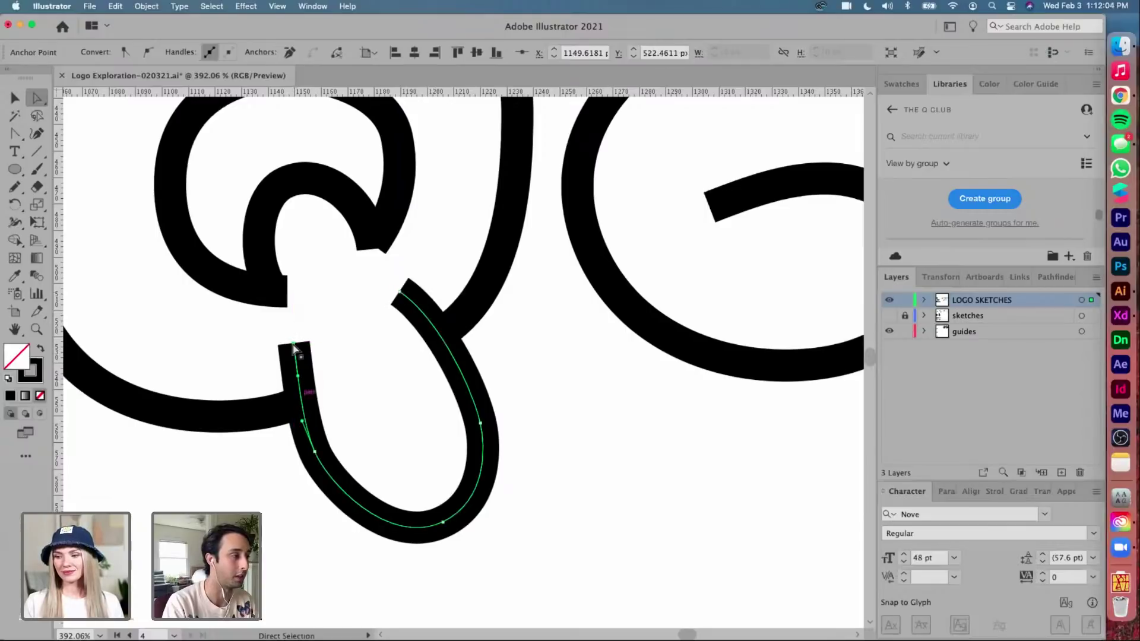
Lengthen both handles of the tail's lower-left anchor to smooth the left side of the tail
click(314, 451)
drag(301, 422, 299, 414)
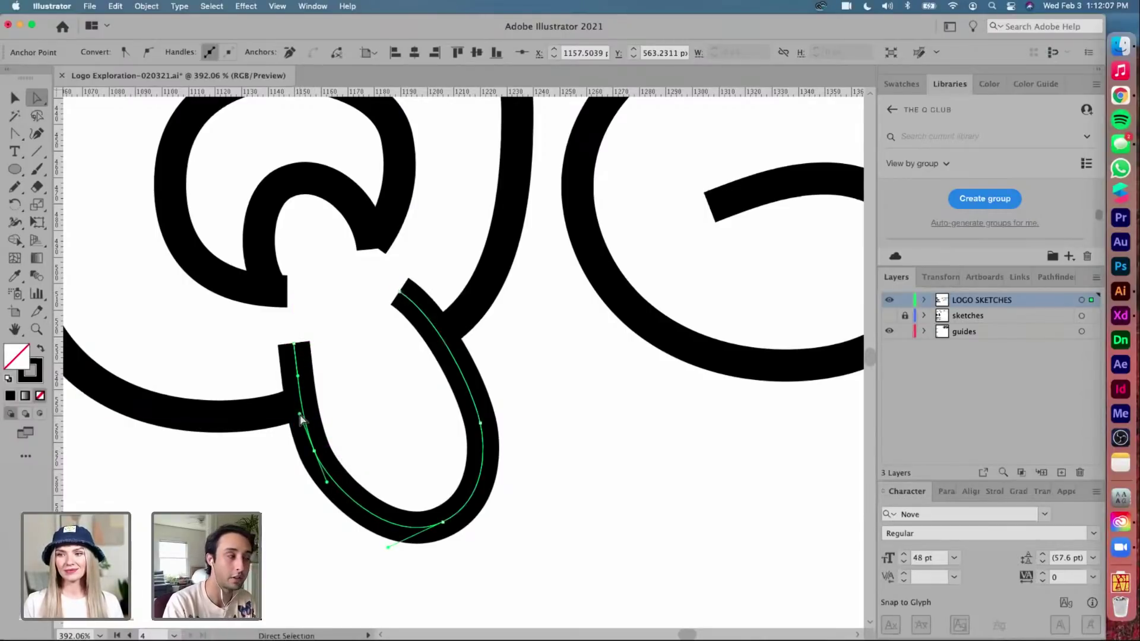
drag(328, 481, 334, 490)
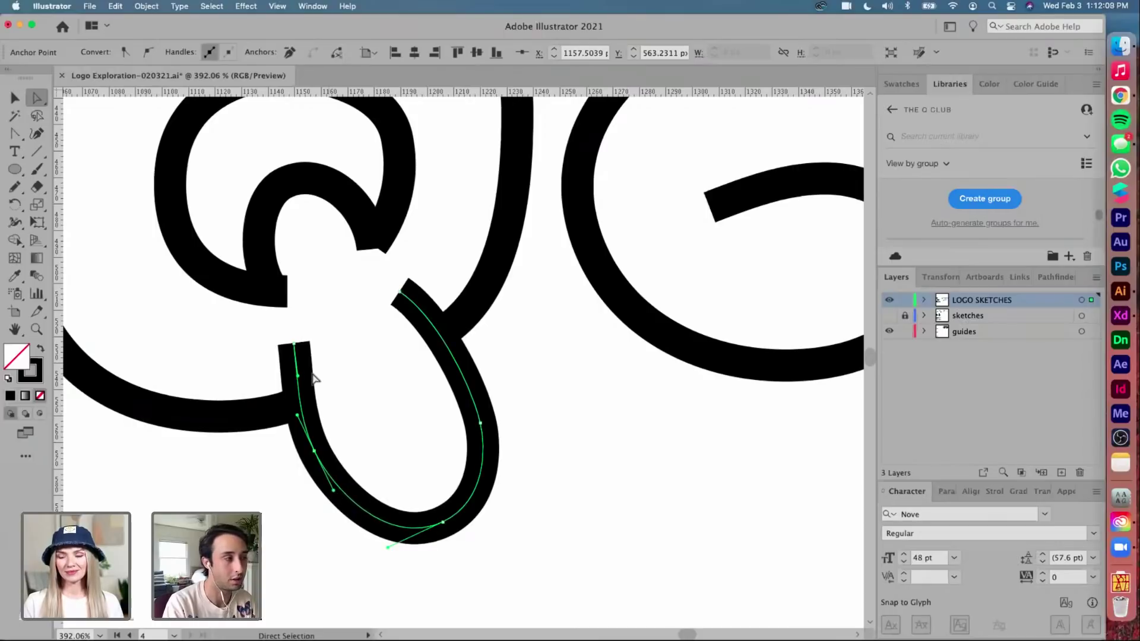
click(294, 344)
scroll(295, 346, up, 1)
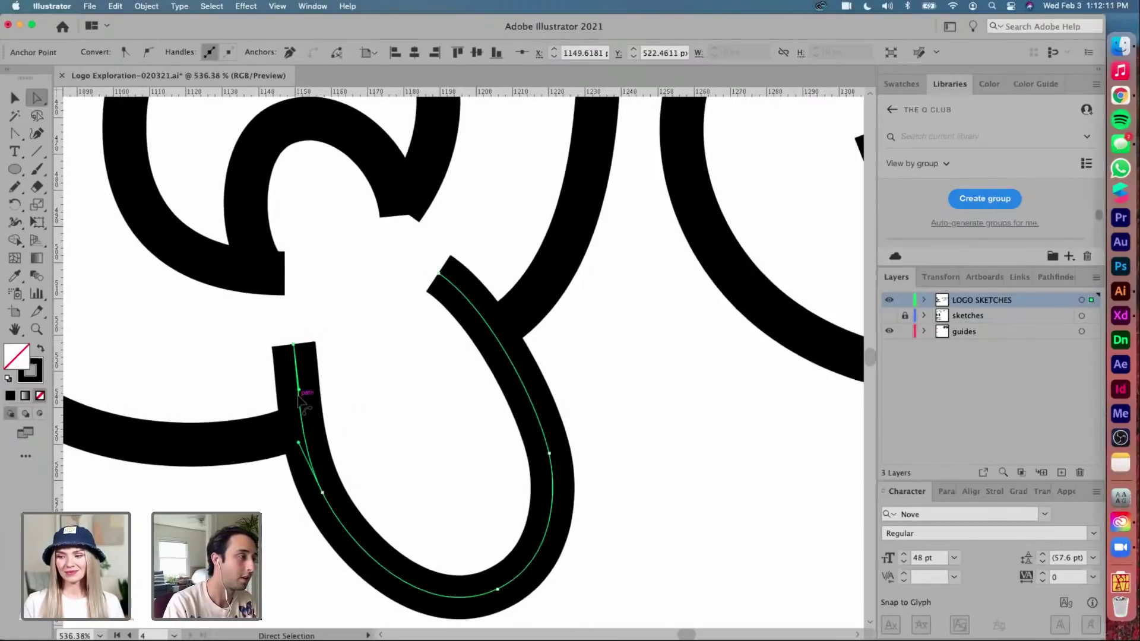
key(v)
click(387, 312)
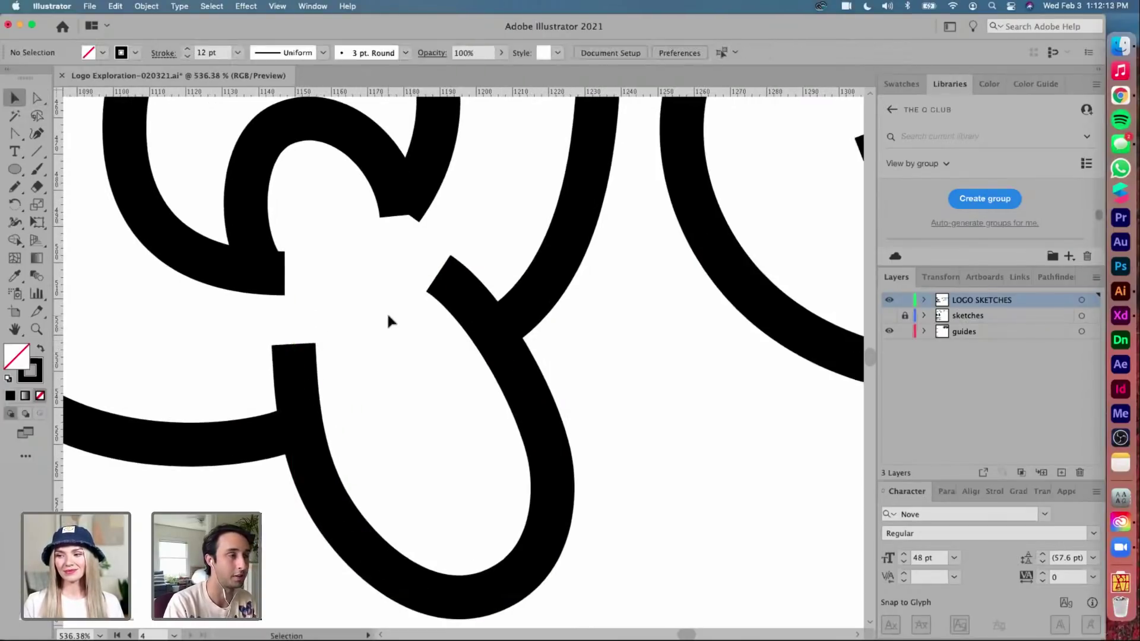
Move the small arch inside the Q down and to the right, and rotate it slightly counter-clockwise in line with the tail
scroll(386, 314, down, 1)
scroll(386, 321, down, 4)
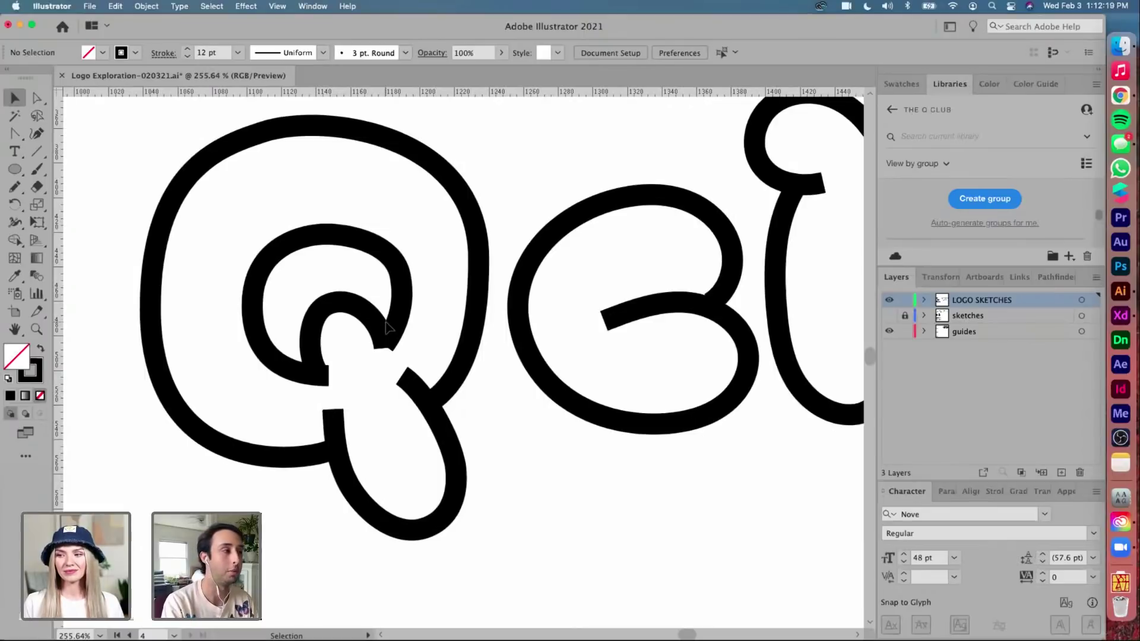
scroll(387, 327, up, 1)
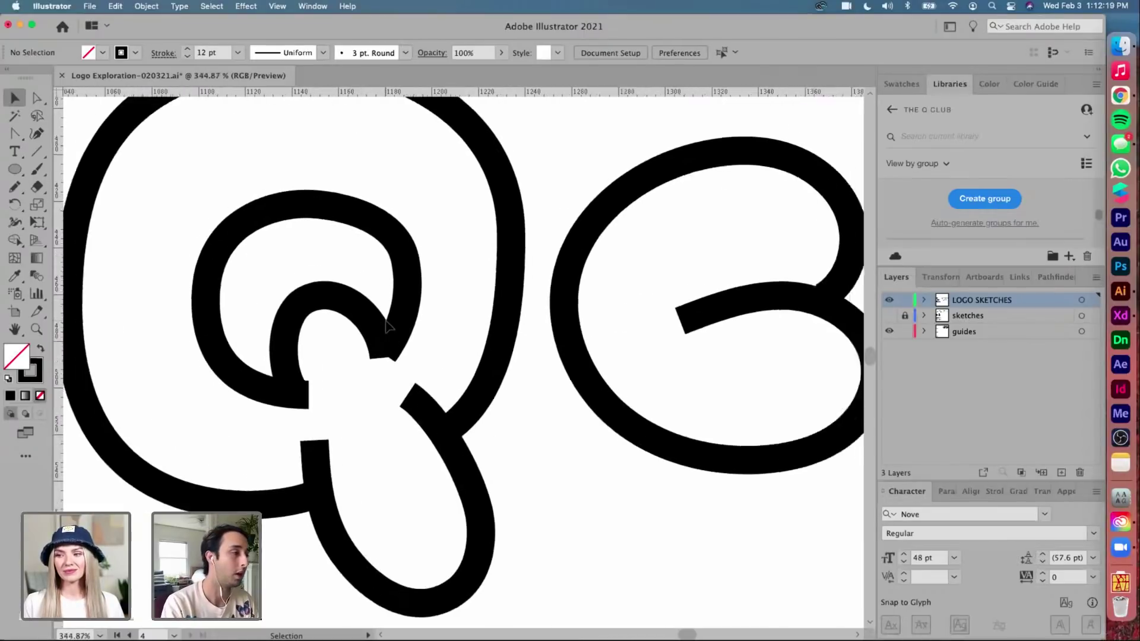
click(310, 304)
drag(332, 294, 331, 292)
scroll(331, 291, up, 1)
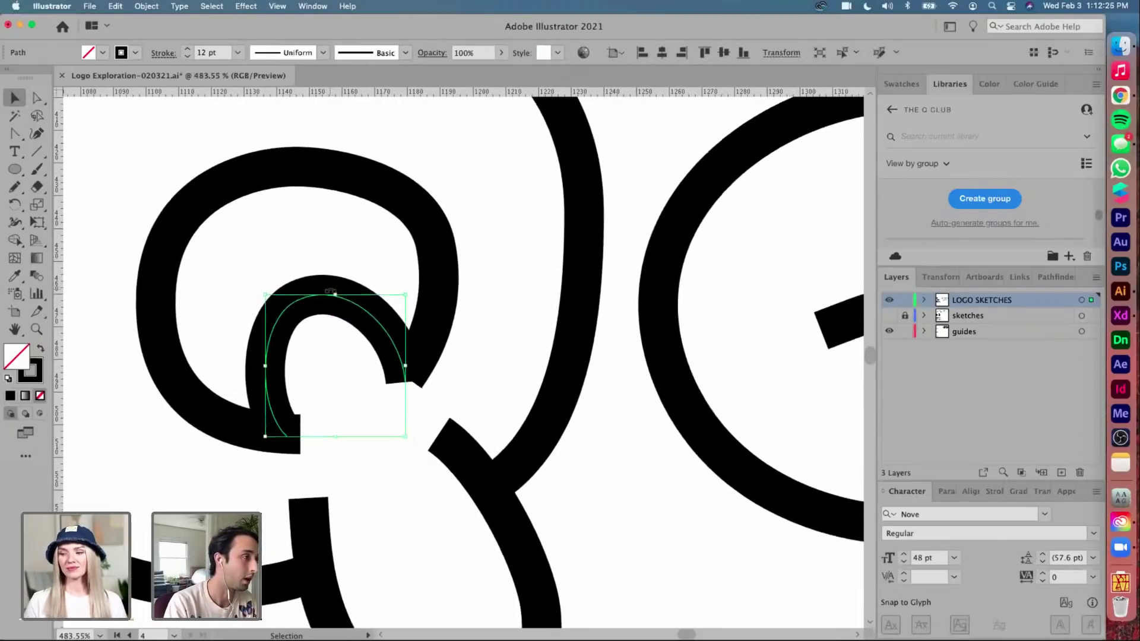
key(a)
scroll(297, 344, down, 2)
scroll(297, 345, left, 2)
key(v)
drag(306, 331, 334, 326)
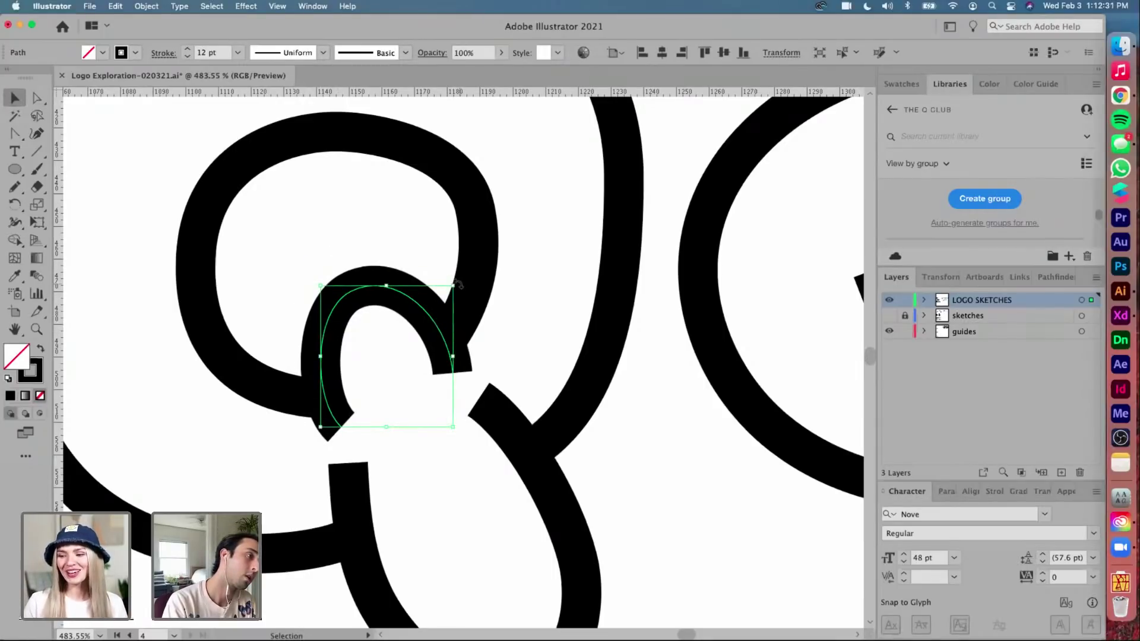
drag(460, 286, 450, 278)
click(358, 238)
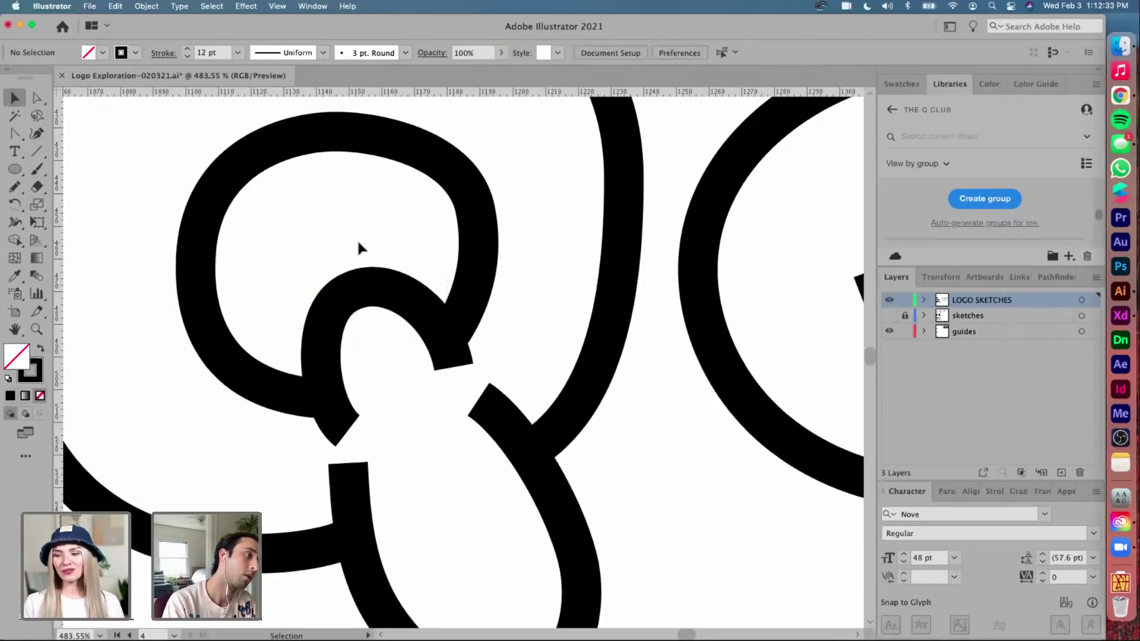
Nudge the rotated arch slightly up and to the left within the Q's counter
scroll(357, 238, down, 5)
scroll(359, 244, up, 5)
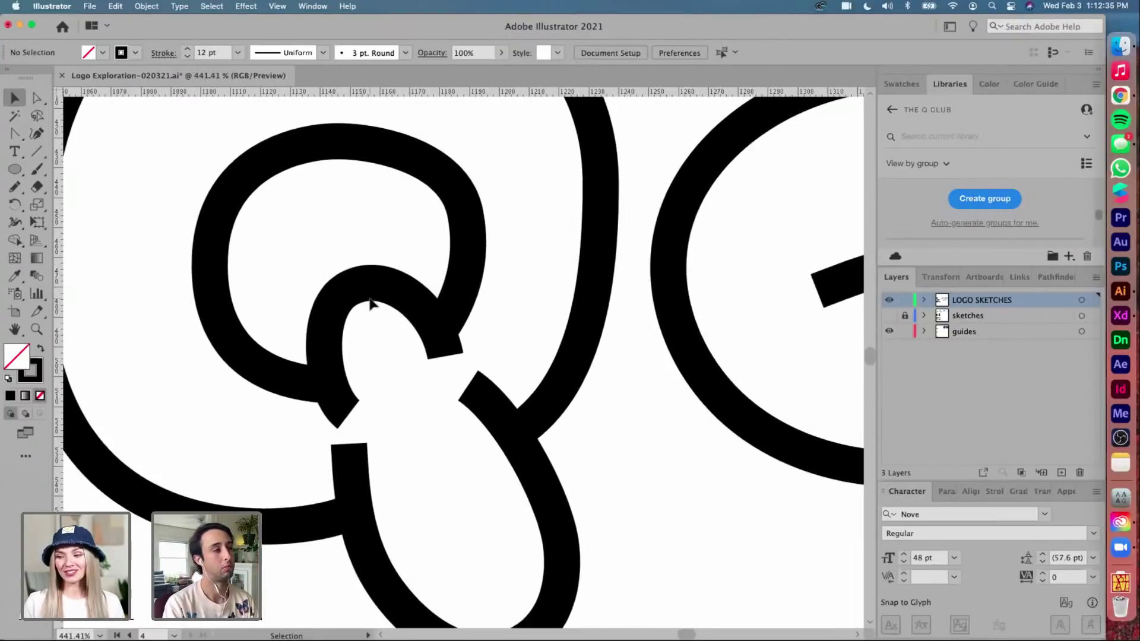
drag(358, 291, 354, 284)
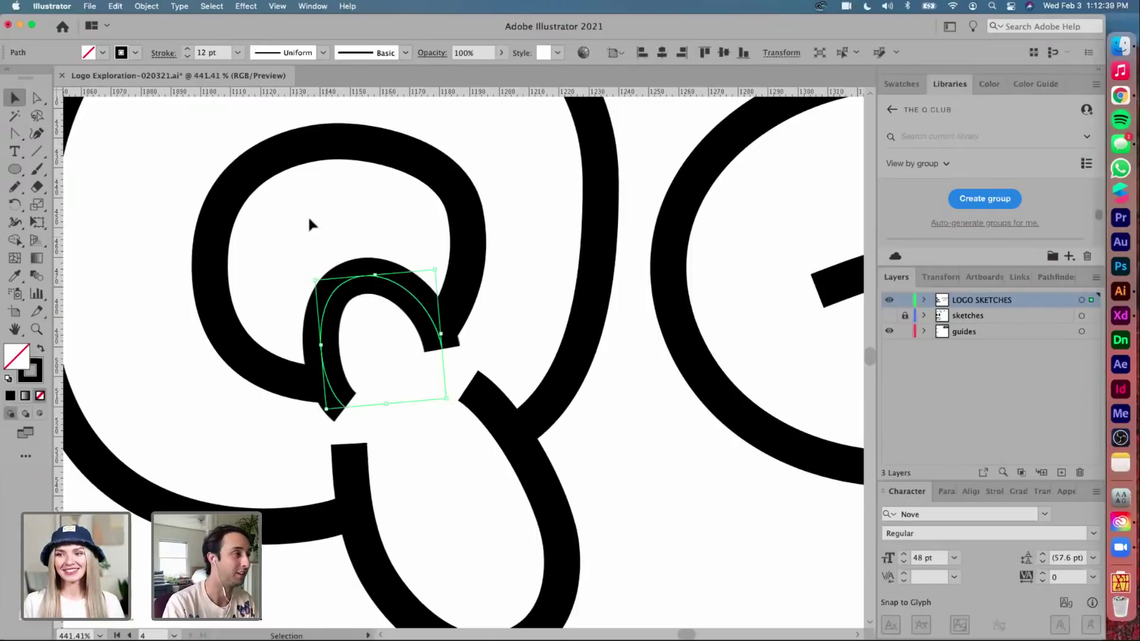
click(305, 217)
Lower both open ends of the Q's tail, and raise the arch's two end anchors to meet the counter's ends
scroll(305, 219, down, 4)
key(a)
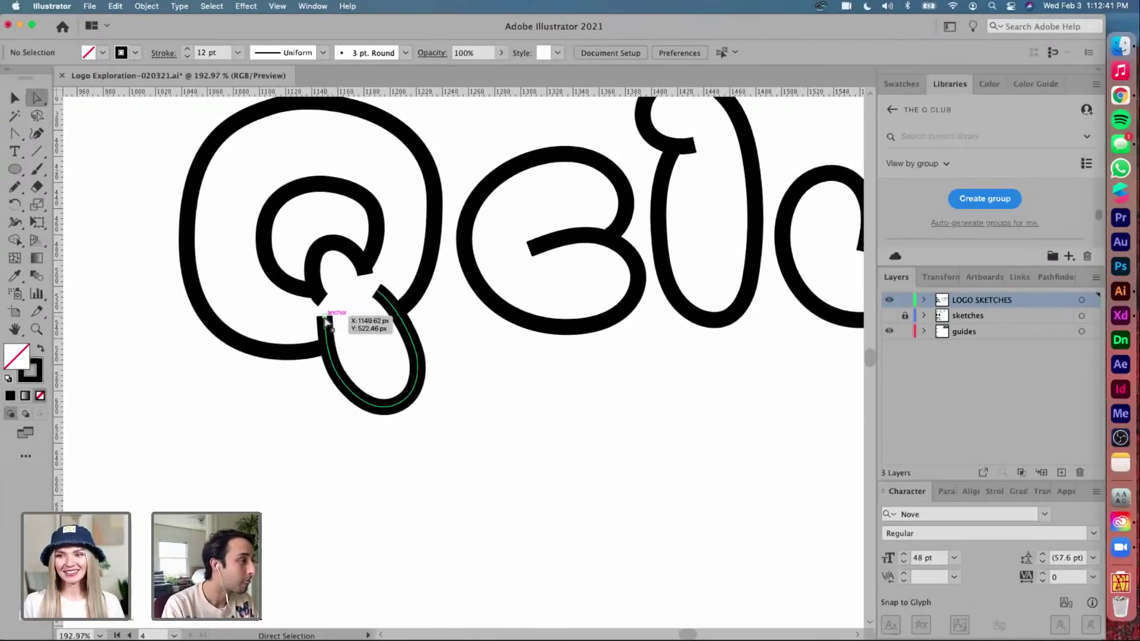
click(324, 317)
drag(326, 323, 328, 332)
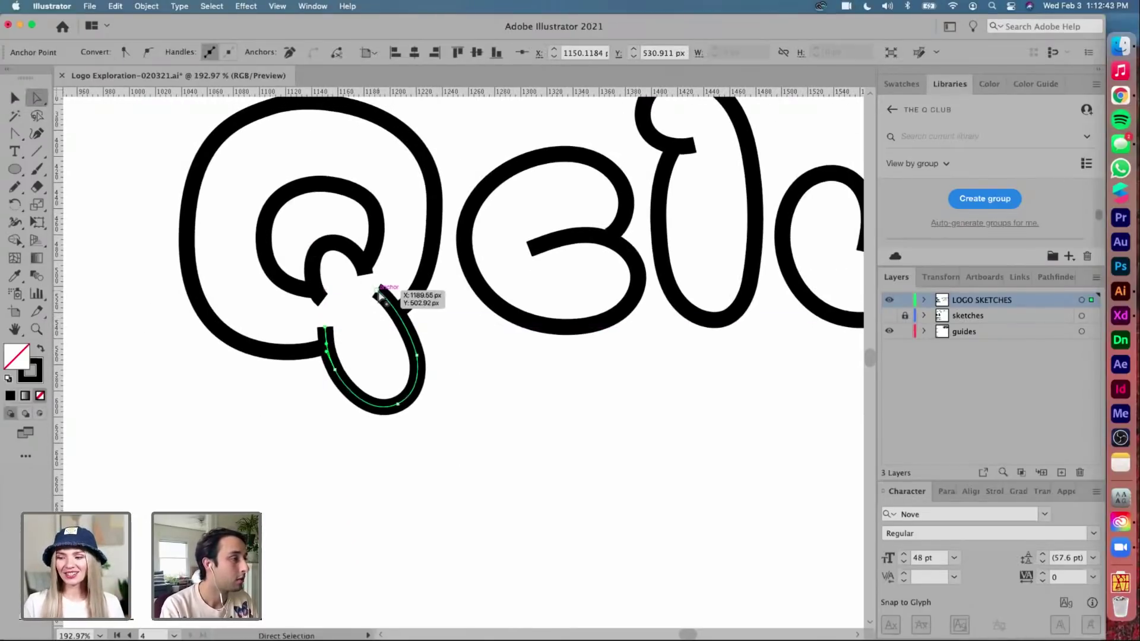
drag(377, 296, 383, 304)
scroll(355, 296, up, 5)
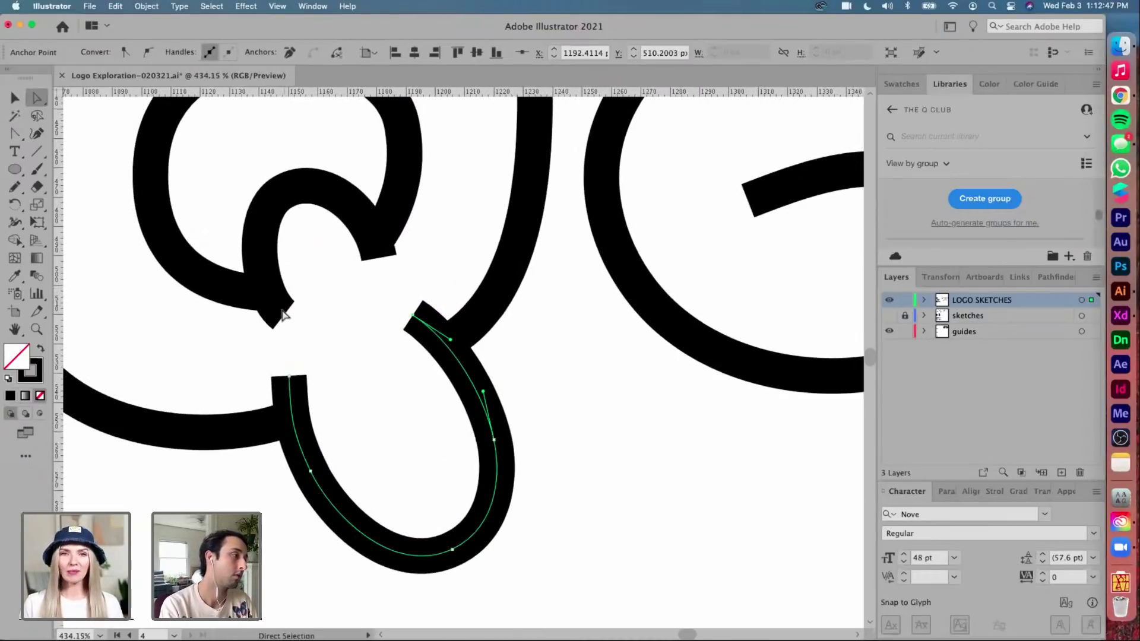
drag(286, 317, 289, 303)
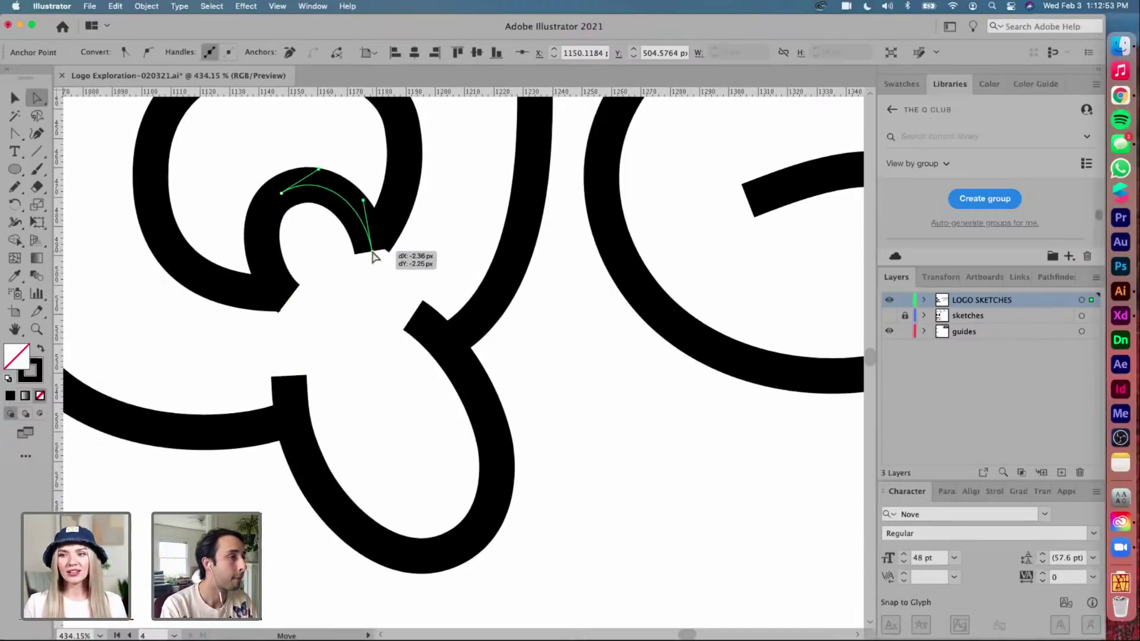
Apply round caps to all strokes of the bubble-letter Qclub wordmark
scroll(379, 261, down, 10)
mouse_move(277, 173)
mouse_down()
mouse_move(427, 270)
mouse_move(705, 310)
mouse_up()
click(155, 57)
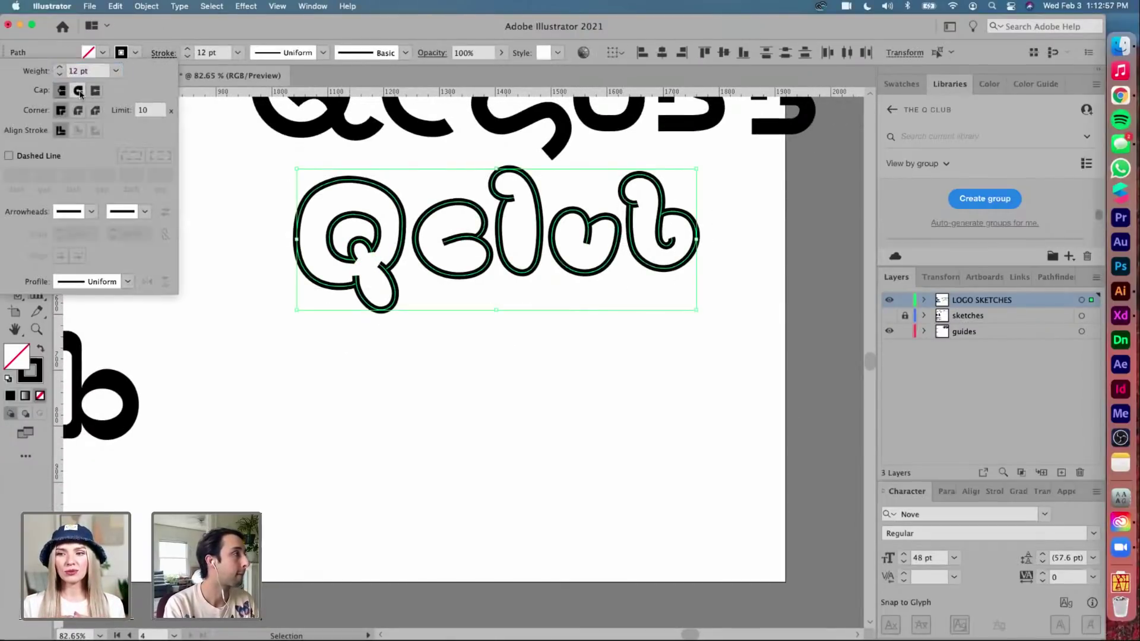
click(470, 347)
scroll(469, 348, up, 3)
scroll(469, 347, right, 2)
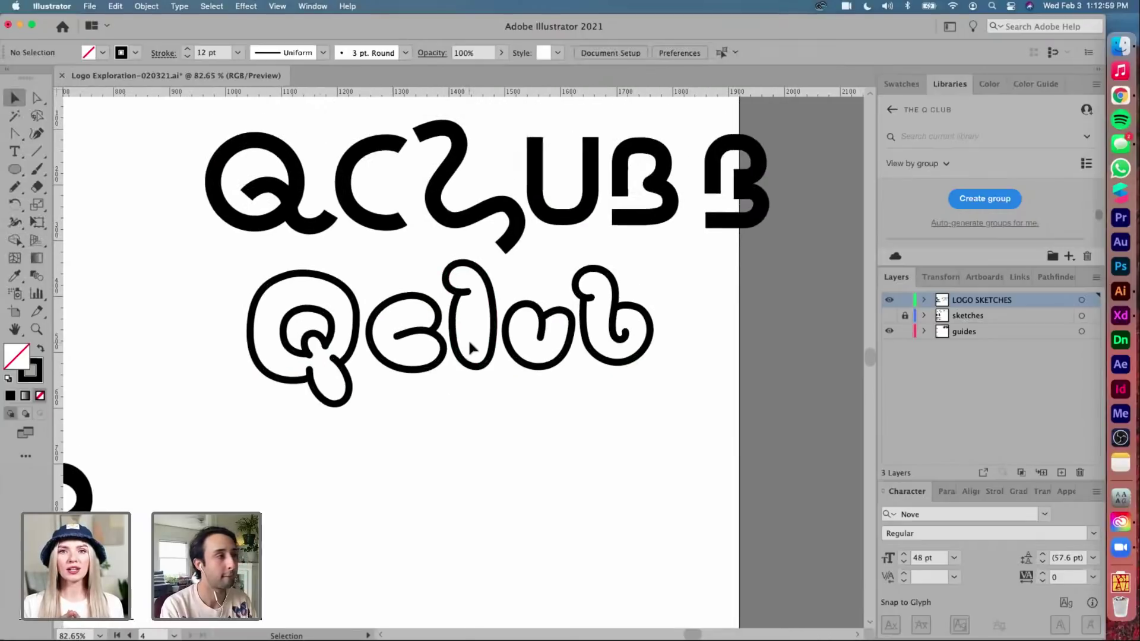
click(649, 355)
drag(628, 310, 629, 335)
key(super+z)
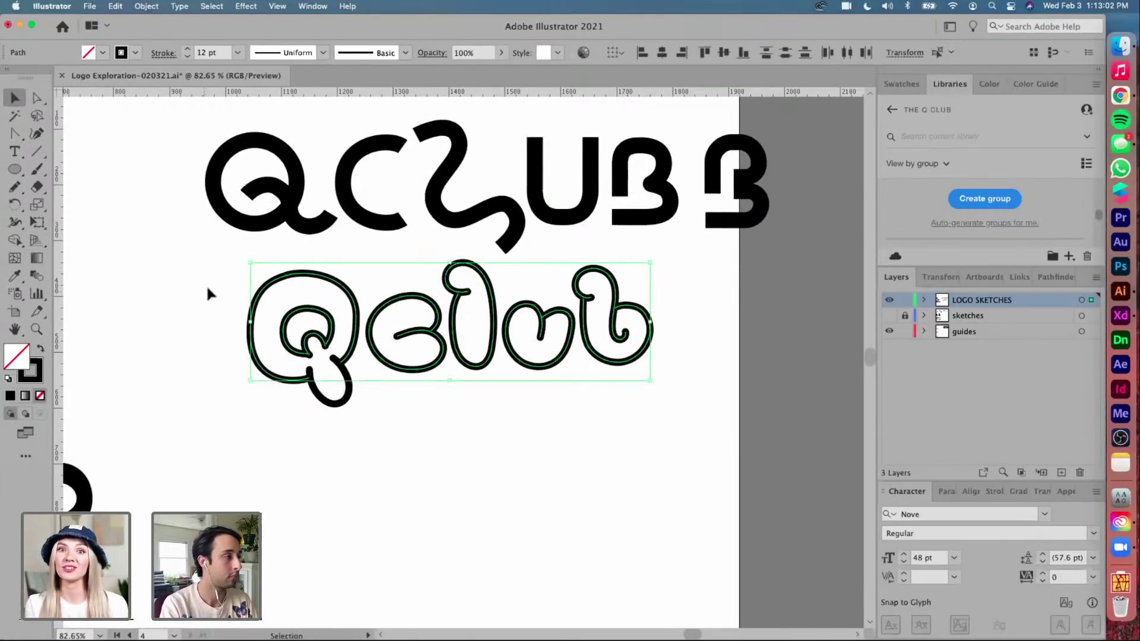
Move the whole bubble-letter Qclub, including the Q's tail, slightly down to widen the gap below the upper wordmark
click(355, 406)
click(419, 366)
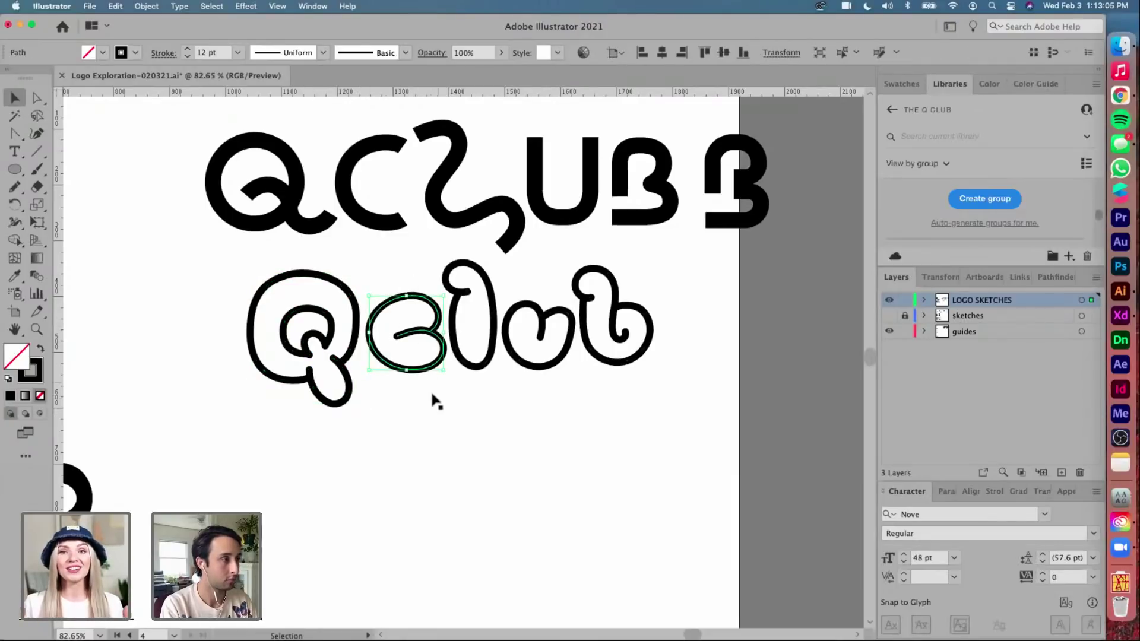
click(462, 301)
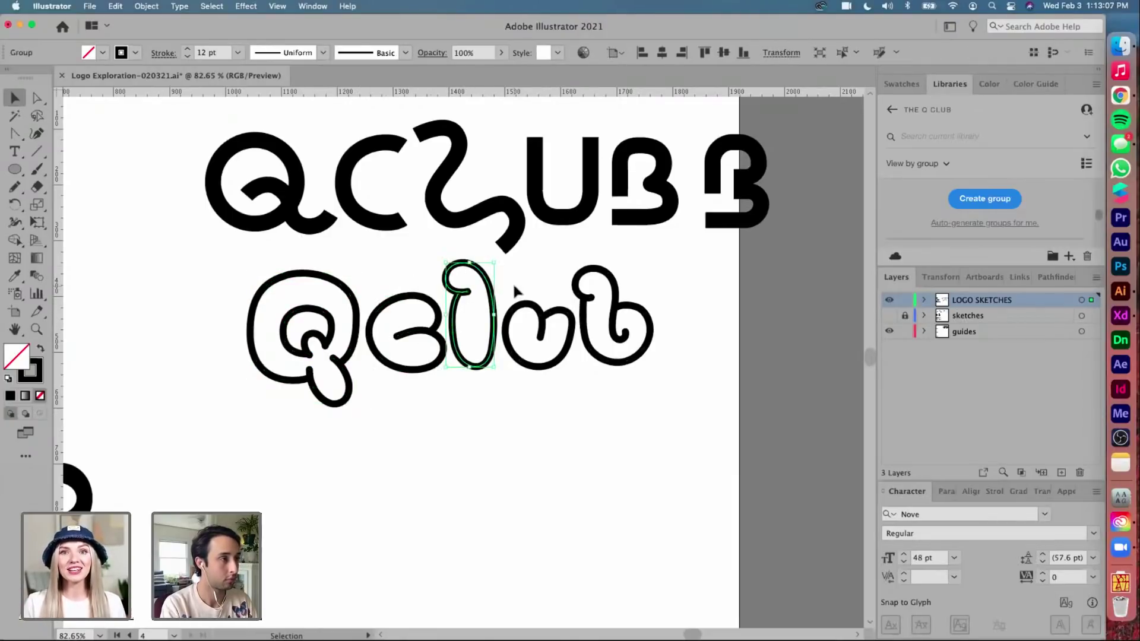
drag(561, 264, 231, 391)
click(650, 312)
drag(455, 318, 452, 337)
click(668, 320)
Even out the letter spacing of Qclub by nudging the l, u and b progressively to the right
drag(671, 288, 465, 399)
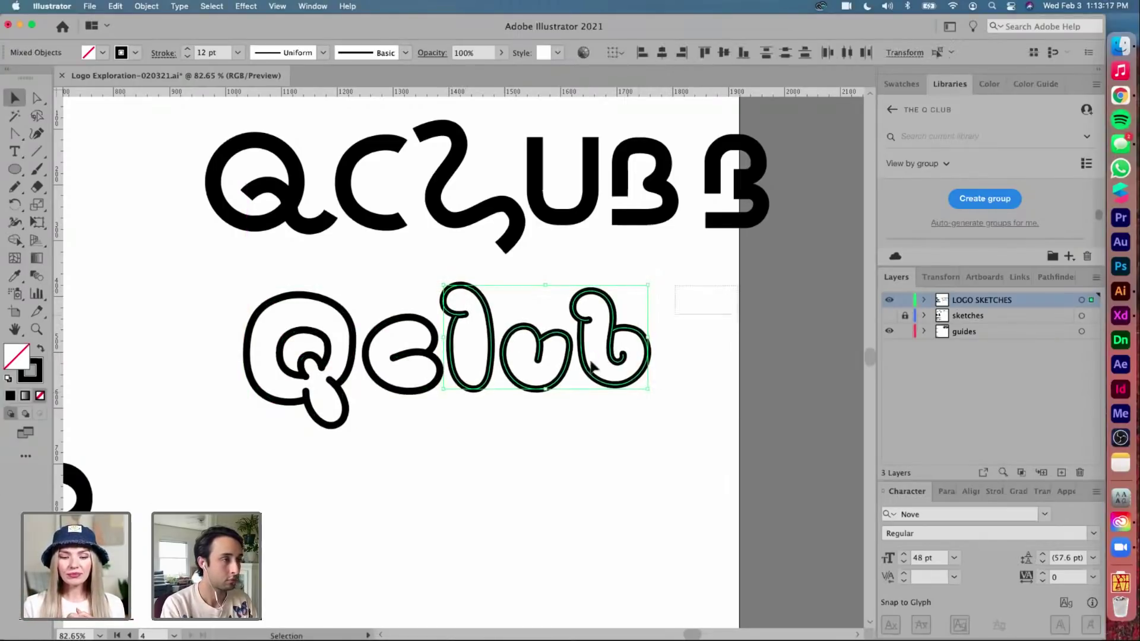
shift+click(476, 383)
key(Right)
key(Right)
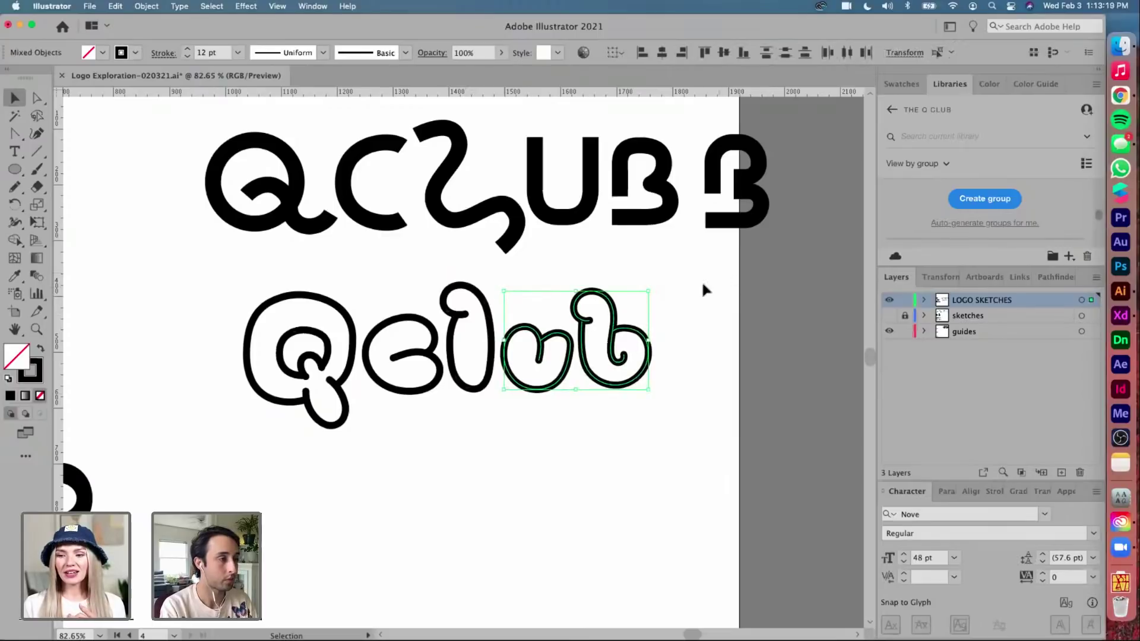
click(587, 379)
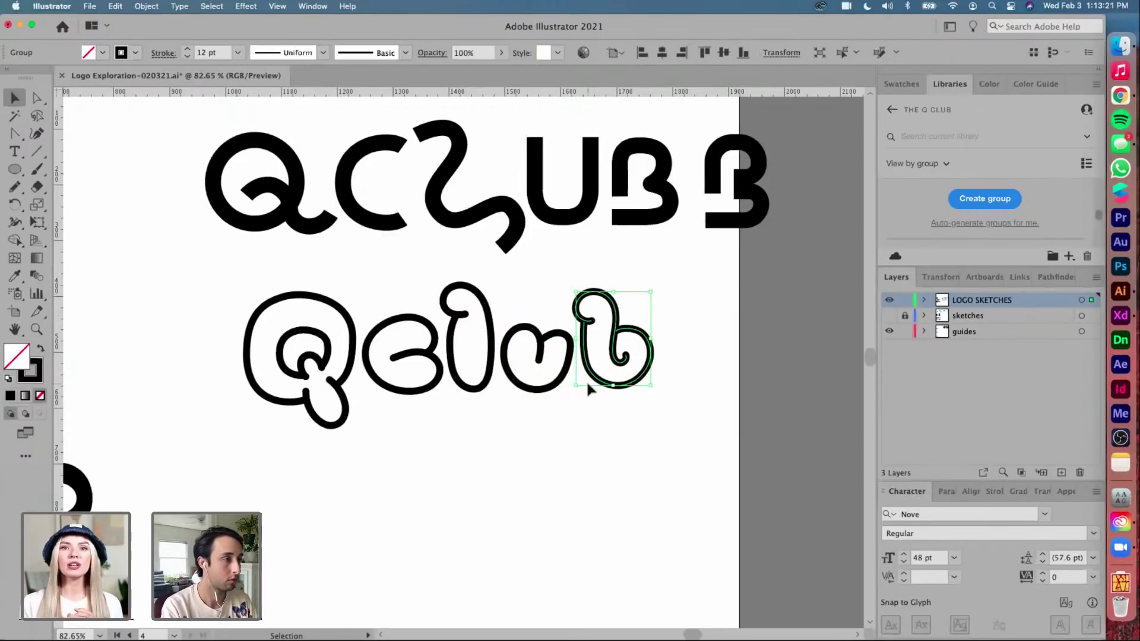
click(670, 318)
Move the Q, C, L, U and first B of the upper 28 pt wordmark together to the left, without the spare last B
scroll(670, 318, down, 5)
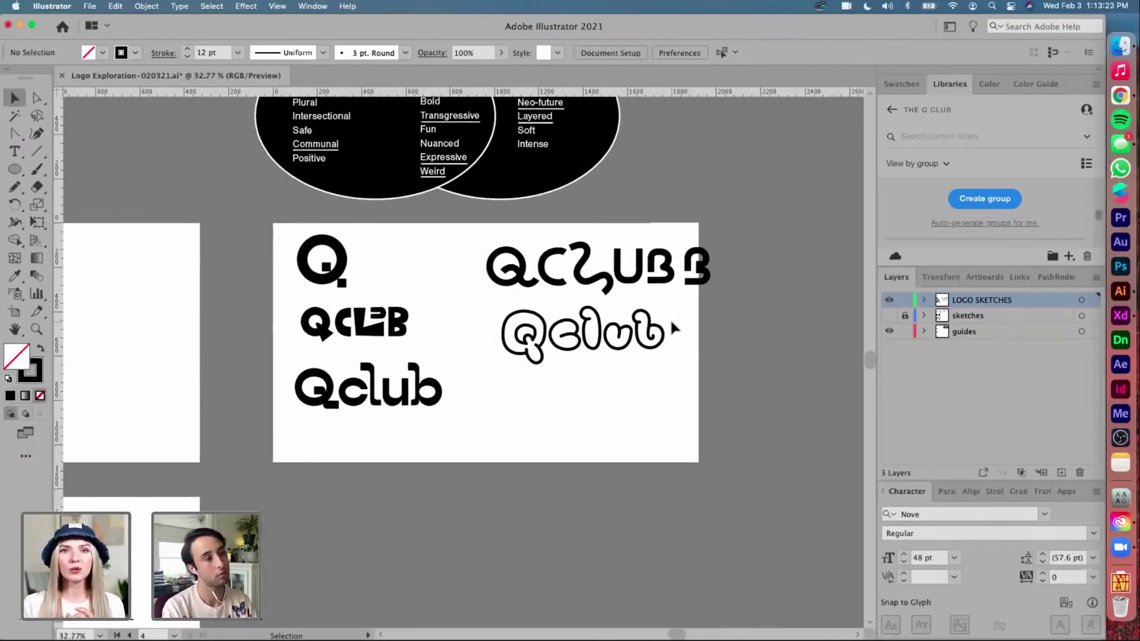
scroll(669, 319, up, 4)
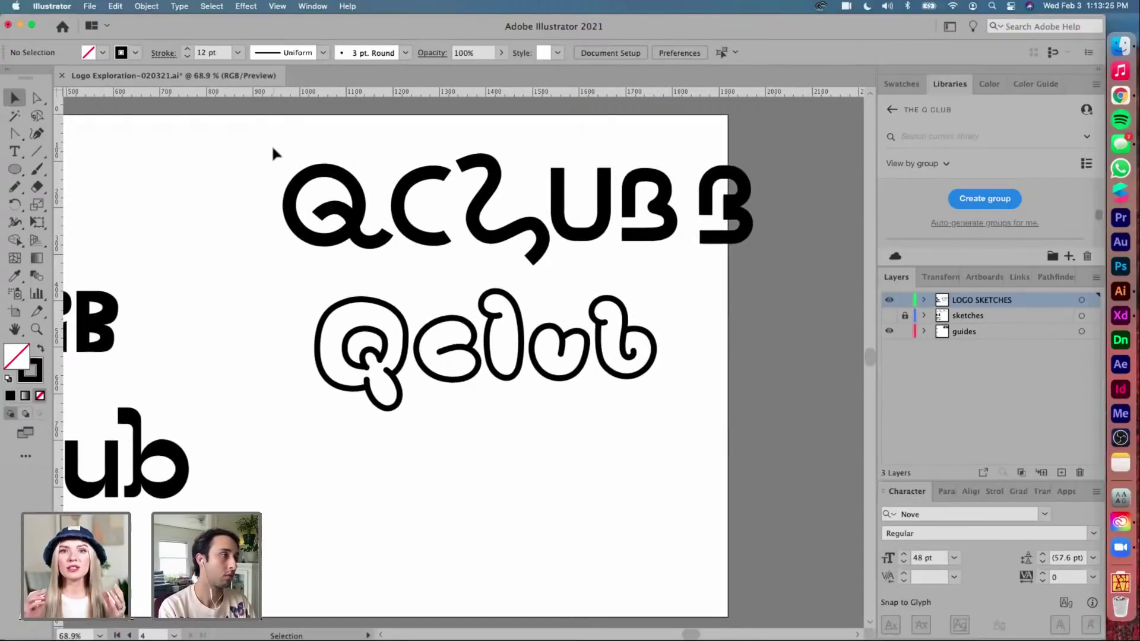
drag(273, 153, 627, 265)
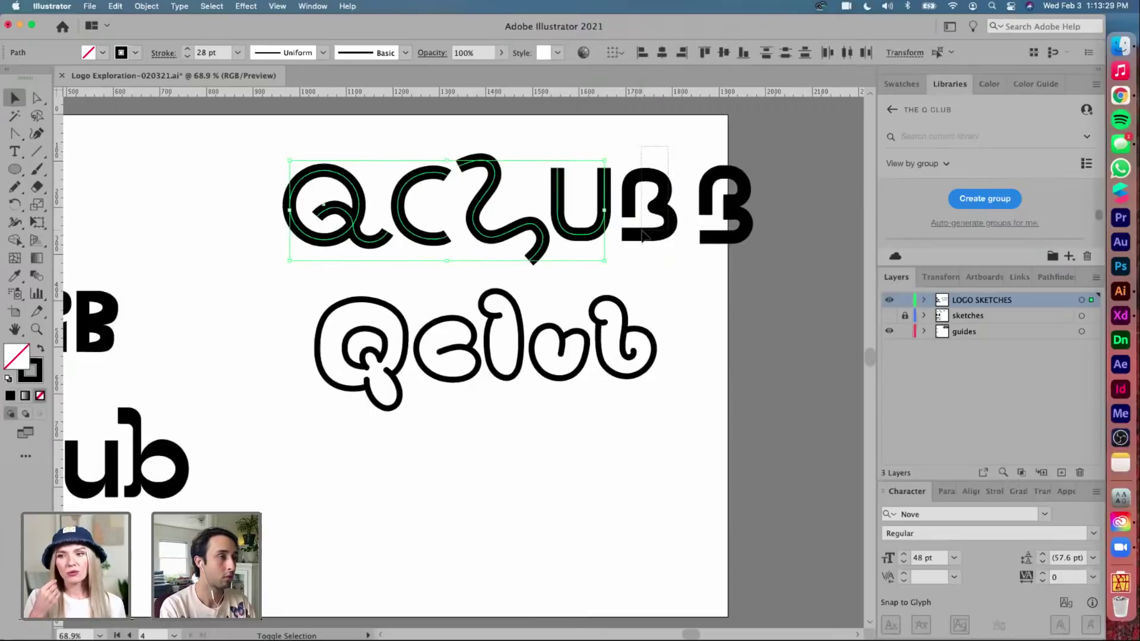
shift+click(653, 190)
drag(650, 178, 633, 179)
scroll(632, 179, left, 5)
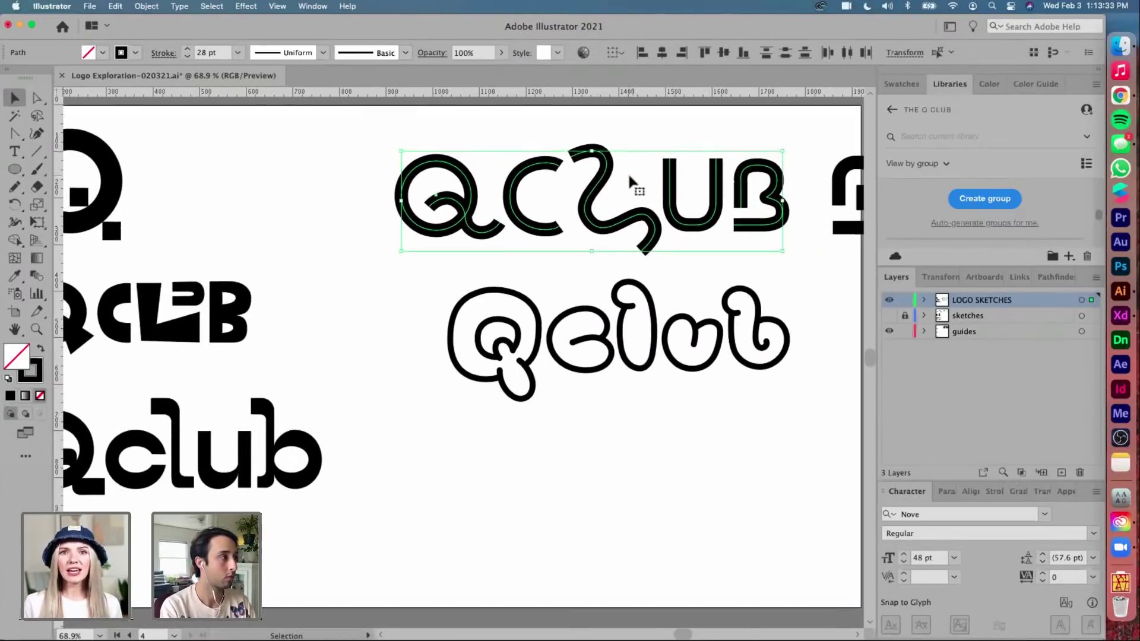
Deselect the upper wordmark and show the sketches layer beneath the artwork
scroll(630, 181, left, 5)
scroll(630, 181, right, 5)
click(606, 265)
scroll(606, 265, down, 3)
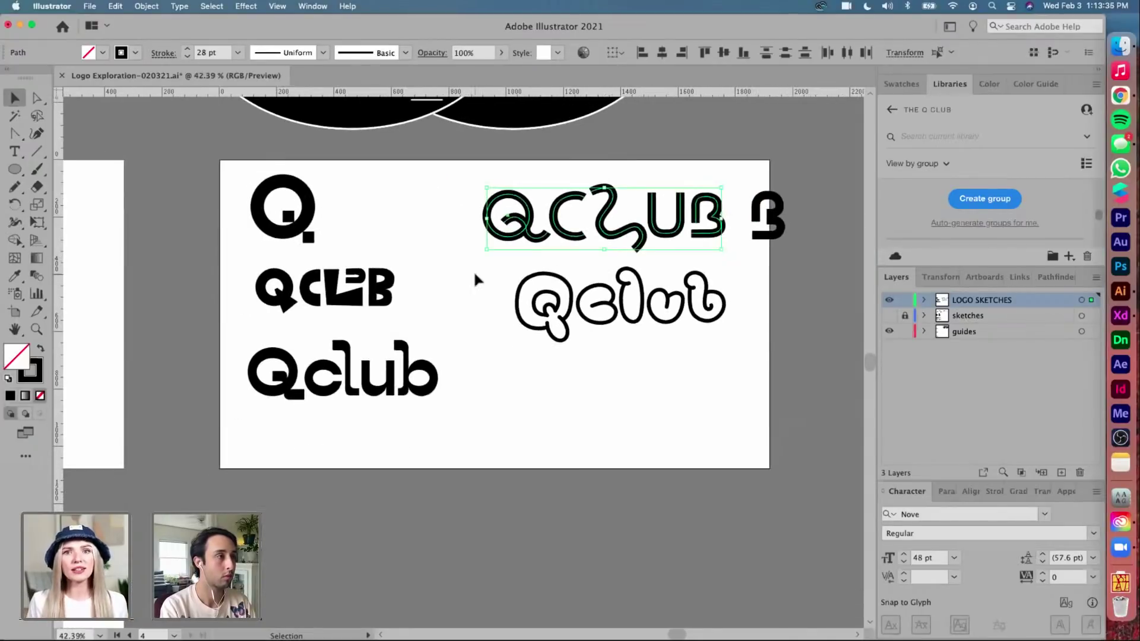
click(890, 316)
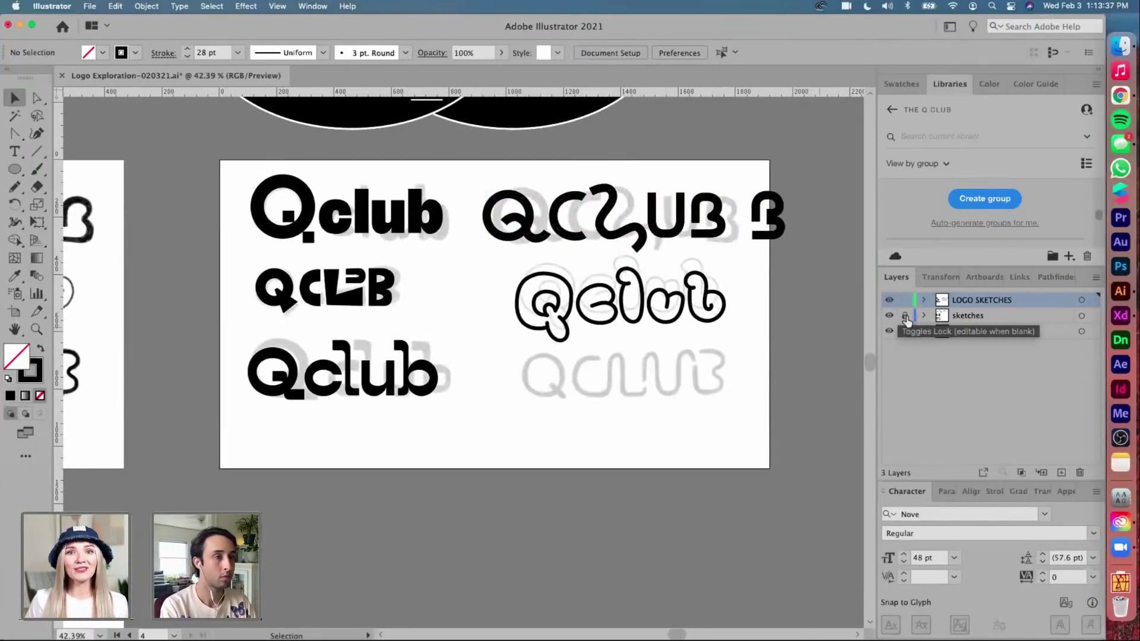
Move the solid black "club" lettering beside the heavy Q from the sketches layer to LOGO SKETCHES in place, and lock the sketches layer
click(347, 230)
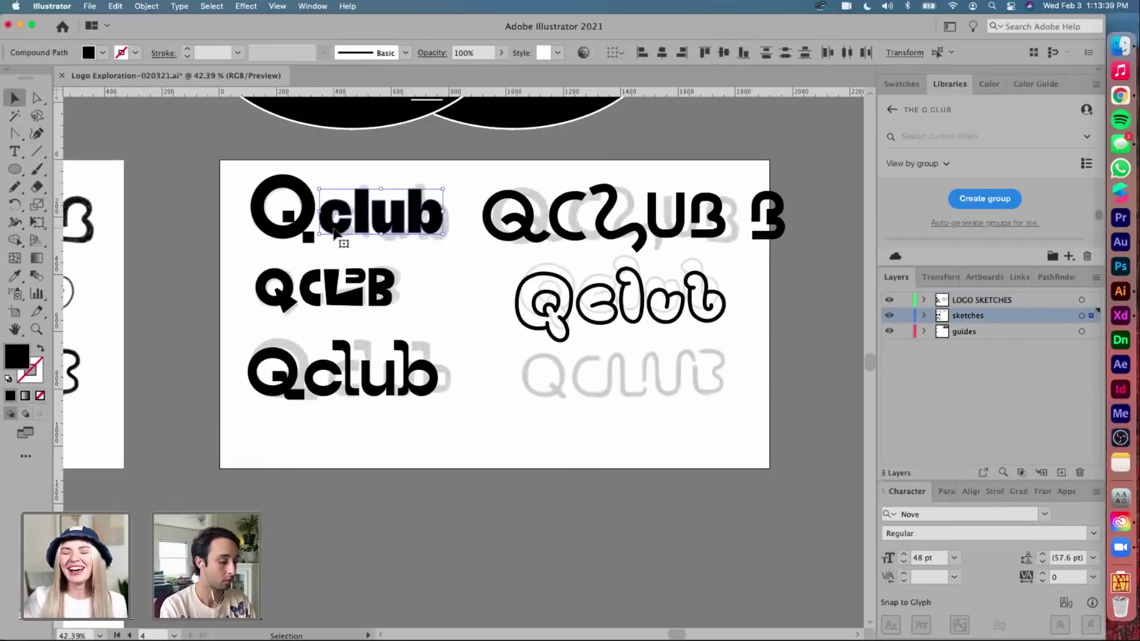
click(1002, 302)
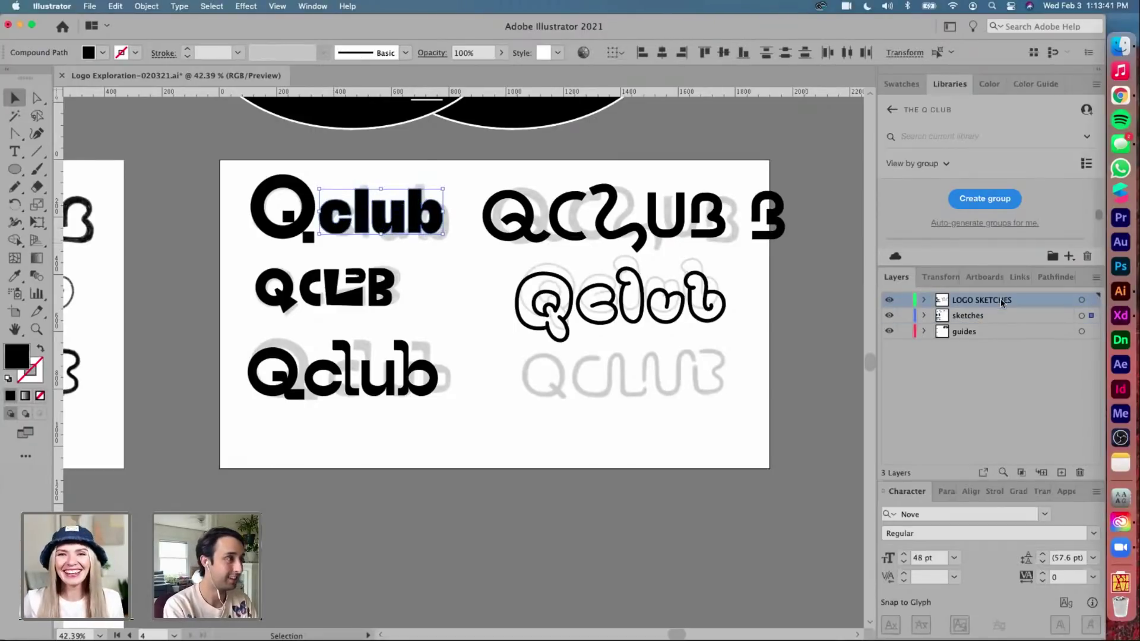
key(super+x)
key(super+f)
click(997, 315)
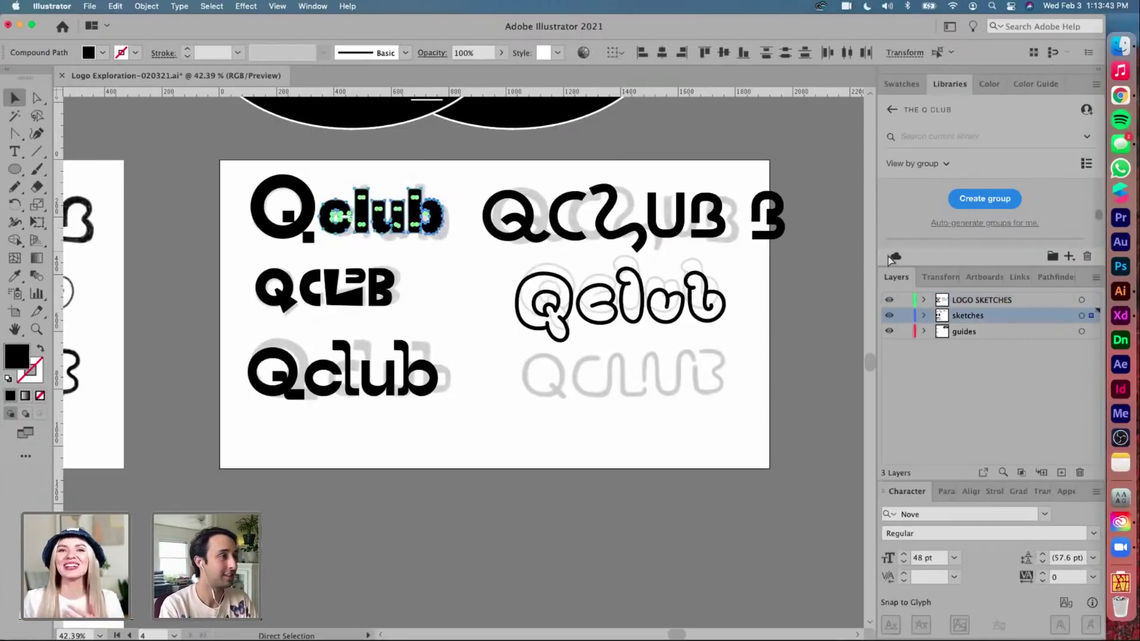
key(Delete)
click(993, 301)
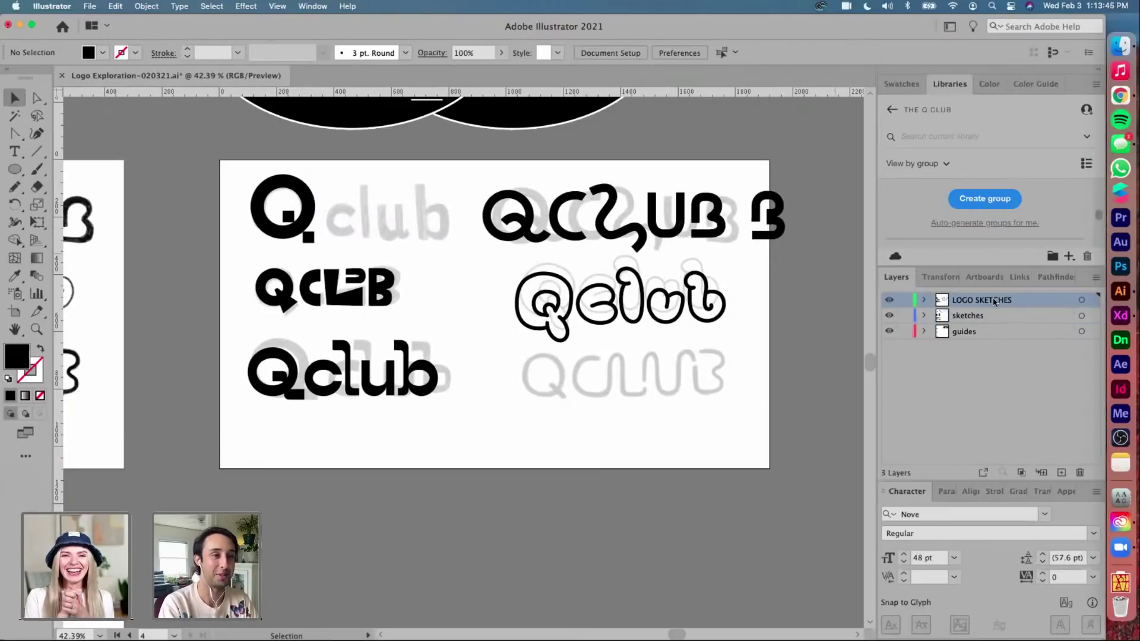
key(super+f)
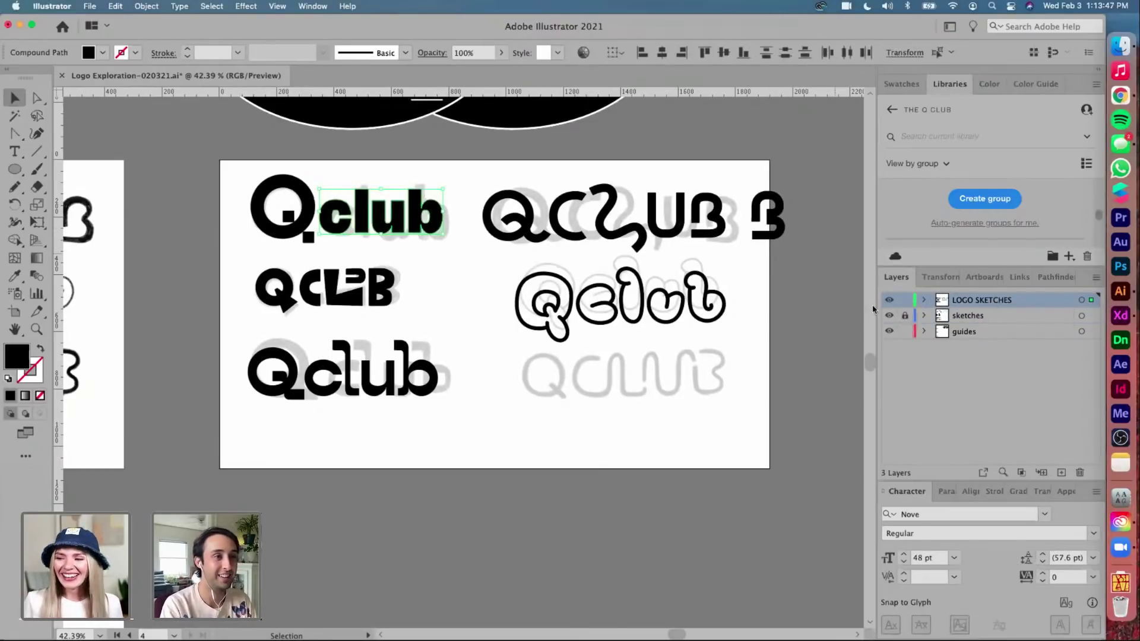
Compare the vector wordmarks with the sketches layer hidden and shown
scroll(638, 240, up, 5)
click(502, 272)
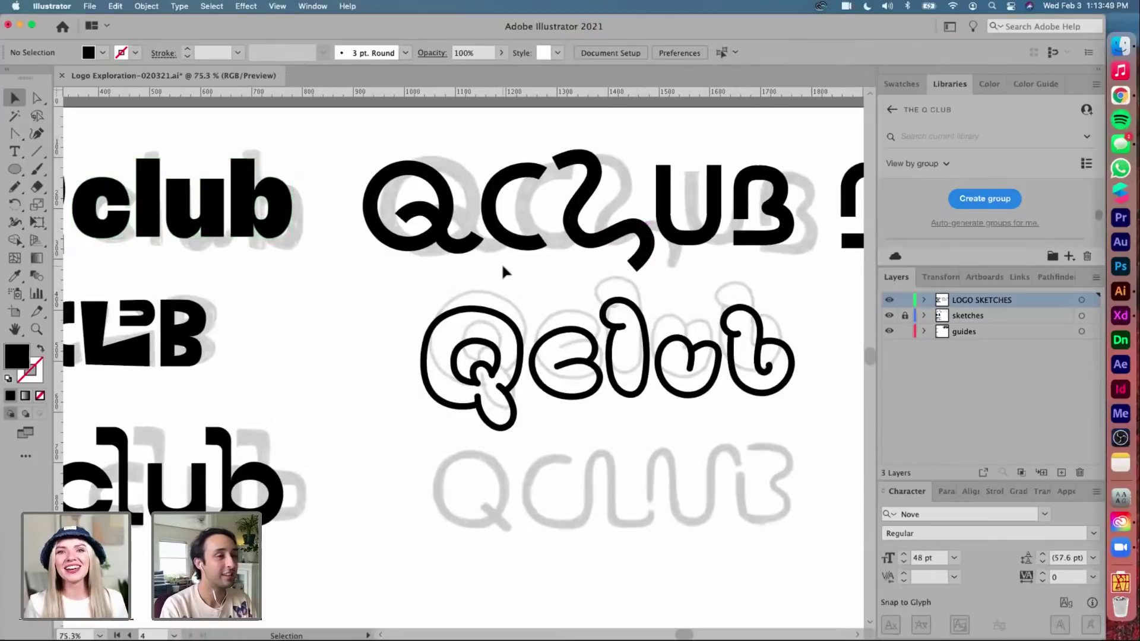
scroll(502, 271, right, 2)
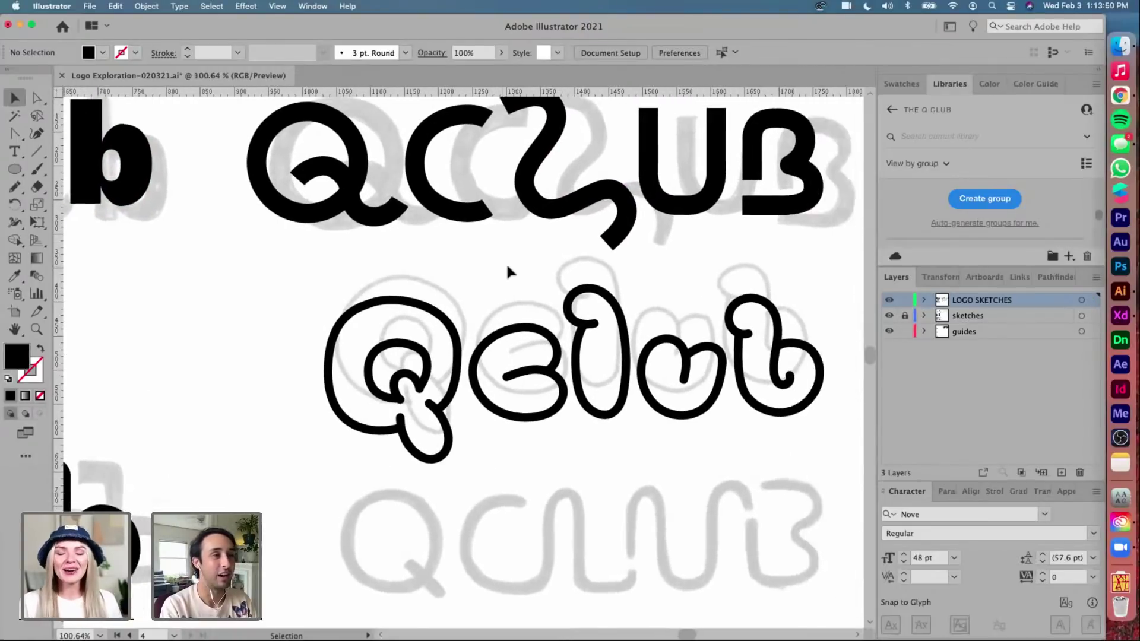
click(888, 315)
scroll(765, 278, down, 3)
scroll(765, 279, right, 3)
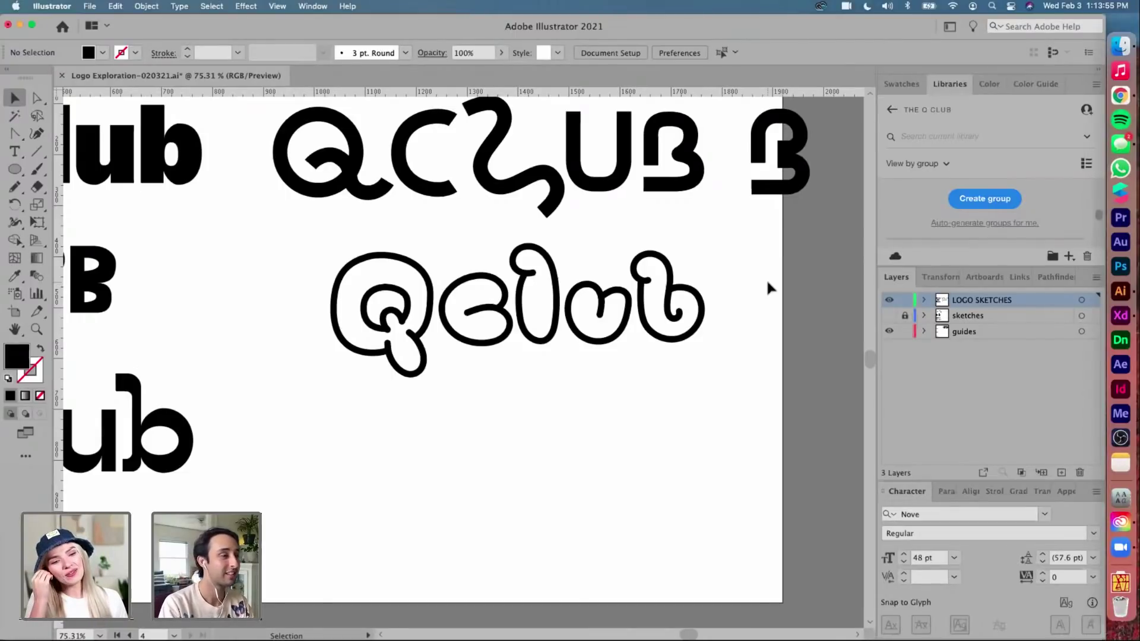
click(888, 316)
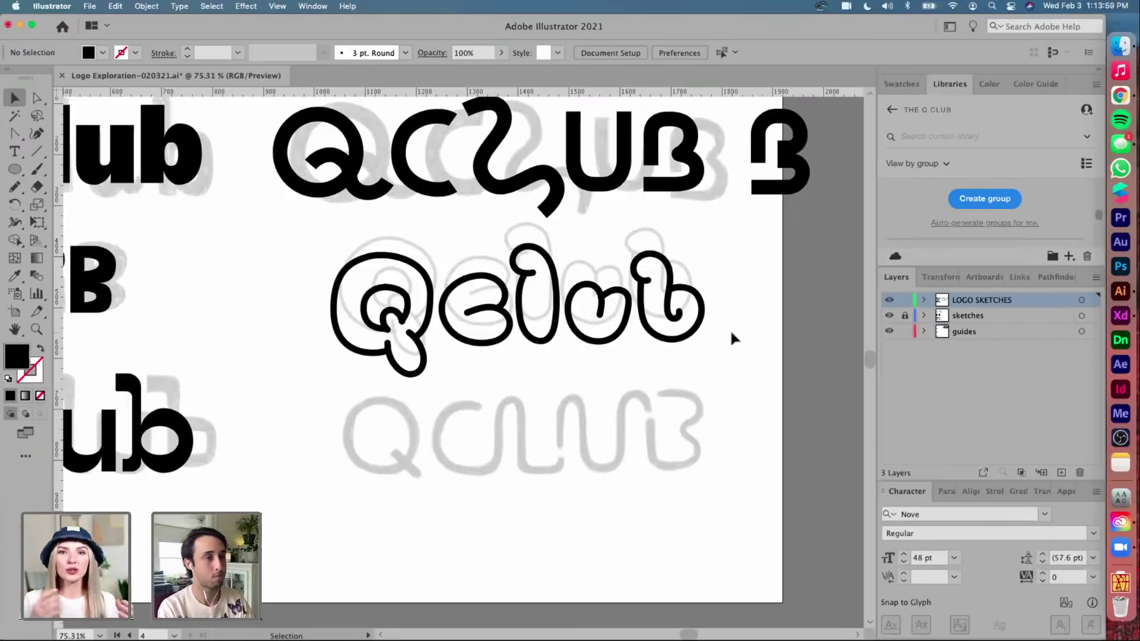
Draw an unfilled, black-stroked circle over the bowl of the lowest sketched Q and shift it slightly left to match the sketch
scroll(729, 328, left, 3)
scroll(561, 383, up, 1)
scroll(561, 388, up, 2)
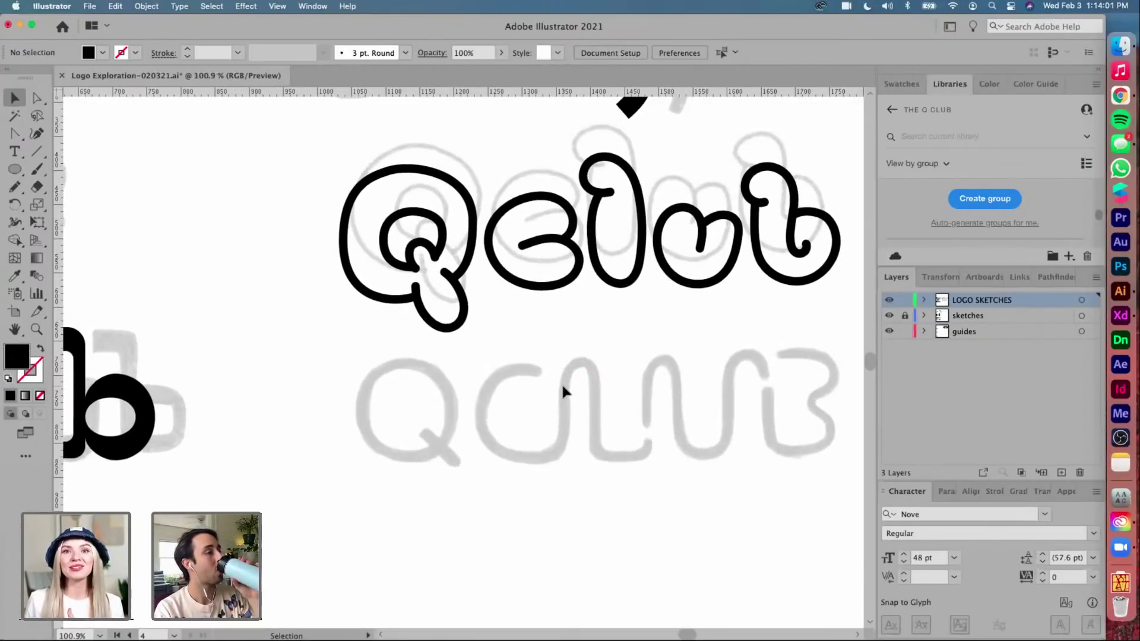
scroll(562, 385, right, 2)
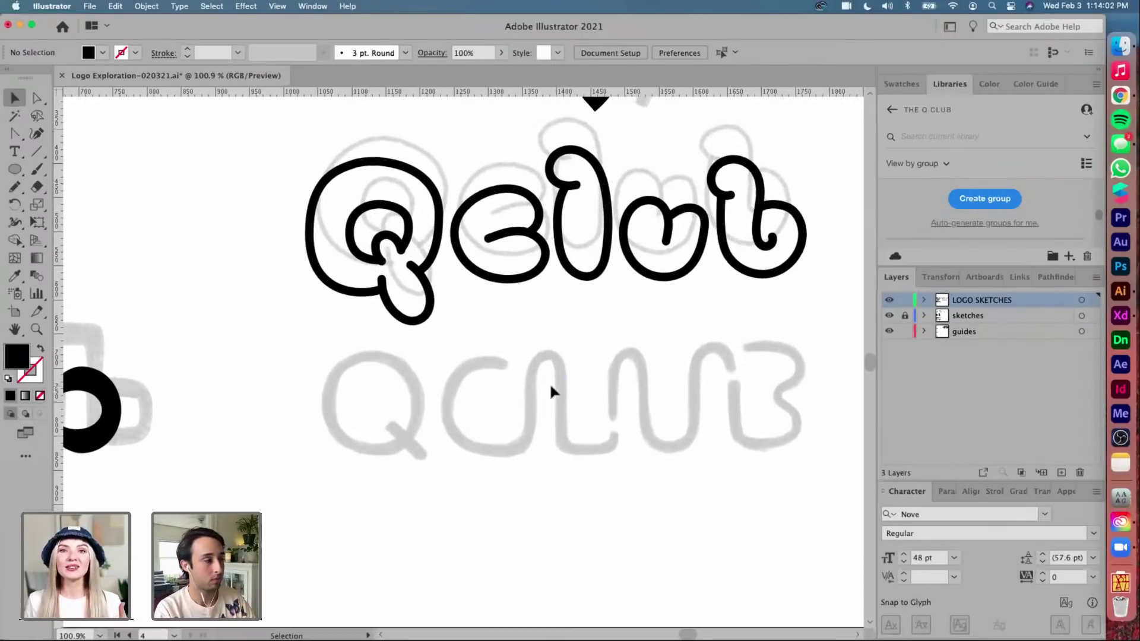
scroll(475, 387, up, 3)
scroll(475, 387, up, 2)
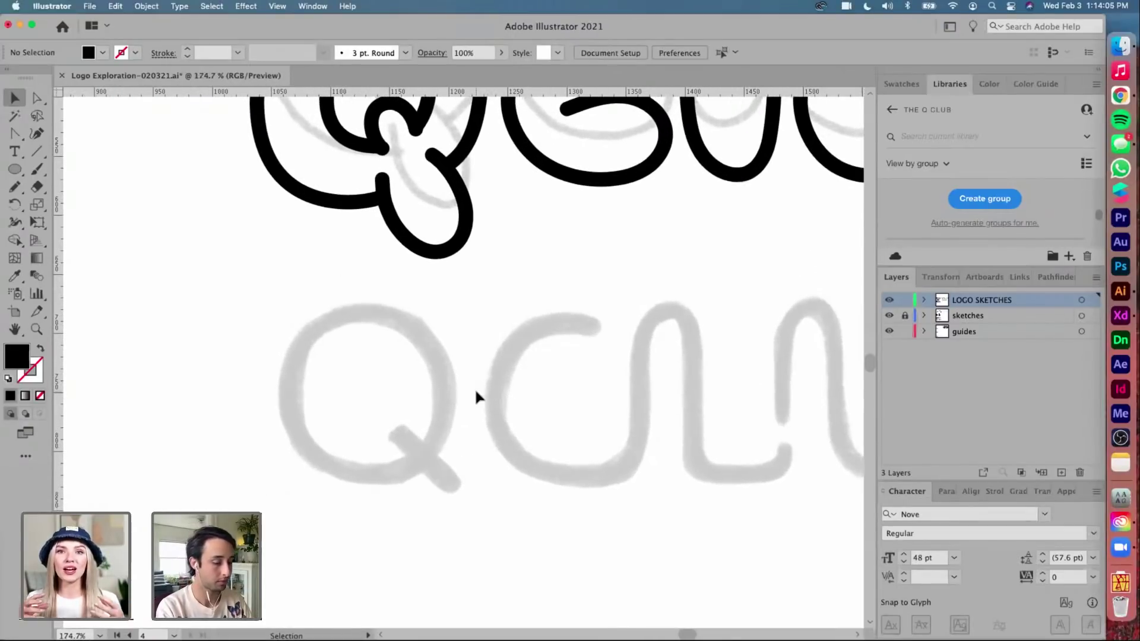
key(l)
drag(375, 394, 295, 329)
key(shift+x)
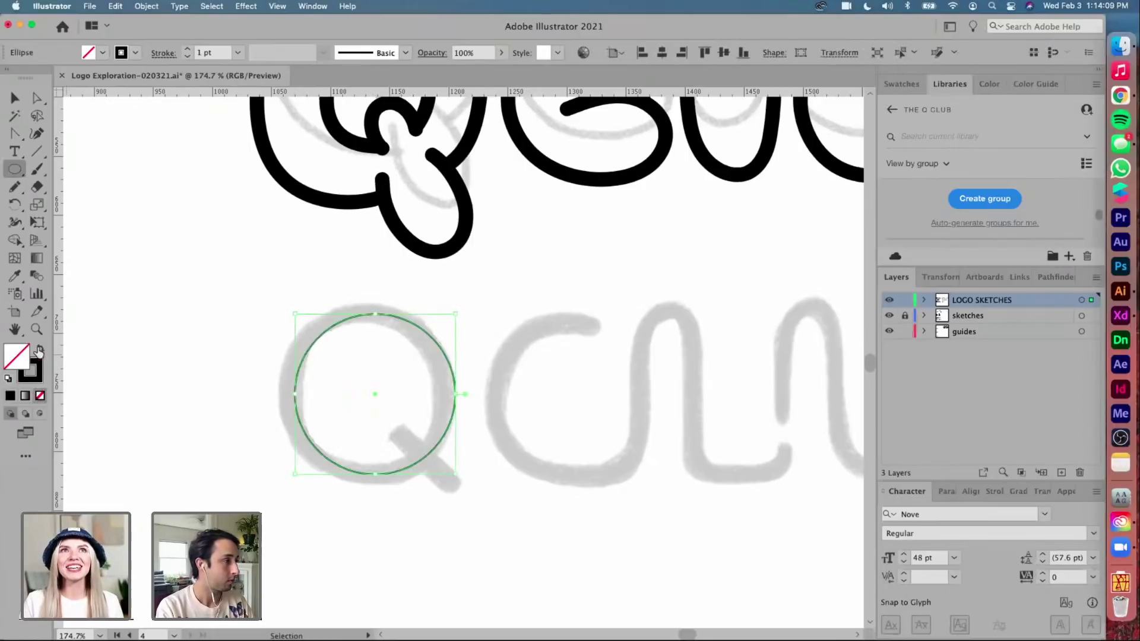
key(v)
drag(391, 323, 383, 323)
Set the Q circle's stroke weight to 18 pt and deselect it
click(187, 50)
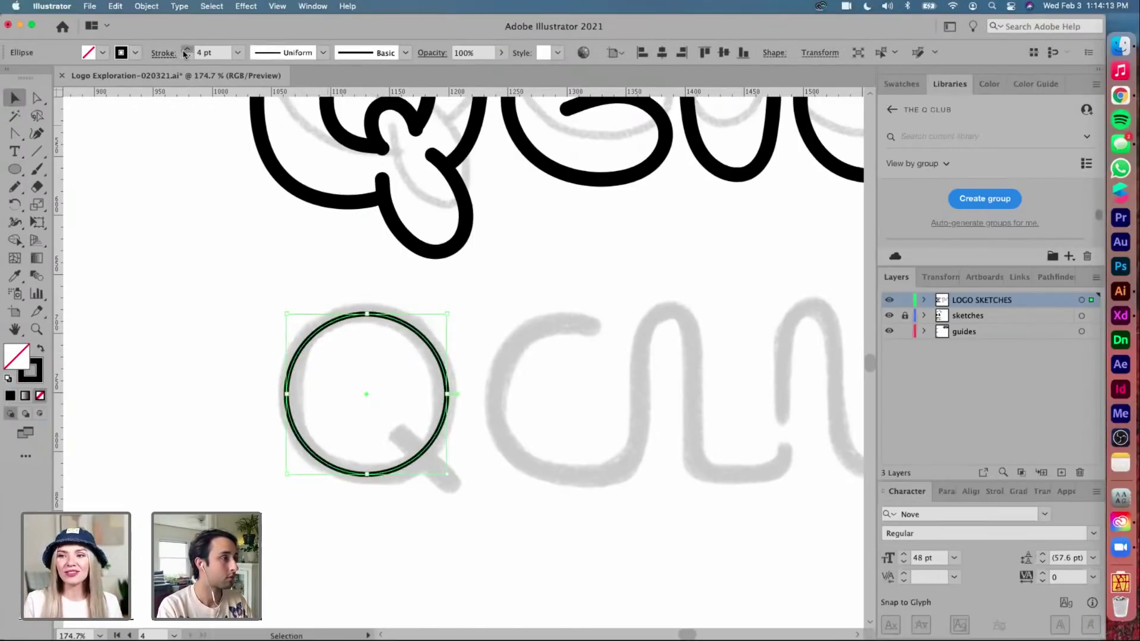
click(186, 50)
click(186, 51)
click(187, 50)
click(186, 50)
click(186, 50)
click(186, 51)
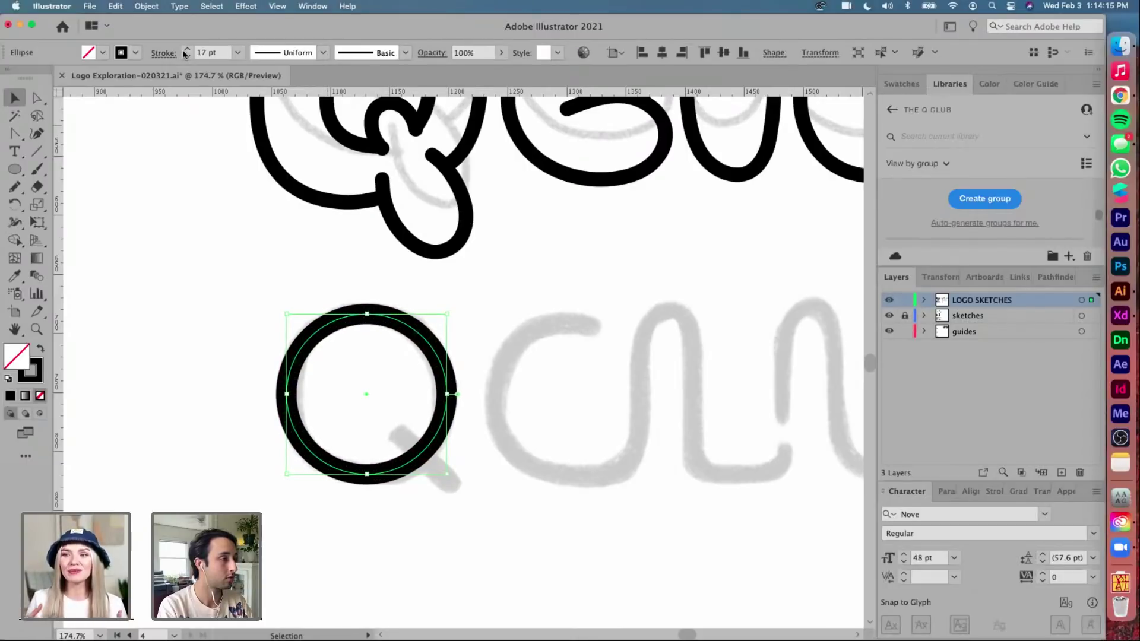
click(187, 50)
click(446, 496)
Draw the Q's straight diagonal tail across the circle's lower right with an 18 pt stroke, and nudge it slightly left
key(p)
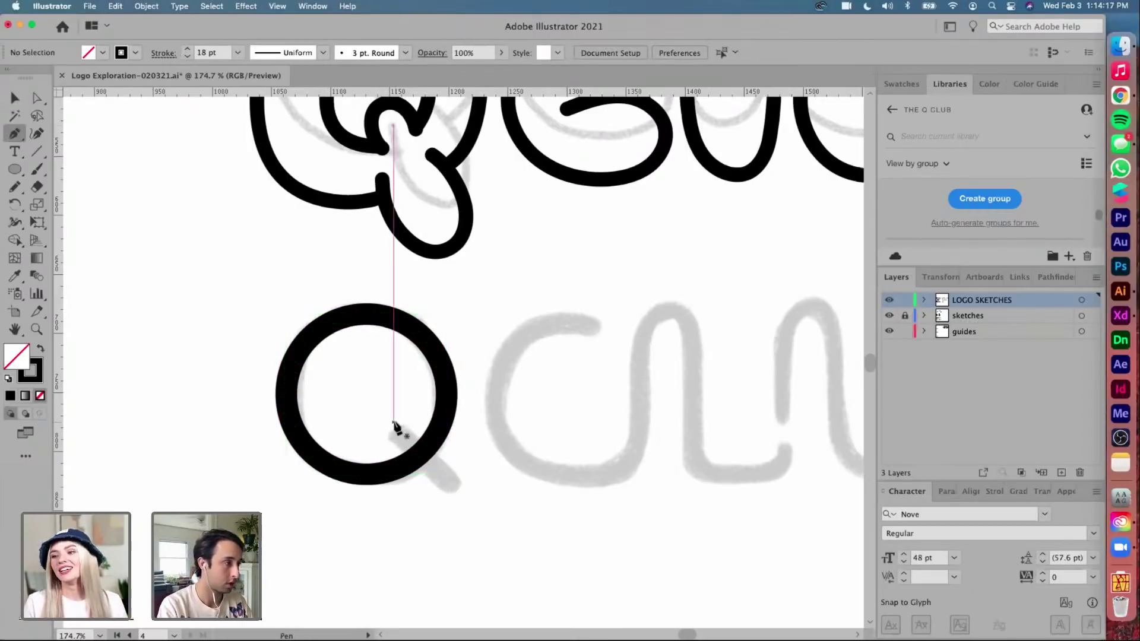
click(393, 423)
click(458, 488)
key(v)
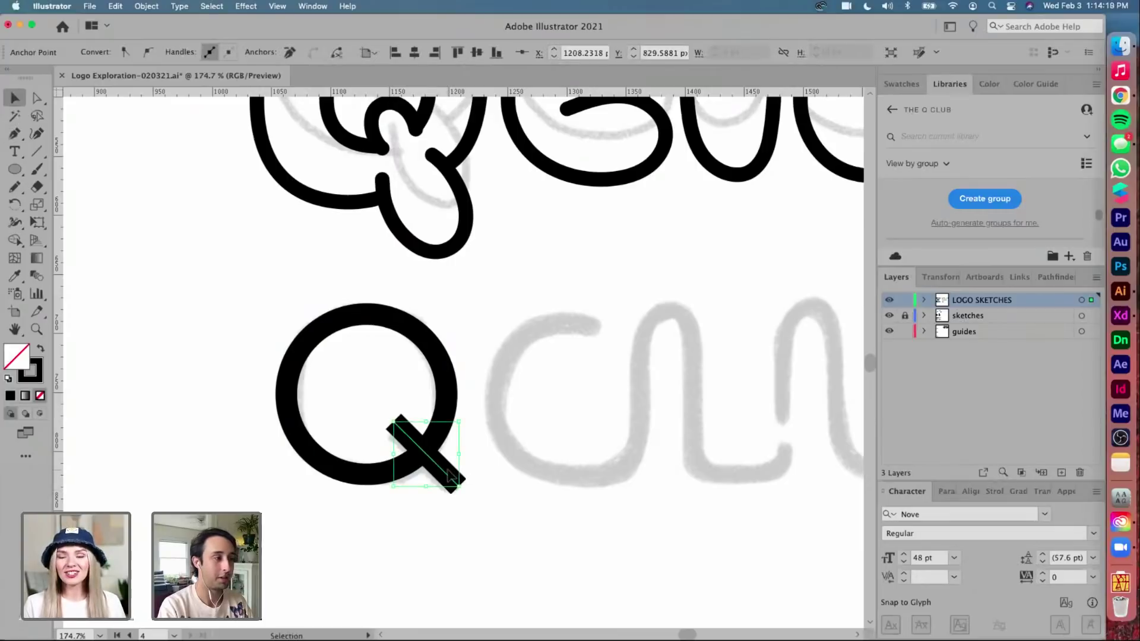
mouse_move(441, 472)
mouse_down()
mouse_move(454, 479)
mouse_move(441, 473)
mouse_up()
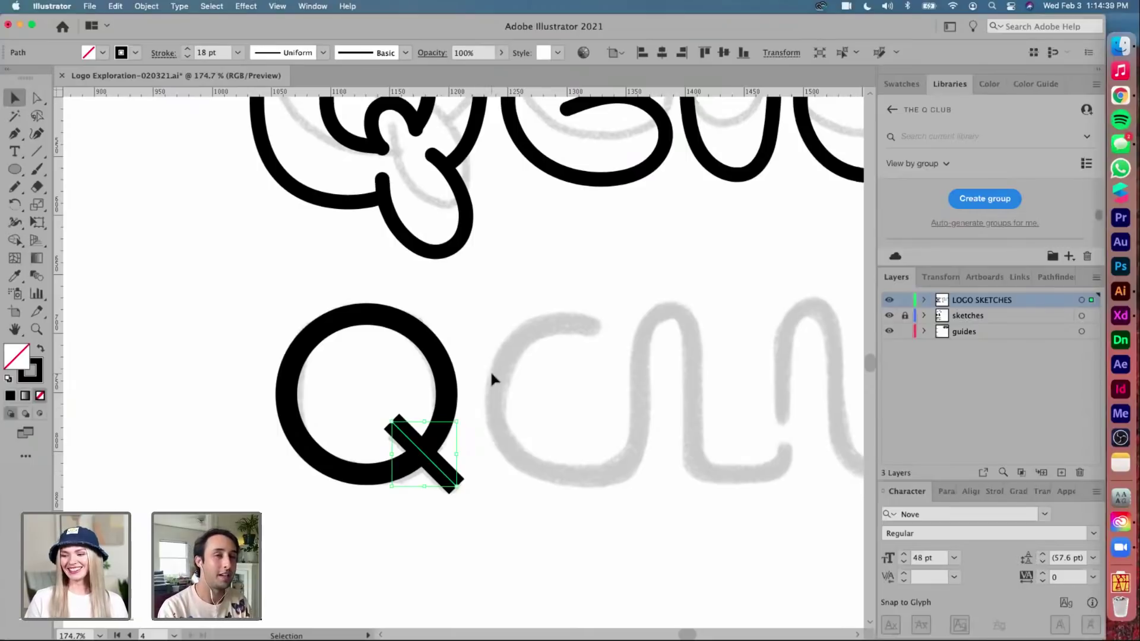
drag(491, 375, 372, 509)
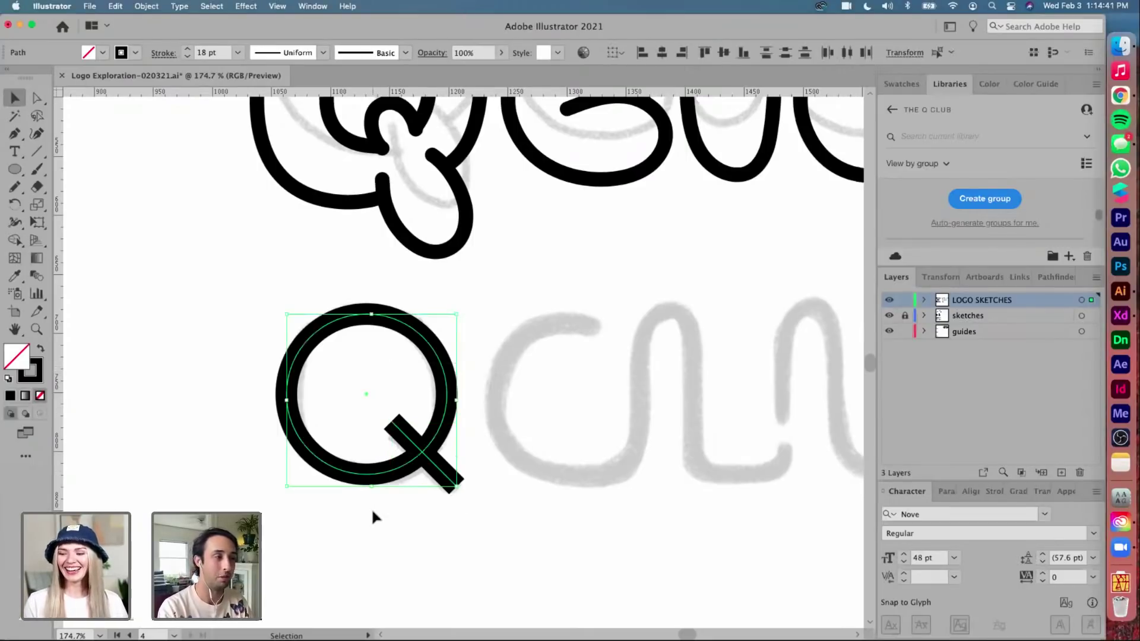
click(389, 512)
drag(523, 446, 448, 504)
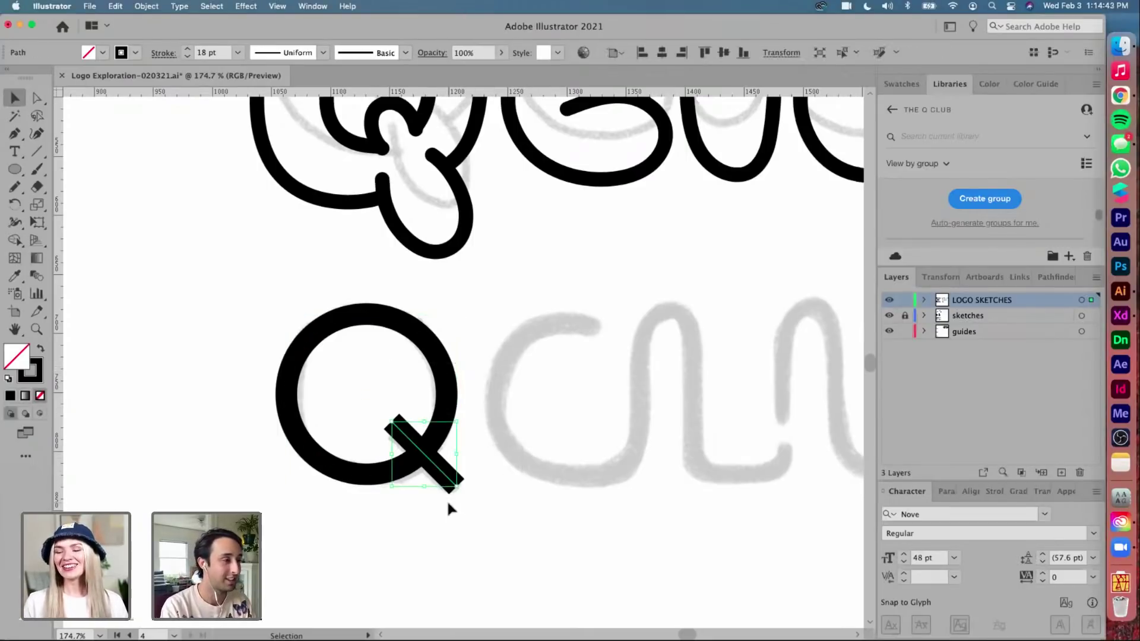
scroll(521, 411, right, 2)
right_click(523, 416)
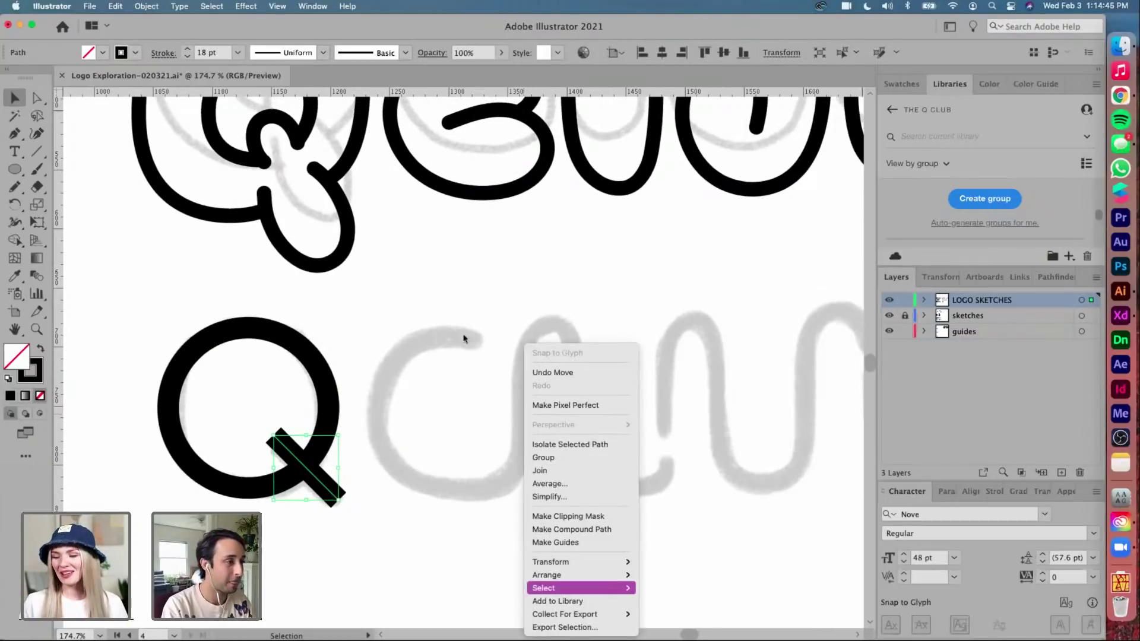
key(Escape)
key(p)
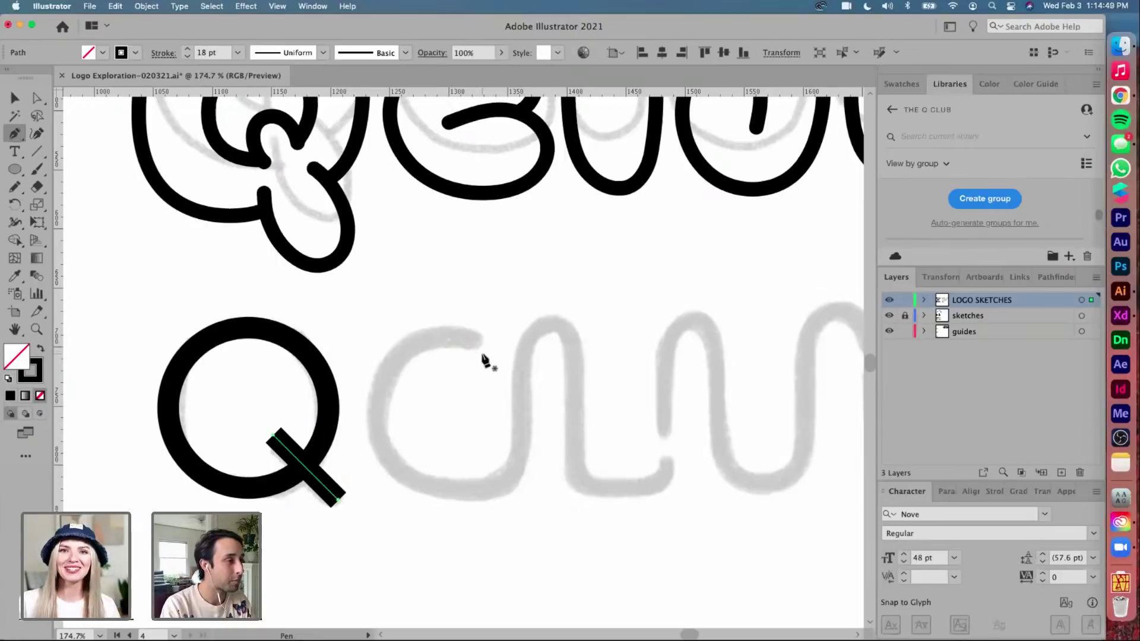
drag(482, 356, 465, 338)
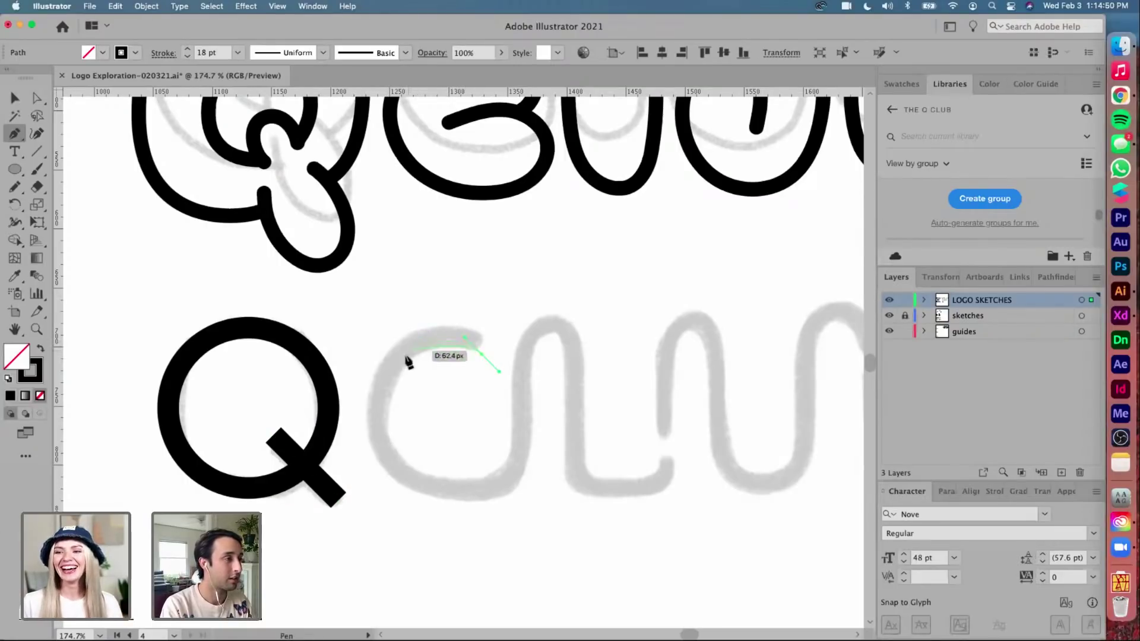
drag(377, 359, 377, 429)
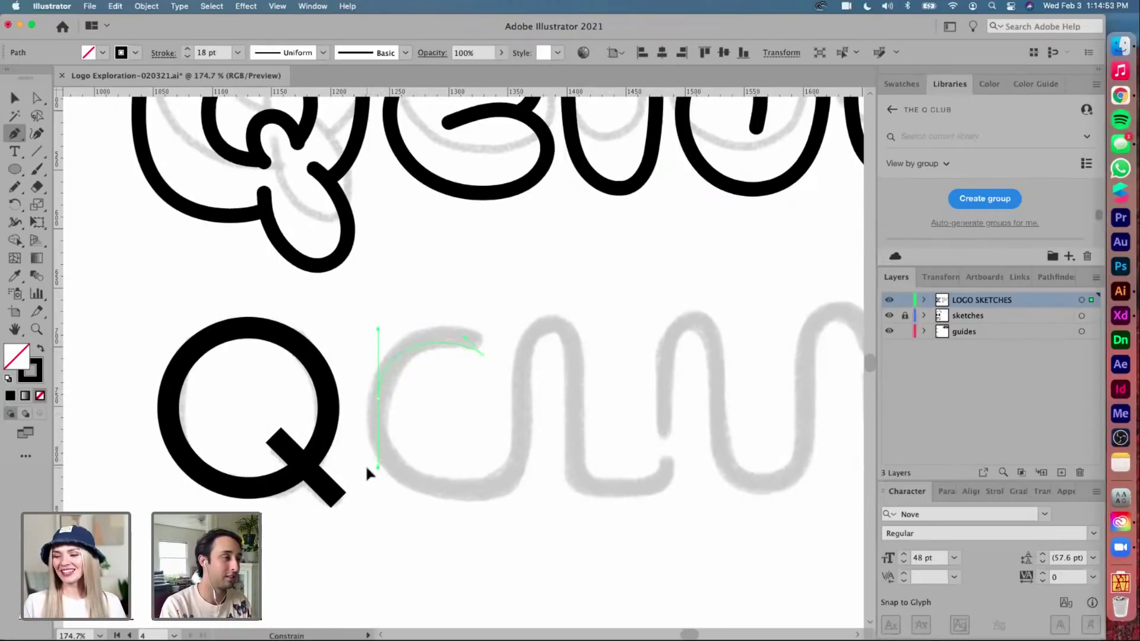
key(cmd+z)
mouse_move(465, 338)
mouse_down()
mouse_move(436, 340)
mouse_move(463, 338)
mouse_up()
key(cmd+z)
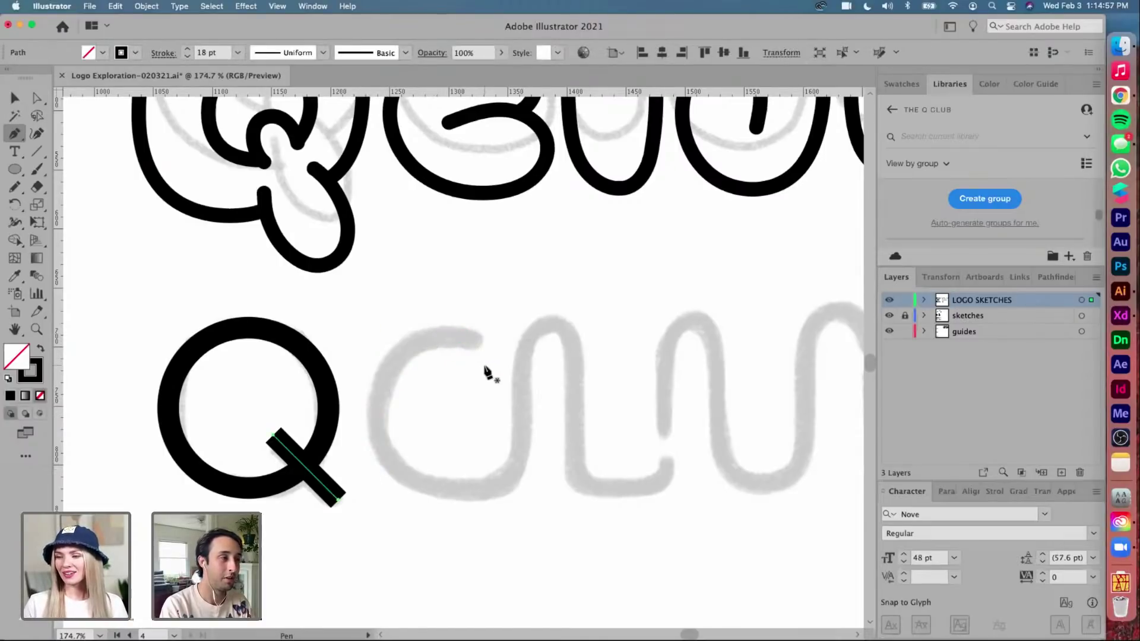
Trace the sketched C as one smooth 18 pt Pen path from its upper-right end, over the top, down the left side and along the bottom
click(483, 368)
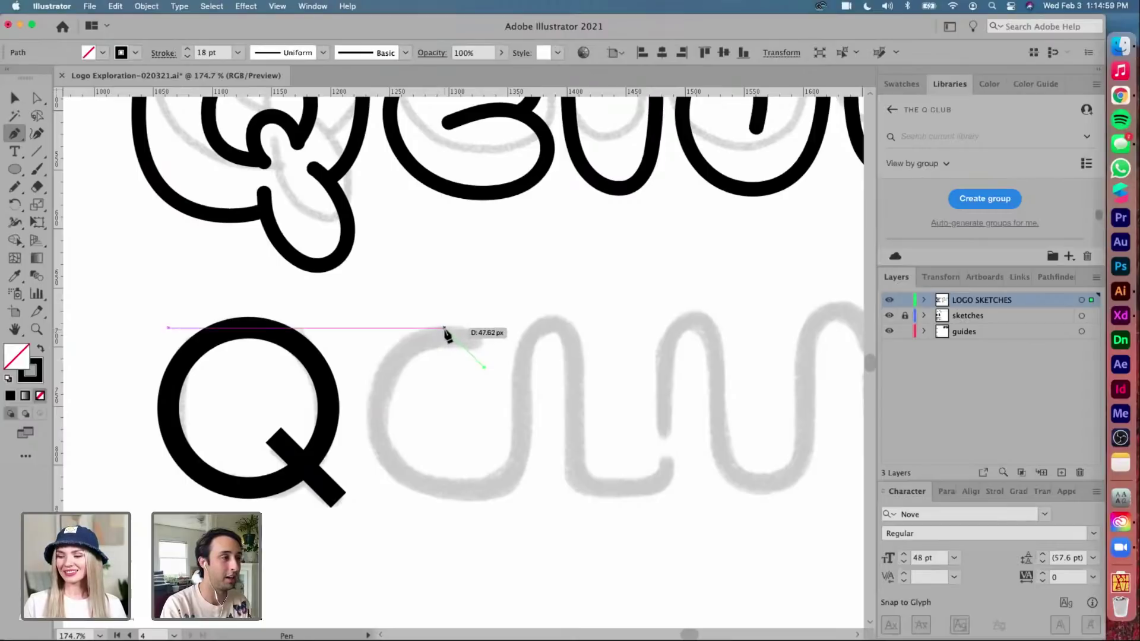
mouse_move(445, 326)
mouse_down()
mouse_move(409, 327)
mouse_move(479, 328)
mouse_up()
key(p)
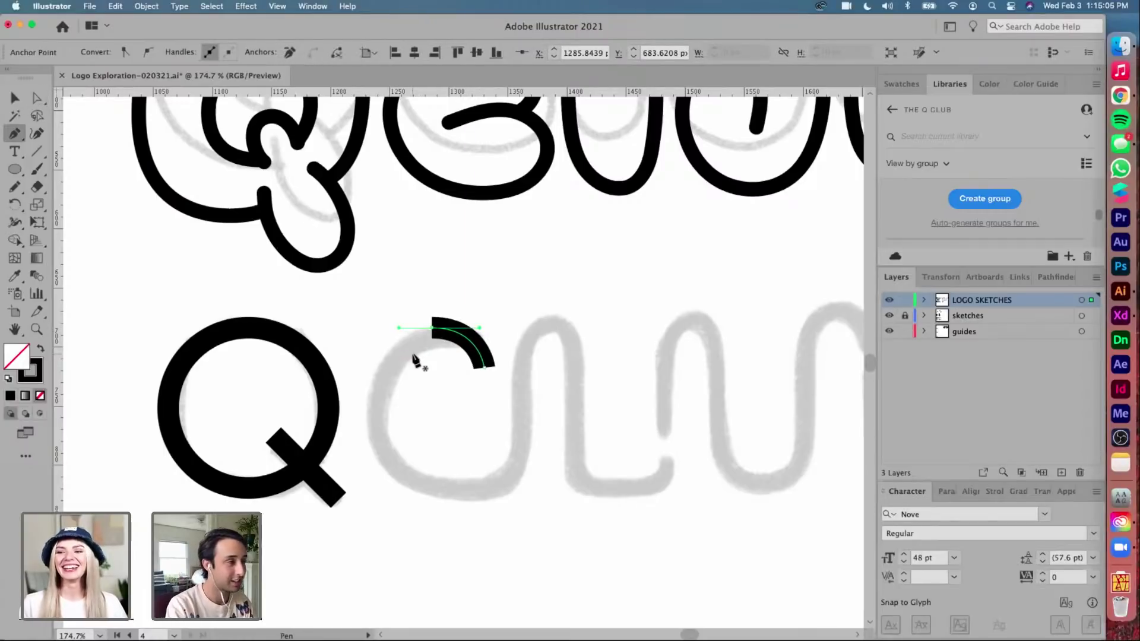
super+click(375, 409)
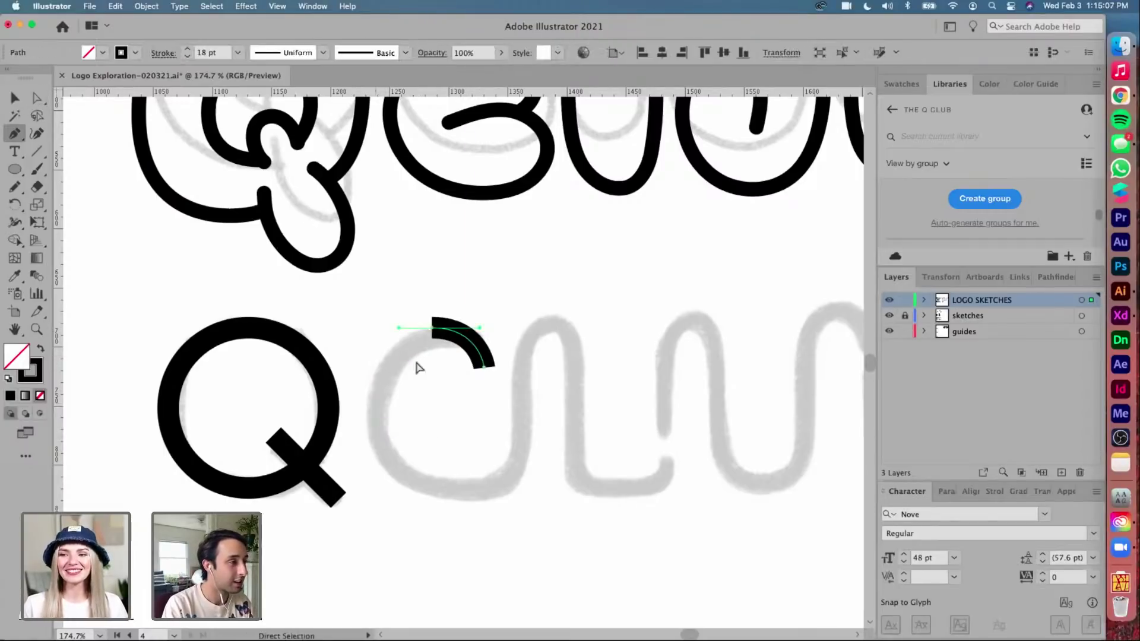
key(a)
click(435, 328)
key(p)
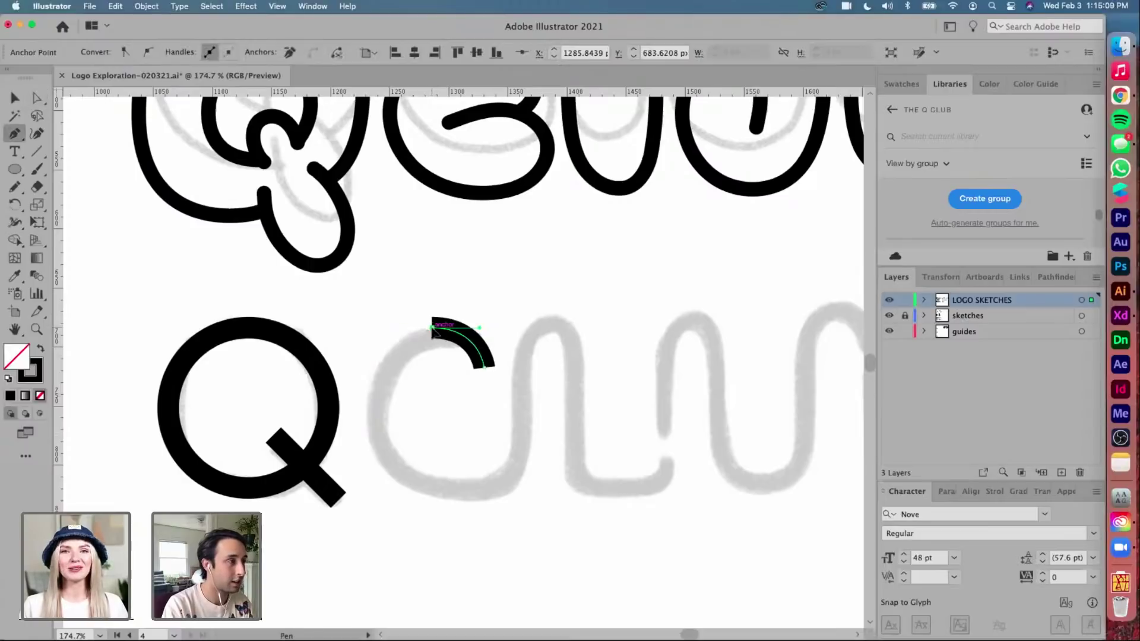
click(433, 328)
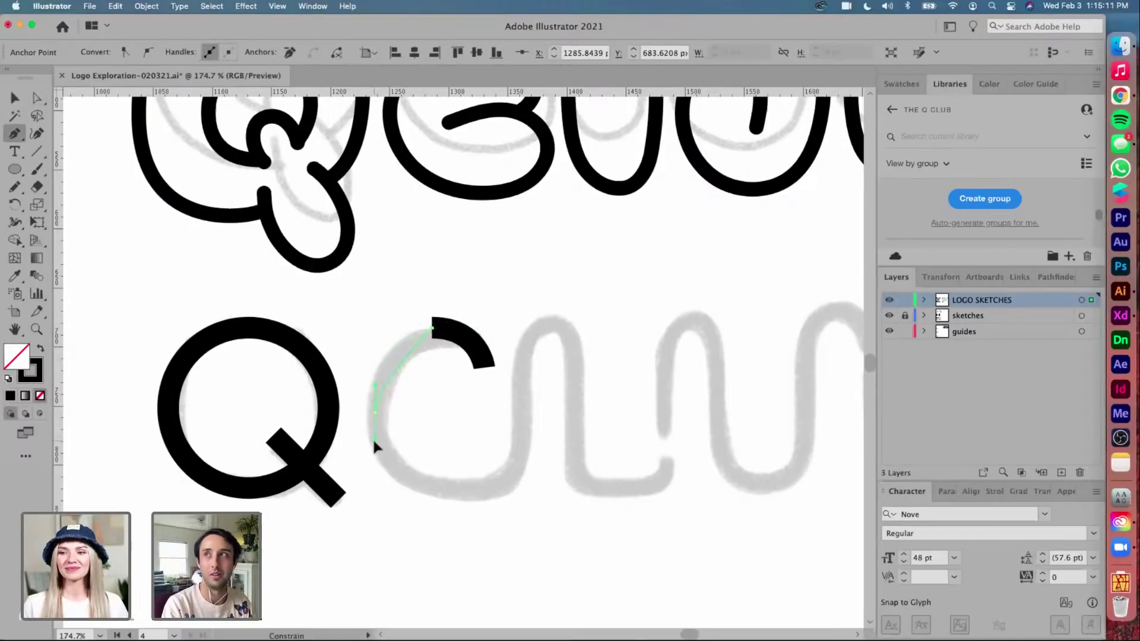
drag(371, 488, 374, 494)
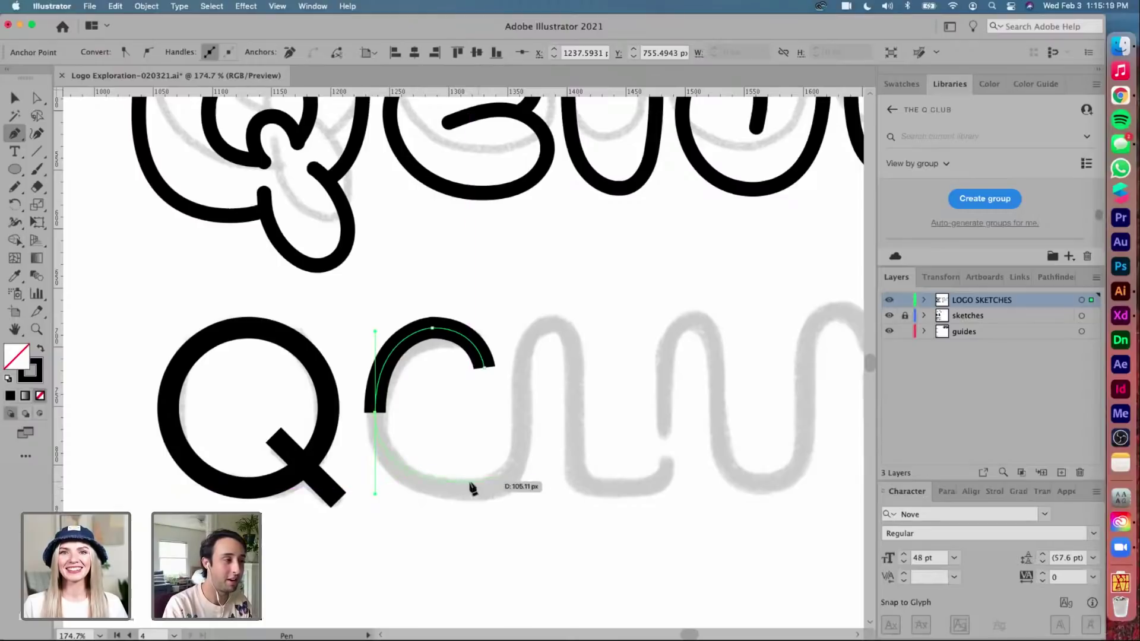
mouse_move(428, 492)
mouse_down()
mouse_move(505, 490)
mouse_move(522, 462)
mouse_move(488, 498)
mouse_move(501, 492)
mouse_move(476, 490)
mouse_up()
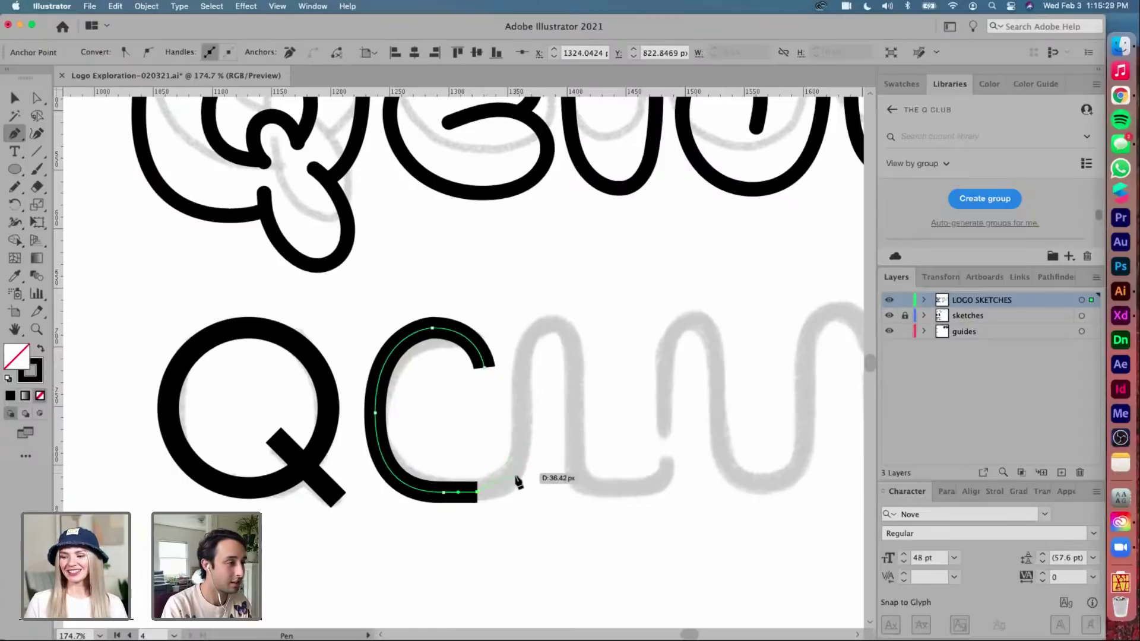
Extend the bottom end of the C's path straight right to beneath the first upstroke of the sketched L, ready to continue the path
key(a)
drag(477, 492, 524, 494)
key(p)
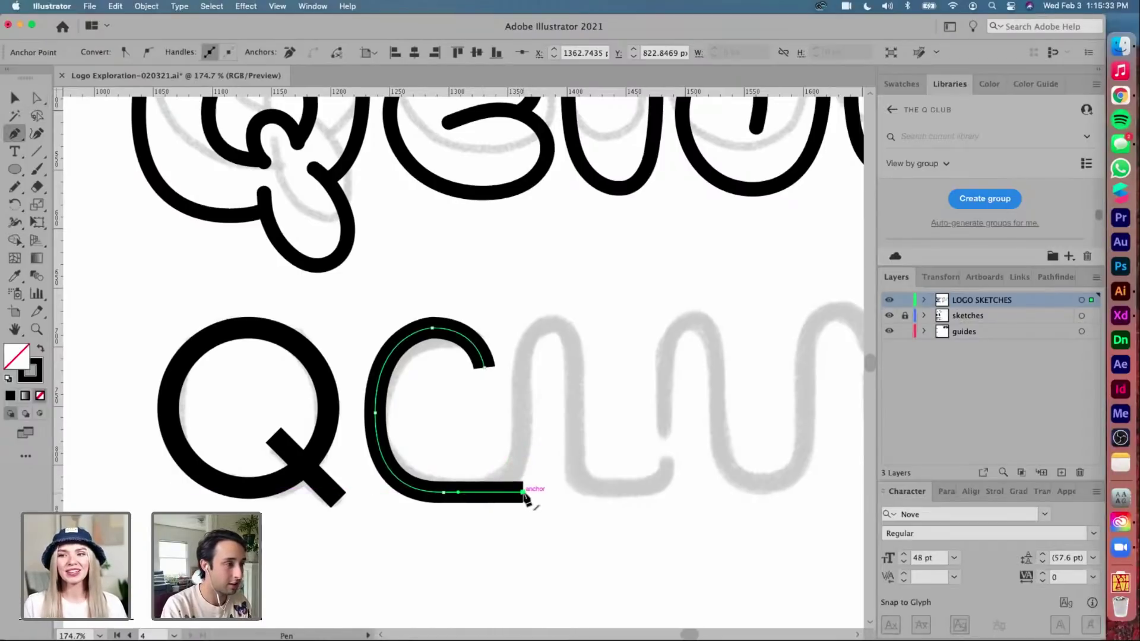
Continue the C's path straight up the L's first upstroke and curve it over the sketched arch into the start of the downstroke
click(523, 493)
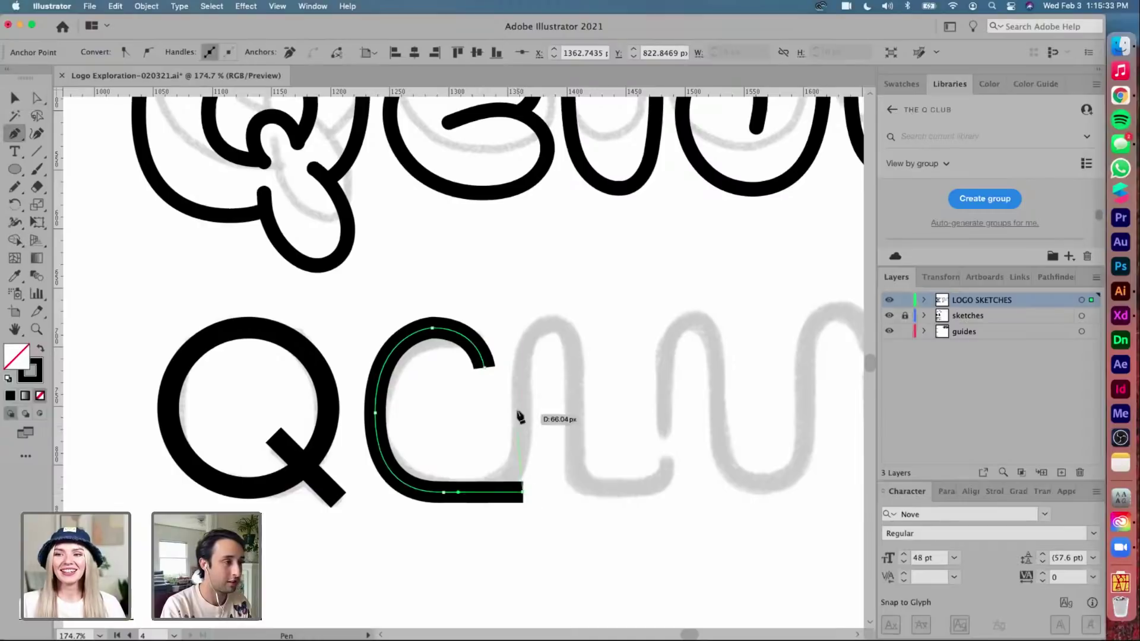
click(522, 358)
drag(545, 325, 572, 333)
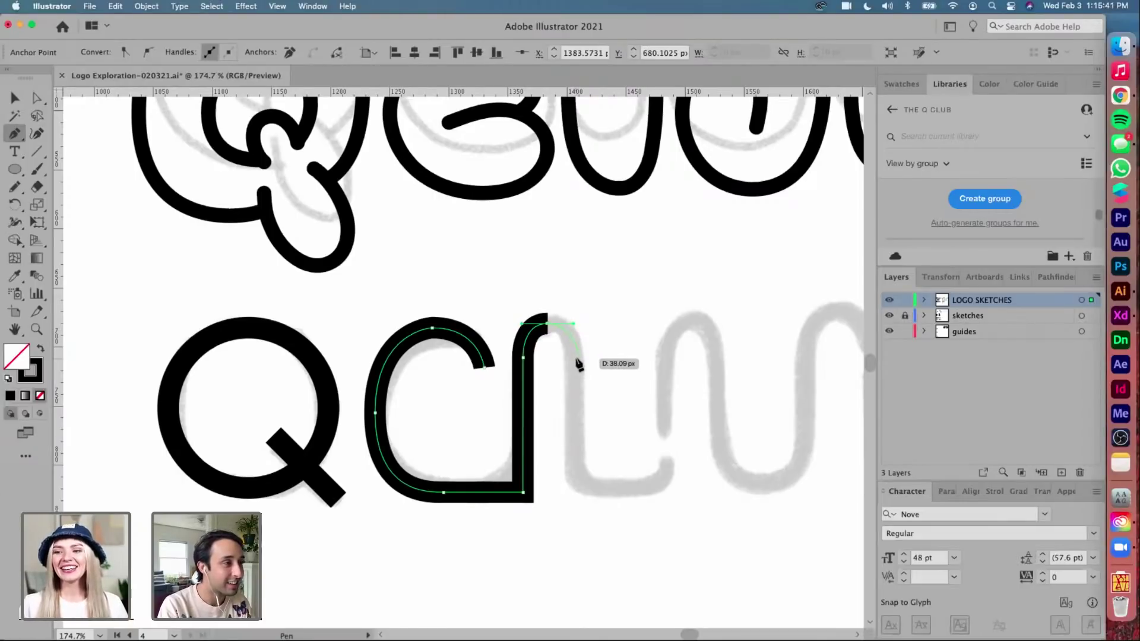
drag(578, 357, 579, 374)
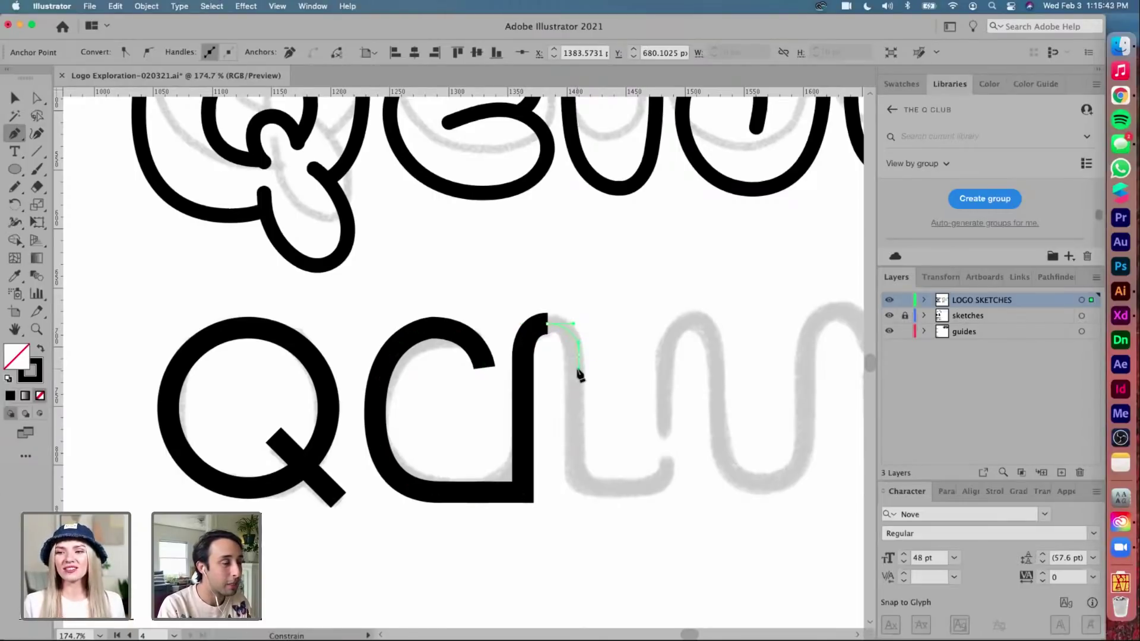
Extend the path straight down to the C's baseline, right along the L's foot and up into its short end, and deselect it
click(579, 491)
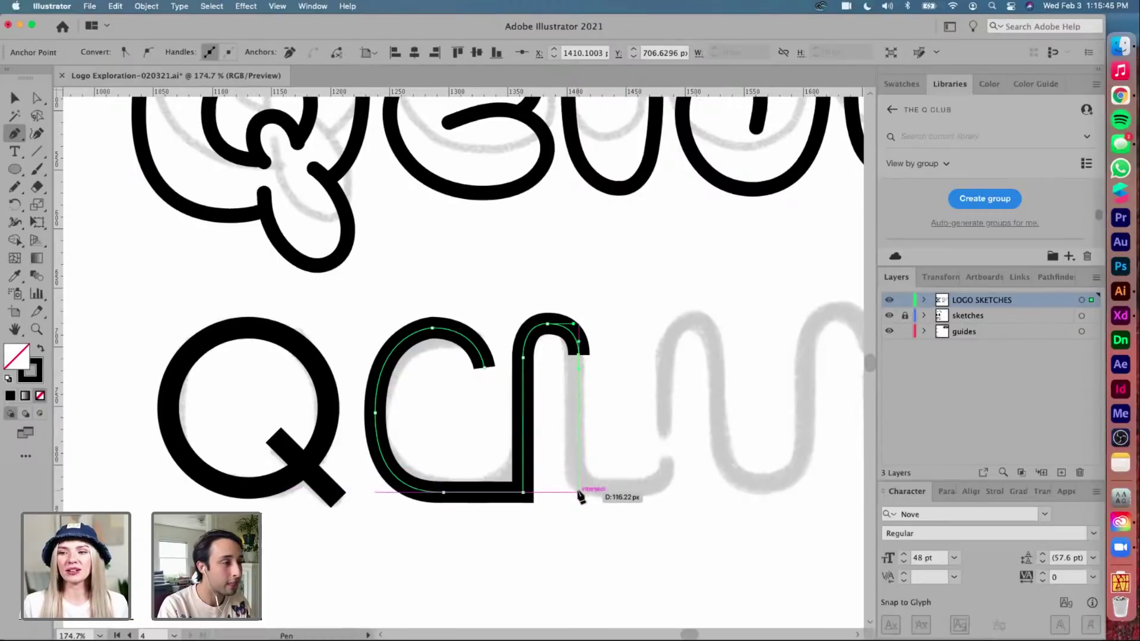
click(662, 492)
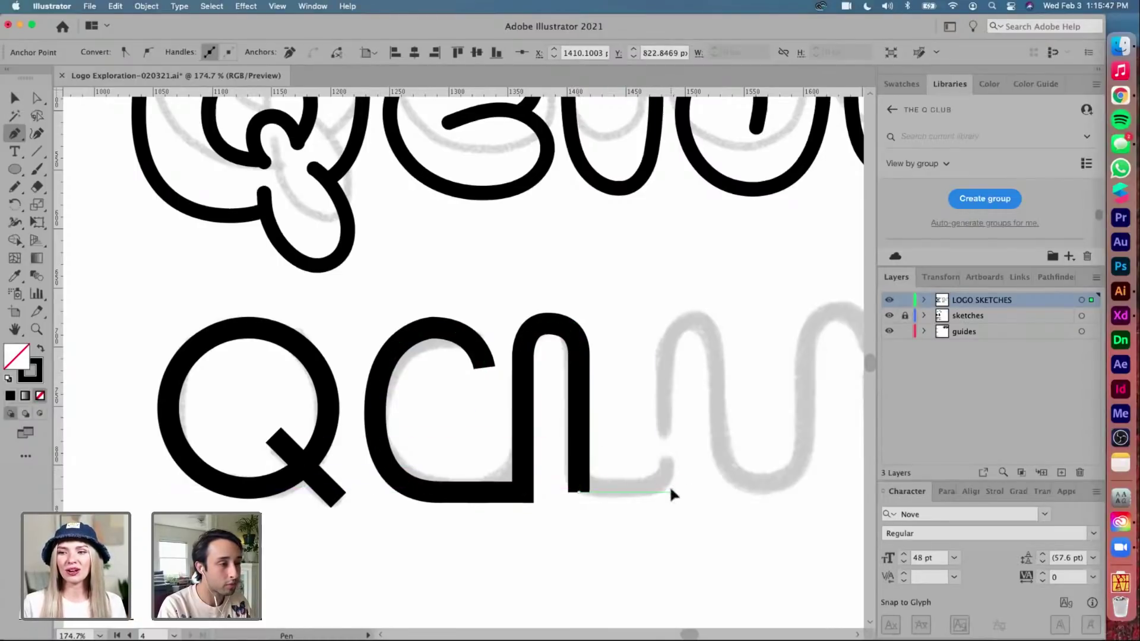
click(671, 456)
key(v)
scroll(669, 459, down, 5)
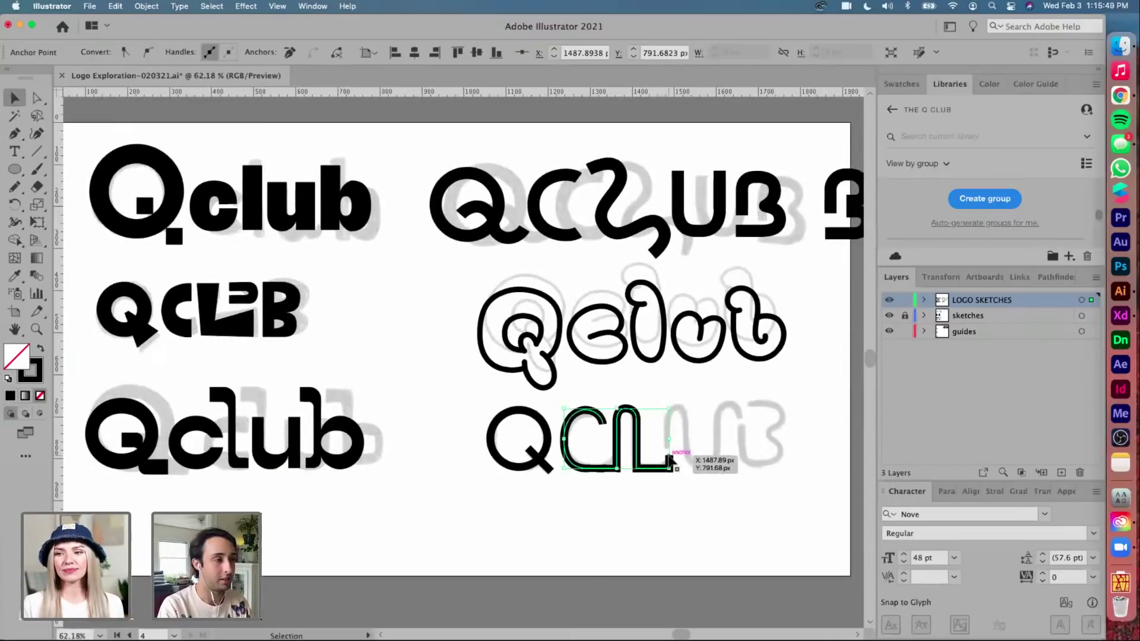
click(708, 447)
Hide the sketches layer and move the spare B horizontally off the artboard's right edge
scroll(708, 448, down, 2)
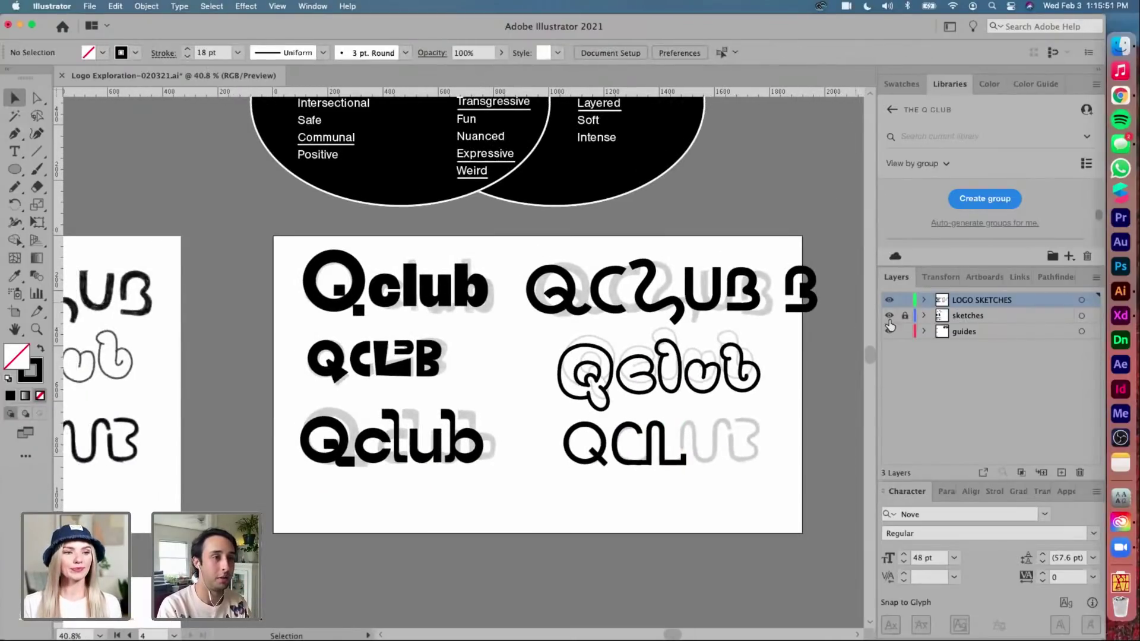
click(888, 315)
scroll(755, 353, right, 3)
scroll(755, 353, up, 1)
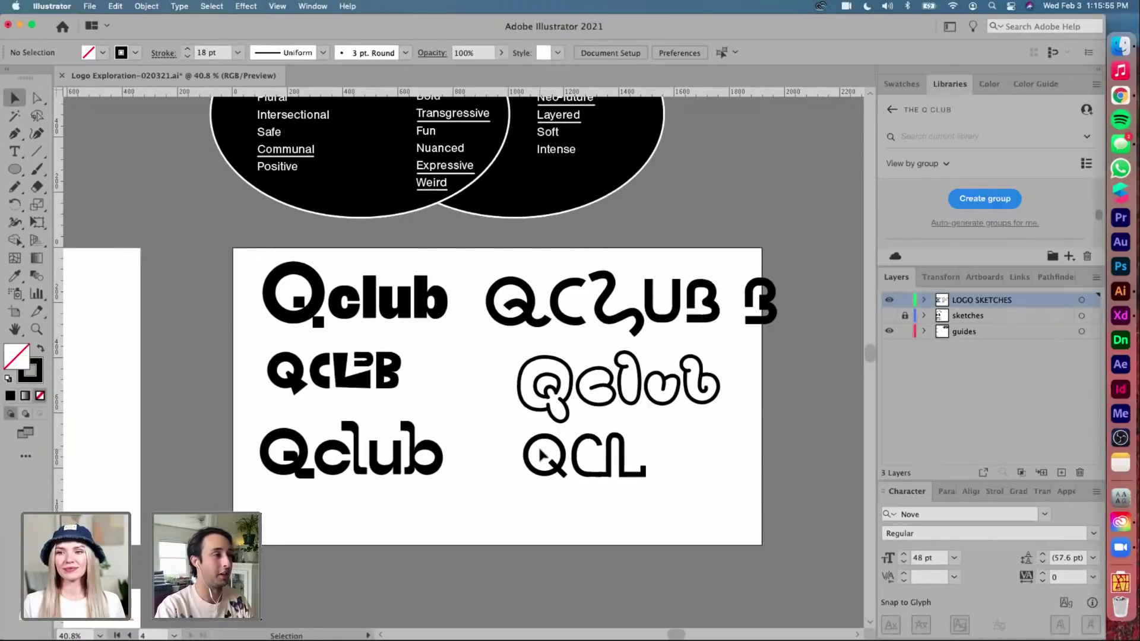
drag(762, 303, 825, 303)
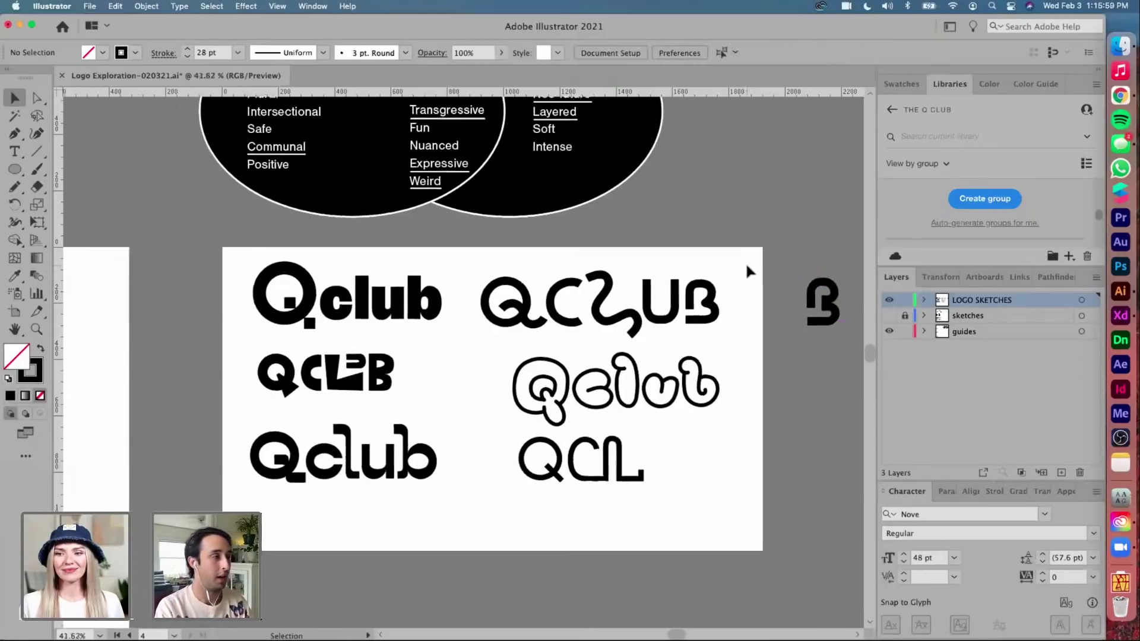
Compare the six logo explorations with the Brand Values and Design Attributes listed in the diagram above the artboard
scroll(745, 262, up, 3)
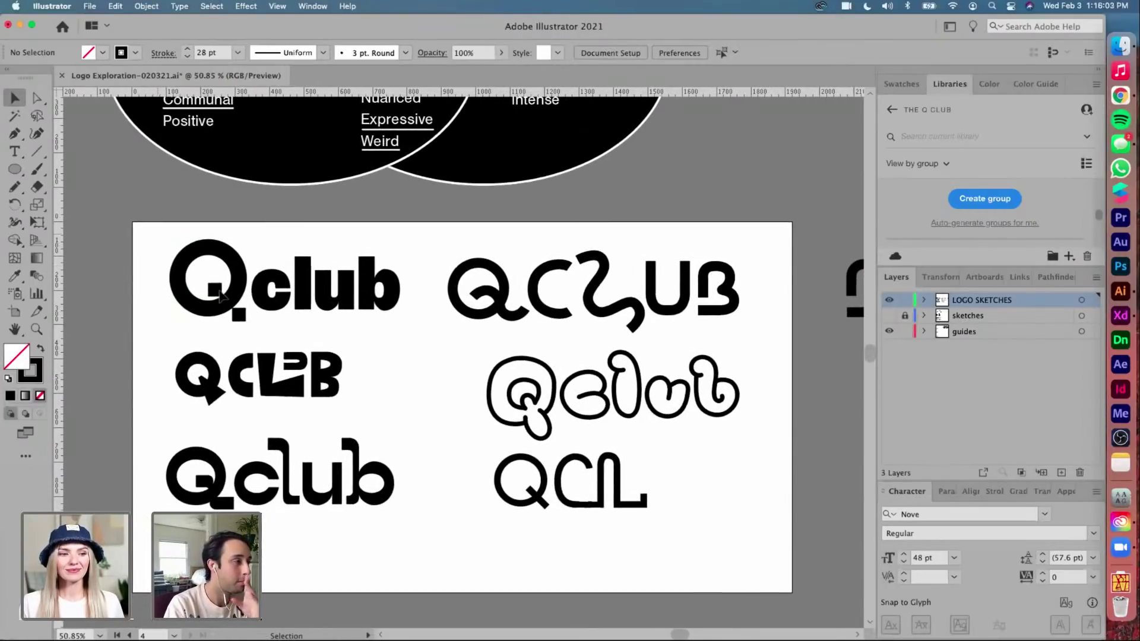
scroll(258, 329, down, 3)
scroll(258, 329, up, 2)
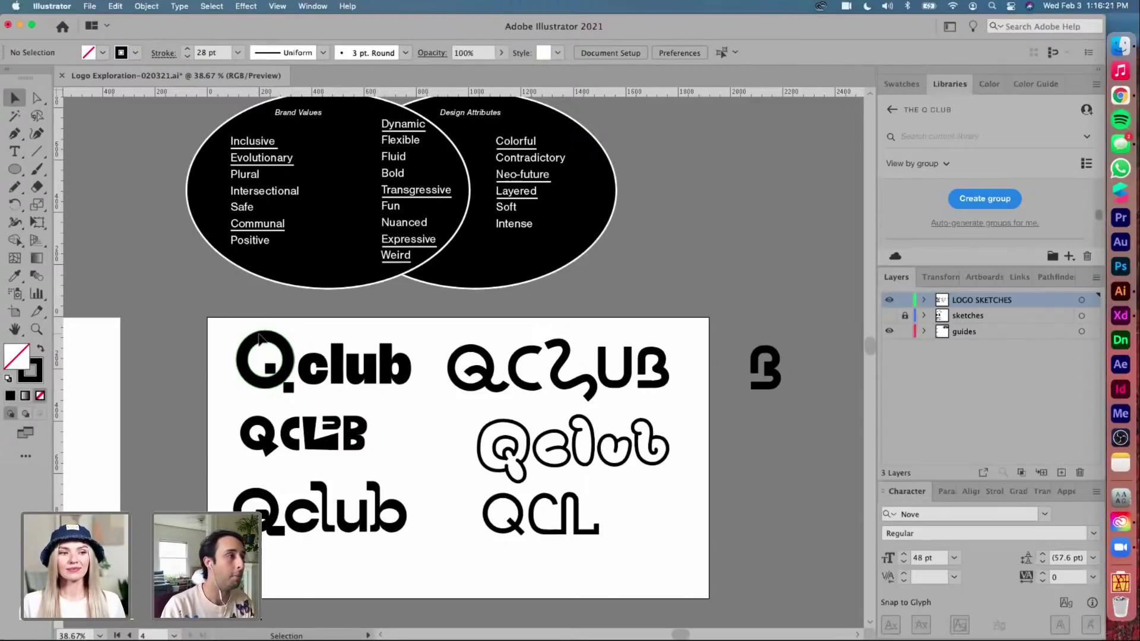
scroll(260, 338, up, 1)
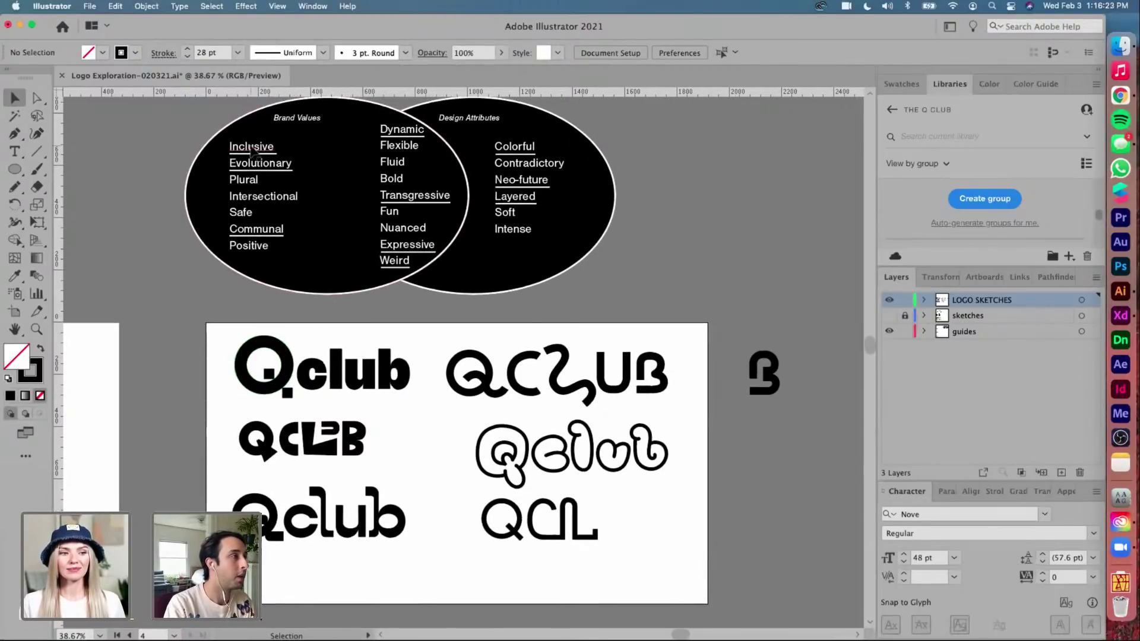
scroll(254, 155, up, 2)
scroll(258, 178, up, 2)
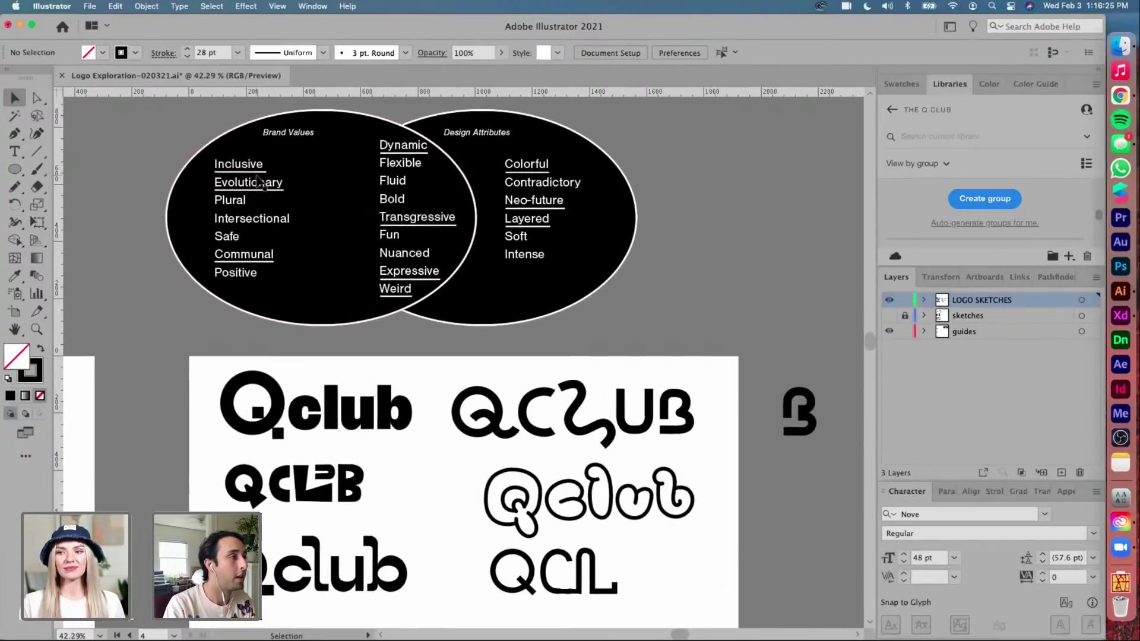
scroll(257, 179, up, 1)
scroll(257, 179, down, 1)
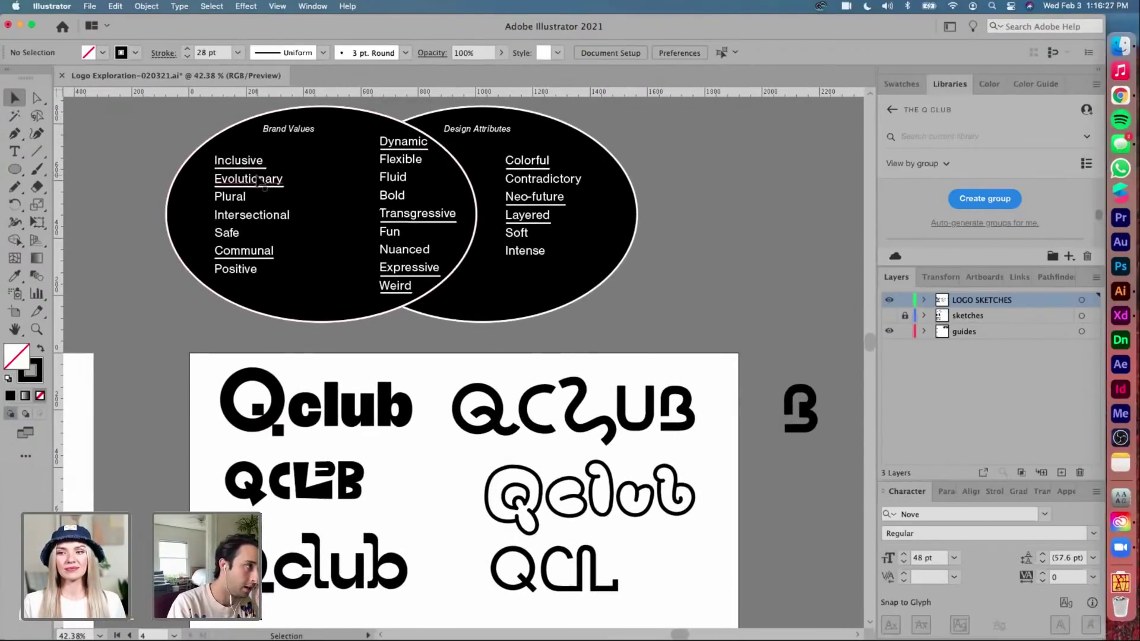
scroll(257, 181, down, 1)
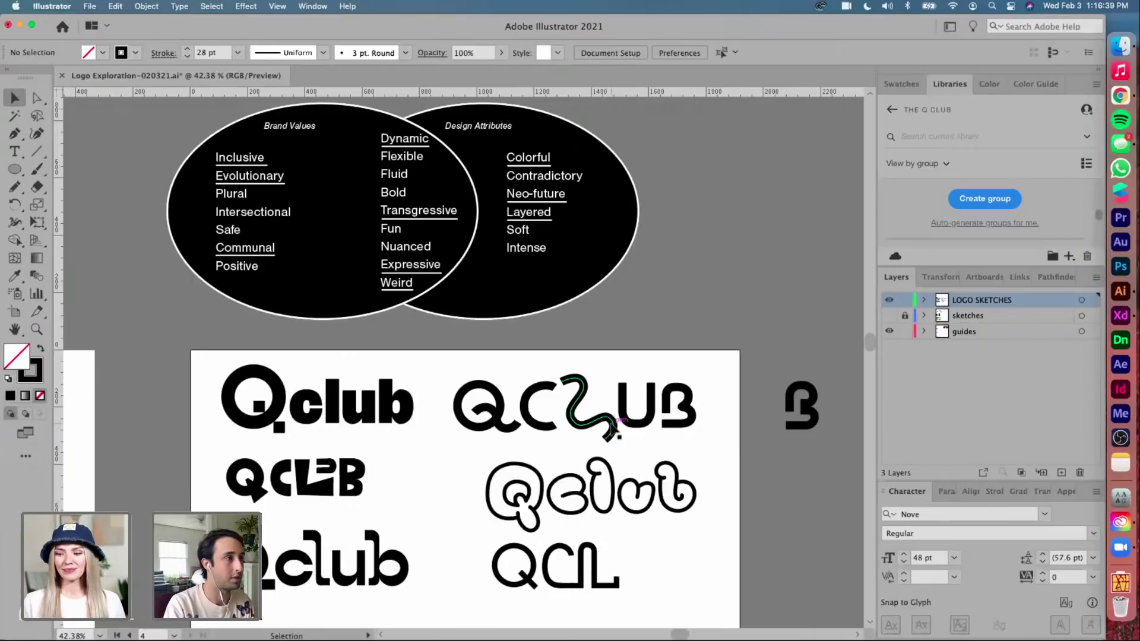
scroll(574, 309, down, 1)
scroll(574, 309, left, 1)
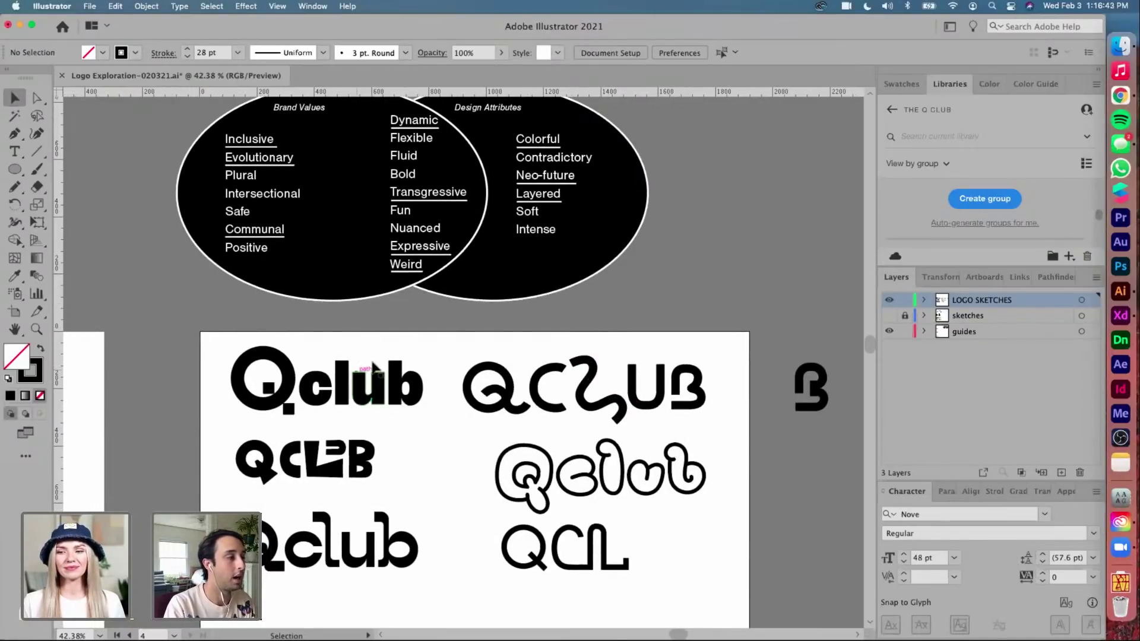
scroll(415, 203, up, 1)
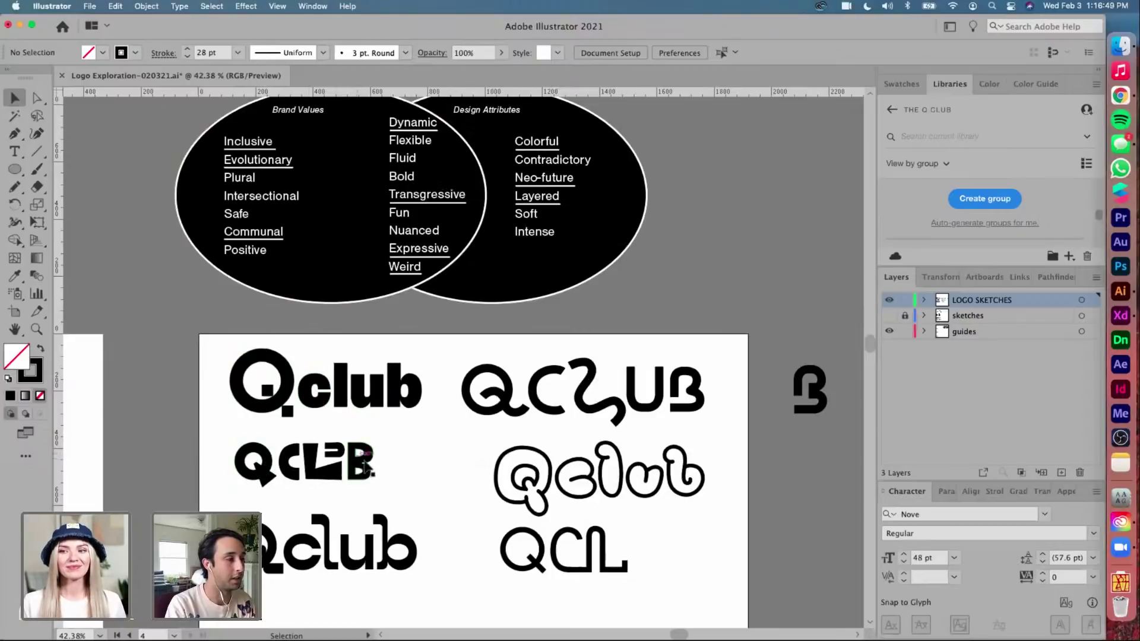
Examine the logo explorations up close, singling out the lower-left Qclub and the upper-right QCLUB with the curvy L
scroll(287, 466, up, 3)
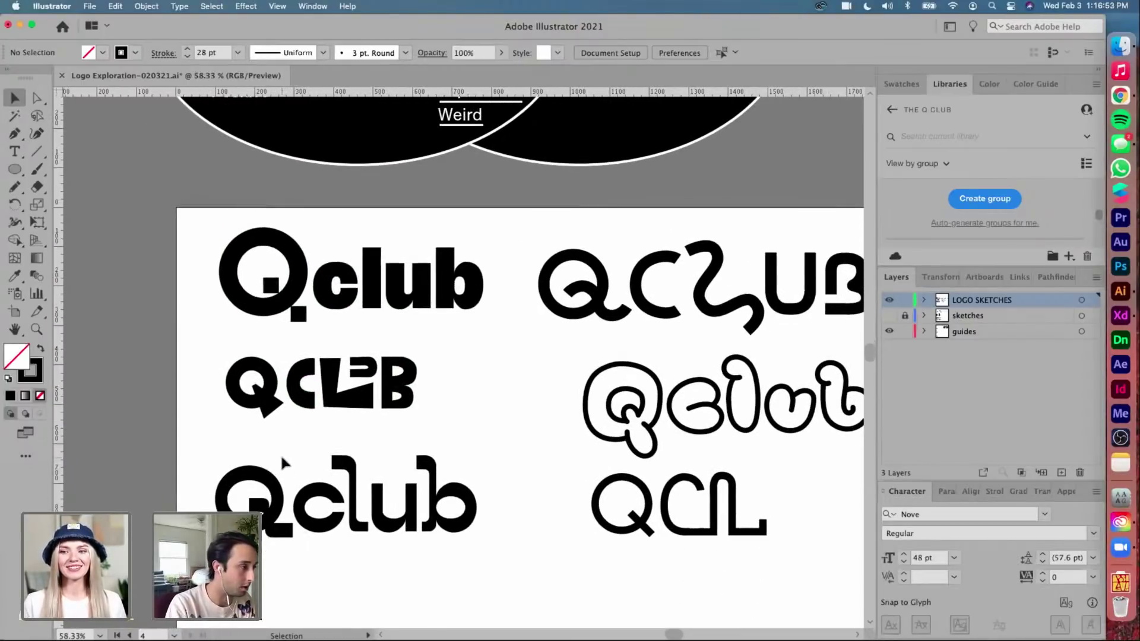
scroll(281, 455, up, 1)
scroll(280, 453, down, 2)
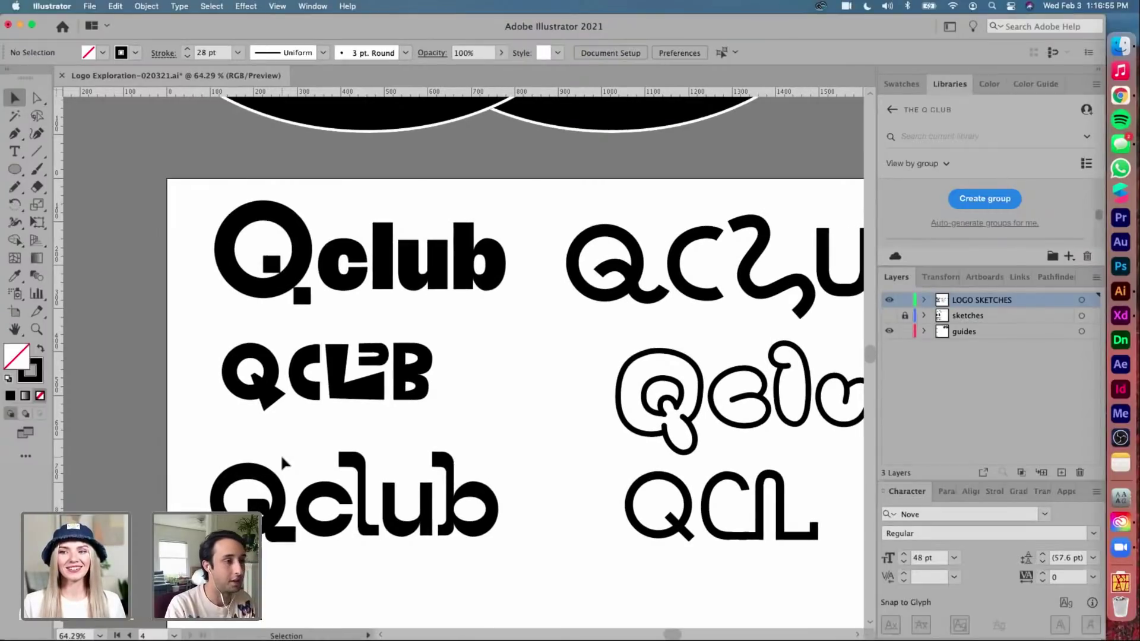
scroll(280, 453, down, 1)
scroll(279, 457, down, 1)
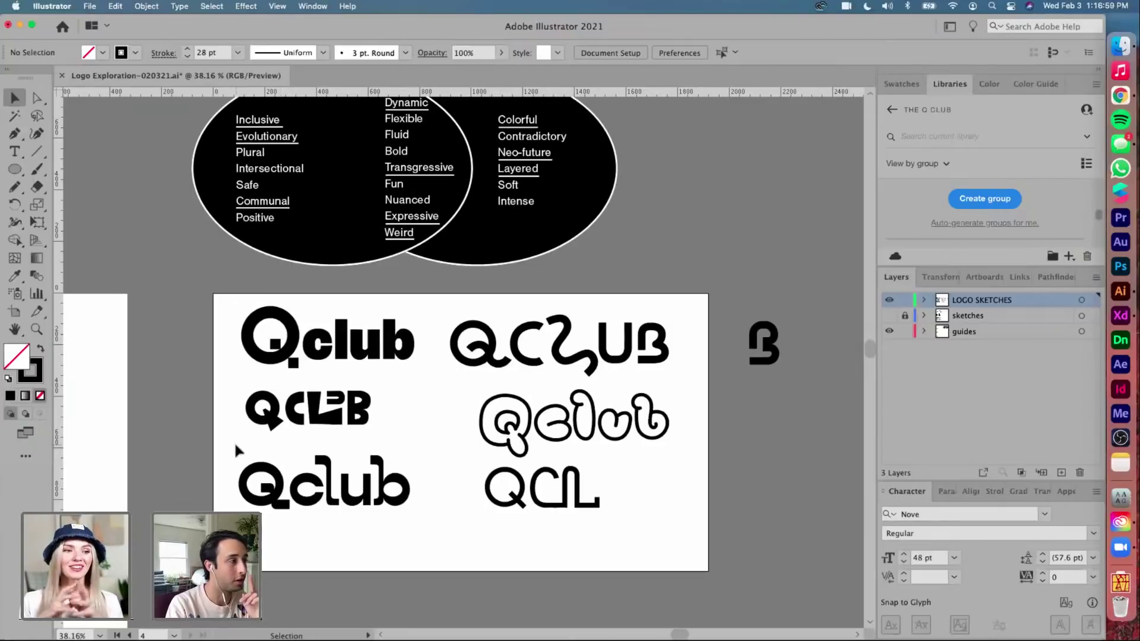
drag(236, 446, 399, 515)
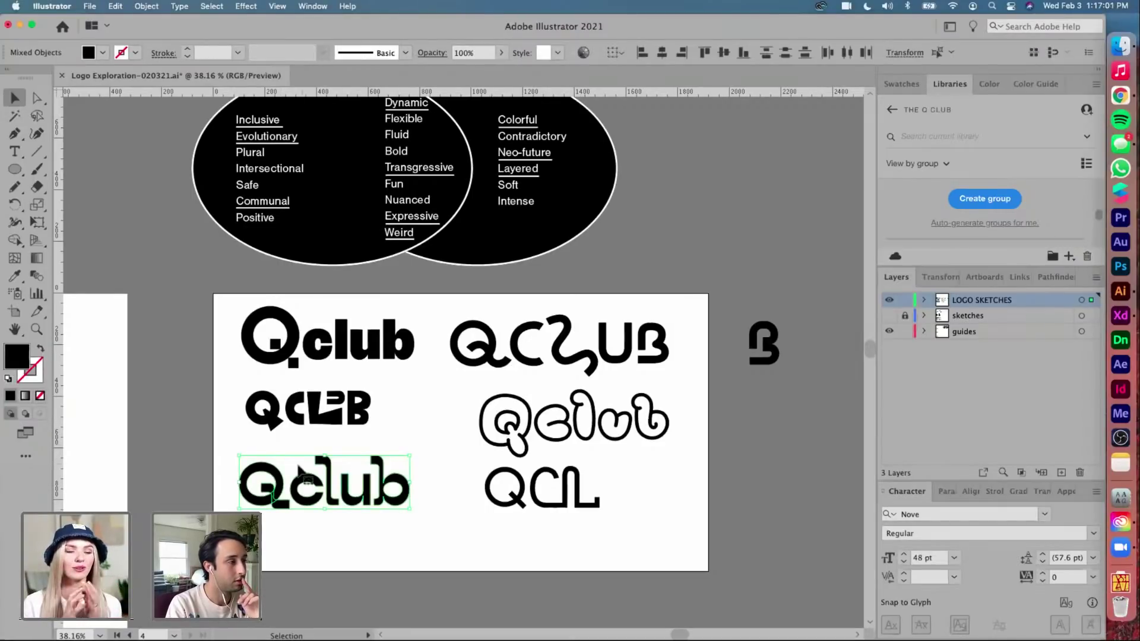
scroll(334, 485, up, 3)
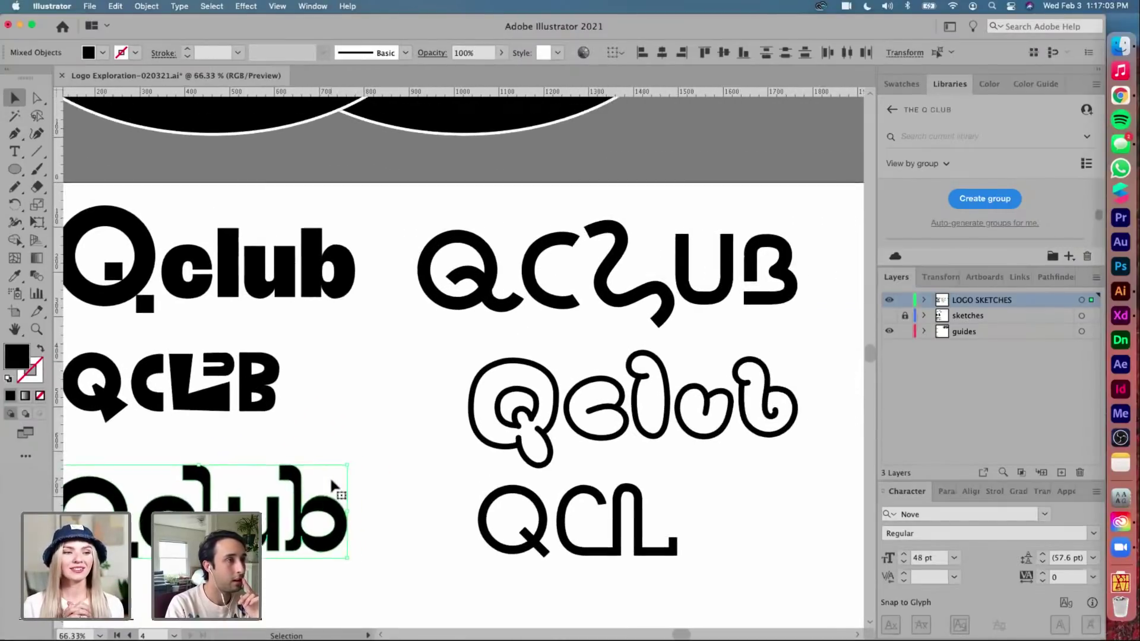
drag(449, 300, 419, 321)
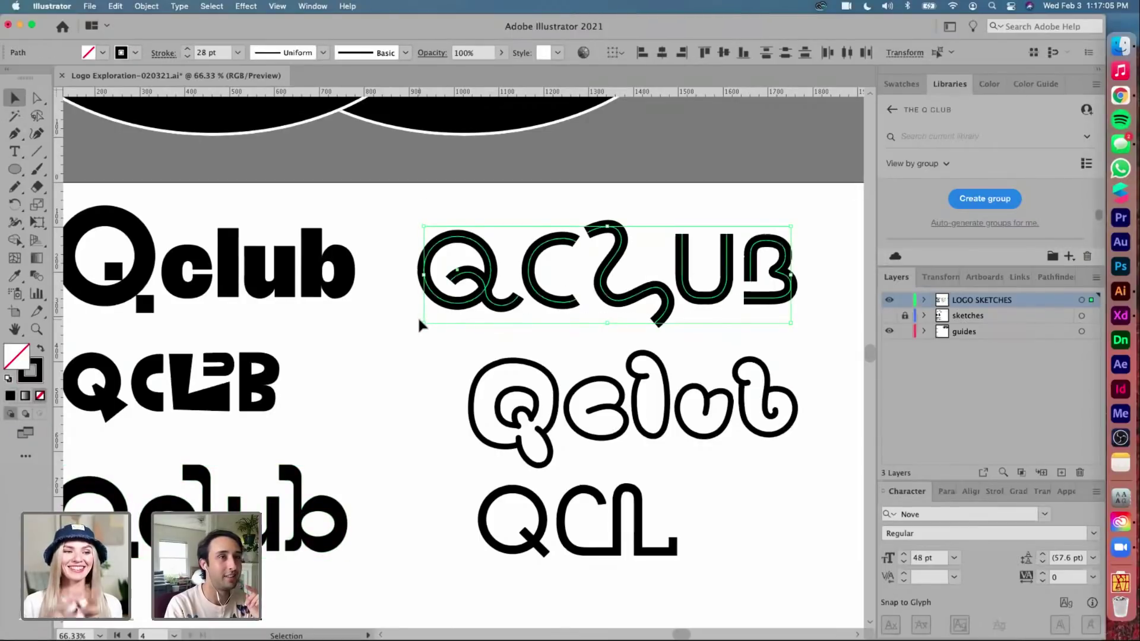
click(408, 333)
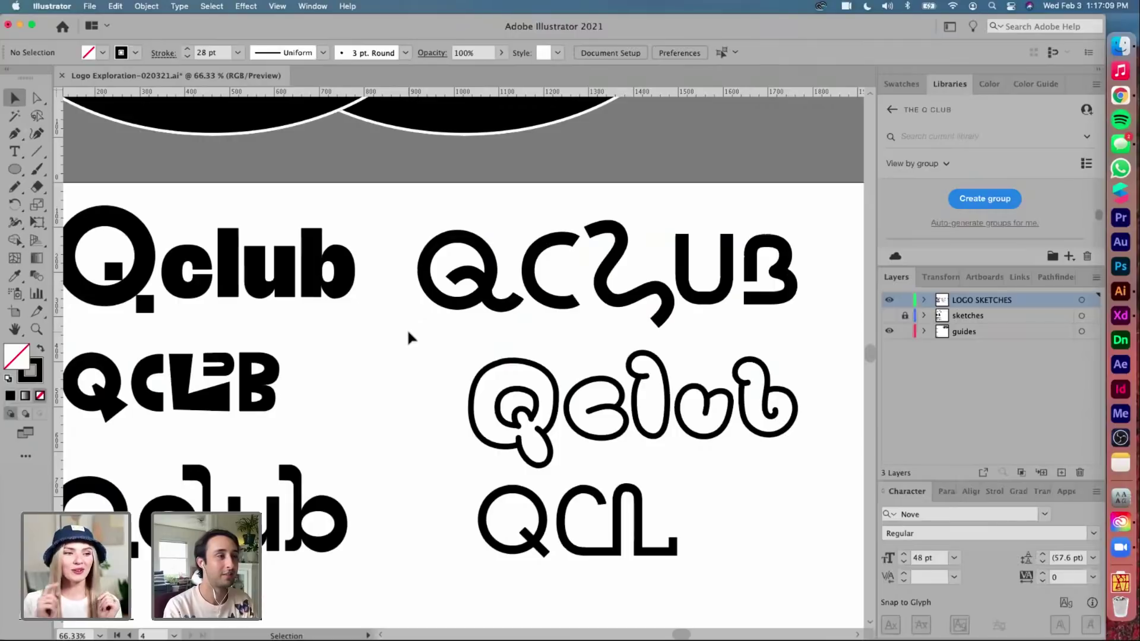
Add the text label 1 in 48 pt Nimbus Sans Light at the artboard's upper-left corner, beside the first Qclub logo
scroll(408, 333, down, 2)
key(t)
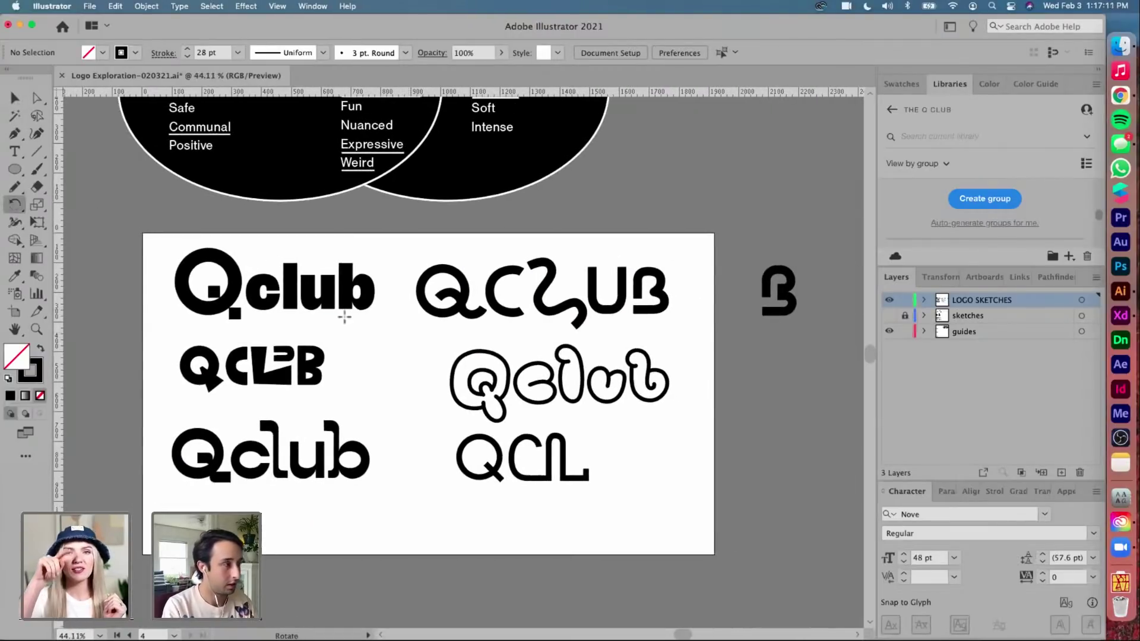
click(156, 258)
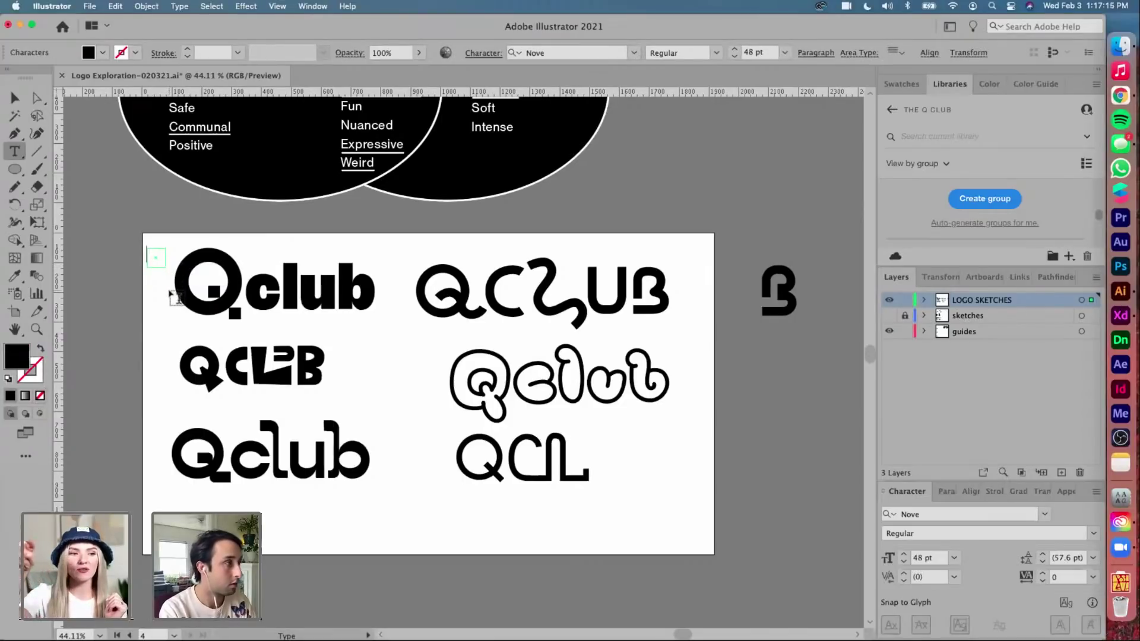
click(570, 53)
text(nimbus)
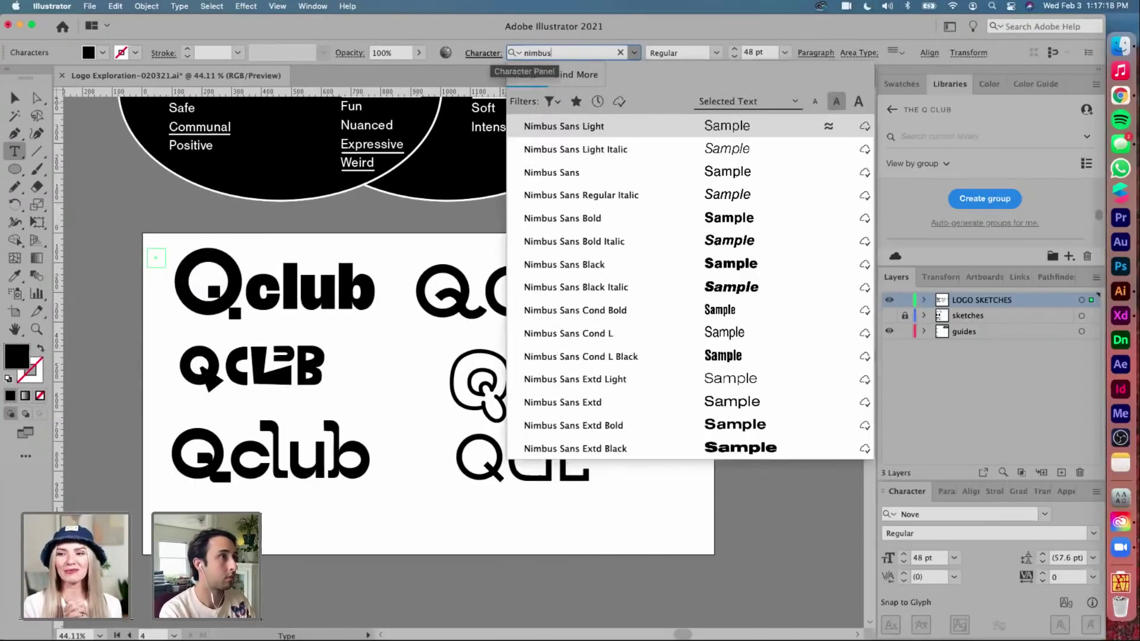
key(Return)
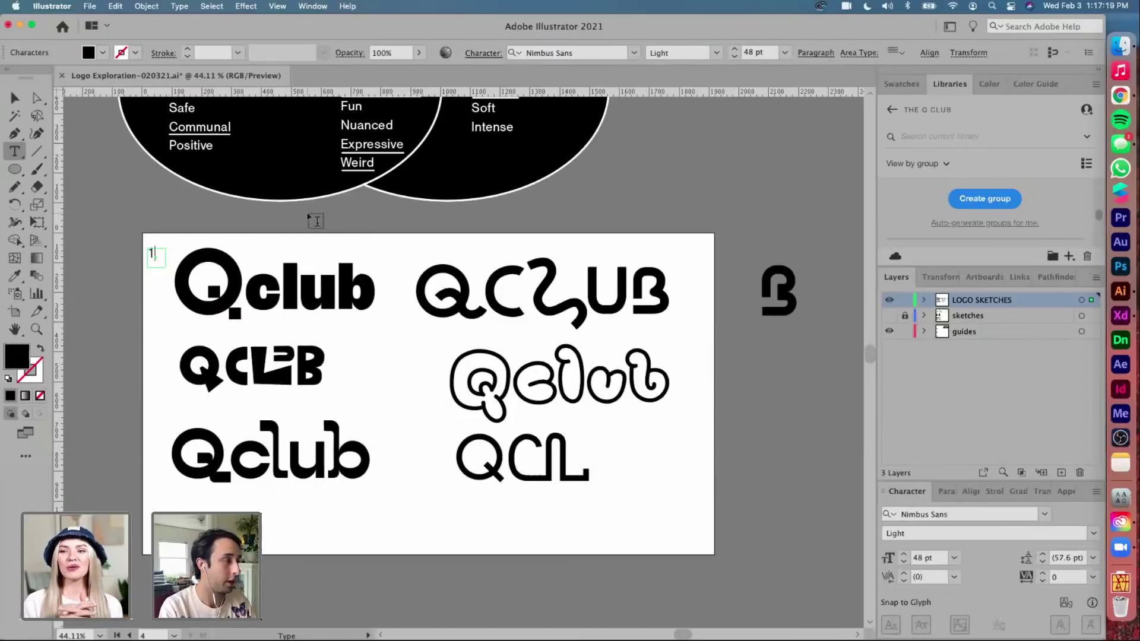
key(Escape)
click(215, 245)
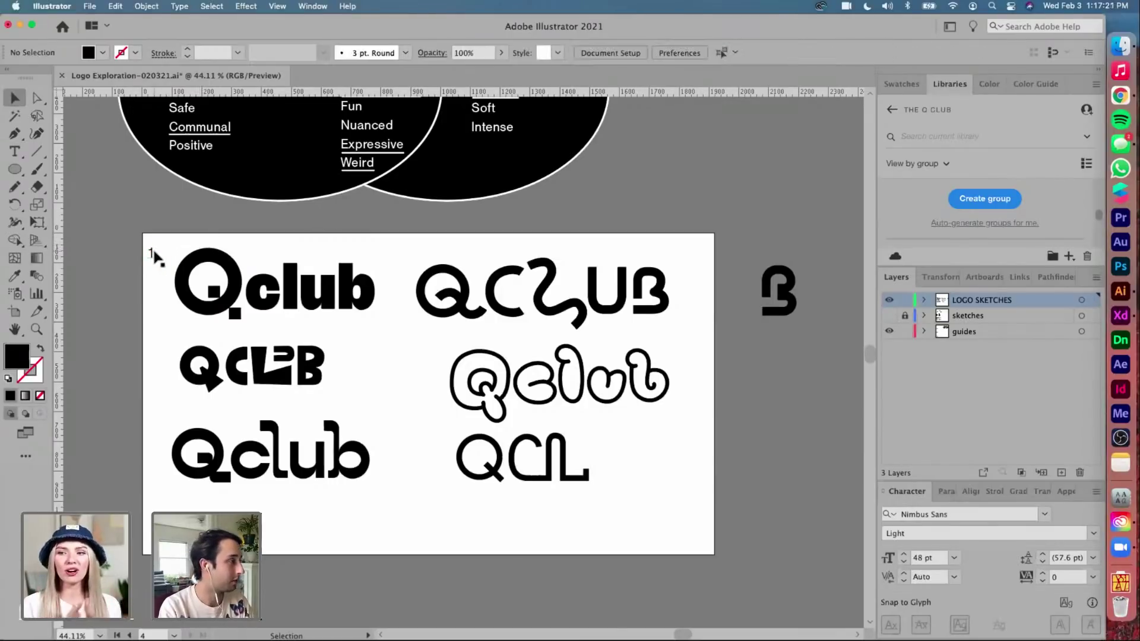
Duplicate the label 1 straight down beside the second and third logos of the left column, and renumber the copies 2 and 3
drag(154, 256, 165, 356)
key(super+d)
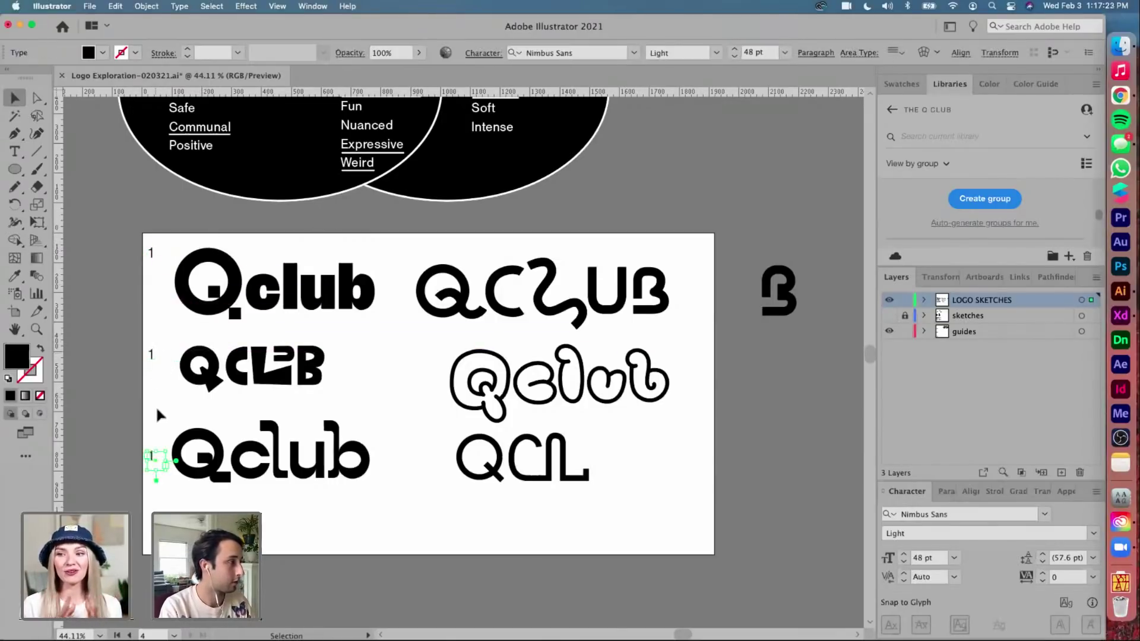
double_click(156, 354)
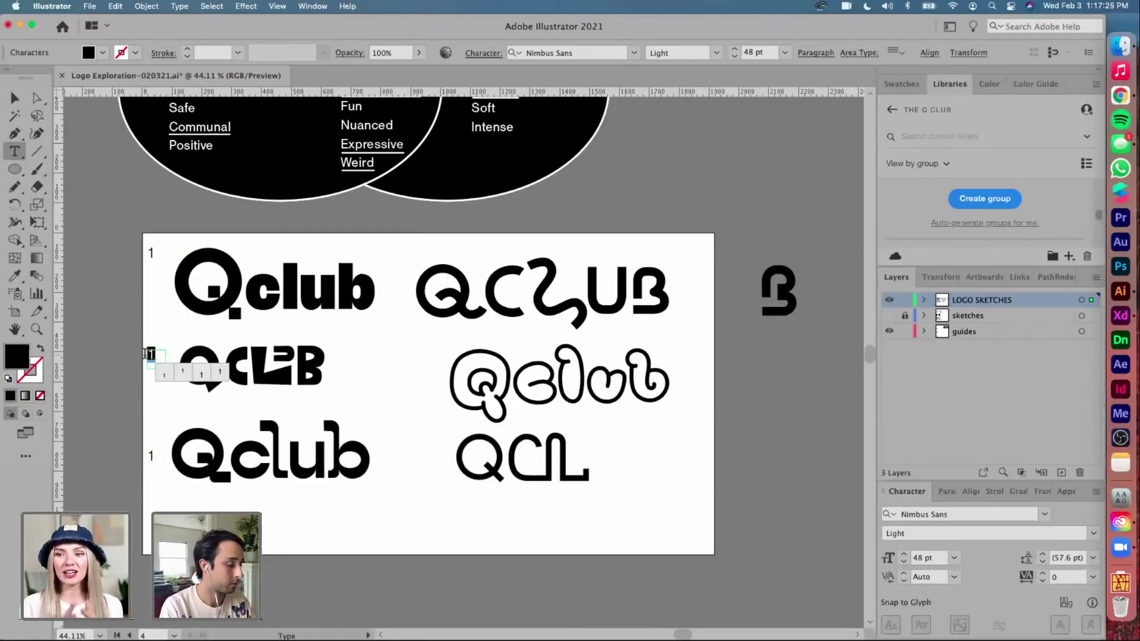
text(2)
double_click(153, 455)
text(3)
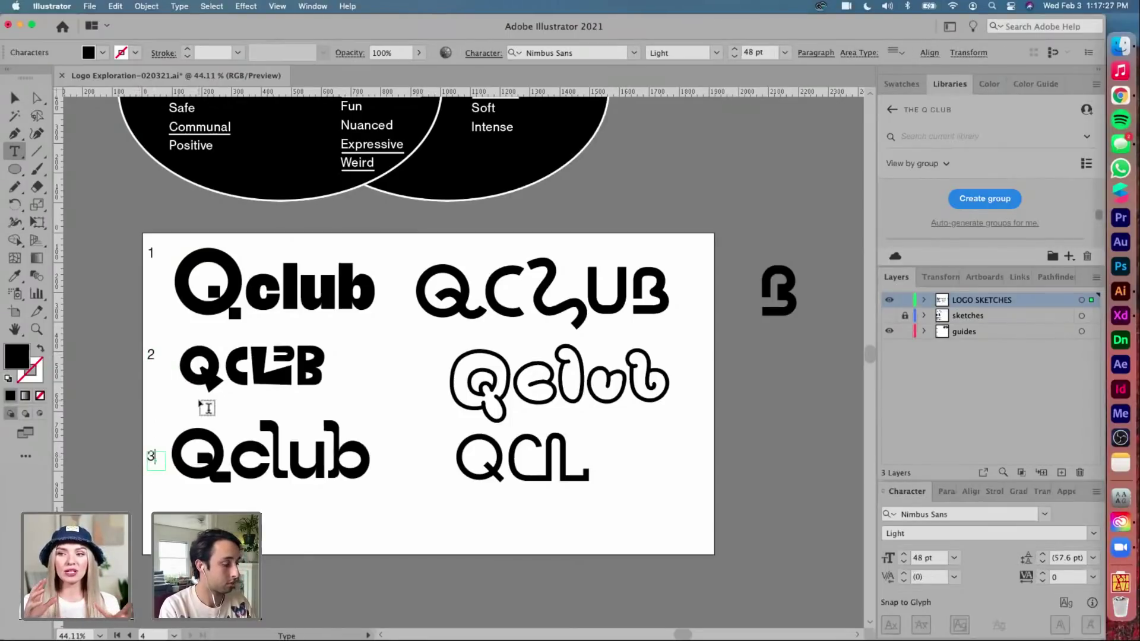
key(Escape)
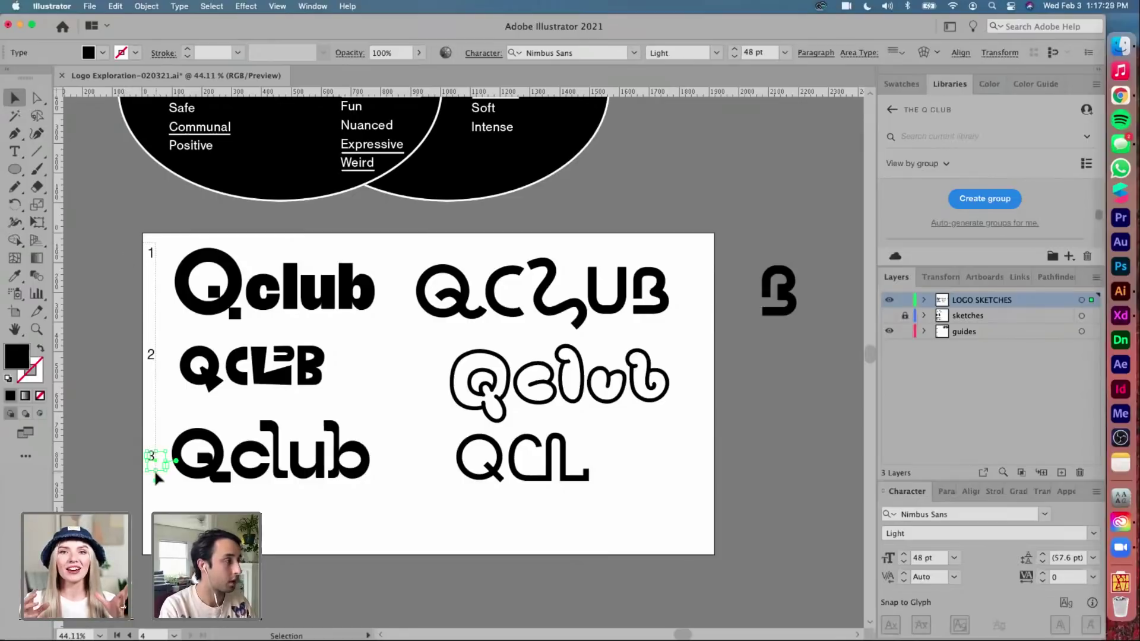
Duplicate the three number labels horizontally to the left side of the second logo column
drag(142, 491, 156, 240)
drag(156, 469, 418, 471)
click(461, 255)
Renumber the three labels beside the second logo column as 4, 5 and 6
scroll(459, 247, up, 2)
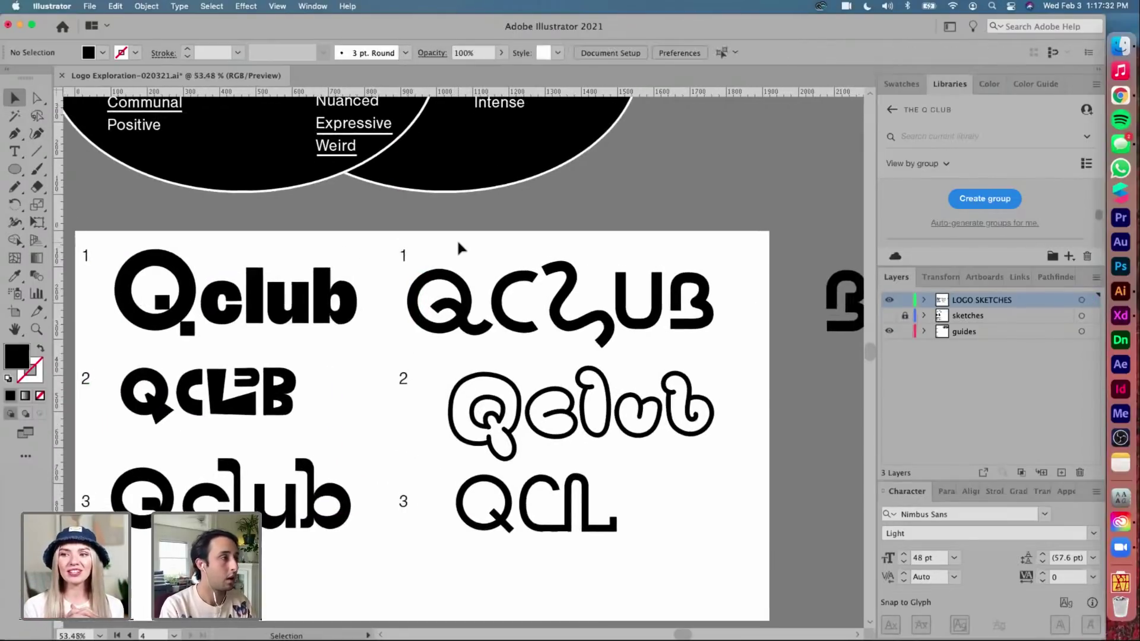
key(t)
double_click(406, 255)
text(3)
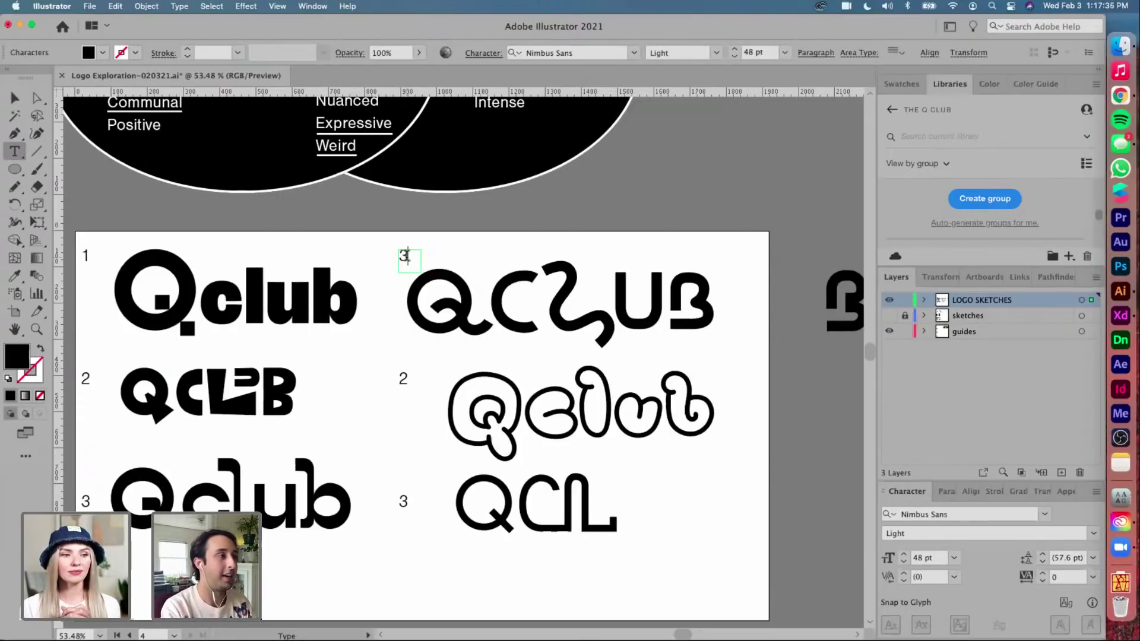
key(BackSpace)
text(4)
double_click(403, 378)
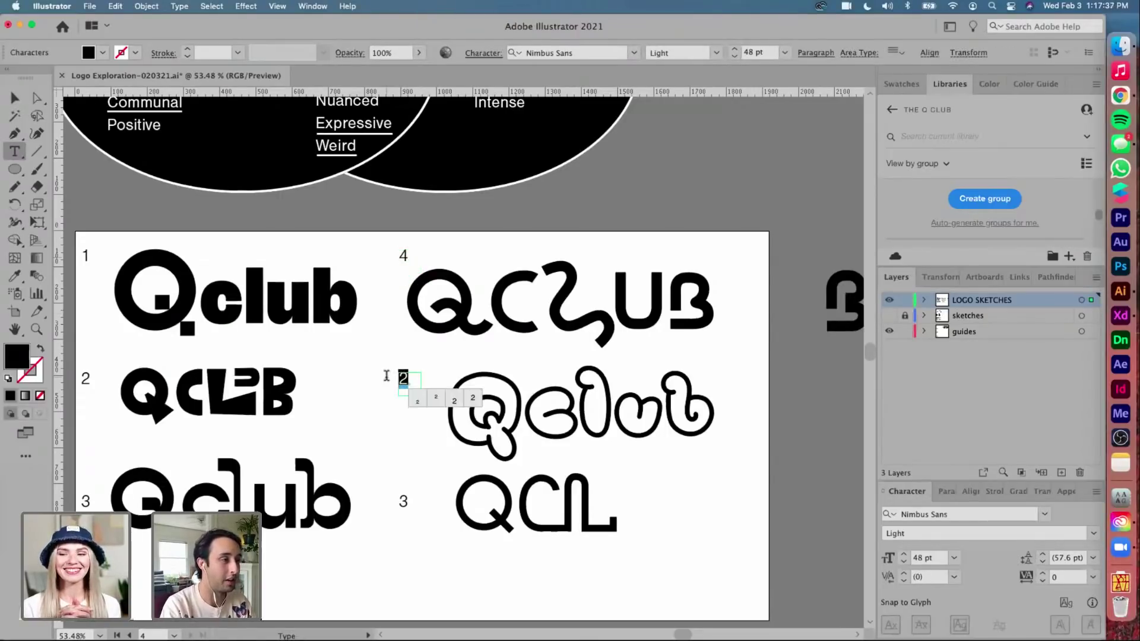
text(4)
key(BackSpace)
text(5)
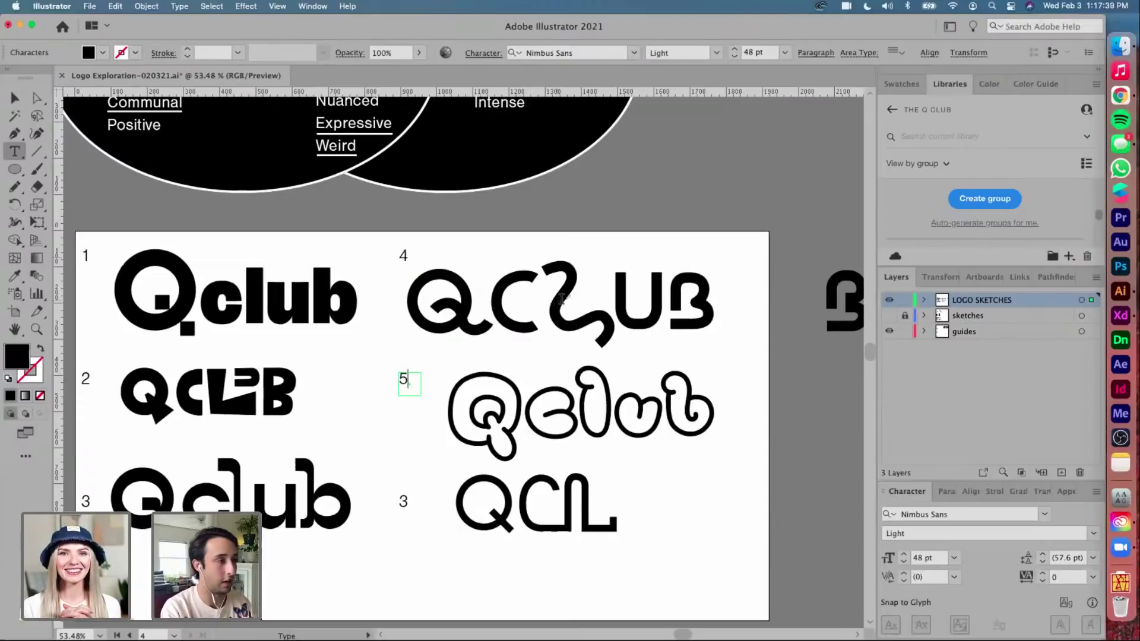
scroll(600, 350, down, 1)
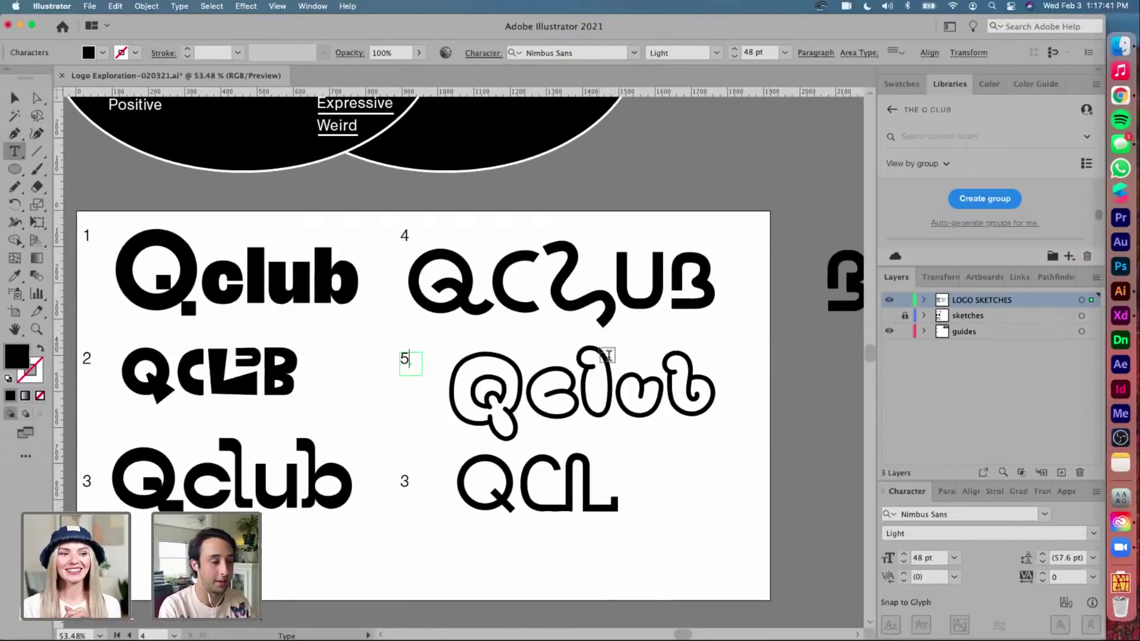
double_click(403, 481)
text(6)
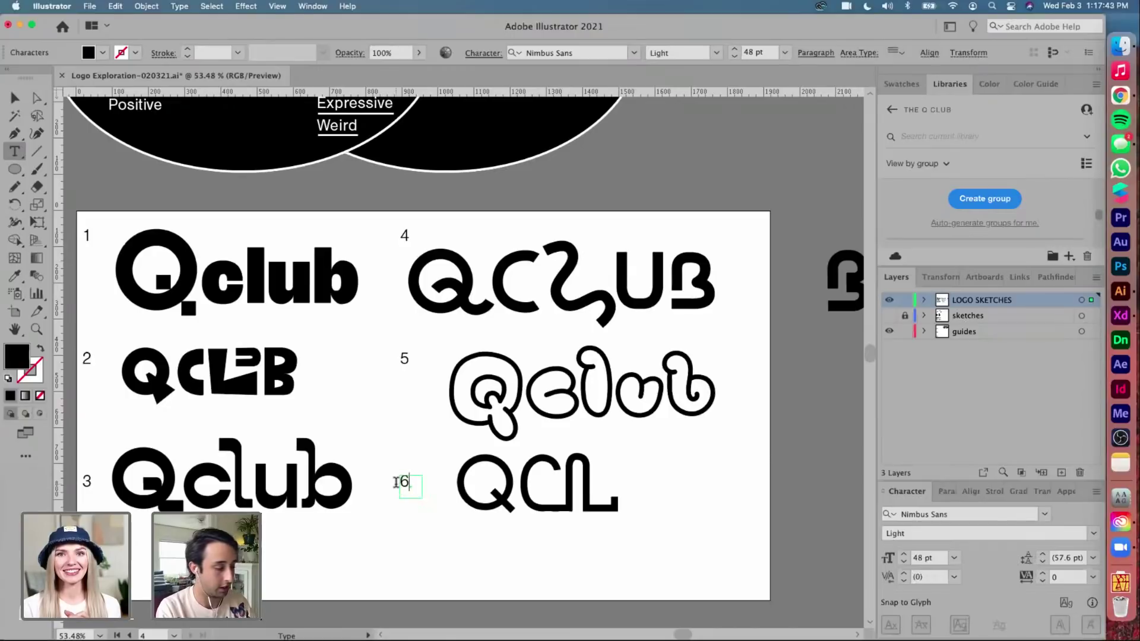
key(Escape)
click(450, 578)
Copy the QCLUB logo 2 and place a greatly enlarged copy on the empty canvas to the right of the artboard
scroll(449, 579, left, 5)
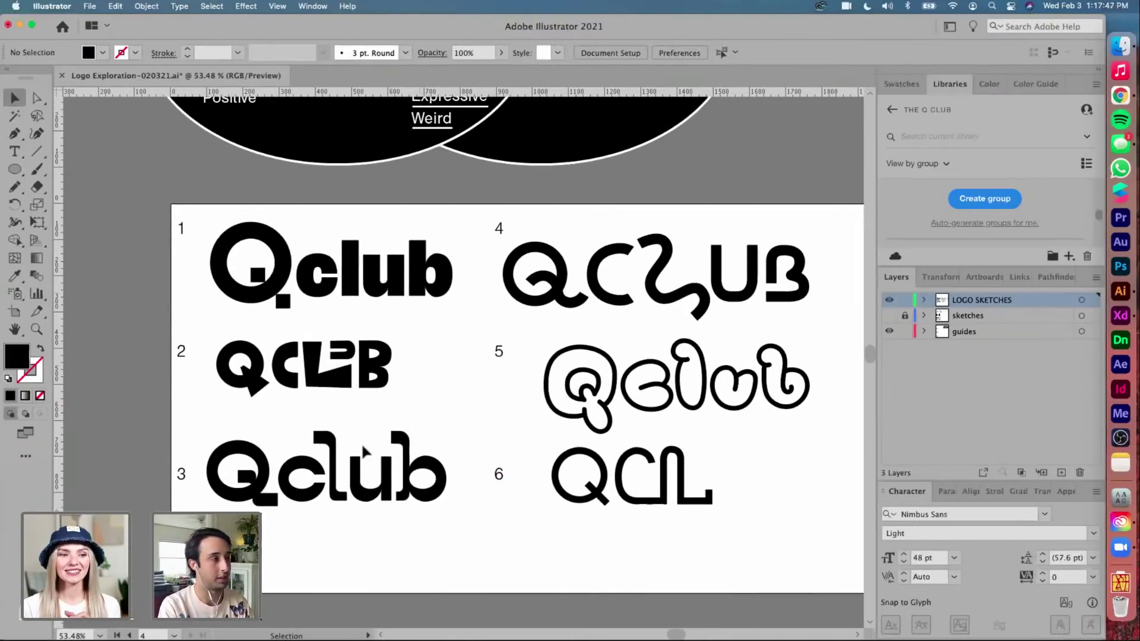
drag(215, 338, 434, 410)
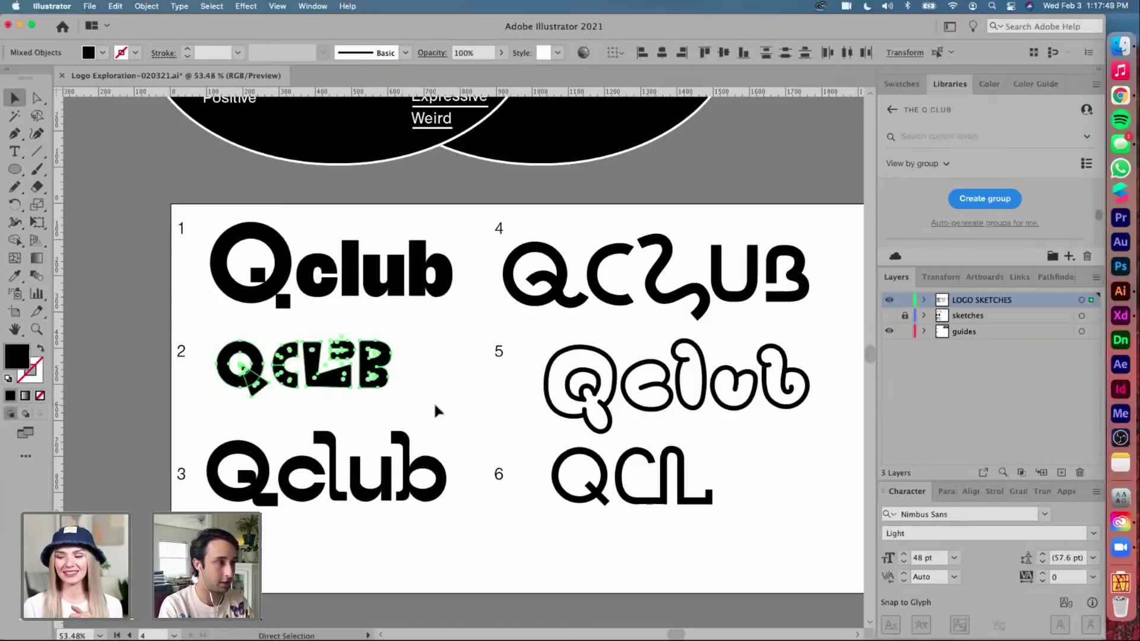
scroll(434, 408, down, 5)
scroll(435, 408, right, 10)
click(500, 346)
scroll(500, 348, up, 1)
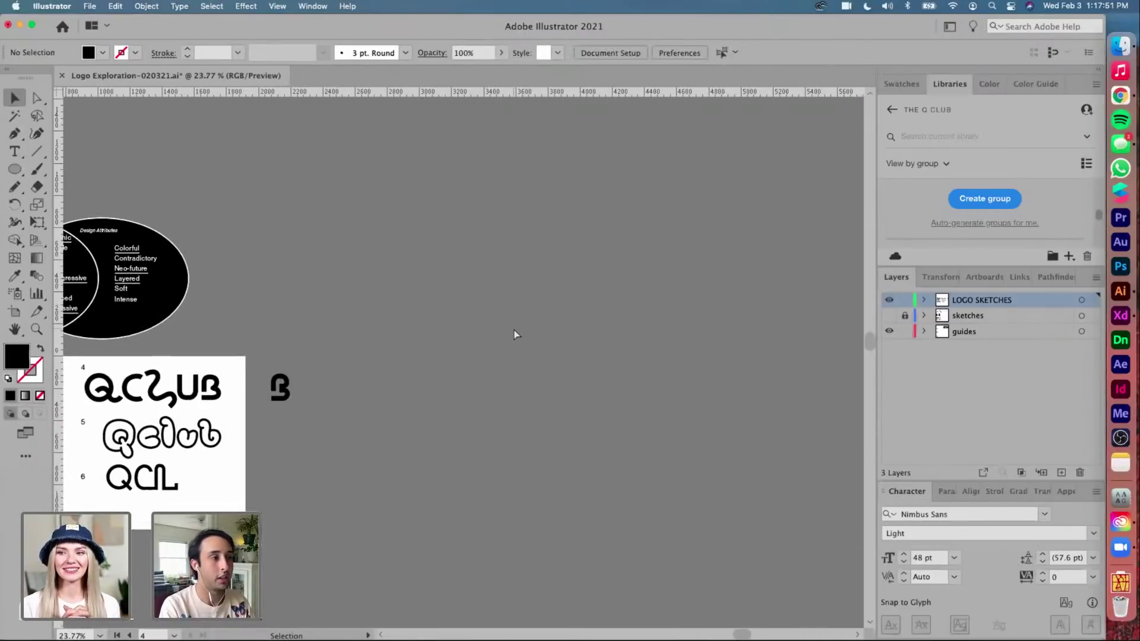
key(ctrl+v)
drag(465, 346, 595, 246)
key(ctrl+shift+a)
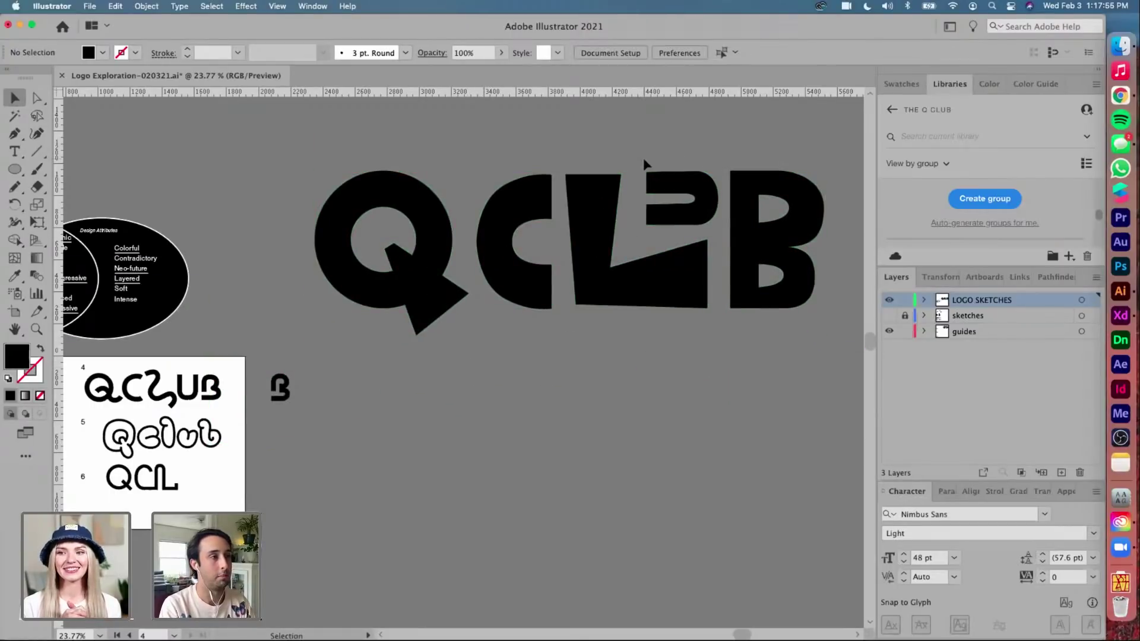
Pull the U and B out of the enlarged QCLUB and place them below its C and L
drag(701, 199, 512, 356)
drag(753, 209, 564, 382)
scroll(563, 382, up, 2)
scroll(567, 380, up, 4)
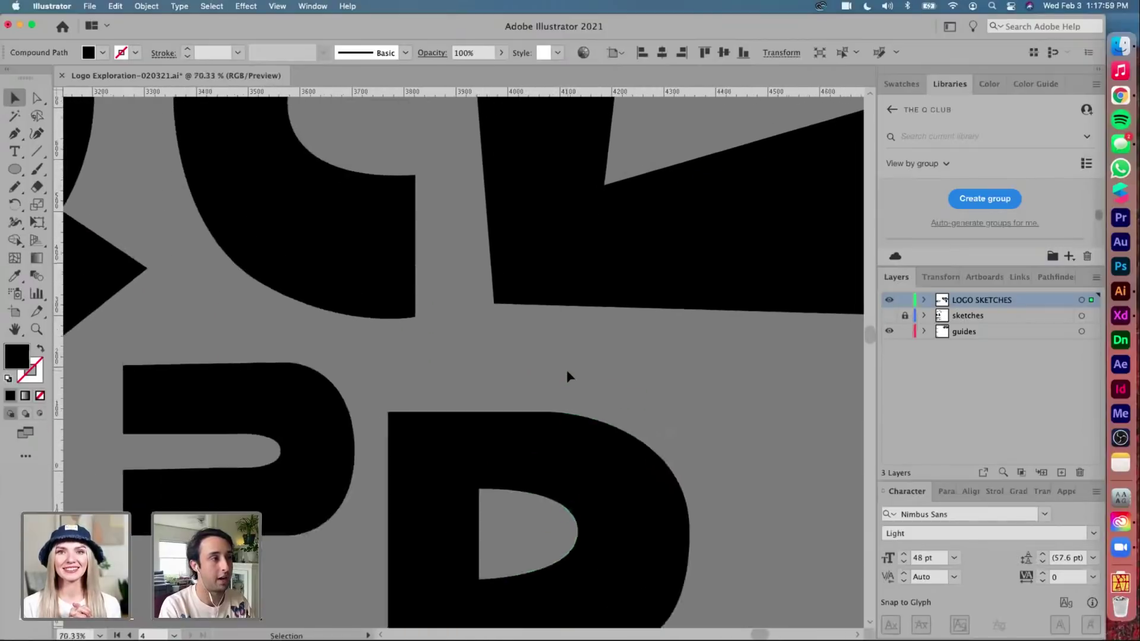
scroll(562, 387, down, 8)
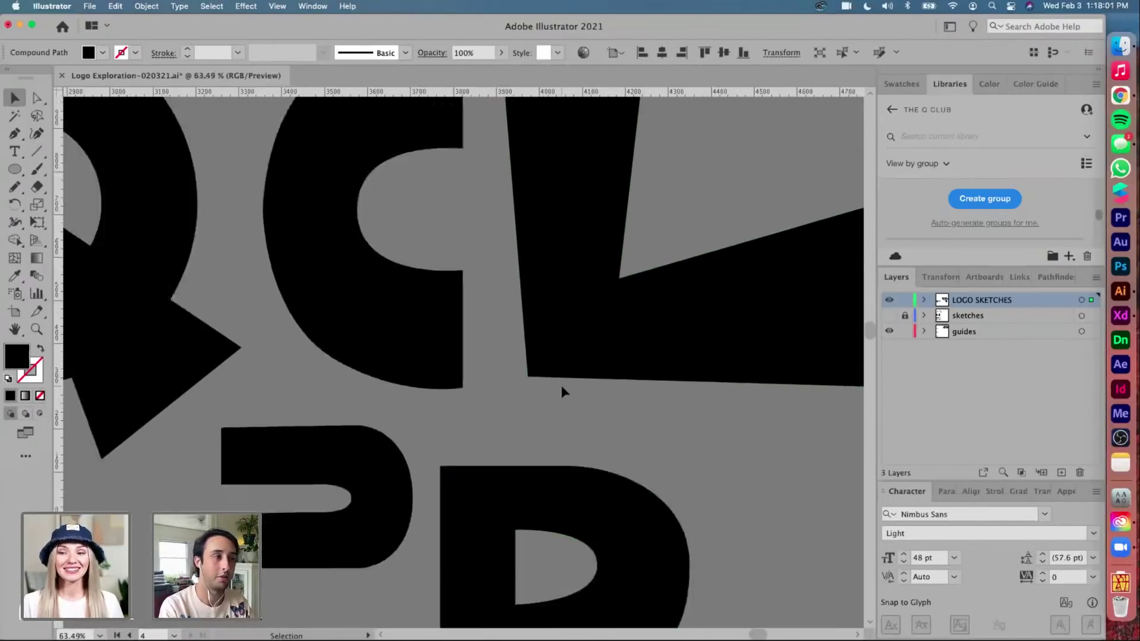
click(685, 275)
scroll(301, 440, up, 3)
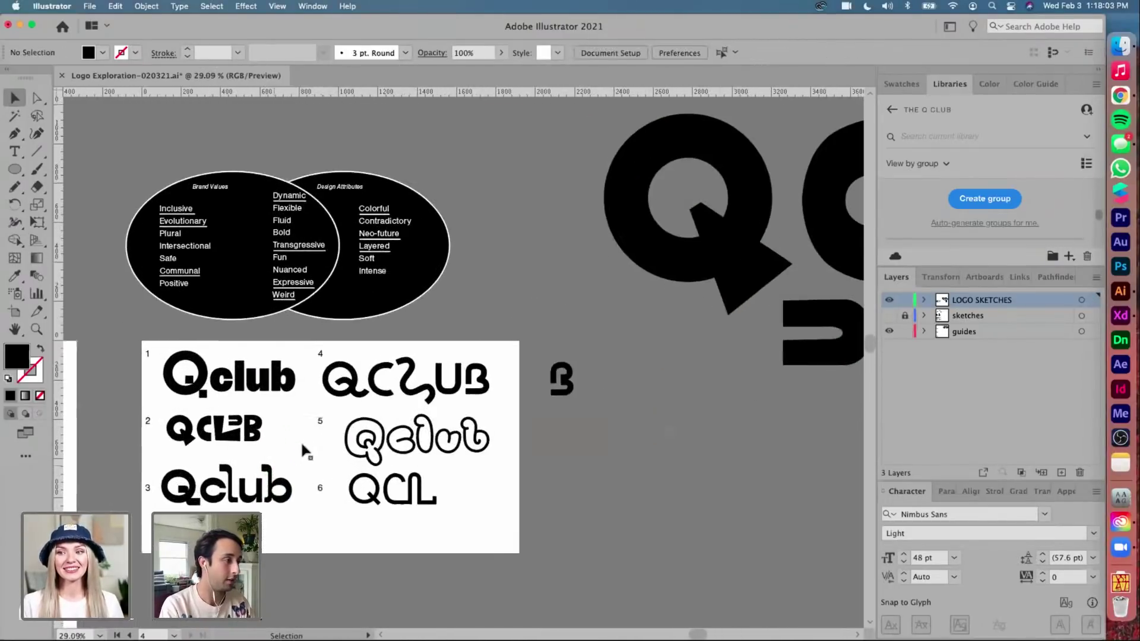
Place a copy of logo 4's curvy L on the empty canvas to the lower right of the artboard
scroll(541, 354, up, 2)
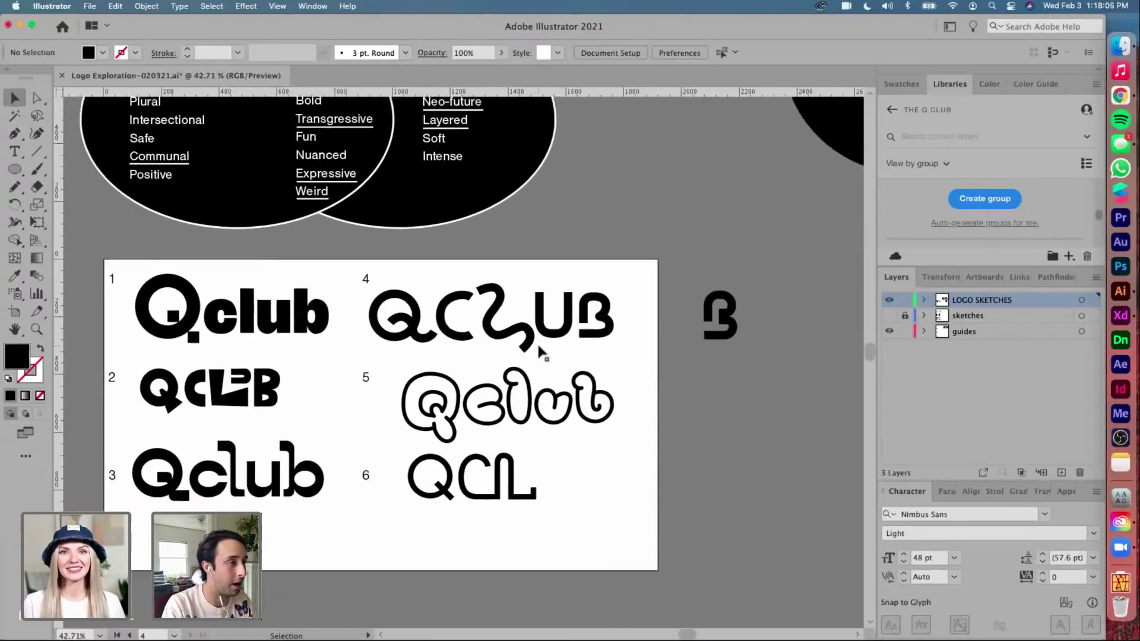
drag(505, 362, 764, 497)
scroll(776, 522, right, 10)
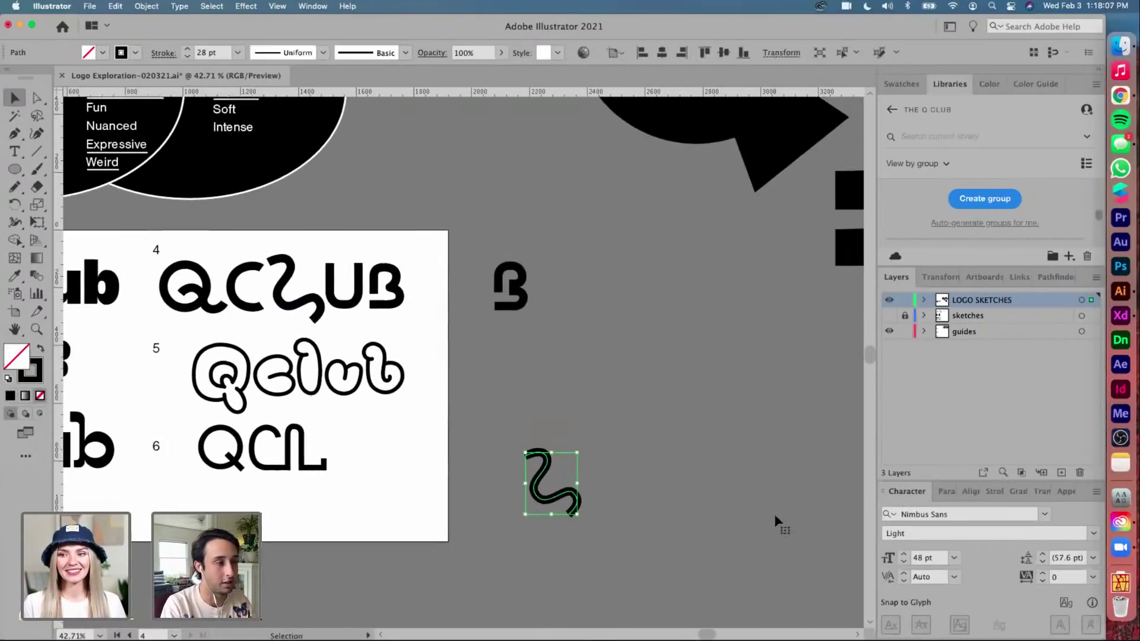
Repeat the curvy L in a diagonal row of seven, and duplicate the whole row just below it
scroll(776, 521, down, 4)
mouse_move(464, 423)
mouse_down()
mouse_move(550, 409)
mouse_move(522, 408)
mouse_move(506, 390)
mouse_up()
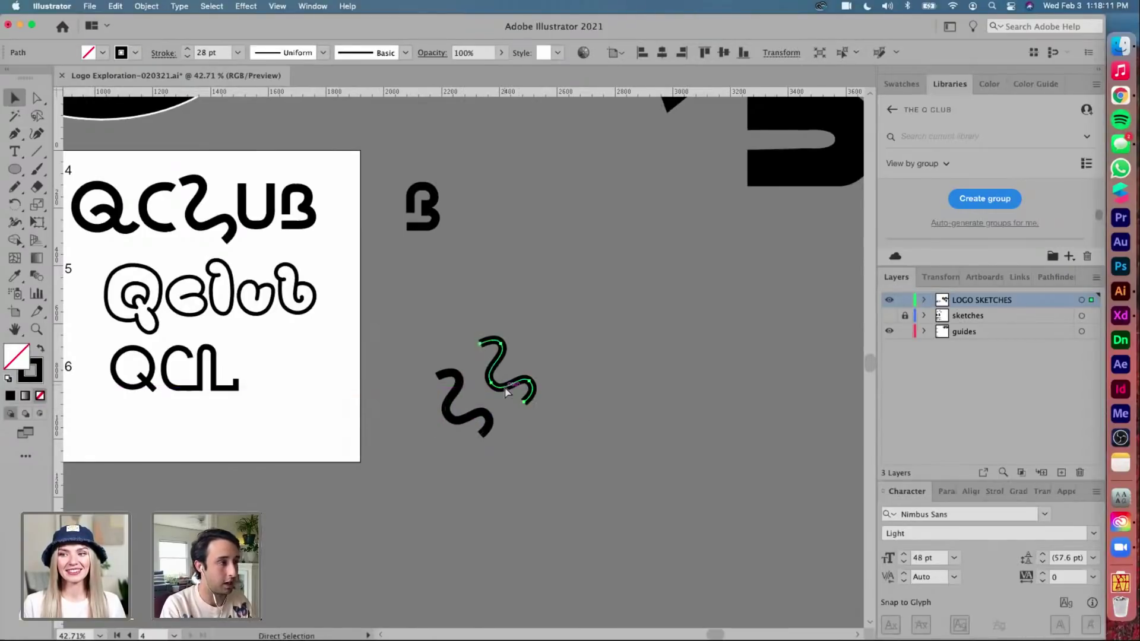
key(super+d)
key(super+d)
key(super+d)
key(super+d)
key(super+d)
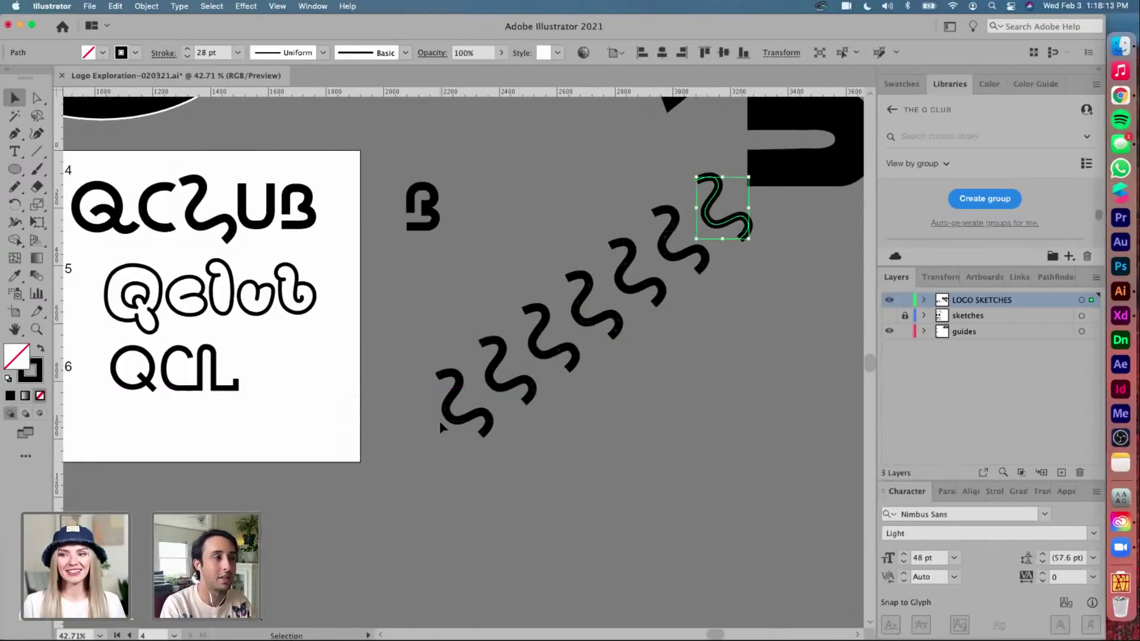
key(super+a)
mouse_move(536, 353)
mouse_down()
mouse_move(555, 440)
mouse_move(527, 455)
mouse_up()
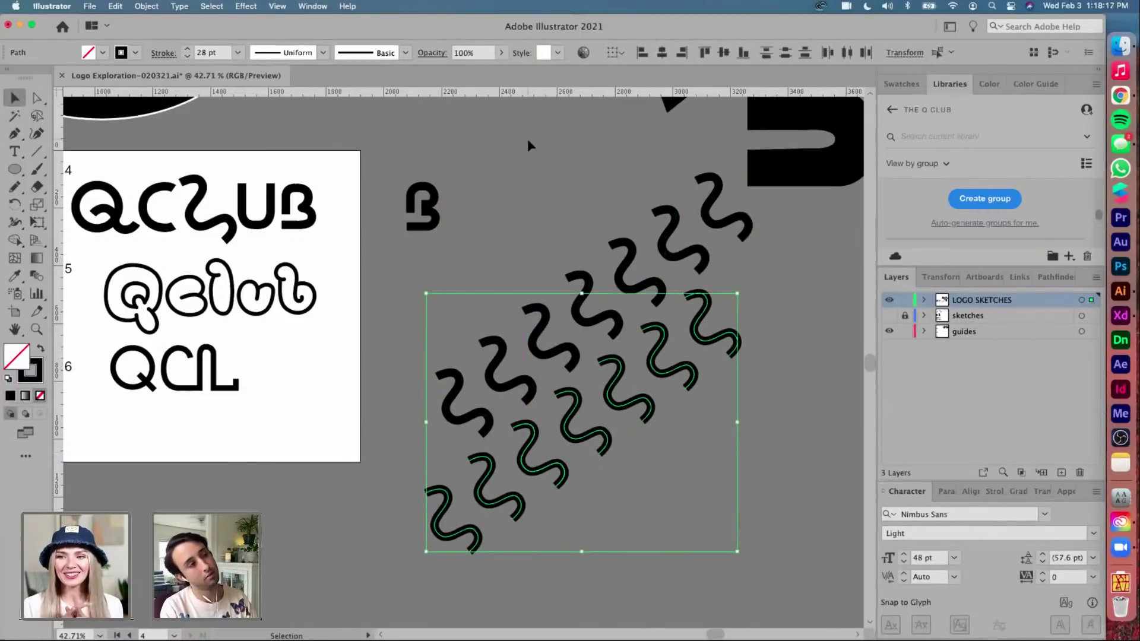
Undo all the curvy L copies placed outside the artboard
key(super+z)
key(super+z)
key(super+z)
key(super+z)
key(super+z)
key(super+z)
key(super+z)
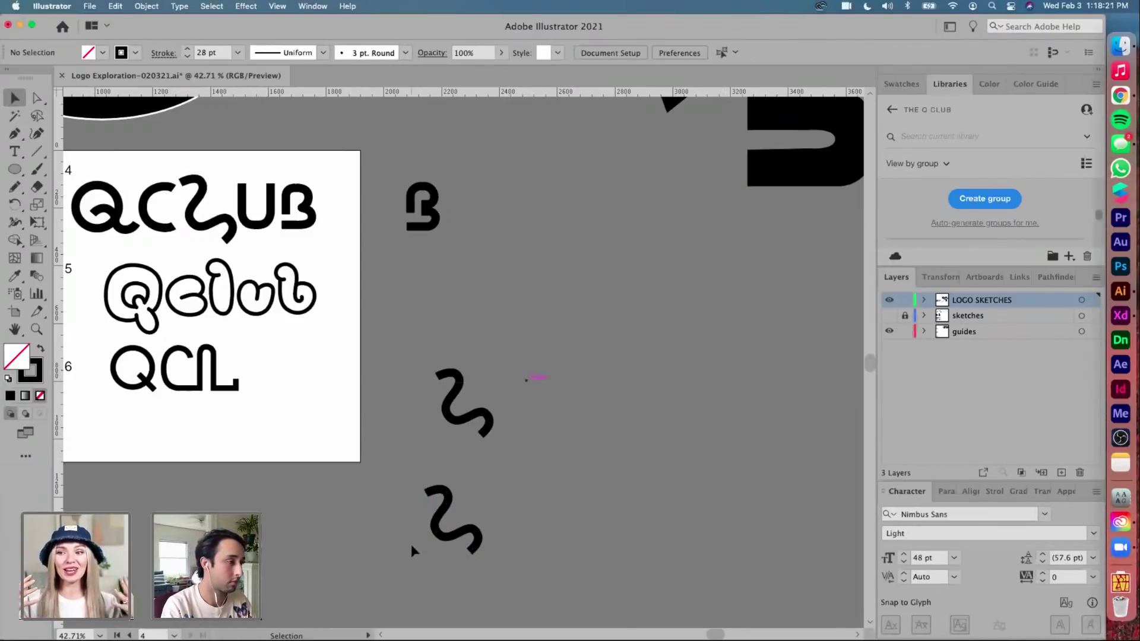
key(super+z)
key(super+z)
Show the sketches layer and draw a vertical Pen line about 69 px tall above the L's end, starting logo 6's U
scroll(303, 437, left, 4)
scroll(310, 433, up, 5)
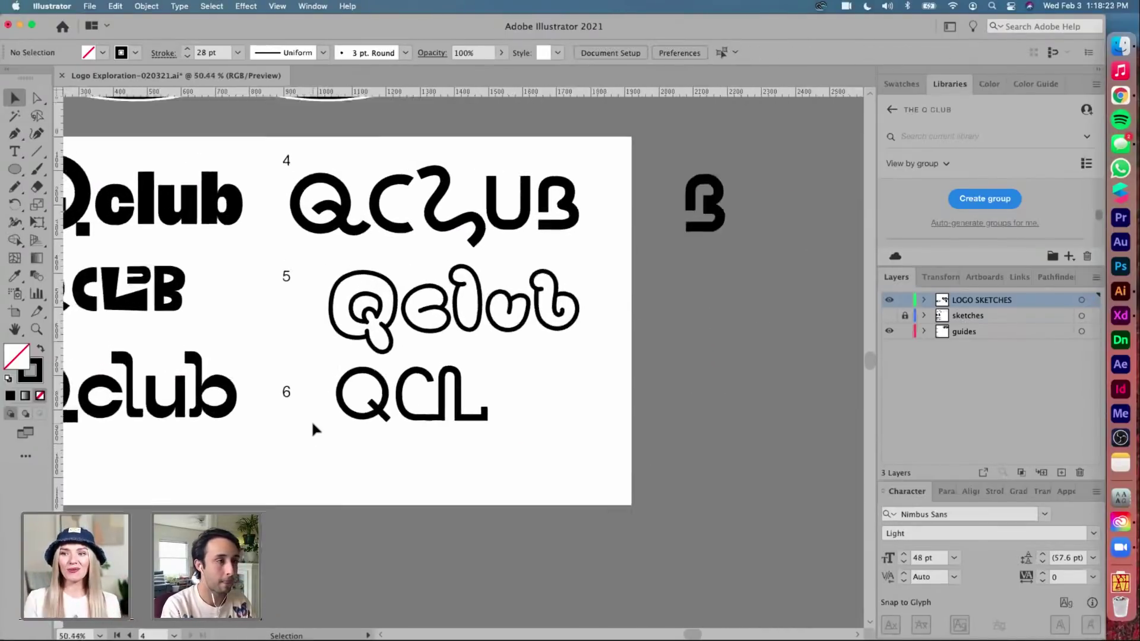
click(889, 316)
scroll(699, 365, right, 1)
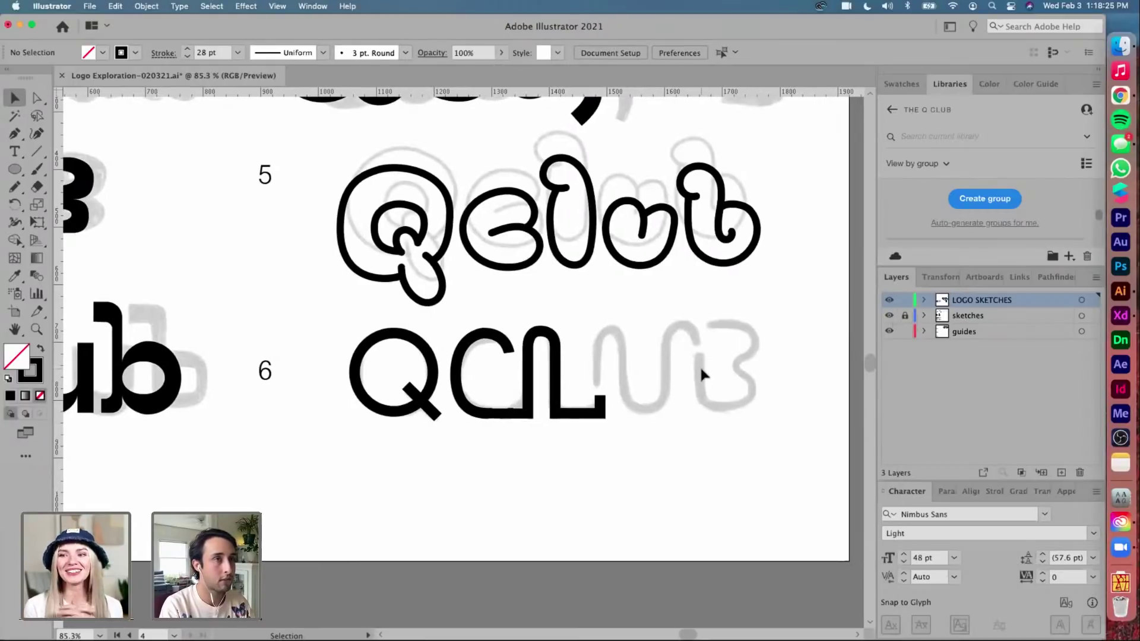
scroll(570, 344, up, 5)
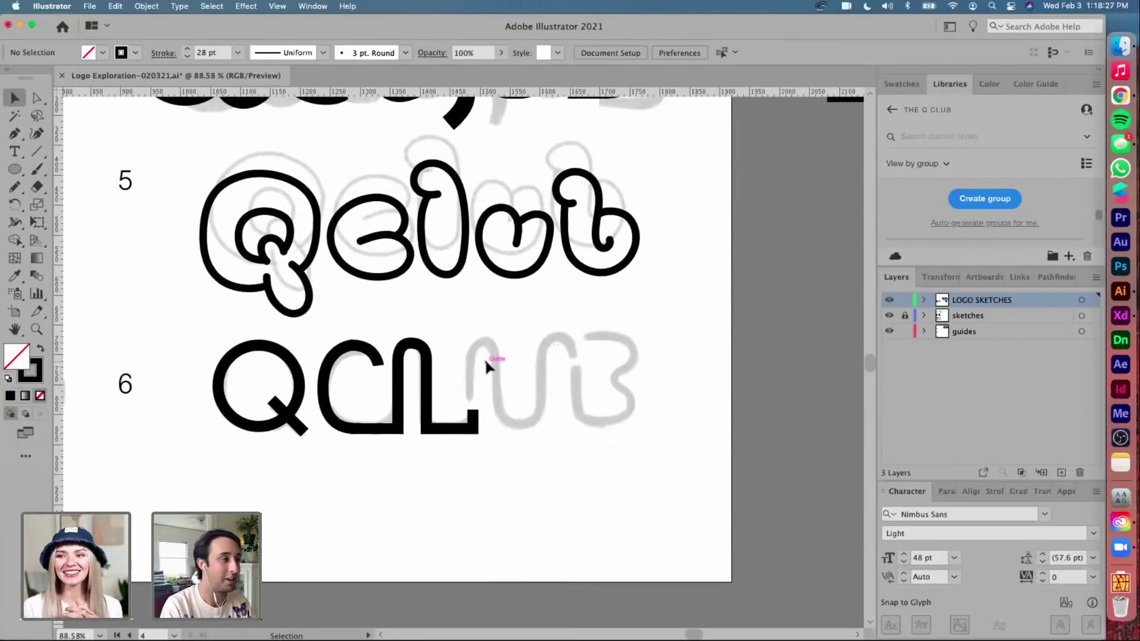
key(p)
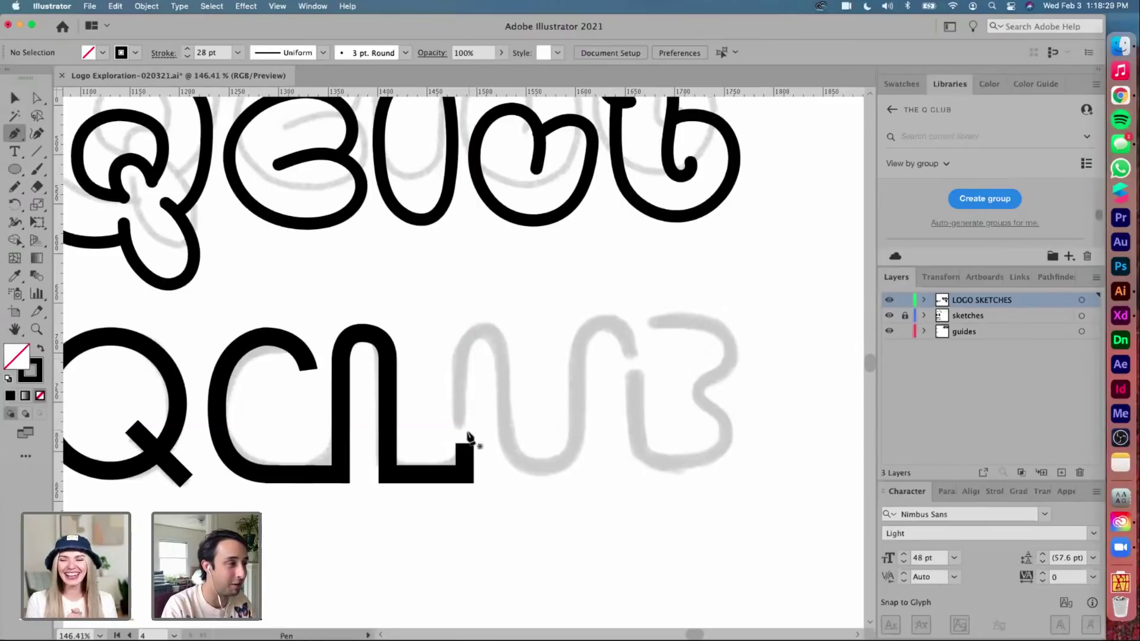
click(465, 473)
click(464, 373)
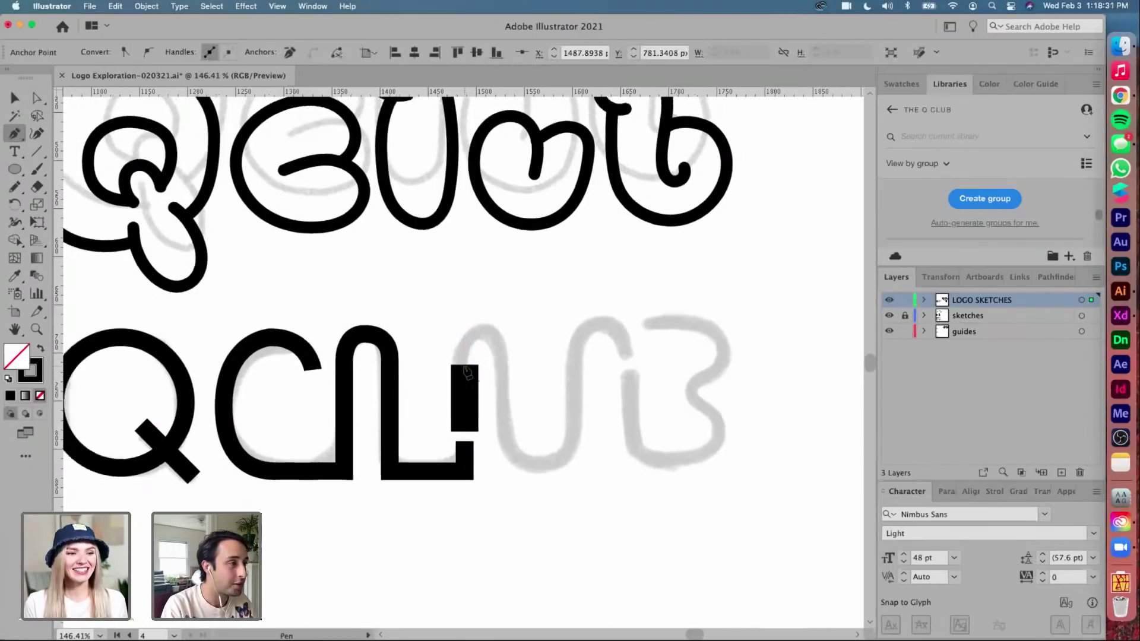
Match the new vertical line's stroke to the joined CL path of logo 6 with the Eyedropper
scroll(466, 370, down, 8)
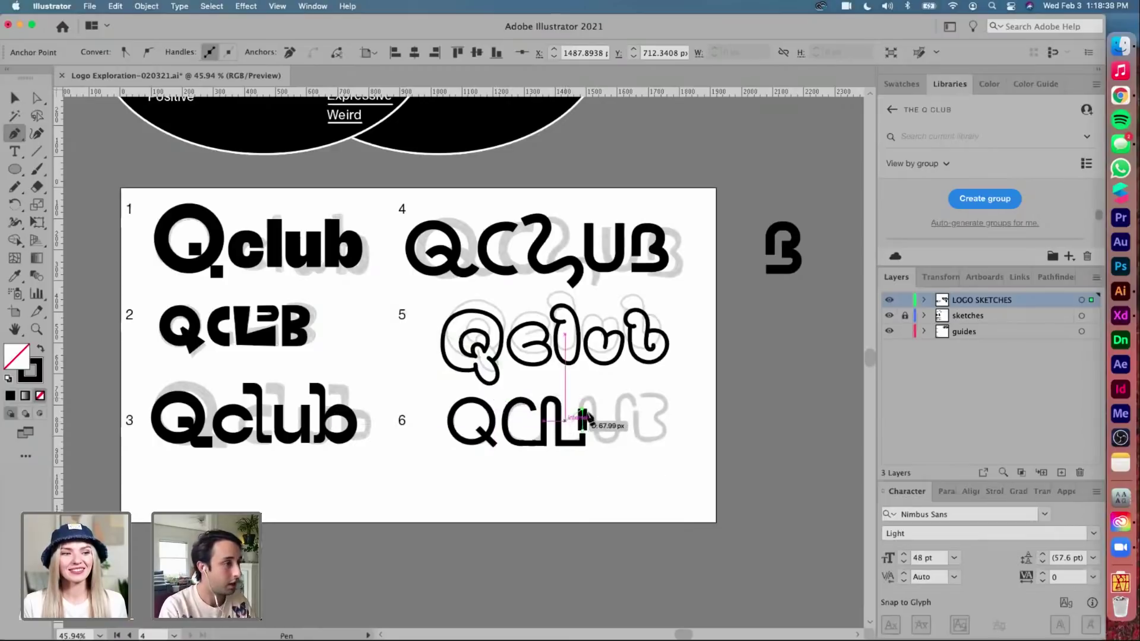
scroll(599, 412, up, 2)
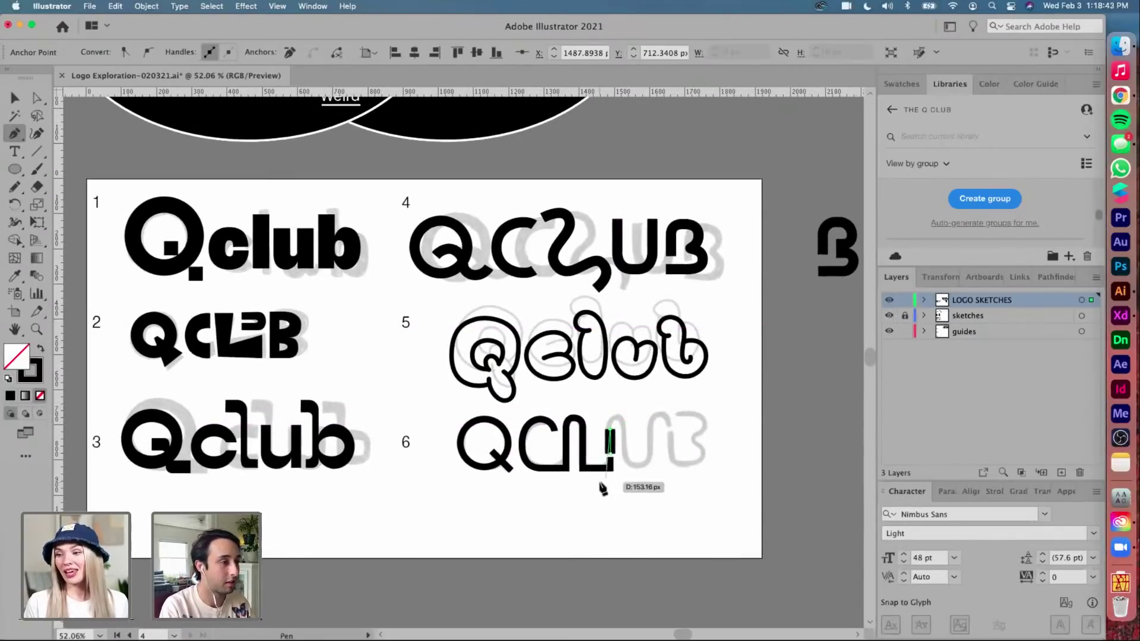
key(v)
scroll(614, 454, up, 4)
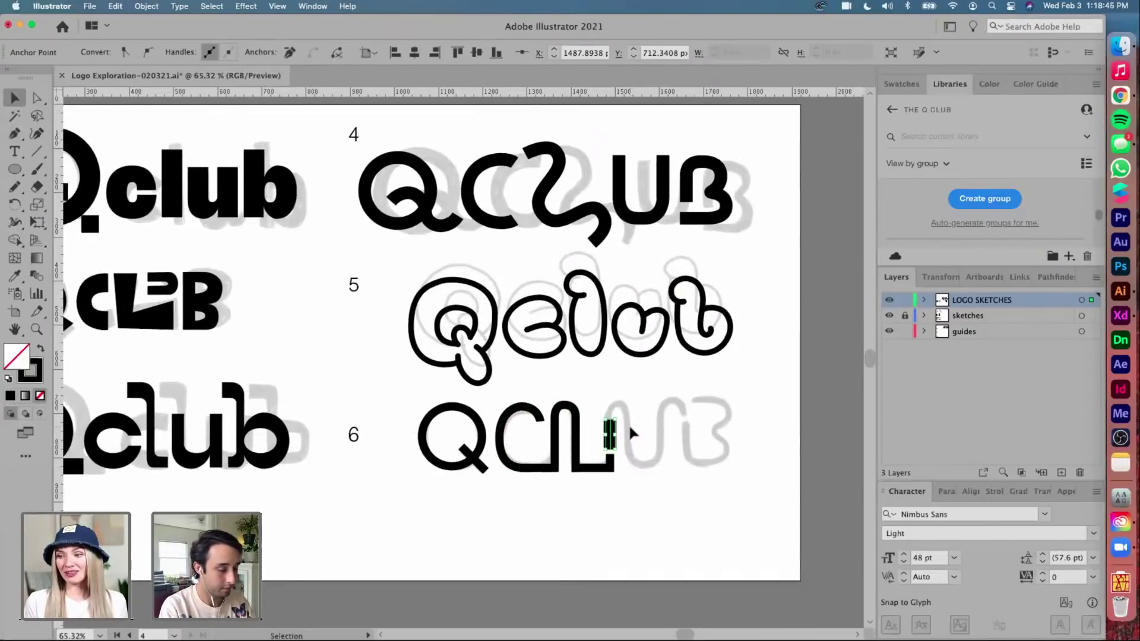
key(i)
scroll(611, 451, left, 3)
click(603, 463)
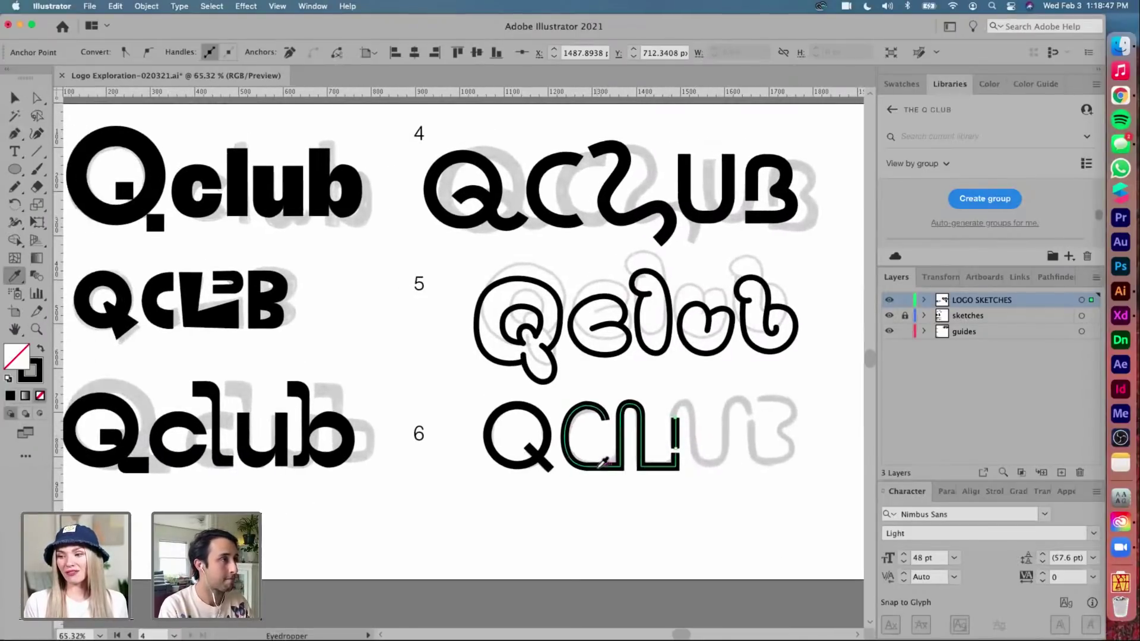
Trace the U of logo 6 with the Pen tool, from the arch beside the L to its upper curve near the B
scroll(606, 461, down, 3)
key(v)
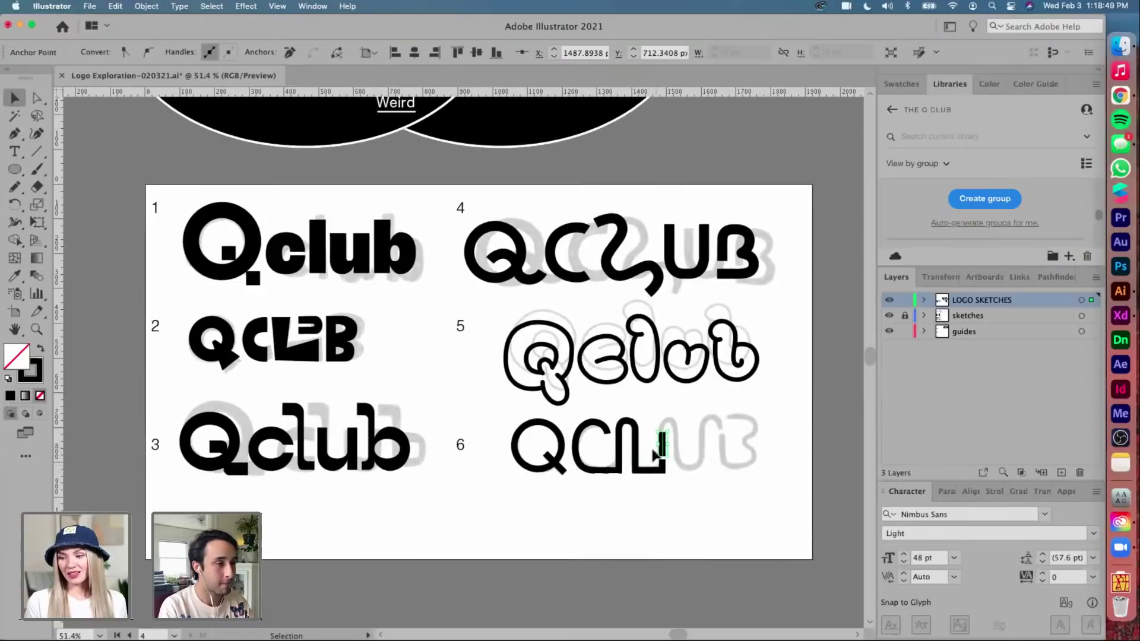
key(p)
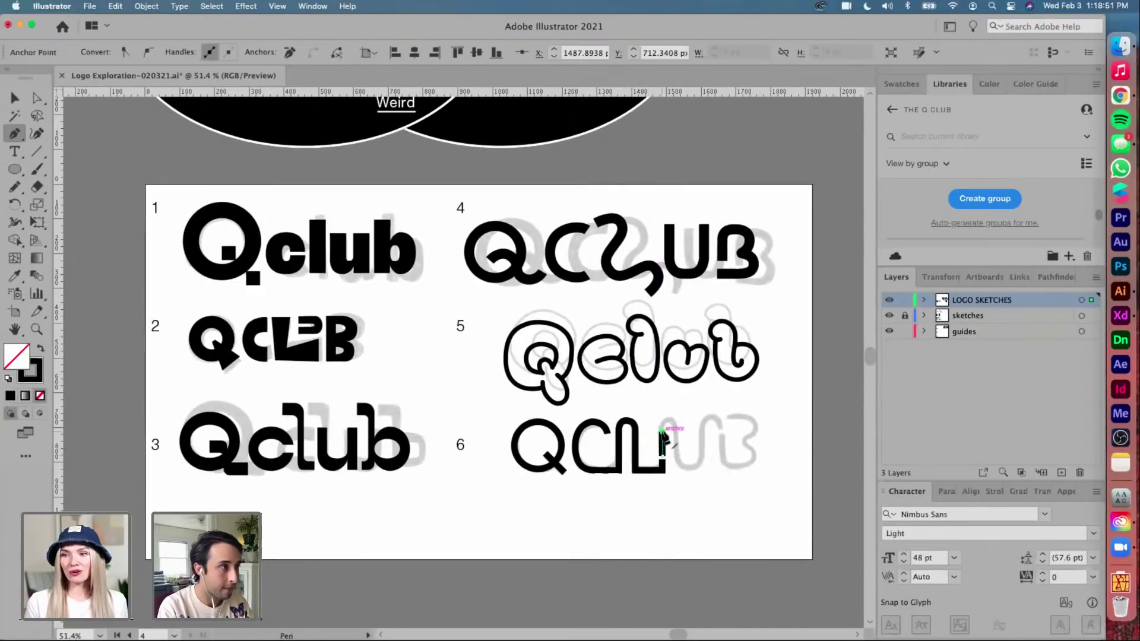
click(662, 431)
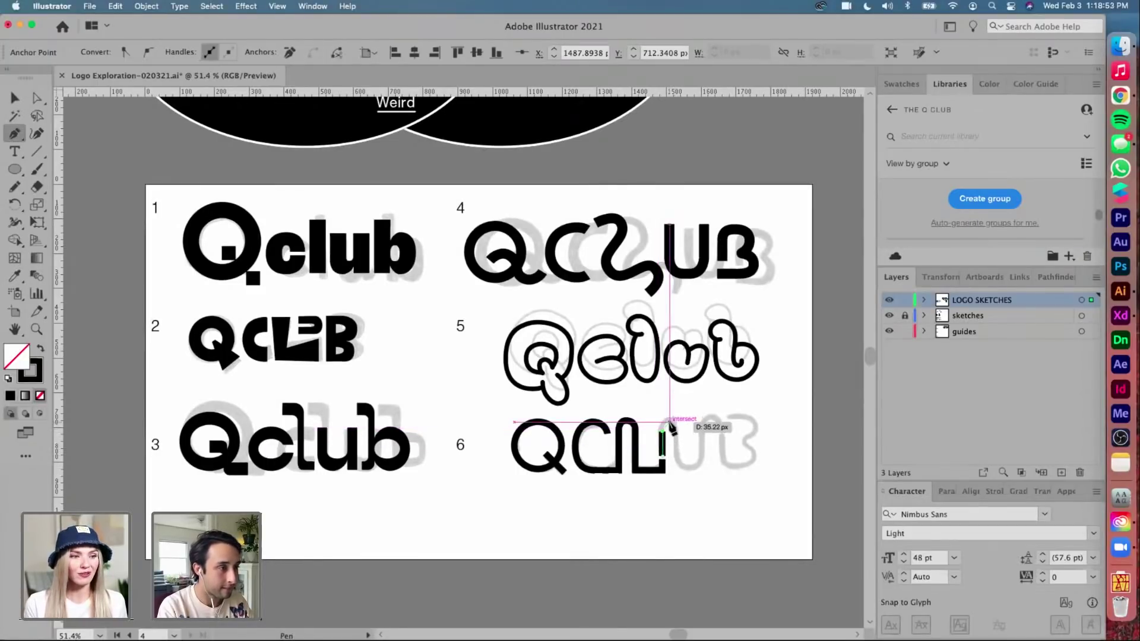
click(671, 425)
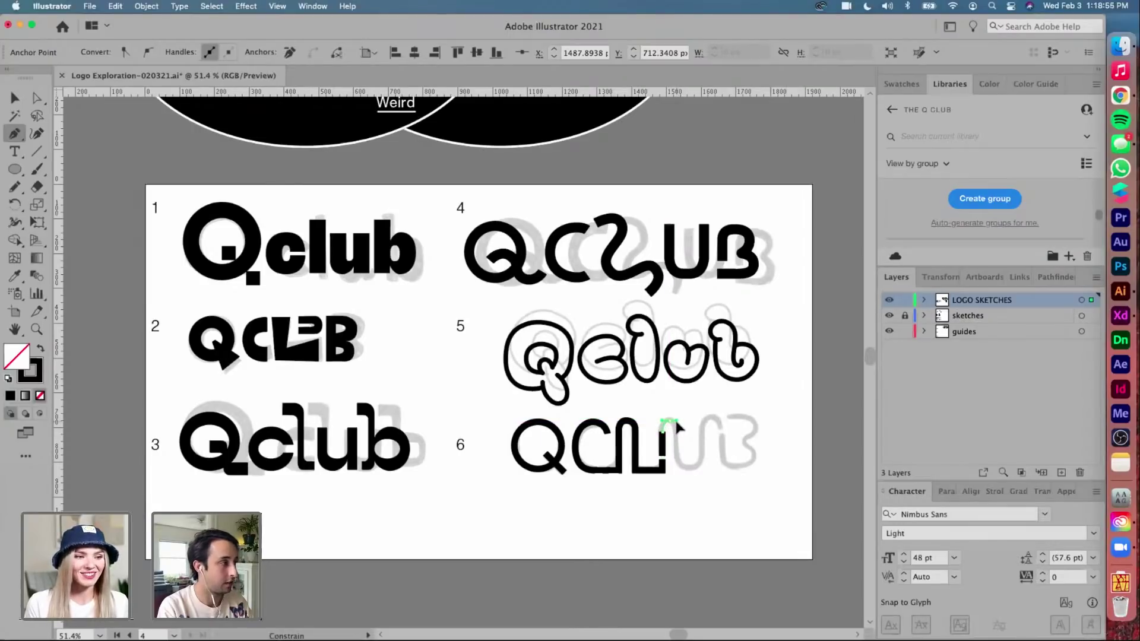
drag(679, 428, 681, 467)
click(680, 468)
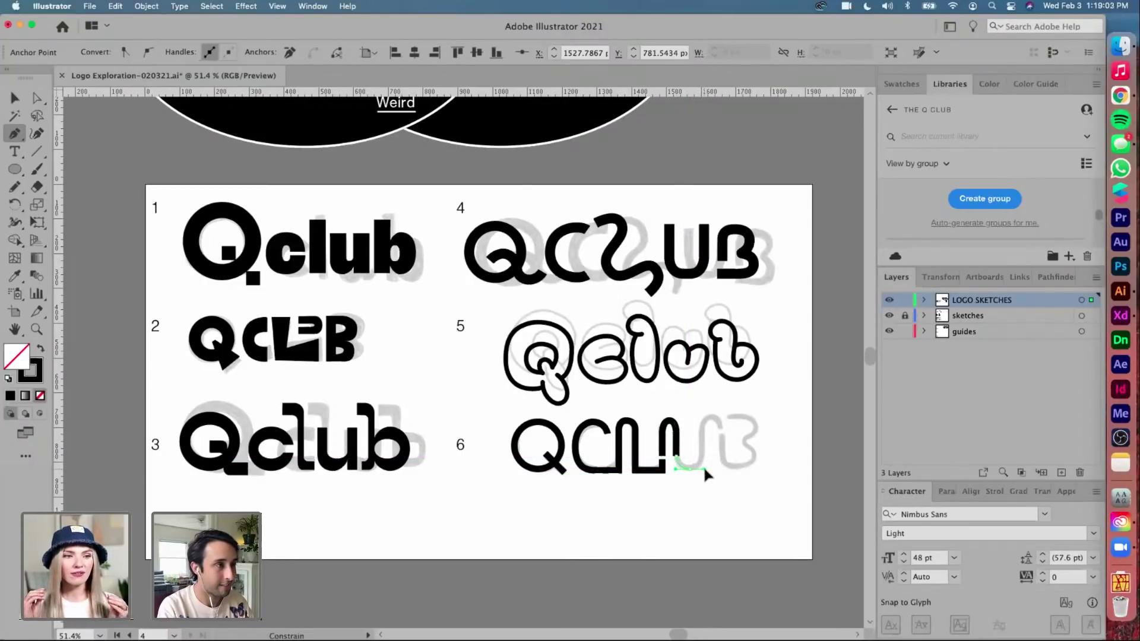
drag(706, 472, 722, 442)
key(super+shift+a)
key(super+shift+a)
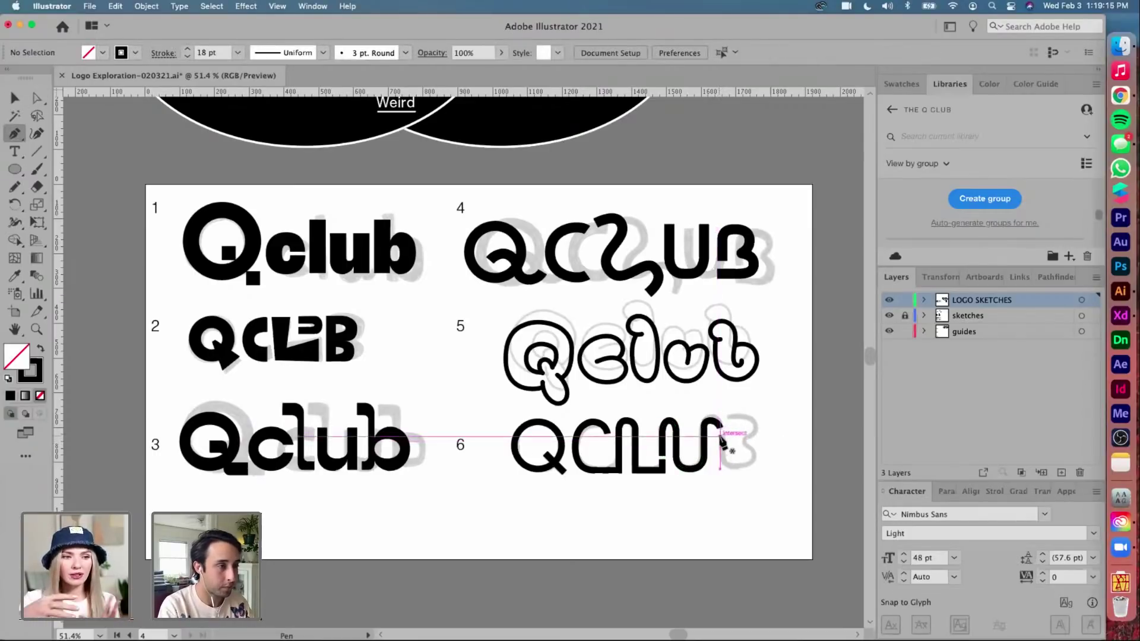
Trace the B of logo 6 with the Pen tool as one open path from its stem around both bowls
click(721, 440)
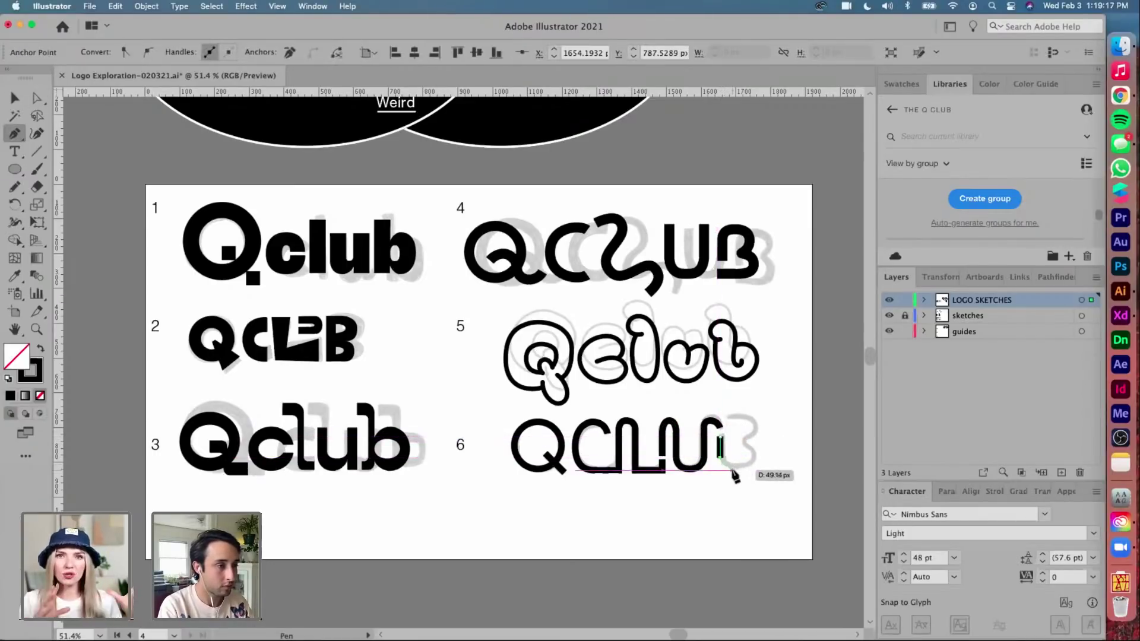
key(super+z)
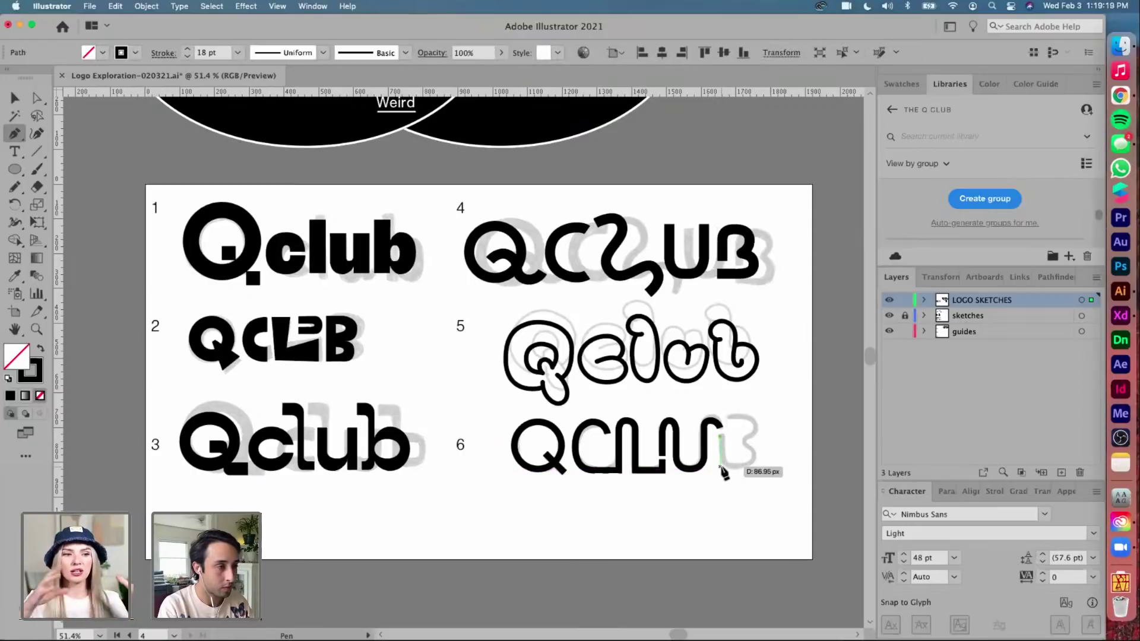
click(720, 467)
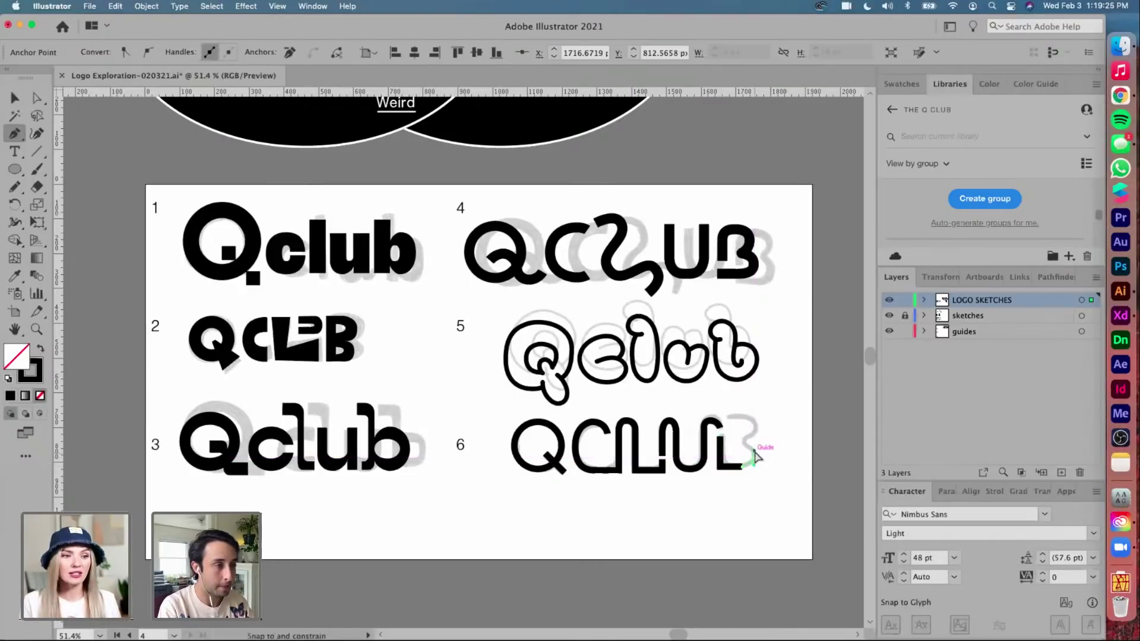
click(750, 462)
click(742, 445)
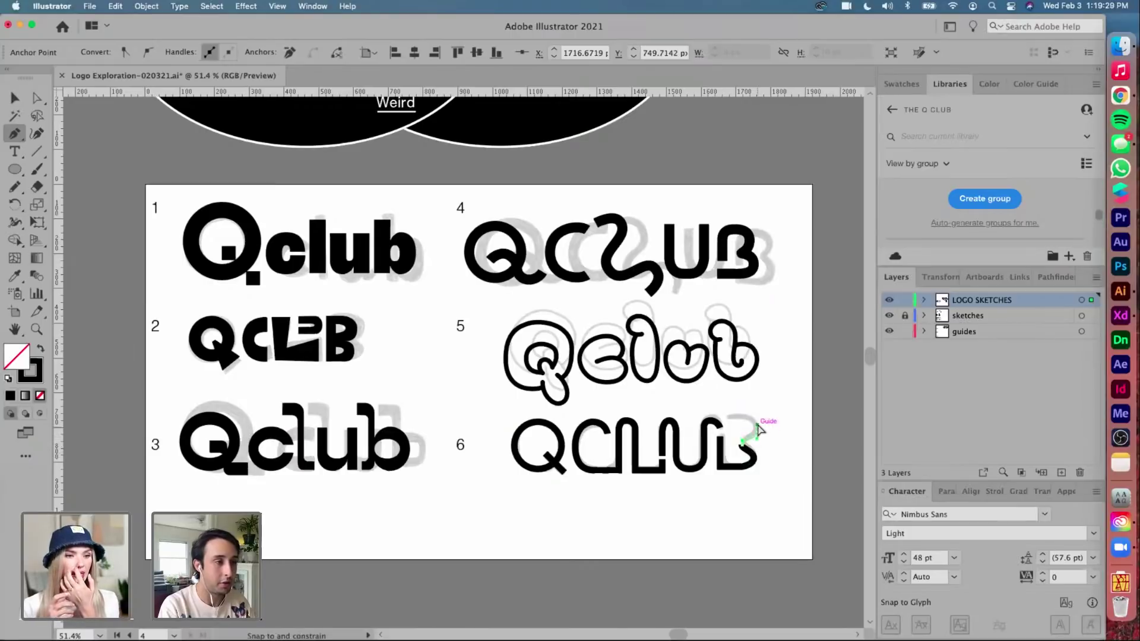
click(756, 432)
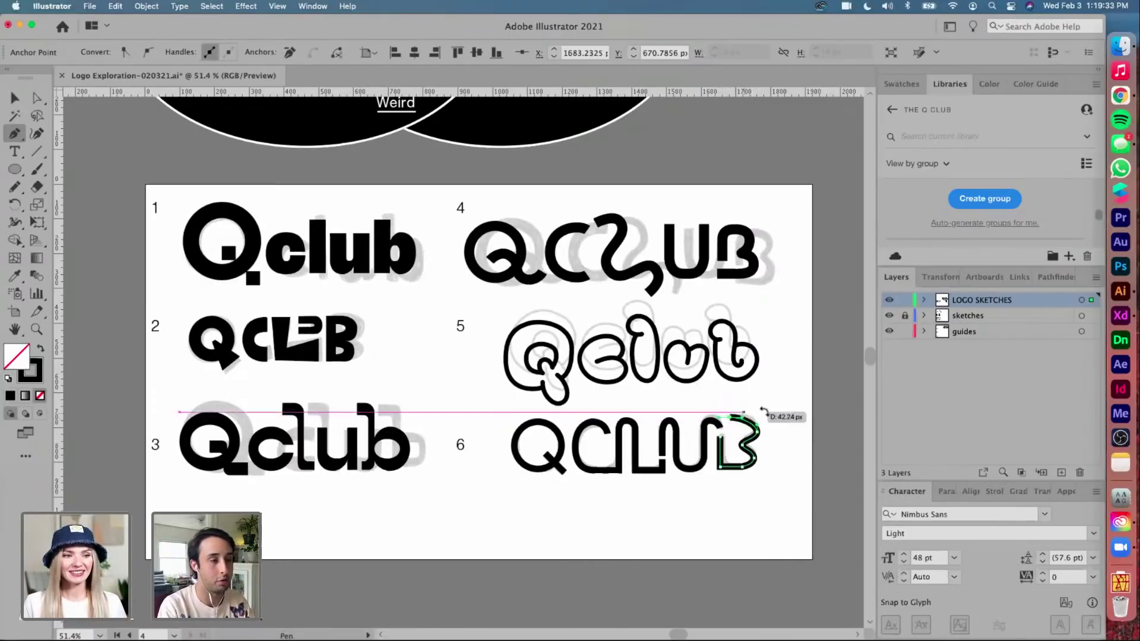
key(v)
scroll(763, 408, down, 2)
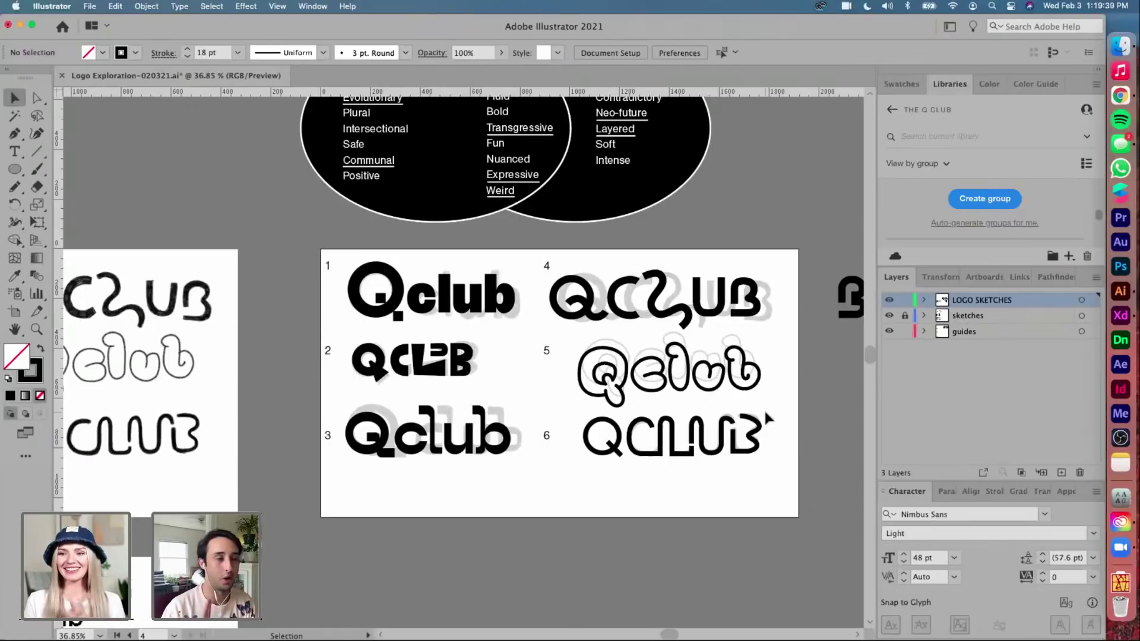
Raise the top end point of logo 6's B and adjust its curve handles to round the upper bowl
scroll(764, 407, up, 3)
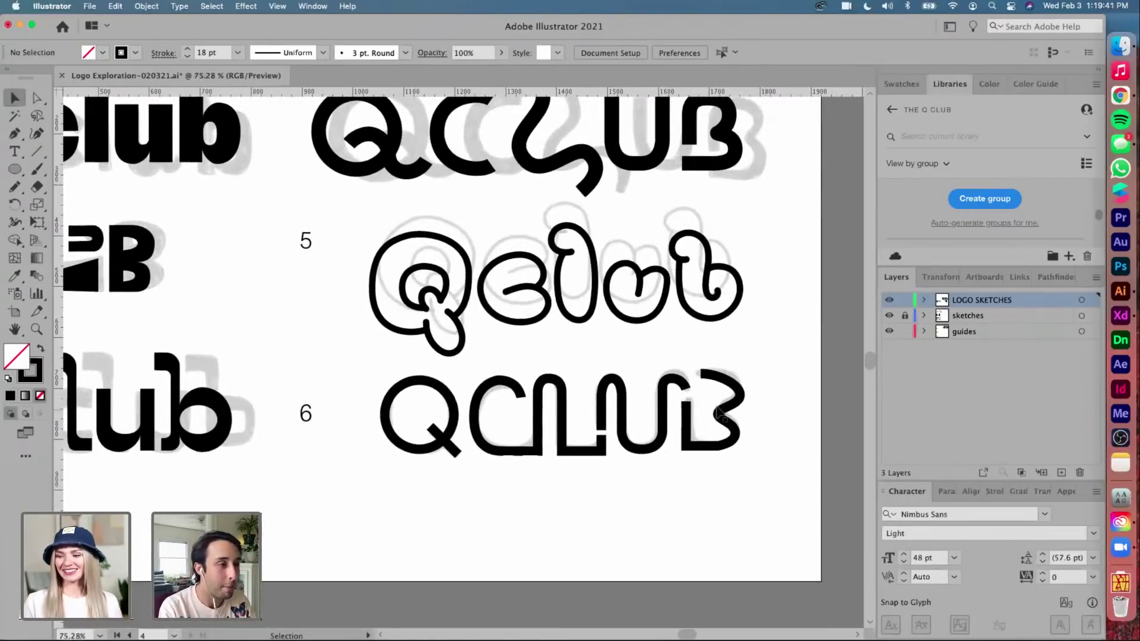
scroll(712, 409, up, 3)
key(a)
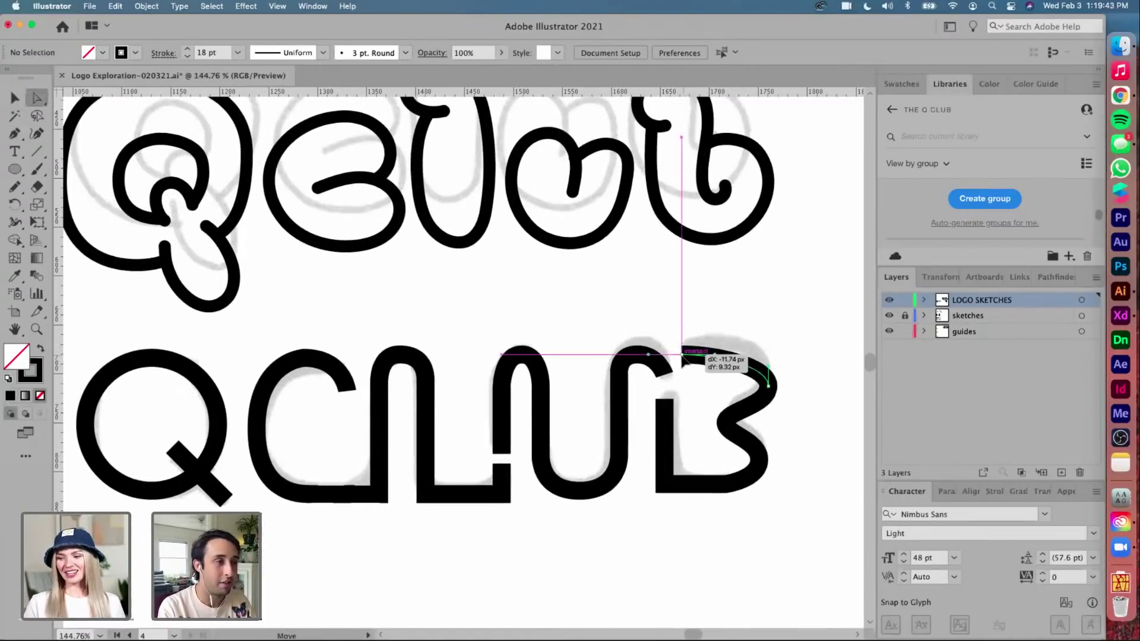
click(714, 355)
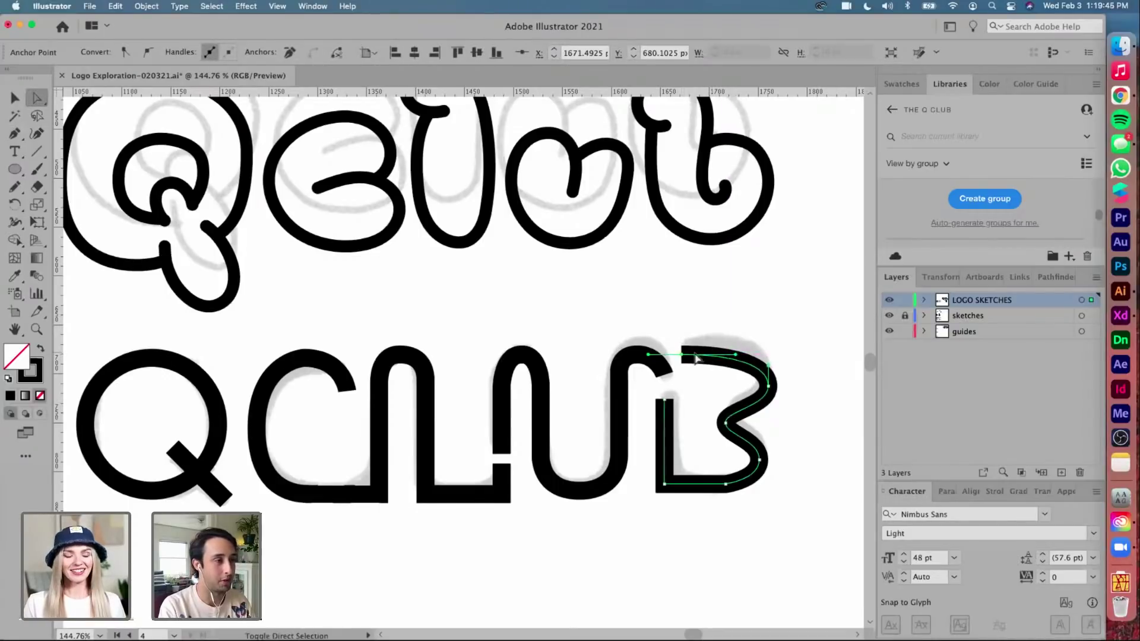
drag(682, 359, 683, 355)
drag(768, 386, 757, 411)
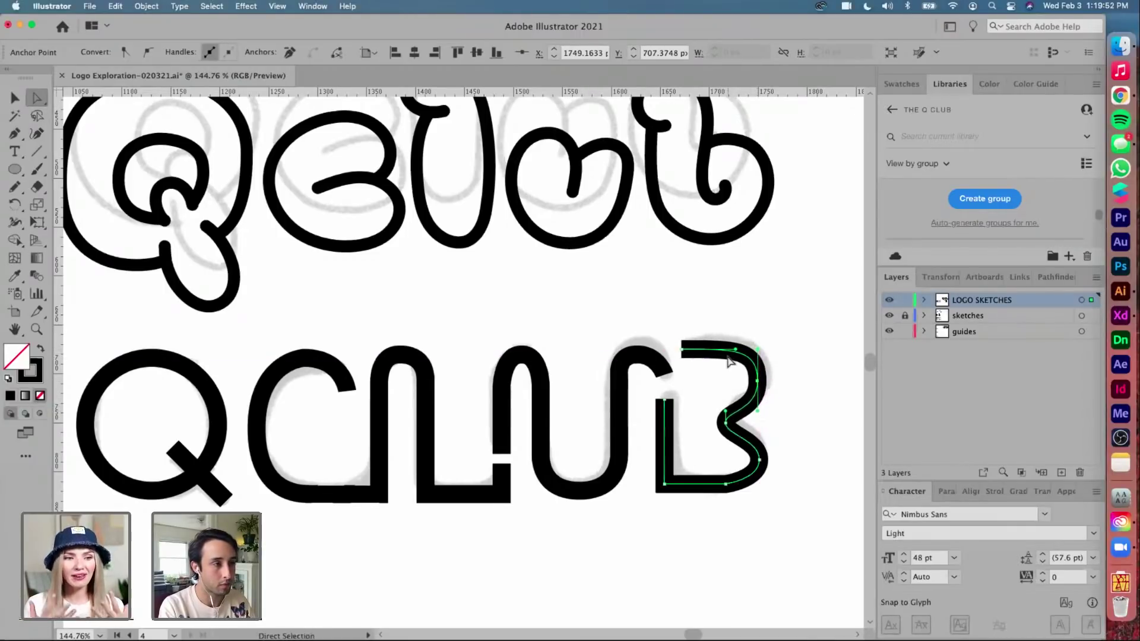
click(683, 350)
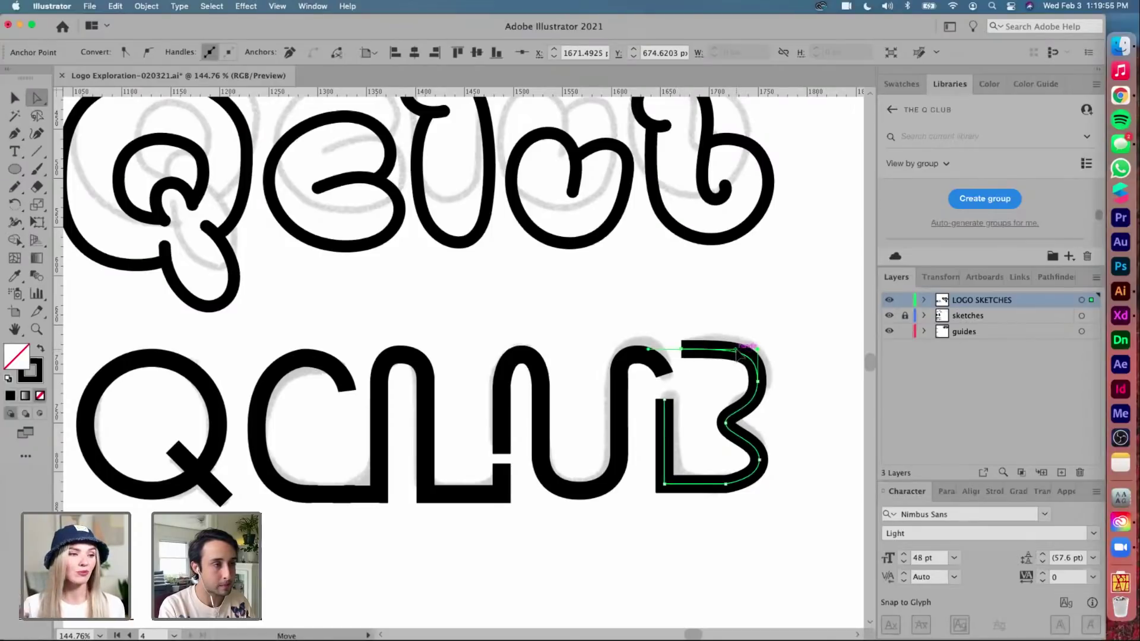
drag(735, 354, 739, 355)
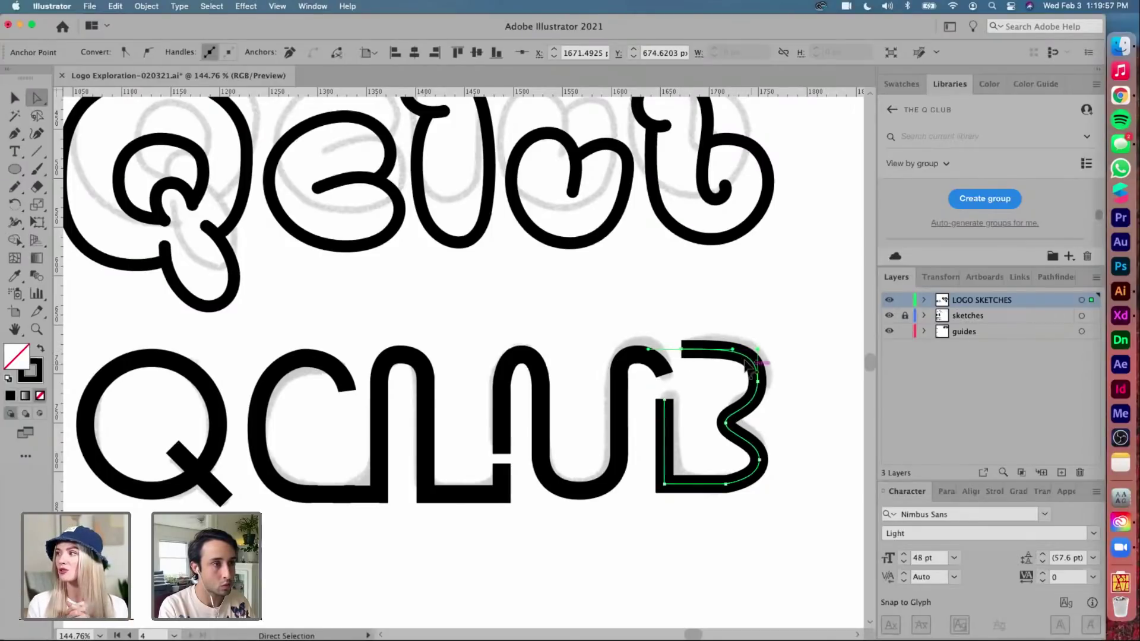
click(782, 399)
scroll(784, 402, down, 3)
scroll(784, 402, down, 4)
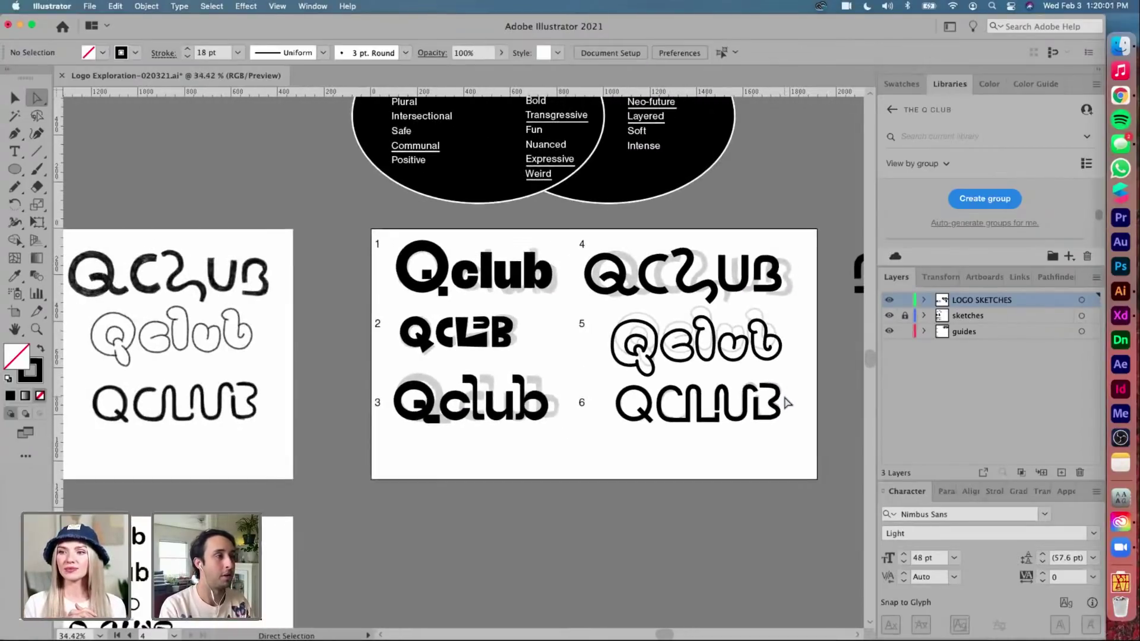
Extend the top stroke of logo 6's B slightly toward the U by moving its end point
scroll(696, 466, up, 5)
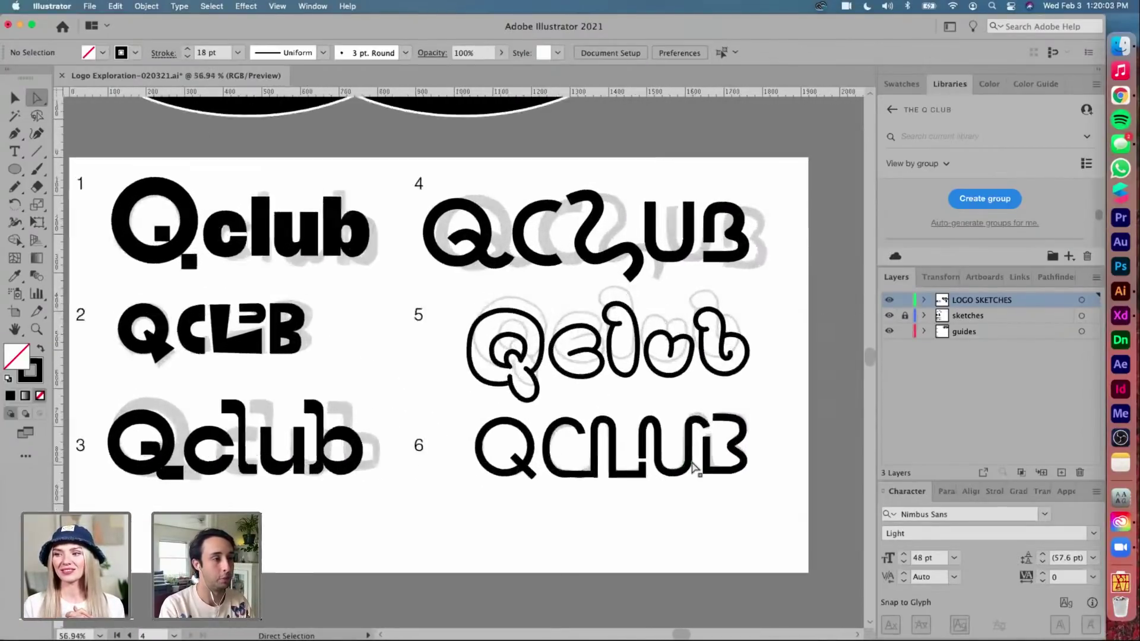
key(v)
key(a)
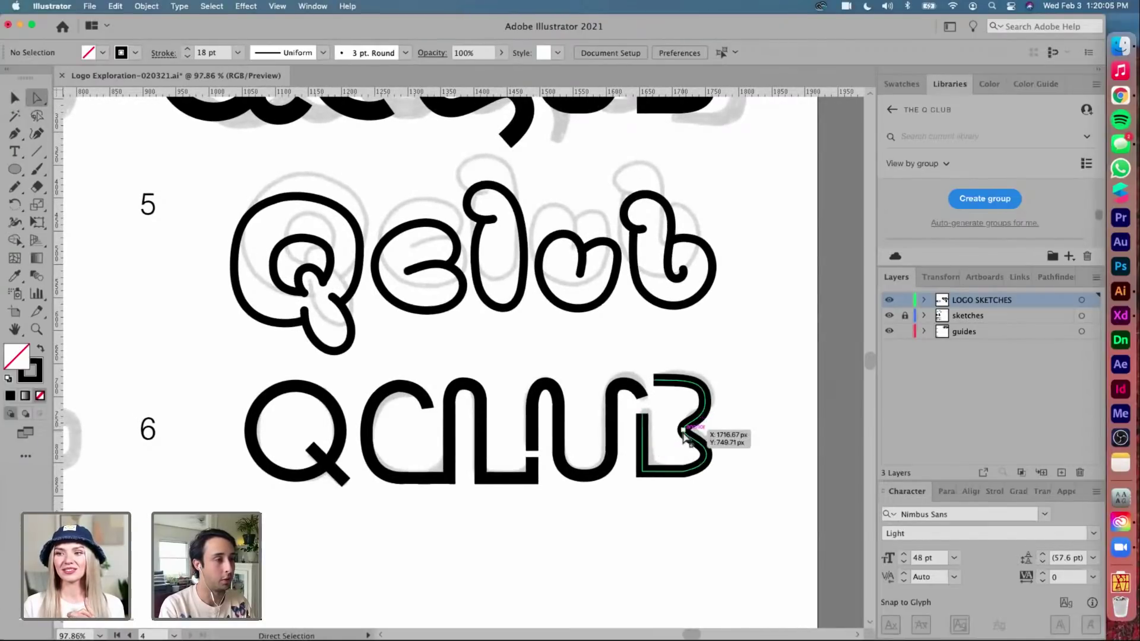
click(684, 428)
click(776, 400)
key(v)
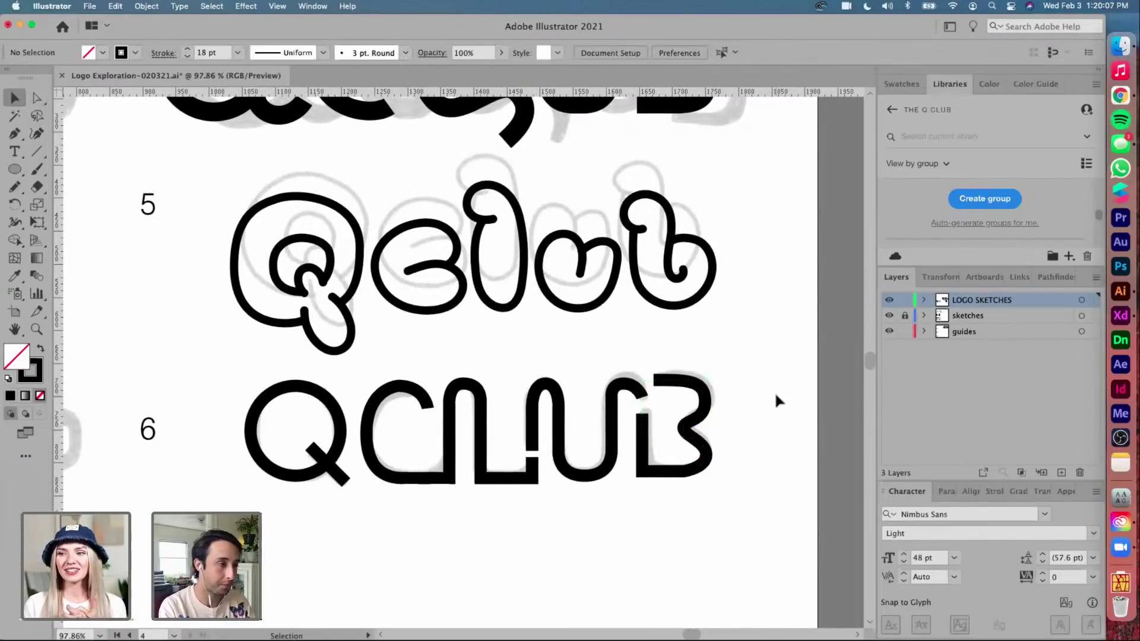
scroll(776, 399, up, 3)
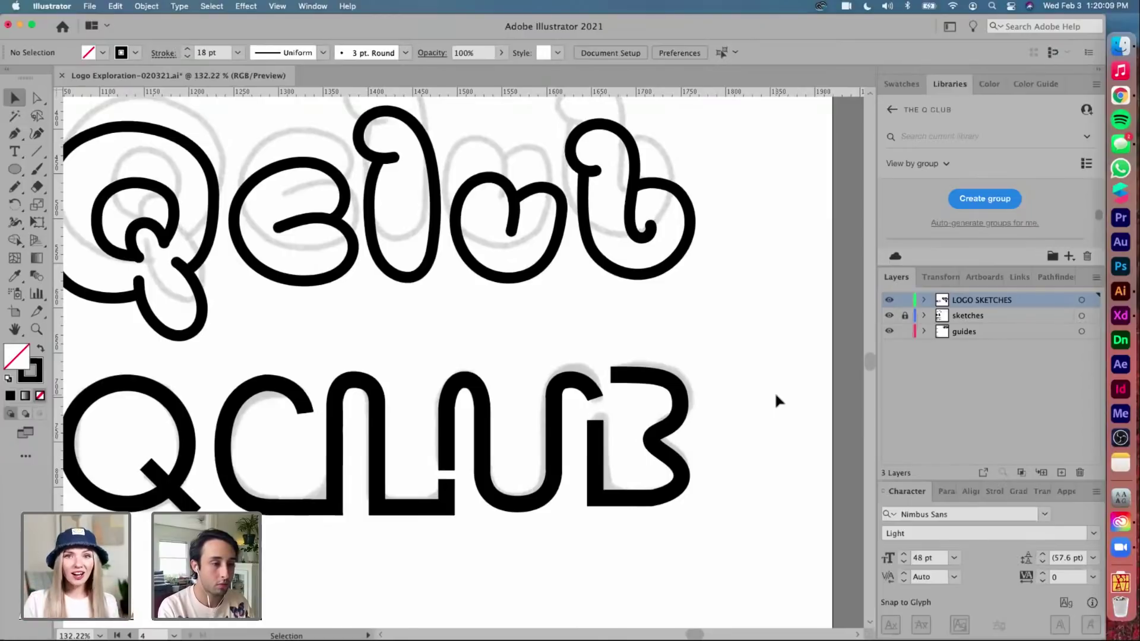
key(a)
click(613, 375)
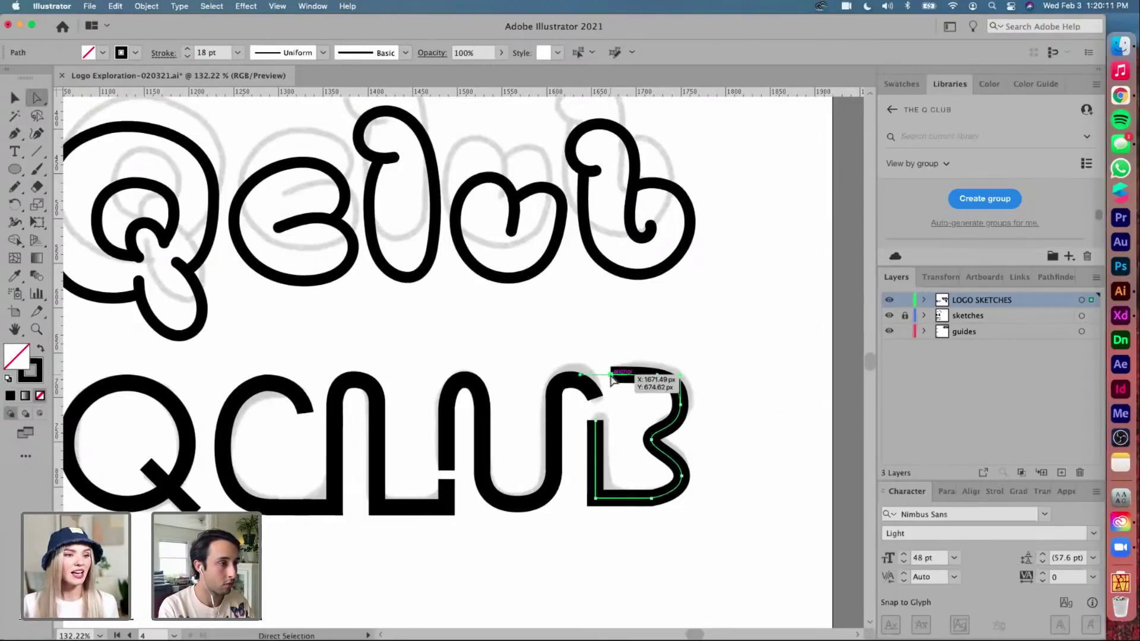
drag(613, 375, 609, 375)
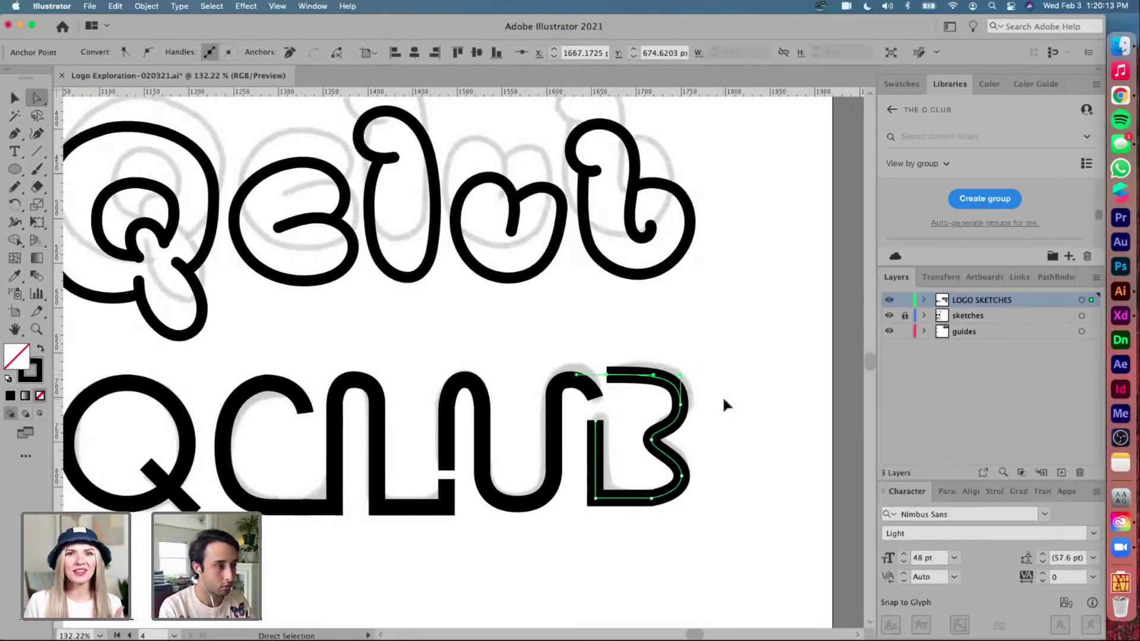
click(723, 401)
scroll(723, 401, down, 5)
Reshape the bottom curve of the lower bowl on logo 6's B
scroll(723, 401, up, 4)
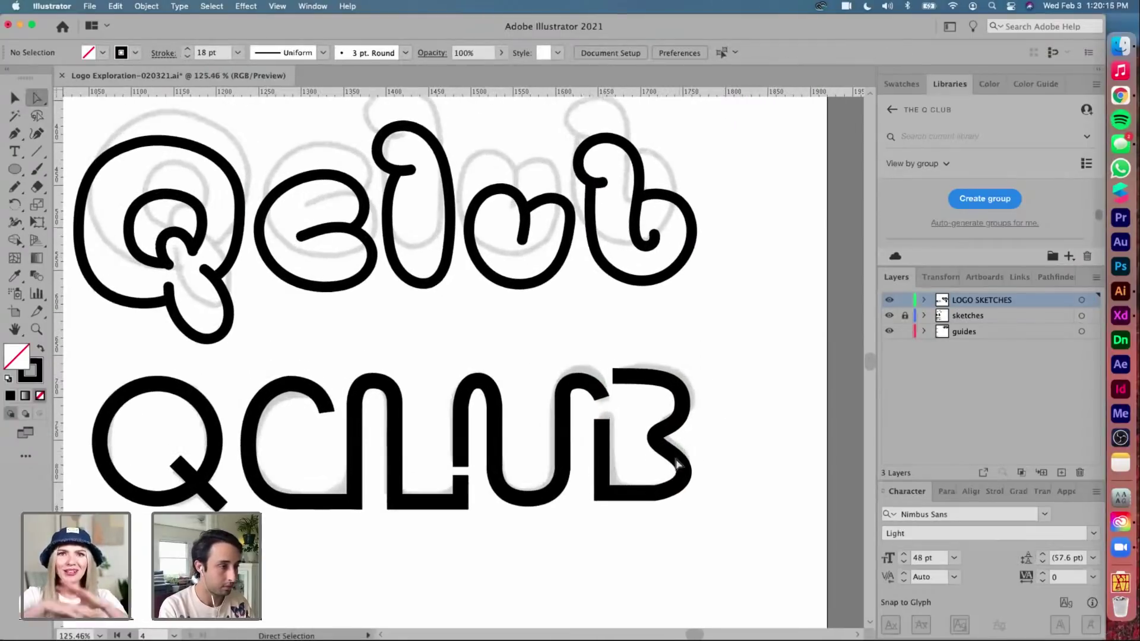
drag(655, 497, 679, 499)
scroll(656, 497, up, 3)
click(722, 458)
scroll(722, 458, down, 5)
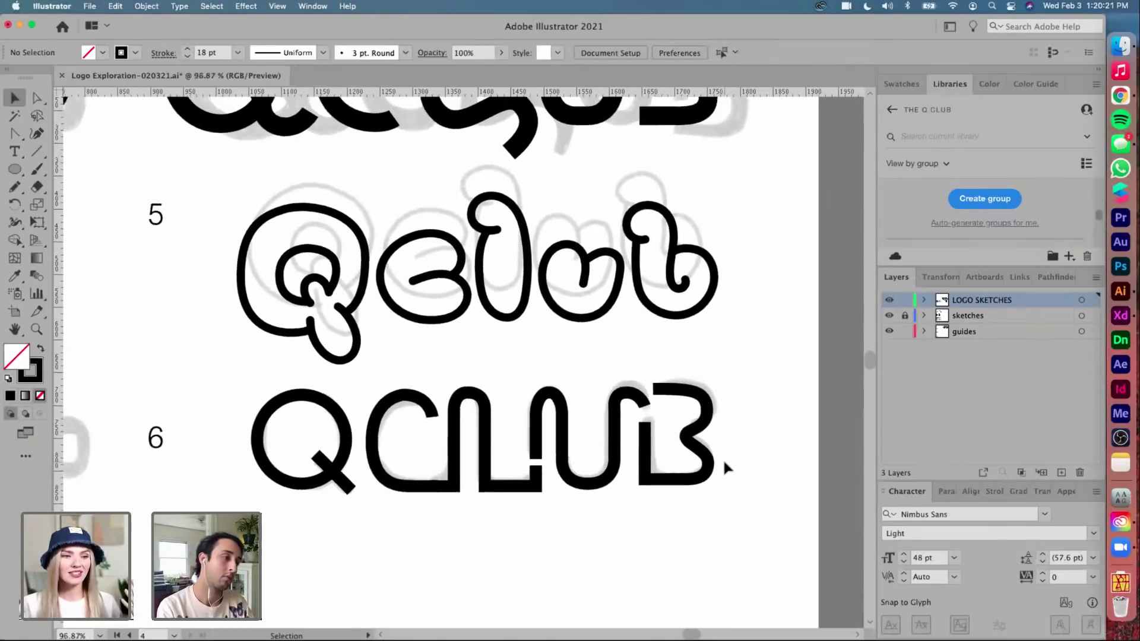
Reshape the end of logo 6's U so its last arch curves down to a vertical end above the B's stem
scroll(722, 458, up, 6)
key(a)
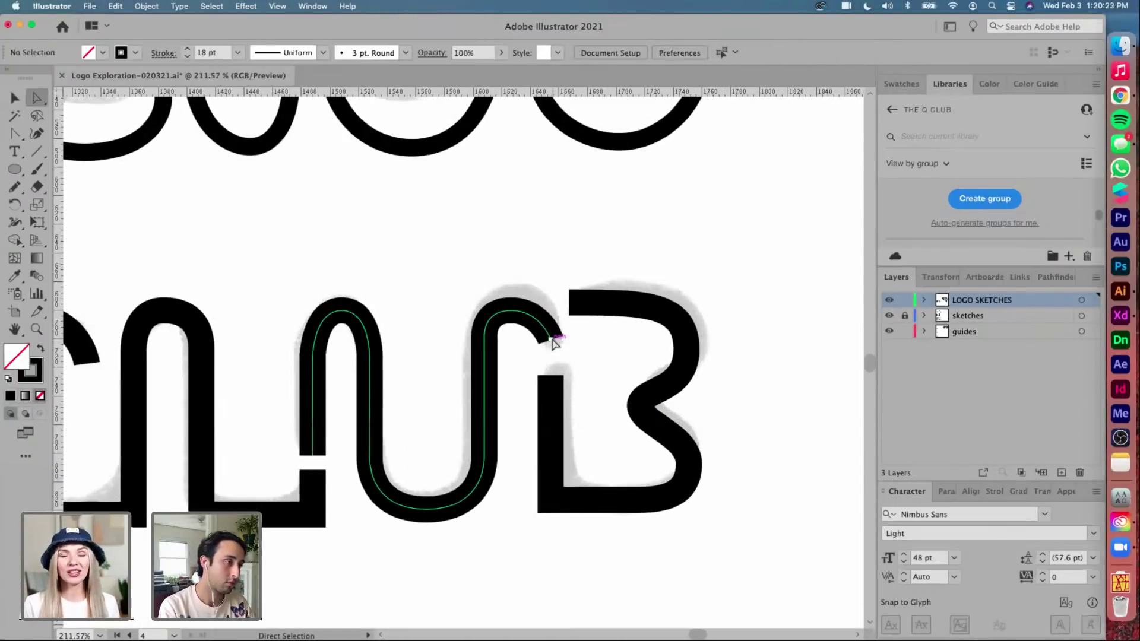
click(552, 340)
key(shift+c)
drag(552, 340, 551, 372)
key(a)
drag(512, 313, 552, 340)
key(v)
click(580, 333)
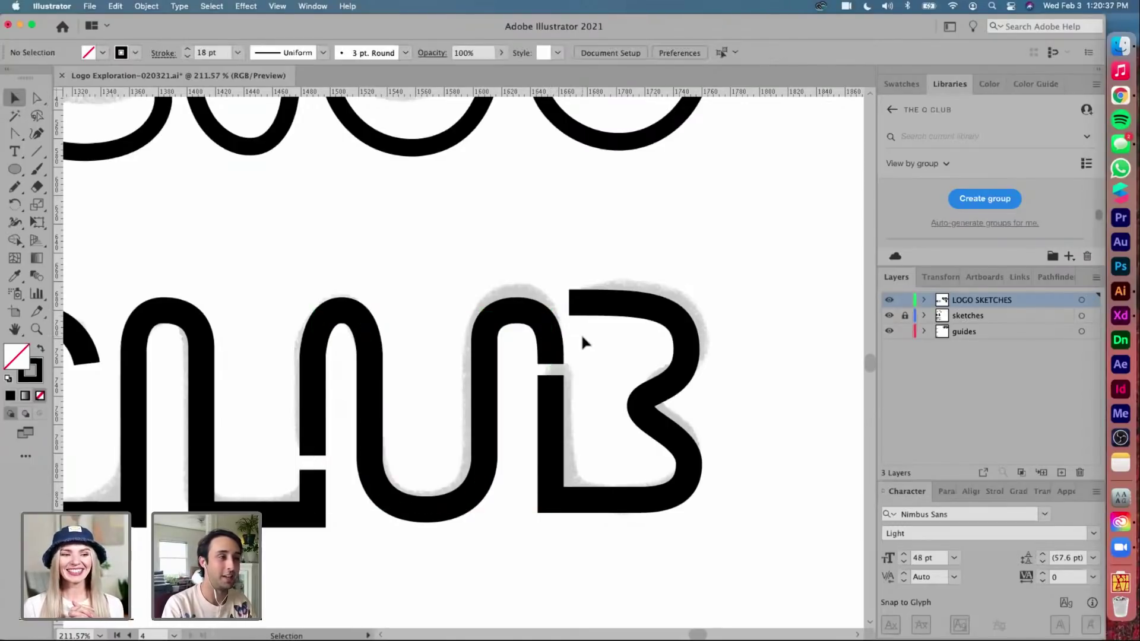
Shift the C of logo 6 and its connected stem five nudges right to narrow the arch joining it to the L
scroll(581, 333, left, 2)
scroll(583, 340, left, 2)
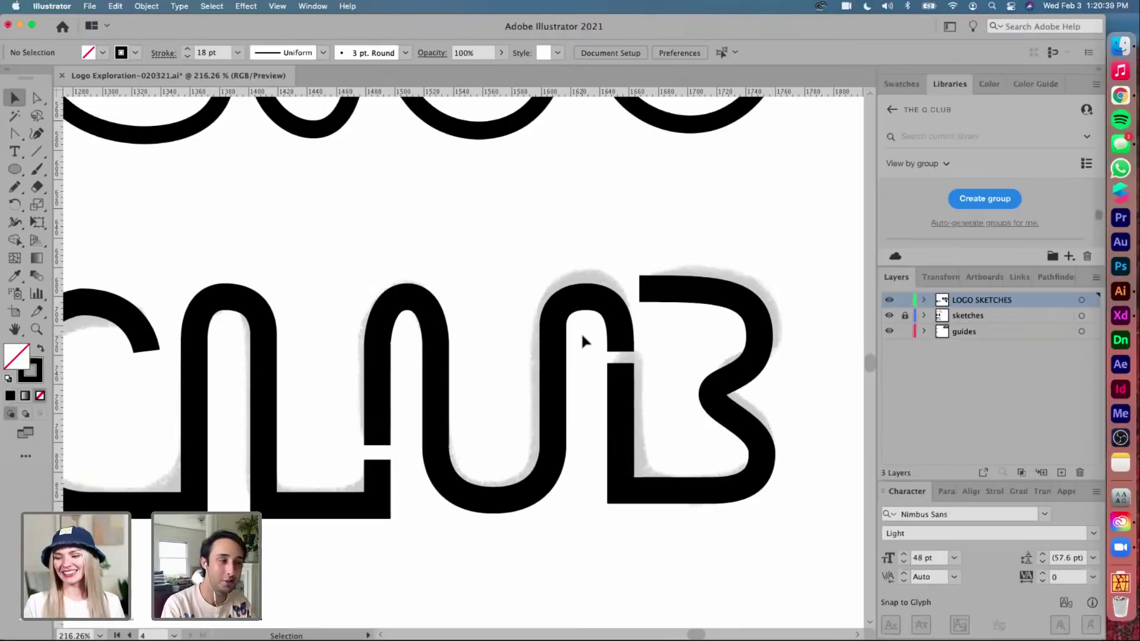
scroll(583, 340, left, 3)
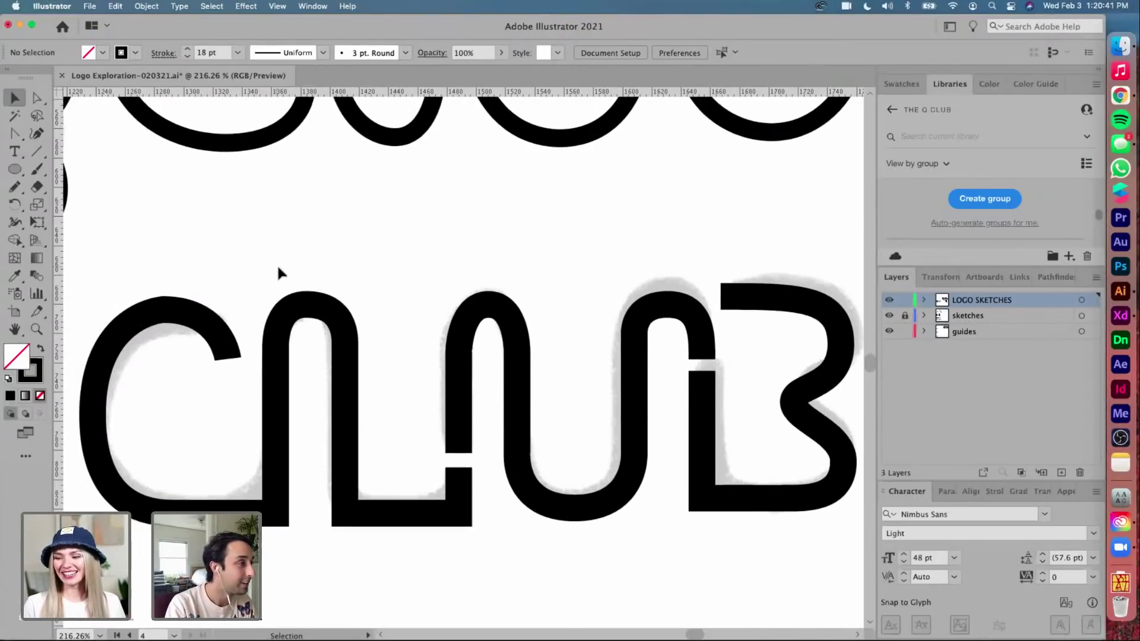
key(a)
scroll(175, 254, left, 5)
drag(208, 274, 436, 539)
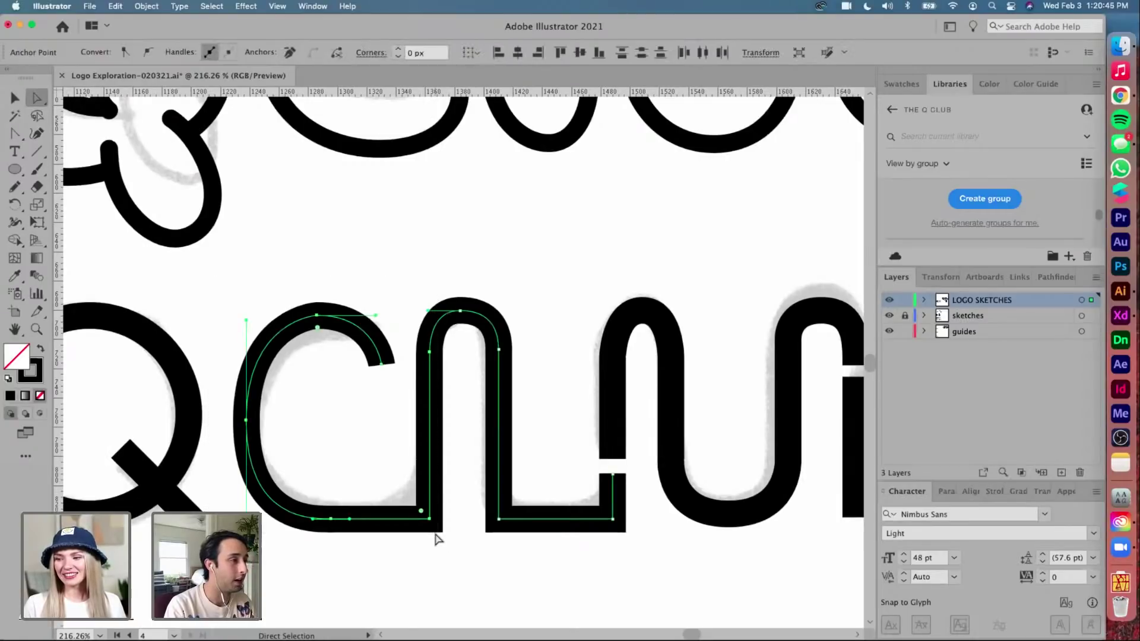
key(Right)
key(Right)
key(Right)
key(Right)
key(Right)
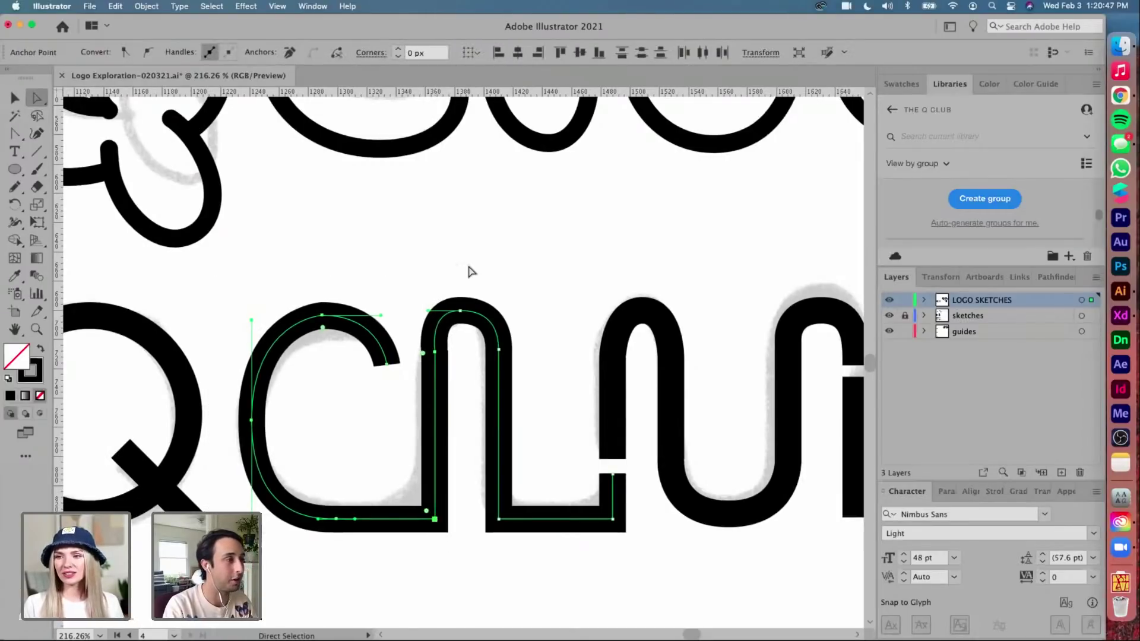
Move the top anchor of the arch between logo 6's C and L slightly right to centre the curve
drag(460, 311, 468, 310)
key(v)
click(501, 271)
key(super+0)
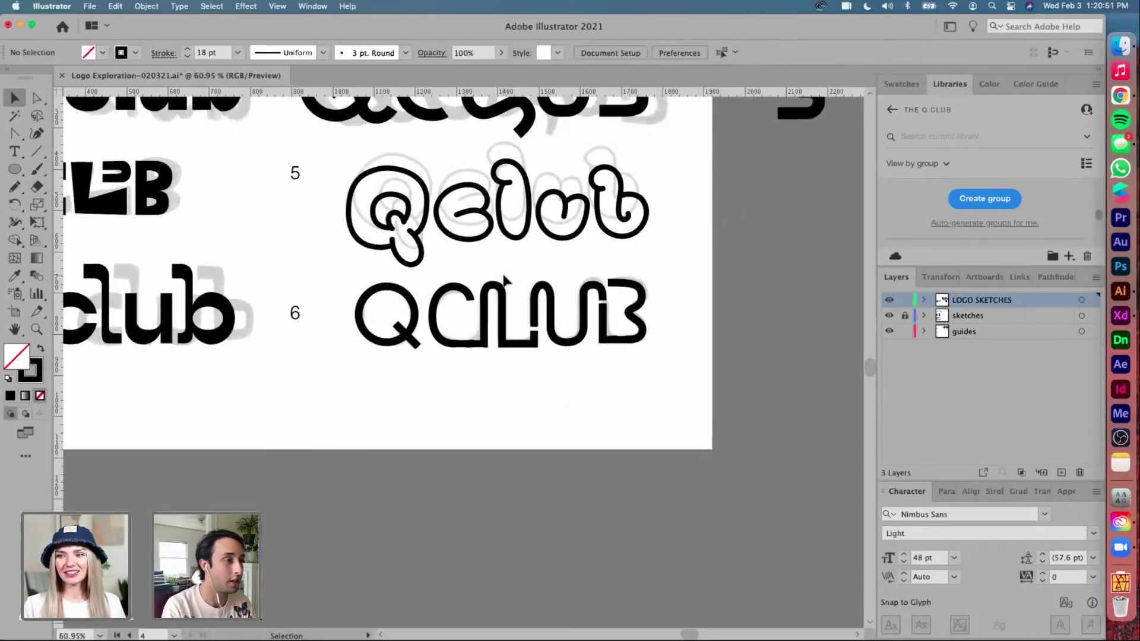
scroll(503, 280, up, 5)
scroll(503, 280, left, 4)
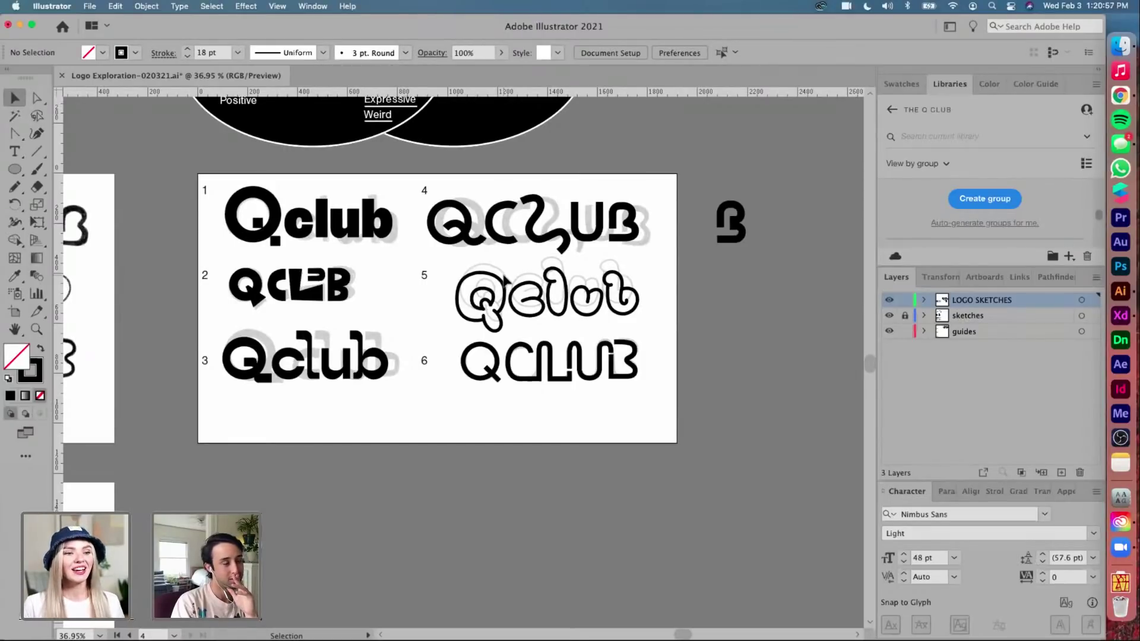
Hide the sketches layer and add horizontal guides along the top and bottom edges of logo 6's lettering
scroll(575, 391, up, 5)
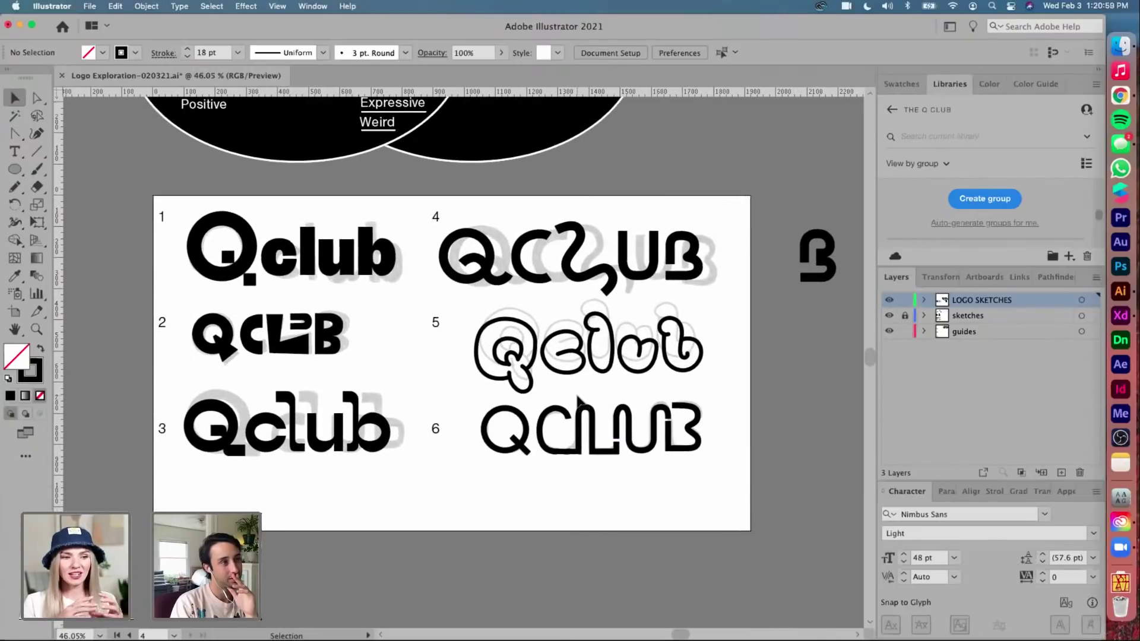
click(888, 315)
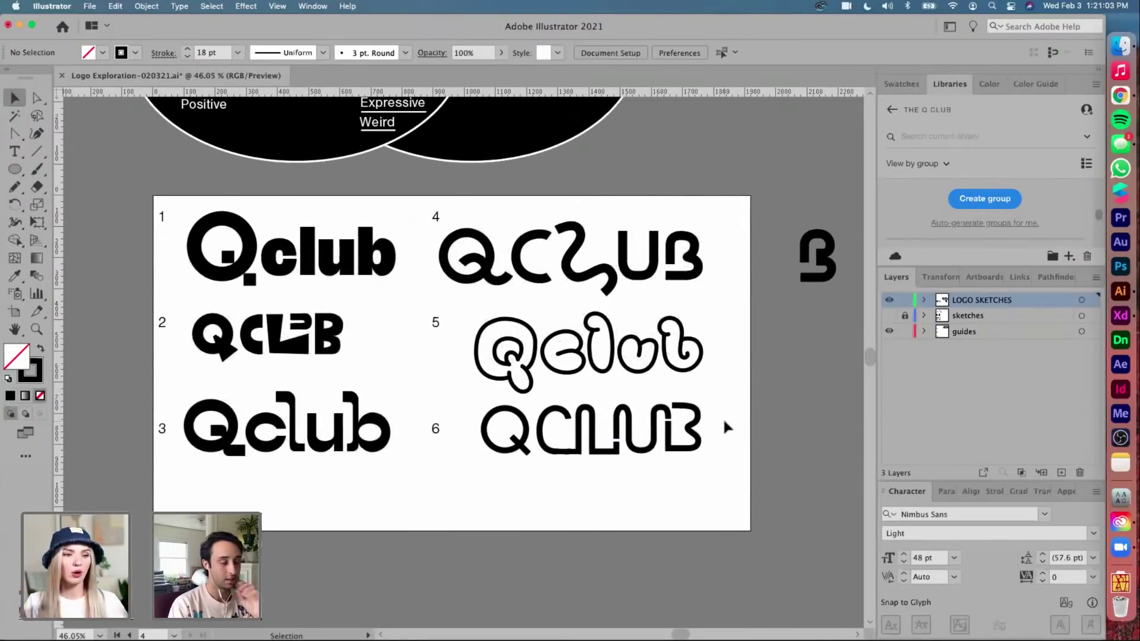
scroll(721, 416, up, 8)
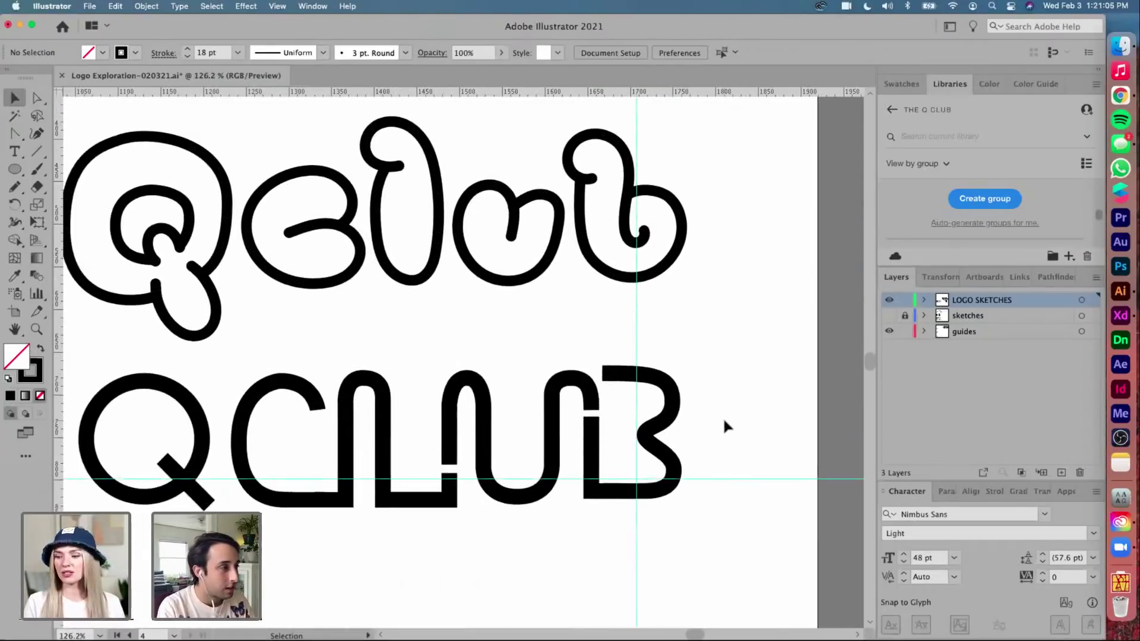
drag(532, 239, 513, 343)
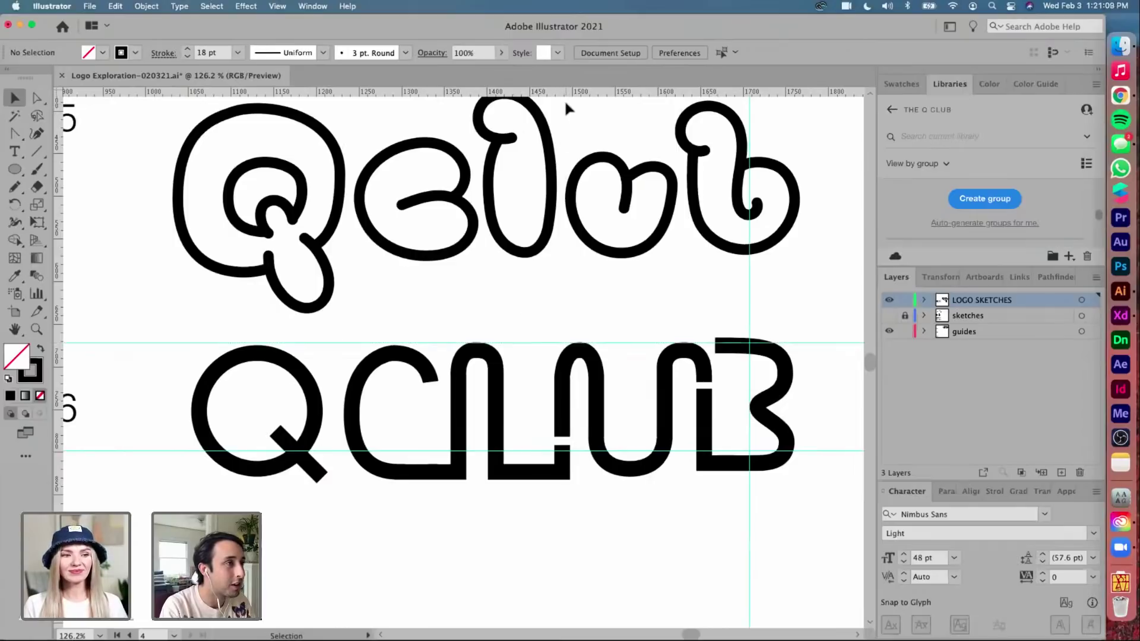
drag(564, 93, 506, 485)
scroll(506, 484, up, 3)
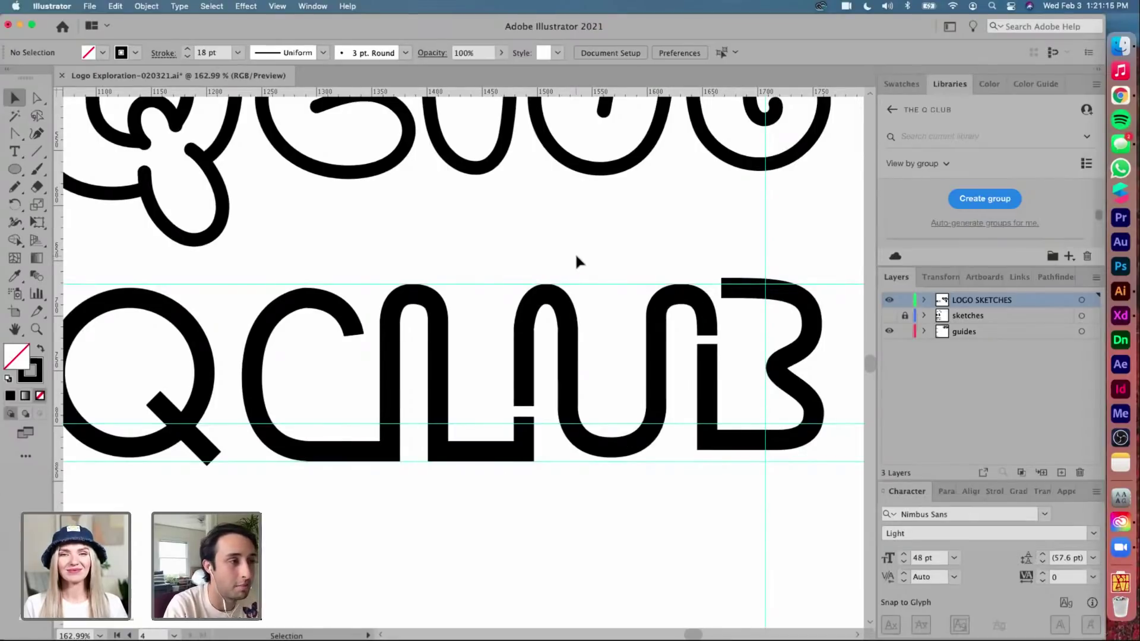
Nudge the bottom and last arch of logo 6's U together with the B down toward the lower guide
key(a)
drag(827, 262, 590, 480)
key(Down)
key(Down)
key(Down)
key(Down)
key(Down)
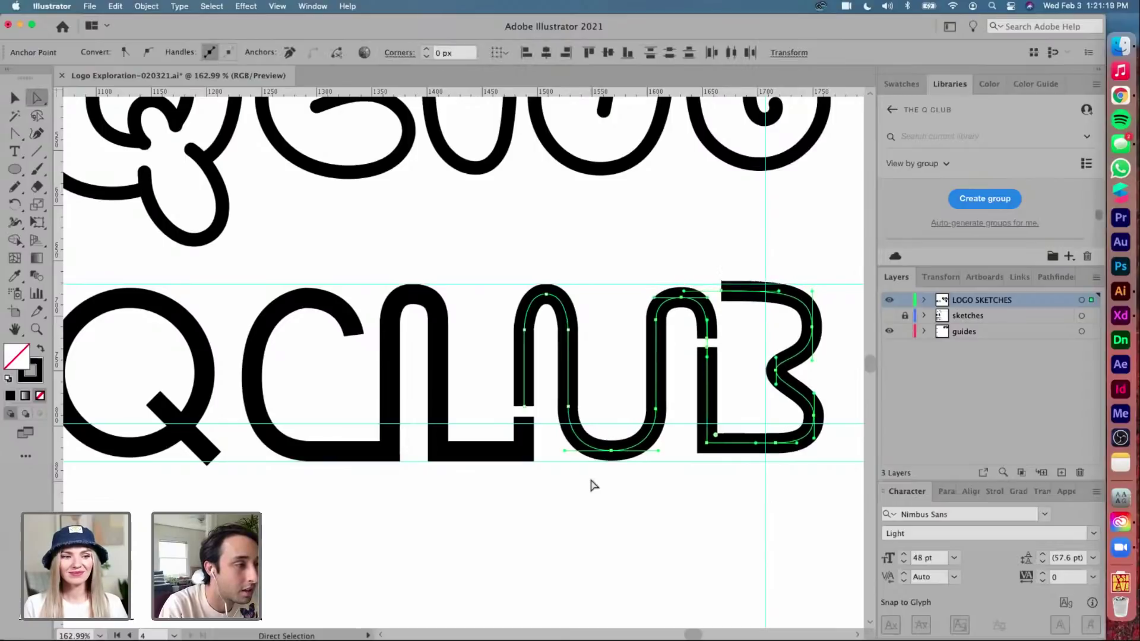
key(Up)
key(Down)
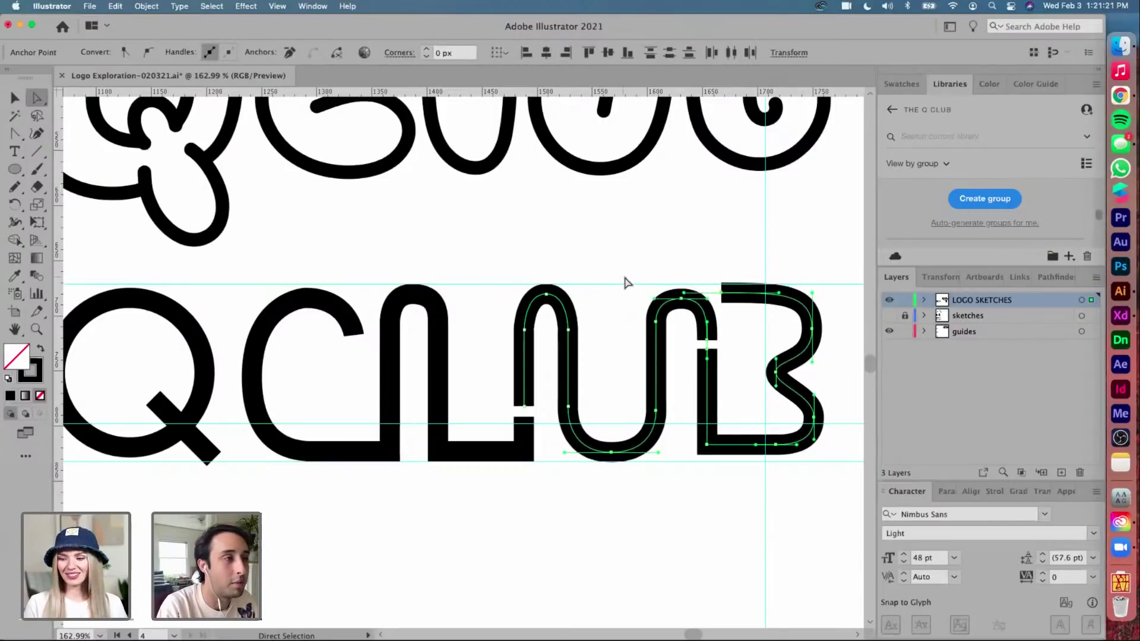
Raise the top anchor of the arch between logo 6's U and B to the upper guide and align the B's top stroke
drag(686, 308, 686, 307)
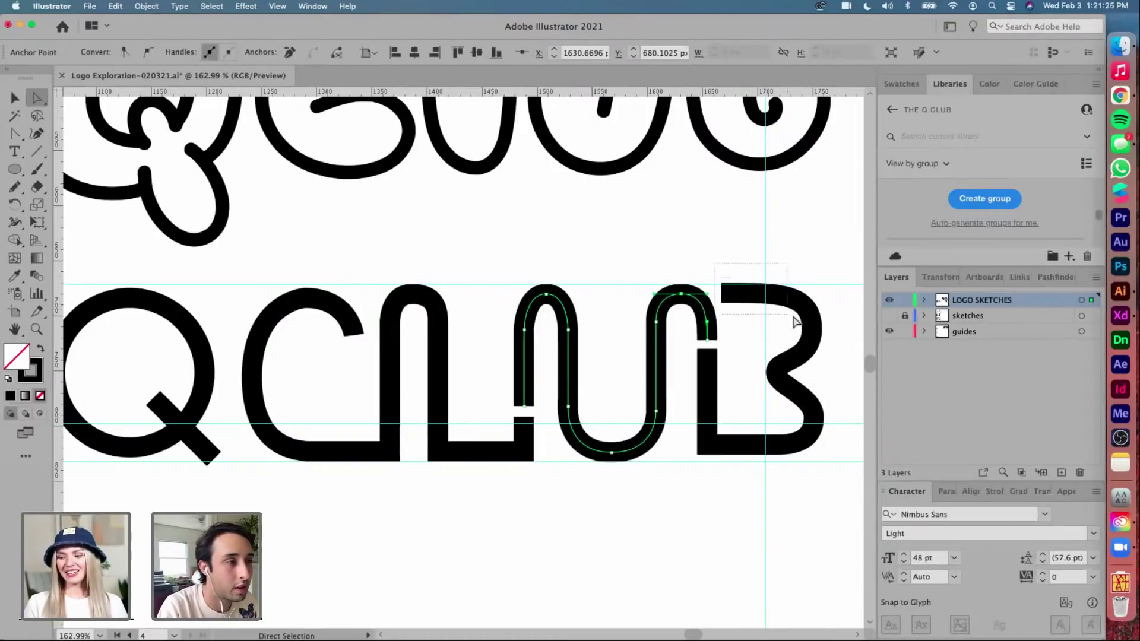
click(813, 309)
click(755, 251)
key(v)
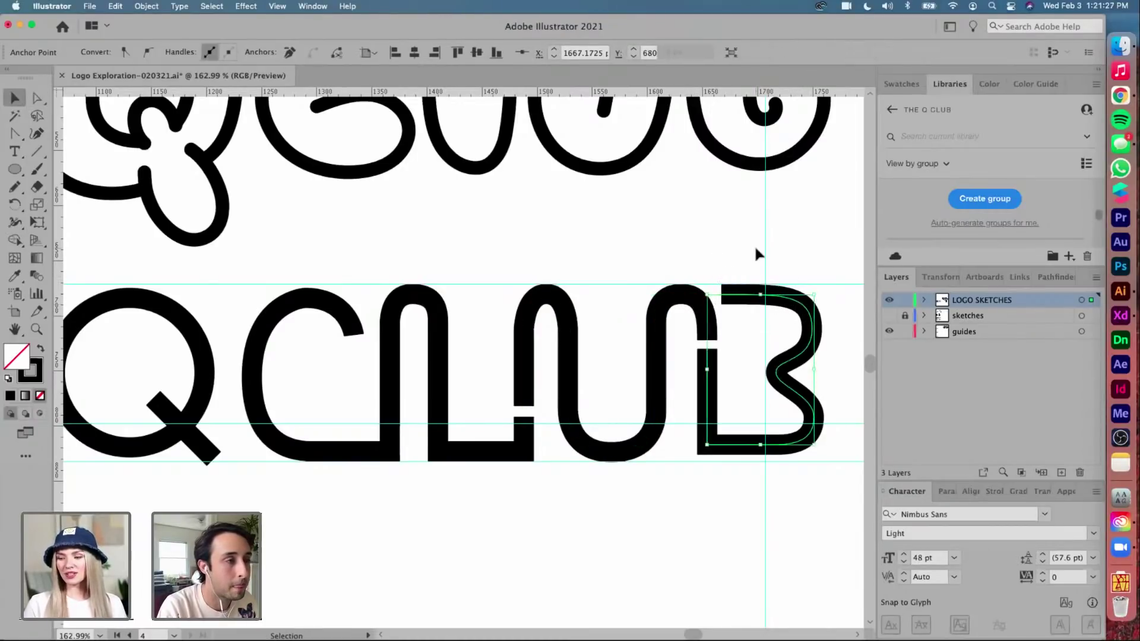
Hide the guides and move logo 6's Q, with its tail, slightly closer to the C
scroll(751, 268, down, 2)
scroll(750, 267, down, 2)
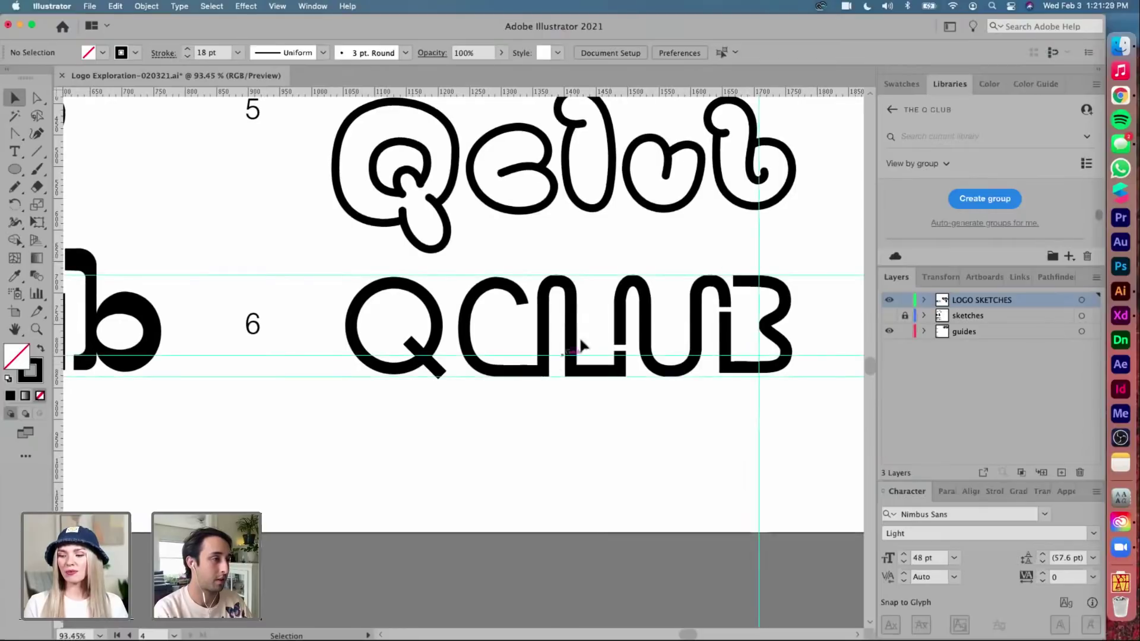
scroll(557, 368, down, 2)
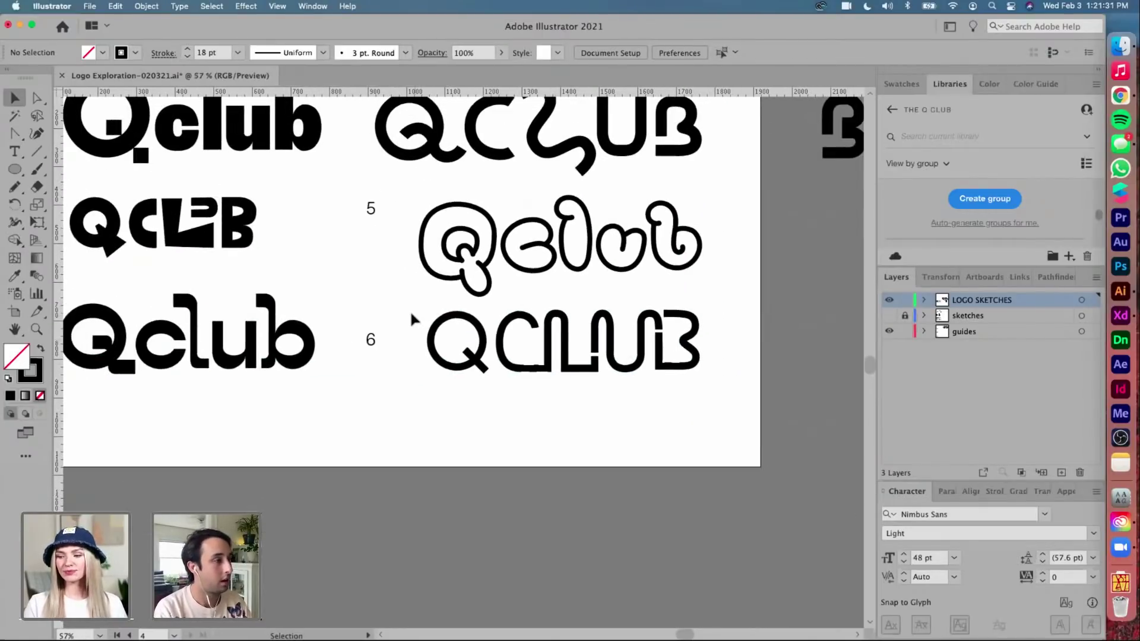
drag(471, 373, 475, 375)
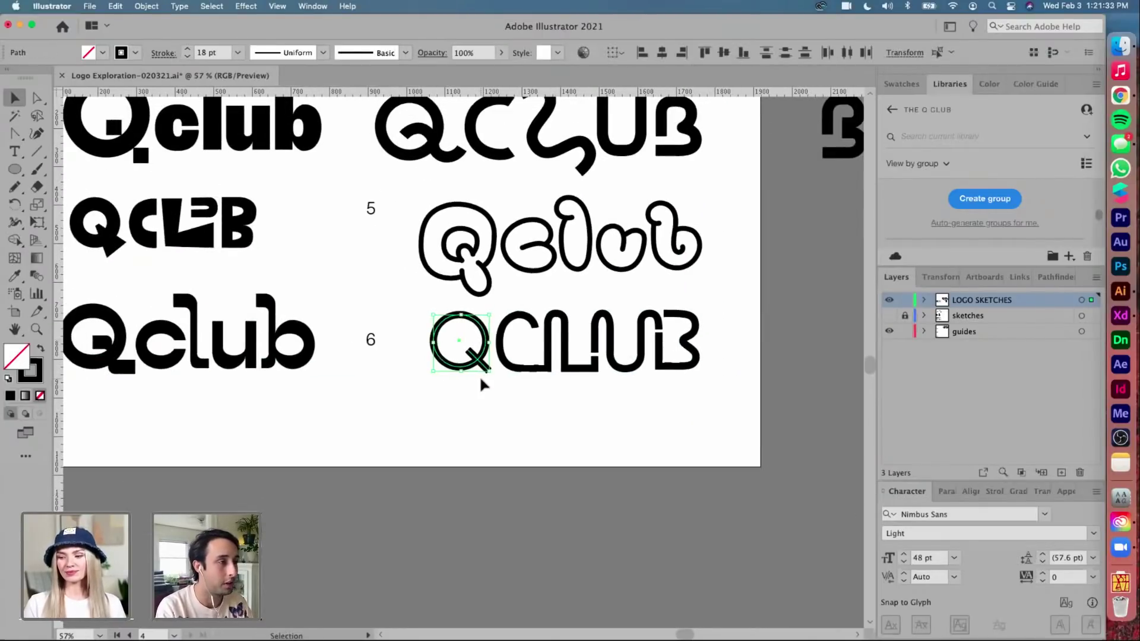
click(480, 378)
scroll(507, 398, down, 2)
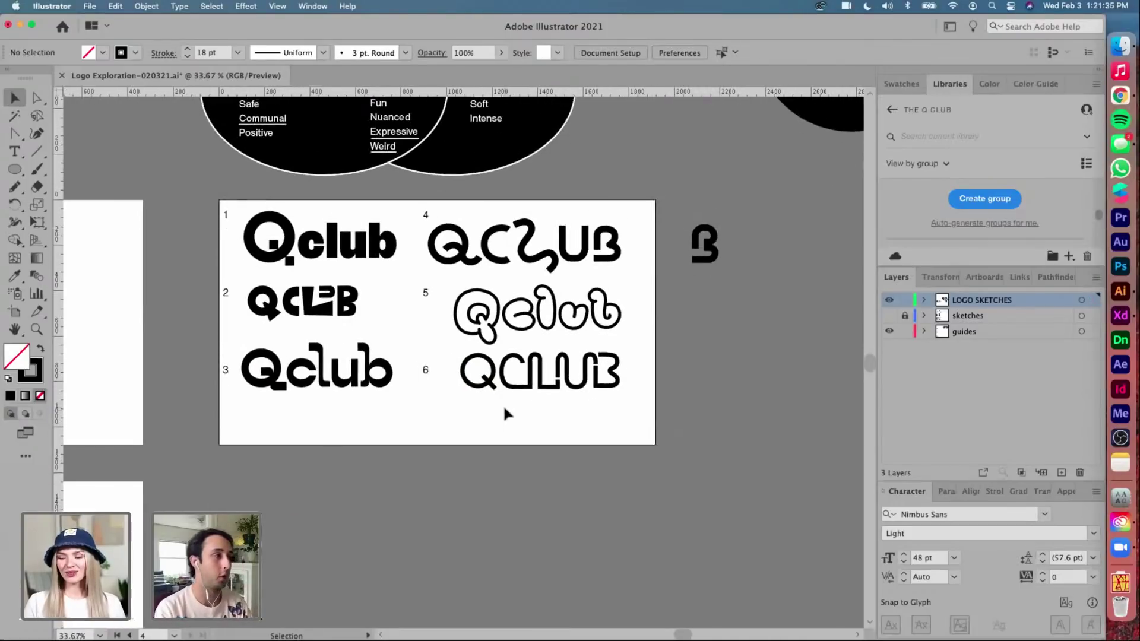
Show and unlock the sketches layer, and delete the faded sketch image behind the six vector logos
scroll(504, 408, down, 3)
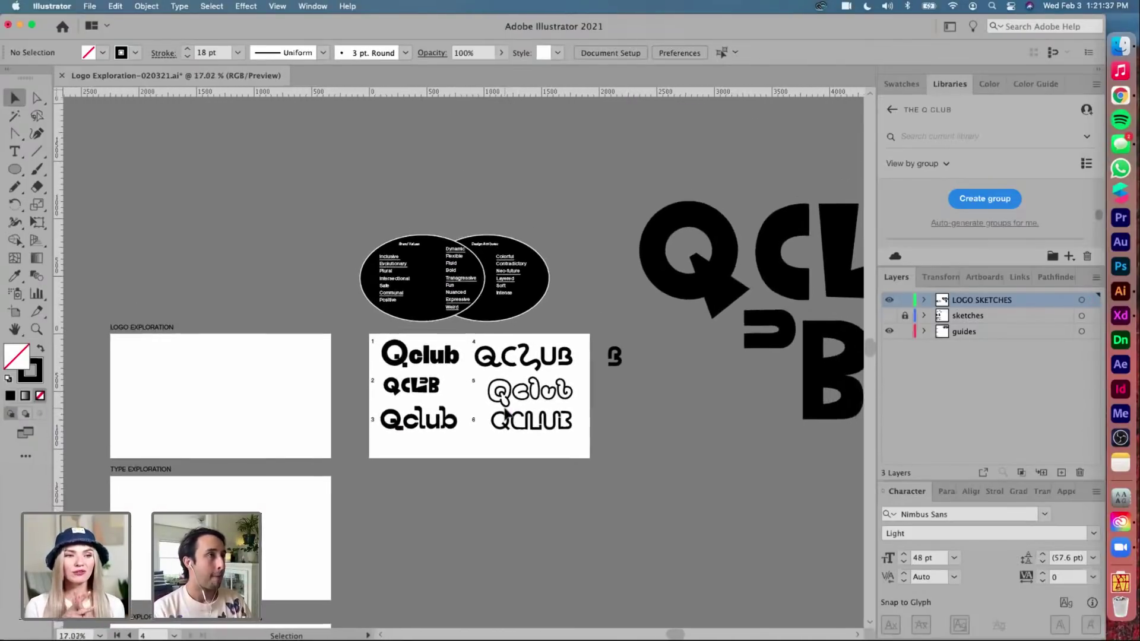
scroll(505, 411, down, 3)
scroll(506, 411, left, 2)
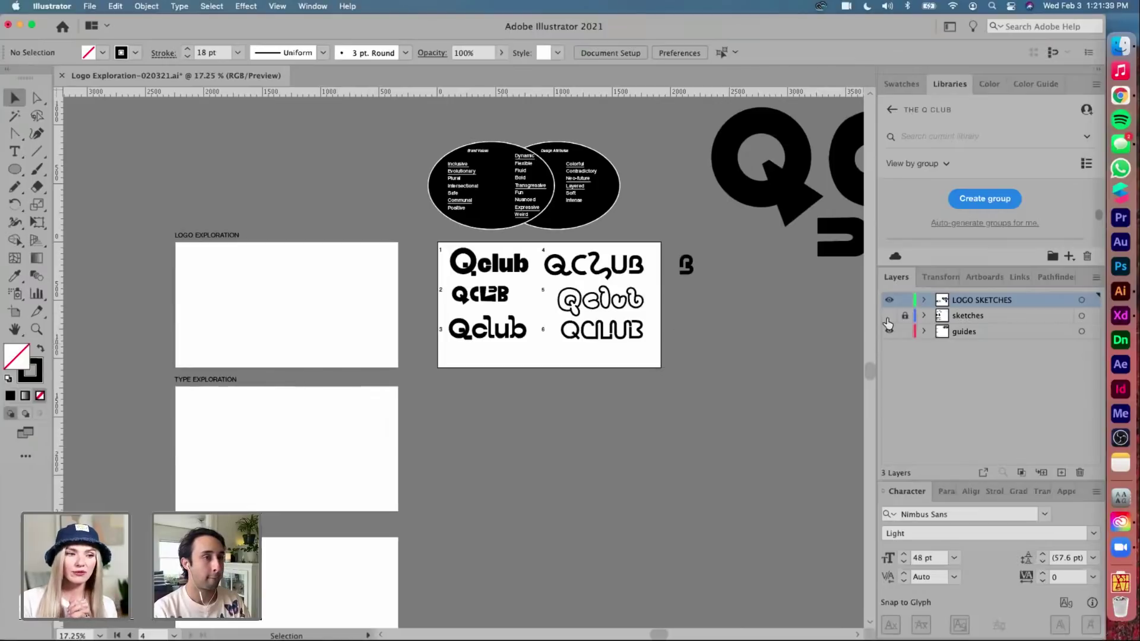
drag(888, 315, 889, 332)
scroll(666, 376, up, 2)
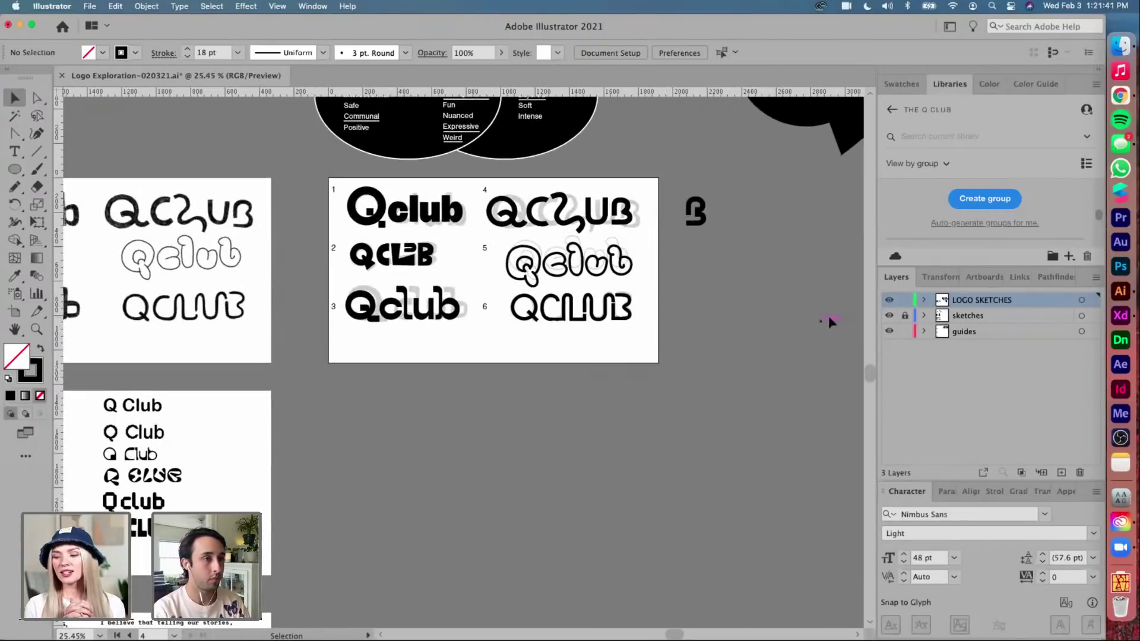
click(610, 355)
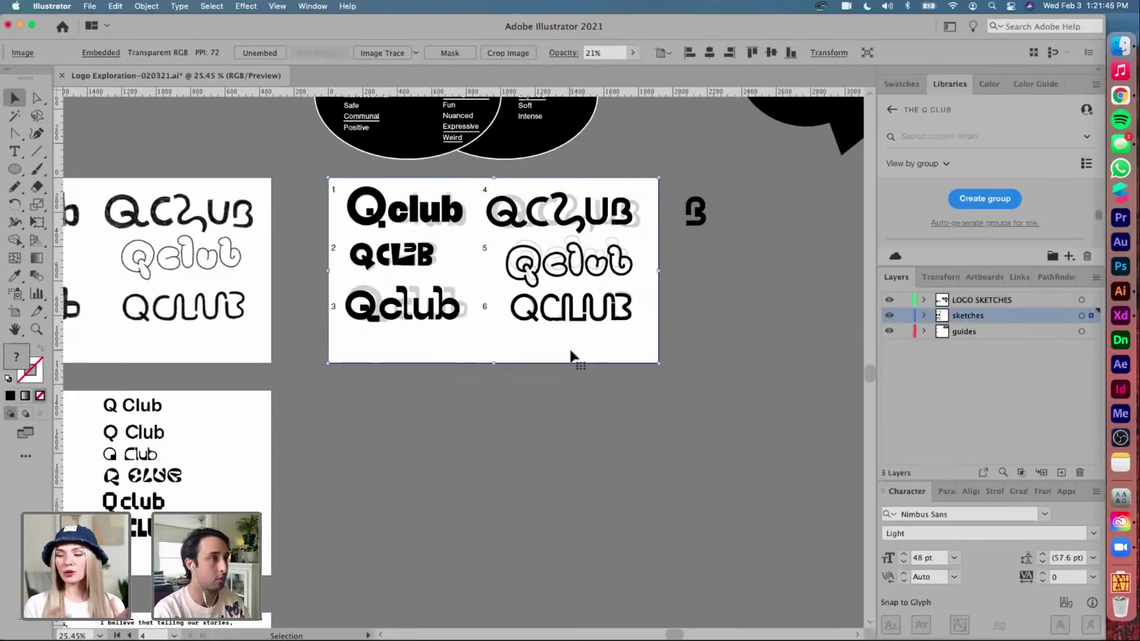
key(Delete)
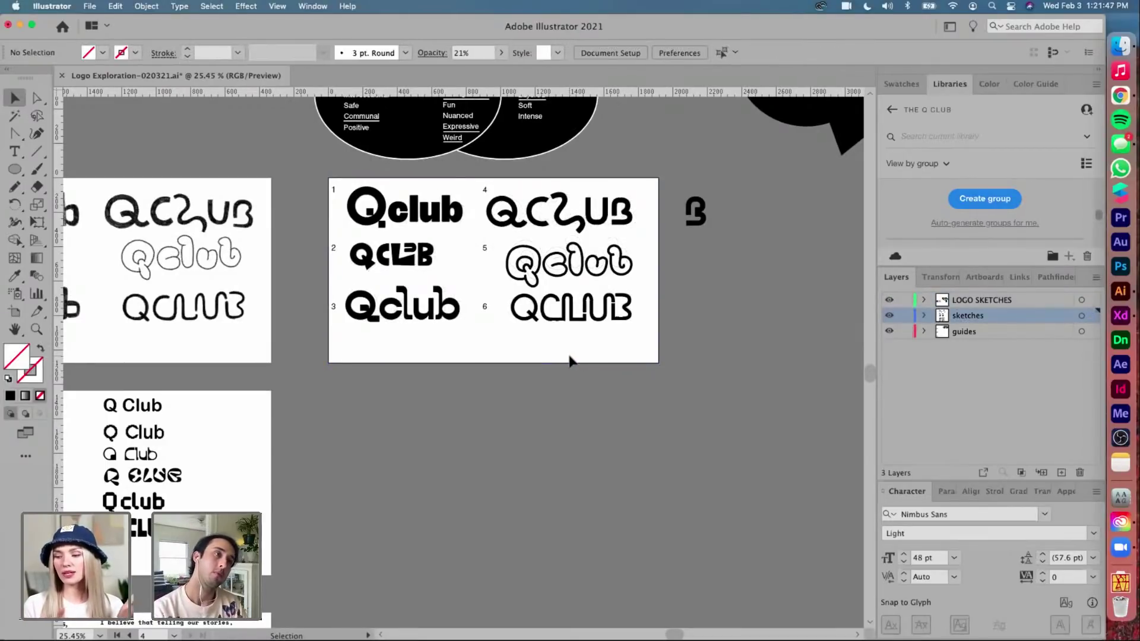
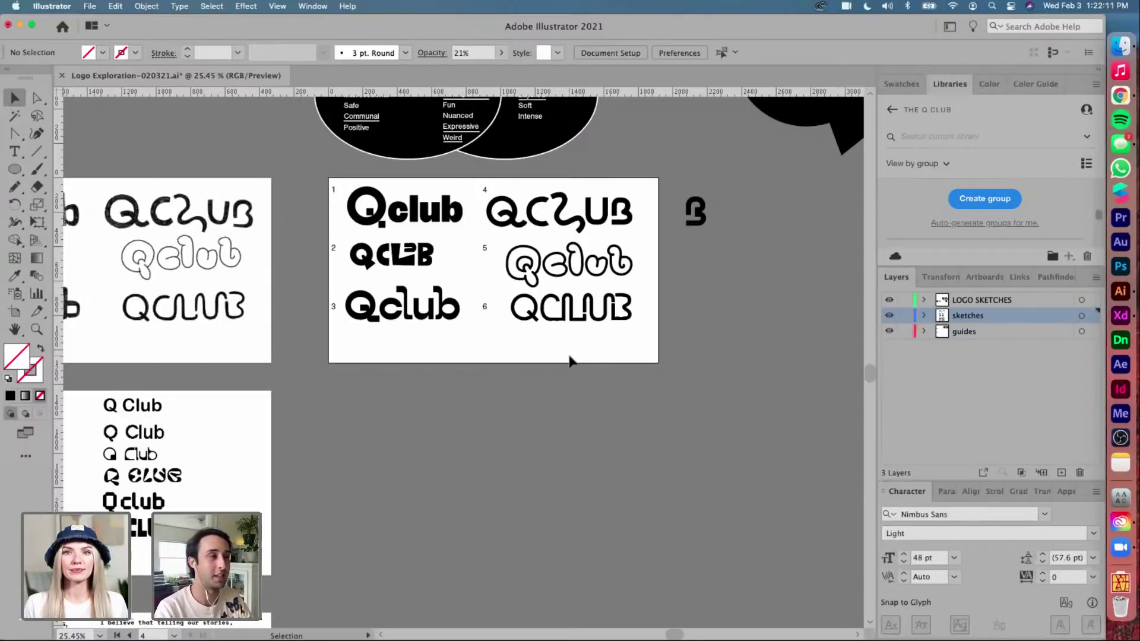
Switch to Chrome and browse the mmparisdotcom Instagram profile for custom lettering references
scroll(608, 318, up, 3)
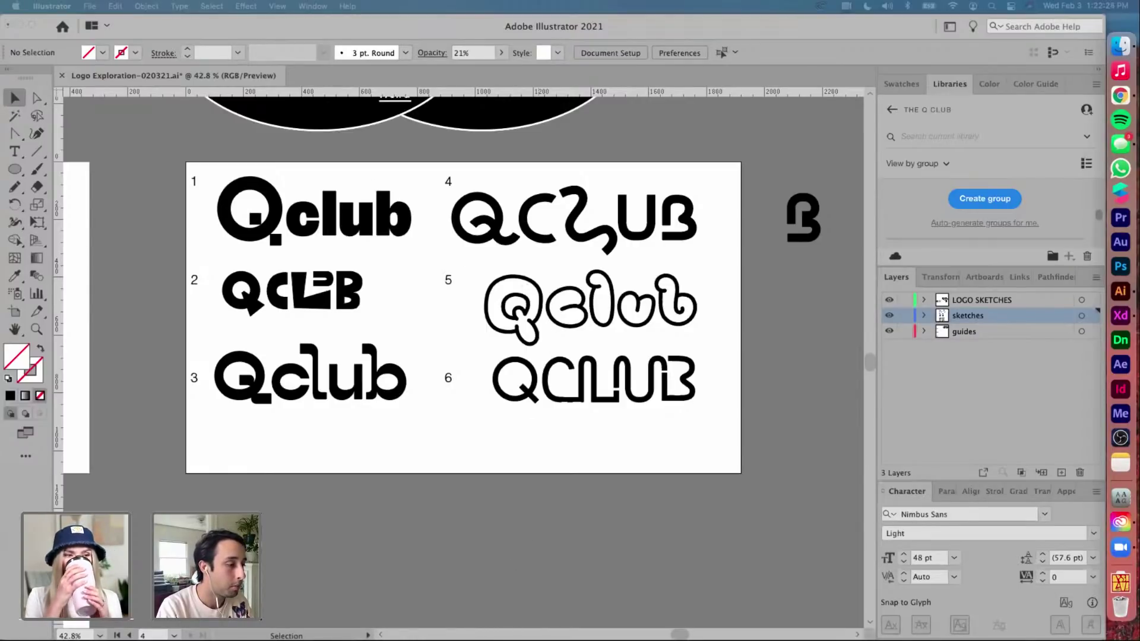
drag(436, 640, 266, 7)
scroll(679, 361, down, 6)
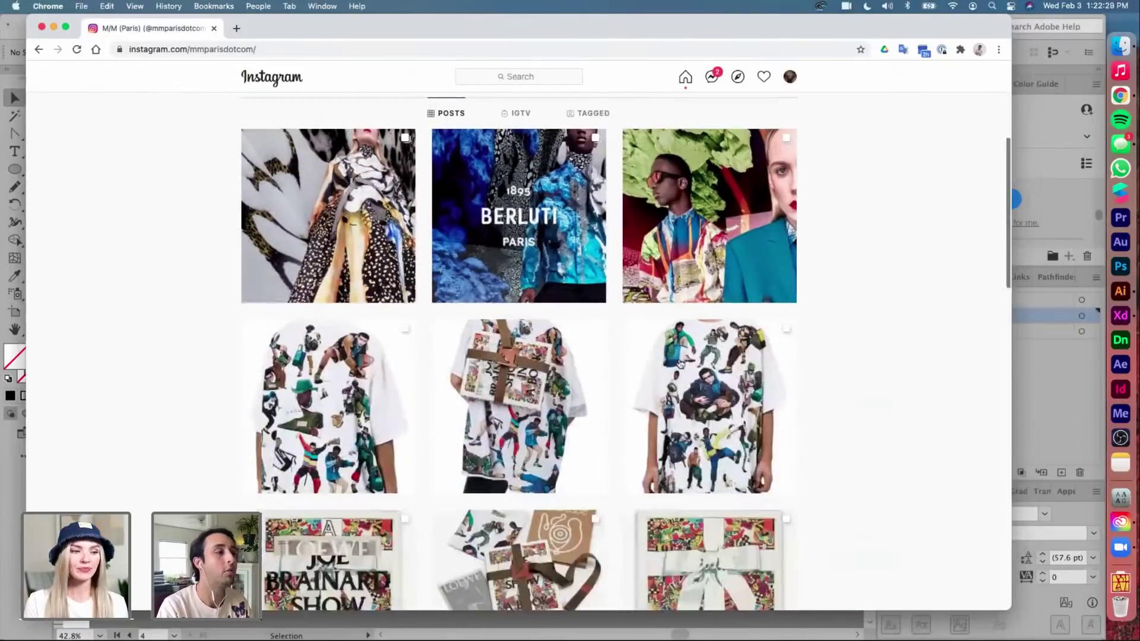
scroll(681, 363, down, 6)
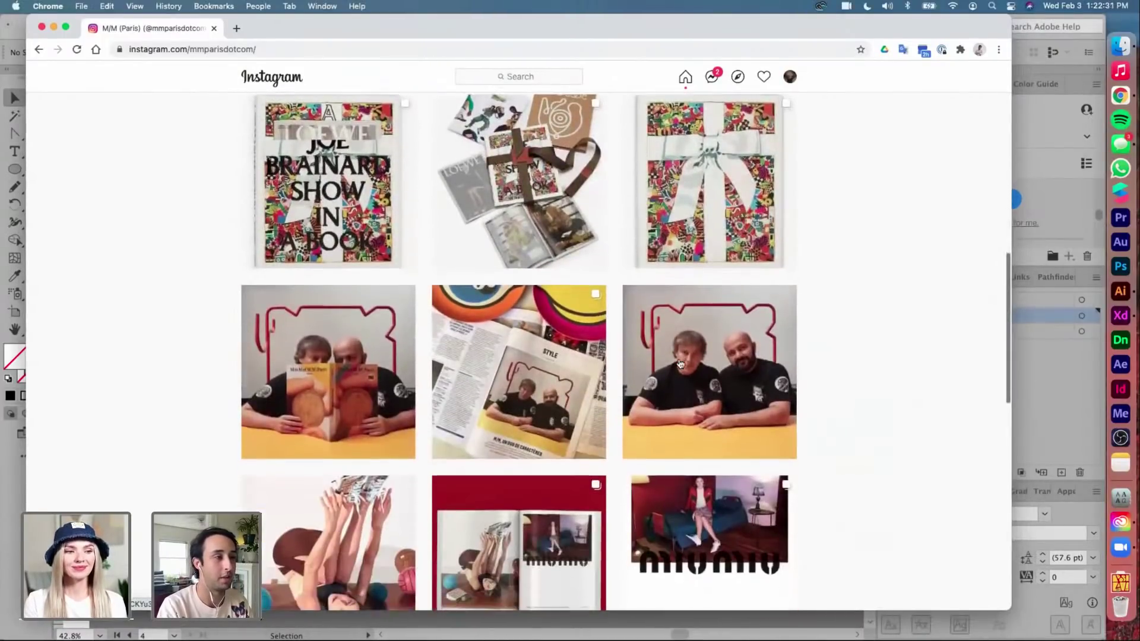
scroll(495, 358, down, 14)
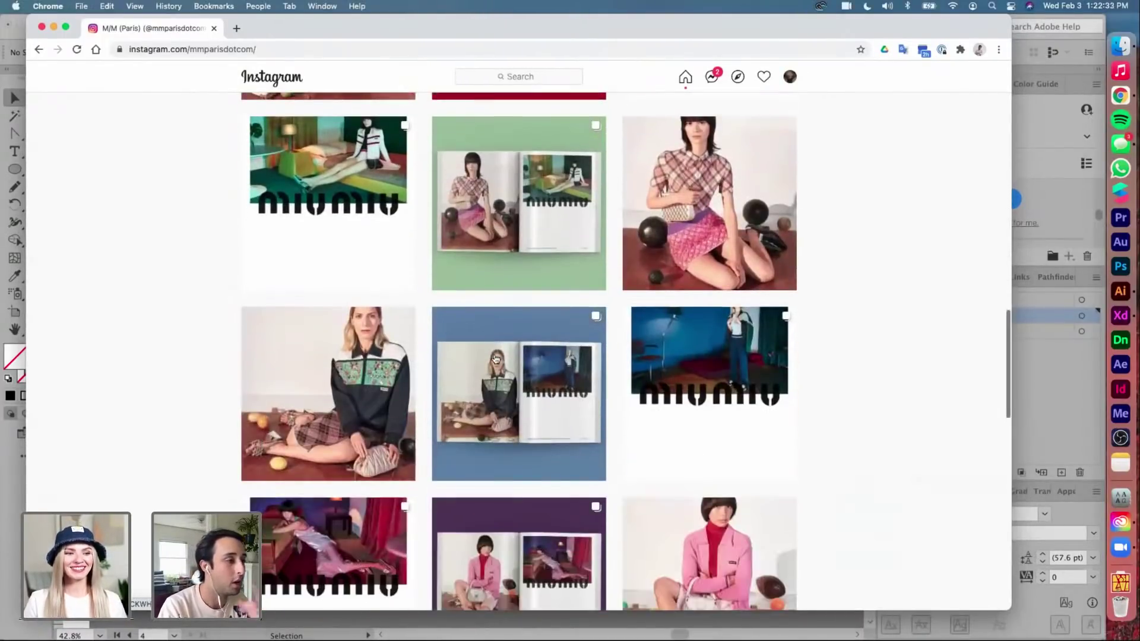
scroll(495, 358, down, 11)
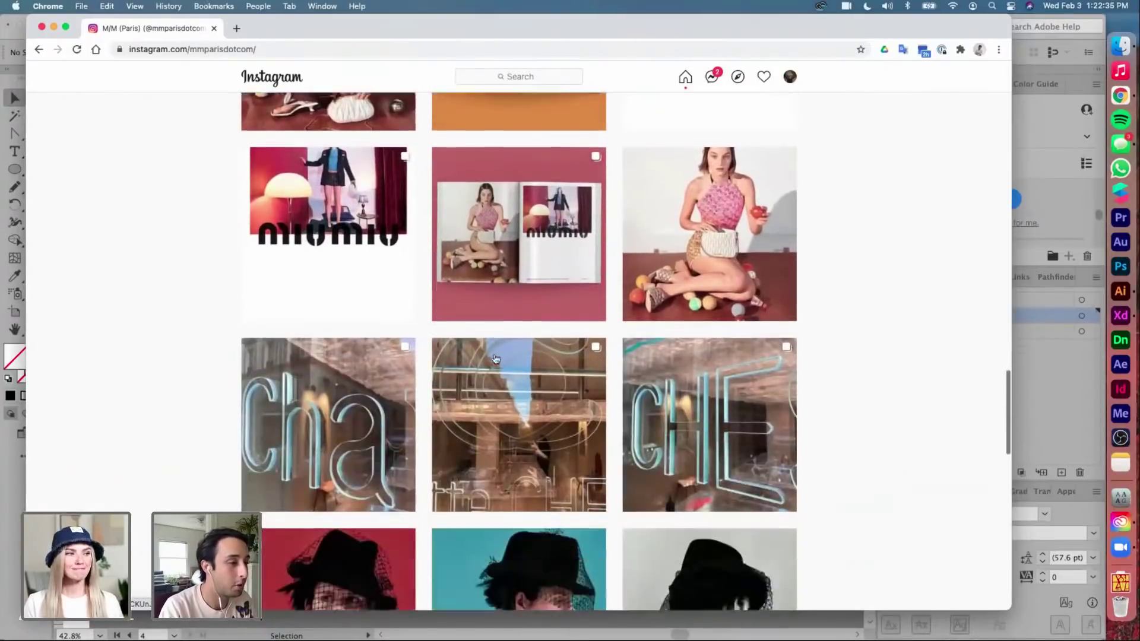
scroll(495, 359, down, 12)
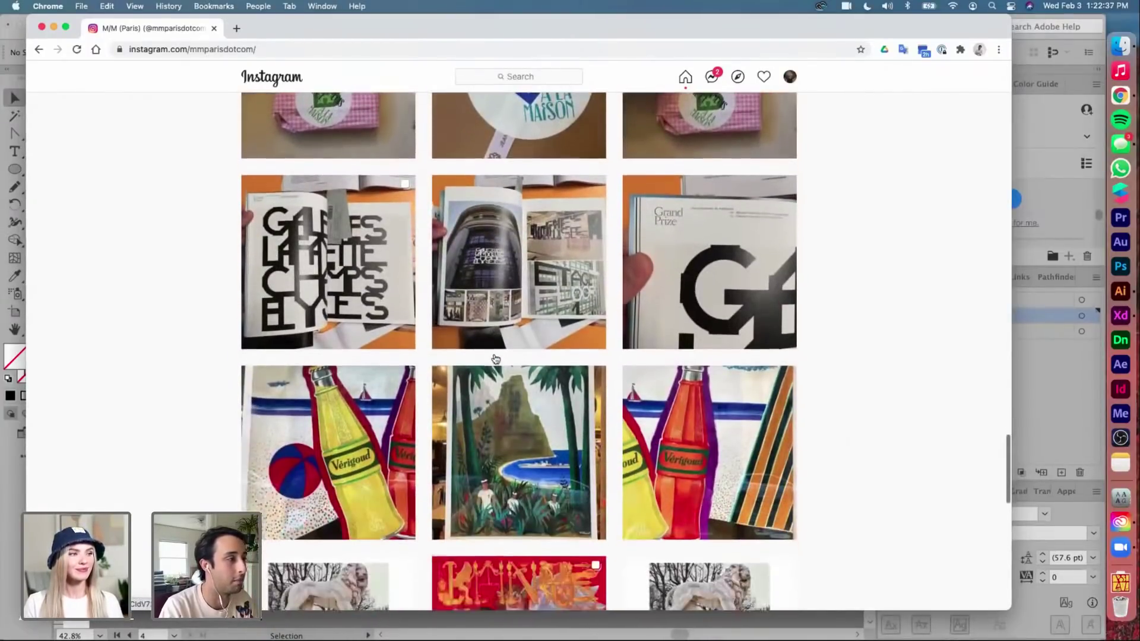
View both images of the Galeries Lafayette Champs Élysées lettering post and close it
click(335, 286)
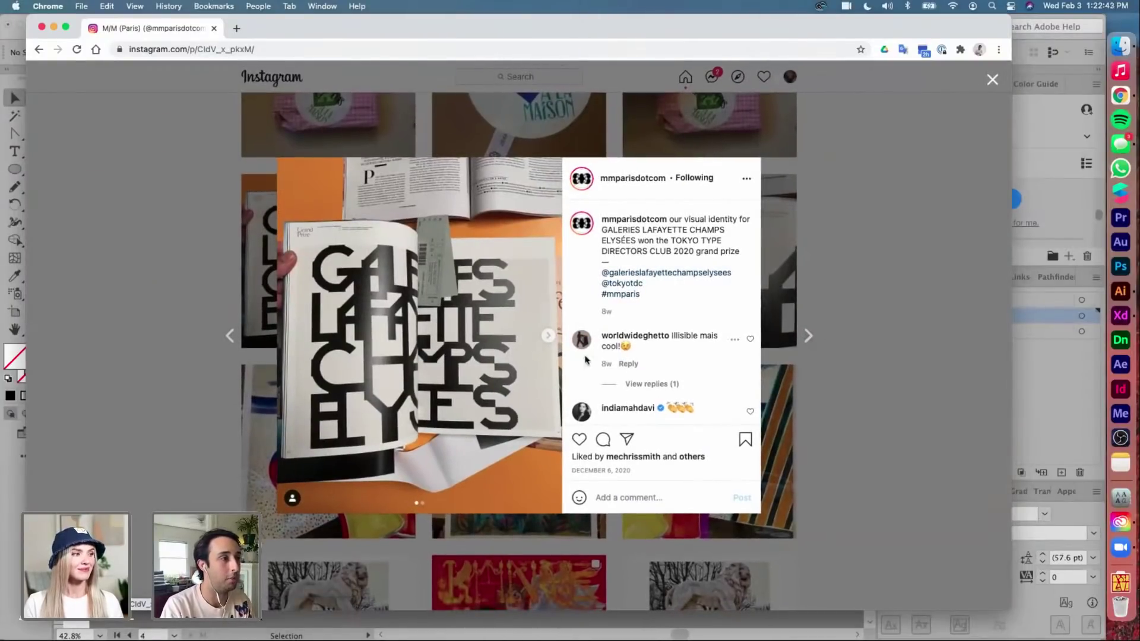
click(547, 341)
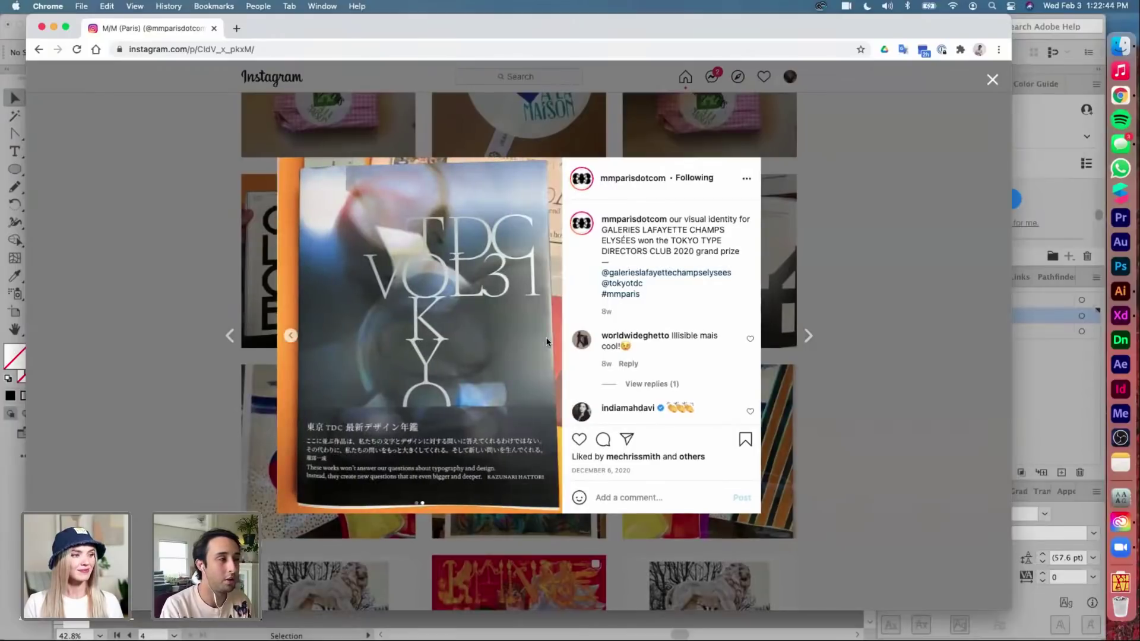
click(871, 306)
Browse further down the profile to the looping-line scarf posts, and return to Illustrator
scroll(871, 306, down, 15)
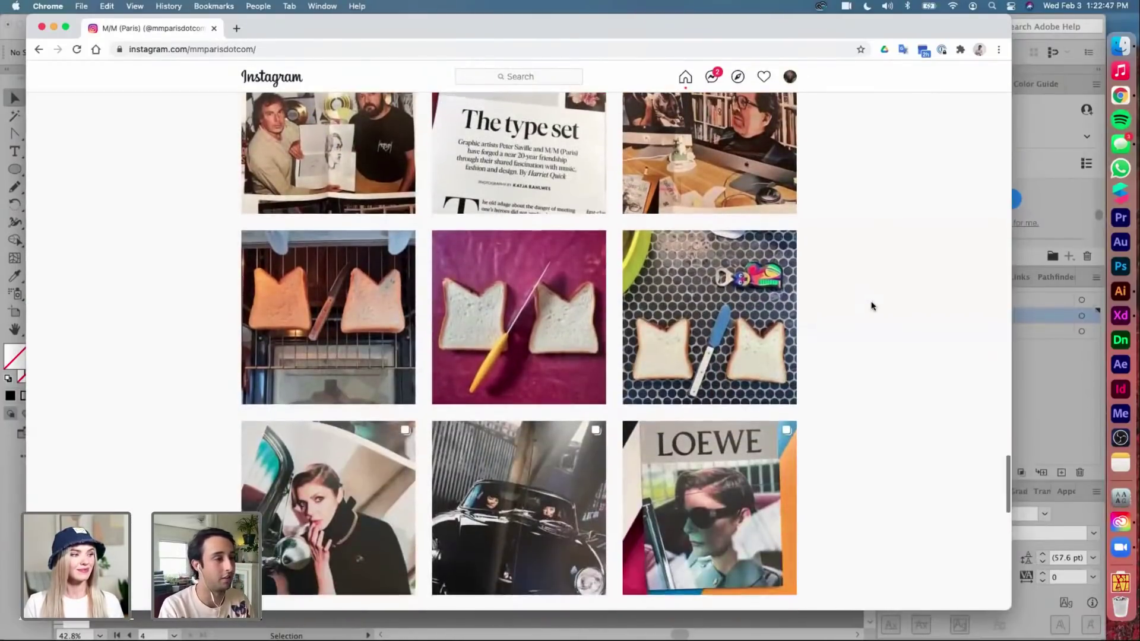
scroll(872, 305, down, 10)
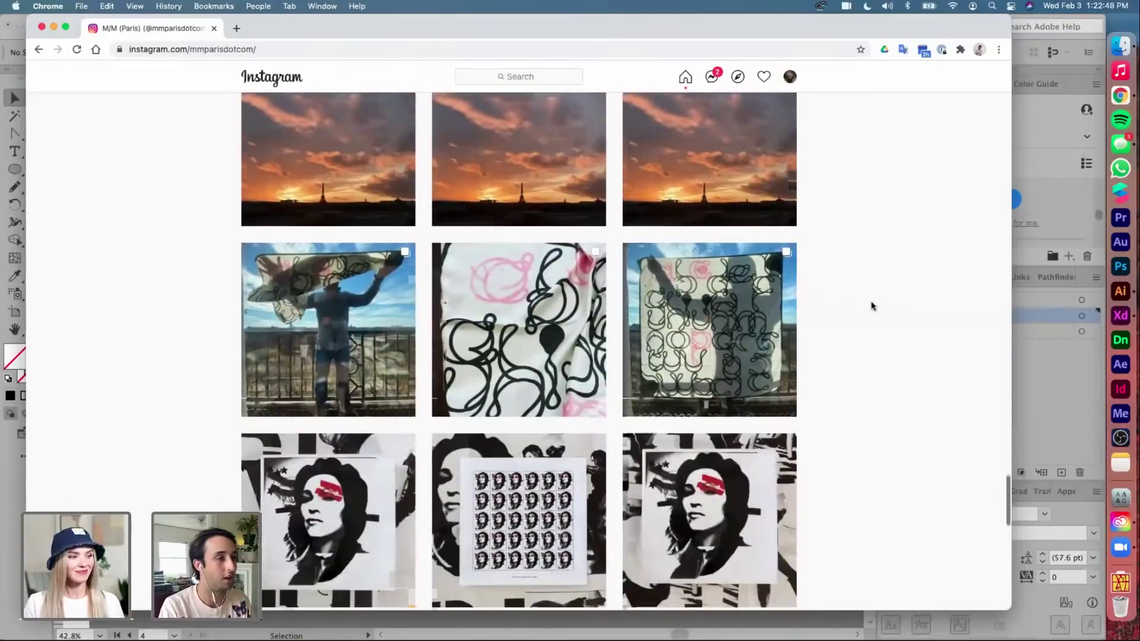
scroll(501, 420, down, 1)
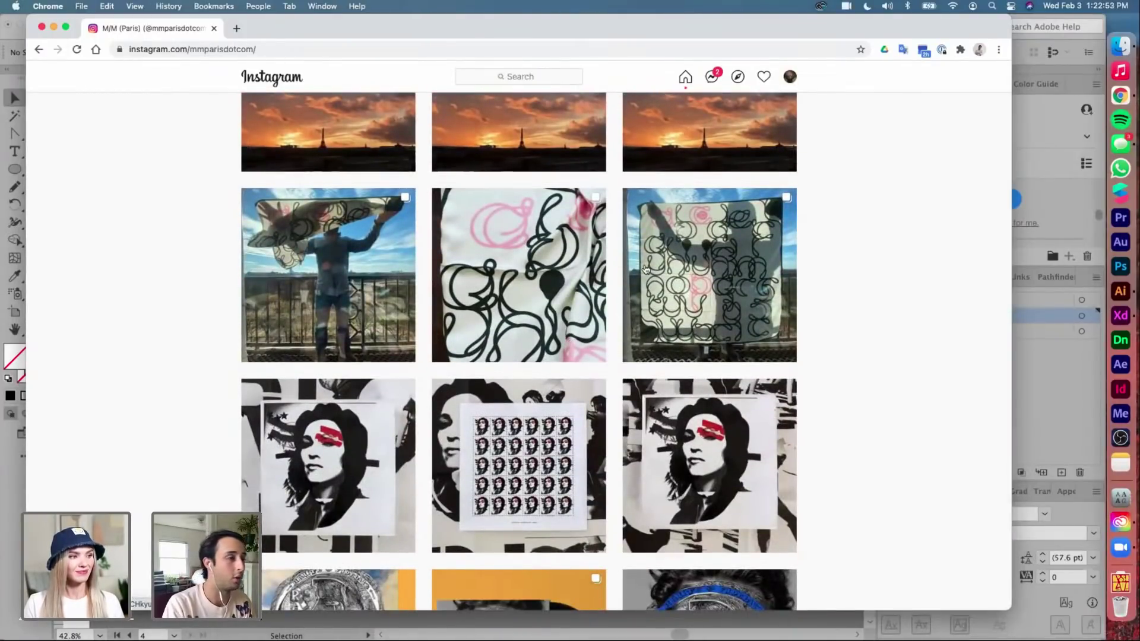
scroll(888, 346, down, 1)
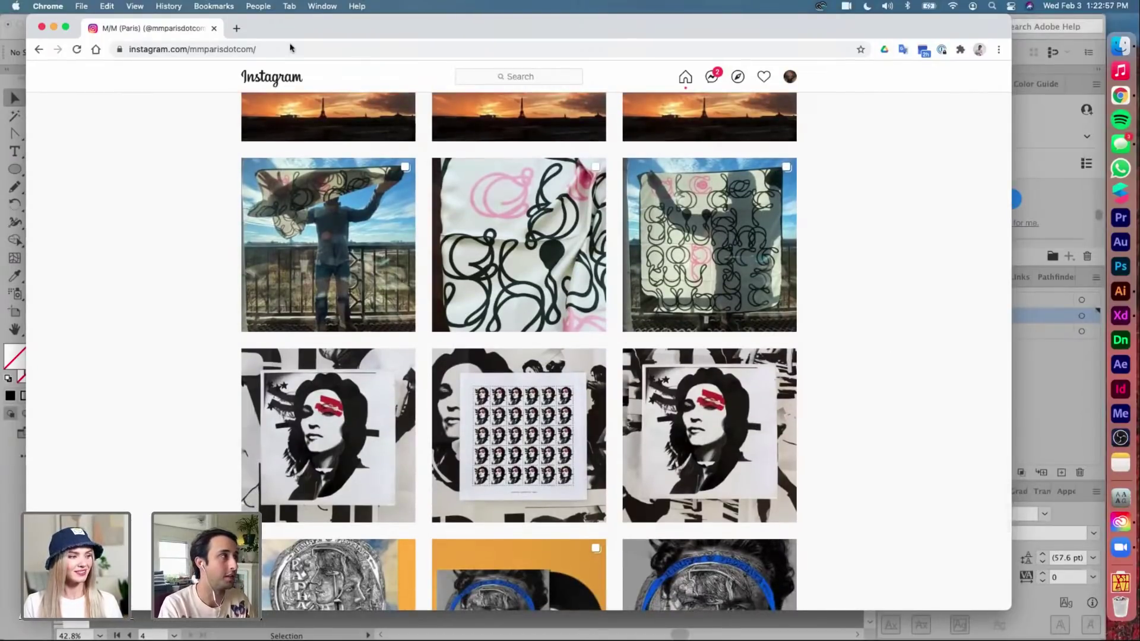
click(53, 26)
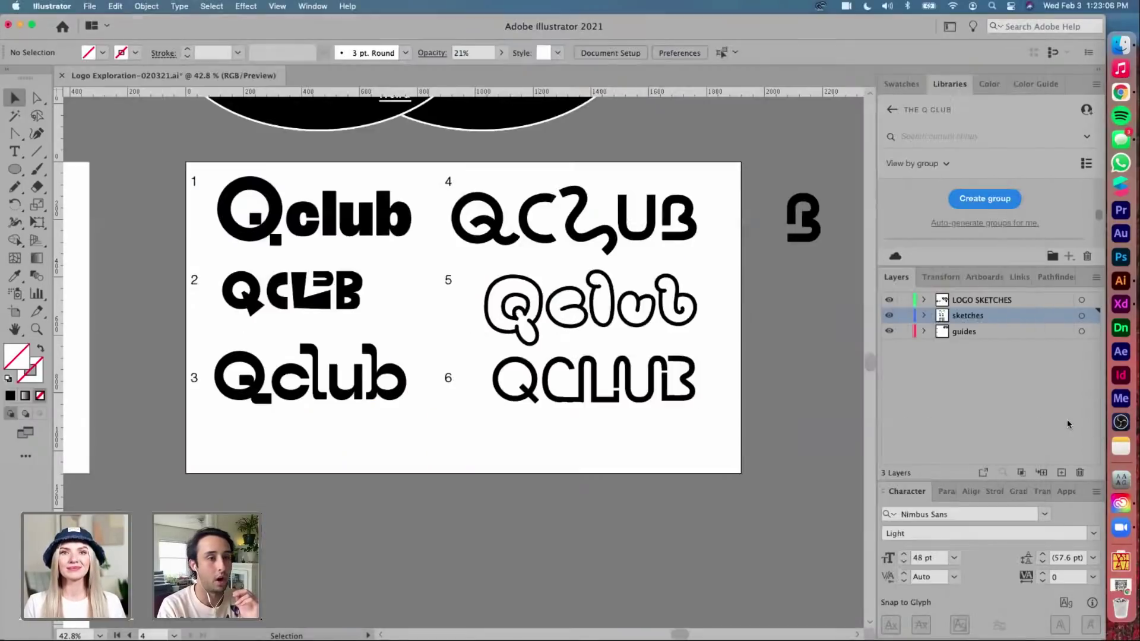
click(1070, 425)
scroll(701, 404, up, 2)
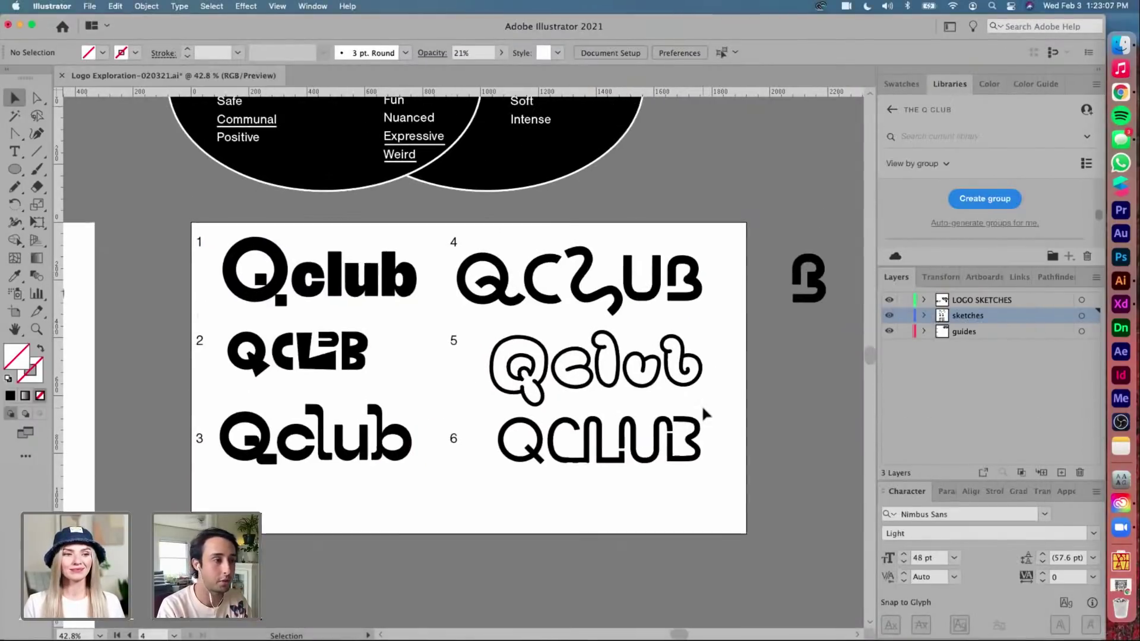
scroll(700, 404, up, 2)
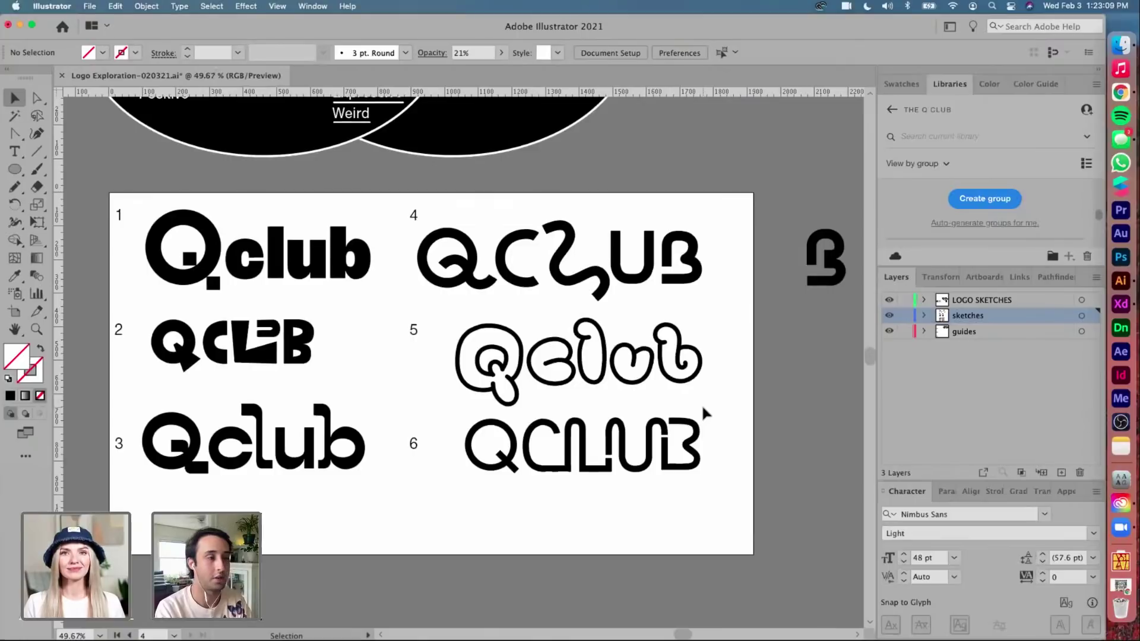
scroll(702, 408, down, 4)
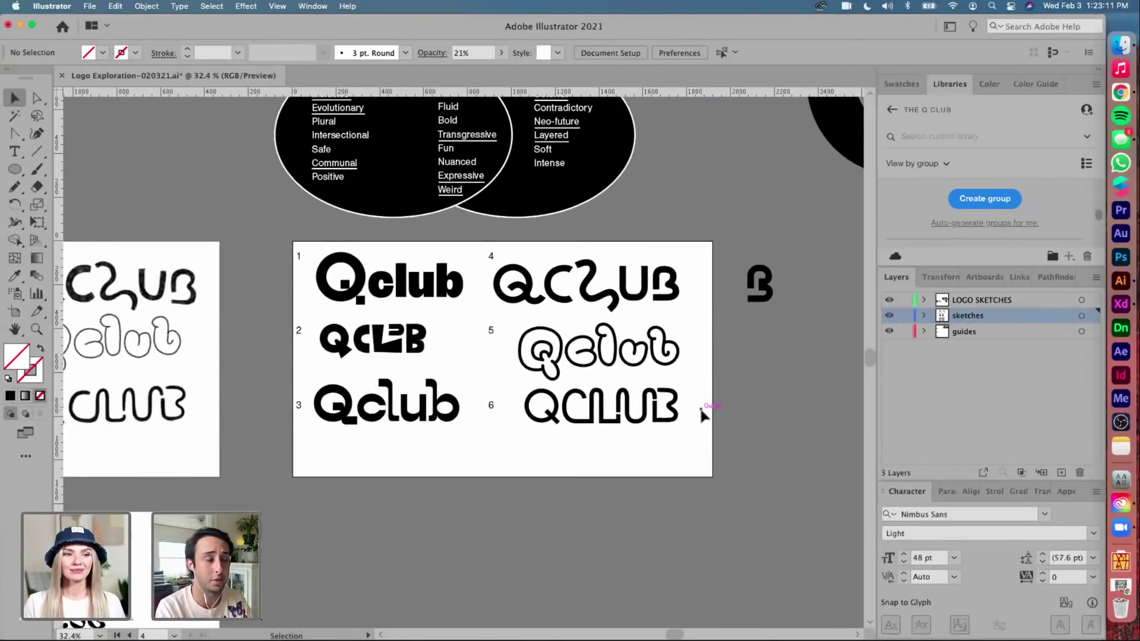
scroll(702, 412, down, 2)
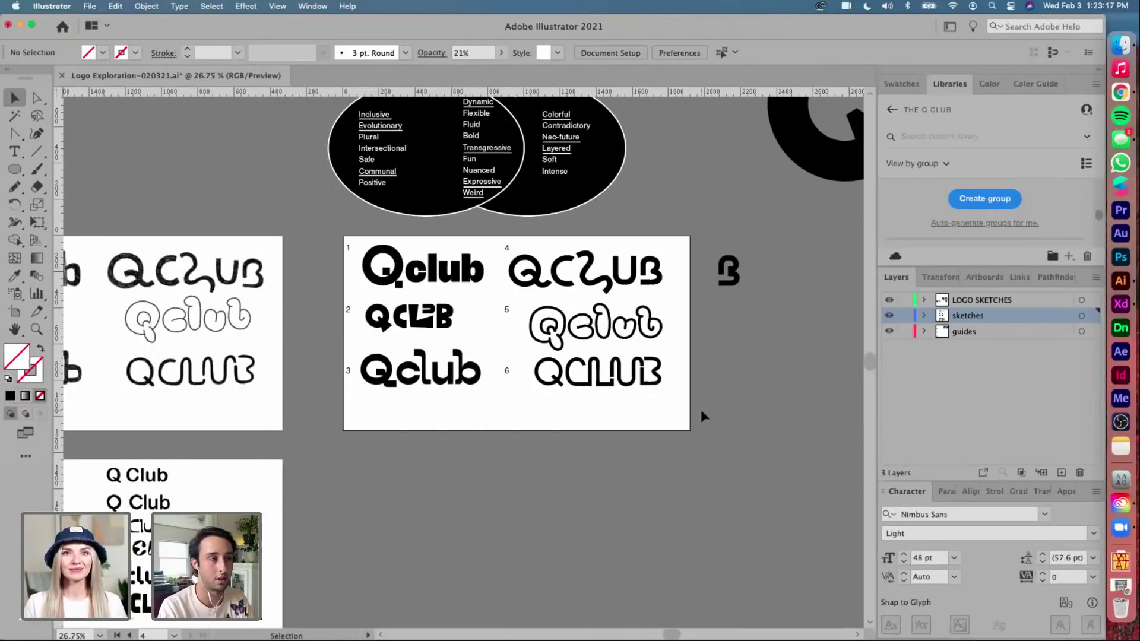
key(shift+o)
scroll(671, 399, down, 2)
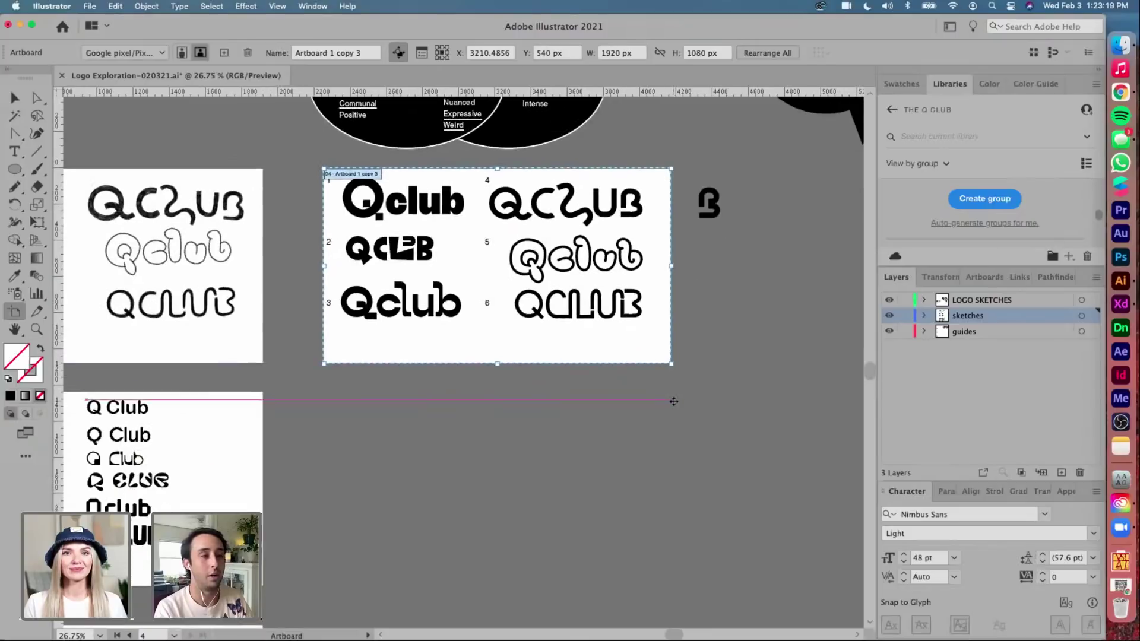
scroll(650, 343, down, 1)
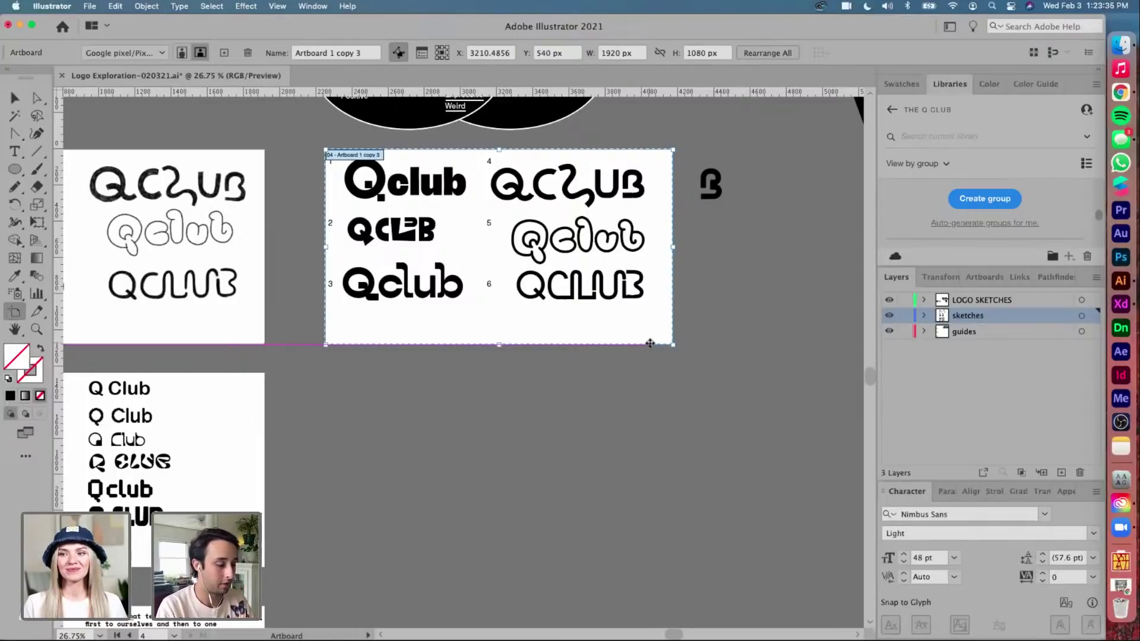
key(v)
scroll(587, 345, up, 3)
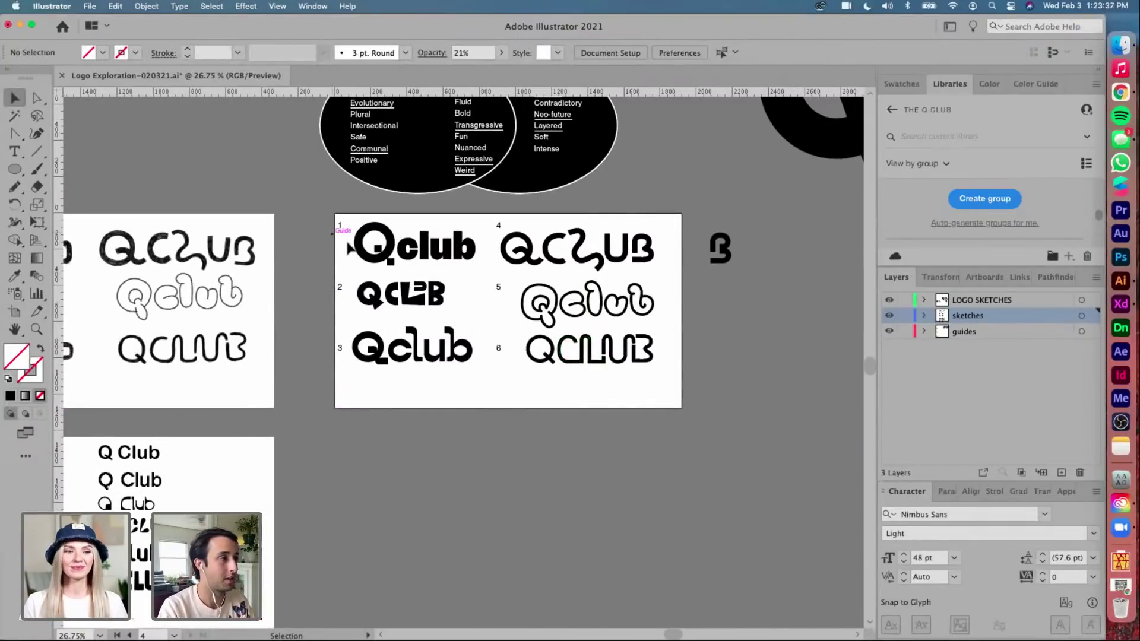
scroll(348, 248, up, 3)
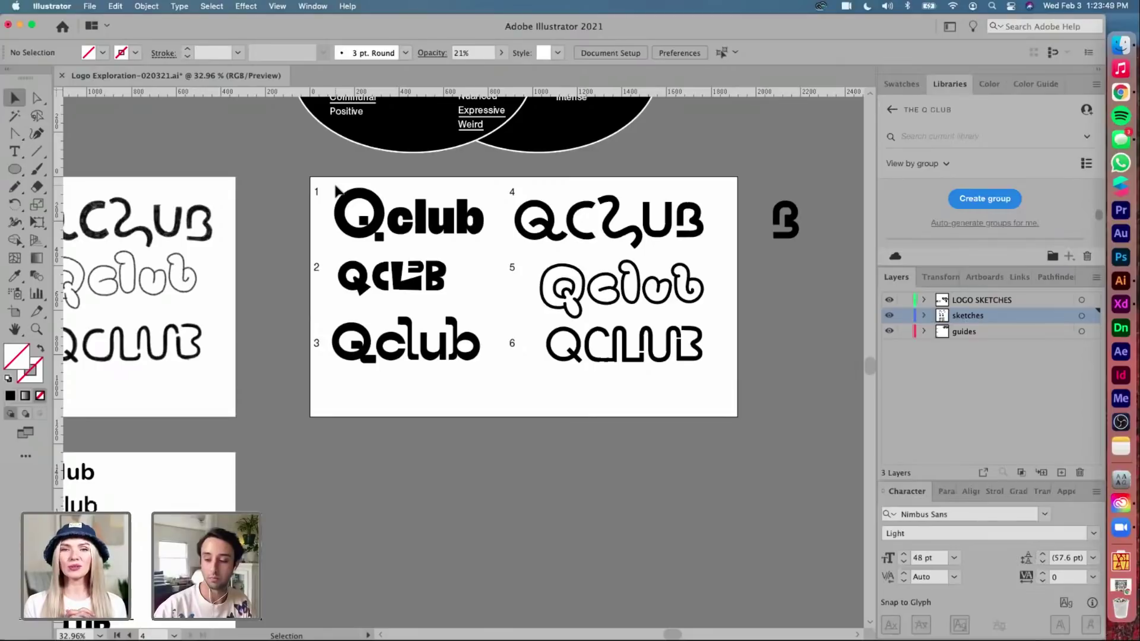
scroll(341, 364, down, 3)
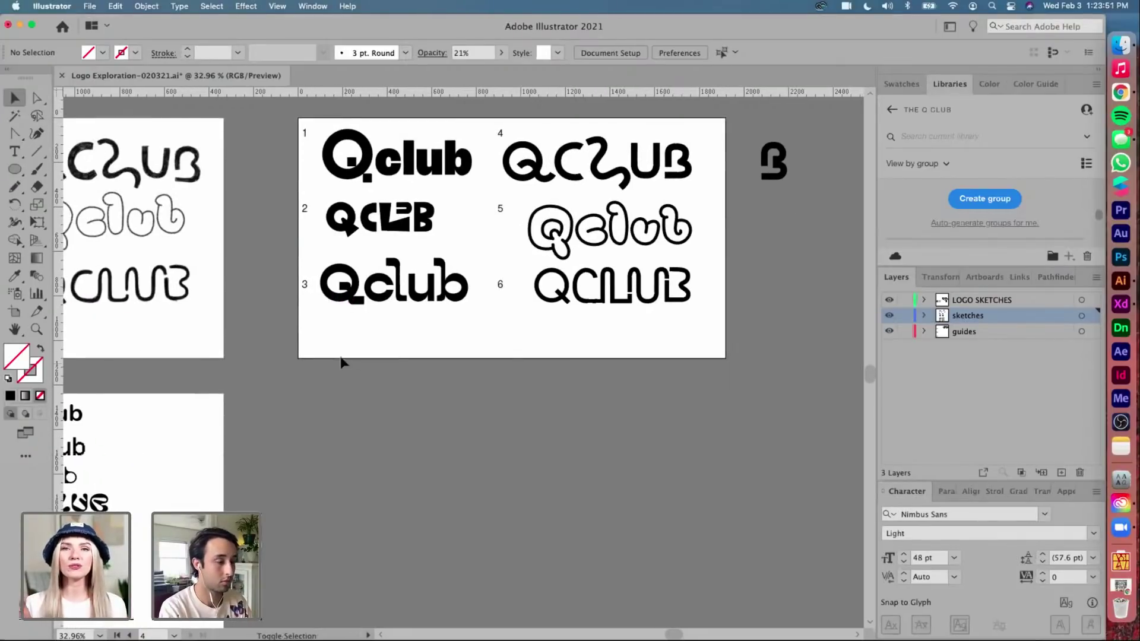
Duplicate the artboard with the six vector logos, including its artwork, directly below the original
key(shift+o)
scroll(494, 296, down, 2)
scroll(490, 276, down, 3)
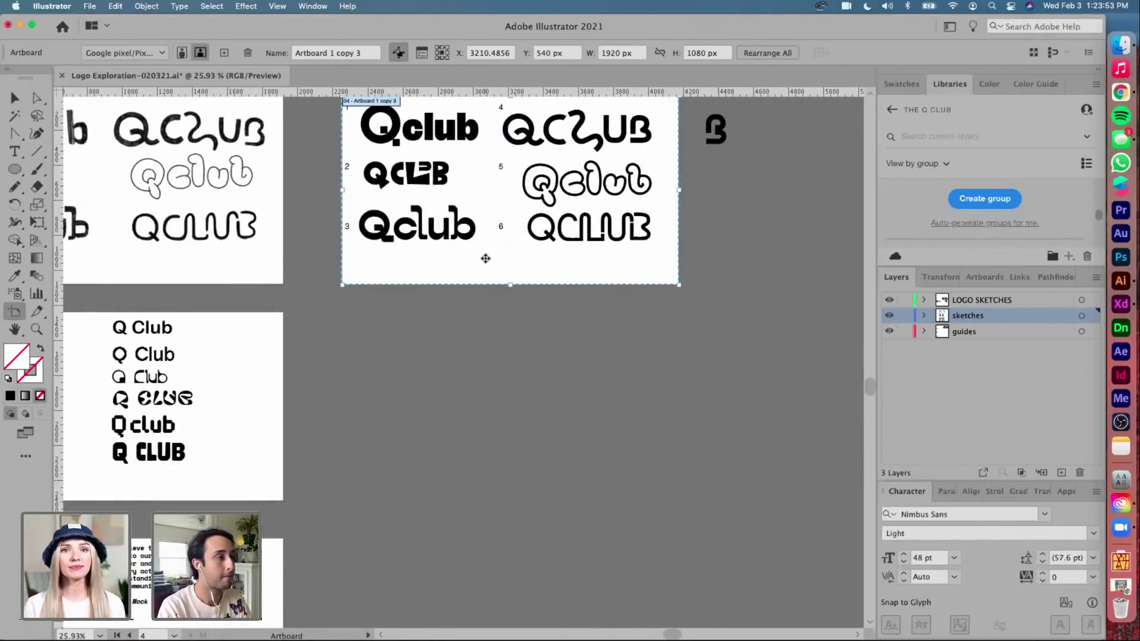
drag(484, 257, 460, 469)
key(v)
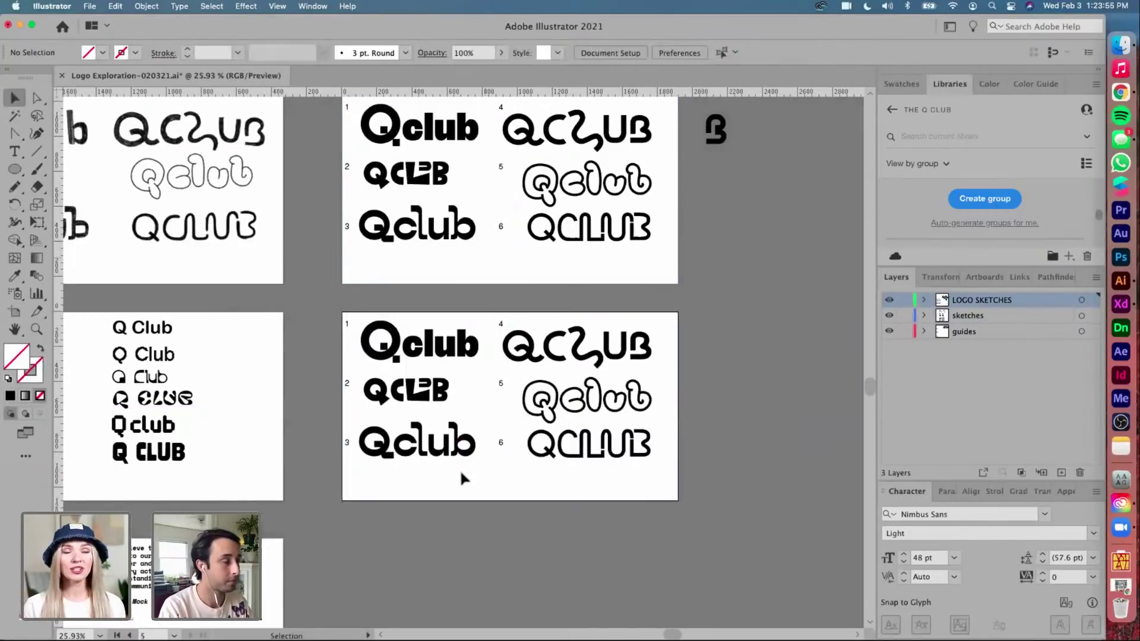
Delete the number labels 1 to 6 beside the logos on the duplicated artboard
scroll(460, 466, up, 3)
drag(267, 229, 272, 428)
key(Delete)
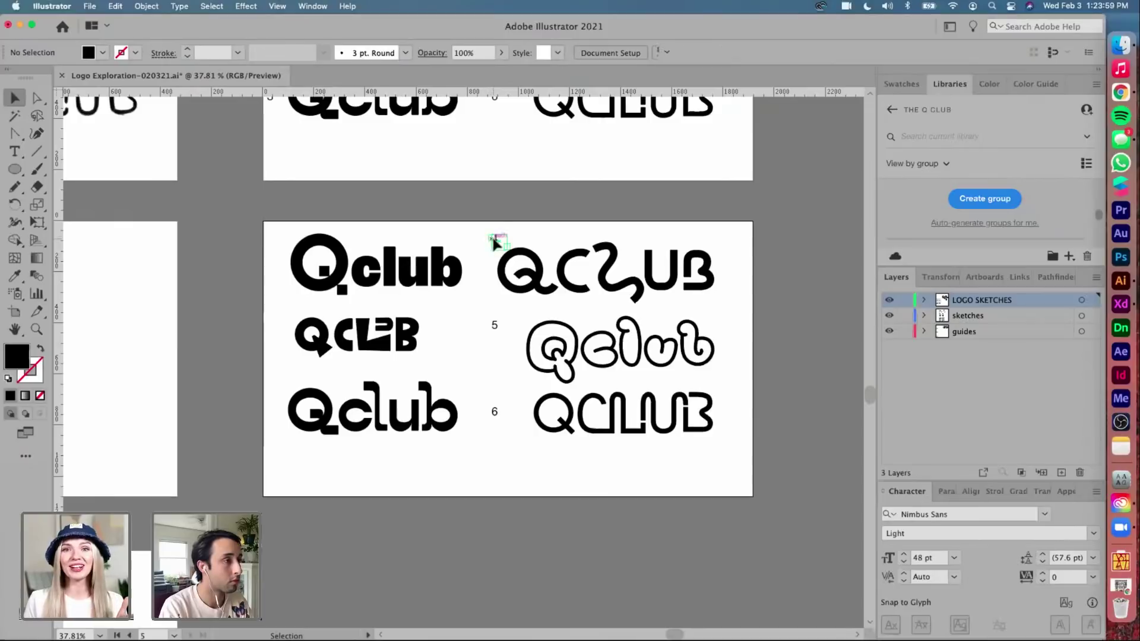
click(494, 238)
shift+click(493, 330)
shift+click(494, 411)
key(Delete)
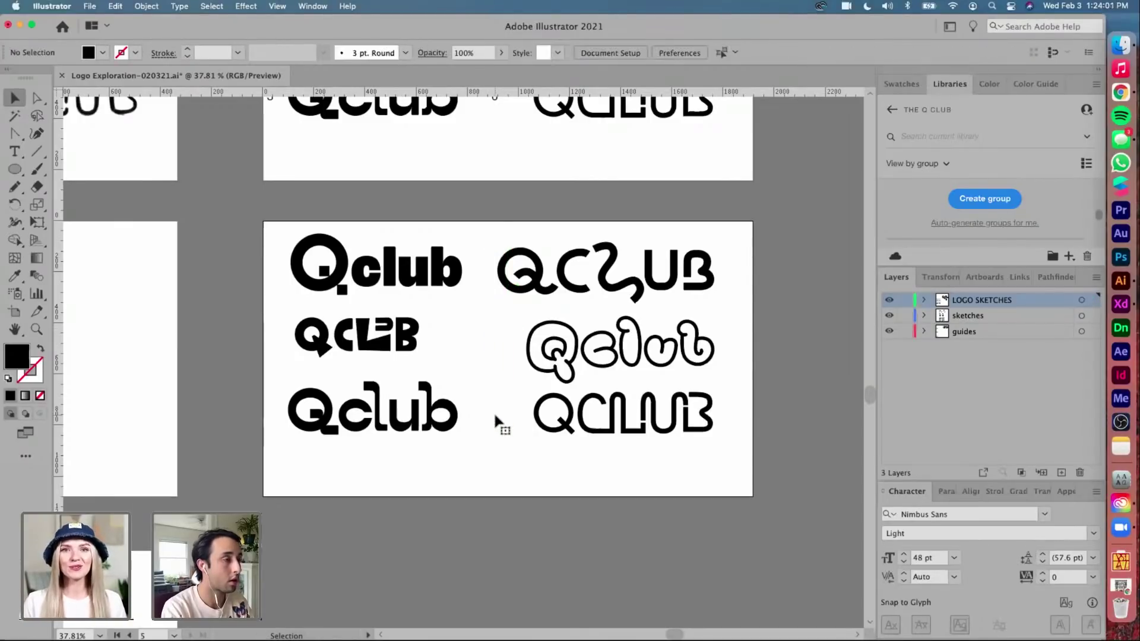
Move the duplicated logos 4, 5 and 6 together off the artboard onto the empty canvas to its right
scroll(500, 400, down, 2)
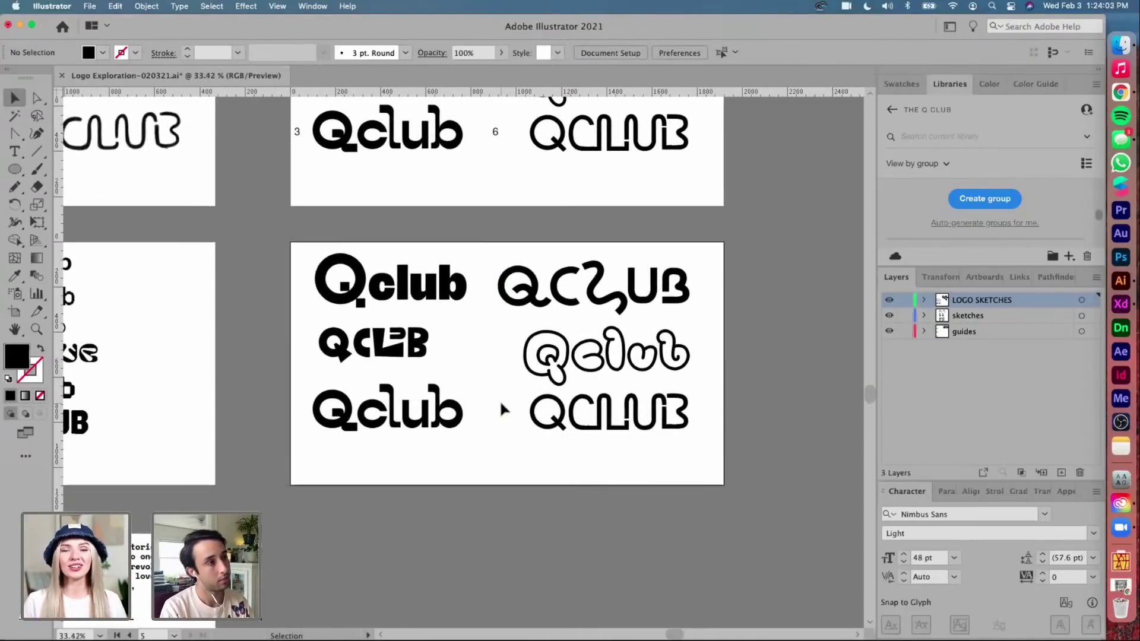
scroll(499, 400, down, 1)
scroll(597, 279, right, 3)
mouse_move(571, 481)
mouse_down()
mouse_move(412, 473)
mouse_move(394, 415)
mouse_up()
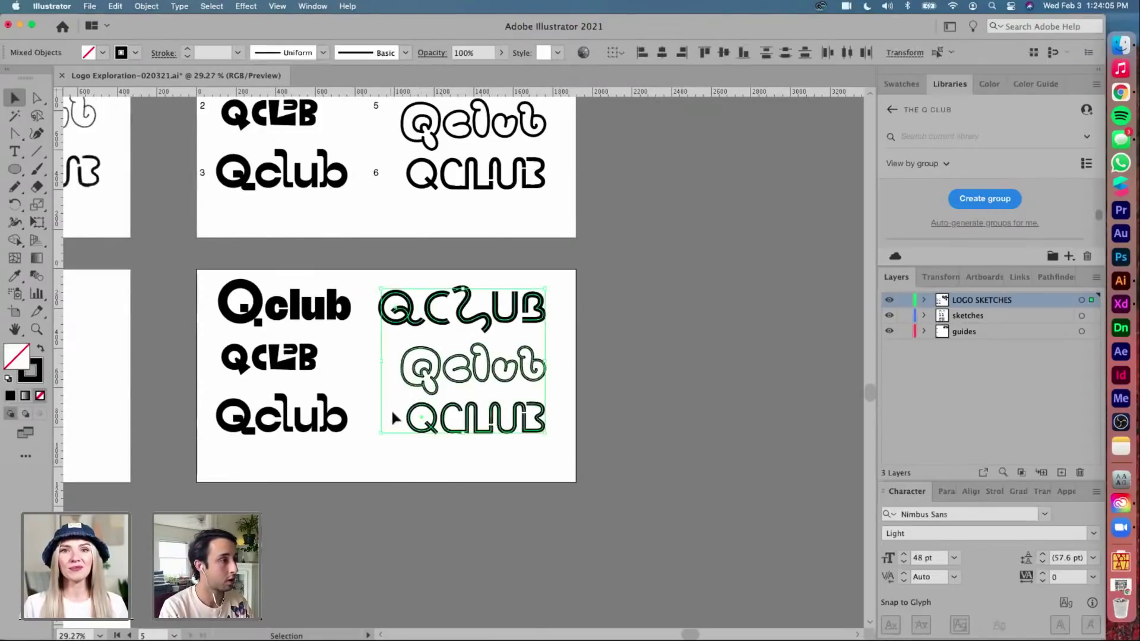
drag(453, 325, 696, 325)
Delete the duplicated logos 1 and 2, including the leftover square, leaving only logo 3 on the artboard
click(321, 312)
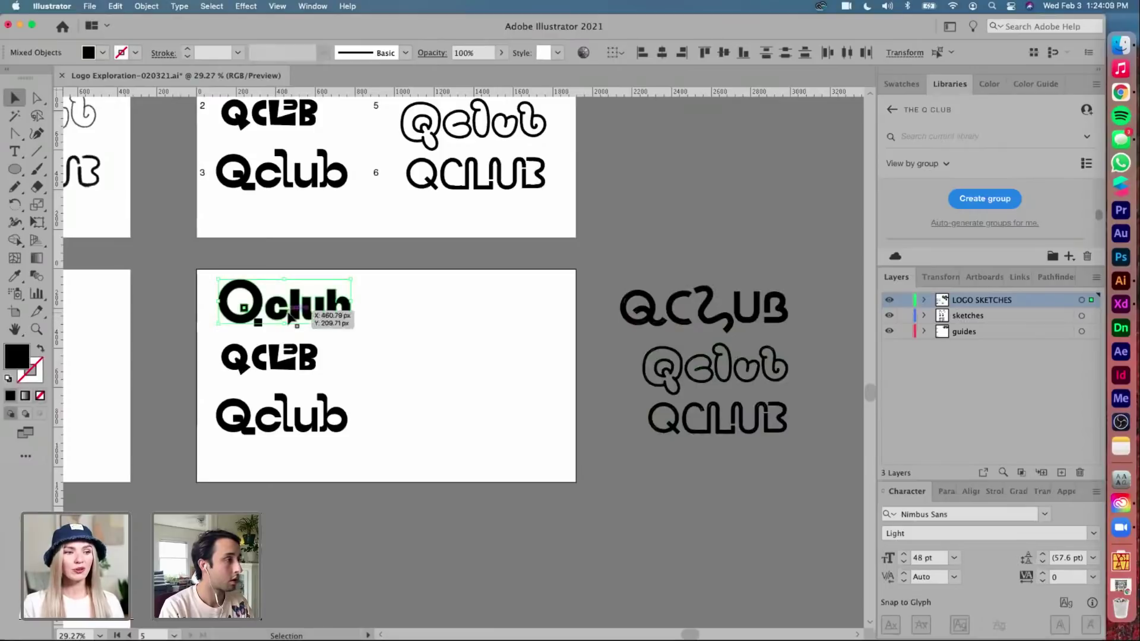
key(Delete)
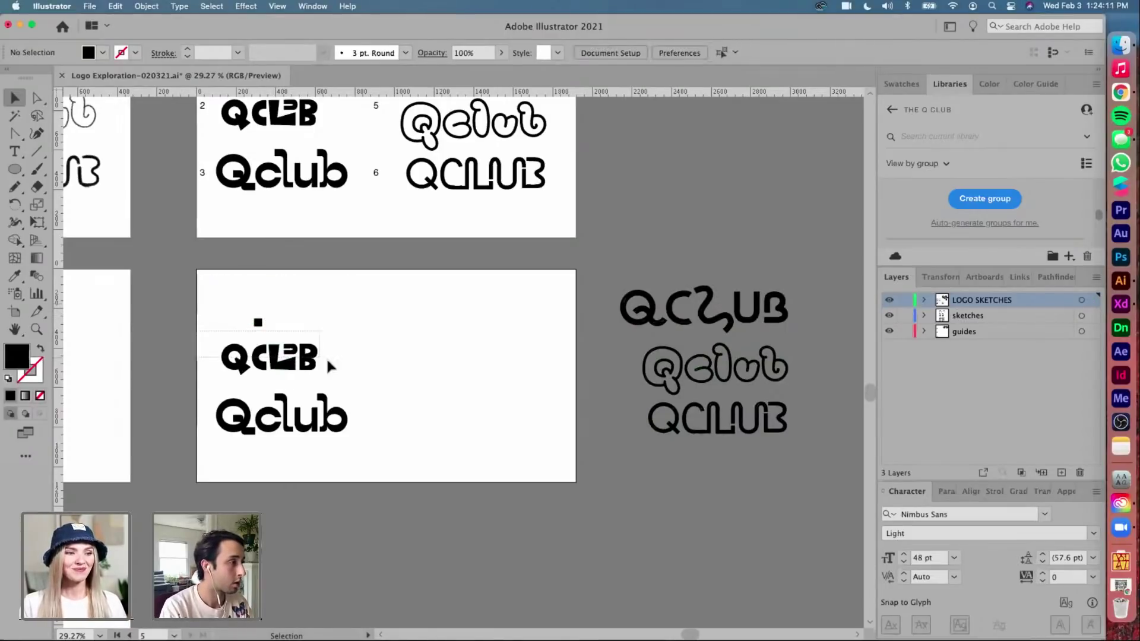
click(318, 359)
key(Delete)
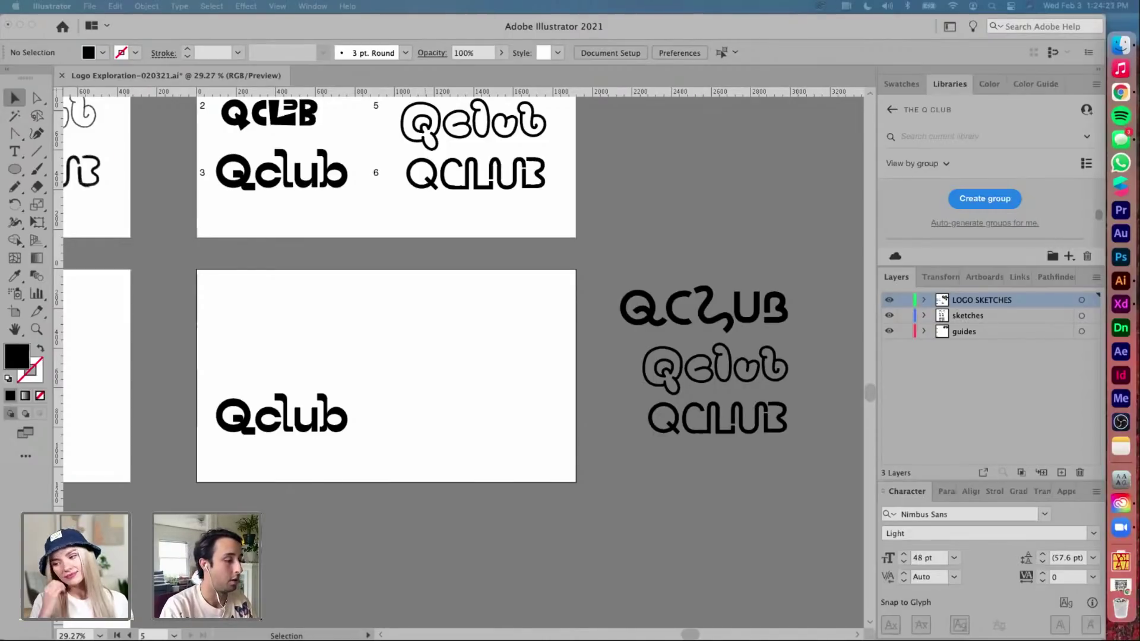
Enlarge the remaining Qclub logo and place it in the upper middle of the artboard
click(391, 407)
alt+scroll(390, 409, down, 3)
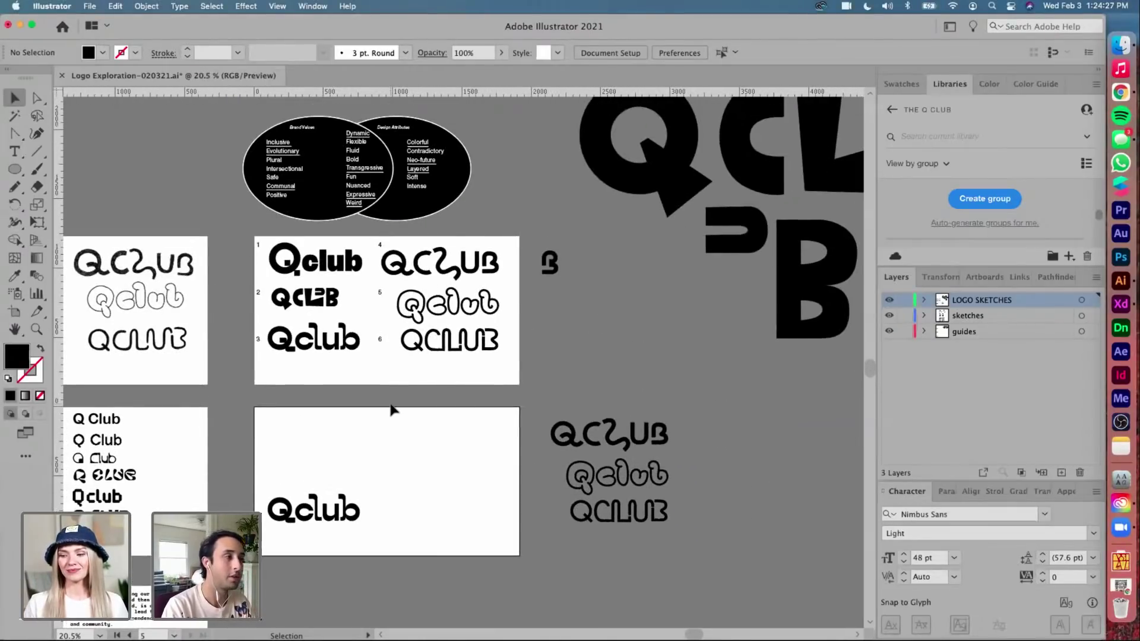
scroll(391, 410, down, 1)
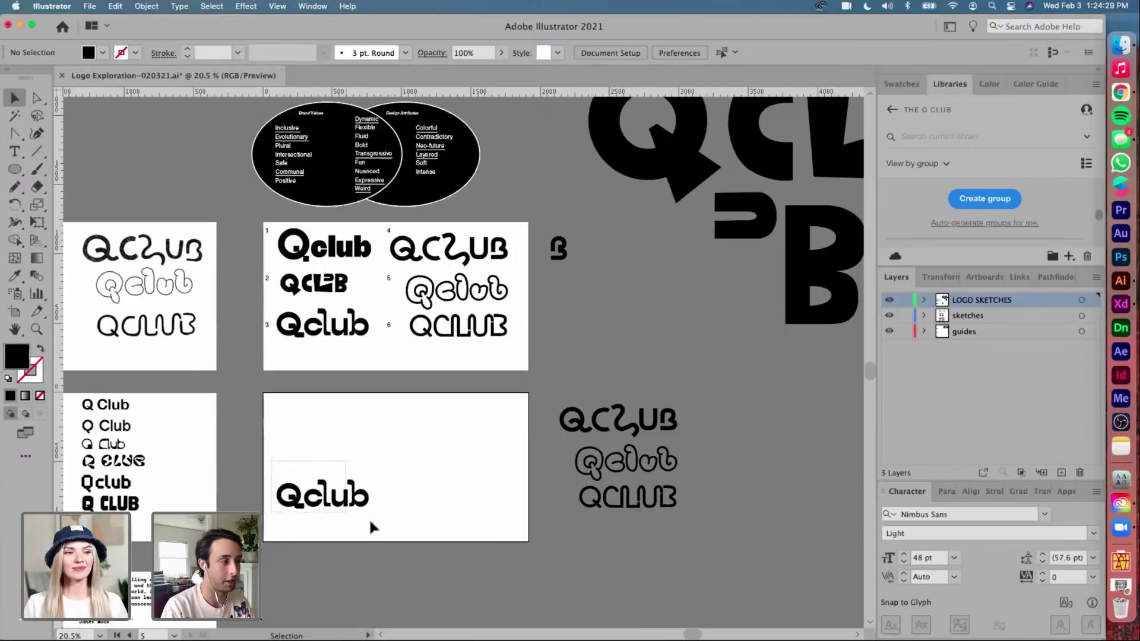
drag(361, 494, 387, 454)
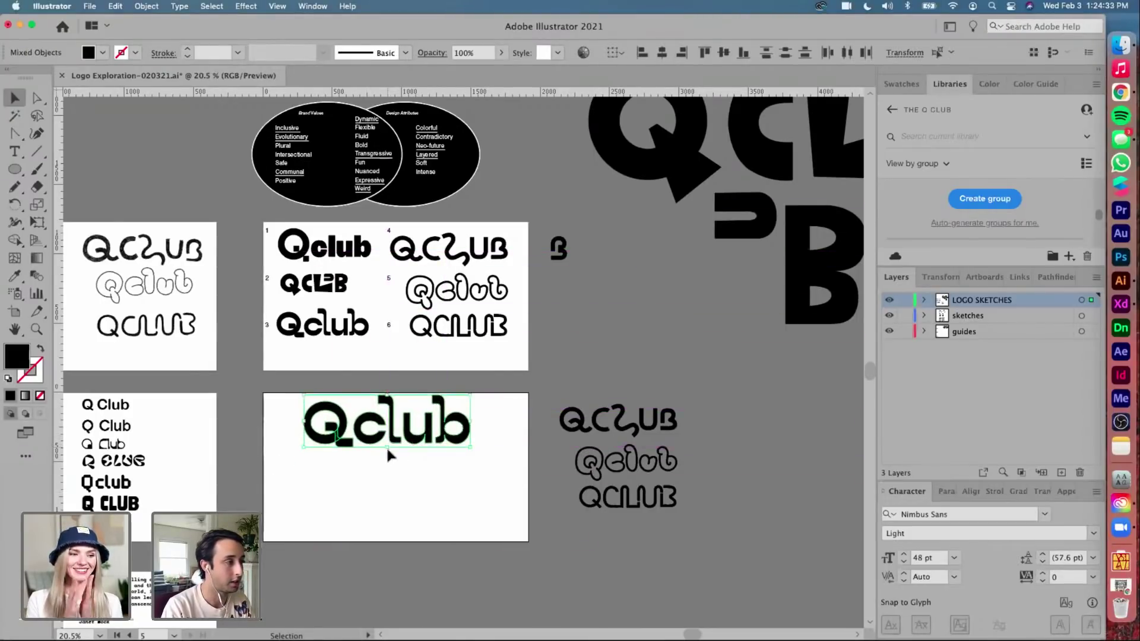
drag(461, 425, 463, 436)
click(414, 465)
Select the four anchor points of the Q's inner oval and scale it up slightly to thin the letter's ring
scroll(414, 462, up, 5)
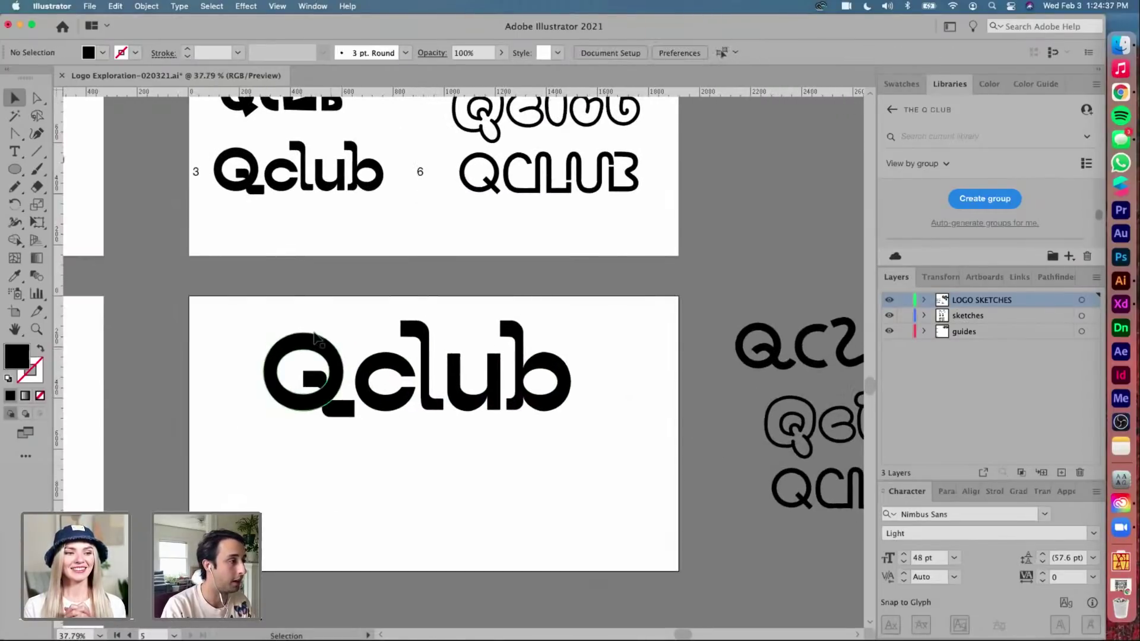
click(315, 337)
scroll(313, 347, up, 4)
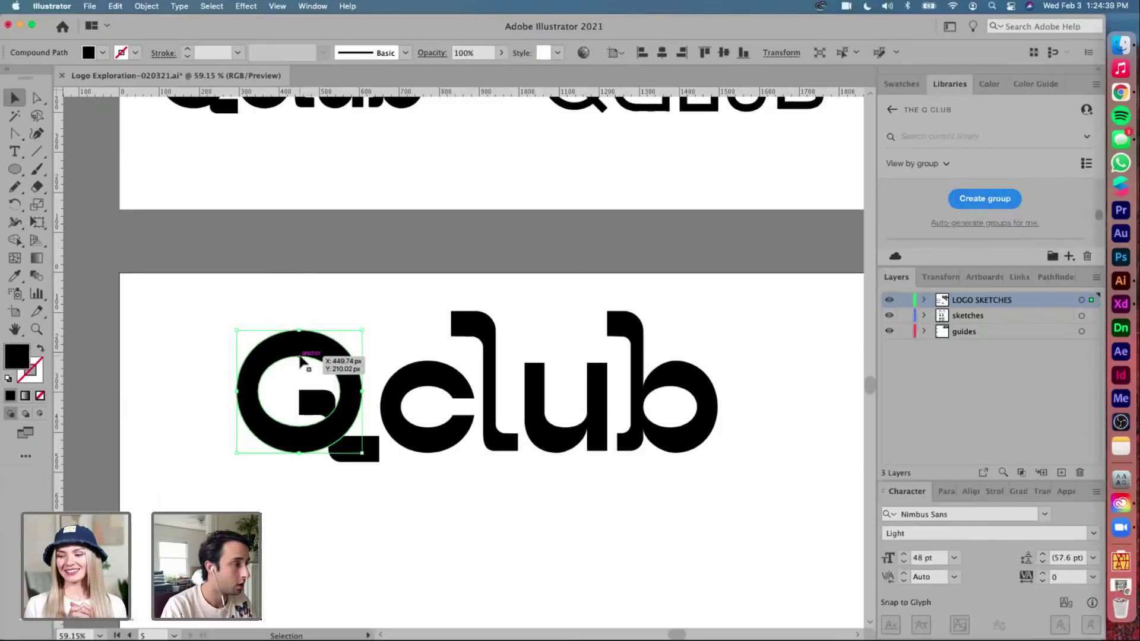
scroll(301, 359, up, 3)
key(a)
click(299, 358)
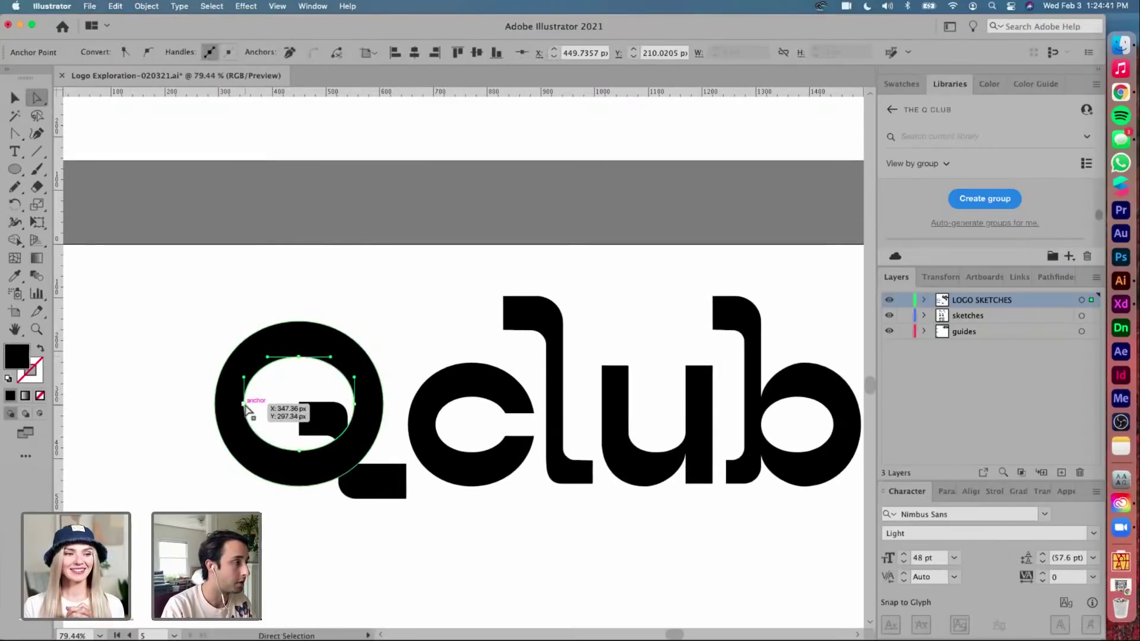
shift+click(244, 404)
shift+click(299, 451)
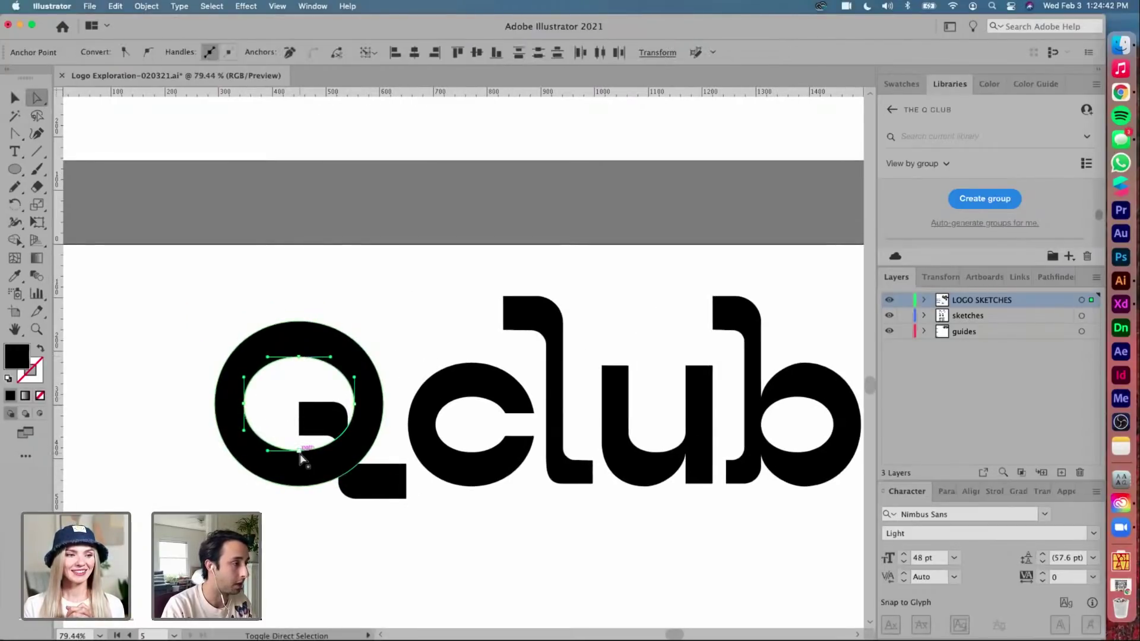
shift+click(354, 404)
key(v)
drag(300, 357, 301, 355)
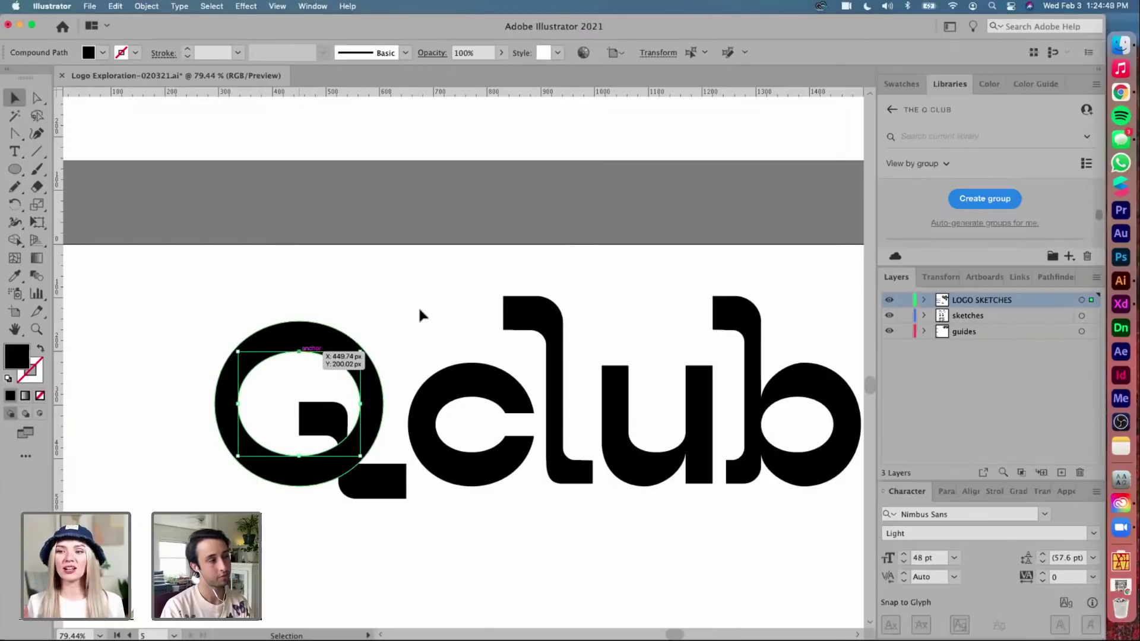
click(390, 349)
Draw a thin black rectangle beneath the enlarged logo, spanning the full width of the artboard
scroll(427, 468, down, 3)
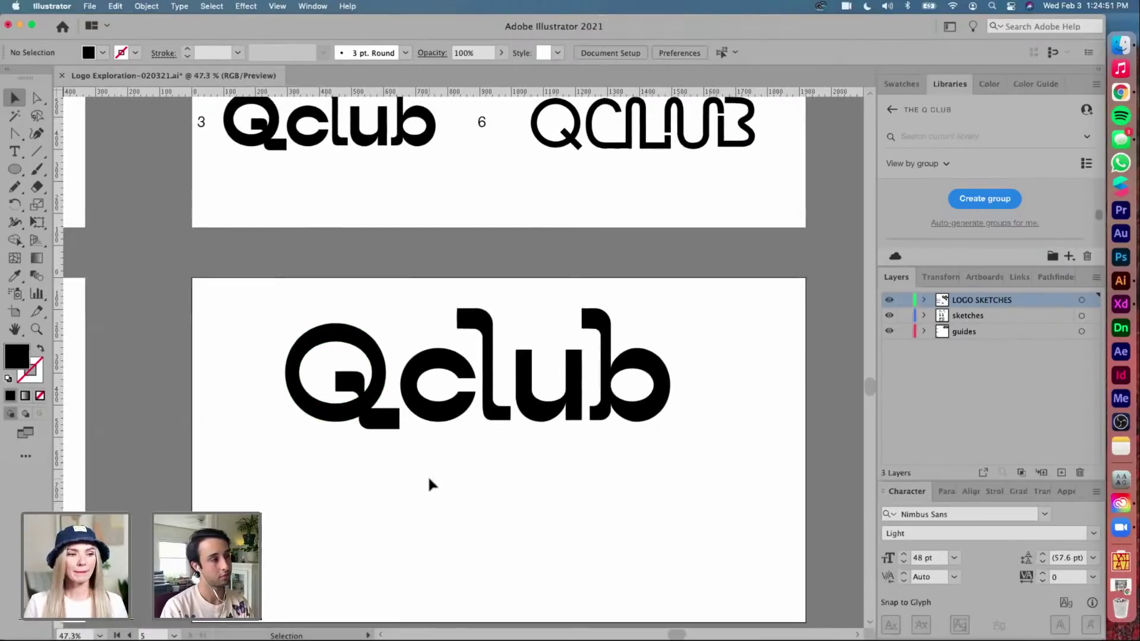
scroll(427, 475, down, 2)
scroll(430, 484, down, 2)
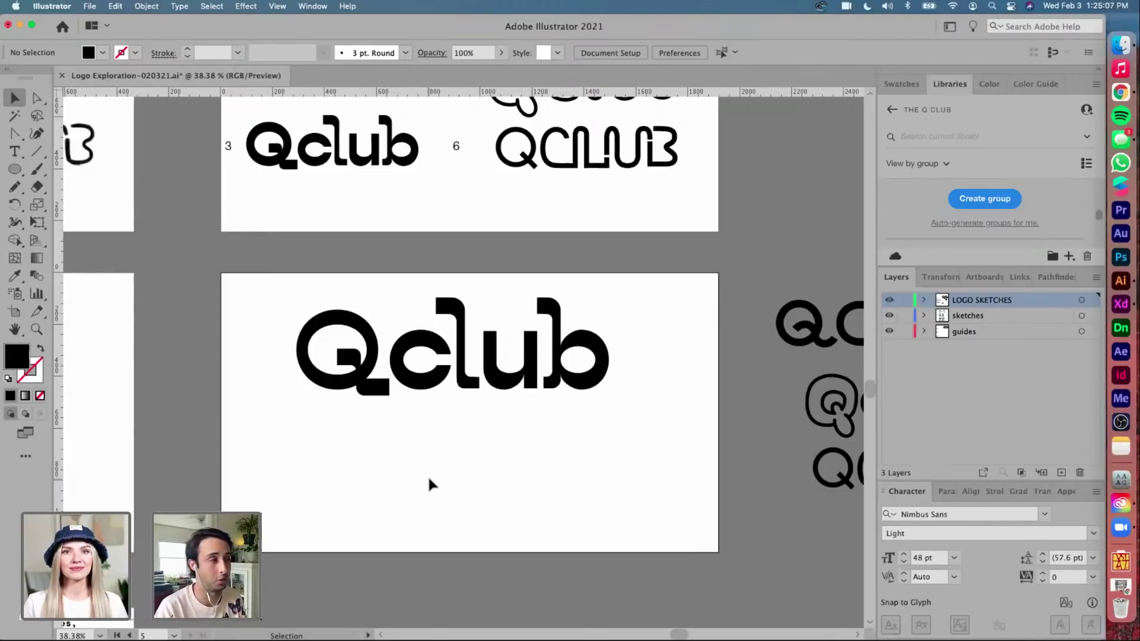
scroll(427, 475, down, 2)
scroll(427, 475, right, 1)
key(m)
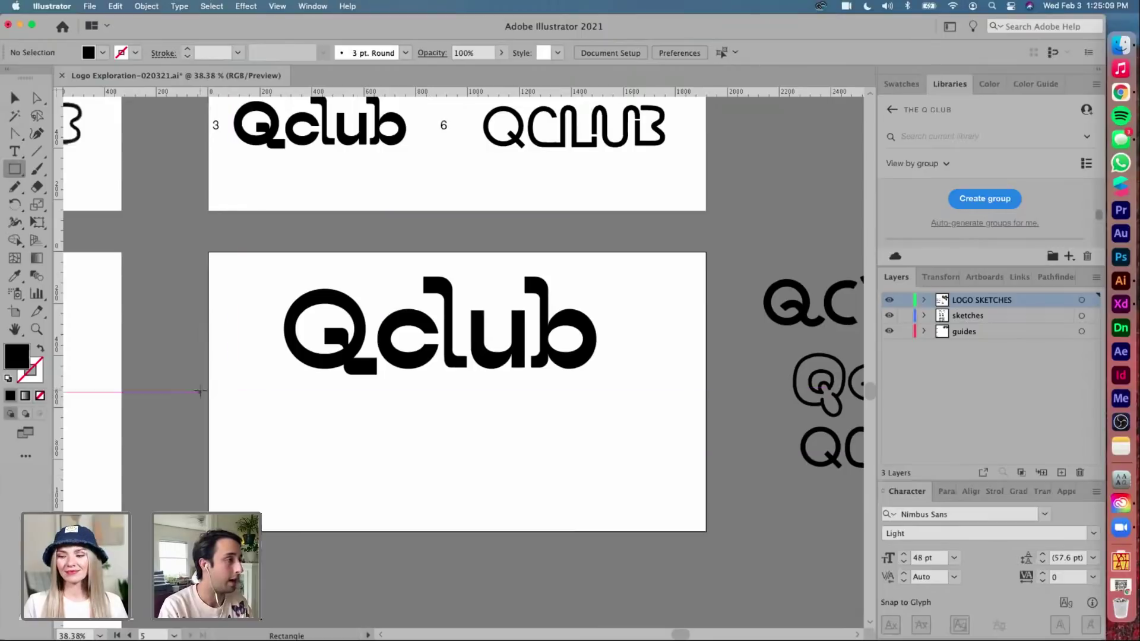
drag(208, 385, 707, 390)
drag(706, 388, 710, 389)
key(v)
click(715, 389)
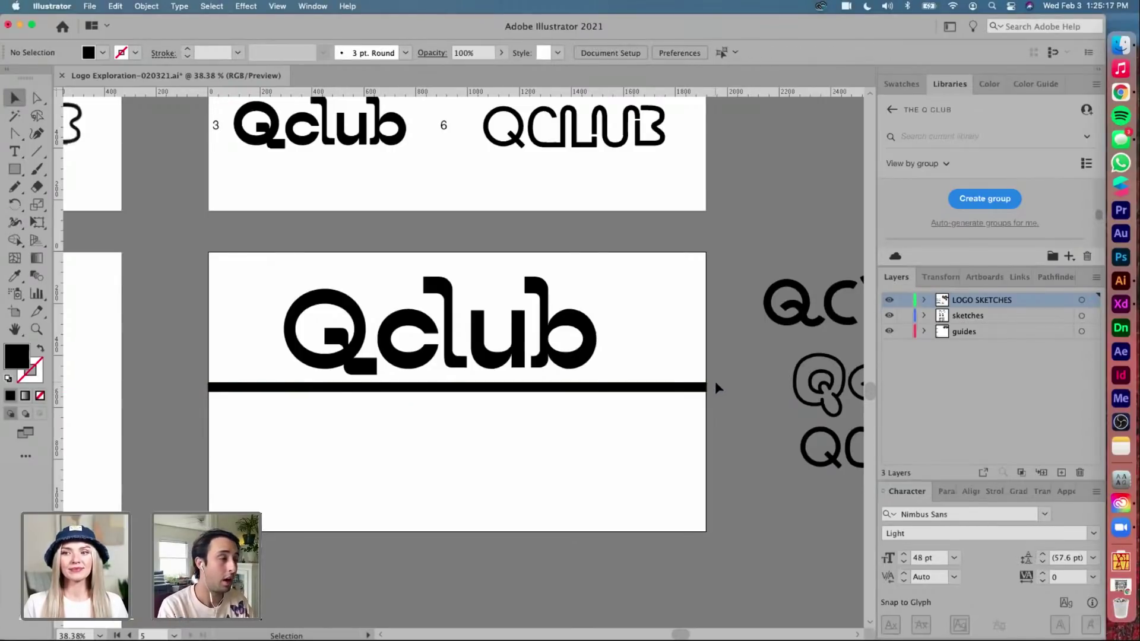
Draw a black rectangle from the bar down to the artboard's lower-left corner and narrow it to about a quarter of the artboard's width
scroll(714, 389, up, 3)
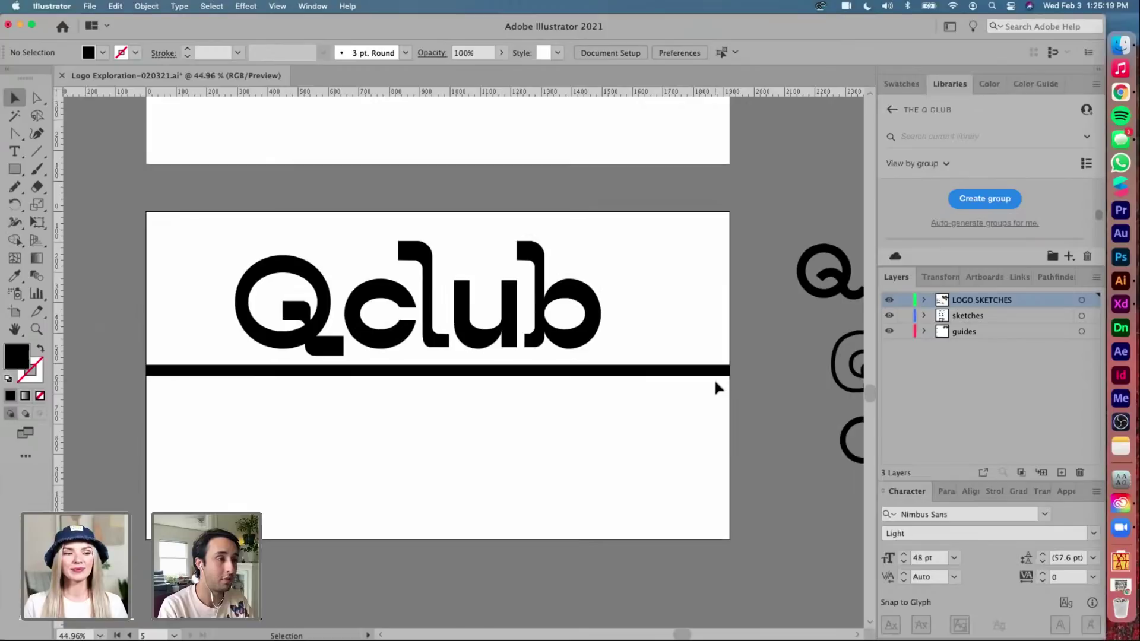
scroll(713, 378, up, 1)
key(m)
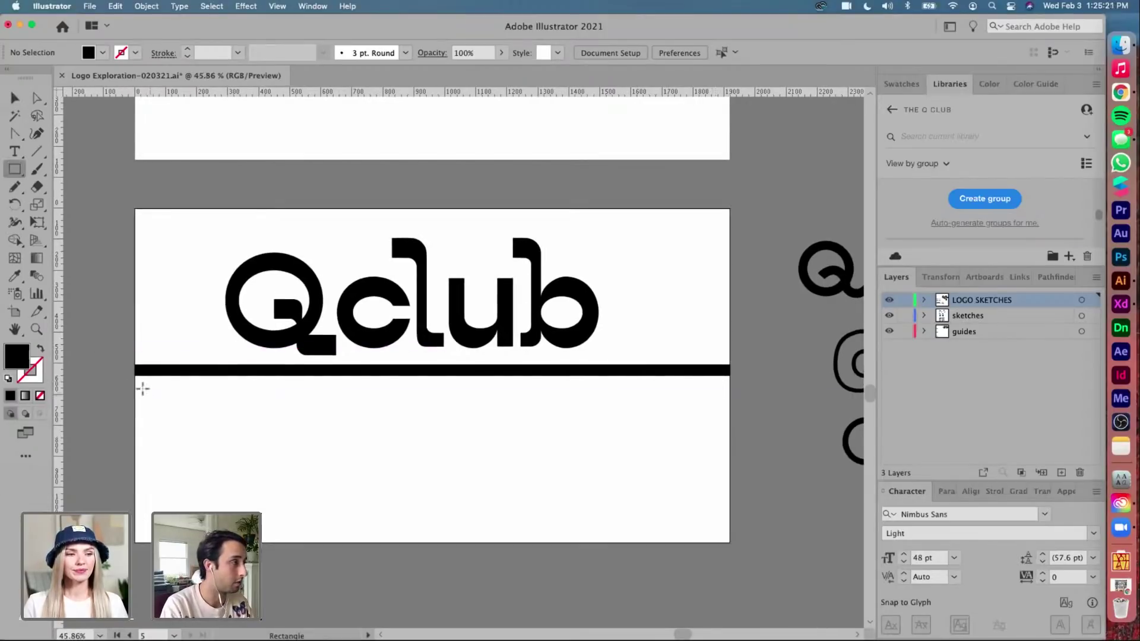
drag(289, 536, 322, 542)
key(v)
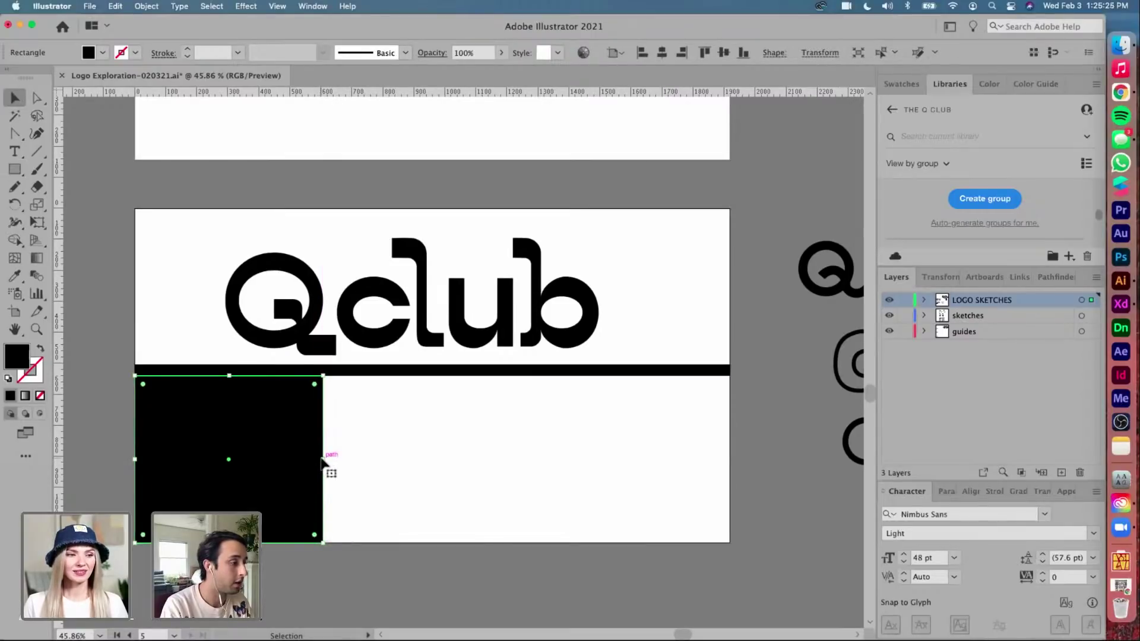
drag(323, 459, 286, 459)
click(339, 461)
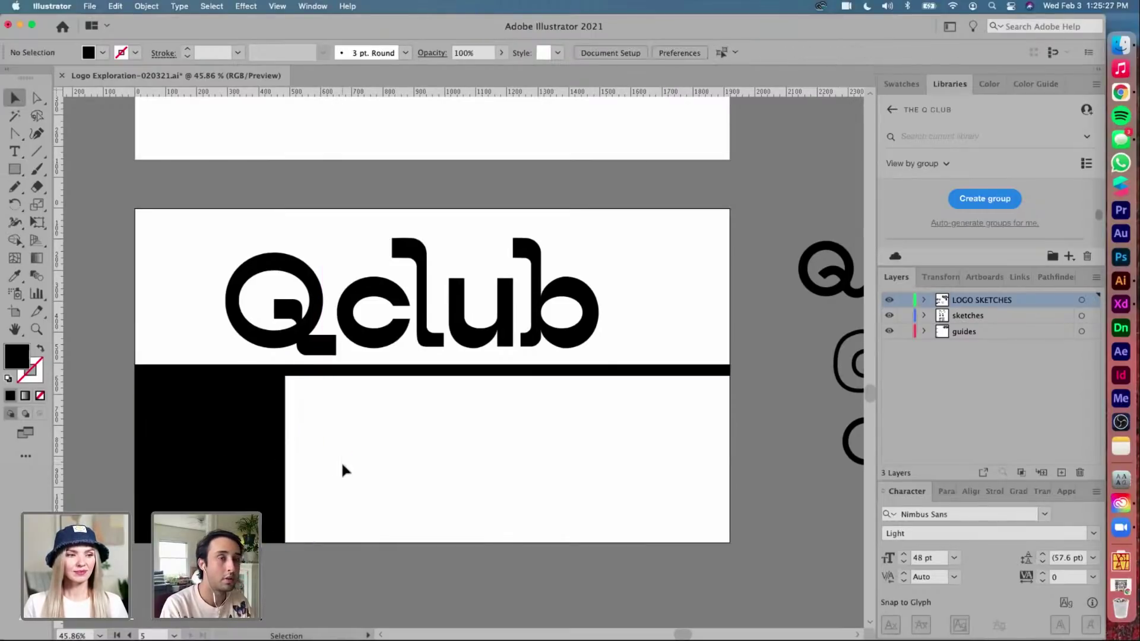
Switch to Chrome and open Adobe Color's Extract Theme page for pulling a palette from an image
click(1121, 92)
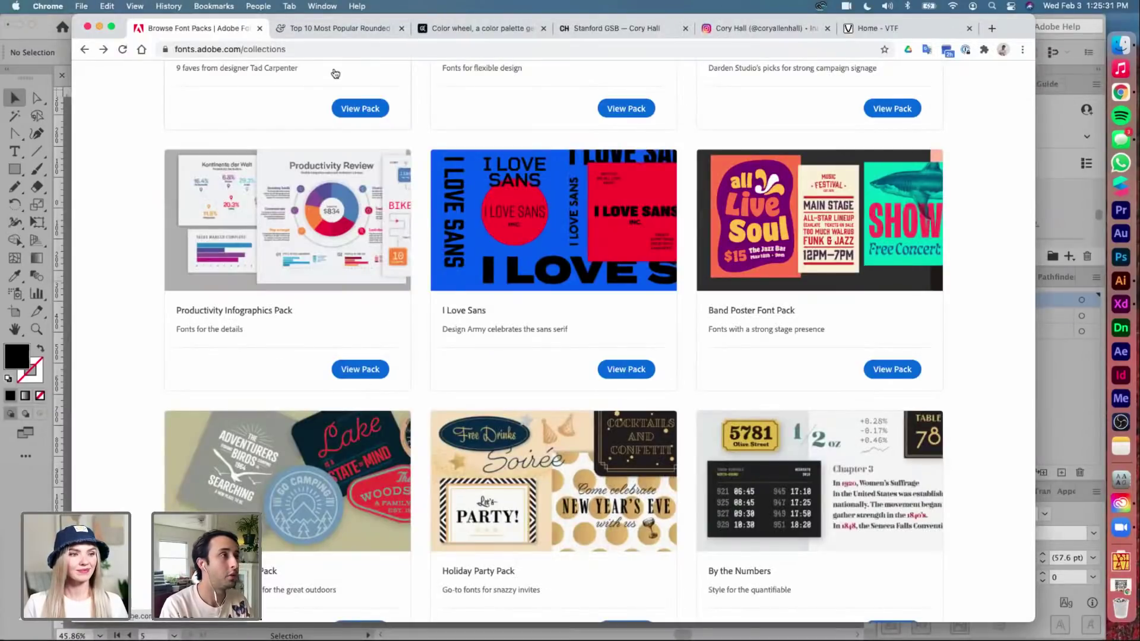
key(ctrl+Tab)
key(ctrl+Tab)
click(176, 118)
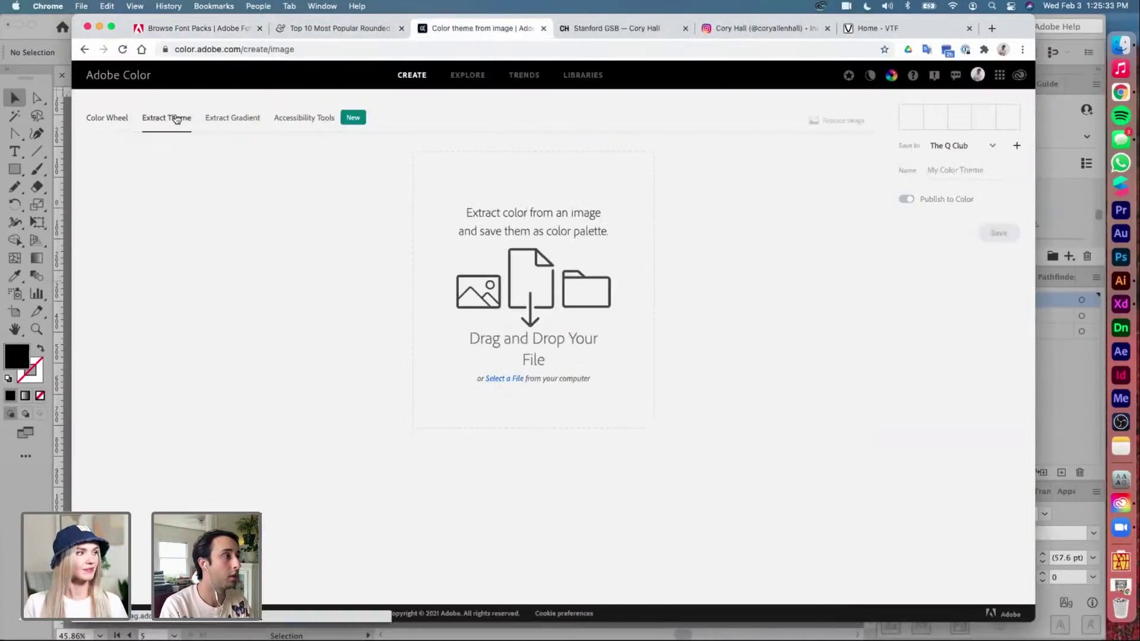
click(1122, 44)
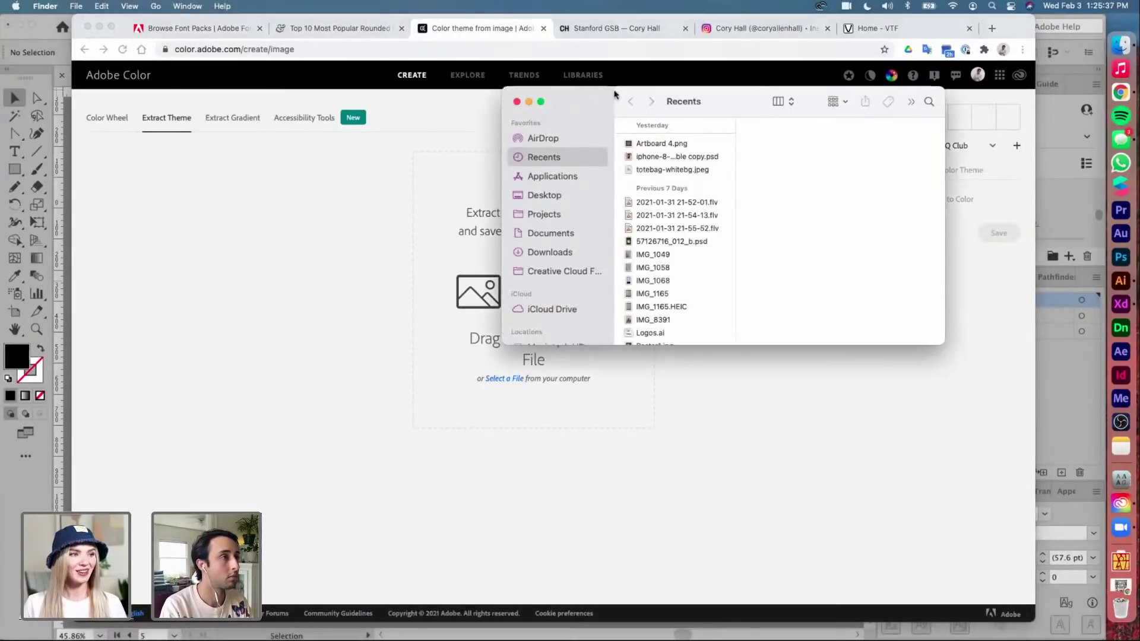
drag(718, 109, 514, 229)
key(super+w)
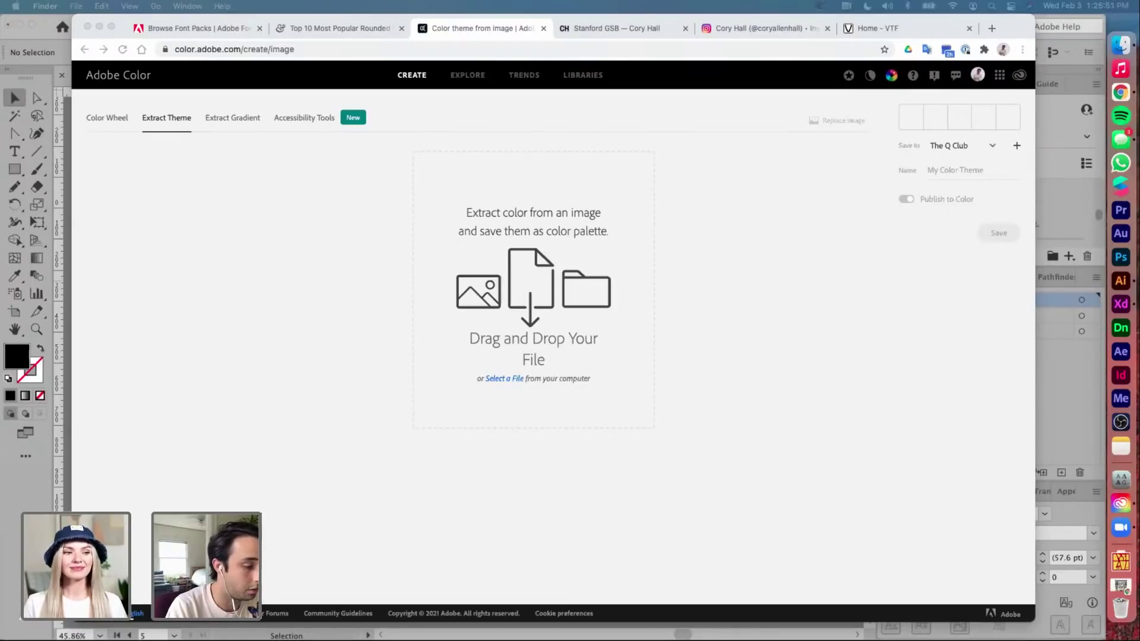
Switch to Adobe XD and review the Queer Futures moodboard for Q Club concept 1
key(super+Tab)
key(super+Tab)
key(super+Tab)
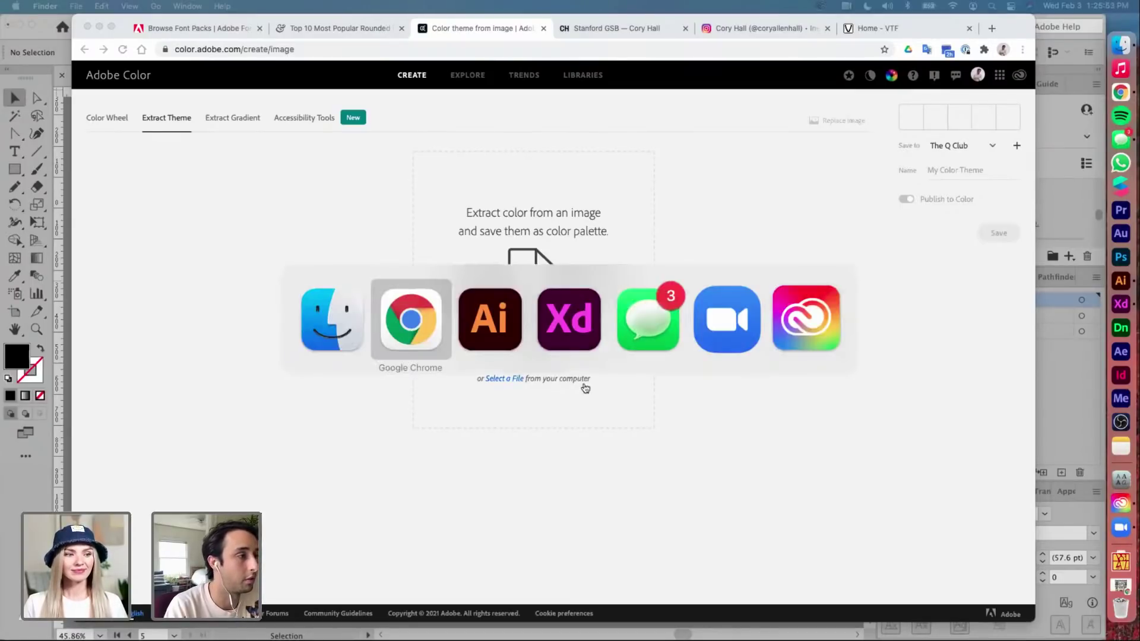
scroll(423, 305, up, 5)
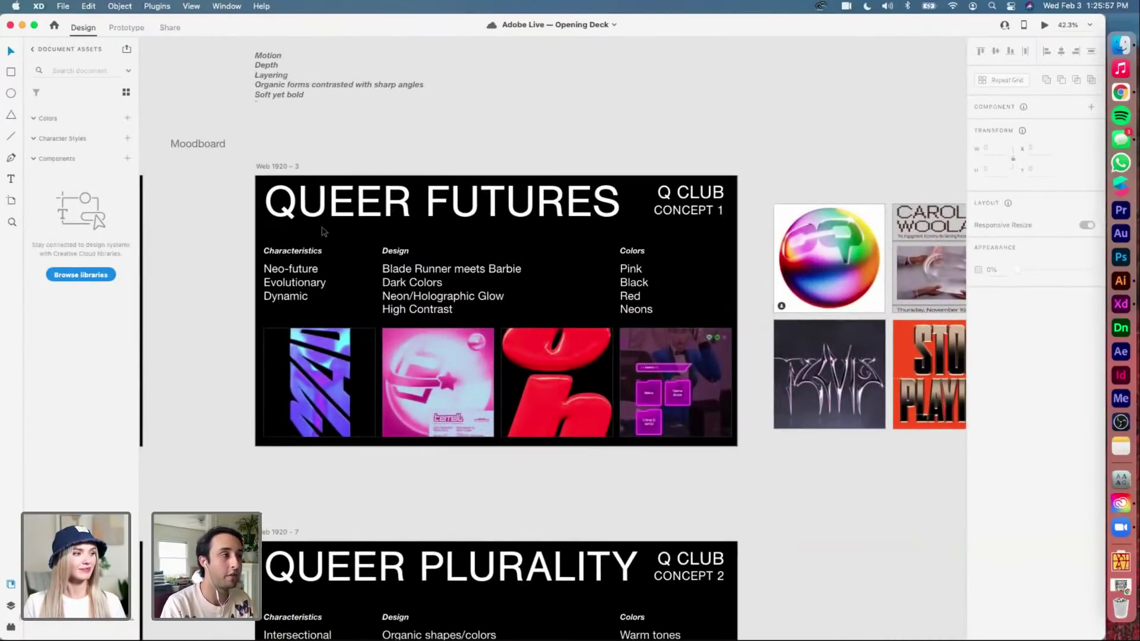
Switch to Illustrator and nudge the whole Q club logo slightly upward above the black bar
key(super+Tab)
click(562, 301)
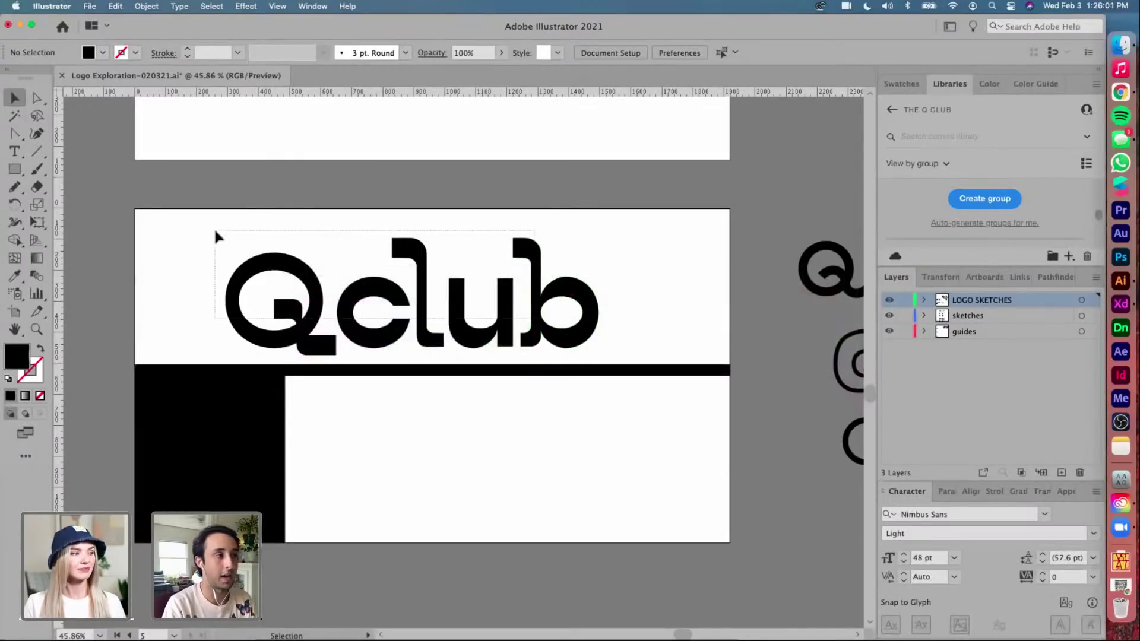
drag(213, 231, 606, 340)
key(shift+Up)
key(shift+Up)
key(shift+Up)
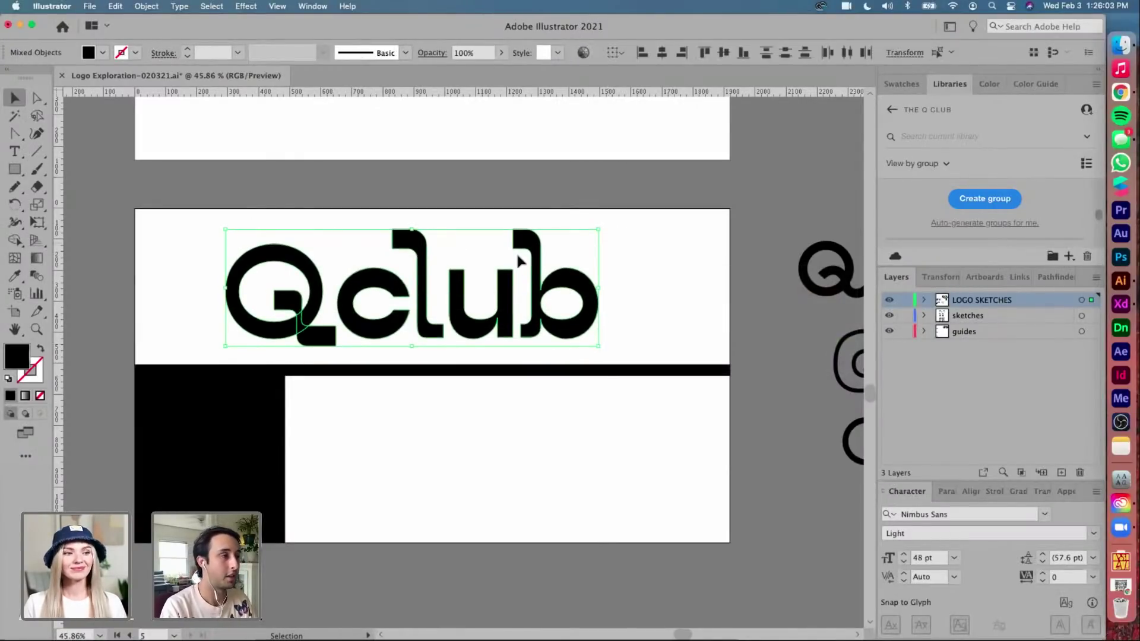
click(485, 216)
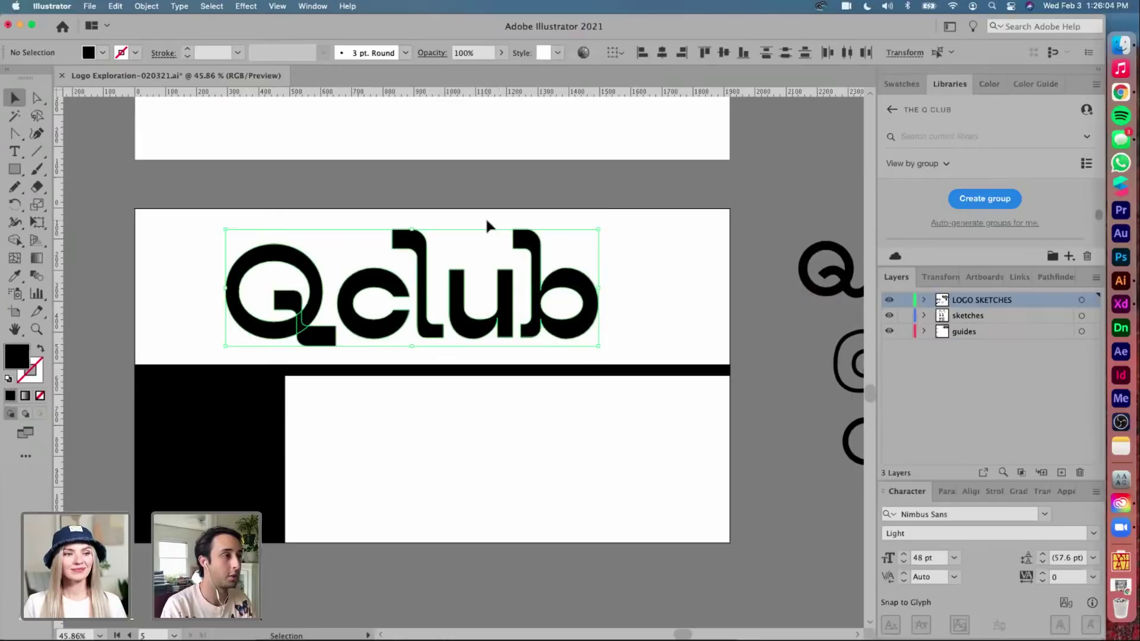
click(552, 264)
click(555, 252)
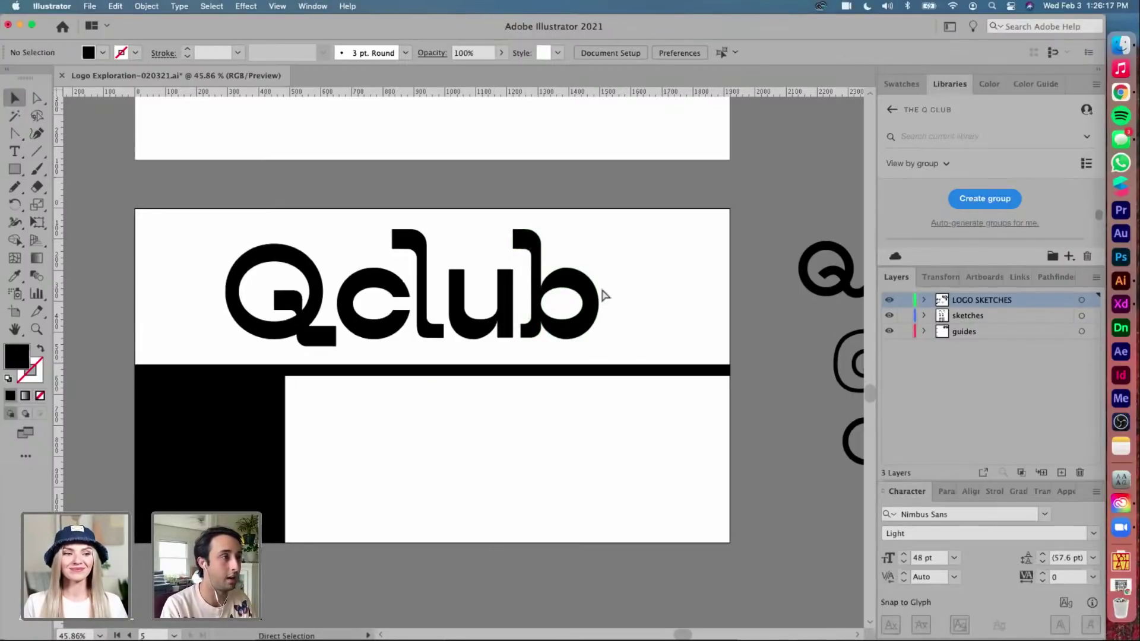
Return to Adobe Color in Chrome and load Screen Shot 2021-02-01 at 9.19.47 AM from Finder's Concept 1 folder for theme extraction
key(super+Tab)
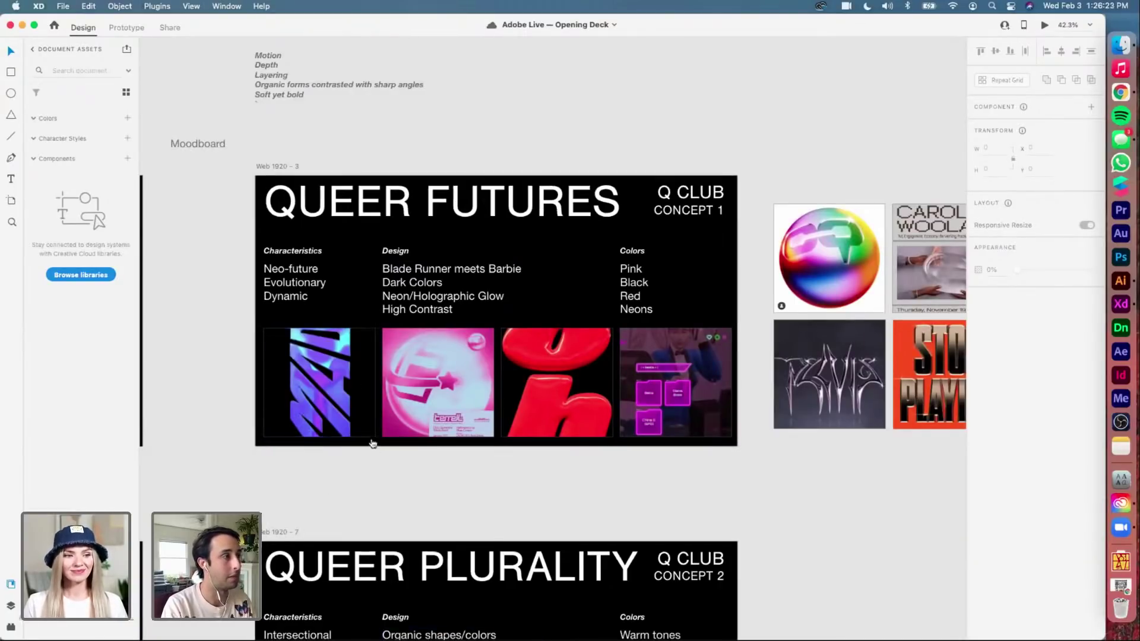
key(super+Tab)
key(super+Tab)
key(super+Tab)
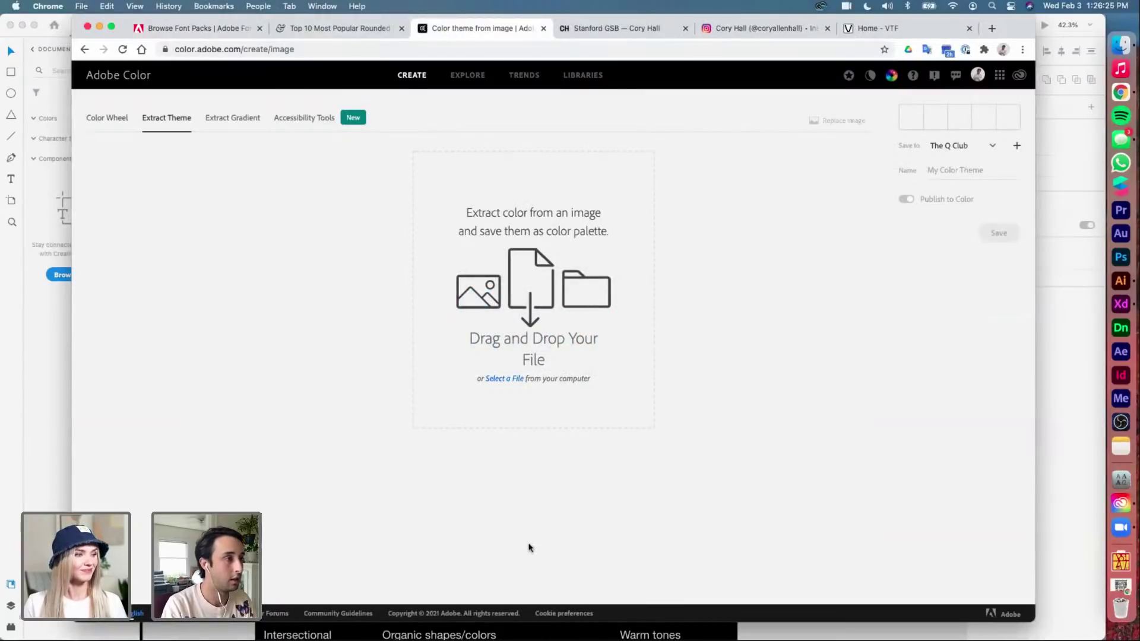
key(super+Tab)
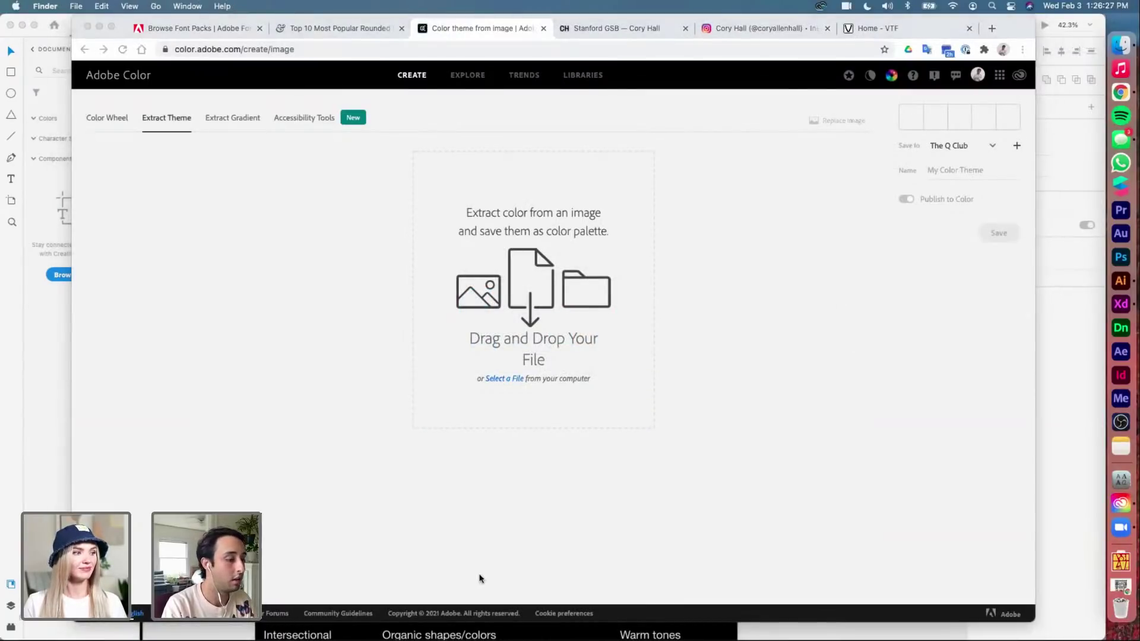
drag(480, 578, 511, 279)
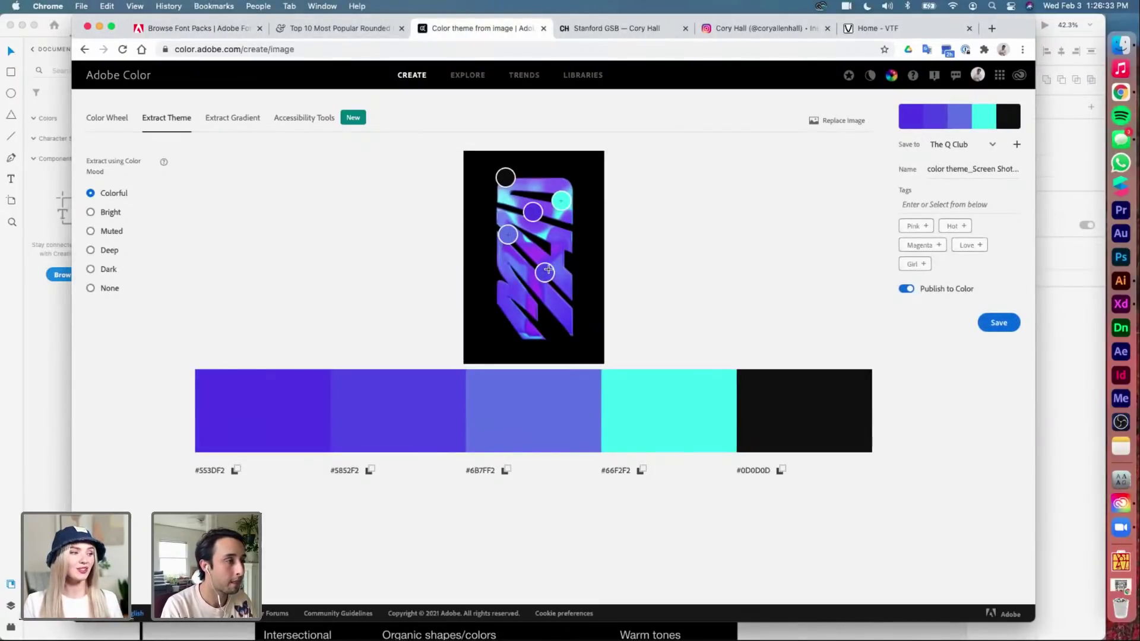
Reposition the colour samplers on the image to make the second swatch violet #993EFE and the last swatch black #000000
drag(548, 270, 537, 285)
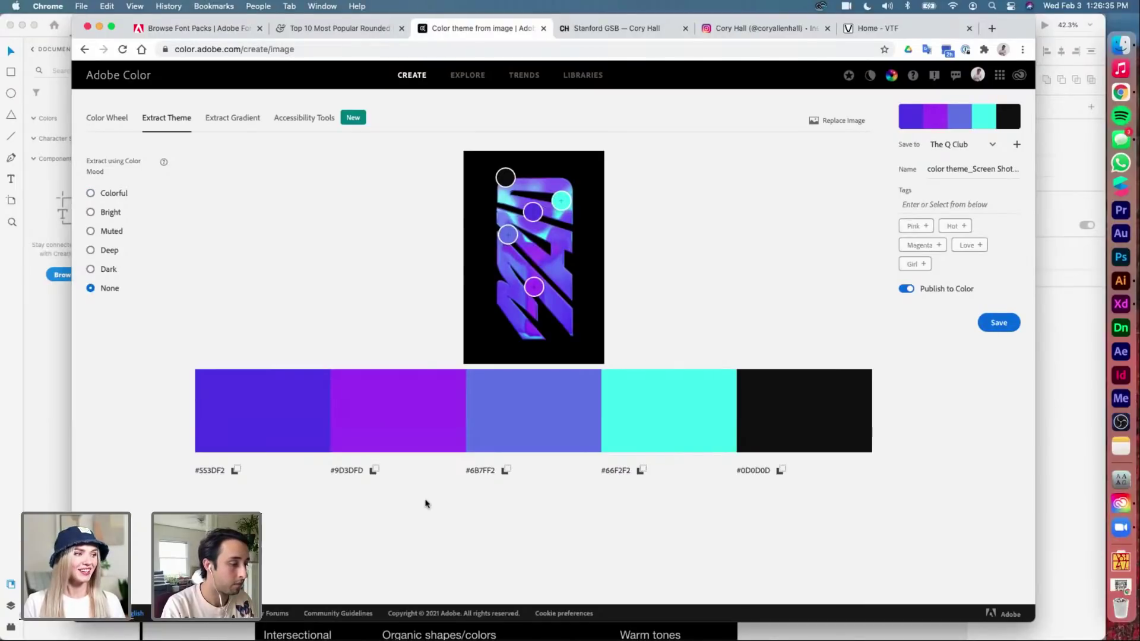
key(super+Tab)
drag(325, 457, 106, 99)
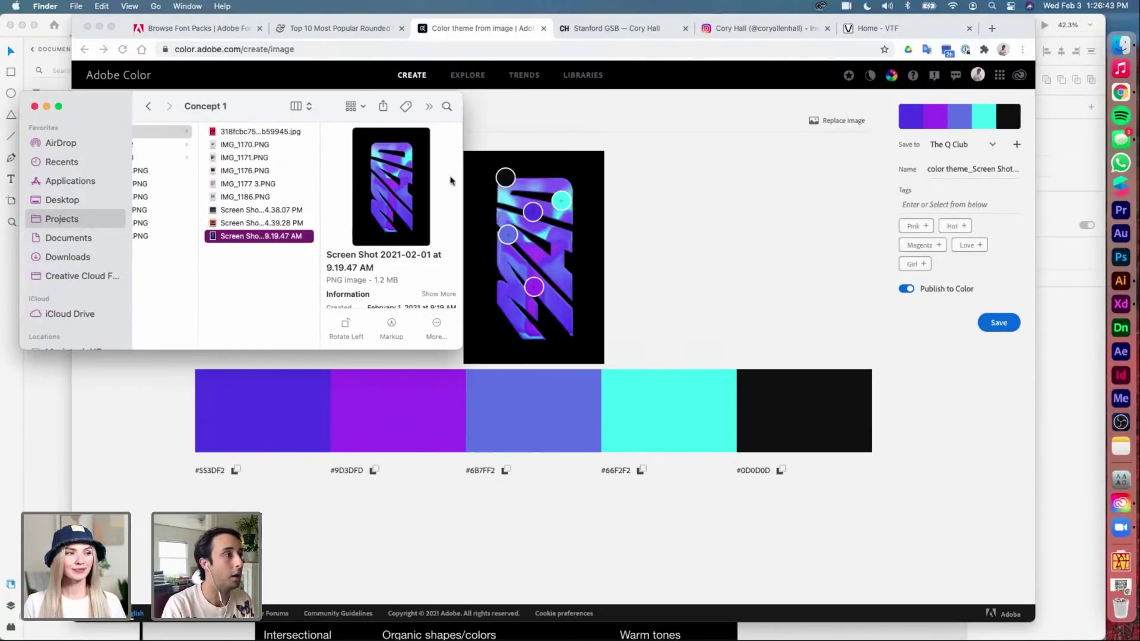
click(794, 257)
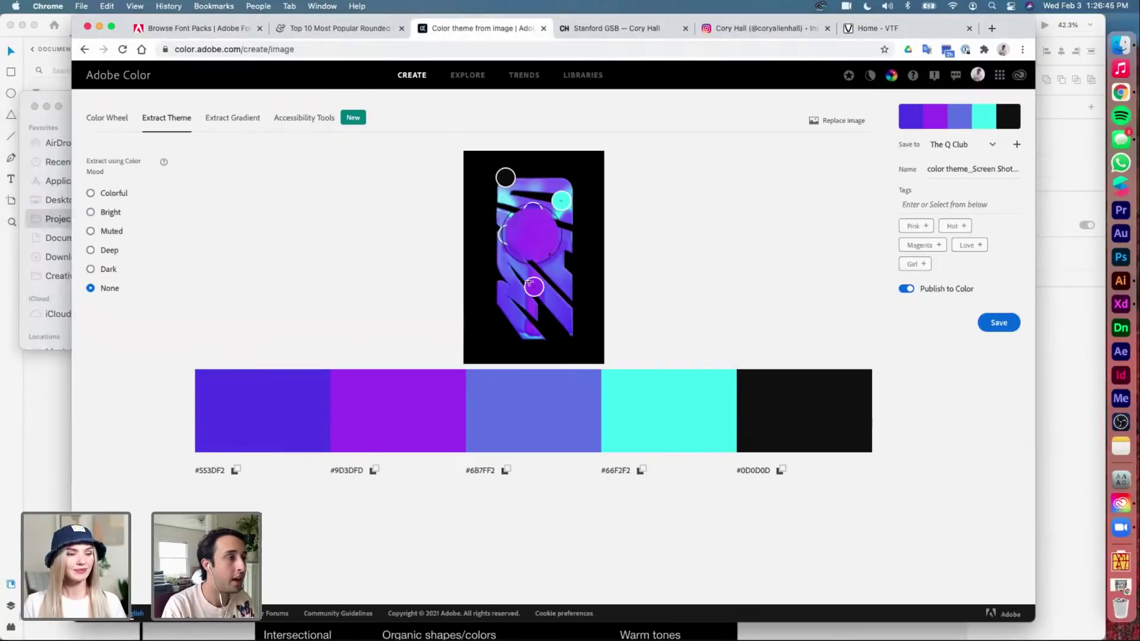
drag(529, 282, 536, 282)
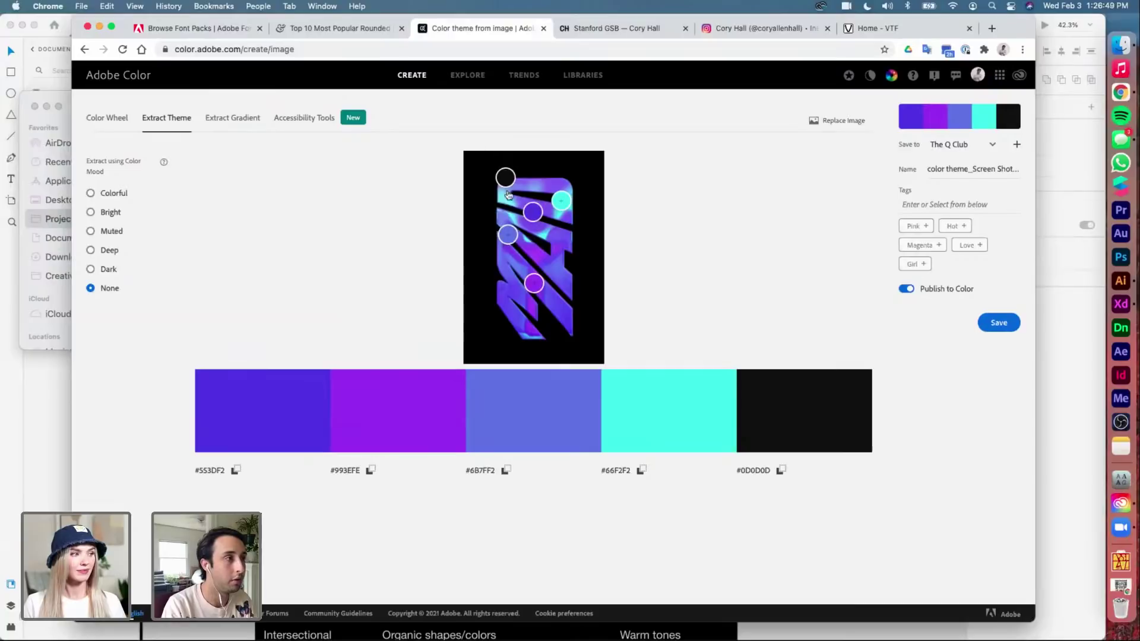
drag(507, 177, 506, 171)
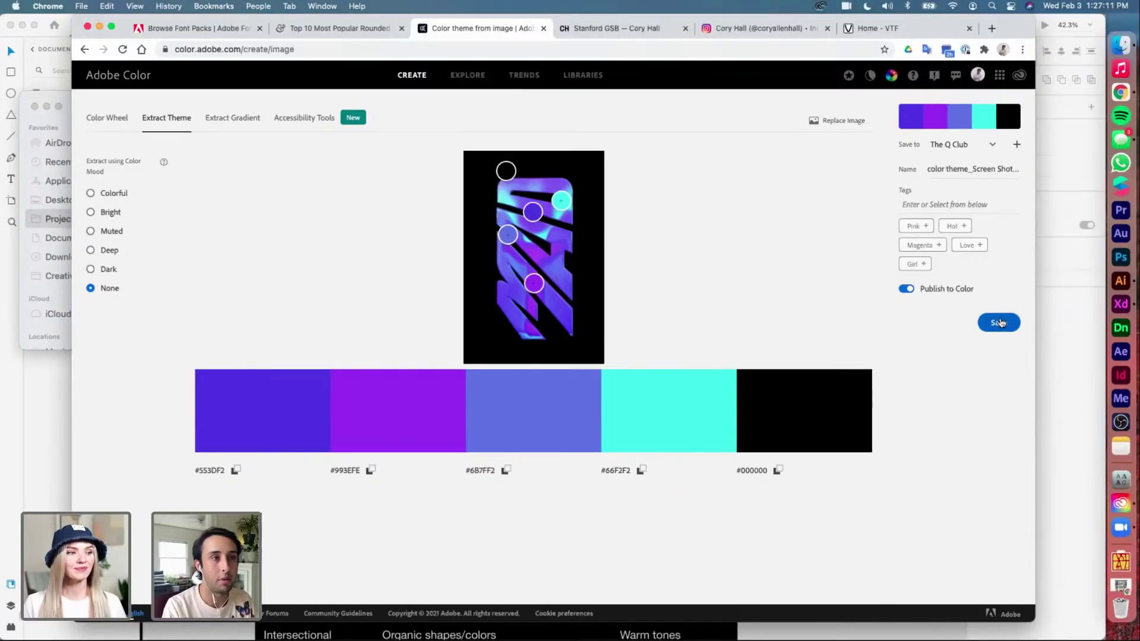
Name the theme Queer Futures, turn off publishing to Color, and save it to The Q Club library
click(945, 169)
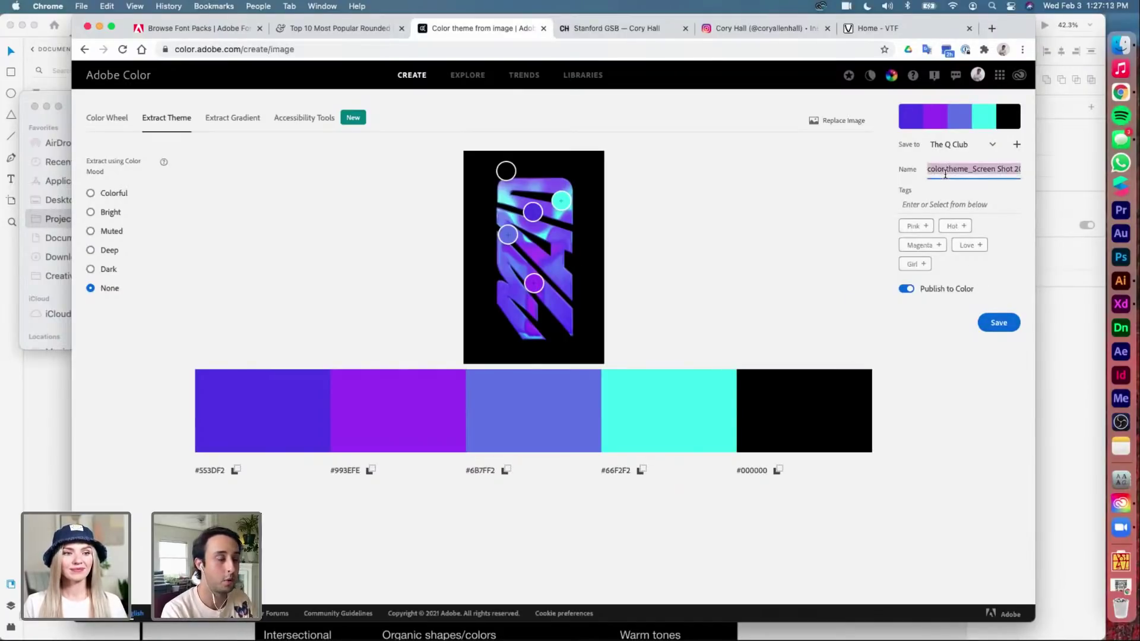
text(Queer Futures)
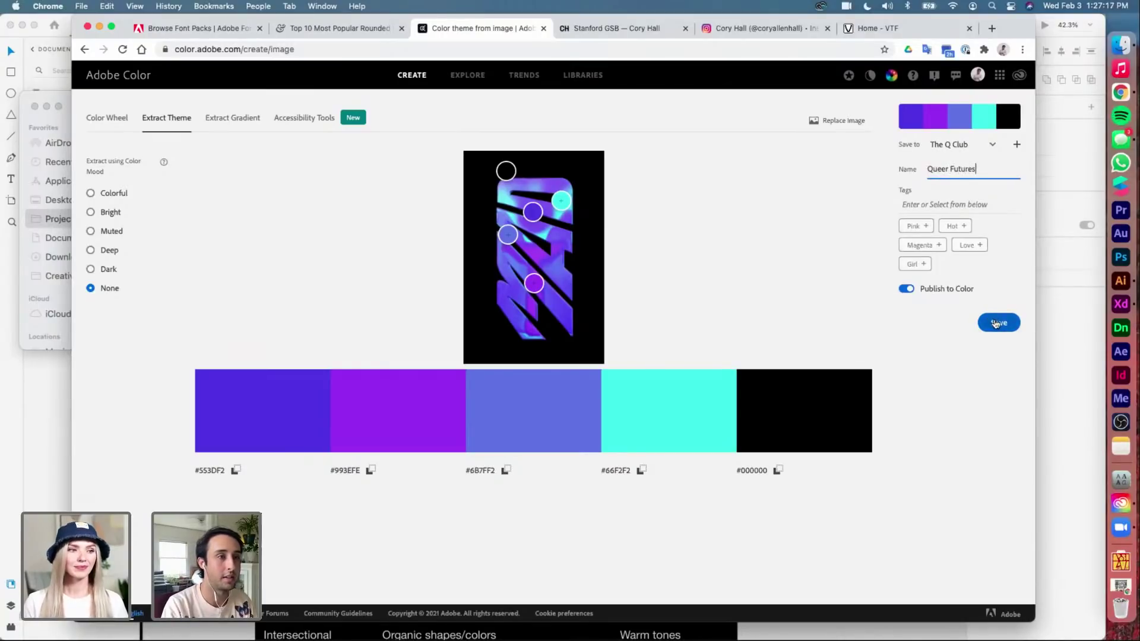
click(908, 289)
click(987, 323)
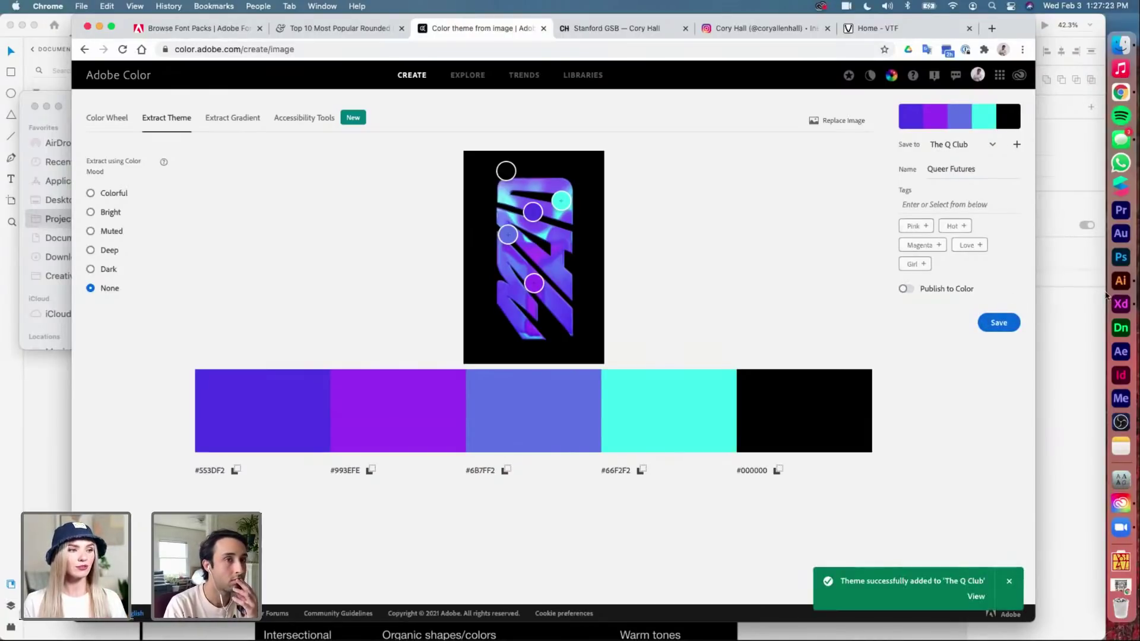
Browse Adobe Color's trend palettes from Fashion and Graphic Design through Game Design, Wilderness and Flavour
click(526, 76)
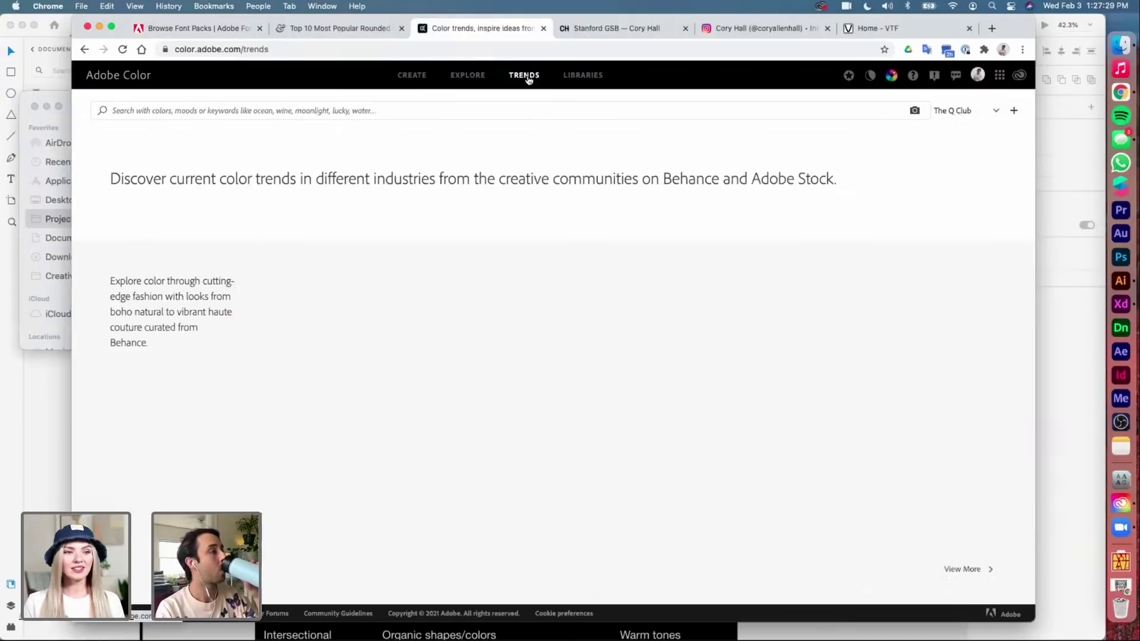
scroll(343, 423, down, 2)
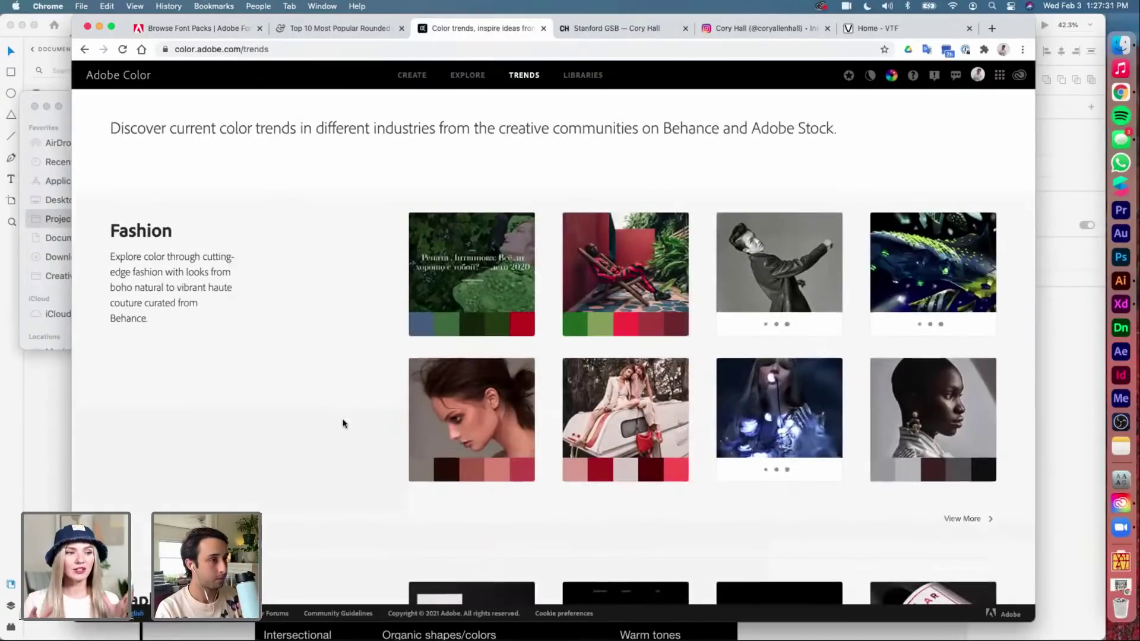
scroll(343, 423, down, 10)
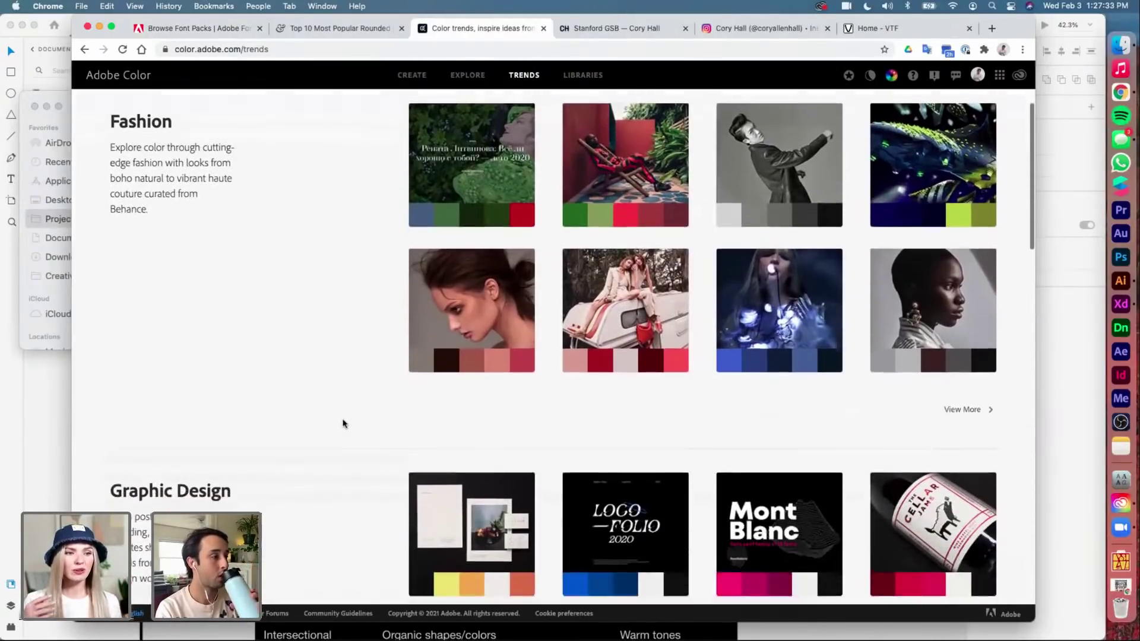
scroll(342, 423, down, 2)
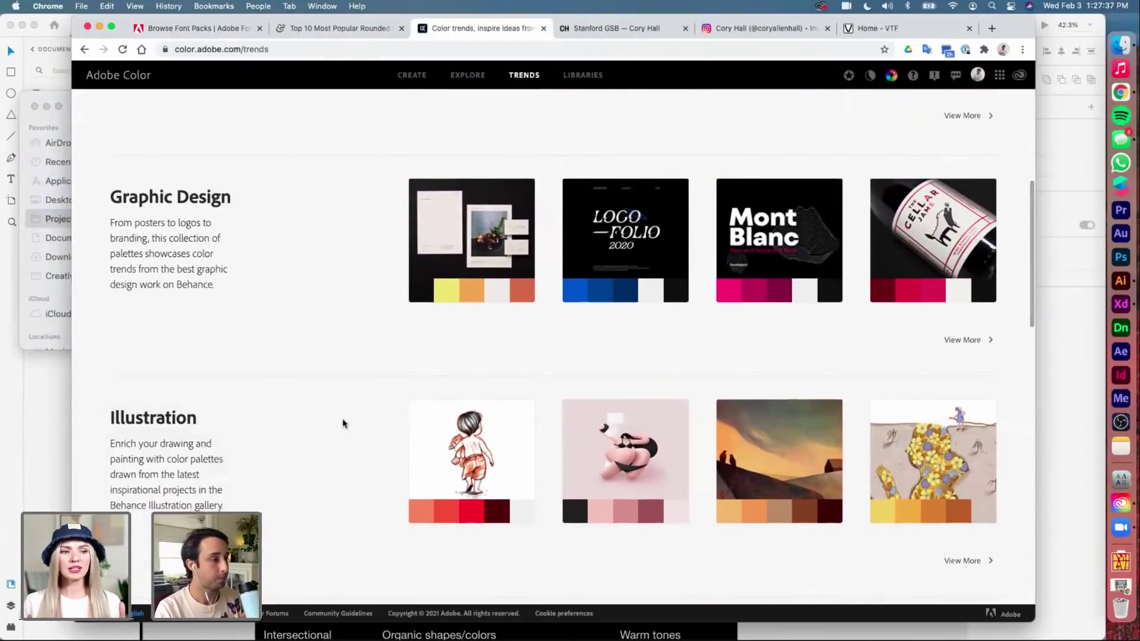
scroll(342, 423, down, 1)
scroll(342, 423, down, 2)
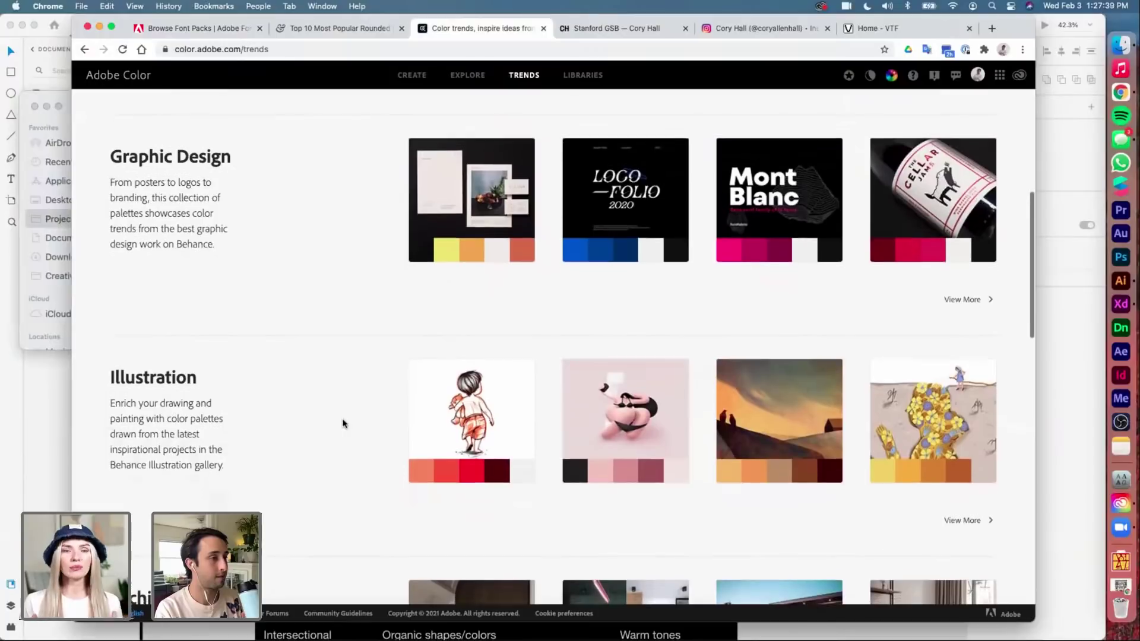
scroll(342, 423, down, 6)
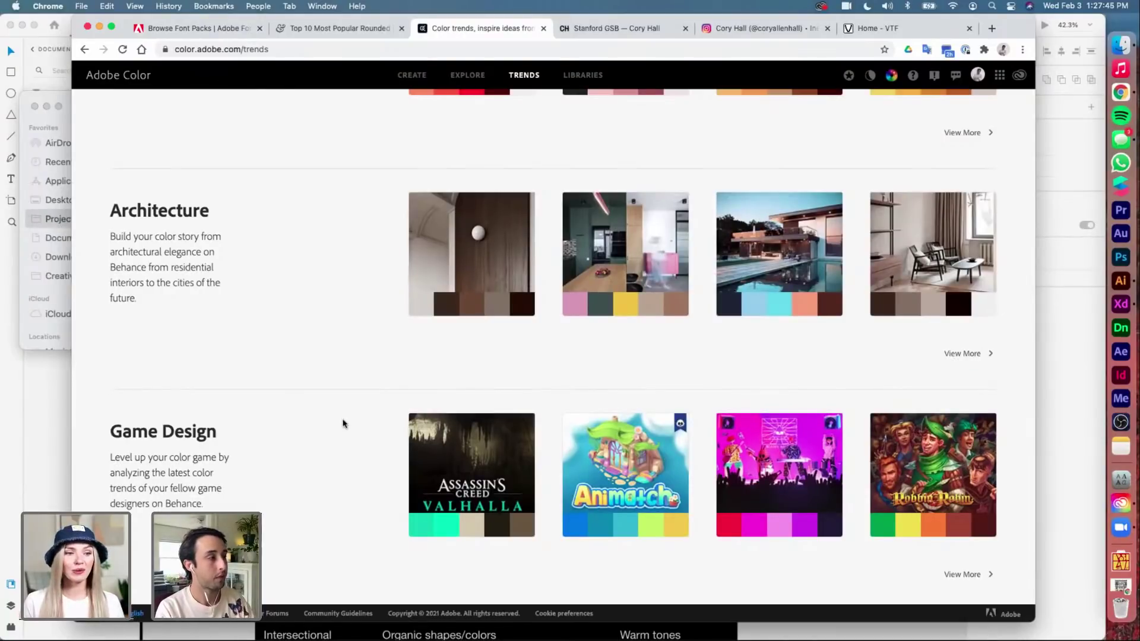
scroll(343, 423, down, 1)
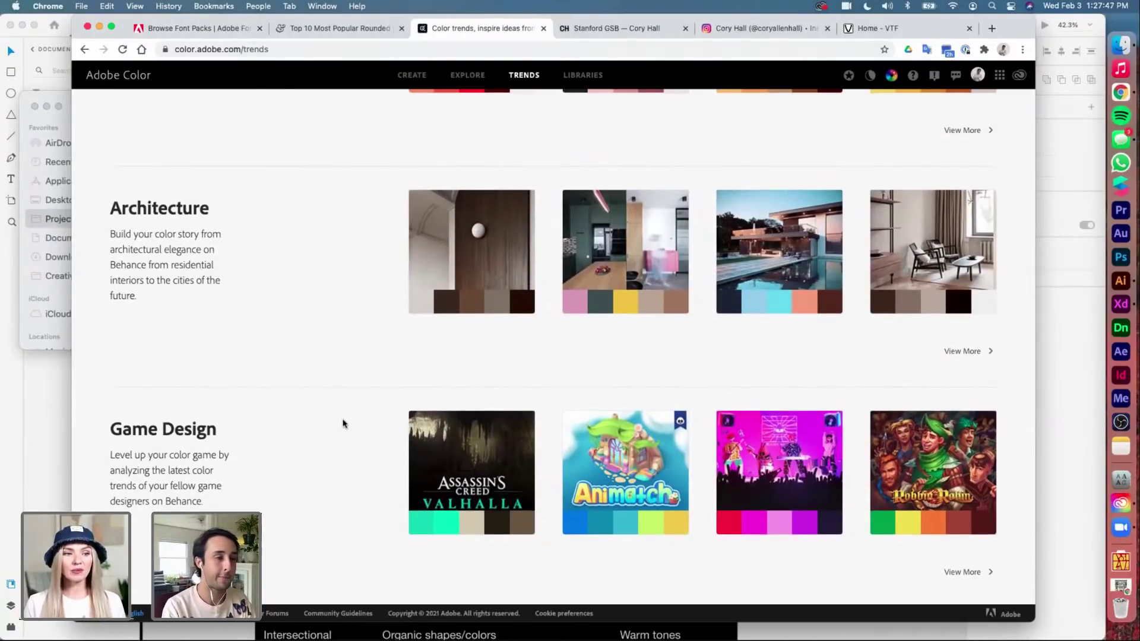
scroll(342, 423, down, 5)
scroll(342, 424, down, 3)
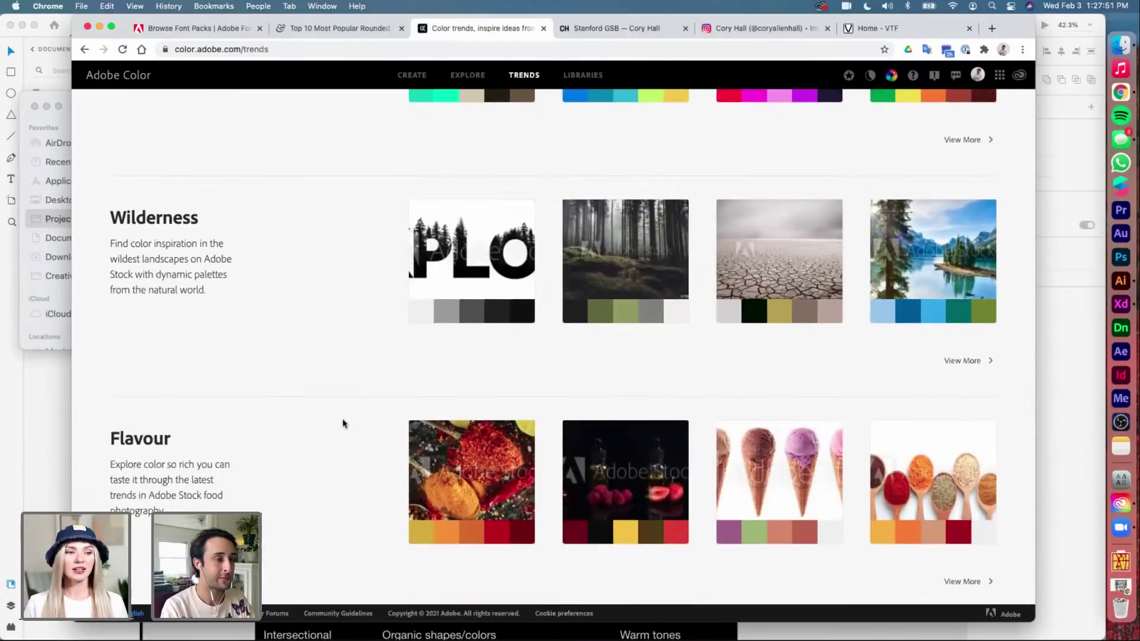
scroll(342, 423, down, 1)
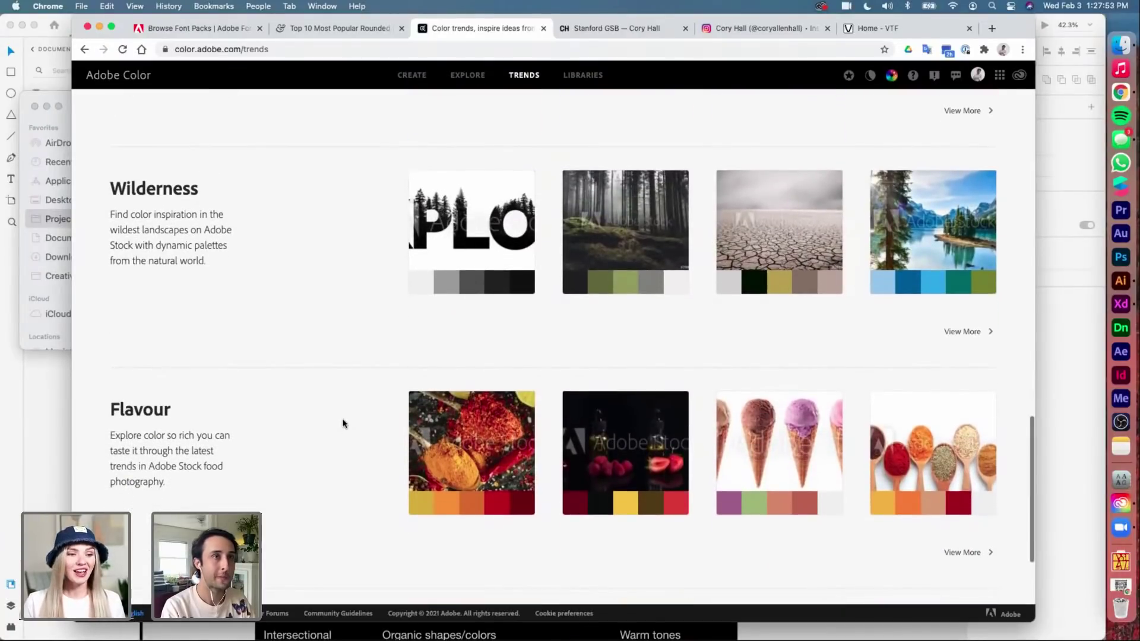
mouse_move(937, 440)
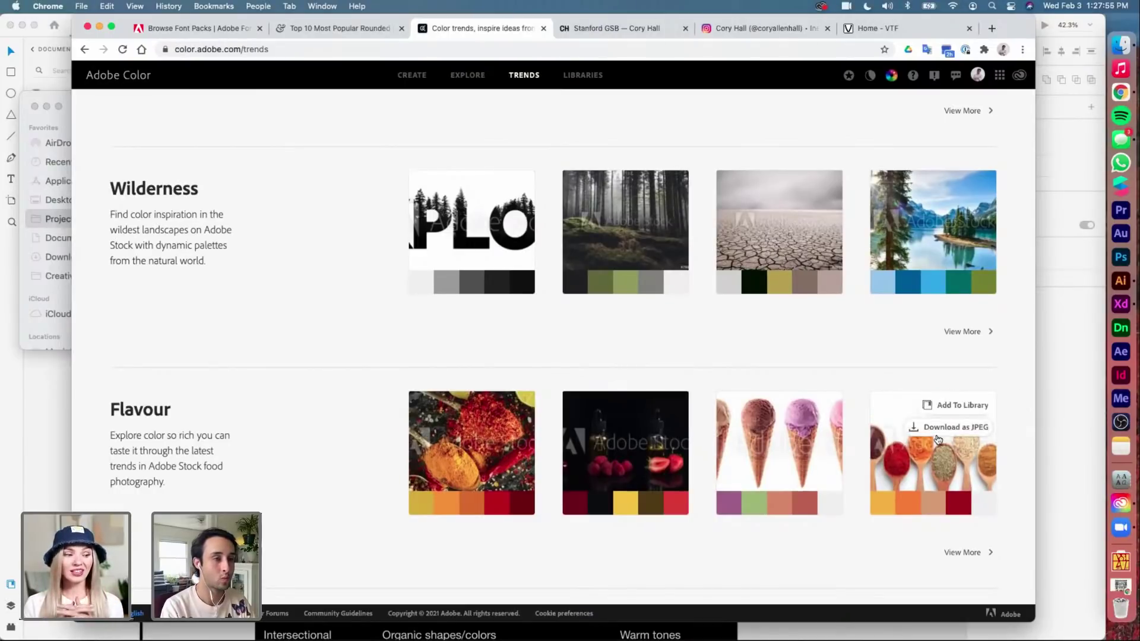
mouse_move(656, 463)
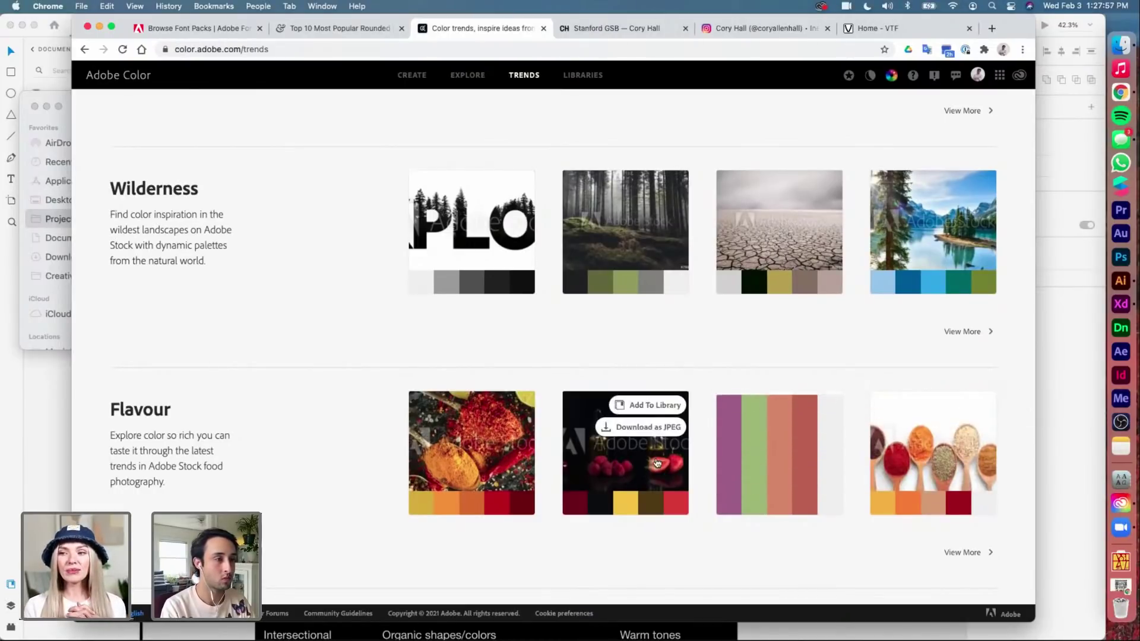
mouse_move(797, 231)
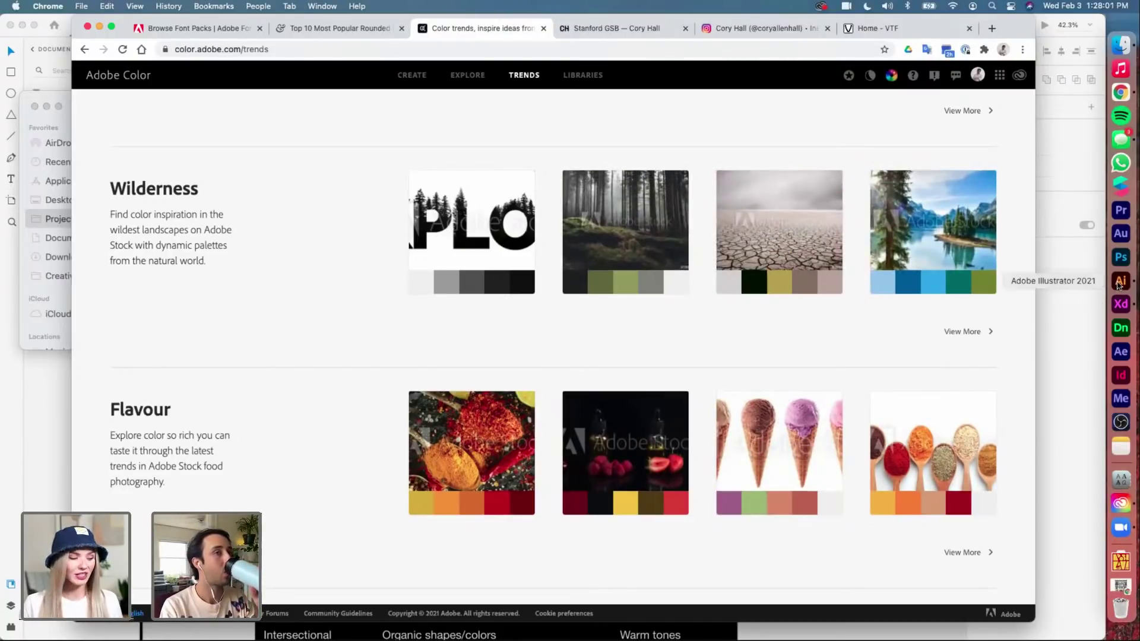
Switch to Illustrator and fill the black rectangle in the artboard's lower-left corner with the Concept1 theme's first blue-violet colour
click(1119, 283)
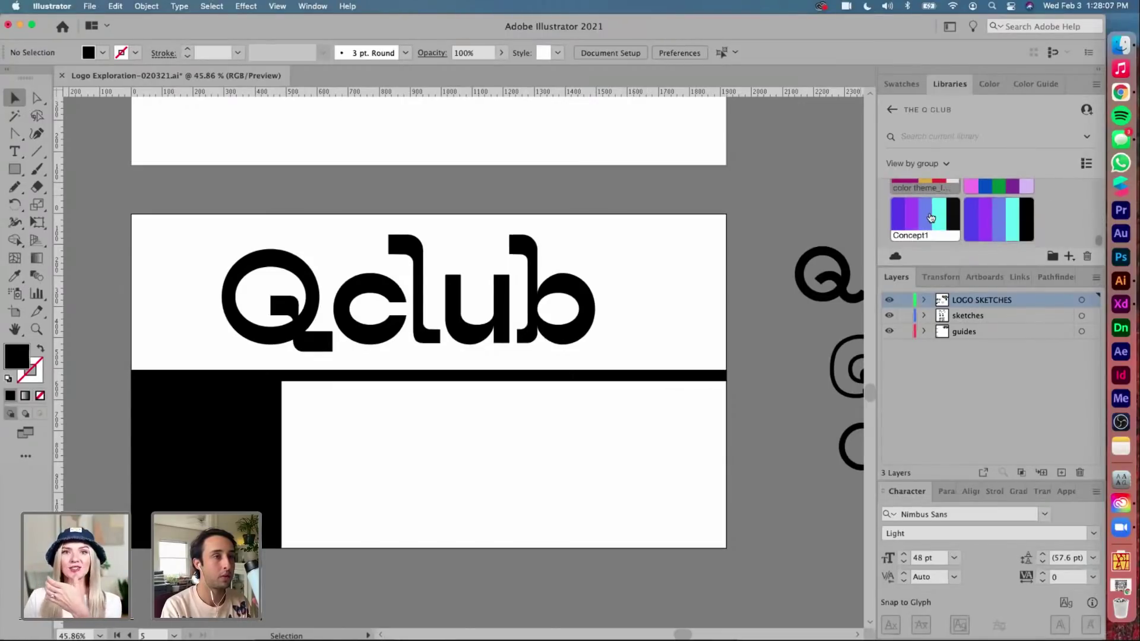
click(211, 400)
click(899, 221)
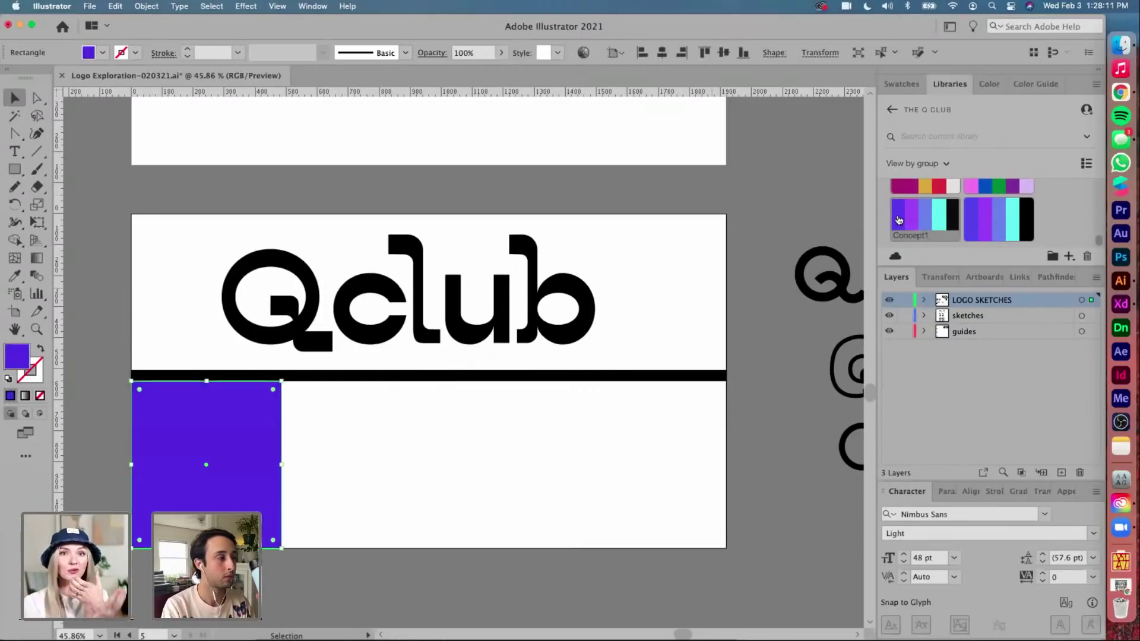
click(458, 404)
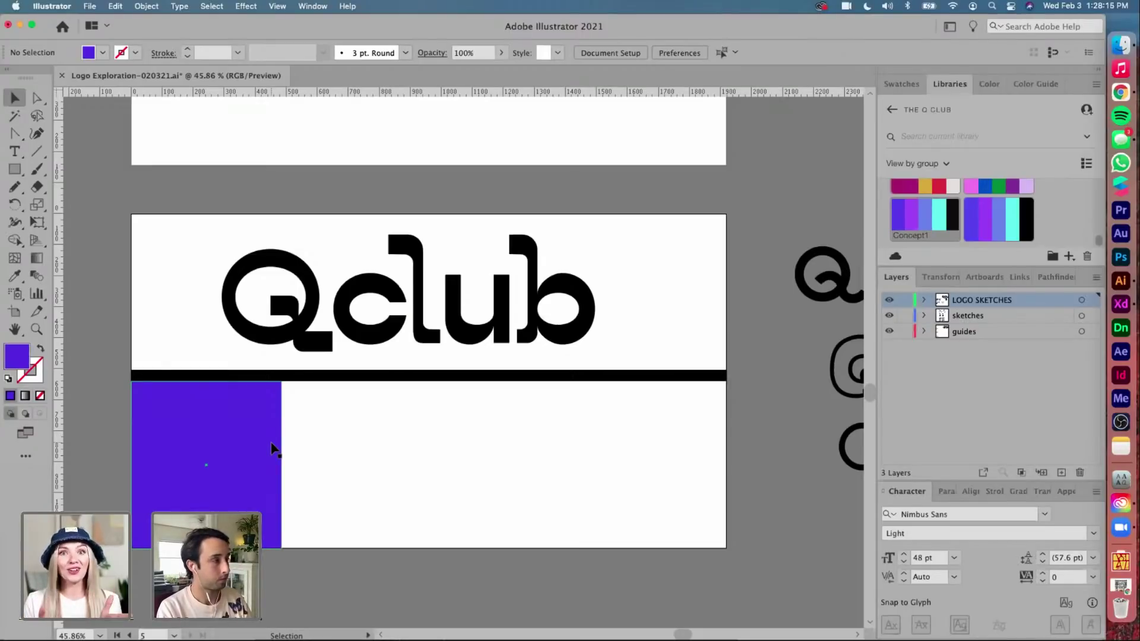
Duplicate the blue-violet rectangle three times to the right, side by side, so the row spans the artboard's width
drag(272, 448, 422, 448)
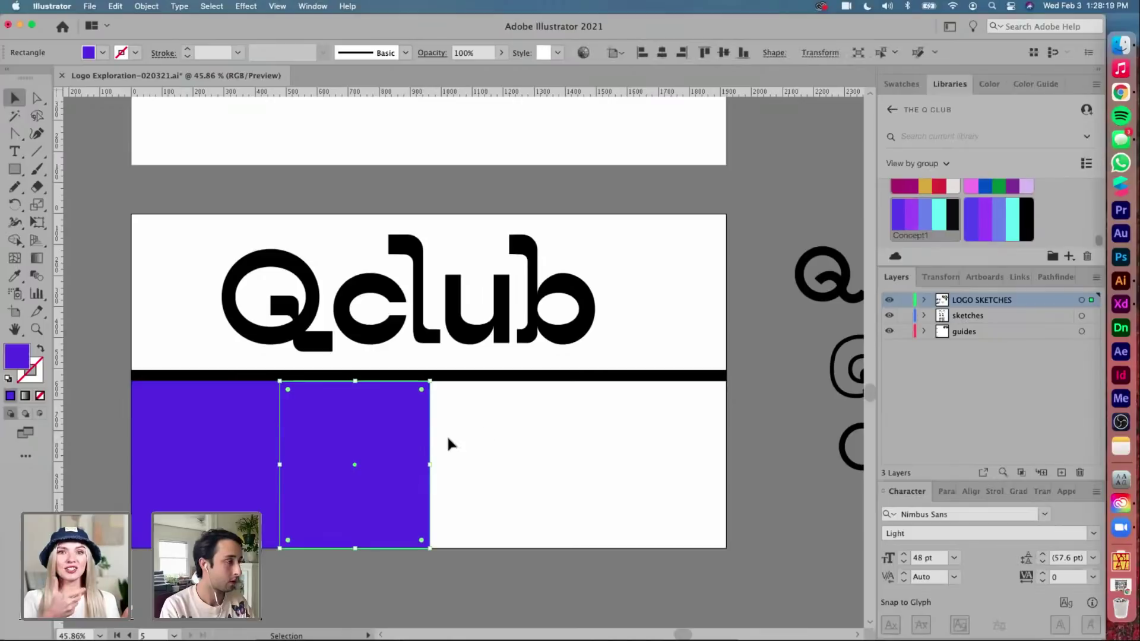
key(super+d)
key(super+d)
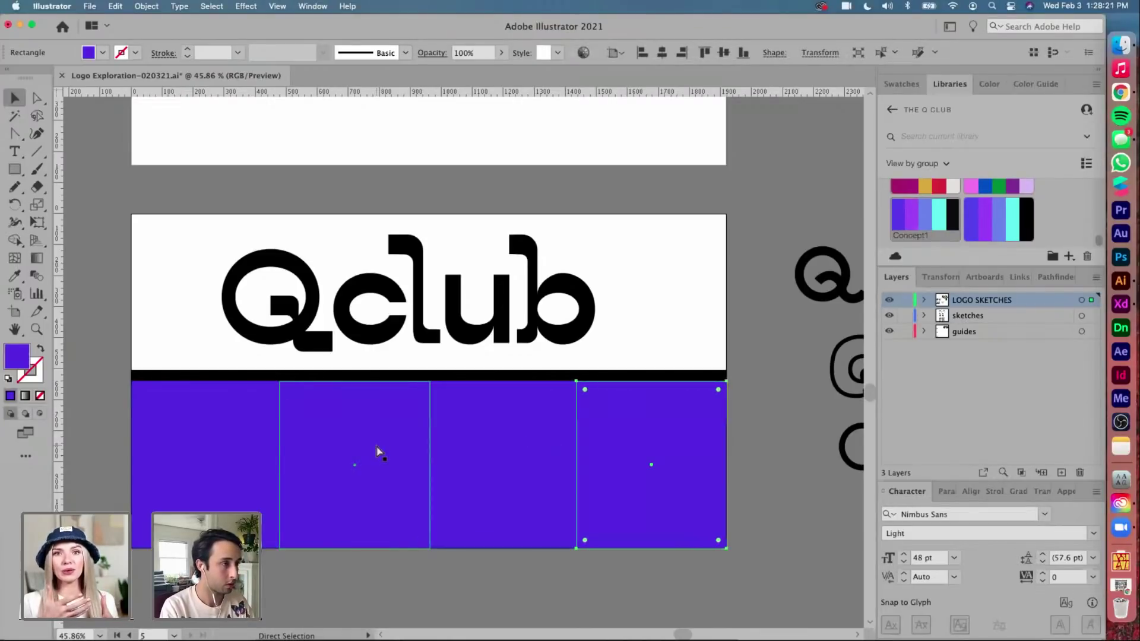
Fill the second, third and fourth rectangles in the row with the Concept1 theme's purple, periwinkle blue and cyan respectively
drag(127, 497, 696, 448)
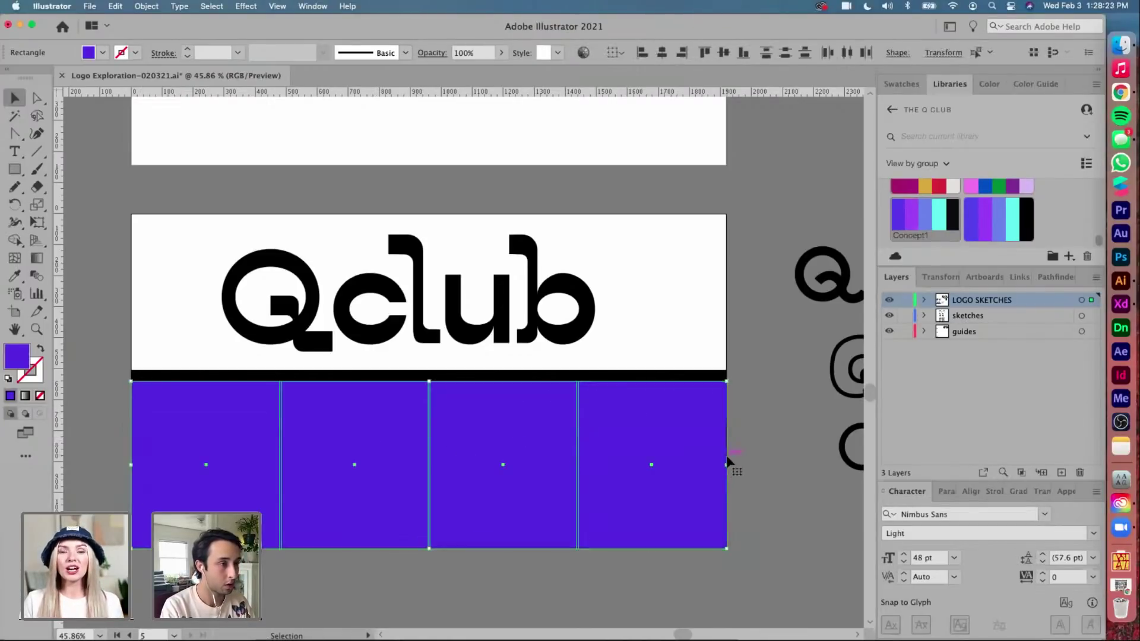
click(755, 463)
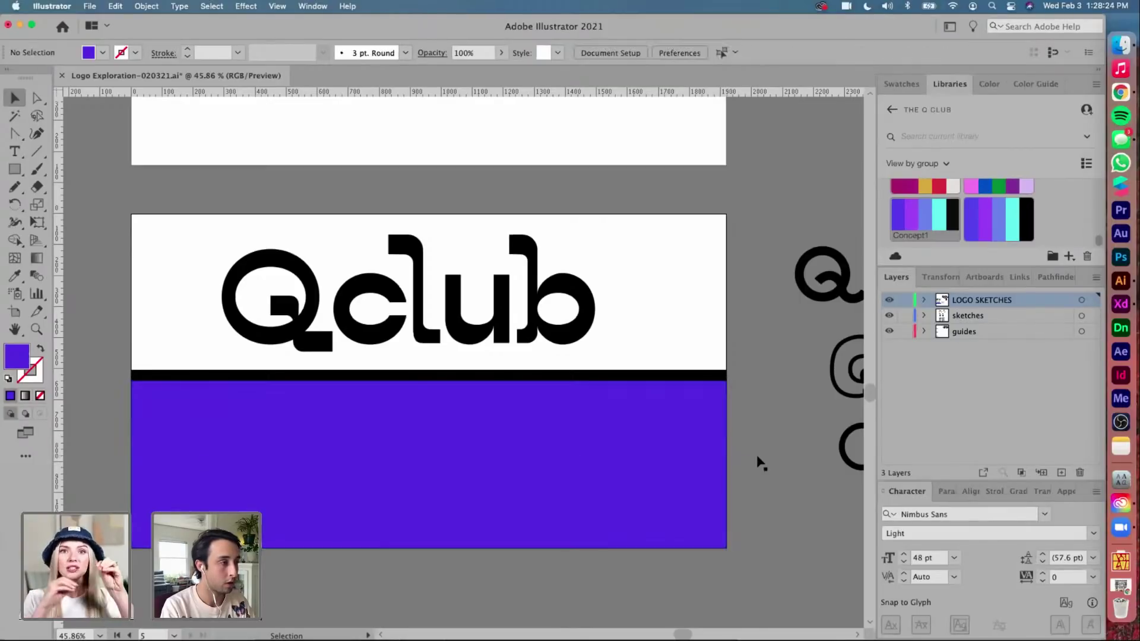
click(351, 465)
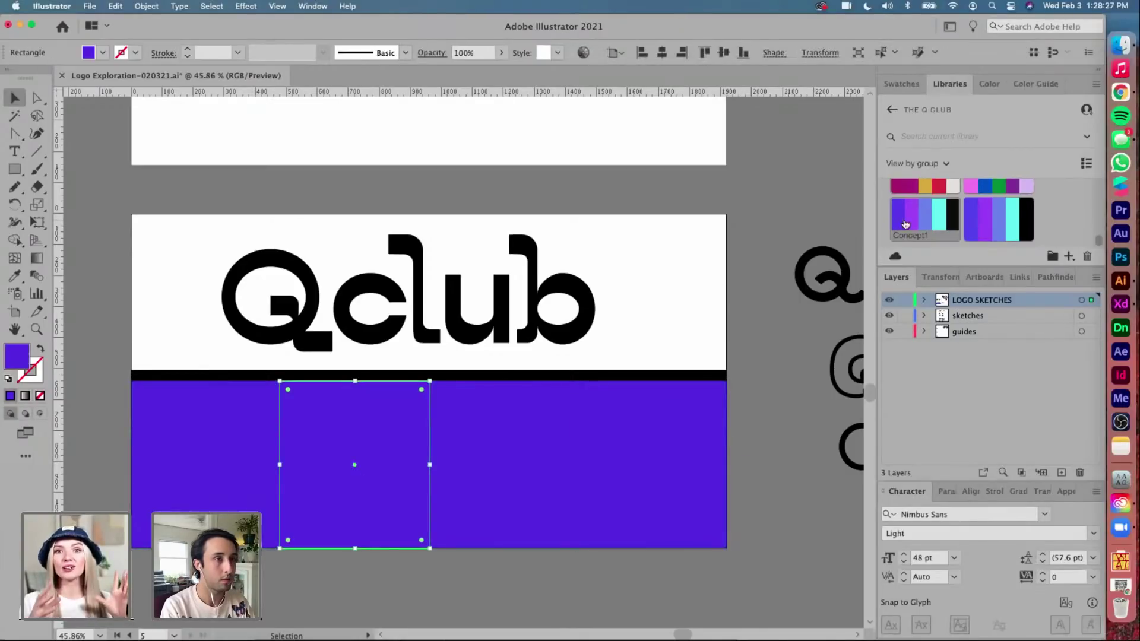
click(910, 225)
click(532, 424)
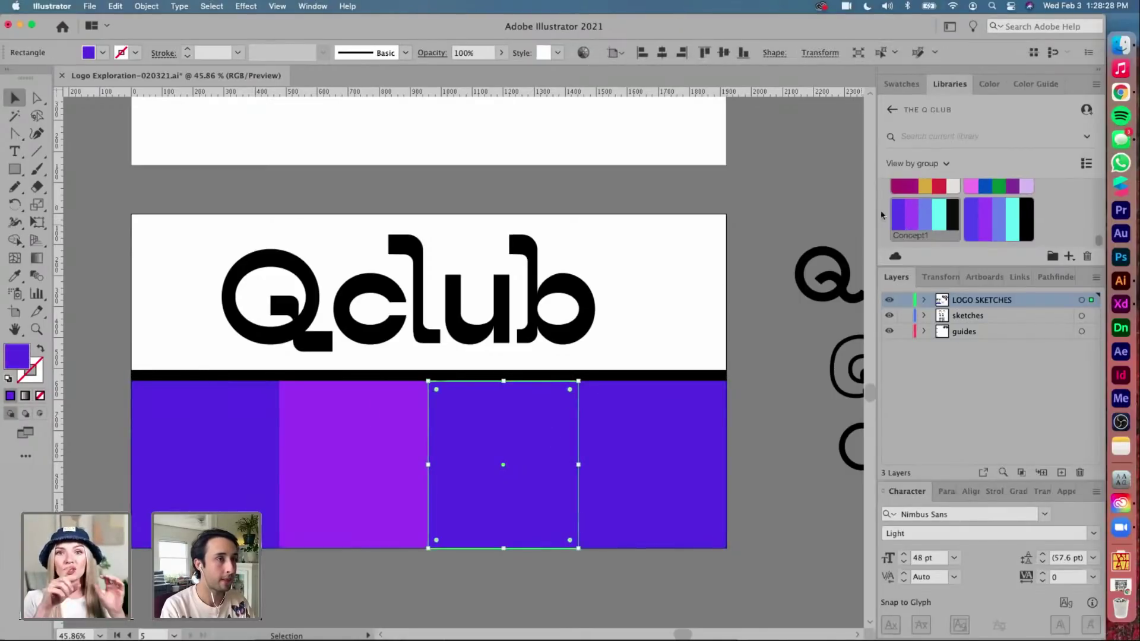
click(927, 213)
click(628, 421)
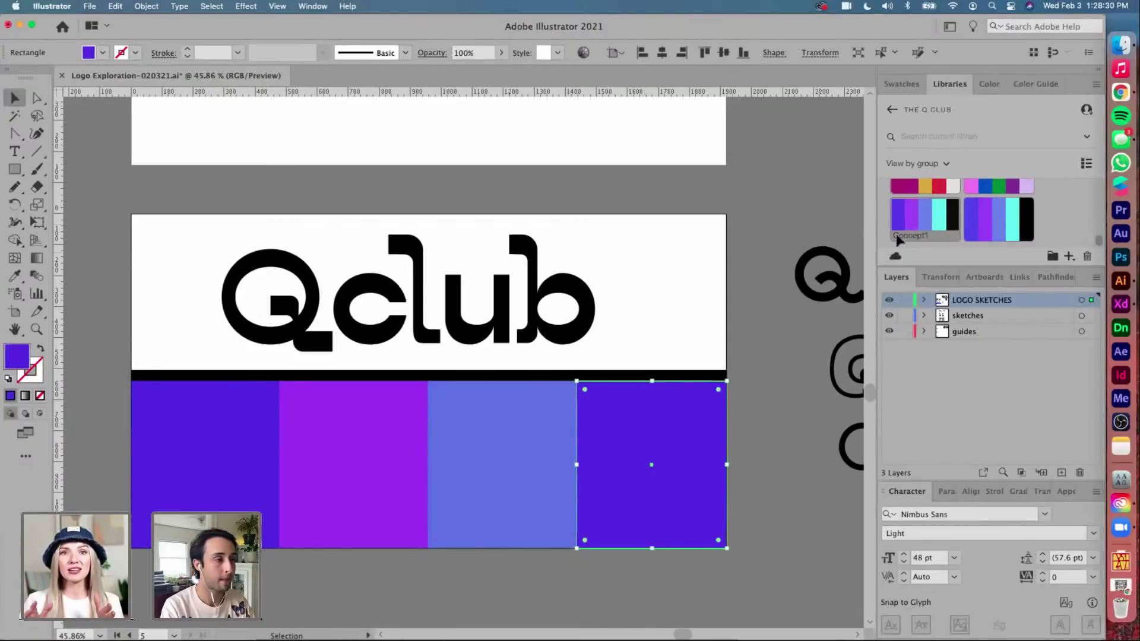
click(939, 214)
click(768, 372)
scroll(774, 368, left, 3)
scroll(774, 368, down, 2)
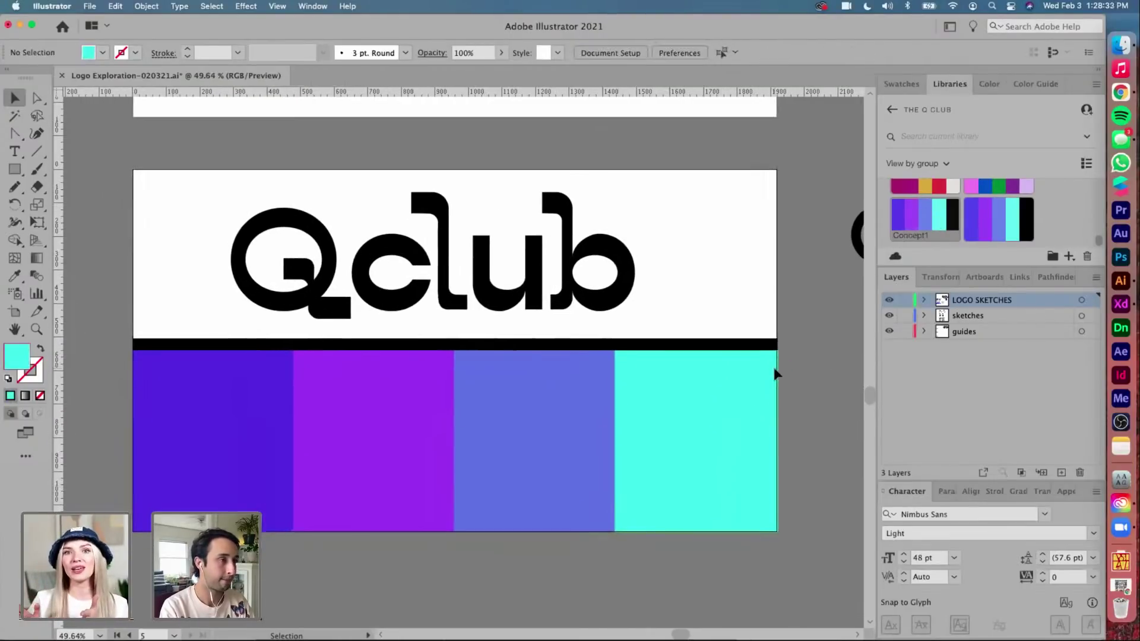
Copy the thin black bar in place, stretch the copy up to the artboard's top edge and keep it behind the lettering
click(689, 344)
drag(456, 340, 453, 173)
key(super+z)
key(super)
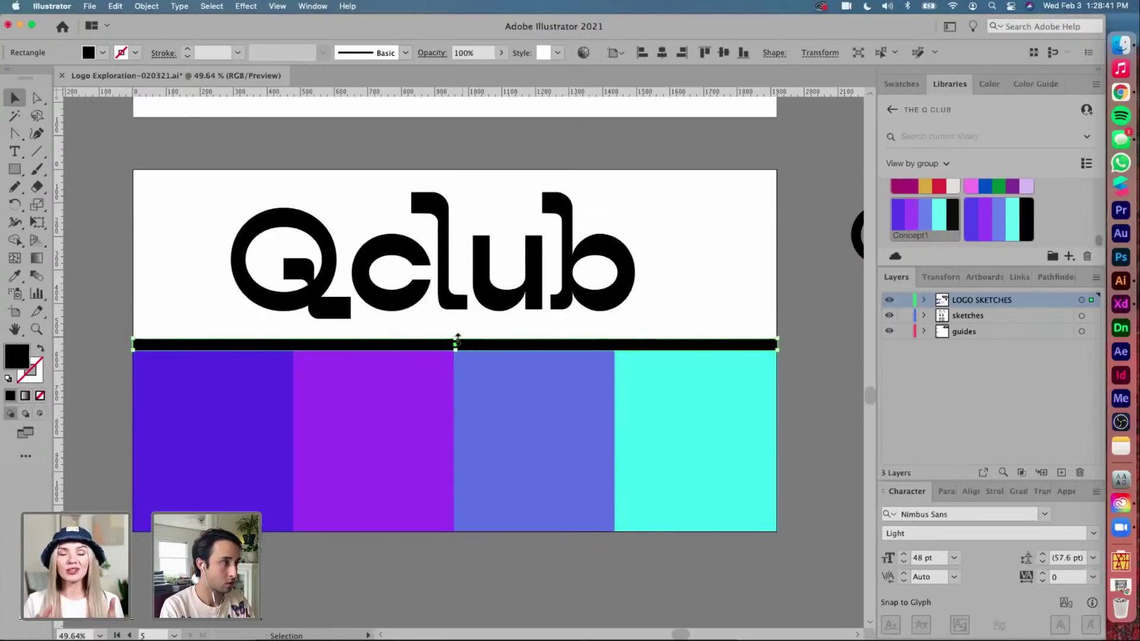
drag(455, 343, 462, 169)
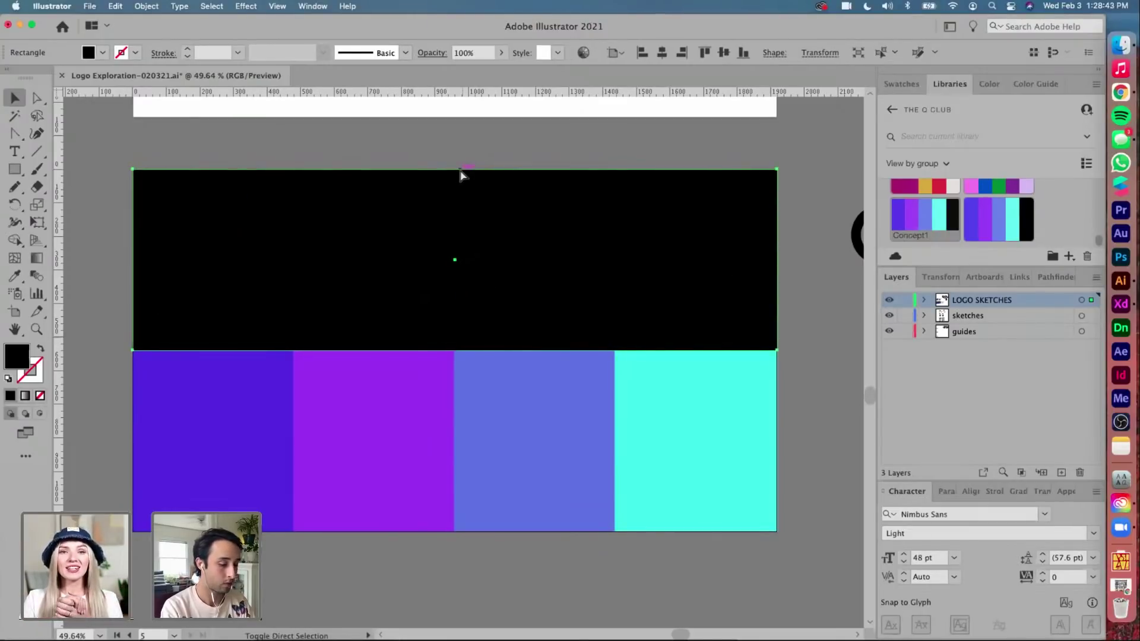
click(813, 306)
click(688, 347)
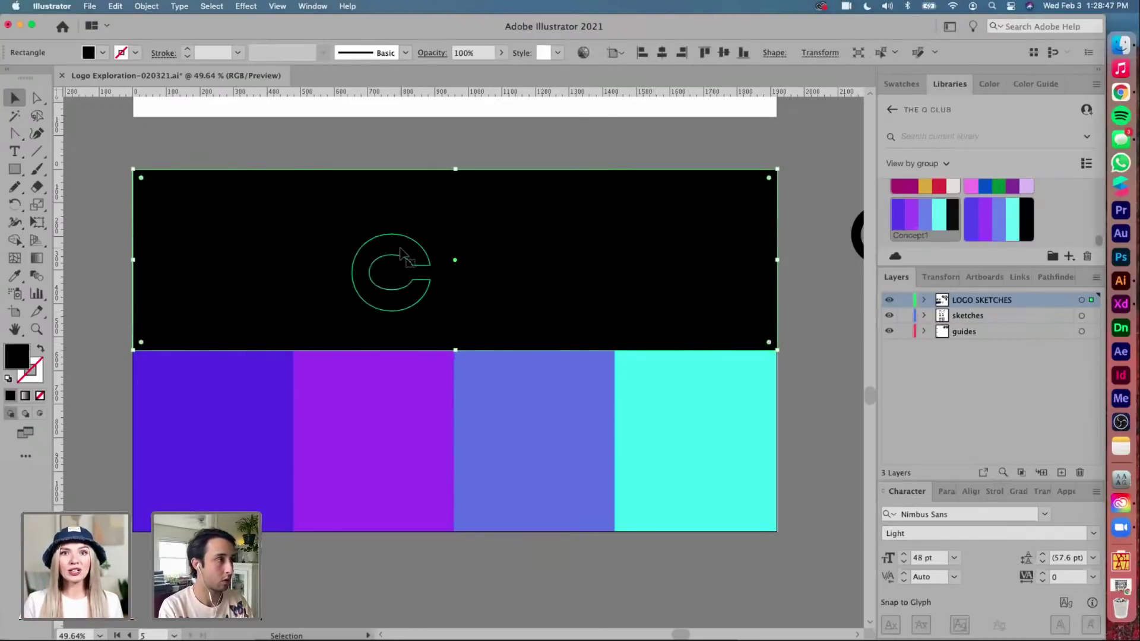
Fill the Q club lettering with the light grey from the library's magenta, gold and red colour theme
drag(231, 153, 653, 308)
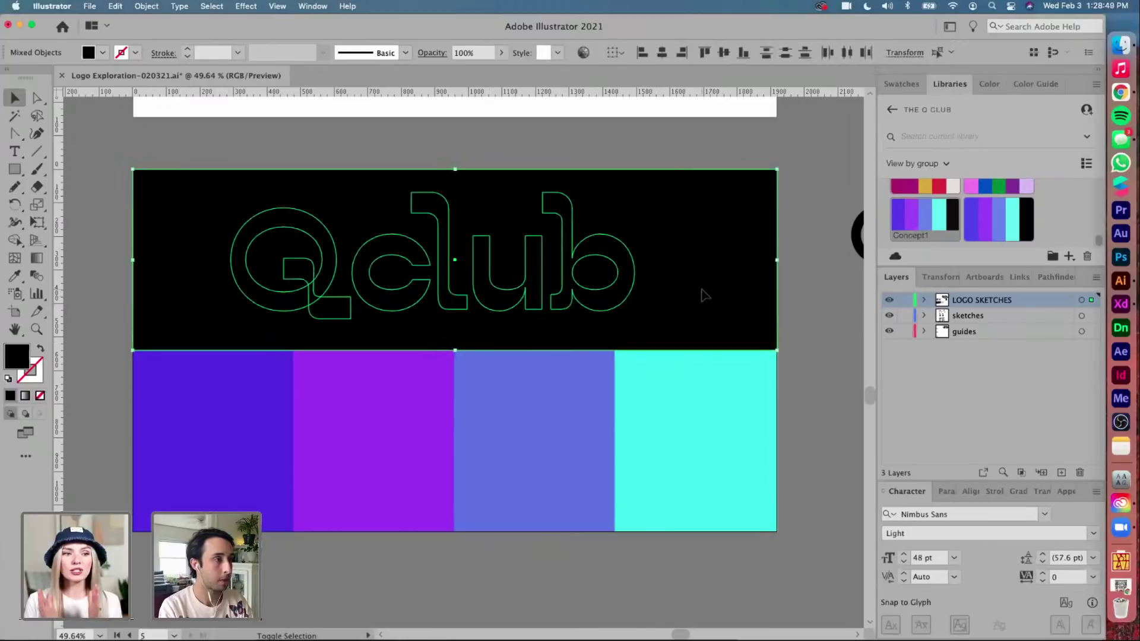
scroll(926, 213, up, 2)
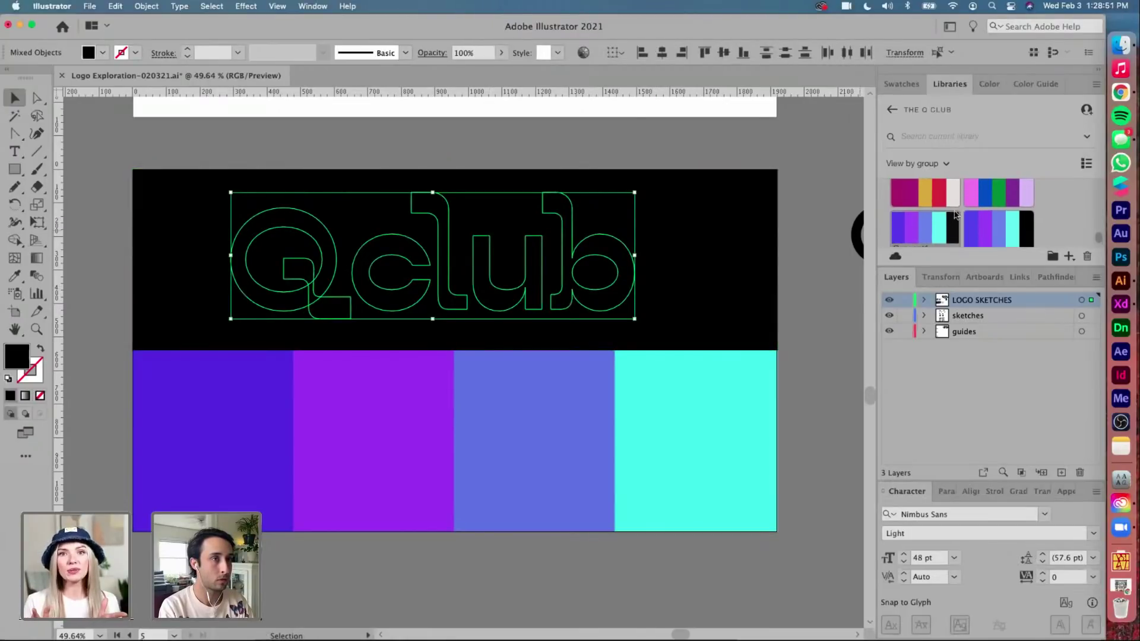
click(952, 189)
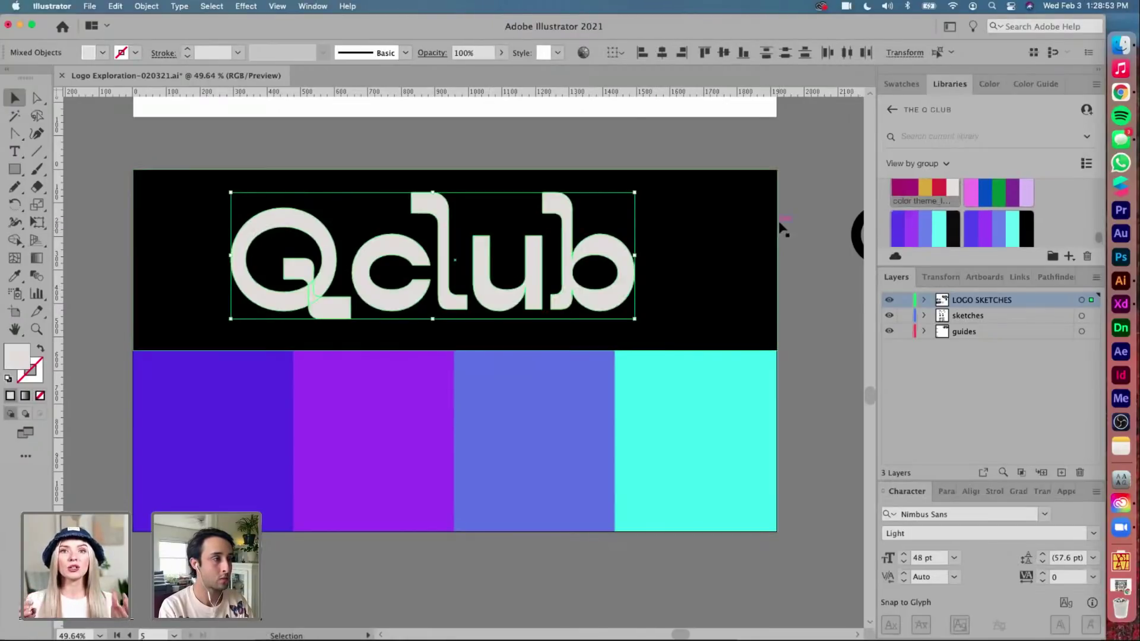
click(789, 235)
Select the thin black bar above the colour blocks, then switch to Adobe XD to check the Queer Futures colour list and moodboard before returning to Illustrator
click(727, 273)
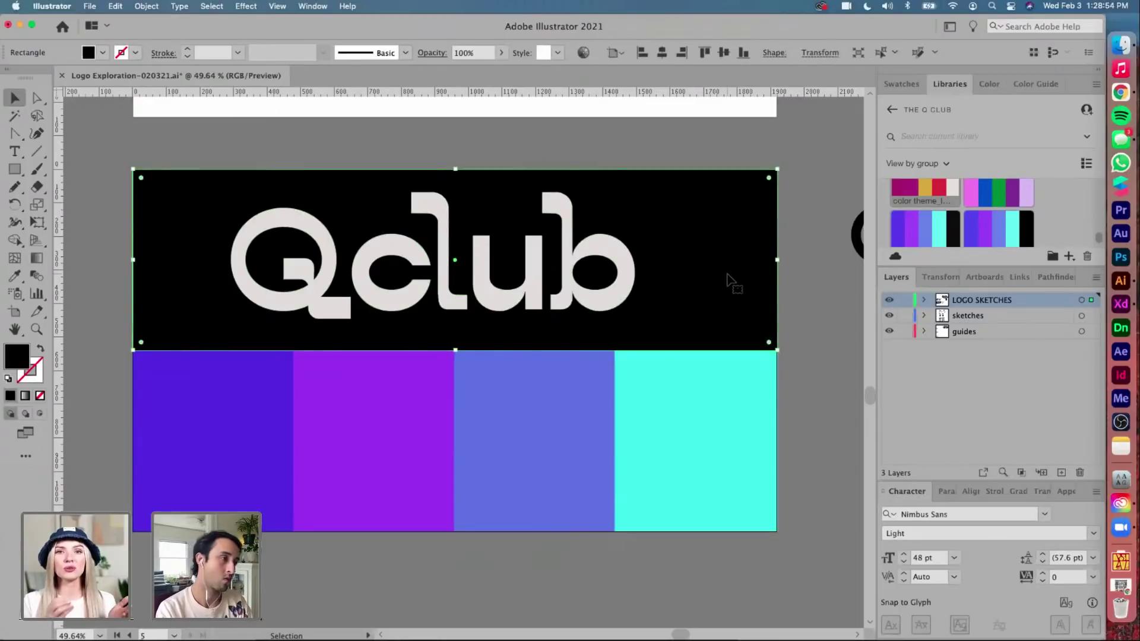
click(680, 345)
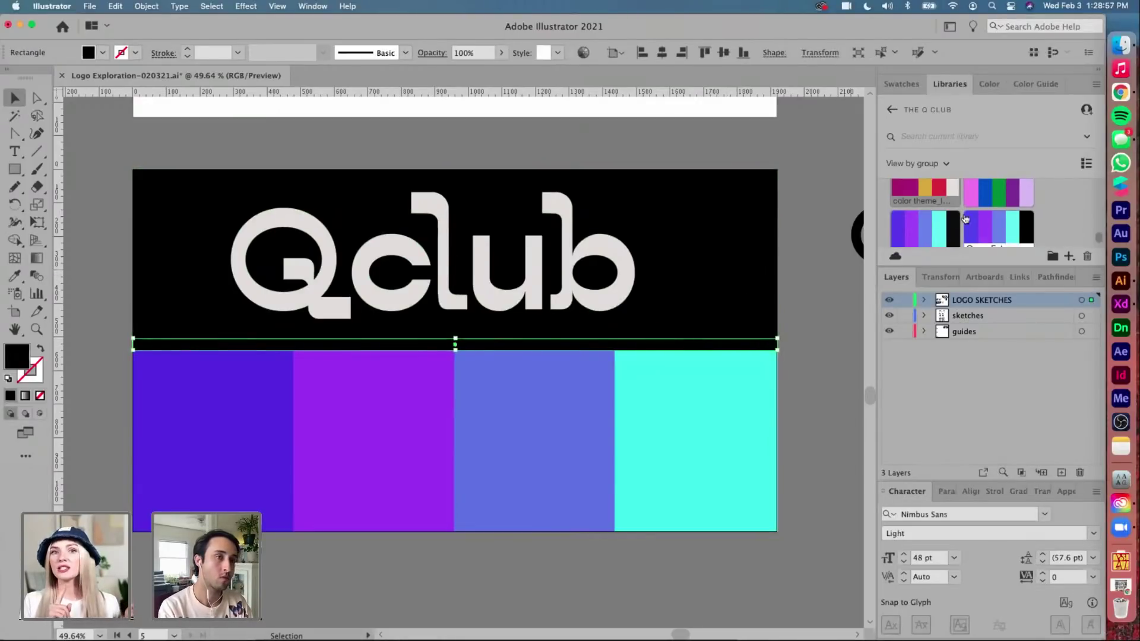
scroll(965, 220, down, 1)
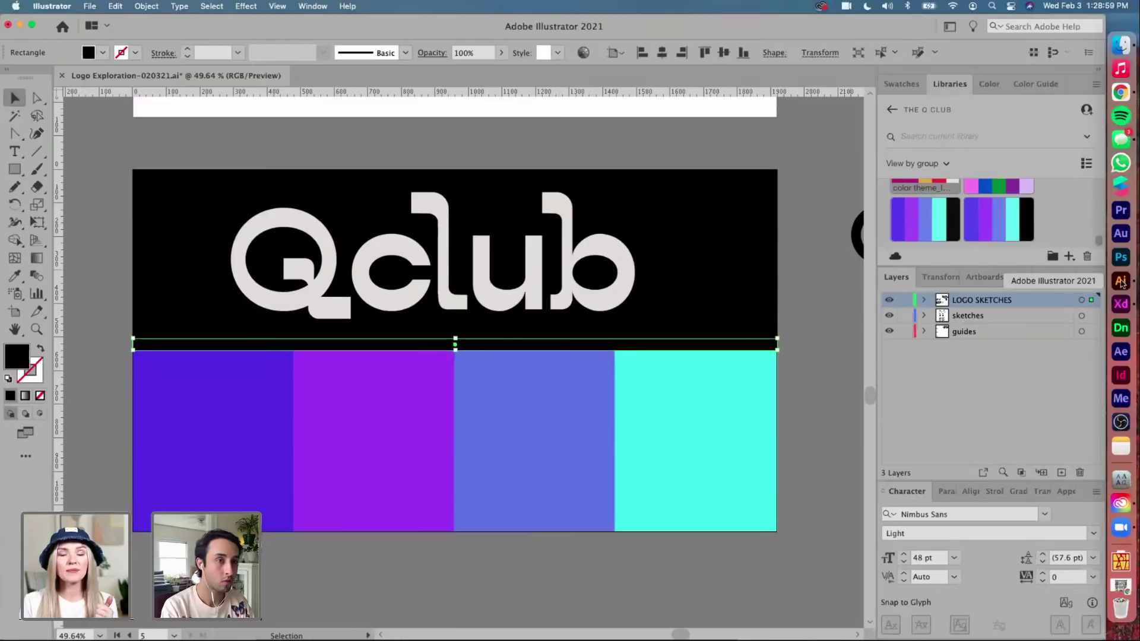
click(1121, 304)
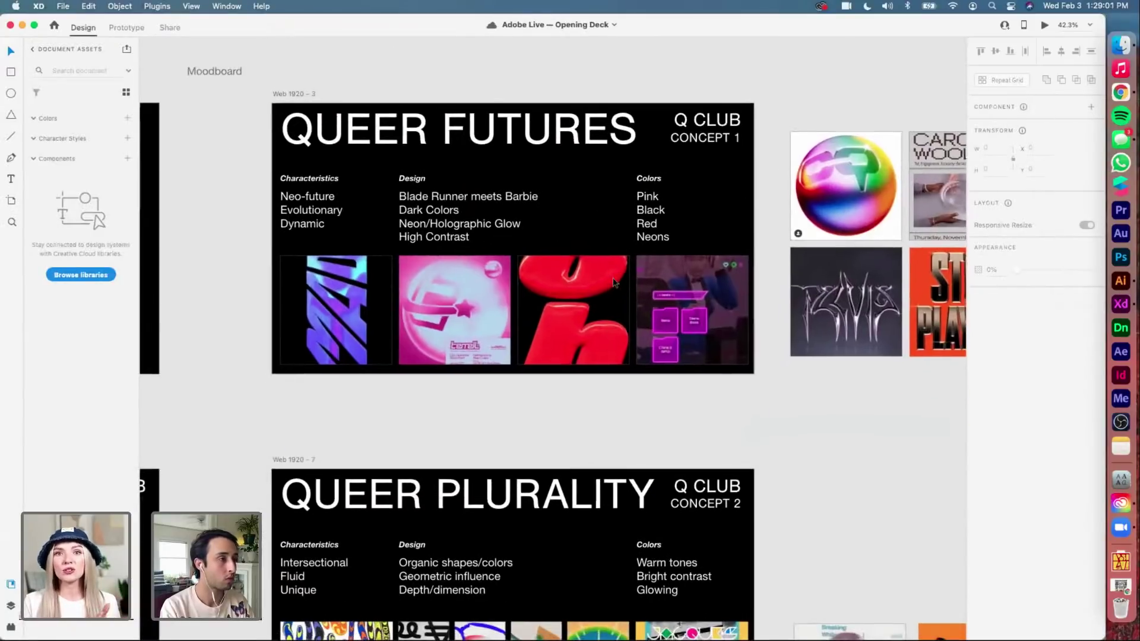
scroll(613, 283, up, 3)
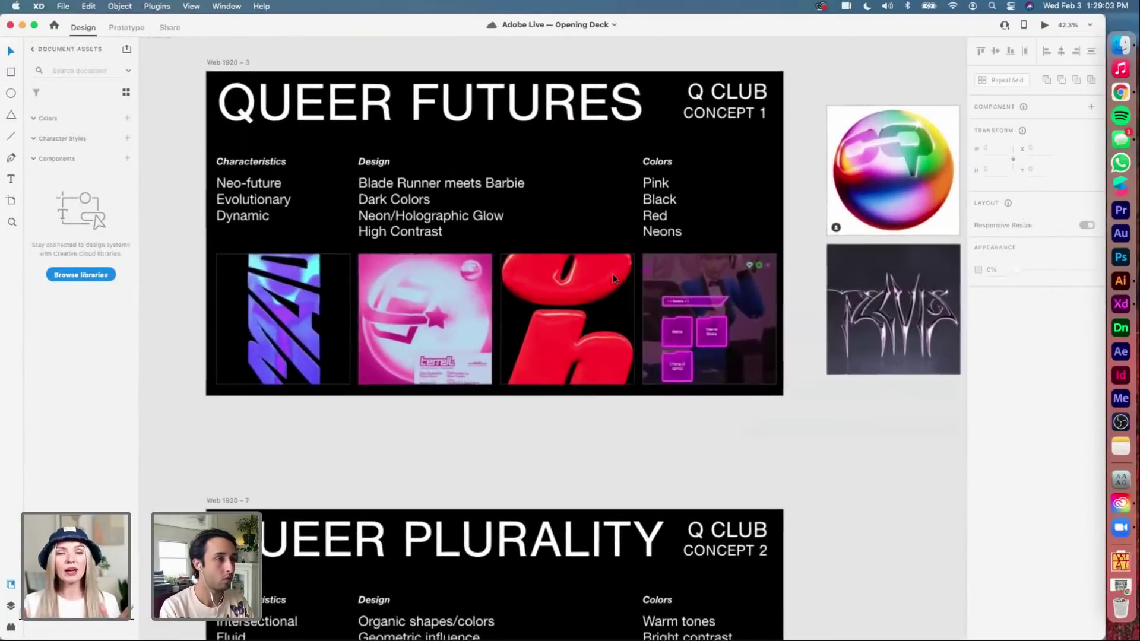
scroll(612, 276, right, 5)
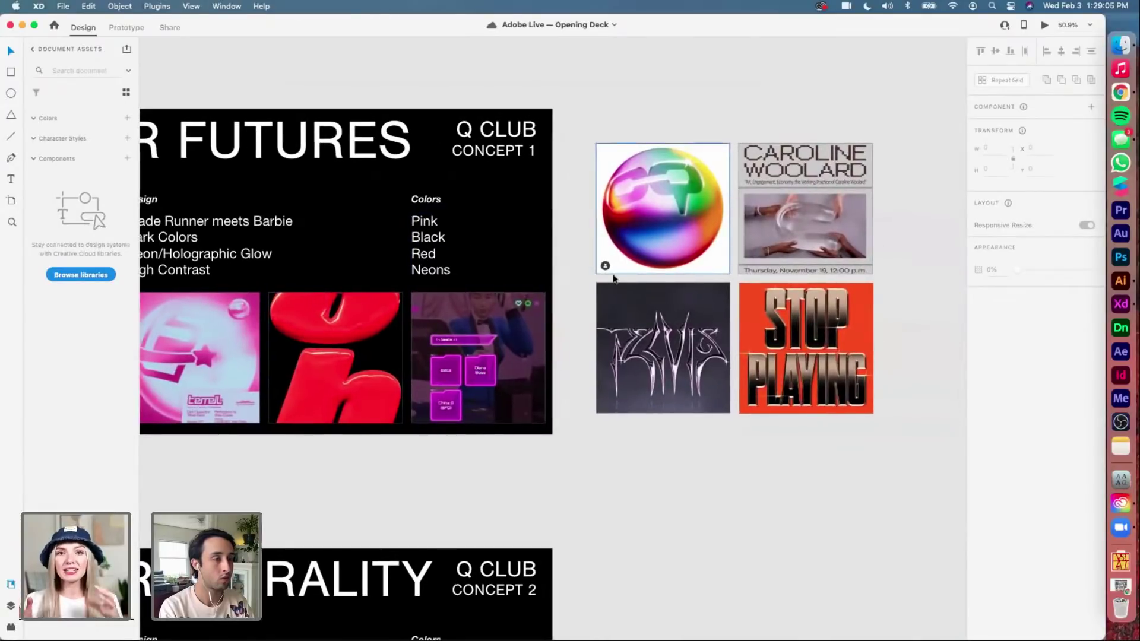
scroll(613, 278, left, 5)
key(super+Tab)
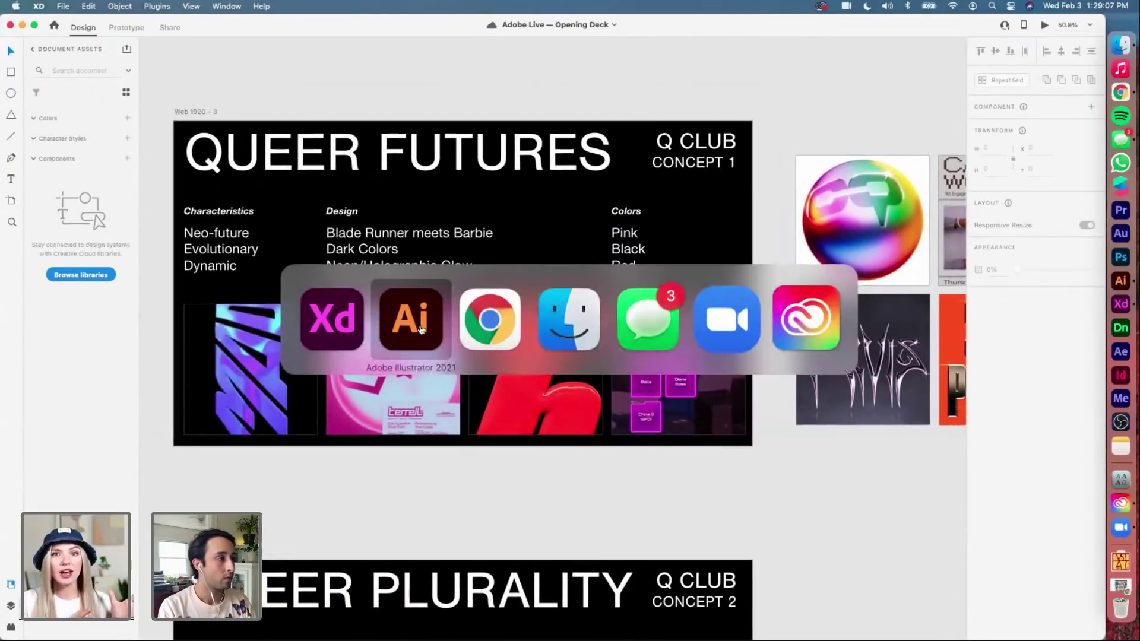
key(super+shift+Tab)
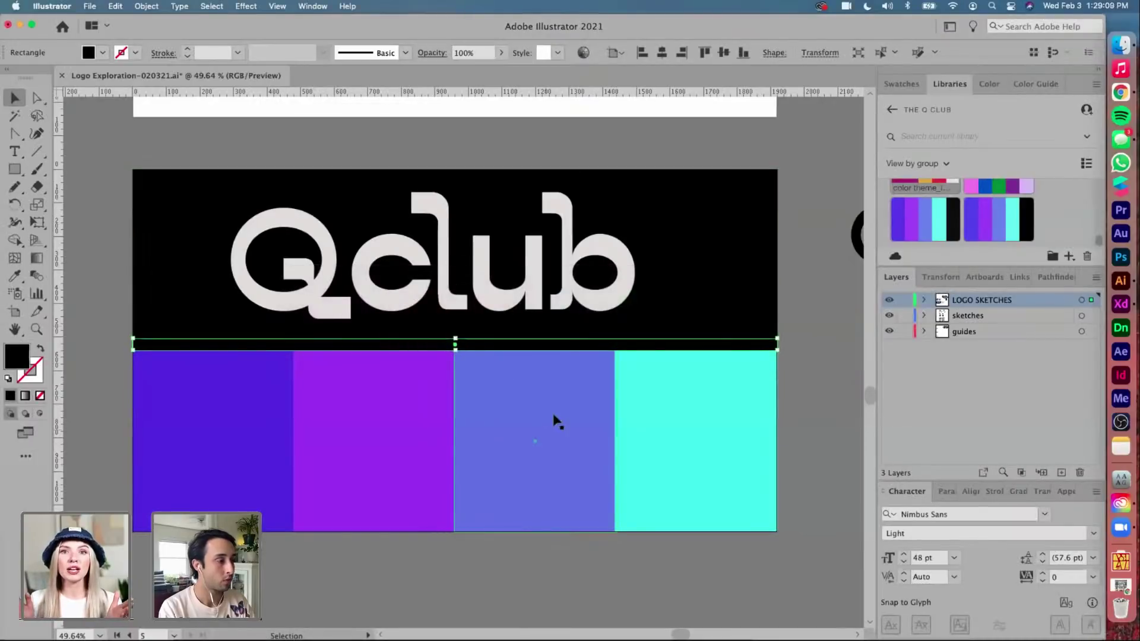
Try the pink from the library's pink, blue and green theme as the thin bar's fill
scroll(970, 185, up, 1)
click(971, 201)
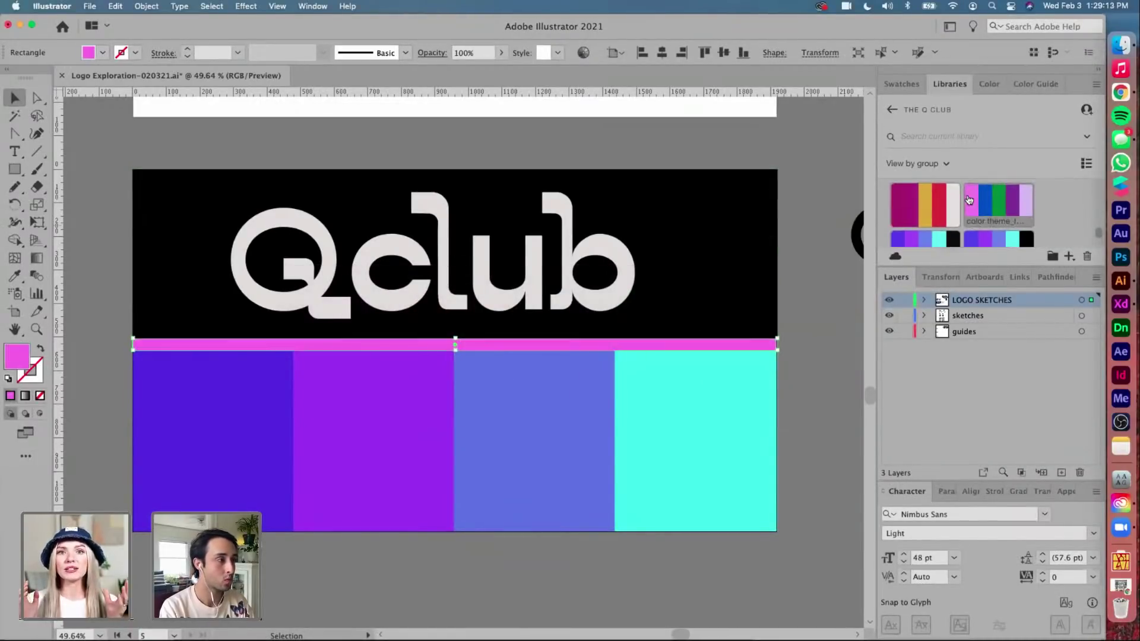
scroll(623, 319, left, 1)
scroll(623, 319, down, 1)
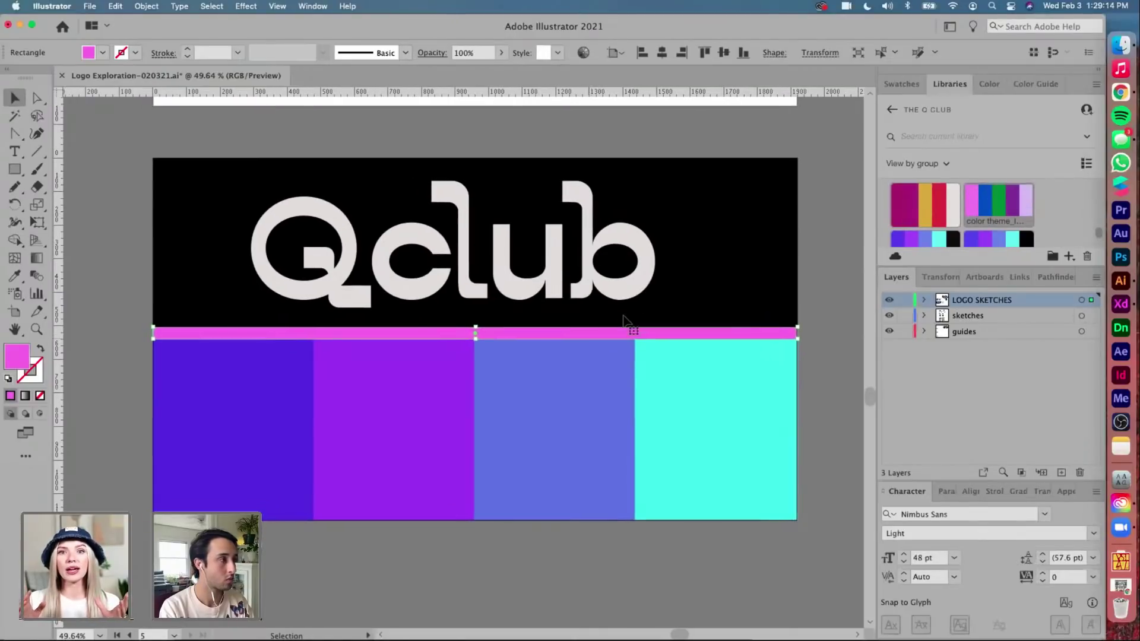
Set the thin bar's fill to the bright red f40606
double_click(19, 355)
drag(491, 119, 473, 93)
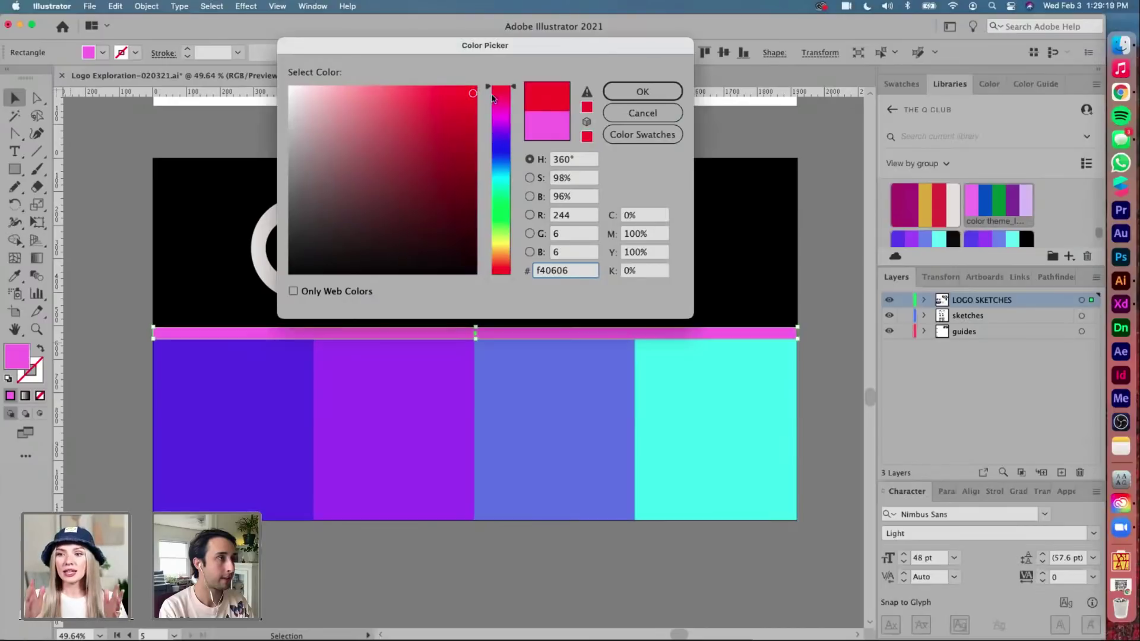
click(619, 93)
click(805, 308)
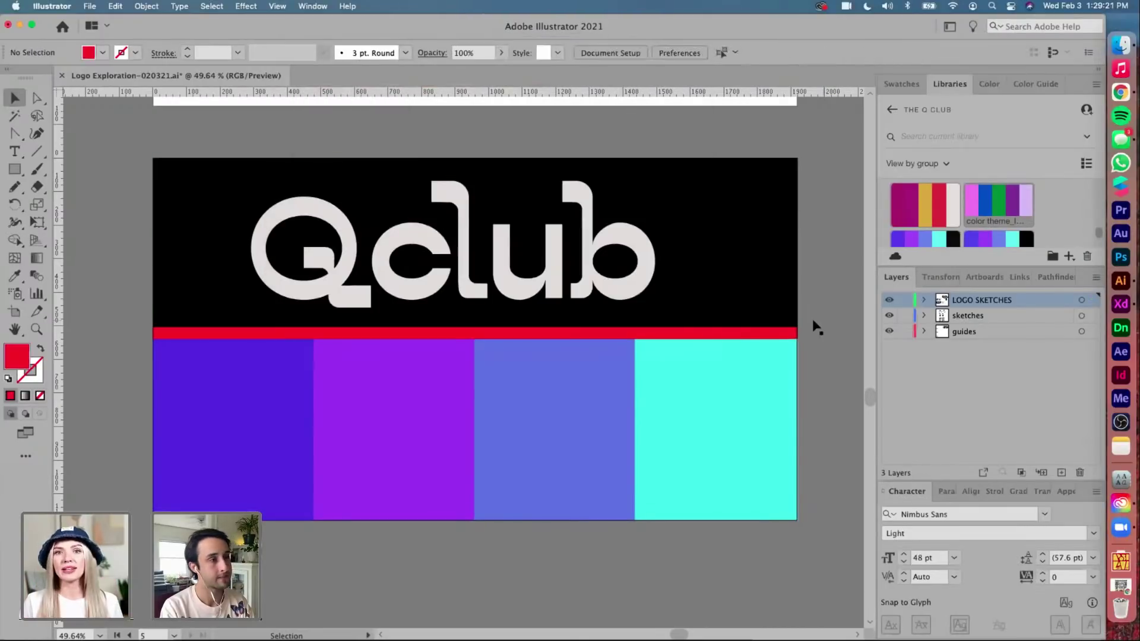
Duplicate the red bar directly below itself and fill the copy with the neon green 08f21d
drag(744, 327, 741, 353)
double_click(10, 355)
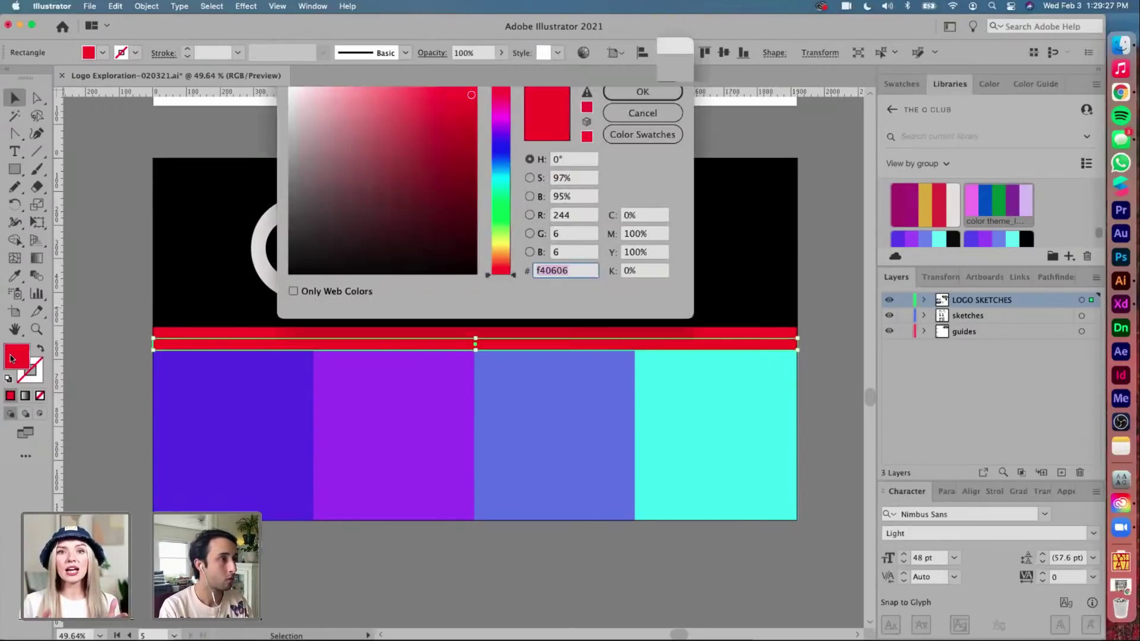
drag(493, 143, 494, 210)
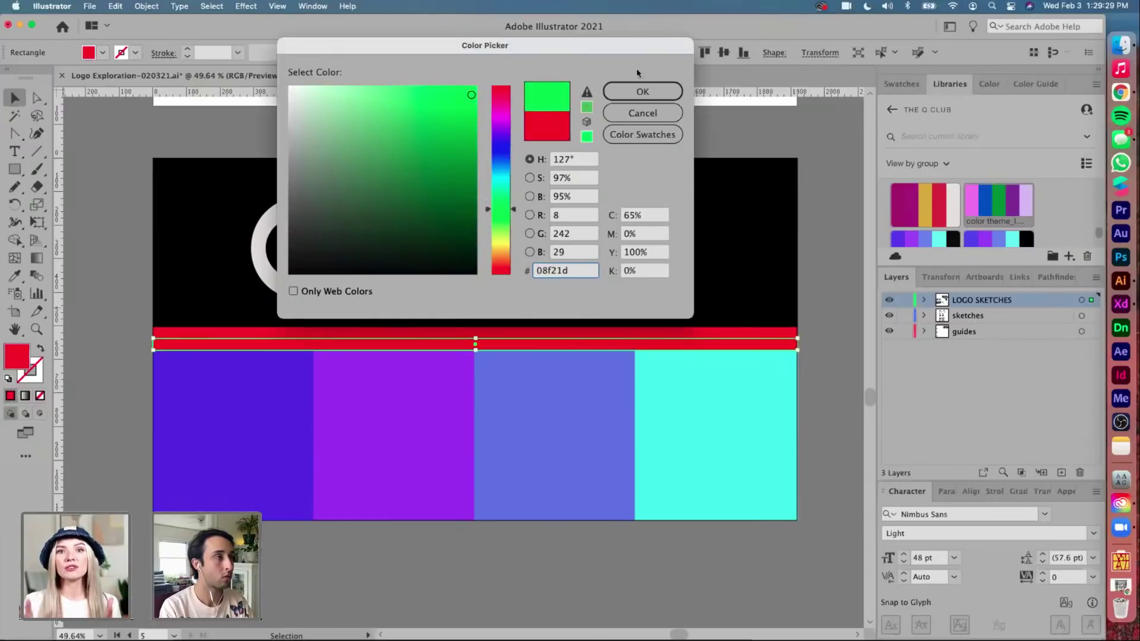
click(640, 91)
click(828, 279)
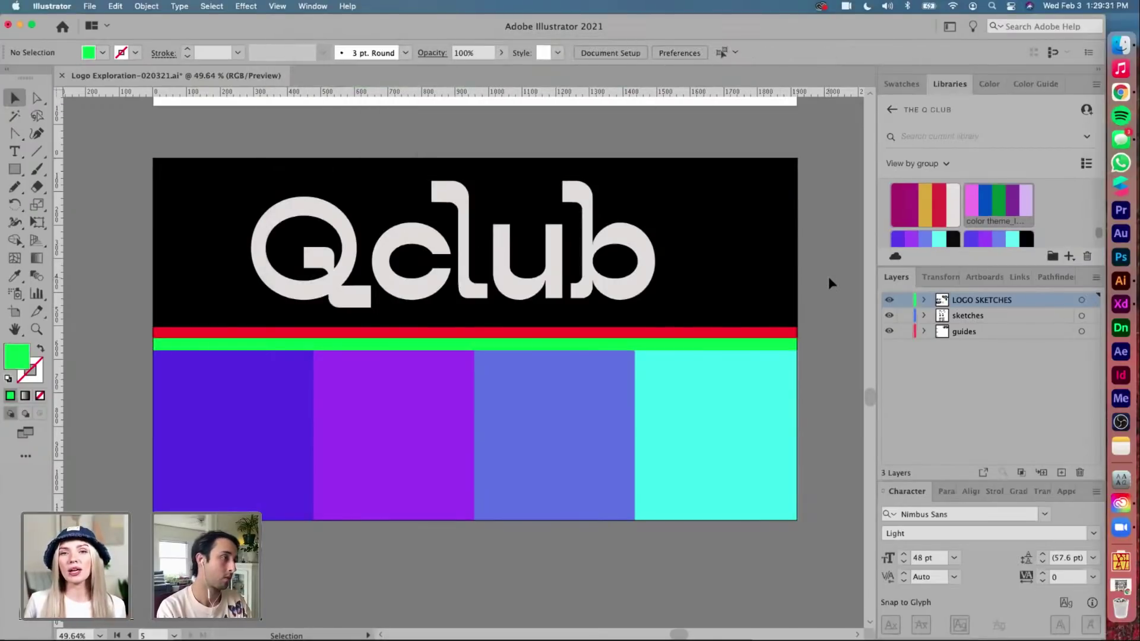
Lock the black background rectangle, the red and green bars and the four colour blocks
scroll(828, 279, up, 2)
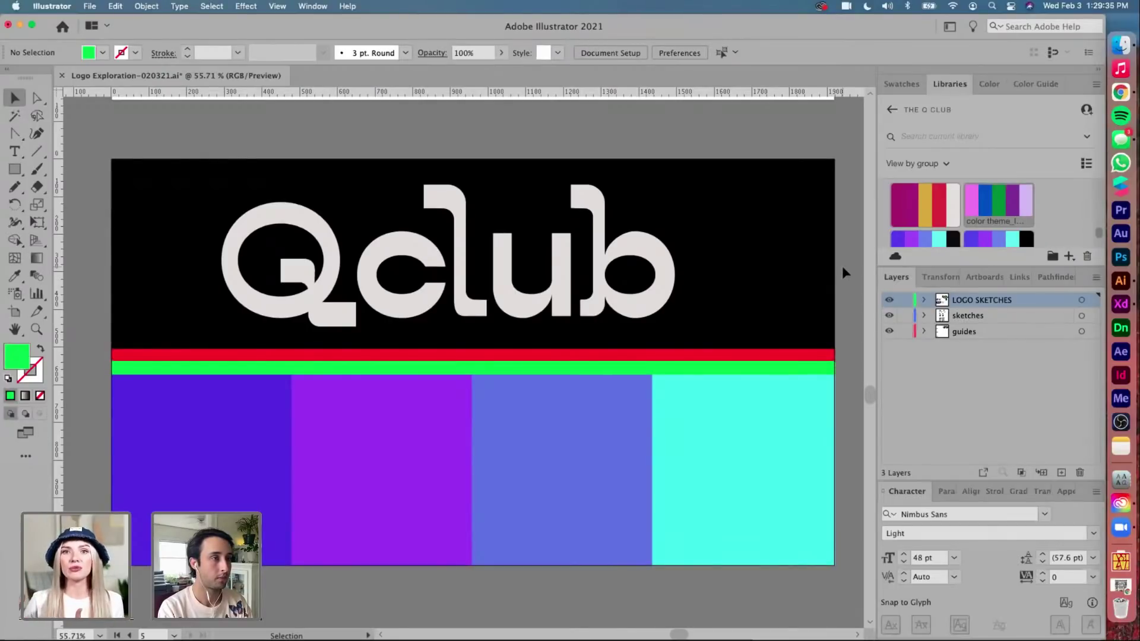
key(super+a)
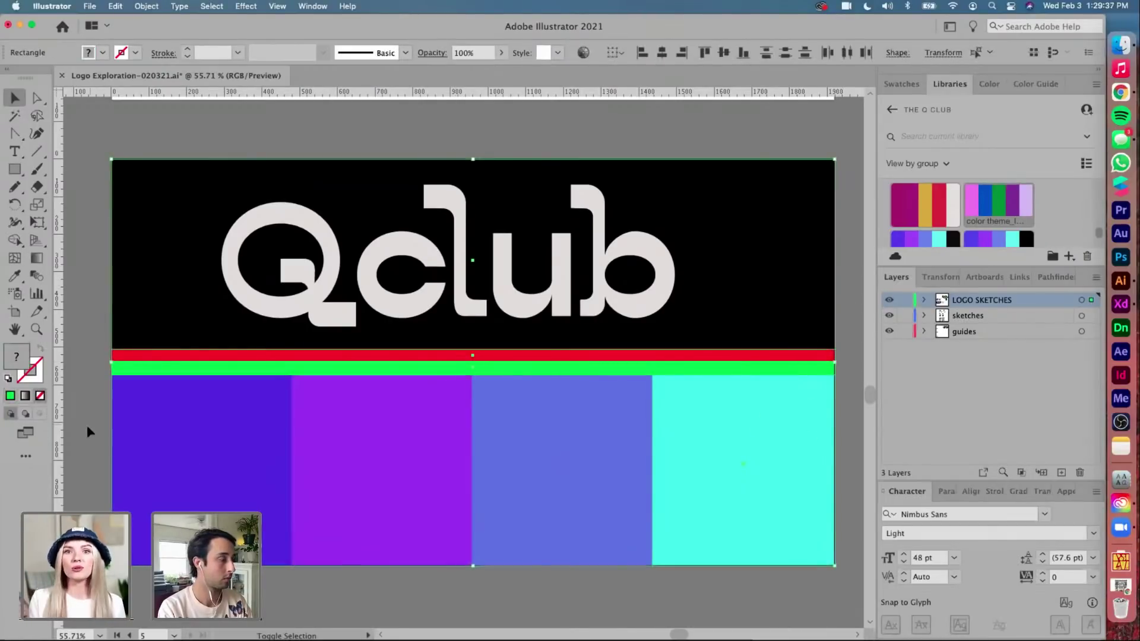
key(super+shift+a)
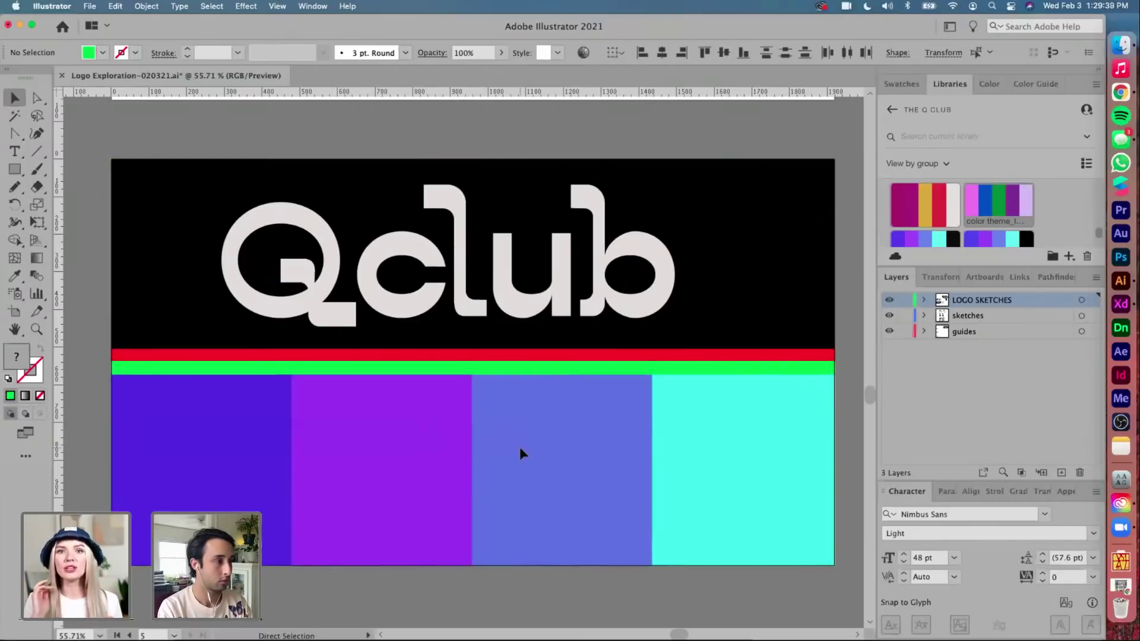
scroll(376, 418, down, 1)
Select all the letters of the Q club wordmark and group them
click(458, 301)
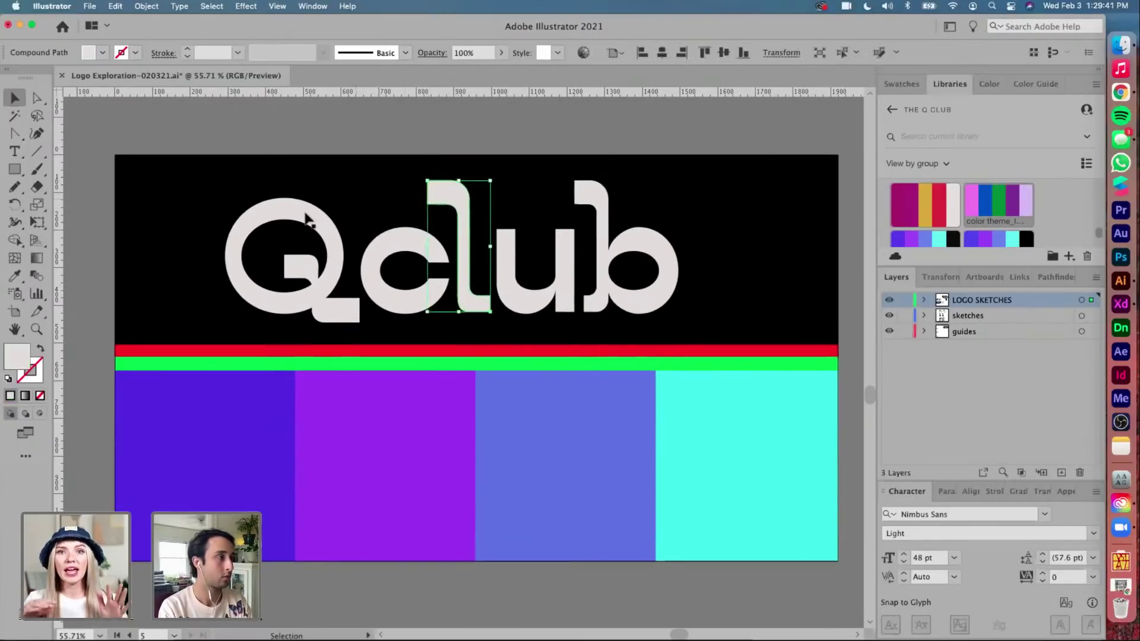
click(681, 292)
click(439, 173)
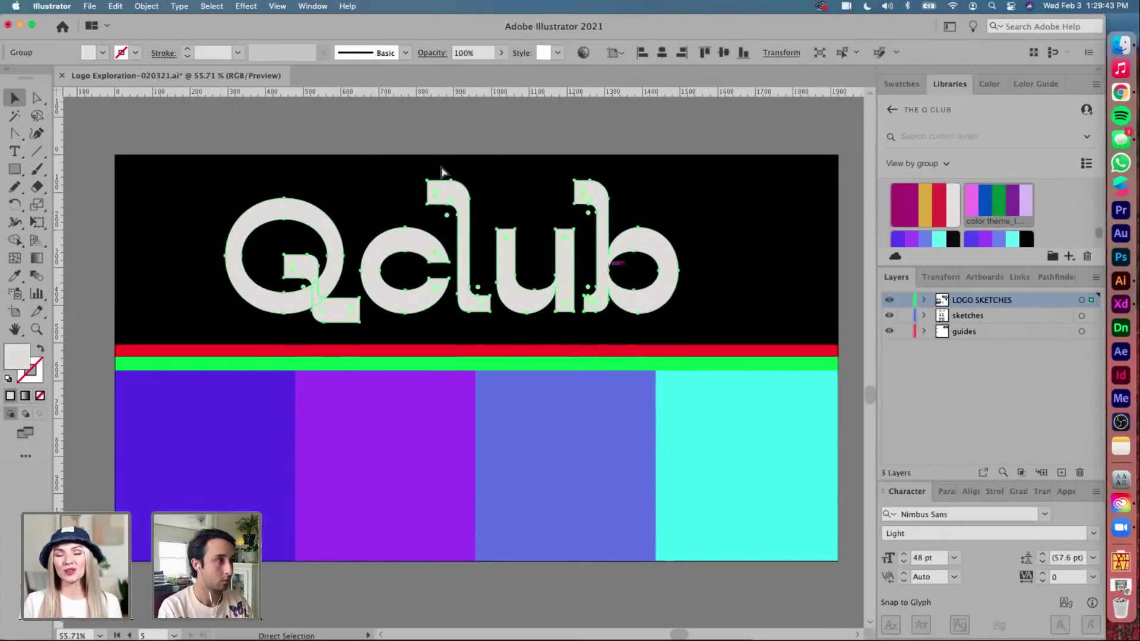
Scale the wordmark group down slightly within the black area and centre it horizontally on the artboard
click(458, 179)
drag(454, 181, 452, 192)
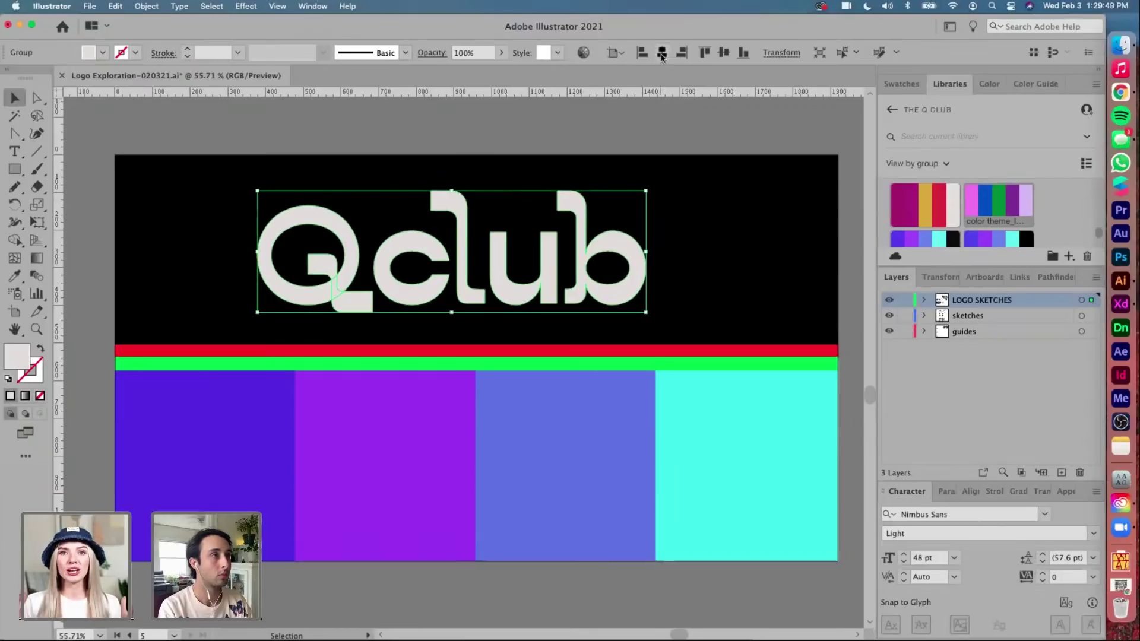
click(662, 53)
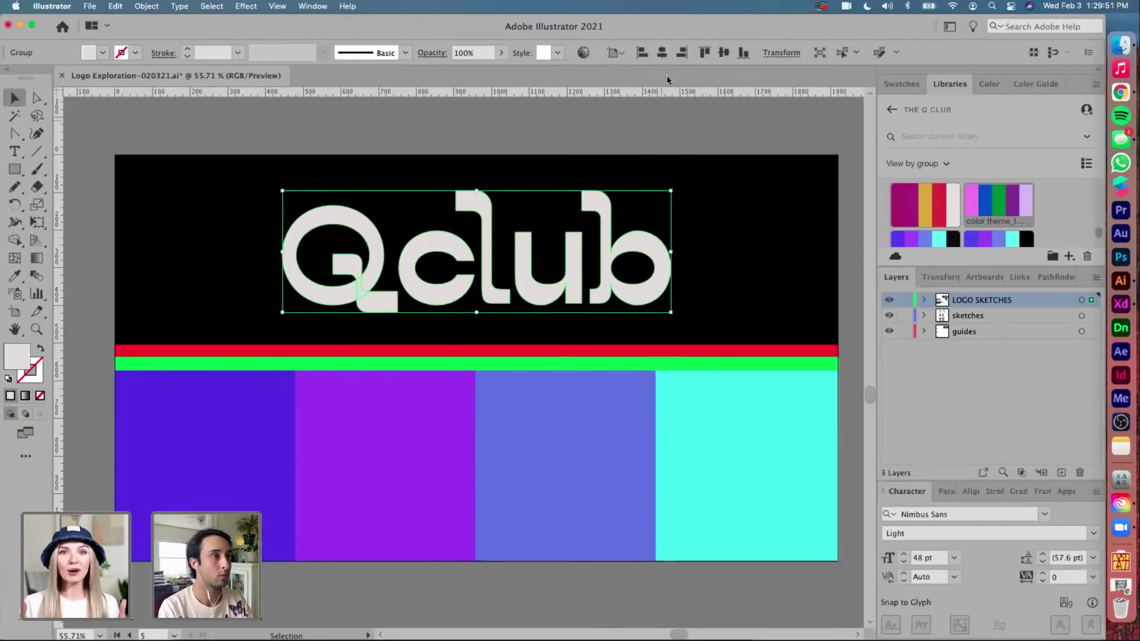
click(721, 229)
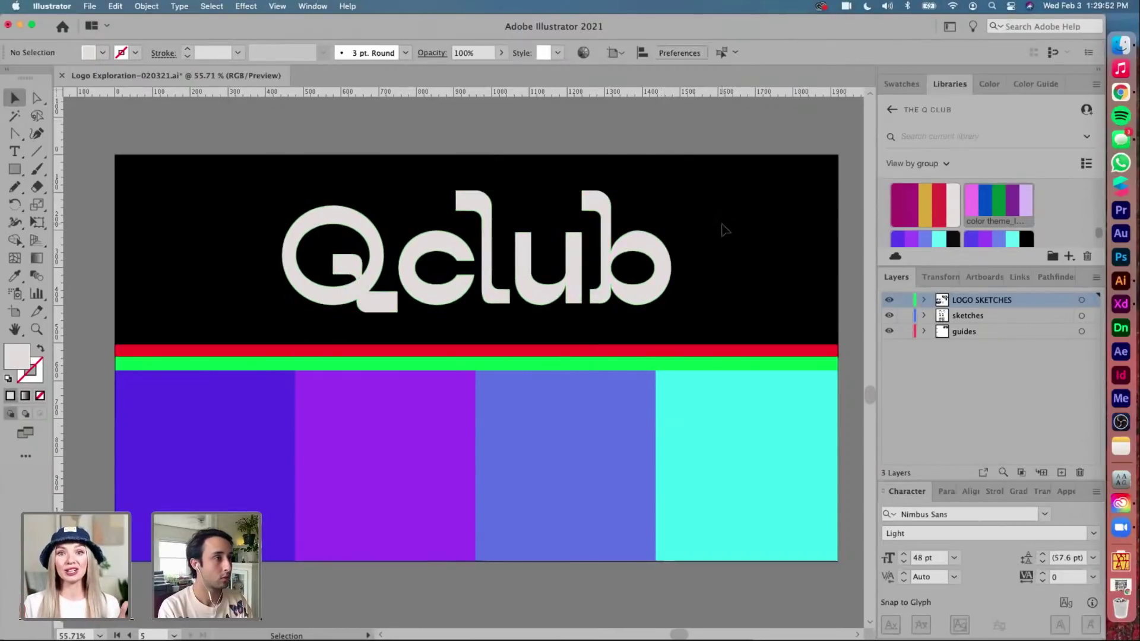
Copy the lower-left "I believe that telling our stories" quote text block from the second Type Exploration artboard
click(656, 288)
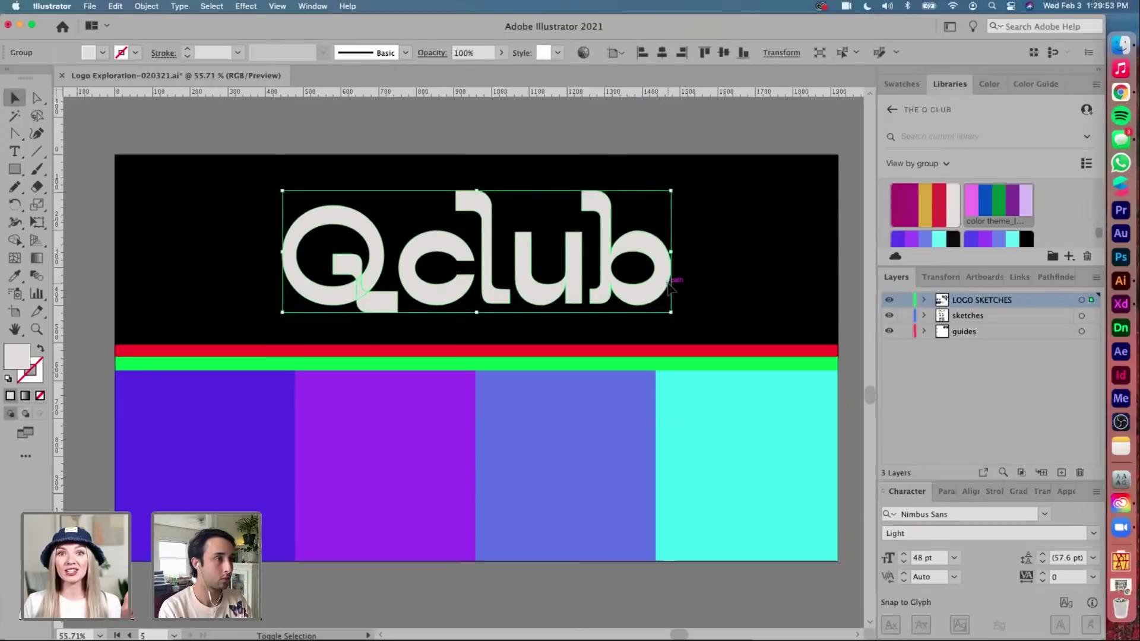
click(740, 293)
scroll(413, 361, down, 5)
scroll(415, 358, down, 3)
scroll(415, 358, left, 5)
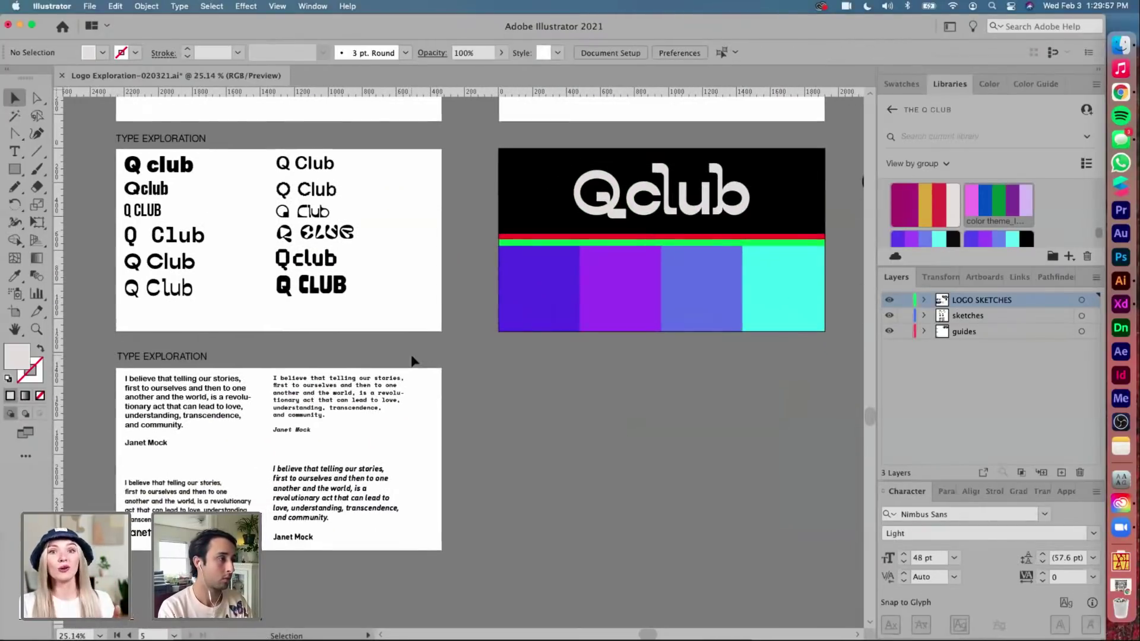
scroll(366, 401, up, 5)
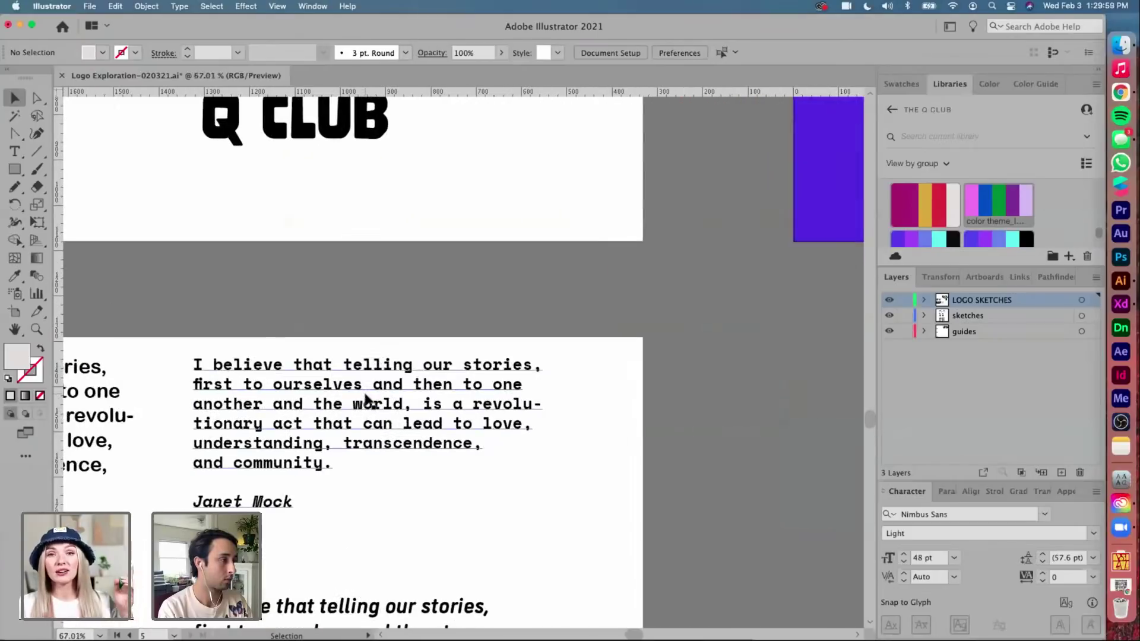
scroll(224, 461, down, 1)
scroll(224, 460, left, 1)
click(225, 454)
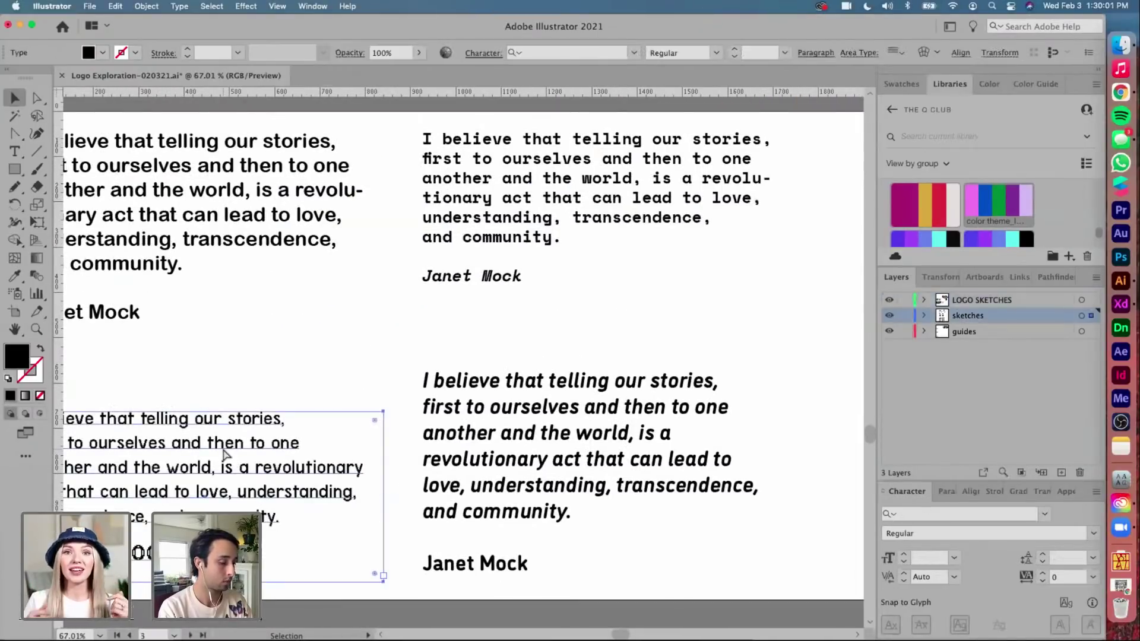
Paste the copied quote into the LOGO SKETCHES layer, over the colour blocks of the brand layout
scroll(223, 450, right, 10)
scroll(223, 450, up, 4)
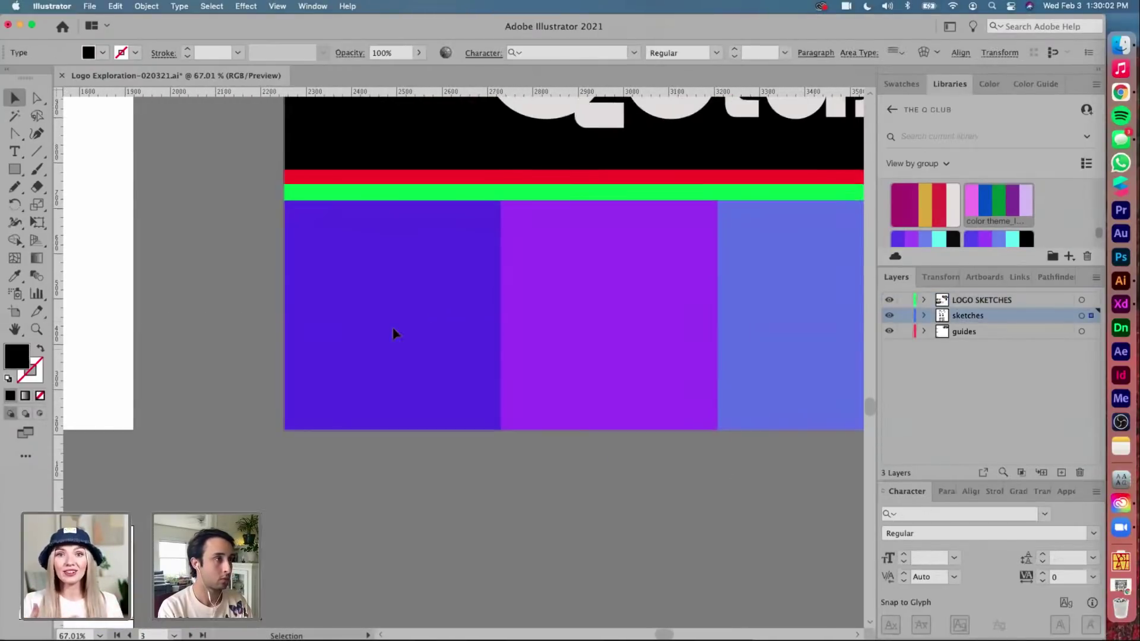
click(431, 307)
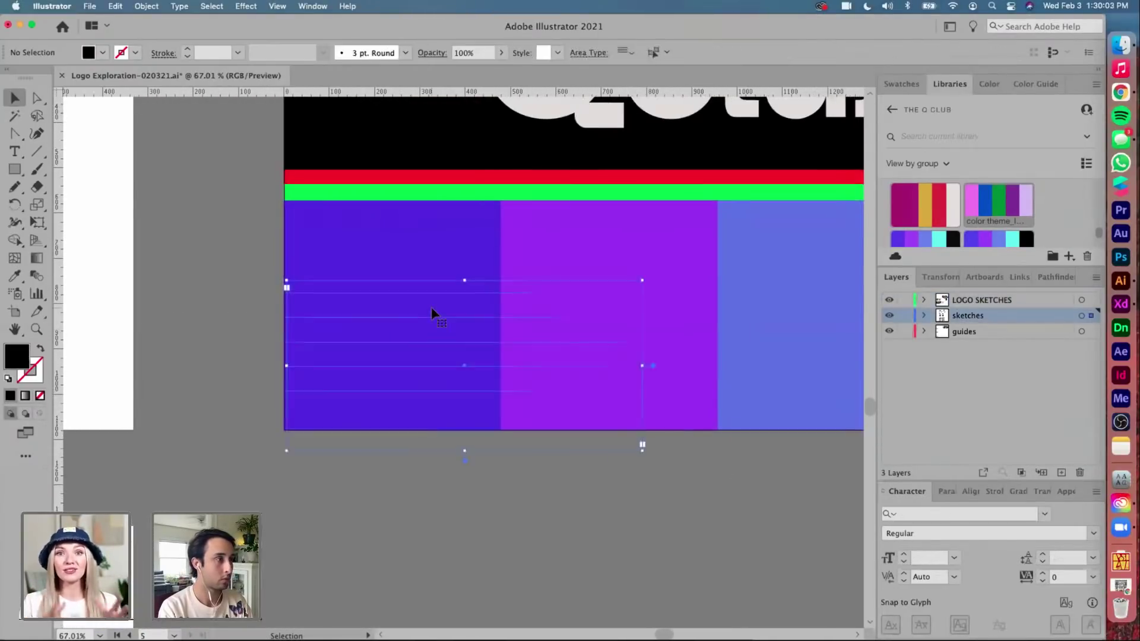
key(super+shift+a)
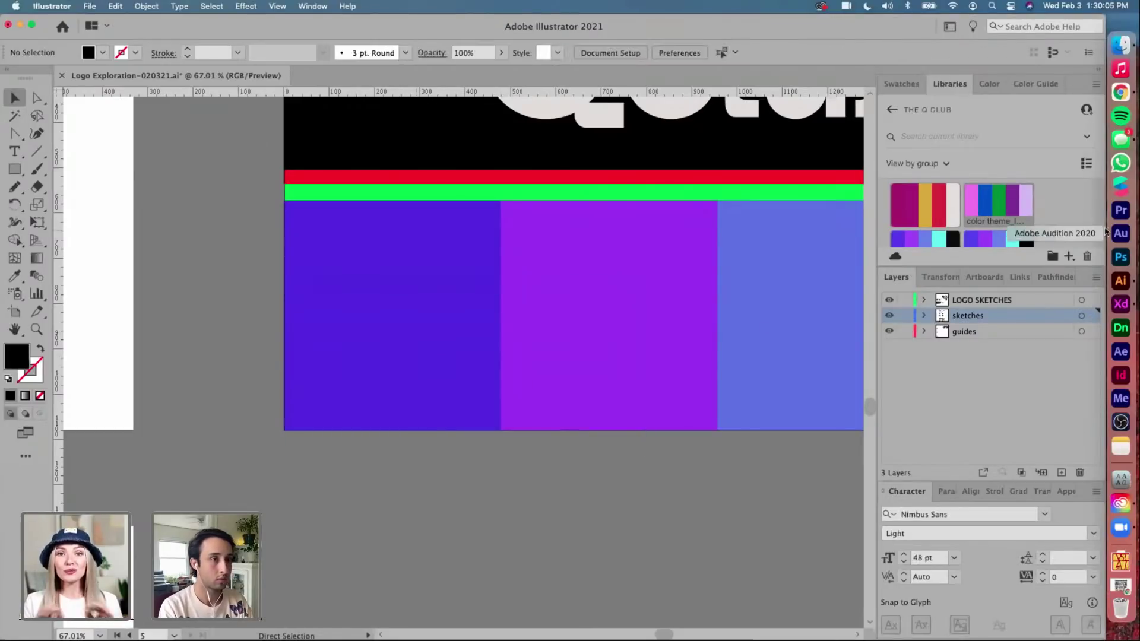
click(995, 300)
key(super+v)
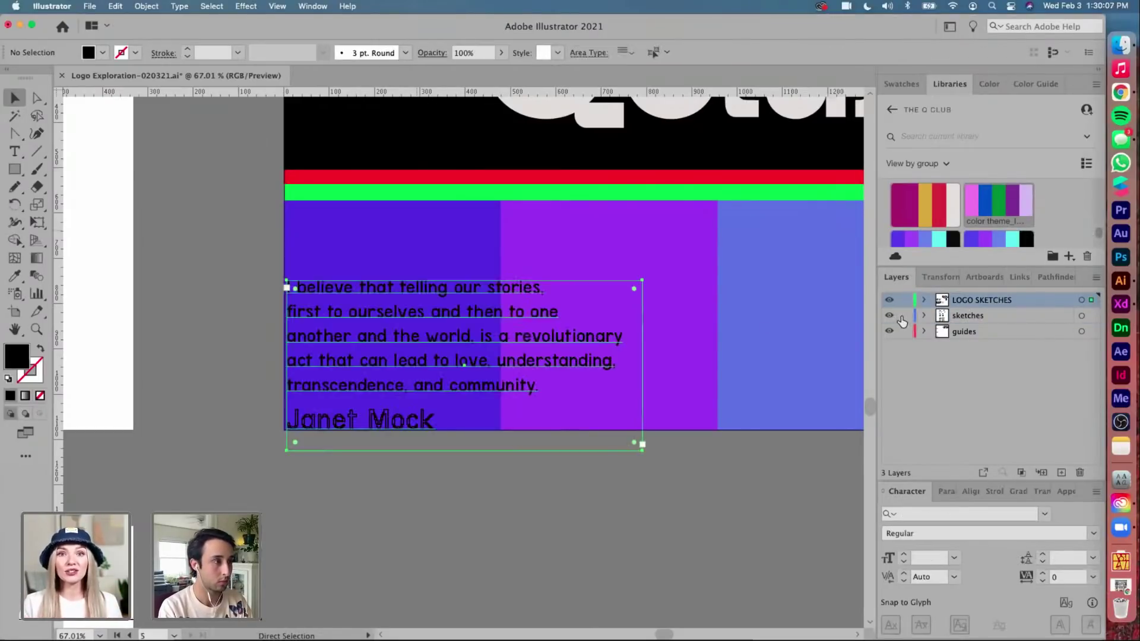
Move the quote text block up within the blue and purple colour blocks, leaving a margin from the artboard's edge
drag(400, 284, 426, 246)
scroll(428, 248, up, 5)
scroll(425, 244, down, 3)
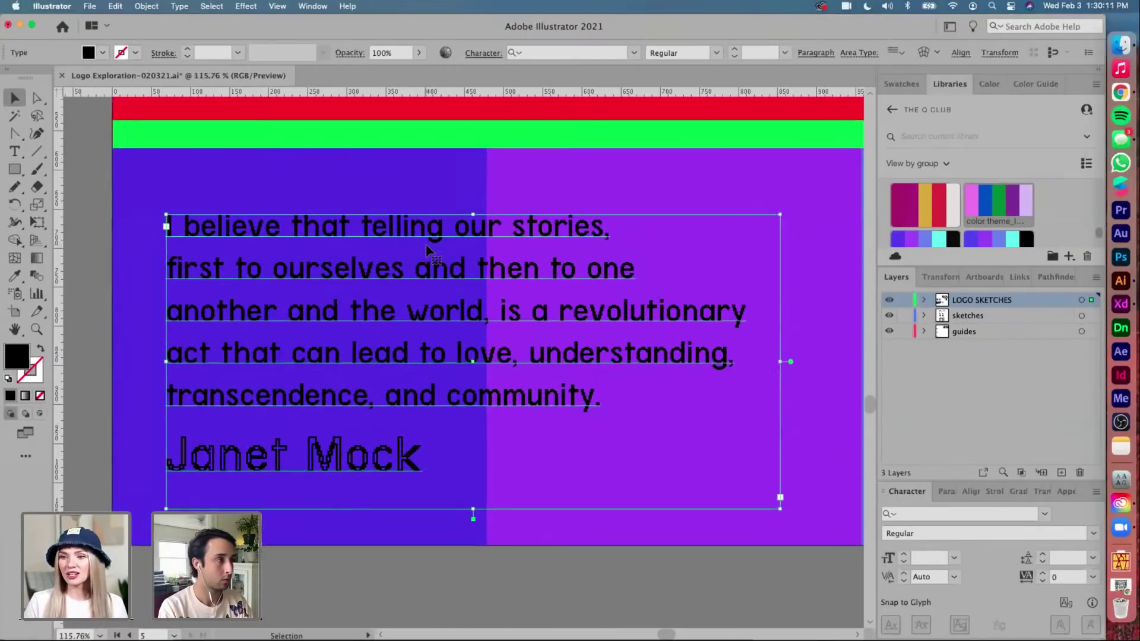
scroll(994, 207, down, 2)
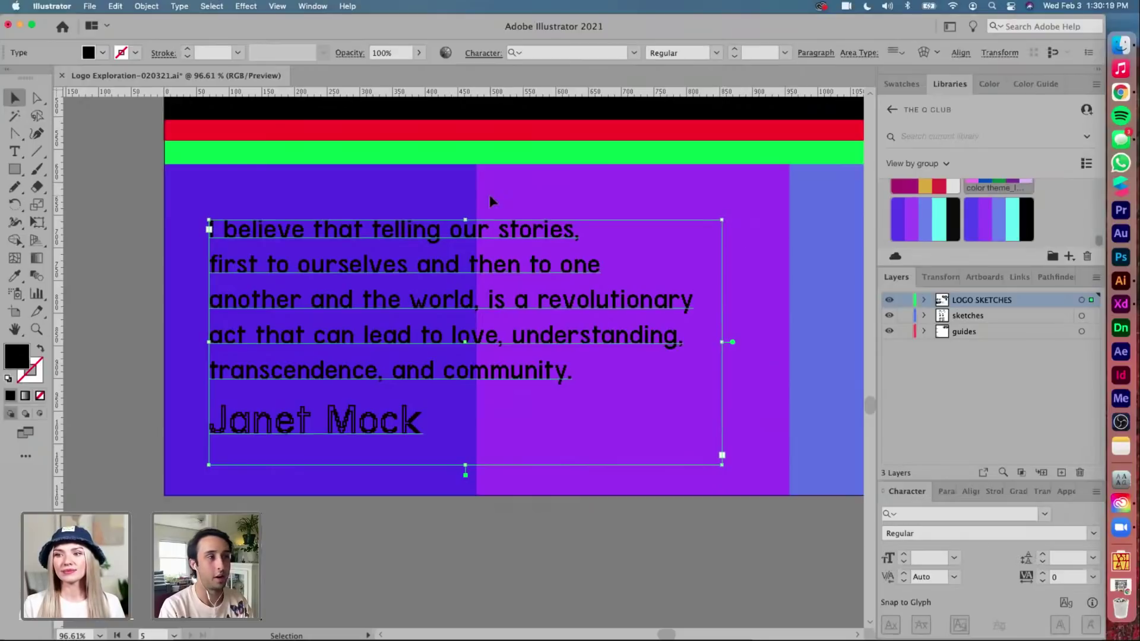
mouse_move(460, 238)
mouse_down()
mouse_move(437, 229)
mouse_move(448, 233)
mouse_up()
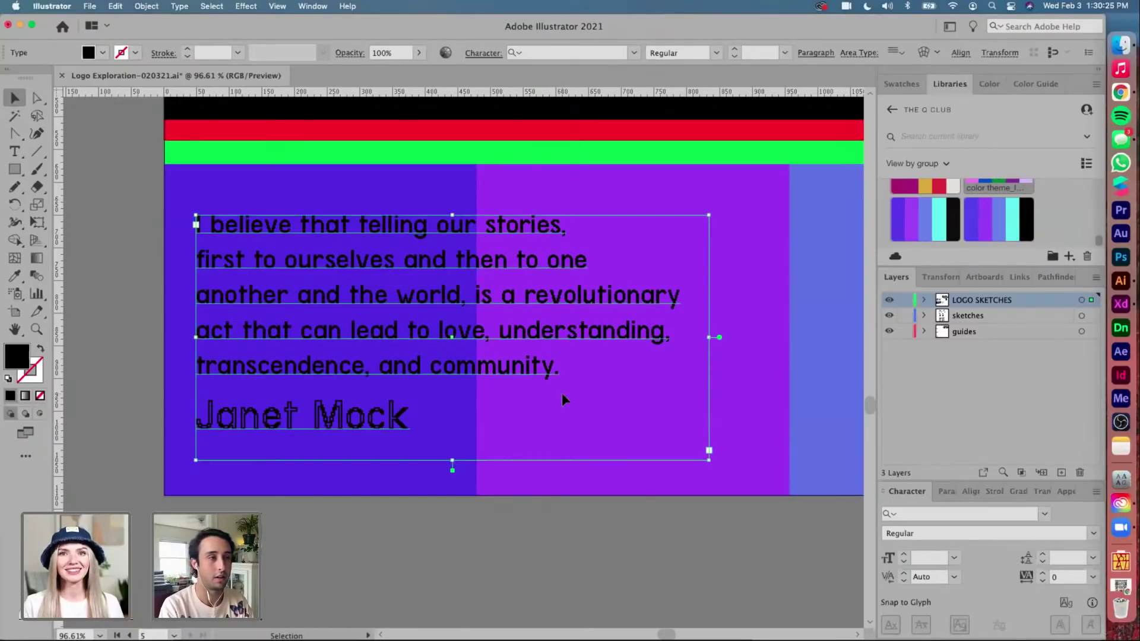
scroll(712, 339, down, 5)
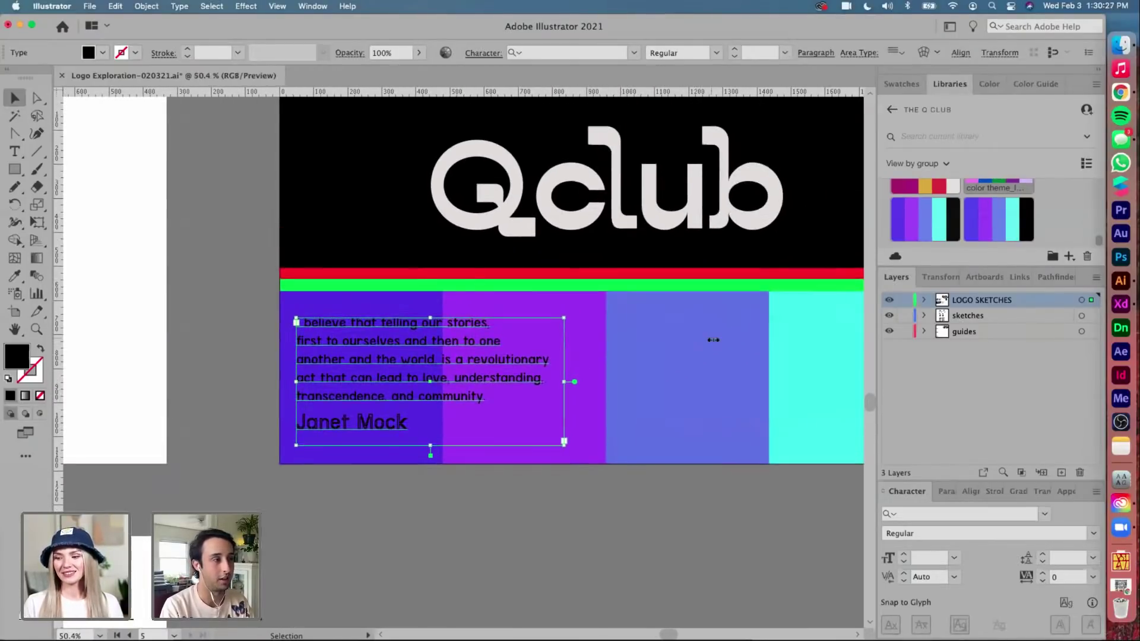
scroll(525, 404, right, 5)
scroll(525, 404, up, 2)
scroll(525, 404, up, 1)
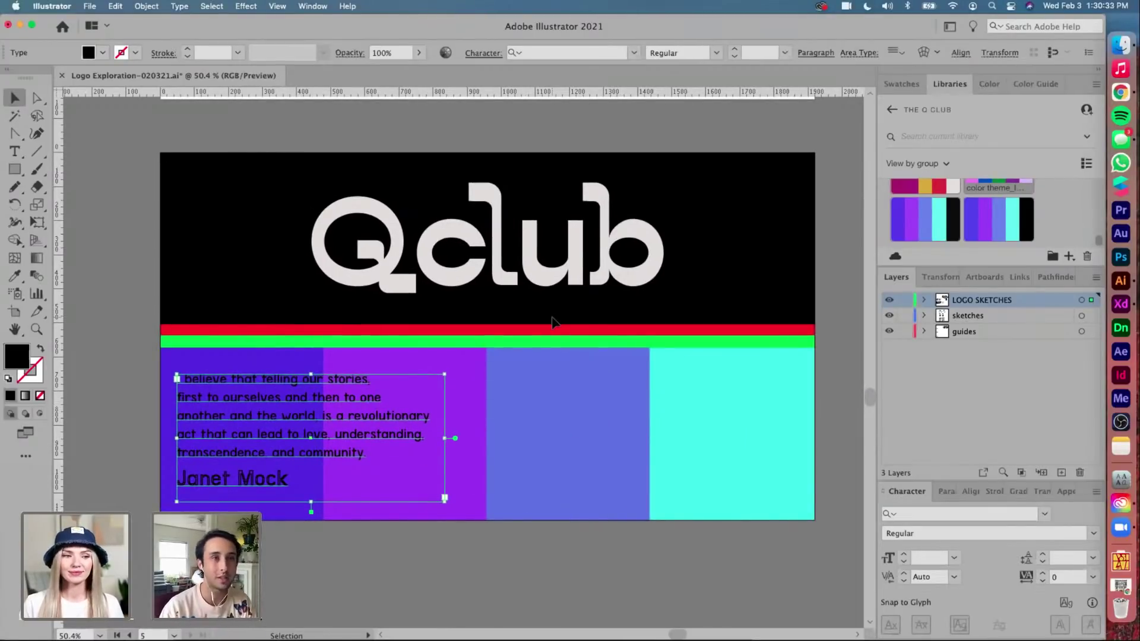
click(557, 335)
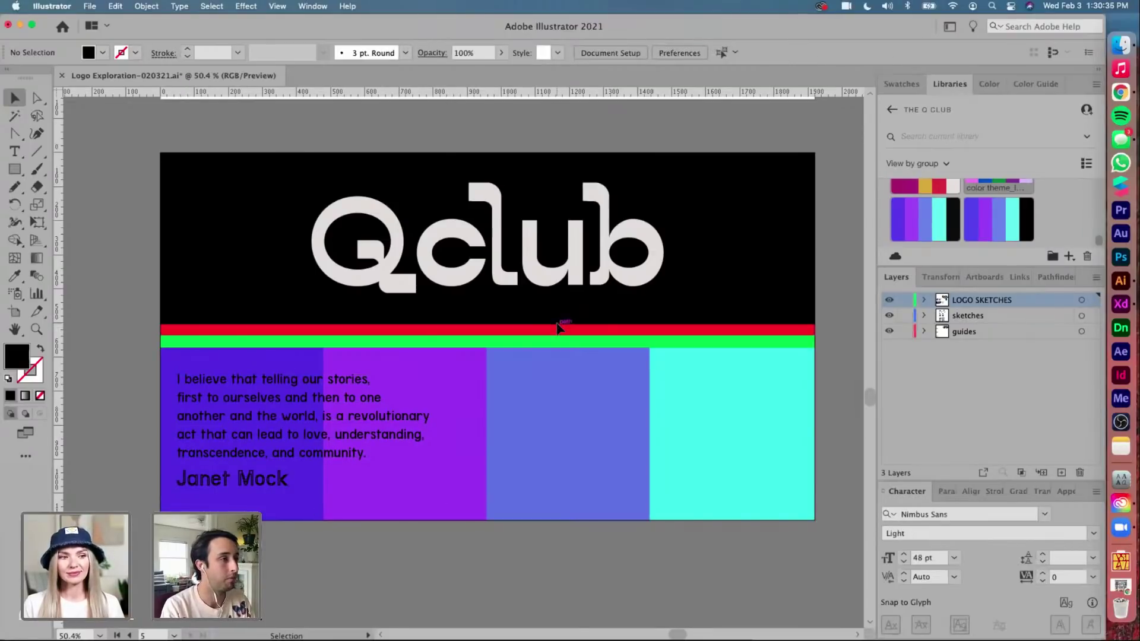
Delete the red accent bar and shift the green bar up against the black area
scroll(557, 327, up, 3)
scroll(557, 327, down, 3)
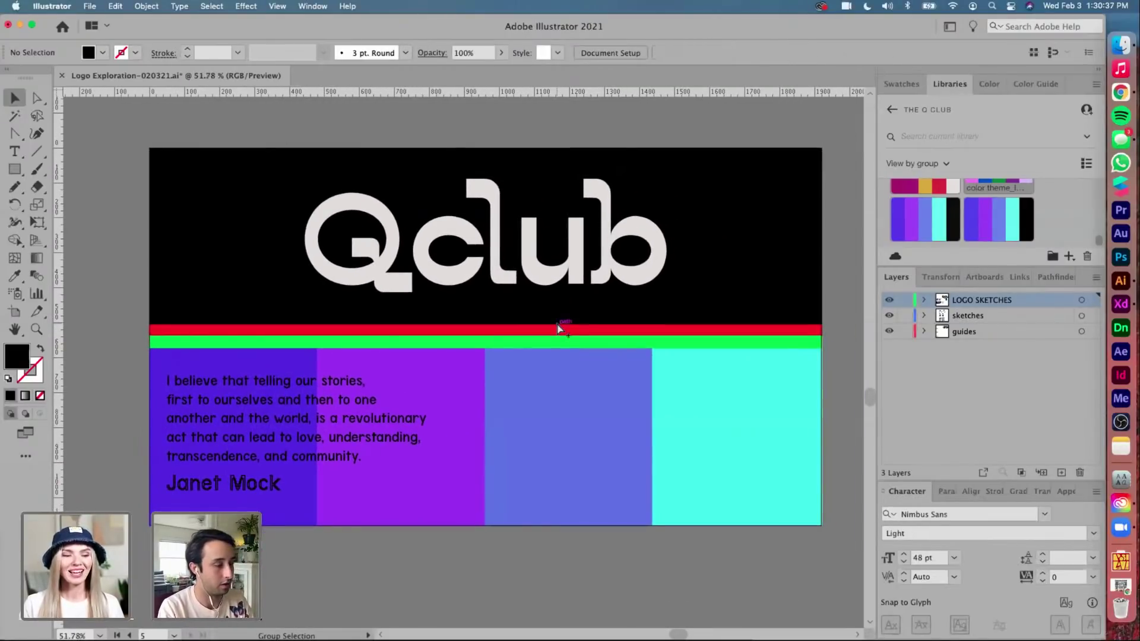
click(208, 331)
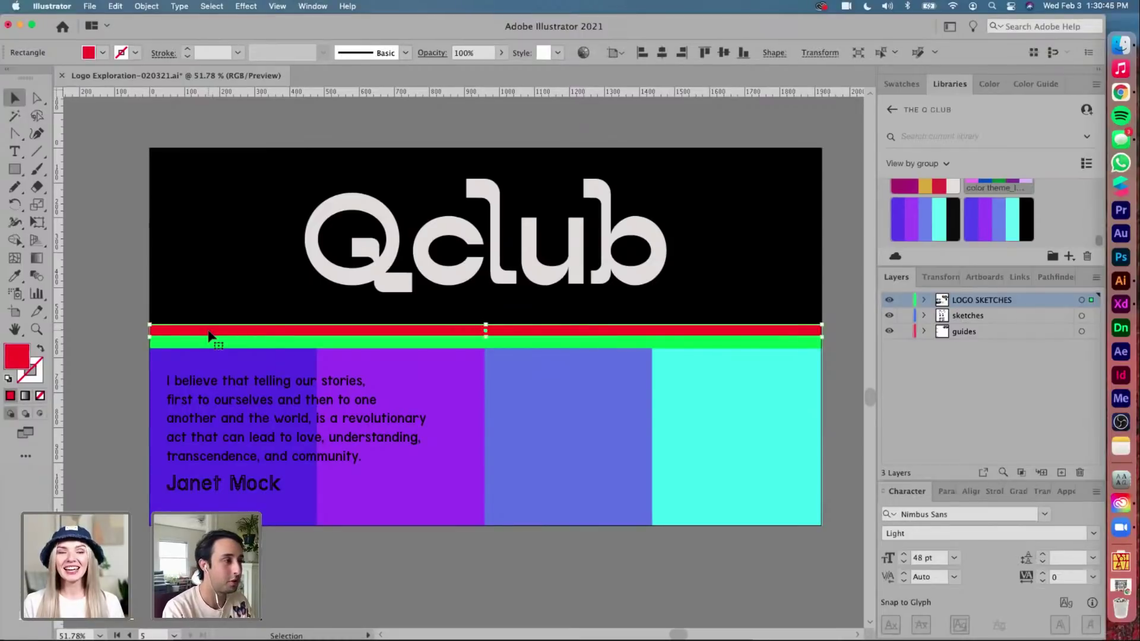
key(Delete)
click(291, 343)
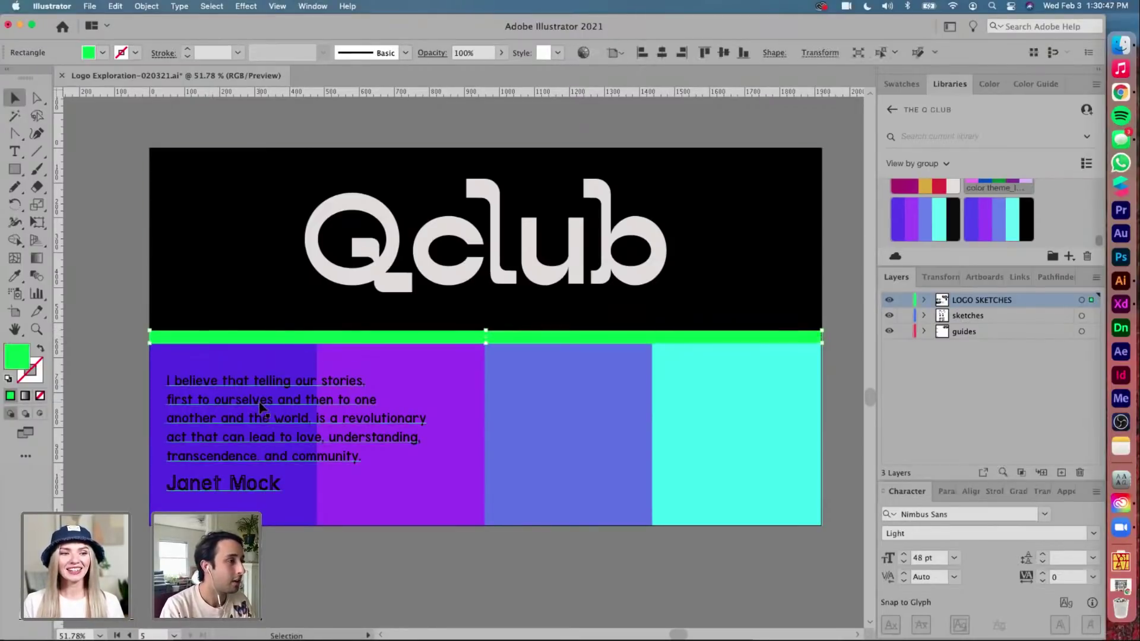
Review the four quote samples on the second Type Exploration artboard
scroll(262, 409, up, 5)
scroll(261, 408, down, 5)
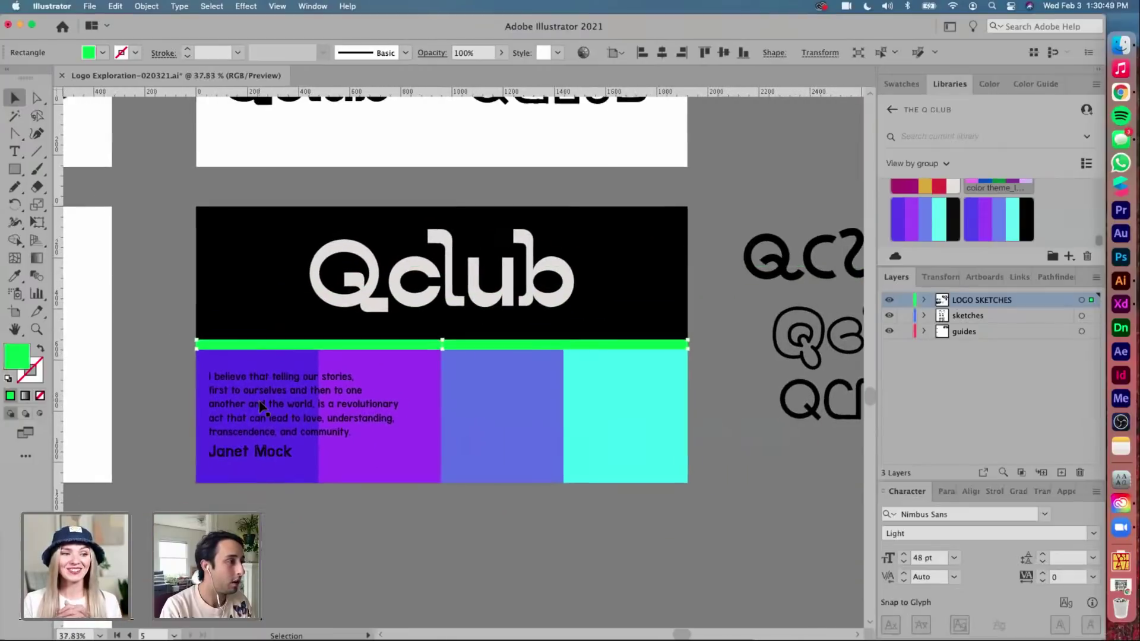
scroll(261, 409, left, 10)
scroll(262, 408, down, 5)
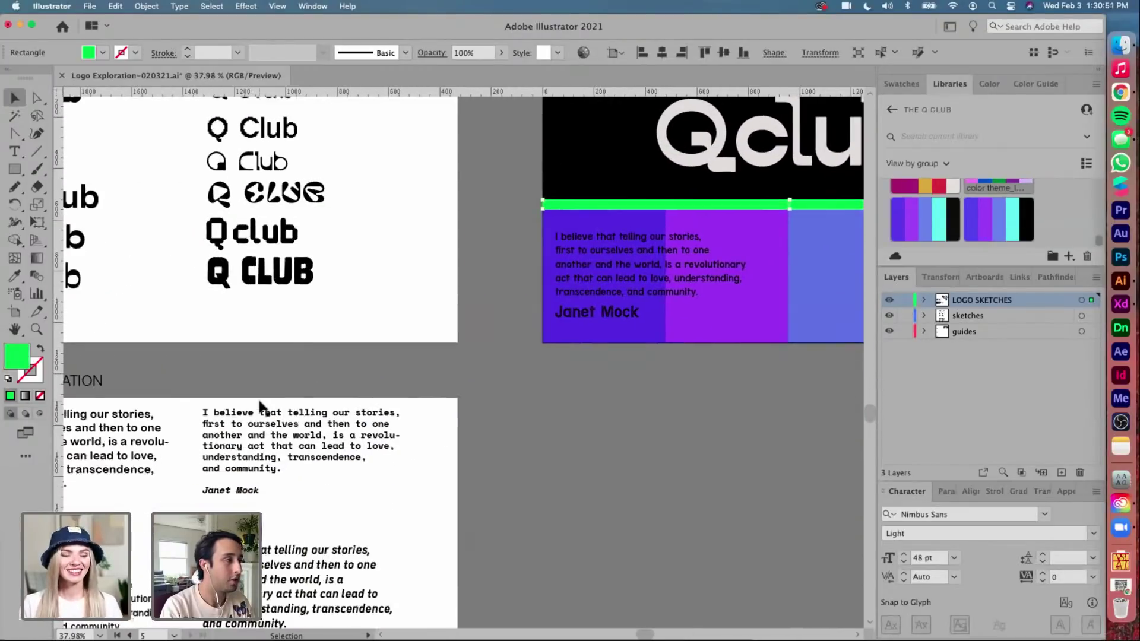
scroll(264, 400, down, 1)
scroll(265, 399, up, 2)
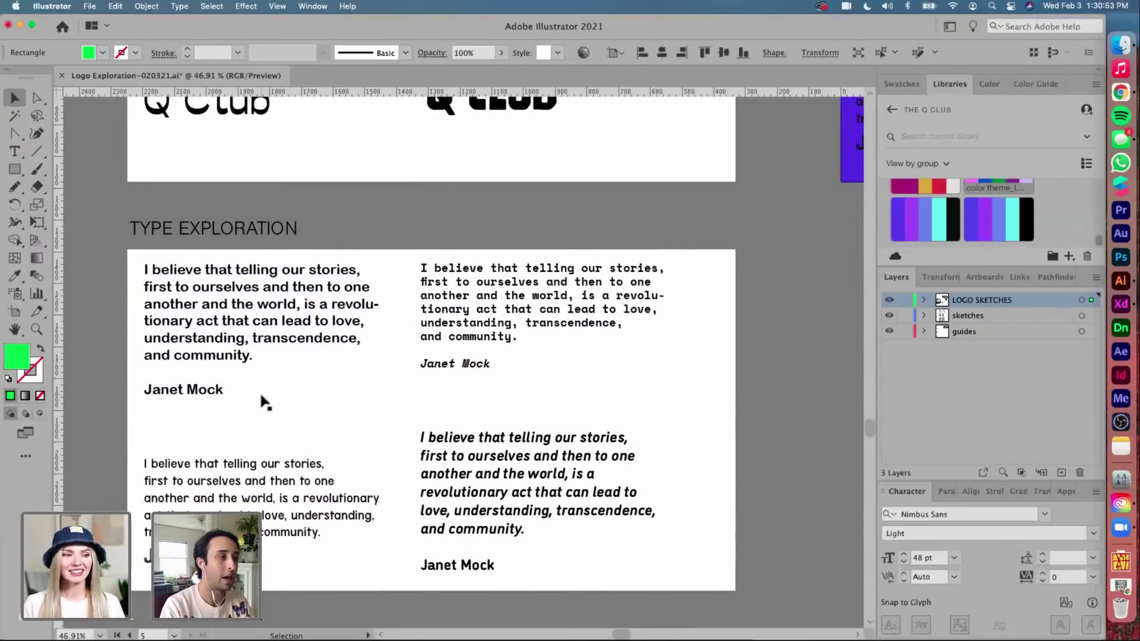
scroll(350, 341, down, 1)
scroll(415, 296, up, 1)
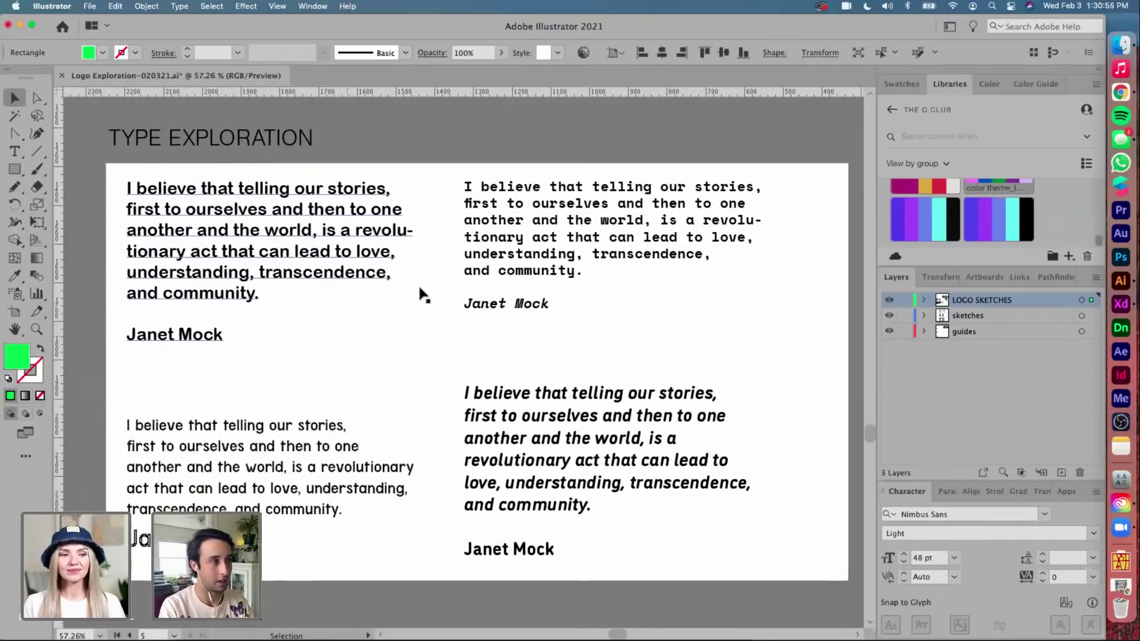
Examine the upper-left quote sample's letterforms up close and check its typeface
scroll(318, 230, up, 2)
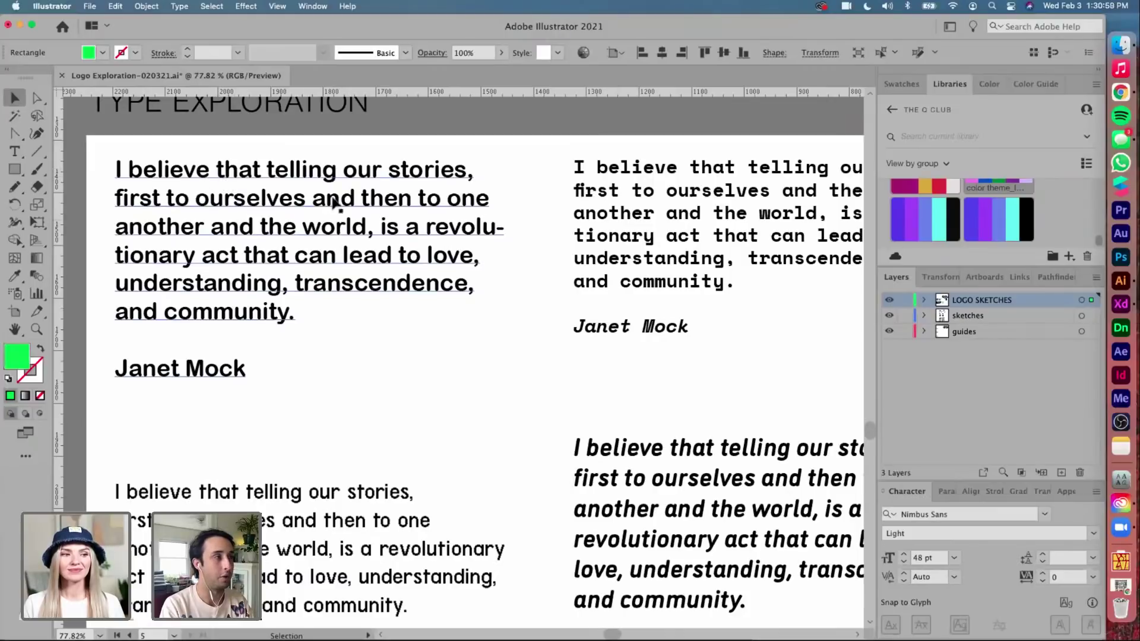
scroll(335, 202, up, 3)
scroll(335, 201, left, 2)
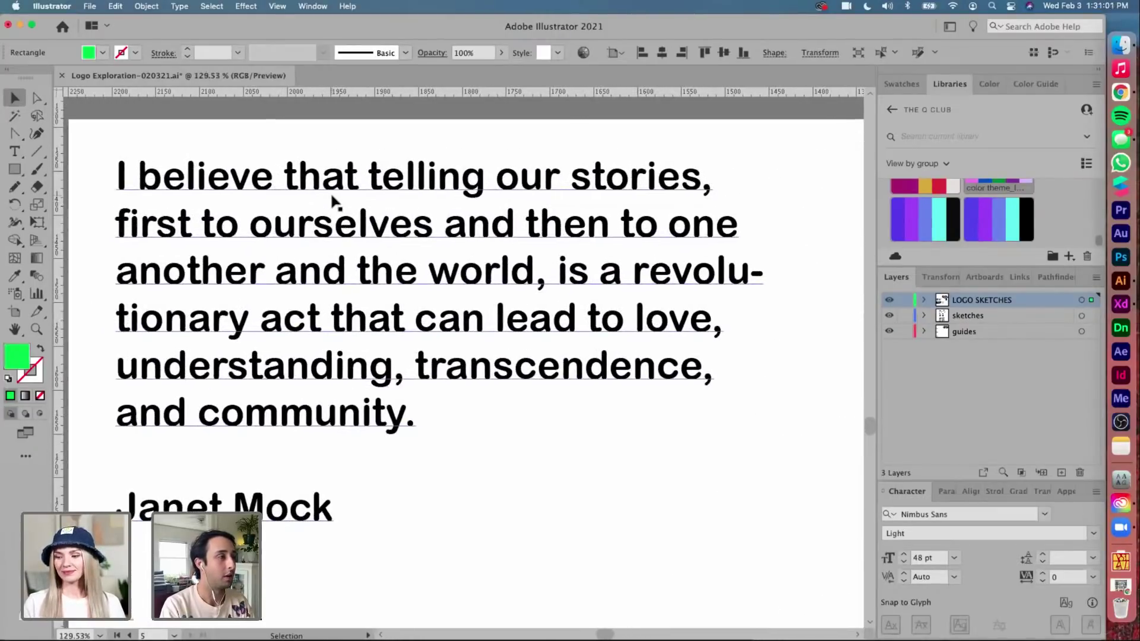
scroll(333, 198, down, 1)
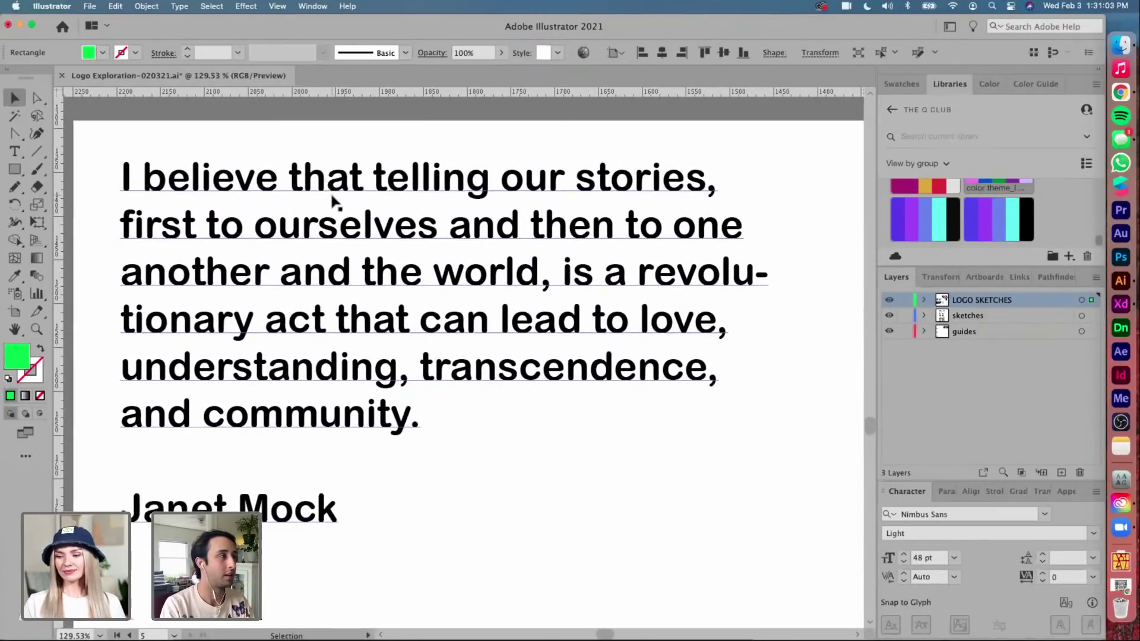
scroll(333, 201, down, 1)
scroll(333, 201, down, 1)
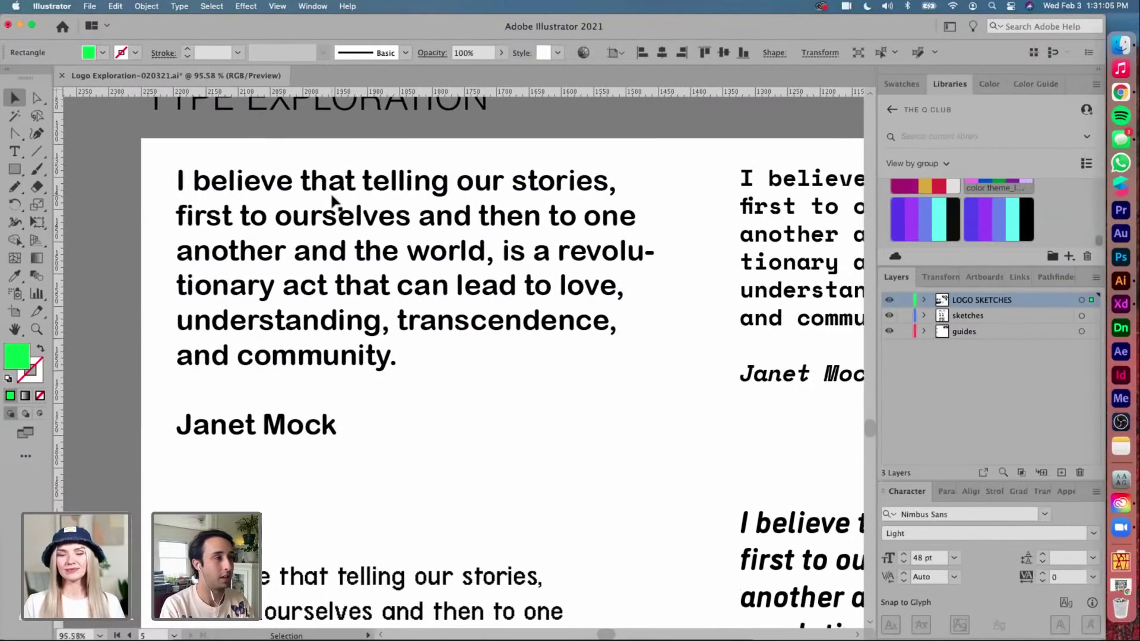
scroll(341, 193, up, 2)
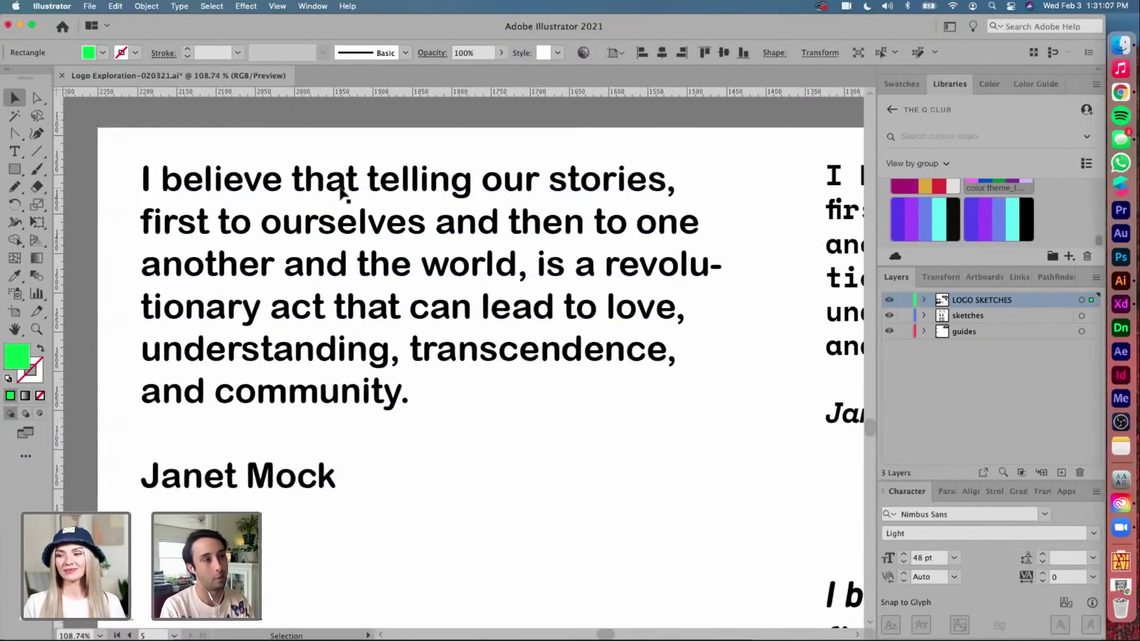
scroll(341, 193, right, 2)
click(341, 193)
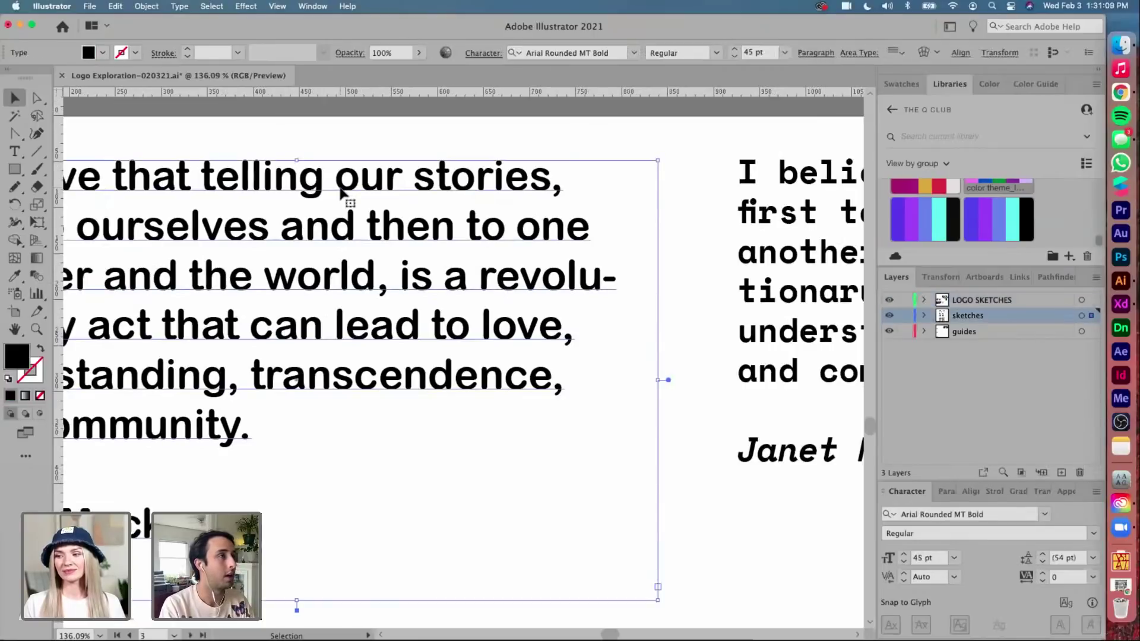
Check the typeface of the upper-right monospaced quote sample and examine its letterforms up close
scroll(341, 193, down, 3)
scroll(338, 184, right, 2)
click(522, 184)
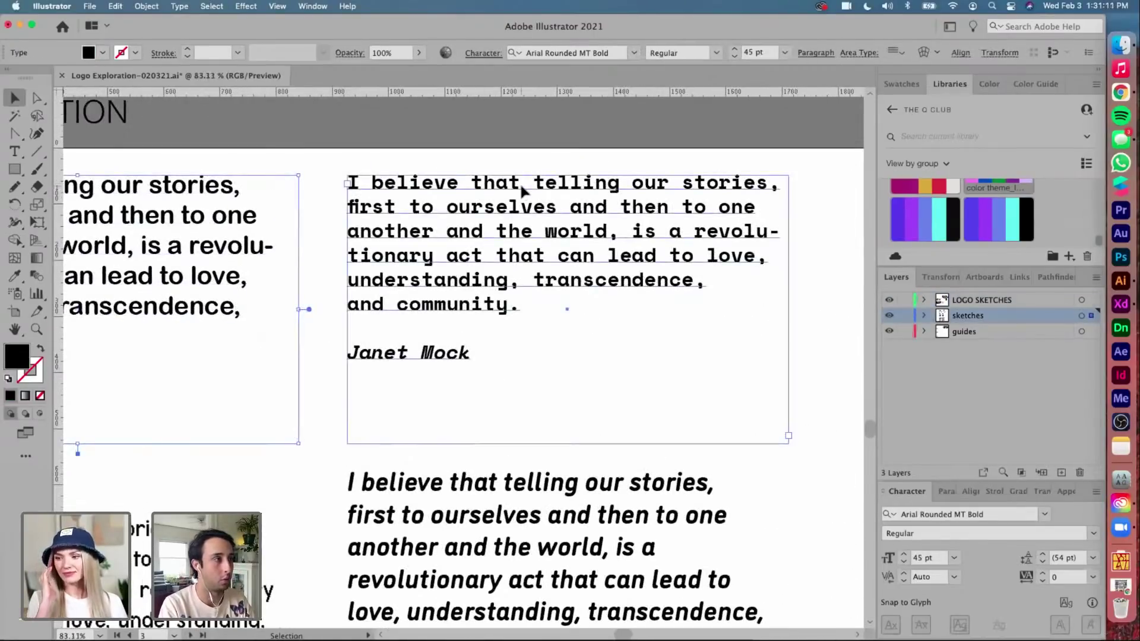
scroll(461, 207, up, 3)
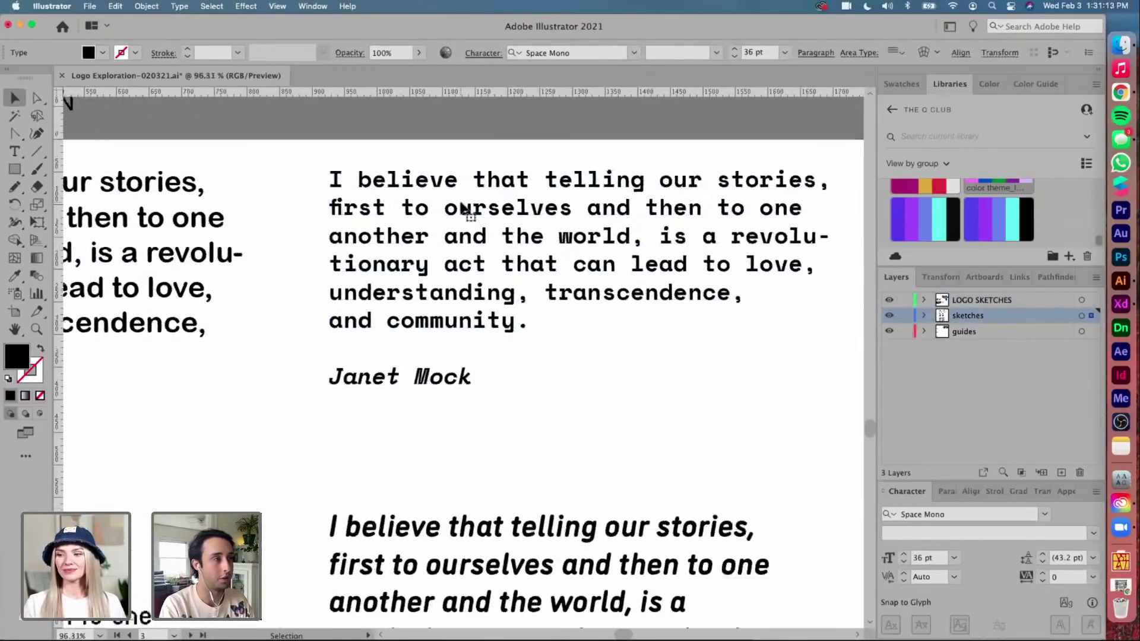
scroll(486, 185, up, 2)
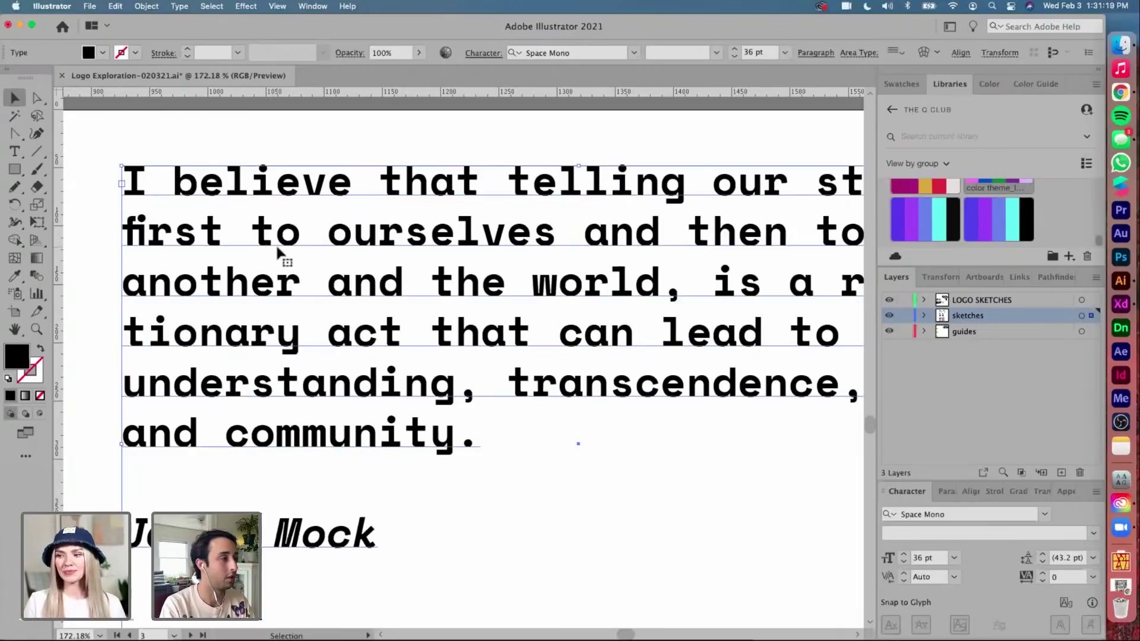
scroll(277, 251, down, 1)
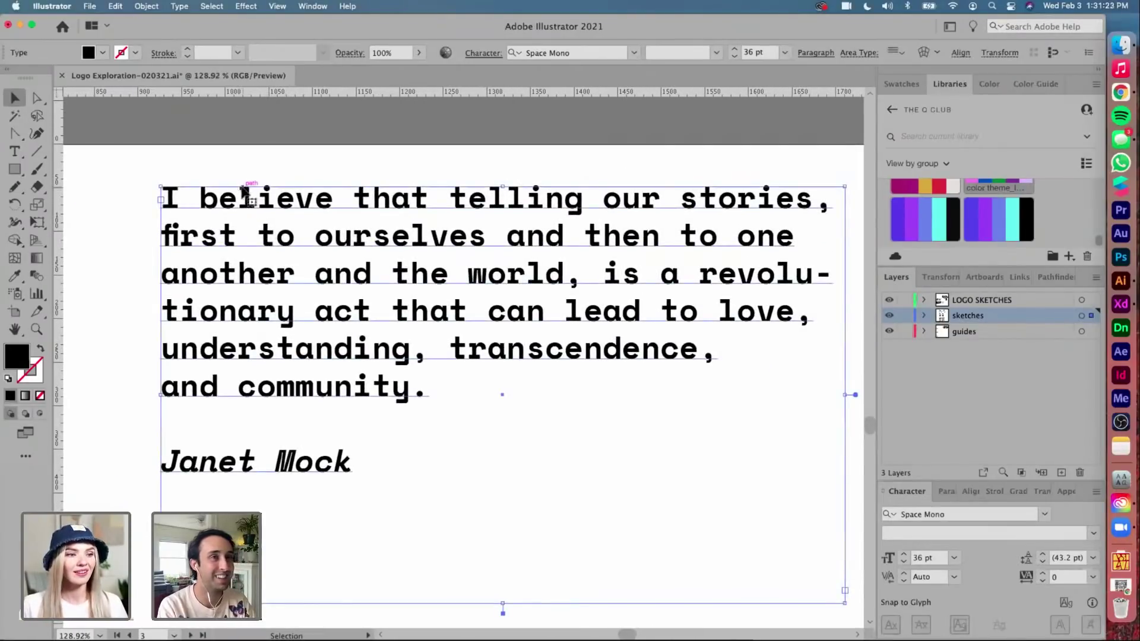
Check the typeface of the lower-right bold italic quote sample and compare it with the neighbouring samples
scroll(265, 335, down, 5)
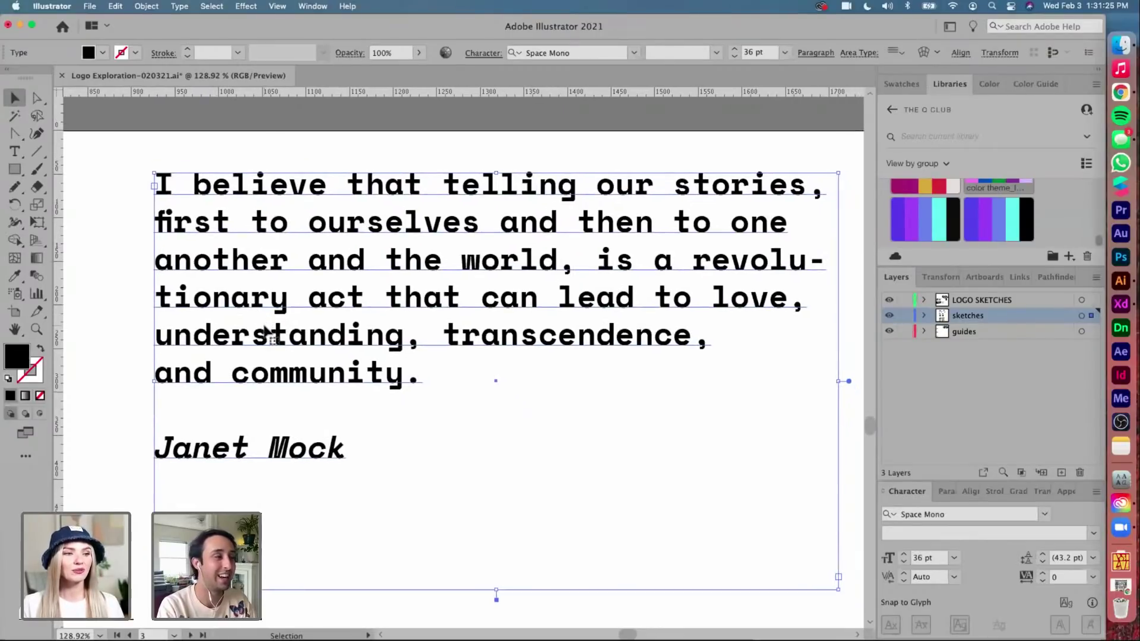
scroll(265, 332, down, 5)
scroll(265, 331, down, 3)
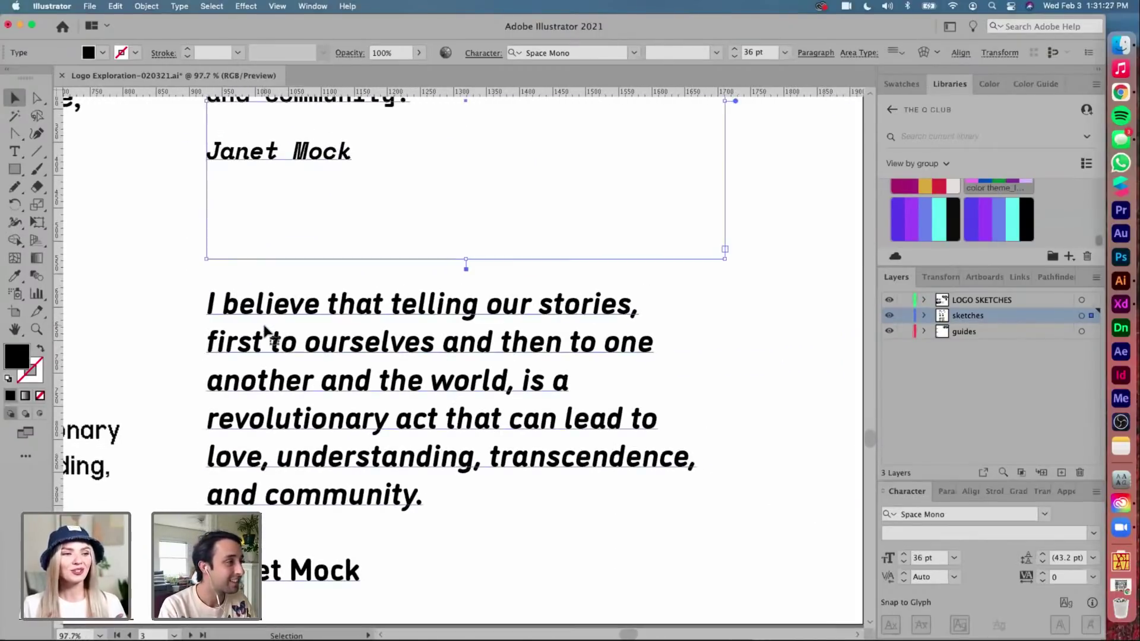
click(265, 331)
scroll(265, 331, down, 3)
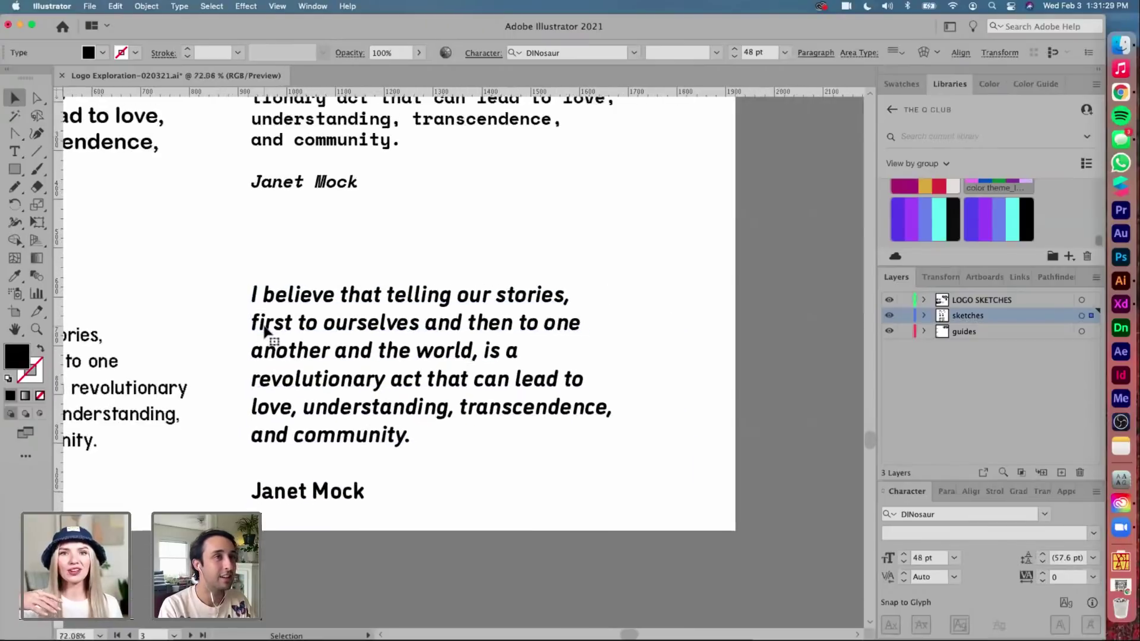
scroll(265, 331, left, 5)
scroll(265, 327, left, 5)
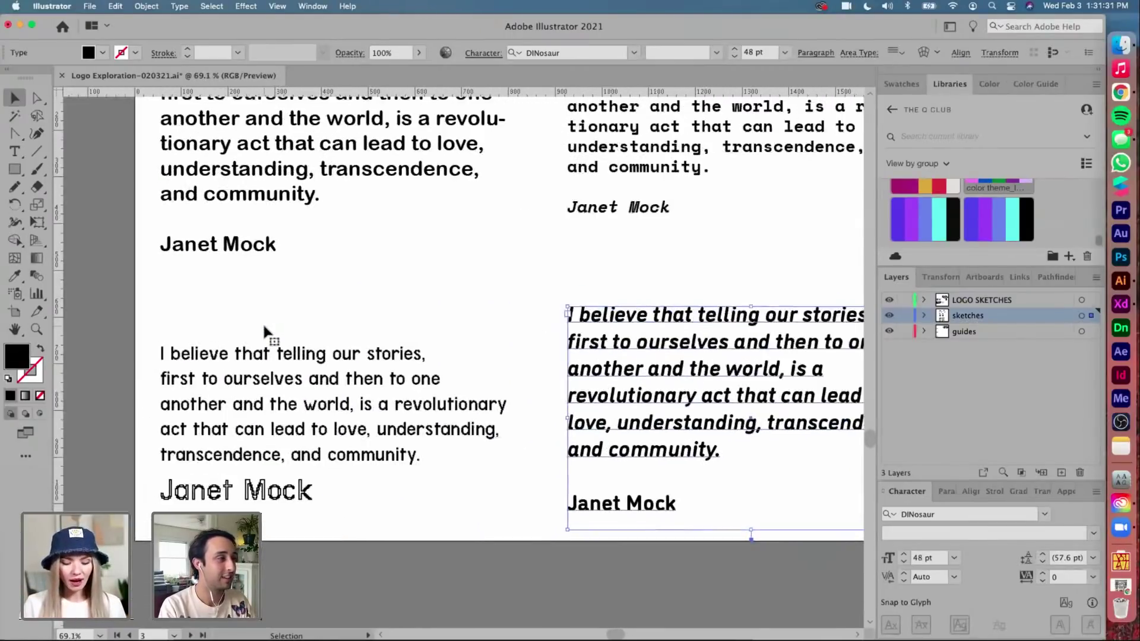
Examine the letterforms of the lower-left pixel-style quote sample up close and check its typeface
click(280, 357)
scroll(282, 359, up, 3)
scroll(282, 359, up, 3)
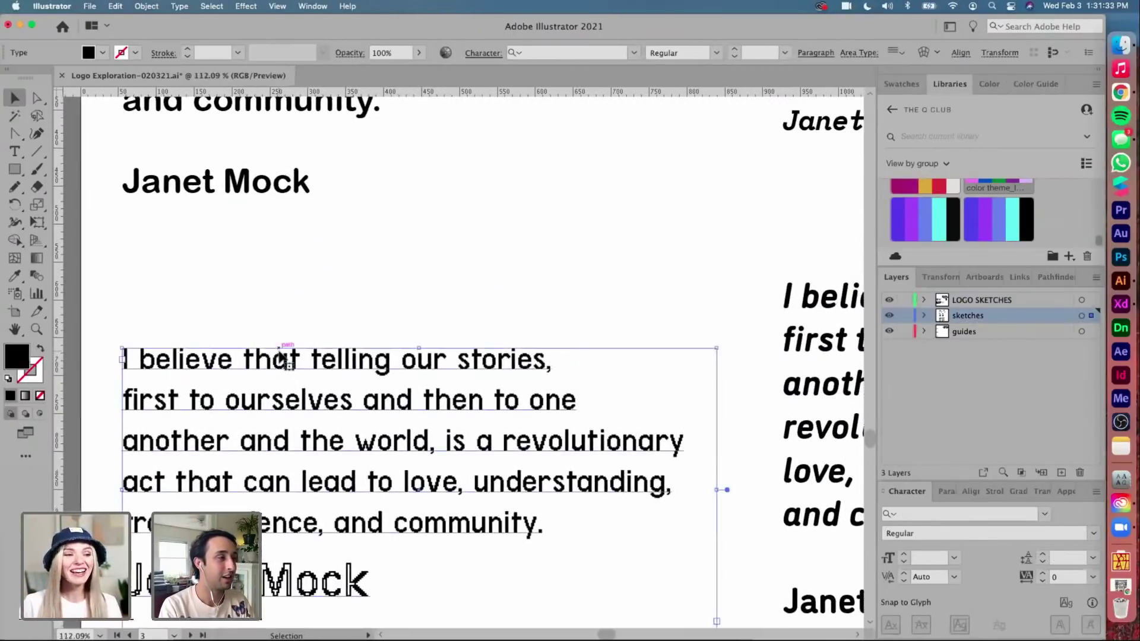
scroll(280, 355, up, 3)
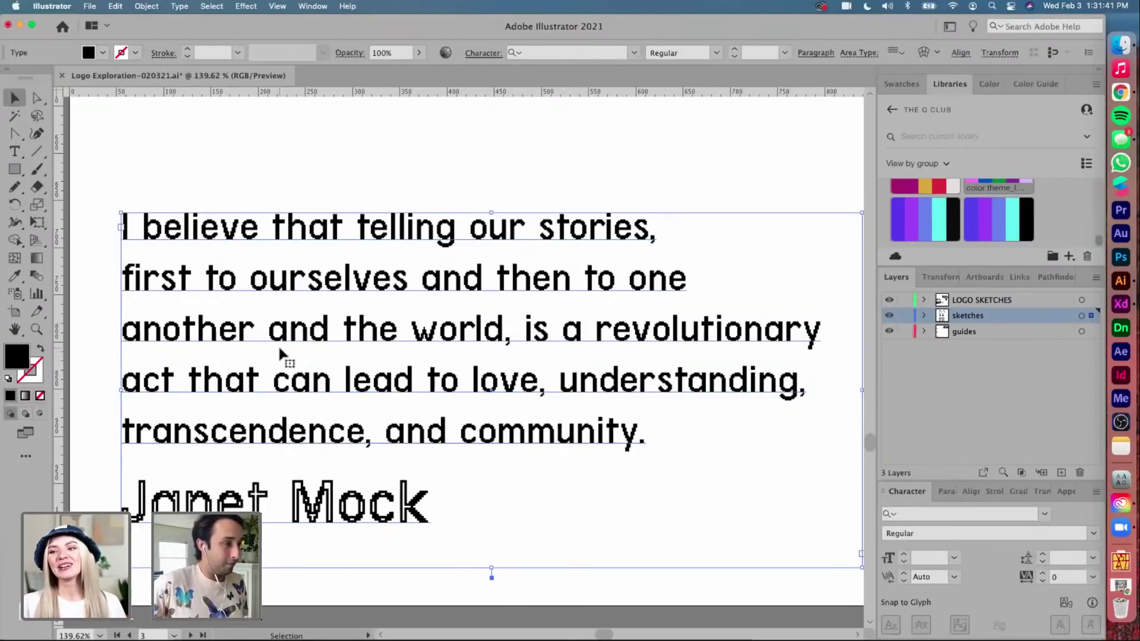
scroll(277, 344, down, 3)
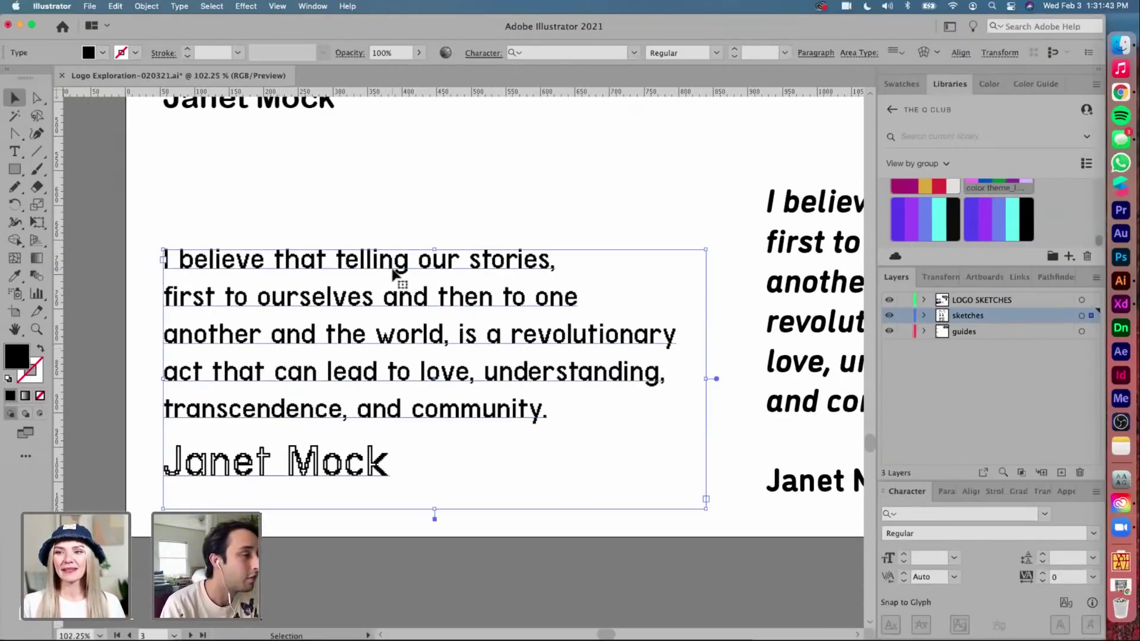
scroll(362, 268, up, 8)
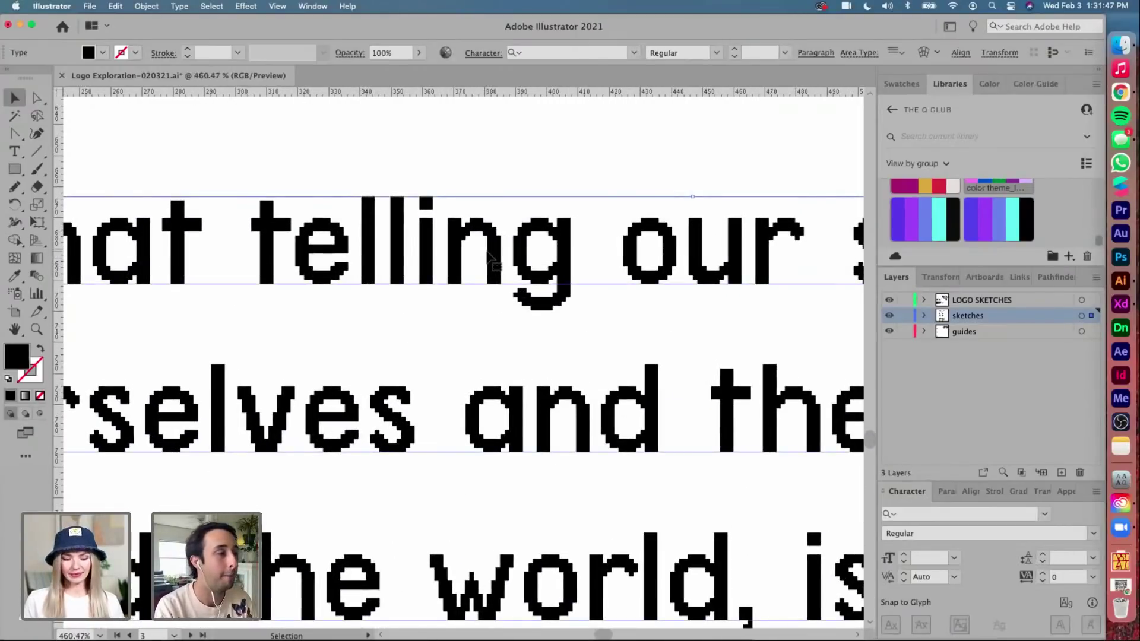
scroll(526, 257, down, 5)
scroll(524, 255, down, 2)
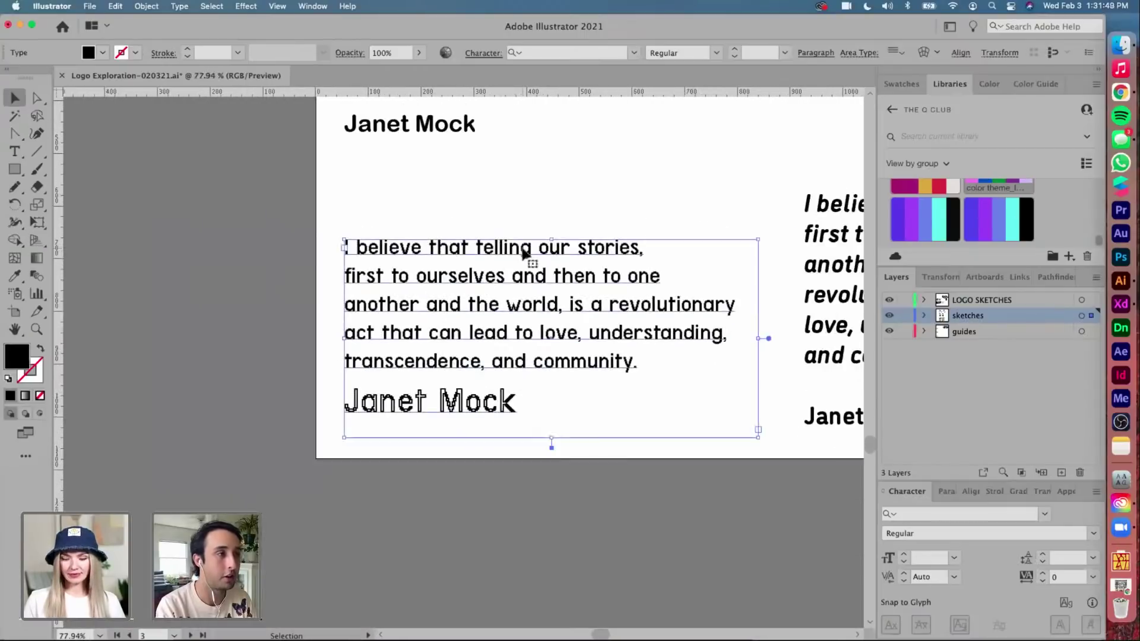
Place a copy of the pixel-style quote over the brand layout's purple blocks and fill it with the accent bar's green
scroll(524, 255, right, 10)
scroll(522, 247, up, 3)
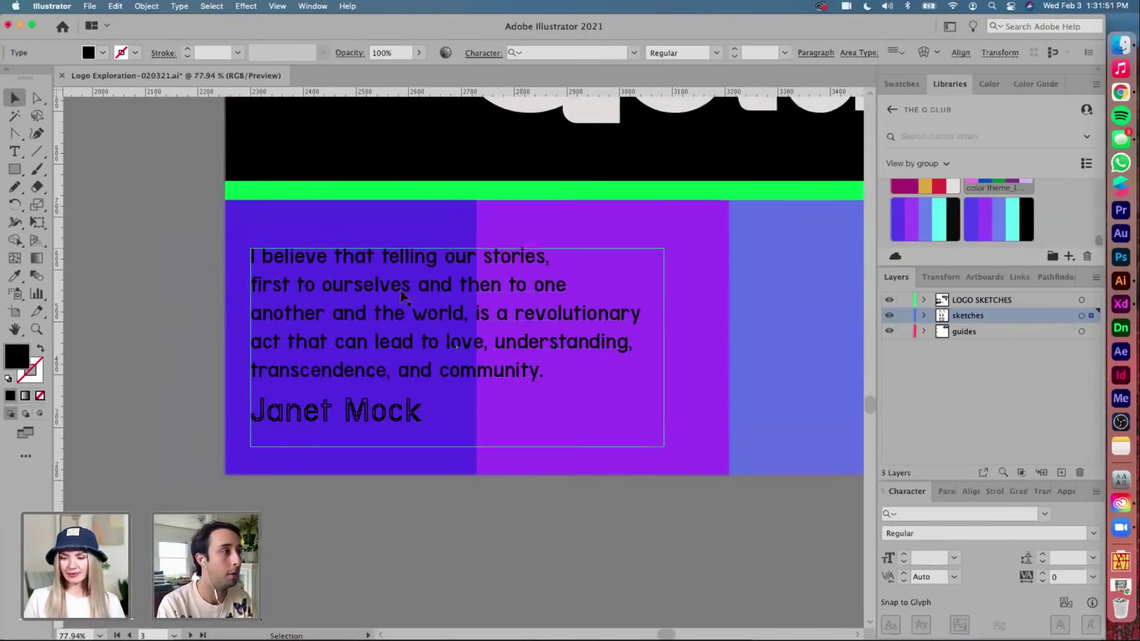
click(409, 285)
key(i)
click(411, 187)
key(v)
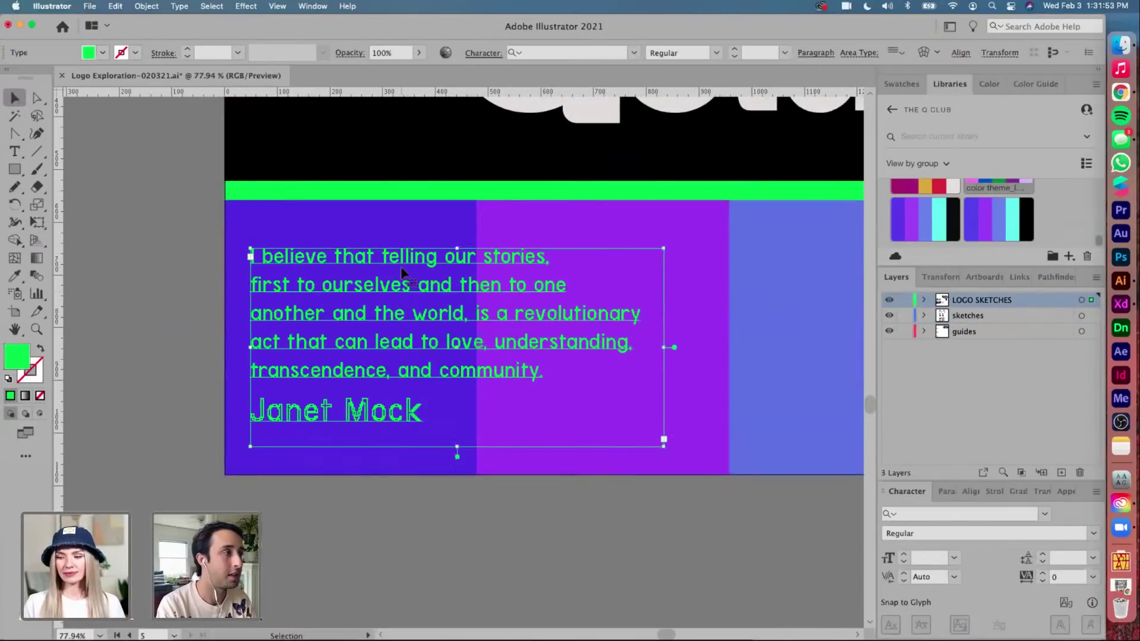
Duplicate the green quote onto the empty canvas below the brand layout artboard
scroll(439, 249, down, 5)
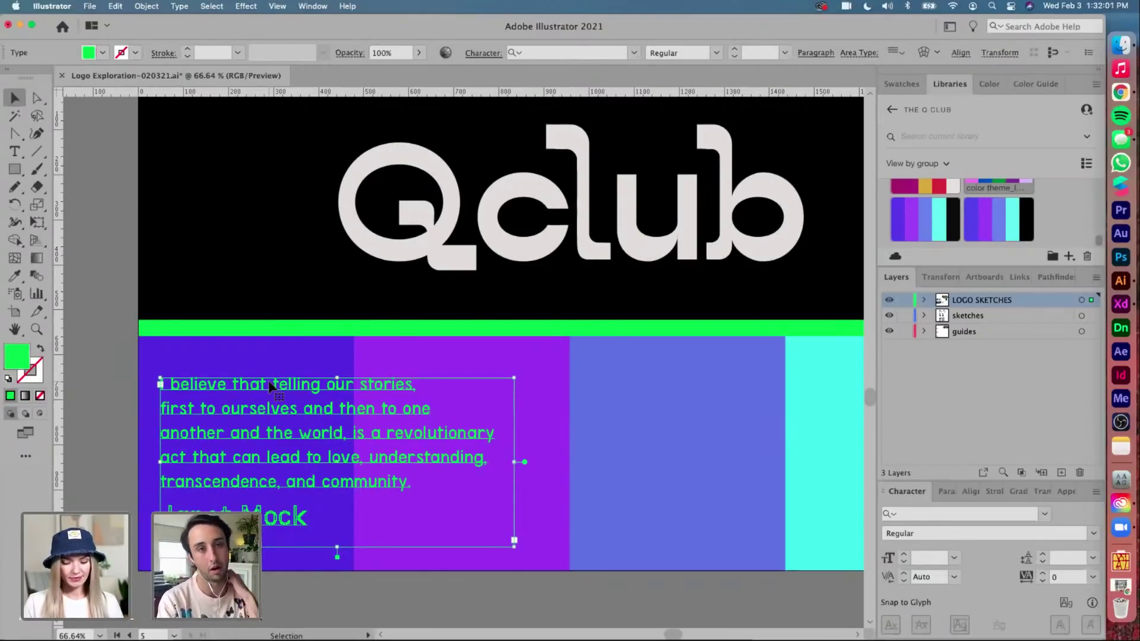
scroll(269, 386, down, 3)
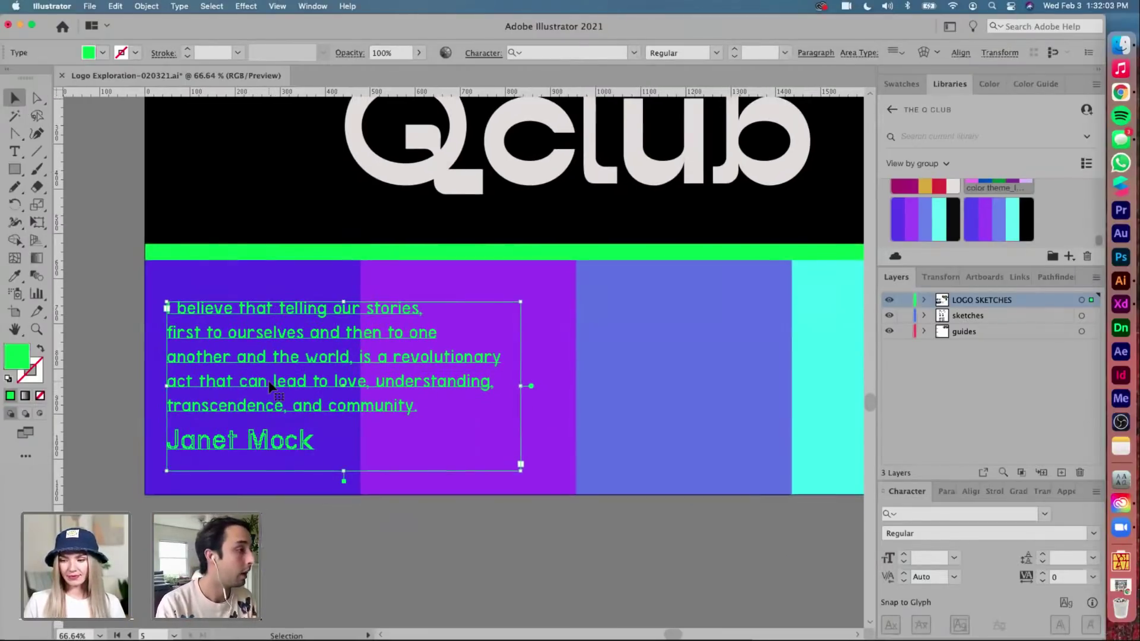
scroll(269, 386, down, 4)
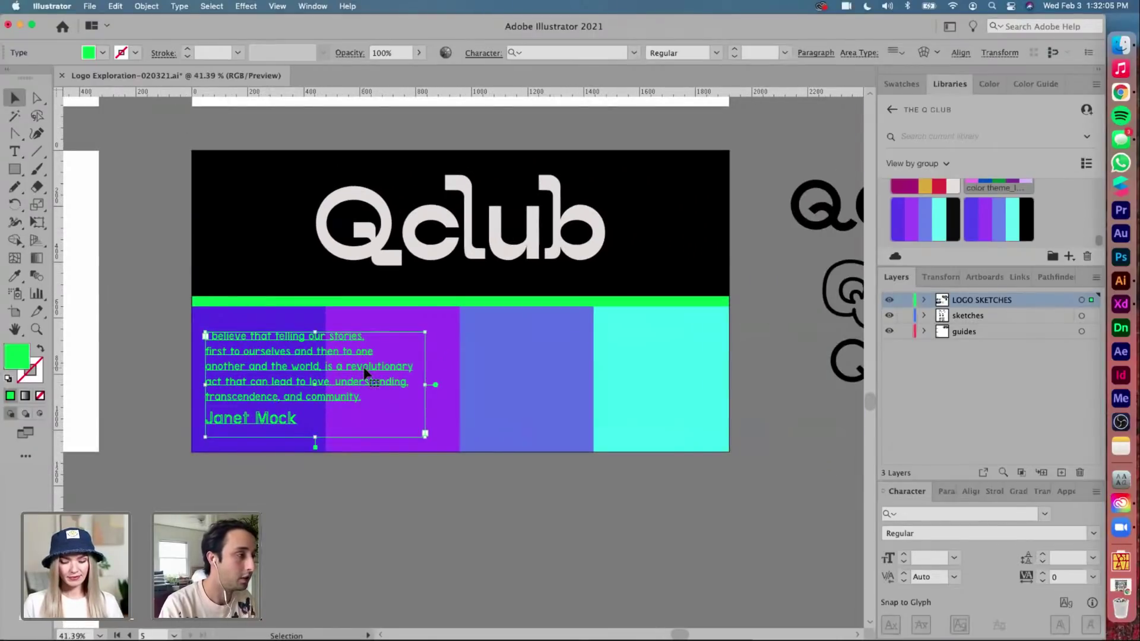
scroll(365, 373, down, 3)
drag(300, 360, 382, 491)
Enlarge the duplicated quote's text in repeated increments until only the words "I believe that telling our" fit in its frame
scroll(382, 491, up, 5)
scroll(384, 490, up, 1)
scroll(384, 490, down, 4)
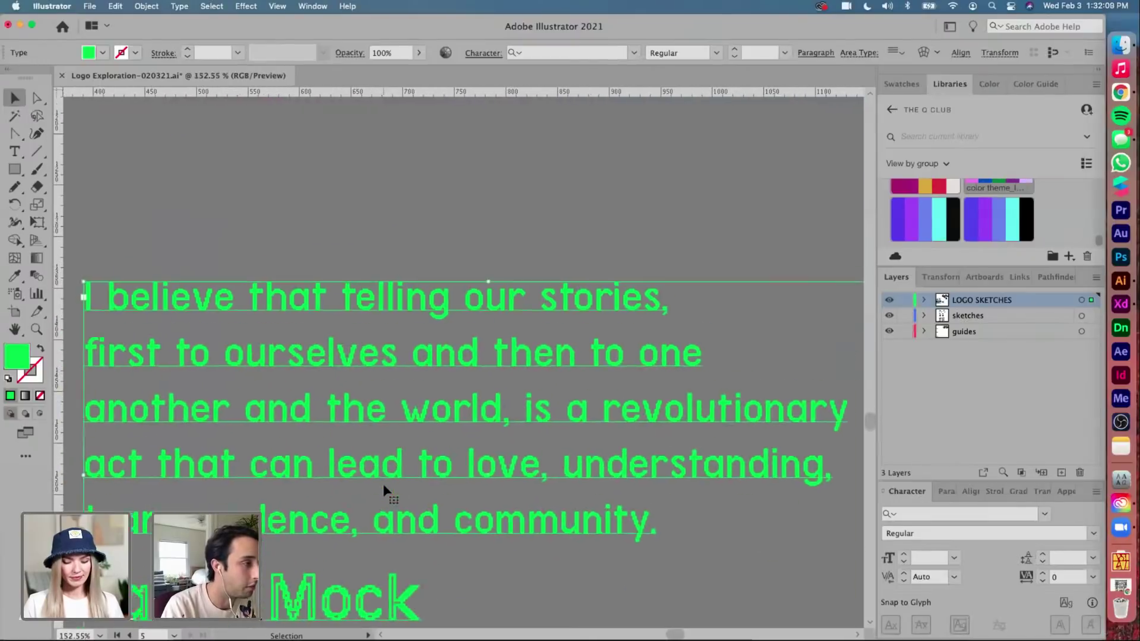
key(super+shift+period)
key(super+shift+period)
key(super+shift+period)
key(super+shift+period)
key(super+shift+period)
key(super+shift+period)
key(super+shift+period)
key(super+shift+period)
key(super+shift+period)
key(super+shift+period)
key(super+shift+period)
key(super+shift+period)
key(super+shift+period)
key(super+shift+period)
key(super+shift+period)
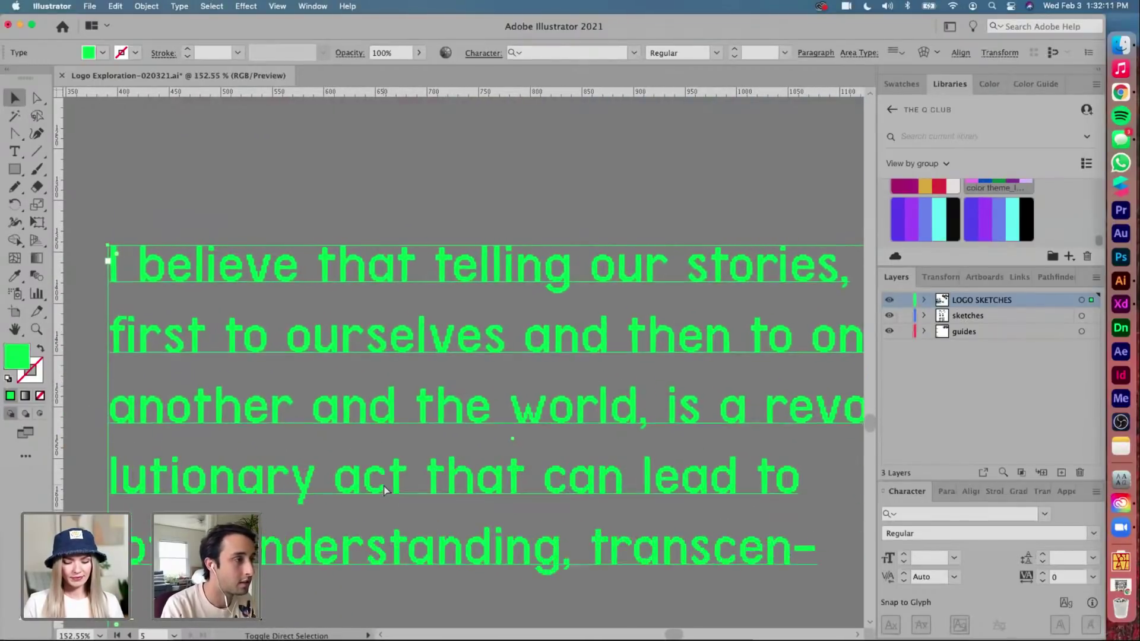
key(super+shift+period)
key(super+shift+period)
key(super+shift+period)
key(super+shift+period)
key(super+shift+period)
key(super+shift+period)
key(super+shift+period)
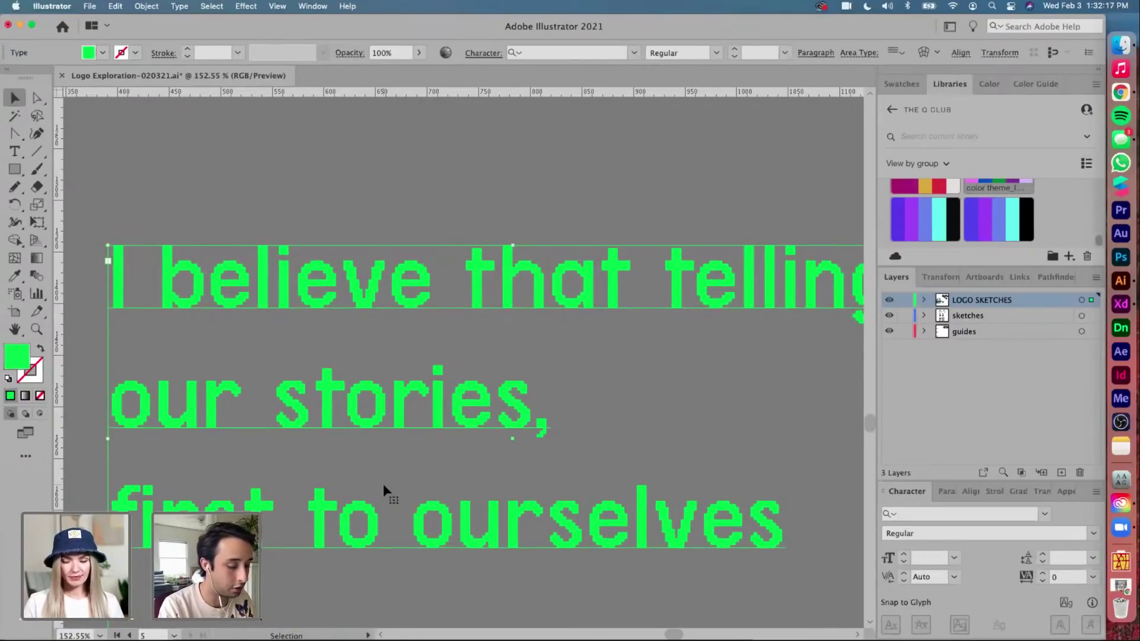
key(super+shift+period)
key(super+shift+period)
key(super+shift+period)
key(super+shift+period)
key(super+shift+period)
key(super+shift+period)
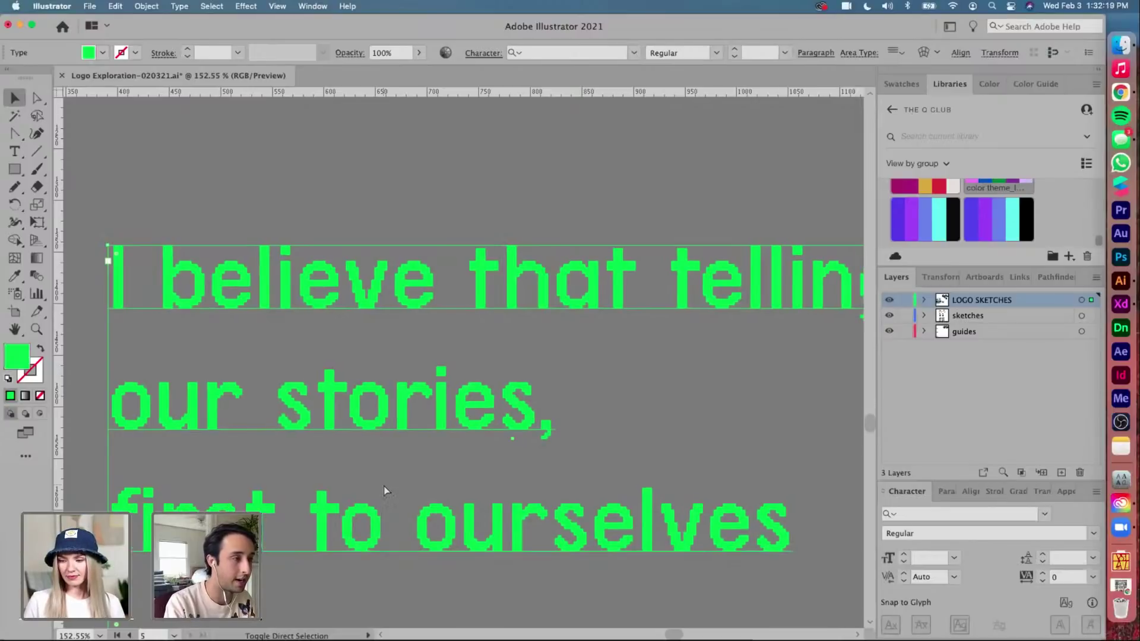
key(super+shift+period)
key(super+shift+period)
key(super+shift+period)
key(super+shift+period)
key(super+shift+period)
key(super+shift+period)
key(super+shift+period)
key(super+shift+period)
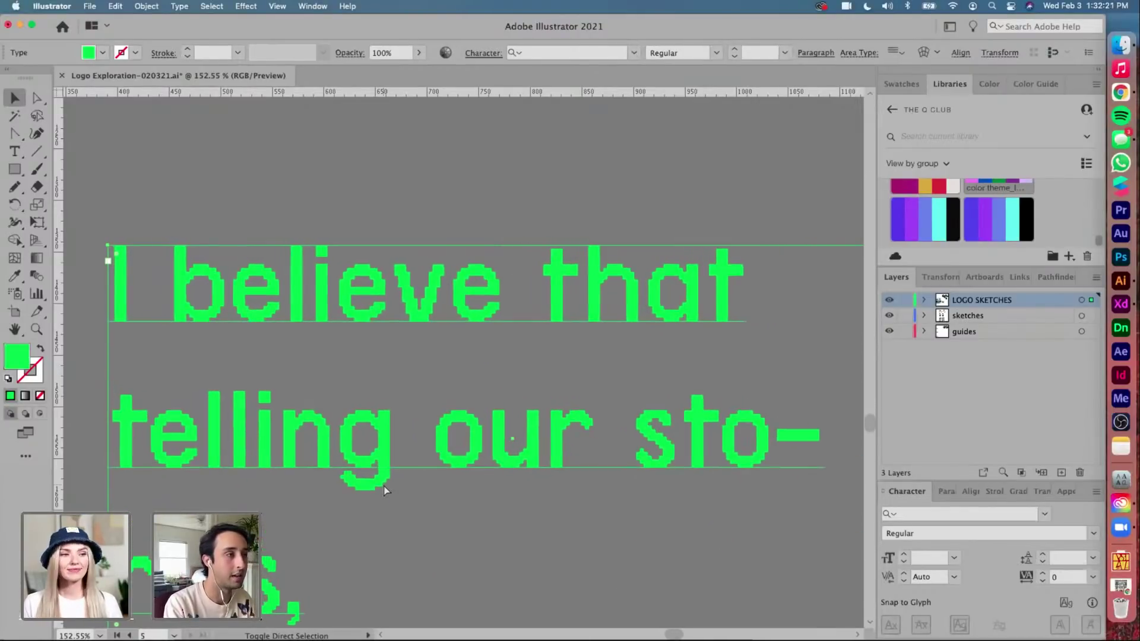
scroll(383, 490, down, 10)
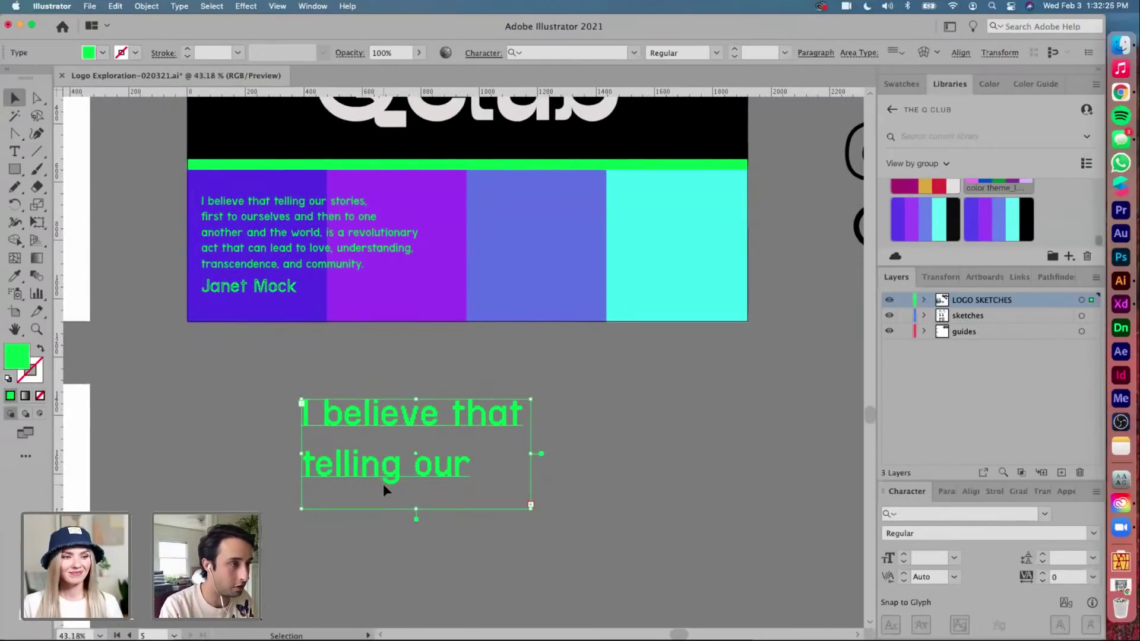
Tighten the duplicated quote's leading in small increments until its lines sit almost directly on top of each other
key(alt+Up)
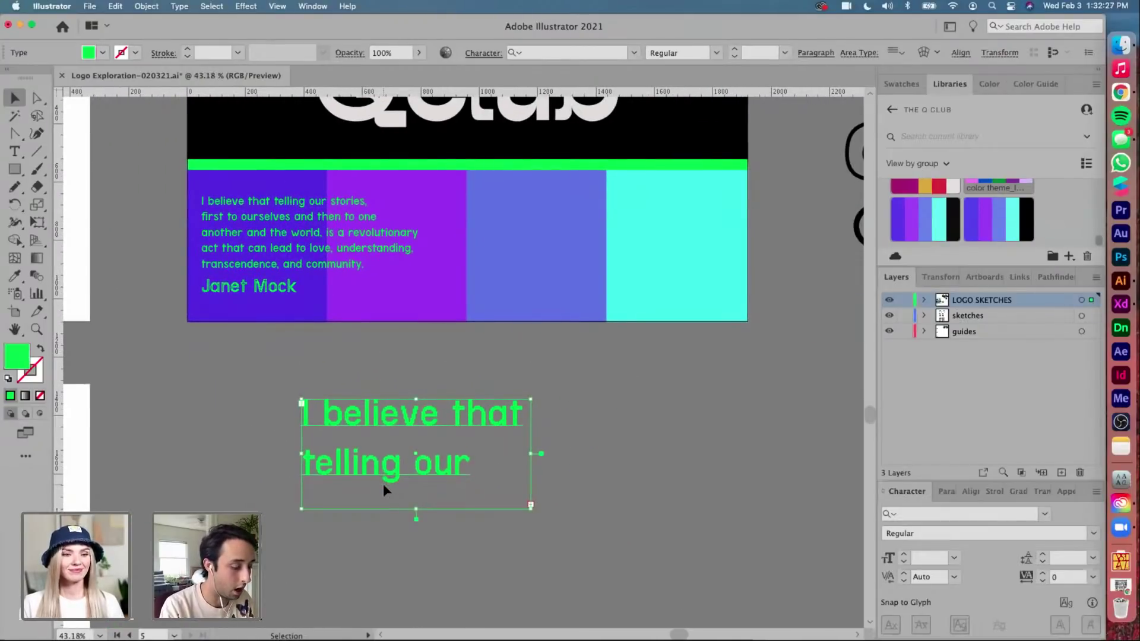
key(alt+Up)
key(alt+Up)
key(alt+Up)
key(alt+Up)
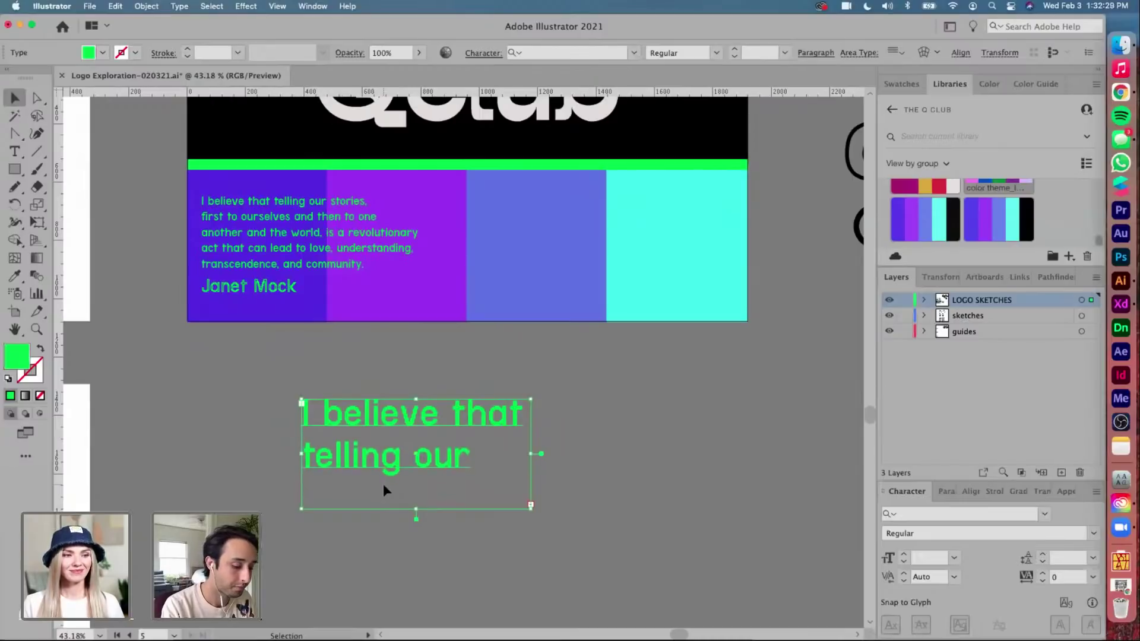
key(alt+Up)
key(alt+Up)
key(alt+Up)
key(alt+Up)
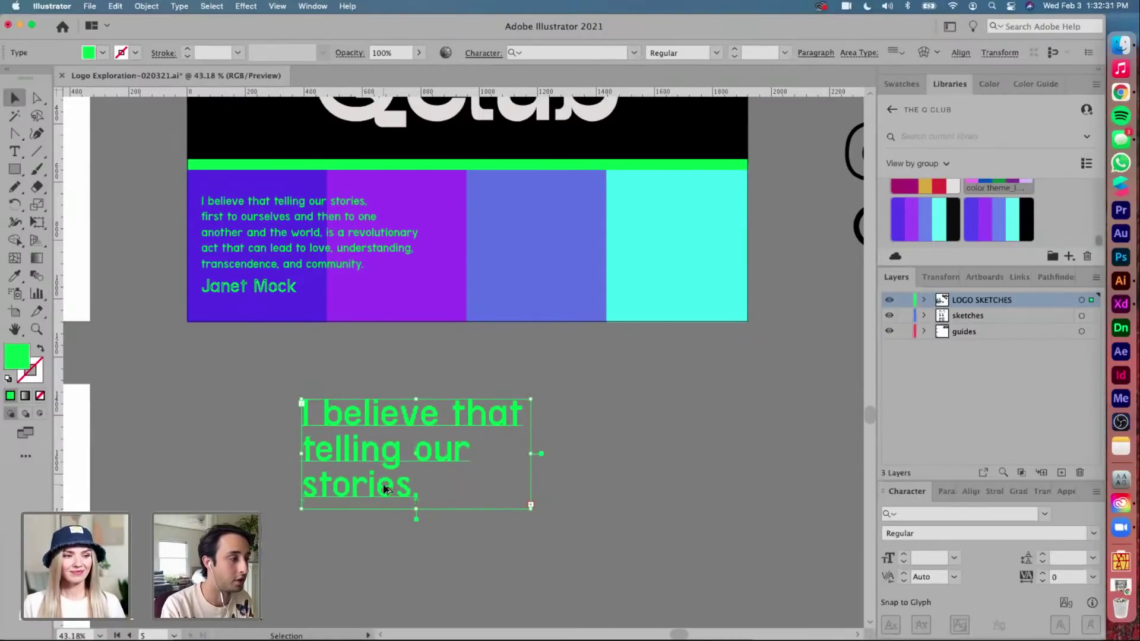
key(alt+Up)
key(alt+Up)
key(alt+Up)
key(alt+Up)
key(alt+Up)
key(alt+Up)
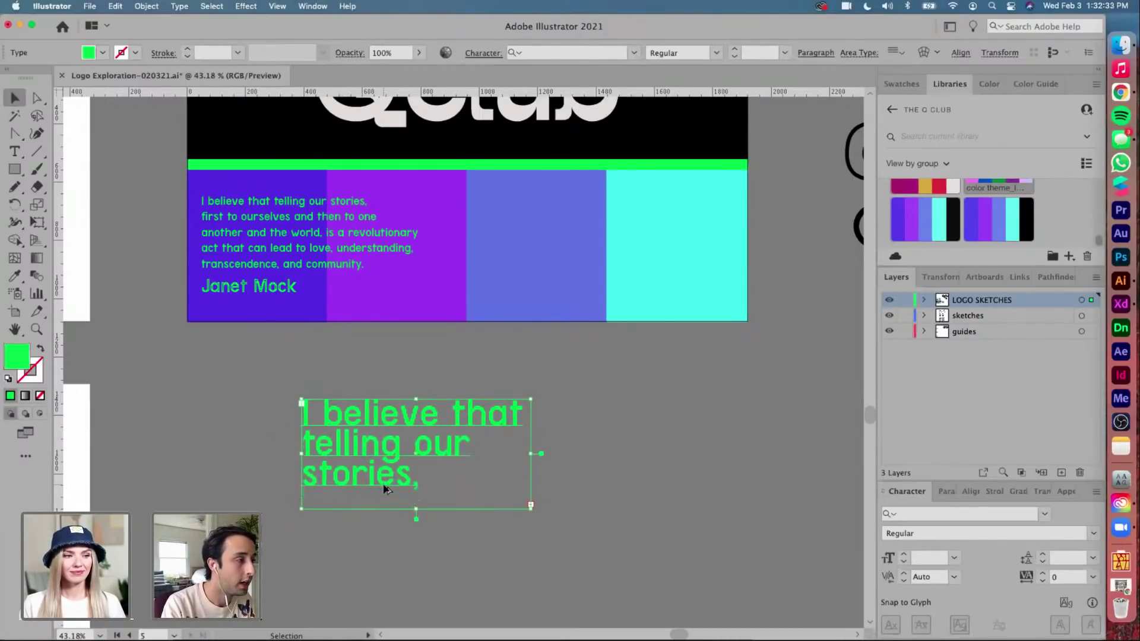
key(alt+Up)
key(alt+Up)
key(alt+Up)
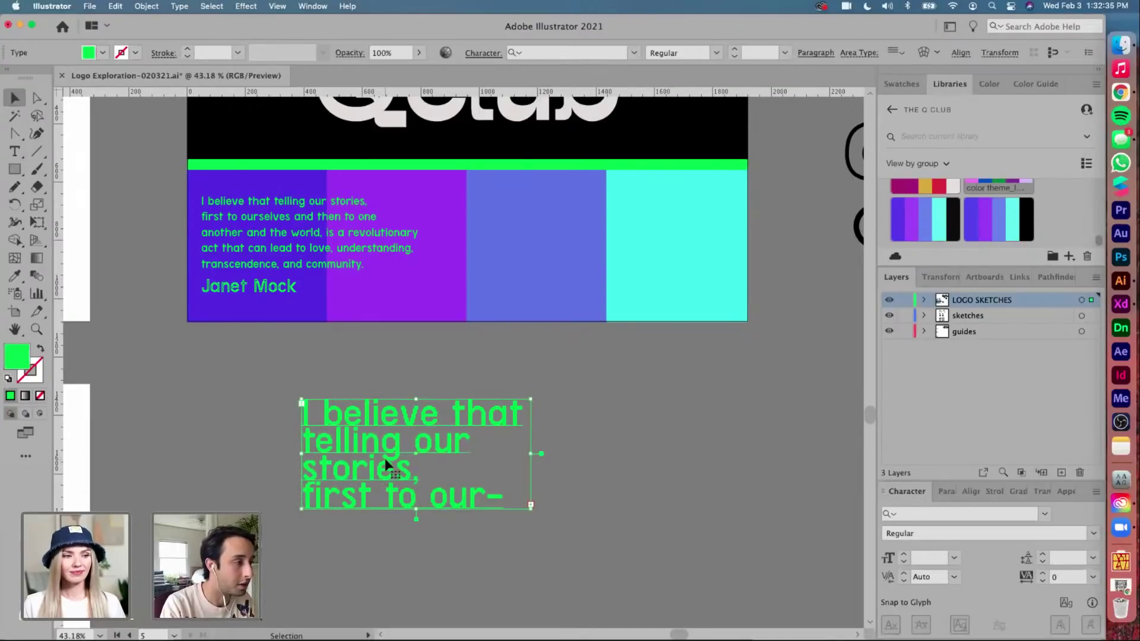
Select all the text of the duplicated quote and set its font size to 500 pt
key(t)
triple_click(386, 465)
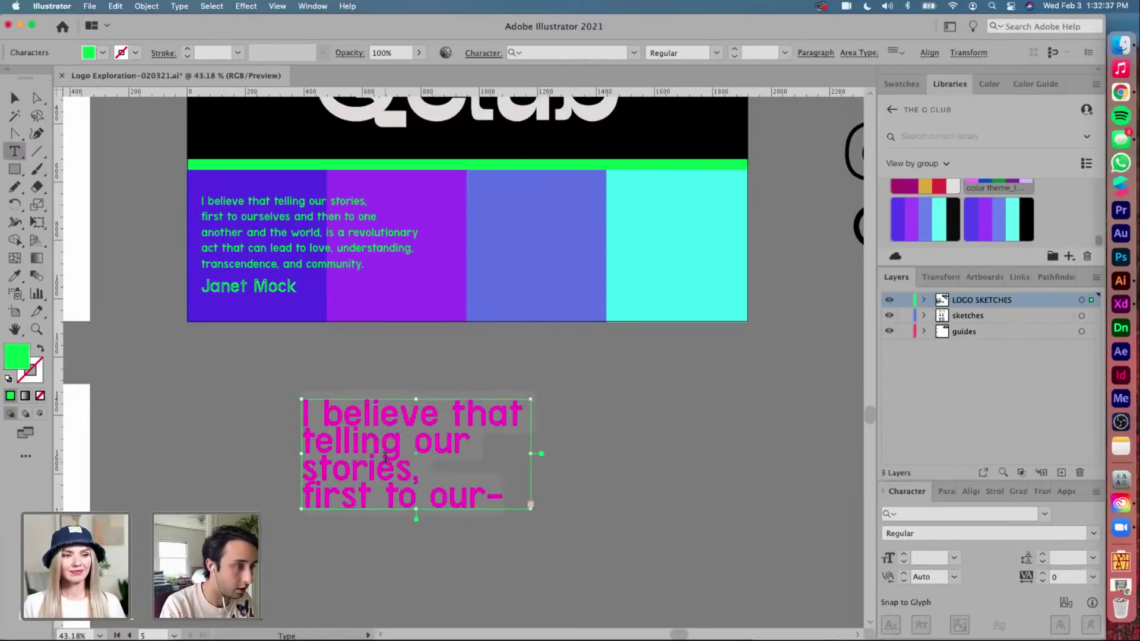
click(920, 558)
text(40)
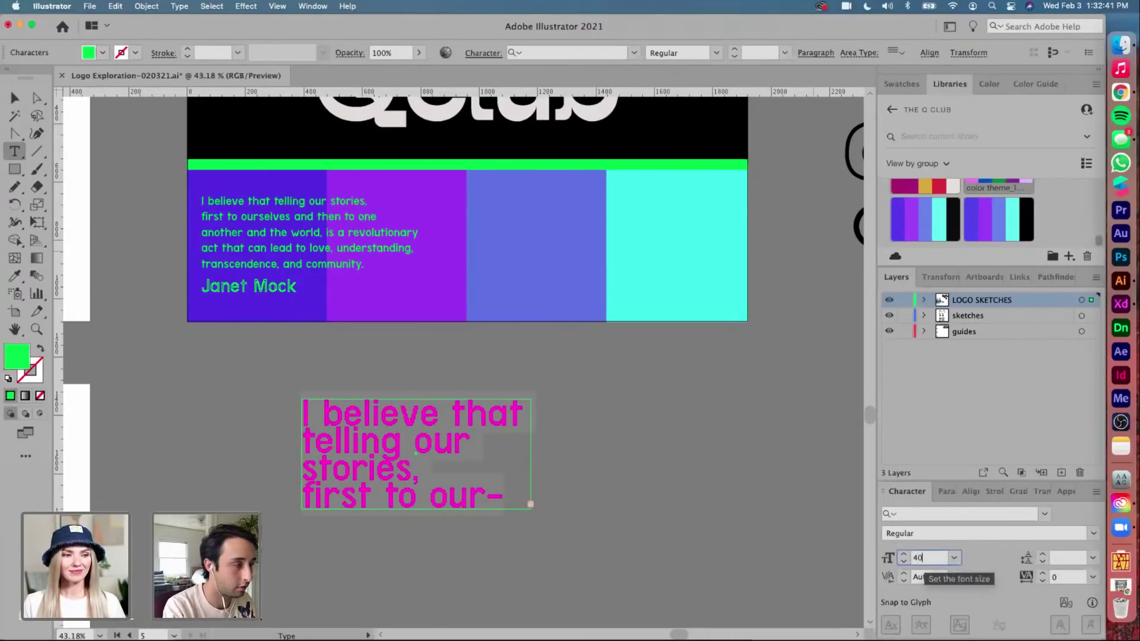
text(0)
key(Return)
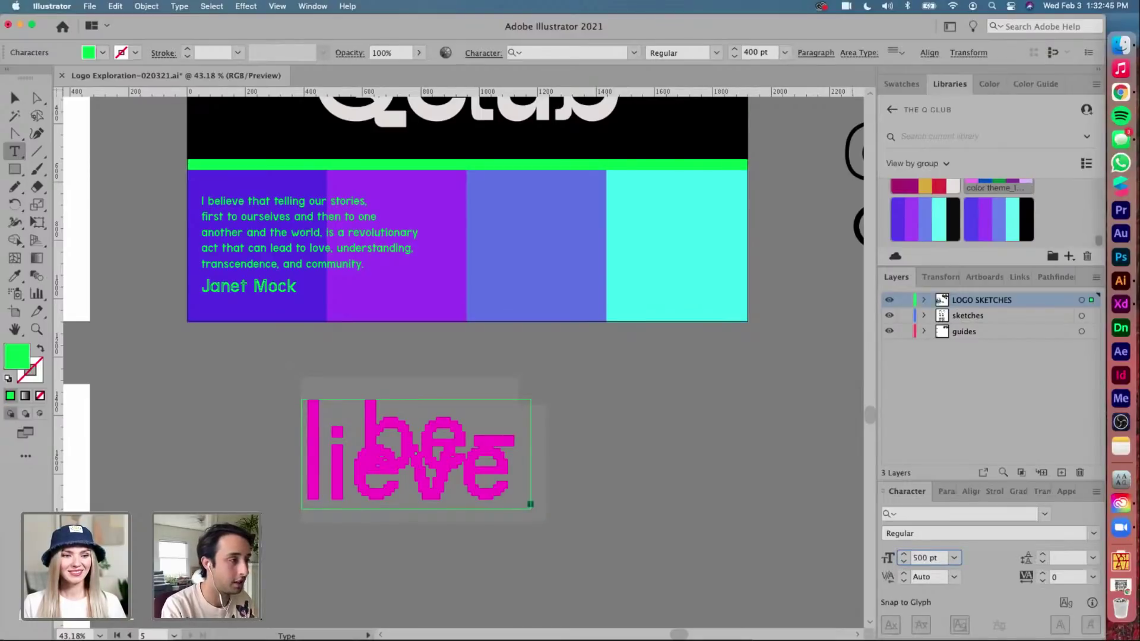
key(Return)
key(Escape)
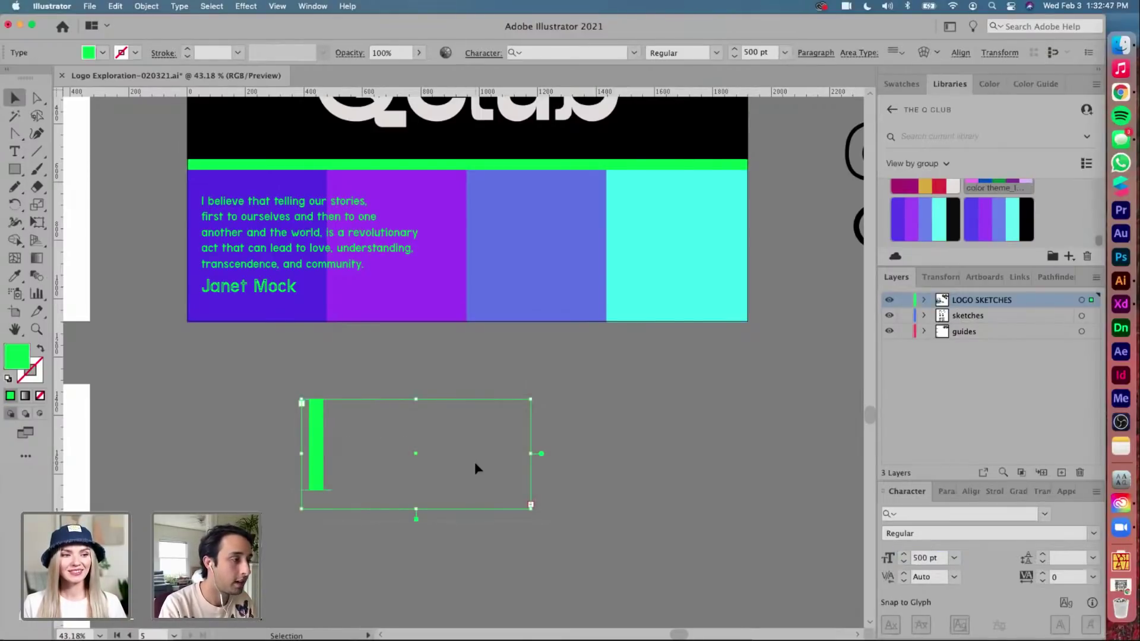
Extend the duplicated quote's text frame downward and slightly wider so more of the overlapping lettering fits
click(463, 518)
scroll(462, 513, down, 3)
click(477, 510)
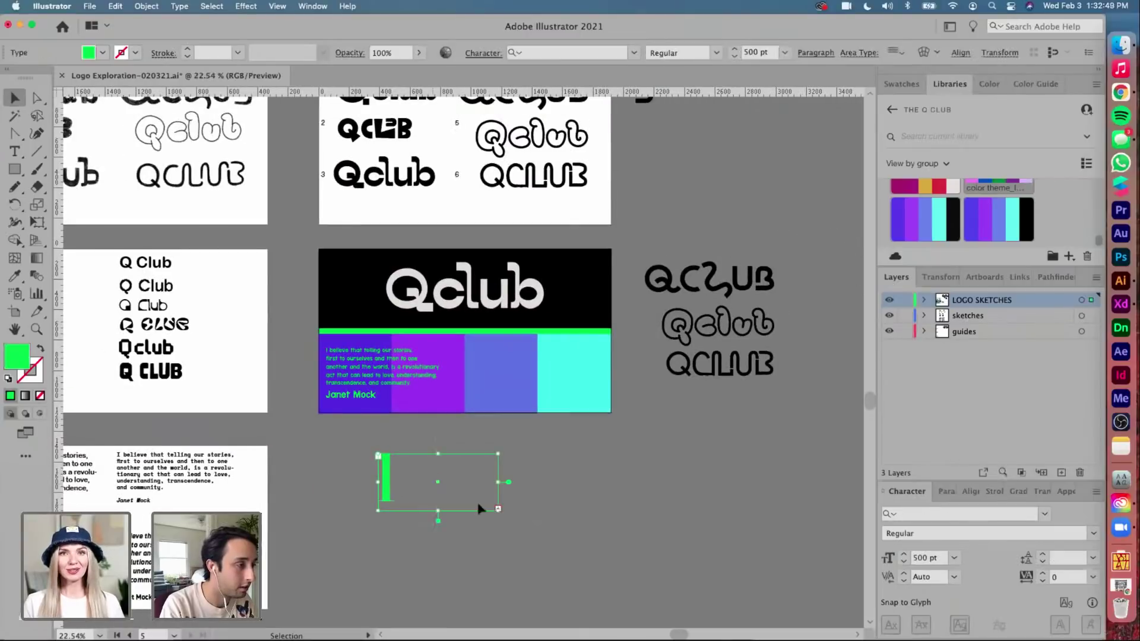
drag(497, 509, 540, 620)
scroll(540, 620, down, 2)
click(579, 493)
scroll(580, 490, up, 5)
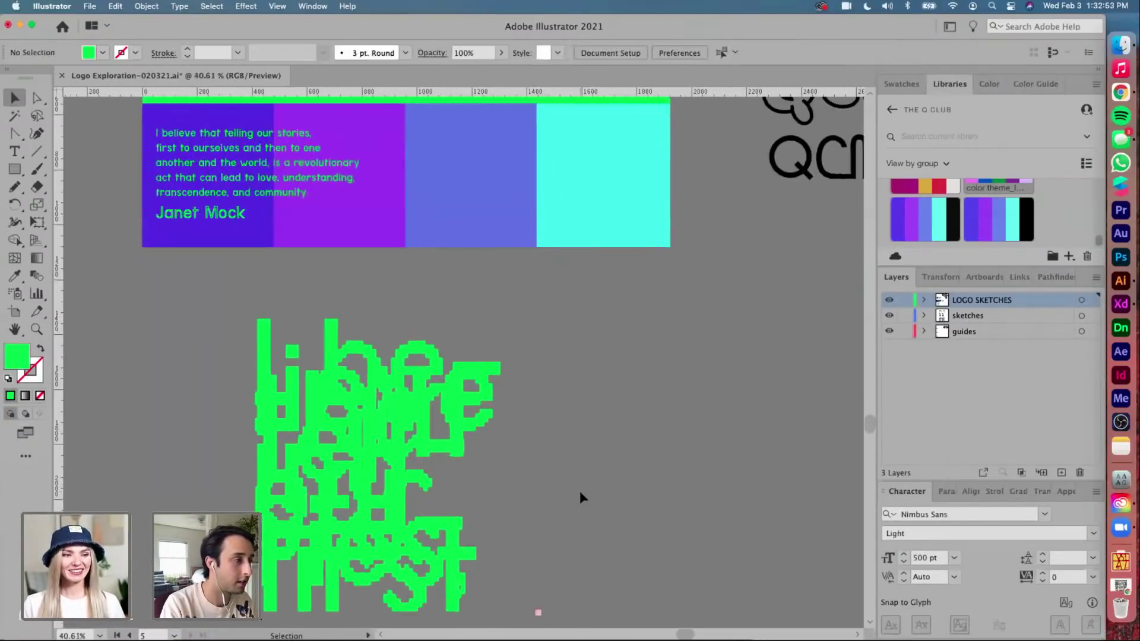
Convert the oversized quote lettering to outlines and ungroup it into separate letter shapes
click(425, 415)
key(super+shift+o)
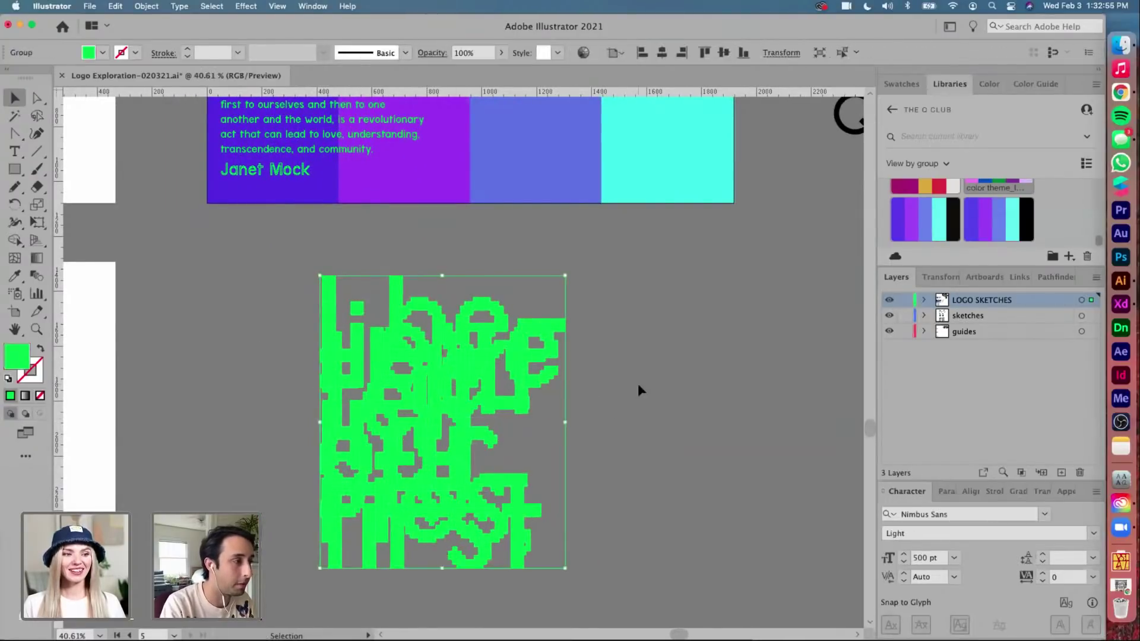
click(638, 383)
Move individual outlined letters outward to both sides to form a wider overlapping pixel-lettering composition
drag(387, 353, 314, 333)
click(616, 352)
drag(514, 405, 569, 399)
drag(445, 415, 532, 402)
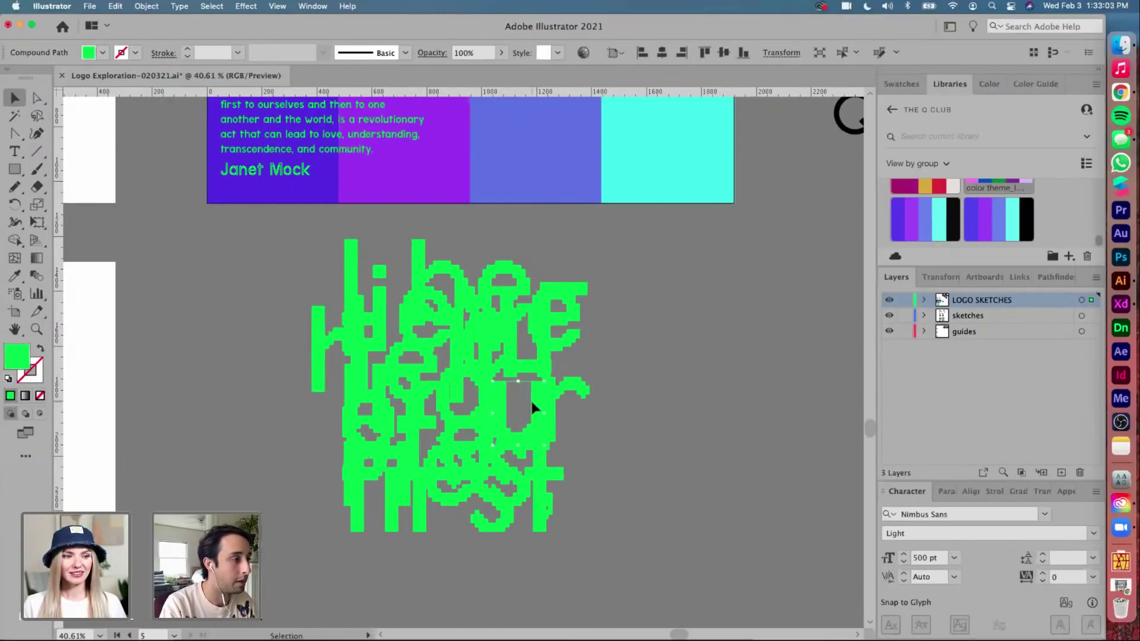
drag(413, 423, 573, 362)
drag(344, 396, 328, 474)
drag(603, 311, 276, 516)
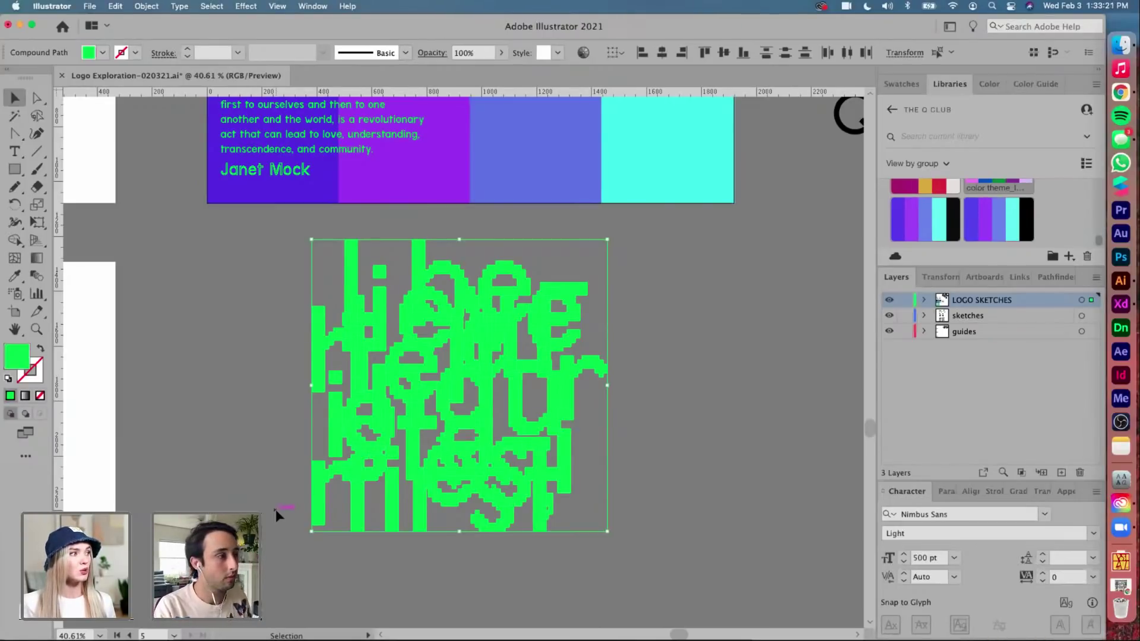
click(223, 357)
Add a large area text frame with placeholder text to the right of the overlapping green lettering
key(t)
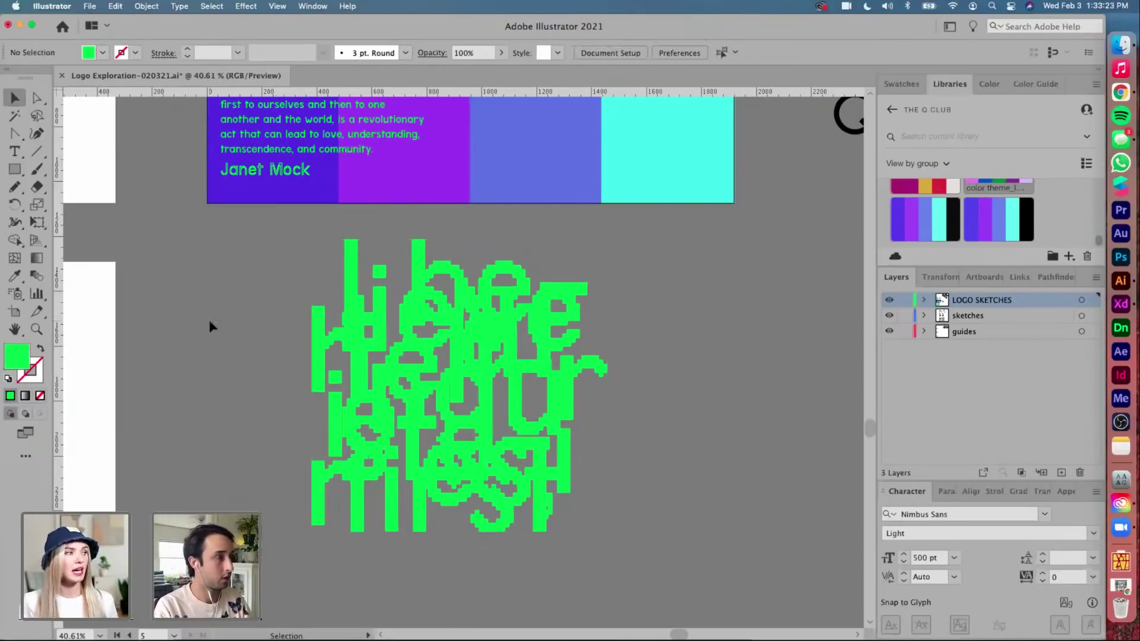
scroll(717, 404, right, 5)
drag(551, 278, 840, 540)
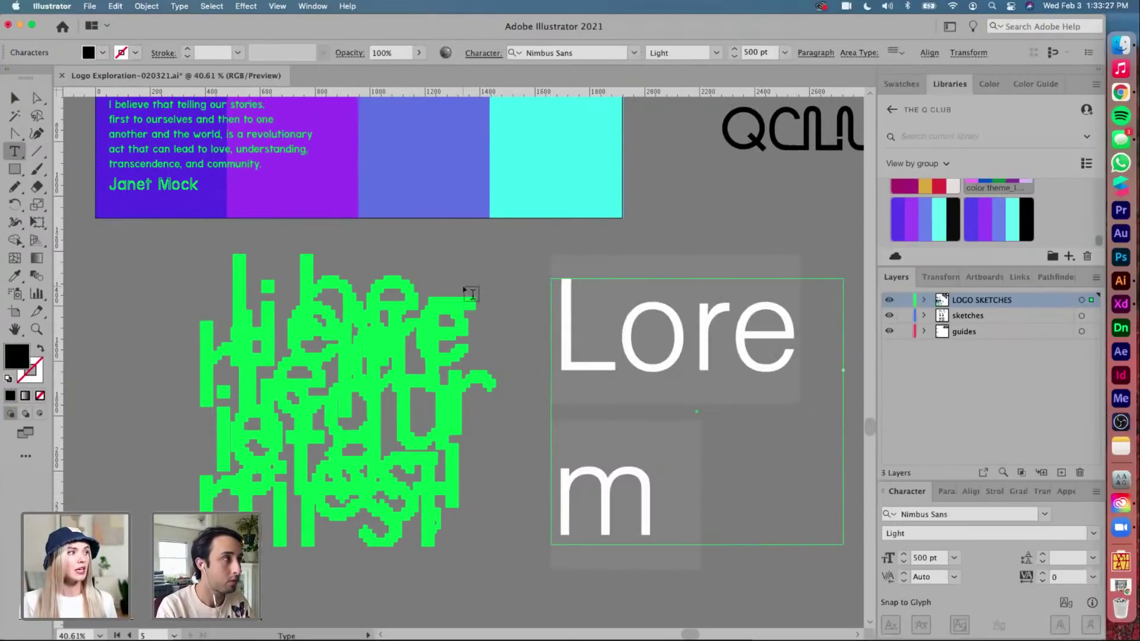
Select all the placeholder text, and check which typeface the green quote on the colour blocks uses
click(20, 154)
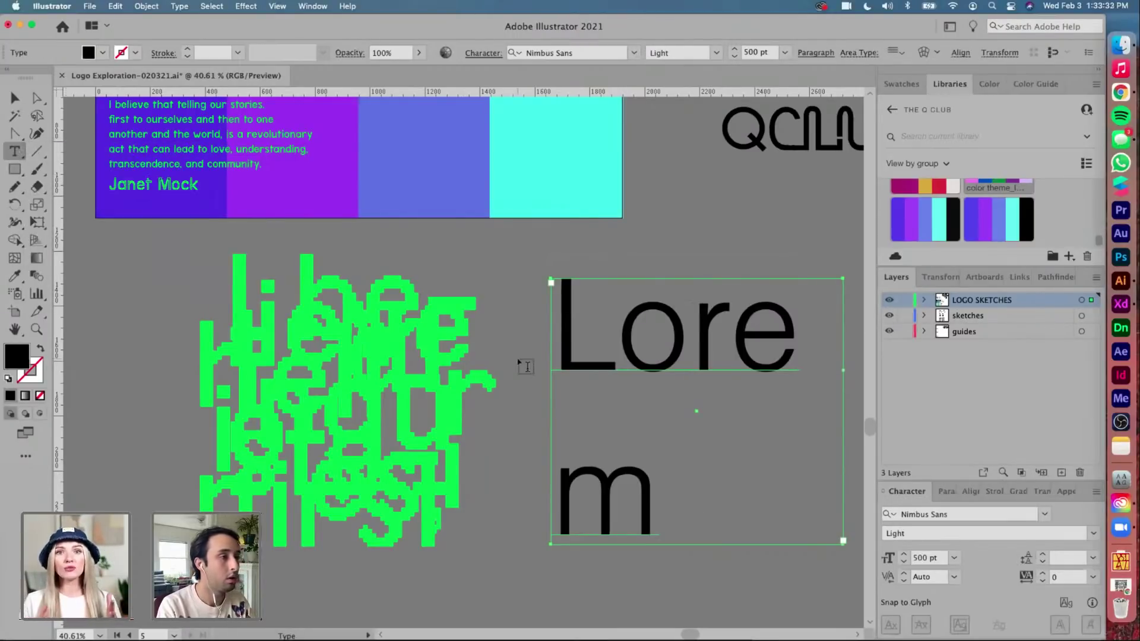
click(611, 329)
key(super+a)
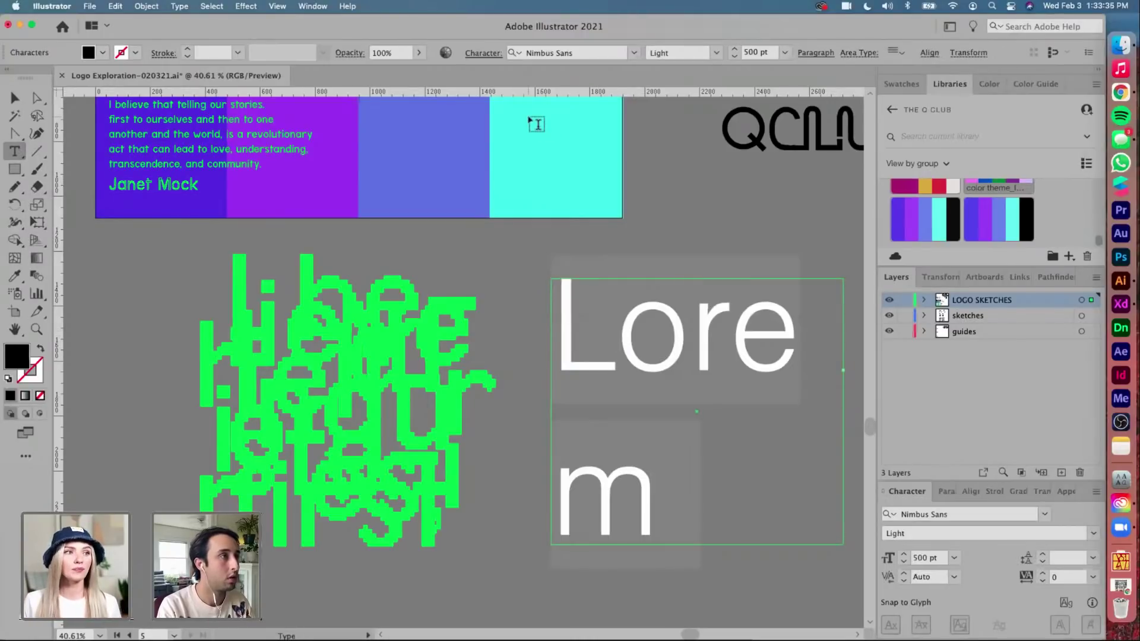
click(239, 164)
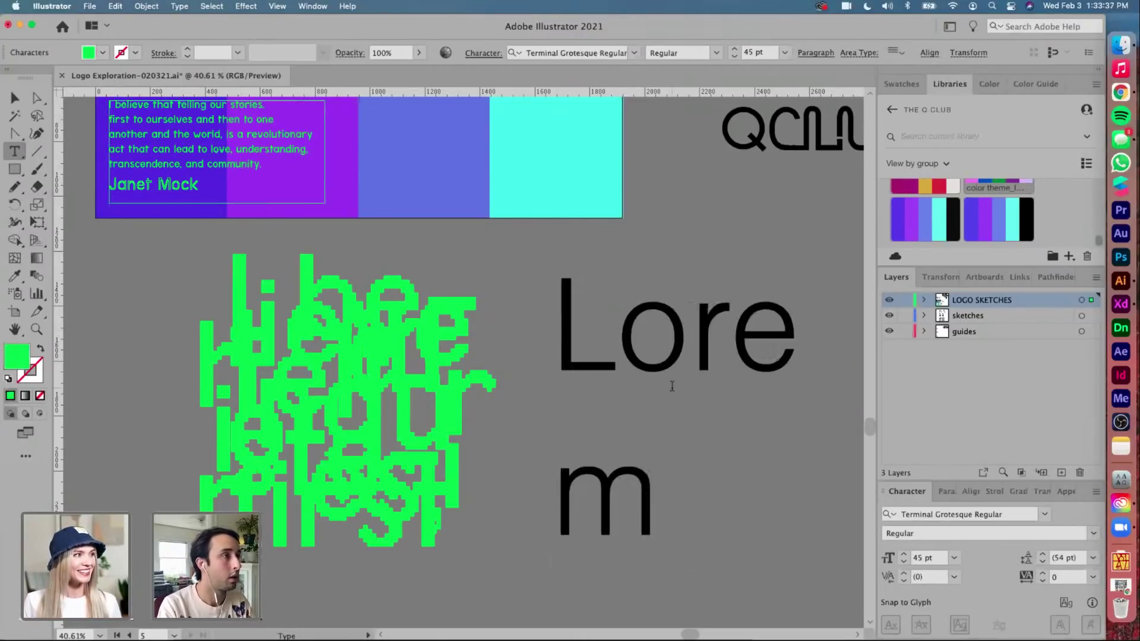
Set the placeholder text in the large frame to Terminal Grotesque Open with 70 pt leading
double_click(669, 387)
click(594, 52)
text(terminal)
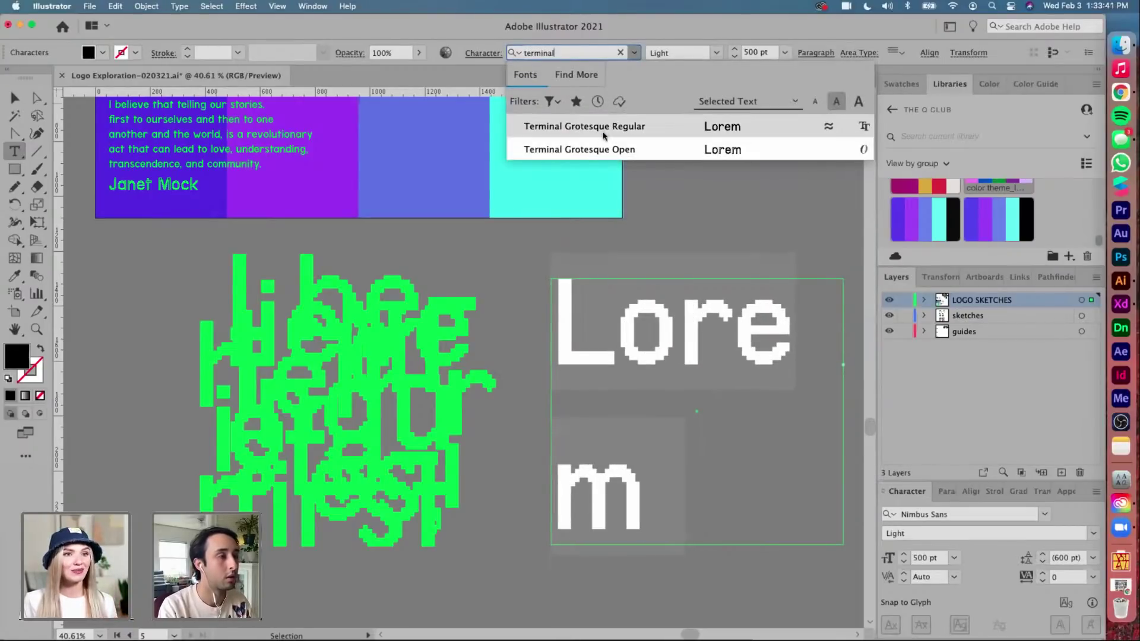
click(603, 150)
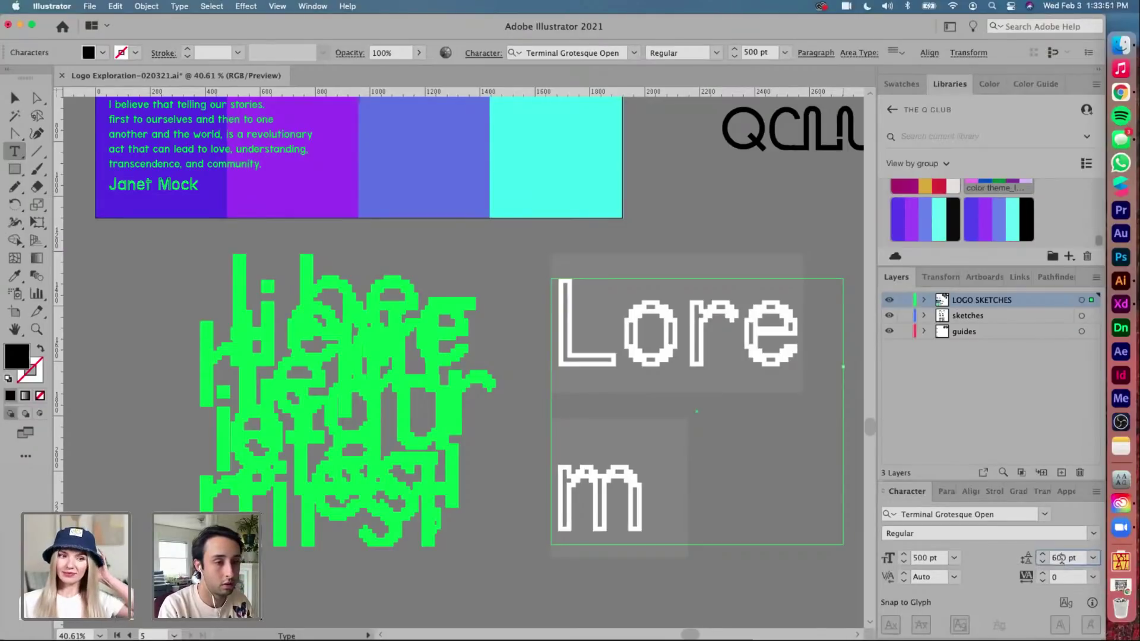
double_click(1060, 558)
key(Return)
click(692, 362)
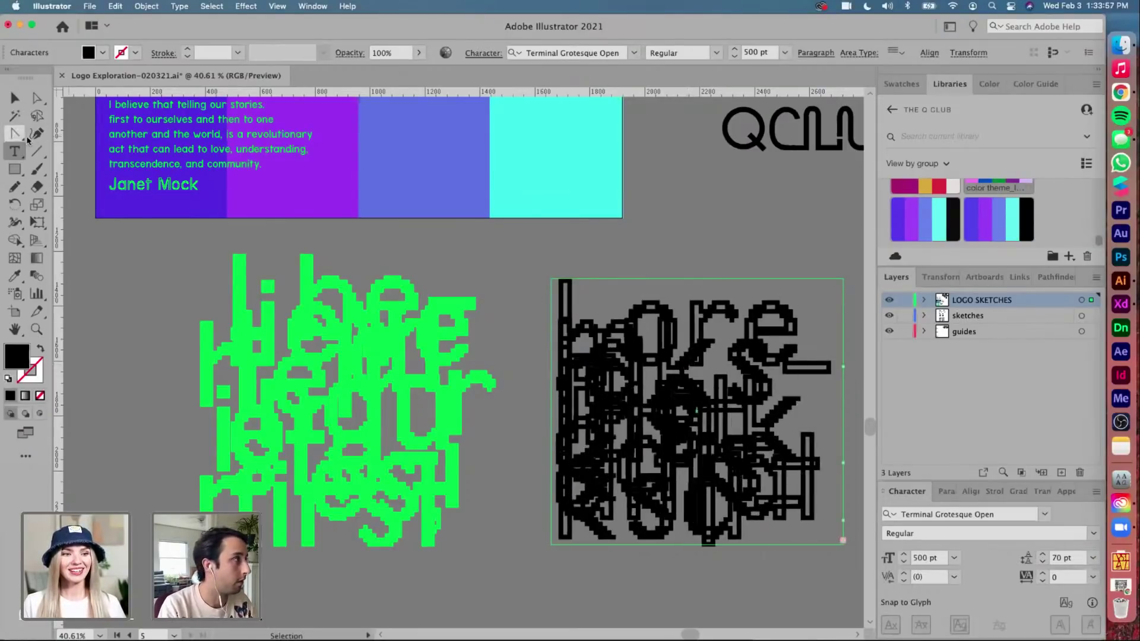
Reposition individual characters of the black placeholder text with the Touch Type tool to loosen the overlapping composition
drag(15, 151, 89, 257)
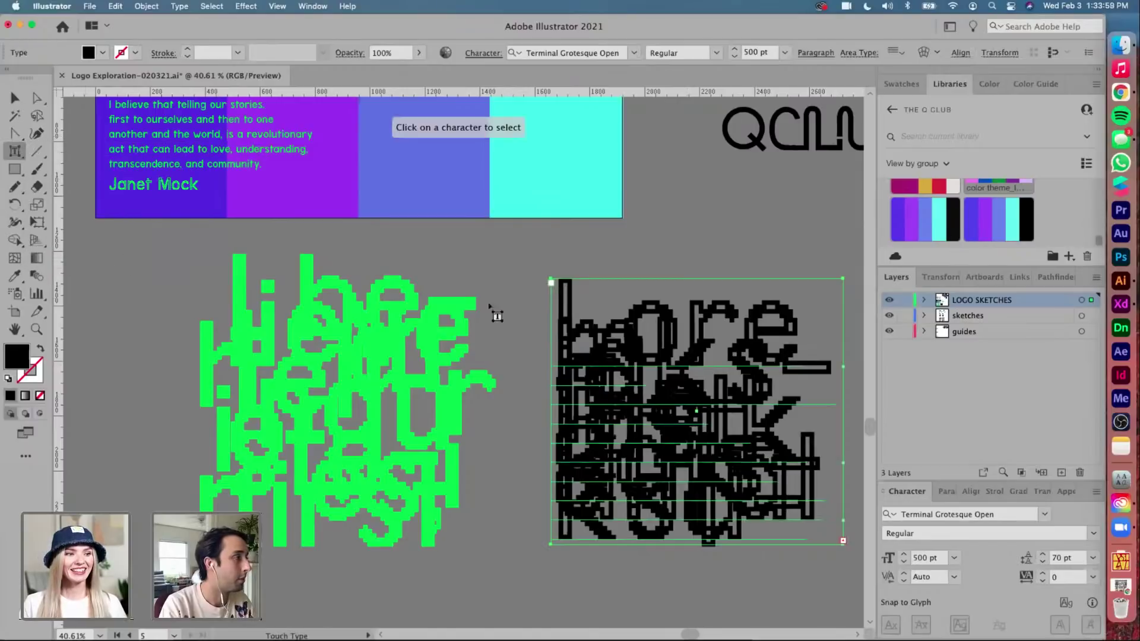
click(567, 306)
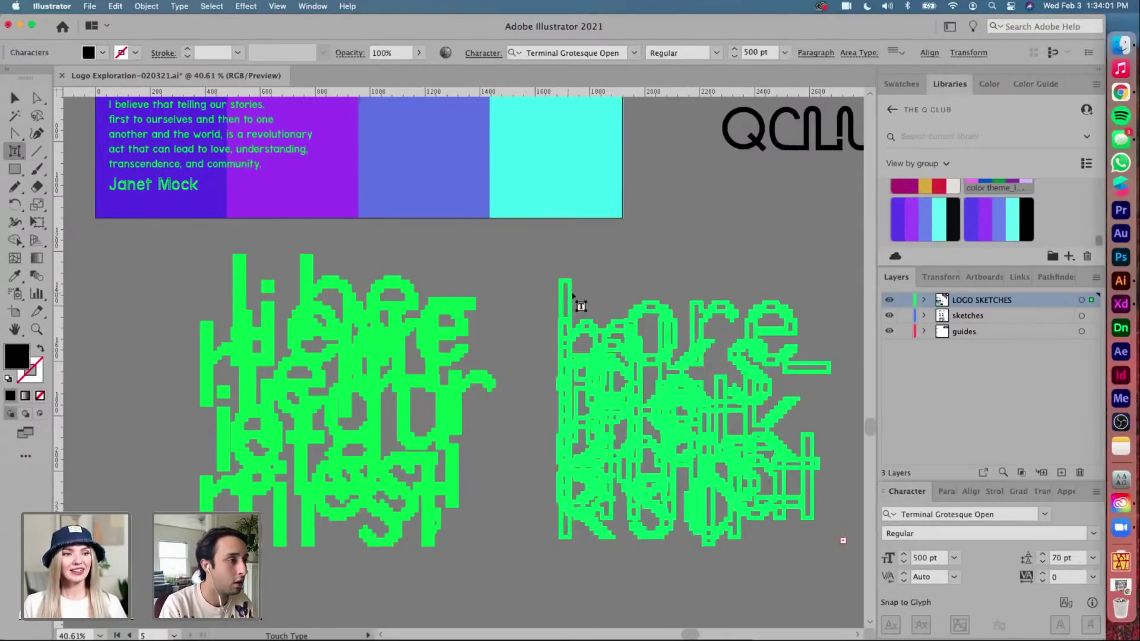
drag(568, 333, 667, 301)
click(644, 348)
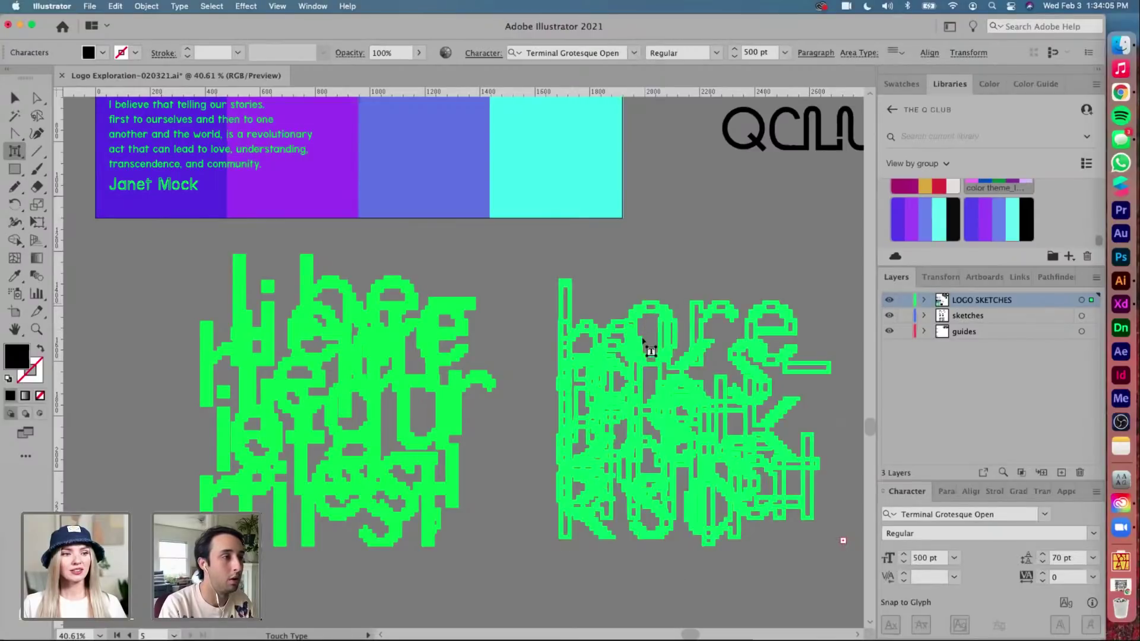
drag(619, 365, 795, 313)
click(696, 300)
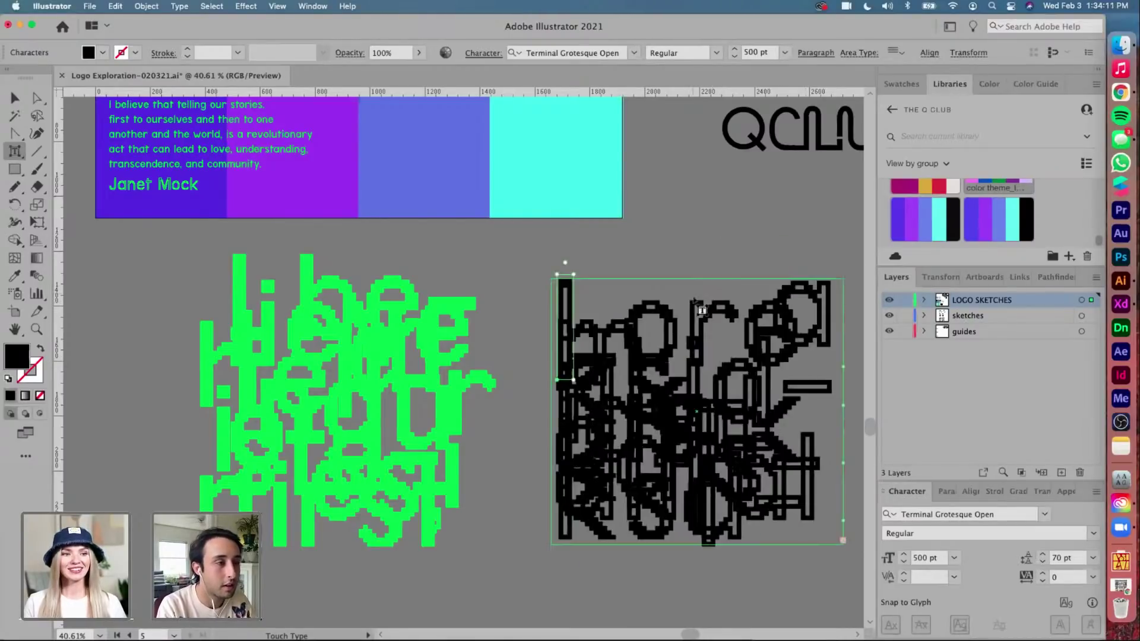
drag(729, 352, 824, 444)
Try to shift individual letters of the attribution line below the quote with the Touch Type tool
scroll(639, 289, up, 5)
scroll(639, 290, left, 5)
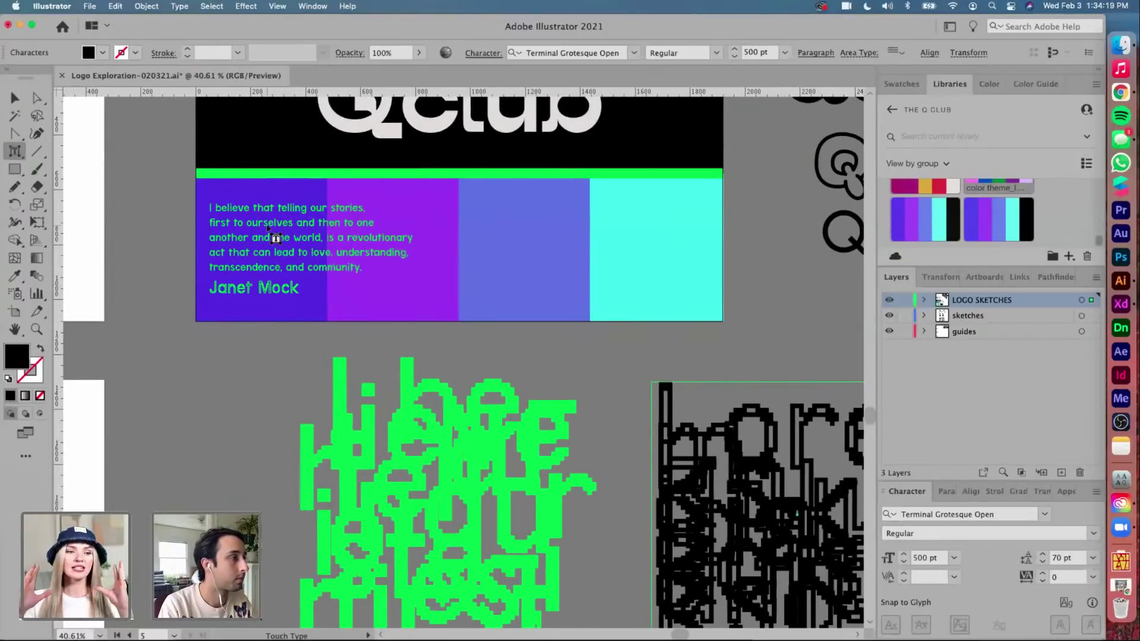
key(Escape)
scroll(276, 343, up, 5)
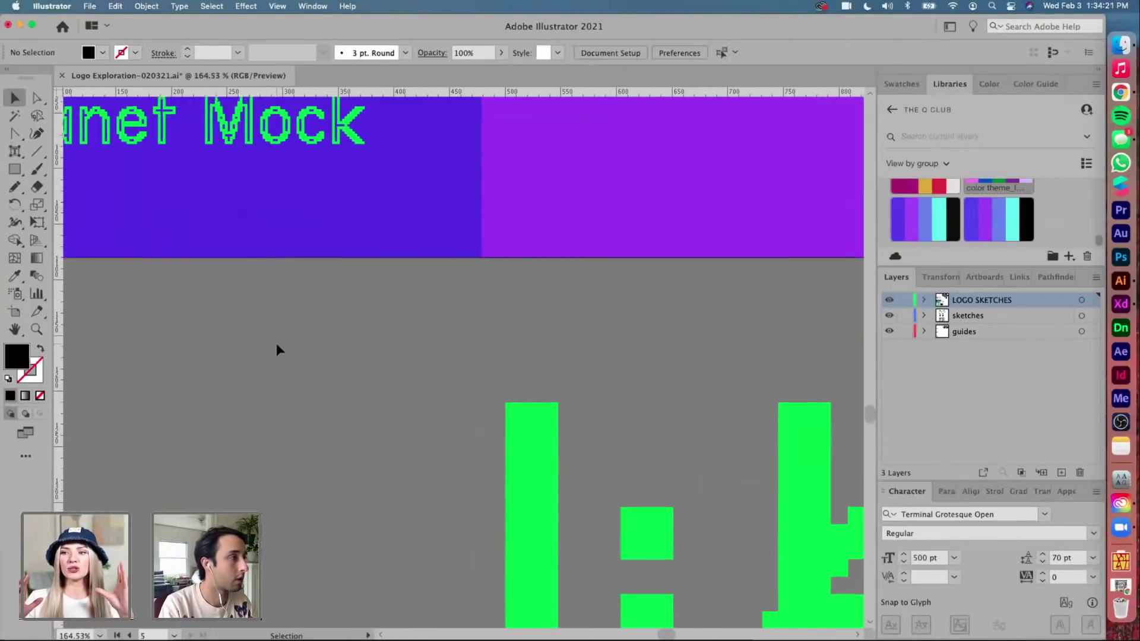
scroll(276, 343, left, 5)
scroll(276, 343, down, 3)
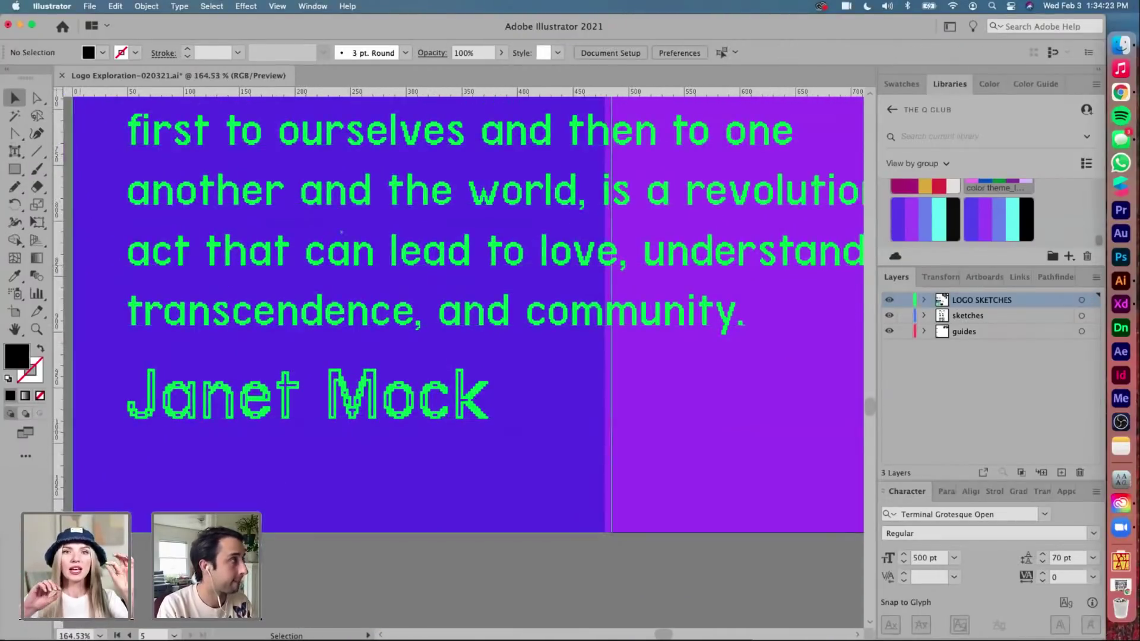
click(15, 151)
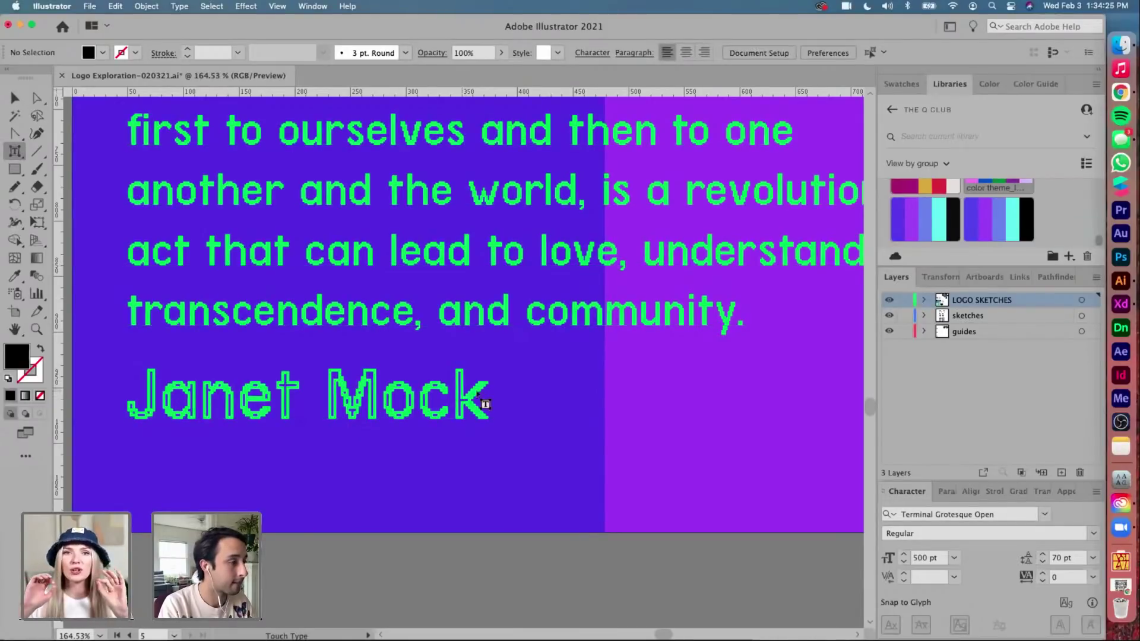
drag(474, 398, 375, 398)
click(434, 374)
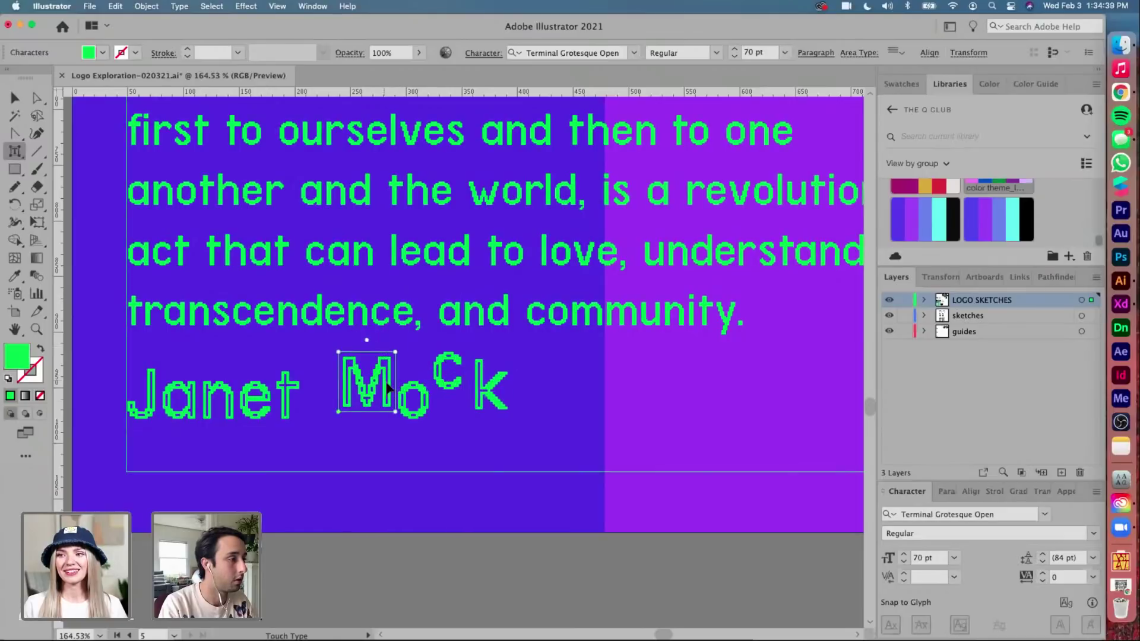
Undo the letter shifts in the quote's attribution line and return to the Selection tool
key(cmd+z)
key(cmd+z)
key(cmd+z)
key(super+z)
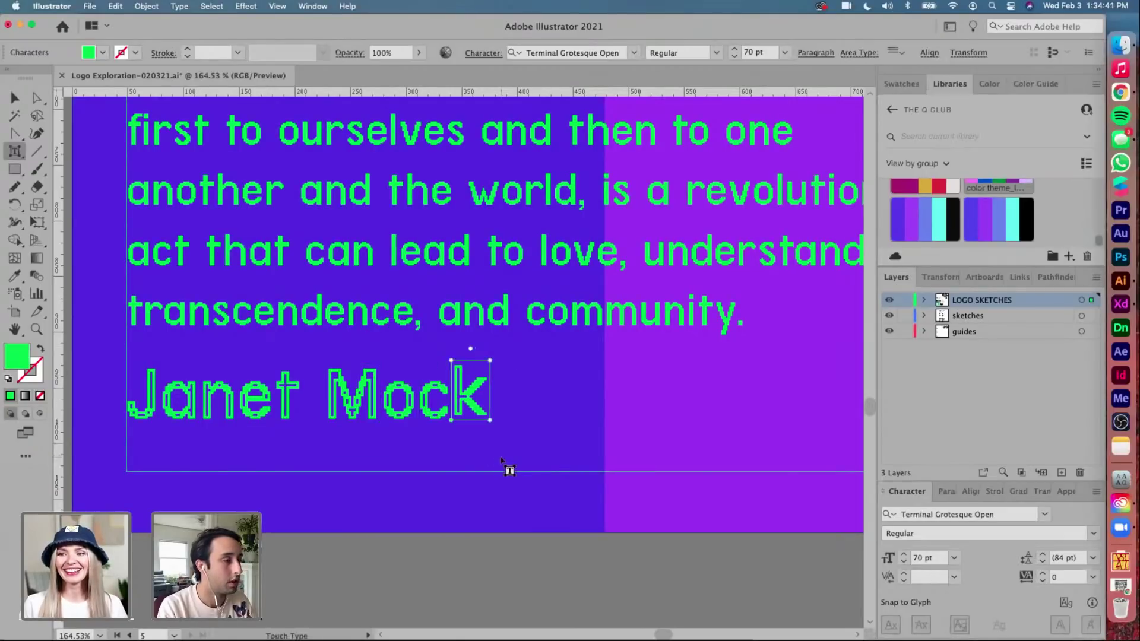
key(super+z)
key(super+z)
key(v)
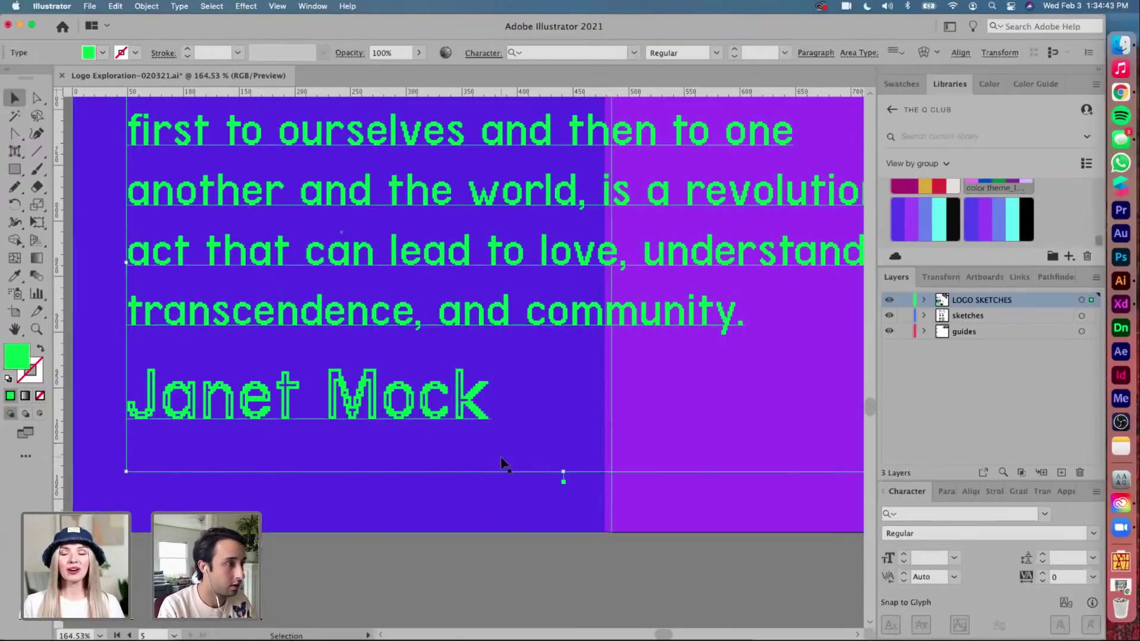
Shorten the green quote by deleting its ending after "another and the world", keeping the final period
scroll(501, 461, down, 5)
click(461, 490)
scroll(461, 490, down, 3)
click(470, 274)
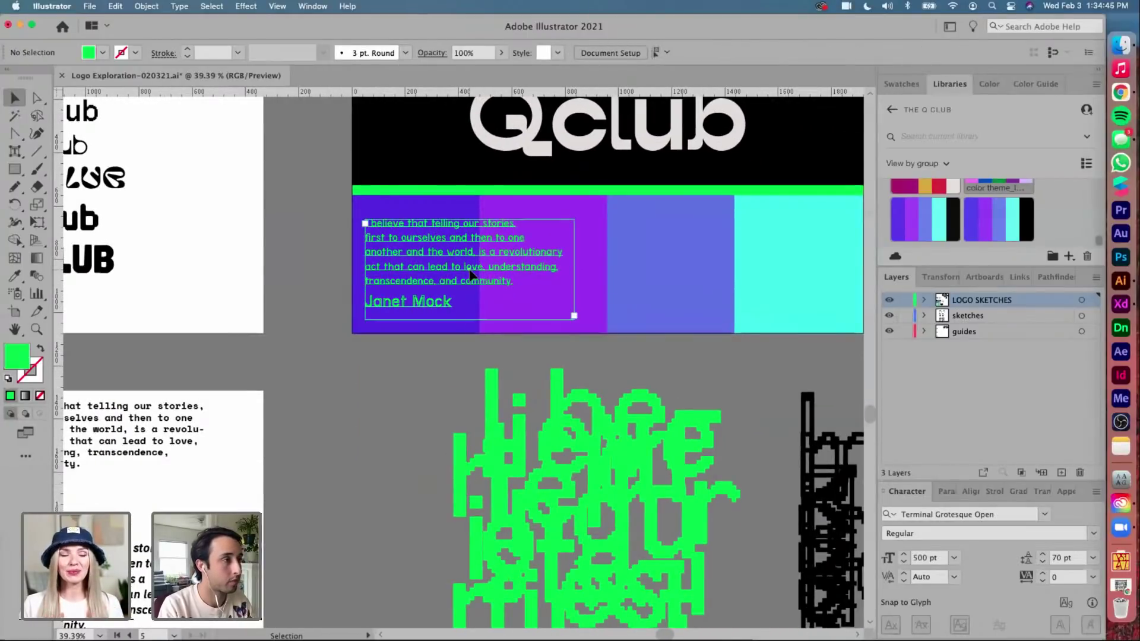
scroll(470, 274, up, 1)
scroll(470, 275, up, 3)
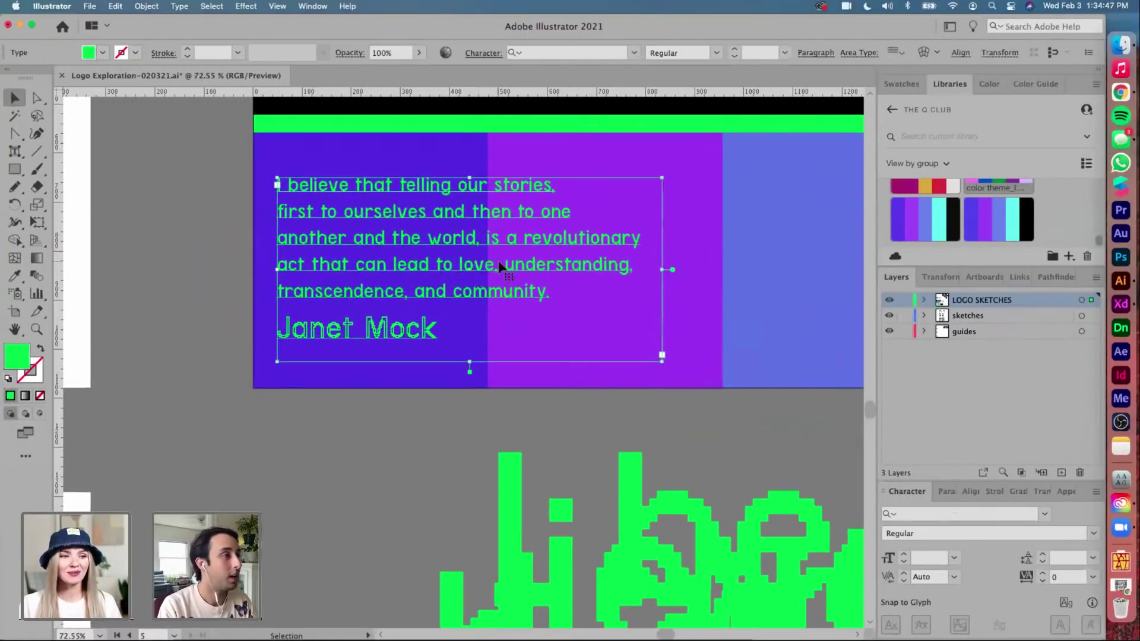
double_click(515, 225)
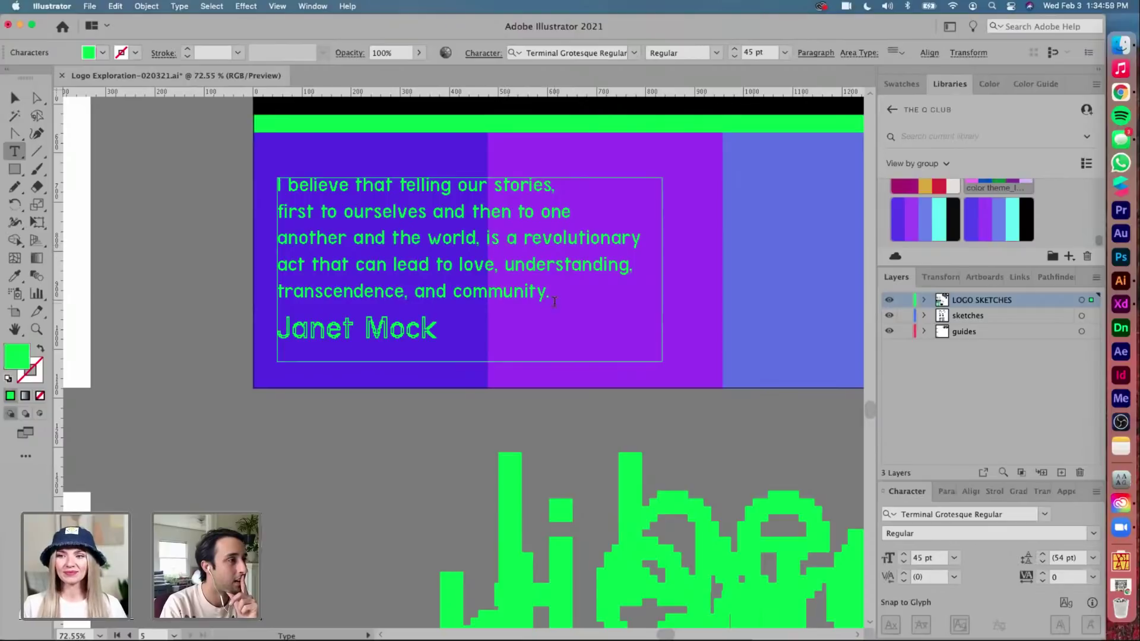
drag(544, 293, 472, 236)
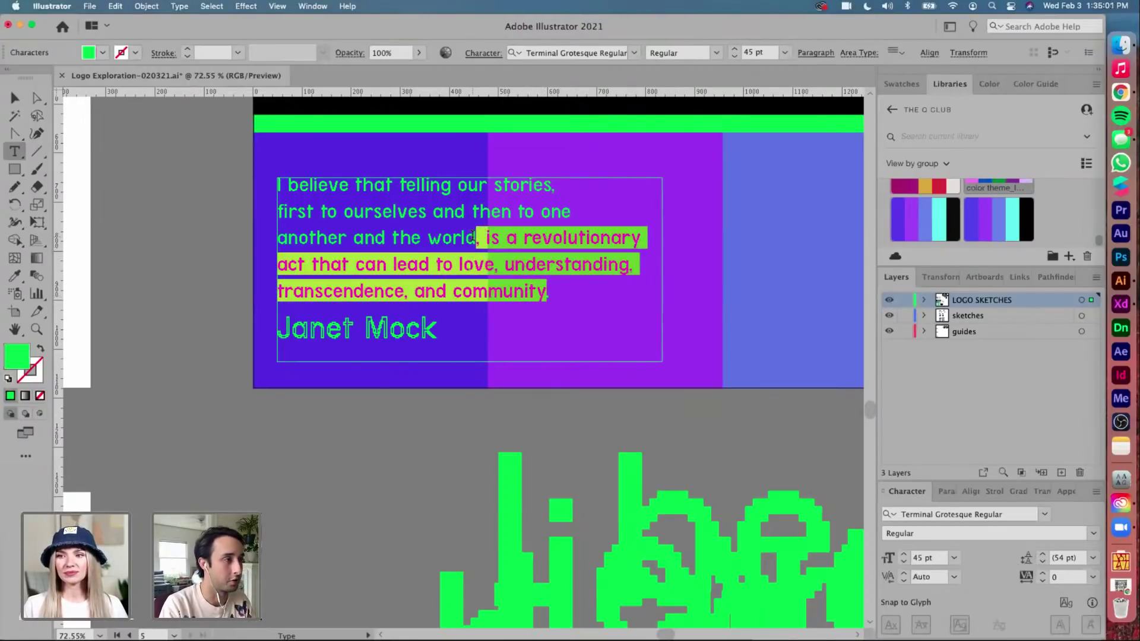
key(BackSpace)
key(Escape)
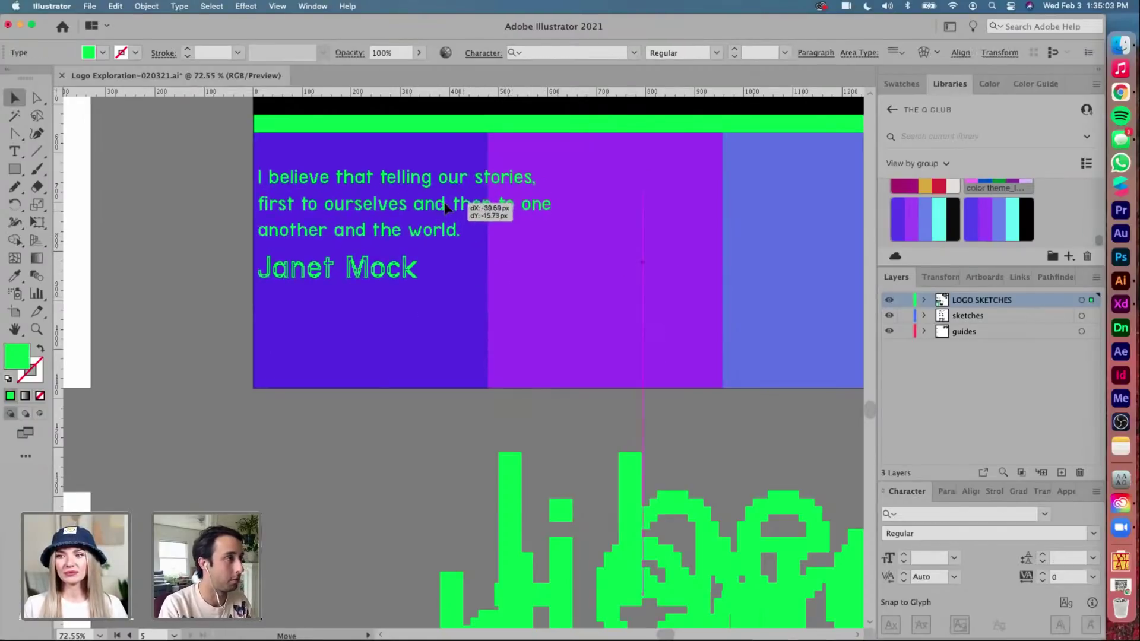
Narrow the quote's frame to fit the first colour block, remove the break after "stories," and reposition it inside the block
drag(663, 269, 488, 270)
double_click(397, 215)
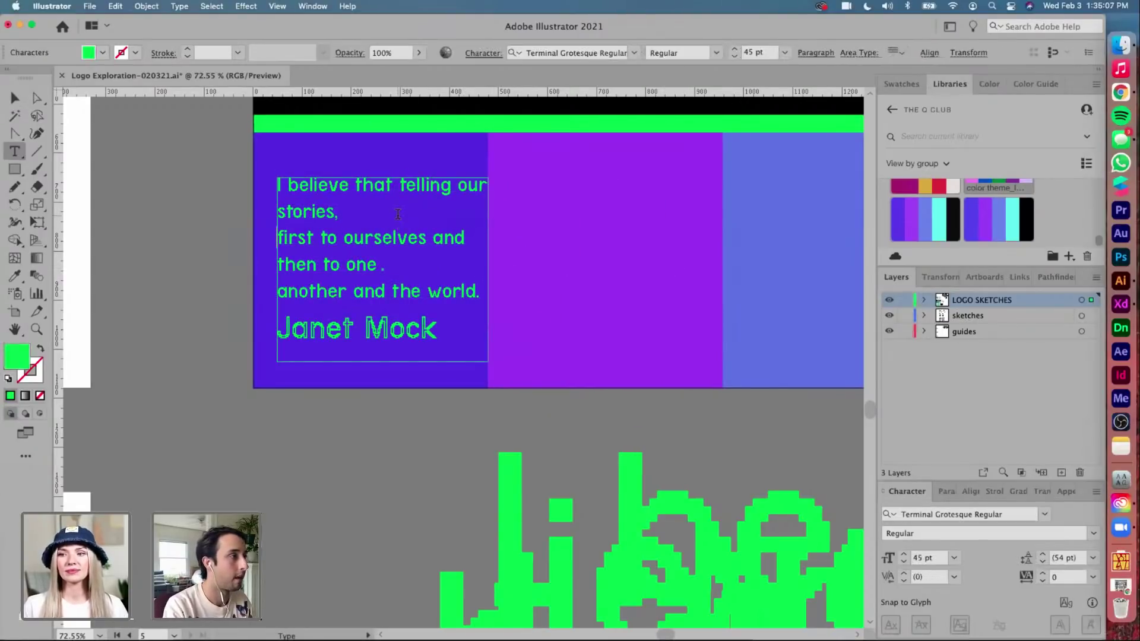
key(Delete)
key(Escape)
mouse_move(440, 272)
mouse_down()
mouse_move(457, 270)
mouse_move(432, 284)
mouse_up()
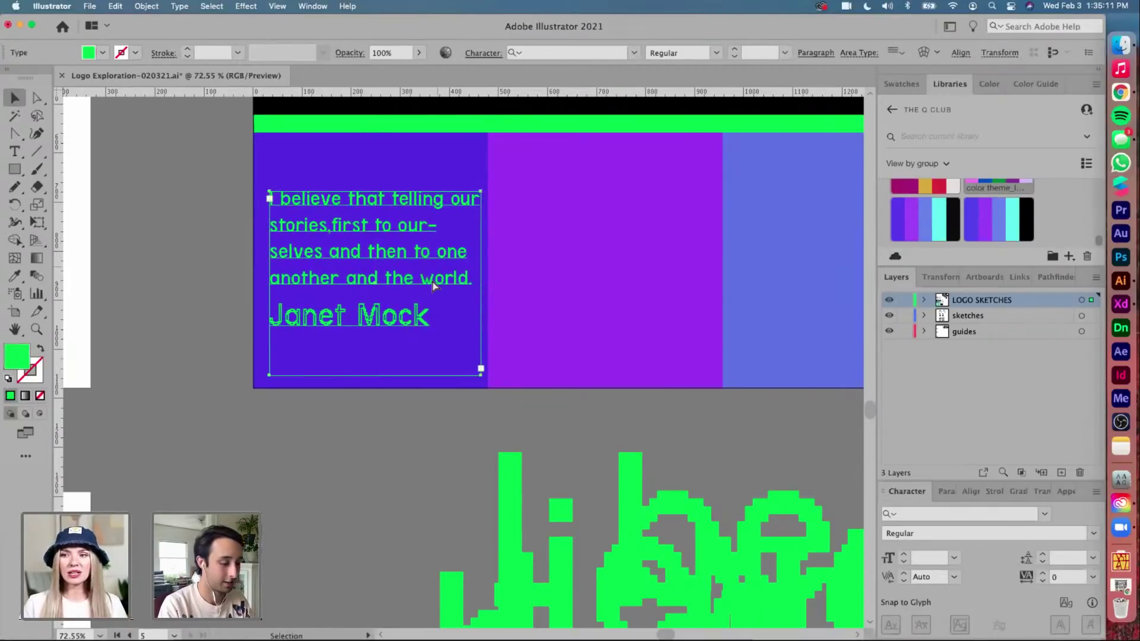
click(417, 514)
Scale down the overlapping green pixel lettering below the colour blocks
scroll(417, 514, down, 5)
scroll(416, 510, down, 3)
scroll(416, 510, right, 2)
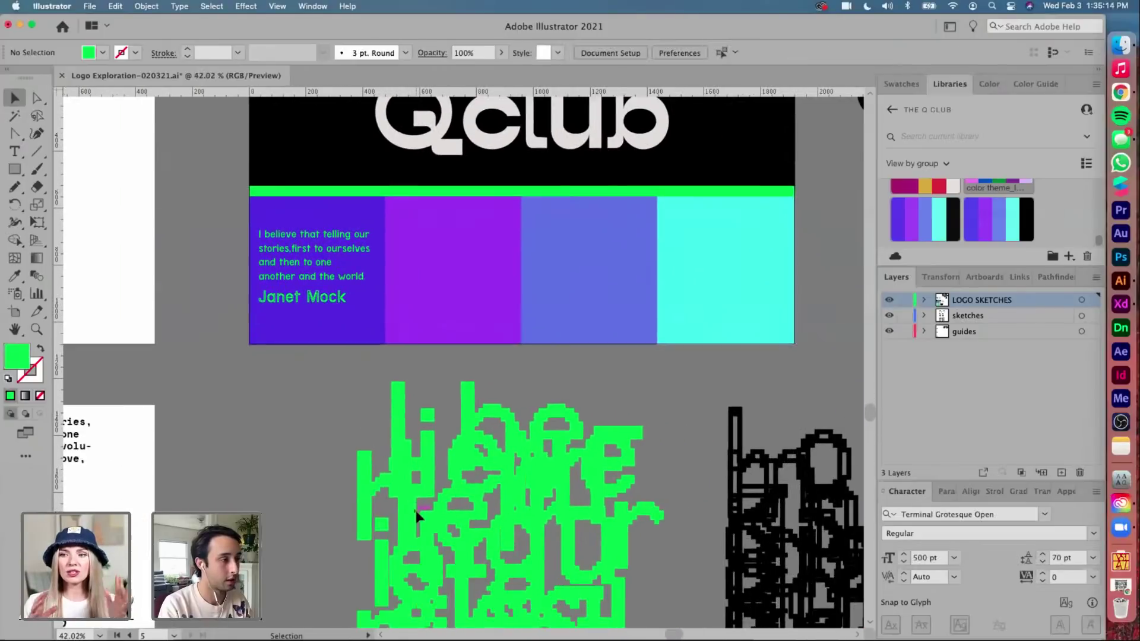
click(640, 611)
scroll(639, 611, down, 4)
scroll(640, 611, right, 1)
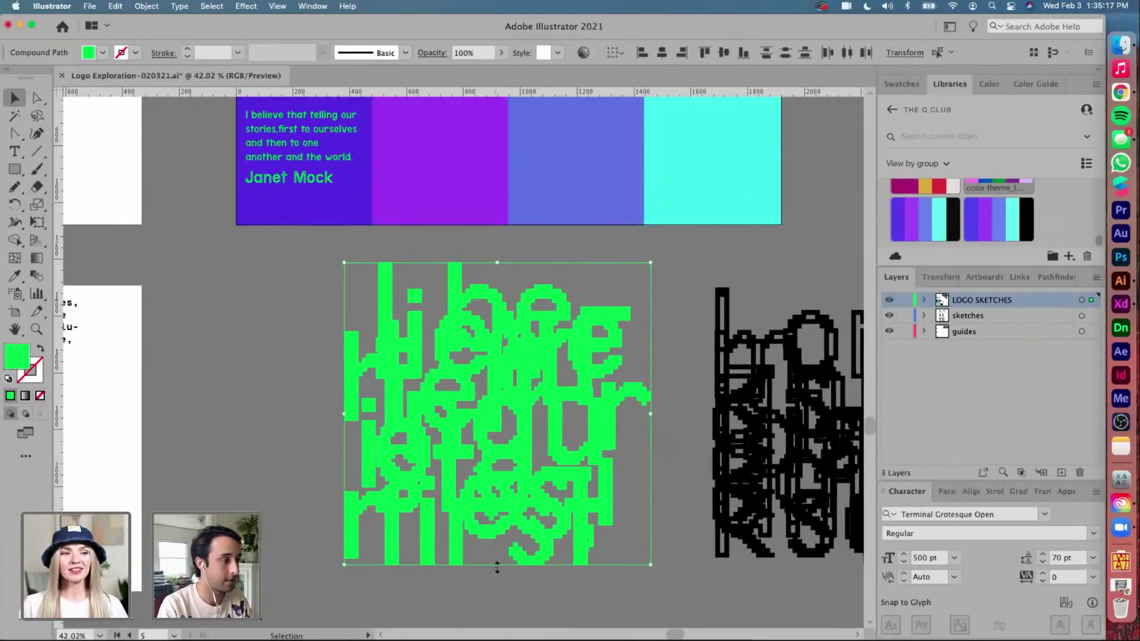
mouse_move(498, 567)
mouse_down()
mouse_move(499, 537)
mouse_move(496, 558)
mouse_up()
scroll(652, 617, down, 2)
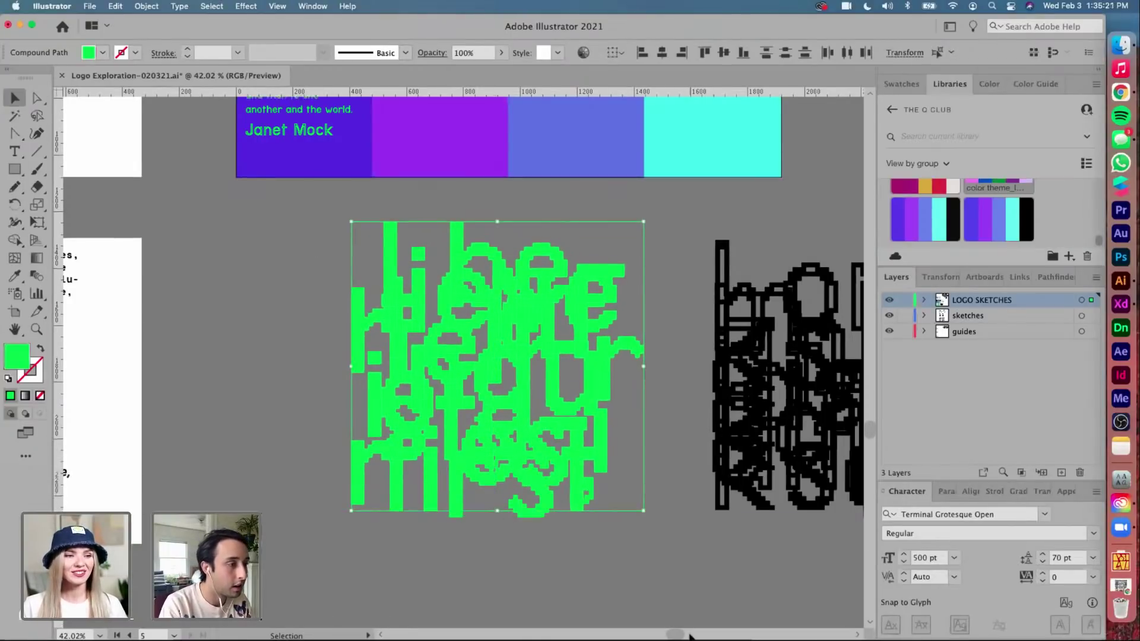
scroll(689, 629, right, 10)
scroll(556, 444, left, 4)
scroll(556, 444, left, 5)
scroll(556, 444, up, 1)
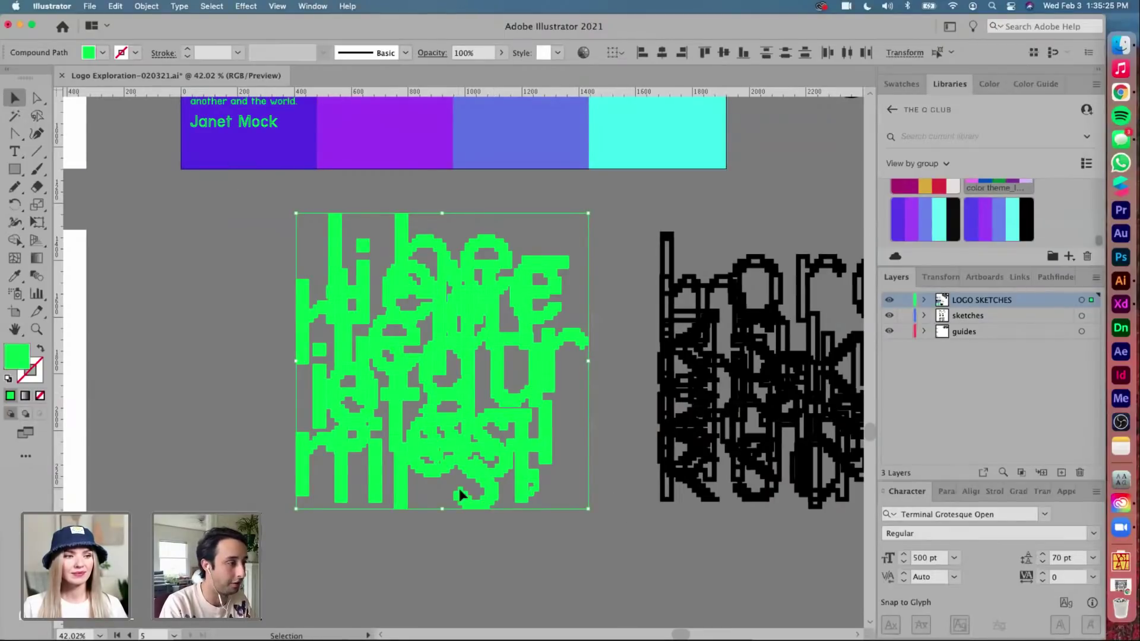
drag(443, 507, 437, 467)
scroll(437, 467, up, 3)
scroll(437, 468, left, 1)
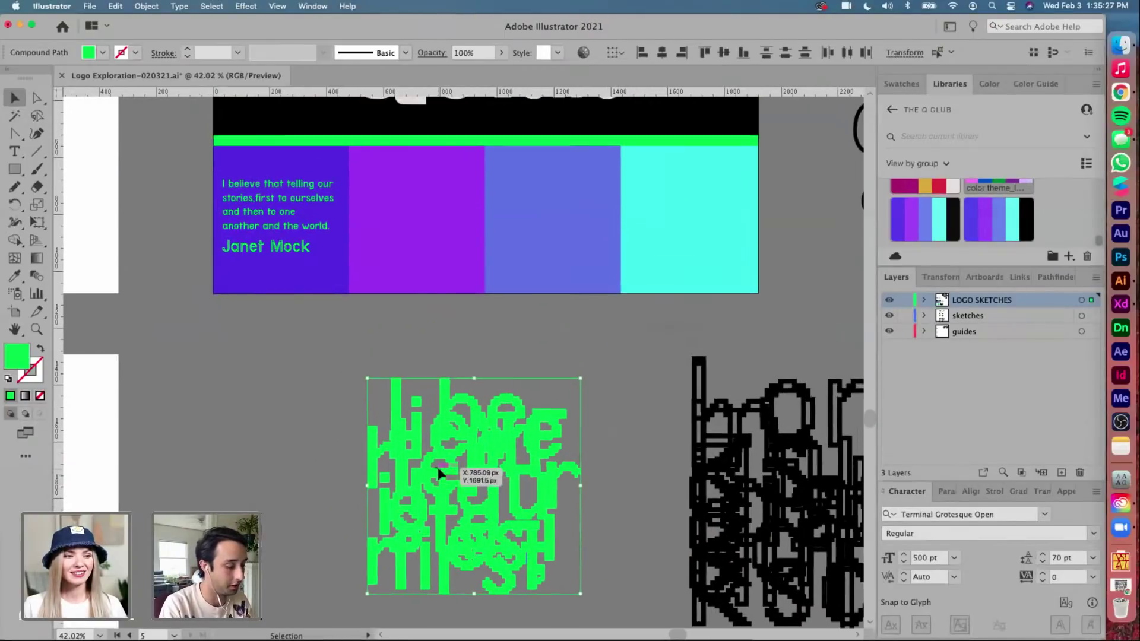
Paste a copy of the green pixel lettering over the purple colour block
click(413, 254)
scroll(418, 233, up, 3)
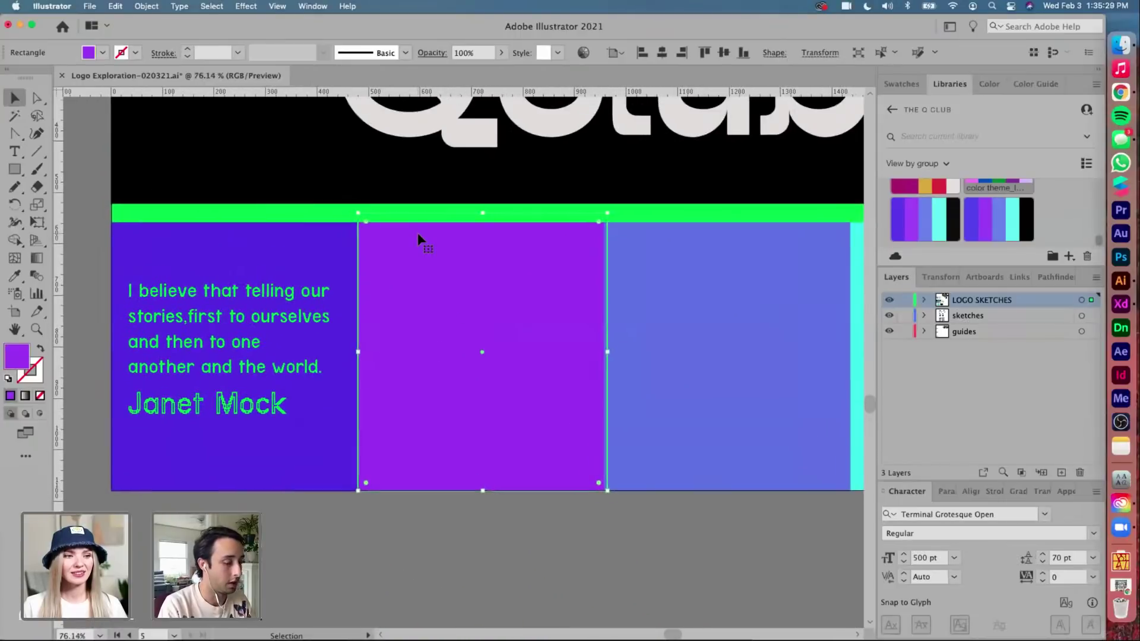
key(cmd+v)
drag(474, 295, 494, 293)
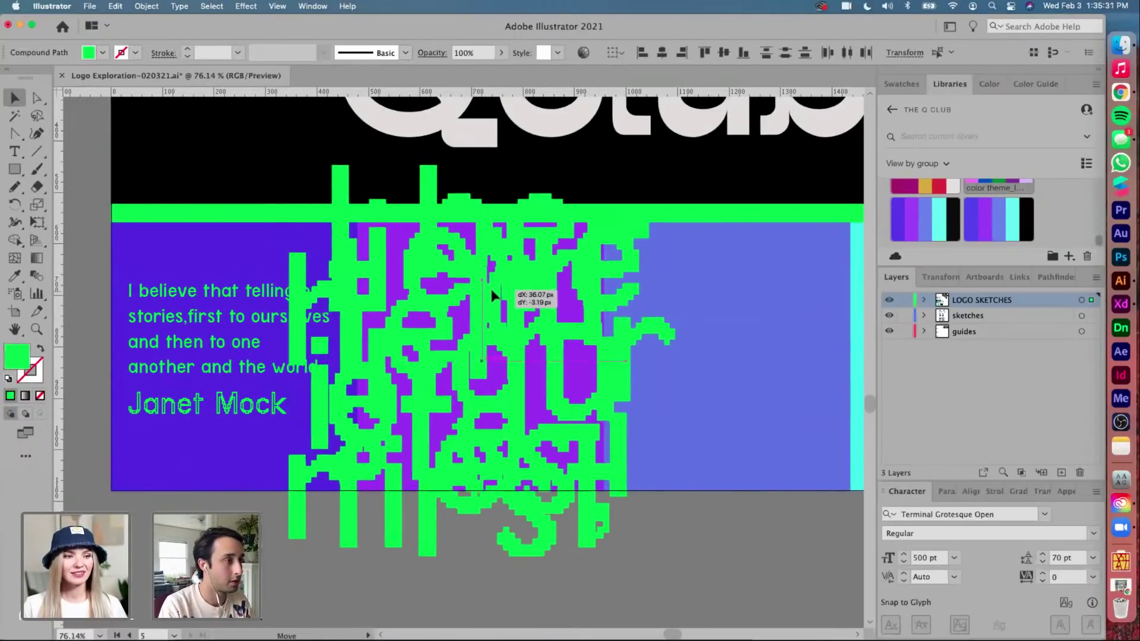
click(541, 380)
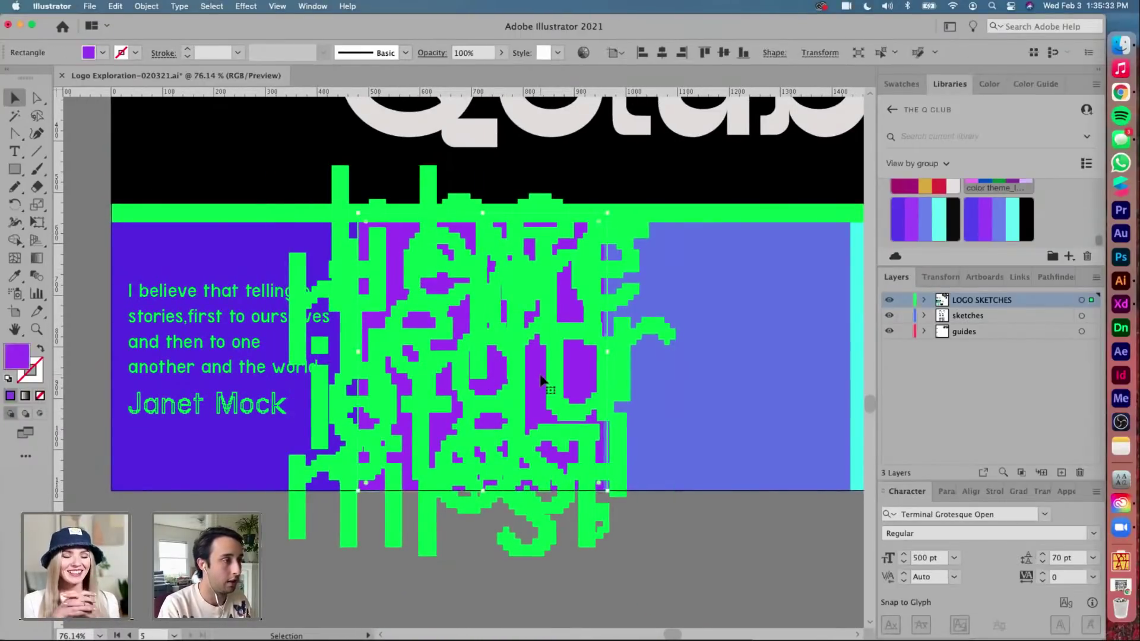
key(cmd+shift+bracketright)
click(550, 533)
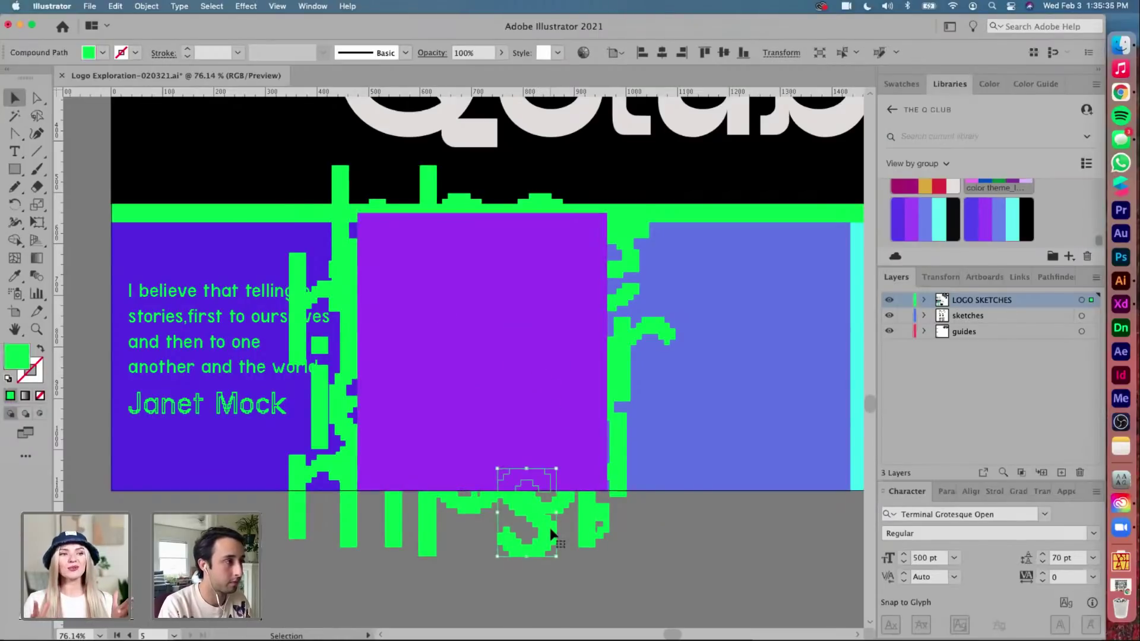
key(cmd+z)
Group the pasted letters, bring the purple block to the front, and use it as a clipping mask for the lettering
click(550, 529)
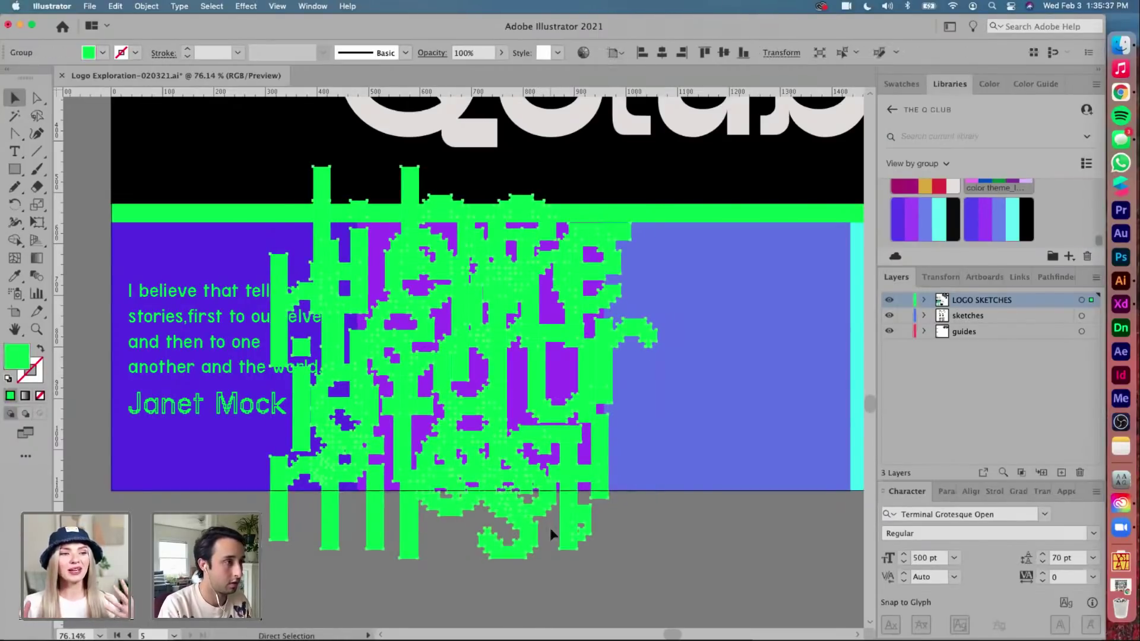
click(525, 410)
key(cmd+shift+bracketright)
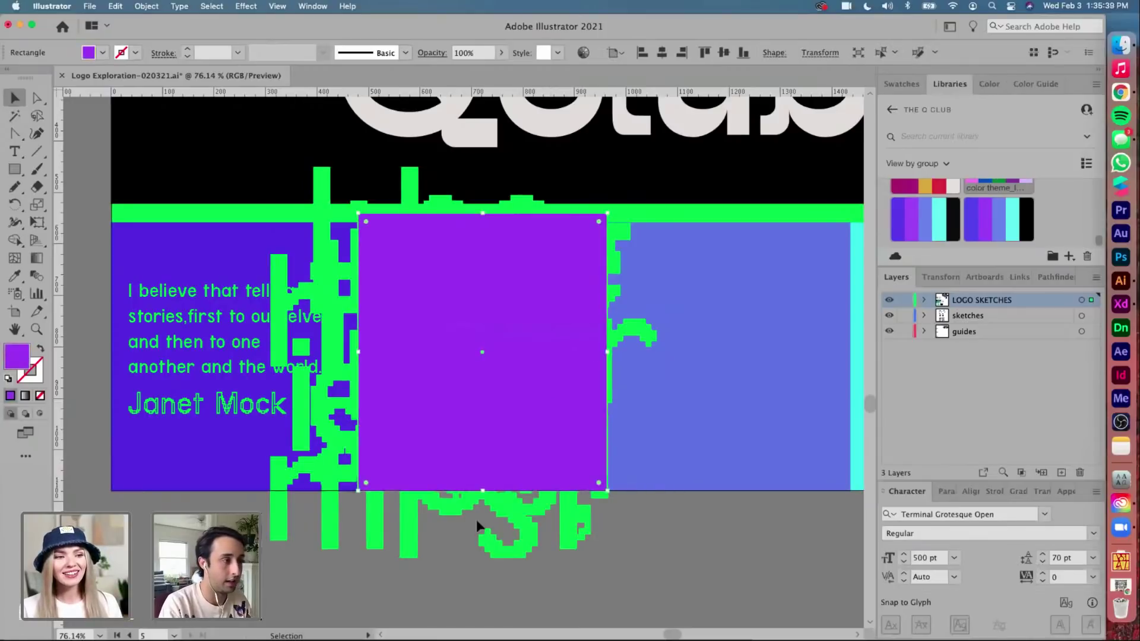
shift+click(503, 518)
key(cmd+7)
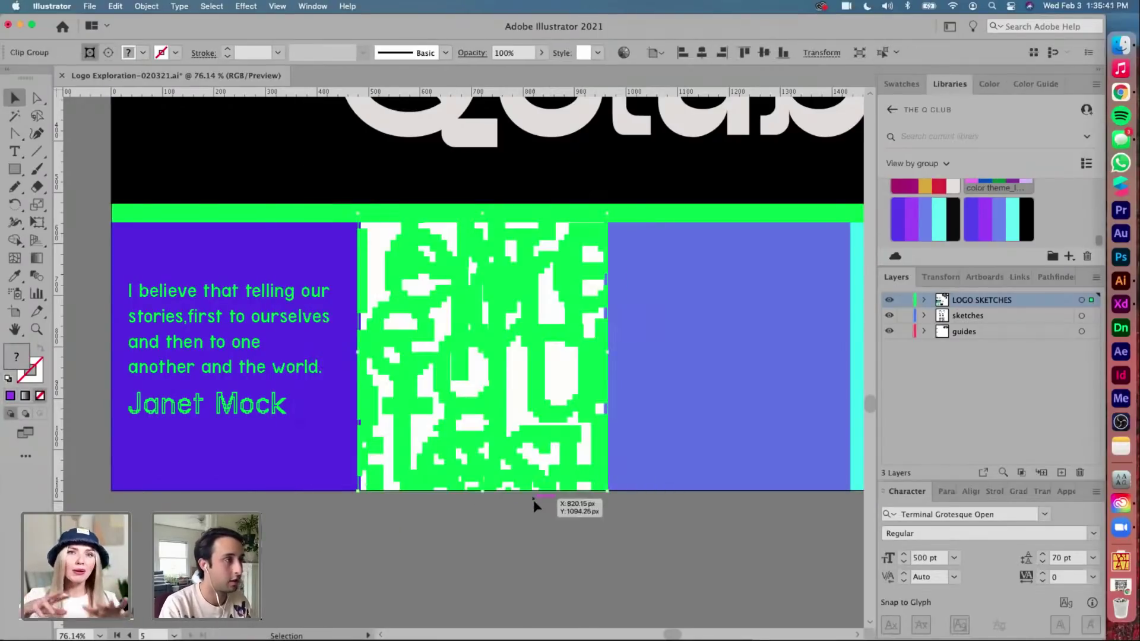
Try moving the clipped lettering sideways onto the neighbouring blue block, and undo the move
key(super+shift+a)
click(532, 408)
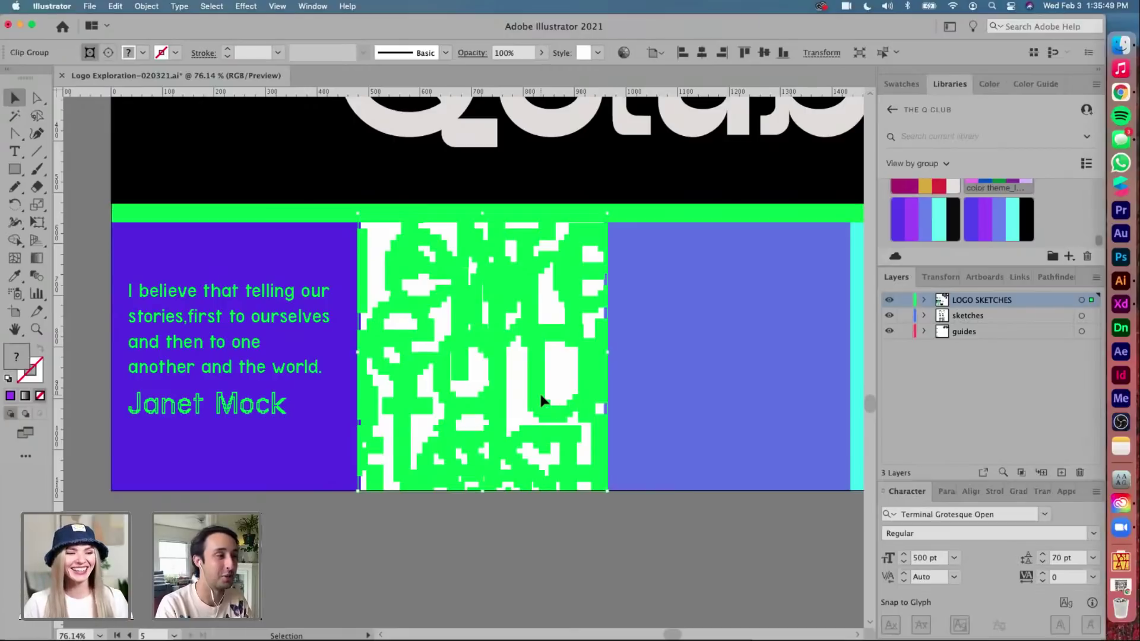
drag(541, 395, 702, 387)
key(super+z)
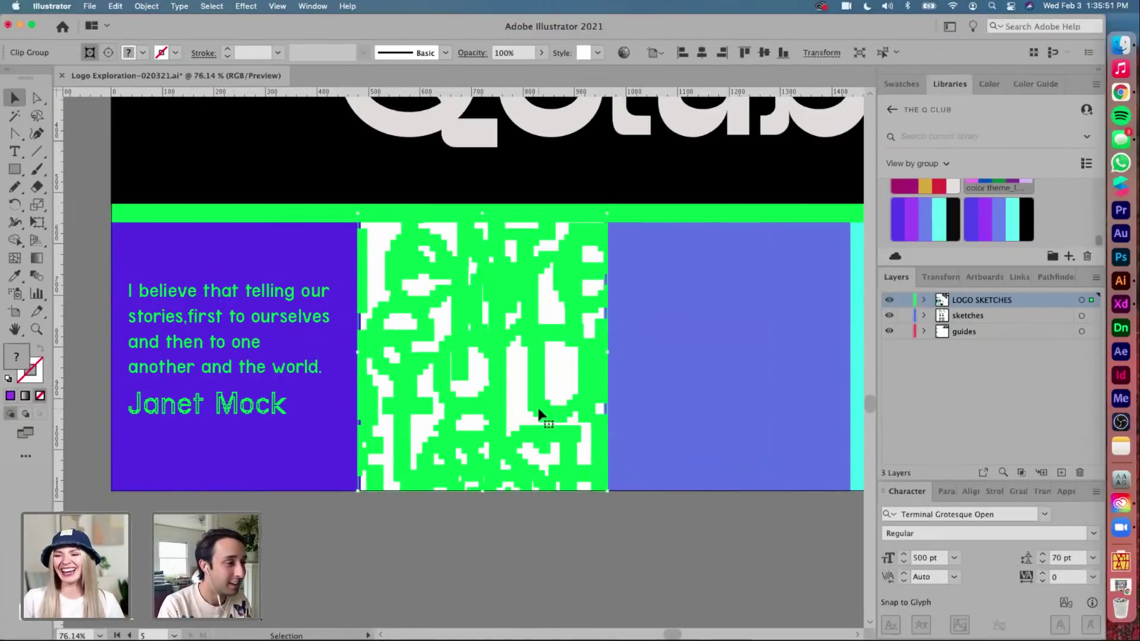
double_click(538, 412)
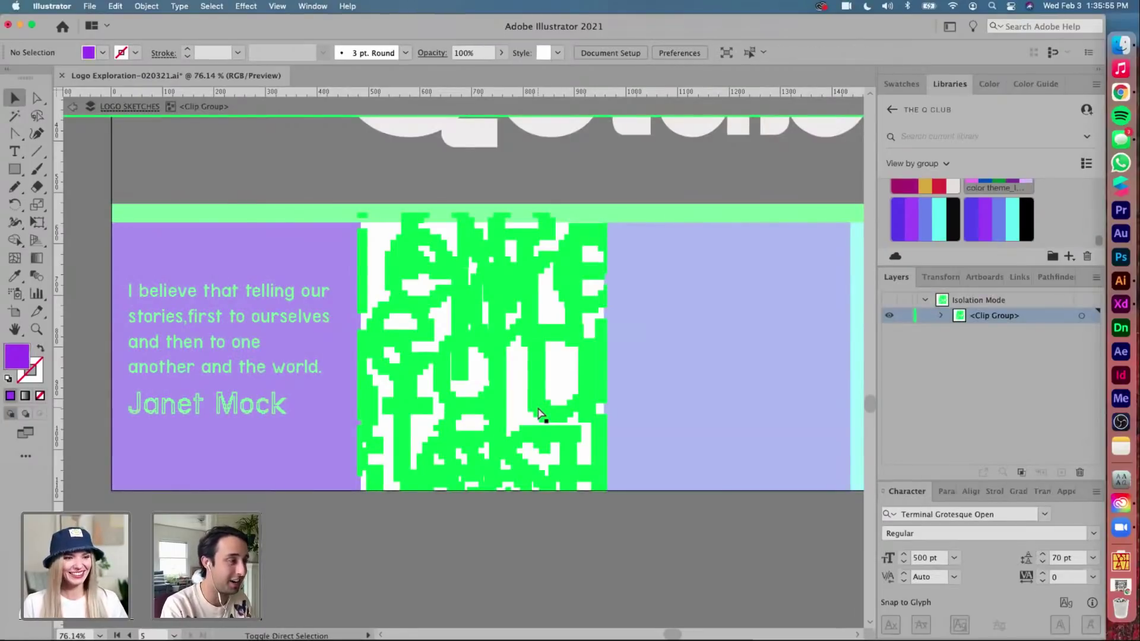
drag(540, 414, 516, 501)
key(Escape)
Copy the purple block and paste it in place inside the clip group, behind the green pixel lettering
click(586, 457)
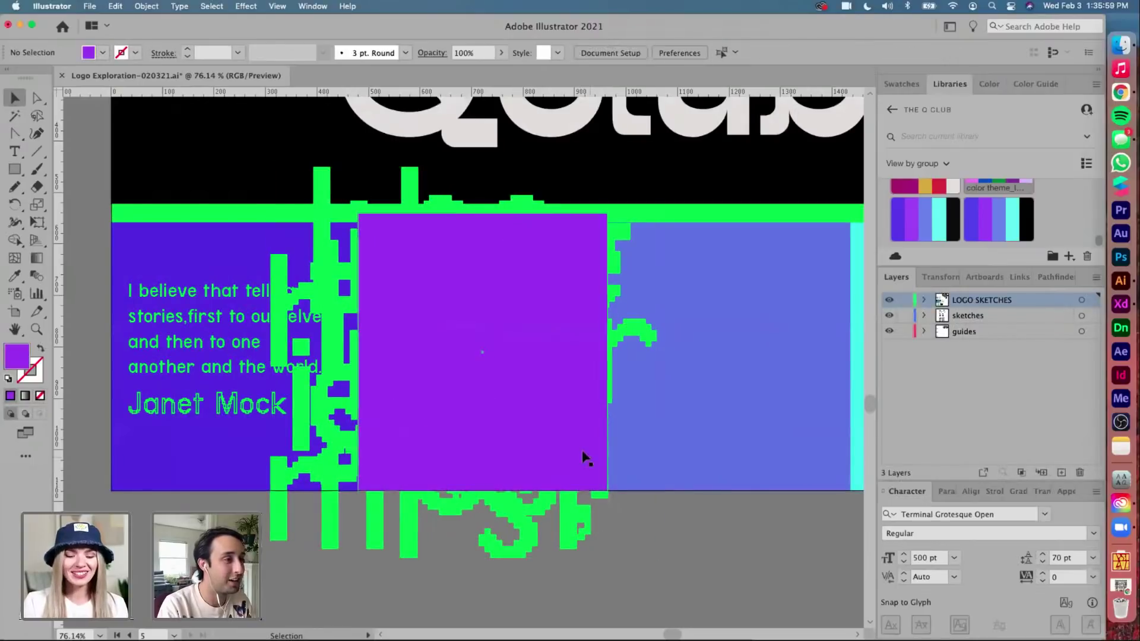
double_click(572, 515)
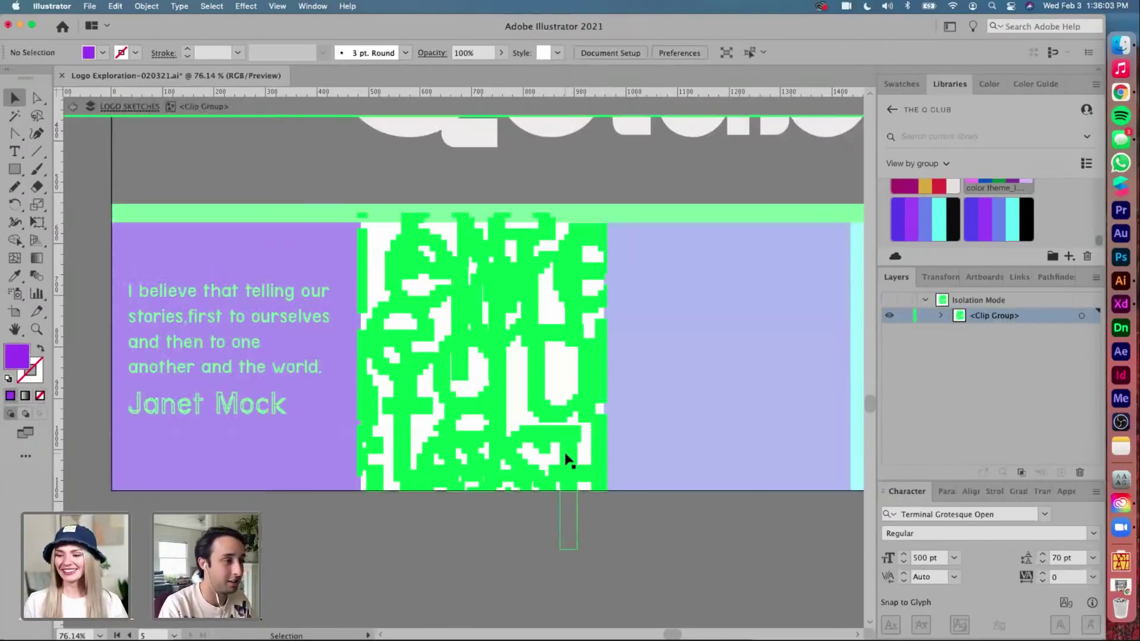
key(super+a)
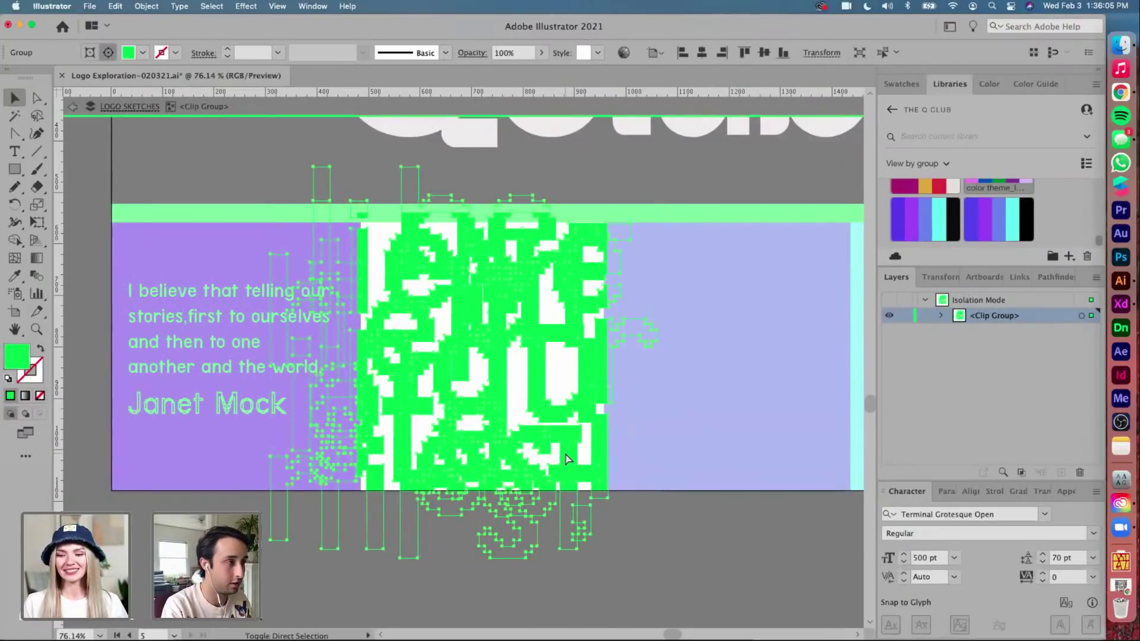
key(super+f)
key(super+shift+bracketleft)
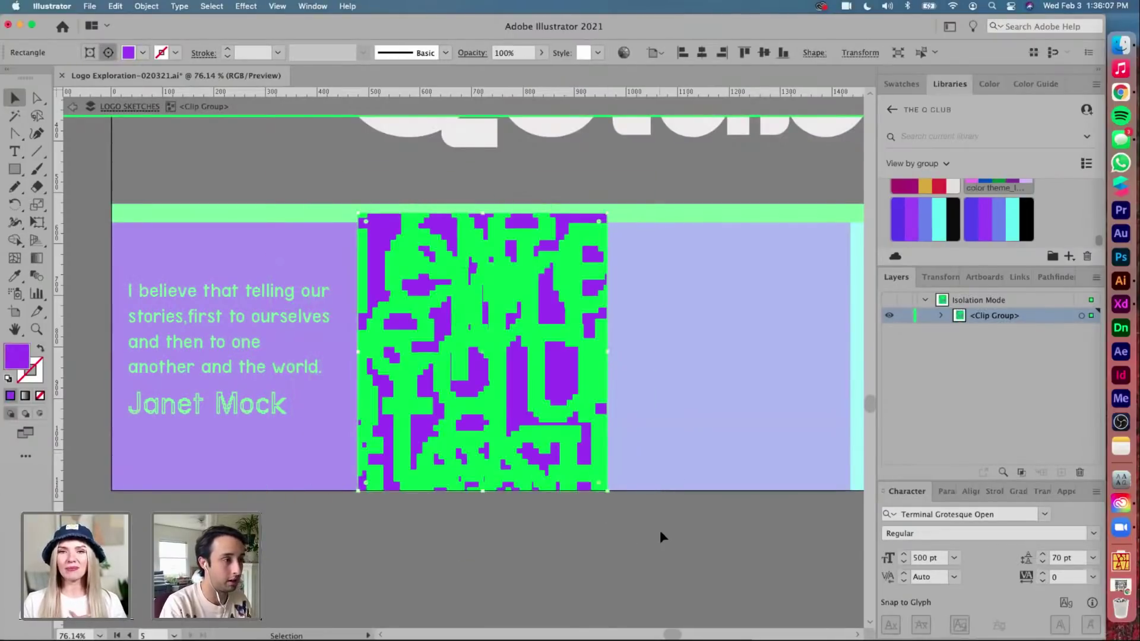
double_click(660, 529)
scroll(660, 530, down, 2)
click(549, 445)
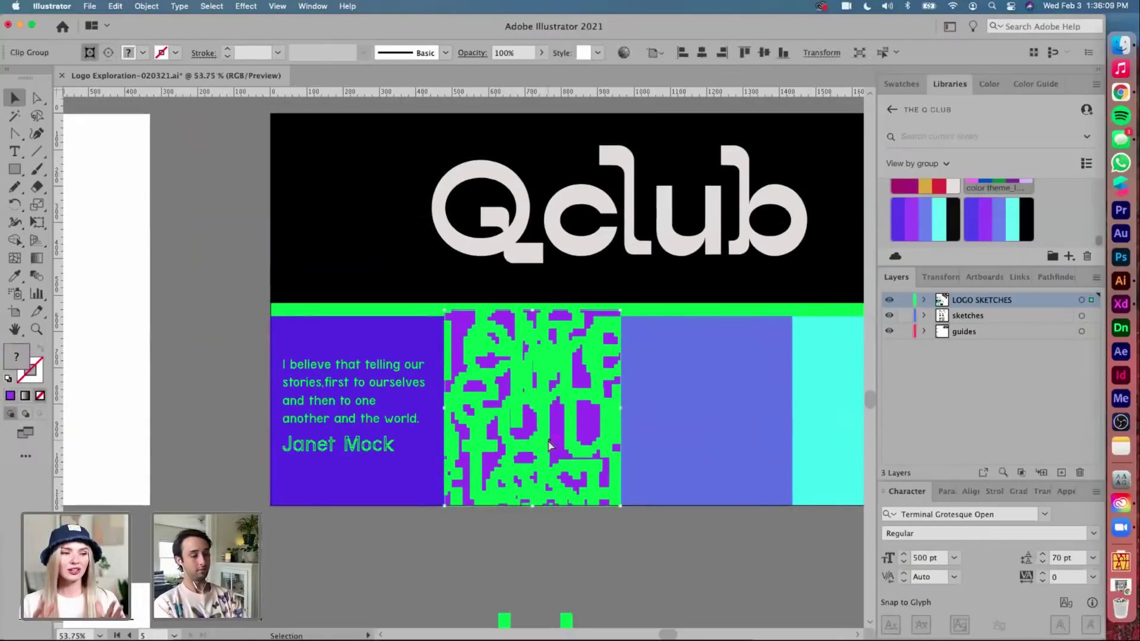
click(607, 543)
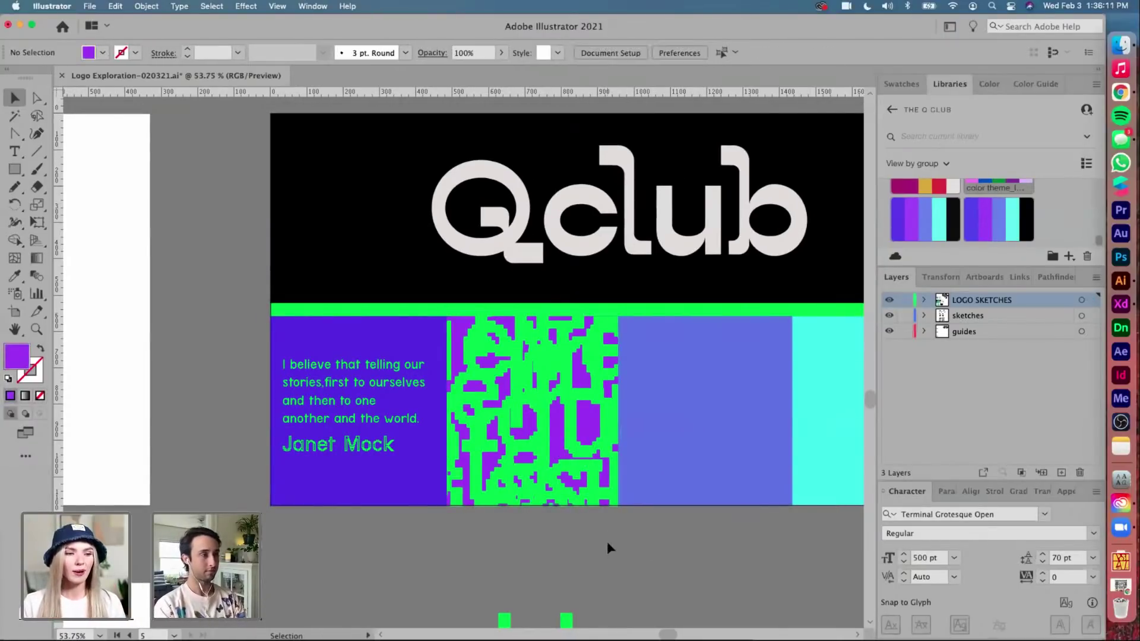
Duplicate the wordmark's Q onto the blue block and enlarge the copy slightly
scroll(607, 542, down, 3)
scroll(607, 541, up, 1)
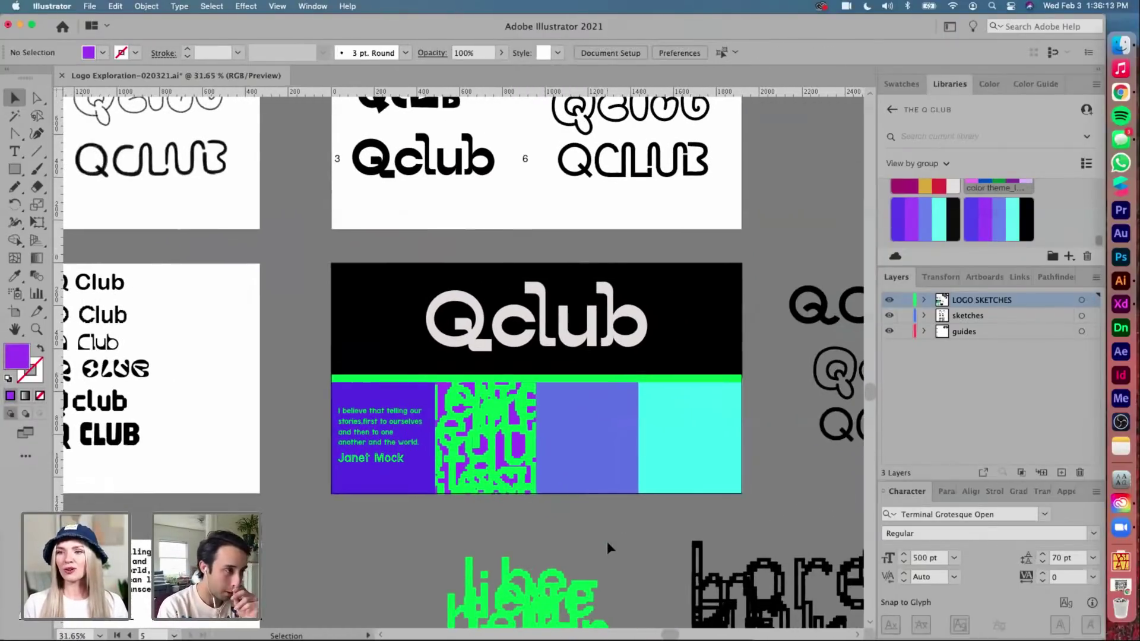
scroll(607, 524, up, 3)
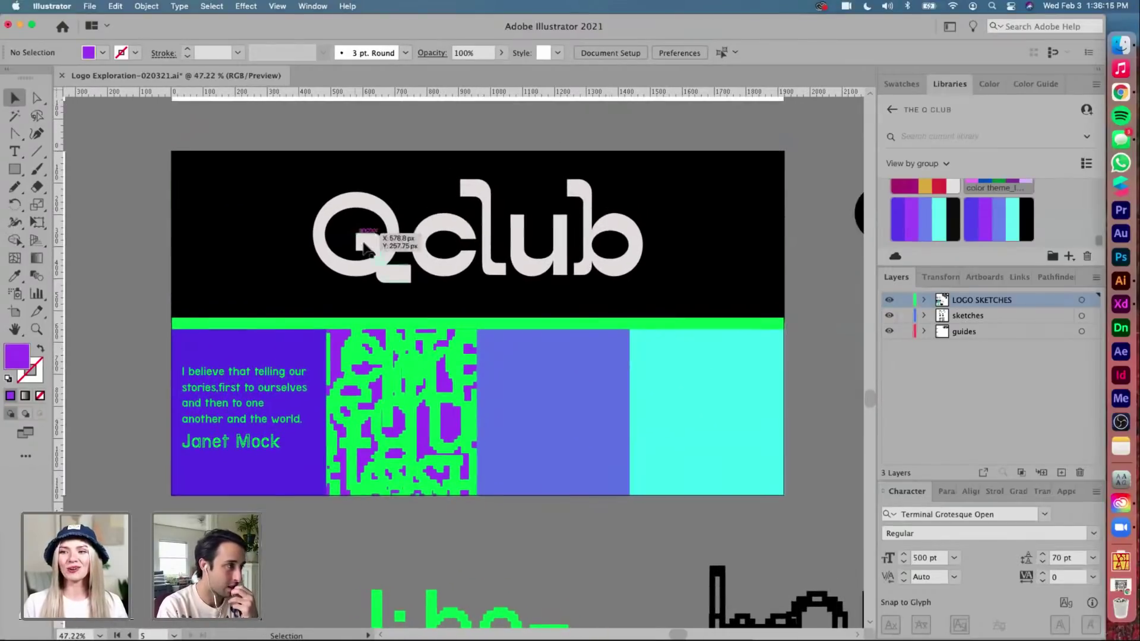
click(365, 250)
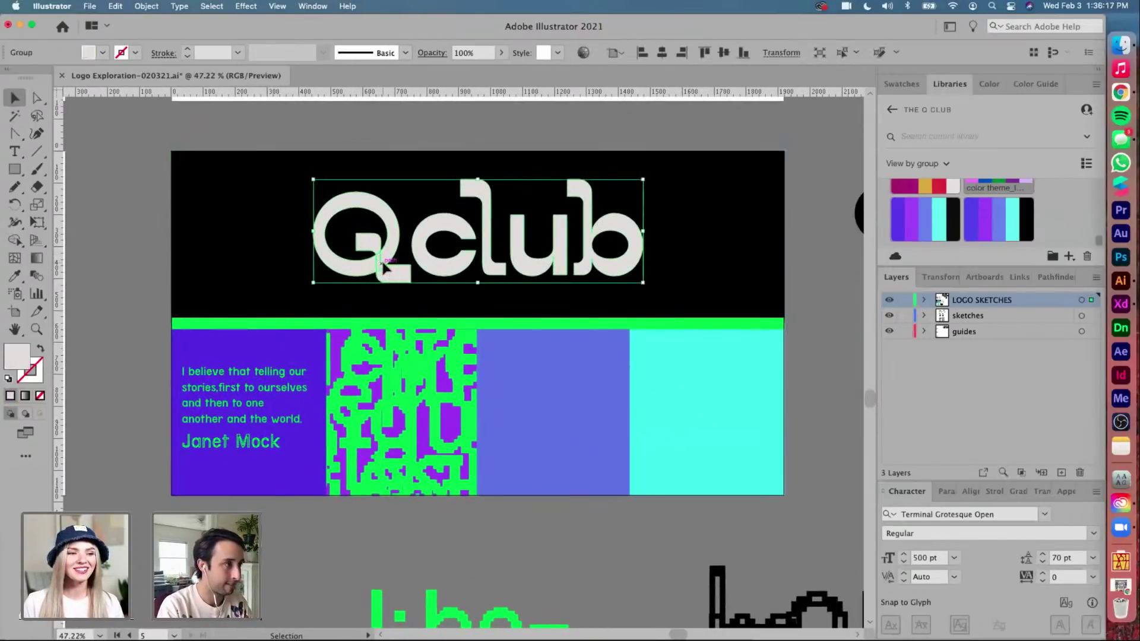
double_click(381, 258)
click(371, 261)
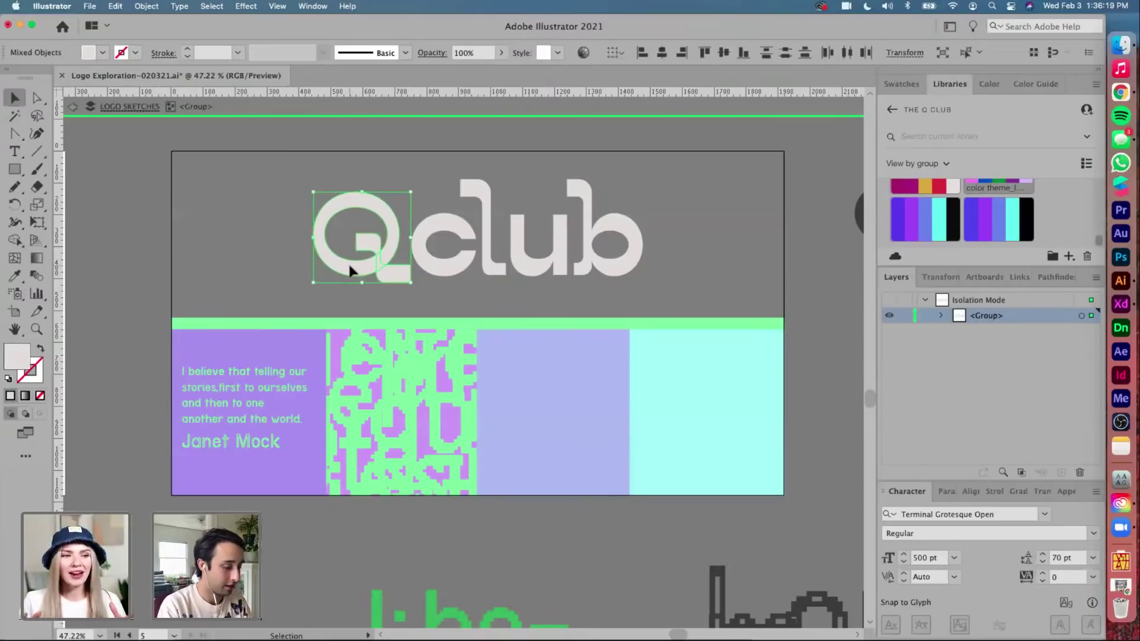
drag(350, 270, 536, 442)
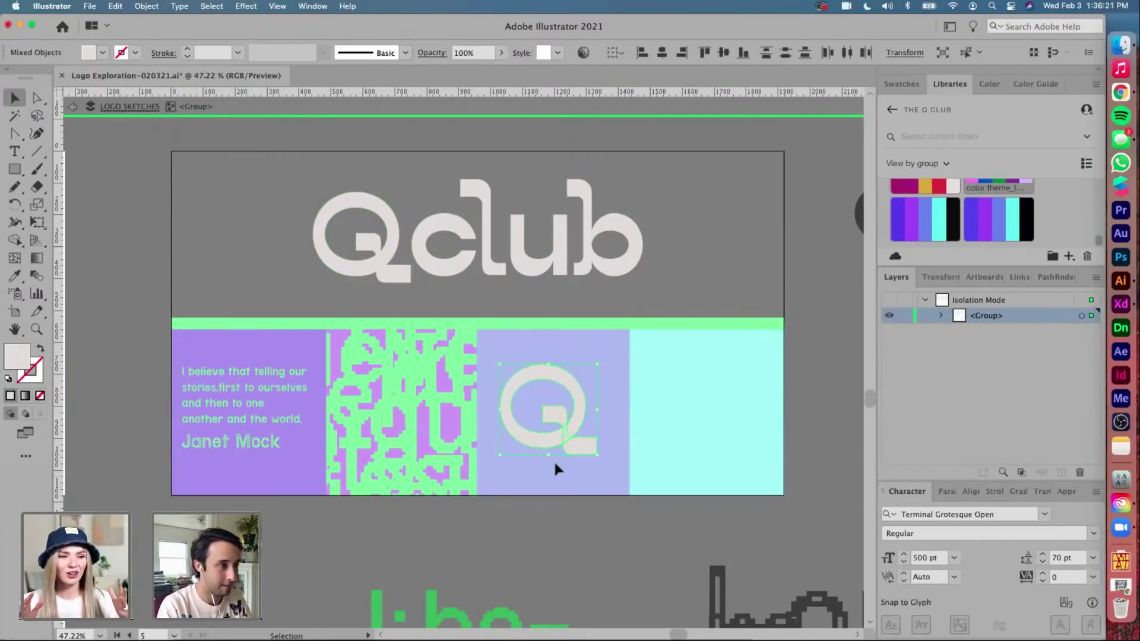
drag(552, 361, 560, 369)
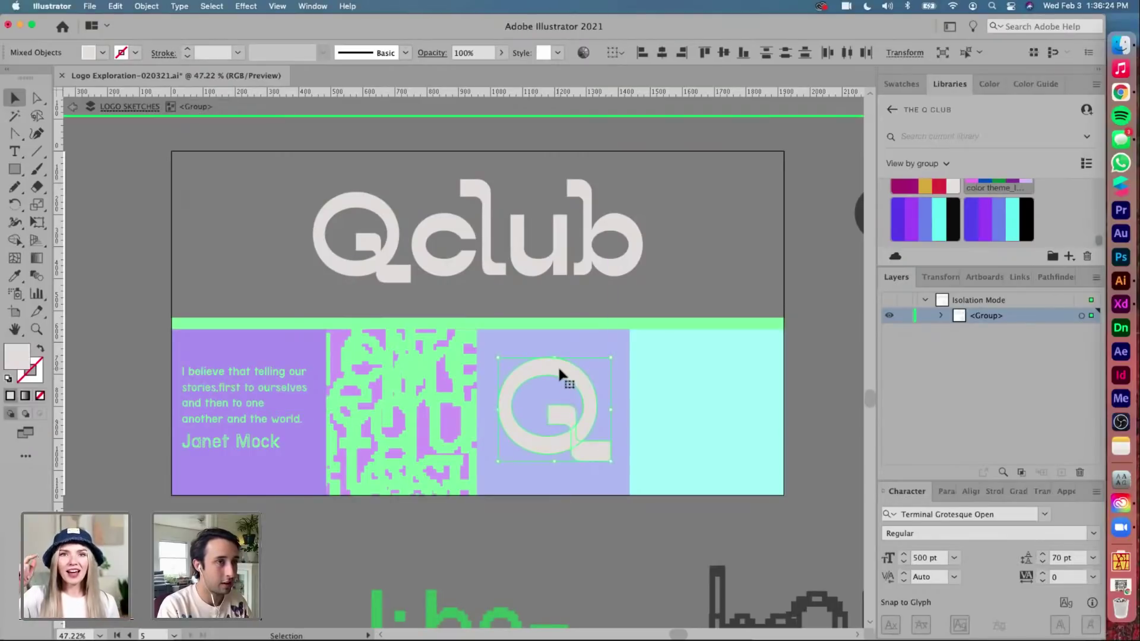
double_click(565, 564)
Cut the Q on the blue block out of the wordmark's group and paste it in place outside the group
click(560, 490)
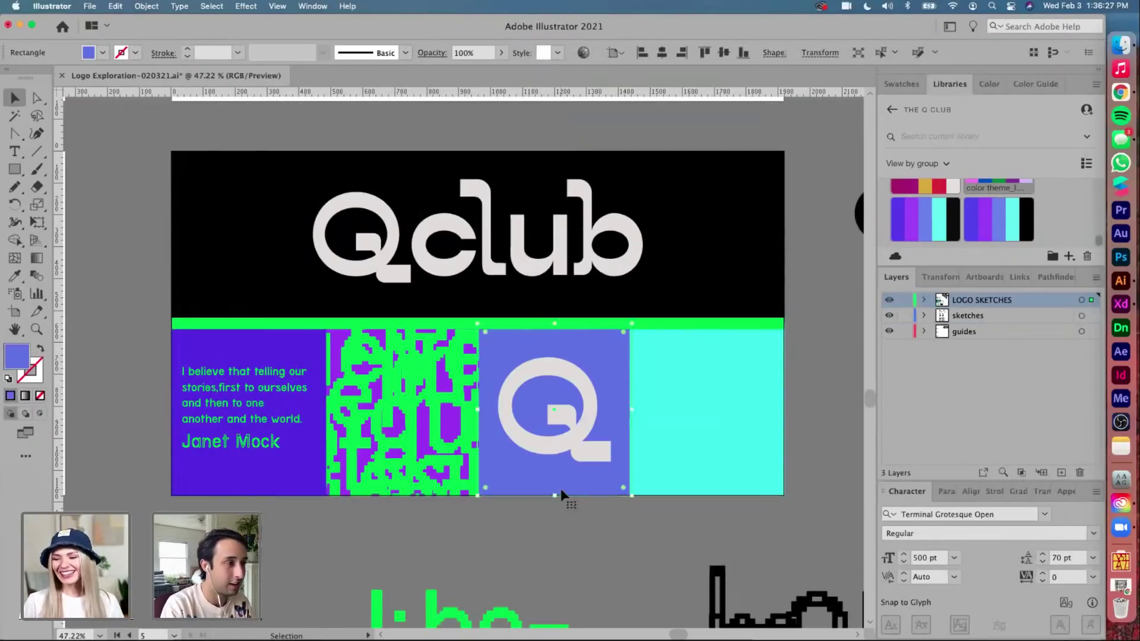
click(591, 511)
click(583, 451)
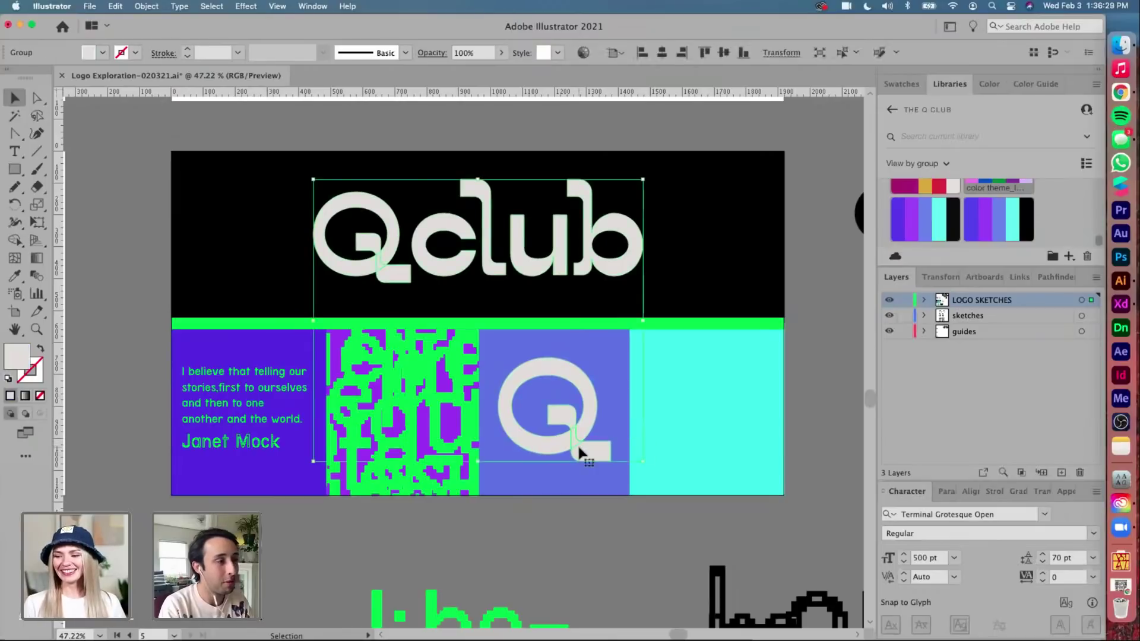
double_click(571, 439)
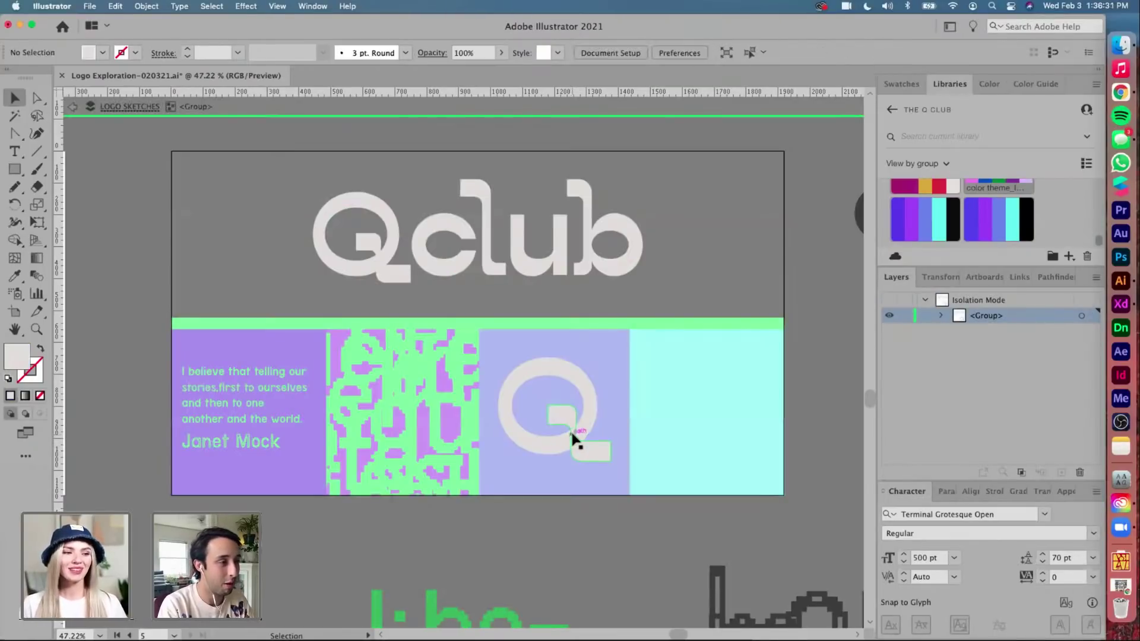
key(super+a)
key(Delete)
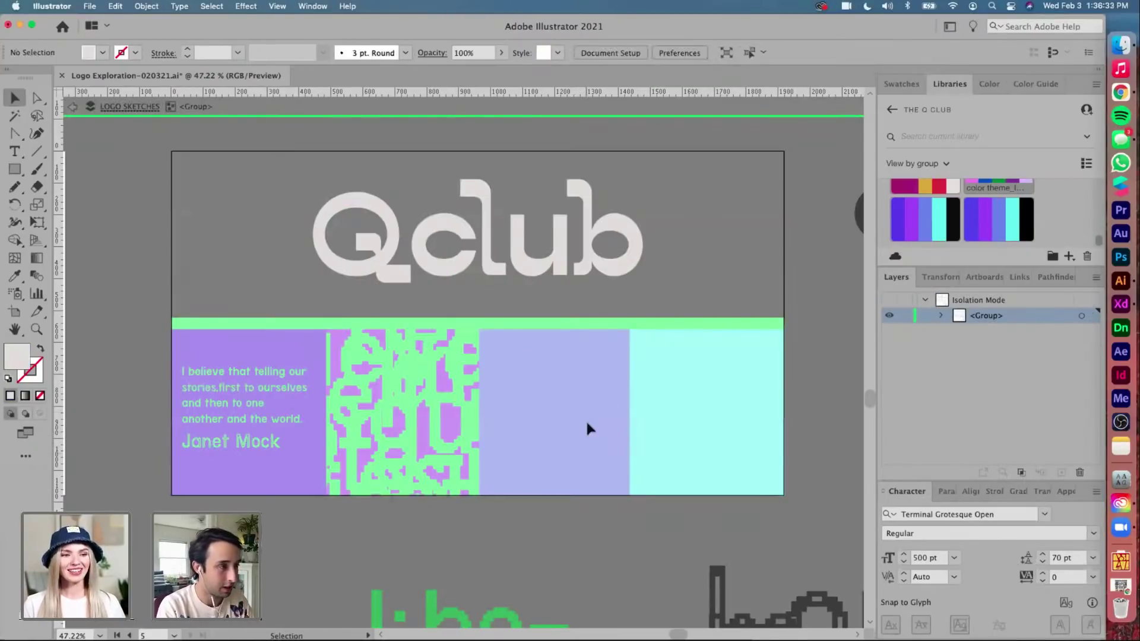
double_click(592, 474)
key(super+shift+v)
click(579, 542)
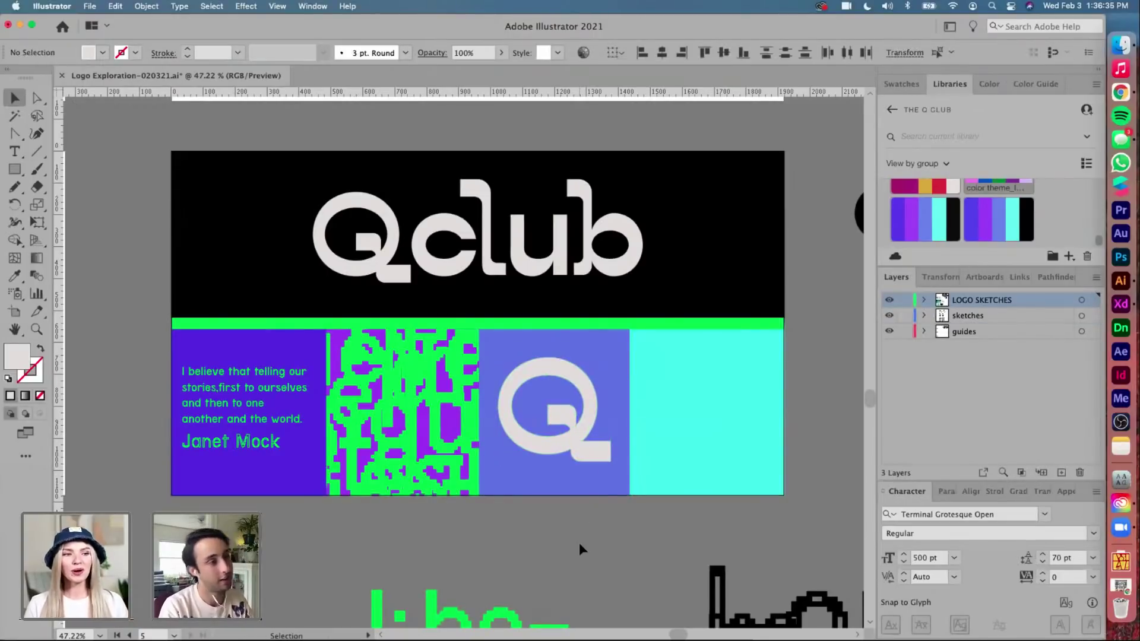
Group the bowl and tail of the Q on the blue block and scale the group down
click(578, 433)
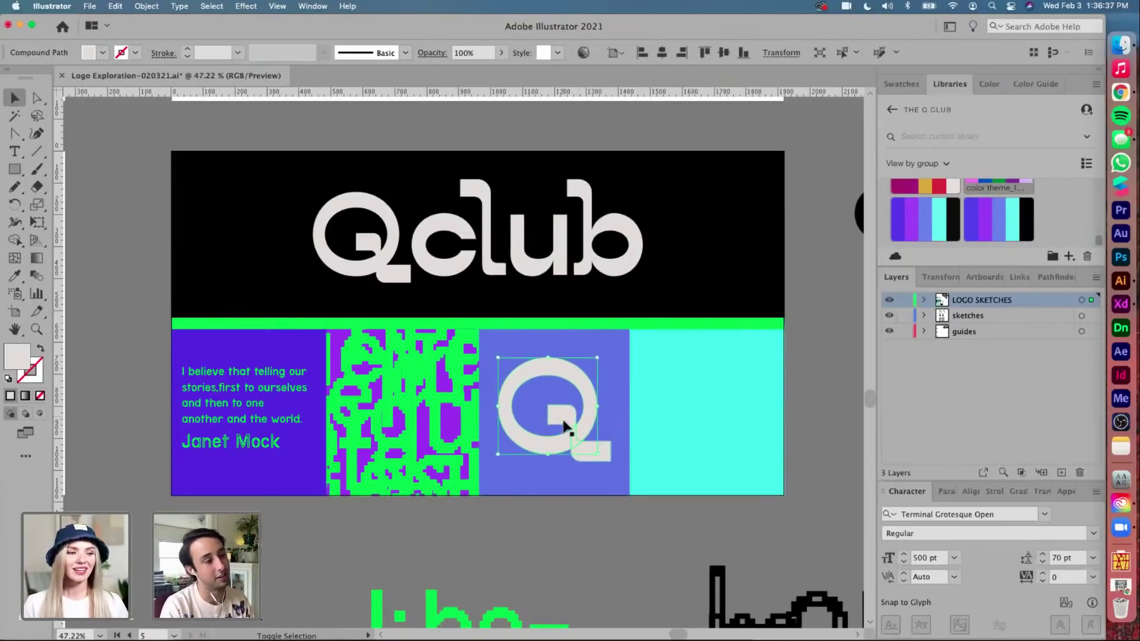
shift+click(590, 451)
key(super+g)
drag(552, 359, 557, 381)
scroll(556, 381, left, 1)
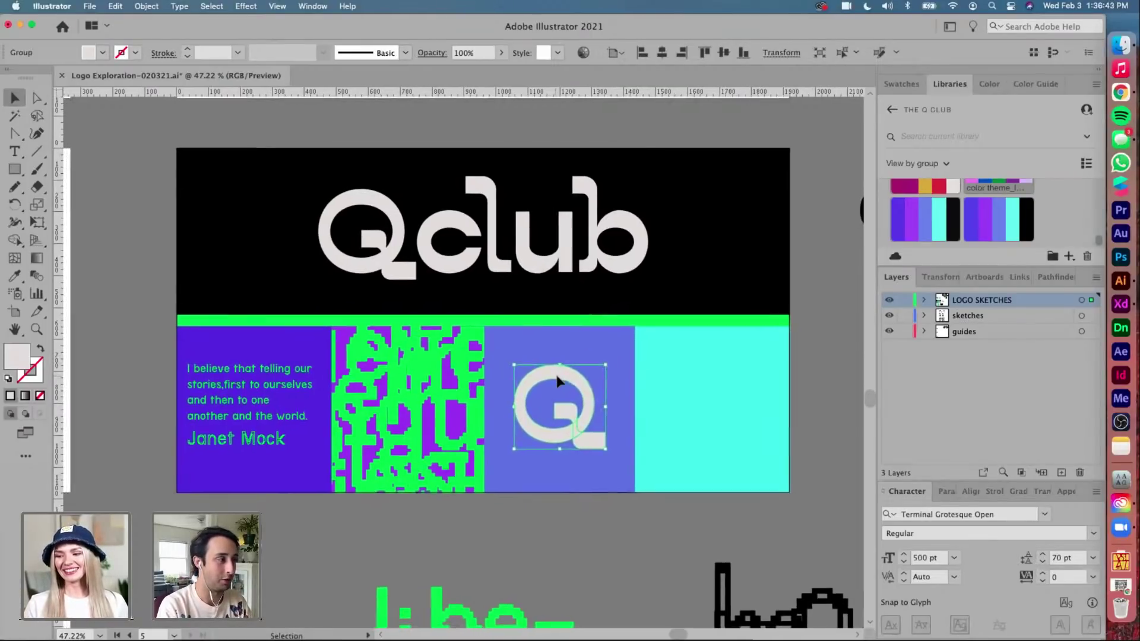
Recolour the Q on the blue block with the cyan sampled from the neighbouring block
key(i)
click(291, 347)
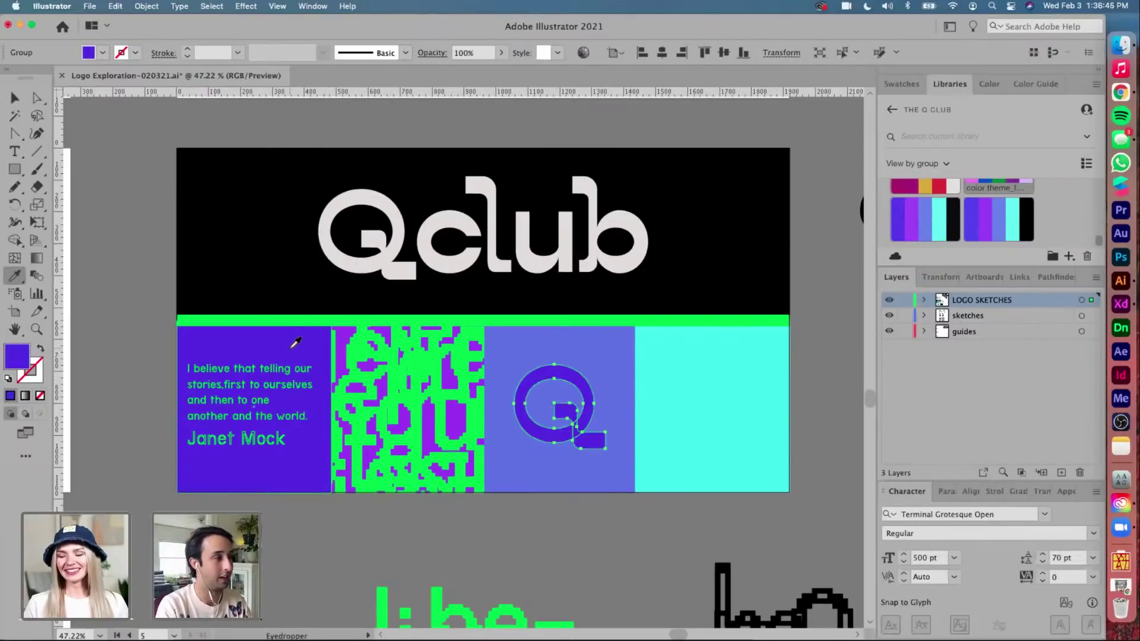
click(749, 396)
key(v)
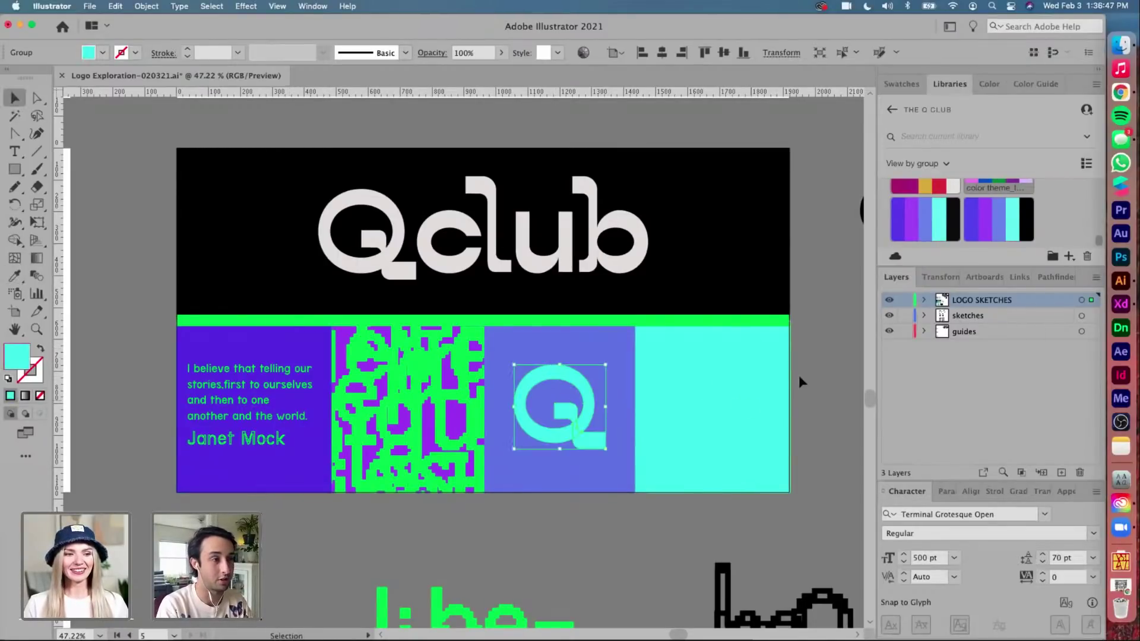
click(800, 380)
Shift the cyan Q slightly downward within its blue block
scroll(801, 374, up, 2)
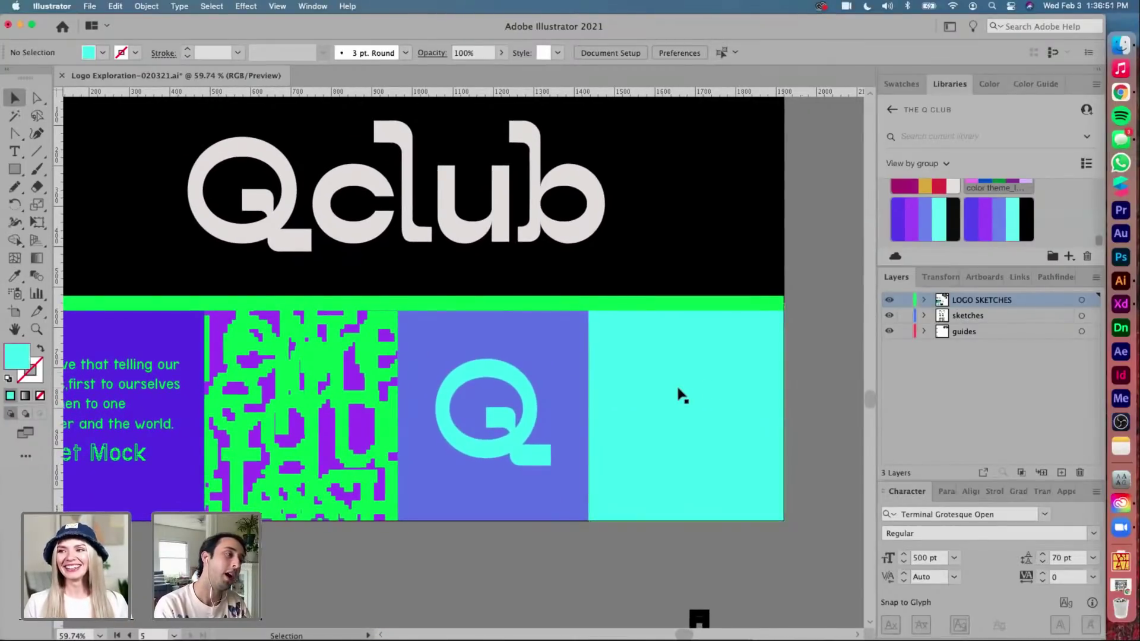
scroll(679, 394, down, 5)
scroll(680, 396, down, 1)
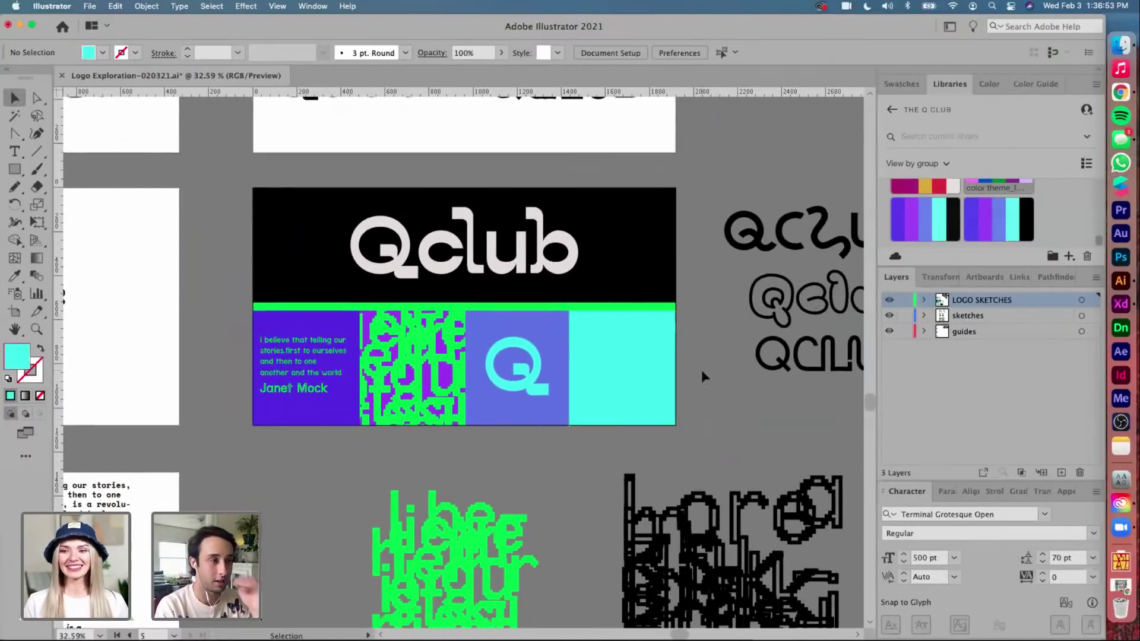
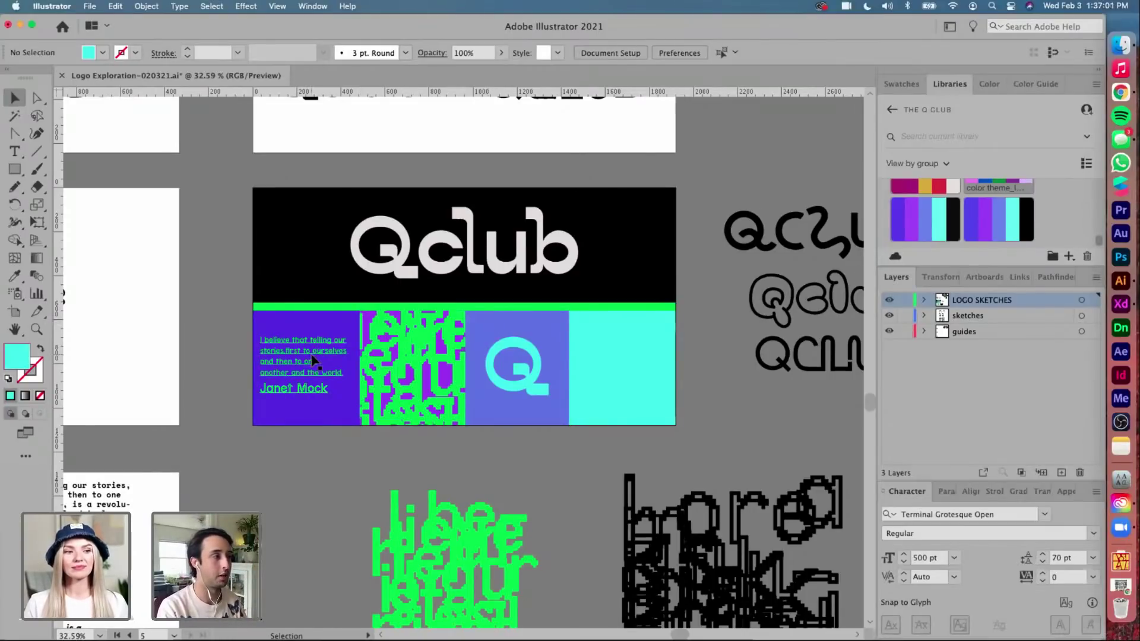
scroll(312, 360, up, 5)
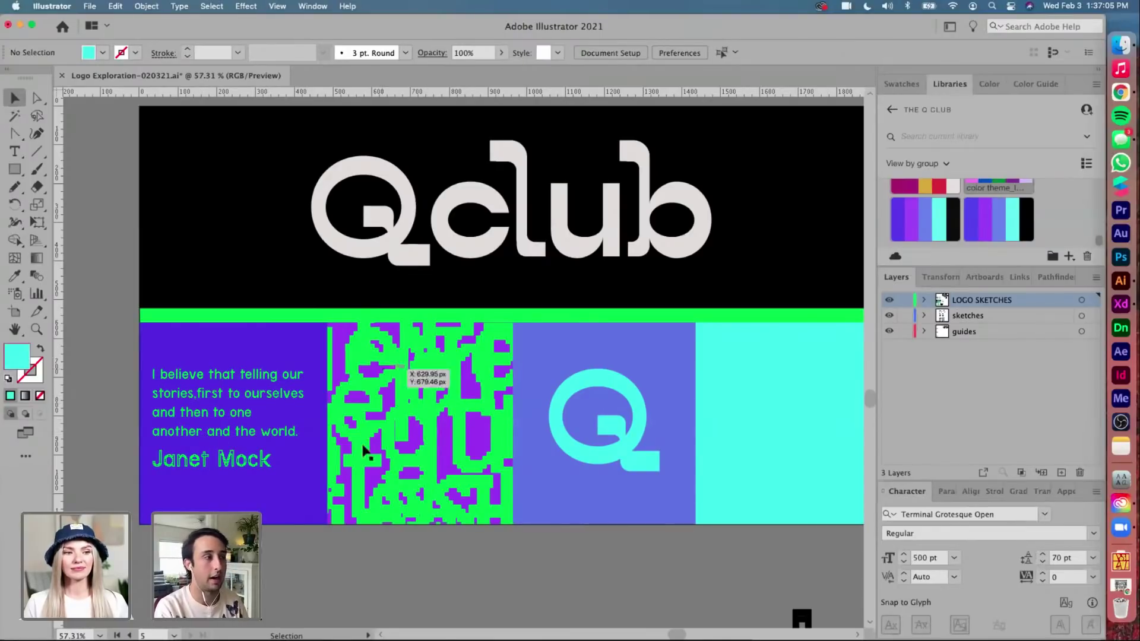
click(598, 381)
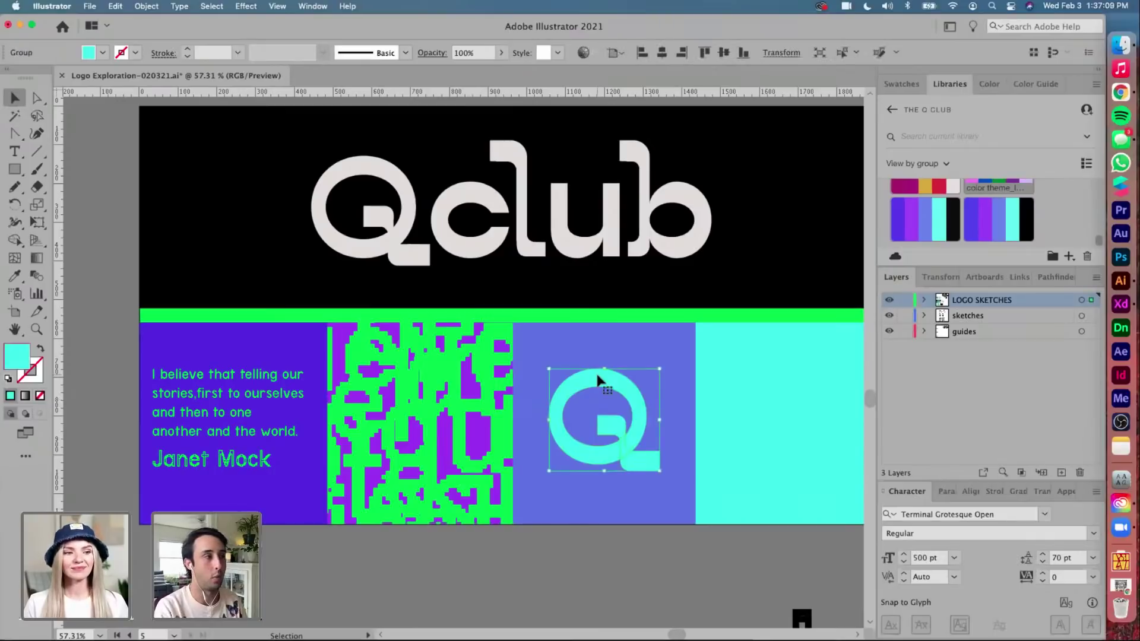
scroll(534, 338, right, 2)
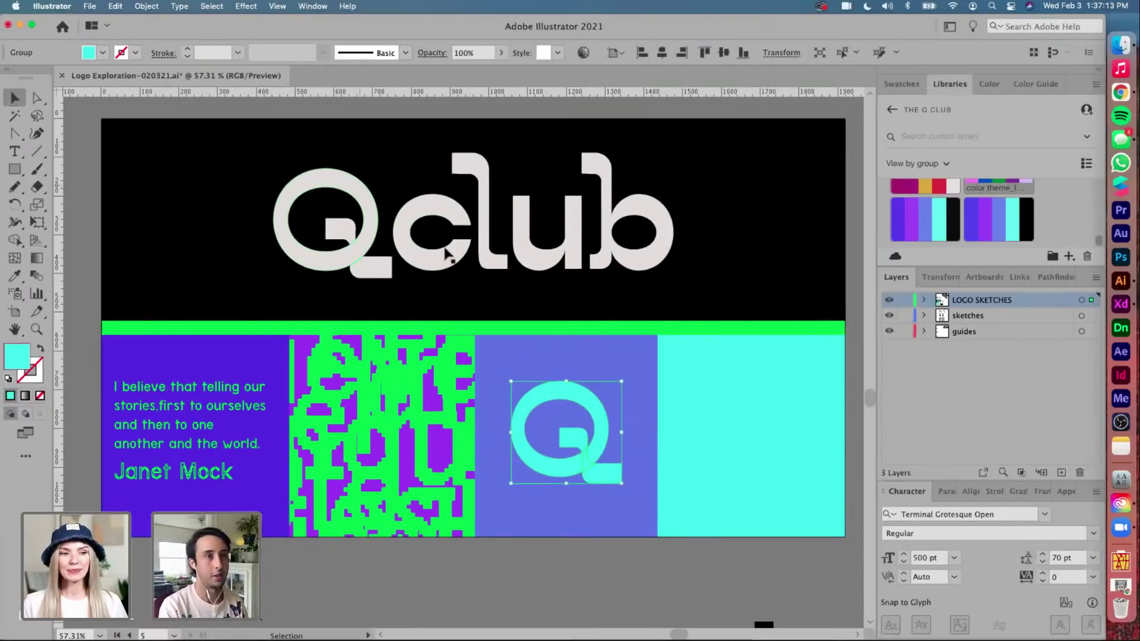
drag(570, 392, 573, 397)
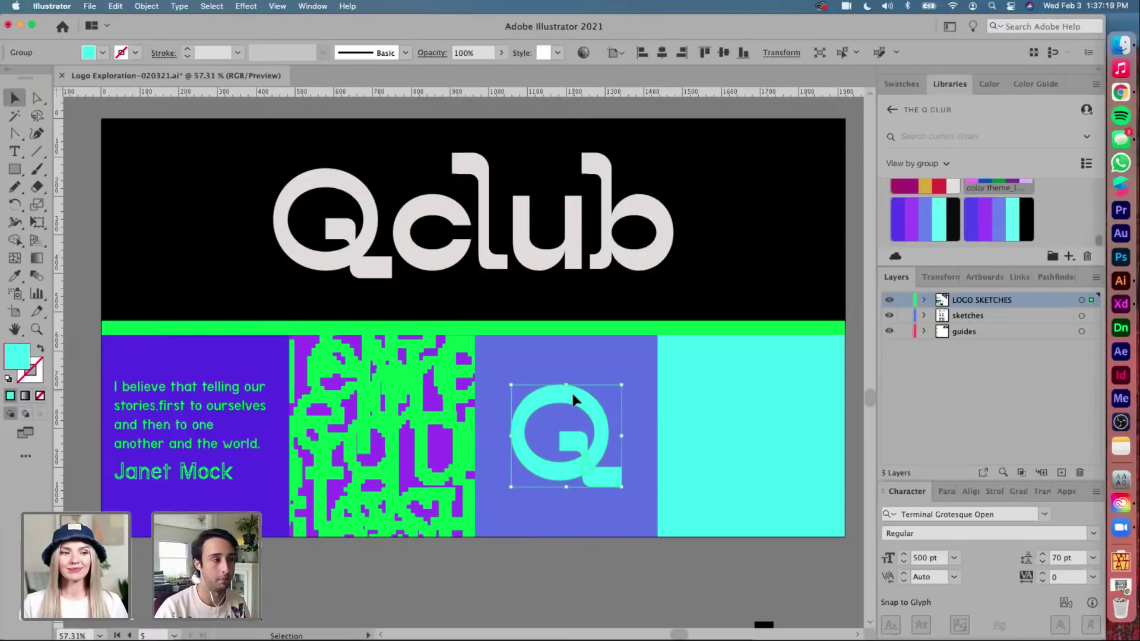
scroll(572, 396, right, 3)
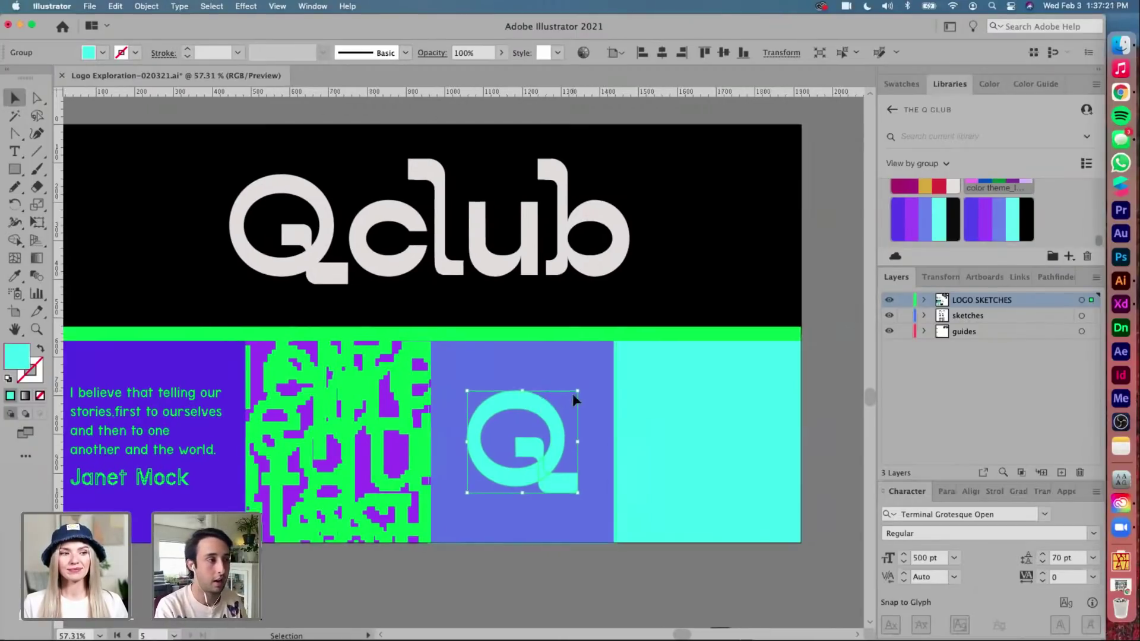
scroll(670, 401, down, 4)
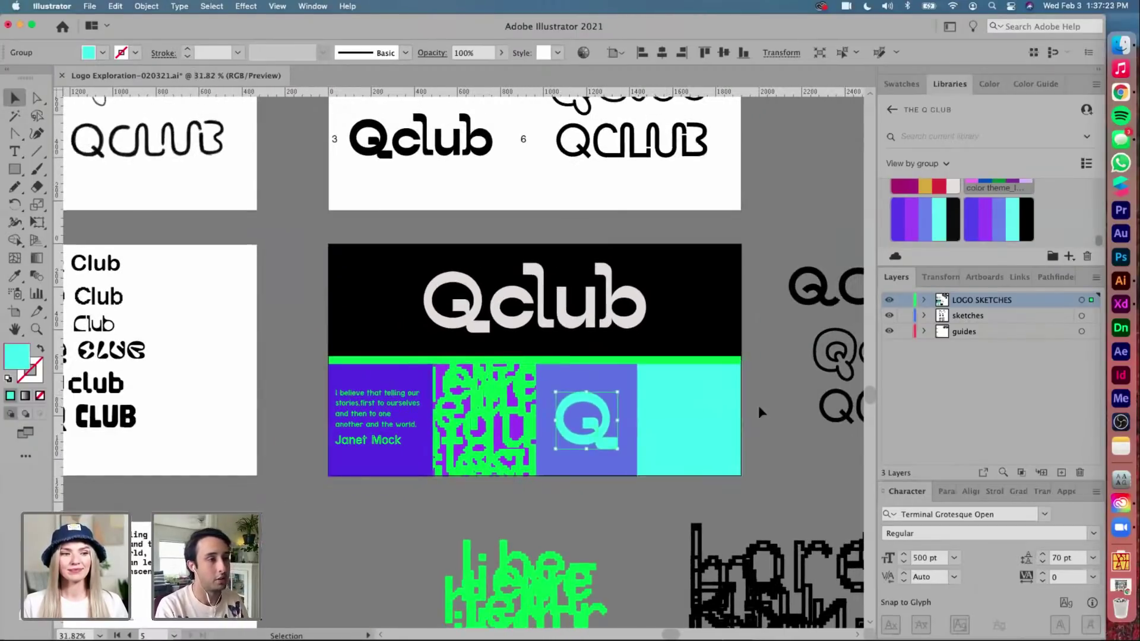
click(757, 405)
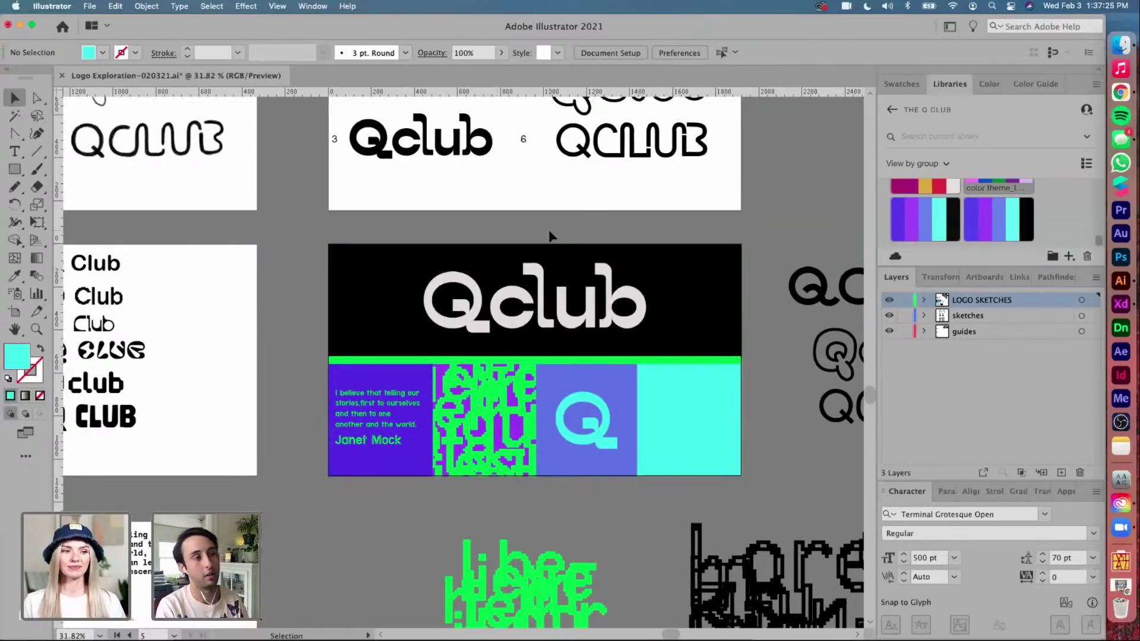
Move the three loose Q Club logo variants beside the brand layout upward, clear of the area next to it
scroll(611, 419, right, 3)
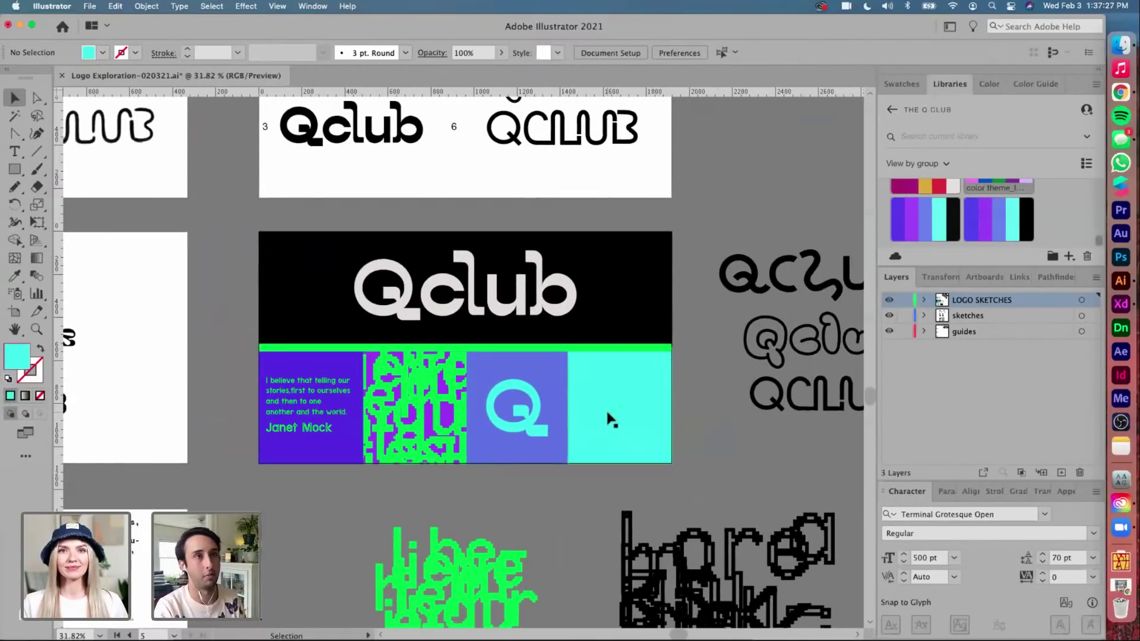
scroll(611, 418, down, 3)
scroll(736, 409, down, 3)
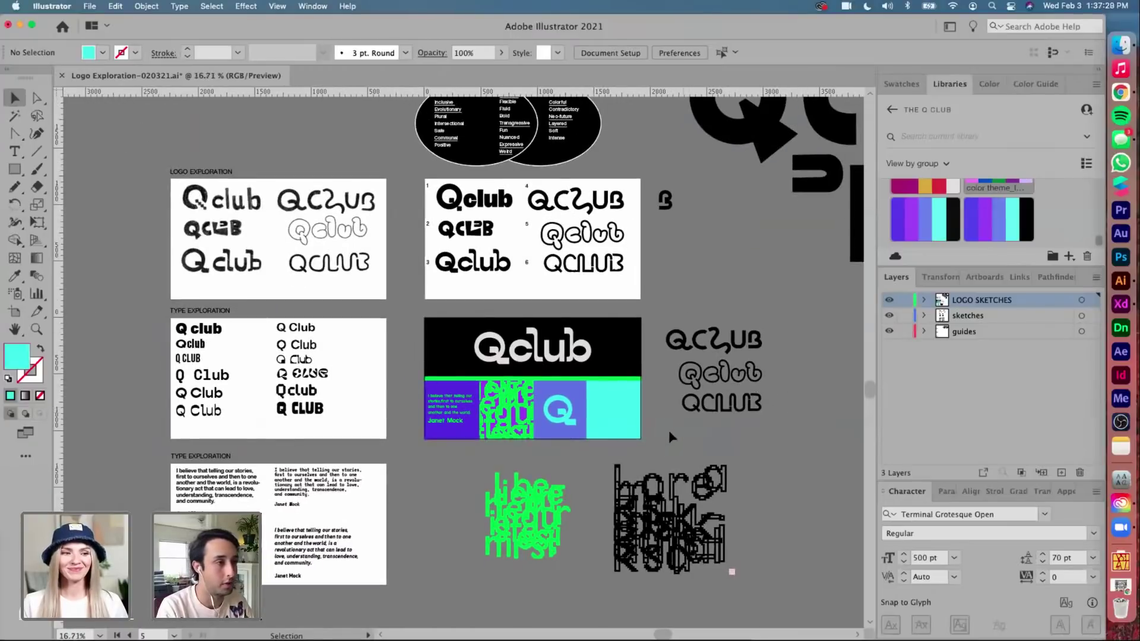
click(686, 339)
drag(686, 339, 687, 237)
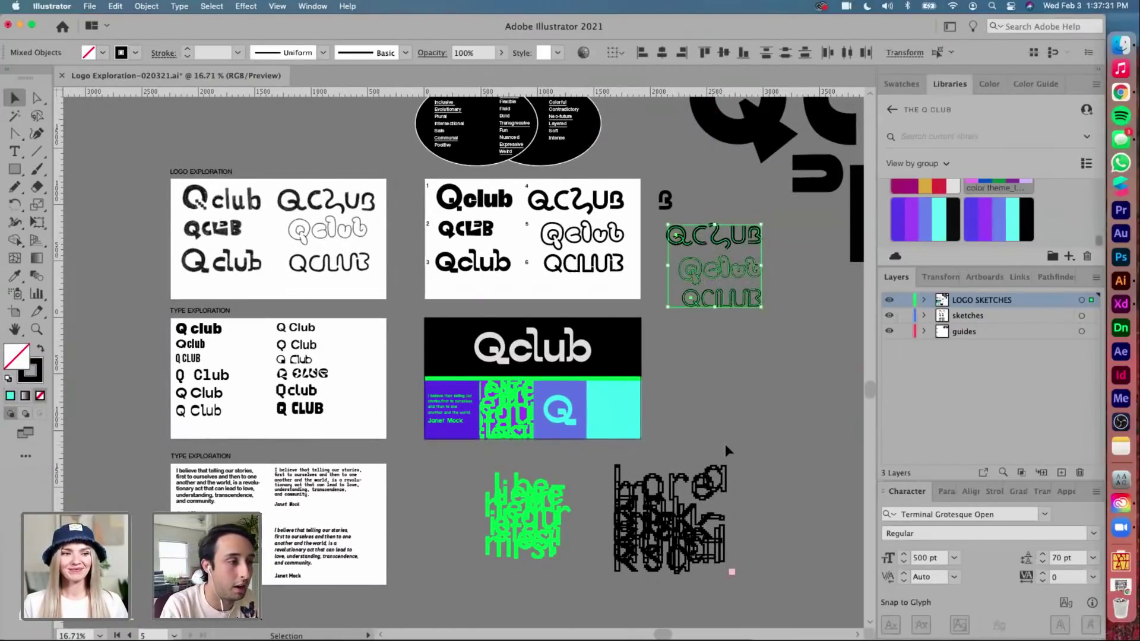
Remove the loose green and black pixel lettering below the brand layout and duplicate the layout's artboard directly beneath it
click(486, 562)
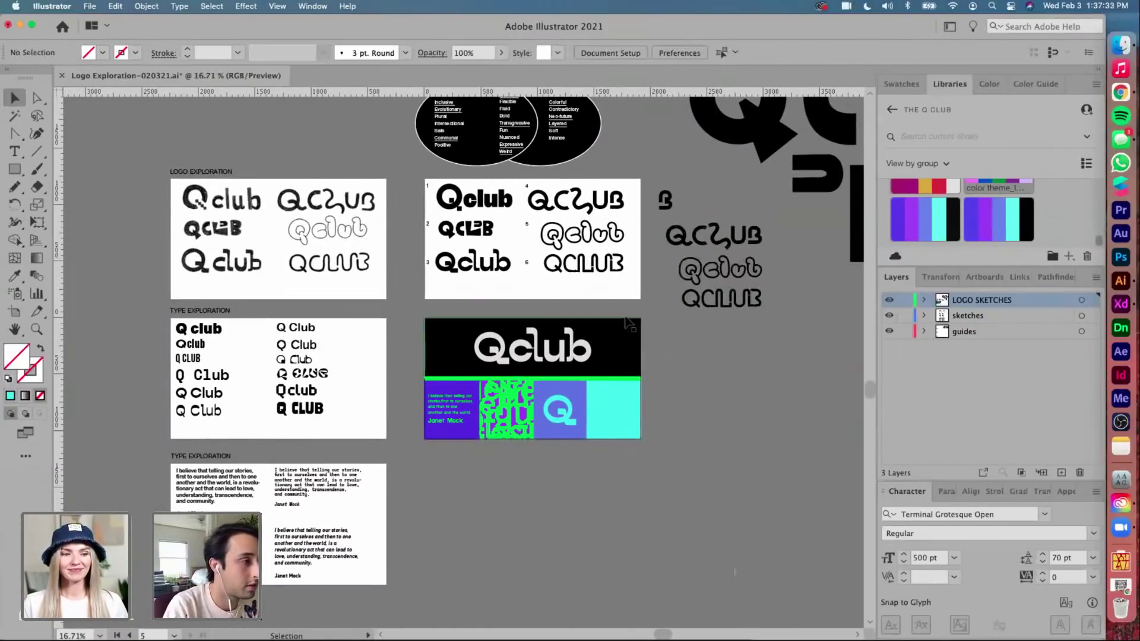
key(shift+o)
drag(632, 332, 612, 487)
key(v)
scroll(611, 487, up, 5)
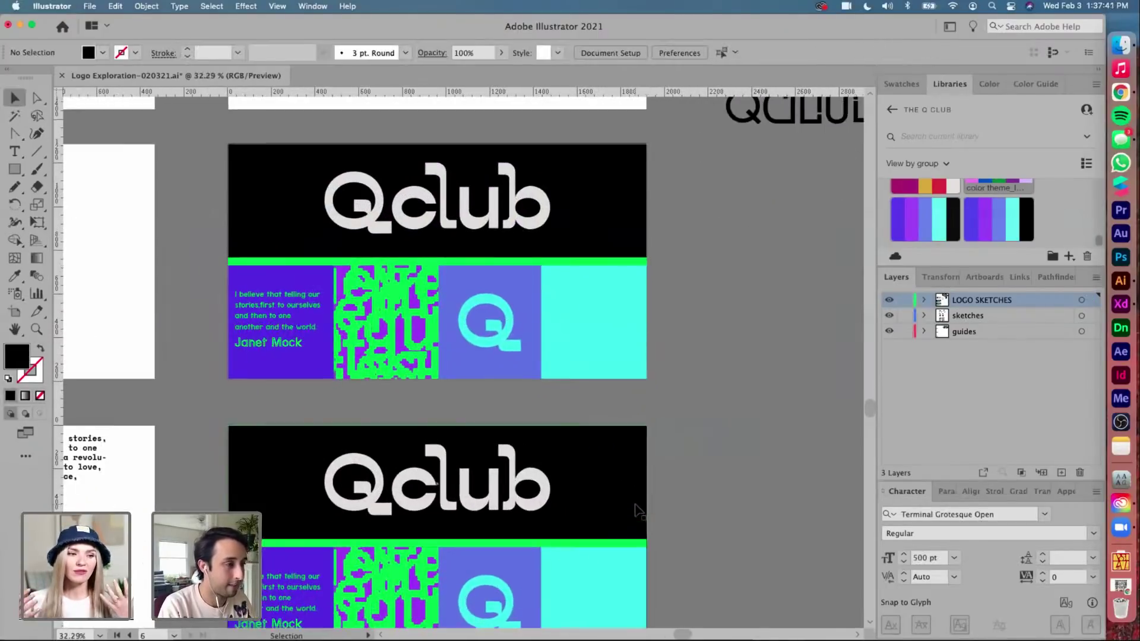
Delete the Qclub wordmark from the black band of the duplicated brand layout
scroll(633, 509, down, 3)
click(605, 451)
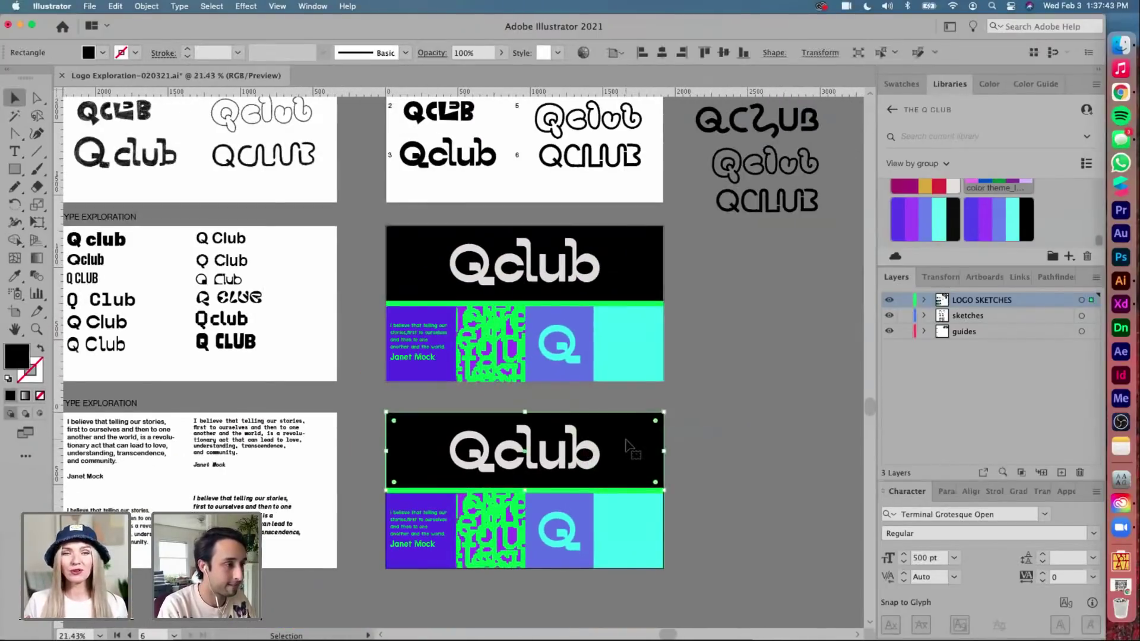
click(580, 462)
key(Delete)
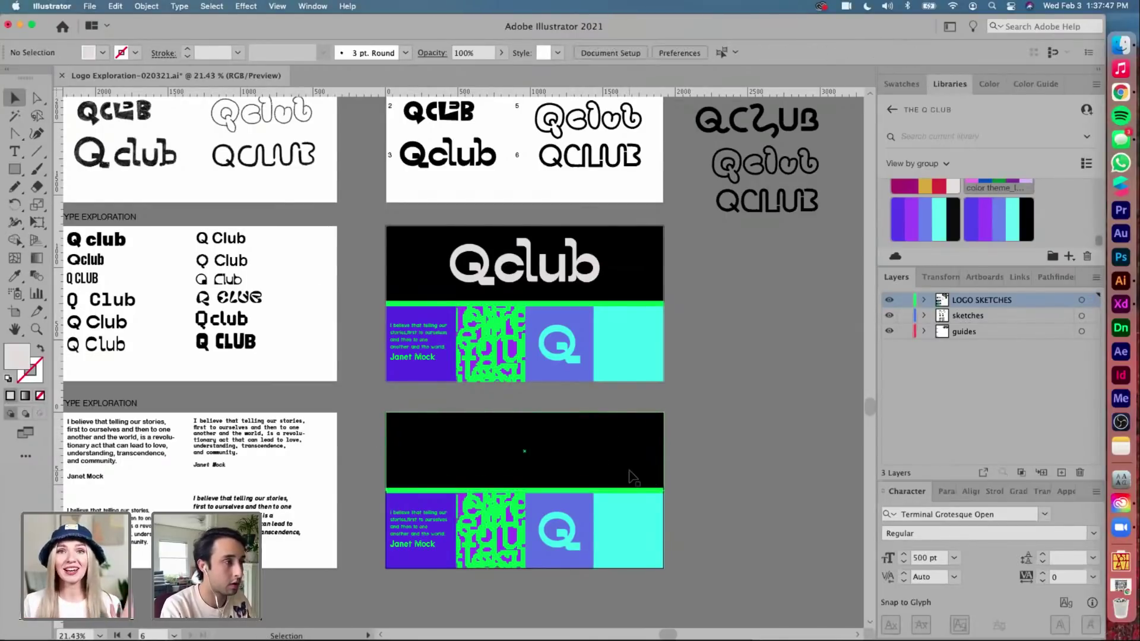
Copy logo variant 4 from the logo exploration artboard and place the copy in the empty space below the duplicated layout
scroll(634, 398, up, 5)
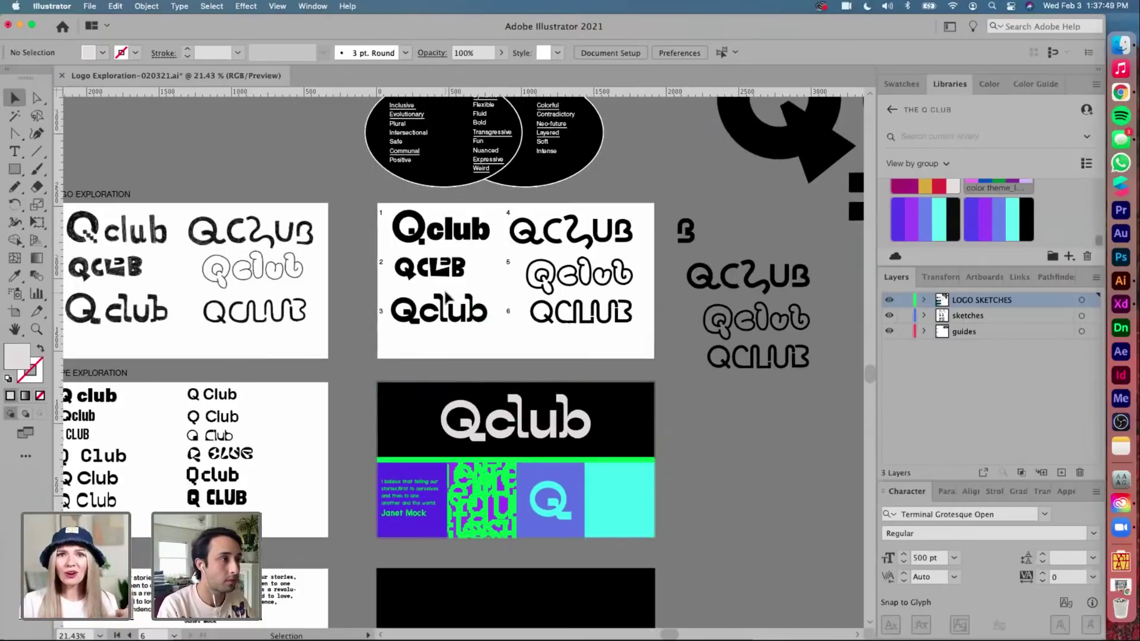
scroll(466, 296, up, 3)
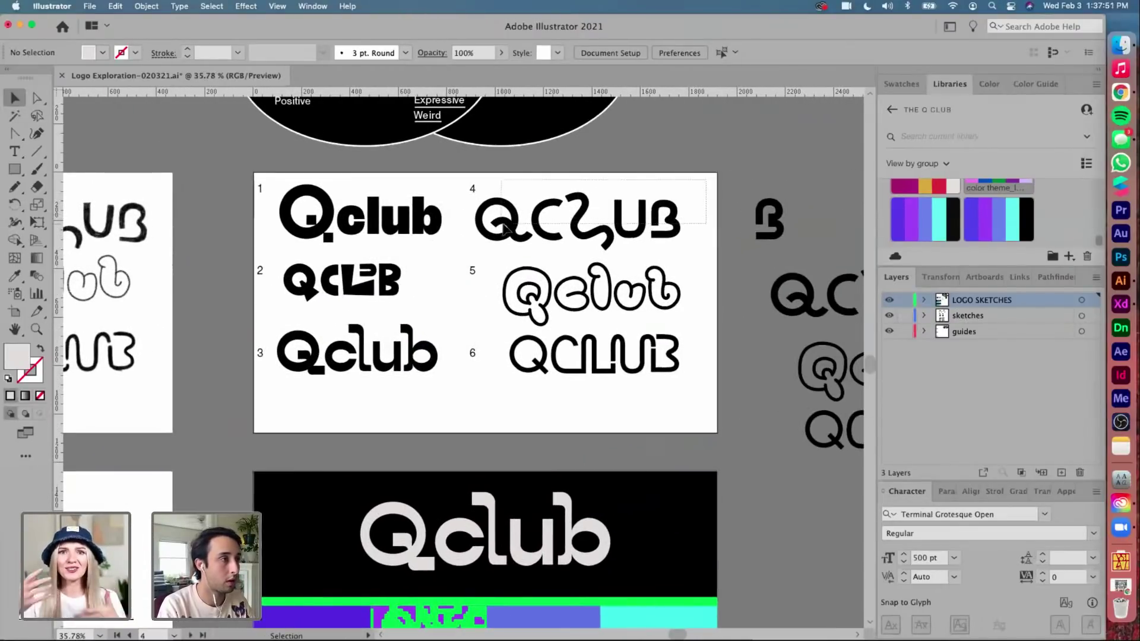
click(509, 236)
scroll(543, 240, down, 4)
scroll(542, 241, down, 7)
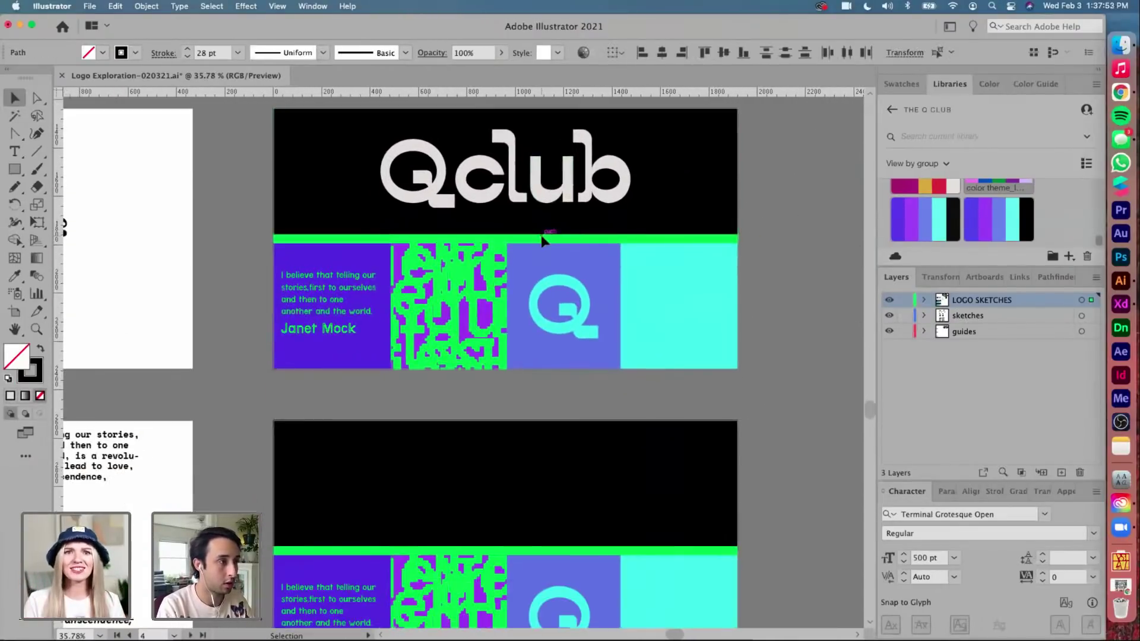
key(super+v)
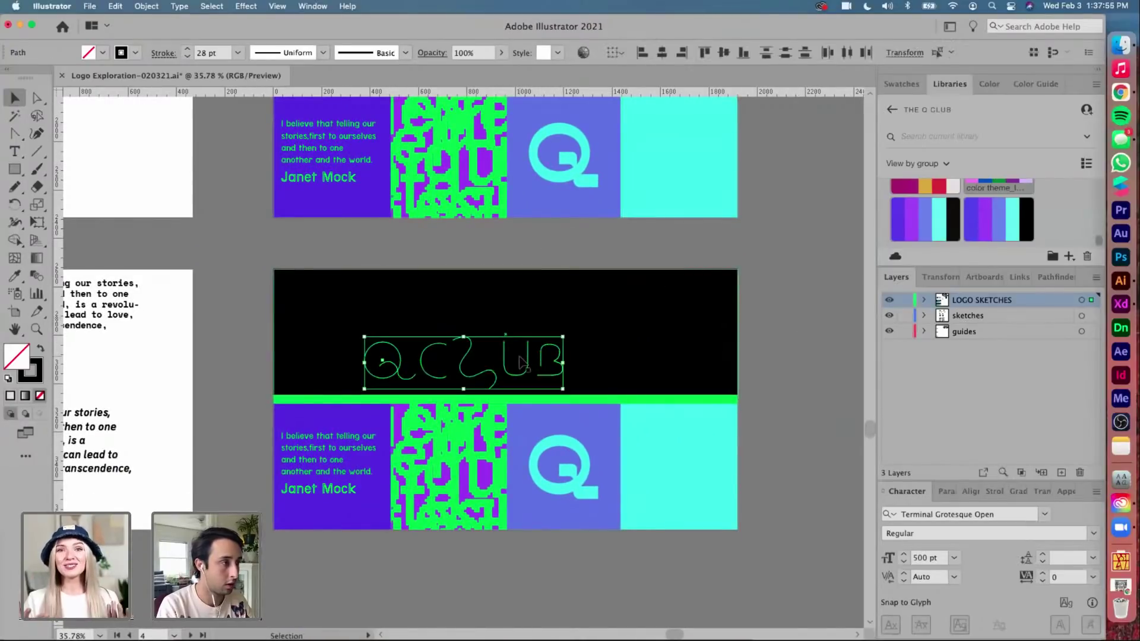
key(v)
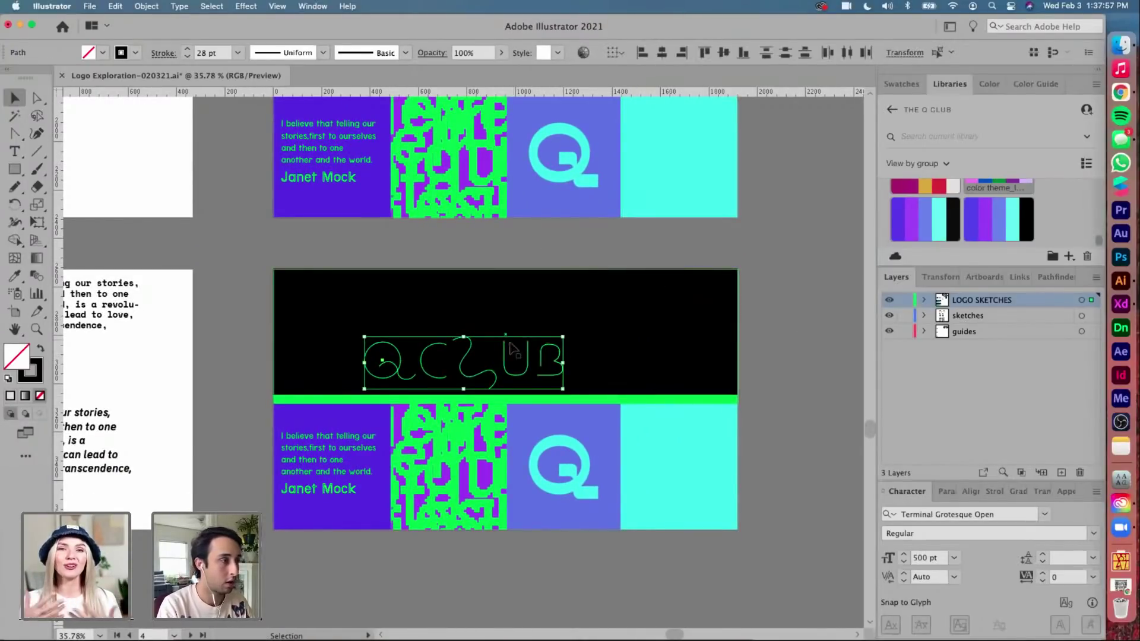
scroll(510, 347, down, 2)
drag(455, 268, 454, 502)
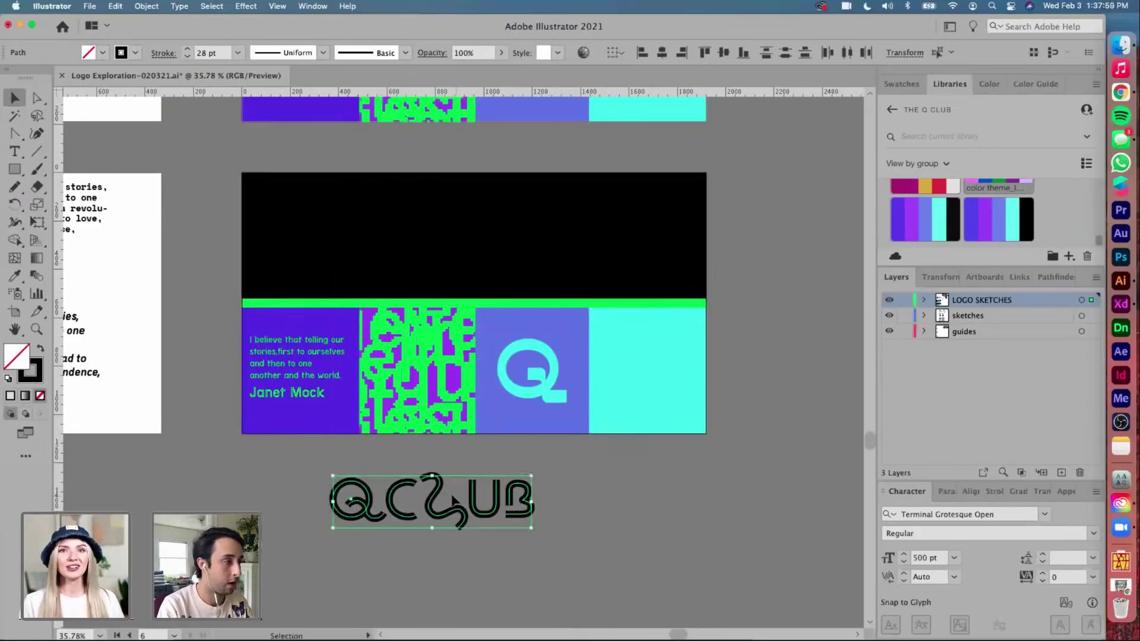
Expand the fill and stroke of the copied Q Club logo and shift it slightly right below the layout
click(143, 7)
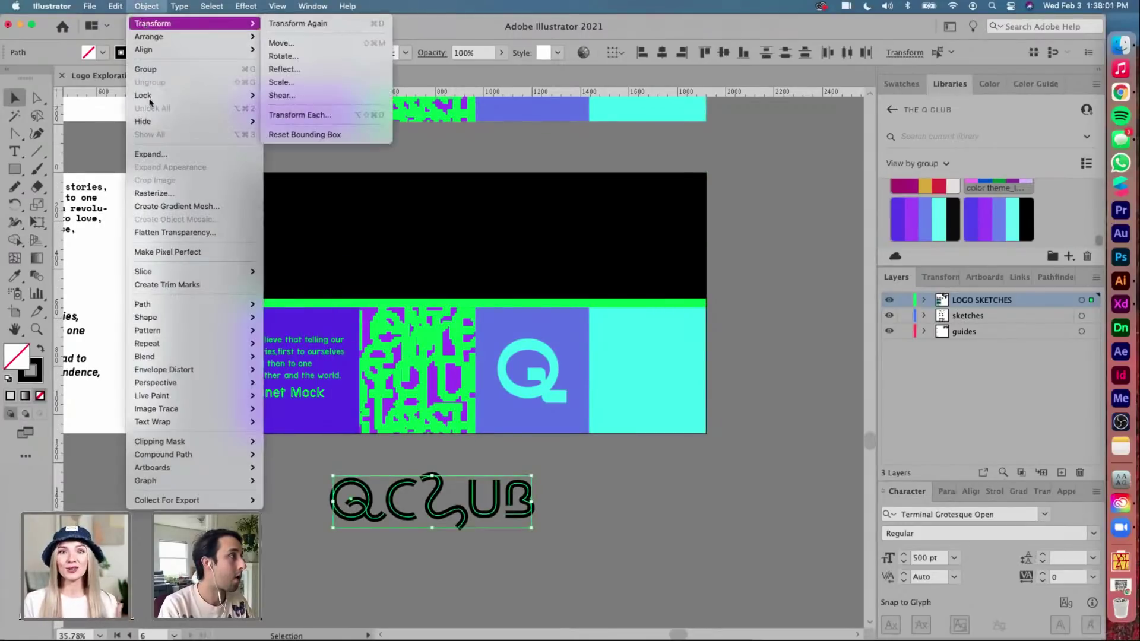
click(154, 156)
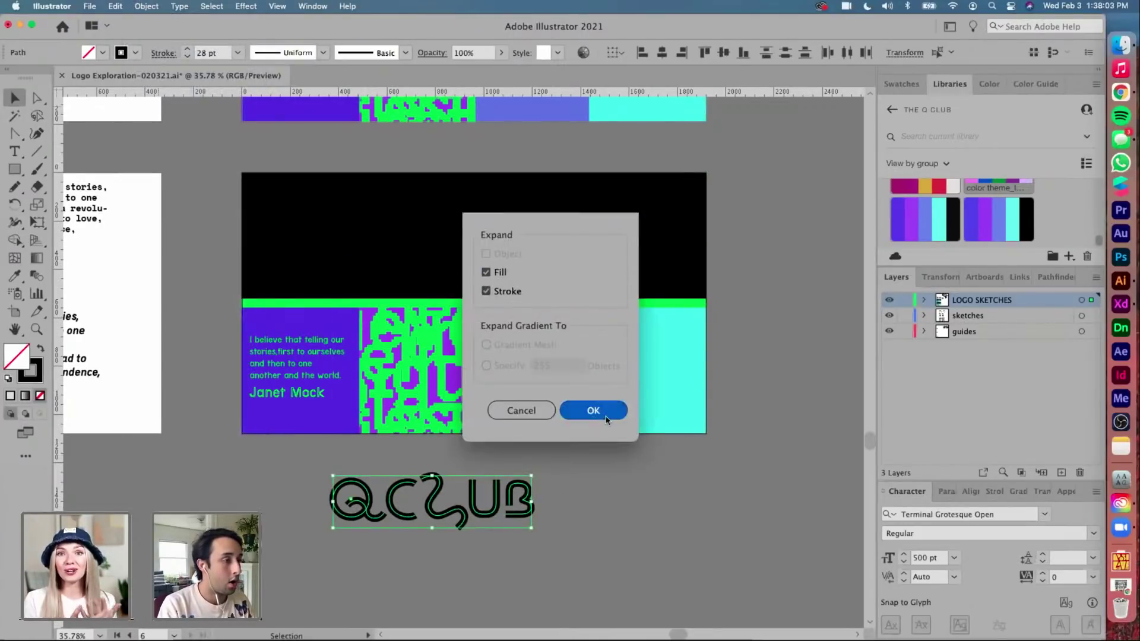
click(584, 413)
drag(482, 504, 549, 504)
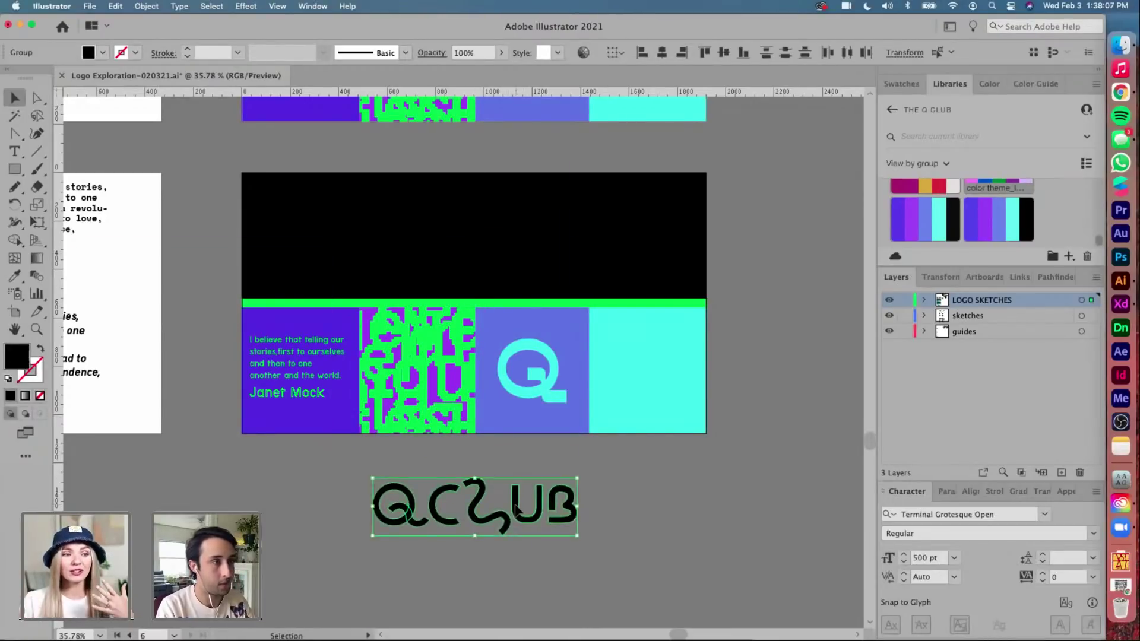
Recolour the expanded Q Club logo with the grey sampled from the canvas and place it in the duplicated layout's black band
key(i)
click(659, 481)
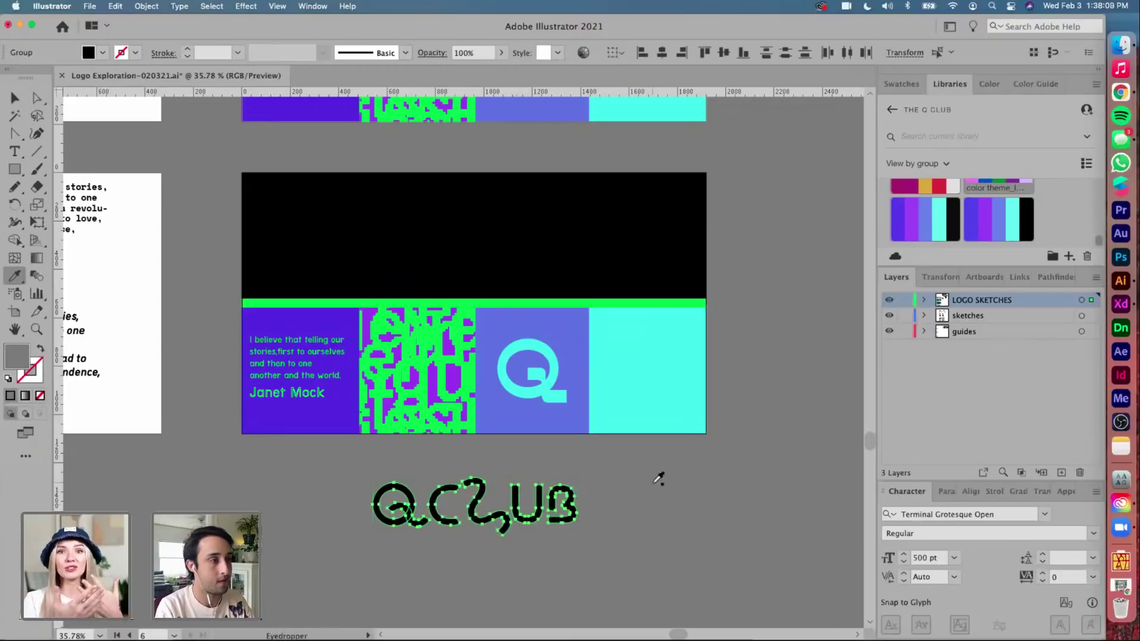
key(v)
drag(515, 500, 506, 242)
click(656, 236)
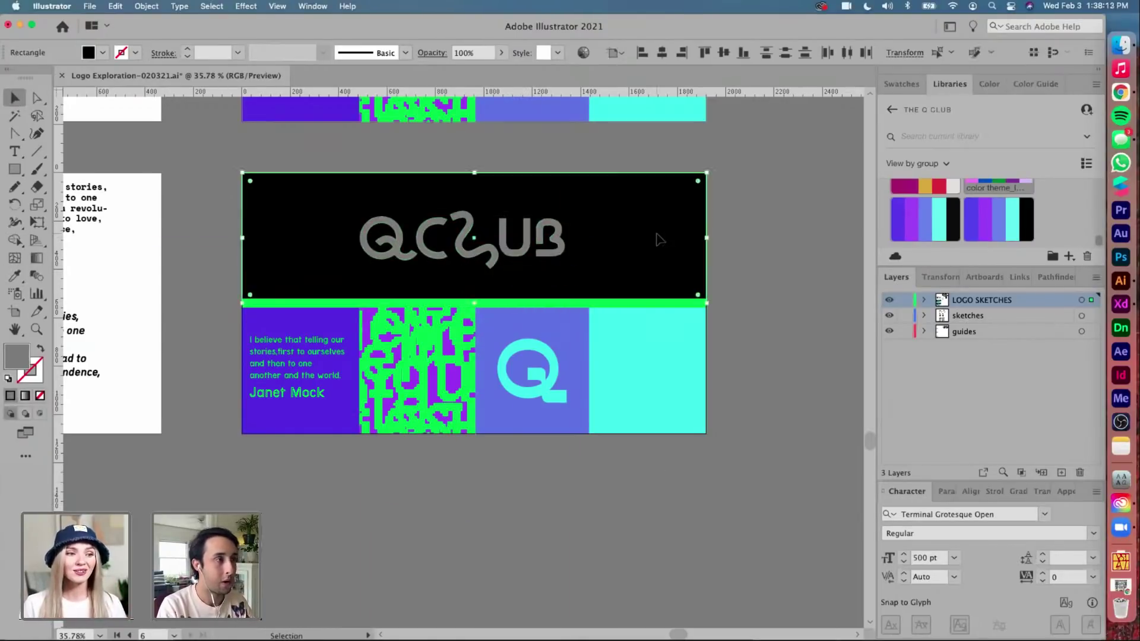
Switch to Adobe XD and examine the Queer Plurality Concept 2 slide's characteristics, colour directions and reference images
scroll(656, 240, up, 3)
key(super+Tab)
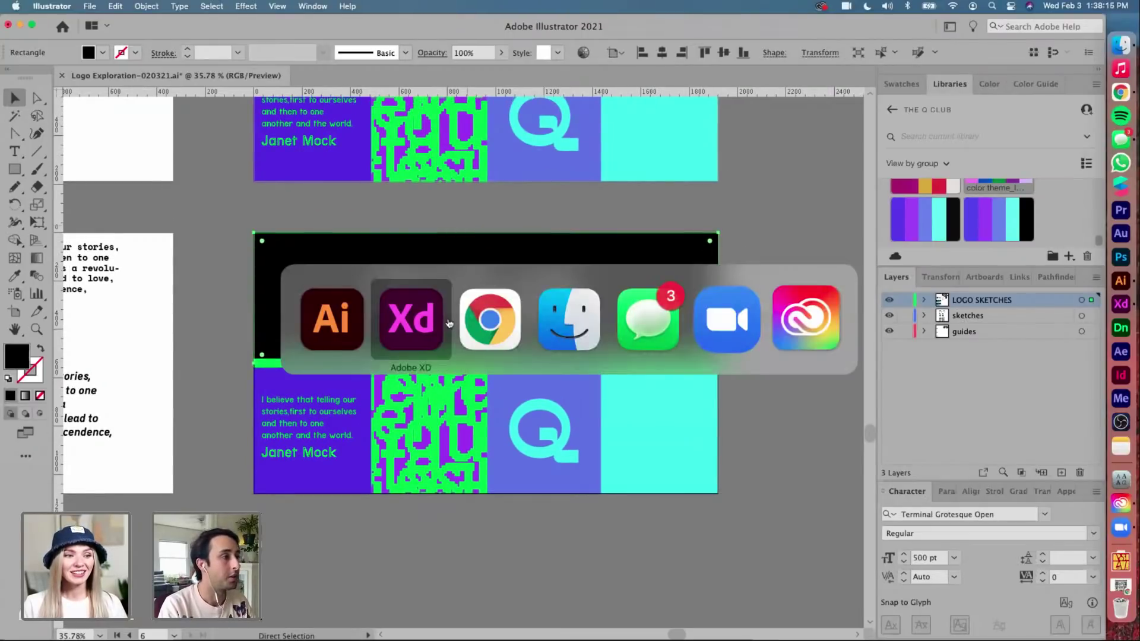
click(420, 316)
scroll(446, 381, down, 5)
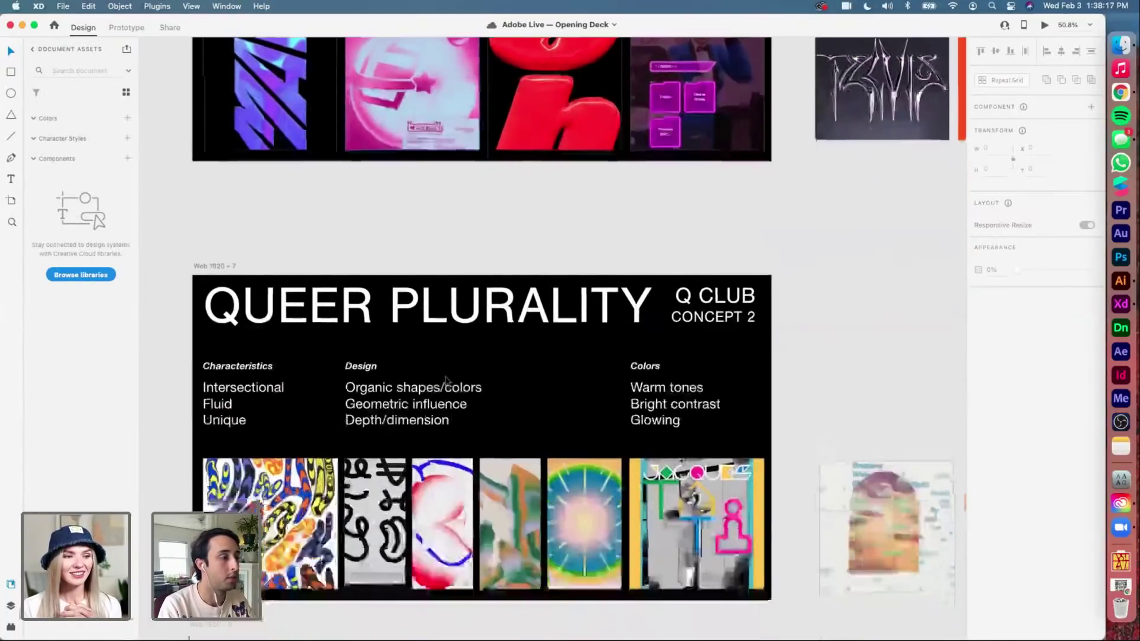
scroll(447, 380, up, 5)
scroll(446, 381, down, 2)
scroll(447, 381, left, 1)
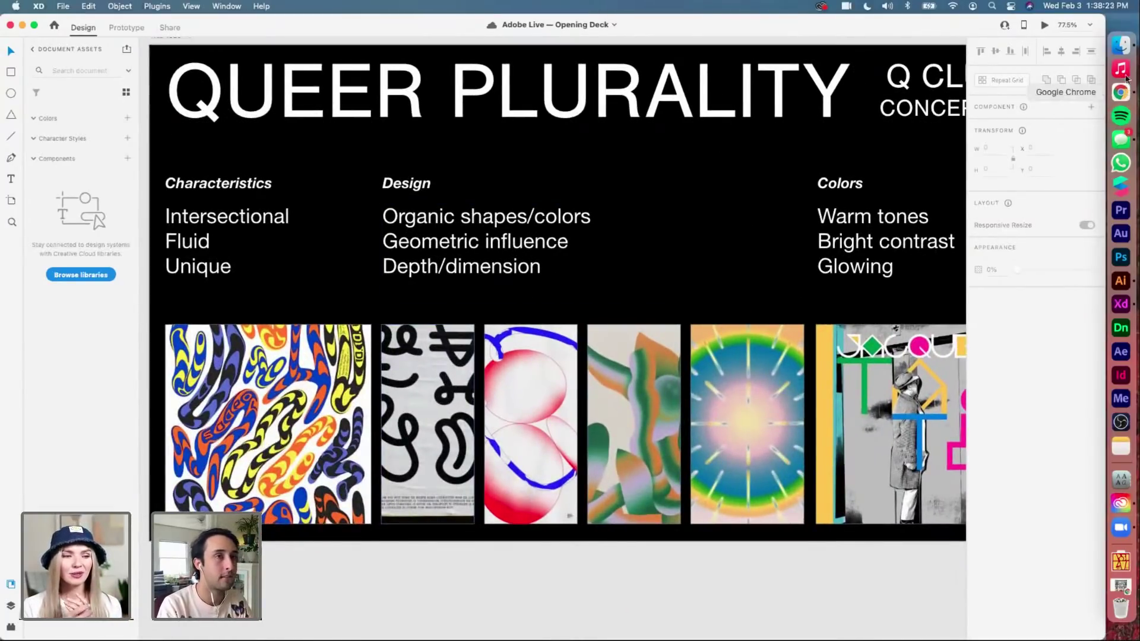
Switch to Finder and preview the glowing sunburst gradient JPG in the Concept 2 folder
click(1121, 44)
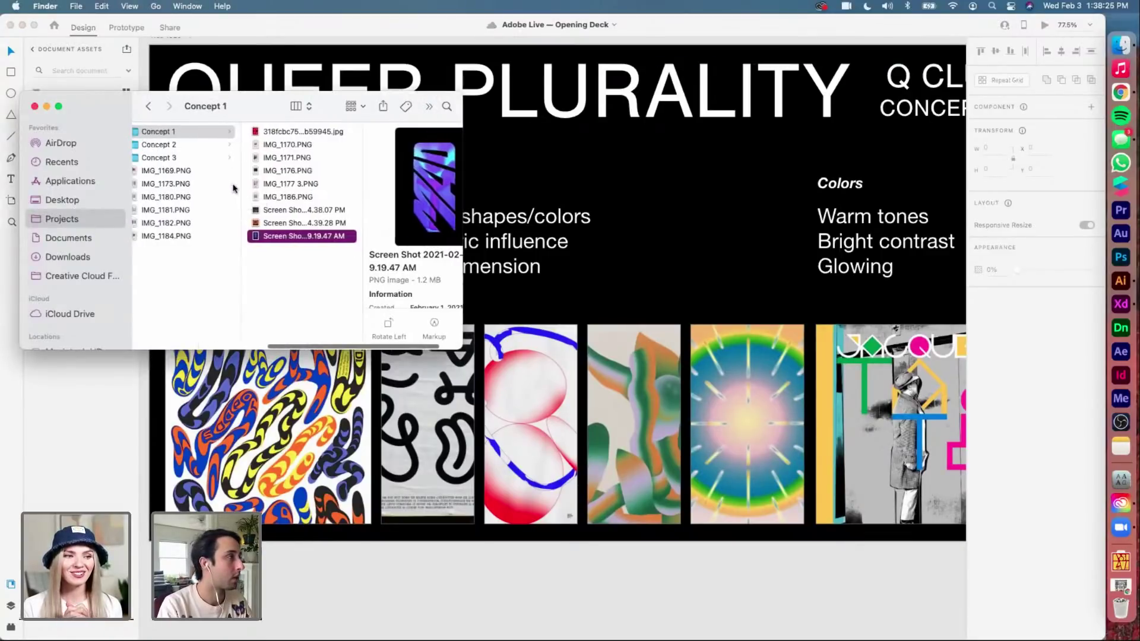
click(196, 145)
click(285, 144)
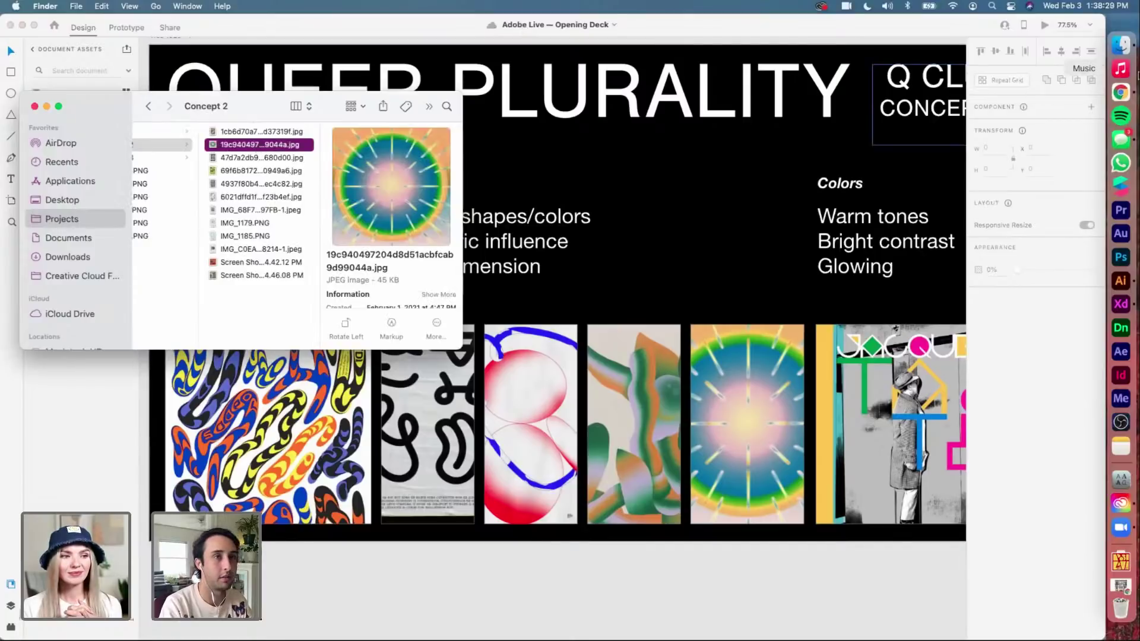
Switch to Chrome and open Adobe Color's Create page with the colour wheel
click(1120, 92)
scroll(356, 166, up, 15)
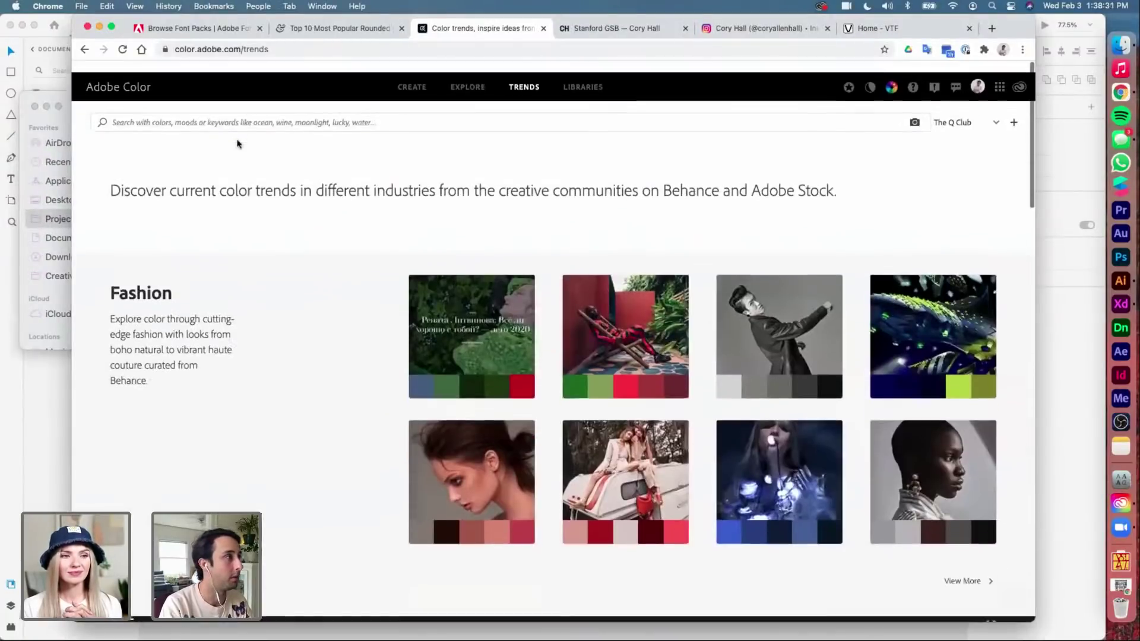
click(414, 75)
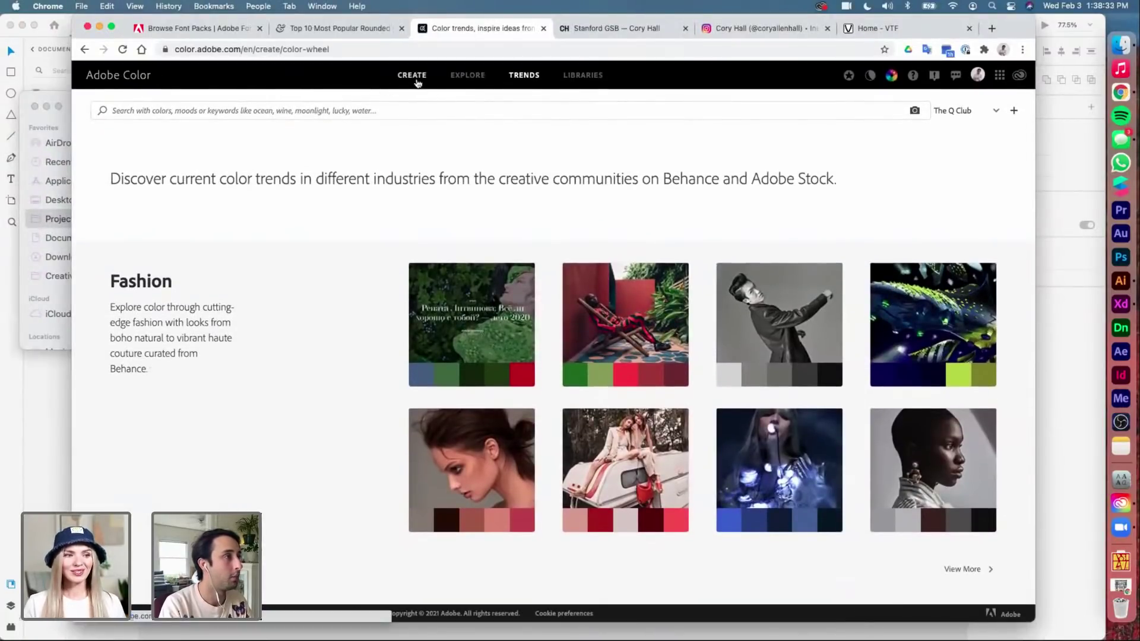
Extract a color theme from the sunburst JPG in the Concept 2 folder, using Adobe Color's Extract Theme
click(178, 118)
key(super+Tab)
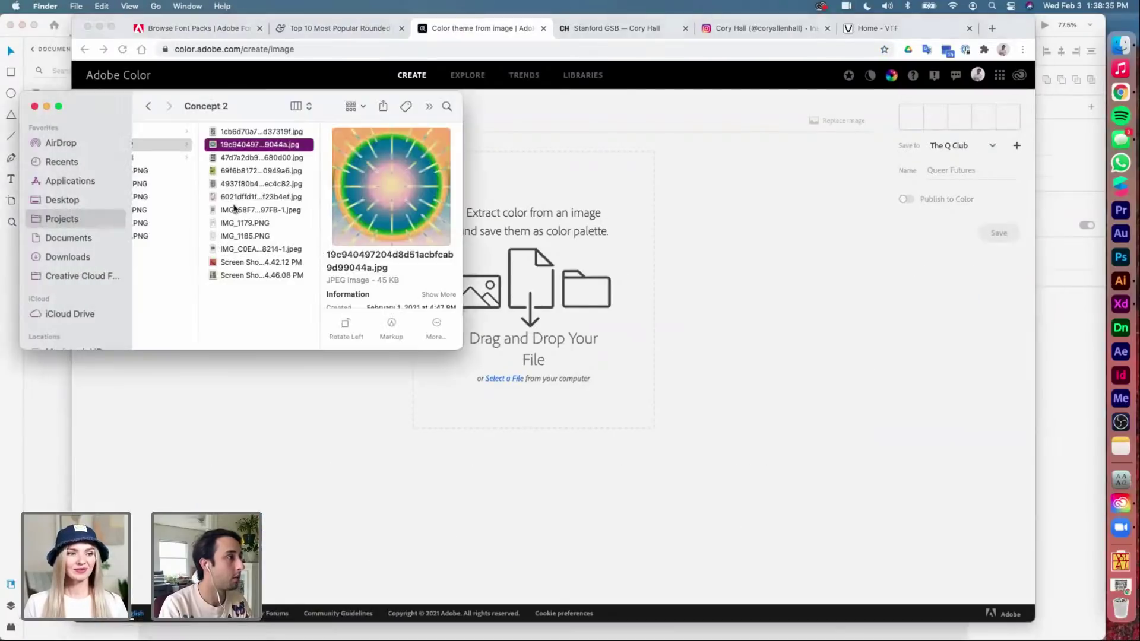
drag(263, 148, 542, 268)
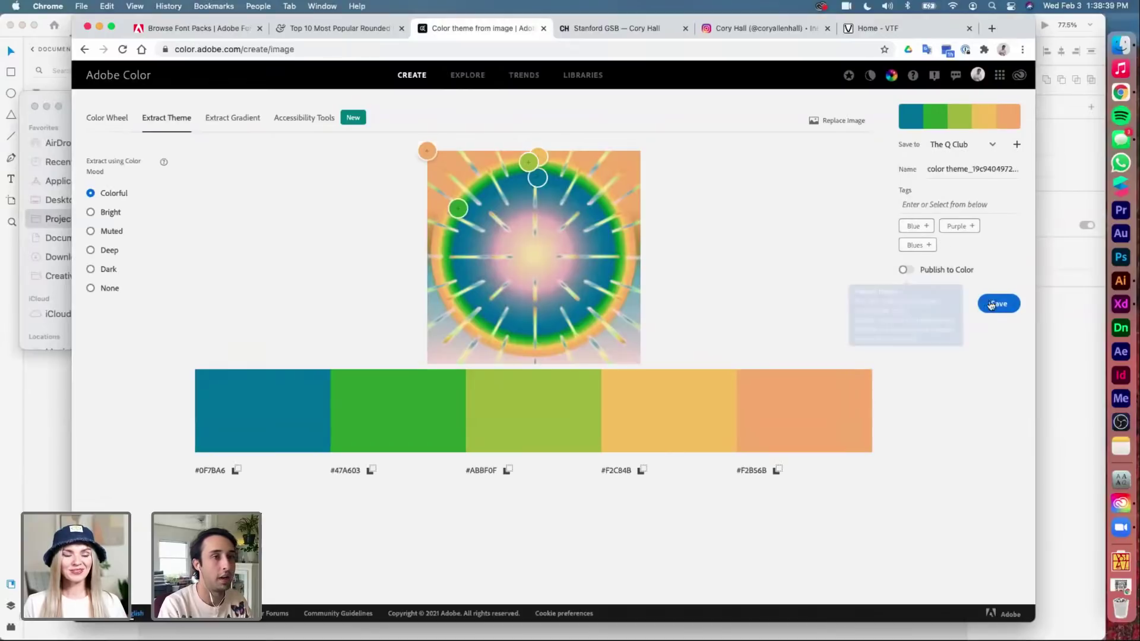
Name the extracted theme "Concept 2" and save it to The Q Club library
click(955, 171)
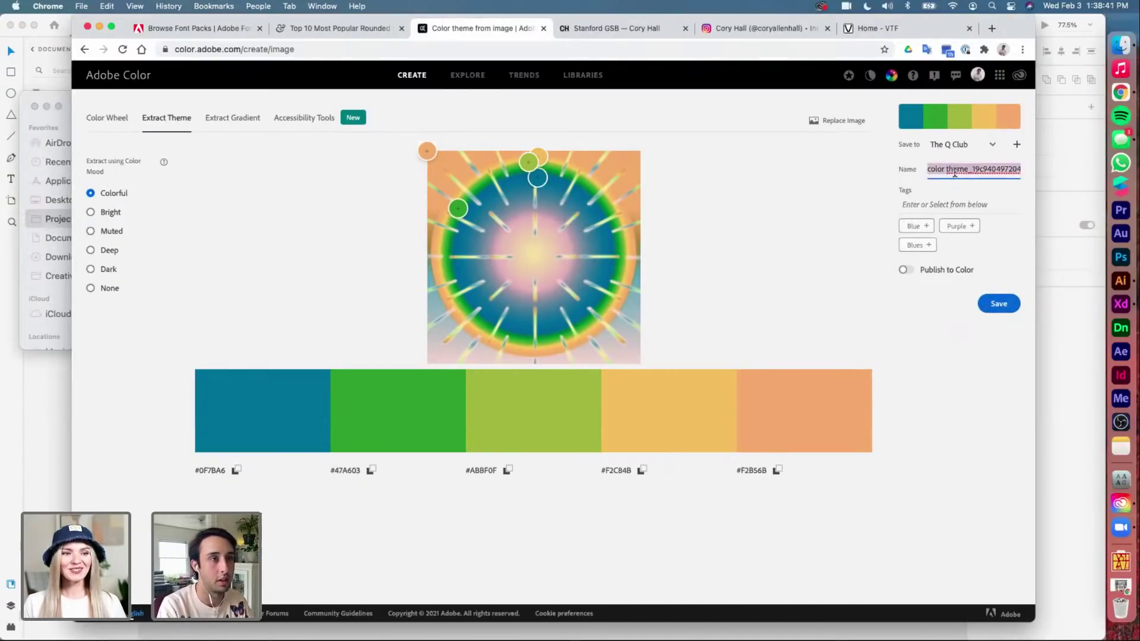
text(Concept 2)
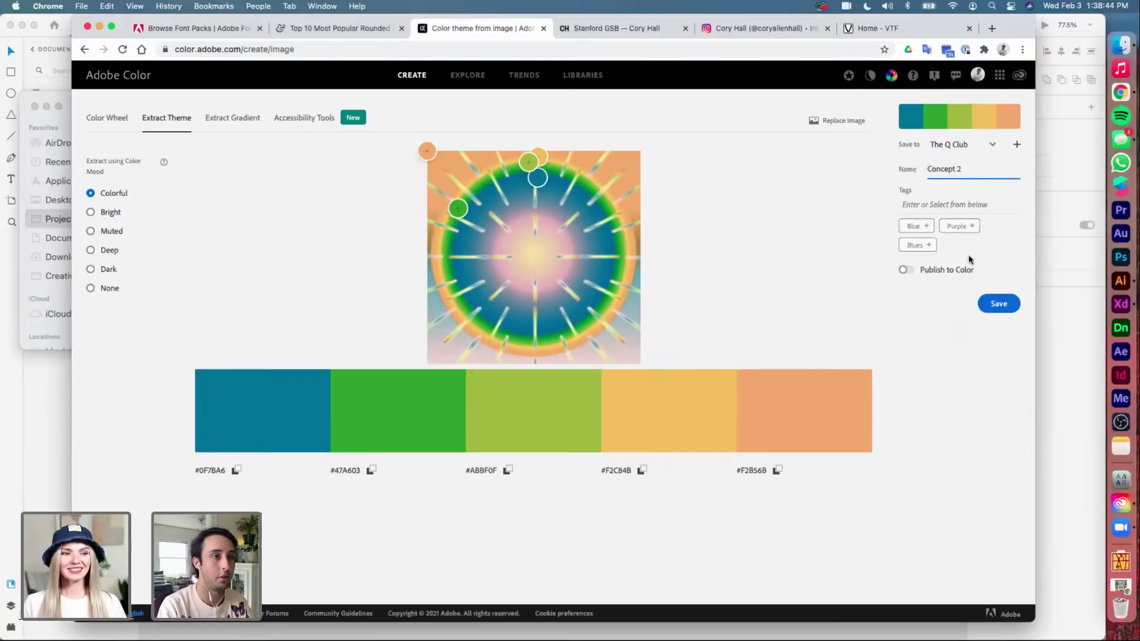
click(999, 307)
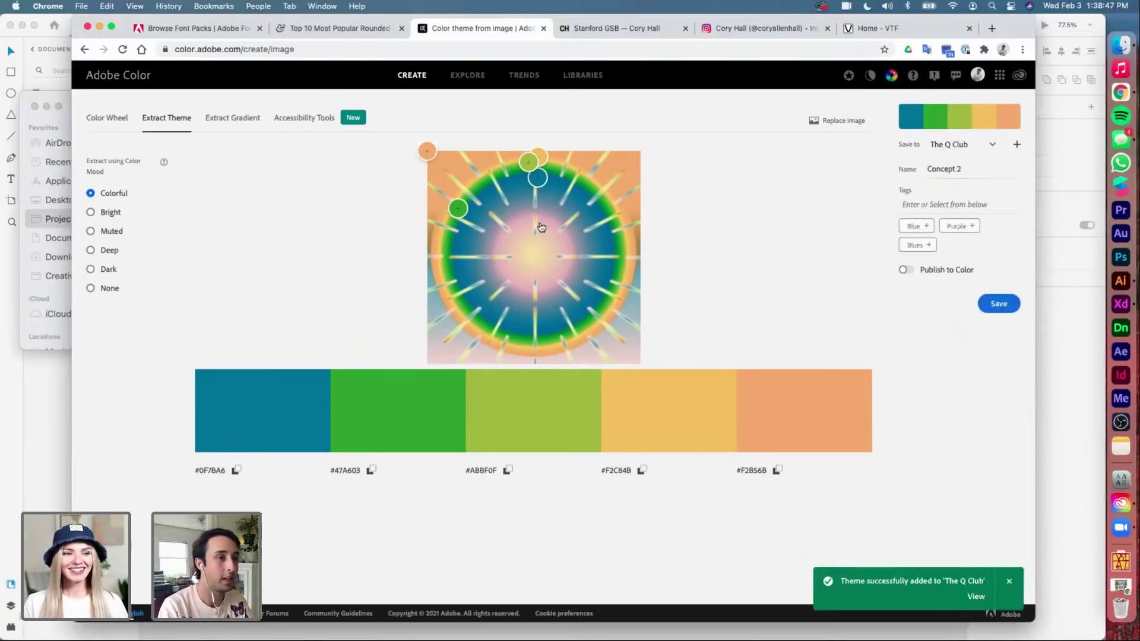
scroll(541, 227, up, 5)
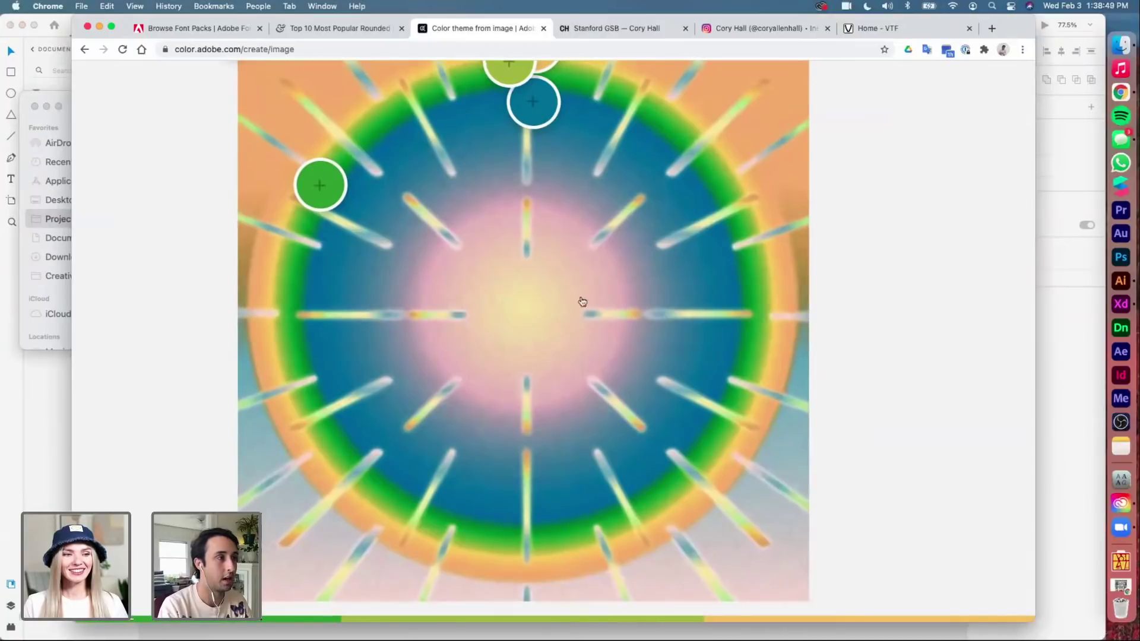
scroll(575, 254, down, 5)
scroll(575, 254, down, 3)
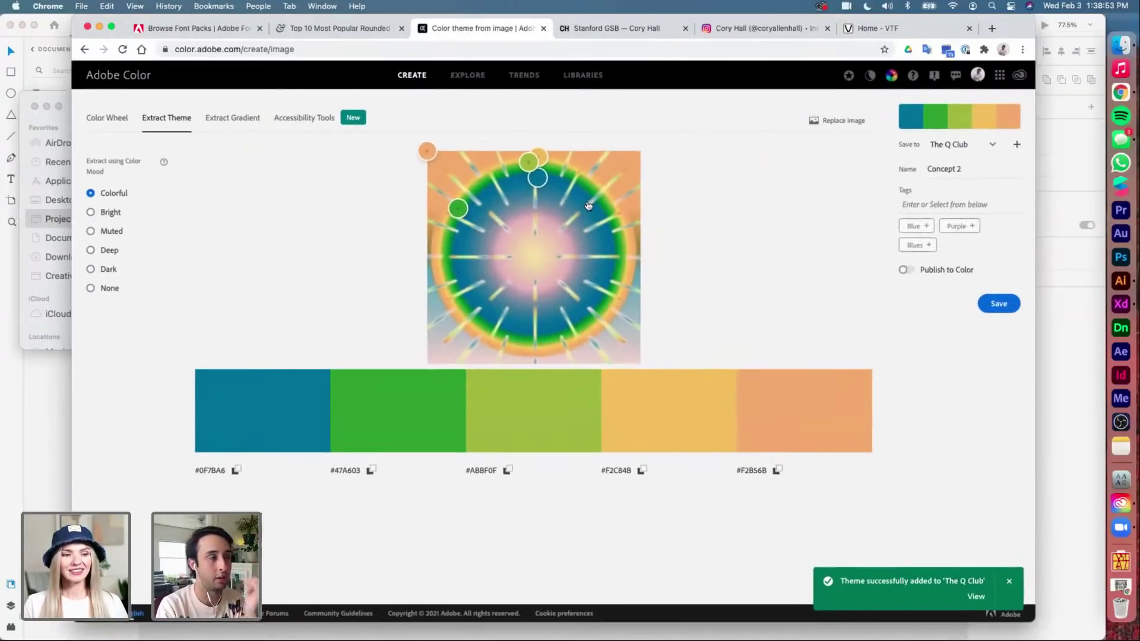
Switch to Illustrator and fill the black banner rectangle behind the QCLUB logo with the orange from the Concept 2 theme
key(super+Tab)
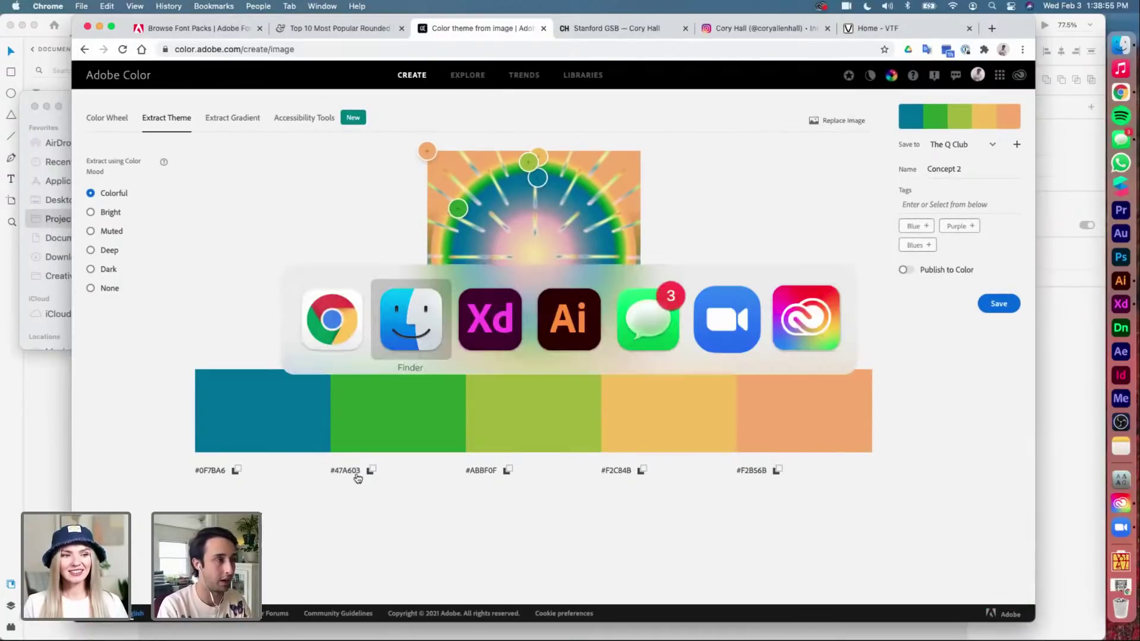
key(super+Tab)
key(super+Tab)
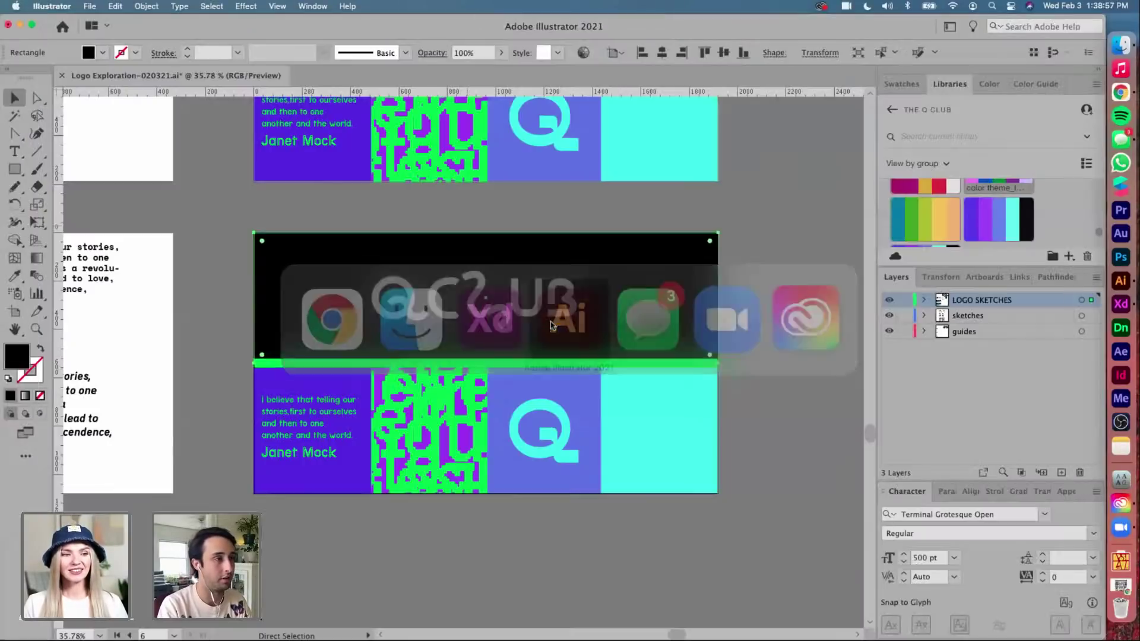
scroll(487, 357, right, 2)
scroll(931, 202, up, 1)
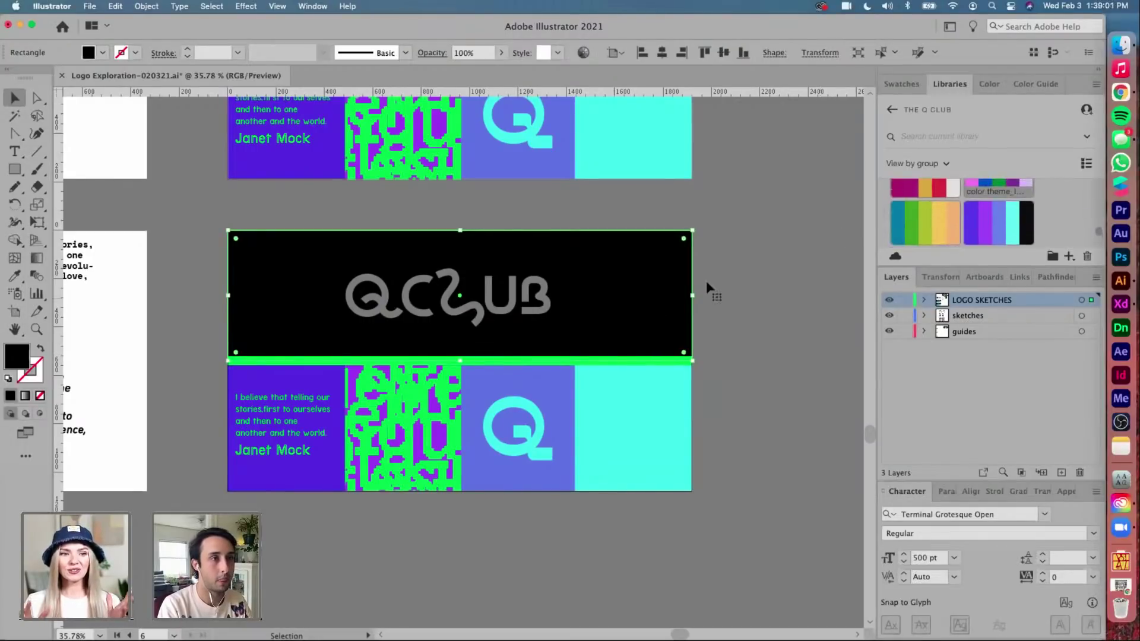
click(938, 226)
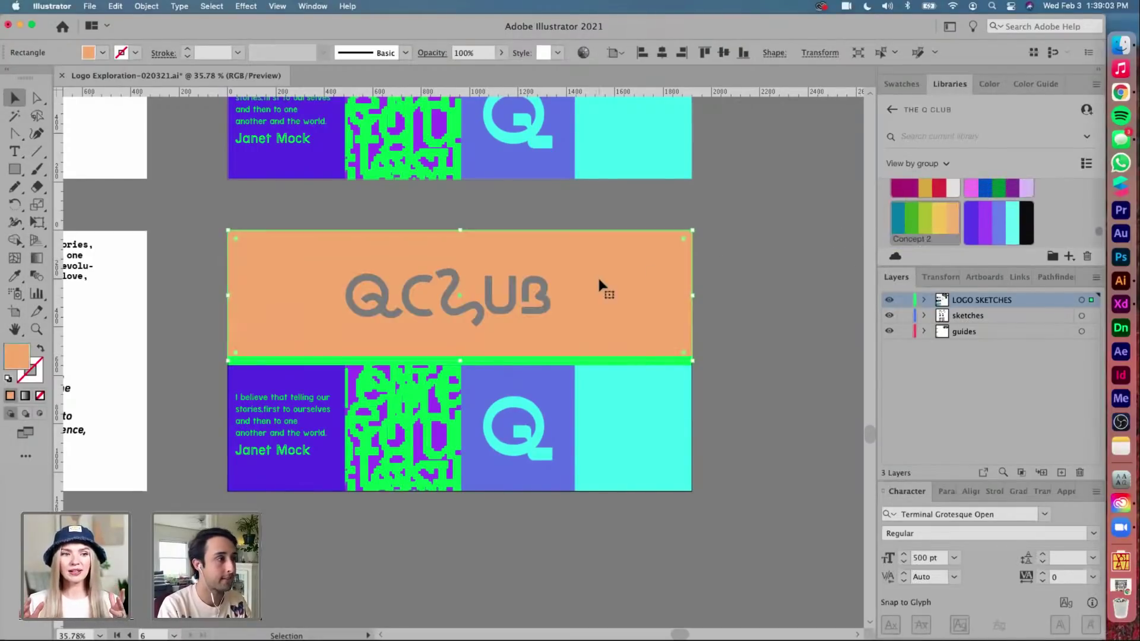
key(super+shift+a)
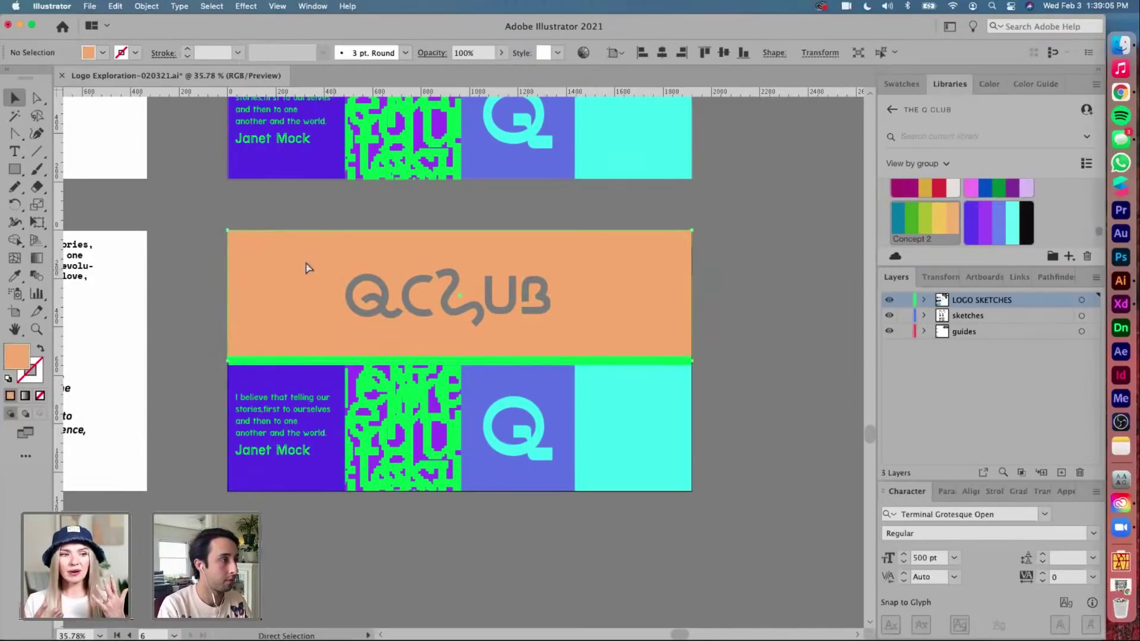
Recolor the gray QCLUB logo on the banner with the darker green from the Concept 2 theme
click(545, 306)
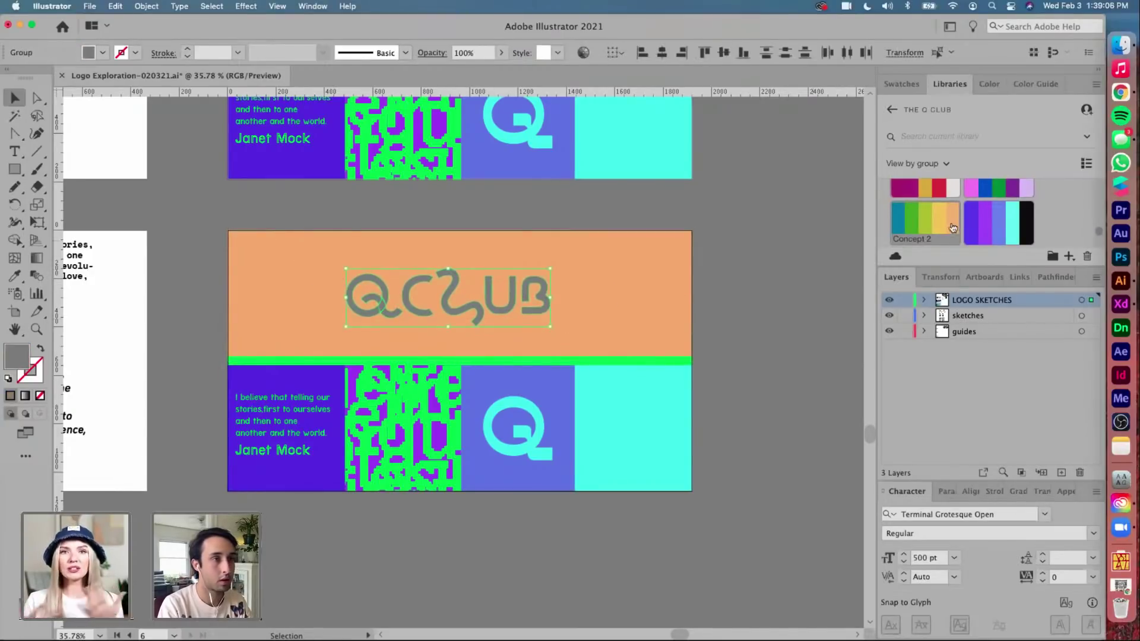
click(937, 186)
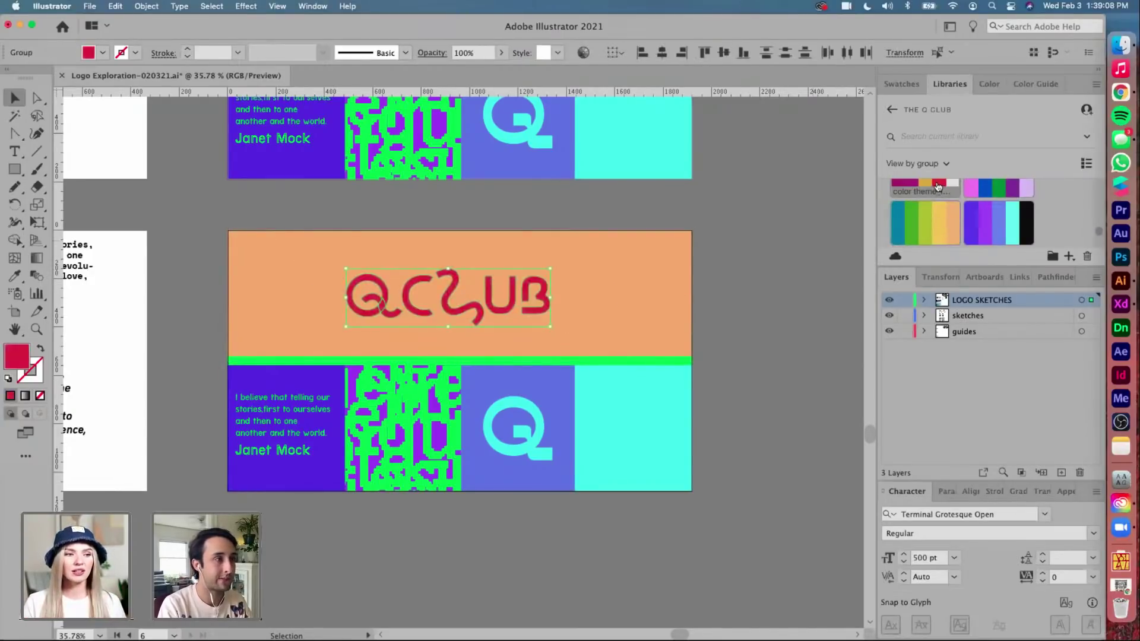
click(919, 221)
click(896, 223)
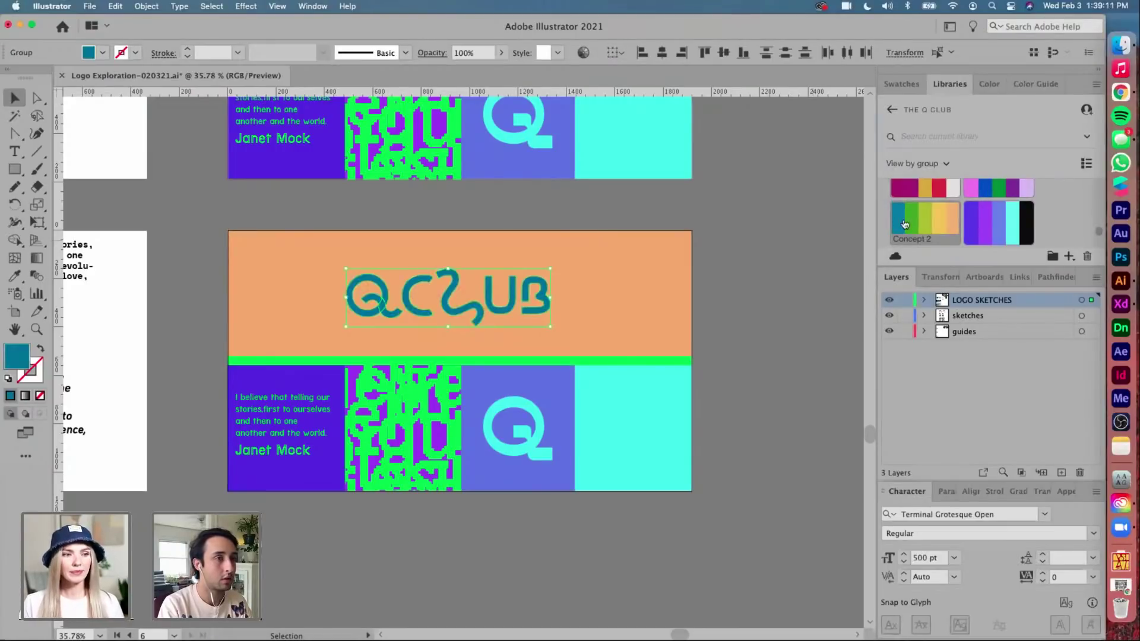
click(909, 225)
click(586, 281)
Fill the thin green strip beneath the banner with the teal blue from the Concept 2 theme
scroll(578, 281, up, 3)
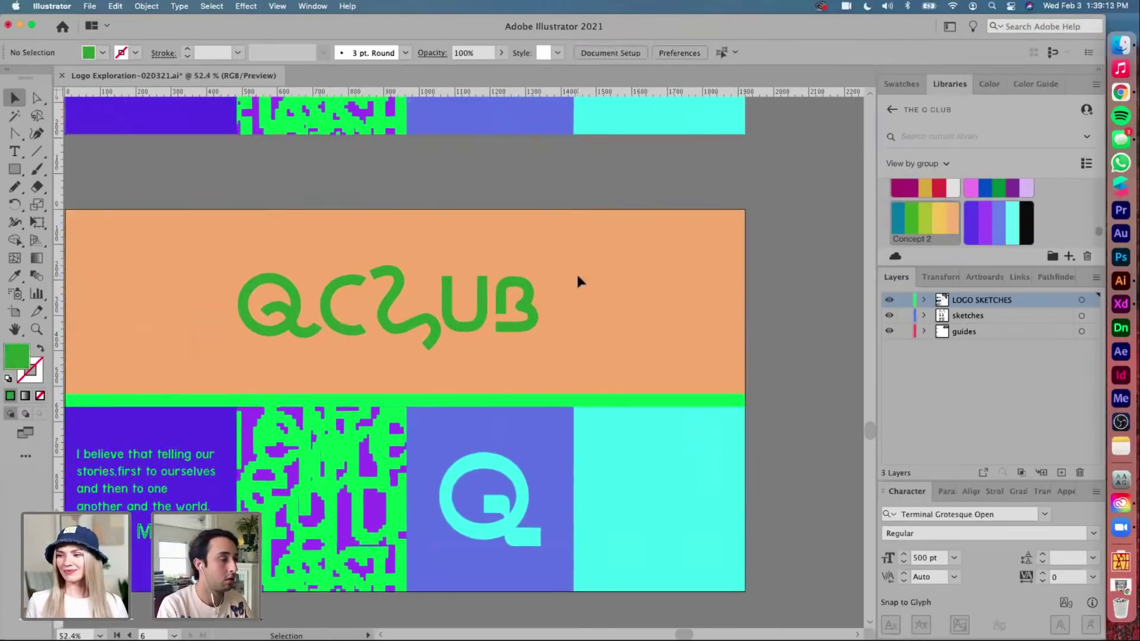
scroll(526, 333, down, 2)
click(518, 353)
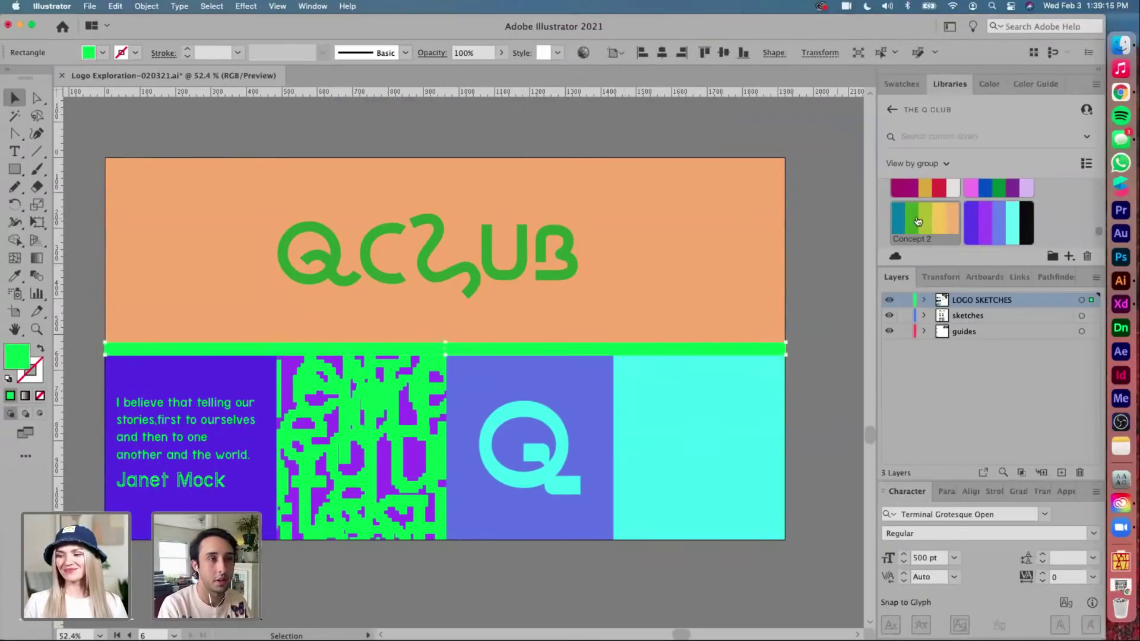
click(951, 223)
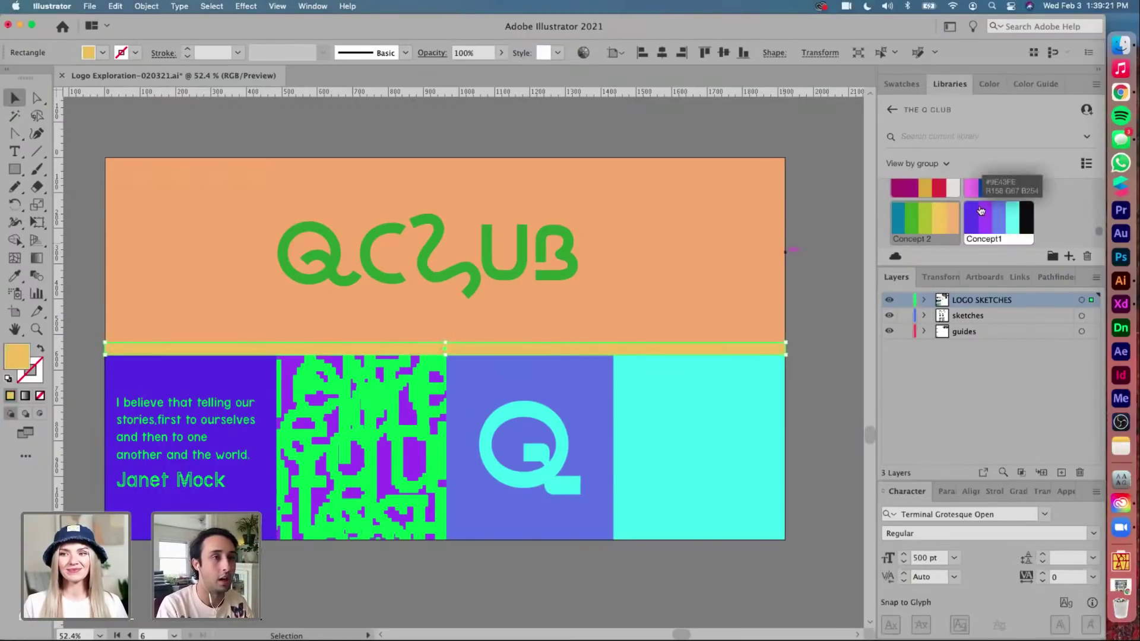
click(897, 219)
Select the empty cyan tile, switch to Adobe Color, move the blue sample onto the image's pink area and copy its hex code
click(688, 404)
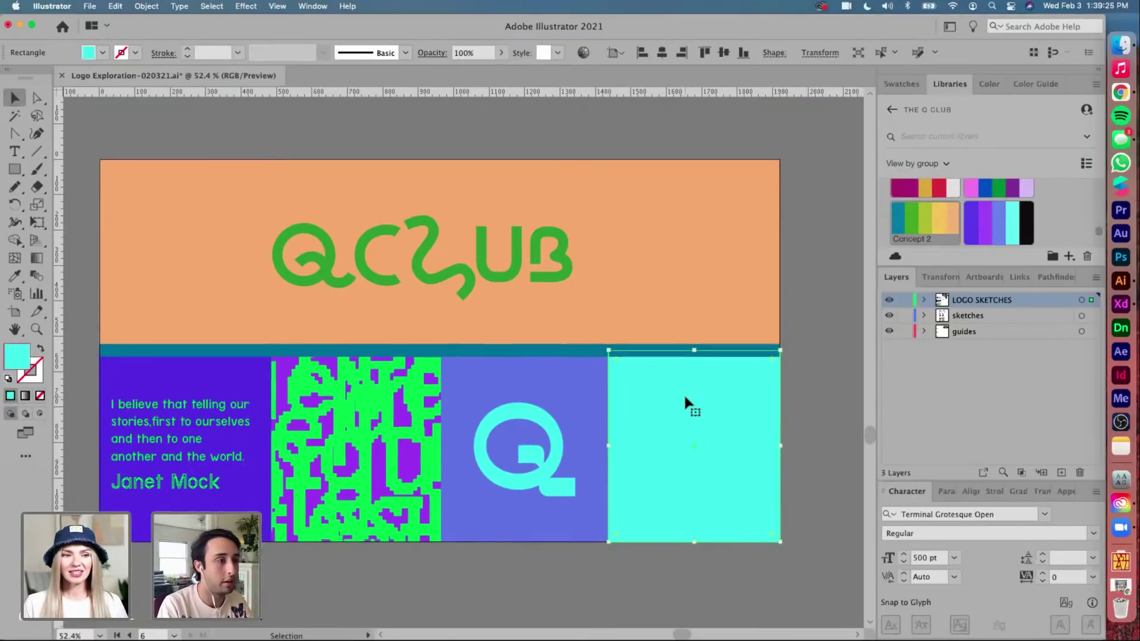
key(super+Tab)
click(414, 315)
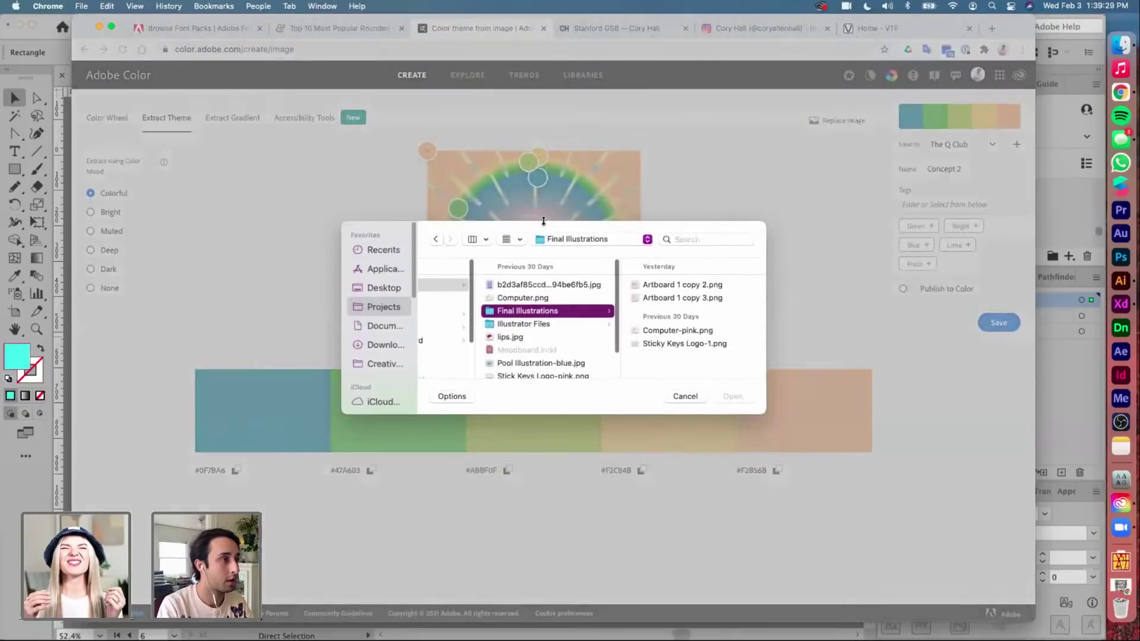
click(682, 395)
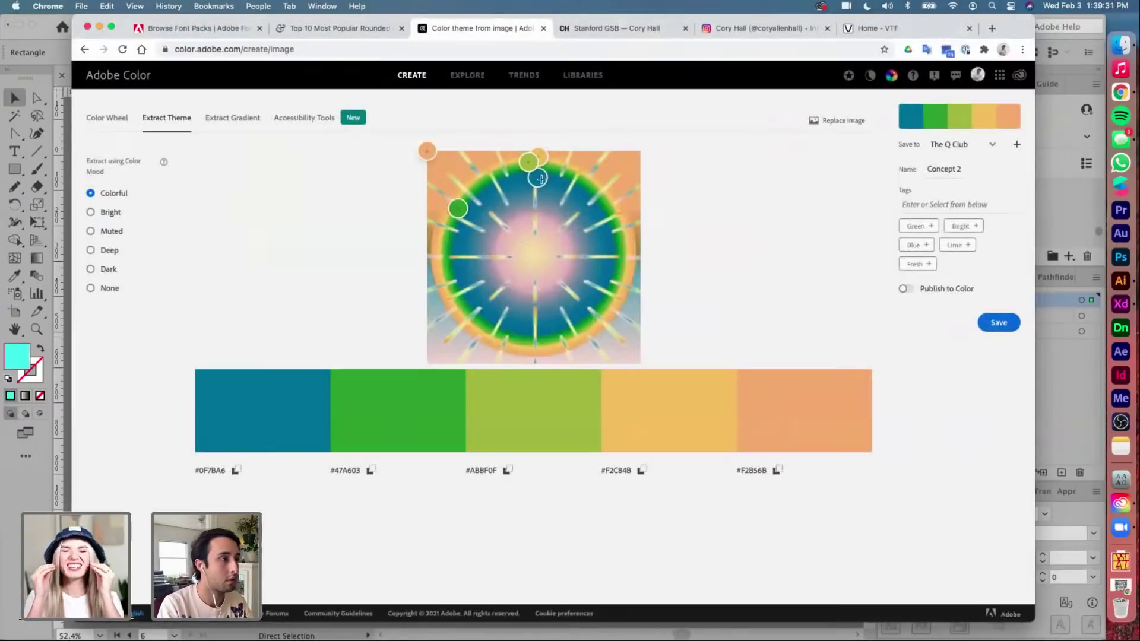
drag(541, 177, 549, 220)
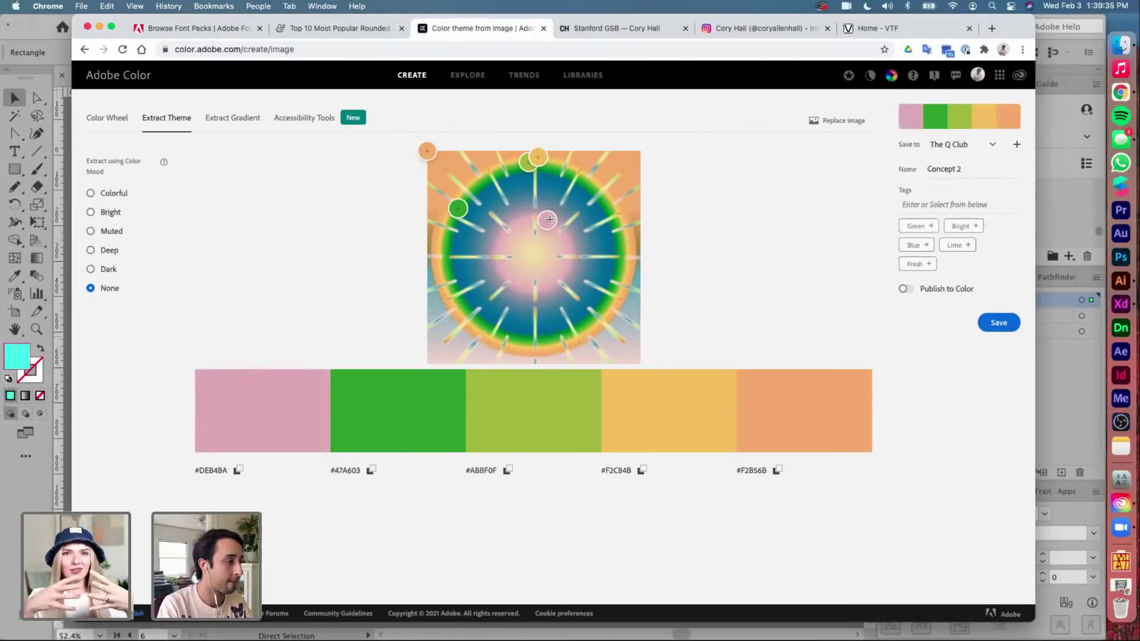
click(198, 473)
Return to Illustrator and fill the empty cyan tile with the copied pink, #DEB4BA
key(super+Tab)
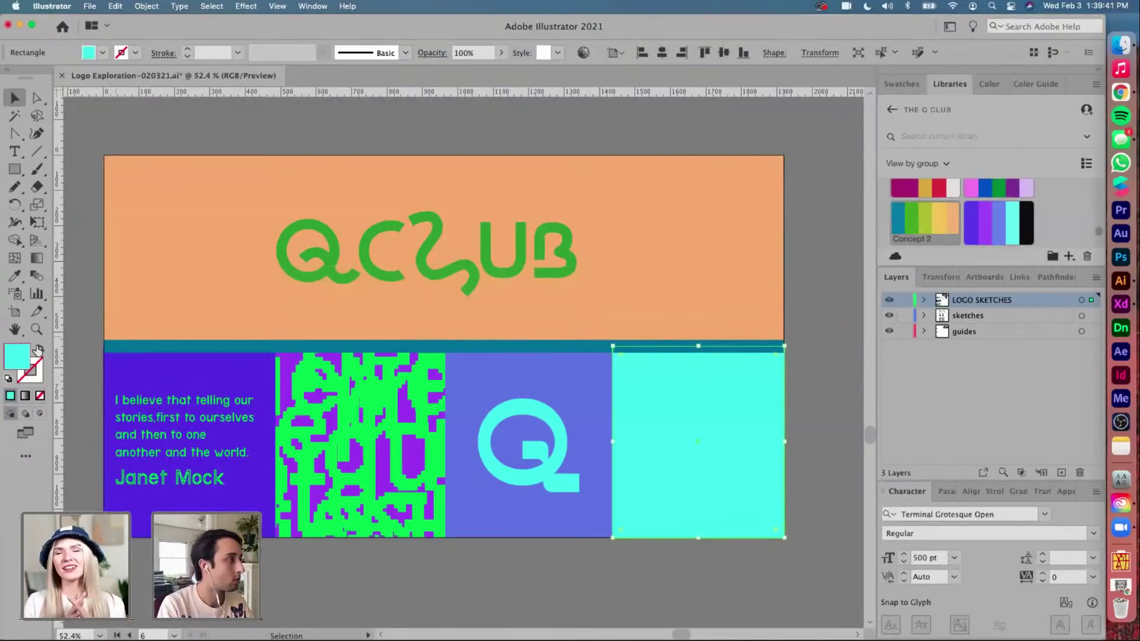
double_click(18, 355)
key(super+v)
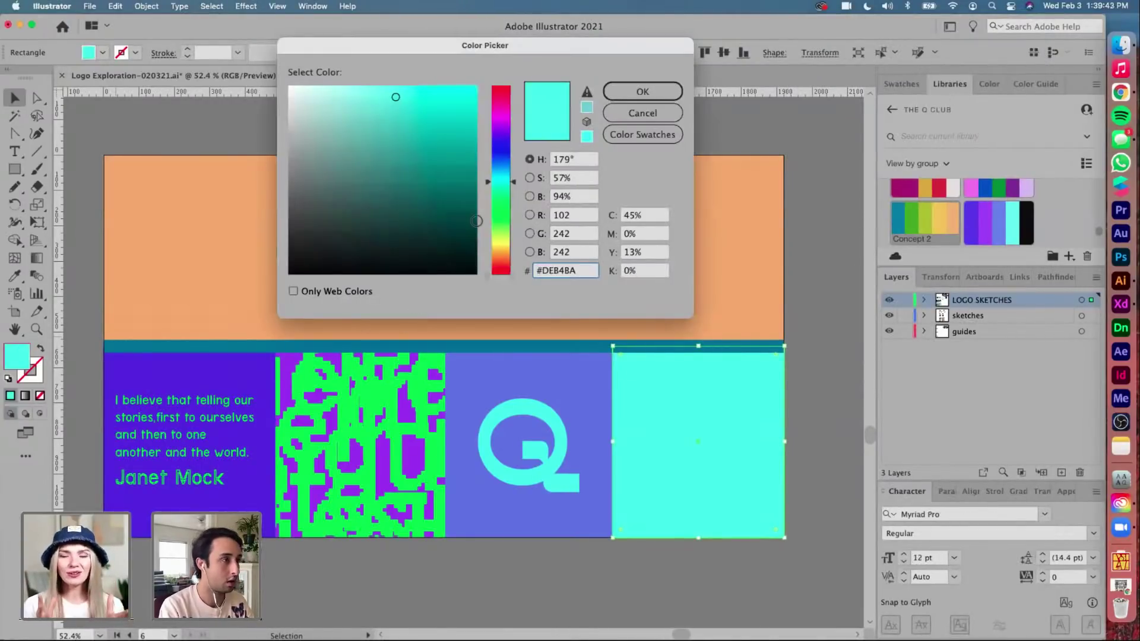
key(Return)
click(821, 352)
scroll(821, 352, down, 2)
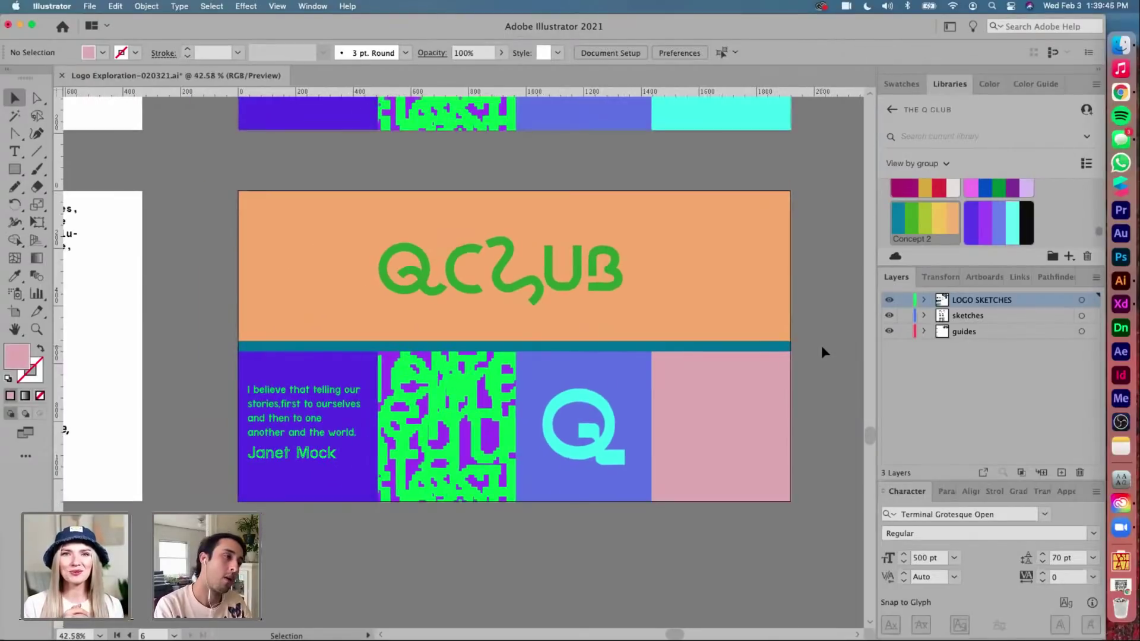
Switch to Adobe Color, move the dark green sample onto the image's blue ring and copy the hex code #1C75A5
key(super+Tab)
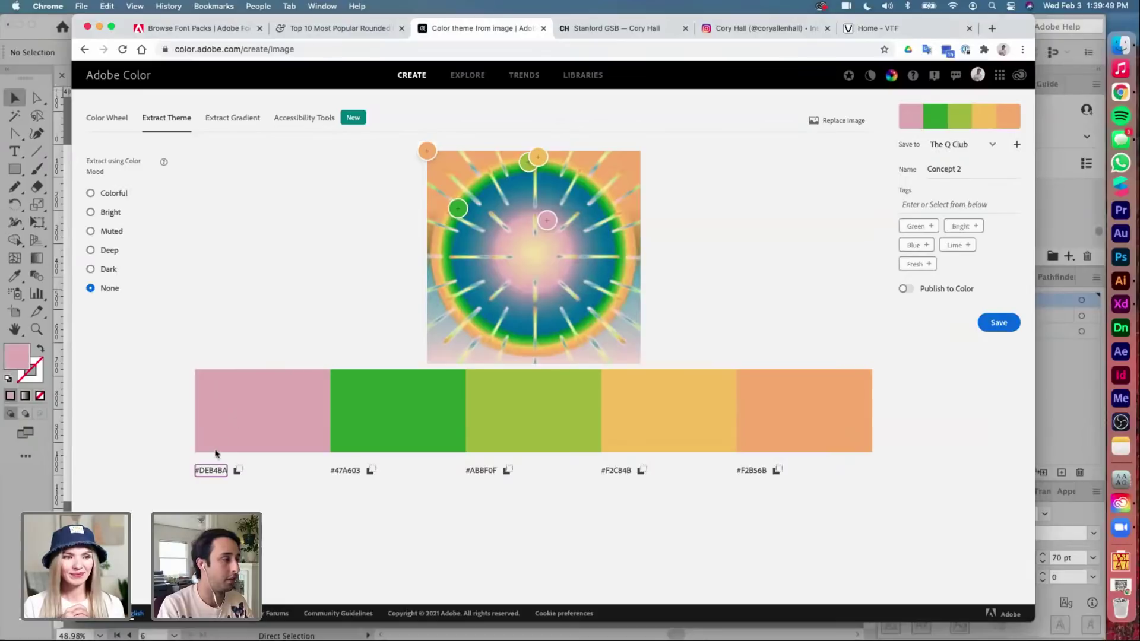
click(344, 471)
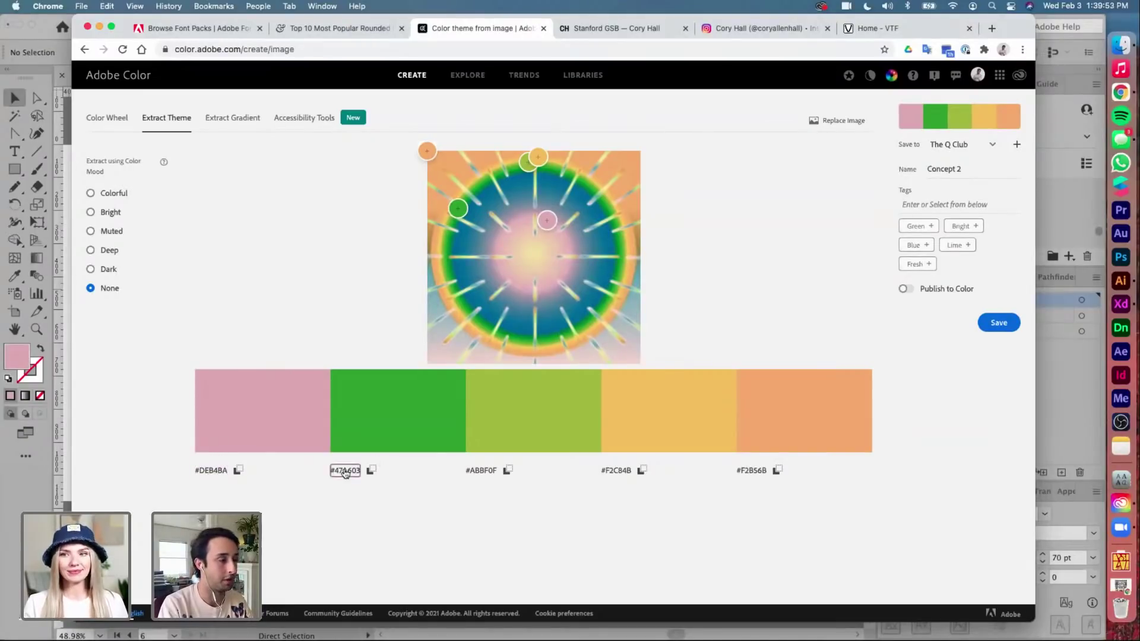
click(211, 472)
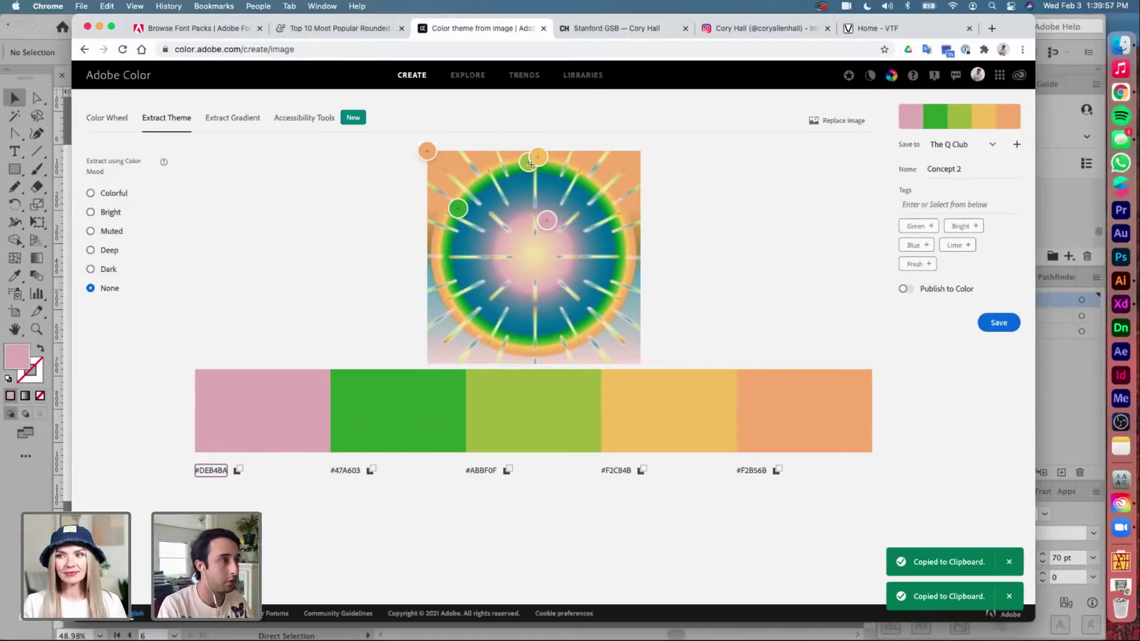
drag(460, 199, 477, 212)
click(343, 471)
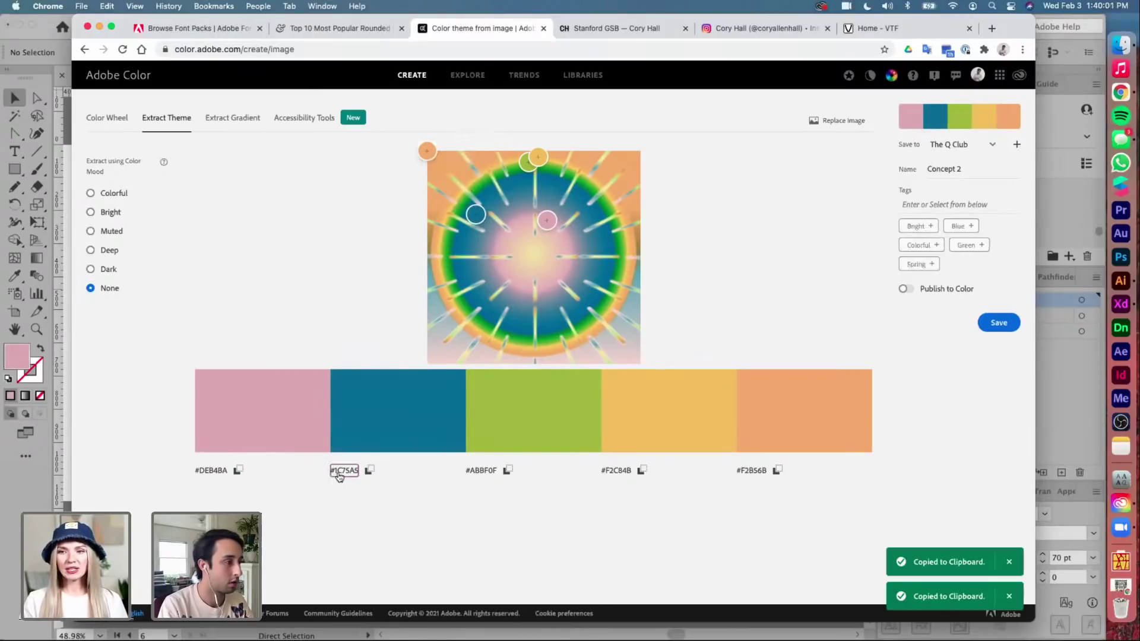
Return to Illustrator and fill the tile behind the cyan Q with the copied blue, #1C75A5
key(super+Tab)
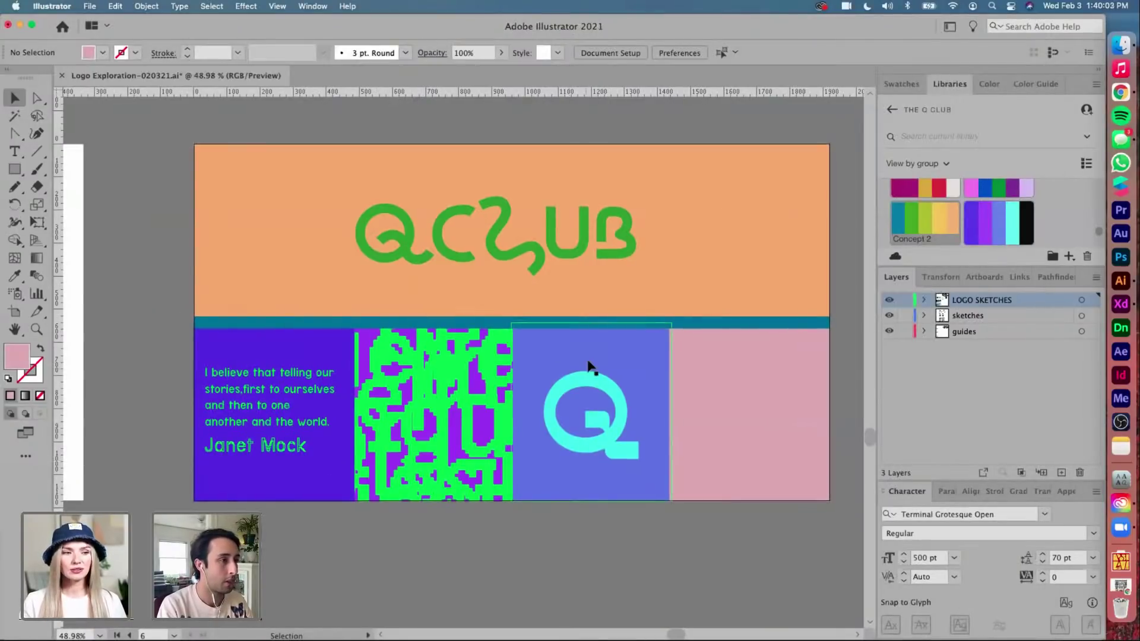
click(590, 369)
double_click(16, 356)
key(super+v)
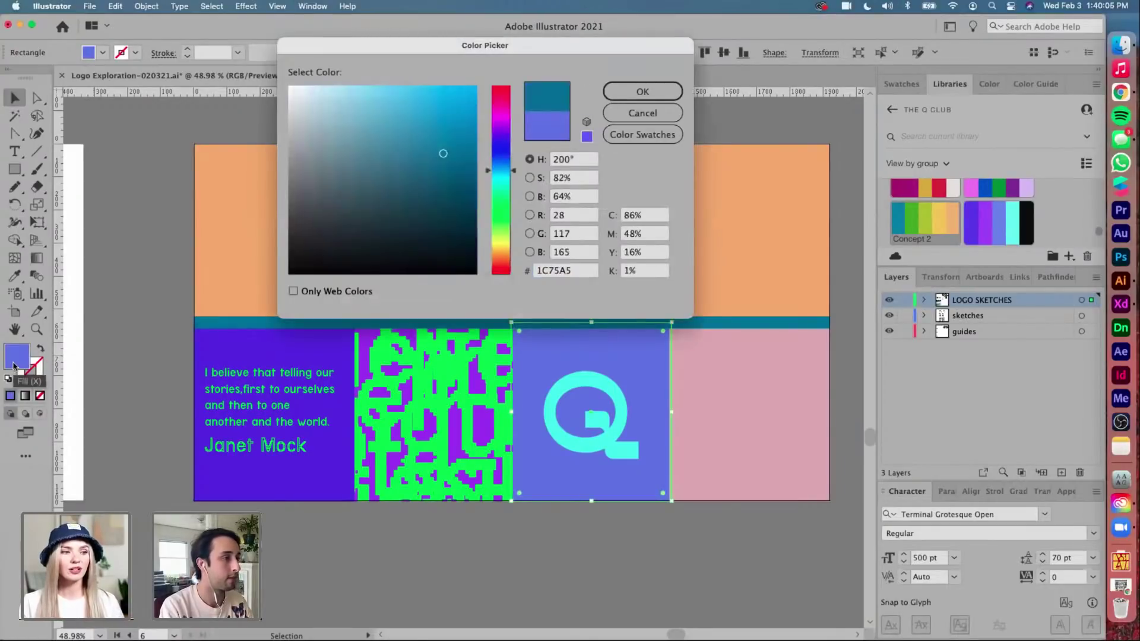
key(Return)
click(736, 326)
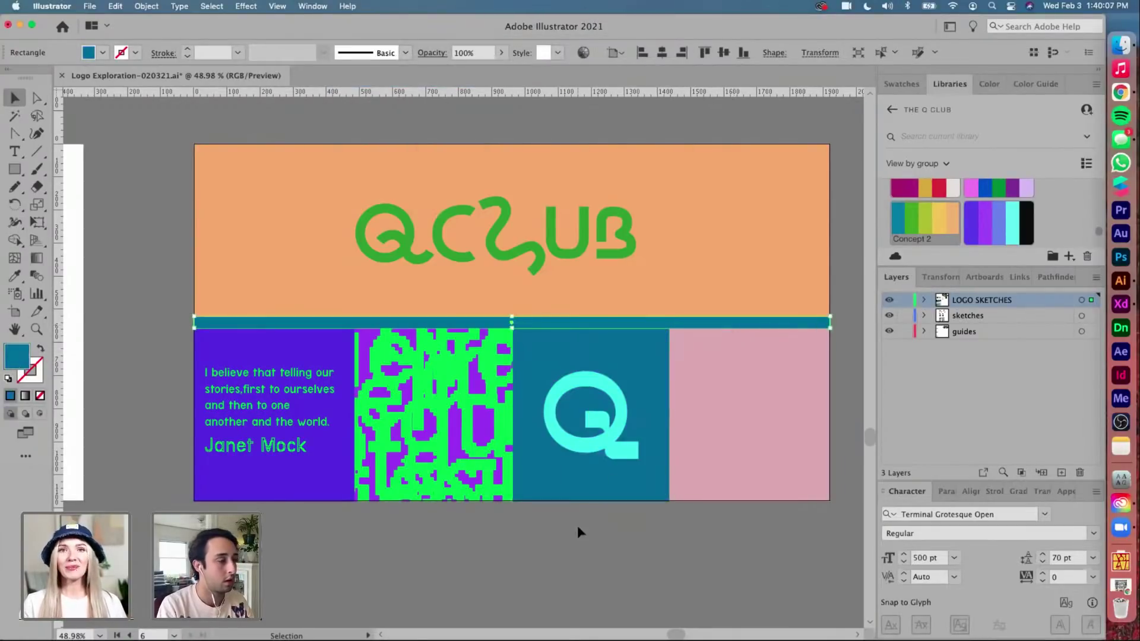
click(315, 334)
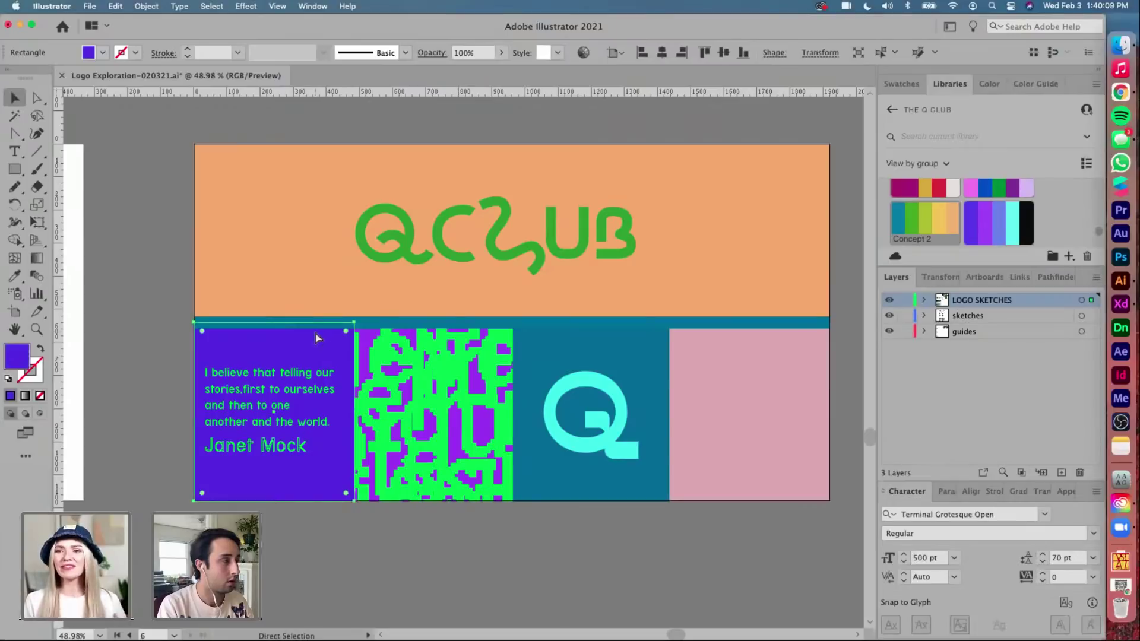
shift+click(315, 335)
click(315, 335)
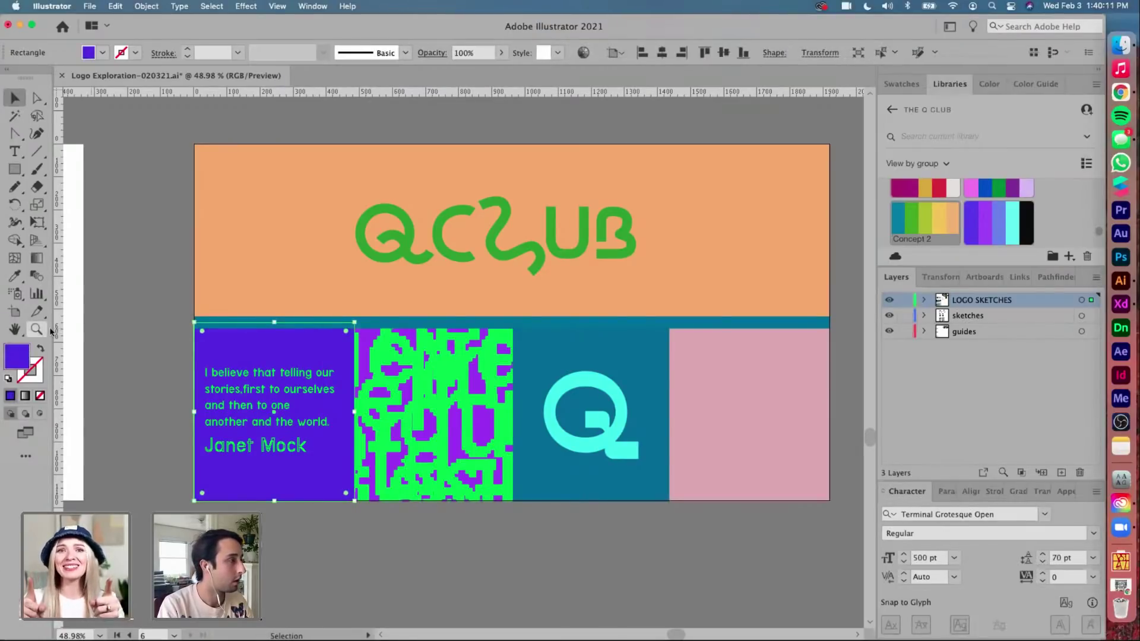
click(405, 249)
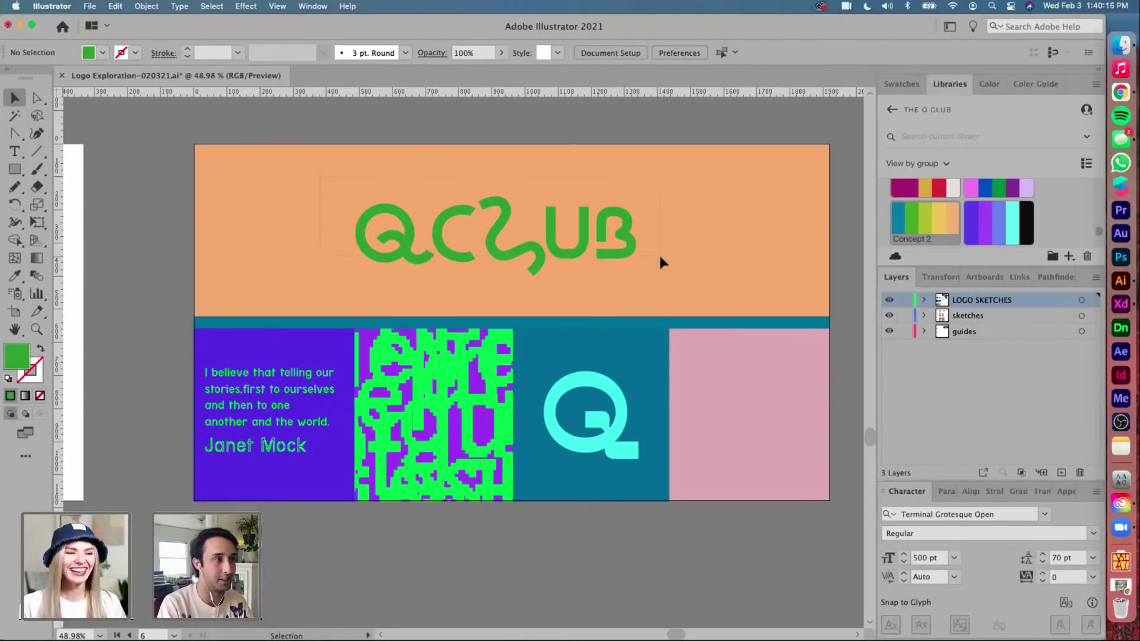
Enlarge the green Q CLUB wordmark and adjust its position on the light orange banner
click(496, 204)
drag(489, 176, 519, 195)
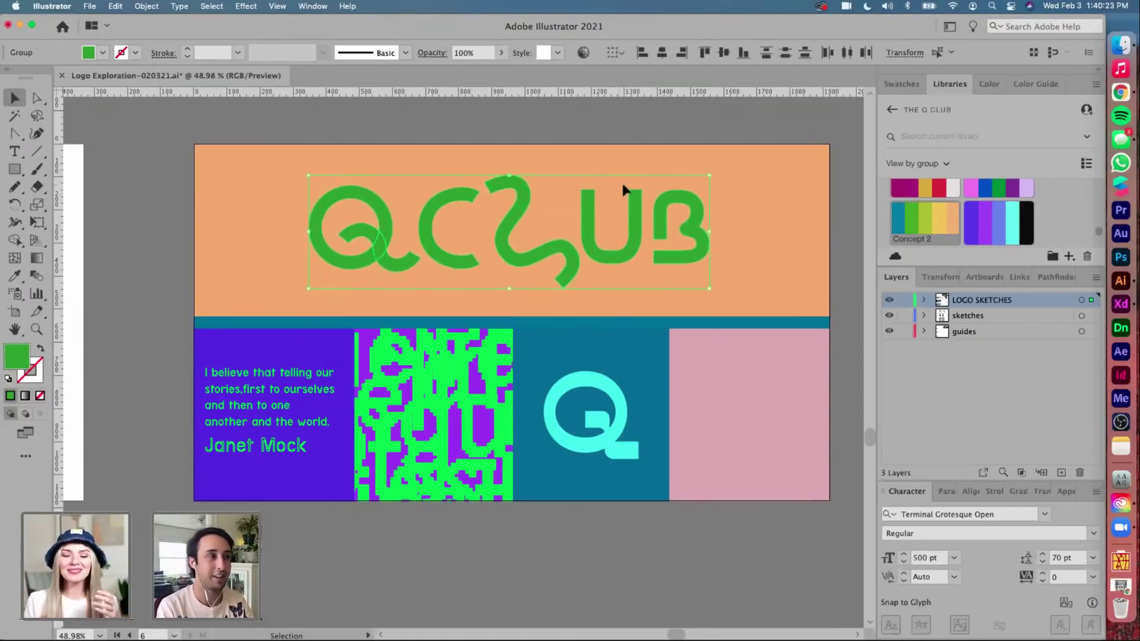
click(619, 165)
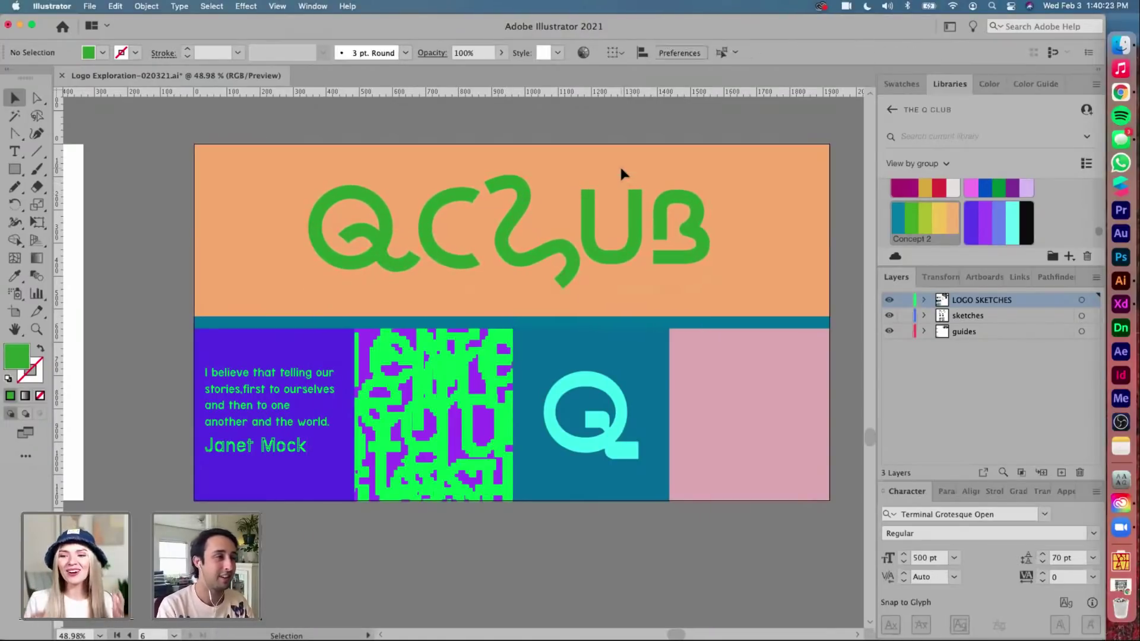
click(371, 270)
drag(546, 253, 544, 257)
click(835, 239)
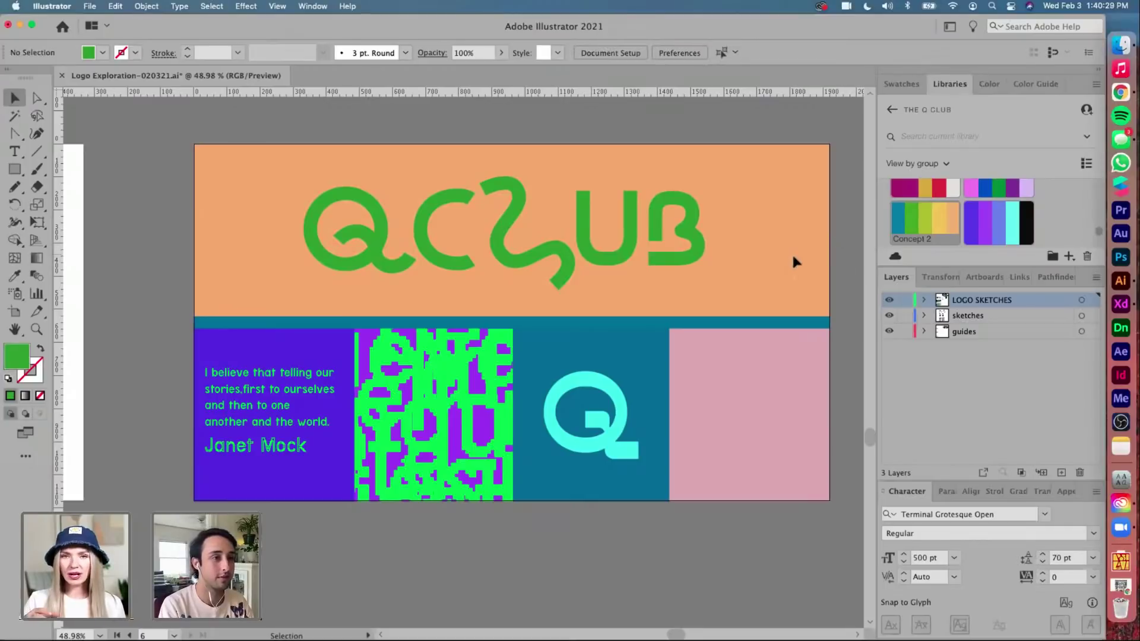
Change the banner rectangle's fill to a more saturated orange
click(819, 278)
click(839, 252)
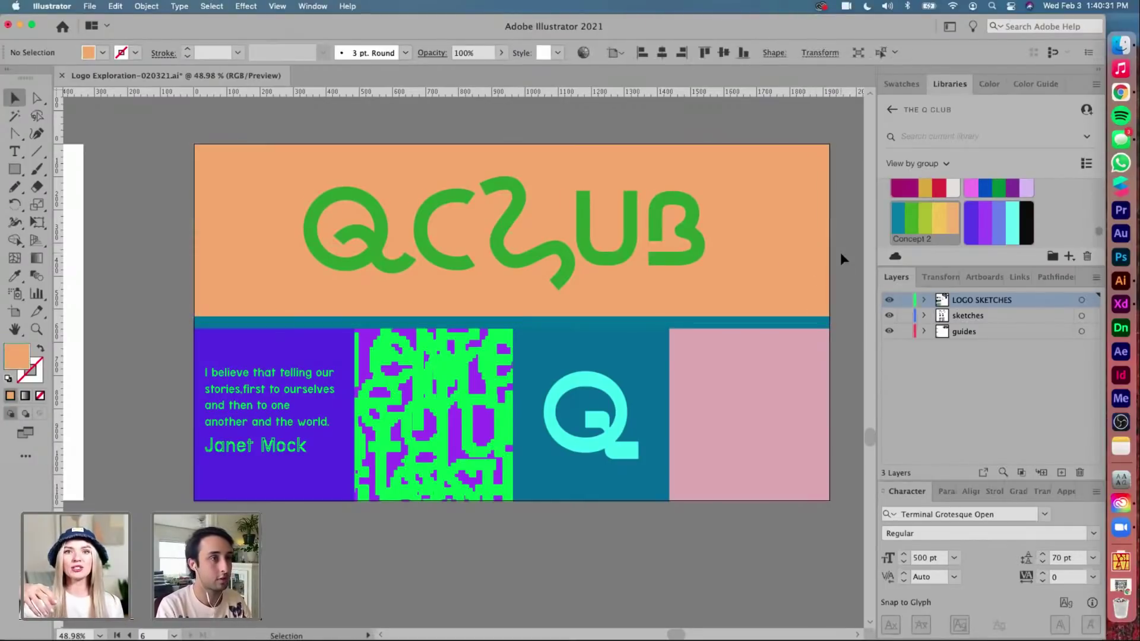
click(822, 262)
double_click(11, 361)
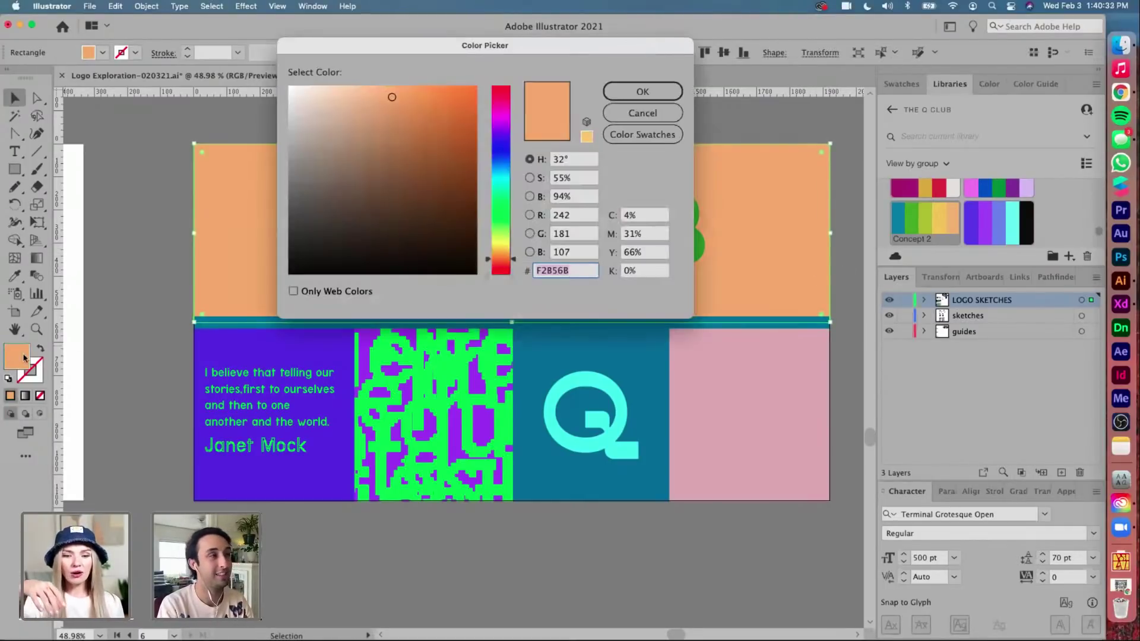
drag(421, 86, 451, 93)
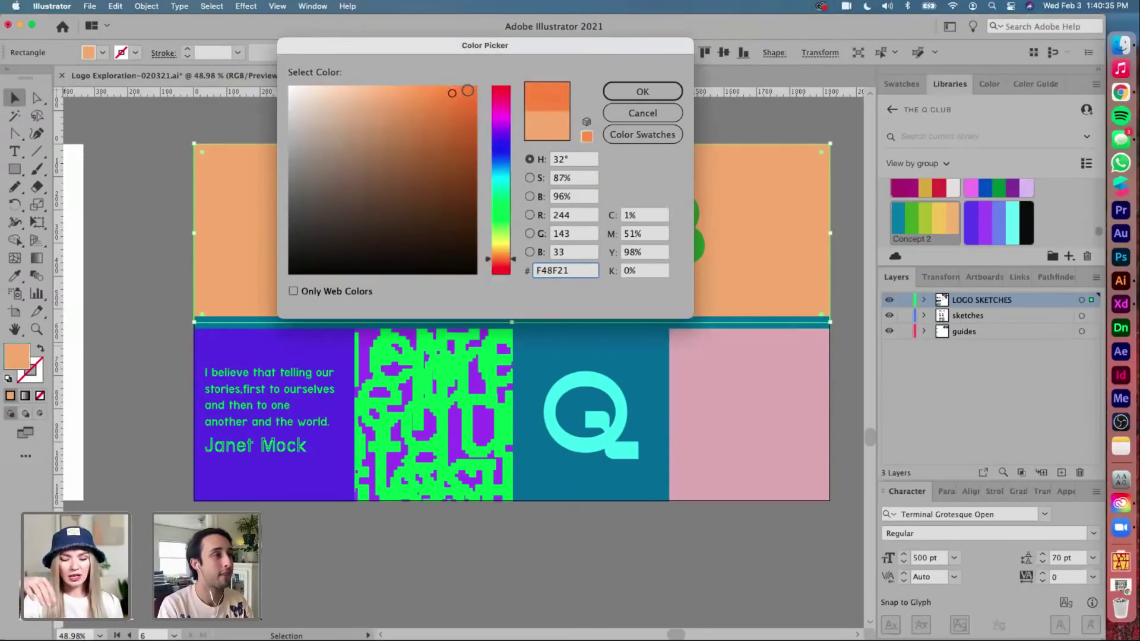
click(641, 90)
Fill the whole Q CLUB wordmark on the orange banner with turquoise #2DEAD8
click(584, 199)
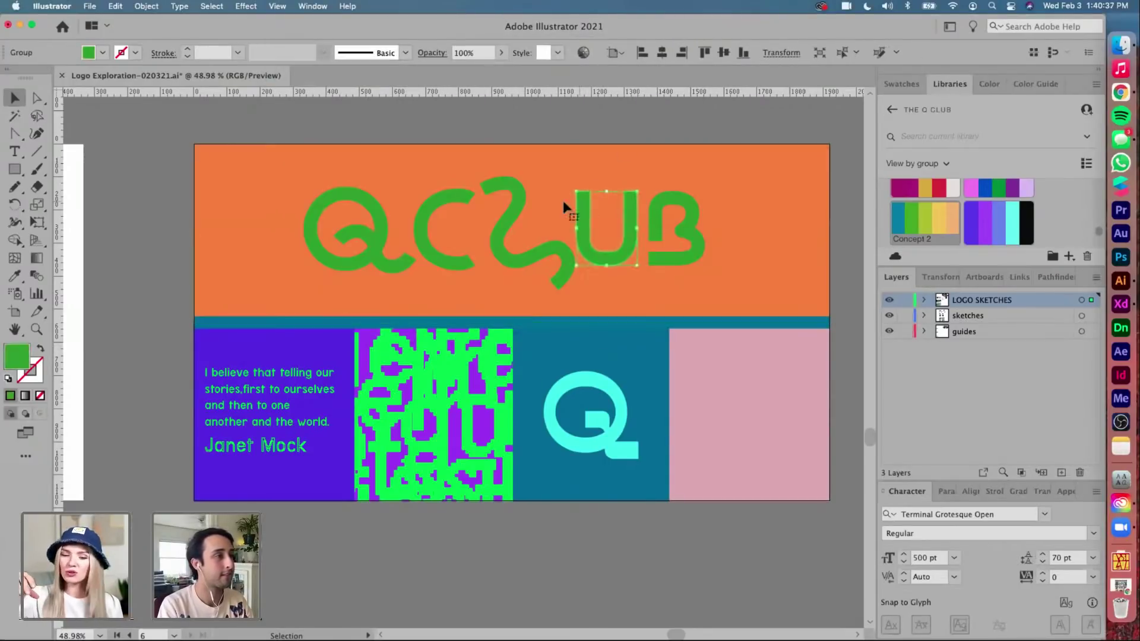
click(255, 164)
key(super+shift+a)
click(517, 224)
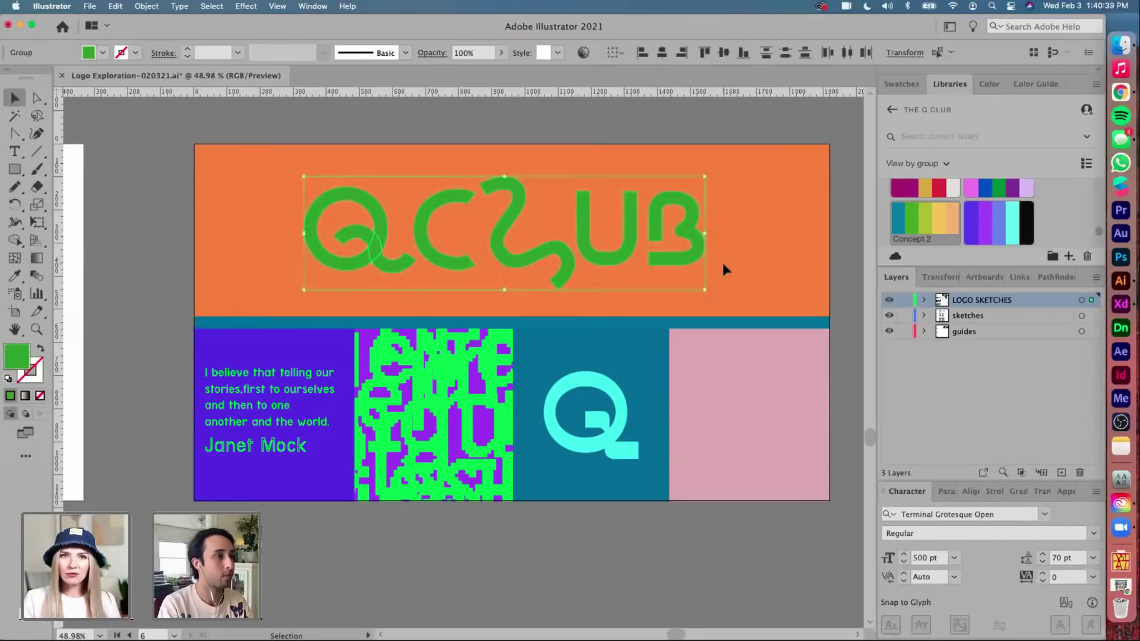
double_click(18, 355)
drag(469, 95, 441, 100)
click(492, 173)
drag(492, 180, 493, 184)
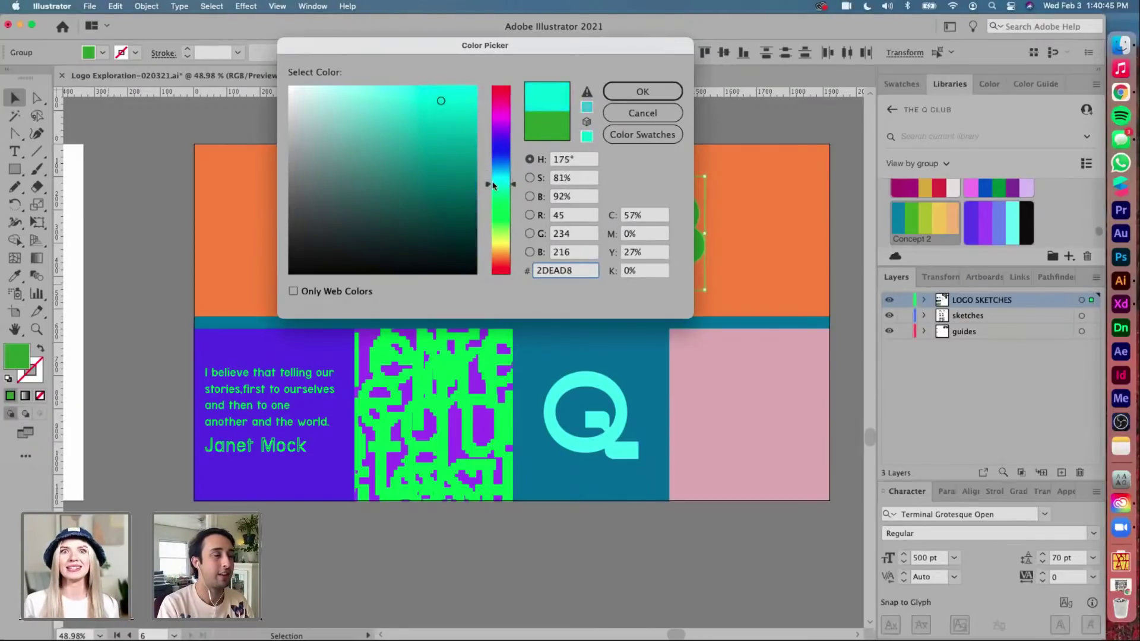
click(622, 84)
click(560, 116)
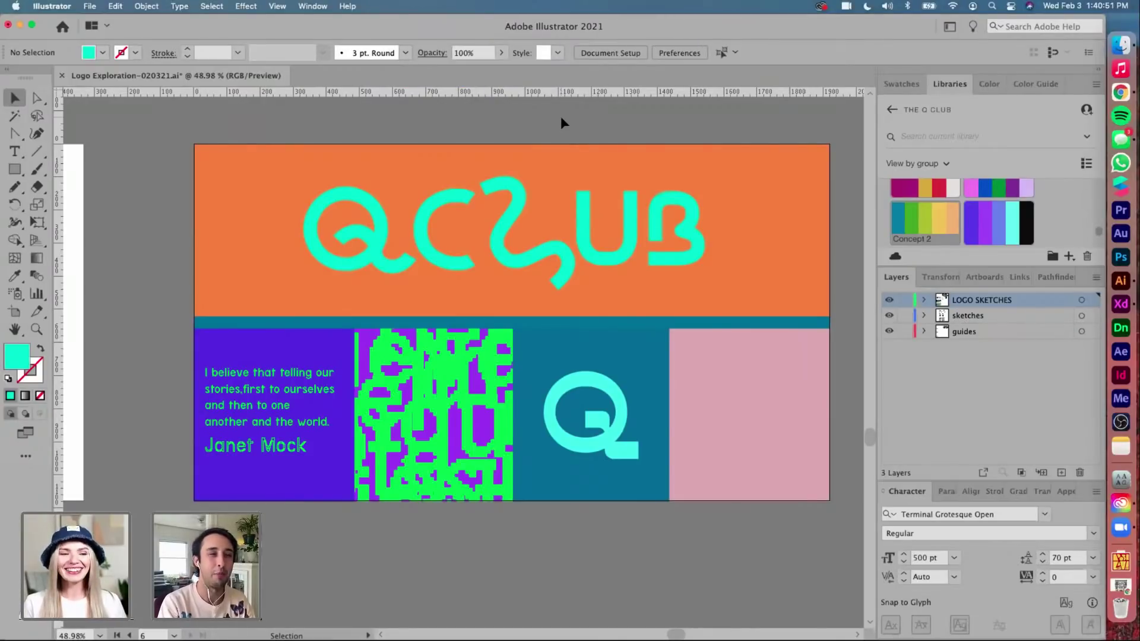
Replace the purple tile's quote with a copy of the Arial Rounded MT Bold quote from the type exploration artboard, narrowing its frame to fit
scroll(560, 116, right, 2)
scroll(560, 115, up, 1)
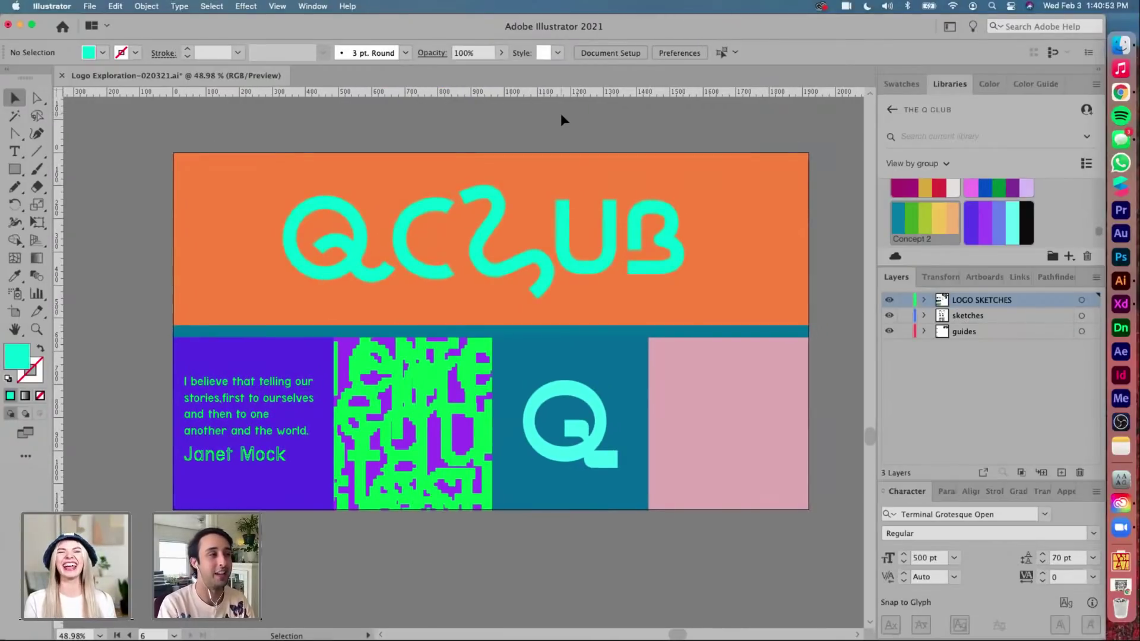
scroll(475, 234, up, 3)
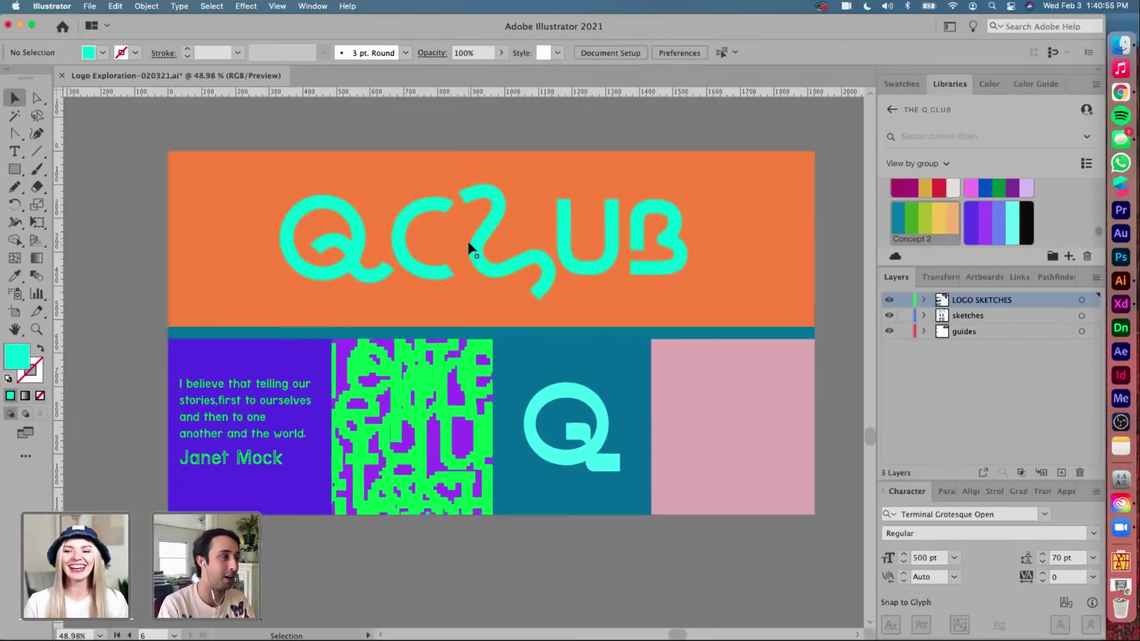
click(161, 395)
scroll(175, 386, left, 15)
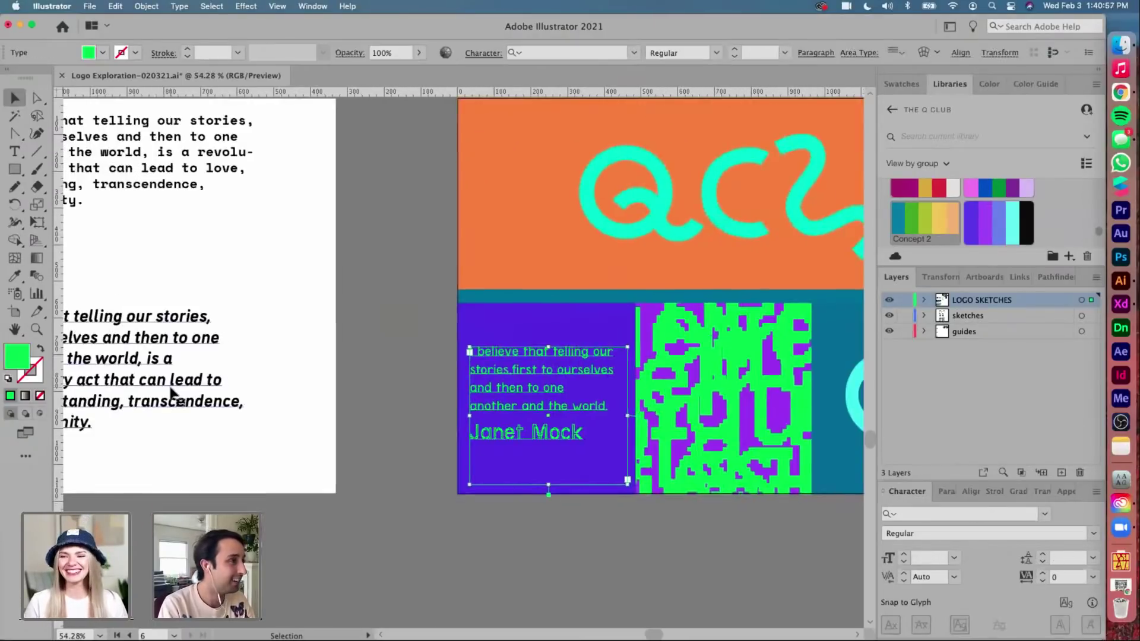
click(214, 268)
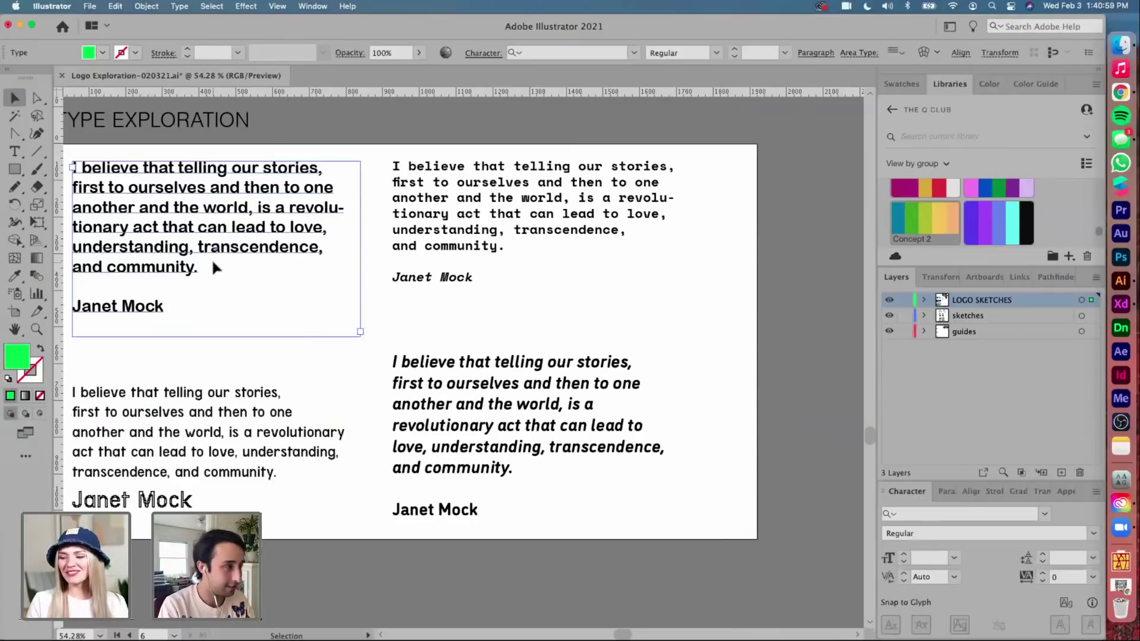
scroll(212, 258, right, 10)
click(463, 362)
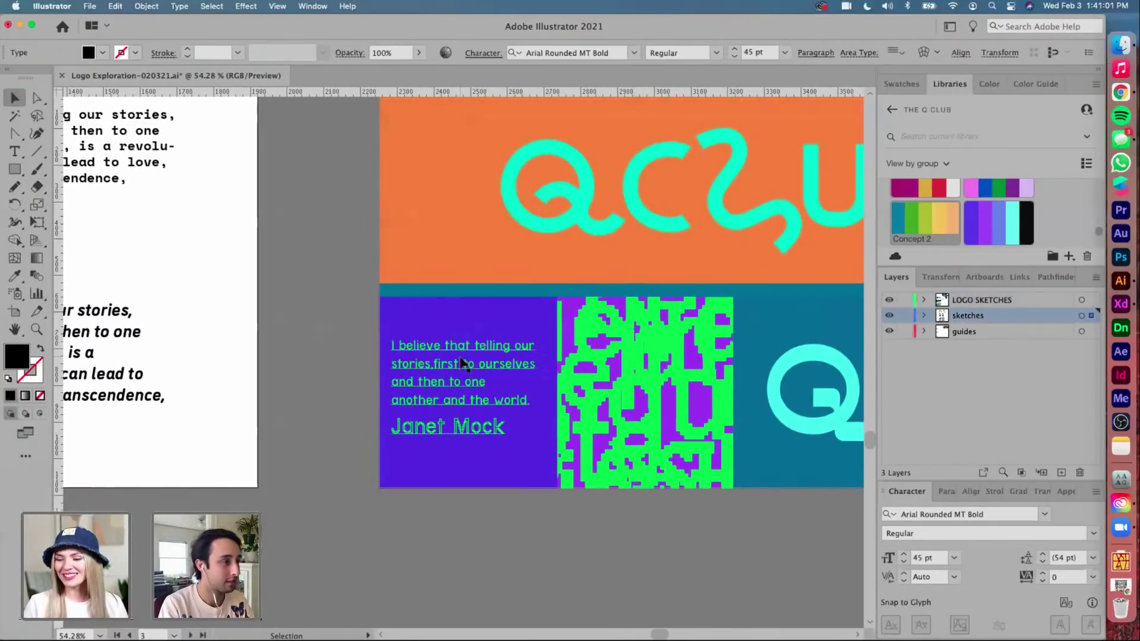
key(Delete)
key(cmd+v)
drag(448, 321, 519, 367)
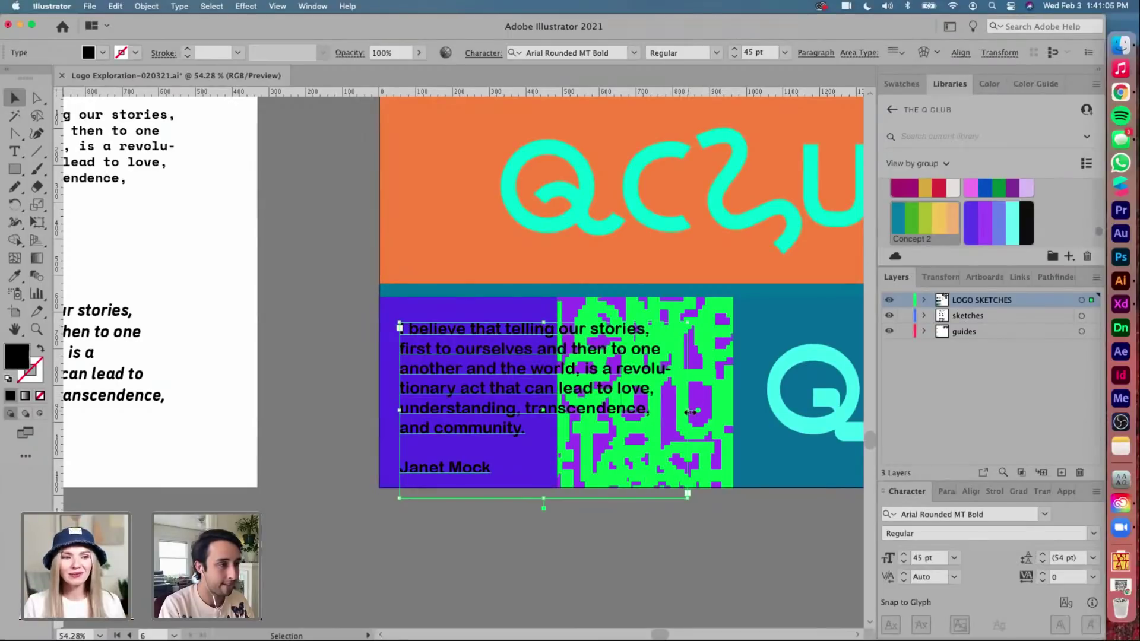
drag(691, 411, 540, 411)
Shorten the pasted quote so it ends at "world." above the attribution, and nudge the text block slightly up
double_click(462, 383)
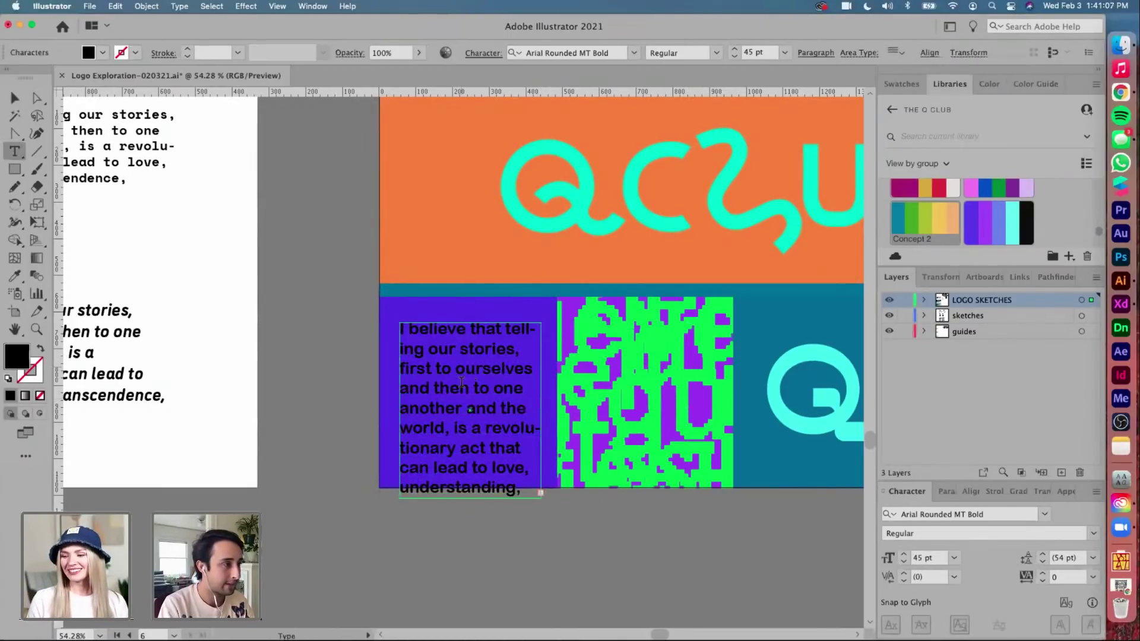
scroll(461, 383, down, 2)
shift+click(514, 455)
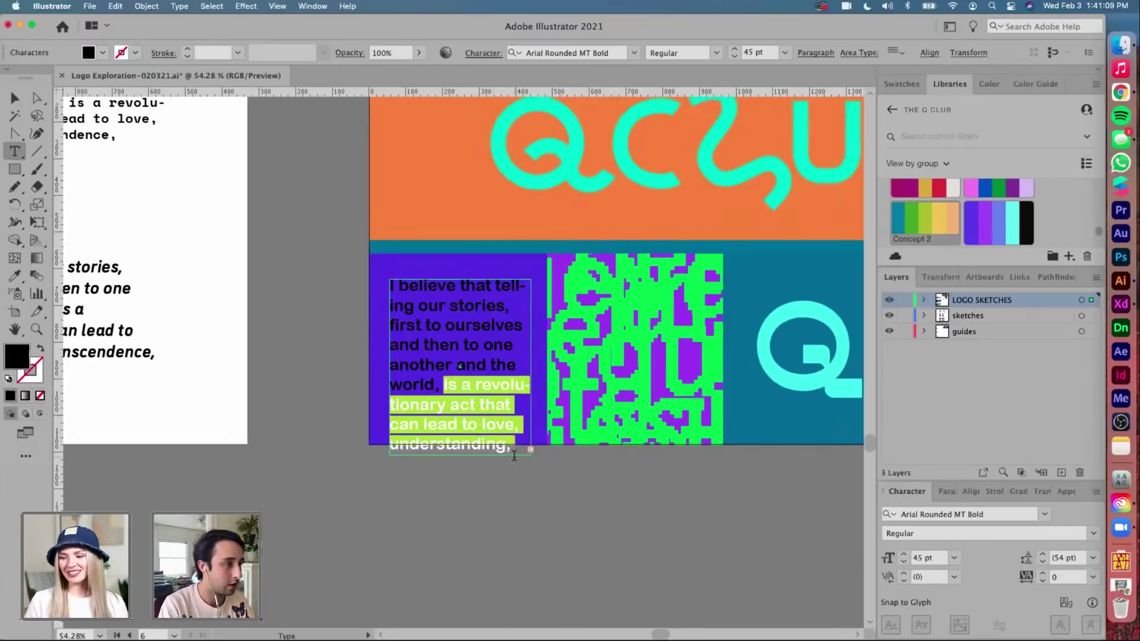
key(BackSpace)
drag(444, 384, 510, 428)
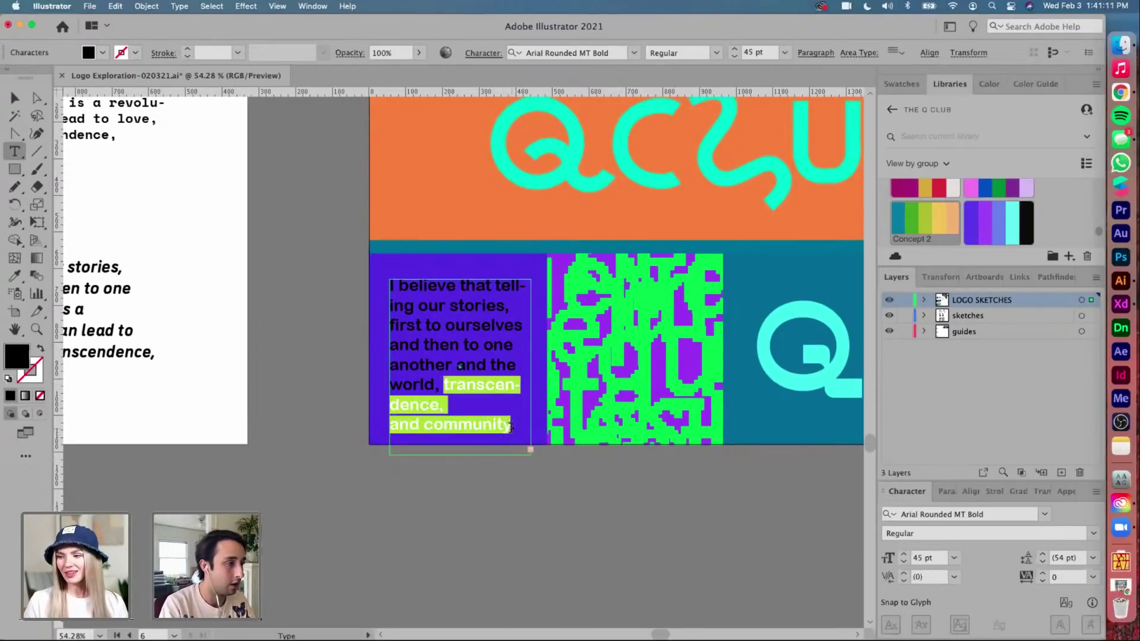
key(BackSpace)
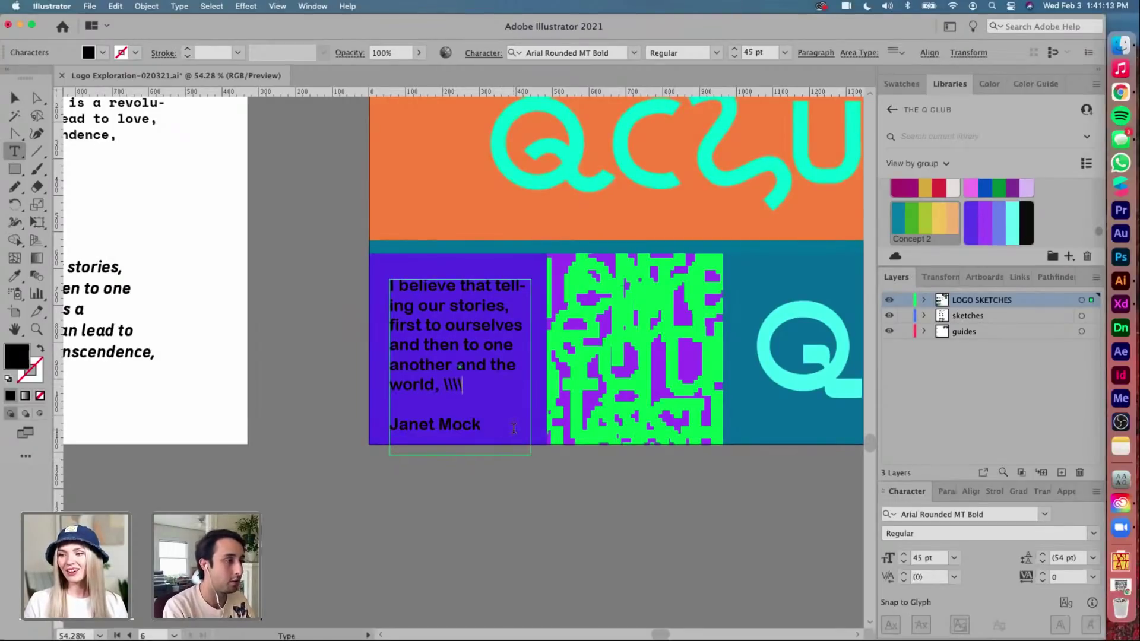
key(Escape)
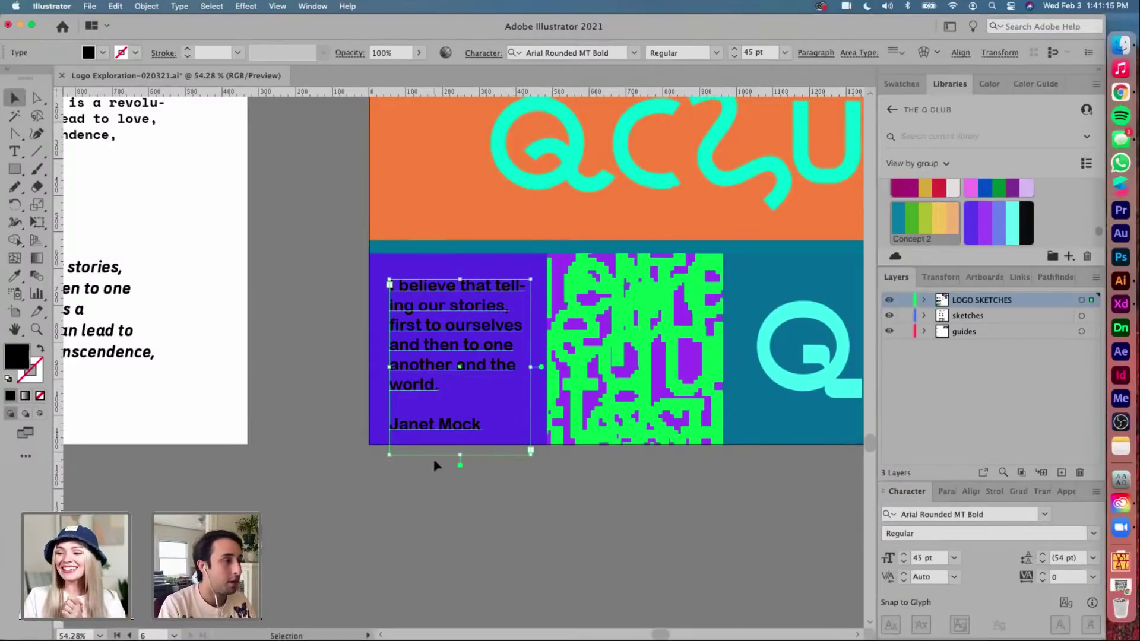
drag(446, 426, 447, 422)
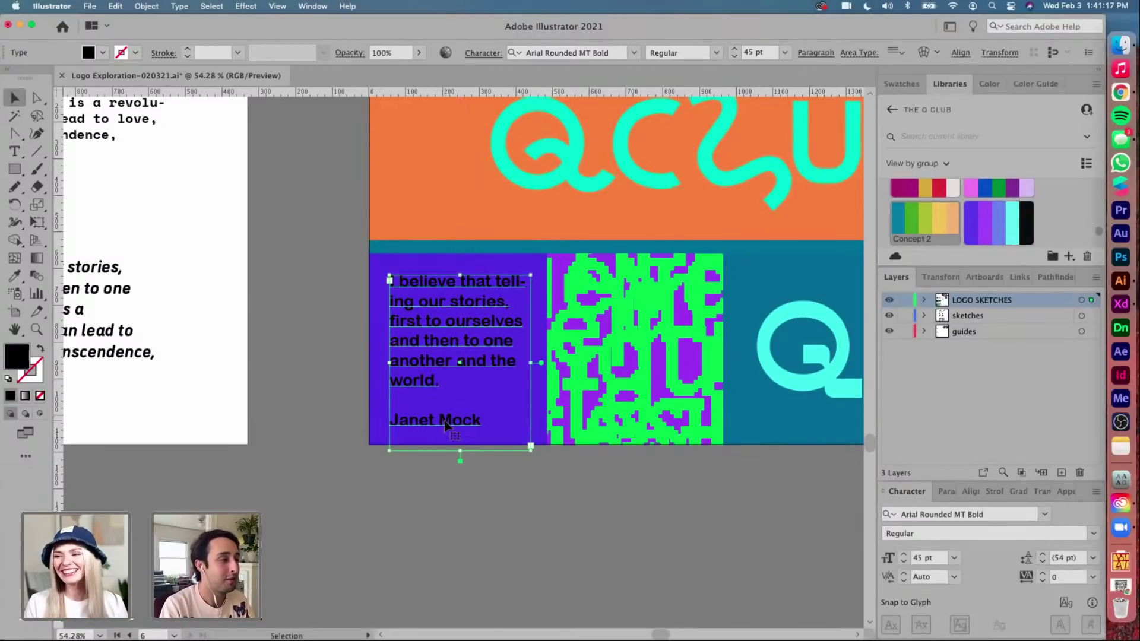
click(448, 476)
Recolor the black quote text in the purple tile with the banner's orange using the Eyedropper
key(super+0)
scroll(450, 485, down, 1)
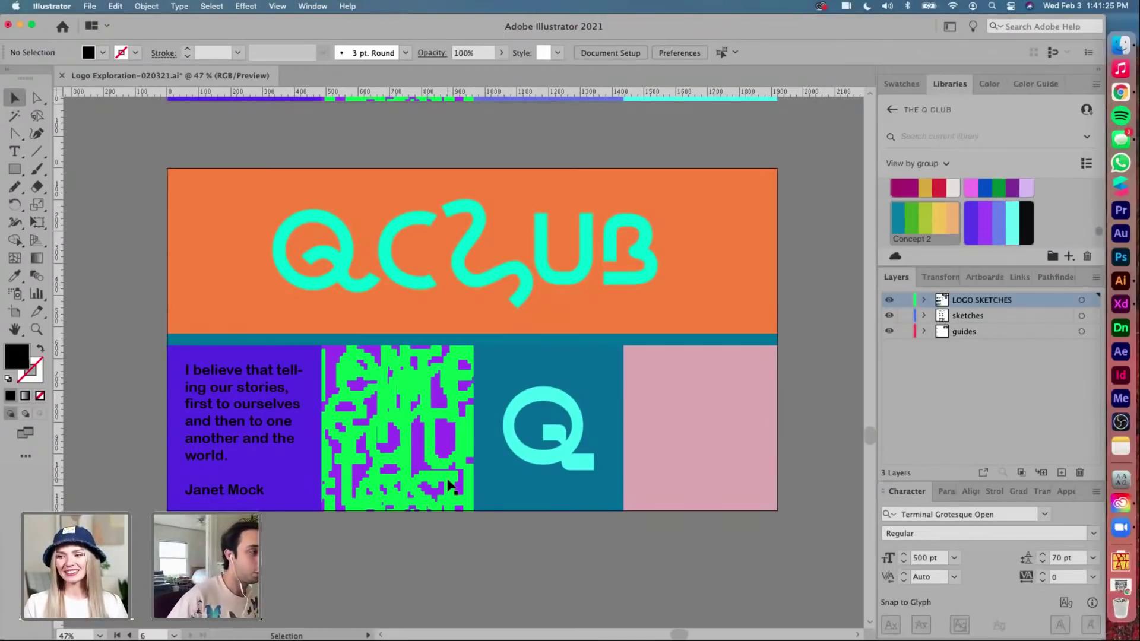
click(272, 423)
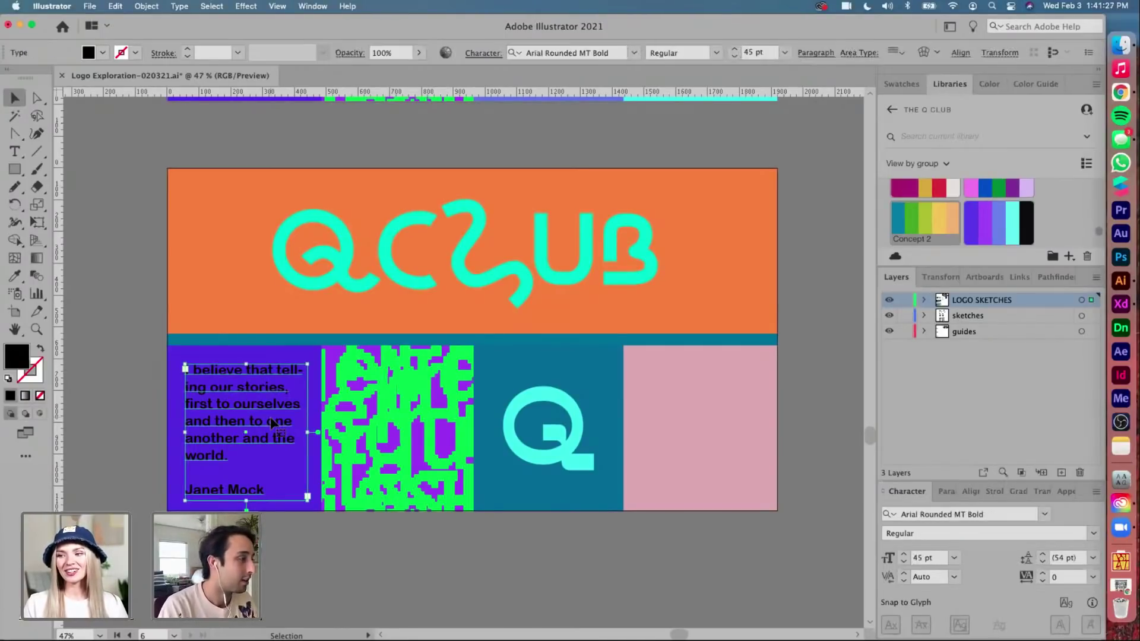
scroll(272, 423, up, 2)
scroll(272, 423, left, 1)
key(i)
click(501, 285)
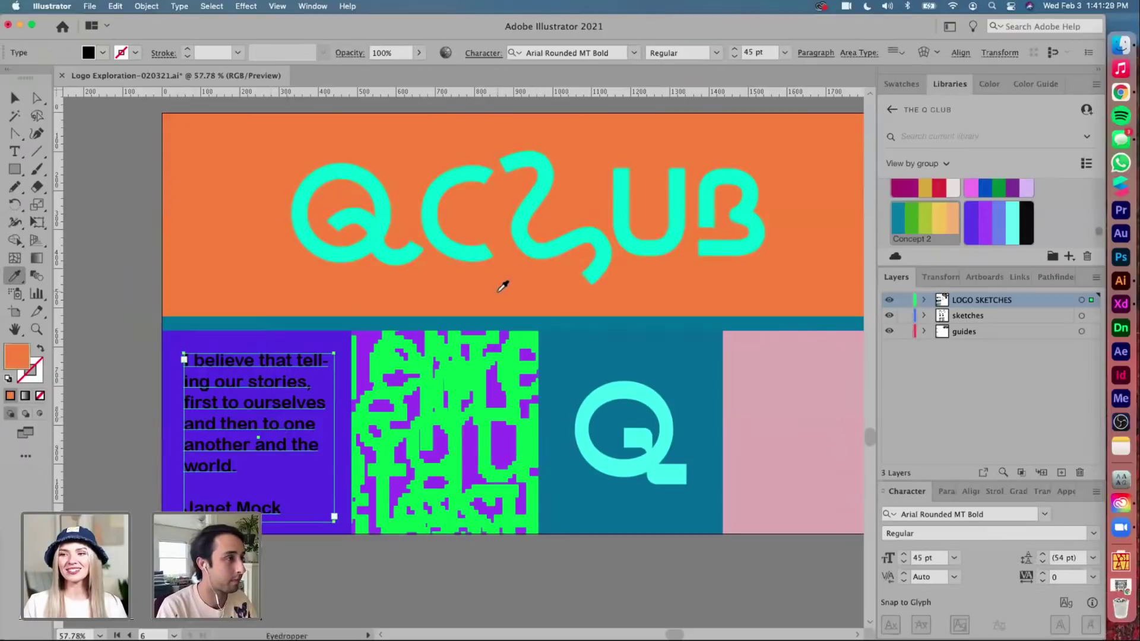
key(v)
click(134, 390)
scroll(134, 391, down, 2)
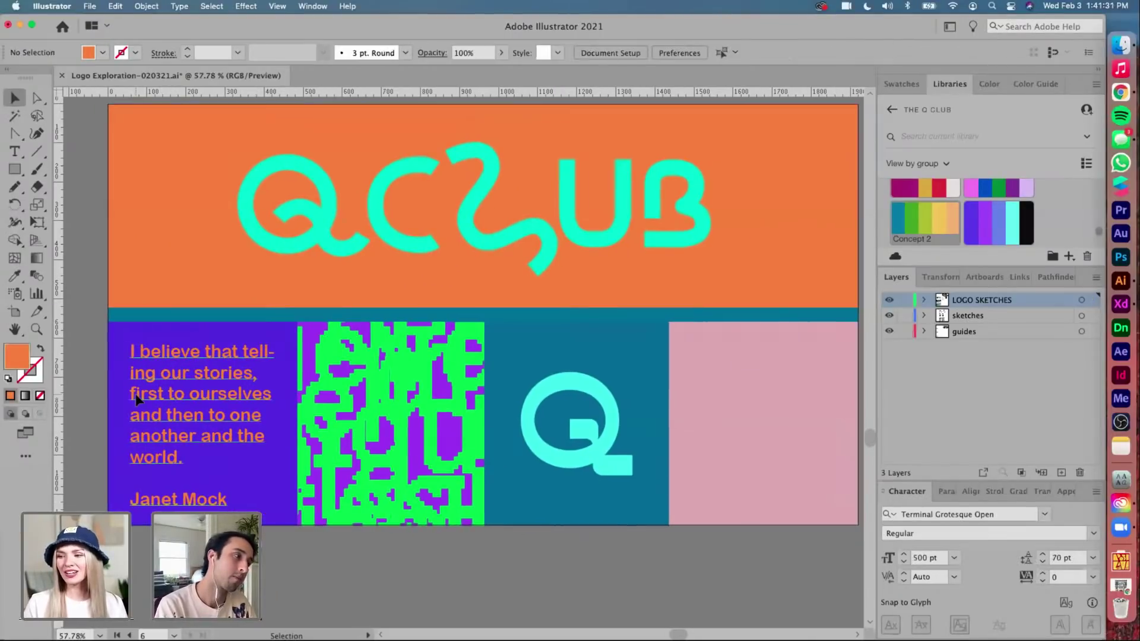
Replace the green pixel-pattern tile with a duplicate of the purple tile, filled with the yellow-green from the Concept 2 palette
click(315, 400)
key(Delete)
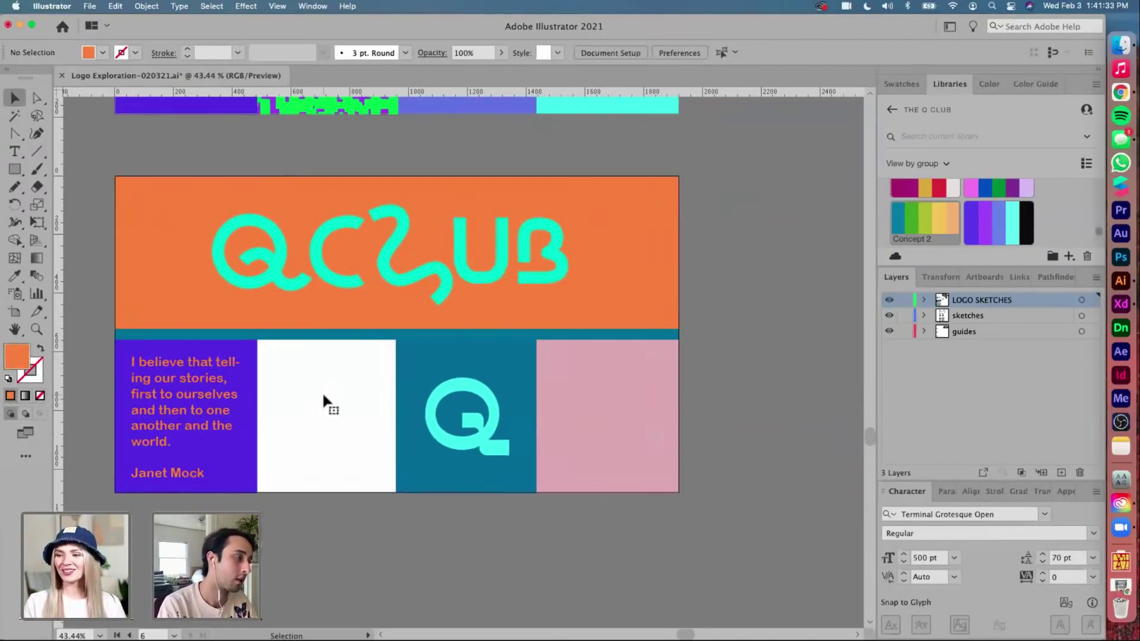
drag(245, 350, 386, 356)
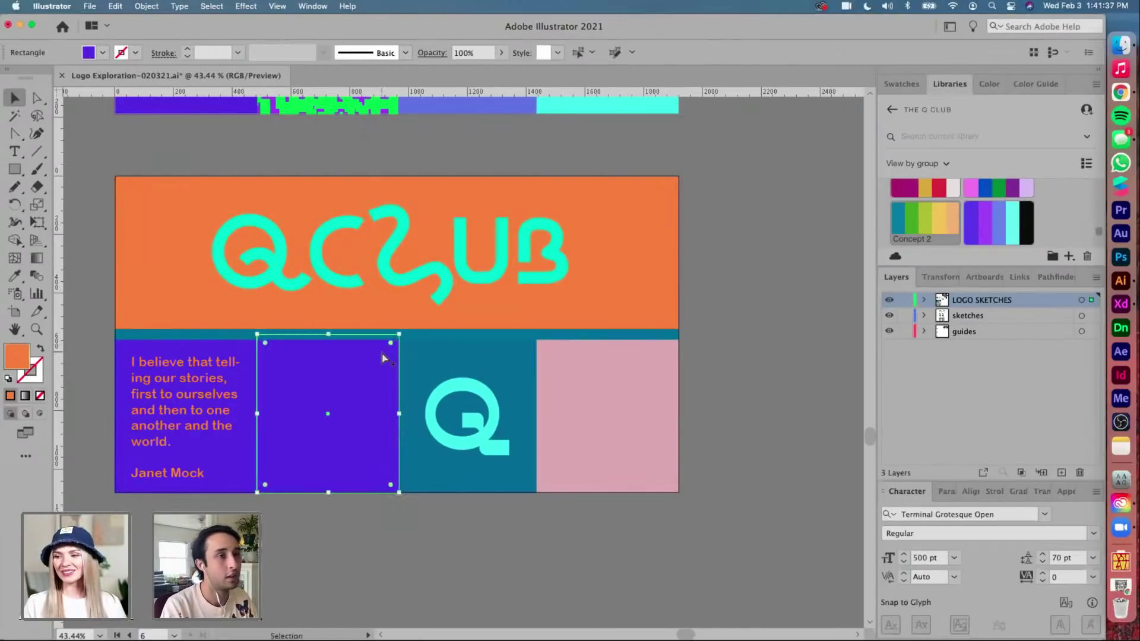
click(924, 228)
click(699, 328)
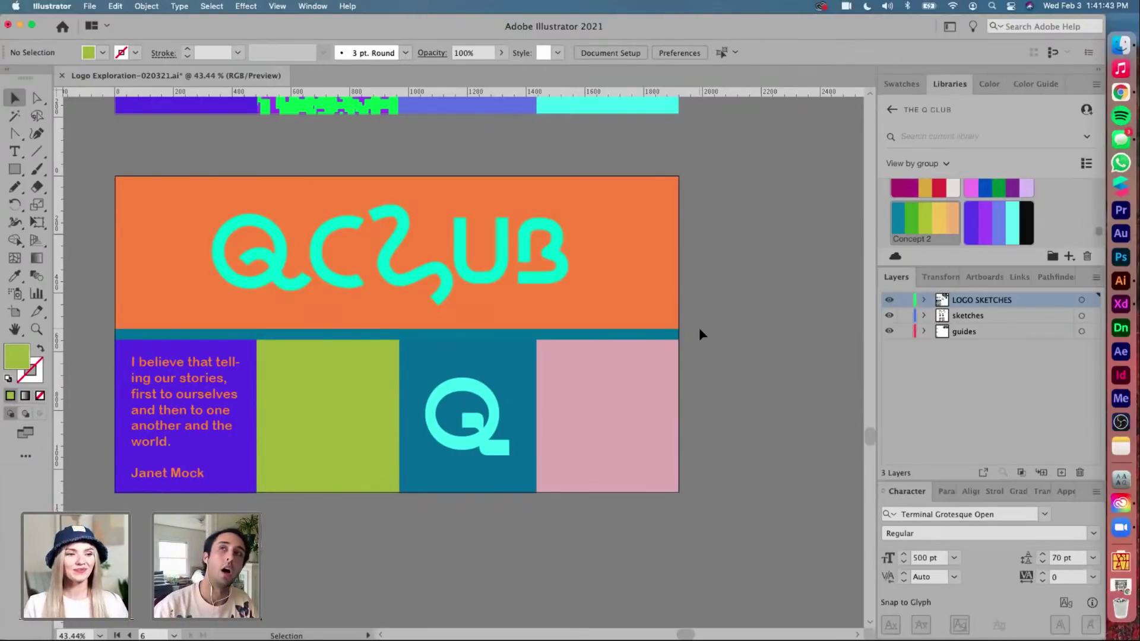
Switch to the Adobe XD opening deck and review the reference images on the Queer Plurality Concept 2 artboard
key(super+Tab)
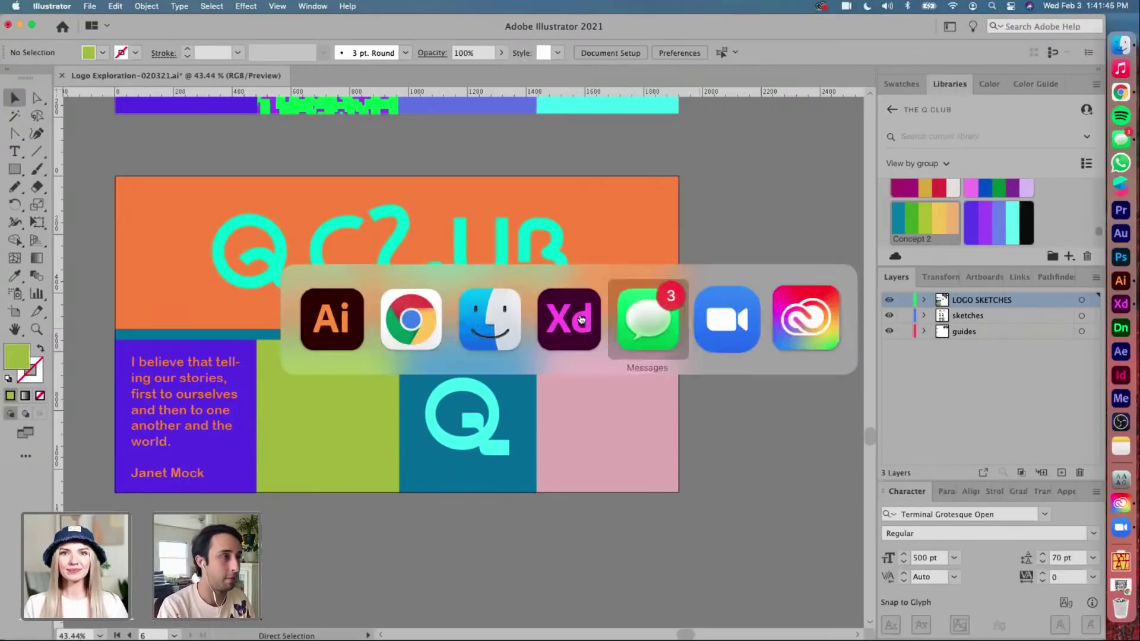
click(573, 334)
scroll(514, 378, down, 3)
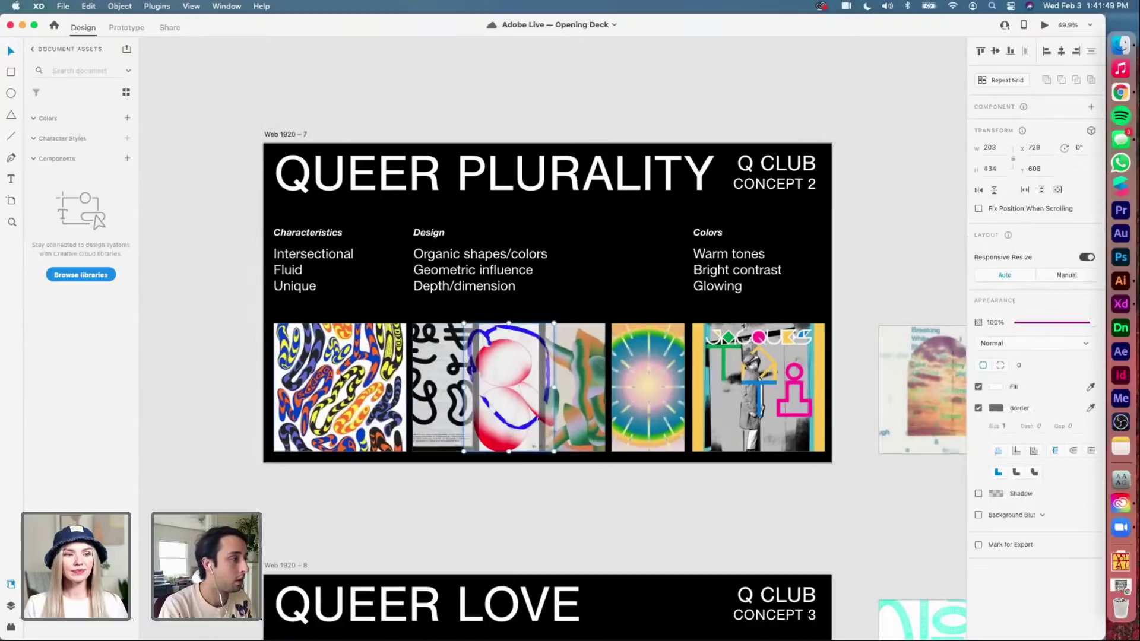
click(430, 386)
click(608, 386)
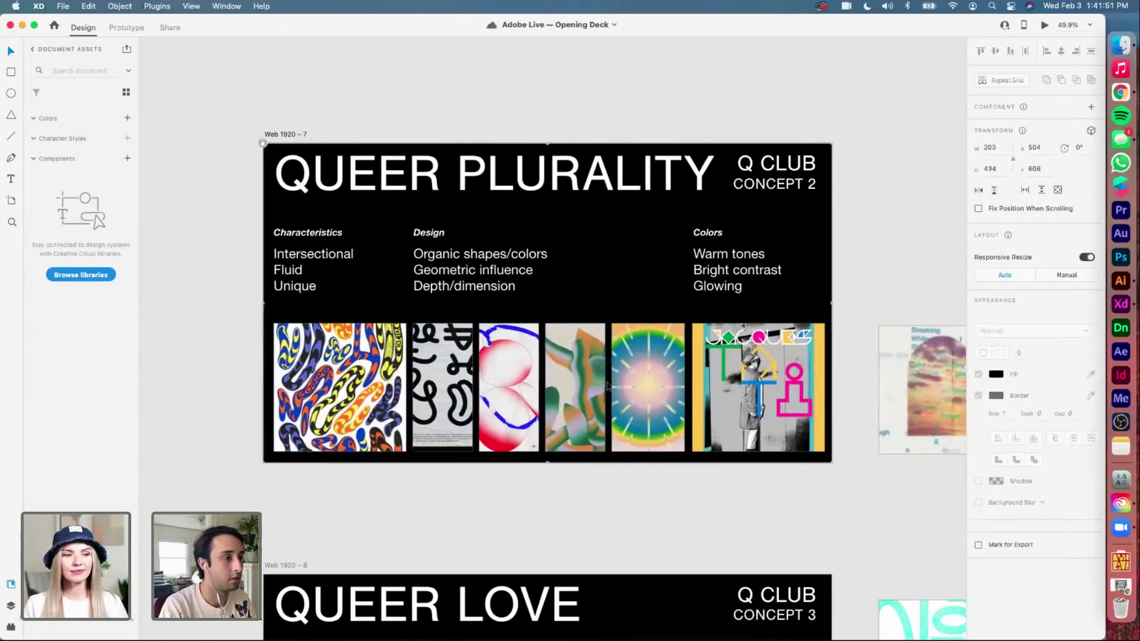
click(630, 383)
click(747, 383)
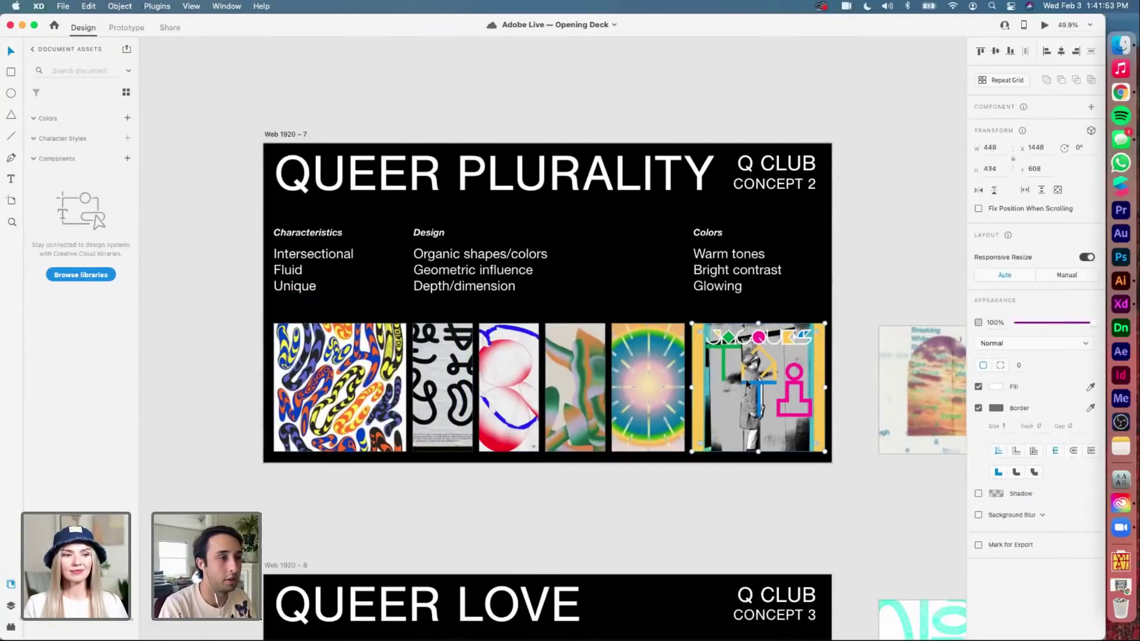
Open the cropped Jacques Tati poster image on the Concept 2 artboard to examine it in full
scroll(747, 383, up, 2)
scroll(746, 383, right, 2)
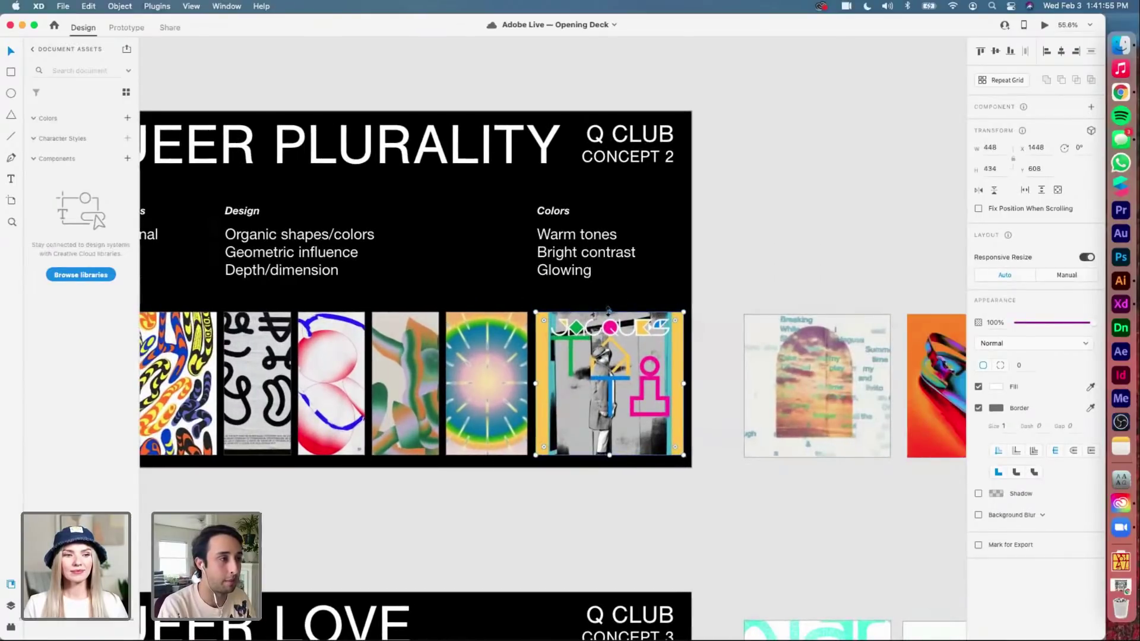
drag(612, 311, 606, 244)
double_click(658, 365)
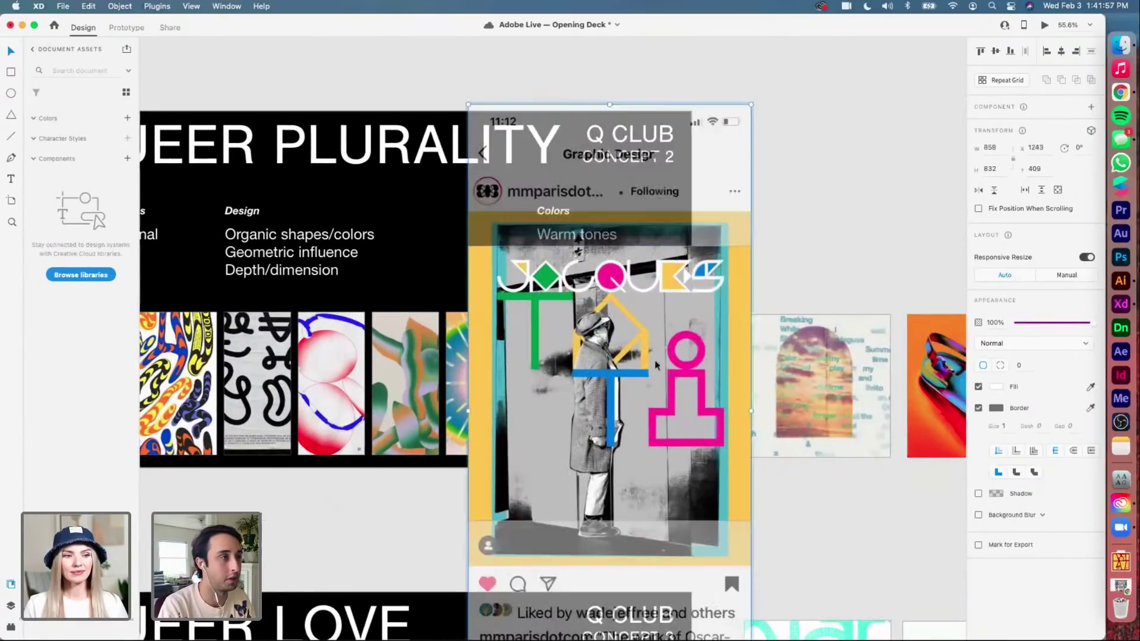
Try repositioning the Jacques Tati poster image inside its frame on the Concept 2 artboard, and undo the move
drag(658, 365, 644, 446)
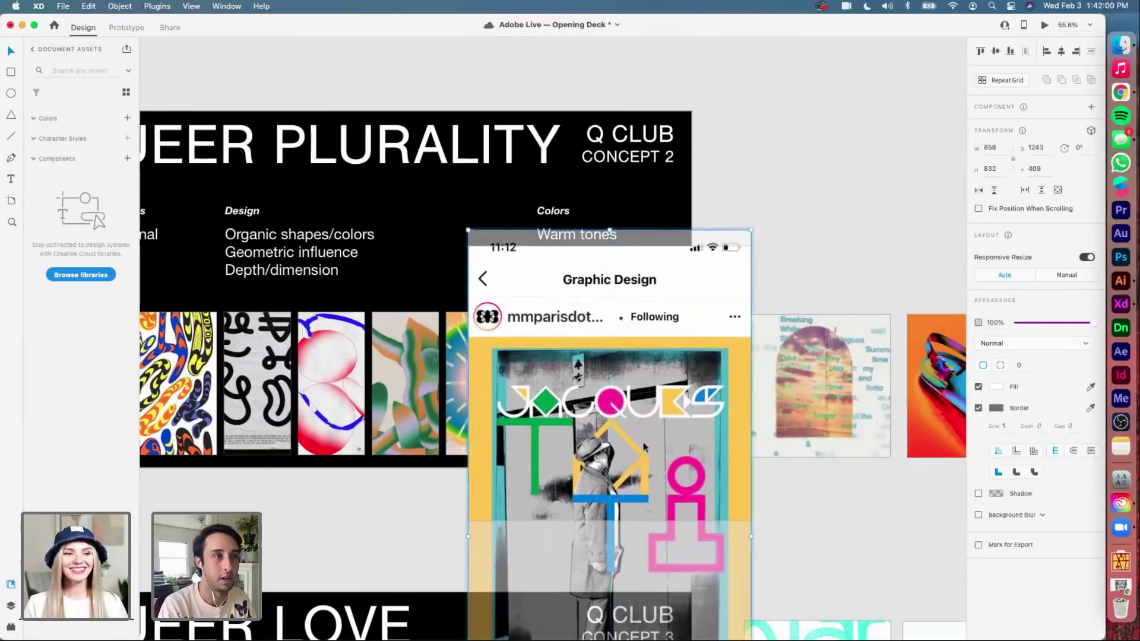
click(769, 258)
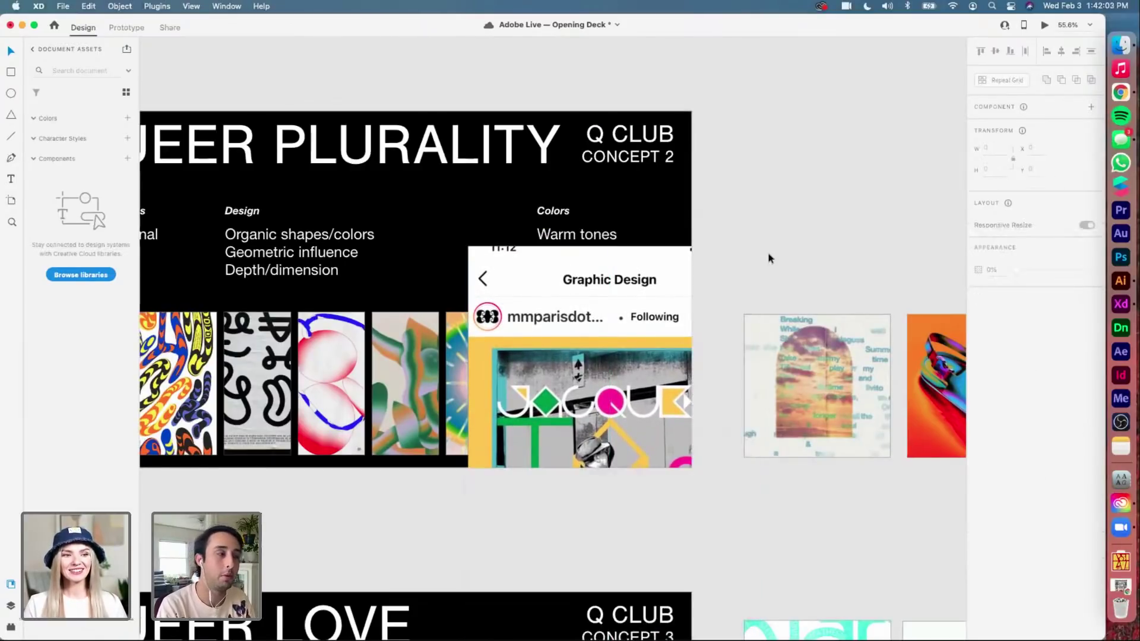
key(super+z)
key(super+z)
click(768, 258)
scroll(769, 259, down, 1)
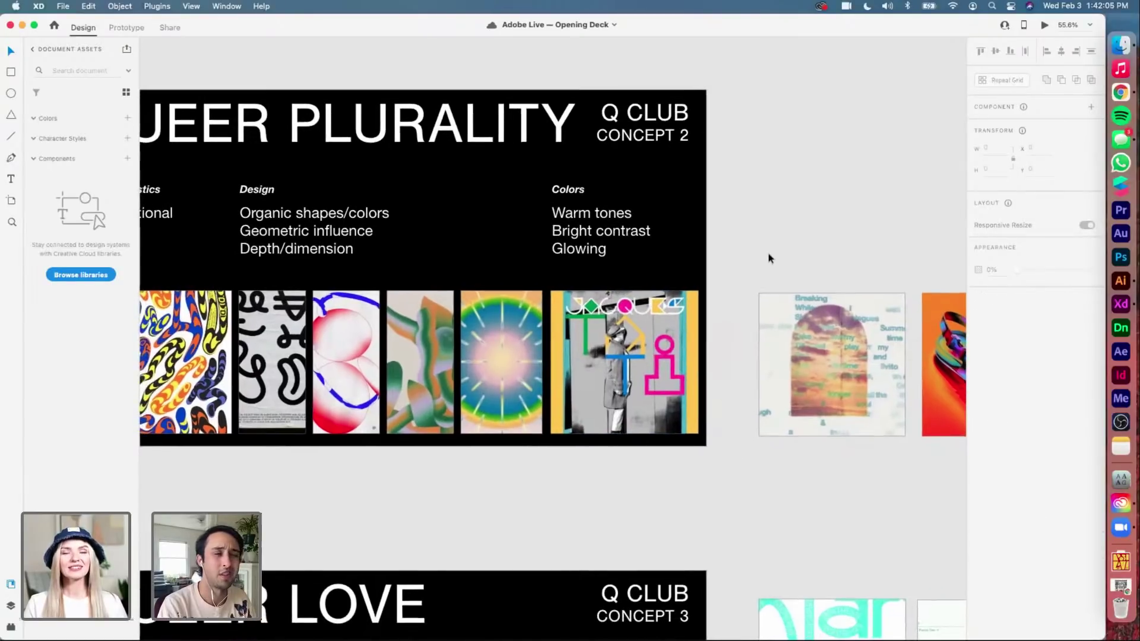
Switch to Illustrator and examine the Concept 2 board's wordmark, banner and colored tiles
scroll(769, 258, left, 5)
scroll(769, 259, up, 1)
key(super+Tab)
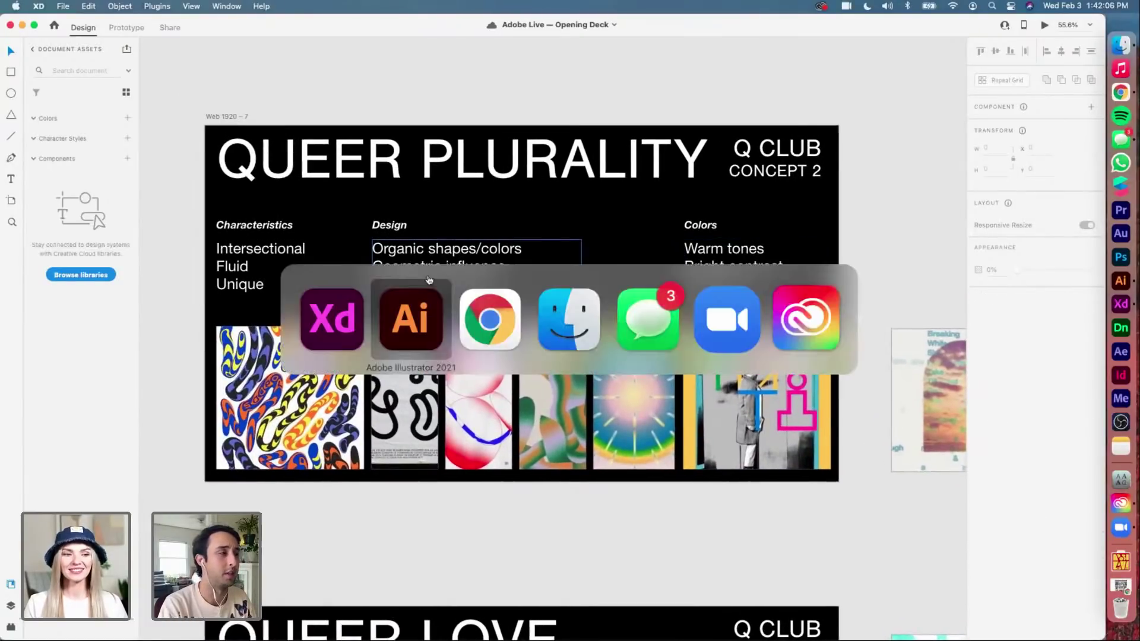
click(407, 320)
scroll(558, 320, left, 2)
scroll(558, 321, up, 1)
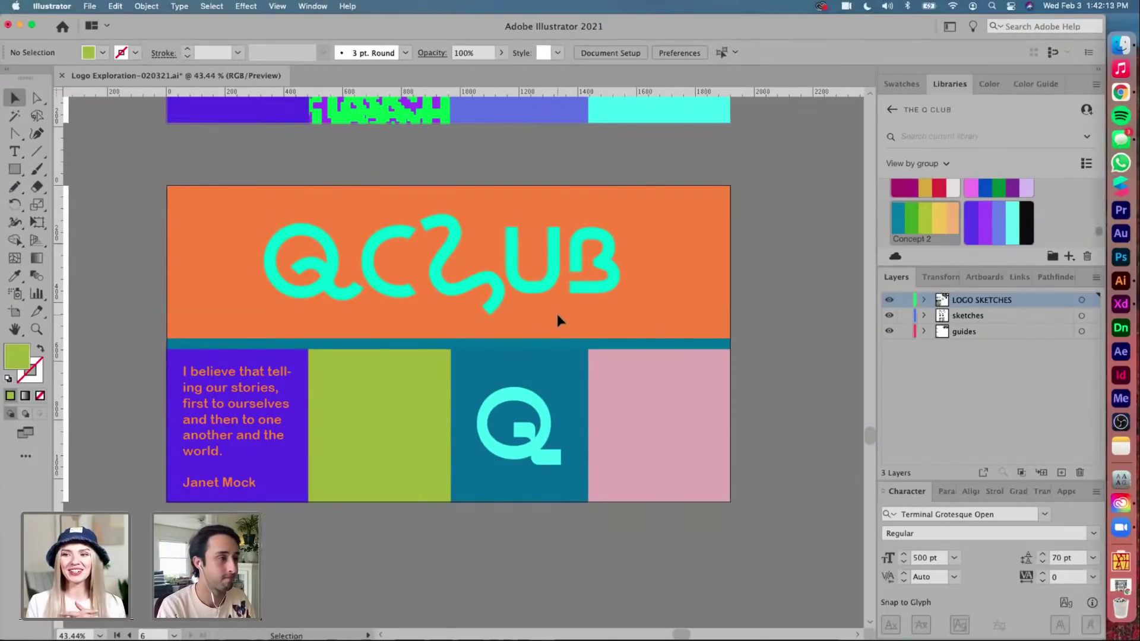
scroll(555, 309, up, 2)
scroll(555, 308, left, 2)
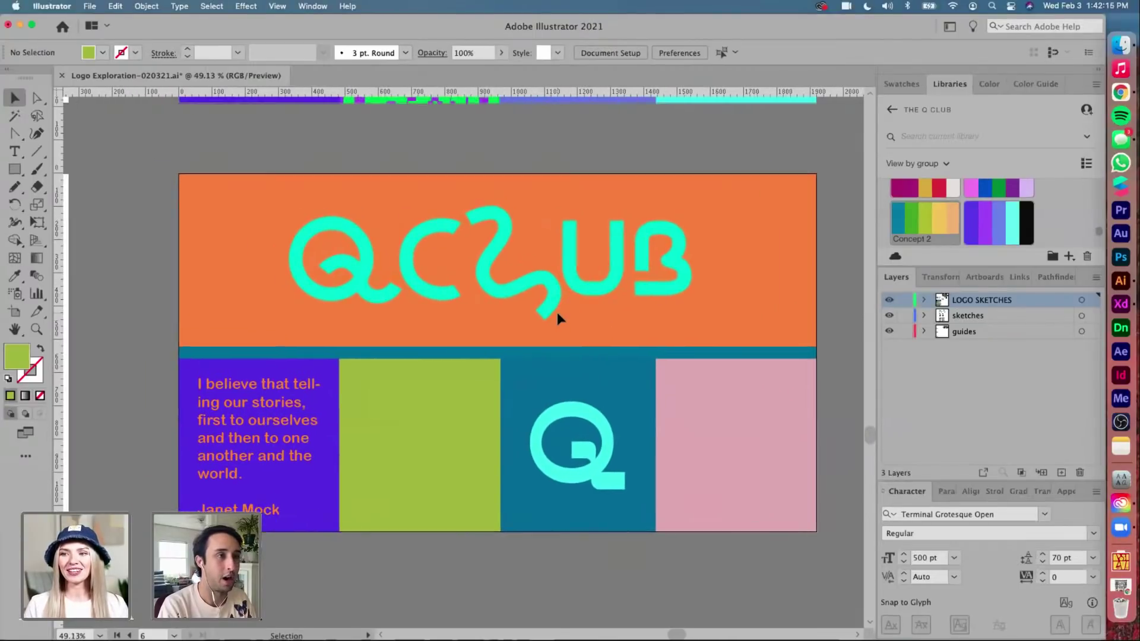
scroll(556, 314, right, 1)
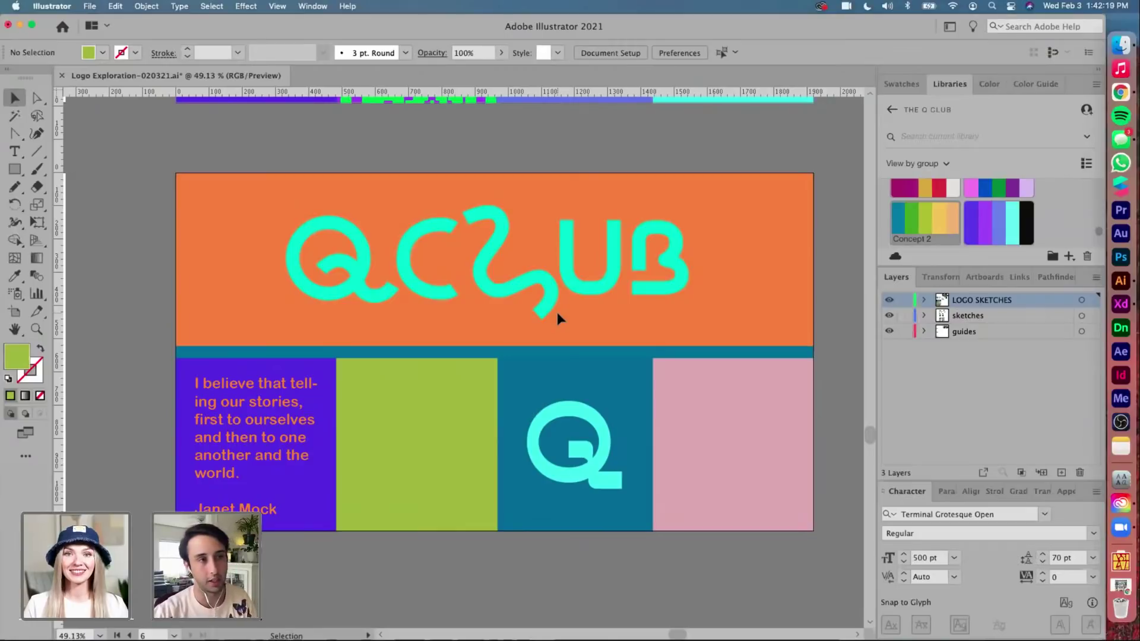
scroll(556, 313, down, 1)
scroll(556, 313, right, 1)
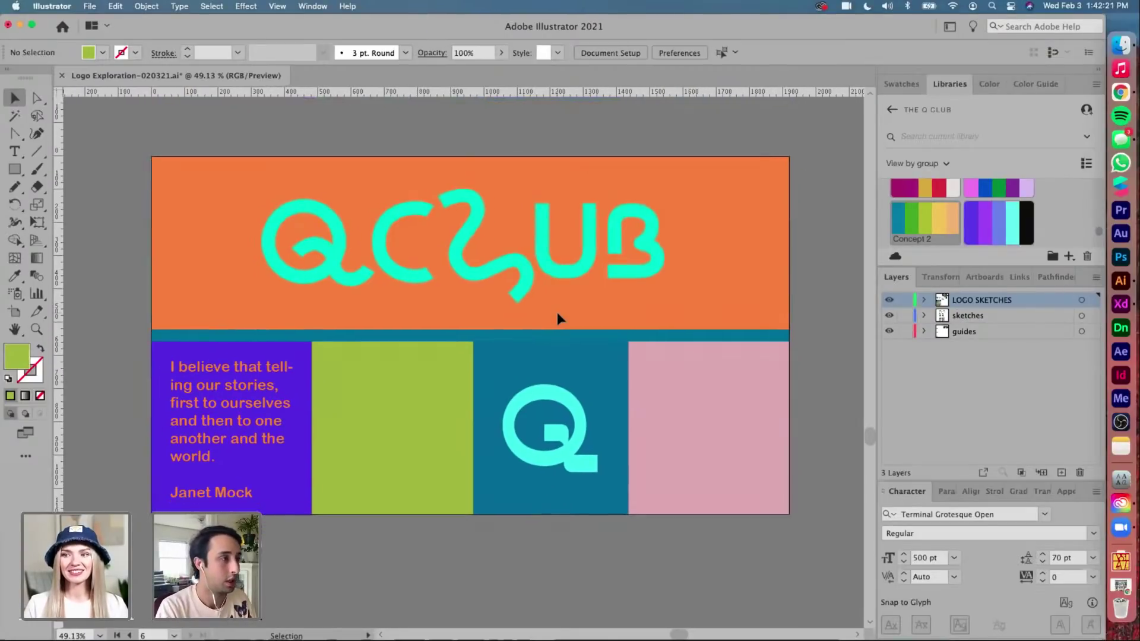
Draw a single-loop freehand curve with the Pencil tool on the empty pasteboard beside the Concept 2 board
click(492, 276)
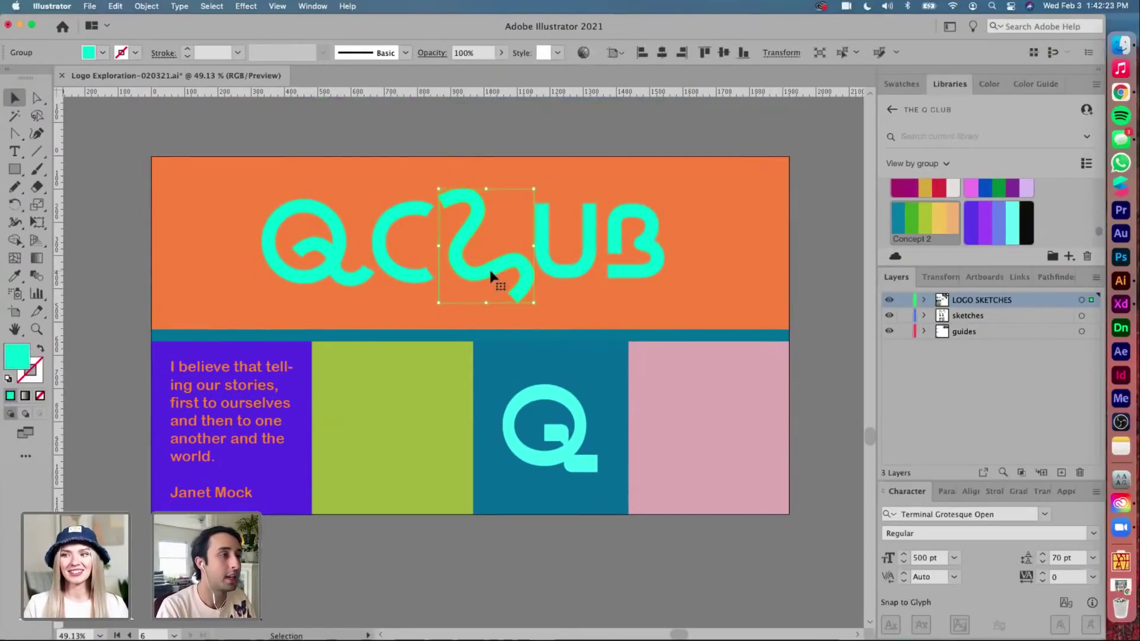
scroll(490, 272, down, 2)
scroll(490, 271, down, 2)
scroll(490, 272, right, 2)
scroll(491, 271, up, 2)
key(n)
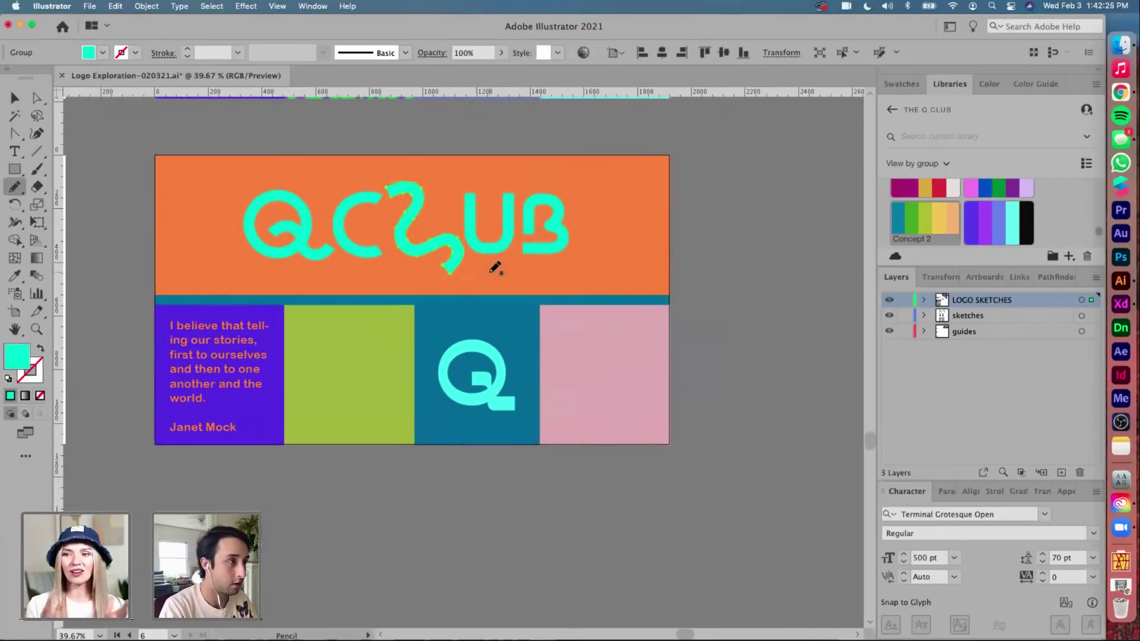
mouse_move(715, 282)
mouse_down()
mouse_move(824, 285)
mouse_move(795, 271)
mouse_move(769, 362)
mouse_up()
mouse_move(725, 373)
mouse_down()
mouse_move(808, 400)
mouse_move(710, 494)
mouse_move(739, 519)
mouse_move(771, 496)
mouse_up()
key(ctrl+z)
scroll(768, 488, down, 1)
scroll(768, 487, right, 1)
key(v)
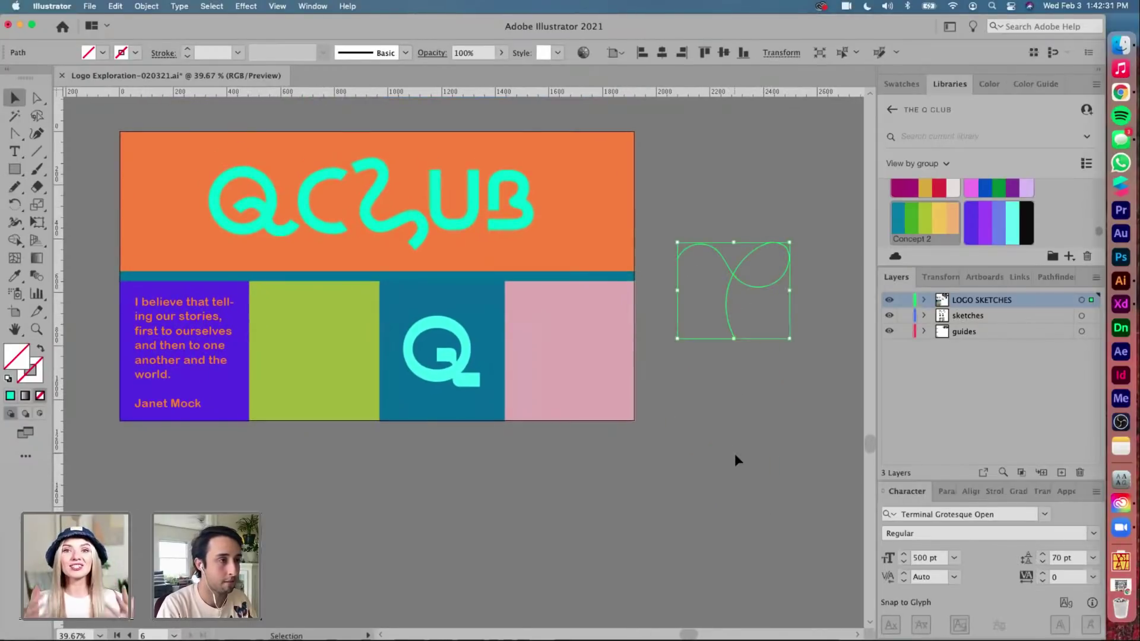
Give the single-loop pencil curve a black 6 pt stroke
key(Delete)
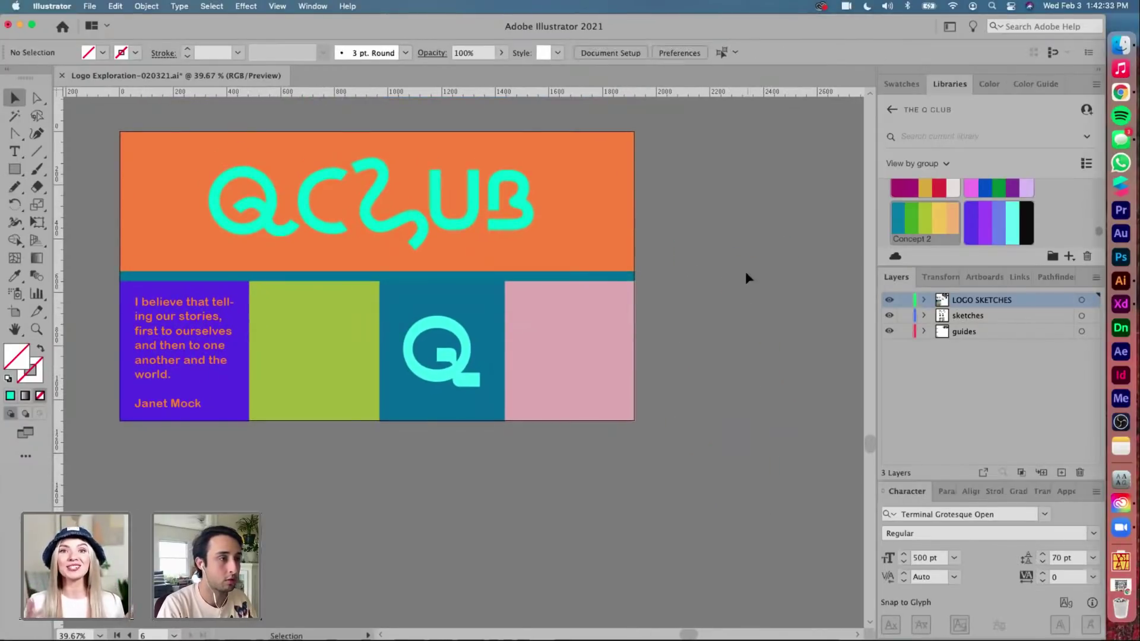
key(super+z)
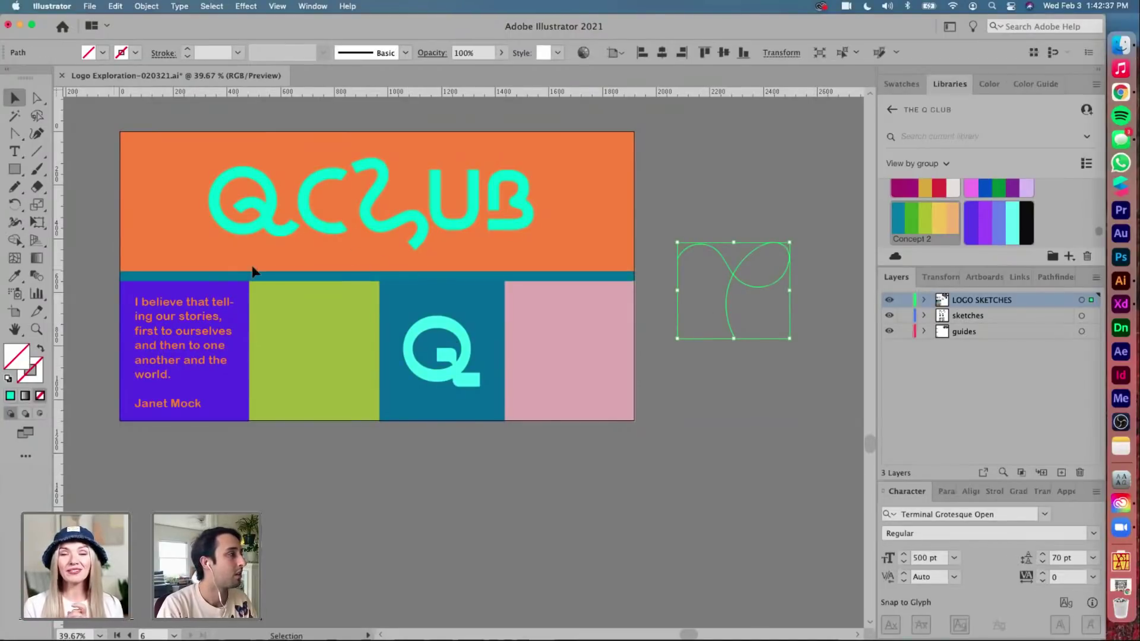
click(188, 50)
click(187, 50)
click(188, 49)
click(187, 49)
click(188, 49)
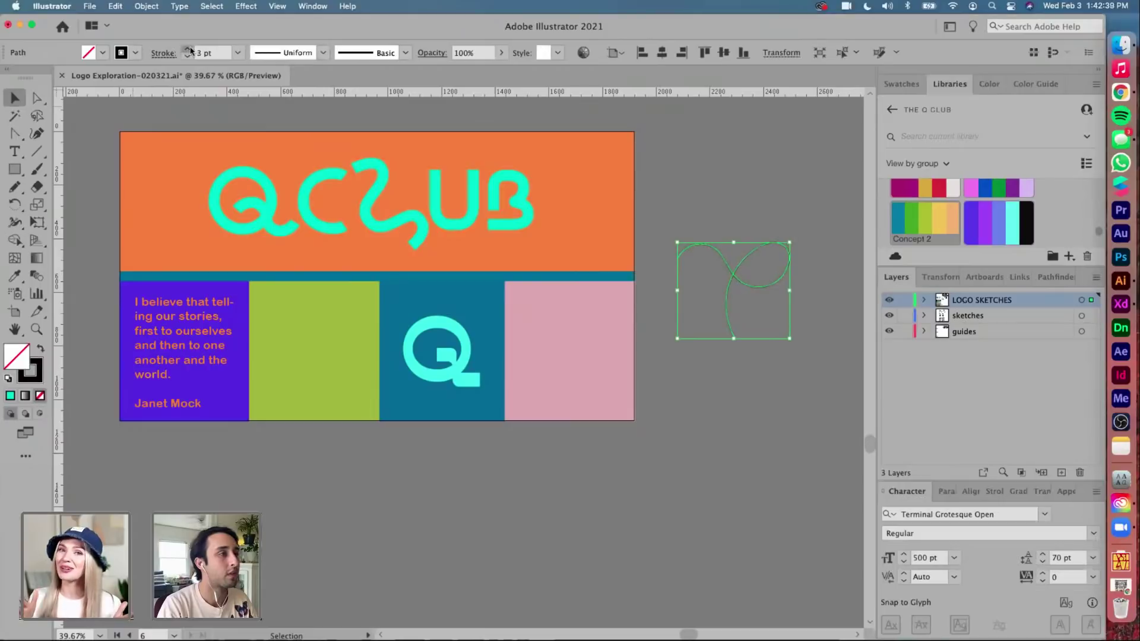
click(187, 49)
click(716, 232)
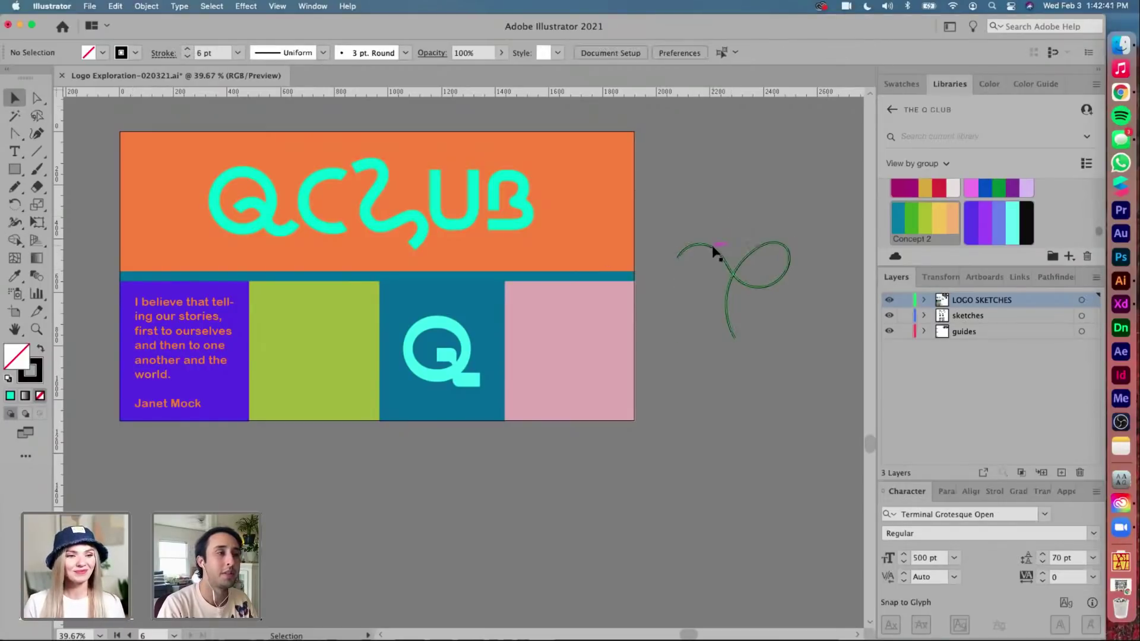
Move the single-loop curve up slightly and draw a second freehand curve with two loops below it
drag(710, 247, 704, 210)
scroll(703, 210, right, 3)
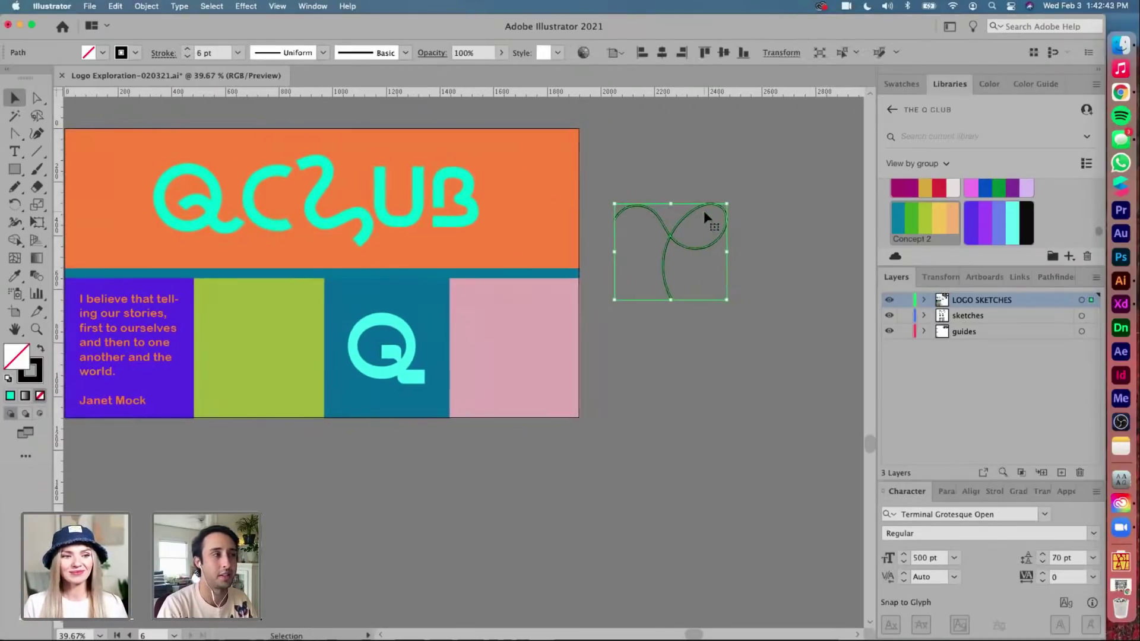
key(n)
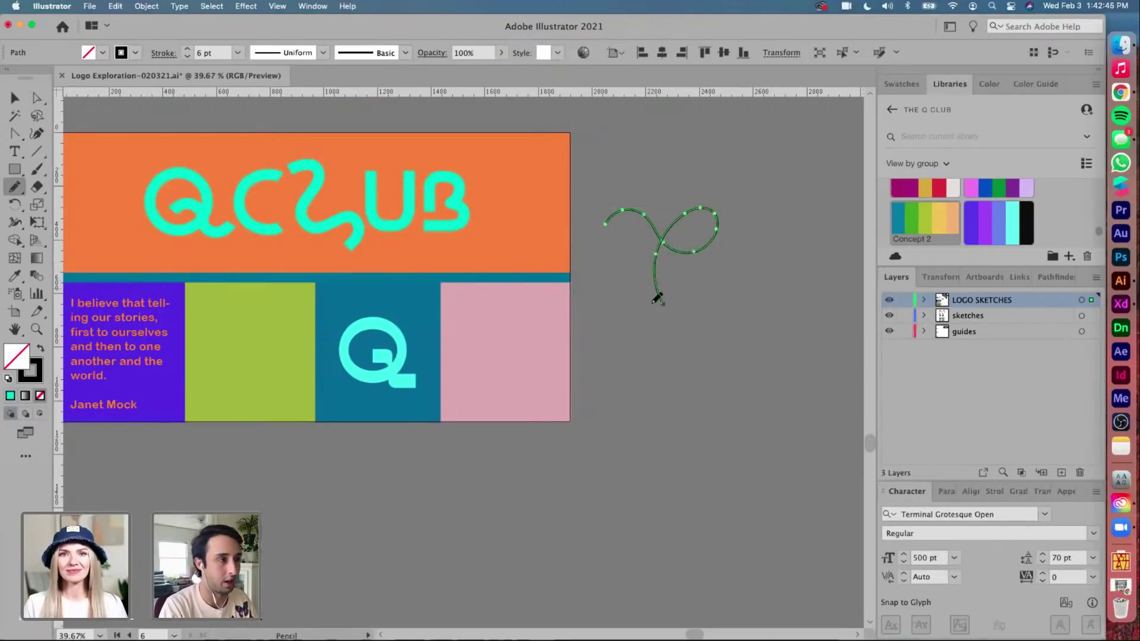
mouse_move(626, 407)
mouse_down()
mouse_move(674, 350)
mouse_move(731, 342)
mouse_move(740, 316)
mouse_move(722, 311)
mouse_move(693, 370)
mouse_move(708, 420)
mouse_move(751, 434)
mouse_move(768, 411)
mouse_move(712, 416)
mouse_move(611, 514)
mouse_up()
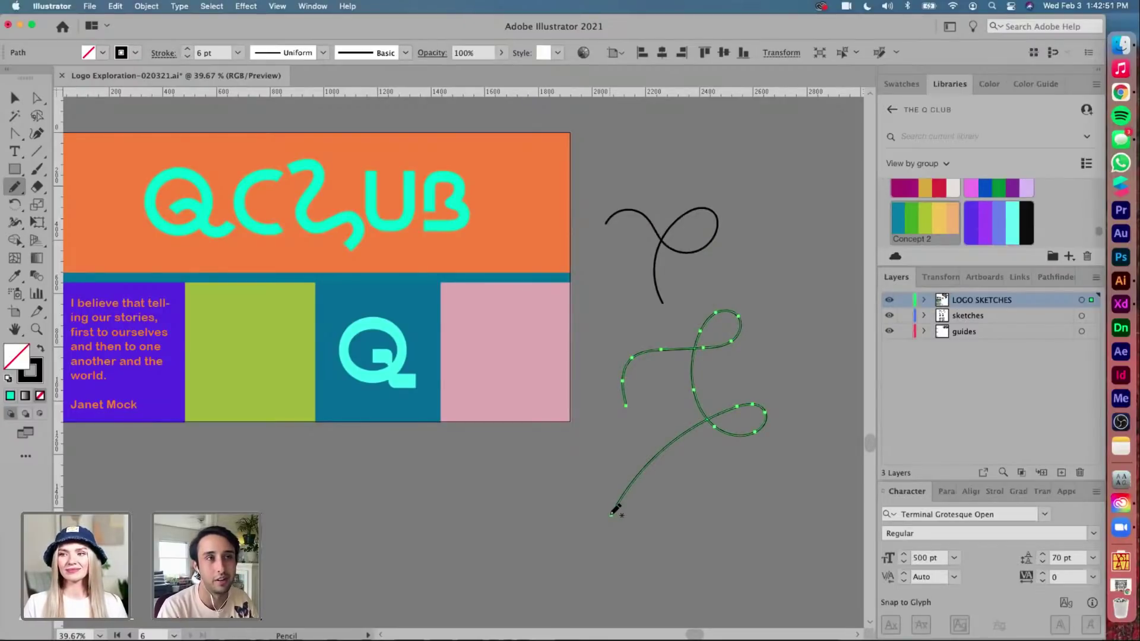
key(v)
scroll(611, 512, right, 5)
scroll(612, 511, up, 2)
click(703, 372)
Draw a third, long winding pencil curve with two loops to the right of the first two curves
scroll(703, 372, right, 5)
scroll(702, 372, up, 2)
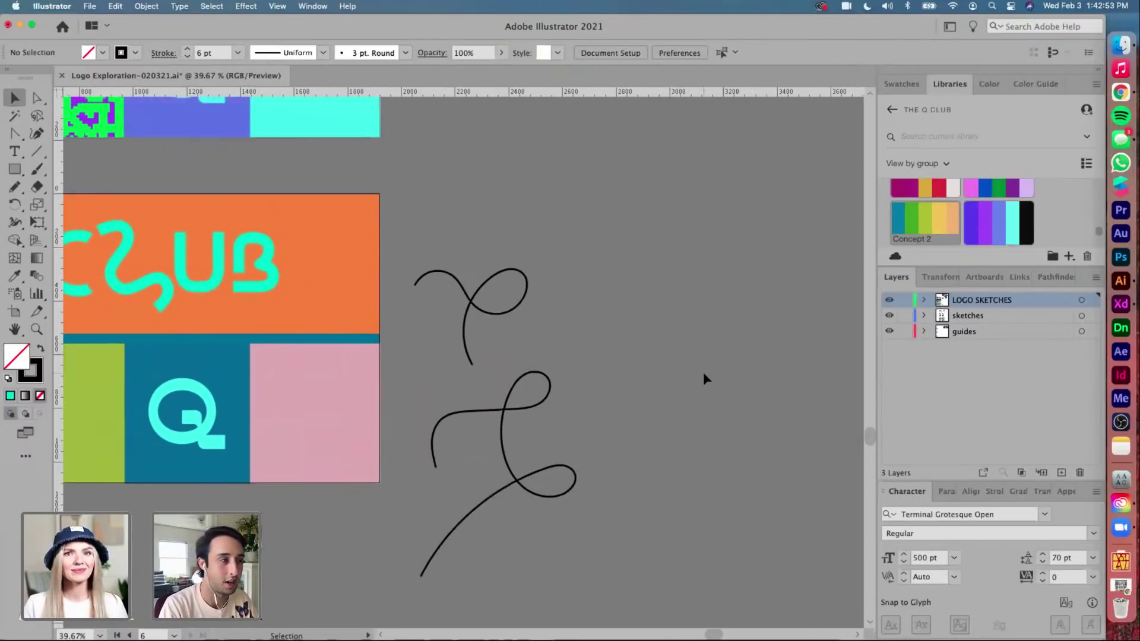
key(n)
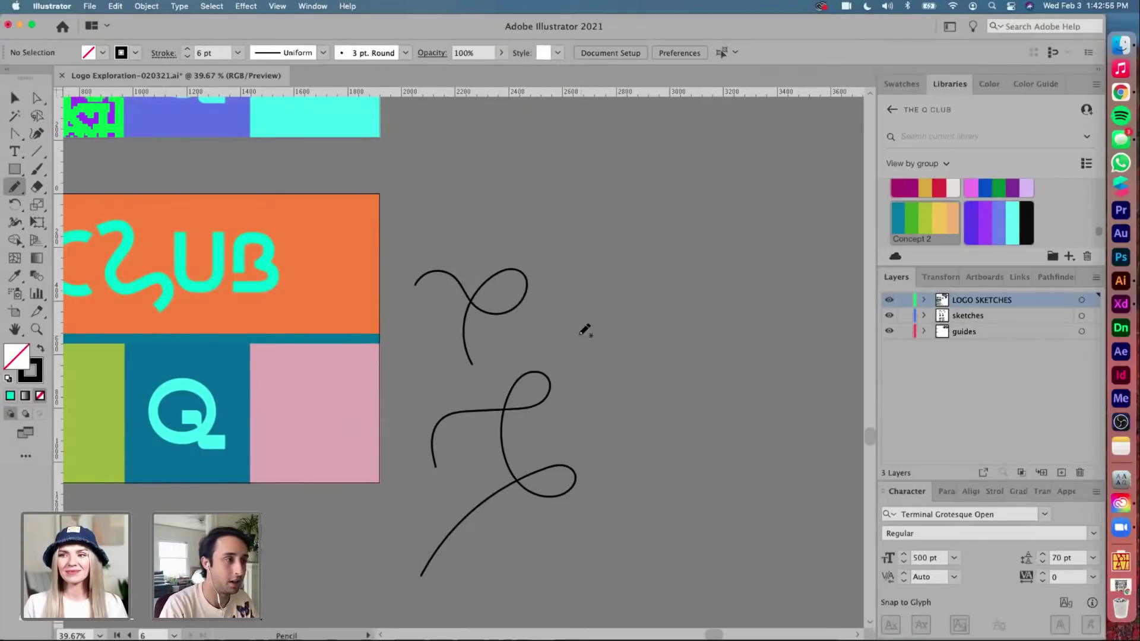
mouse_move(532, 218)
mouse_down()
mouse_move(597, 322)
mouse_move(644, 306)
mouse_move(604, 290)
mouse_move(582, 372)
mouse_move(687, 371)
mouse_move(692, 396)
mouse_move(649, 469)
mouse_move(637, 433)
mouse_move(724, 468)
mouse_up()
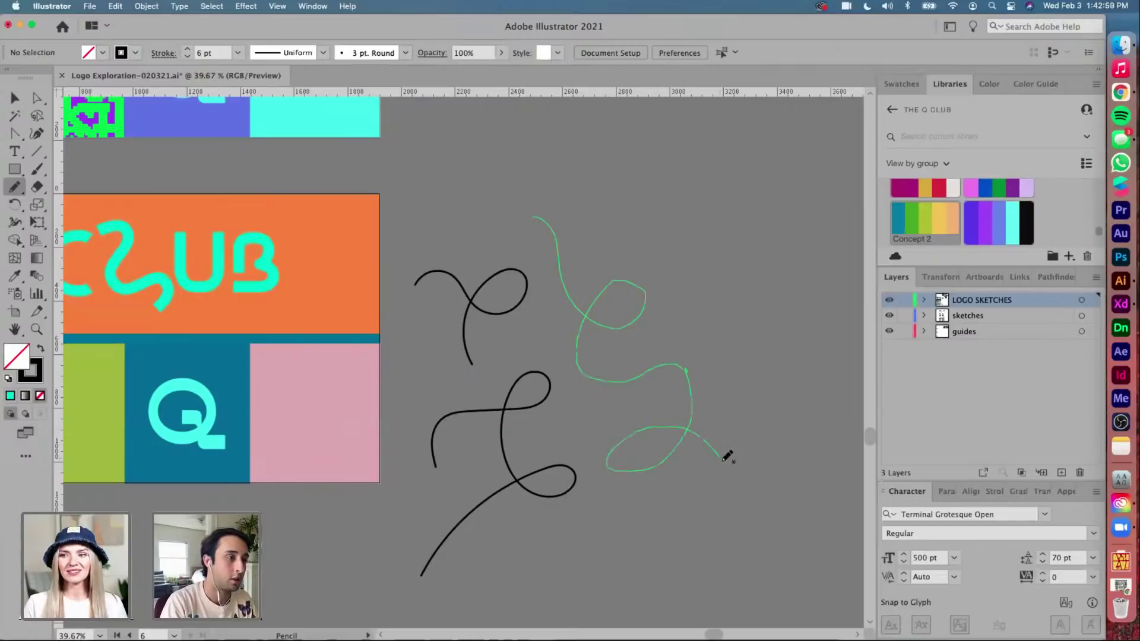
Remove the kinked anchor point from the third curve and extend the neighboring point's handle to smooth the bend
key(a)
key(super+shift+a)
scroll(717, 352, up, 5)
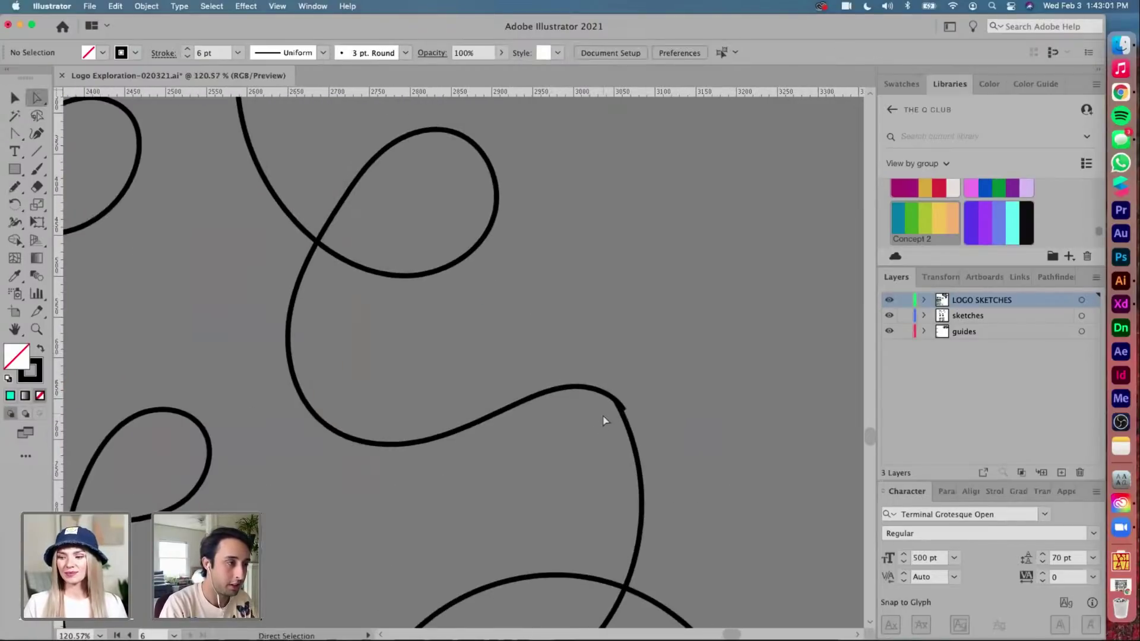
click(618, 408)
click(289, 52)
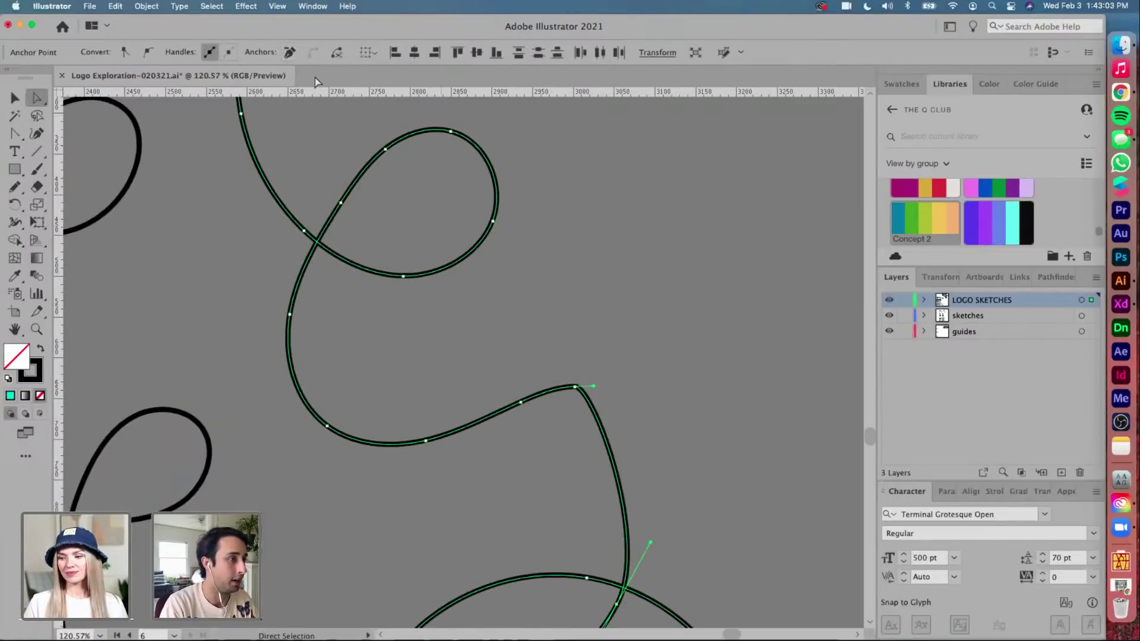
click(573, 386)
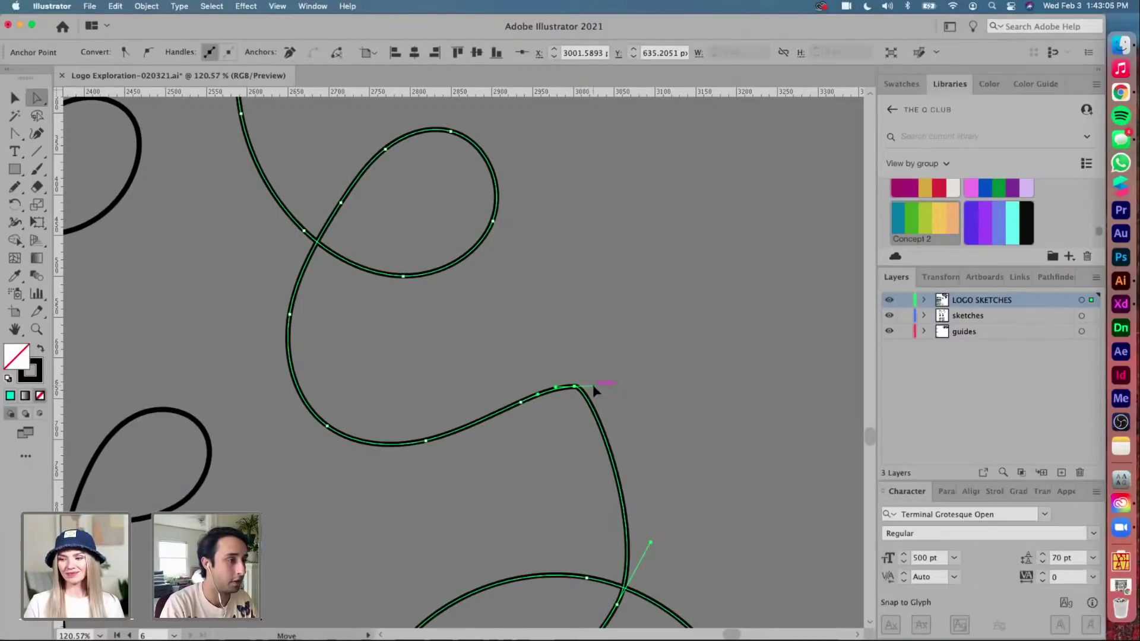
drag(592, 385, 641, 421)
key(v)
click(687, 380)
scroll(686, 381, down, 5)
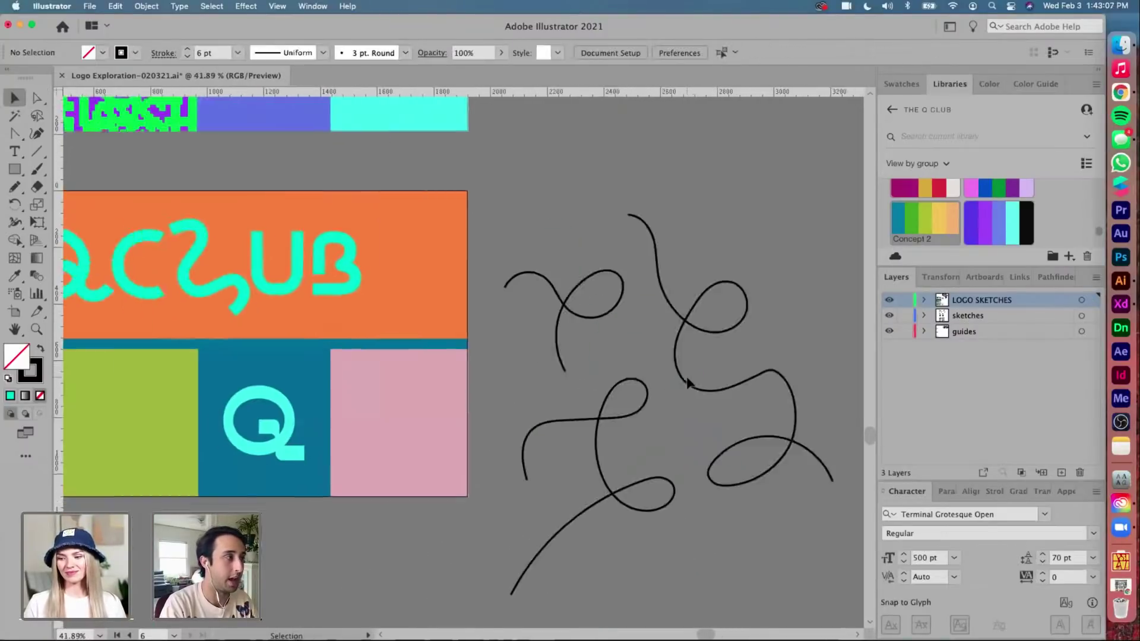
Draw a circle with a black fill and no stroke above the third curve, and place a duplicate below and to its right
scroll(247, 240, right, 3)
scroll(247, 241, down, 1)
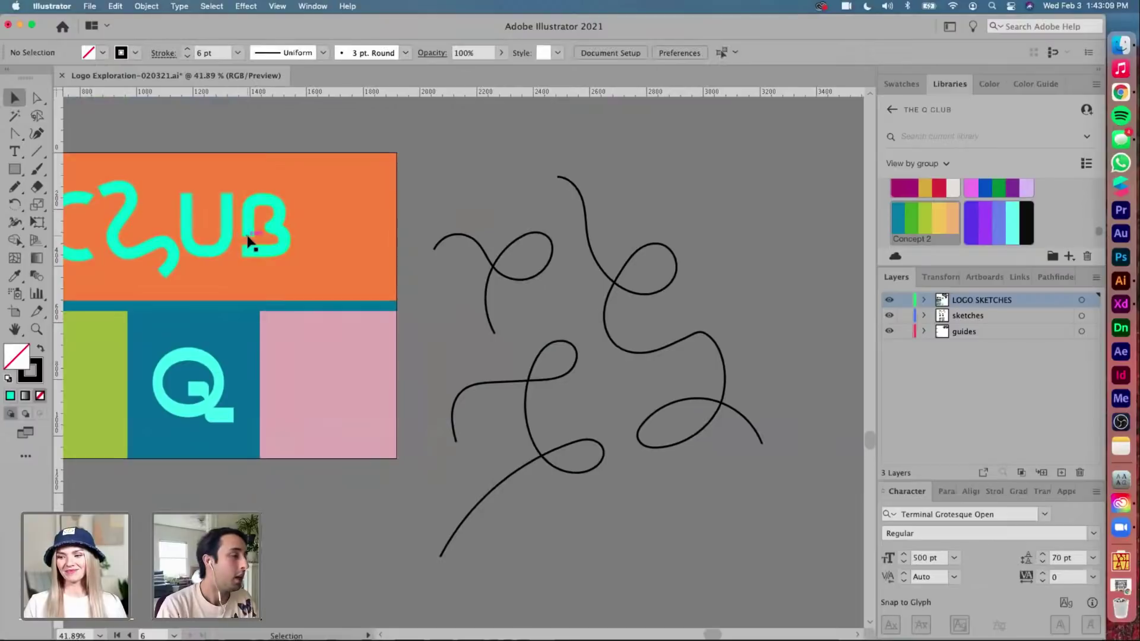
scroll(638, 200, up, 2)
scroll(638, 201, right, 3)
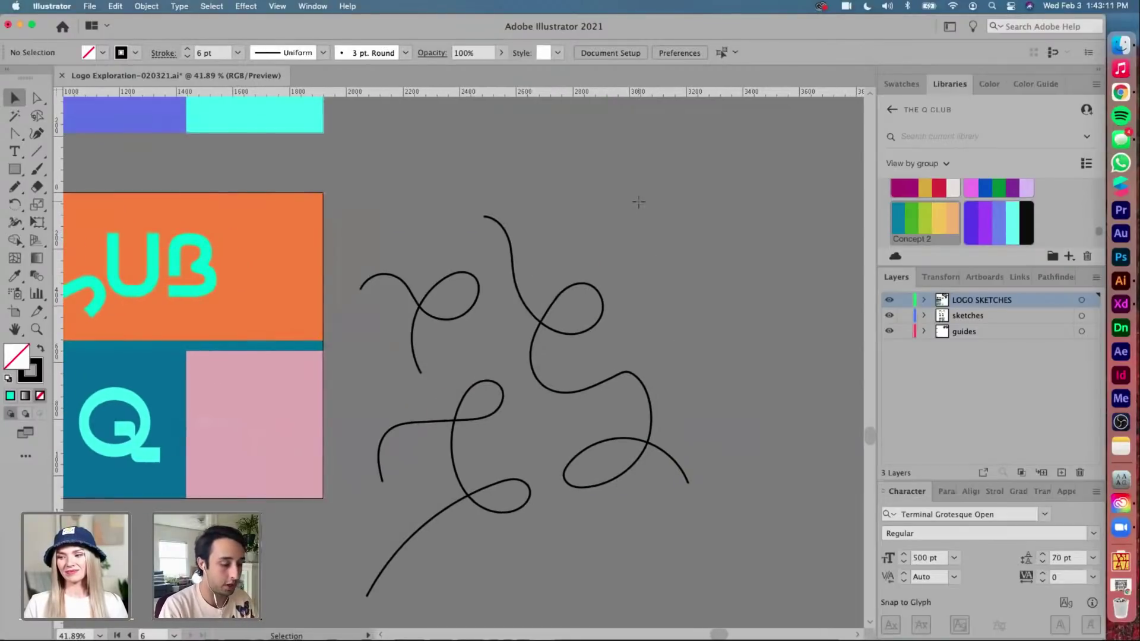
key(l)
drag(645, 193, 612, 169)
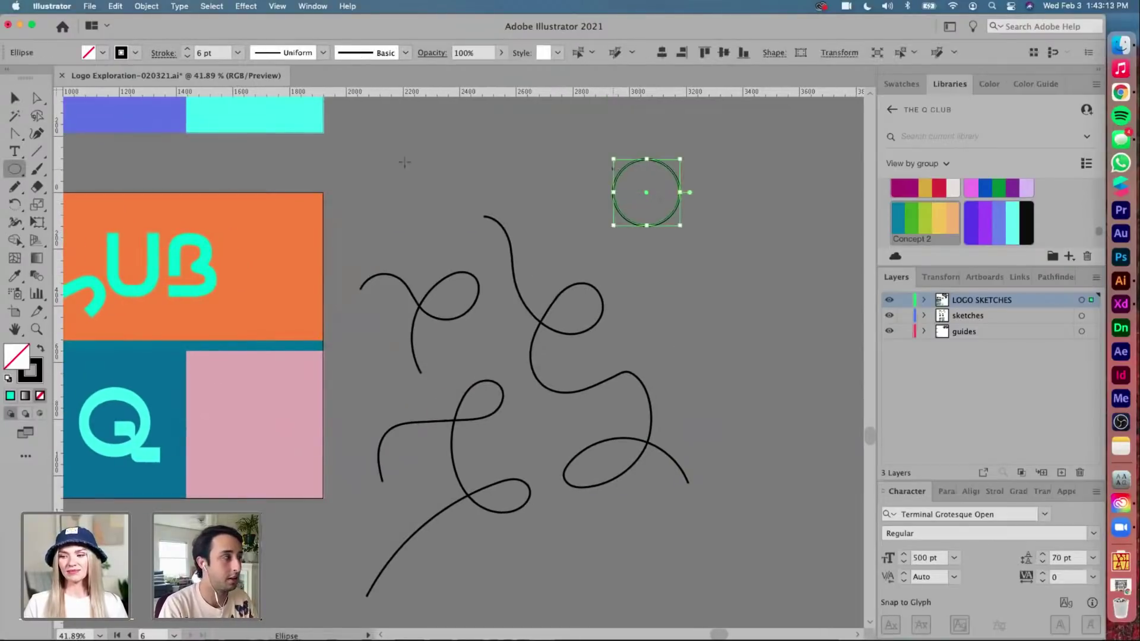
click(40, 349)
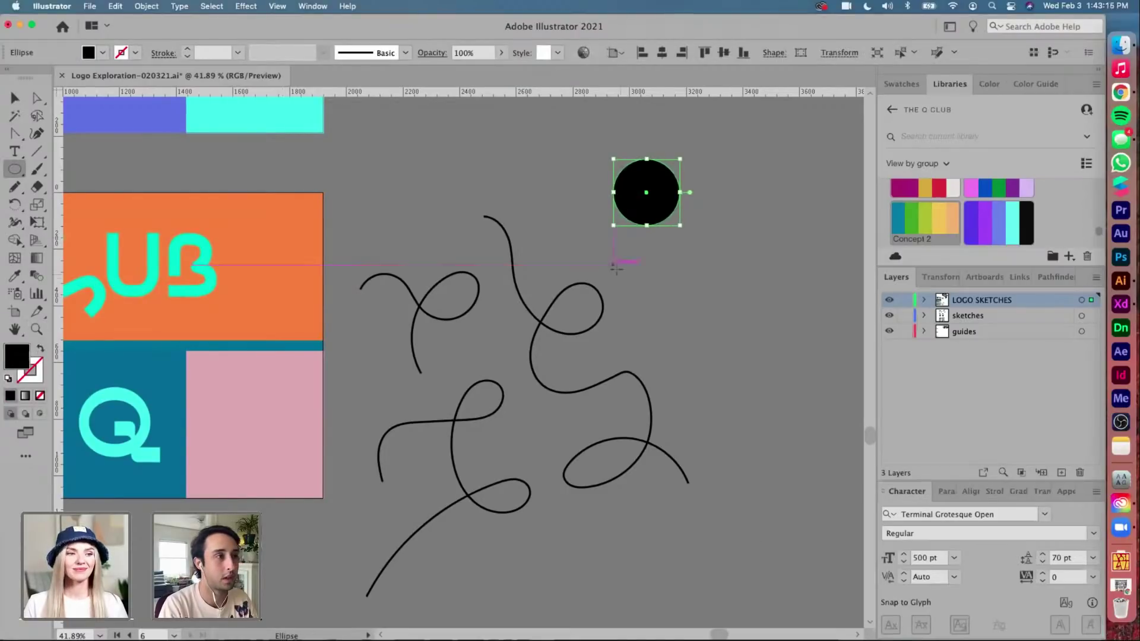
key(v)
drag(655, 209, 719, 362)
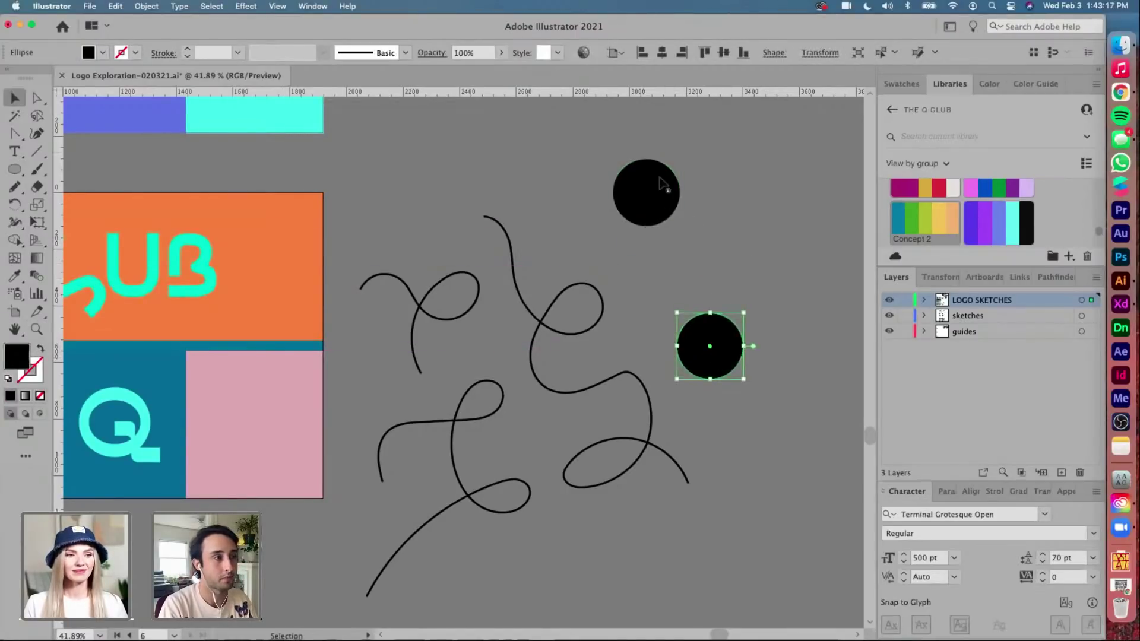
Fill the upper black circle with a linear gradient running from red to yellow-green
click(664, 208)
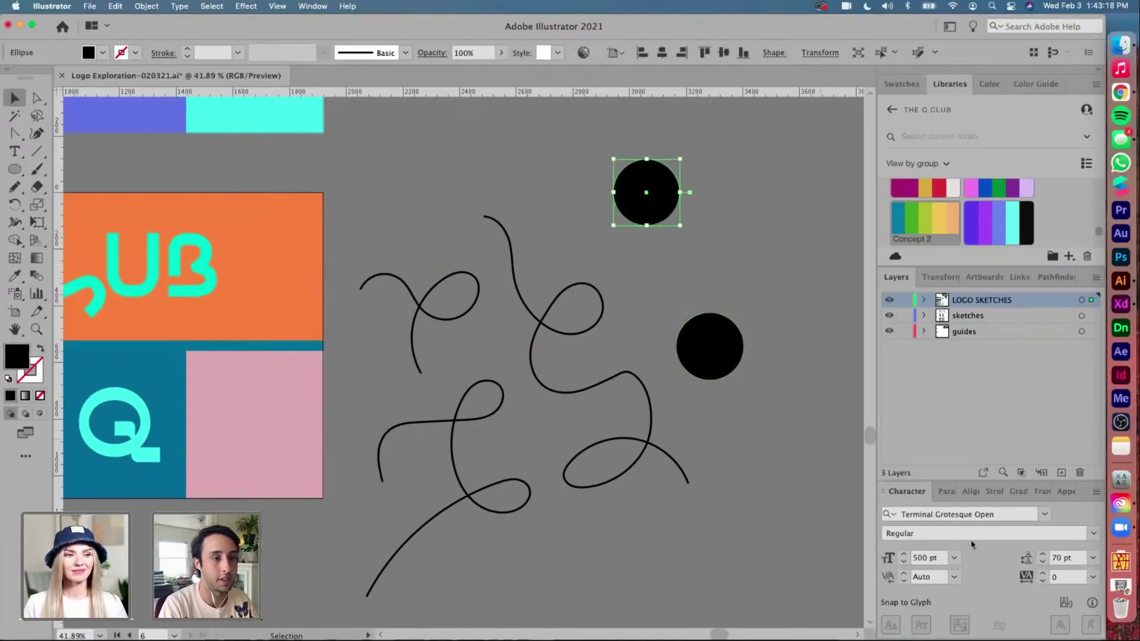
click(1017, 491)
click(924, 582)
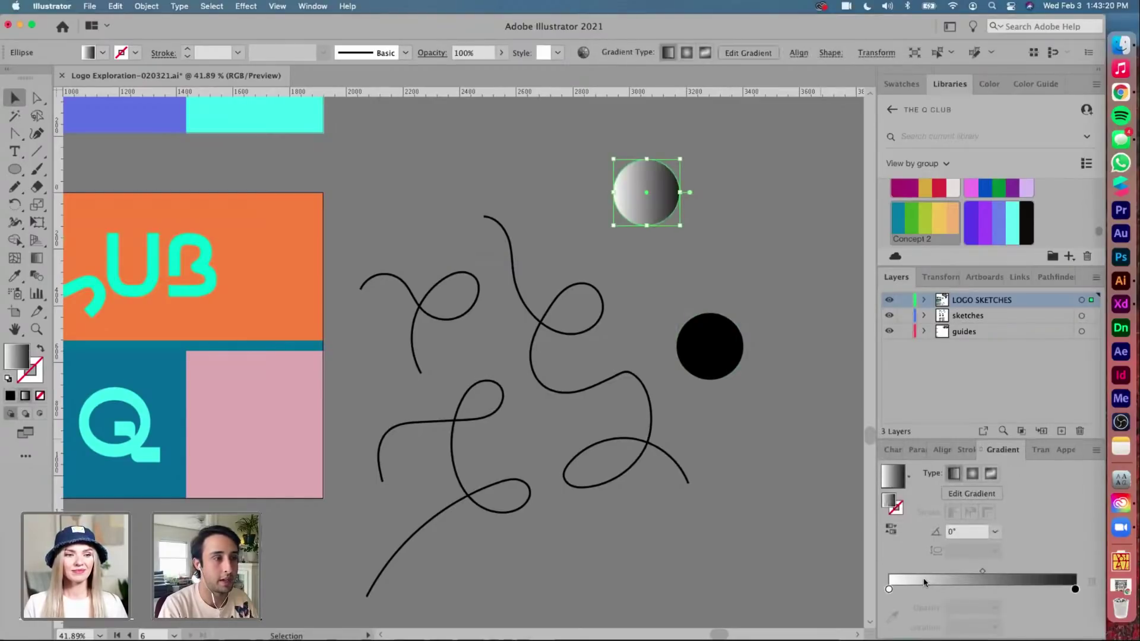
double_click(889, 588)
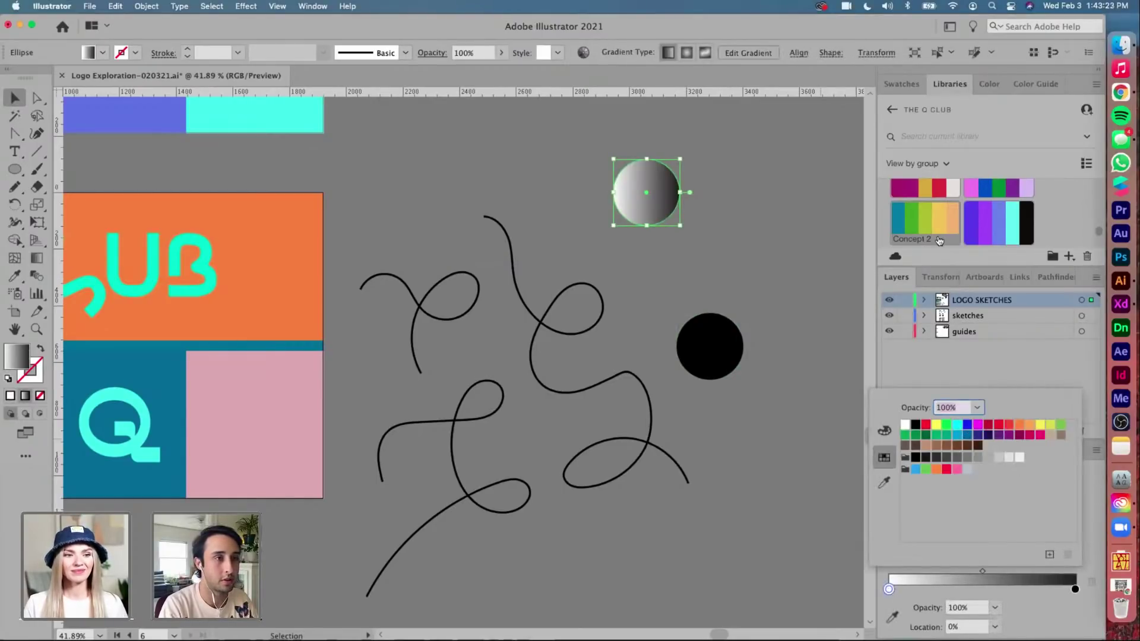
click(946, 469)
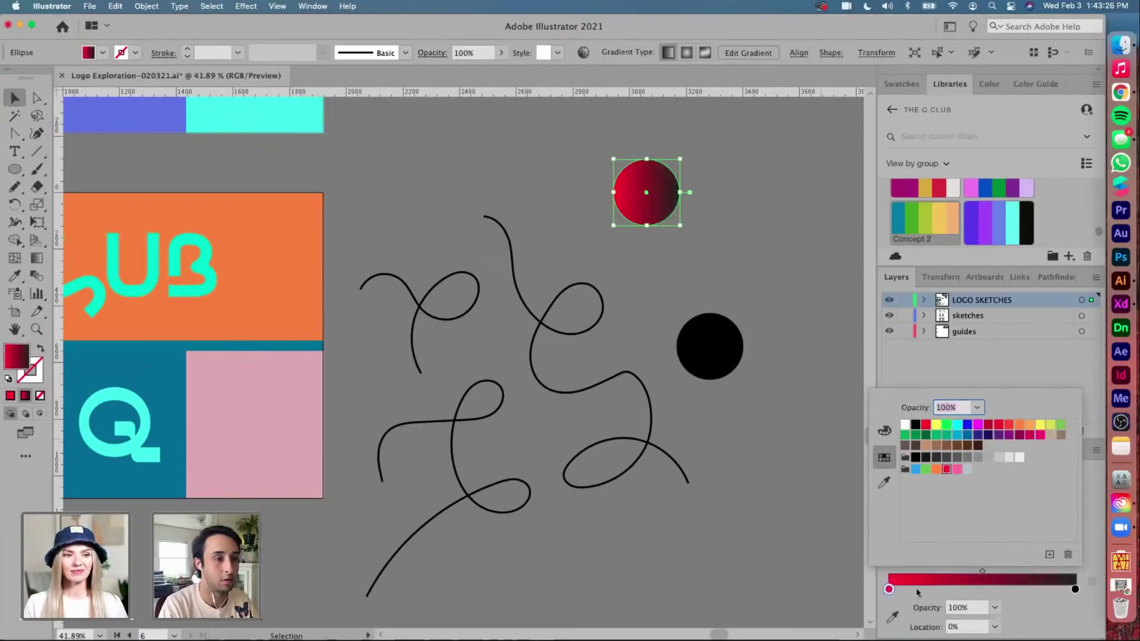
double_click(1074, 590)
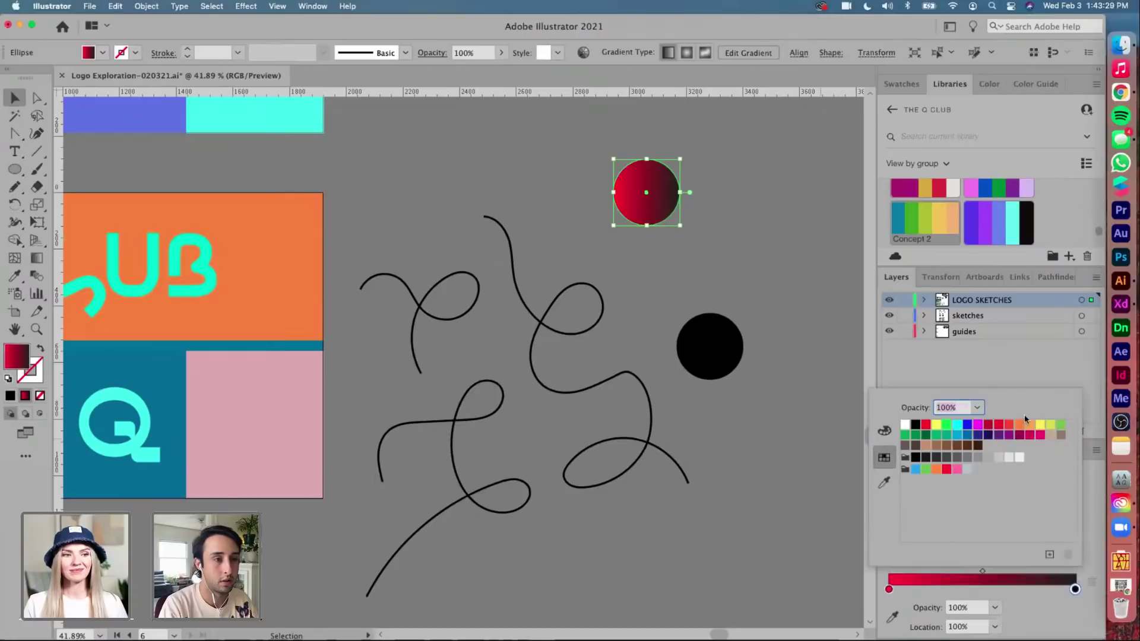
click(1040, 425)
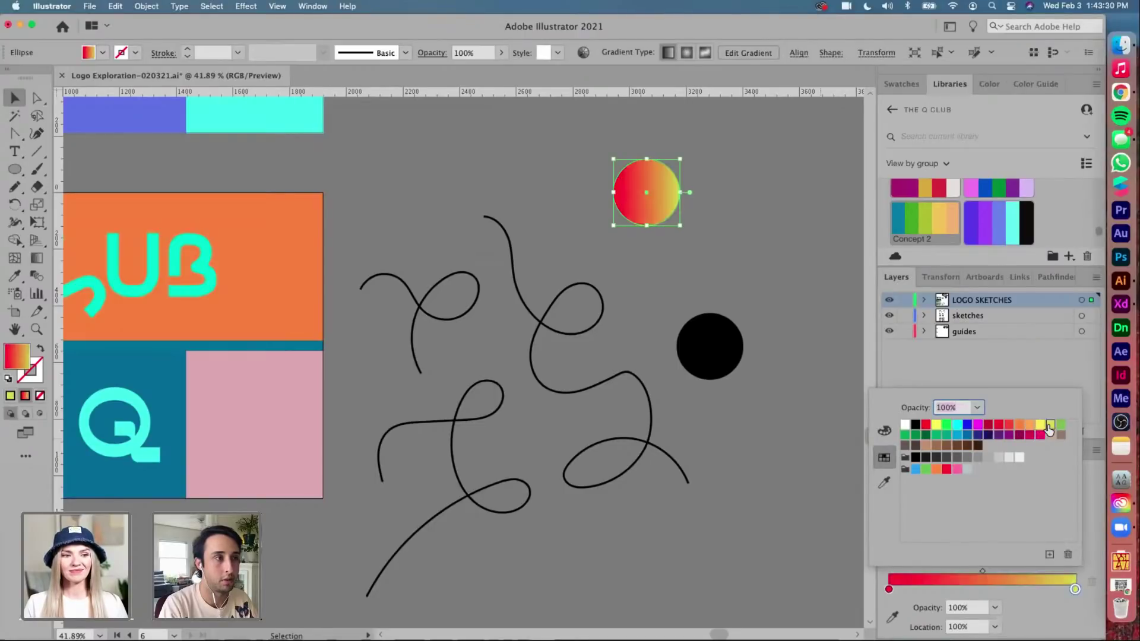
click(783, 268)
Duplicate the gradient circle to its right and change the copy's red gradient stop to pink
scroll(783, 270, right, 5)
drag(543, 206, 701, 208)
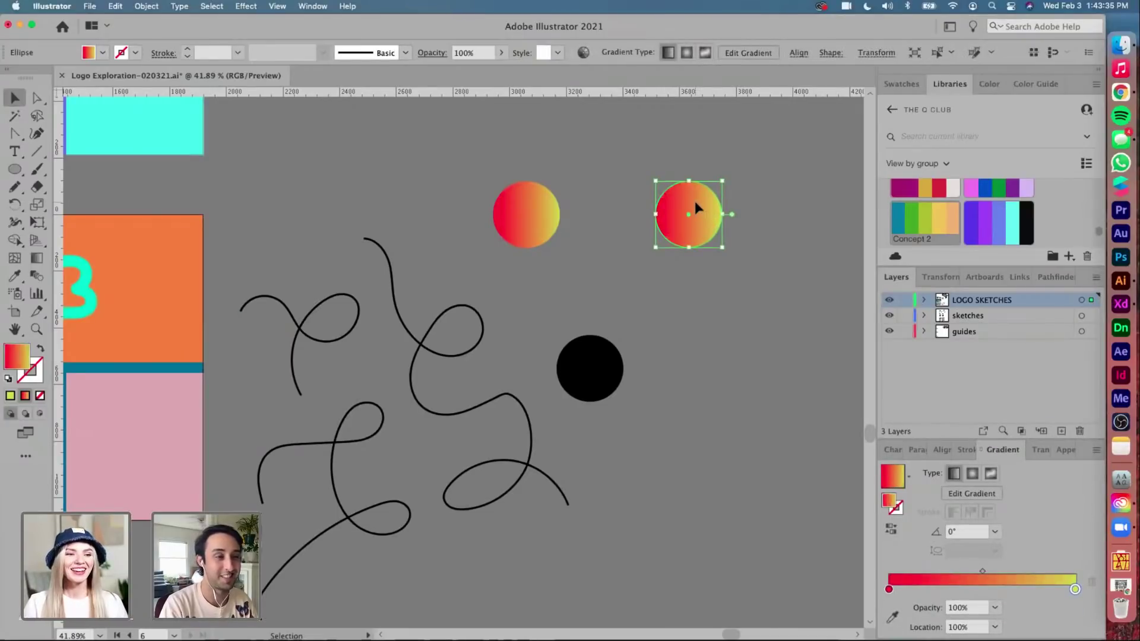
double_click(889, 589)
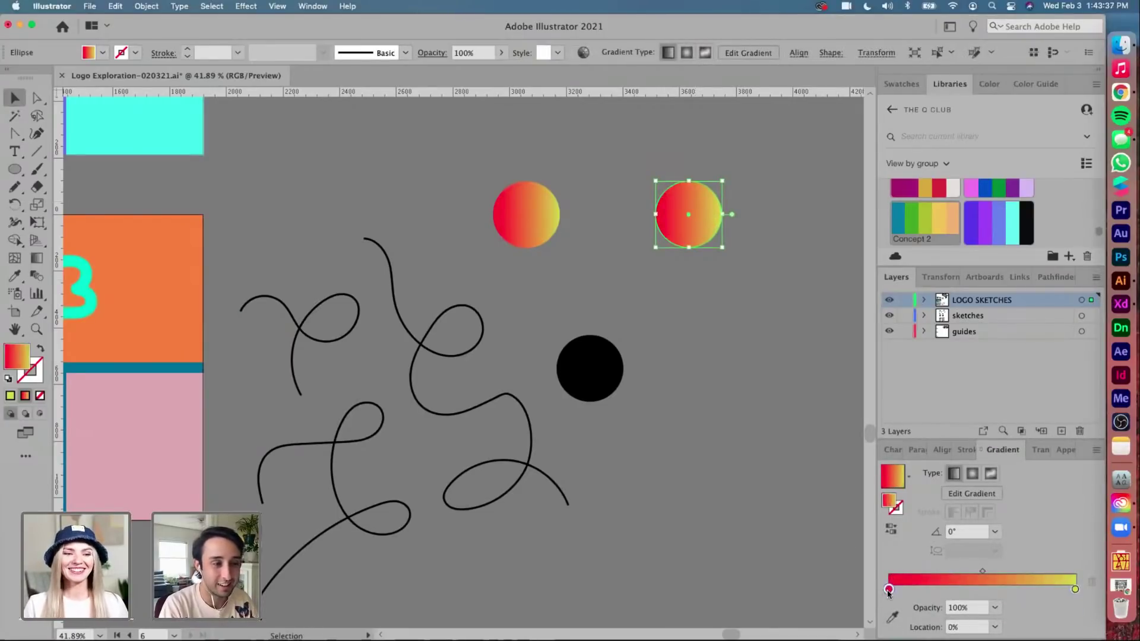
click(958, 469)
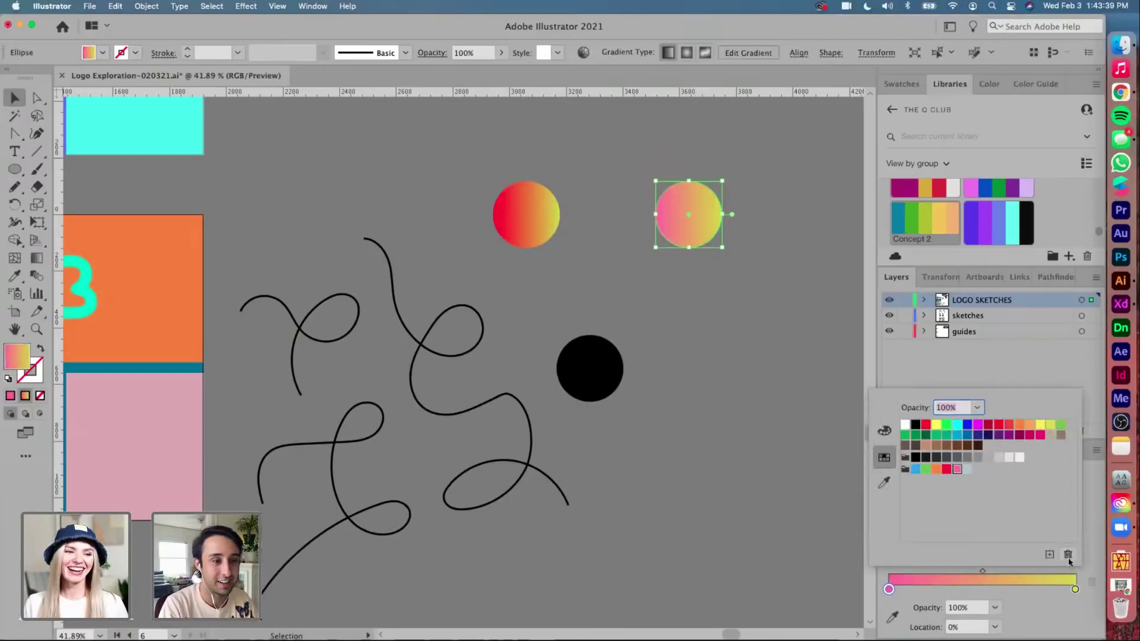
click(715, 316)
Rotate the pink gradient circle by 180° so its yellow-green side faces the red circle
click(707, 241)
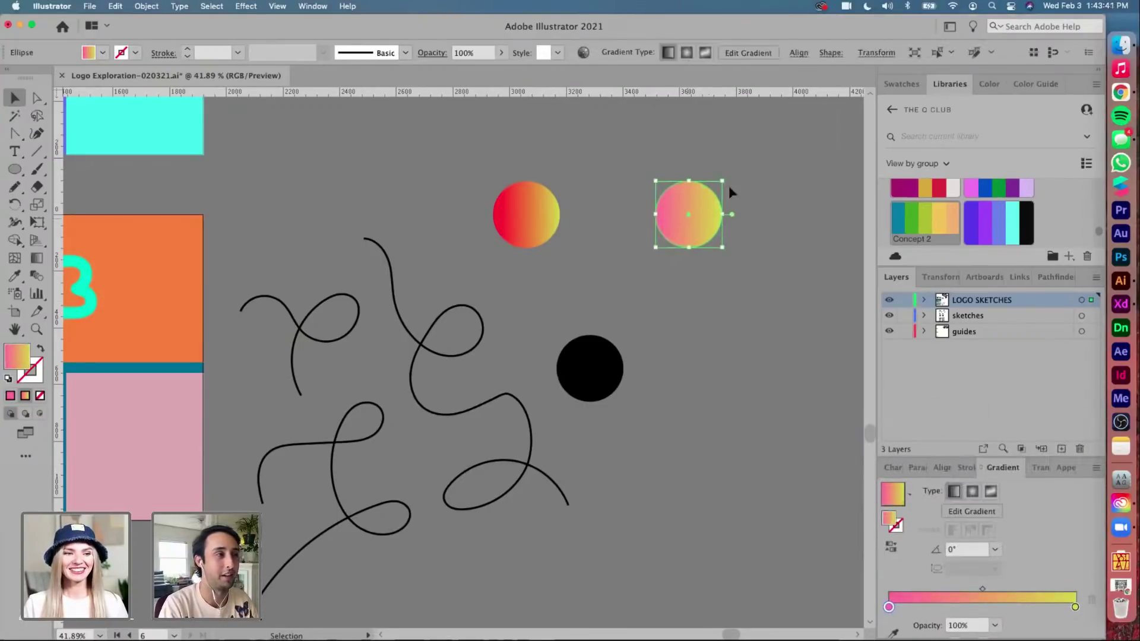
drag(725, 177, 653, 241)
click(618, 235)
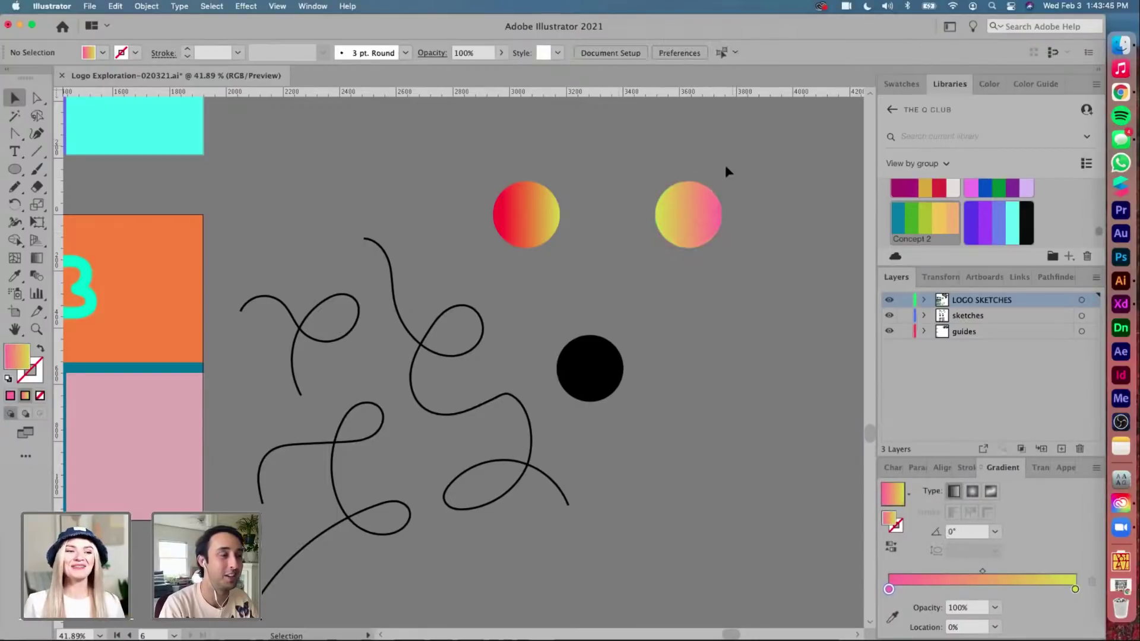
Rotate both gradient circles together by 90° so the red one sits above the pink one, and move them right of the black circle
click(537, 230)
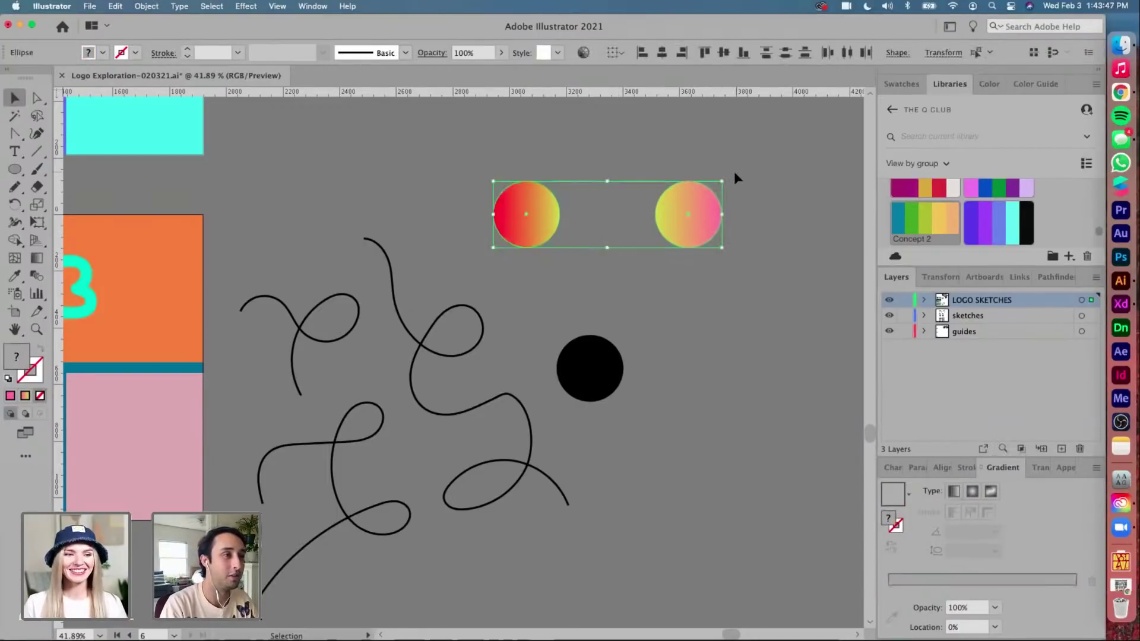
drag(734, 171, 658, 263)
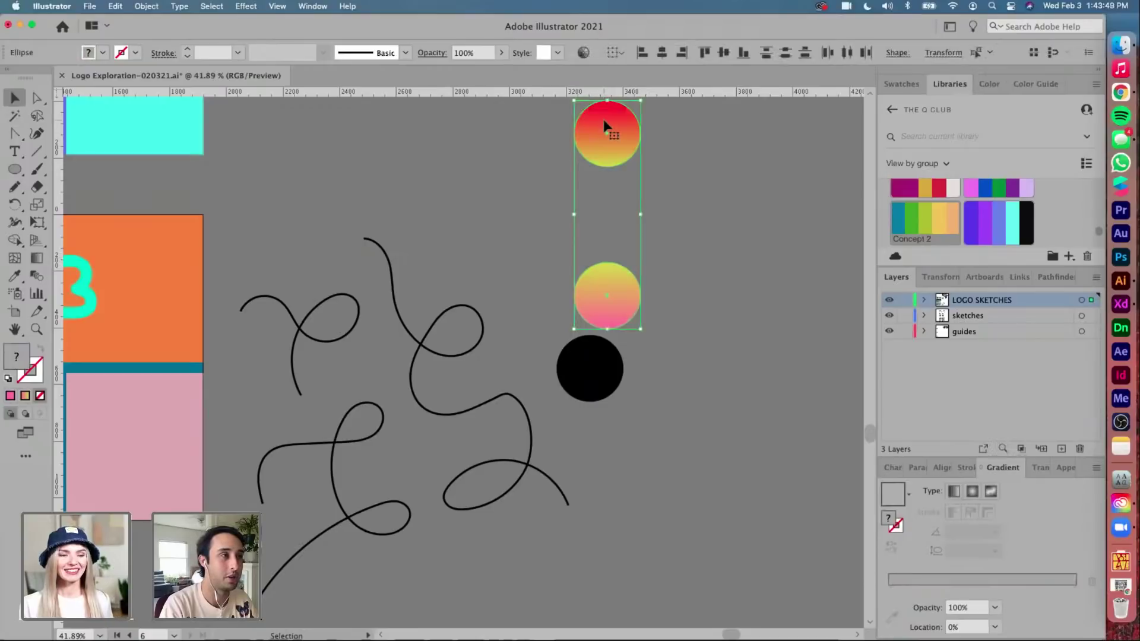
drag(604, 125, 695, 194)
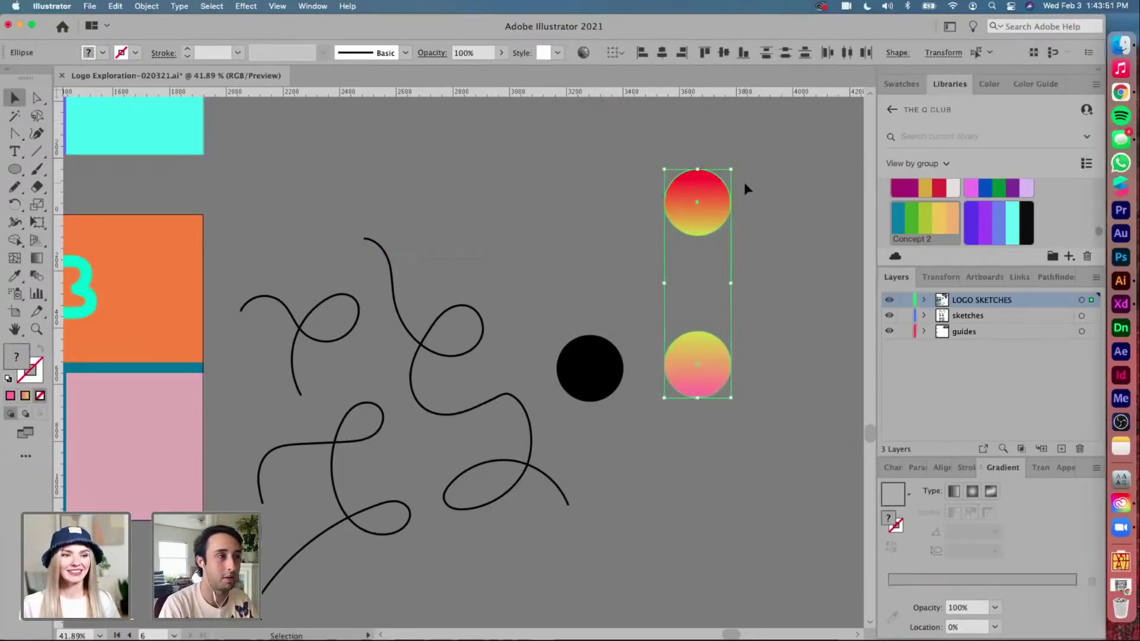
Set the blend spacing to Specified Steps with 200 steps
click(146, 7)
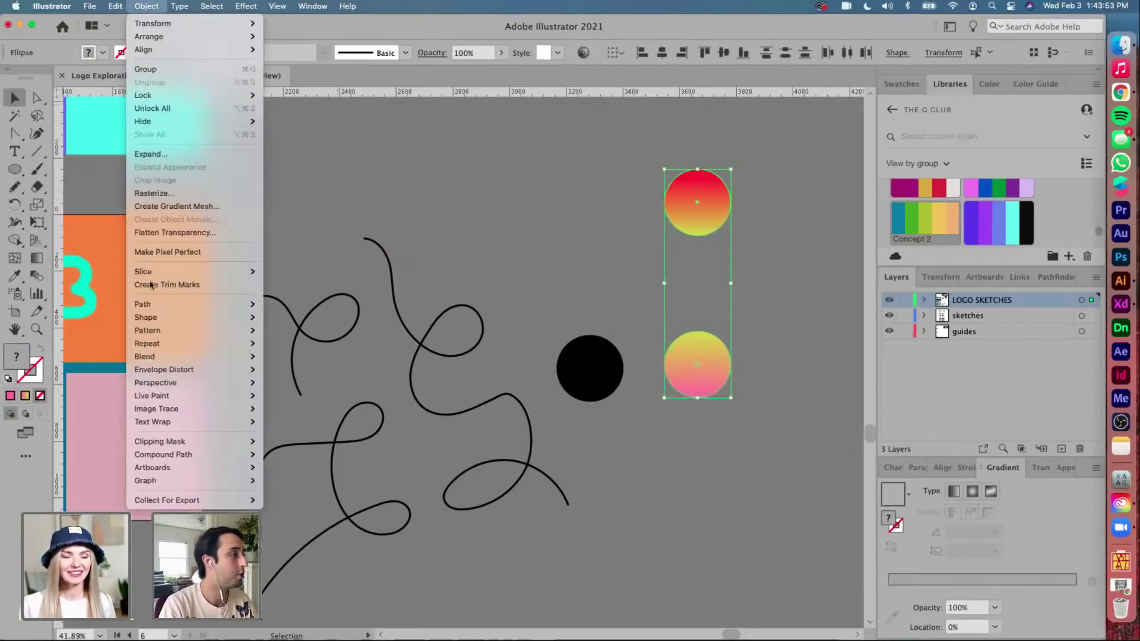
mouse_move(160, 358)
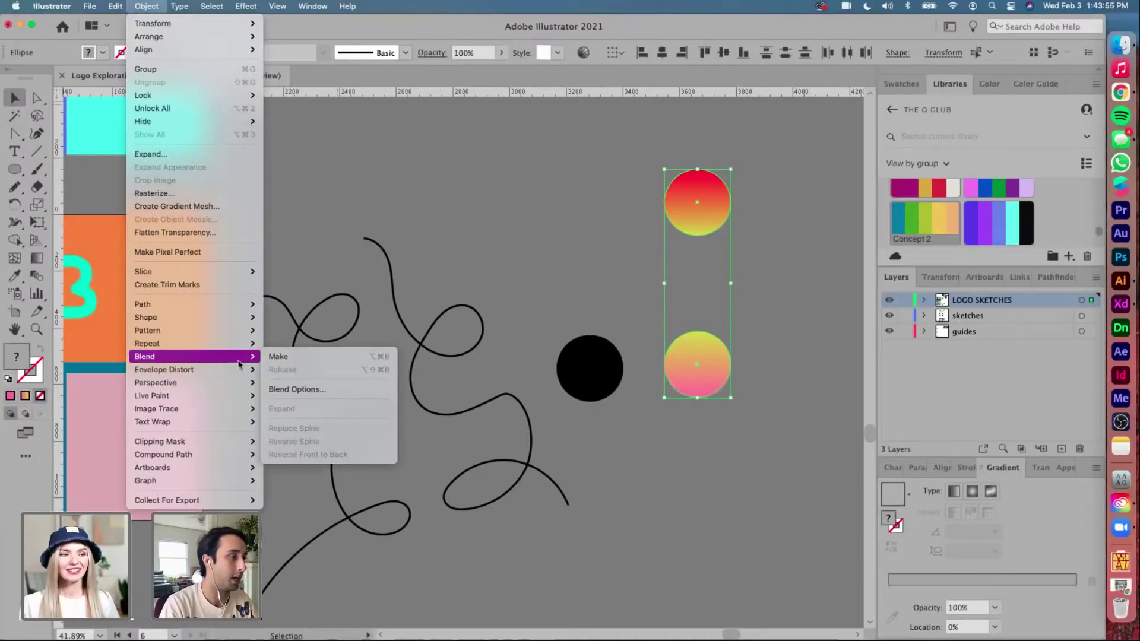
click(289, 390)
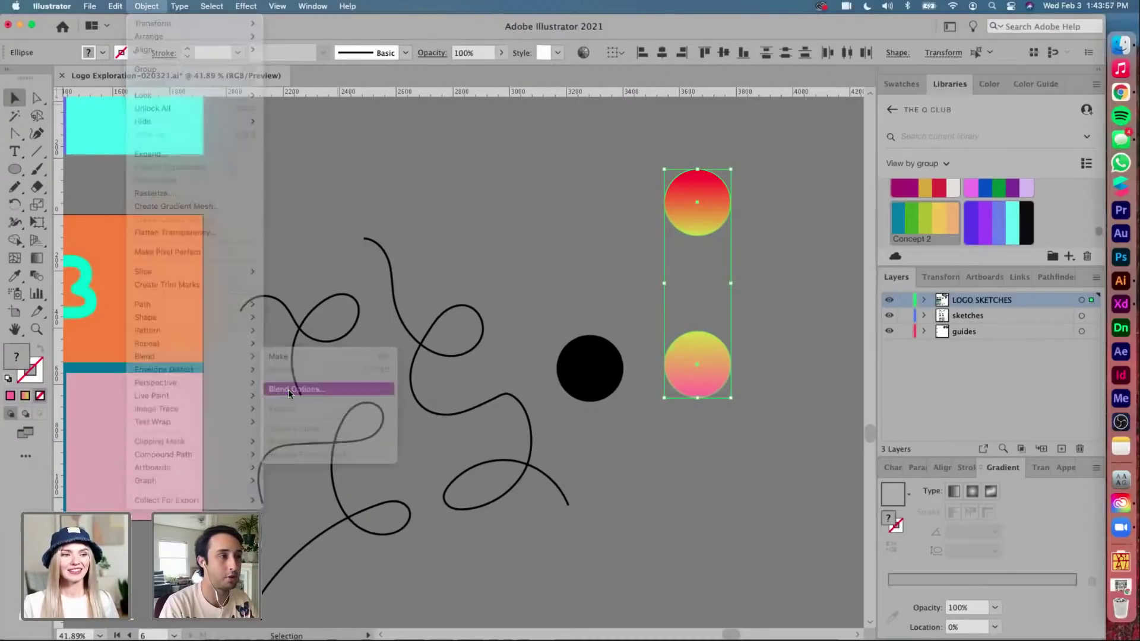
click(259, 220)
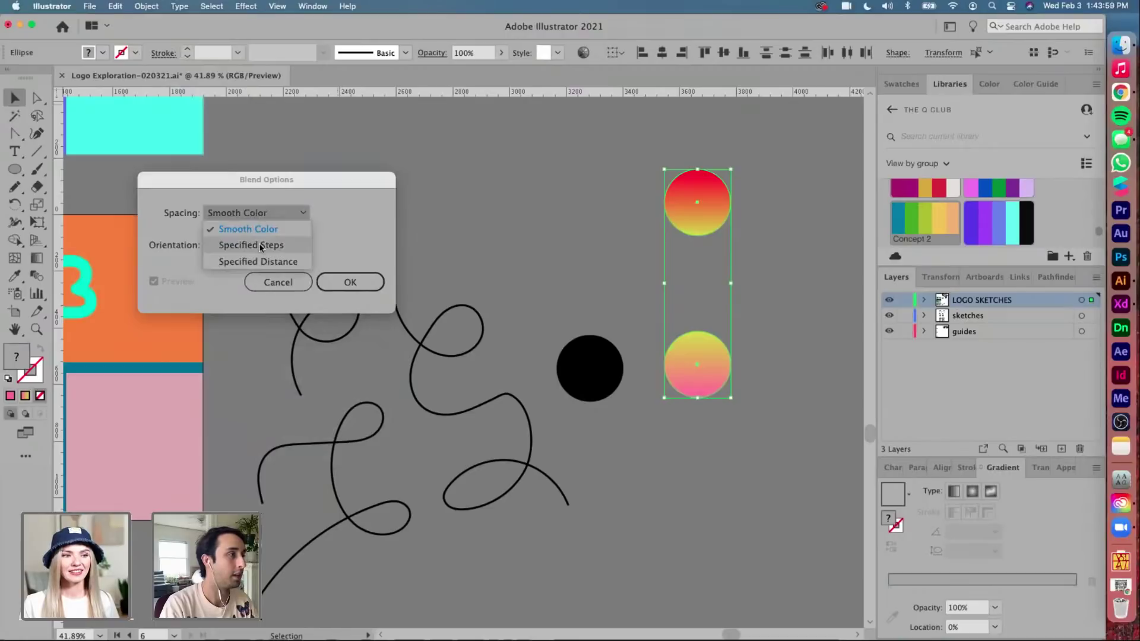
click(251, 244)
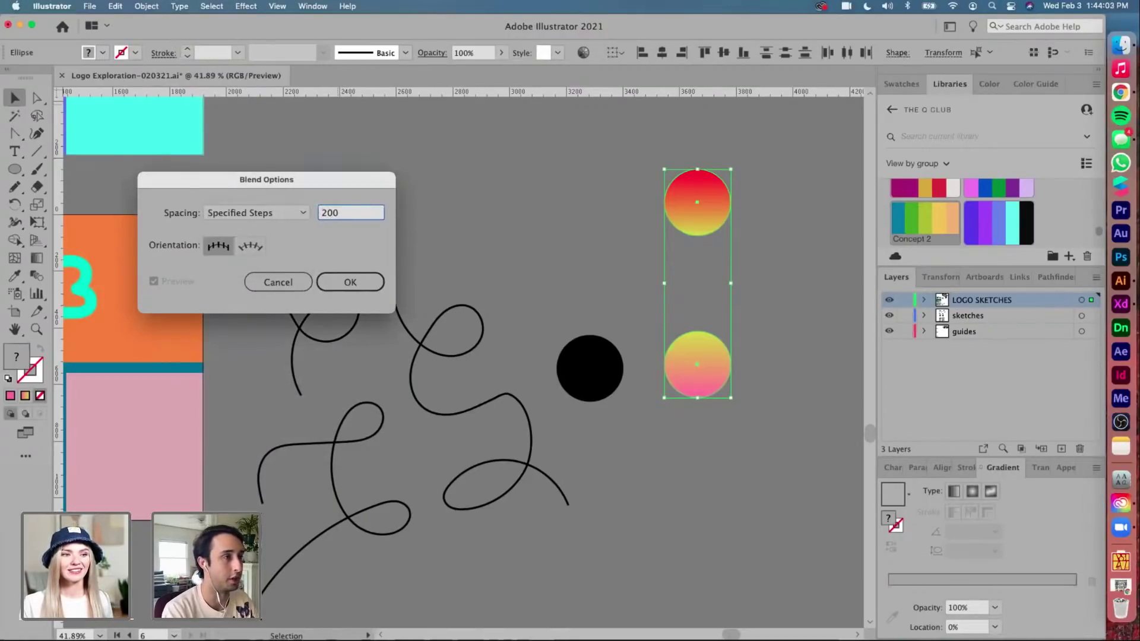
key(Return)
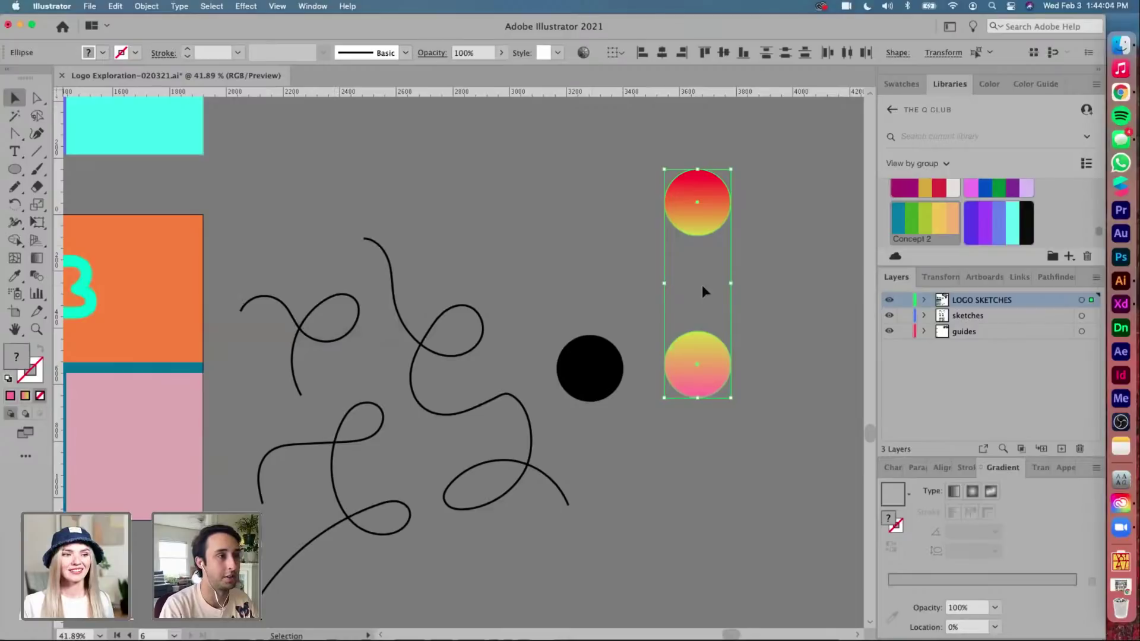
Make a blend between the red and pink gradient circles
click(147, 6)
mouse_move(181, 359)
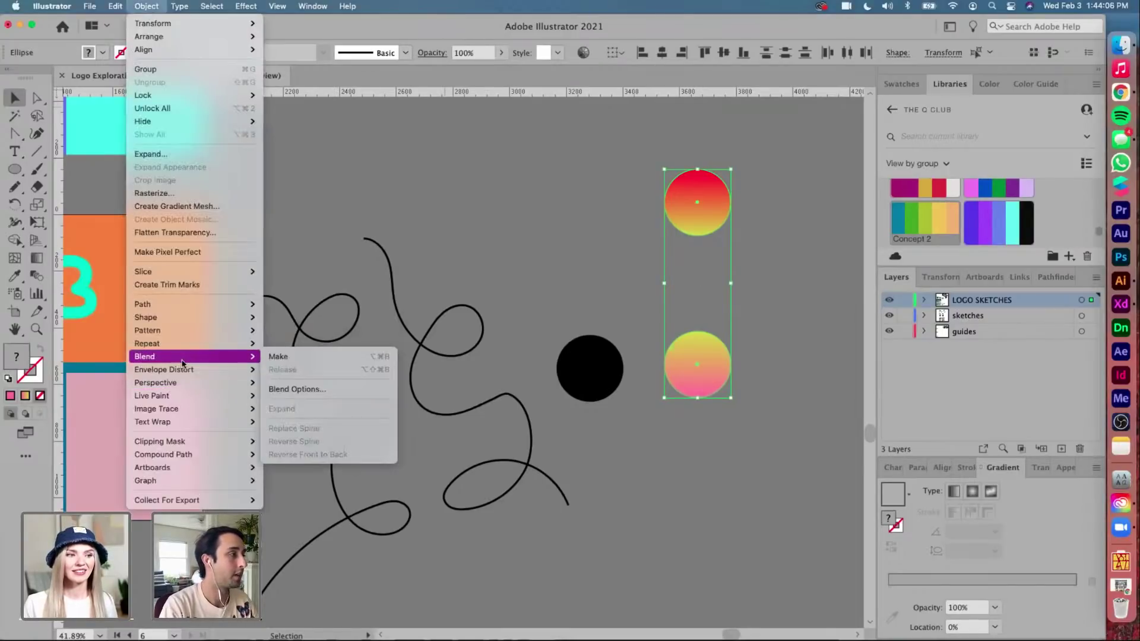
click(340, 358)
click(804, 243)
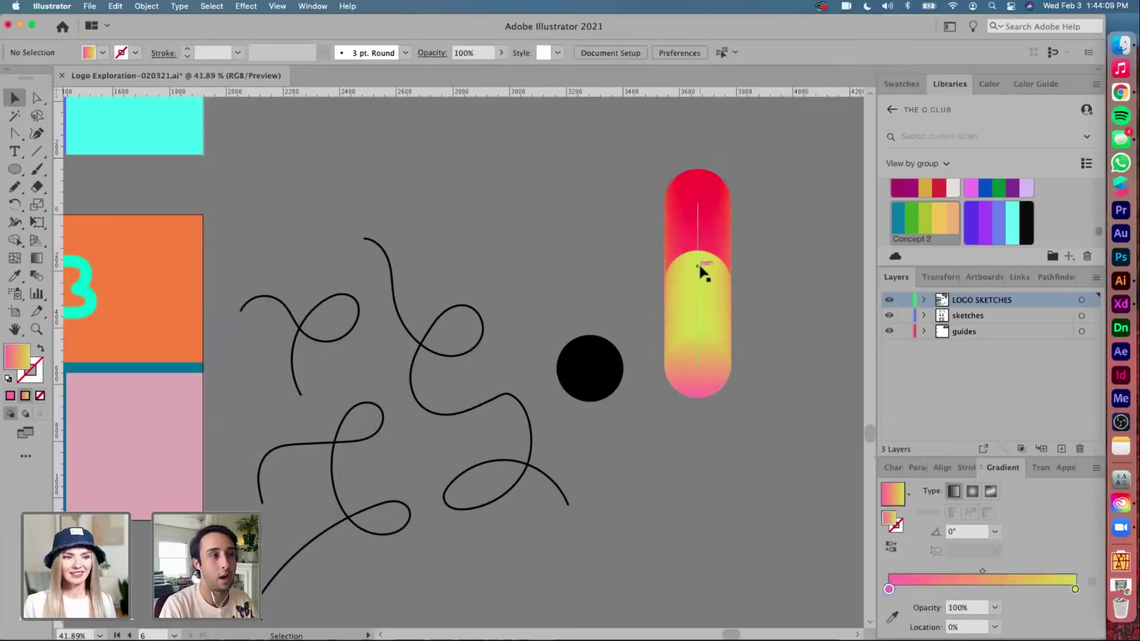
Nudge the blend to the left, isolate it, and move its red end circle up and left so the blend slants diagonally
drag(700, 268, 685, 260)
double_click(691, 205)
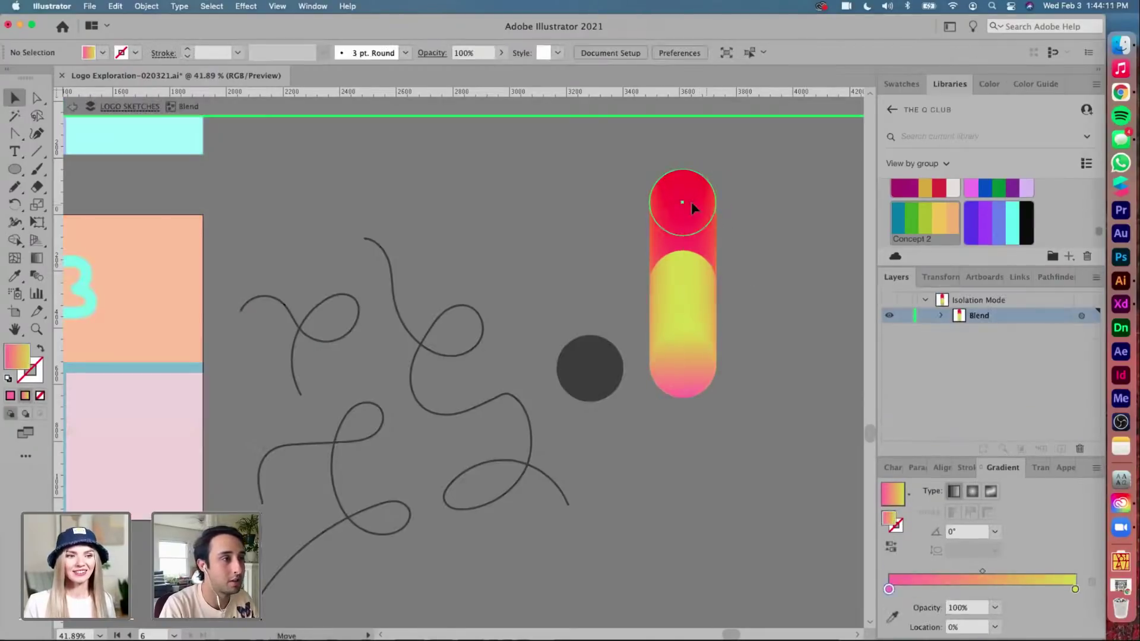
drag(690, 202, 580, 184)
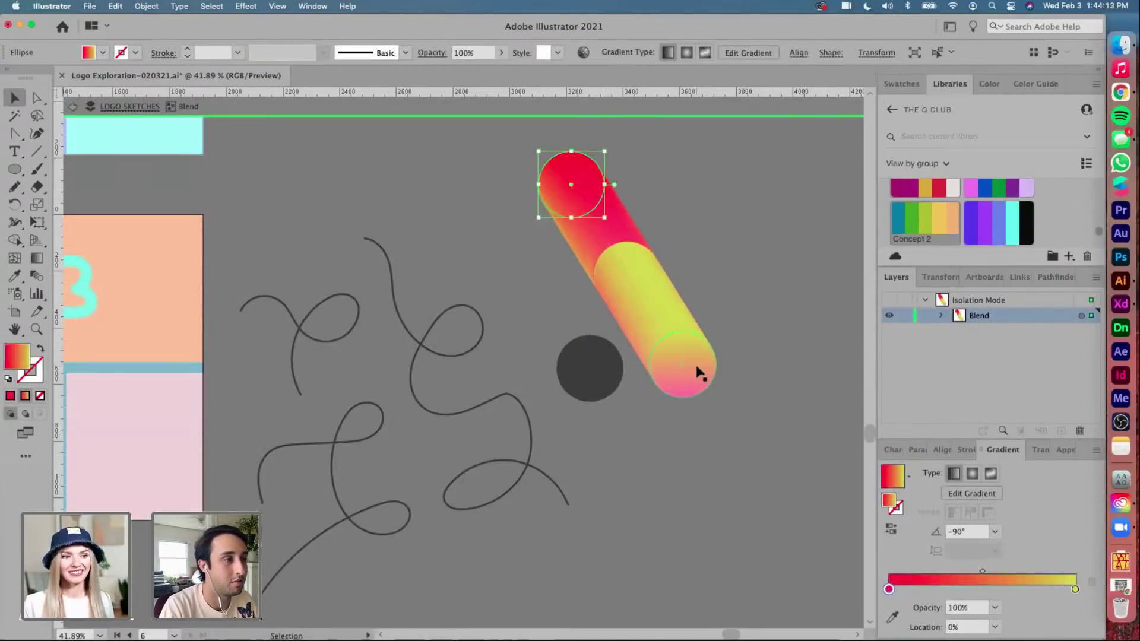
Move the slanted blend to the right and set its number of specified steps to 50
click(631, 261)
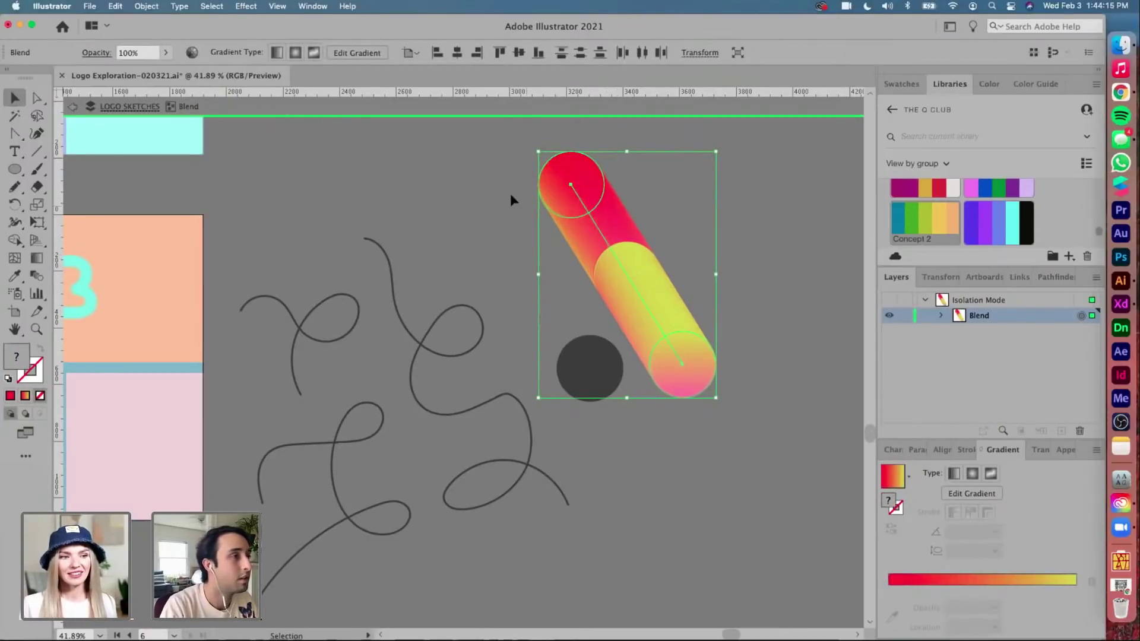
drag(556, 173, 627, 182)
click(142, 6)
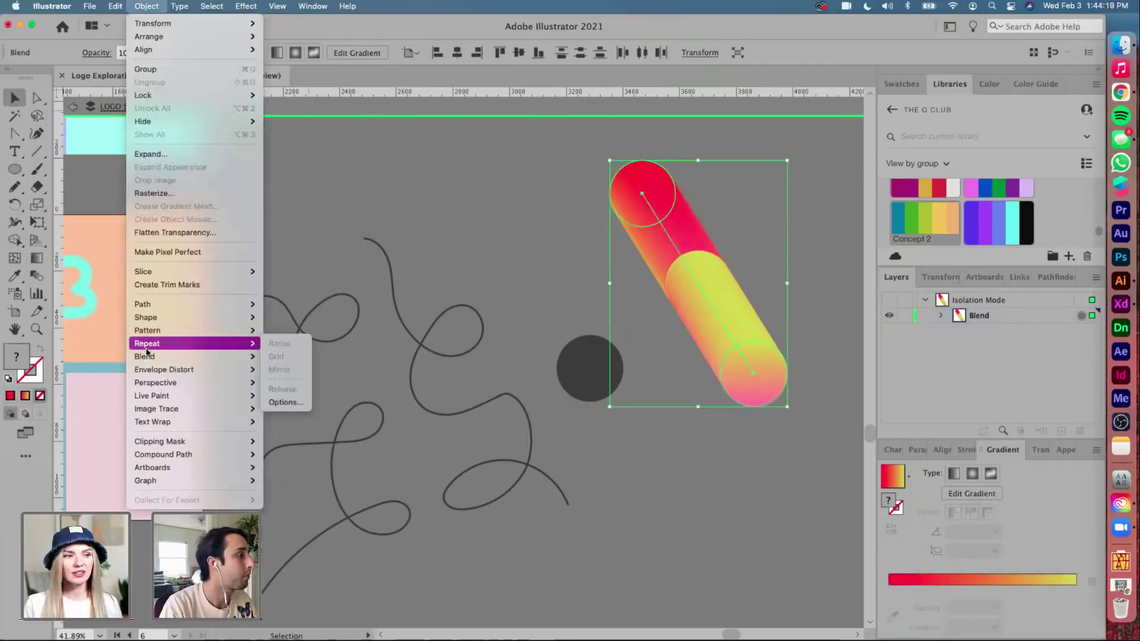
mouse_move(178, 356)
click(308, 387)
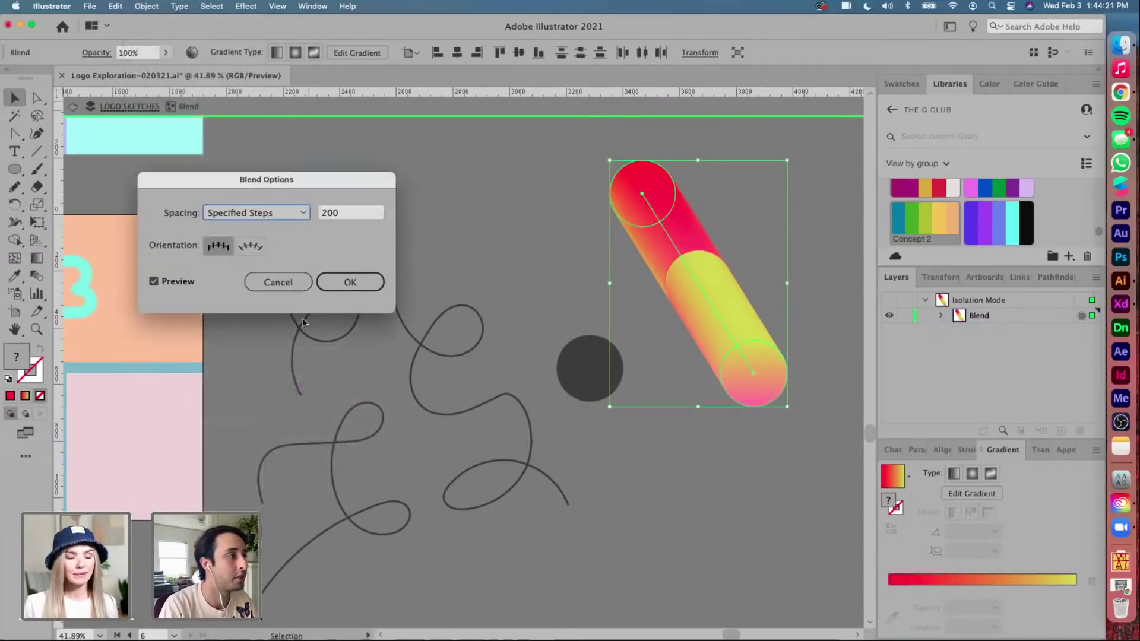
double_click(347, 218)
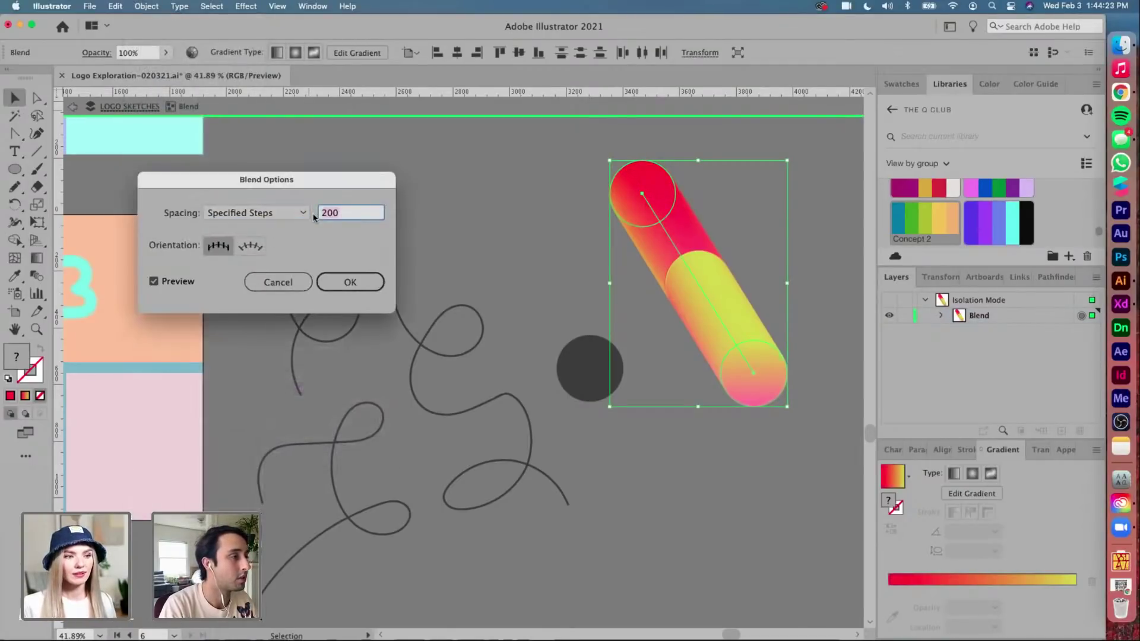
key(BackSpace)
text(k50)
key(Return)
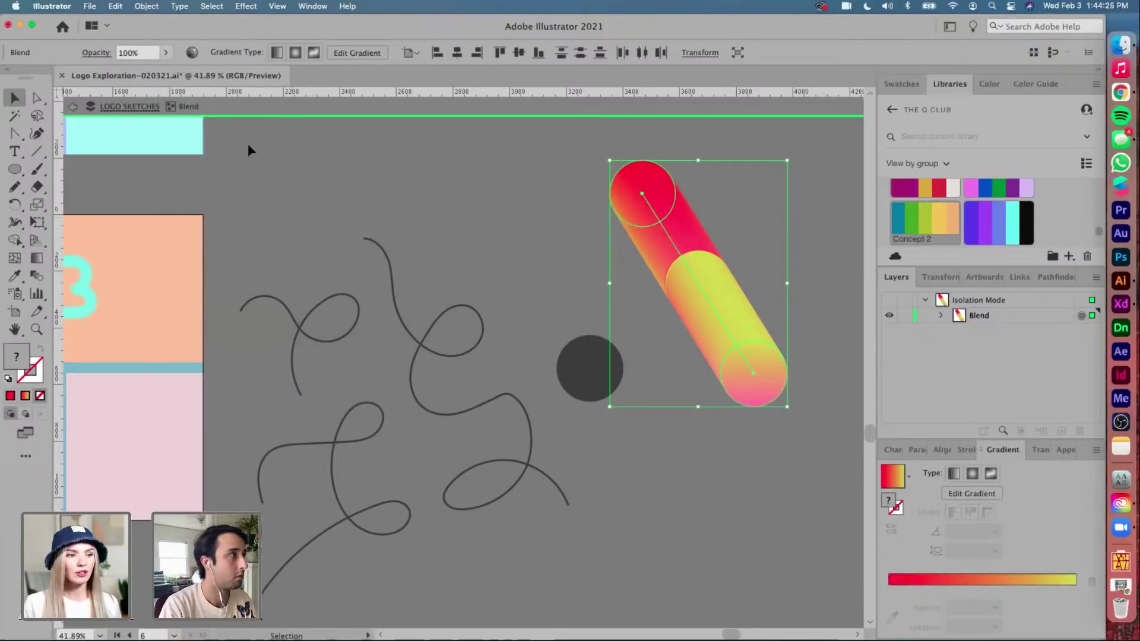
Rotate the blend's end circles so their gradients run horizontally, reposition them into a nearly vertical bar, and leave isolation mode
click(743, 439)
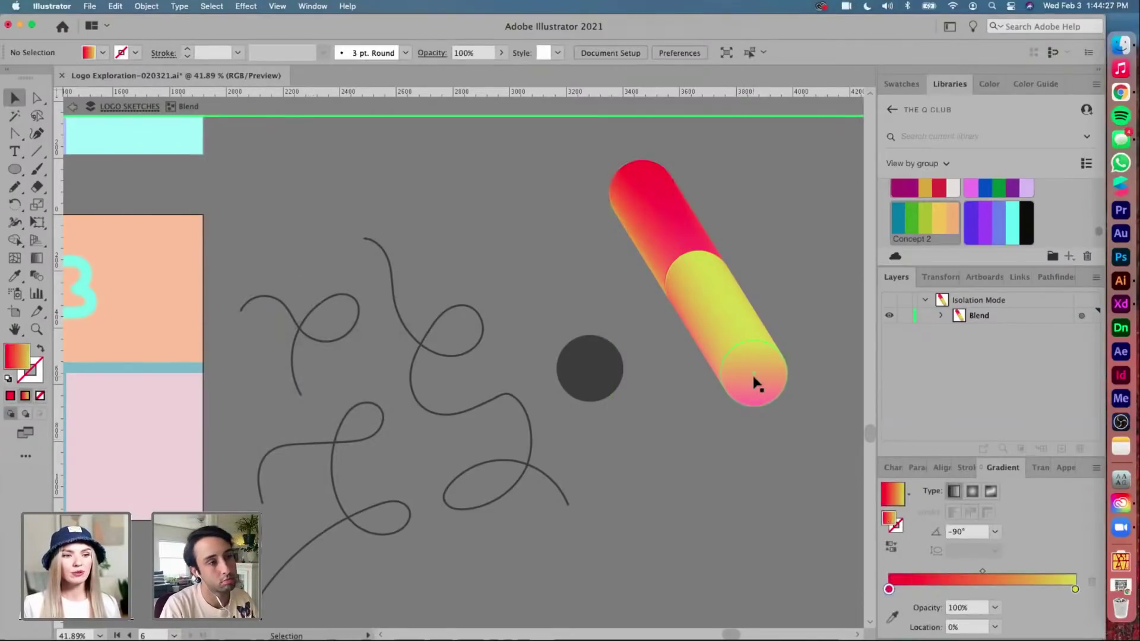
click(755, 383)
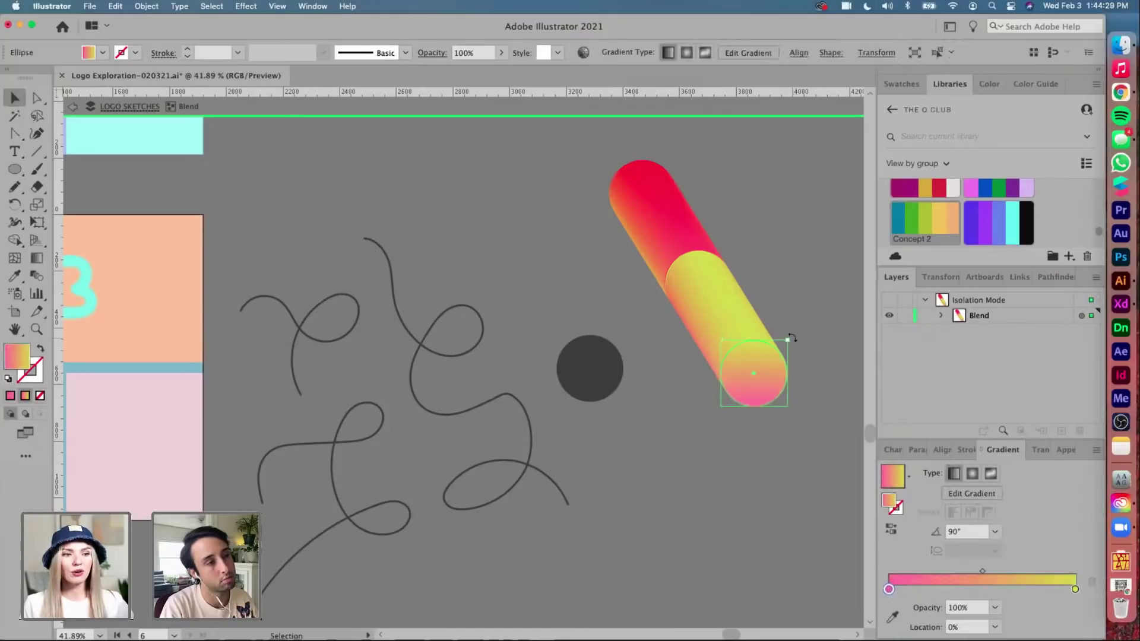
drag(792, 338, 701, 416)
click(787, 359)
drag(640, 169, 674, 183)
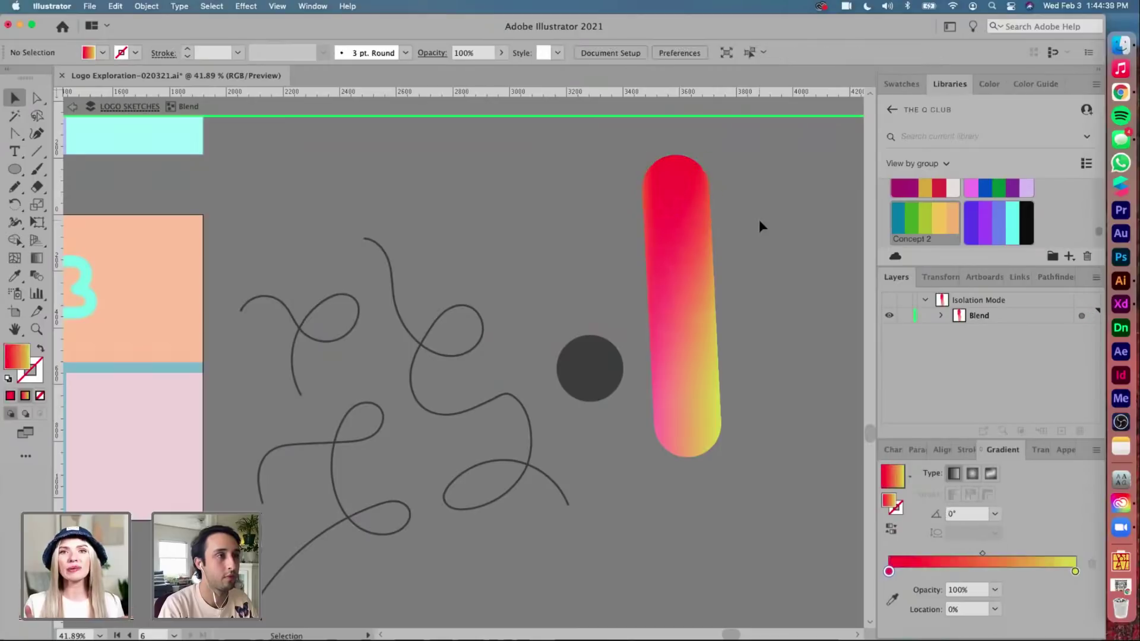
double_click(759, 219)
Isolate the blend again, move its red end circle slightly right and down, and return to the main artwork
scroll(759, 219, right, 3)
scroll(759, 219, down, 1)
click(613, 172)
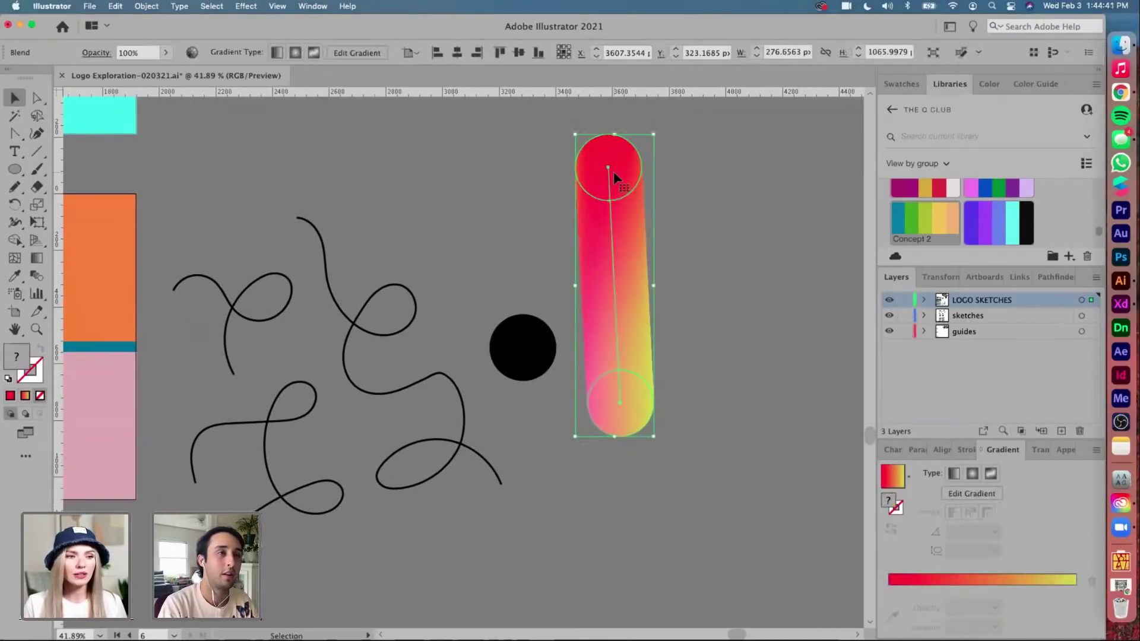
double_click(614, 171)
drag(606, 161, 640, 177)
double_click(733, 231)
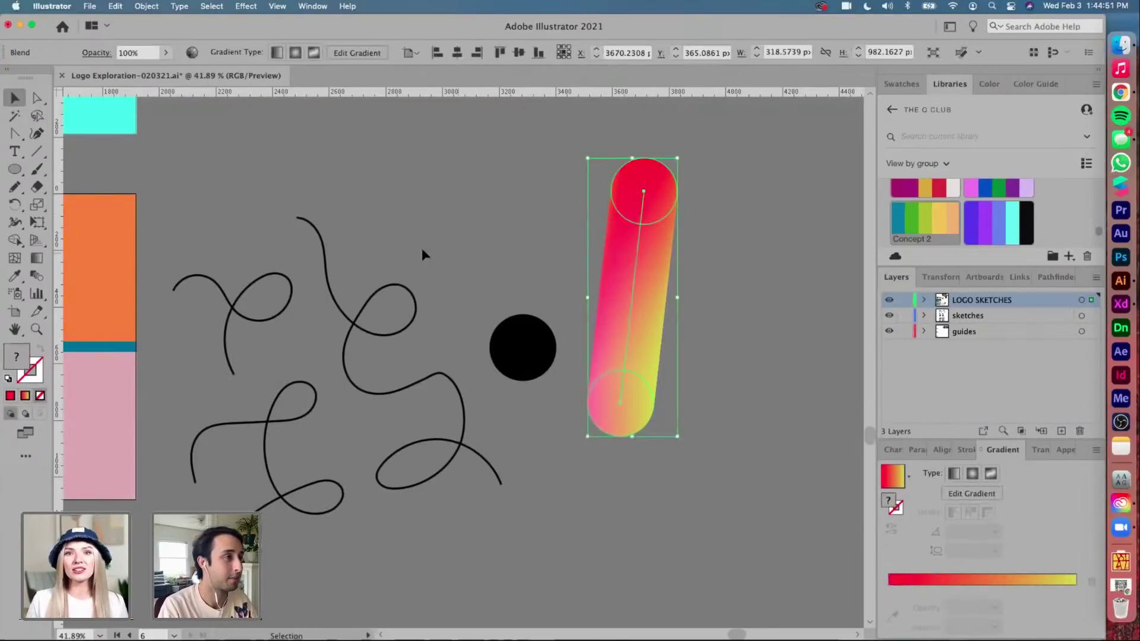
Select the nearly vertical gradient blend together with the tall looping curve and replace the blend's spine with that curve
shift+click(403, 312)
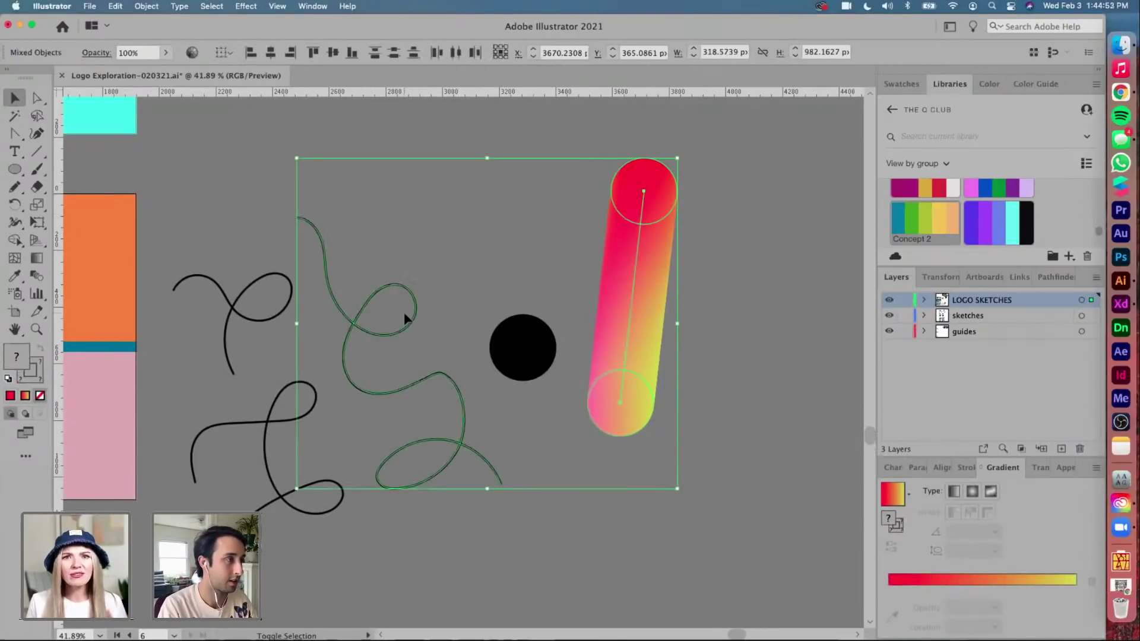
scroll(404, 312, left, 2)
scroll(404, 312, down, 1)
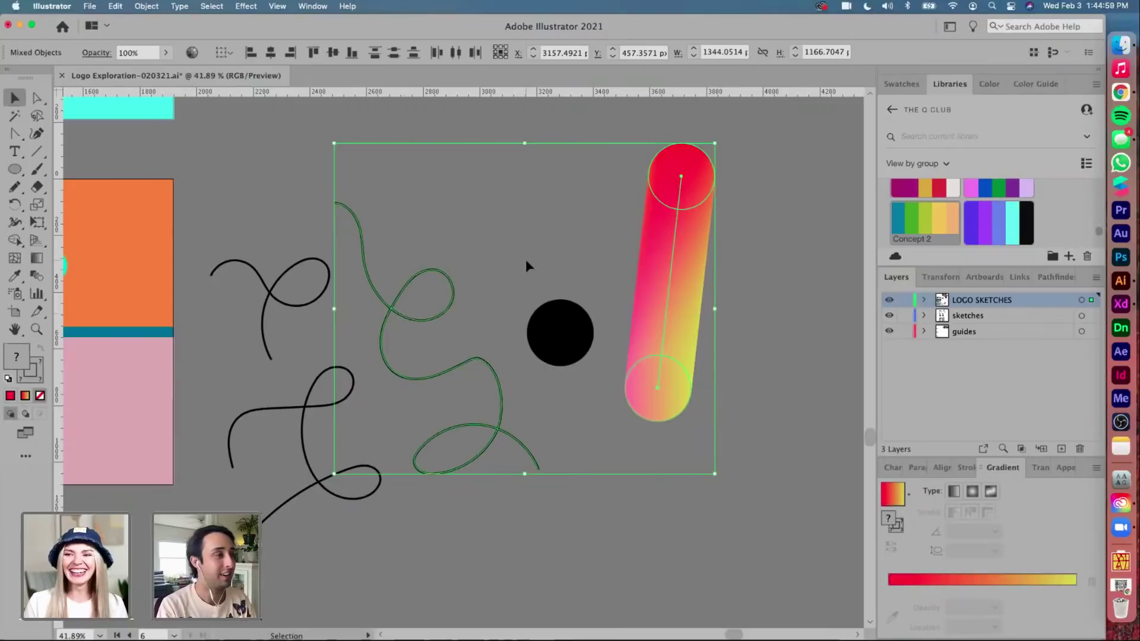
scroll(526, 263, left, 2)
scroll(526, 262, down, 1)
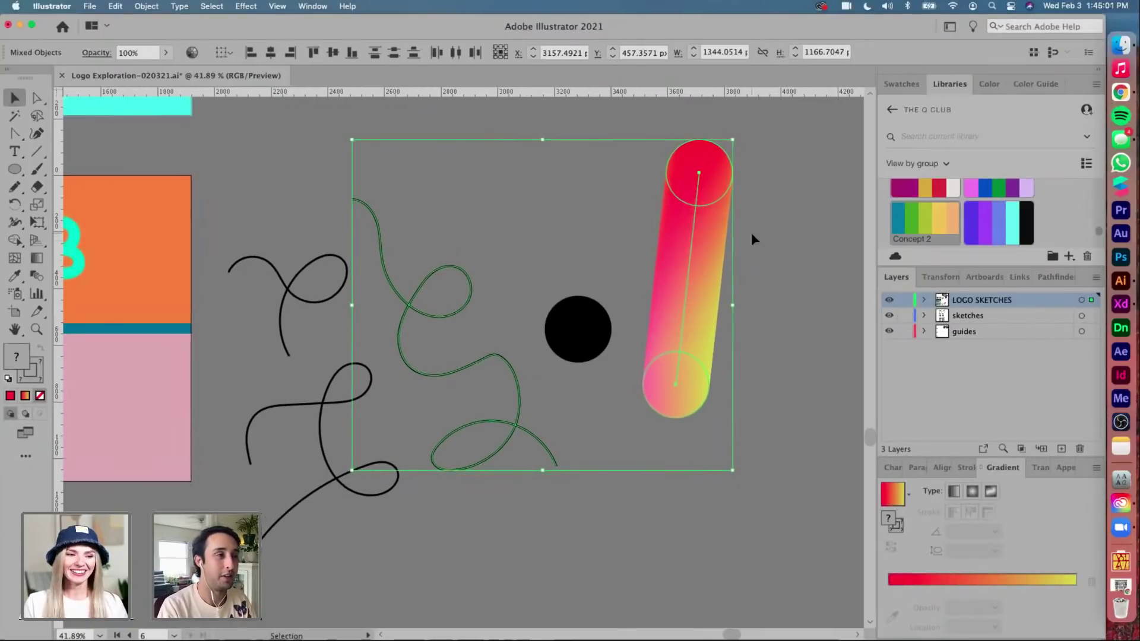
click(746, 178)
click(657, 219)
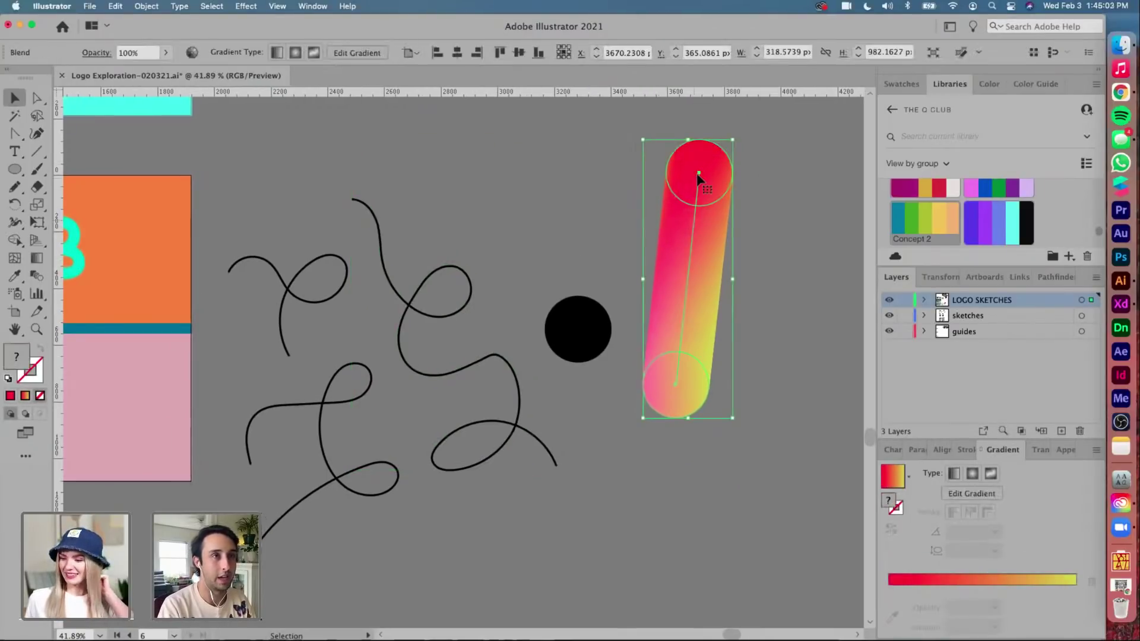
shift+click(472, 290)
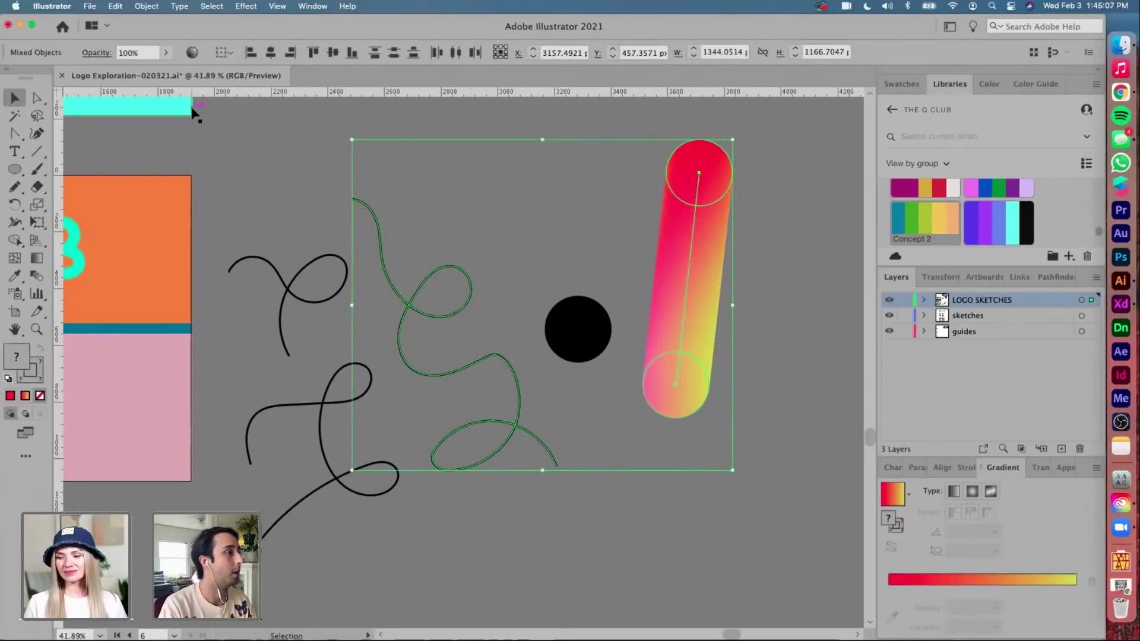
click(146, 6)
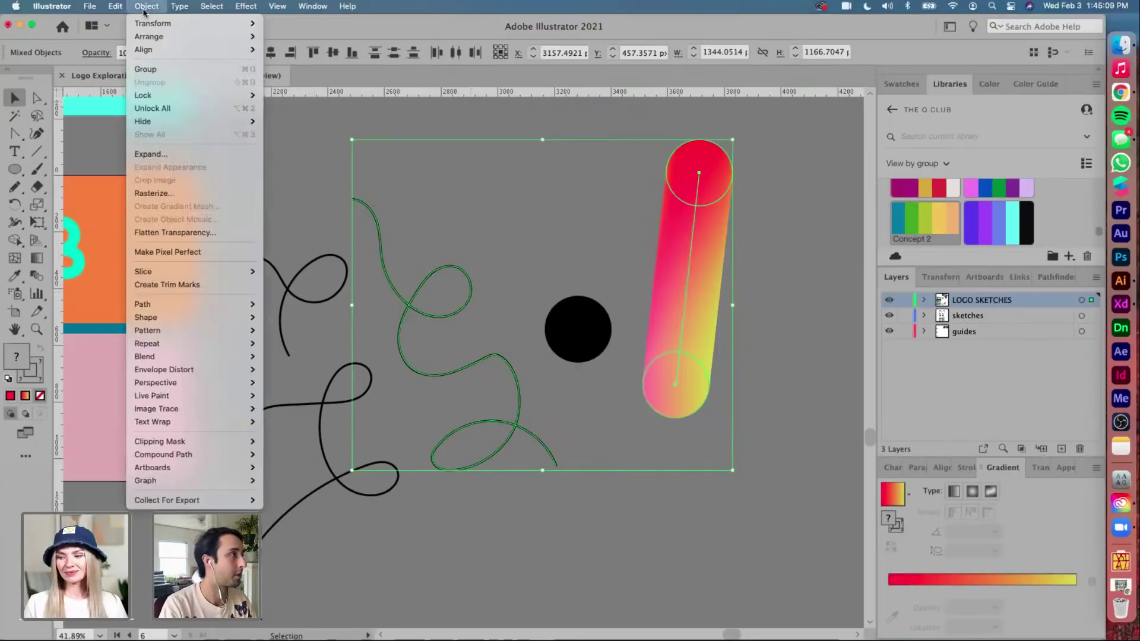
mouse_move(225, 356)
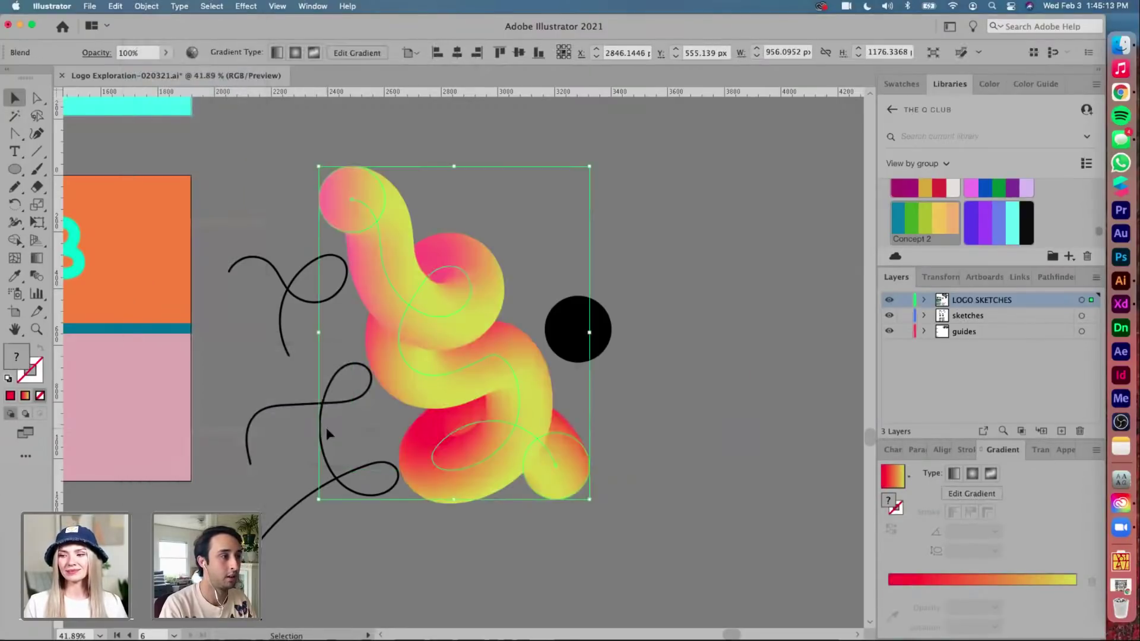
Move the looped gradient blend to the right, clear of the black curves, and delete the black circle
click(656, 224)
drag(451, 300, 572, 232)
click(568, 350)
key(Delete)
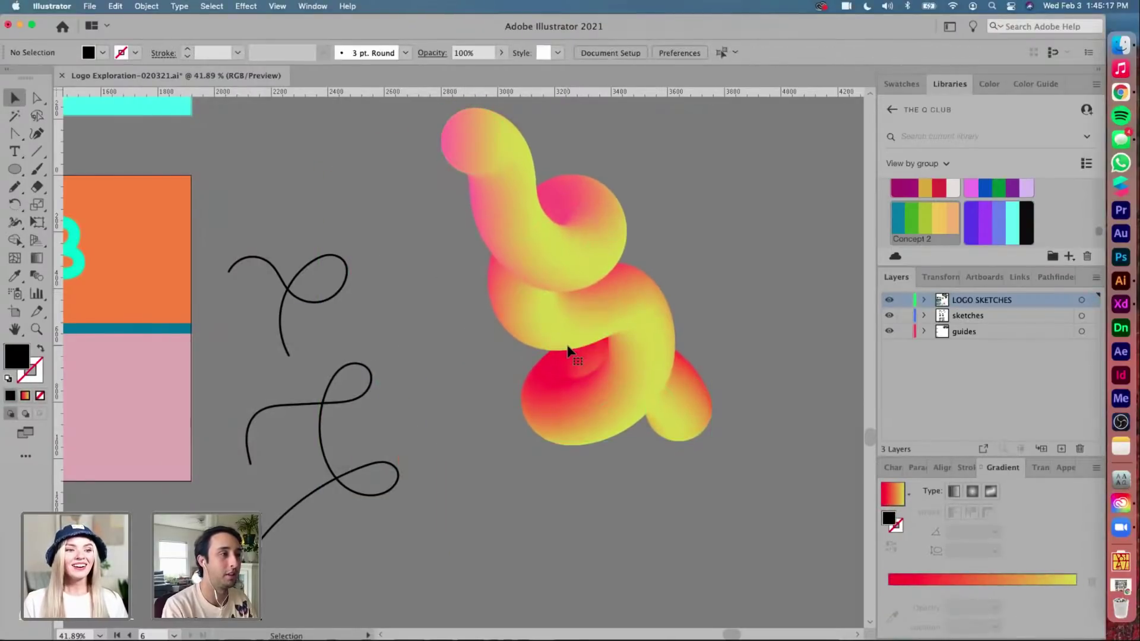
drag(565, 277, 536, 304)
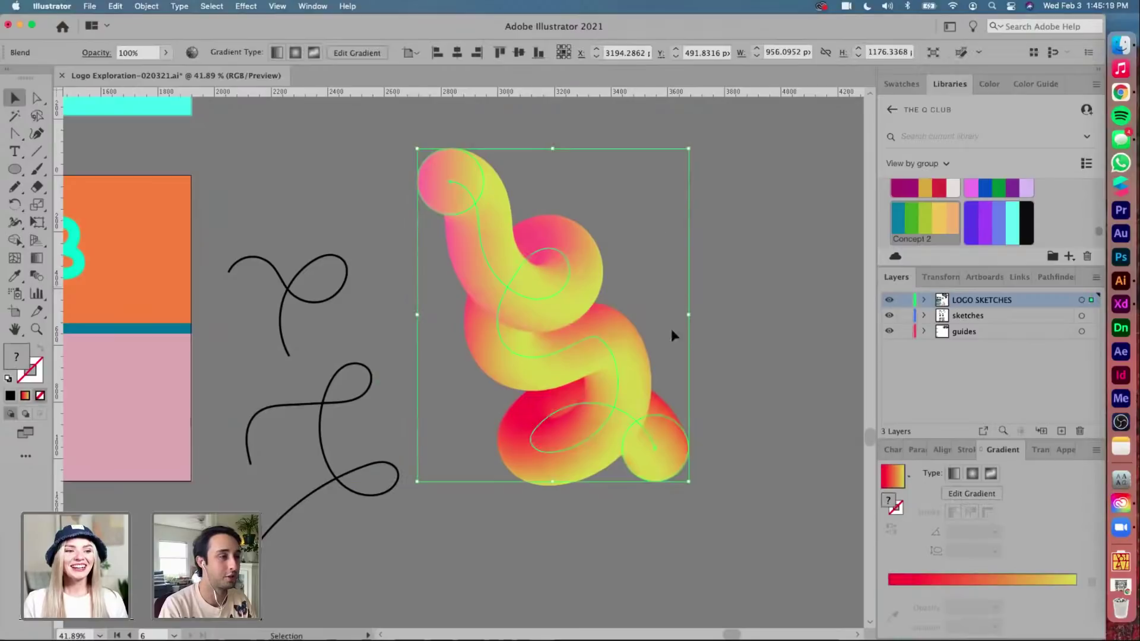
click(738, 401)
Isolate the looped blend, move its lower end circle slightly down and right, and leave isolation mode
double_click(656, 452)
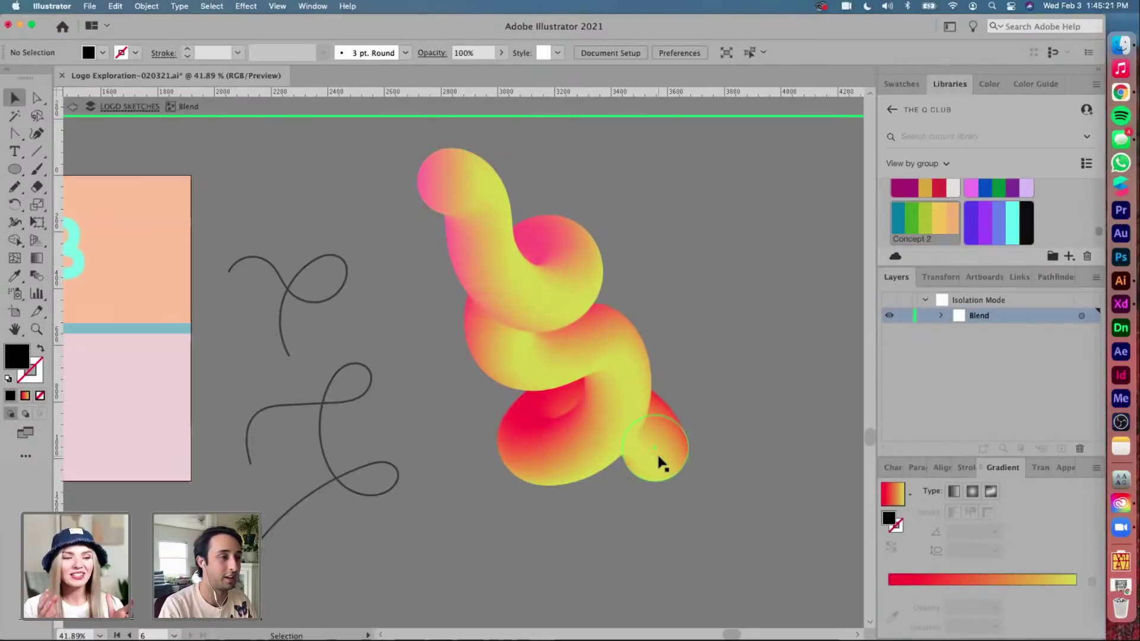
drag(656, 454, 666, 481)
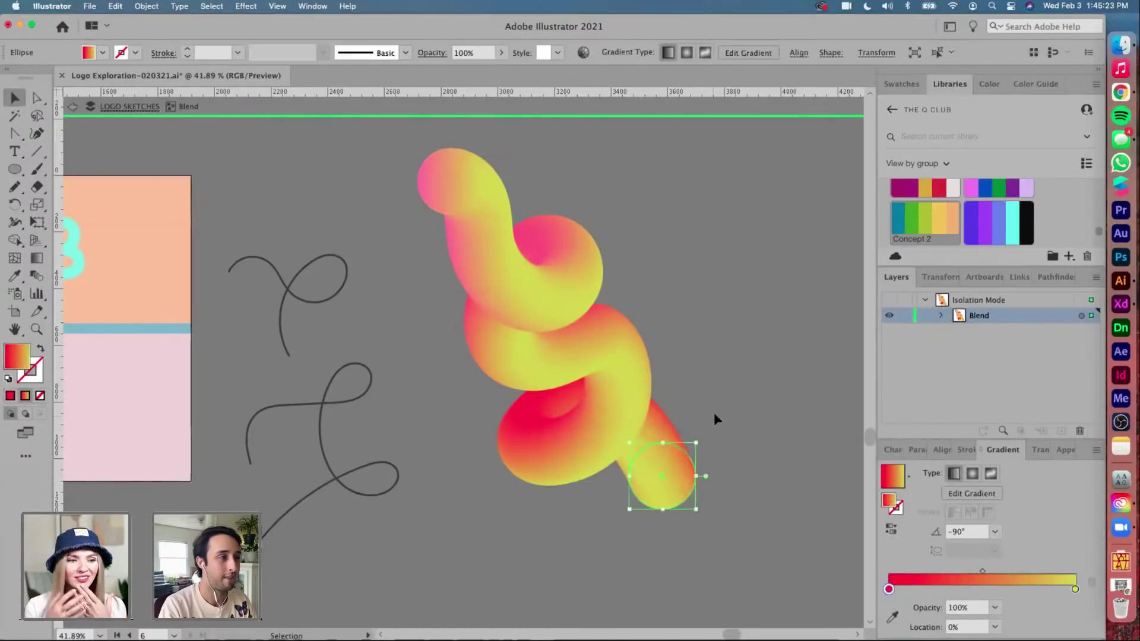
double_click(714, 416)
Reshape the middle bend of the blend's spine by shifting its anchor point and adjoining curve slightly to the right with Direct Selection
scroll(713, 412, up, 3)
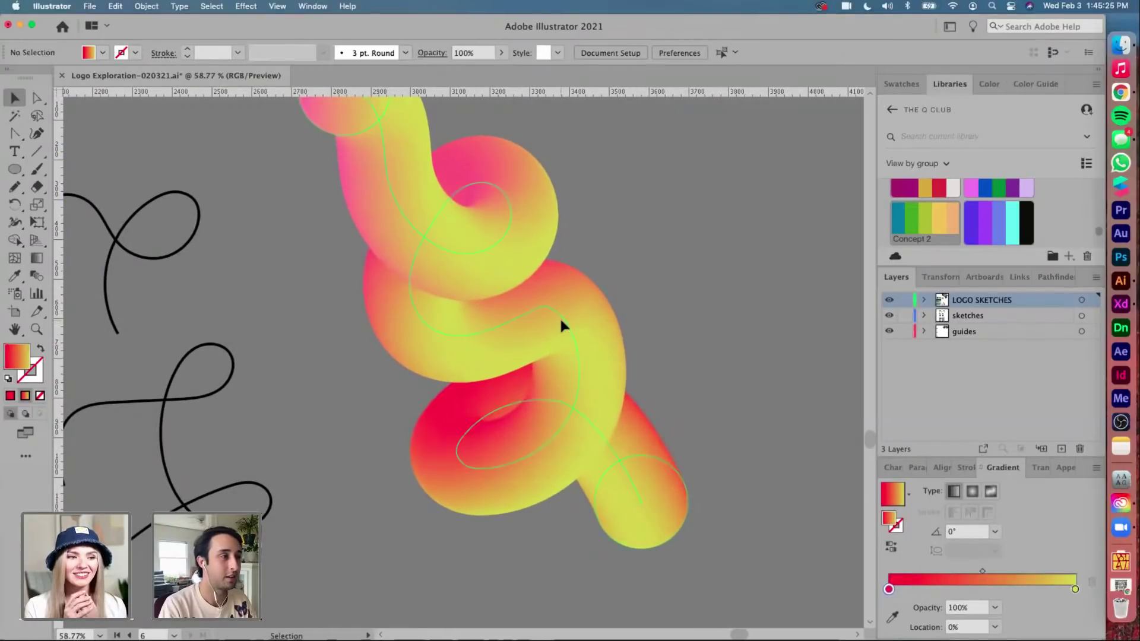
key(a)
click(552, 310)
drag(549, 309, 563, 320)
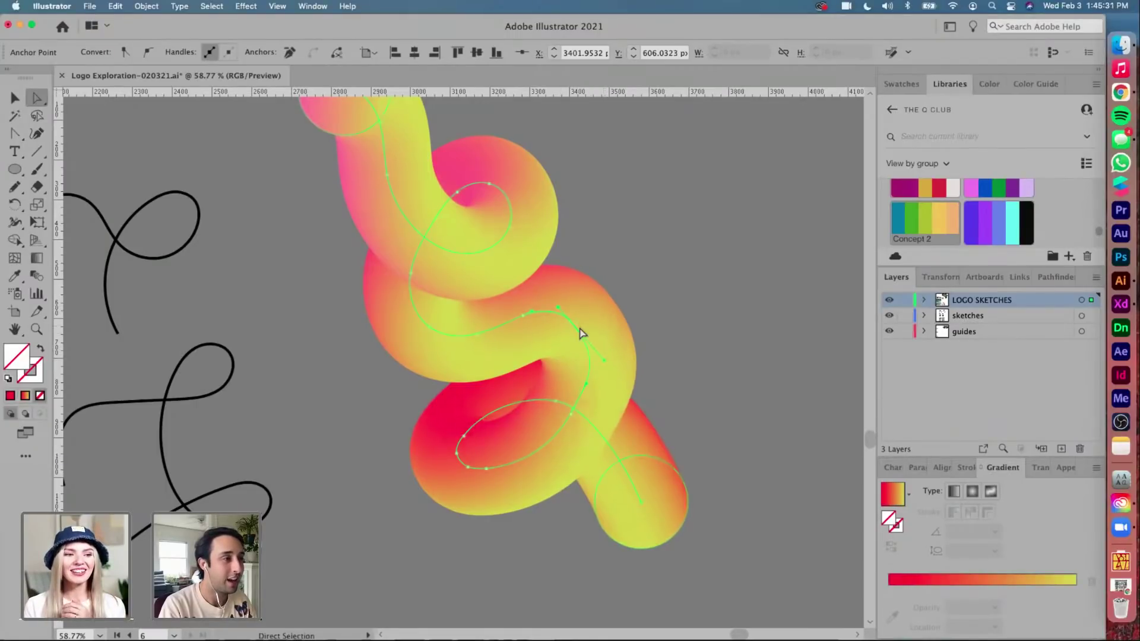
mouse_move(575, 323)
mouse_down()
mouse_move(640, 275)
mouse_move(587, 322)
mouse_up()
key(v)
click(680, 305)
Examine the looped gradient blend beside the Q Club board and up close for the smoothness of its color transitions
scroll(680, 305, down, 3)
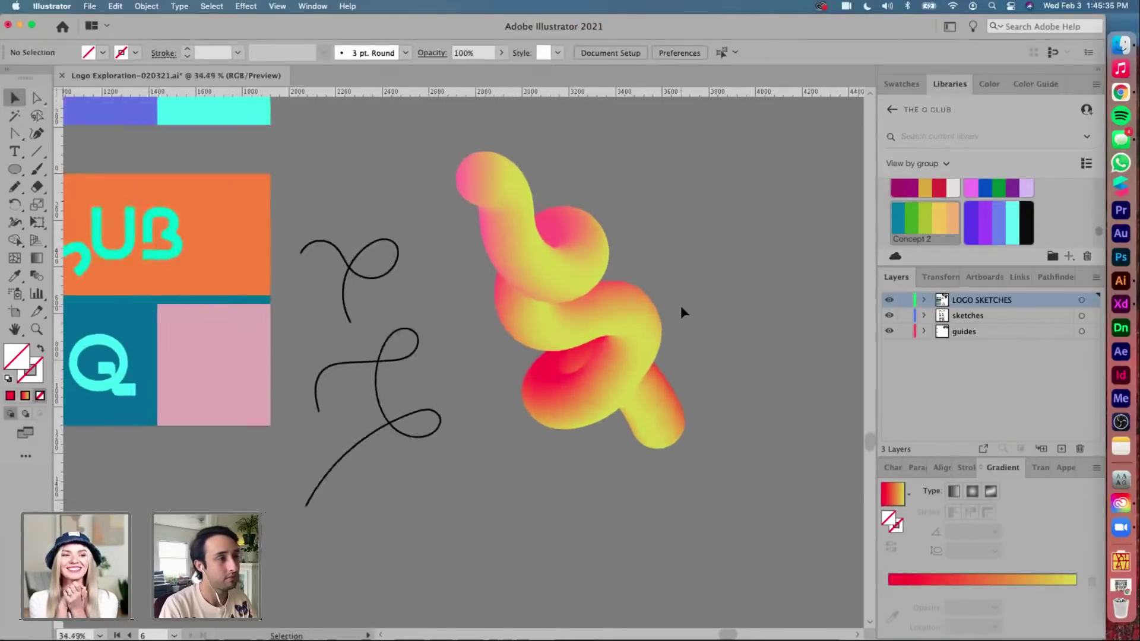
scroll(701, 257, left, 3)
scroll(701, 257, up, 1)
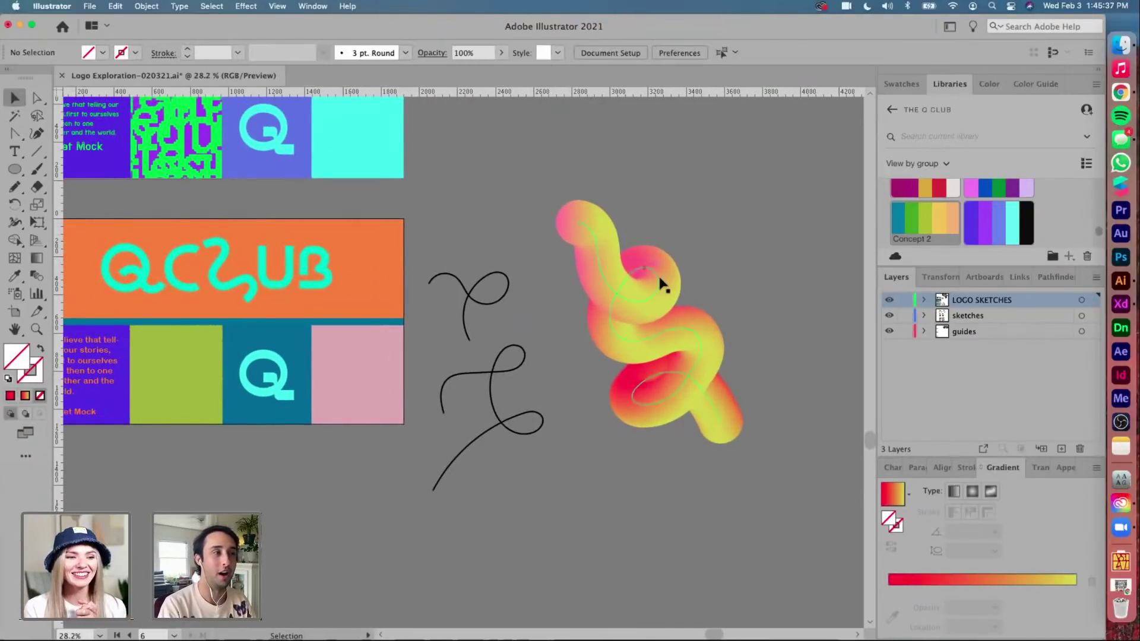
drag(740, 226, 630, 452)
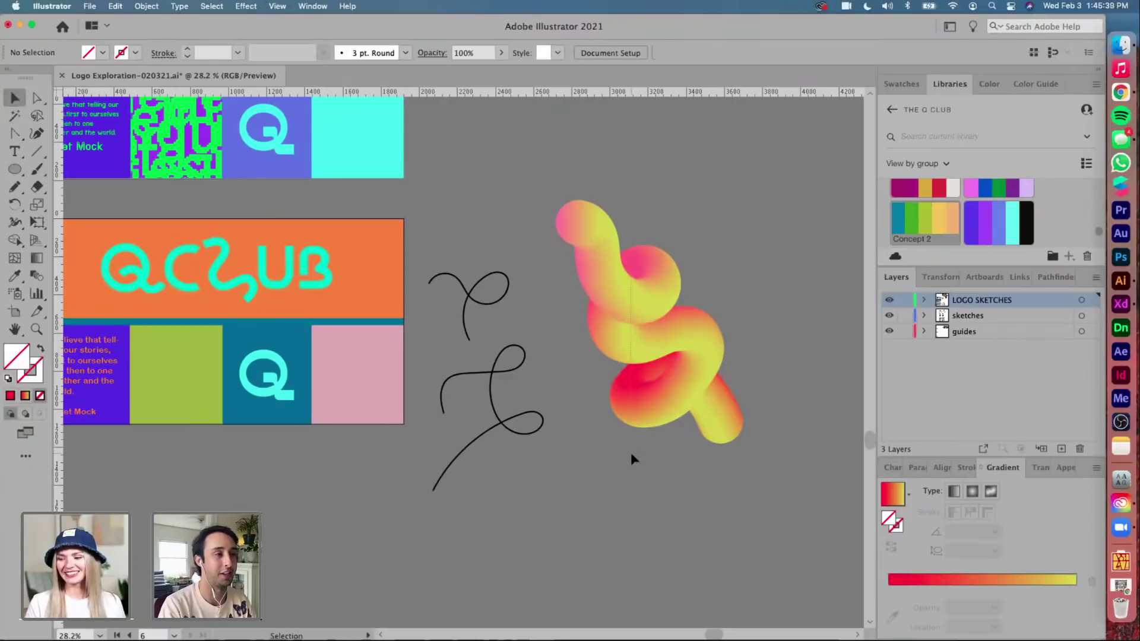
scroll(630, 452, right, 2)
scroll(631, 453, up, 1)
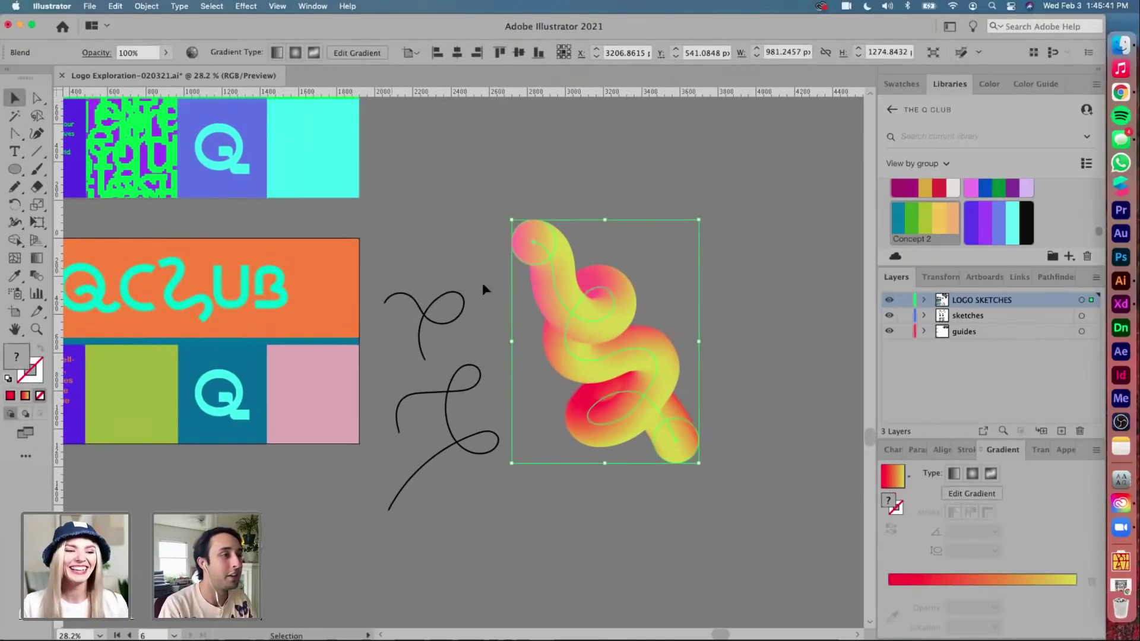
scroll(628, 344, up, 5)
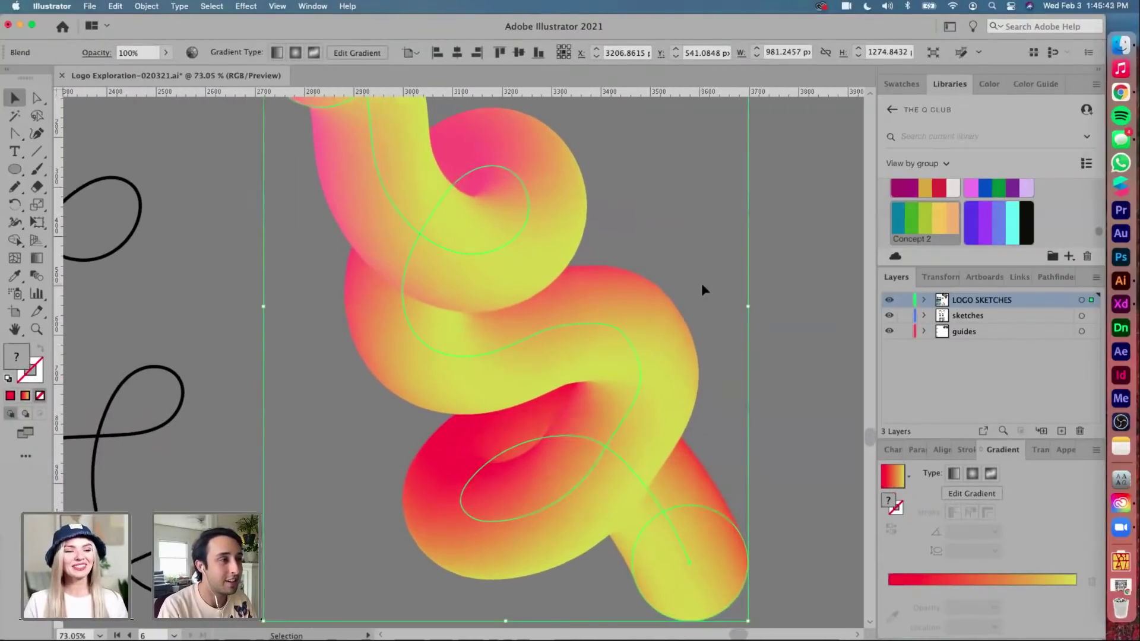
click(700, 282)
scroll(626, 305, up, 2)
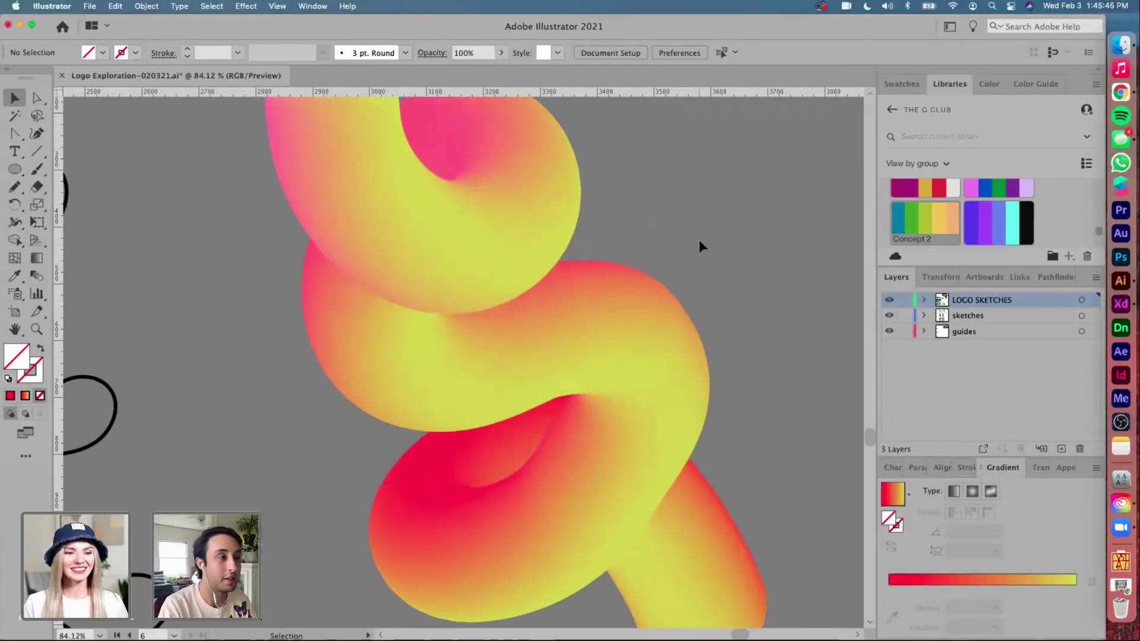
Set the looped blend's spacing to 500 specified steps
click(551, 405)
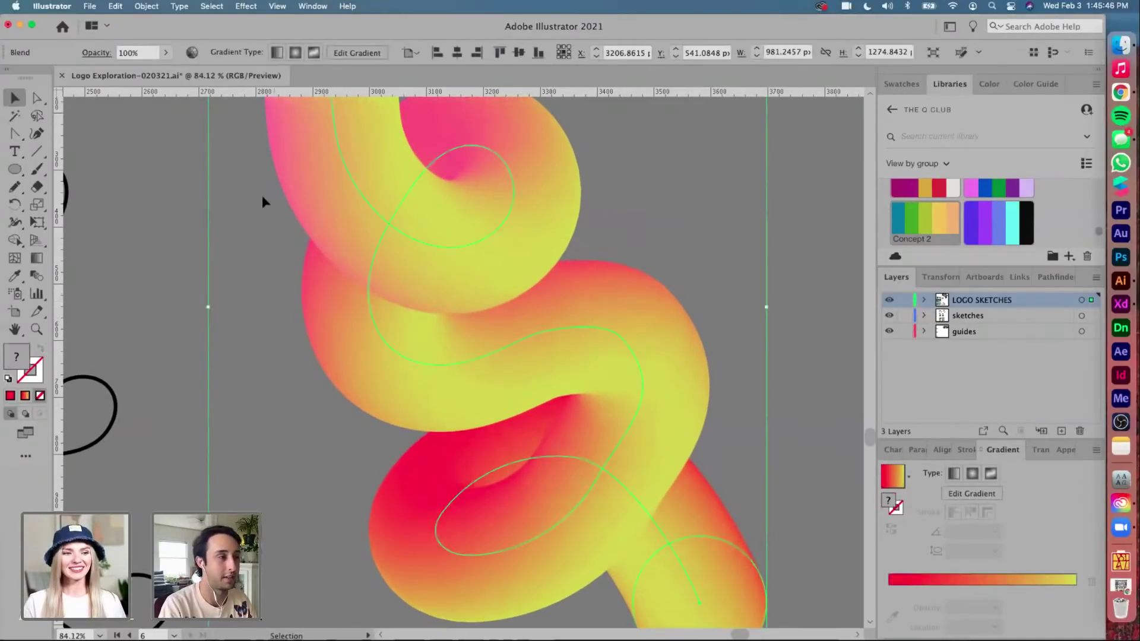
click(143, 7)
mouse_move(156, 356)
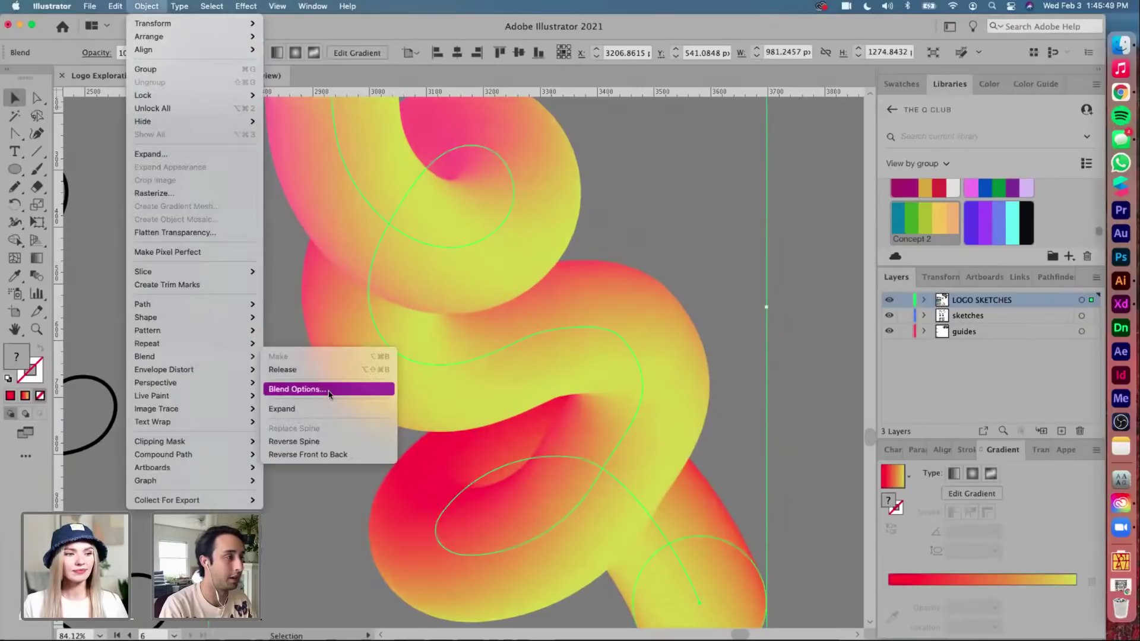
click(329, 394)
click(325, 215)
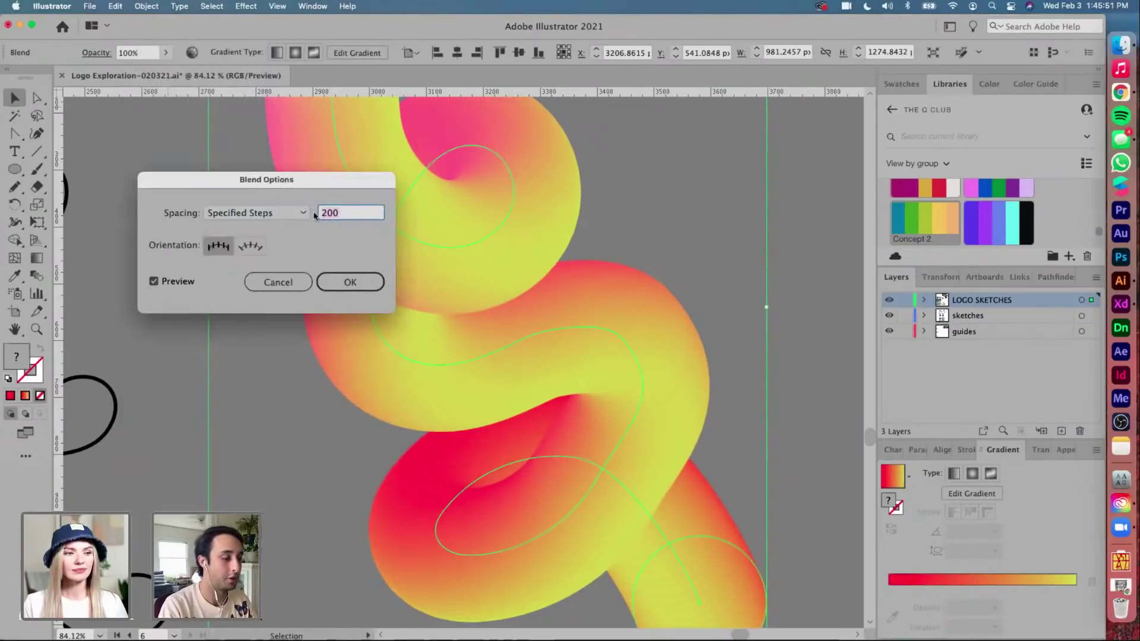
key(Return)
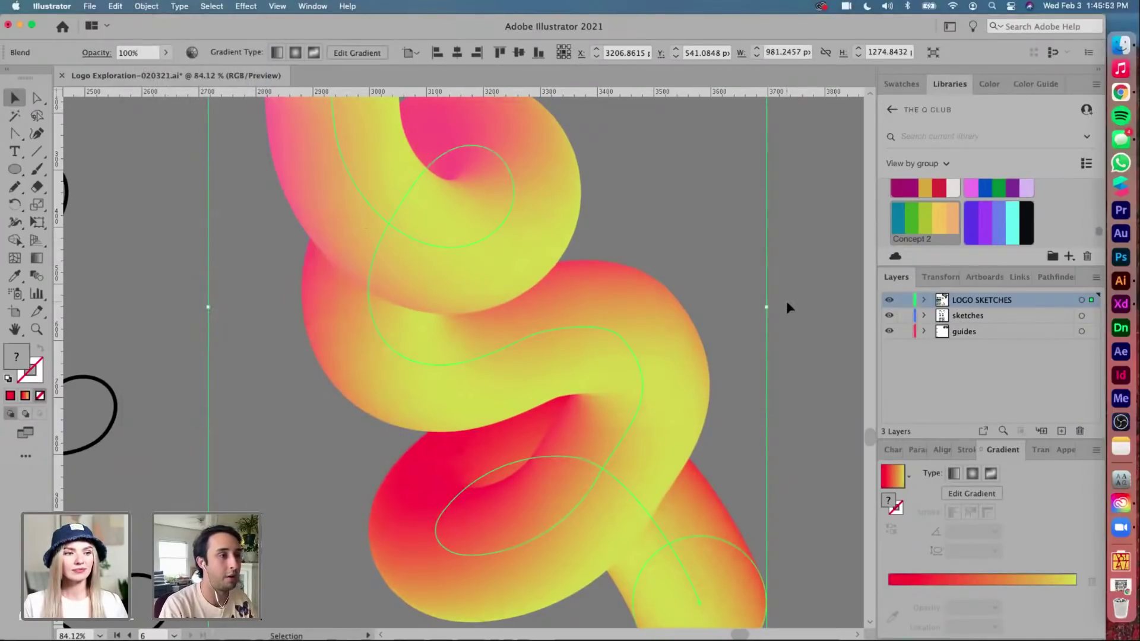
click(787, 307)
Check the blend's edges up close and enter a new number of specified steps in its blend options
scroll(581, 329, down, 5)
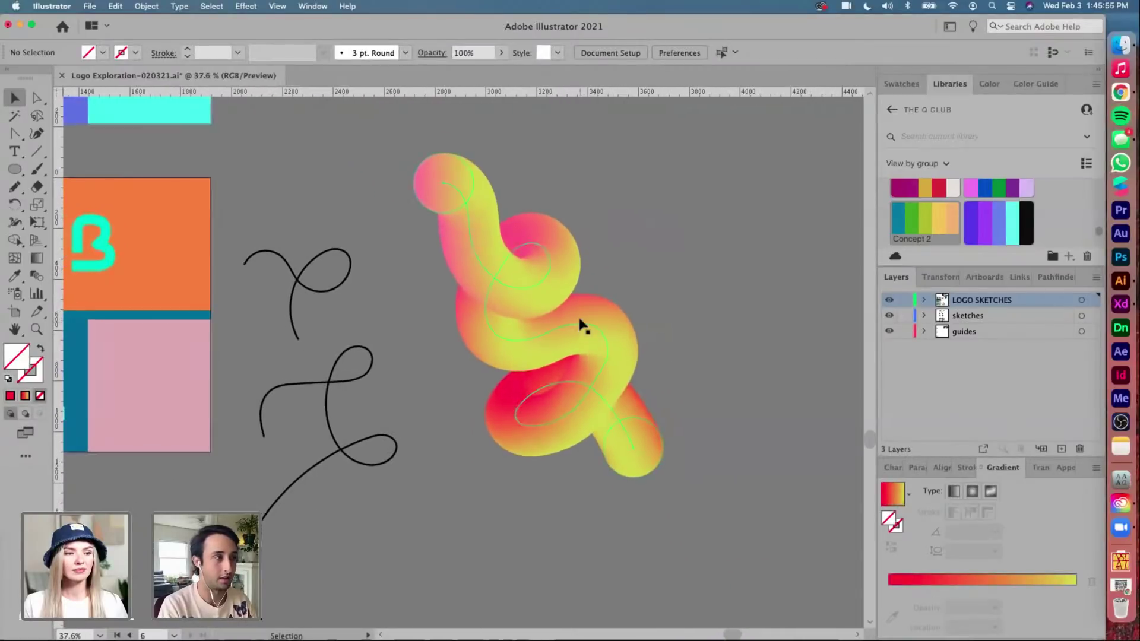
scroll(580, 326, up, 3)
scroll(688, 321, up, 8)
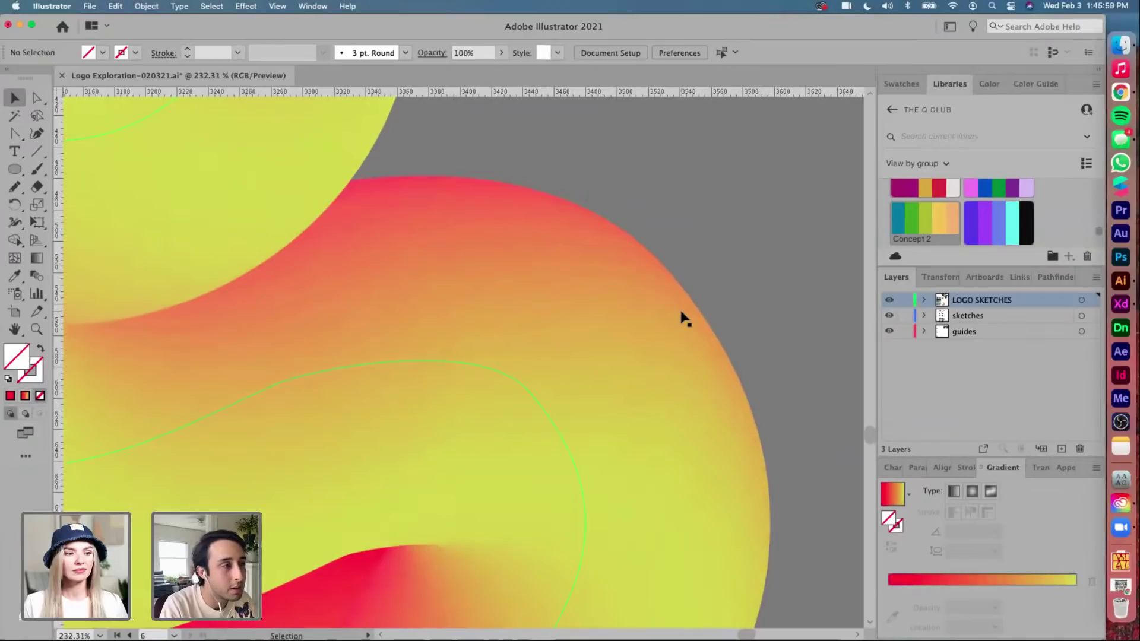
scroll(683, 319, down, 5)
click(539, 399)
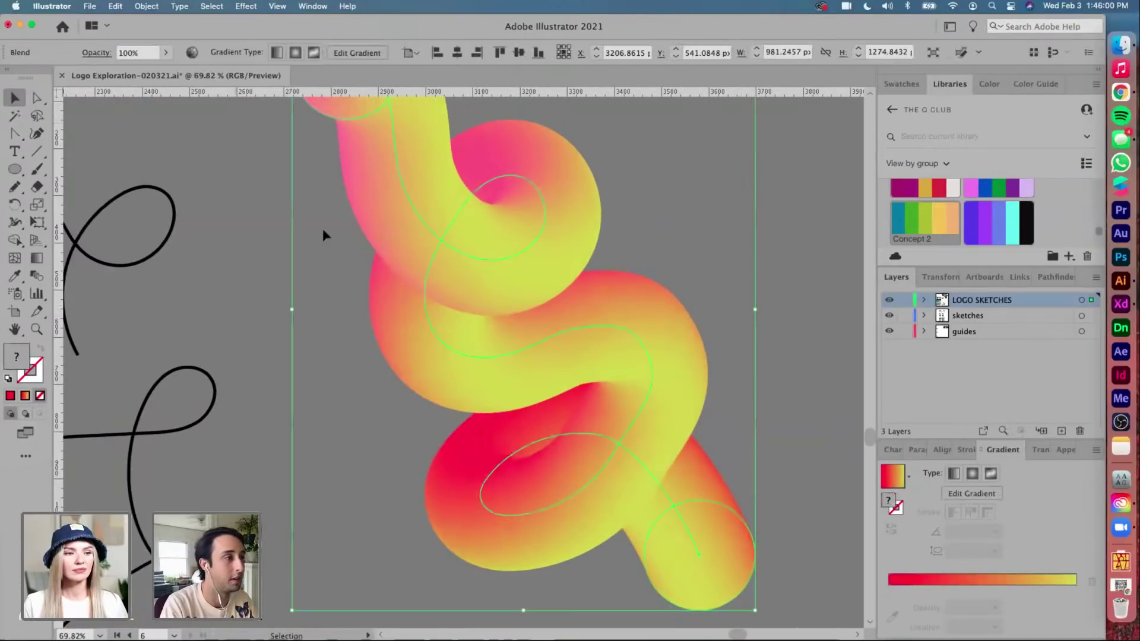
click(149, 9)
mouse_move(195, 356)
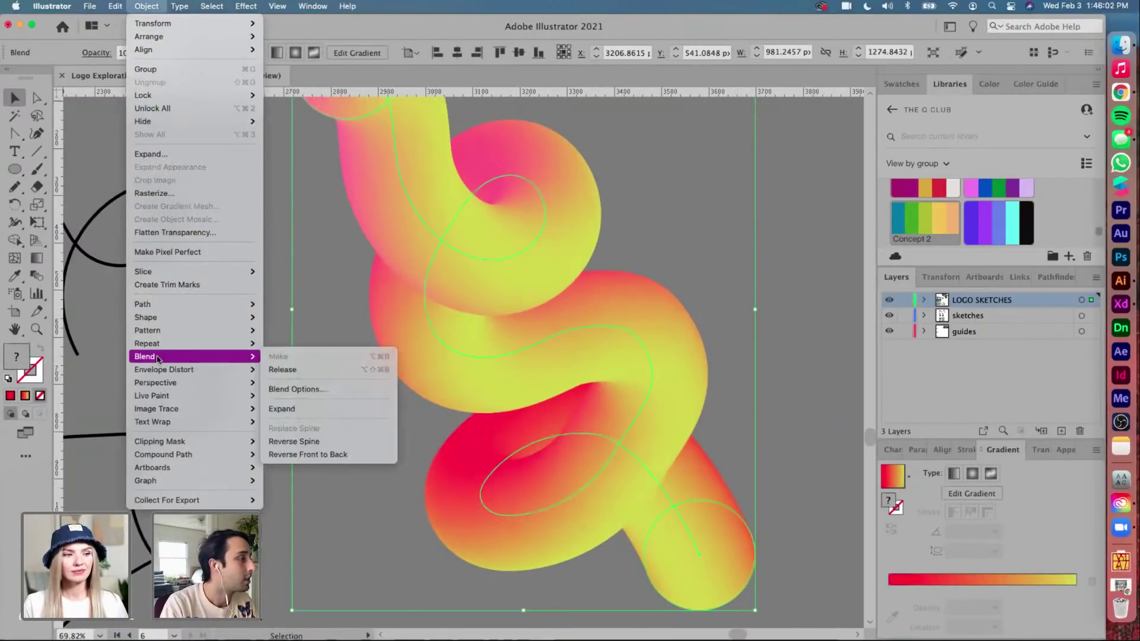
click(303, 388)
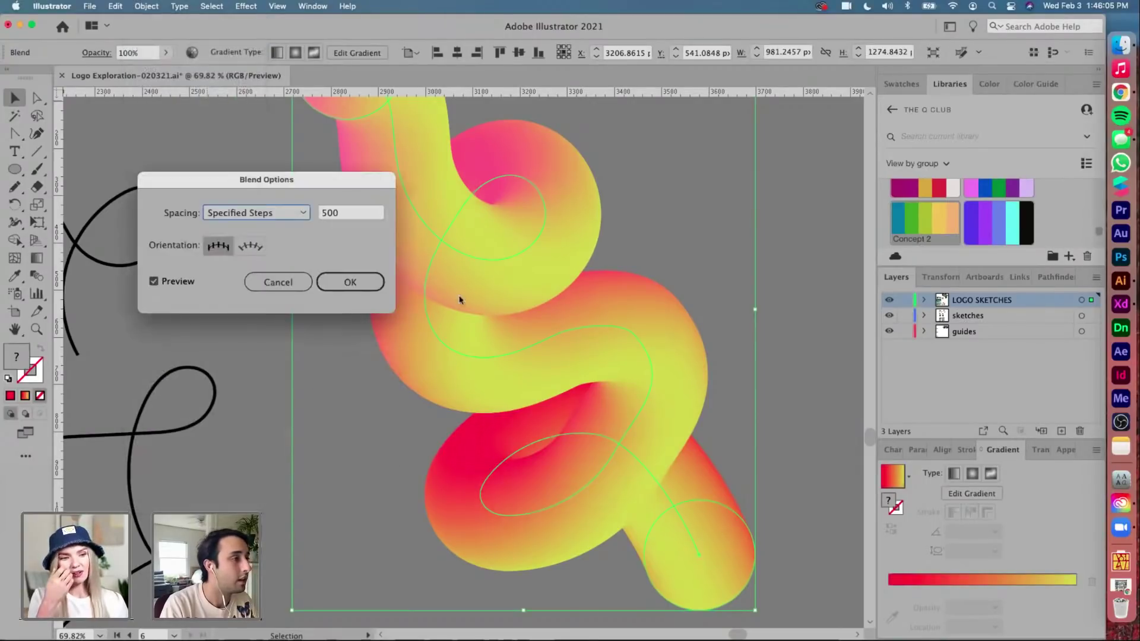
click(342, 217)
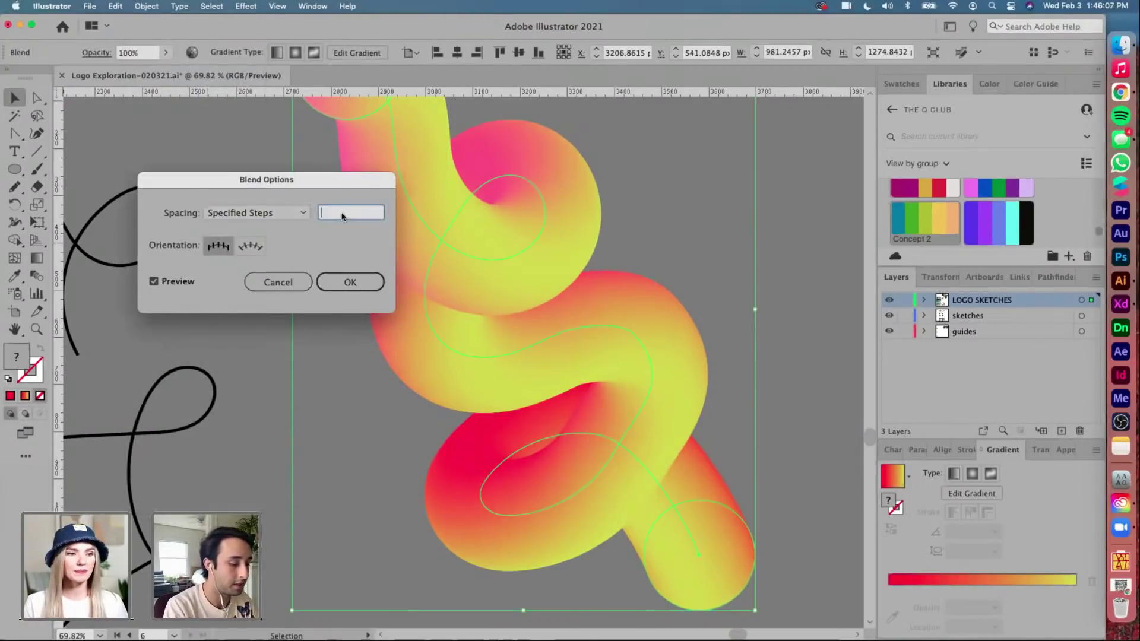
key(Return)
click(657, 234)
Move the looped blend over the green panel of the Q Club board and scale it down to about 889 by 1155 px
scroll(657, 238, down, 5)
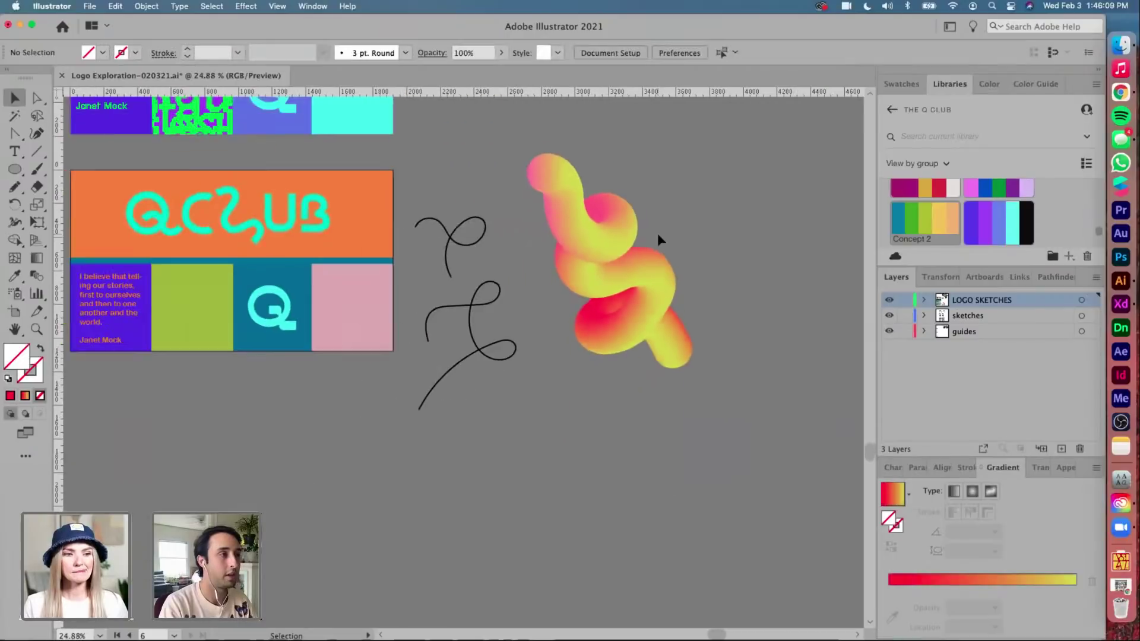
mouse_move(675, 236)
mouse_down()
mouse_move(271, 342)
mouse_move(257, 284)
mouse_up()
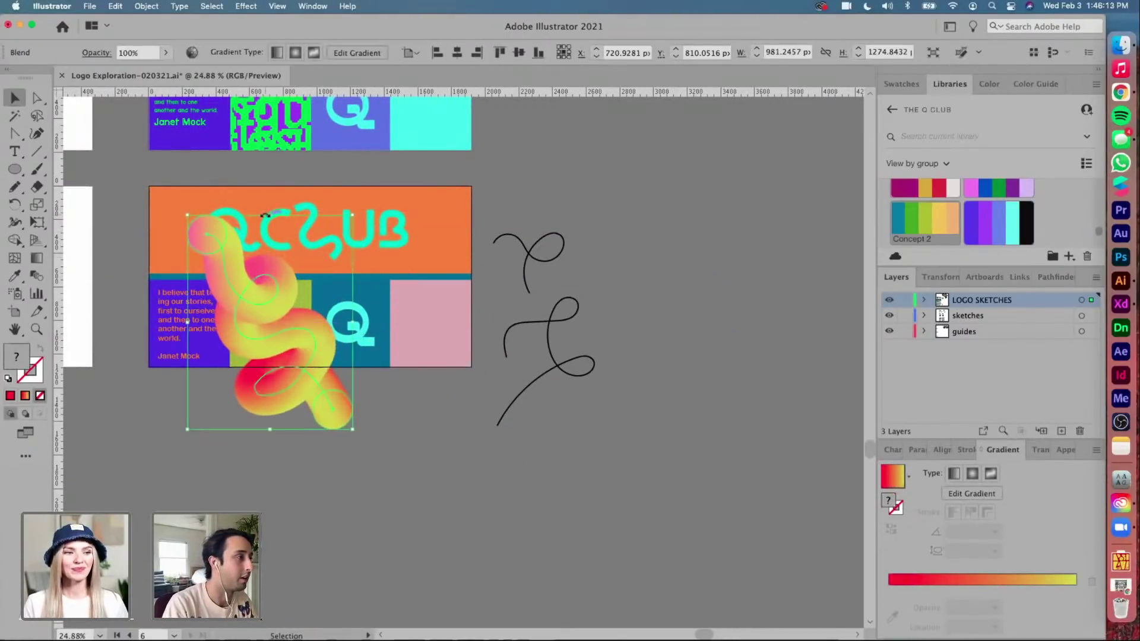
drag(271, 216, 270, 218)
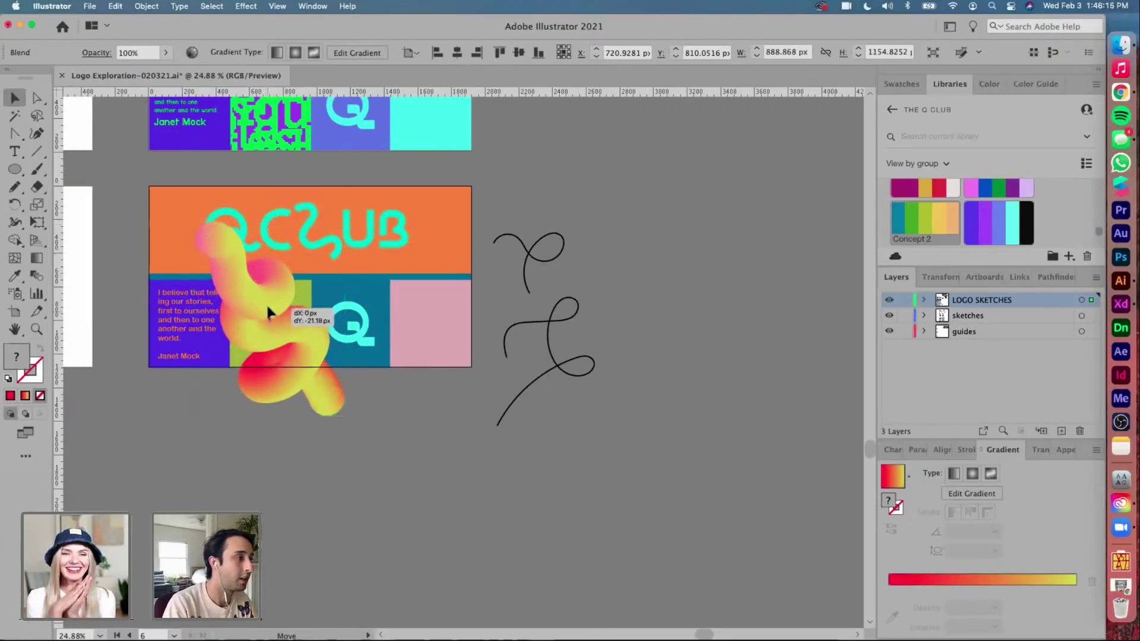
Bring the board's green rectangle to the front, above the looped blend
click(299, 294)
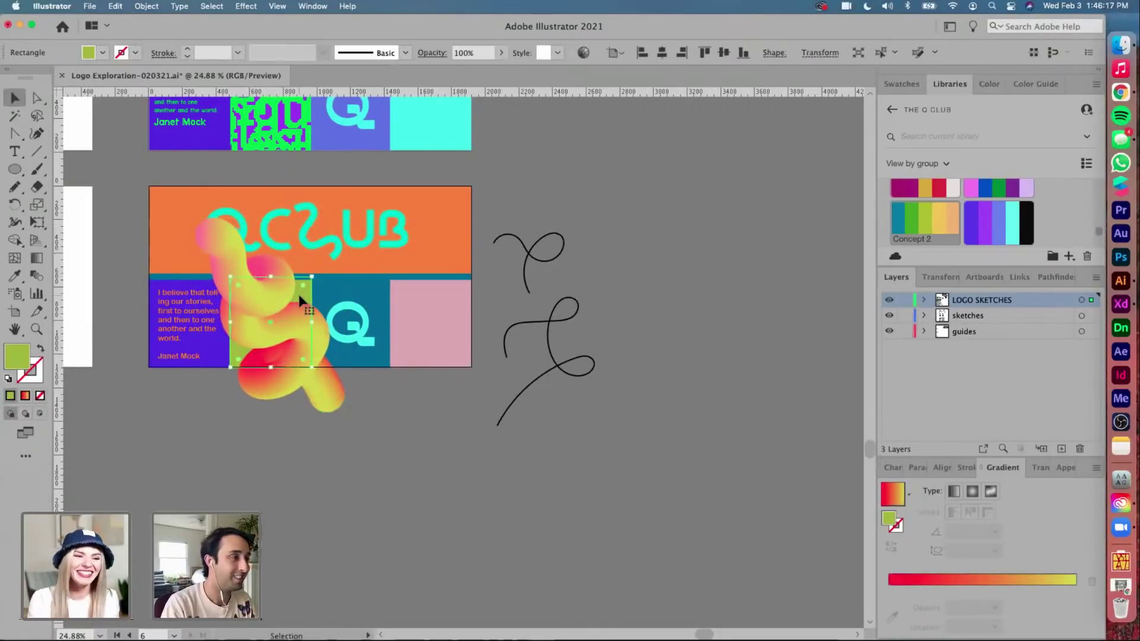
scroll(299, 294, up, 1)
scroll(298, 294, up, 3)
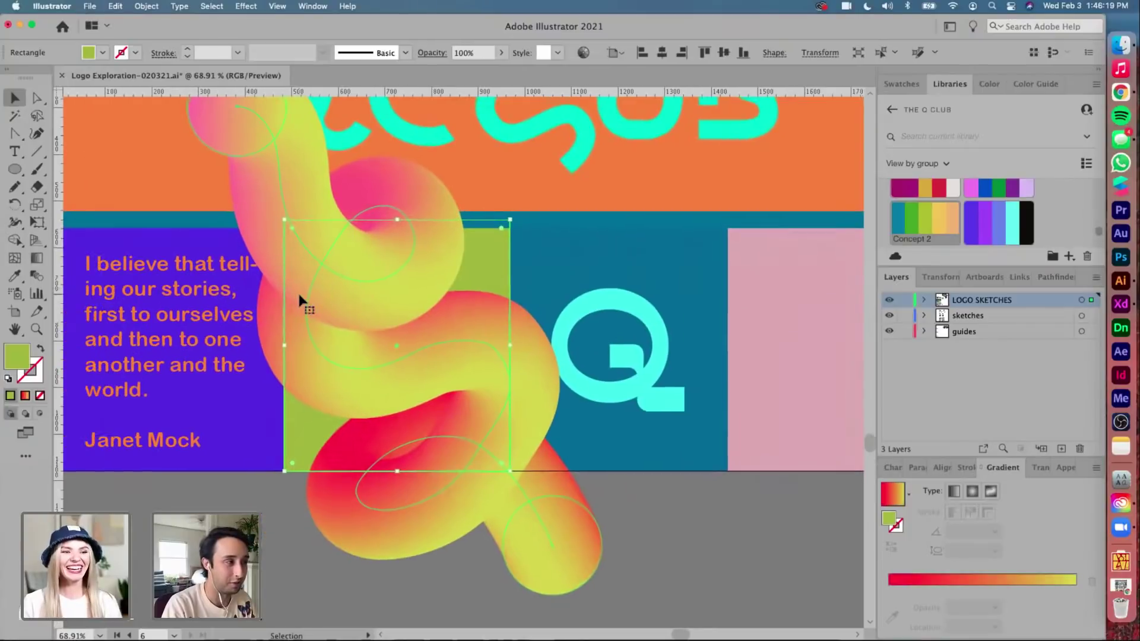
key(super+shift+bracketright)
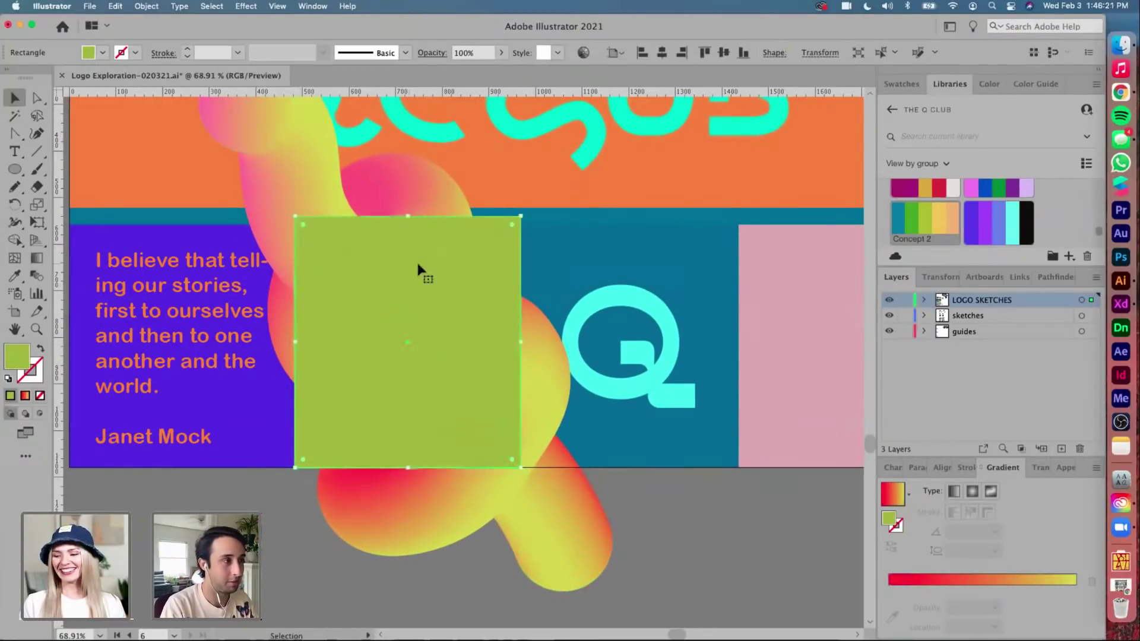
Make a clipping mask from the front green rectangle so the looped blend fits the board's green panel
shift+click(533, 365)
key(super+7)
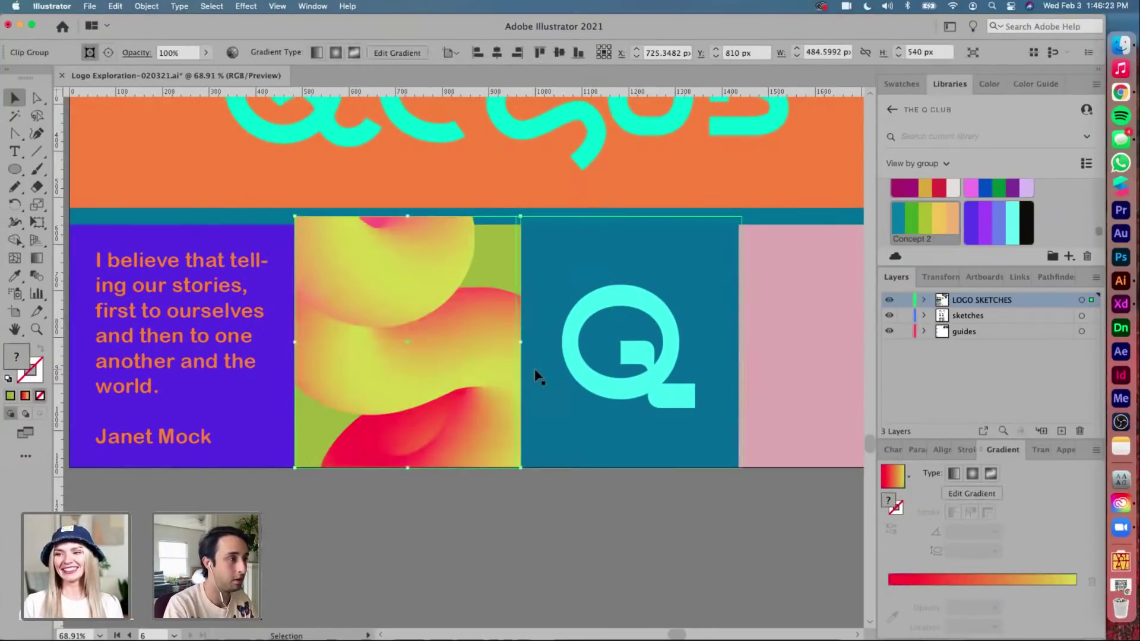
click(497, 568)
click(414, 373)
key(super+z)
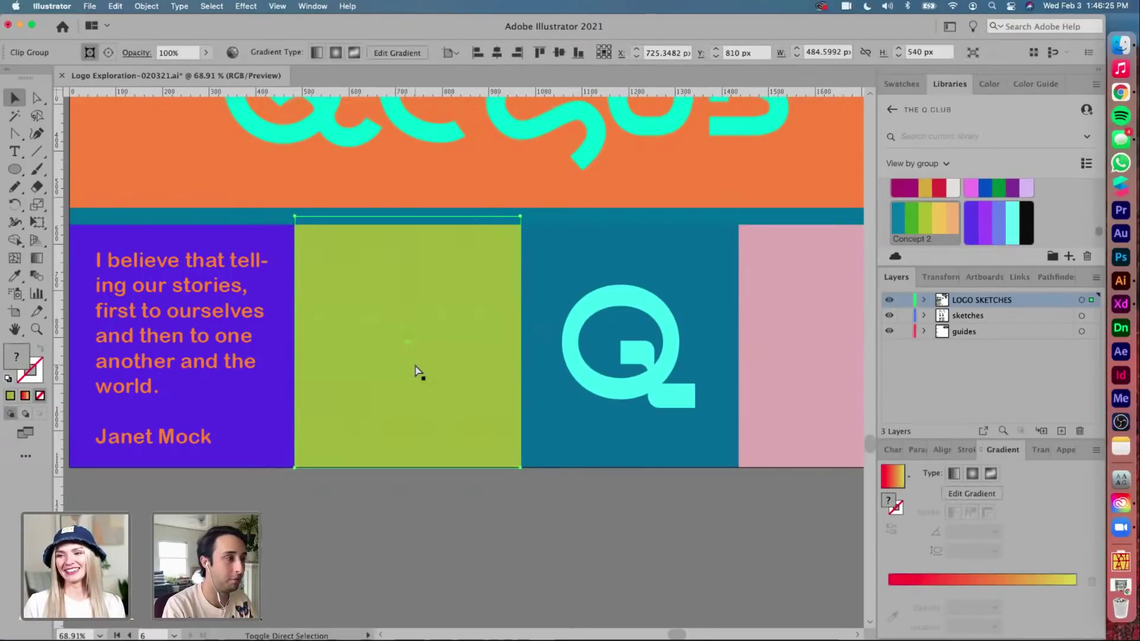
key(super+shift+z)
click(402, 527)
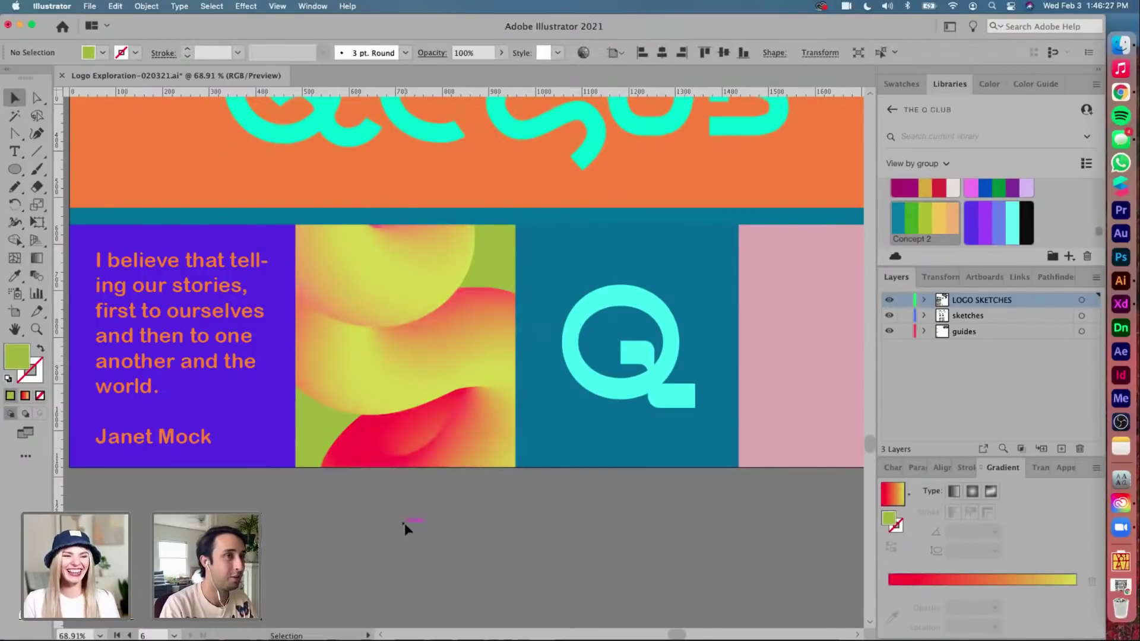
Delete the black looping curves beside the board and the Q icon in the teal panel
scroll(405, 523, down, 2)
scroll(404, 524, down, 3)
scroll(404, 524, down, 2)
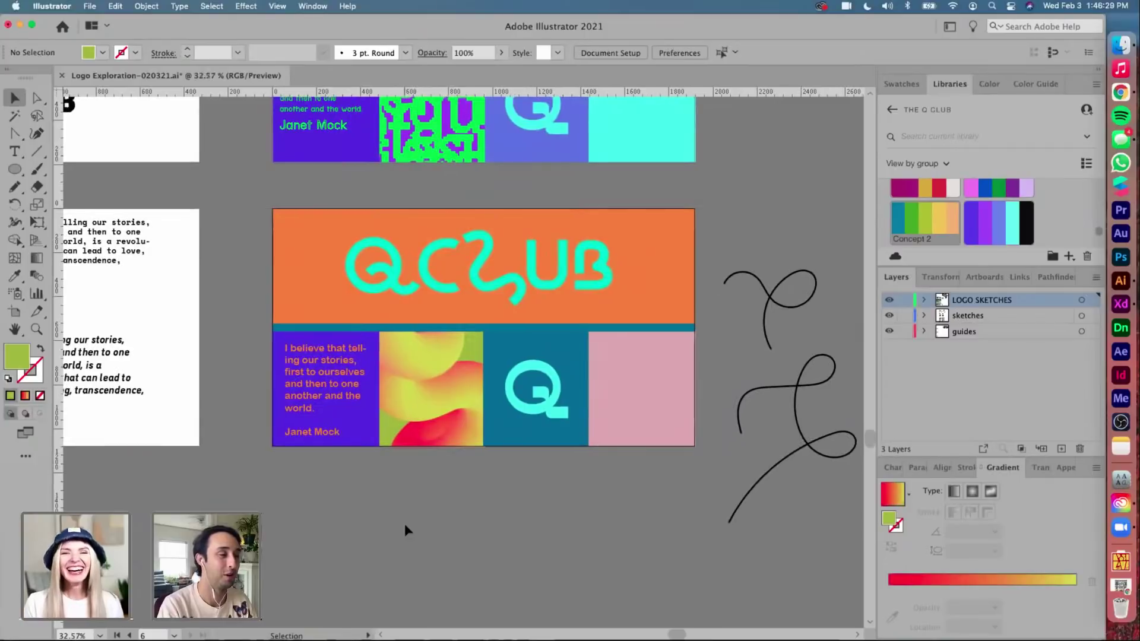
scroll(403, 494, up, 2)
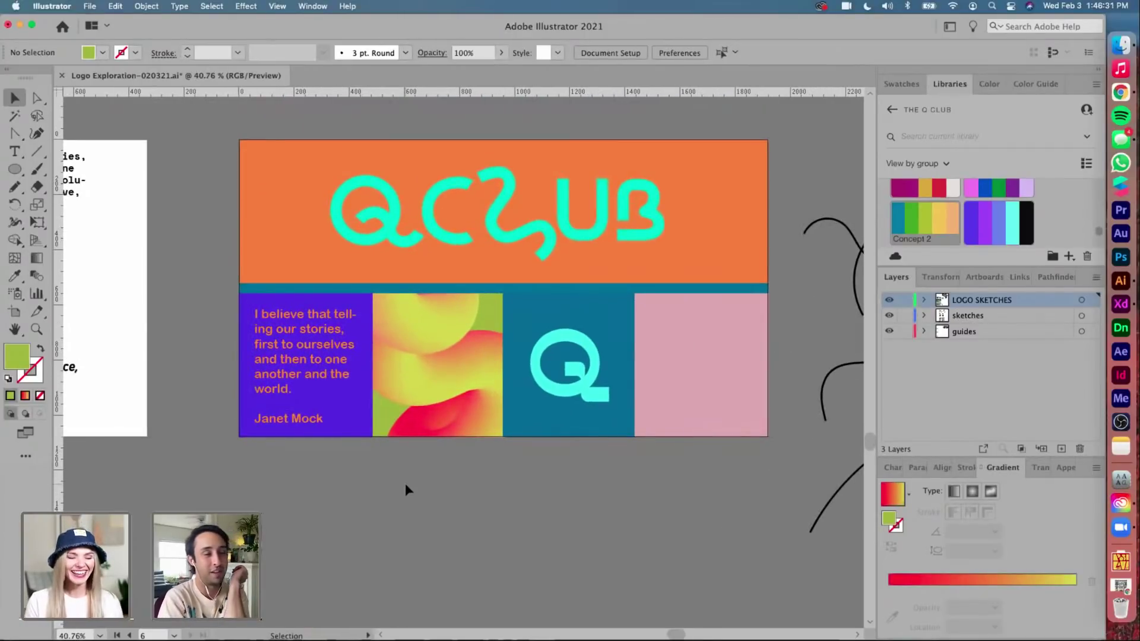
scroll(405, 484, right, 3)
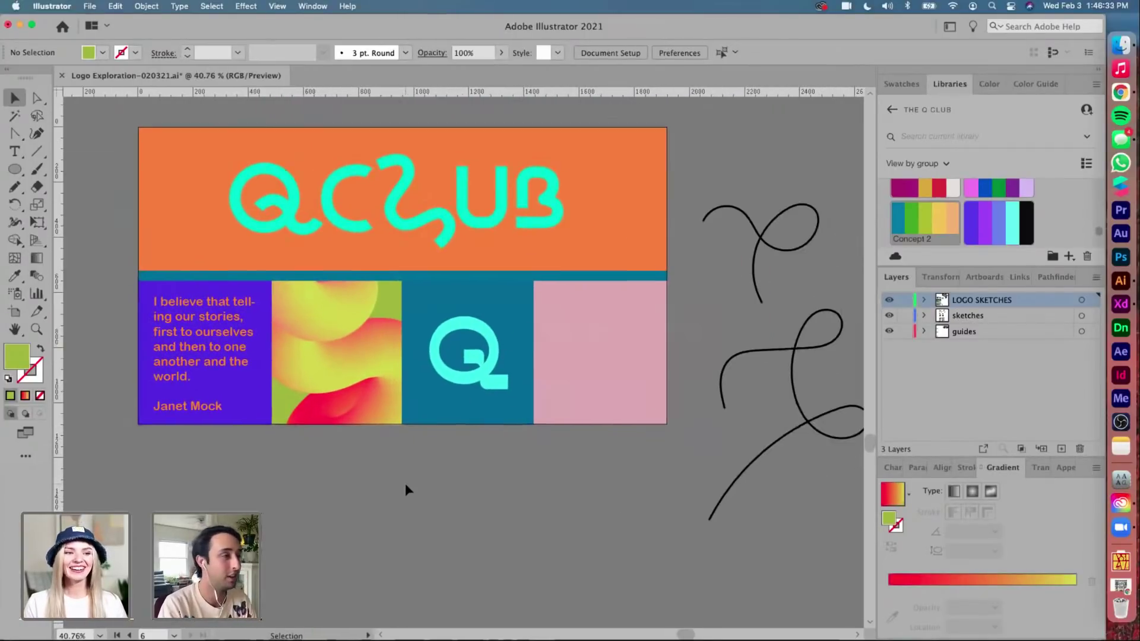
click(831, 444)
key(Delete)
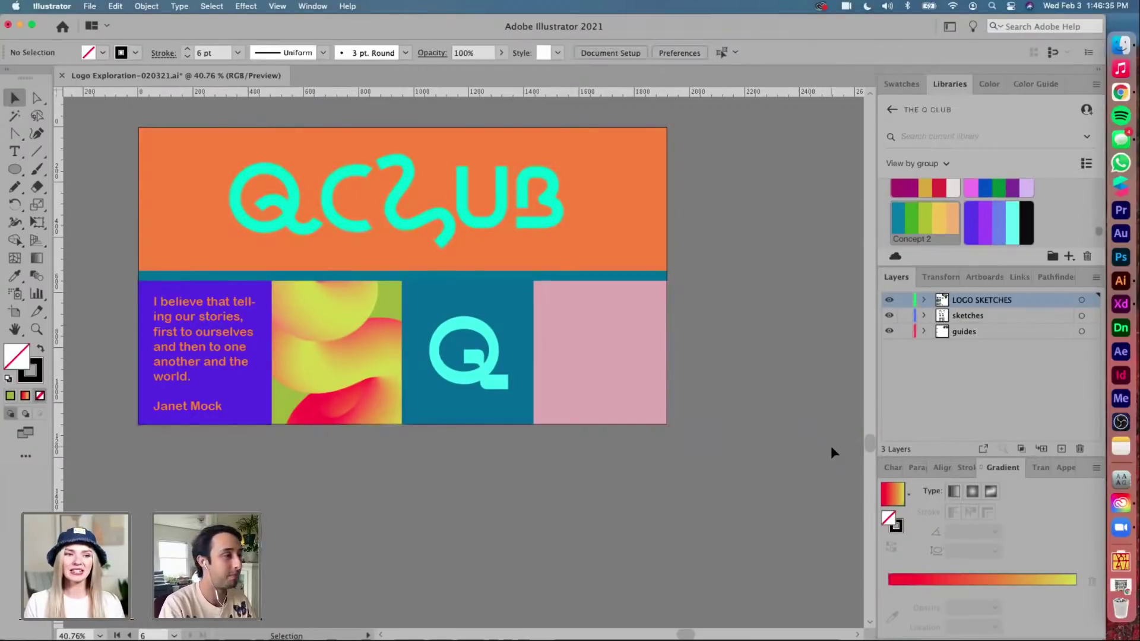
click(451, 337)
key(Delete)
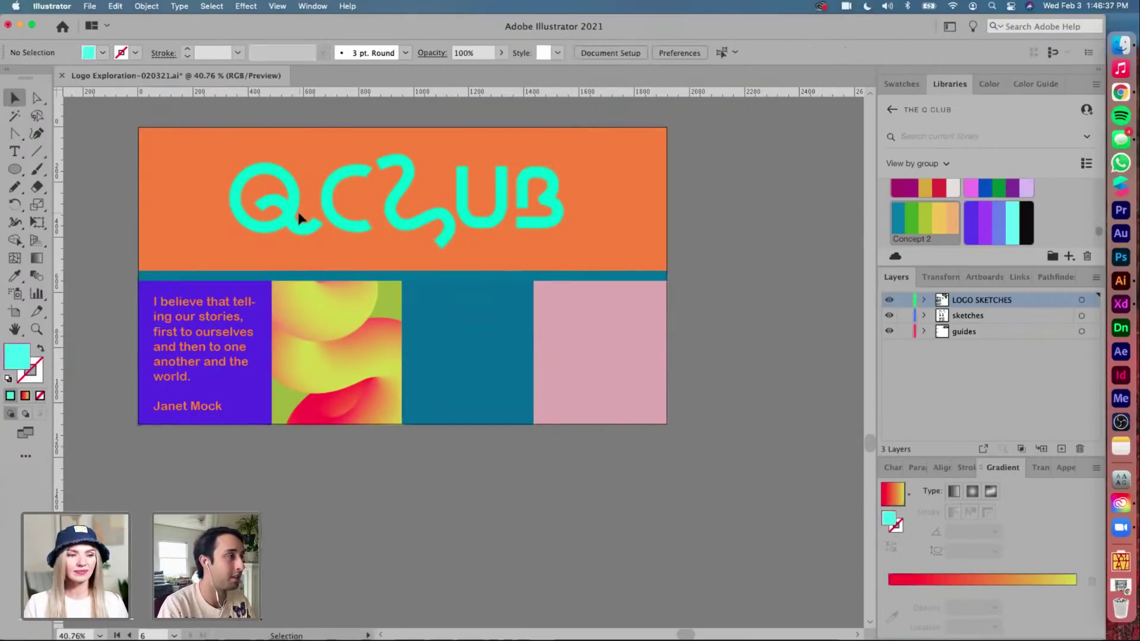
Scatter seven copies of the logo Q's wavy tail across the teal panel as a squiggle pattern
click(291, 224)
mouse_move(319, 232)
mouse_down()
mouse_move(517, 330)
mouse_move(518, 301)
mouse_move(458, 305)
mouse_move(512, 362)
mouse_move(445, 365)
mouse_move(433, 350)
mouse_move(499, 398)
mouse_move(430, 394)
mouse_move(427, 407)
mouse_move(483, 439)
mouse_up()
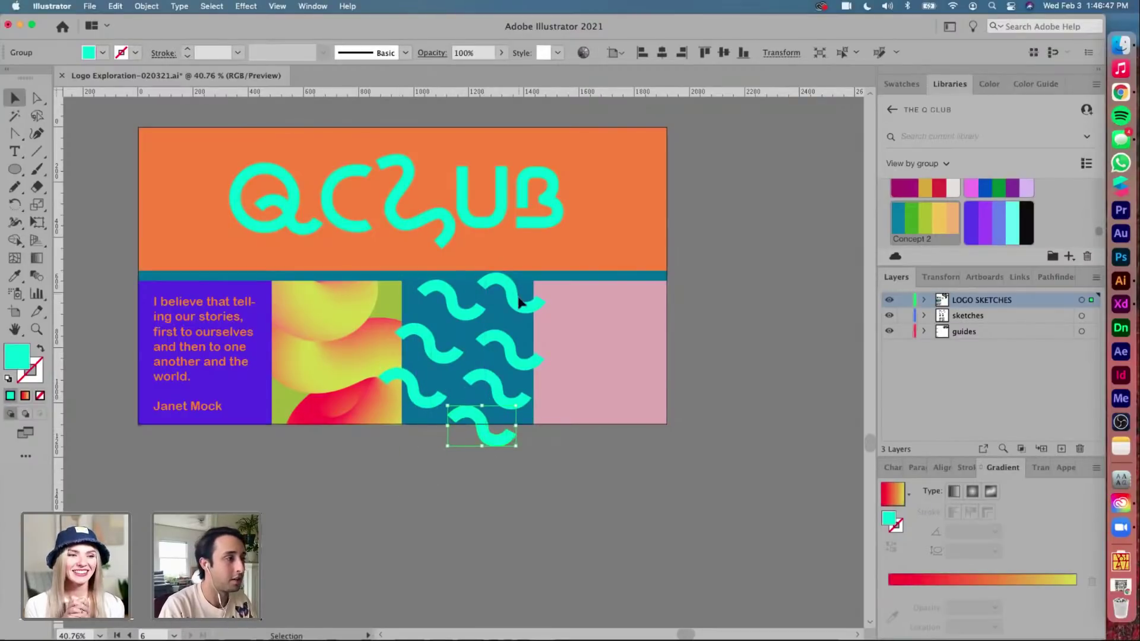
shift+click(520, 303)
click(530, 435)
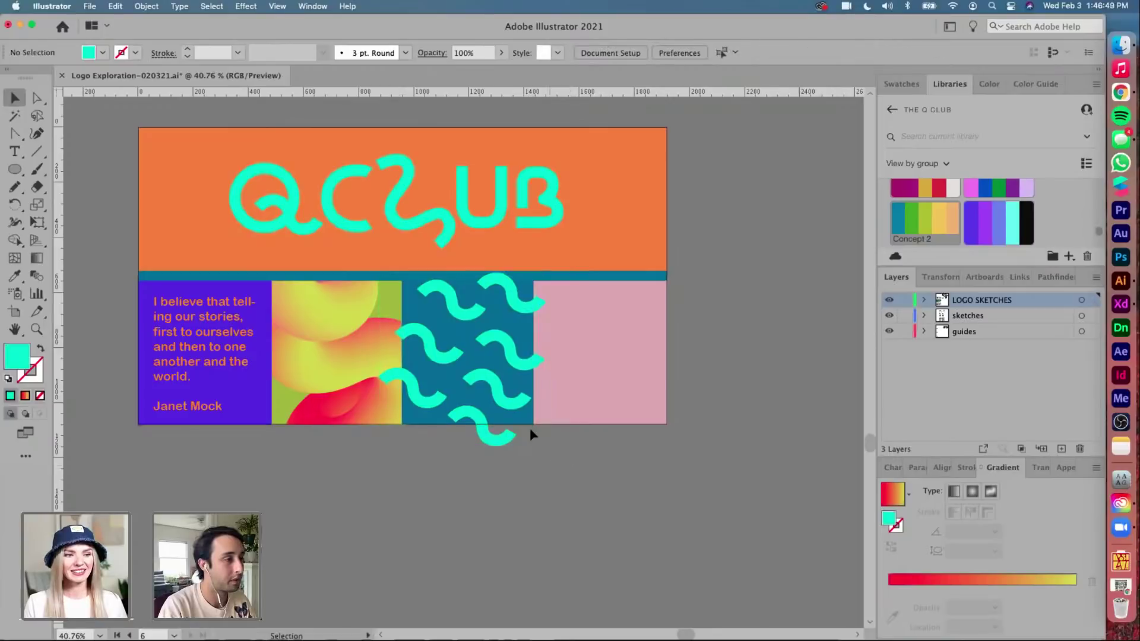
Place a duplicate of the teal rectangle in front of the squiggles and clip the selected squiggles with it
click(523, 421)
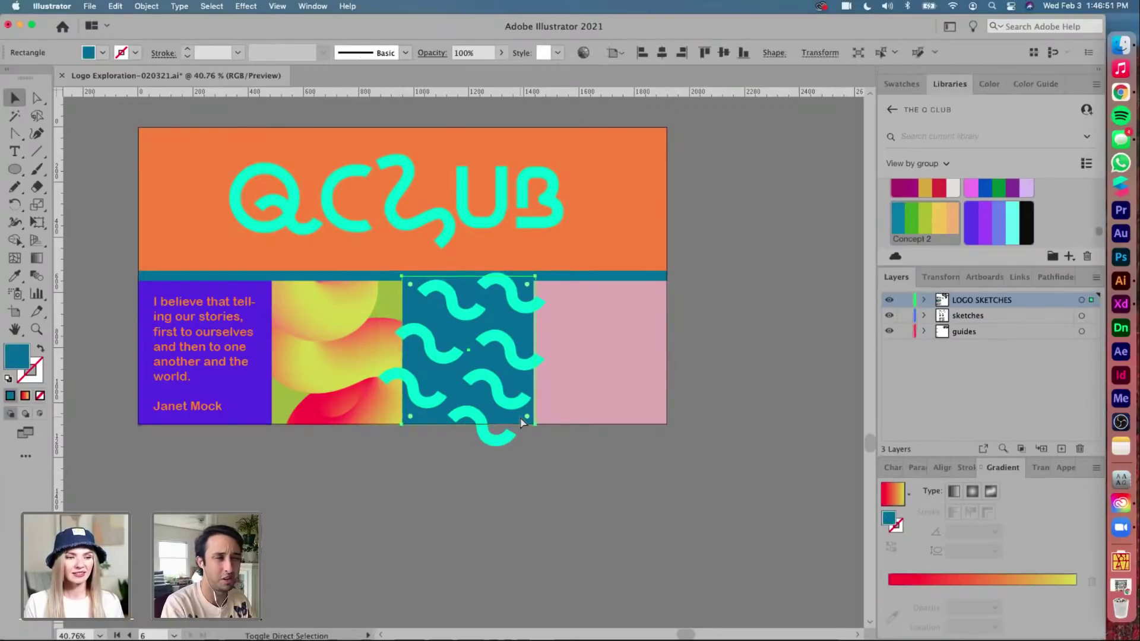
key(super+shift+bracketright)
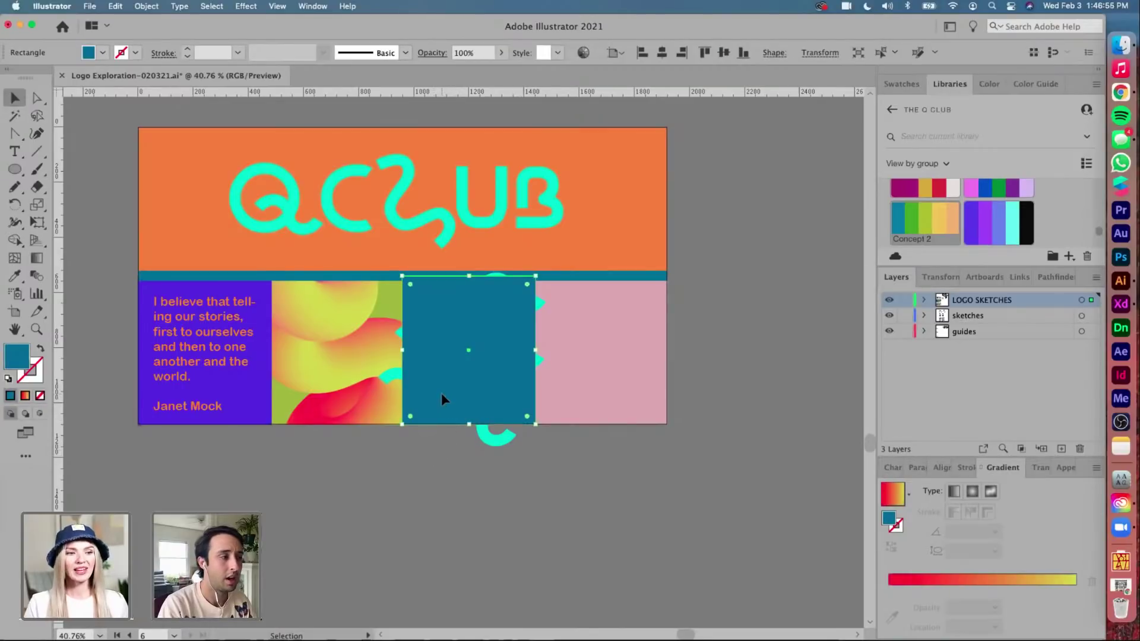
drag(443, 397, 614, 530)
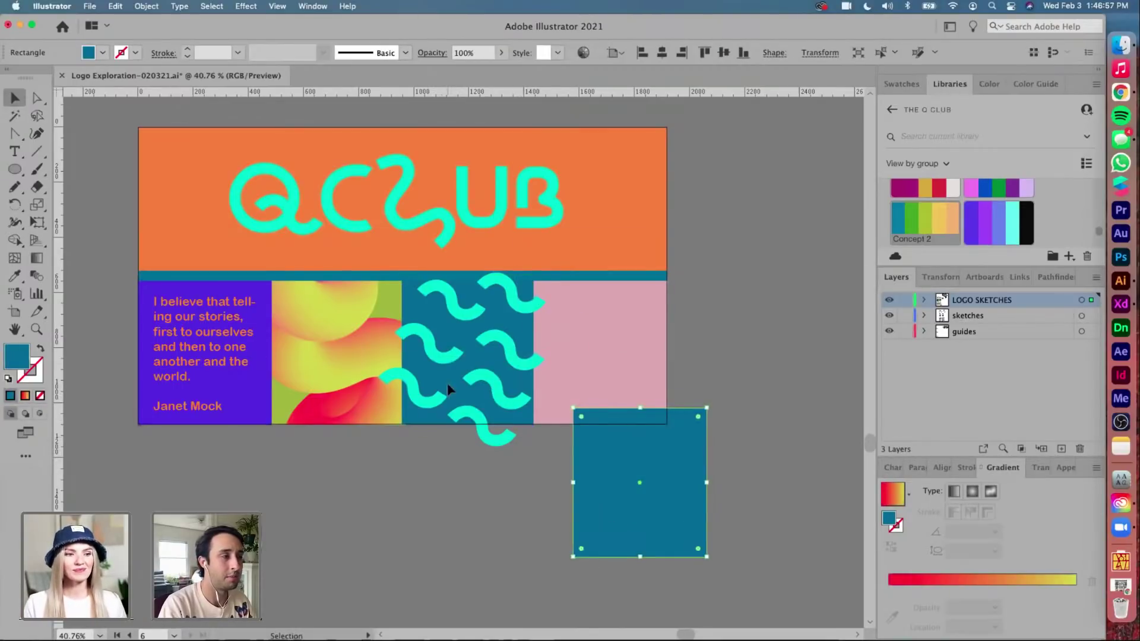
click(506, 297)
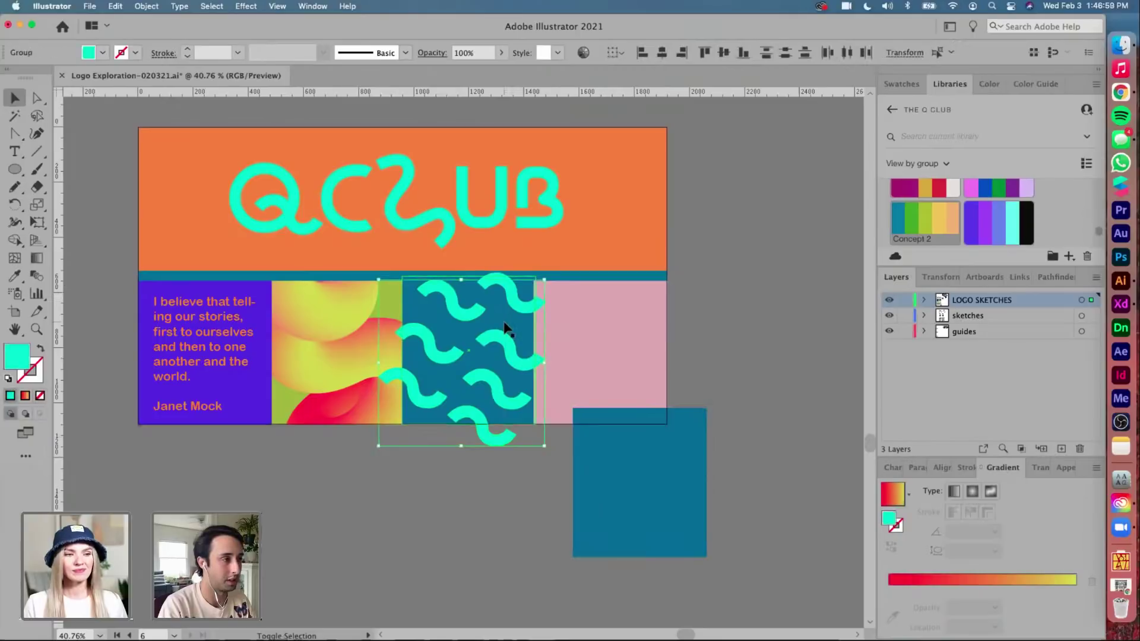
mouse_move(641, 465)
mouse_down()
mouse_move(491, 323)
mouse_move(469, 333)
mouse_up()
shift+click(492, 433)
key(super+7)
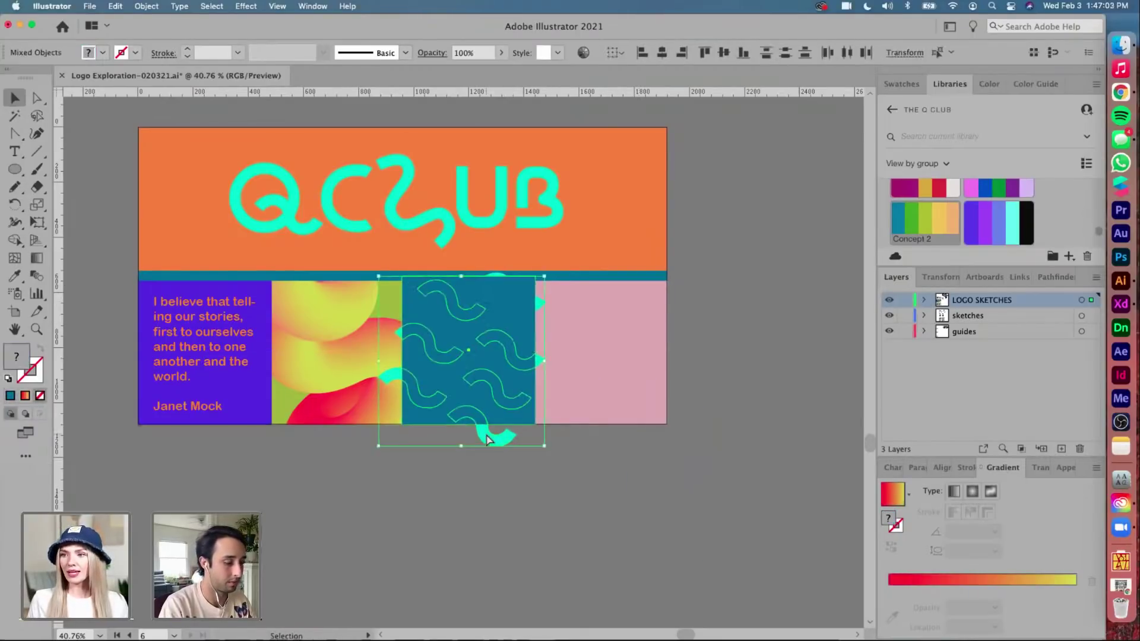
click(523, 490)
click(508, 366)
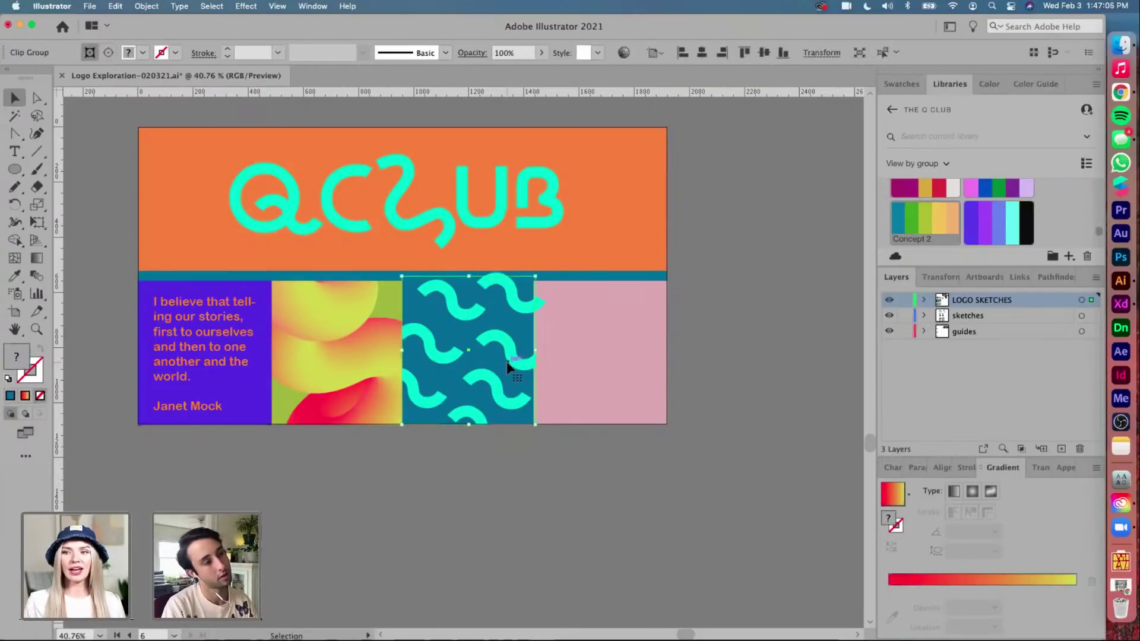
Try removing the teal rectangle behind the clipped squiggles
key(super+z)
key(super+shift+z)
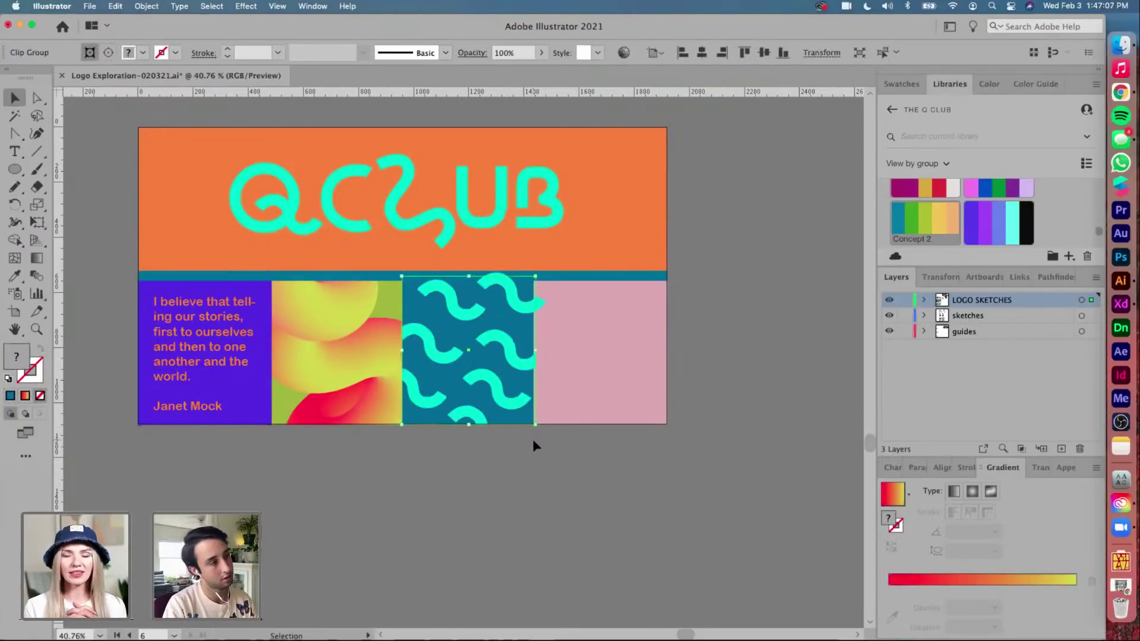
key(super+z)
click(534, 440)
key(super+shift+z)
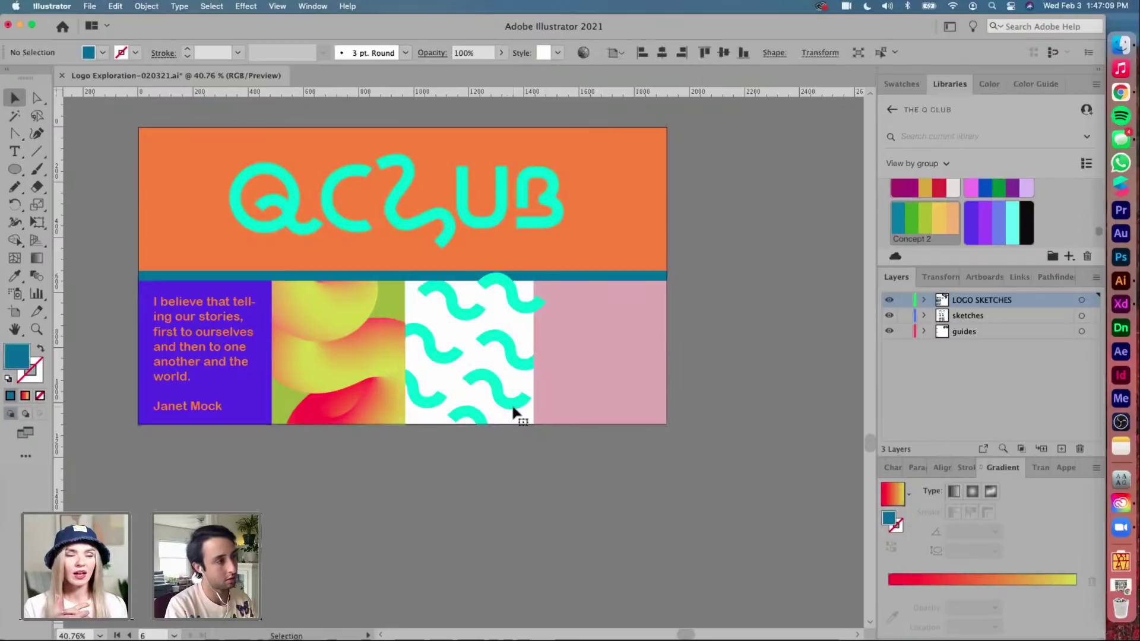
key(super+z)
key(super+shift+z)
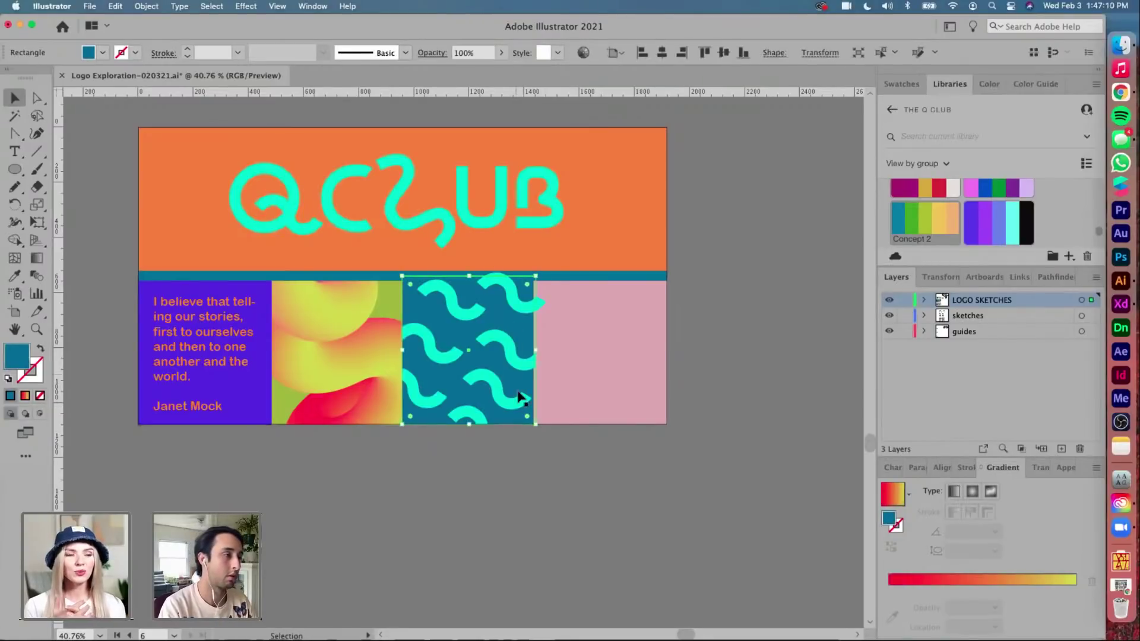
Bring the pink rectangle and the thin teal strip to the front to cover the overhanging squiggle, keeping the strip topmost
click(547, 457)
click(606, 276)
click(728, 317)
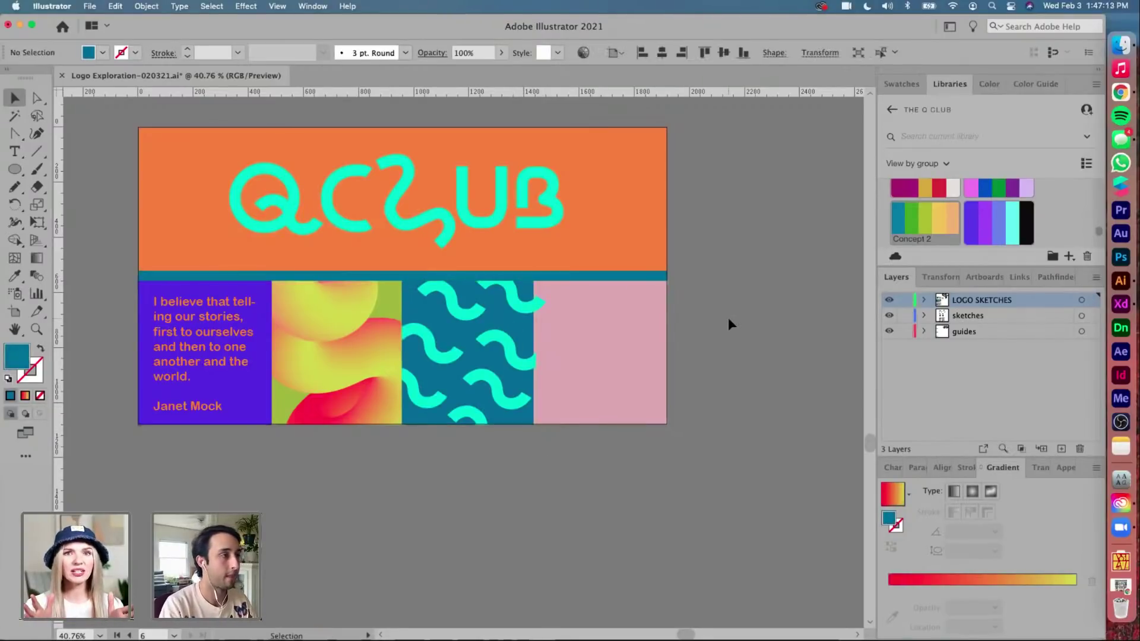
scroll(727, 317, up, 3)
click(522, 357)
key(super+shift+])
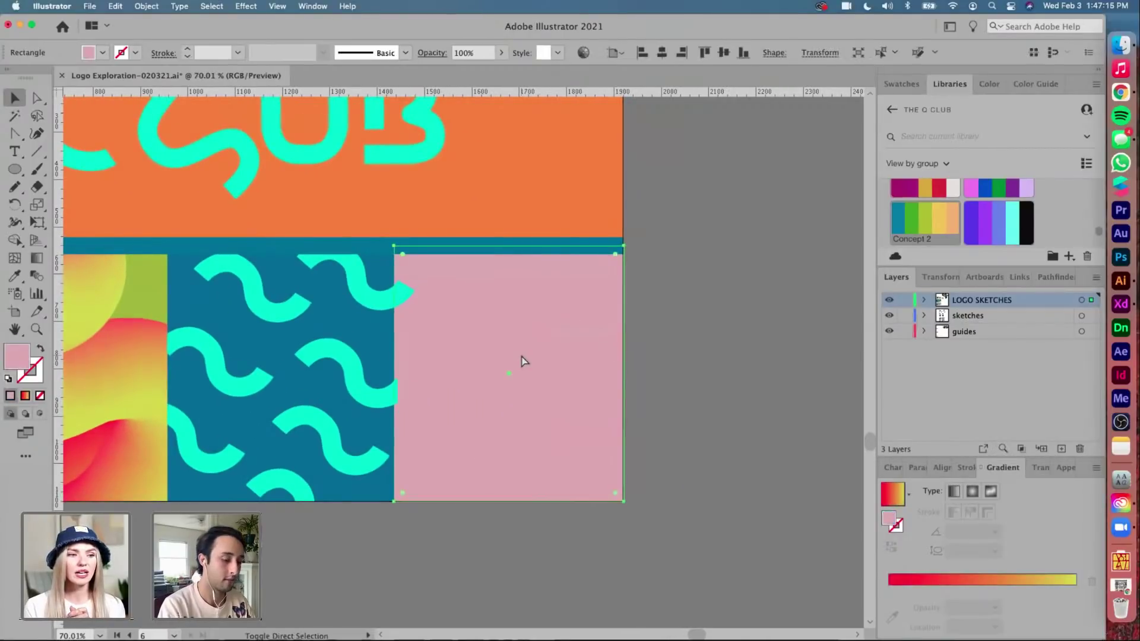
click(681, 380)
click(580, 242)
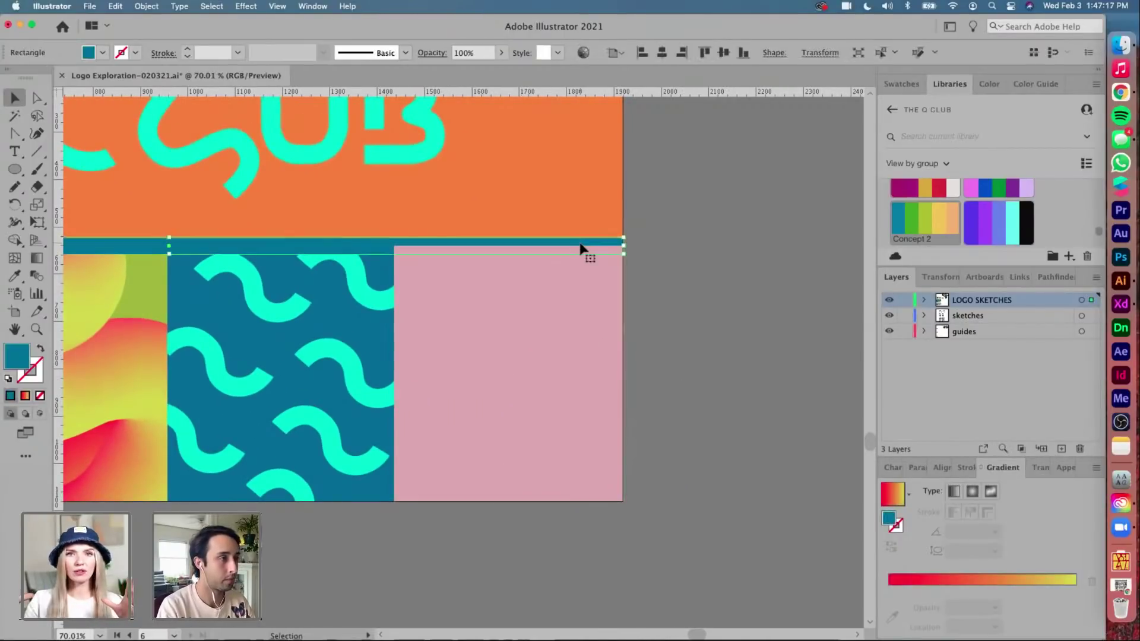
key(super+shift+])
click(676, 311)
Save the Logo Exploration-020321.ai document
scroll(676, 311, down, 3)
scroll(676, 314, down, 1)
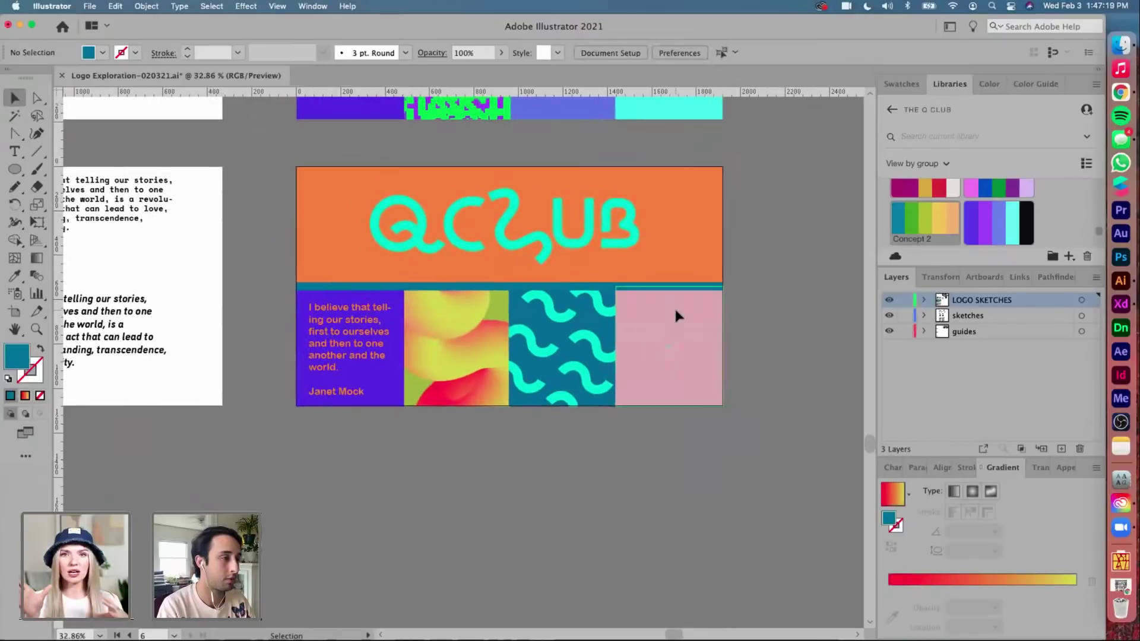
scroll(676, 311, right, 3)
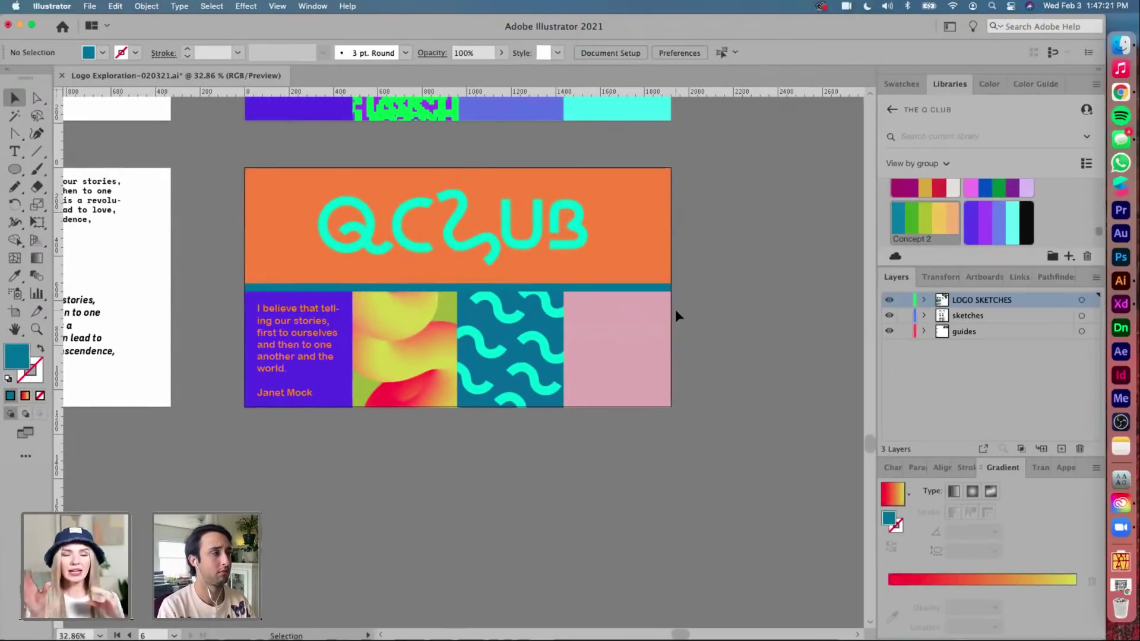
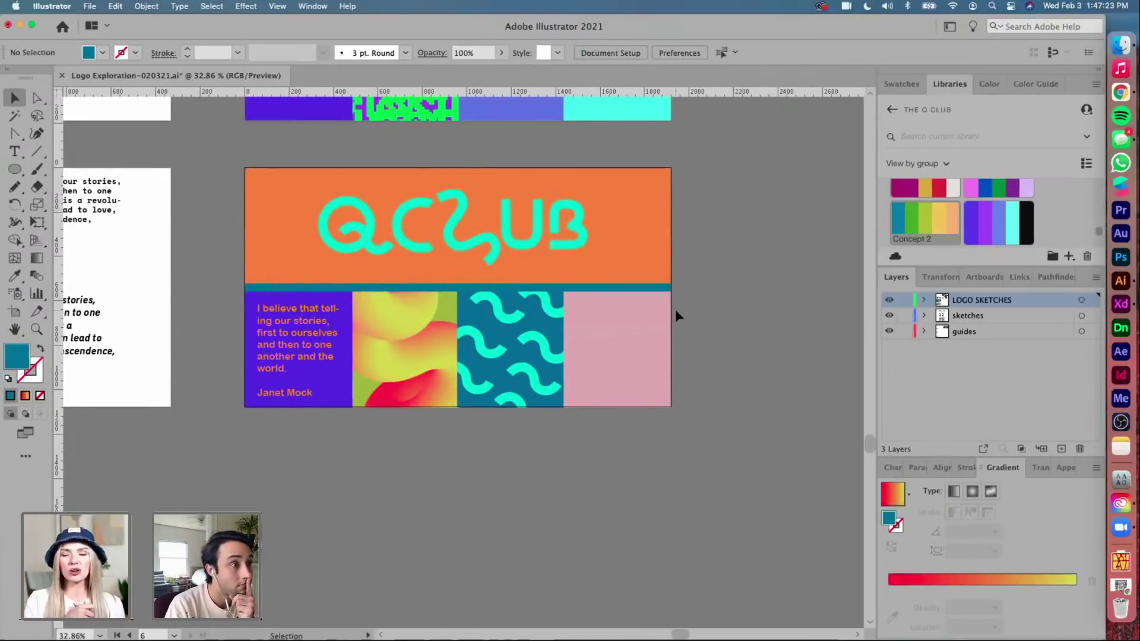
scroll(674, 309, up, 2)
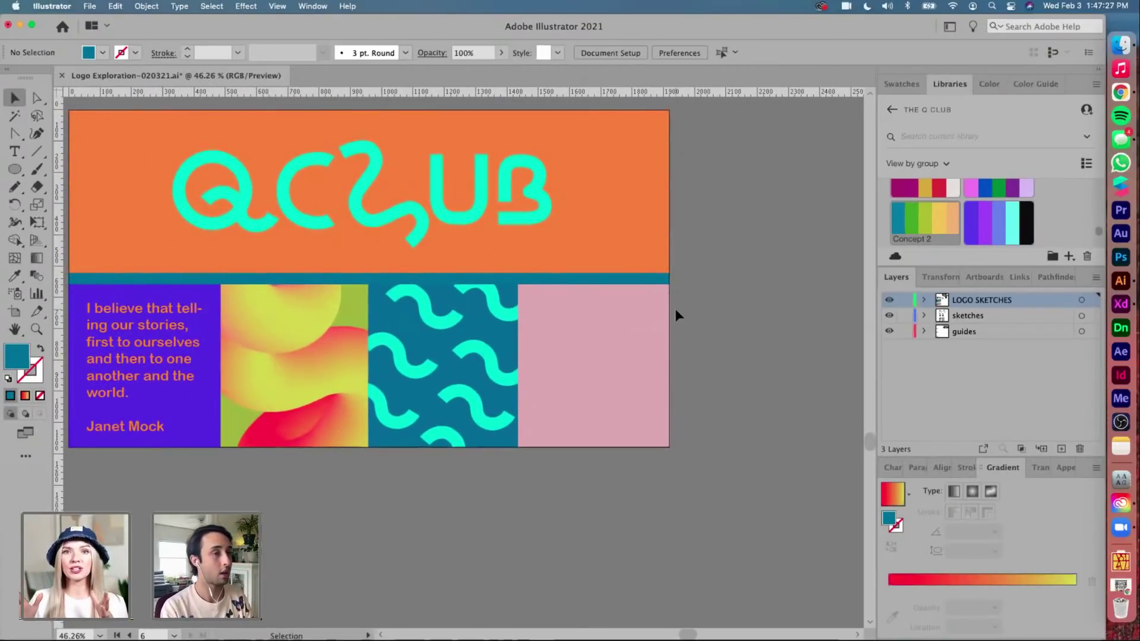
scroll(675, 308, left, 3)
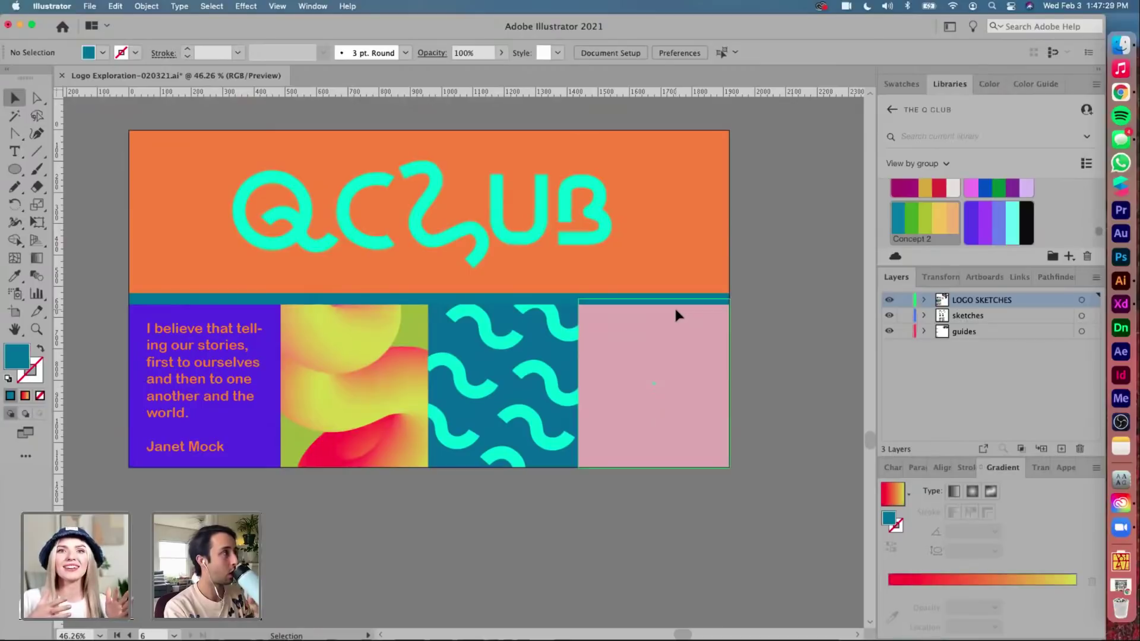
key(cmd+s)
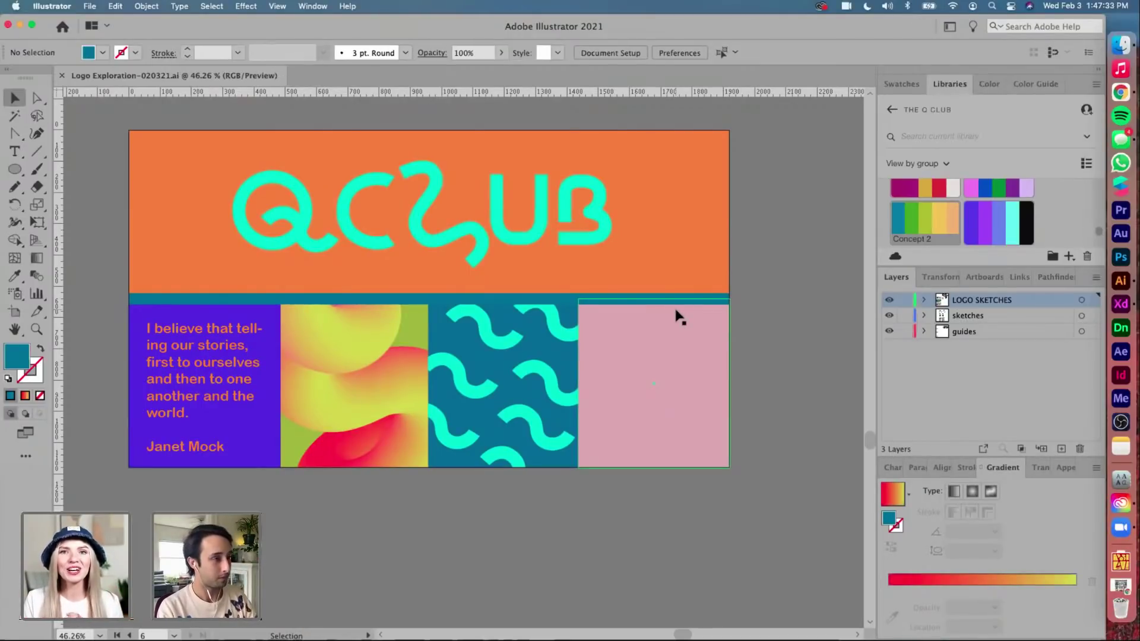
Copy the logo's B, the Q's wavy tail and the curvy L onto the pink panel
scroll(675, 314, left, 2)
scroll(674, 314, up, 1)
scroll(675, 315, up, 2)
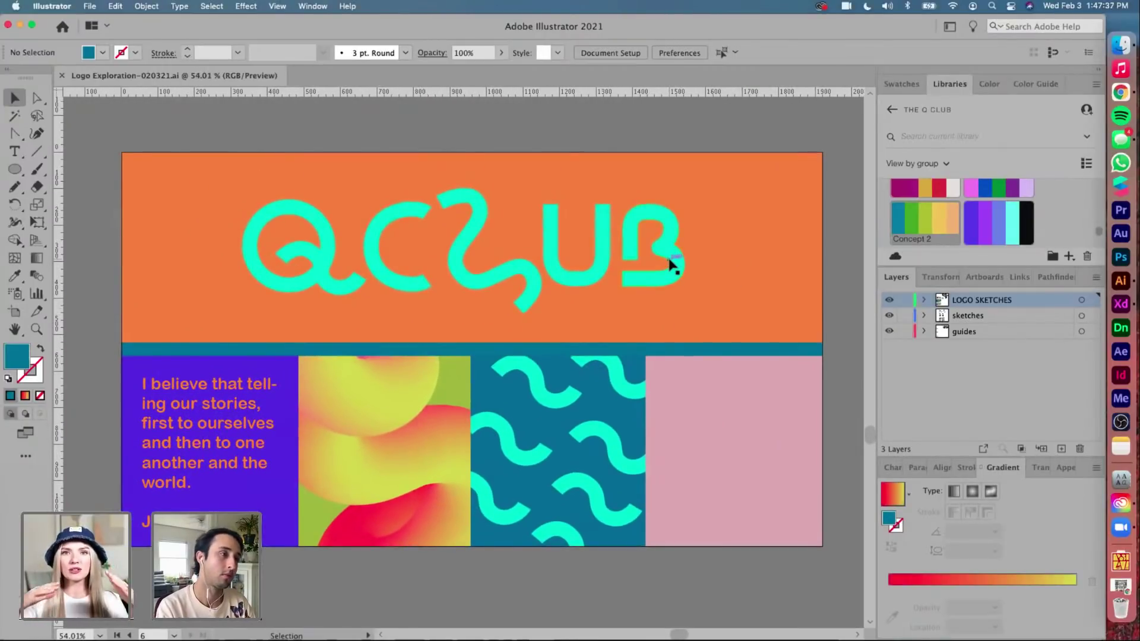
click(671, 255)
drag(668, 249, 807, 400)
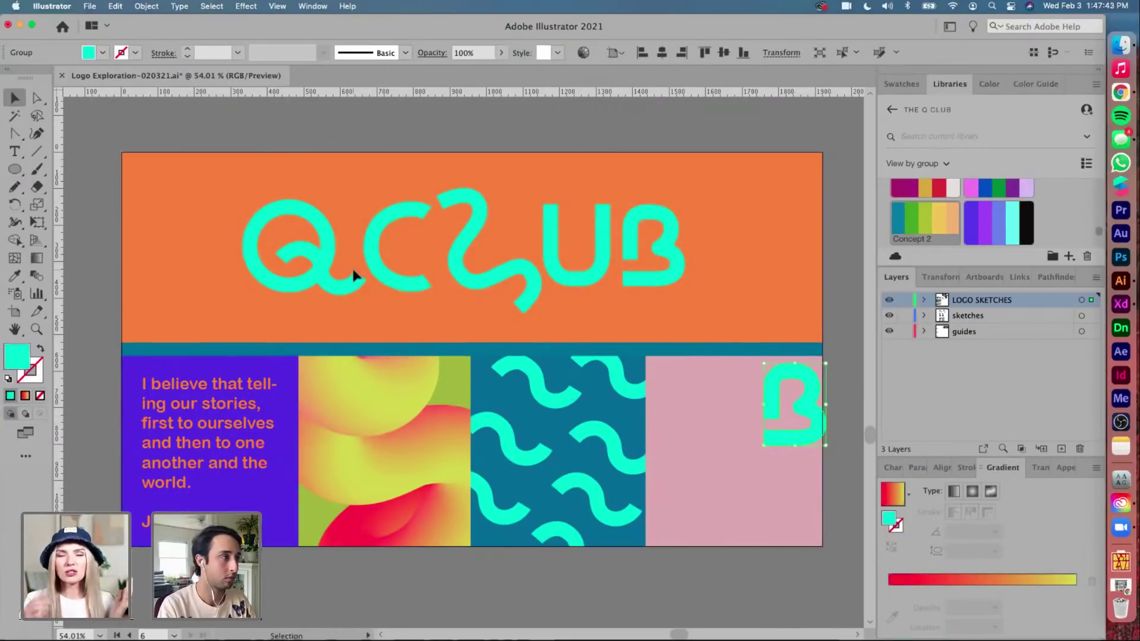
drag(308, 255, 722, 408)
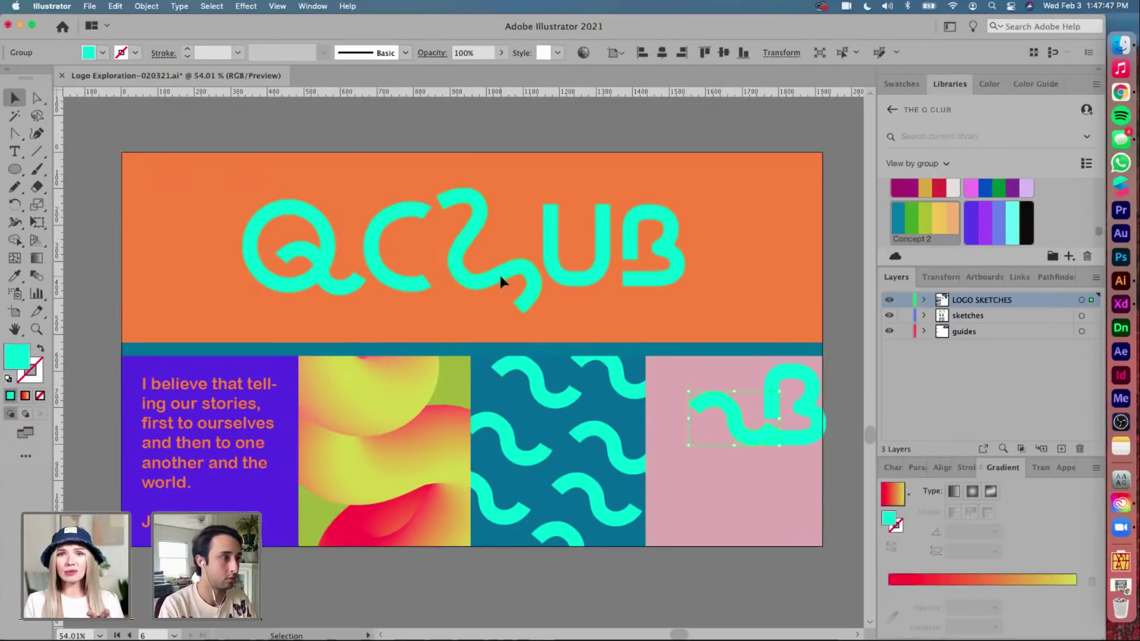
mouse_move(498, 272)
mouse_down()
mouse_move(763, 547)
mouse_move(704, 502)
mouse_move(699, 455)
mouse_up()
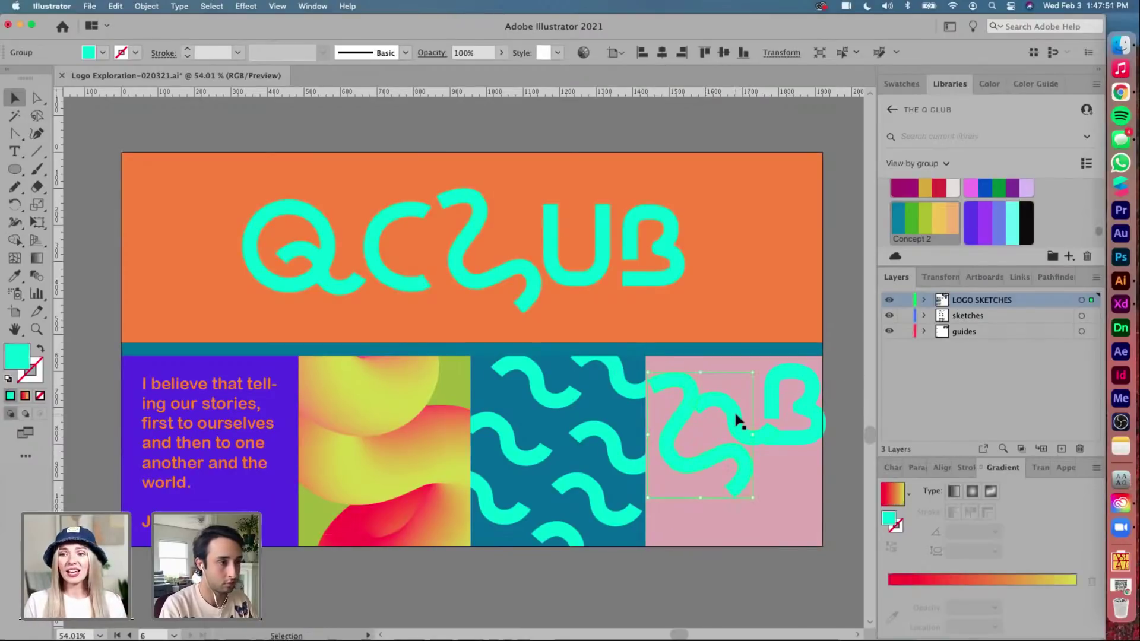
Rotate the wavy tail so it rises beside the curvy L, and shift the B slightly lower on the pink panel
drag(736, 418, 735, 396)
drag(785, 368, 719, 357)
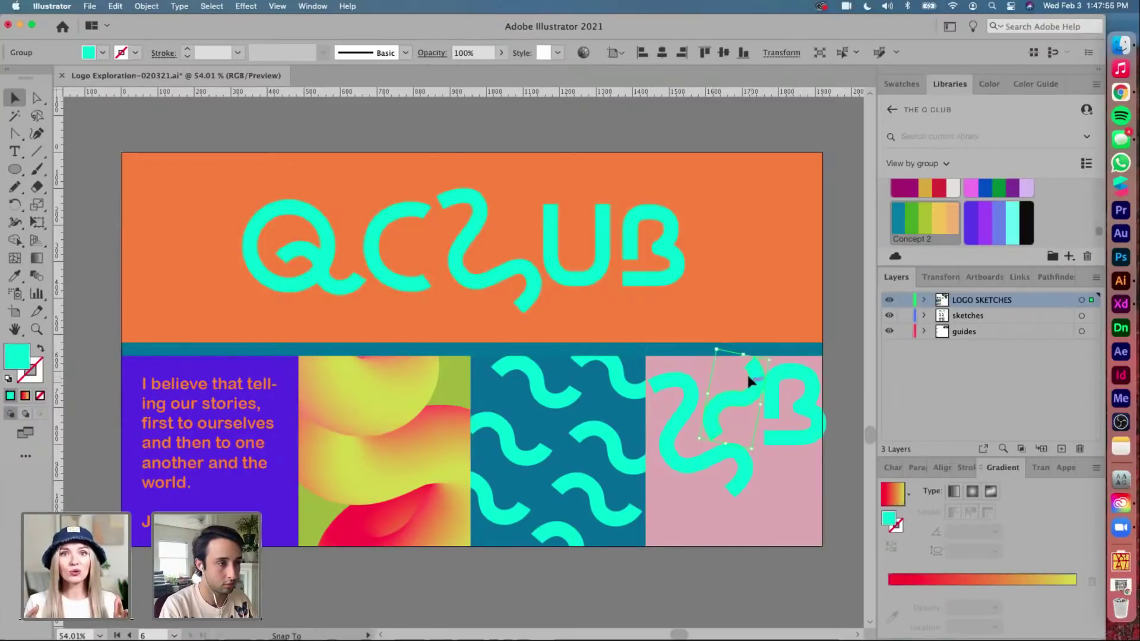
drag(798, 378, 804, 390)
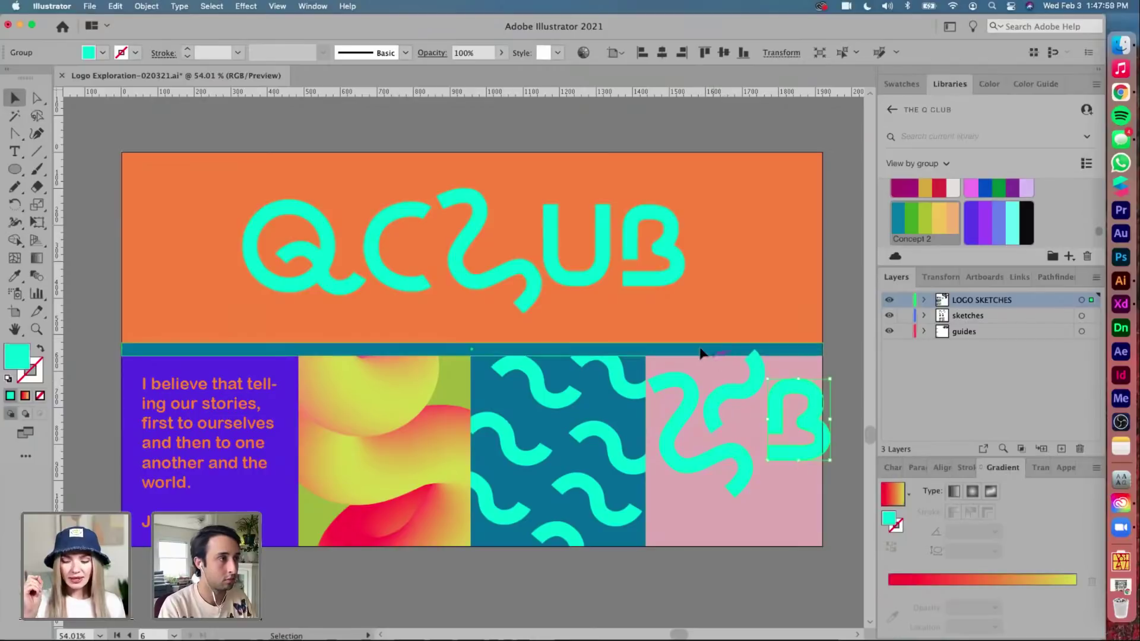
Copy the logo's U to the pink panel's lower left, turn it upside down and let it overhang the lower edge
mouse_move(616, 375)
mouse_down()
mouse_move(691, 572)
mouse_move(751, 614)
mouse_move(700, 535)
mouse_up()
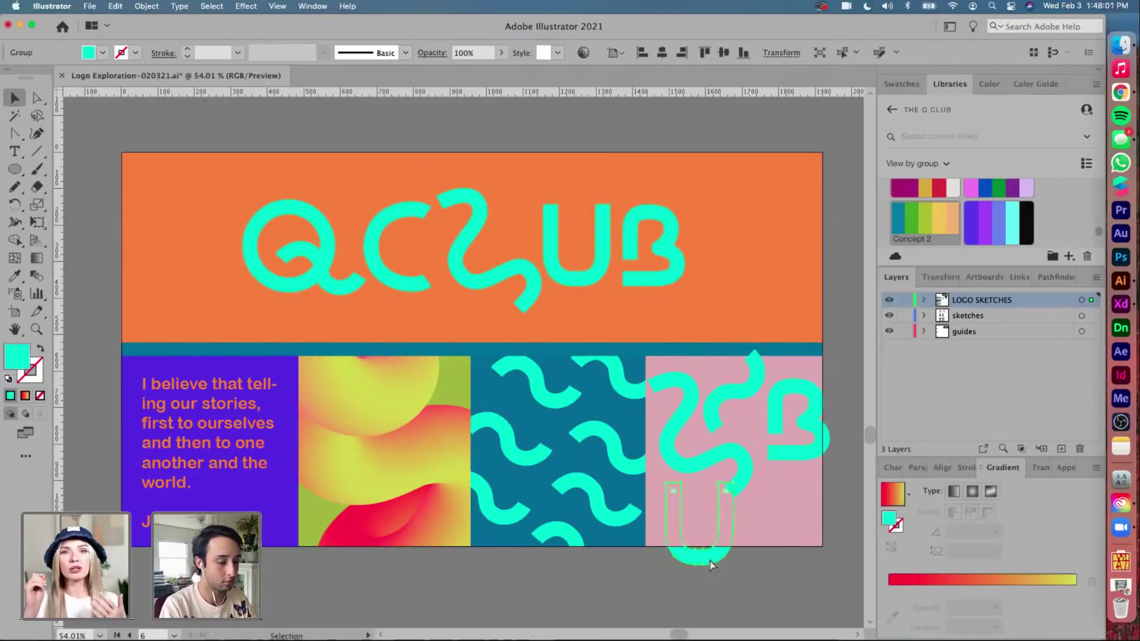
drag(737, 479, 672, 562)
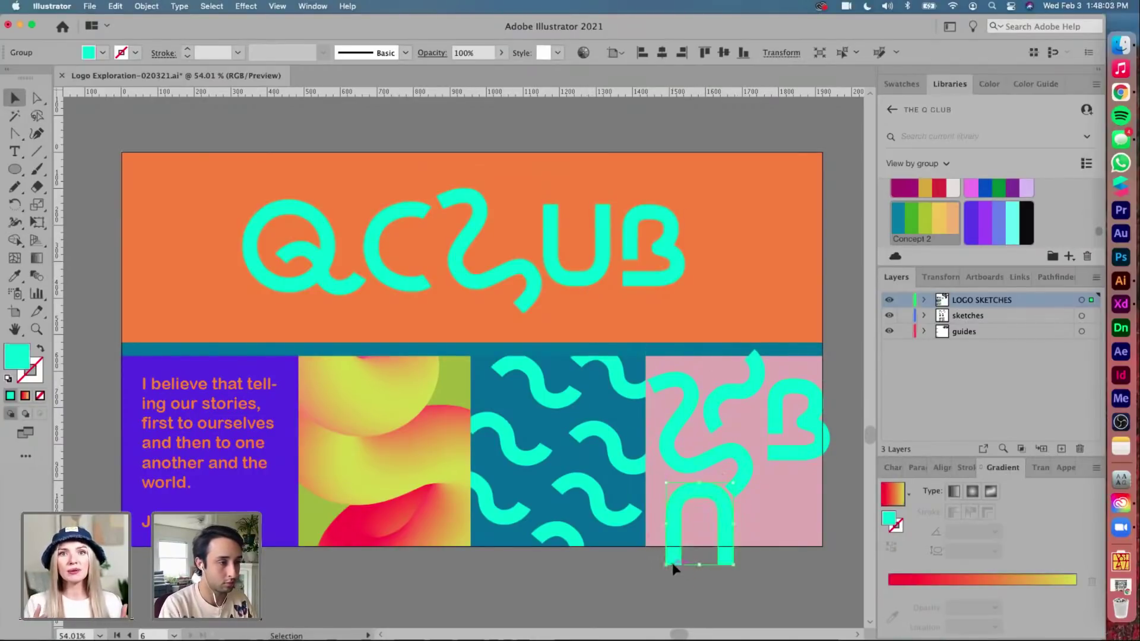
drag(720, 522, 711, 508)
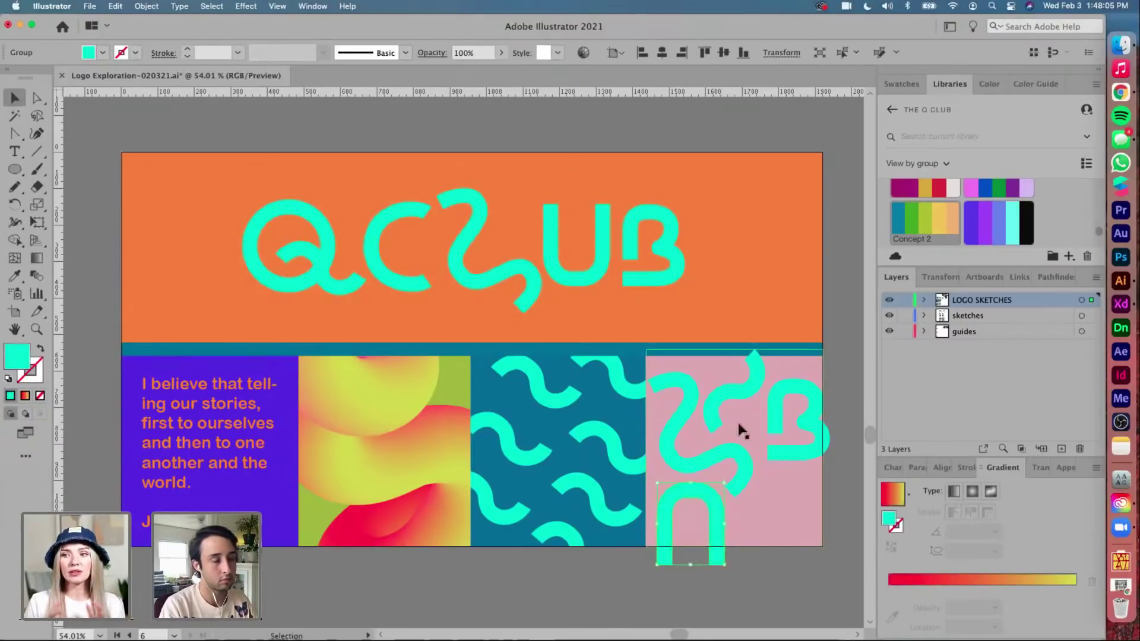
click(834, 387)
scroll(835, 387, right, 3)
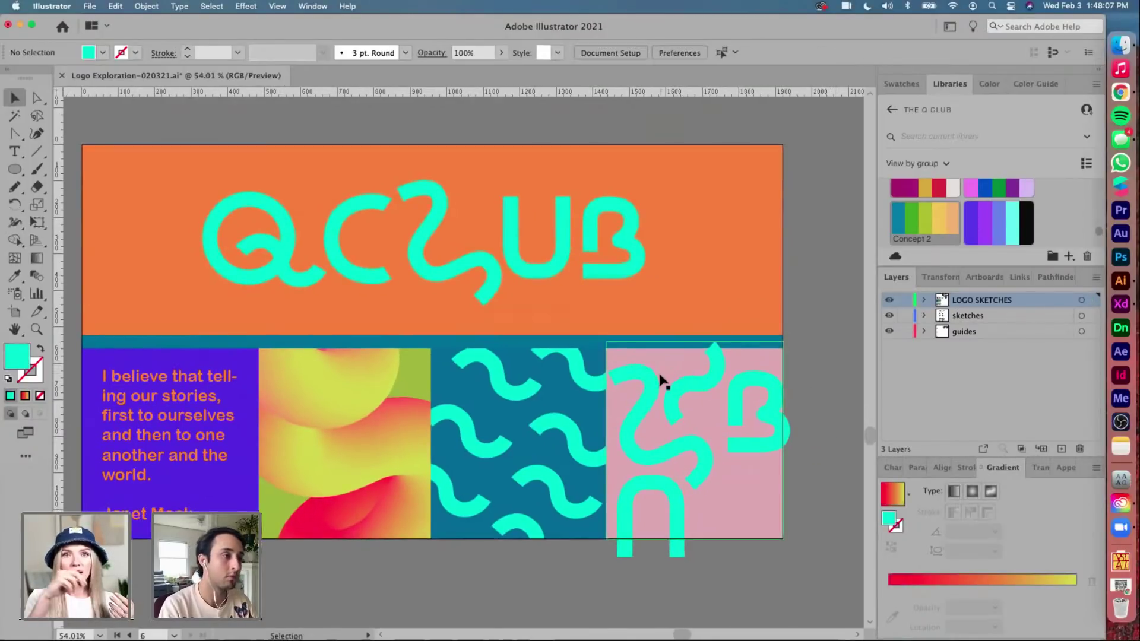
Copy the Q's ring onto the pink panel's lower right corner, overhanging both outer edges
drag(290, 238, 790, 522)
click(815, 468)
scroll(815, 469, up, 1)
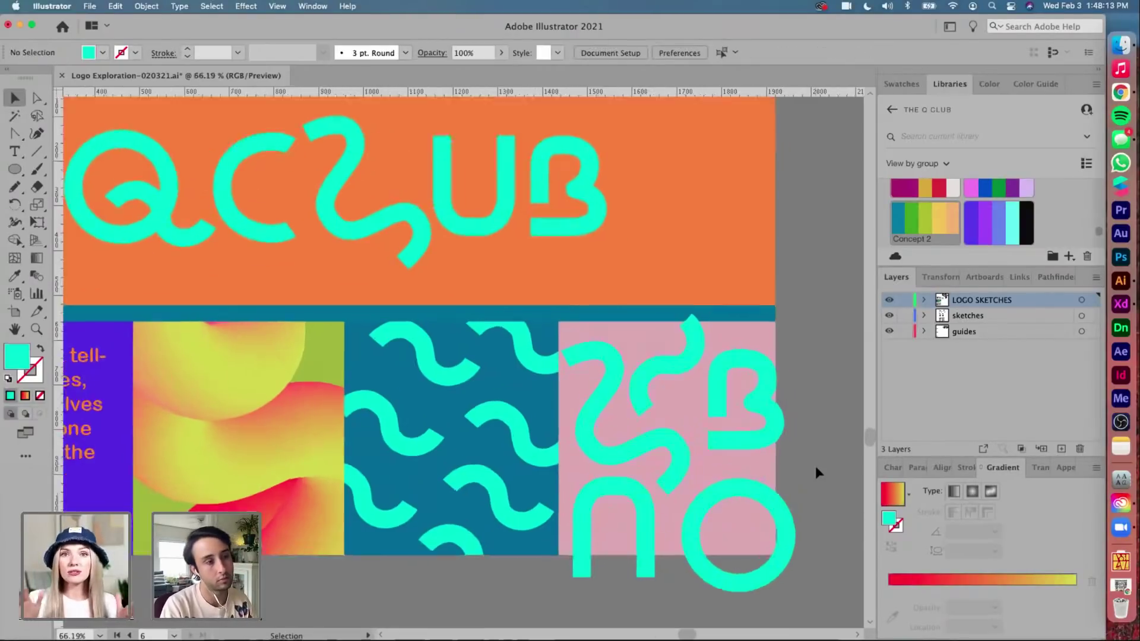
Bring the pink rectangle in front of the copied letter shapes
scroll(814, 465, up, 2)
click(690, 169)
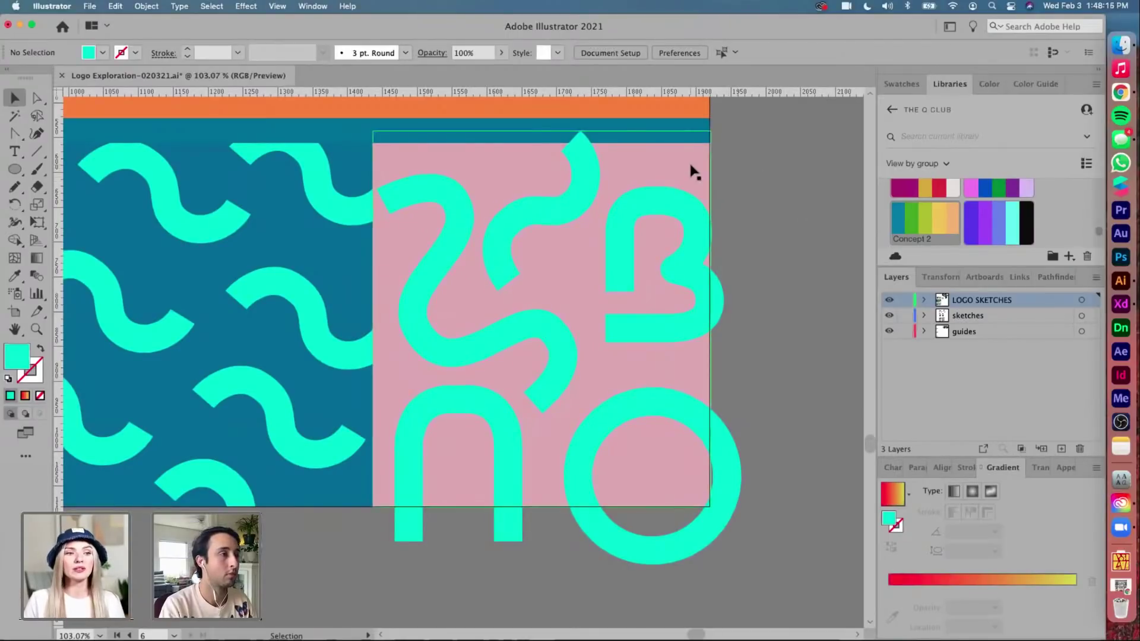
key(super+shift+bracketright)
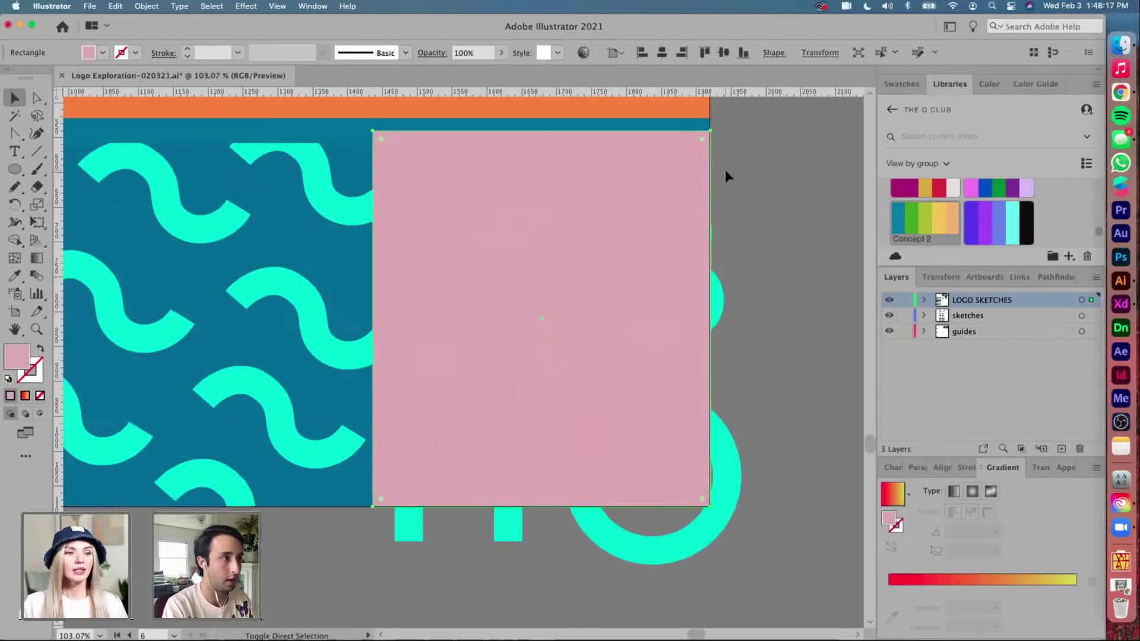
Try placing the pink rectangle behind the letter shapes and shifting it sideways, and undo both changes
key(super+shift+bracketleft)
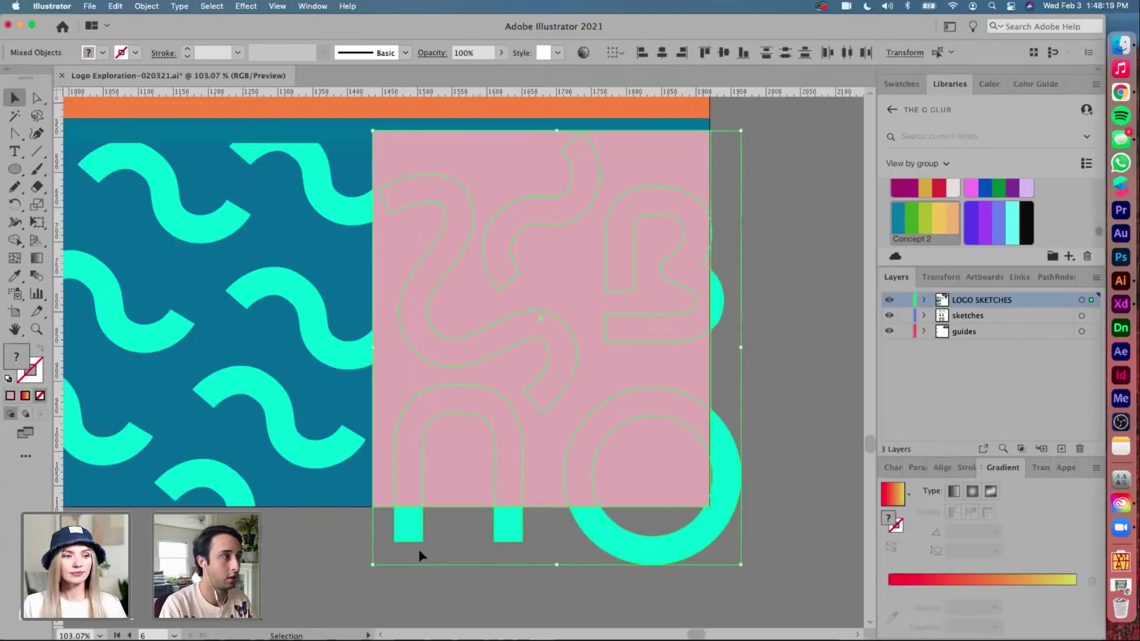
click(737, 392)
scroll(737, 391, down, 5)
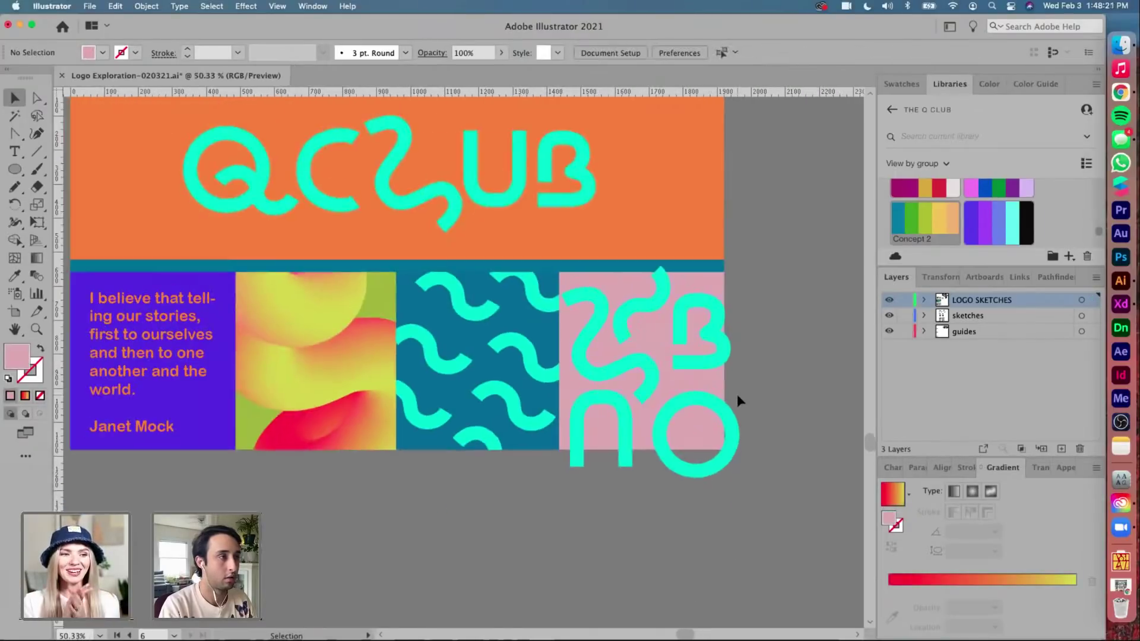
drag(701, 384, 730, 385)
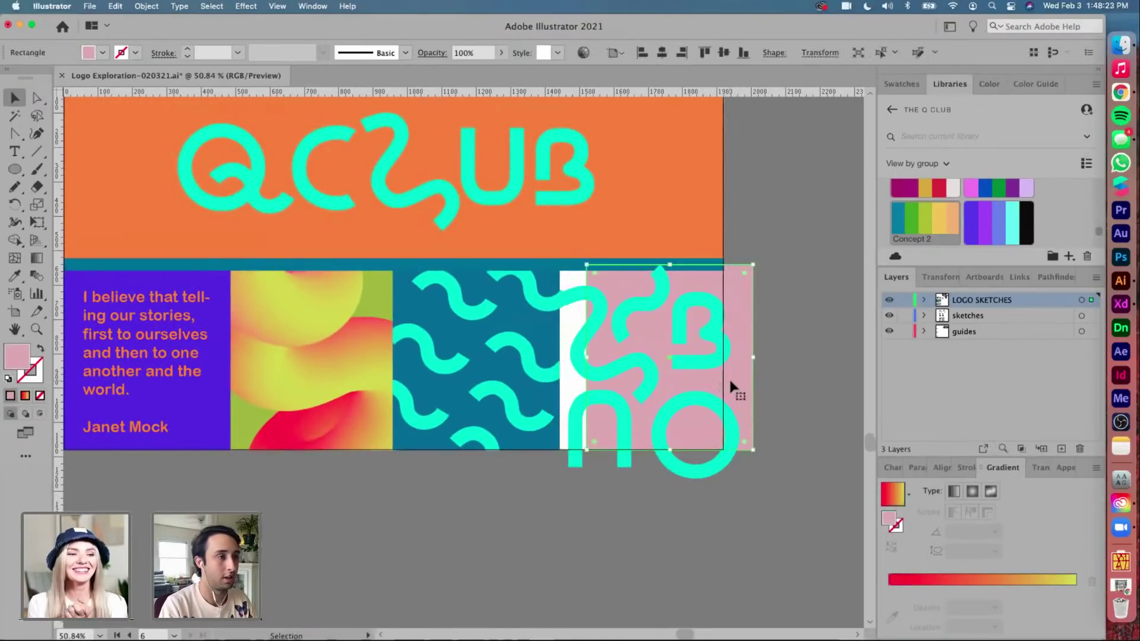
key(super+z)
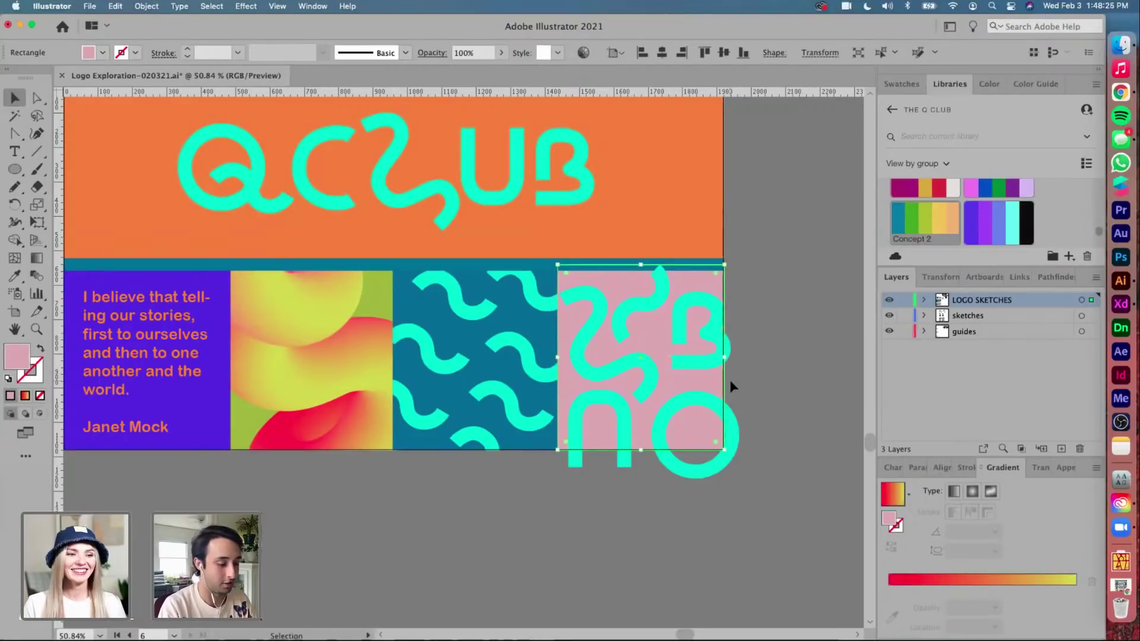
click(764, 304)
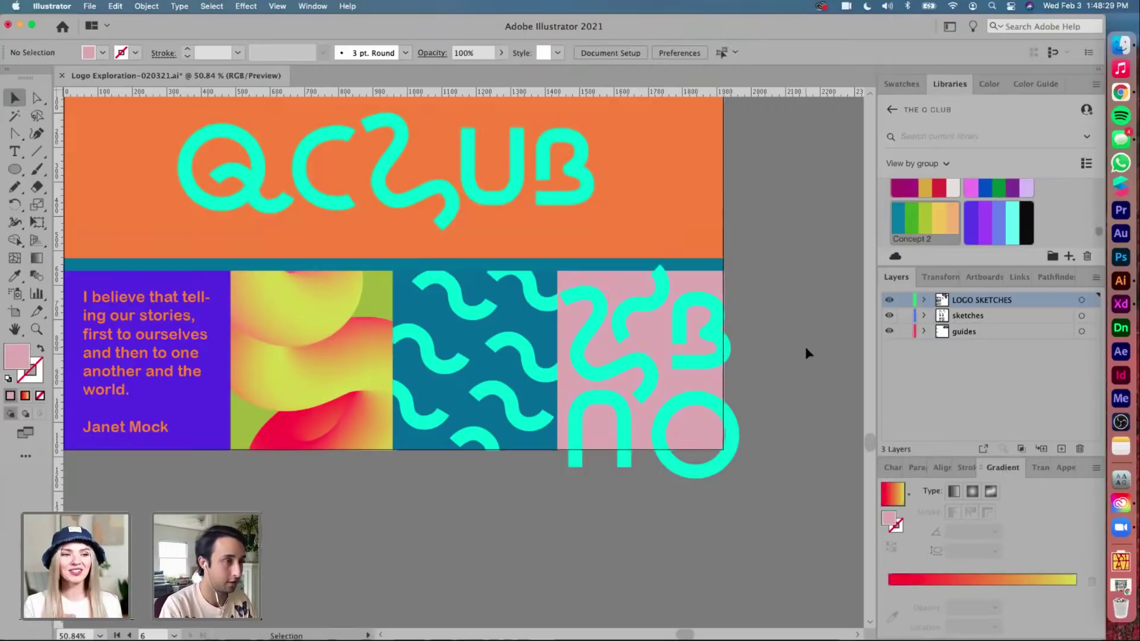
key(super+z)
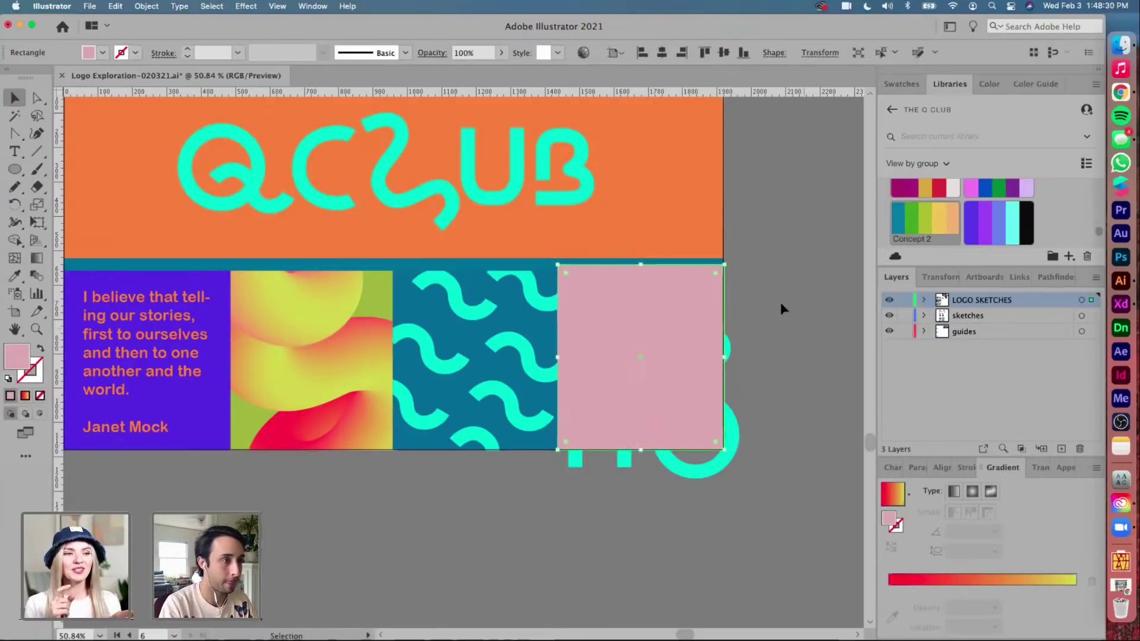
Clip the letter shapes to the pink rectangle's outline with a clipping mask, keeping the pink background behind them
shift+click(570, 465)
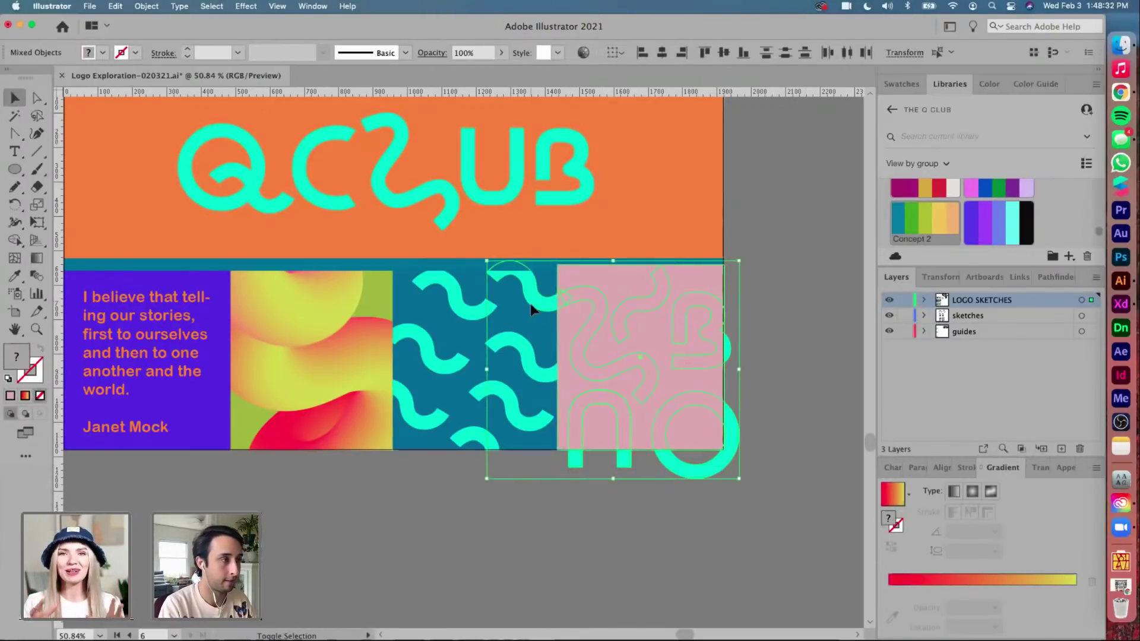
key(super+7)
click(768, 349)
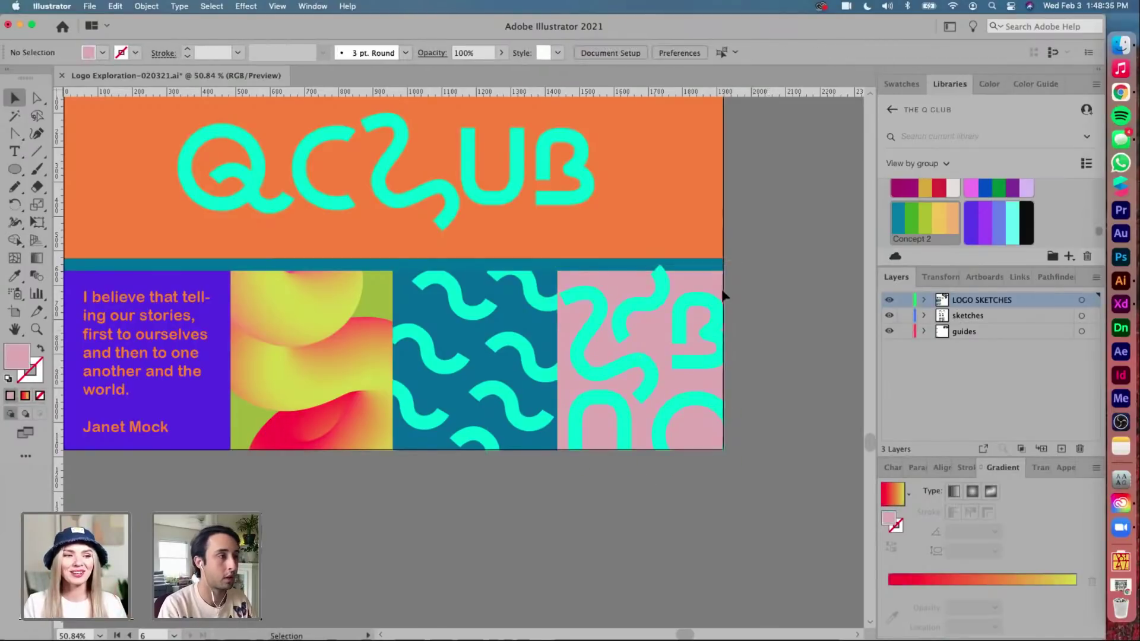
Bring the thin teal strip to the front to cover the wavy tail's overhang
click(703, 268)
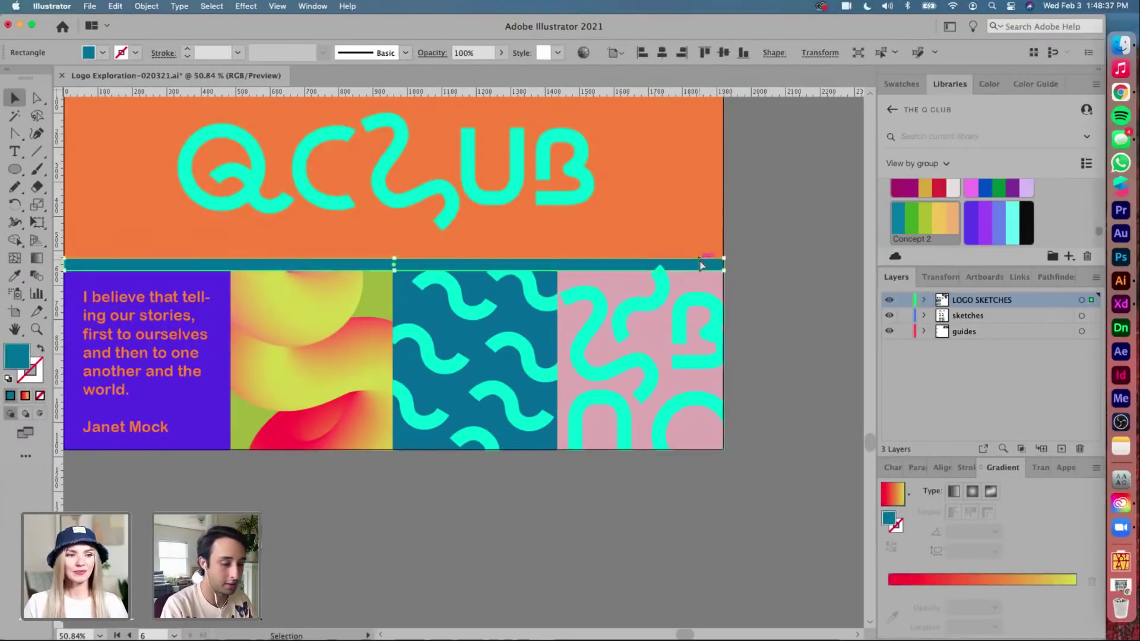
click(768, 286)
scroll(653, 297, up, 3)
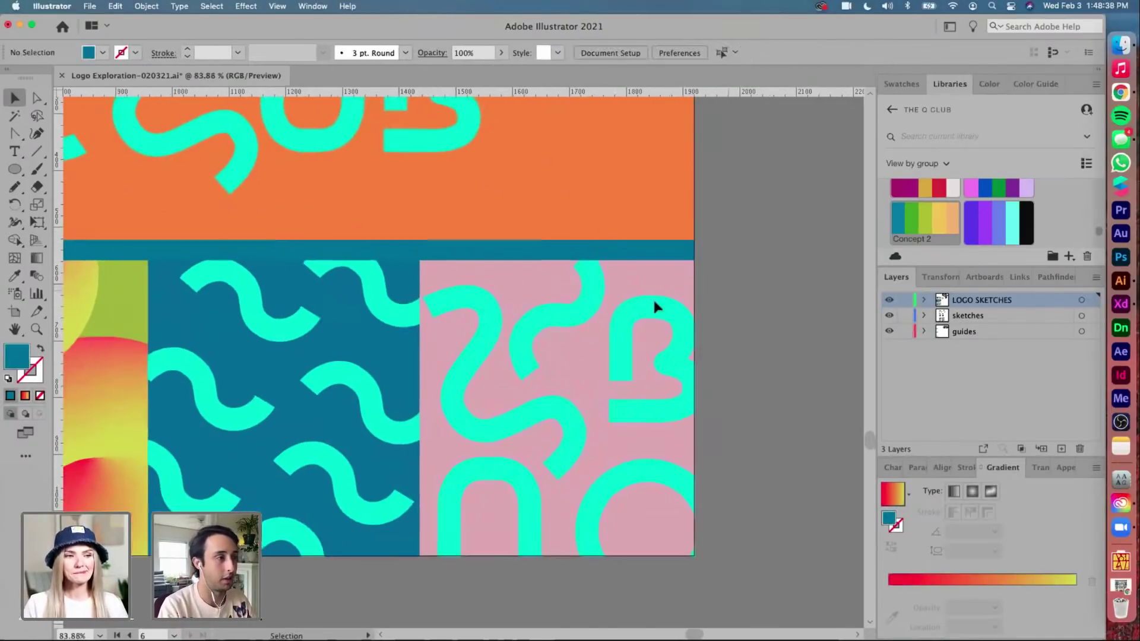
Inside the pink panel's clip group, shift and tilt the curvy L past the inner edge and move the wavy tail closer to it
double_click(490, 314)
drag(475, 308, 462, 297)
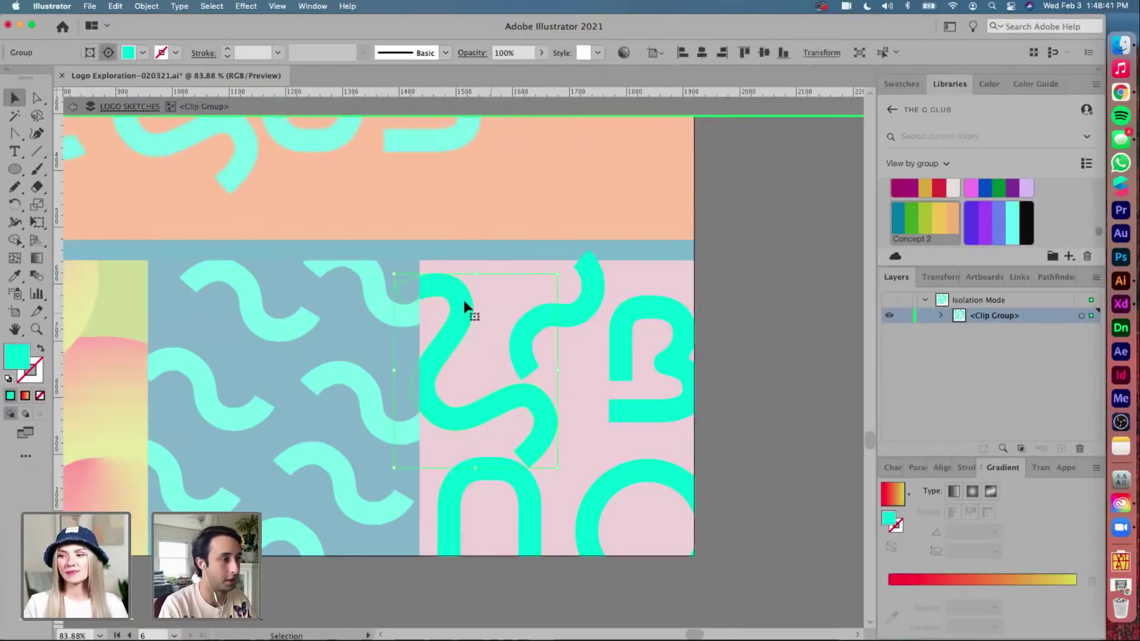
drag(563, 271, 537, 262)
drag(532, 372, 540, 374)
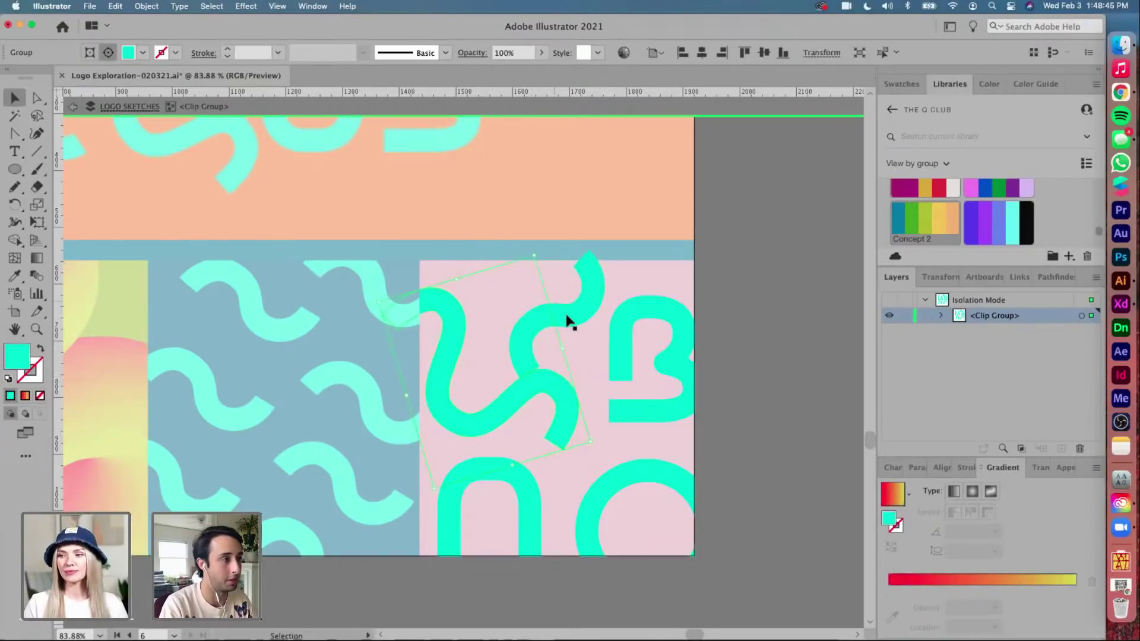
drag(569, 320, 543, 305)
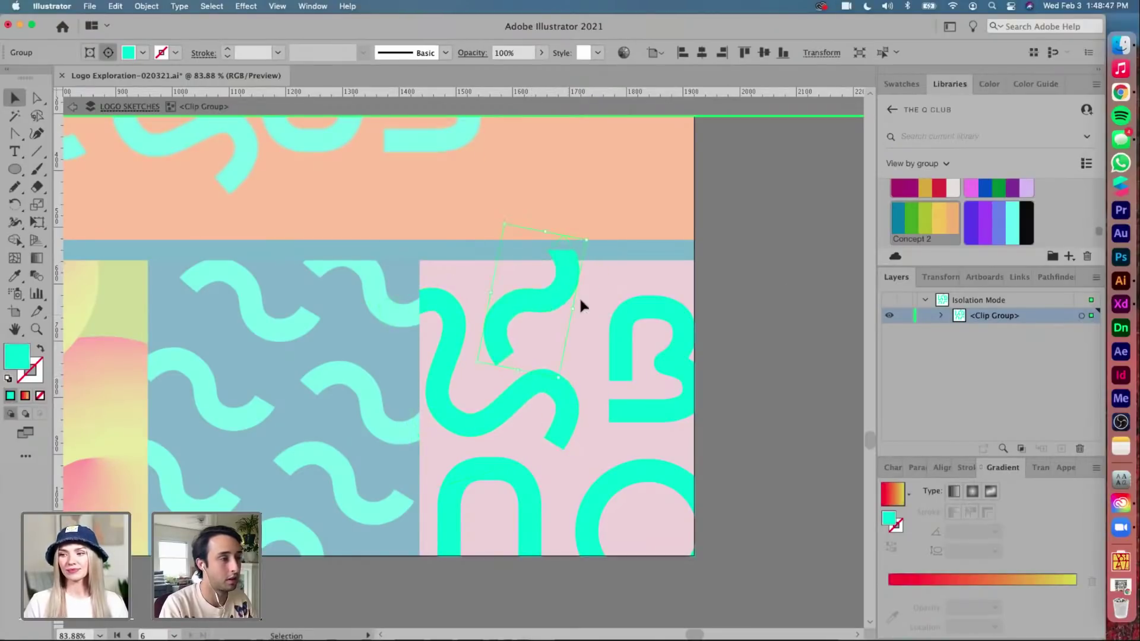
double_click(786, 282)
Save the Logo Exploration-020321.ai document
key(super+0)
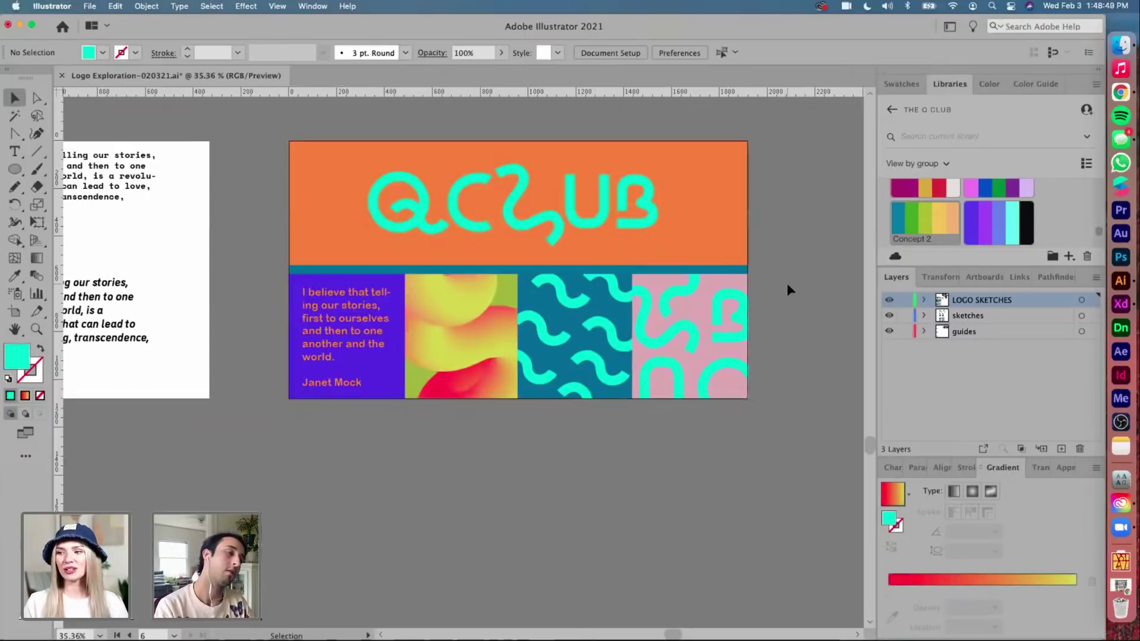
scroll(786, 283, up, 1)
scroll(786, 283, up, 2)
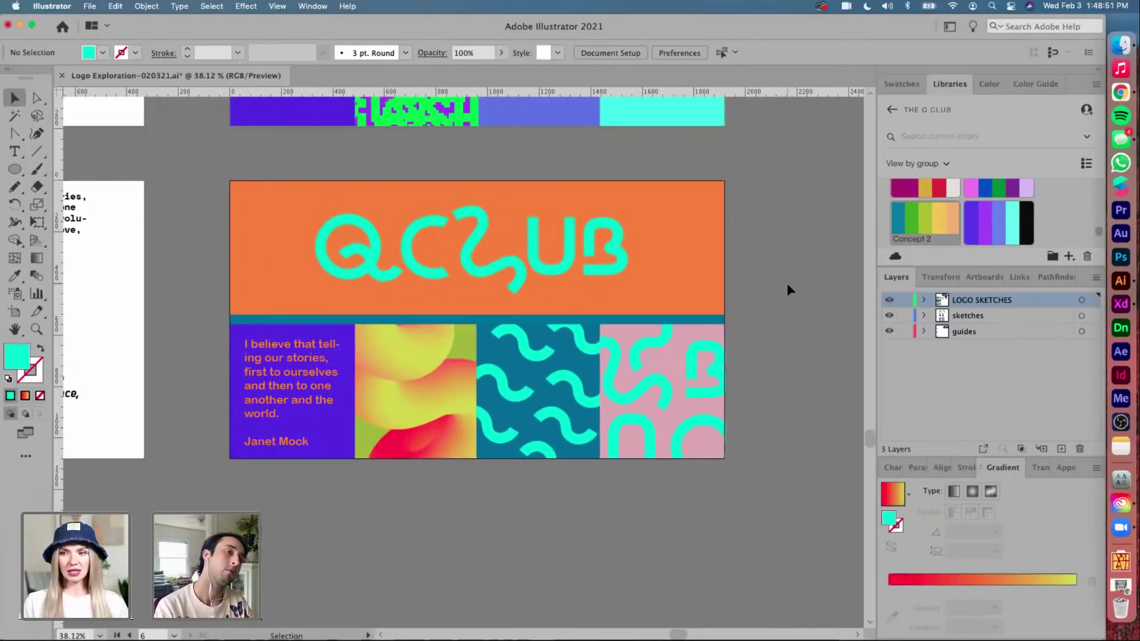
scroll(733, 297, up, 4)
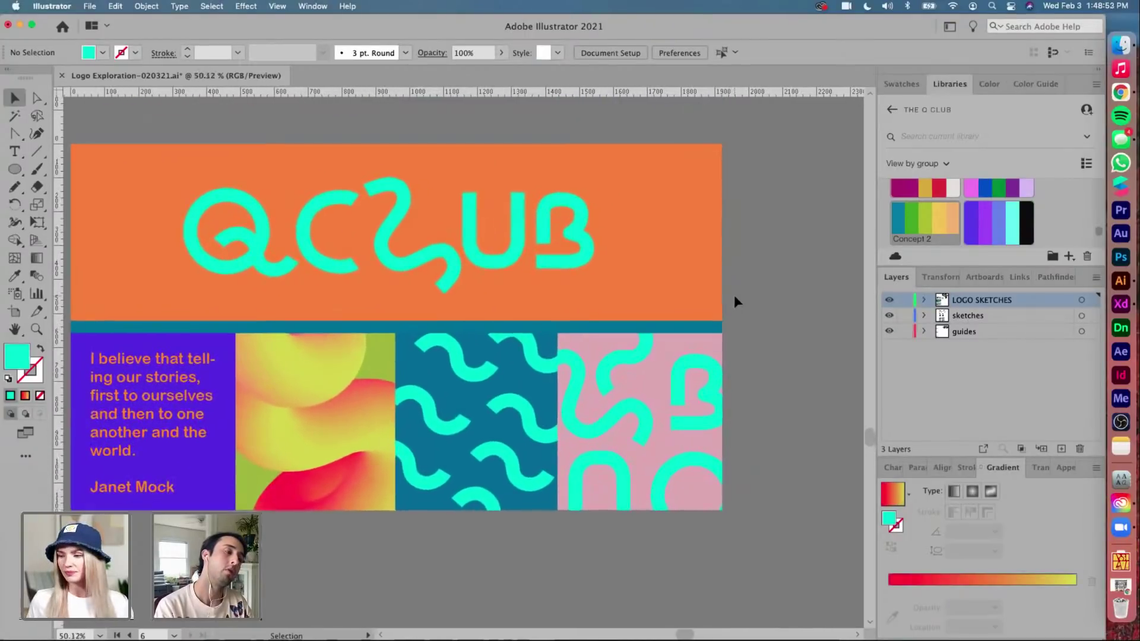
scroll(734, 296, left, 2)
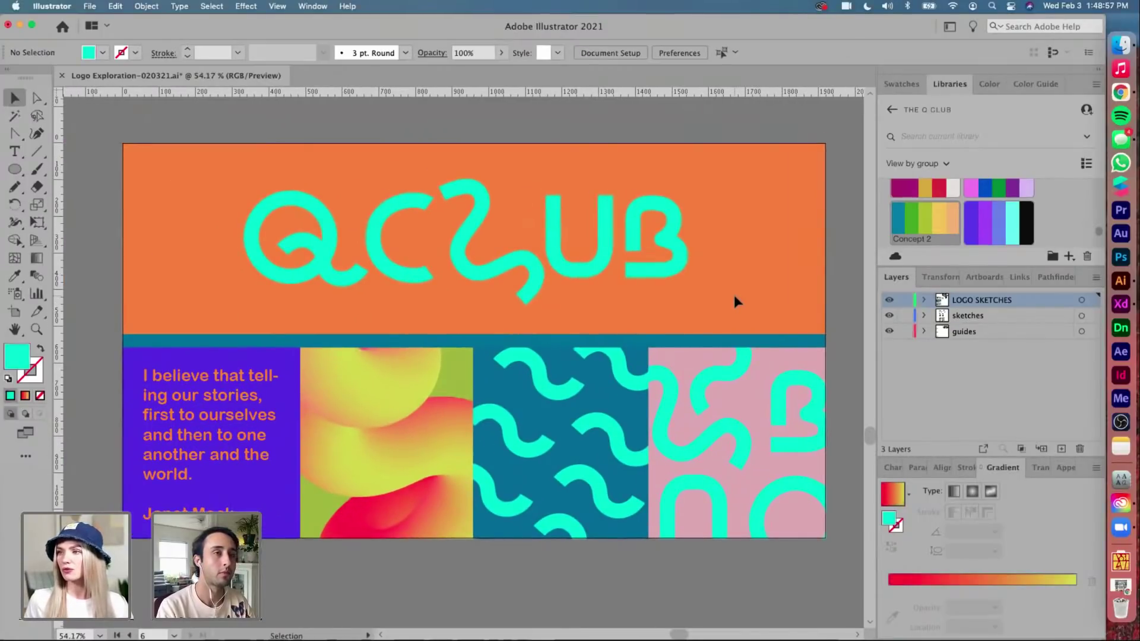
key(super+s)
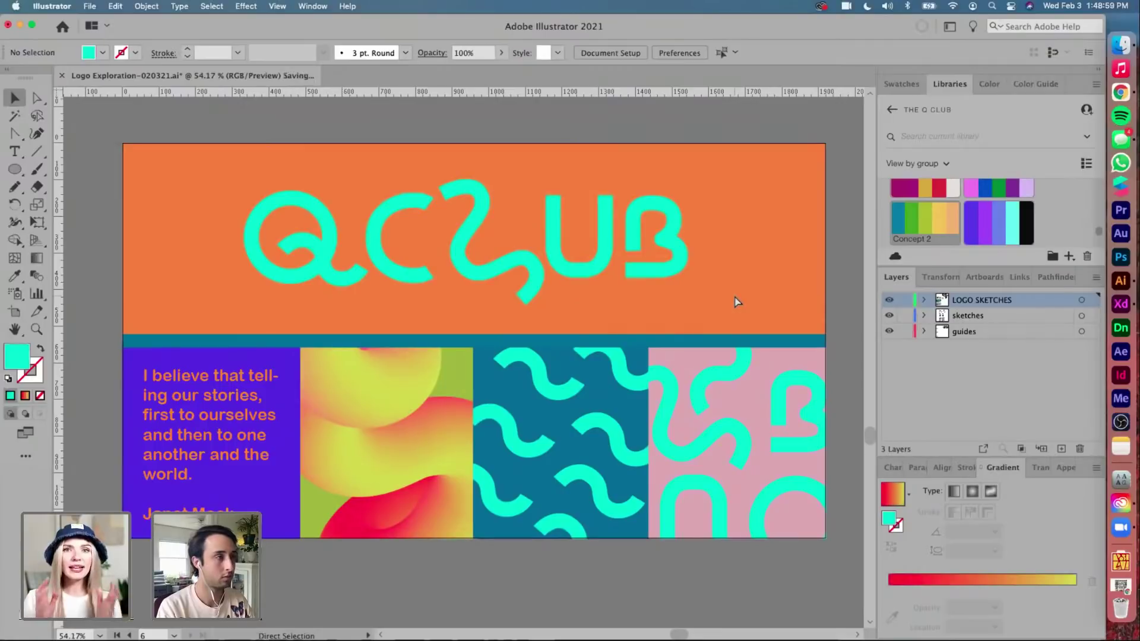
Duplicate the black-header Qclub concept artboard with its artwork into the empty space beside it
scroll(731, 300, down, 8)
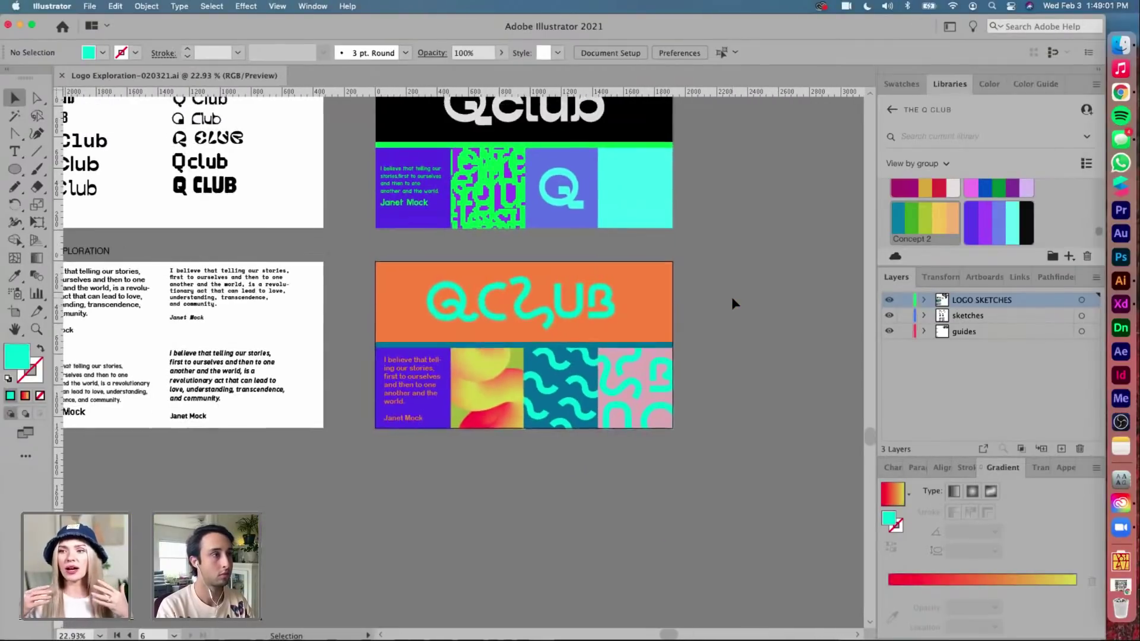
scroll(715, 317, up, 5)
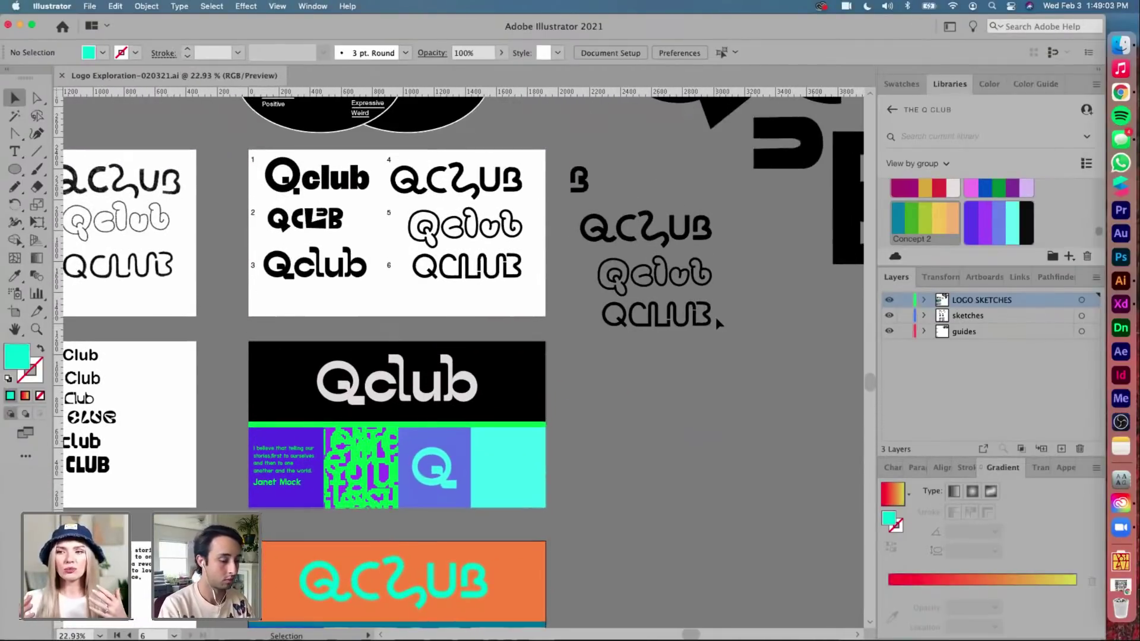
key(shift+o)
drag(505, 356, 834, 373)
scroll(463, 356, right, 3)
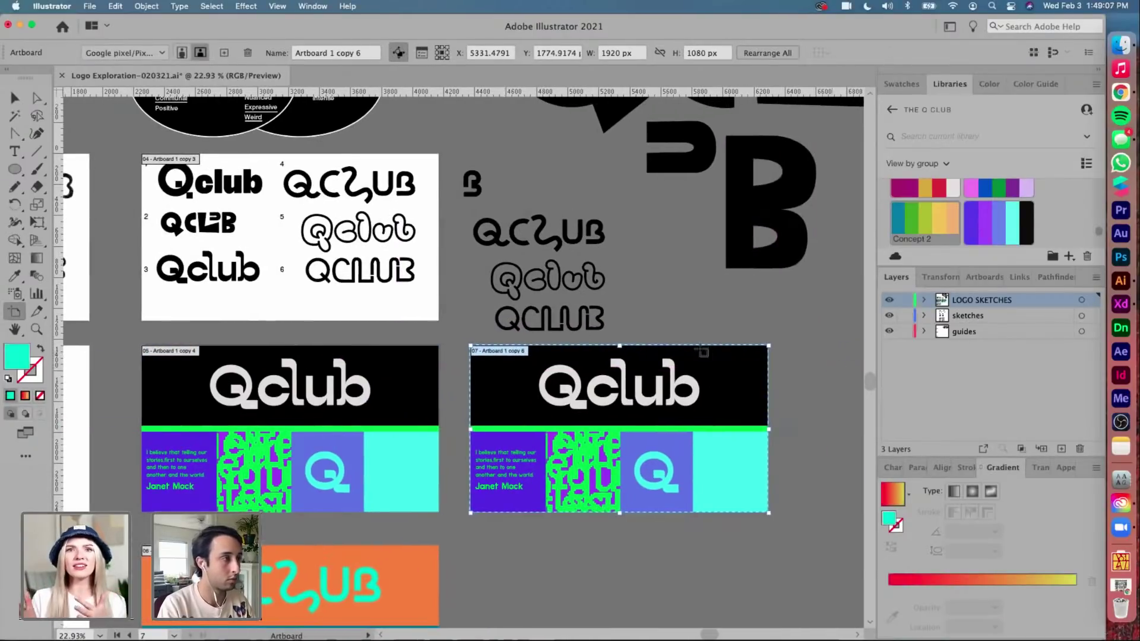
Replace the Qclub wordmark on the duplicated board's black header with a copy of the outlined bubble logo number 5
key(v)
click(417, 240)
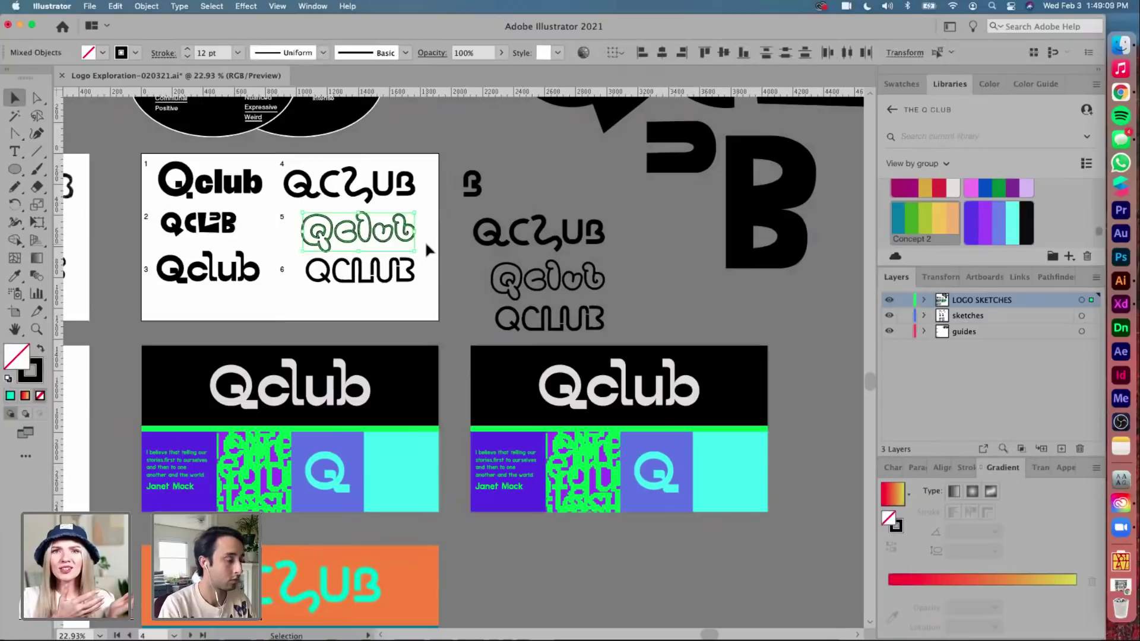
scroll(615, 454, right, 2)
scroll(614, 454, down, 1)
scroll(617, 456, right, 1)
scroll(621, 458, up, 3)
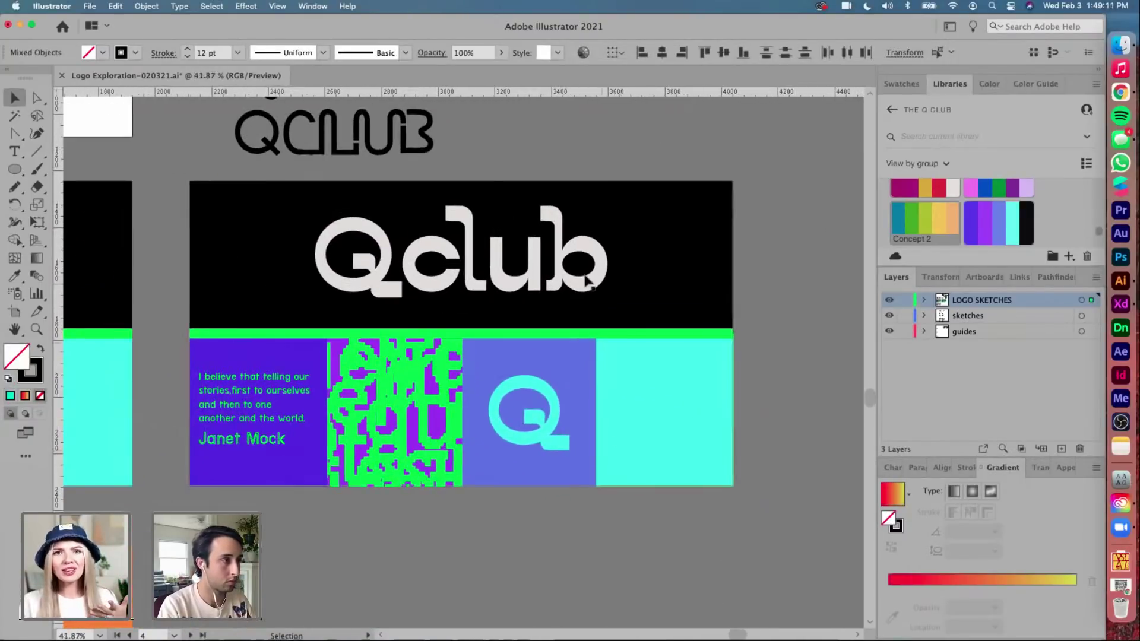
click(573, 249)
key(Delete)
key(cmd+z)
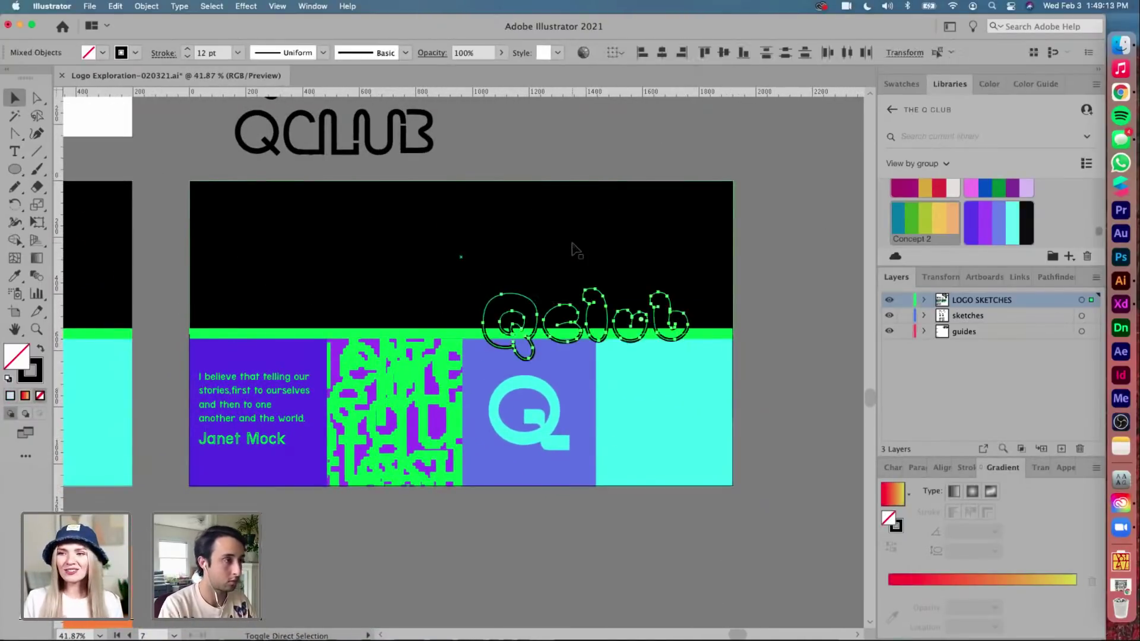
Expand the outlined bubble Qclub logo's strokes into filled shapes
click(152, 9)
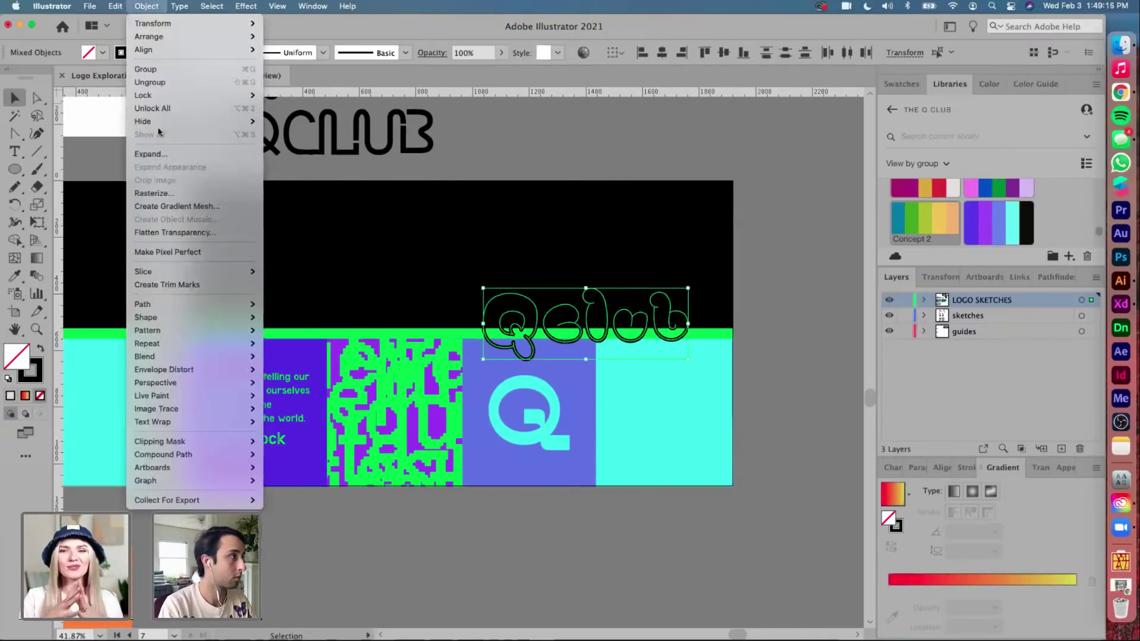
click(166, 155)
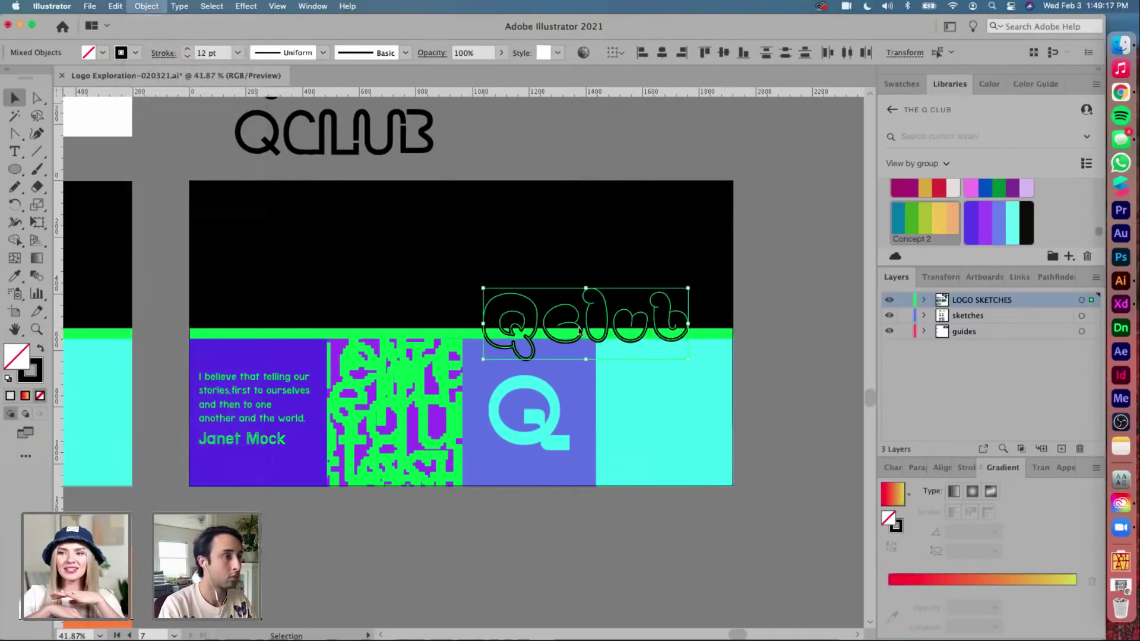
click(591, 410)
Move the expanded bubble logo to the middle of the black header, enlarge it and fill it with the last panel's cyan
drag(613, 292, 468, 229)
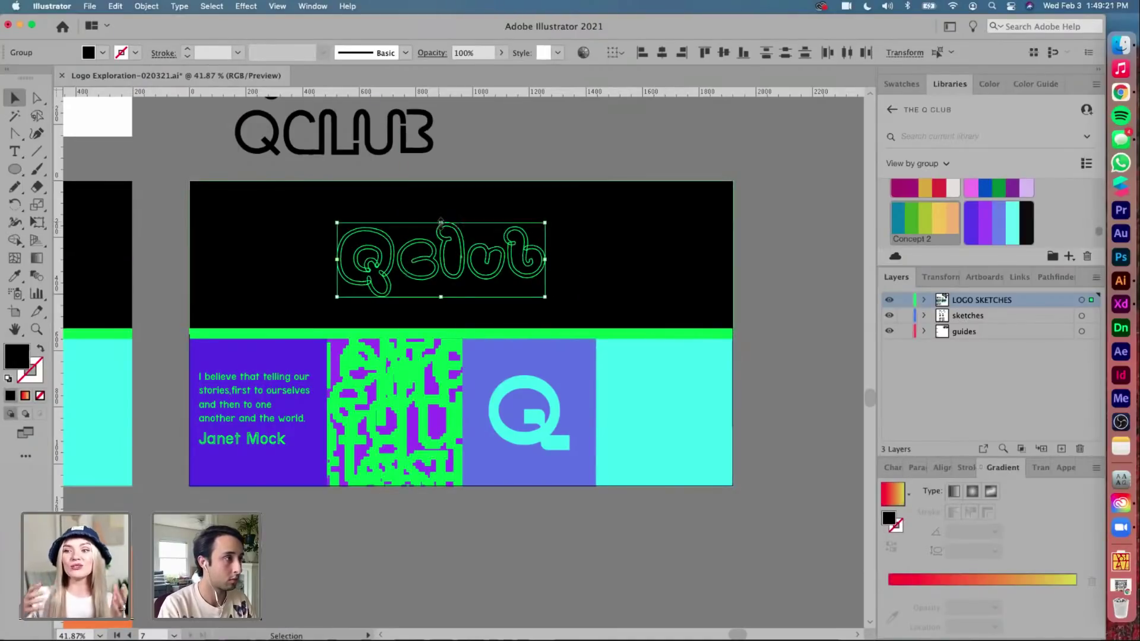
drag(552, 237, 565, 234)
click(677, 394)
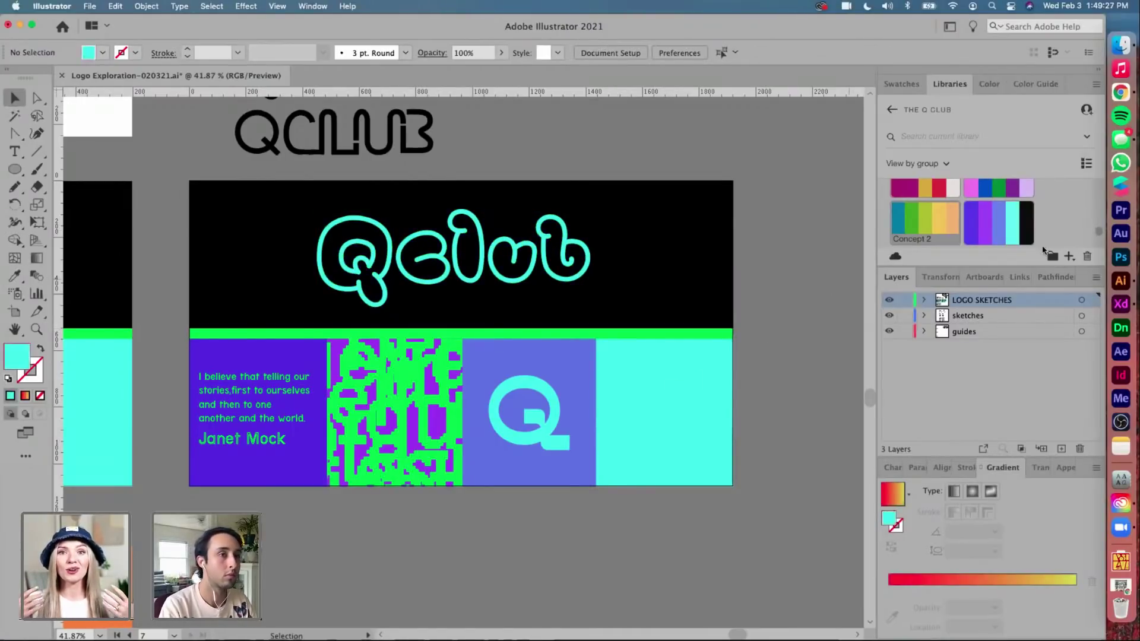
Switch to Adobe XD and review the Queer Love Concept 3 moodboard's characteristics, design and color notes and its reference images
click(1121, 304)
scroll(663, 277, down, 10)
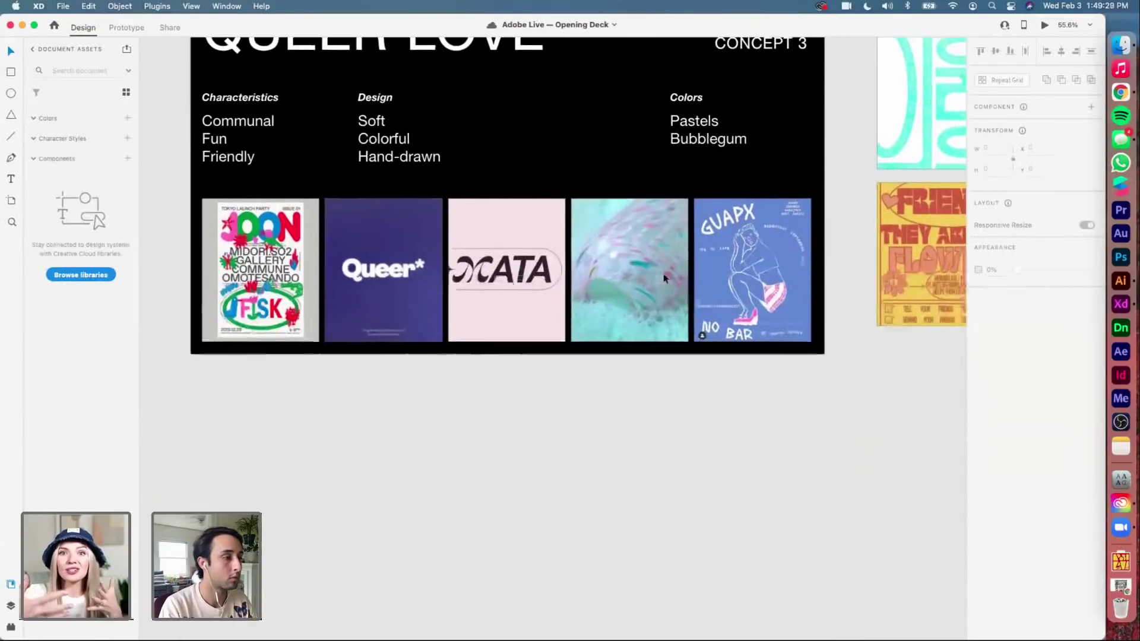
scroll(663, 278, up, 5)
scroll(664, 278, left, 2)
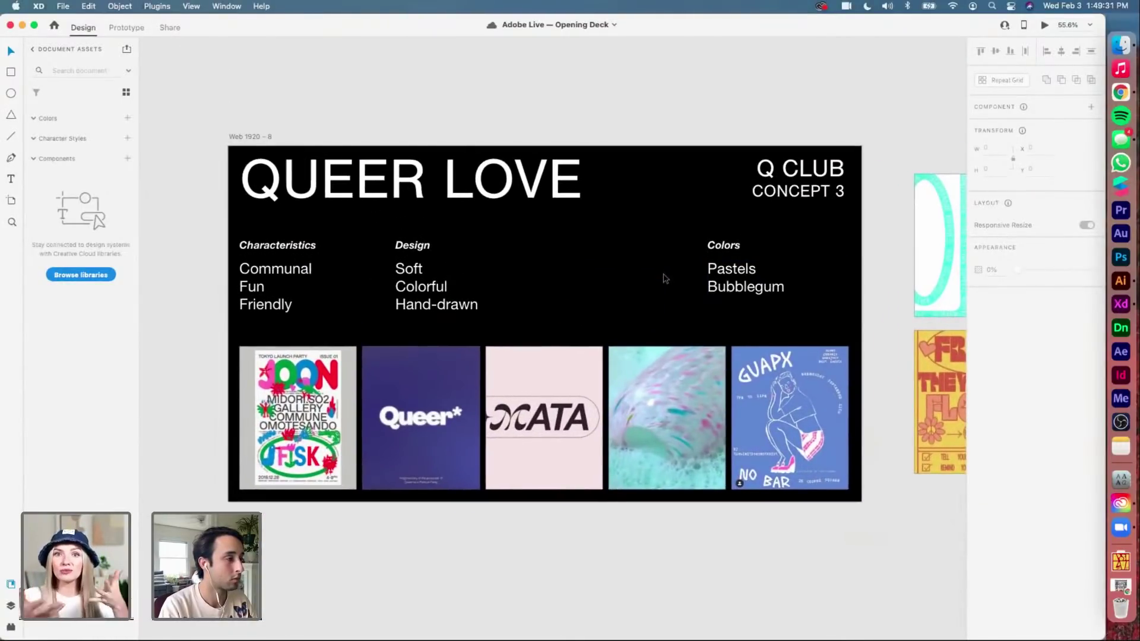
scroll(665, 278, down, 1)
scroll(664, 278, right, 1)
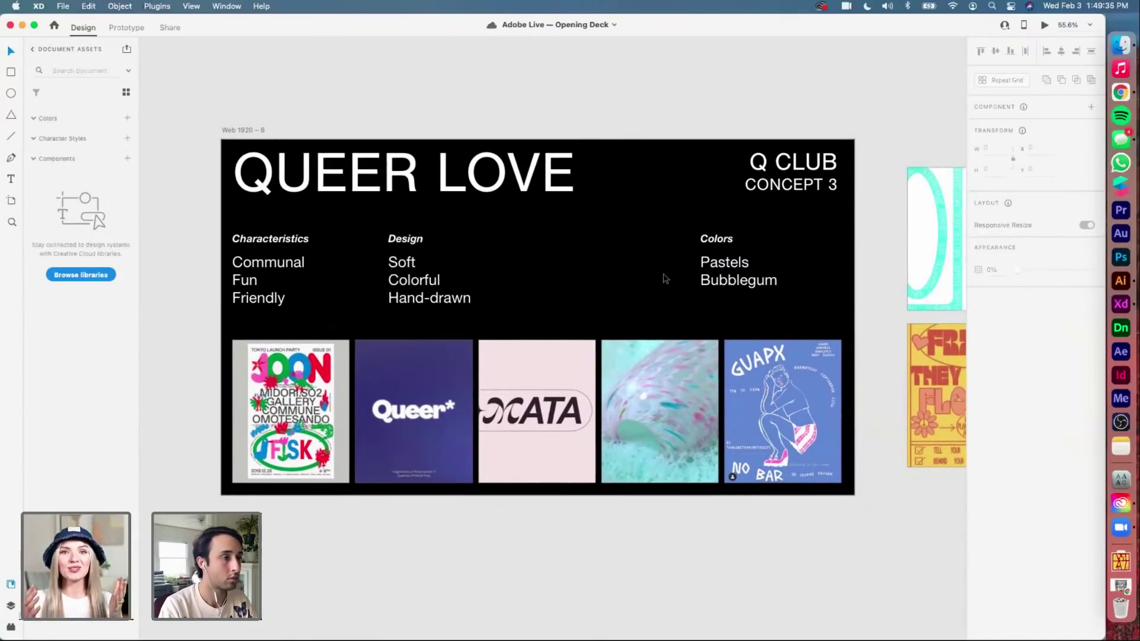
scroll(570, 544, right, 12)
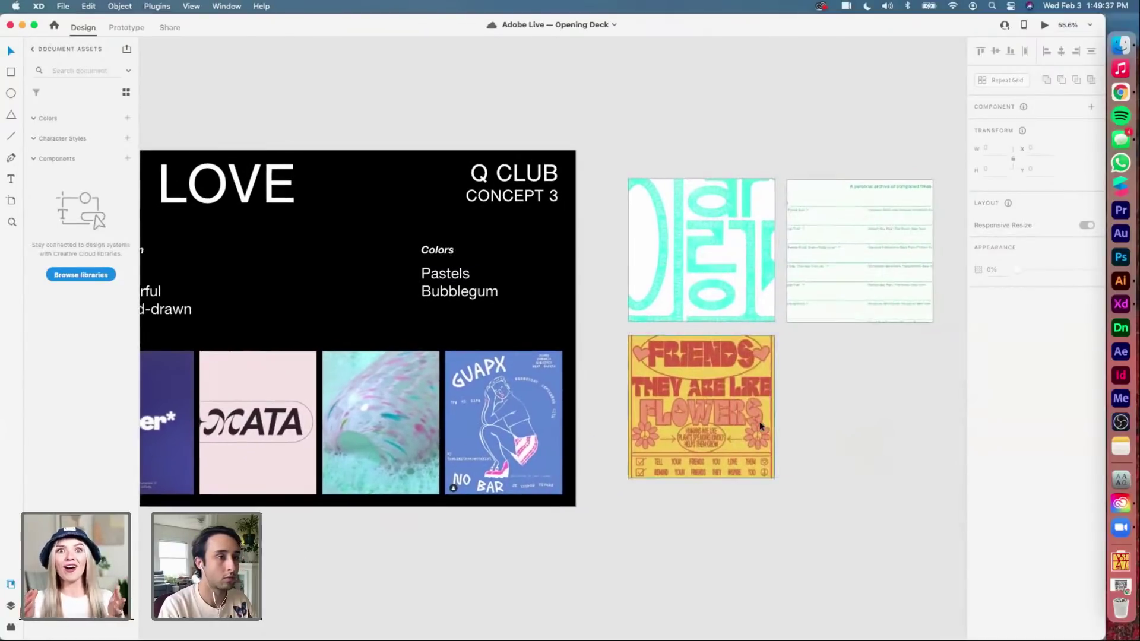
scroll(760, 426, left, 8)
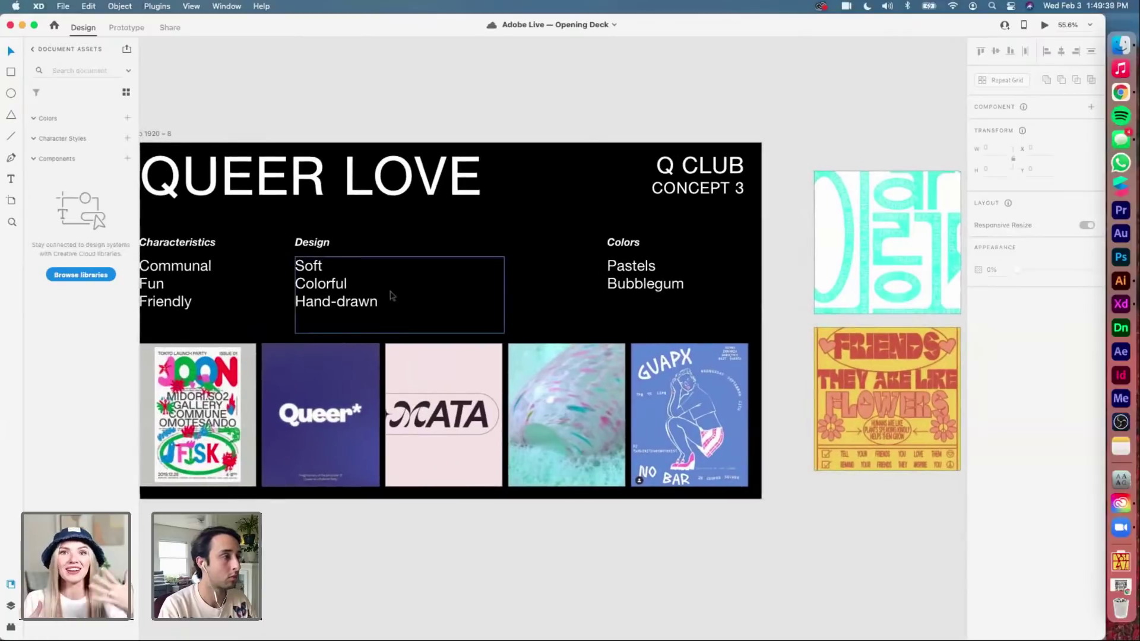
Open the Concept 3 reference folder in Finder, preview its images and select IMG_1183.PNG
key(super+Tab)
click(555, 310)
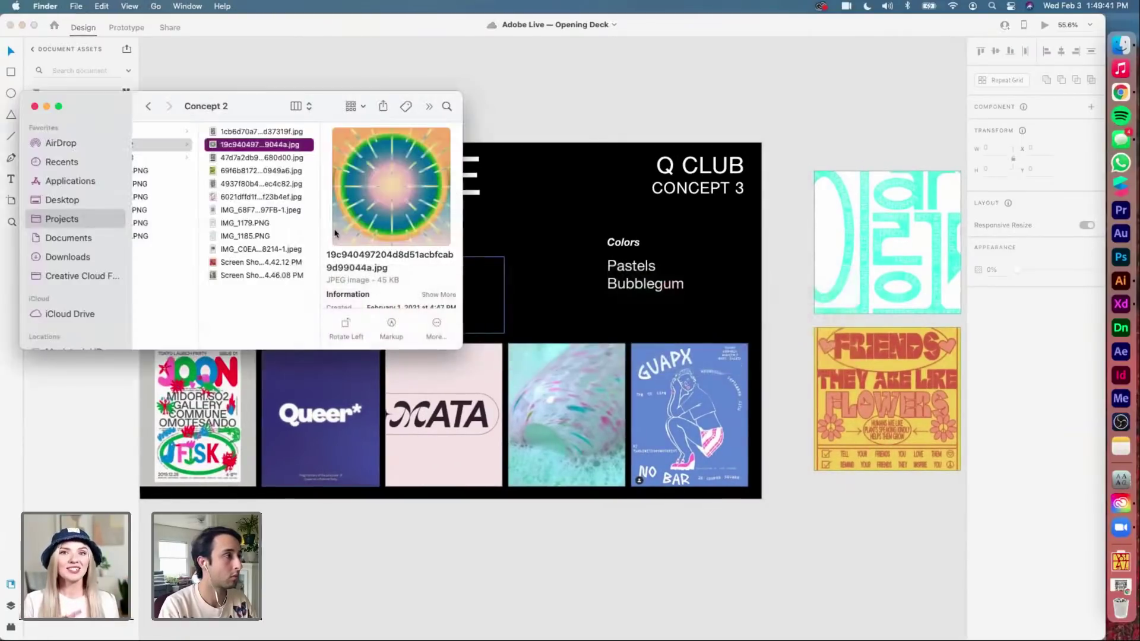
click(178, 158)
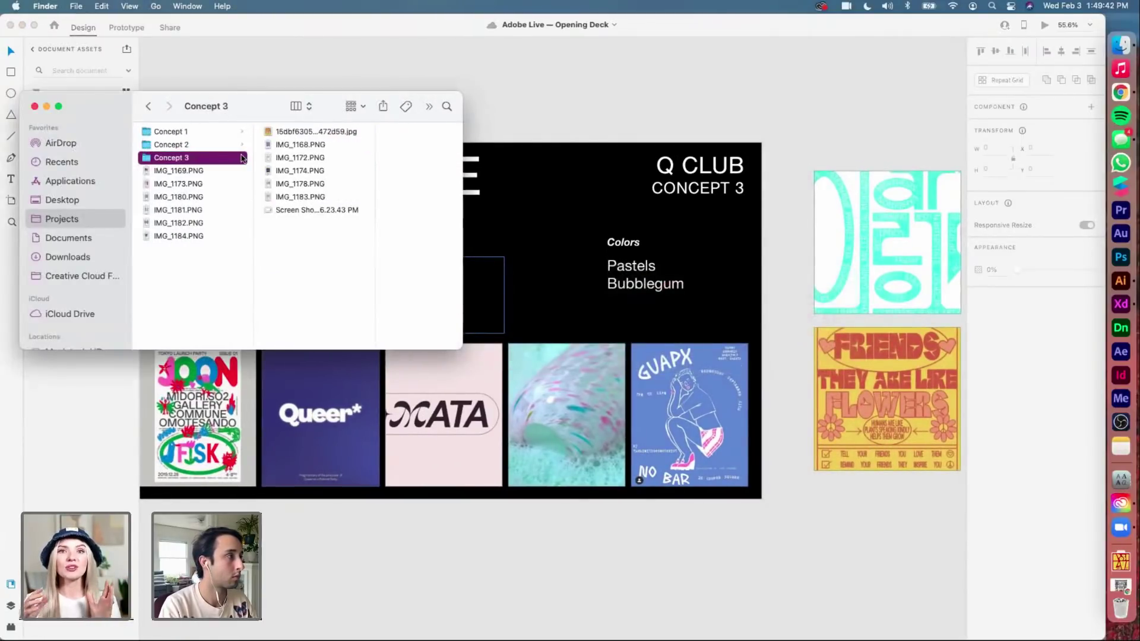
click(305, 133)
key(Down)
key(Down)
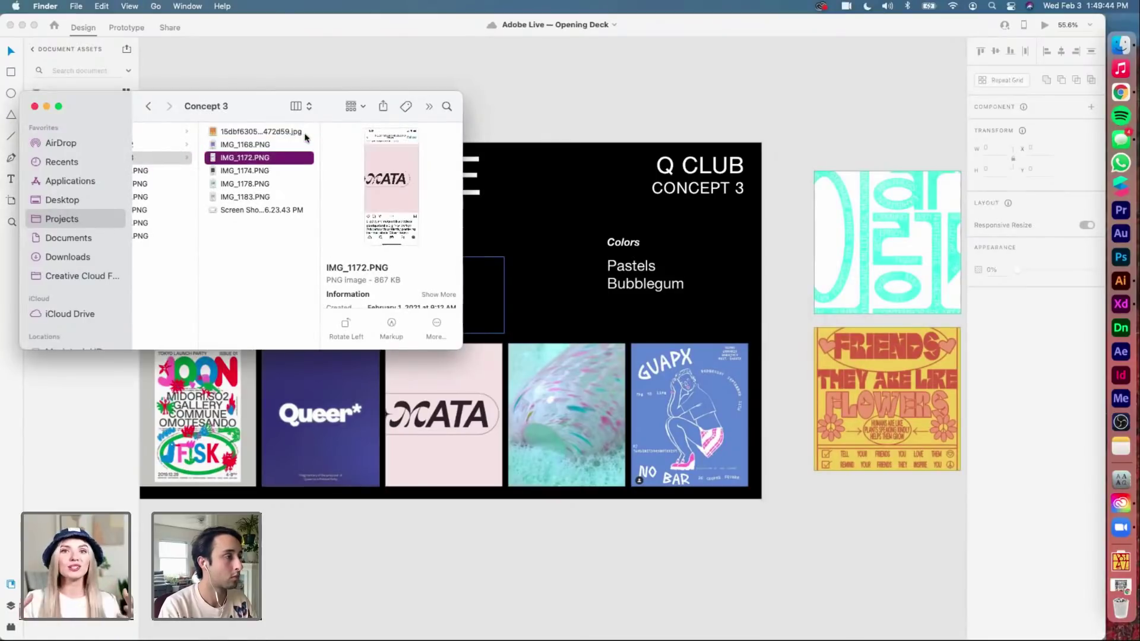
key(Down)
key(Down)
key(Down)
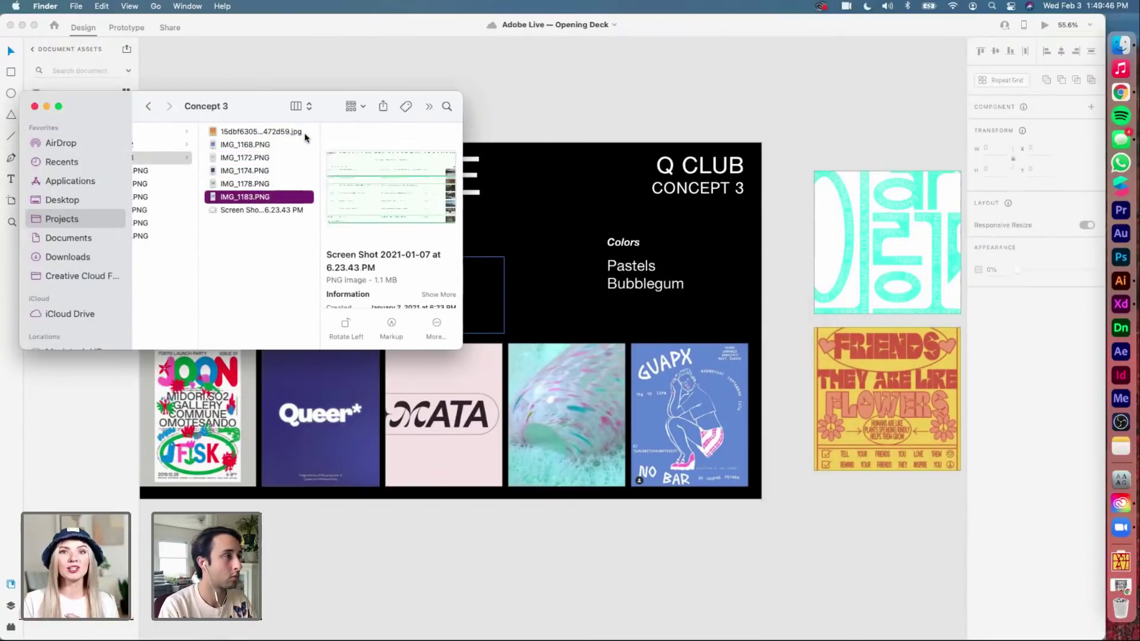
key(Down)
key(Up)
Switch to Adobe Color in Chrome and reopen the Extract Theme page so it is empty for a new image
key(super+Tab)
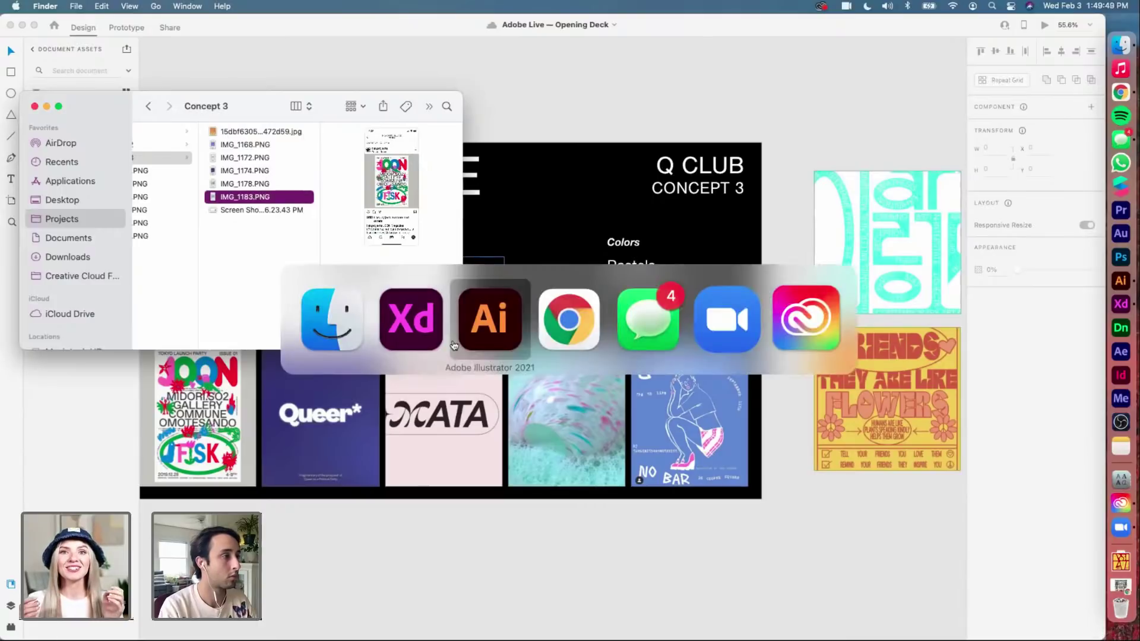
key(super+Tab)
key(super+Tab)
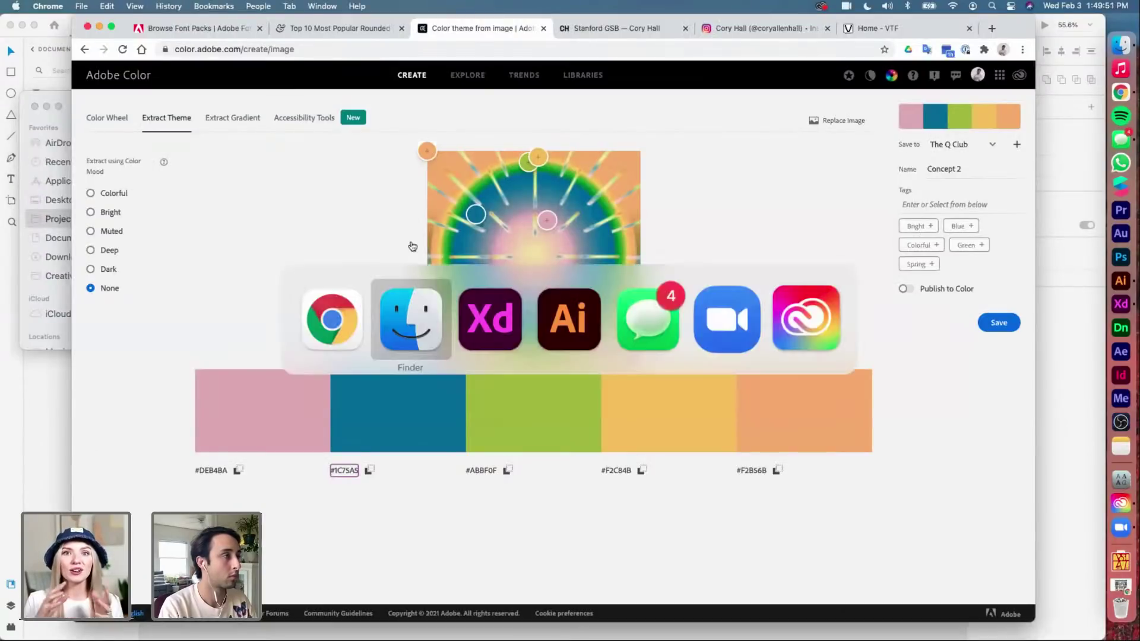
key(super+shift+Tab)
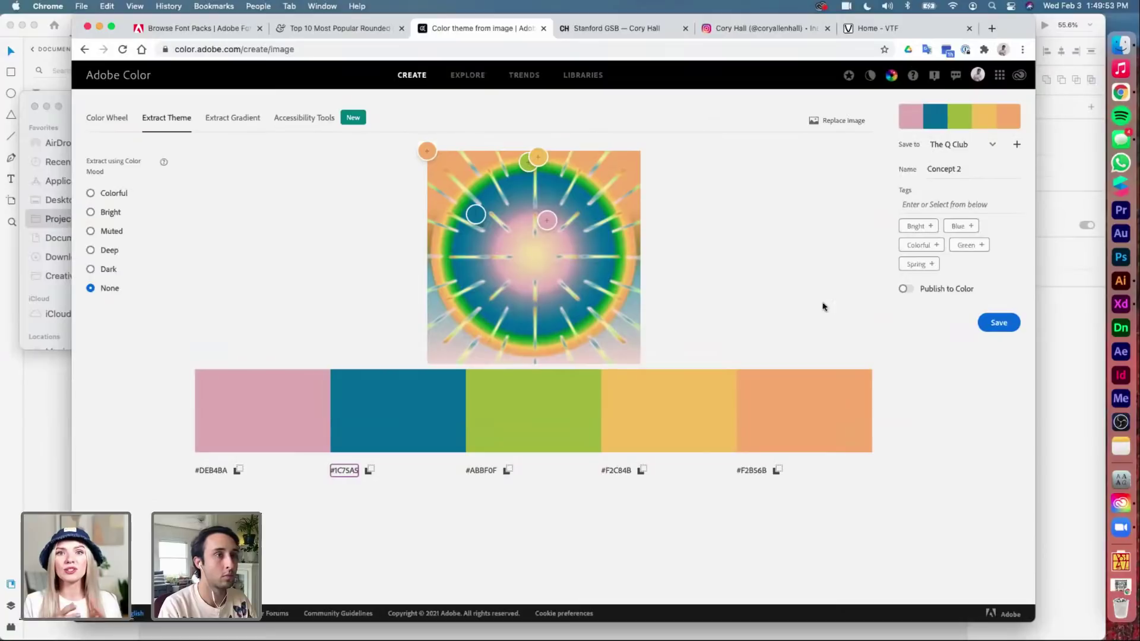
click(684, 157)
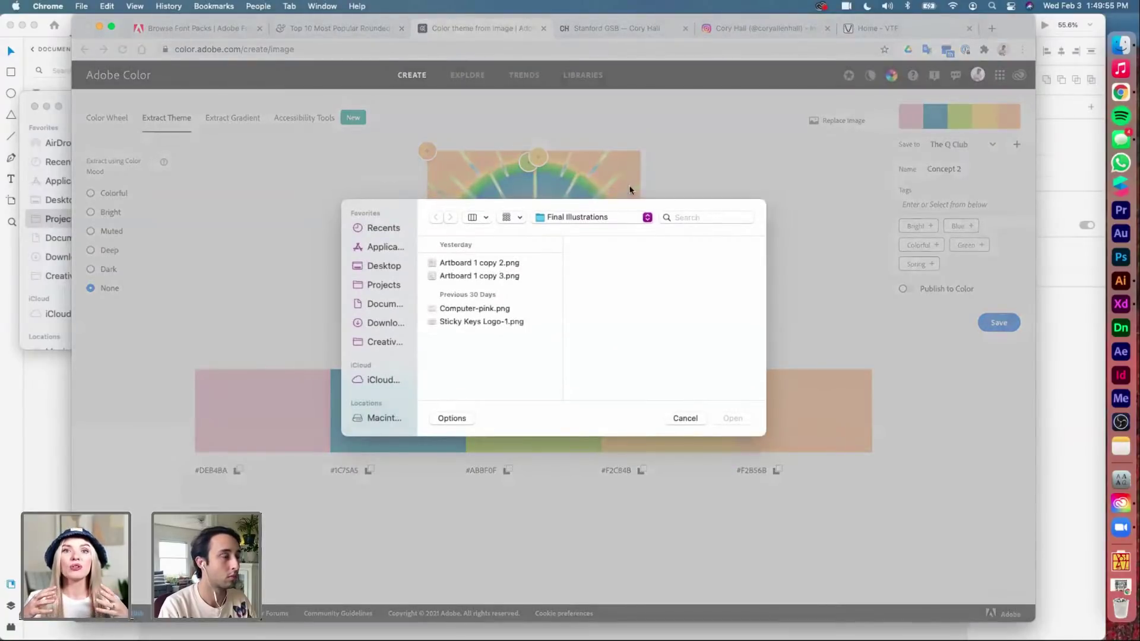
click(683, 419)
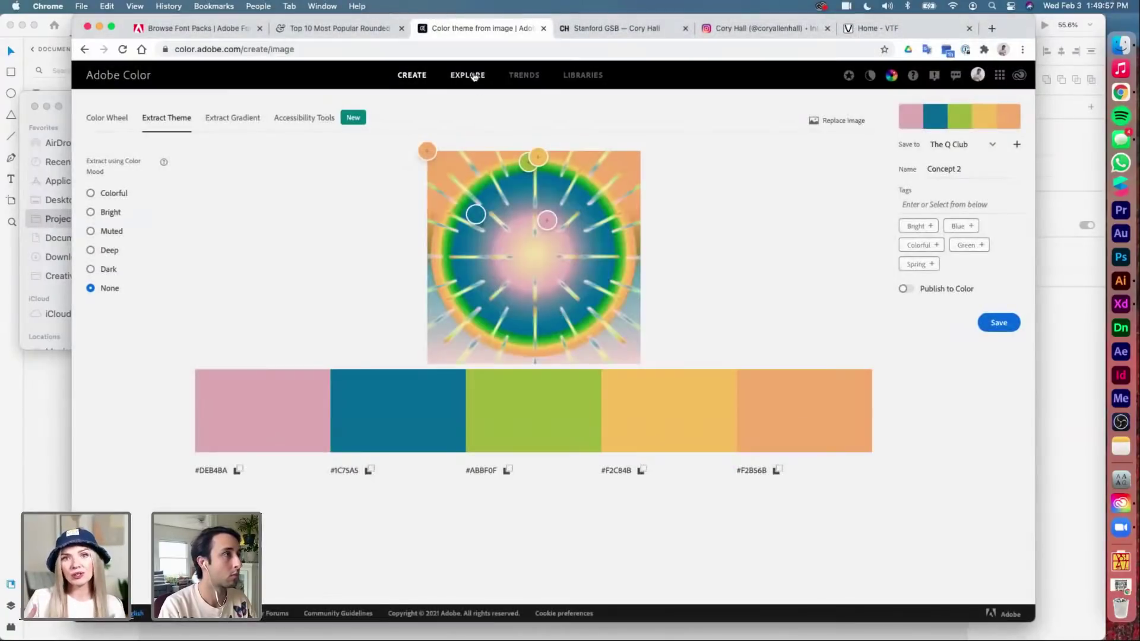
click(467, 75)
click(426, 76)
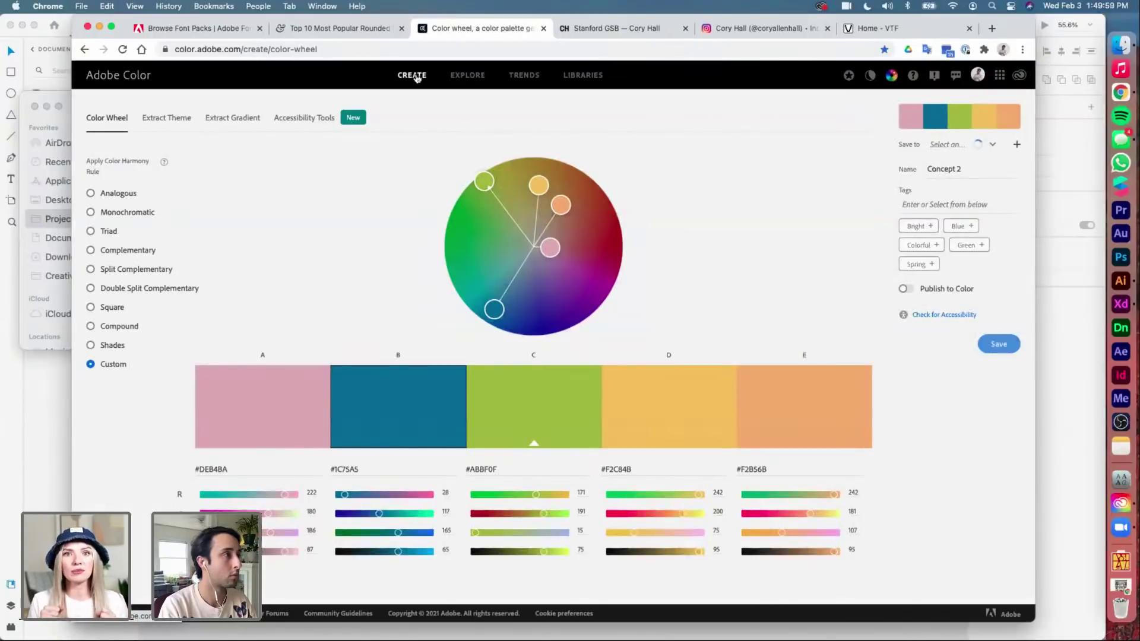
click(180, 117)
Bring IMG_1183.PNG from Finder into Adobe Color to extract its color theme
key(super+Tab)
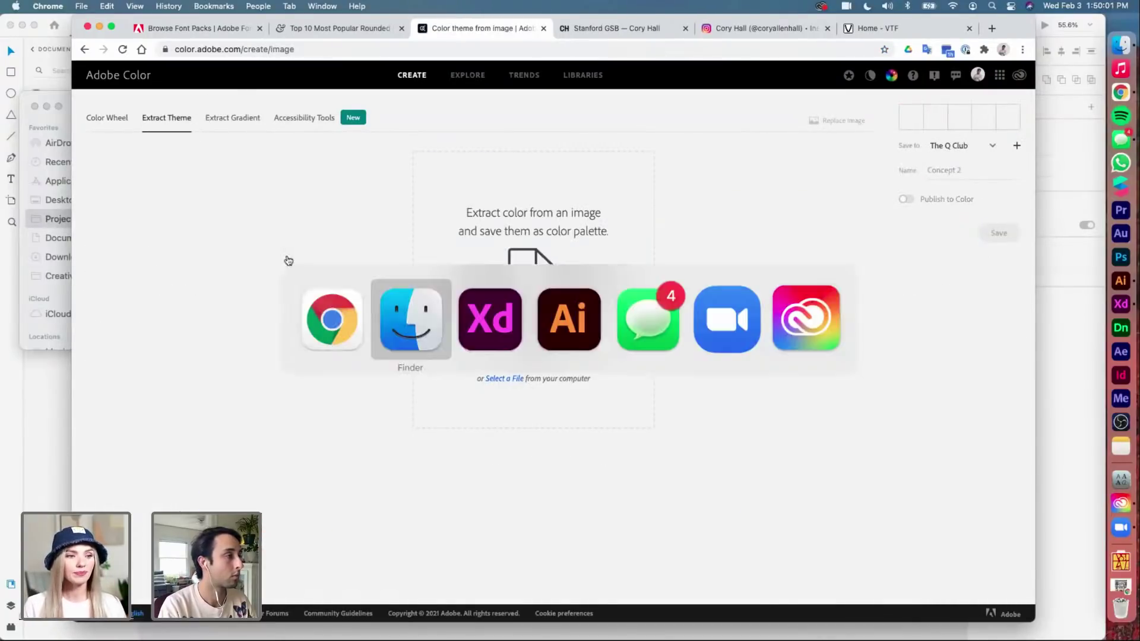
click(392, 328)
drag(233, 205, 538, 227)
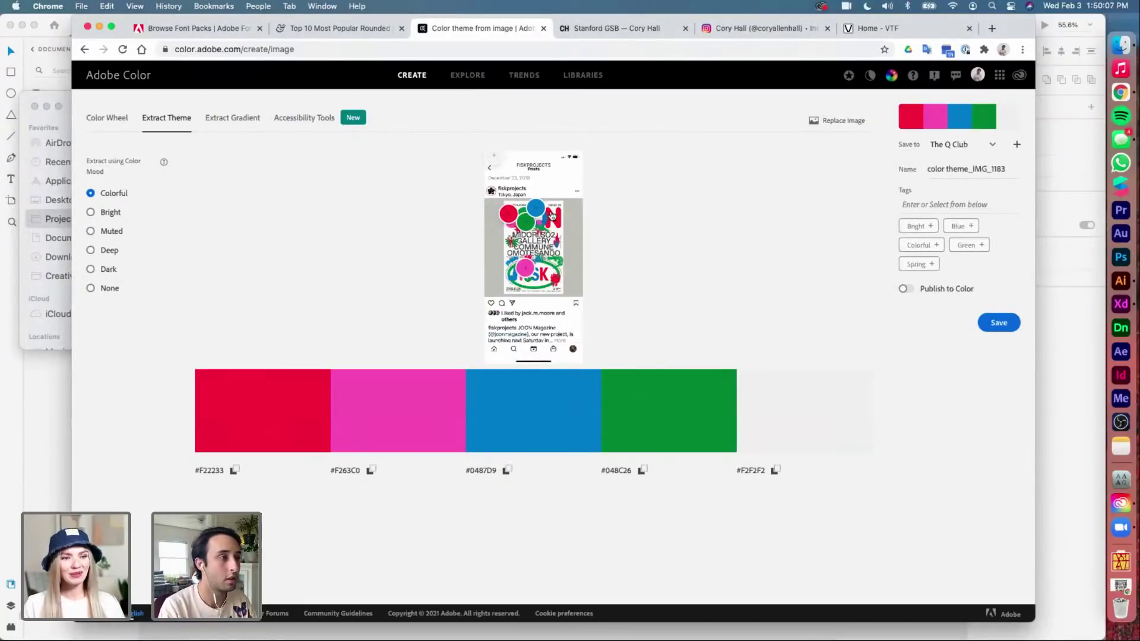
Name the extracted theme Concept3 and save it to The Q Club library
double_click(960, 168)
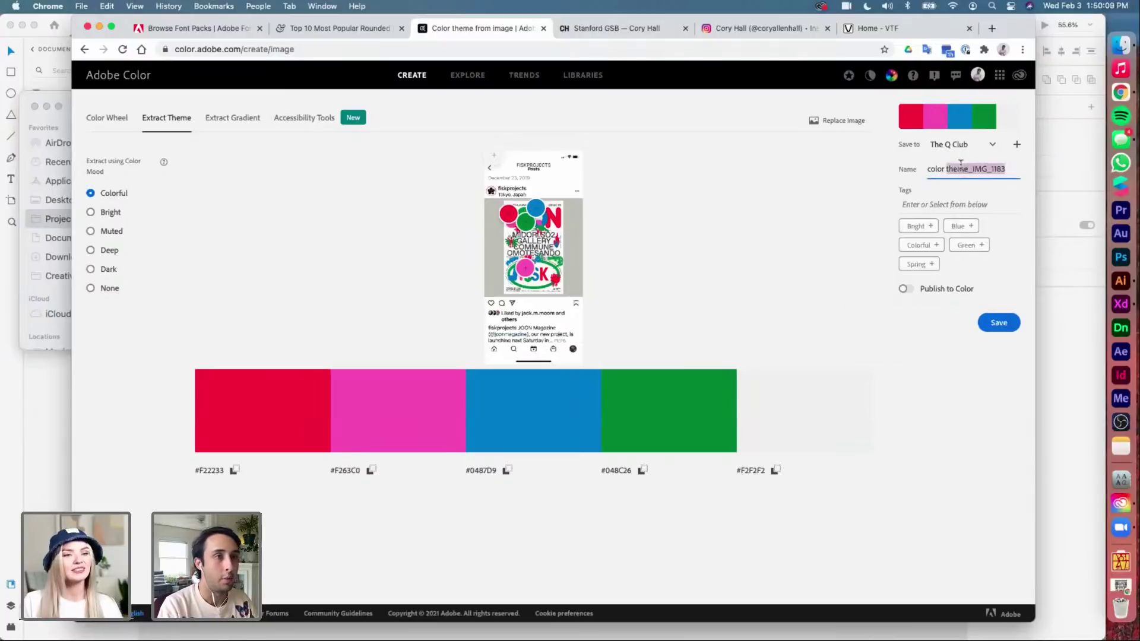
triple_click(961, 169)
text(Concept3)
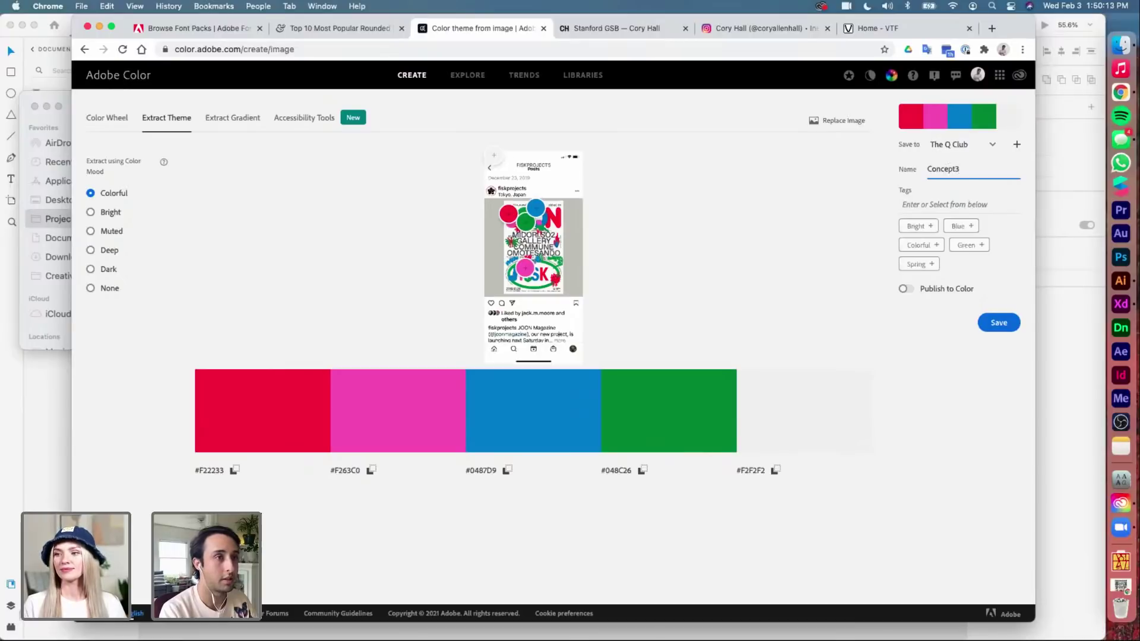
click(993, 323)
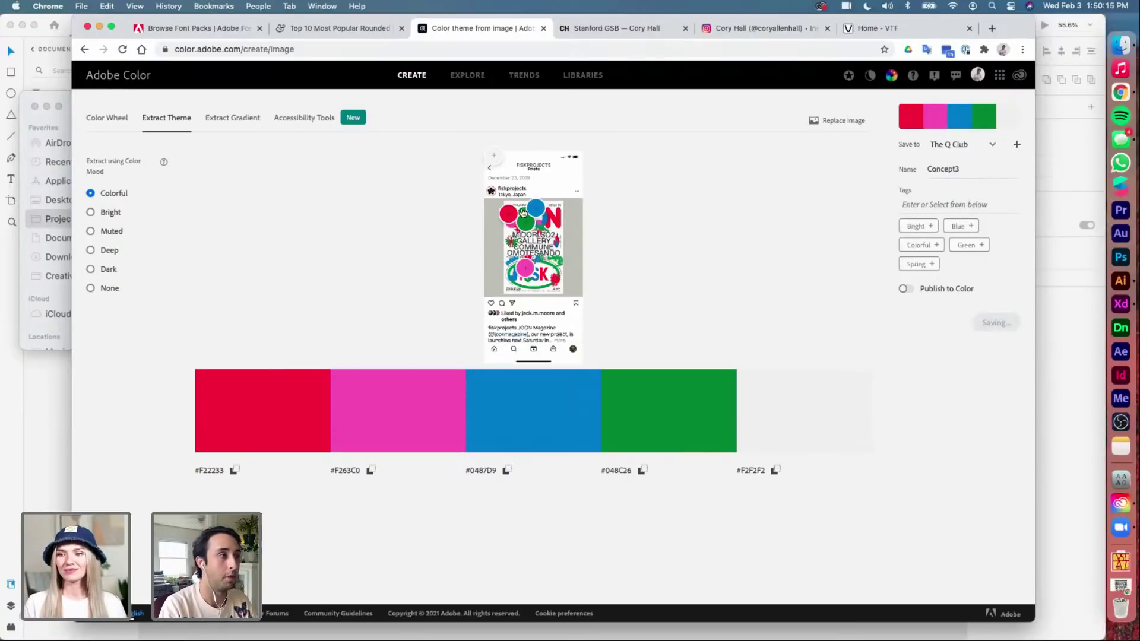
scroll(491, 184, up, 5)
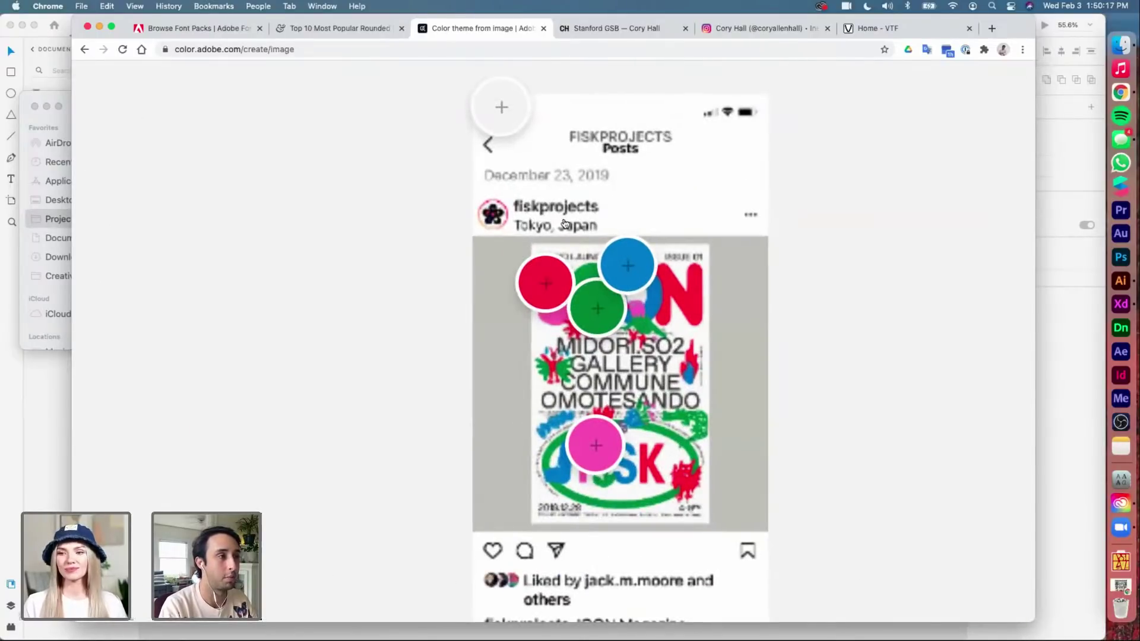
scroll(564, 223, down, 5)
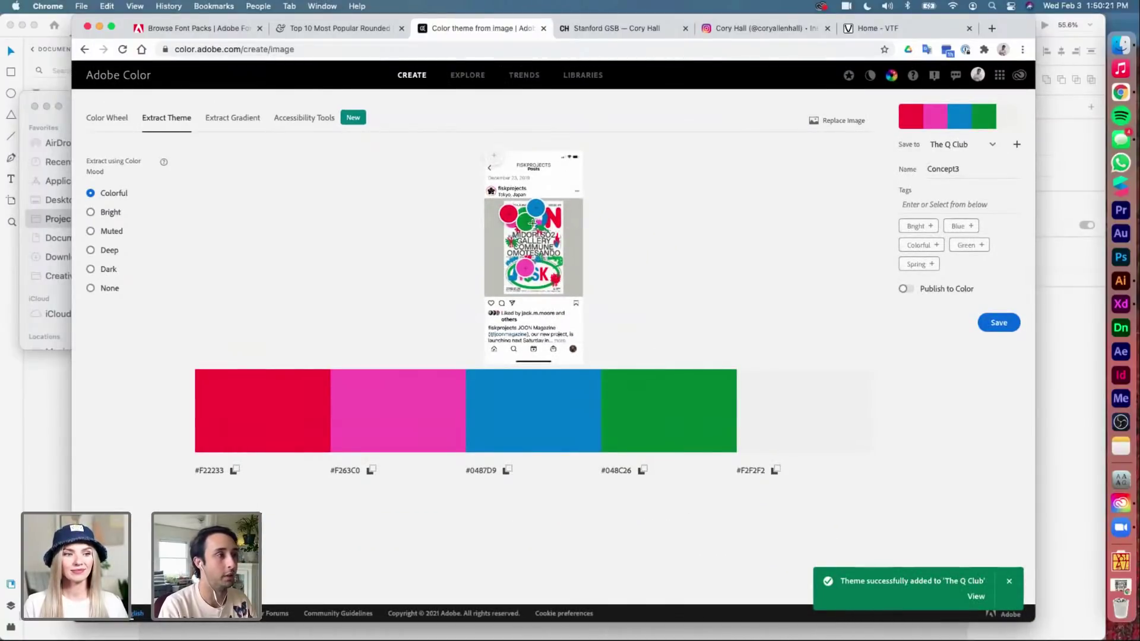
Switch back to Illustrator and fill the third board's black header with the pink from the Concept3 theme
key(super+Tab)
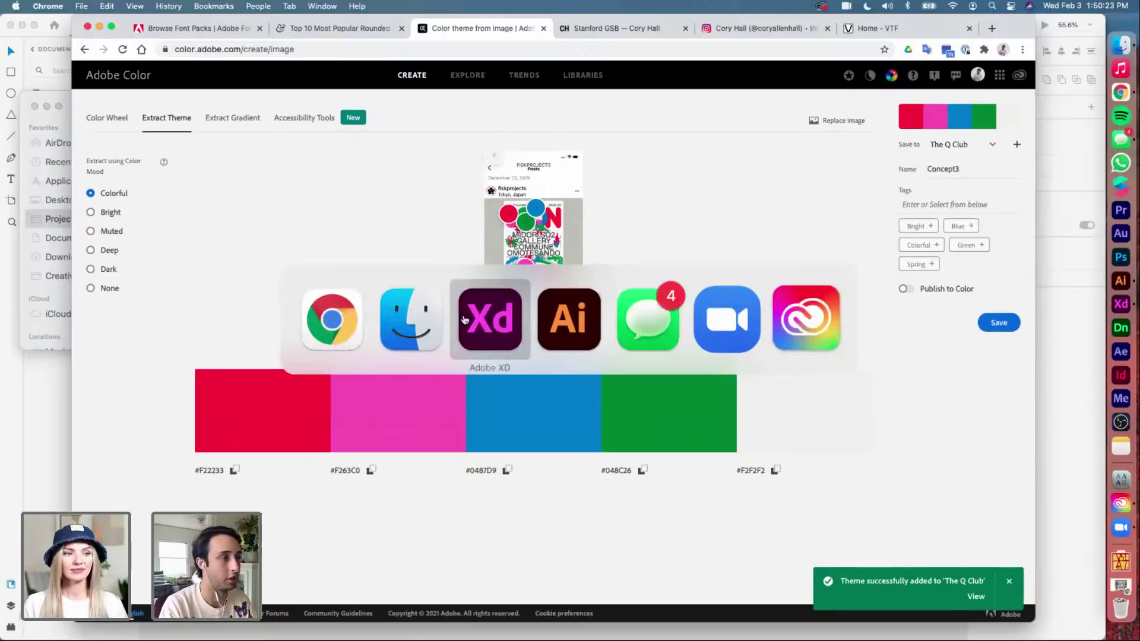
click(579, 331)
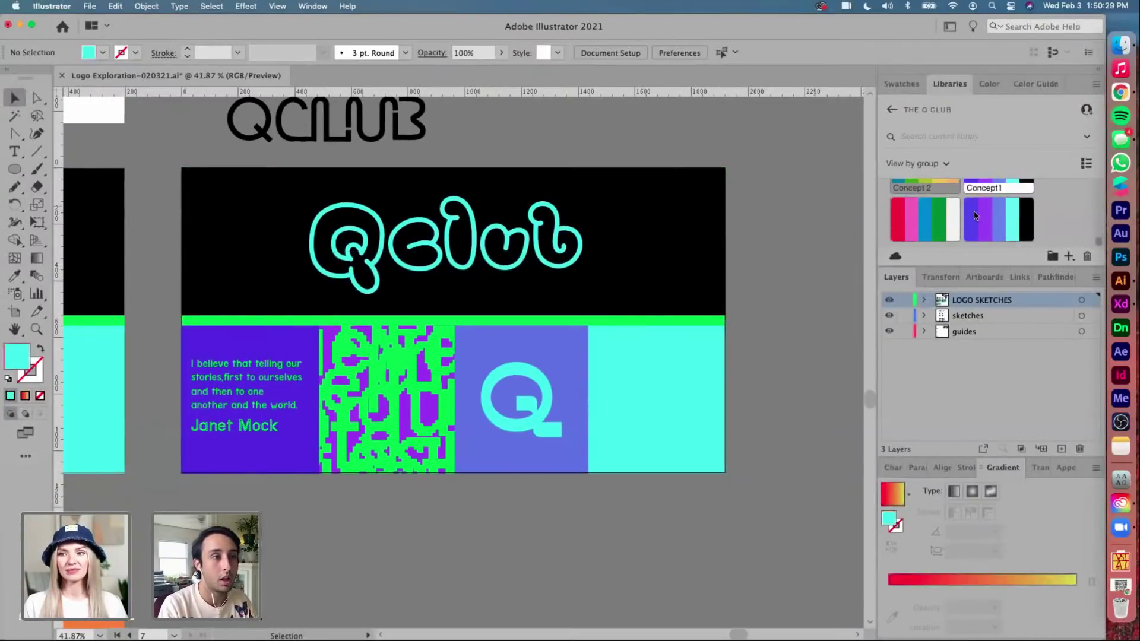
click(700, 208)
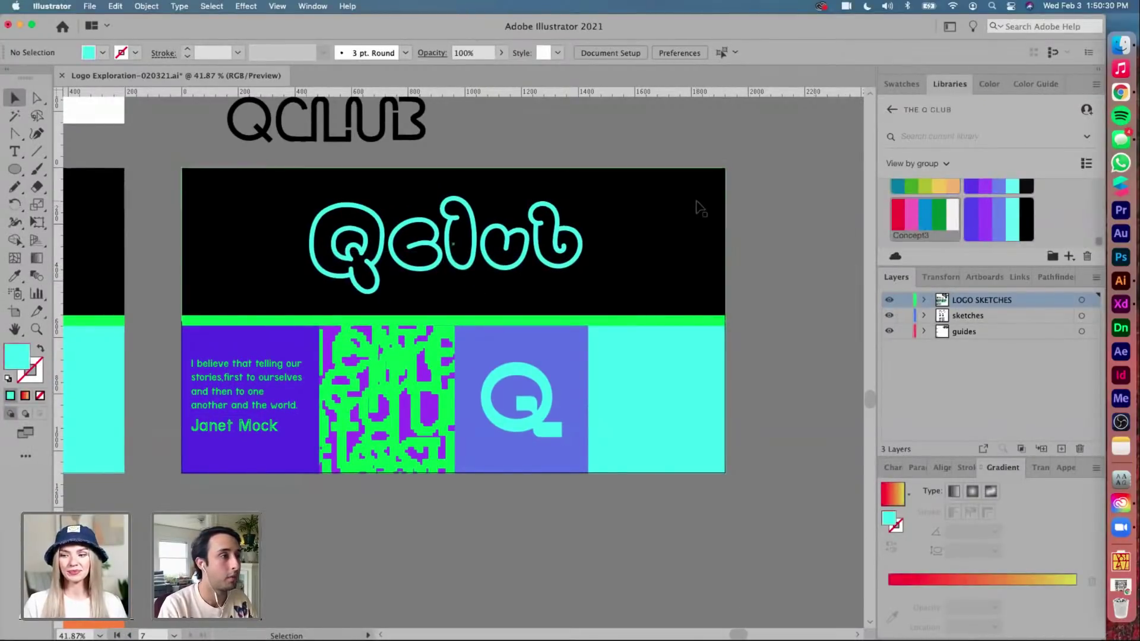
click(914, 228)
click(771, 242)
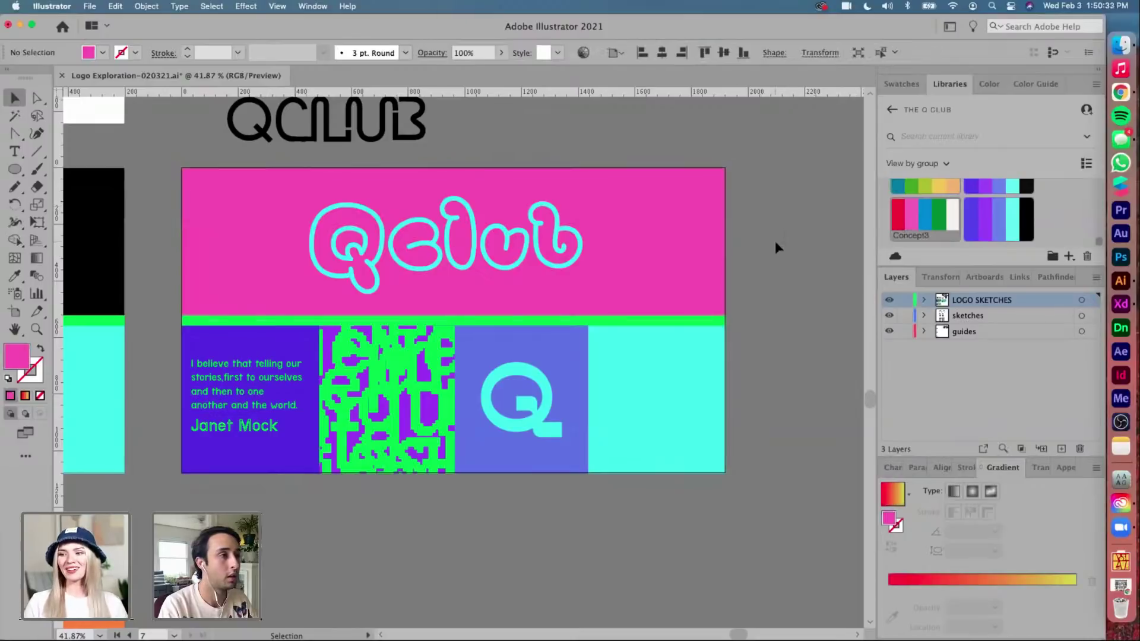
Fill the cyan panel at the end of the third board's bottom row with the Concept3 theme's green
click(552, 248)
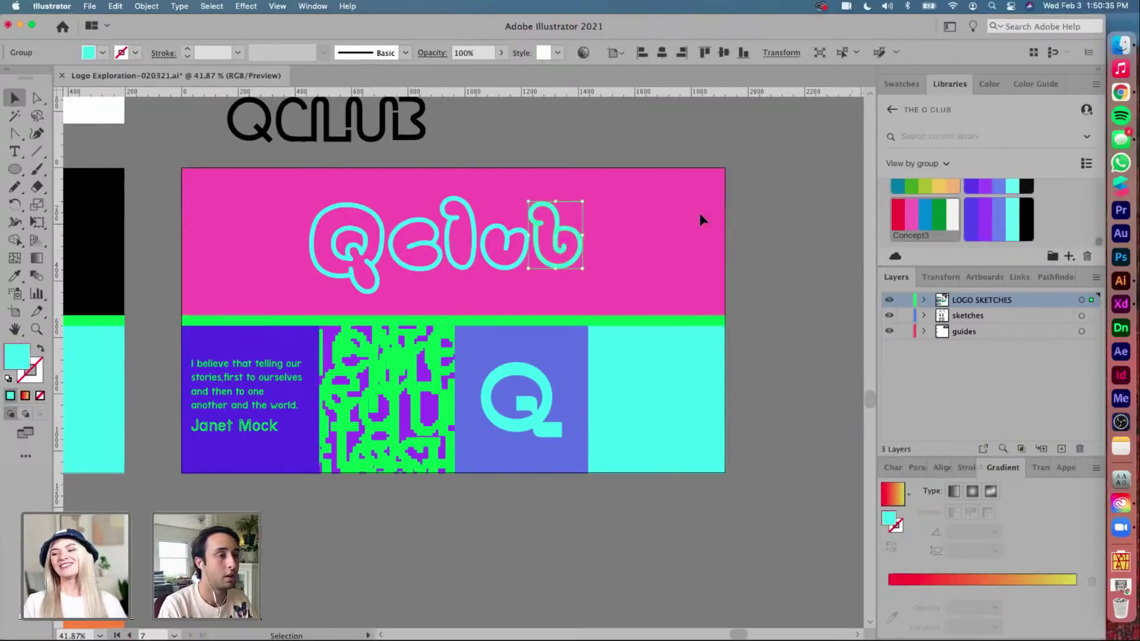
click(608, 202)
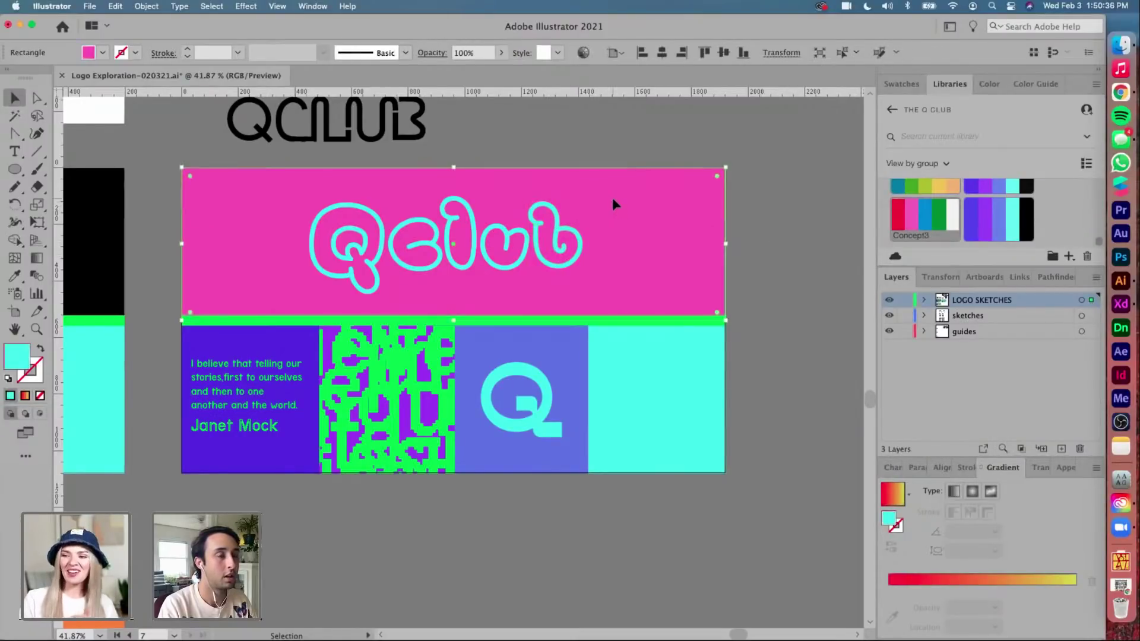
click(634, 356)
click(937, 220)
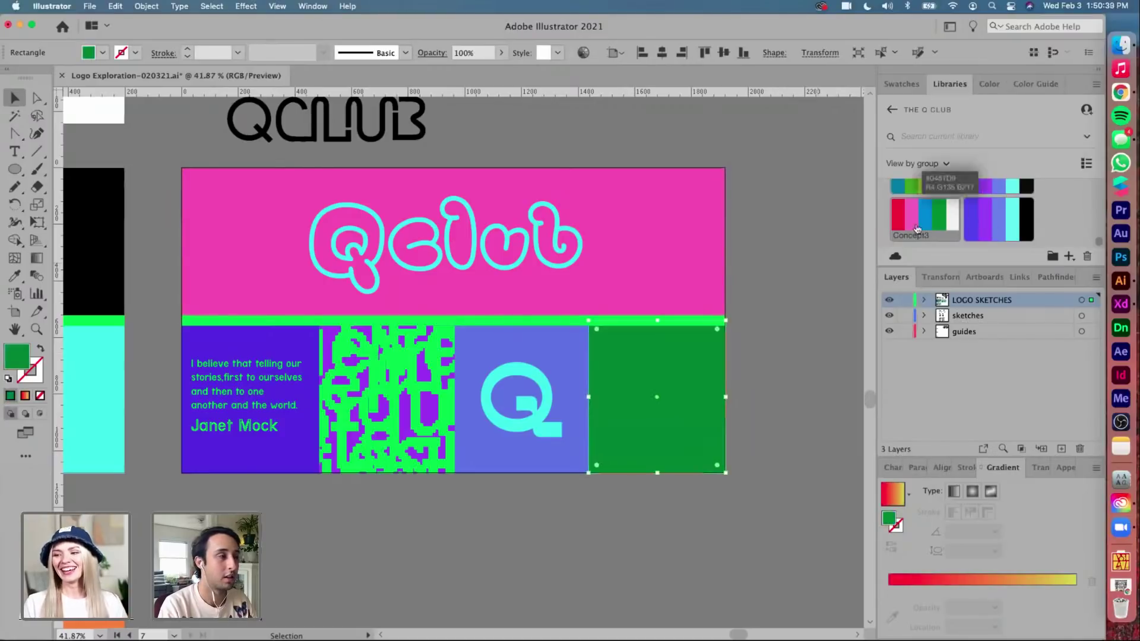
click(834, 272)
scroll(833, 272, down, 4)
scroll(833, 272, up, 4)
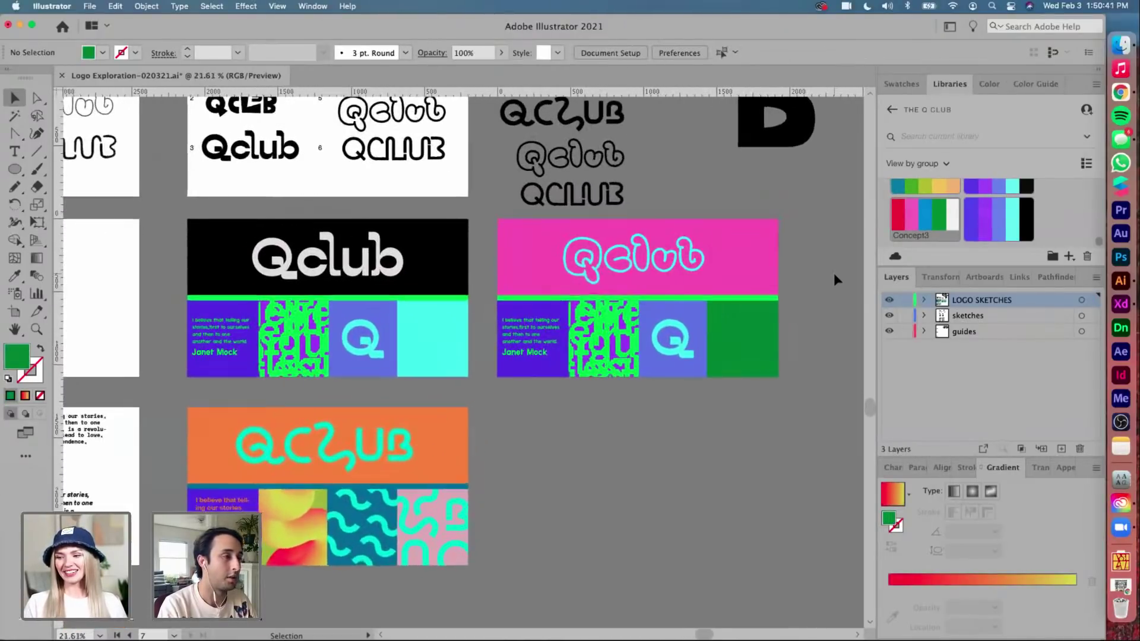
Recolor the third board's pink header to a lighter bubblegum pink, about F2A5DA
click(712, 253)
scroll(712, 253, down, 3)
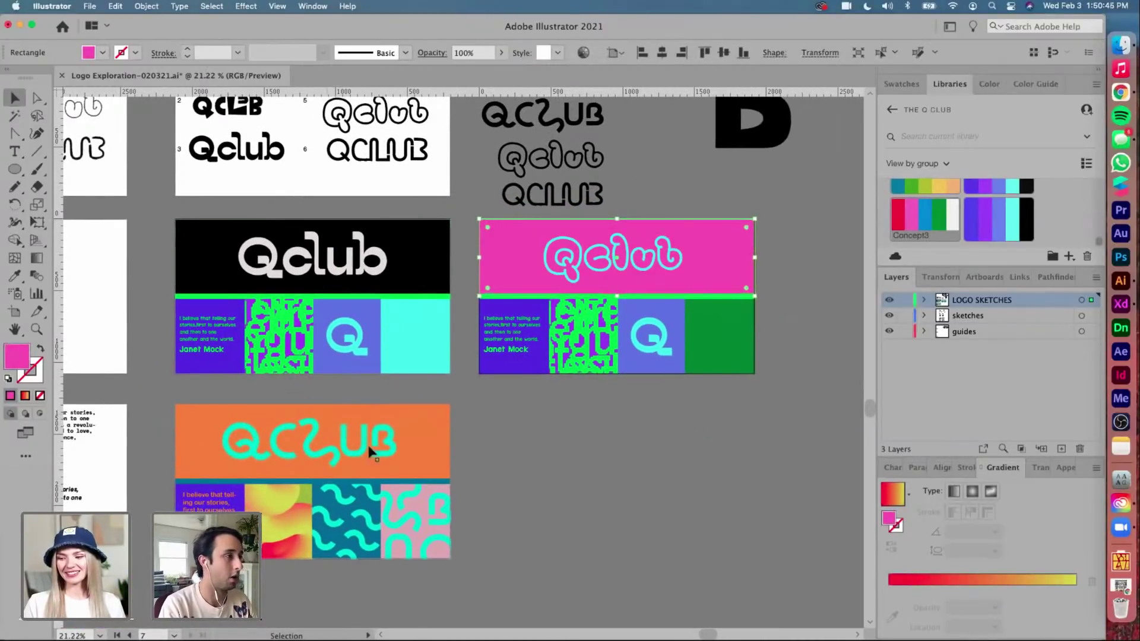
scroll(578, 321, up, 1)
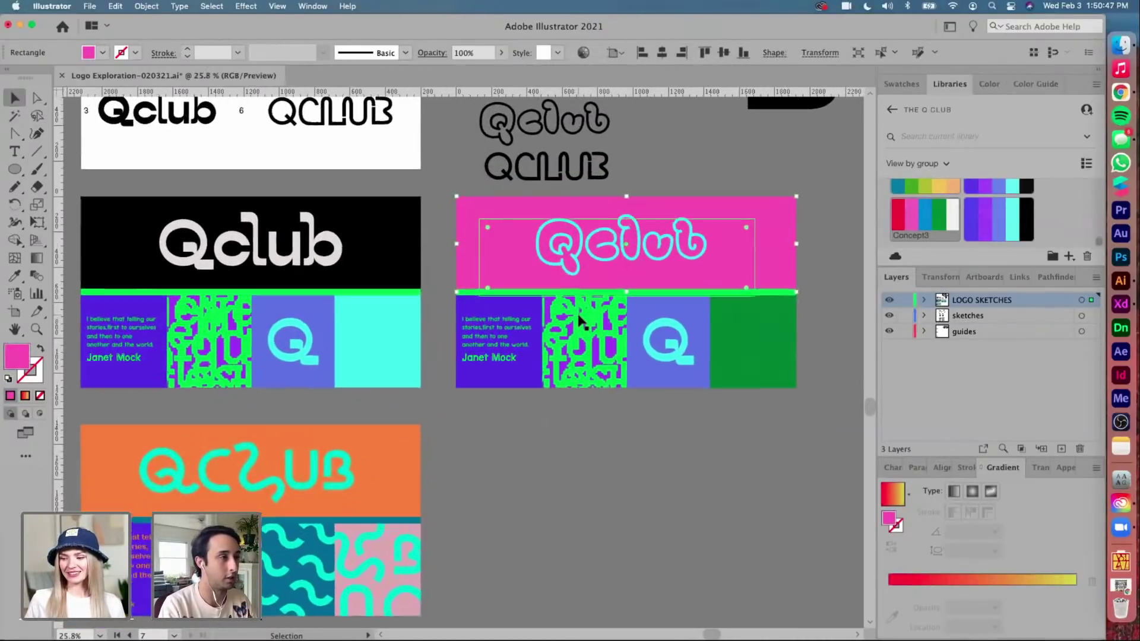
scroll(579, 321, down, 1)
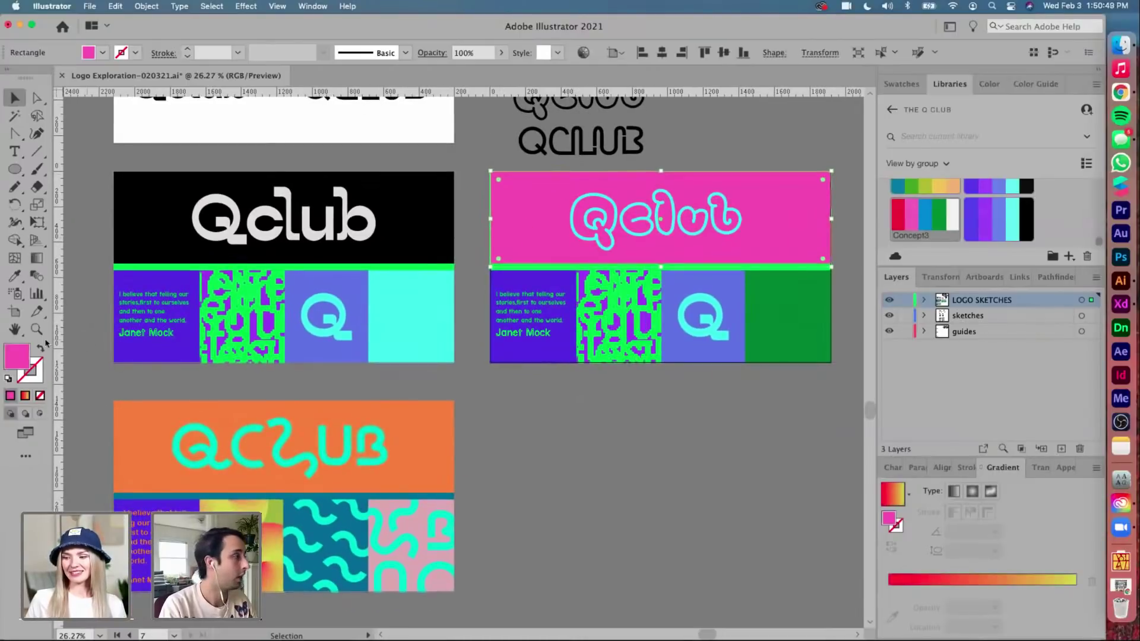
double_click(25, 355)
text(F4A3D6)
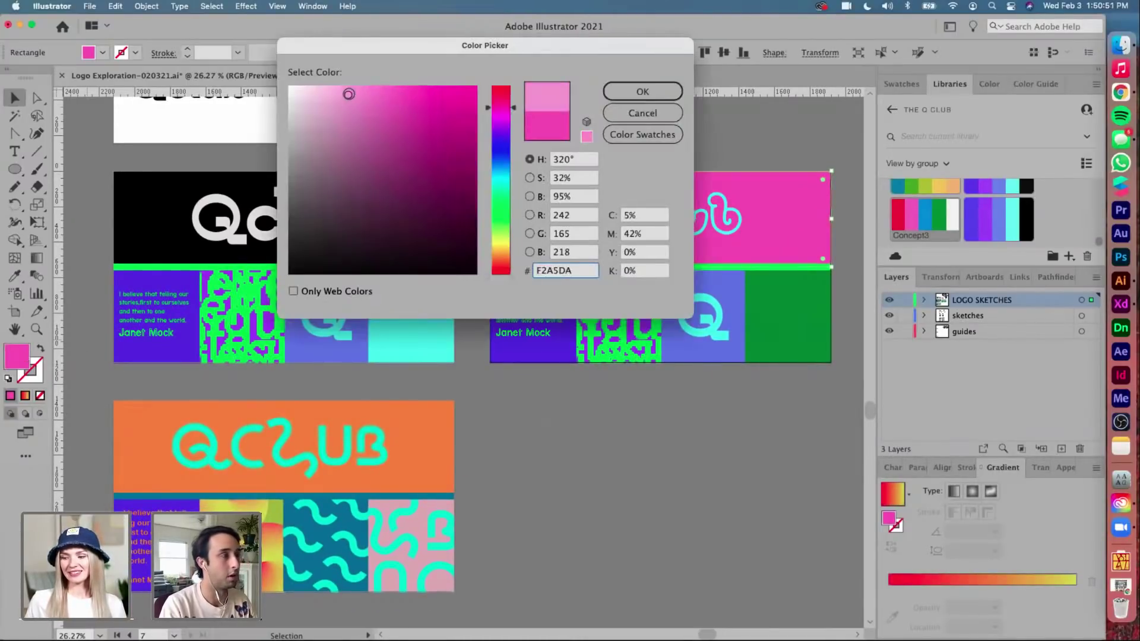
key(Return)
click(752, 162)
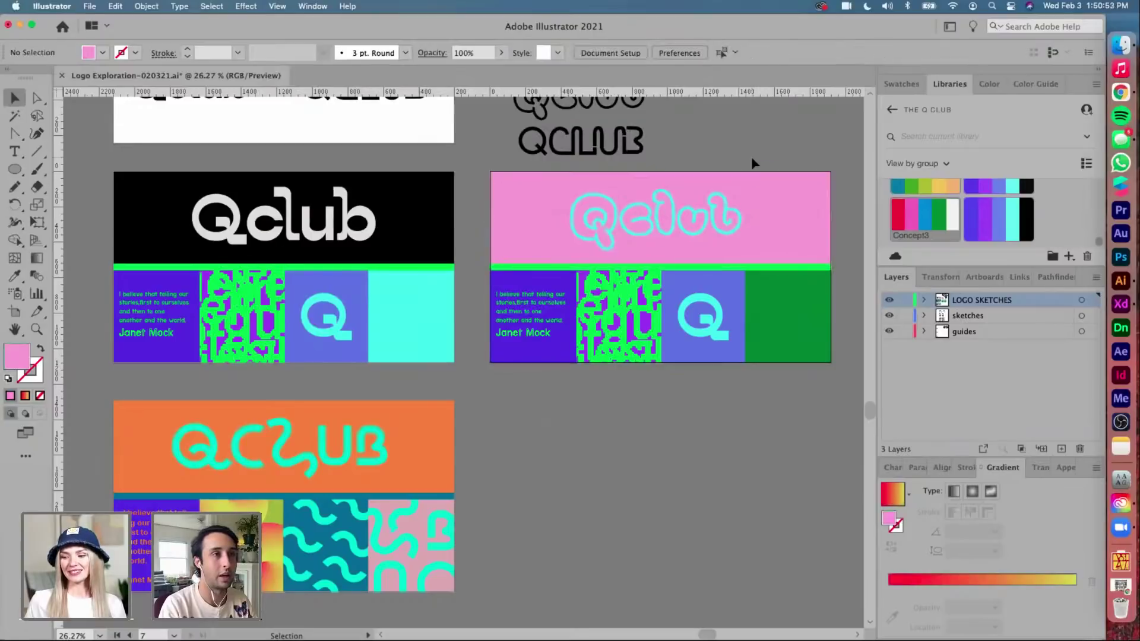
Review the brand values diagram, switch to Adobe XD to examine the Queer Love Concept 3 slide's references, and return to Illustrator
scroll(751, 162, up, 10)
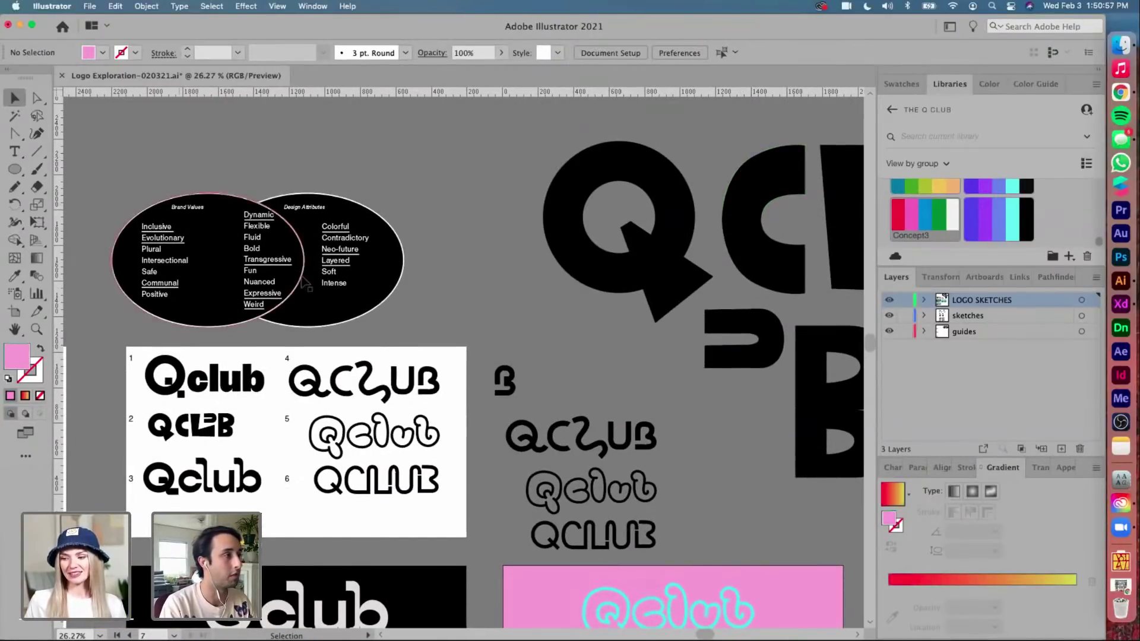
scroll(249, 245, down, 10)
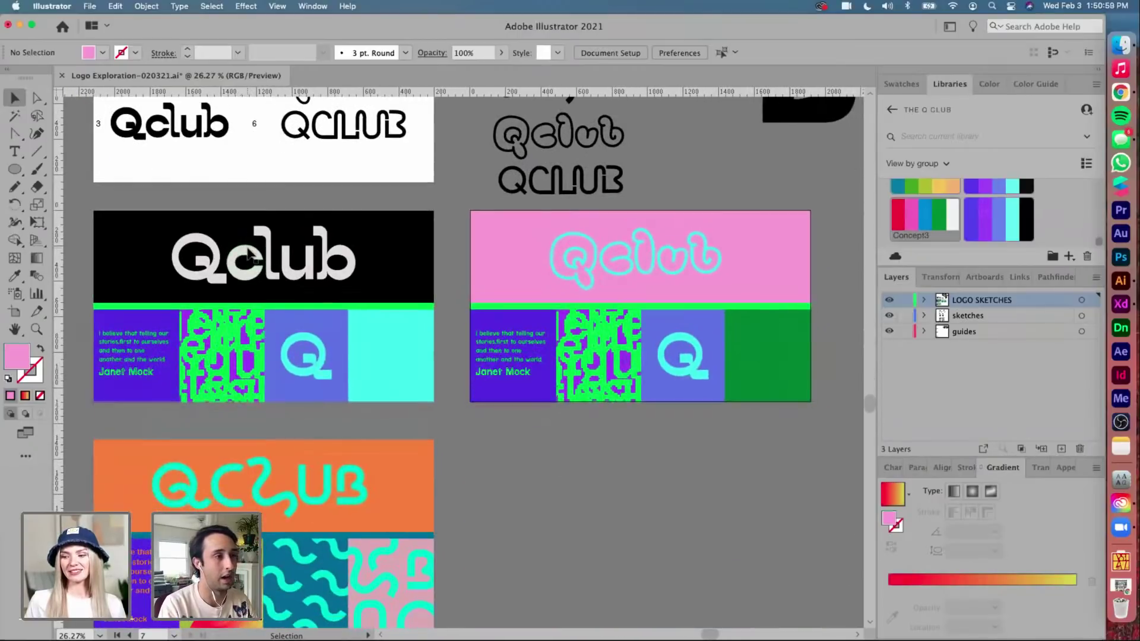
scroll(540, 399, down, 3)
scroll(540, 399, right, 2)
key(super+Tab)
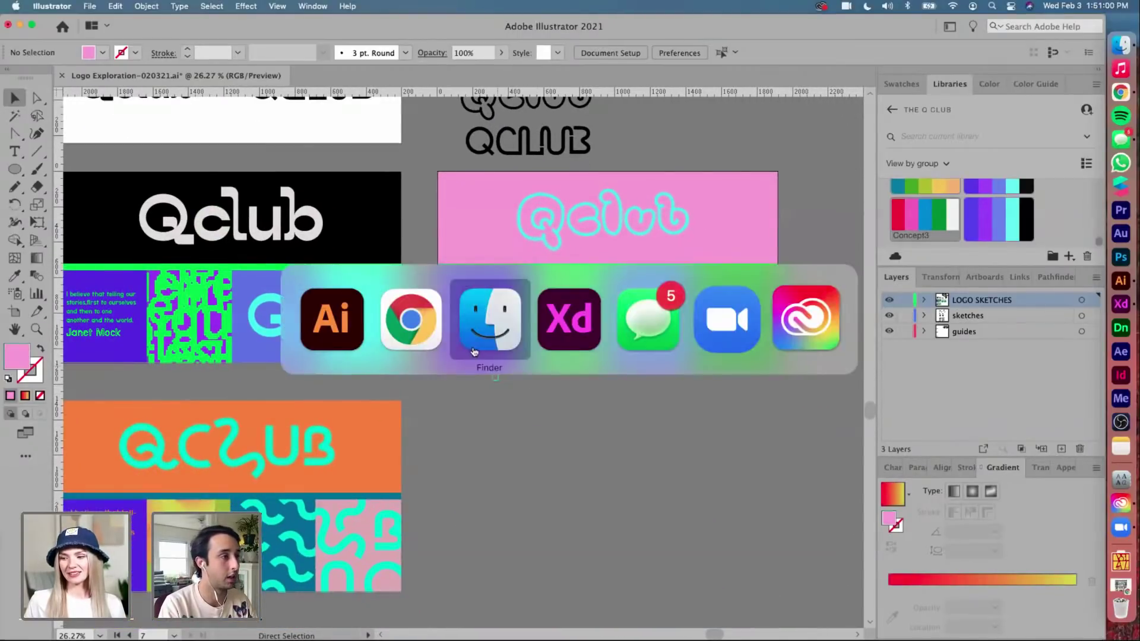
click(586, 320)
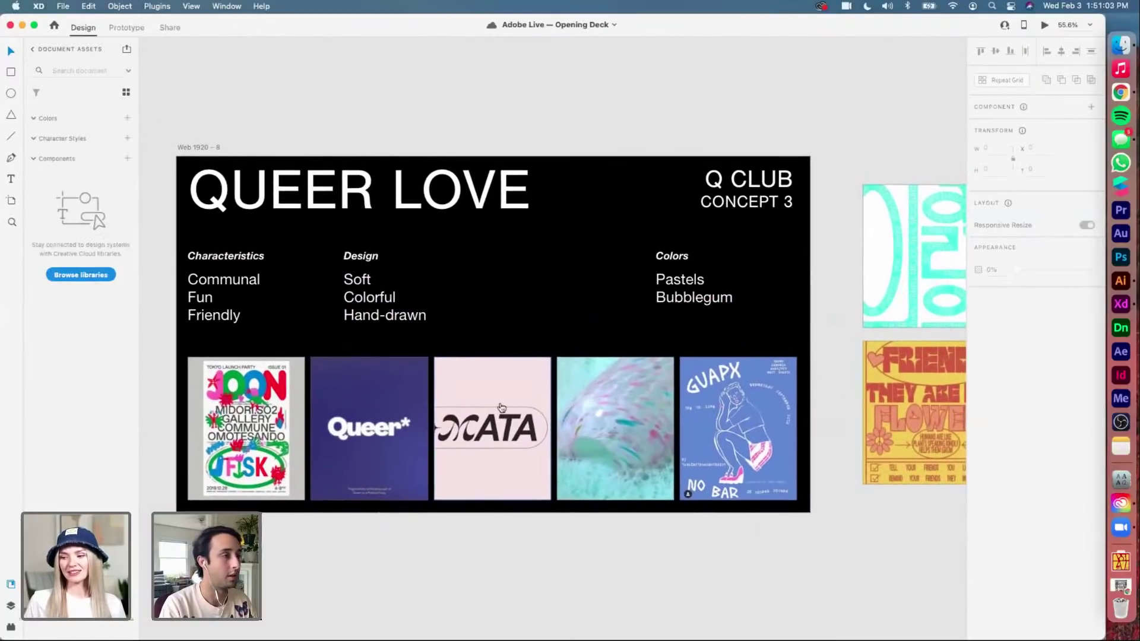
key(super+Tab)
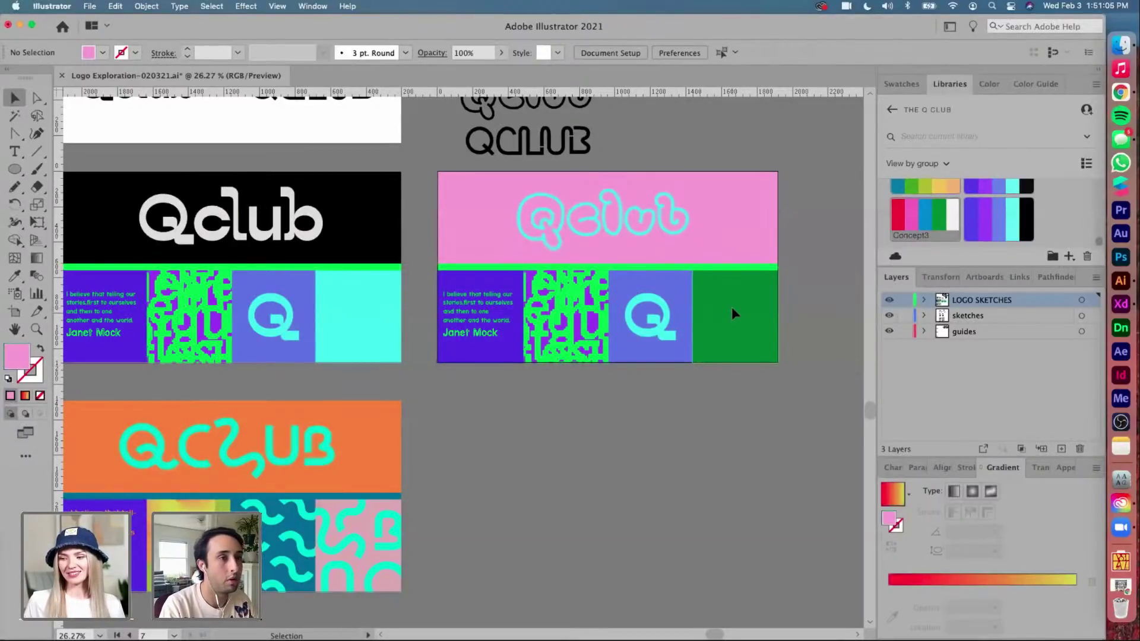
Change the fill of the green panel at the end of the third board's bottom row to teal green 20BA8E
click(732, 306)
scroll(691, 330, up, 3)
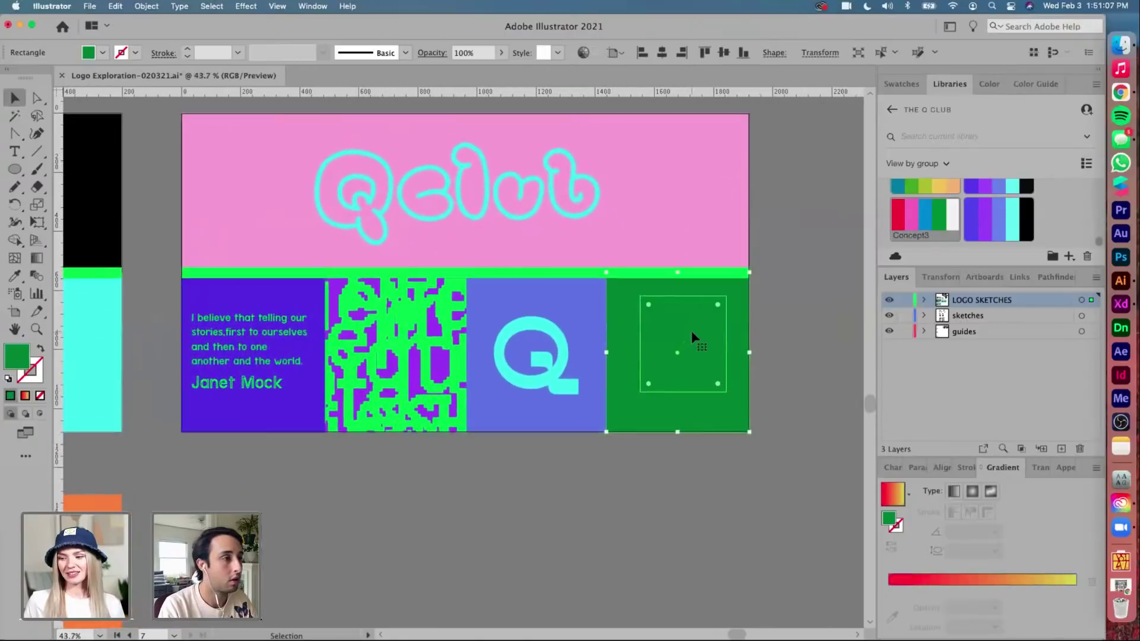
scroll(691, 330, up, 2)
double_click(18, 355)
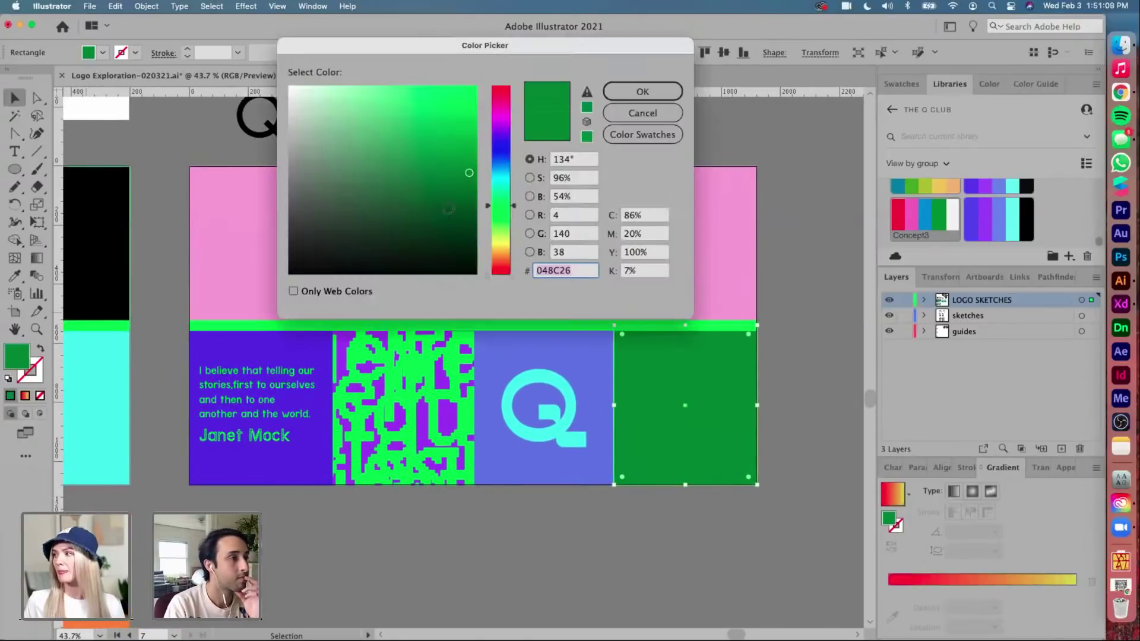
click(444, 139)
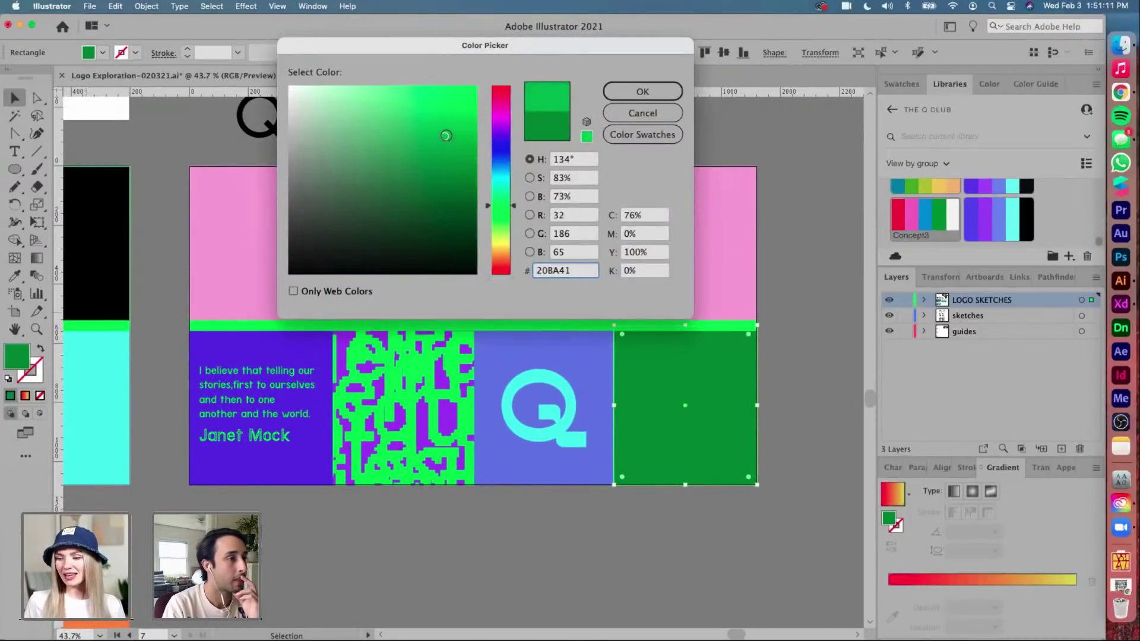
click(496, 192)
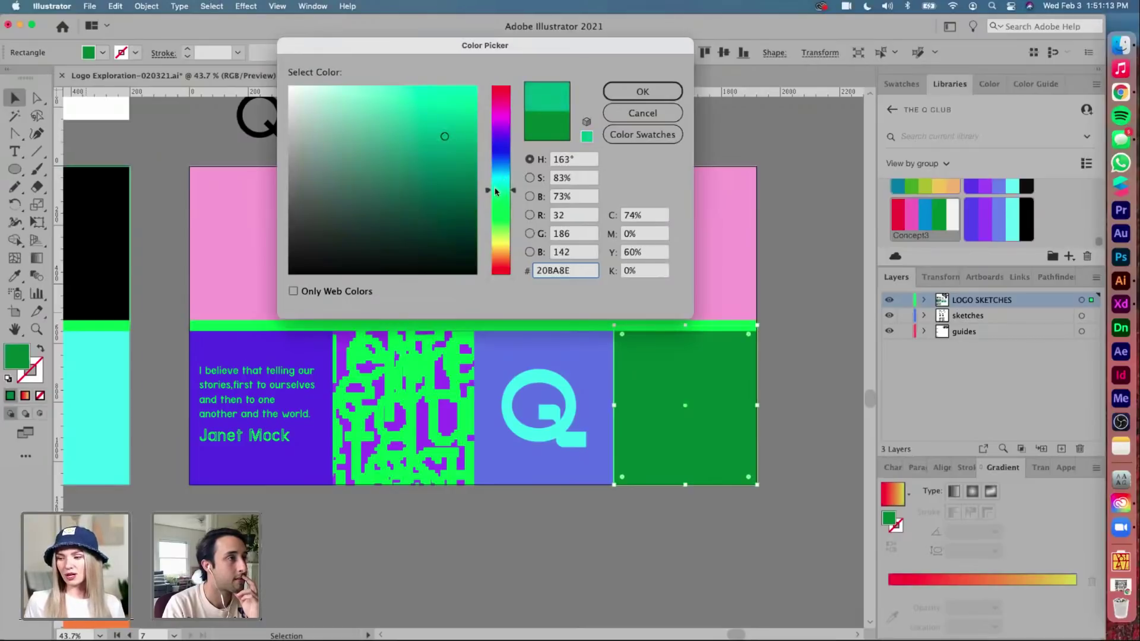
click(635, 93)
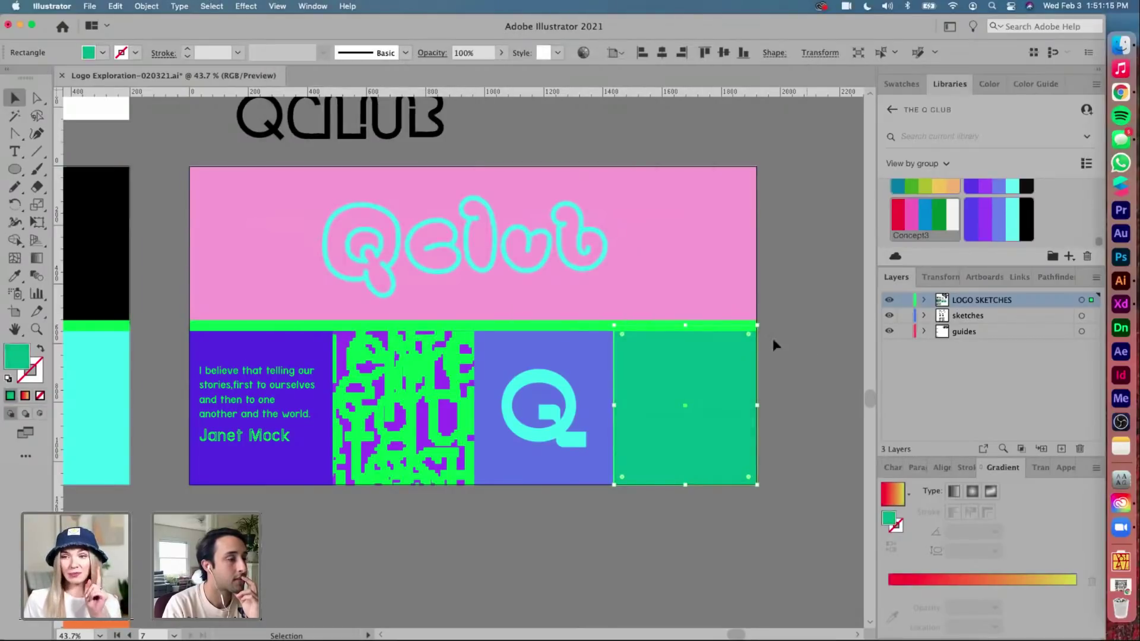
Delete the green and purple pixel lettering pattern from the second panel of the third board's bottom row
click(603, 327)
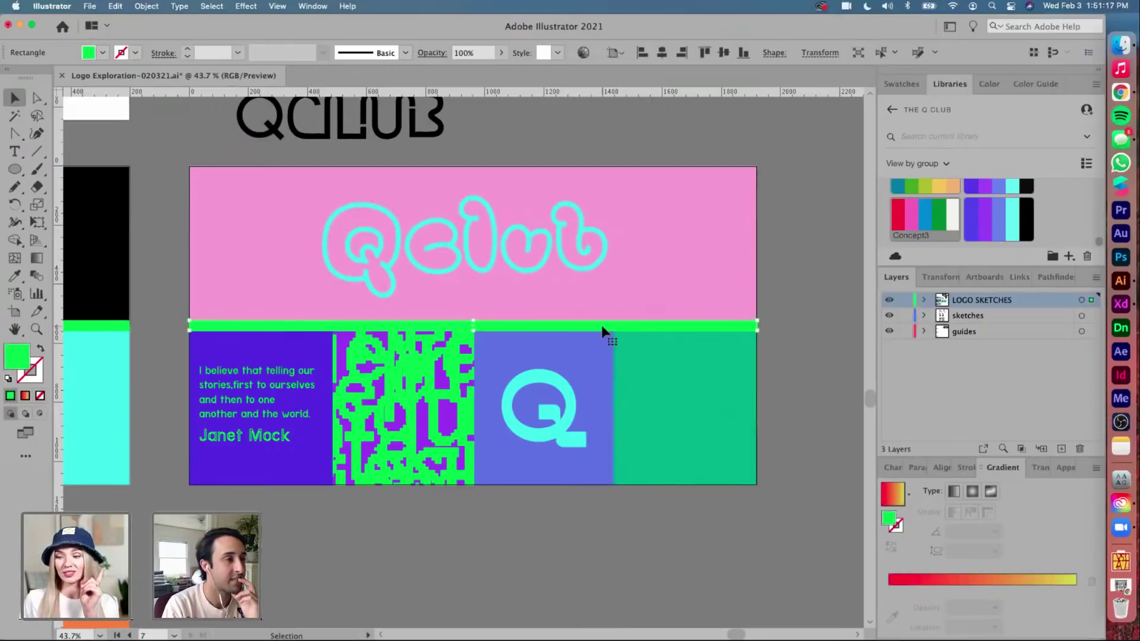
click(427, 359)
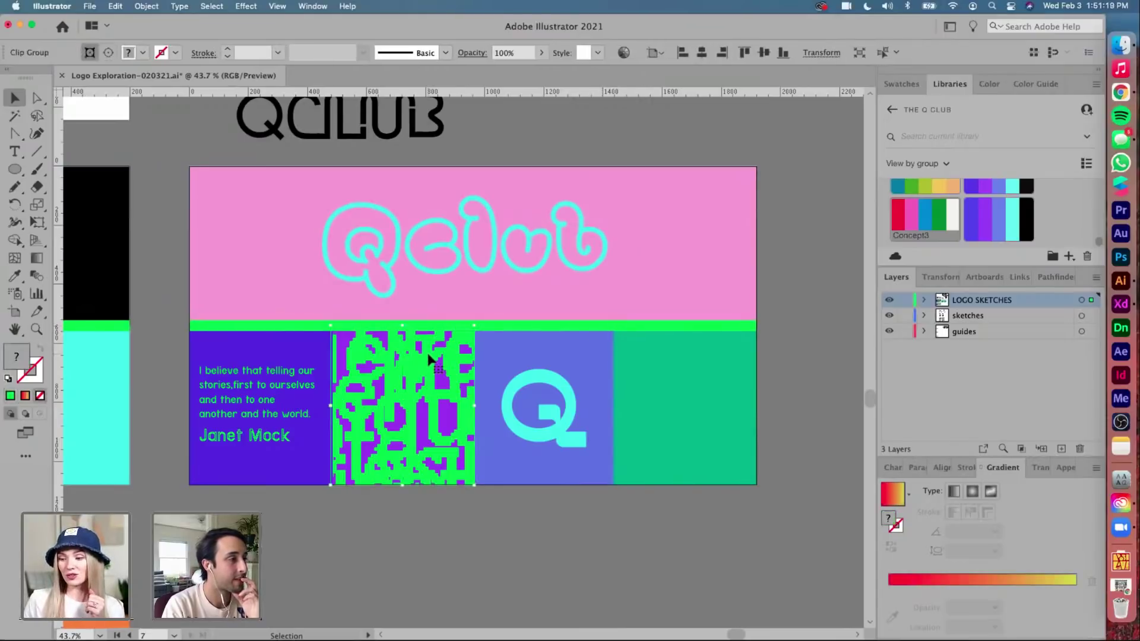
key(Delete)
Restyle the third board's quote with the DINosaur Bold Italic 48 pt text formatting sampled from the type exploration artboard
click(295, 372)
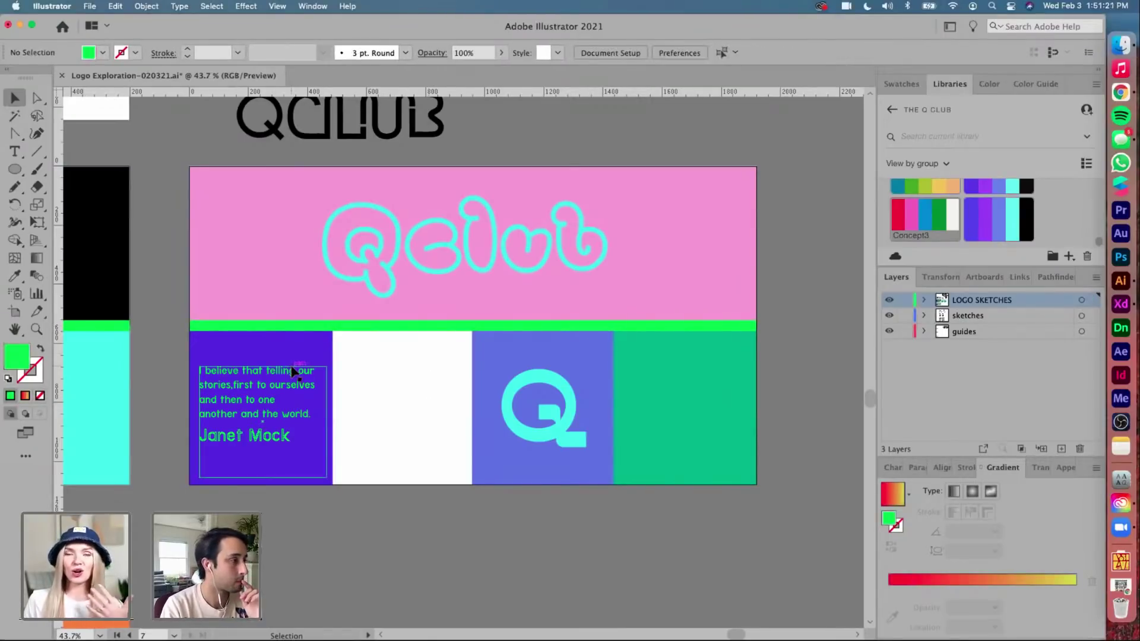
scroll(290, 374, left, 6)
scroll(291, 374, down, 5)
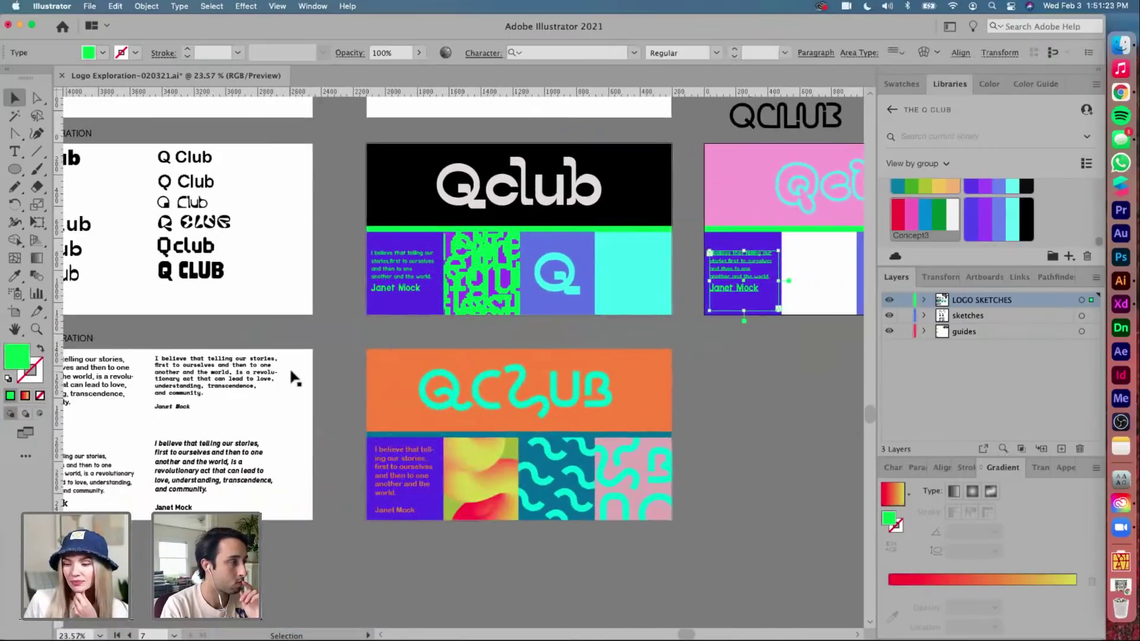
scroll(303, 442, up, 8)
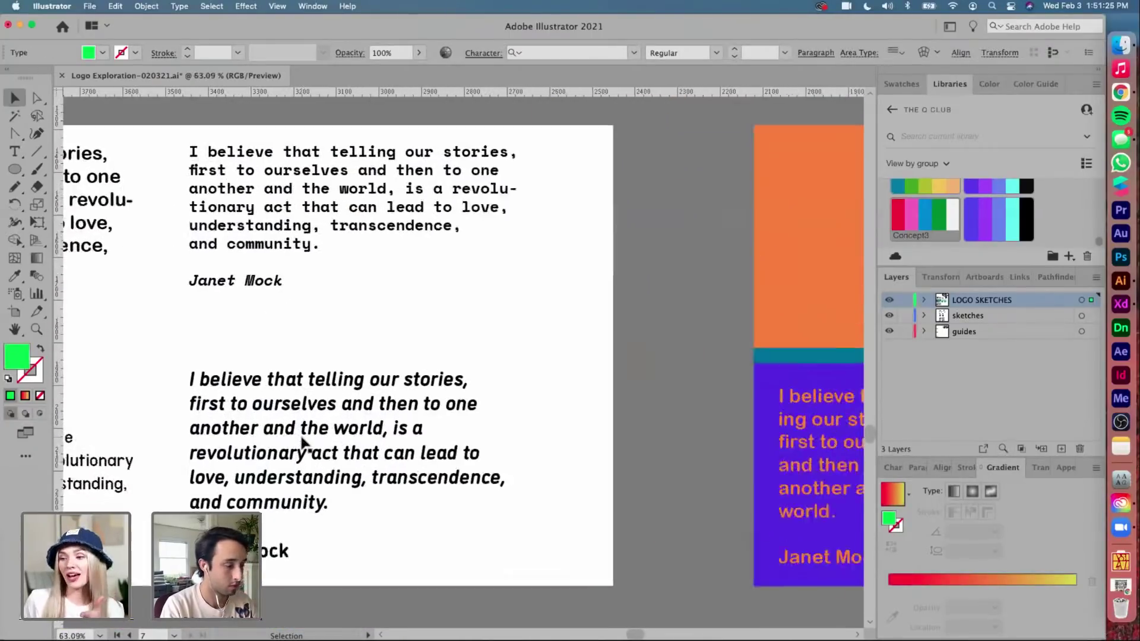
key(i)
click(325, 372)
scroll(325, 373, down, 6)
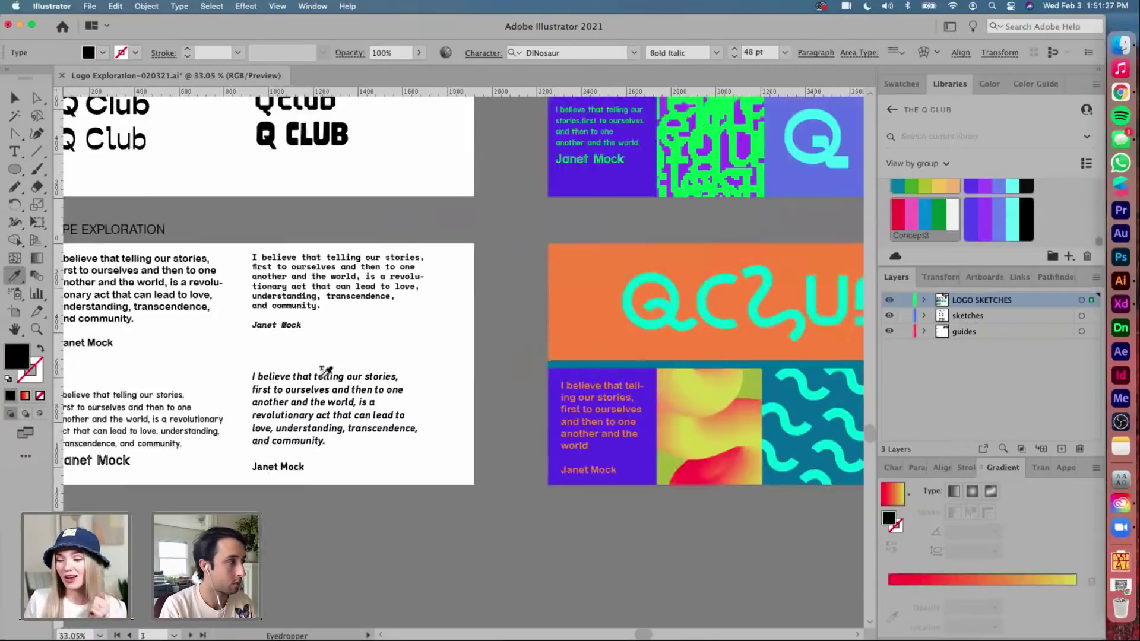
scroll(325, 372, up, 3)
scroll(325, 373, right, 2)
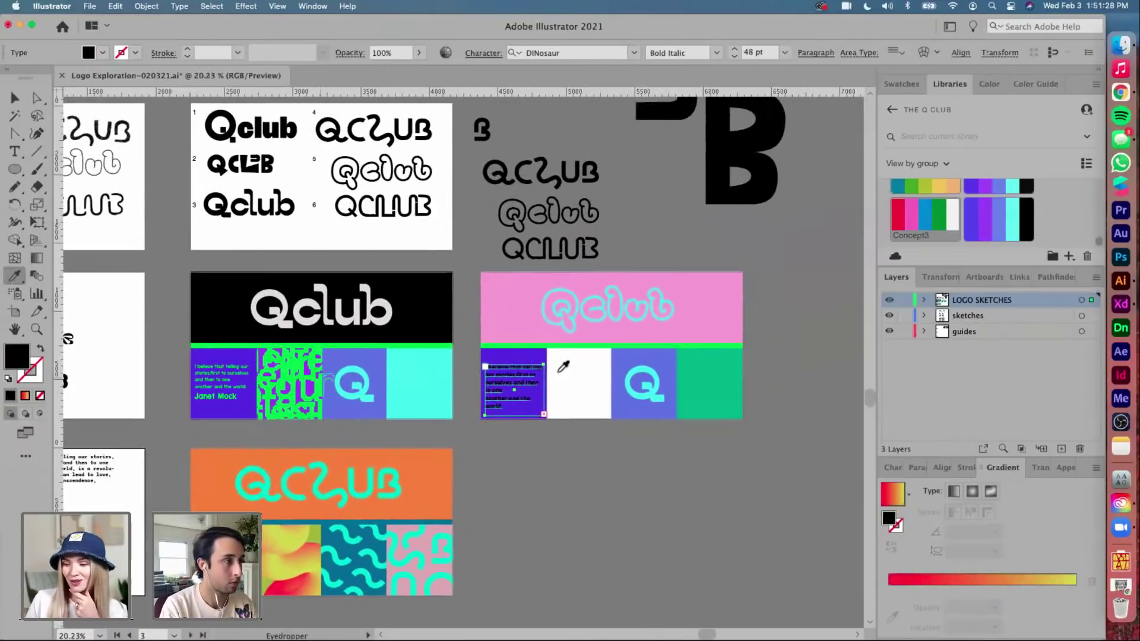
key(v)
Remove the line break before "another" in the third board's quote and insert a blank line above the attribution
scroll(554, 371, up, 8)
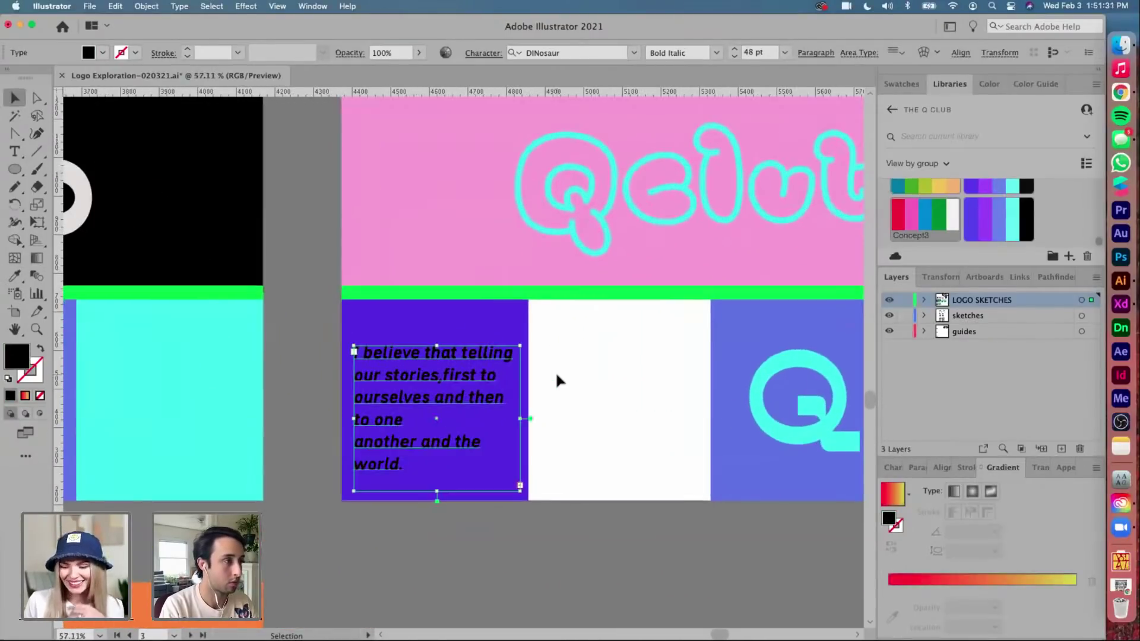
double_click(403, 437)
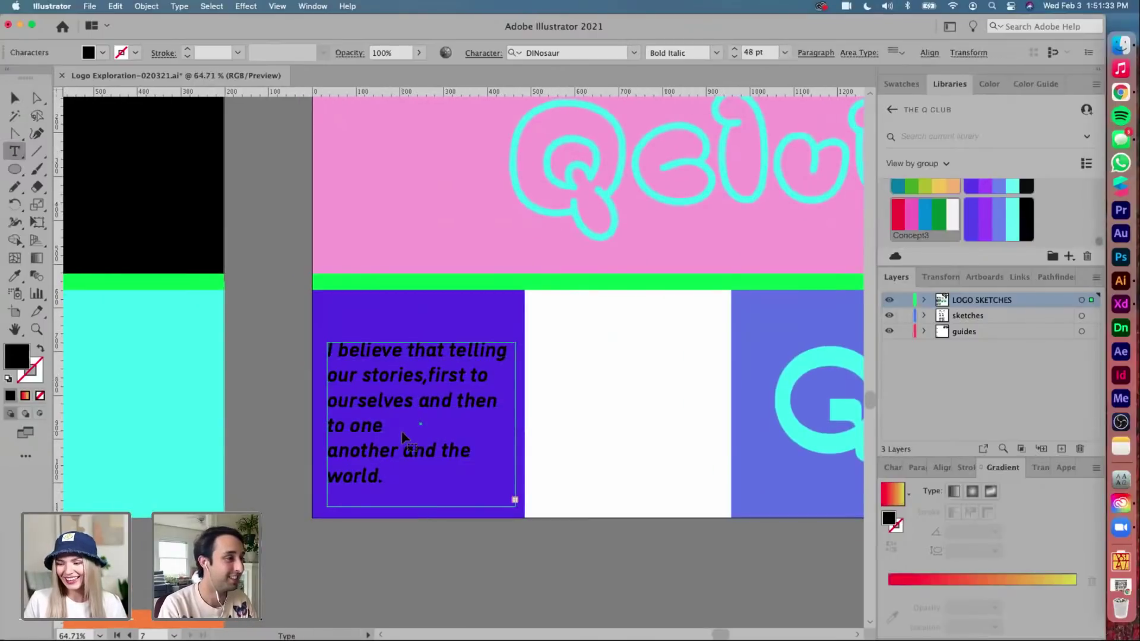
key(Delete)
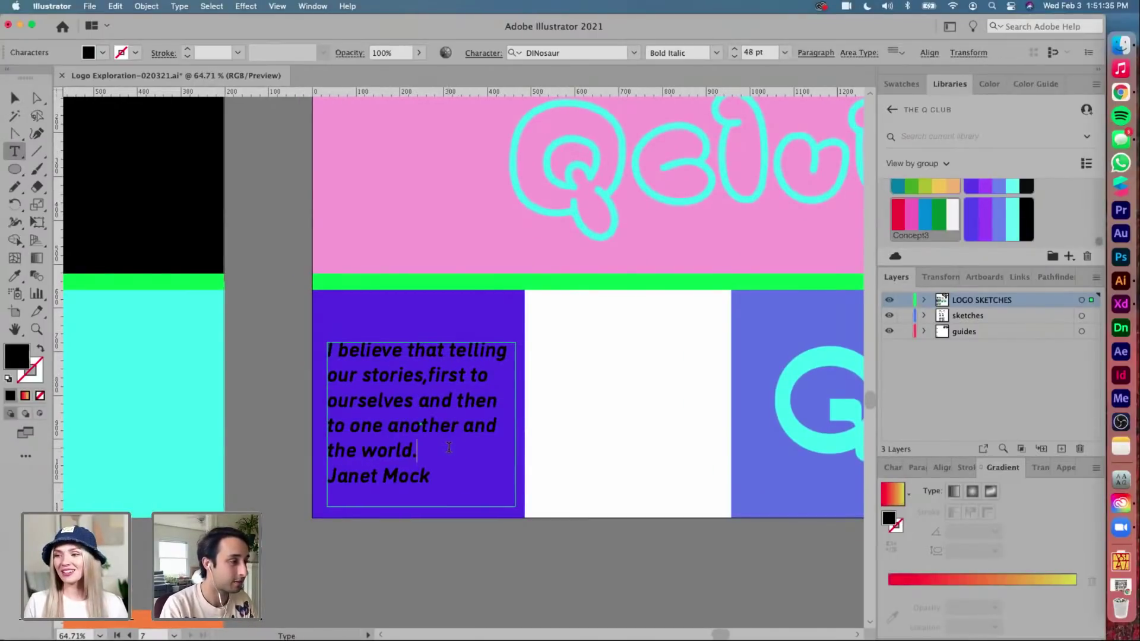
click(448, 447)
key(Return)
key(Escape)
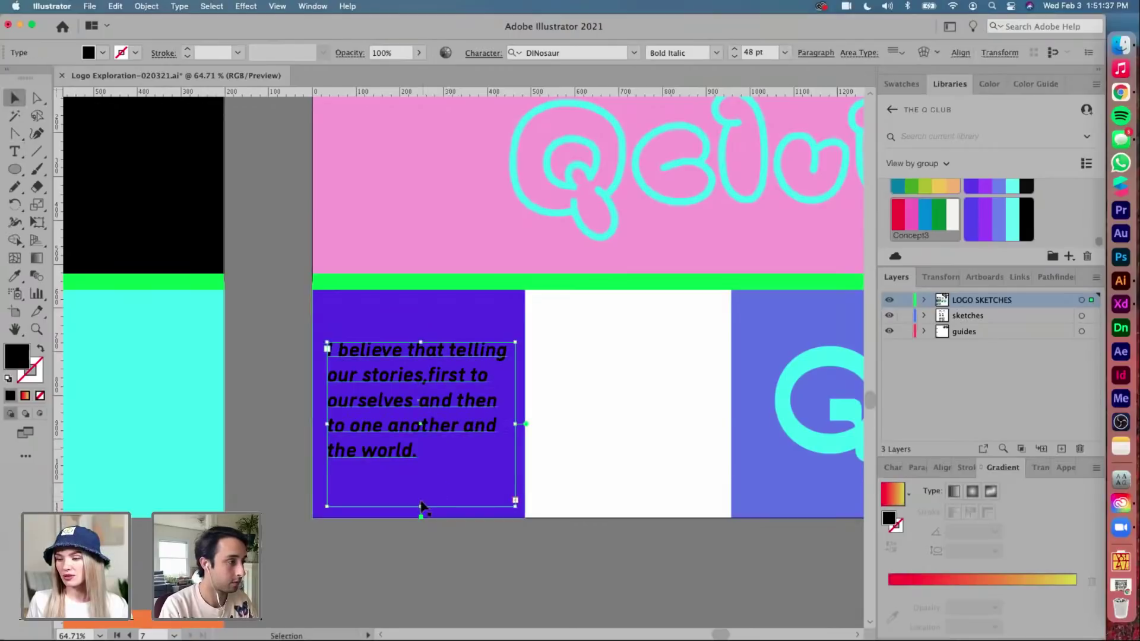
Fit the quote's text frame to its content and move it slightly higher in the purple panel
double_click(419, 514)
drag(424, 424, 426, 400)
click(552, 399)
scroll(562, 390, down, 2)
scroll(561, 390, down, 3)
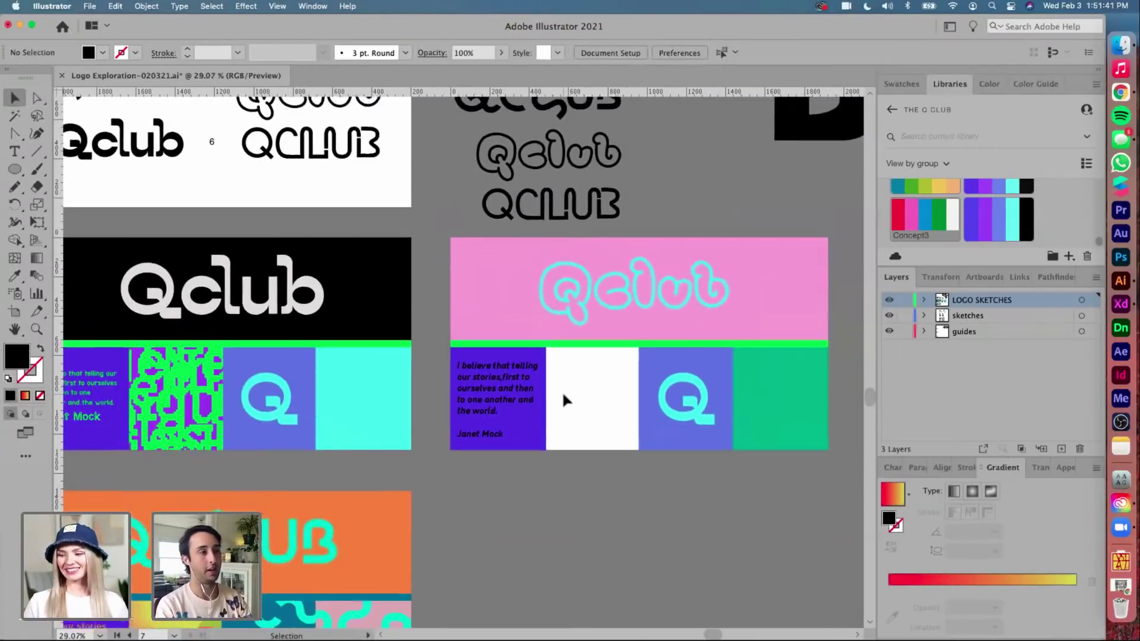
Delete the bright green stripe between the third board's pink header and its bottom row
scroll(552, 383, up, 2)
click(510, 330)
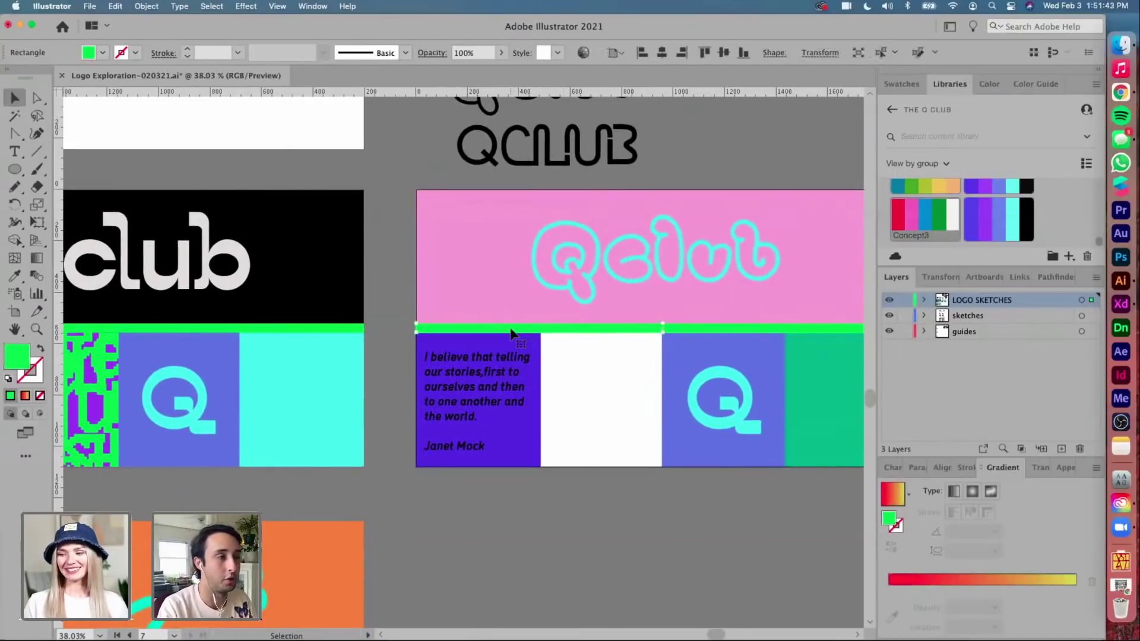
scroll(511, 330, right, 2)
key(Delete)
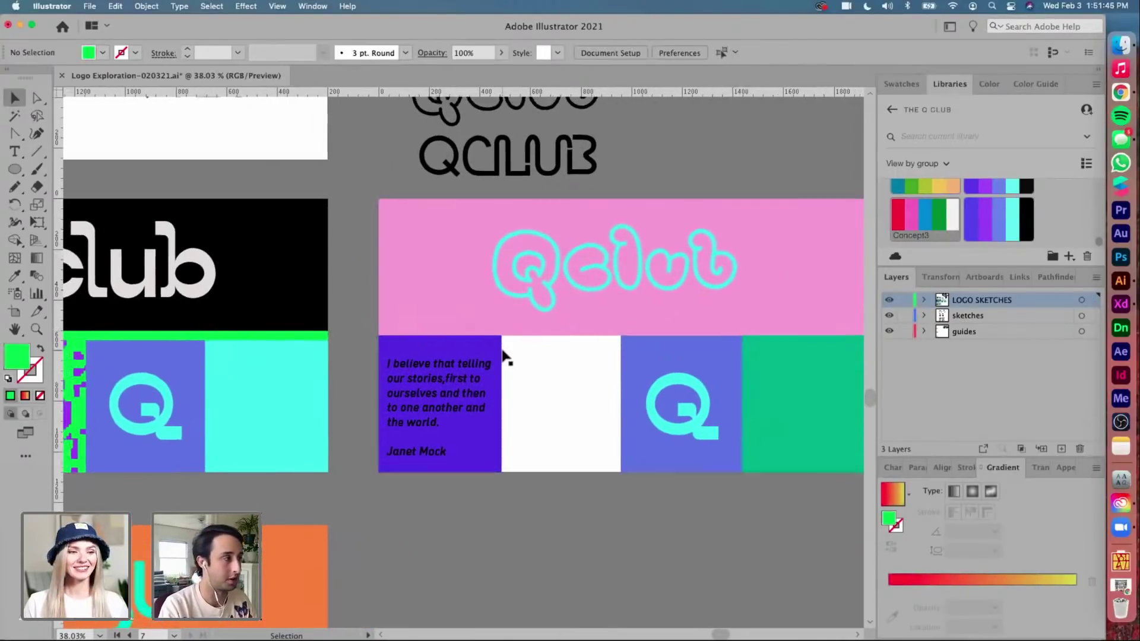
Duplicate the periwinkle background rectangle of the Q panel into the empty white slot beside the quote panel
scroll(505, 355, down, 3)
scroll(505, 355, down, 2)
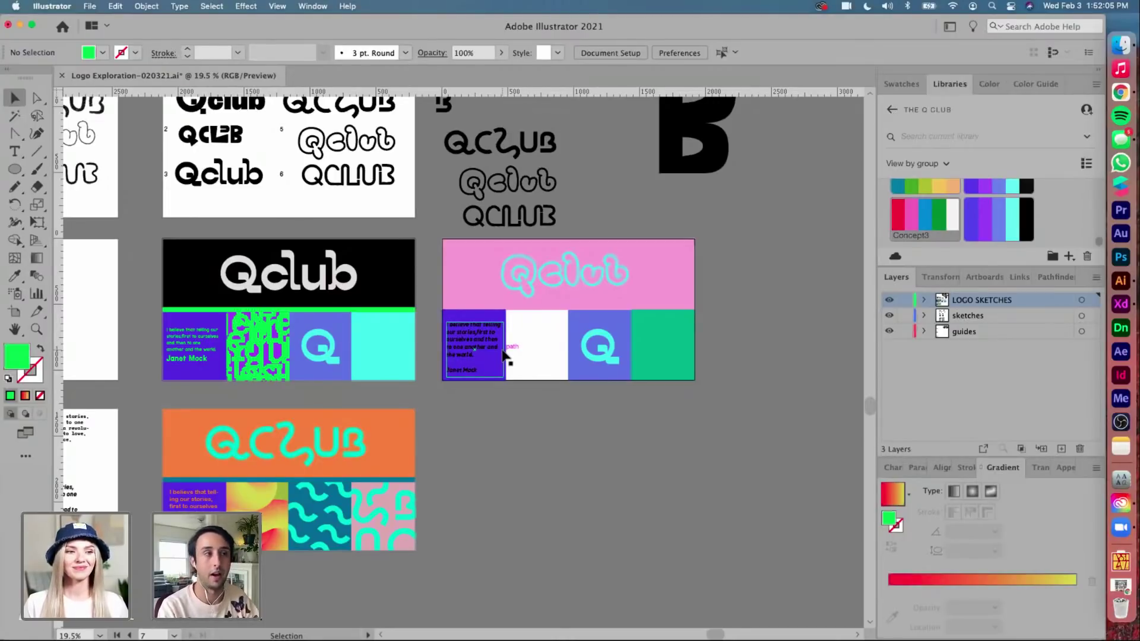
scroll(503, 355, up, 3)
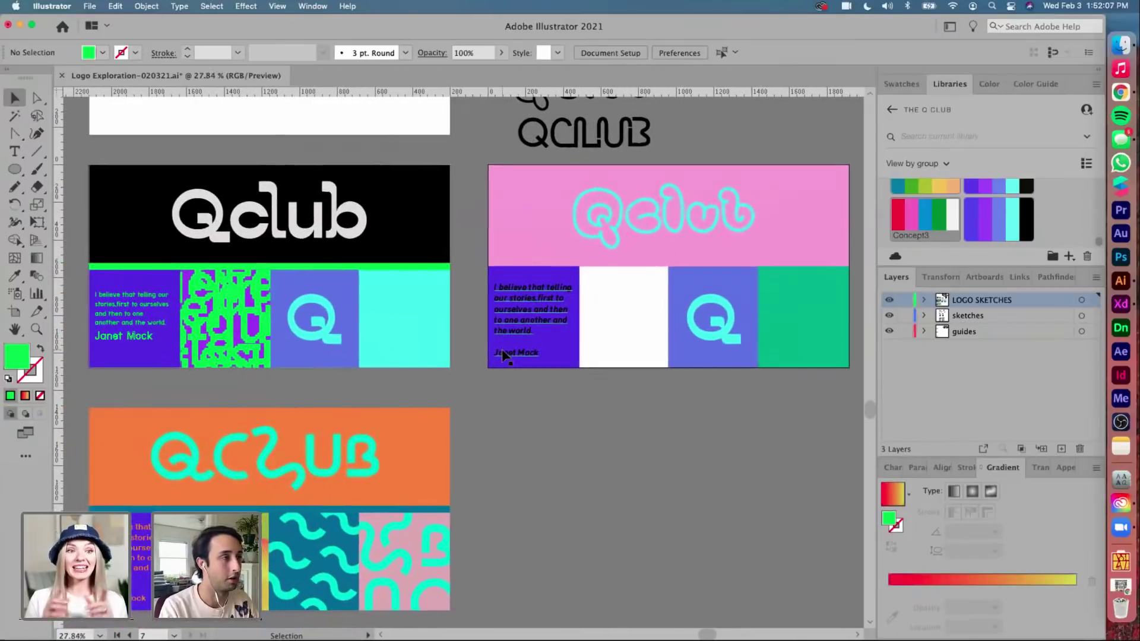
scroll(504, 355, down, 2)
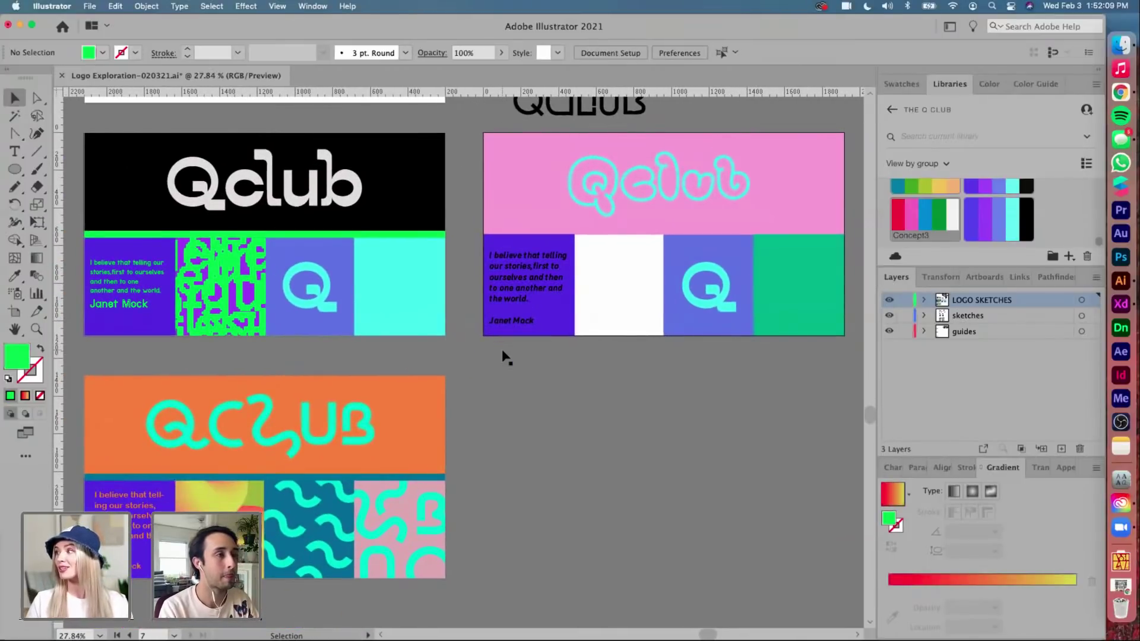
scroll(503, 356, right, 3)
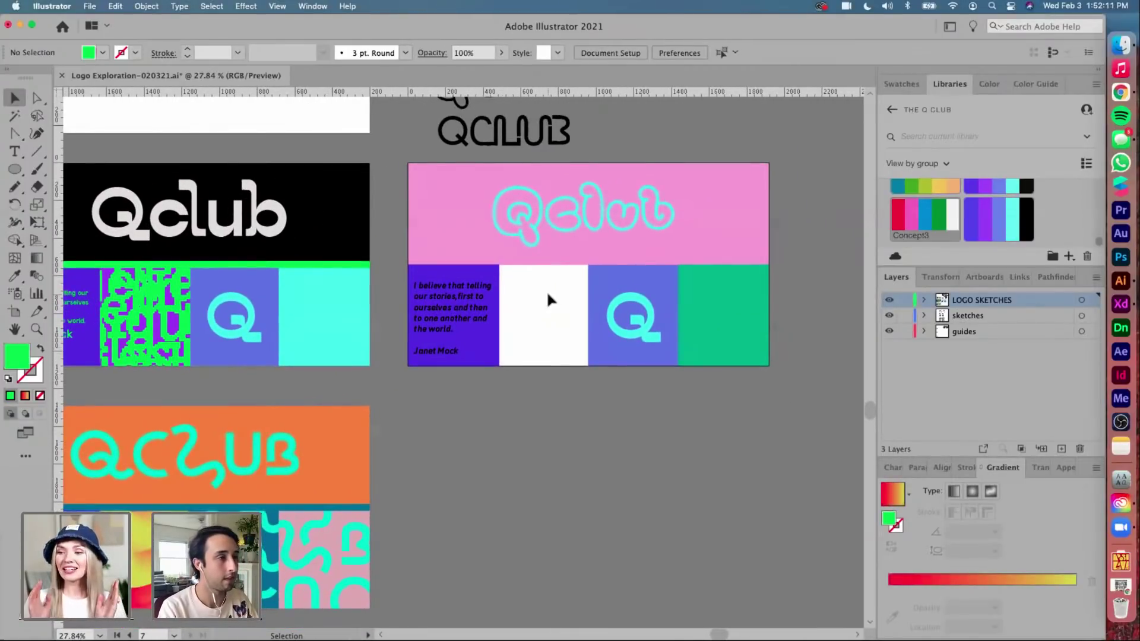
scroll(546, 297, up, 2)
scroll(547, 295, up, 1)
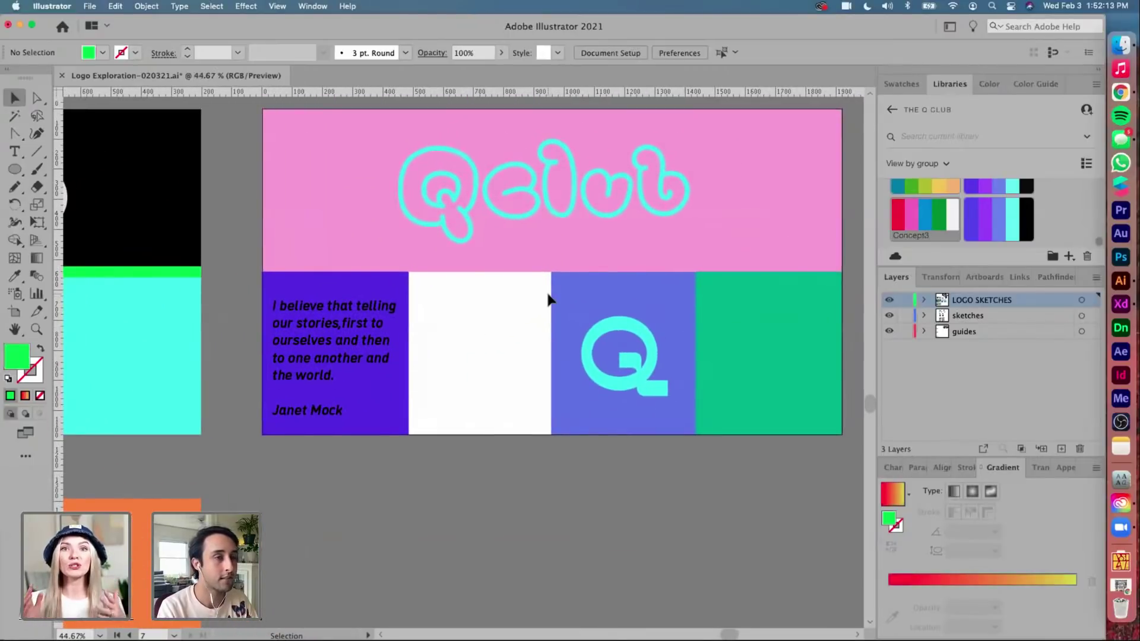
drag(580, 301, 438, 307)
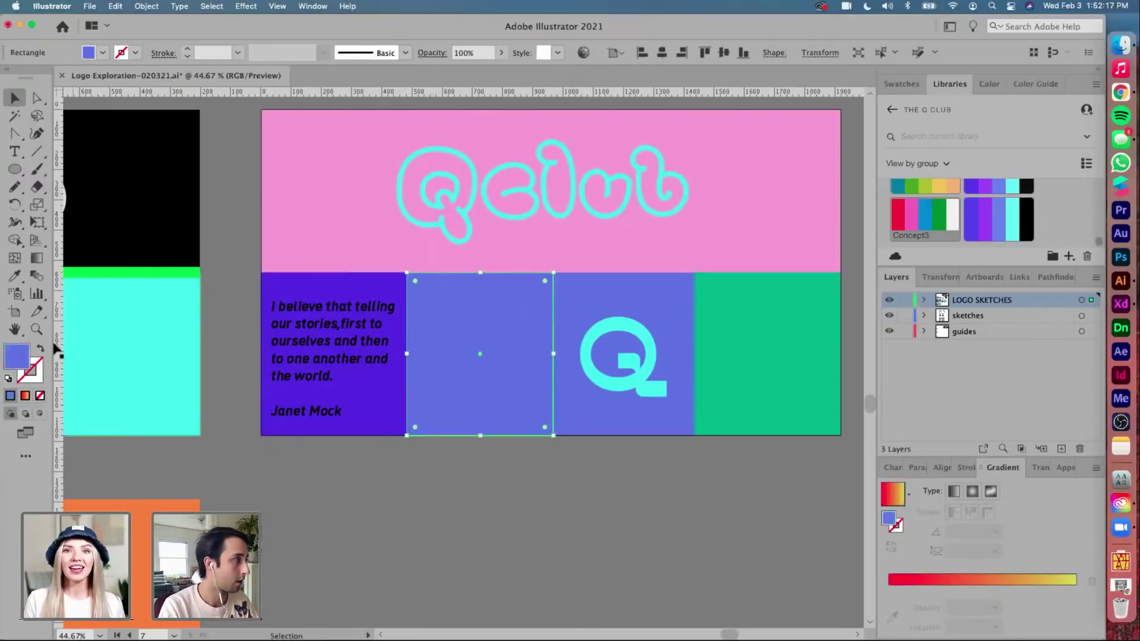
Recolor the duplicated rectangle beside the quote panel pale yellow
double_click(17, 356)
drag(493, 184, 501, 247)
click(609, 92)
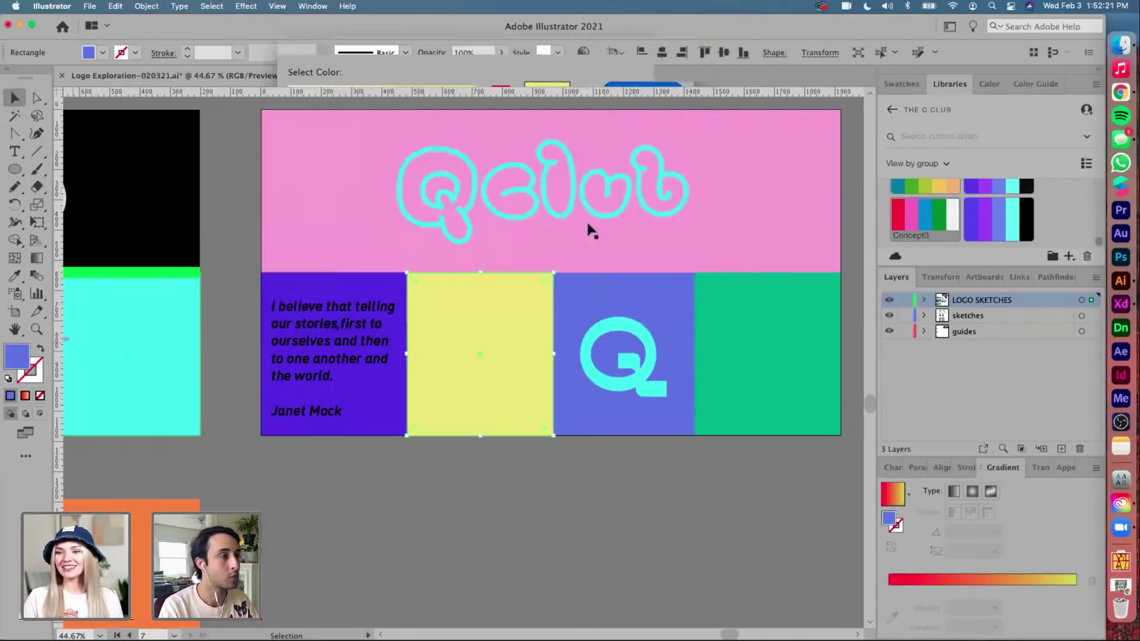
click(533, 462)
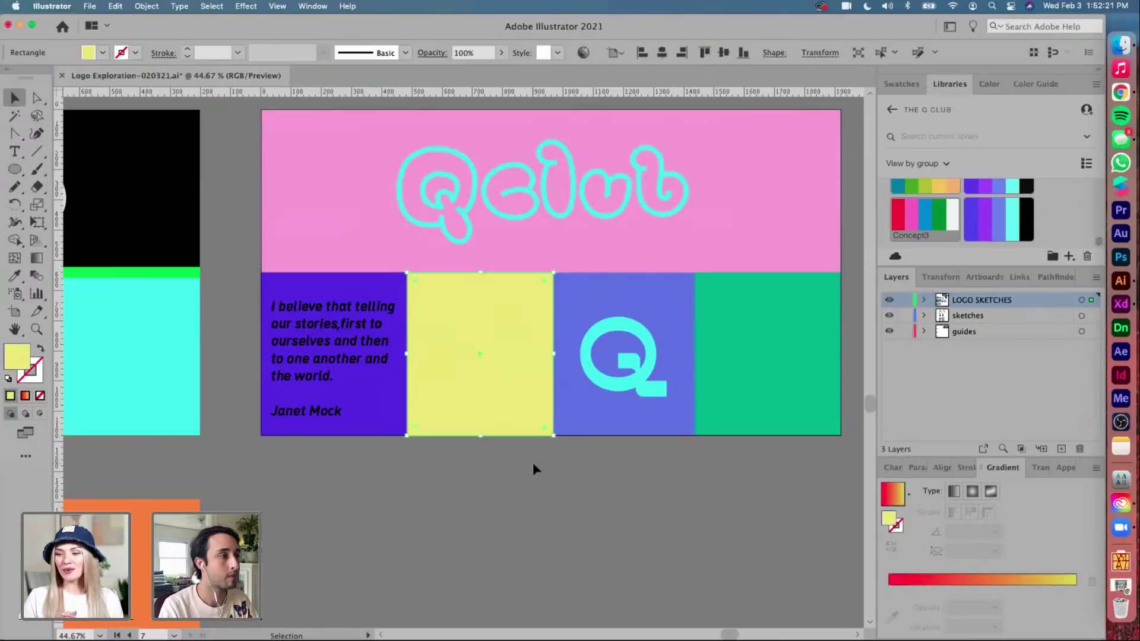
Delete the cyan Q from the periwinkle panel and place a copy of the bubble logo's Q centered in the green panel
click(605, 333)
key(Delete)
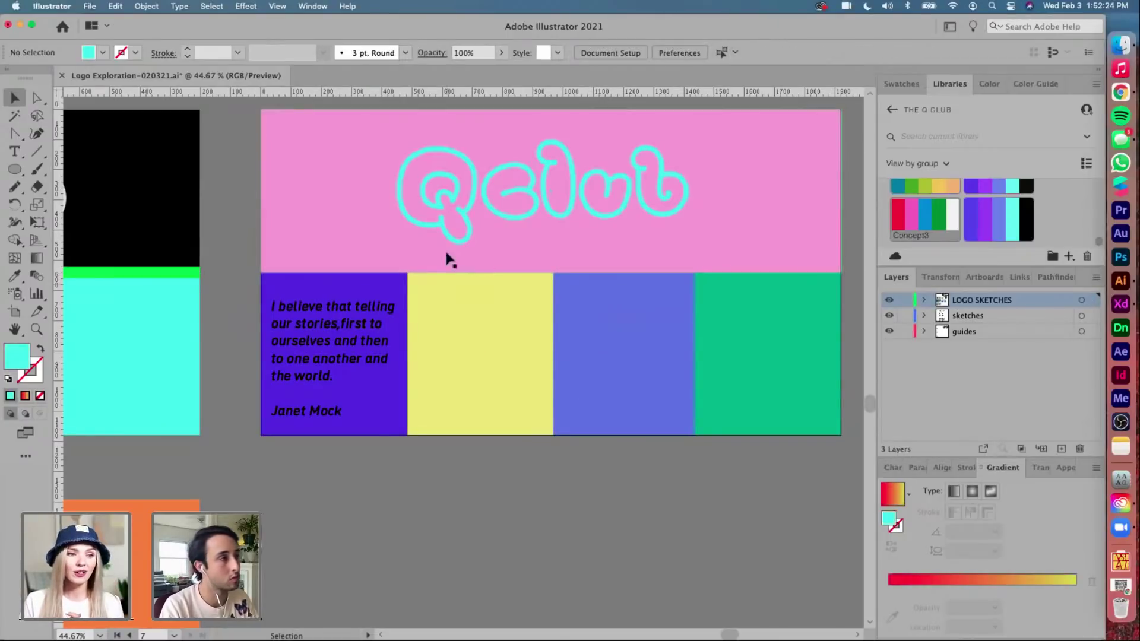
click(442, 215)
drag(442, 218, 791, 359)
scroll(628, 389, right, 3)
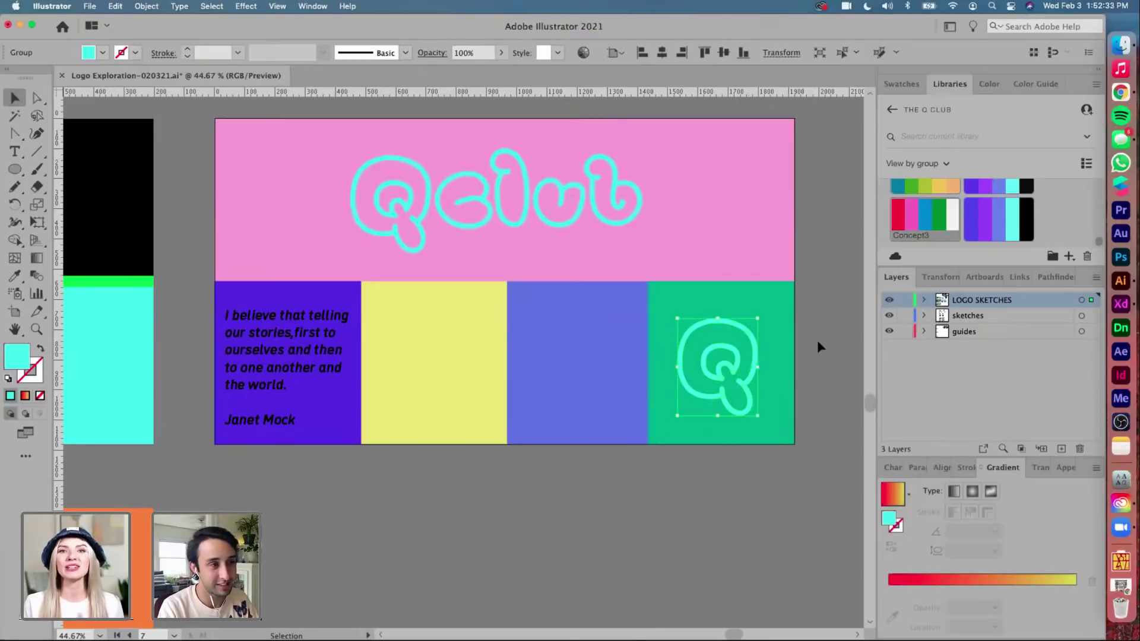
click(818, 339)
click(355, 292)
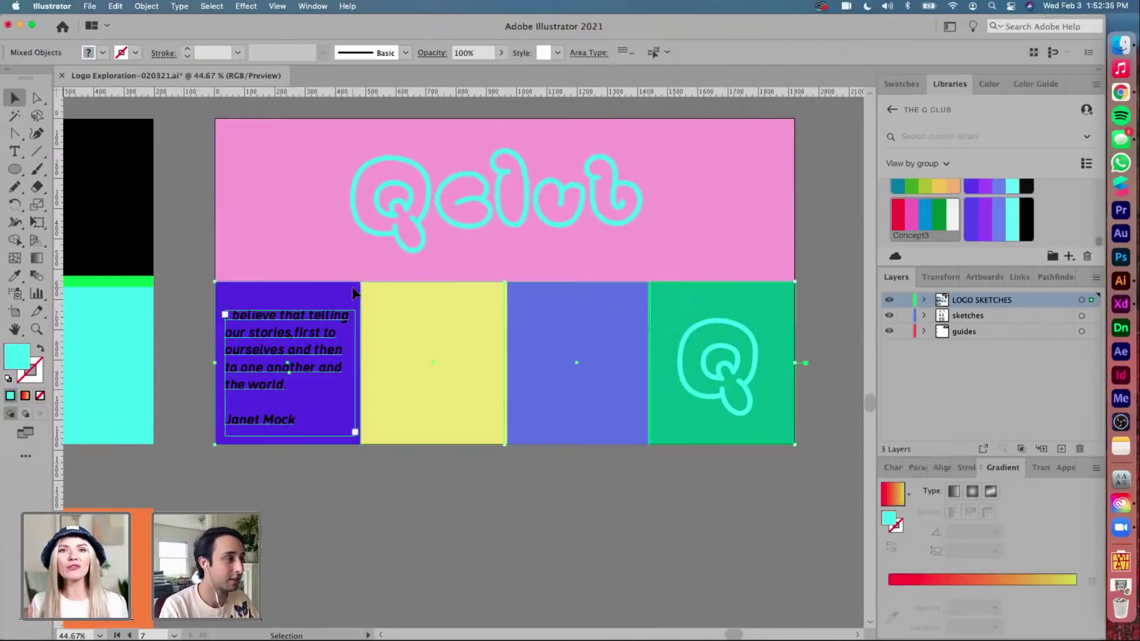
shift+click(341, 321)
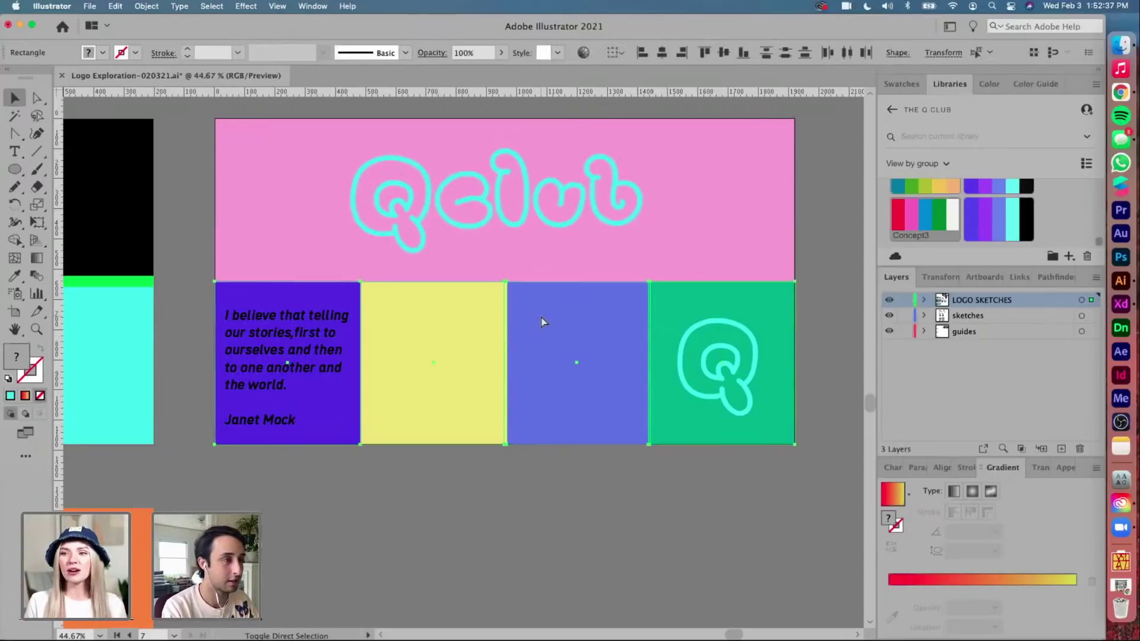
click(849, 281)
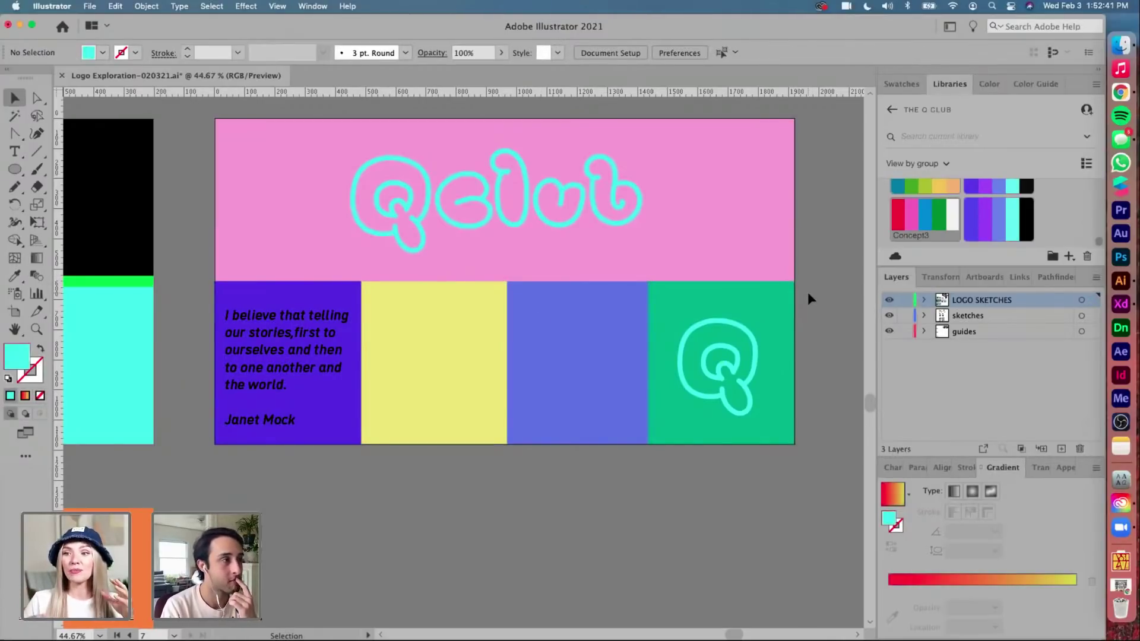
Recolor the third board's quote text with the yellow panel's fill and nudge it slightly up
click(321, 332)
key(i)
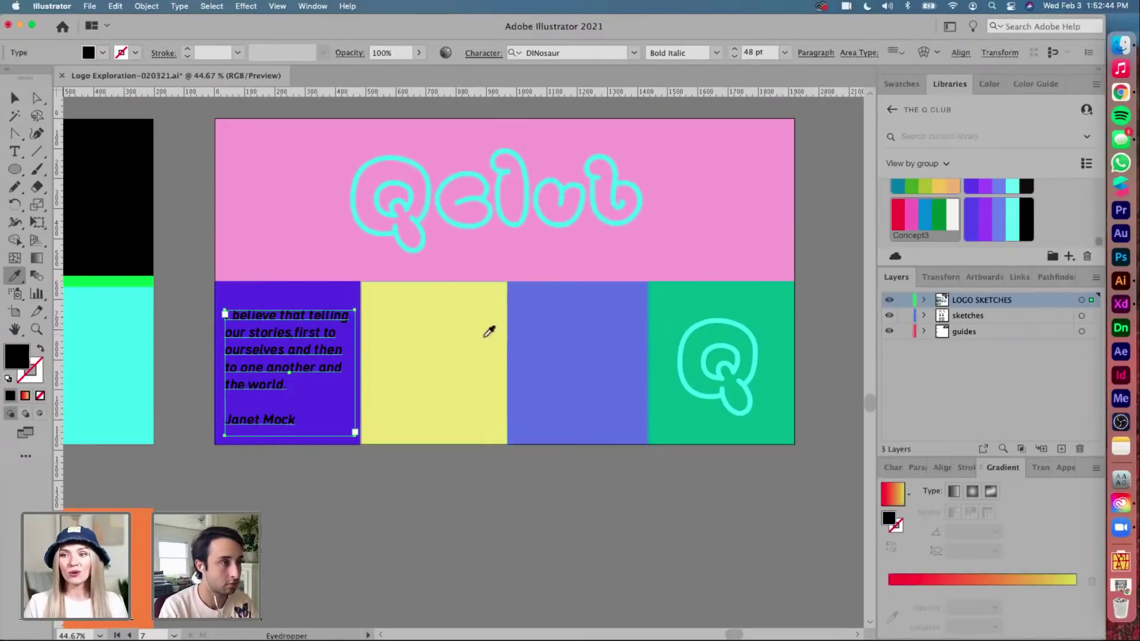
click(550, 342)
click(415, 342)
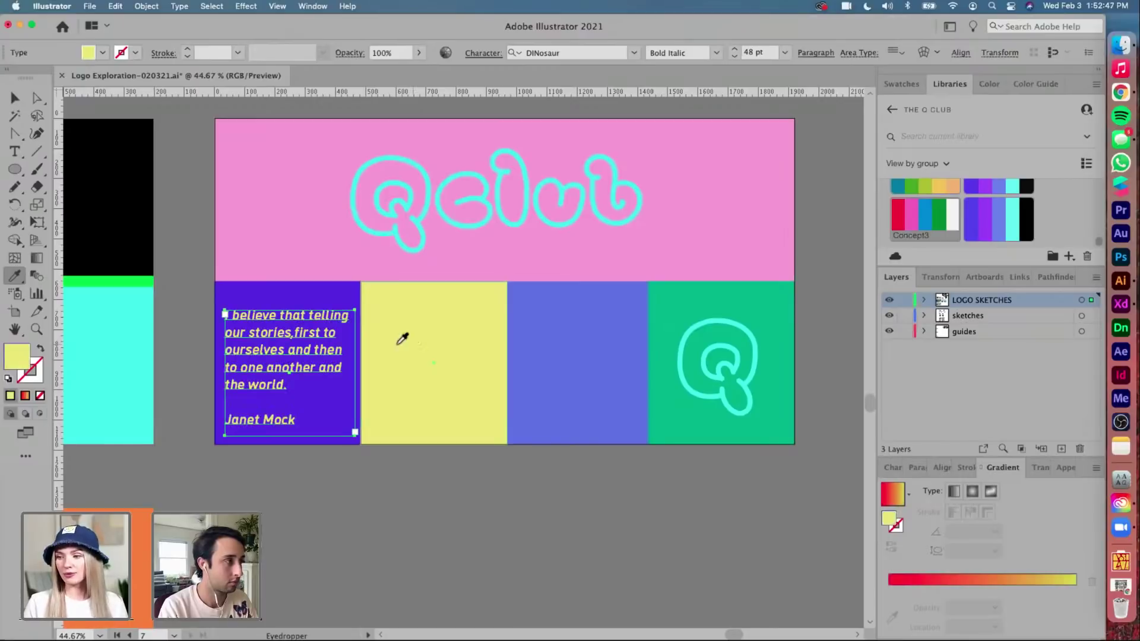
key(v)
drag(300, 336, 300, 334)
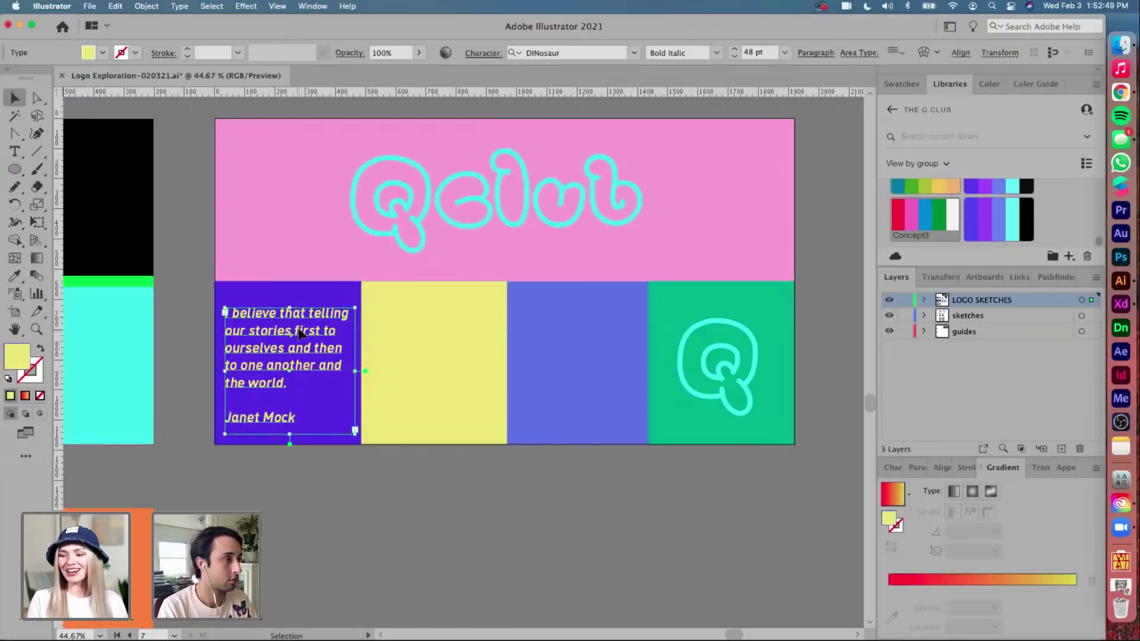
Lighten the quote panel's background to the soft purple 8A75EF
scroll(300, 332, up, 3)
click(300, 276)
scroll(299, 275, down, 3)
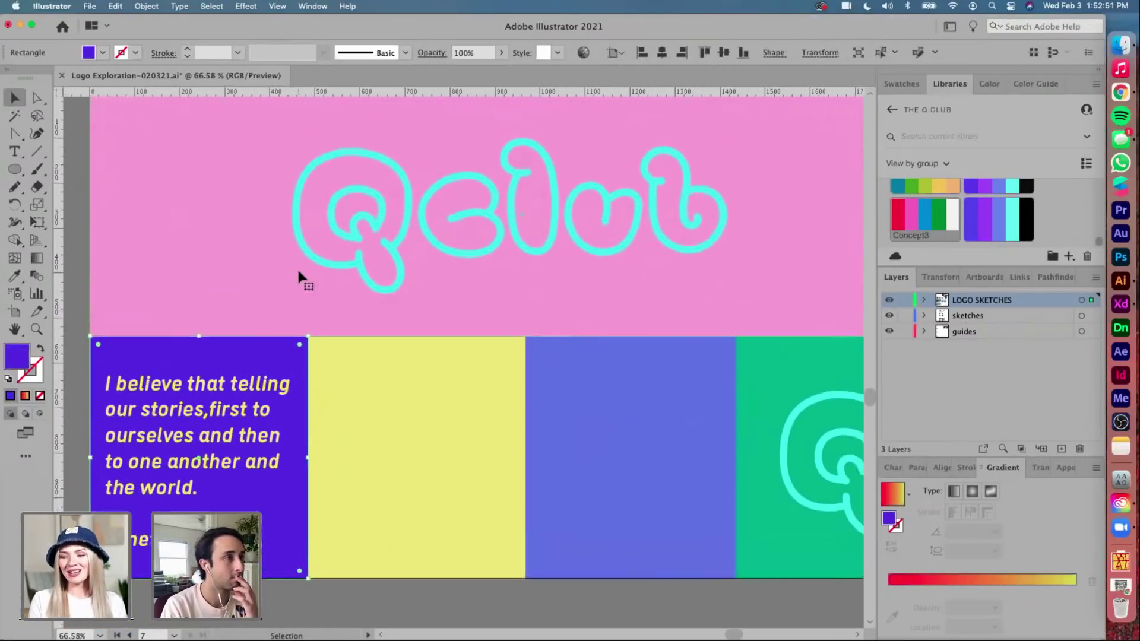
scroll(300, 275, up, 1)
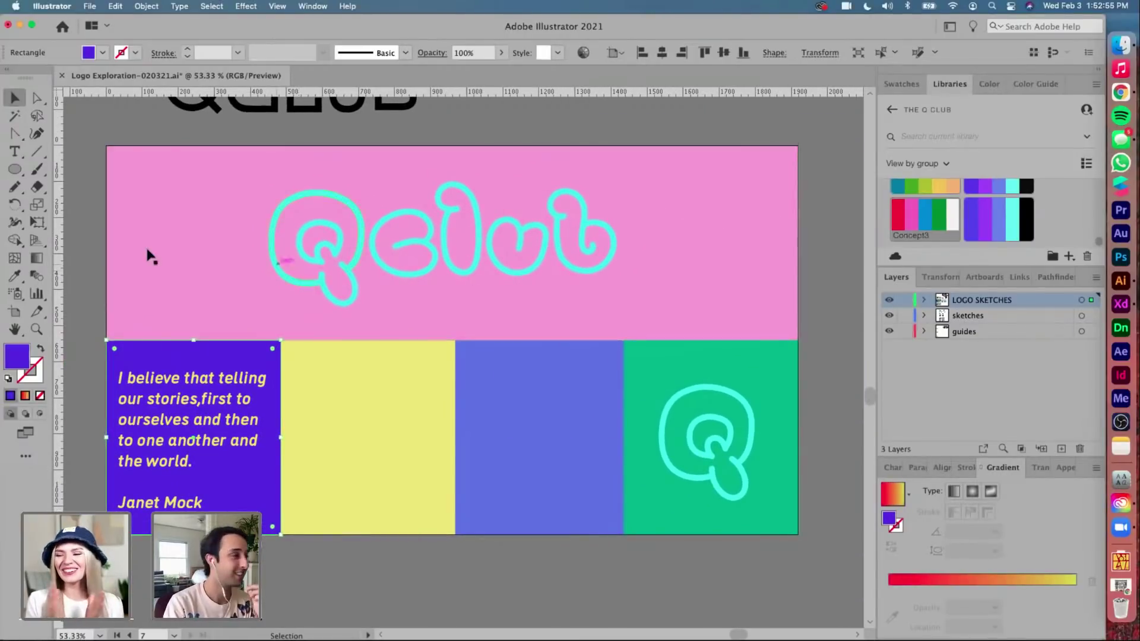
double_click(16, 356)
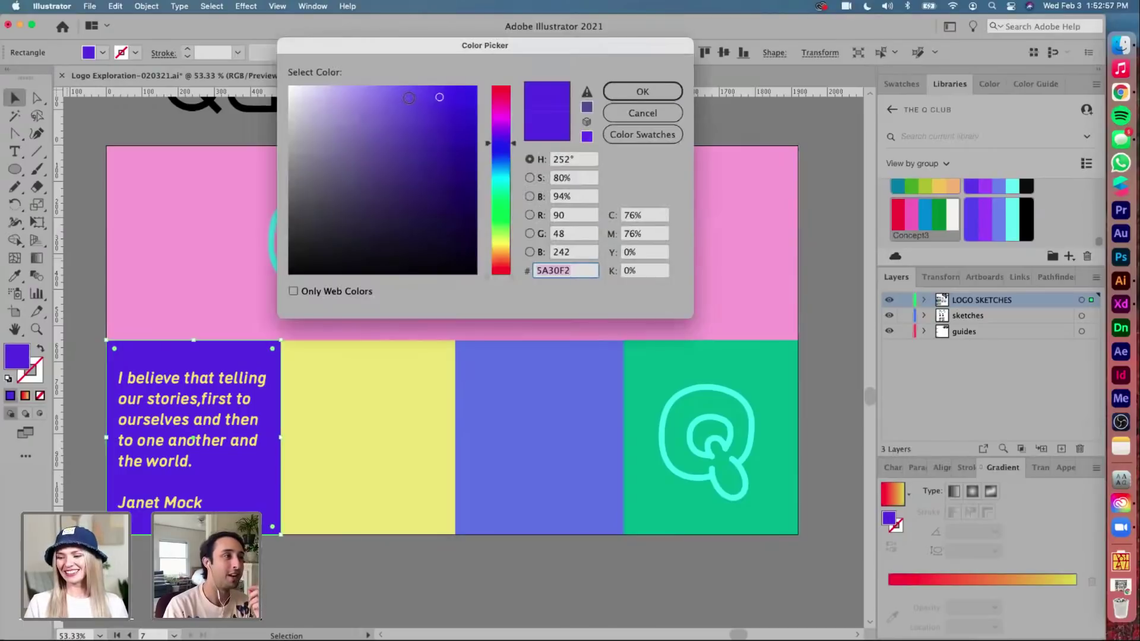
drag(393, 93, 384, 95)
click(642, 91)
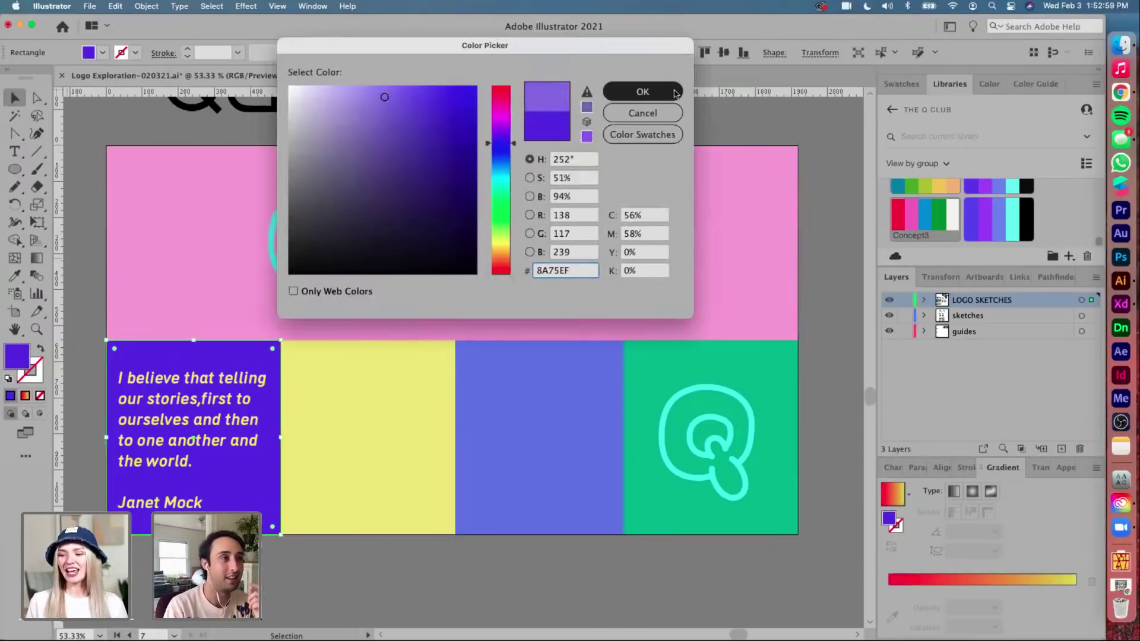
click(840, 291)
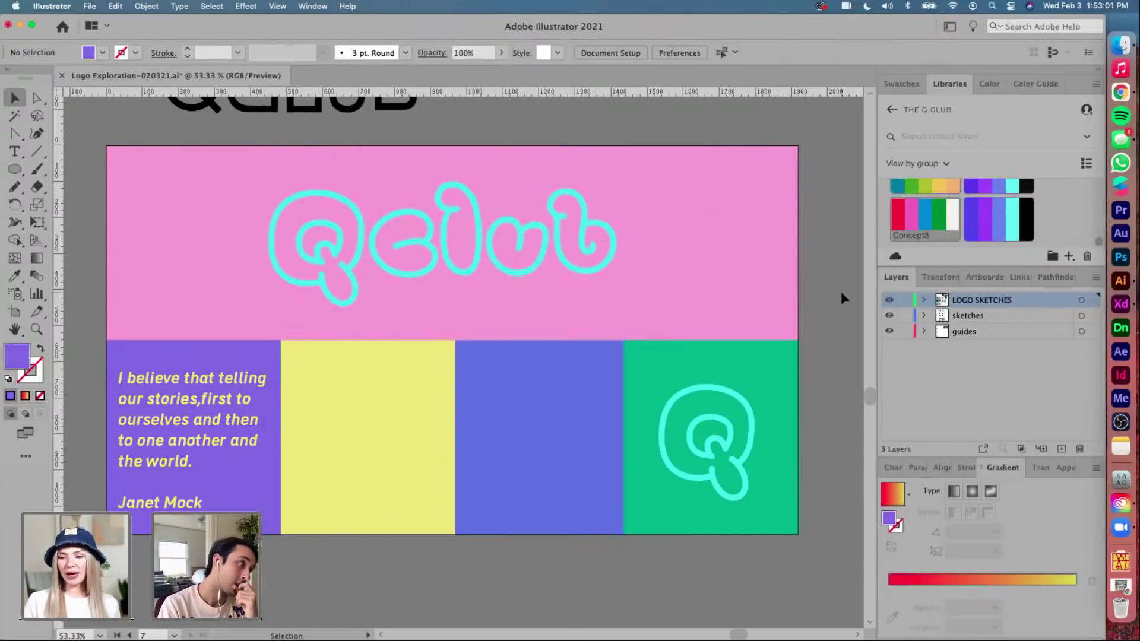
Draw a thin full-width stripe where the pink header meets the bottom panels and fill it with cyan from the Queer Futures palette
key(m)
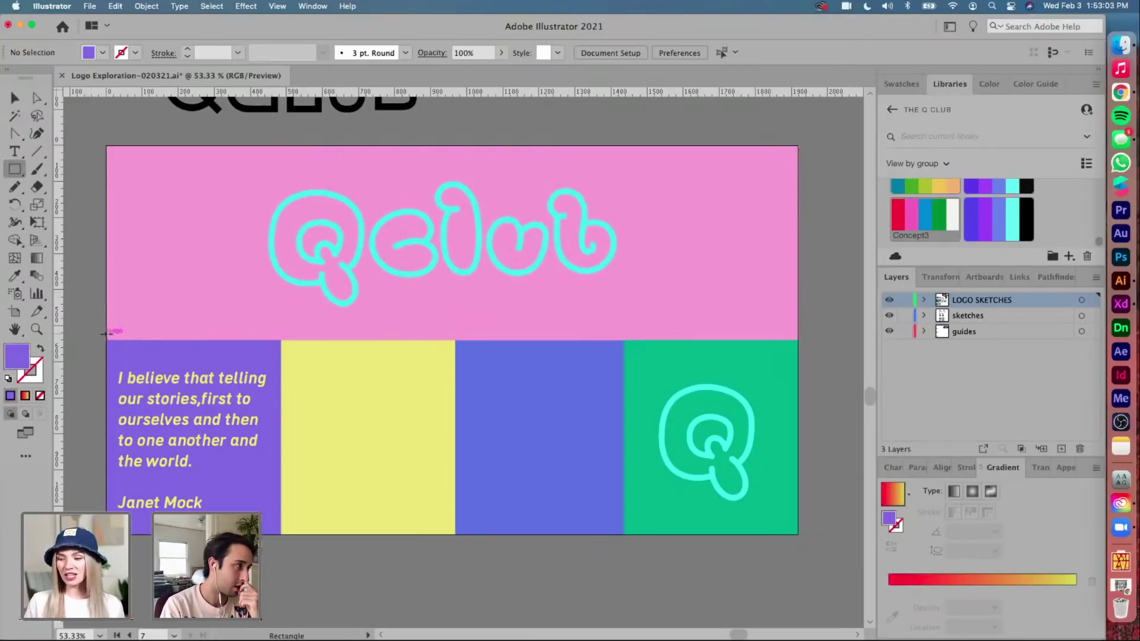
drag(107, 333, 798, 346)
key(i)
click(710, 278)
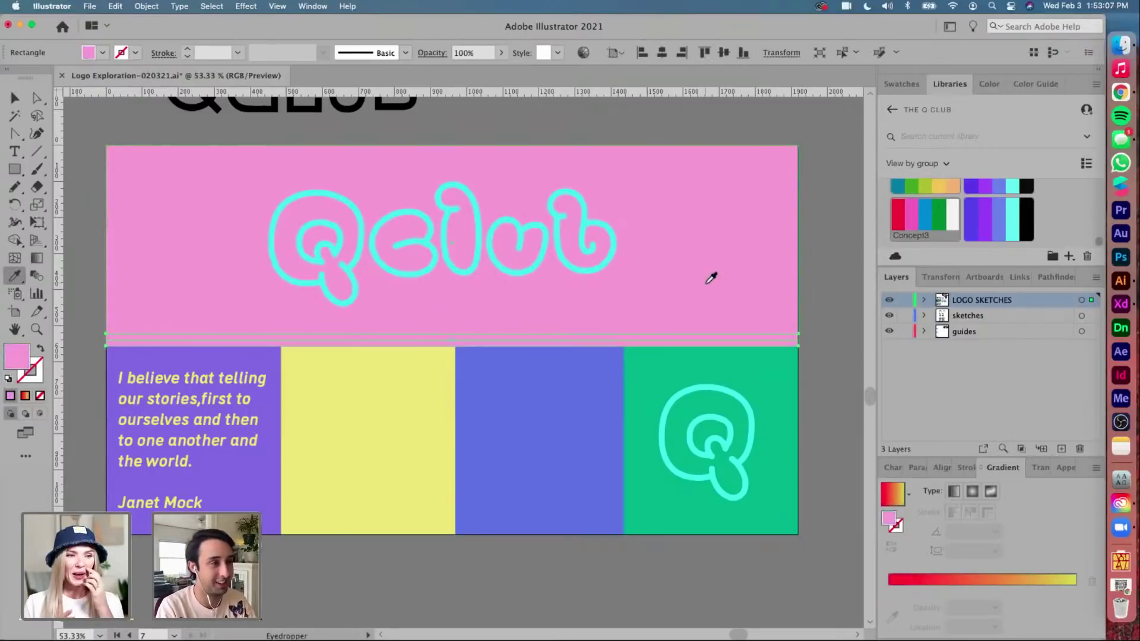
click(1009, 215)
key(v)
click(800, 335)
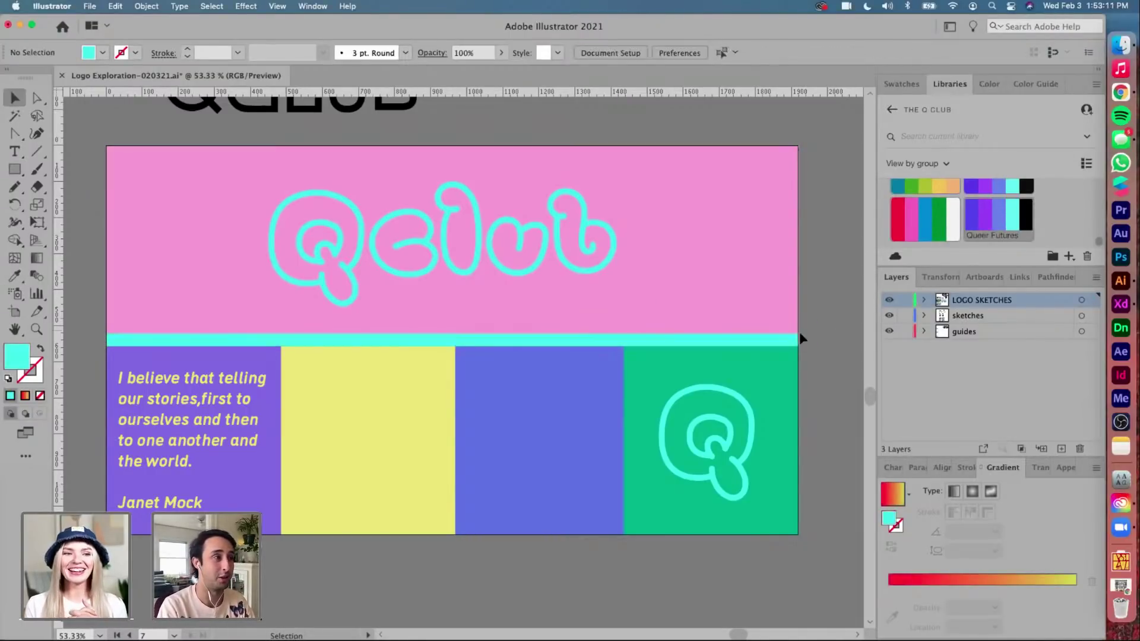
Move the cyan stripe slightly higher and save the document
click(723, 336)
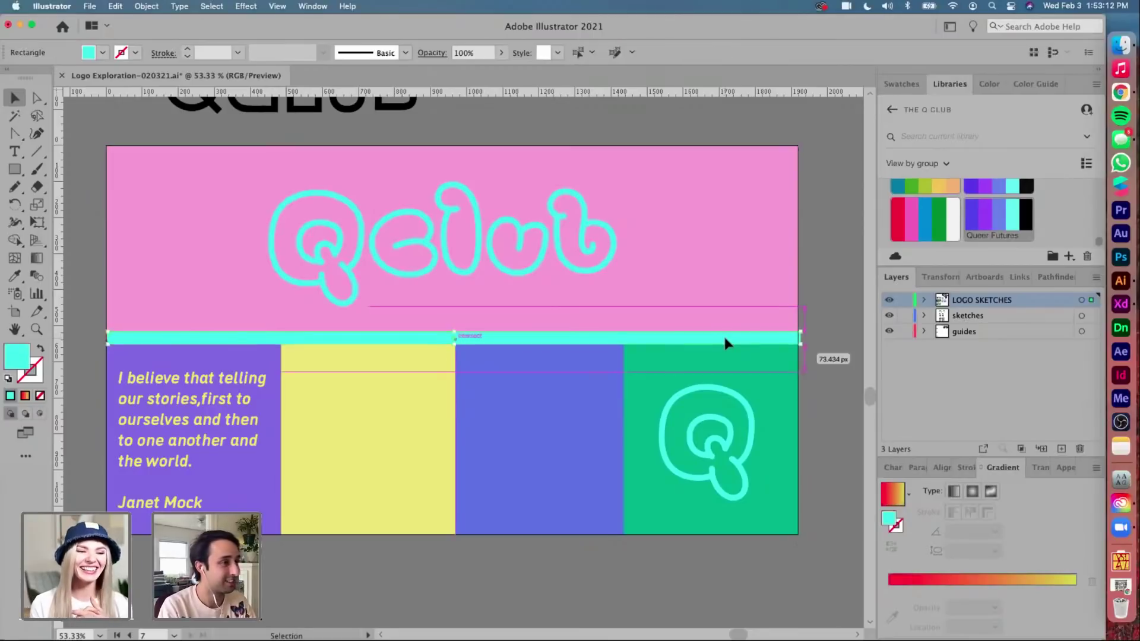
click(838, 331)
scroll(836, 332, down, 1)
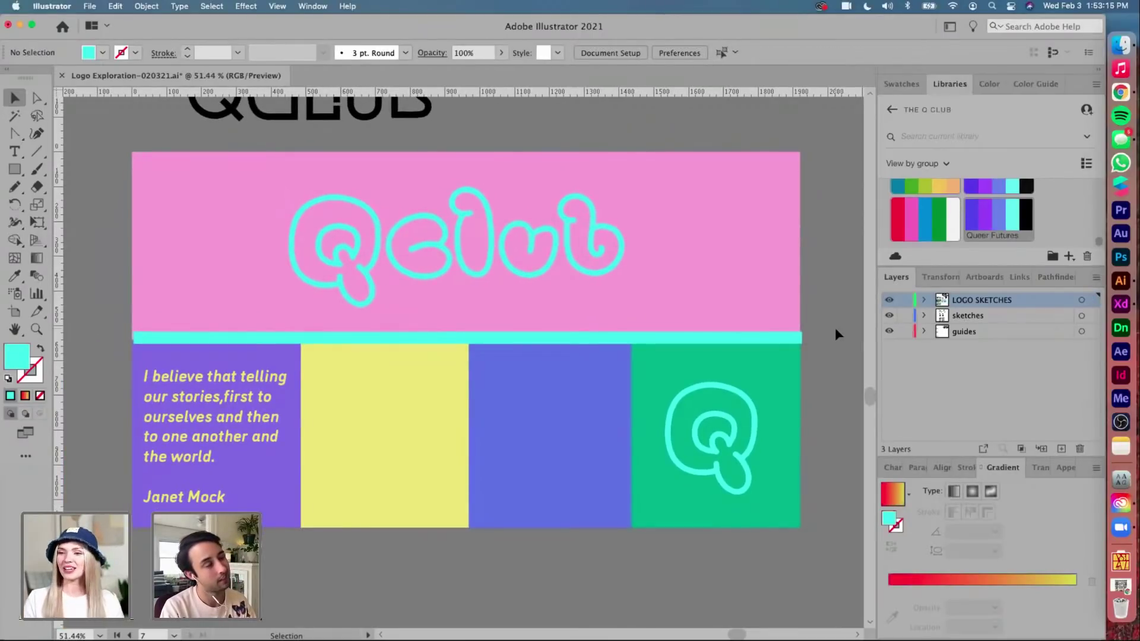
scroll(835, 331, down, 1)
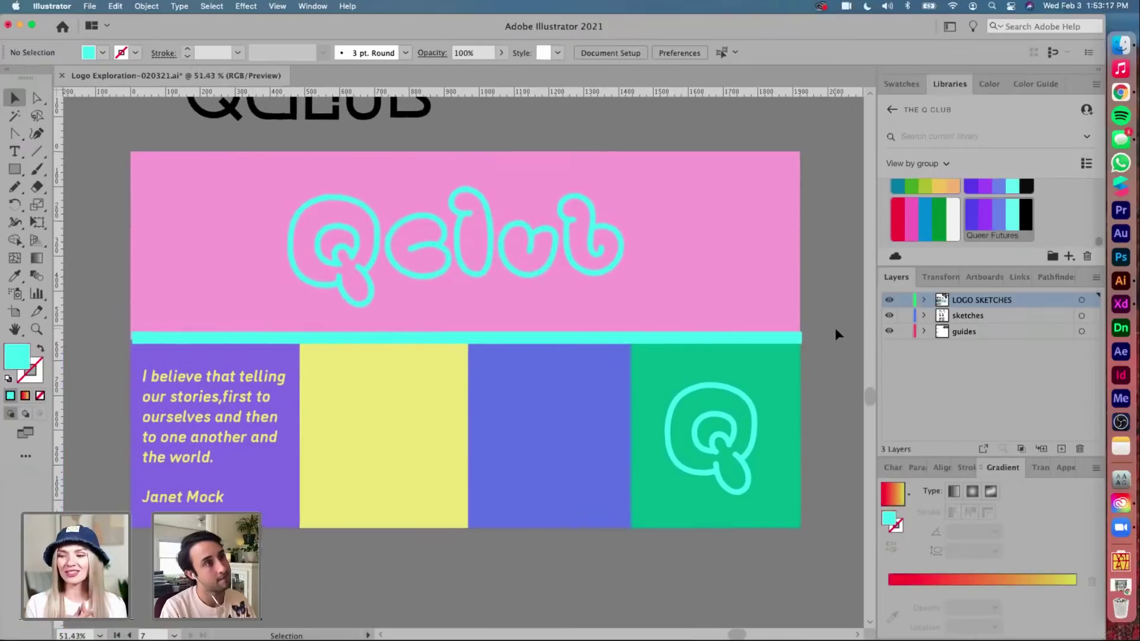
scroll(836, 330, up, 1)
key(super+s)
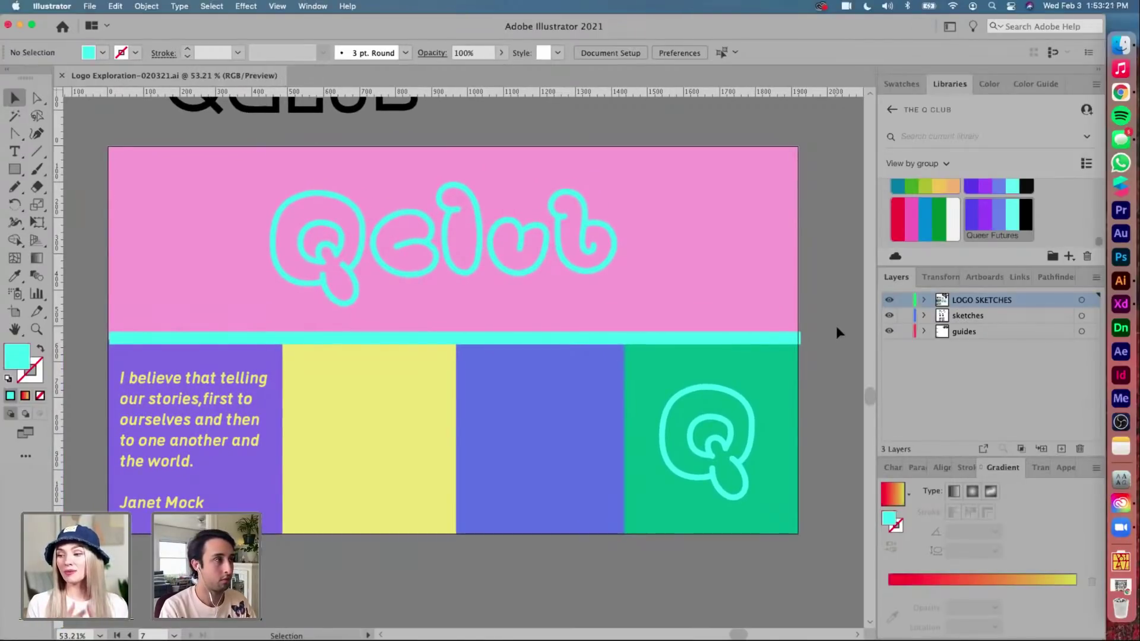
Realign the cyan stripe with the board's edges and widen it slightly past both sides
click(768, 340)
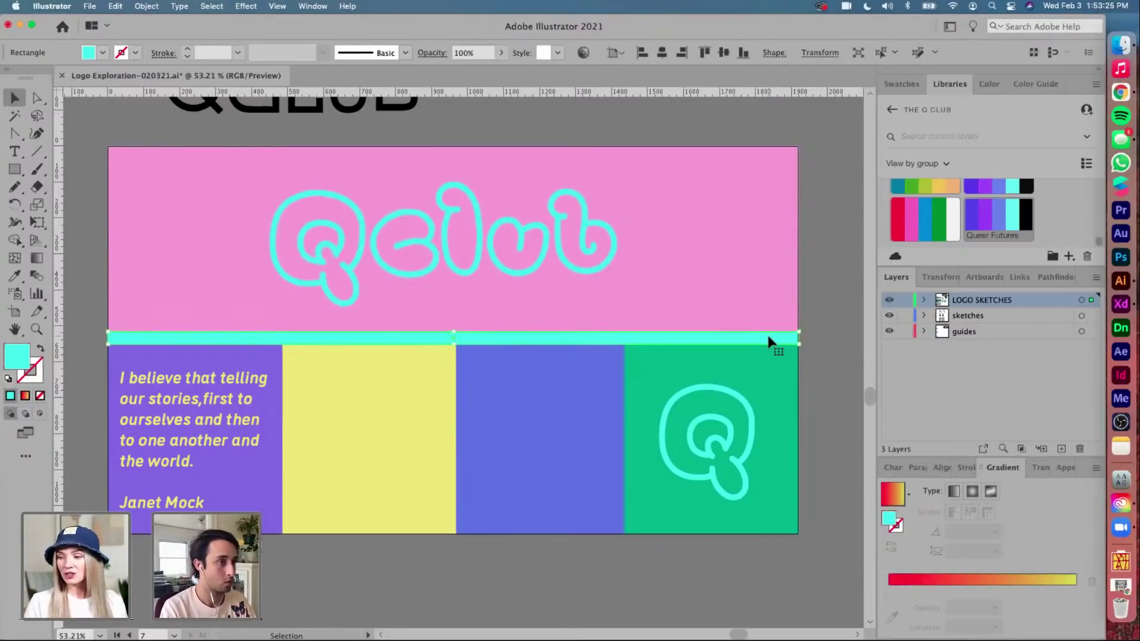
click(839, 341)
click(751, 343)
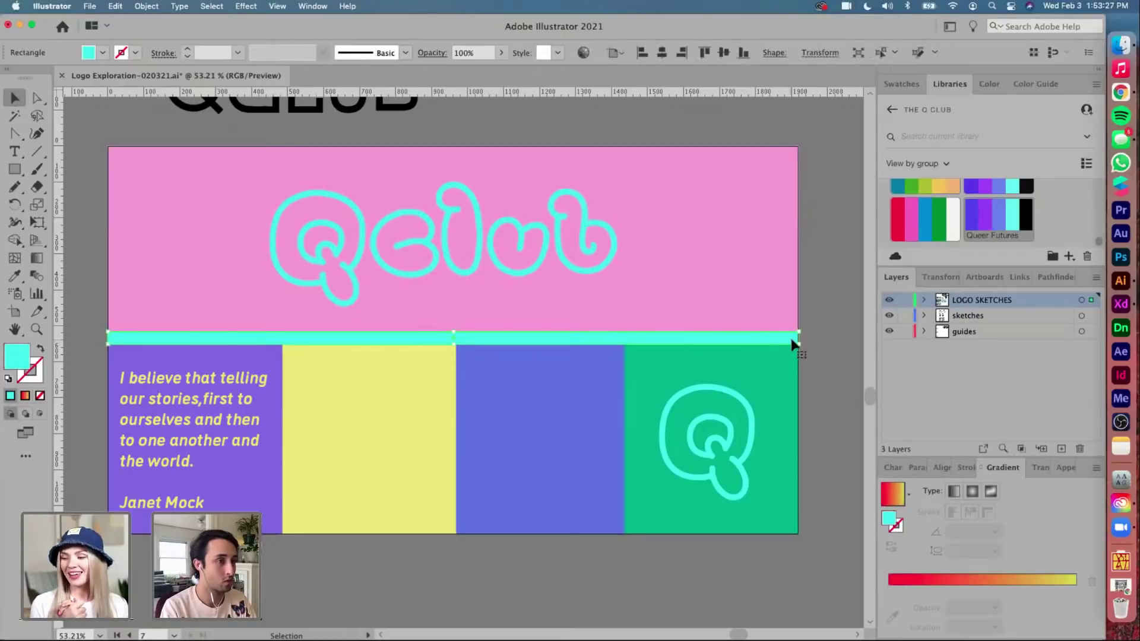
drag(797, 332, 805, 333)
click(812, 322)
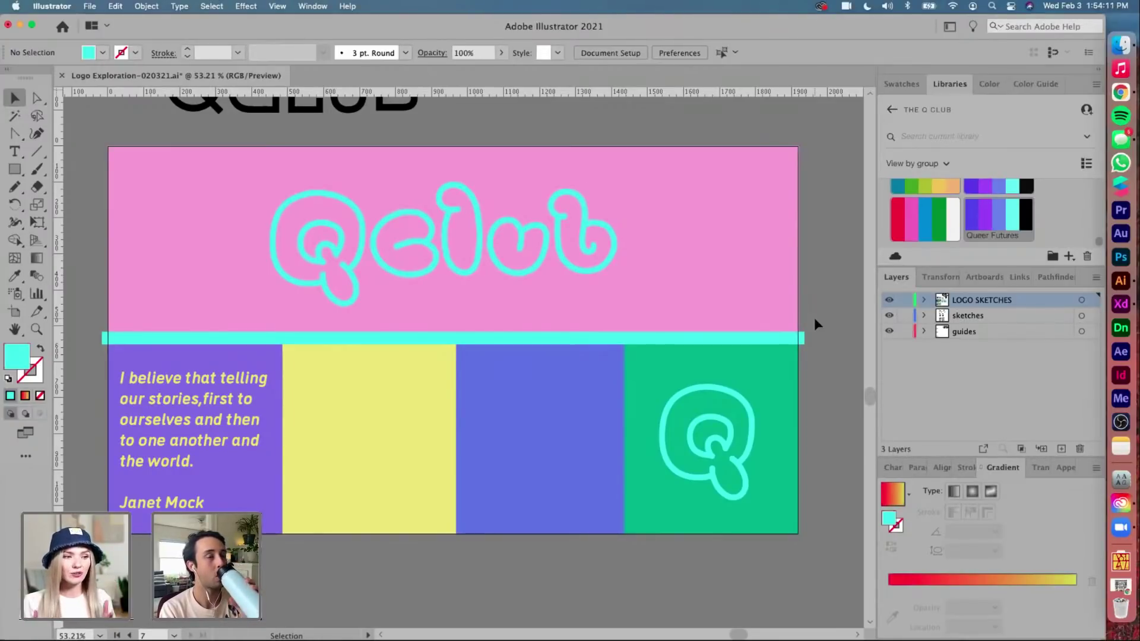
Compare the three concept boards with each other and with the surrounding logo and type explorations
scroll(814, 317, down, 5)
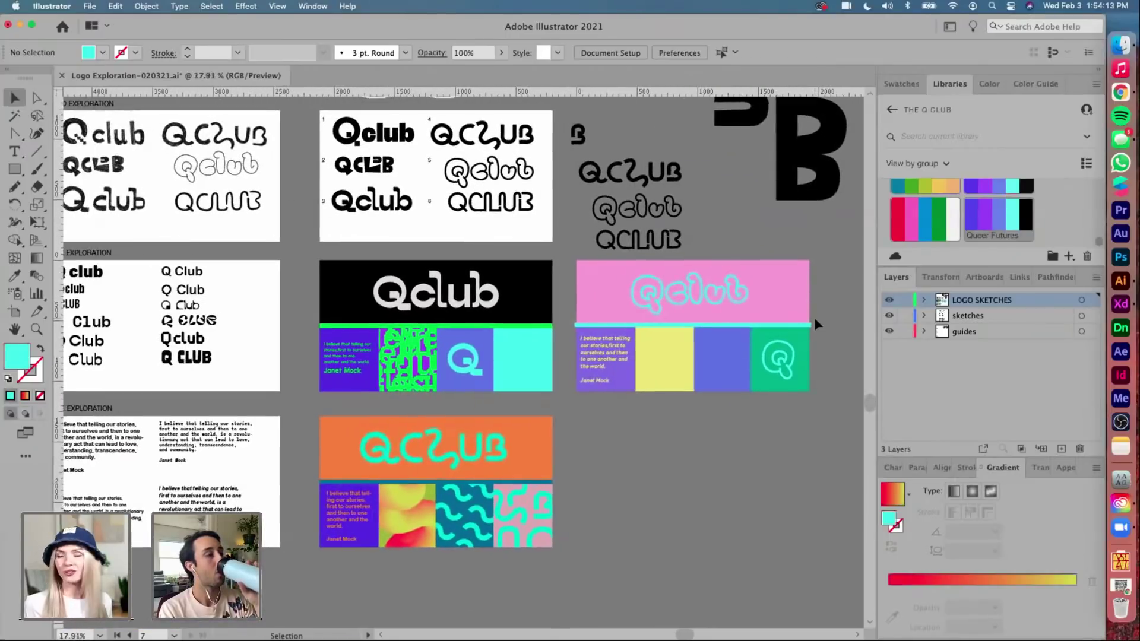
scroll(813, 317, right, 2)
scroll(814, 317, up, 1)
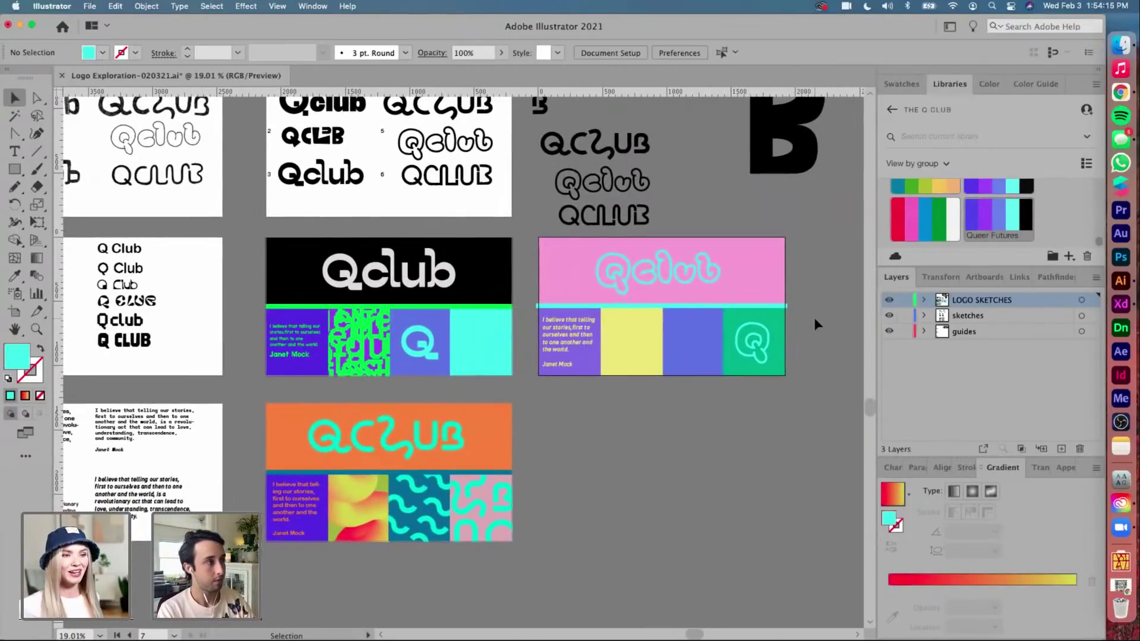
scroll(814, 316, down, 2)
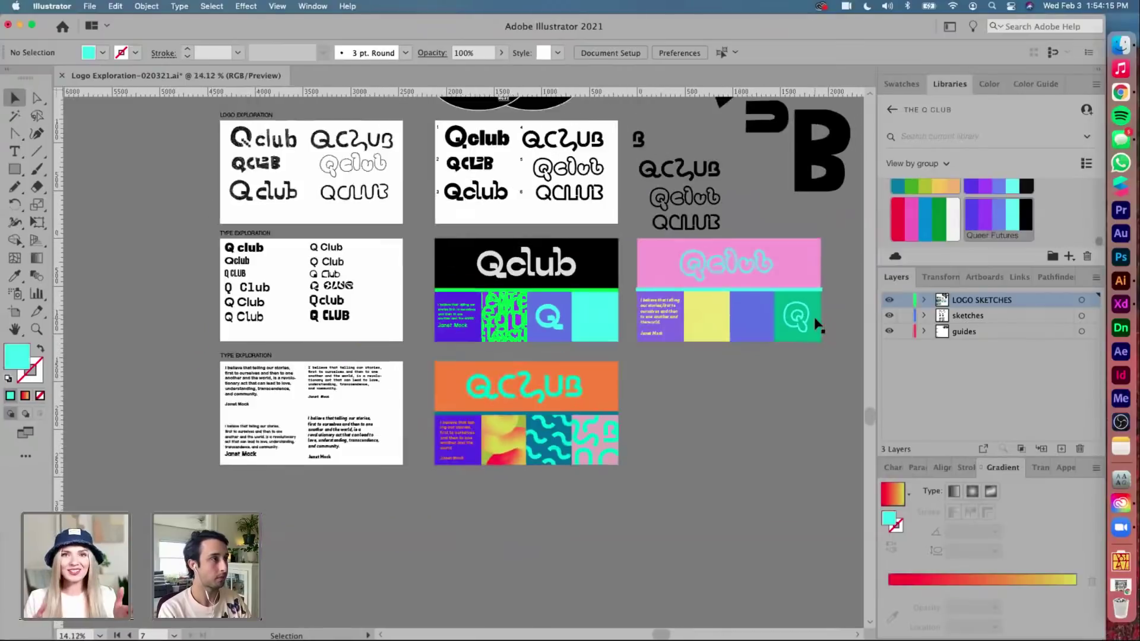
scroll(816, 324, down, 1)
scroll(816, 323, up, 2)
scroll(816, 323, right, 2)
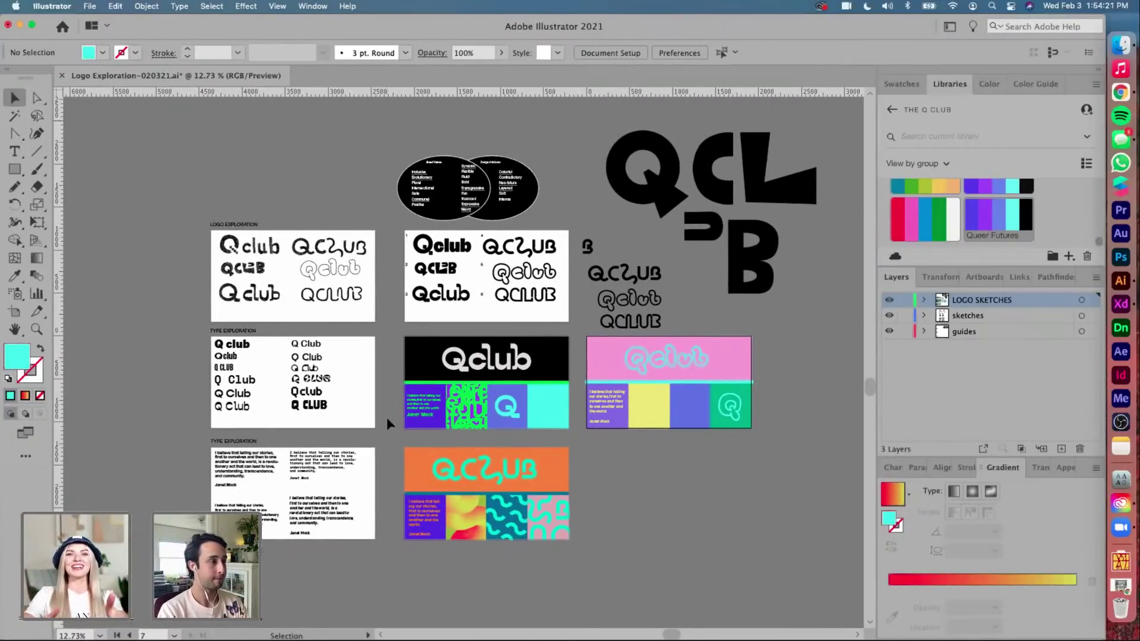
scroll(533, 366, up, 3)
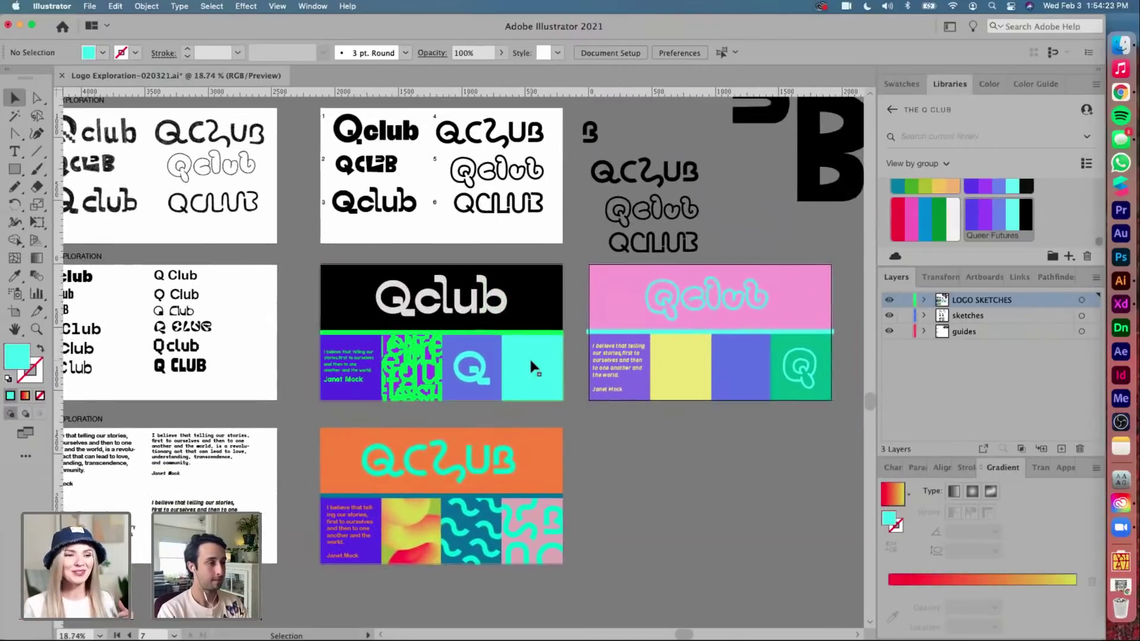
scroll(530, 361, down, 1)
scroll(530, 360, up, 1)
scroll(530, 361, down, 2)
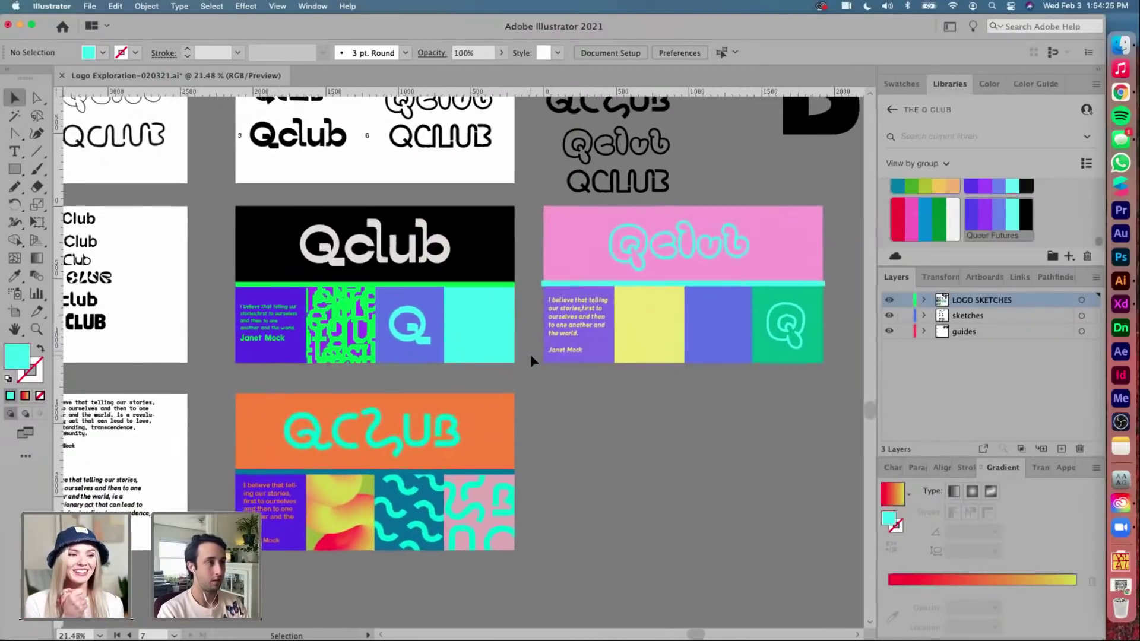
scroll(530, 354, up, 2)
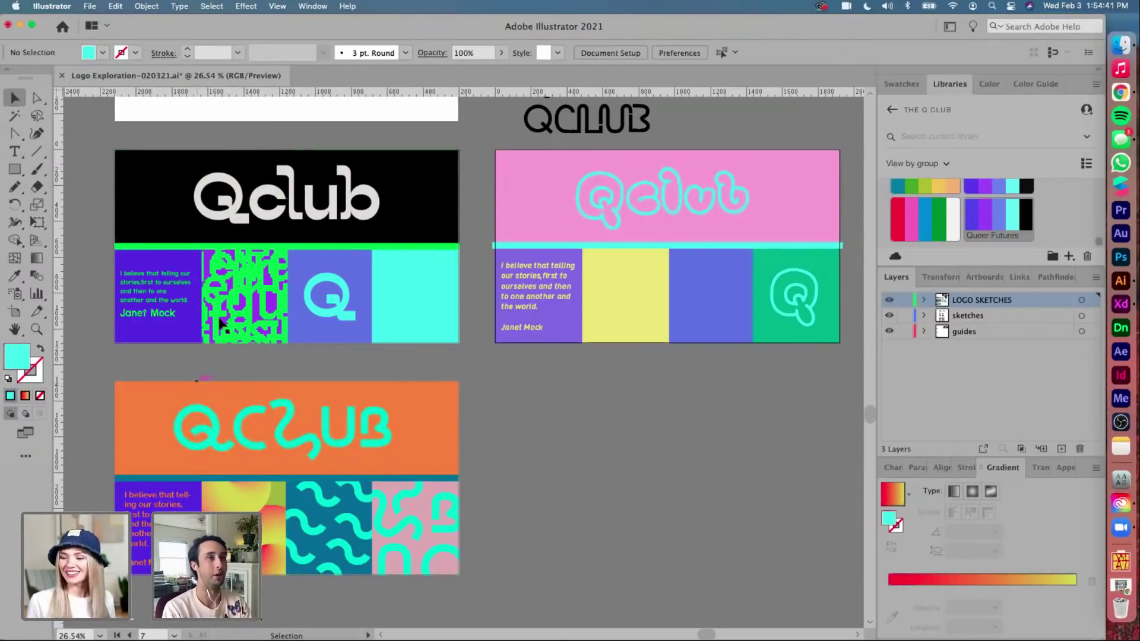
Save the document with the widened cyan stripe
key(a)
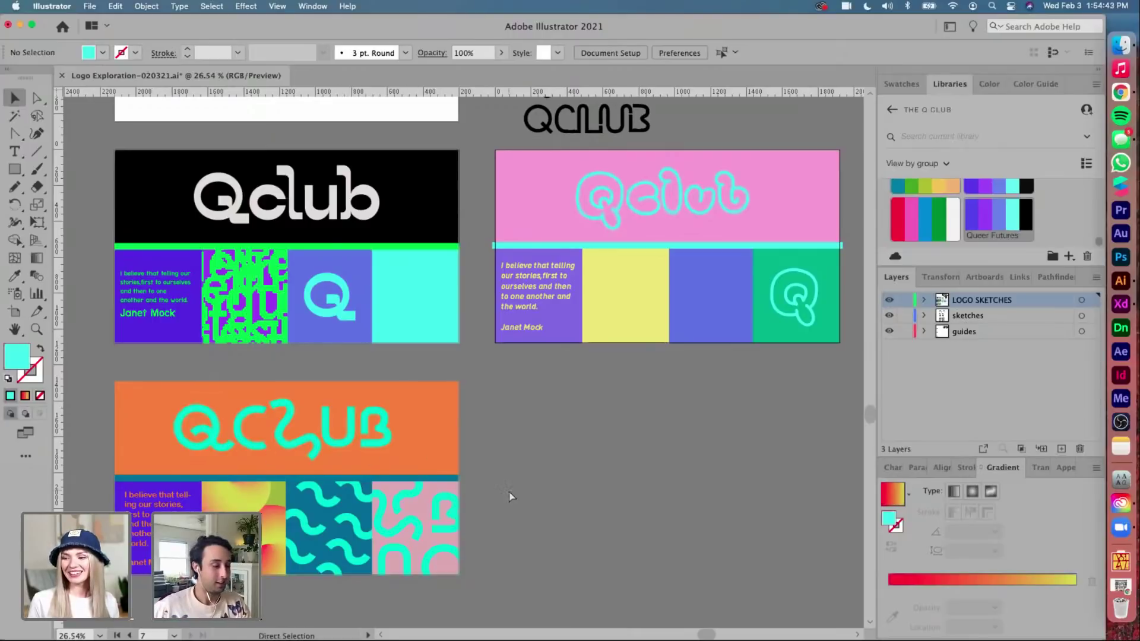
key(super+s)
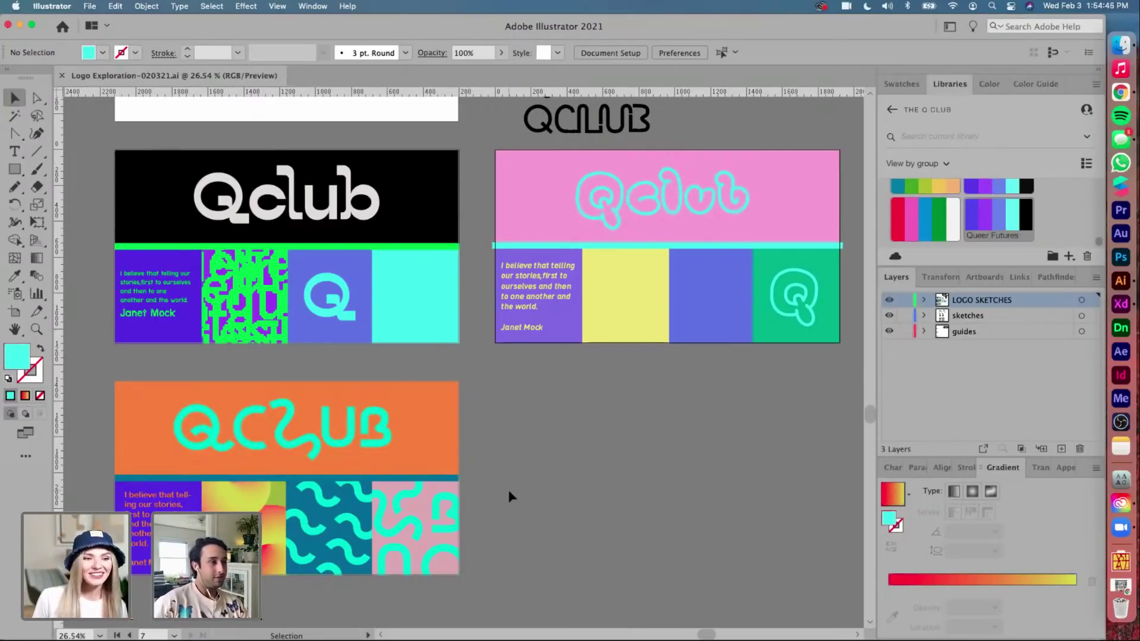